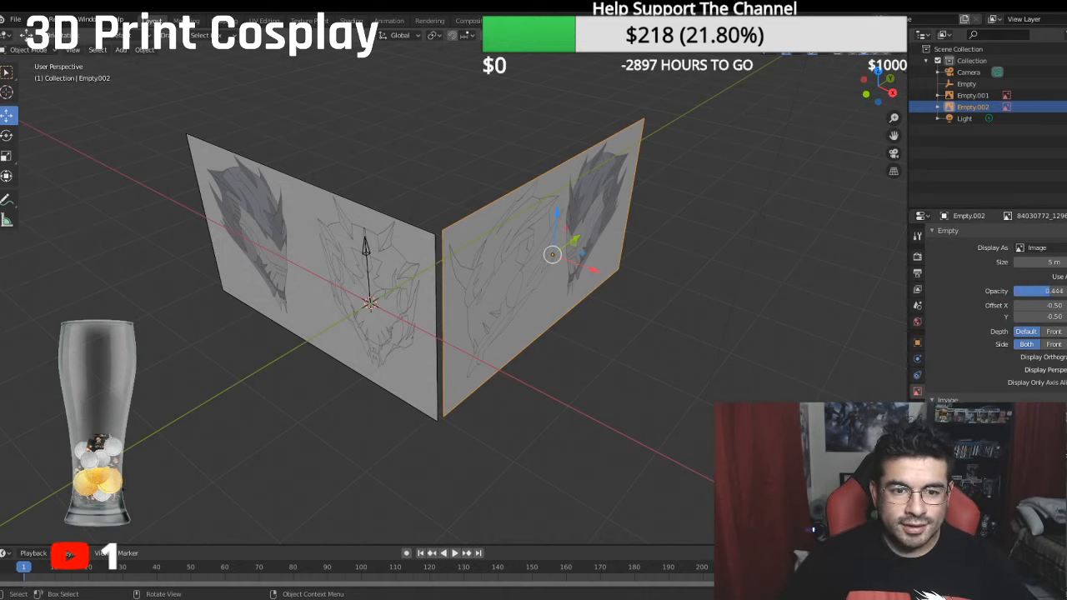
- Examine the line drawing of the helmet's front in the front orthographic view
{"action": "key", "text": "KP_1"}
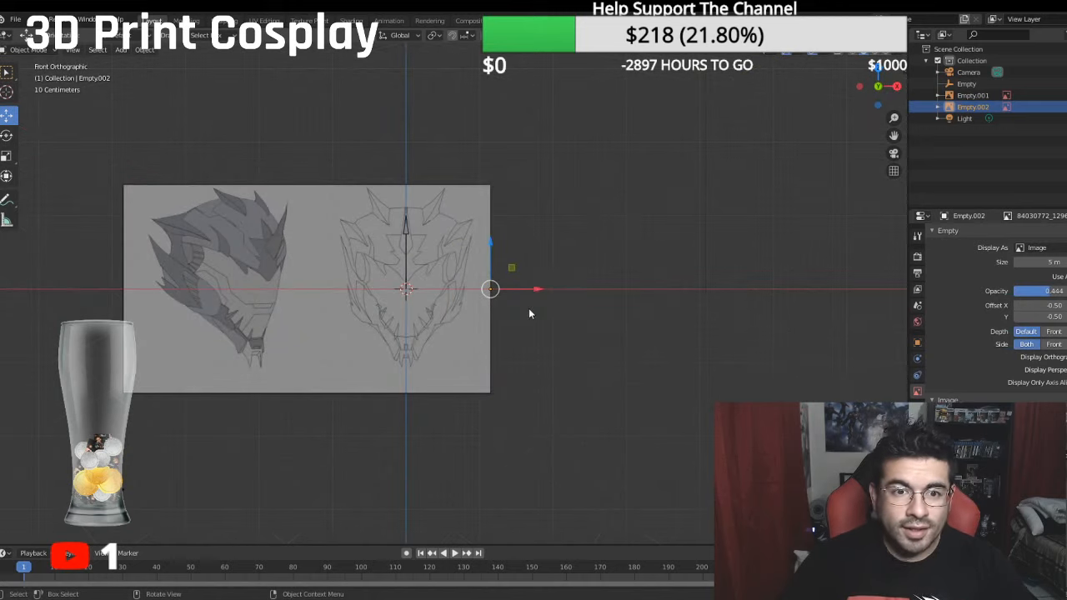
{"action": "scroll", "coordinate": [527, 304], "scroll_direction": "up", "scroll_amount": 3}
{"action": "middle_click_drag", "start_coordinate": [453, 267], "coordinate": [590, 285], "text": "shift"}
{"action": "scroll", "coordinate": [596, 256], "scroll_direction": "up", "scroll_amount": 2}
{"action": "scroll", "coordinate": [591, 285], "scroll_direction": "down", "scroll_amount": 1}
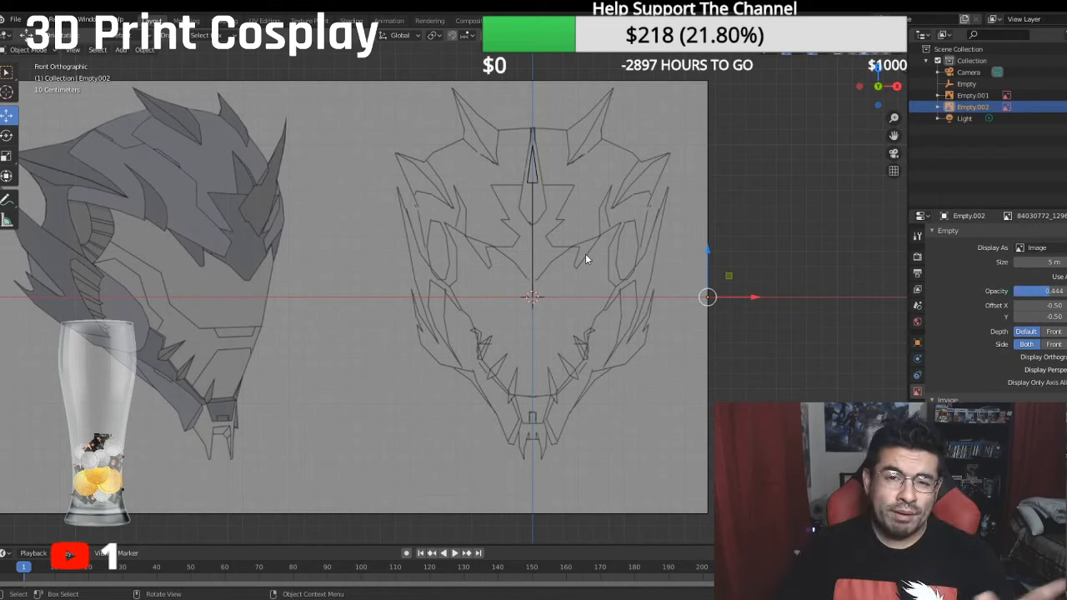
{"action": "scroll", "coordinate": [664, 334], "scroll_direction": "up", "scroll_amount": 2}
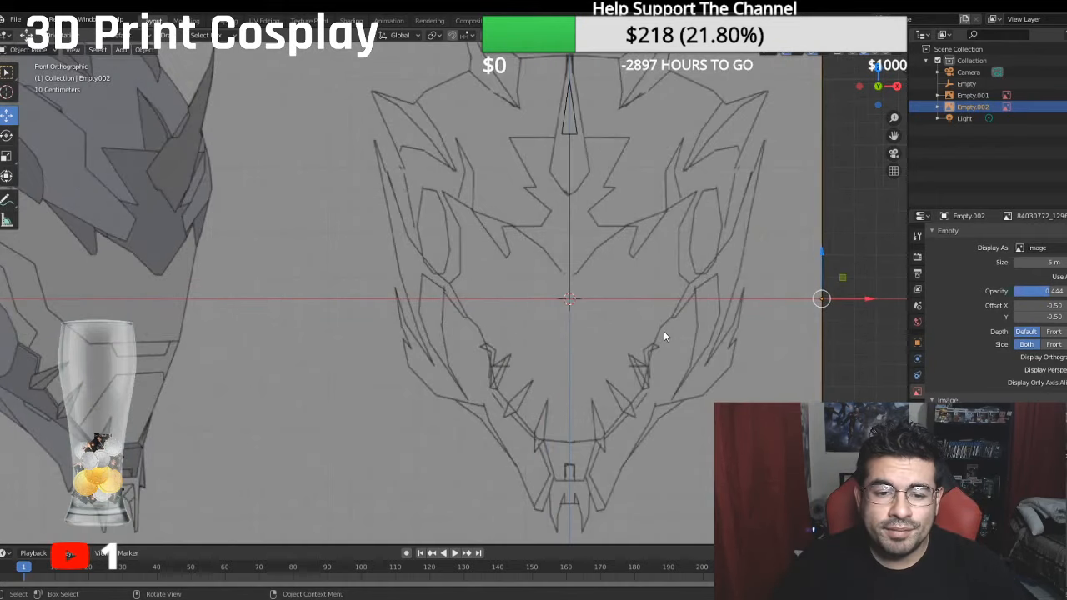
{"action": "scroll", "coordinate": [663, 331], "scroll_direction": "down", "scroll_amount": 1}
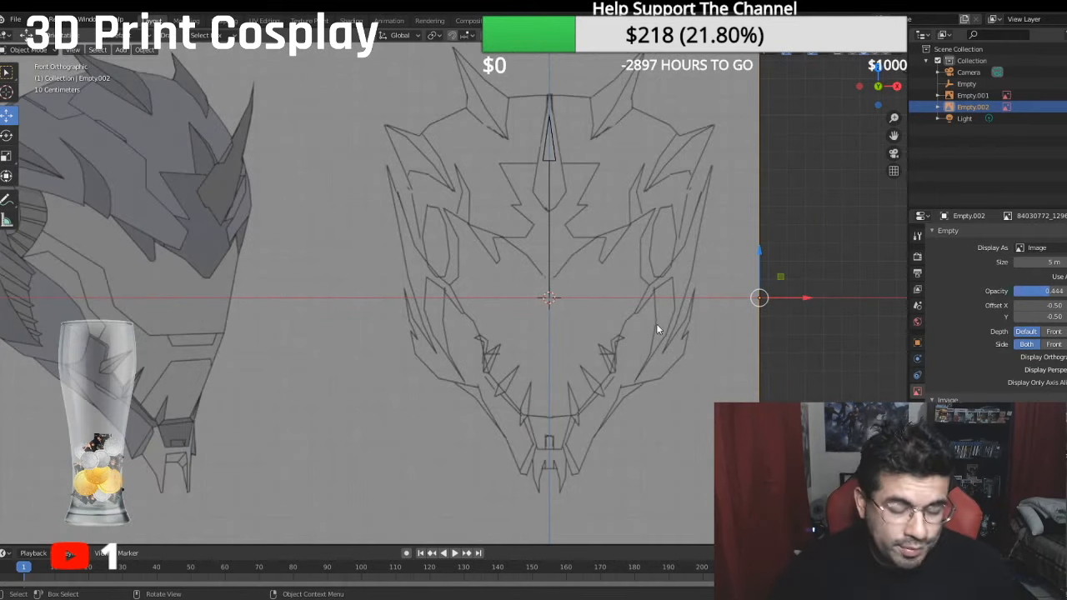
{"action": "scroll", "coordinate": [634, 315], "scroll_direction": "up", "scroll_amount": 3}
{"action": "middle_click_drag", "start_coordinate": [574, 323], "coordinate": [572, 290], "text": "shift"}
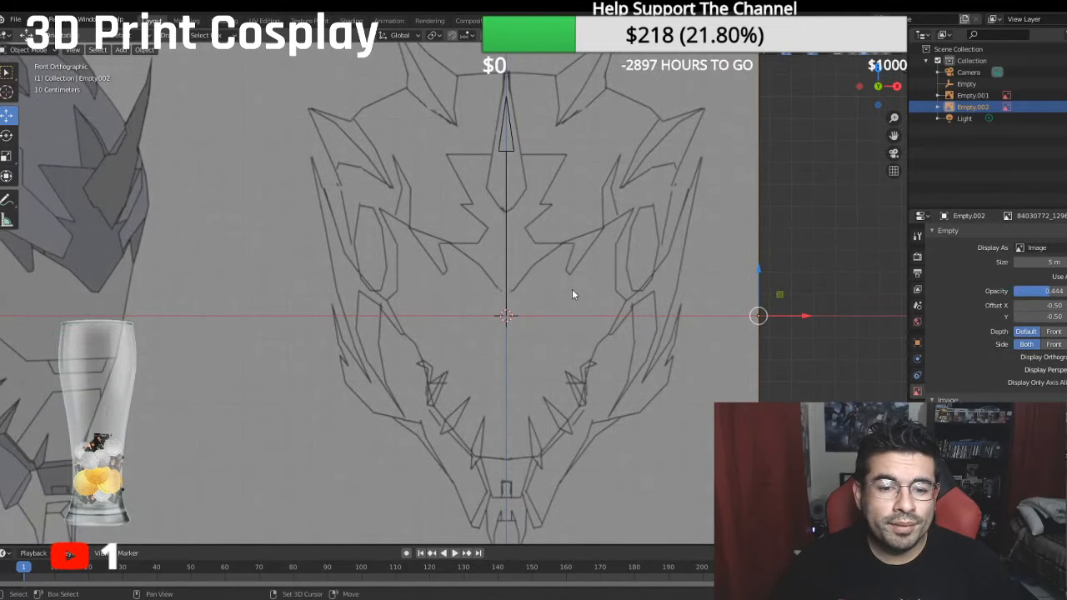
- Deselect the reference image and add a plane mesh at the scene origin
{"action": "left_click", "coordinate": [37, 51]}
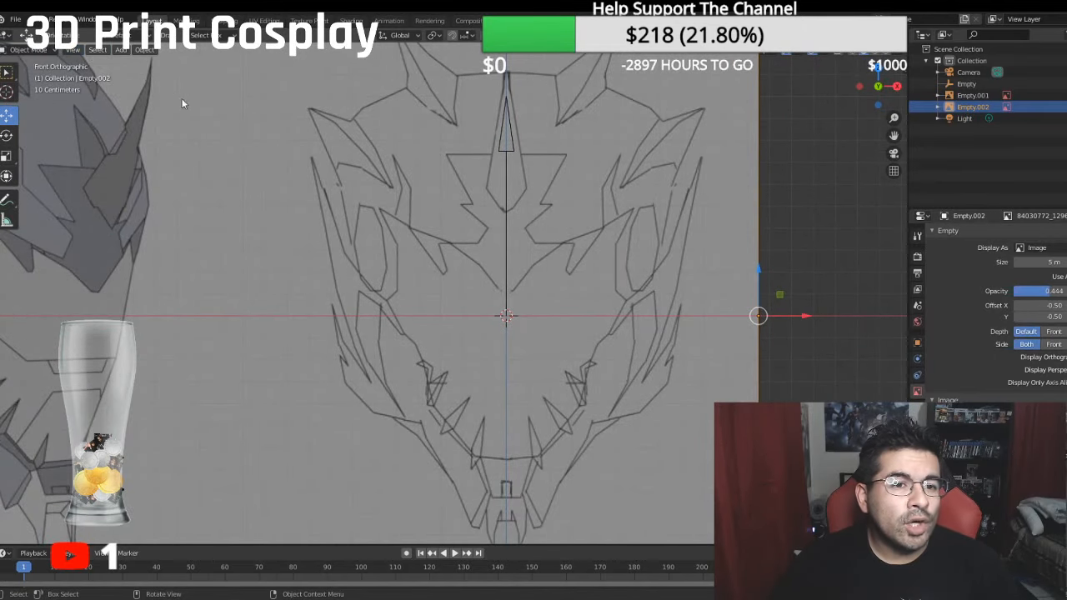
{"action": "scroll", "coordinate": [482, 175], "scroll_direction": "down", "scroll_amount": 4}
{"action": "left_click", "coordinate": [758, 175]}
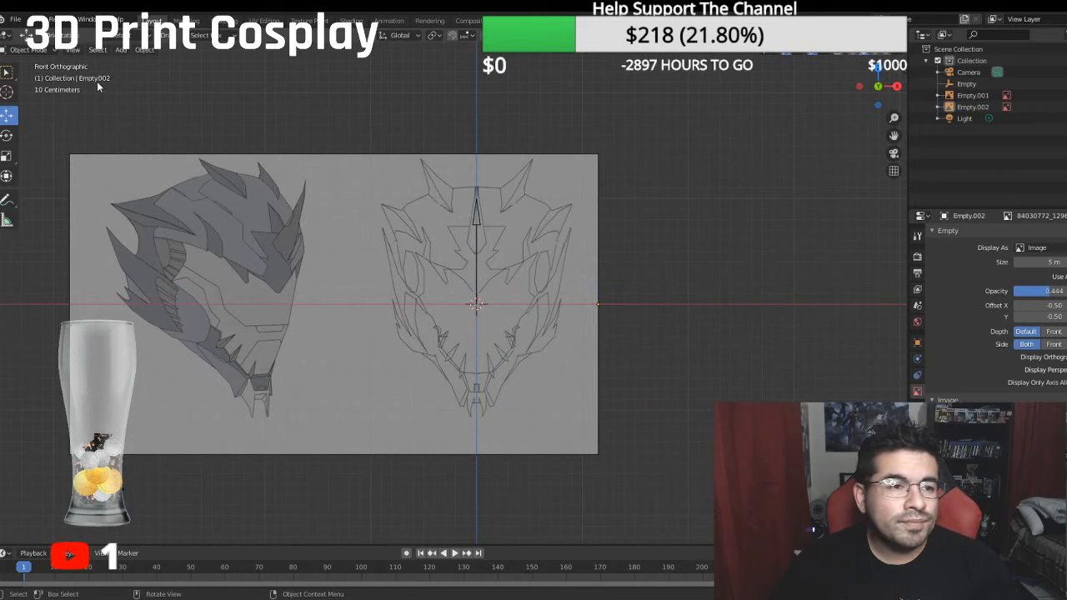
{"action": "left_click", "coordinate": [121, 50]}
{"action": "mouse_move", "coordinate": [143, 63]}
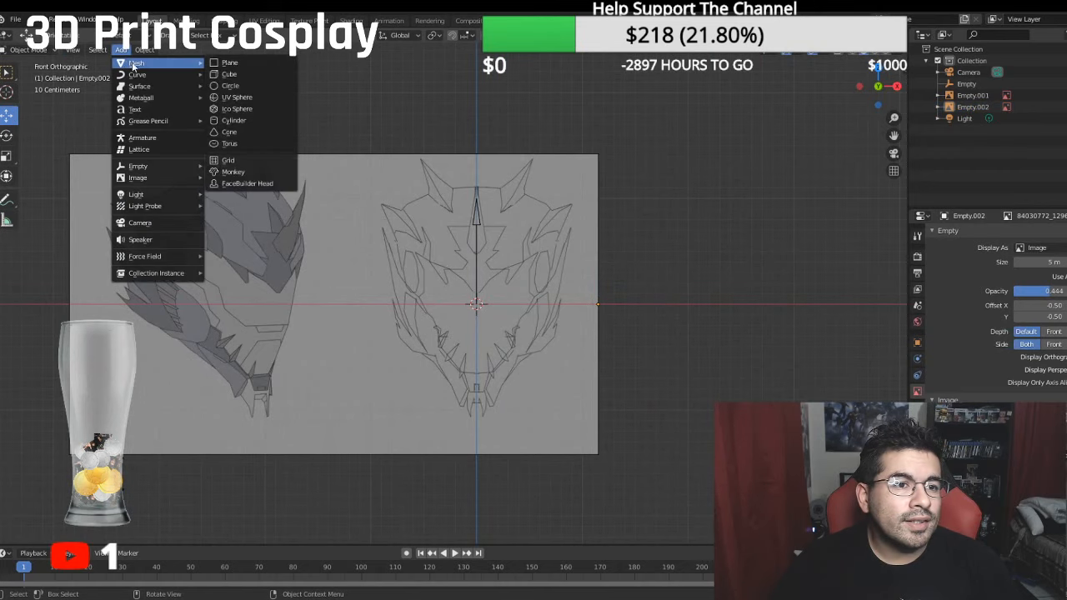
{"action": "left_click", "coordinate": [243, 65]}
- Rotate the plane about the X axis until it stands upright, parallel to the front reference image
{"action": "key", "text": "KP_3"}
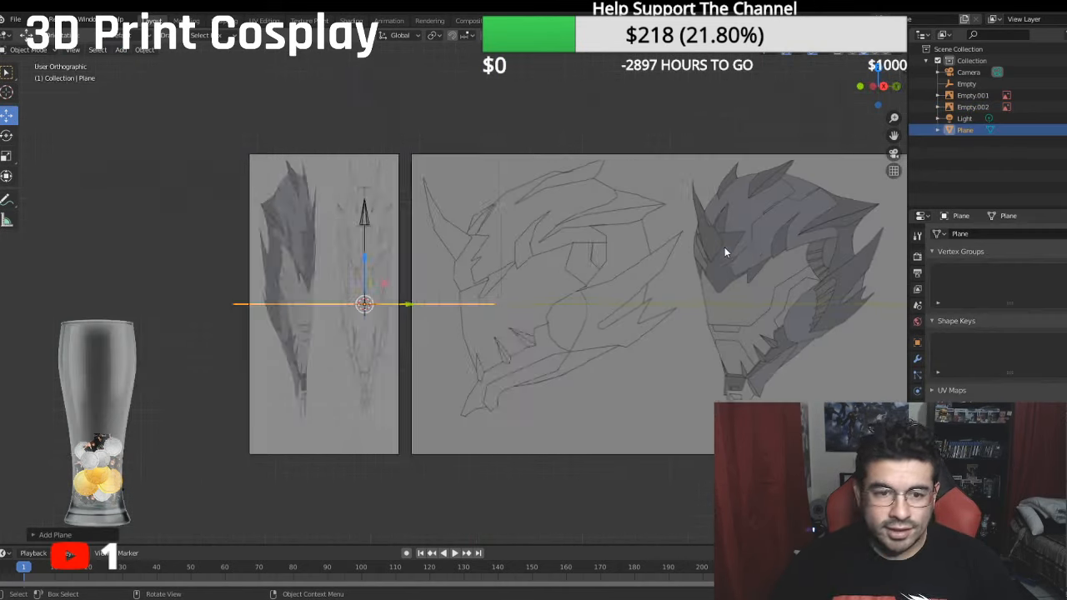
{"action": "left_click", "coordinate": [7, 135]}
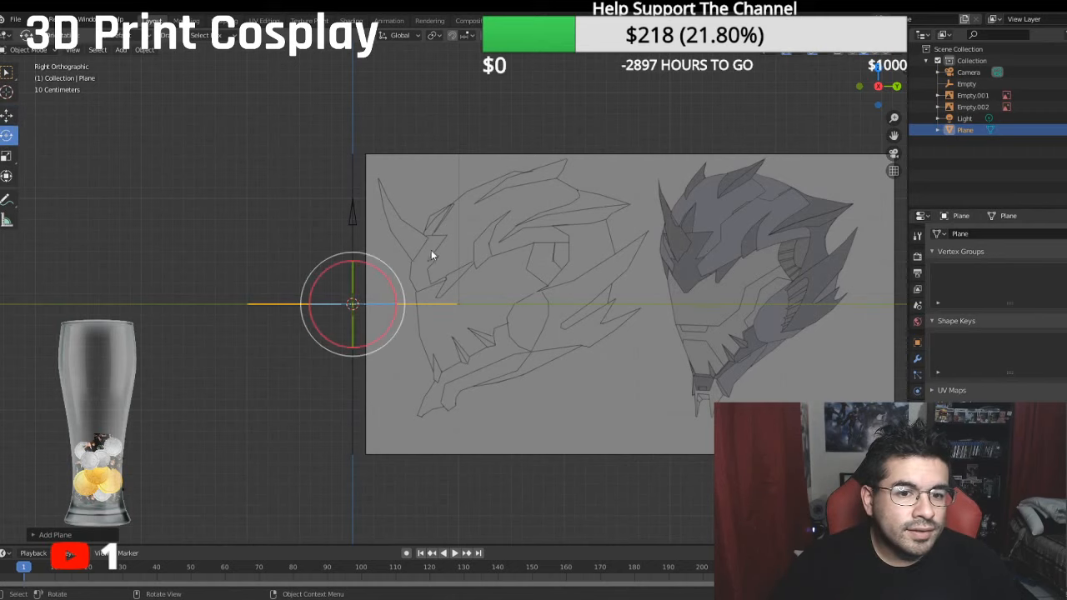
{"action": "left_click_drag", "start_coordinate": [389, 268], "coordinate": [418, 358]}
{"action": "key", "text": "KP_1"}
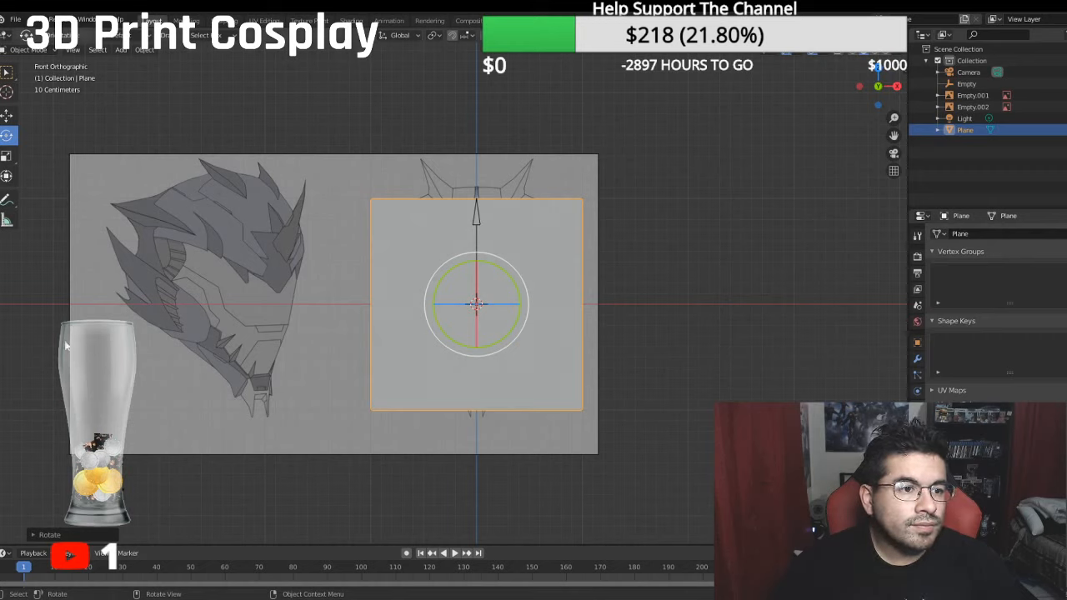
{"action": "left_click", "coordinate": [7, 156]}
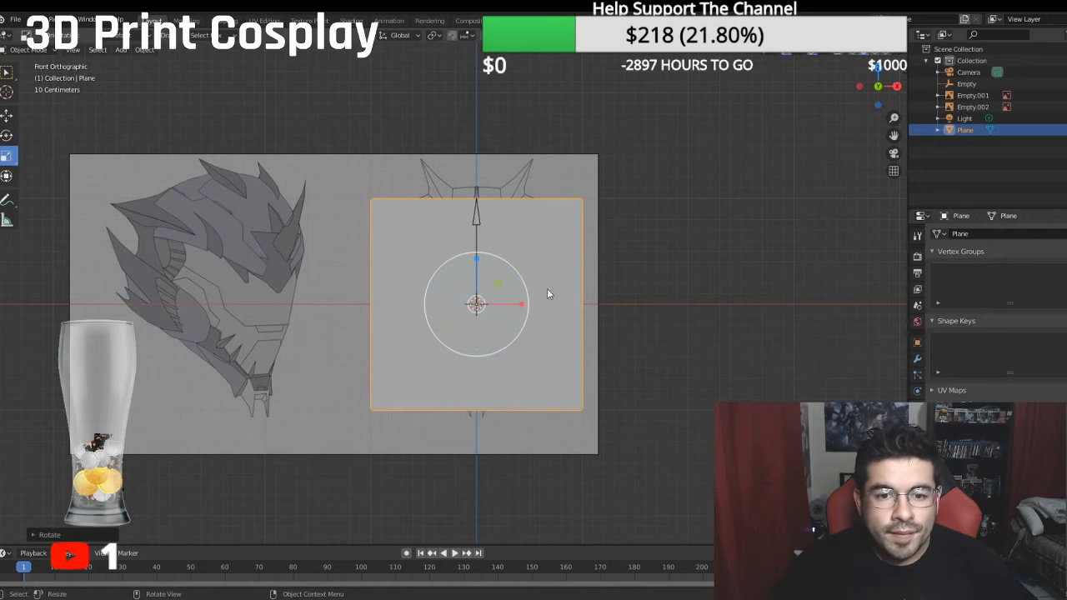
{"action": "left_click_drag", "start_coordinate": [542, 242], "coordinate": [496, 287]}
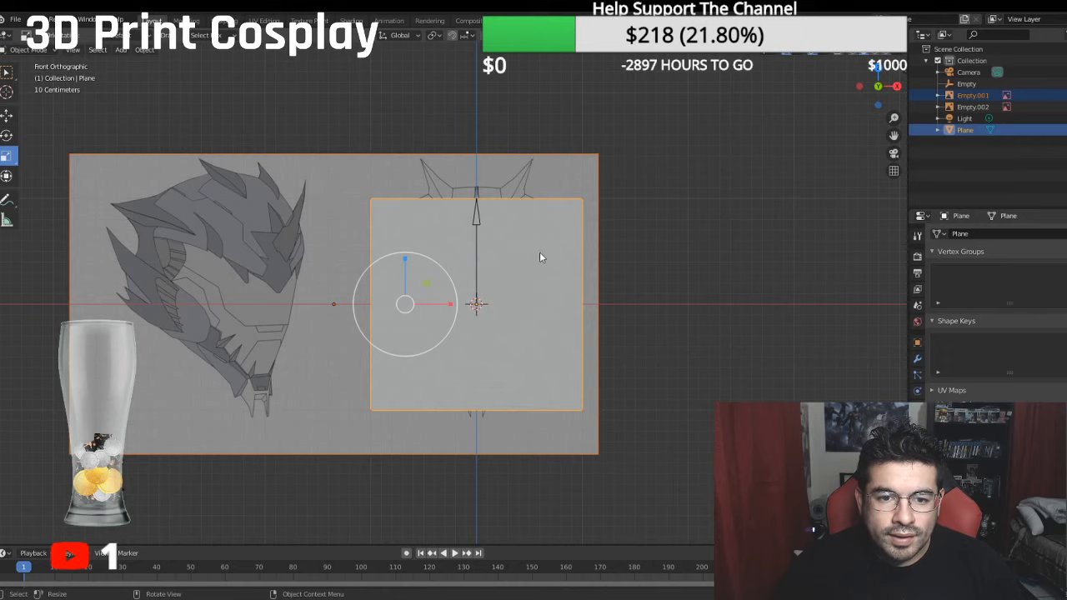
{"action": "left_click", "coordinate": [476, 265]}
{"action": "middle_click_drag", "start_coordinate": [475, 265], "coordinate": [523, 279]}
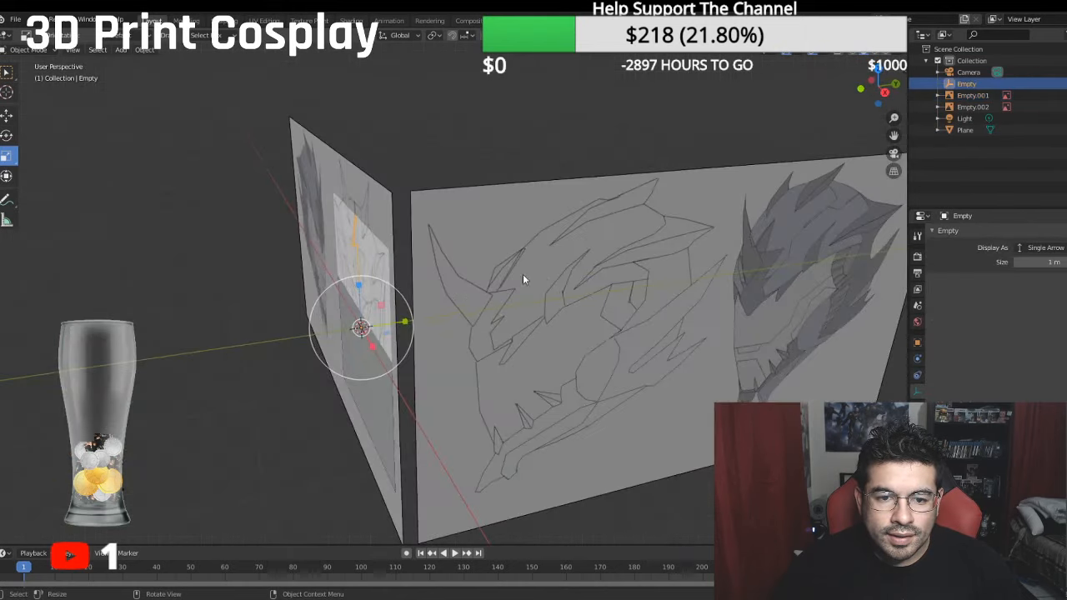
{"action": "middle_click_drag", "start_coordinate": [381, 416], "coordinate": [351, 237]}
{"action": "left_click", "coordinate": [351, 237]}
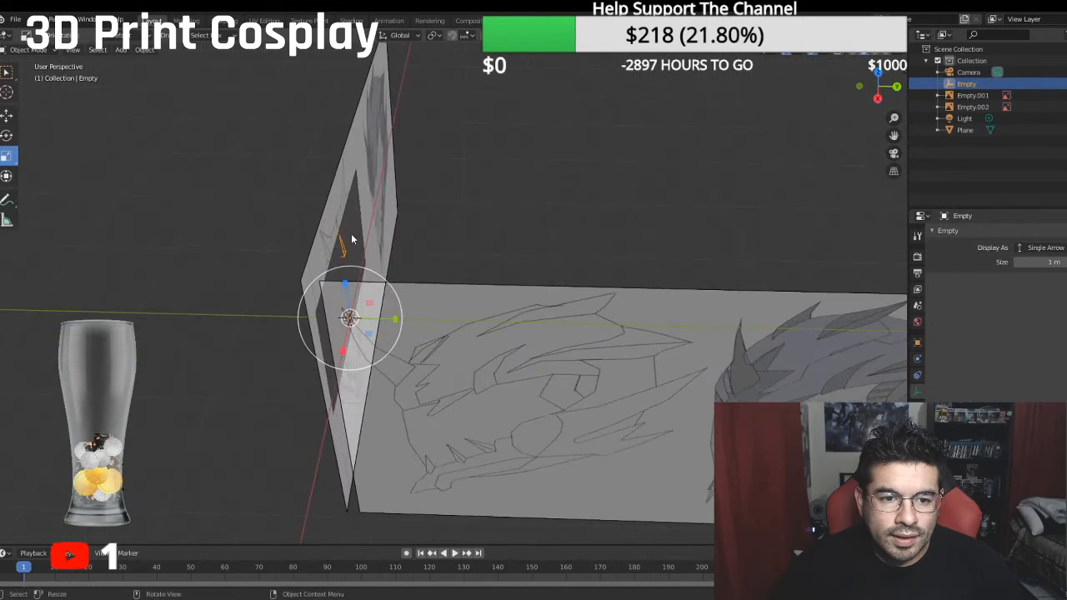
{"action": "key", "text": "KP_1"}
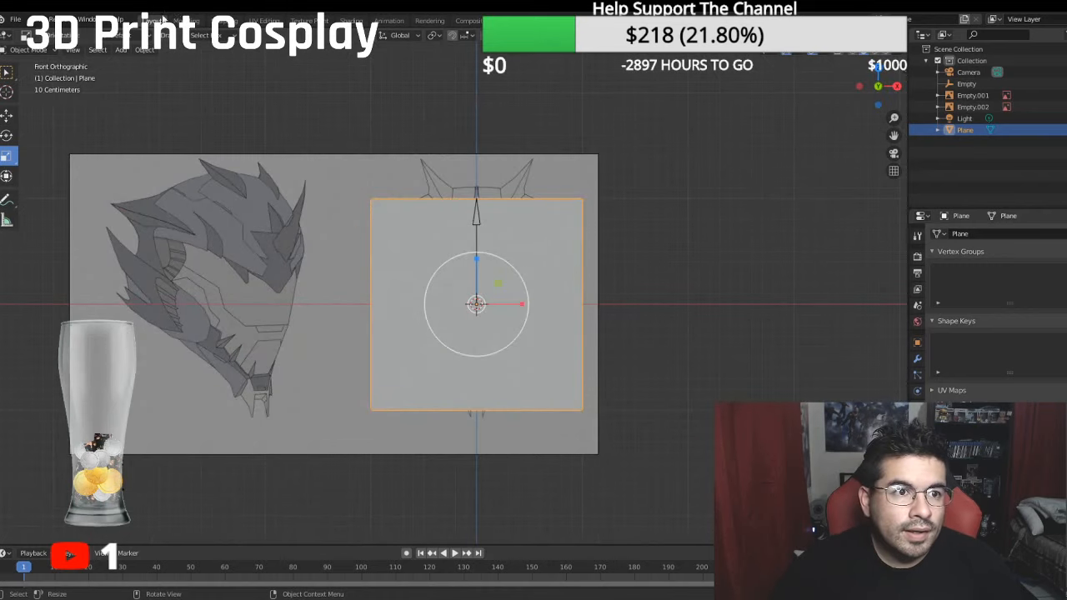
- Set the drag action to Active Tool and scale the plane down uniformly to a small square in the middle of the face
{"action": "left_click", "coordinate": [202, 35]}
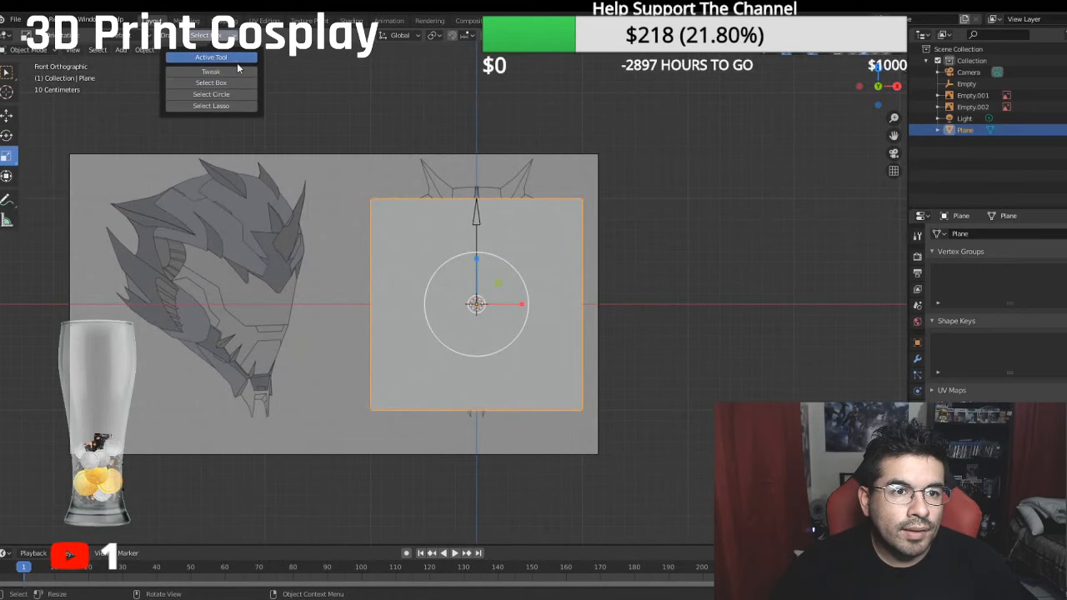
{"action": "left_click", "coordinate": [237, 59]}
{"action": "key", "text": "s"}
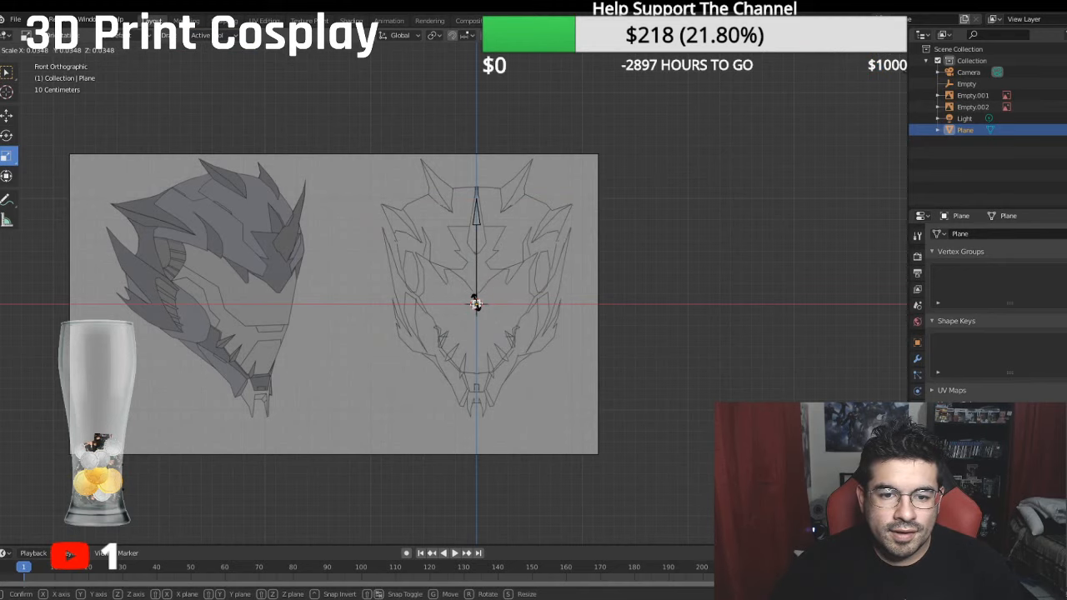
{"action": "left_click", "coordinate": [476, 304]}
- Stretch the small plane very slightly along the Z axis
{"action": "scroll", "coordinate": [491, 296], "scroll_direction": "up", "scroll_amount": 6}
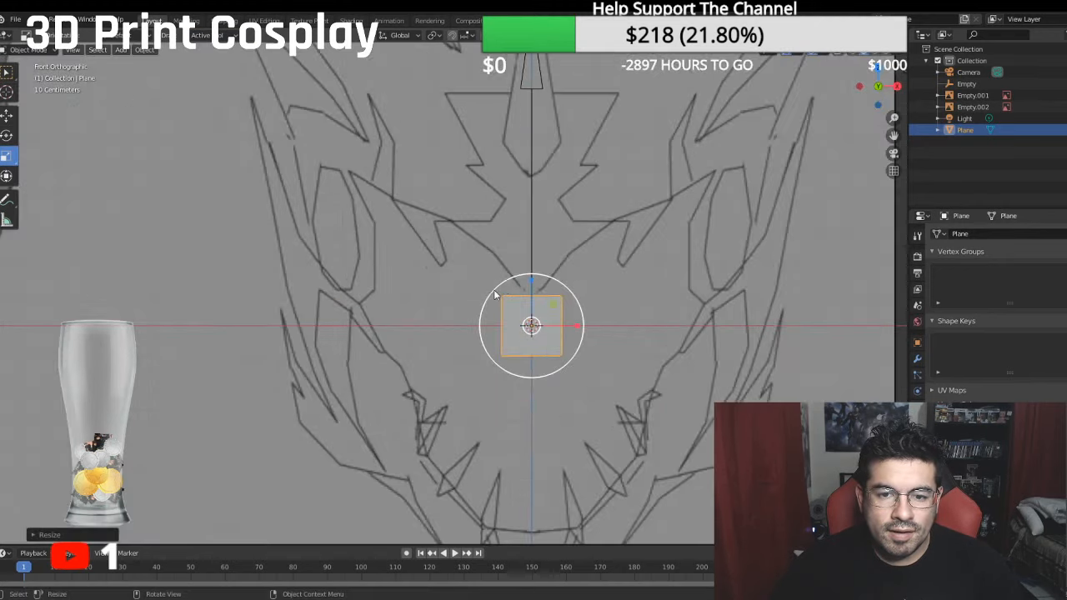
{"action": "scroll", "coordinate": [495, 294], "scroll_direction": "up", "scroll_amount": 1}
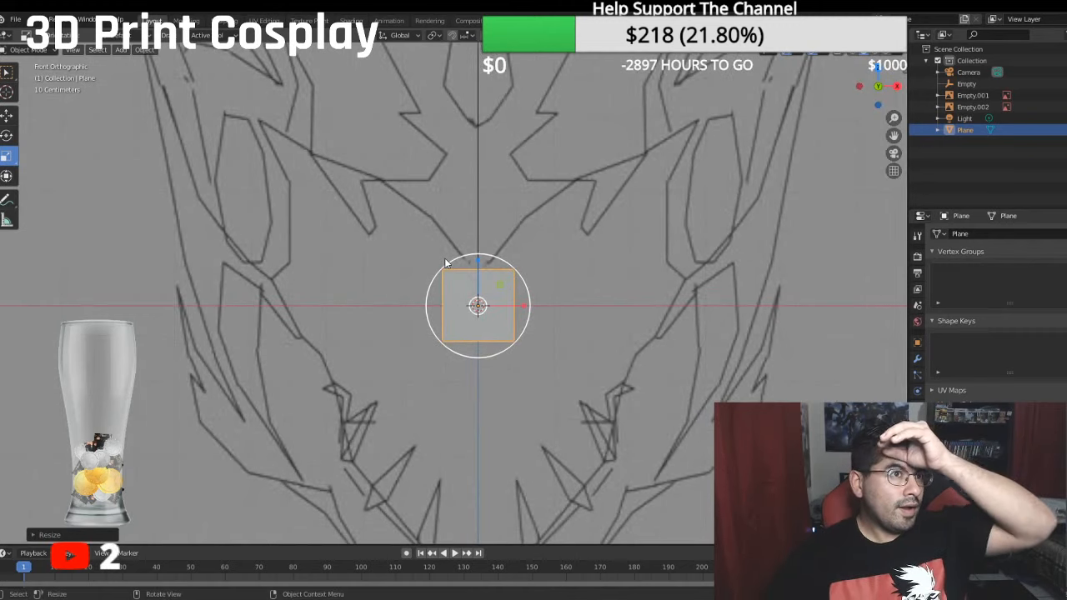
{"action": "scroll", "coordinate": [446, 264], "scroll_direction": "up", "scroll_amount": 3}
{"action": "mouse_move", "coordinate": [495, 233]}
{"action": "middle_mouse_down", "text": "shift"}
{"action": "mouse_move", "coordinate": [493, 265]}
{"action": "mouse_move", "coordinate": [486, 260]}
{"action": "middle_mouse_up", "text": "shift"}
{"action": "scroll", "coordinate": [494, 259], "scroll_direction": "down", "scroll_amount": 3}
{"action": "scroll", "coordinate": [494, 254], "scroll_direction": "down", "scroll_amount": 1}
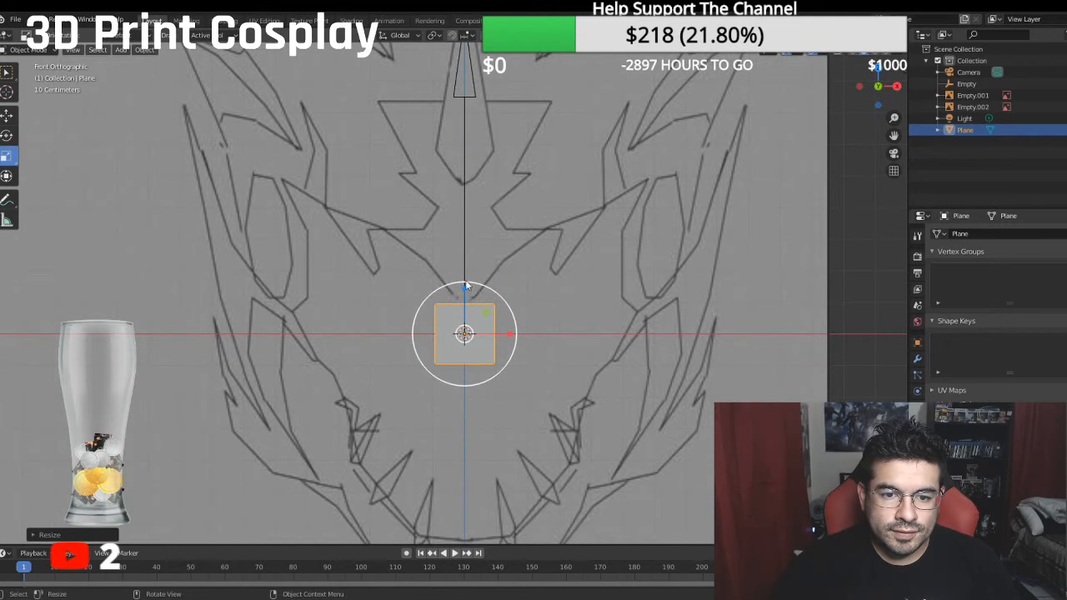
{"action": "left_click_drag", "start_coordinate": [465, 286], "coordinate": [465, 287]}
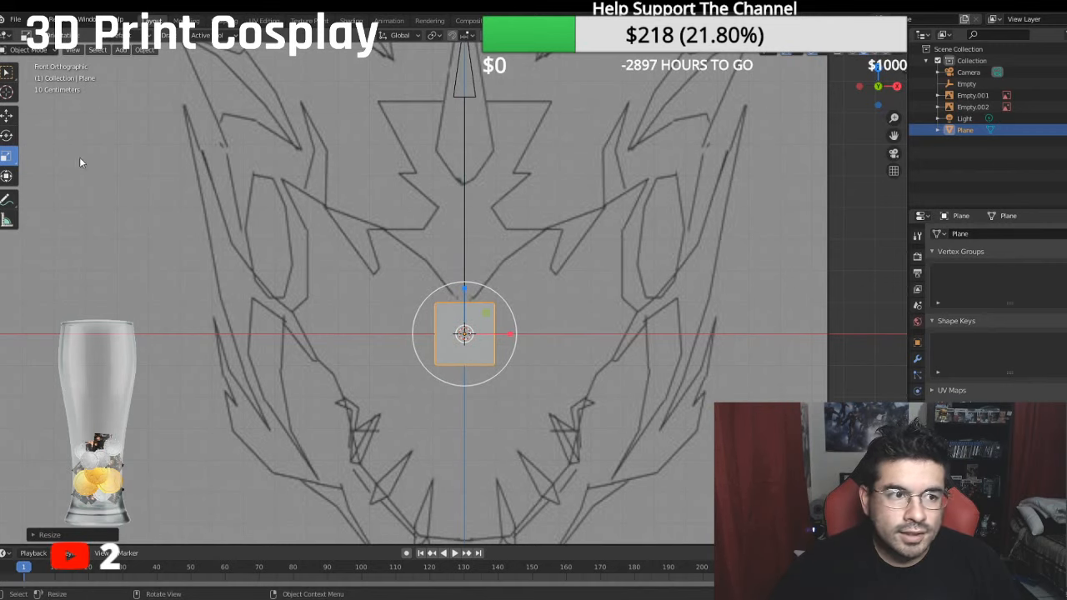
- Move the plane down along Z until its upper edge lies near the red X axis line
{"action": "left_click", "coordinate": [7, 117]}
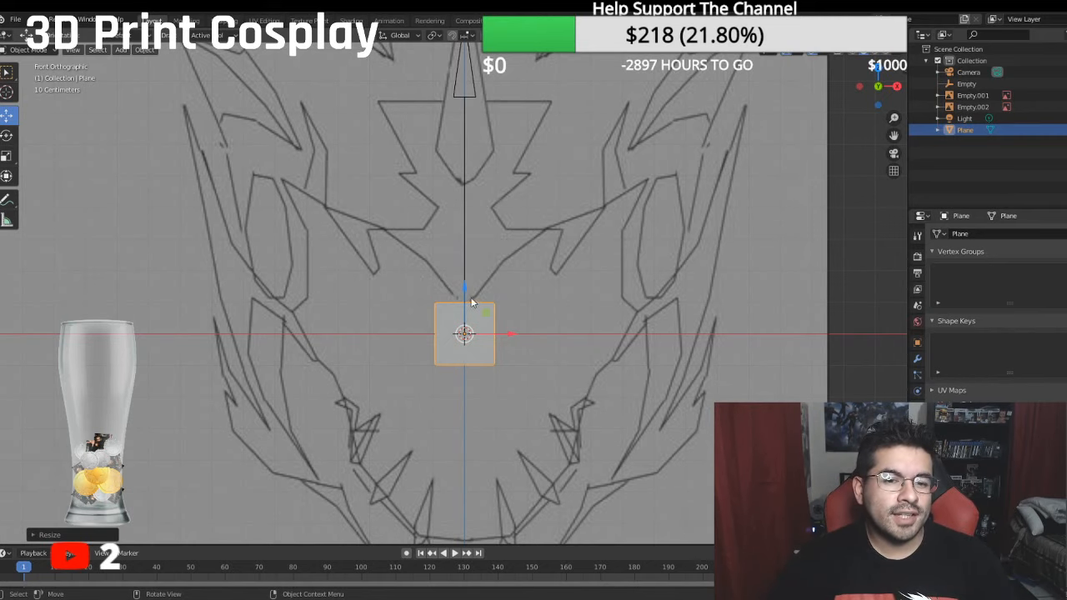
{"action": "left_click_drag", "start_coordinate": [467, 286], "coordinate": [480, 316]}
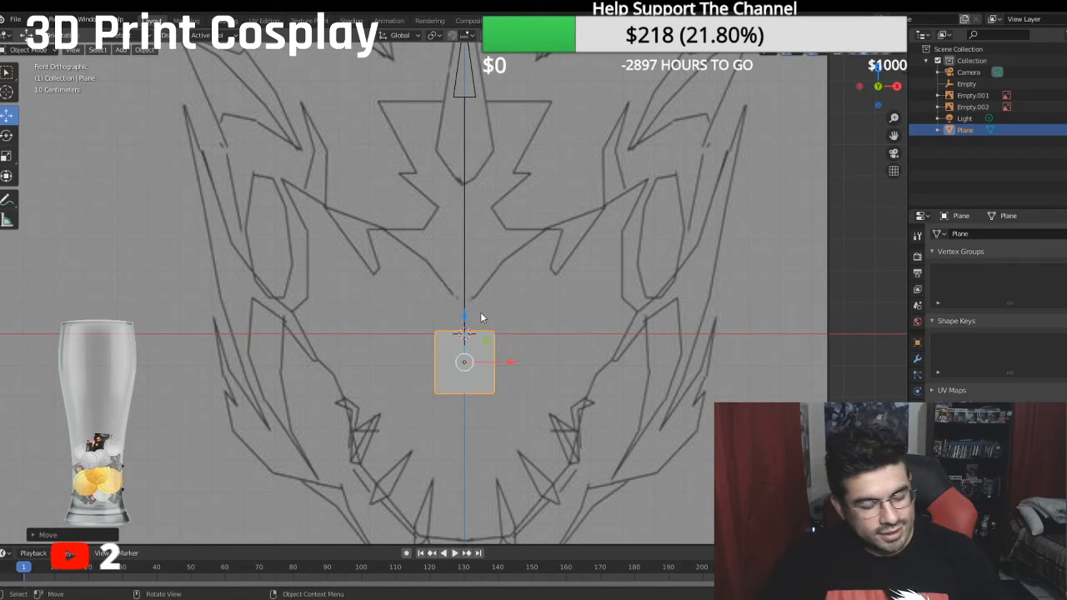
{"action": "scroll", "coordinate": [473, 319], "scroll_direction": "up", "scroll_amount": 2}
{"action": "middle_click_drag", "start_coordinate": [473, 320], "coordinate": [467, 236], "text": "shift"}
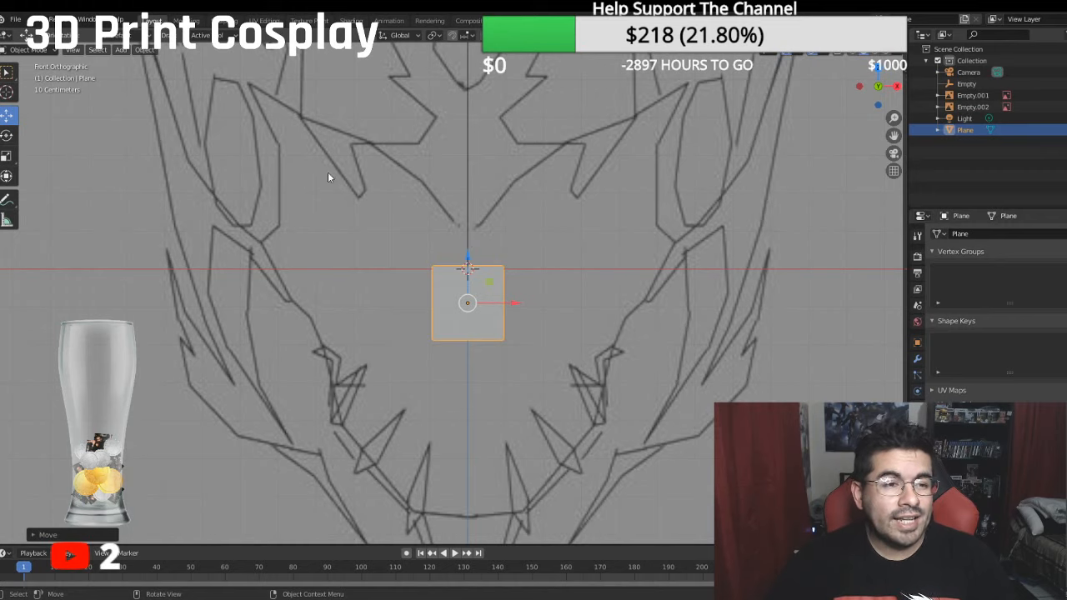
- Enter Edit Mode on the plane and add a Mirror modifier on the X axis
{"action": "left_click", "coordinate": [29, 49]}
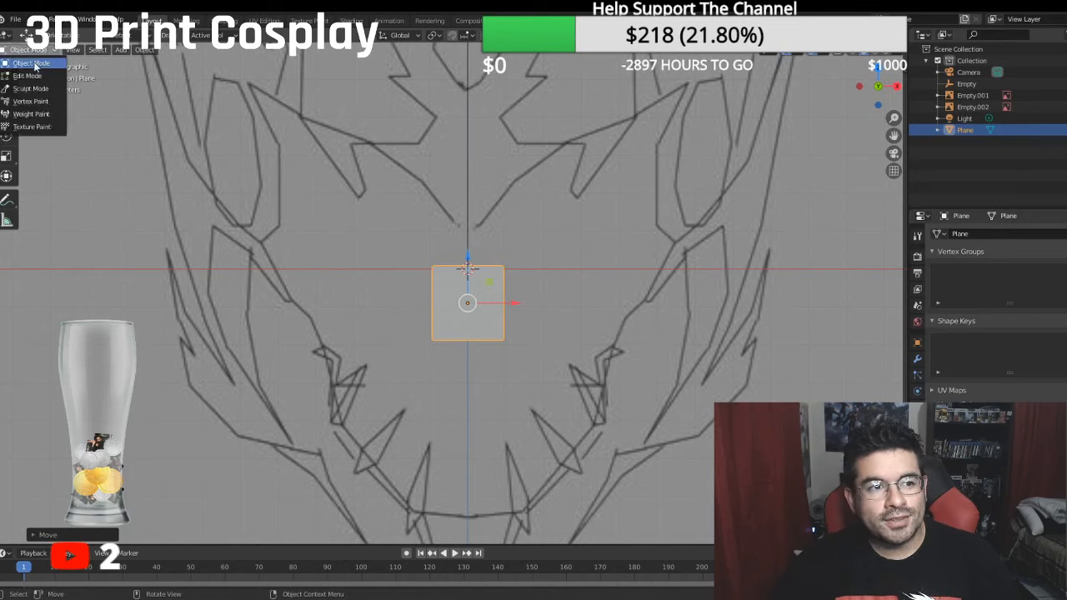
{"action": "left_click", "coordinate": [31, 77]}
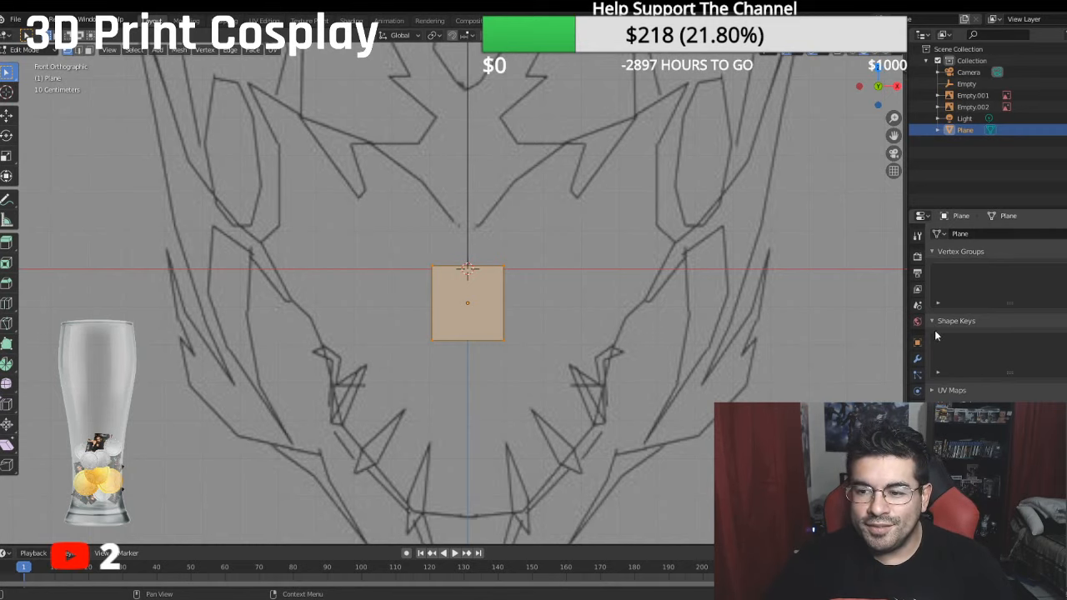
{"action": "left_click", "coordinate": [917, 360]}
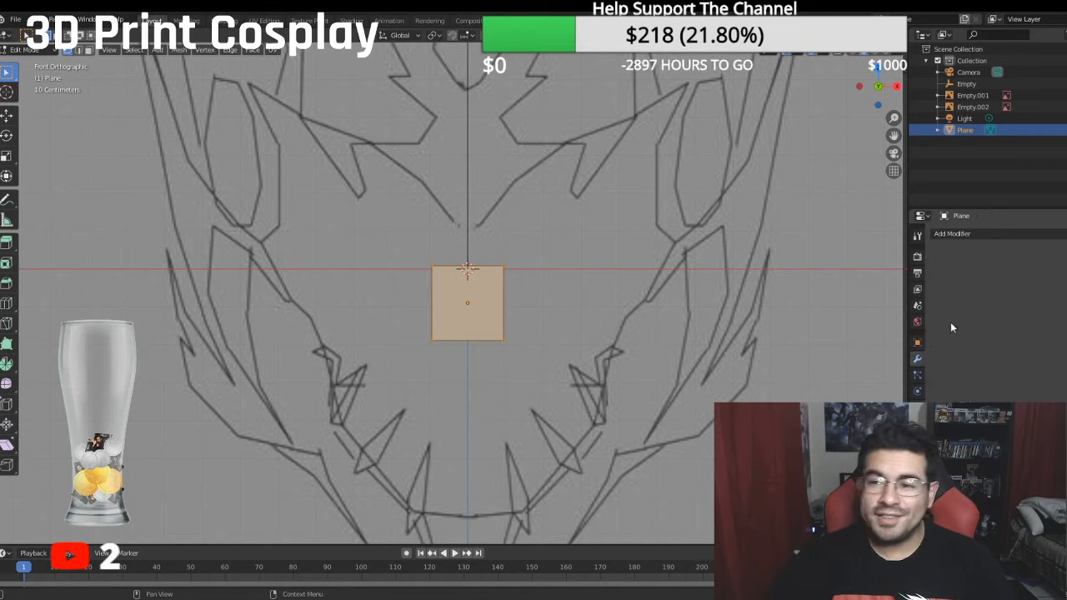
{"action": "left_click", "coordinate": [949, 234]}
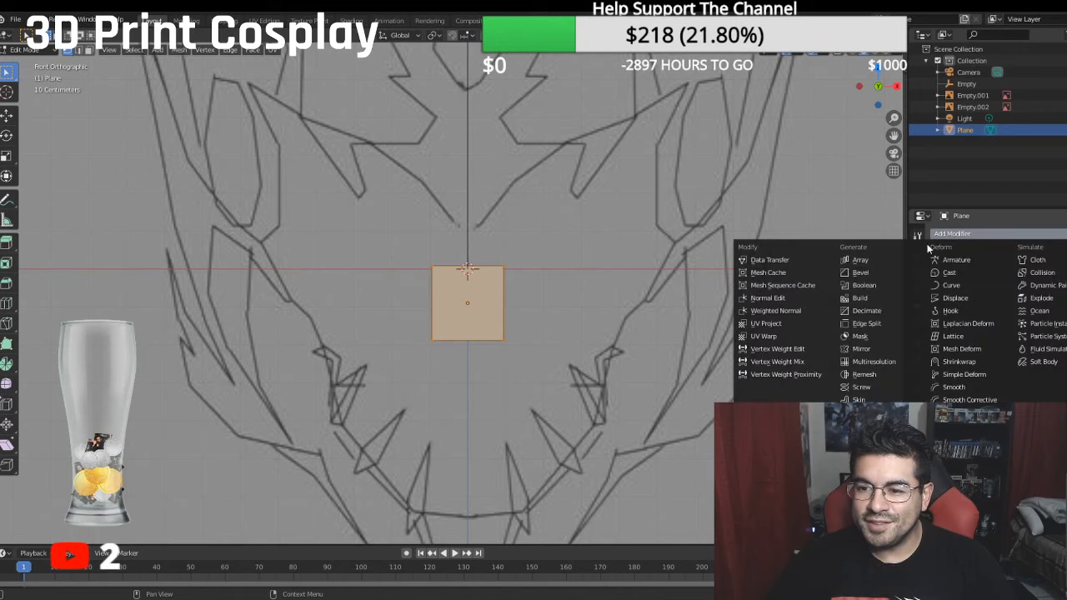
{"action": "left_click", "coordinate": [863, 350]}
- Move the plane's mesh sideways off the centre line, then back along X with clipping on until it joins its mirrored half
{"action": "left_click", "coordinate": [7, 115]}
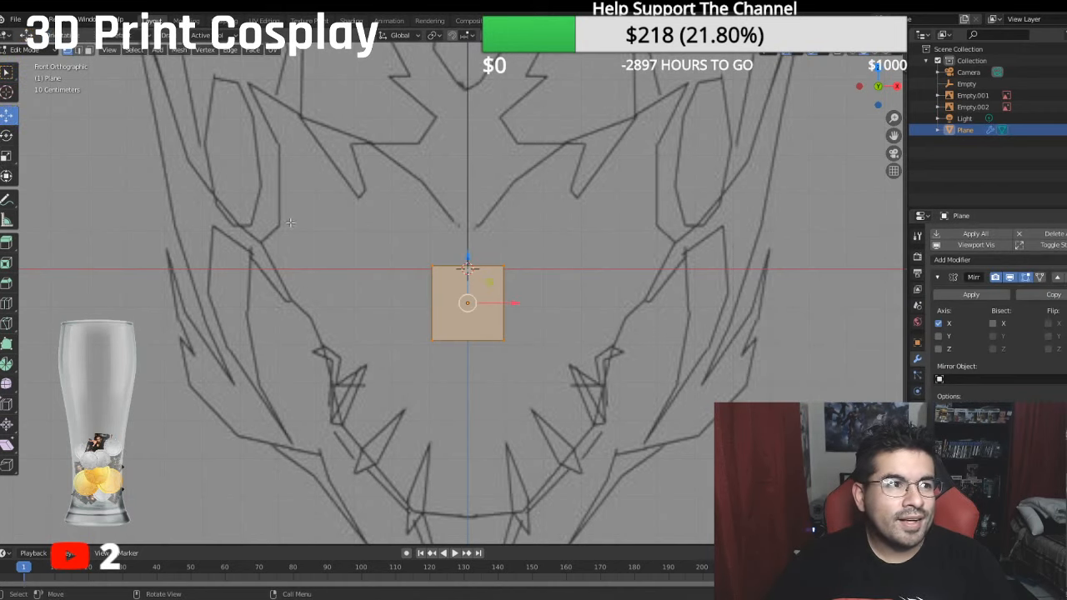
{"action": "left_click_drag", "start_coordinate": [515, 304], "coordinate": [560, 304]}
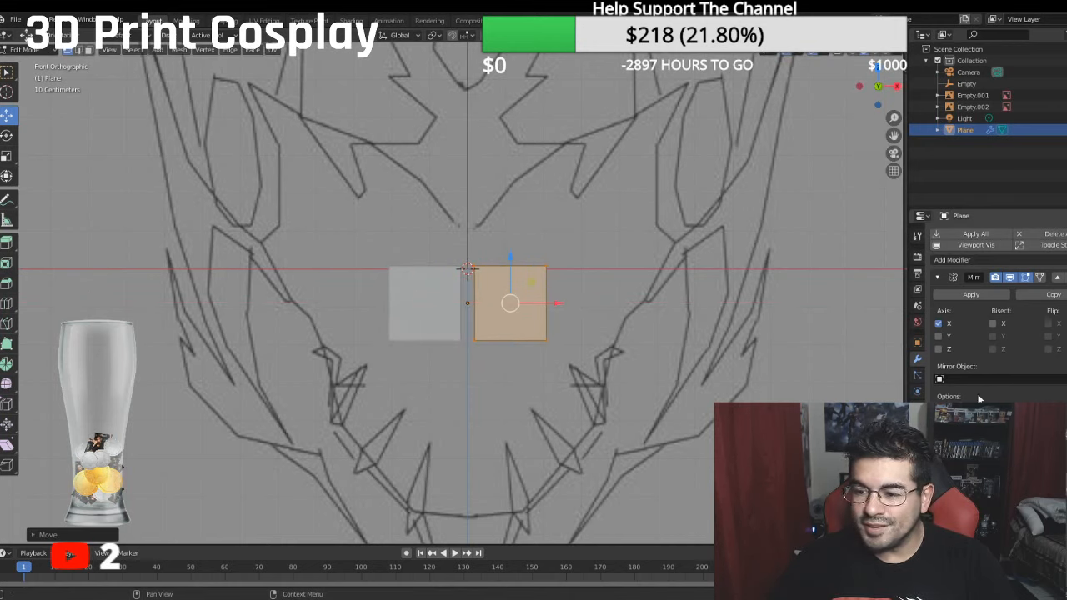
{"action": "key", "text": "g"}
{"action": "key", "text": "x"}
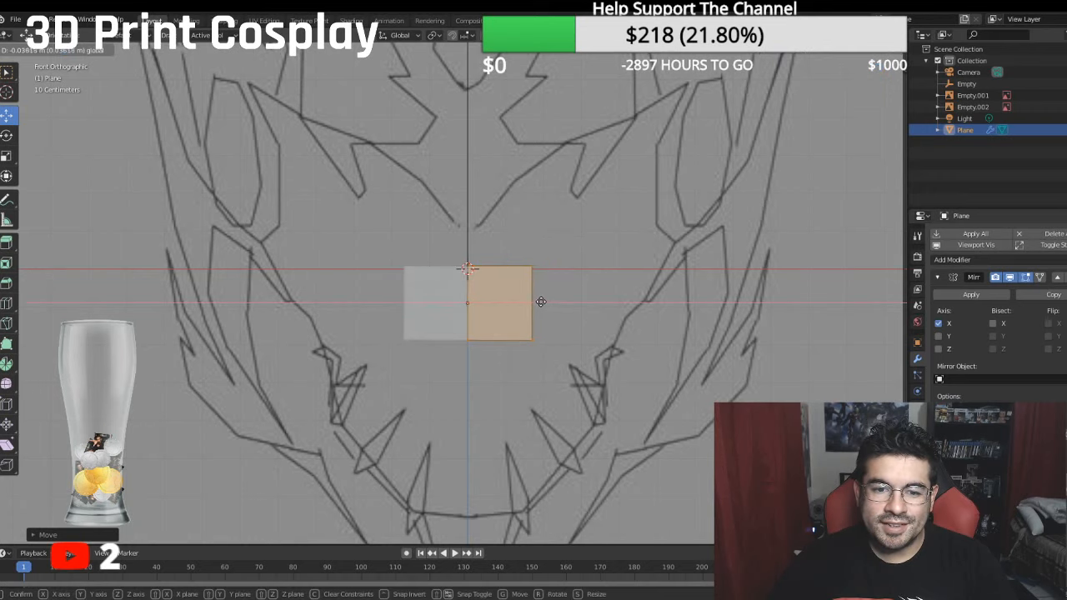
{"action": "left_click", "coordinate": [519, 300]}
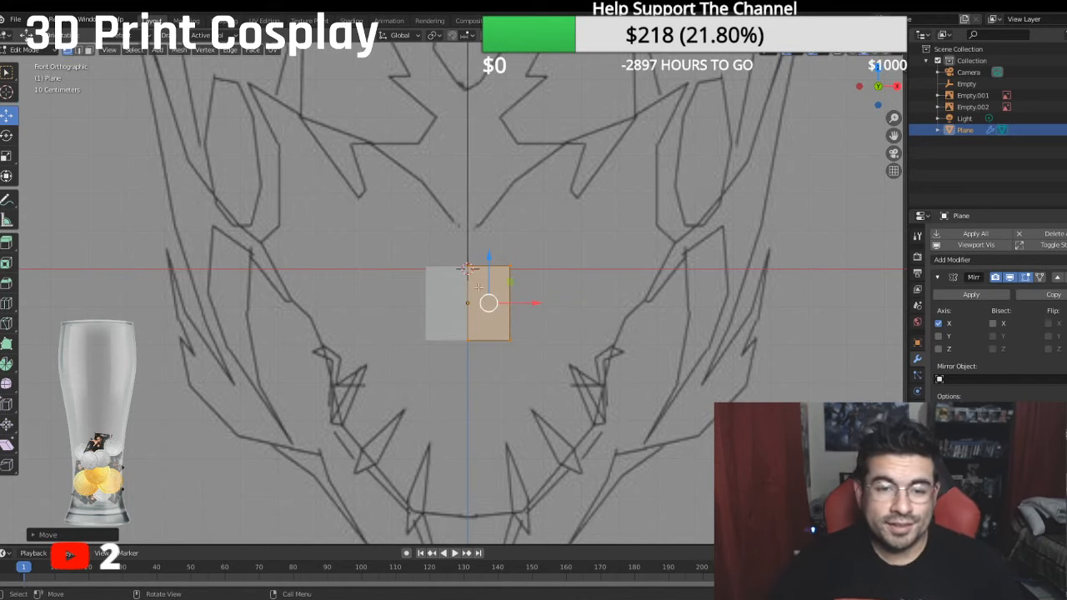
- Raise the plane's upper edge about 0.08 m along Z to the point of the brow's V in the front drawing
{"action": "left_click", "coordinate": [508, 264]}
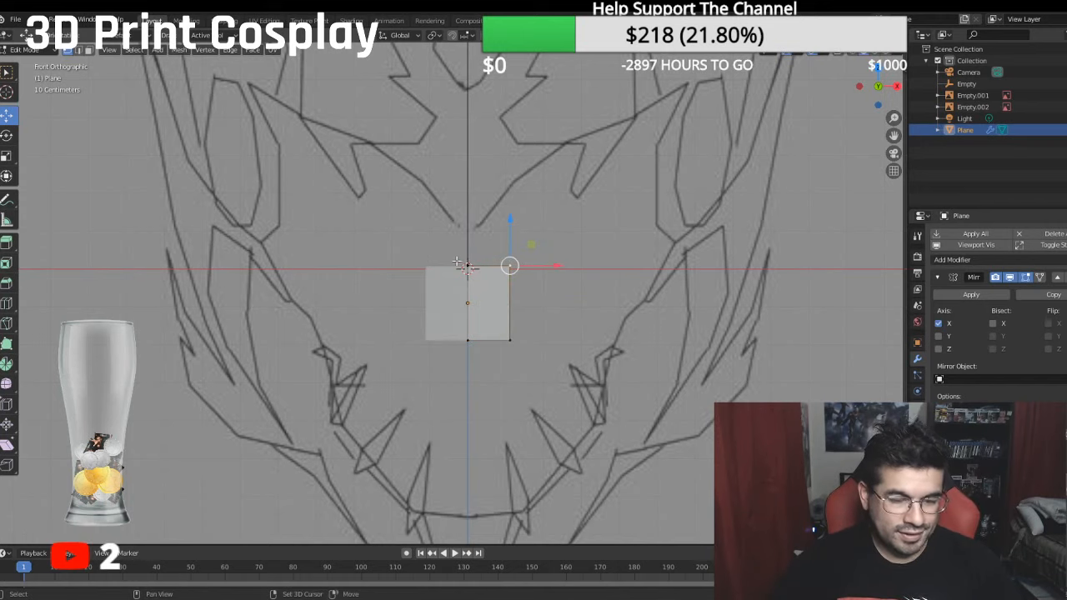
{"action": "left_click", "coordinate": [453, 253], "text": "shift"}
{"action": "key", "text": "g"}
{"action": "key", "text": "z"}
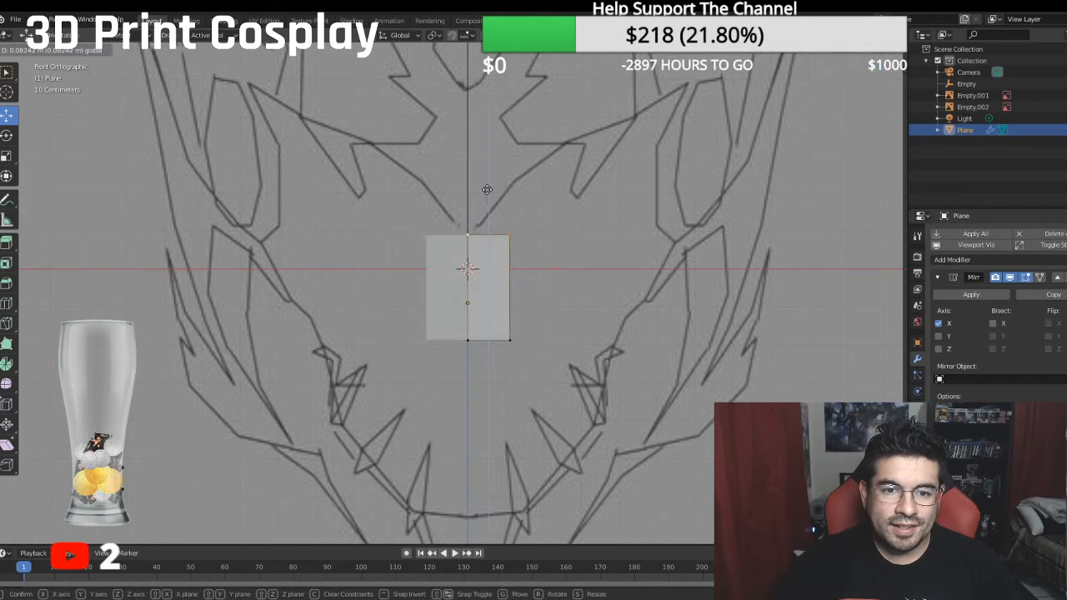
{"action": "left_click", "coordinate": [487, 190]}
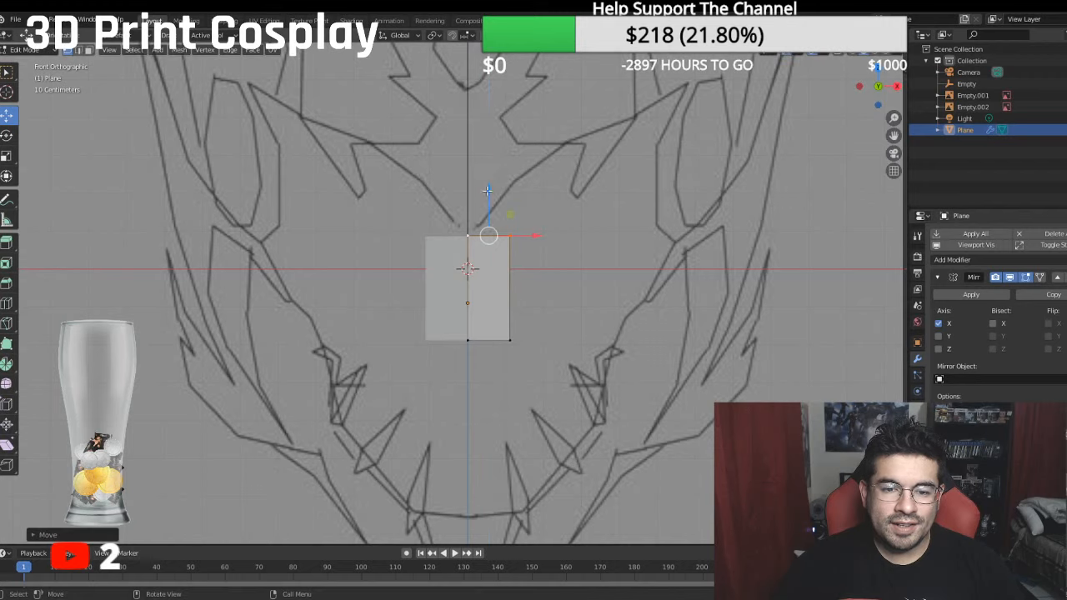
- Move the whole plane mesh along Y onto the front line of the snout in the side reference
{"action": "left_click", "coordinate": [510, 243]}
{"action": "left_click", "coordinate": [509, 326], "text": "shift"}
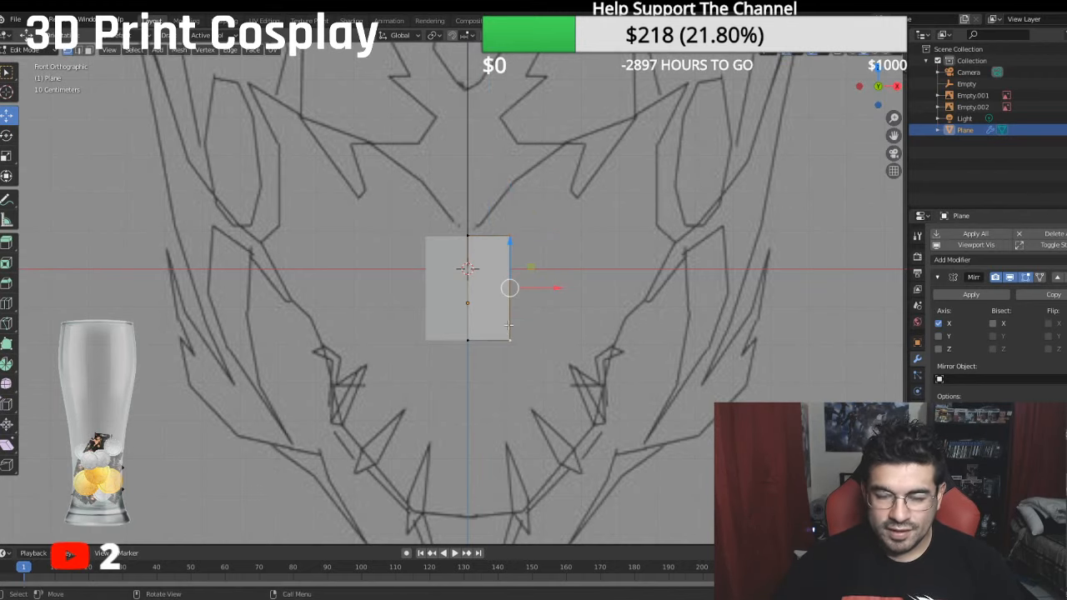
{"action": "key", "text": "KP_3"}
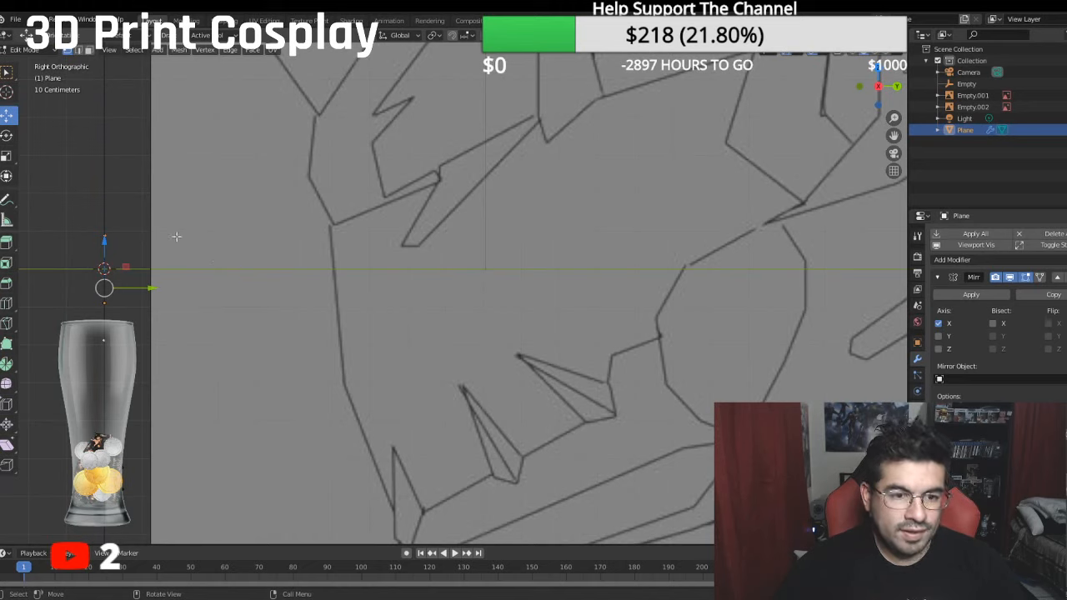
{"action": "left_click_drag", "start_coordinate": [150, 287], "coordinate": [375, 302]}
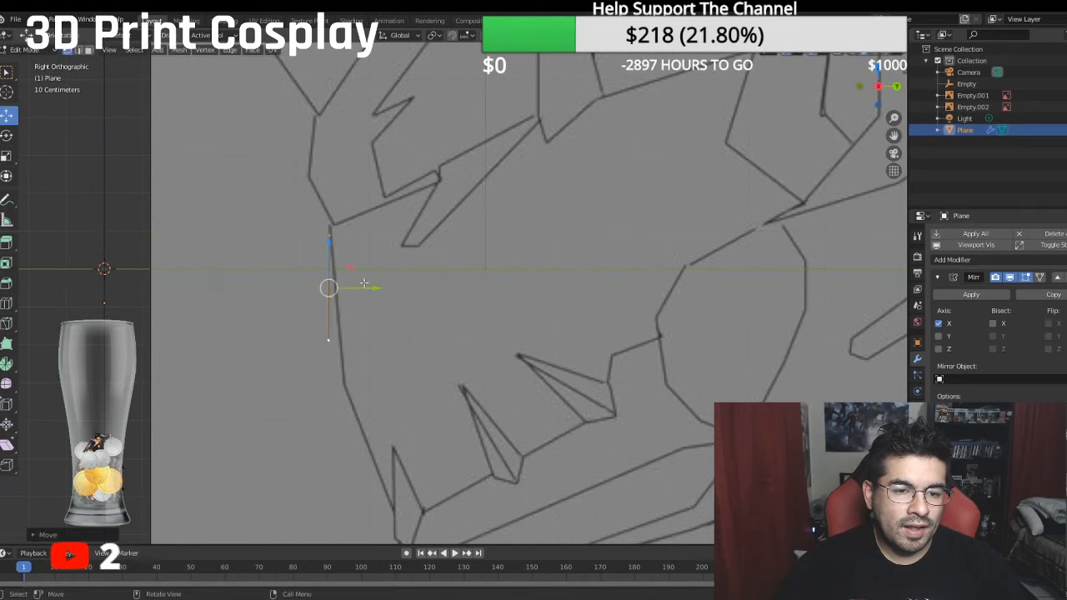
- Move the plane's lower edge back and down to the bend in the snout's front line in the side drawing
{"action": "left_click_drag", "start_coordinate": [336, 248], "coordinate": [328, 240]}
{"action": "middle_click_drag", "start_coordinate": [332, 337], "coordinate": [317, 354]}
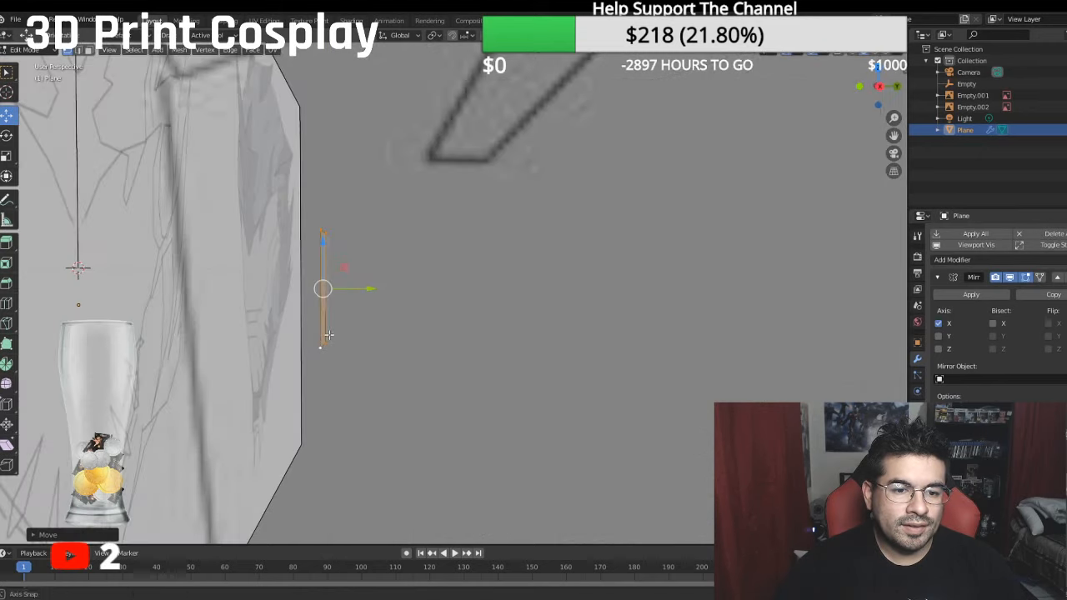
{"action": "left_click", "coordinate": [332, 347]}
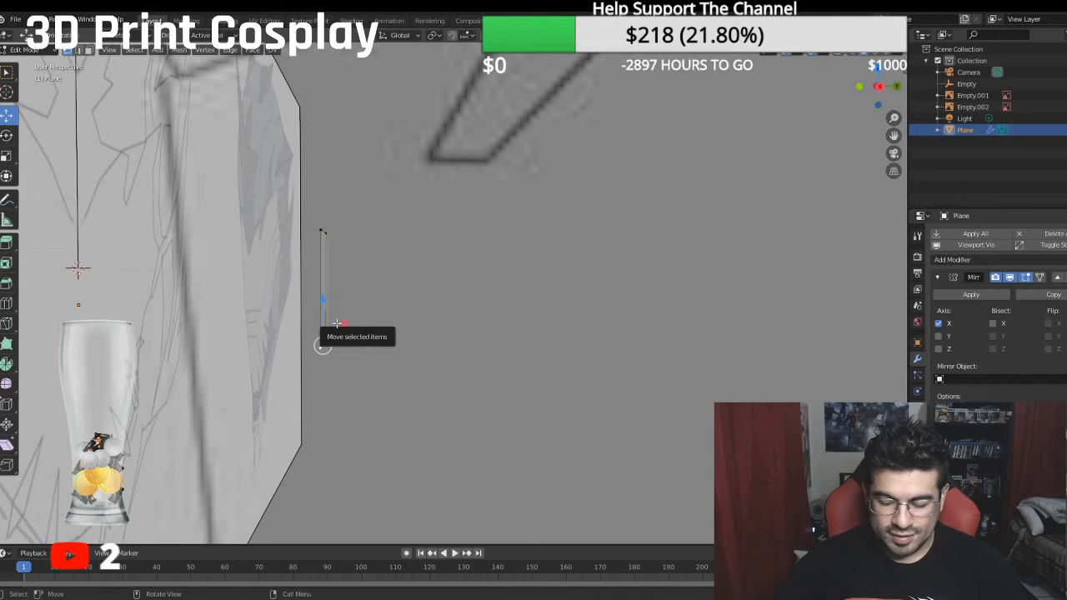
{"action": "key", "text": "KP_3"}
{"action": "mouse_move", "coordinate": [372, 340]}
{"action": "left_mouse_down"}
{"action": "mouse_move", "coordinate": [388, 338]}
{"action": "mouse_move", "coordinate": [347, 312]}
{"action": "mouse_move", "coordinate": [356, 336]}
{"action": "left_mouse_up"}
{"action": "left_click_drag", "start_coordinate": [384, 381], "coordinate": [389, 382]}
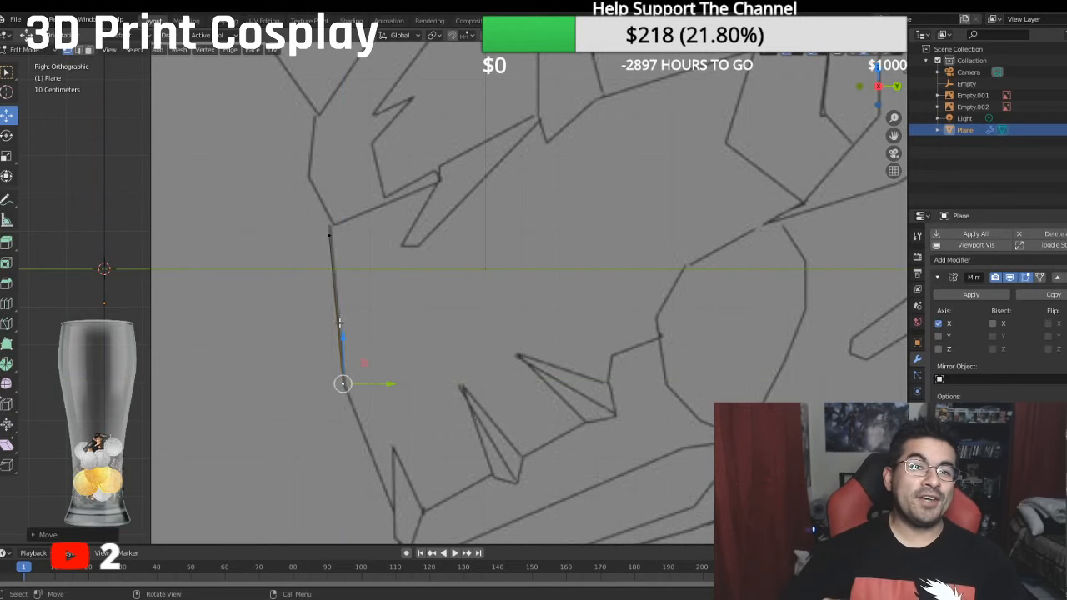
- Raise the plane's outer upper vertex about 0.09 m along Z in the front view, slanting the top edge along the brow
{"action": "key", "text": "KP_1"}
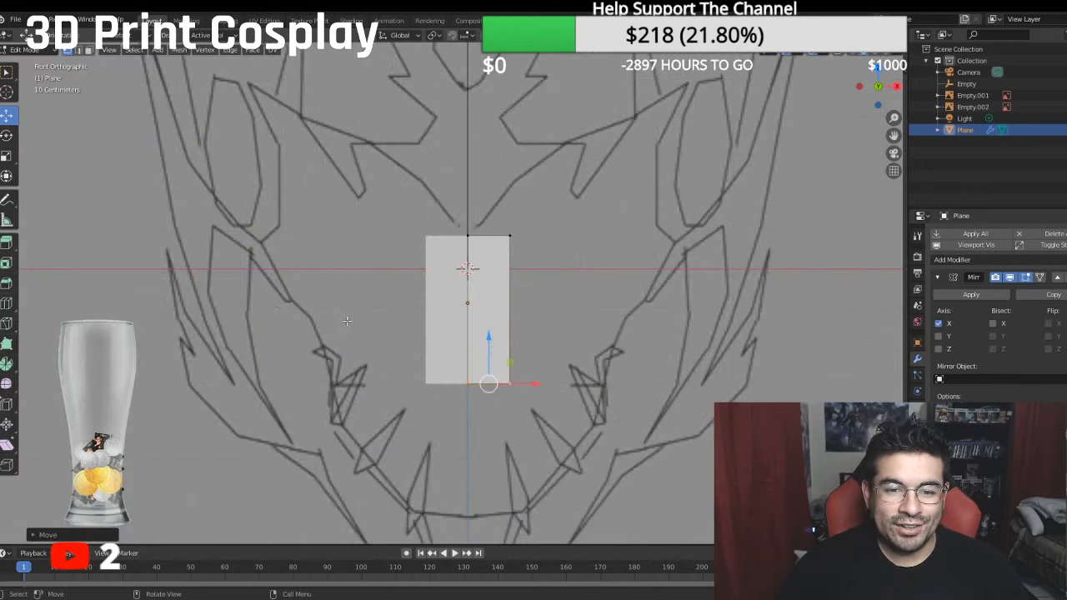
{"action": "key", "text": "KP_3"}
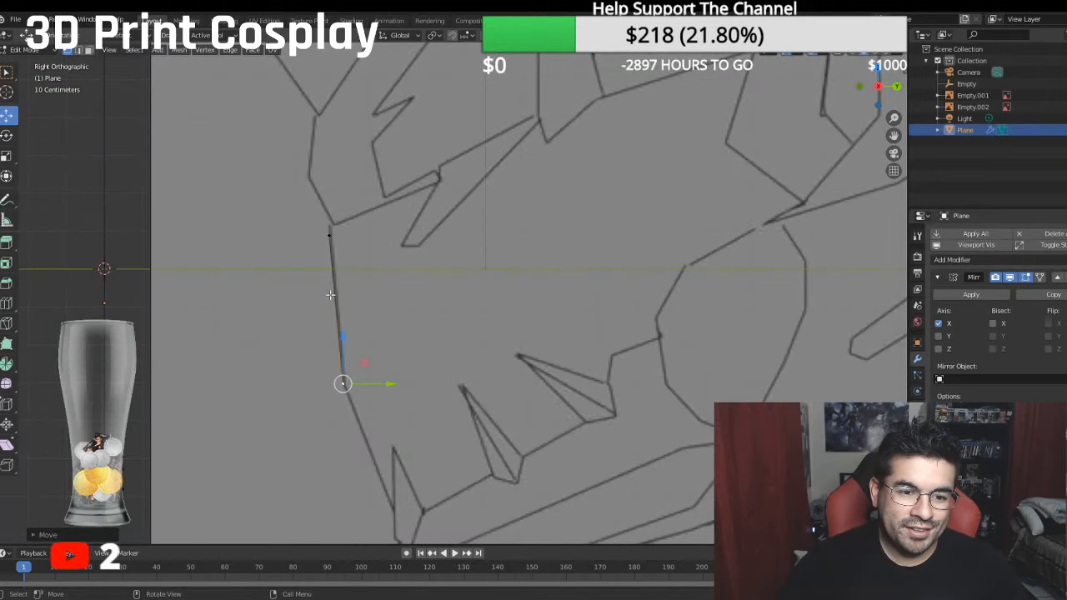
{"action": "middle_click_drag", "start_coordinate": [326, 231], "coordinate": [423, 261]}
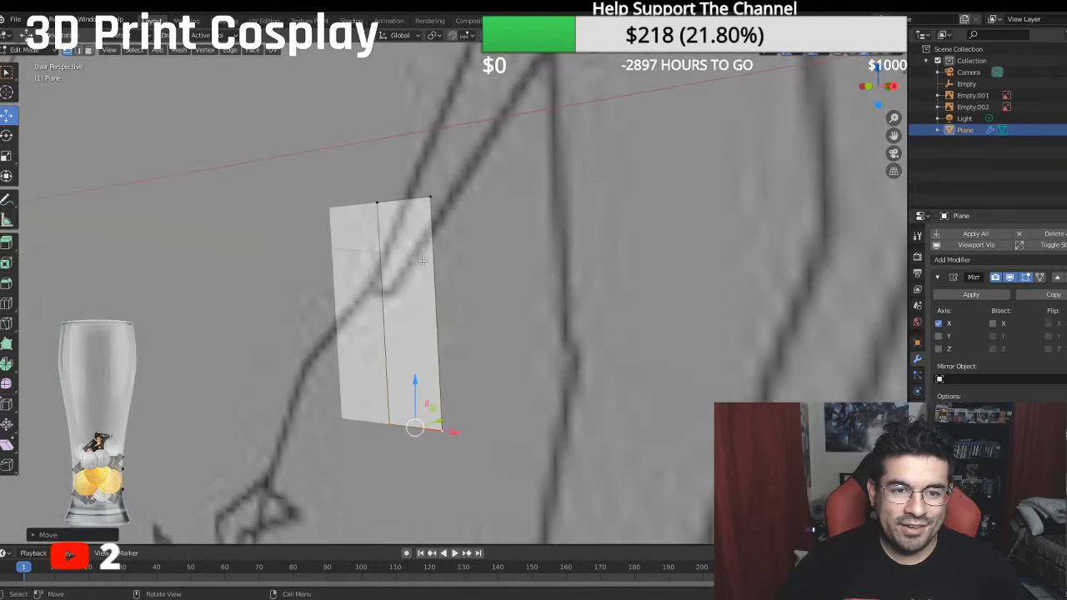
{"action": "key", "text": "KP_1"}
{"action": "left_click", "coordinate": [522, 224]}
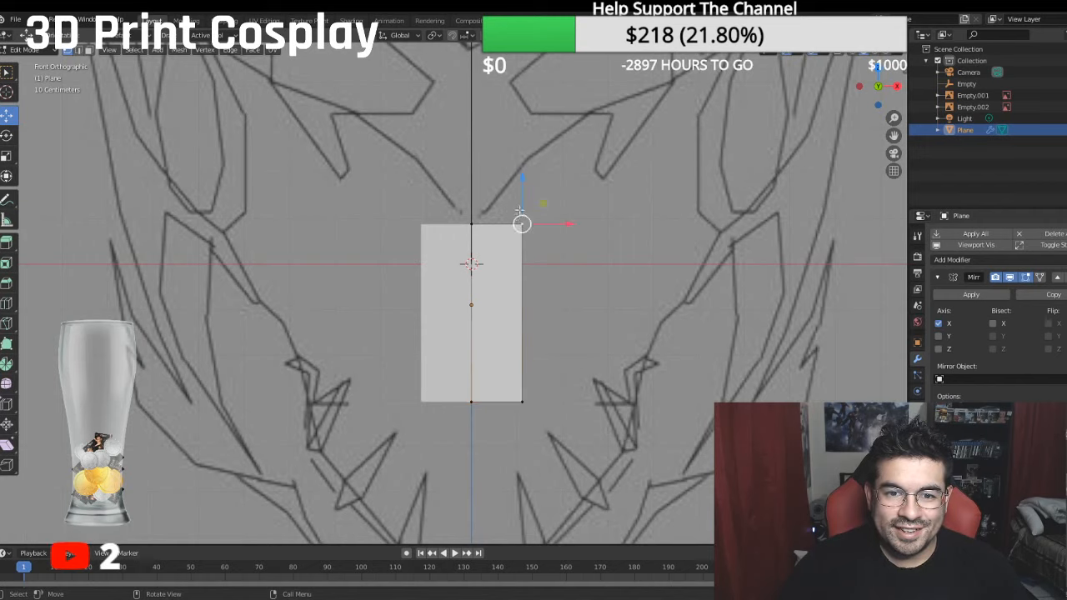
{"action": "key", "text": "g"}
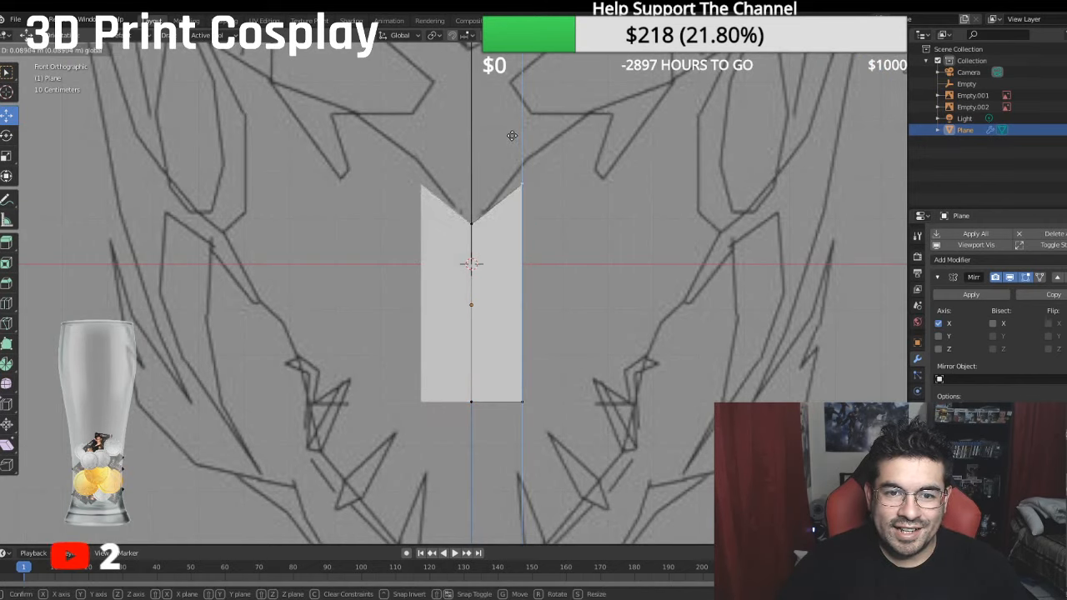
{"action": "left_click", "coordinate": [509, 135]}
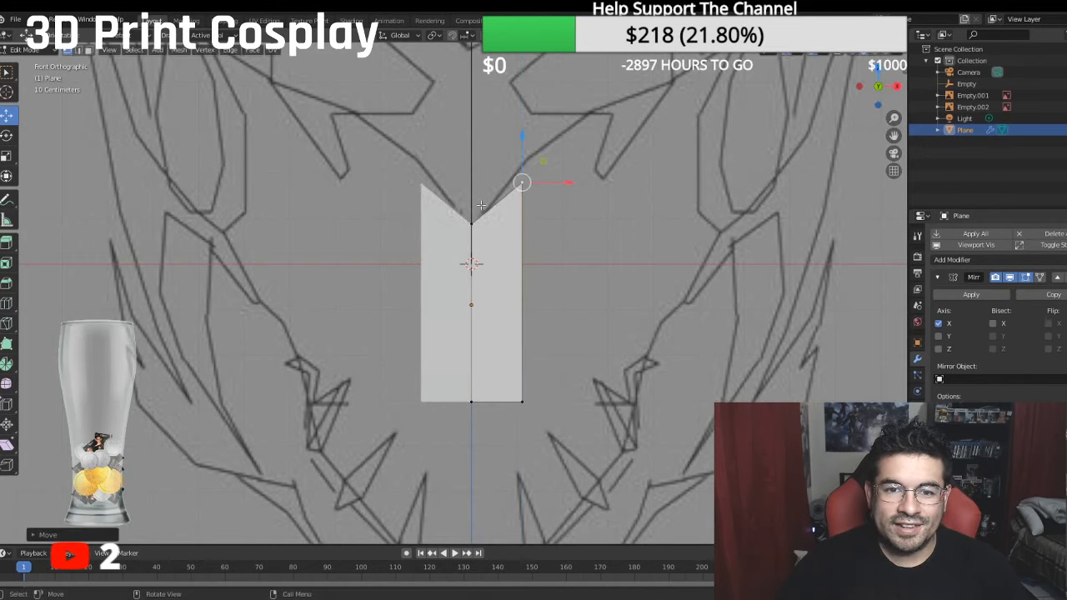
- Move the plane's outer edge back along Y in the side view, angling the face away from the centre line
{"action": "middle_click_drag", "start_coordinate": [506, 227], "coordinate": [355, 175]}
{"action": "left_click", "coordinate": [356, 417], "text": "shift"}
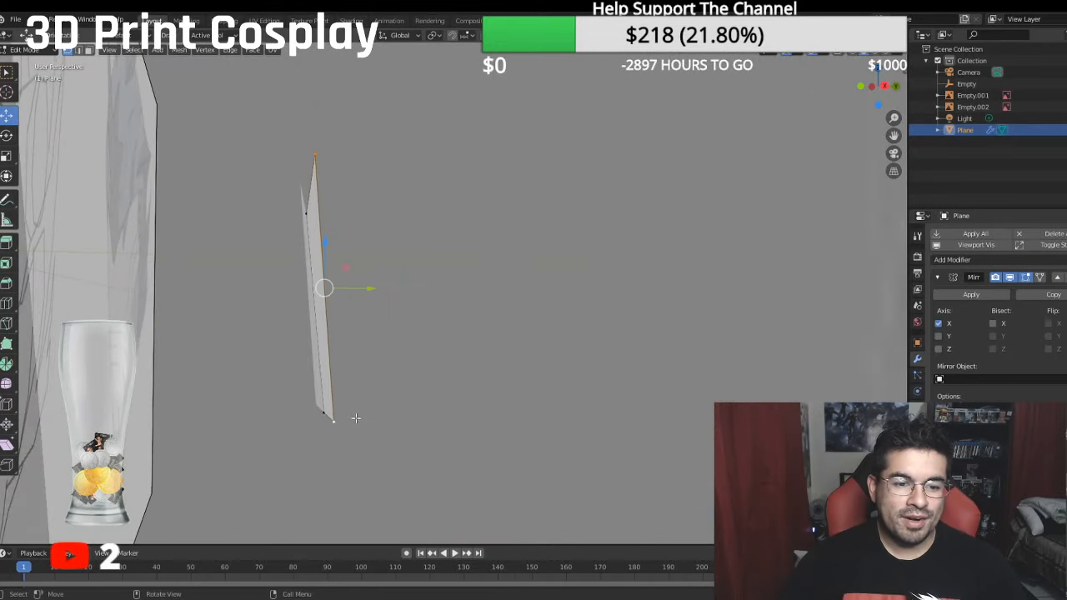
{"action": "key", "text": "KP_3"}
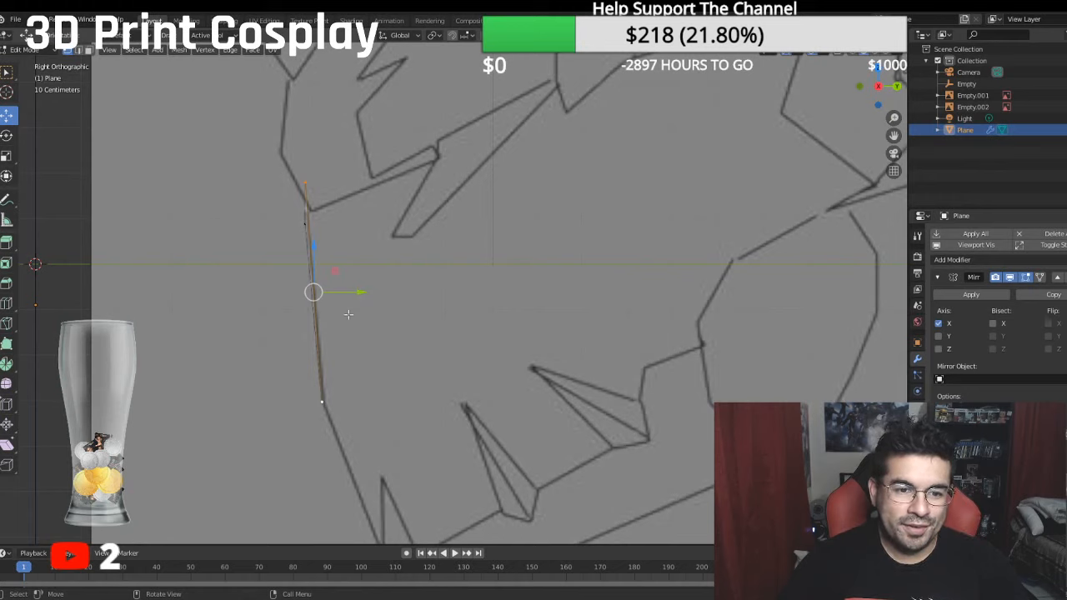
{"action": "key", "text": "e"}
{"action": "left_click", "coordinate": [393, 295]}
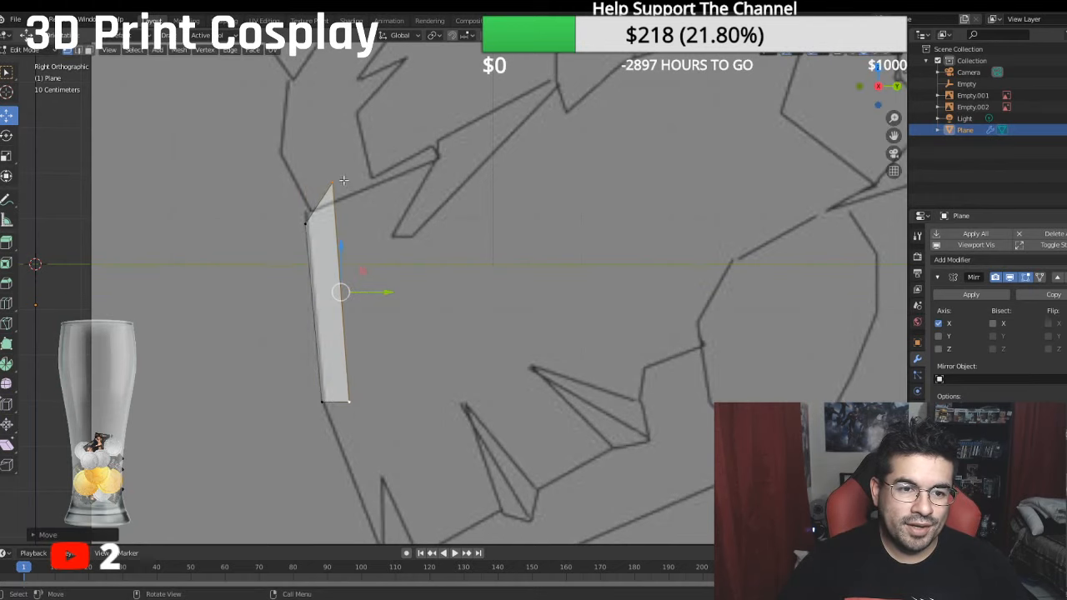
- Lower the outer upper vertex and raise the centre one so the top edge follows the side drawing's brow line
{"action": "left_click", "coordinate": [336, 167]}
{"action": "left_click_drag", "start_coordinate": [338, 157], "coordinate": [308, 171]}
{"action": "left_click", "coordinate": [305, 223]}
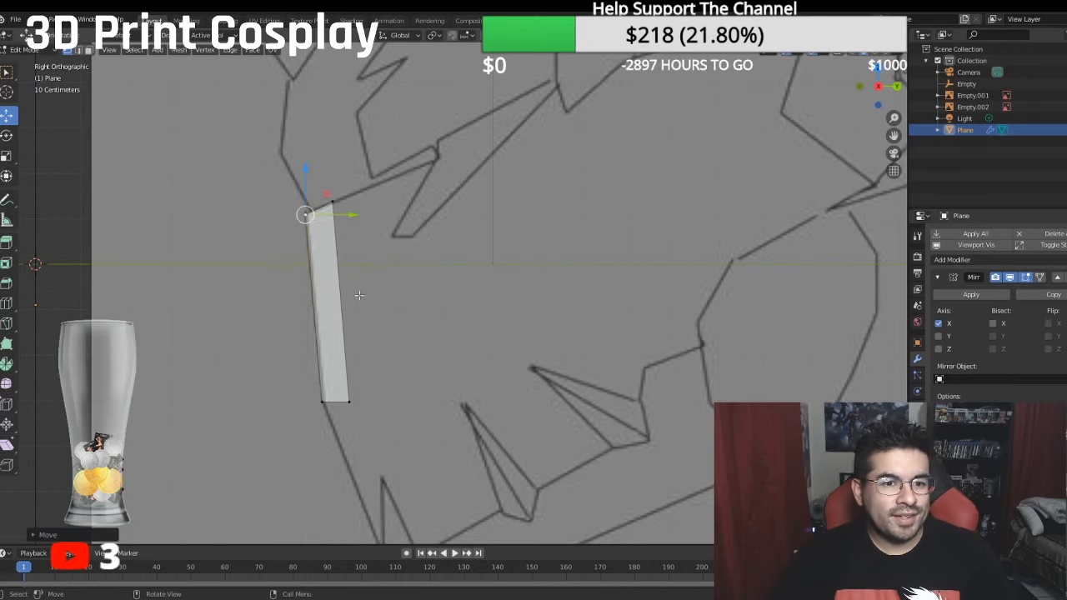
- Shift the outer edge slightly forward along Y to soften the fold, checking the shape against the front and side drawings
{"action": "left_click", "coordinate": [337, 200]}
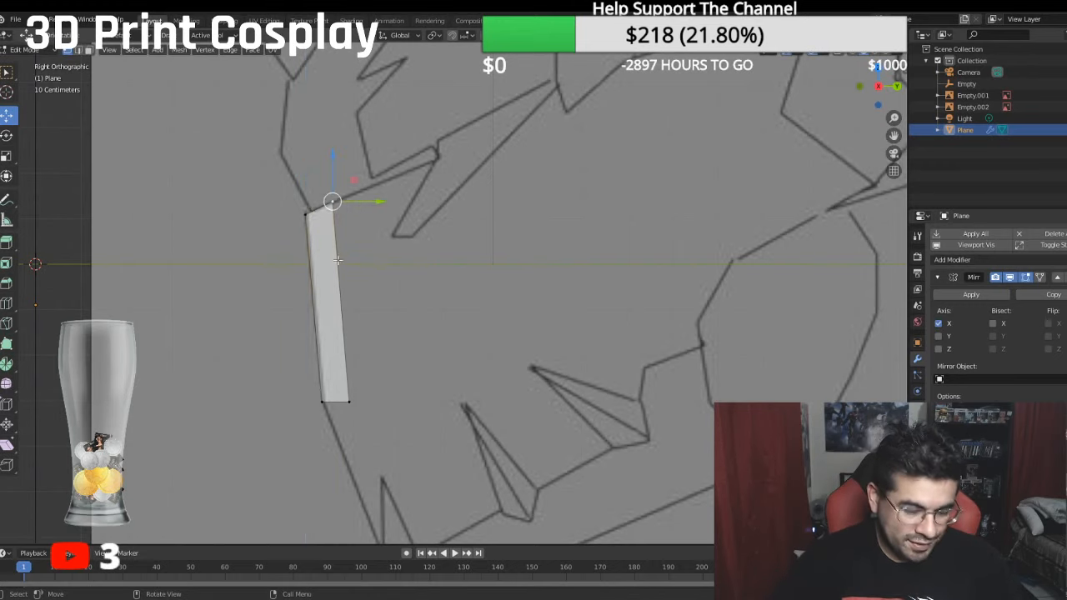
{"action": "left_click", "coordinate": [349, 401], "text": "shift"}
{"action": "key", "text": "g"}
{"action": "key", "text": "y"}
{"action": "left_click", "coordinate": [372, 303]}
{"action": "middle_click_drag", "start_coordinate": [372, 302], "coordinate": [479, 370]}
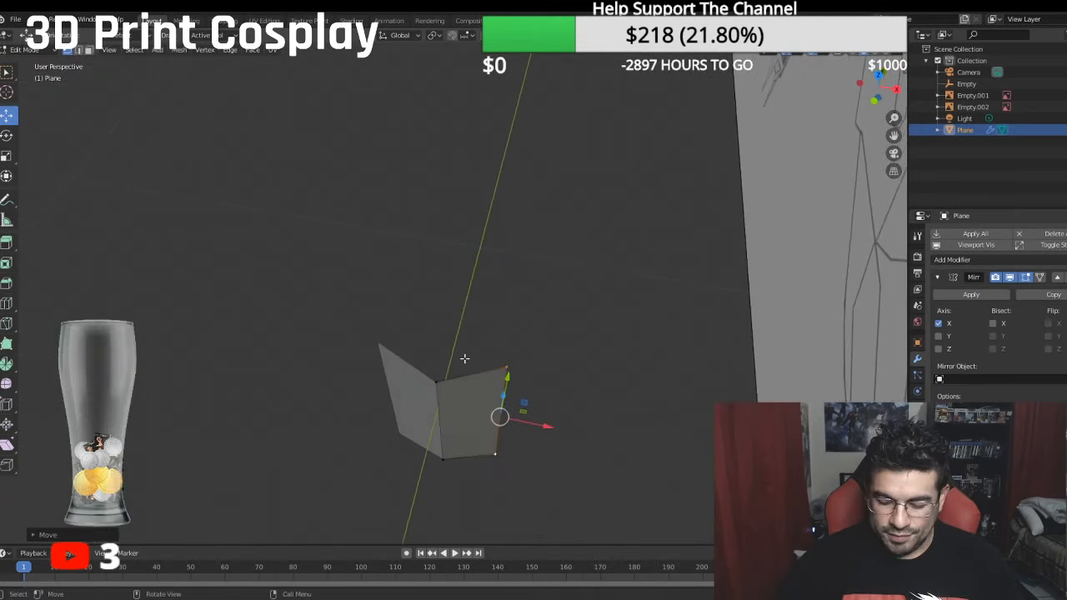
{"action": "key", "text": "KP_1"}
{"action": "middle_click_drag", "start_coordinate": [527, 319], "coordinate": [423, 338], "text": "shift"}
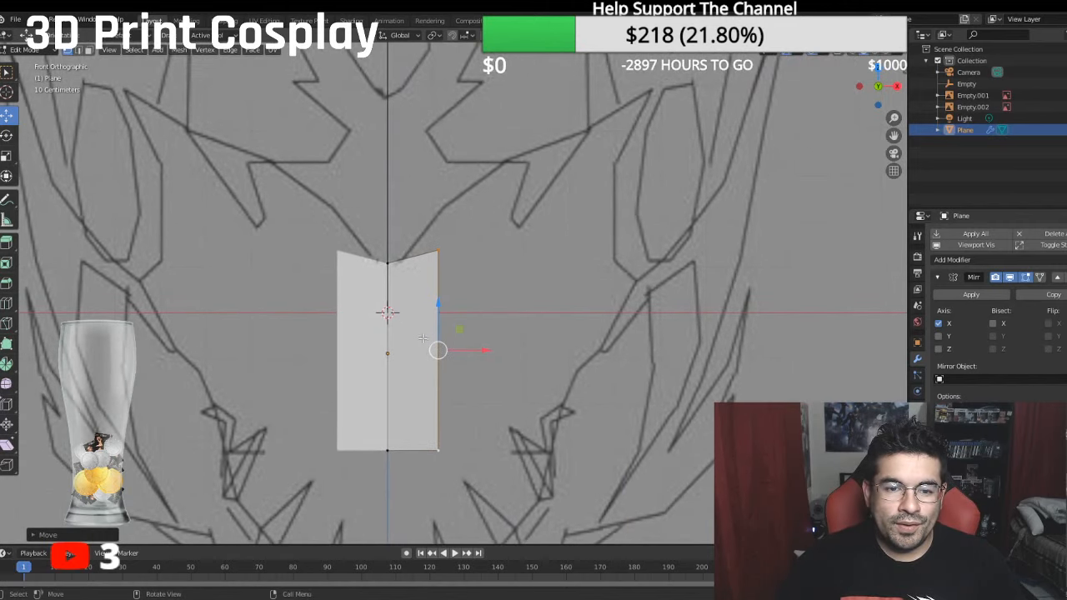
{"action": "key", "text": "KP_3"}
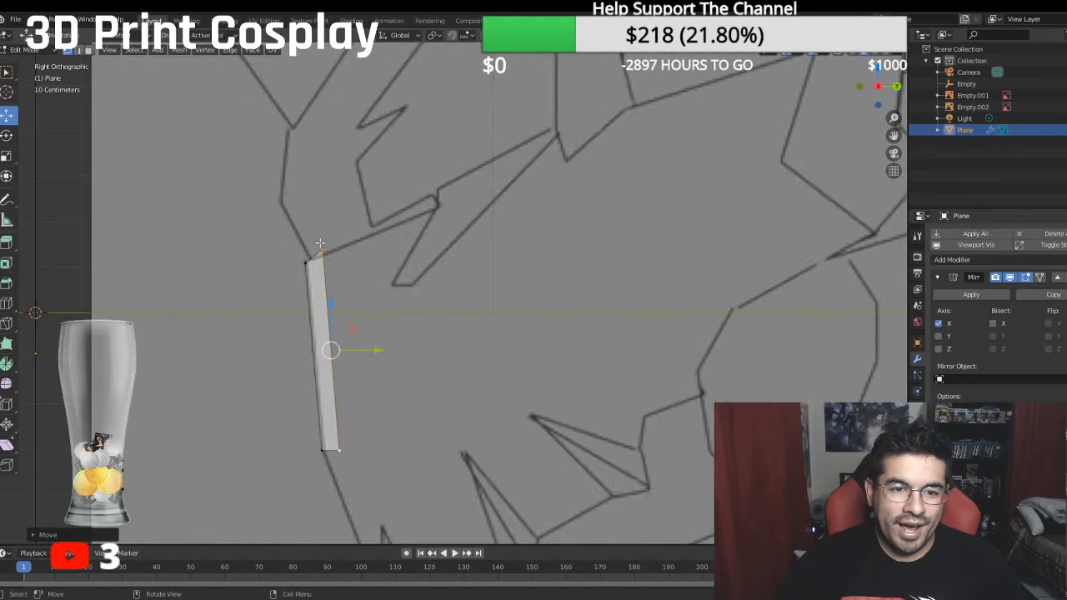
- Extrude the face's outer edge backward along Y to add a second strip to the side of the snout
{"action": "left_click", "coordinate": [322, 251]}
{"action": "middle_click_drag", "start_coordinate": [323, 252], "coordinate": [429, 263]}
{"action": "scroll", "coordinate": [430, 263], "scroll_direction": "down", "scroll_amount": 3}
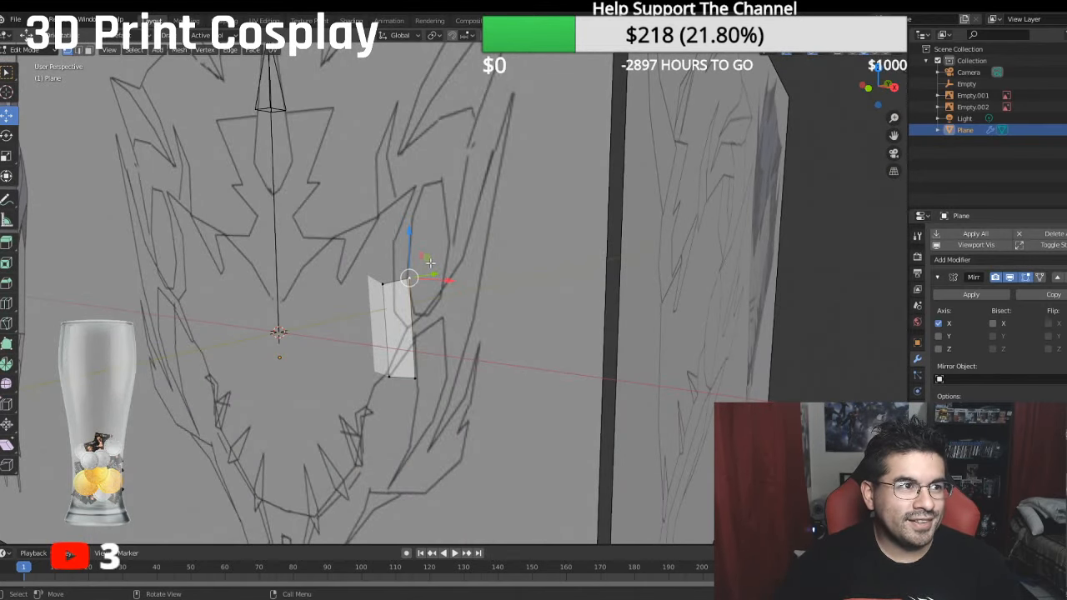
{"action": "key", "text": "KP_3"}
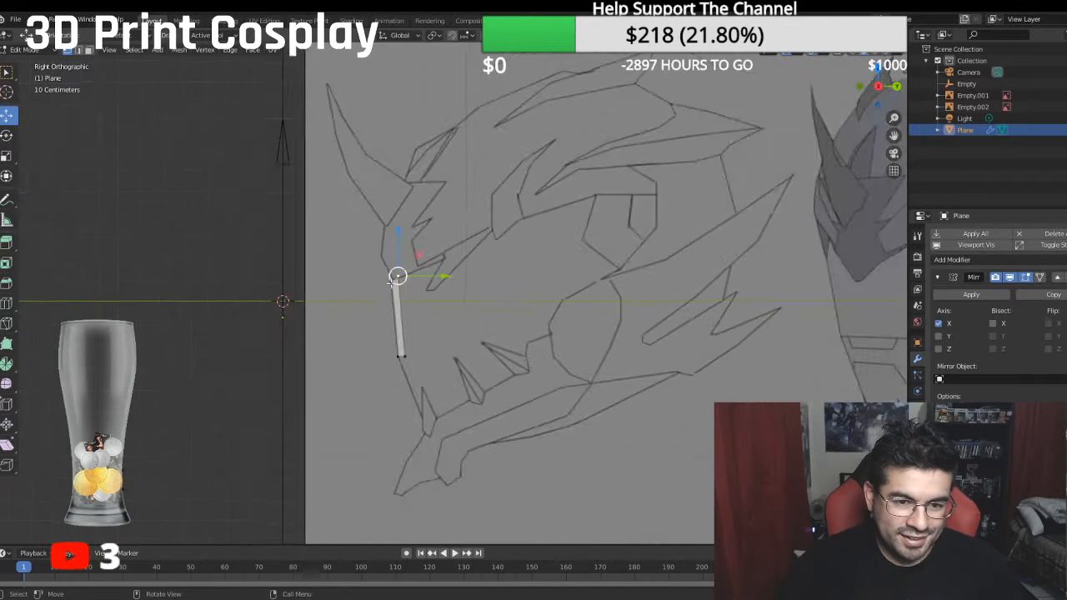
{"action": "scroll", "coordinate": [392, 289], "scroll_direction": "up", "scroll_amount": 2}
{"action": "left_click", "coordinate": [370, 401], "text": "shift"}
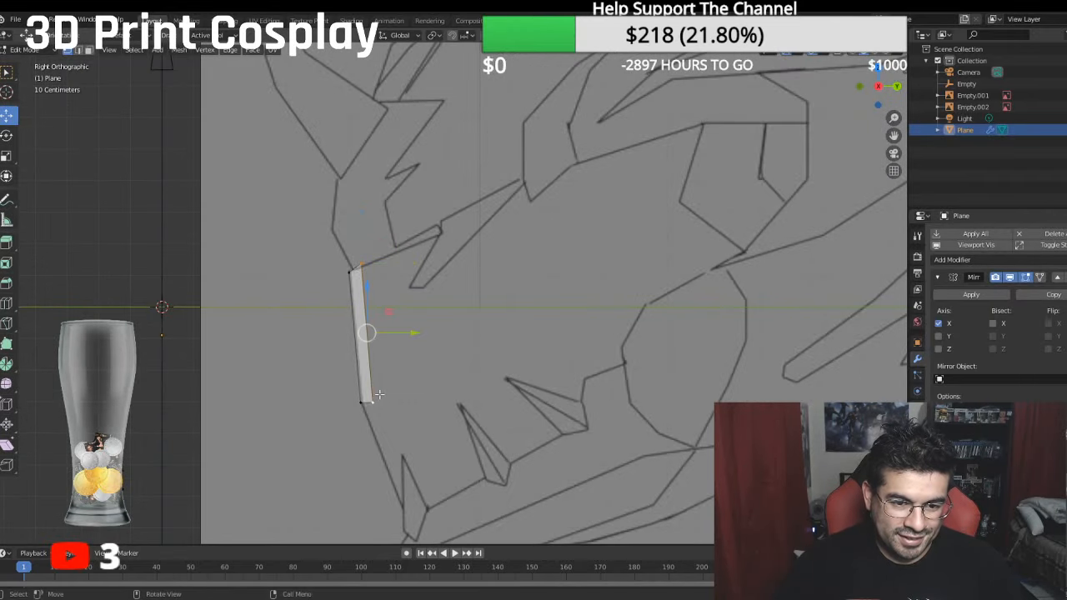
{"action": "key", "text": "e"}
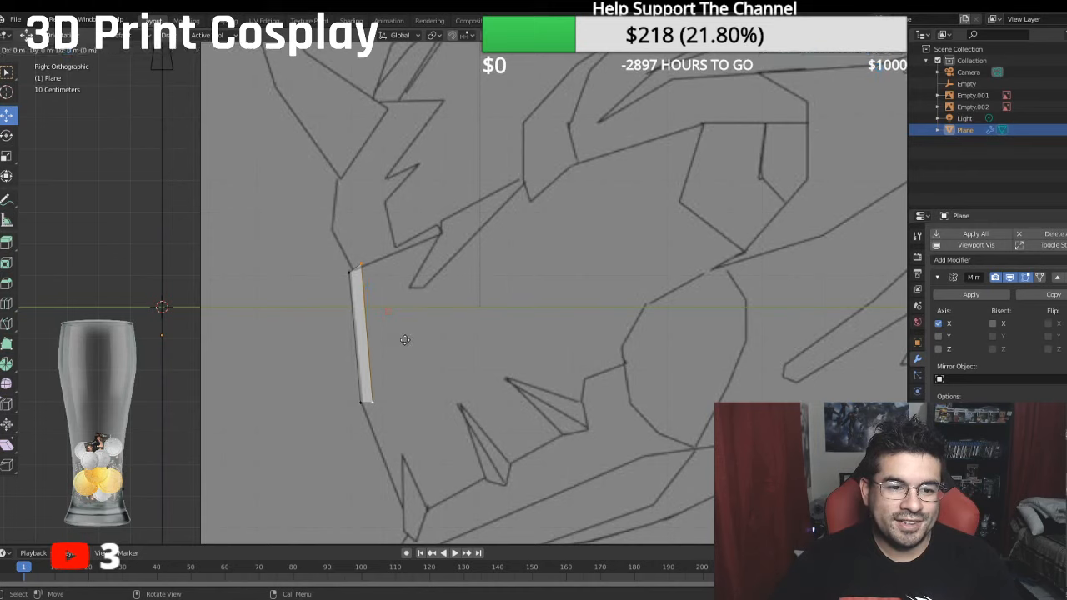
{"action": "key", "text": "y"}
{"action": "left_click", "coordinate": [447, 332]}
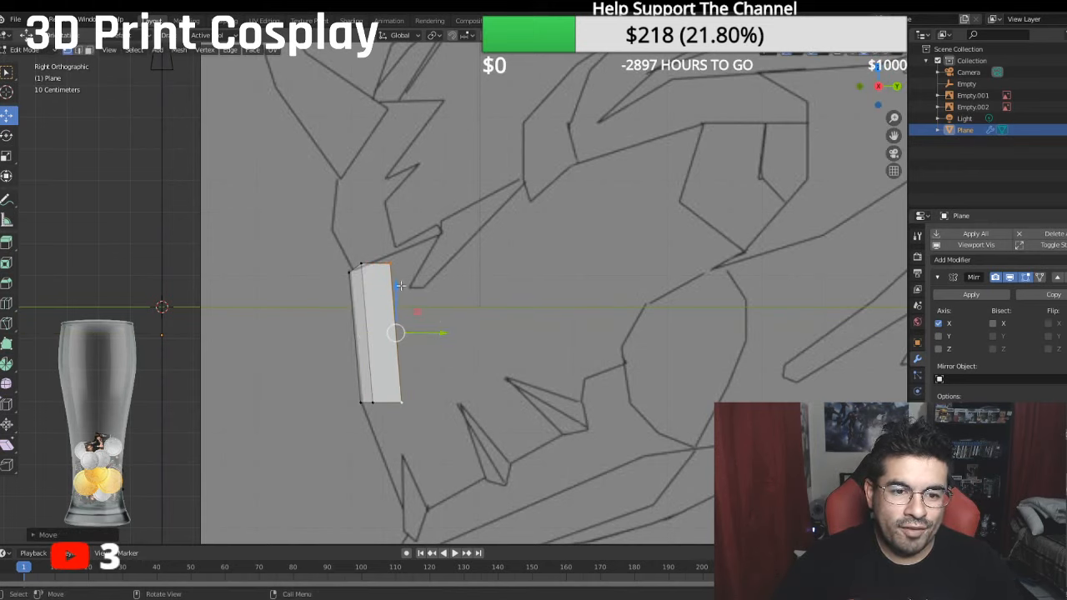
- Raise the new outer edge along Z to the brow line and move it outward along X in the front view
{"action": "left_click_drag", "start_coordinate": [400, 285], "coordinate": [399, 271]}
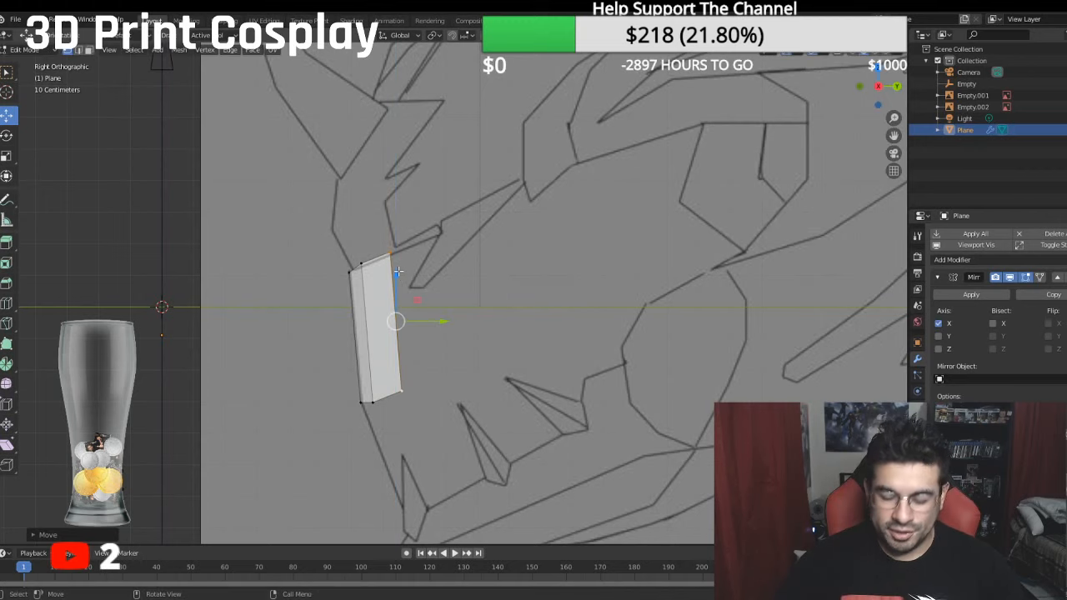
{"action": "key", "text": "KP_1"}
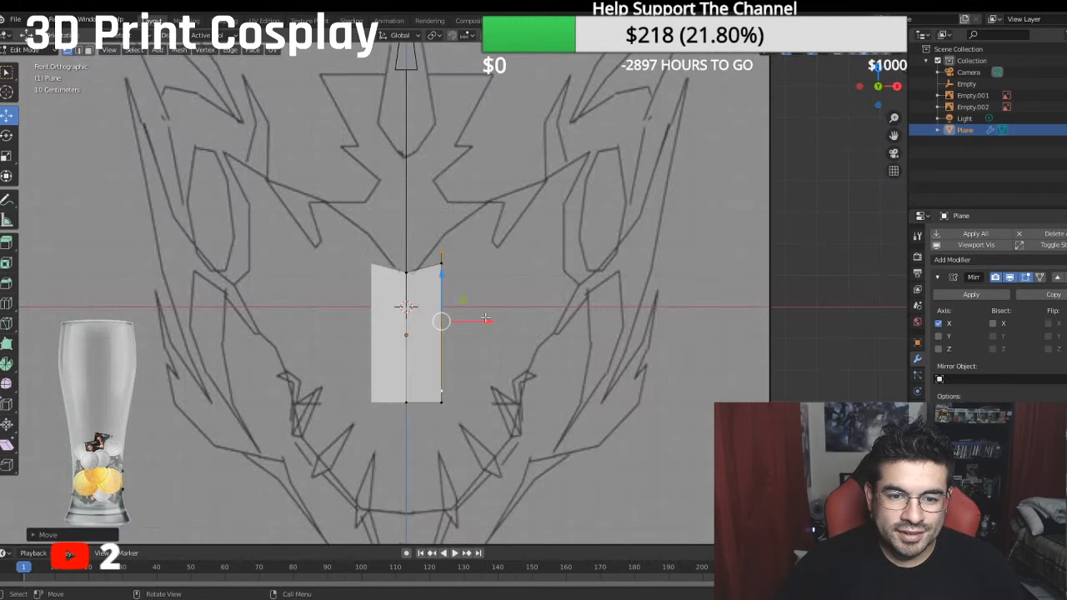
{"action": "left_click_drag", "start_coordinate": [490, 320], "coordinate": [504, 316]}
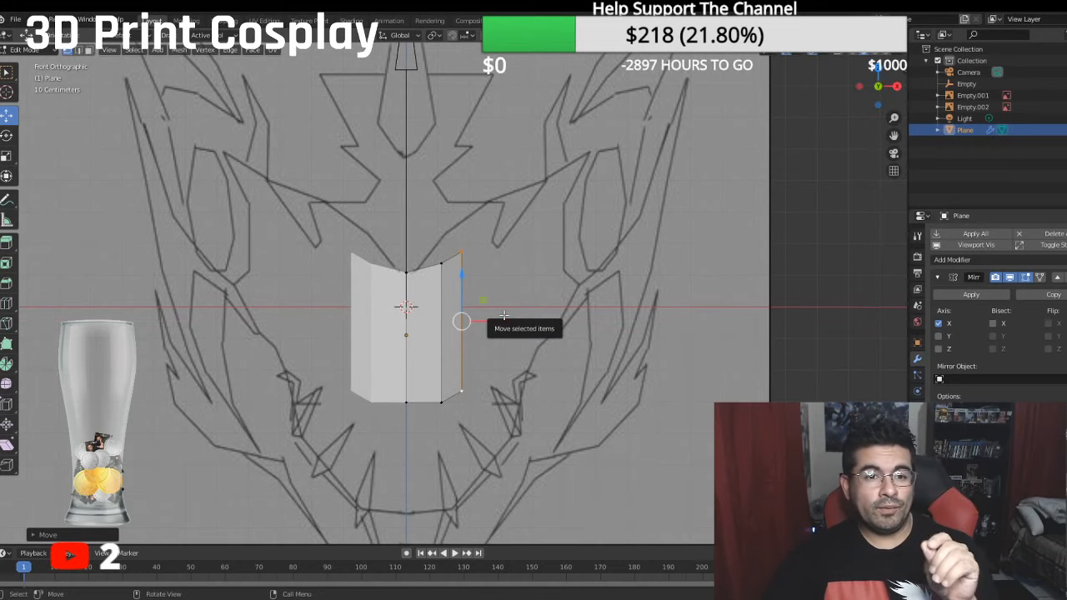
{"action": "scroll", "coordinate": [503, 315], "scroll_direction": "down", "scroll_amount": 5}
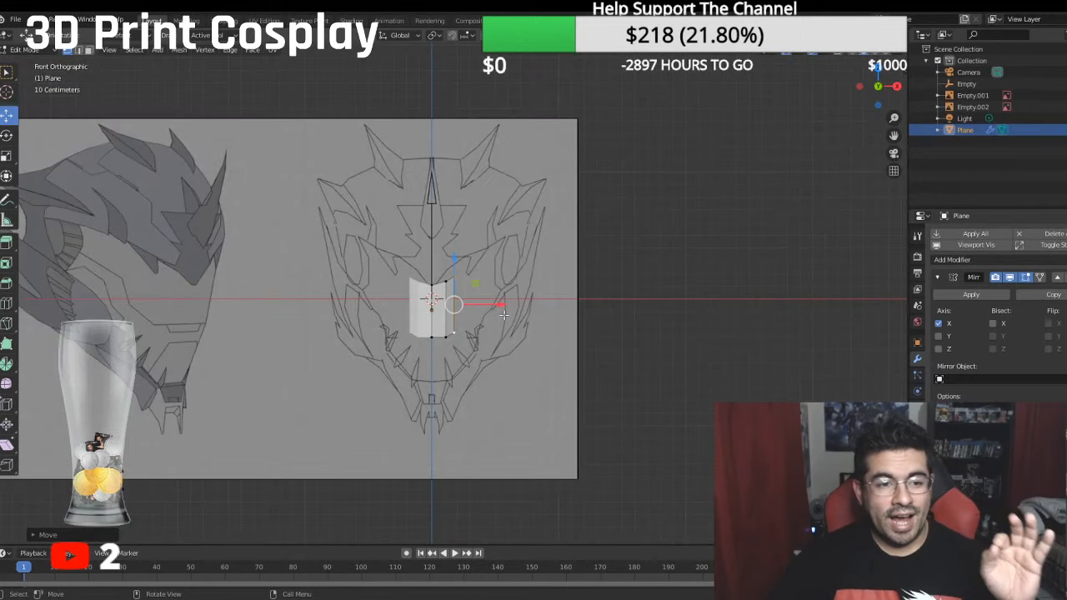
{"action": "scroll", "coordinate": [503, 315], "scroll_direction": "up", "scroll_amount": 1}
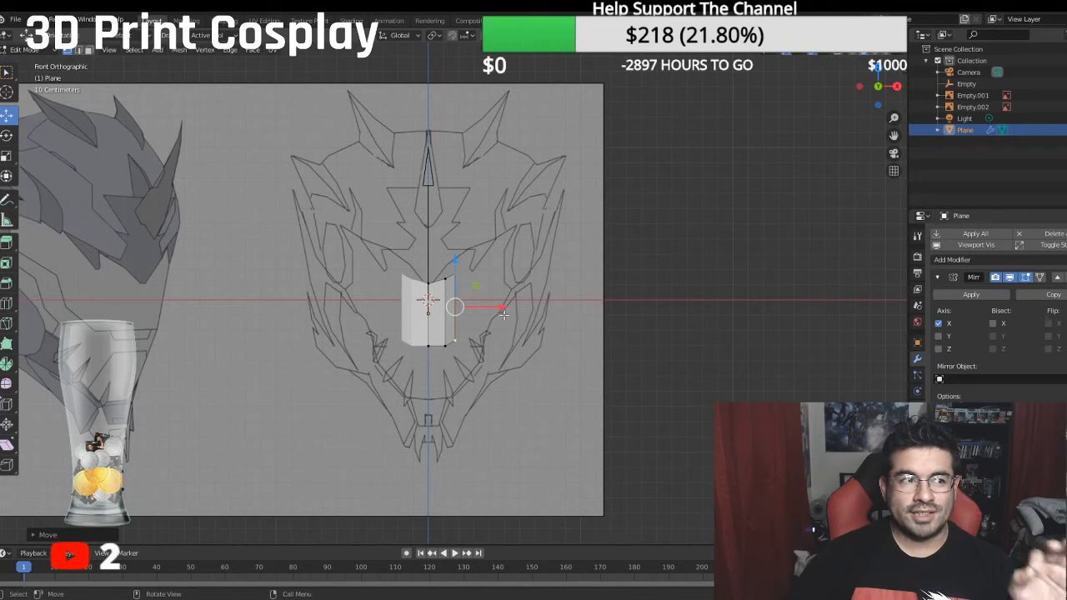
{"action": "key", "text": "KP_3"}
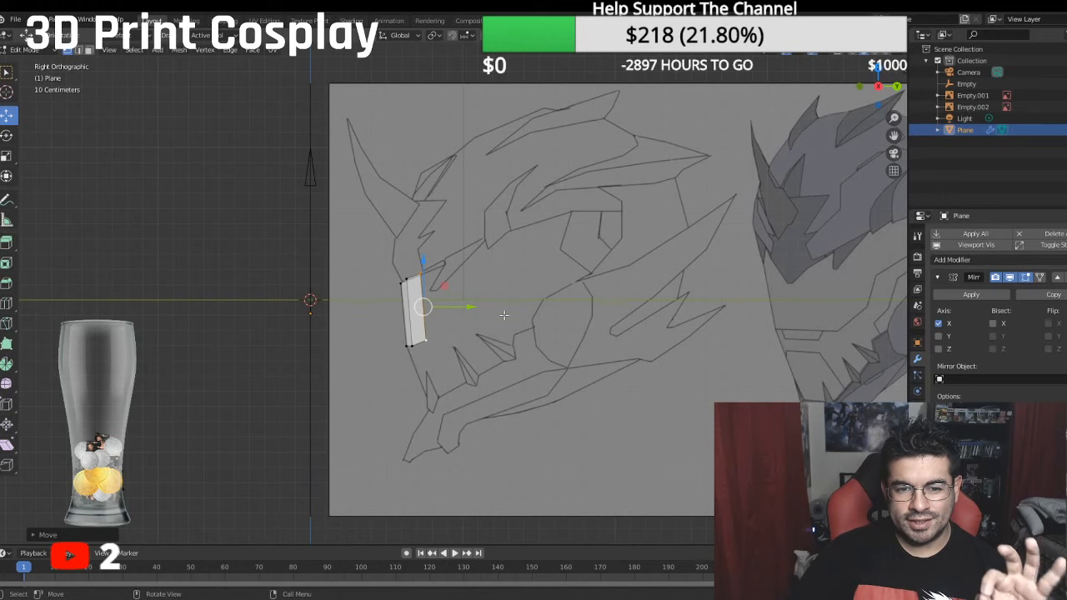
{"action": "key", "text": "KP_1"}
{"action": "key", "text": "KP_3"}
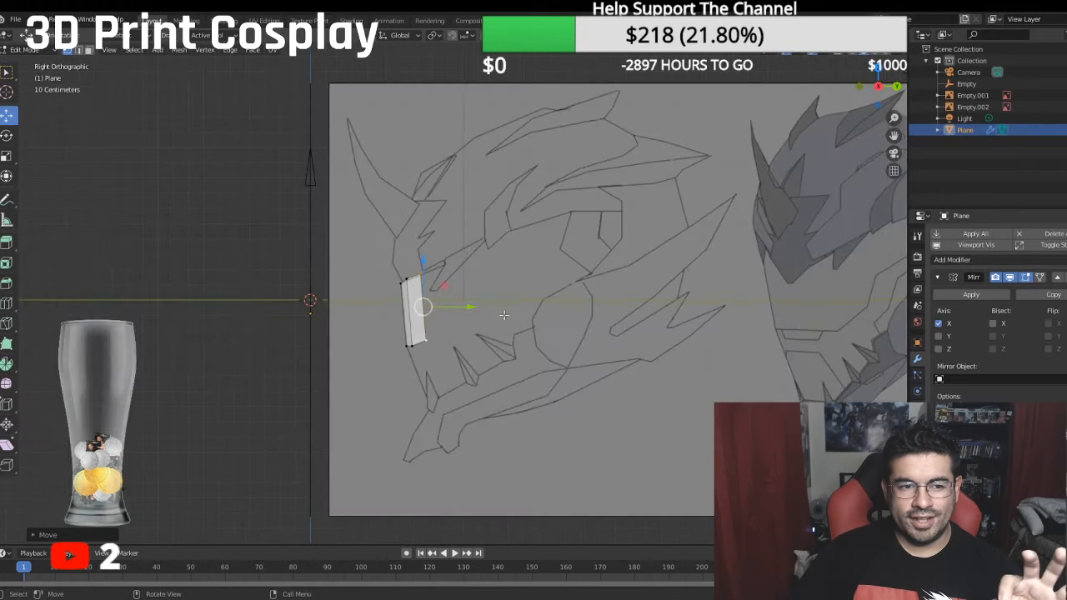
- Compare the snout's folded strips against the front and side reference drawings
{"action": "key", "text": "KP_1"}
{"action": "key", "text": "KP_3"}
{"action": "key", "text": "KP_1"}
{"action": "key", "text": "KP_3"}
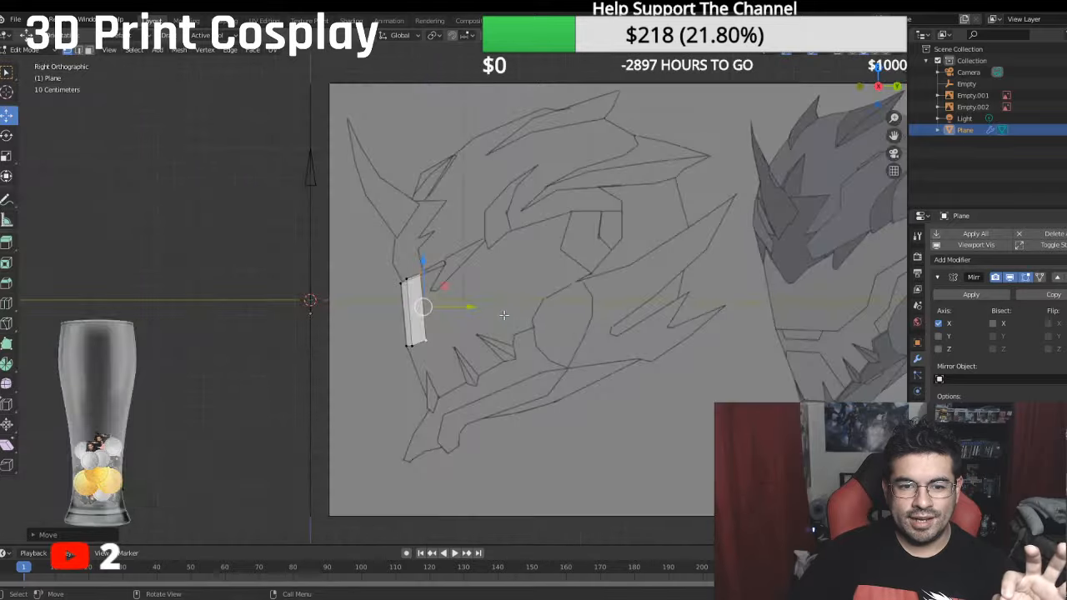
{"action": "key", "text": "KP_1"}
{"action": "key", "text": "KP_3"}
{"action": "scroll", "coordinate": [504, 314], "scroll_direction": "up", "scroll_amount": 5}
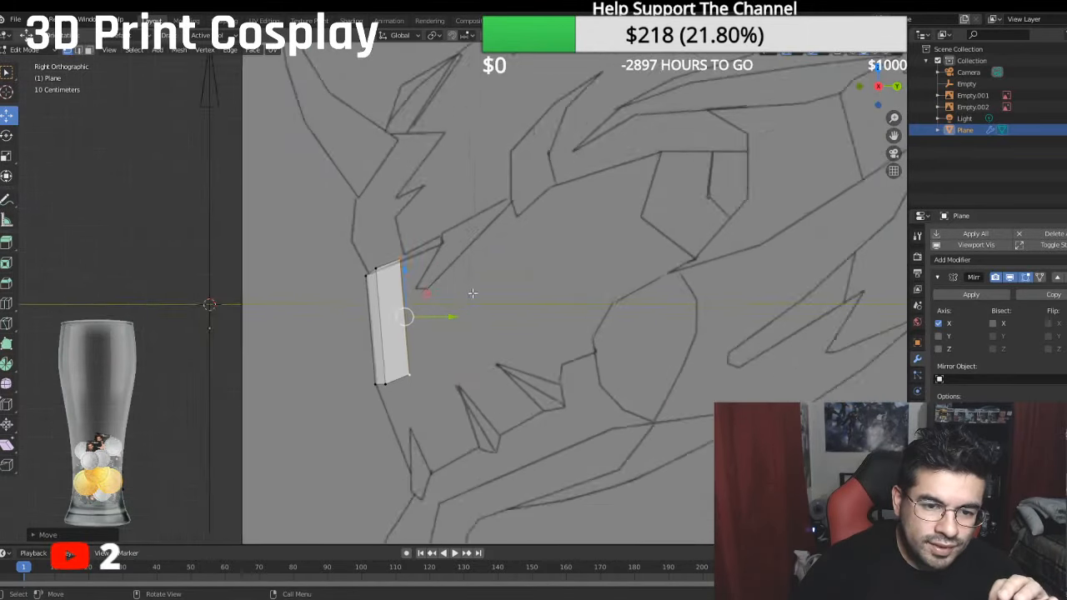
- Raise the upper vertices of the two side edges and lower the centre one along Z to match the front drawing's brow line
{"action": "key", "text": "KP_1"}
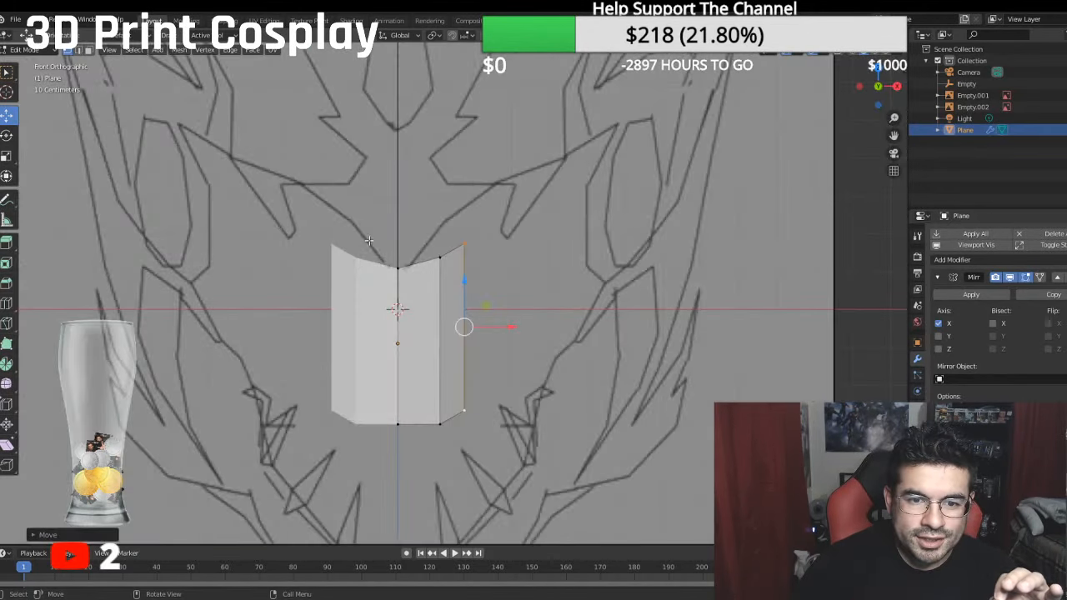
{"action": "left_click", "coordinate": [442, 255]}
{"action": "left_click_drag", "start_coordinate": [439, 222], "coordinate": [460, 188]}
{"action": "left_click", "coordinate": [464, 243]}
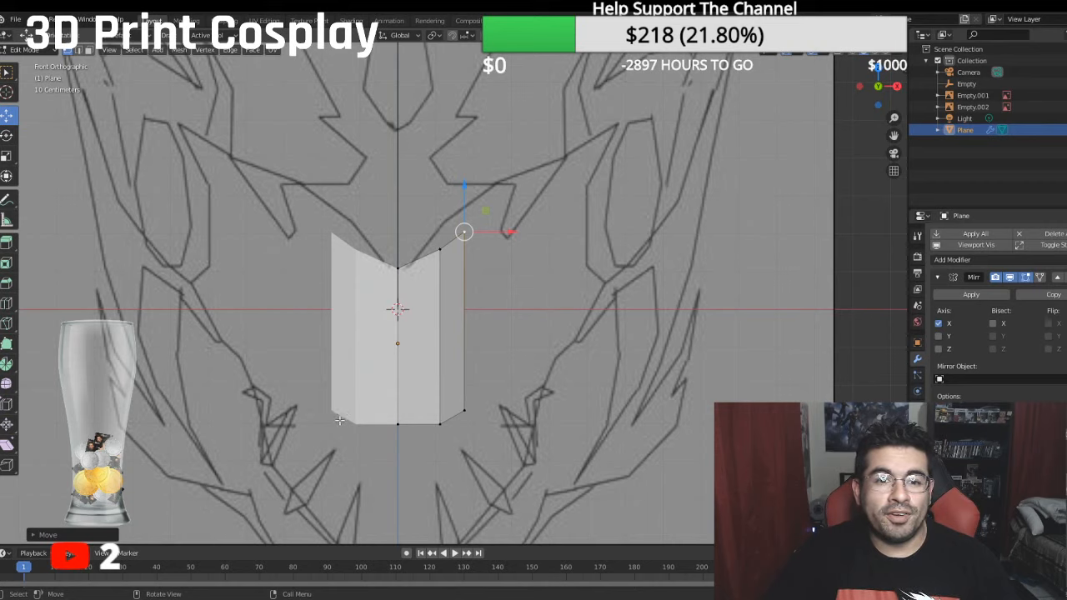
{"action": "left_click", "coordinate": [440, 250]}
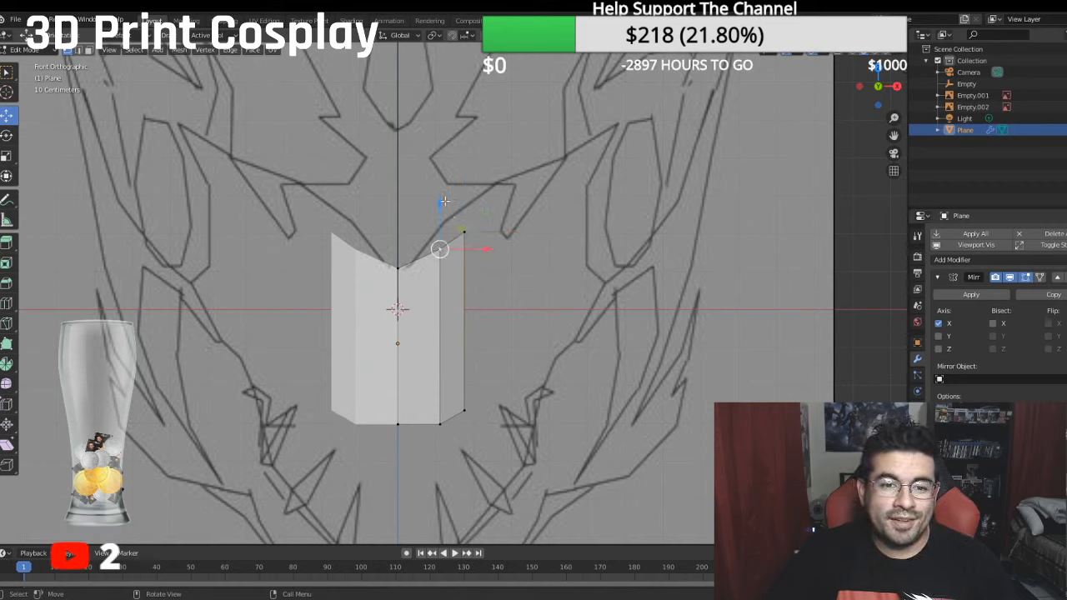
{"action": "left_click", "coordinate": [398, 271]}
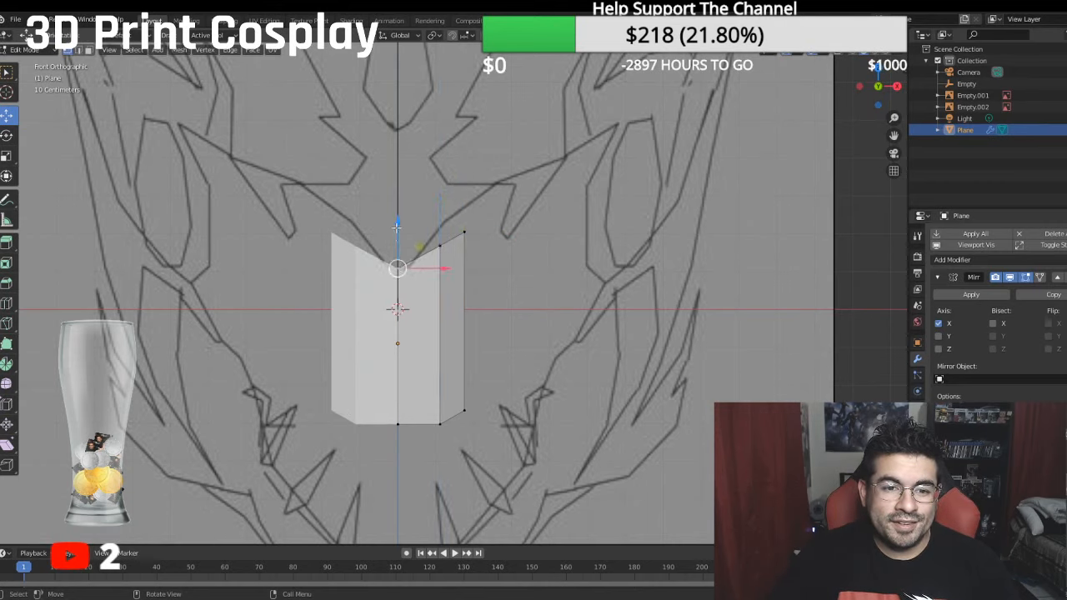
{"action": "left_click_drag", "start_coordinate": [399, 225], "coordinate": [399, 232]}
{"action": "left_click", "coordinate": [464, 231]}
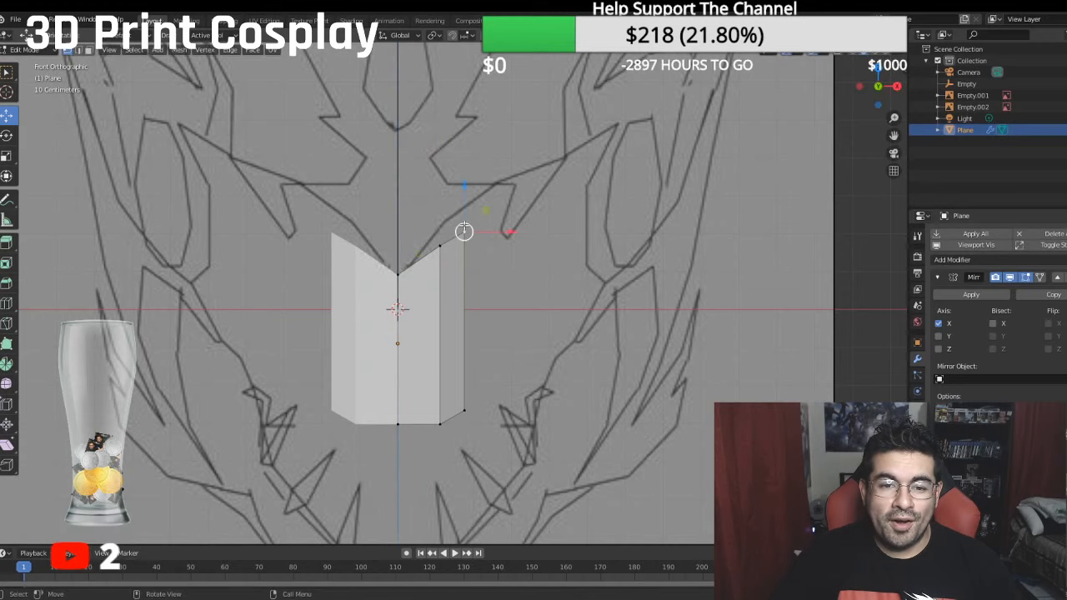
- Move the fold edge between the first and second strips slightly backward along Y, checking it in the side and front views
{"action": "middle_click_drag", "start_coordinate": [465, 183], "coordinate": [461, 331]}
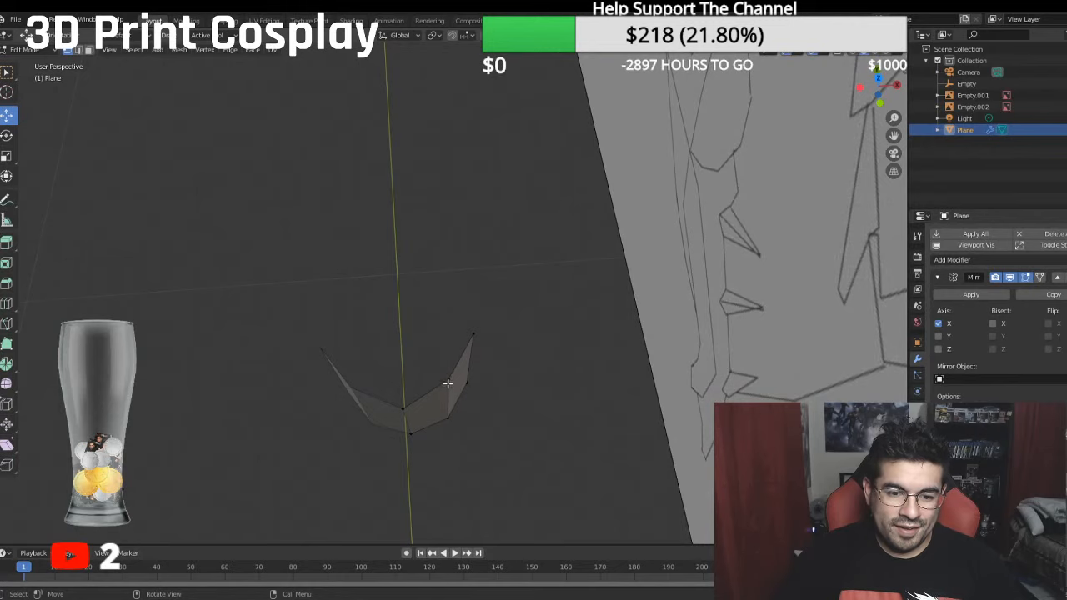
{"action": "left_click", "coordinate": [448, 381]}
{"action": "left_click", "coordinate": [450, 423], "text": "shift"}
{"action": "left_click_drag", "start_coordinate": [444, 357], "coordinate": [438, 349]}
{"action": "middle_click_drag", "start_coordinate": [448, 375], "coordinate": [454, 347]}
{"action": "key", "text": "KP_3"}
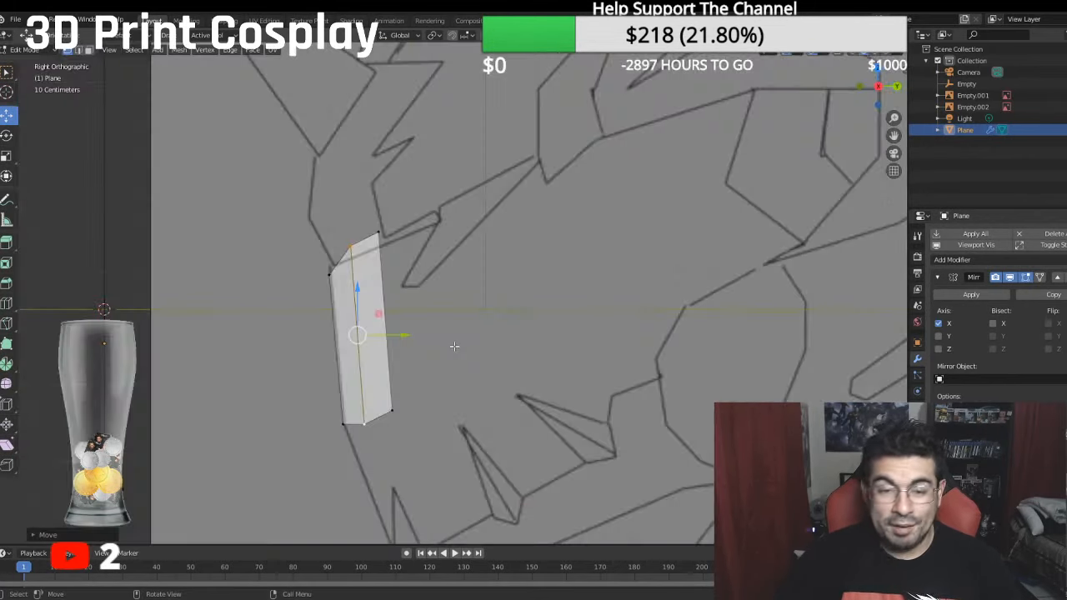
{"action": "key", "text": "KP_1"}
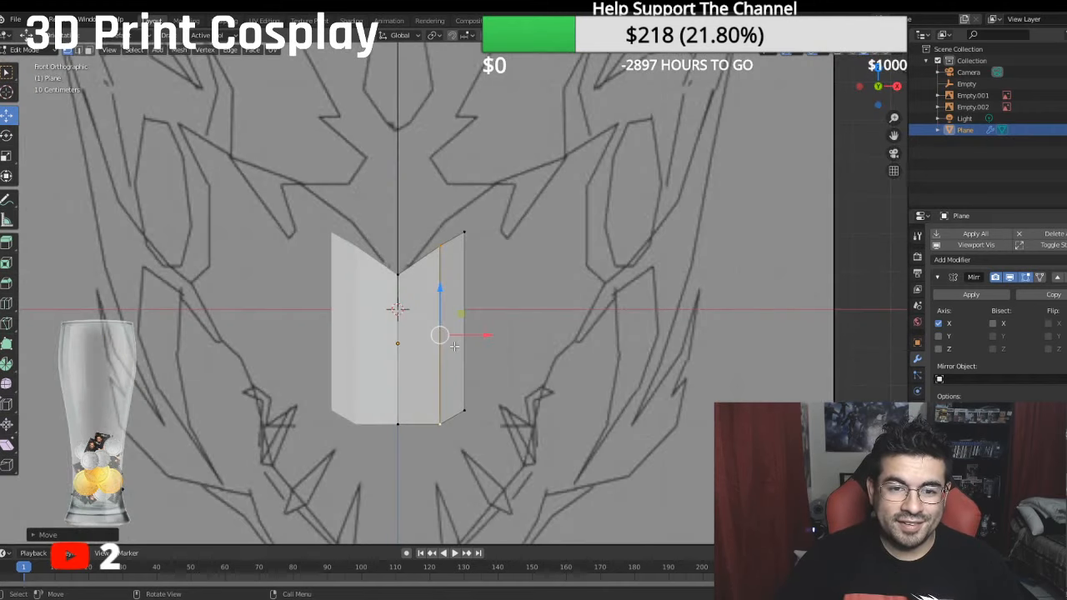
- Extrude the snout's outer edge outward along X in the front view to add a third strip
{"action": "left_click", "coordinate": [464, 233]}
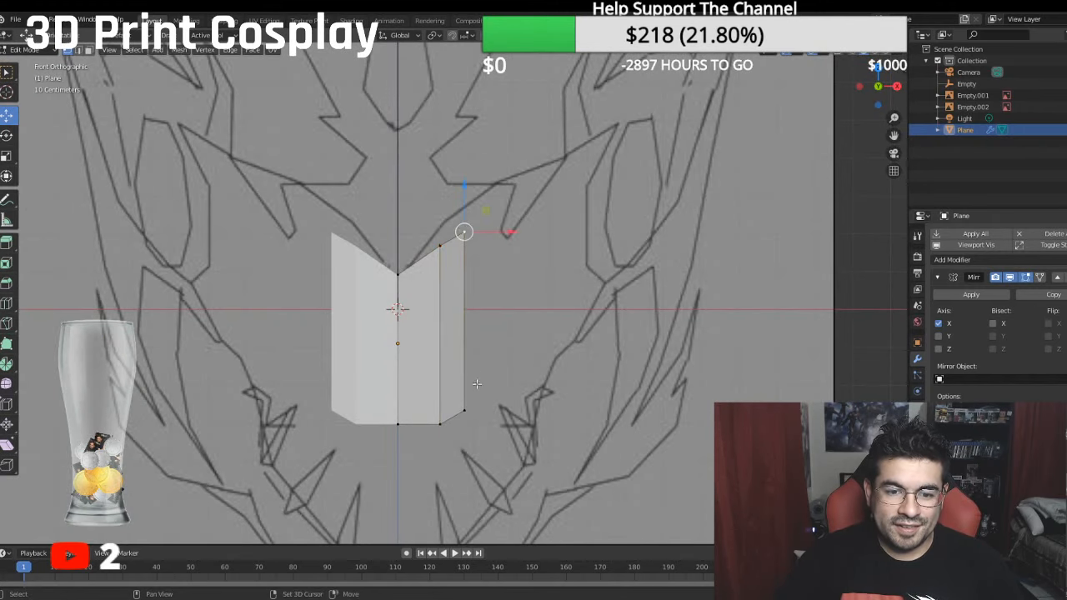
{"action": "left_click", "coordinate": [468, 410], "text": "shift"}
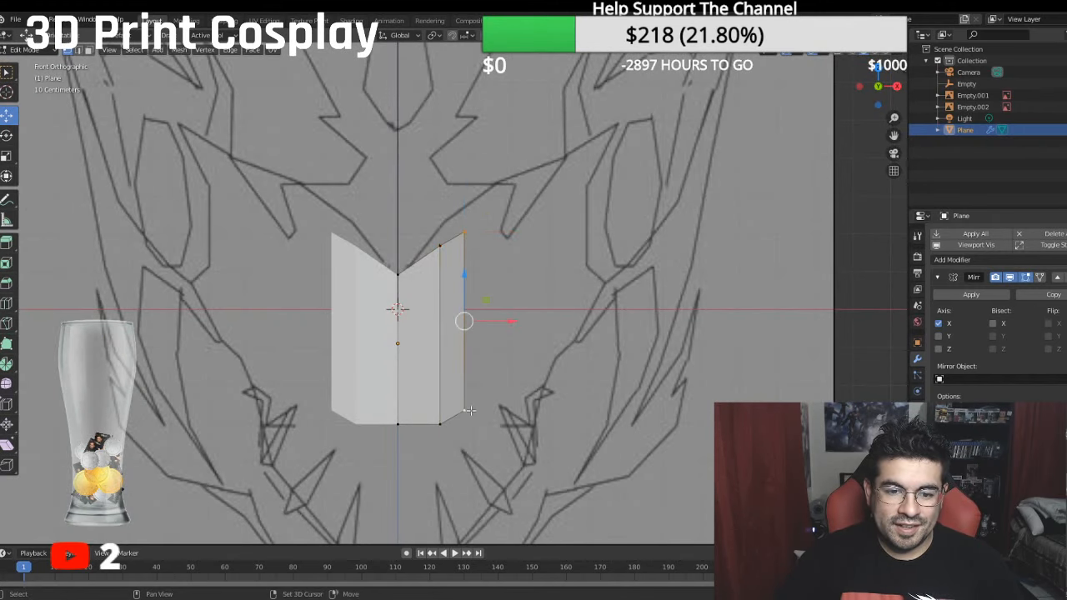
{"action": "key", "text": "g"}
{"action": "right_click", "coordinate": [544, 330]}
{"action": "left_click_drag", "start_coordinate": [513, 324], "coordinate": [551, 320]}
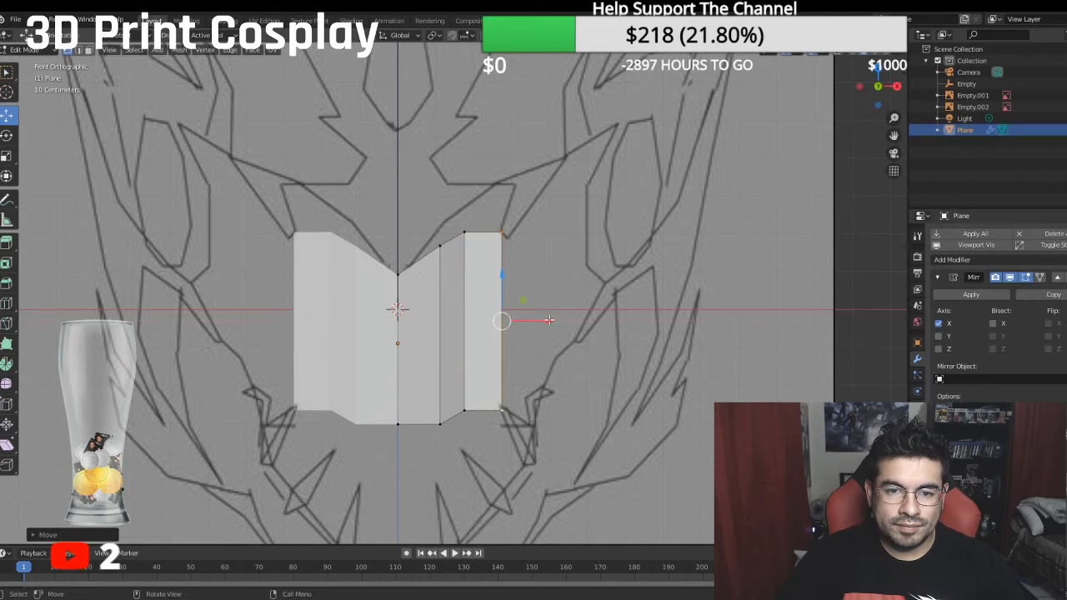
- Move the third strip's outer edge backward along Y and raise it along Z to continue the slope in the side view
{"action": "key", "text": "KP_3"}
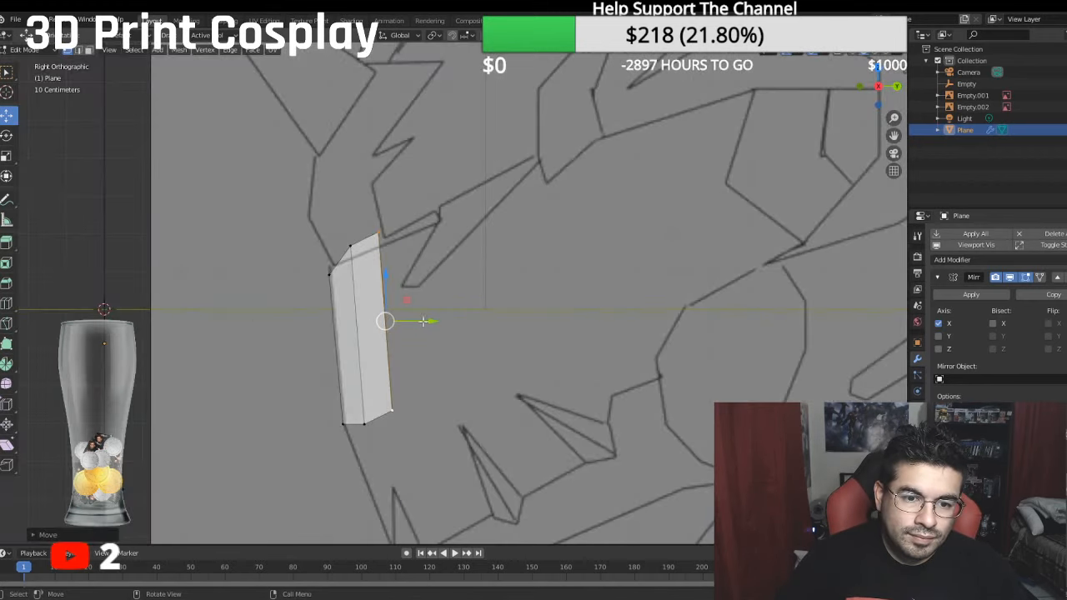
{"action": "key", "text": "g"}
{"action": "left_click", "coordinate": [455, 323]}
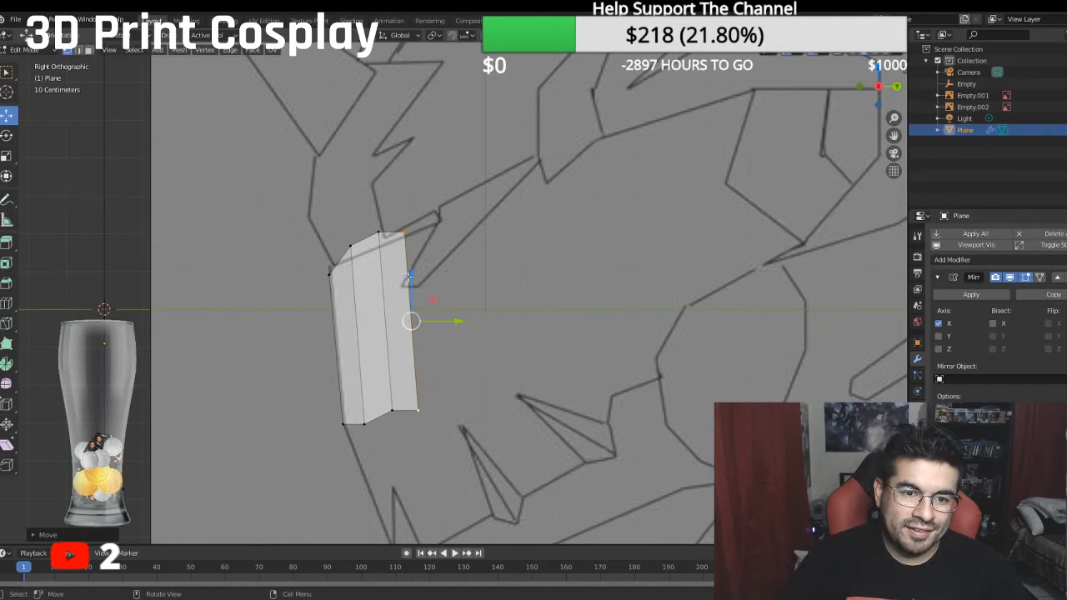
{"action": "scroll", "coordinate": [409, 275], "scroll_direction": "down", "scroll_amount": 4}
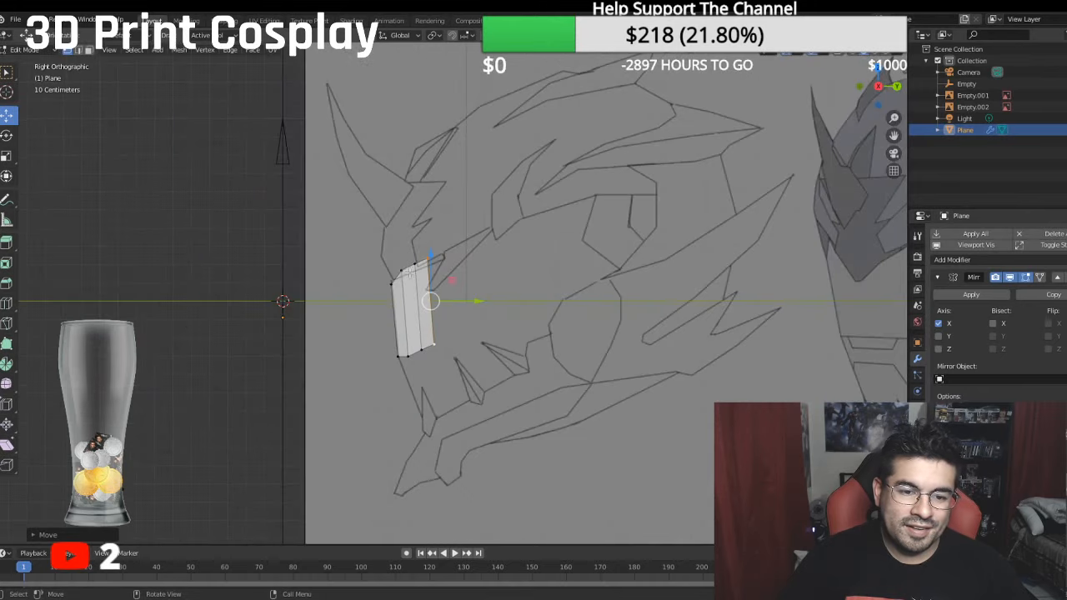
- Shift the third strip's outer edge further back along Y and inward along X to smooth the snout's curve
{"action": "middle_click_drag", "start_coordinate": [409, 272], "coordinate": [437, 286]}
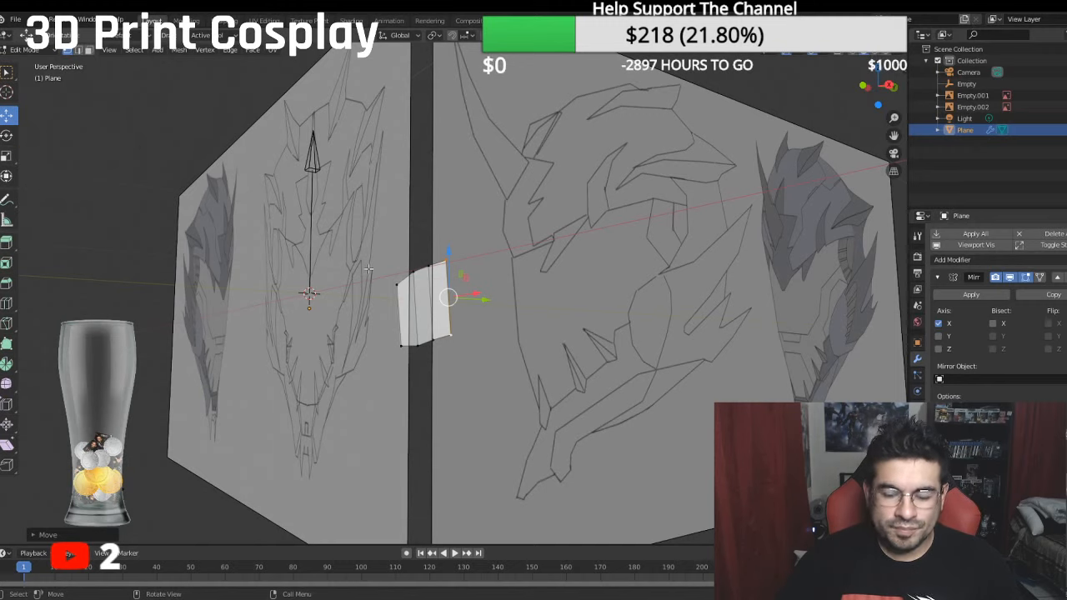
{"action": "key", "text": "KP_3"}
{"action": "scroll", "coordinate": [369, 269], "scroll_direction": "up", "scroll_amount": 4}
{"action": "middle_click_drag", "start_coordinate": [404, 268], "coordinate": [448, 348]}
{"action": "left_click_drag", "start_coordinate": [475, 336], "coordinate": [483, 331]}
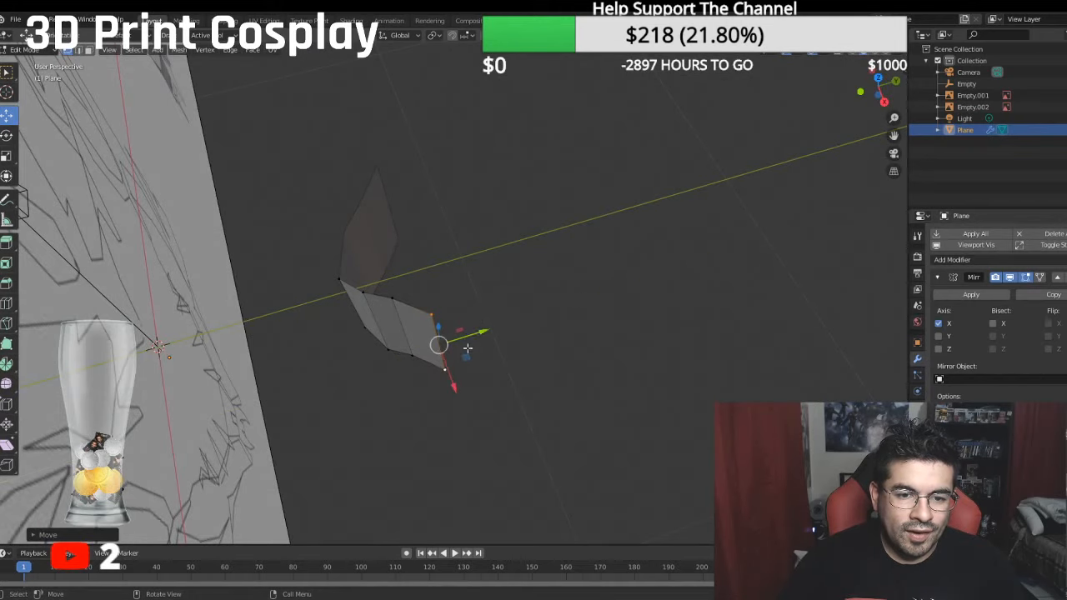
{"action": "left_click_drag", "start_coordinate": [458, 386], "coordinate": [448, 365]}
{"action": "middle_click_drag", "start_coordinate": [448, 364], "coordinate": [552, 368]}
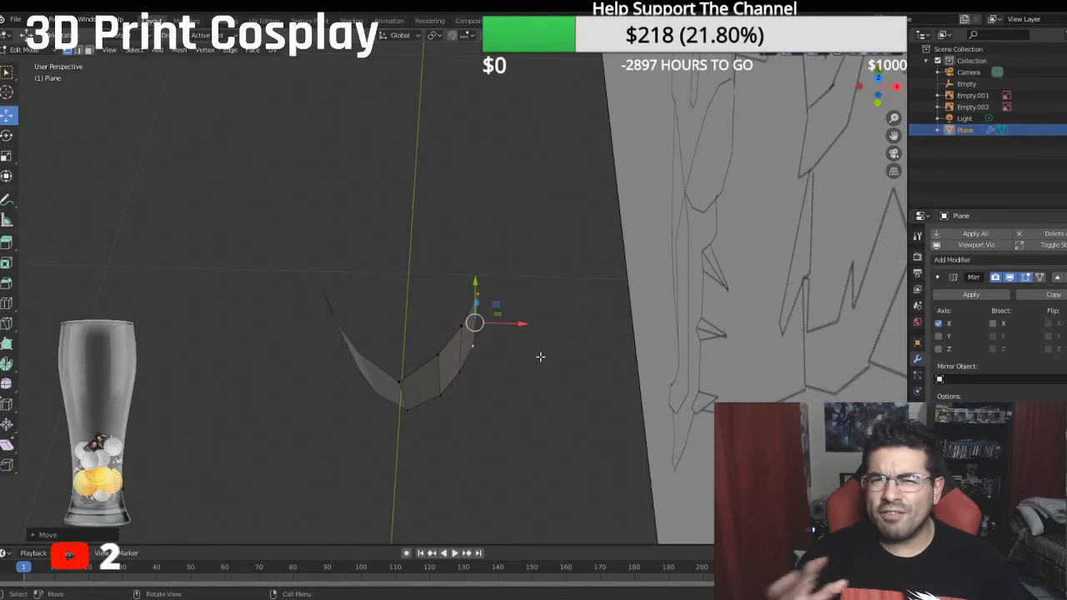
- Raise the lower vertex of the first fold slightly along Z to smooth the bottom edge, checking it from several views
{"action": "key", "text": "KP_3"}
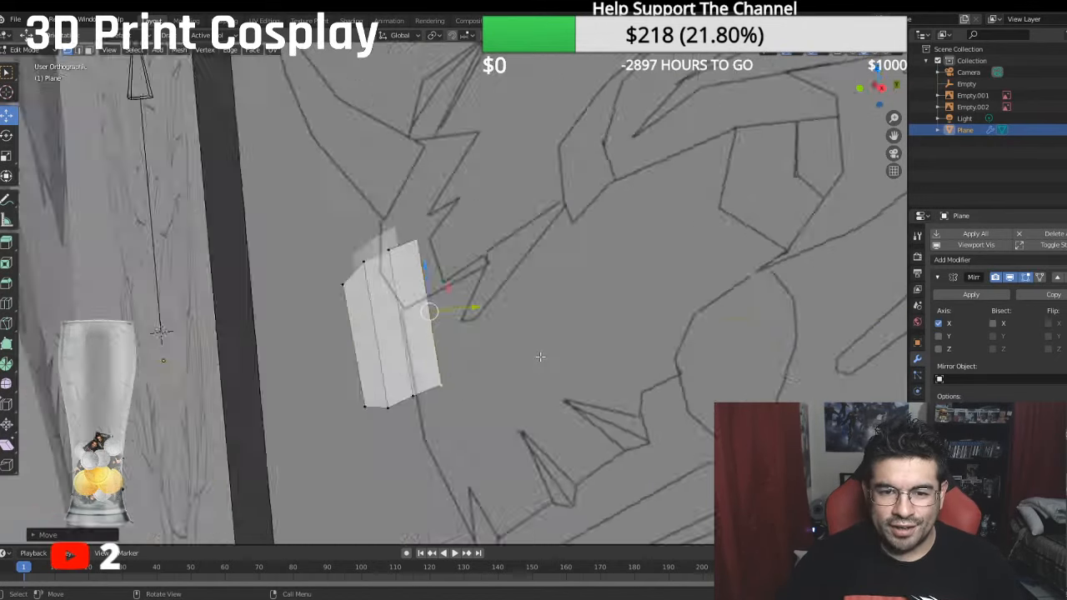
{"action": "left_click", "coordinate": [381, 406]}
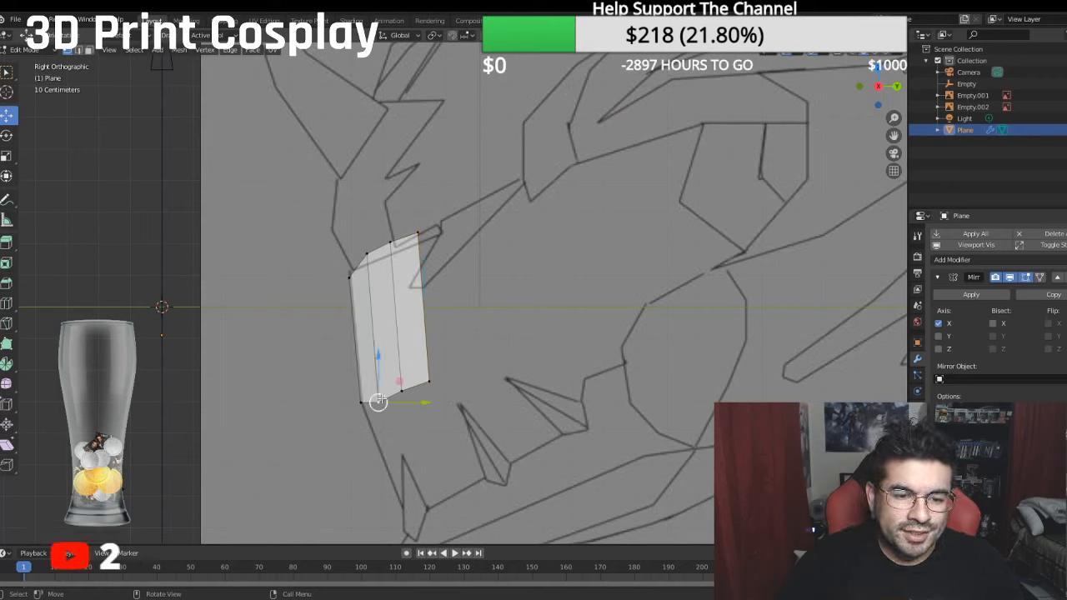
{"action": "left_click_drag", "start_coordinate": [376, 349], "coordinate": [401, 344]}
{"action": "left_click", "coordinate": [375, 397]}
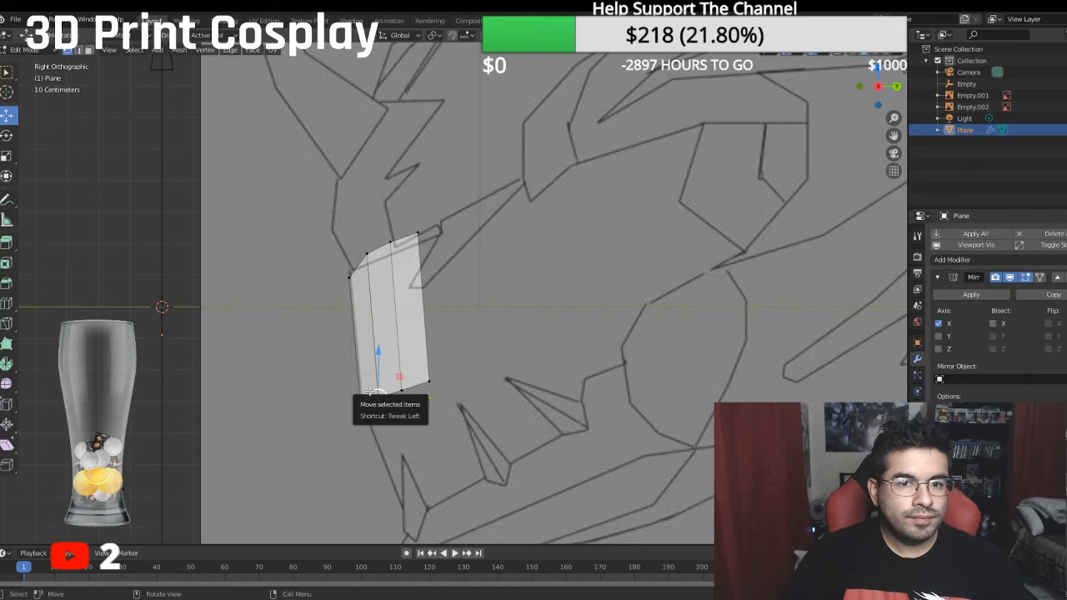
{"action": "key", "text": "KP_1"}
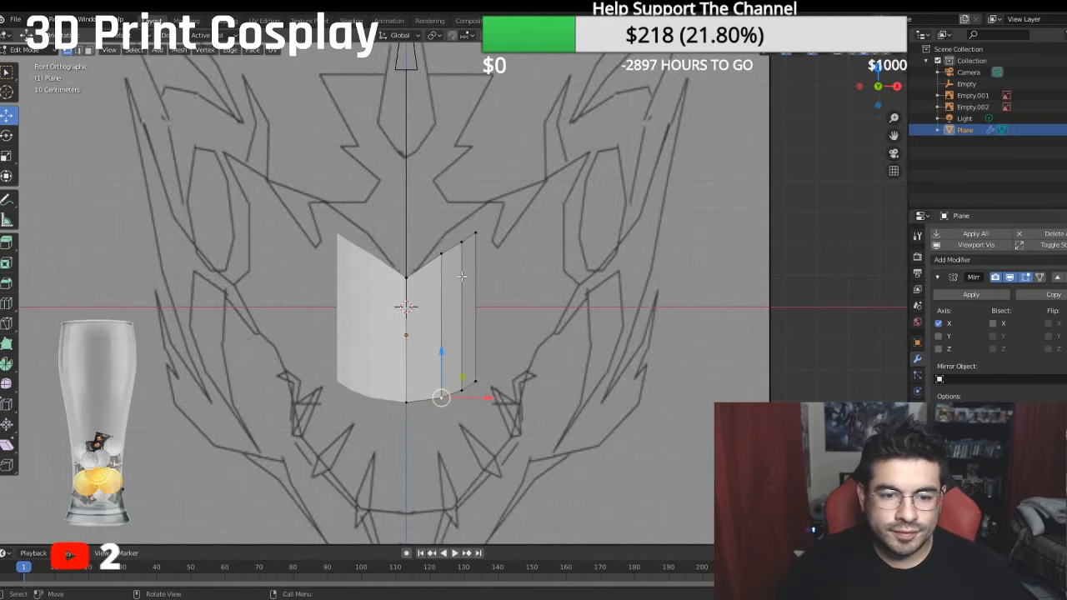
{"action": "middle_click_drag", "start_coordinate": [370, 391], "coordinate": [381, 270]}
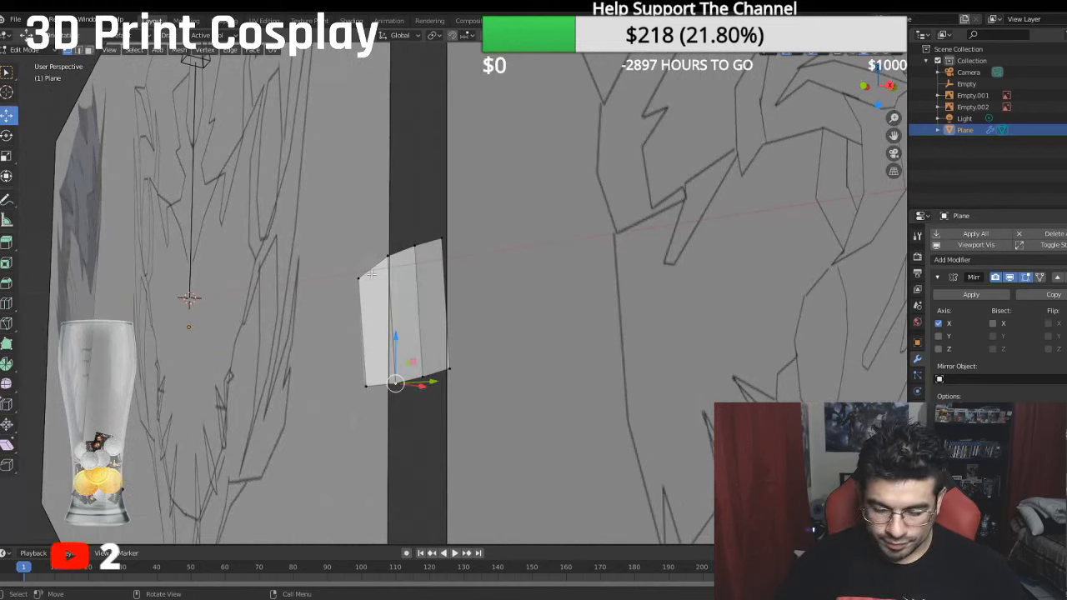
{"action": "left_click", "coordinate": [360, 386]}
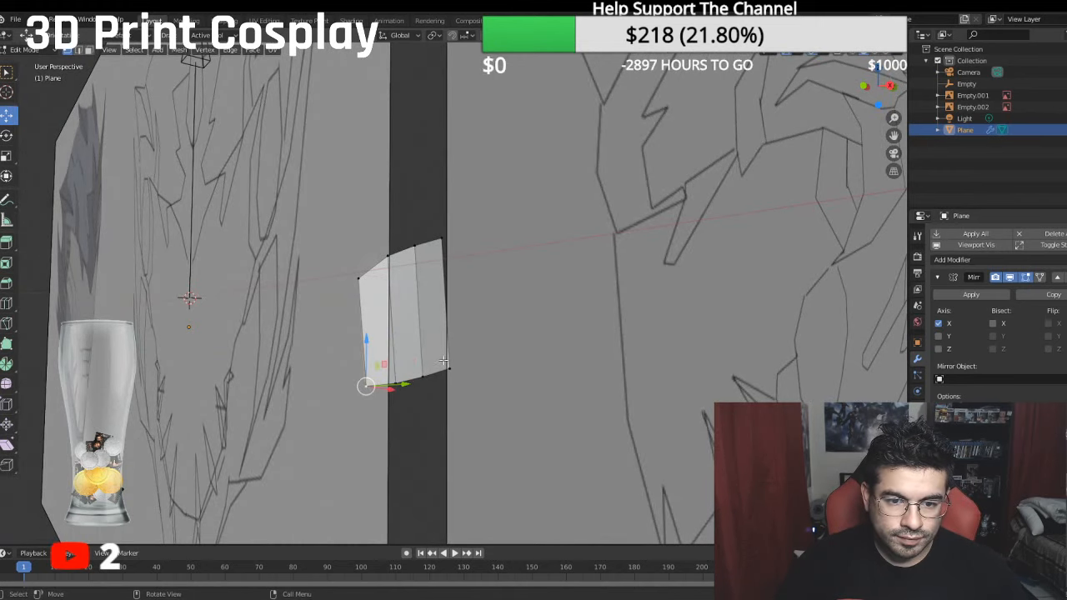
{"action": "key", "text": "KP_3"}
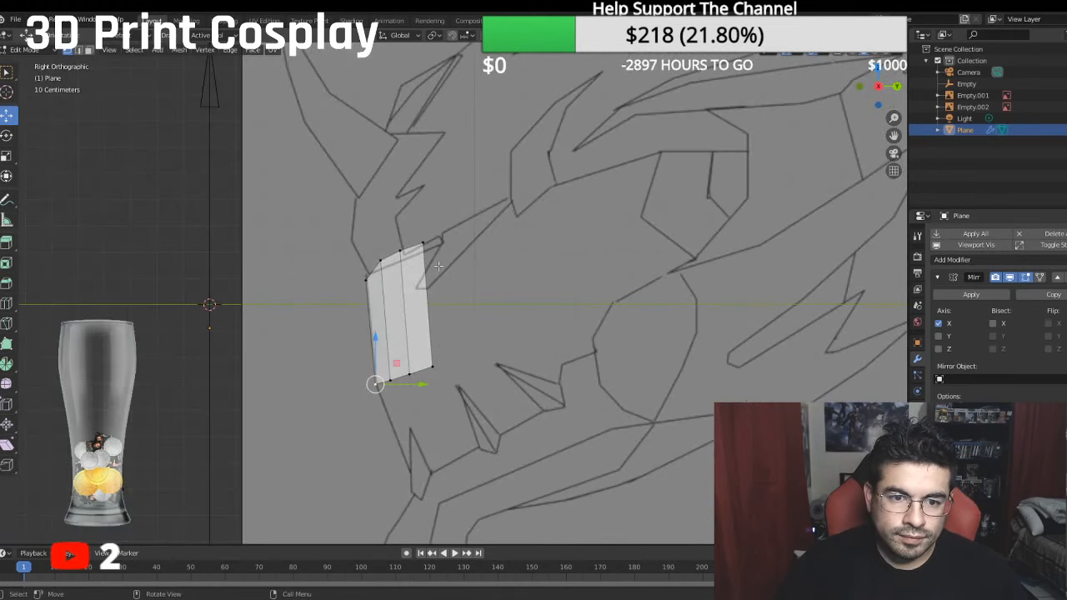
- Extrude the outer edge backward along Y and raise it along Z to add a fourth strip that follows the side drawing
{"action": "left_click", "coordinate": [423, 243]}
{"action": "left_click", "coordinate": [434, 363], "text": "shift"}
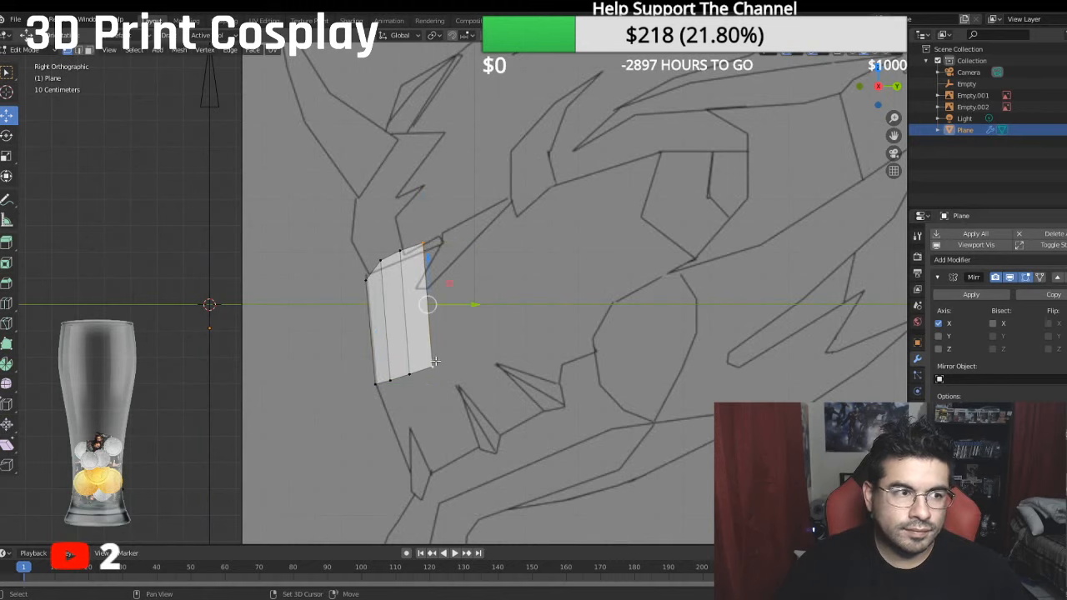
{"action": "middle_click_drag", "start_coordinate": [481, 292], "coordinate": [466, 342], "text": "shift"}
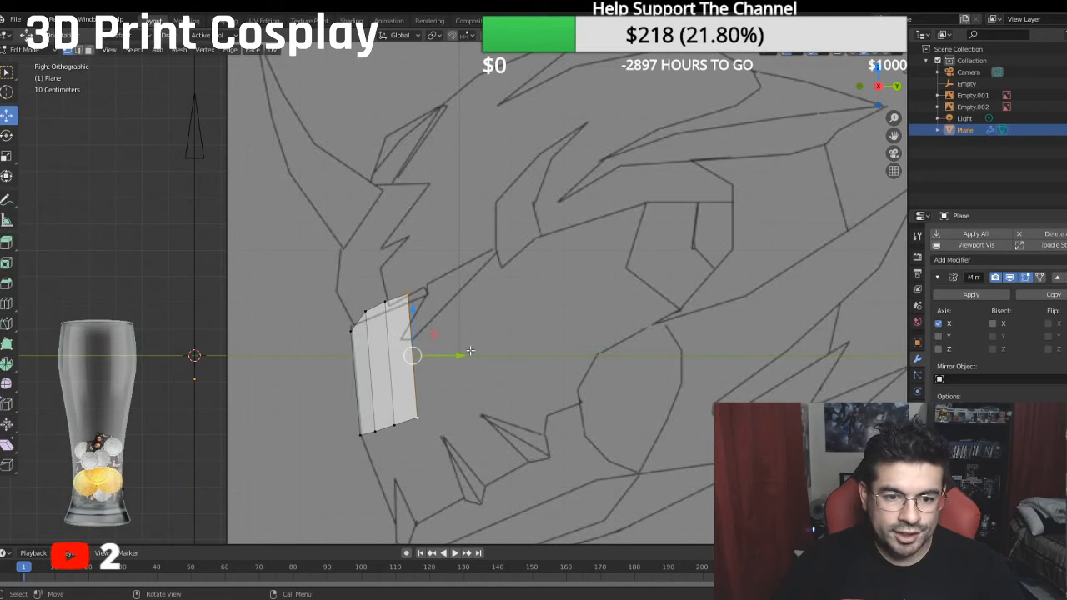
{"action": "key", "text": "g"}
{"action": "left_click", "coordinate": [477, 349]}
{"action": "left_click_drag", "start_coordinate": [460, 356], "coordinate": [508, 356]}
{"action": "left_click_drag", "start_coordinate": [461, 310], "coordinate": [461, 295]}
{"action": "left_click_drag", "start_coordinate": [500, 339], "coordinate": [491, 338]}
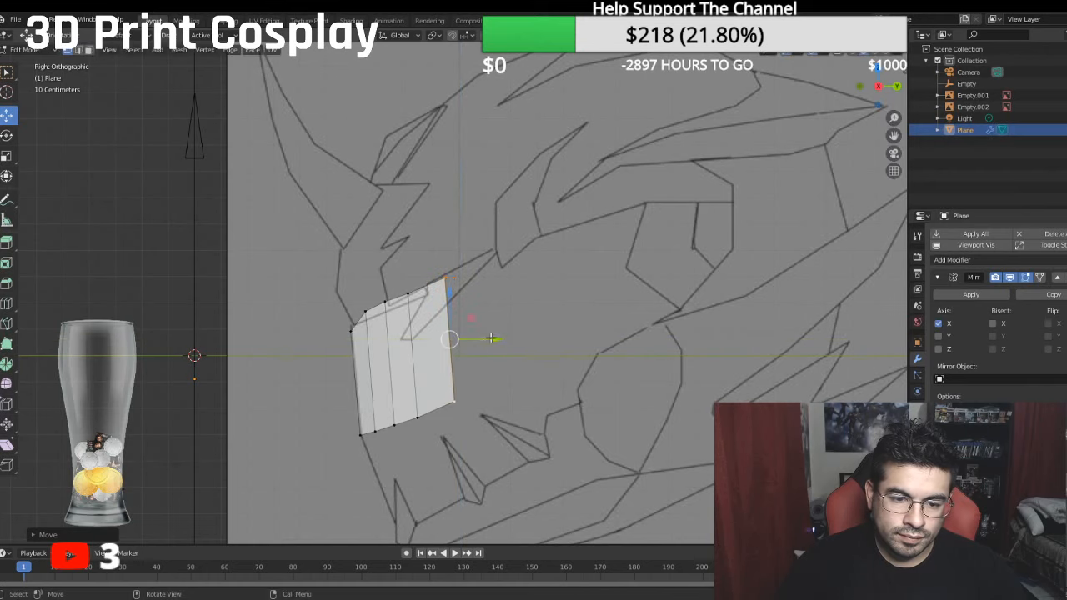
- Adjust the upper vertices along Z in the side view so the top edge follows the drawing's brow line
{"action": "left_click", "coordinate": [407, 293]}
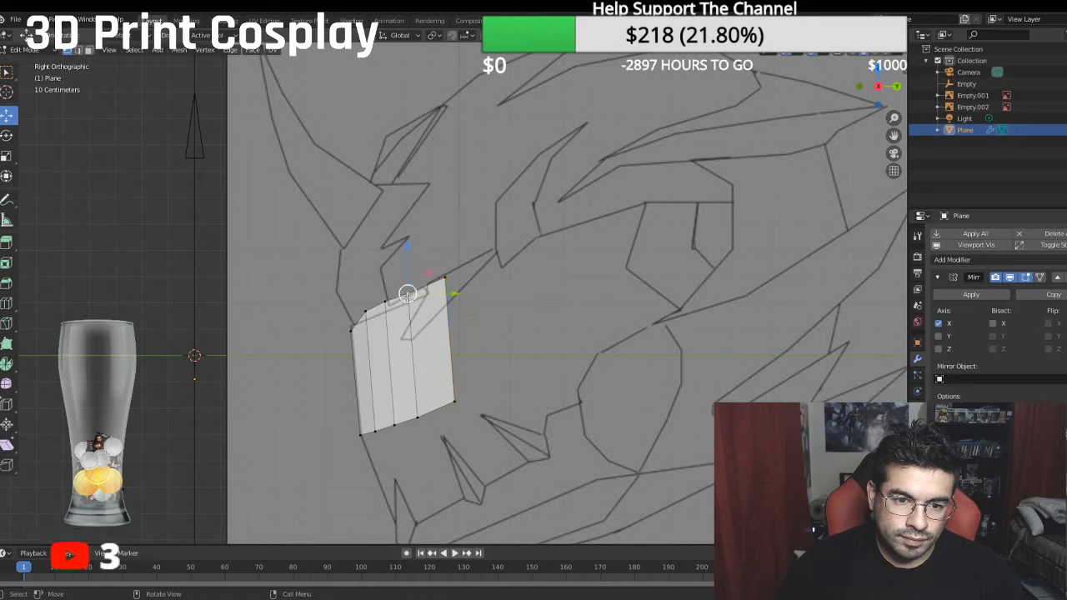
{"action": "left_click_drag", "start_coordinate": [407, 261], "coordinate": [405, 260]}
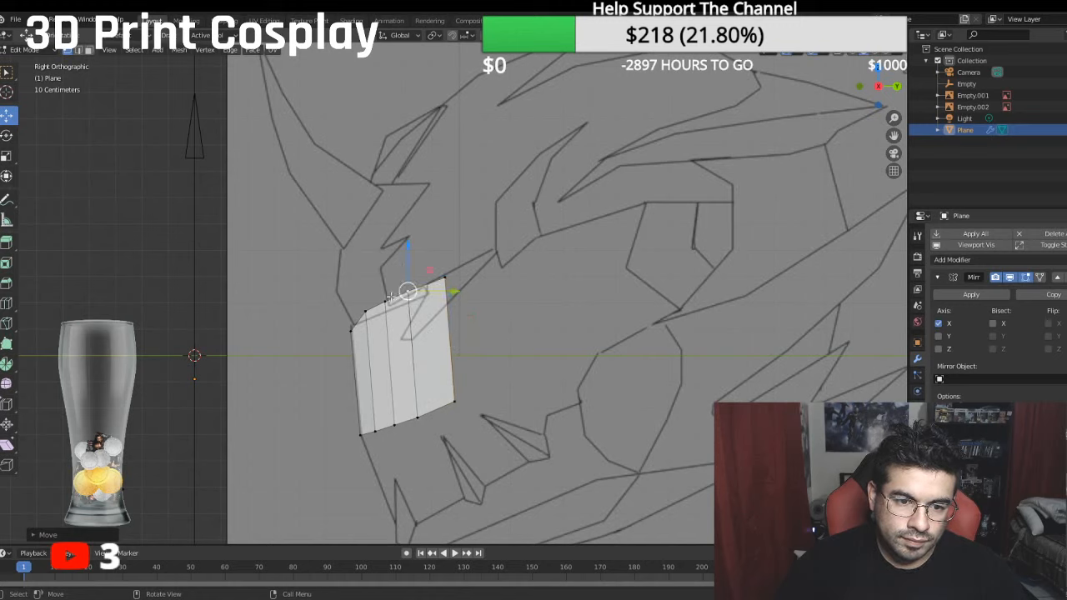
{"action": "left_click", "coordinate": [365, 309], "text": "ctrl"}
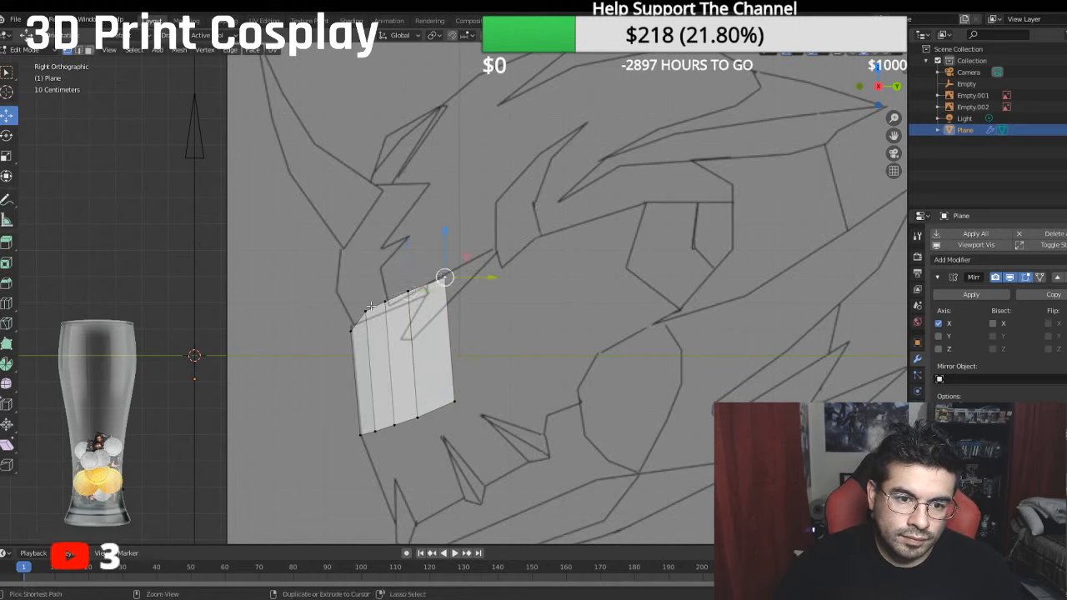
{"action": "left_click_drag", "start_coordinate": [400, 247], "coordinate": [402, 257]}
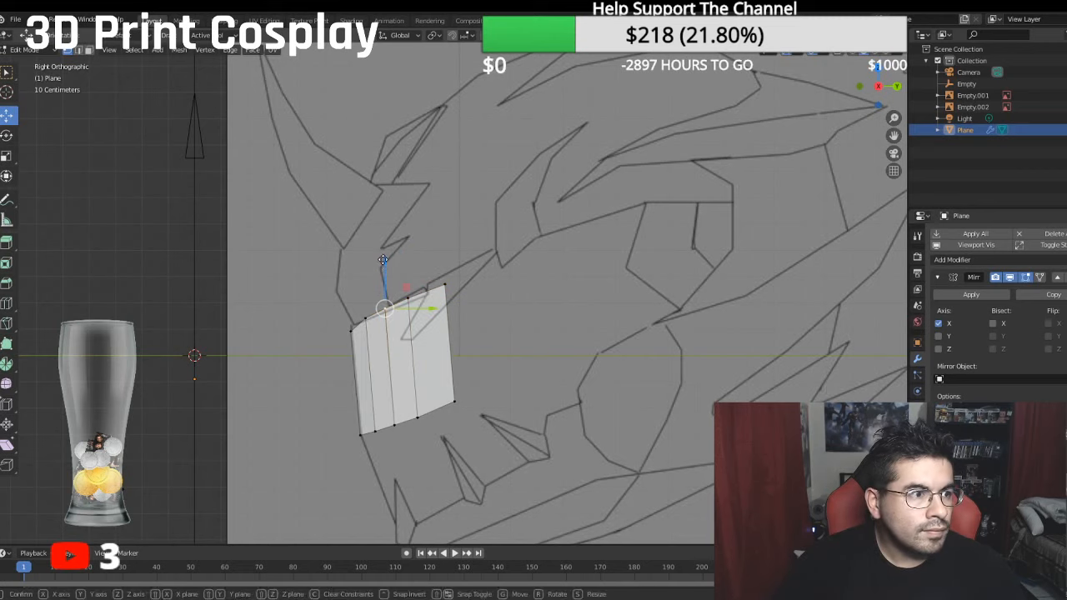
{"action": "left_click", "coordinate": [406, 270]}
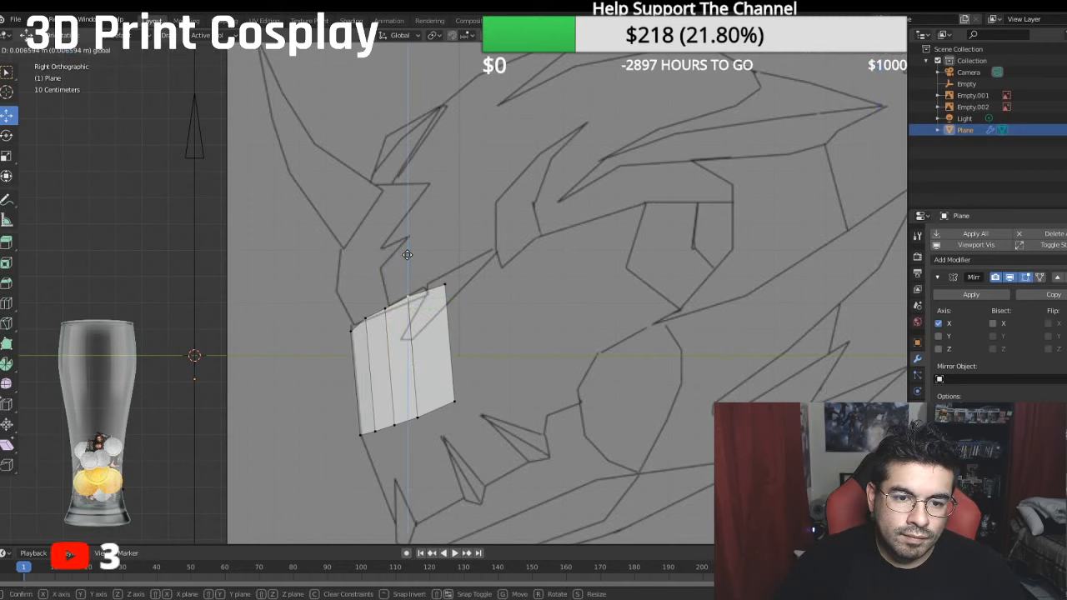
{"action": "left_click", "coordinate": [450, 265]}
{"action": "left_click_drag", "start_coordinate": [445, 244], "coordinate": [445, 240]}
- Adjust the lower vertices of the inner folds along Z in the side view to even out the bottom edge
{"action": "left_click", "coordinate": [420, 414]}
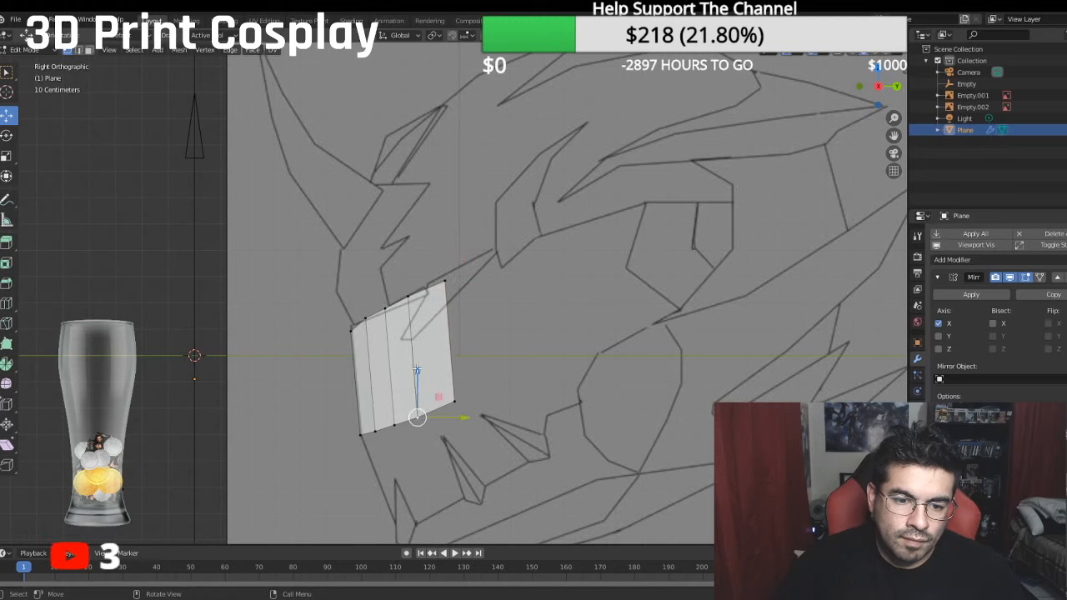
{"action": "left_click_drag", "start_coordinate": [417, 369], "coordinate": [386, 380]}
{"action": "left_click", "coordinate": [390, 426]}
{"action": "left_click", "coordinate": [378, 431], "text": "shift"}
{"action": "mouse_move", "coordinate": [399, 380]}
{"action": "middle_mouse_down"}
{"action": "mouse_move", "coordinate": [454, 389]}
{"action": "mouse_move", "coordinate": [469, 291]}
{"action": "mouse_move", "coordinate": [506, 309]}
{"action": "mouse_move", "coordinate": [448, 314]}
{"action": "middle_mouse_up"}
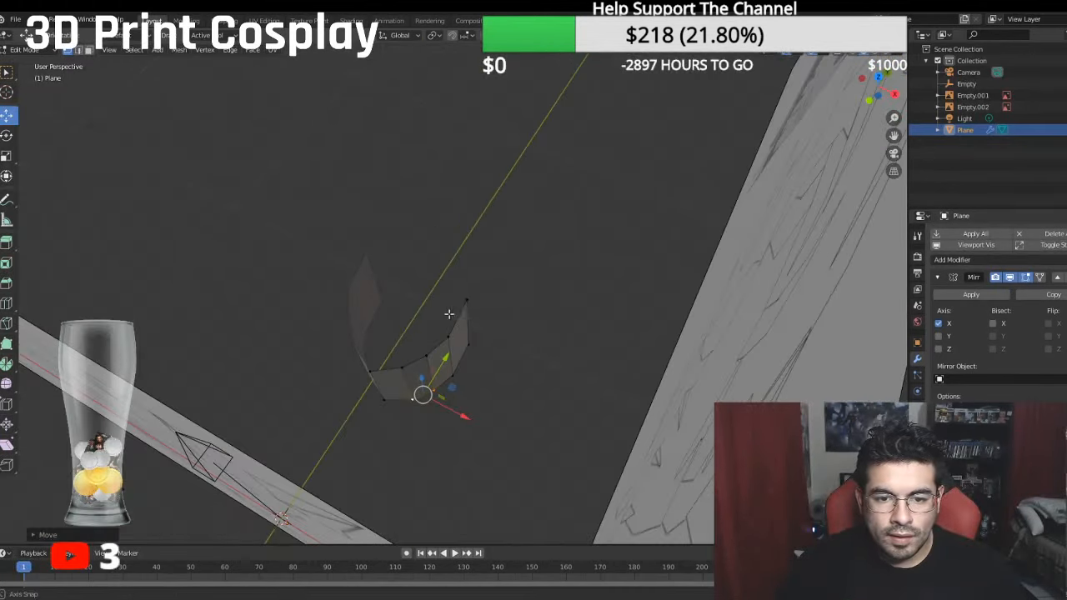
- Shift the fourth strip's outer edge outward along X and nudge the third strip's outer edge to match the curve
{"action": "left_click", "coordinate": [466, 301]}
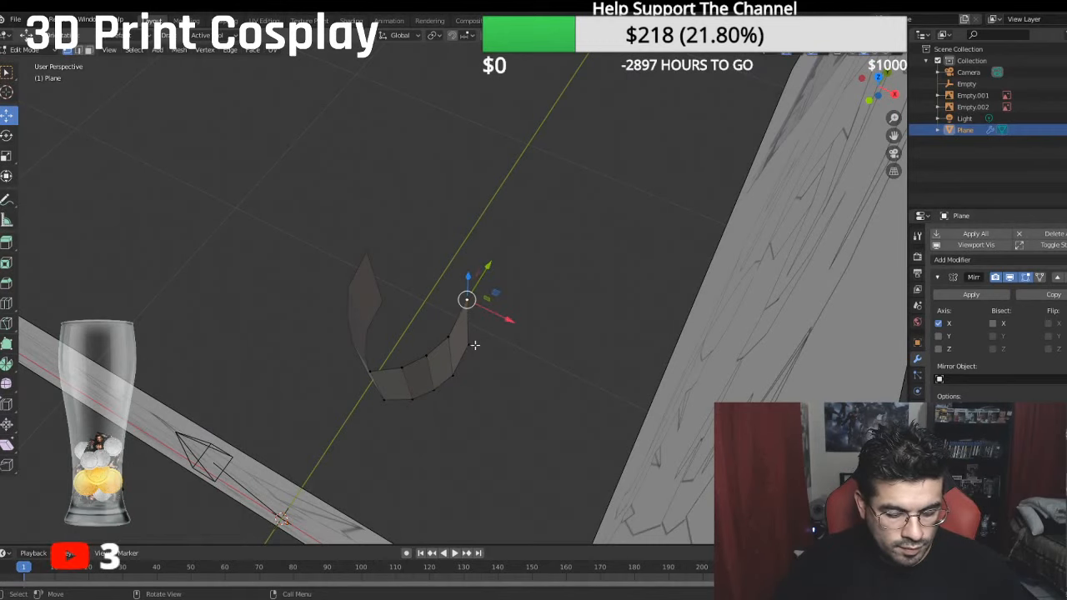
{"action": "middle_click_drag", "start_coordinate": [488, 338], "coordinate": [514, 332]}
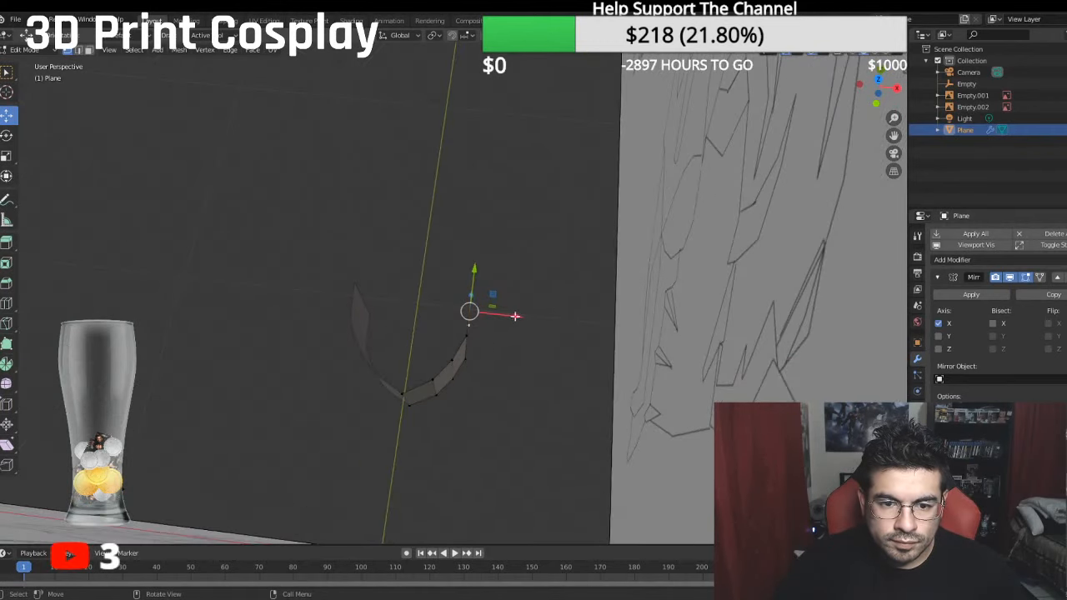
{"action": "left_click_drag", "start_coordinate": [516, 316], "coordinate": [532, 318]}
{"action": "key", "text": "KP_1"}
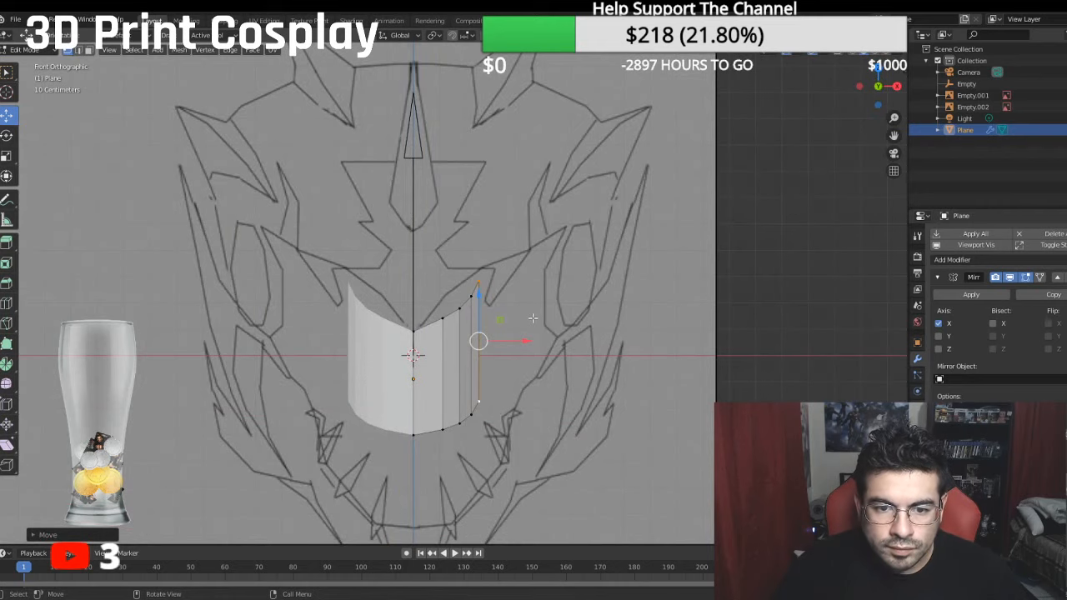
{"action": "key", "text": "g"}
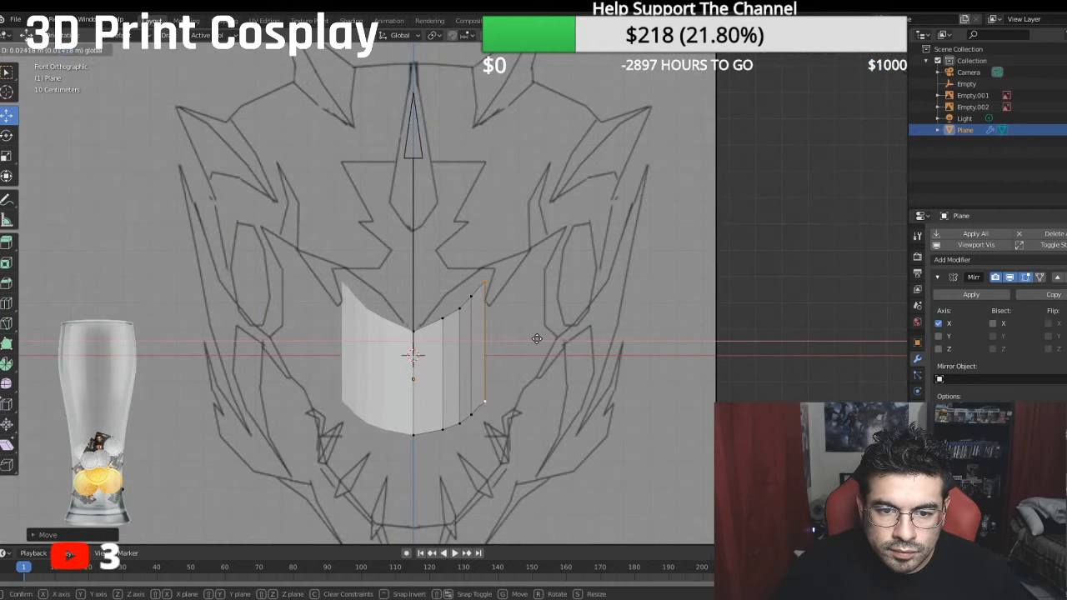
{"action": "left_click_drag", "start_coordinate": [539, 339], "coordinate": [515, 356]}
{"action": "left_click", "coordinate": [471, 297]}
{"action": "left_click", "coordinate": [472, 414], "text": "shift"}
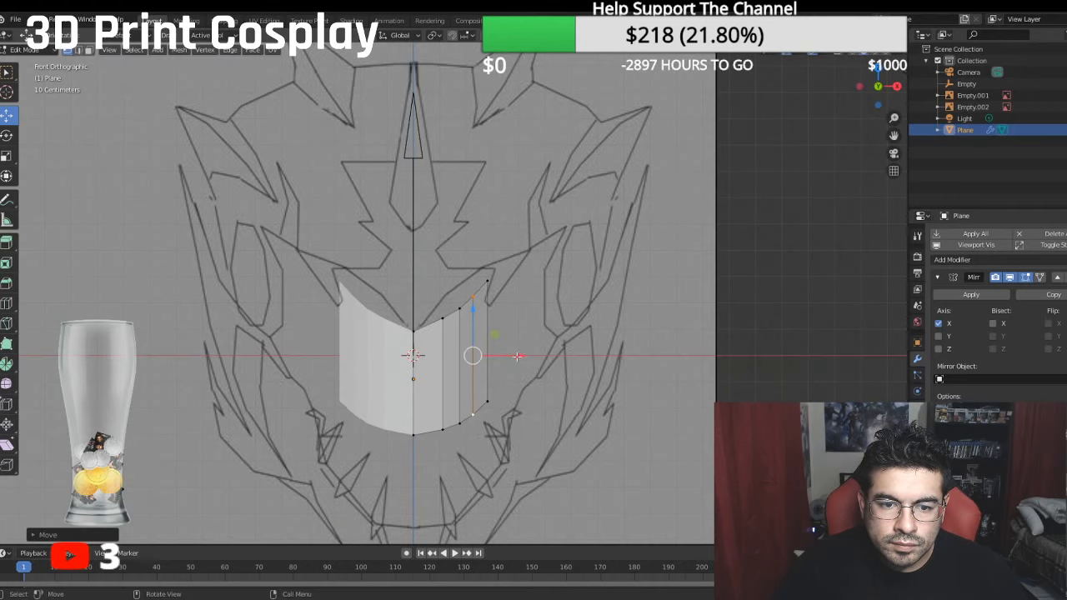
{"action": "middle_click_drag", "start_coordinate": [517, 352], "coordinate": [491, 400]}
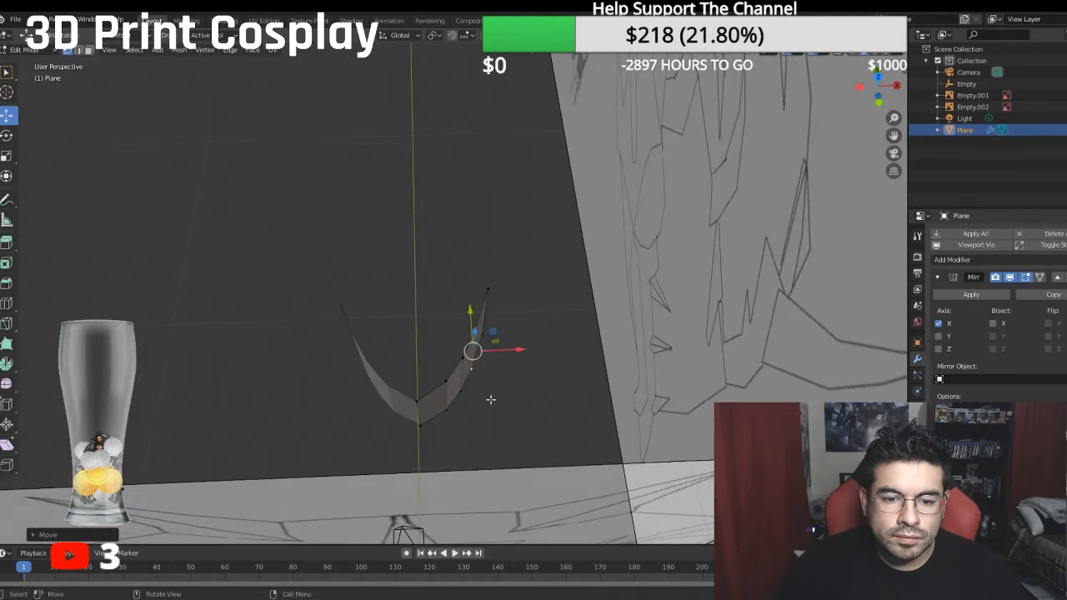
- Extrude the snout's outer edge backward along Y in the side view to add a fifth strip
{"action": "key", "text": "KP_3"}
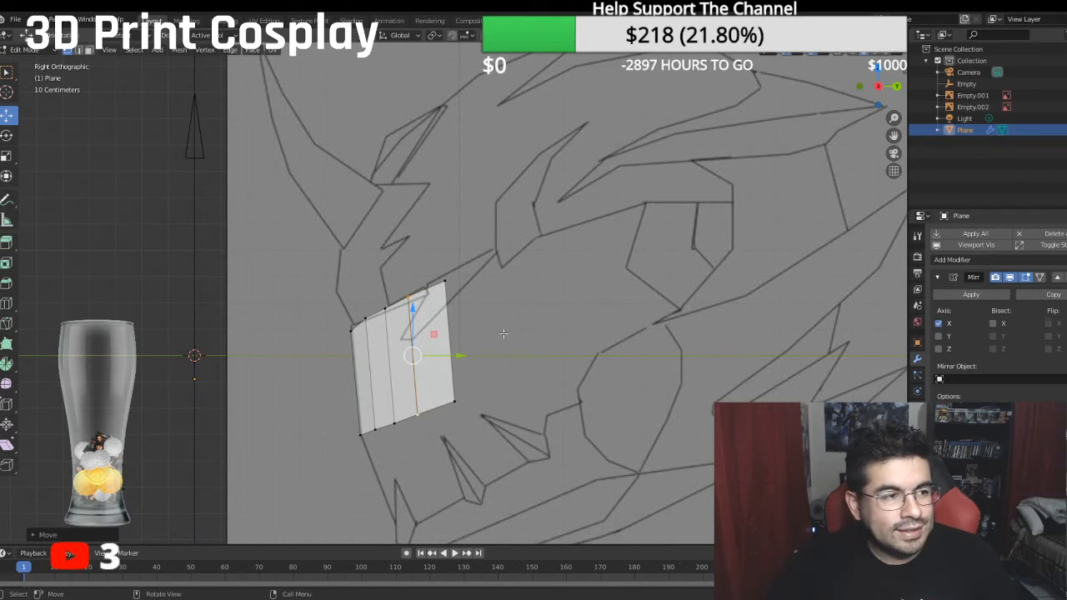
{"action": "scroll", "coordinate": [554, 316], "scroll_direction": "up", "scroll_amount": 5}
{"action": "scroll", "coordinate": [512, 169], "scroll_direction": "down", "scroll_amount": 3}
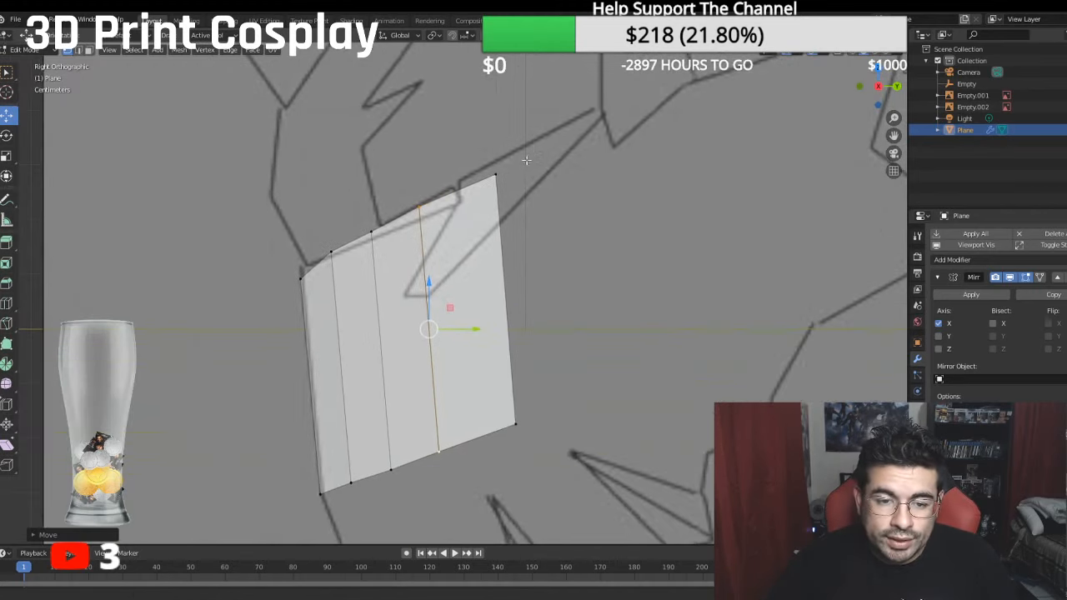
{"action": "left_click", "coordinate": [511, 169]}
{"action": "left_click", "coordinate": [529, 409], "text": "shift"}
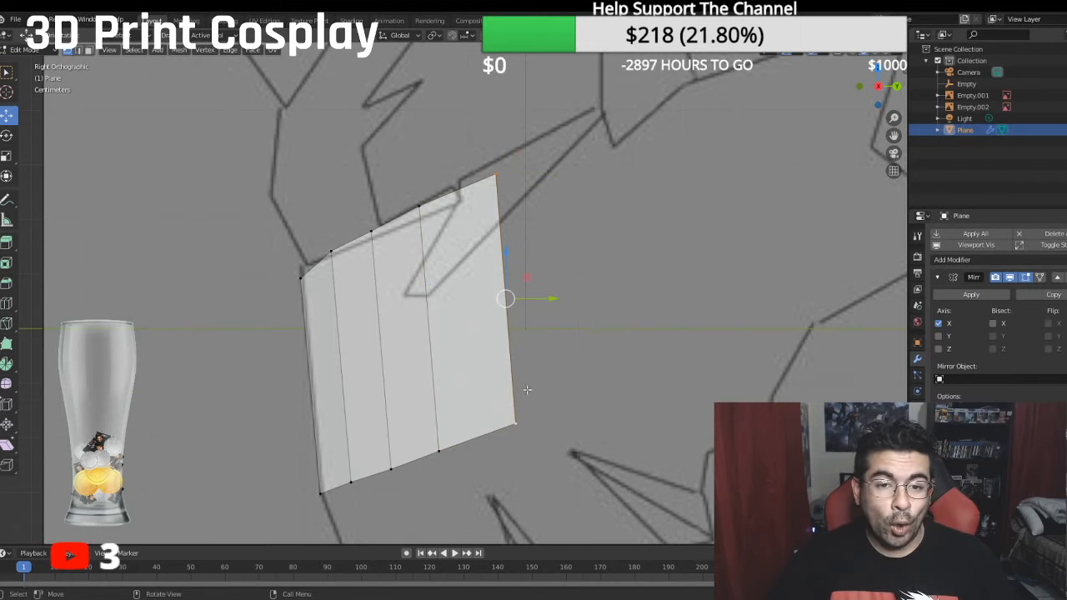
{"action": "left_click", "coordinate": [507, 165]}
{"action": "left_click", "coordinate": [524, 408], "text": "shift"}
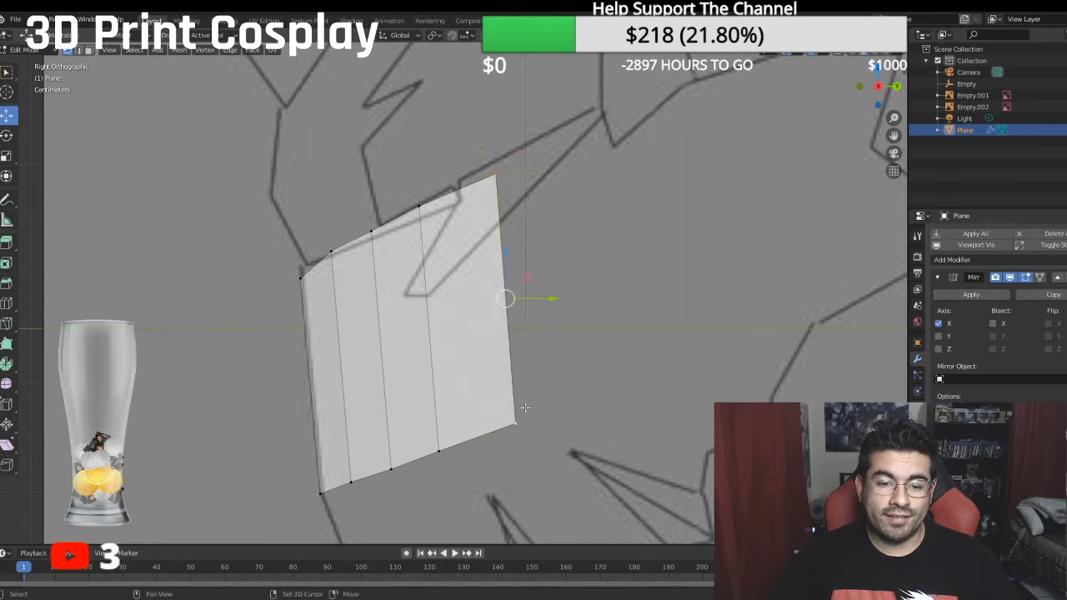
{"action": "key", "text": "e"}
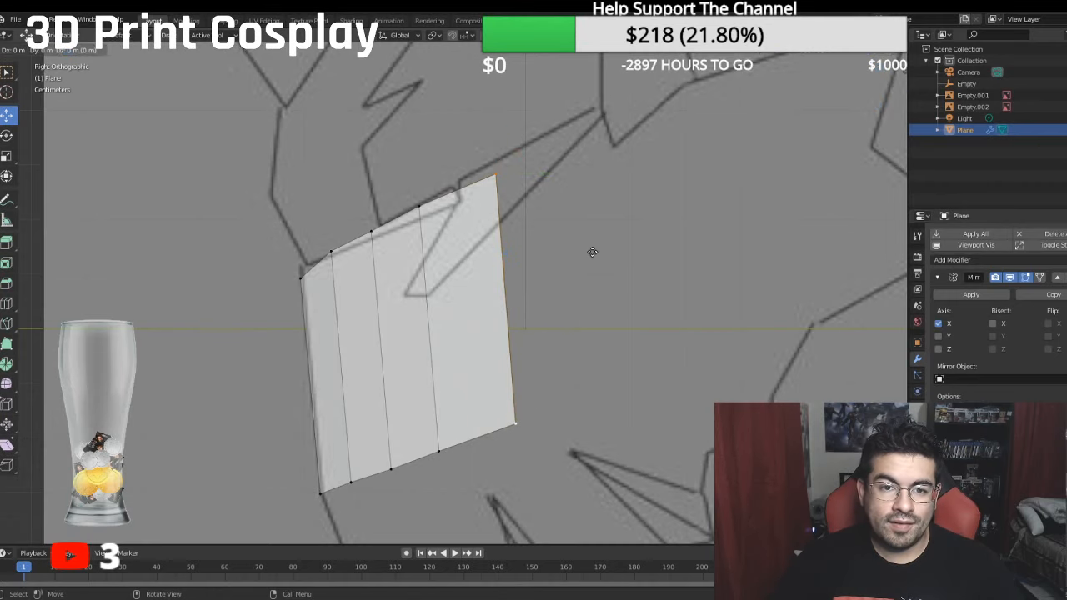
{"action": "left_click", "coordinate": [592, 252]}
{"action": "left_click_drag", "start_coordinate": [558, 299], "coordinate": [645, 300]}
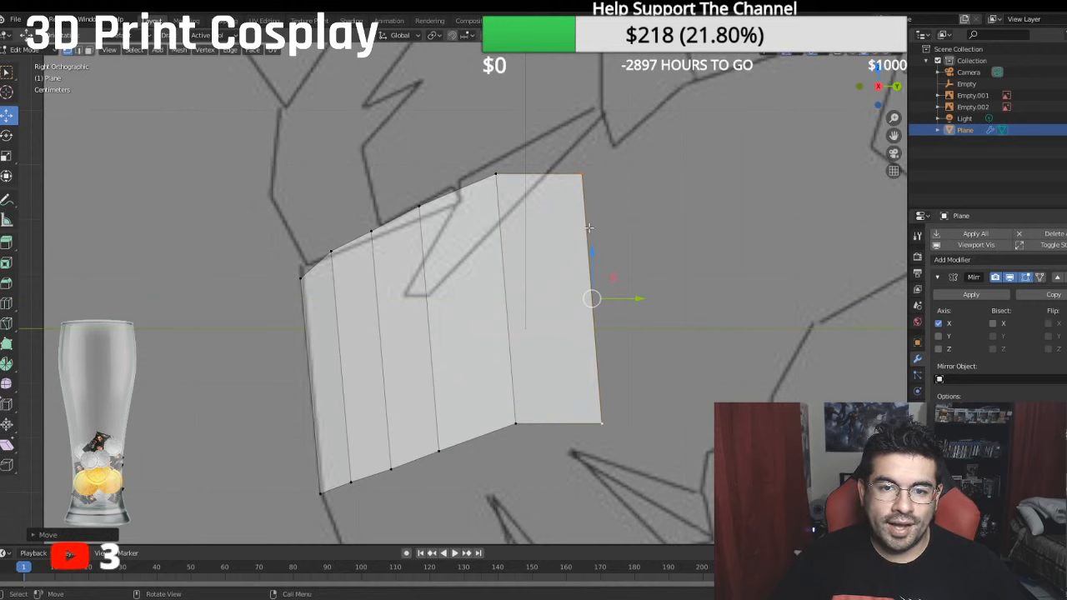
- Raise the fifth strip's outer edge along Z and move it slightly further back along Y toward the brow line
{"action": "left_click_drag", "start_coordinate": [594, 253], "coordinate": [603, 217]}
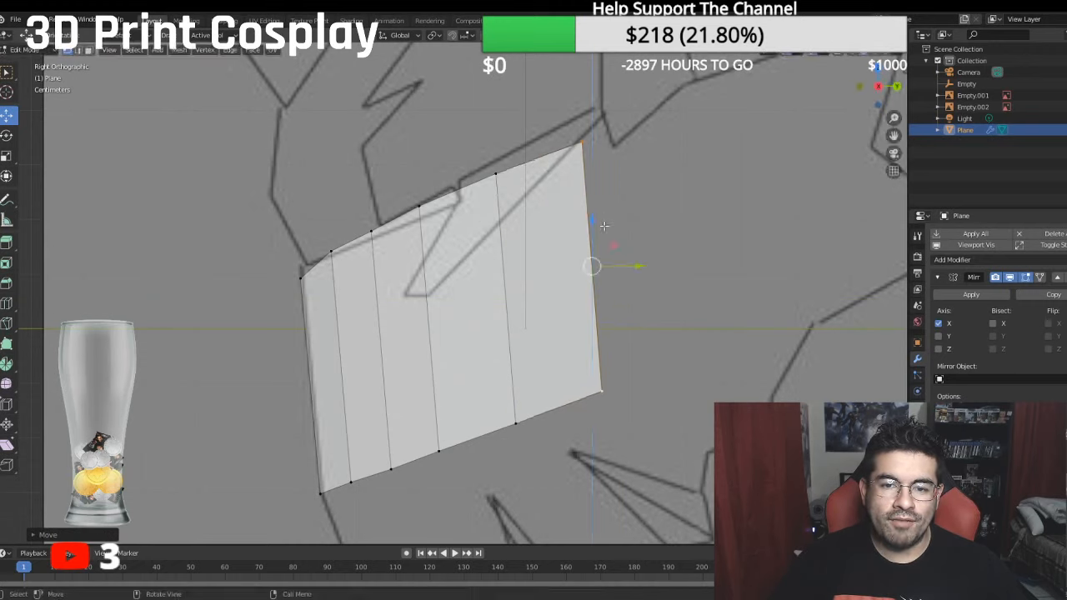
{"action": "left_click_drag", "start_coordinate": [636, 266], "coordinate": [639, 265]}
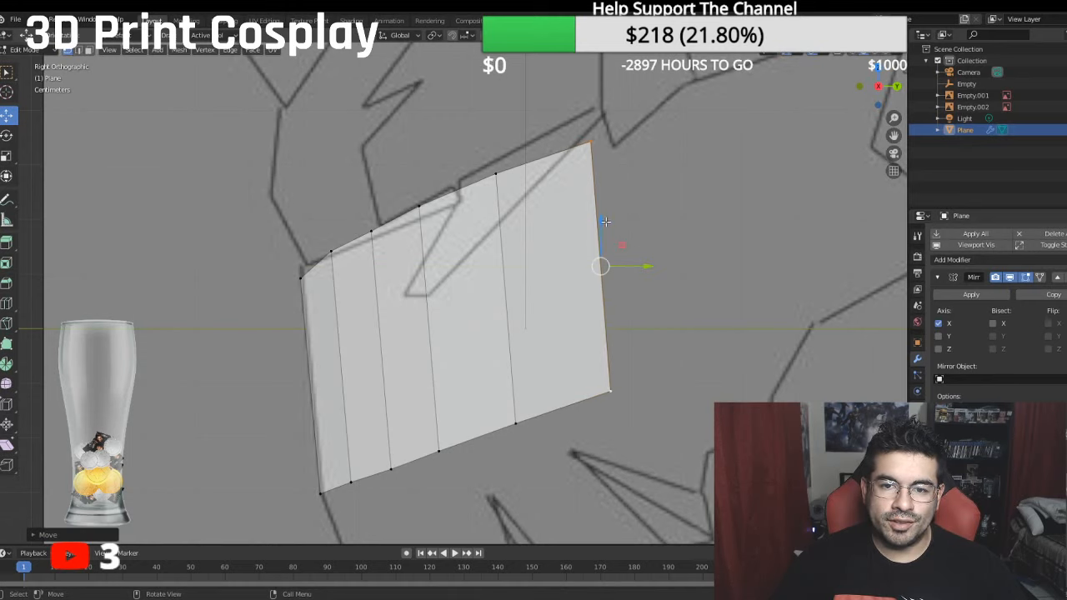
{"action": "left_click_drag", "start_coordinate": [606, 221], "coordinate": [604, 216]}
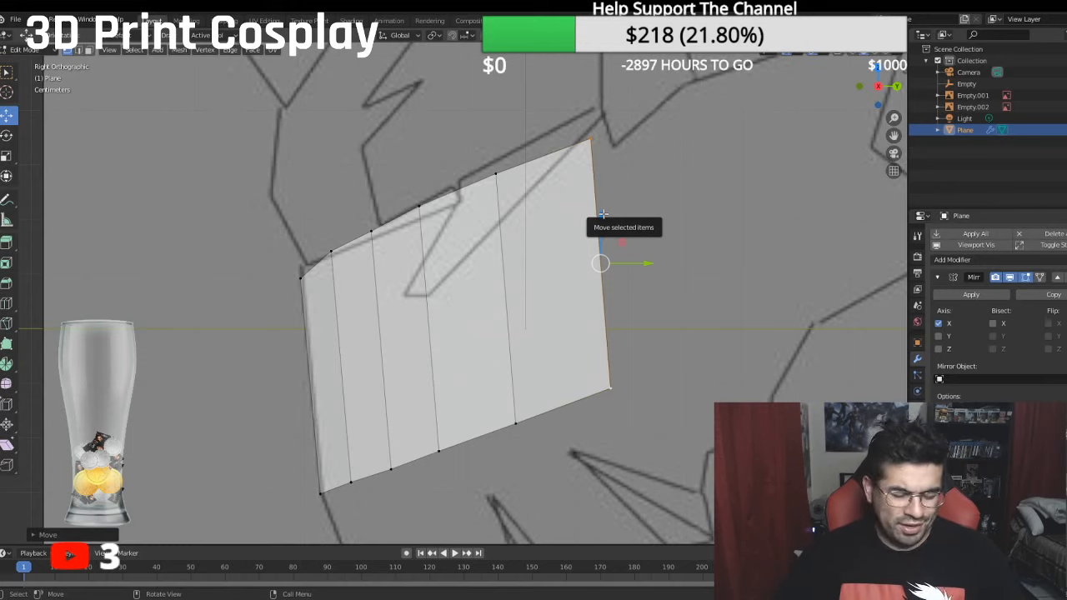
- Move the fifth strip's outer edge outward along X in the front view, checking the curve from above
{"action": "key", "text": "KP_1"}
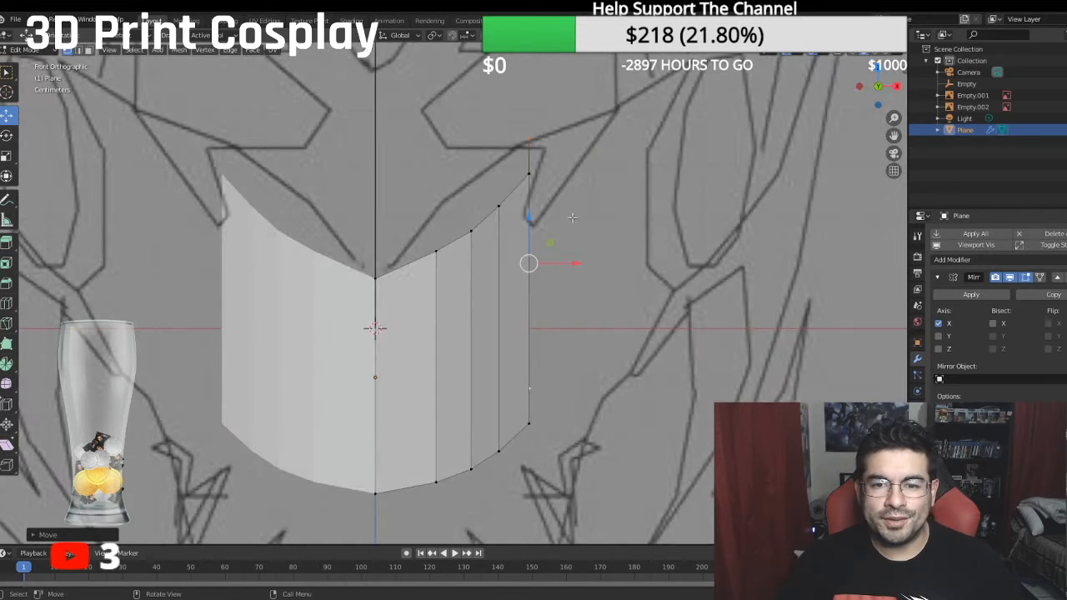
{"action": "left_click_drag", "start_coordinate": [578, 261], "coordinate": [615, 262]}
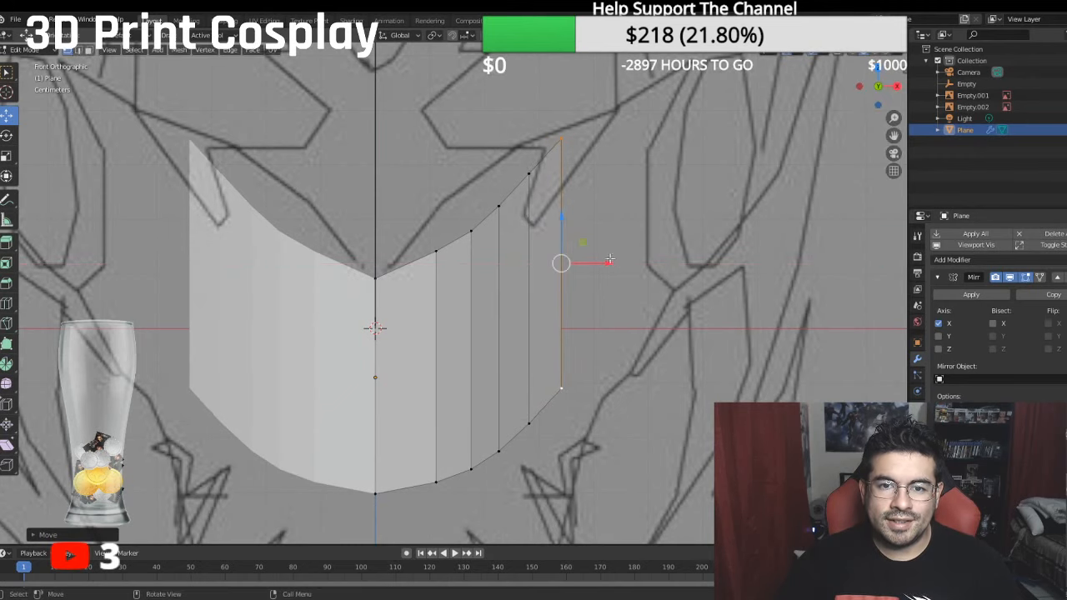
{"action": "middle_click_drag", "start_coordinate": [655, 222], "coordinate": [670, 287]}
{"action": "key", "text": "KP_1"}
{"action": "key", "text": "KP_7"}
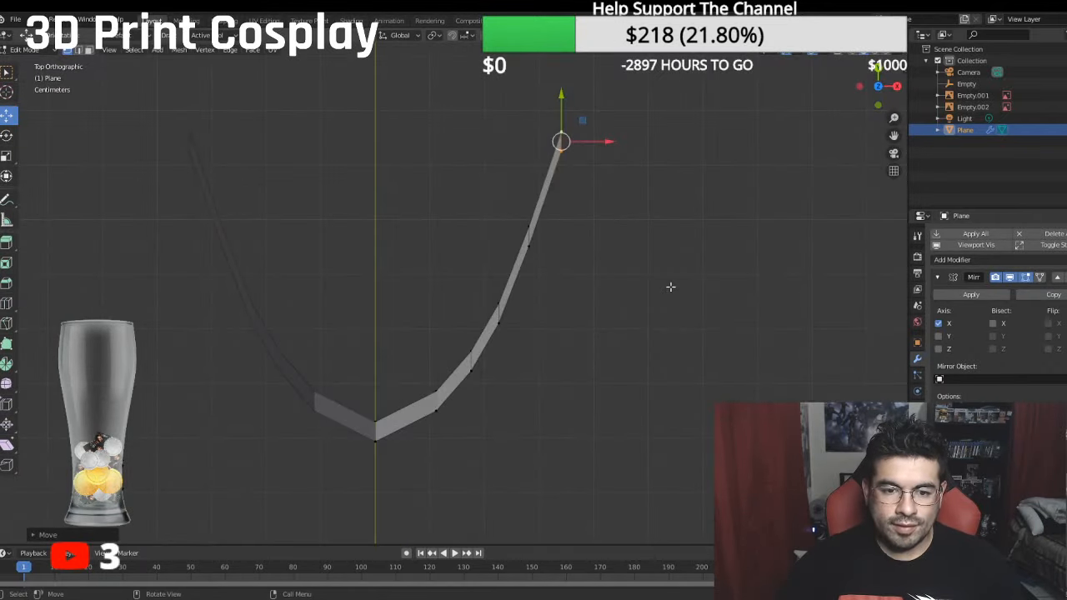
{"action": "key", "text": "KP_1"}
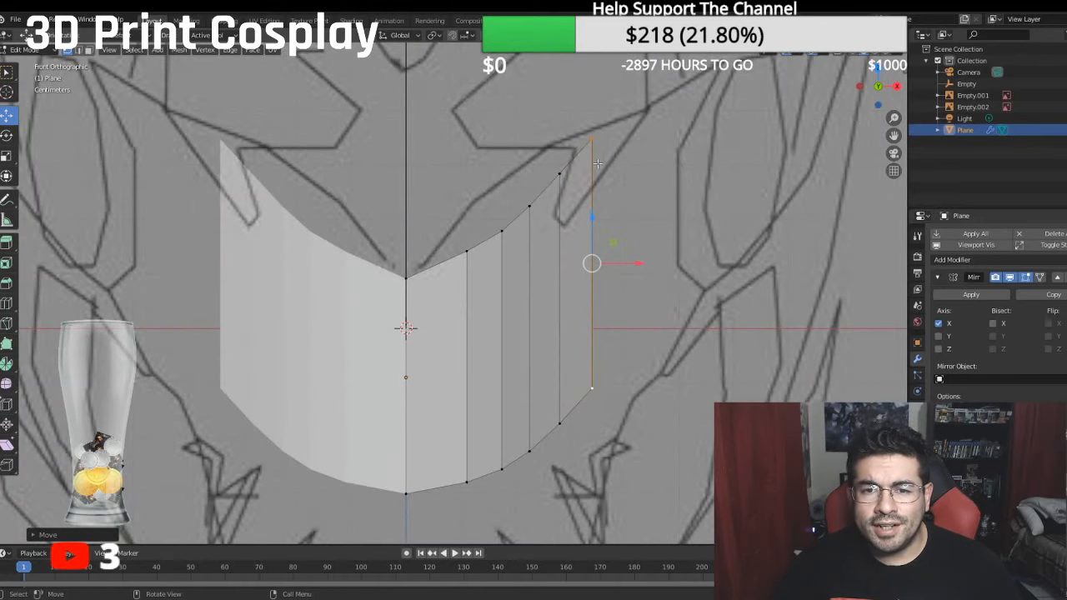
- Extrude the outer edge outward along X and raise it along Z to add a sixth strip
{"action": "left_click", "coordinate": [592, 140]}
{"action": "left_click", "coordinate": [602, 375], "text": "shift"}
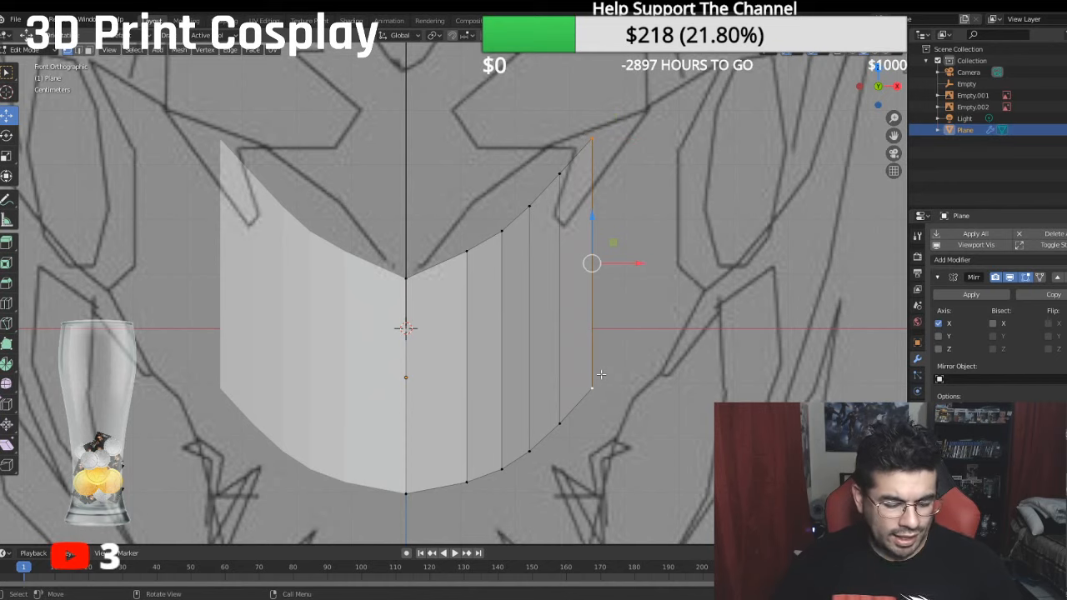
{"action": "key", "text": "e"}
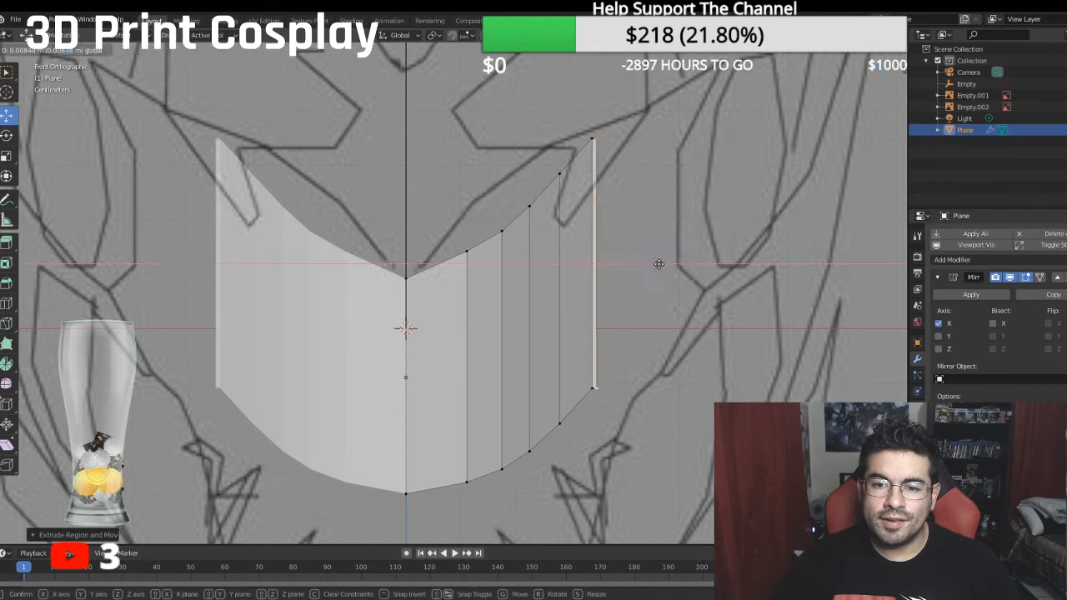
{"action": "left_click", "coordinate": [702, 262]}
{"action": "left_click_drag", "start_coordinate": [642, 217], "coordinate": [639, 190]}
- Pull the sixth strip's outer edge backward along Y in the side view, undoing the extra raise along Z
{"action": "key", "text": "KP_3"}
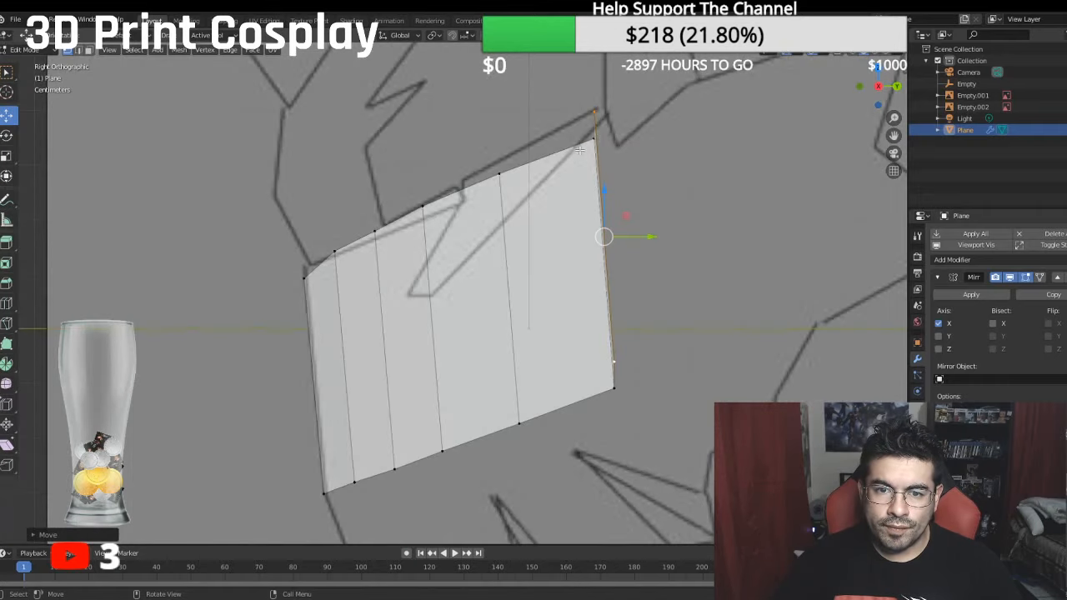
{"action": "left_click_drag", "start_coordinate": [606, 192], "coordinate": [605, 184]}
{"action": "scroll", "coordinate": [605, 184], "scroll_direction": "down", "scroll_amount": 1}
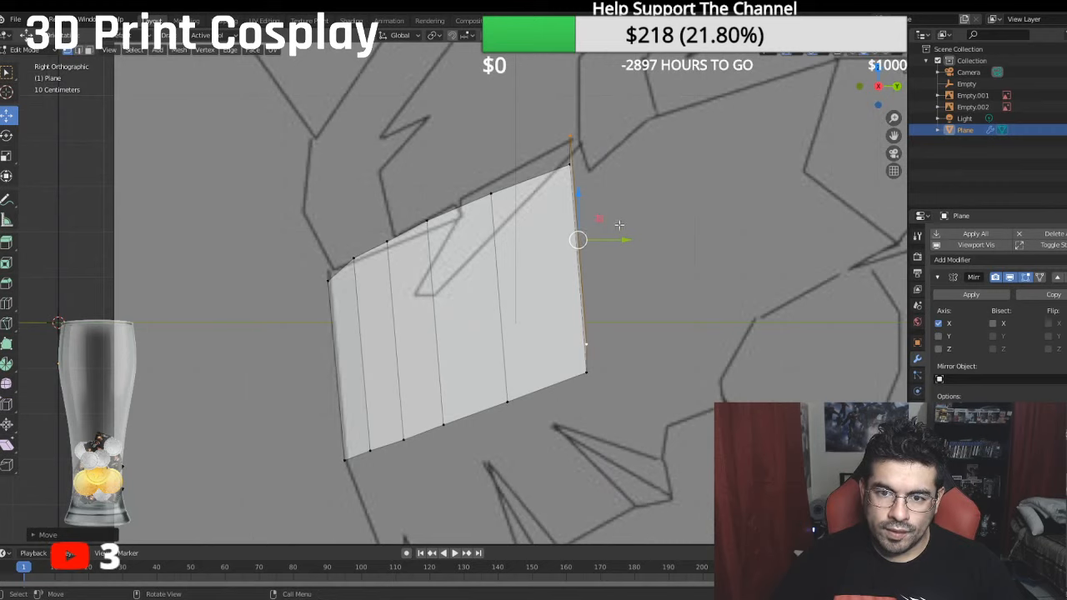
{"action": "key", "text": "ctrl+z"}
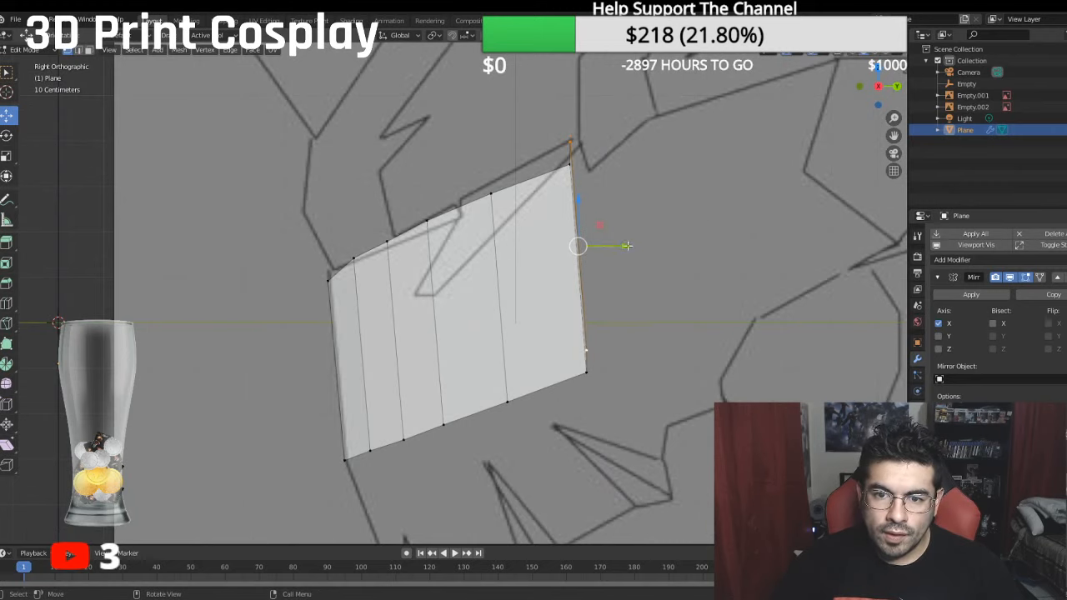
{"action": "left_click_drag", "start_coordinate": [627, 245], "coordinate": [700, 238]}
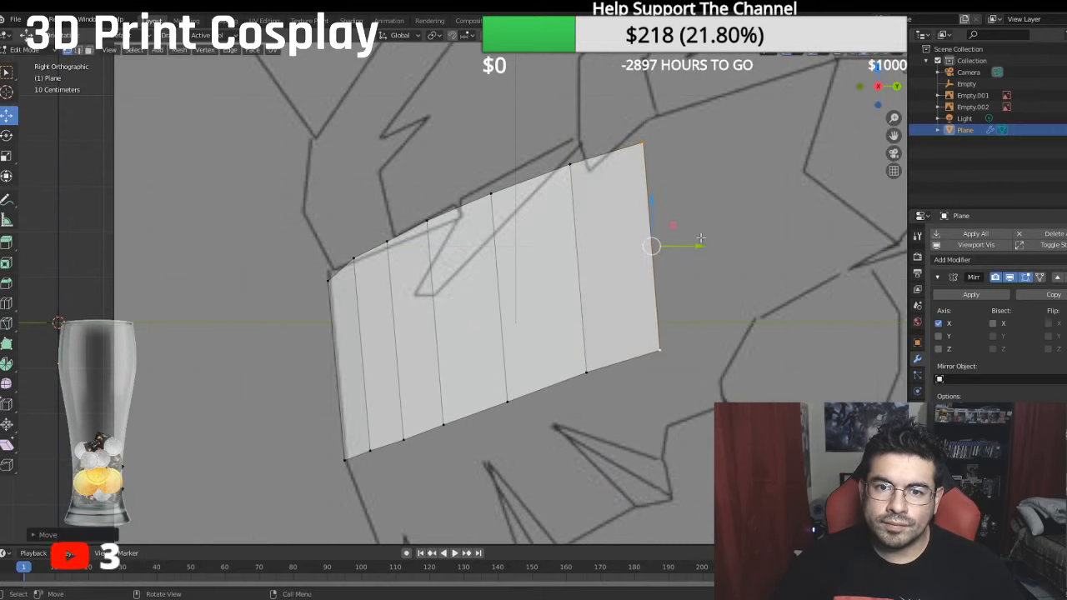
{"action": "middle_click_drag", "start_coordinate": [642, 194], "coordinate": [769, 234]}
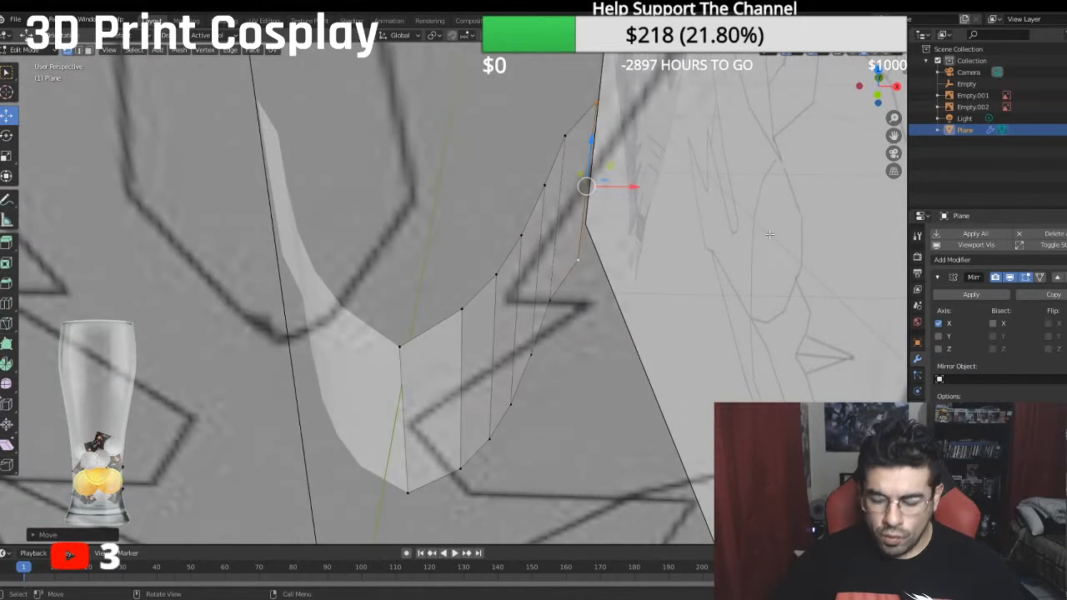
- Shift the outer edges of the fifth, fourth and third strips outward along X in the top view to smooth the curve
{"action": "key", "text": "KP_7"}
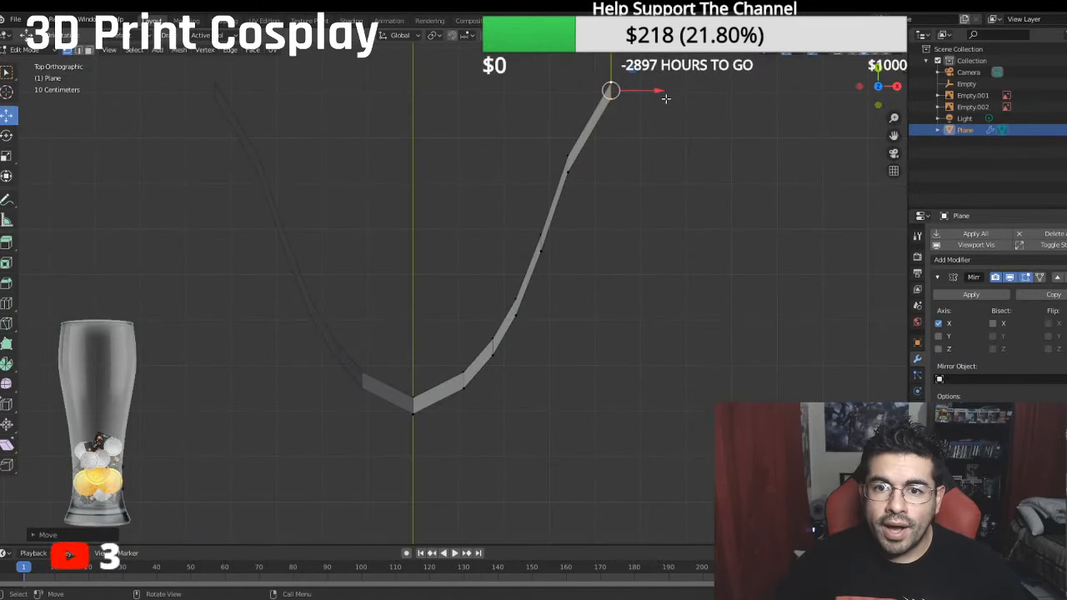
{"action": "left_click", "coordinate": [568, 157]}
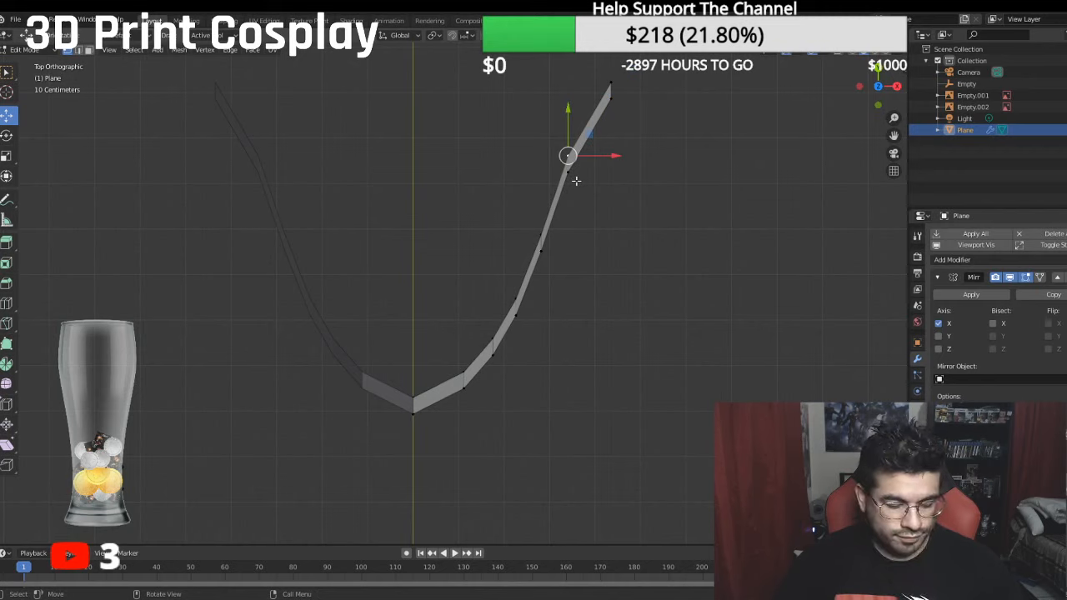
{"action": "left_click", "coordinate": [576, 181], "text": "shift"}
{"action": "left_click_drag", "start_coordinate": [610, 166], "coordinate": [619, 170]}
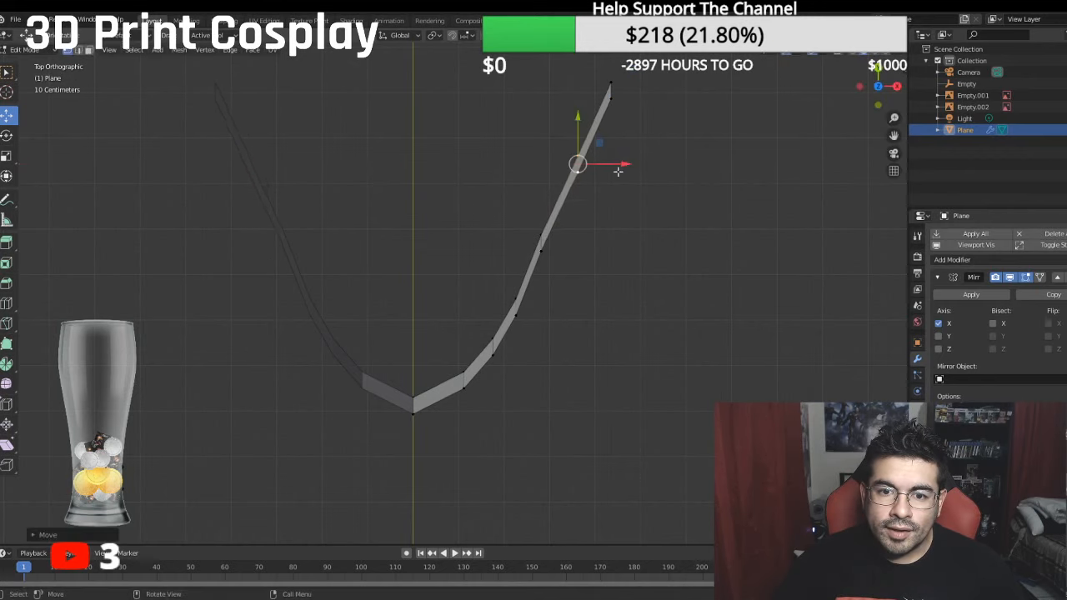
{"action": "left_click", "coordinate": [542, 244]}
{"action": "left_click_drag", "start_coordinate": [589, 244], "coordinate": [594, 243]}
{"action": "left_click", "coordinate": [516, 309]}
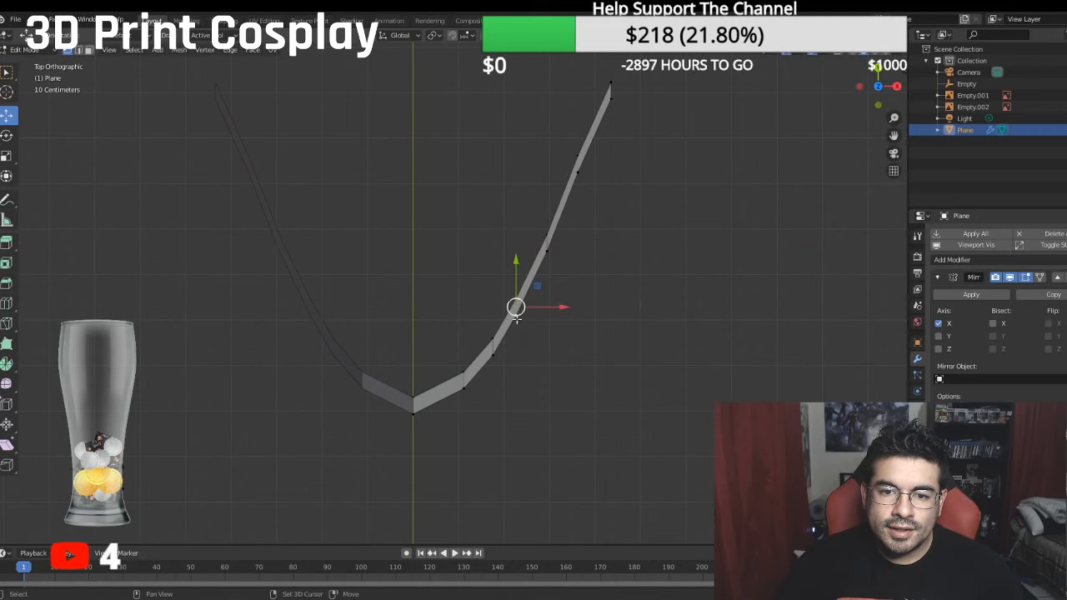
{"action": "left_click_drag", "start_coordinate": [562, 307], "coordinate": [555, 309]}
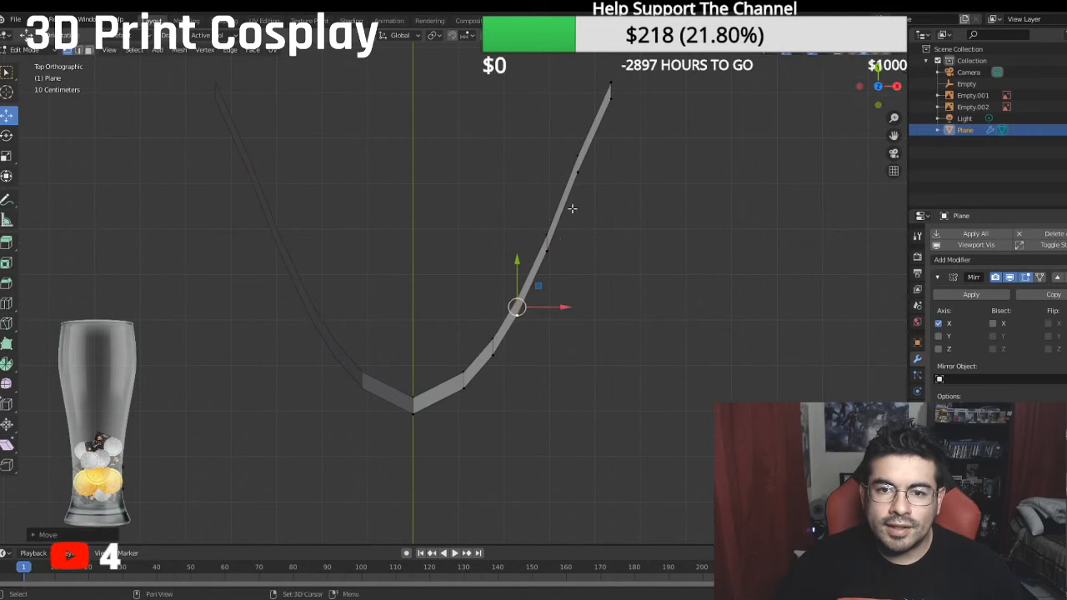
- Move the sixth strip's outer edge slightly inward along X in the top view and compare it with the side drawing
{"action": "middle_click_drag", "start_coordinate": [573, 208], "coordinate": [574, 239], "text": "shift"}
{"action": "left_click", "coordinate": [606, 100]}
{"action": "left_click", "coordinate": [623, 133], "text": "shift"}
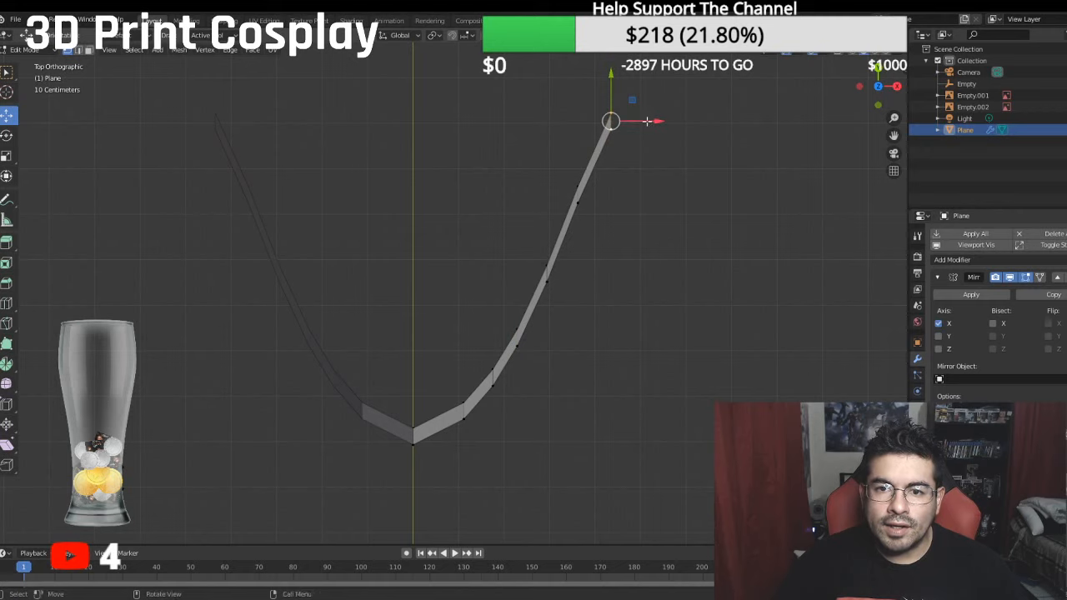
{"action": "left_click_drag", "start_coordinate": [647, 121], "coordinate": [637, 117]}
{"action": "scroll", "coordinate": [577, 220], "scroll_direction": "down", "scroll_amount": 2}
{"action": "middle_click_drag", "start_coordinate": [578, 235], "coordinate": [490, 127]}
{"action": "key", "text": "KP_3"}
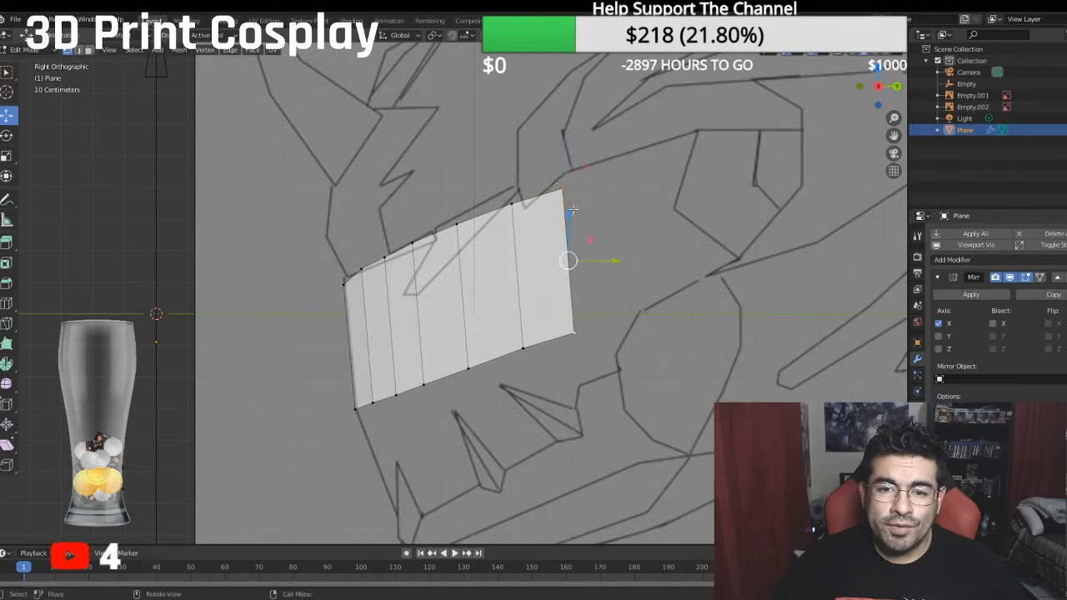
- Nudge the sixth strip's outer edge along Z, and raise the fourth strip's outer edge slightly along Z in the side view
{"action": "key", "text": "g"}
{"action": "key", "text": "z"}
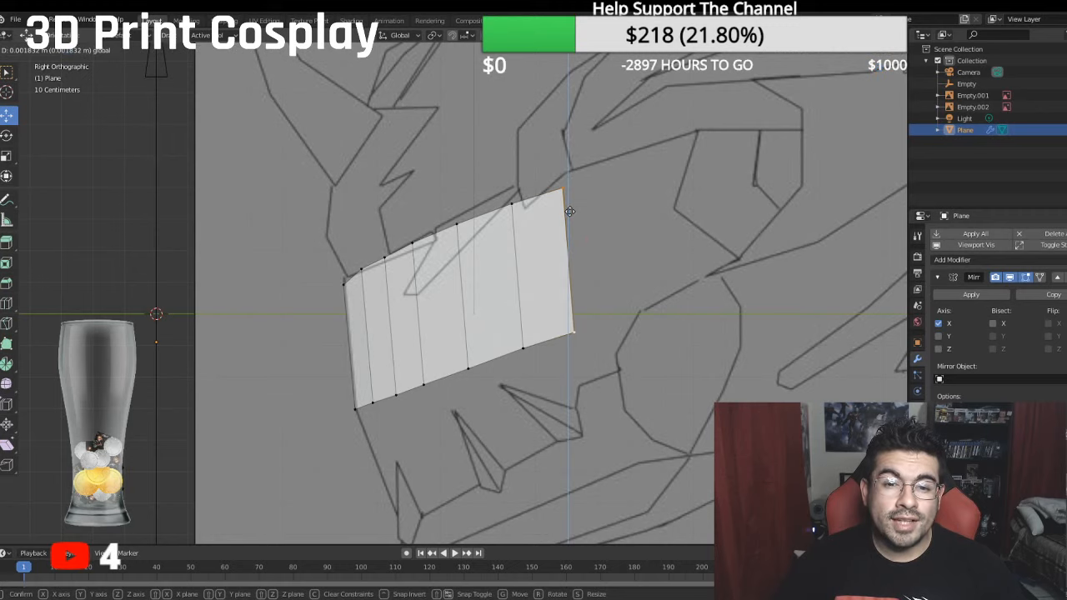
{"action": "left_click", "coordinate": [570, 212]}
{"action": "scroll", "coordinate": [578, 231], "scroll_direction": "up", "scroll_amount": 3}
{"action": "middle_click_drag", "start_coordinate": [578, 231], "coordinate": [392, 275], "text": "shift"}
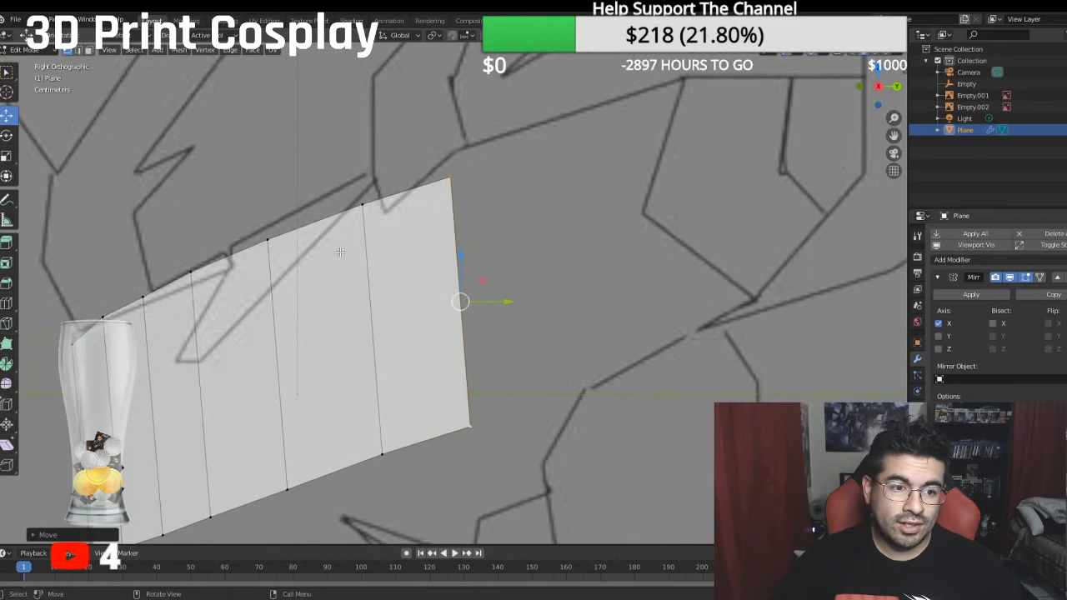
{"action": "left_click", "coordinate": [271, 239]}
{"action": "left_click", "coordinate": [287, 486], "text": "shift"}
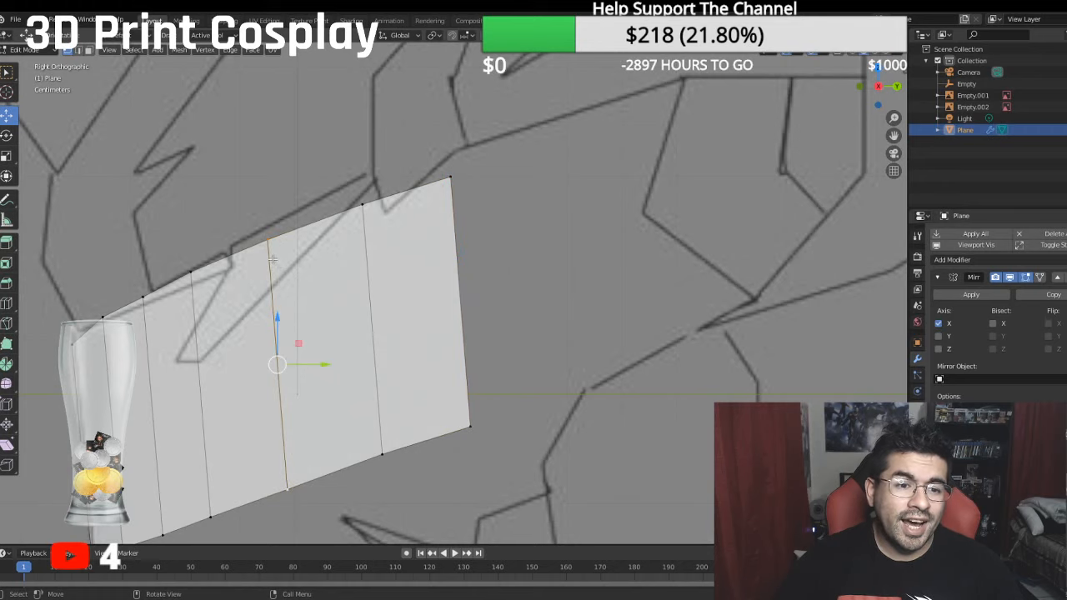
{"action": "left_click_drag", "start_coordinate": [279, 319], "coordinate": [281, 317]}
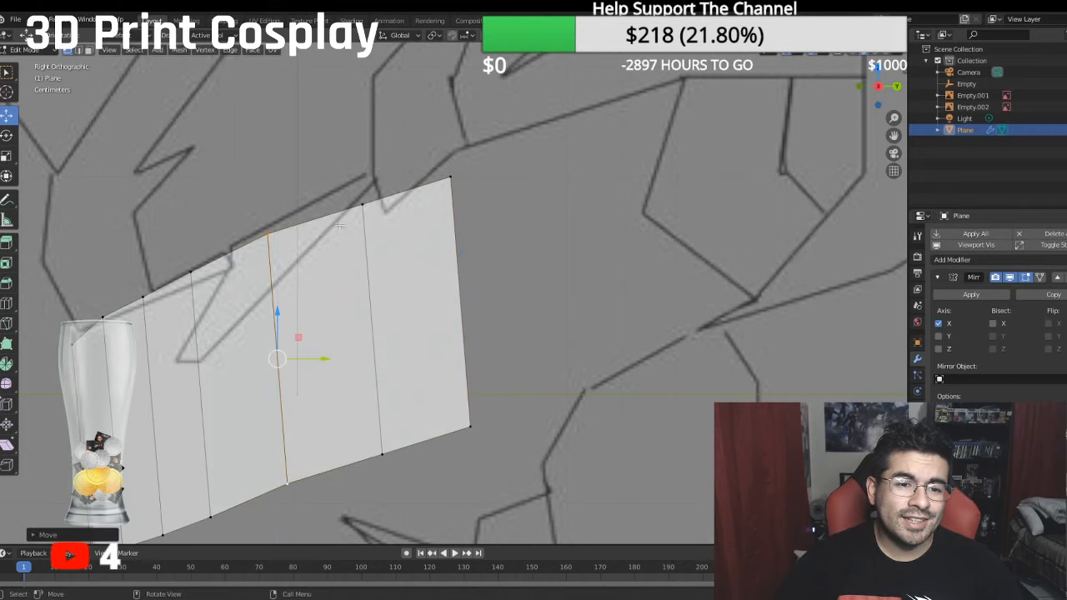
- Raise the outer edges of the fifth and sixth strips along Z in the side view to follow the drawing's slope
{"action": "left_click", "coordinate": [362, 204]}
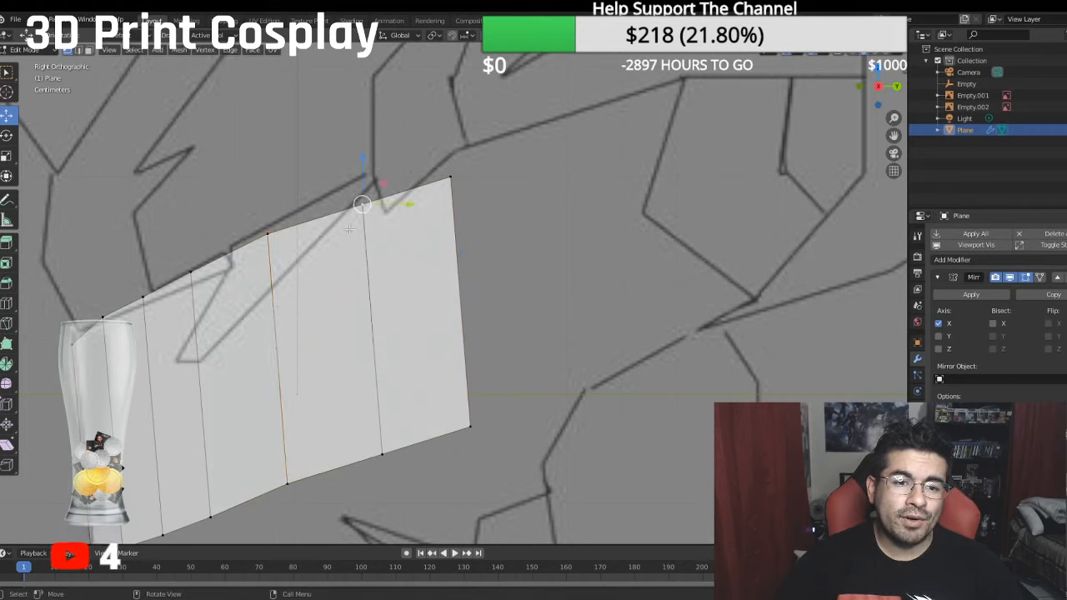
{"action": "left_click", "coordinate": [381, 452], "text": "shift"}
{"action": "left_click_drag", "start_coordinate": [371, 278], "coordinate": [369, 268]}
{"action": "left_click", "coordinate": [450, 177]}
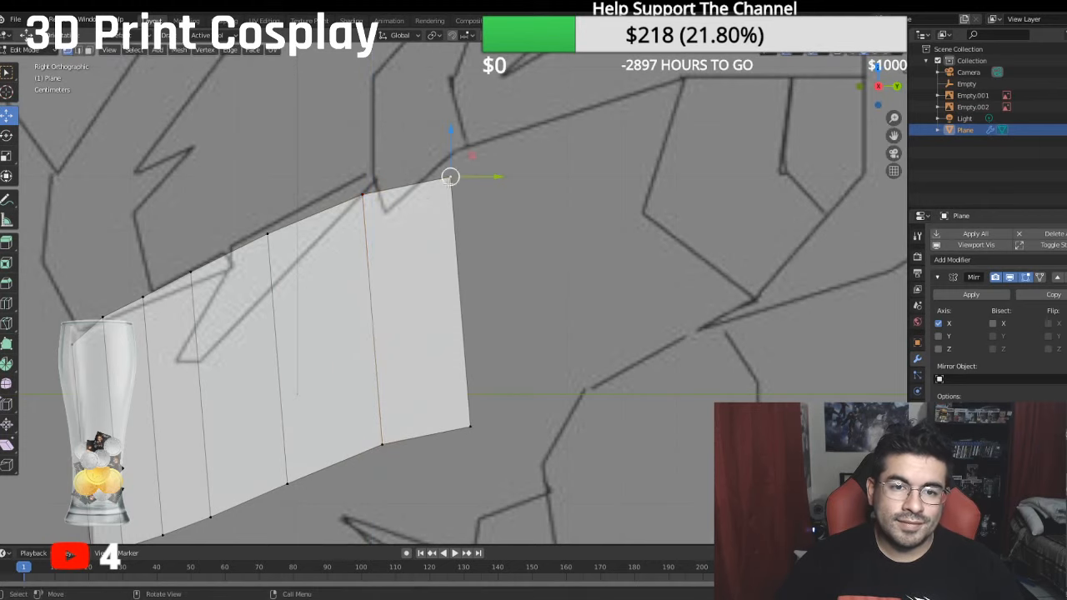
{"action": "left_click", "coordinate": [473, 429], "text": "shift"}
{"action": "left_click_drag", "start_coordinate": [460, 265], "coordinate": [463, 240]}
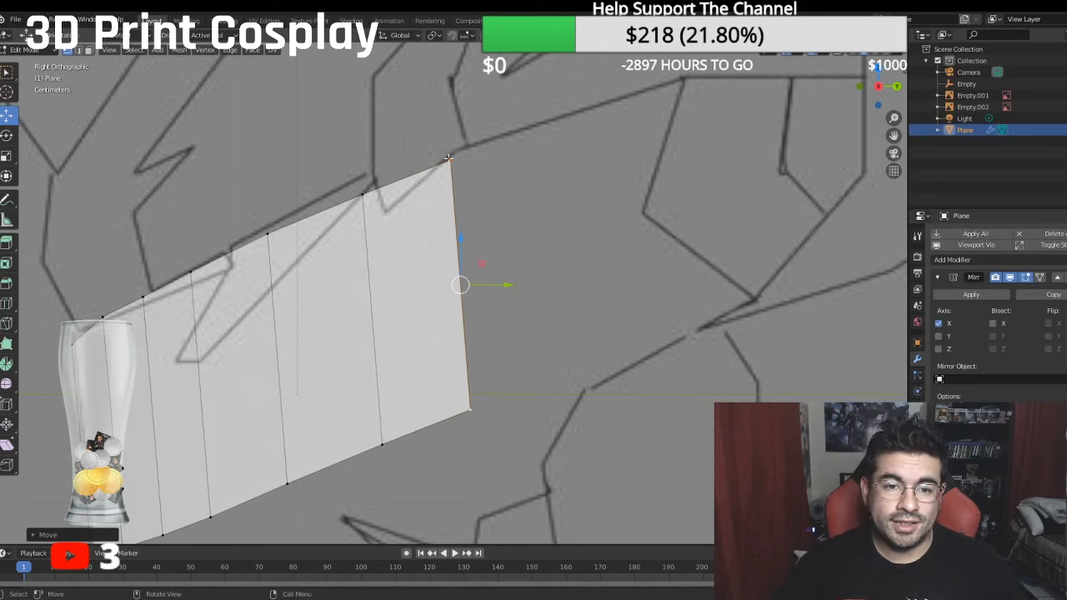
- Extrude the outer edge backward along Y and raise it along Z to add a seventh strip following the side drawing
{"action": "key", "text": "e"}
{"action": "right_click", "coordinate": [512, 443]}
{"action": "left_click_drag", "start_coordinate": [515, 285], "coordinate": [611, 274]}
{"action": "left_click_drag", "start_coordinate": [562, 241], "coordinate": [569, 204]}
{"action": "left_click_drag", "start_coordinate": [601, 250], "coordinate": [612, 248]}
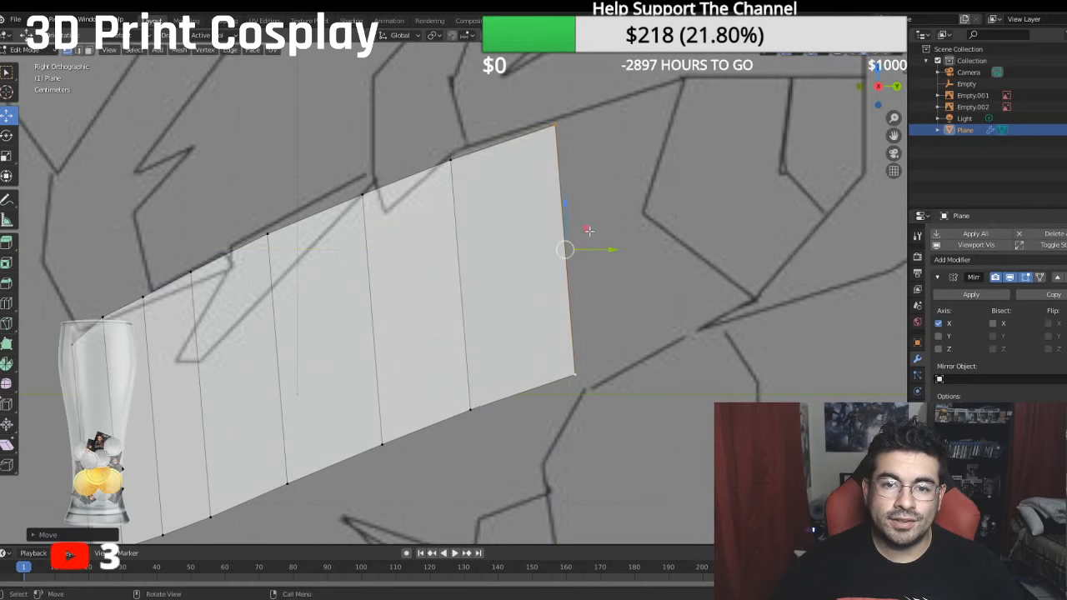
- Shift the seventh strip's outer edge outward along X in the front view
{"action": "key", "text": "KP_1"}
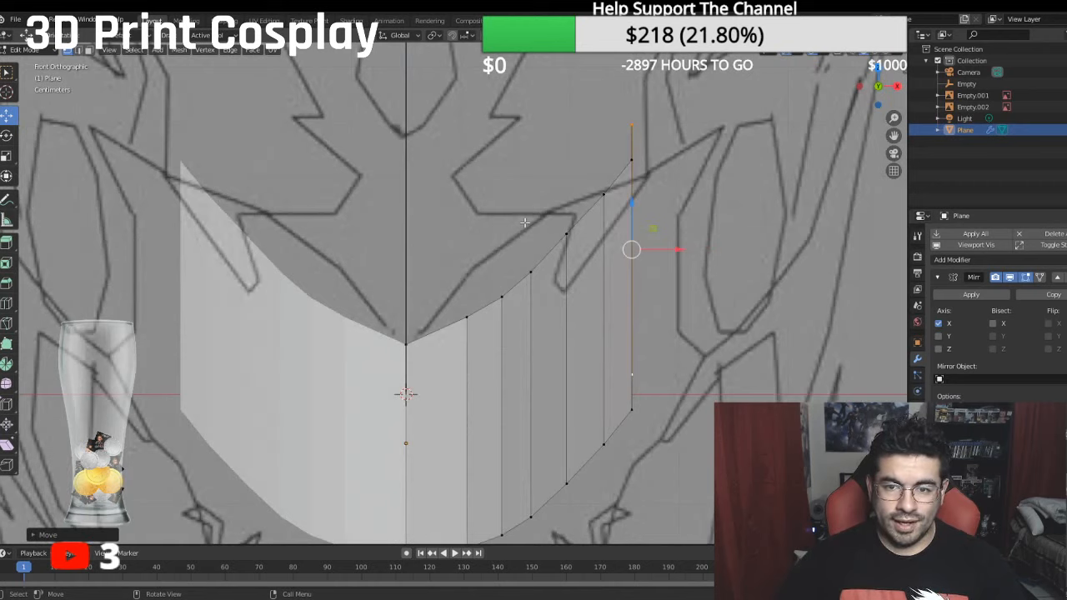
{"action": "left_click_drag", "start_coordinate": [681, 247], "coordinate": [711, 250]}
{"action": "scroll", "coordinate": [711, 250], "scroll_direction": "down", "scroll_amount": 3}
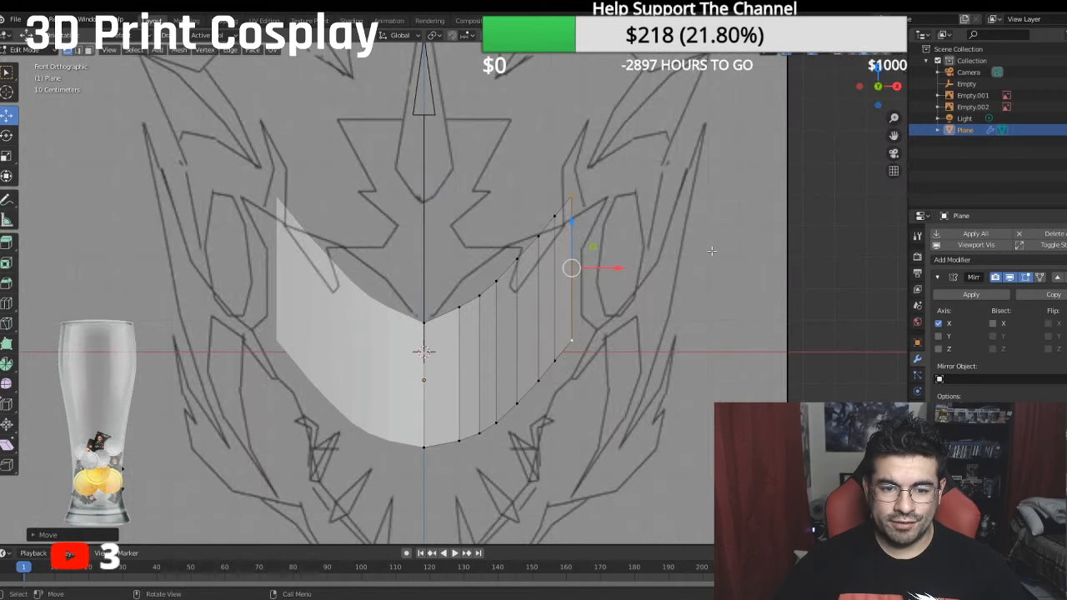
- Extrude the outer edge backward along Y and raise it along Z in the side view to add an eighth strip reaching the eye's upper corner
{"action": "key", "text": "KP_3"}
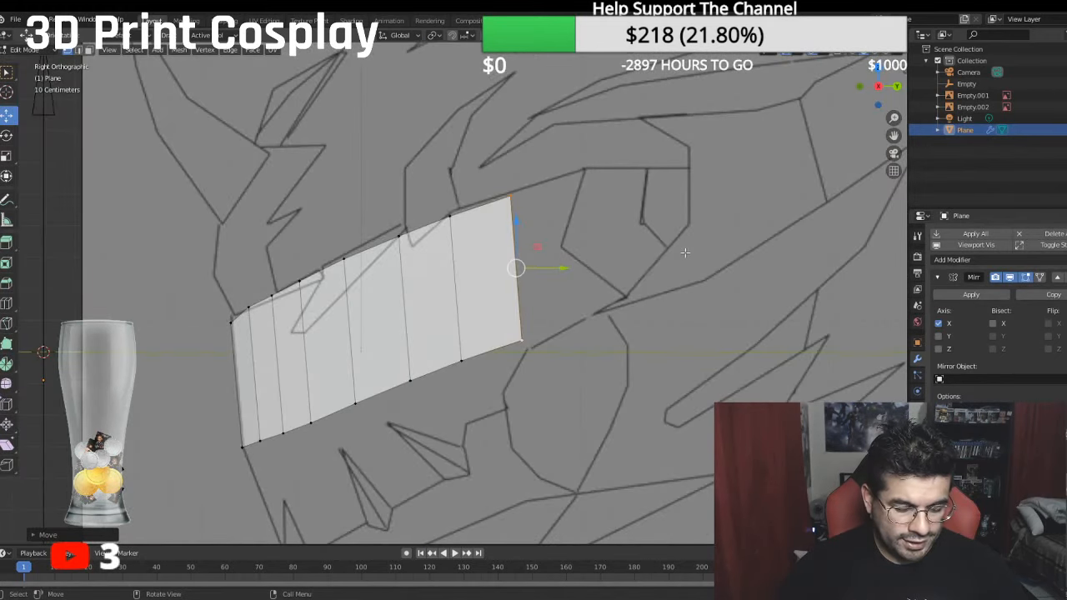
{"action": "key", "text": "e"}
{"action": "right_click", "coordinate": [607, 222]}
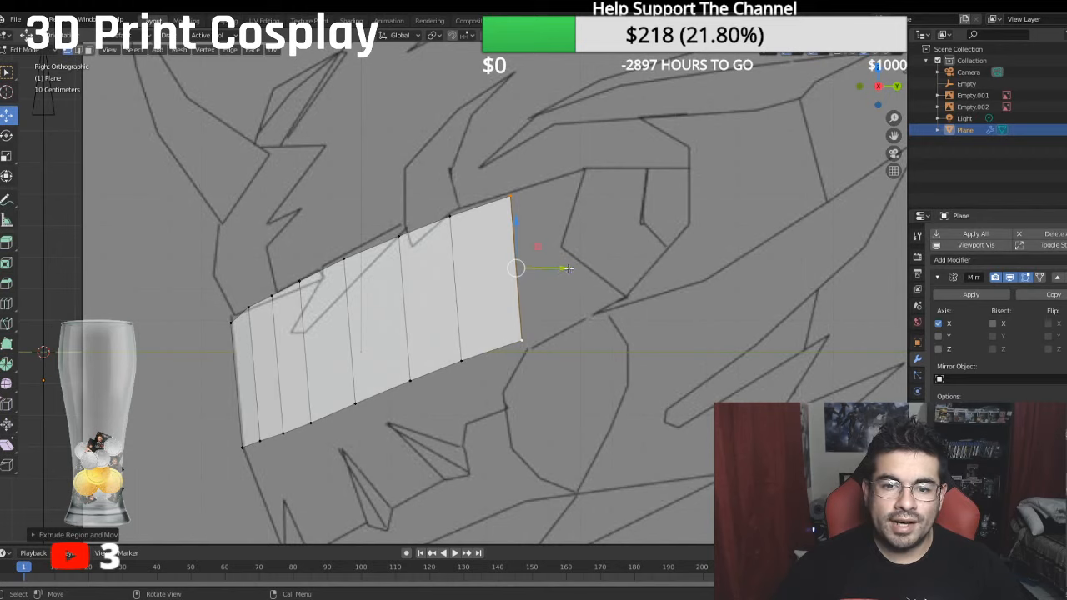
{"action": "left_click_drag", "start_coordinate": [567, 267], "coordinate": [638, 264]}
{"action": "left_click_drag", "start_coordinate": [581, 221], "coordinate": [598, 203]}
{"action": "left_click_drag", "start_coordinate": [618, 247], "coordinate": [625, 246]}
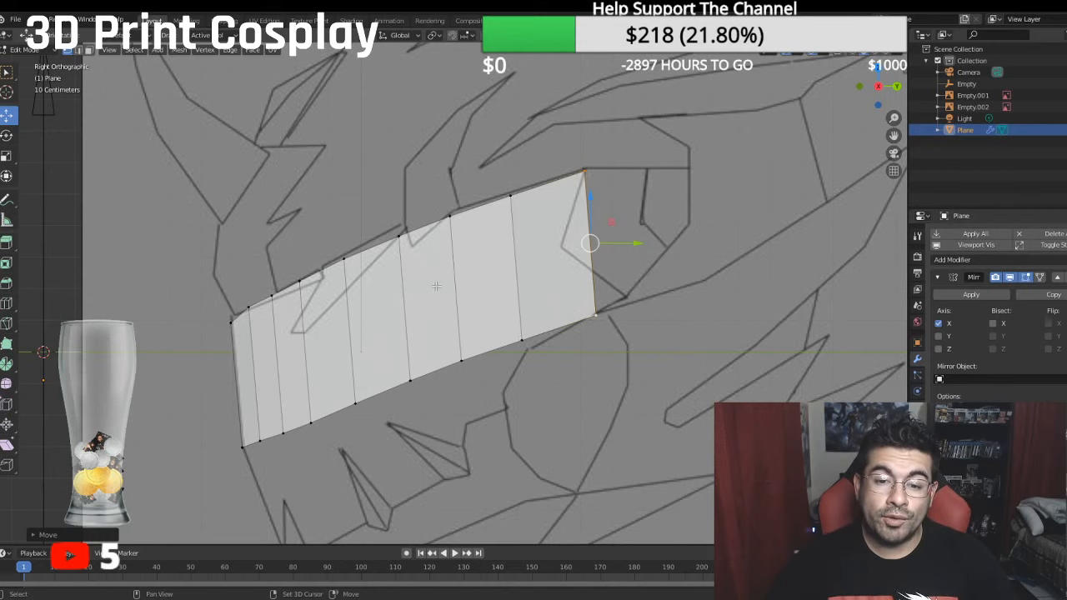
- Extrude the lower border of all eight strips downward and backward in the side view to form a second row down to the front tooth
{"action": "middle_click_drag", "start_coordinate": [416, 302], "coordinate": [477, 205], "text": "shift"}
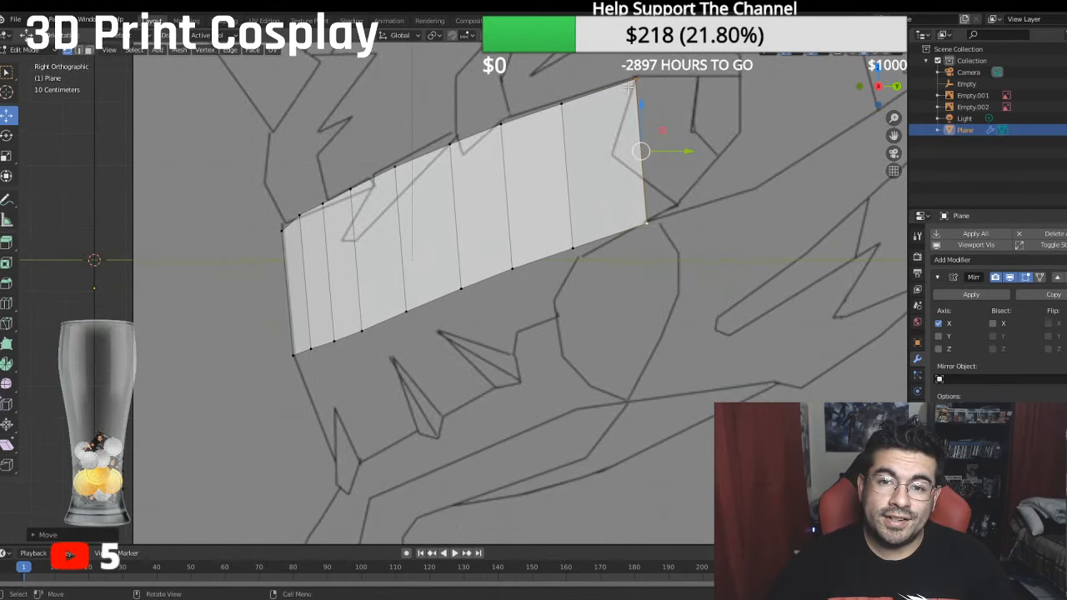
{"action": "left_click", "coordinate": [295, 354]}
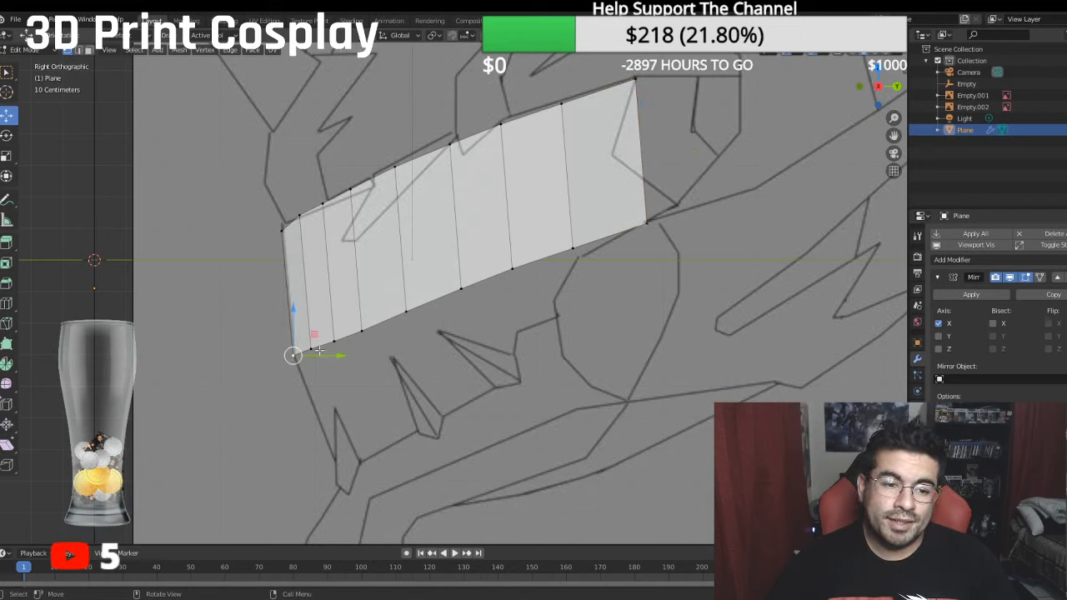
{"action": "left_click", "coordinate": [645, 227], "text": "ctrl"}
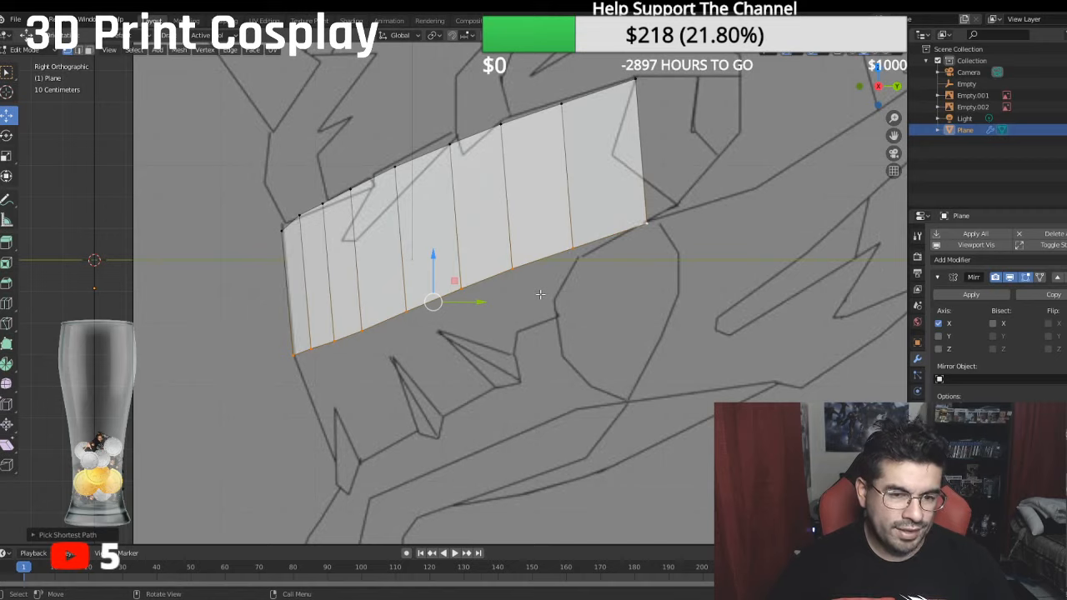
{"action": "middle_click_drag", "start_coordinate": [466, 347], "coordinate": [573, 342]}
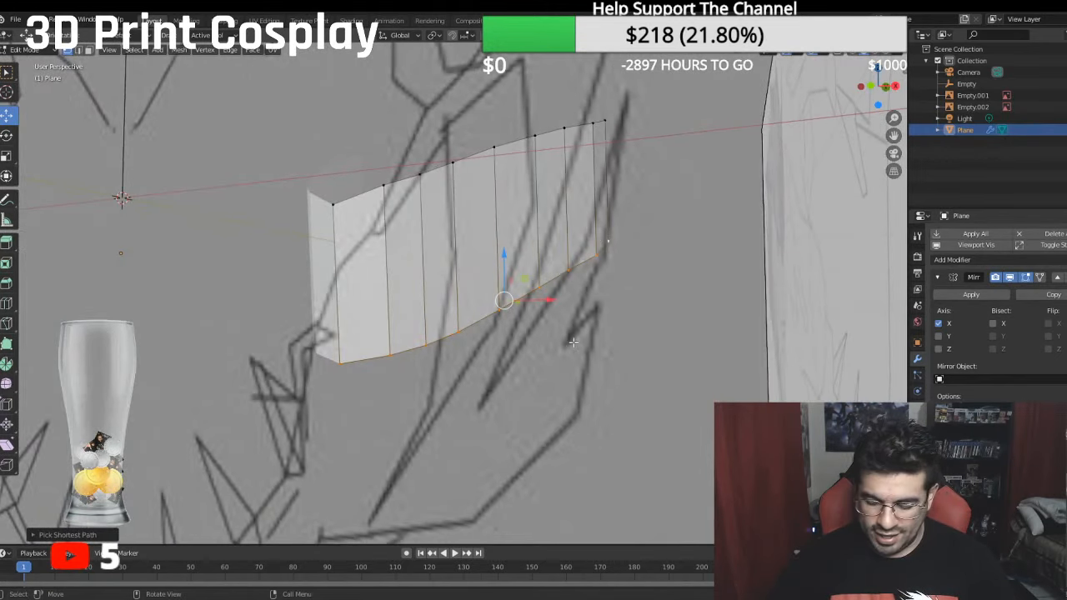
{"action": "key", "text": "KP_3"}
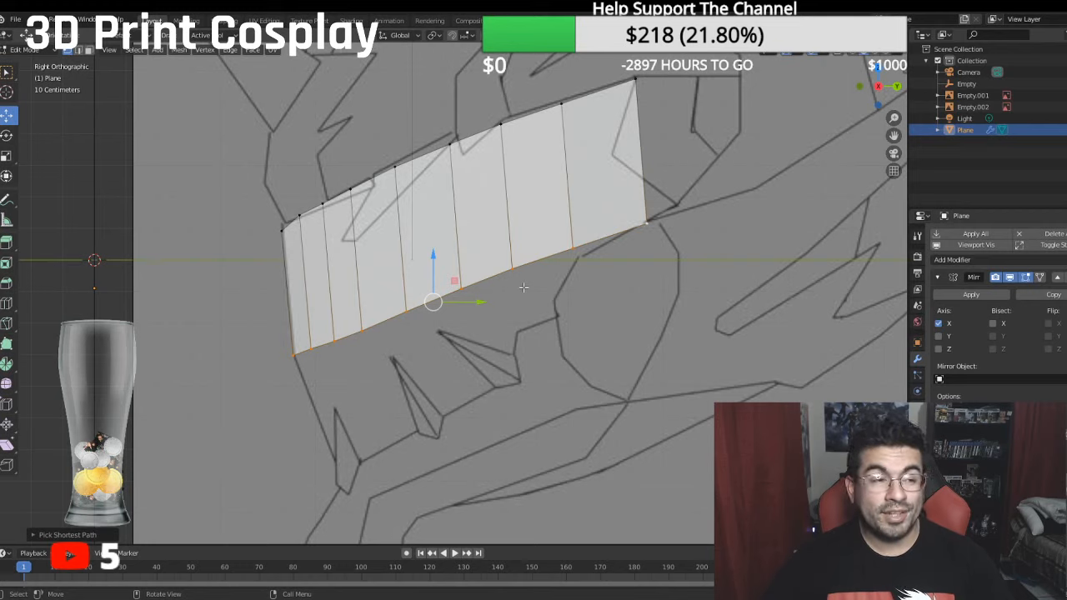
{"action": "key", "text": "e"}
{"action": "right_click", "coordinate": [572, 311]}
{"action": "left_click_drag", "start_coordinate": [432, 254], "coordinate": [525, 406]}
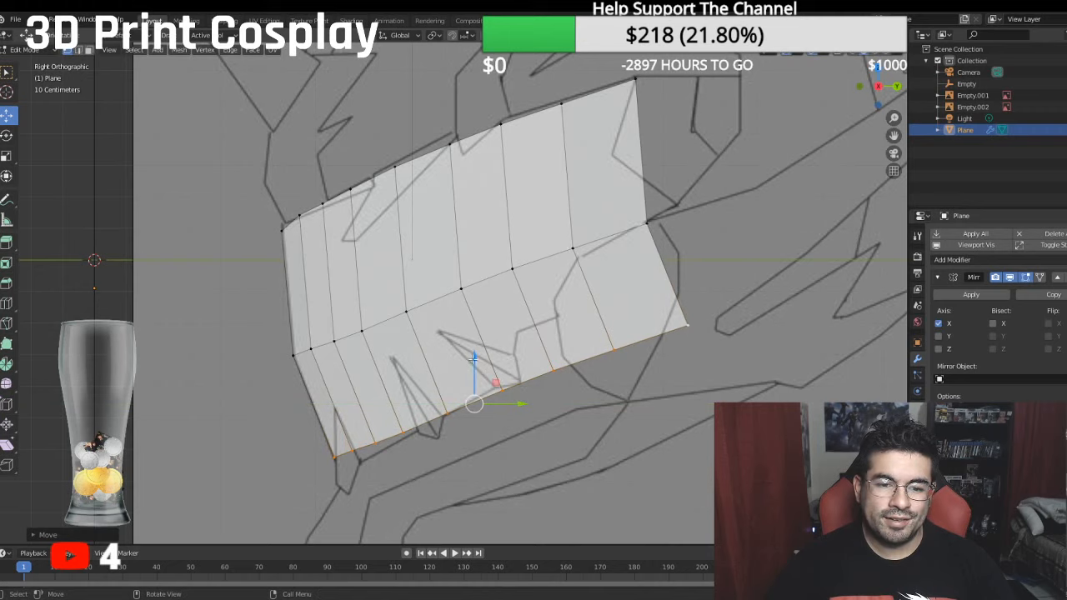
{"action": "left_click_drag", "start_coordinate": [472, 359], "coordinate": [482, 370]}
{"action": "left_click_drag", "start_coordinate": [517, 409], "coordinate": [526, 409]}
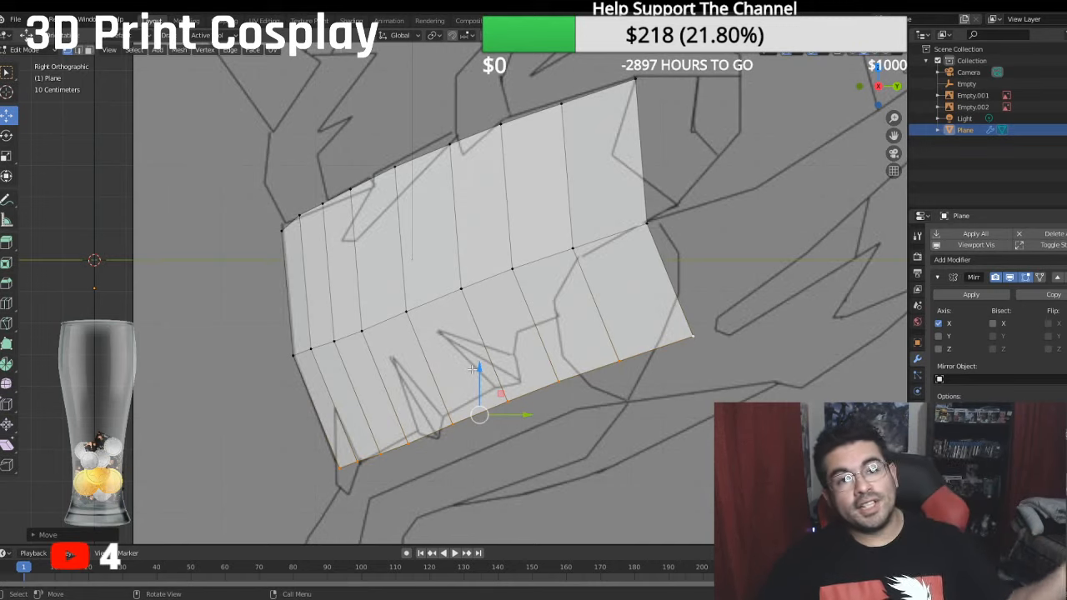
- Shift the eighth strip's outer edge across both rows outward along X in the front view
{"action": "middle_click_drag", "start_coordinate": [472, 368], "coordinate": [539, 356]}
{"action": "key", "text": "KP_1"}
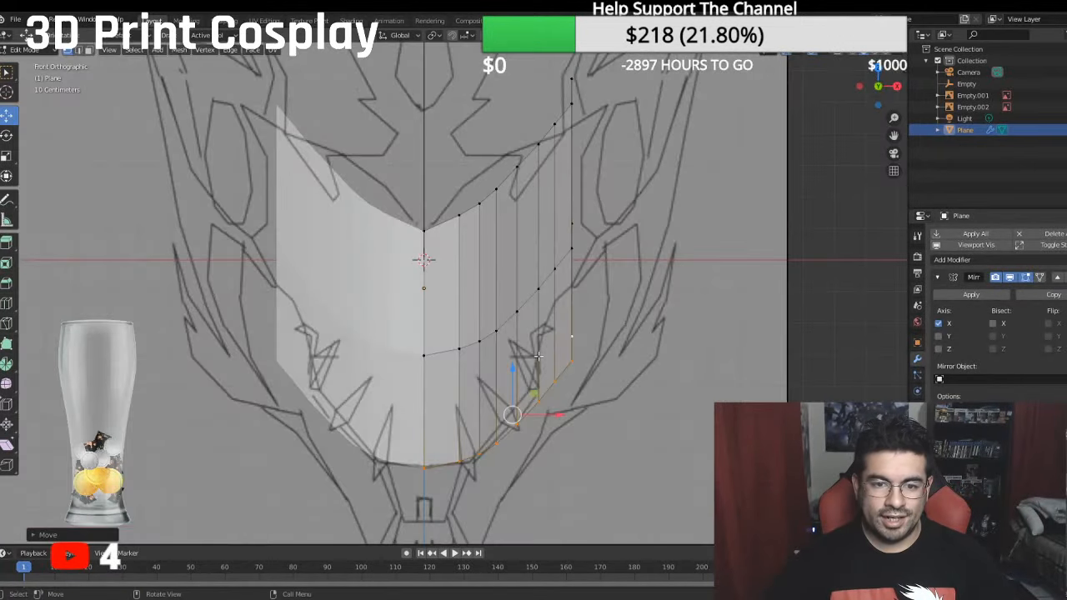
{"action": "key", "text": "KP_7"}
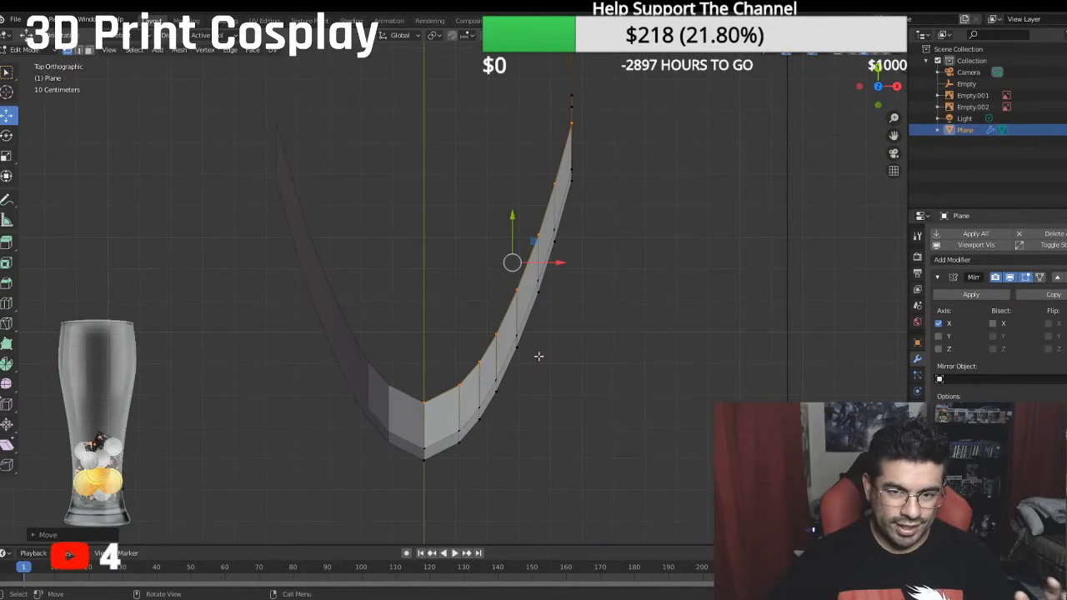
{"action": "middle_click_drag", "start_coordinate": [524, 263], "coordinate": [597, 250]}
{"action": "left_click", "coordinate": [598, 247]}
{"action": "left_click", "coordinate": [634, 148], "text": "ctrl"}
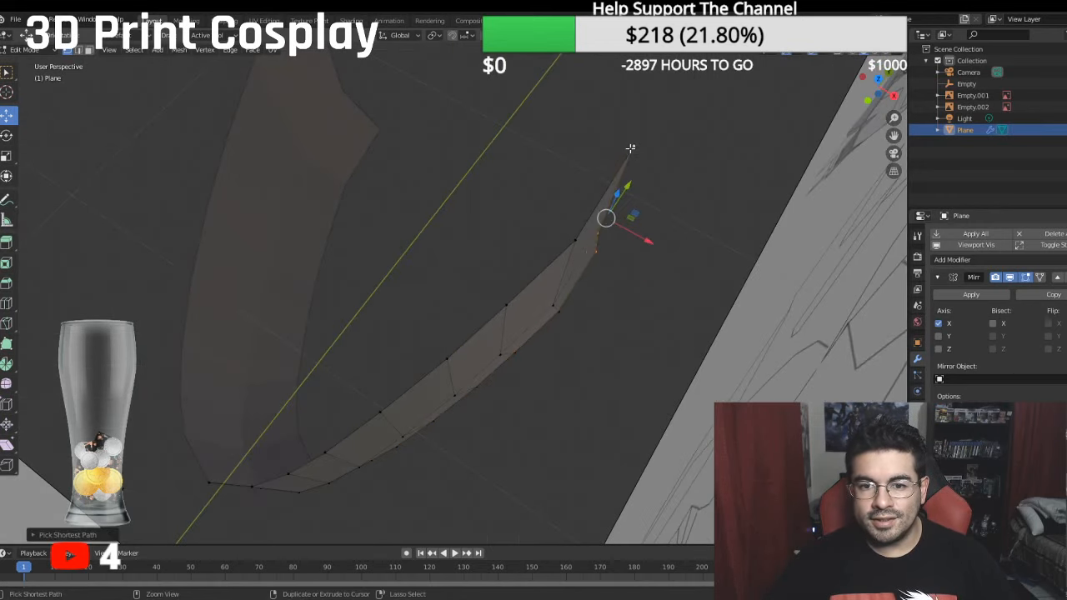
{"action": "key", "text": "KP_1"}
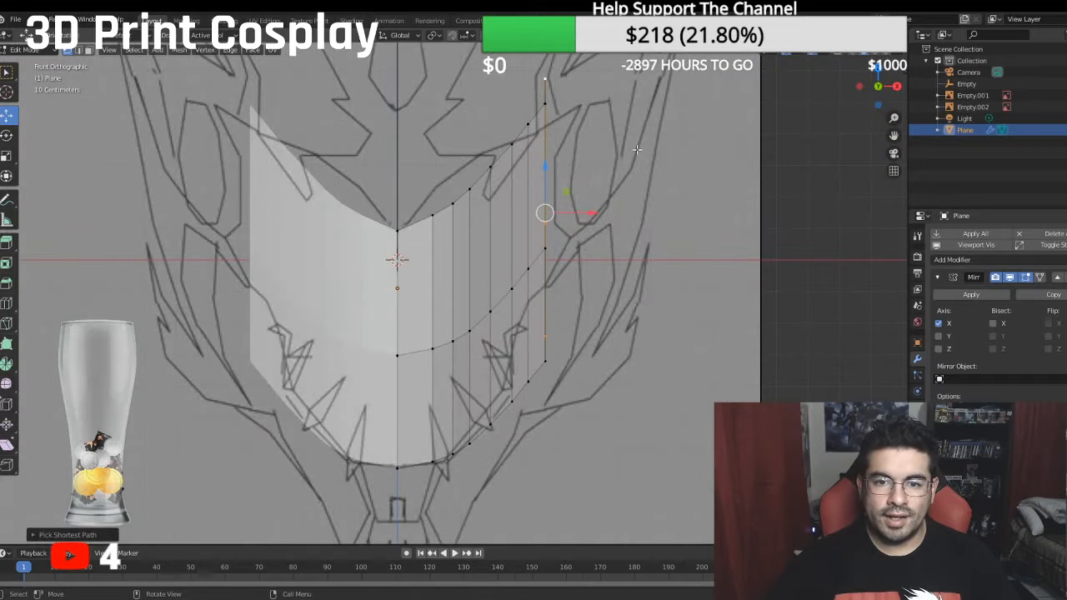
{"action": "left_click_drag", "start_coordinate": [593, 215], "coordinate": [600, 239]}
- Shift the outer edges of the seventh and sixth strips, across both rows, outward along X in the front view
{"action": "left_click", "coordinate": [545, 102]}
{"action": "left_click", "coordinate": [544, 359], "text": "ctrl"}
{"action": "left_click", "coordinate": [528, 125]}
{"action": "left_click", "coordinate": [528, 382], "text": "ctrl"}
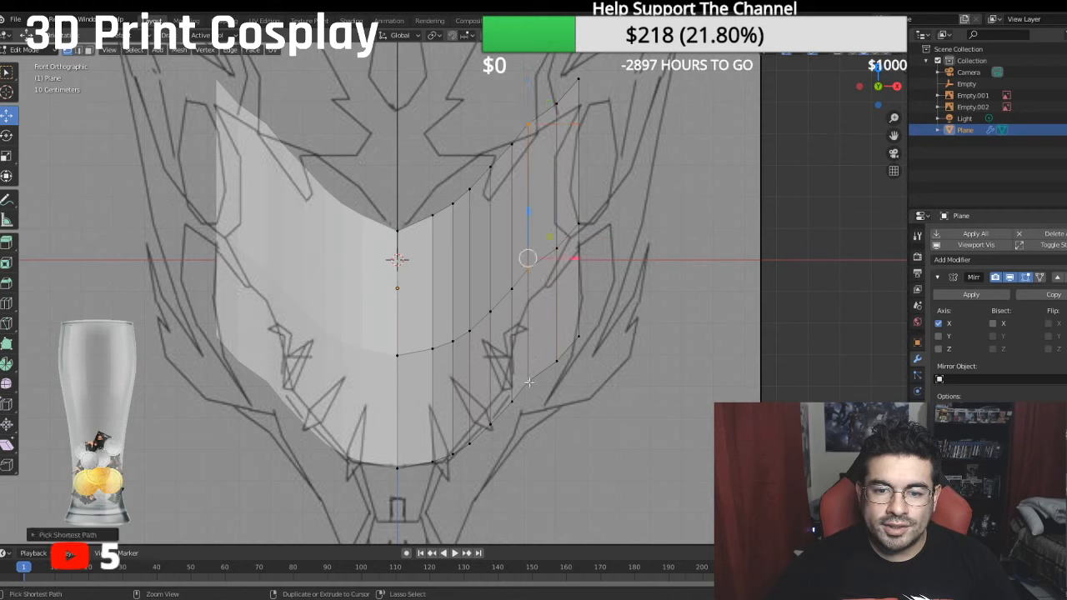
{"action": "key", "text": "g"}
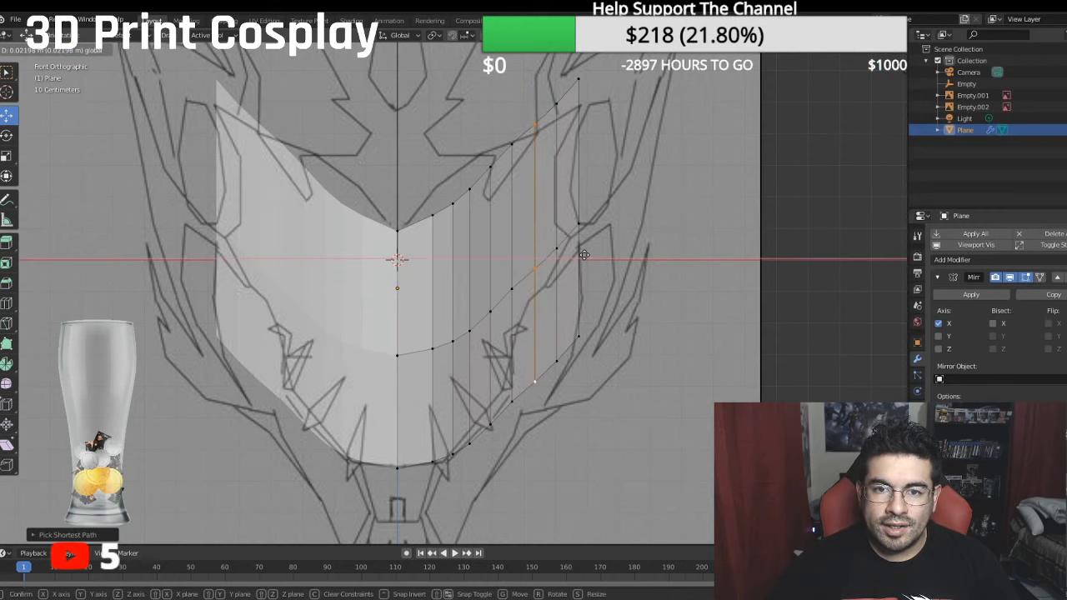
{"action": "left_click", "coordinate": [584, 254]}
- Shift the outer edges of the fifth and fourth strips, across both rows, slightly outward along X in the front view
{"action": "left_click", "coordinate": [511, 143]}
{"action": "left_click", "coordinate": [511, 400], "text": "ctrl"}
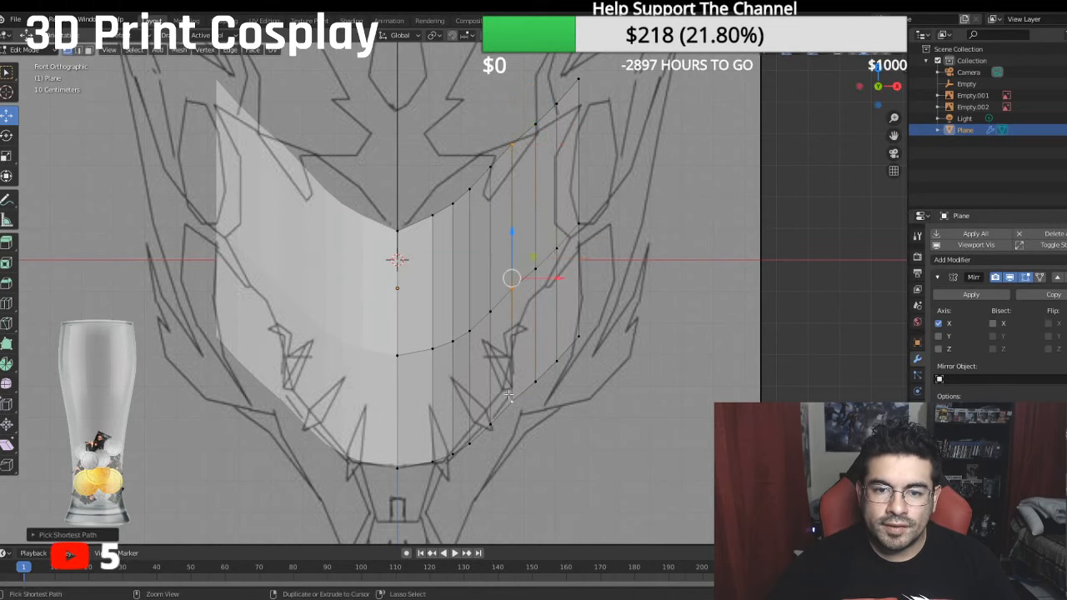
{"action": "left_click_drag", "start_coordinate": [556, 278], "coordinate": [529, 318]}
{"action": "left_click", "coordinate": [490, 167]}
{"action": "left_click", "coordinate": [492, 415], "text": "ctrl"}
- Shift the outer edges of the third and second strips, across both rows, slightly outward along X in the front view
{"action": "left_click", "coordinate": [470, 190]}
{"action": "left_click", "coordinate": [469, 442], "text": "ctrl"}
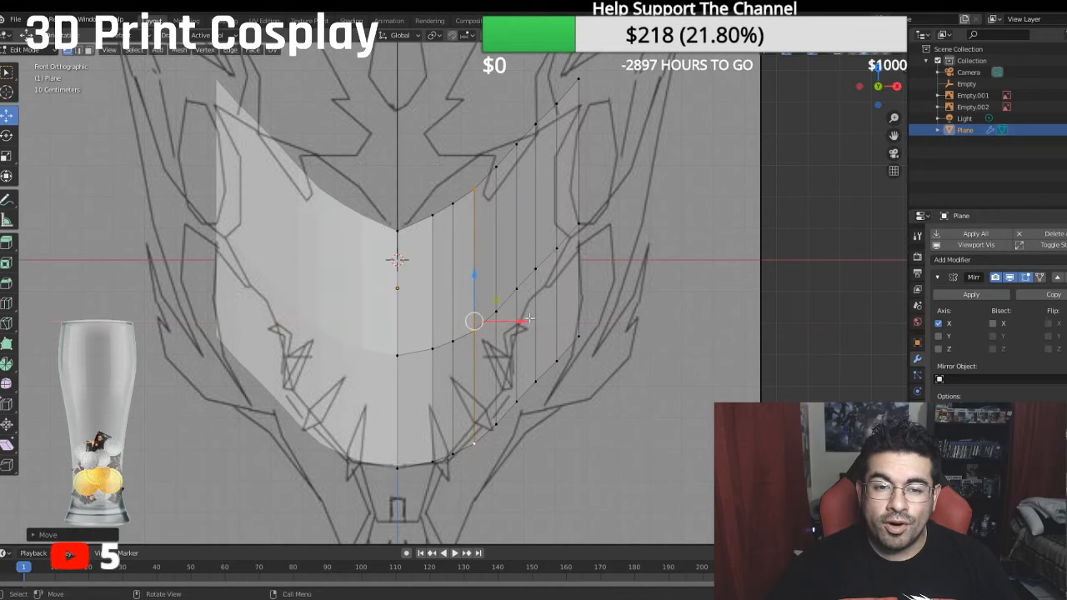
{"action": "left_click", "coordinate": [451, 201]}
{"action": "left_click", "coordinate": [450, 451], "text": "ctrl"}
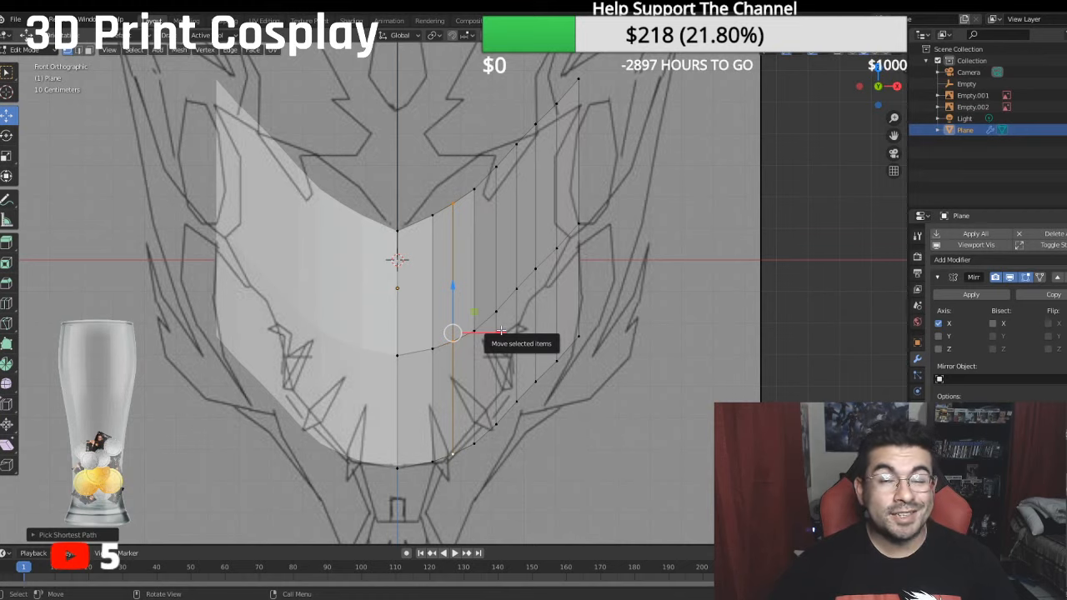
{"action": "left_click_drag", "start_coordinate": [501, 331], "coordinate": [505, 332]}
- Check the snout's curve from several views and shift the first strip's outer edge outward along X across both rows
{"action": "middle_click_drag", "start_coordinate": [547, 293], "coordinate": [542, 360]}
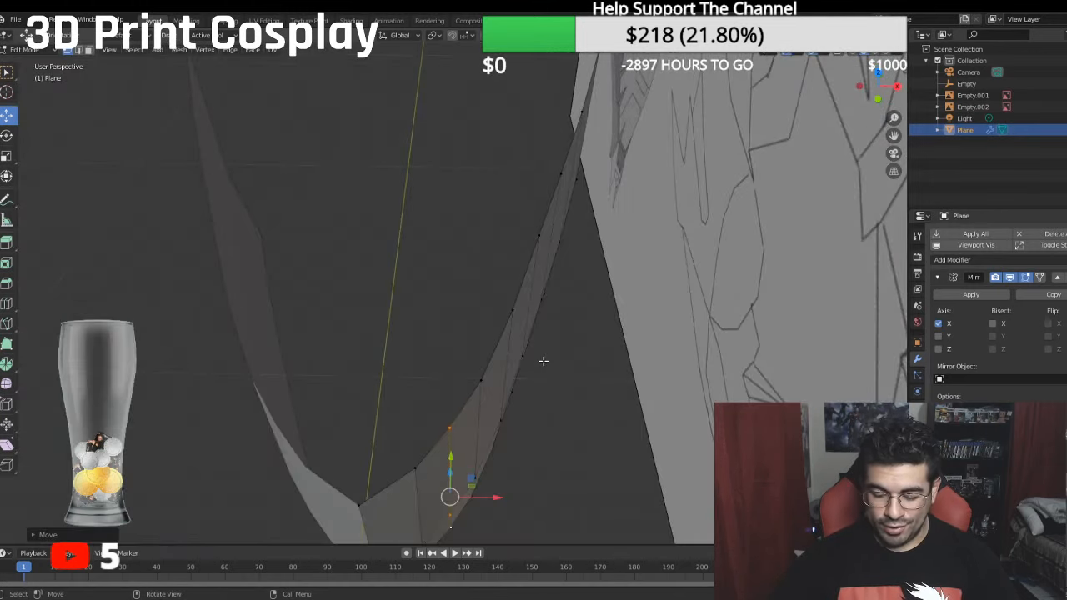
{"action": "key", "text": "KP_1"}
{"action": "key", "text": "KP_7"}
{"action": "mouse_move", "coordinate": [437, 355]}
{"action": "middle_mouse_down"}
{"action": "mouse_move", "coordinate": [682, 240]}
{"action": "mouse_move", "coordinate": [709, 172]}
{"action": "mouse_move", "coordinate": [748, 210]}
{"action": "mouse_move", "coordinate": [510, 236]}
{"action": "mouse_move", "coordinate": [480, 228]}
{"action": "middle_mouse_up"}
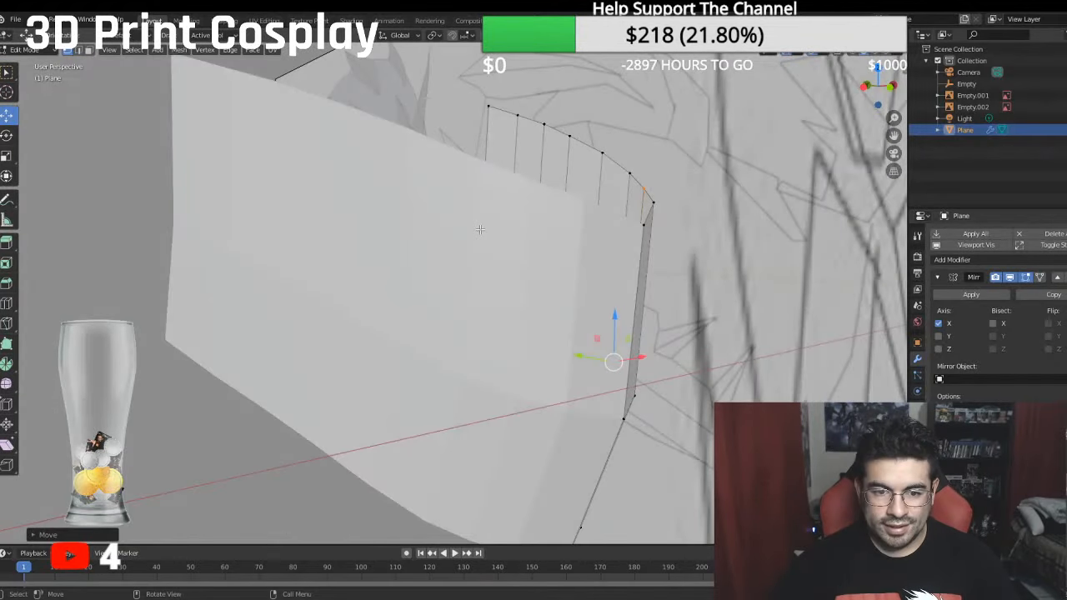
{"action": "key", "text": "KP_3"}
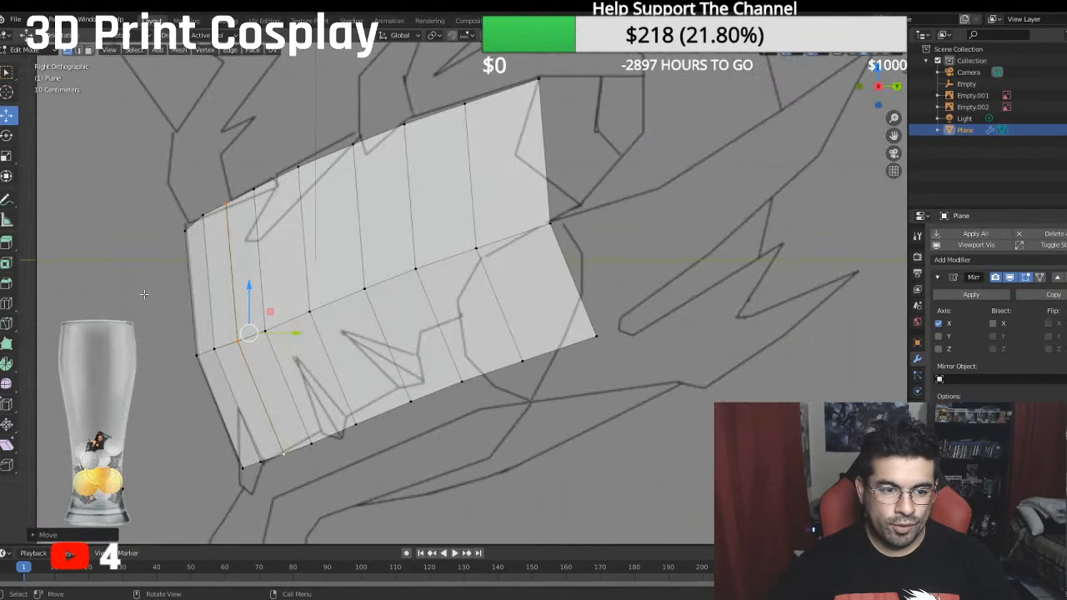
{"action": "middle_click_drag", "start_coordinate": [236, 353], "coordinate": [429, 350]}
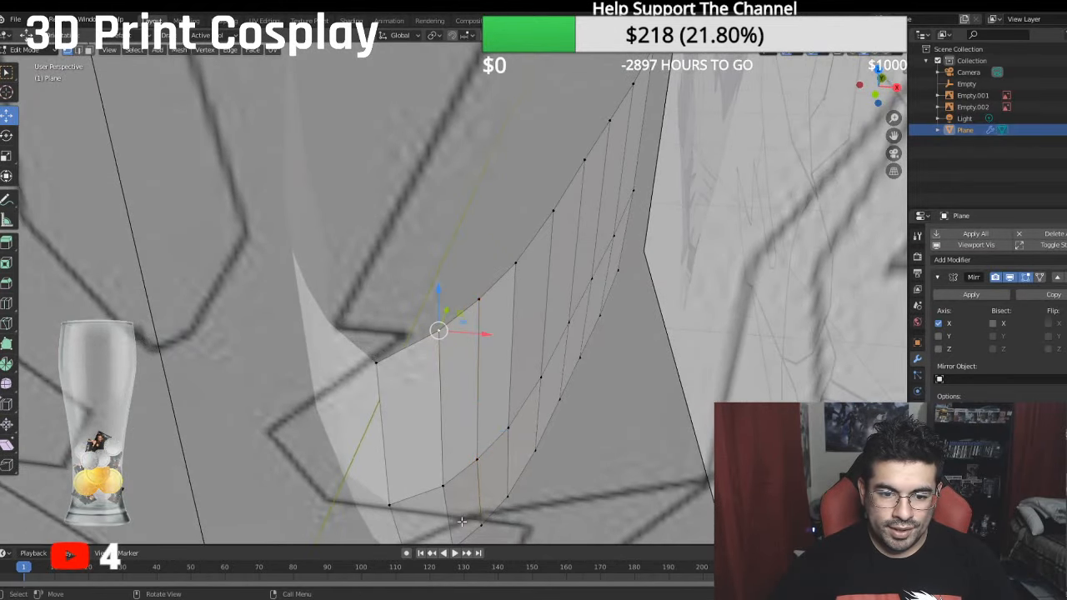
{"action": "mouse_move", "coordinate": [462, 492]}
{"action": "middle_mouse_down"}
{"action": "mouse_move", "coordinate": [473, 434]}
{"action": "mouse_move", "coordinate": [478, 484]}
{"action": "middle_mouse_up"}
{"action": "left_click", "coordinate": [475, 478], "text": "ctrl"}
{"action": "left_click_drag", "start_coordinate": [481, 406], "coordinate": [568, 426]}
- Shift the outer edges of the second and third strips, across both rows, outward along X
{"action": "left_click", "coordinate": [513, 328]}
{"action": "left_click", "coordinate": [503, 464], "text": "ctrl"}
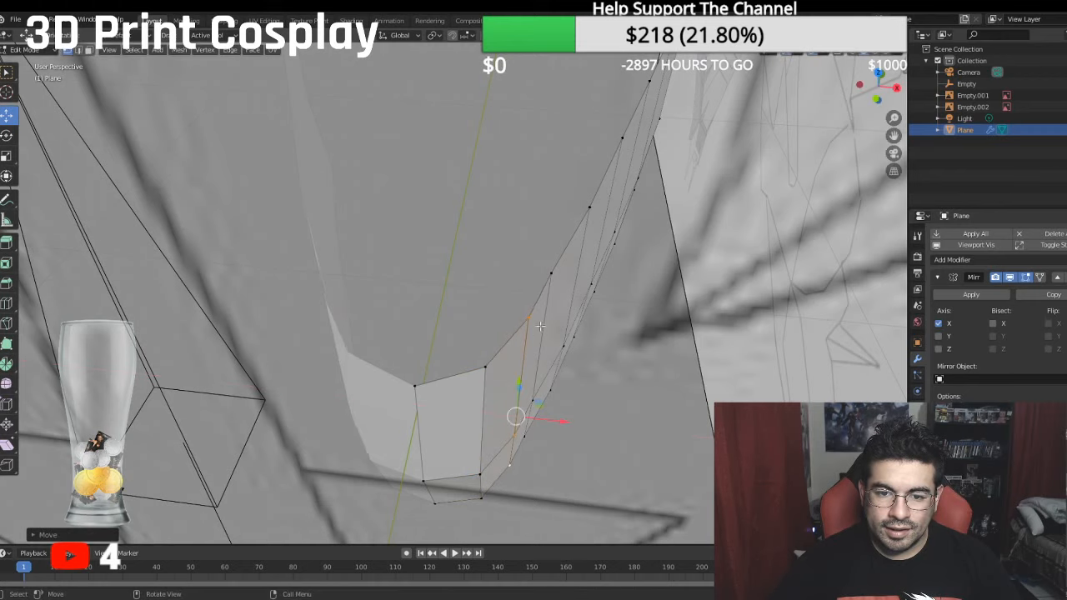
{"action": "left_click", "coordinate": [548, 271]}
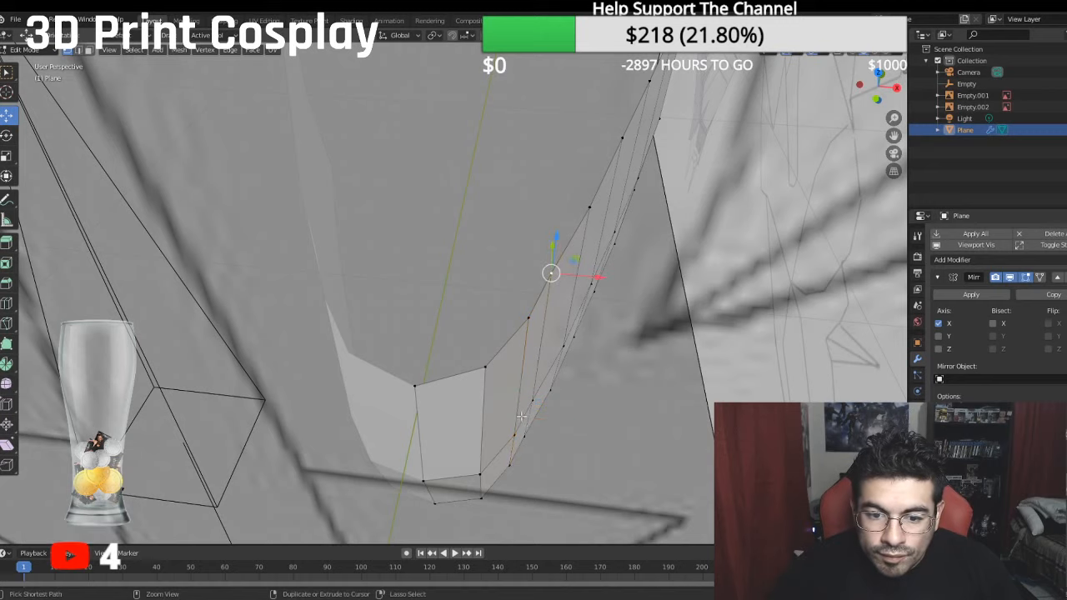
{"action": "left_click", "coordinate": [527, 434], "text": "ctrl"}
{"action": "left_click_drag", "start_coordinate": [576, 386], "coordinate": [585, 389]}
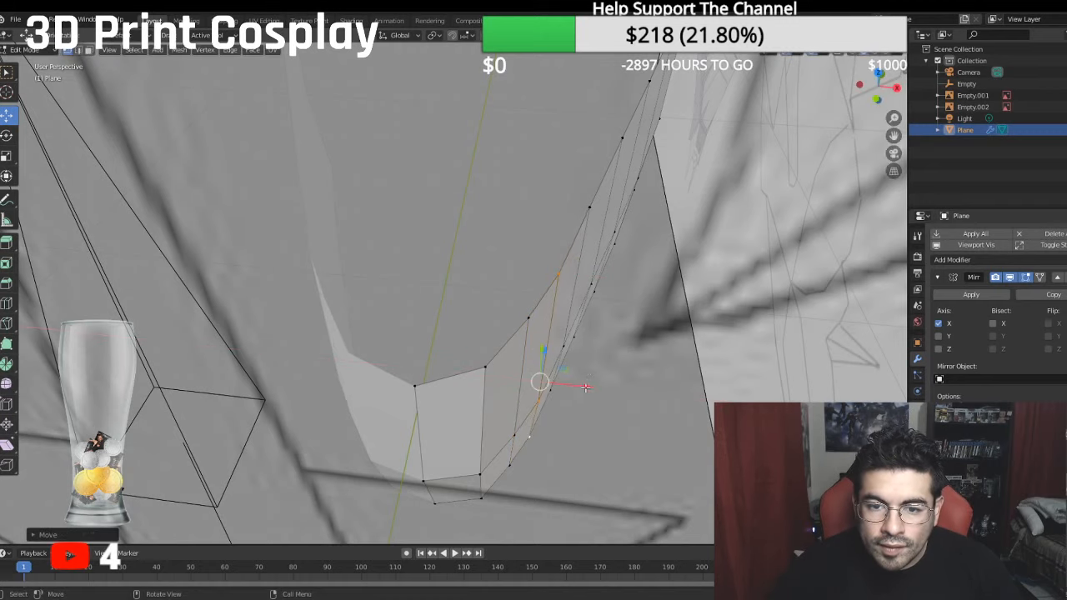
- Shift the outer edges of the fourth and fifth strips, across both rows, outward along X
{"action": "middle_click_drag", "start_coordinate": [586, 388], "coordinate": [556, 337]}
{"action": "left_click", "coordinate": [542, 398], "text": "ctrl"}
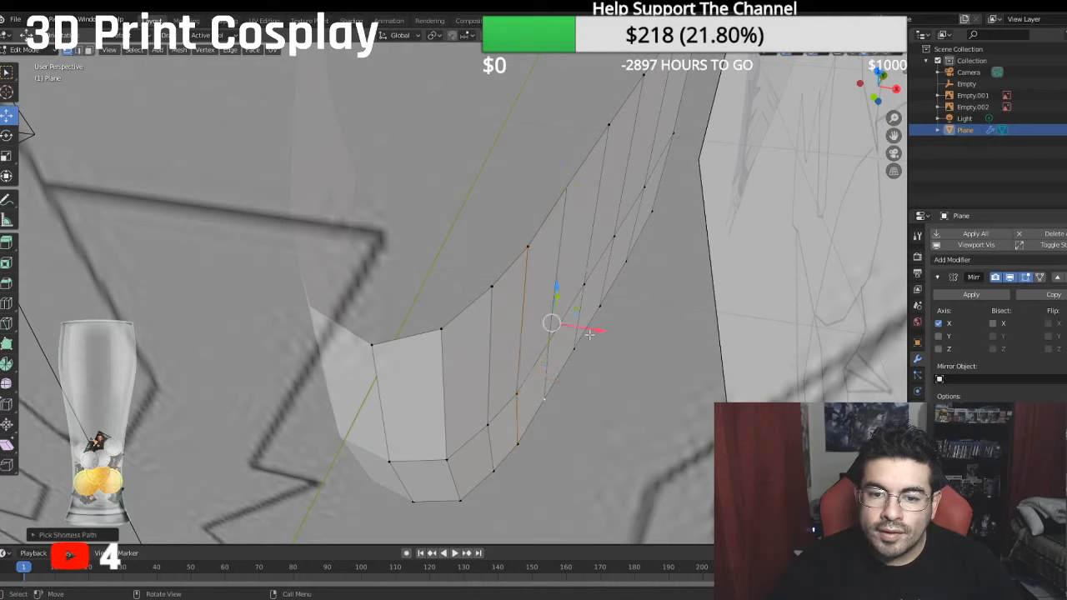
{"action": "left_click_drag", "start_coordinate": [596, 330], "coordinate": [606, 332]}
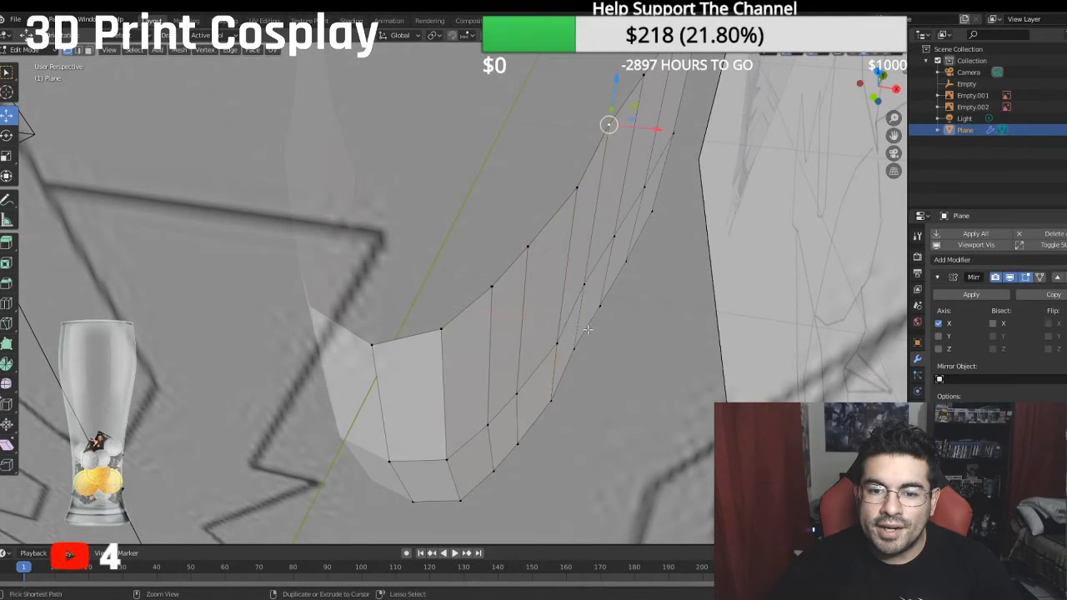
{"action": "left_click", "coordinate": [608, 122], "text": "ctrl"}
{"action": "key", "text": "g"}
{"action": "key", "text": "x"}
{"action": "left_click", "coordinate": [641, 272]}
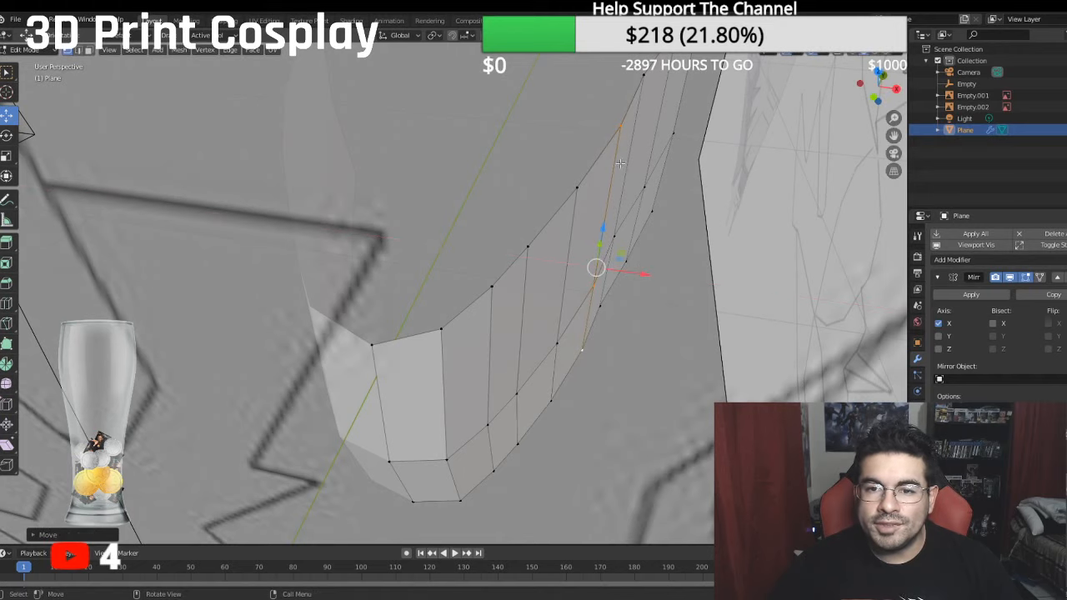
- Shift the outer edges of the sixth and seventh strips, across both rows, slightly outward along X
{"action": "left_click", "coordinate": [644, 76], "text": "ctrl"}
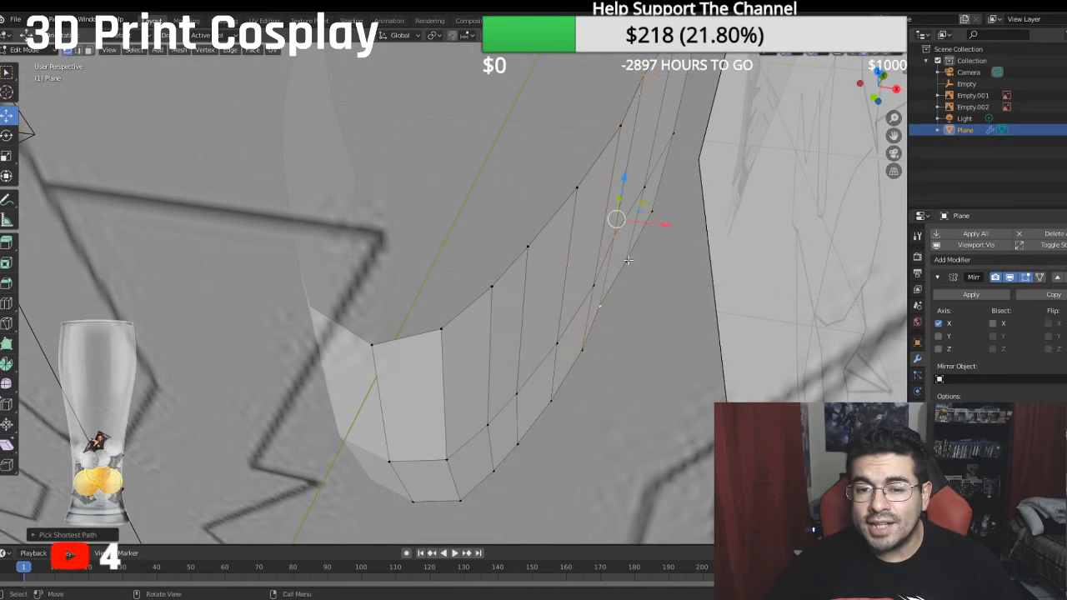
{"action": "left_click_drag", "start_coordinate": [665, 228], "coordinate": [673, 228]}
{"action": "middle_click_drag", "start_coordinate": [673, 228], "coordinate": [558, 269]}
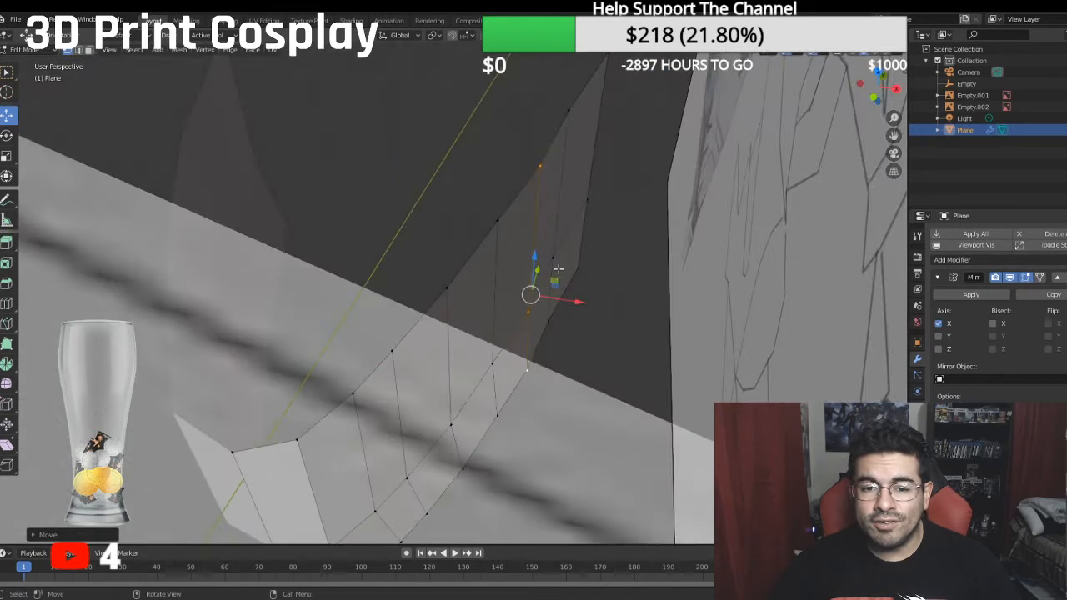
{"action": "left_click", "coordinate": [566, 114]}
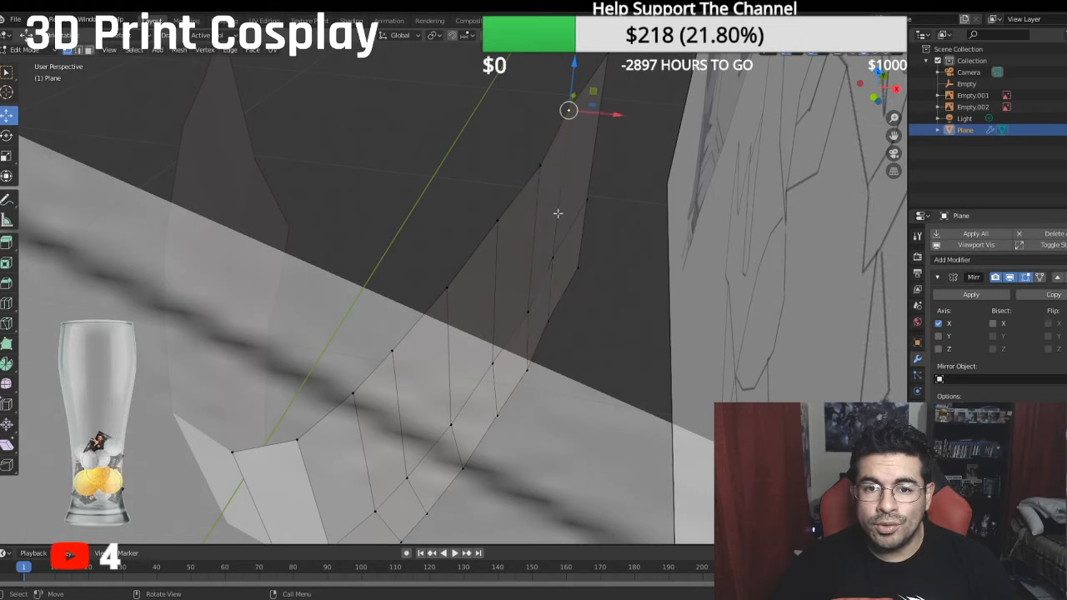
{"action": "left_click", "coordinate": [551, 310]}
{"action": "left_click", "coordinate": [568, 110], "text": "ctrl"}
{"action": "key", "text": "g"}
{"action": "key", "text": "x"}
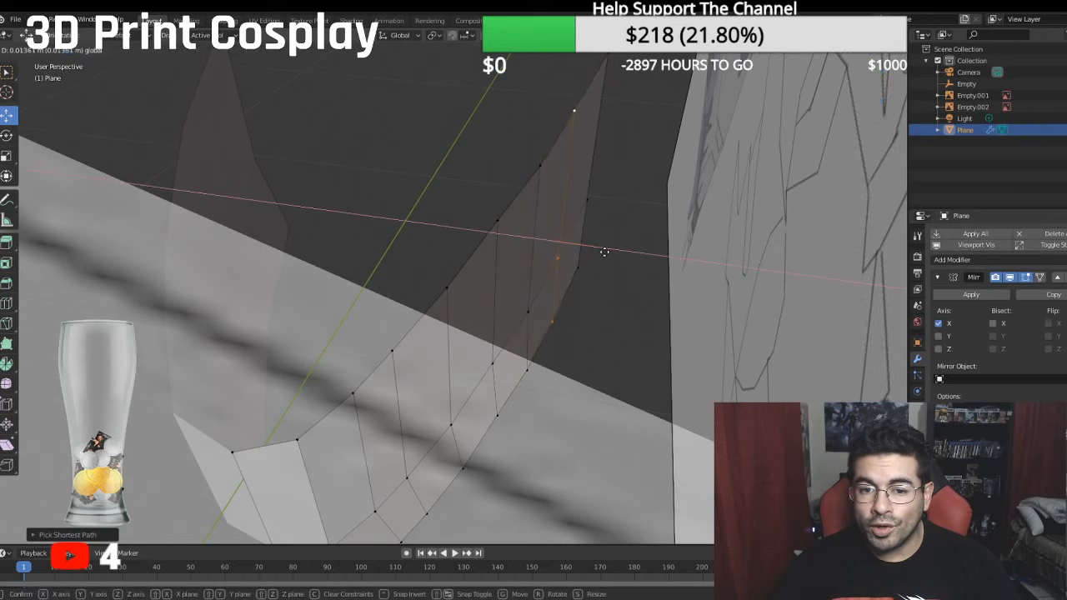
{"action": "left_click", "coordinate": [612, 156]}
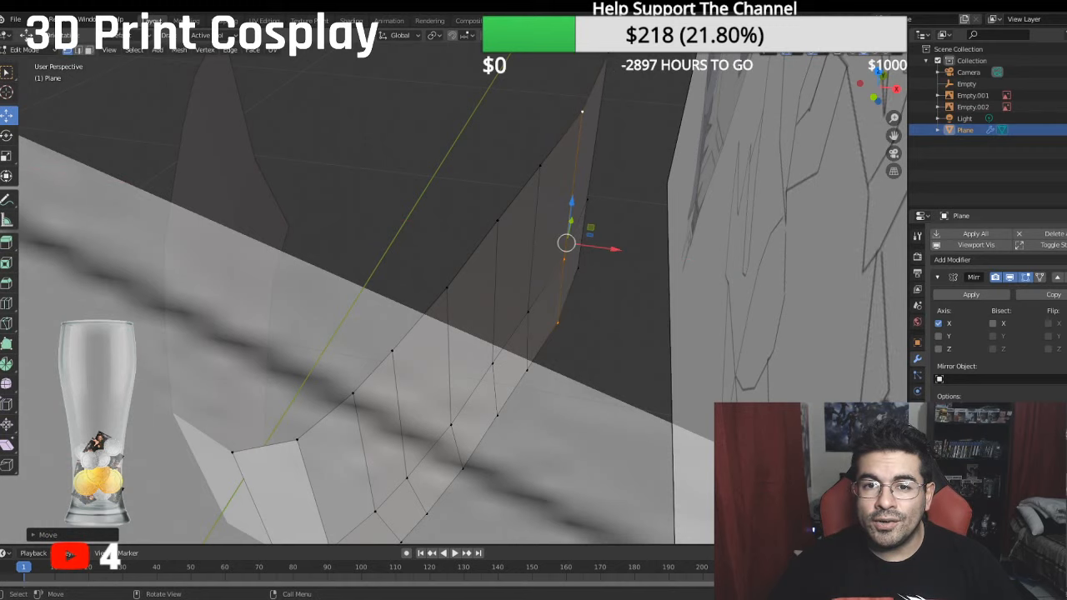
- Nudge the snout's outermost vertical edge slightly along X across both rows and check it against the front reference
{"action": "left_click", "coordinate": [609, 56]}
{"action": "left_click", "coordinate": [589, 268], "text": "ctrl"}
{"action": "left_click_drag", "start_coordinate": [638, 189], "coordinate": [639, 188]}
{"action": "key", "text": "KP_1"}
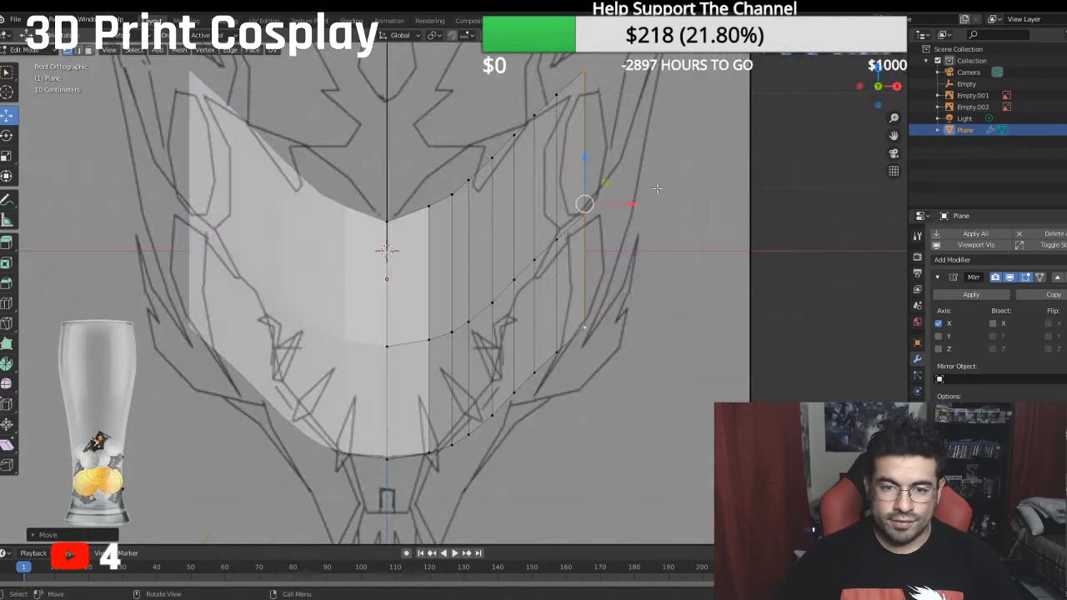
{"action": "middle_click_drag", "start_coordinate": [568, 190], "coordinate": [837, 275], "text": "shift"}
- Select the edges along the snout's upper, rear and lower borders and set their mean crease to 1
{"action": "middle_click_drag", "start_coordinate": [729, 238], "coordinate": [59, 87]}
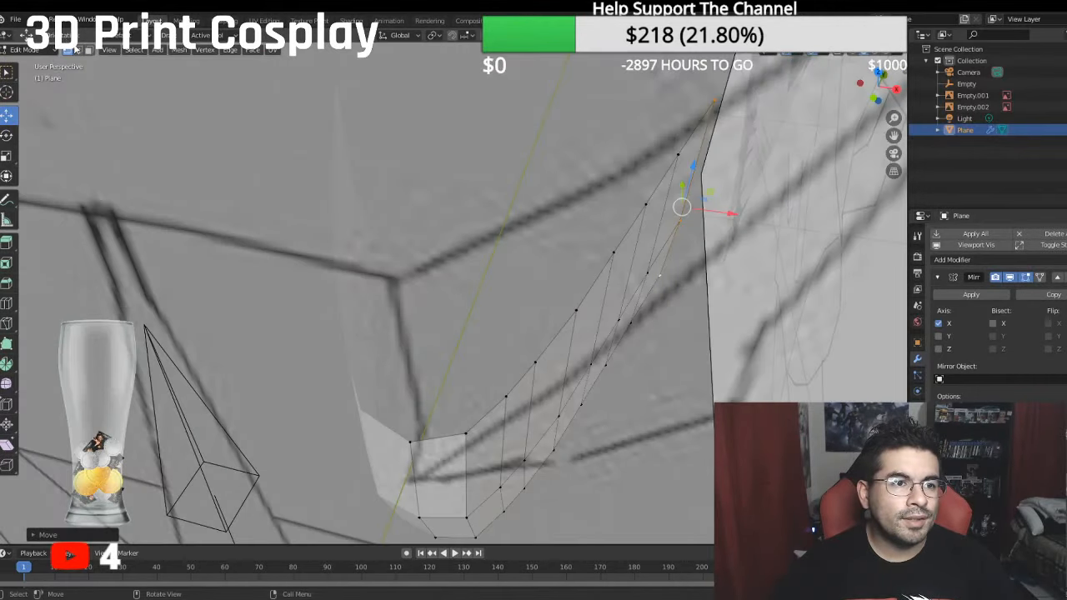
{"action": "left_click", "coordinate": [78, 50]}
{"action": "left_click", "coordinate": [418, 429]}
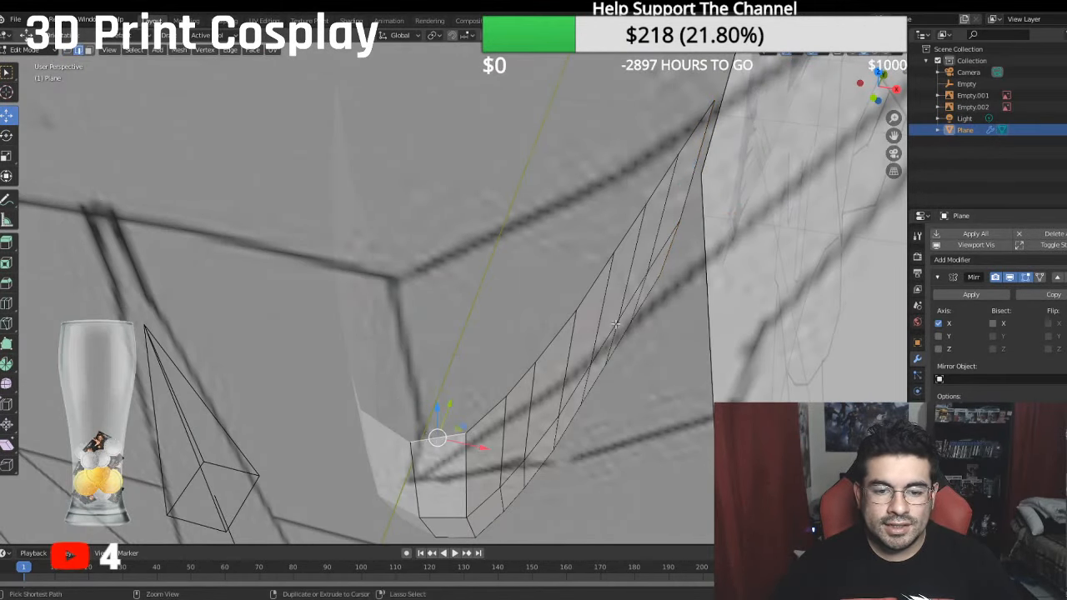
{"action": "left_click", "coordinate": [691, 142], "text": "ctrl"}
{"action": "middle_click_drag", "start_coordinate": [692, 139], "coordinate": [655, 220]}
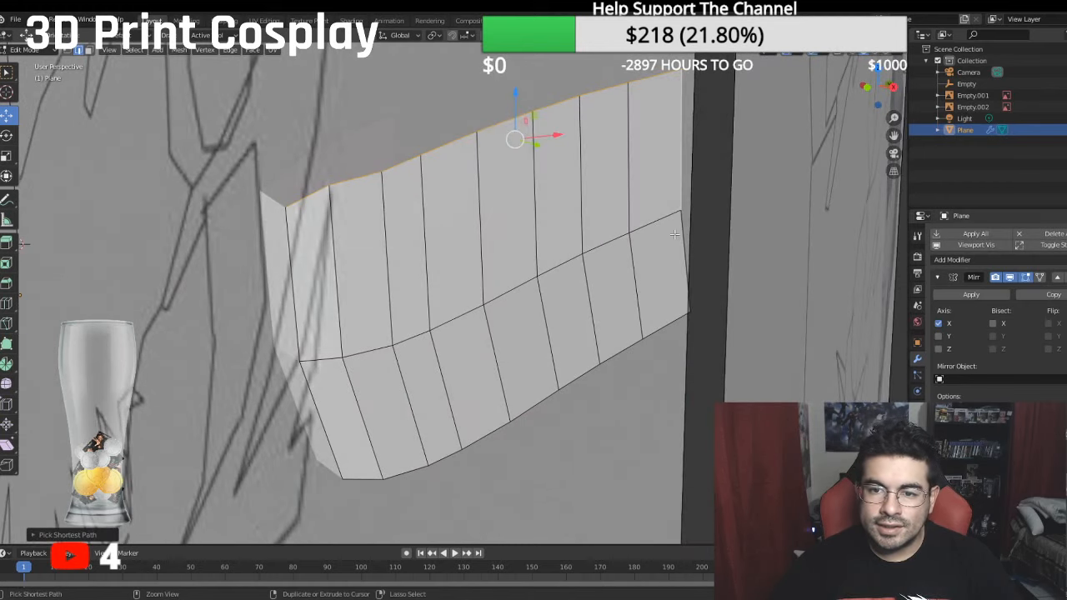
{"action": "left_click", "coordinate": [351, 478], "text": "ctrl"}
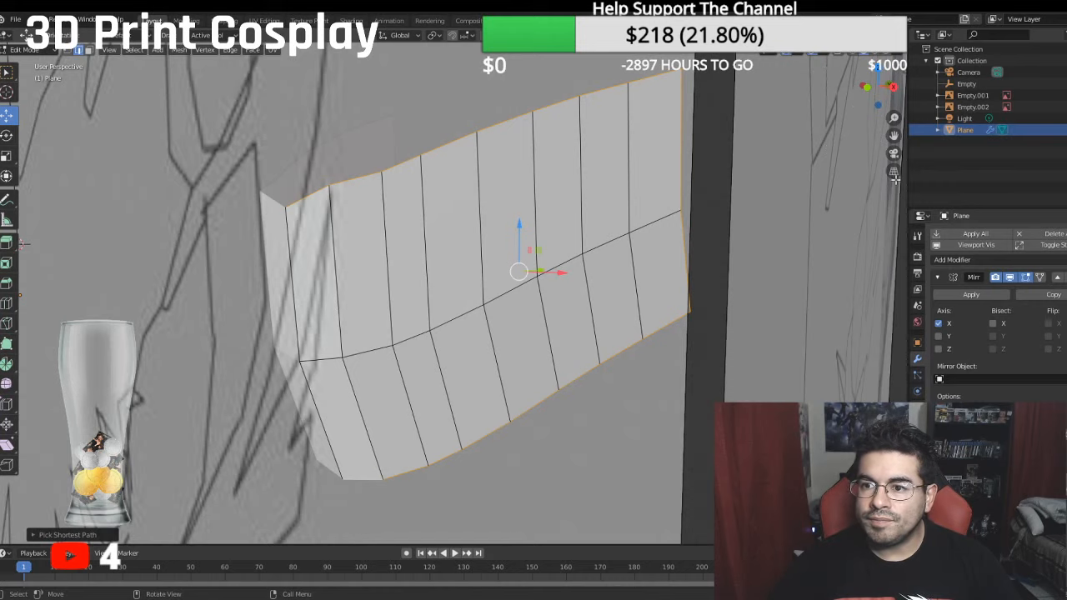
{"action": "left_click", "coordinate": [903, 69]}
{"action": "left_click", "coordinate": [833, 193]}
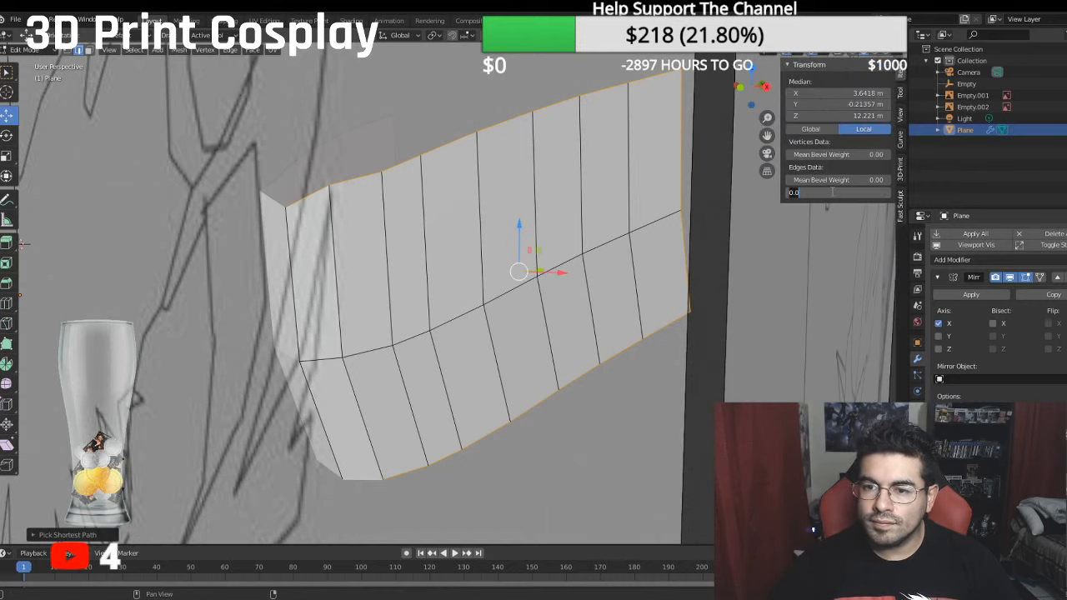
{"action": "type", "text": "1"}
{"action": "key", "text": "Return"}
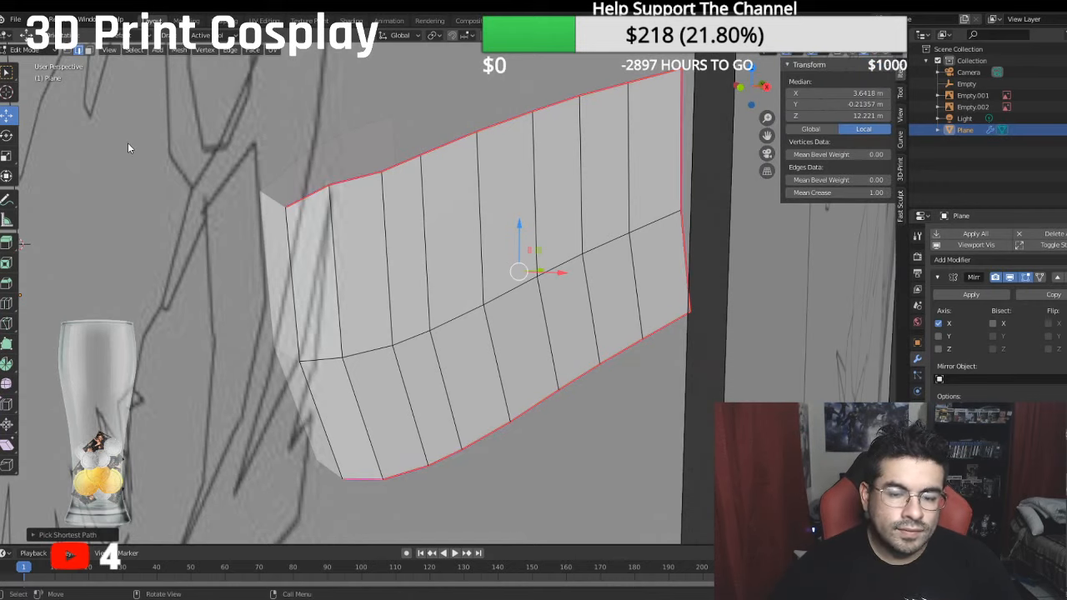
- Add a Subdivision Surface modifier to the mirrored snout and check the smoothed shape in the front and top views
{"action": "middle_click_drag", "start_coordinate": [128, 149], "coordinate": [154, 104]}
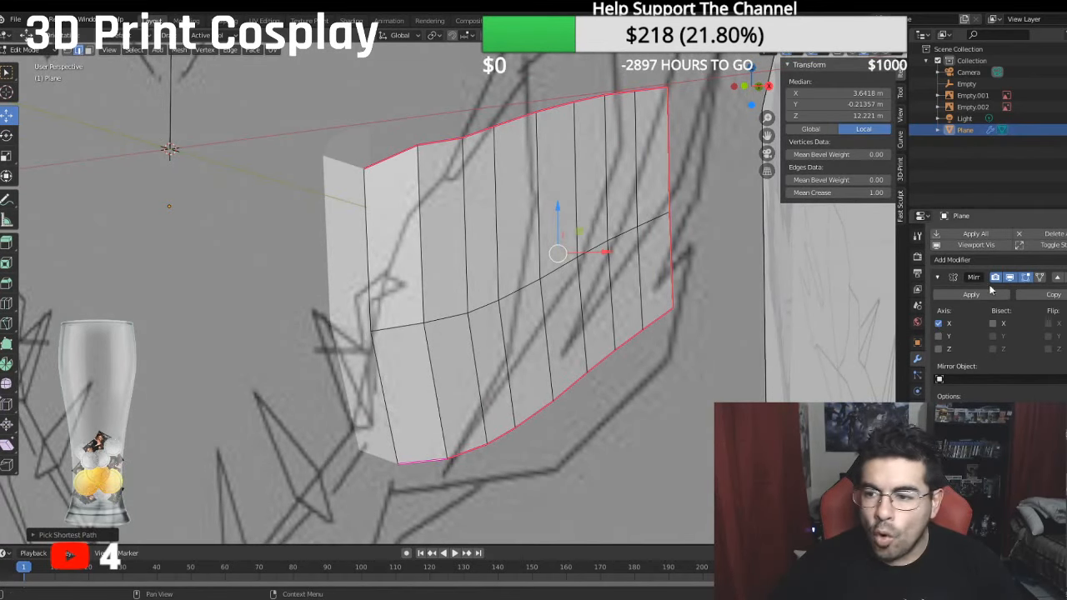
{"action": "left_click", "coordinate": [969, 260]}
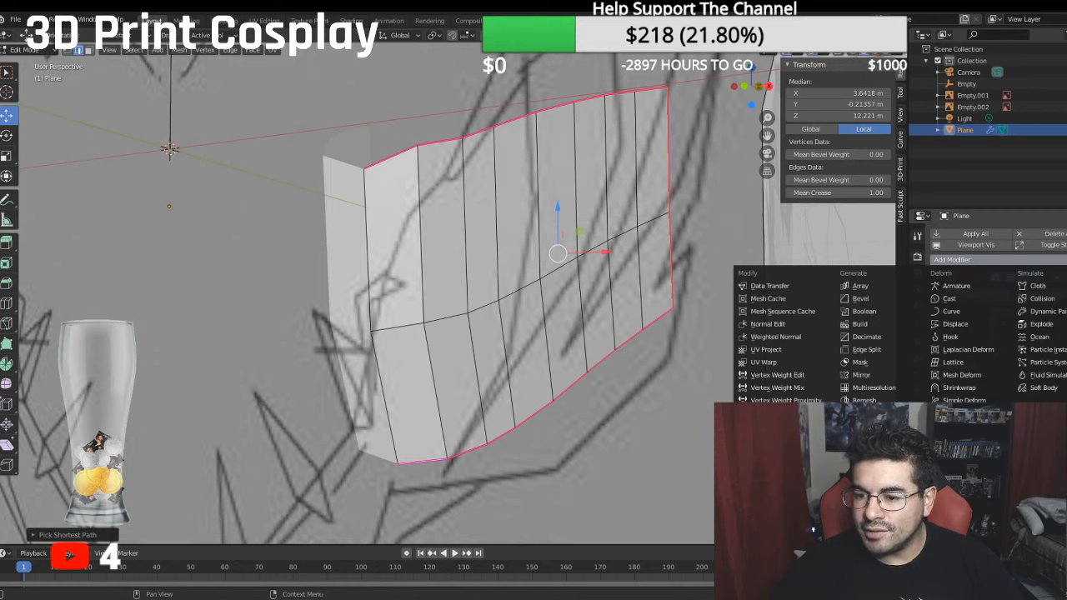
{"action": "left_click", "coordinate": [861, 375]}
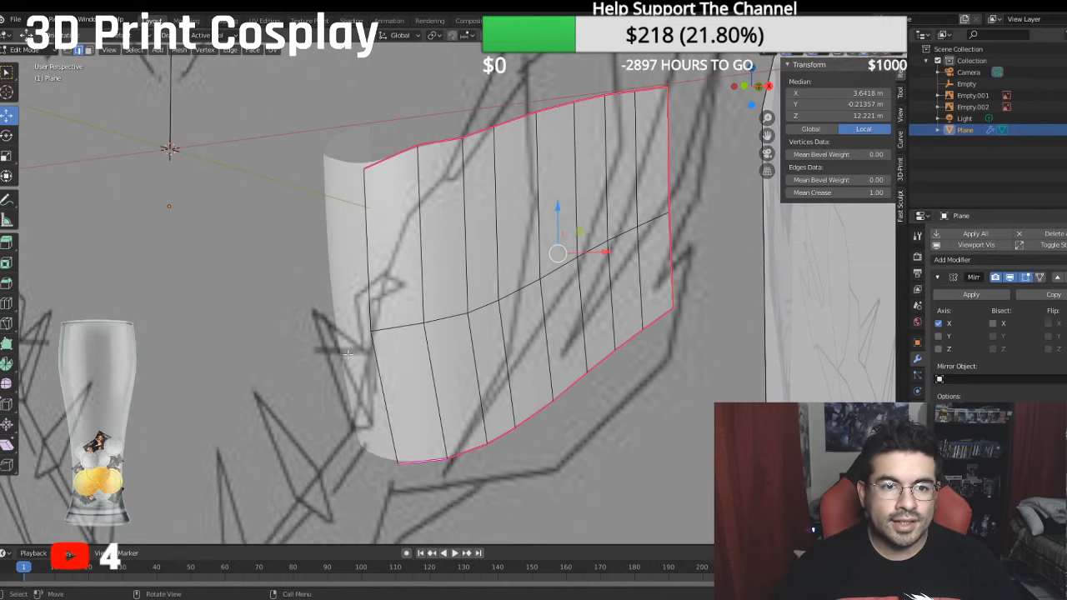
{"action": "key", "text": "KP_1"}
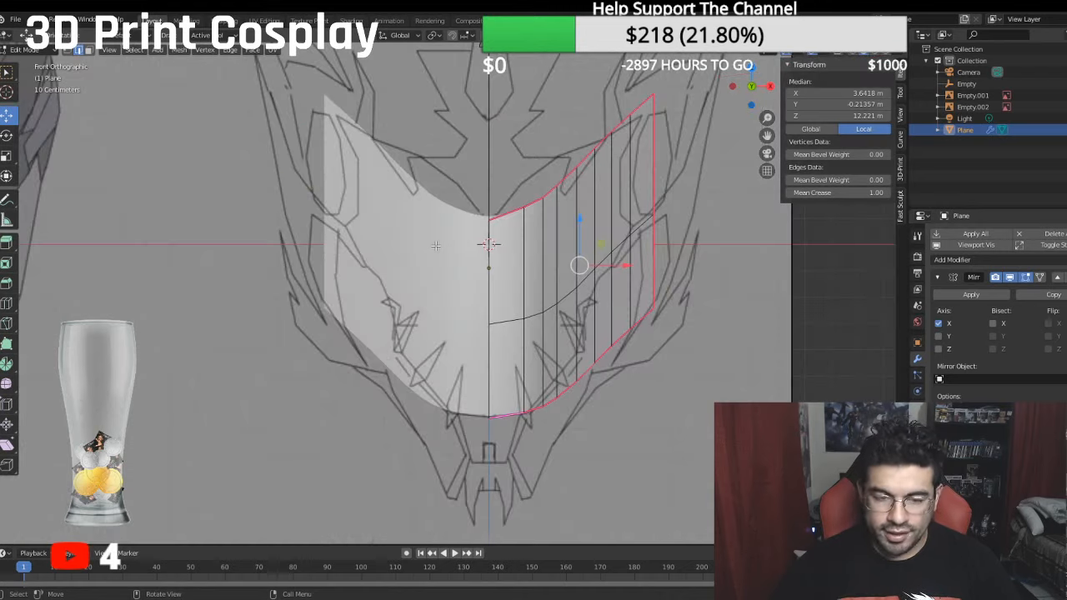
{"action": "key", "text": "KP_7"}
- Select the edge line between the snout's two rows and set its mean crease to 1
{"action": "middle_click_drag", "start_coordinate": [388, 374], "coordinate": [440, 288]}
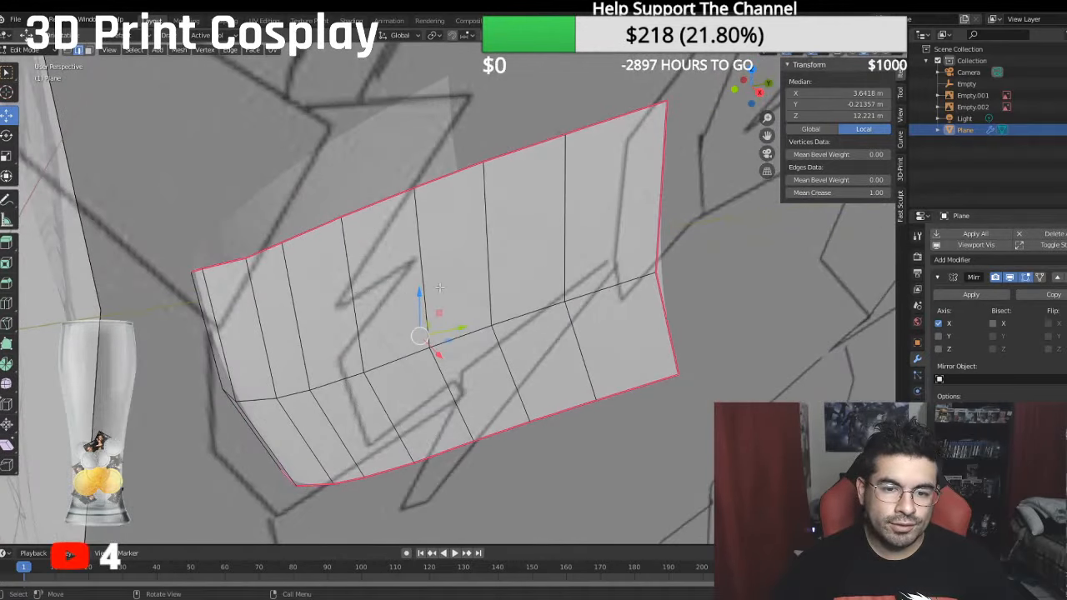
{"action": "left_click", "coordinate": [609, 283]}
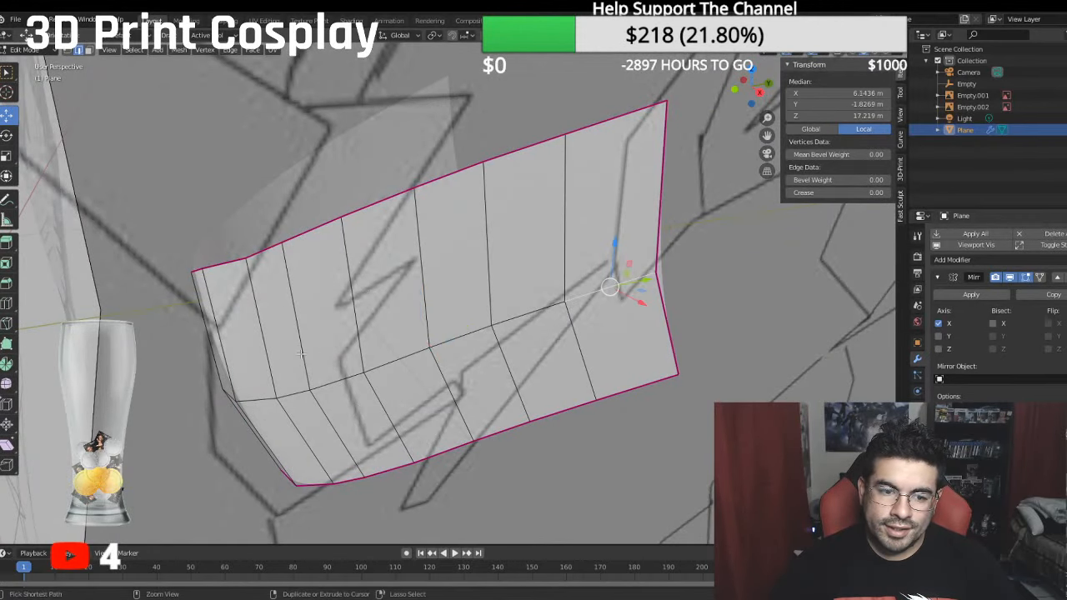
{"action": "left_click", "coordinate": [226, 390], "text": "ctrl"}
{"action": "left_click", "coordinate": [832, 194]}
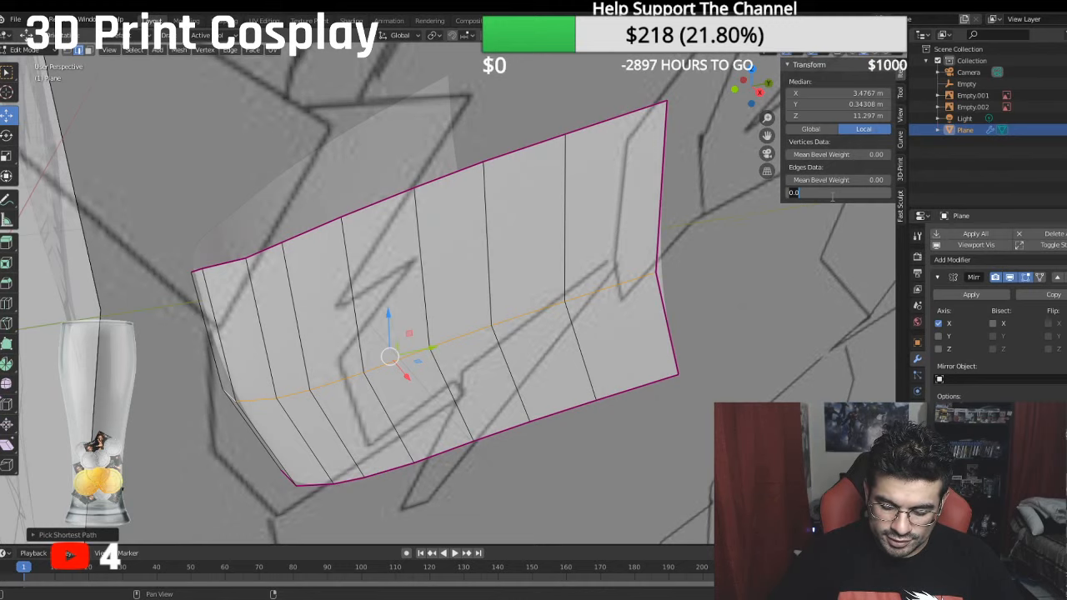
{"action": "type", "text": "1"}
{"action": "key", "text": "Return"}
- Shift the first strip's edge on the line between the two rows slightly forward along Y
{"action": "middle_click_drag", "start_coordinate": [534, 317], "coordinate": [337, 292]}
{"action": "left_click", "coordinate": [215, 351]}
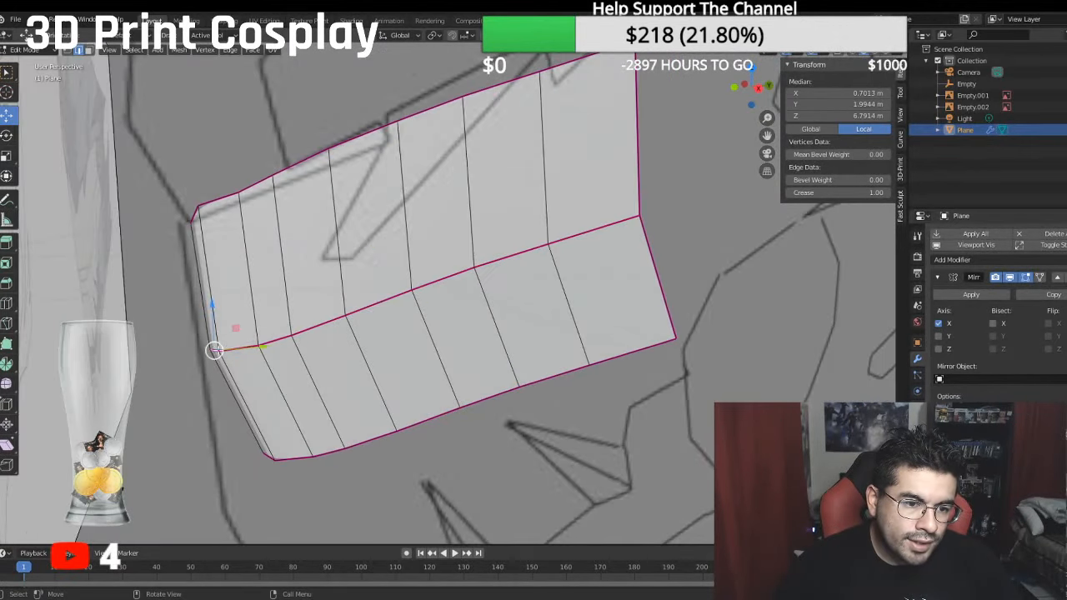
{"action": "left_click_drag", "start_coordinate": [257, 346], "coordinate": [252, 348]}
{"action": "middle_click_drag", "start_coordinate": [253, 348], "coordinate": [448, 455]}
- Move the middle-line edges of the second through seventh strips outward along X by about 0.21 m
{"action": "left_click", "coordinate": [463, 457]}
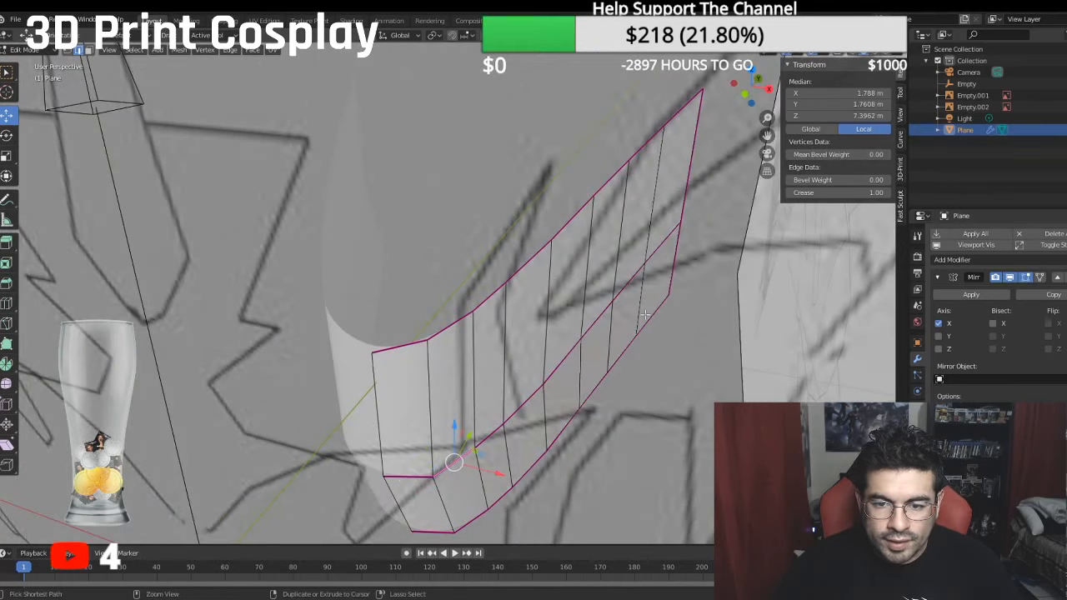
{"action": "left_click", "coordinate": [598, 309], "text": "ctrl"}
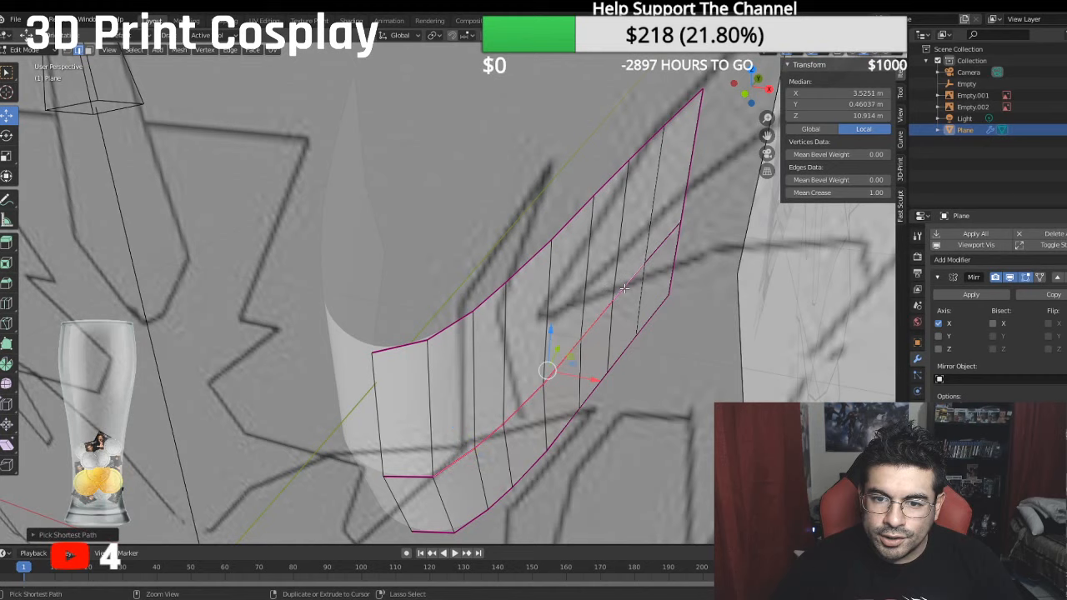
{"action": "key", "text": "g"}
{"action": "left_click", "coordinate": [601, 382]}
{"action": "middle_click_drag", "start_coordinate": [519, 365], "coordinate": [523, 297]}
{"action": "scroll", "coordinate": [600, 371], "scroll_direction": "down", "scroll_amount": 3}
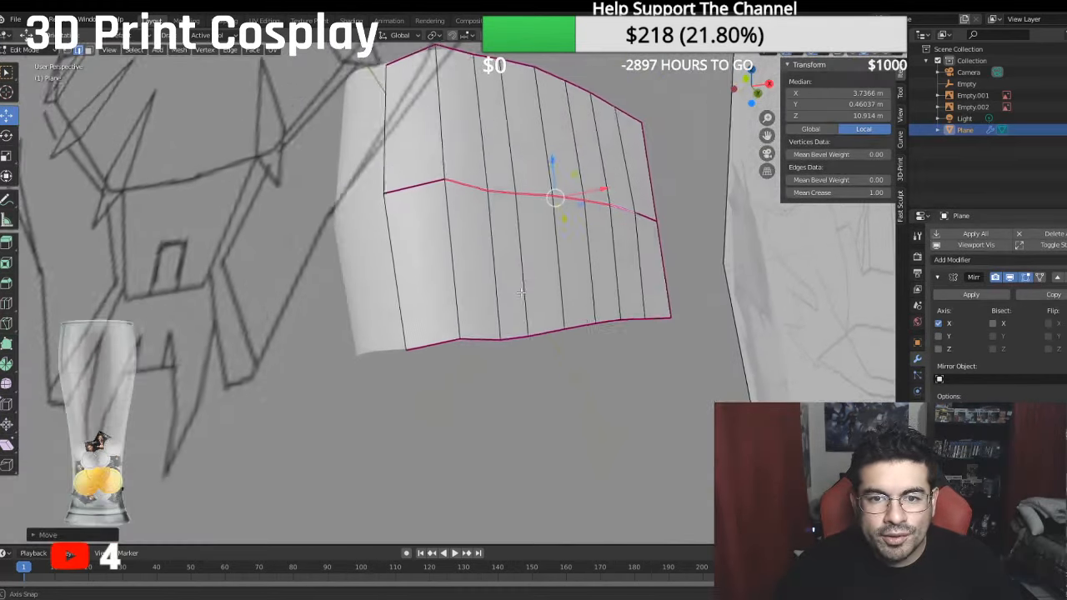
- Compare the snout with the front reference, switch to Object Mode and inspect the smoothed form from several views
{"action": "key", "text": "KP_5"}
{"action": "key", "text": "KP_1"}
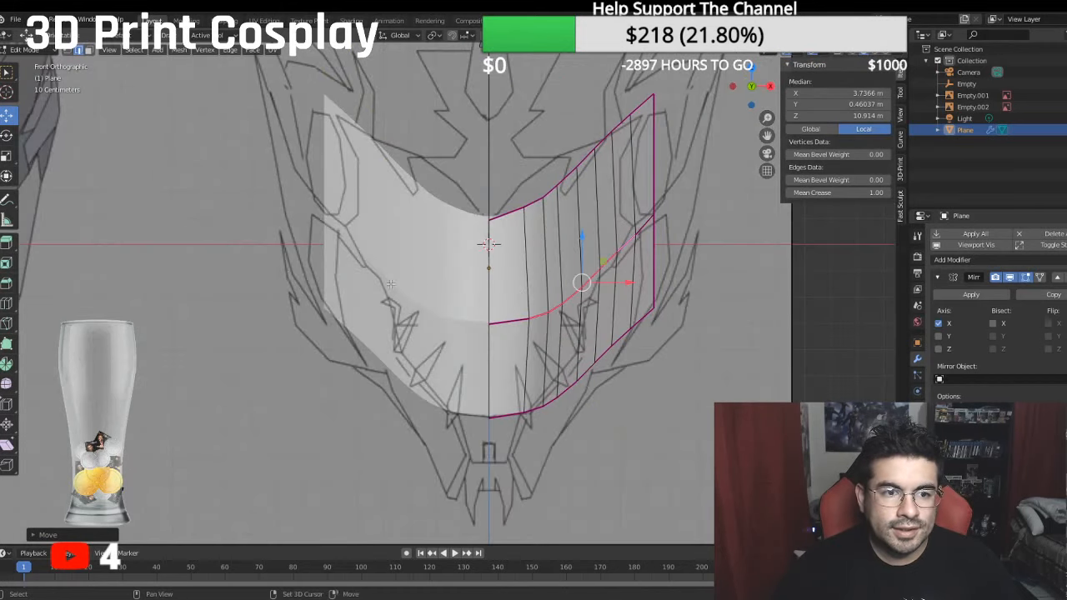
{"action": "scroll", "coordinate": [290, 313], "scroll_direction": "down", "scroll_amount": 2}
{"action": "scroll", "coordinate": [410, 273], "scroll_direction": "down", "scroll_amount": 3}
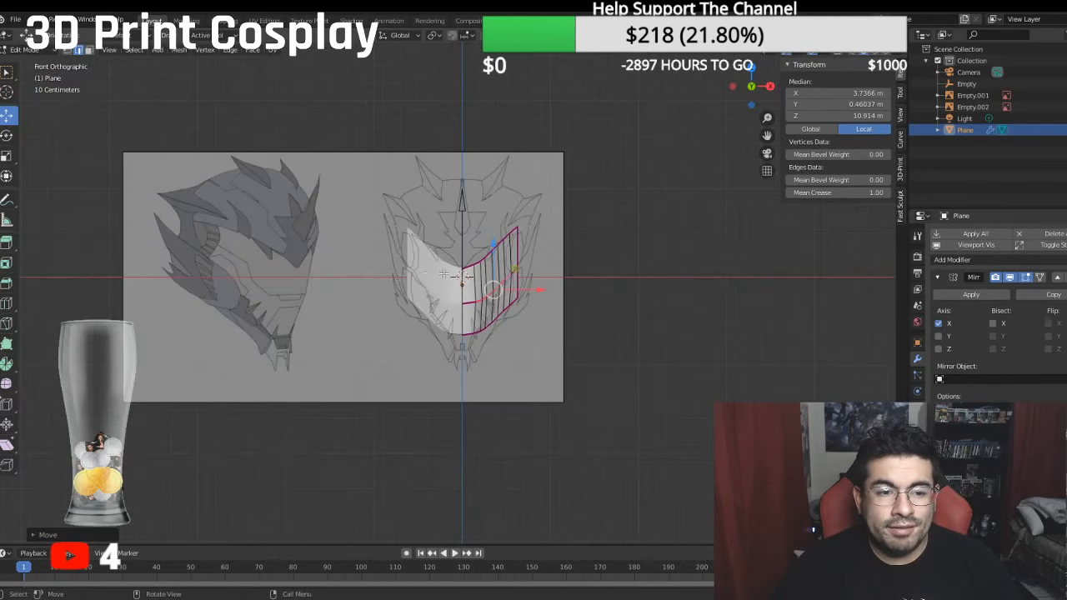
{"action": "scroll", "coordinate": [444, 274], "scroll_direction": "up", "scroll_amount": 3}
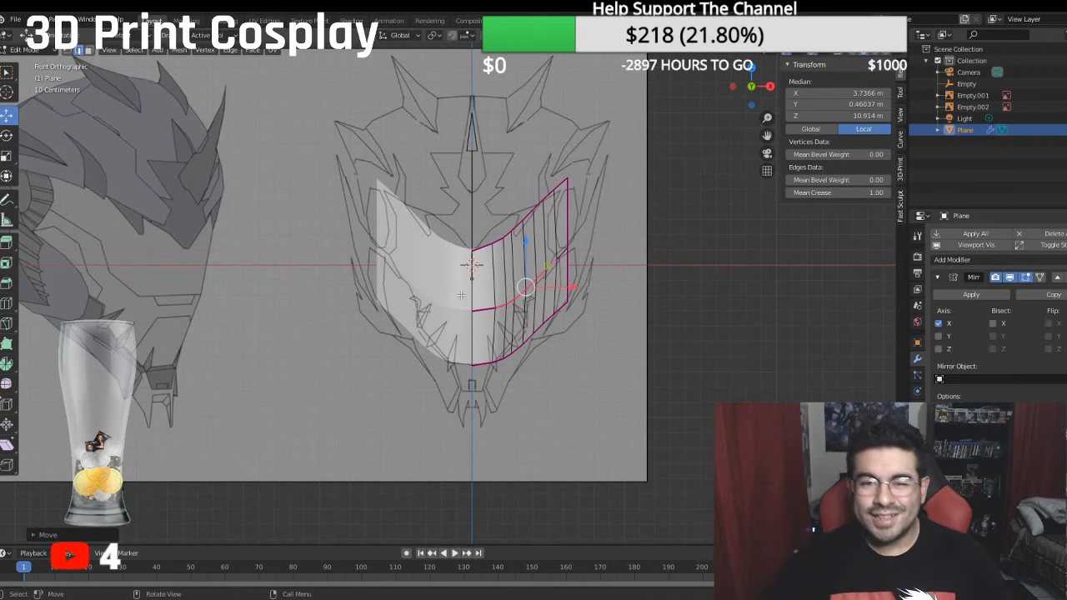
{"action": "left_click", "coordinate": [32, 51]}
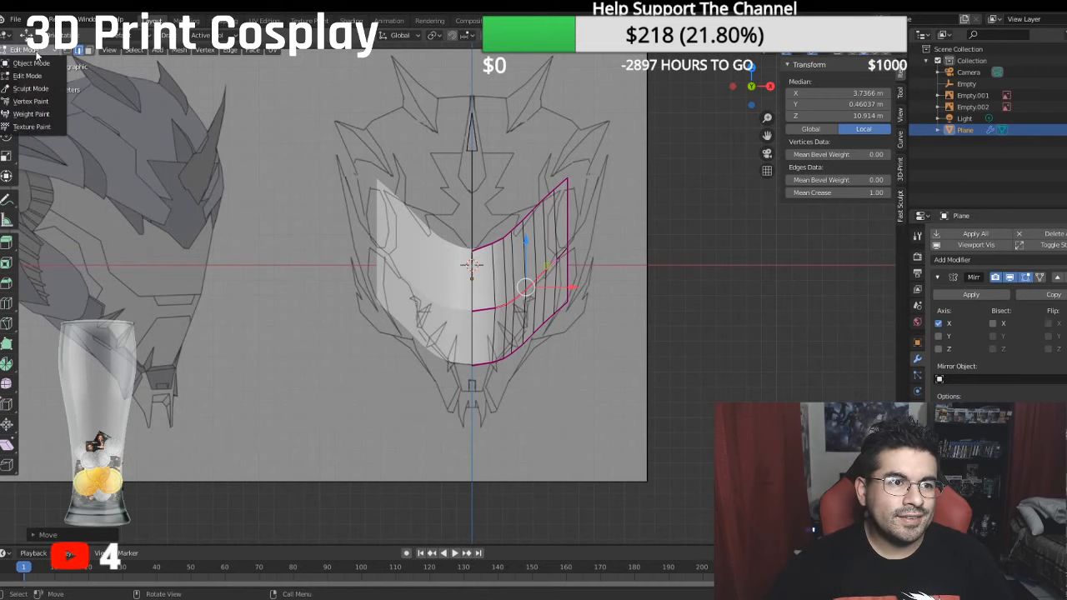
{"action": "left_click", "coordinate": [35, 64]}
{"action": "middle_click_drag", "start_coordinate": [493, 261], "coordinate": [426, 267]}
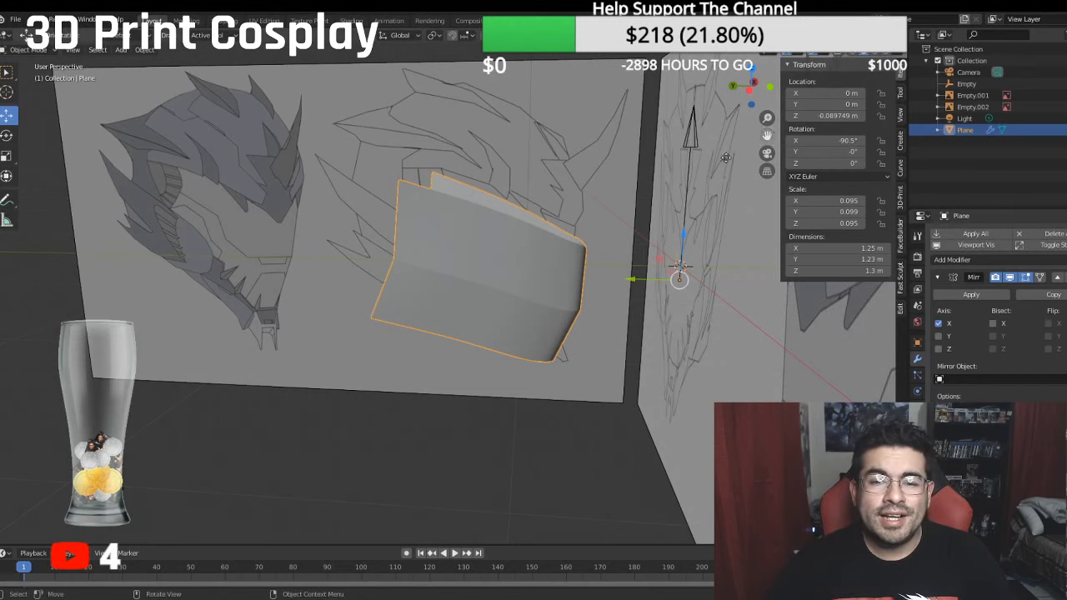
{"action": "middle_click_drag", "start_coordinate": [472, 279], "coordinate": [377, 291]}
{"action": "key", "text": "KP_3"}
{"action": "key", "text": "KP_1"}
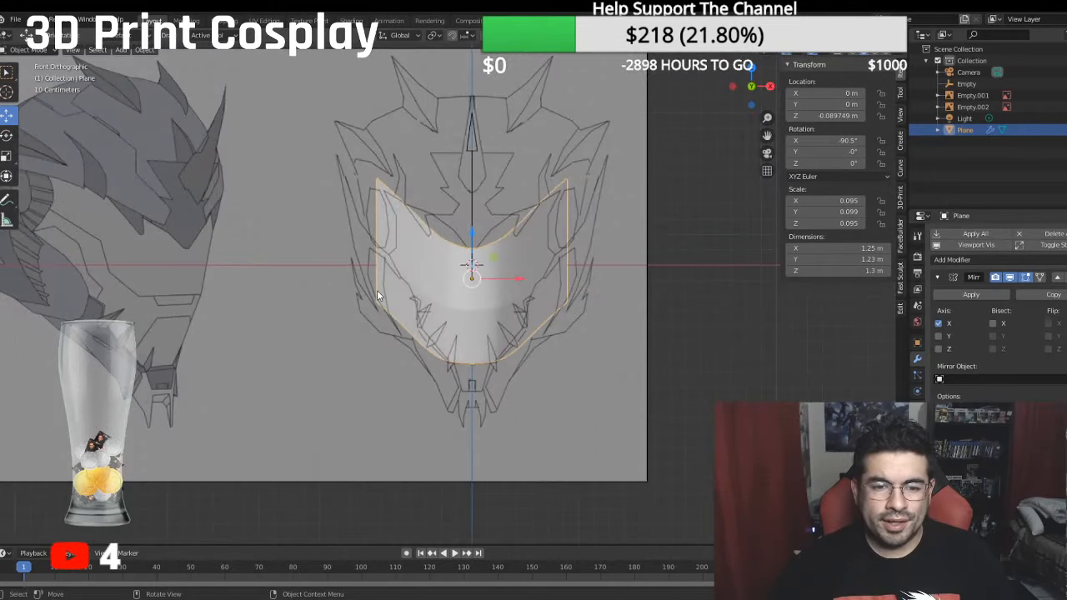
- Check the snout against the front reference and add a new plane mesh in Object Mode
{"action": "scroll", "coordinate": [377, 290], "scroll_direction": "up", "scroll_amount": 3}
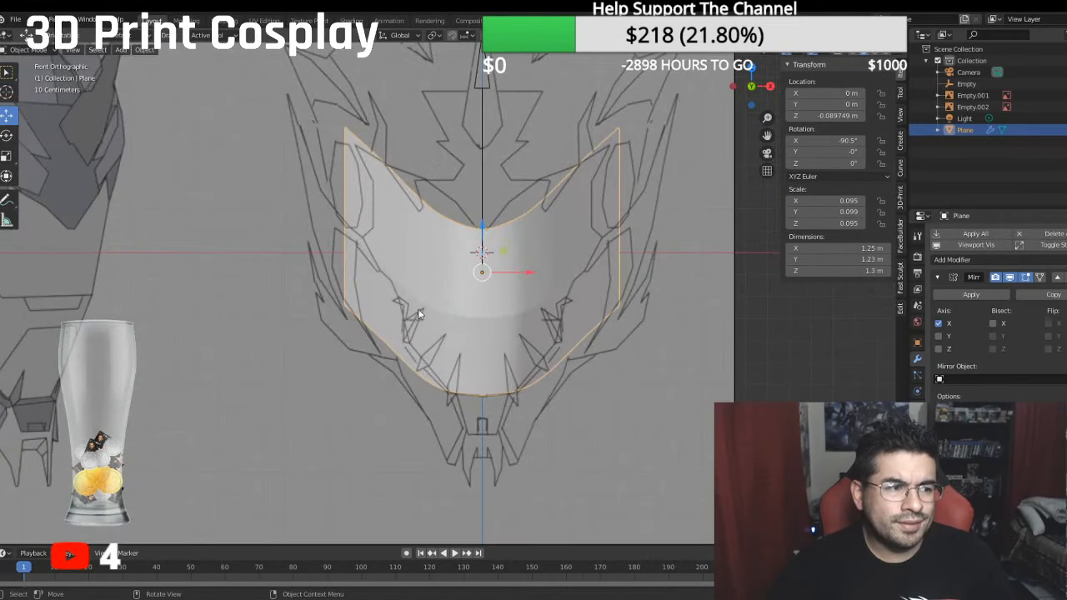
{"action": "middle_click_drag", "start_coordinate": [417, 315], "coordinate": [421, 281]}
{"action": "key", "text": "KP_1"}
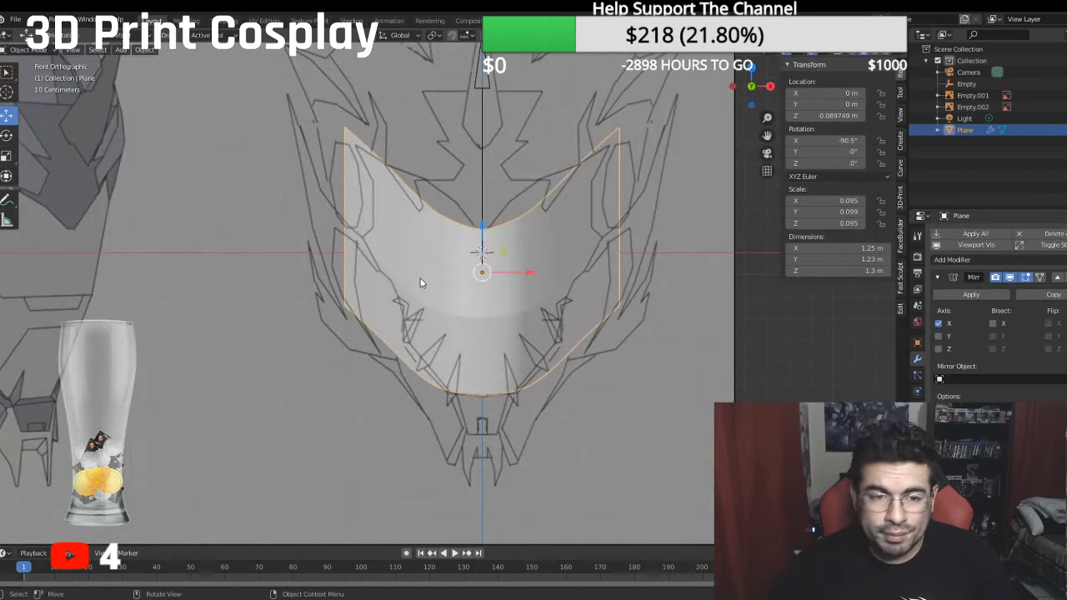
{"action": "scroll", "coordinate": [366, 210], "scroll_direction": "up", "scroll_amount": 1}
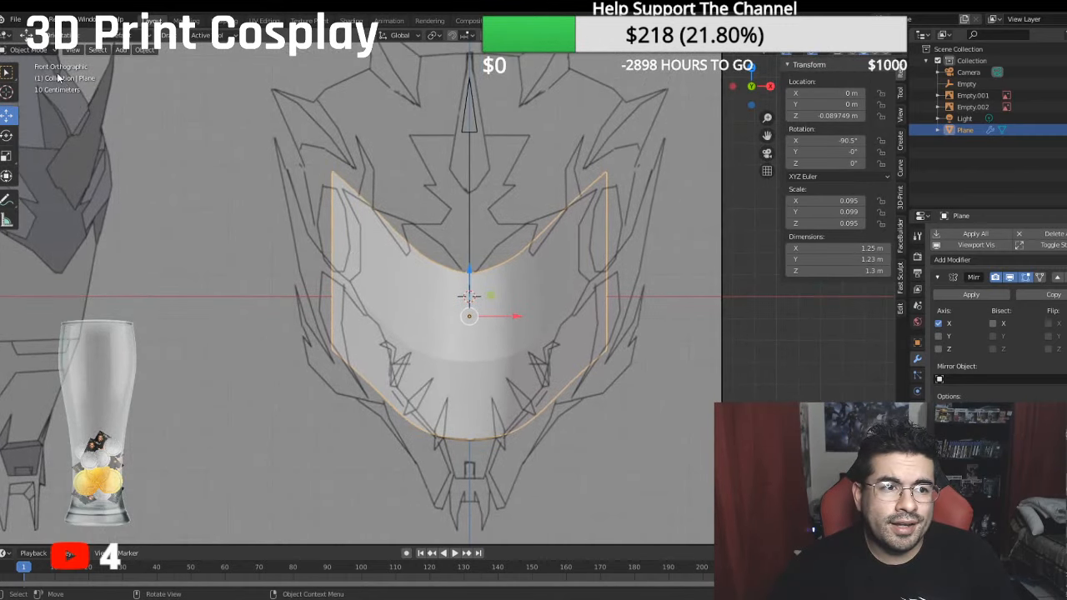
{"action": "left_click", "coordinate": [42, 51]}
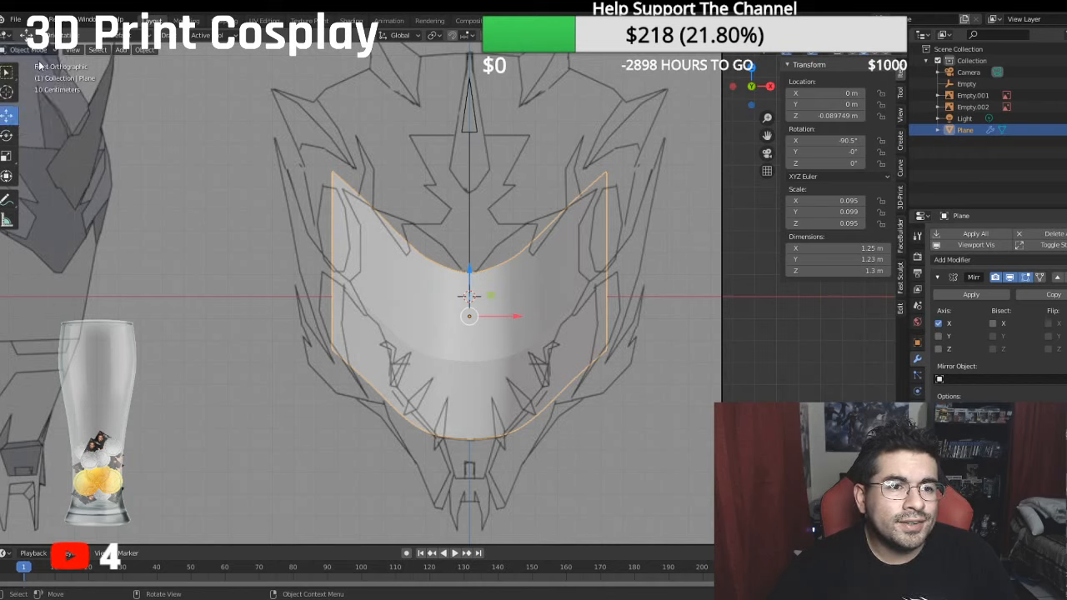
{"action": "left_click", "coordinate": [122, 50]}
{"action": "mouse_move", "coordinate": [154, 66]}
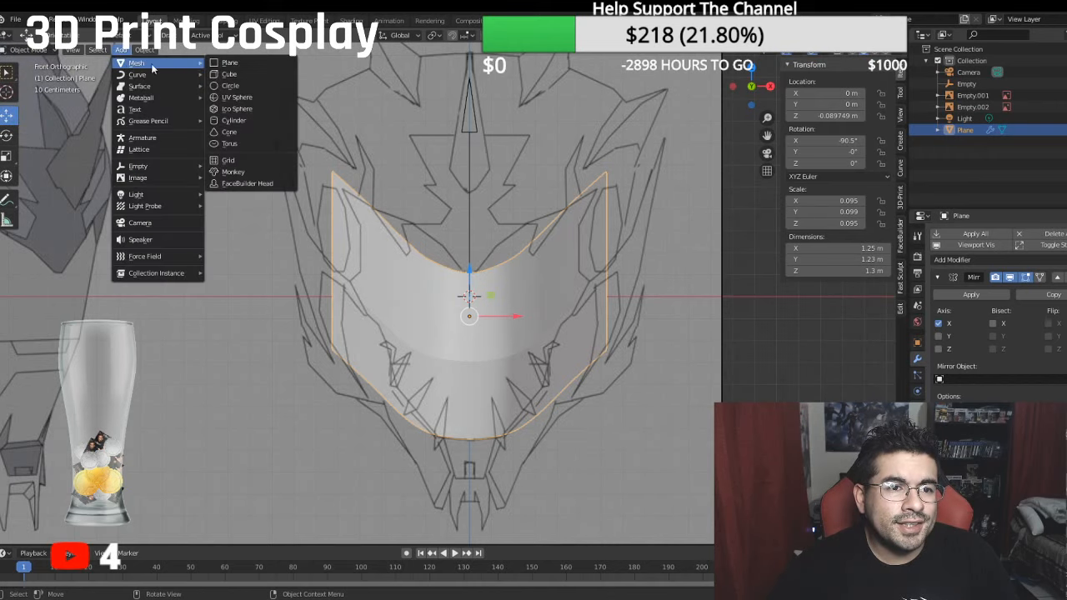
{"action": "left_click", "coordinate": [239, 63]}
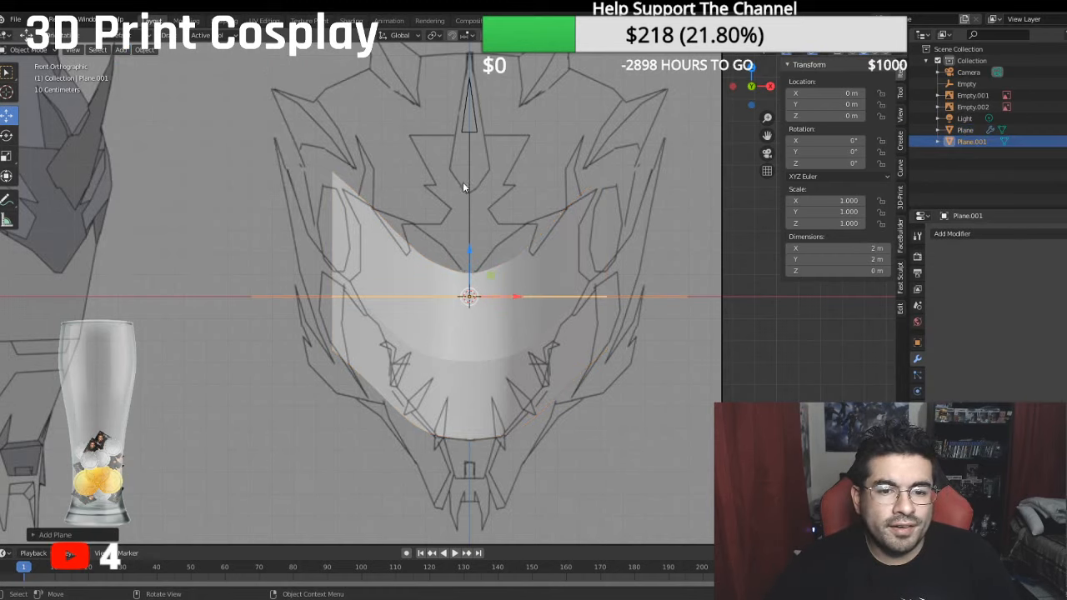
- Rotate the new plane to -90° about X in the side view so it stands upright
{"action": "middle_click_drag", "start_coordinate": [463, 183], "coordinate": [403, 172]}
{"action": "key", "text": "KP_3"}
{"action": "scroll", "coordinate": [384, 199], "scroll_direction": "down", "scroll_amount": 1}
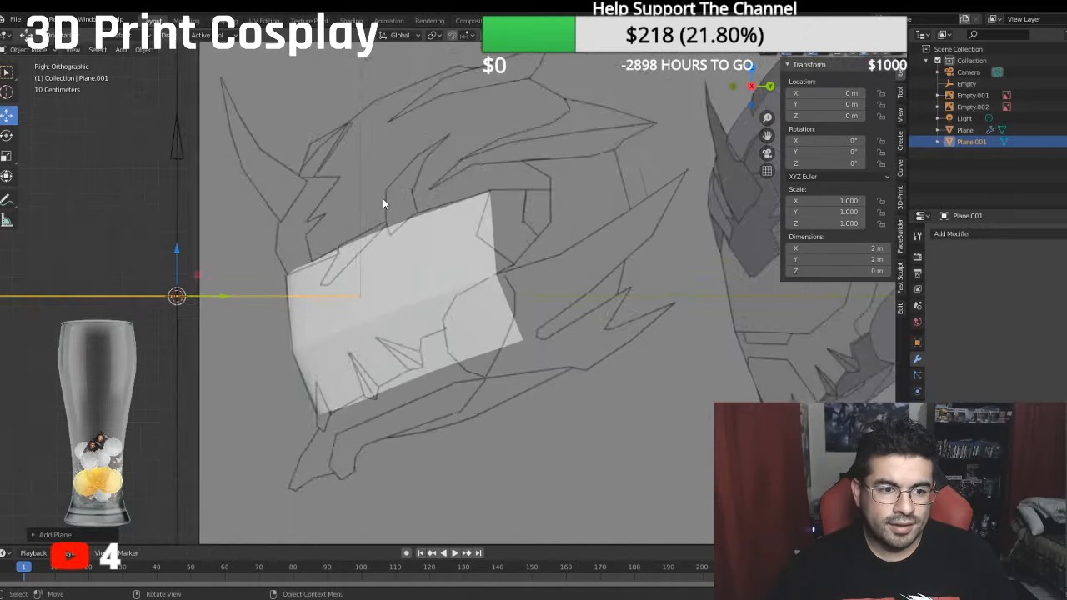
{"action": "scroll", "coordinate": [359, 207], "scroll_direction": "down", "scroll_amount": 2}
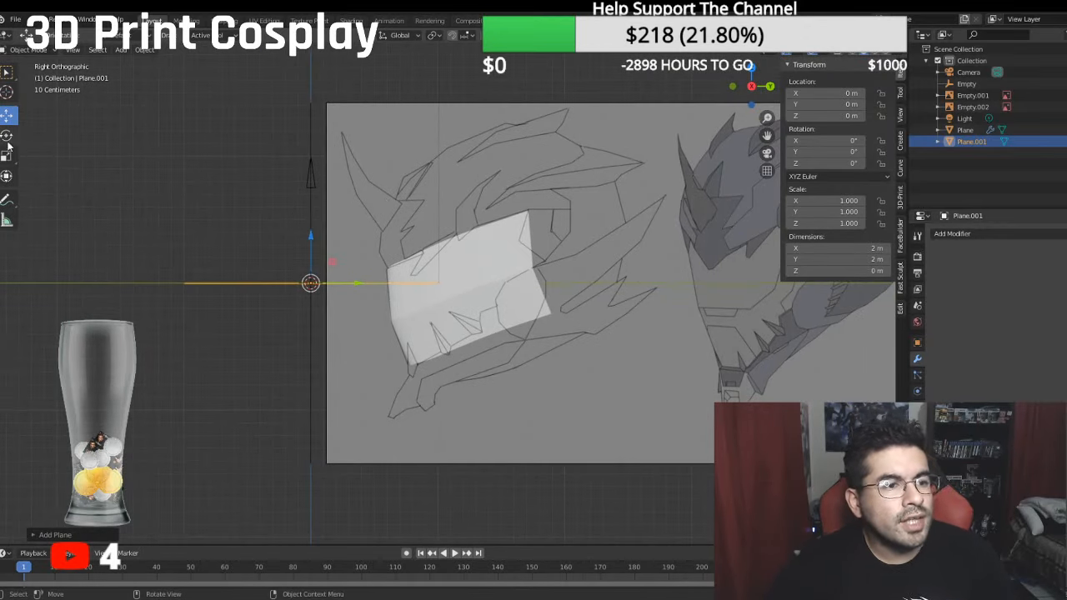
{"action": "left_click", "coordinate": [7, 135]}
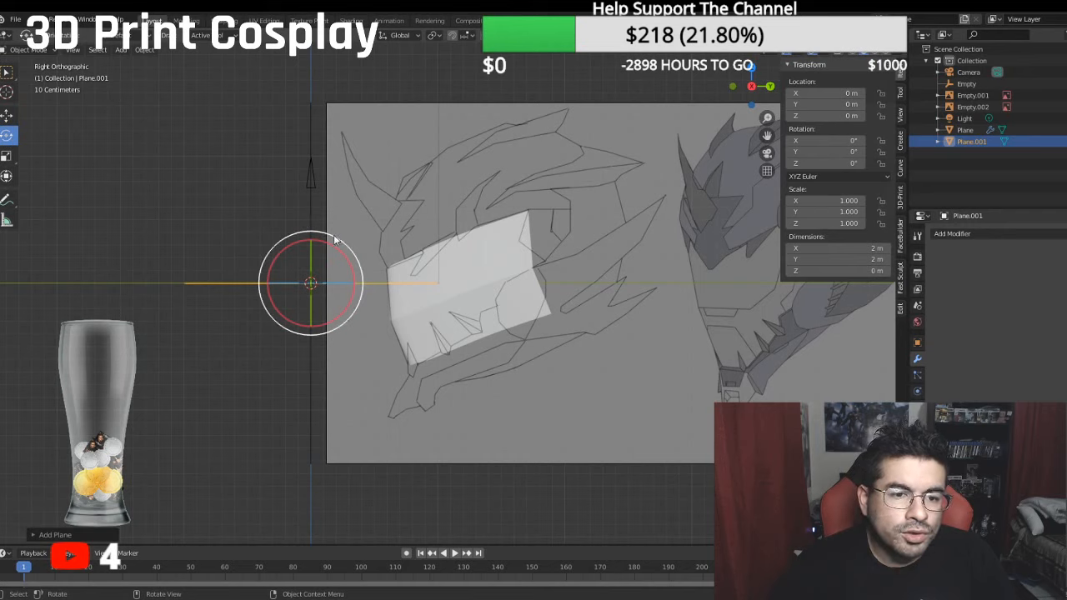
{"action": "left_click_drag", "start_coordinate": [340, 237], "coordinate": [370, 310]}
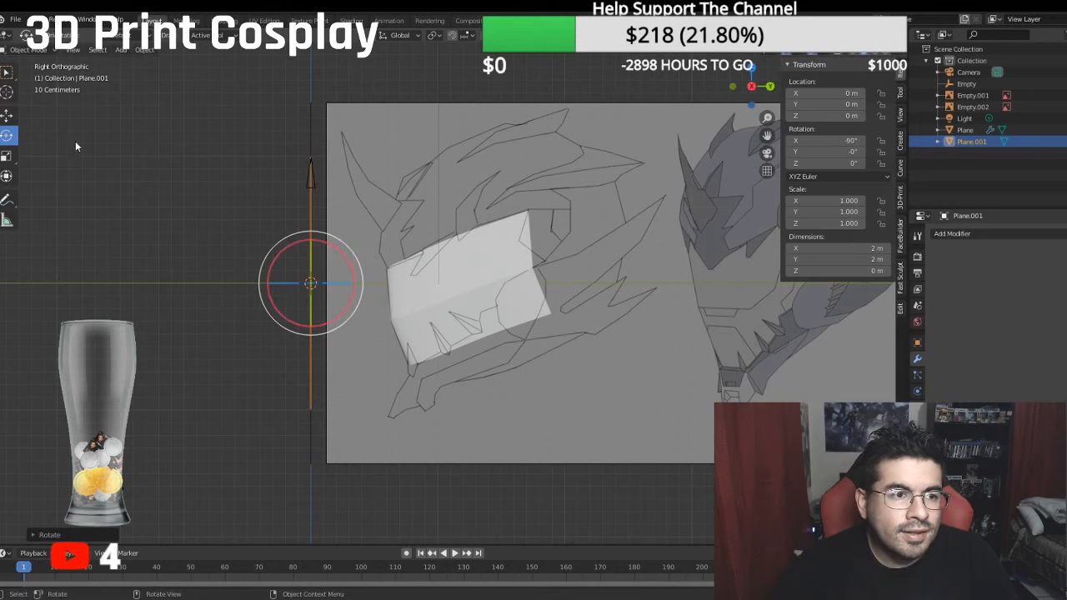
- Raise the plane about 0.66 m along Z and scale it down uniformly to about 0.21 m square
{"action": "left_click", "coordinate": [7, 115]}
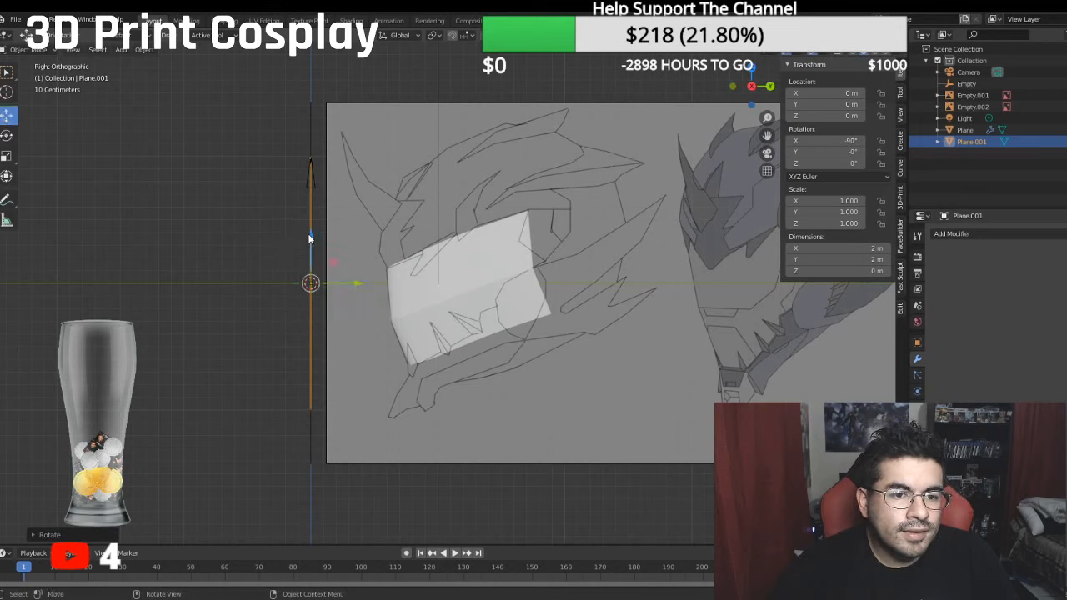
{"action": "left_click_drag", "start_coordinate": [308, 238], "coordinate": [310, 153]}
{"action": "key", "text": "KP_1"}
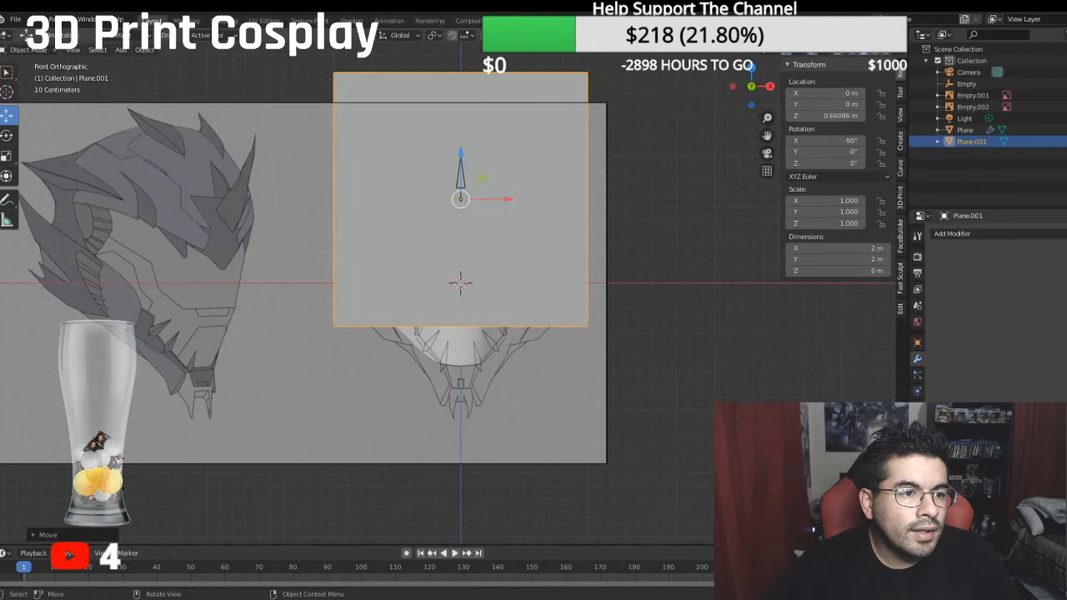
{"action": "left_click", "coordinate": [7, 157]}
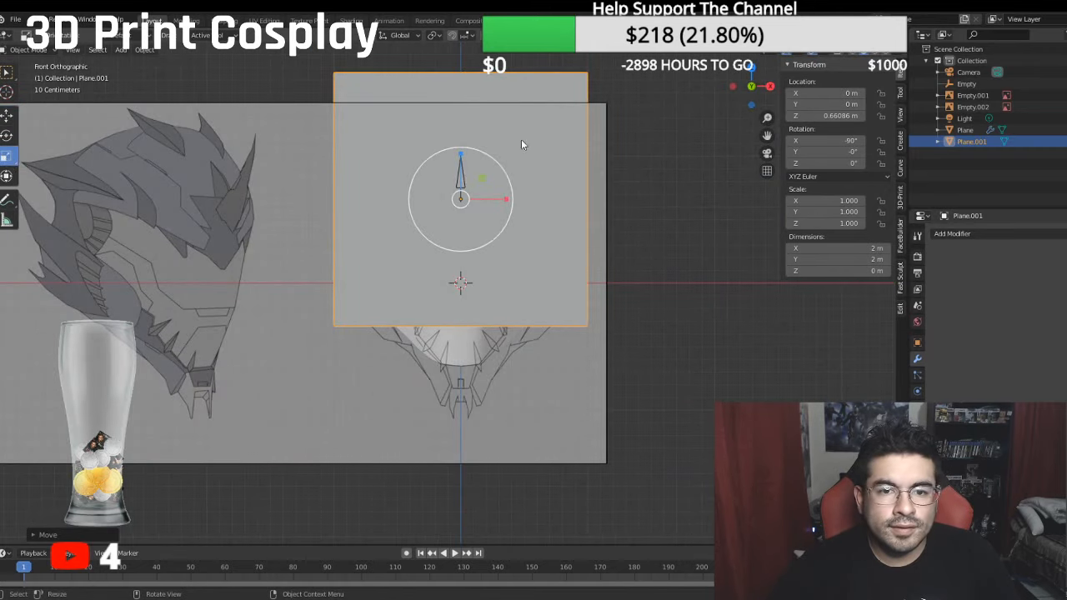
{"action": "left_click_drag", "start_coordinate": [500, 168], "coordinate": [459, 203]}
{"action": "scroll", "coordinate": [459, 202], "scroll_direction": "up", "scroll_amount": 5}
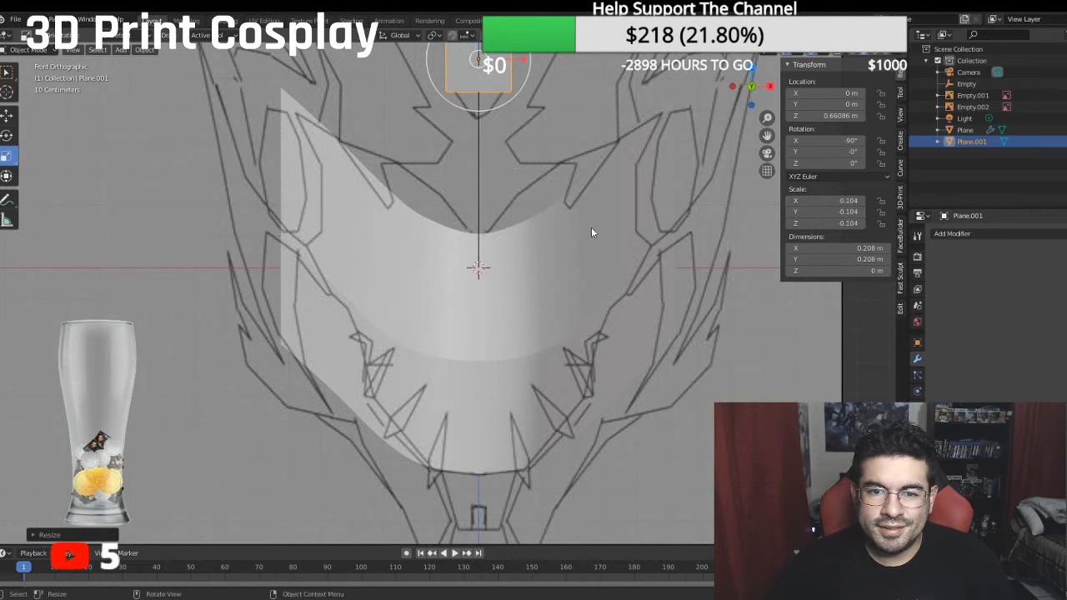
{"action": "scroll", "coordinate": [591, 231], "scroll_direction": "down", "scroll_amount": 4}
{"action": "scroll", "coordinate": [577, 234], "scroll_direction": "up", "scroll_amount": 1}
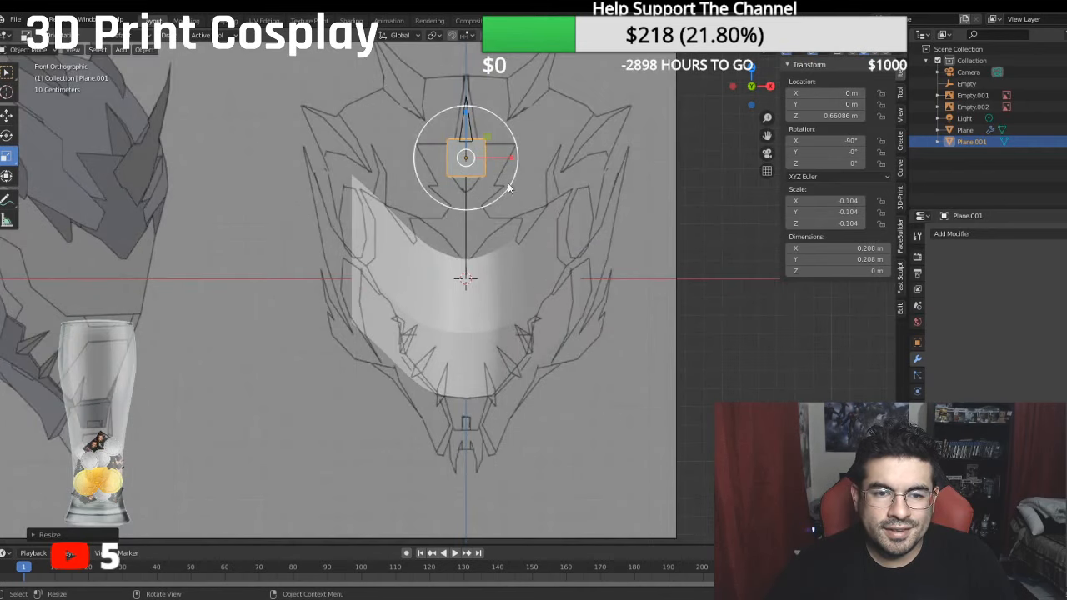
- Switch the small plane to Edit Mode and move its face down along Z to the middle of the snout's upper edge
{"action": "left_click", "coordinate": [7, 114]}
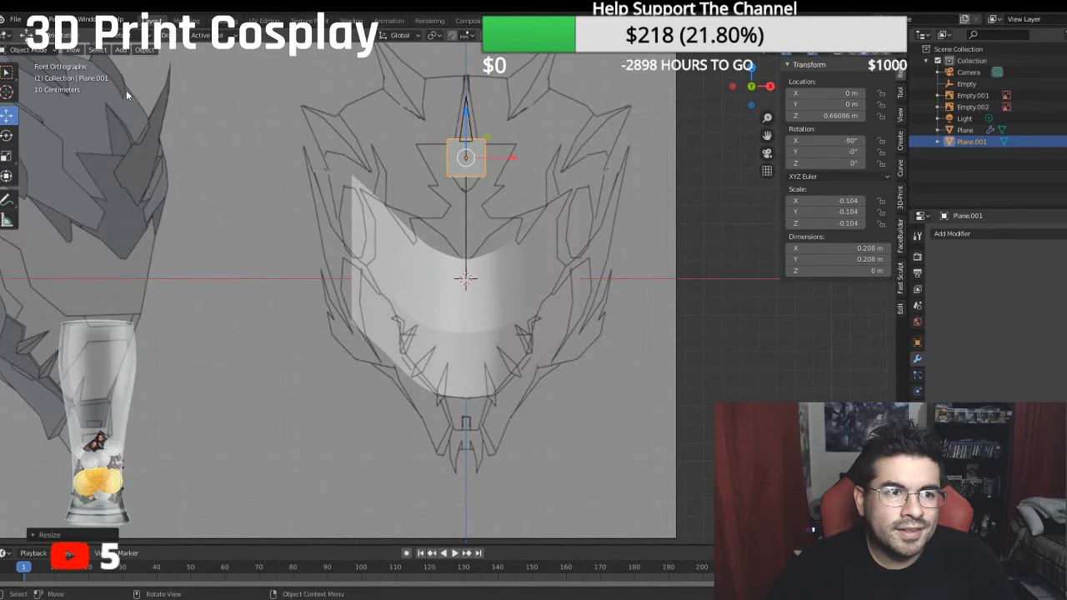
{"action": "left_click", "coordinate": [28, 50]}
{"action": "left_click", "coordinate": [25, 75]}
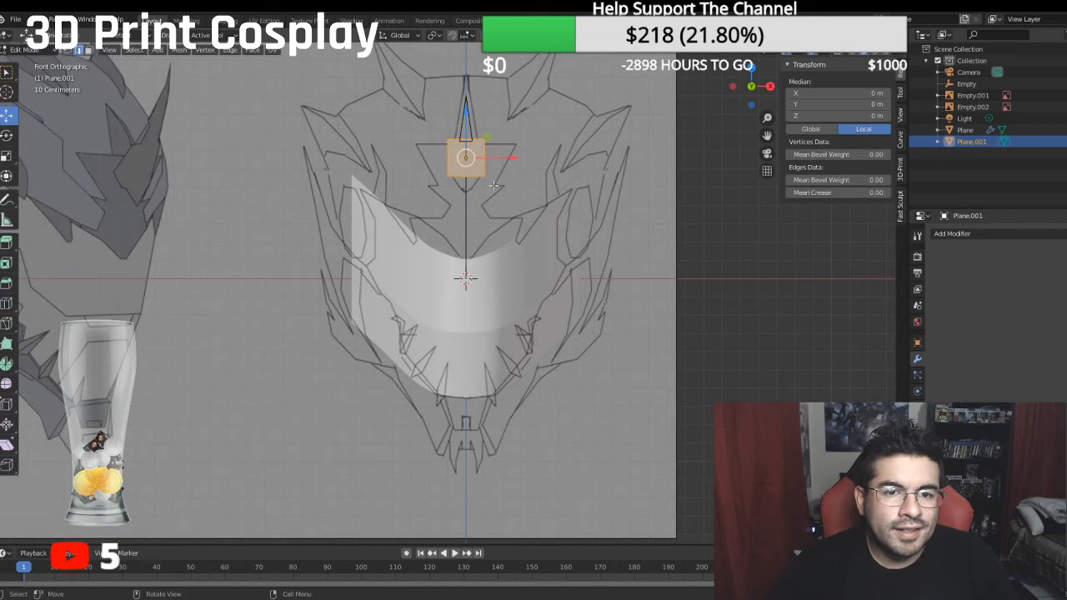
{"action": "left_click_drag", "start_coordinate": [465, 109], "coordinate": [465, 193]}
{"action": "scroll", "coordinate": [495, 216], "scroll_direction": "up", "scroll_amount": 3}
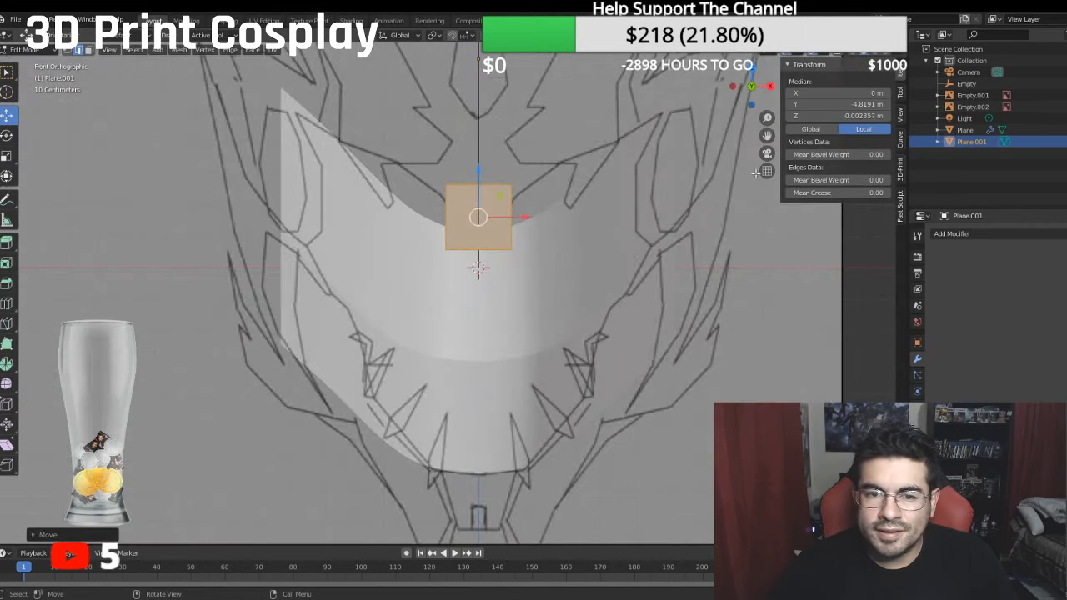
- Move the plane's face about 0.533 m along Y in the side view, just ahead of the snout's upper front corner
{"action": "middle_click_drag", "start_coordinate": [495, 217], "coordinate": [609, 204]}
{"action": "key", "text": "KP_3"}
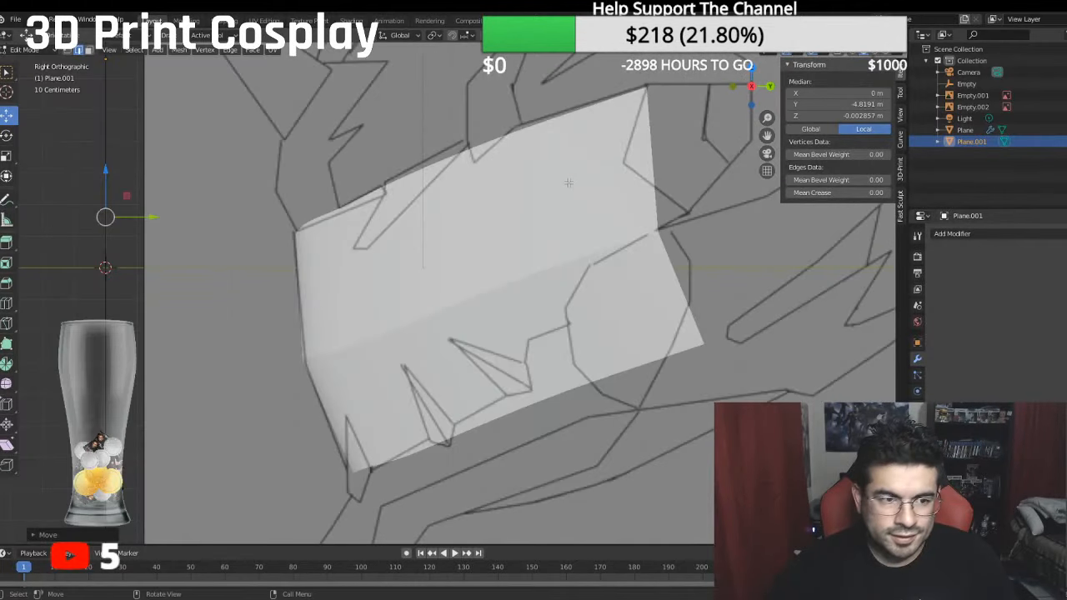
{"action": "key", "text": "g"}
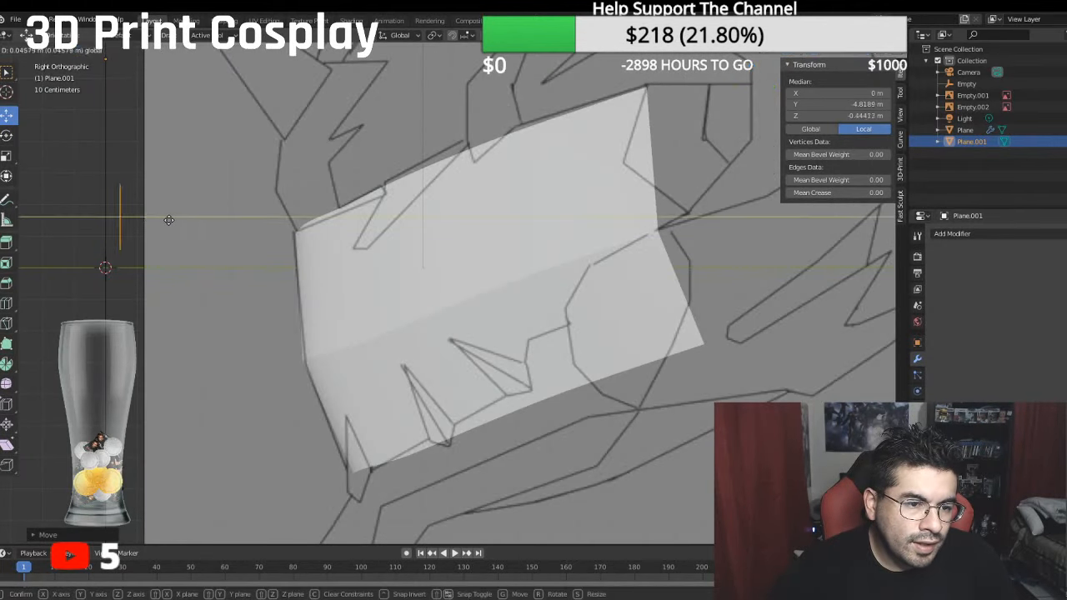
{"action": "key", "text": "y"}
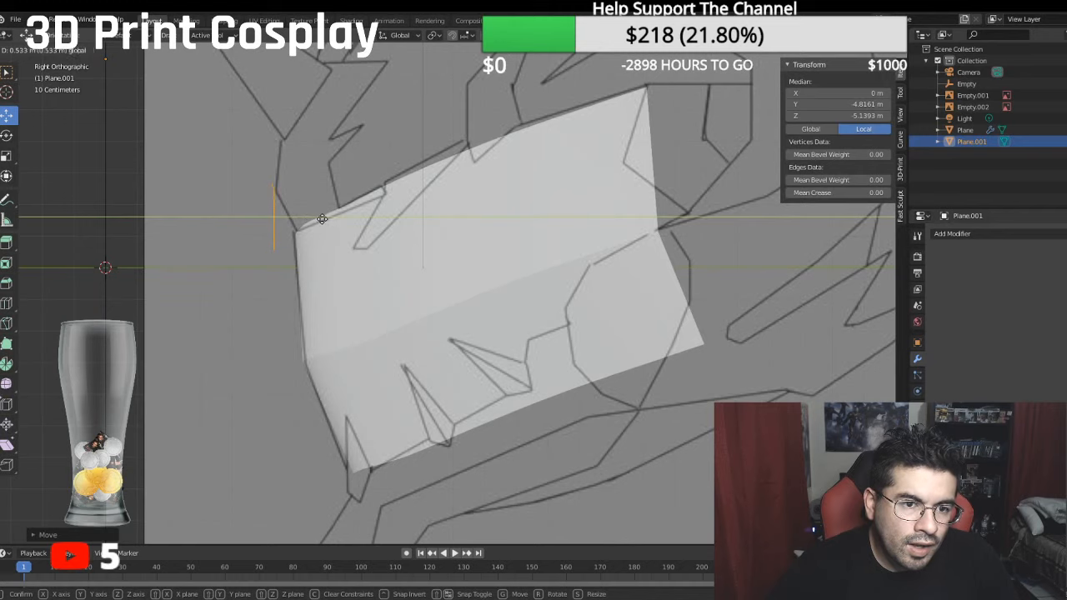
{"action": "left_click", "coordinate": [317, 216]}
{"action": "scroll", "coordinate": [194, 253], "scroll_direction": "up", "scroll_amount": 3}
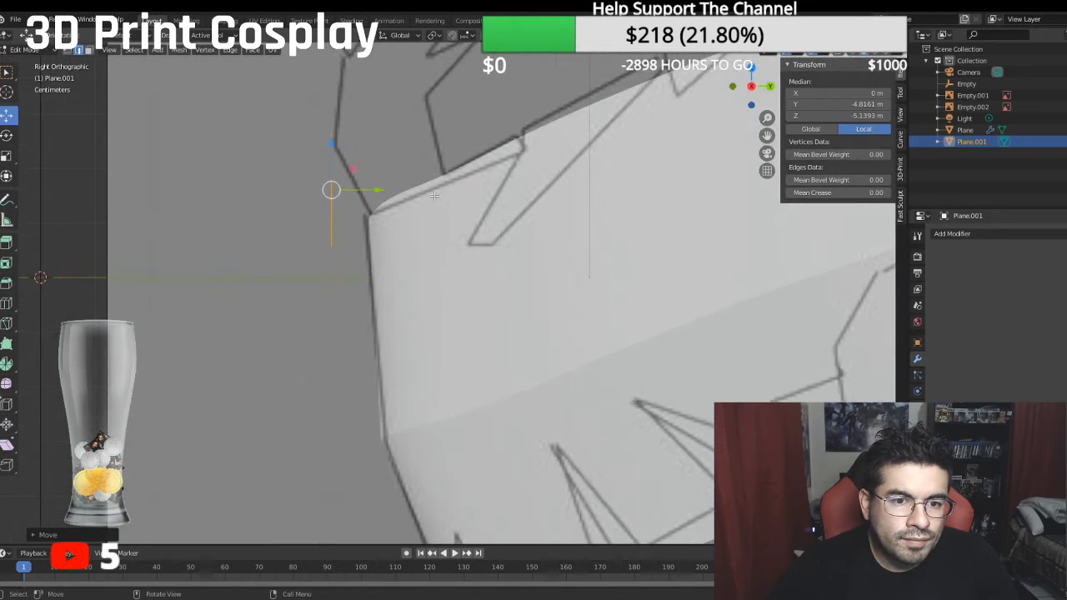
- Tilt the plane's face in the side view to match the slanted forehead line and shift it slightly along Y toward the snout
{"action": "left_click", "coordinate": [7, 135]}
{"action": "left_click_drag", "start_coordinate": [317, 130], "coordinate": [286, 164]}
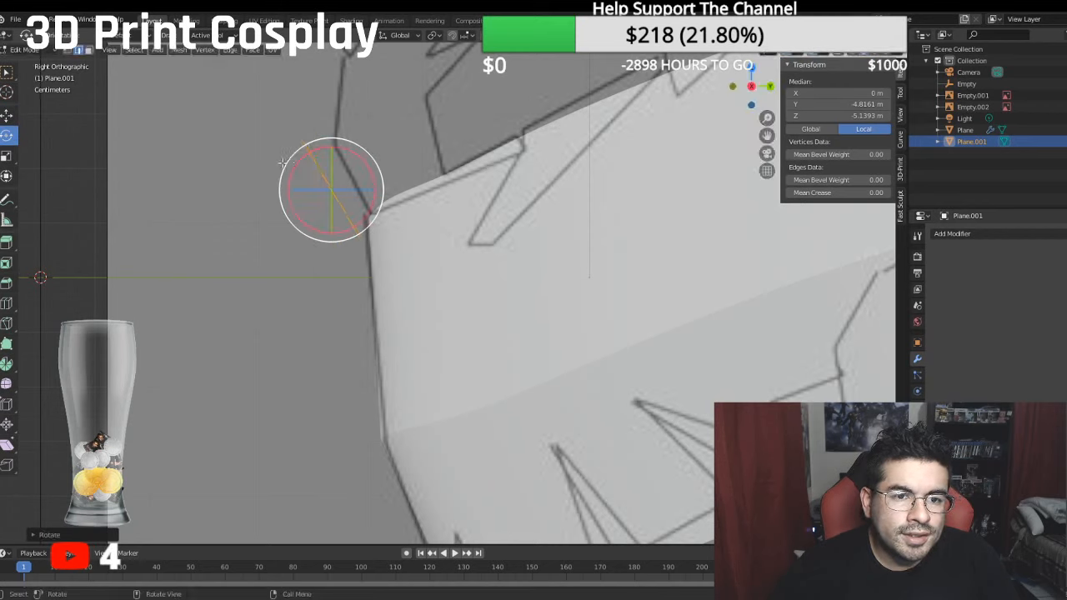
{"action": "left_click", "coordinate": [7, 116]}
{"action": "left_click_drag", "start_coordinate": [367, 190], "coordinate": [383, 190]}
{"action": "middle_click_drag", "start_coordinate": [389, 190], "coordinate": [506, 199]}
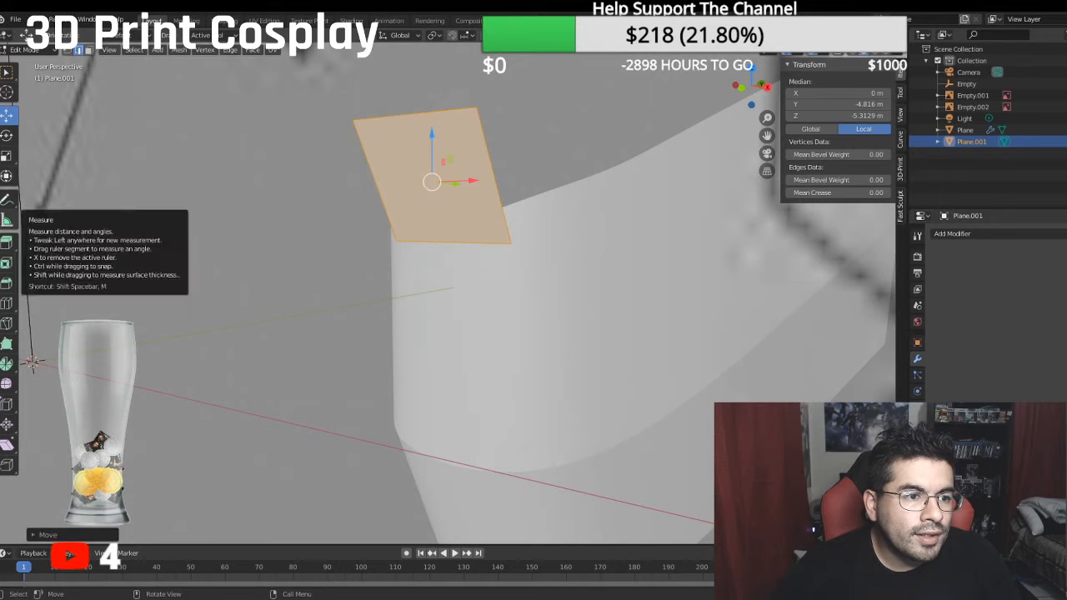
{"action": "left_click", "coordinate": [6, 176]}
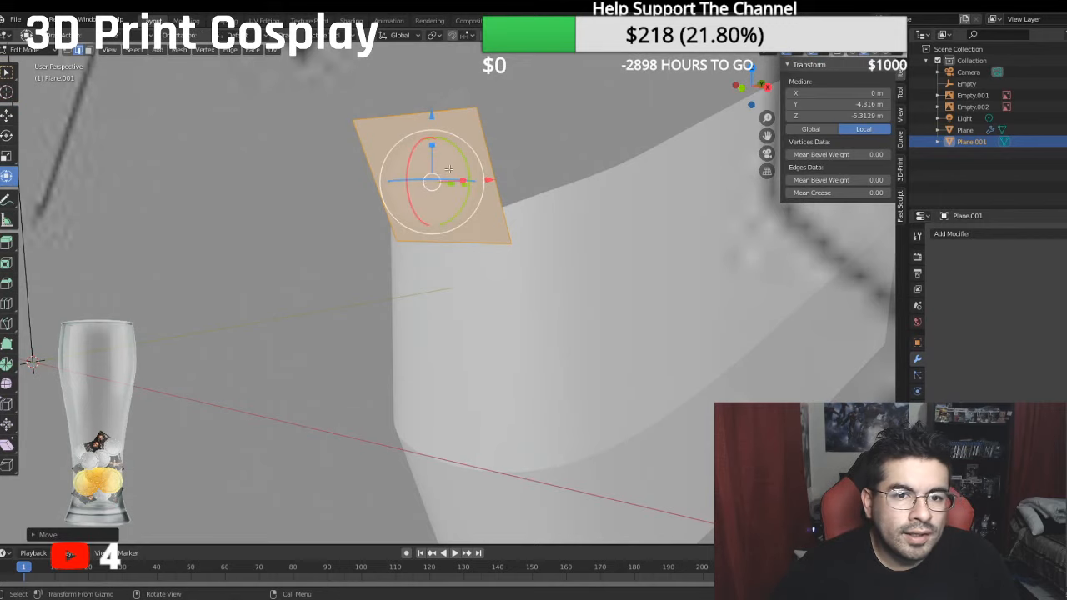
{"action": "left_click_drag", "start_coordinate": [467, 128], "coordinate": [460, 134]}
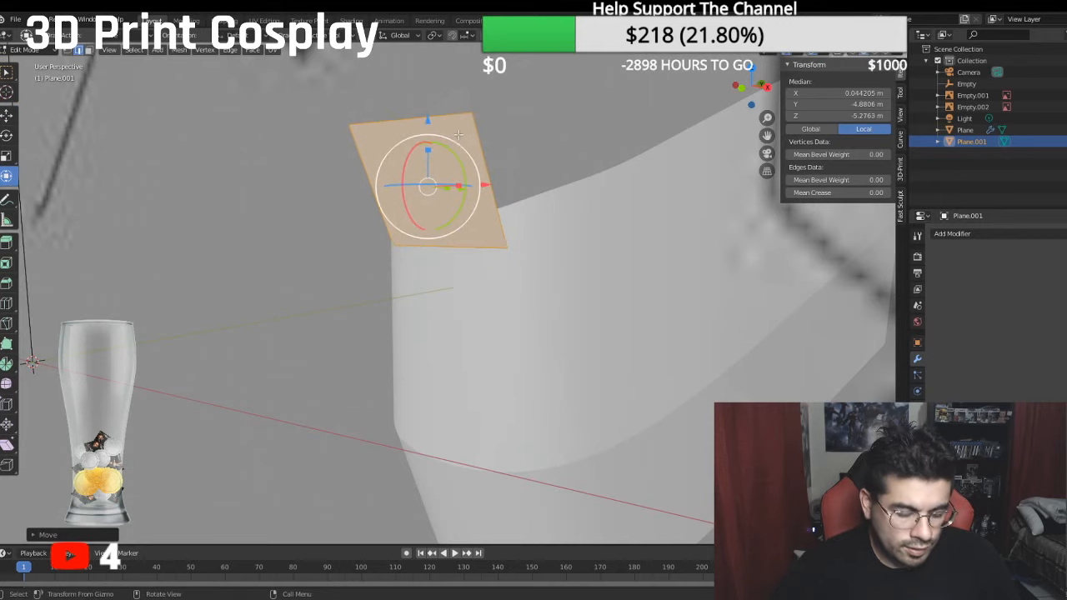
{"action": "key", "text": "ctrl+z"}
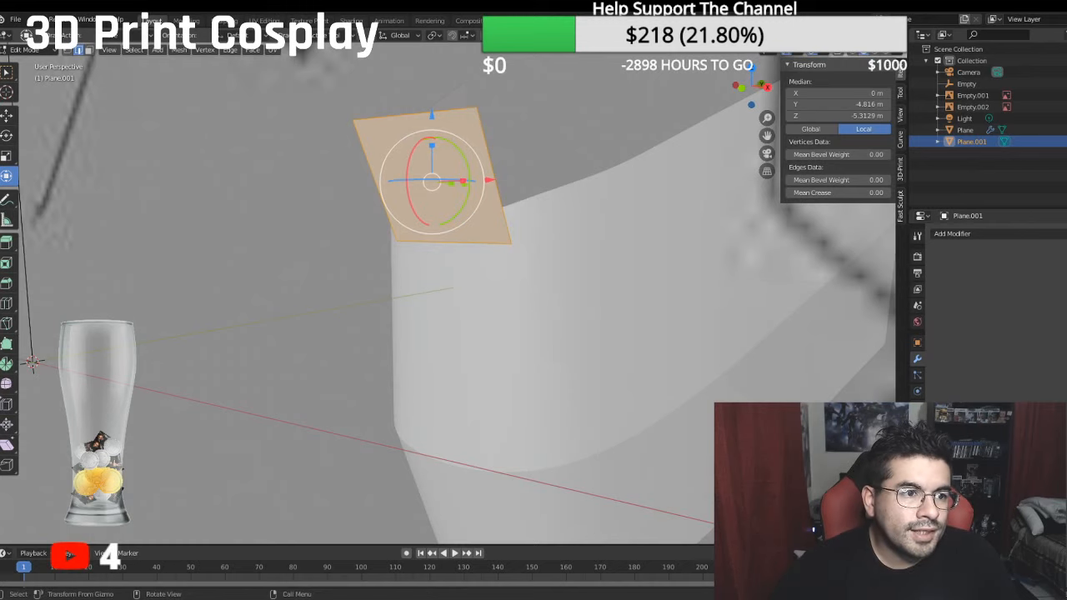
- Scale the plane's face down uniformly to roughly two thirds of its size and compare it with the side reference
{"action": "left_click", "coordinate": [6, 156]}
{"action": "left_click_drag", "start_coordinate": [467, 145], "coordinate": [446, 161]}
{"action": "key", "text": "KP_3"}
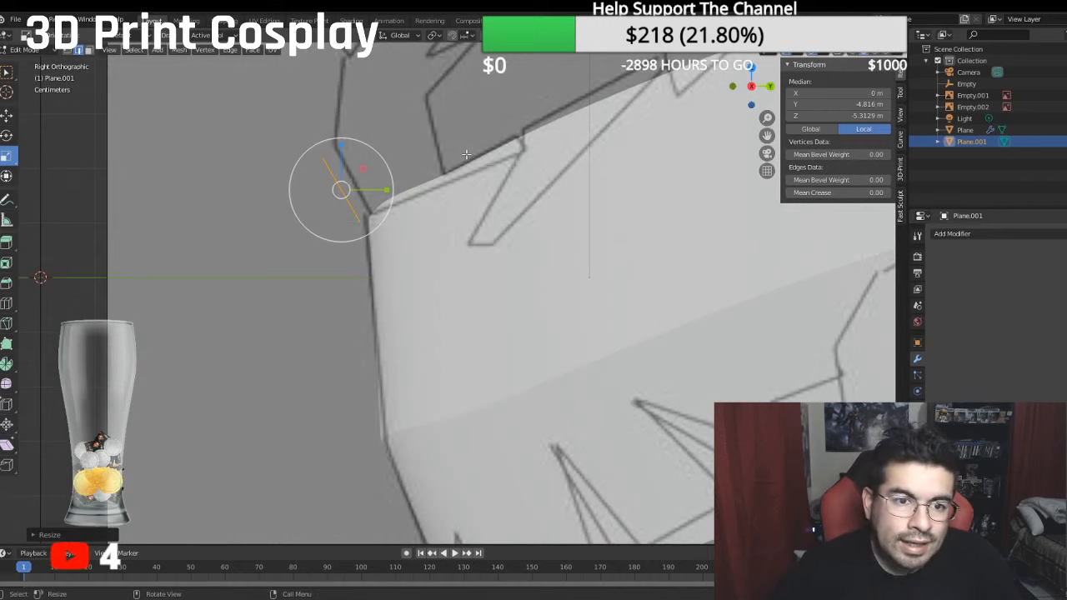
{"action": "scroll", "coordinate": [344, 143], "scroll_direction": "up", "scroll_amount": 1}
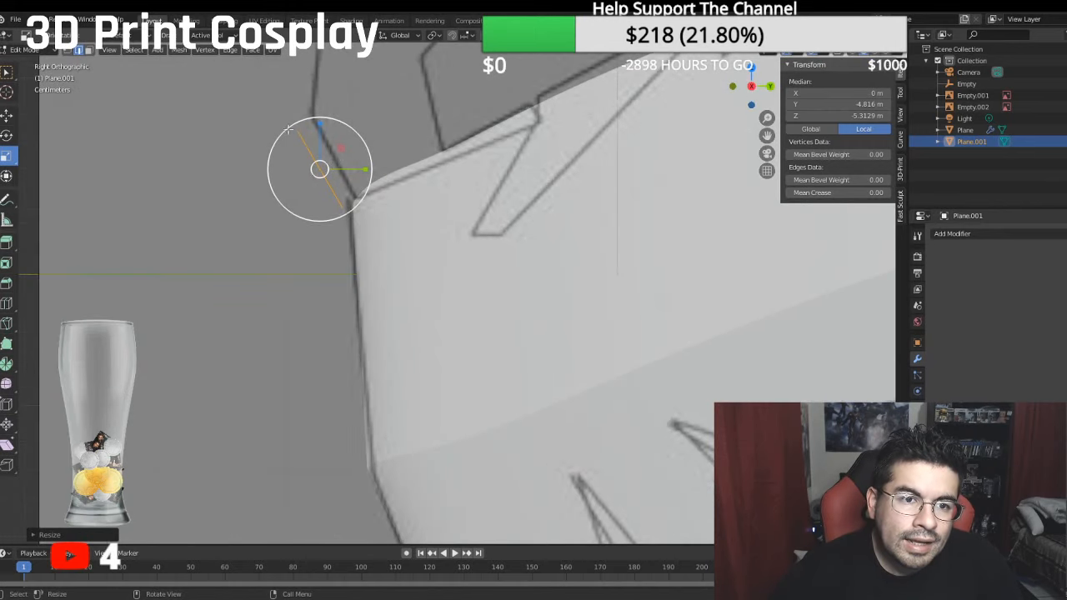
- Move the plane's face slightly up along Z and along Y so it lies on the side reference's slanted forehead line
{"action": "left_click", "coordinate": [7, 115]}
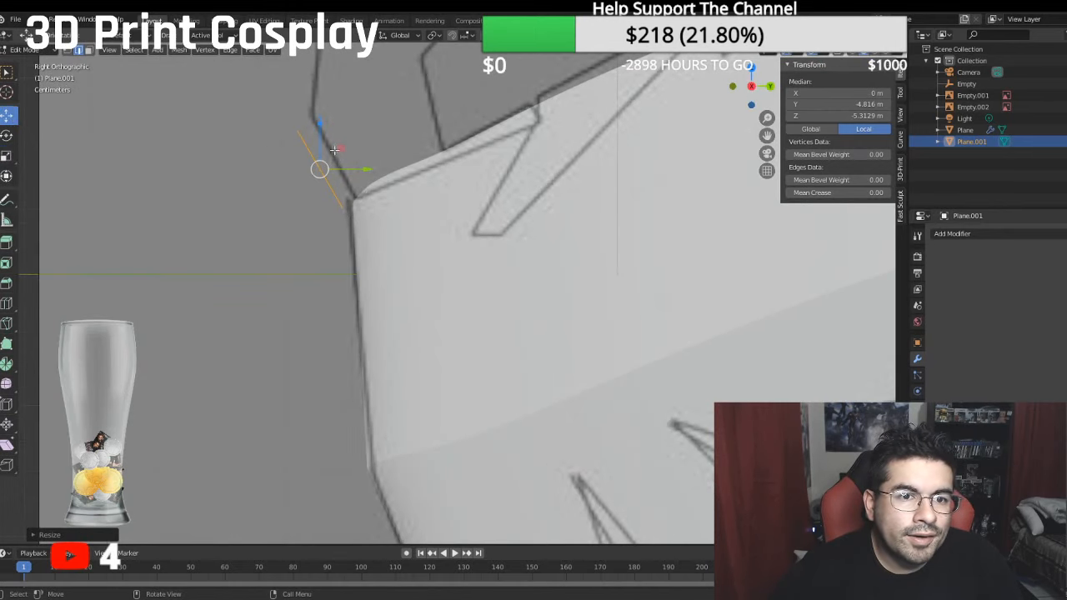
{"action": "left_click_drag", "start_coordinate": [319, 126], "coordinate": [321, 117]}
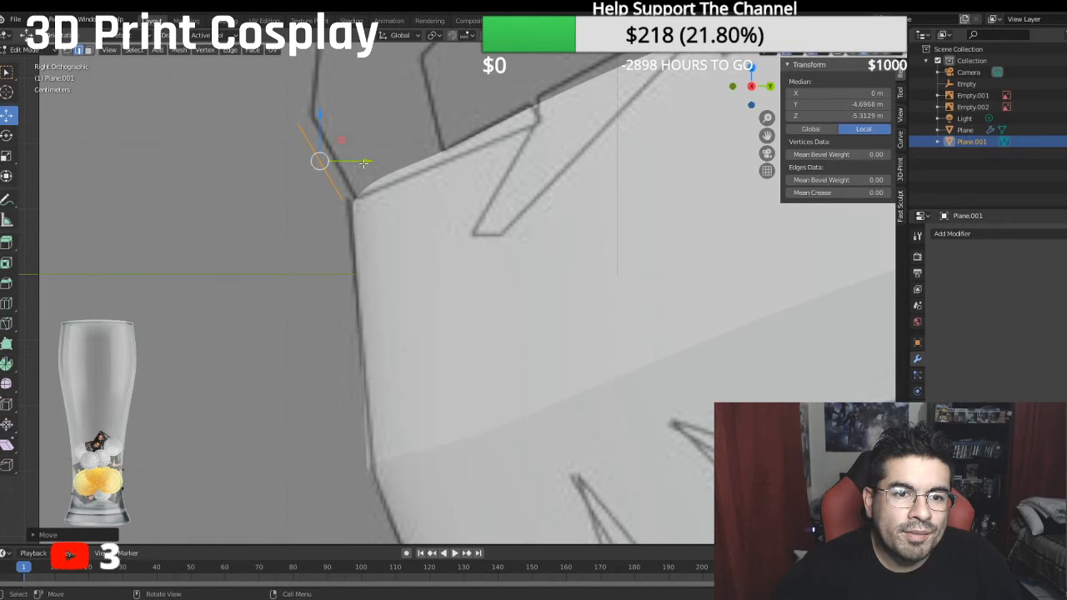
{"action": "left_click_drag", "start_coordinate": [364, 162], "coordinate": [377, 162]}
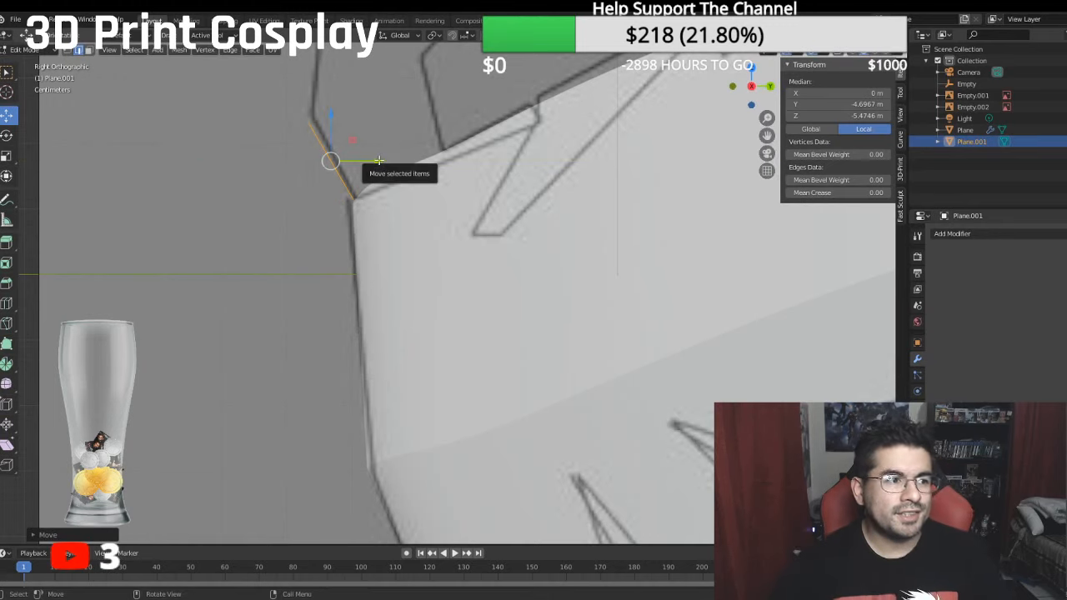
- Add a Mirror modifier on the X axis to the new forehead plane
{"action": "key", "text": "KP_1"}
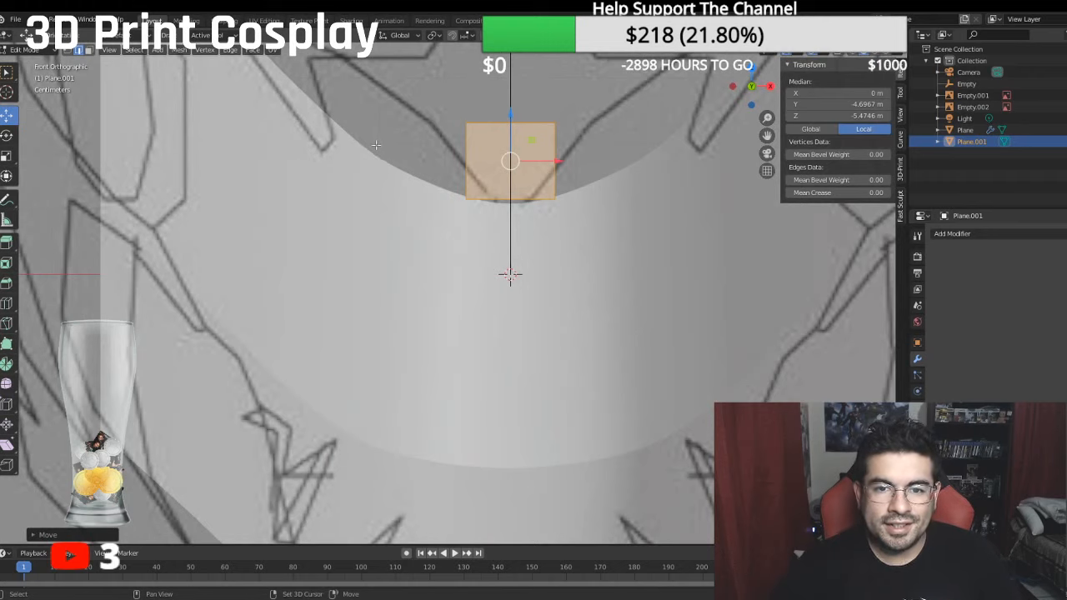
{"action": "middle_click_drag", "start_coordinate": [556, 181], "coordinate": [513, 293], "text": "shift"}
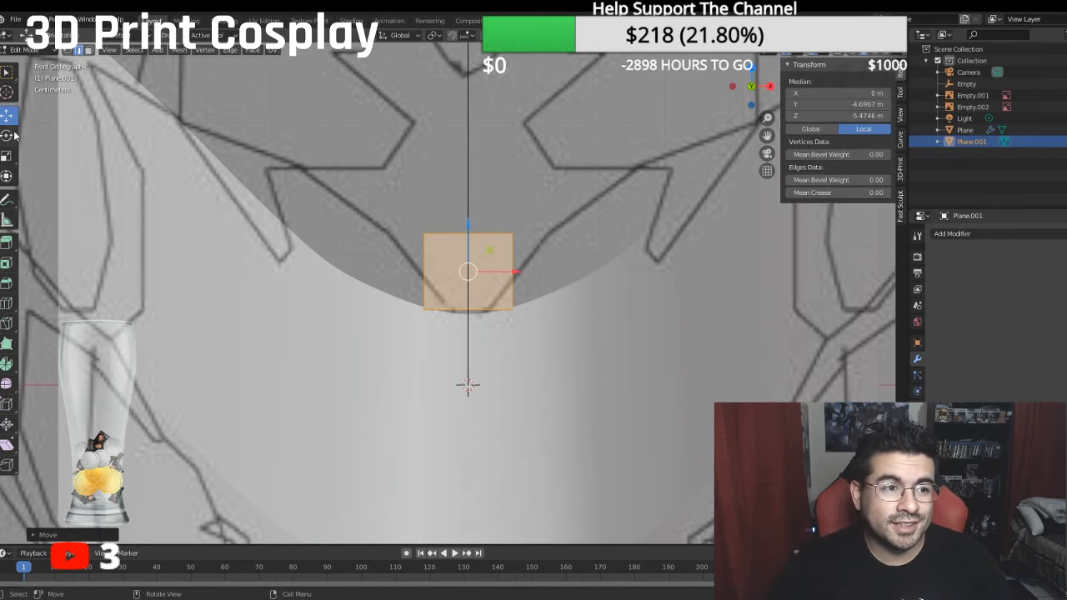
{"action": "left_click", "coordinate": [25, 50]}
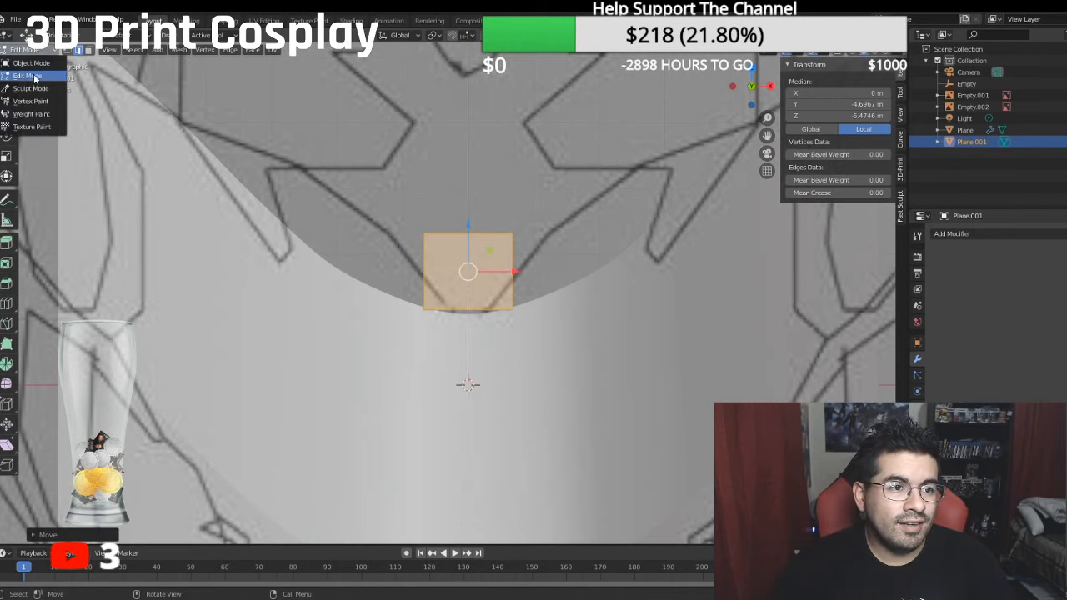
{"action": "left_click", "coordinate": [34, 78]}
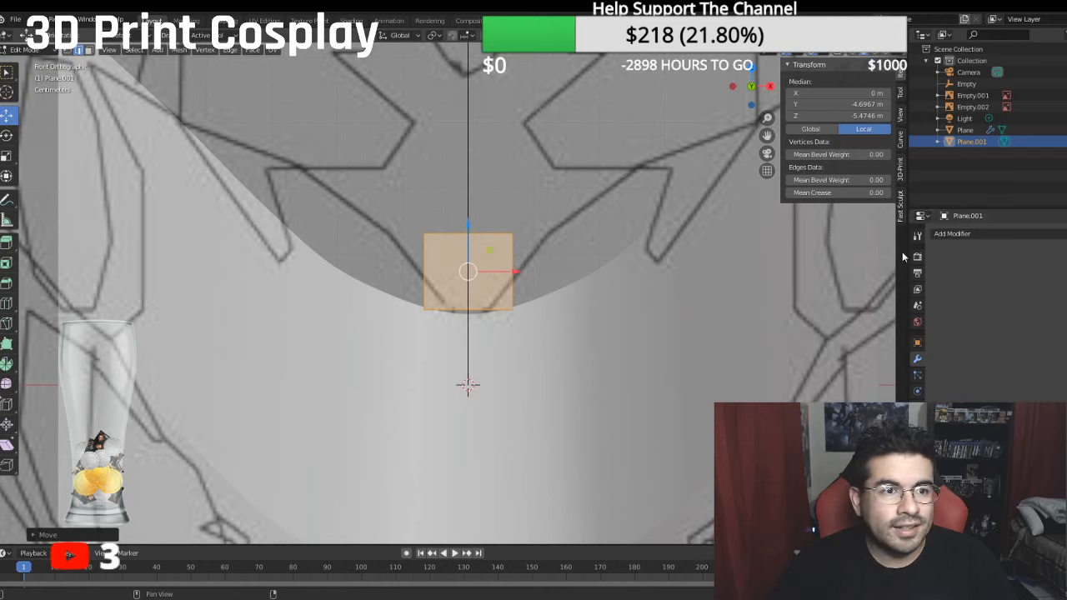
{"action": "left_click", "coordinate": [952, 234]}
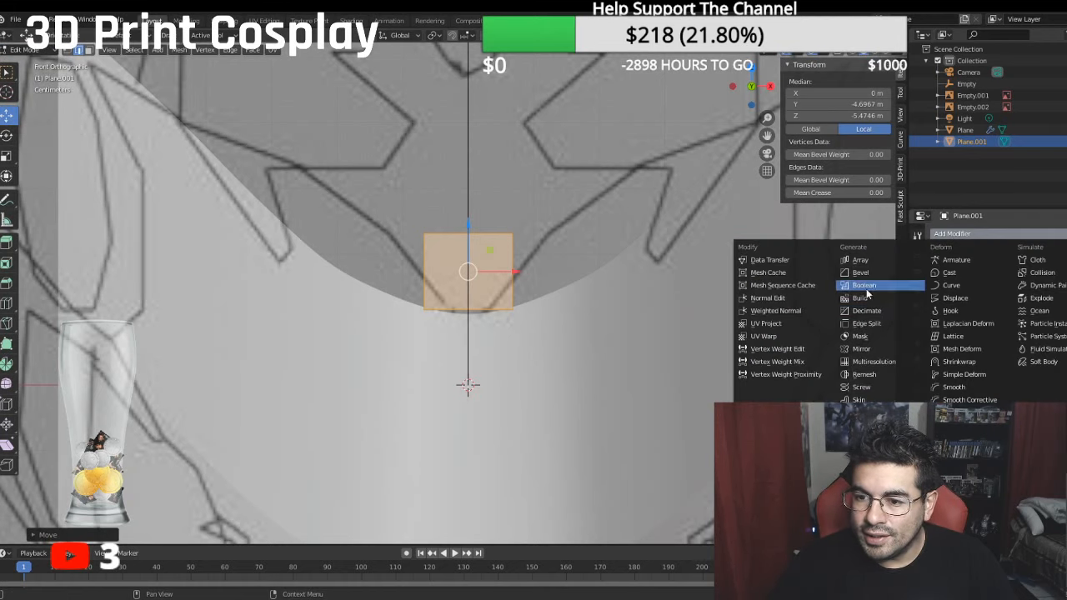
{"action": "left_click", "coordinate": [871, 349]}
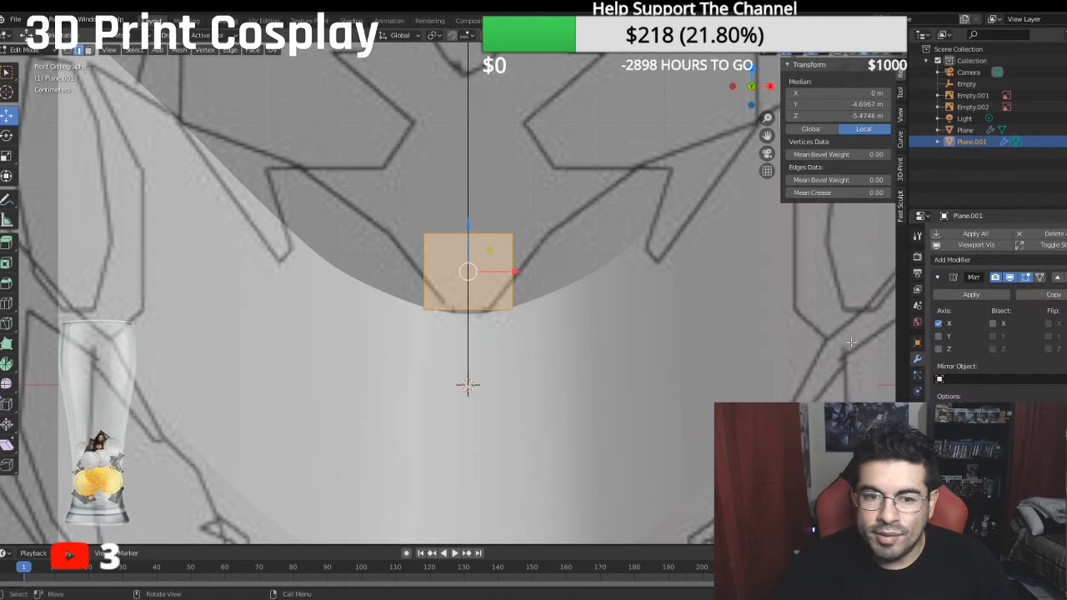
- Shift the mirrored face about 0.4 m along X in the front view so its inner edge sits on the centre line
{"action": "left_click", "coordinate": [30, 52]}
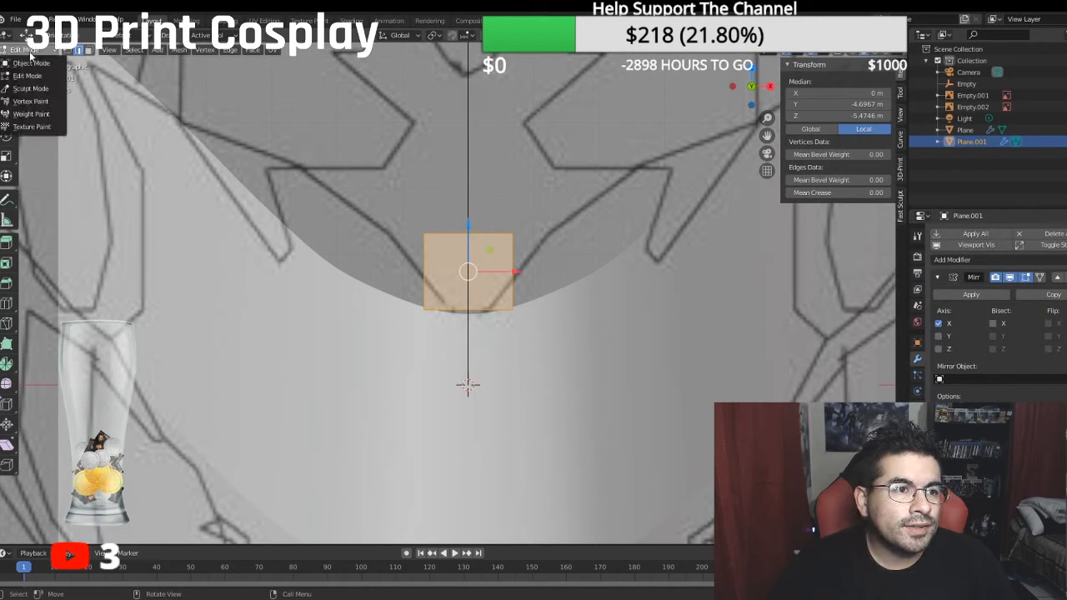
{"action": "left_click", "coordinate": [29, 76]}
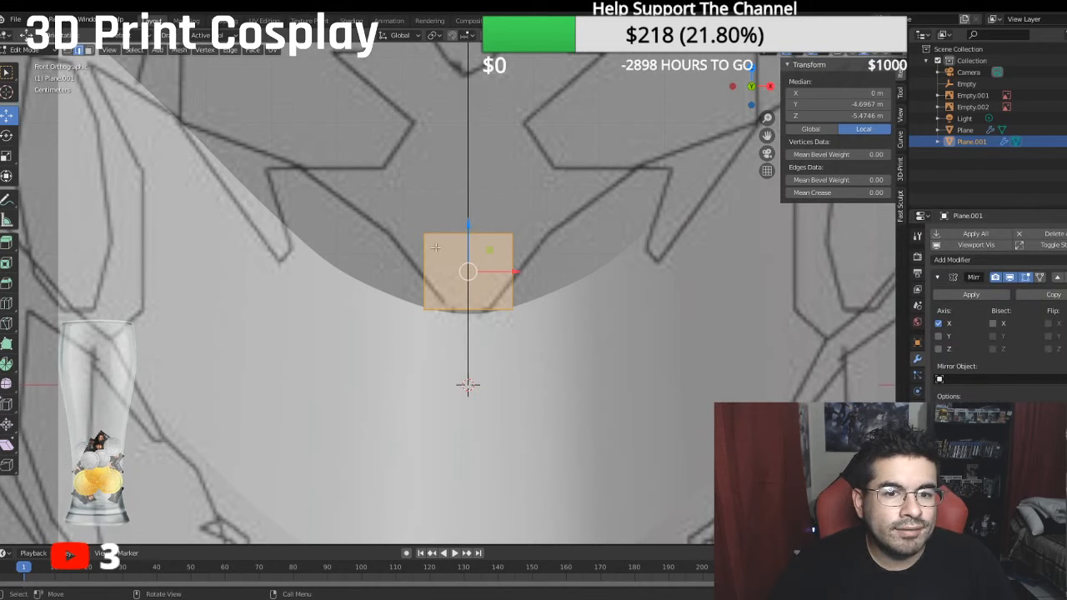
{"action": "scroll", "coordinate": [33, 61], "scroll_direction": "up", "scroll_amount": 3}
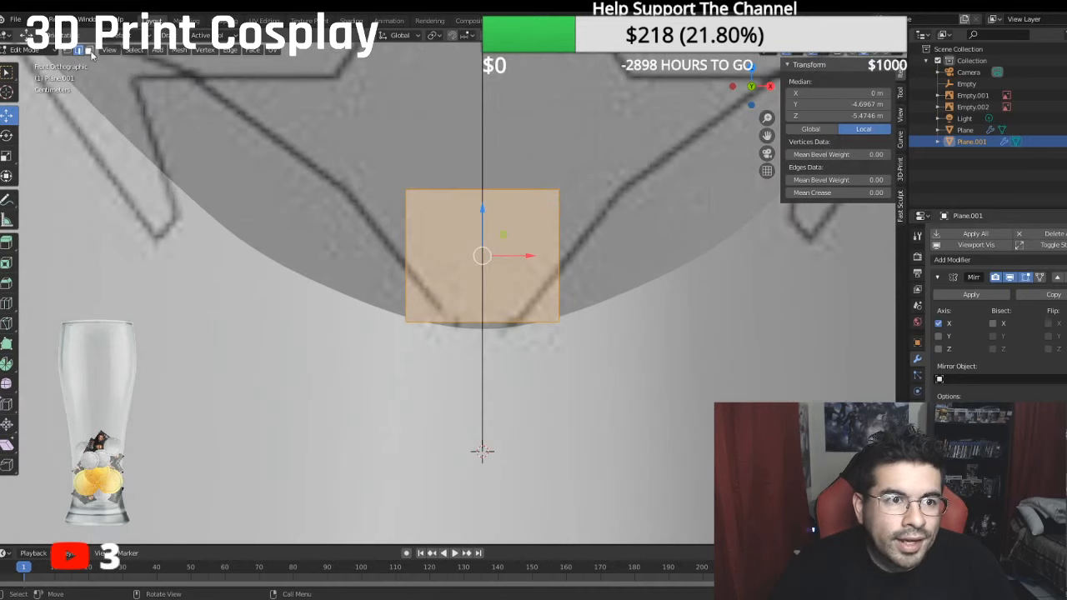
{"action": "scroll", "coordinate": [331, 231], "scroll_direction": "down", "scroll_amount": 2}
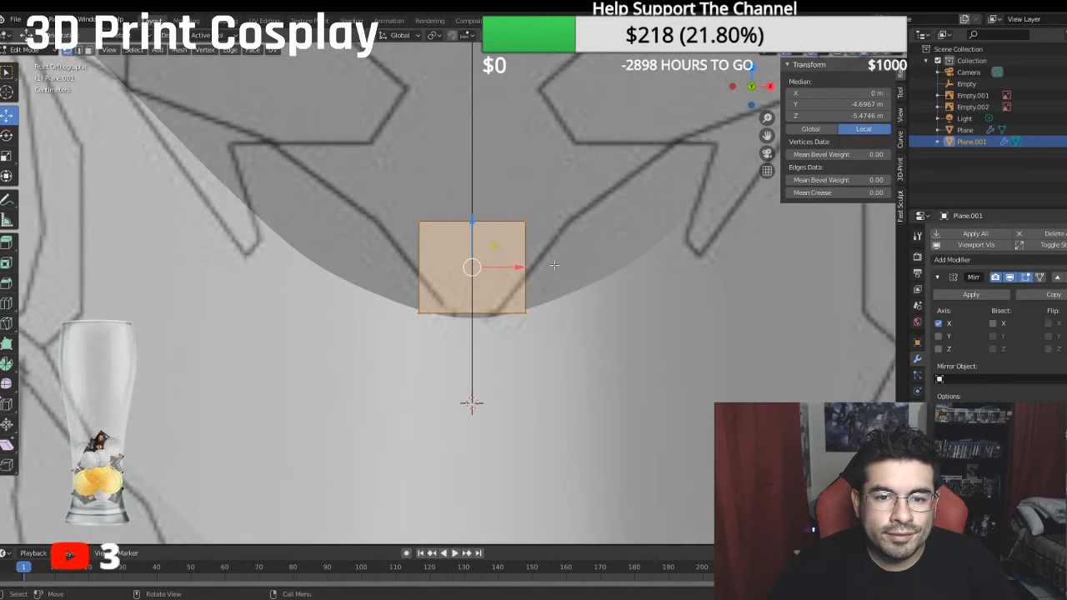
{"action": "left_click_drag", "start_coordinate": [517, 267], "coordinate": [582, 267]}
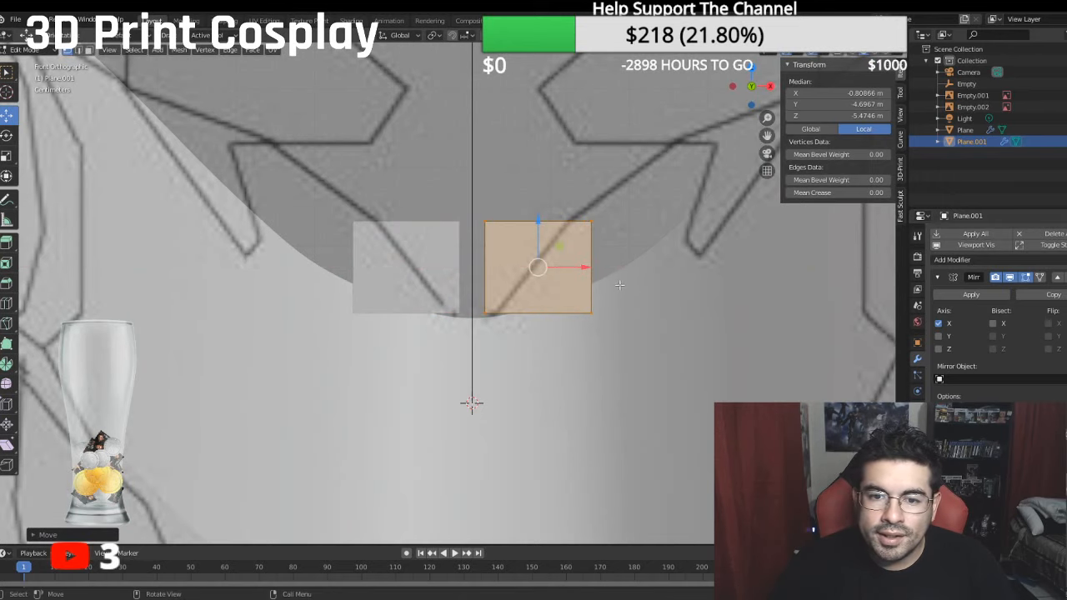
{"action": "left_click_drag", "start_coordinate": [584, 267], "coordinate": [527, 266]}
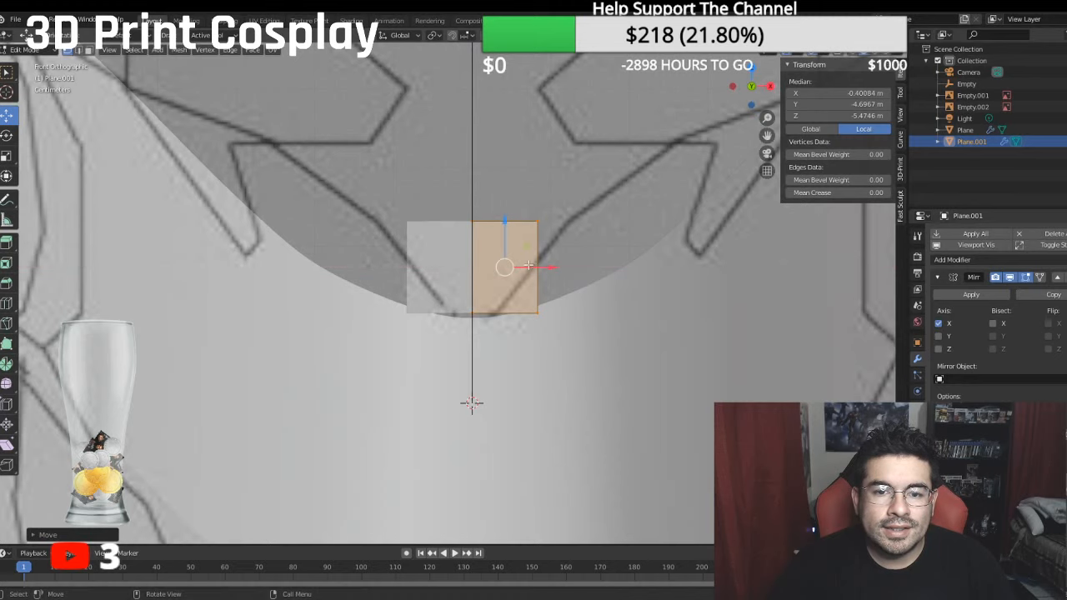
- Move the face's upper outer vertex outward and lower outer vertex inward along X to match the front reference's V-shaped outline
{"action": "left_click", "coordinate": [541, 219]}
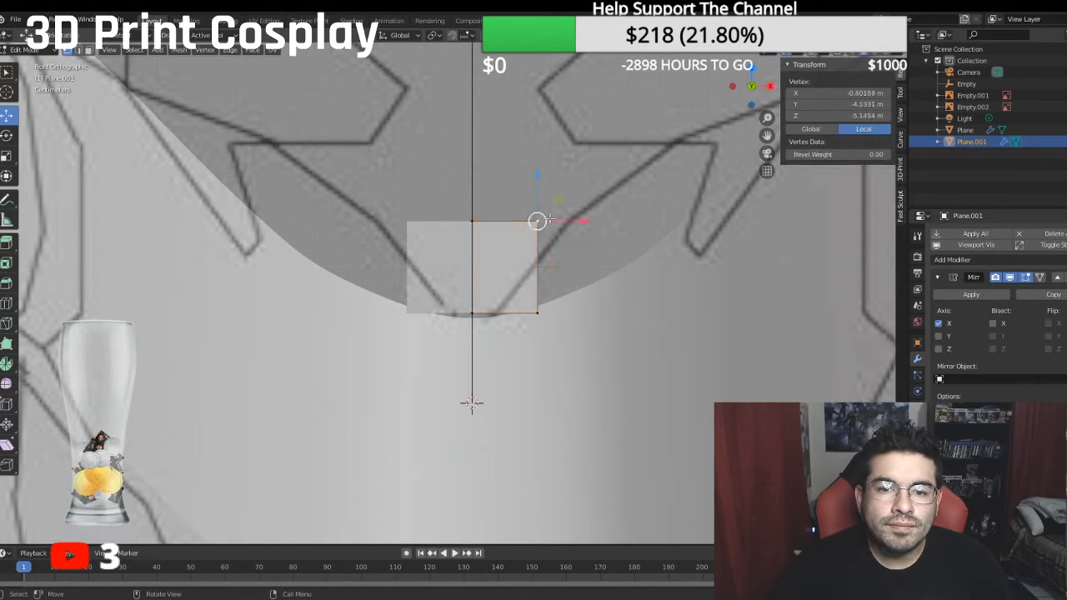
{"action": "left_click_drag", "start_coordinate": [573, 220], "coordinate": [600, 272]}
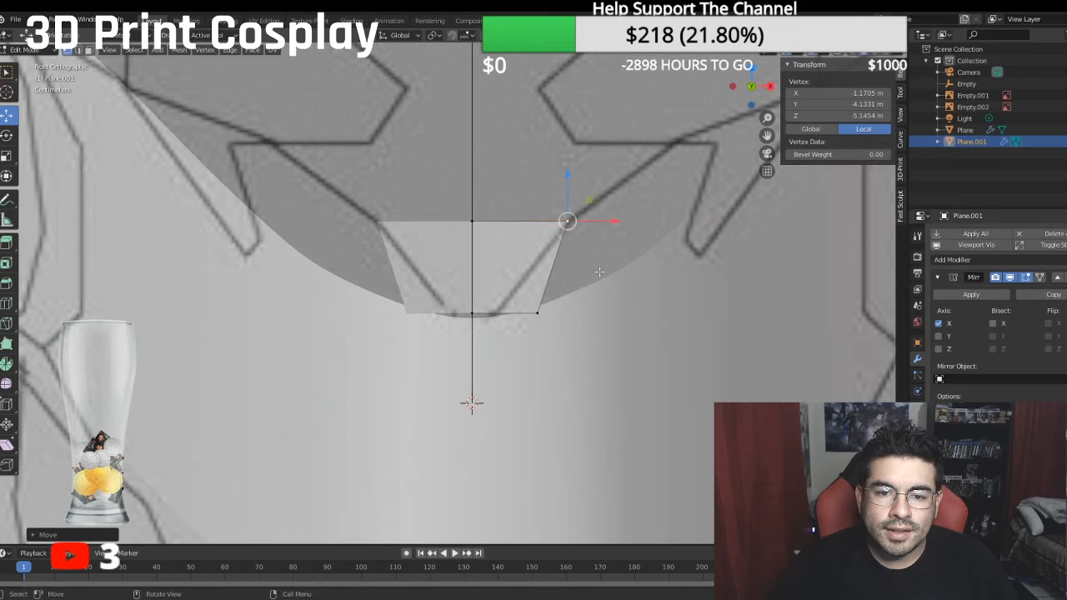
{"action": "left_click", "coordinate": [538, 312]}
{"action": "mouse_move", "coordinate": [539, 313]}
{"action": "left_mouse_down"}
{"action": "mouse_move", "coordinate": [550, 322]}
{"action": "mouse_move", "coordinate": [530, 328]}
{"action": "left_mouse_up"}
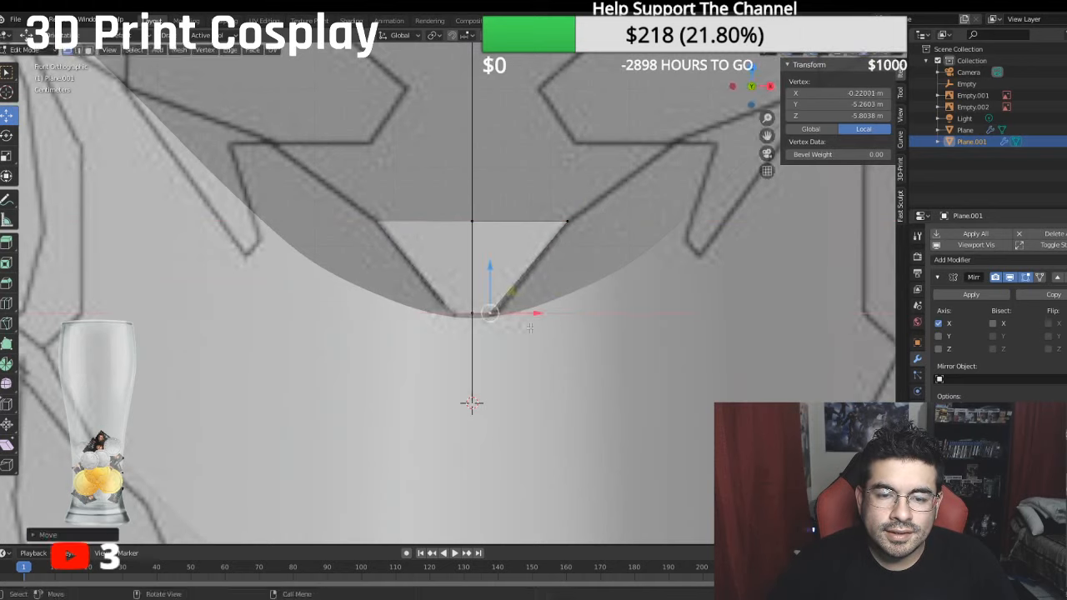
- Lower the forehead face's two bottom vertices about 0.22 m to extend its lower tip
{"action": "left_click_drag", "start_coordinate": [490, 267], "coordinate": [476, 288]}
{"action": "left_click", "coordinate": [472, 302], "text": "shift"}
{"action": "left_click", "coordinate": [472, 311]}
{"action": "left_click", "coordinate": [492, 330], "text": "shift"}
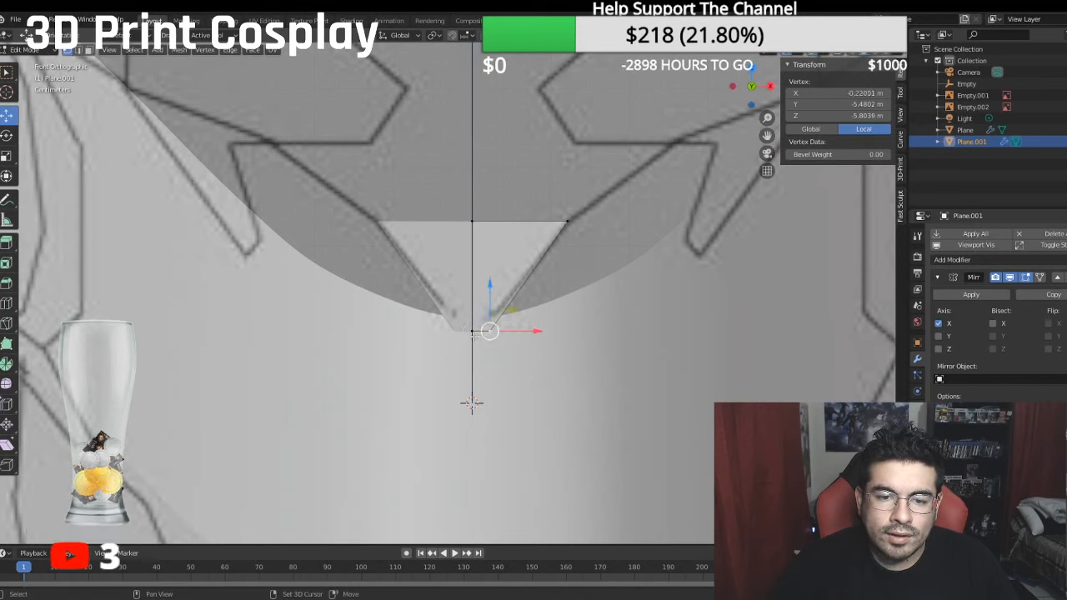
- Try to merge the two bottom vertices into one on the centre line and lower the merged point about 0.14 m
{"action": "right_click", "coordinate": [473, 331]}
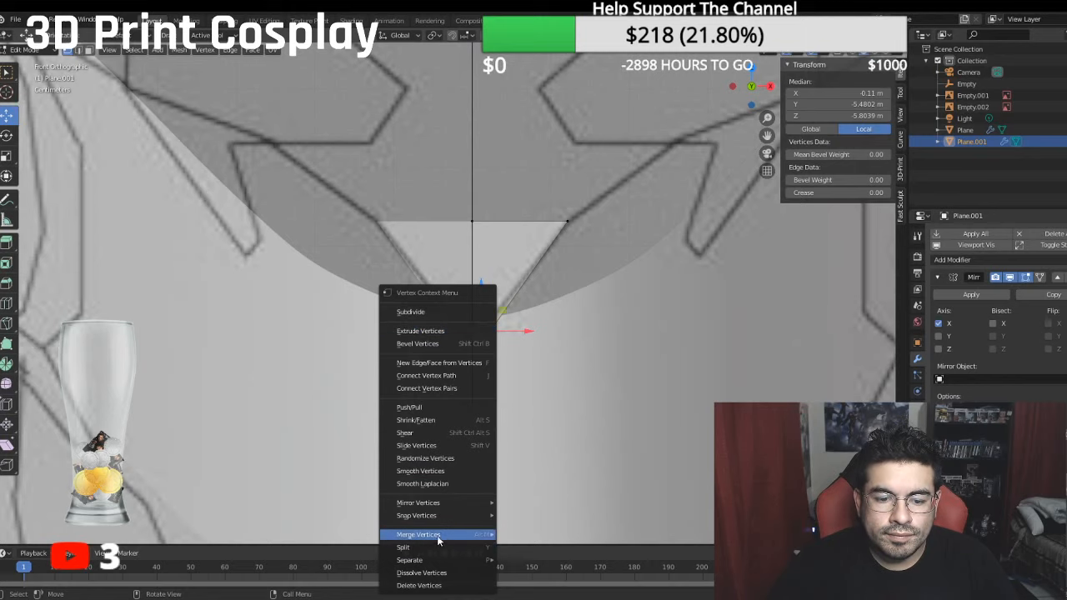
{"action": "mouse_move", "coordinate": [440, 537]}
{"action": "left_click", "coordinate": [542, 492]}
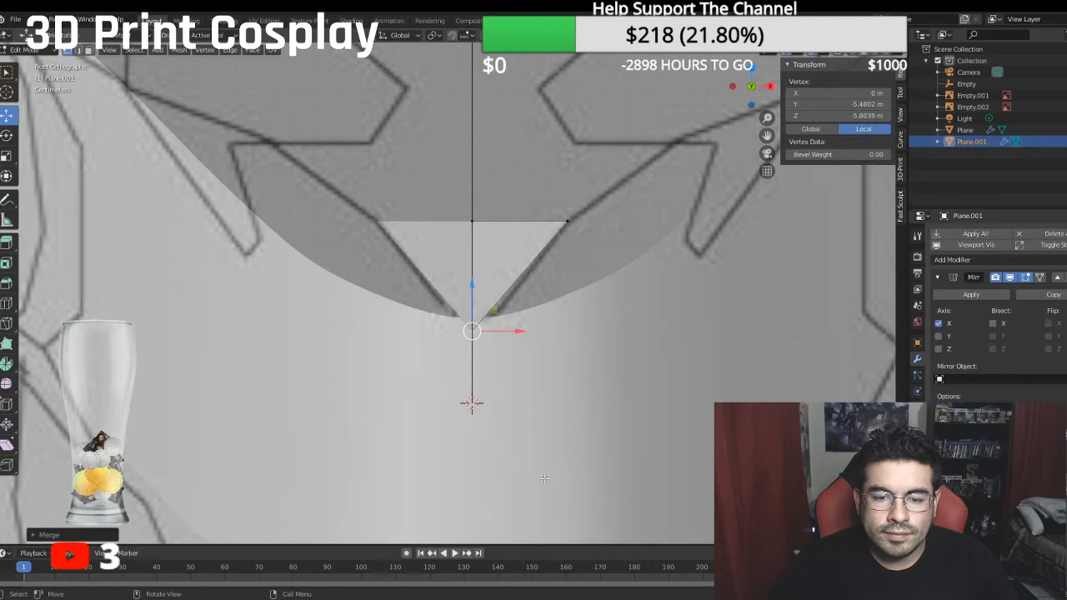
{"action": "middle_click_drag", "start_coordinate": [520, 290], "coordinate": [519, 301], "text": "shift"}
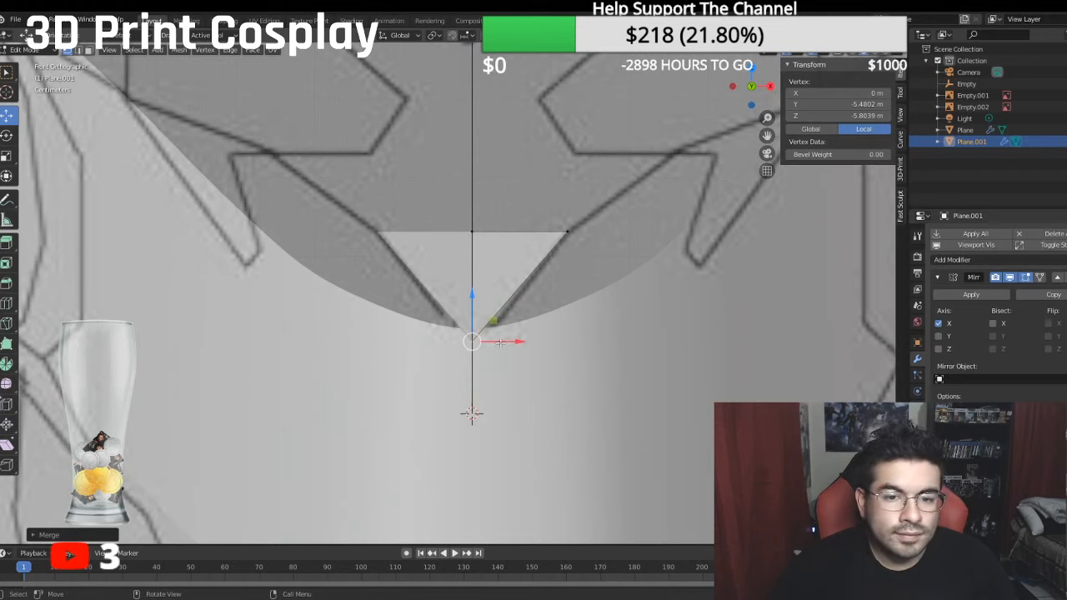
{"action": "left_click", "coordinate": [472, 296]}
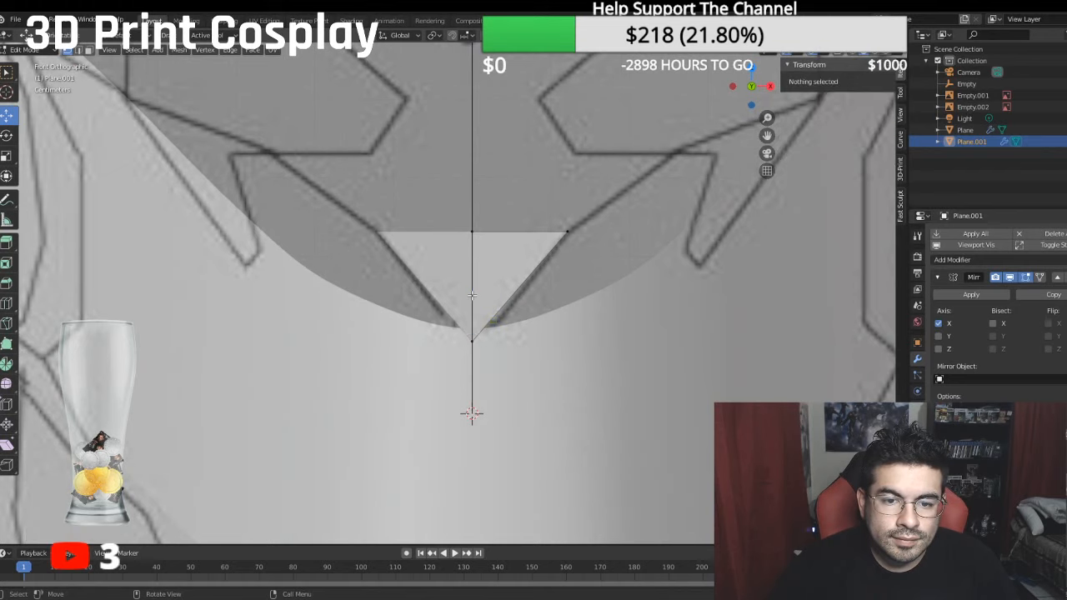
{"action": "left_click", "coordinate": [472, 340]}
{"action": "left_click_drag", "start_coordinate": [472, 296], "coordinate": [472, 308]}
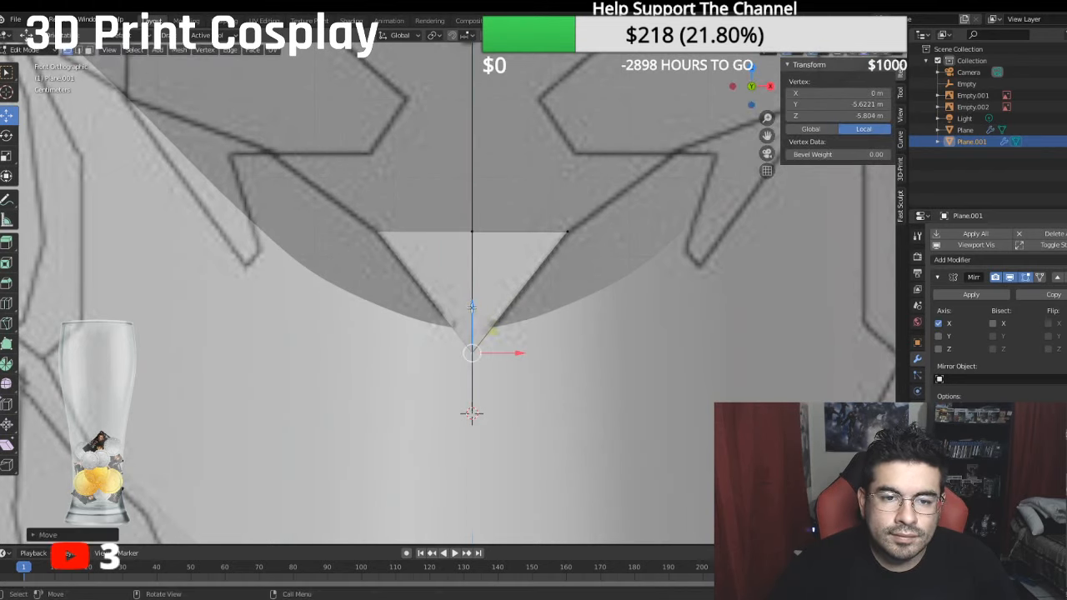
- Undo the merge and the lowering of the forehead piece's bottom point
{"action": "scroll", "coordinate": [472, 307], "scroll_direction": "down", "scroll_amount": 8}
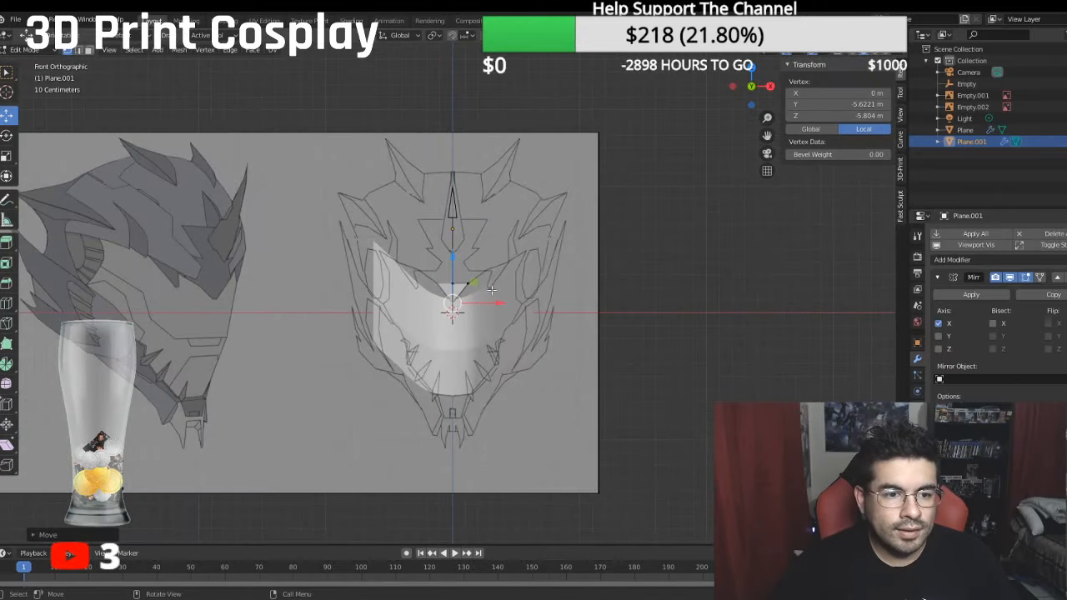
{"action": "scroll", "coordinate": [491, 290], "scroll_direction": "up", "scroll_amount": 2}
{"action": "scroll", "coordinate": [490, 288], "scroll_direction": "up", "scroll_amount": 4}
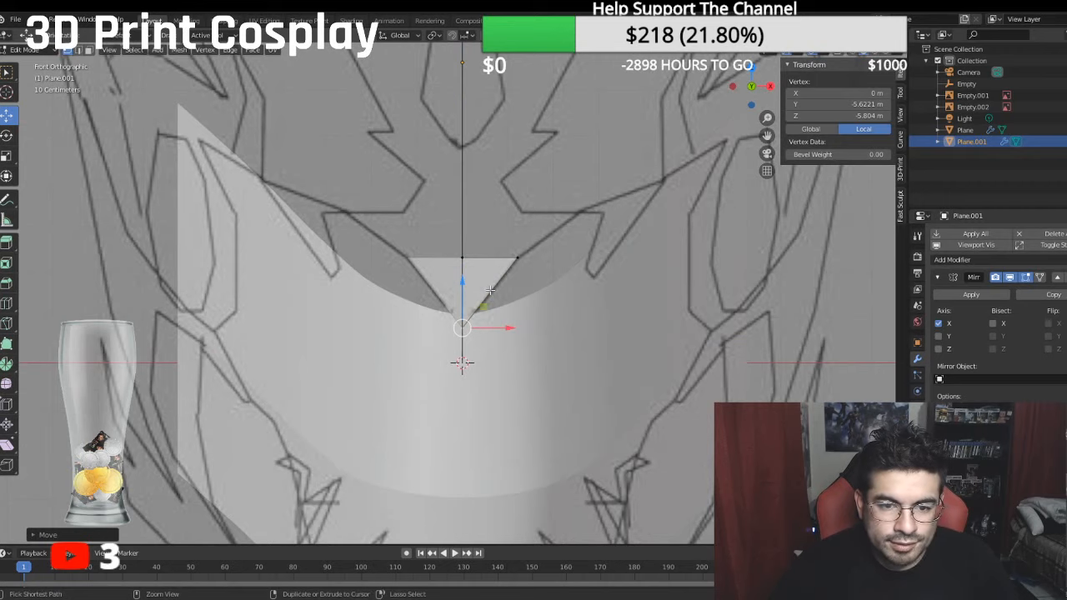
{"action": "key", "text": "ctrl+z"}
{"action": "key", "text": "ctrl+z"}
{"action": "key", "text": "ctrl+z"}
{"action": "key", "text": "ctrl+z"}
{"action": "scroll", "coordinate": [490, 289], "scroll_direction": "up", "scroll_amount": 2}
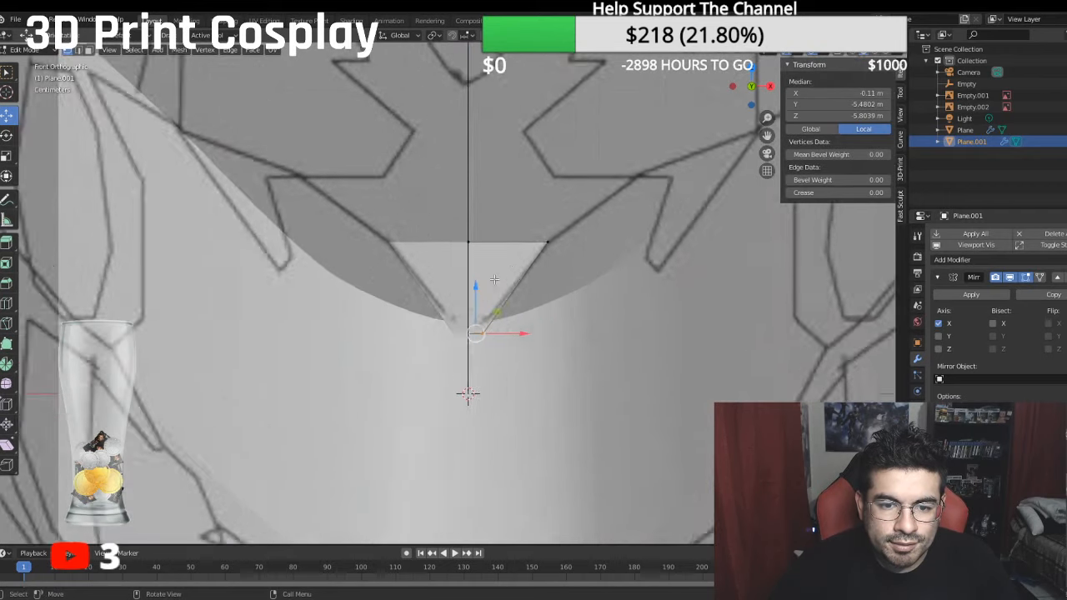
- Move the bottom outer vertex about 0.06 m toward the centre line and raise both bottom vertices about 0.065 m
{"action": "left_click", "coordinate": [536, 352]}
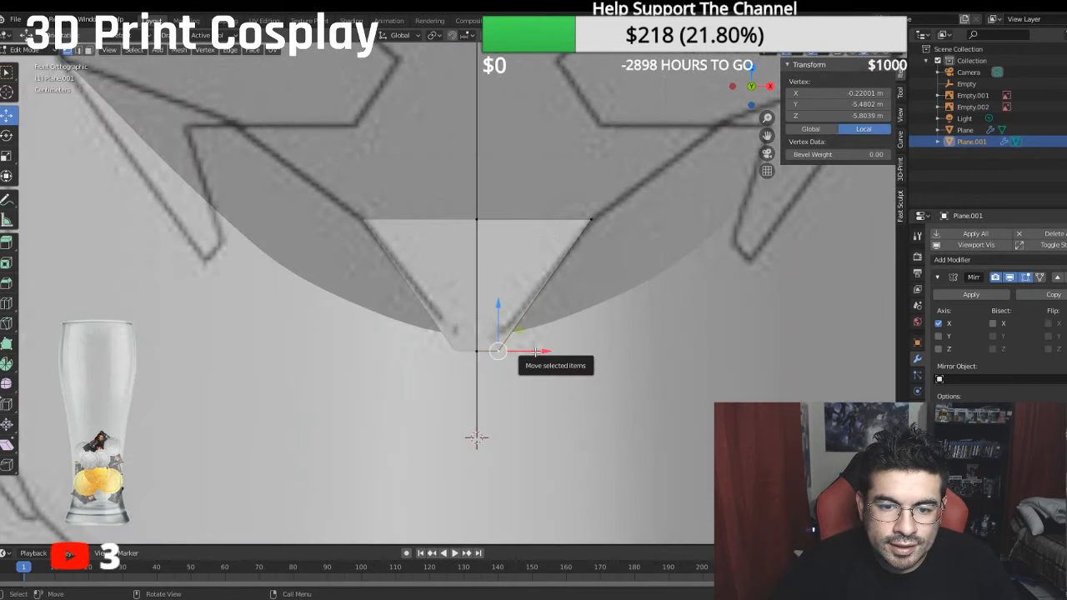
{"action": "left_click_drag", "start_coordinate": [536, 352], "coordinate": [531, 350]}
{"action": "left_click", "coordinate": [476, 351], "text": "shift"}
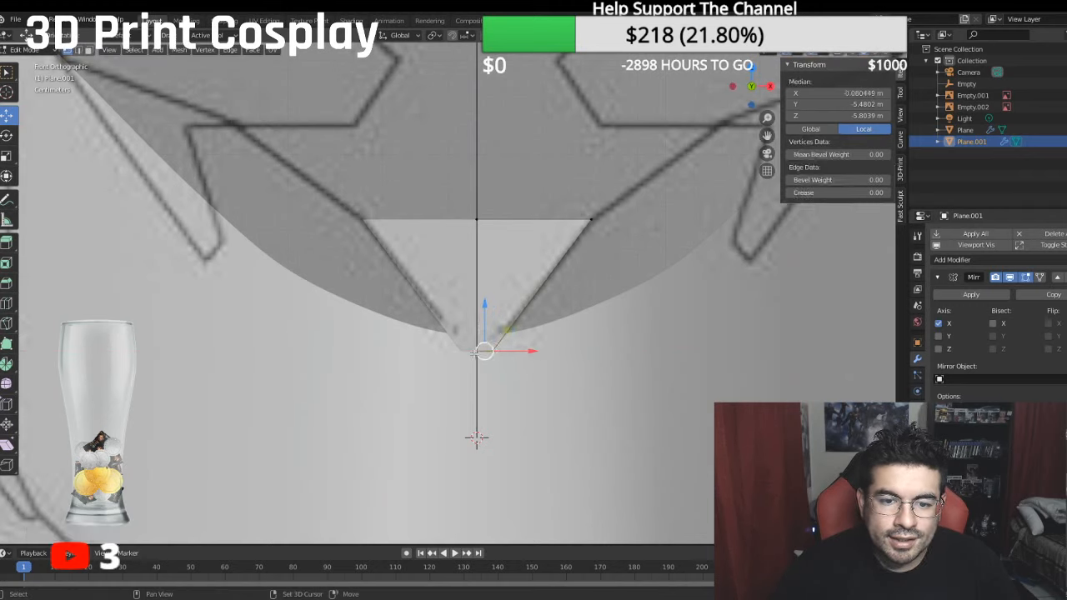
{"action": "left_click_drag", "start_coordinate": [481, 302], "coordinate": [480, 295]}
- Check the forehead piece's lower tip in the side view and examine the forehead area in the shaded helmet reference
{"action": "key", "text": "KP_3"}
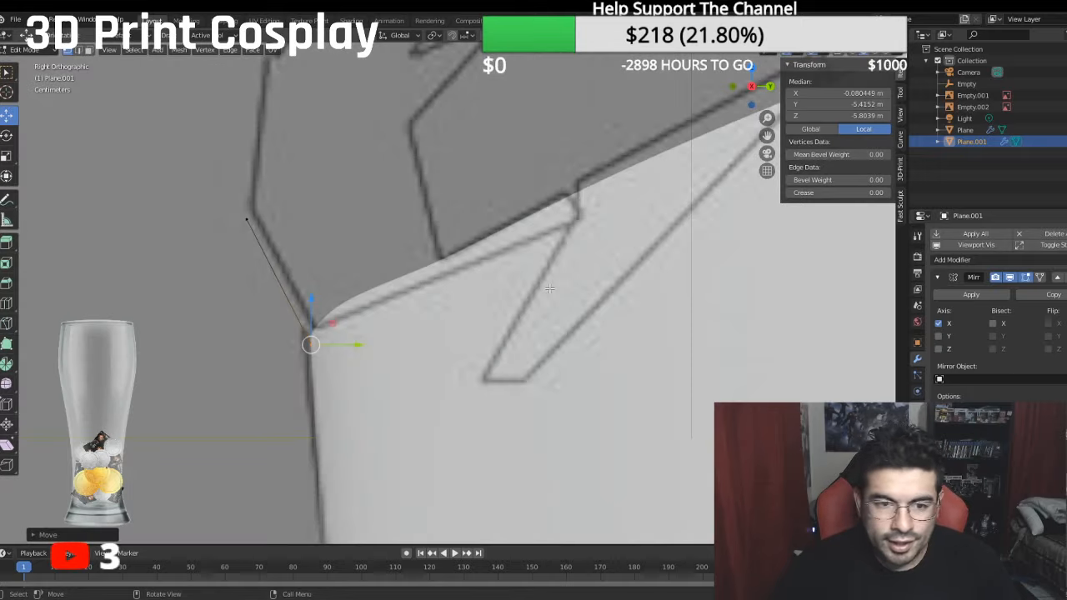
{"action": "key", "text": "KP_1"}
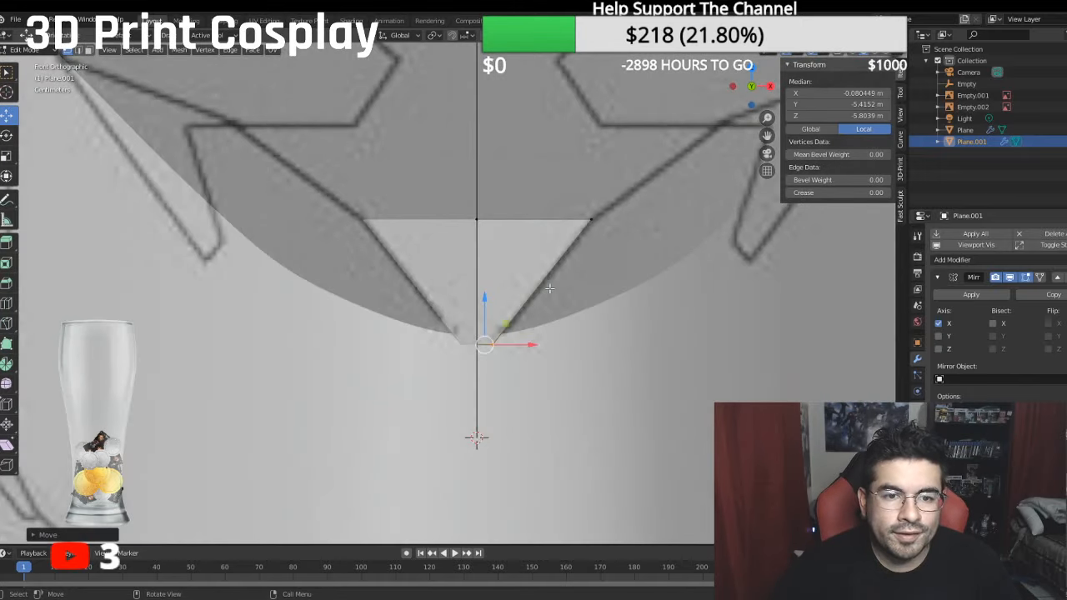
{"action": "scroll", "coordinate": [562, 260], "scroll_direction": "down", "scroll_amount": 1}
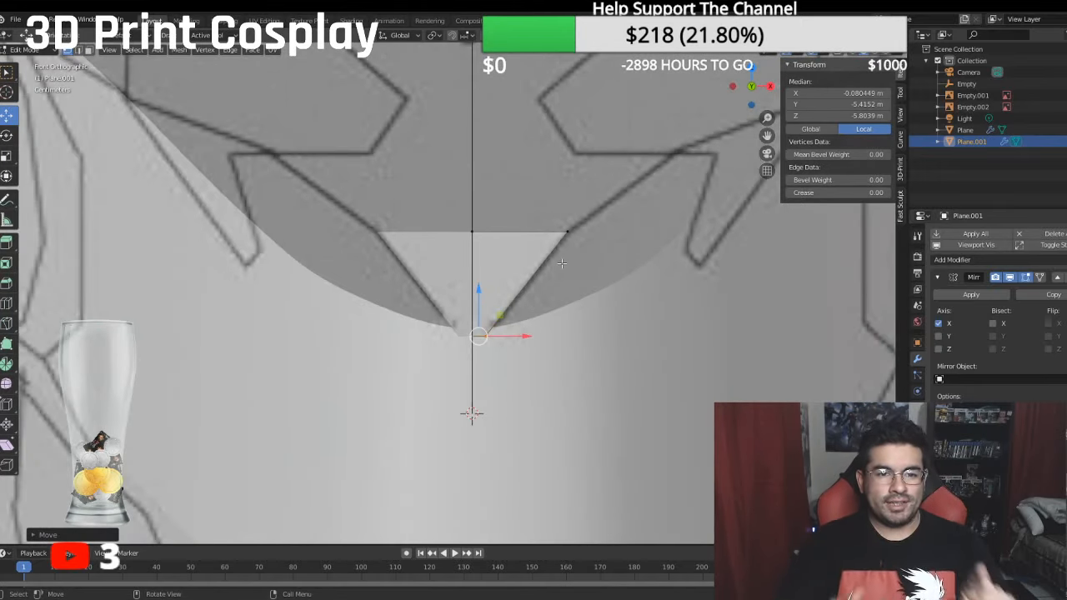
{"action": "scroll", "coordinate": [559, 266], "scroll_direction": "down", "scroll_amount": 5}
{"action": "middle_click_drag", "start_coordinate": [446, 249], "coordinate": [900, 308], "text": "shift"}
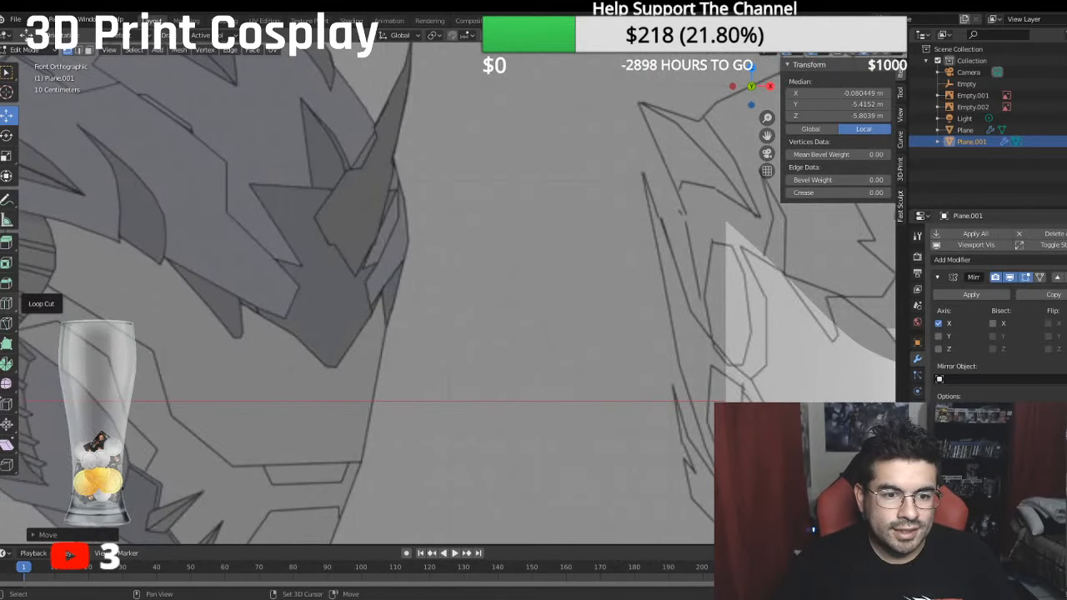
{"action": "middle_click_drag", "start_coordinate": [296, 392], "coordinate": [309, 373]}
{"action": "scroll", "coordinate": [315, 377], "scroll_direction": "down", "scroll_amount": 3}
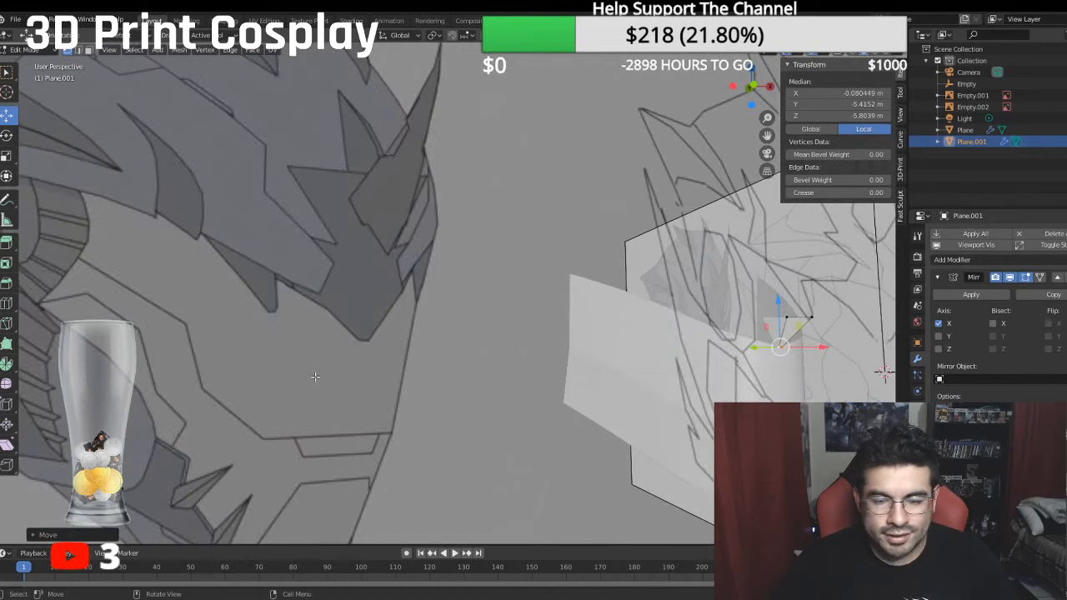
{"action": "key", "text": "KP_3"}
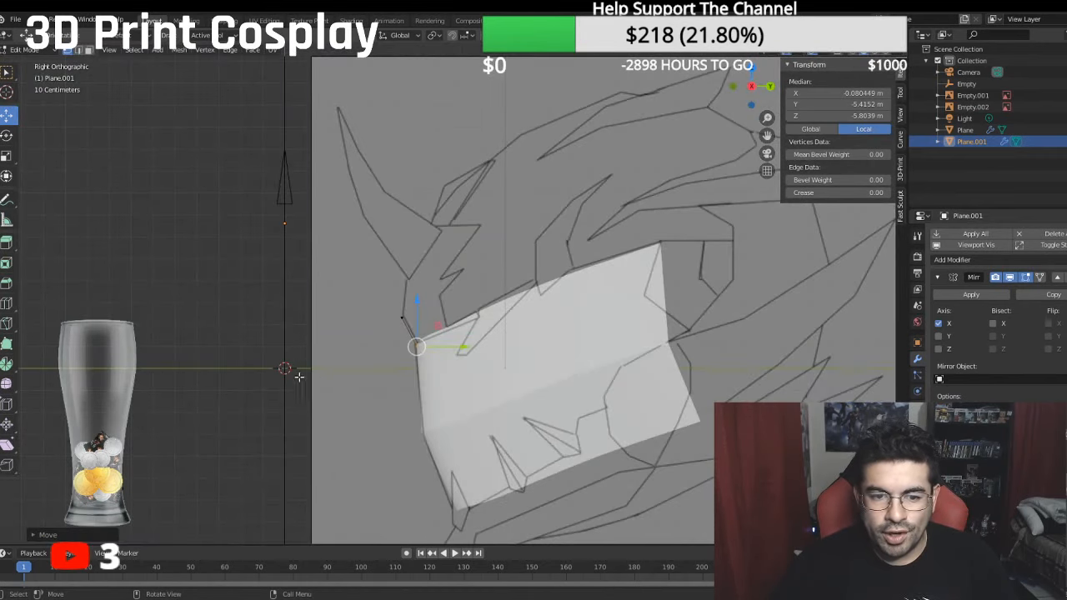
- Return to the front reference and hide the snout object to uncover the forehead outline
{"action": "key", "text": "KP_1"}
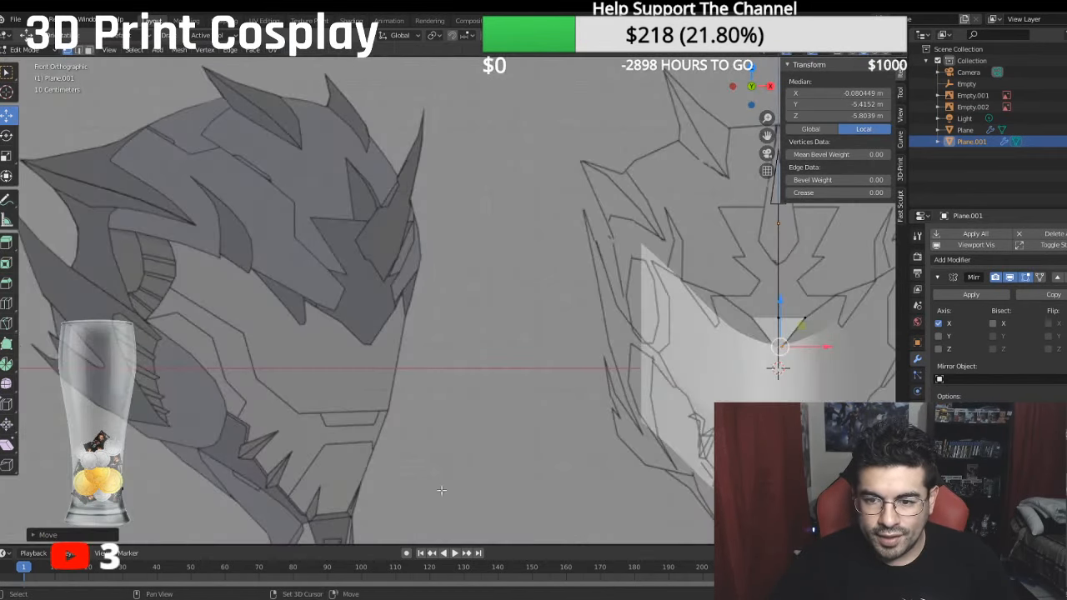
{"action": "key", "text": "KP_Decimal"}
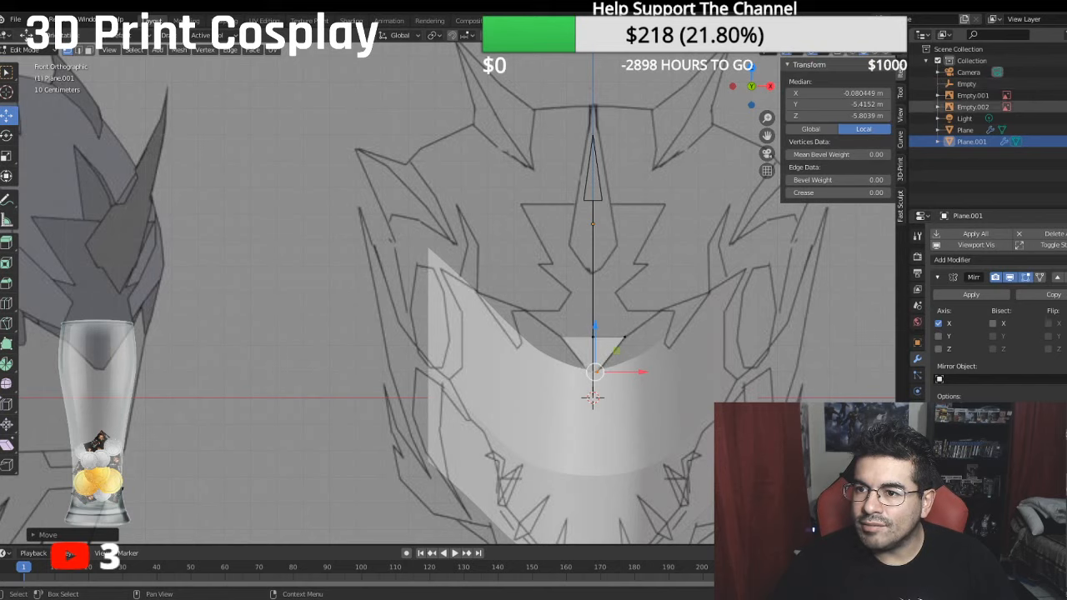
{"action": "left_click", "coordinate": [1065, 130]}
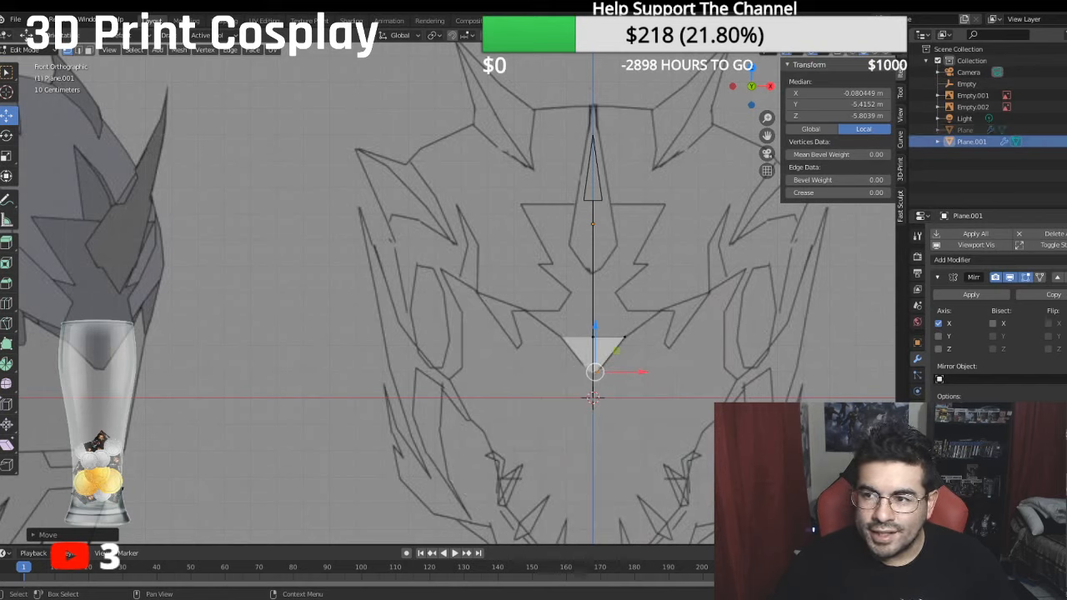
- Toggle the forehead piece's visibility to compare it with the front reference and show the snout object again
{"action": "left_click", "coordinate": [1065, 141]}
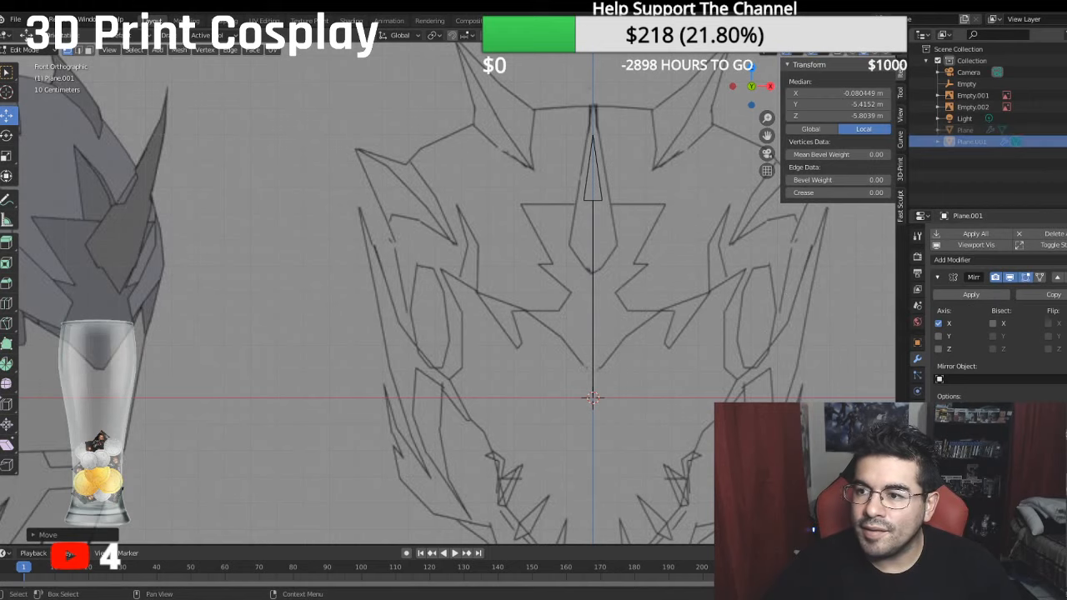
{"action": "left_click", "coordinate": [1065, 141]}
{"action": "left_click", "coordinate": [1065, 130]}
{"action": "middle_click_drag", "start_coordinate": [570, 287], "coordinate": [460, 290]}
{"action": "key", "text": "KP_3"}
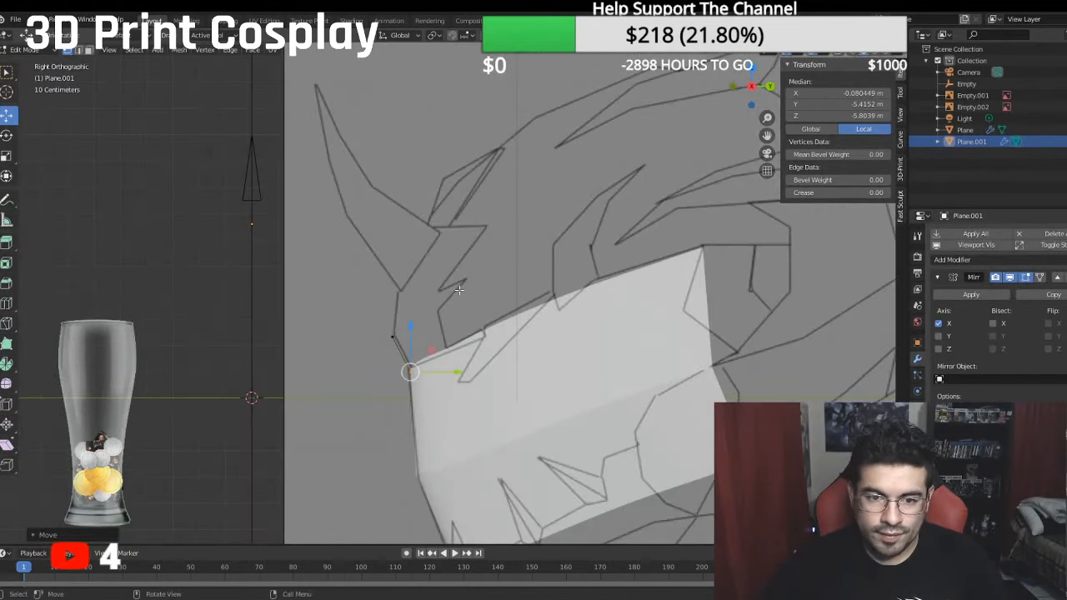
{"action": "key", "text": "KP_1"}
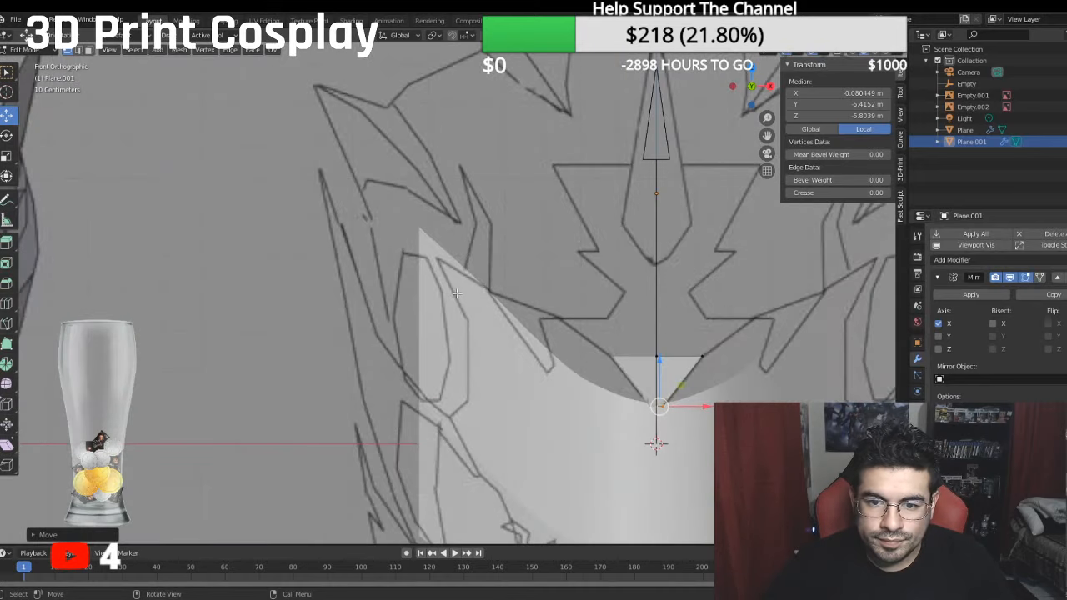
- Examine how the forehead piece sits on the snout from angled, side and front views, comparing it with the shaded helmet references
{"action": "middle_click_drag", "start_coordinate": [430, 289], "coordinate": [393, 285]}
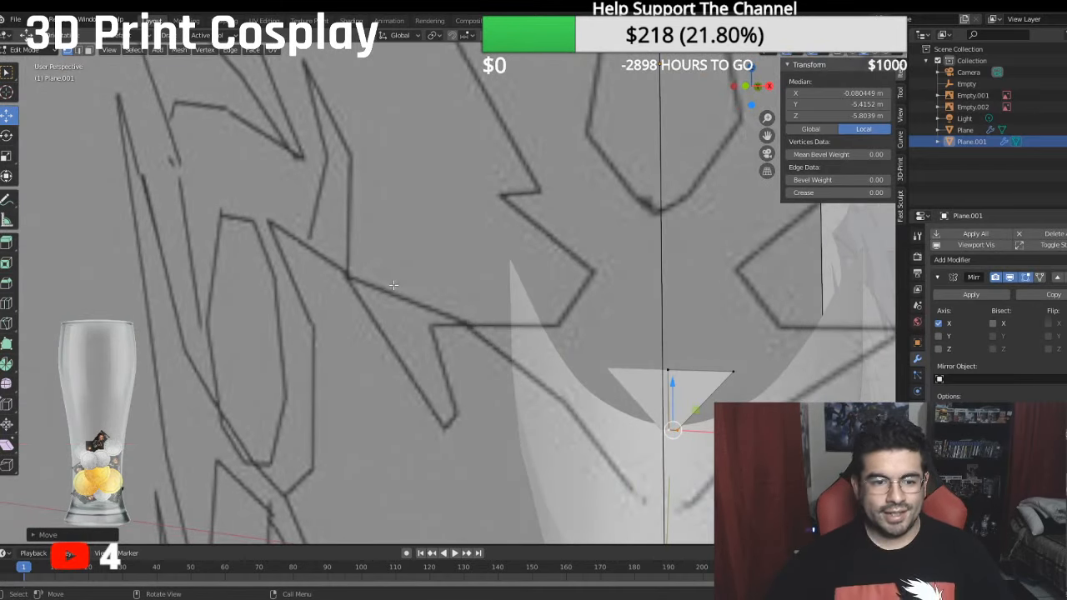
{"action": "scroll", "coordinate": [393, 285], "scroll_direction": "down", "scroll_amount": 6}
{"action": "middle_click_drag", "start_coordinate": [257, 311], "coordinate": [258, 307]}
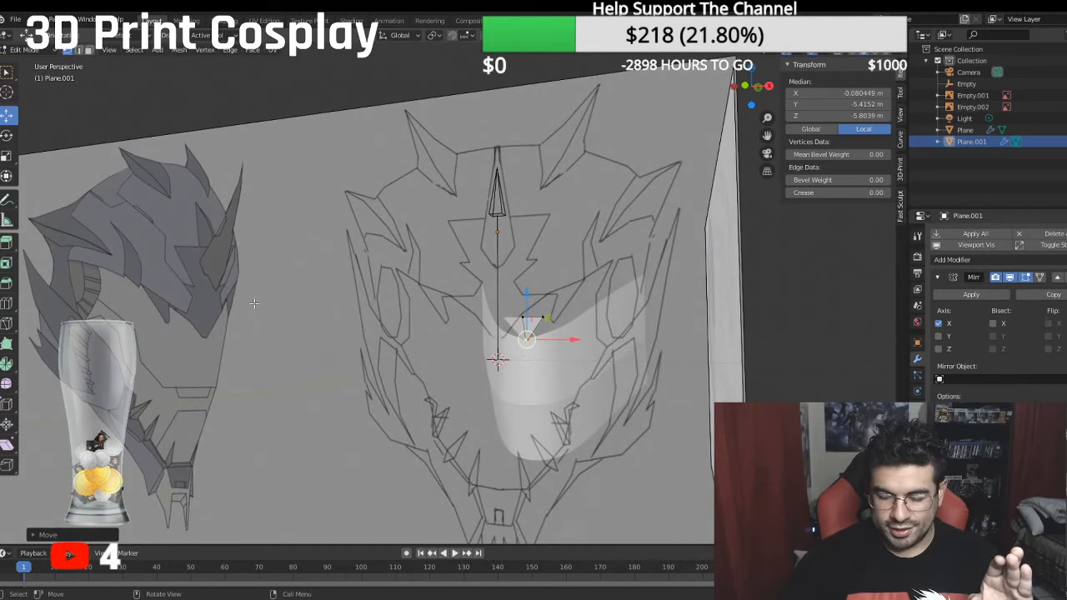
{"action": "key", "text": "KP_3"}
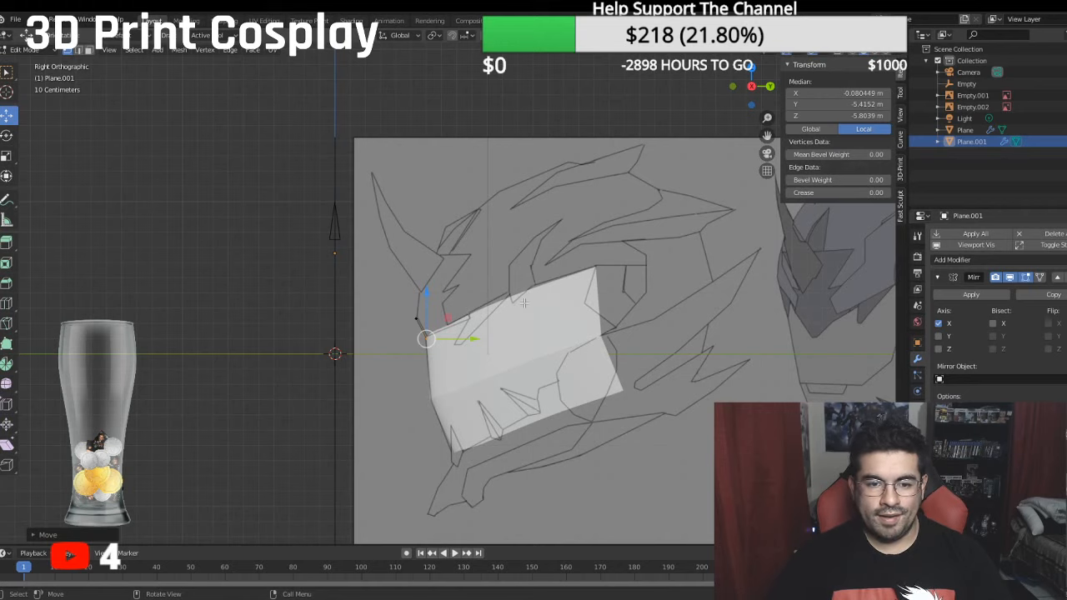
{"action": "middle_click_drag", "start_coordinate": [751, 302], "coordinate": [690, 317], "text": "shift"}
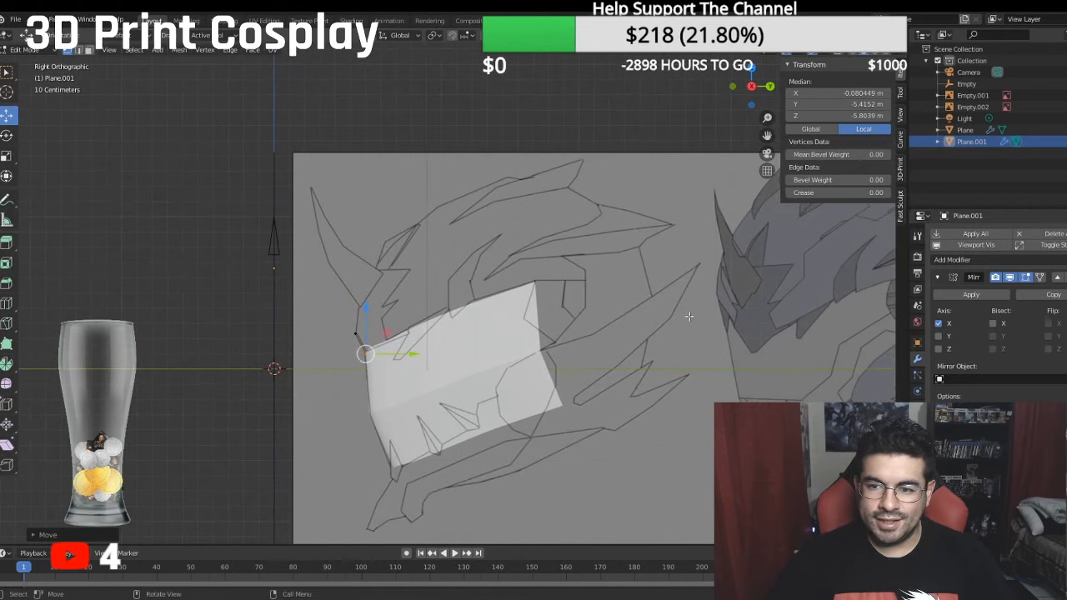
{"action": "middle_click_drag", "start_coordinate": [772, 327], "coordinate": [696, 340], "text": "shift"}
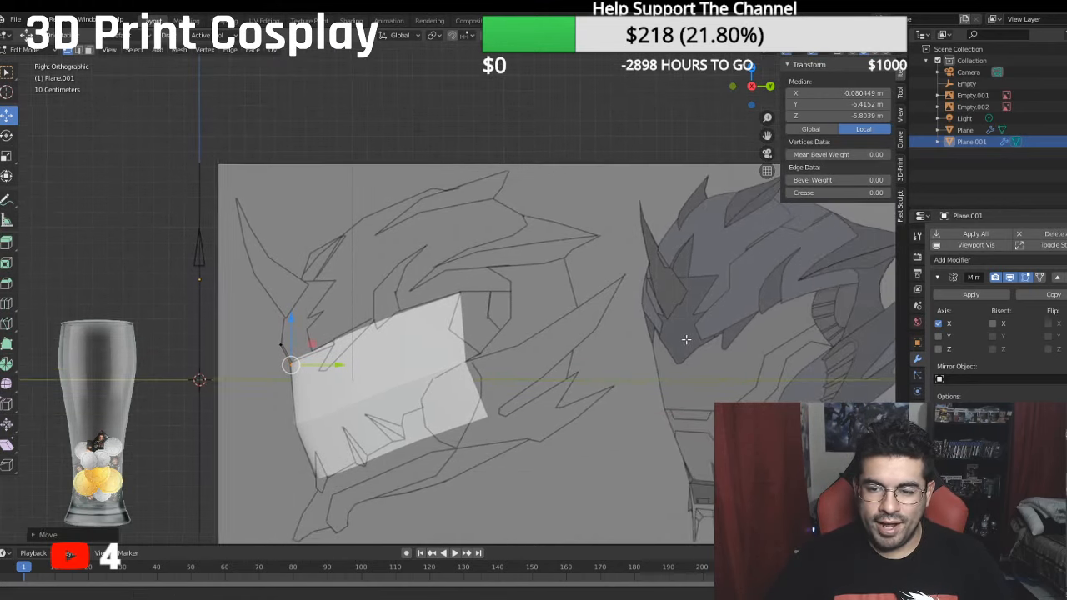
{"action": "middle_click_drag", "start_coordinate": [580, 321], "coordinate": [606, 309]}
{"action": "middle_click_drag", "start_coordinate": [541, 307], "coordinate": [542, 300]}
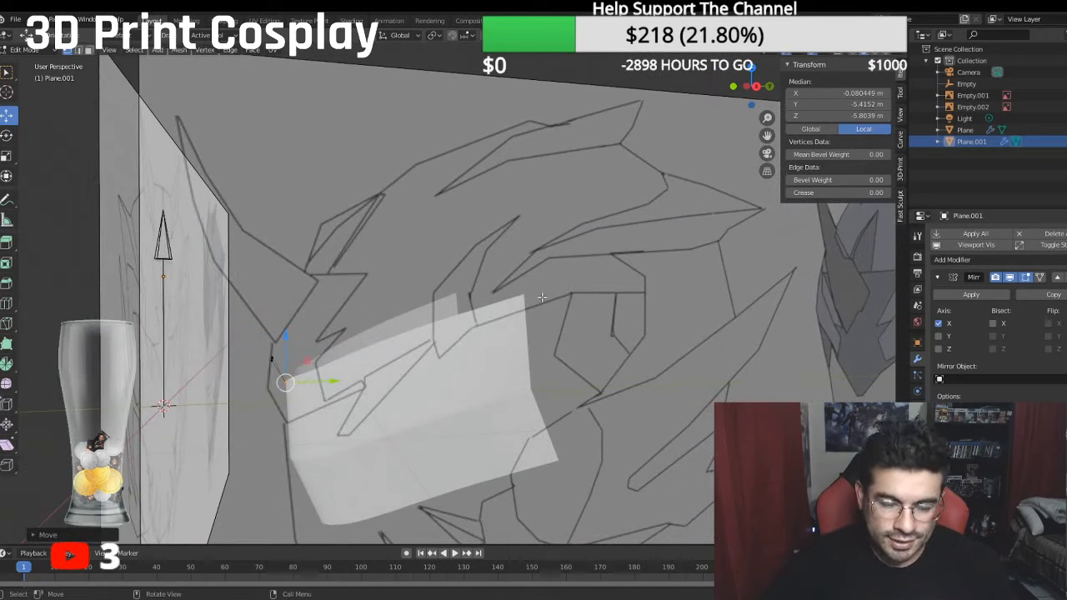
{"action": "key", "text": "KP_3"}
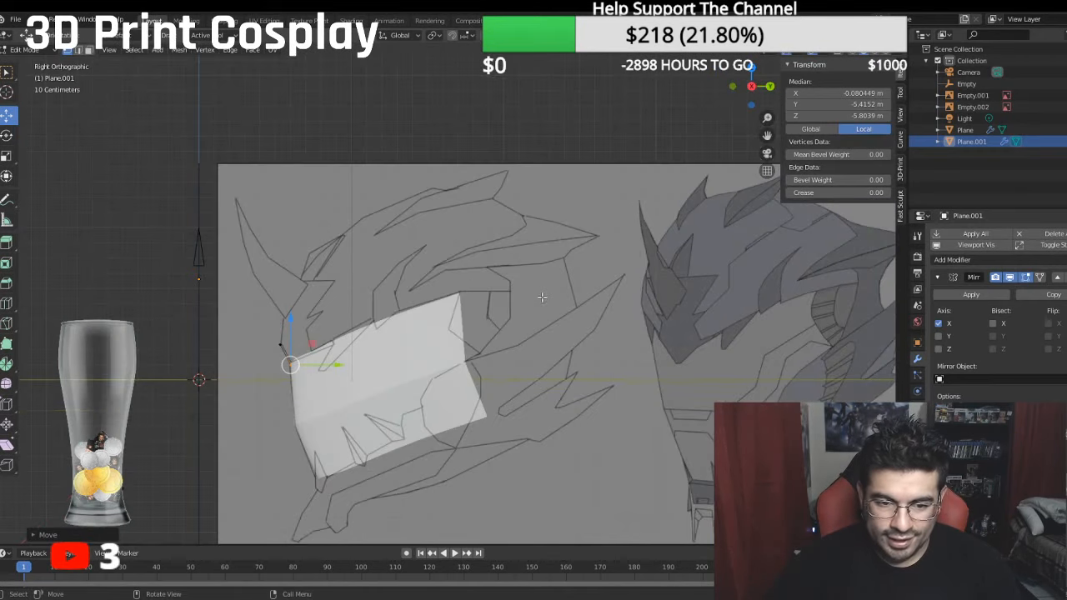
{"action": "scroll", "coordinate": [420, 267], "scroll_direction": "up", "scroll_amount": 2}
{"action": "scroll", "coordinate": [419, 267], "scroll_direction": "up", "scroll_amount": 2}
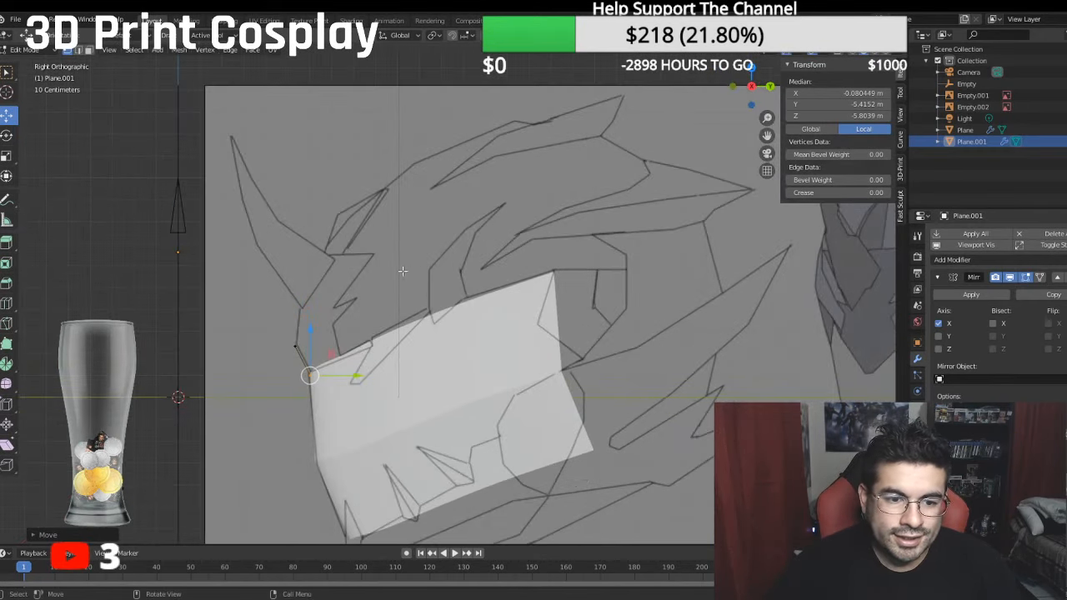
{"action": "middle_click_drag", "start_coordinate": [329, 294], "coordinate": [388, 292]}
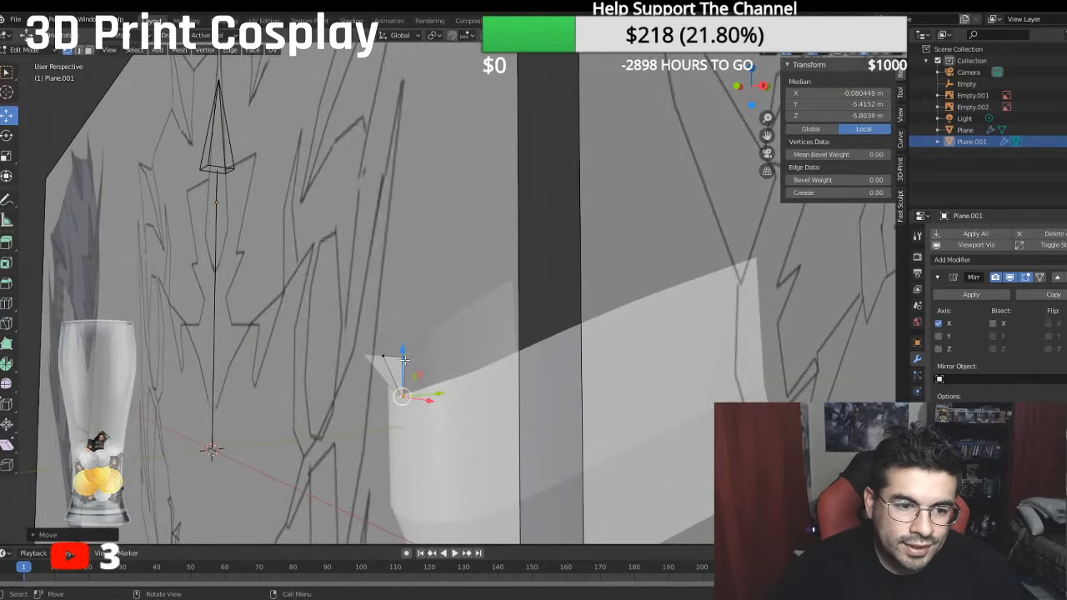
{"action": "middle_click_drag", "start_coordinate": [390, 350], "coordinate": [420, 354]}
{"action": "key", "text": "KP_1"}
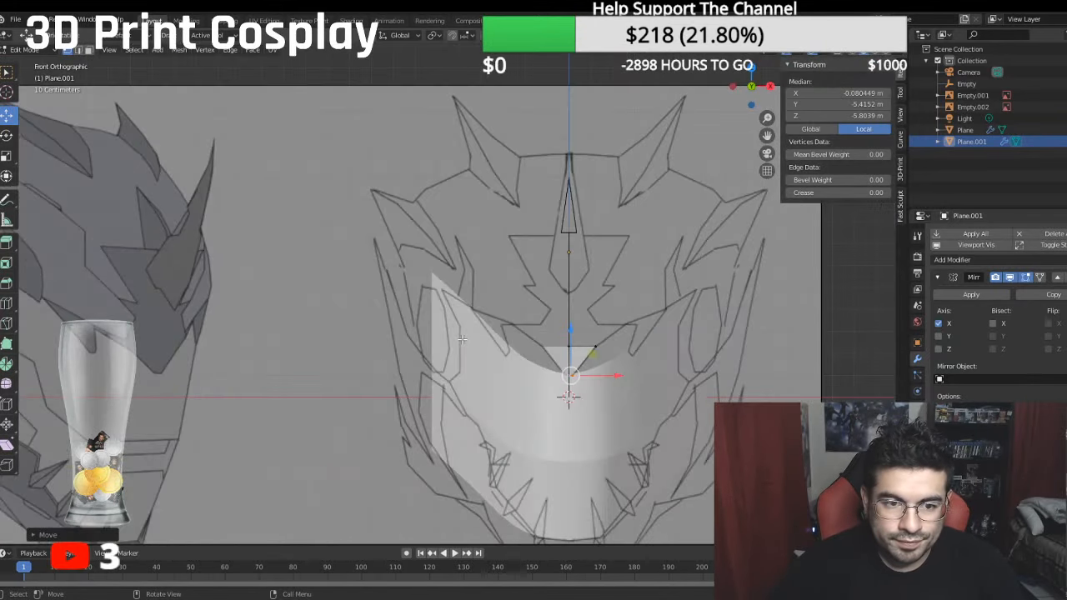
{"action": "middle_click_drag", "start_coordinate": [634, 316], "coordinate": [614, 318], "text": "shift"}
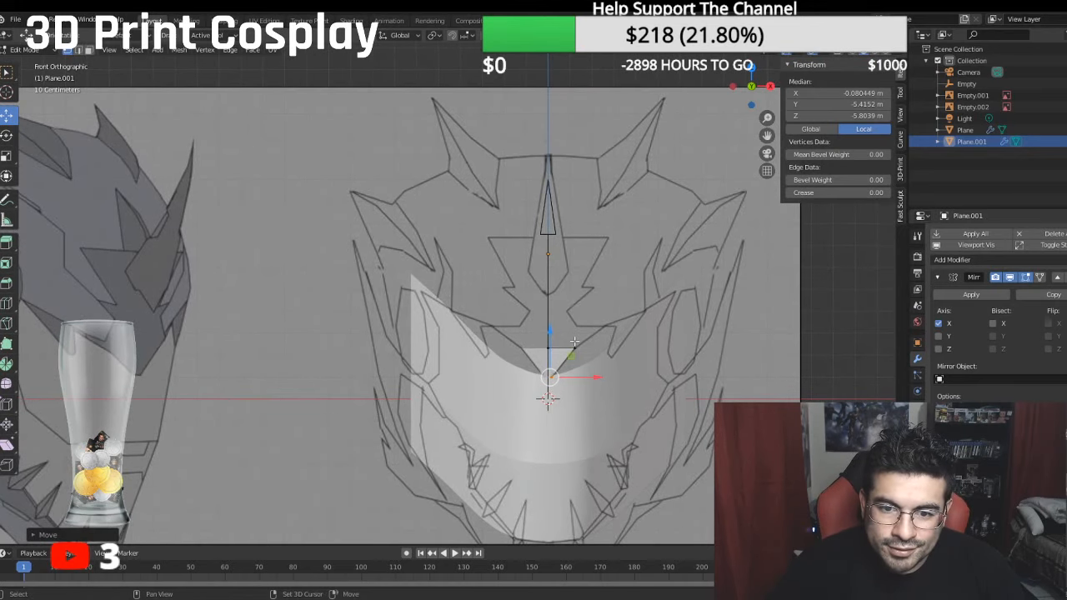
- Select the forehead piece's top and bottom outer vertices and move them backward toward the snout, shifting the bottom one away from the centre line
{"action": "left_click", "coordinate": [568, 349], "text": "shift"}
{"action": "middle_click_drag", "start_coordinate": [569, 347], "coordinate": [463, 417]}
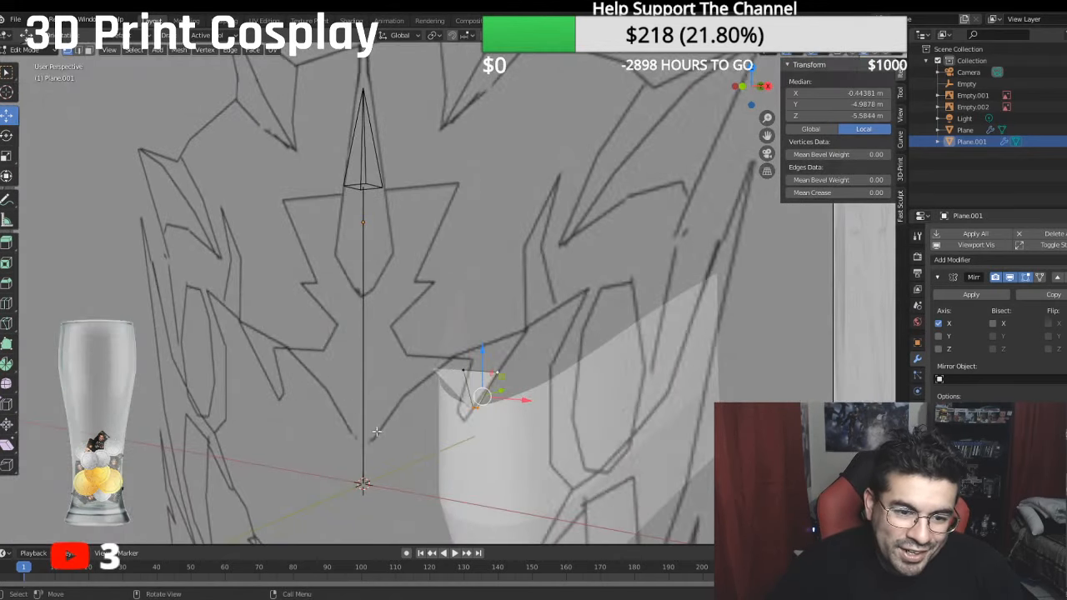
{"action": "left_click", "coordinate": [478, 407], "text": "shift"}
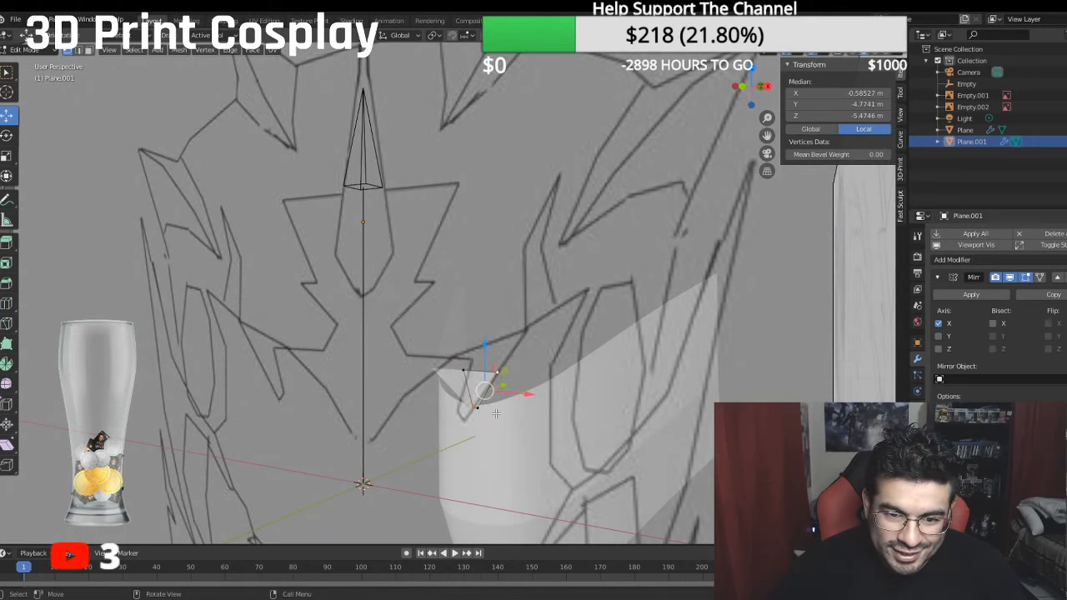
{"action": "left_click", "coordinate": [479, 409]}
{"action": "left_click", "coordinate": [497, 374], "text": "shift"}
{"action": "key", "text": "KP_3"}
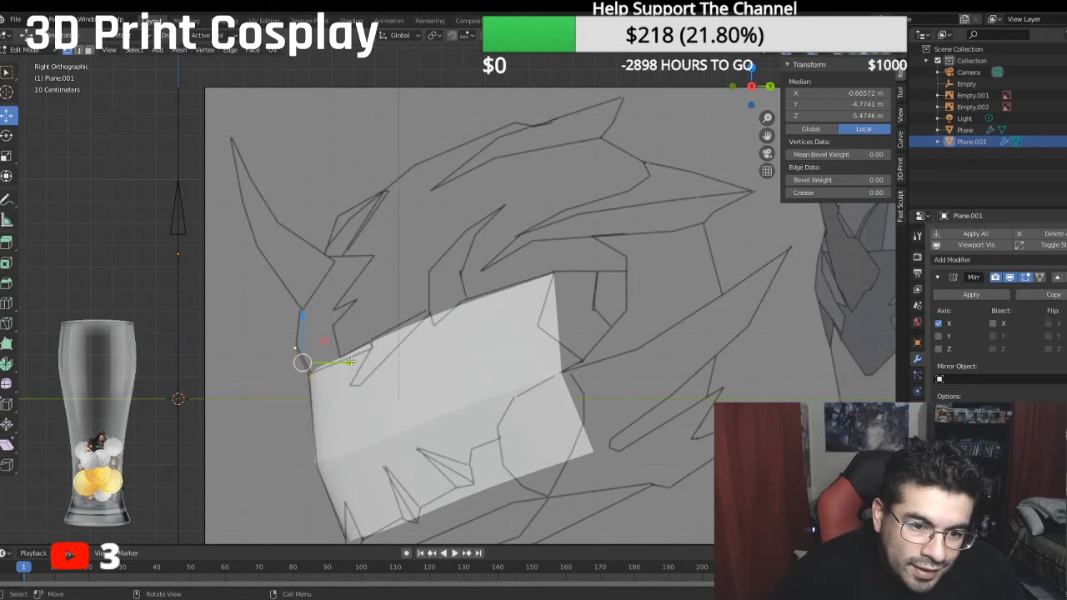
{"action": "left_click_drag", "start_coordinate": [351, 361], "coordinate": [365, 356]}
{"action": "middle_click_drag", "start_coordinate": [366, 358], "coordinate": [502, 425]}
{"action": "left_click_drag", "start_coordinate": [511, 456], "coordinate": [522, 462]}
{"action": "middle_click_drag", "start_coordinate": [498, 422], "coordinate": [476, 286]}
- Move the forehead piece's bottom outer vertex about 0.35 m forward and about 0.05 m outward so it follows the snout's curved upper edge
{"action": "left_click", "coordinate": [542, 448]}
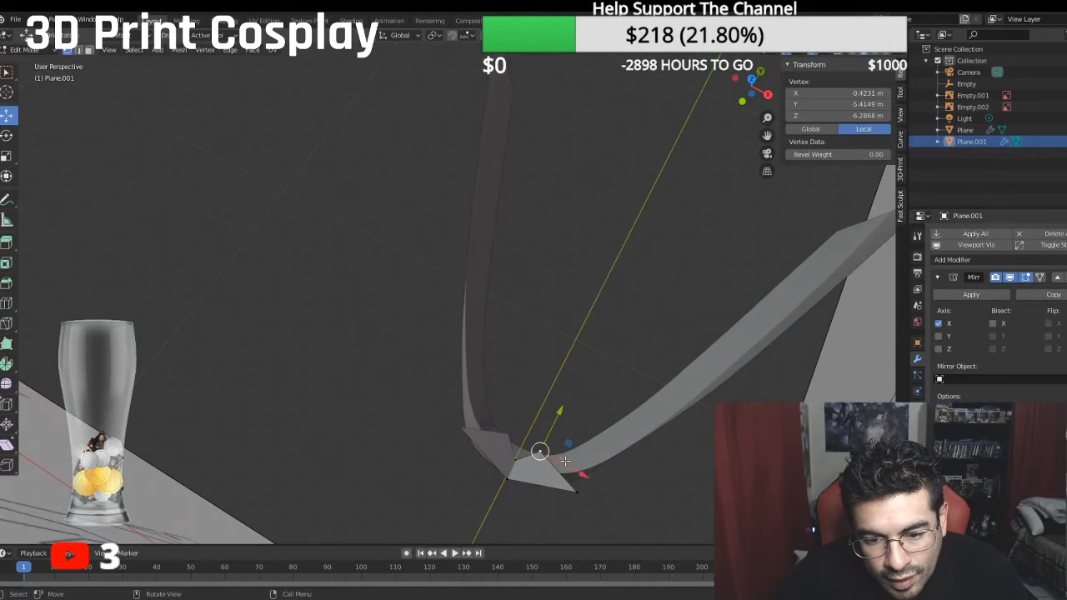
{"action": "left_click_drag", "start_coordinate": [566, 463], "coordinate": [573, 461]}
{"action": "left_click_drag", "start_coordinate": [564, 415], "coordinate": [559, 428]}
{"action": "left_click_drag", "start_coordinate": [579, 491], "coordinate": [573, 490]}
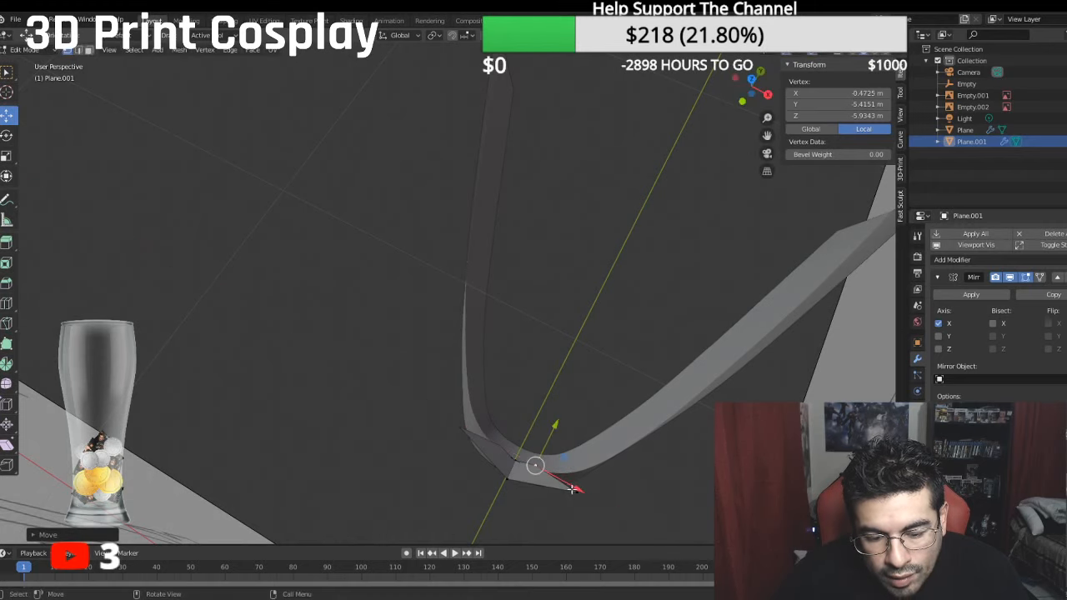
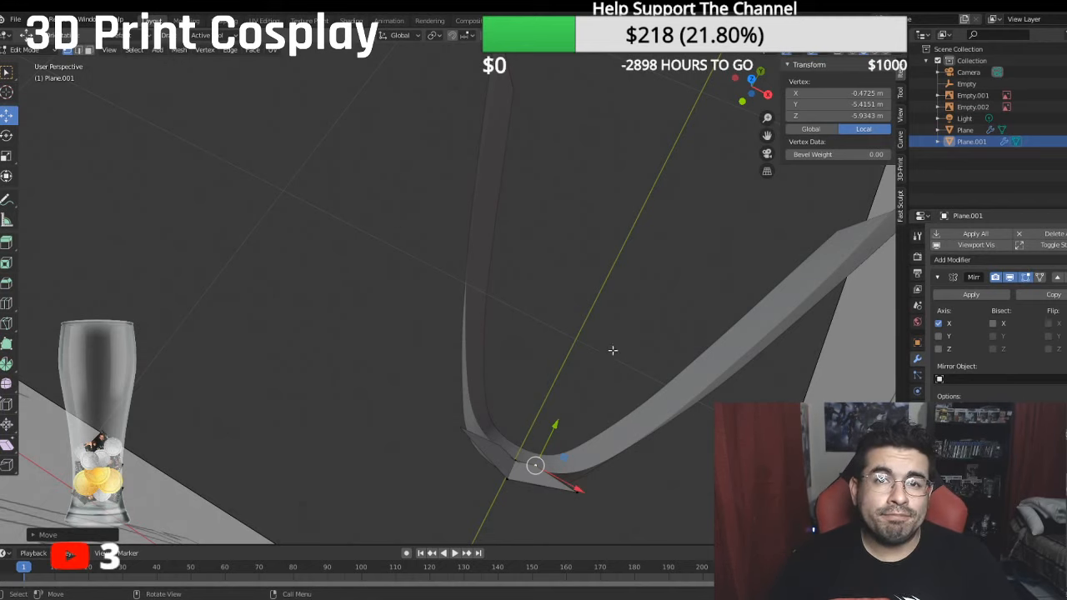
- Select the forehead piece's bottom outer vertex and move it about 0.17 m forward, away from the snout
{"action": "middle_click_drag", "start_coordinate": [680, 263], "coordinate": [618, 170]}
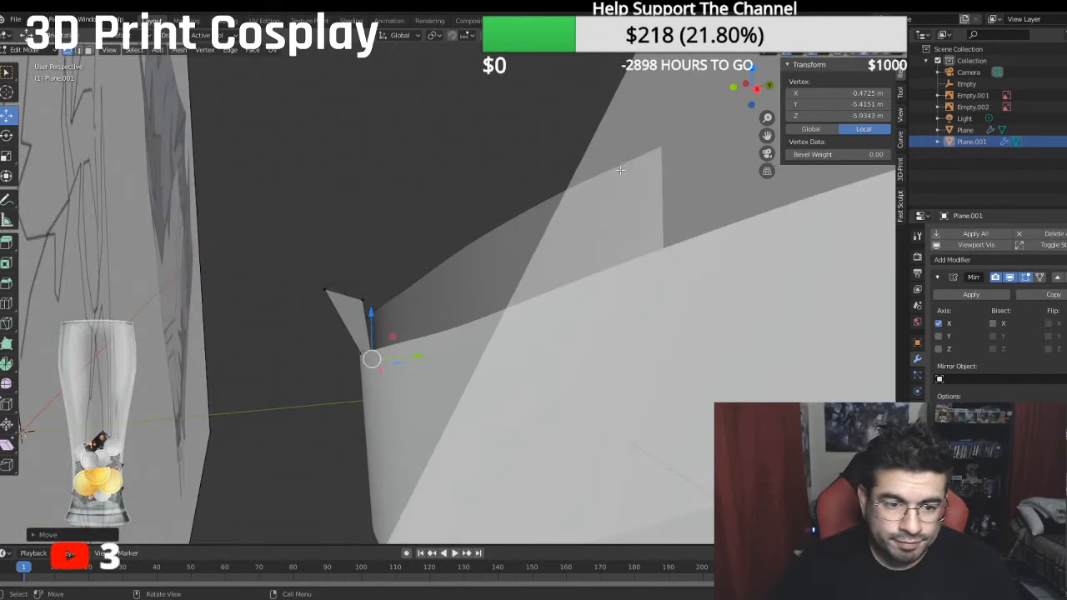
{"action": "middle_click_drag", "start_coordinate": [436, 220], "coordinate": [405, 237]}
{"action": "left_click", "coordinate": [343, 319]}
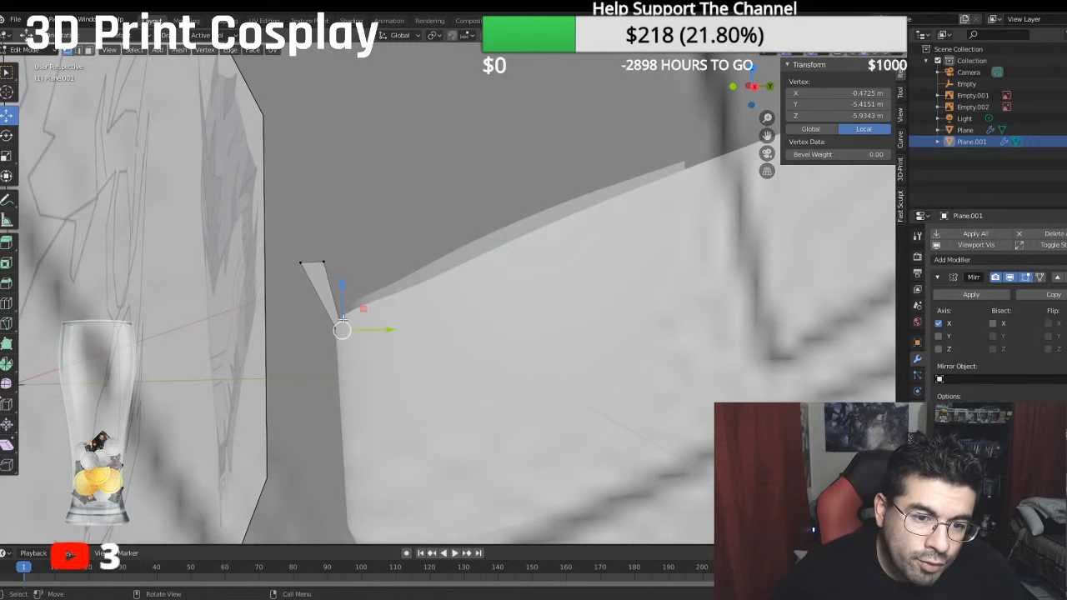
{"action": "left_click_drag", "start_coordinate": [342, 320], "coordinate": [352, 318]}
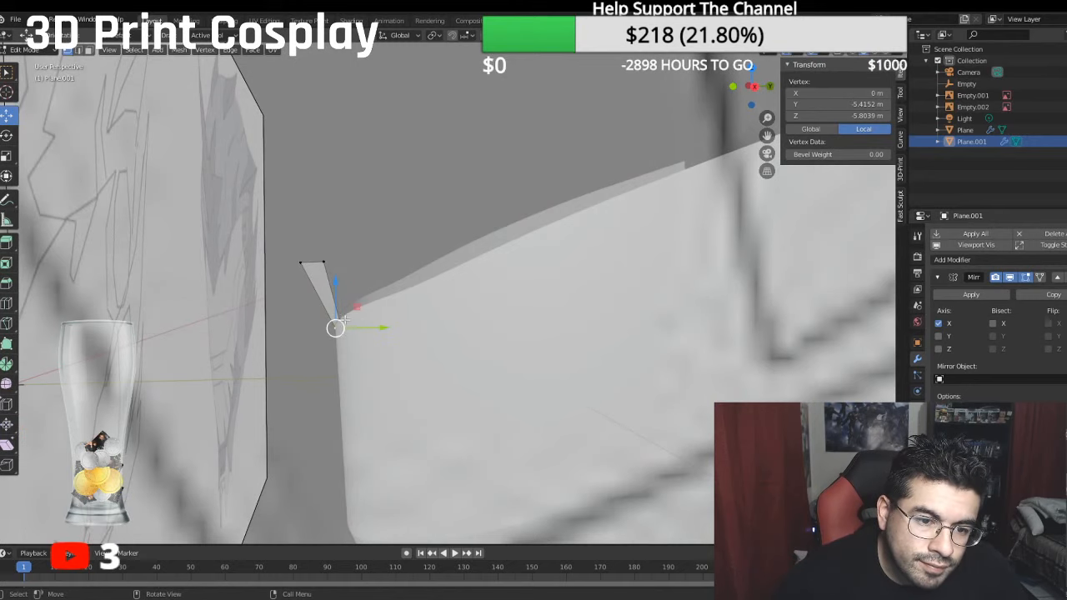
{"action": "middle_click_drag", "start_coordinate": [345, 321], "coordinate": [400, 372]}
{"action": "left_click", "coordinate": [401, 449]}
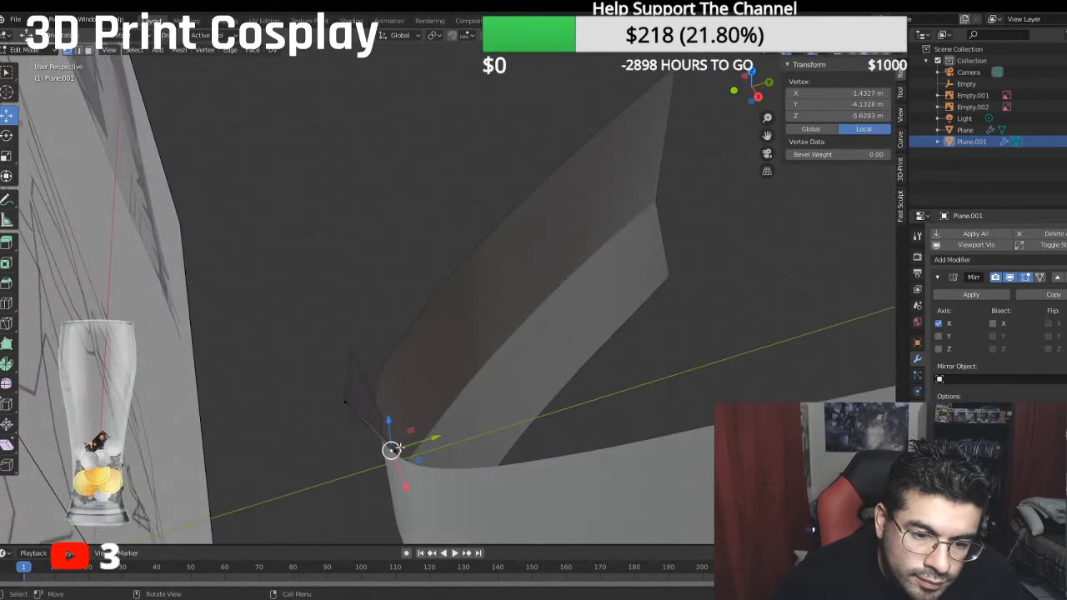
{"action": "middle_click_drag", "start_coordinate": [400, 449], "coordinate": [348, 433]}
{"action": "left_click", "coordinate": [326, 413]}
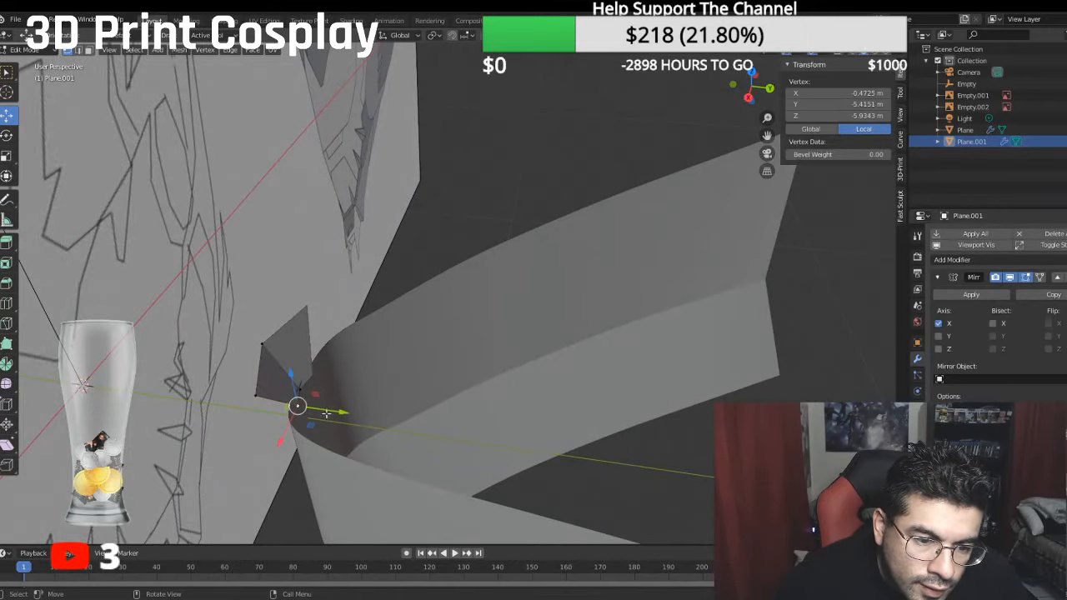
{"action": "left_click_drag", "start_coordinate": [342, 414], "coordinate": [334, 413]}
{"action": "middle_click_drag", "start_coordinate": [334, 413], "coordinate": [382, 330]}
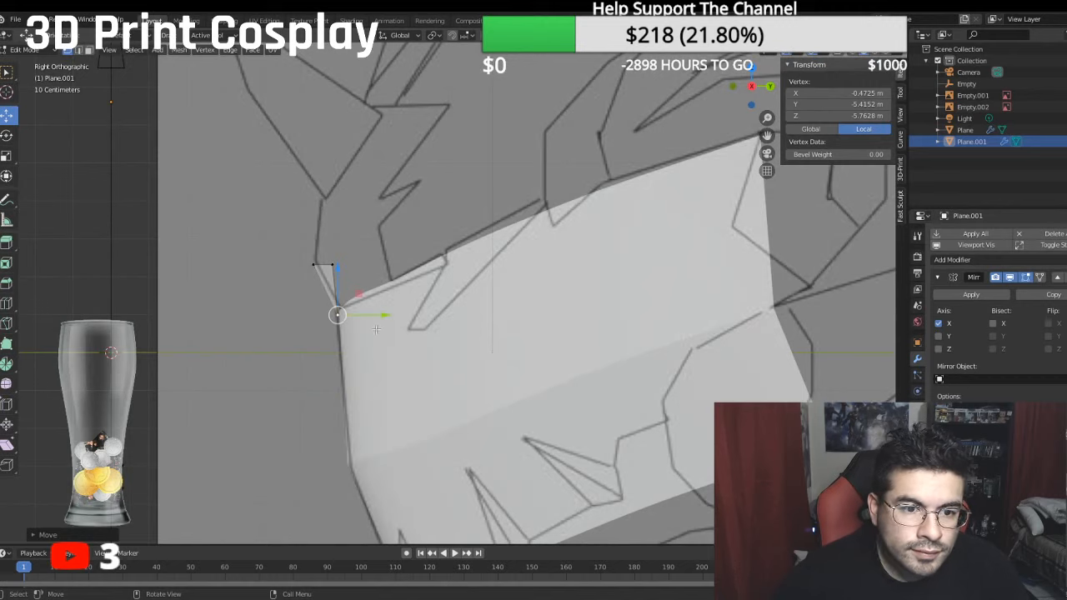
- Move the forehead piece's top outer vertex about 0.22 m forward in the side view
{"action": "left_click", "coordinate": [330, 259]}
{"action": "left_click_drag", "start_coordinate": [363, 263], "coordinate": [352, 260]}
{"action": "mouse_move", "coordinate": [352, 261]}
{"action": "middle_mouse_down"}
{"action": "mouse_move", "coordinate": [470, 300]}
{"action": "mouse_move", "coordinate": [462, 426]}
{"action": "mouse_move", "coordinate": [441, 445]}
{"action": "middle_mouse_up"}
{"action": "middle_click_drag", "start_coordinate": [453, 407], "coordinate": [433, 311]}
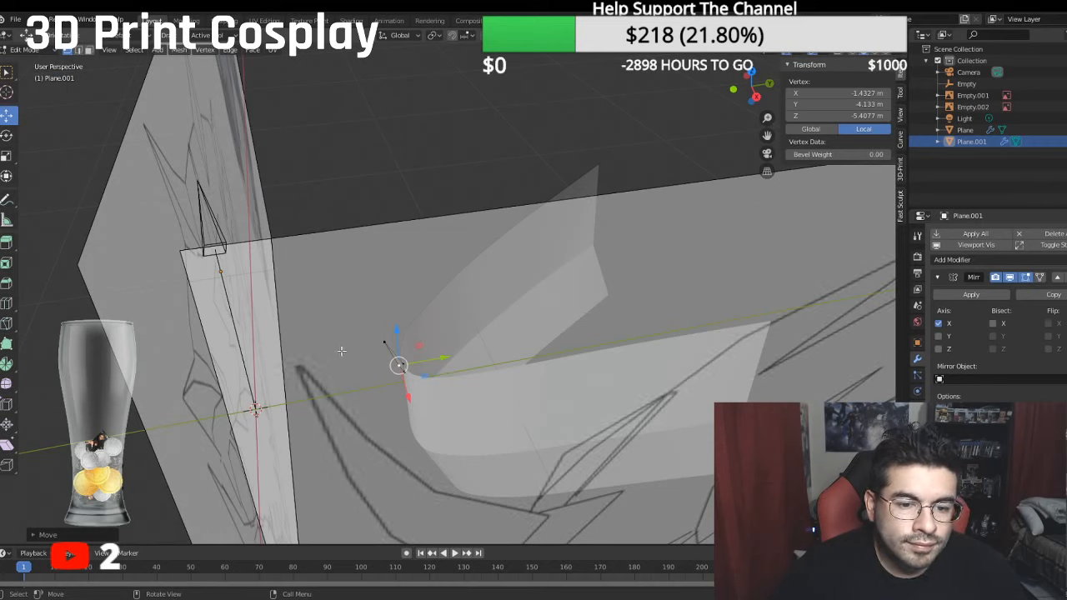
- Leave the forehead piece's mesh and open the snout object in Edit Mode
{"action": "left_click", "coordinate": [25, 50]}
{"action": "left_click", "coordinate": [32, 62]}
{"action": "left_click", "coordinate": [443, 413]}
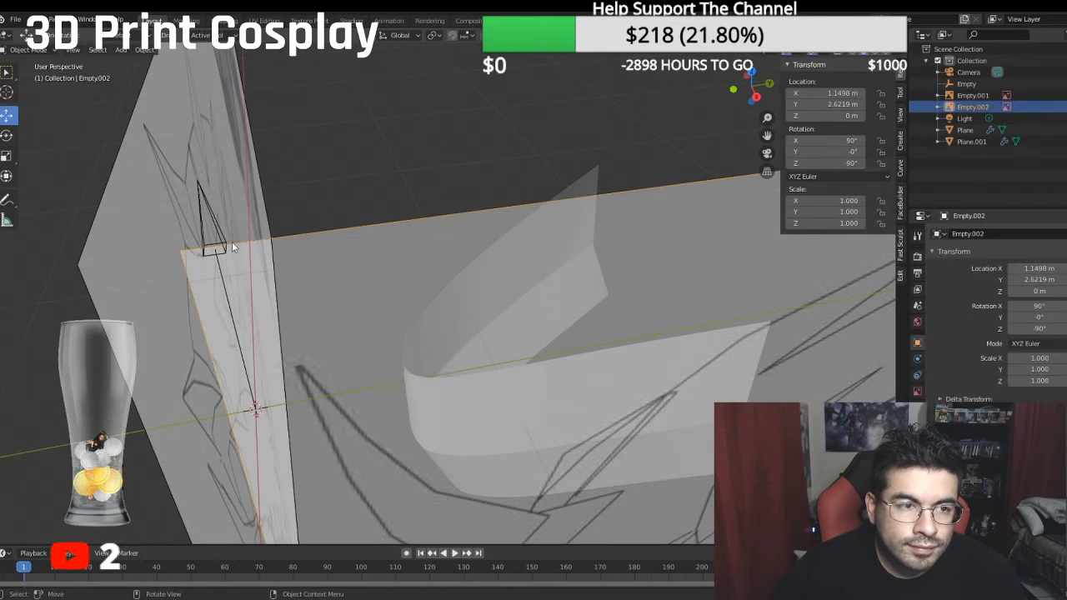
{"action": "left_click", "coordinate": [32, 69]}
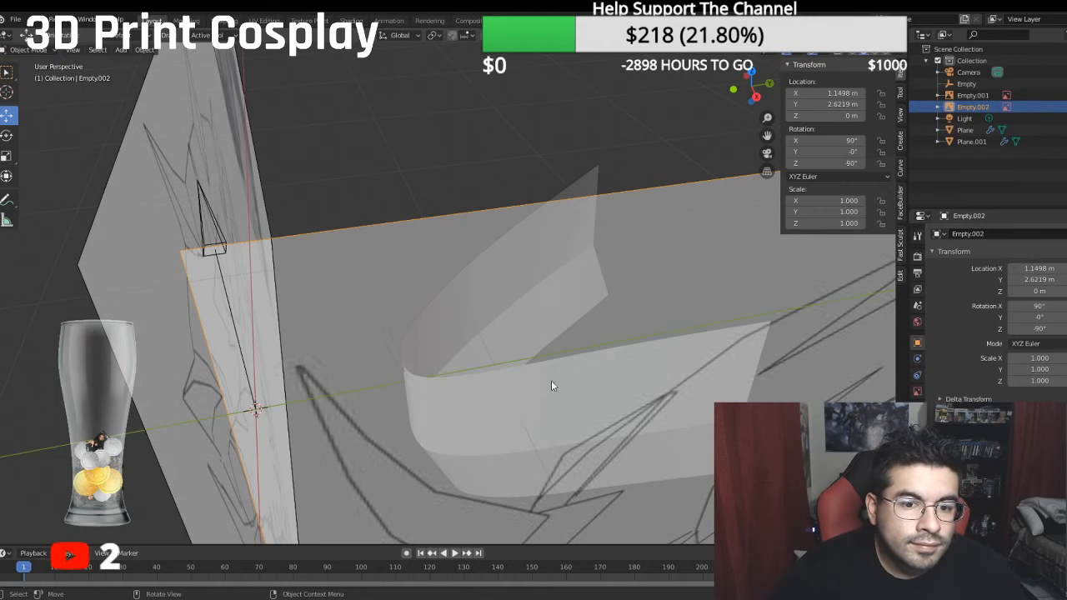
{"action": "left_click", "coordinate": [531, 235]}
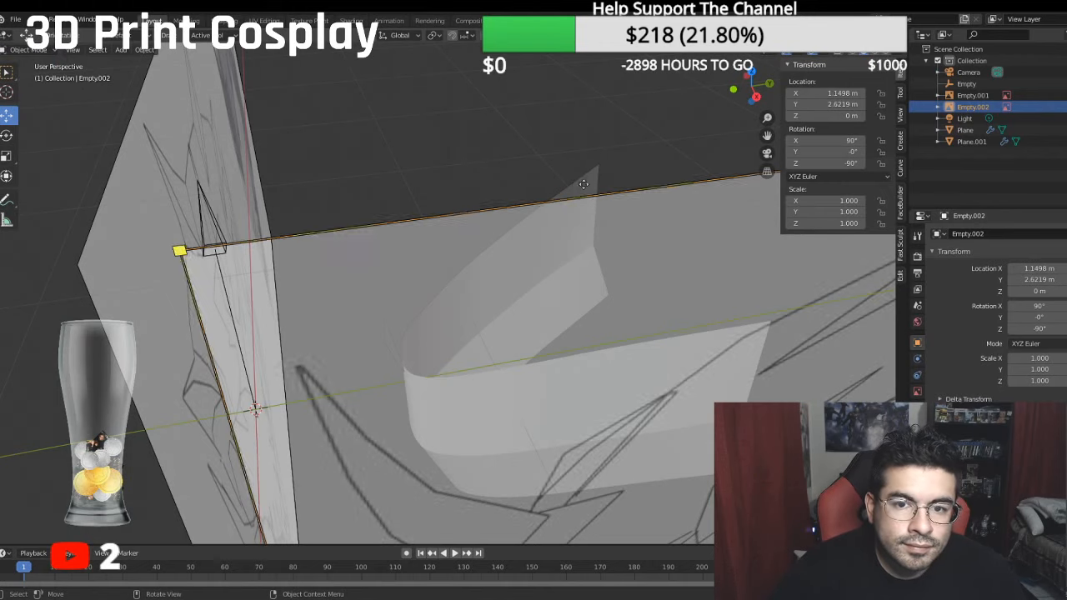
{"action": "left_click", "coordinate": [28, 50]}
{"action": "left_click", "coordinate": [27, 75]}
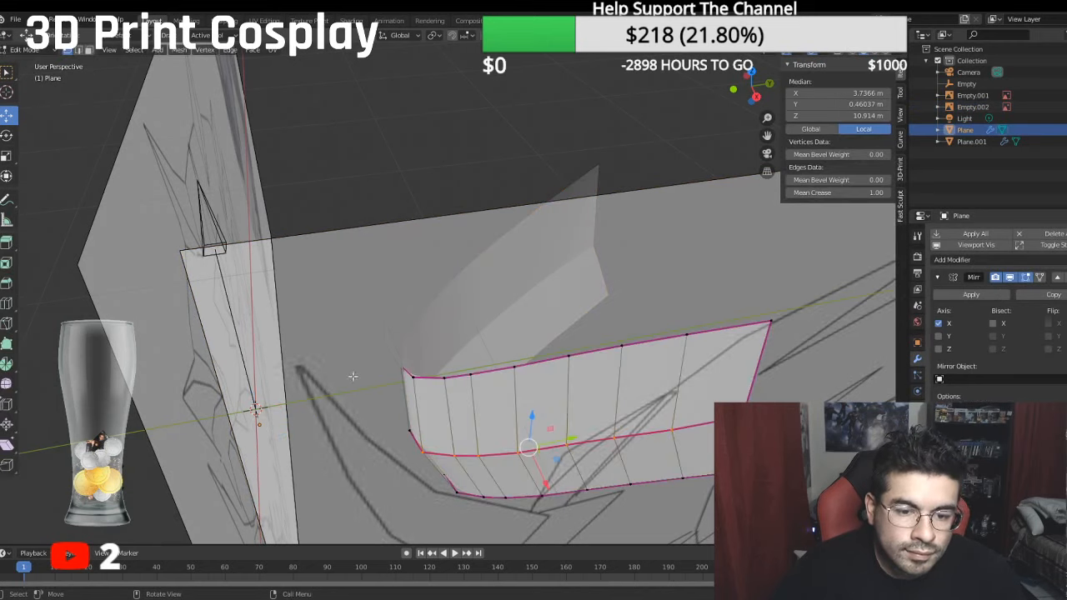
- Select the snout's column of vertices beside the centre line, from top to bottom edge, and move it backward about 0.5 m
{"action": "left_click", "coordinate": [413, 379]}
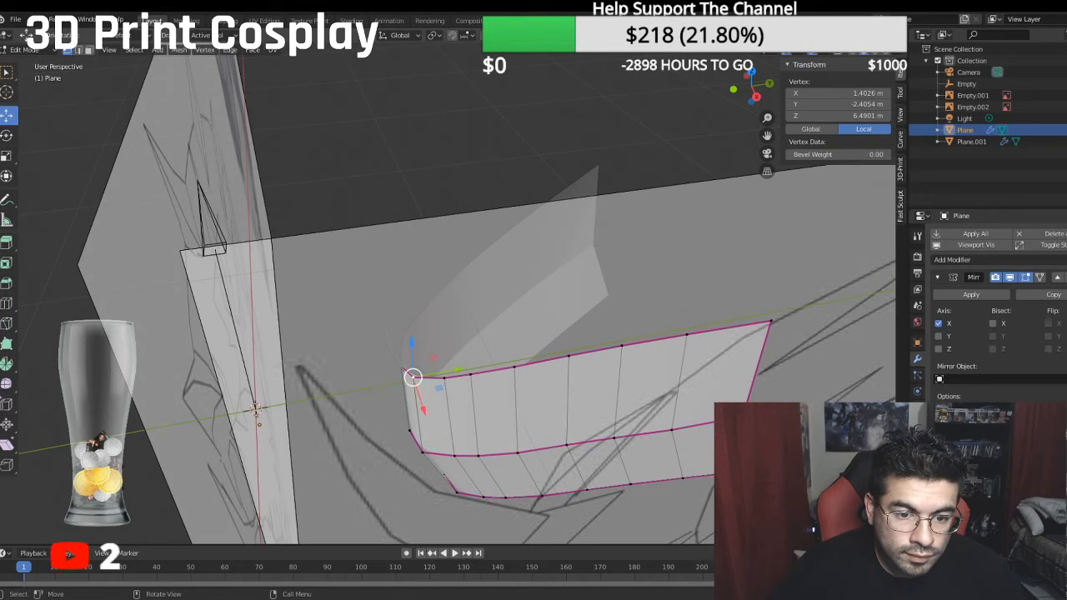
{"action": "left_click", "coordinate": [456, 492], "text": "ctrl"}
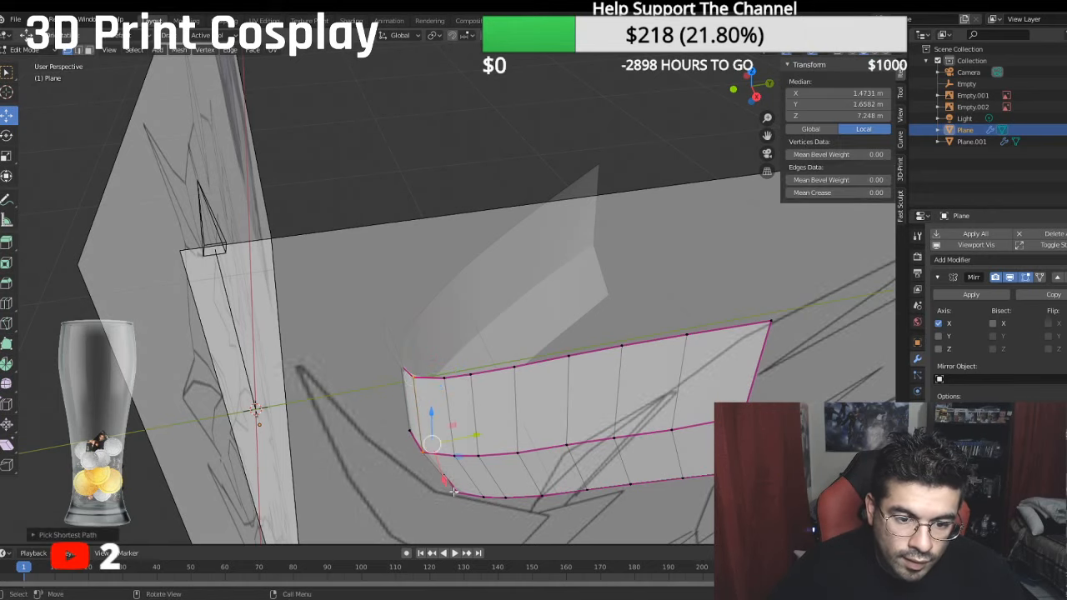
{"action": "left_click_drag", "start_coordinate": [465, 434], "coordinate": [475, 426]}
{"action": "middle_click_drag", "start_coordinate": [475, 426], "coordinate": [531, 385]}
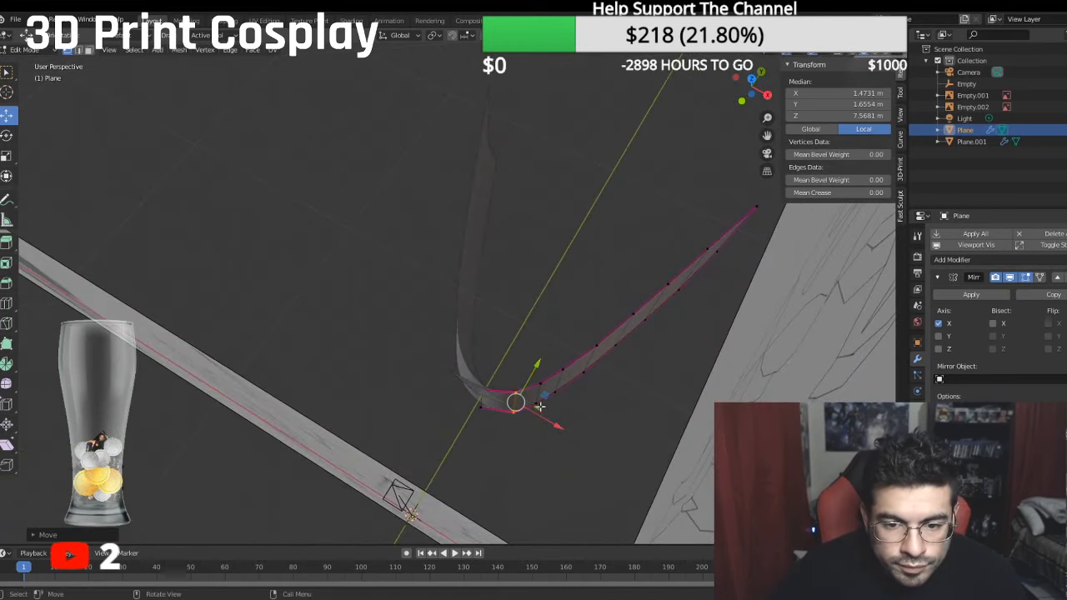
{"action": "left_click_drag", "start_coordinate": [533, 367], "coordinate": [535, 363]}
{"action": "middle_click_drag", "start_coordinate": [516, 378], "coordinate": [450, 345]}
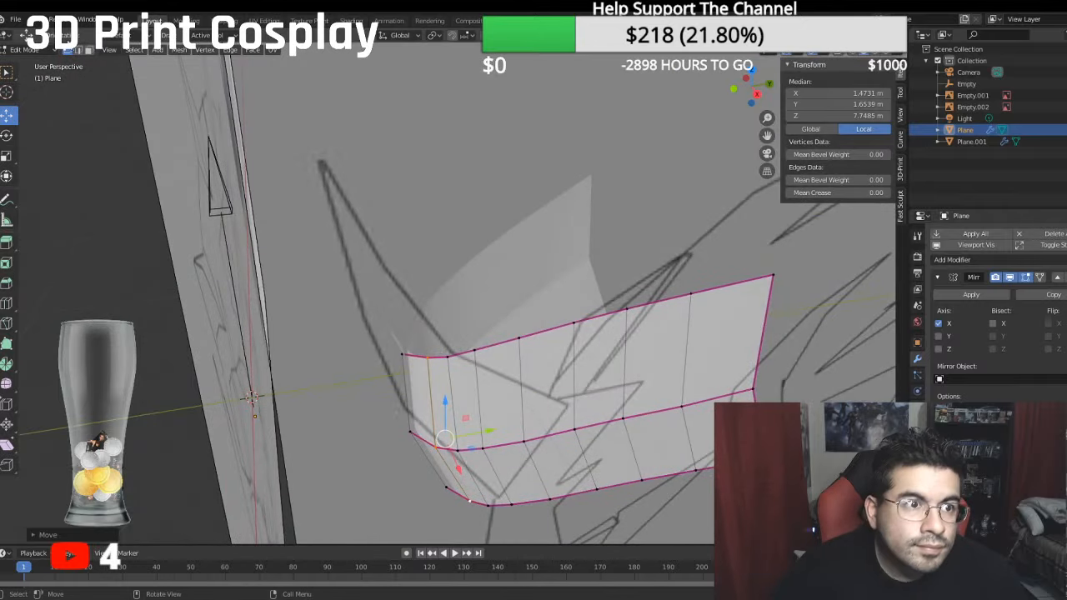
- Leave the snout's mesh and reopen the small forehead piece in Edit Mode
{"action": "left_click", "coordinate": [24, 50]}
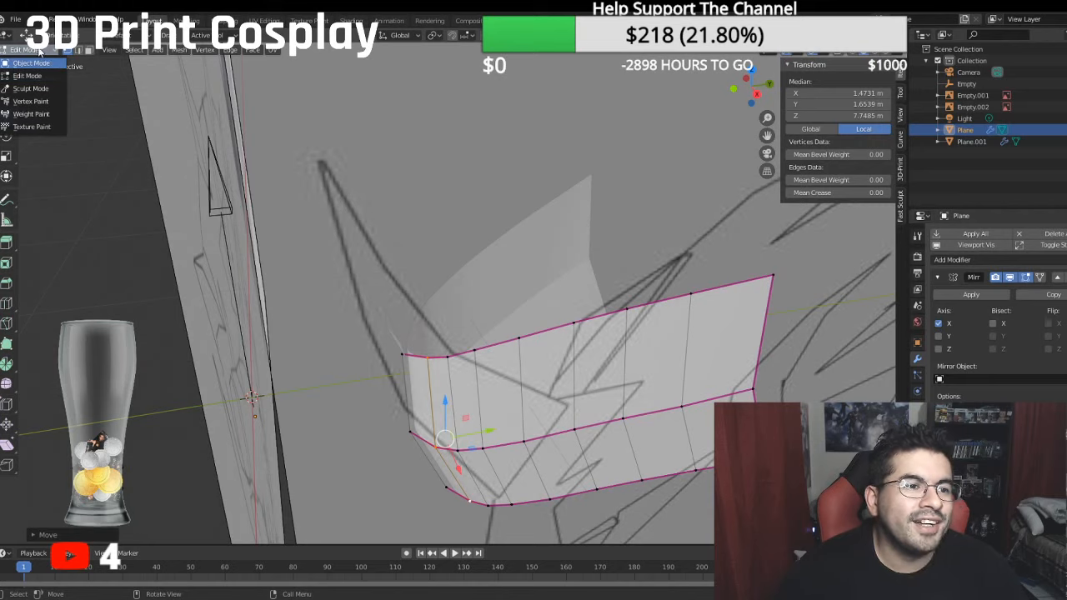
{"action": "left_click", "coordinate": [40, 52]}
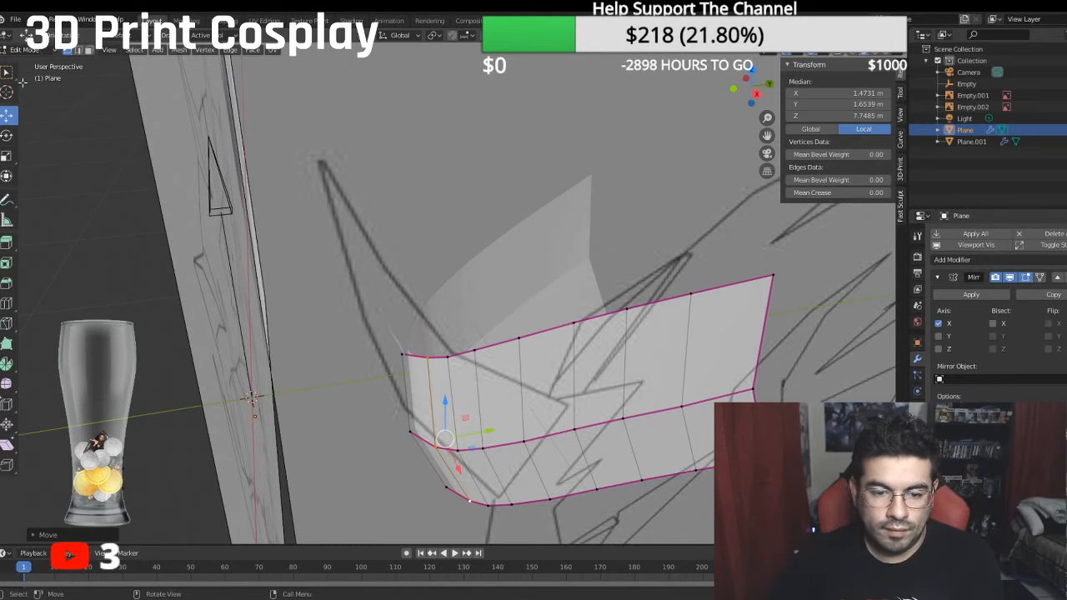
{"action": "middle_click_drag", "start_coordinate": [176, 156], "coordinate": [181, 97]}
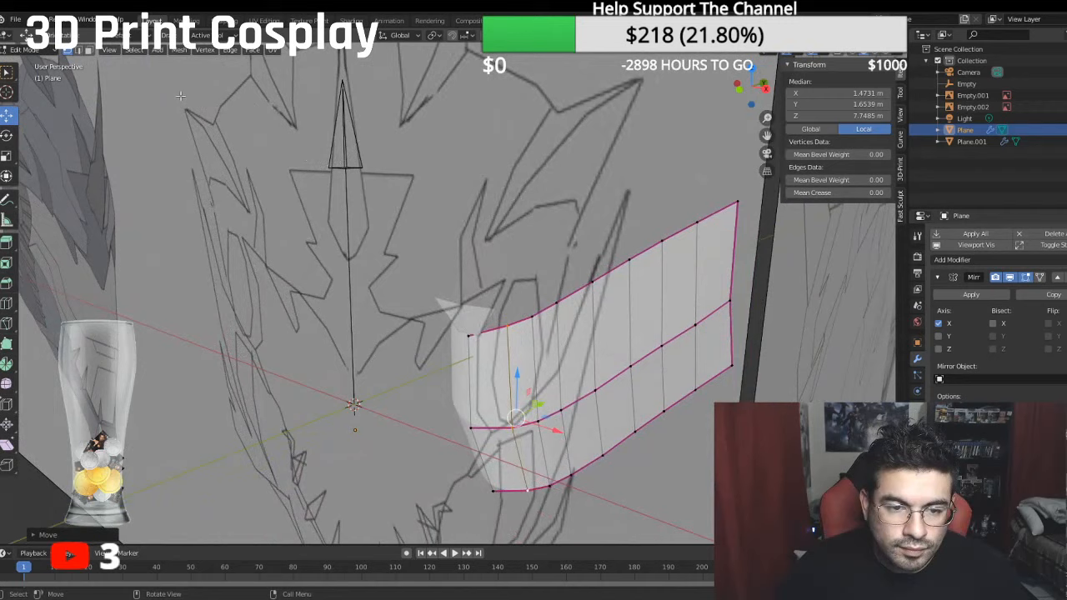
{"action": "left_click", "coordinate": [25, 50]}
{"action": "left_click", "coordinate": [31, 63]}
{"action": "middle_click_drag", "start_coordinate": [336, 181], "coordinate": [384, 348]}
{"action": "left_click", "coordinate": [383, 362]}
{"action": "left_click", "coordinate": [25, 50]}
{"action": "left_click", "coordinate": [31, 70]}
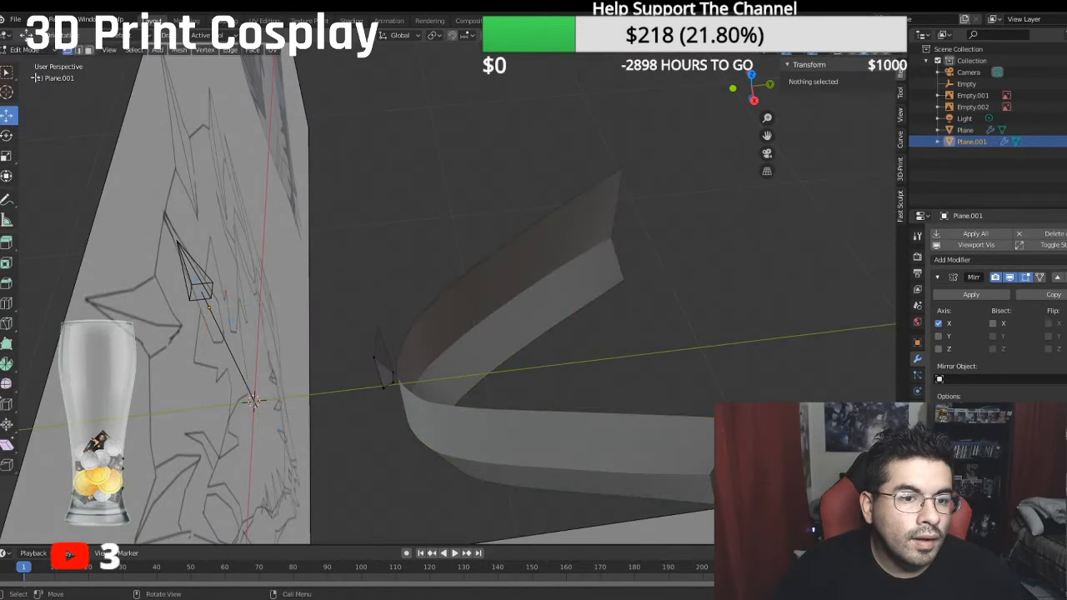
- Extrude the forehead piece's top edge about 1.68 m upward and shift it about 0.18 m backward to follow the side reference
{"action": "key", "text": "KP_1"}
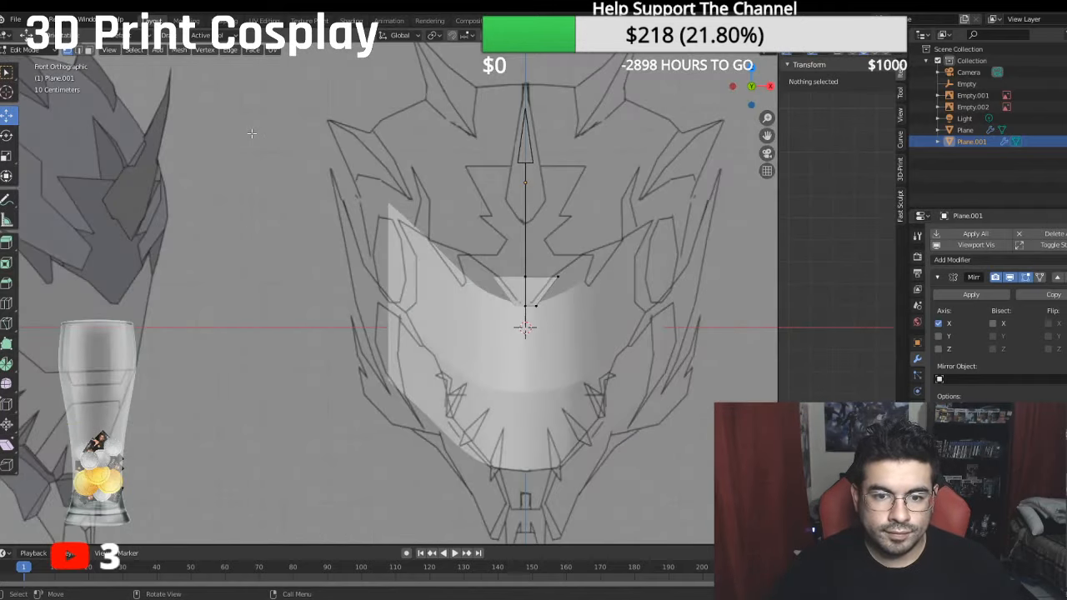
{"action": "scroll", "coordinate": [251, 133], "scroll_direction": "up", "scroll_amount": 3}
{"action": "scroll", "coordinate": [278, 128], "scroll_direction": "down", "scroll_amount": 4}
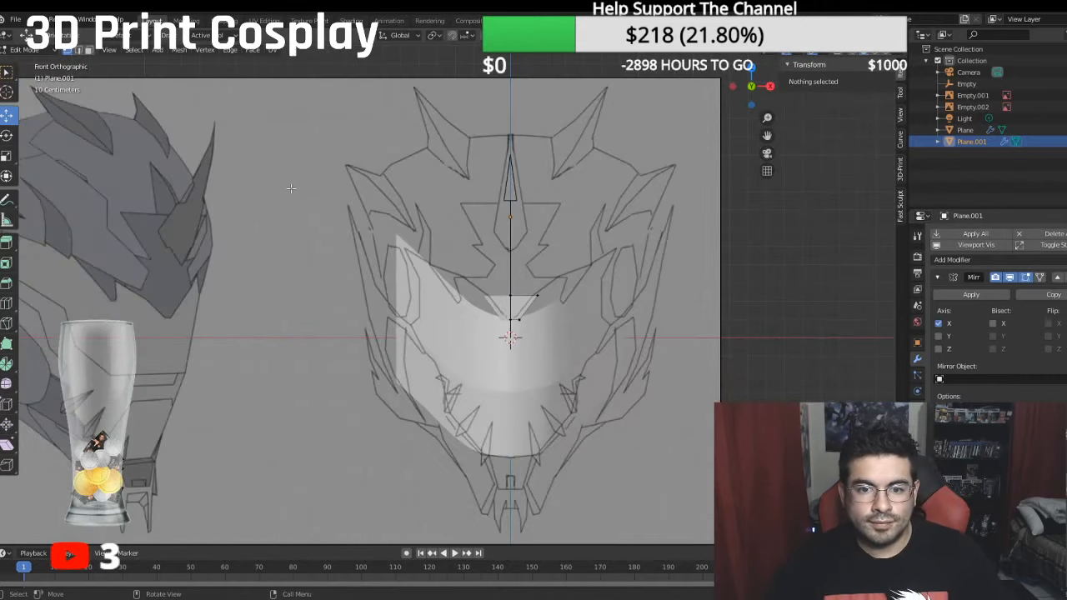
{"action": "left_click", "coordinate": [511, 295]}
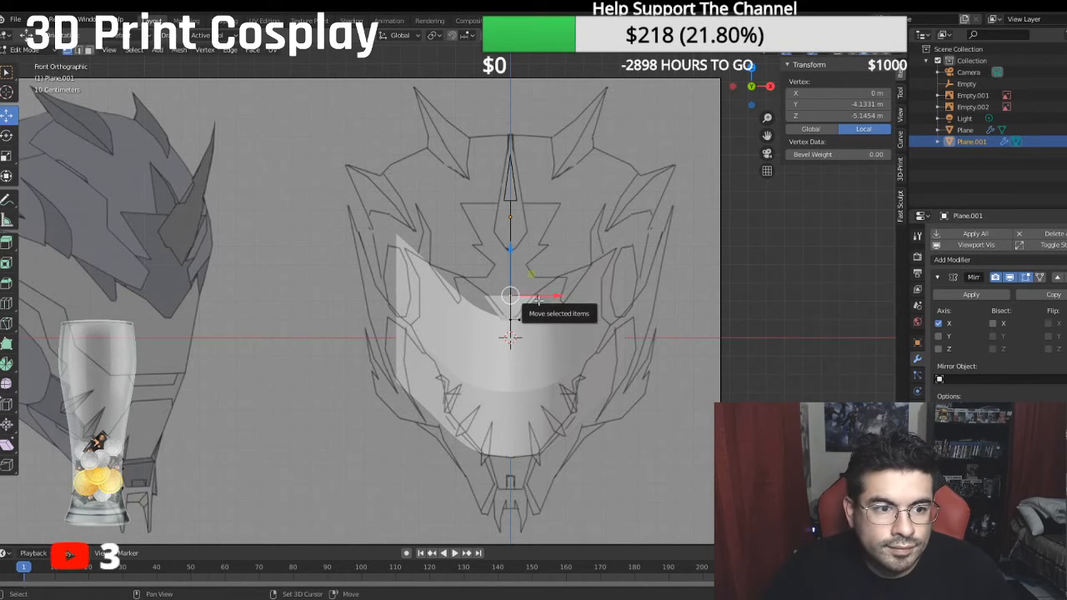
{"action": "middle_click_drag", "start_coordinate": [534, 300], "coordinate": [424, 299]}
{"action": "scroll", "coordinate": [426, 295], "scroll_direction": "down", "scroll_amount": 3}
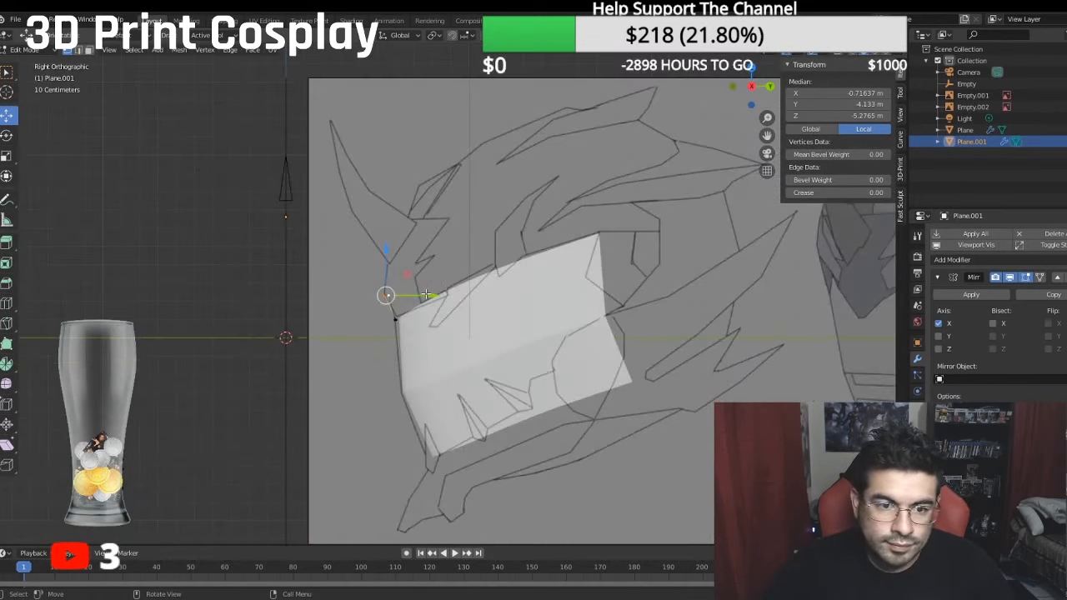
{"action": "key", "text": "e"}
{"action": "right_click", "coordinate": [380, 249]}
{"action": "left_click_drag", "start_coordinate": [386, 257], "coordinate": [384, 224]}
{"action": "left_click_drag", "start_coordinate": [428, 264], "coordinate": [433, 266]}
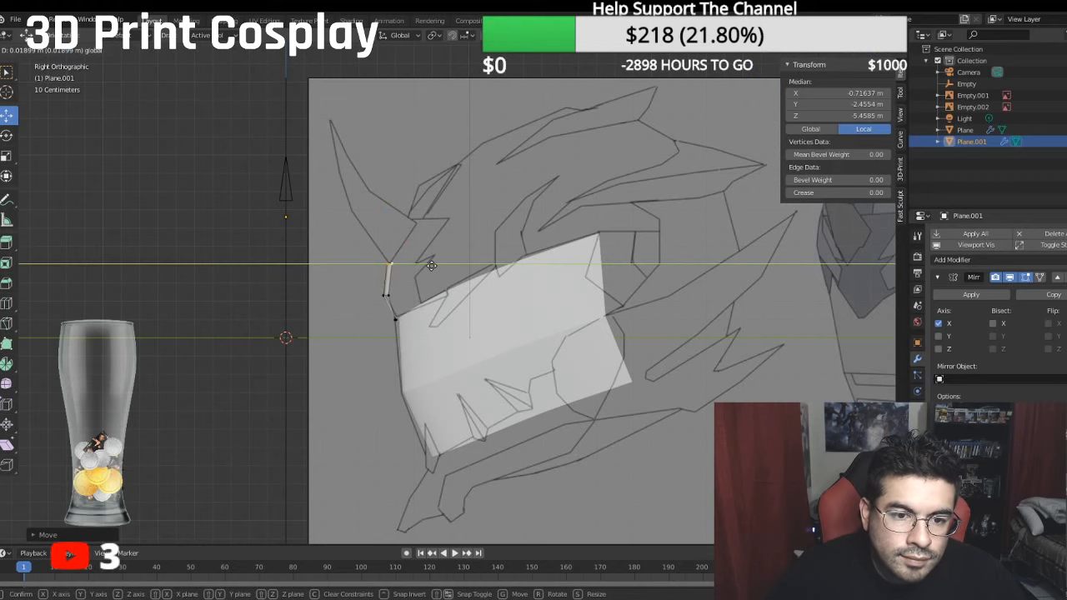
{"action": "left_click", "coordinate": [430, 263]}
- Try to extrude the forehead piece's upper outer vertex in the front view
{"action": "middle_click_drag", "start_coordinate": [431, 263], "coordinate": [521, 273]}
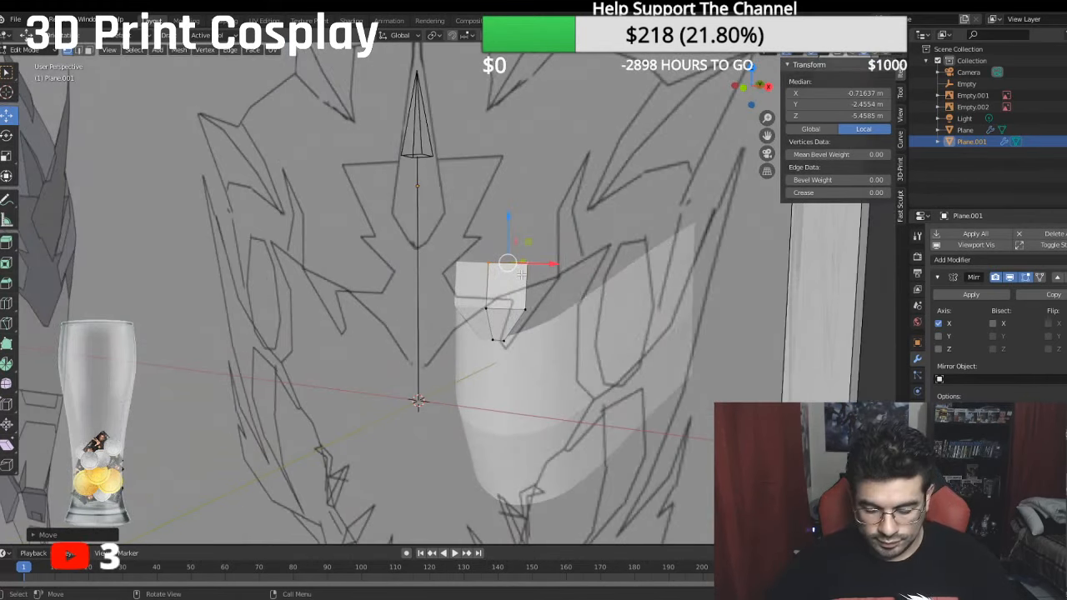
{"action": "key", "text": "KP_1"}
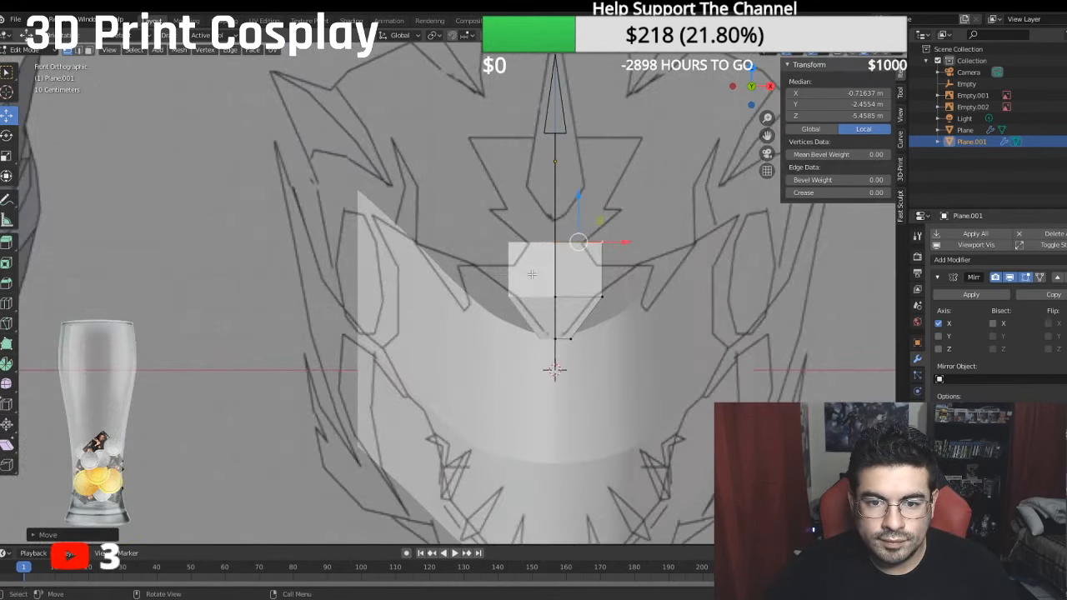
{"action": "scroll", "coordinate": [530, 272], "scroll_direction": "up", "scroll_amount": 2}
{"action": "middle_click_drag", "start_coordinate": [493, 249], "coordinate": [465, 276], "text": "shift"}
{"action": "scroll", "coordinate": [465, 275], "scroll_direction": "down", "scroll_amount": 2}
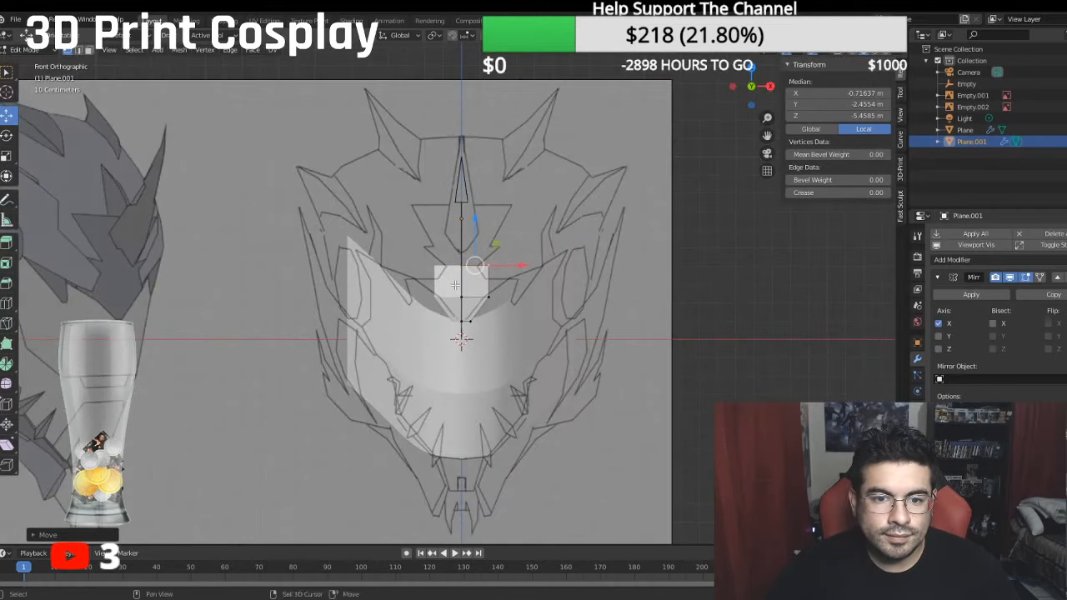
{"action": "scroll", "coordinate": [492, 269], "scroll_direction": "up", "scroll_amount": 1}
{"action": "left_click", "coordinate": [513, 265]}
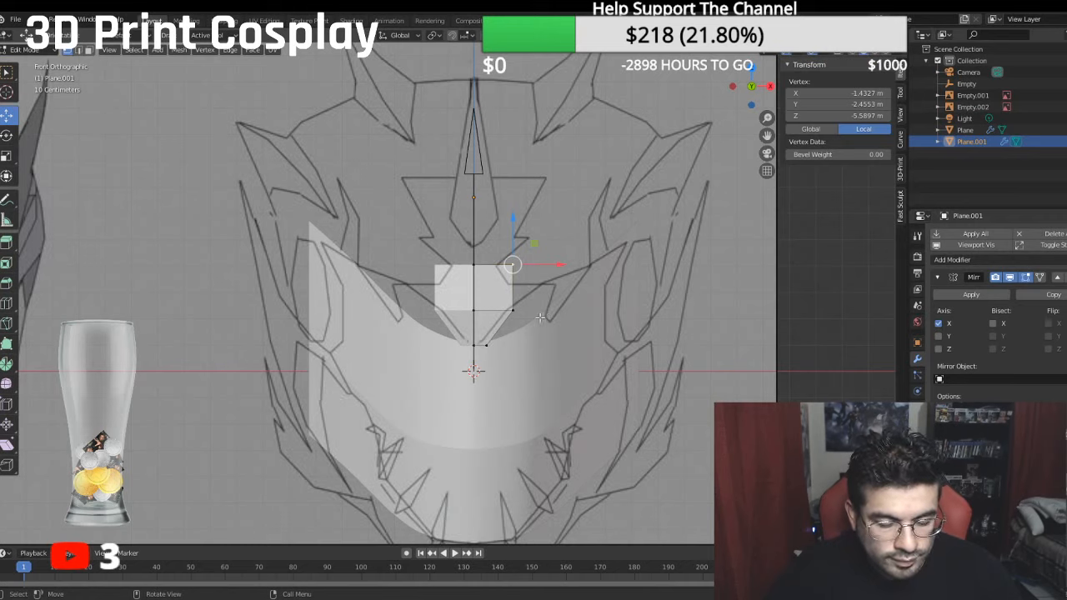
{"action": "key", "text": "e"}
{"action": "left_click", "coordinate": [568, 259]}
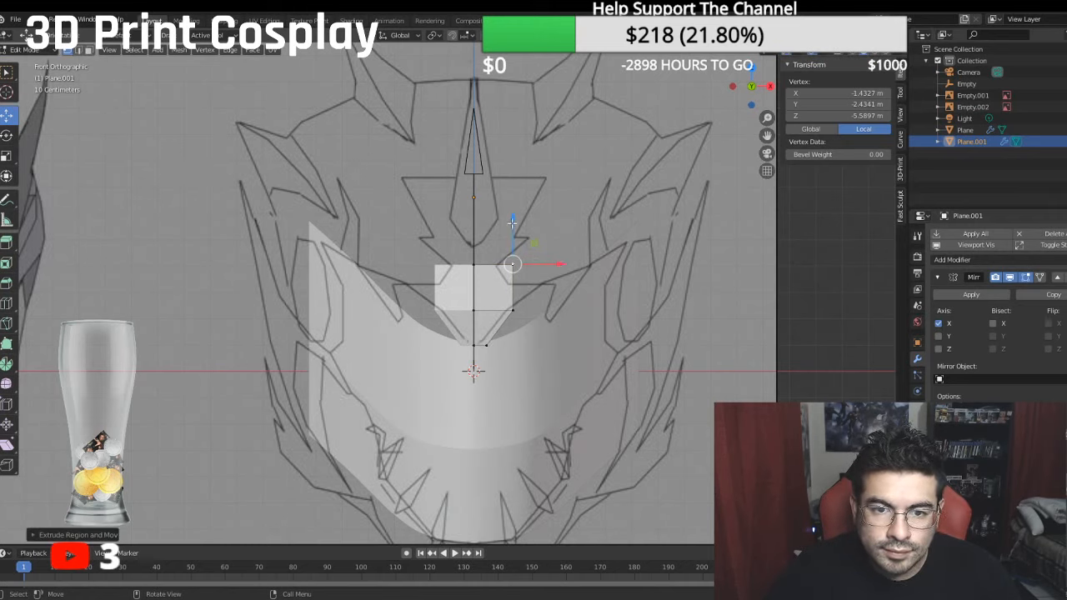
{"action": "left_click_drag", "start_coordinate": [512, 229], "coordinate": [510, 226]}
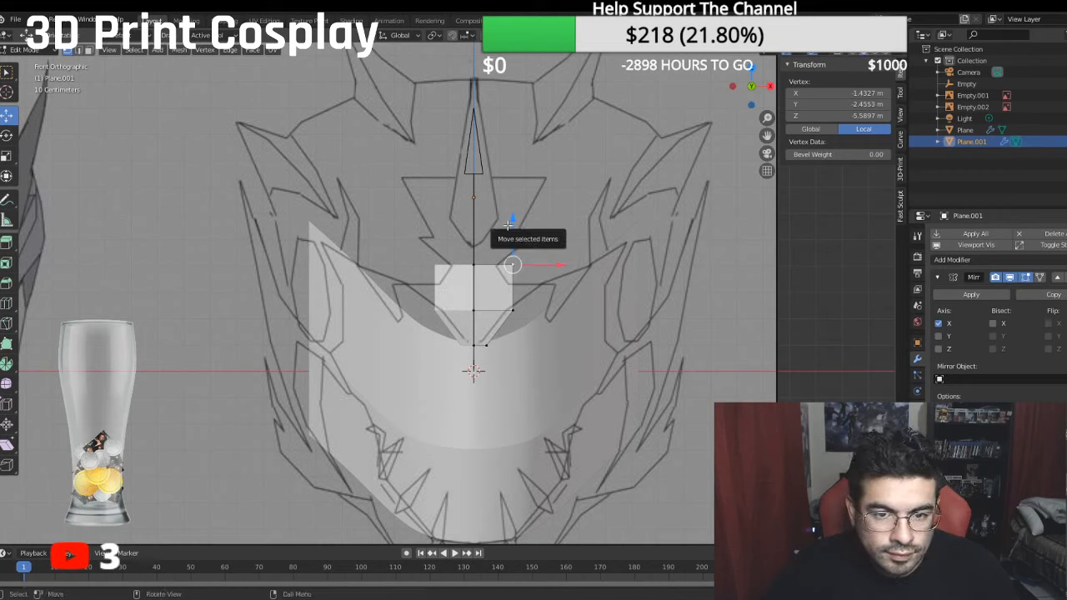
- Try to move the forehead piece's upper outer vertex away from the centre line and undo the attempt
{"action": "key", "text": "w"}
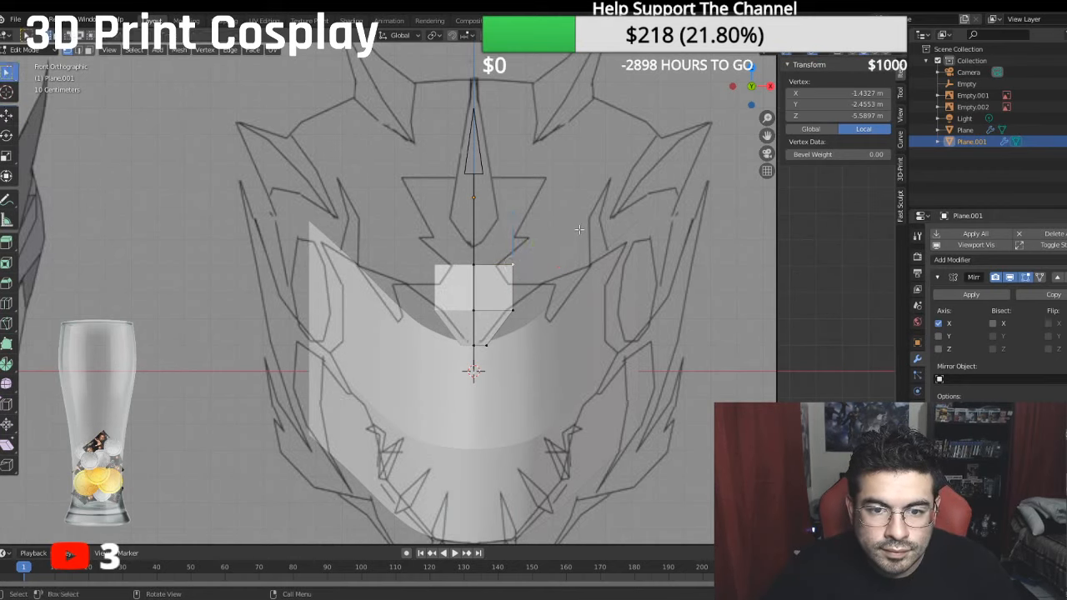
{"action": "left_click", "coordinate": [578, 231]}
{"action": "left_click", "coordinate": [521, 264]}
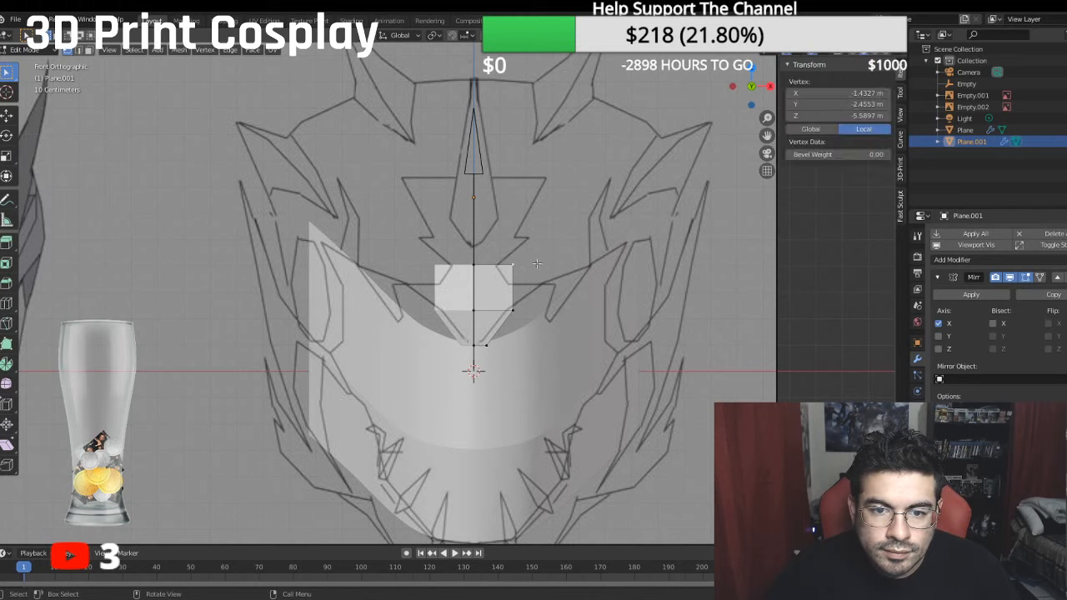
{"action": "left_click", "coordinate": [6, 114]}
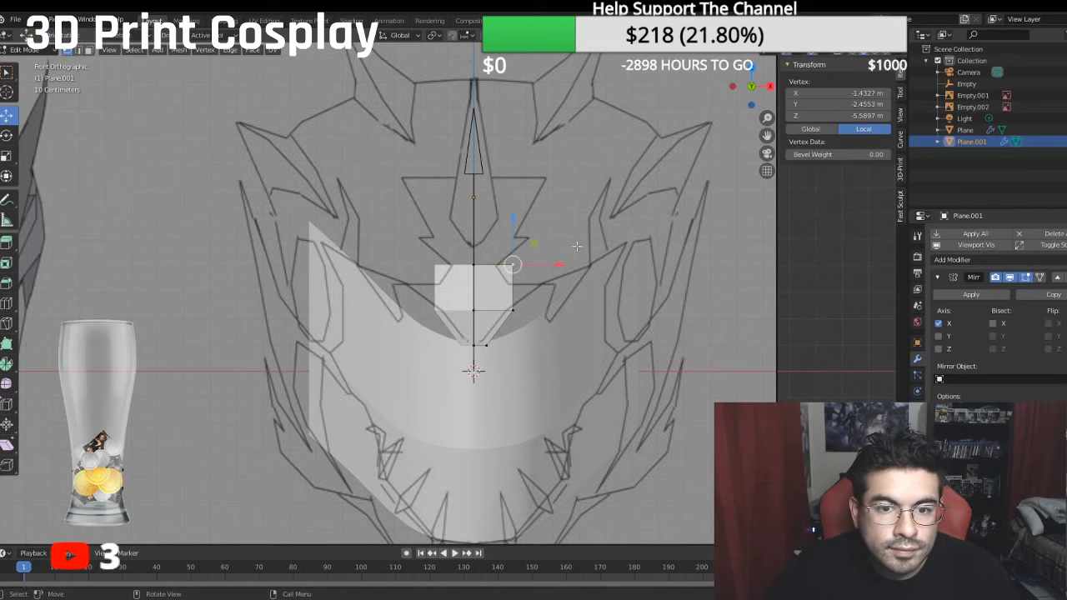
{"action": "left_click_drag", "start_coordinate": [560, 265], "coordinate": [575, 264]}
{"action": "key", "text": "ctrl+z"}
{"action": "key", "text": "ctrl+z"}
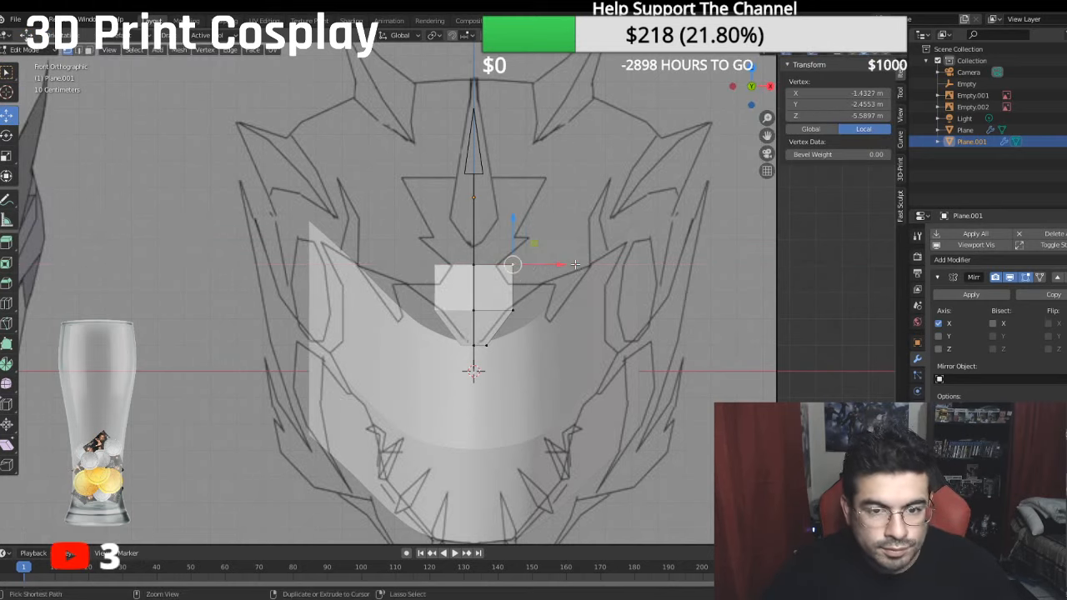
{"action": "key", "text": "ctrl+shift+z"}
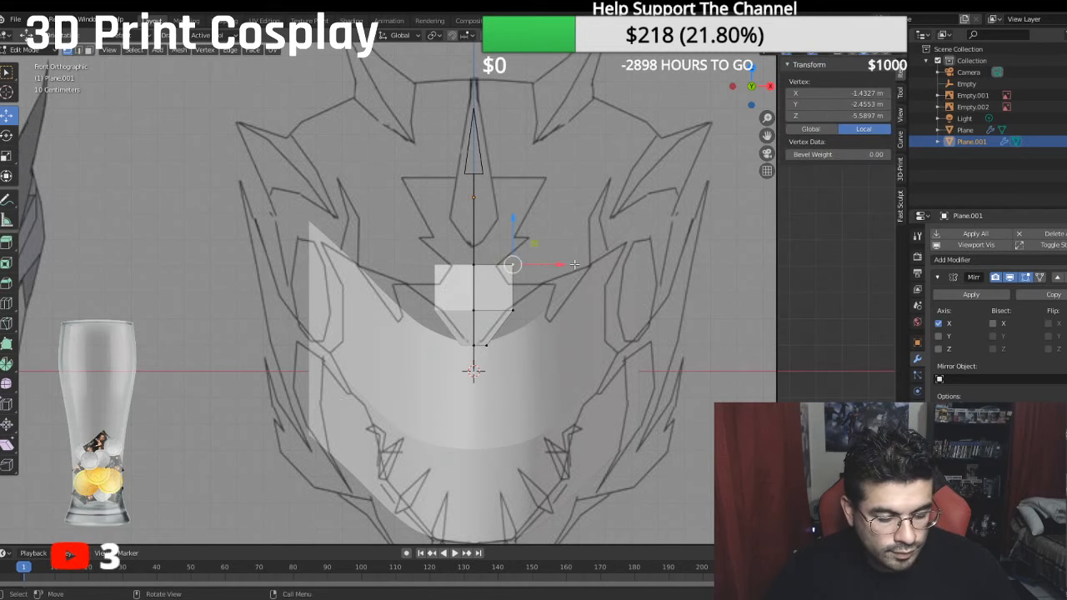
- Extrude the forehead piece's upper outer vertex outward along X to about -3.32 m local X in the front view
{"action": "key", "text": "e"}
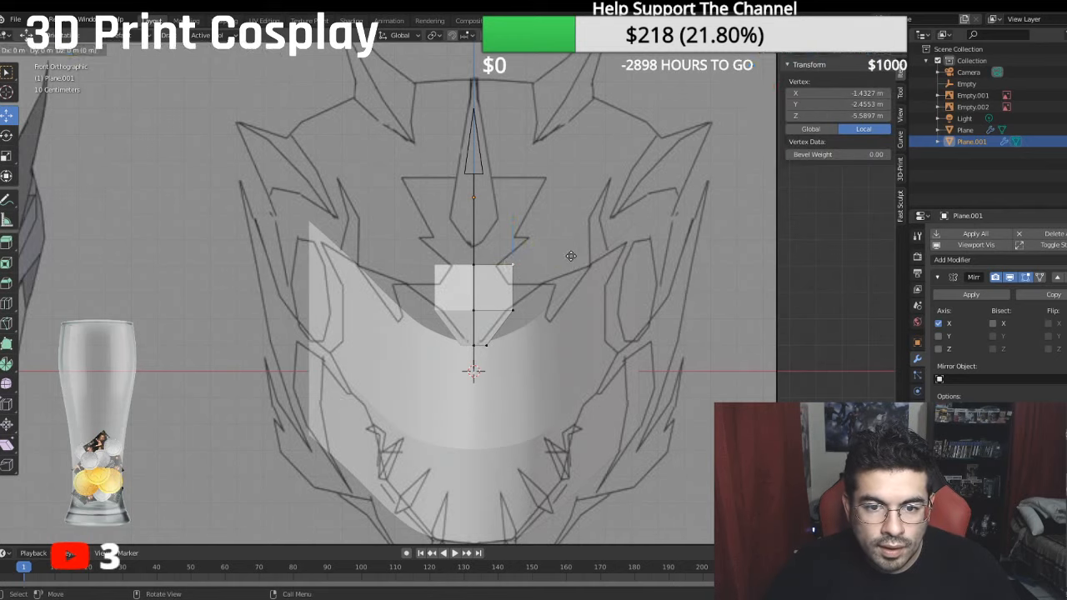
{"action": "key", "text": "x"}
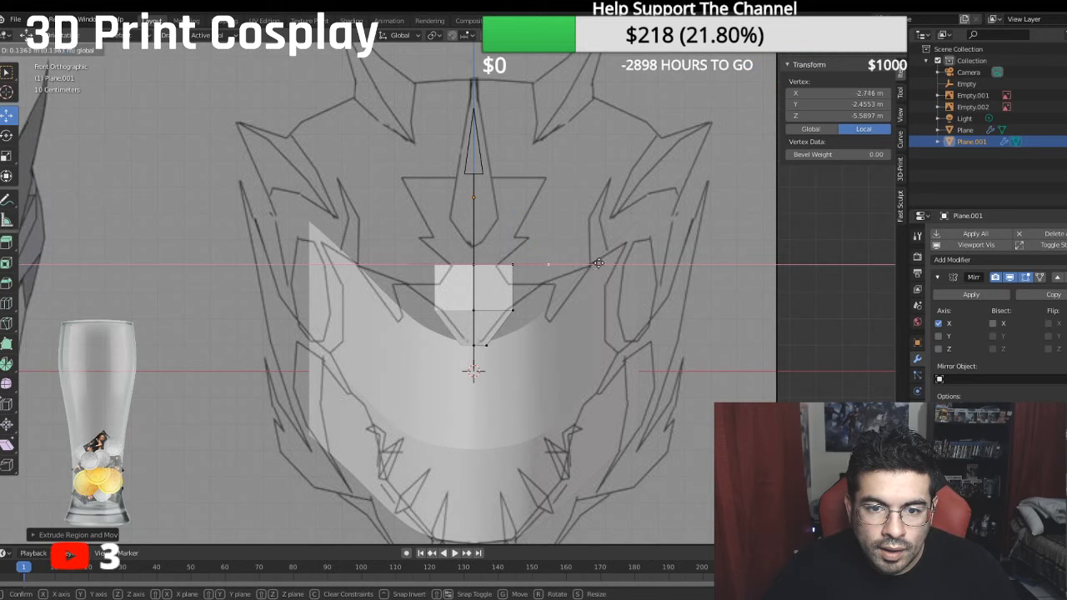
{"action": "left_click", "coordinate": [604, 264]}
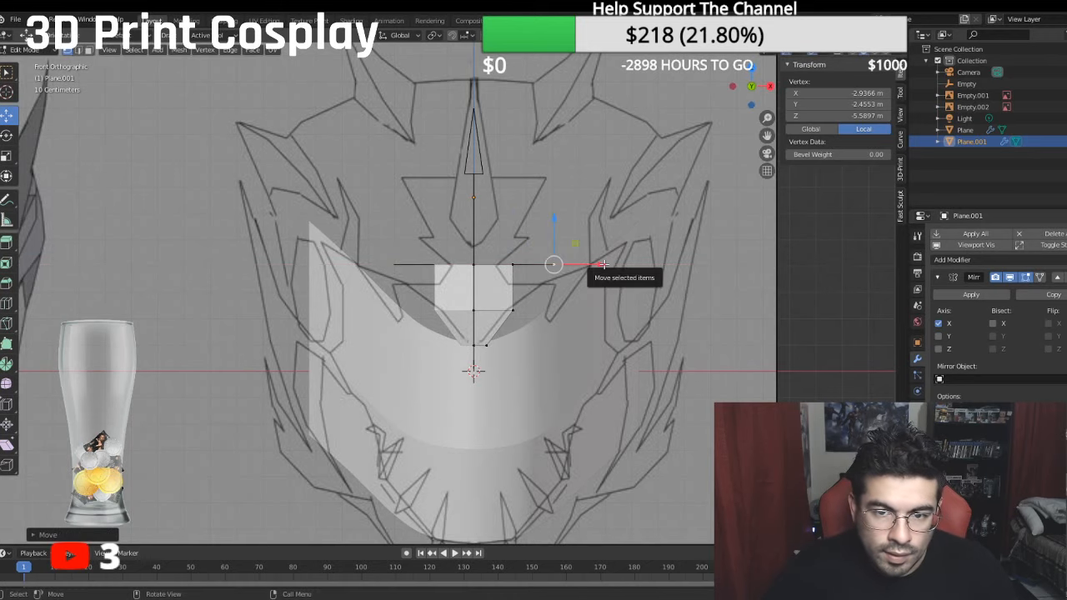
{"action": "key", "text": "e"}
{"action": "key", "text": "x"}
{"action": "left_click_drag", "start_coordinate": [615, 267], "coordinate": [616, 266]}
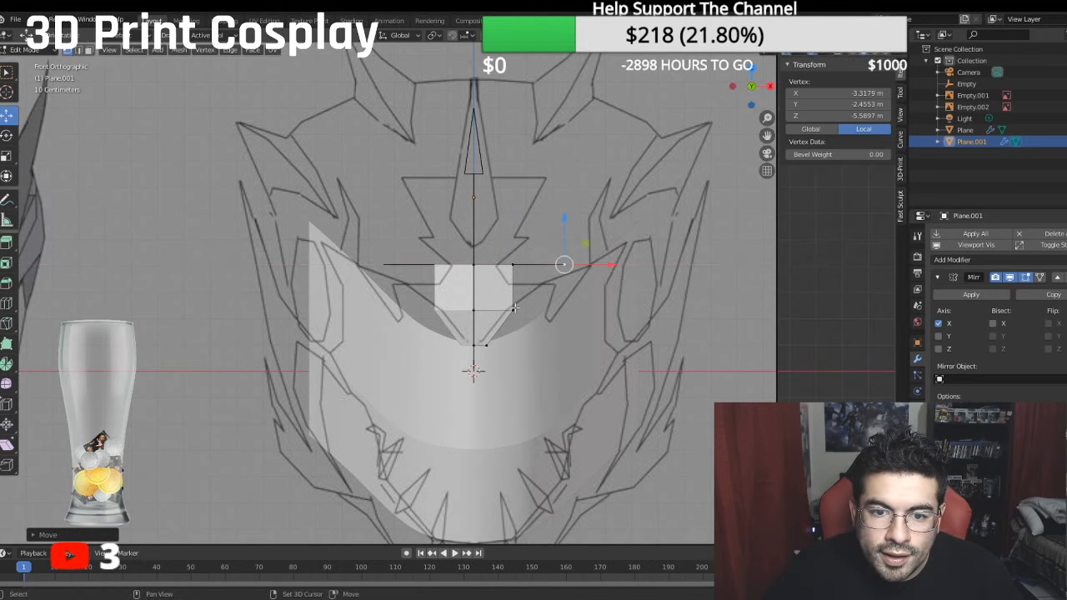
- Fill a triangular face between the forehead's outer edge and the extruded vertex, and nudge the edge's lower vertex inward to about -1.33 m local X
{"action": "left_click", "coordinate": [514, 310], "text": "shift"}
{"action": "left_click", "coordinate": [514, 266], "text": "shift"}
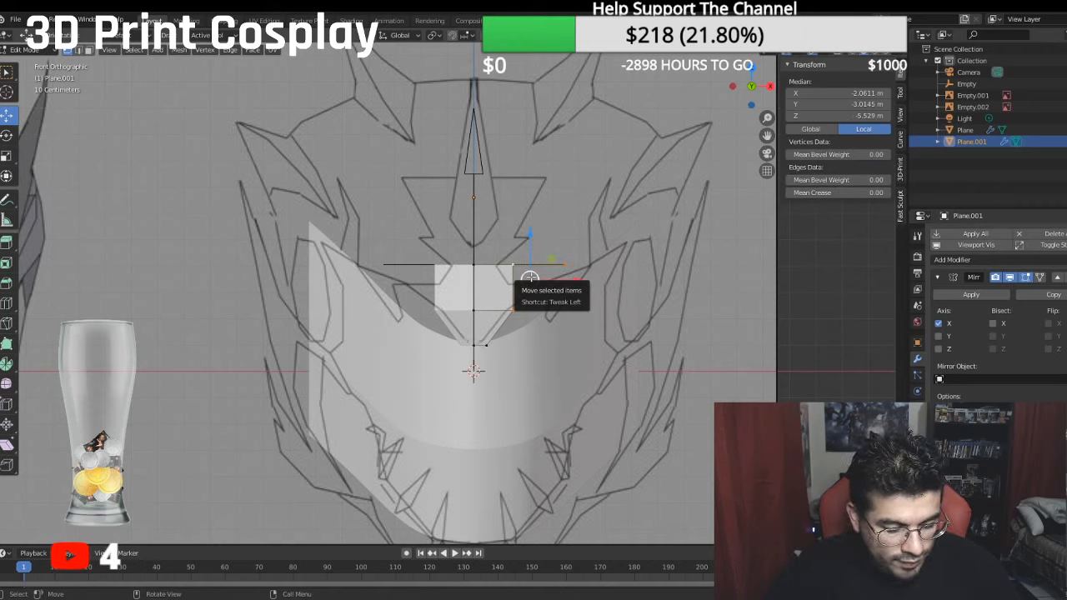
{"action": "left_click", "coordinate": [521, 317]}
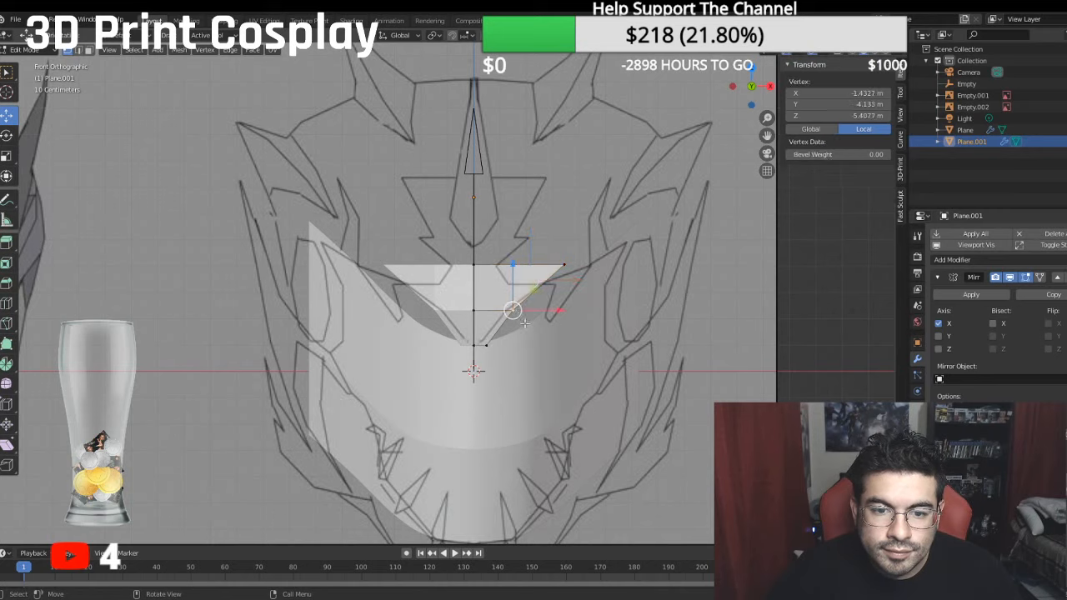
{"action": "left_click_drag", "start_coordinate": [559, 311], "coordinate": [544, 310]}
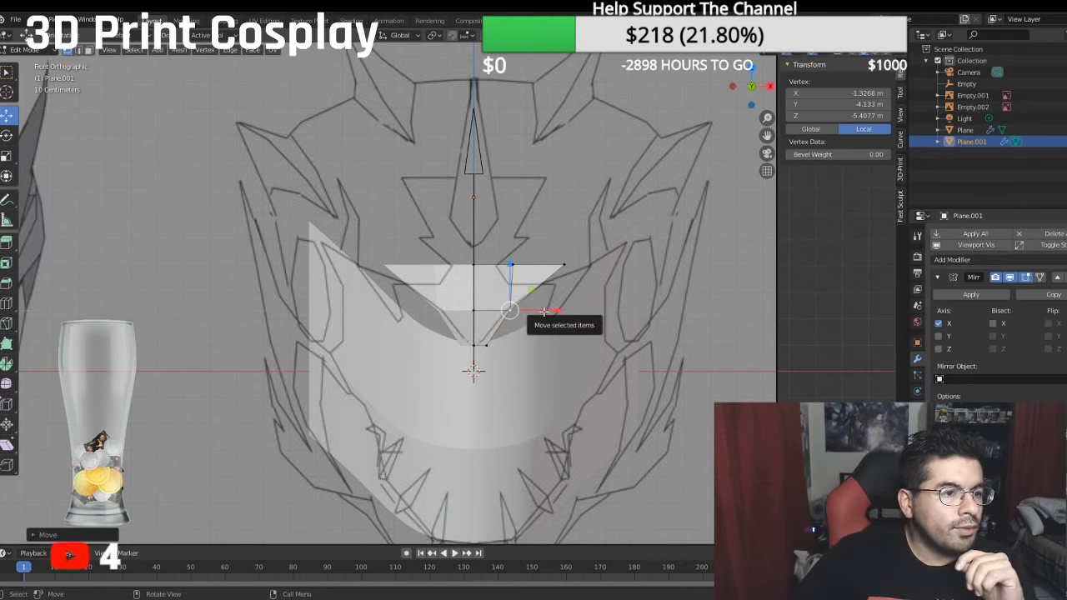
- Move the forehead piece's outer vertical edge backward along Y in the side view to a median local Z of about -7.93 m
{"action": "scroll", "coordinate": [413, 335], "scroll_direction": "down", "scroll_amount": 3}
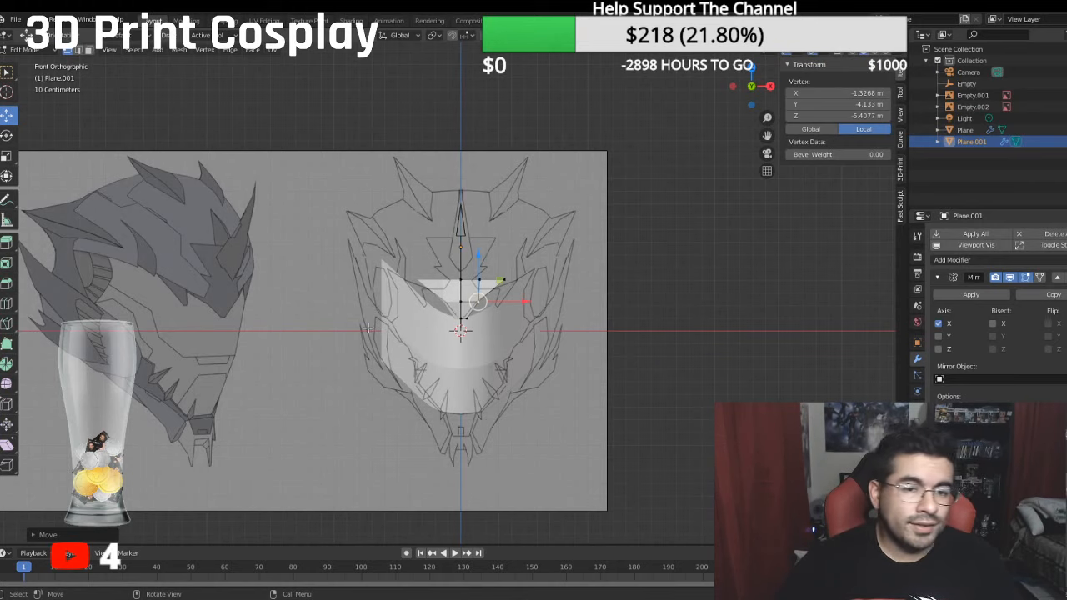
{"action": "scroll", "coordinate": [572, 334], "scroll_direction": "up", "scroll_amount": 5}
{"action": "middle_click_drag", "start_coordinate": [518, 337], "coordinate": [546, 327]}
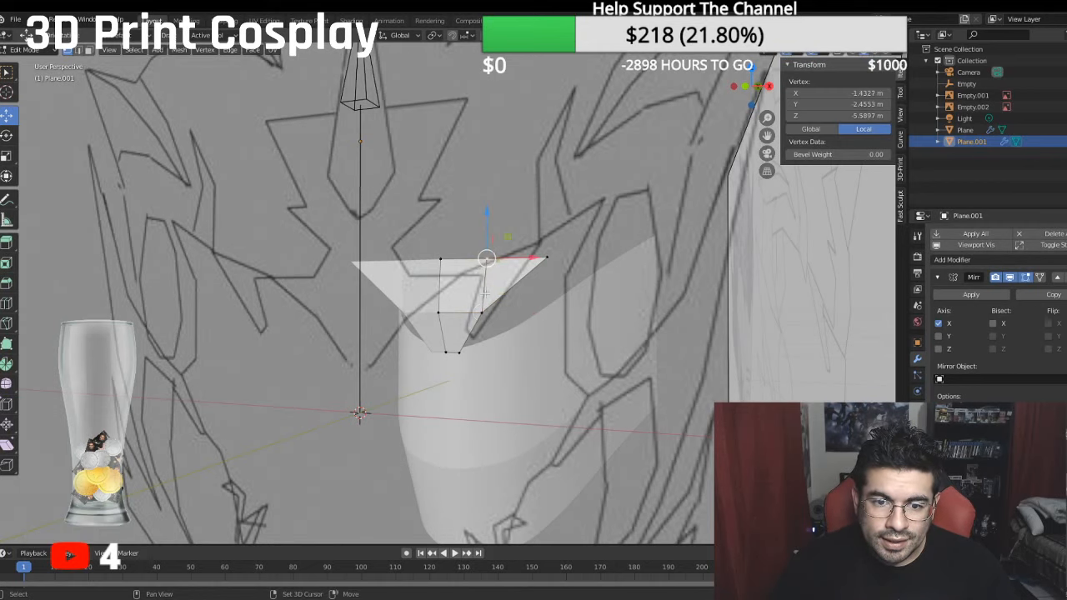
{"action": "left_click", "coordinate": [487, 259], "text": "shift"}
{"action": "key", "text": "KP_3"}
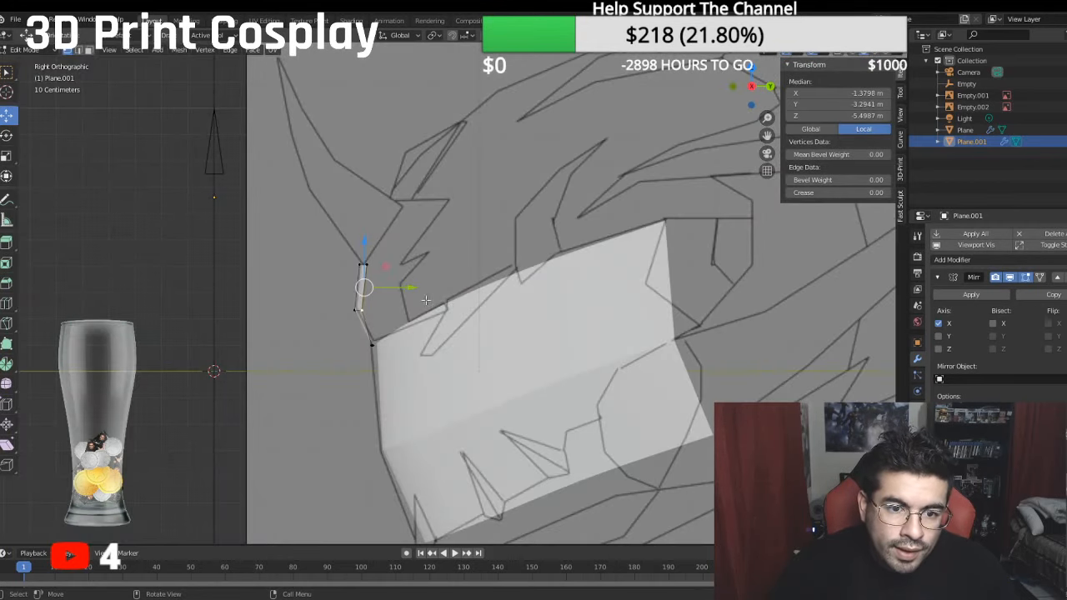
{"action": "key", "text": "e"}
{"action": "key", "text": "y"}
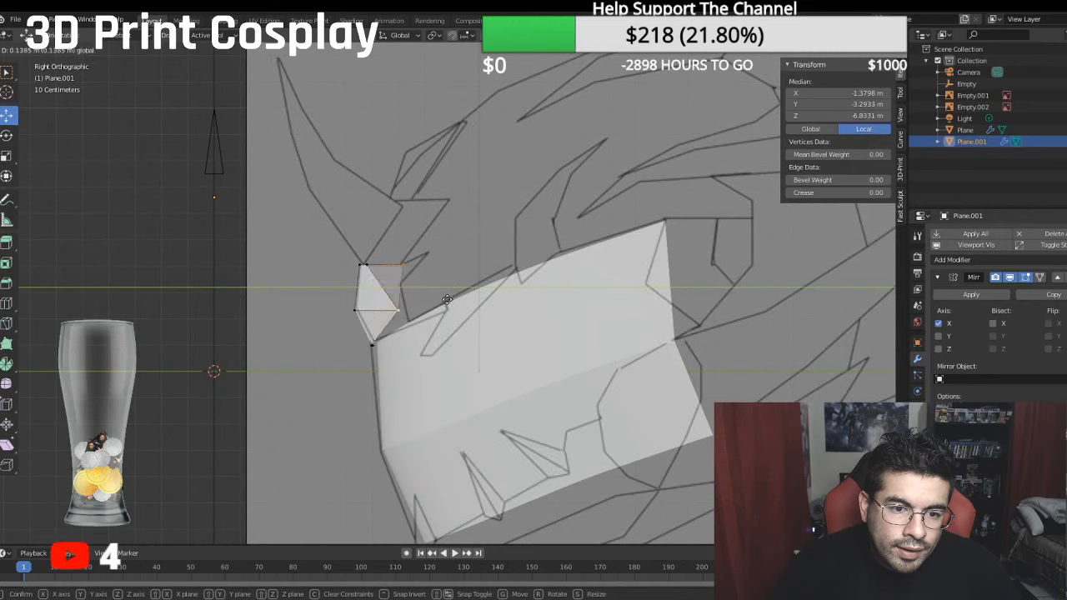
{"action": "left_click", "coordinate": [466, 304]}
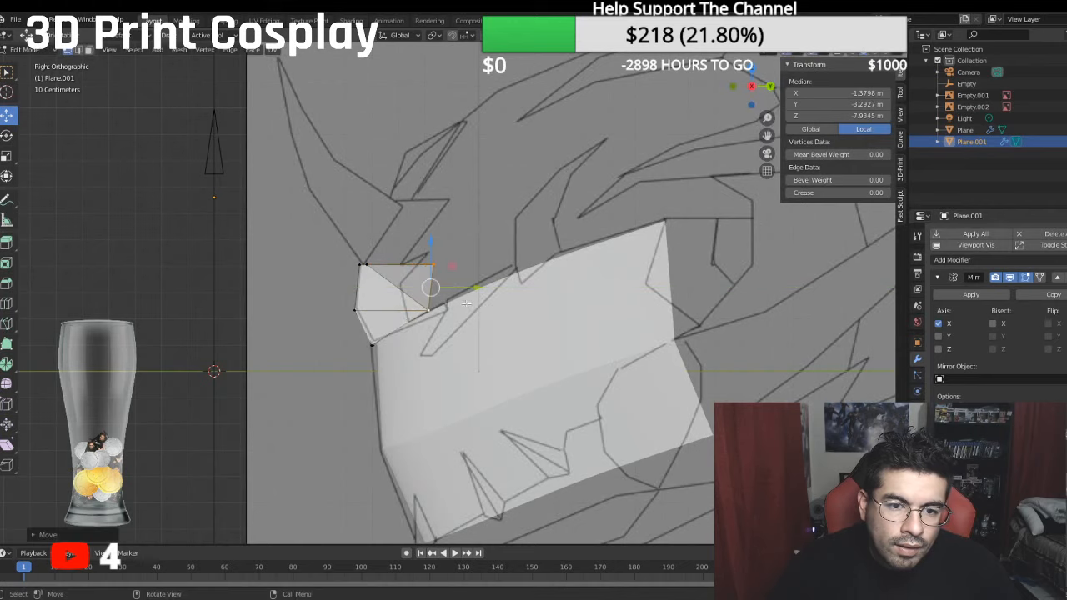
- Try to move the upper vertex of the forehead's outer edge farther backward along Y and undo the attempt
{"action": "left_click", "coordinate": [453, 275]}
{"action": "key", "text": "g"}
{"action": "key", "text": "y"}
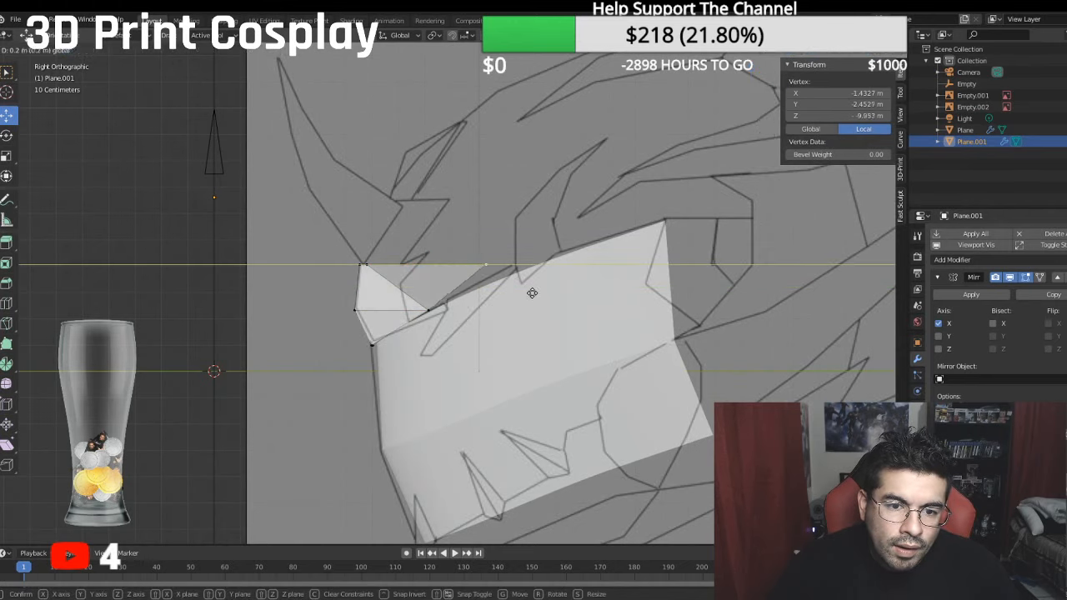
{"action": "left_click", "coordinate": [555, 305]}
{"action": "mouse_move", "coordinate": [554, 305]}
{"action": "middle_mouse_down"}
{"action": "mouse_move", "coordinate": [533, 300]}
{"action": "mouse_move", "coordinate": [564, 310]}
{"action": "middle_mouse_up"}
{"action": "key", "text": "ctrl+z"}
- Move the triangular wing's tip vertex backward along Y in the side view to about -10.46 m local Z
{"action": "left_click", "coordinate": [482, 307]}
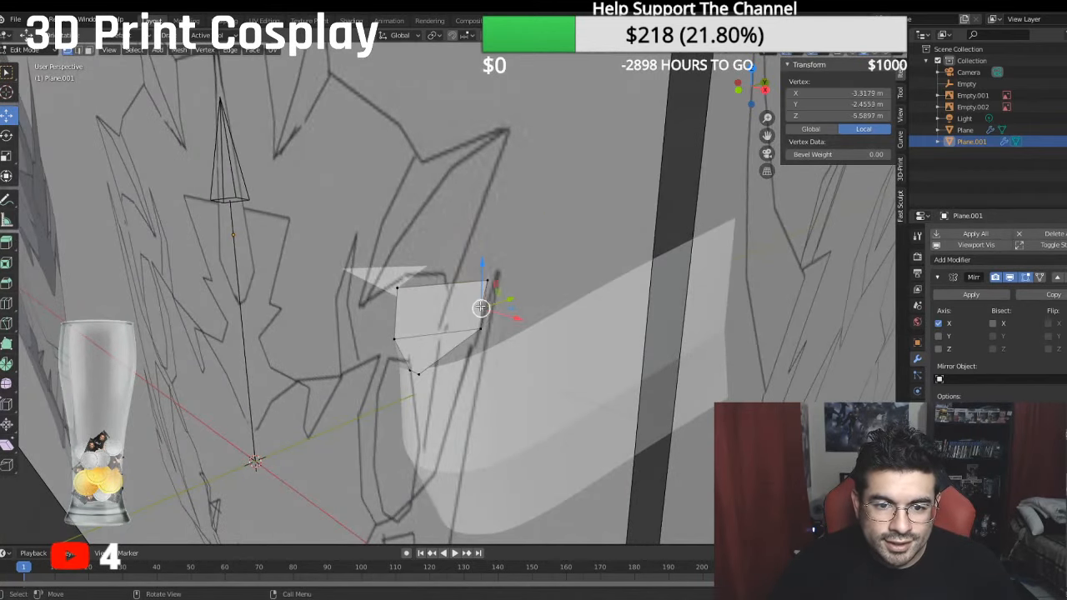
{"action": "key", "text": "KP_3"}
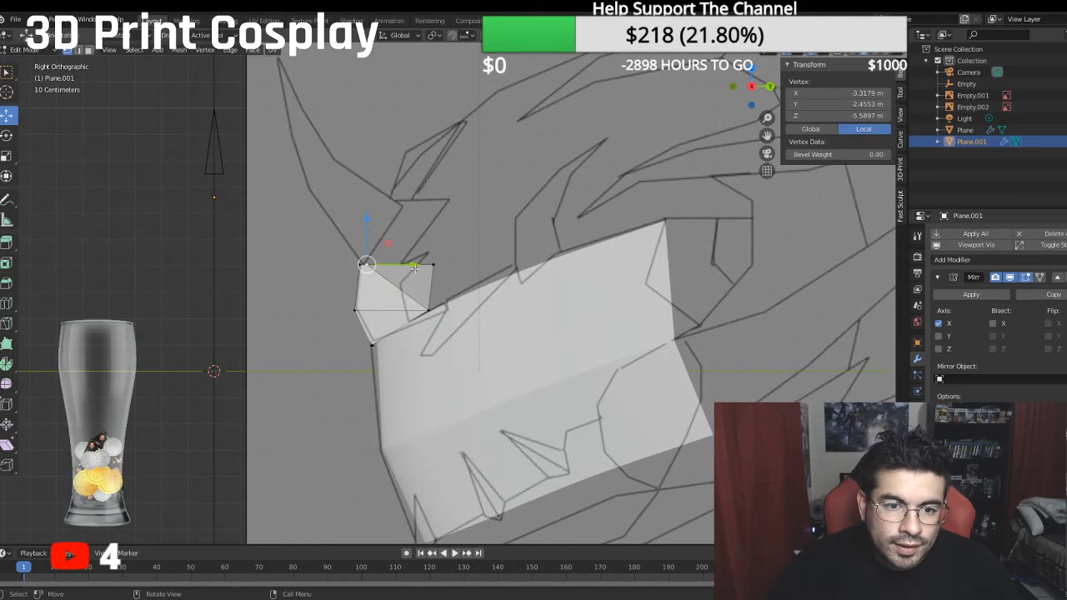
{"action": "key", "text": "g"}
{"action": "key", "text": "y"}
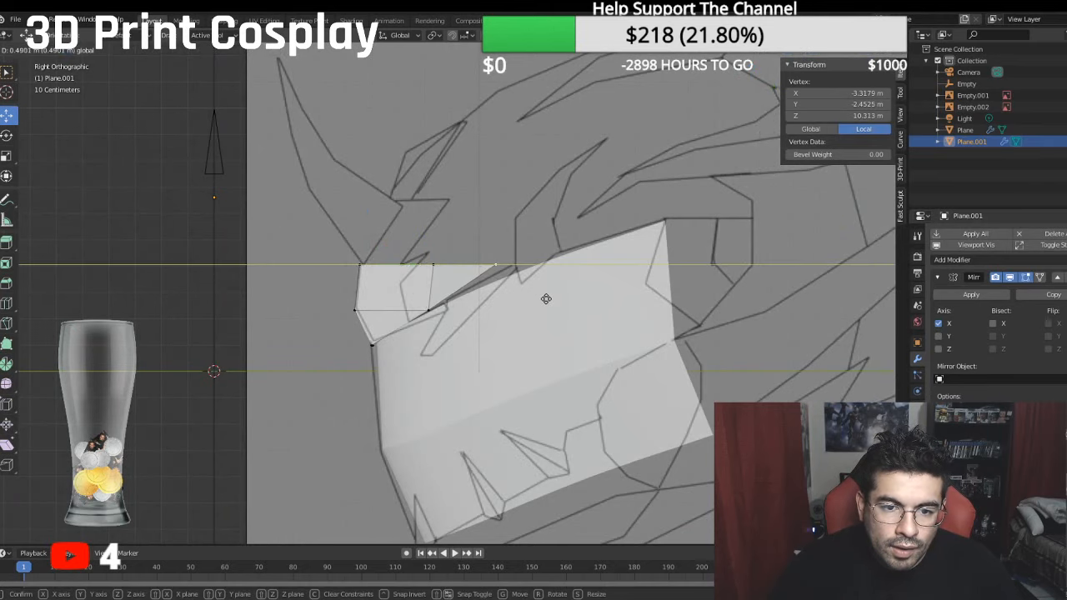
{"action": "left_click", "coordinate": [543, 297]}
- Move the forehead's outer vertical edge outward along X in the front view to a median local X of about -1.89 m
{"action": "middle_click_drag", "start_coordinate": [543, 298], "coordinate": [541, 326]}
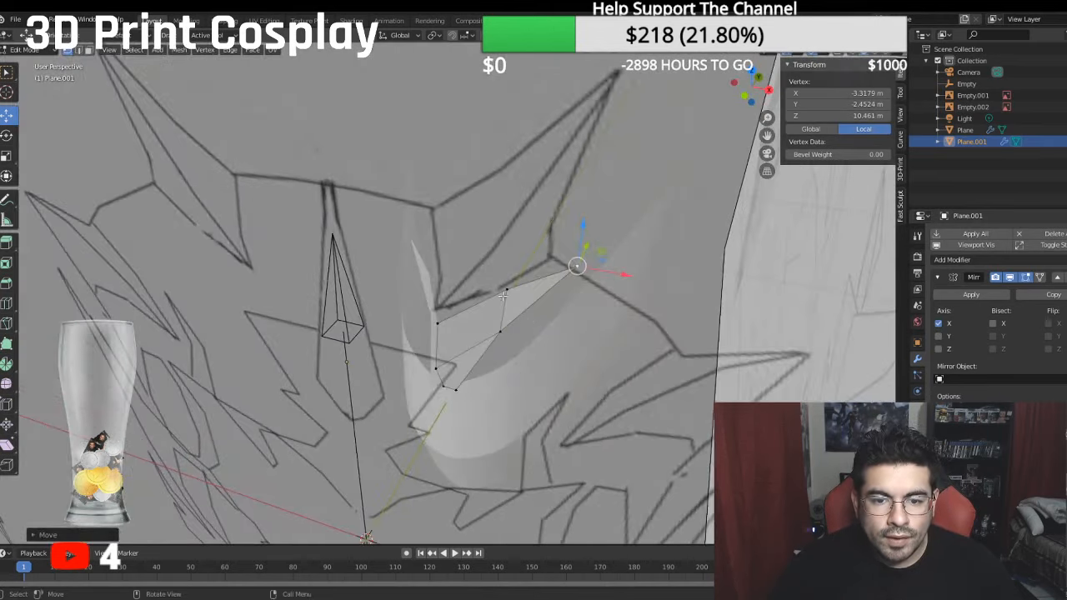
{"action": "left_click", "coordinate": [501, 290], "text": "shift"}
{"action": "key", "text": "KP_1"}
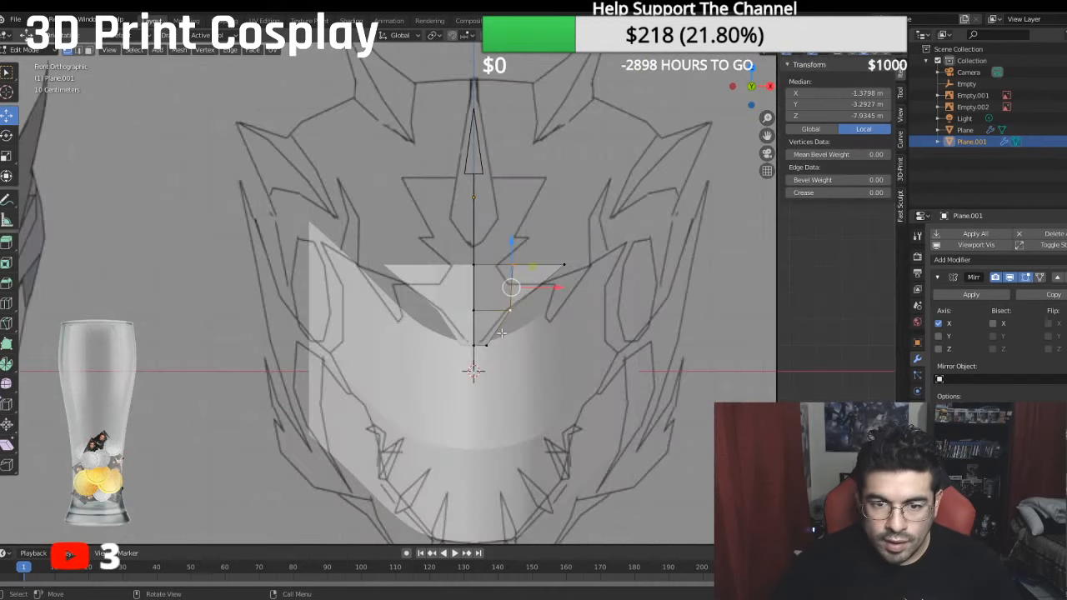
{"action": "left_click_drag", "start_coordinate": [556, 290], "coordinate": [571, 290]}
{"action": "middle_click_drag", "start_coordinate": [570, 290], "coordinate": [515, 255]}
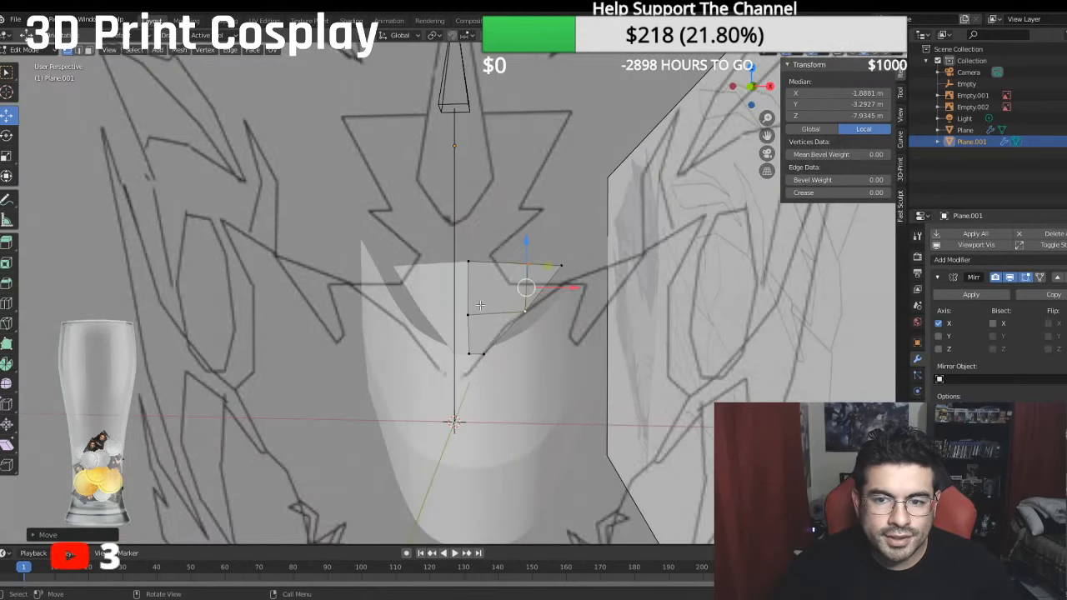
{"action": "middle_click_drag", "start_coordinate": [480, 306], "coordinate": [484, 291]}
{"action": "key", "text": "KP_3"}
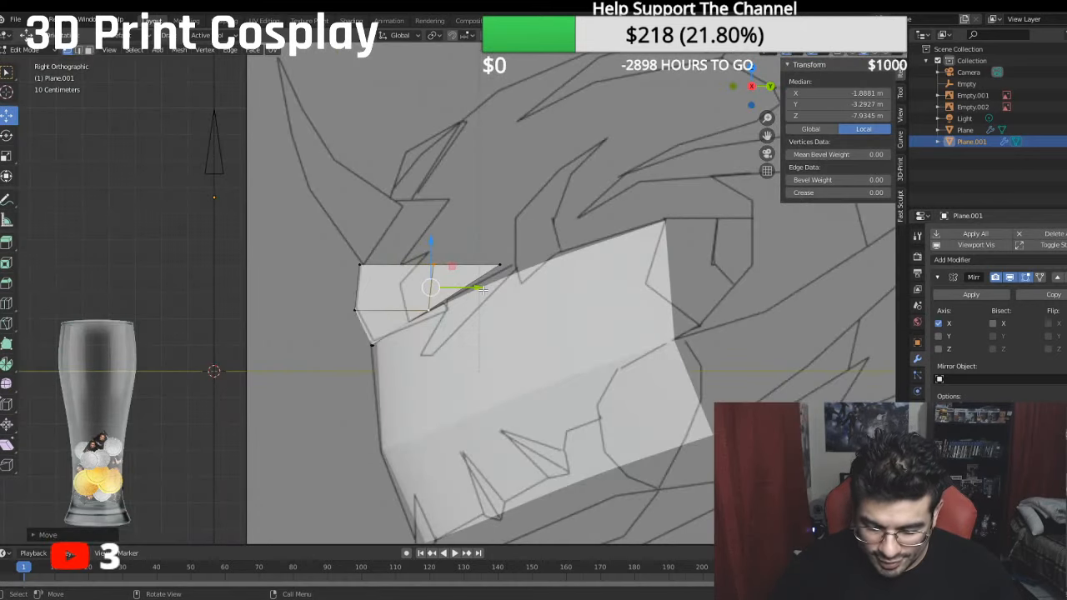
- Bisect the forehead's two central faces with a vertical cut aligned to the bottom outer vertex
{"action": "key", "text": "KP_1"}
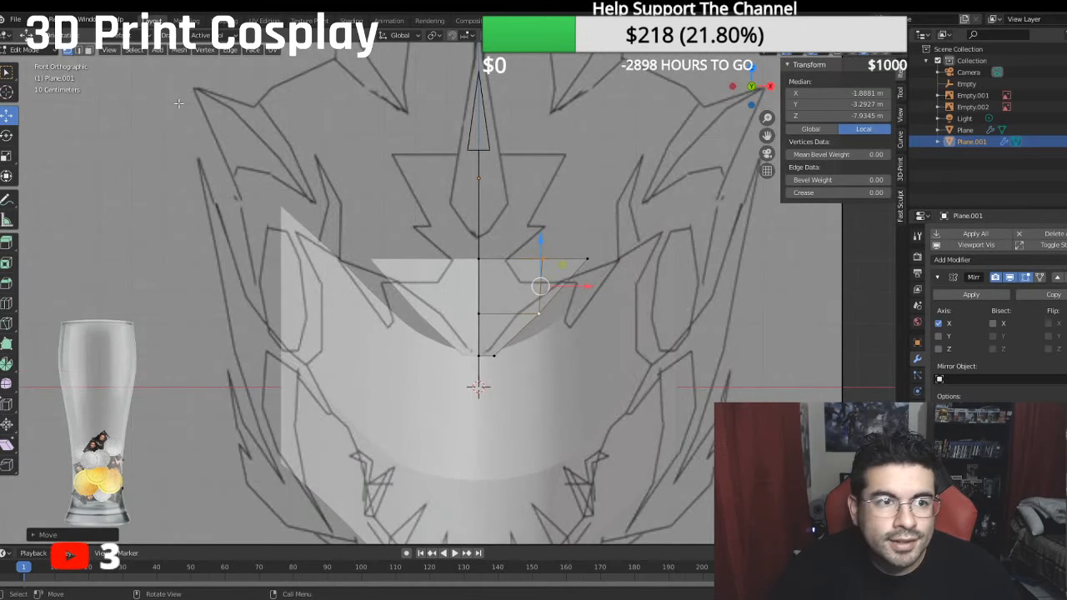
{"action": "left_click", "coordinate": [88, 51]}
{"action": "left_click", "coordinate": [513, 284]}
{"action": "left_click", "coordinate": [507, 333], "text": "shift"}
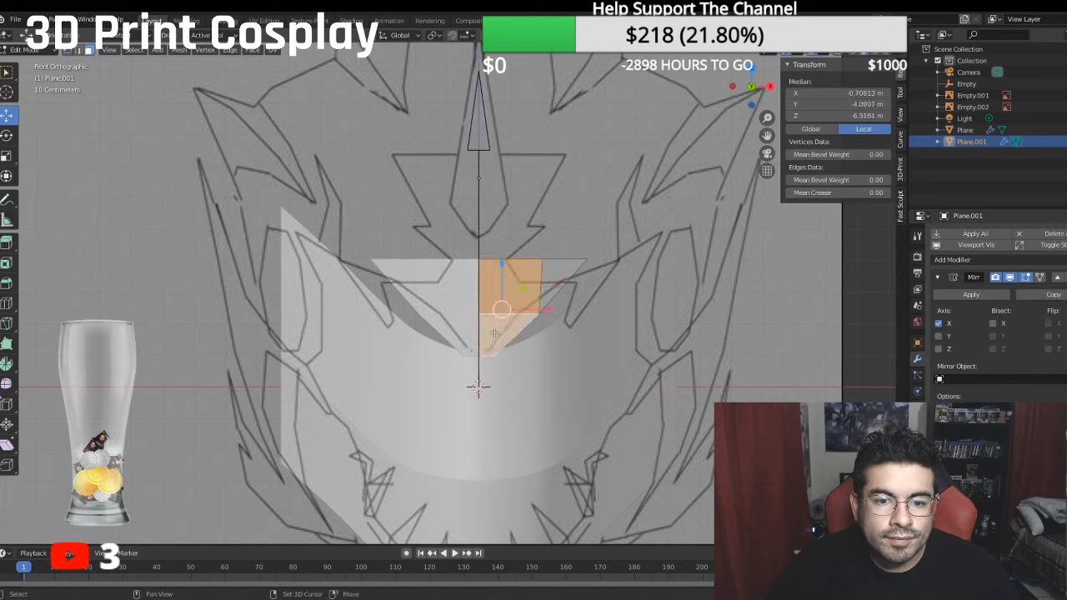
{"action": "left_click", "coordinate": [7, 324]}
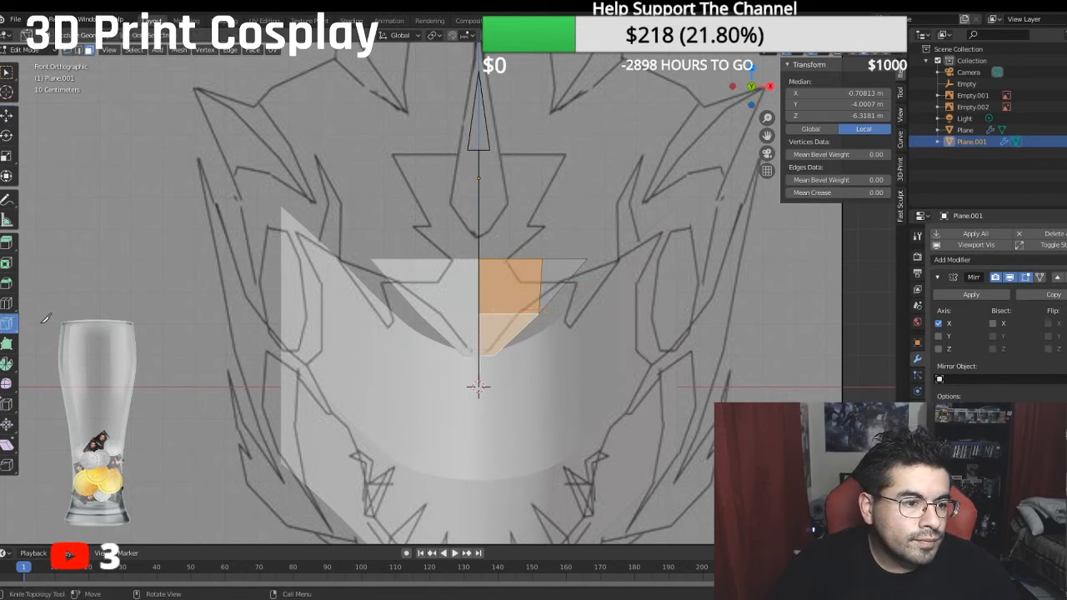
{"action": "left_click", "coordinate": [96, 350]}
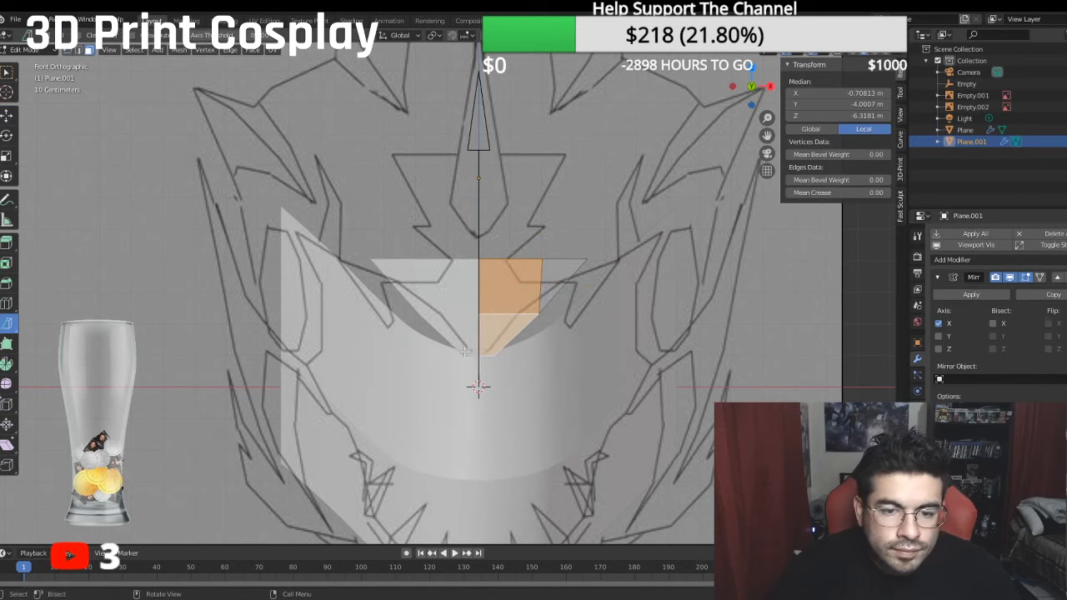
{"action": "left_click_drag", "start_coordinate": [495, 356], "coordinate": [495, 212]}
{"action": "left_click", "coordinate": [568, 223]}
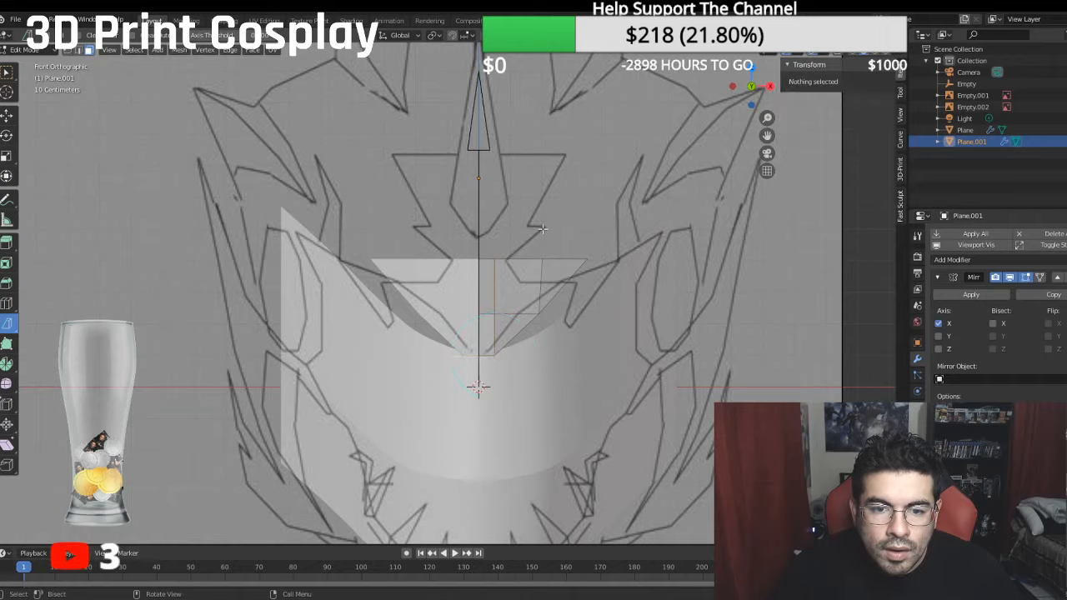
- Move the upper section of the new vertical cut forward along Y to a median local Z of about -5.24 m
{"action": "middle_click_drag", "start_coordinate": [543, 229], "coordinate": [539, 284]}
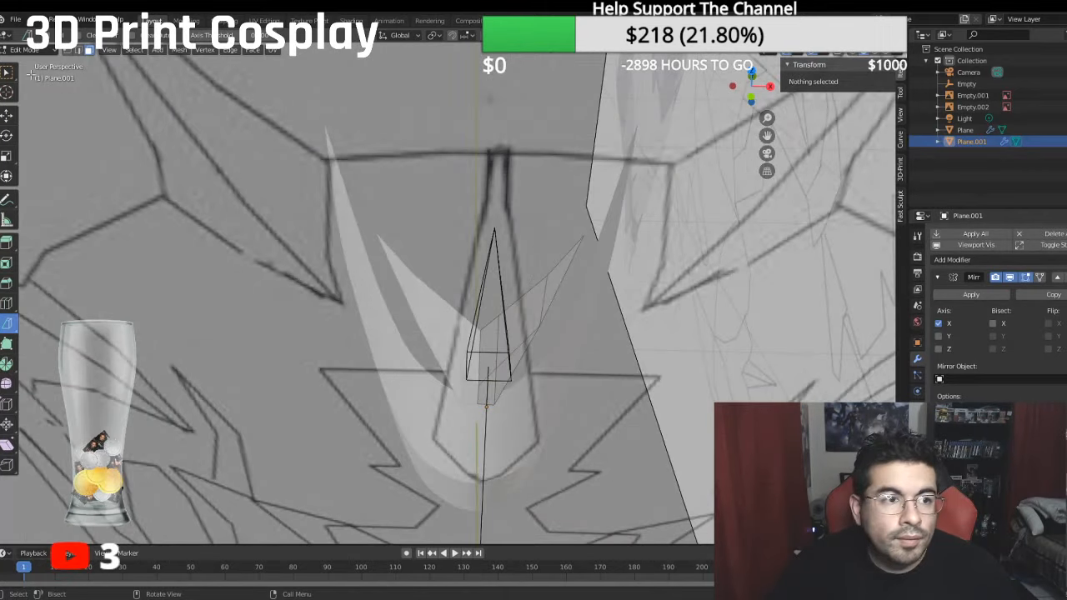
{"action": "left_click", "coordinate": [77, 50]}
{"action": "left_click", "coordinate": [497, 318]}
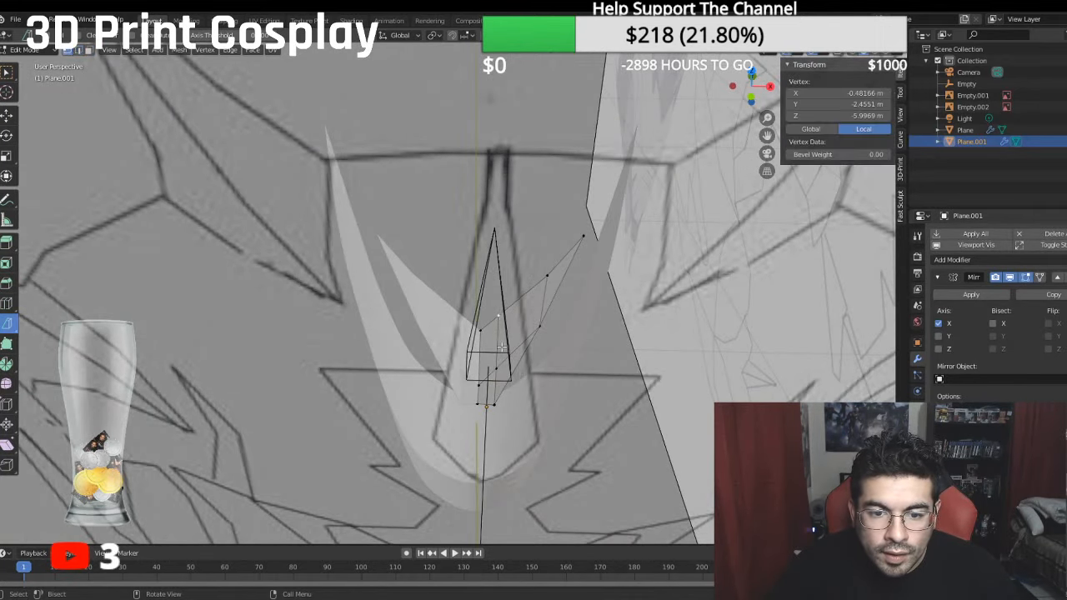
{"action": "left_click", "coordinate": [496, 368], "text": "shift"}
{"action": "middle_click_drag", "start_coordinate": [496, 368], "coordinate": [493, 401]}
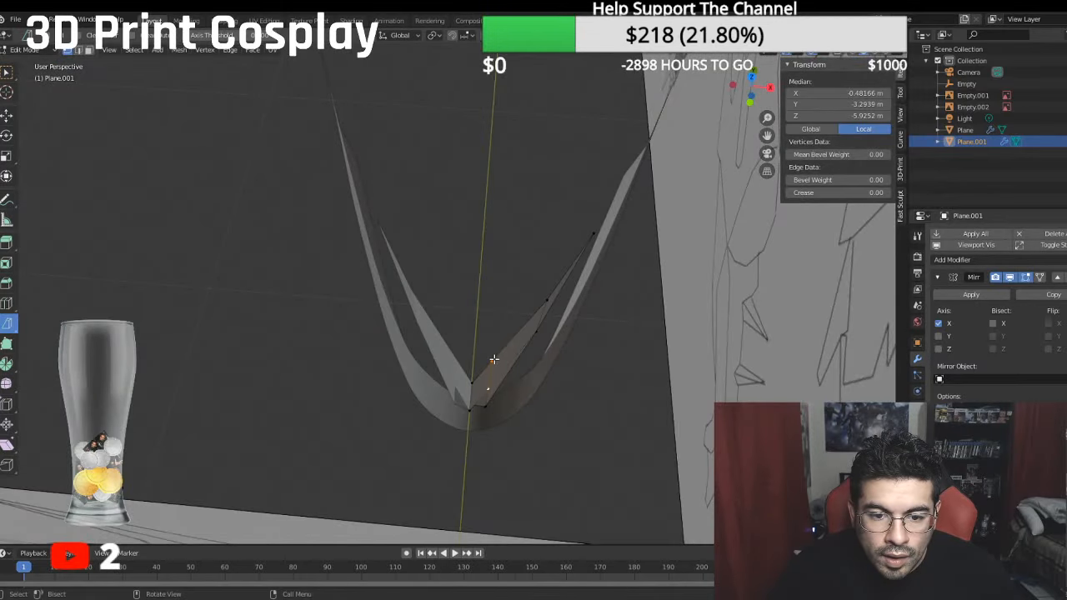
{"action": "middle_click_drag", "start_coordinate": [492, 360], "coordinate": [390, 330]}
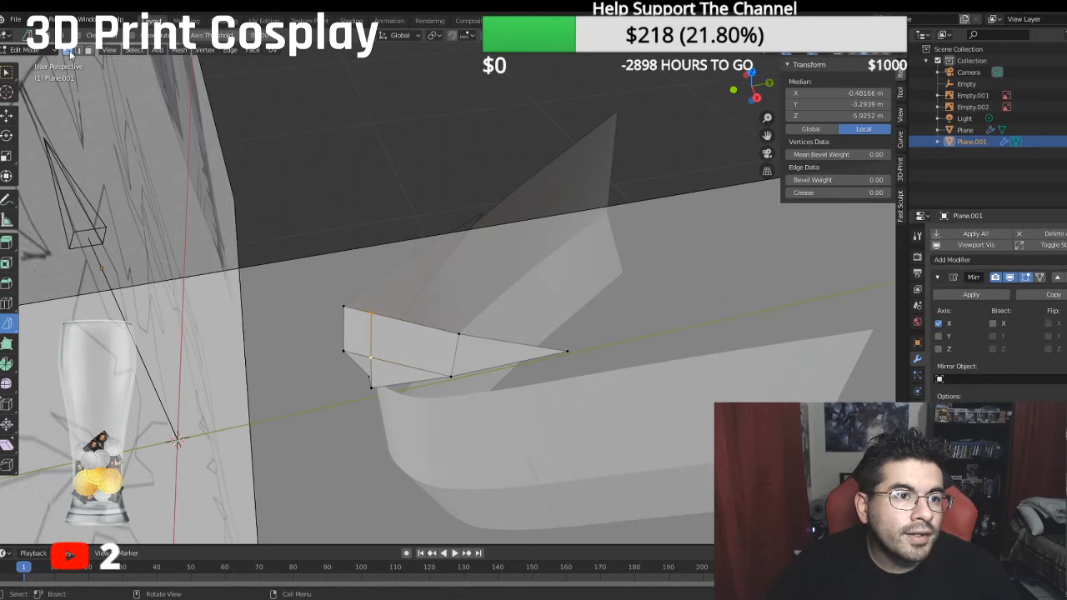
{"action": "left_click", "coordinate": [7, 115]}
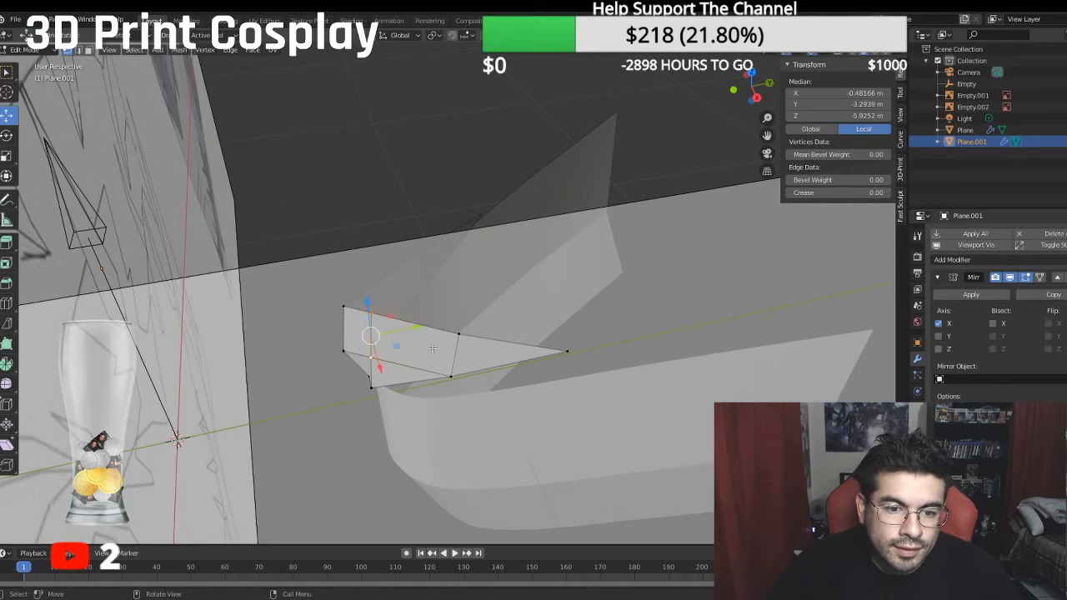
{"action": "left_click_drag", "start_coordinate": [414, 324], "coordinate": [398, 326]}
{"action": "middle_click_drag", "start_coordinate": [398, 326], "coordinate": [506, 357]}
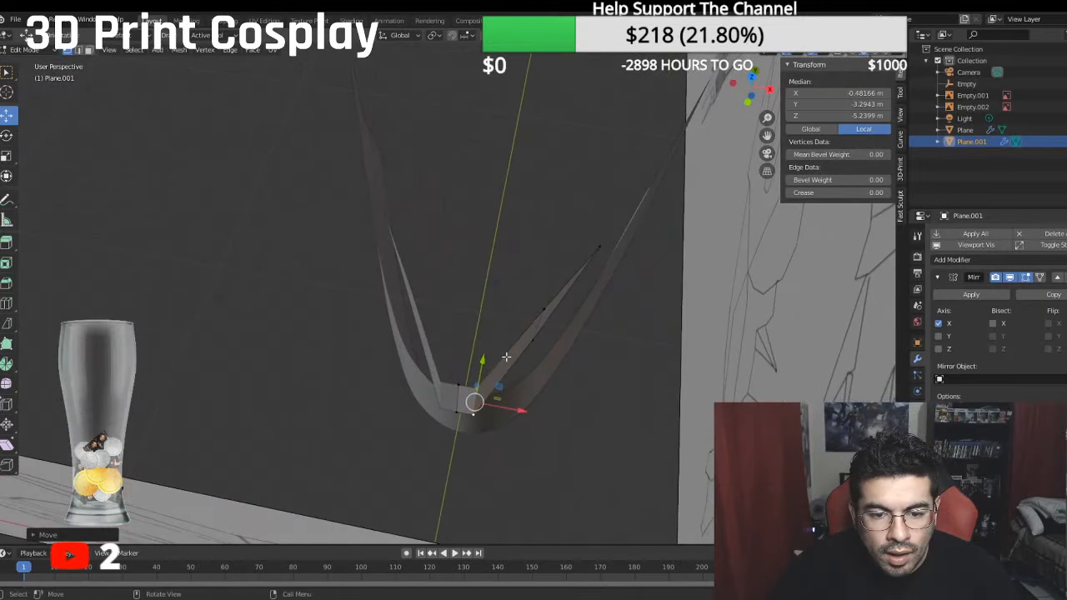
{"action": "key", "text": "KP_5"}
{"action": "key", "text": "KP_3"}
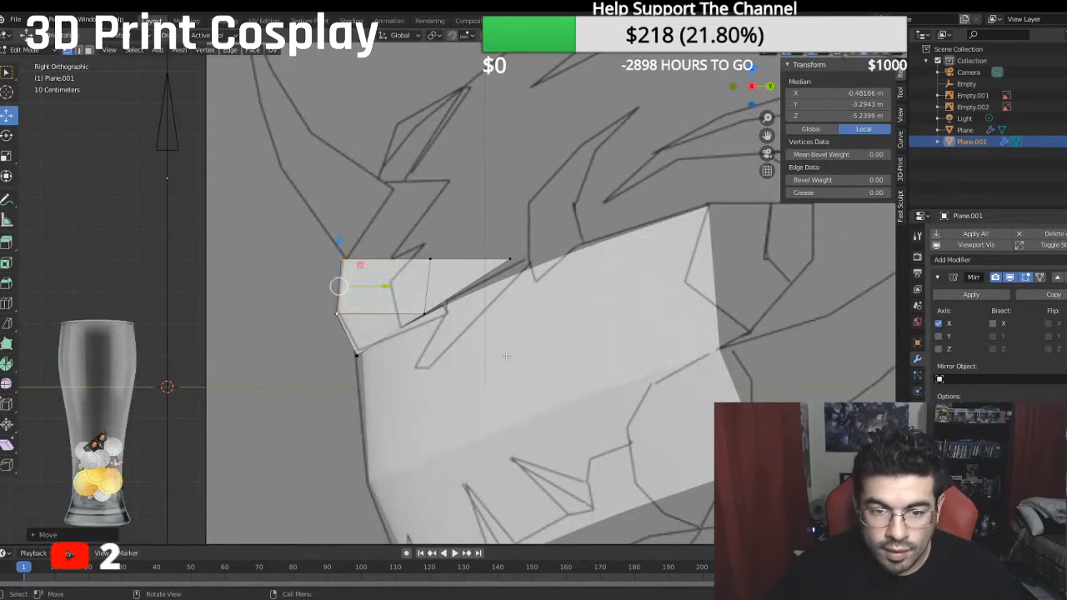
- Move the lower vertex of the forehead's outer vertical edge outward along X to about -2.68 m local X
{"action": "mouse_move", "coordinate": [554, 342]}
{"action": "middle_mouse_down"}
{"action": "mouse_move", "coordinate": [542, 370]}
{"action": "mouse_move", "coordinate": [538, 351]}
{"action": "middle_mouse_up"}
{"action": "left_click", "coordinate": [539, 338]}
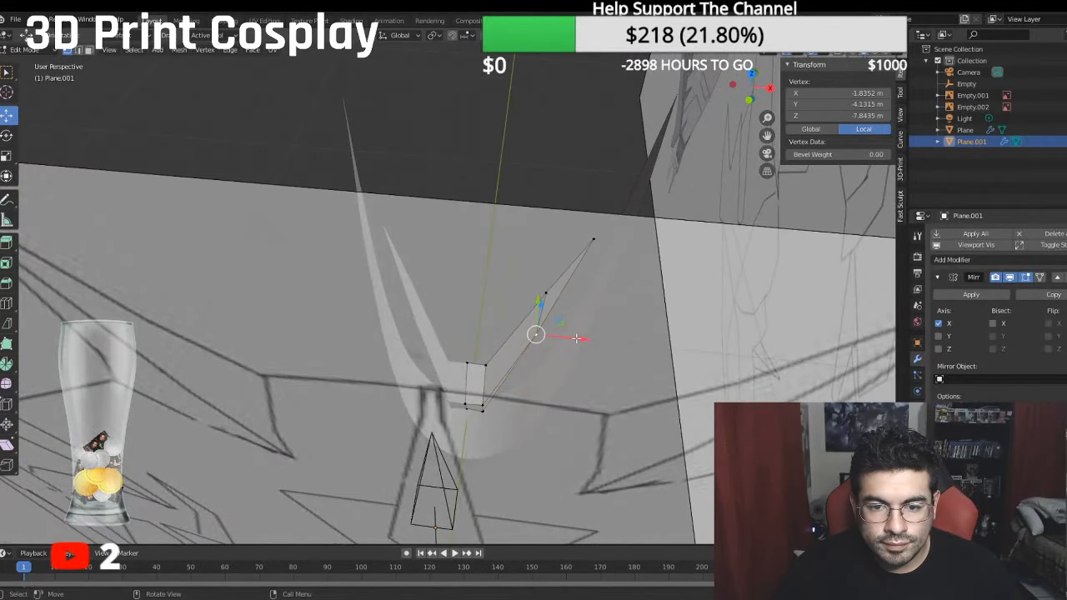
{"action": "left_click_drag", "start_coordinate": [575, 340], "coordinate": [604, 352]}
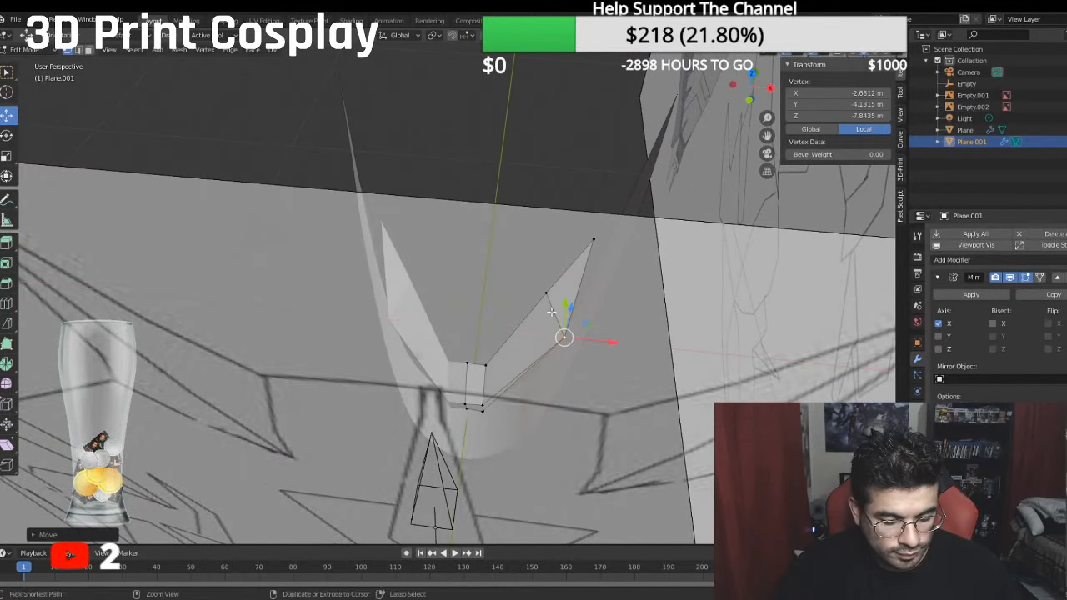
{"action": "key", "text": "z"}
{"action": "left_click", "coordinate": [681, 198]}
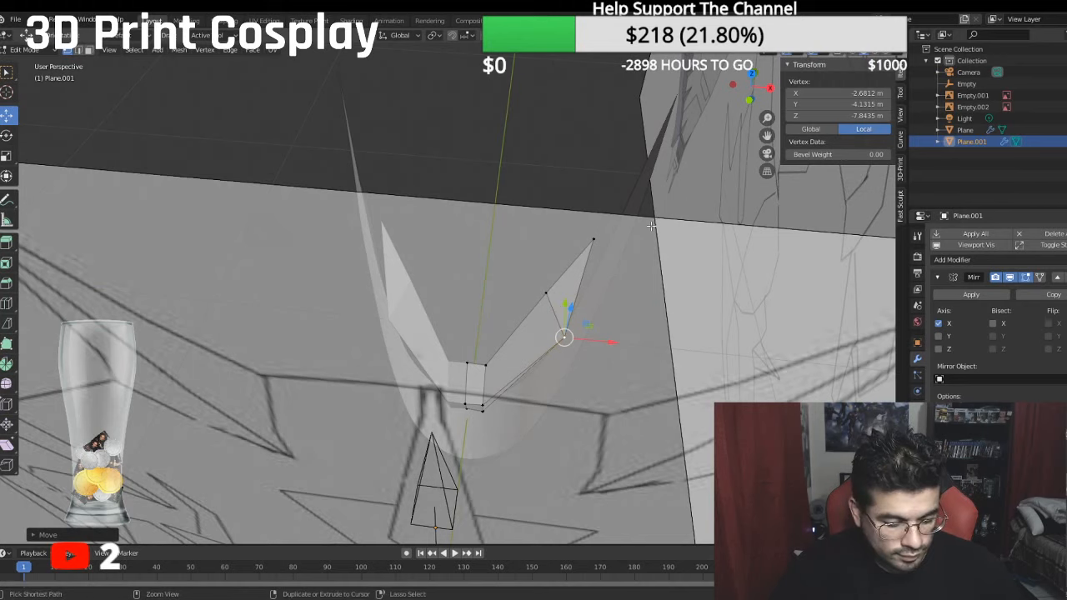
- Undo the last two changes and move the forehead's outer vertical edge to a median local position of about -2.62, -3.29, -6.88 m
{"action": "key", "text": "ctrl+z"}
{"action": "key", "text": "ctrl+z"}
{"action": "left_click_drag", "start_coordinate": [579, 320], "coordinate": [605, 322]}
{"action": "middle_click_drag", "start_coordinate": [572, 291], "coordinate": [532, 333]}
{"action": "key", "text": "g"}
{"action": "left_click", "coordinate": [497, 348]}
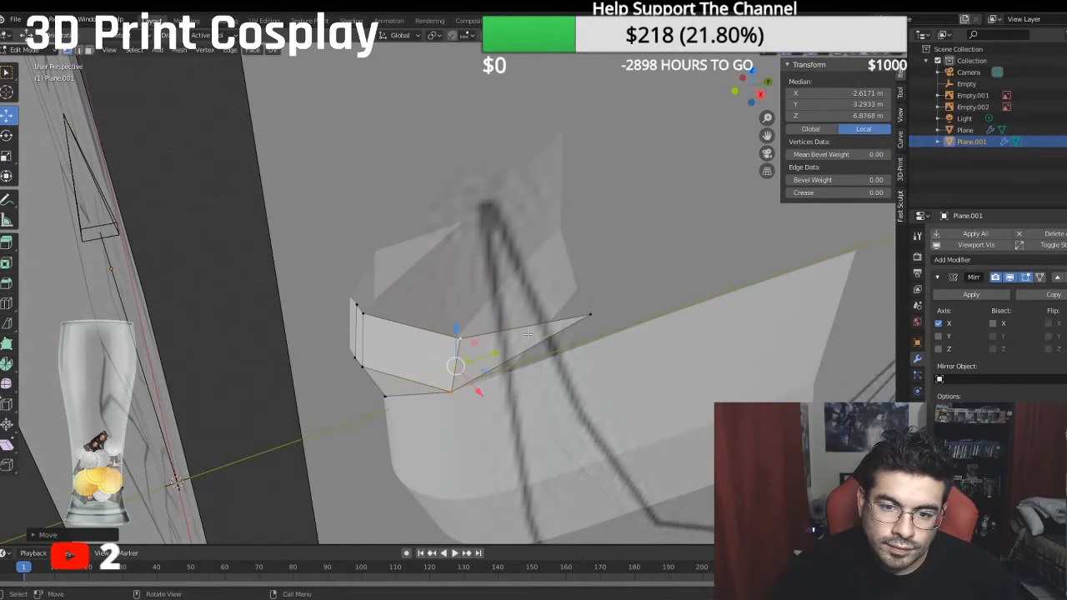
- Move the forehead's rear tip vertex to about -3.40 m local X and -8.84 m local Z
{"action": "left_click", "coordinate": [588, 315]}
{"action": "key", "text": "g"}
{"action": "left_click_drag", "start_coordinate": [585, 336], "coordinate": [586, 336]}
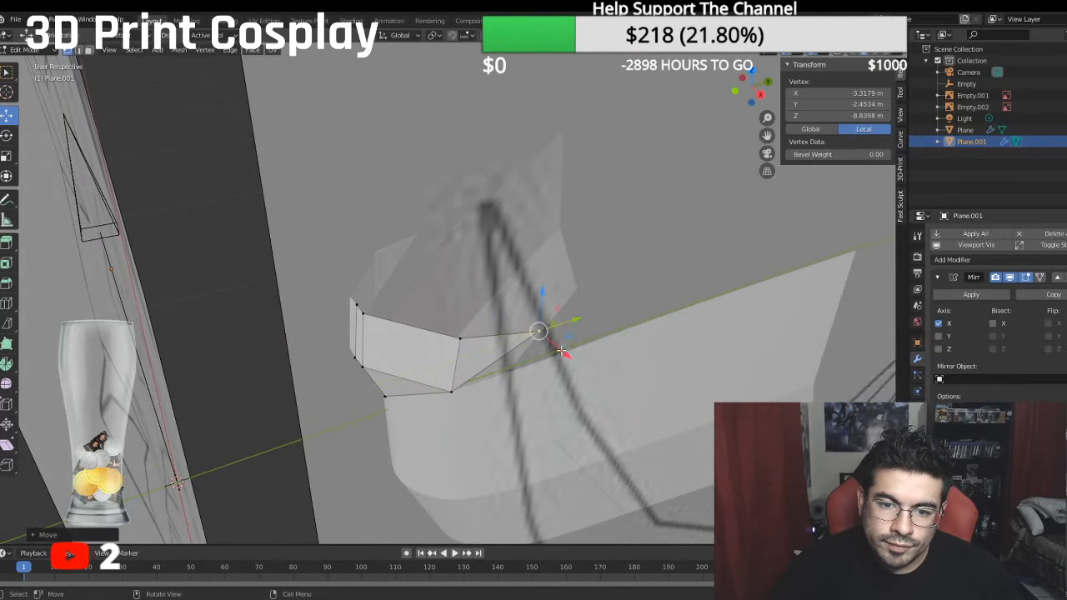
{"action": "middle_click_drag", "start_coordinate": [585, 337], "coordinate": [585, 395]}
{"action": "left_click_drag", "start_coordinate": [600, 390], "coordinate": [602, 386]}
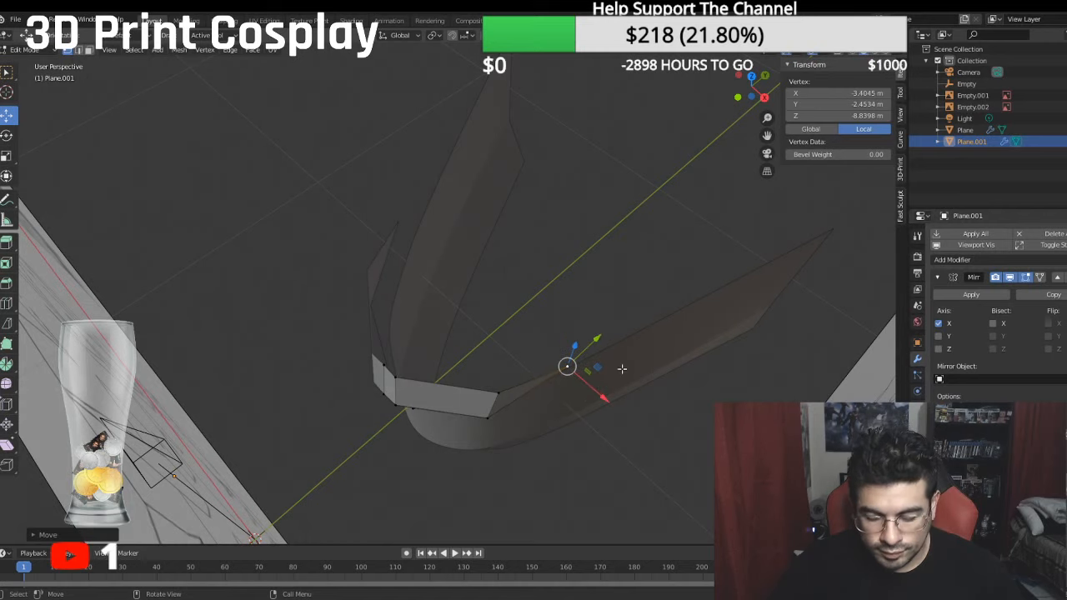
- Lower the forehead's lower outer vertex in the side view onto the upper edge of the snout
{"action": "key", "text": "KP_7"}
{"action": "middle_click_drag", "start_coordinate": [570, 336], "coordinate": [383, 415]}
{"action": "left_click", "coordinate": [348, 286]}
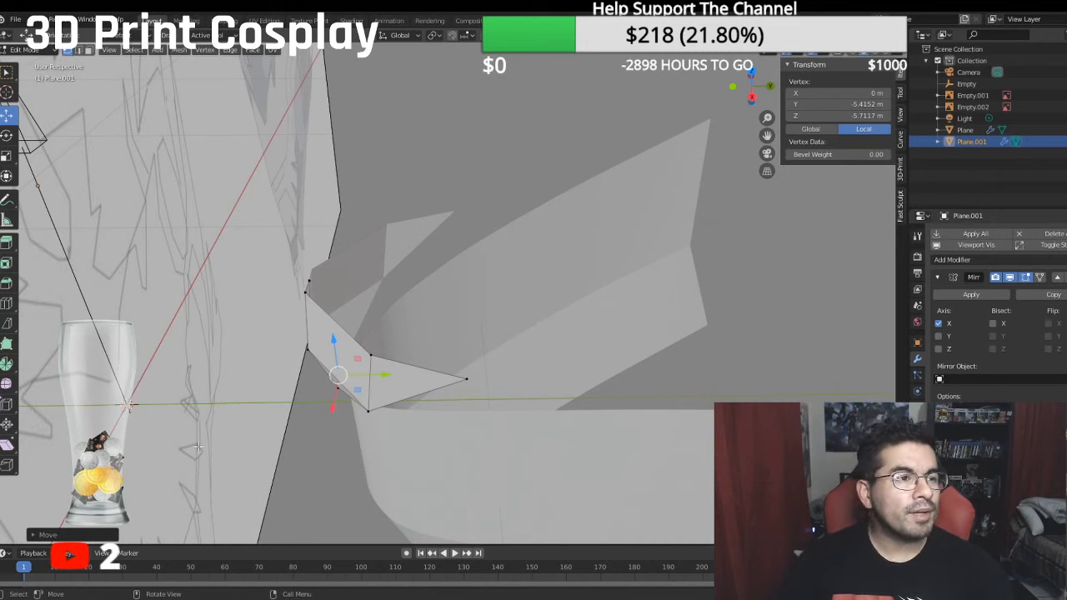
{"action": "mouse_move", "coordinate": [708, 177]}
{"action": "middle_mouse_down"}
{"action": "mouse_move", "coordinate": [435, 354]}
{"action": "mouse_move", "coordinate": [475, 308]}
{"action": "middle_mouse_up"}
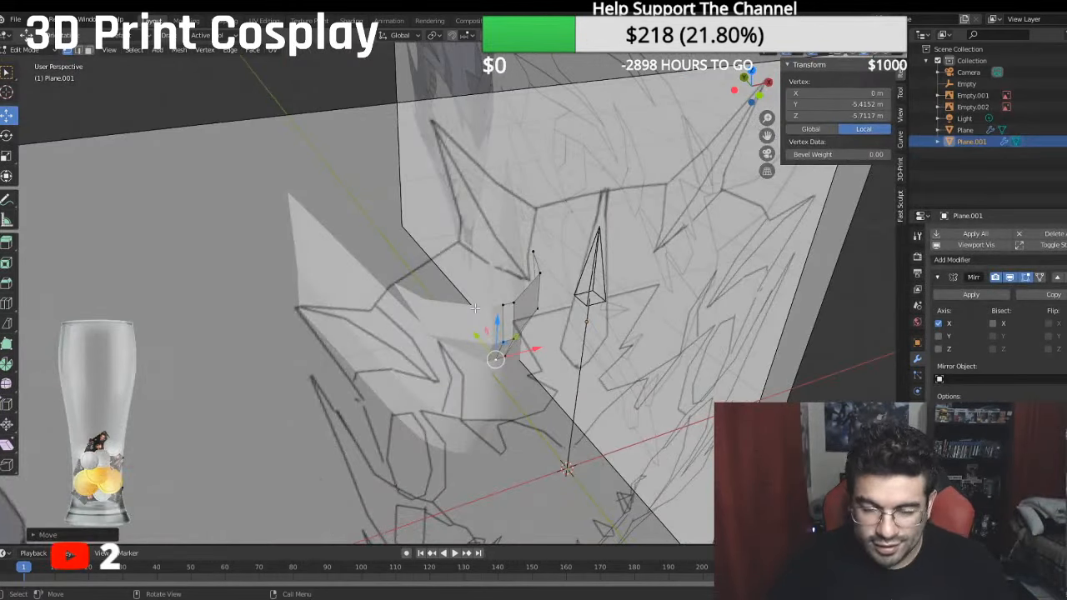
{"action": "key", "text": "KP_3"}
{"action": "middle_click_drag", "start_coordinate": [402, 297], "coordinate": [433, 298]}
{"action": "key", "text": "KP_3"}
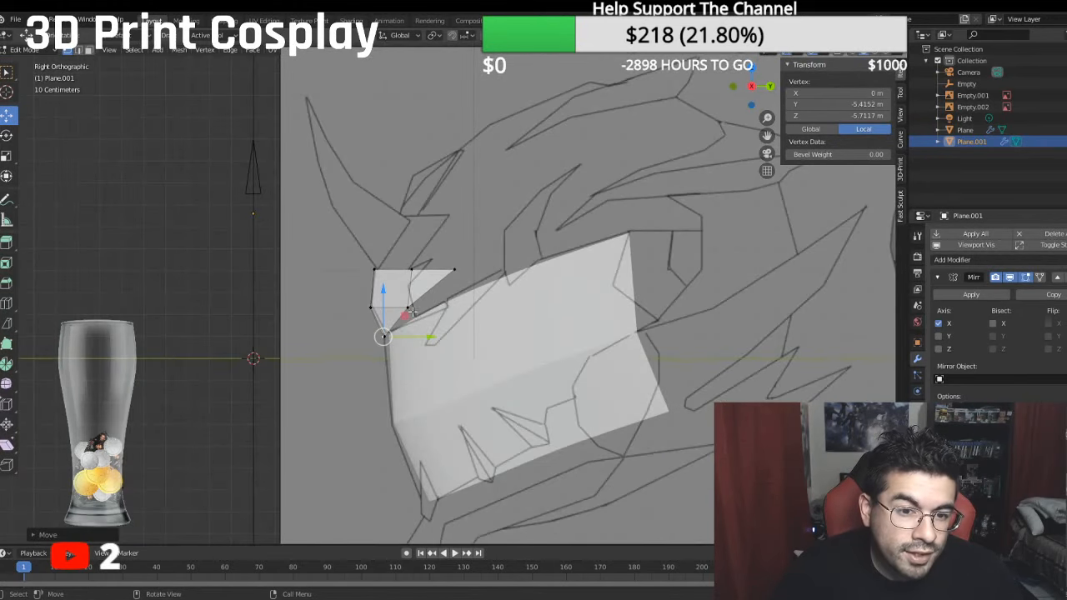
{"action": "left_click", "coordinate": [407, 308]}
{"action": "left_click_drag", "start_coordinate": [407, 264], "coordinate": [434, 266]}
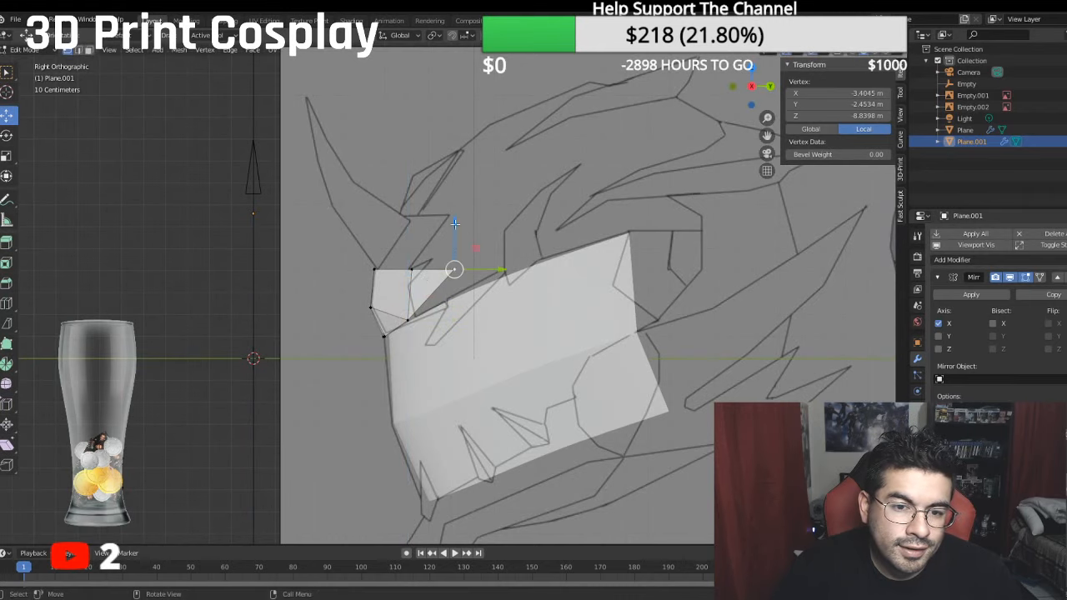
- Lower the forehead's rear tip vertex to about -3.67 m local Y and its upper outer vertex to about -3.04 m
{"action": "key", "text": "g"}
{"action": "left_click", "coordinate": [477, 250]}
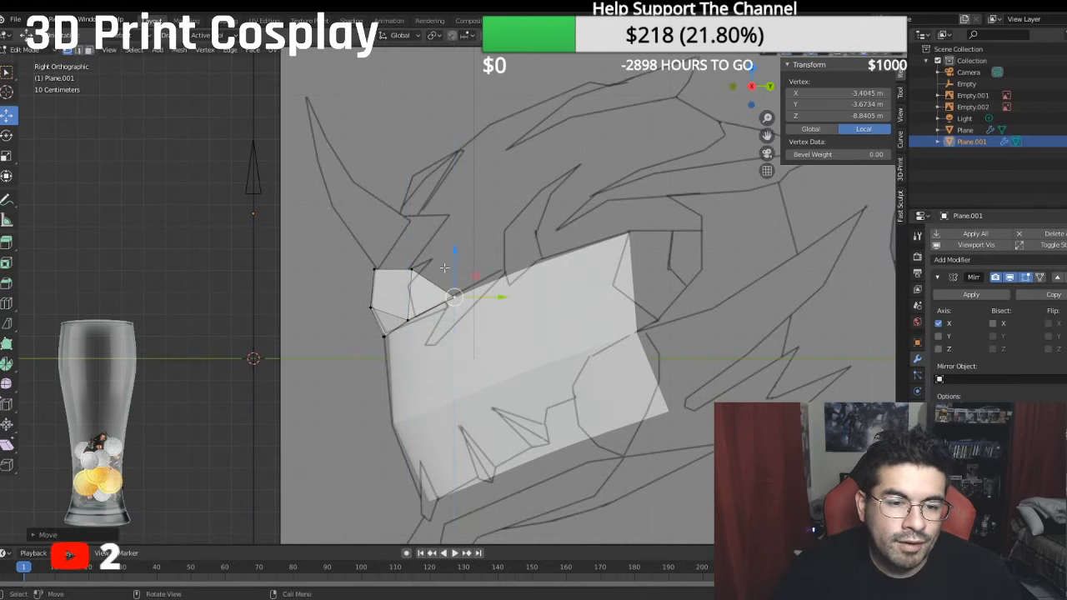
{"action": "middle_click_drag", "start_coordinate": [477, 250], "coordinate": [525, 278]}
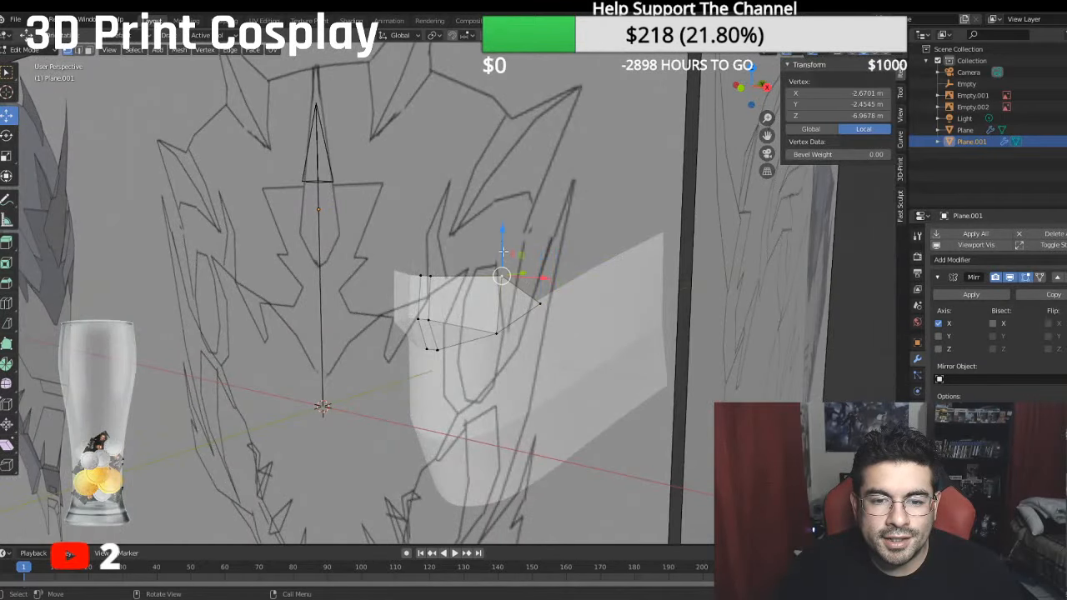
{"action": "key", "text": "g"}
{"action": "key", "text": "z"}
{"action": "left_click", "coordinate": [503, 246]}
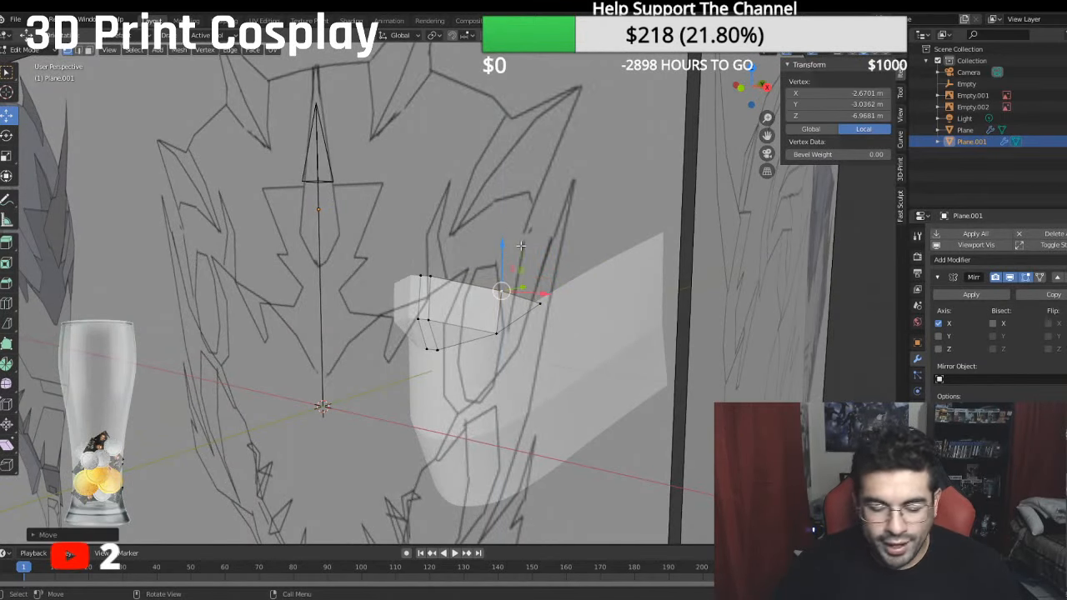
- Examine how the forehead piece lines up with the front reference drawing around the eyes and snout
{"action": "key", "text": "KP_3"}
{"action": "middle_click_drag", "start_coordinate": [486, 240], "coordinate": [598, 237]}
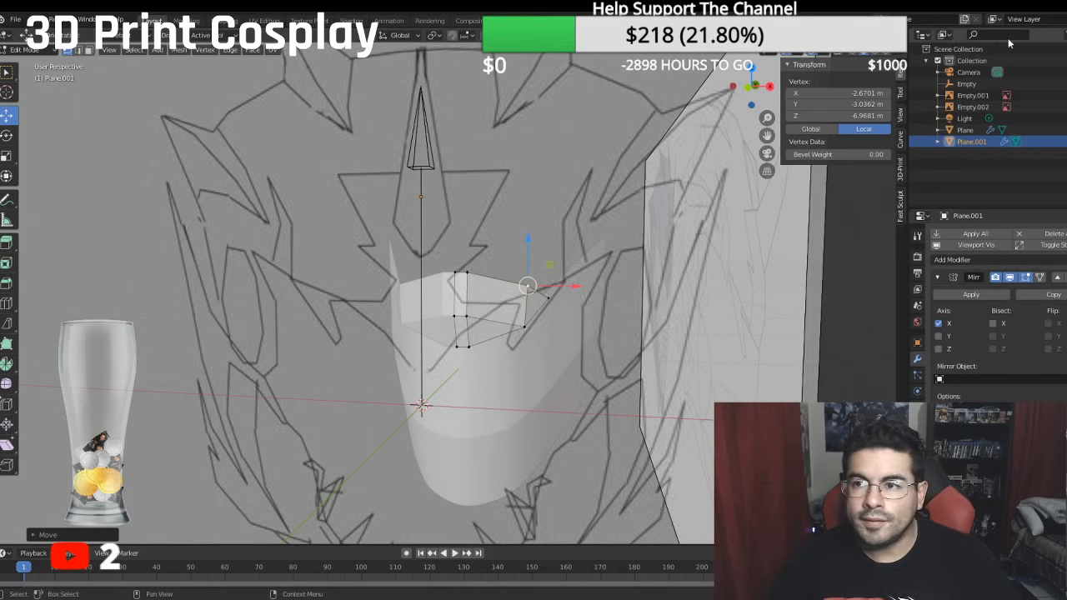
{"action": "scroll", "coordinate": [516, 195], "scroll_direction": "down", "scroll_amount": 3}
{"action": "key", "text": "KP_1"}
{"action": "scroll", "coordinate": [516, 195], "scroll_direction": "up", "scroll_amount": 4}
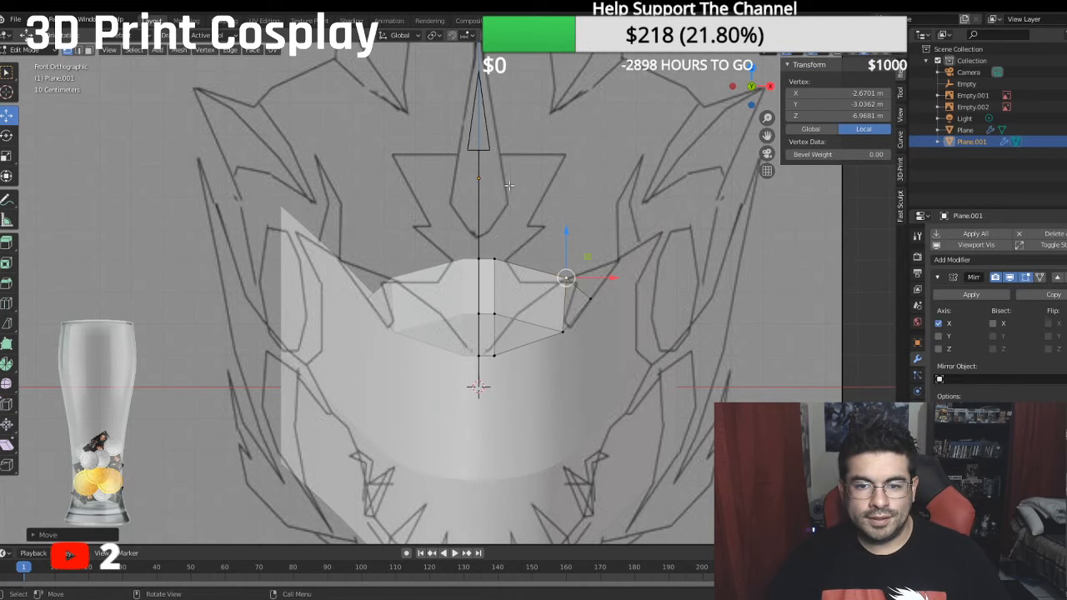
{"action": "scroll", "coordinate": [510, 186], "scroll_direction": "down", "scroll_amount": 2}
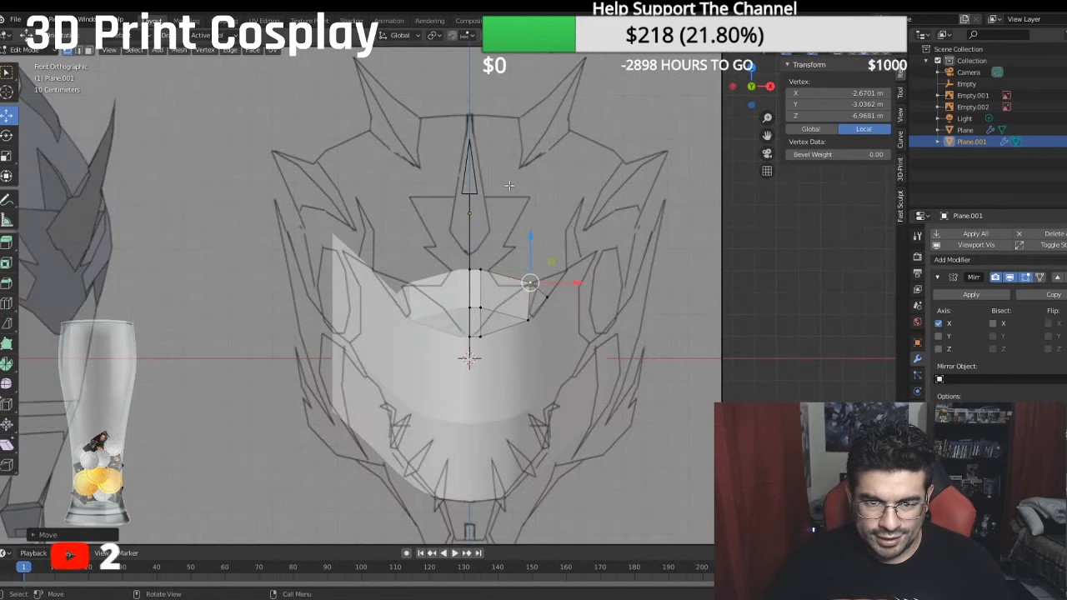
{"action": "scroll", "coordinate": [517, 195], "scroll_direction": "up", "scroll_amount": 2}
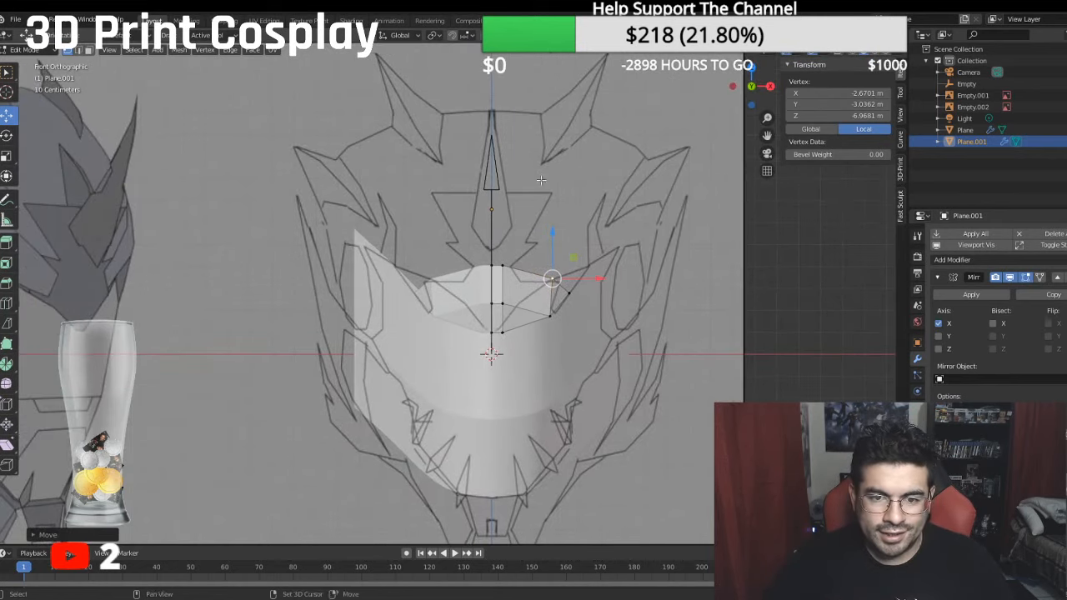
{"action": "scroll", "coordinate": [538, 213], "scroll_direction": "down", "scroll_amount": 3}
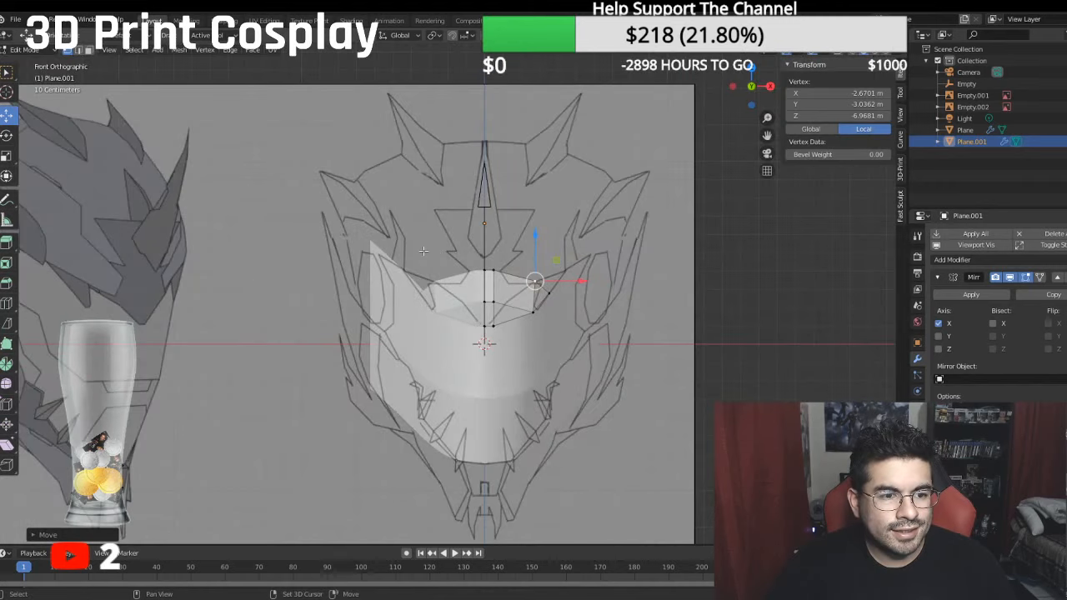
{"action": "middle_click_drag", "start_coordinate": [423, 251], "coordinate": [429, 250], "text": "shift"}
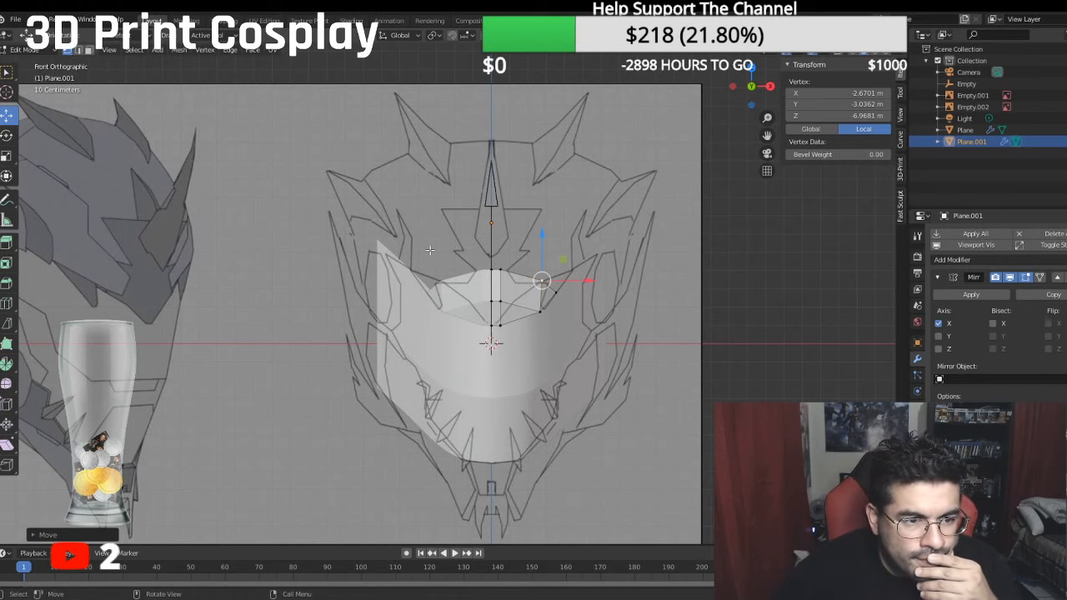
{"action": "scroll", "coordinate": [429, 250], "scroll_direction": "up", "scroll_amount": 4}
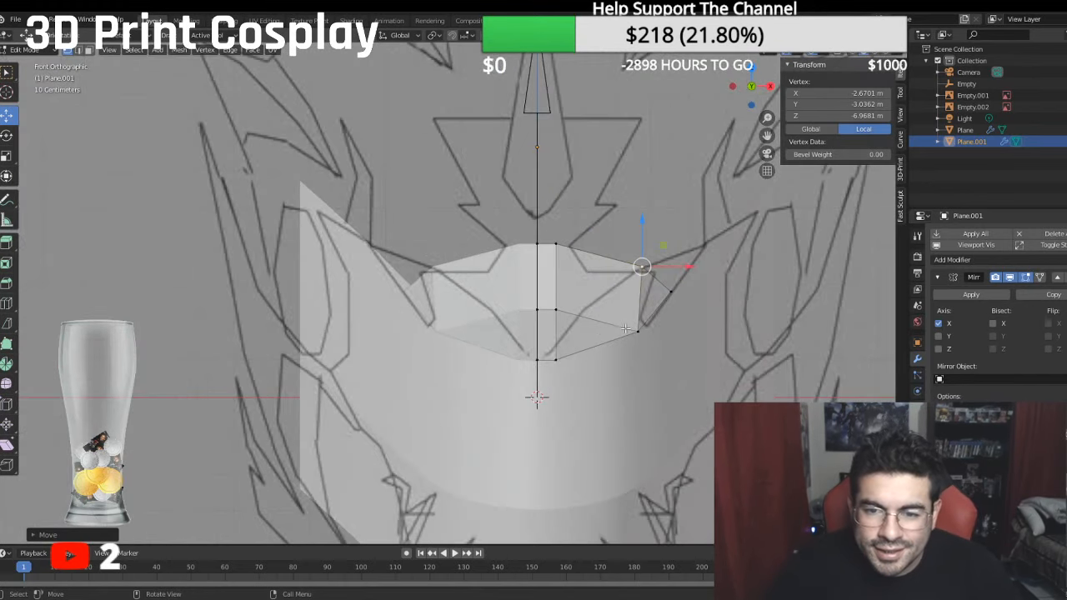
- Move the lower outer vertex to about -2.14 m X and -4.35 m Y, and the tip vertex to about -3.11 m X and -3.34 m Y
{"action": "left_click", "coordinate": [637, 330], "text": "shift"}
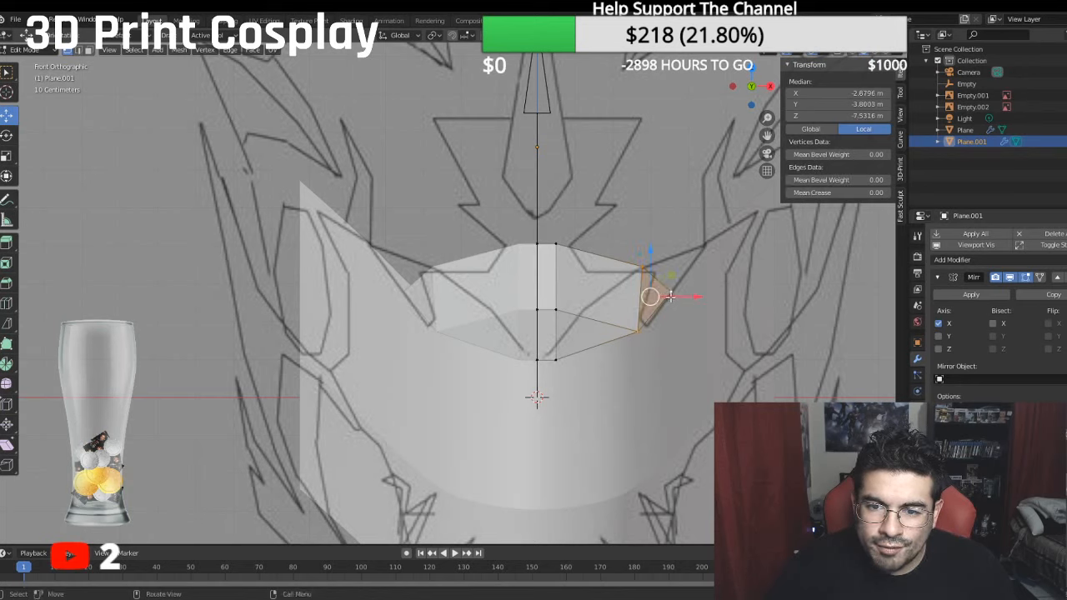
{"action": "left_click", "coordinate": [641, 333]}
{"action": "left_click", "coordinate": [641, 334], "text": "shift"}
{"action": "left_click_drag", "start_coordinate": [655, 263], "coordinate": [637, 250]}
{"action": "left_click_drag", "start_coordinate": [692, 300], "coordinate": [704, 281]}
{"action": "left_click", "coordinate": [670, 273]}
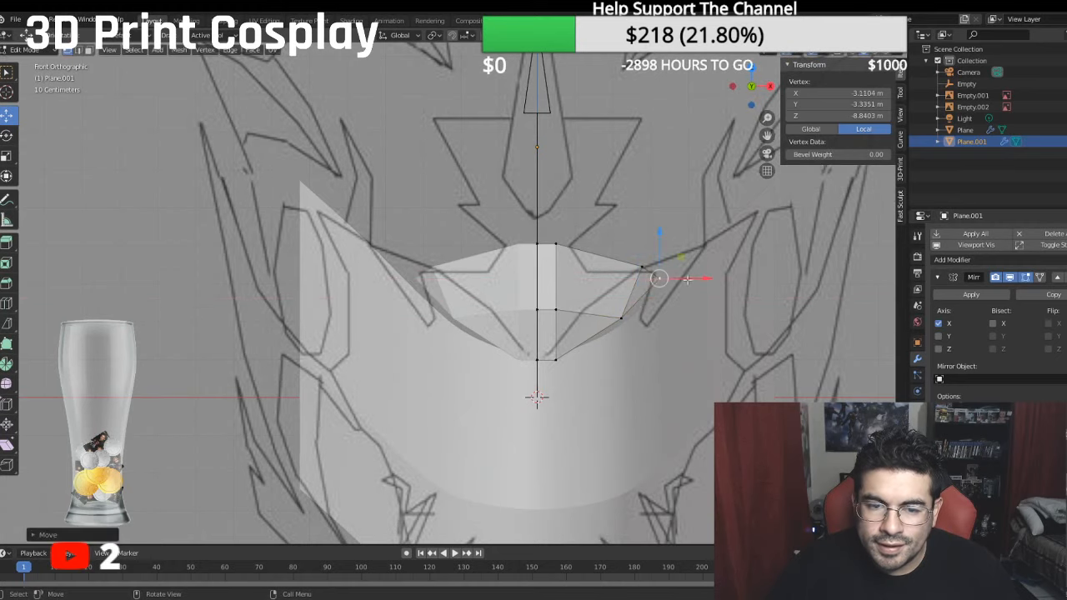
- Move the forehead's lower outer vertex in the front view to about -1.65 m local X and -4.12 m local Y
{"action": "scroll", "coordinate": [687, 279], "scroll_direction": "down", "scroll_amount": 3}
{"action": "left_click", "coordinate": [597, 315]}
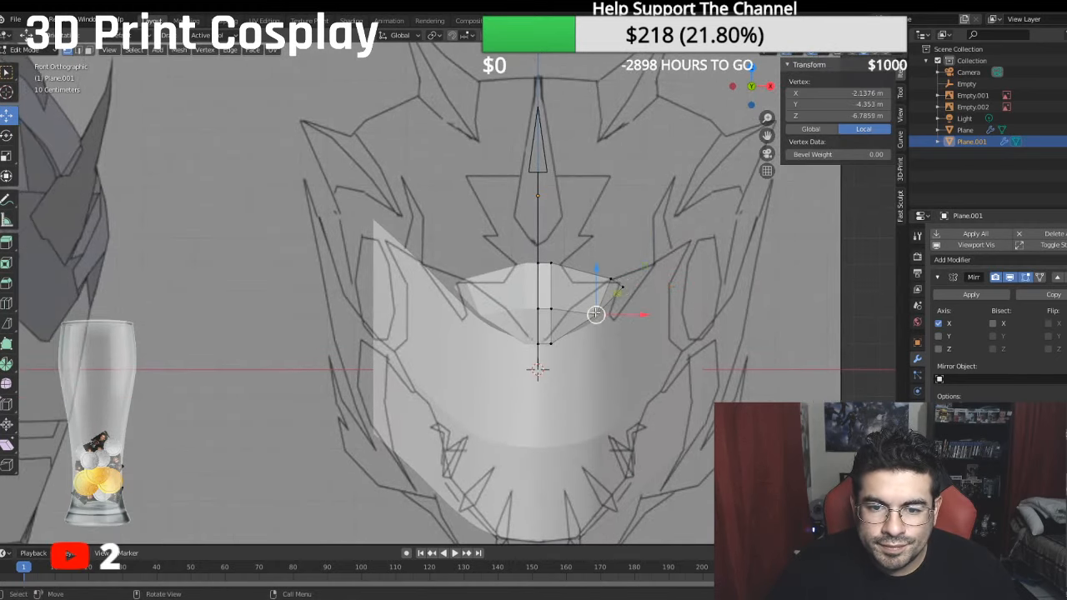
{"action": "left_click_drag", "start_coordinate": [632, 315], "coordinate": [615, 308]}
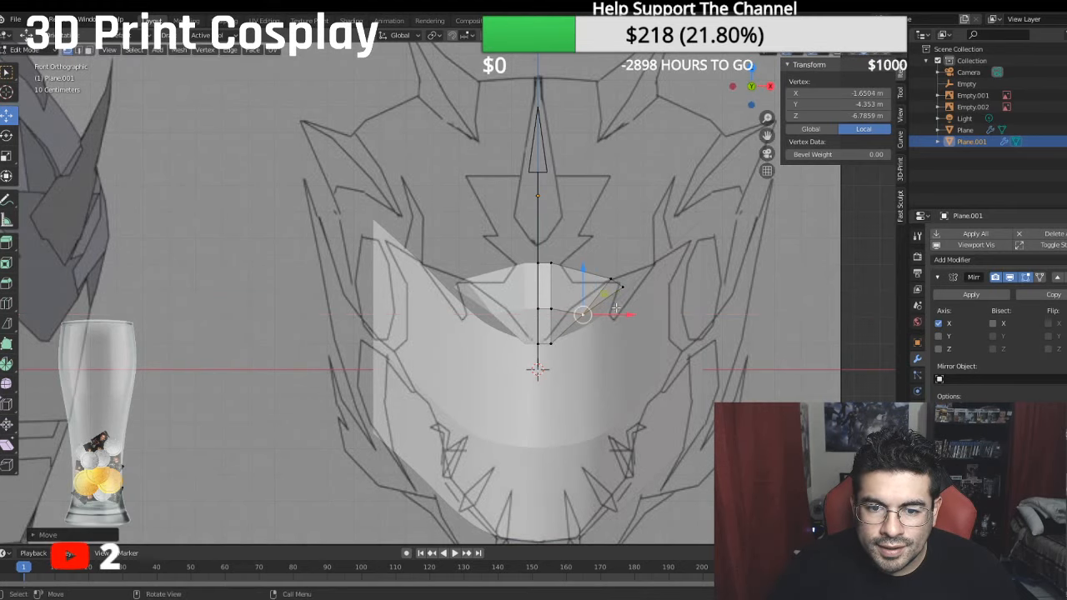
{"action": "left_click_drag", "start_coordinate": [584, 271], "coordinate": [584, 264]}
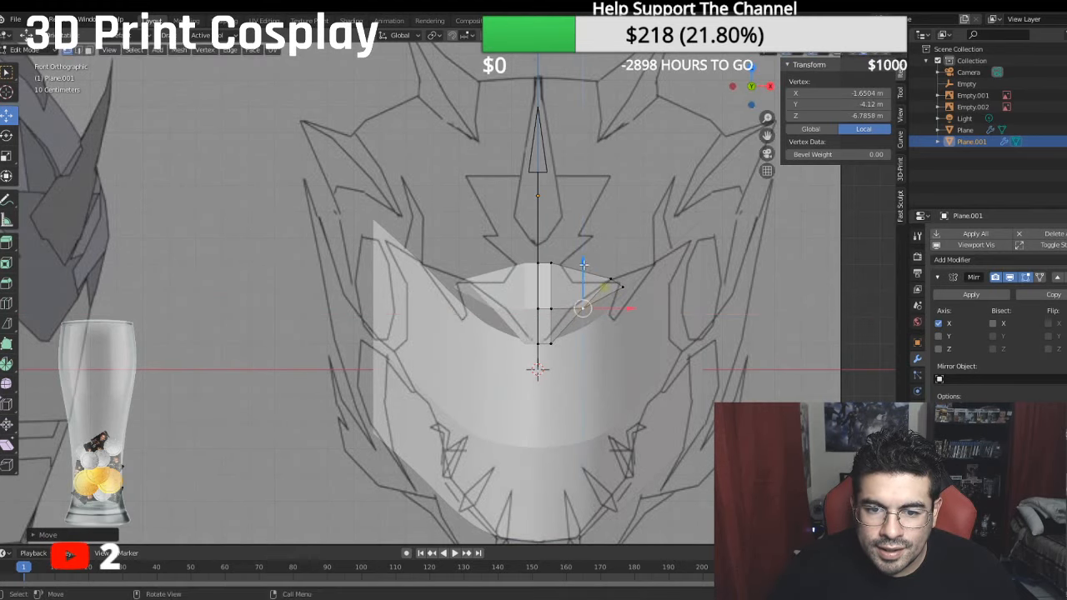
- Shift the lower outer vertex outward along X and bring the upper outer vertex inward to about -2.17 m local X
{"action": "middle_click_drag", "start_coordinate": [584, 264], "coordinate": [377, 362]}
{"action": "left_click", "coordinate": [325, 341]}
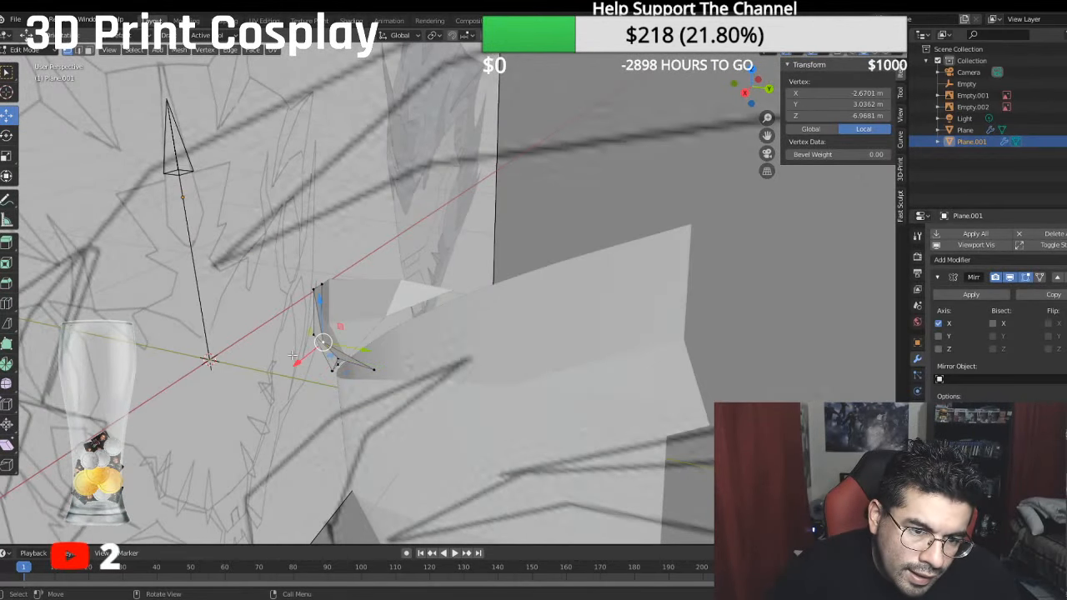
{"action": "left_click", "coordinate": [339, 360]}
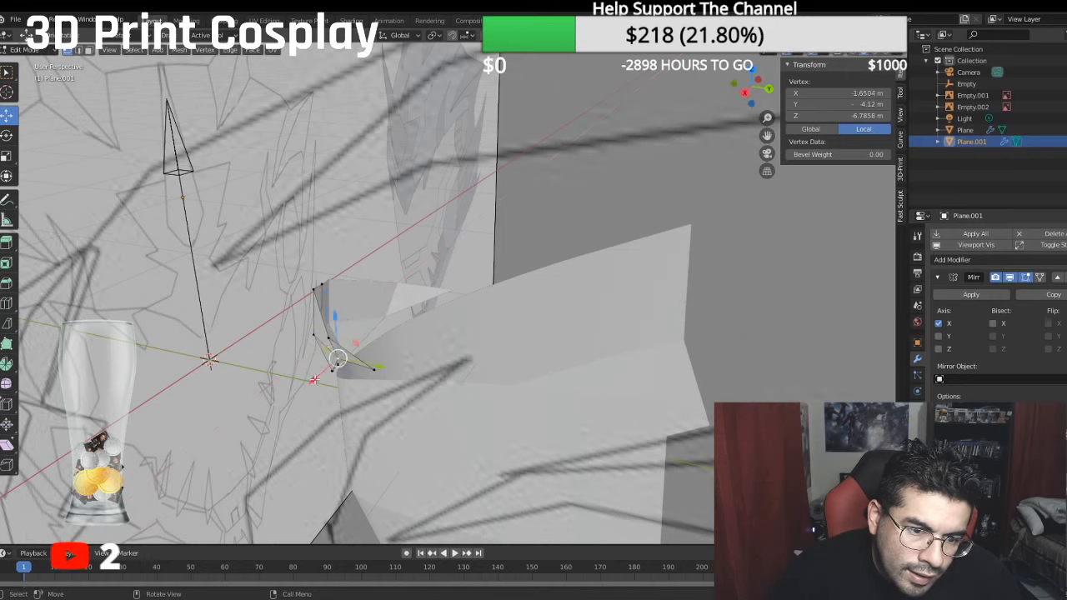
{"action": "left_click_drag", "start_coordinate": [315, 380], "coordinate": [309, 354]}
{"action": "left_click", "coordinate": [324, 339]}
{"action": "middle_click_drag", "start_coordinate": [311, 356], "coordinate": [367, 394]}
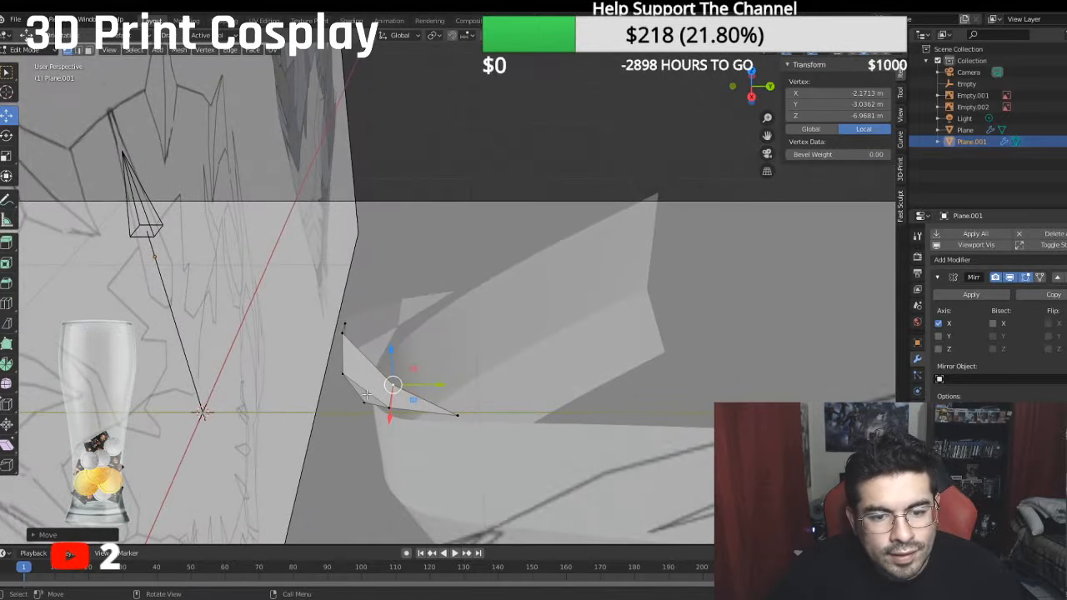
- Move the forehead's rear tip vertex outward along X to about -3.29 m local X
{"action": "left_click", "coordinate": [455, 409]}
{"action": "left_click_drag", "start_coordinate": [460, 445], "coordinate": [457, 451]}
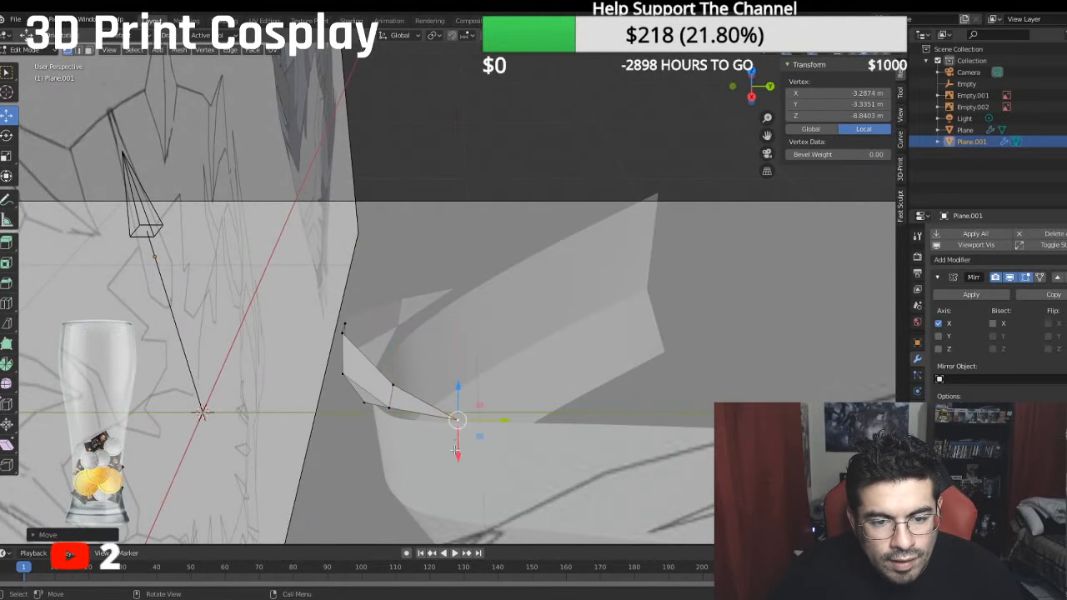
{"action": "middle_click_drag", "start_coordinate": [455, 451], "coordinate": [792, 376]}
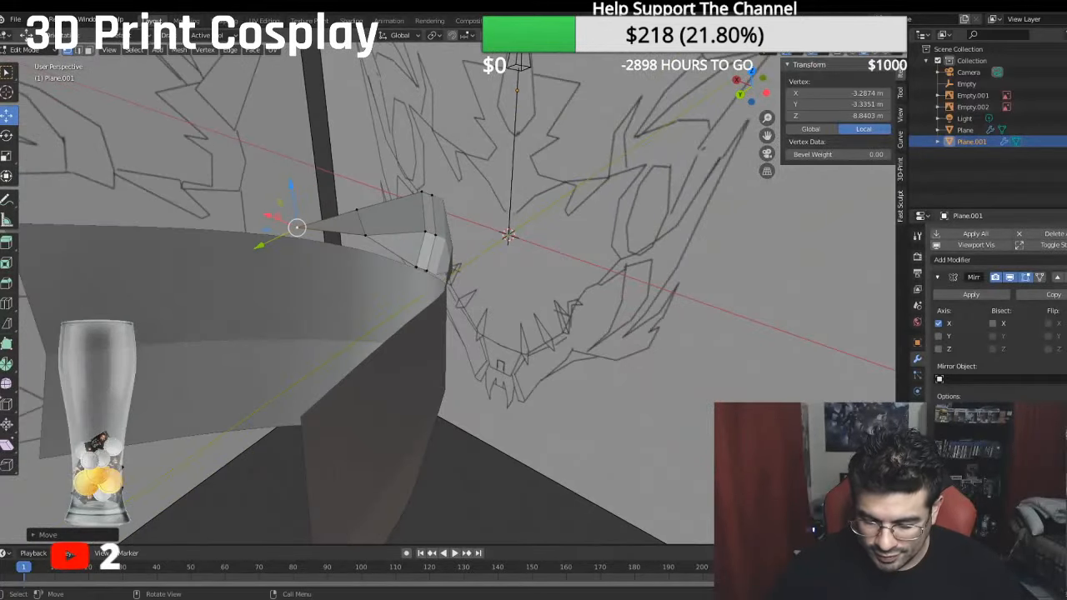
{"action": "key", "text": "KP_3"}
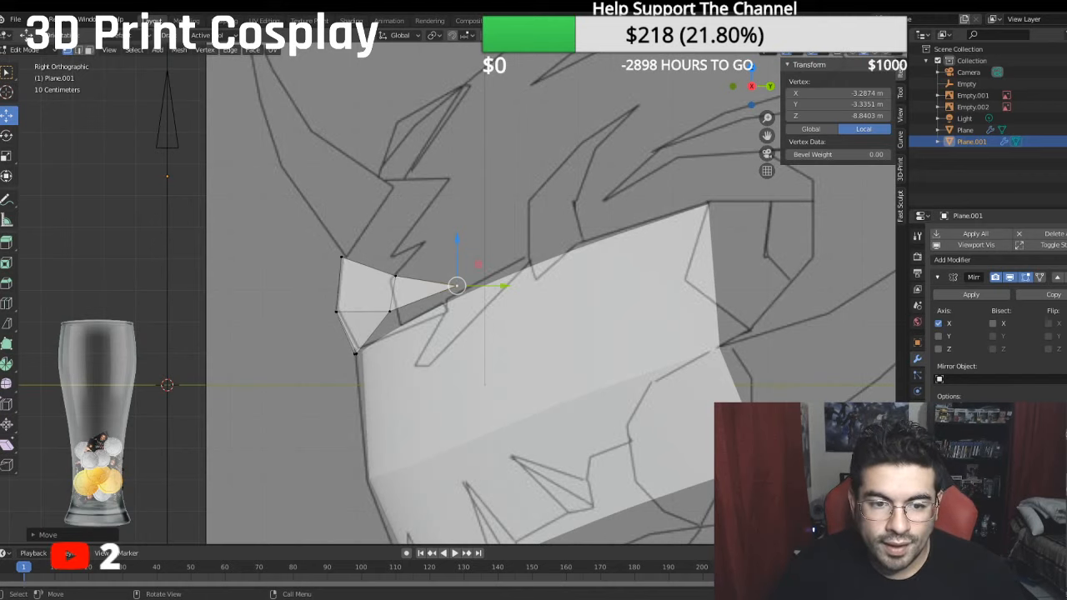
{"action": "scroll", "coordinate": [642, 389], "scroll_direction": "down", "scroll_amount": 1}
{"action": "middle_click_drag", "start_coordinate": [643, 389], "coordinate": [684, 391]}
{"action": "key", "text": "KP_3"}
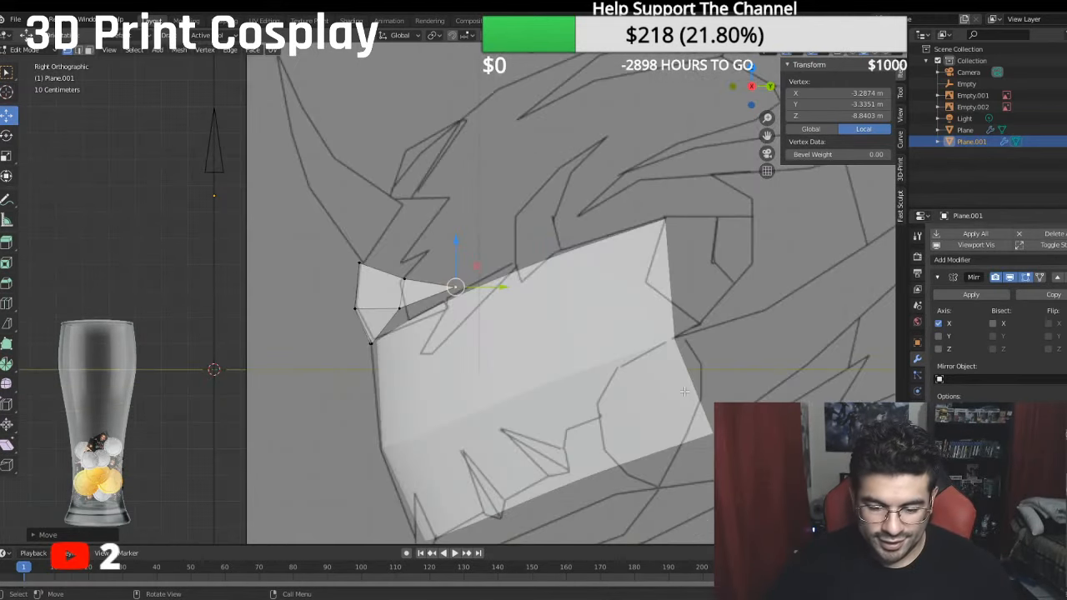
{"action": "key", "text": "KP_1"}
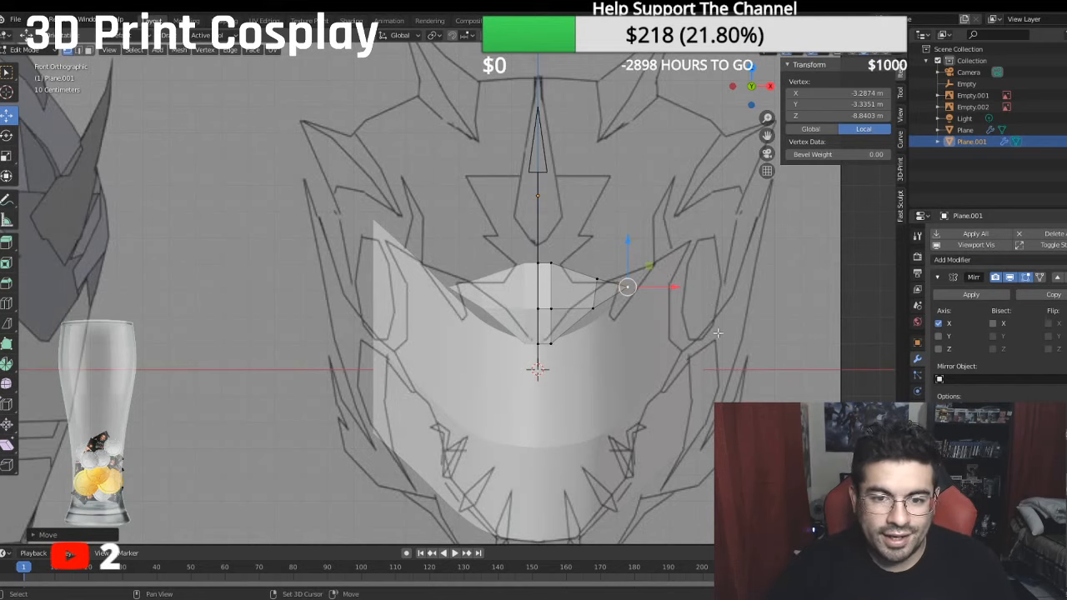
- Extrude the forehead's top edge from centre to tip up and back in the side view, extending its rear vertex to about -10.34 m local Z
{"action": "left_click", "coordinate": [537, 263]}
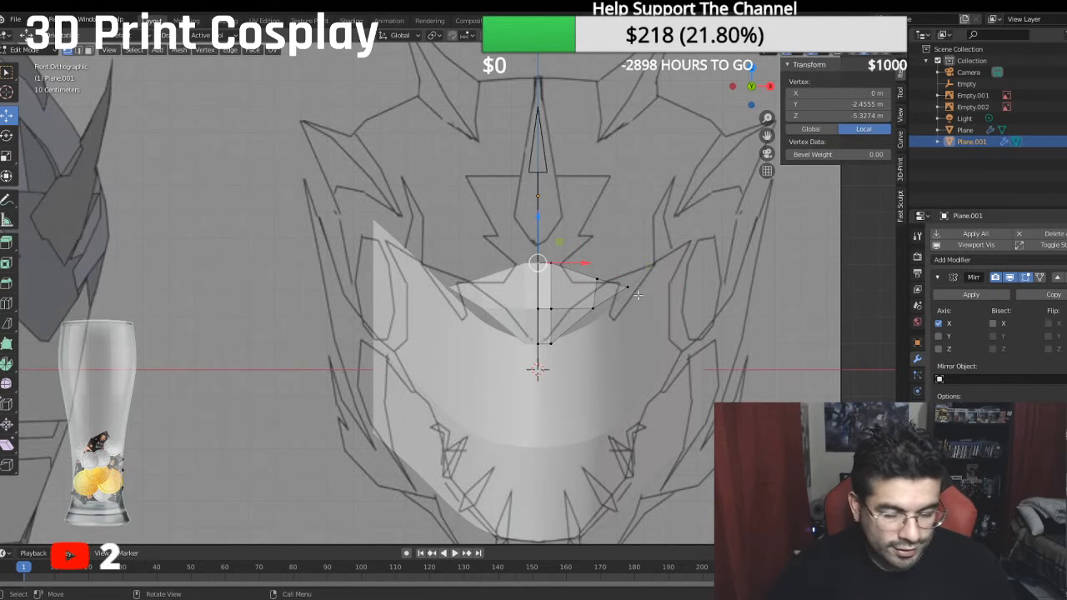
{"action": "left_click", "coordinate": [627, 287], "text": "ctrl"}
{"action": "middle_click_drag", "start_coordinate": [627, 286], "coordinate": [515, 294]}
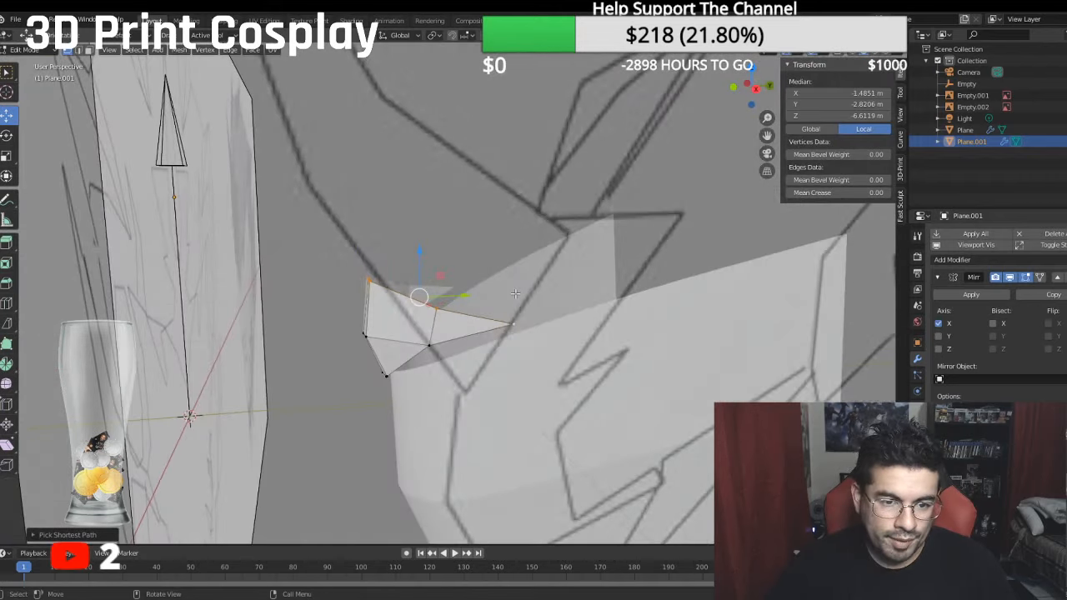
{"action": "key", "text": "KP_3"}
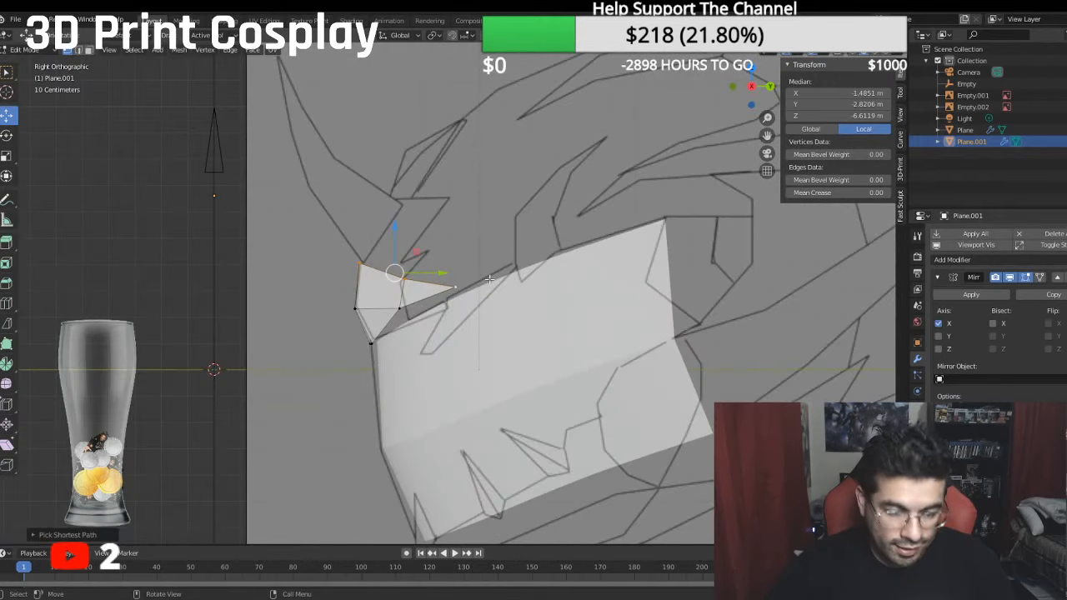
{"action": "key", "text": "e"}
{"action": "right_click", "coordinate": [362, 203]}
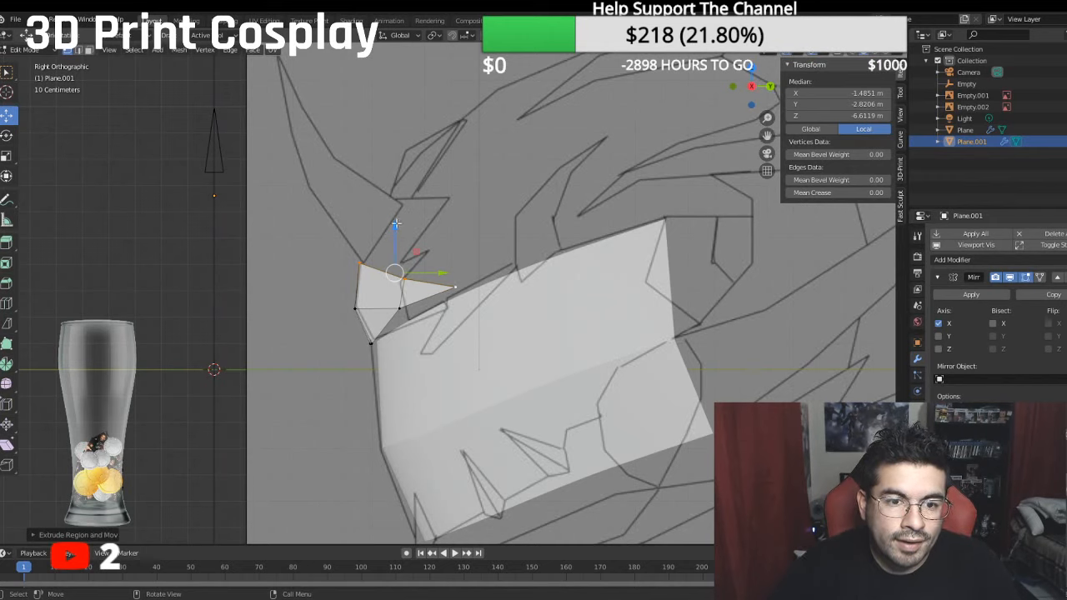
{"action": "left_click_drag", "start_coordinate": [396, 223], "coordinate": [422, 192]}
{"action": "left_click_drag", "start_coordinate": [446, 227], "coordinate": [543, 252]}
{"action": "left_click", "coordinate": [476, 243]}
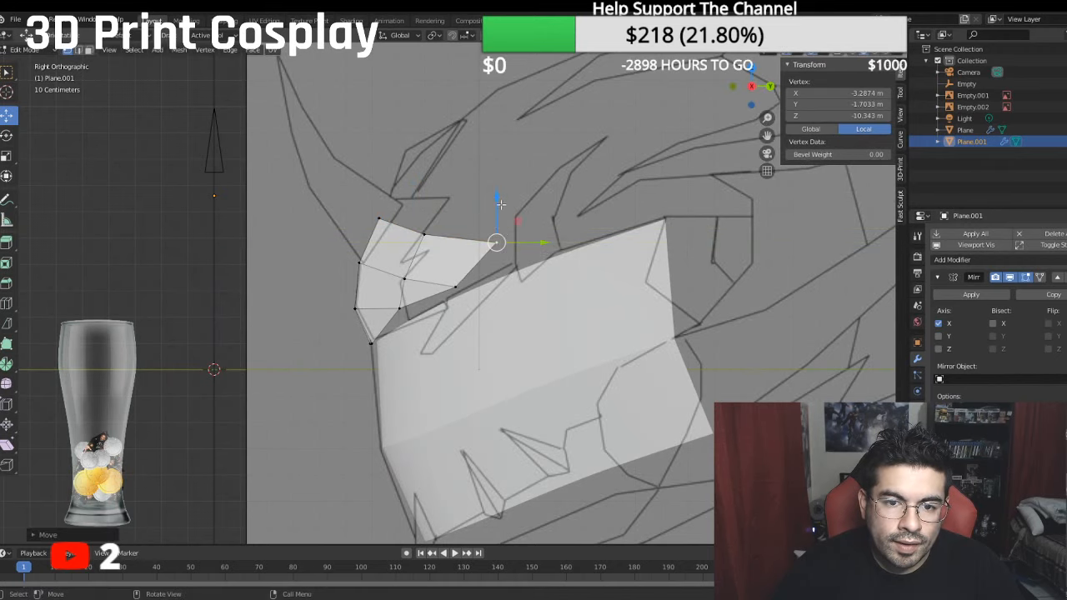
- Lower the forehead's rear tip vertex to about -2.08 m local Y and move it outward along X to about -4.04 m
{"action": "left_click_drag", "start_coordinate": [501, 204], "coordinate": [452, 221]}
{"action": "left_click_drag", "start_coordinate": [526, 251], "coordinate": [537, 251]}
{"action": "middle_click_drag", "start_coordinate": [538, 252], "coordinate": [638, 294]}
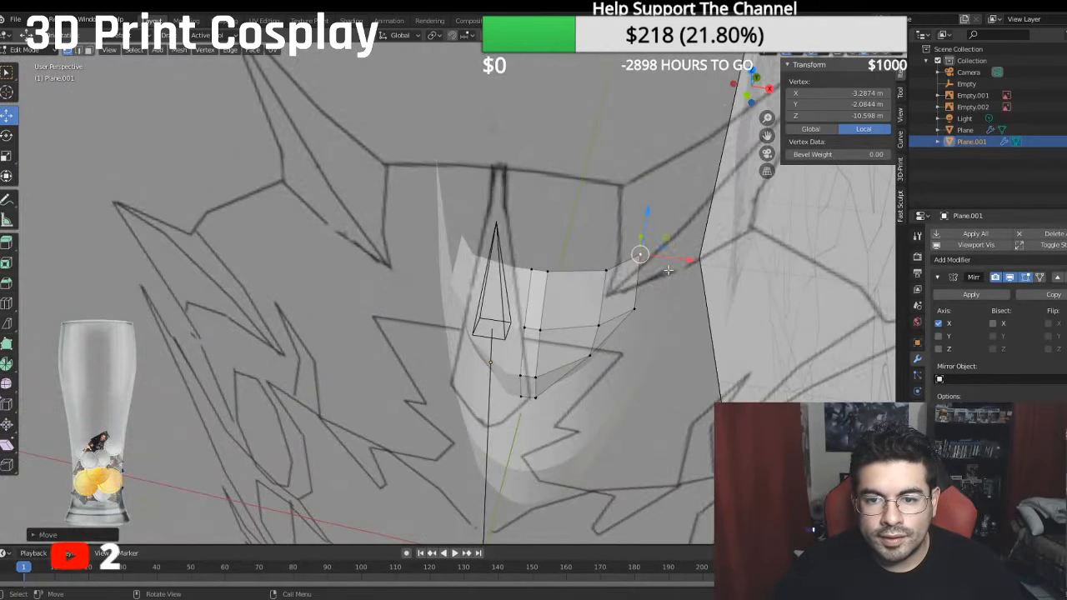
{"action": "key", "text": "g"}
{"action": "key", "text": "x"}
{"action": "left_click_drag", "start_coordinate": [708, 269], "coordinate": [708, 270]}
{"action": "middle_click_drag", "start_coordinate": [707, 271], "coordinate": [176, 234]}
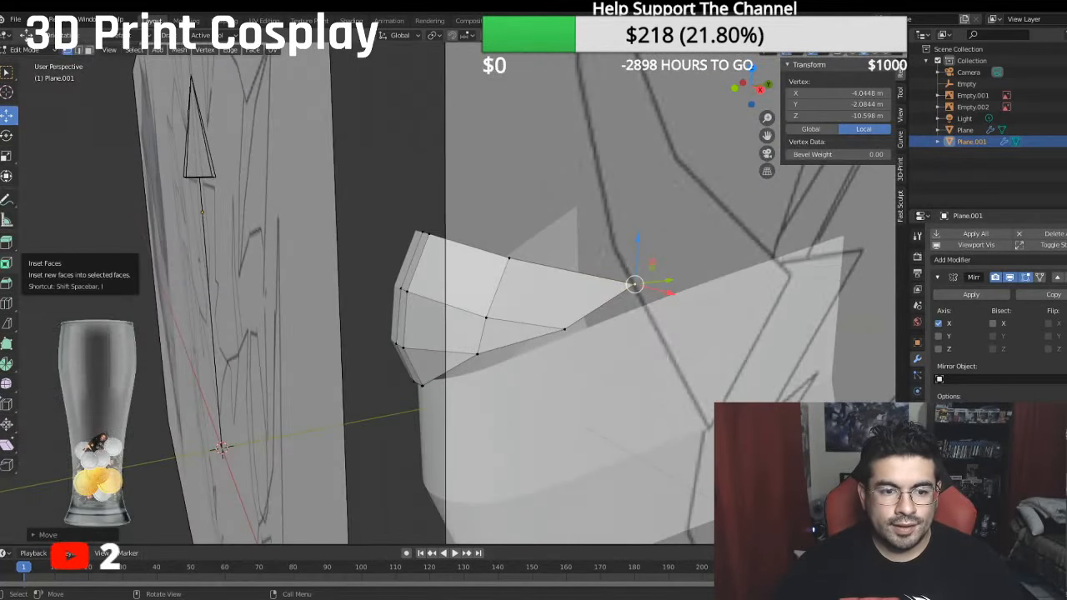
- Examine the forehead mesh against the front and side reference images from several angles
{"action": "scroll", "coordinate": [208, 431], "scroll_direction": "down", "scroll_amount": 5}
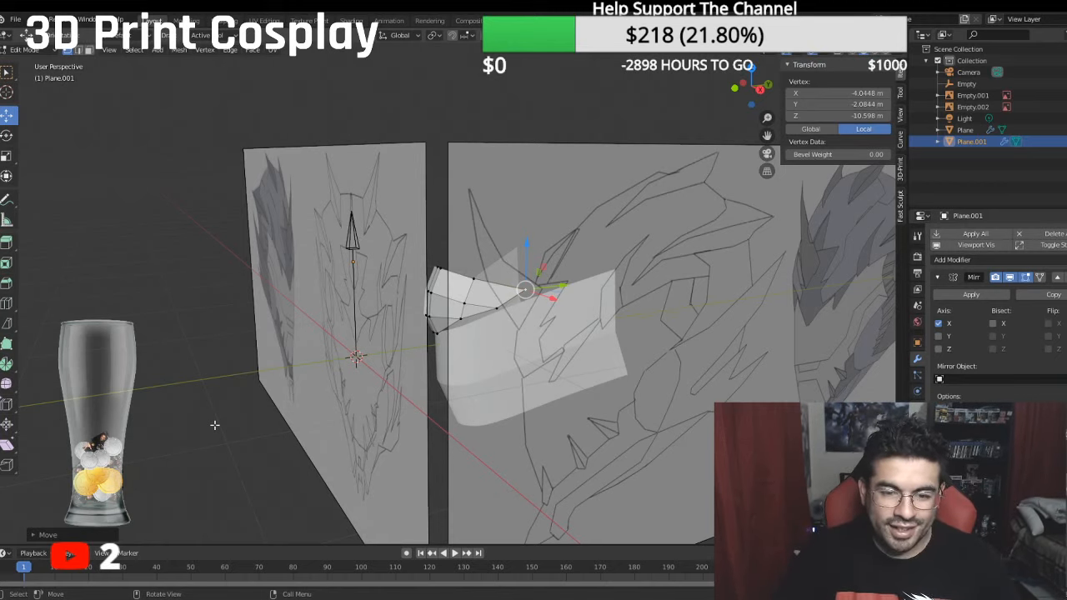
{"action": "key", "text": "KP_1"}
{"action": "scroll", "coordinate": [214, 425], "scroll_direction": "up", "scroll_amount": 5}
{"action": "scroll", "coordinate": [171, 413], "scroll_direction": "down", "scroll_amount": 4}
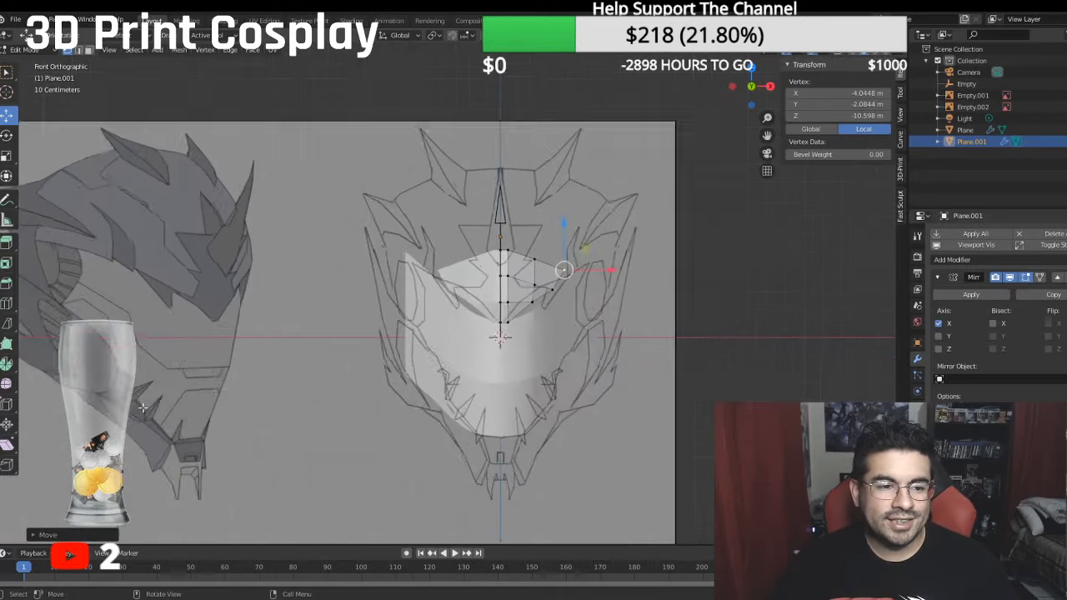
{"action": "scroll", "coordinate": [143, 407], "scroll_direction": "down", "scroll_amount": 1}
{"action": "middle_click_drag", "start_coordinate": [262, 328], "coordinate": [348, 332], "text": "shift"}
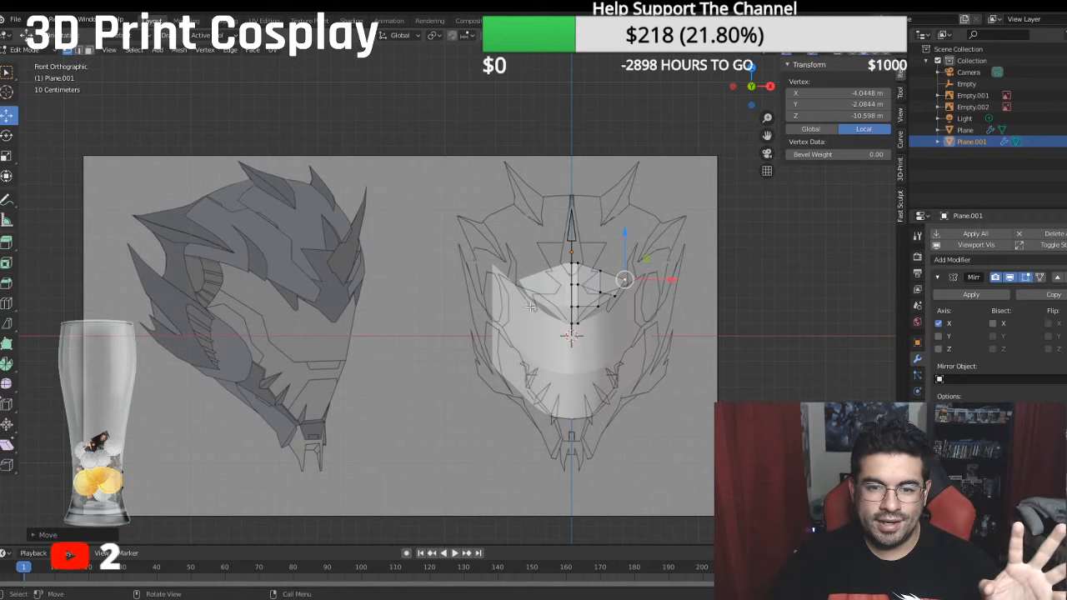
{"action": "middle_click_drag", "start_coordinate": [408, 303], "coordinate": [483, 330]}
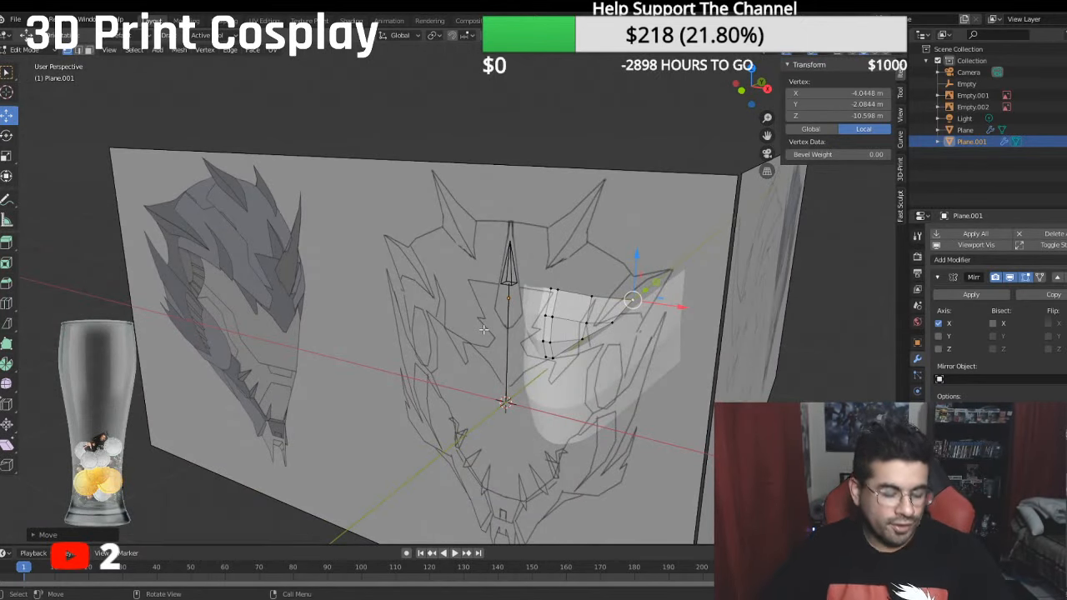
{"action": "middle_click_drag", "start_coordinate": [500, 346], "coordinate": [495, 322]}
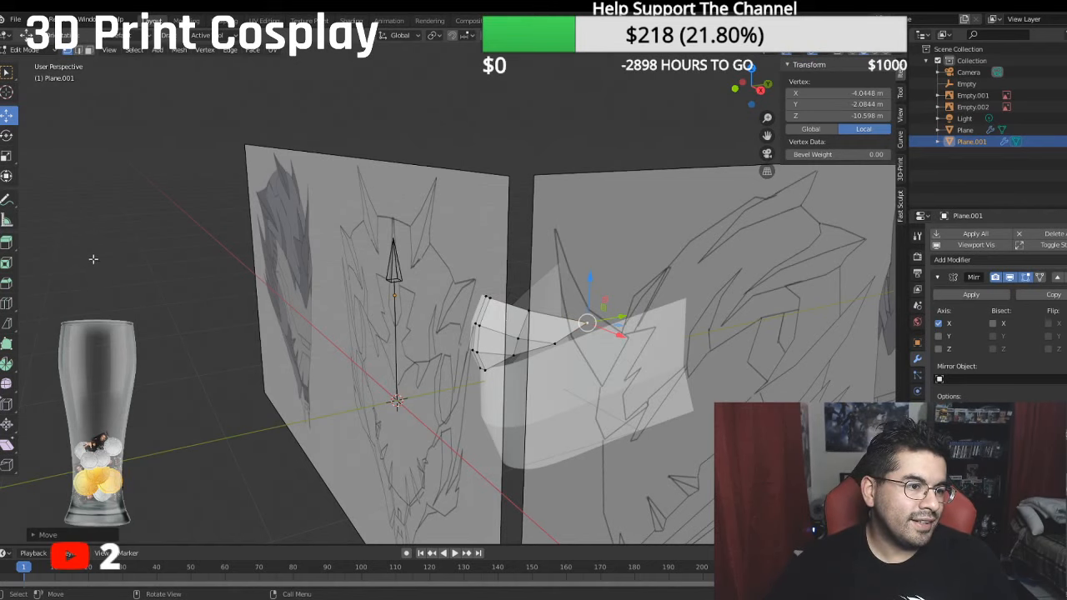
{"action": "middle_click_drag", "start_coordinate": [97, 258], "coordinate": [169, 241]}
{"action": "scroll", "coordinate": [169, 241], "scroll_direction": "up", "scroll_amount": 4}
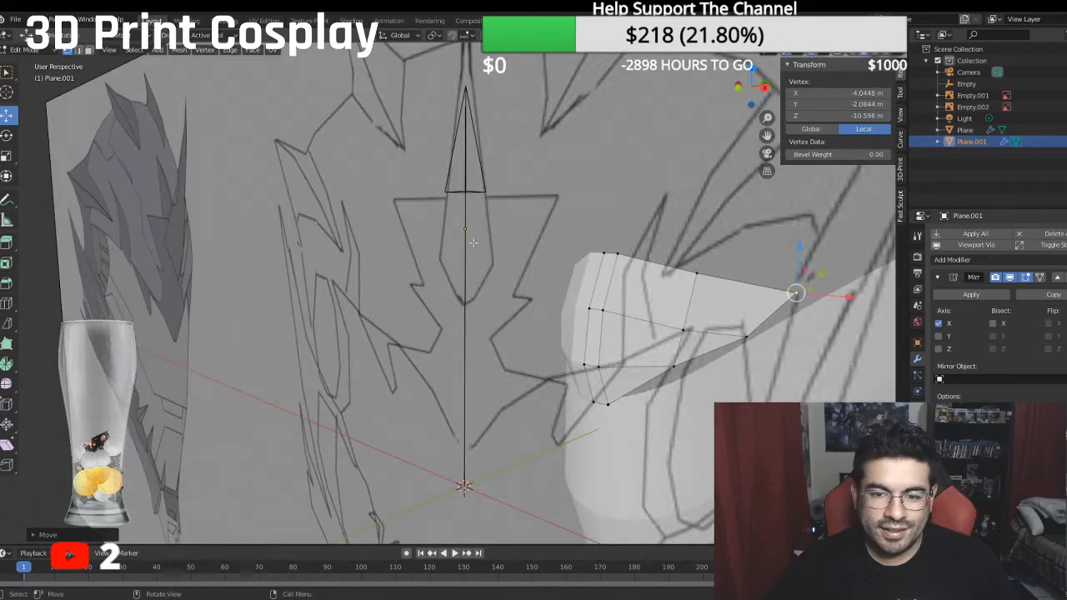
{"action": "mouse_move", "coordinate": [472, 242]}
{"action": "middle_mouse_down"}
{"action": "mouse_move", "coordinate": [528, 260]}
{"action": "mouse_move", "coordinate": [485, 256]}
{"action": "middle_mouse_up"}
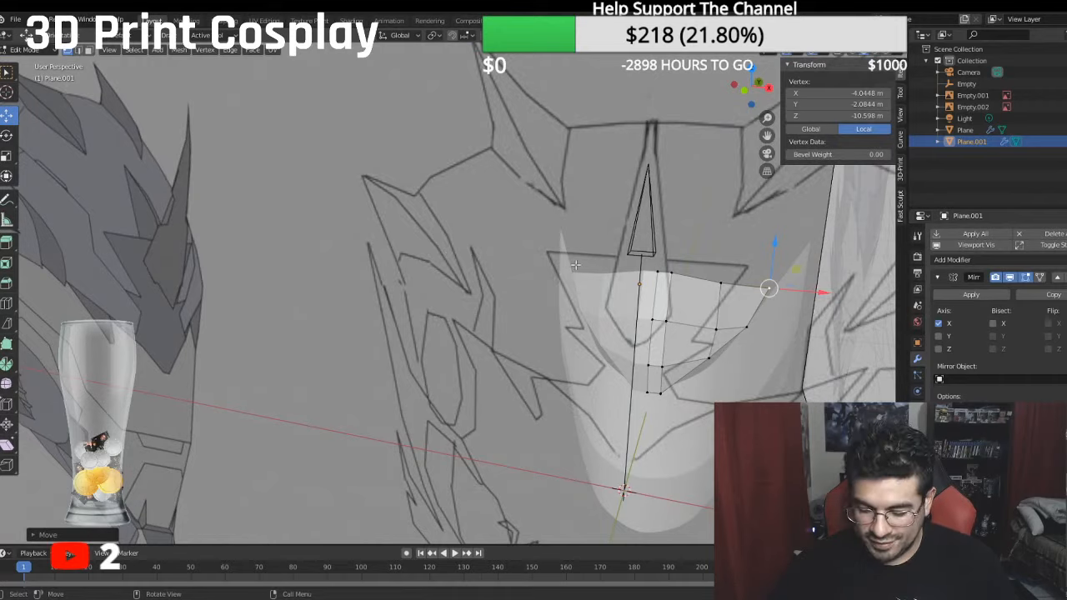
{"action": "key", "text": "KP_1"}
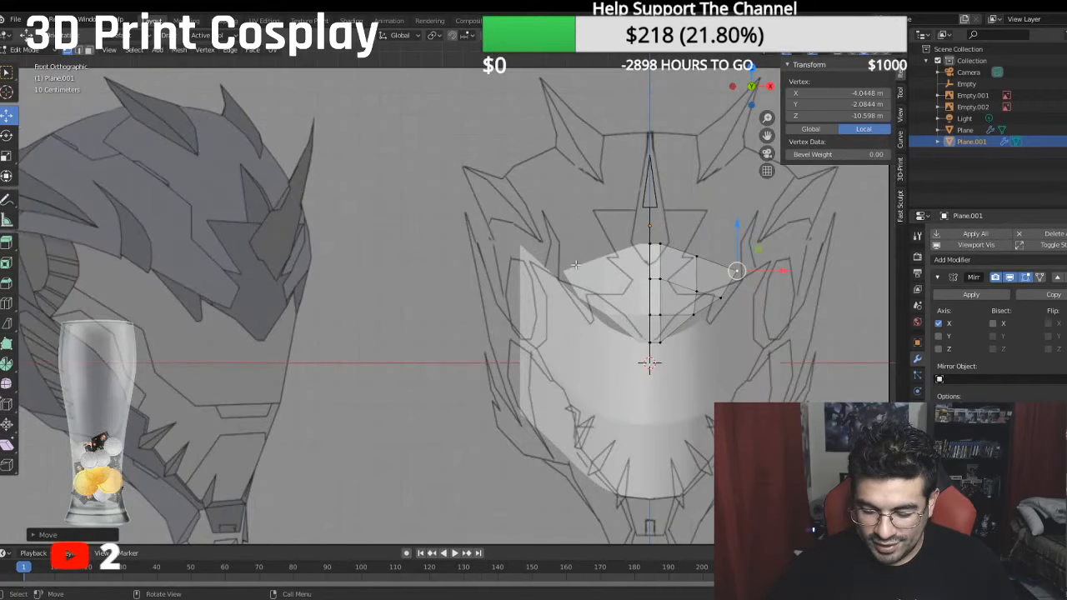
{"action": "key", "text": "KP_3"}
- Shift the three vertices beside the forehead's centre line outward along X, placing the top one at about -1.03 m local X
{"action": "middle_click_drag", "start_coordinate": [408, 232], "coordinate": [469, 263]}
{"action": "left_click", "coordinate": [540, 392]}
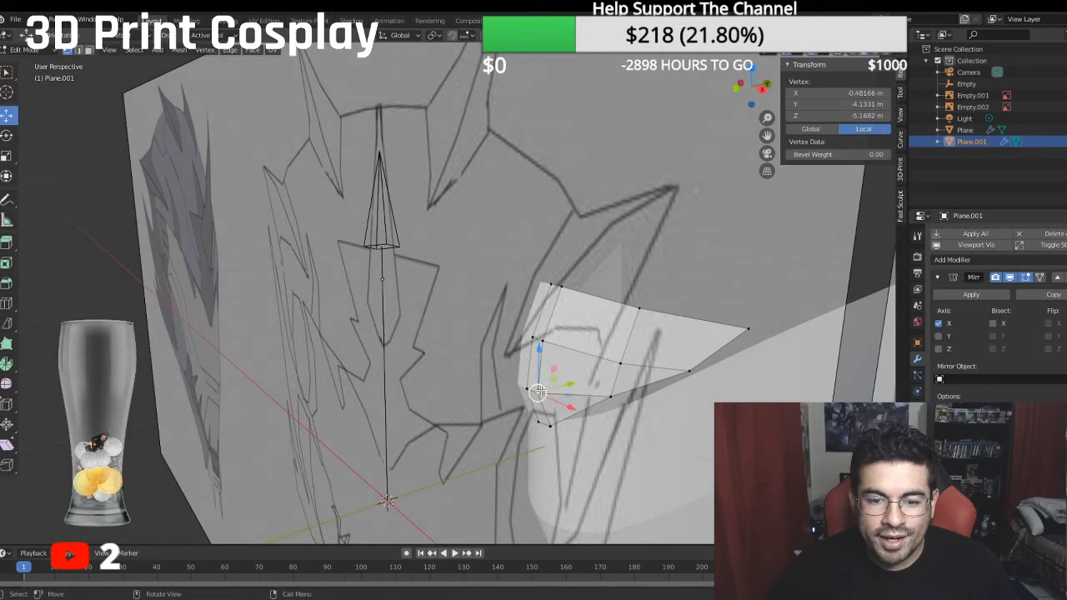
{"action": "left_click_drag", "start_coordinate": [579, 403], "coordinate": [576, 397]}
{"action": "left_click", "coordinate": [546, 342]}
{"action": "left_click_drag", "start_coordinate": [579, 356], "coordinate": [587, 358]}
{"action": "left_click", "coordinate": [565, 289]}
{"action": "left_click_drag", "start_coordinate": [600, 293], "coordinate": [573, 343]}
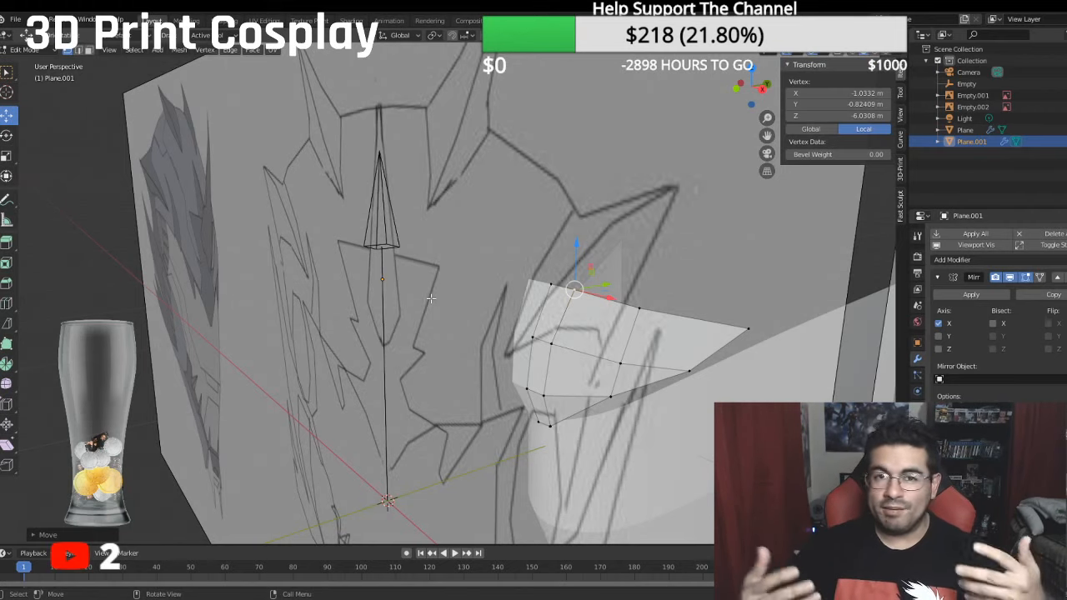
- Extrude the forehead's whole top edge up and back in the side view, to about 0.43 m median local Y and -8.72 m Z
{"action": "key", "text": "KP_3"}
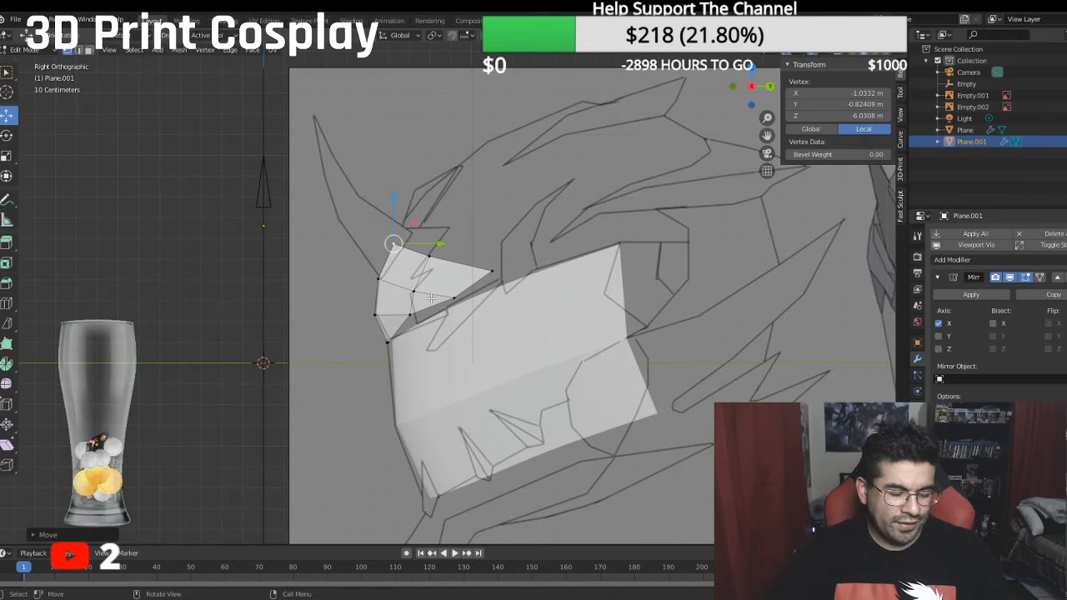
{"action": "middle_click_drag", "start_coordinate": [440, 272], "coordinate": [495, 298]}
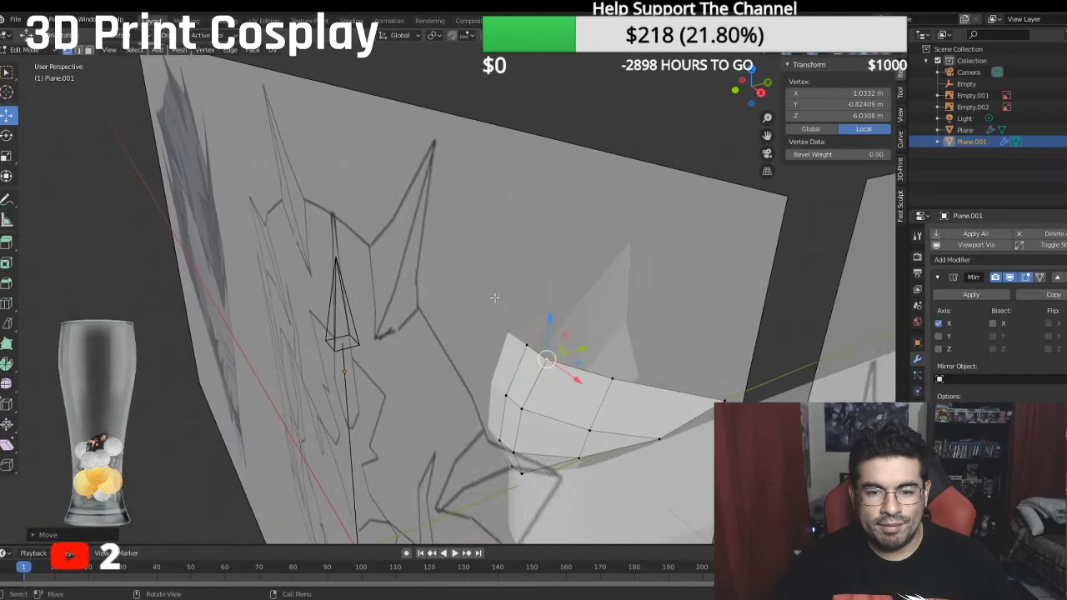
{"action": "left_click", "coordinate": [522, 339]}
{"action": "left_click", "coordinate": [720, 392], "text": "ctrl"}
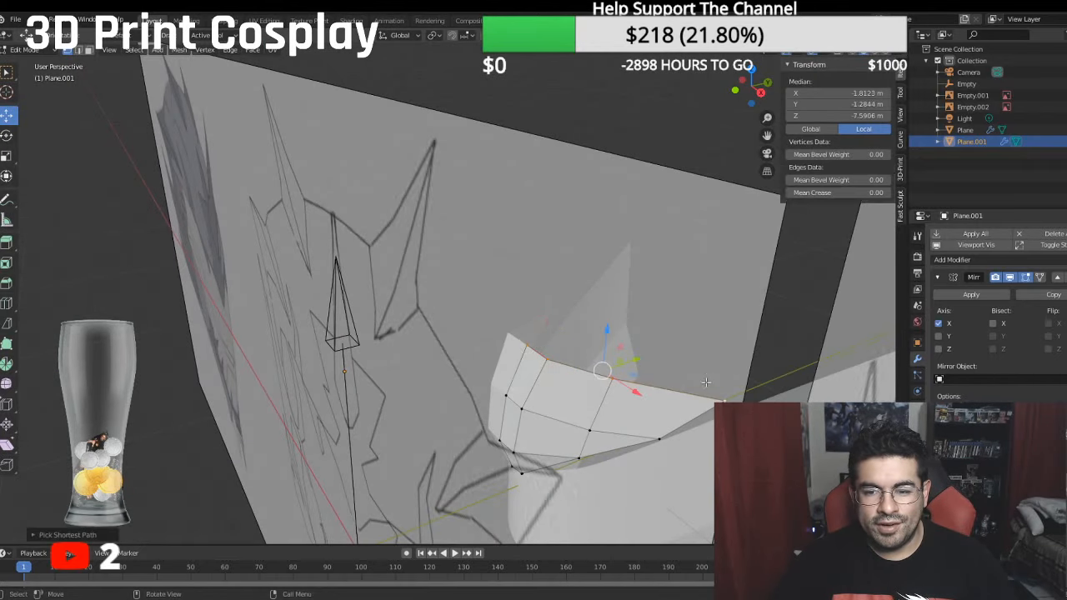
{"action": "middle_click_drag", "start_coordinate": [721, 392], "coordinate": [738, 351]}
{"action": "key", "text": "KP_3"}
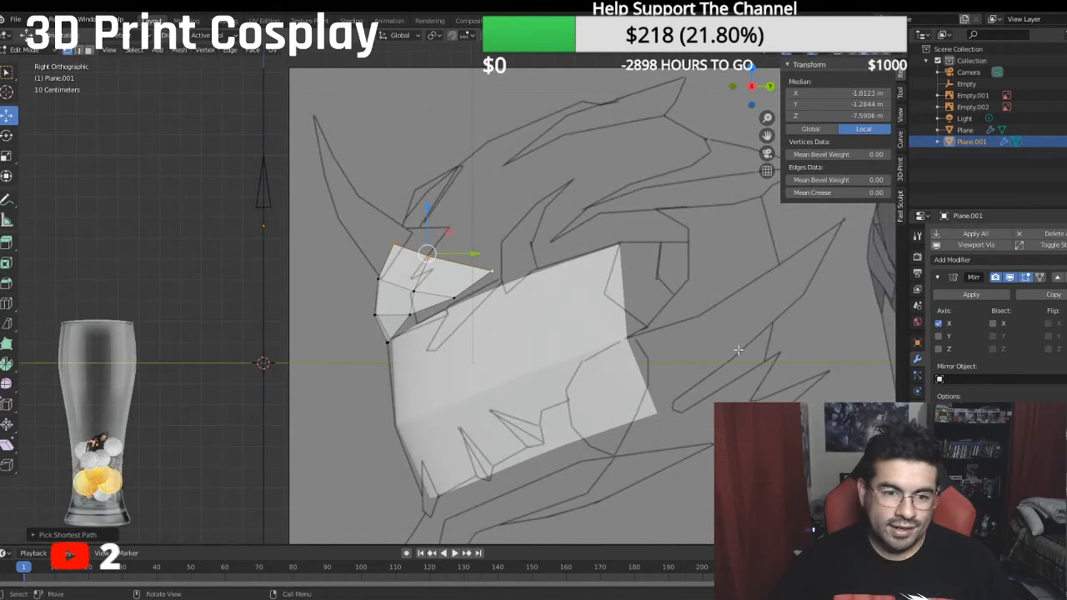
{"action": "key", "text": "e"}
{"action": "right_click", "coordinate": [389, 195]}
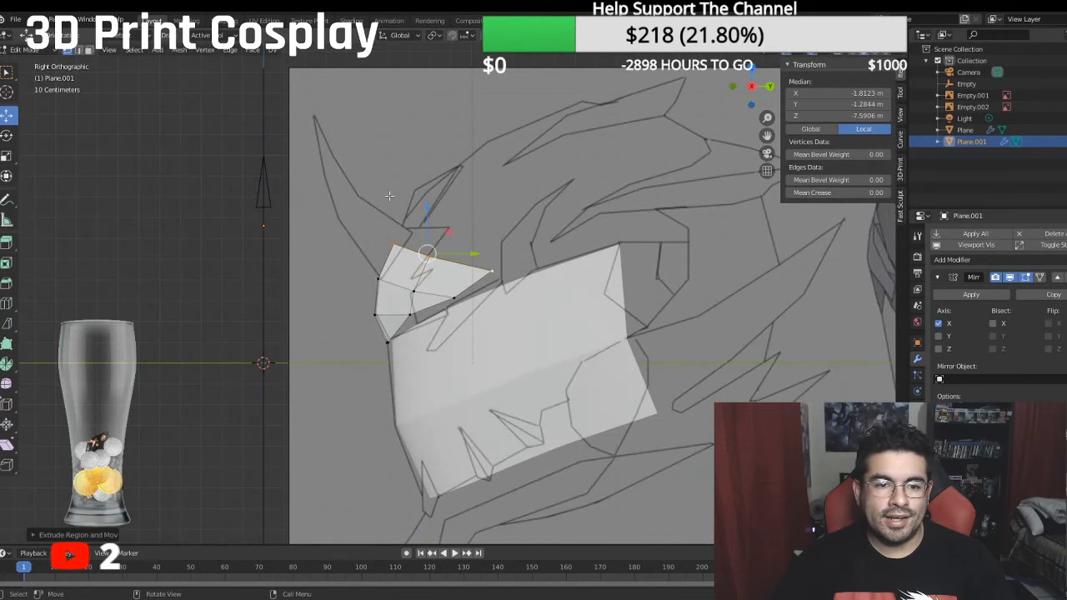
{"action": "left_click_drag", "start_coordinate": [424, 208], "coordinate": [425, 172]}
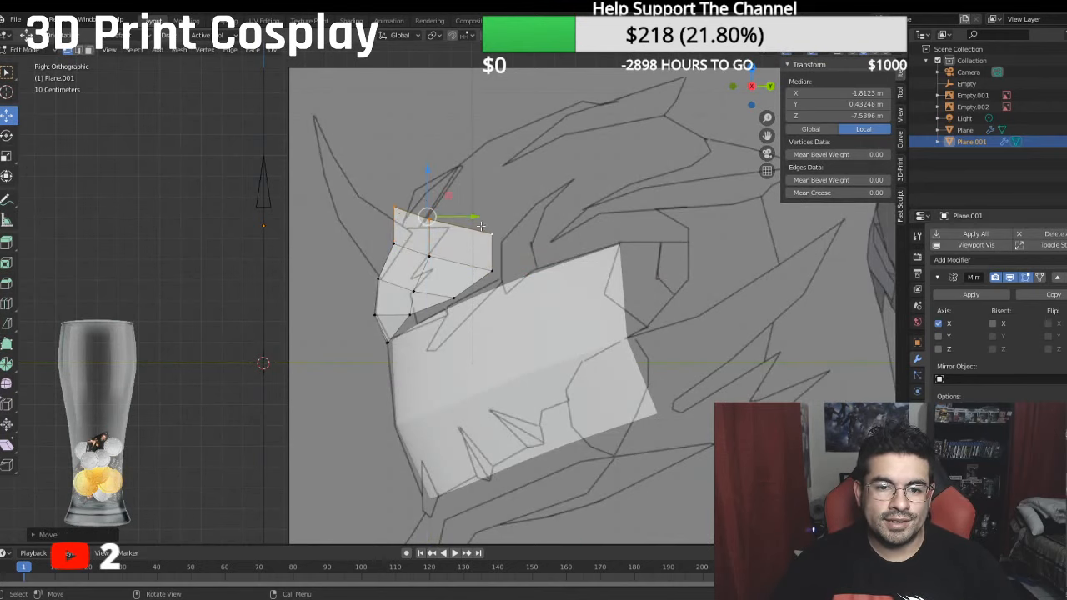
{"action": "left_click_drag", "start_coordinate": [481, 225], "coordinate": [498, 216]}
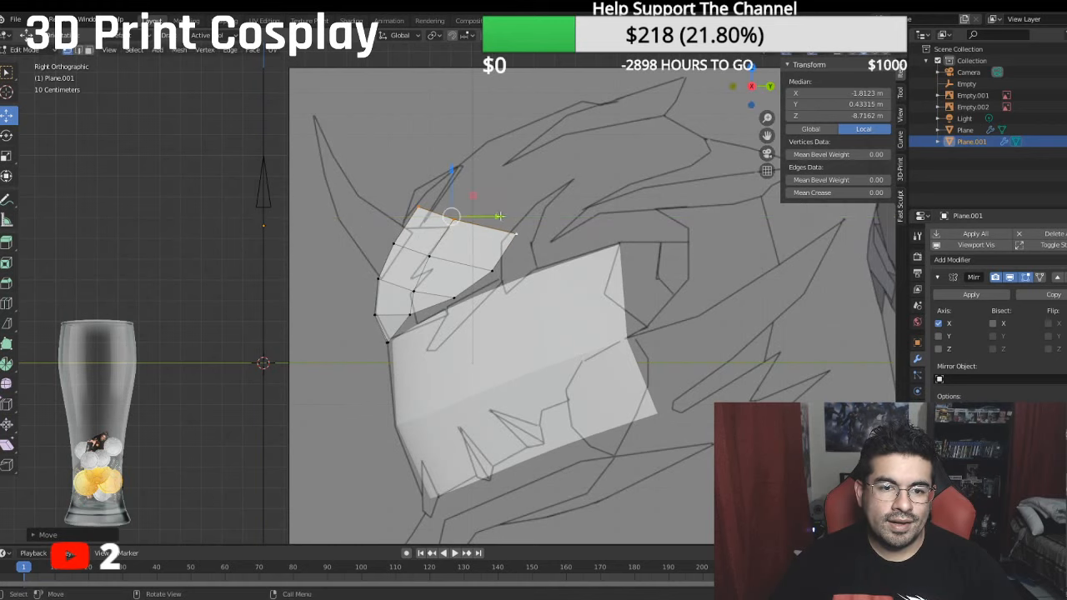
- Shift the extruded top edge forward to about -8.55 m median local Z and raise it slightly to follow the side reference
{"action": "middle_click_drag", "start_coordinate": [499, 216], "coordinate": [577, 238]}
{"action": "middle_click_drag", "start_coordinate": [472, 224], "coordinate": [399, 237]}
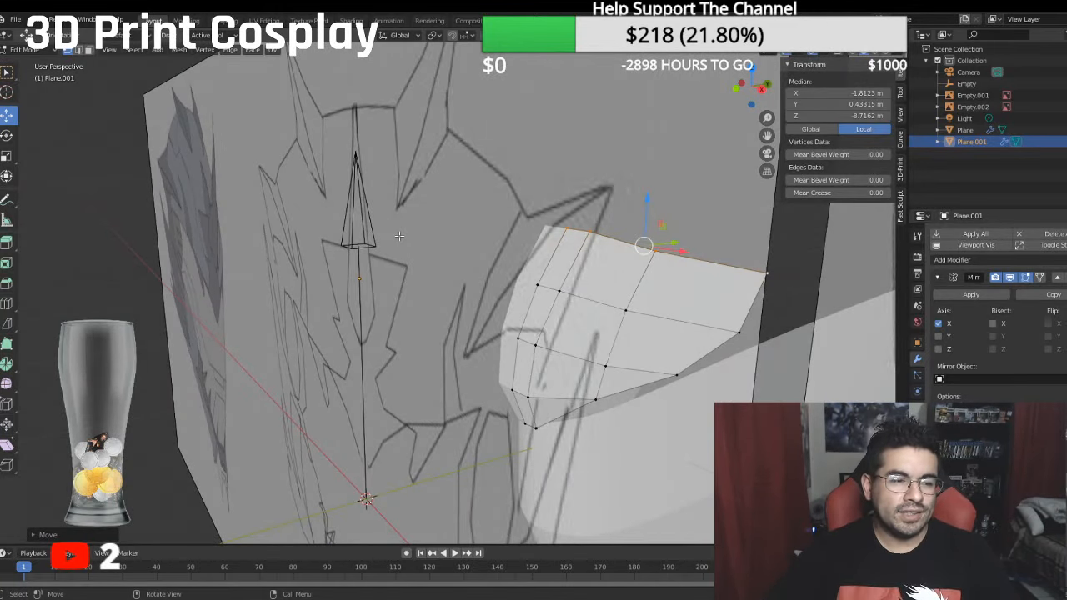
{"action": "key", "text": "KP_3"}
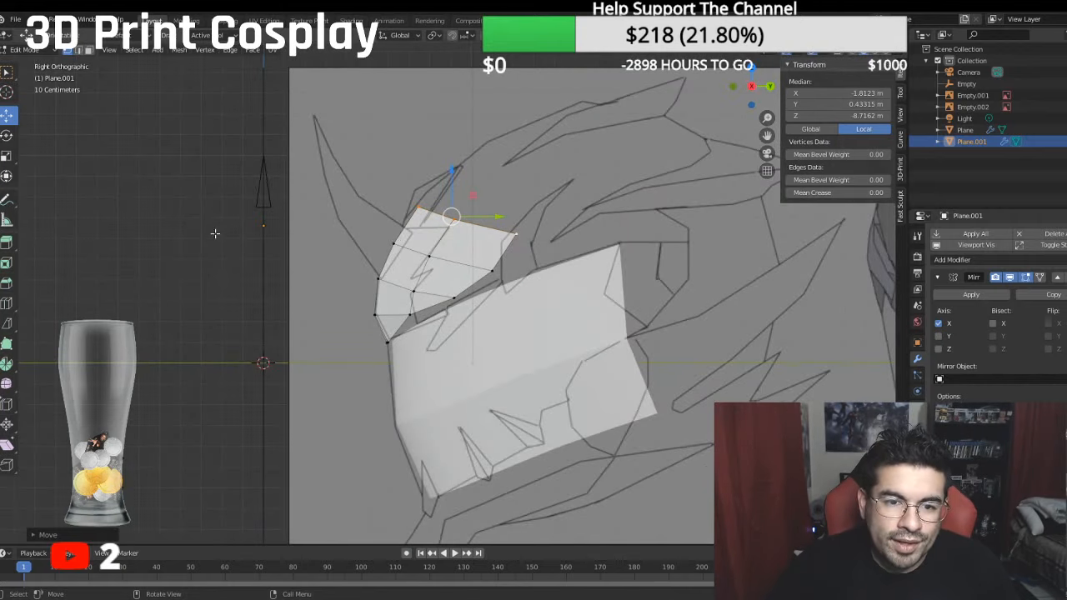
{"action": "scroll", "coordinate": [421, 230], "scroll_direction": "up", "scroll_amount": 3}
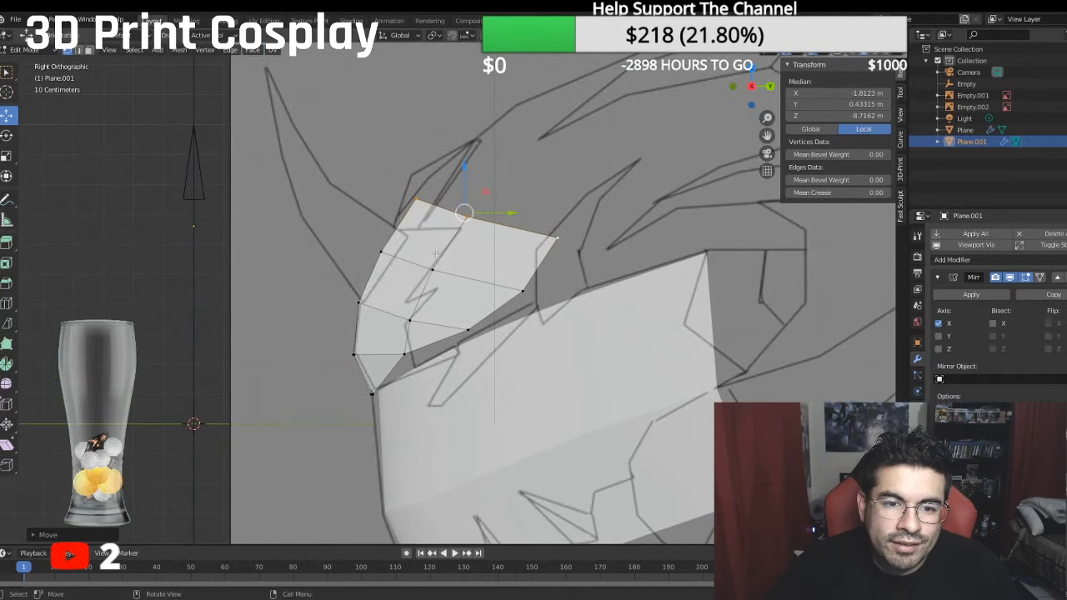
{"action": "mouse_move", "coordinate": [511, 210]}
{"action": "left_mouse_down"}
{"action": "mouse_move", "coordinate": [491, 208]}
{"action": "mouse_move", "coordinate": [506, 206]}
{"action": "left_mouse_up"}
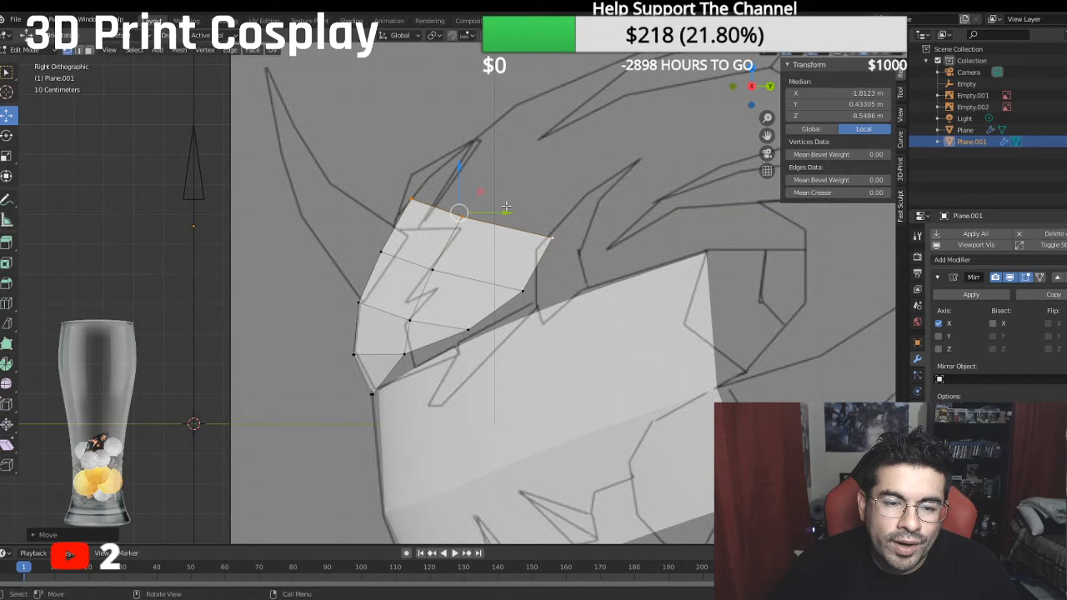
{"action": "left_click_drag", "start_coordinate": [460, 164], "coordinate": [464, 166]}
- Move the intermediate outer vertices of the two upper rows outward along X, placing the top one at about -2.76 m local X
{"action": "left_click", "coordinate": [460, 218]}
{"action": "middle_click_drag", "start_coordinate": [462, 219], "coordinate": [432, 271]}
{"action": "middle_click_drag", "start_coordinate": [217, 387], "coordinate": [317, 314], "text": "shift"}
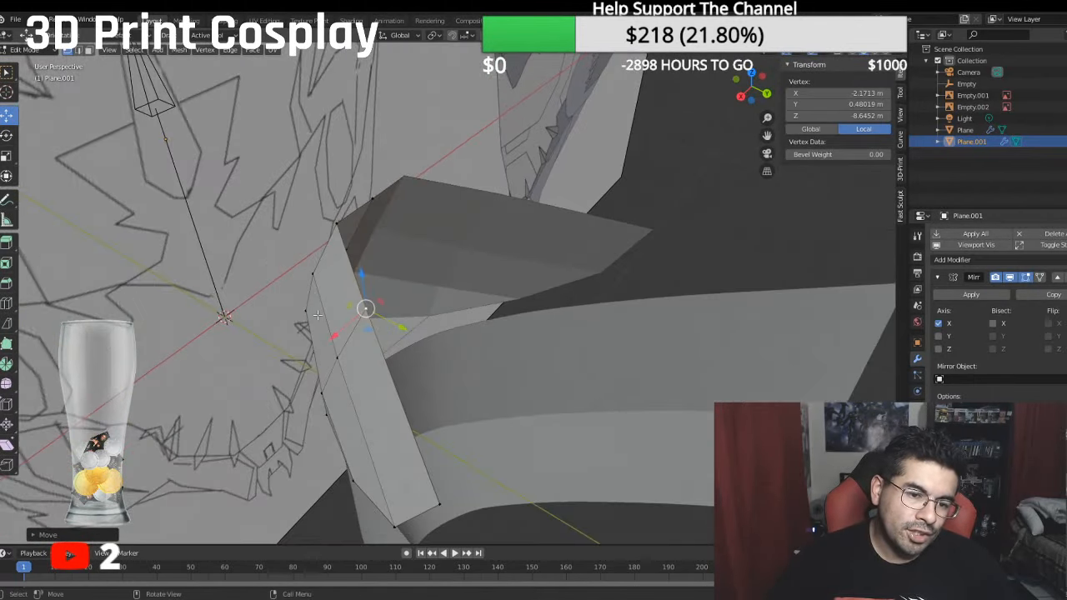
{"action": "left_click", "coordinate": [332, 365]}
{"action": "key", "text": "g"}
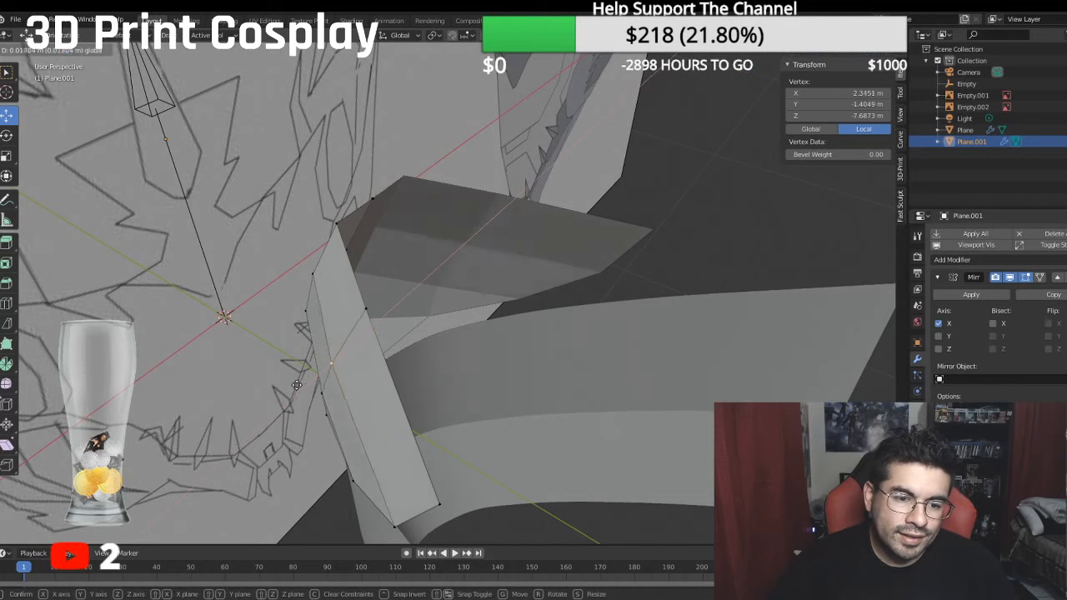
{"action": "left_click", "coordinate": [295, 369]}
{"action": "left_click", "coordinate": [360, 312]}
{"action": "left_click_drag", "start_coordinate": [335, 336], "coordinate": [296, 341]}
{"action": "middle_click_drag", "start_coordinate": [295, 341], "coordinate": [427, 345]}
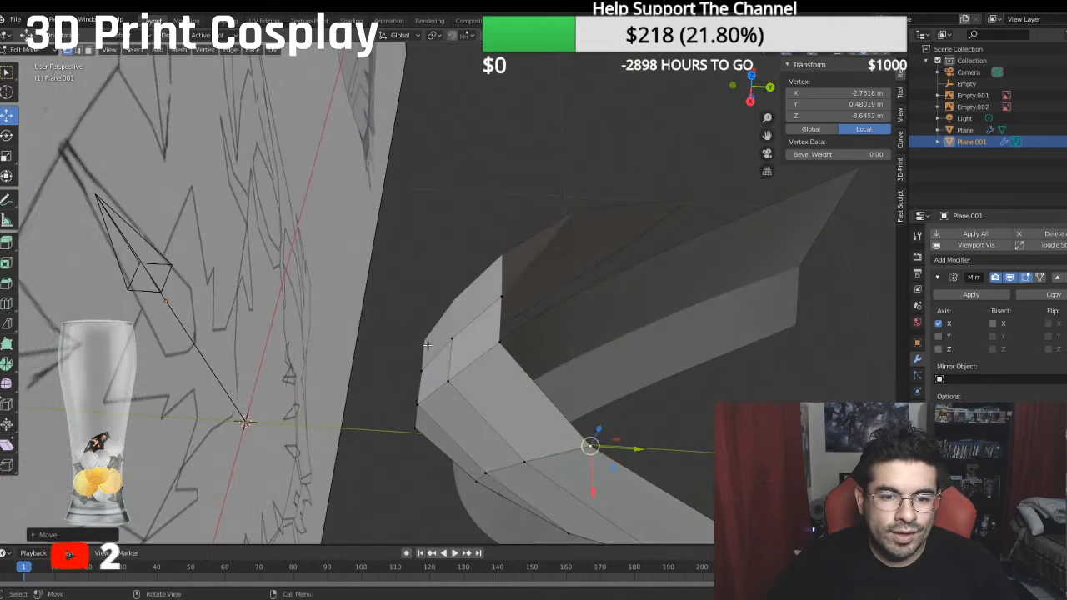
- Pull the centre-line vertices of the two upper rows forward, placing the topmost one at about -6.84 m local Z
{"action": "left_click", "coordinate": [448, 340]}
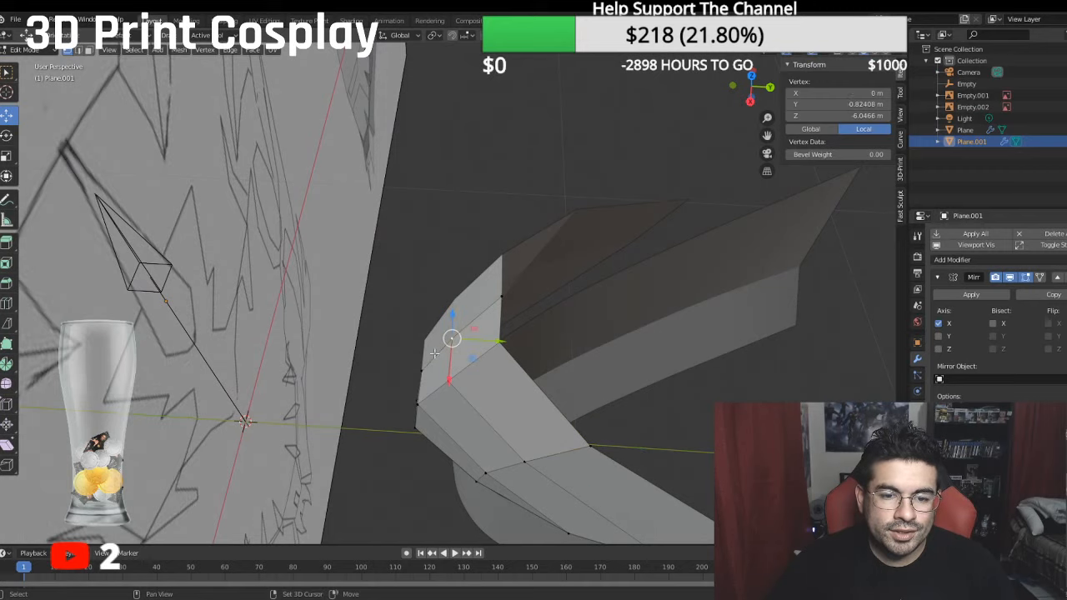
{"action": "left_click_drag", "start_coordinate": [451, 337], "coordinate": [414, 370]}
{"action": "left_click", "coordinate": [451, 340]}
{"action": "middle_click_drag", "start_coordinate": [452, 339], "coordinate": [453, 306]}
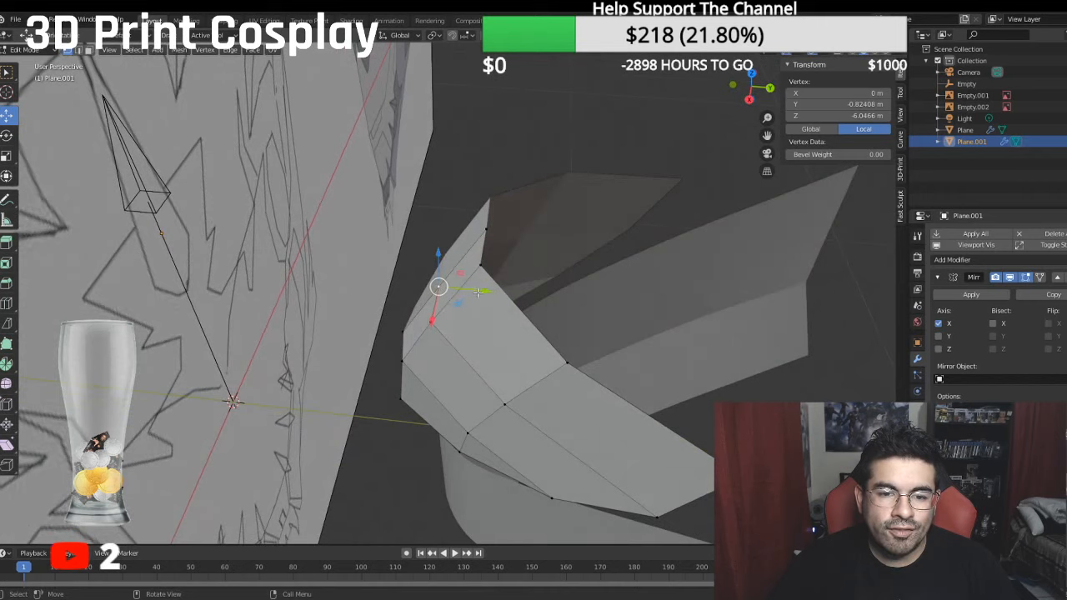
{"action": "left_click_drag", "start_coordinate": [477, 292], "coordinate": [473, 290]}
{"action": "left_click", "coordinate": [492, 227]}
{"action": "left_click_drag", "start_coordinate": [523, 231], "coordinate": [480, 227]}
{"action": "middle_click_drag", "start_coordinate": [479, 226], "coordinate": [451, 259]}
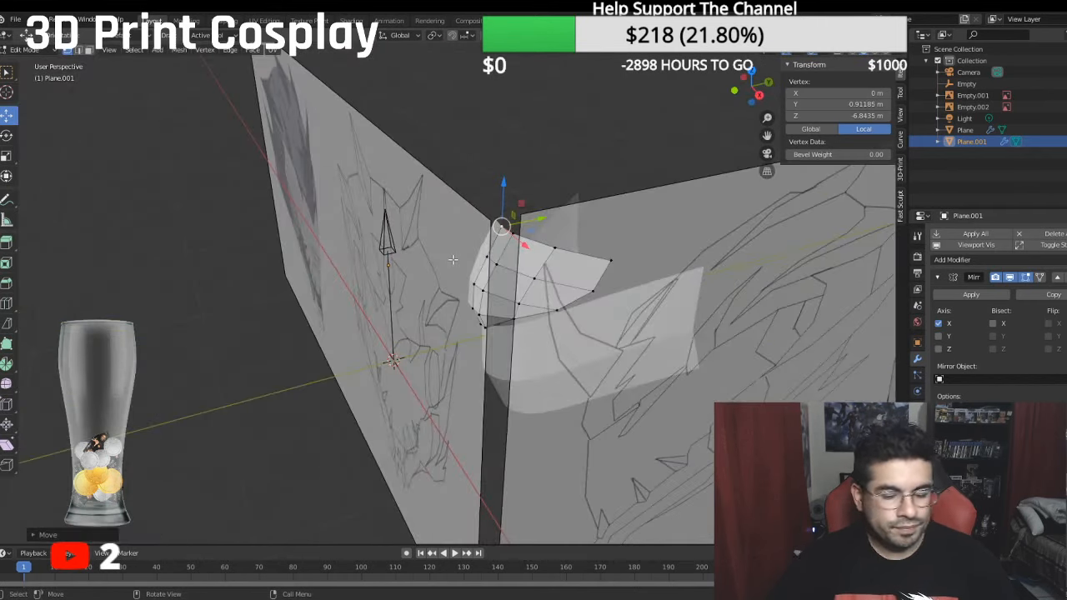
- Move the rear tip vertex of the forehead's second-highest row outward in the front view to about -4.23 m local X
{"action": "key", "text": "KP_1"}
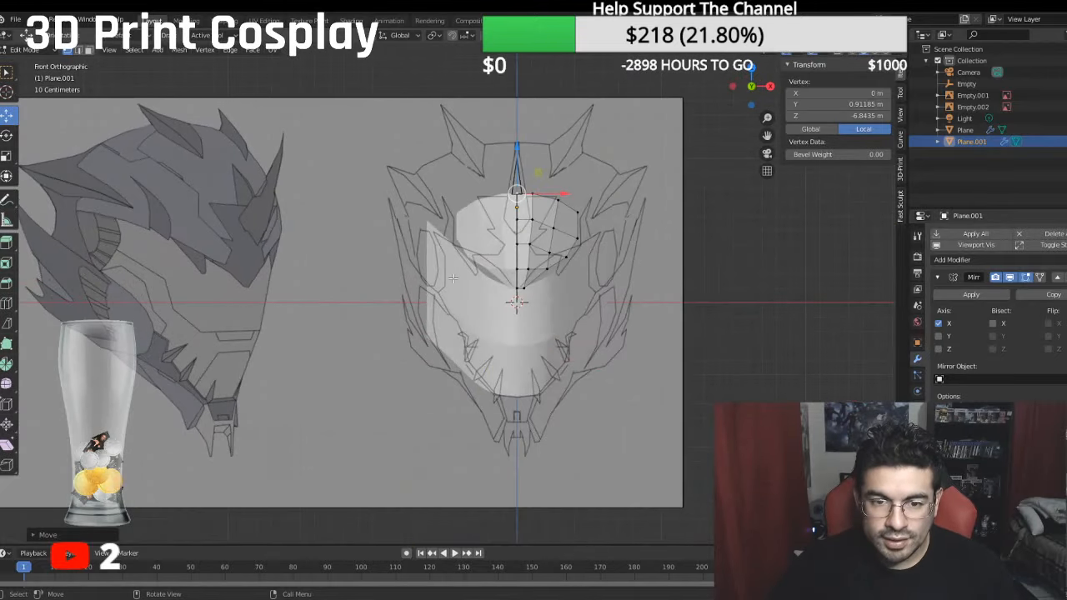
{"action": "scroll", "coordinate": [453, 278], "scroll_direction": "up", "scroll_amount": 5}
{"action": "middle_click_drag", "start_coordinate": [453, 277], "coordinate": [746, 371], "text": "shift"}
{"action": "key", "text": "KP_3"}
{"action": "key", "text": "KP_1"}
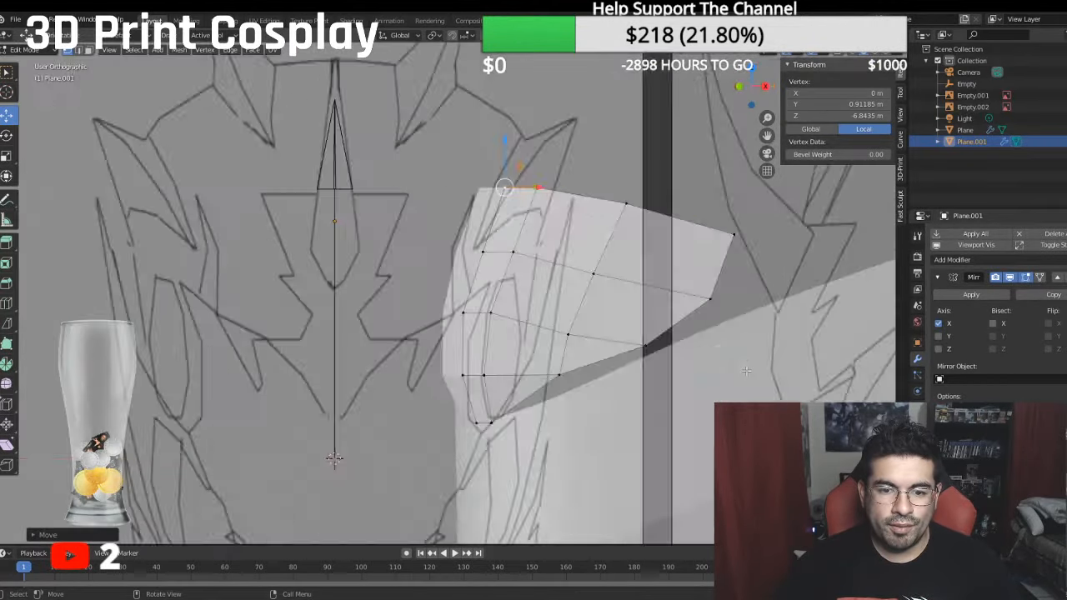
{"action": "middle_click_drag", "start_coordinate": [451, 313], "coordinate": [315, 268], "text": "shift"}
{"action": "left_click", "coordinate": [495, 306]}
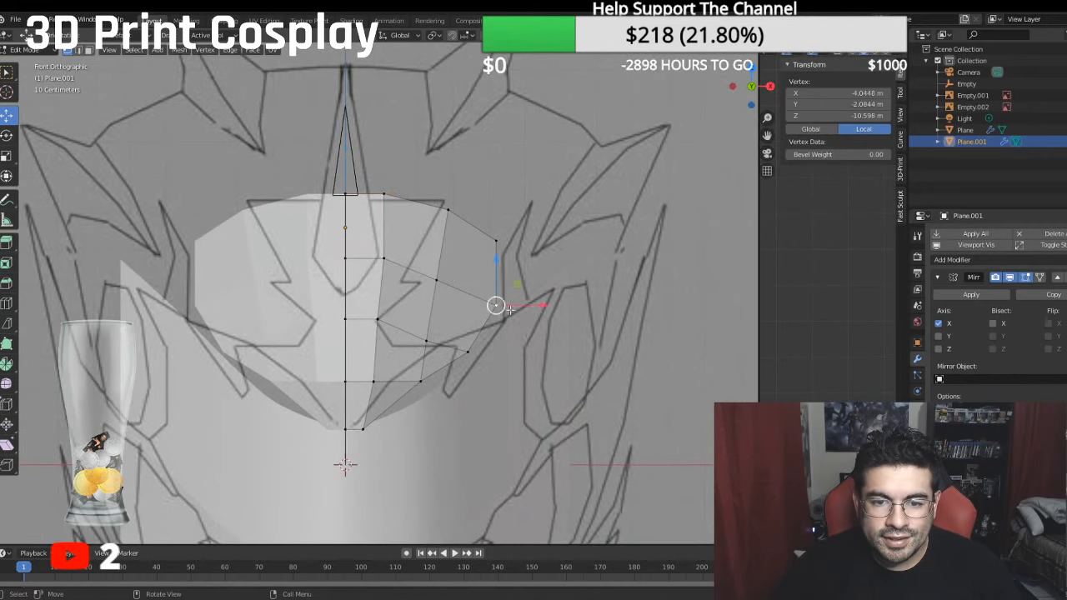
{"action": "left_click_drag", "start_coordinate": [531, 308], "coordinate": [538, 305]}
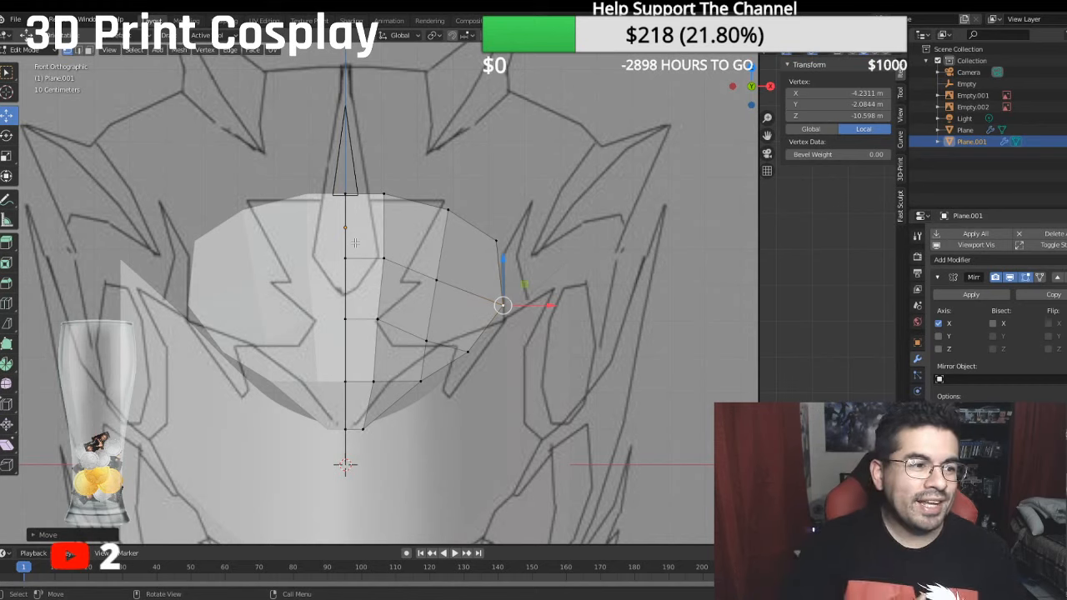
- Move the top-row vertex next to the forehead's centre line outward in the front view to about -1.39 m local X
{"action": "middle_click_drag", "start_coordinate": [289, 236], "coordinate": [288, 191]}
{"action": "left_click", "coordinate": [388, 181]}
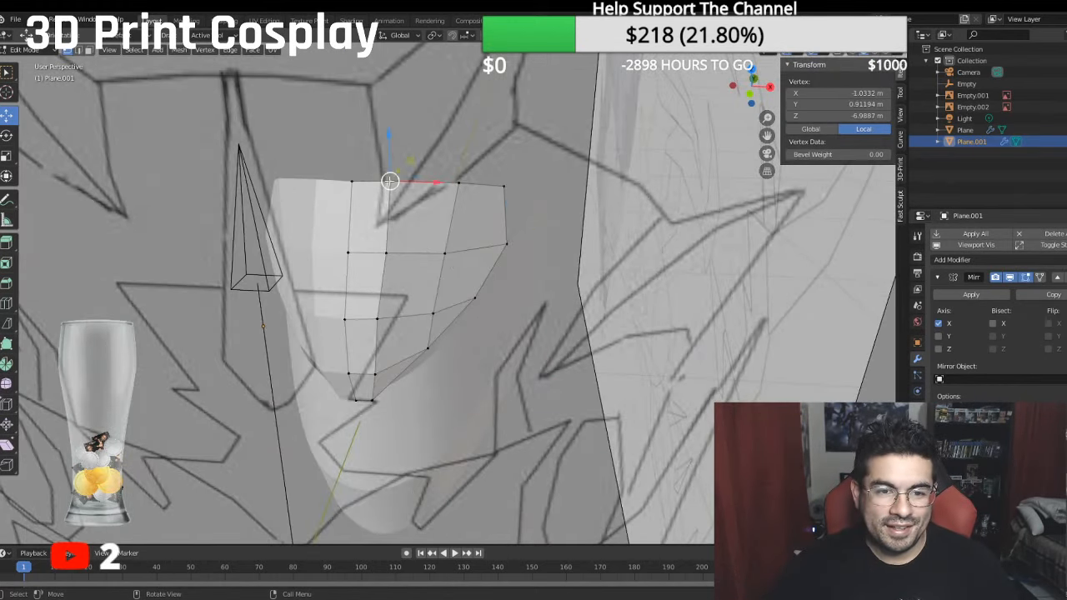
{"action": "key", "text": "KP_3"}
{"action": "key", "text": "KP_1"}
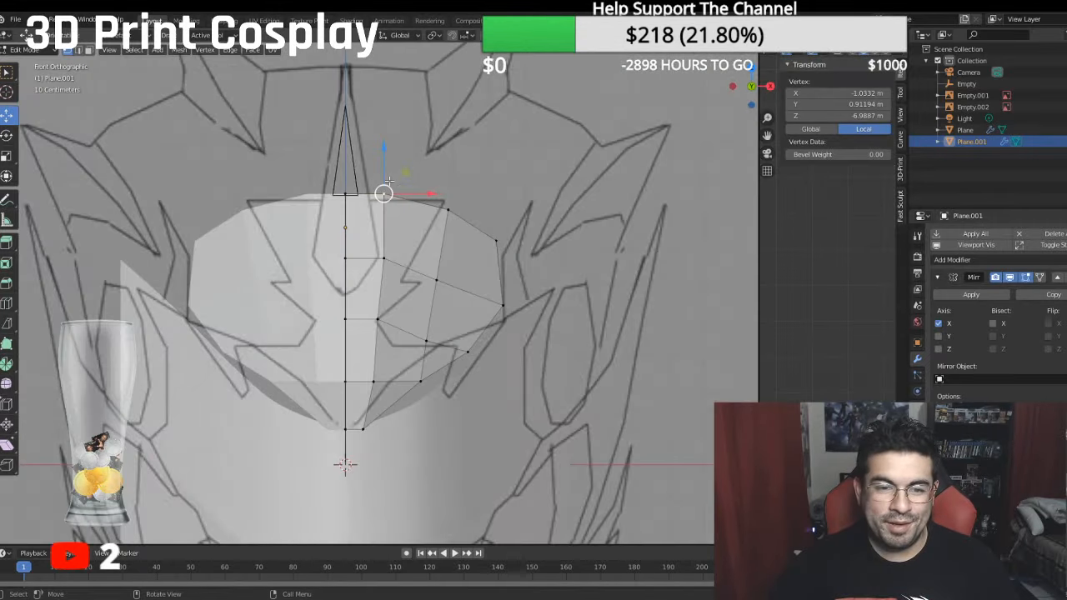
{"action": "left_click_drag", "start_coordinate": [430, 193], "coordinate": [444, 196]}
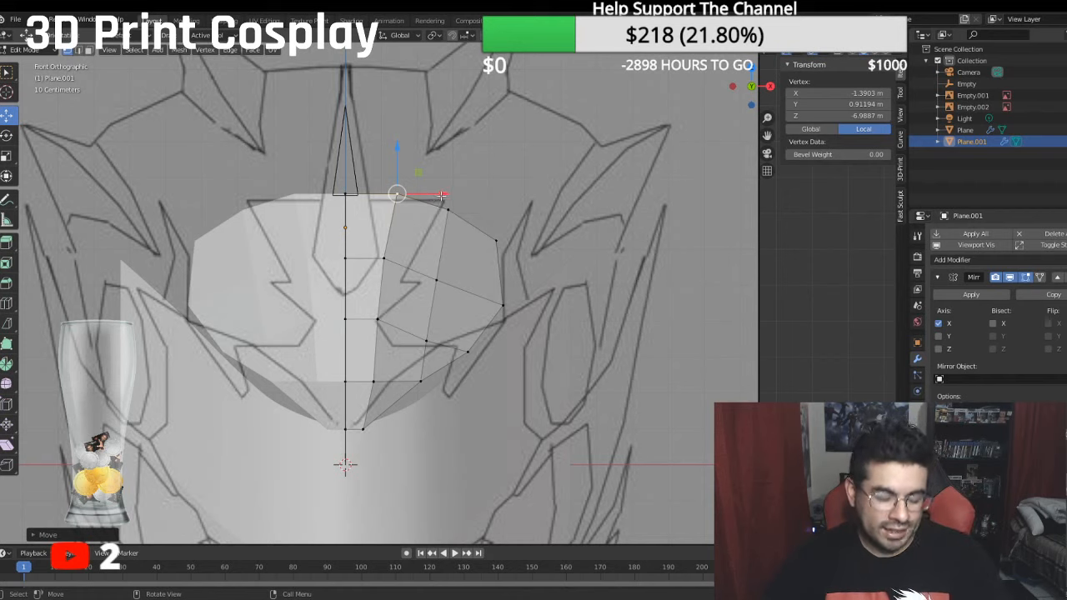
- Move the intermediate vertices of the second and third rows outward to about -2.69 m and -2.36 m local X
{"action": "left_click", "coordinate": [441, 284]}
{"action": "left_click_drag", "start_coordinate": [481, 282], "coordinate": [491, 282]}
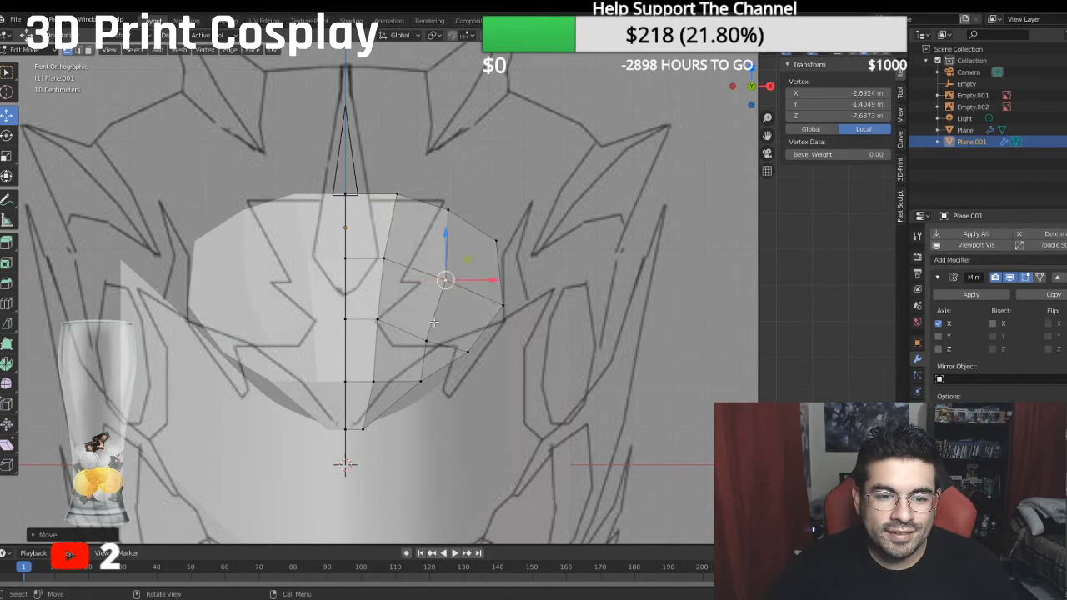
{"action": "left_click", "coordinate": [433, 336]}
{"action": "left_click_drag", "start_coordinate": [448, 336], "coordinate": [455, 337]}
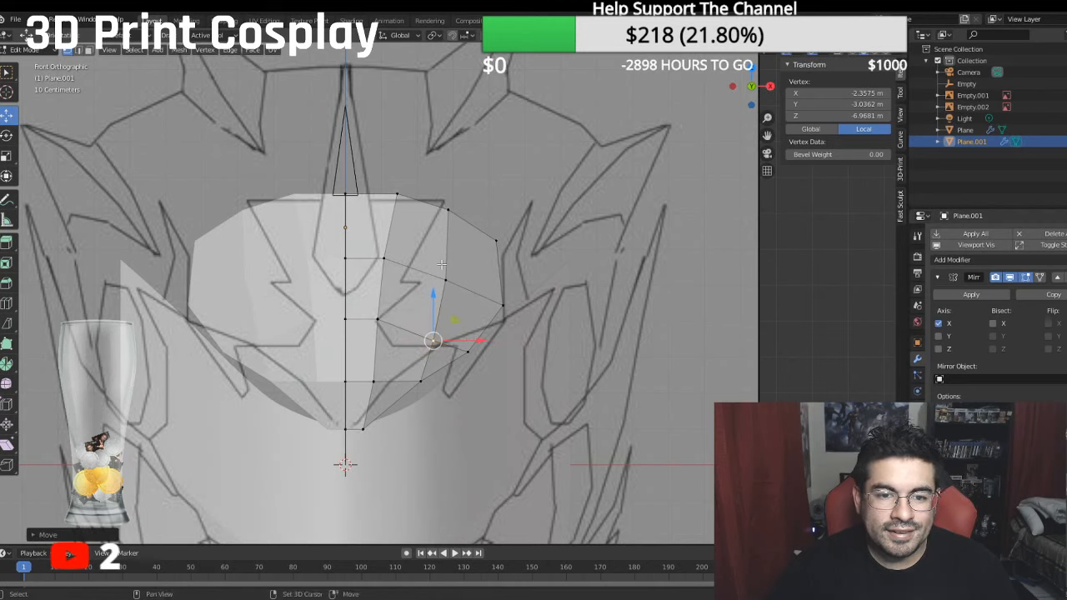
- Move the top row's outermost vertex outward to about -4.42 m local X
{"action": "left_click", "coordinate": [498, 240]}
{"action": "left_click_drag", "start_coordinate": [533, 245], "coordinate": [546, 245]}
{"action": "middle_click_drag", "start_coordinate": [477, 310], "coordinate": [457, 297], "text": "shift"}
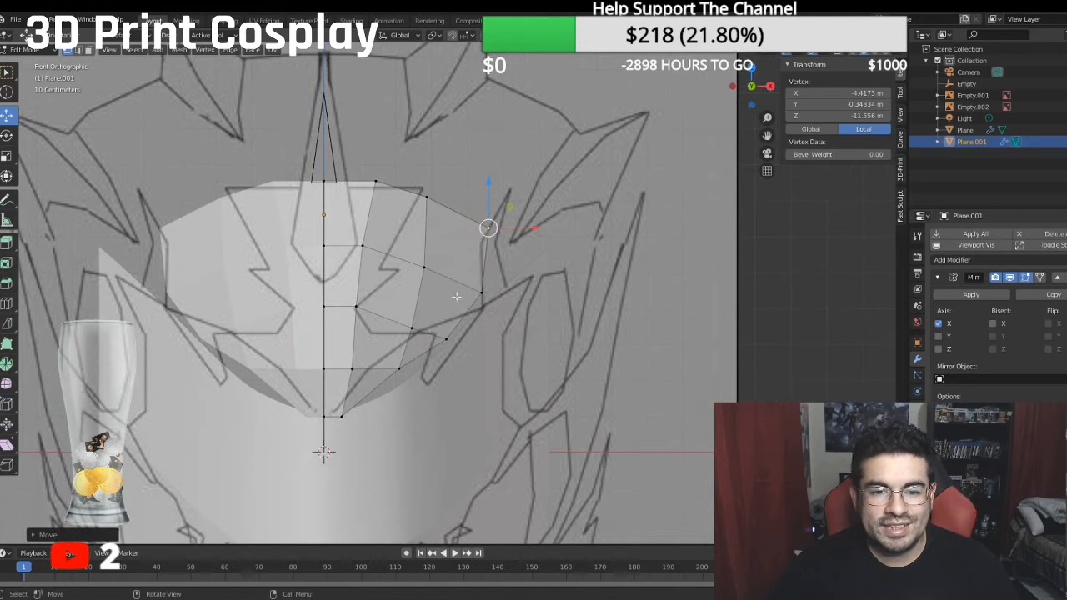
- Raise the third row's outer vertex to about -2.88 m local Y and shift the fourth row's to about -1.88 m X, -3.96 m Y
{"action": "left_click", "coordinate": [445, 330]}
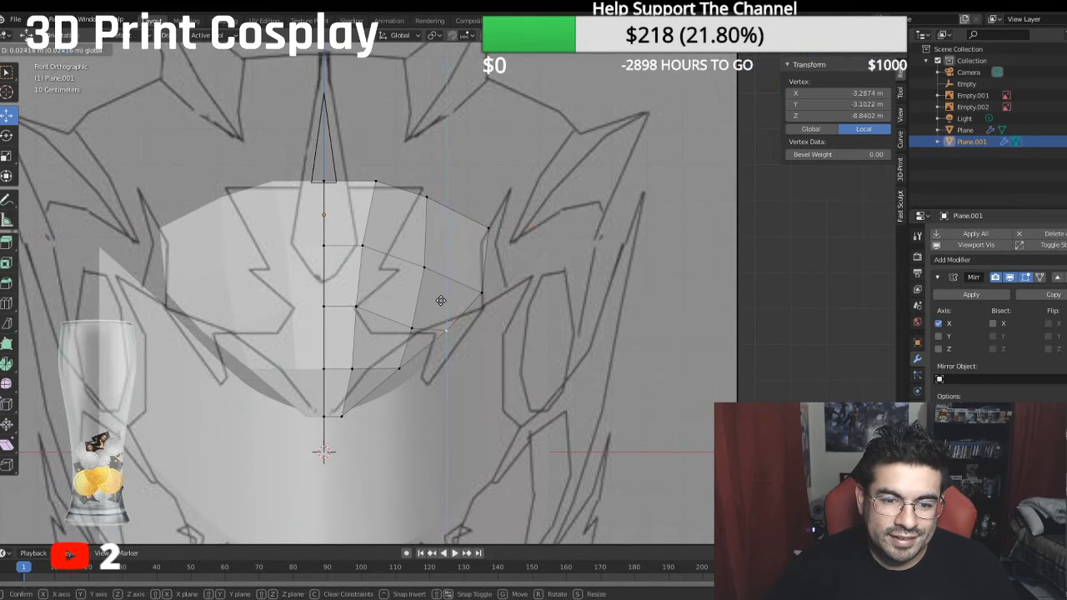
{"action": "left_click", "coordinate": [398, 367]}
{"action": "left_click_drag", "start_coordinate": [399, 327], "coordinate": [398, 321]}
{"action": "left_click_drag", "start_coordinate": [442, 367], "coordinate": [437, 362]}
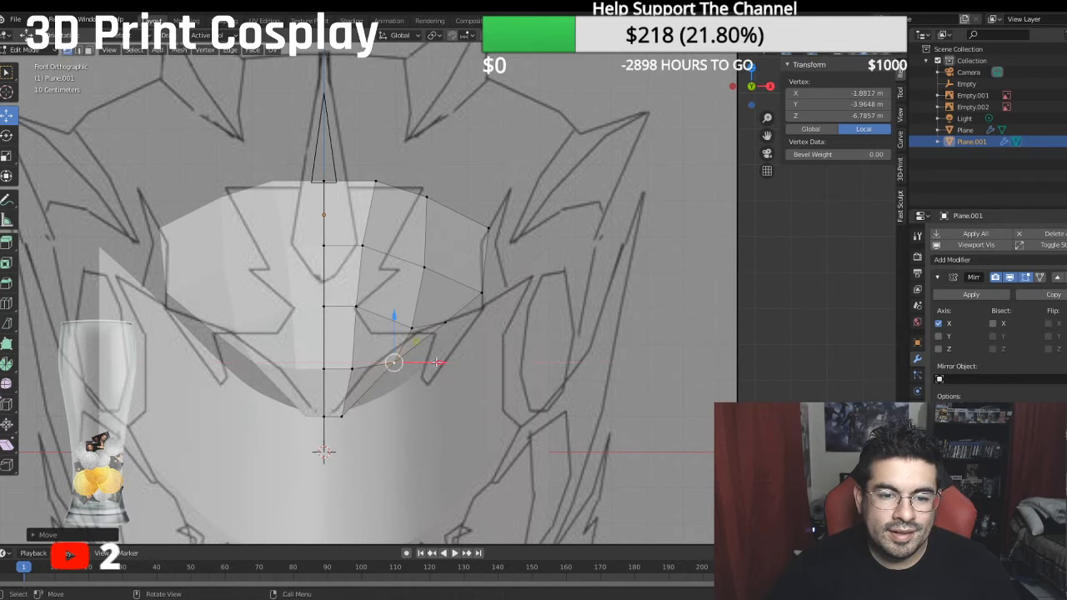
- Raise the third row's intermediate vertex to about -2.79 m local Y to smooth the lower contour
{"action": "left_click", "coordinate": [481, 292]}
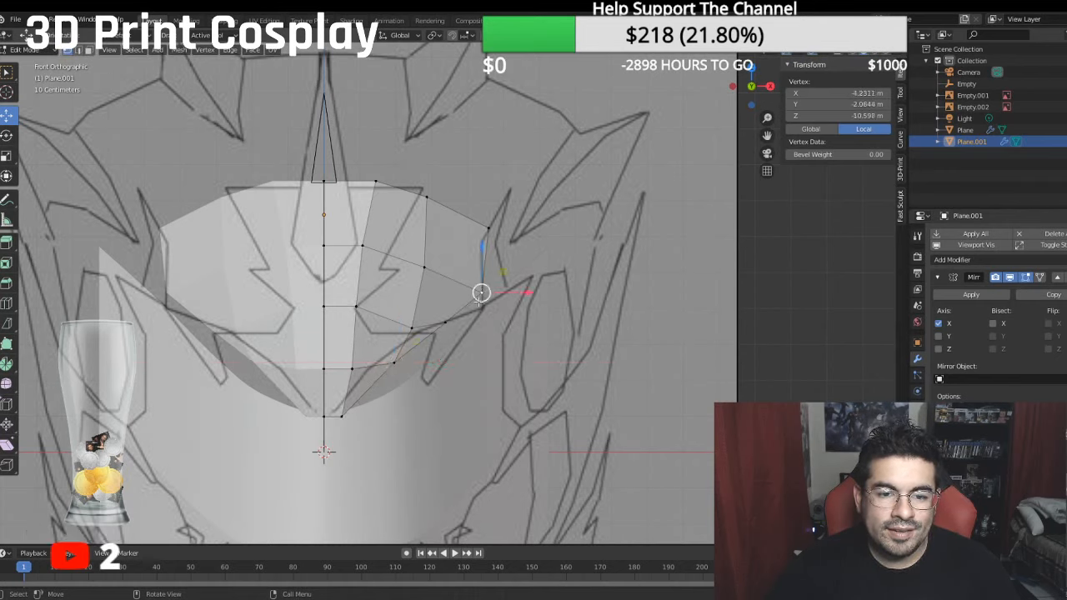
{"action": "left_click", "coordinate": [412, 328]}
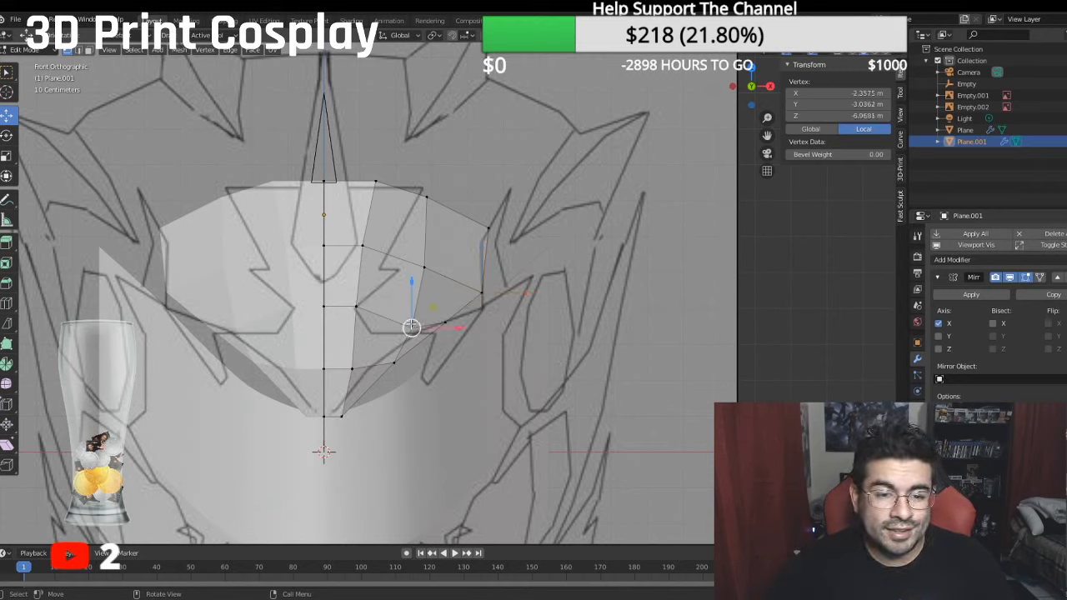
{"action": "left_click_drag", "start_coordinate": [411, 327], "coordinate": [412, 319]}
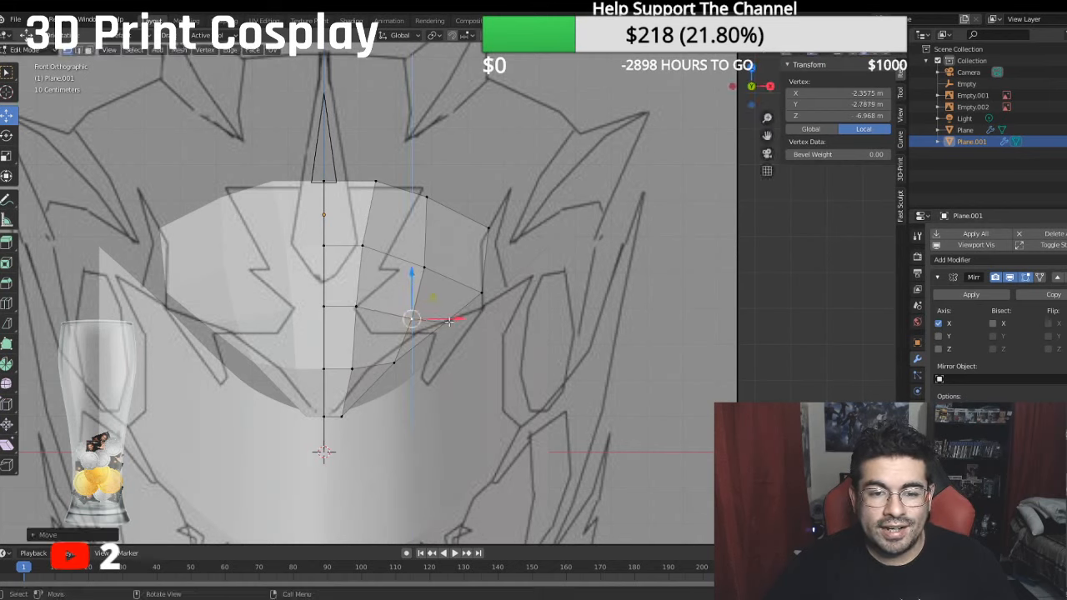
{"action": "left_click", "coordinate": [394, 362]}
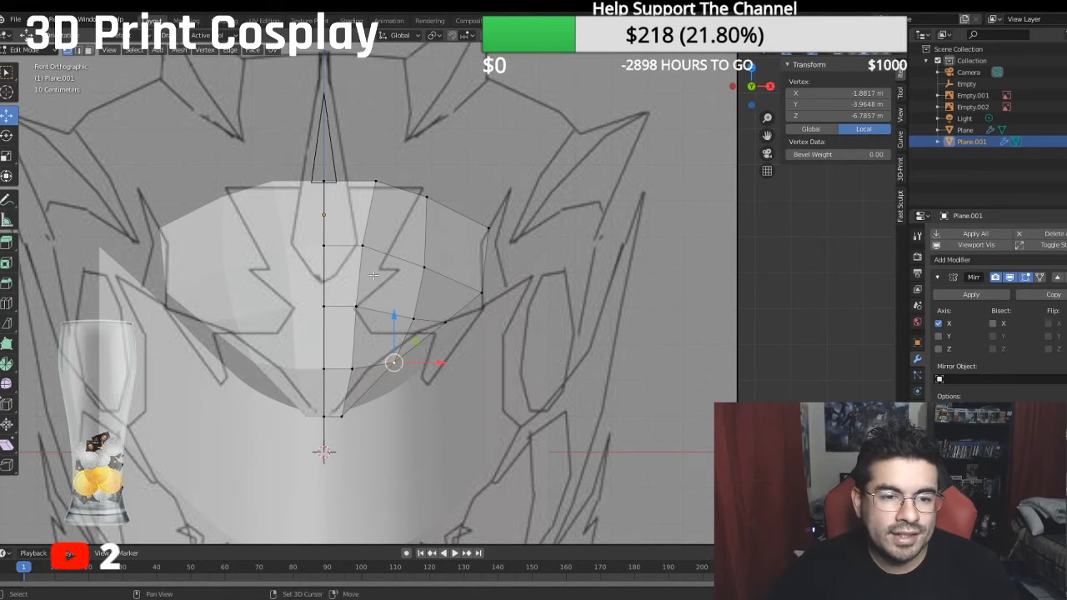
- Extrude the forehead's rear edge between the top two rows and move it down and back onto the snout's upper edge in the side view
{"action": "middle_click_drag", "start_coordinate": [374, 275], "coordinate": [434, 269], "text": "shift"}
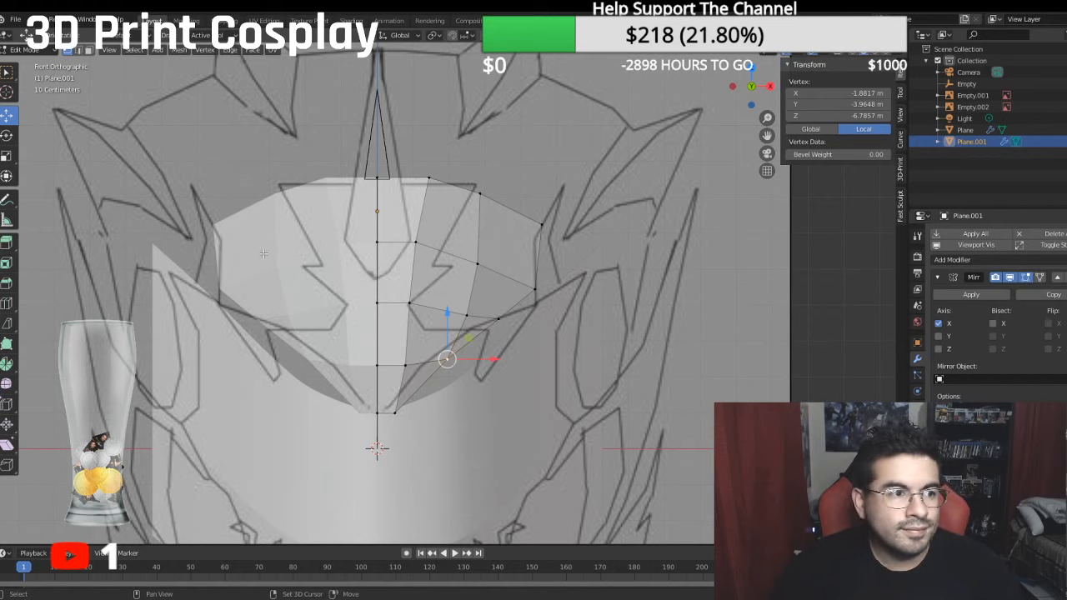
{"action": "scroll", "coordinate": [500, 242], "scroll_direction": "down", "scroll_amount": 4}
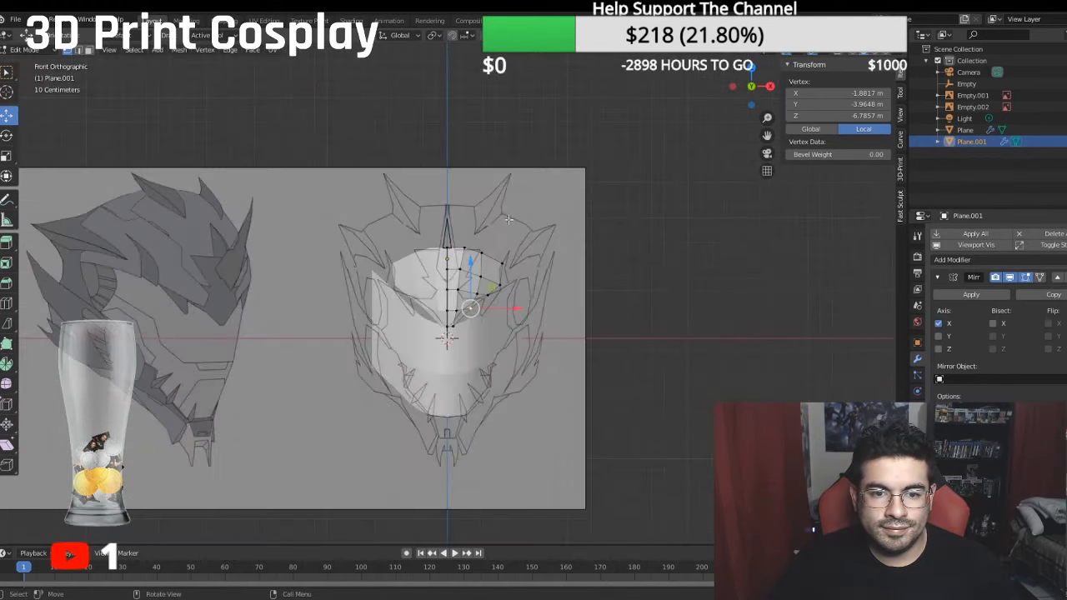
{"action": "middle_click_drag", "start_coordinate": [509, 220], "coordinate": [371, 219]}
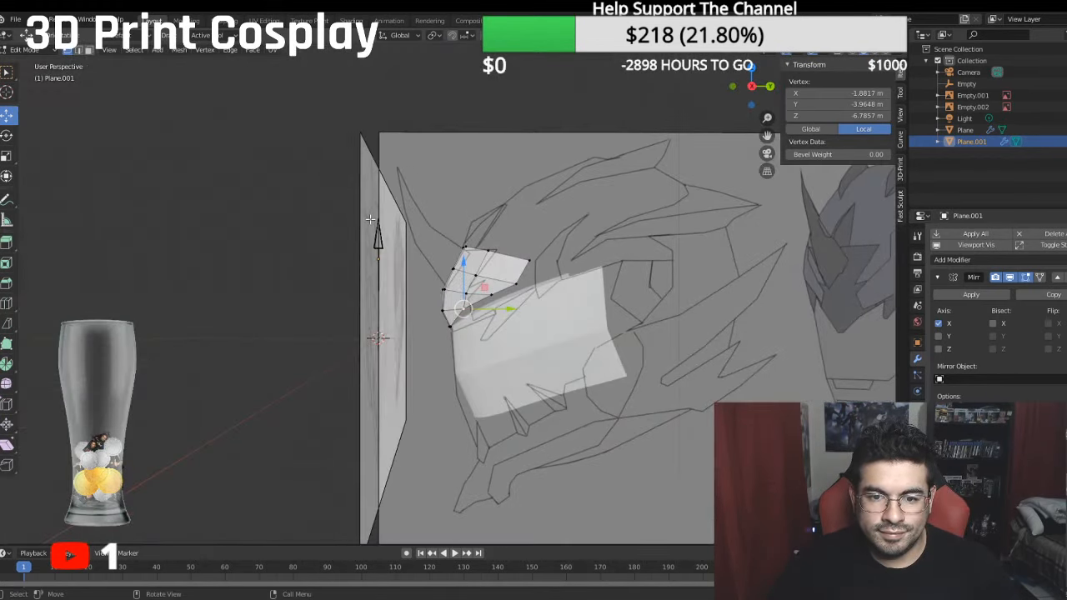
{"action": "key", "text": "KP_3"}
{"action": "scroll", "coordinate": [467, 227], "scroll_direction": "up", "scroll_amount": 3}
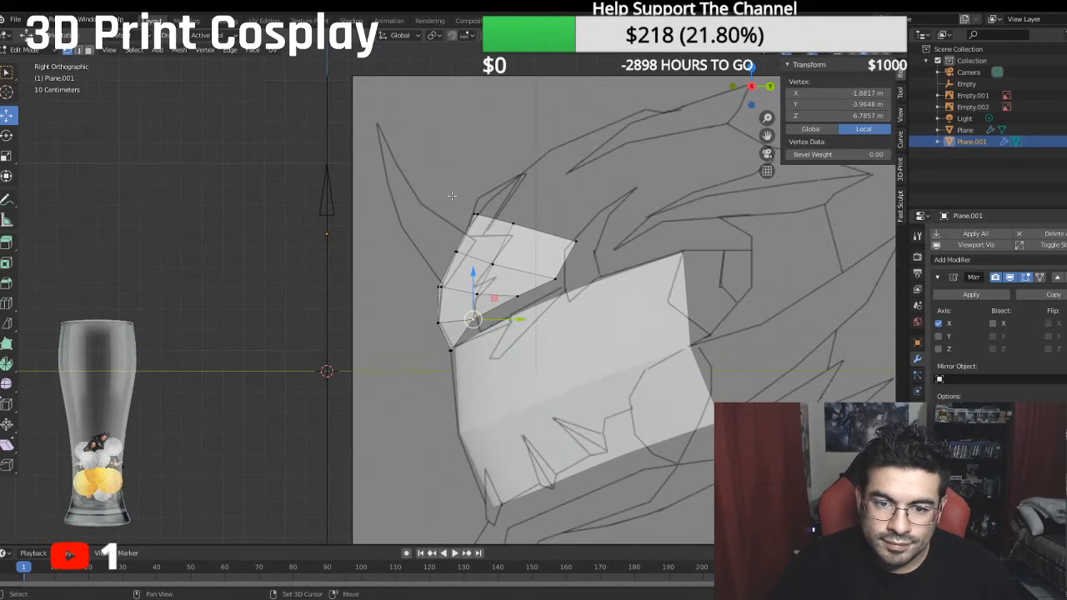
{"action": "middle_click_drag", "start_coordinate": [508, 234], "coordinate": [336, 240], "text": "shift"}
{"action": "scroll", "coordinate": [334, 240], "scroll_direction": "up", "scroll_amount": 3}
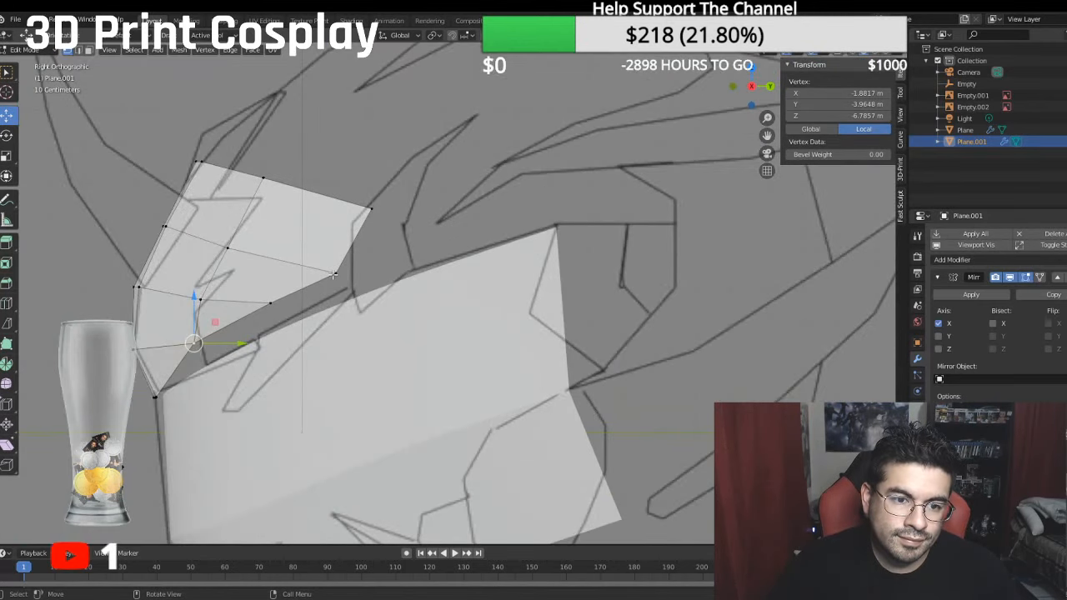
{"action": "left_click", "coordinate": [333, 274]}
{"action": "left_click", "coordinate": [371, 209], "text": "shift"}
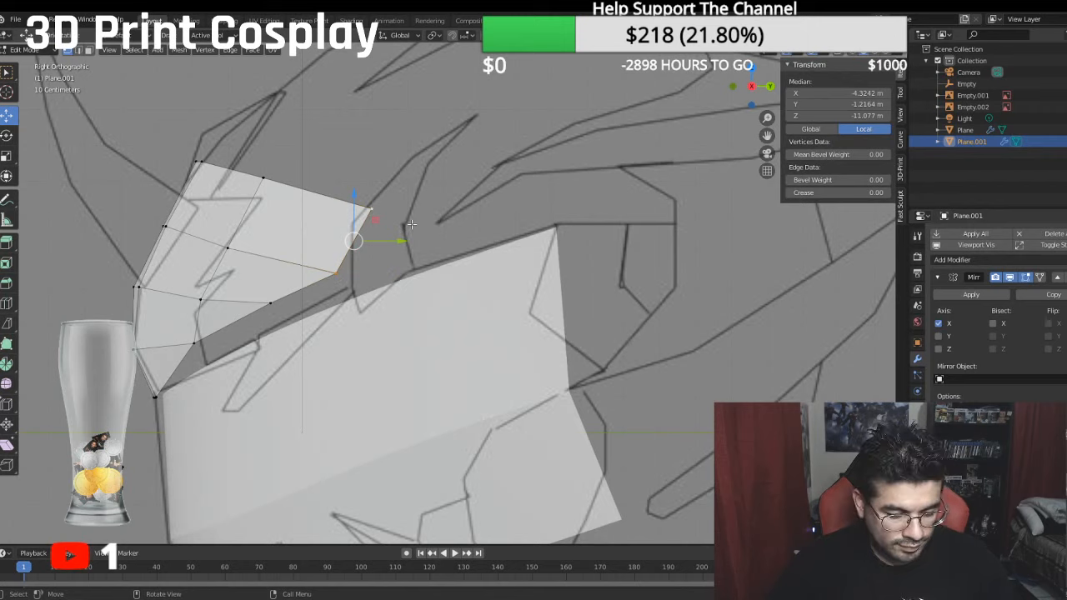
{"action": "key", "text": "e"}
{"action": "right_click", "coordinate": [398, 250]}
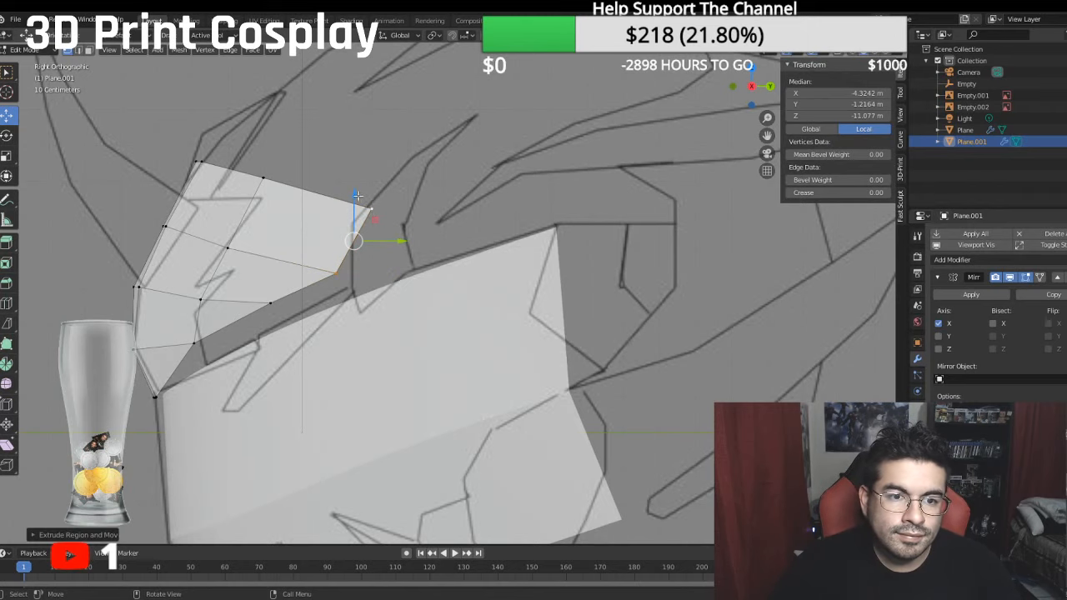
{"action": "left_click_drag", "start_coordinate": [357, 195], "coordinate": [357, 241]}
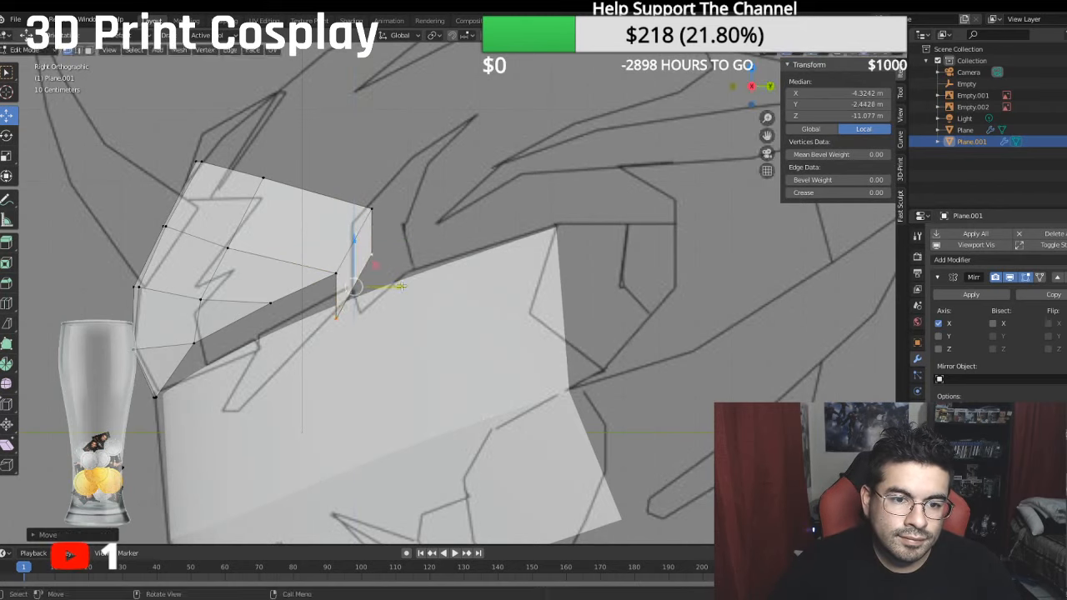
{"action": "left_click_drag", "start_coordinate": [401, 286], "coordinate": [423, 286]}
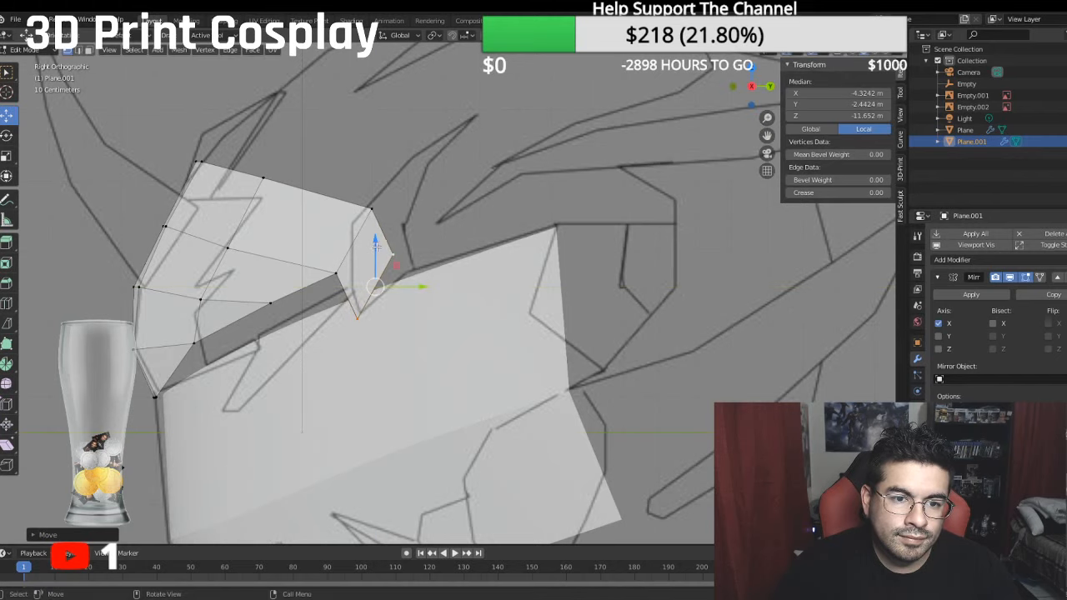
{"action": "left_click_drag", "start_coordinate": [376, 246], "coordinate": [387, 238]}
{"action": "left_click_drag", "start_coordinate": [419, 277], "coordinate": [424, 276]}
- Place the extruded edge's upper vertex at about -1.87 m Y, -12.77 m Z, and pull the top row's rear vertex forward to about -11.37 m Z
{"action": "left_click", "coordinate": [406, 244]}
{"action": "left_click_drag", "start_coordinate": [400, 207], "coordinate": [417, 225]}
{"action": "left_click_drag", "start_coordinate": [445, 267], "coordinate": [466, 267]}
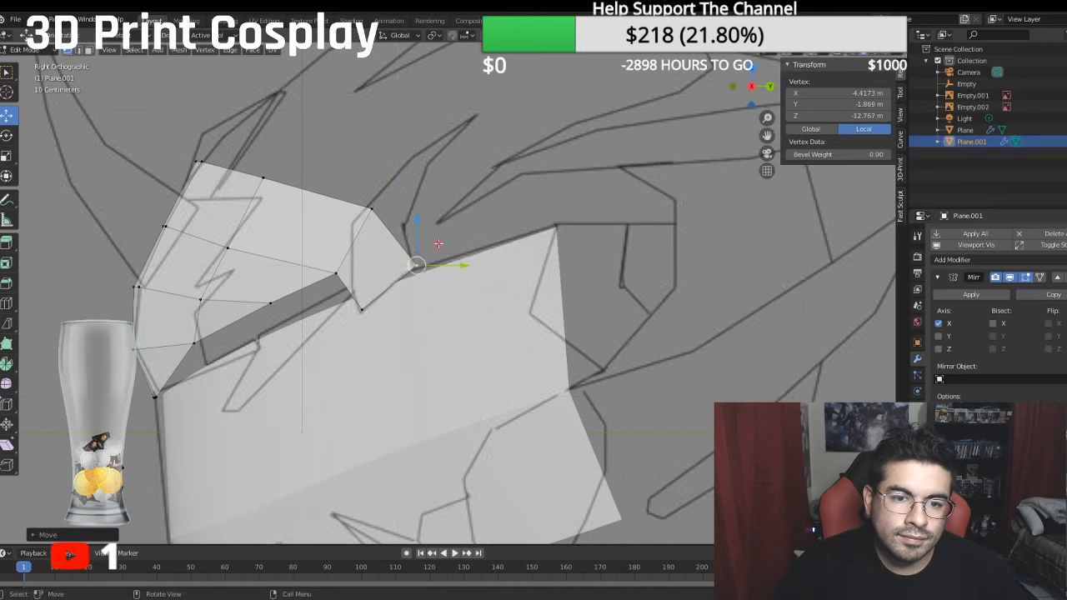
{"action": "left_click", "coordinate": [367, 211]}
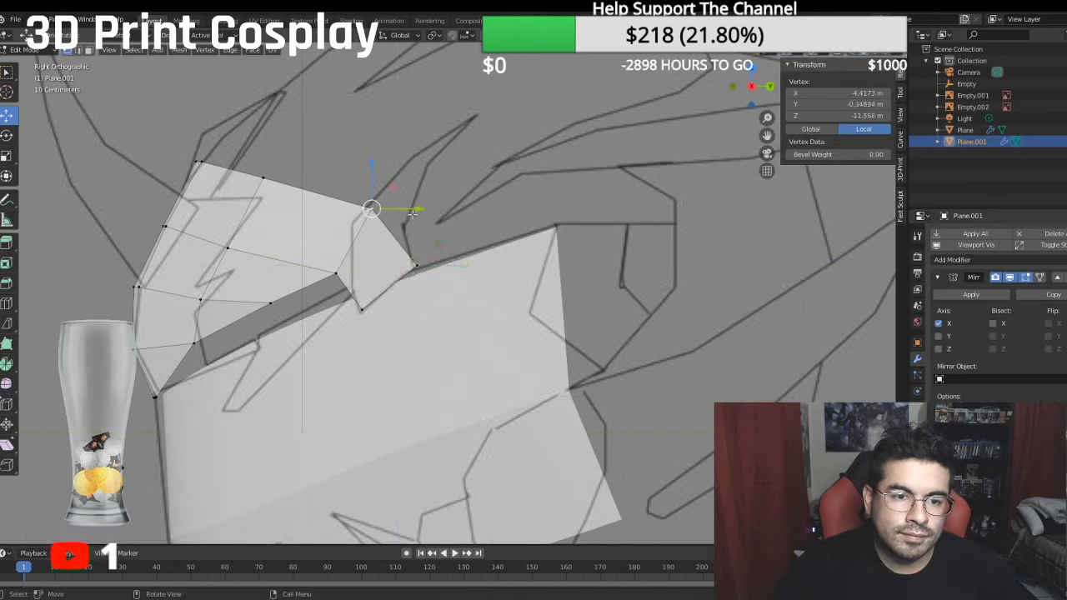
{"action": "left_click_drag", "start_coordinate": [410, 210], "coordinate": [399, 206]}
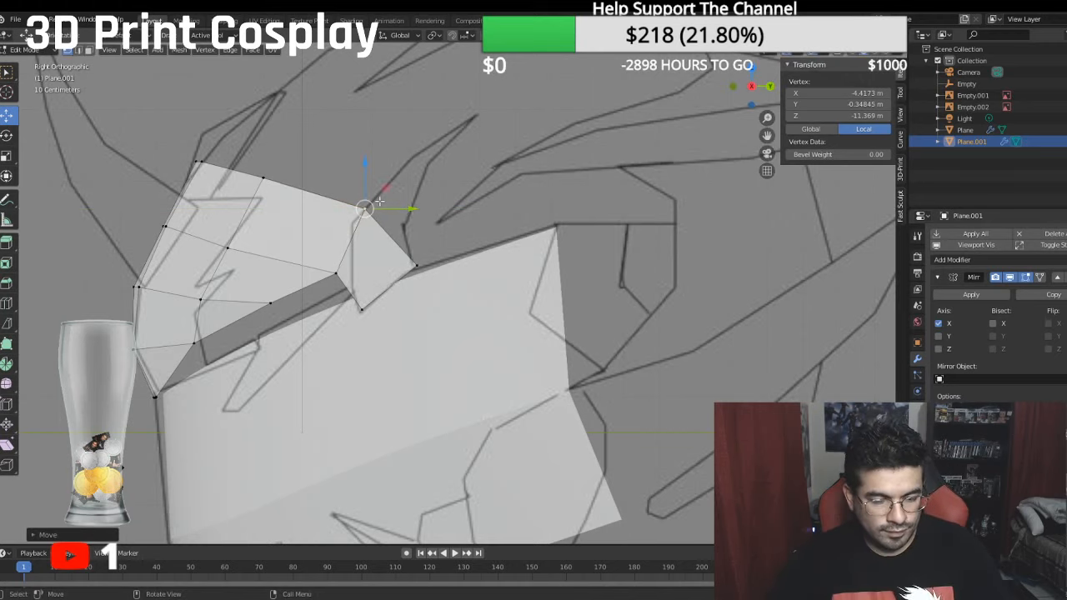
- Move the extruded upper vertex outward to about -4.92 m local X and the top row's rear vertex to about -4.67 m local X
{"action": "middle_click_drag", "start_coordinate": [392, 205], "coordinate": [478, 244]}
{"action": "key", "text": "g"}
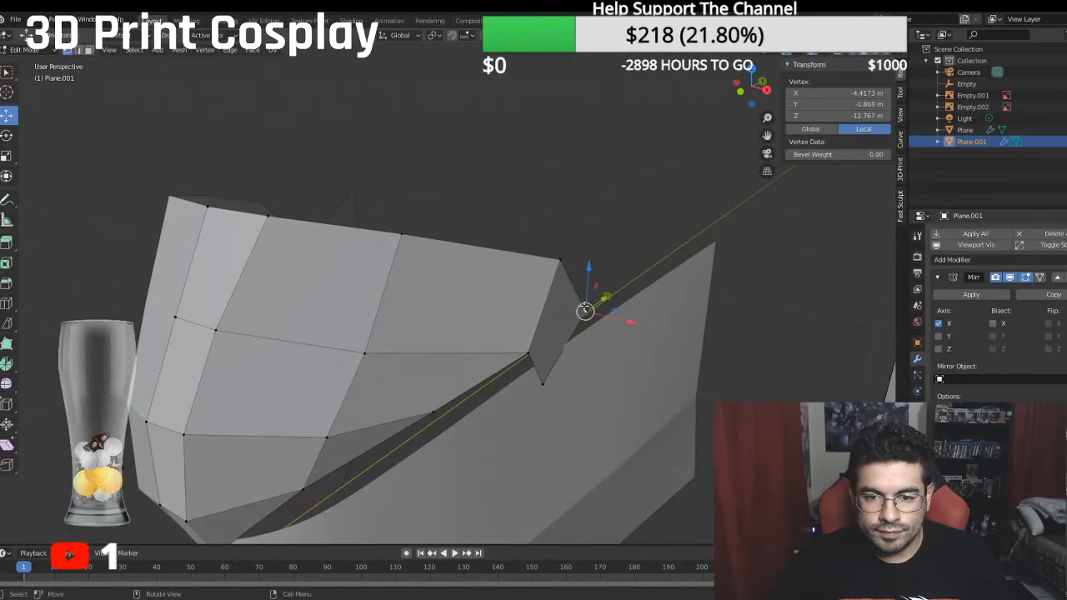
{"action": "key", "text": "x"}
{"action": "left_click", "coordinate": [608, 315]}
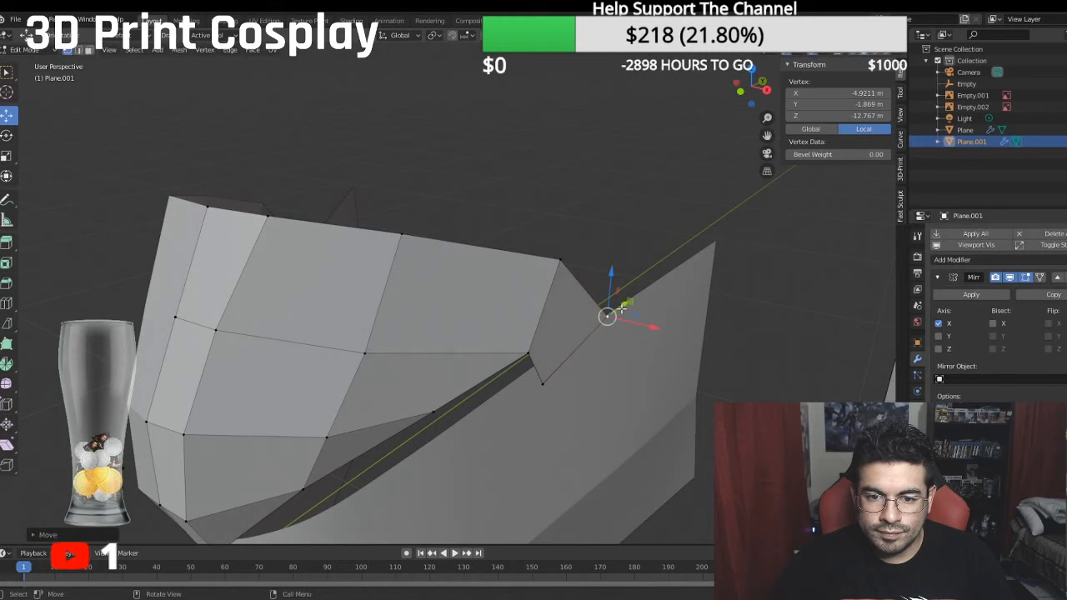
{"action": "left_click", "coordinate": [560, 259]}
{"action": "key", "text": "g"}
{"action": "key", "text": "x"}
{"action": "left_click", "coordinate": [617, 275]}
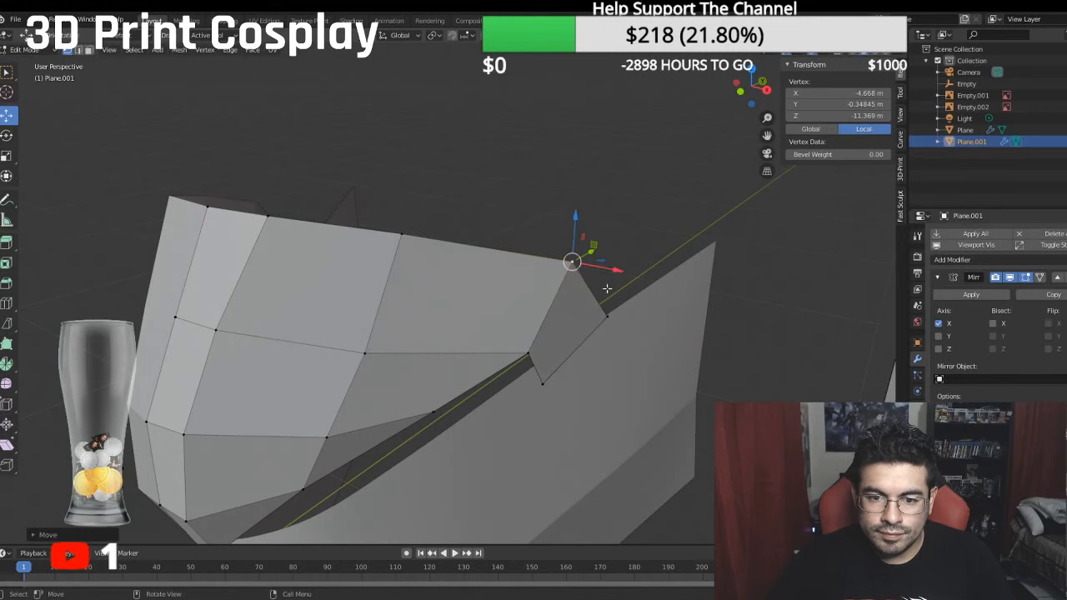
- Extrude the forehead's whole top edge, including the new rear side vertex, upward in the side view
{"action": "middle_click_drag", "start_coordinate": [618, 277], "coordinate": [640, 264]}
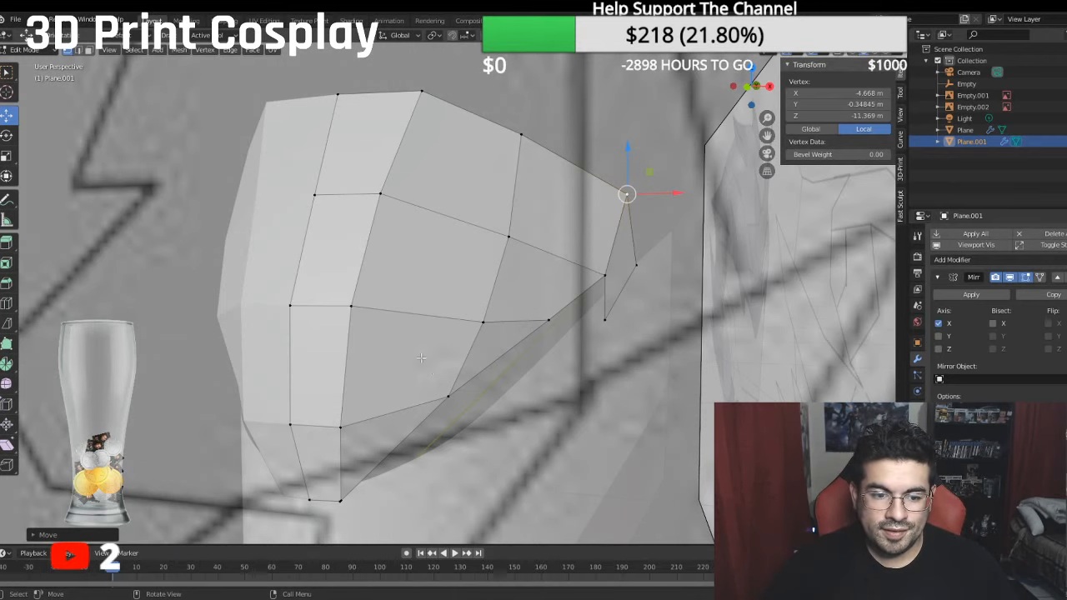
{"action": "scroll", "coordinate": [375, 568], "scroll_direction": "down", "scroll_amount": 2}
{"action": "scroll", "coordinate": [364, 417], "scroll_direction": "down", "scroll_amount": 4}
{"action": "middle_click_drag", "start_coordinate": [362, 397], "coordinate": [381, 398]}
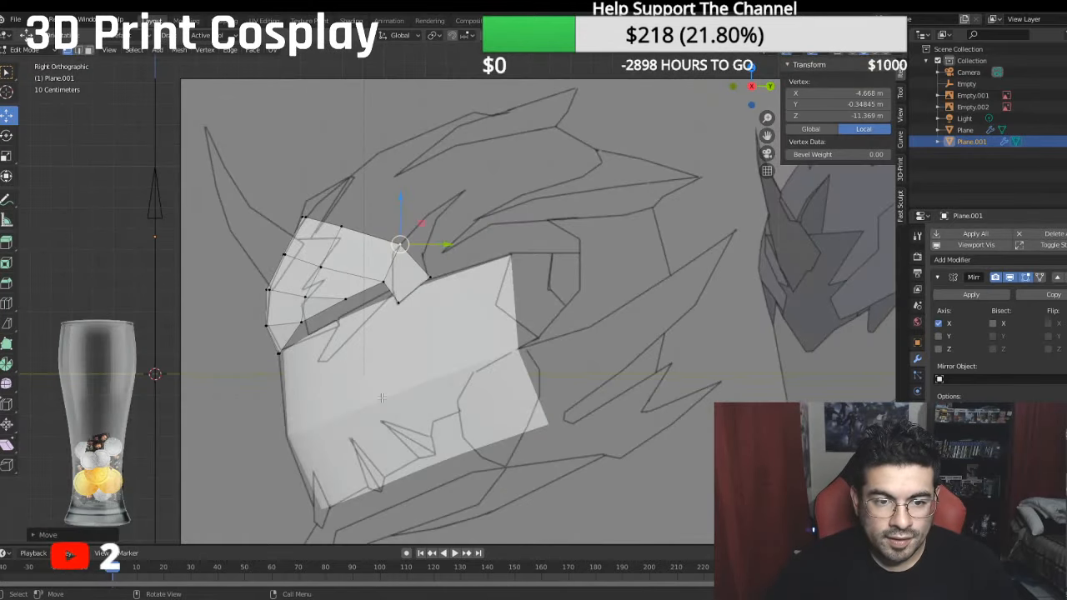
{"action": "left_click", "coordinate": [306, 217]}
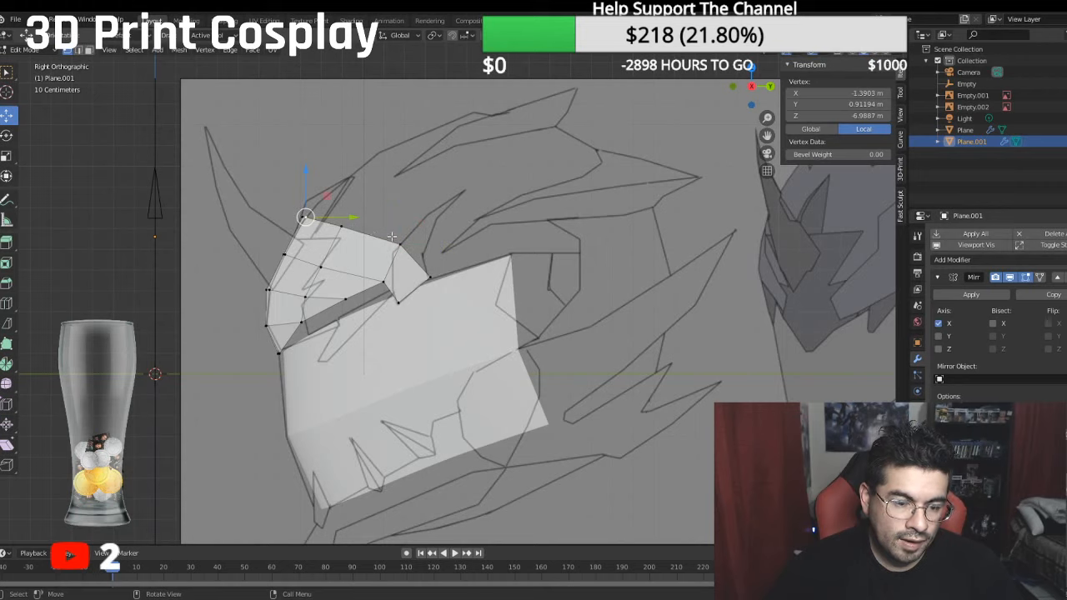
{"action": "left_click", "coordinate": [430, 274], "text": "alt"}
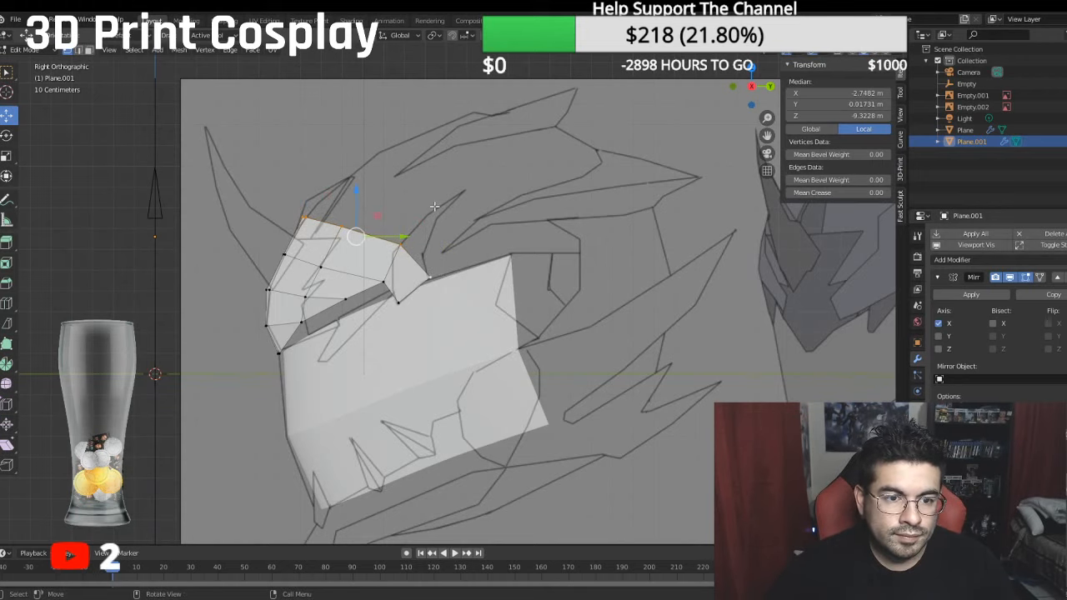
{"action": "key", "text": "e"}
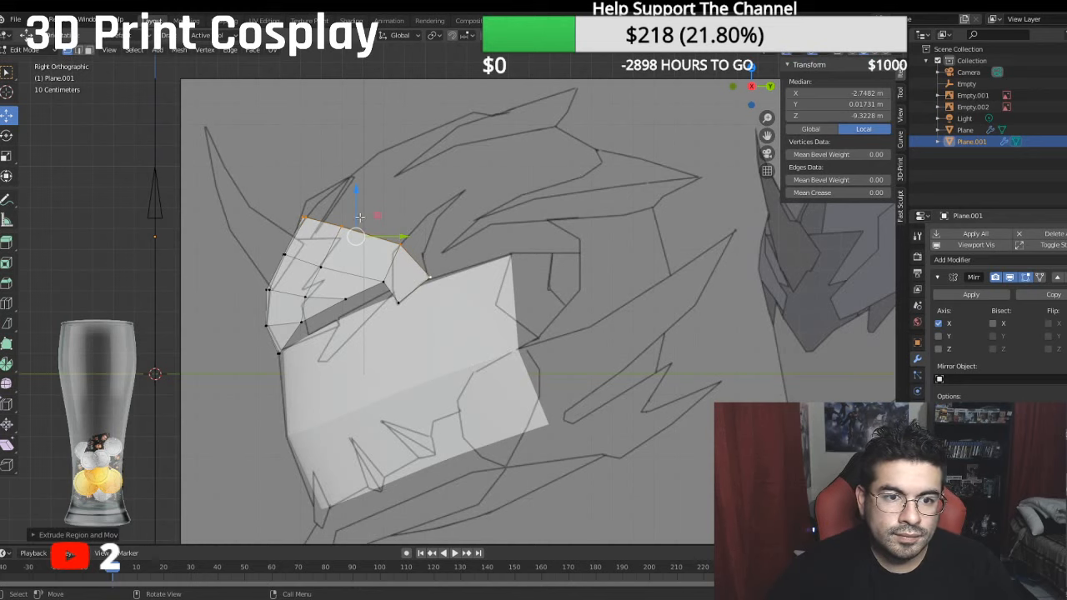
{"action": "left_click", "coordinate": [390, 152]}
- Shift the extruded top edge back along the side reference to a median of about 2.22 m local Y and -11.79 m local Z
{"action": "left_click_drag", "start_coordinate": [388, 192], "coordinate": [437, 190]}
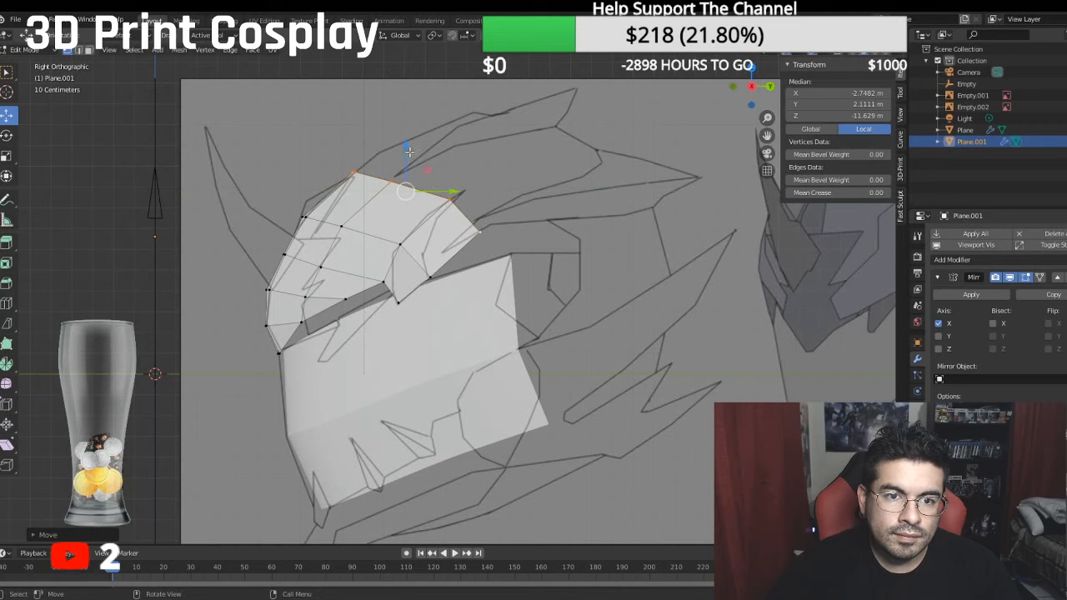
{"action": "left_click_drag", "start_coordinate": [409, 151], "coordinate": [409, 139]}
{"action": "left_click_drag", "start_coordinate": [446, 177], "coordinate": [449, 178]}
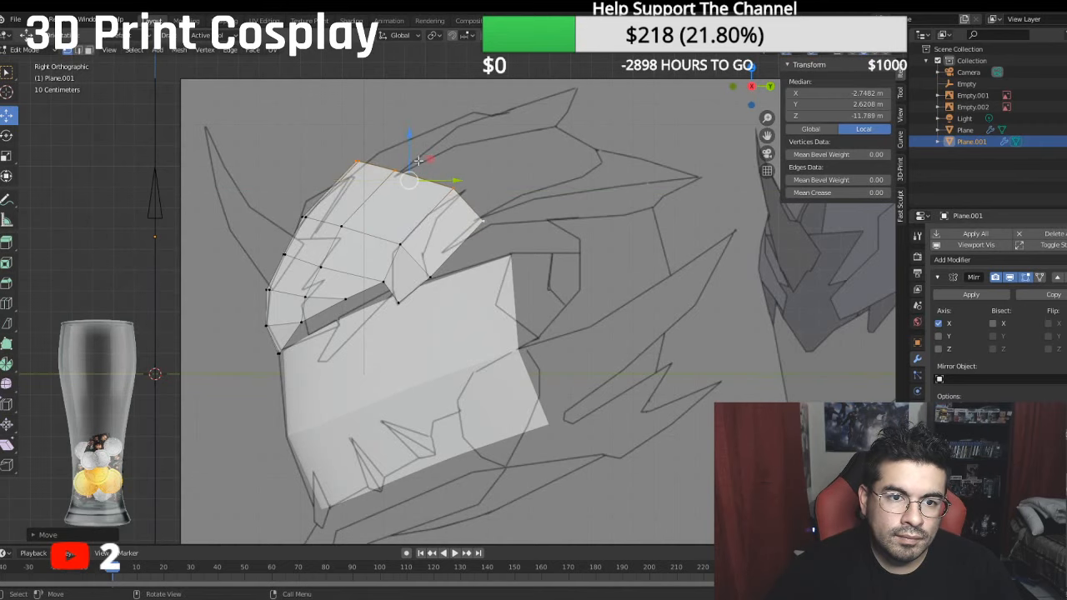
{"action": "left_click_drag", "start_coordinate": [407, 135], "coordinate": [406, 145]}
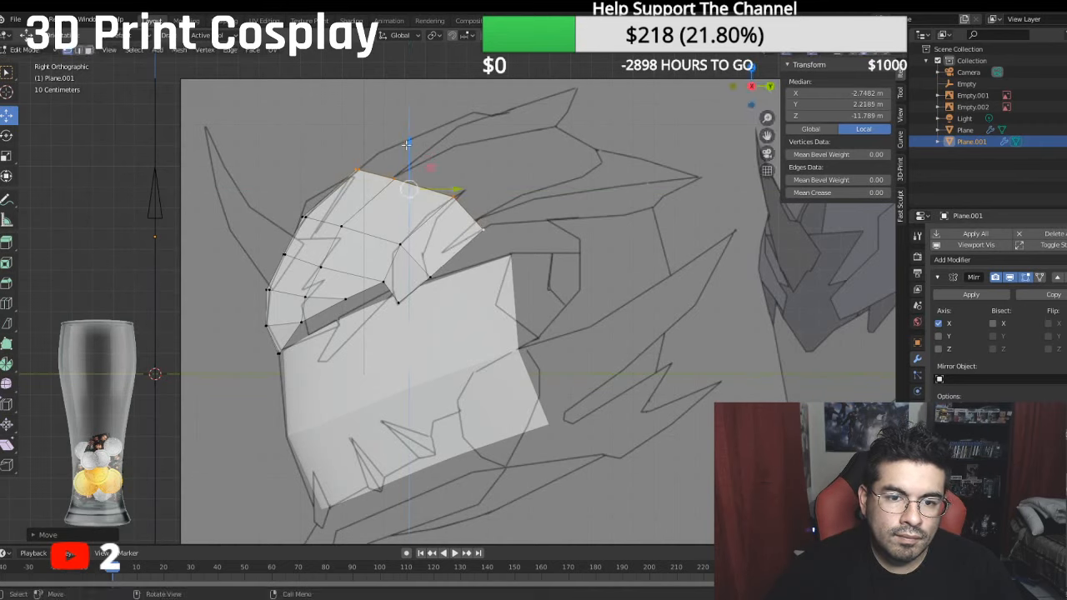
- Lower the extruded edge's rear side vertex to about -0.90 m local Y and move it back to about -16.01 m local Z
{"action": "left_click", "coordinate": [486, 230]}
{"action": "key", "text": "g"}
{"action": "key", "text": "z"}
{"action": "left_click", "coordinate": [512, 218]}
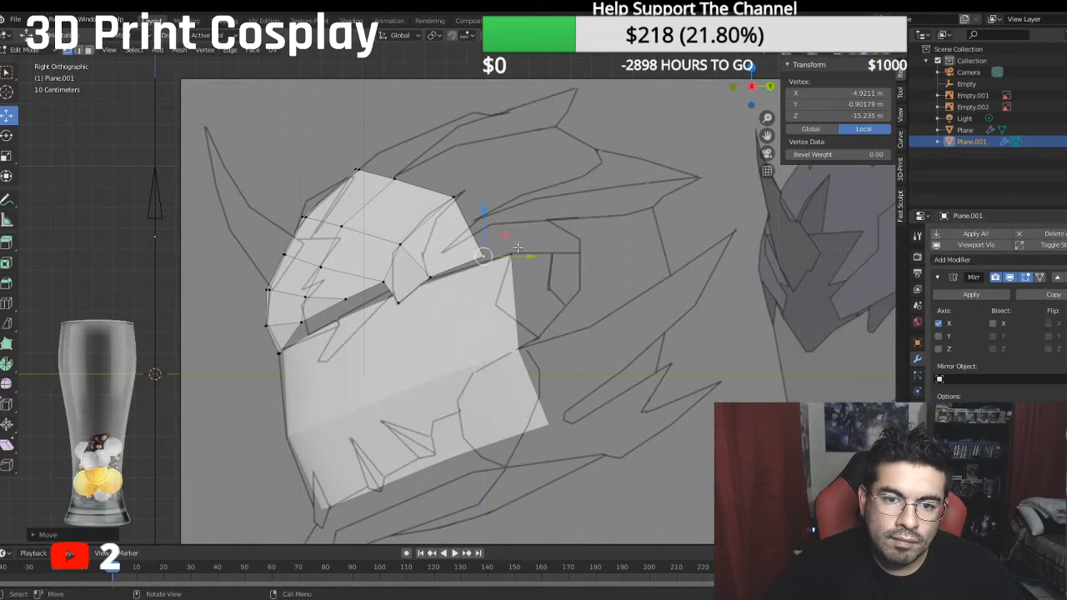
{"action": "key", "text": "g"}
{"action": "key", "text": "y"}
{"action": "left_click", "coordinate": [538, 253]}
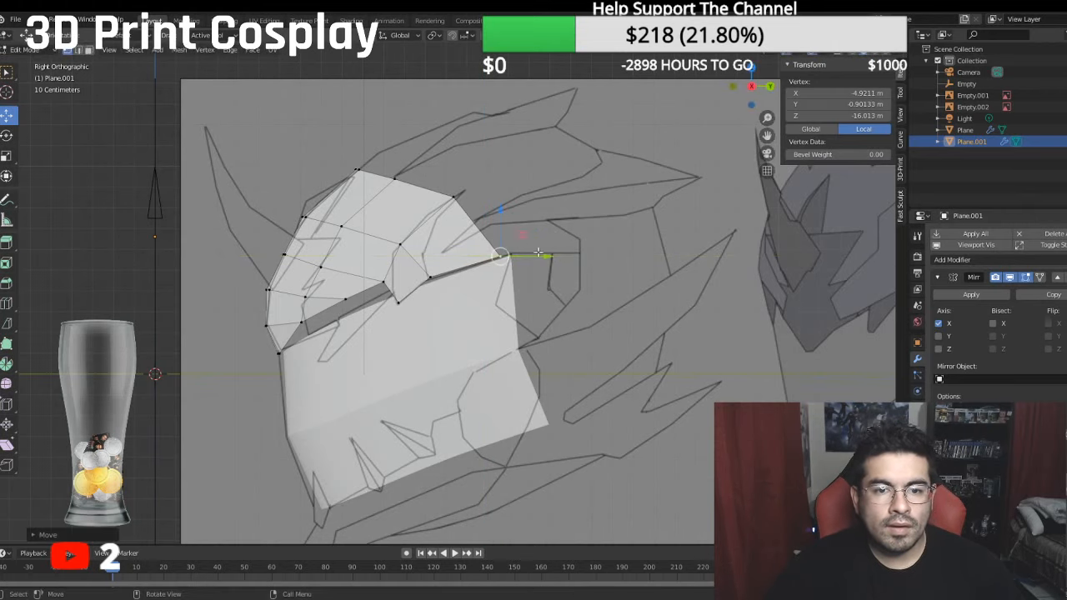
- Move the rear side vertex outward to about -5.85 m local X and widen the neighbouring part of the top edge
{"action": "middle_click_drag", "start_coordinate": [540, 253], "coordinate": [597, 284]}
{"action": "key", "text": "g"}
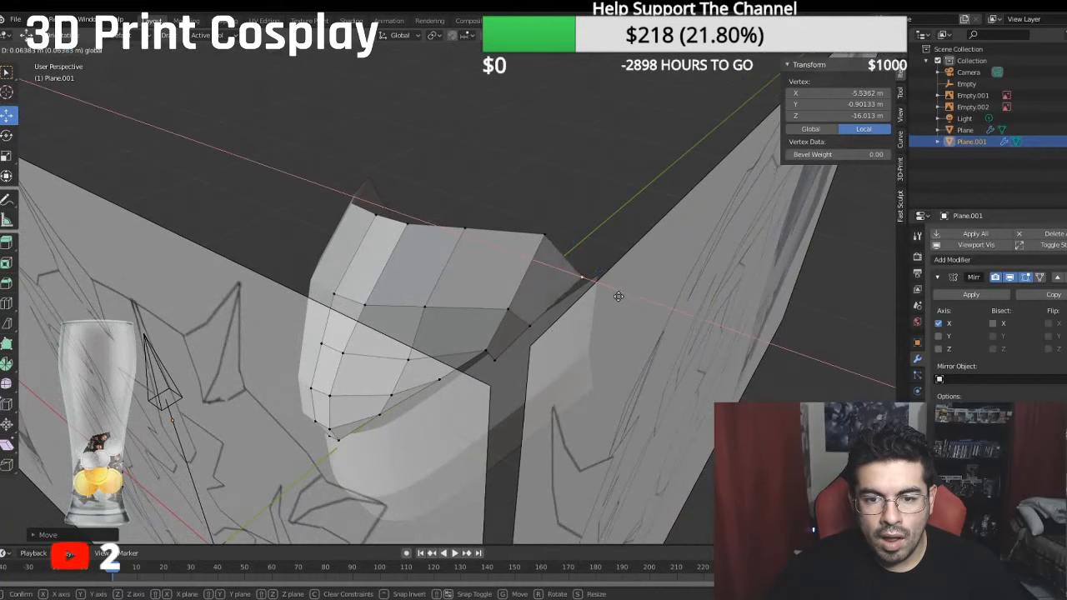
{"action": "left_click", "coordinate": [587, 248]}
{"action": "left_click_drag", "start_coordinate": [588, 247], "coordinate": [582, 247]}
{"action": "middle_click_drag", "start_coordinate": [467, 227], "coordinate": [515, 239]}
{"action": "left_click", "coordinate": [514, 240]}
{"action": "left_click_drag", "start_coordinate": [539, 240], "coordinate": [566, 241]}
- Round the forehead's lower rows by placing three of their vertices at about -2.95, -1.31 and -1.06 m local X
{"action": "left_click", "coordinate": [523, 319]}
{"action": "left_click_drag", "start_coordinate": [524, 320], "coordinate": [540, 321]}
{"action": "middle_click_drag", "start_coordinate": [540, 321], "coordinate": [533, 289]}
{"action": "left_click", "coordinate": [531, 332]}
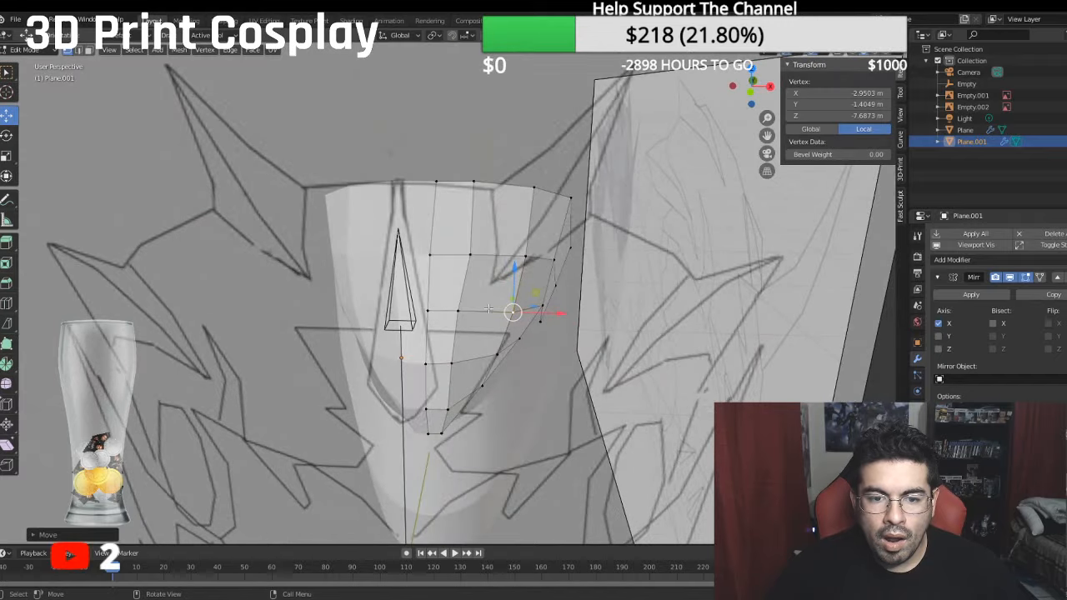
{"action": "left_click", "coordinate": [461, 309]}
{"action": "left_click_drag", "start_coordinate": [506, 316], "coordinate": [517, 315]}
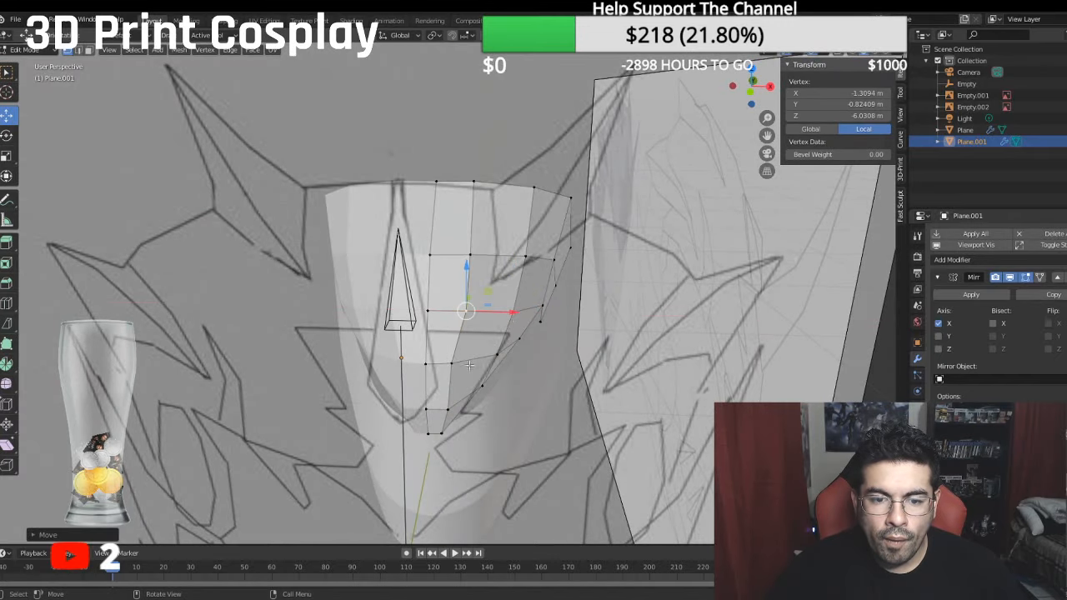
{"action": "left_click", "coordinate": [457, 365]}
{"action": "left_click_drag", "start_coordinate": [495, 364], "coordinate": [501, 364]}
{"action": "middle_click_drag", "start_coordinate": [485, 354], "coordinate": [472, 331]}
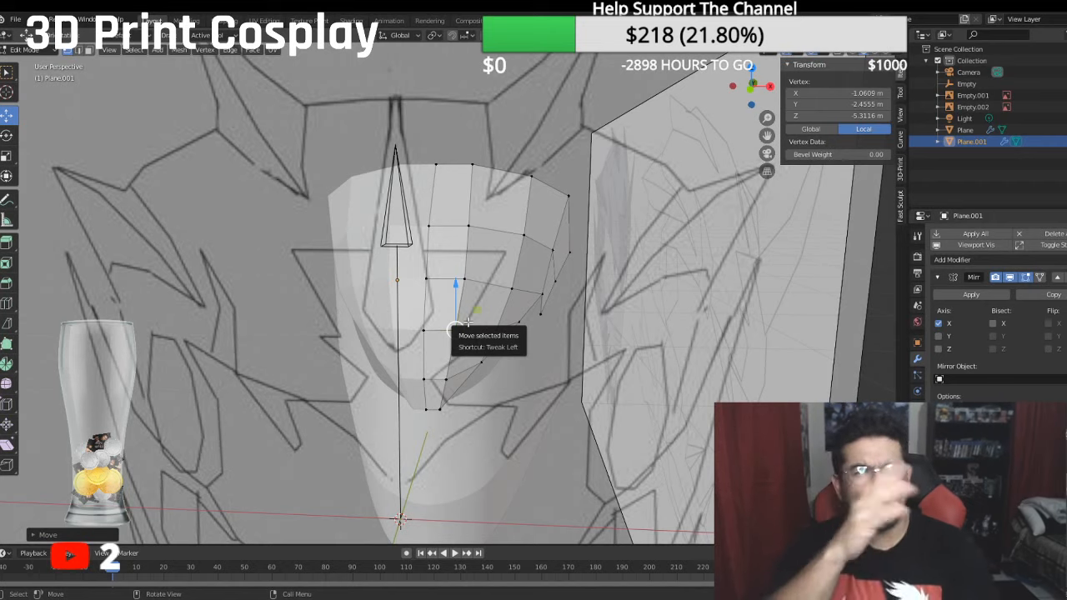
- In the front view, move the two side vertices above the eye outward to about -4.98 m and -5.21 m local X
{"action": "key", "text": "KP_1"}
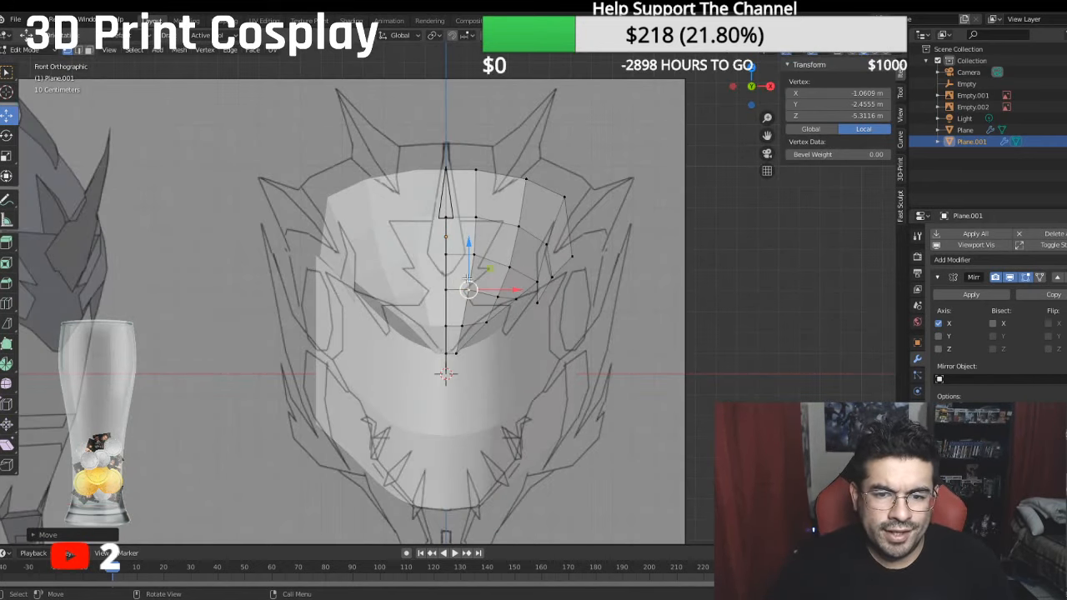
{"action": "scroll", "coordinate": [512, 272], "scroll_direction": "up", "scroll_amount": 2}
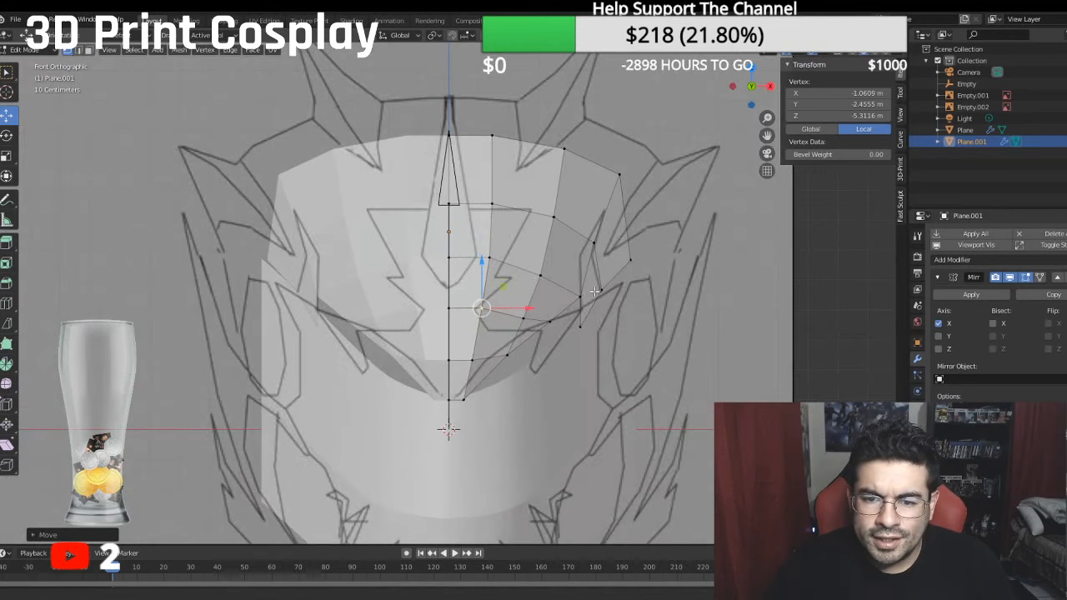
{"action": "scroll", "coordinate": [524, 282], "scroll_direction": "up", "scroll_amount": 2}
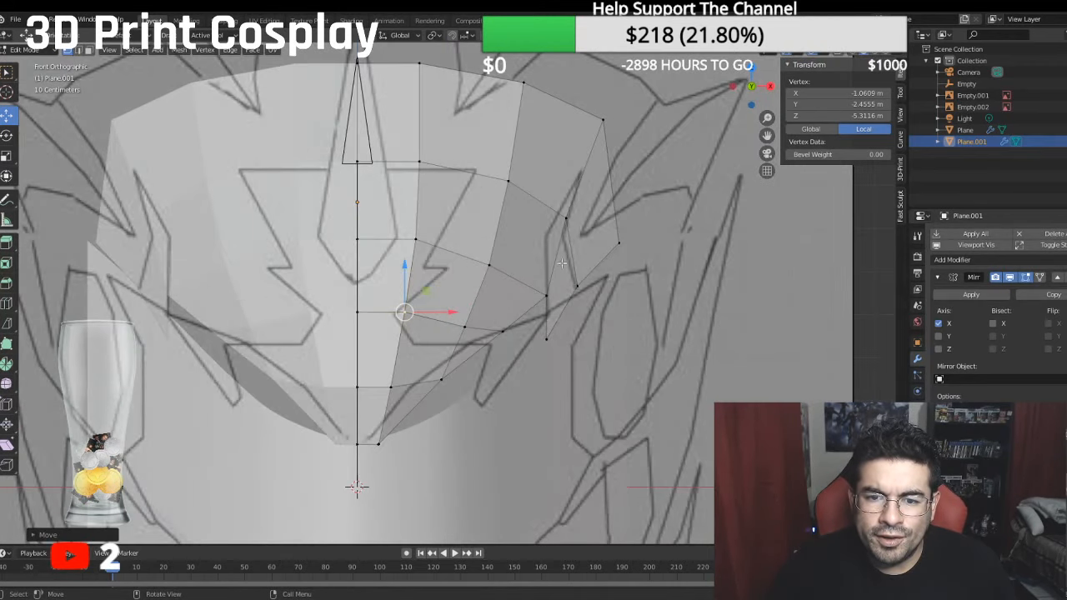
{"action": "left_click", "coordinate": [568, 225]}
{"action": "left_click_drag", "start_coordinate": [616, 220], "coordinate": [631, 223]}
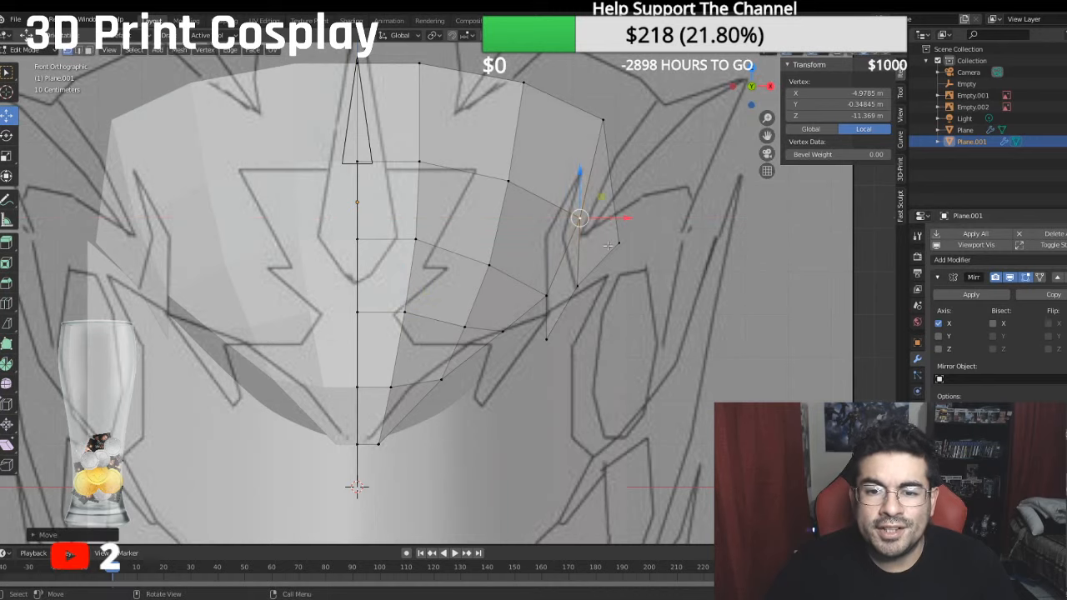
{"action": "left_click_drag", "start_coordinate": [576, 284], "coordinate": [590, 286]}
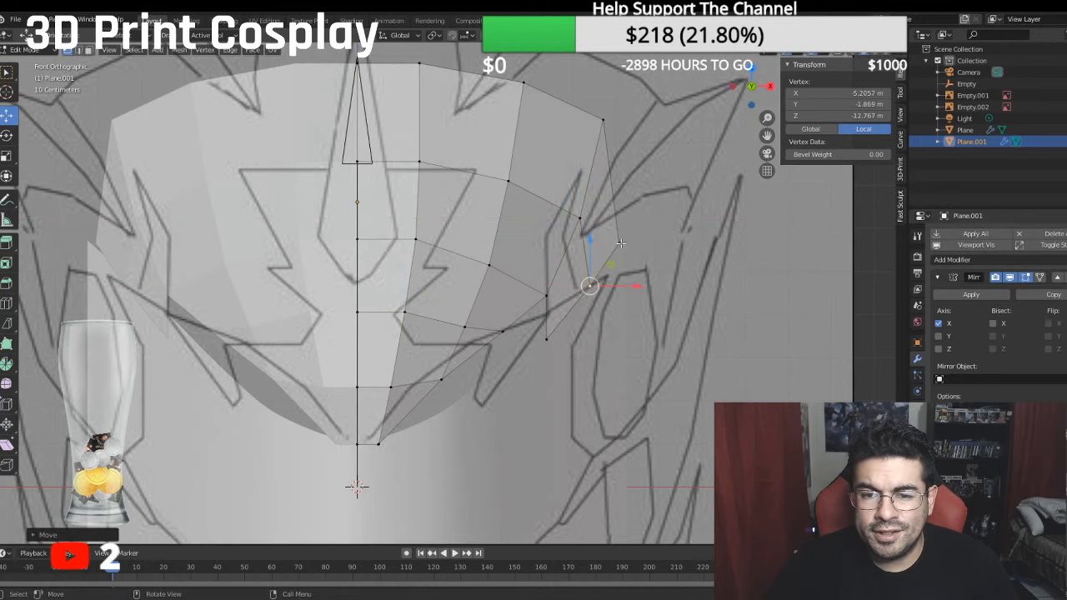
- Move the vertex at the eye opening's rear upper corner outward to about -4.26 m local X
{"action": "middle_click_drag", "start_coordinate": [613, 222], "coordinate": [606, 155]}
{"action": "left_click", "coordinate": [566, 230]}
{"action": "left_click_drag", "start_coordinate": [602, 231], "coordinate": [623, 227]}
{"action": "middle_click_drag", "start_coordinate": [623, 226], "coordinate": [630, 258]}
{"action": "left_click", "coordinate": [583, 226]}
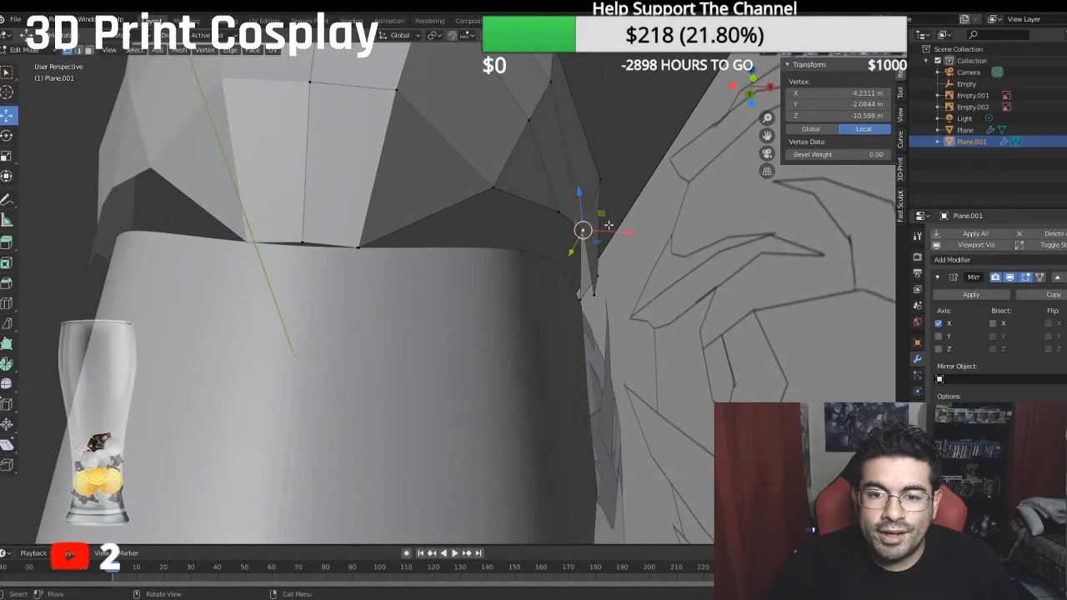
{"action": "left_click_drag", "start_coordinate": [619, 231], "coordinate": [616, 231]}
- In the side view, lower the side vertex behind the eye to about -1.95 m local Y, towards the face plate's edge
{"action": "mouse_move", "coordinate": [572, 214]}
{"action": "middle_mouse_down"}
{"action": "mouse_move", "coordinate": [556, 233]}
{"action": "mouse_move", "coordinate": [504, 231]}
{"action": "middle_mouse_up"}
{"action": "key", "text": "alt+z"}
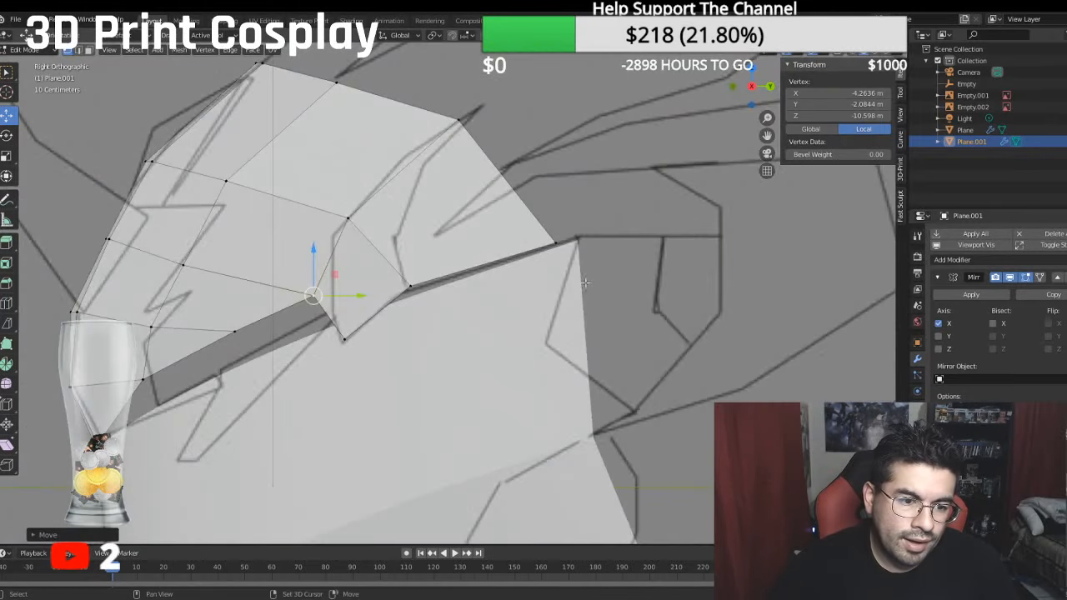
{"action": "middle_click_drag", "start_coordinate": [183, 369], "coordinate": [292, 331], "text": "shift"}
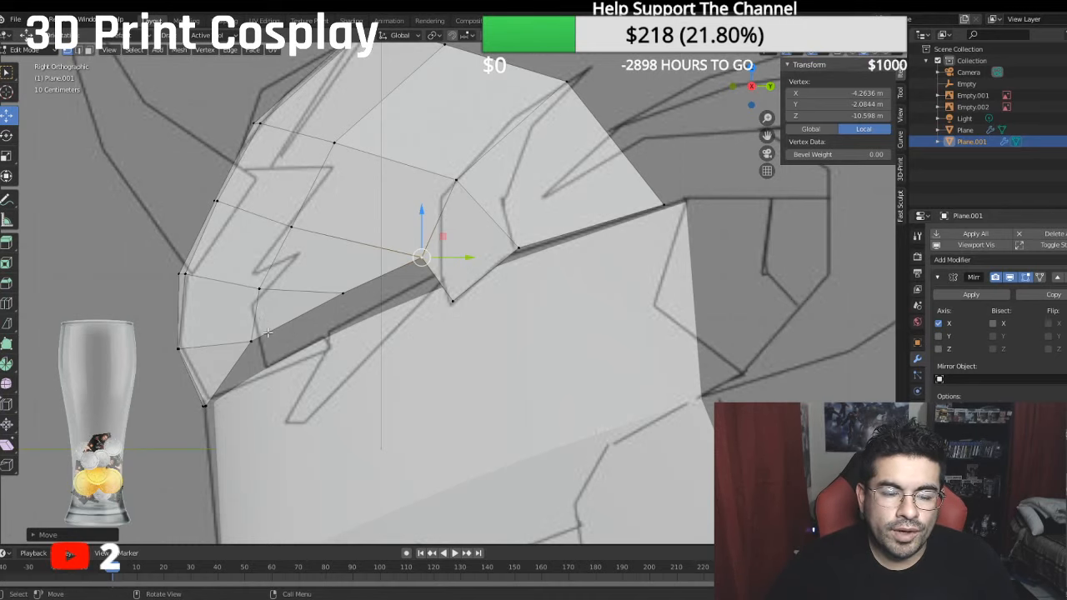
{"action": "middle_click_drag", "start_coordinate": [267, 333], "coordinate": [245, 387], "text": "shift"}
{"action": "left_click", "coordinate": [497, 302]}
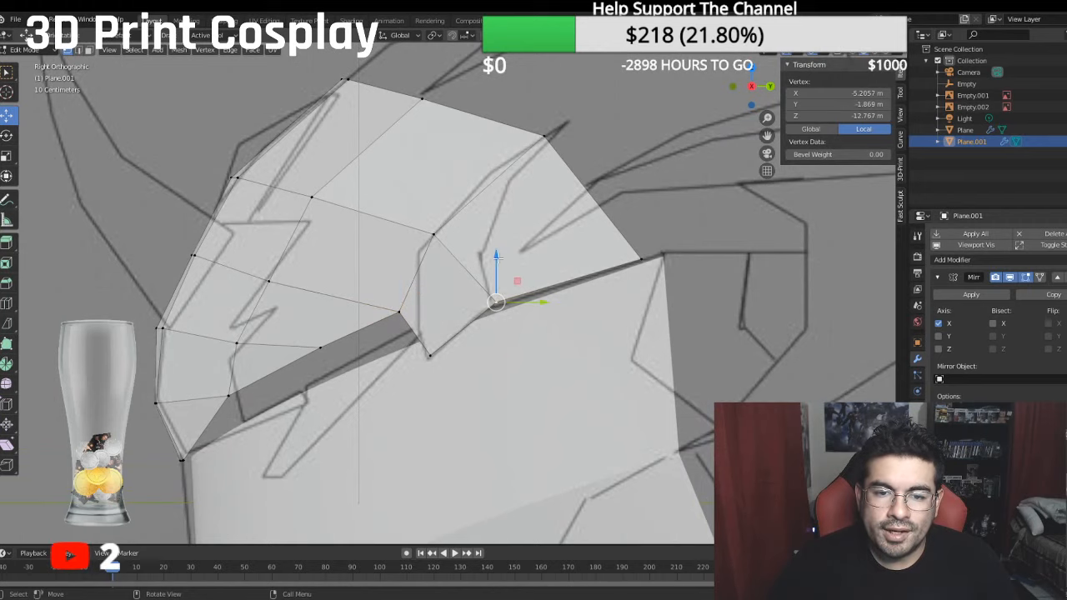
{"action": "left_click_drag", "start_coordinate": [499, 259], "coordinate": [499, 262]}
{"action": "middle_click_drag", "start_coordinate": [451, 246], "coordinate": [552, 252]}
{"action": "key", "text": "KP_3"}
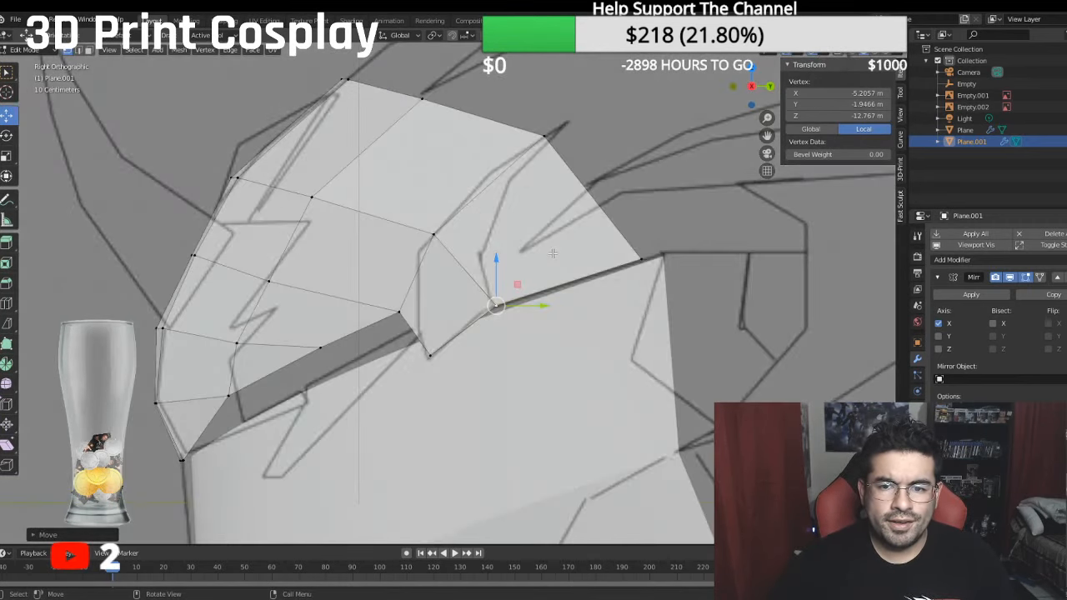
- Move the top edge's rear side vertex to about -0.70 m local Y and -16.71 m local Z, at the face plate's rear corner
{"action": "scroll", "coordinate": [553, 253], "scroll_direction": "down", "scroll_amount": 3}
{"action": "middle_click_drag", "start_coordinate": [421, 183], "coordinate": [385, 205], "text": "shift"}
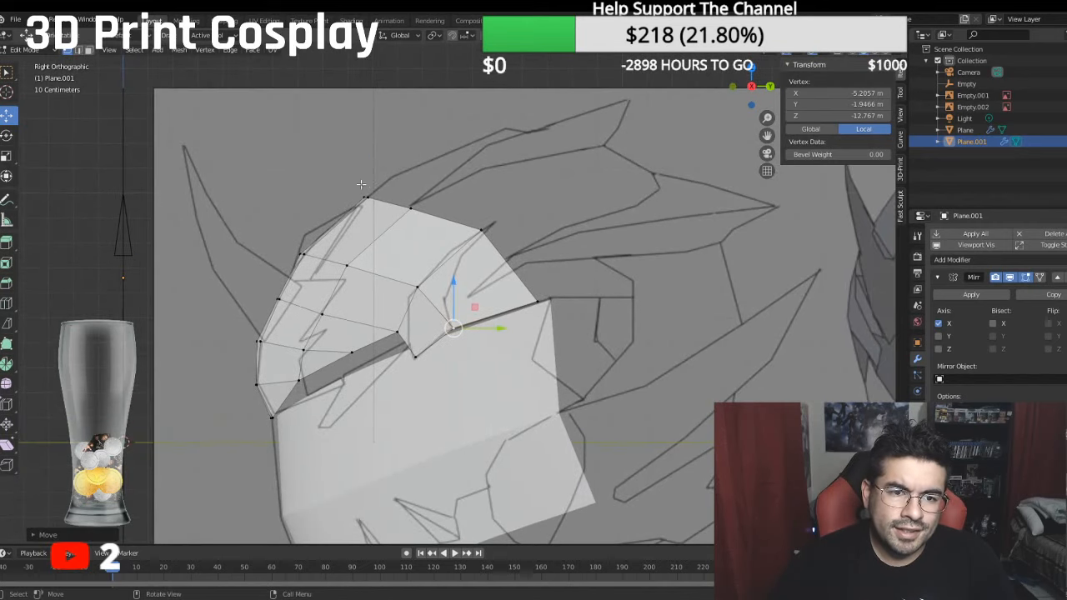
{"action": "left_click", "coordinate": [363, 190]}
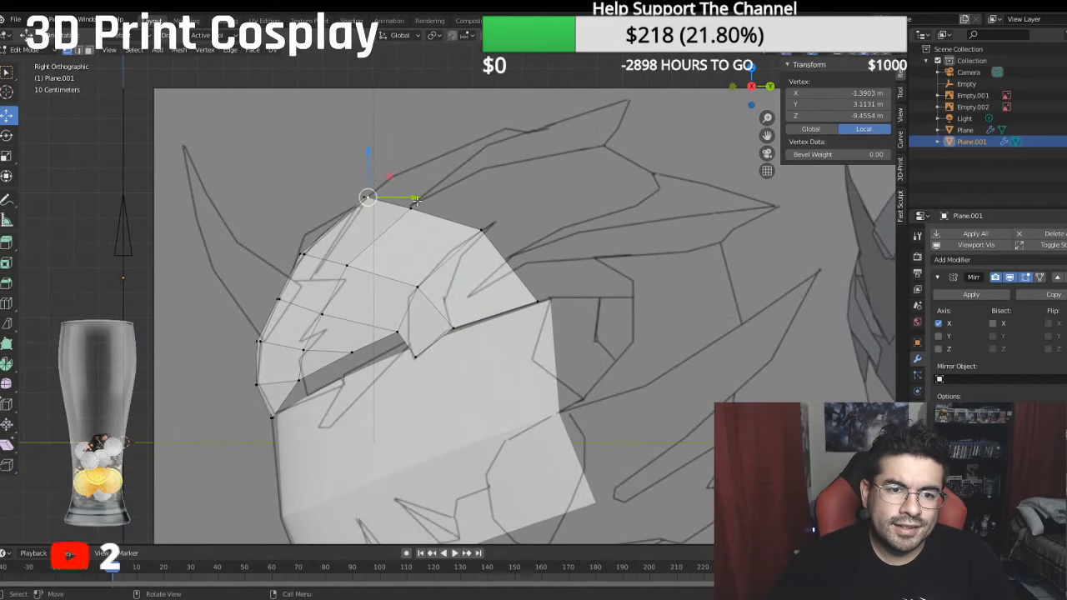
{"action": "left_click", "coordinate": [534, 288], "text": "ctrl"}
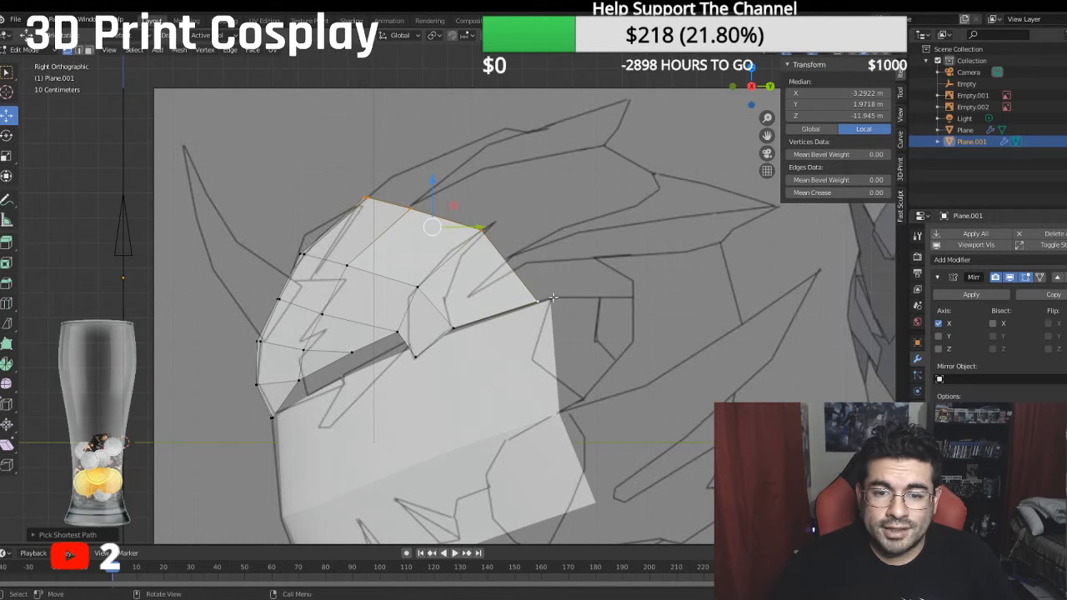
{"action": "left_click_drag", "start_coordinate": [542, 298], "coordinate": [561, 263]}
{"action": "middle_click_drag", "start_coordinate": [560, 263], "coordinate": [570, 296]}
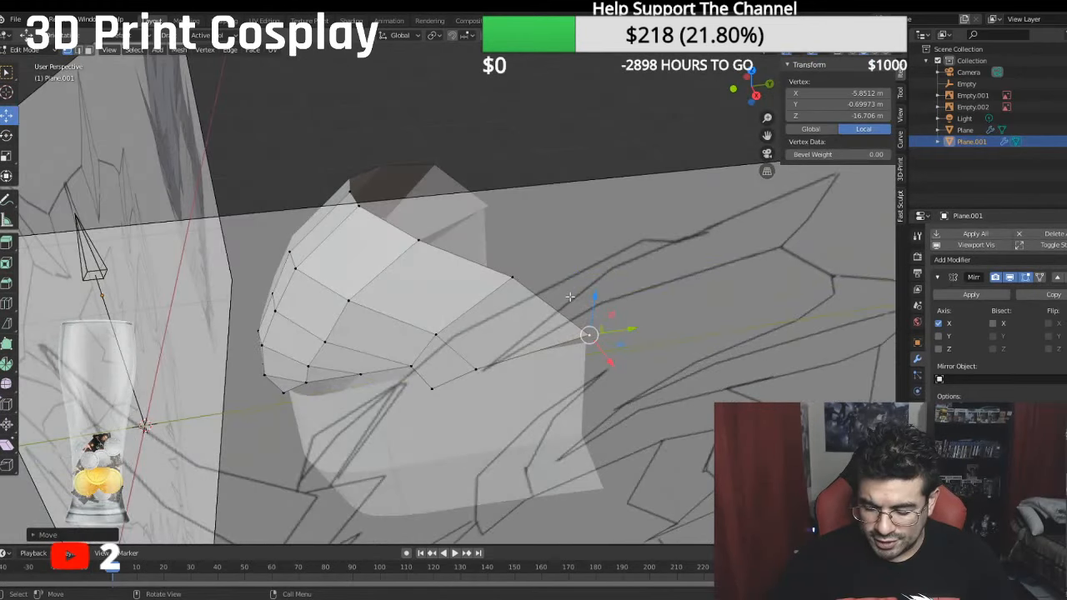
- Extrude the whole top edge back to a median of about -14.03 m local Z and raise it along the side reference
{"action": "key", "text": "KP_3"}
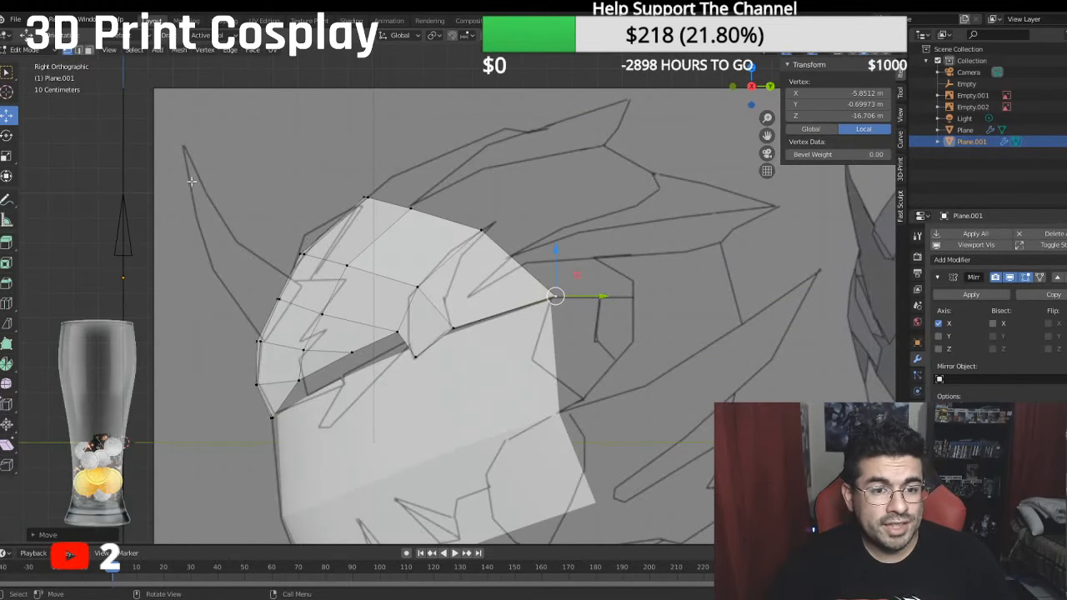
{"action": "left_click", "coordinate": [361, 190], "text": "ctrl"}
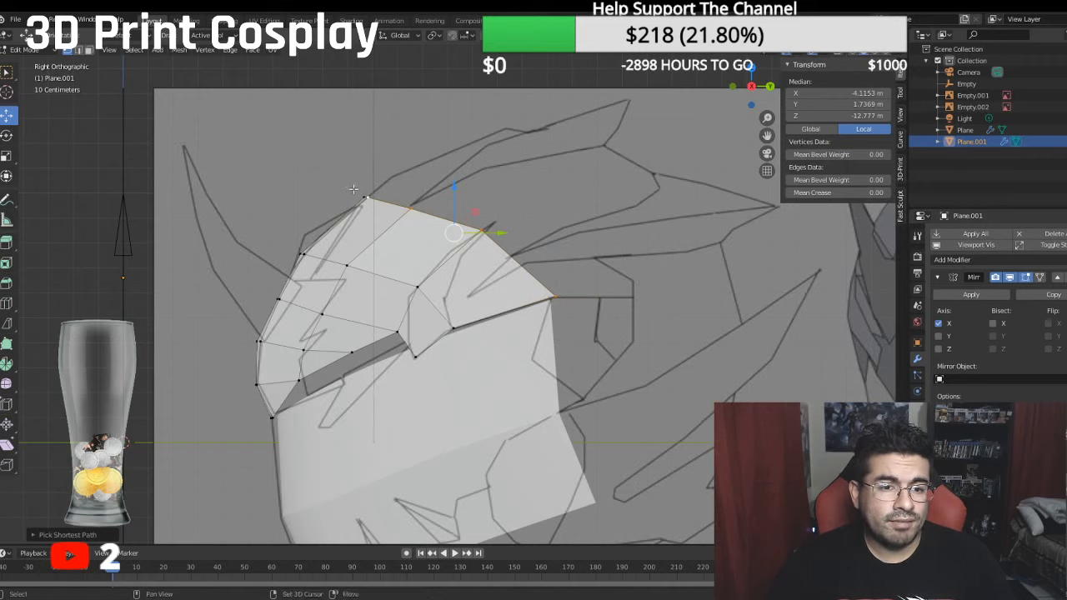
{"action": "left_click", "coordinate": [355, 189], "text": "shift"}
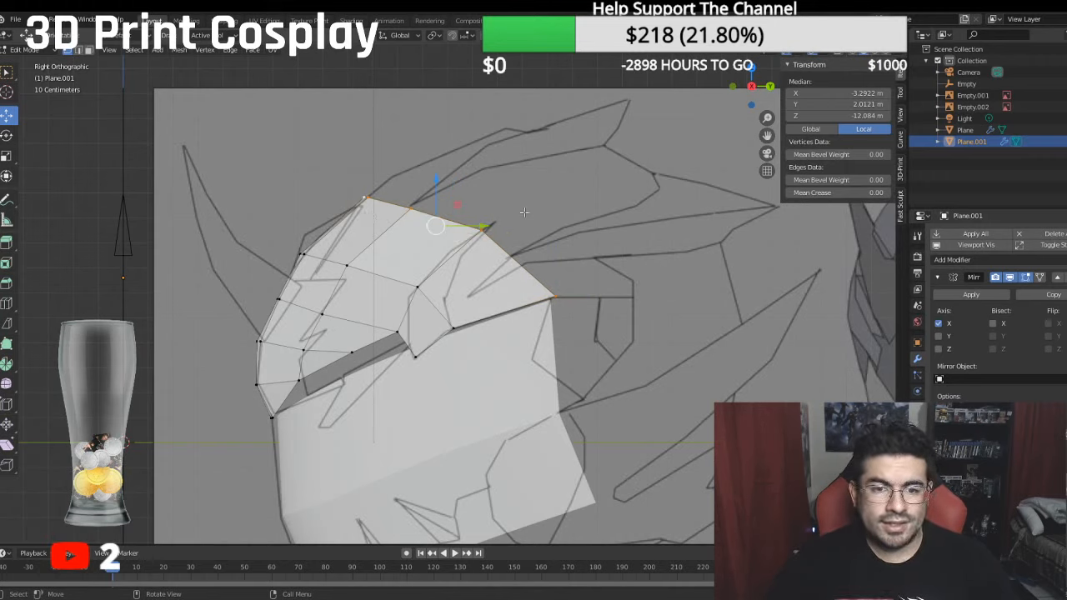
{"action": "key", "text": "g"}
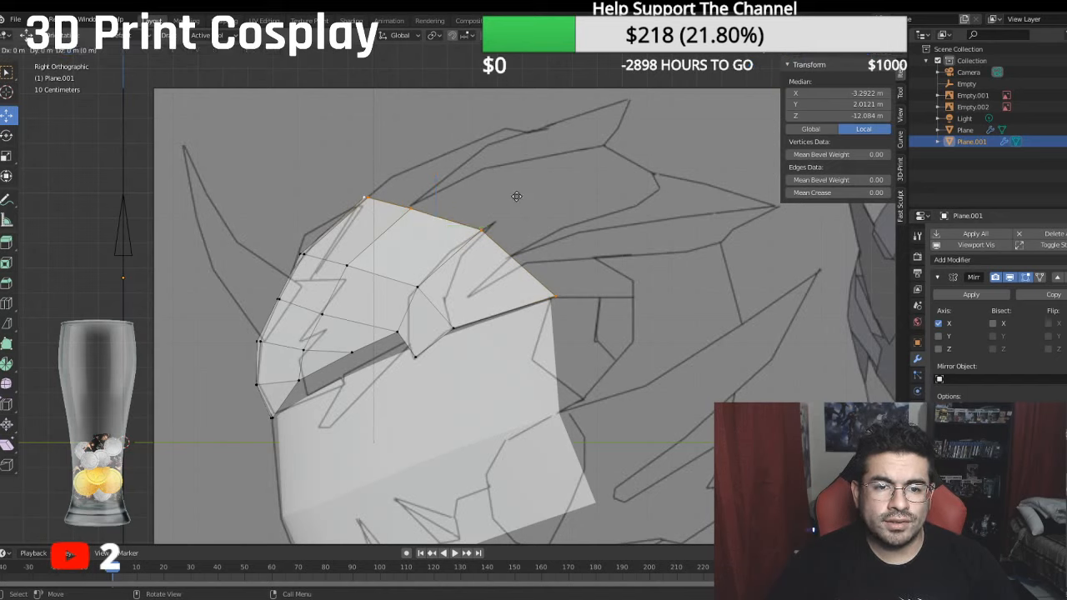
{"action": "left_click", "coordinate": [516, 197]}
{"action": "left_click_drag", "start_coordinate": [487, 225], "coordinate": [537, 206]}
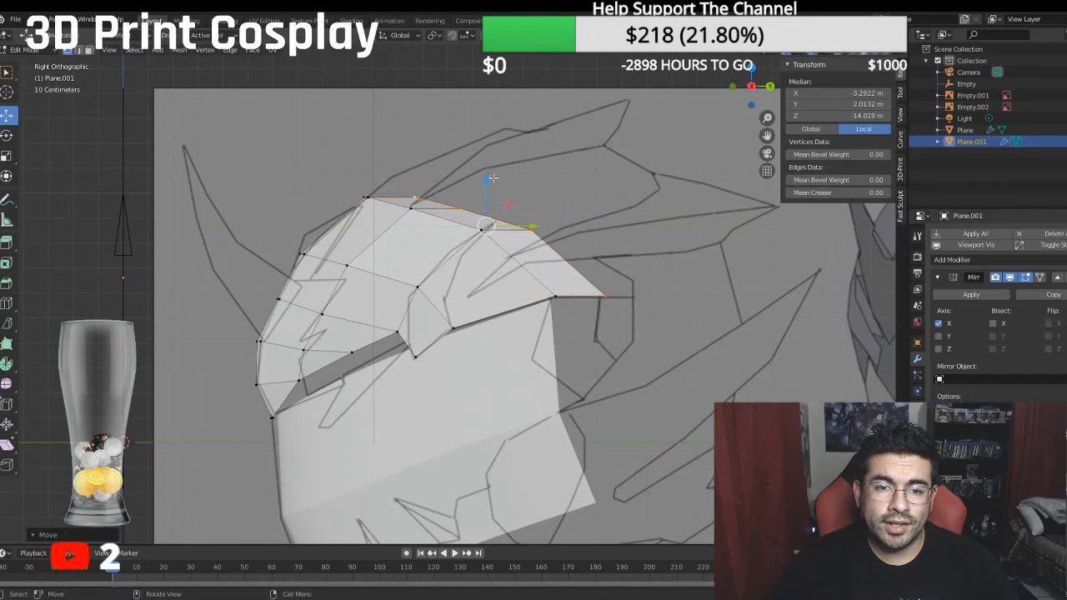
{"action": "left_click_drag", "start_coordinate": [494, 178], "coordinate": [469, 144]}
- Lower the new edge's rear side vertex to about -0.70 m local Y and move it back to about -19.72 m local Z
{"action": "left_click", "coordinate": [627, 266]}
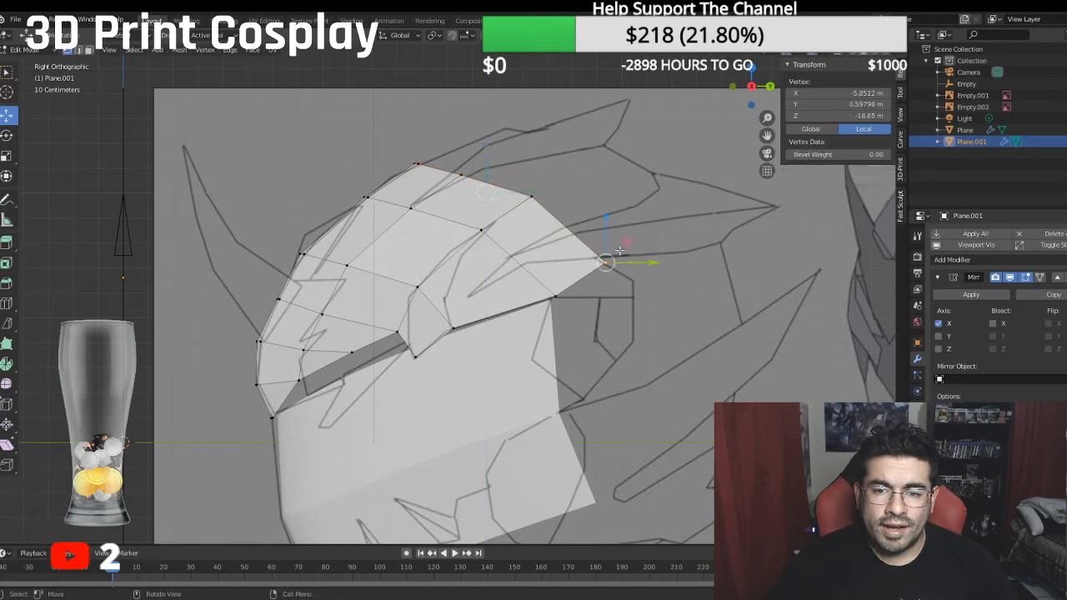
{"action": "key", "text": "g"}
{"action": "key", "text": "z"}
{"action": "left_click", "coordinate": [640, 246]}
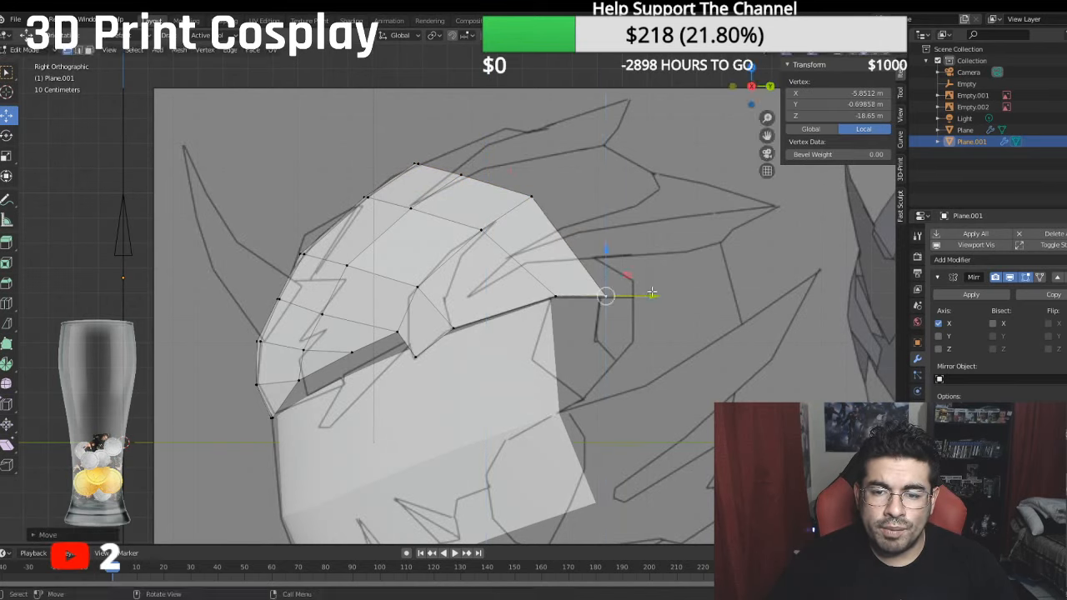
{"action": "left_click_drag", "start_coordinate": [652, 293], "coordinate": [680, 294]}
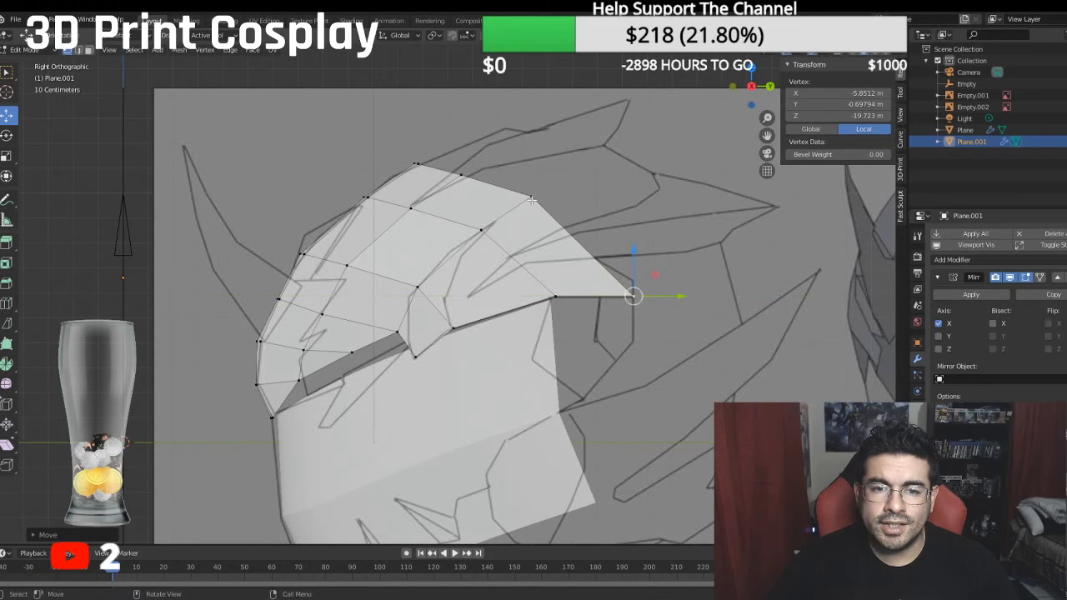
- Widen the side of the head, moving the new edge's two outermost vertices outward to a median of about -6.45 m local X
{"action": "middle_click_drag", "start_coordinate": [532, 200], "coordinate": [591, 243]}
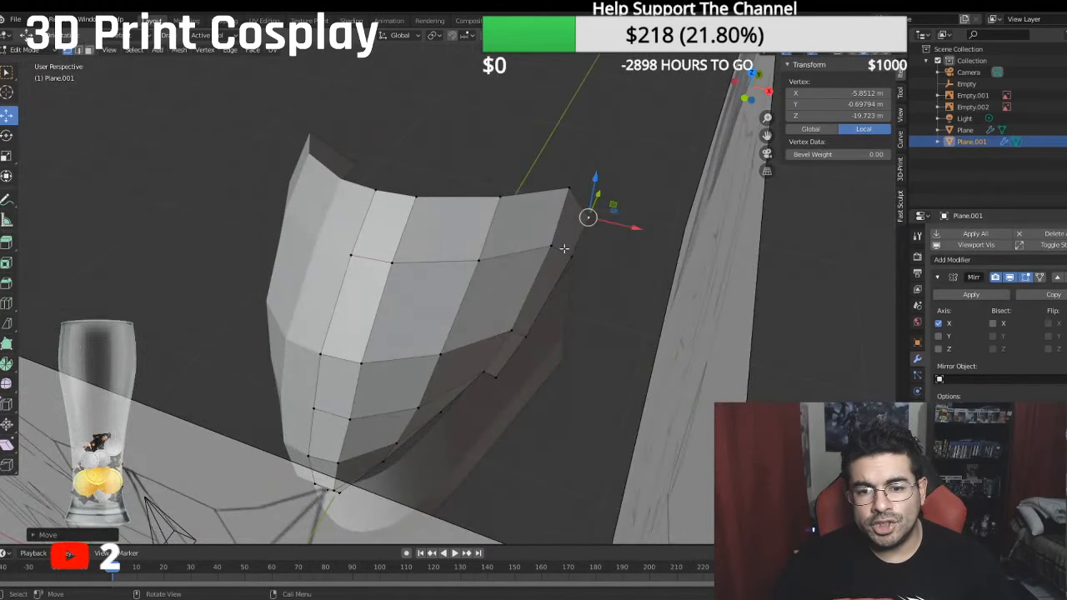
{"action": "left_click", "coordinate": [562, 248], "text": "shift"}
{"action": "key", "text": "g"}
{"action": "key", "text": "x"}
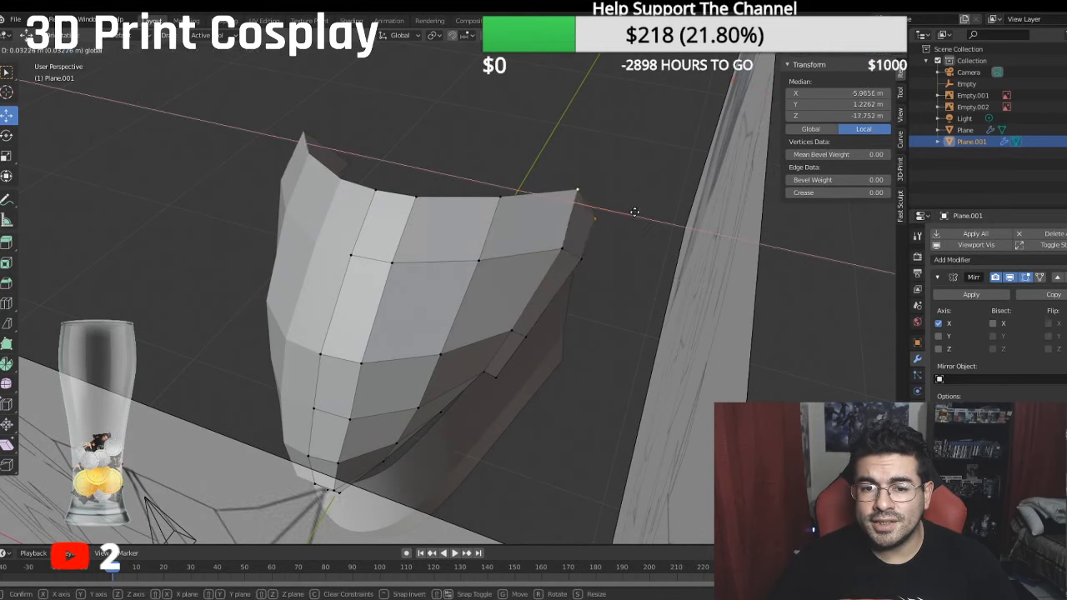
{"action": "left_click", "coordinate": [635, 212]}
{"action": "middle_click_drag", "start_coordinate": [634, 212], "coordinate": [628, 249]}
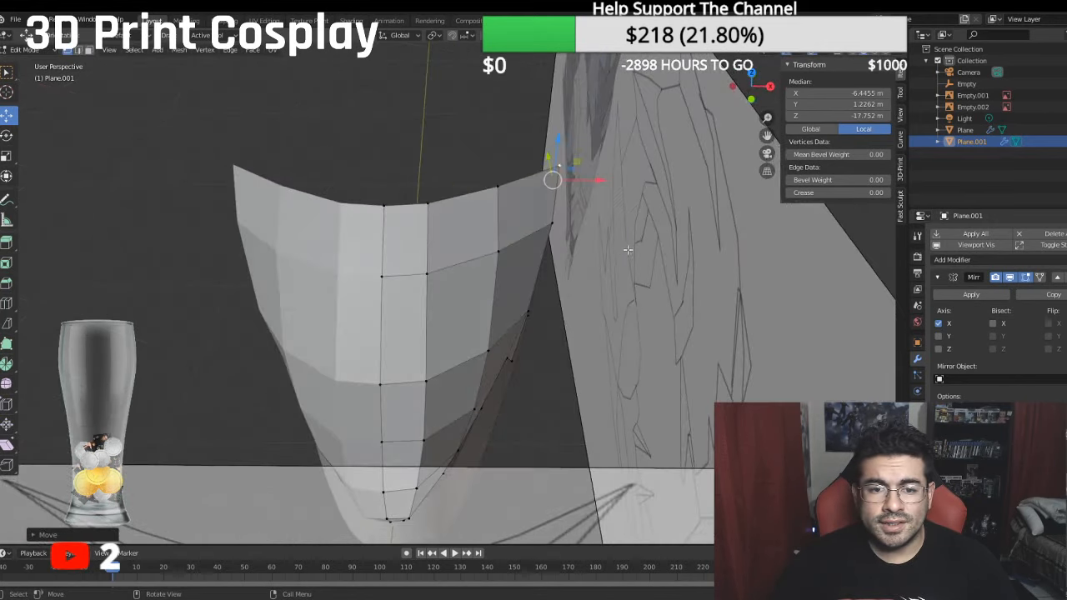
- Move the last two vertices of the next column inward from the side outward, placing the rearmost at about -4.53 m local X
{"action": "left_click", "coordinate": [498, 187]}
{"action": "left_click", "coordinate": [498, 251], "text": "shift"}
{"action": "key", "text": "g"}
{"action": "key", "text": "x"}
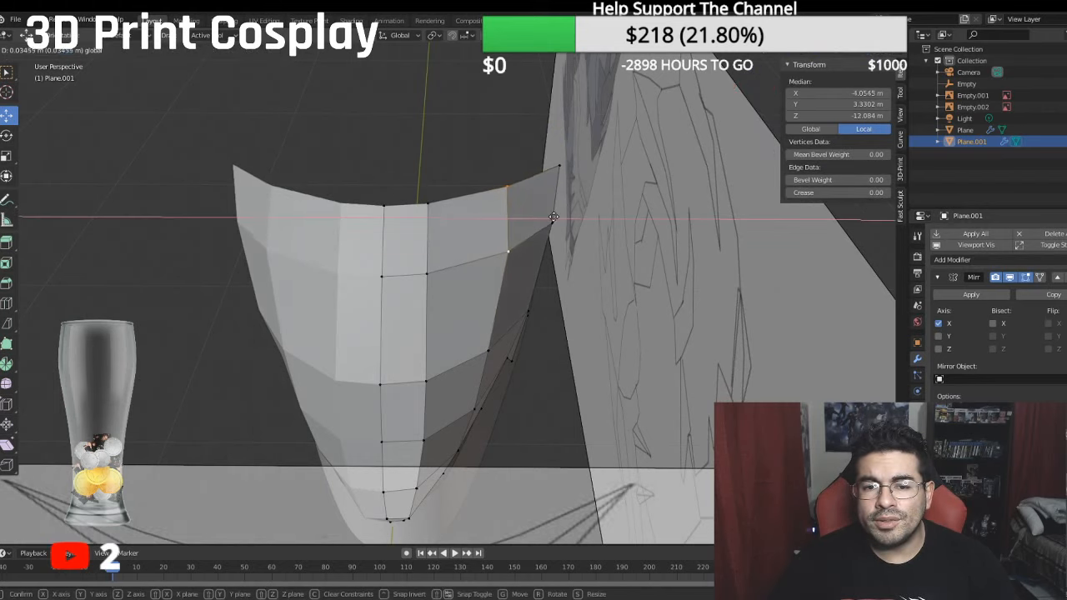
{"action": "left_click_drag", "start_coordinate": [554, 217], "coordinate": [560, 187]}
{"action": "left_click", "coordinate": [510, 187]}
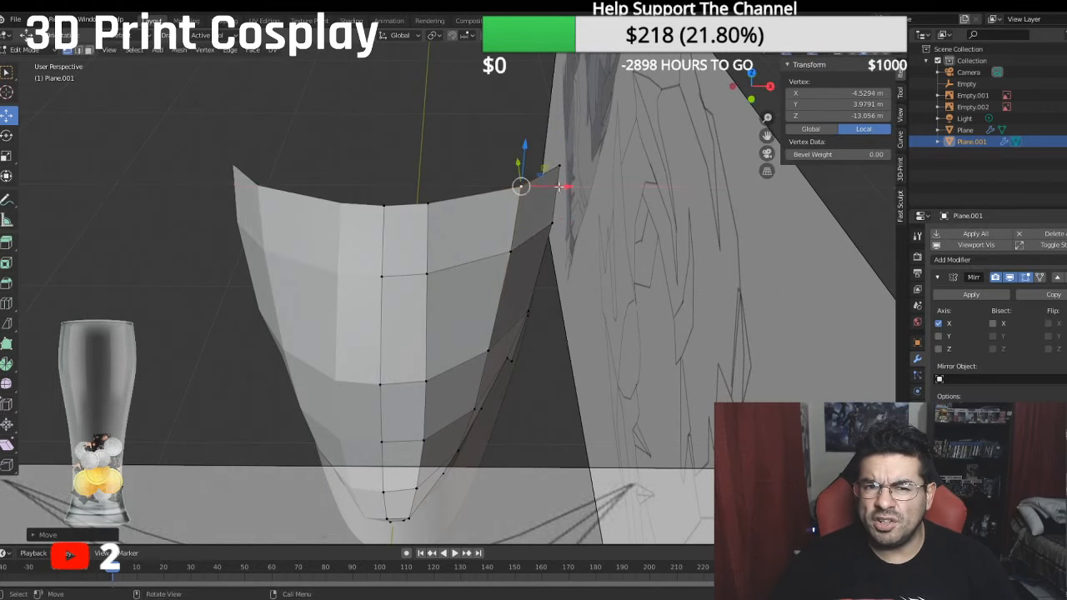
- Move the last two vertices of the column beside the centre line outward to a median of about -2.08 m local X
{"action": "left_click", "coordinate": [427, 273]}
{"action": "left_click", "coordinate": [427, 204], "text": "shift"}
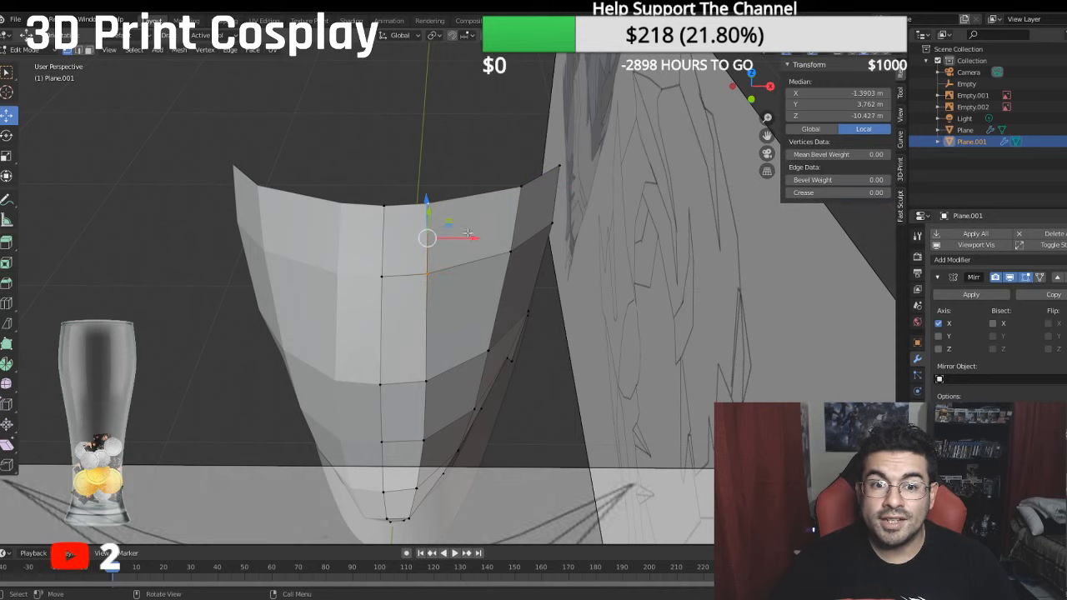
{"action": "key", "text": "g"}
{"action": "key", "text": "x"}
{"action": "left_click", "coordinate": [498, 234]}
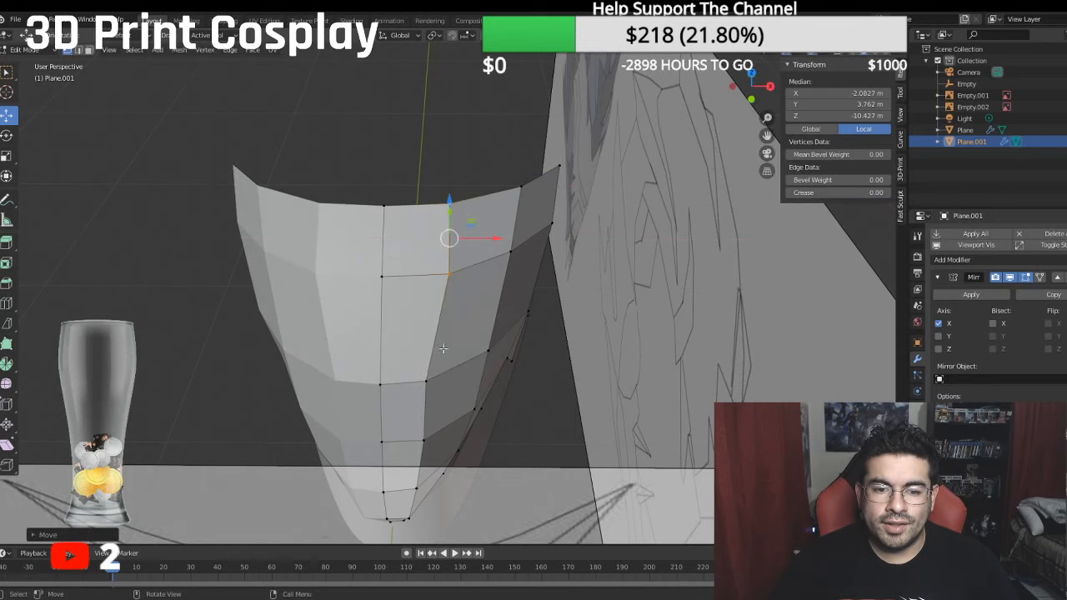
- Move the third vertex from the rear in the column beside the centre line outward
{"action": "left_click", "coordinate": [426, 381]}
{"action": "left_click_drag", "start_coordinate": [469, 381], "coordinate": [481, 381]}
{"action": "middle_click_drag", "start_coordinate": [481, 381], "coordinate": [383, 254]}
- Lower the rear side vertex to about -0.81 m local Y and move the vertex above it to about 2.86 m Y, -16.50 m Z
{"action": "key", "text": "KP_3"}
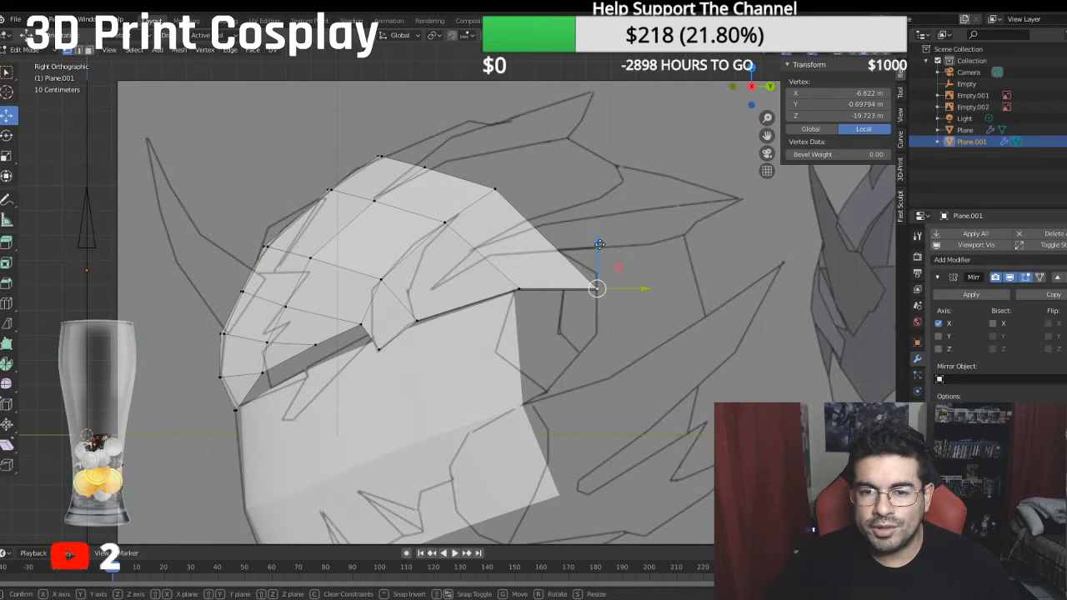
{"action": "left_click", "coordinate": [601, 246]}
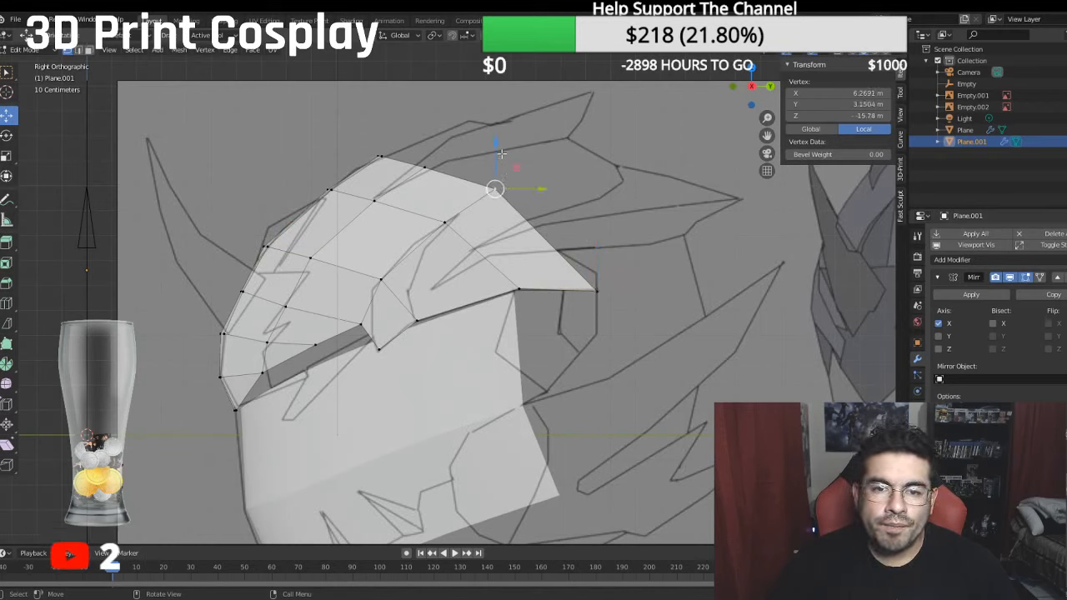
{"action": "key", "text": "g"}
{"action": "left_click", "coordinate": [527, 191]}
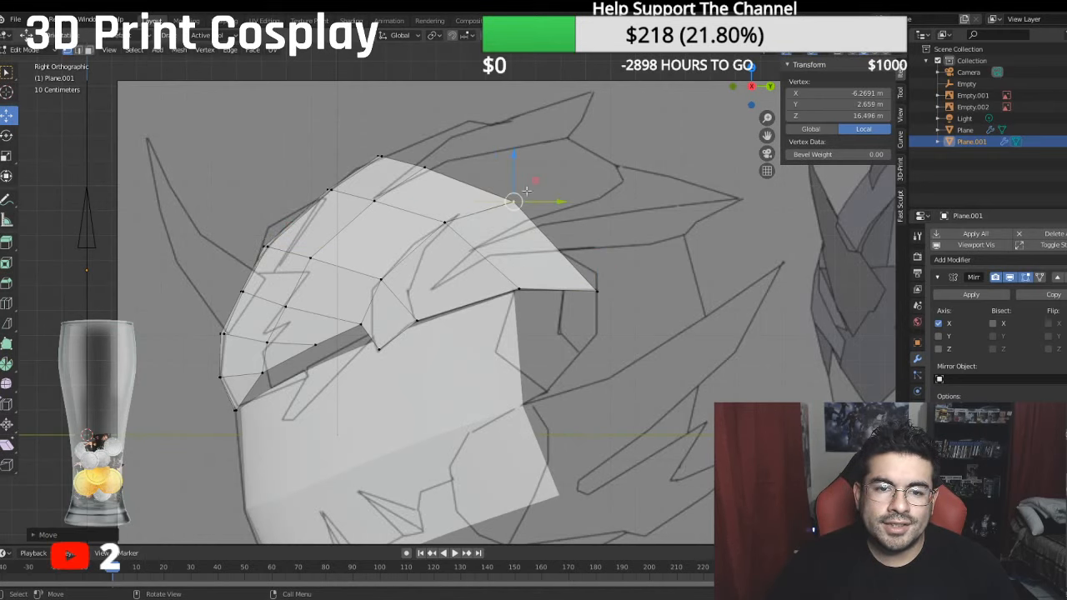
{"action": "left_click_drag", "start_coordinate": [515, 160], "coordinate": [514, 154]}
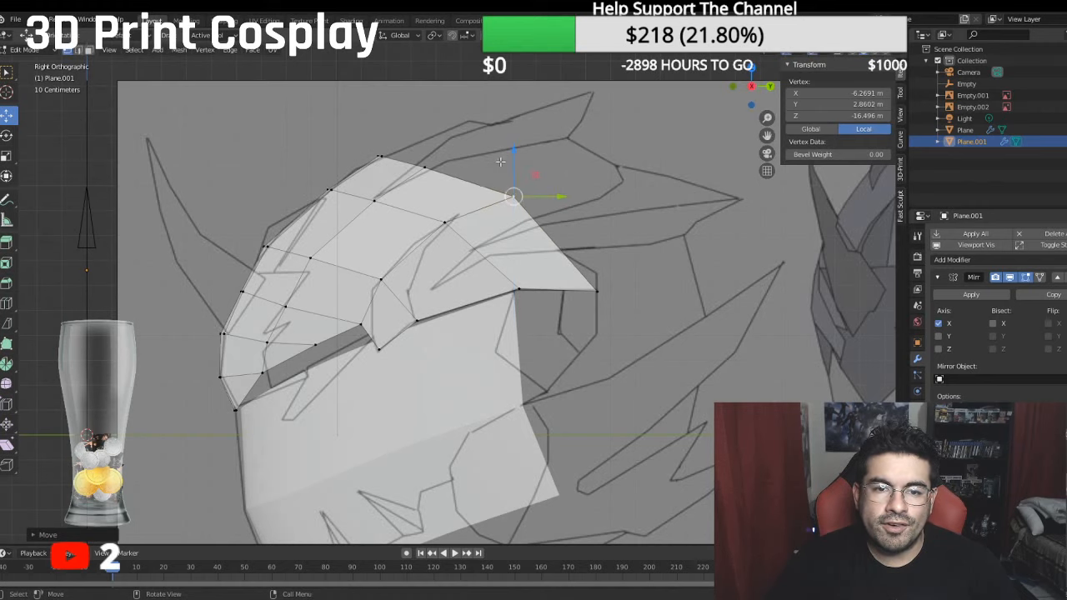
{"action": "middle_click_drag", "start_coordinate": [513, 156], "coordinate": [536, 220]}
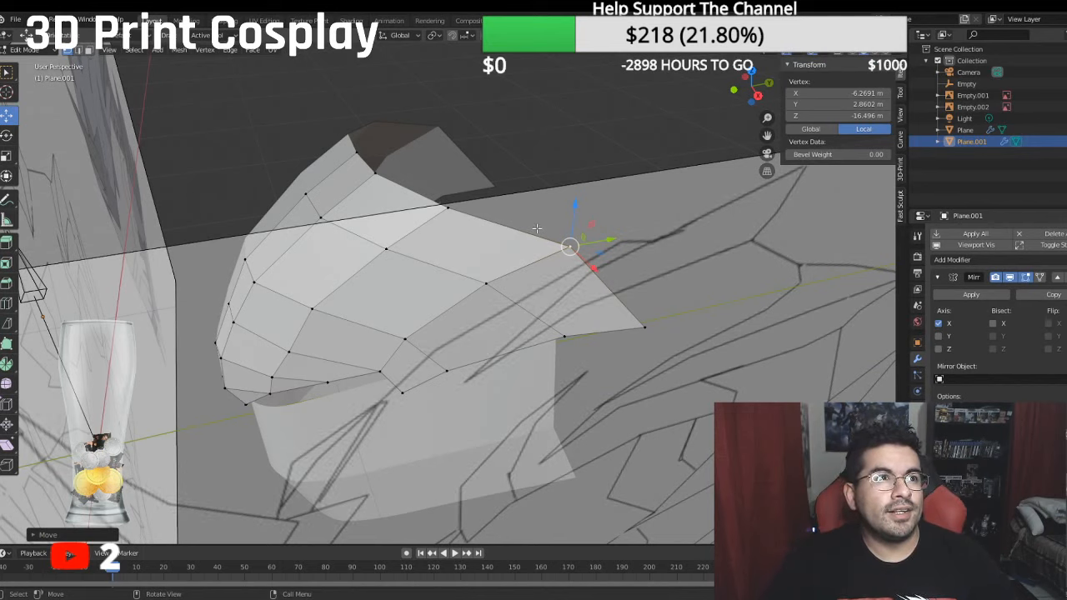
{"action": "key", "text": "KP_3"}
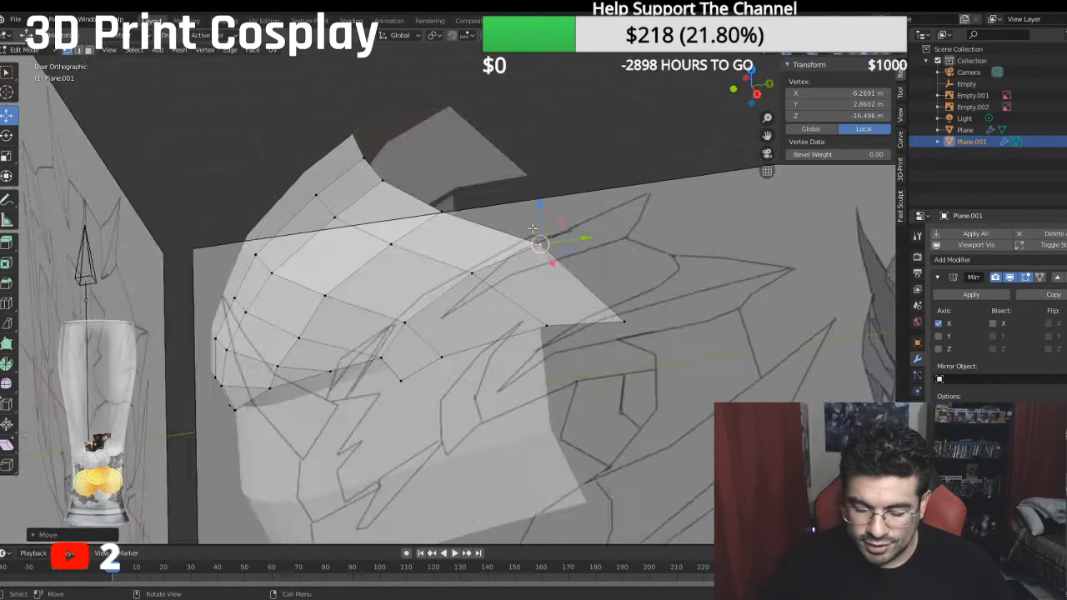
{"action": "left_click", "coordinate": [596, 292]}
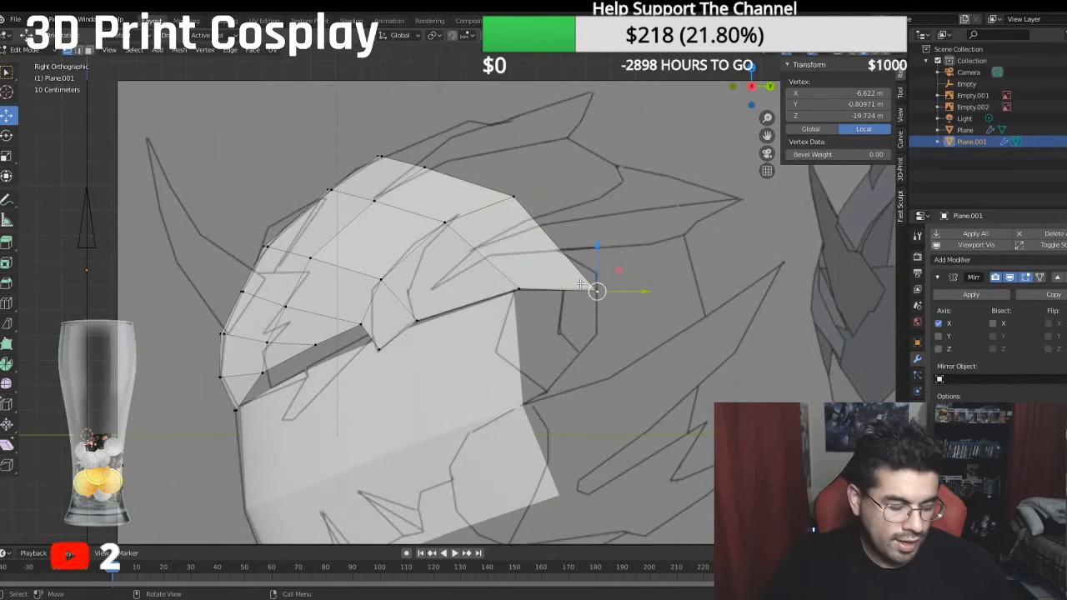
{"action": "left_click", "coordinate": [375, 145], "text": "ctrl"}
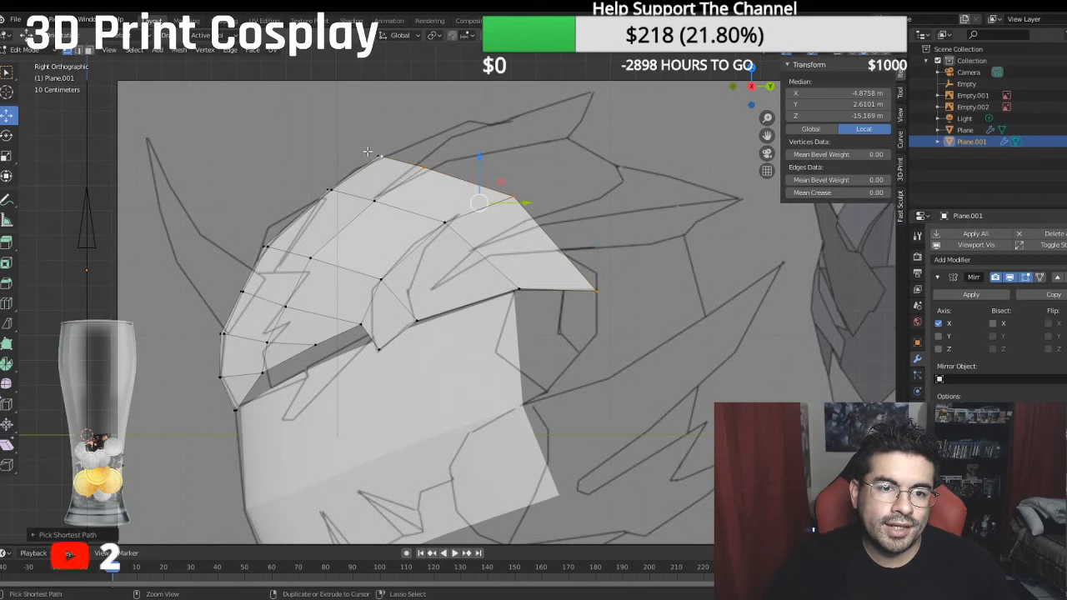
{"action": "left_click", "coordinate": [374, 152], "text": "shift"}
{"action": "middle_click_drag", "start_coordinate": [421, 218], "coordinate": [377, 227], "text": "shift"}
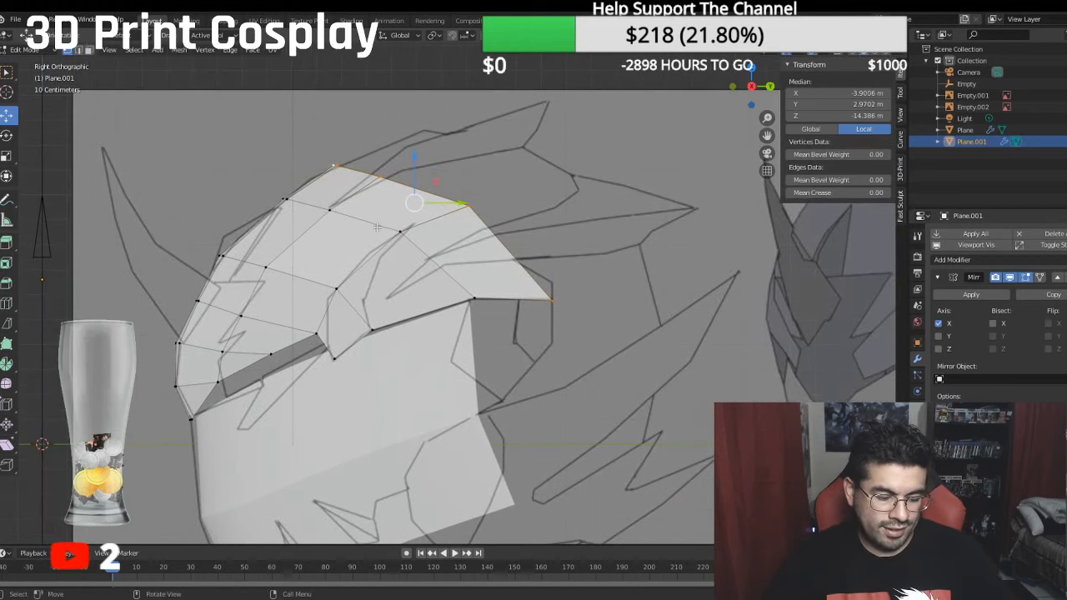
{"action": "key", "text": "w"}
{"action": "left_click", "coordinate": [532, 228]}
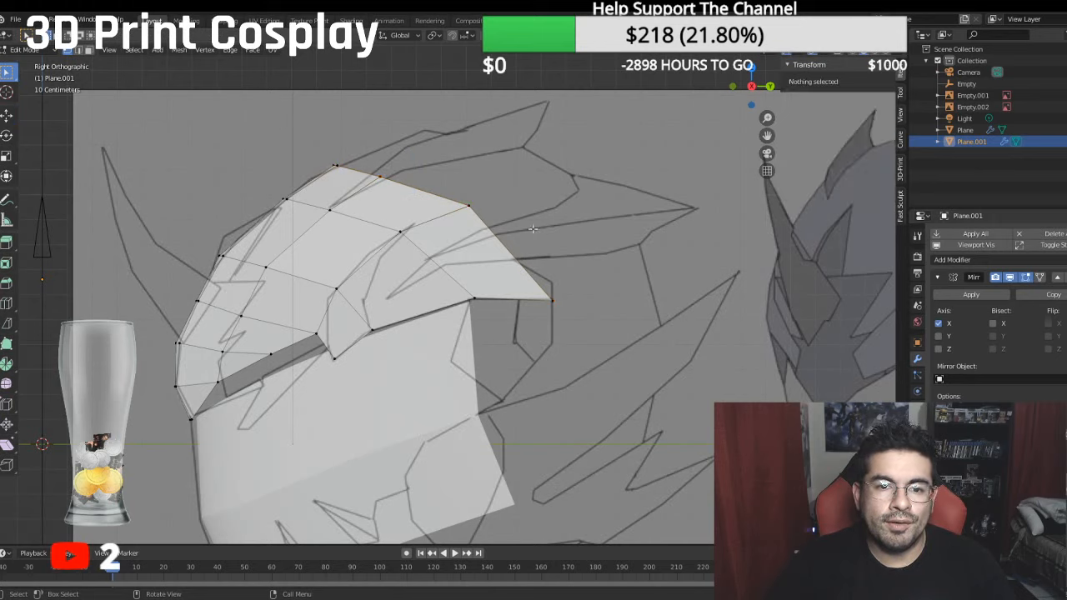
{"action": "key", "text": "ctrl+z"}
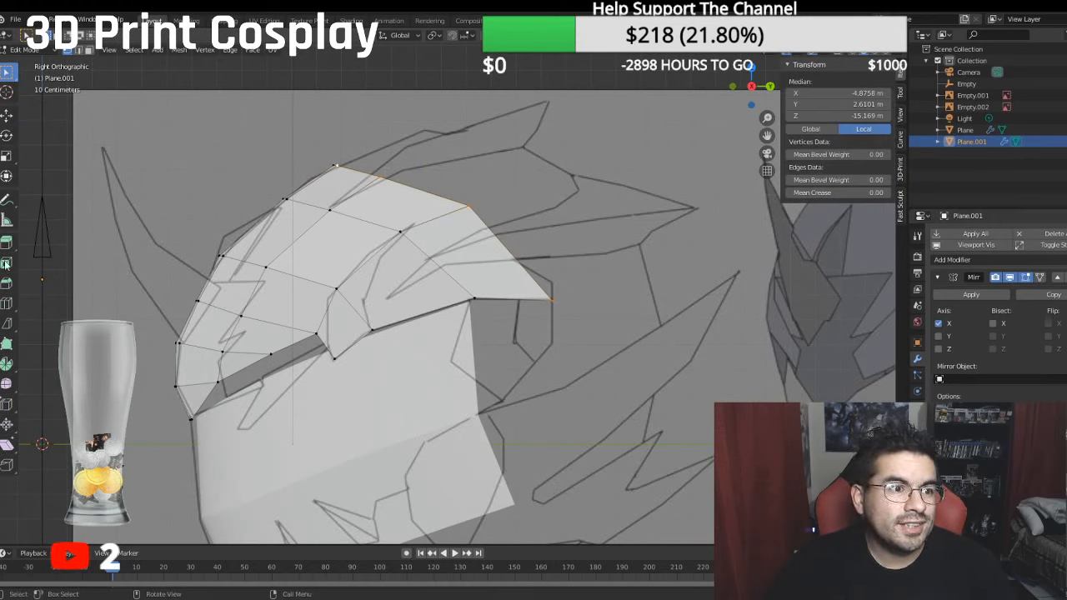
{"action": "left_click", "coordinate": [7, 114]}
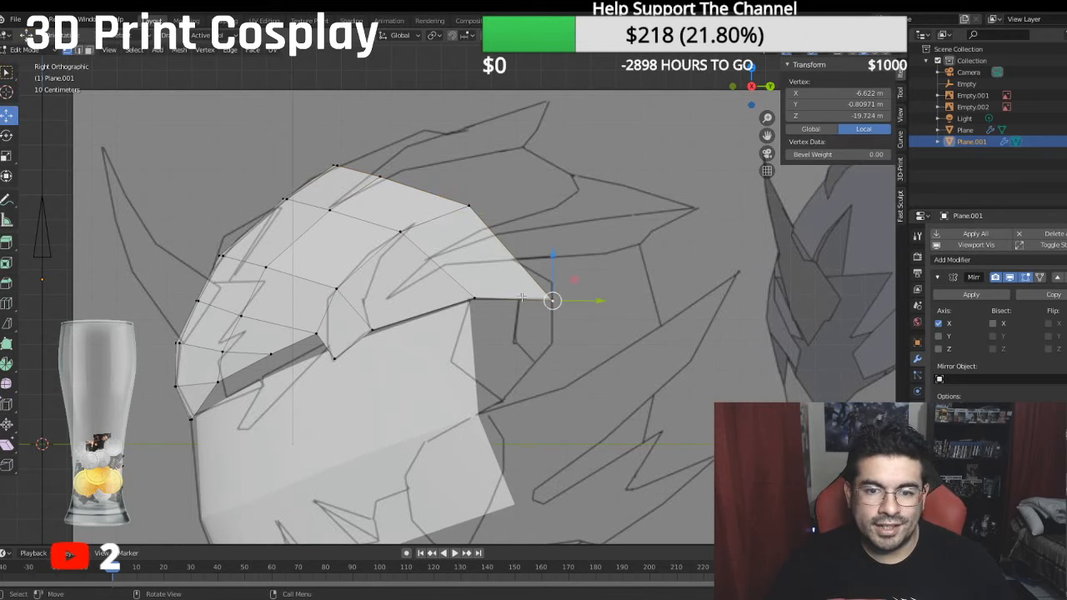
- Extrude the rear edge from side to centre line and move it up and back to a median of about 4.34 m local Y, -17.87 m Z
{"action": "left_click", "coordinate": [330, 158], "text": "ctrl"}
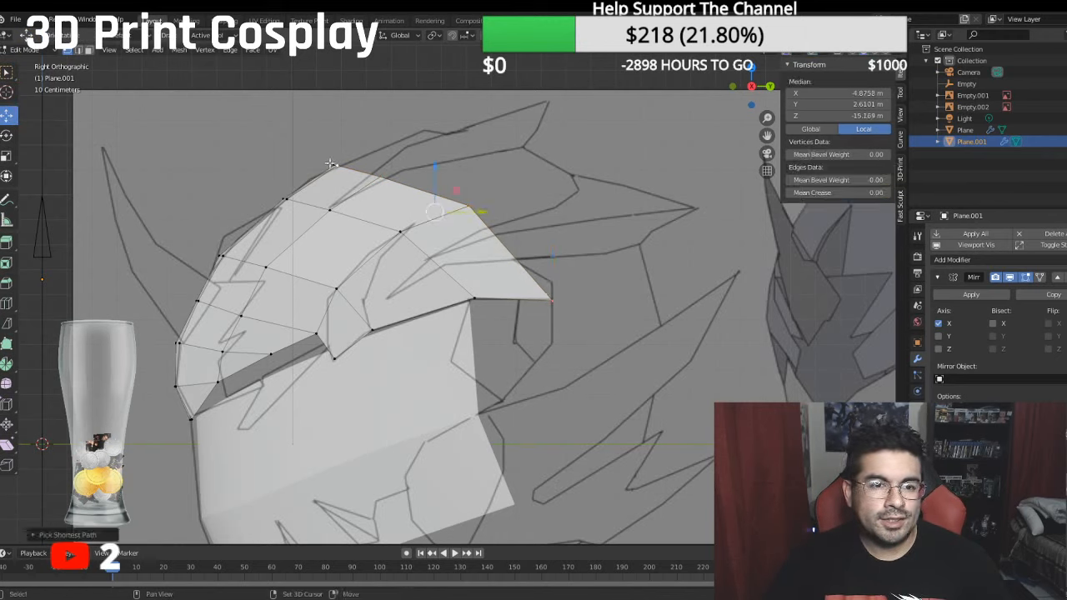
{"action": "left_click", "coordinate": [329, 163], "text": "shift"}
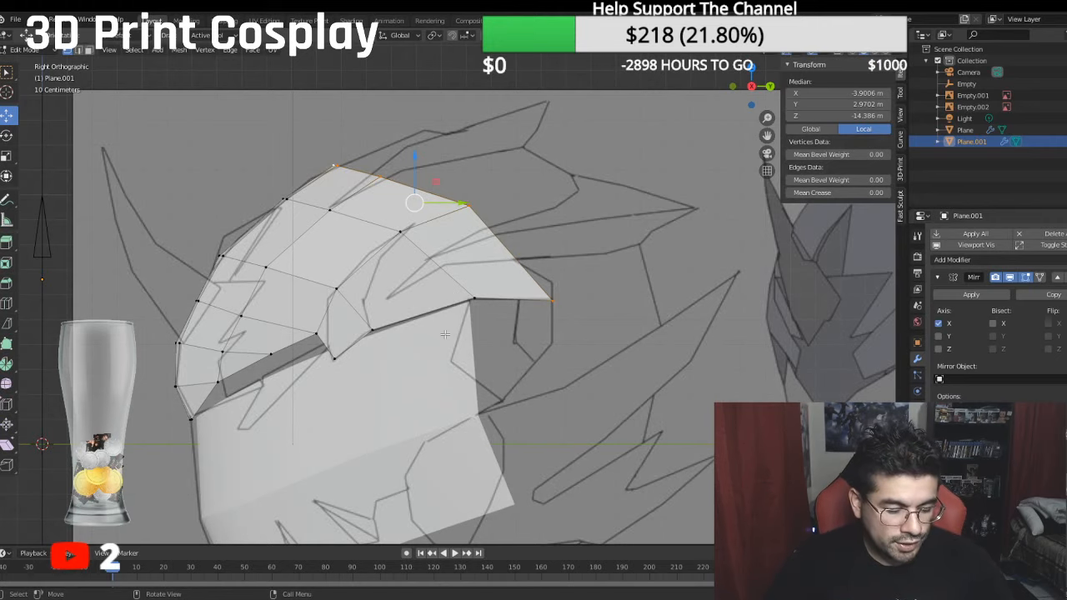
{"action": "key", "text": "e"}
{"action": "right_click", "coordinate": [523, 216]}
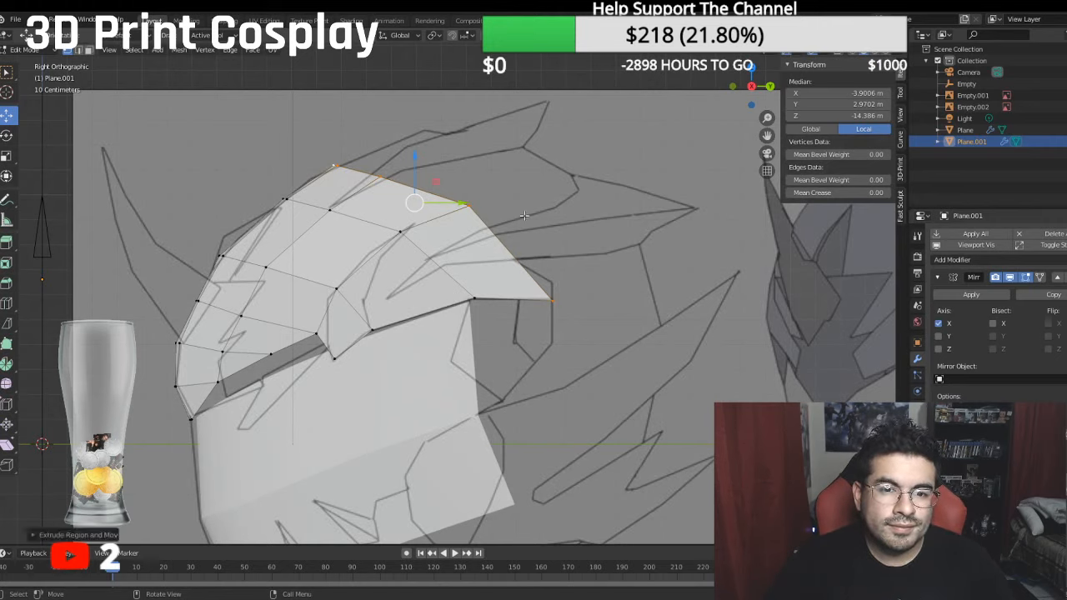
{"action": "key", "text": "g"}
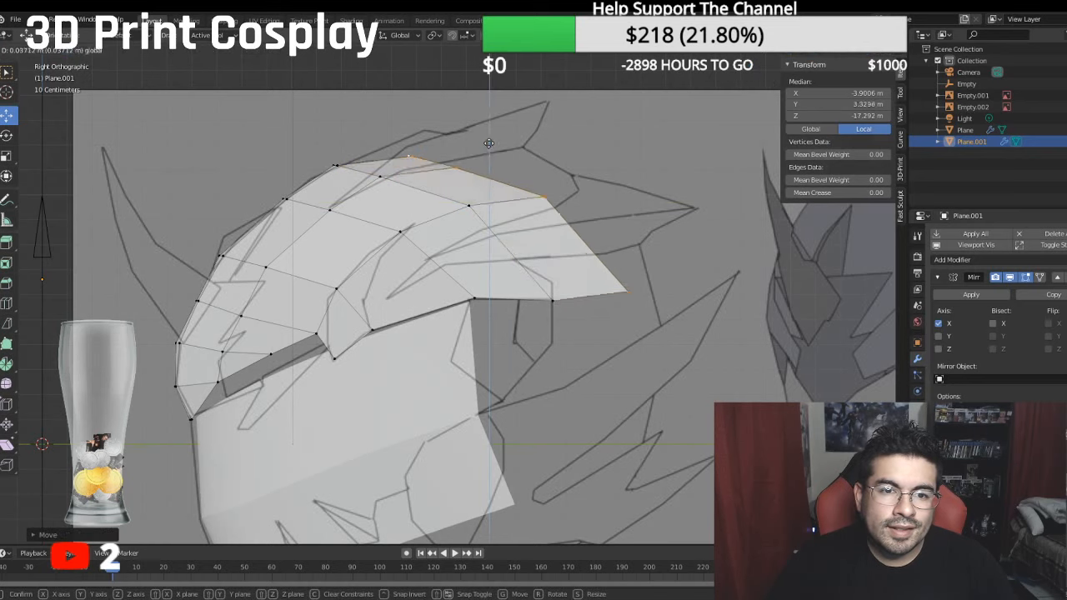
{"action": "left_click", "coordinate": [499, 126]}
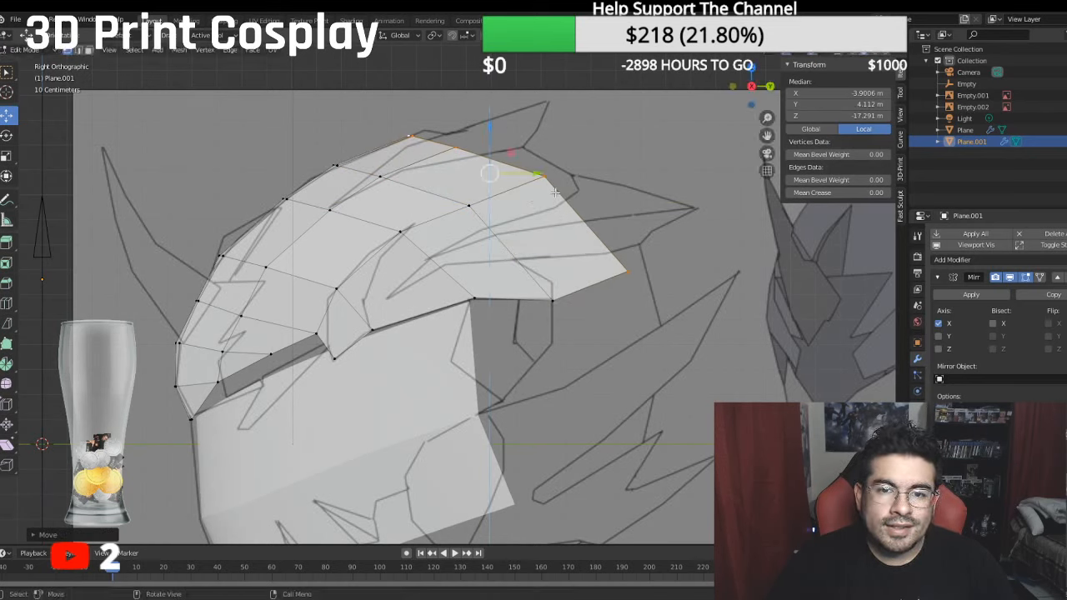
{"action": "left_click_drag", "start_coordinate": [542, 173], "coordinate": [559, 162]}
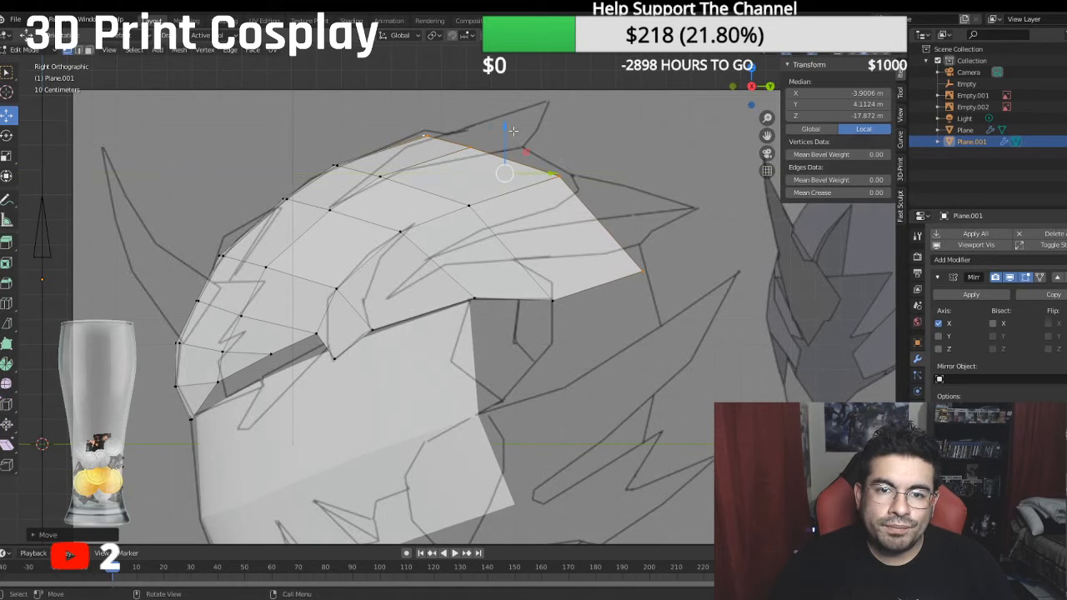
{"action": "left_click_drag", "start_coordinate": [508, 129], "coordinate": [508, 121]}
- Move the new rear edge's two innermost vertices back to a median of about -16.53 m local Z
{"action": "scroll", "coordinate": [533, 259], "scroll_direction": "down", "scroll_amount": 3}
{"action": "middle_click_drag", "start_coordinate": [538, 274], "coordinate": [660, 352]}
{"action": "key", "text": "KP_3"}
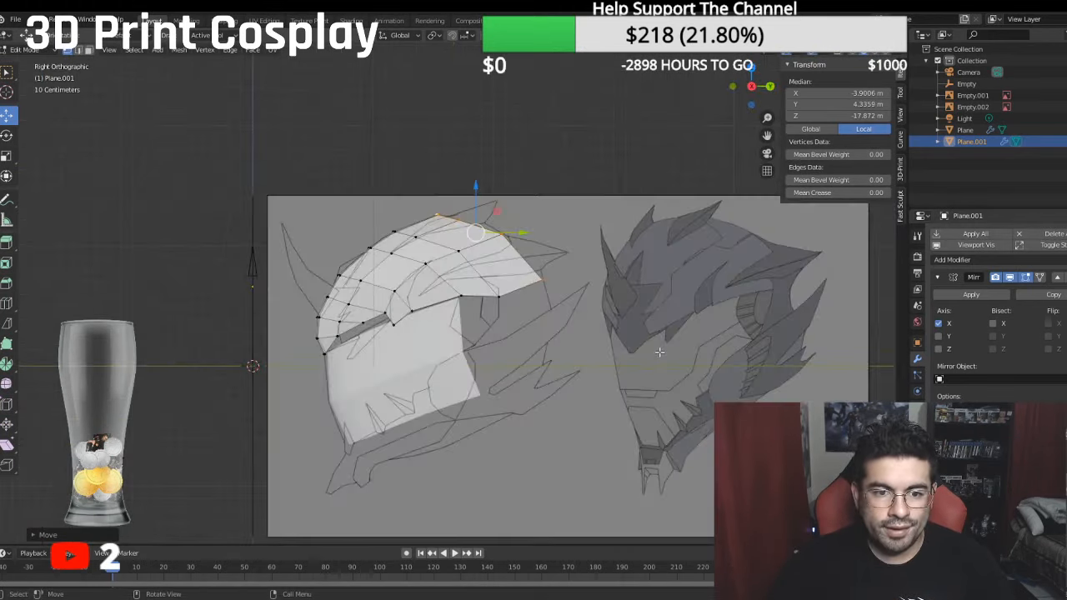
{"action": "key", "text": "KP_1"}
{"action": "key", "text": "KP_7"}
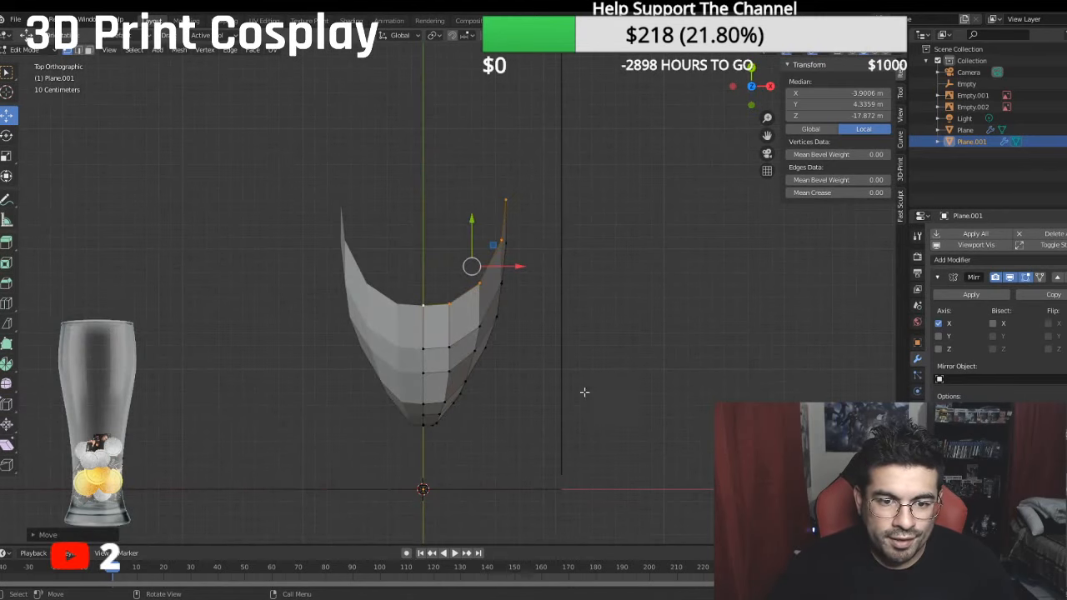
{"action": "left_click", "coordinate": [447, 305]}
{"action": "left_click", "coordinate": [424, 305], "text": "shift"}
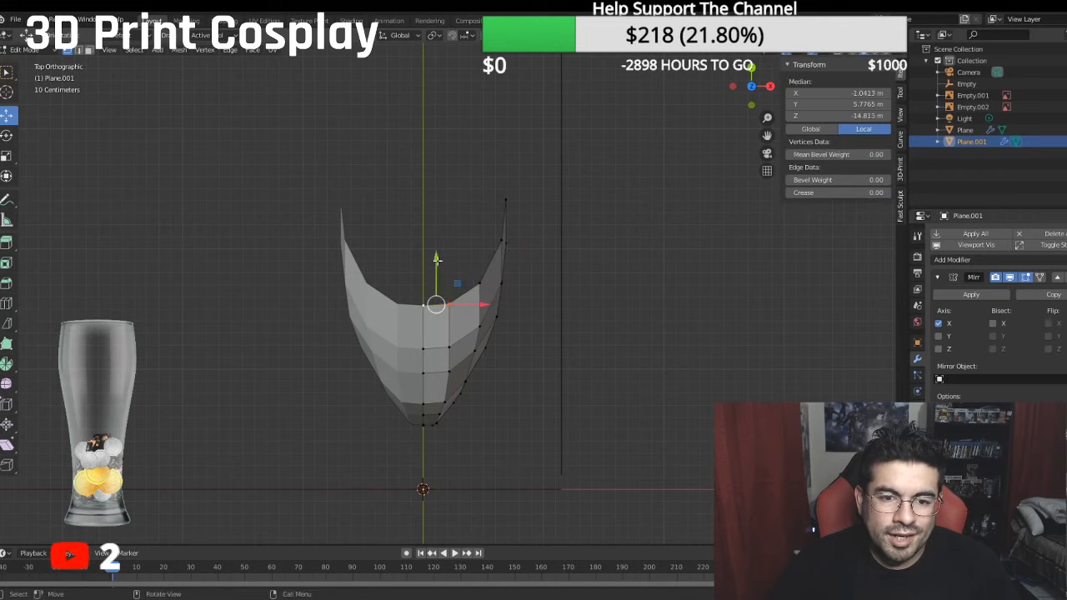
{"action": "key", "text": "g"}
{"action": "key", "text": "y"}
{"action": "left_click", "coordinate": [438, 234]}
{"action": "scroll", "coordinate": [430, 258], "scroll_direction": "up", "scroll_amount": 6}
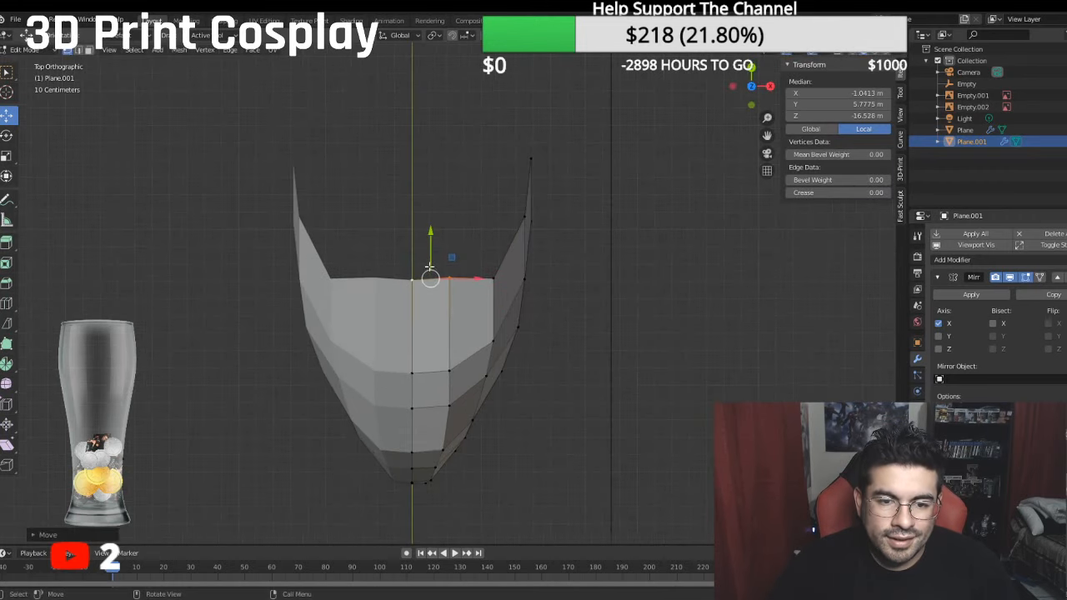
- Move the rear edge's third vertex from the centre line back to about -17.61 m local Z
{"action": "left_click", "coordinate": [370, 271]}
{"action": "left_click_drag", "start_coordinate": [373, 228], "coordinate": [378, 223]}
{"action": "left_click", "coordinate": [537, 264]}
{"action": "left_click_drag", "start_coordinate": [540, 218], "coordinate": [537, 177]}
{"action": "middle_click_drag", "start_coordinate": [572, 264], "coordinate": [508, 217]}
{"action": "key", "text": "KP_3"}
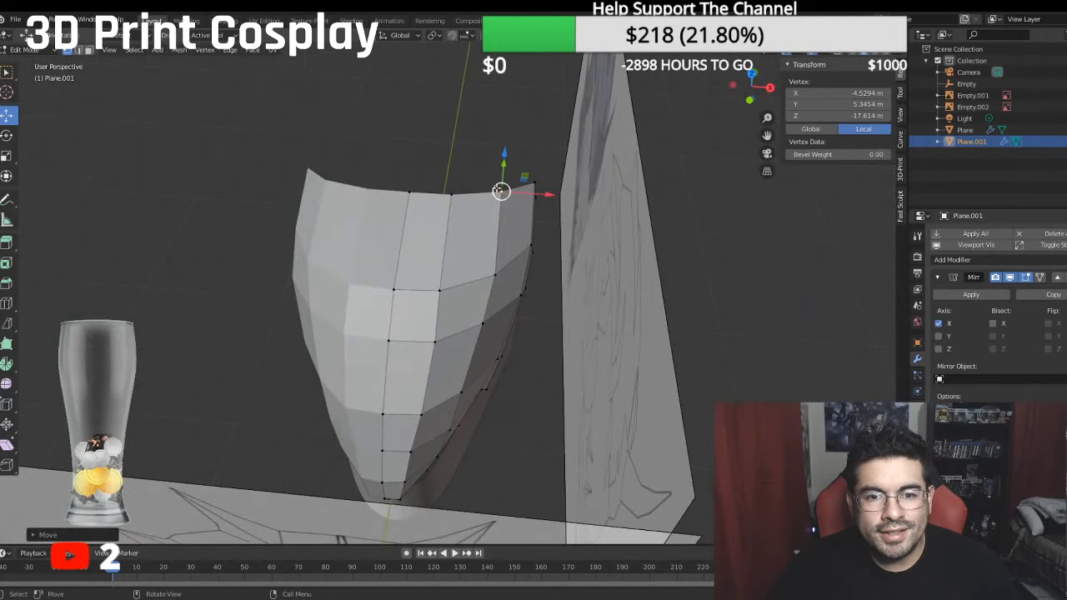
- Select the rear edge's three innermost vertices and shift them together along the head, placing the outermost of them at about -16.25 m local Z
{"action": "left_click", "coordinate": [451, 194]}
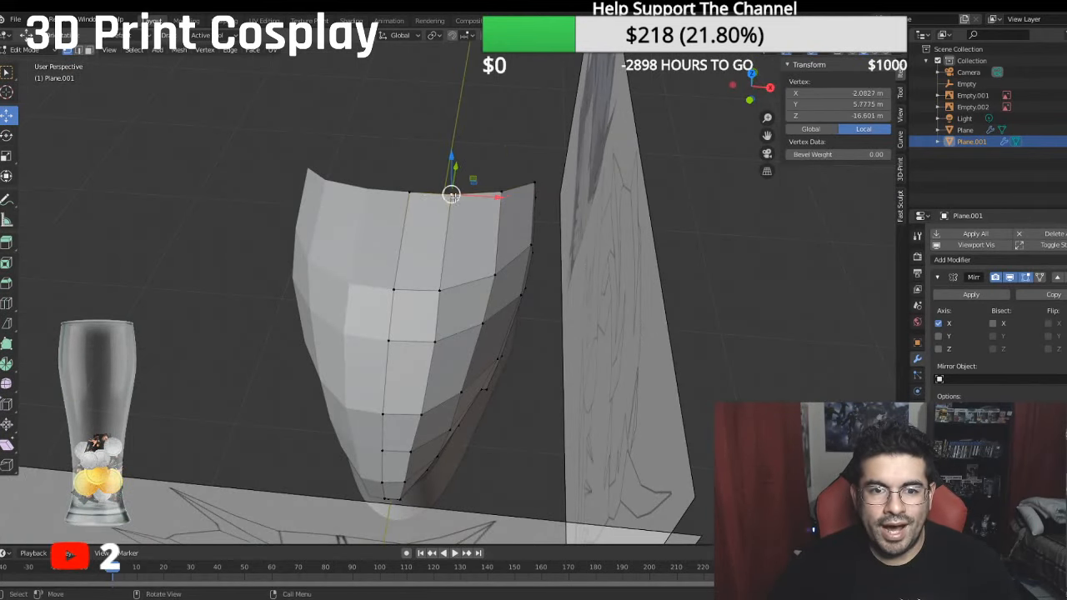
{"action": "left_click", "coordinate": [412, 191], "text": "ctrl"}
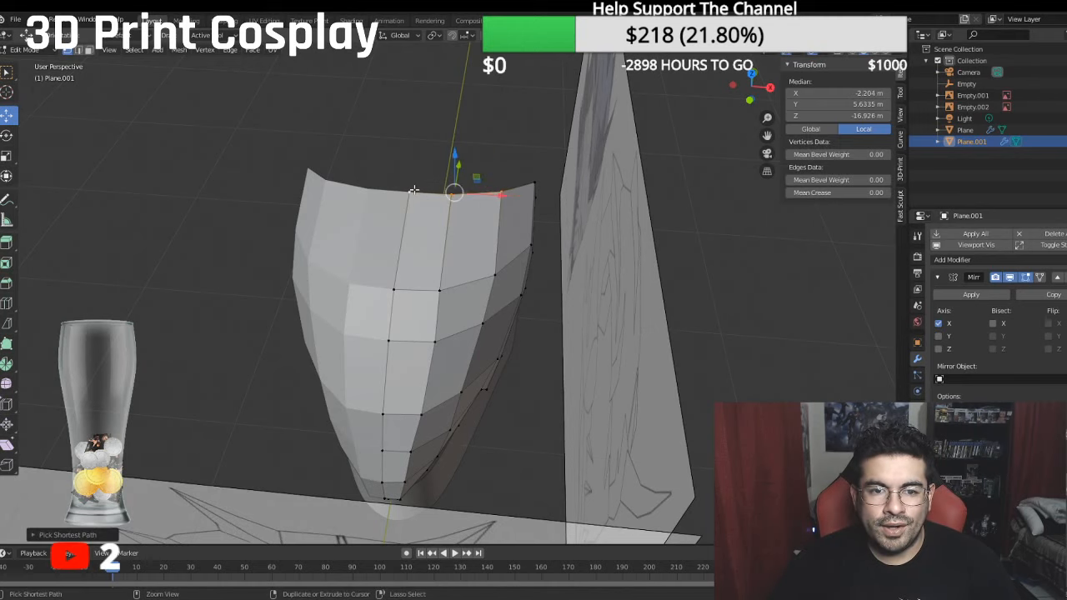
{"action": "key", "text": "KP_7"}
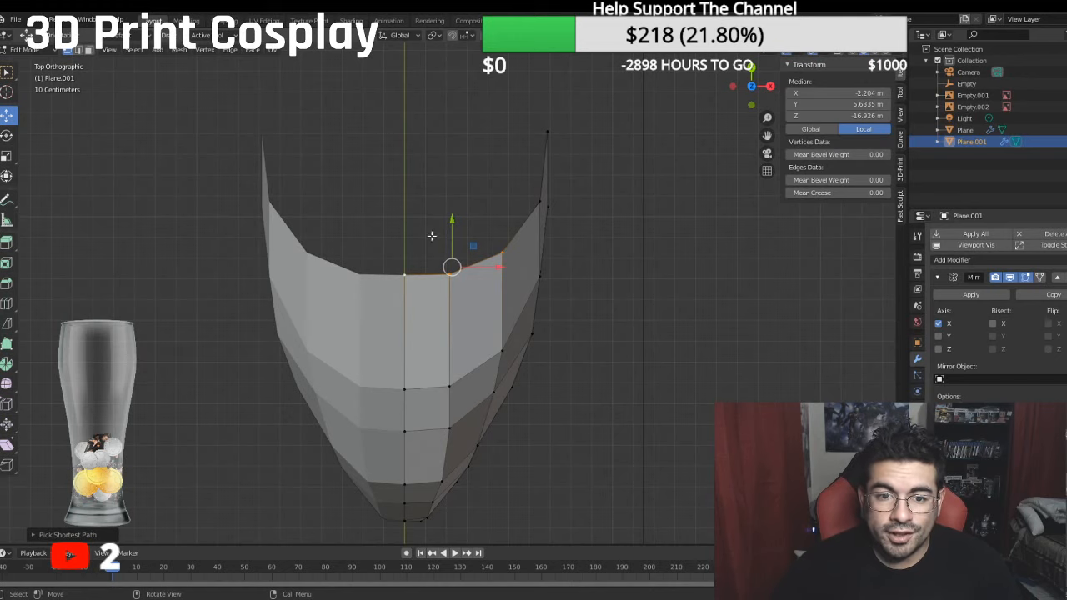
{"action": "left_click_drag", "start_coordinate": [451, 218], "coordinate": [448, 195]}
{"action": "middle_click_drag", "start_coordinate": [552, 269], "coordinate": [452, 187]}
{"action": "key", "text": "KP_3"}
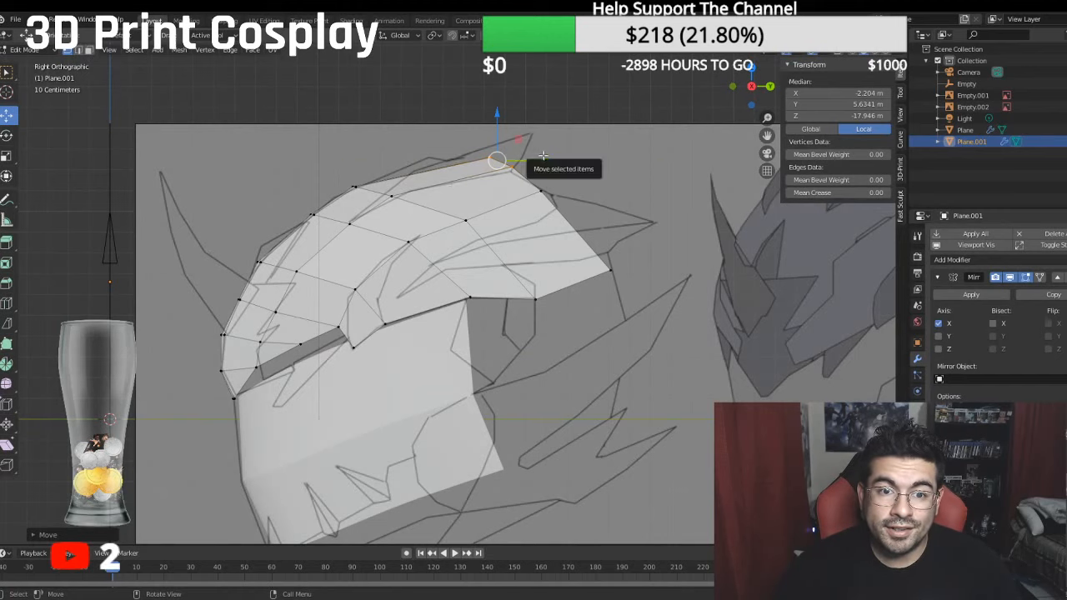
{"action": "left_click_drag", "start_coordinate": [532, 158], "coordinate": [461, 157]}
{"action": "left_click", "coordinate": [460, 161]}
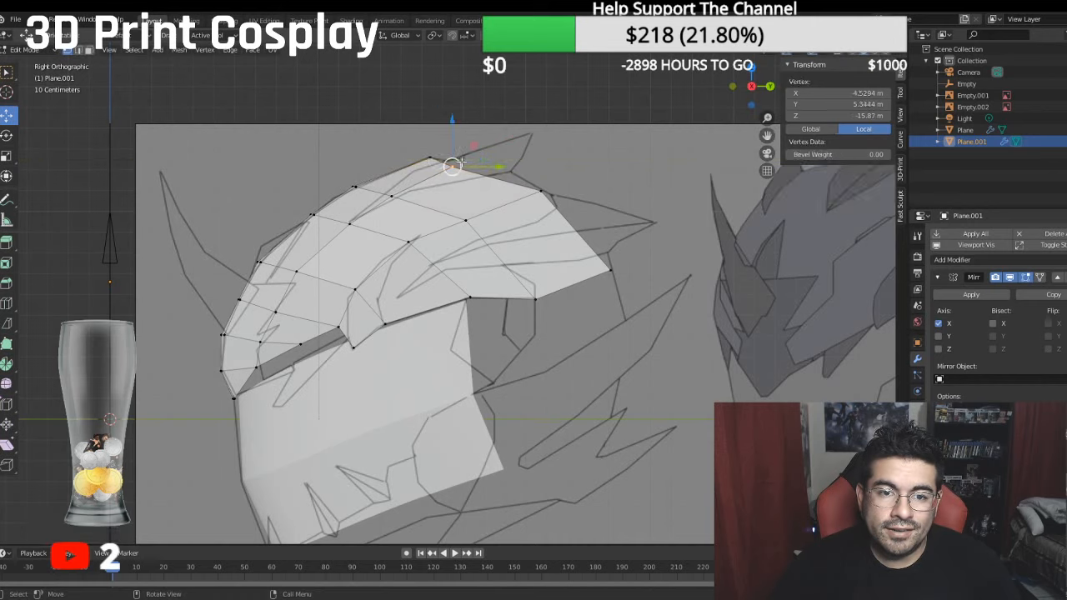
- Move the rear edge's upper side vertex forward to about -18.67 m local Z and the lower one to about -0.33 m Y, -22.27 m Z
{"action": "left_click", "coordinate": [541, 189]}
{"action": "left_click_drag", "start_coordinate": [572, 185], "coordinate": [544, 189]}
{"action": "left_click", "coordinate": [607, 268]}
{"action": "left_click_drag", "start_coordinate": [663, 268], "coordinate": [638, 274]}
{"action": "key", "text": "g"}
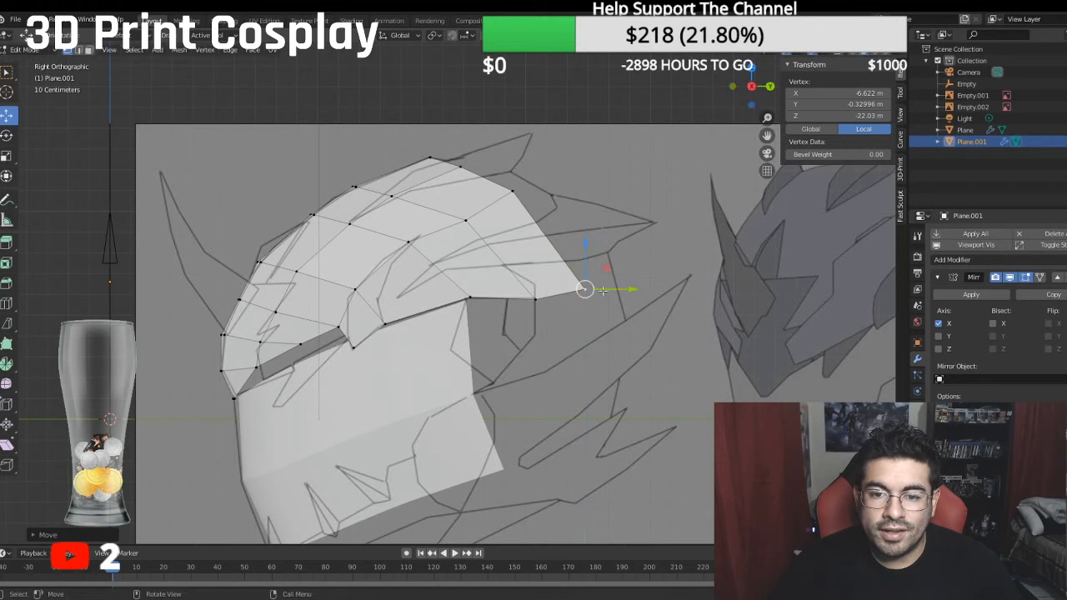
{"action": "left_click", "coordinate": [628, 287]}
- Widen the back of the head by moving the rear edge's lower and upper side vertices outward along X
{"action": "middle_click_drag", "start_coordinate": [628, 287], "coordinate": [616, 363]}
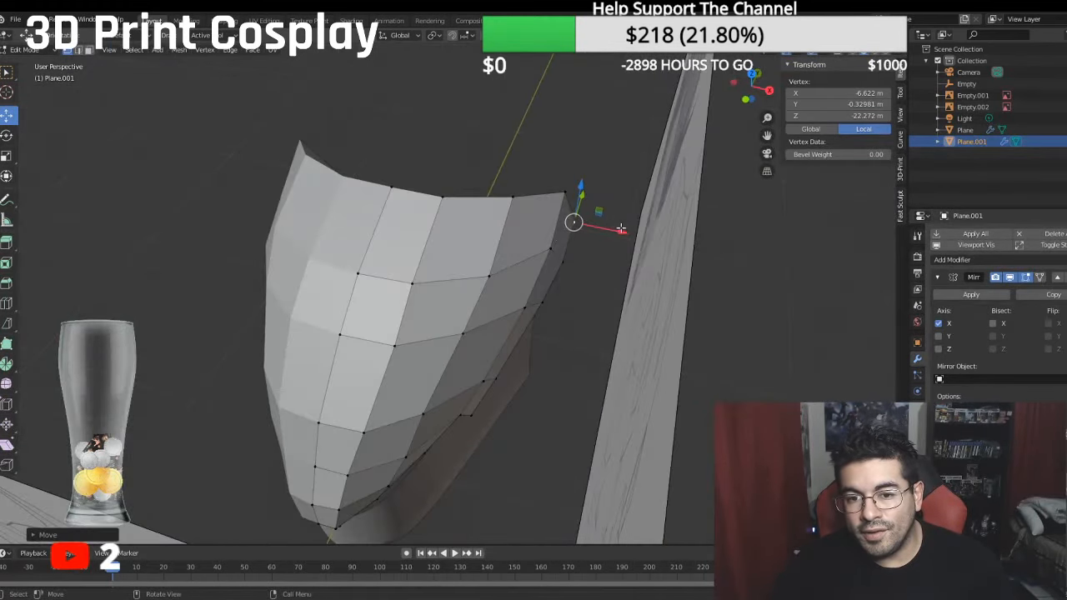
{"action": "key", "text": "g"}
{"action": "left_click", "coordinate": [611, 201]}
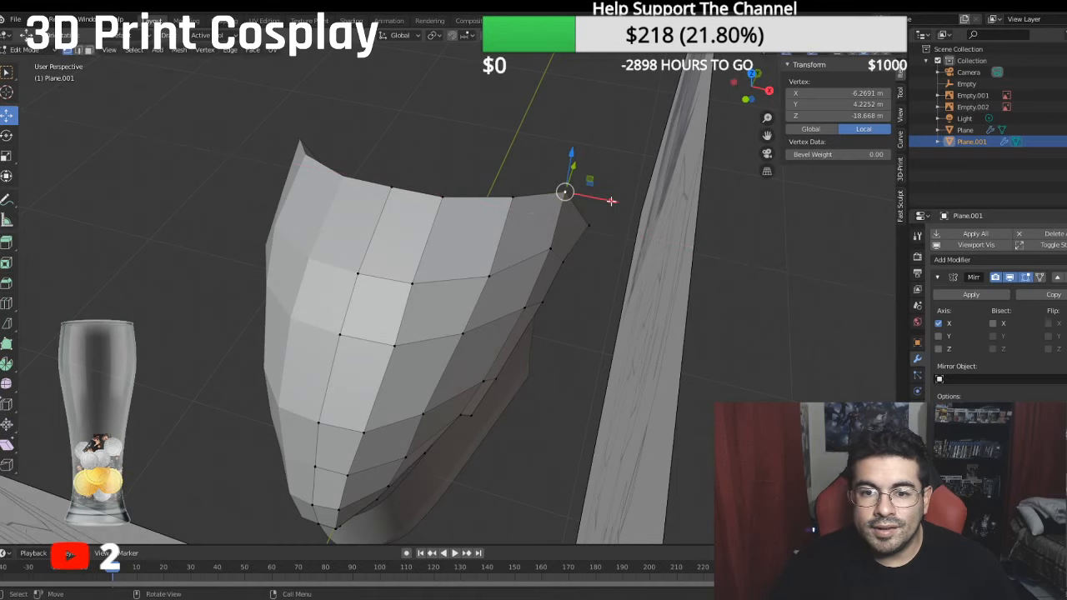
{"action": "key", "text": "g"}
{"action": "key", "text": "x"}
{"action": "left_click", "coordinate": [588, 236]}
- Move the two outermost vertices of each of the next two rows forward outward, the second pair to a median of about -6.40 m local X
{"action": "left_click", "coordinate": [567, 264]}
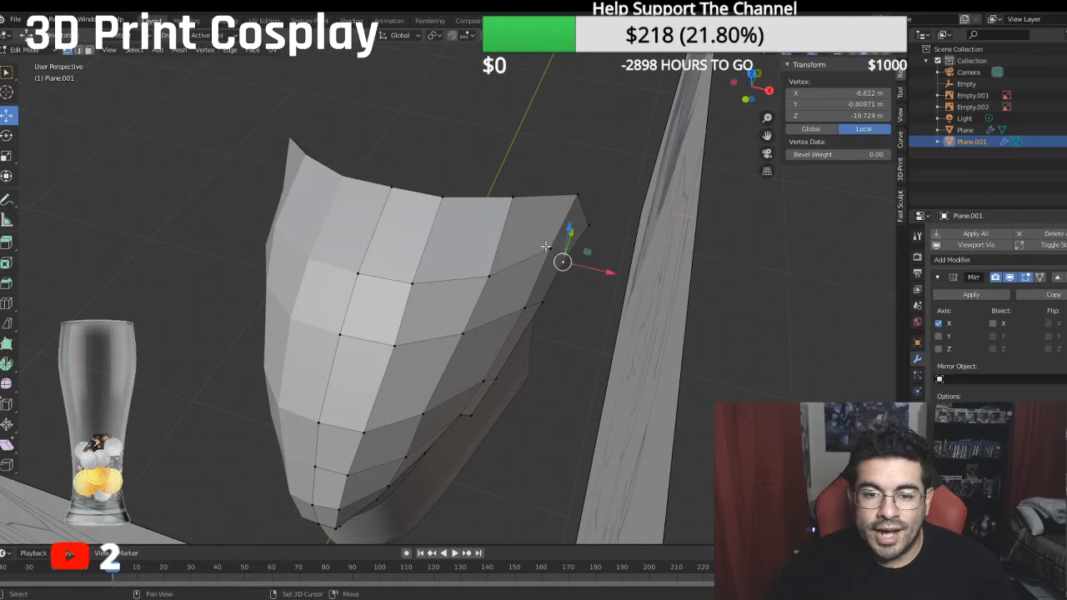
{"action": "left_click", "coordinate": [552, 250], "text": "shift"}
{"action": "left_click_drag", "start_coordinate": [601, 265], "coordinate": [611, 267]}
{"action": "left_click", "coordinate": [547, 305]}
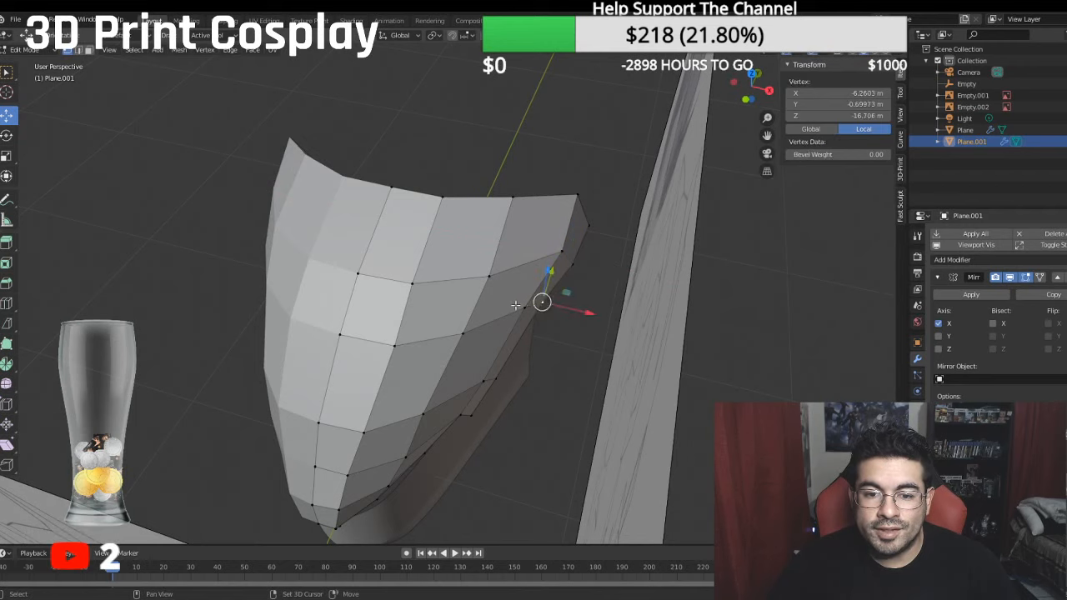
{"action": "left_click", "coordinate": [517, 306], "text": "shift"}
{"action": "left_click_drag", "start_coordinate": [583, 314], "coordinate": [592, 314]}
{"action": "middle_click_drag", "start_coordinate": [571, 305], "coordinate": [602, 259]}
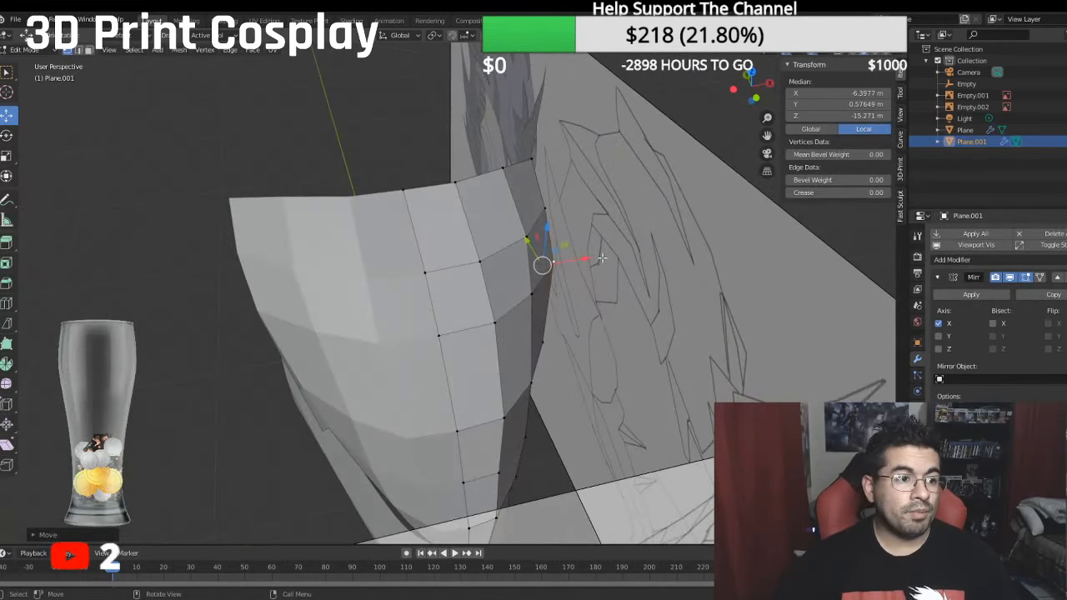
{"action": "key", "text": "KP_1"}
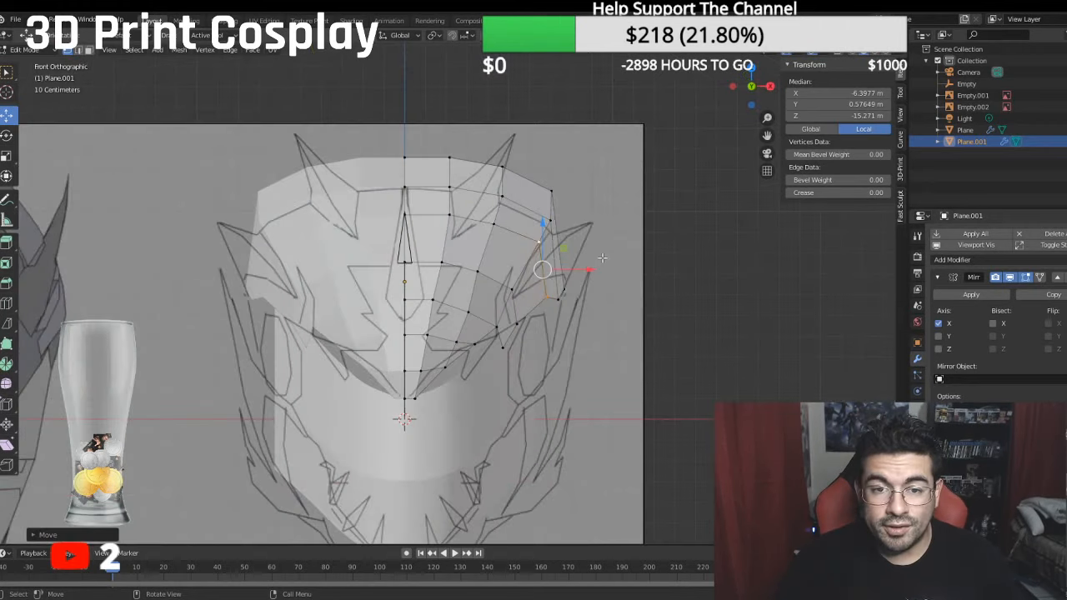
- Select the rear edge's four vertices from the upper side vertex to the centre line and lower them, the side vertex to about 3.37 m local Y
{"action": "left_click", "coordinate": [553, 190]}
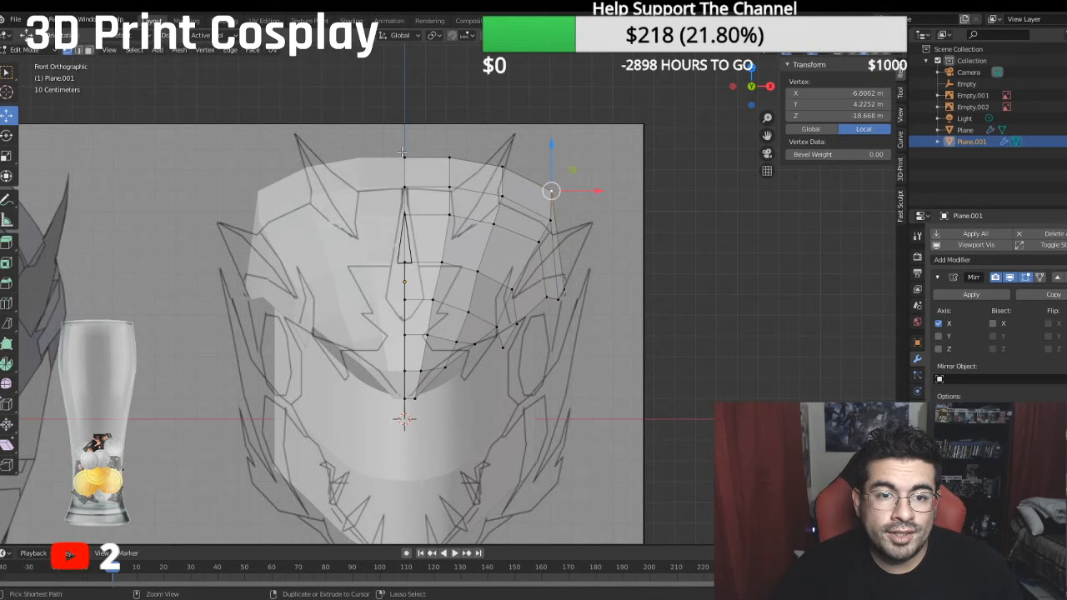
{"action": "left_click", "coordinate": [403, 152], "text": "ctrl"}
{"action": "left_click_drag", "start_coordinate": [480, 123], "coordinate": [484, 141]}
- Lower the four vertices of the row in front of the rear edge together, and nudge its side vertex inward along X
{"action": "left_click", "coordinate": [551, 221]}
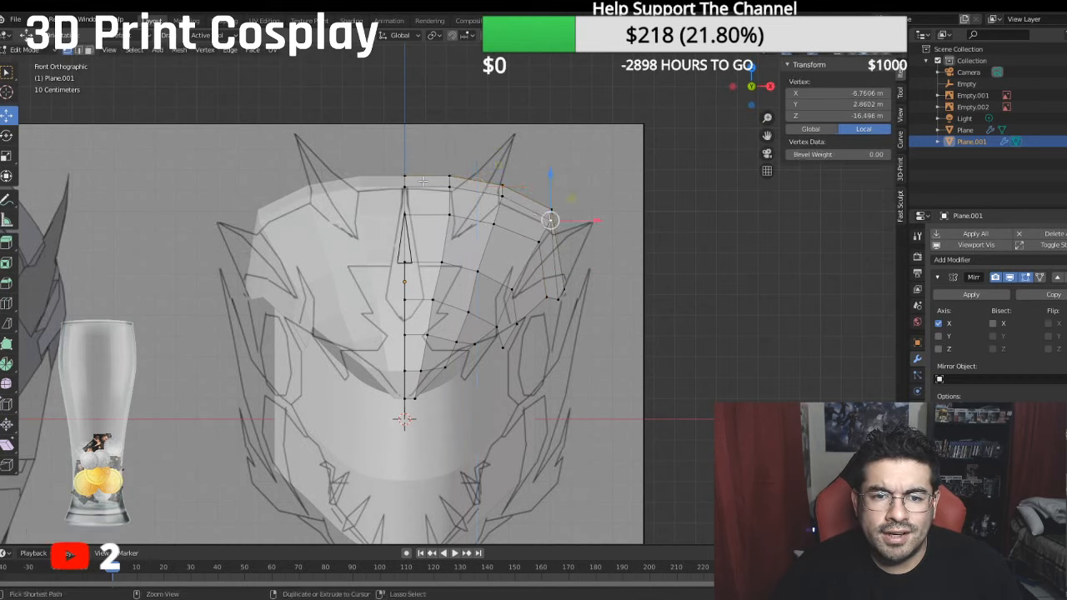
{"action": "key", "text": "ctrl+z"}
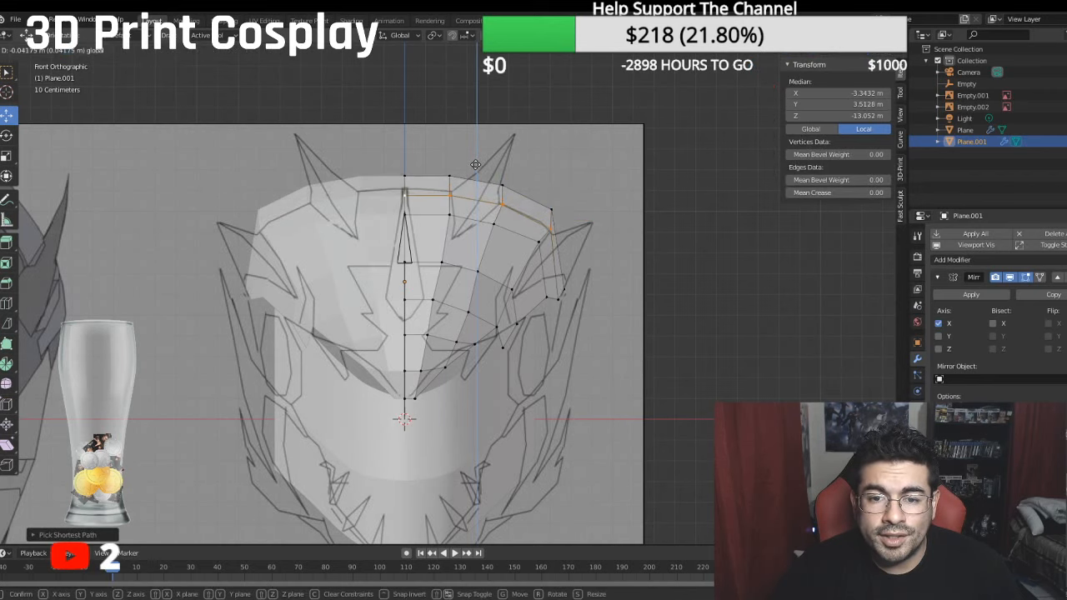
{"action": "left_click", "coordinate": [549, 228]}
{"action": "left_click_drag", "start_coordinate": [590, 229], "coordinate": [584, 227]}
- Move the fourth row's third vertex outward to about -3.73 m local X and the rear edge's upper side vertex to about -6.65 m X, 2.80 m Y
{"action": "left_click", "coordinate": [505, 203]}
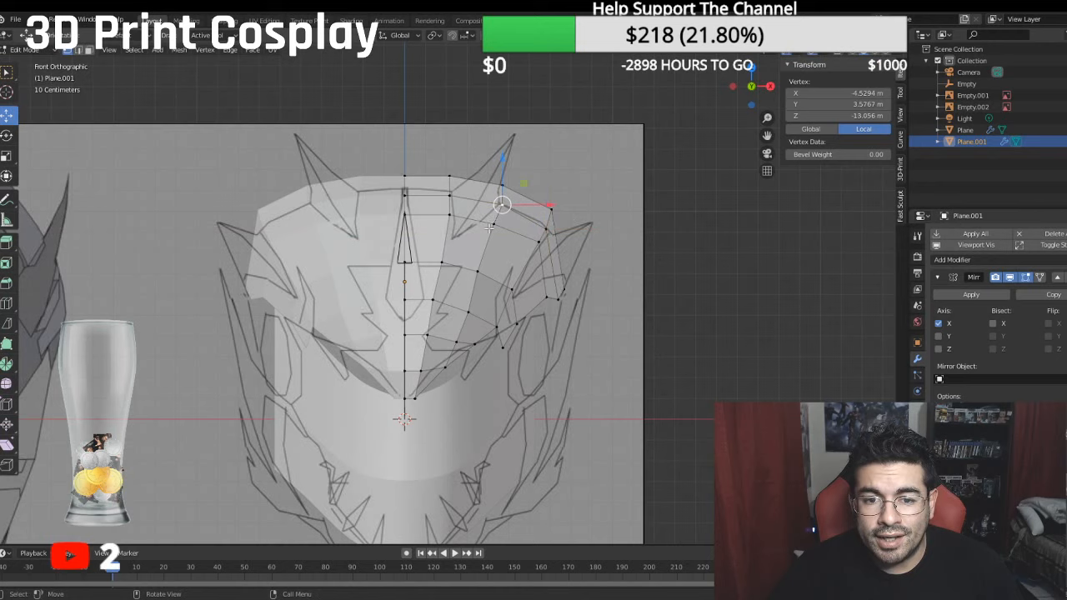
{"action": "left_click", "coordinate": [475, 271]}
{"action": "left_click_drag", "start_coordinate": [519, 274], "coordinate": [527, 275]}
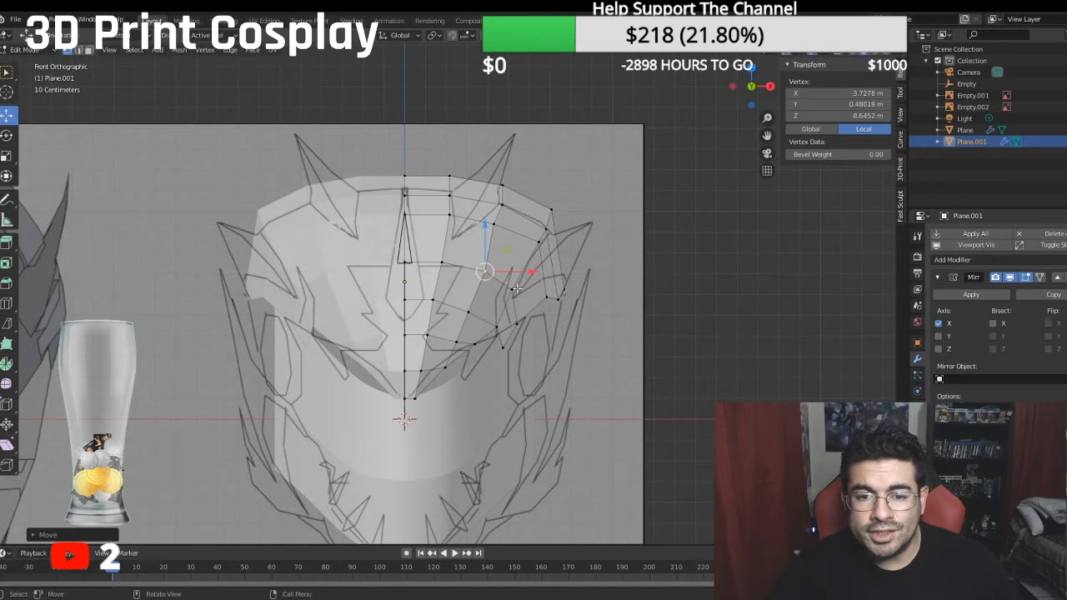
{"action": "left_click", "coordinate": [512, 288]}
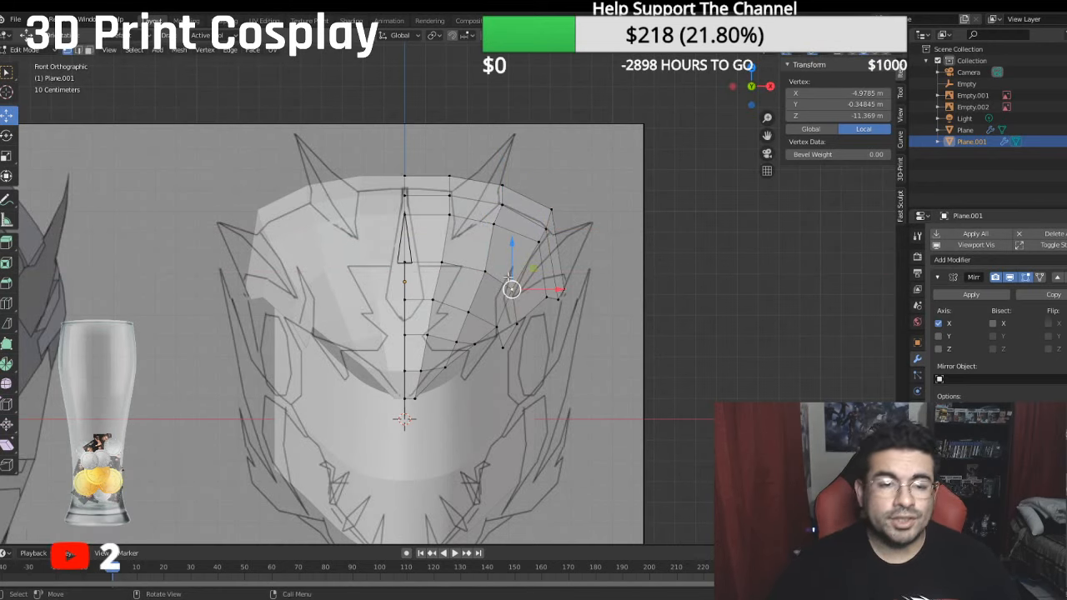
{"action": "left_click", "coordinate": [550, 206]}
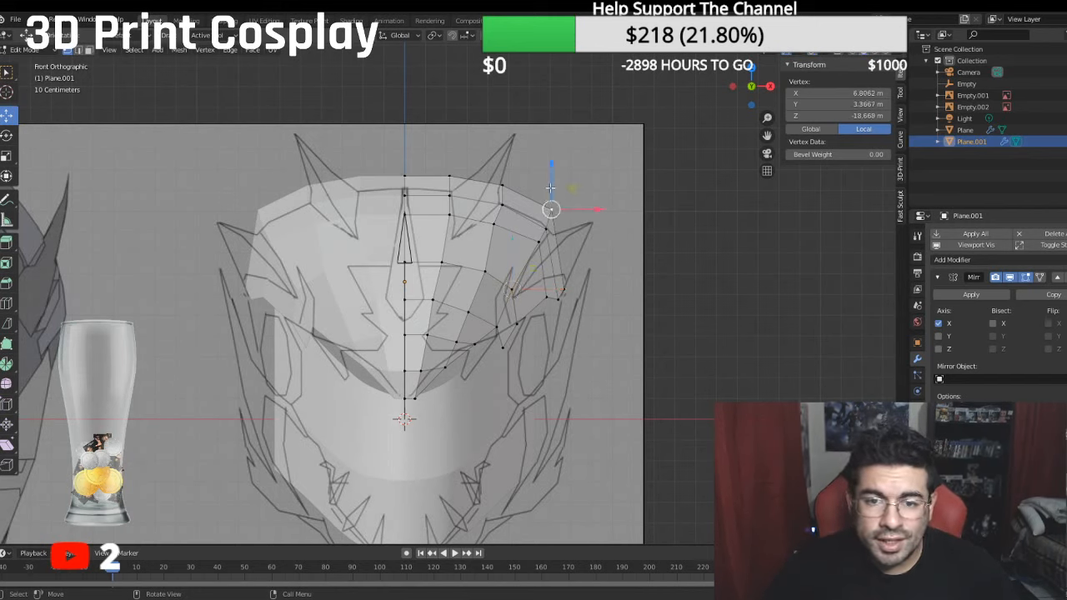
{"action": "left_click_drag", "start_coordinate": [551, 188], "coordinate": [584, 220]}
- Raise the rear edge's two innermost vertices to about 5.51 m local Y and its third vertex to about 4.81 m
{"action": "middle_click_drag", "start_coordinate": [584, 220], "coordinate": [394, 260]}
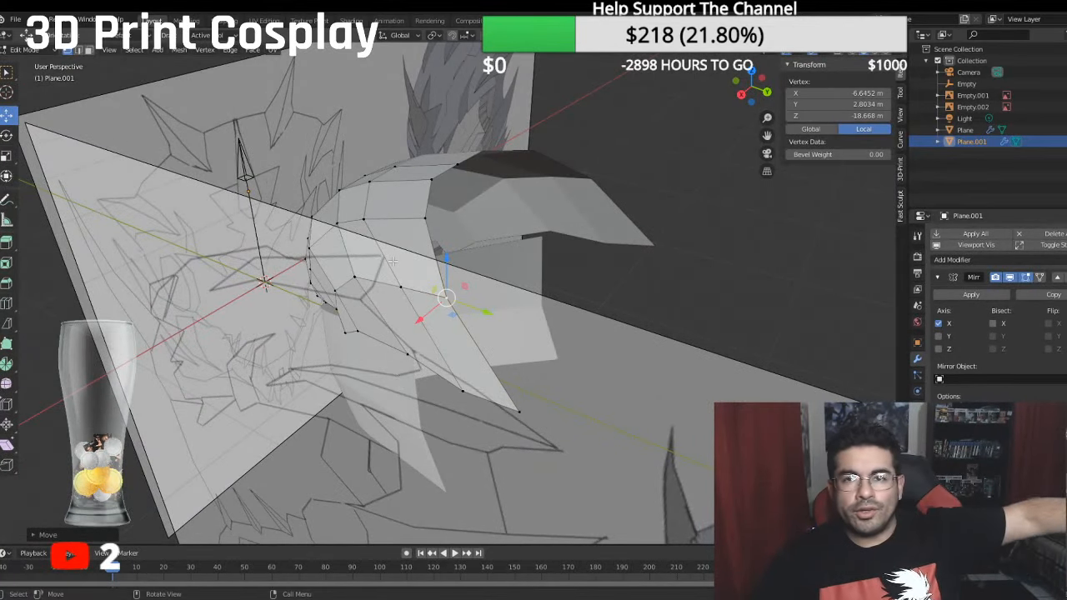
{"action": "key", "text": "KP_1"}
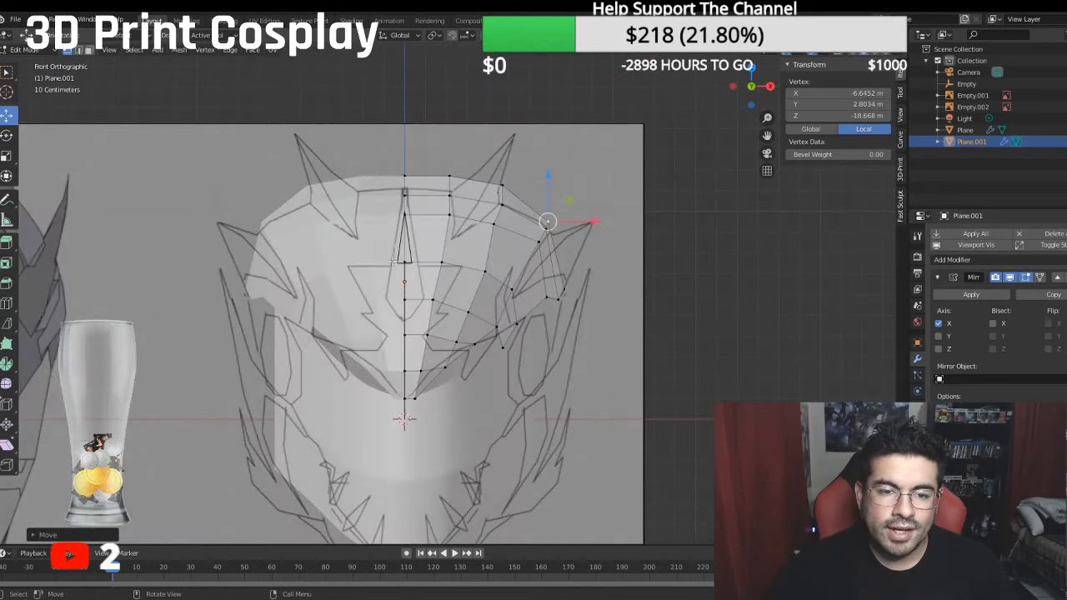
{"action": "key", "text": "KP_3"}
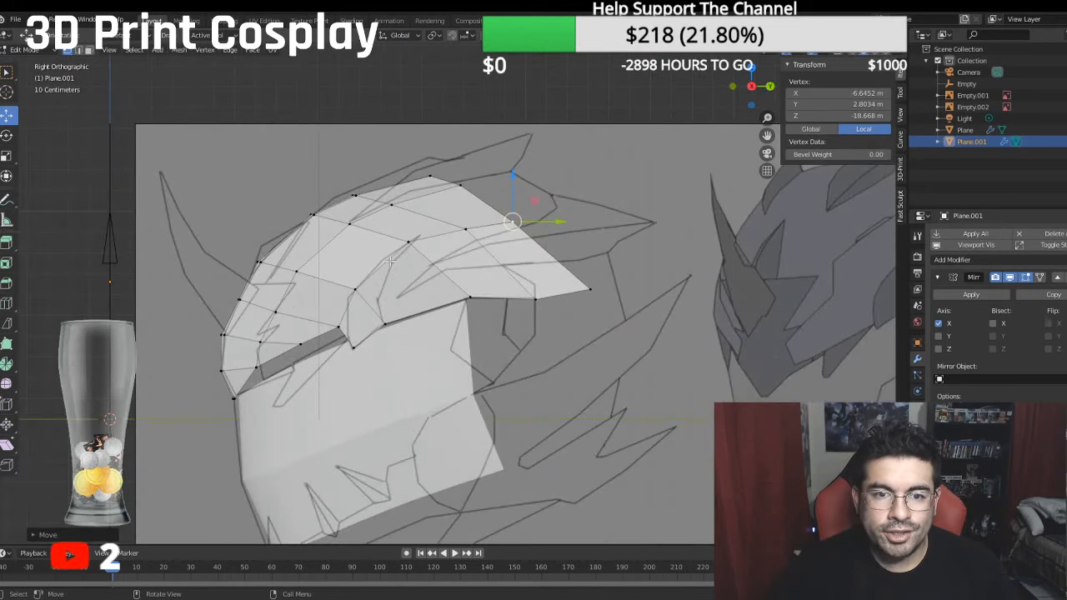
{"action": "middle_click_drag", "start_coordinate": [423, 184], "coordinate": [422, 221]}
{"action": "left_click", "coordinate": [428, 164]}
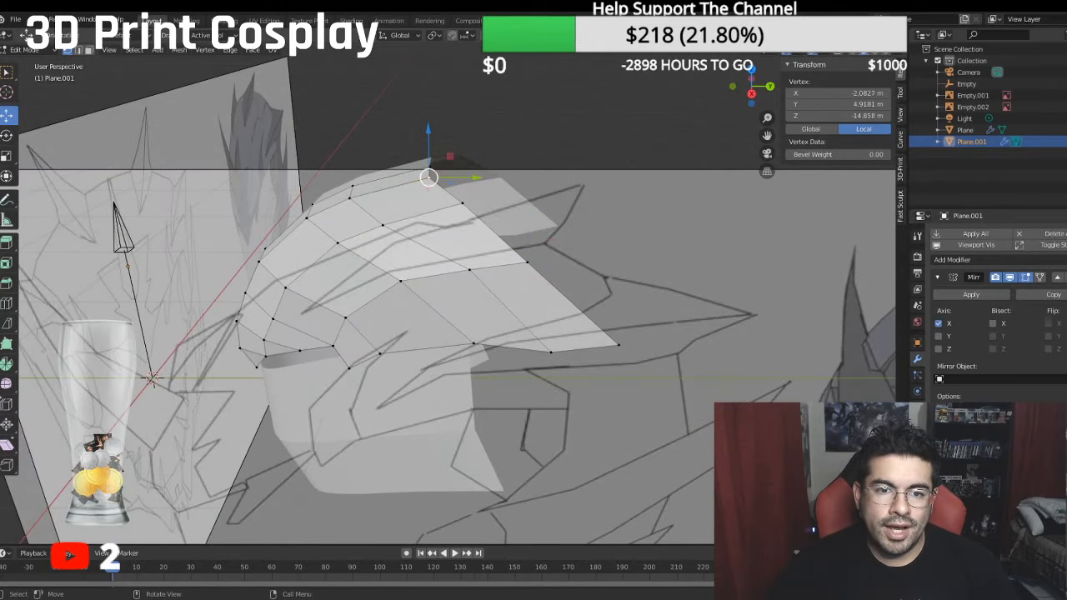
{"action": "left_click", "coordinate": [428, 171]}
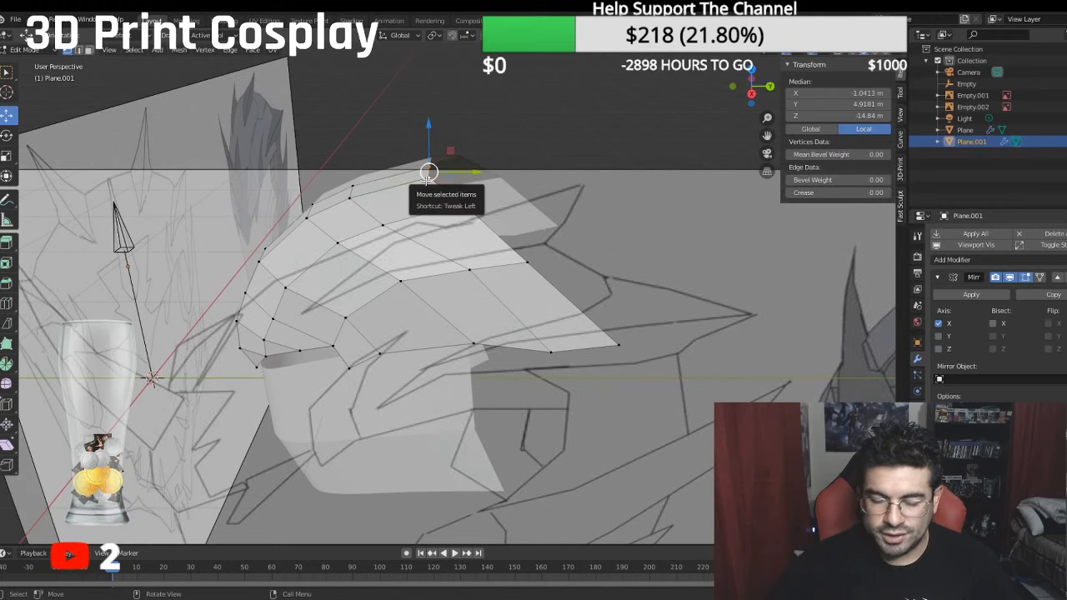
{"action": "key", "text": "KP_1"}
{"action": "key", "text": "KP_3"}
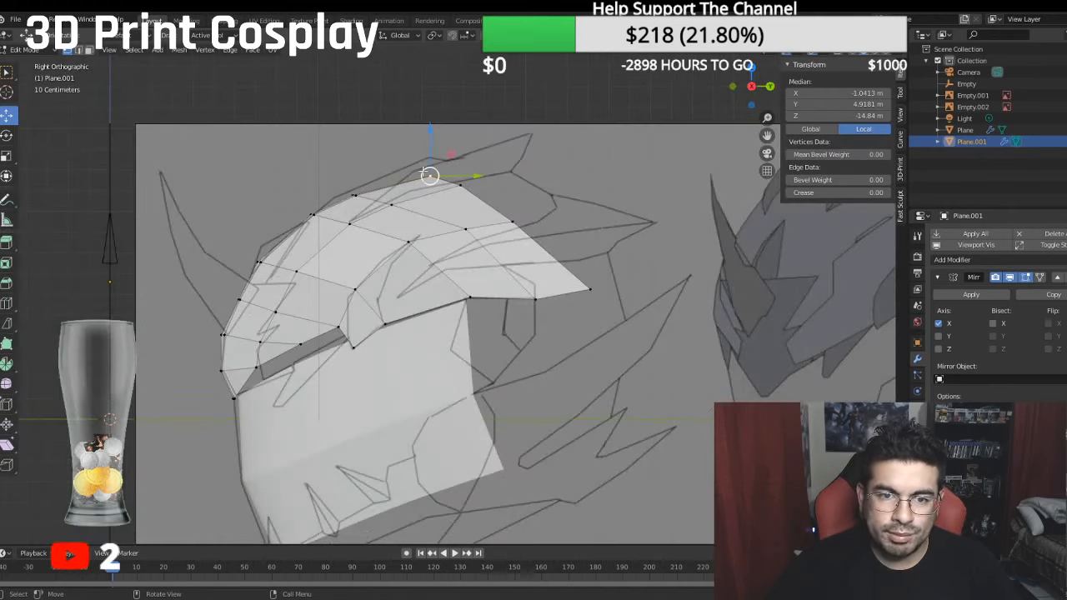
{"action": "left_click_drag", "start_coordinate": [430, 129], "coordinate": [430, 116]}
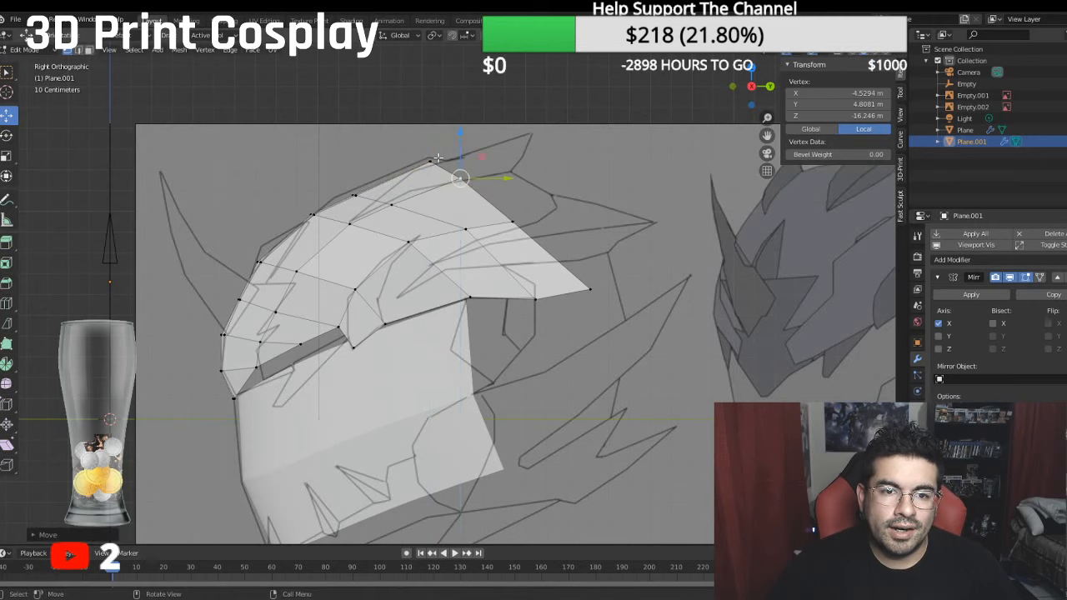
{"action": "left_click", "coordinate": [429, 159]}
{"action": "left_click", "coordinate": [427, 158], "text": "shift"}
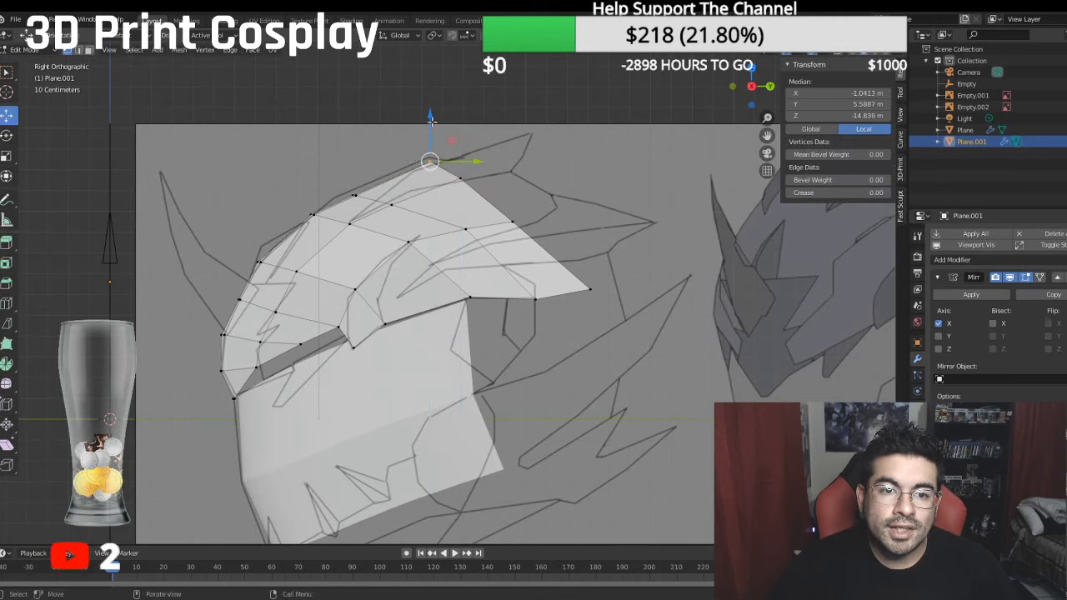
{"action": "left_click_drag", "start_coordinate": [434, 122], "coordinate": [436, 124]}
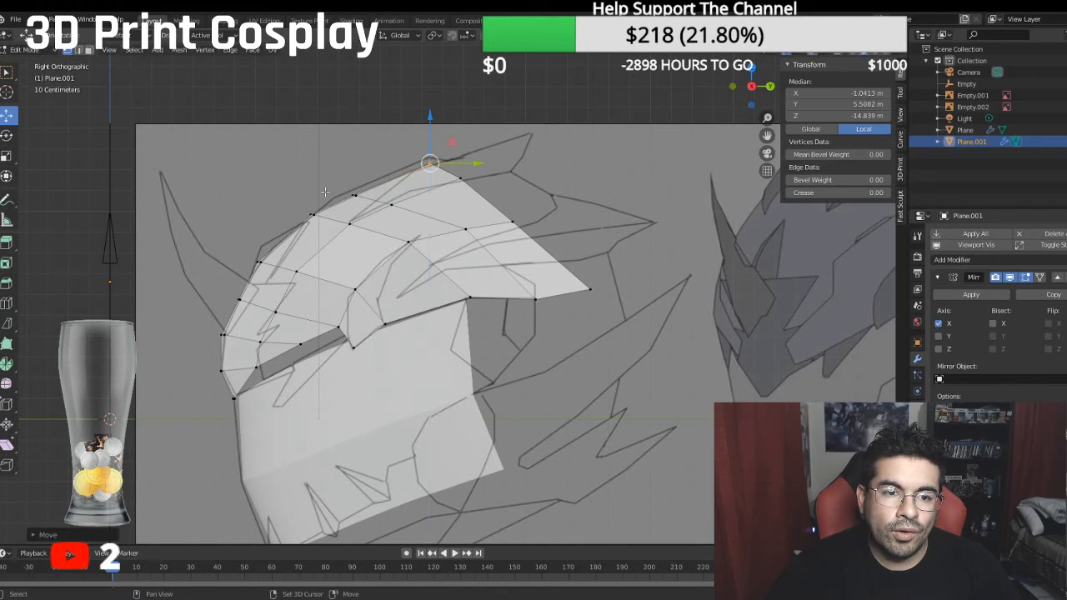
- Raise the second row's two innermost vertices to about 4.22 m local Y and its third vertex to about 3.78 m
{"action": "middle_click_drag", "start_coordinate": [325, 191], "coordinate": [407, 201], "text": "shift"}
{"action": "scroll", "coordinate": [383, 180], "scroll_direction": "up", "scroll_amount": 2}
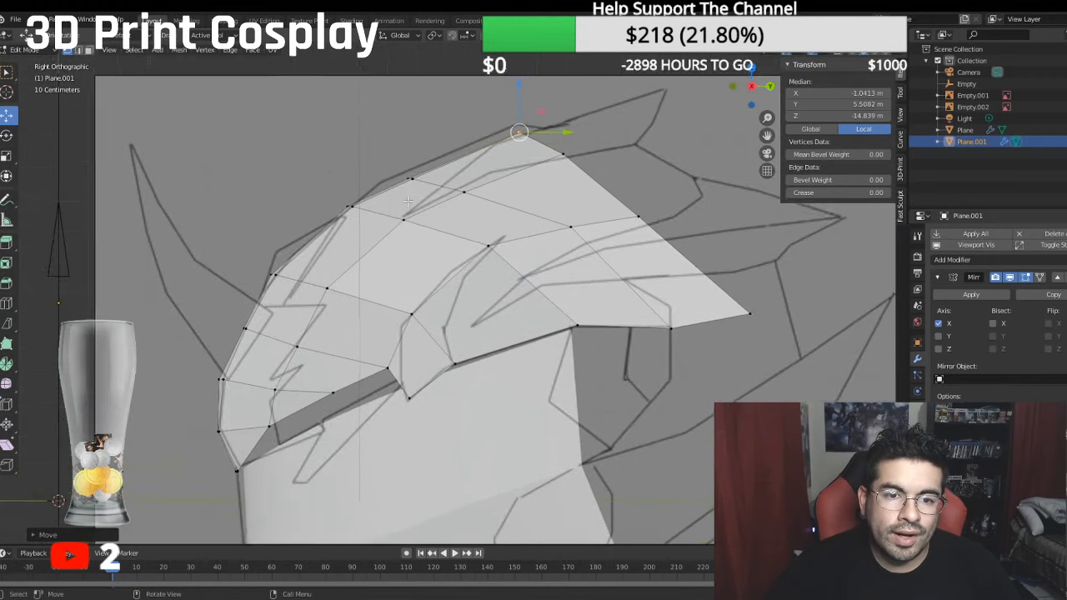
{"action": "scroll", "coordinate": [408, 201], "scroll_direction": "up", "scroll_amount": 2}
{"action": "left_click", "coordinate": [386, 122]}
{"action": "left_click", "coordinate": [402, 134], "text": "shift"}
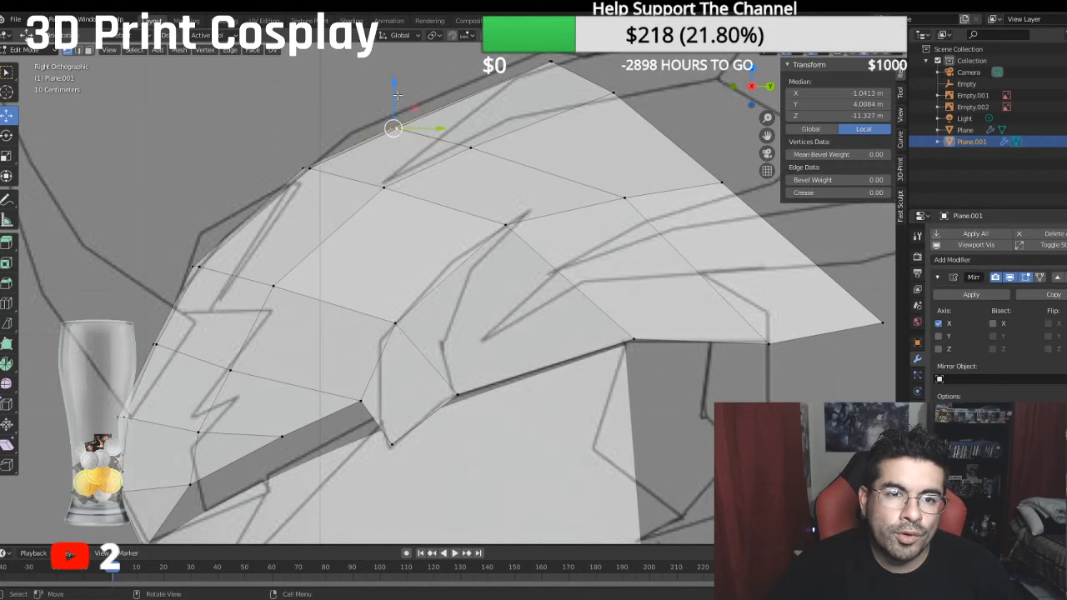
{"action": "left_click_drag", "start_coordinate": [397, 95], "coordinate": [391, 84]}
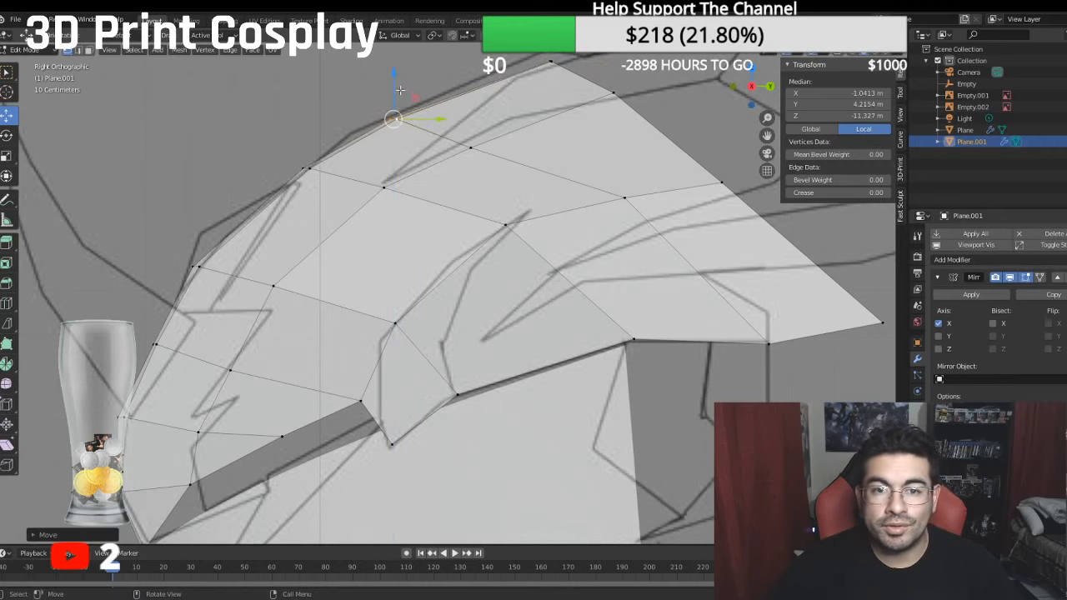
{"action": "left_click", "coordinate": [471, 148]}
{"action": "left_click_drag", "start_coordinate": [471, 148], "coordinate": [470, 138]}
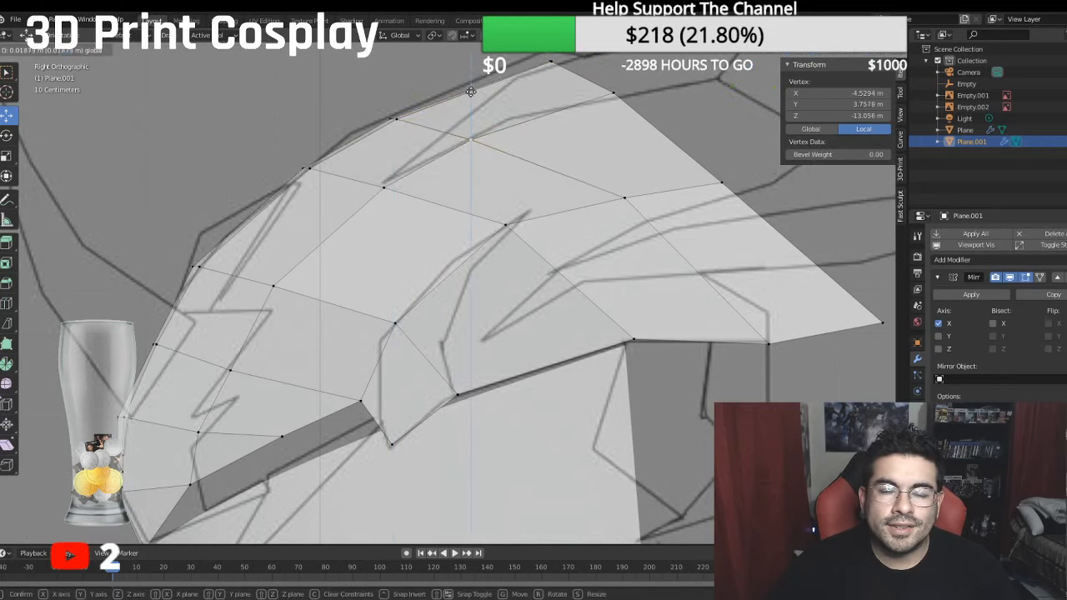
- Extrude the rear edge from the centre line to the upper side vertex backward and slightly down, placing the new side vertex at about 2.45 m Y, -21.26 m Z
{"action": "mouse_move", "coordinate": [565, 198]}
{"action": "middle_mouse_down"}
{"action": "mouse_move", "coordinate": [601, 200]}
{"action": "mouse_move", "coordinate": [543, 233]}
{"action": "mouse_move", "coordinate": [574, 221]}
{"action": "mouse_move", "coordinate": [590, 118]}
{"action": "mouse_move", "coordinate": [441, 117]}
{"action": "middle_mouse_up"}
{"action": "key", "text": "KP_1"}
{"action": "key", "text": "KP_3"}
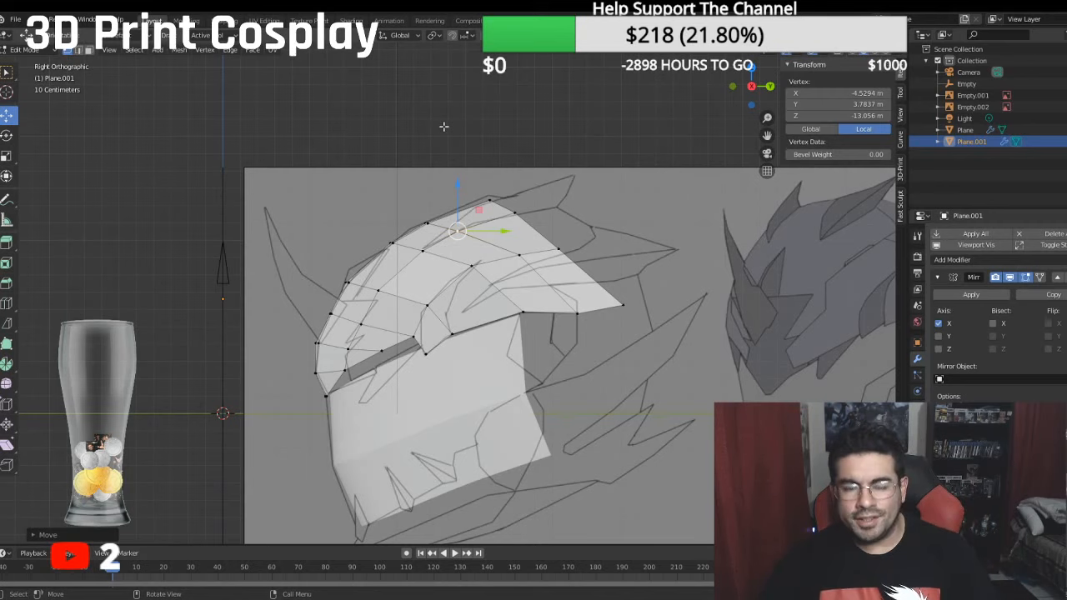
{"action": "middle_click_drag", "start_coordinate": [392, 186], "coordinate": [265, 209], "text": "shift"}
{"action": "scroll", "coordinate": [400, 175], "scroll_direction": "up", "scroll_amount": 2}
{"action": "middle_click_drag", "start_coordinate": [318, 184], "coordinate": [329, 181]}
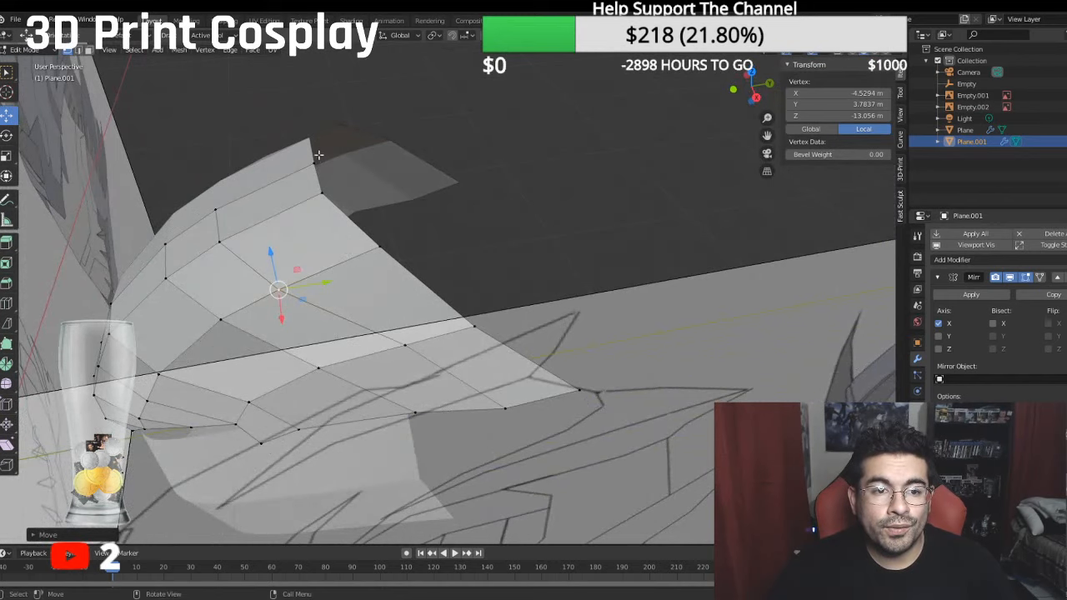
{"action": "left_click", "coordinate": [315, 162]}
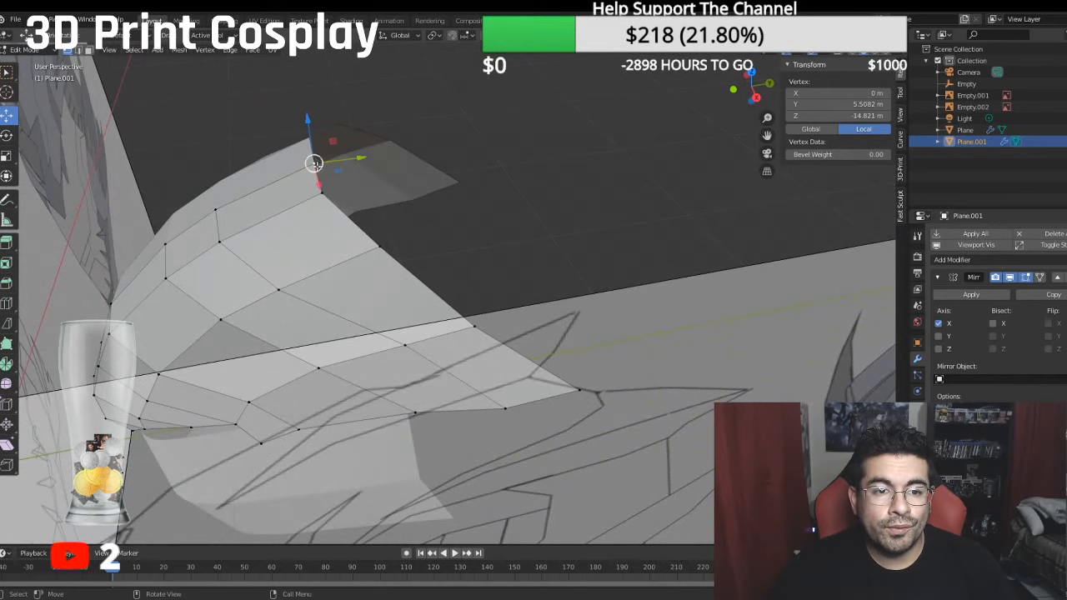
{"action": "left_click", "coordinate": [470, 320], "text": "ctrl"}
{"action": "key", "text": "KP_3"}
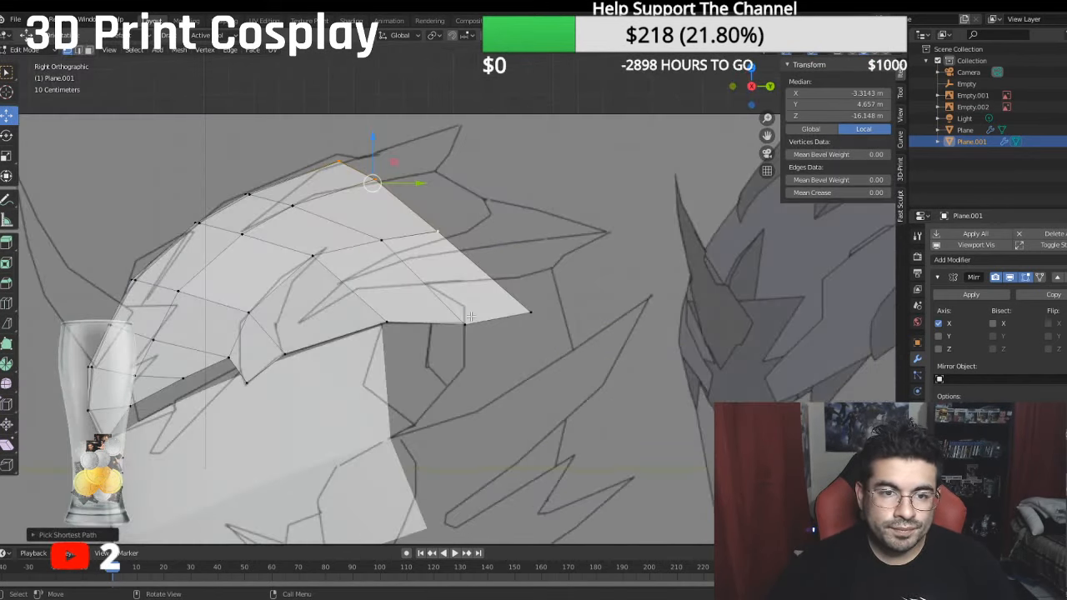
{"action": "key", "text": "e"}
{"action": "right_click", "coordinate": [521, 183]}
{"action": "left_click_drag", "start_coordinate": [423, 182], "coordinate": [493, 186]}
{"action": "left_click_drag", "start_coordinate": [440, 135], "coordinate": [456, 147]}
- Shift the new row's side vertex back to about -21.69 m local Z and fill a triangular face between it and the previous edge's two side vertices
{"action": "left_click", "coordinate": [504, 240]}
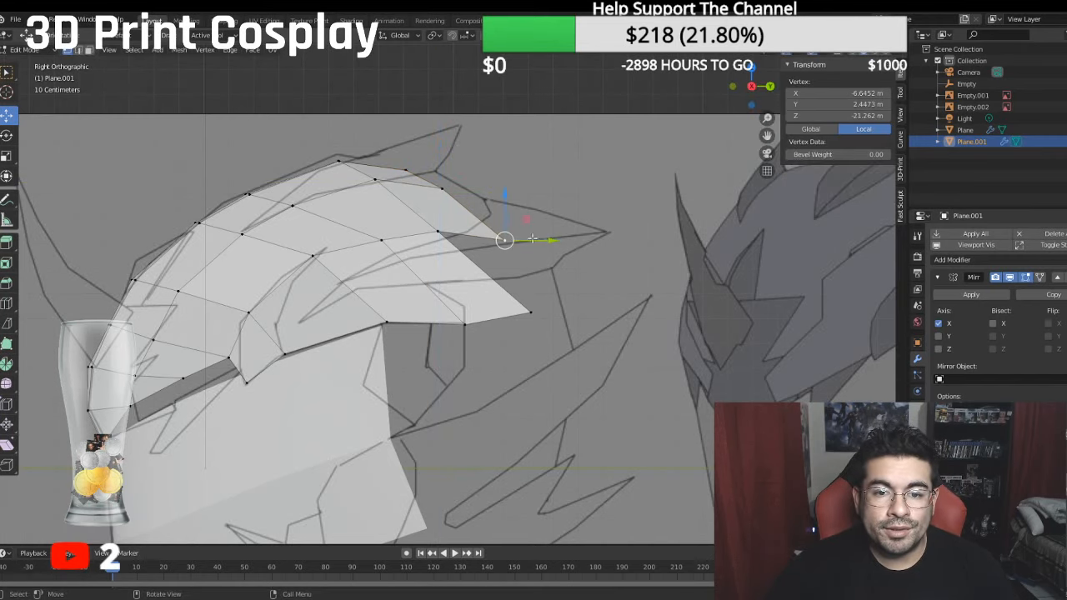
{"action": "left_click_drag", "start_coordinate": [554, 237], "coordinate": [564, 234]}
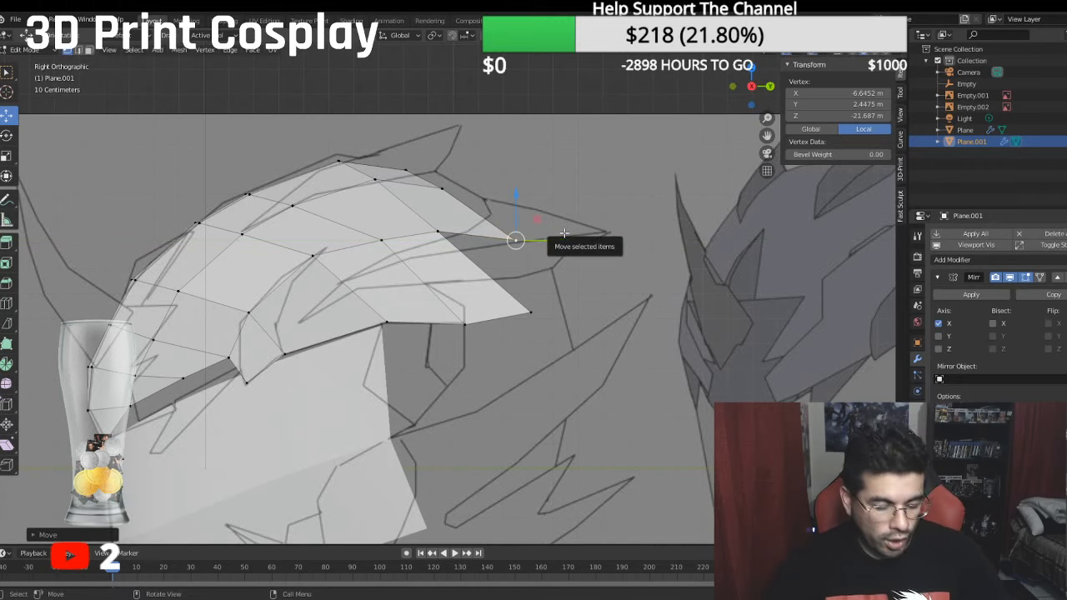
{"action": "middle_click_drag", "start_coordinate": [351, 167], "coordinate": [396, 199]}
{"action": "left_click", "coordinate": [575, 358], "text": "shift"}
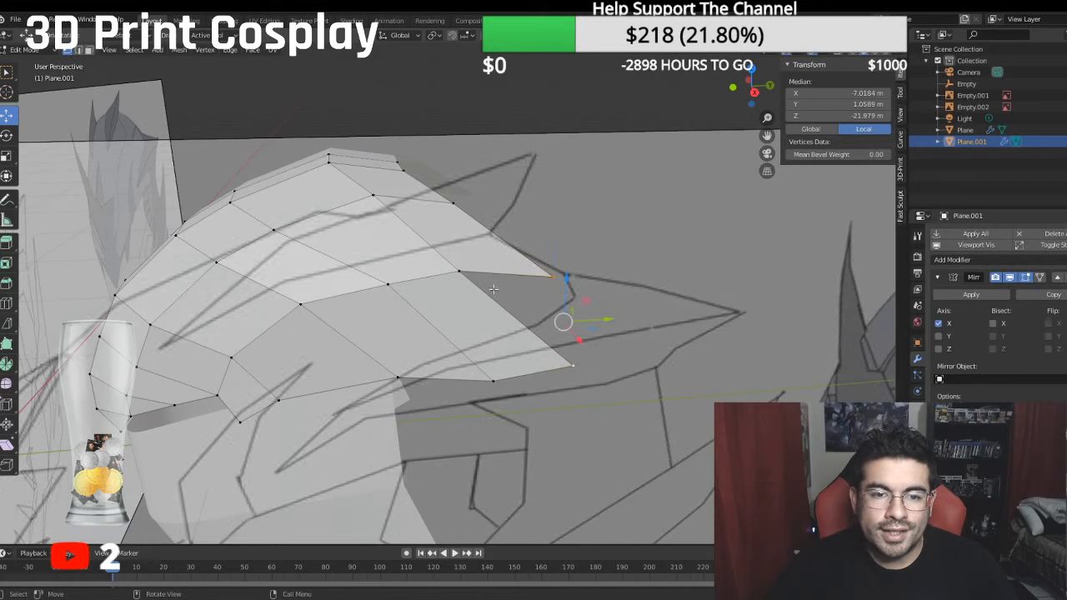
{"action": "left_click", "coordinate": [442, 246], "text": "shift"}
{"action": "left_click", "coordinate": [461, 271], "text": "shift"}
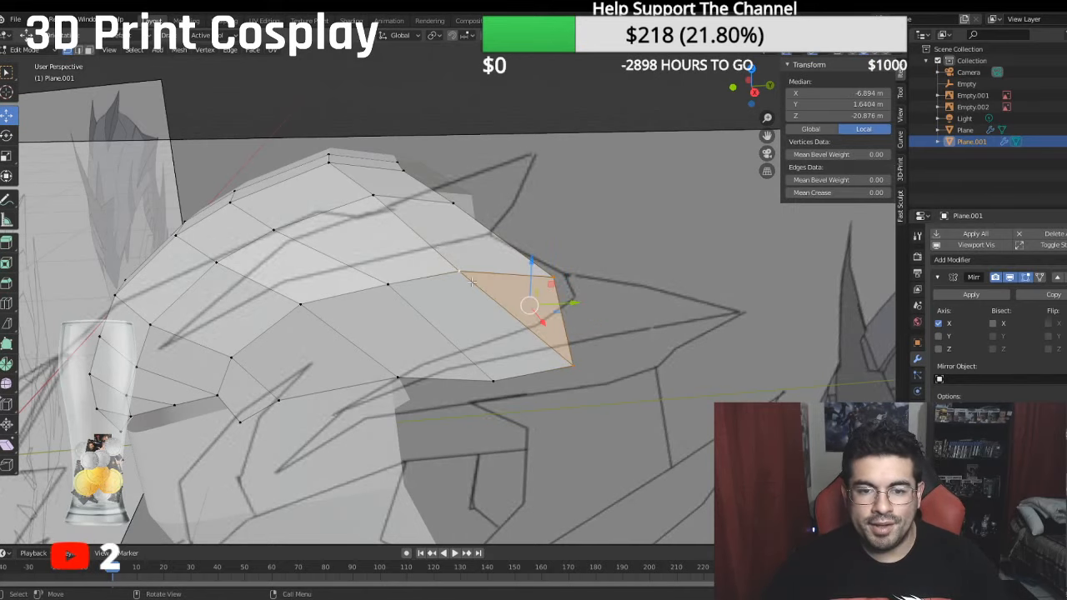
{"action": "middle_click_drag", "start_coordinate": [543, 328], "coordinate": [664, 347]}
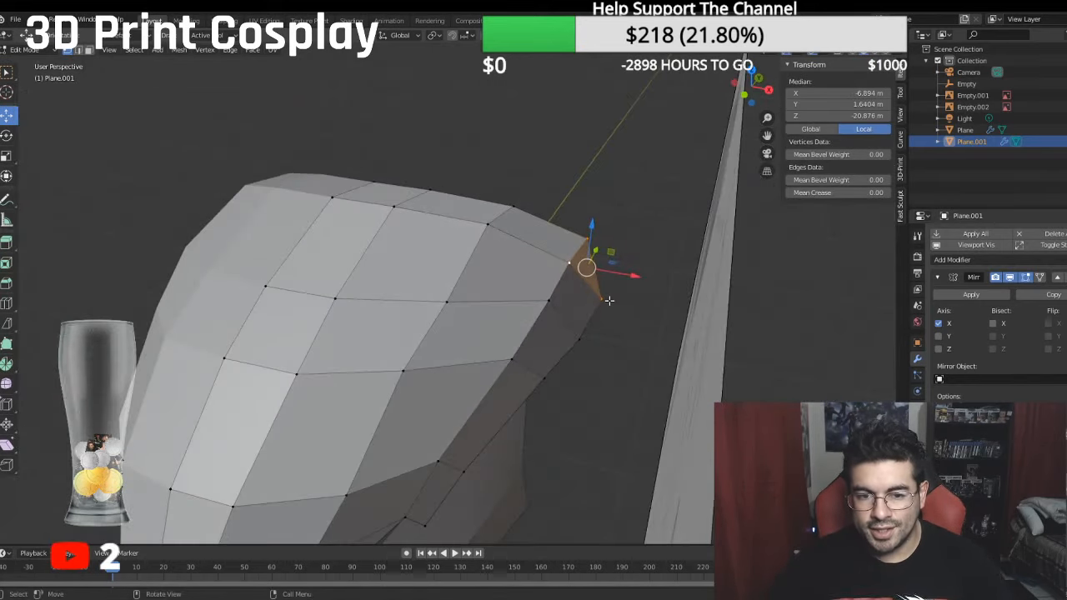
{"action": "middle_click_drag", "start_coordinate": [610, 300], "coordinate": [590, 172]}
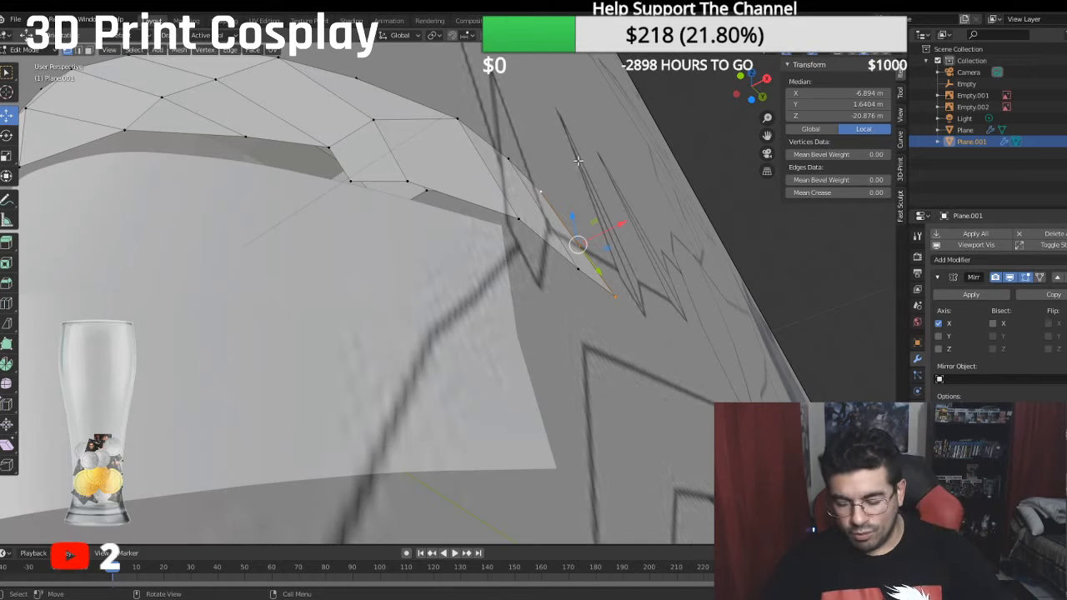
{"action": "key", "text": "KP_1"}
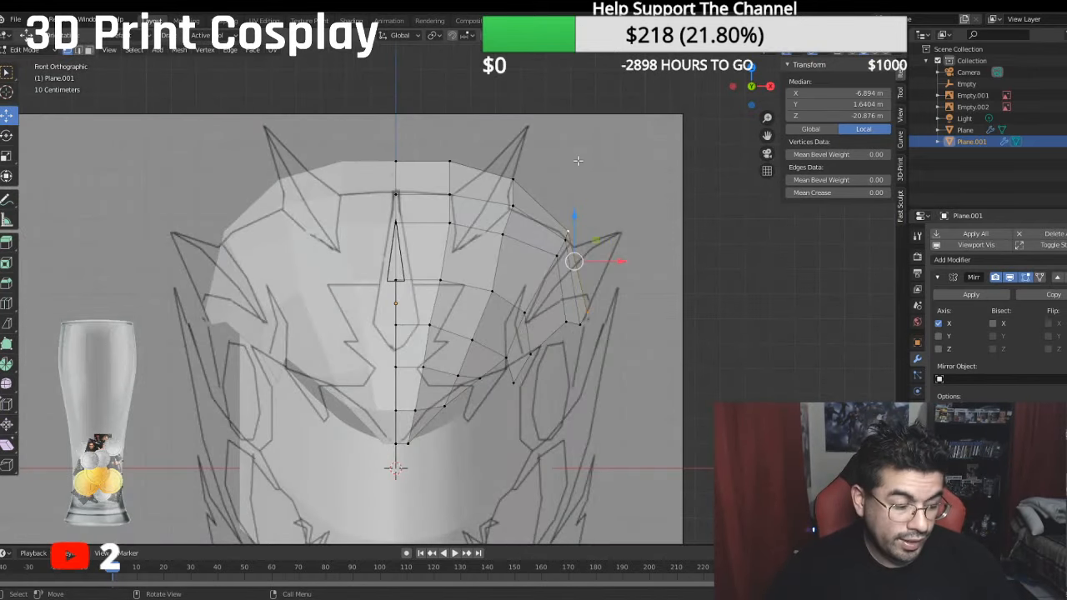
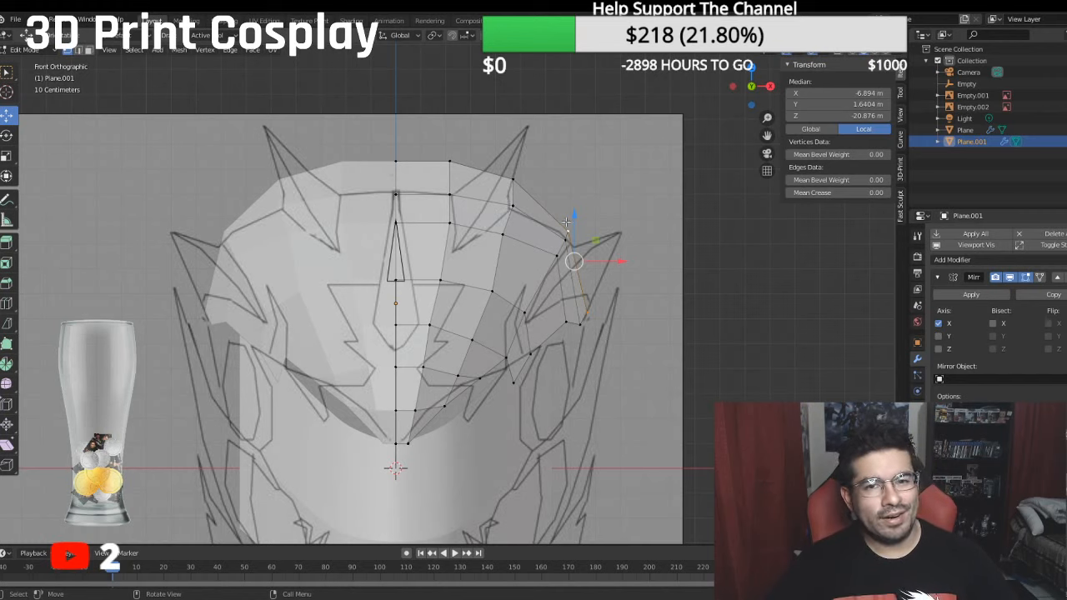
- Extrude the crown's rear edge from the centre line to the third vertex backward, to a median of about -20.46 m local Z
{"action": "scroll", "coordinate": [523, 204], "scroll_direction": "up", "scroll_amount": 1}
{"action": "scroll", "coordinate": [510, 237], "scroll_direction": "down", "scroll_amount": 3}
{"action": "middle_click_drag", "start_coordinate": [516, 304], "coordinate": [403, 239], "text": "shift"}
{"action": "scroll", "coordinate": [530, 239], "scroll_direction": "up", "scroll_amount": 2}
{"action": "scroll", "coordinate": [402, 240], "scroll_direction": "up", "scroll_amount": 1}
{"action": "key", "text": "KP_3"}
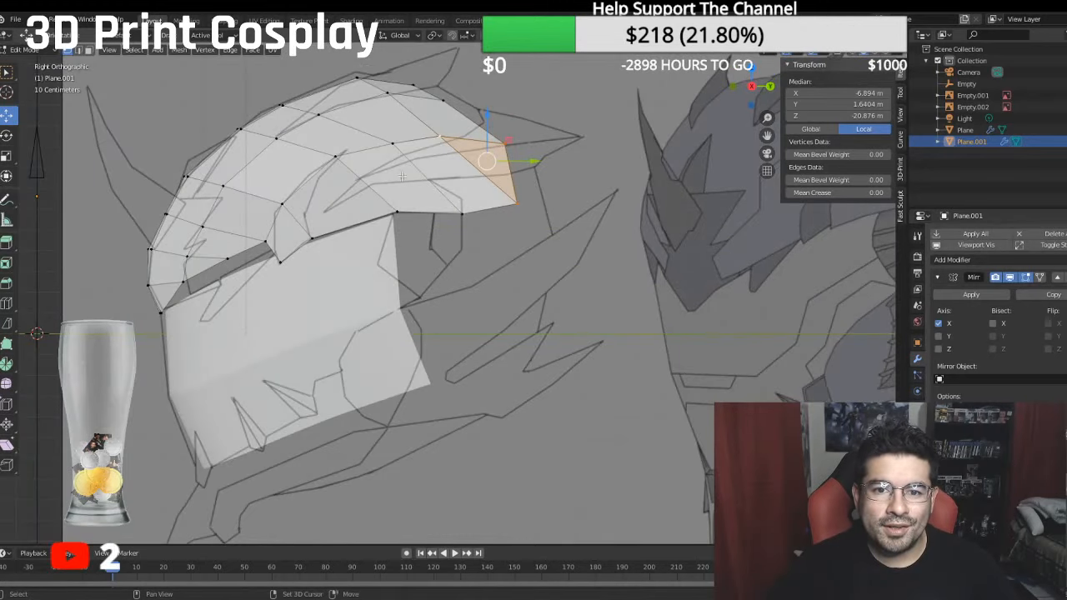
{"action": "middle_click_drag", "start_coordinate": [425, 147], "coordinate": [507, 263], "text": "shift"}
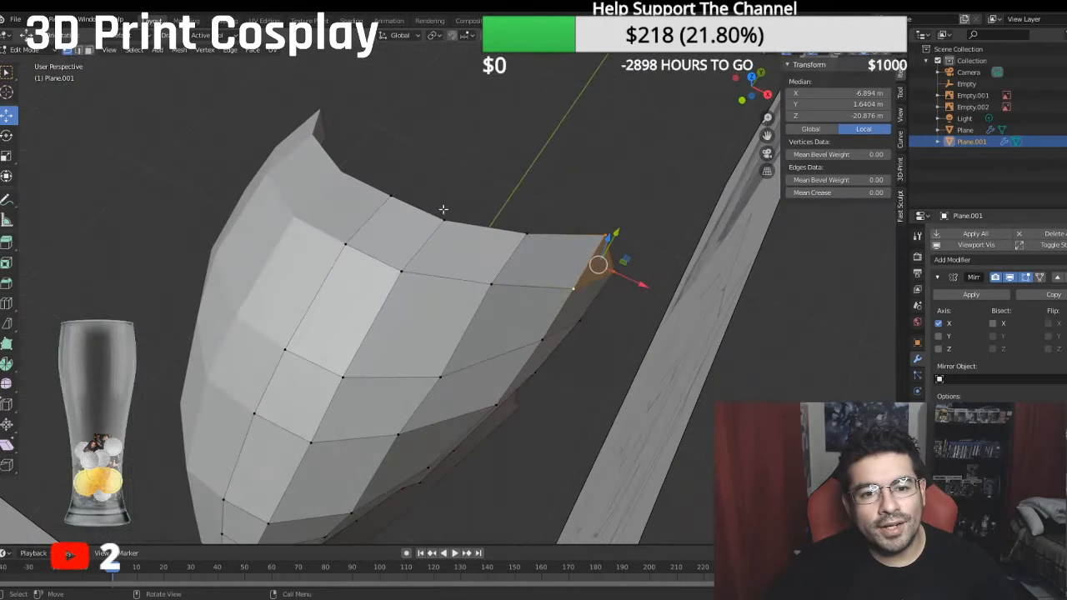
{"action": "left_click", "coordinate": [443, 210]}
{"action": "left_click", "coordinate": [400, 194], "text": "shift"}
{"action": "left_click", "coordinate": [524, 229], "text": "shift"}
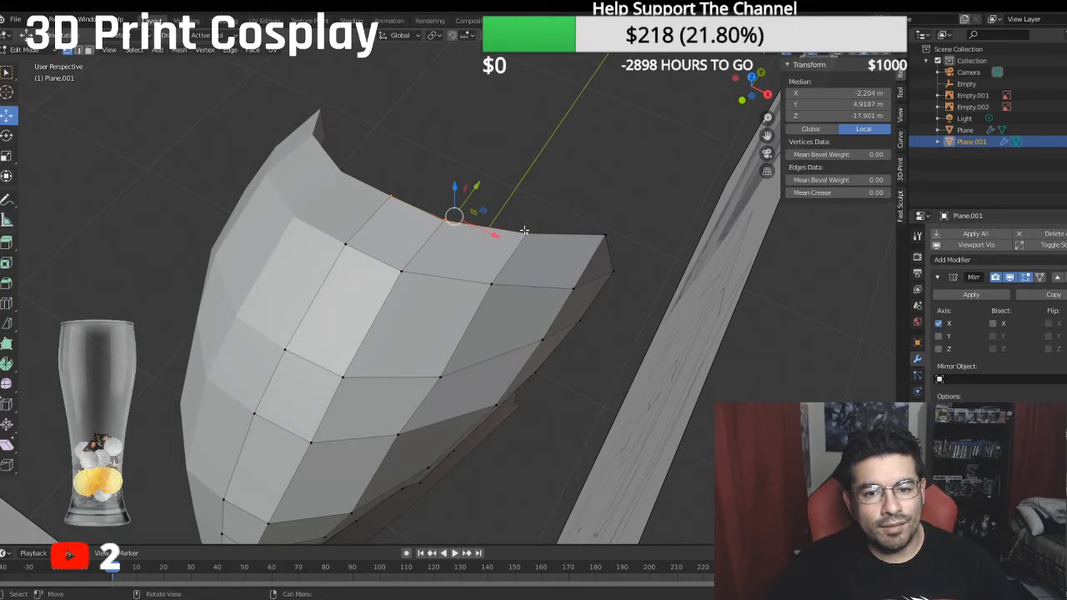
{"action": "key", "text": "e"}
{"action": "right_click", "coordinate": [520, 190]}
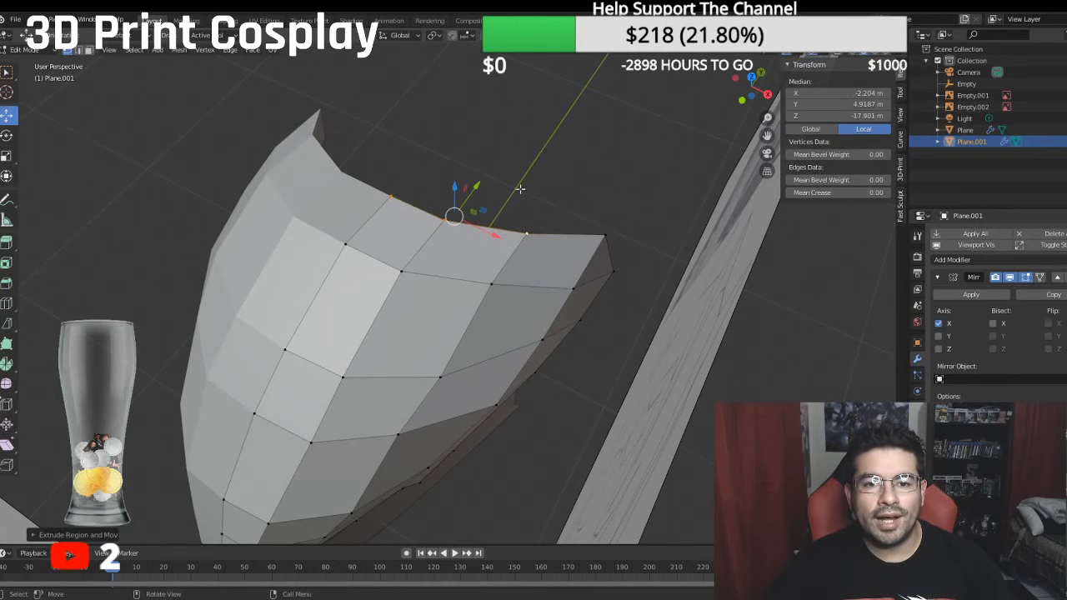
{"action": "left_click_drag", "start_coordinate": [476, 185], "coordinate": [513, 138]}
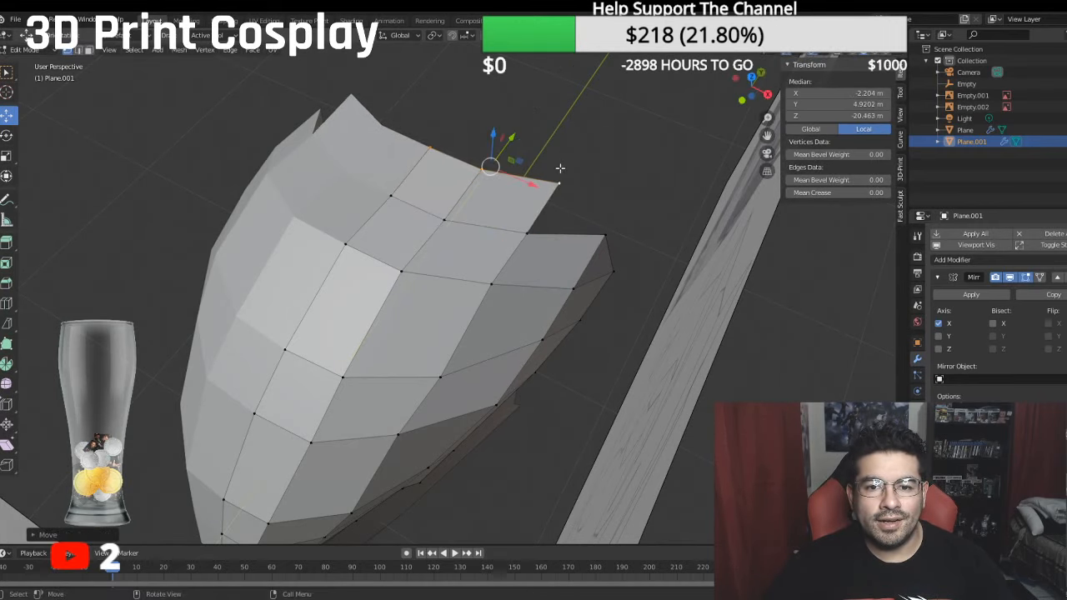
- Lower the new row's third vertex to about 4.45 m local Y and its two innermost vertices to about 4.22 m Y, -20.6 m Z
{"action": "left_click", "coordinate": [568, 168]}
{"action": "key", "text": "g"}
{"action": "left_click", "coordinate": [559, 185]}
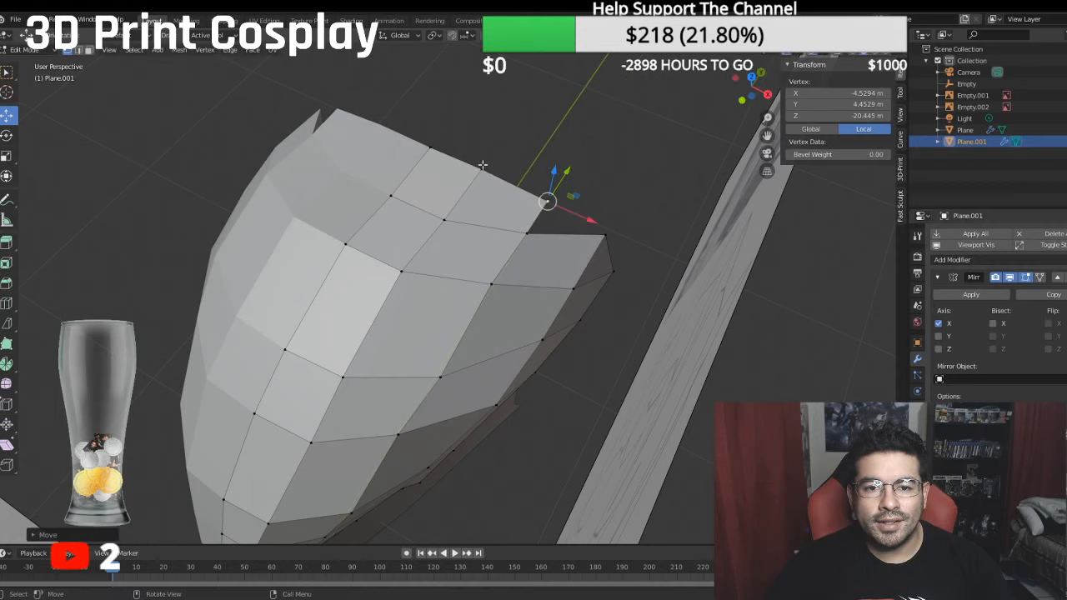
{"action": "left_click", "coordinate": [481, 169]}
{"action": "left_click", "coordinate": [439, 142], "text": "shift"}
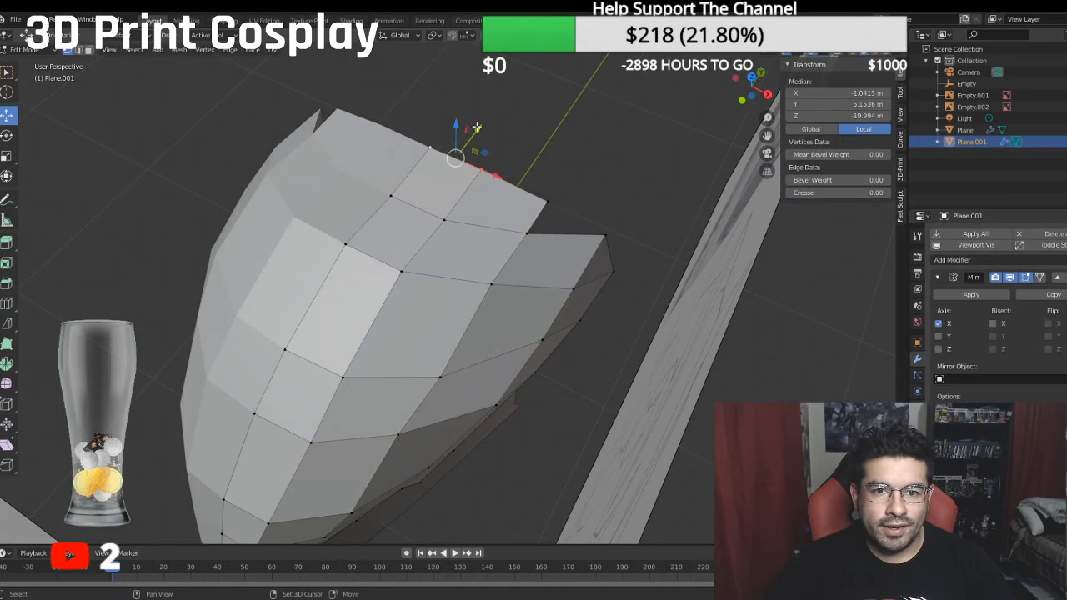
{"action": "left_click_drag", "start_coordinate": [477, 128], "coordinate": [490, 118]}
{"action": "key", "text": "ctrl+z"}
{"action": "key", "text": "KP_3"}
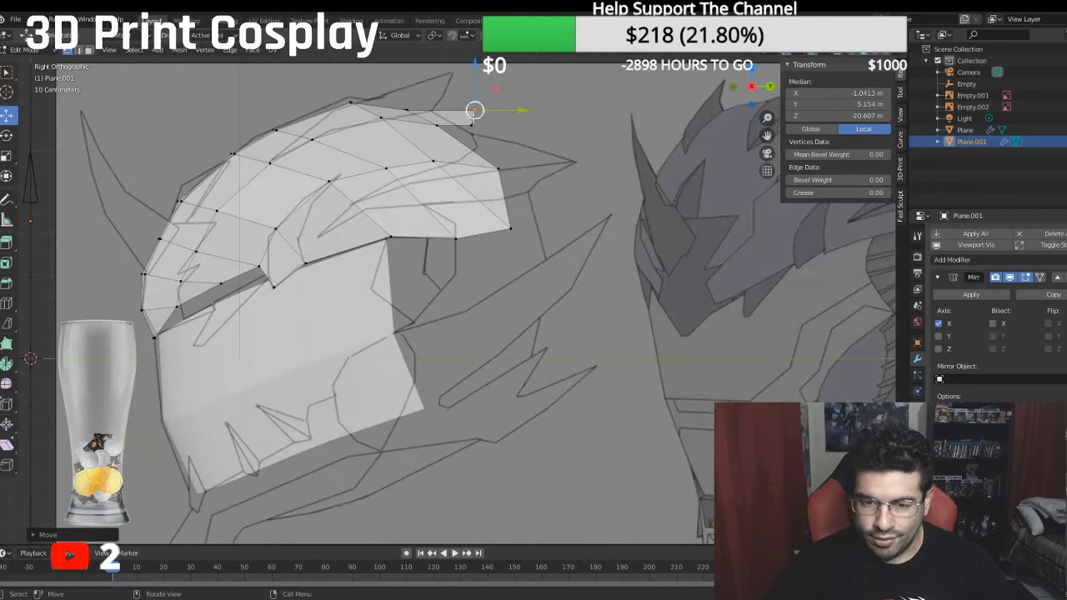
{"action": "left_click_drag", "start_coordinate": [476, 63], "coordinate": [485, 95]}
{"action": "key", "text": "ctrl+z"}
- Move the new row's third vertex to about 3.51 m local Y, -21.14 m Z and fill a triangular face joining it to the previous row's side vertices
{"action": "left_click", "coordinate": [471, 124], "text": "shift"}
{"action": "left_click", "coordinate": [473, 144]}
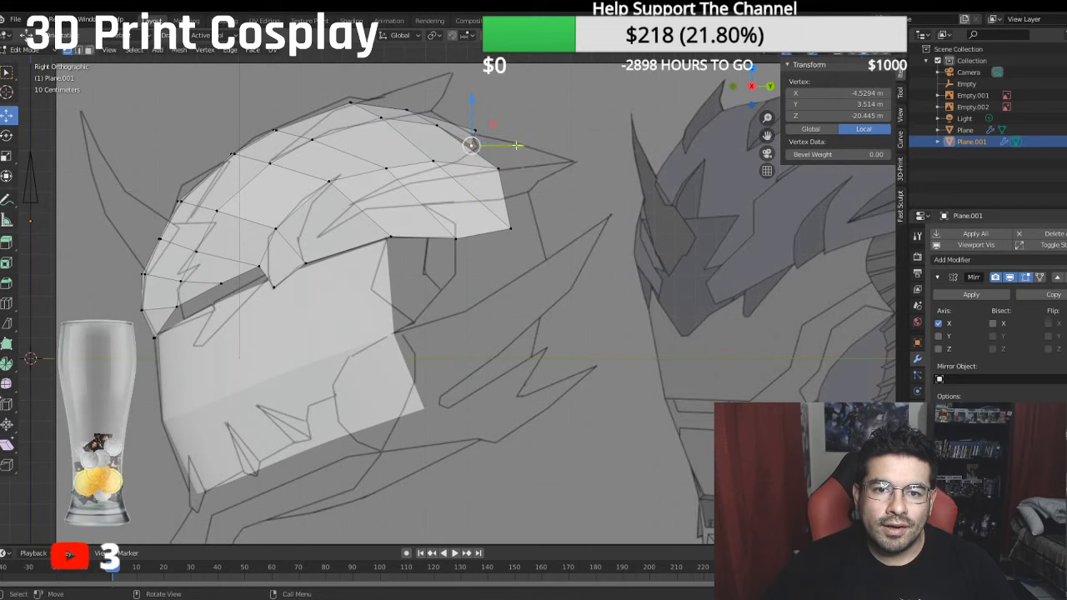
{"action": "left_click_drag", "start_coordinate": [518, 146], "coordinate": [533, 143]}
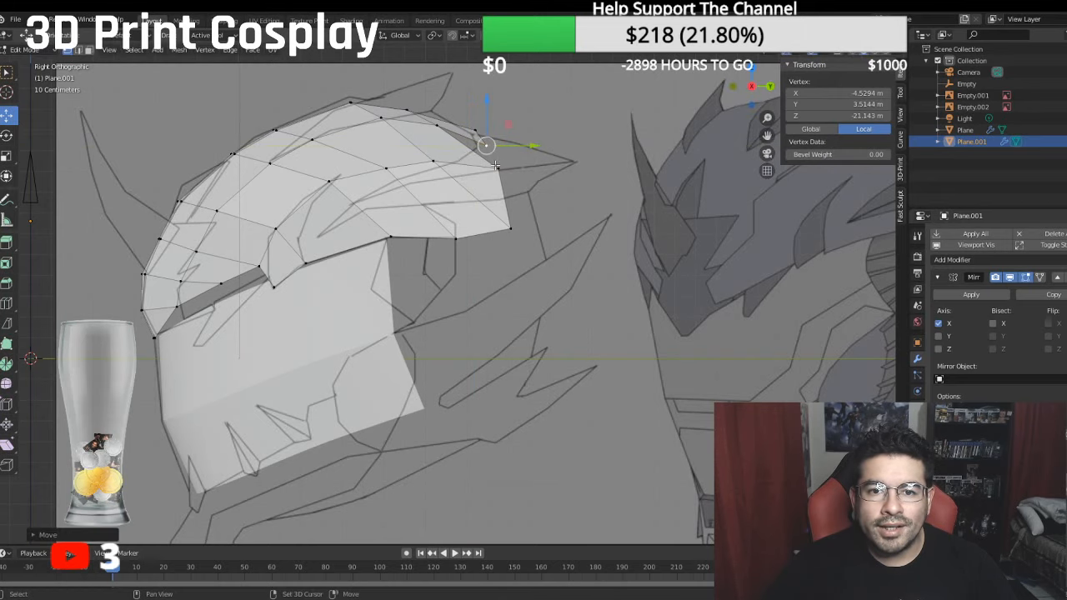
{"action": "left_click", "coordinate": [448, 133], "text": "shift"}
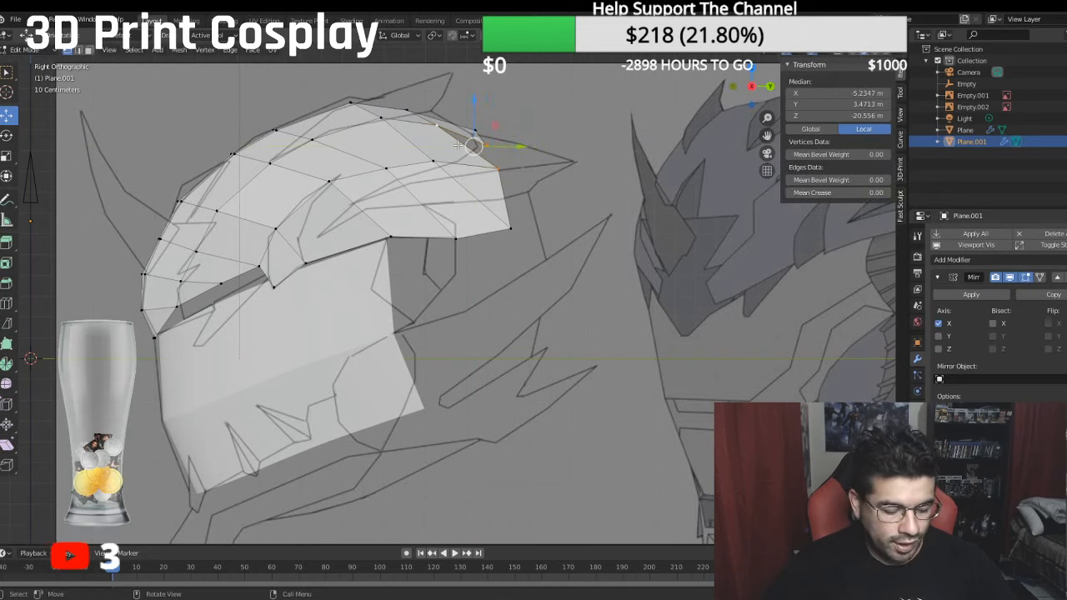
{"action": "left_click", "coordinate": [574, 121]}
- Try to extrude the rear edge's three innermost vertices down and backward to a median of about 2.58 m local Y, -22.69 m Z
{"action": "middle_click_drag", "start_coordinate": [574, 121], "coordinate": [774, 154]}
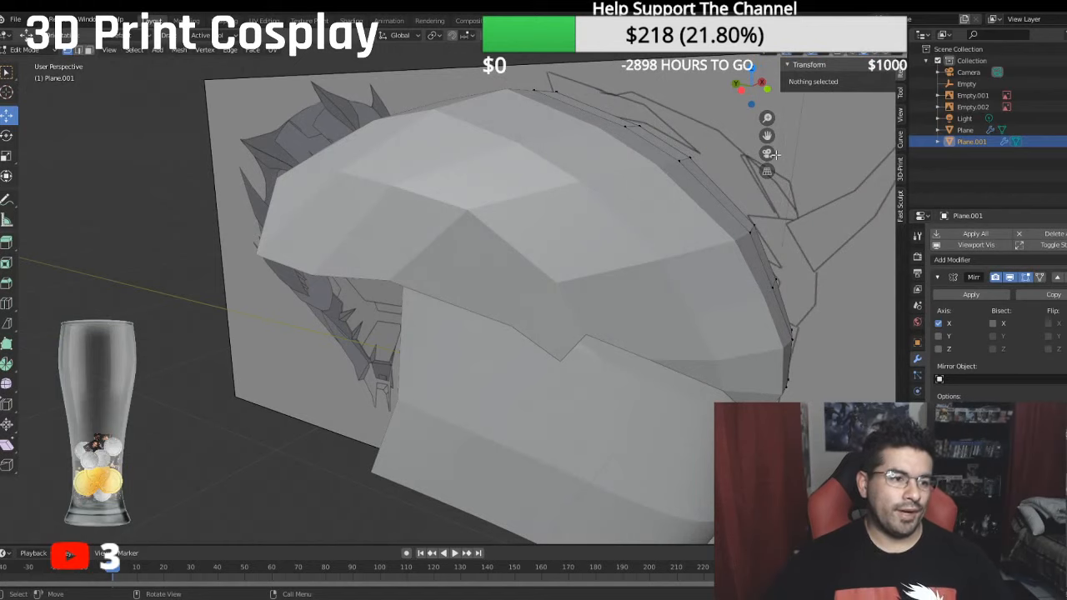
{"action": "key", "text": "KP_3"}
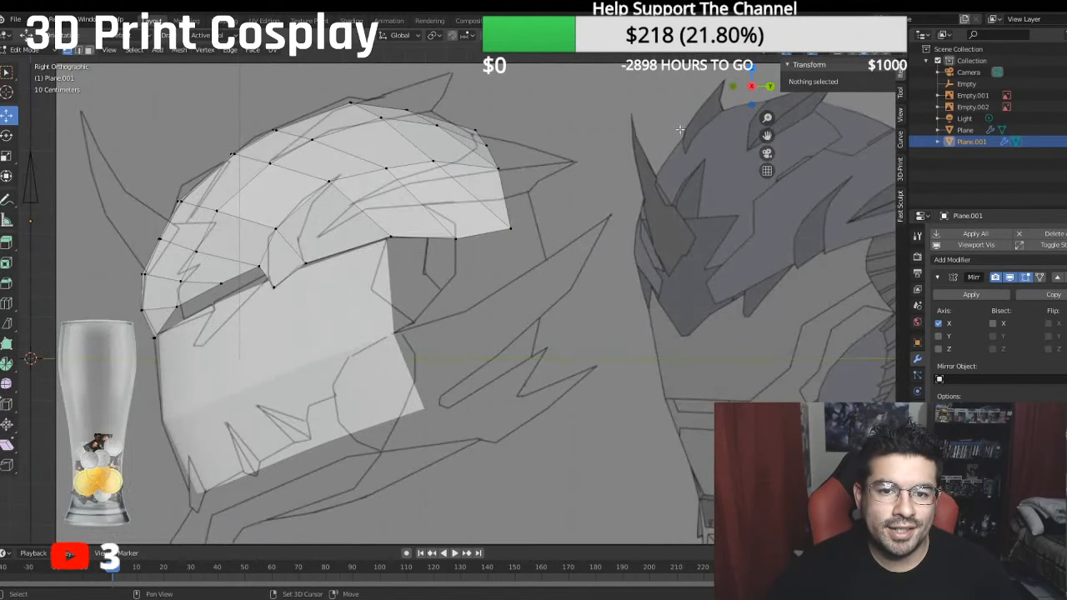
{"action": "middle_click_drag", "start_coordinate": [767, 149], "coordinate": [458, 223]}
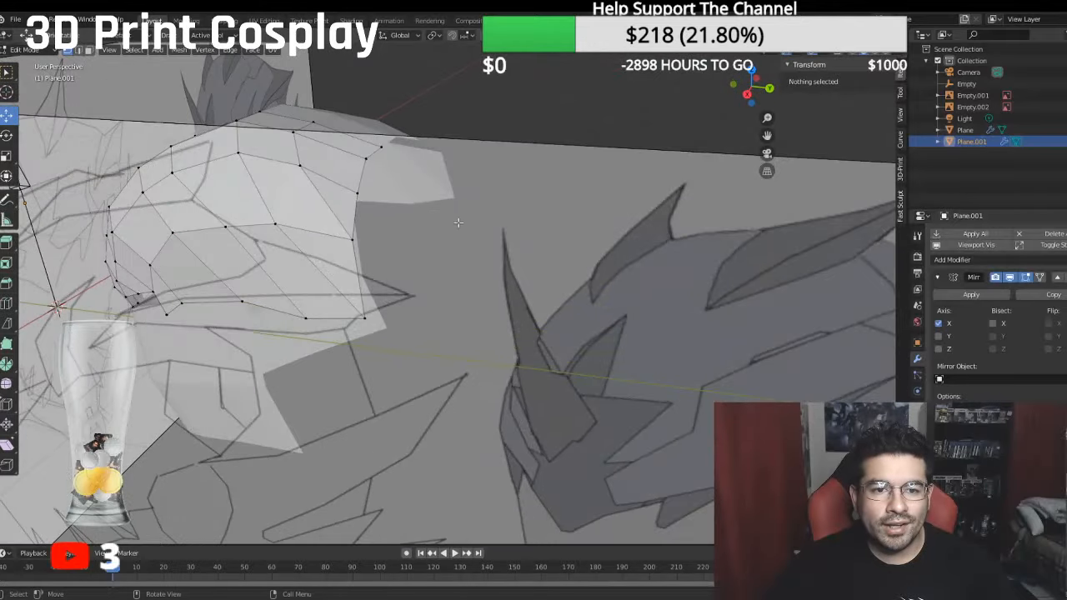
{"action": "left_click", "coordinate": [357, 190]}
{"action": "middle_click_drag", "start_coordinate": [359, 190], "coordinate": [259, 198]}
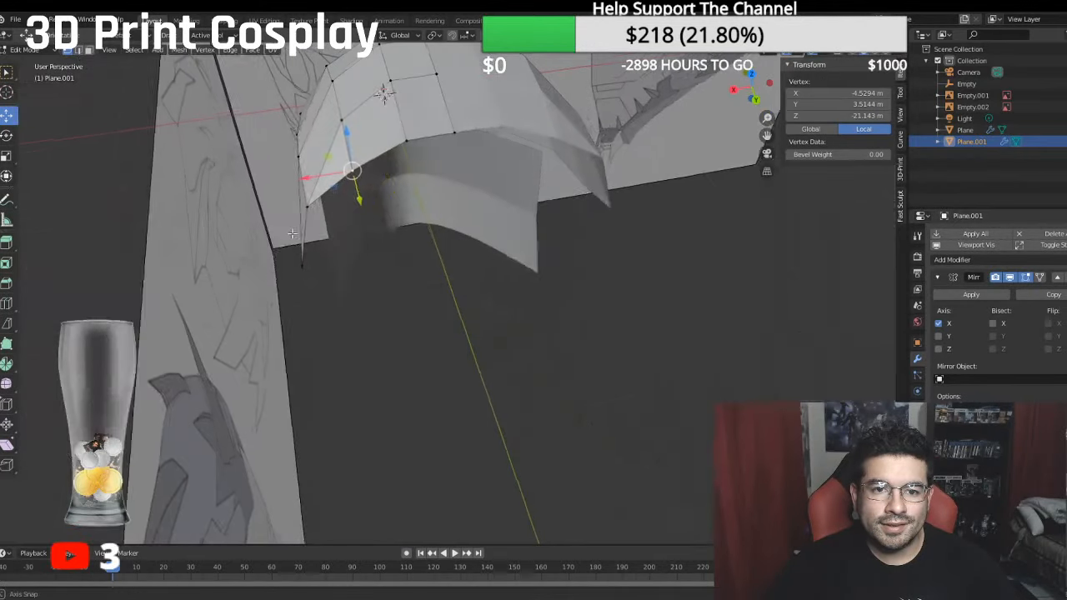
{"action": "left_click", "coordinate": [458, 134], "text": "ctrl"}
{"action": "key", "text": "e"}
{"action": "right_click", "coordinate": [480, 184]}
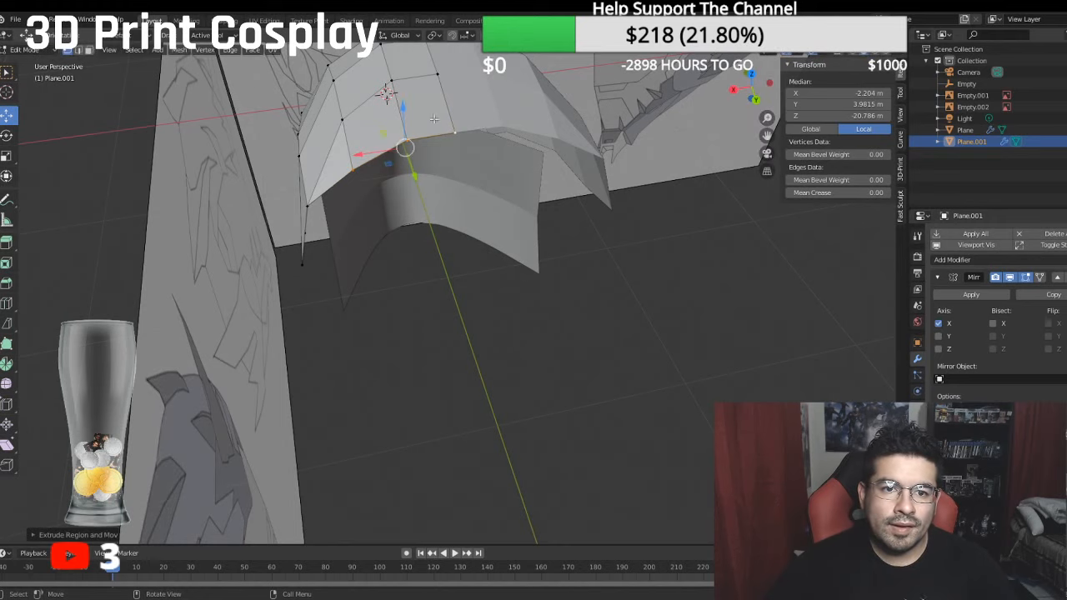
{"action": "key", "text": "g"}
{"action": "left_click", "coordinate": [410, 127]}
{"action": "key", "text": "KP_3"}
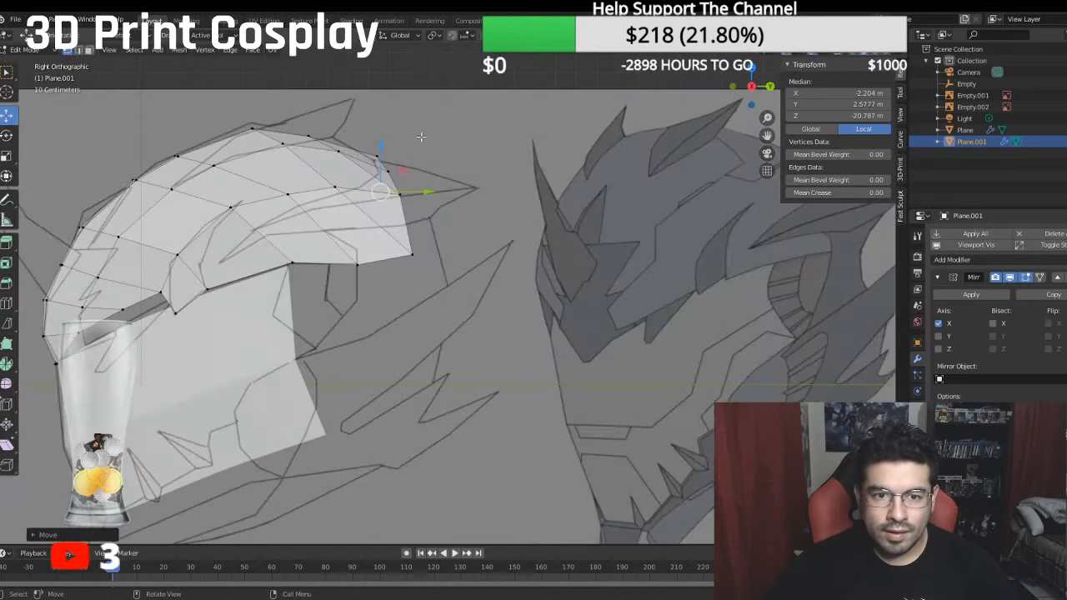
{"action": "left_click_drag", "start_coordinate": [429, 194], "coordinate": [471, 200]}
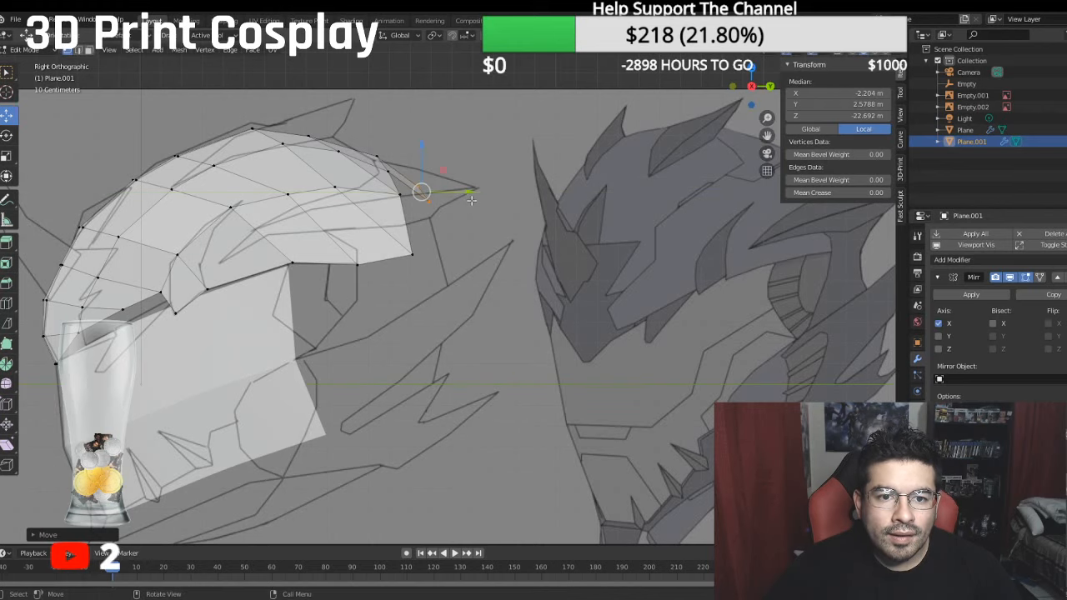
{"action": "middle_click_drag", "start_coordinate": [471, 200], "coordinate": [388, 220]}
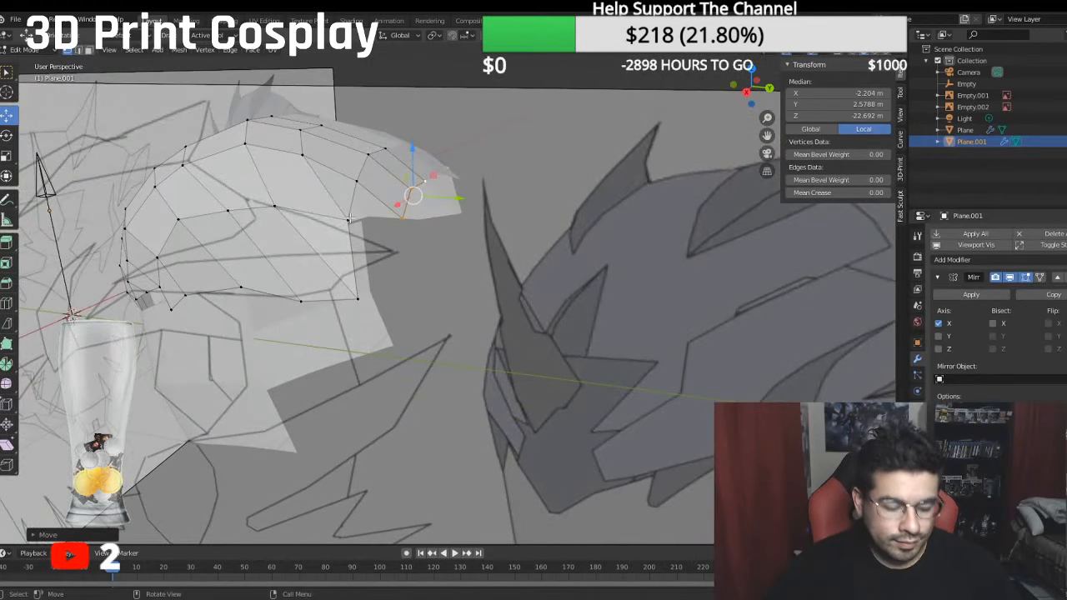
{"action": "key", "text": "ctrl+z"}
{"action": "key", "text": "ctrl+z"}
- Try to extrude the rear edge from the centre line to the fourth vertex straight down to a median of about 1.60 m local Y
{"action": "left_click", "coordinate": [351, 220], "text": "shift"}
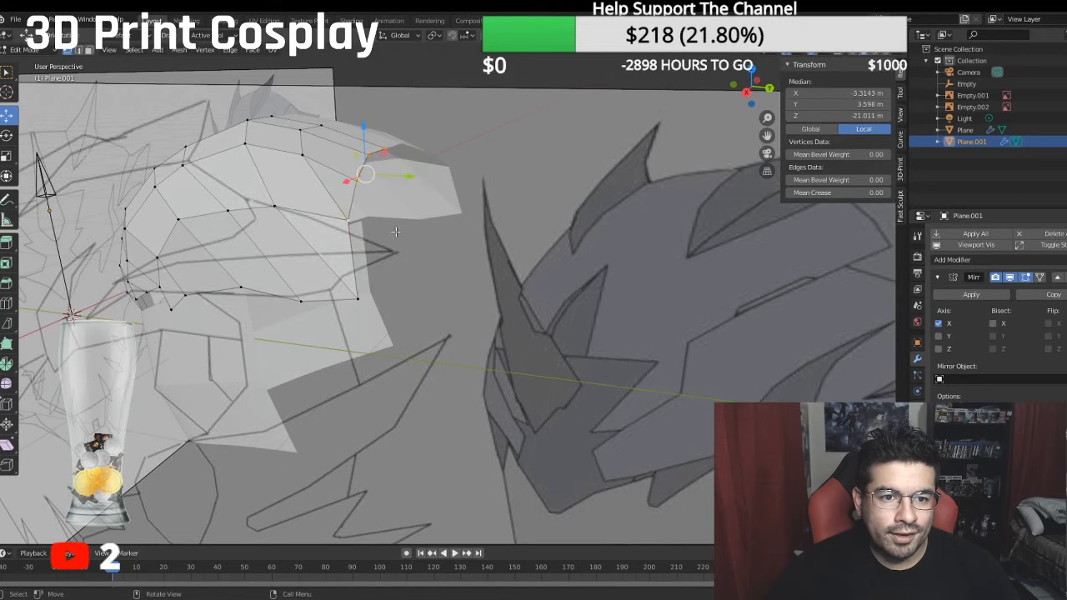
{"action": "key", "text": "e"}
{"action": "left_click", "coordinate": [449, 204]}
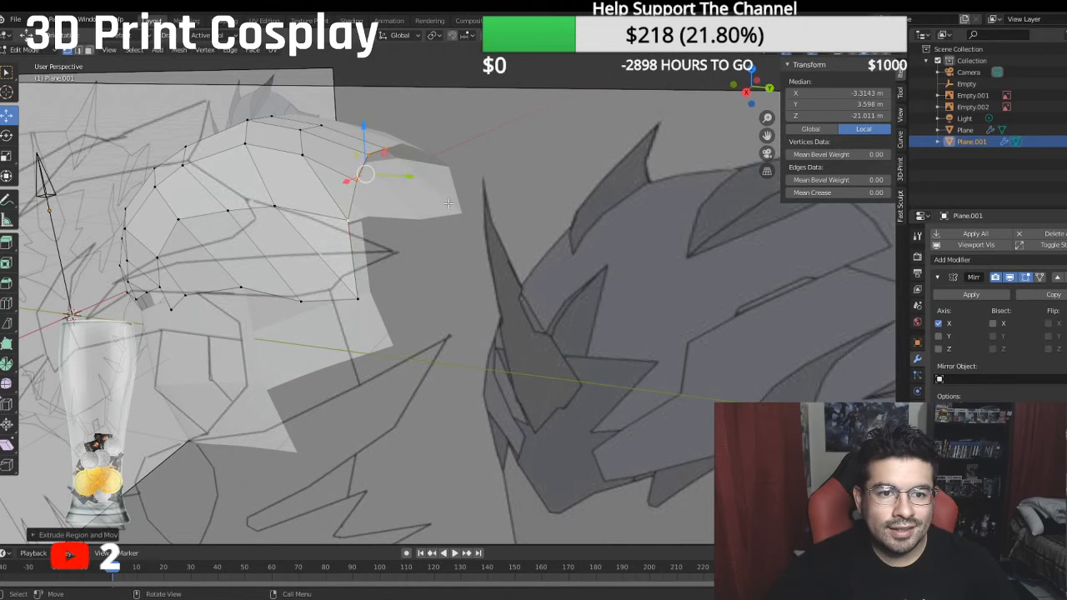
{"action": "left_click_drag", "start_coordinate": [368, 128], "coordinate": [375, 173]}
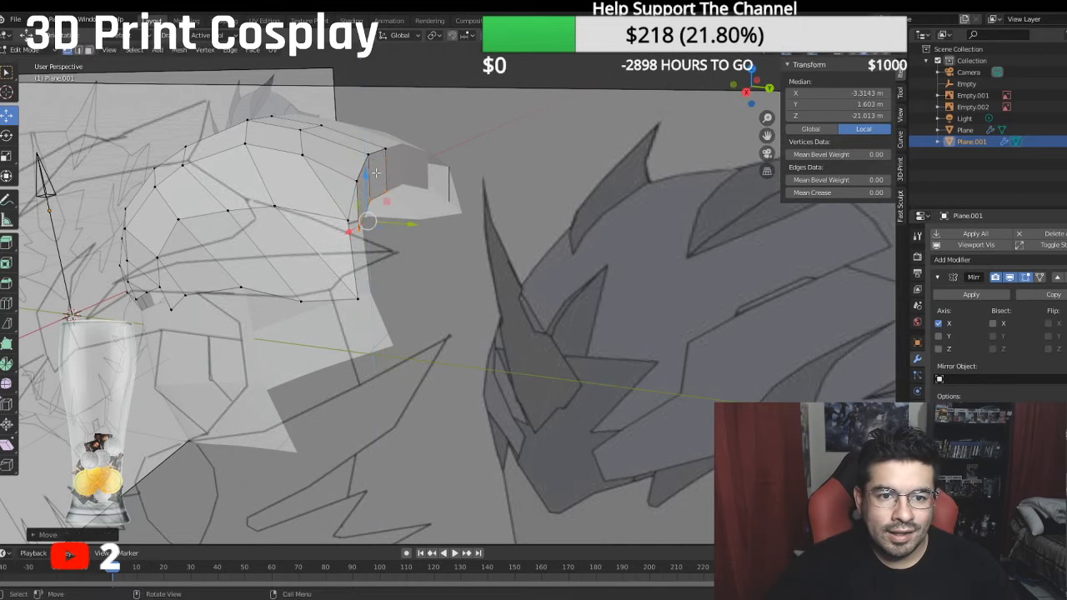
{"action": "middle_click_drag", "start_coordinate": [375, 173], "coordinate": [274, 216]}
{"action": "scroll", "coordinate": [273, 215], "scroll_direction": "up", "scroll_amount": 3}
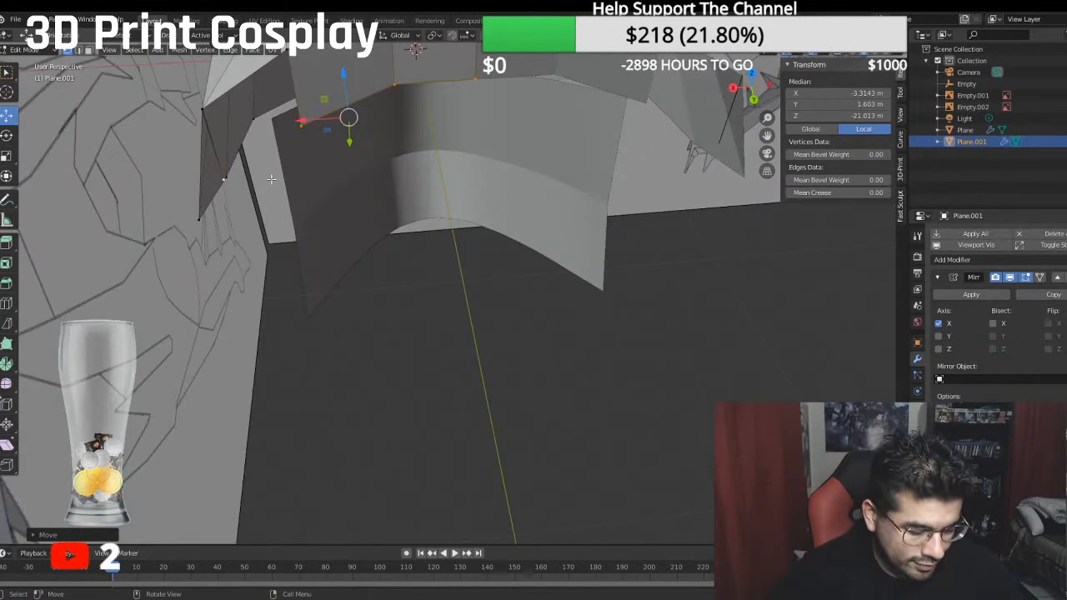
{"action": "middle_click_drag", "start_coordinate": [271, 178], "coordinate": [408, 294]}
{"action": "middle_click_drag", "start_coordinate": [445, 297], "coordinate": [426, 298]}
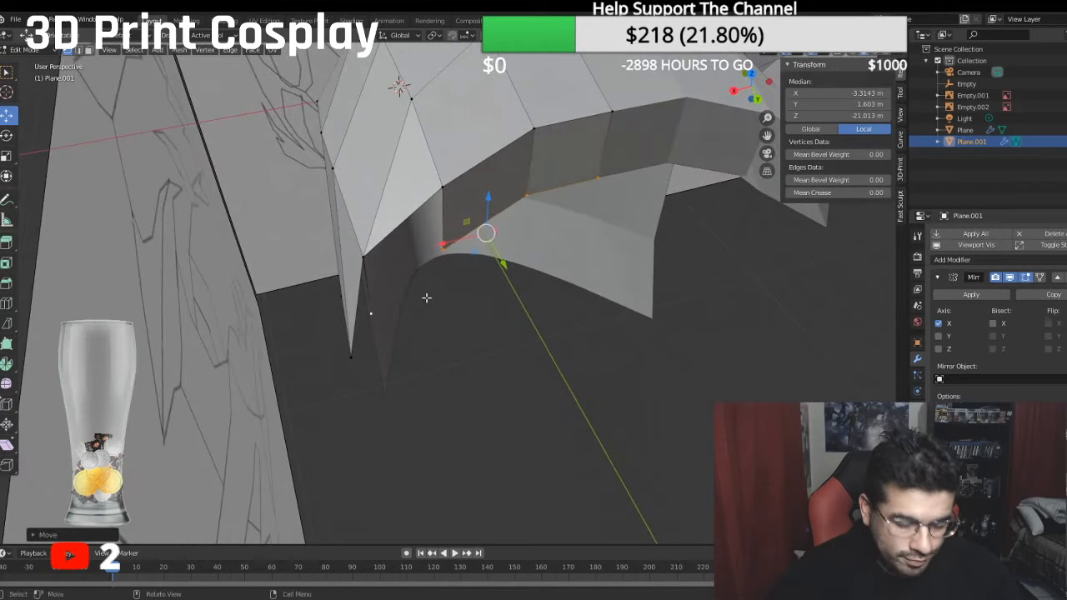
{"action": "key", "text": "ctrl+z"}
{"action": "key", "text": "ctrl+z"}
{"action": "key", "text": "ctrl+z"}
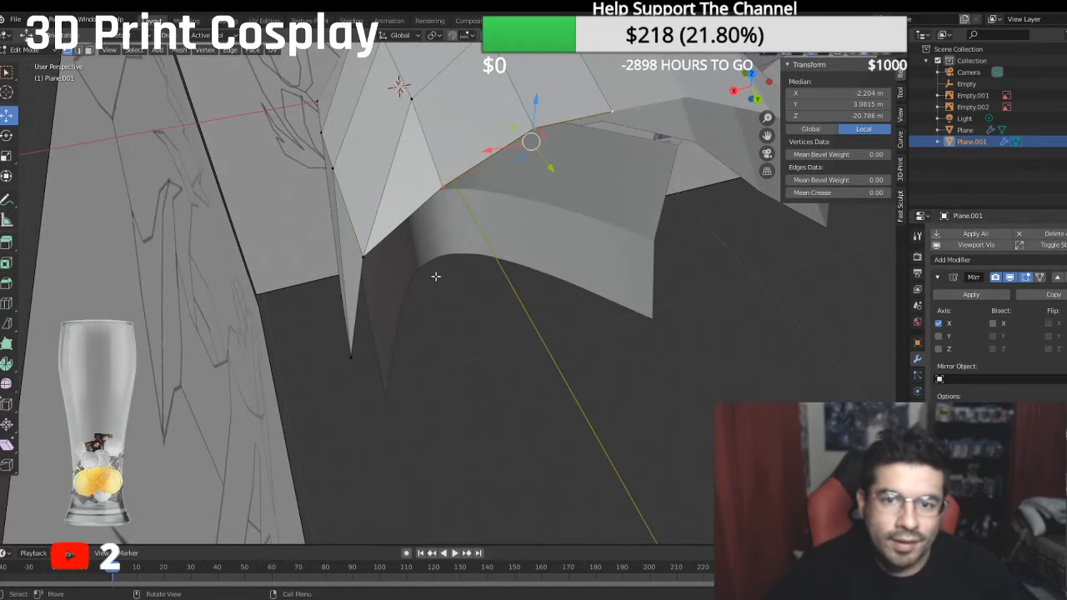
- Extrude the rear edge from the centre line to the fourth vertex down and backward to a median of about 2.88 m local Y, -22.29 m Z
{"action": "left_click", "coordinate": [610, 108]}
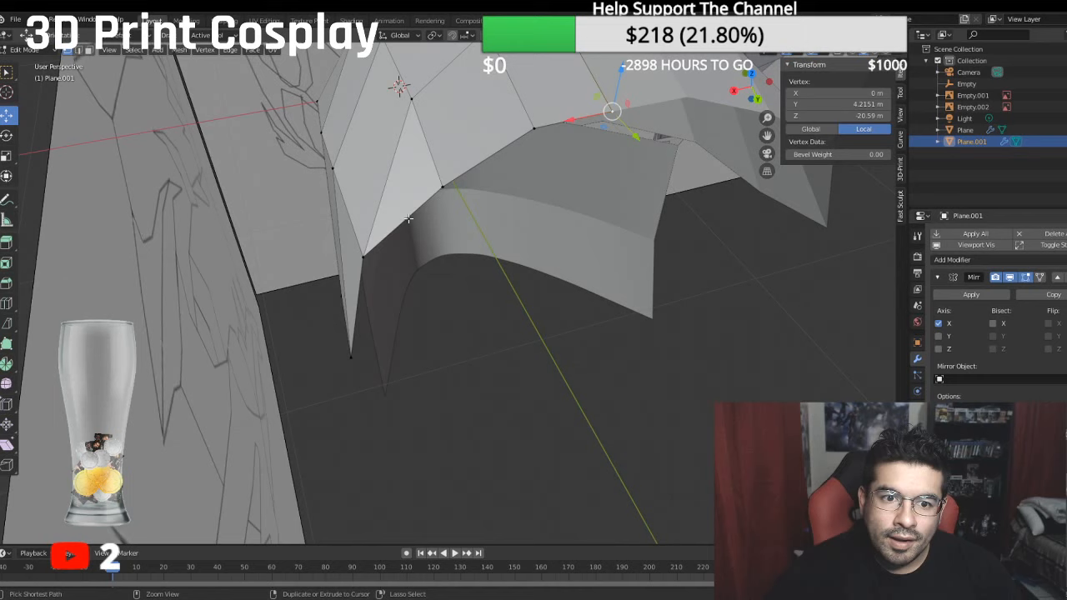
{"action": "left_click", "coordinate": [367, 248], "text": "ctrl"}
{"action": "middle_click_drag", "start_coordinate": [367, 248], "coordinate": [472, 183]}
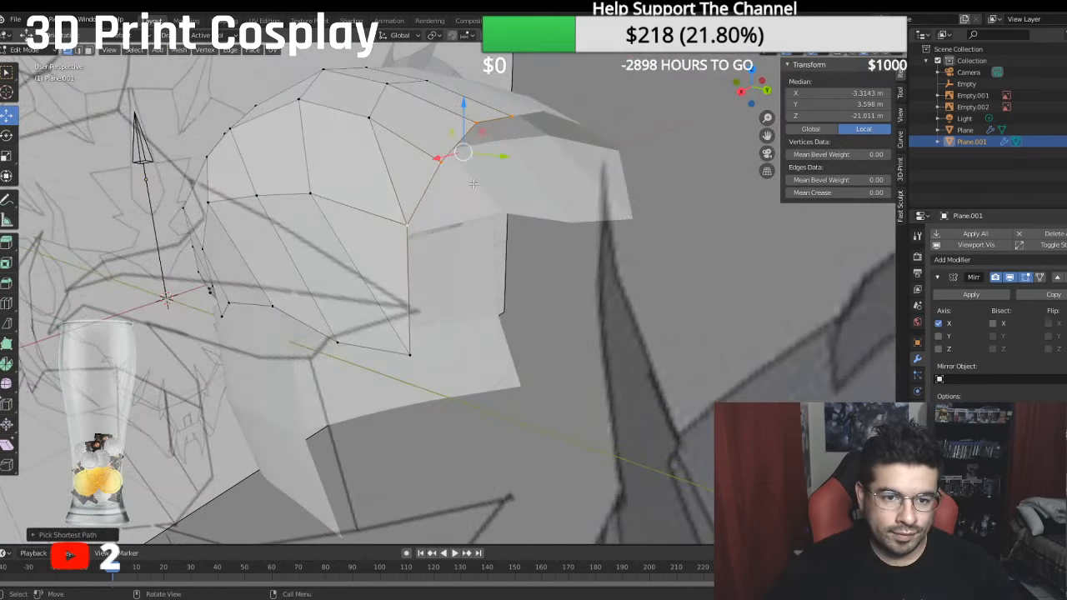
{"action": "key", "text": "e"}
{"action": "right_click", "coordinate": [514, 173]}
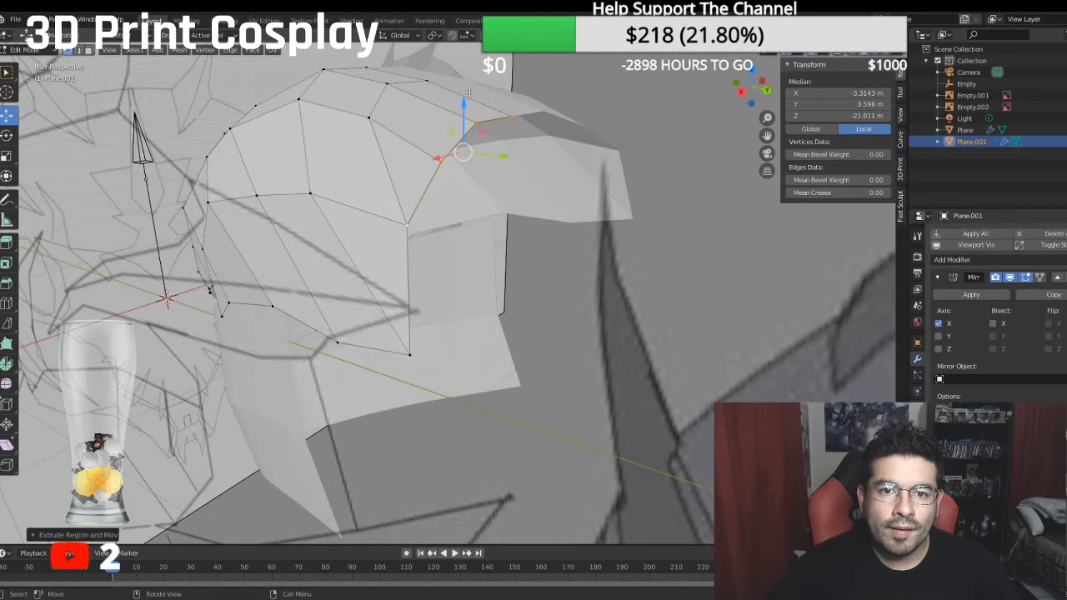
{"action": "left_click_drag", "start_coordinate": [469, 95], "coordinate": [499, 167]}
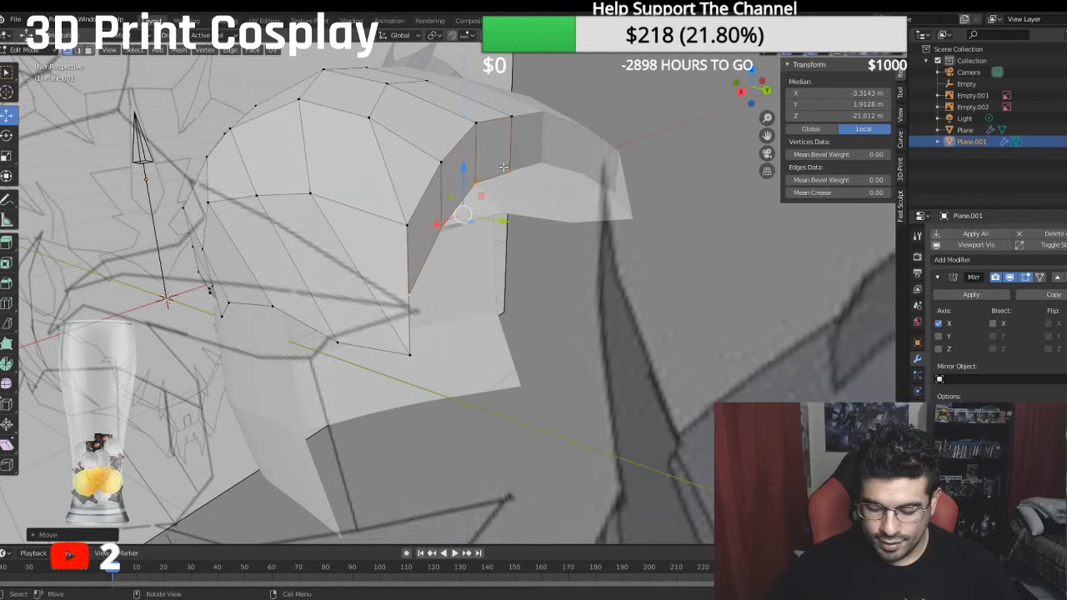
{"action": "key", "text": "KP_3"}
{"action": "left_click_drag", "start_coordinate": [480, 223], "coordinate": [527, 221]}
{"action": "left_click_drag", "start_coordinate": [490, 180], "coordinate": [473, 138]}
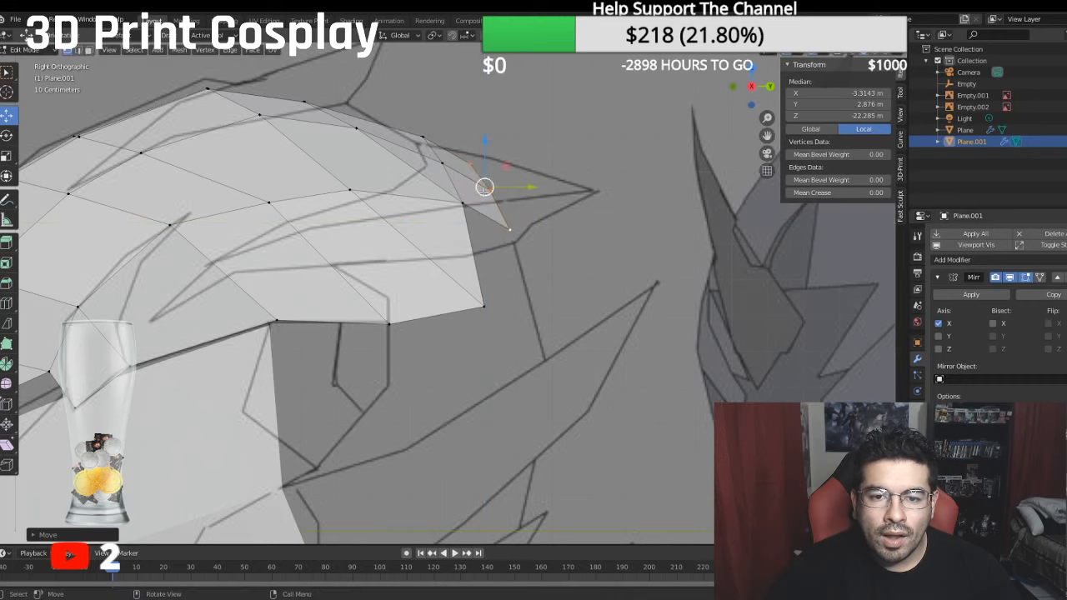
- Fill a triangular face between the new row's outermost vertex, the adjacent previous-row vertex and the helmet side's lower rear corner
{"action": "left_click", "coordinate": [508, 230]}
{"action": "left_click", "coordinate": [490, 297], "text": "shift"}
{"action": "left_click", "coordinate": [470, 210], "text": "shift"}
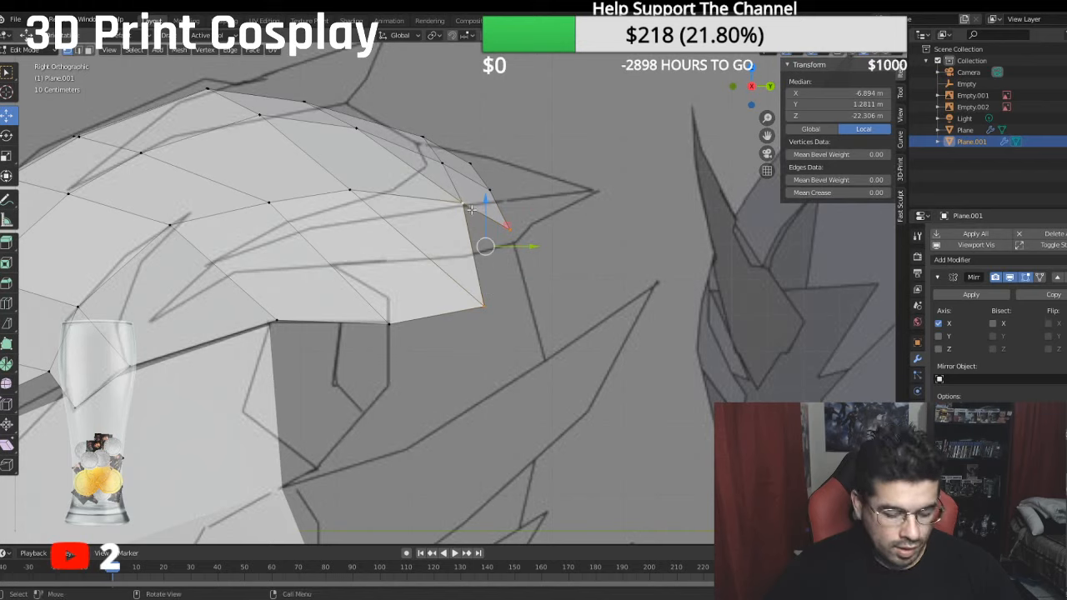
{"action": "key", "text": "f"}
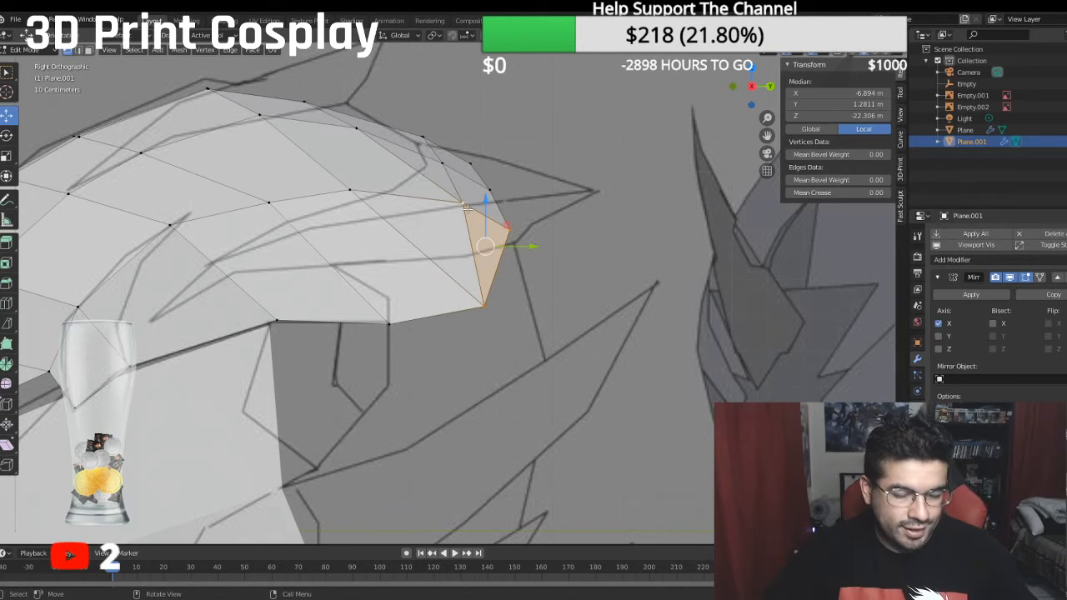
- Raise the two innermost vertices just behind the crown's peak to a median of about 5.44 m local Y
{"action": "scroll", "coordinate": [493, 218], "scroll_direction": "down", "scroll_amount": 2}
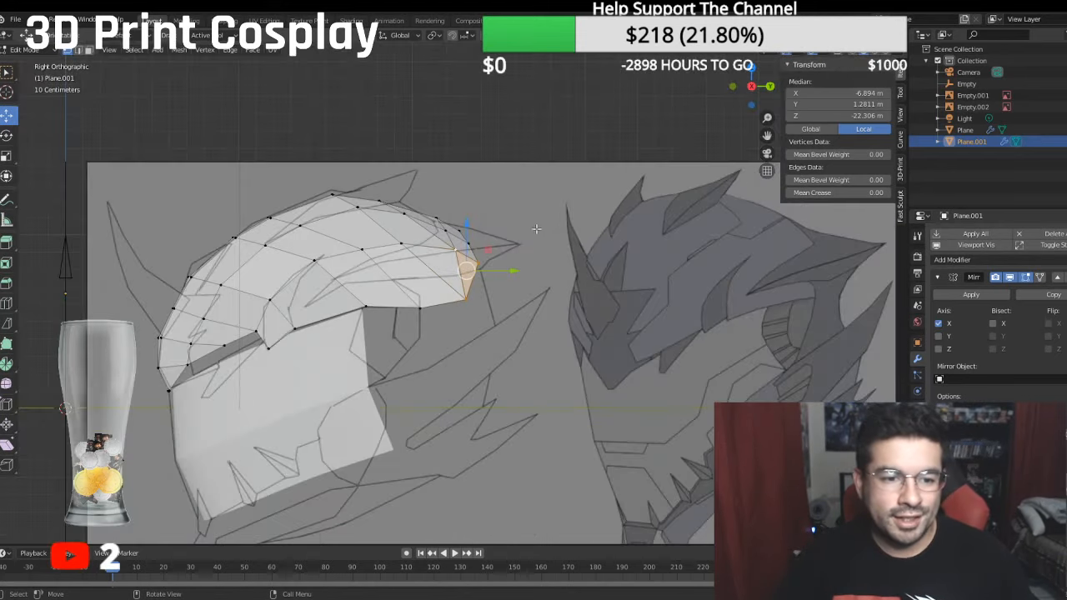
{"action": "middle_click_drag", "start_coordinate": [542, 227], "coordinate": [376, 190]}
{"action": "key", "text": "KP_3"}
{"action": "left_click", "coordinate": [367, 177]}
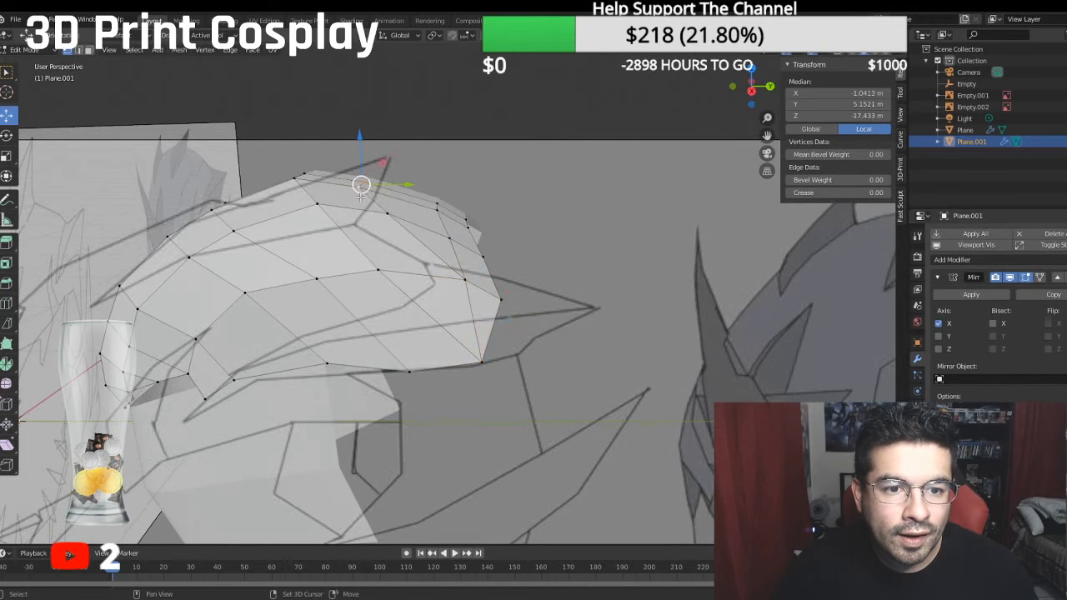
{"action": "key", "text": "KP_3"}
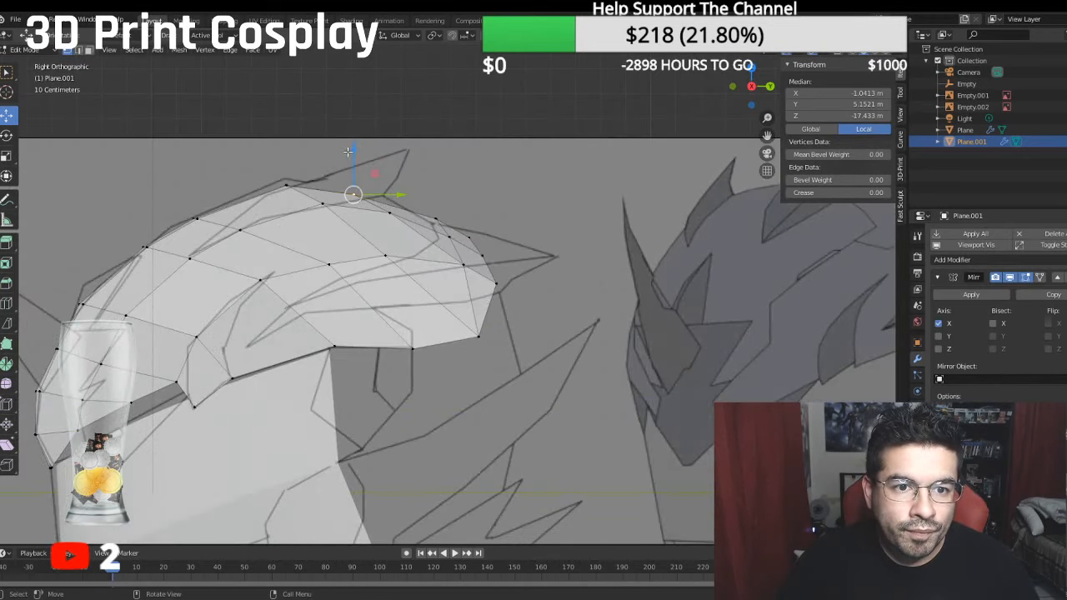
{"action": "left_click_drag", "start_coordinate": [347, 151], "coordinate": [350, 142]}
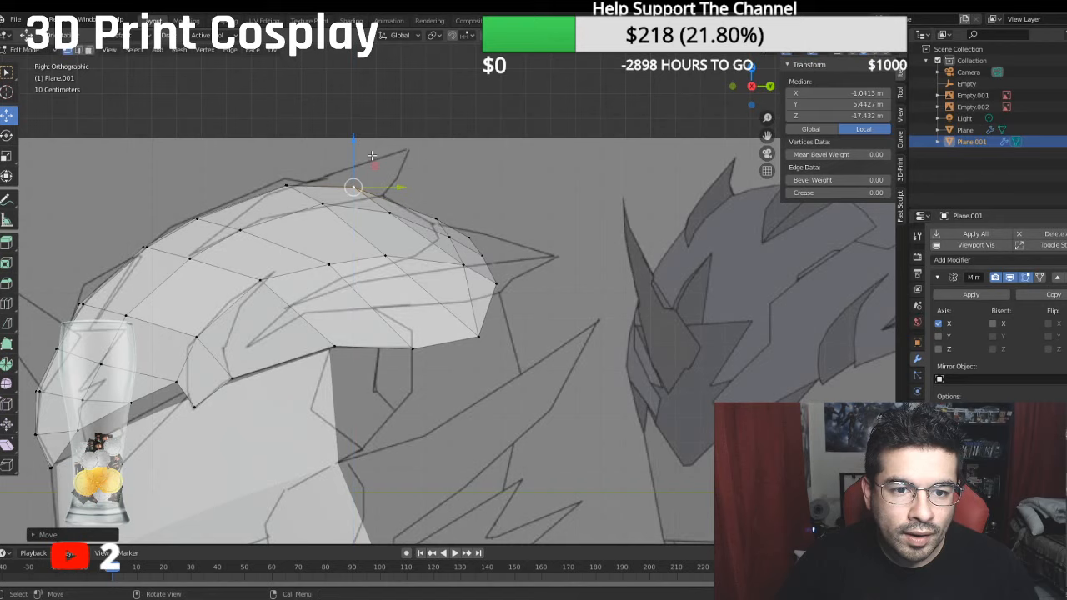
- Raise two rear crown vertices in the column at -4.53 m local X to about 4.68 m and 3.63 m local Y
{"action": "left_click", "coordinate": [384, 214]}
{"action": "left_click_drag", "start_coordinate": [391, 175], "coordinate": [392, 169]}
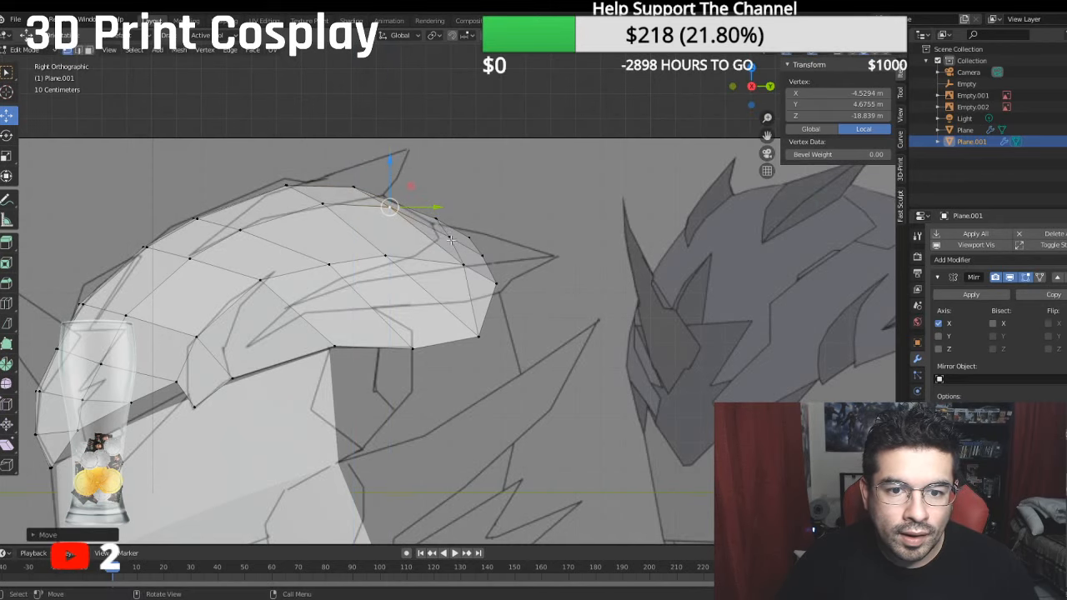
{"action": "left_click", "coordinate": [451, 239]}
{"action": "left_click_drag", "start_coordinate": [455, 199], "coordinate": [454, 193]}
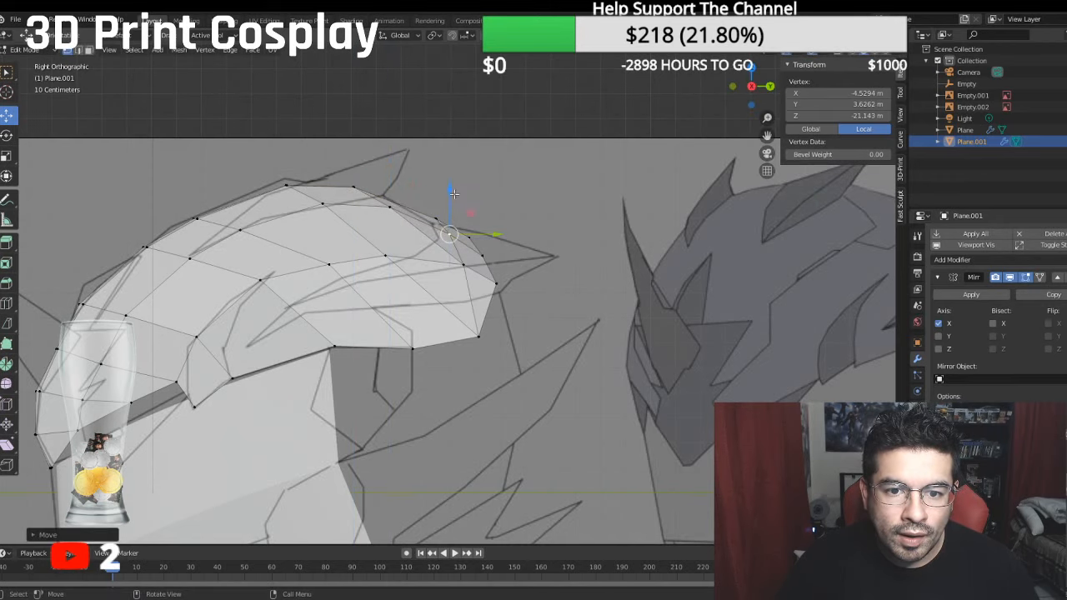
- Reposition the outermost vertex of the row before the rear edge to about -6.52, 2.45, -21.69 m in local coordinates
{"action": "left_click", "coordinate": [493, 283]}
{"action": "middle_click_drag", "start_coordinate": [503, 293], "coordinate": [400, 353]}
{"action": "left_click_drag", "start_coordinate": [371, 319], "coordinate": [368, 292]}
{"action": "left_click", "coordinate": [394, 333]}
{"action": "left_click", "coordinate": [412, 284]}
{"action": "middle_click_drag", "start_coordinate": [571, 290], "coordinate": [591, 274]}
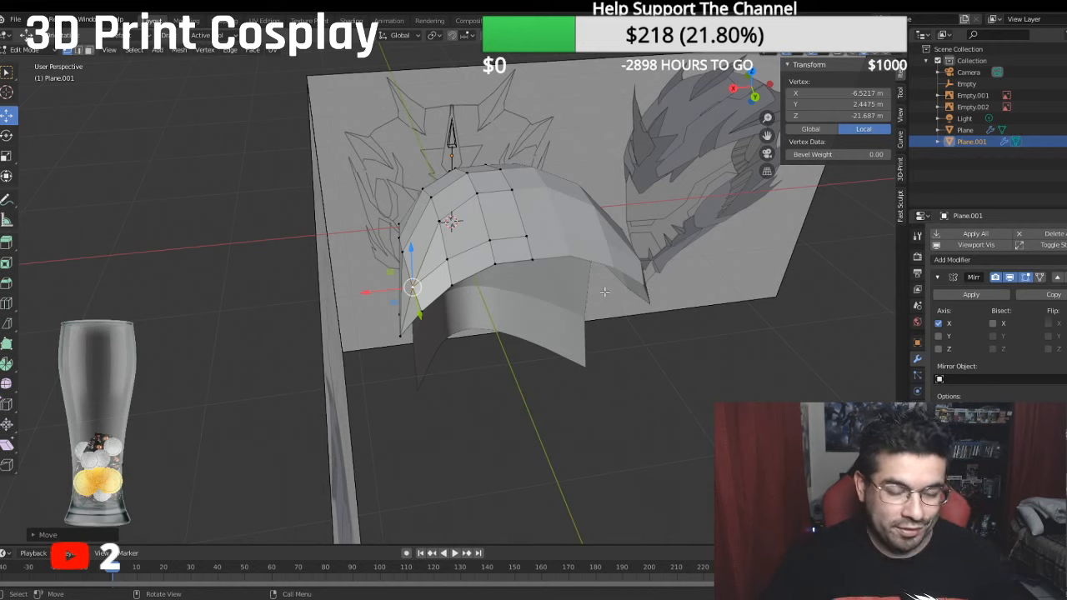
- Extrude the horizontal edge at the helmet side's lower rear straight down, with its corners at about -2.71 m and -2.82 m local Y
{"action": "middle_click_drag", "start_coordinate": [556, 255], "coordinate": [796, 249]}
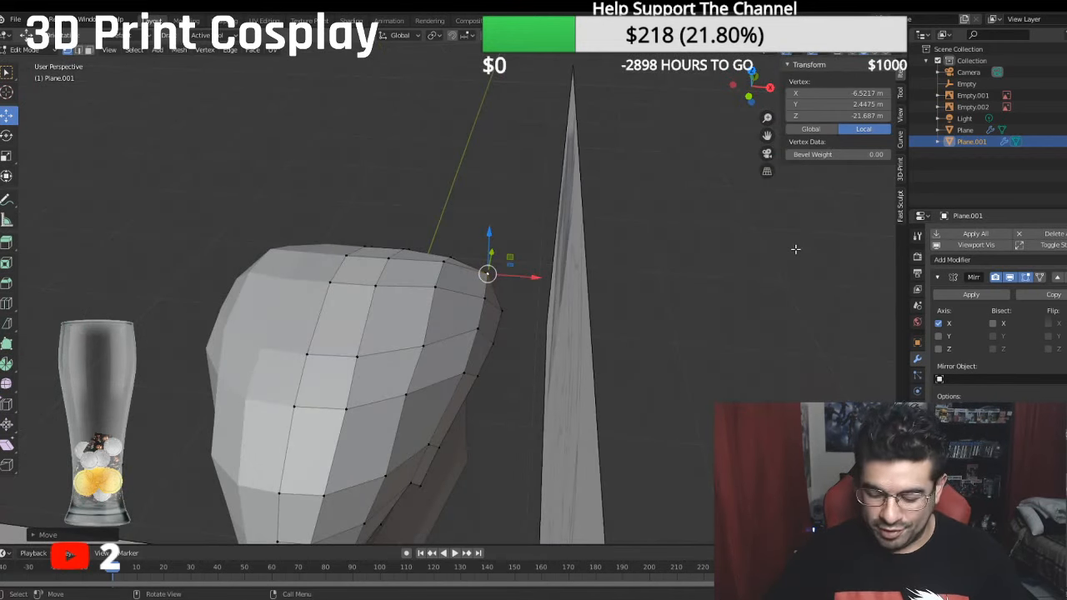
{"action": "key", "text": "KP_3"}
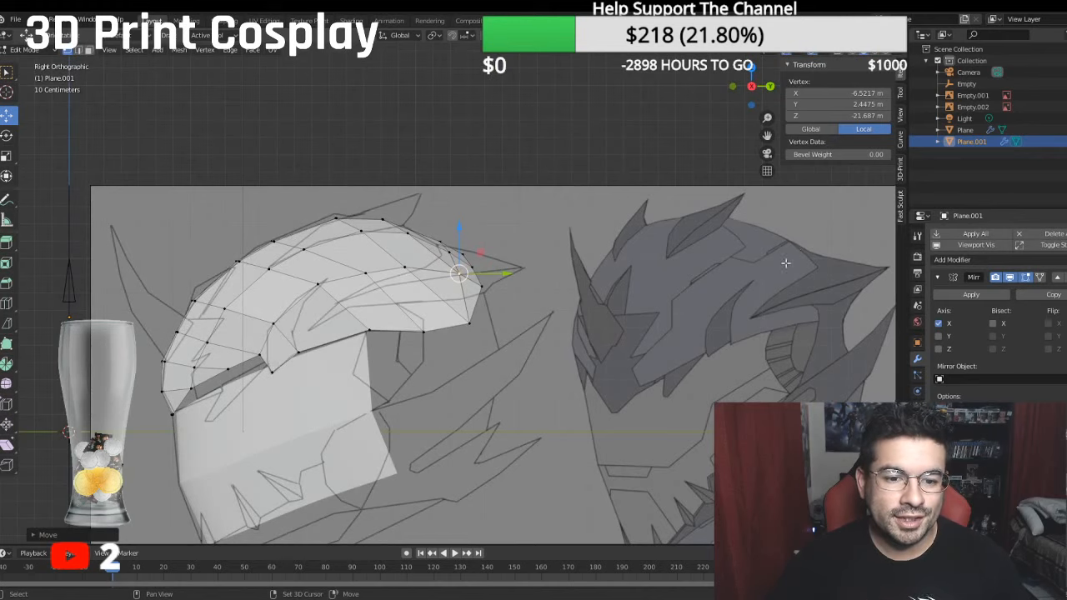
{"action": "scroll", "coordinate": [541, 287], "scroll_direction": "up", "scroll_amount": 4}
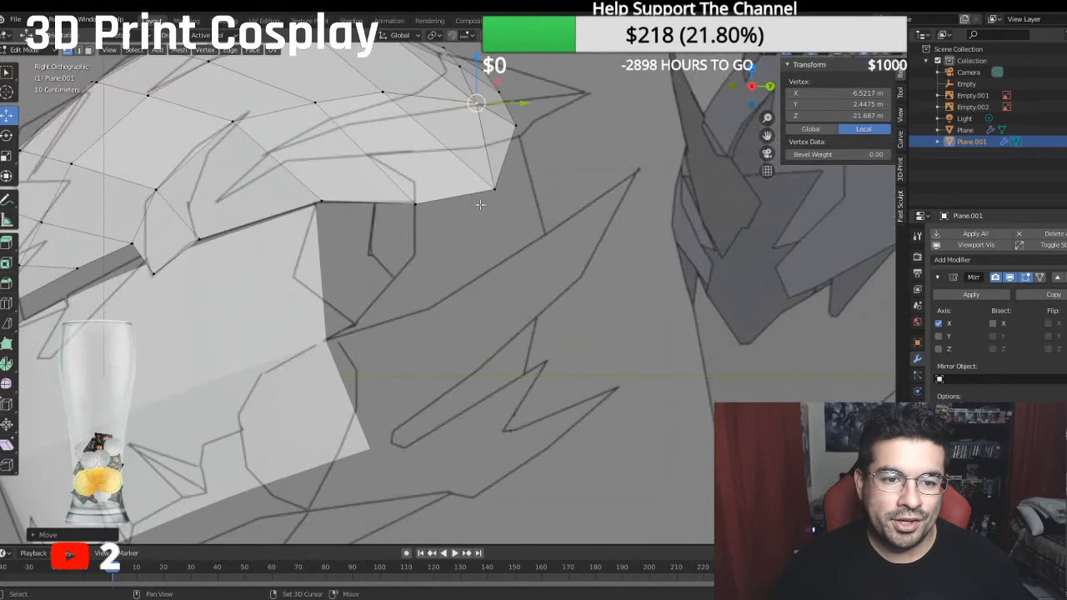
{"action": "left_click", "coordinate": [319, 202]}
{"action": "left_click", "coordinate": [414, 203], "text": "shift"}
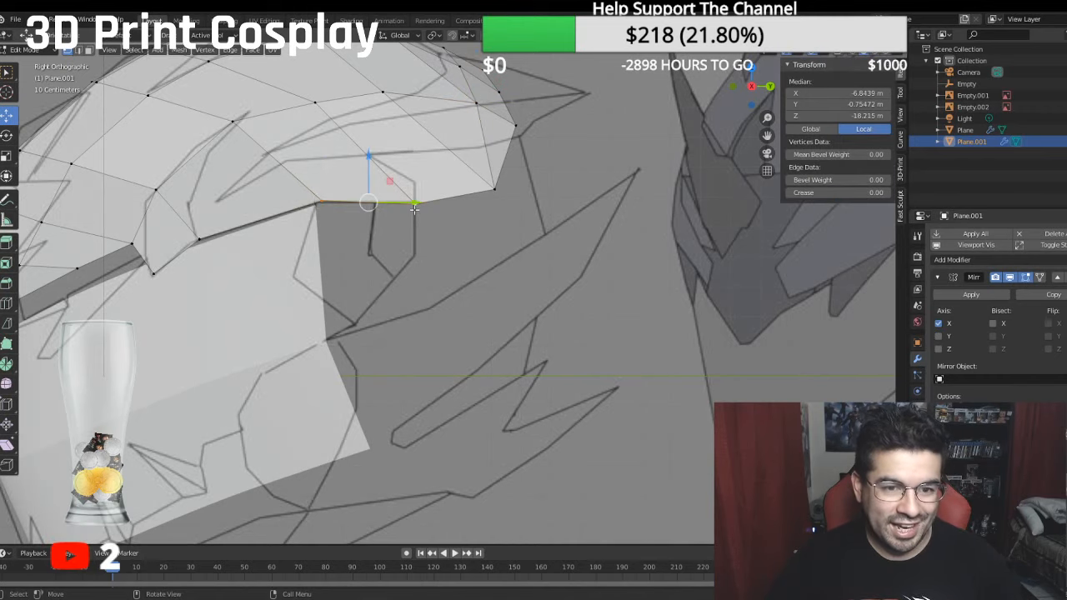
{"action": "key", "text": "e"}
{"action": "key", "text": "z"}
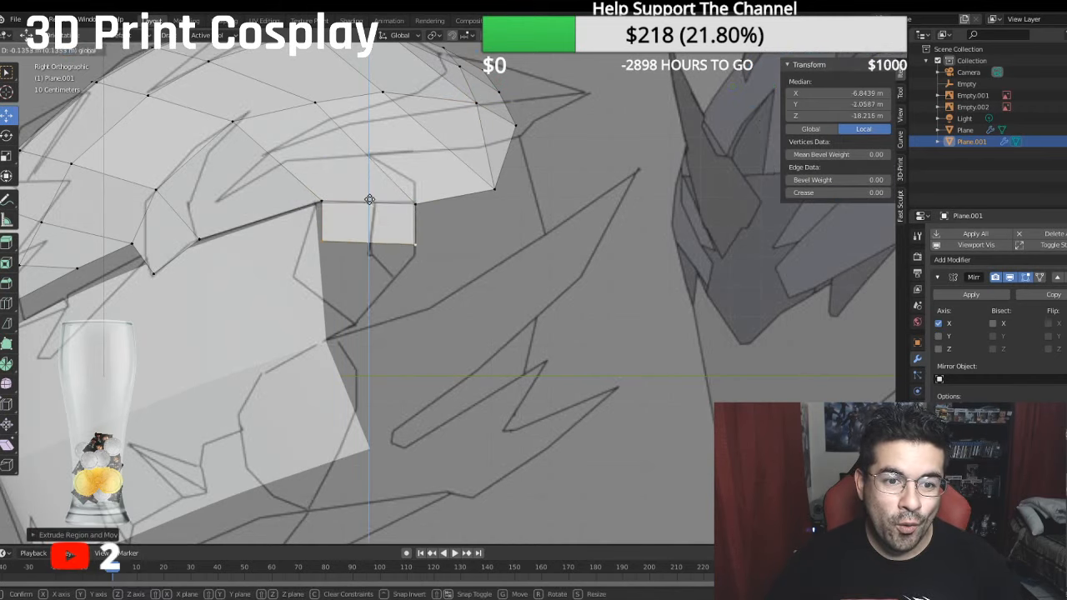
{"action": "left_click", "coordinate": [354, 236]}
{"action": "left_click", "coordinate": [327, 262]}
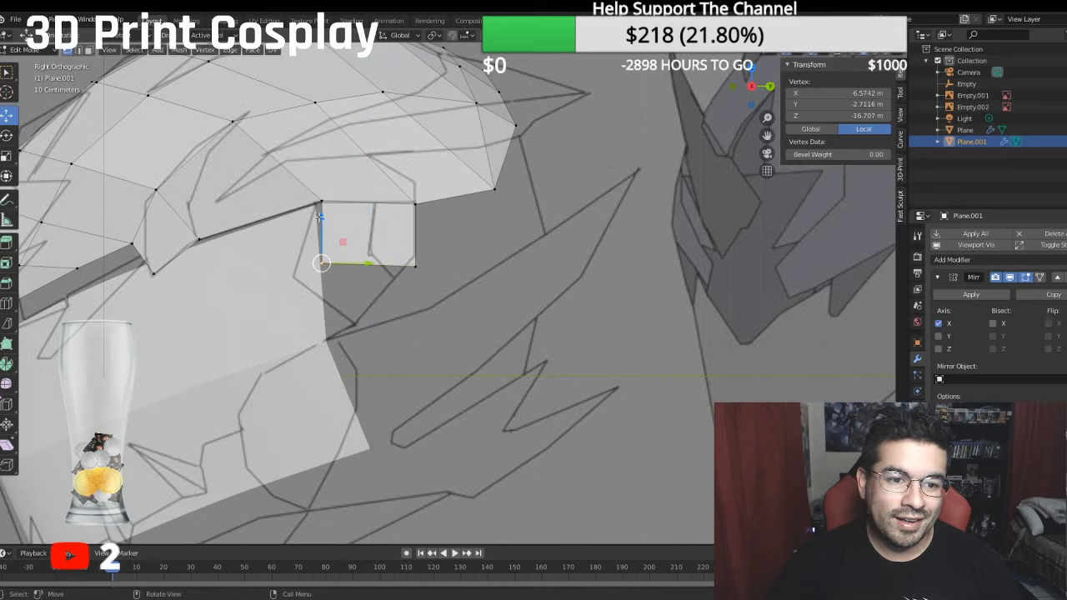
- Move the side flap's lower front vertex forward and down to about -3.23 m local Y, -15.79 m Z
{"action": "key", "text": "g"}
{"action": "key", "text": "y"}
{"action": "left_click_drag", "start_coordinate": [338, 276], "coordinate": [338, 276]}
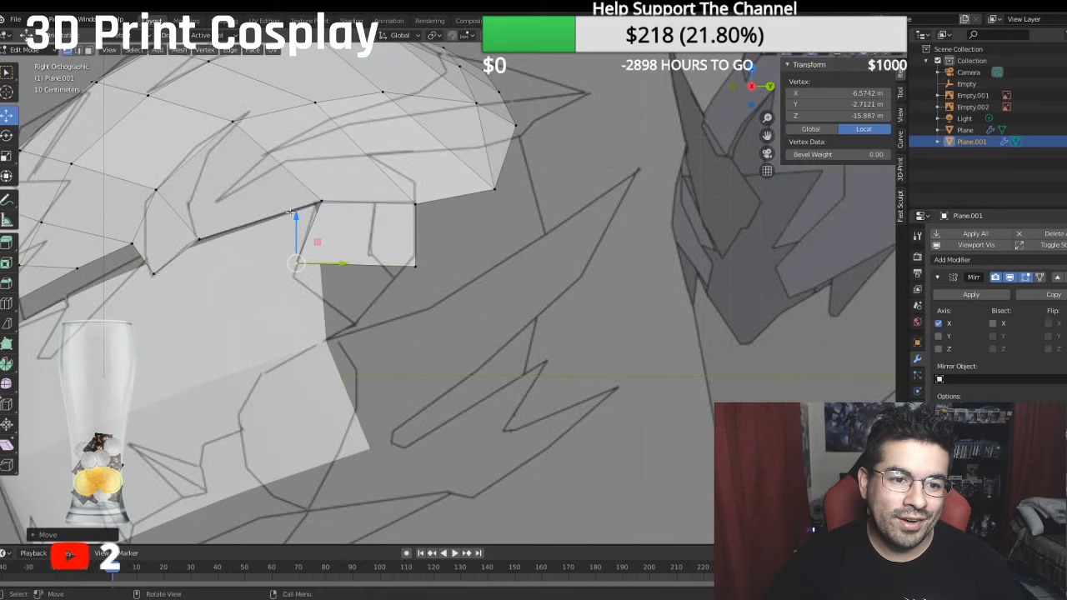
{"action": "left_click_drag", "start_coordinate": [292, 216], "coordinate": [291, 232]}
{"action": "left_click_drag", "start_coordinate": [345, 276], "coordinate": [342, 276]}
{"action": "left_click", "coordinate": [416, 263]}
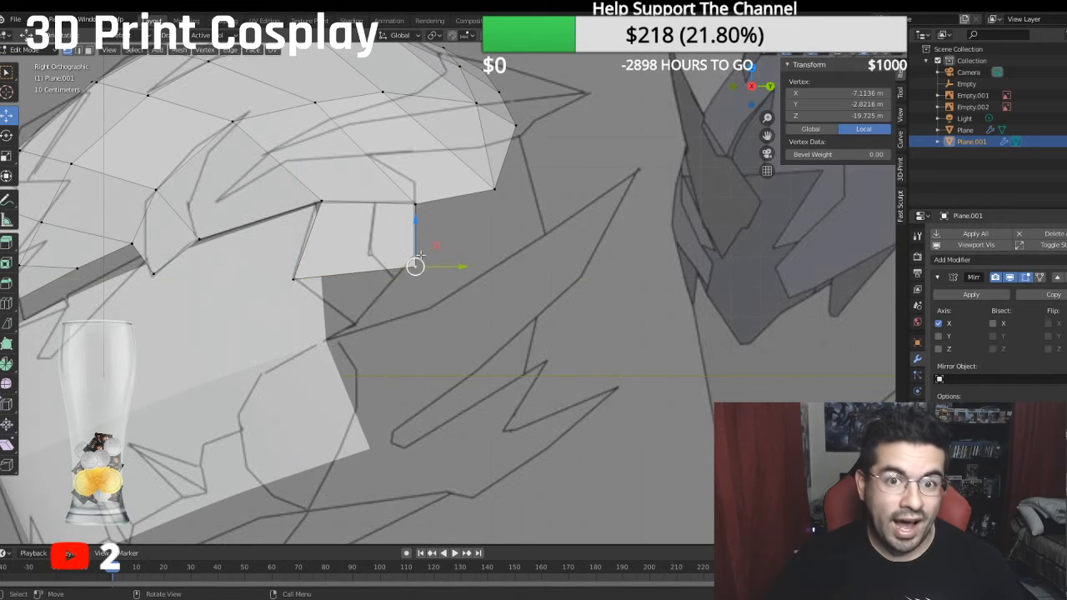
{"action": "left_click", "coordinate": [471, 218]}
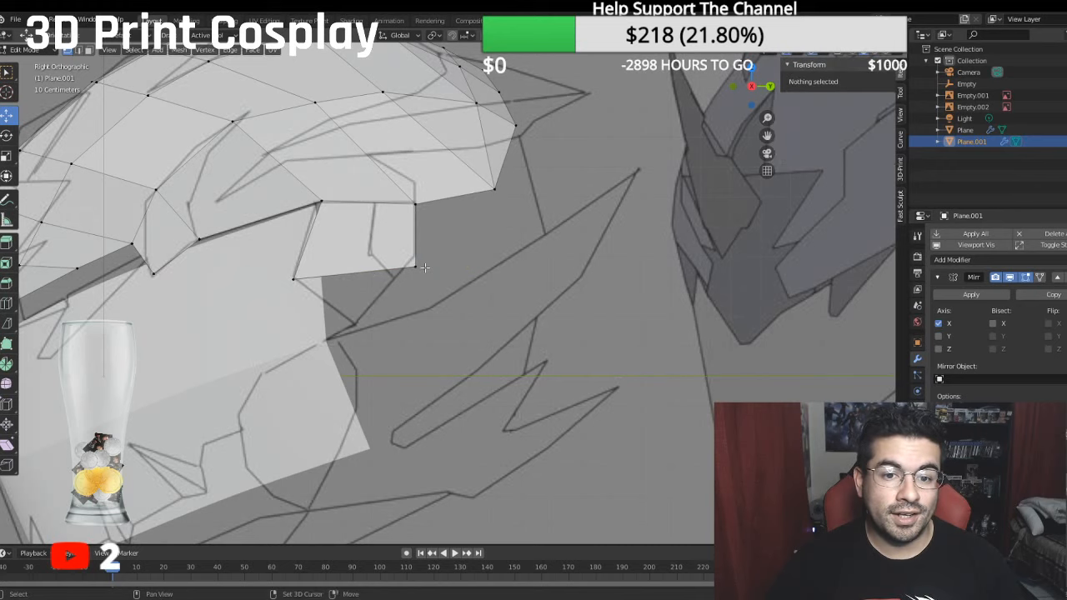
- Move the side flap's lower front vertex inward to about -6.24 m local X
{"action": "middle_click_drag", "start_coordinate": [424, 266], "coordinate": [541, 323], "text": "shift"}
{"action": "left_click", "coordinate": [529, 335]}
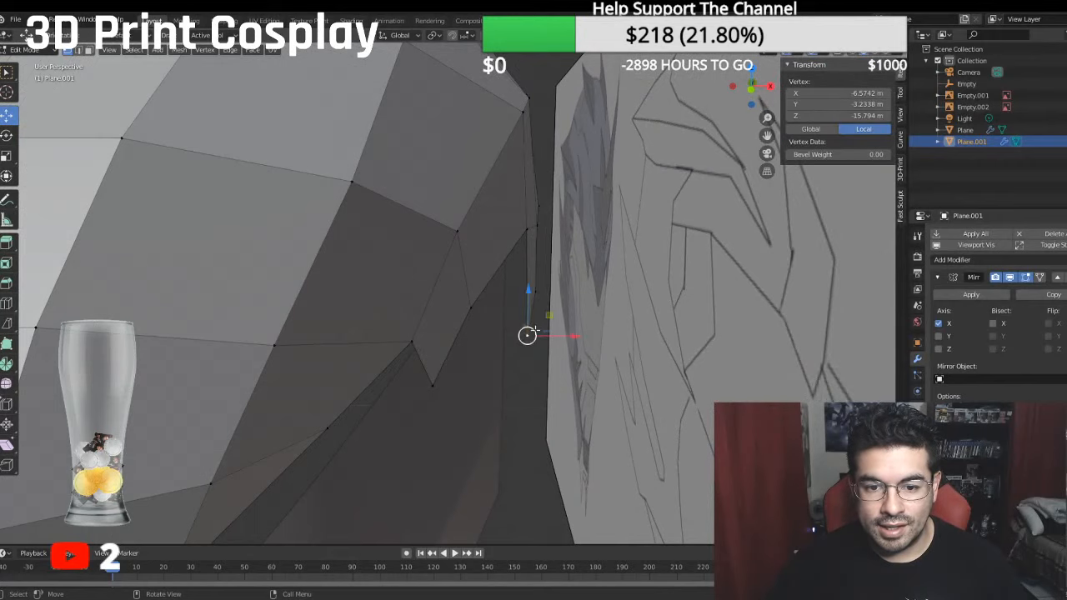
{"action": "left_click_drag", "start_coordinate": [571, 342], "coordinate": [557, 342]}
{"action": "middle_click_drag", "start_coordinate": [557, 342], "coordinate": [339, 329]}
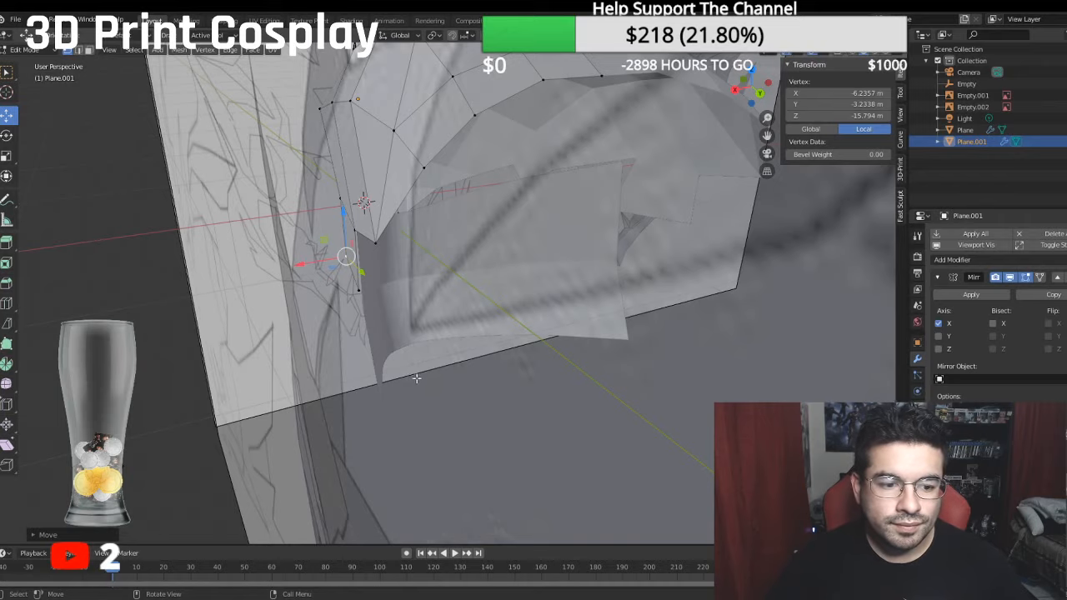
{"action": "middle_click_drag", "start_coordinate": [416, 378], "coordinate": [642, 326]}
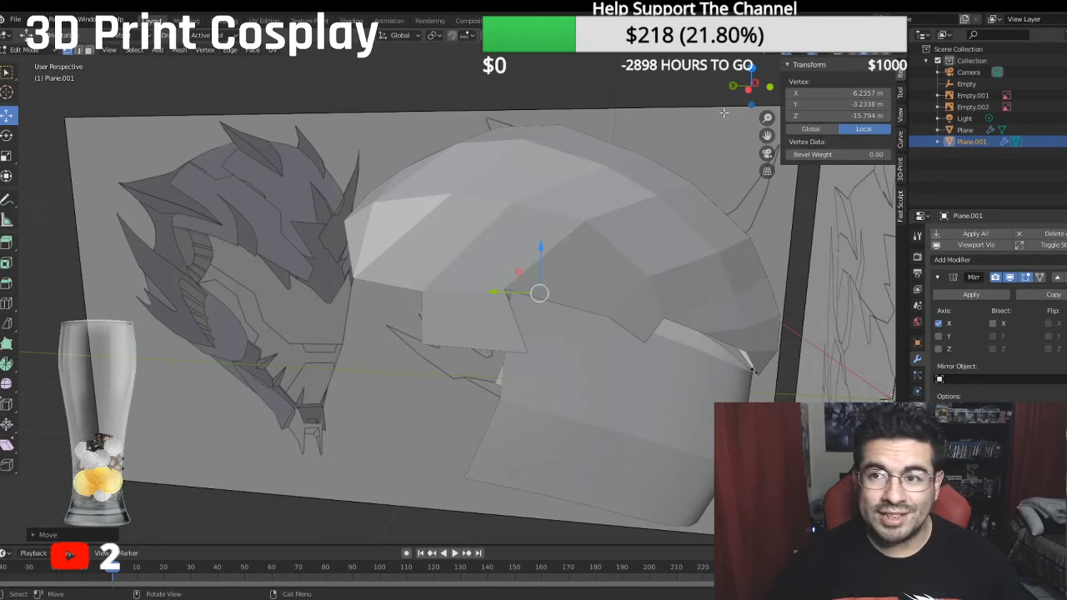
{"action": "middle_click_drag", "start_coordinate": [724, 113], "coordinate": [455, 260]}
{"action": "key", "text": "KP_3"}
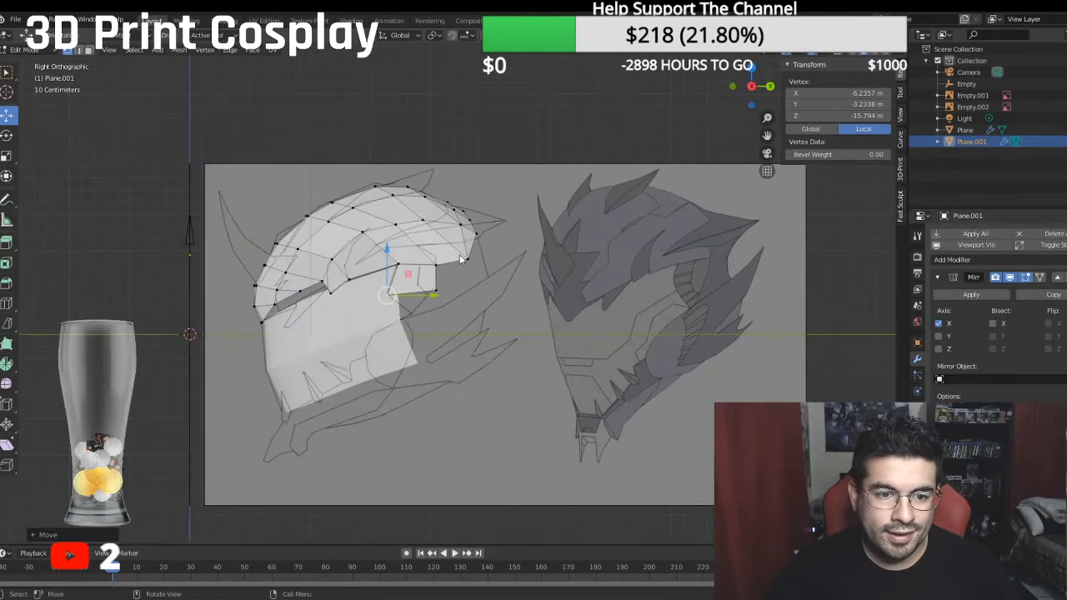
{"action": "scroll", "coordinate": [483, 280], "scroll_direction": "up", "scroll_amount": 4}
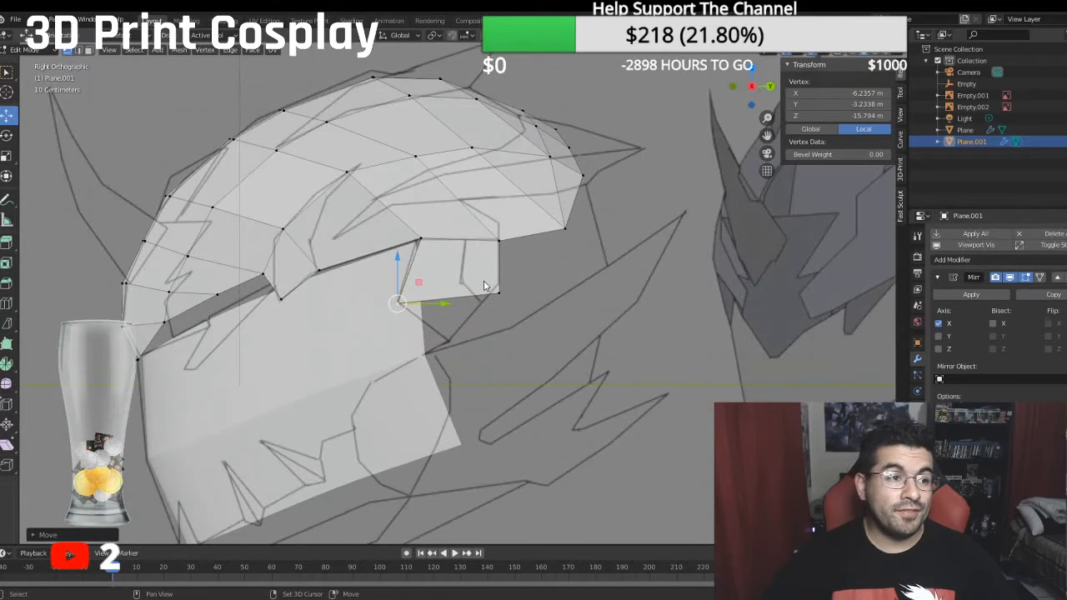
{"action": "scroll", "coordinate": [493, 286], "scroll_direction": "up", "scroll_amount": 1}
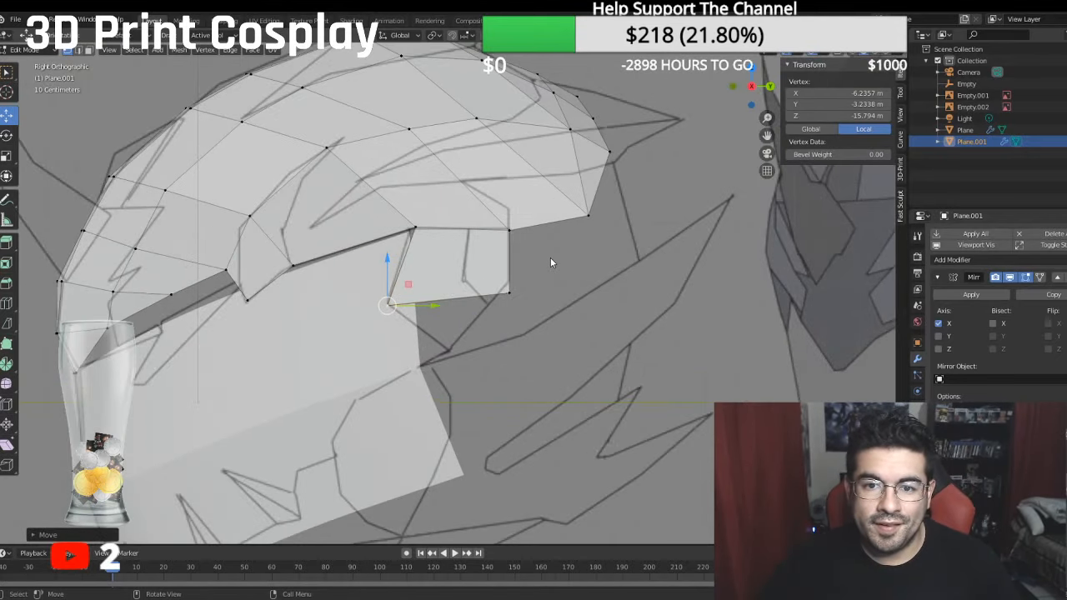
{"action": "middle_click_drag", "start_coordinate": [550, 263], "coordinate": [456, 295]}
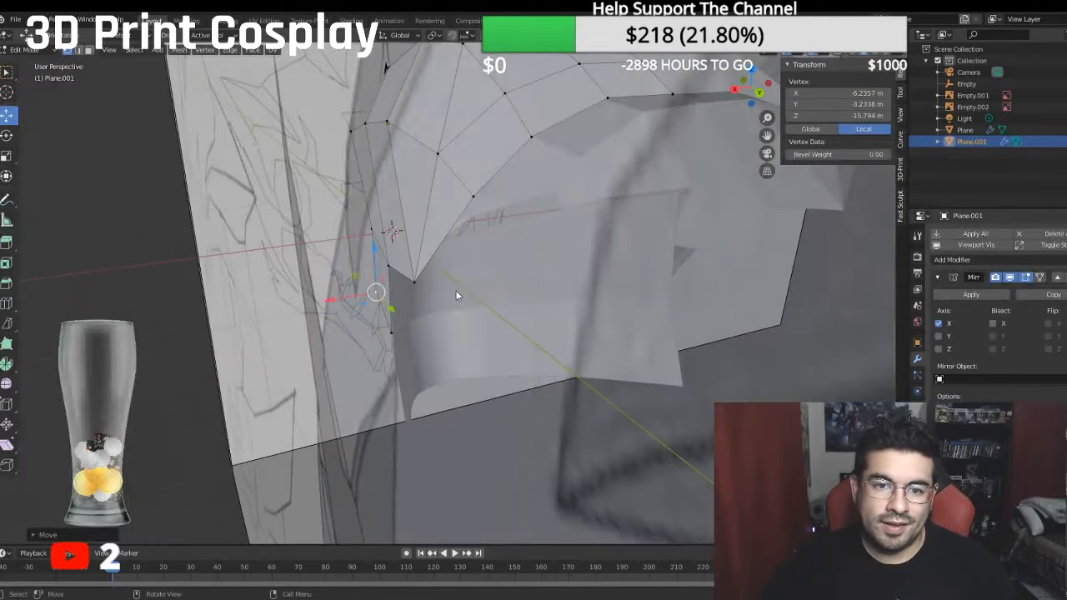
{"action": "left_click", "coordinate": [473, 196]}
{"action": "left_click", "coordinate": [672, 95], "text": "ctrl"}
{"action": "middle_click_drag", "start_coordinate": [686, 123], "coordinate": [482, 252]}
{"action": "key", "text": "KP_1"}
{"action": "key", "text": "KP_3"}
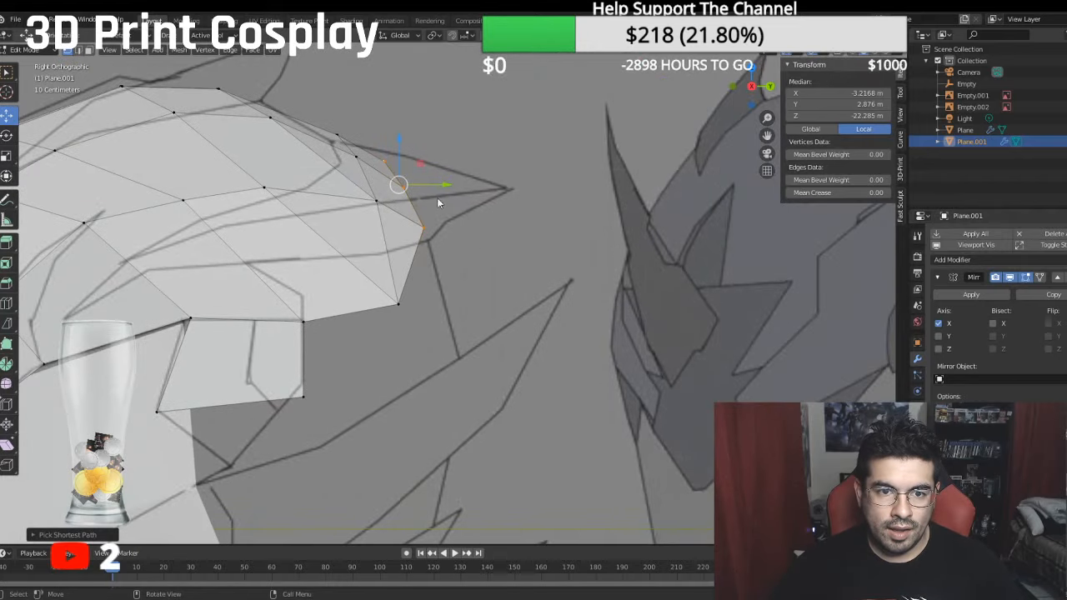
- Pull the outermost vertices of the last two rear rows forward, and the rear edge's adjacent inner vertex to about -22.26 m local Z
{"action": "left_click", "coordinate": [422, 223]}
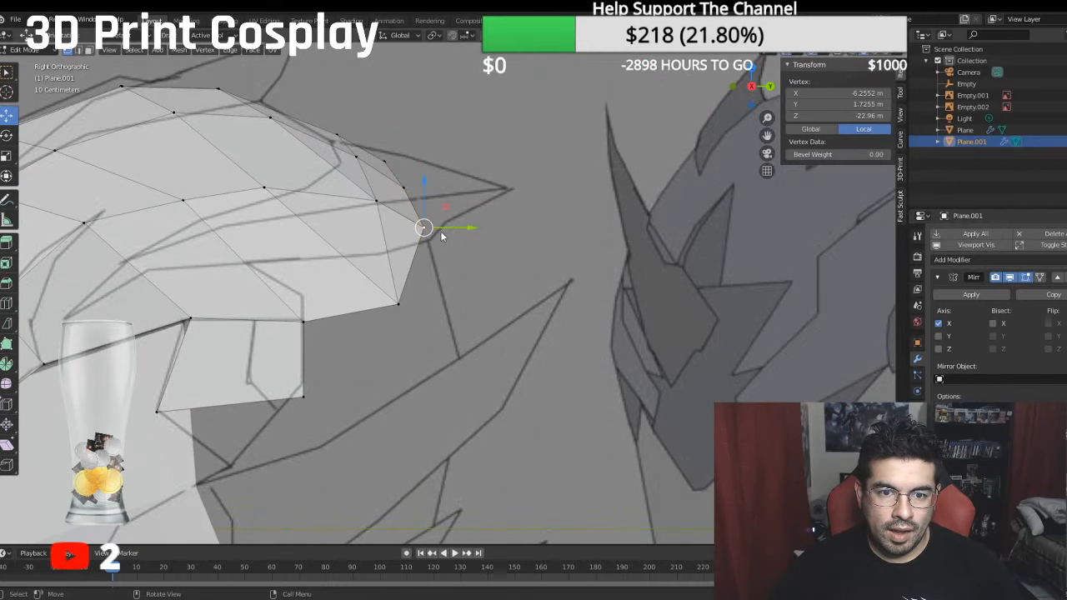
{"action": "key", "text": "g"}
{"action": "key", "text": "y"}
{"action": "left_click_drag", "start_coordinate": [435, 223], "coordinate": [427, 190]}
{"action": "left_click", "coordinate": [379, 202]}
{"action": "left_click", "coordinate": [406, 189]}
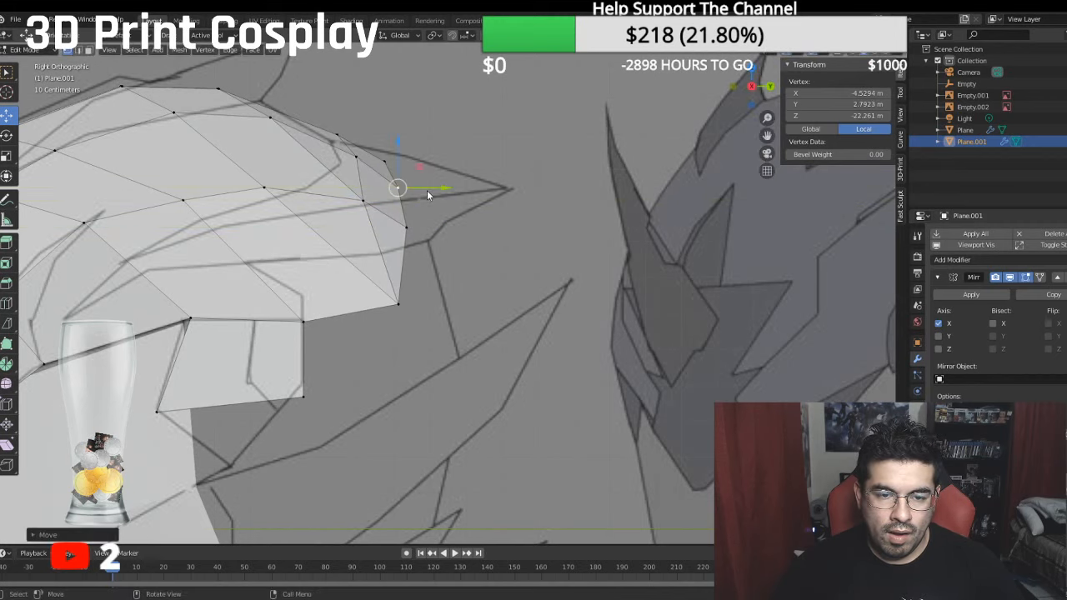
- Extrude the rear edge from the centre line to its outermost vertex down and backward to a median of about 1.25 m local Y, -22.97 m Z
{"action": "middle_click_drag", "start_coordinate": [407, 227], "coordinate": [391, 255]}
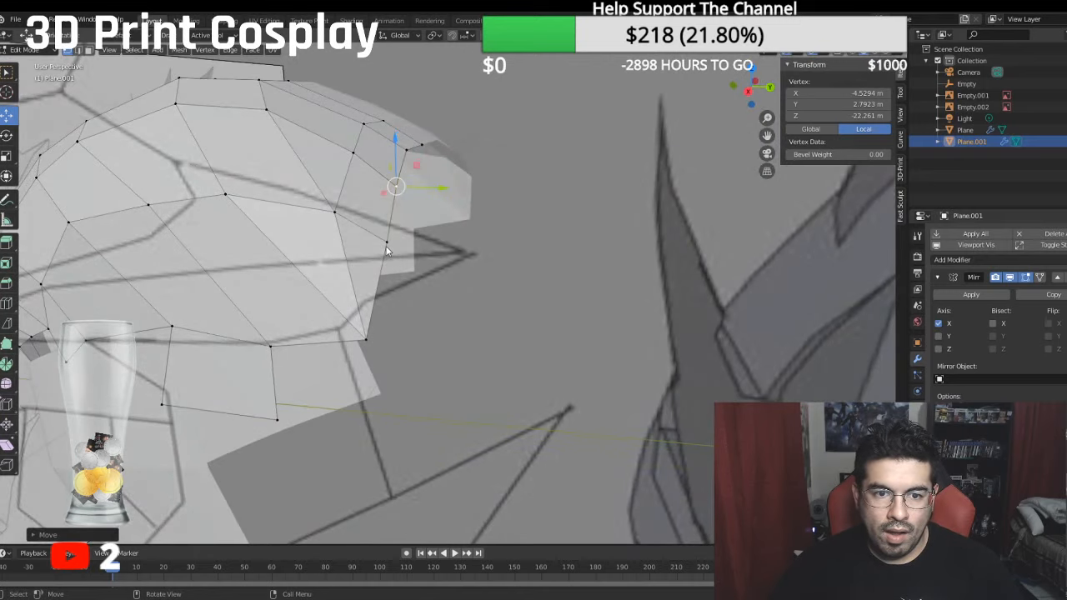
{"action": "left_click", "coordinate": [390, 244]}
{"action": "left_click", "coordinate": [421, 146], "text": "ctrl"}
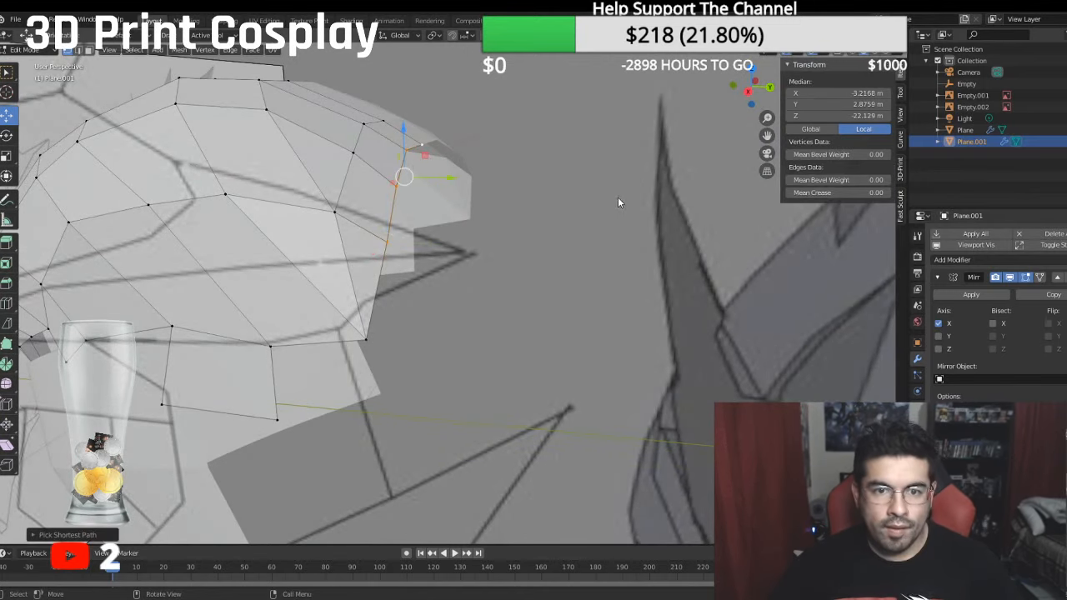
{"action": "right_click", "coordinate": [612, 235]}
{"action": "key", "text": "KP_3"}
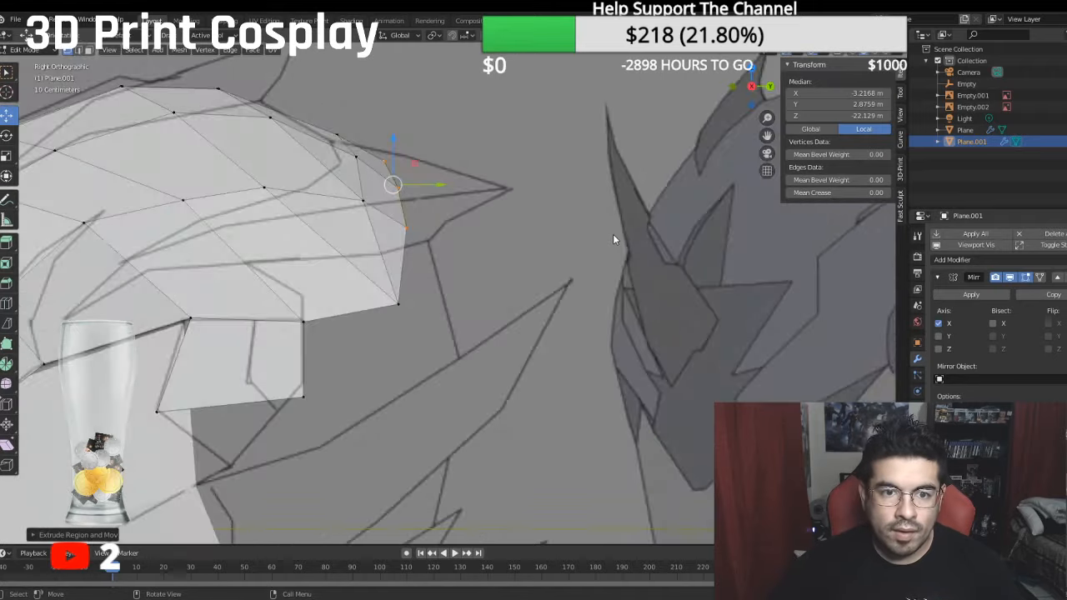
{"action": "left_click_drag", "start_coordinate": [422, 163], "coordinate": [458, 170]}
{"action": "left_click_drag", "start_coordinate": [417, 117], "coordinate": [440, 191]}
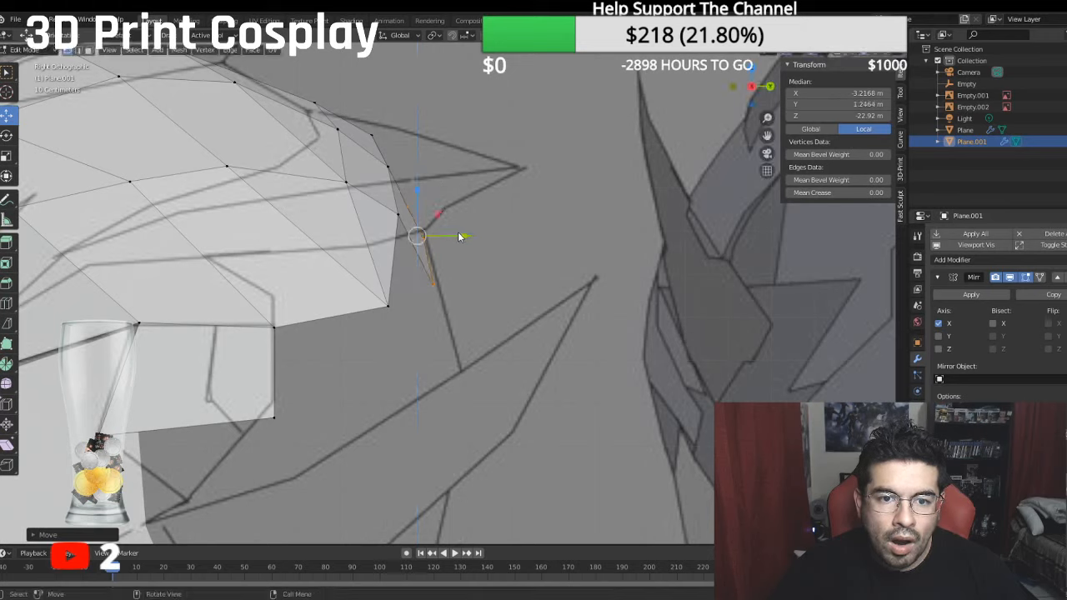
{"action": "left_click_drag", "start_coordinate": [459, 237], "coordinate": [463, 236]}
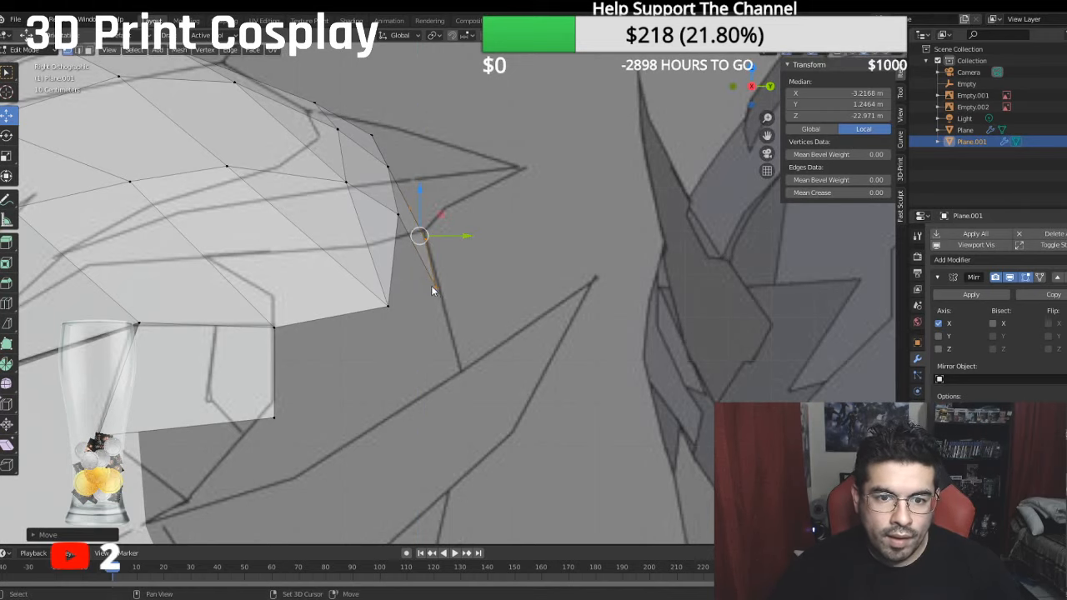
- Fill a triangular face between the newly extruded row's outermost vertex, the previous row's outermost vertex and the helmet side's lower rear corner
{"action": "left_click", "coordinate": [435, 288]}
{"action": "left_click", "coordinate": [388, 306], "text": "shift"}
{"action": "left_click", "coordinate": [398, 215], "text": "shift"}
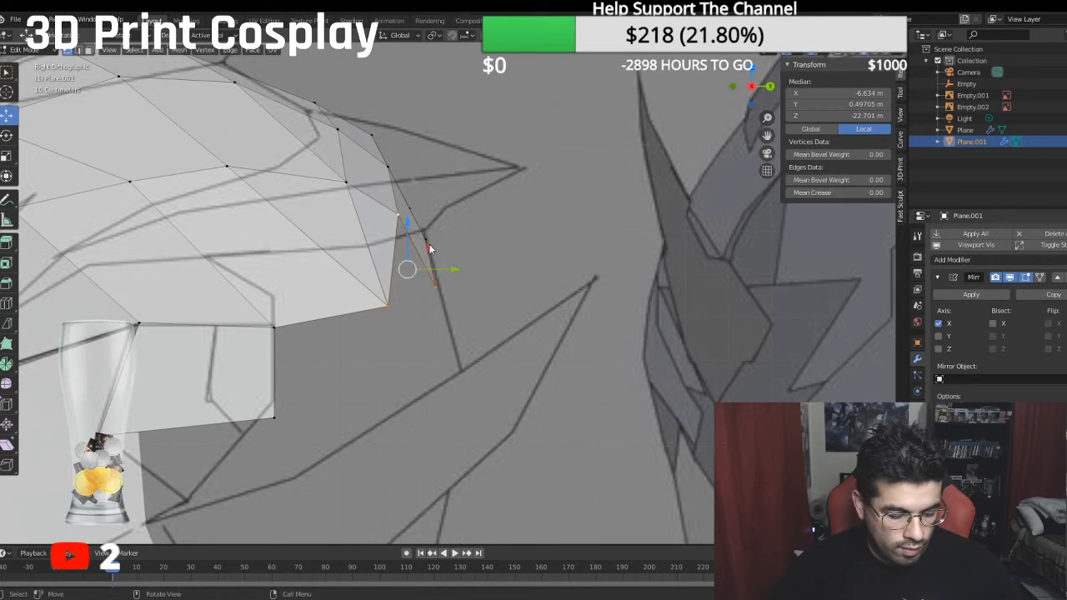
{"action": "key", "text": "f"}
- Lower the new rear row's vertex next to the outermost one to about 0.26 m local Y
{"action": "middle_click_drag", "start_coordinate": [429, 249], "coordinate": [389, 282]}
{"action": "left_click", "coordinate": [442, 232]}
{"action": "left_click_drag", "start_coordinate": [440, 191], "coordinate": [460, 229]}
{"action": "middle_click_drag", "start_coordinate": [460, 229], "coordinate": [623, 201]}
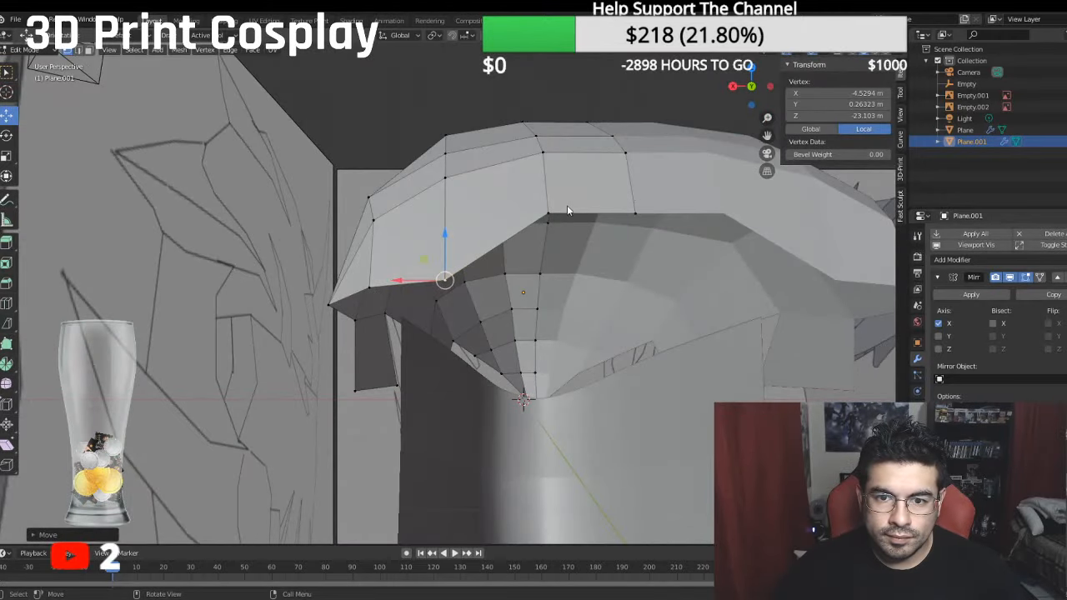
- Lower the new rear row's two innermost vertices straight down to a median of about 0.47 m local Y
{"action": "left_click", "coordinate": [561, 214]}
{"action": "left_click", "coordinate": [622, 216], "text": "shift"}
{"action": "key", "text": "g"}
{"action": "key", "text": "z"}
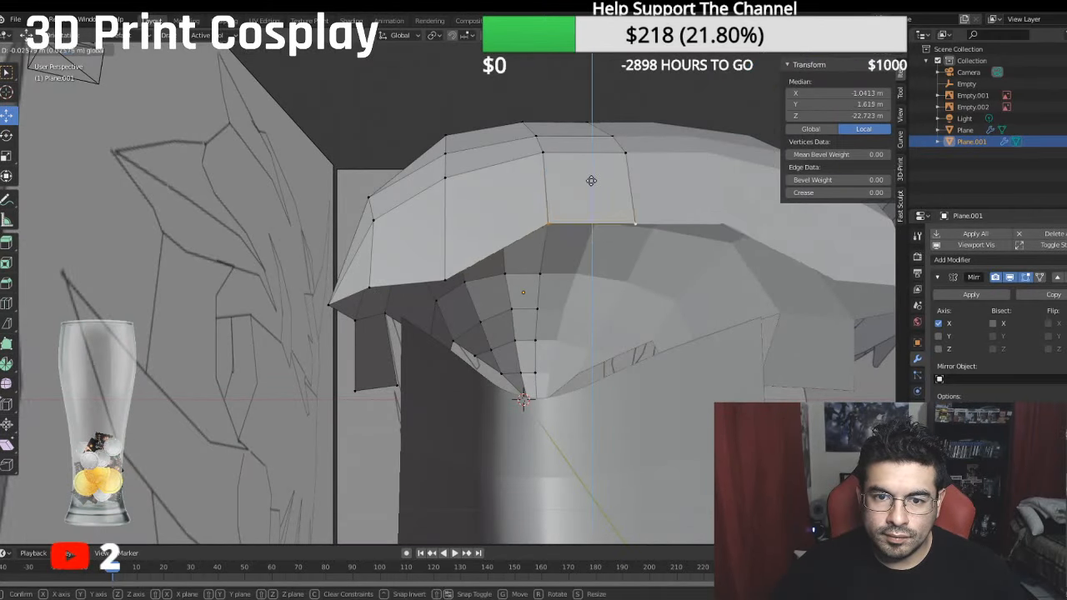
{"action": "left_click", "coordinate": [593, 219]}
{"action": "middle_click_drag", "start_coordinate": [593, 218], "coordinate": [554, 321]}
{"action": "middle_click_drag", "start_coordinate": [460, 271], "coordinate": [479, 295]}
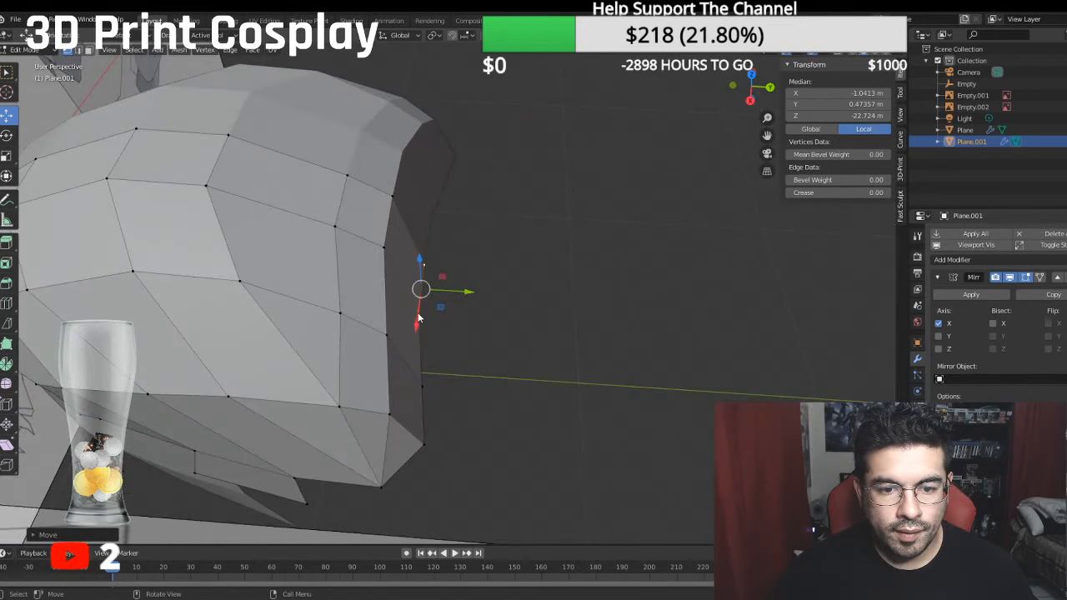
- Move the upper and lower rear-row vertex pairs in the second and third columns from the centre line backward along Y
{"action": "left_click", "coordinate": [386, 249], "text": "shift"}
{"action": "key", "text": "g"}
{"action": "key", "text": "y"}
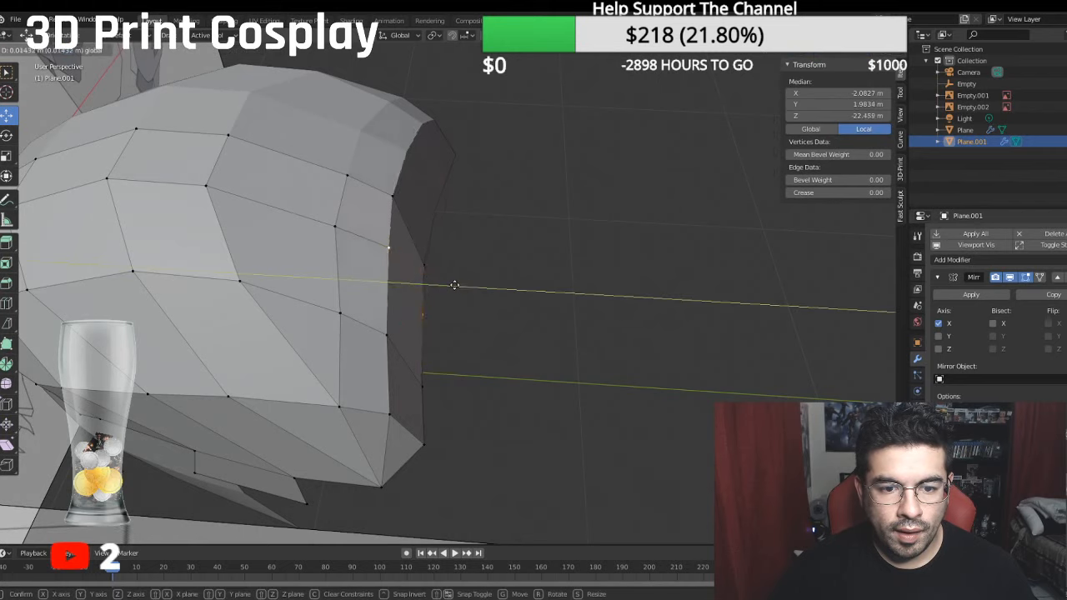
{"action": "left_click_drag", "start_coordinate": [454, 285], "coordinate": [474, 288]}
{"action": "left_click", "coordinate": [424, 386]}
{"action": "left_click", "coordinate": [388, 337], "text": "shift"}
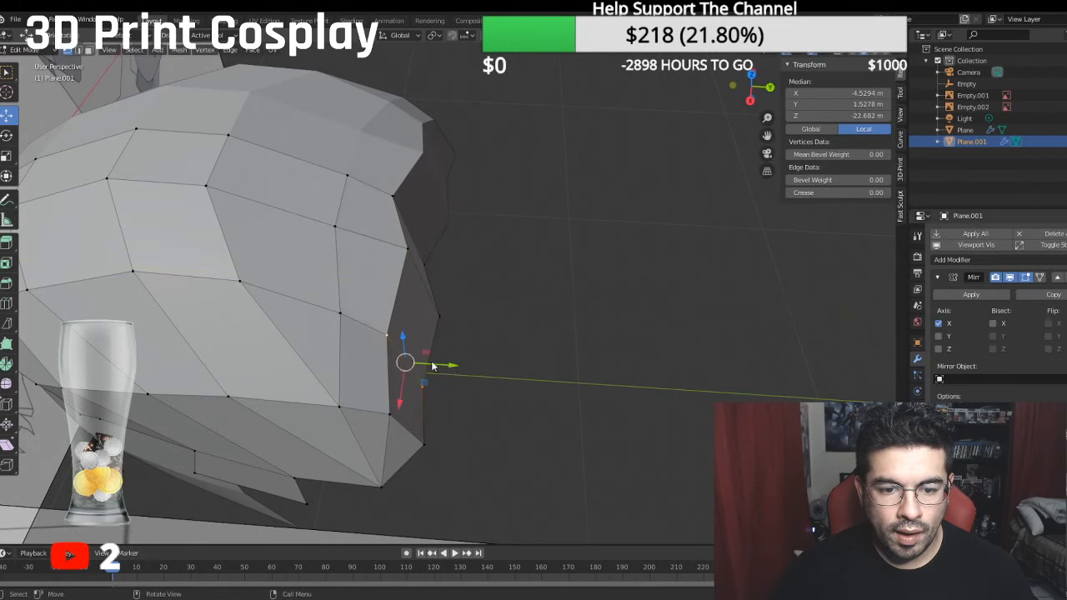
{"action": "left_click_drag", "start_coordinate": [452, 366], "coordinate": [467, 366]}
- Move the centre-line pair of rear-row vertices backward along Y to a median of about -23.29 m local Z
{"action": "left_click", "coordinate": [427, 262]}
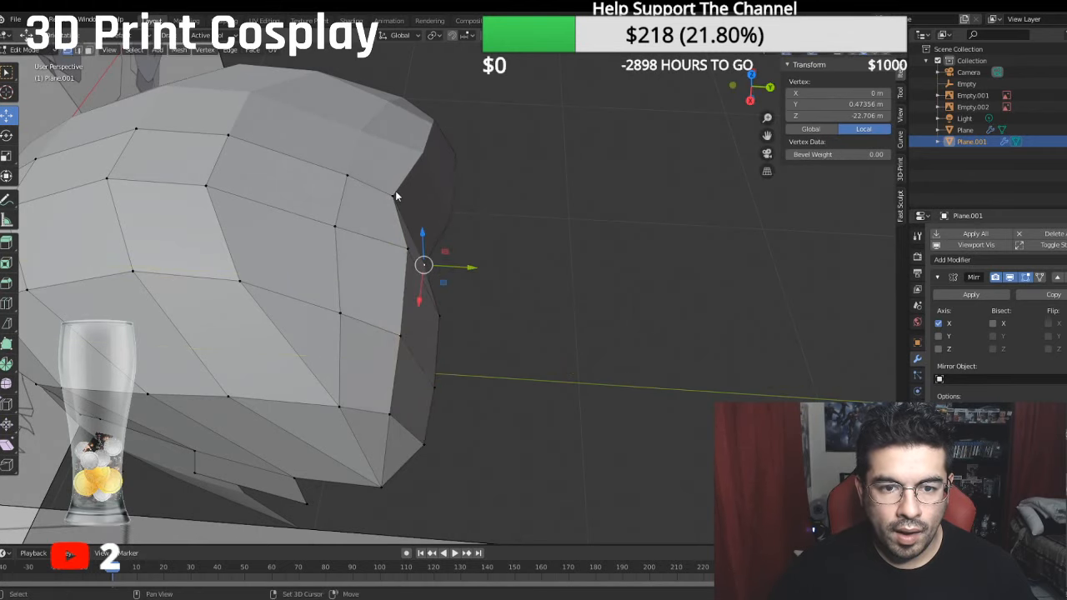
{"action": "left_click", "coordinate": [394, 194], "text": "shift"}
{"action": "left_click_drag", "start_coordinate": [459, 239], "coordinate": [492, 249]}
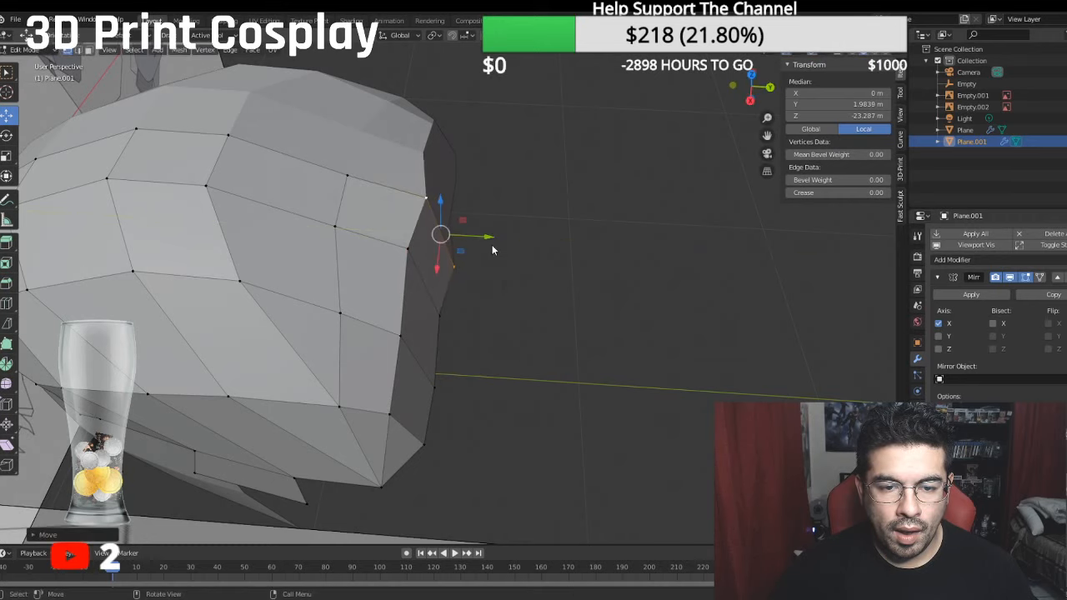
- In the see-through right view, move the two outermost upper-and-lower vertex pairs at the helmet's rear side forward along Y
{"action": "key", "text": "KP_3"}
{"action": "key", "text": "alt+z"}
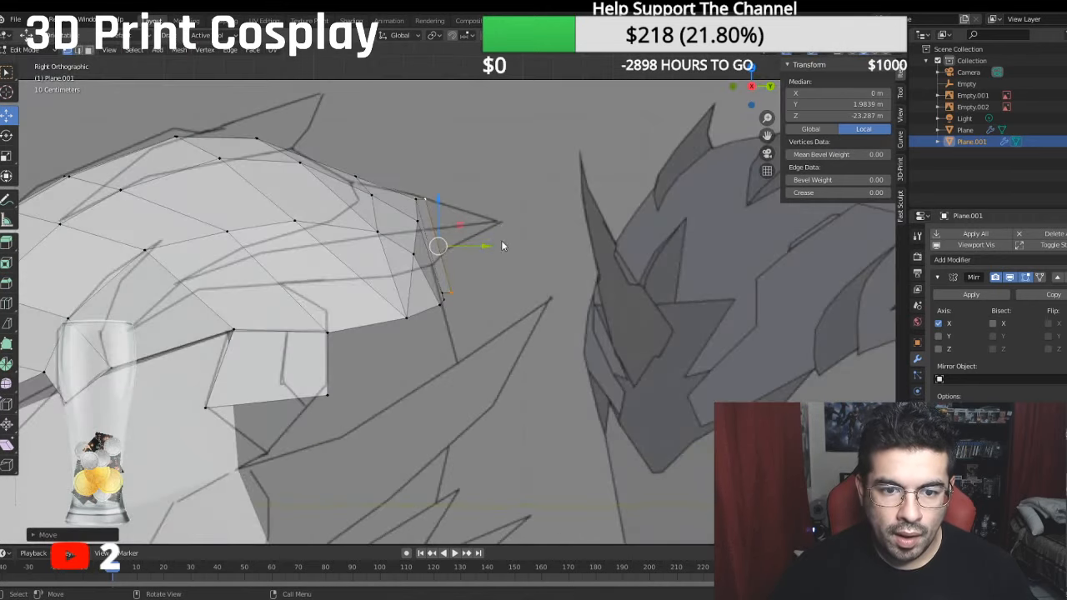
{"action": "scroll", "coordinate": [501, 245], "scroll_direction": "up", "scroll_amount": 3}
{"action": "left_click", "coordinate": [388, 226]}
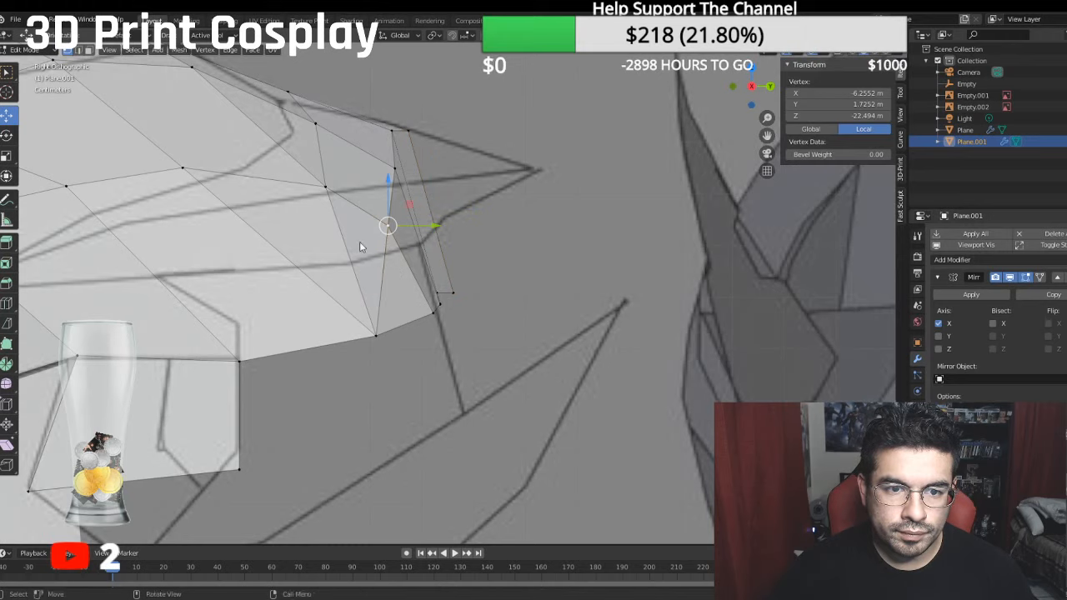
{"action": "left_click", "coordinate": [325, 187]}
{"action": "left_click", "coordinate": [374, 335], "text": "shift"}
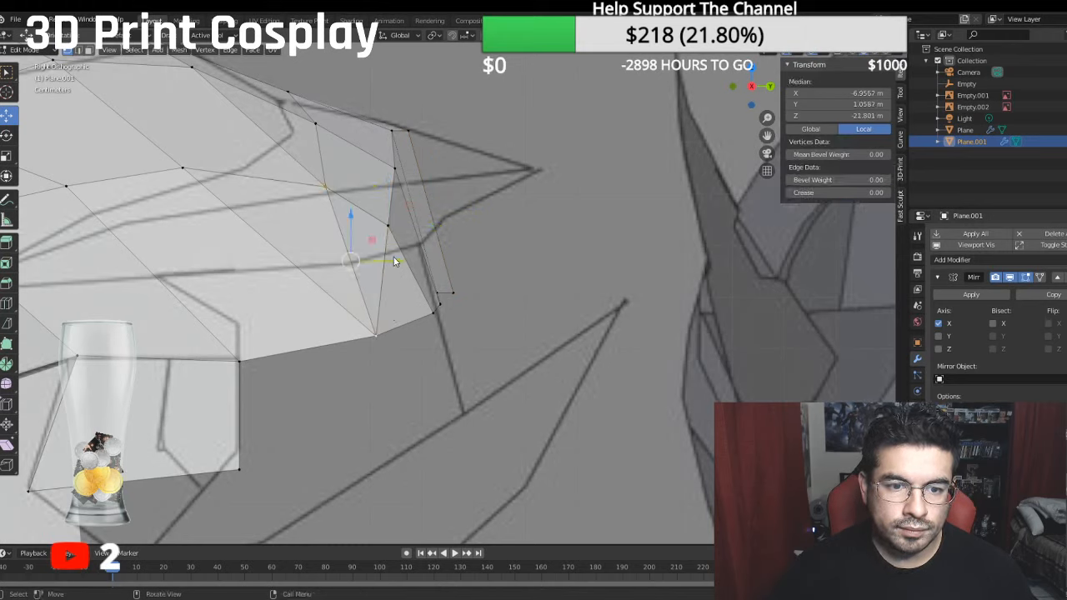
{"action": "left_click_drag", "start_coordinate": [394, 261], "coordinate": [354, 261]}
{"action": "left_click", "coordinate": [388, 226]}
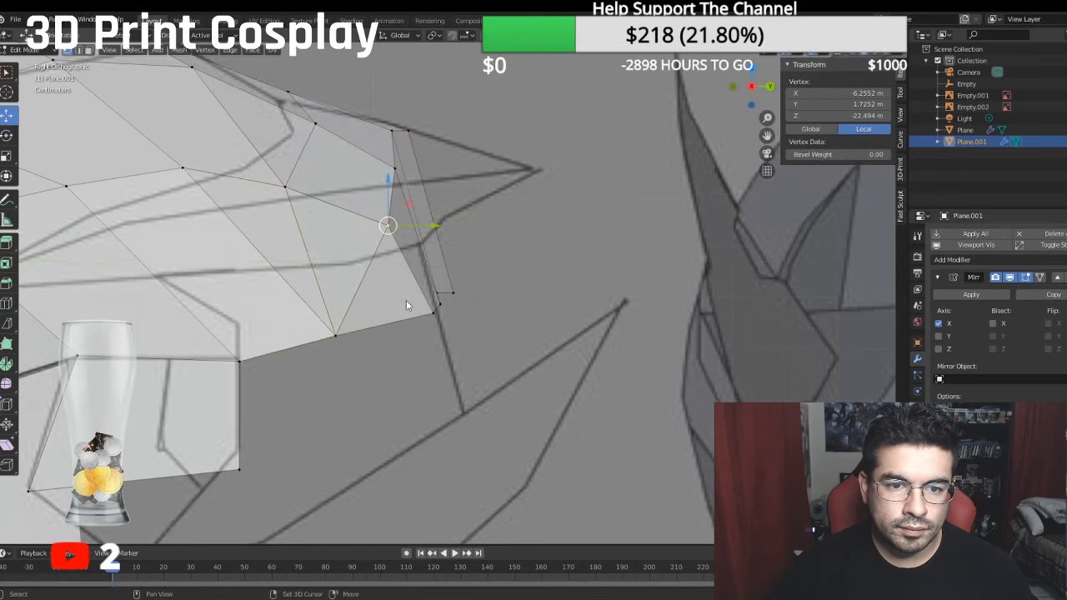
{"action": "left_click", "coordinate": [431, 310], "text": "shift"}
{"action": "left_click_drag", "start_coordinate": [458, 268], "coordinate": [423, 276]}
- Shift the inner rear vertex pairs forward, the centre one to about -22.91 m local Z, and raise the third column's upper vertex to about 2.95 m local Y
{"action": "left_click", "coordinate": [391, 172]}
{"action": "left_click", "coordinate": [436, 303], "text": "shift"}
{"action": "left_click_drag", "start_coordinate": [455, 236], "coordinate": [463, 198]}
{"action": "left_click", "coordinate": [392, 129]}
{"action": "left_click", "coordinate": [434, 288], "text": "shift"}
{"action": "middle_click_drag", "start_coordinate": [425, 196], "coordinate": [451, 224], "text": "shift"}
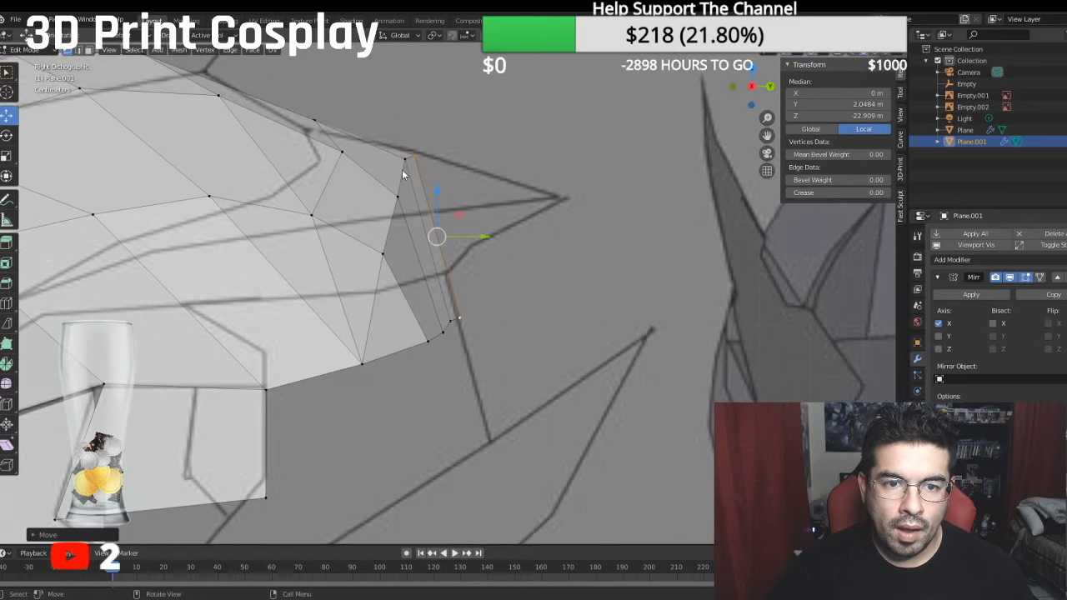
{"action": "left_click", "coordinate": [397, 199]}
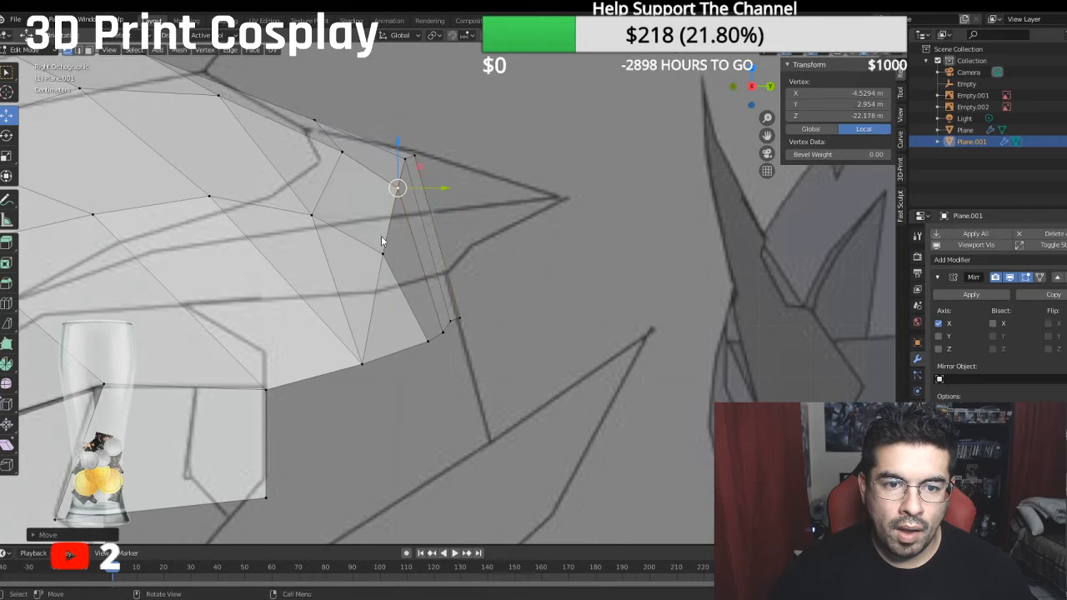
{"action": "middle_click_drag", "start_coordinate": [381, 236], "coordinate": [493, 301]}
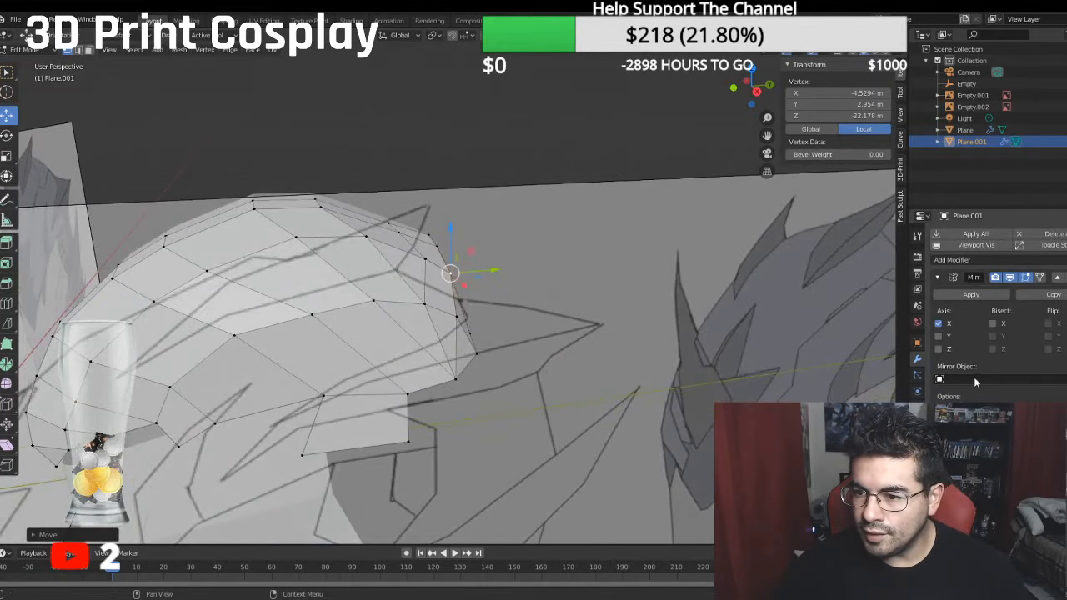
- Add a Subdivision Surface modifier to smooth the helmet crown
{"action": "left_click", "coordinate": [971, 260]}
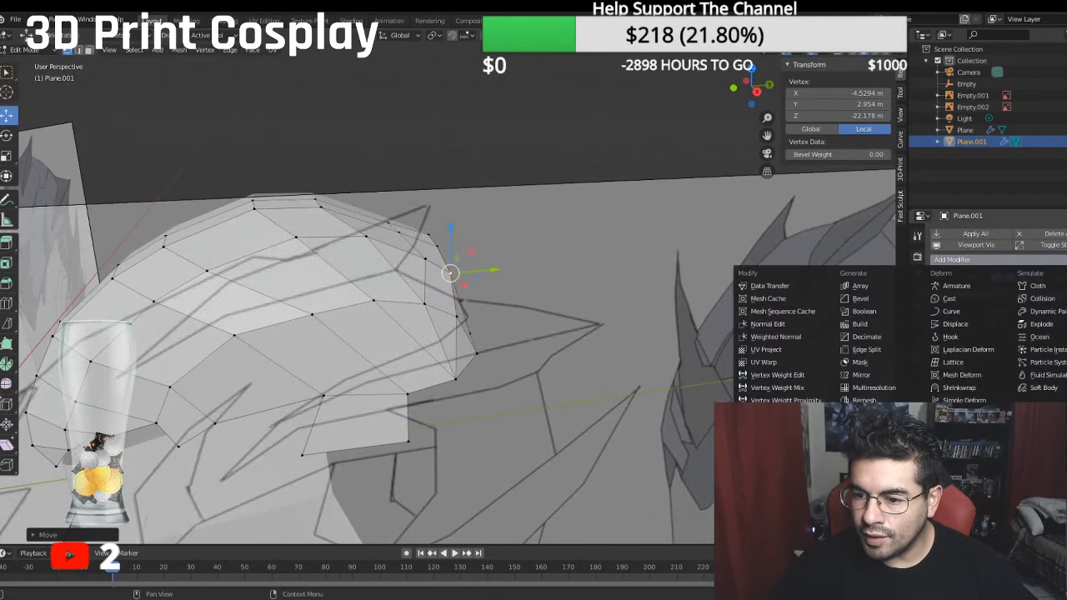
{"action": "left_click", "coordinate": [861, 375]}
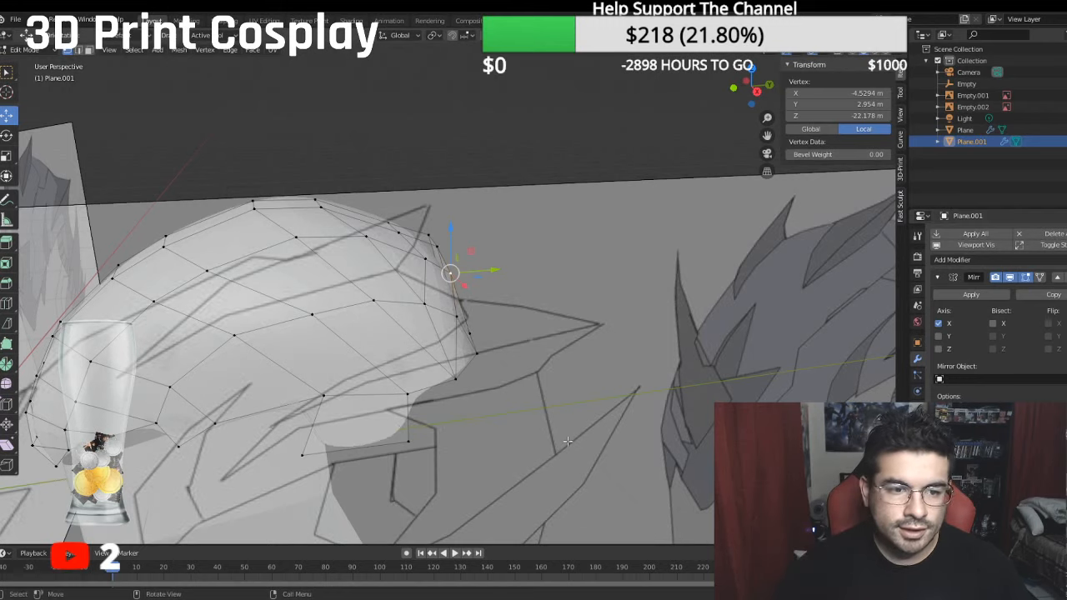
{"action": "middle_click_drag", "start_coordinate": [416, 377], "coordinate": [566, 345], "text": "shift"}
{"action": "key", "text": "KP_3"}
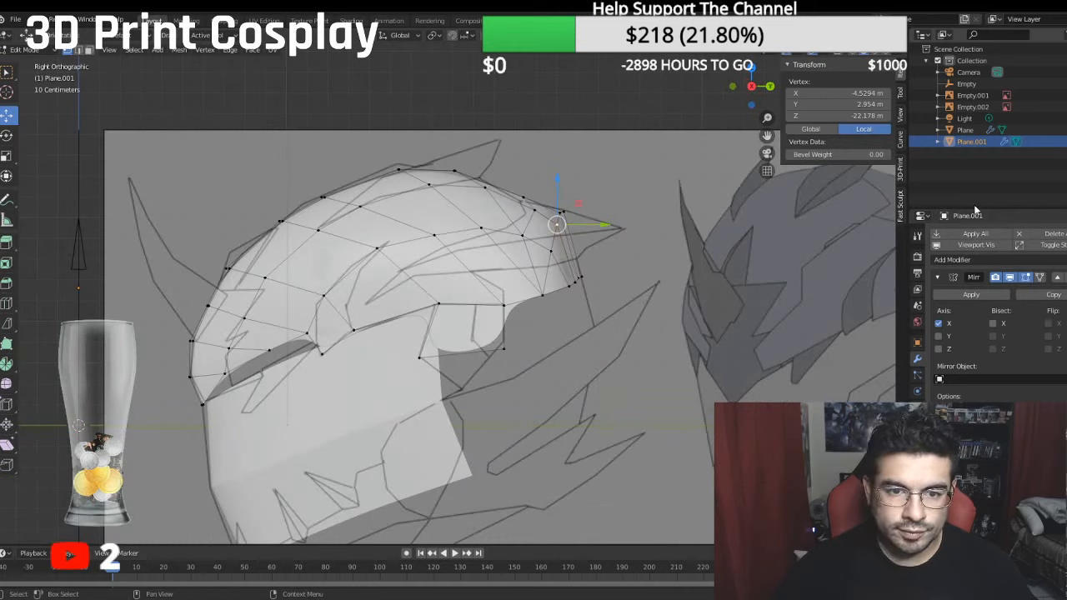
- Turn on the Face Orientation overlay and inspect the smoothed helmet's face directions and side profile against the reference
{"action": "left_click", "coordinate": [826, 54]}
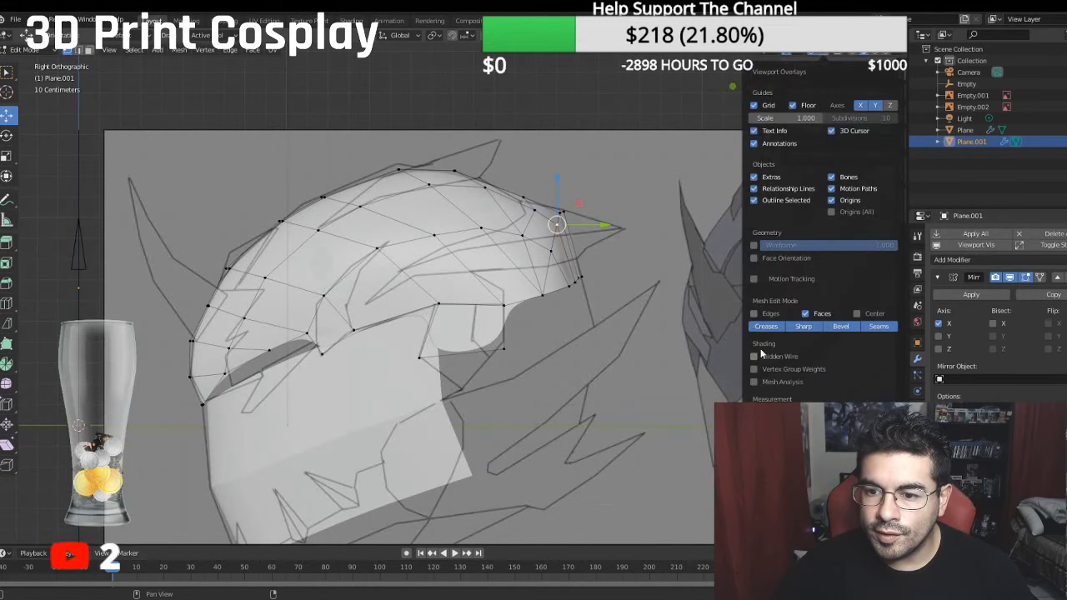
{"action": "left_click", "coordinate": [754, 259]}
{"action": "middle_click_drag", "start_coordinate": [730, 283], "coordinate": [787, 283]}
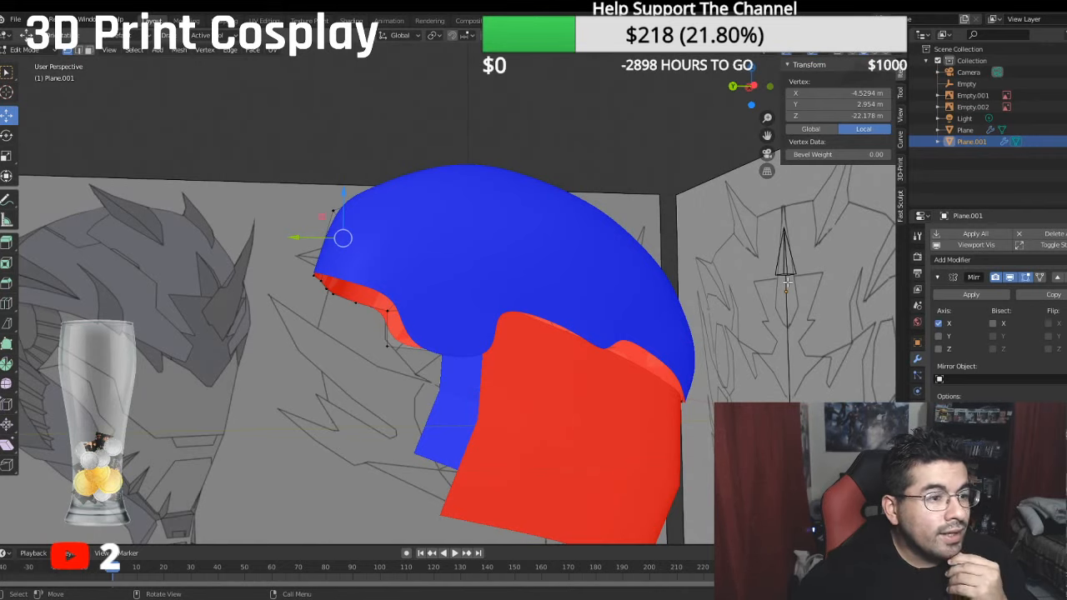
{"action": "key", "text": "KP_3"}
{"action": "key", "text": "alt+z"}
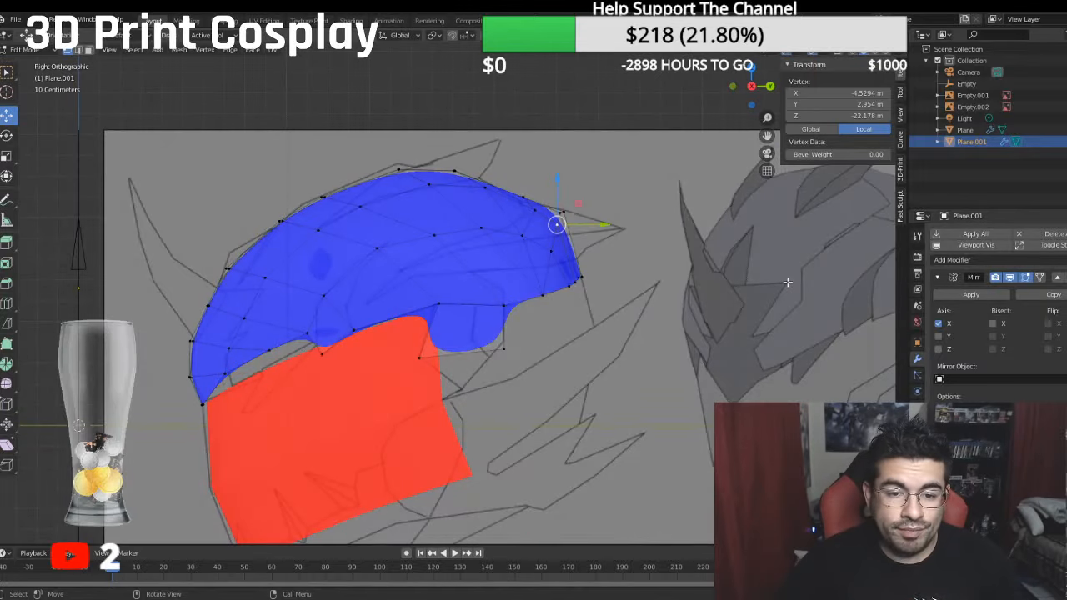
{"action": "scroll", "coordinate": [543, 193], "scroll_direction": "up", "scroll_amount": 2}
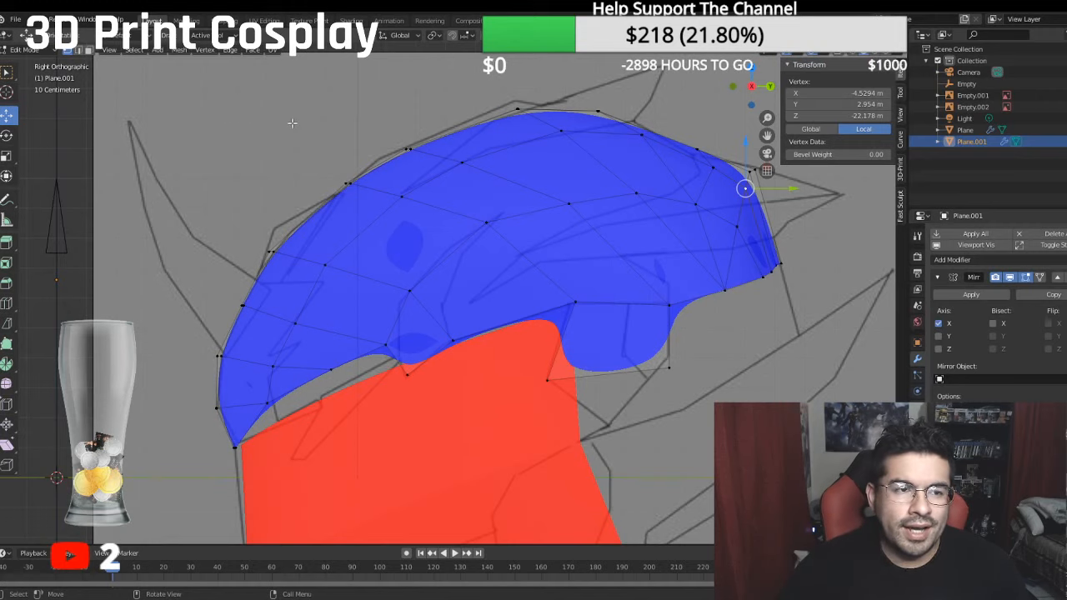
{"action": "scroll", "coordinate": [602, 203], "scroll_direction": "down", "scroll_amount": 1}
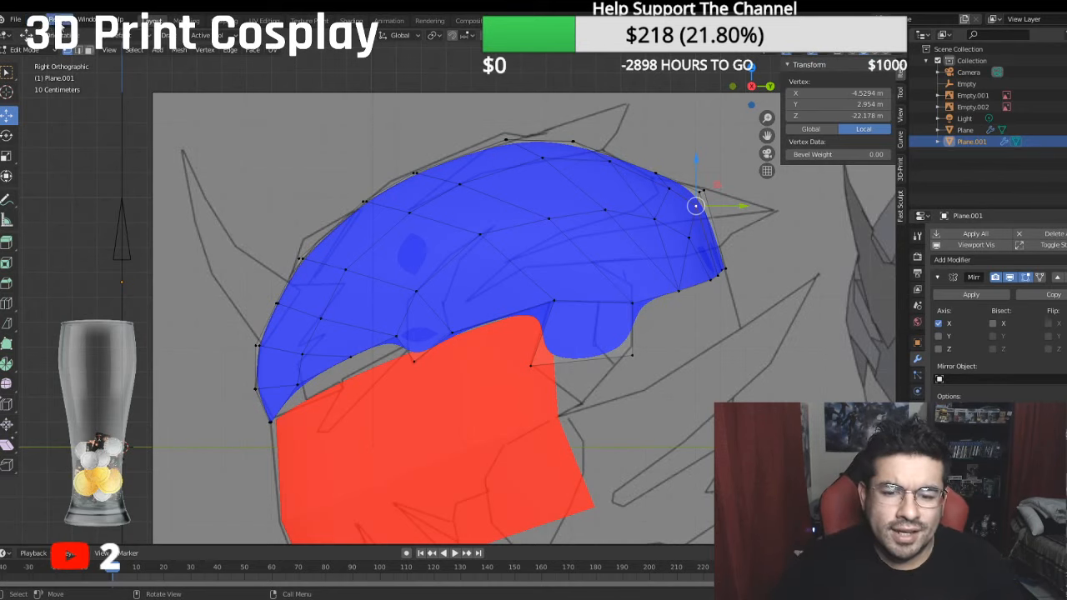
- Set a Mean Crease of 1.00 on the crown's lower boundary edges from the front centre to the side flap's lower front corner
{"action": "middle_click_drag", "start_coordinate": [375, 159], "coordinate": [159, 75]}
{"action": "left_click", "coordinate": [77, 50]}
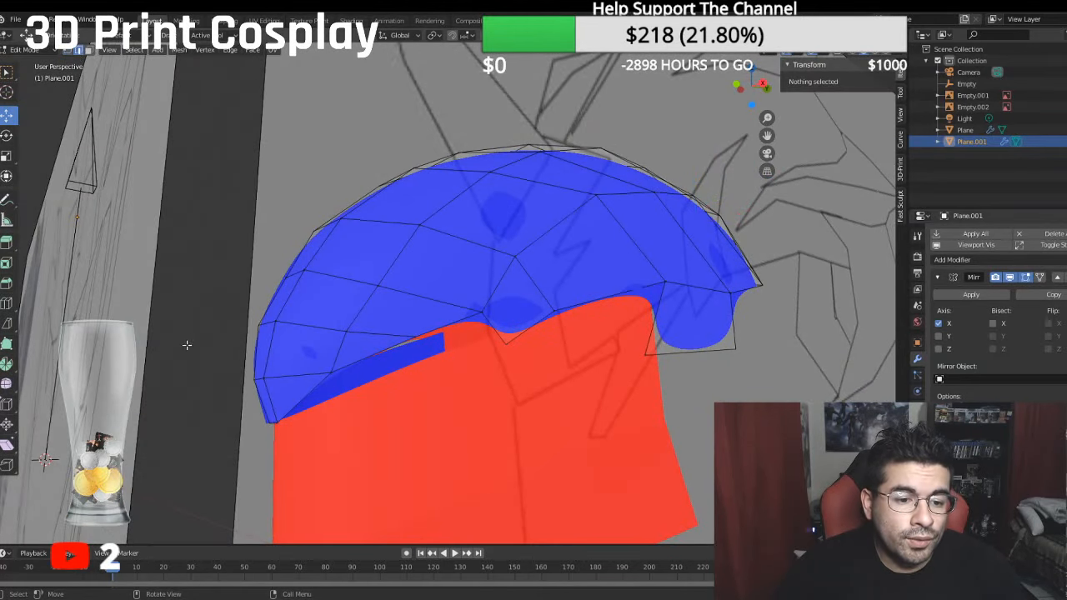
{"action": "left_click", "coordinate": [275, 420]}
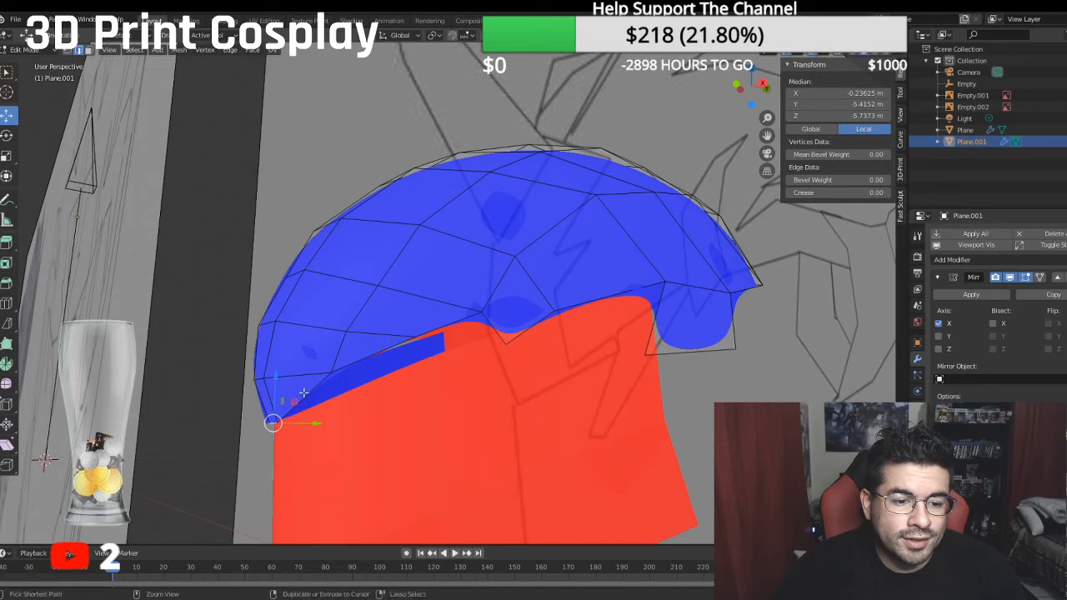
{"action": "left_click", "coordinate": [321, 387], "text": "ctrl"}
{"action": "left_click", "coordinate": [534, 325], "text": "ctrl"}
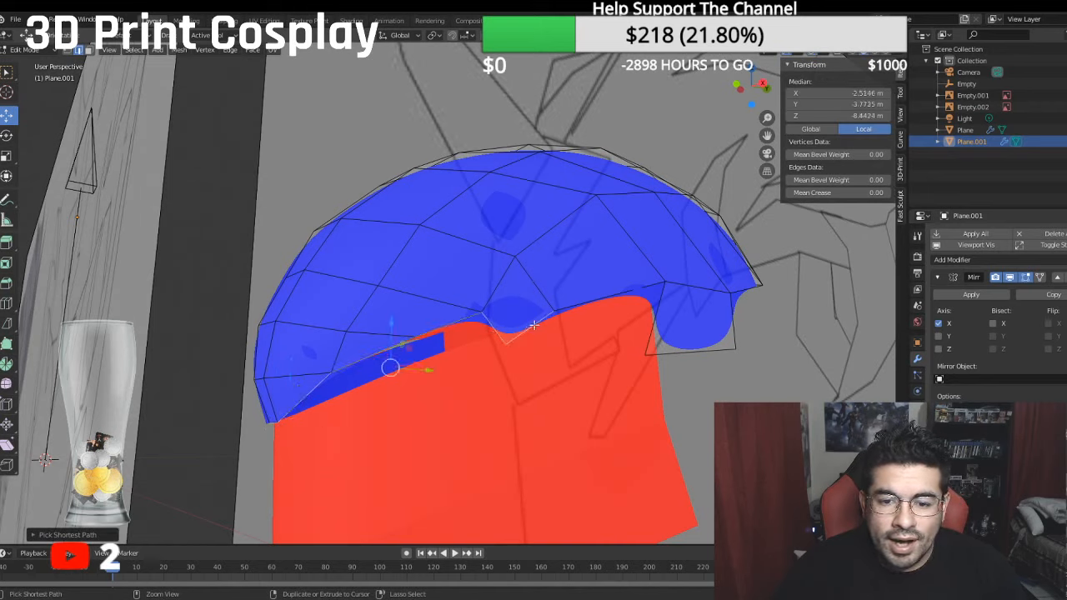
{"action": "left_click", "coordinate": [660, 303], "text": "ctrl"}
{"action": "left_click", "coordinate": [668, 357], "text": "ctrl"}
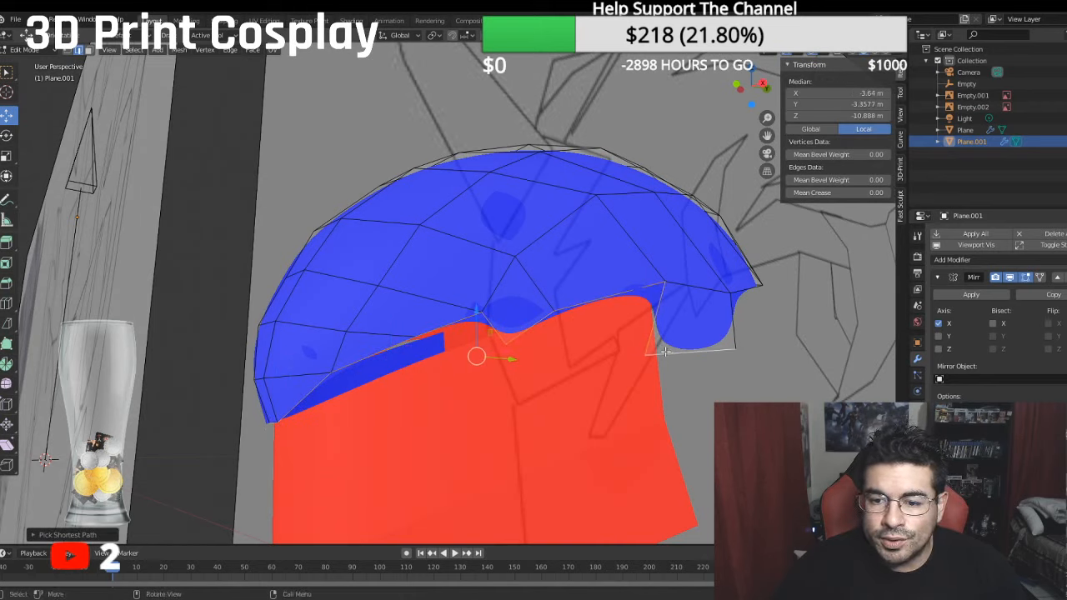
{"action": "key", "text": "ctrl+z"}
{"action": "left_click", "coordinate": [852, 191]}
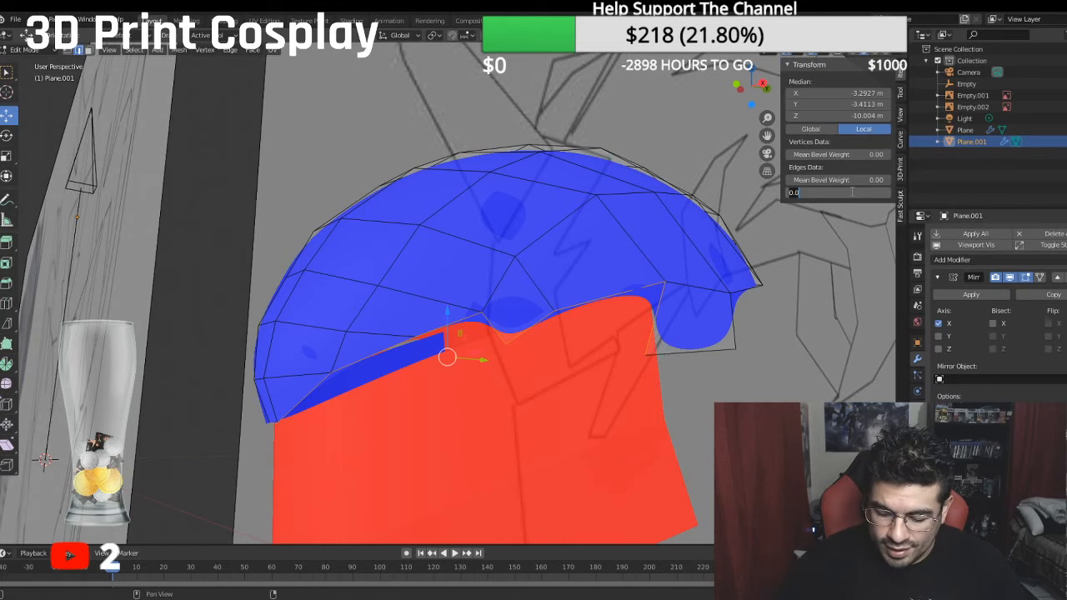
{"action": "key", "text": "Return"}
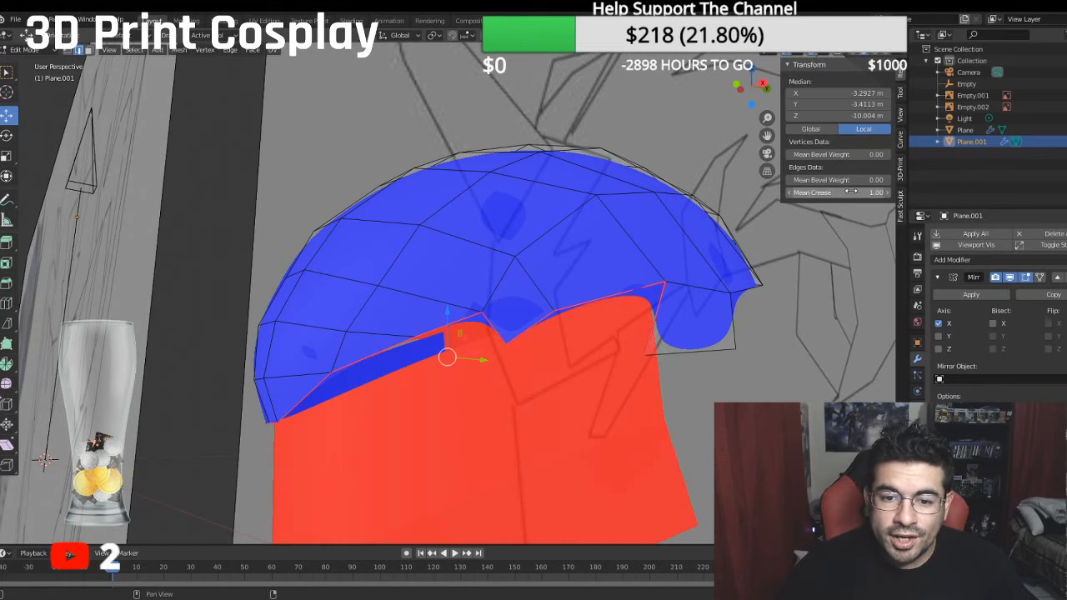
- Turn off the Face Orientation overlay and hide the subdivision smoothing in the viewport
{"action": "middle_click_drag", "start_coordinate": [578, 279], "coordinate": [515, 307]}
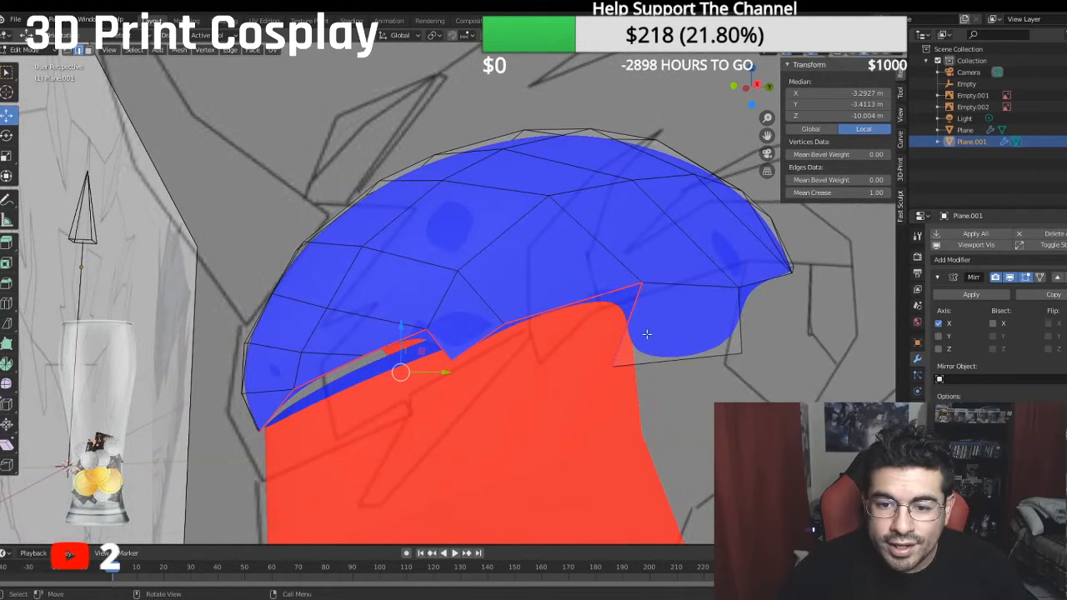
{"action": "middle_click_drag", "start_coordinate": [647, 334], "coordinate": [649, 327]}
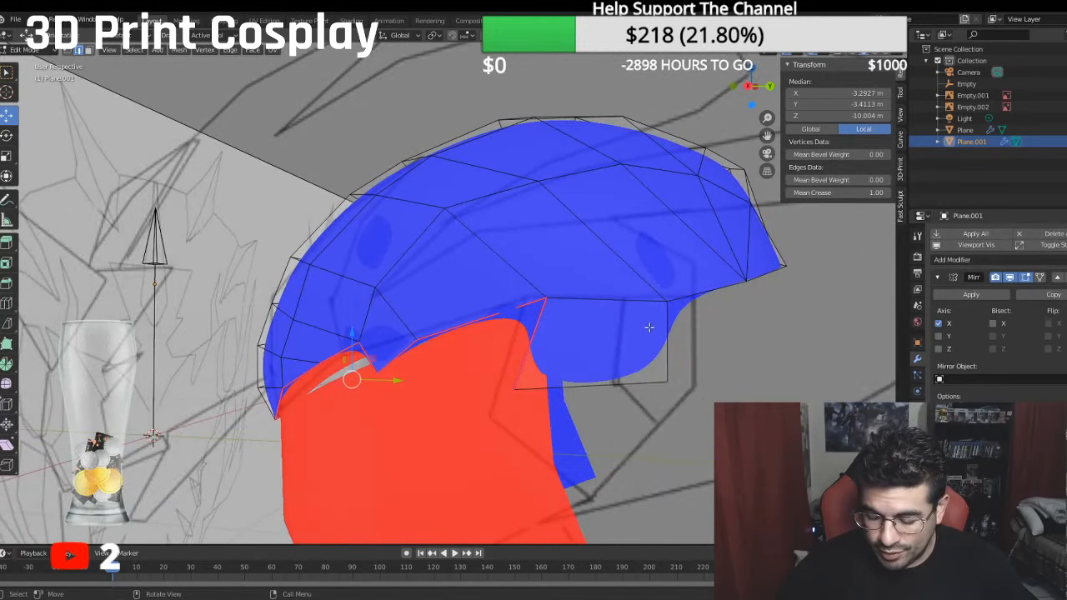
{"action": "key", "text": "KP_3"}
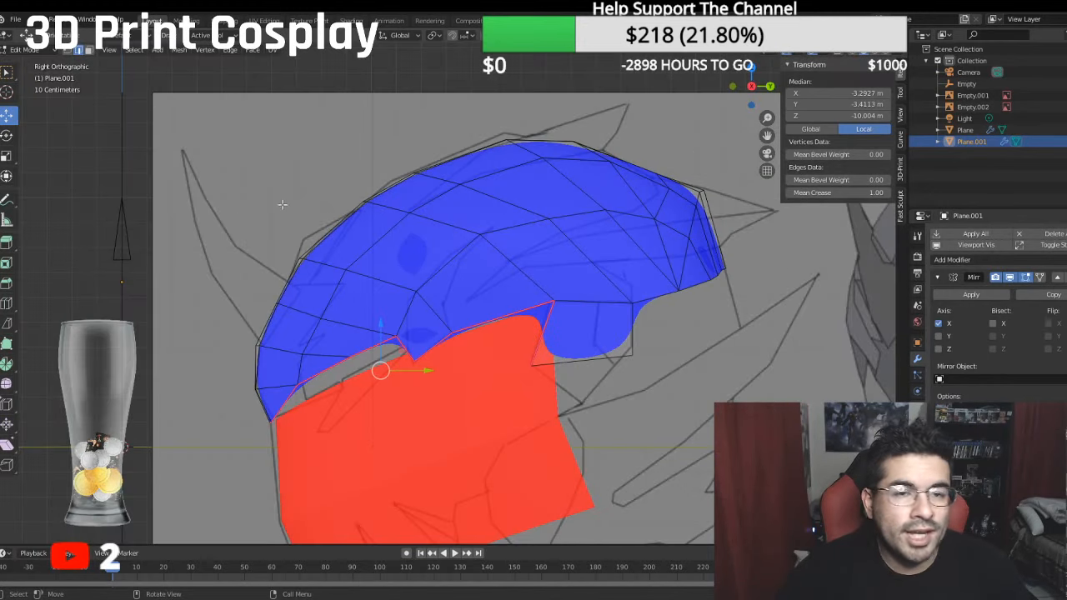
{"action": "middle_click_drag", "start_coordinate": [406, 188], "coordinate": [346, 159], "text": "shift"}
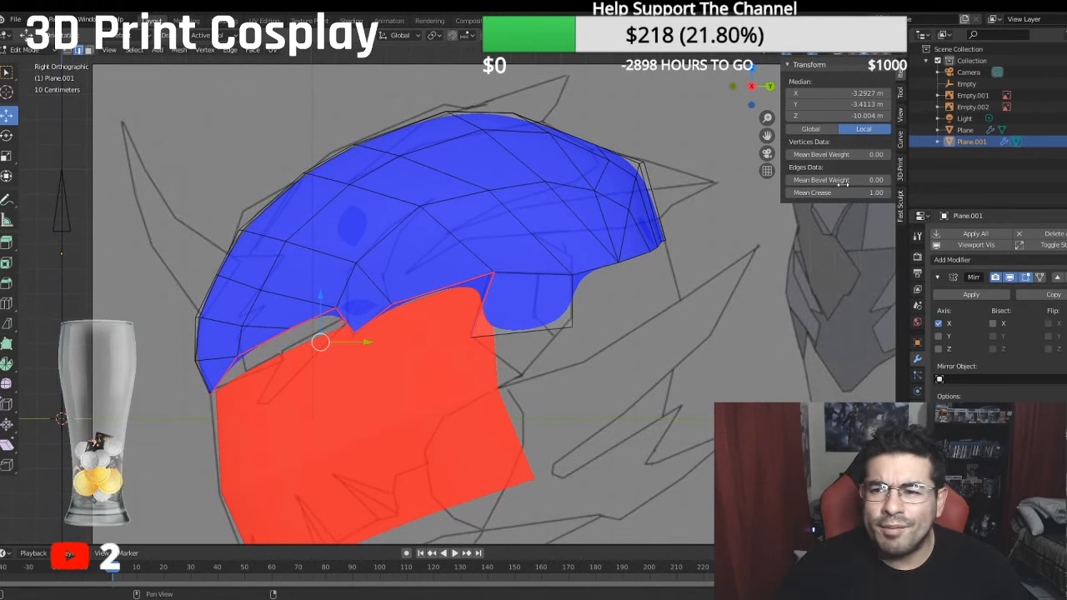
{"action": "left_click", "coordinate": [822, 53]}
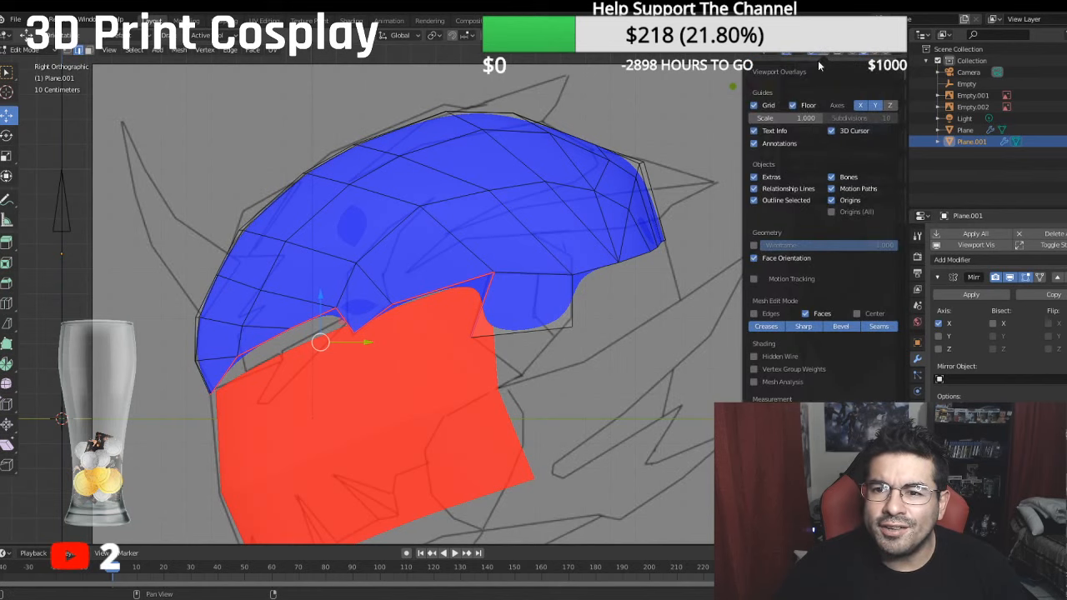
{"action": "left_click", "coordinate": [755, 259]}
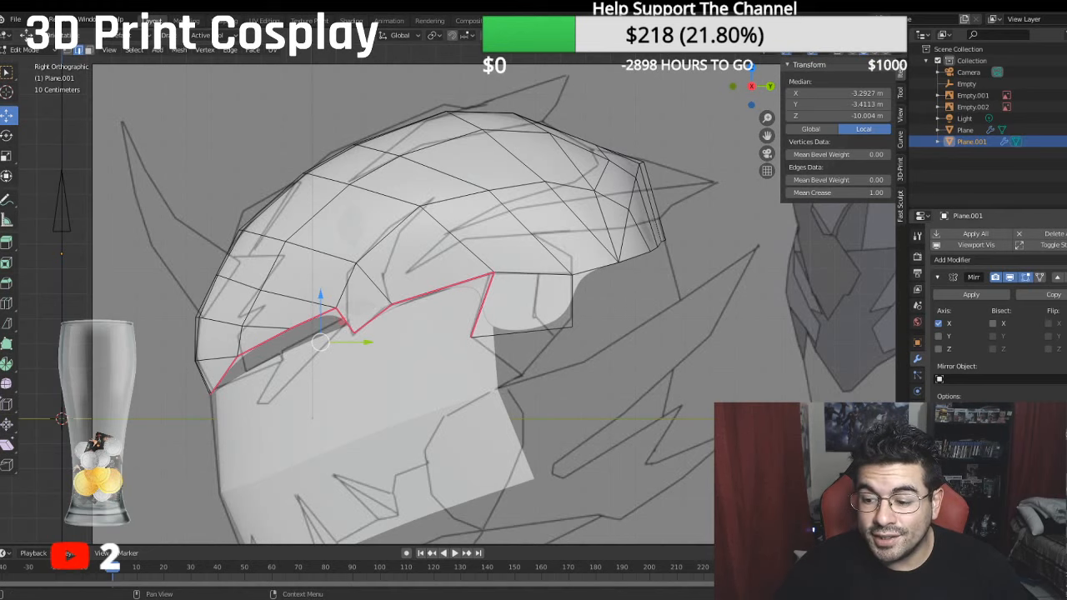
{"action": "left_click", "coordinate": [1009, 510]}
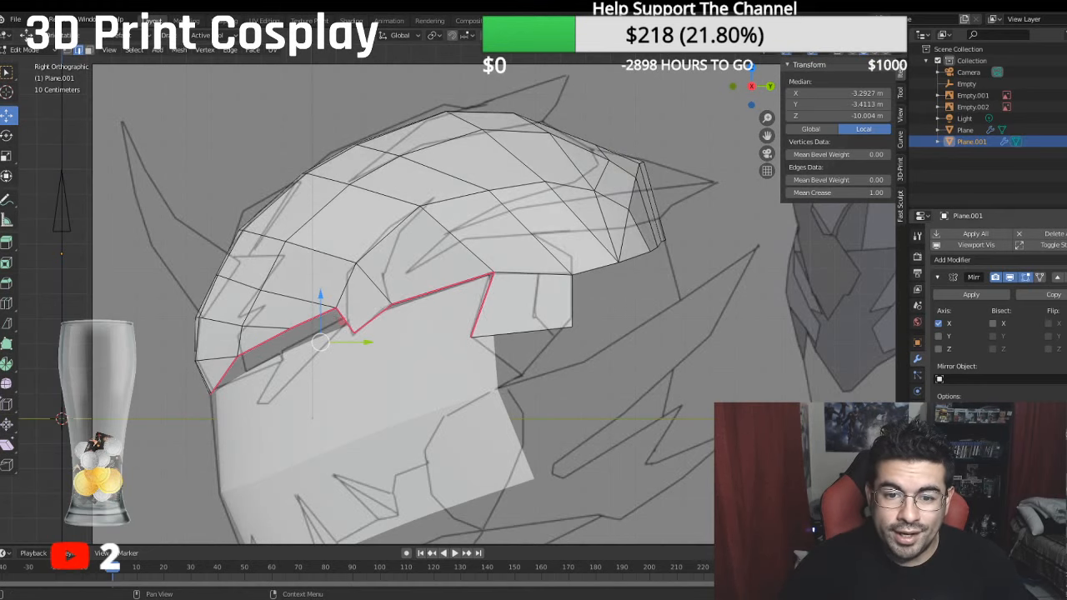
- Lower the upper rear edge beside the centre line straight down to a median of about 3.08 m local Y
{"action": "scroll", "coordinate": [637, 153], "scroll_direction": "up", "scroll_amount": 1}
{"action": "middle_click_drag", "start_coordinate": [638, 153], "coordinate": [558, 233], "text": "shift"}
{"action": "left_click", "coordinate": [598, 216]}
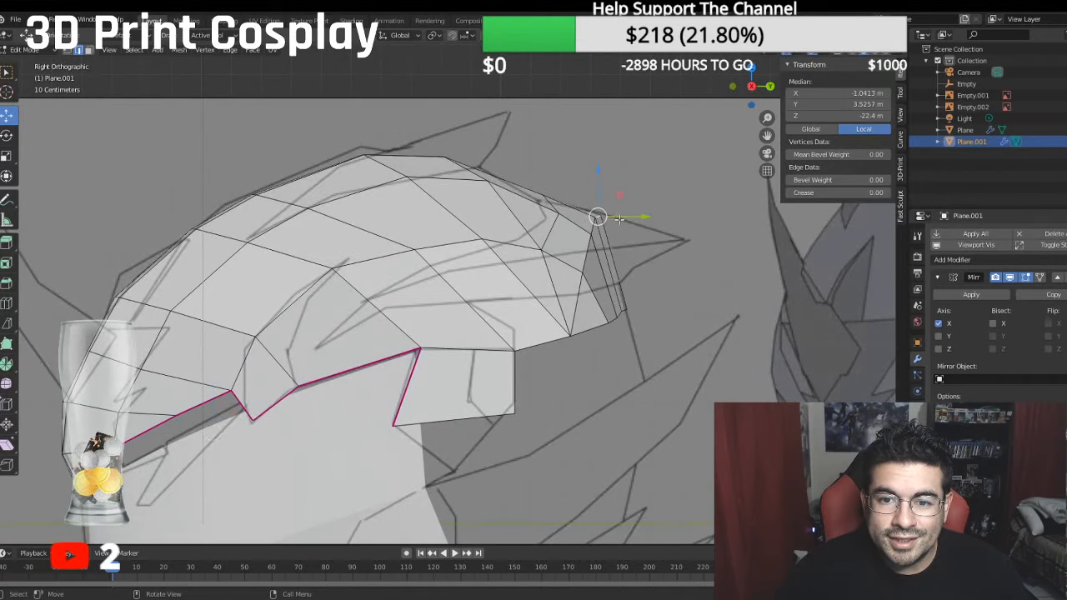
{"action": "key", "text": "g"}
{"action": "key", "text": "z"}
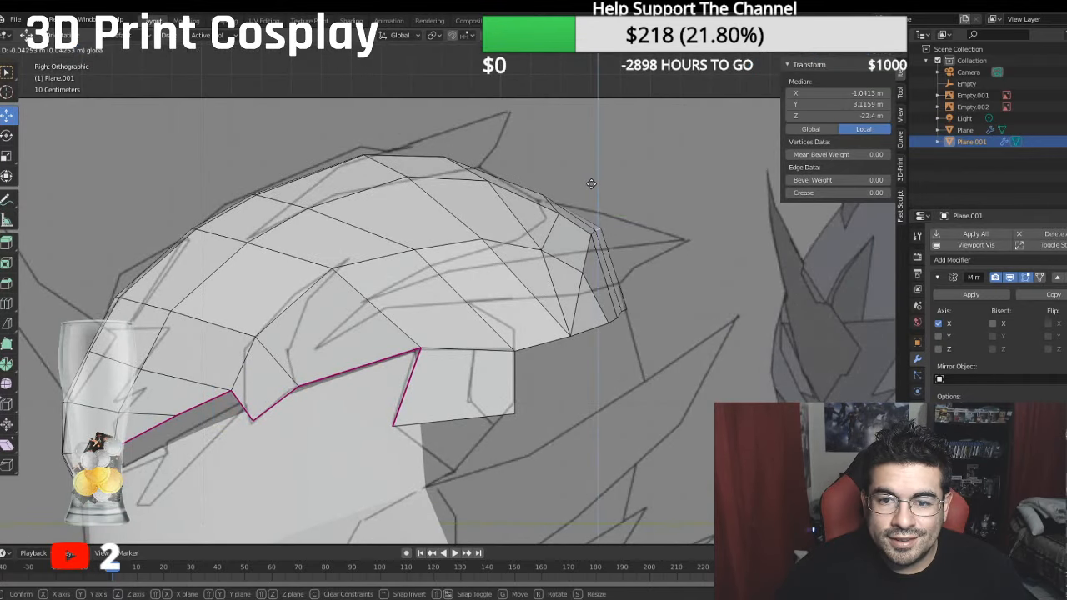
{"action": "left_click_drag", "start_coordinate": [590, 185], "coordinate": [590, 186]}
{"action": "middle_click_drag", "start_coordinate": [591, 186], "coordinate": [73, 147]}
{"action": "key", "text": "KP_1"}
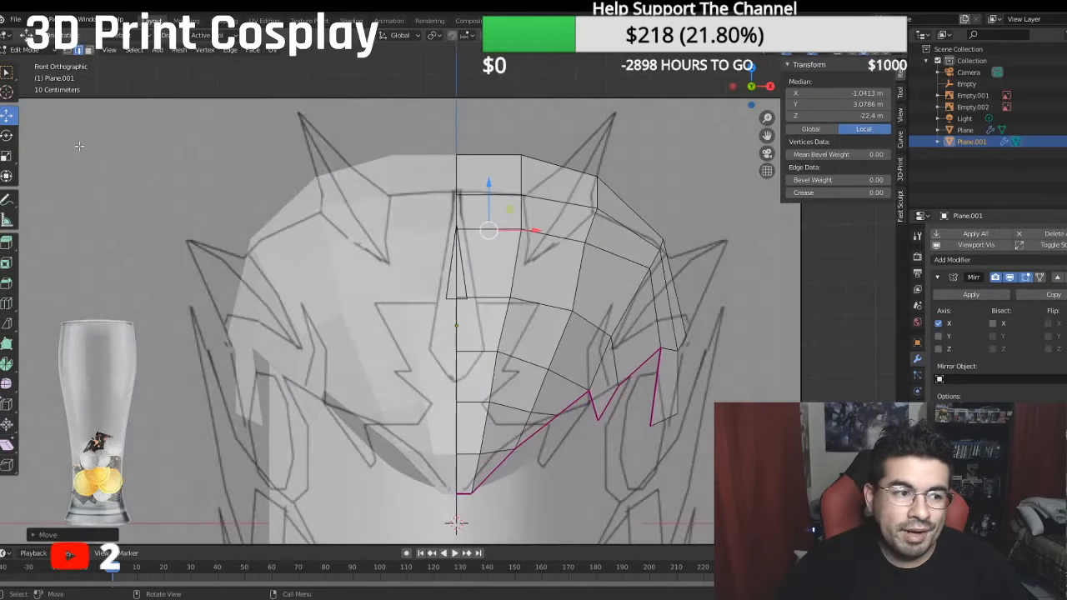
- In the side view, nudge the lower rear vertex beside the crown's centre line slightly down and rearward
{"action": "key", "text": "KP_3"}
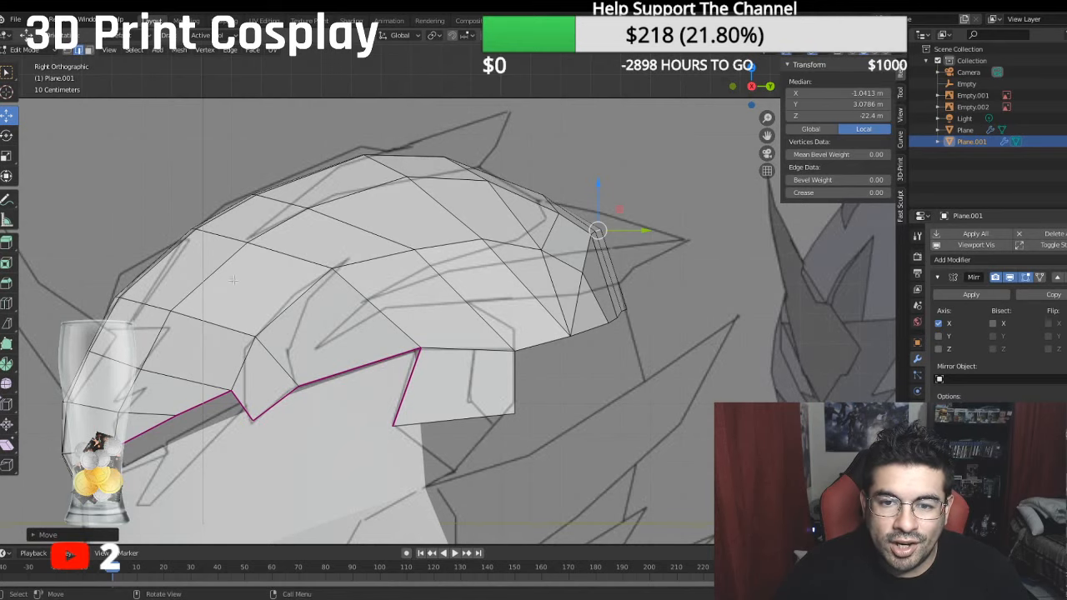
{"action": "scroll", "coordinate": [564, 194], "scroll_direction": "up", "scroll_amount": 3}
{"action": "middle_click_drag", "start_coordinate": [563, 193], "coordinate": [357, 167], "text": "shift"}
{"action": "left_click", "coordinate": [69, 52]}
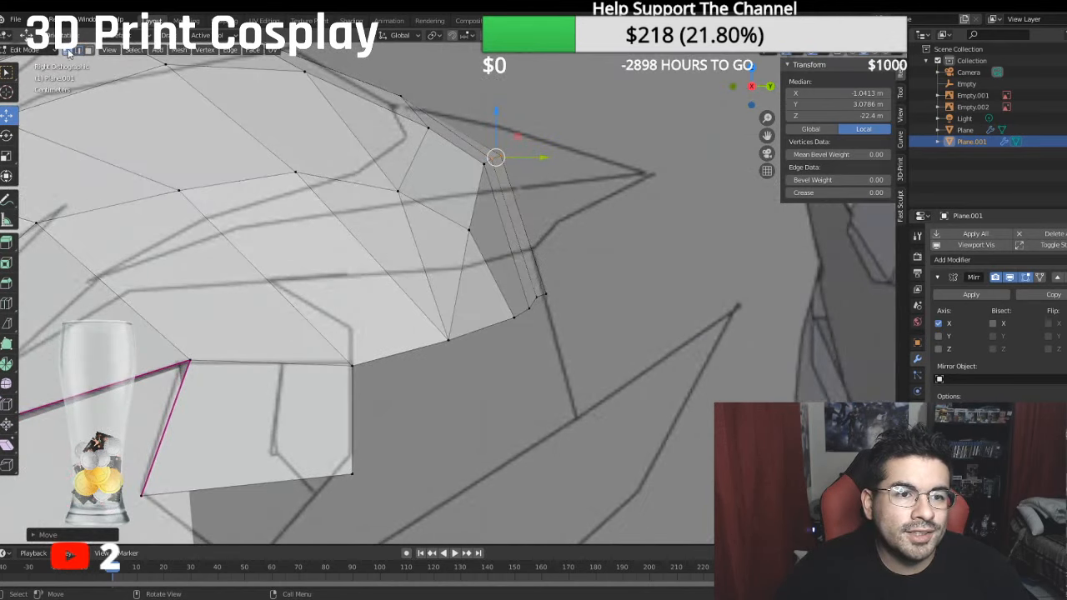
{"action": "left_click", "coordinate": [535, 299]}
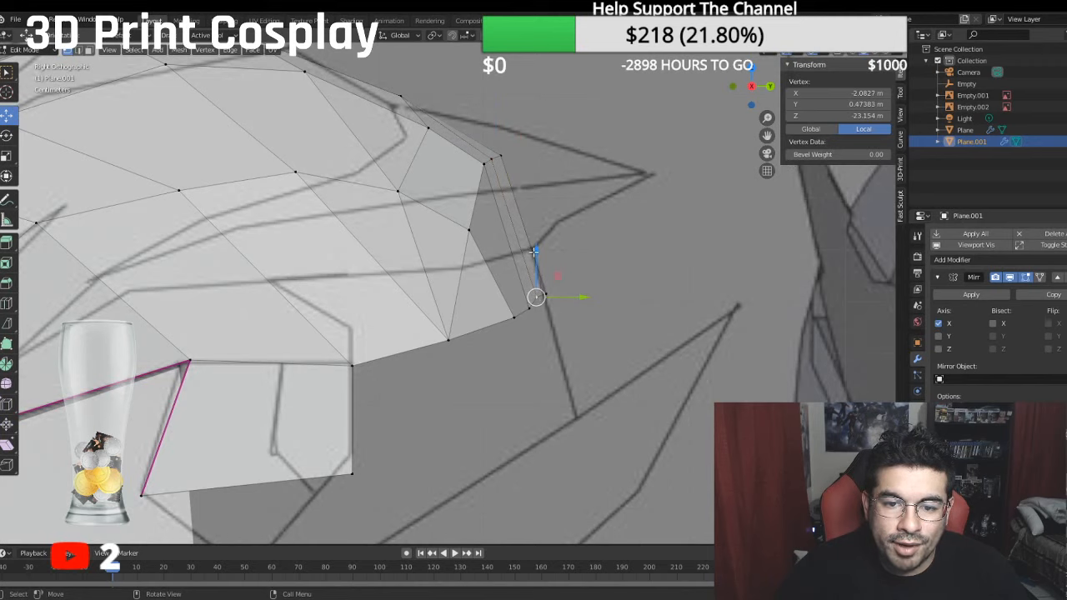
{"action": "left_click_drag", "start_coordinate": [535, 252], "coordinate": [540, 258]}
{"action": "left_click_drag", "start_coordinate": [565, 298], "coordinate": [569, 298]}
{"action": "left_click", "coordinate": [529, 308]}
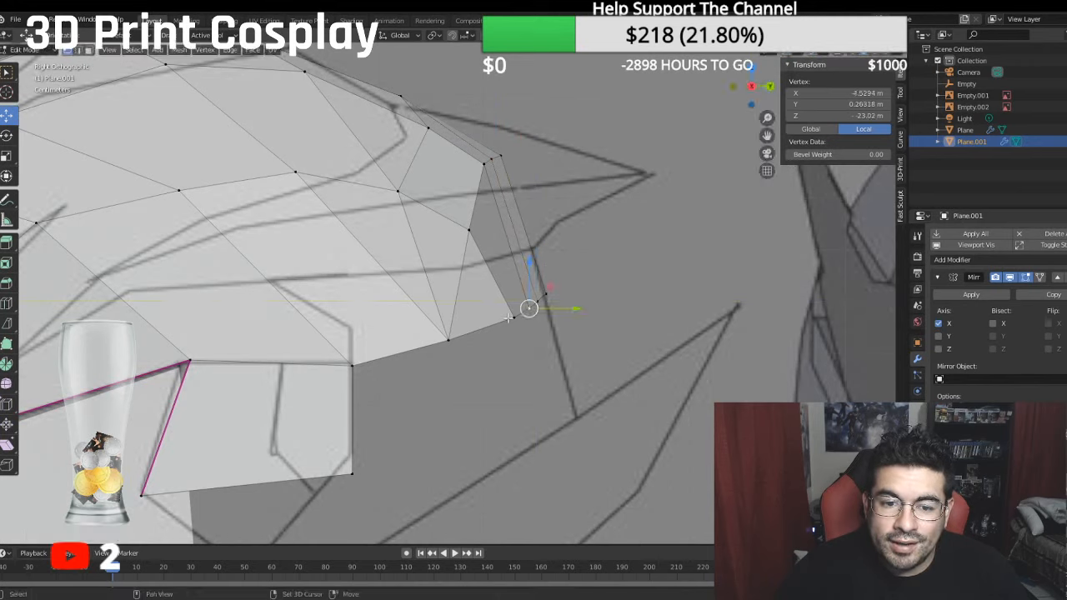
- Extrude the crown's lower rear boundary downward and shift it rearward to a median of about -1.90 m local Y and -23.18 m Z
{"action": "left_click", "coordinate": [448, 340]}
{"action": "left_click", "coordinate": [545, 294], "text": "ctrl"}
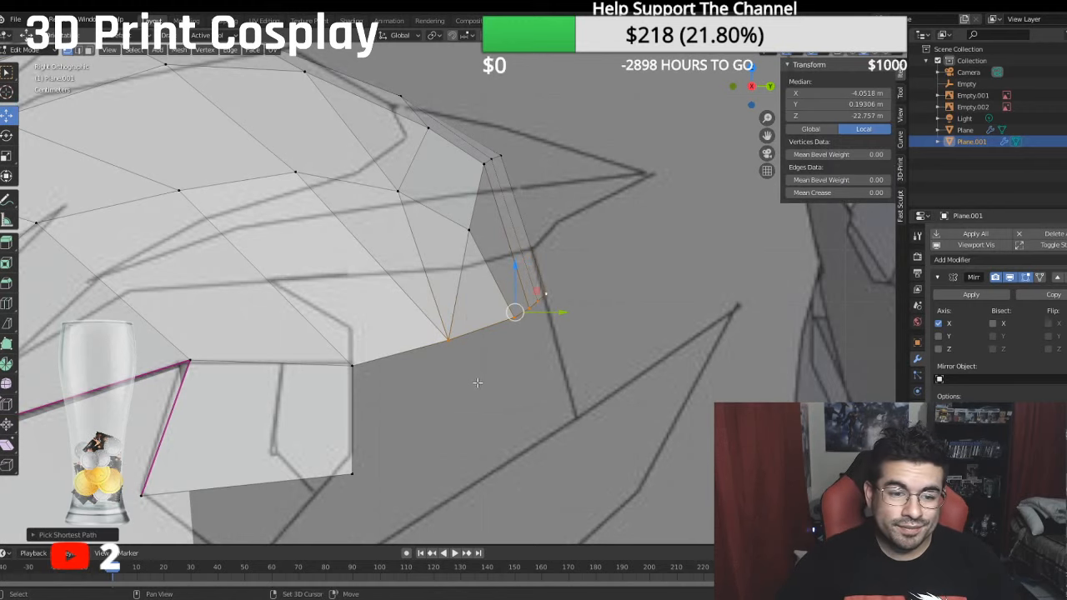
{"action": "middle_click_drag", "start_coordinate": [478, 383], "coordinate": [481, 327], "text": "shift"}
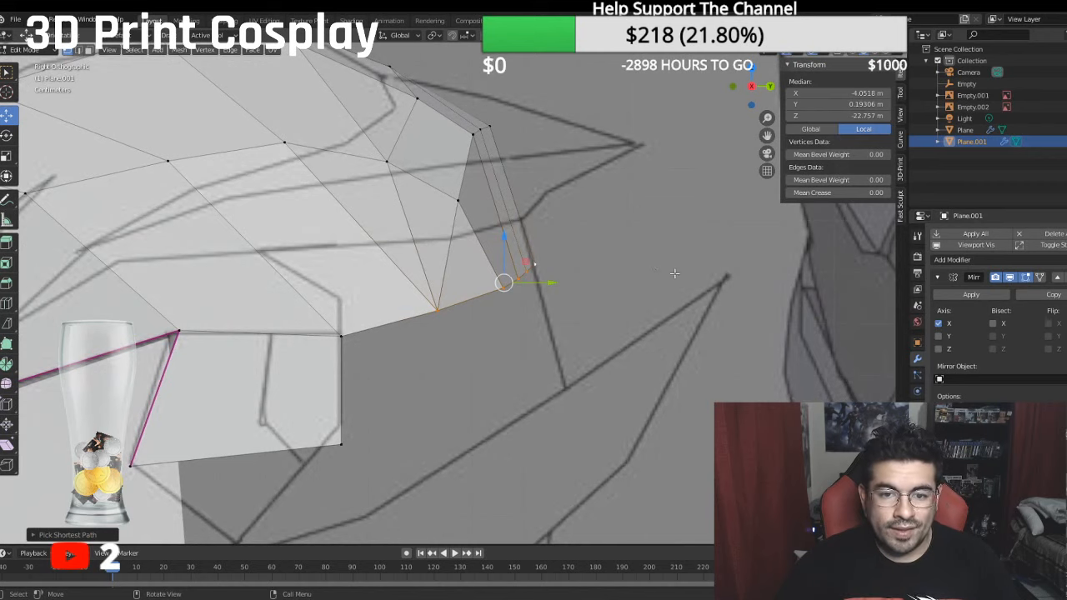
{"action": "key", "text": "e"}
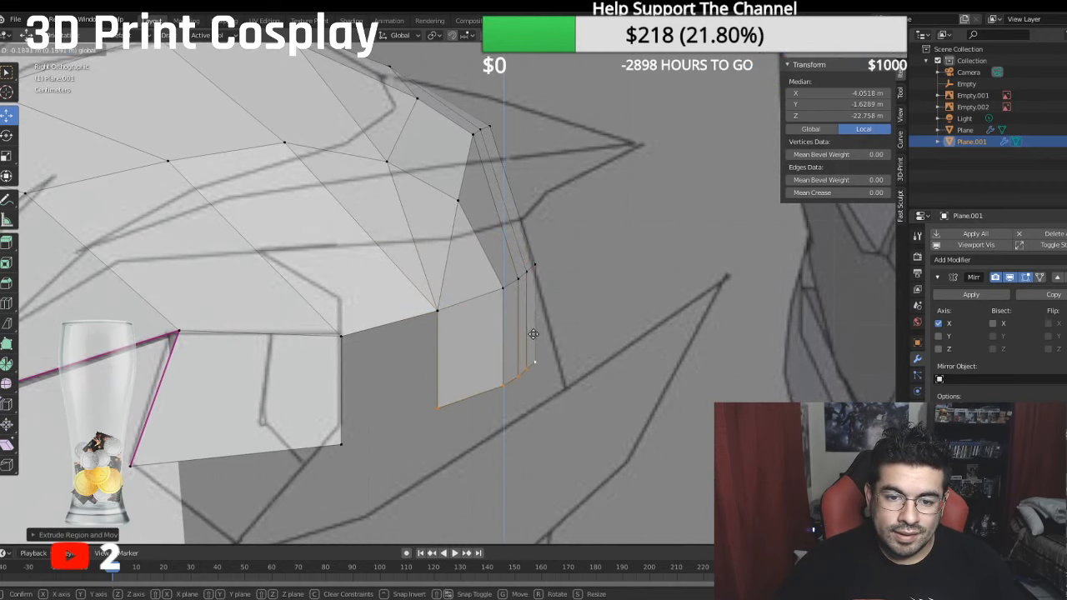
{"action": "left_click_drag", "start_coordinate": [533, 335], "coordinate": [534, 334]}
{"action": "left_click_drag", "start_coordinate": [554, 381], "coordinate": [577, 390]}
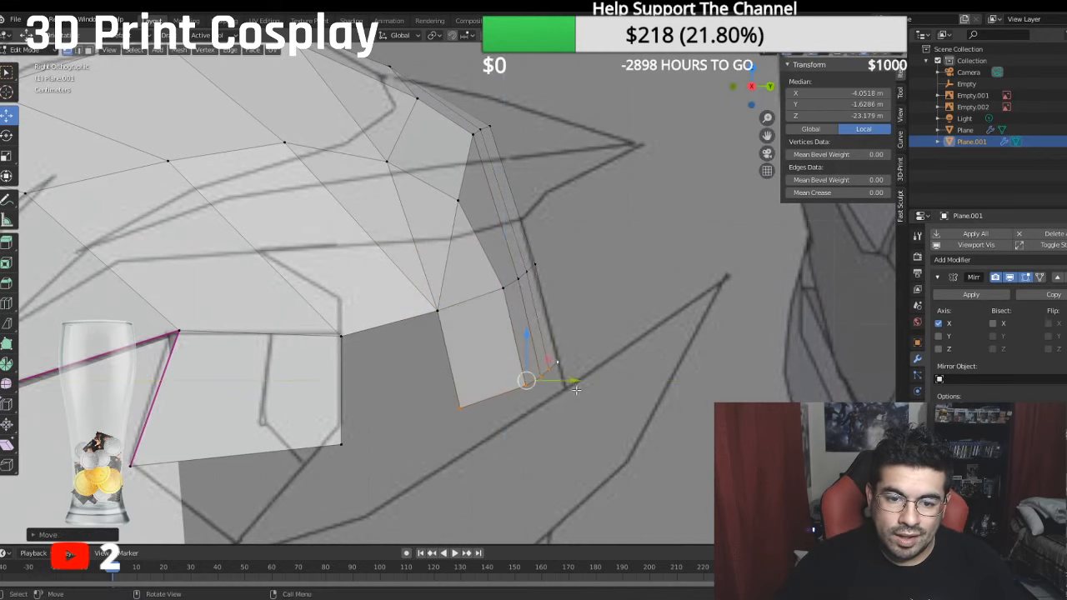
{"action": "left_click_drag", "start_coordinate": [521, 333], "coordinate": [525, 349]}
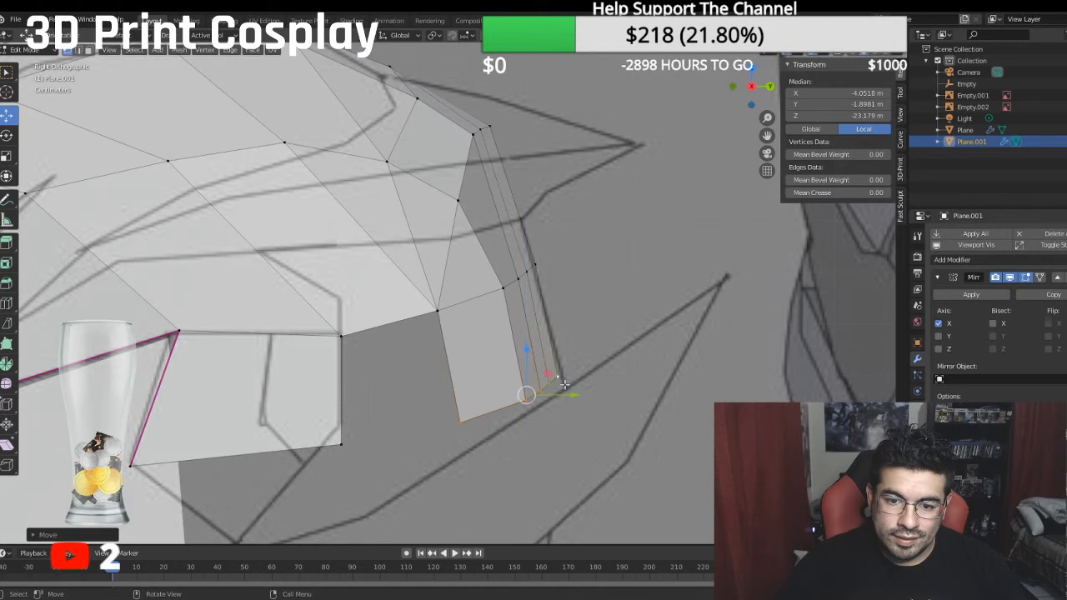
- Fill the gap between the side flap's rear edge and the new rear strip with a face
{"action": "left_click", "coordinate": [464, 421]}
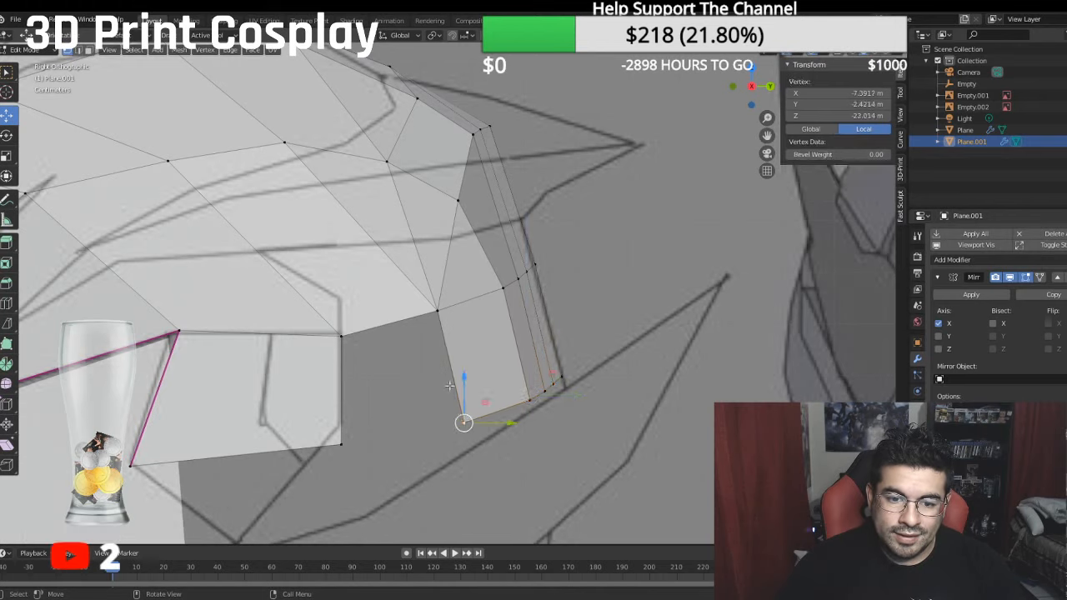
{"action": "left_click", "coordinate": [437, 310], "text": "shift"}
{"action": "left_click", "coordinate": [389, 322], "text": "shift"}
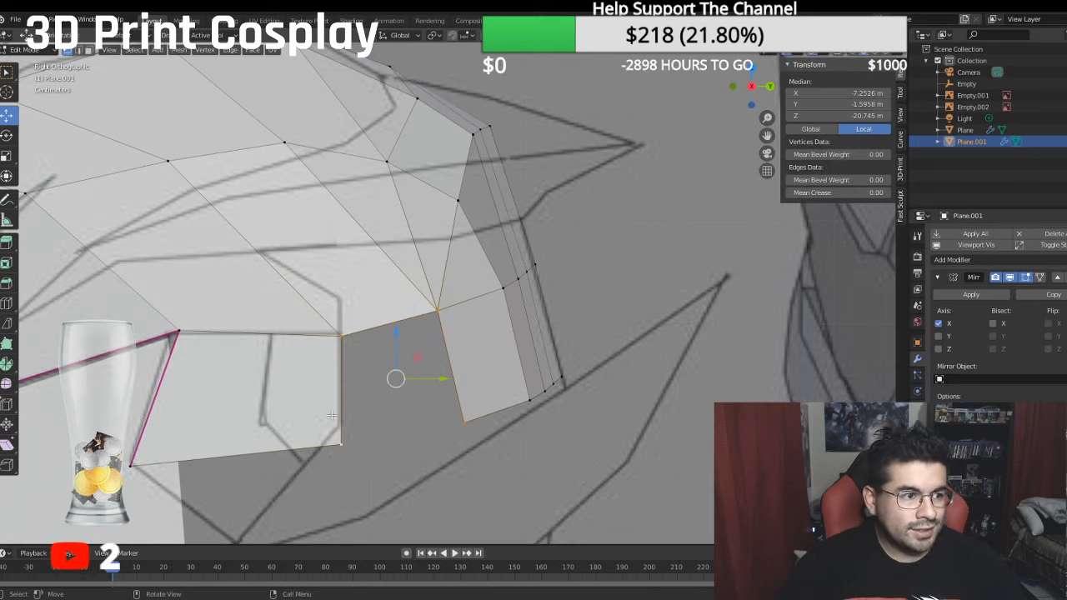
{"action": "left_click", "coordinate": [388, 334]}
- Raise the side flap's upper rear corner vertex slightly to about -0.73 m local Y and clear the selection
{"action": "left_click", "coordinate": [339, 333]}
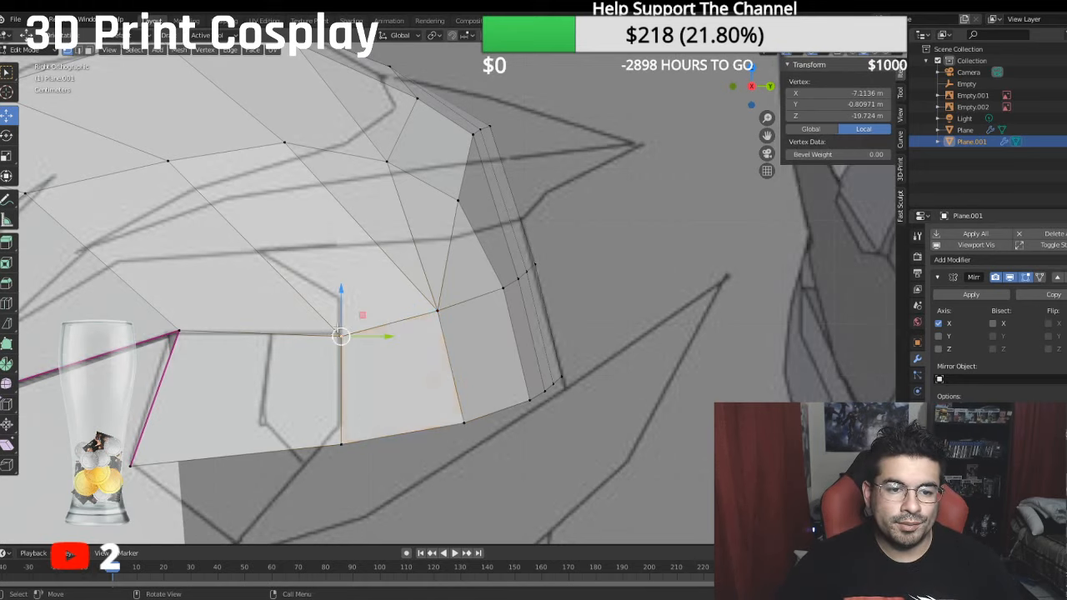
{"action": "left_click_drag", "start_coordinate": [341, 294], "coordinate": [340, 290]}
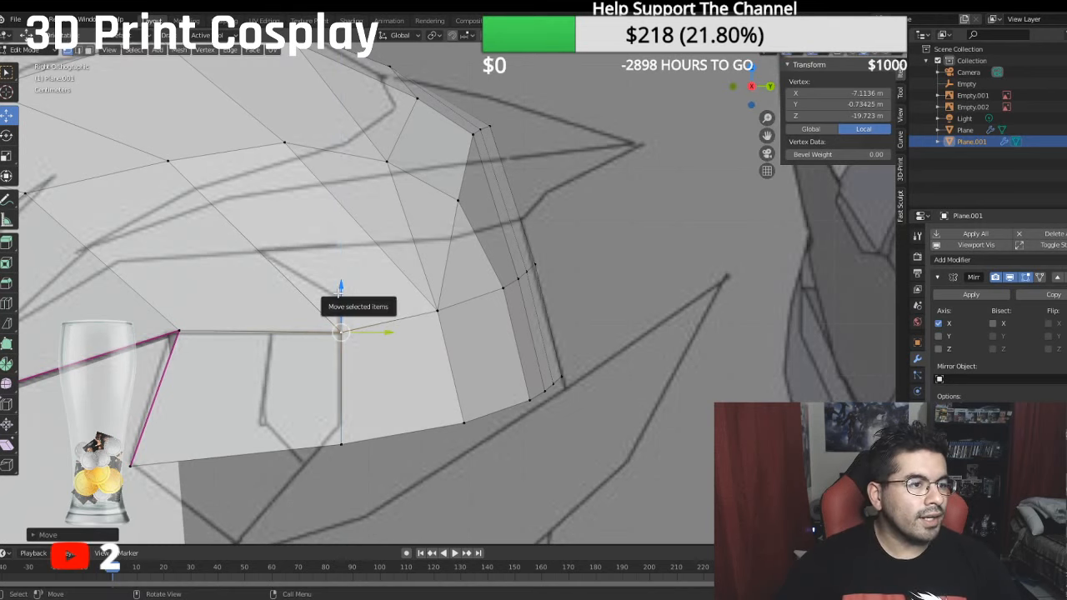
{"action": "key", "text": "F9"}
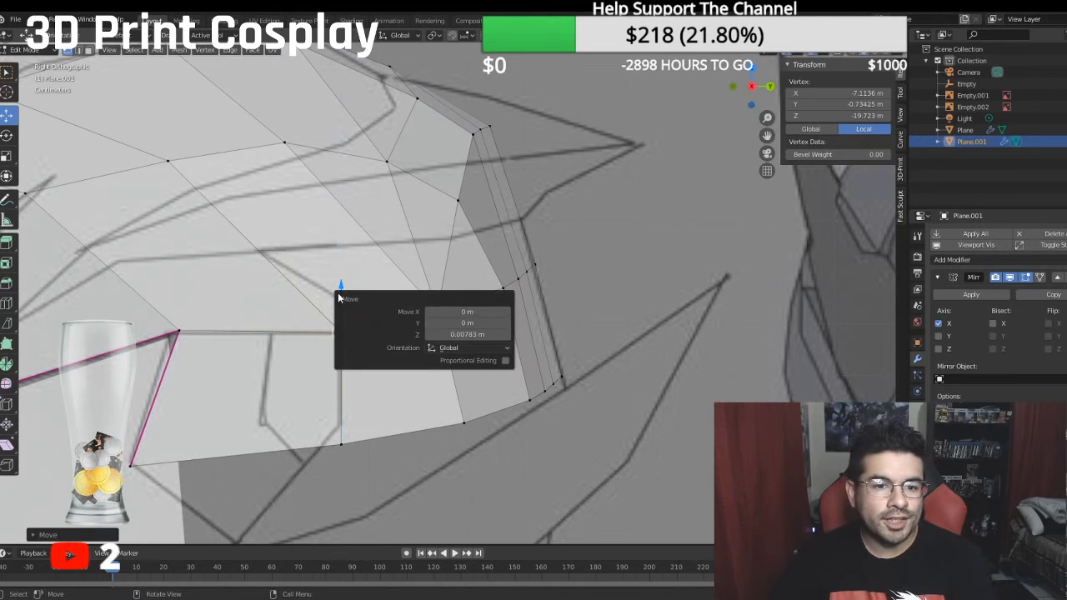
{"action": "right_click", "coordinate": [583, 268]}
{"action": "left_click", "coordinate": [629, 181]}
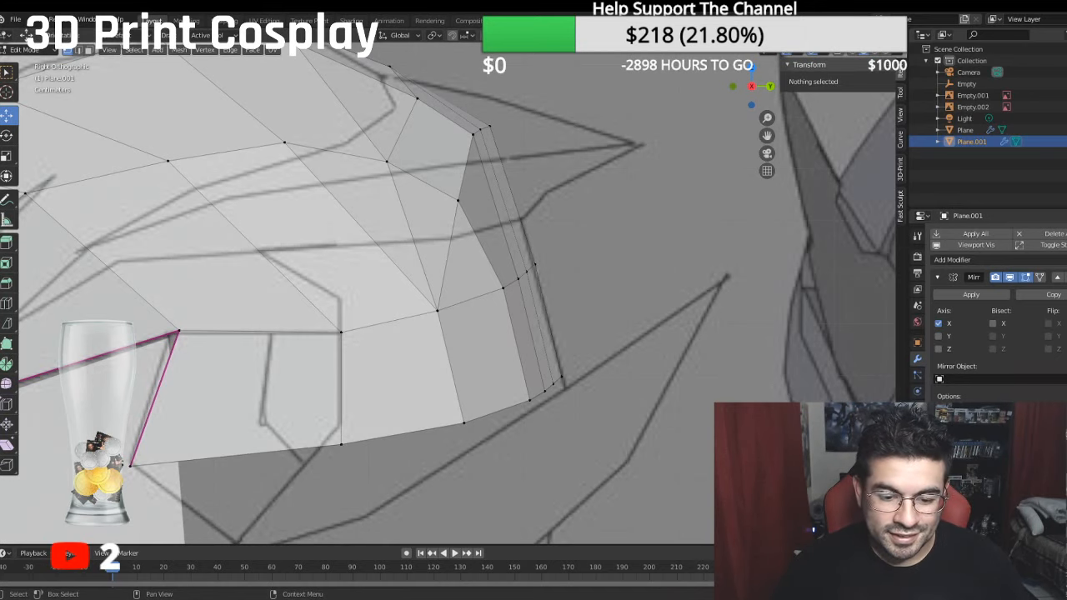
- Raise the lower boundary edges from the side flap's rear corner to the rear centre to a median of about -1.74 m local Y
{"action": "scroll", "coordinate": [460, 344], "scroll_direction": "down", "scroll_amount": 6}
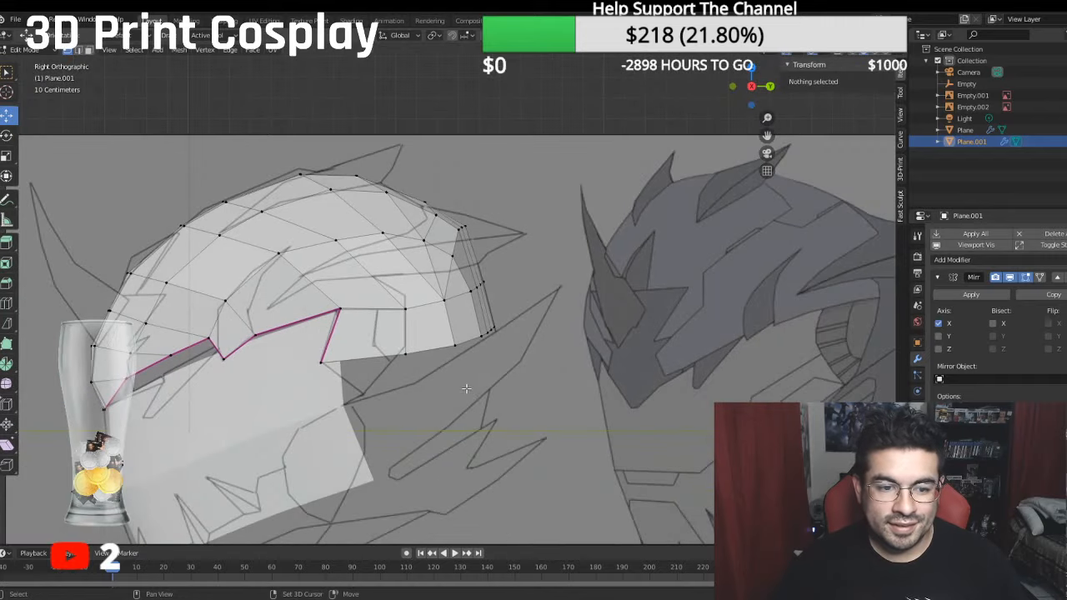
{"action": "scroll", "coordinate": [460, 344], "scroll_direction": "up", "scroll_amount": 1}
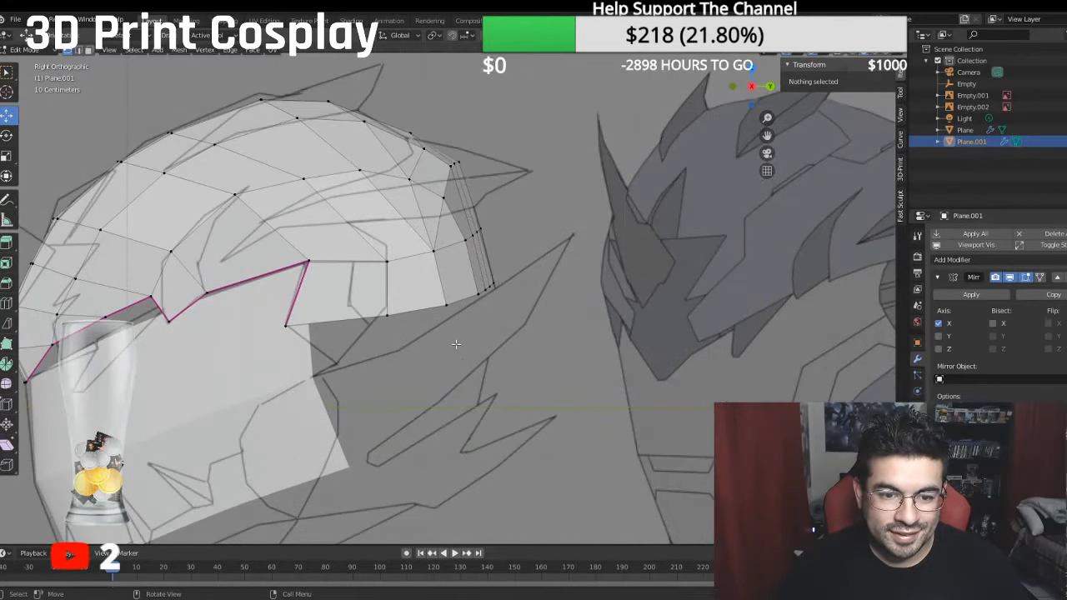
{"action": "left_click", "coordinate": [388, 314]}
{"action": "left_click", "coordinate": [490, 286], "text": "ctrl"}
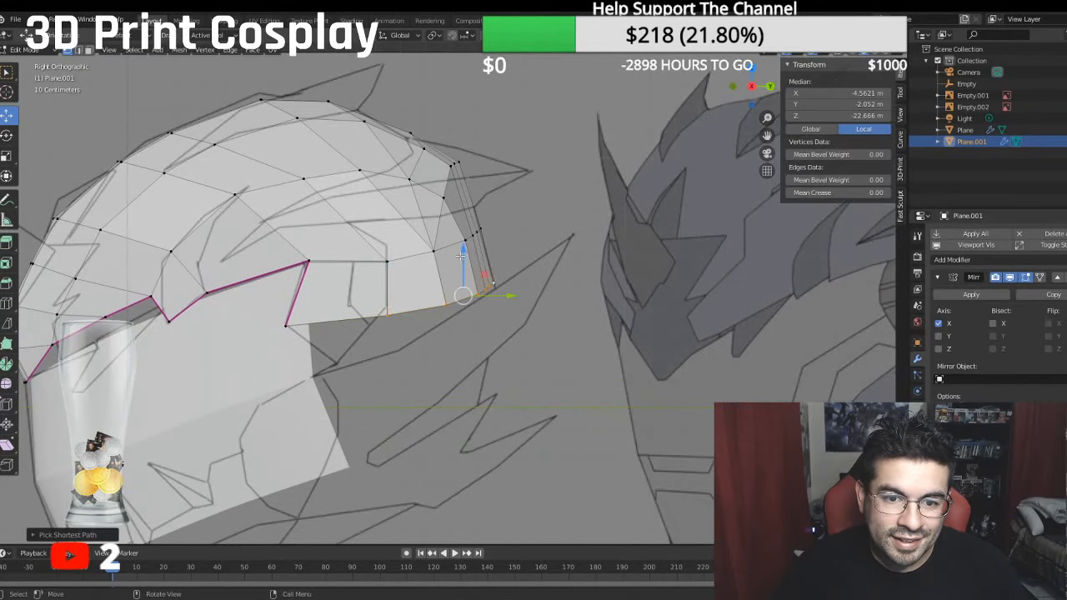
{"action": "left_click_drag", "start_coordinate": [460, 256], "coordinate": [462, 244]}
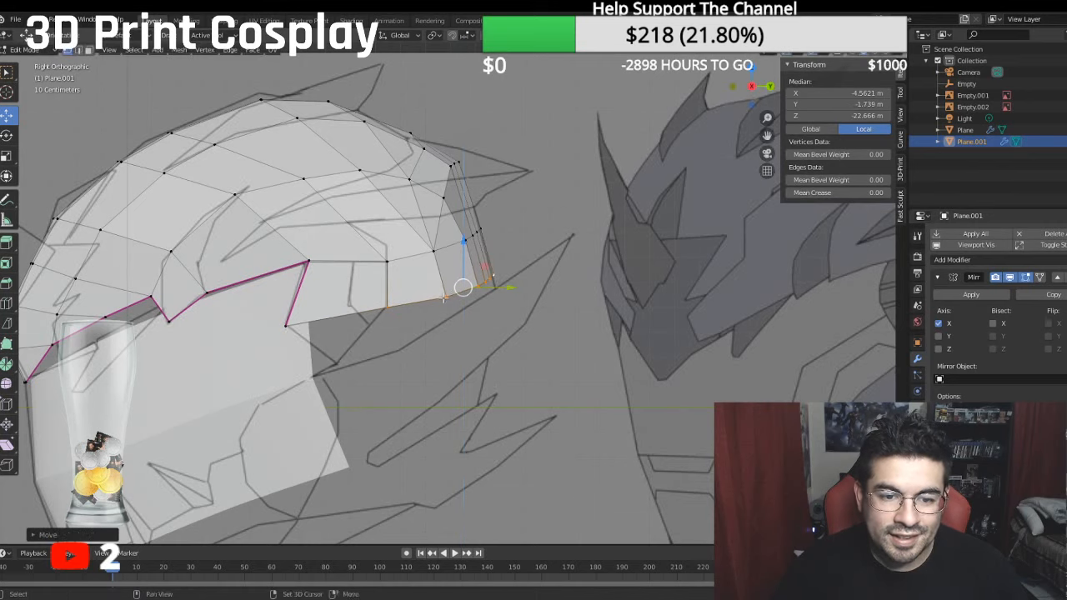
{"action": "middle_click_drag", "start_coordinate": [444, 298], "coordinate": [397, 261], "text": "shift"}
{"action": "scroll", "coordinate": [322, 313], "scroll_direction": "up", "scroll_amount": 1}
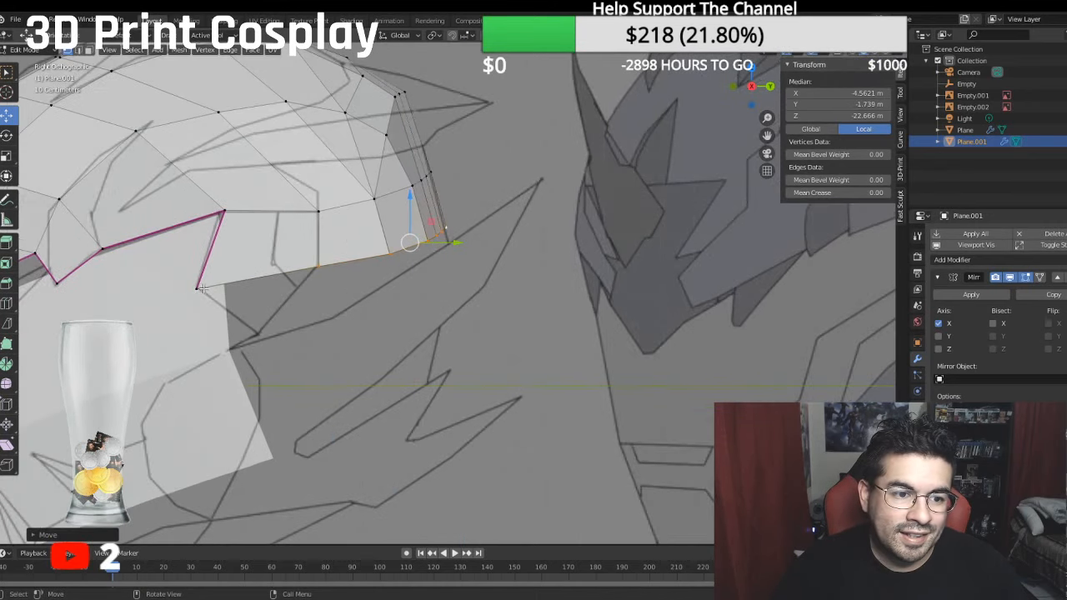
- Extrude the lower boundary from the side flap's front corner to the rear centre straight down to a median of about -3.82 m local Y
{"action": "key", "text": "ctrl+z"}
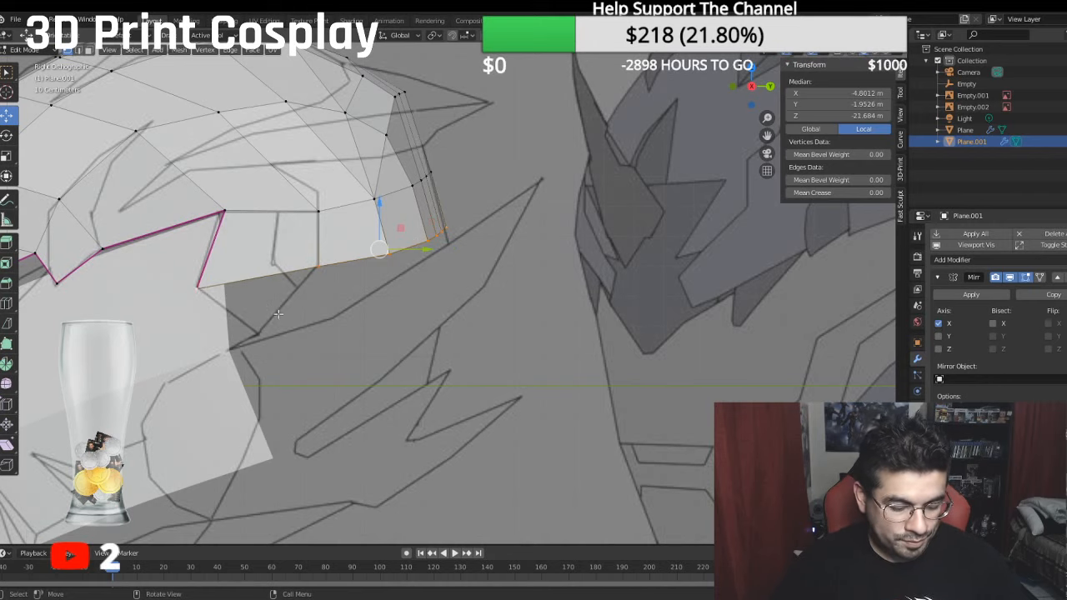
{"action": "key", "text": "e"}
{"action": "right_click", "coordinate": [492, 278]}
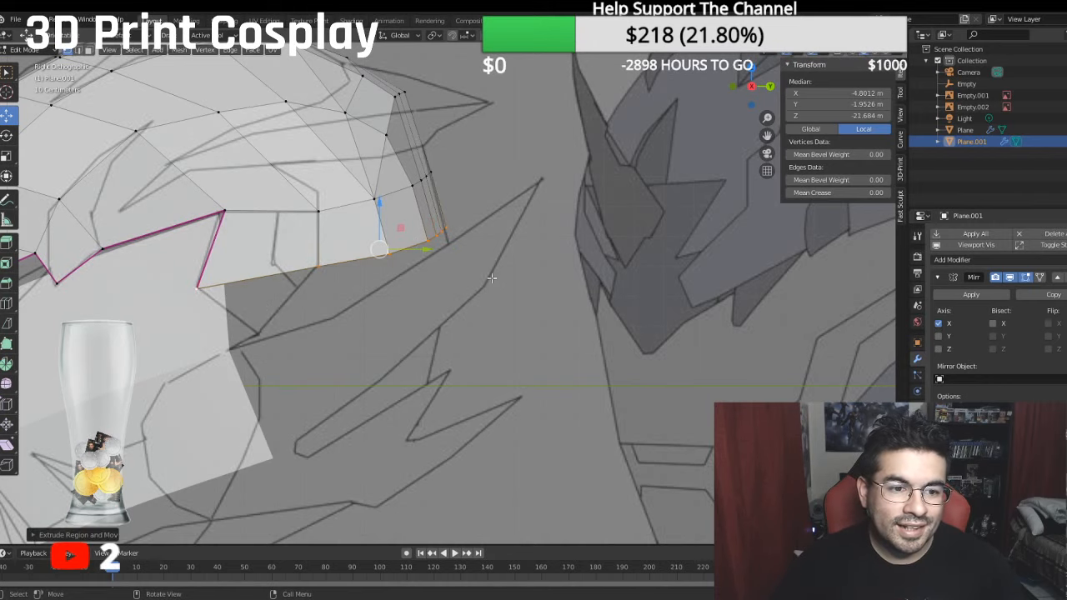
{"action": "key", "text": "g"}
{"action": "key", "text": "z"}
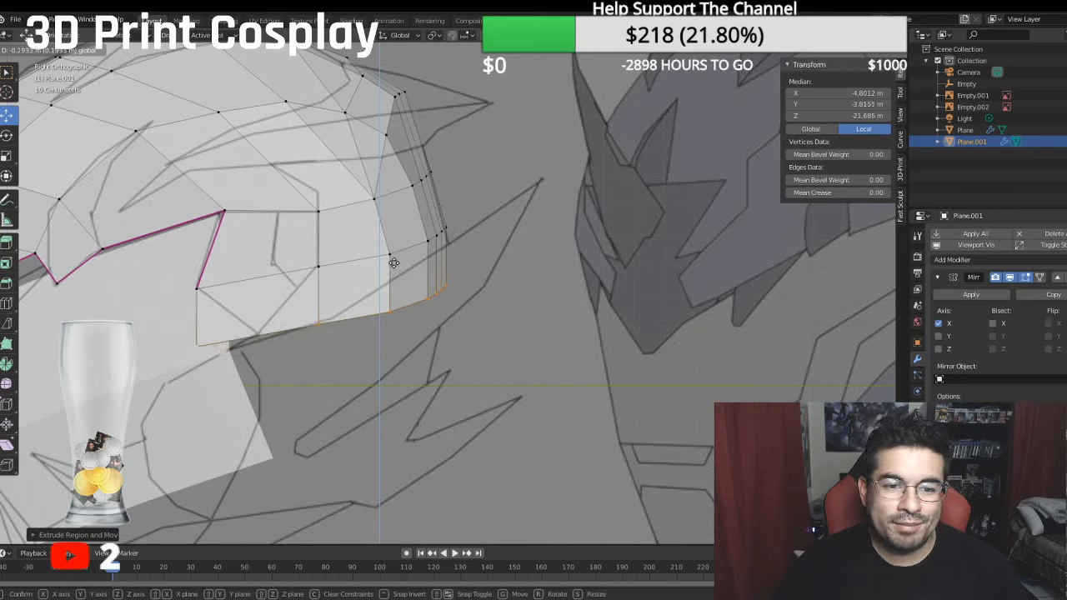
{"action": "left_click", "coordinate": [393, 263]}
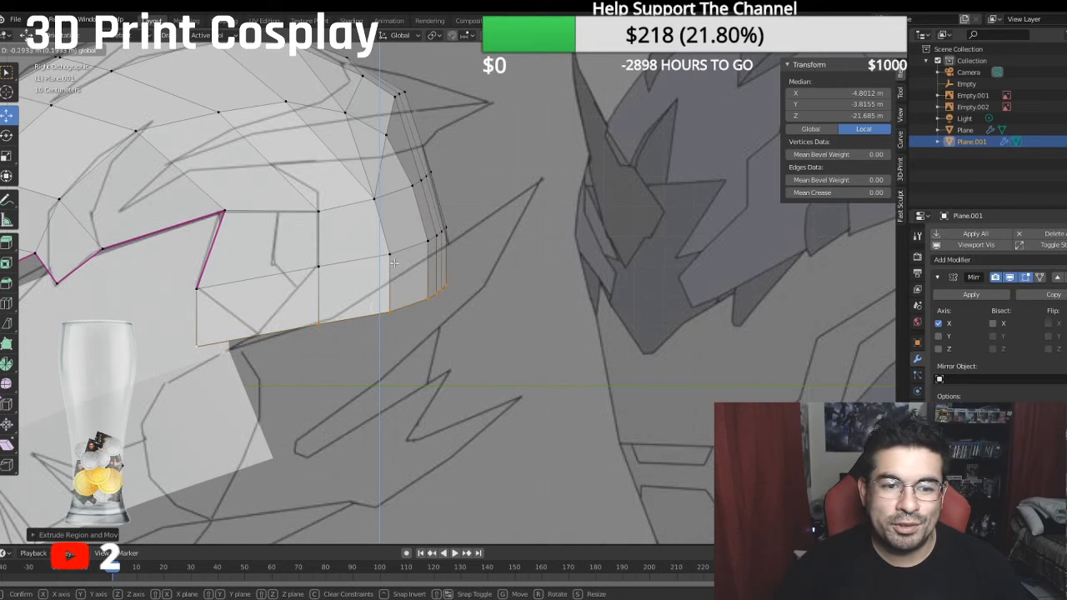
- Lower the vertex row above the new strip at the rear, placing its two side vertices at about -2.35 m and -2.66 m local Y
{"action": "left_click", "coordinate": [448, 228]}
{"action": "left_click", "coordinate": [429, 240], "text": "ctrl"}
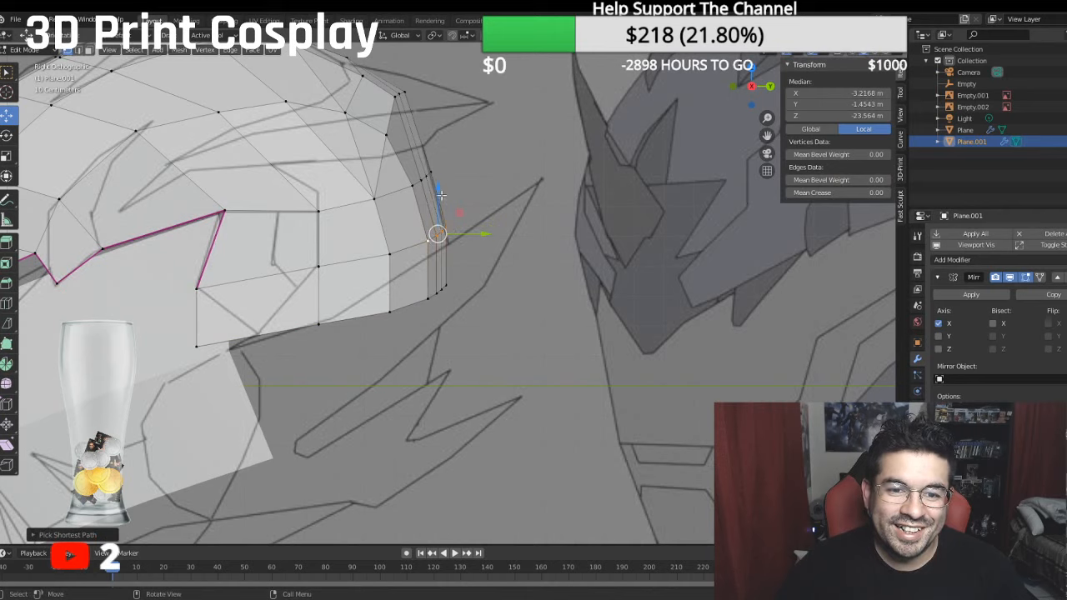
{"action": "left_click_drag", "start_coordinate": [440, 194], "coordinate": [460, 210]}
{"action": "left_click", "coordinate": [390, 254]}
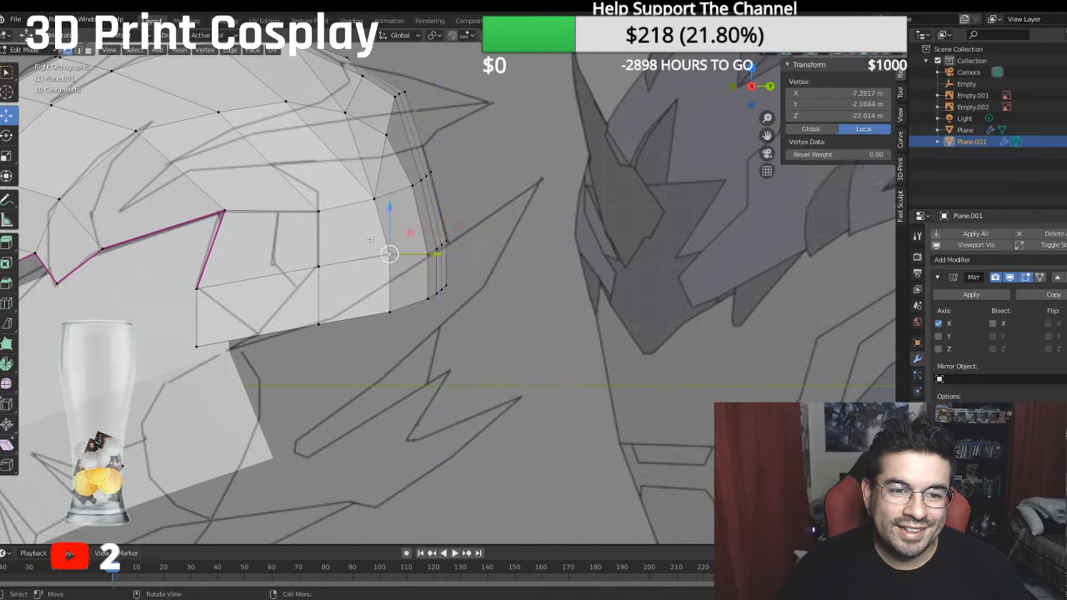
{"action": "left_click_drag", "start_coordinate": [388, 210], "coordinate": [385, 222]}
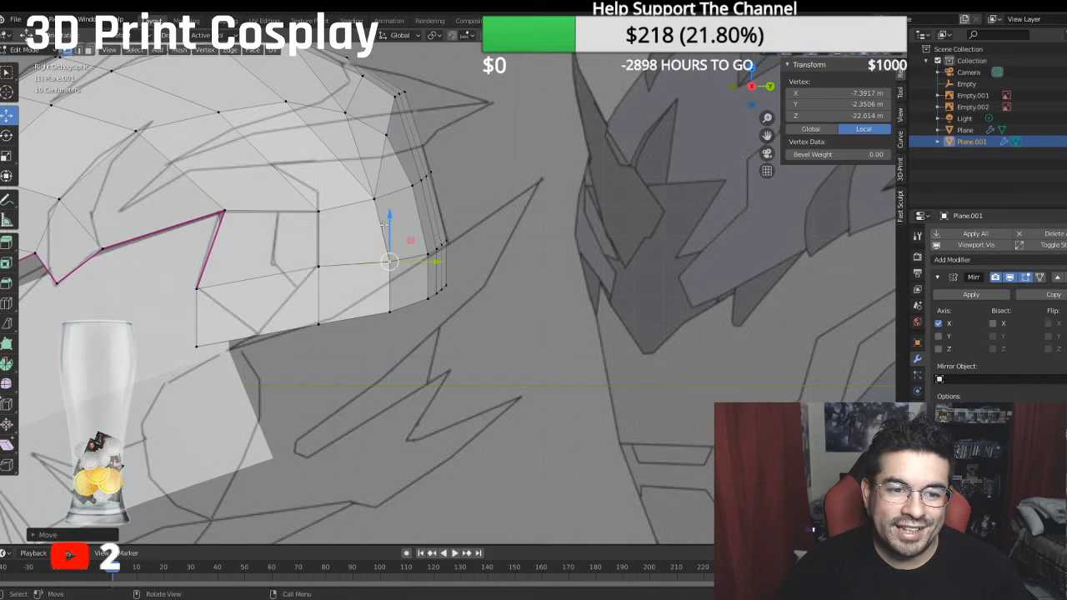
{"action": "left_click", "coordinate": [320, 254]}
{"action": "left_click_drag", "start_coordinate": [319, 219], "coordinate": [318, 225]}
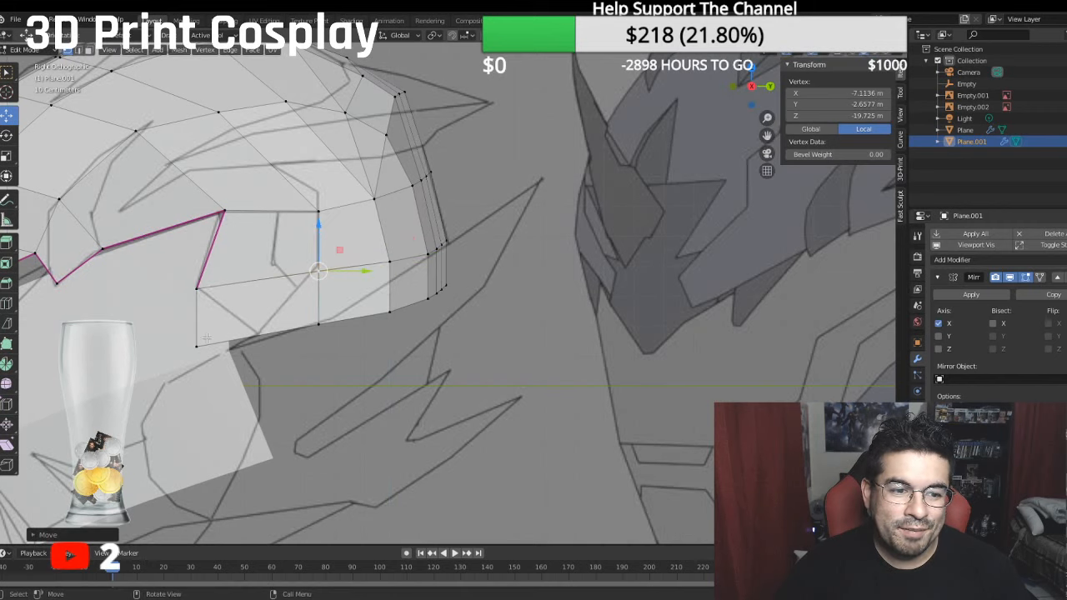
- Move the new strip's lower front corner onto the reference outline at about -4.70 m local Y and -17.70 m Z
{"action": "left_click", "coordinate": [197, 343]}
{"action": "left_click_drag", "start_coordinate": [247, 346], "coordinate": [295, 339]}
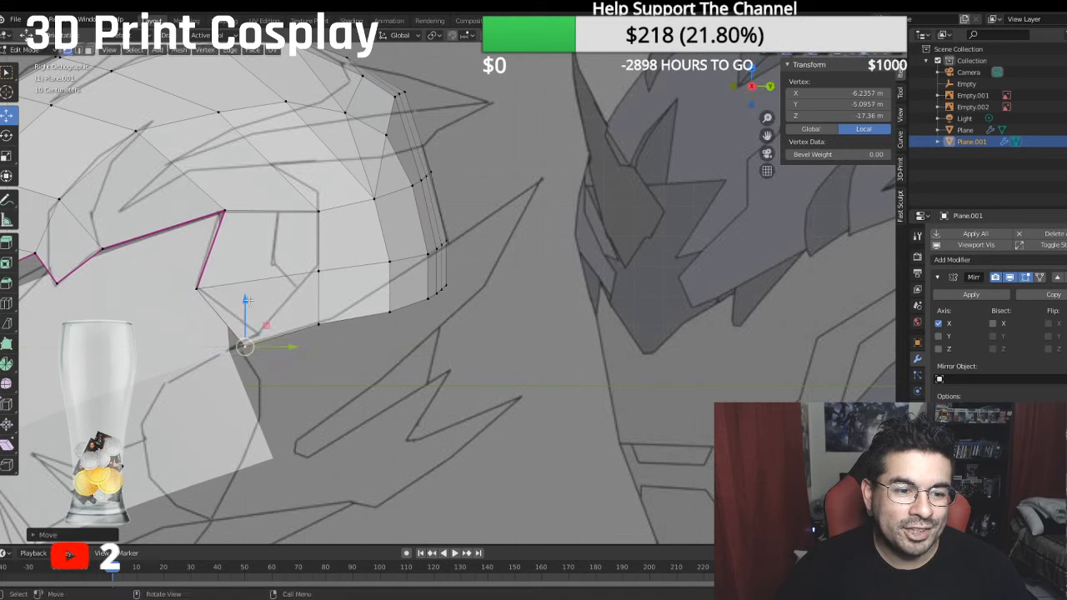
{"action": "left_click_drag", "start_coordinate": [250, 300], "coordinate": [261, 292]}
{"action": "left_click_drag", "start_coordinate": [291, 338], "coordinate": [302, 338]}
{"action": "left_click_drag", "start_coordinate": [255, 291], "coordinate": [255, 287]}
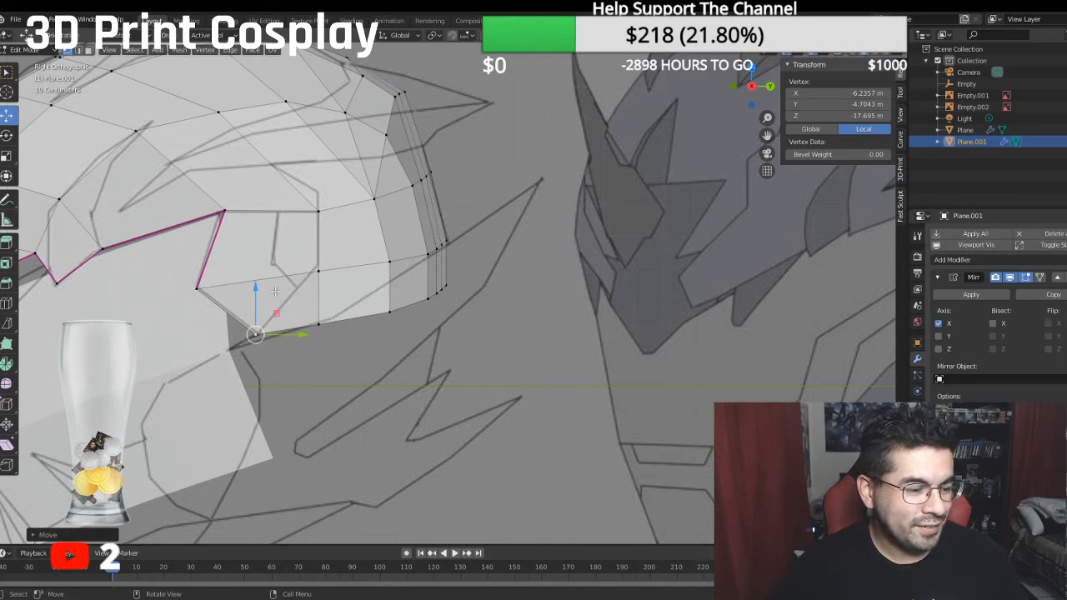
- Shift the rearmost vertices of the two lowest rows slightly rearward
{"action": "left_click", "coordinate": [449, 284]}
{"action": "left_click", "coordinate": [430, 299], "text": "ctrl"}
{"action": "left_click_drag", "start_coordinate": [471, 290], "coordinate": [469, 248]}
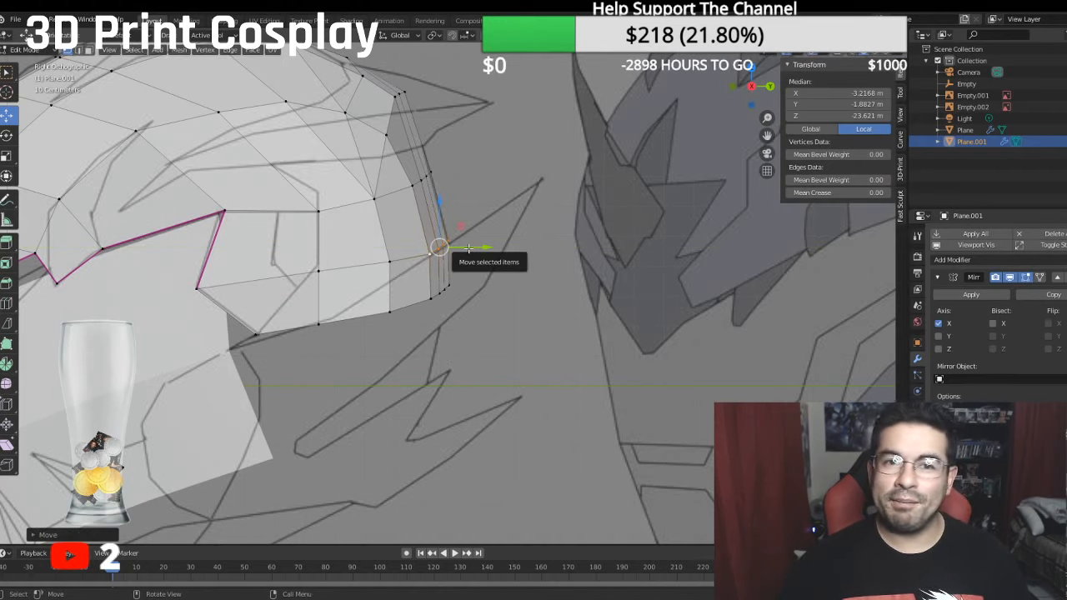
- Extrude the crown's lower side and rear boundary down to a median of about -5.46 m local Y, then shift it forward to -21.66 m Z
{"action": "middle_click_drag", "start_coordinate": [395, 299], "coordinate": [417, 239], "text": "shift"}
{"action": "scroll", "coordinate": [416, 238], "scroll_direction": "down", "scroll_amount": 2}
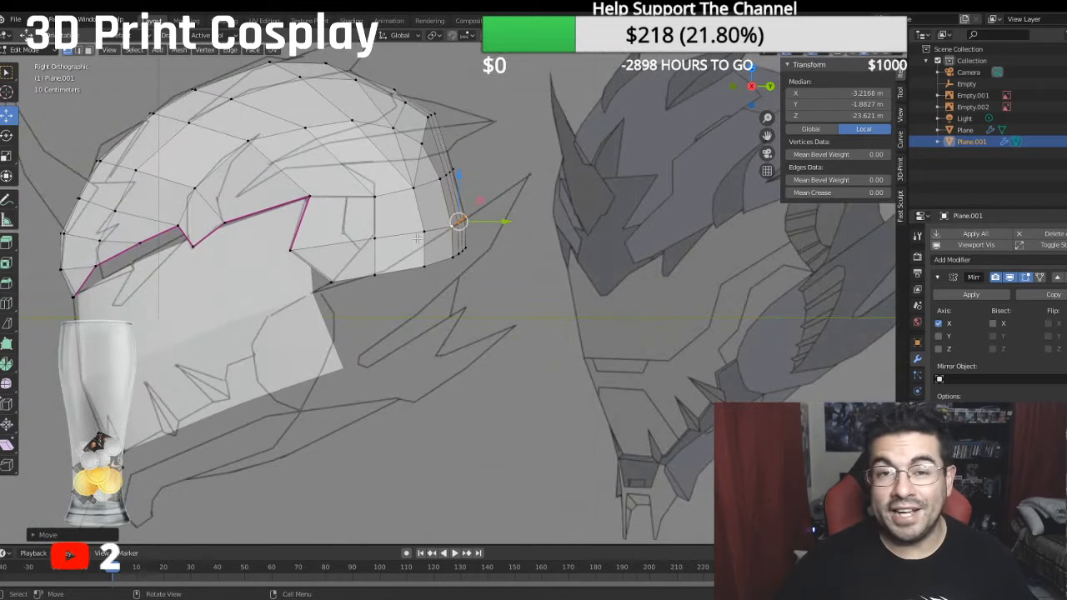
{"action": "scroll", "coordinate": [417, 238], "scroll_direction": "down", "scroll_amount": 2}
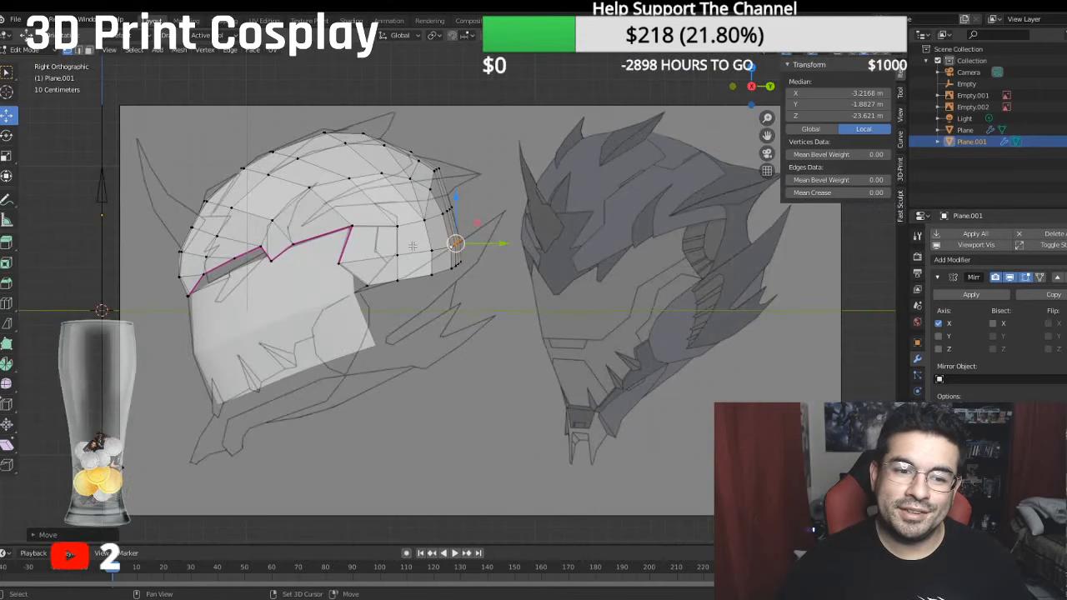
{"action": "middle_click_drag", "start_coordinate": [412, 246], "coordinate": [418, 231], "text": "shift"}
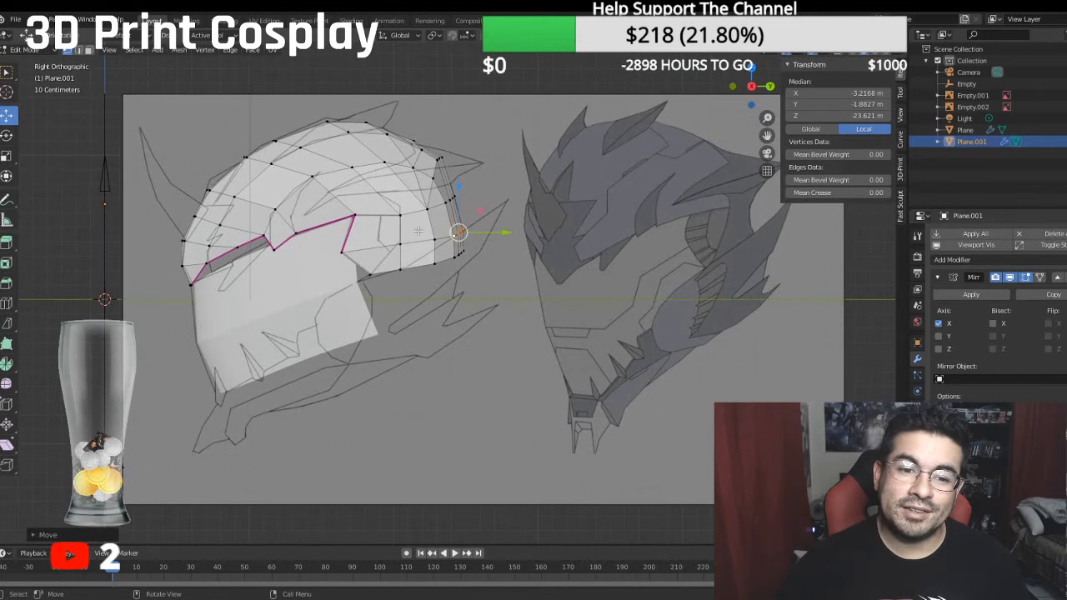
{"action": "left_click", "coordinate": [376, 275], "text": "ctrl"}
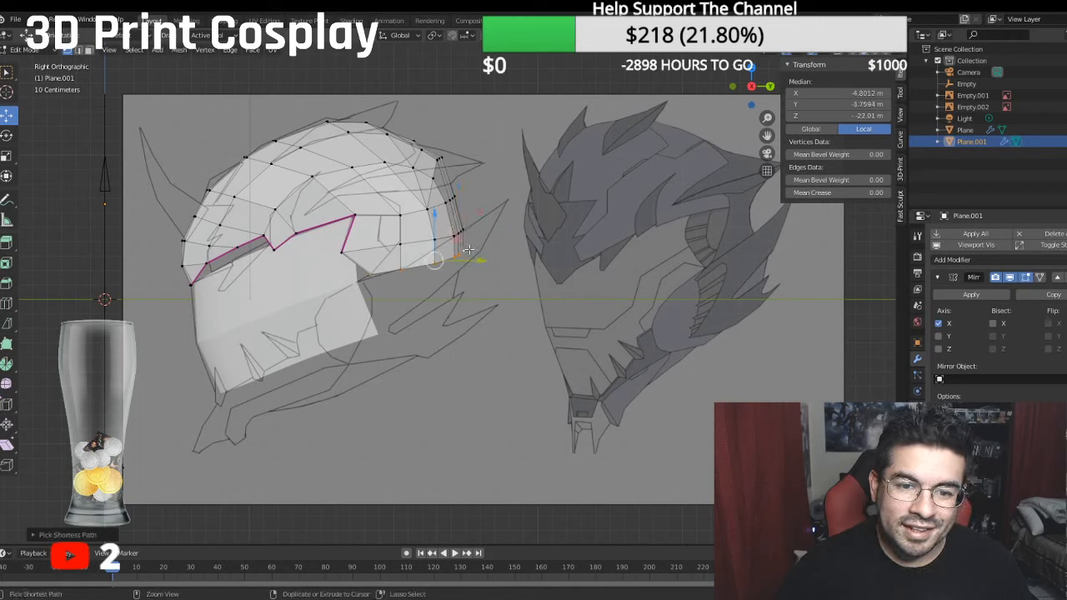
{"action": "key", "text": "e"}
{"action": "right_click", "coordinate": [456, 310]}
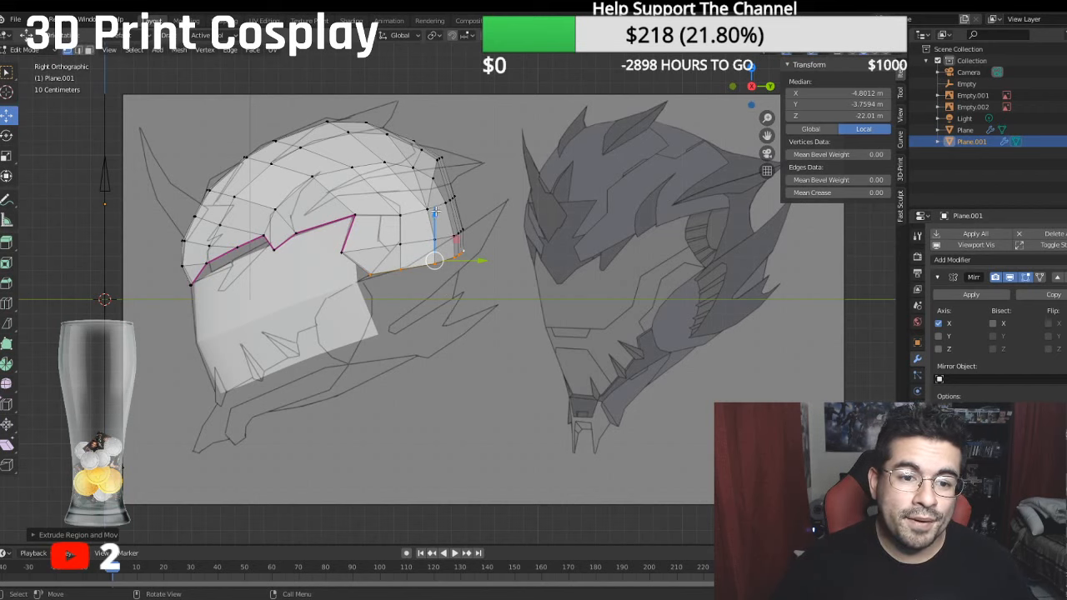
{"action": "left_click_drag", "start_coordinate": [435, 213], "coordinate": [431, 238]}
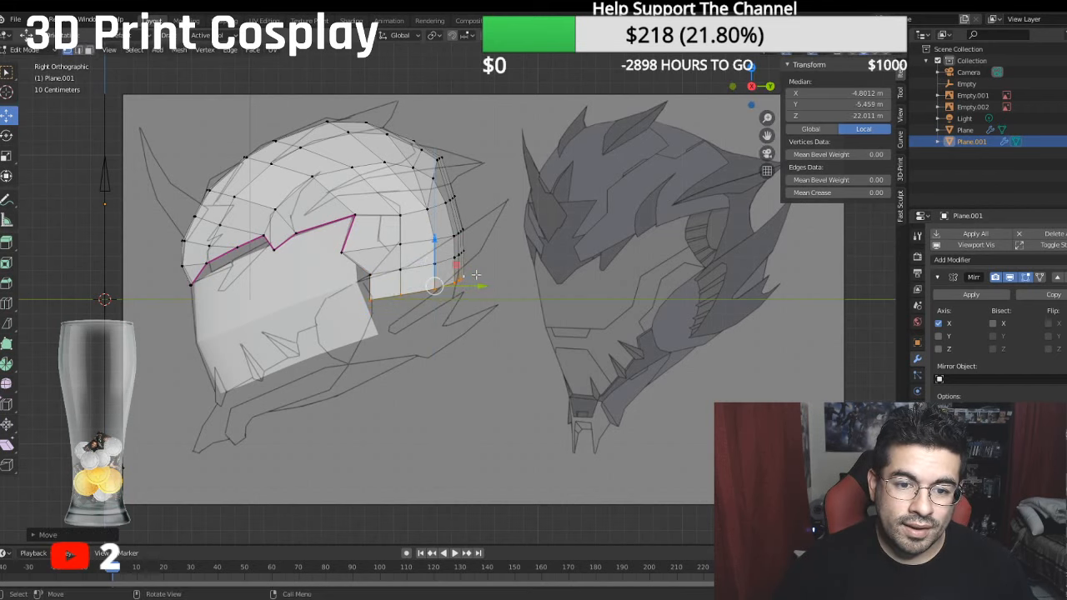
{"action": "left_click_drag", "start_coordinate": [480, 288], "coordinate": [475, 288]}
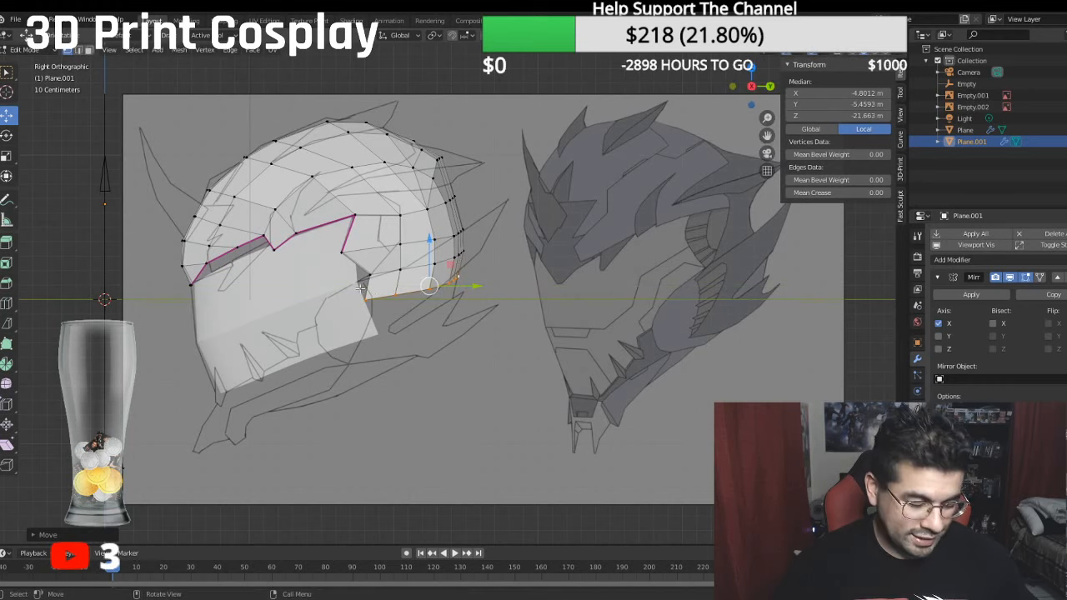
- Shift the front edge of the new lower strip slightly sideways to about -6.39 m local X
{"action": "middle_click_drag", "start_coordinate": [361, 281], "coordinate": [533, 245]}
{"action": "scroll", "coordinate": [564, 265], "scroll_direction": "up", "scroll_amount": 3}
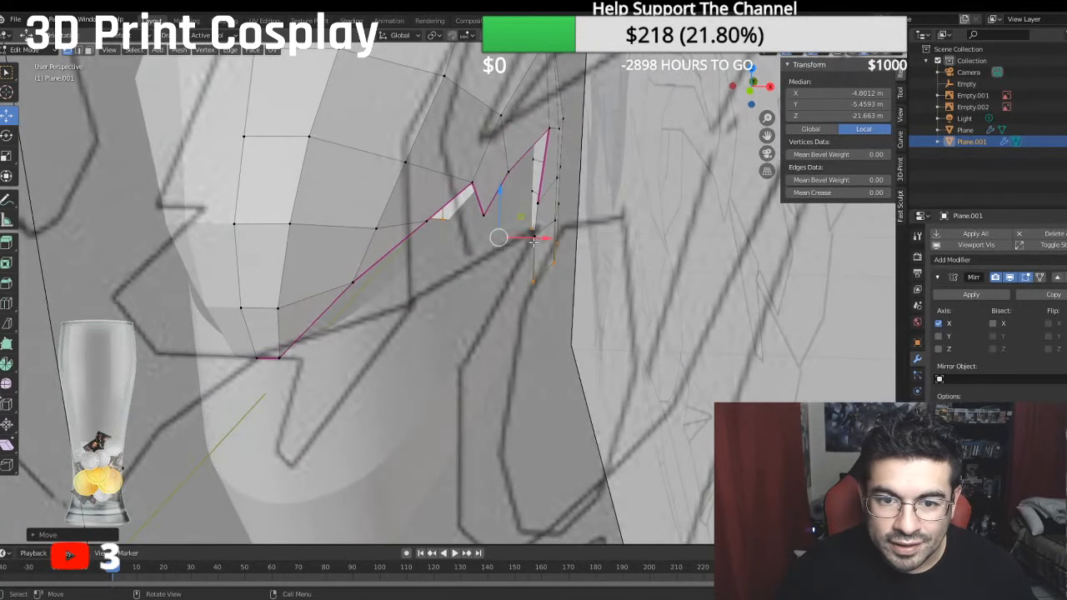
{"action": "left_click", "coordinate": [534, 239]}
{"action": "left_click", "coordinate": [534, 278], "text": "shift"}
{"action": "left_click_drag", "start_coordinate": [578, 260], "coordinate": [581, 256]}
- Extrude the strip's front edge forward and fit both new vertices to the reference outline, the lower one at about -7.52 m Y and -14.06 m Z
{"action": "left_click", "coordinate": [540, 203]}
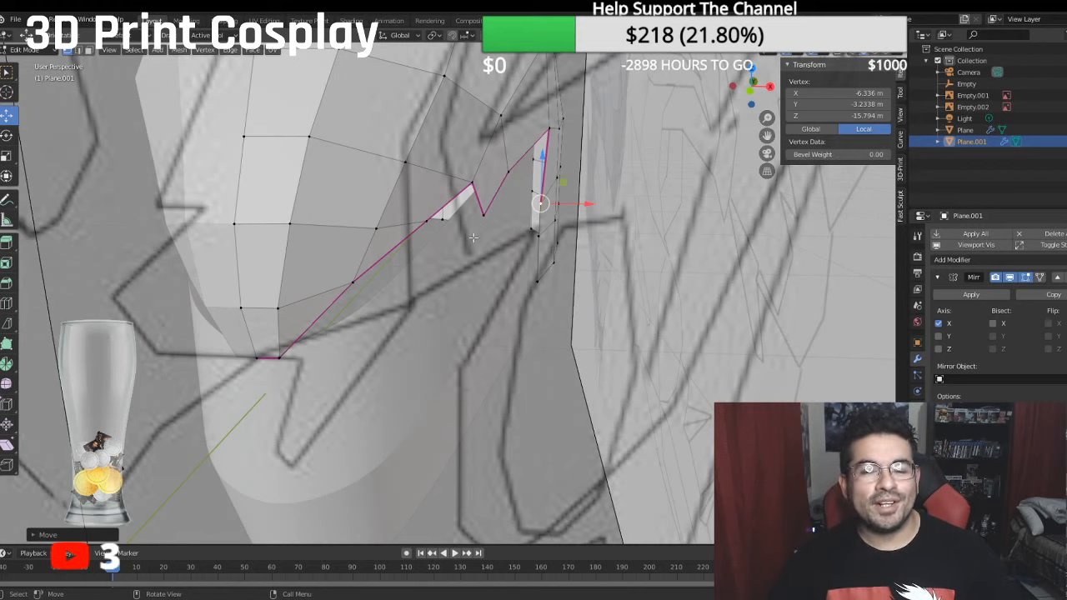
{"action": "key", "text": "KP_3"}
{"action": "scroll", "coordinate": [443, 237], "scroll_direction": "up", "scroll_amount": 1}
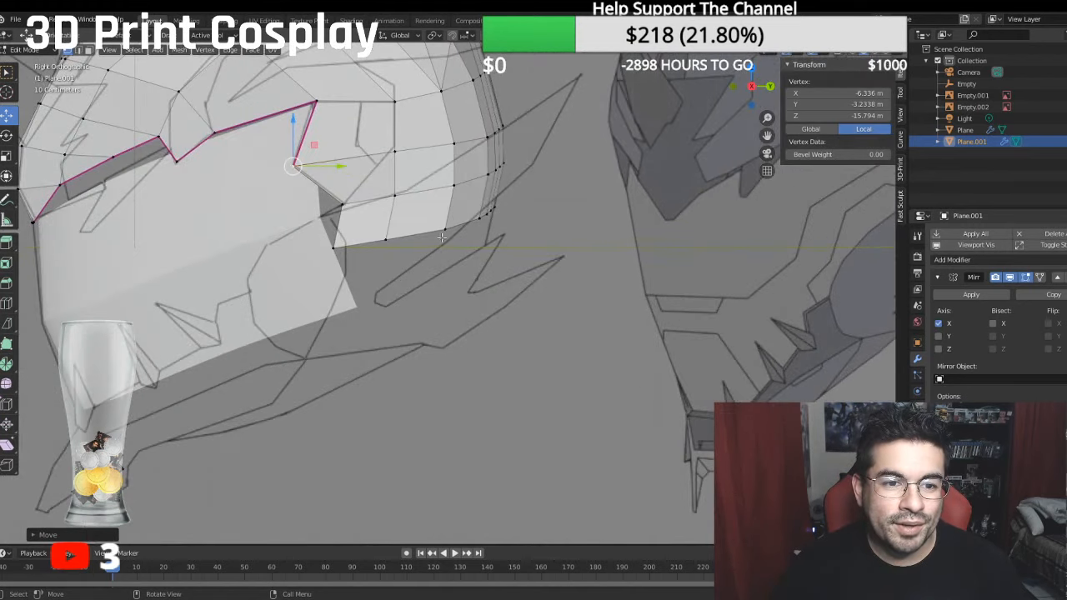
{"action": "left_click", "coordinate": [344, 208]}
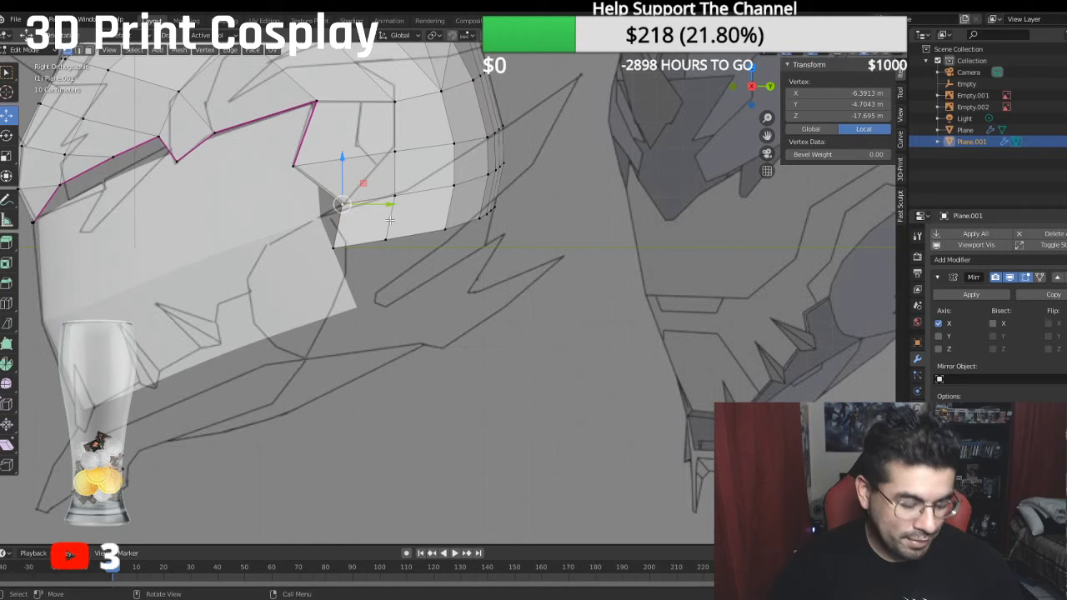
{"action": "left_click", "coordinate": [339, 244], "text": "shift"}
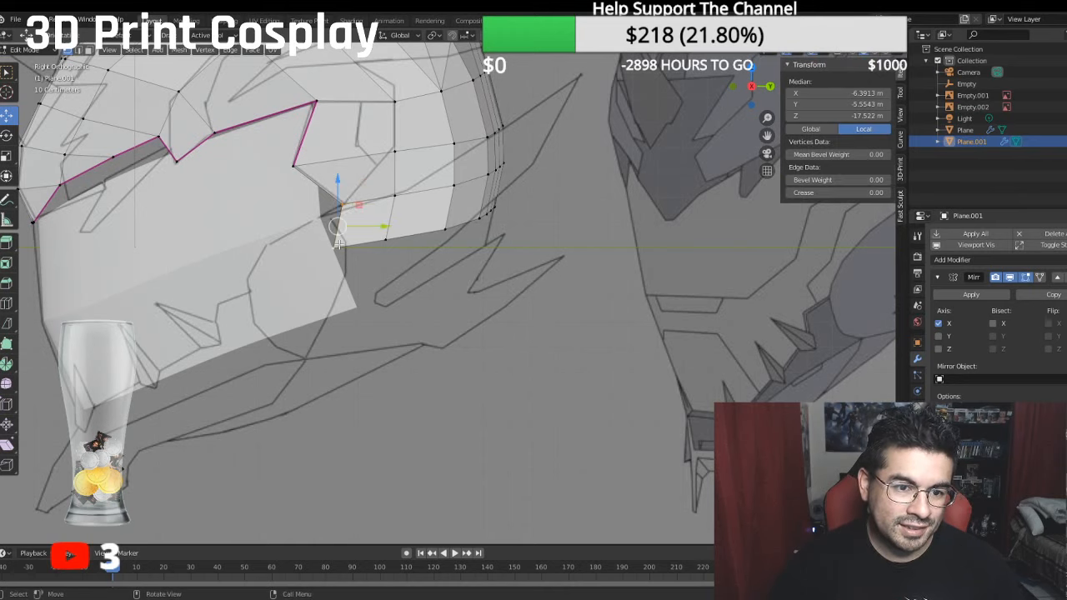
{"action": "key", "text": "e"}
{"action": "right_click", "coordinate": [364, 267]}
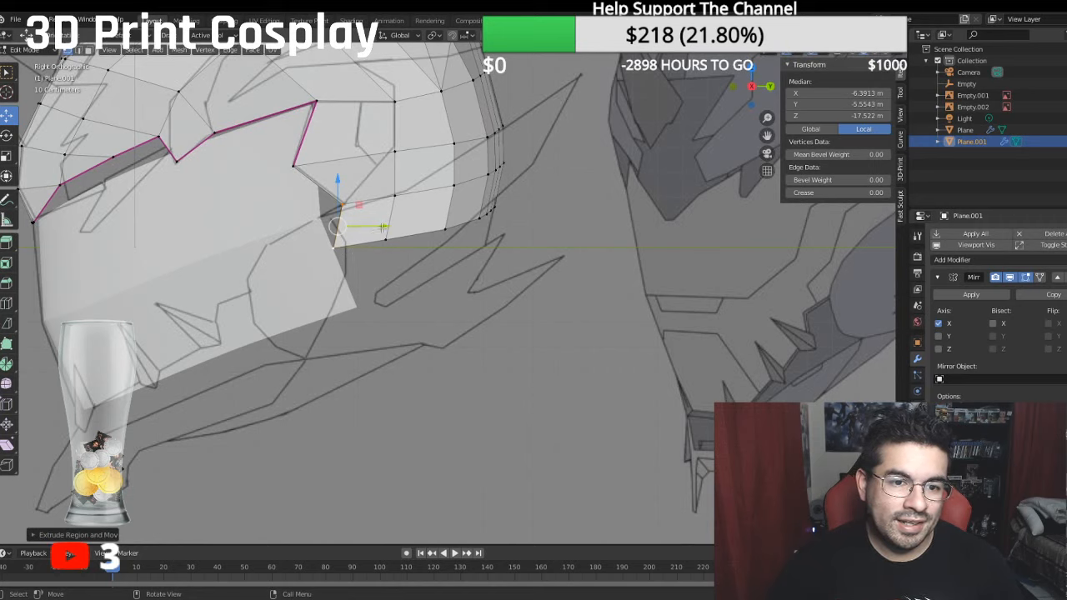
{"action": "left_click_drag", "start_coordinate": [382, 227], "coordinate": [318, 234]}
{"action": "left_click_drag", "start_coordinate": [273, 183], "coordinate": [257, 228]}
{"action": "left_click", "coordinate": [278, 284]}
{"action": "left_click_drag", "start_coordinate": [307, 278], "coordinate": [295, 276]}
- Move the side vertex behind the flap's upper corner forward to about -18.98 m local Z
{"action": "scroll", "coordinate": [326, 249], "scroll_direction": "down", "scroll_amount": 1}
{"action": "scroll", "coordinate": [364, 230], "scroll_direction": "down", "scroll_amount": 3}
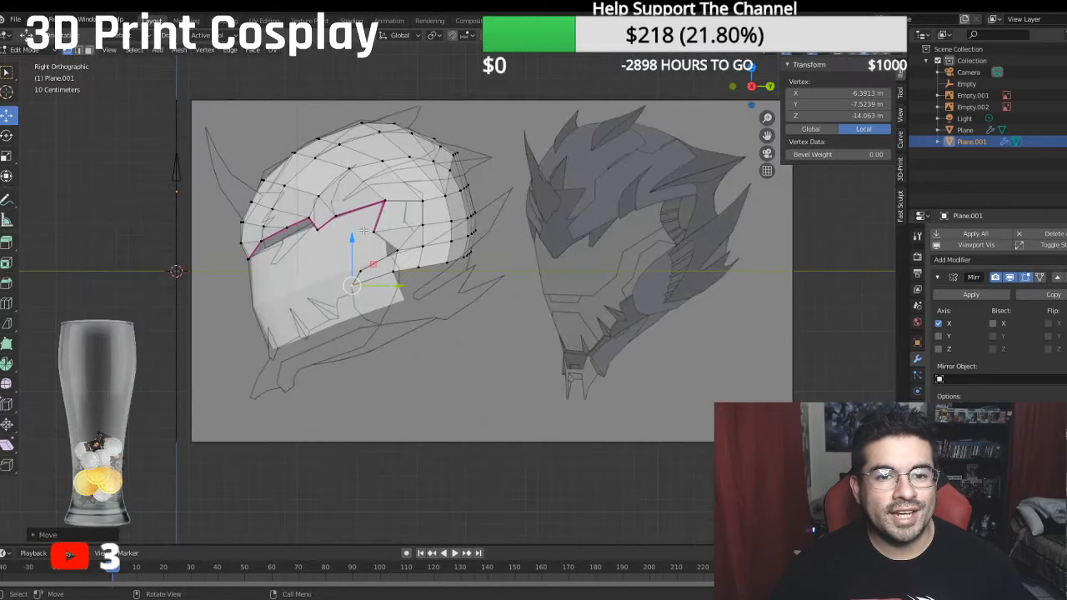
{"action": "middle_click_drag", "start_coordinate": [368, 229], "coordinate": [554, 285]}
{"action": "middle_click_drag", "start_coordinate": [618, 301], "coordinate": [542, 289]}
{"action": "left_click", "coordinate": [491, 288]}
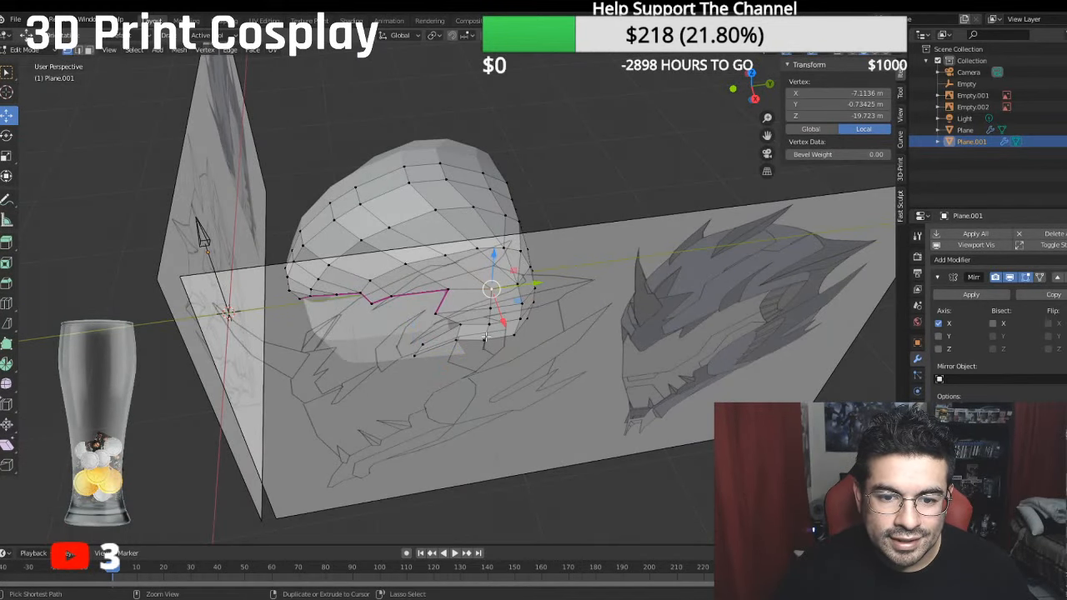
{"action": "left_click_drag", "start_coordinate": [534, 284], "coordinate": [523, 286]}
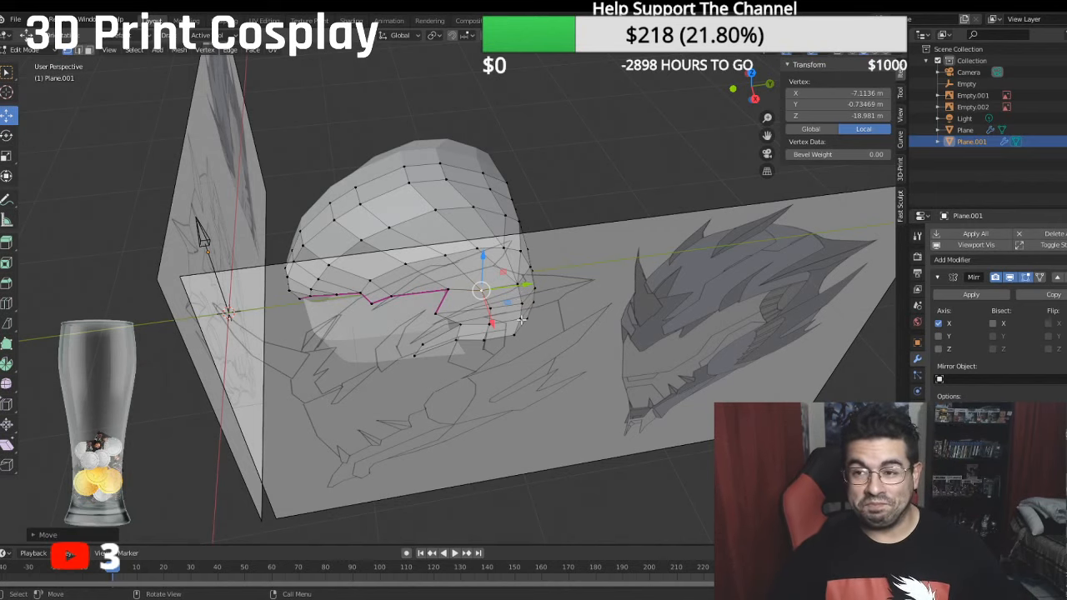
- Pull the outermost side vertices near the rear of the crown slightly inward along X, viewed from above
{"action": "key", "text": "KP_1"}
{"action": "key", "text": "KP_3"}
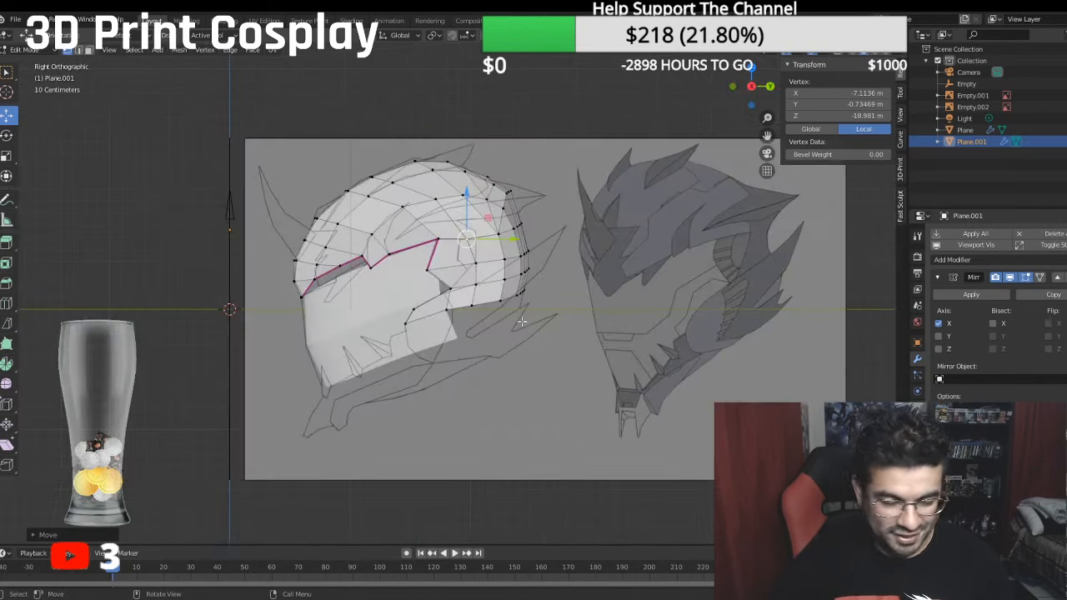
{"action": "scroll", "coordinate": [477, 299], "scroll_direction": "up", "scroll_amount": 2}
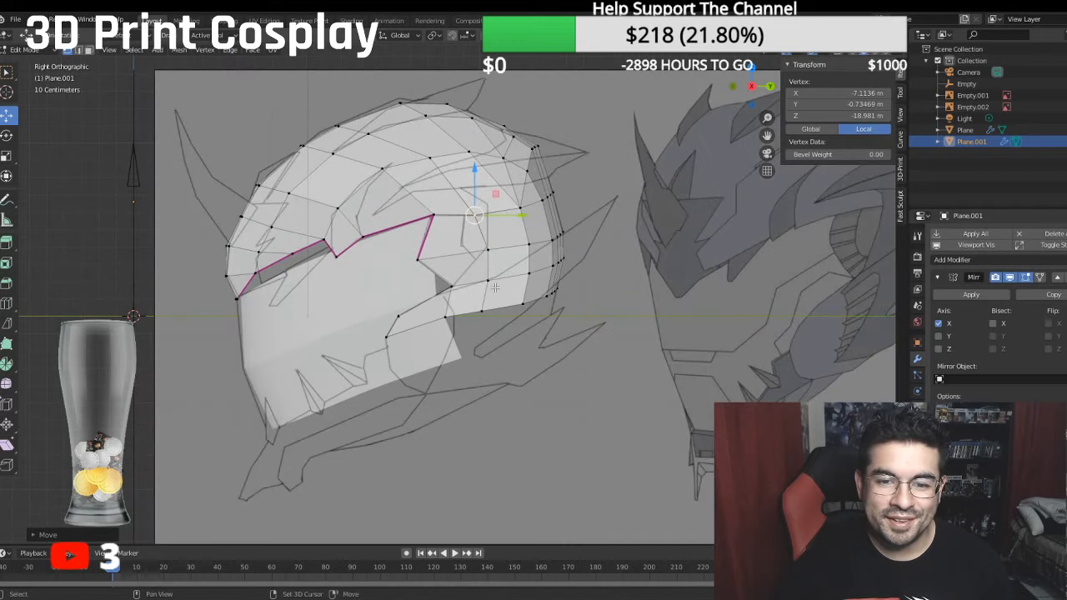
{"action": "mouse_move", "coordinate": [478, 299]}
{"action": "middle_mouse_down", "text": "shift"}
{"action": "mouse_move", "coordinate": [461, 350]}
{"action": "mouse_move", "coordinate": [489, 403]}
{"action": "mouse_move", "coordinate": [571, 441]}
{"action": "middle_mouse_up", "text": "shift"}
{"action": "key", "text": "alt+z"}
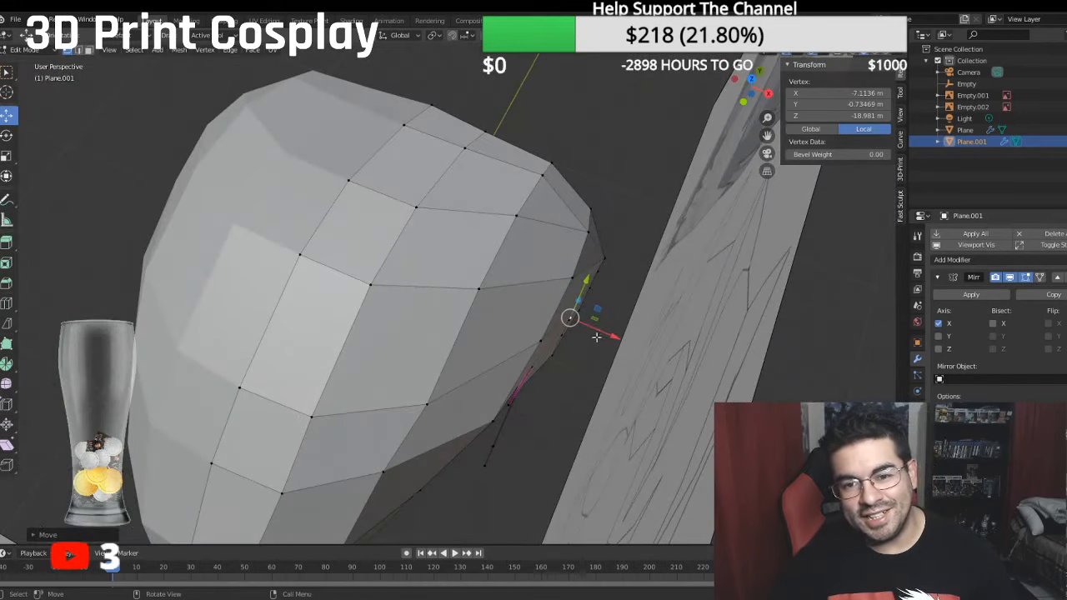
{"action": "key", "text": "KP_7"}
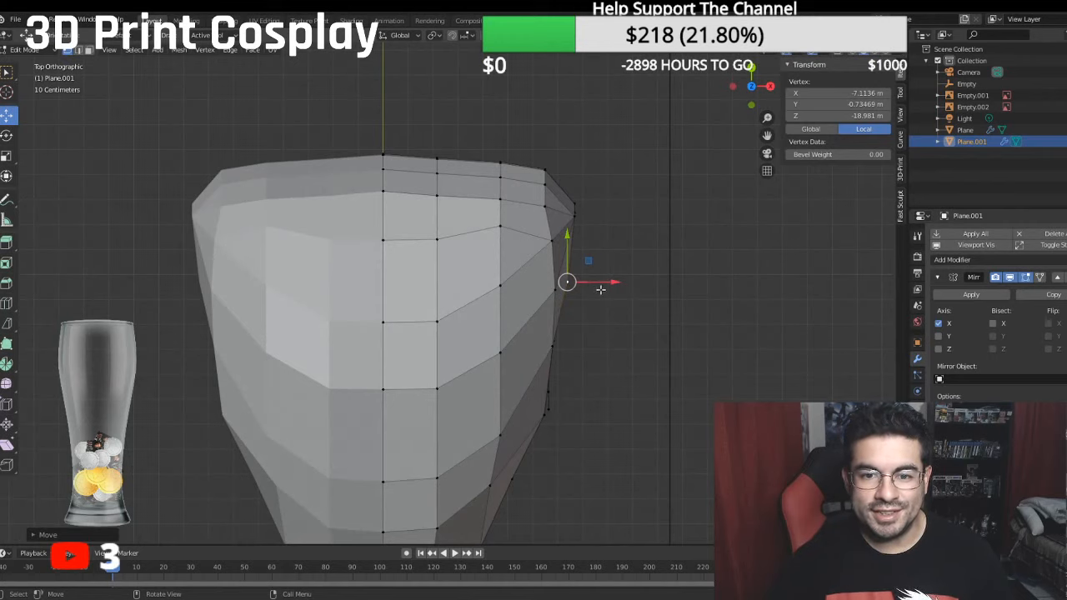
{"action": "left_click", "coordinate": [582, 206]}
{"action": "left_click", "coordinate": [573, 214], "text": "ctrl"}
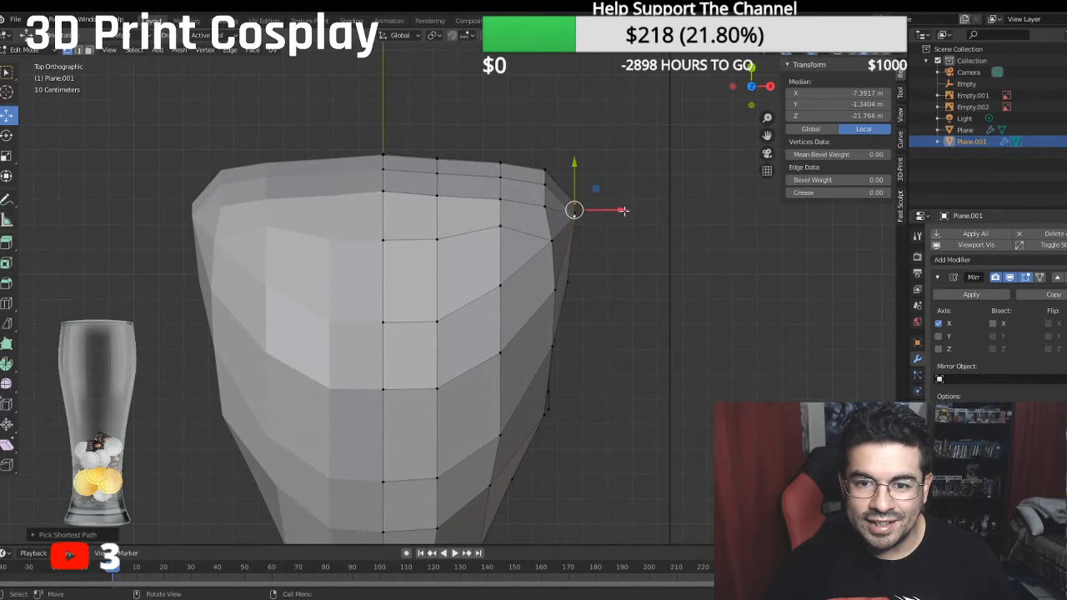
{"action": "key", "text": "g"}
{"action": "key", "text": "x"}
{"action": "left_click_drag", "start_coordinate": [609, 212], "coordinate": [602, 206]}
{"action": "left_click", "coordinate": [576, 214]}
{"action": "left_click", "coordinate": [575, 204], "text": "ctrl"}
- Move the rear corner's vertex column inward to about -5.63 m local X
{"action": "middle_click_drag", "start_coordinate": [546, 168], "coordinate": [538, 307]}
{"action": "left_click", "coordinate": [552, 319]}
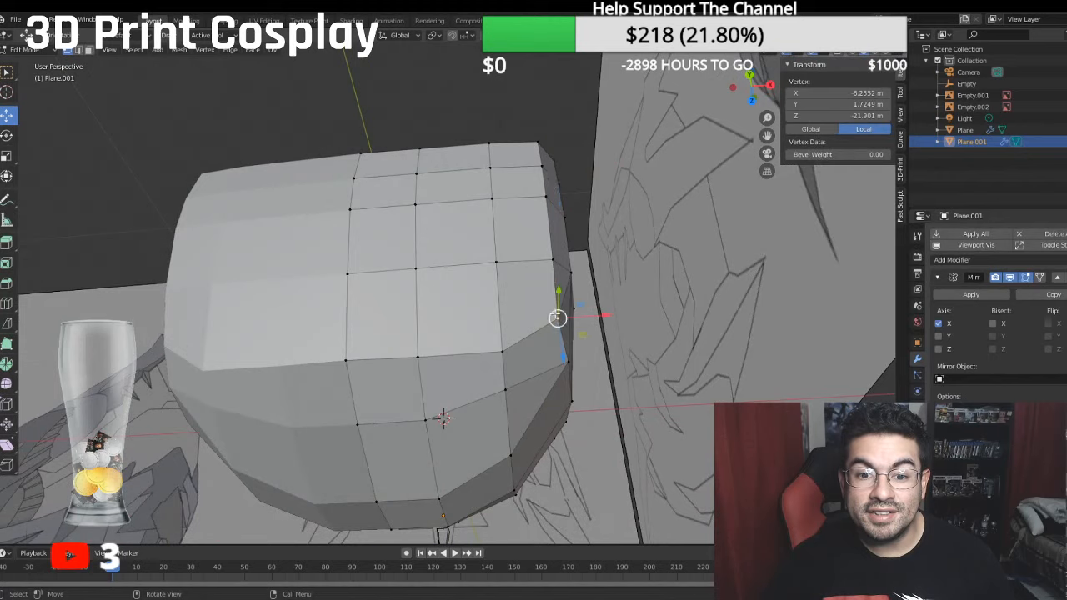
{"action": "left_click", "coordinate": [538, 158], "text": "ctrl"}
{"action": "left_click_drag", "start_coordinate": [589, 209], "coordinate": [509, 207]}
- Move the adjacent rear vertex column inward, and bring the vertex just above it to about -4.07 m local X
{"action": "left_click", "coordinate": [503, 350]}
{"action": "left_click", "coordinate": [489, 145], "text": "ctrl"}
{"action": "left_click", "coordinate": [500, 389]}
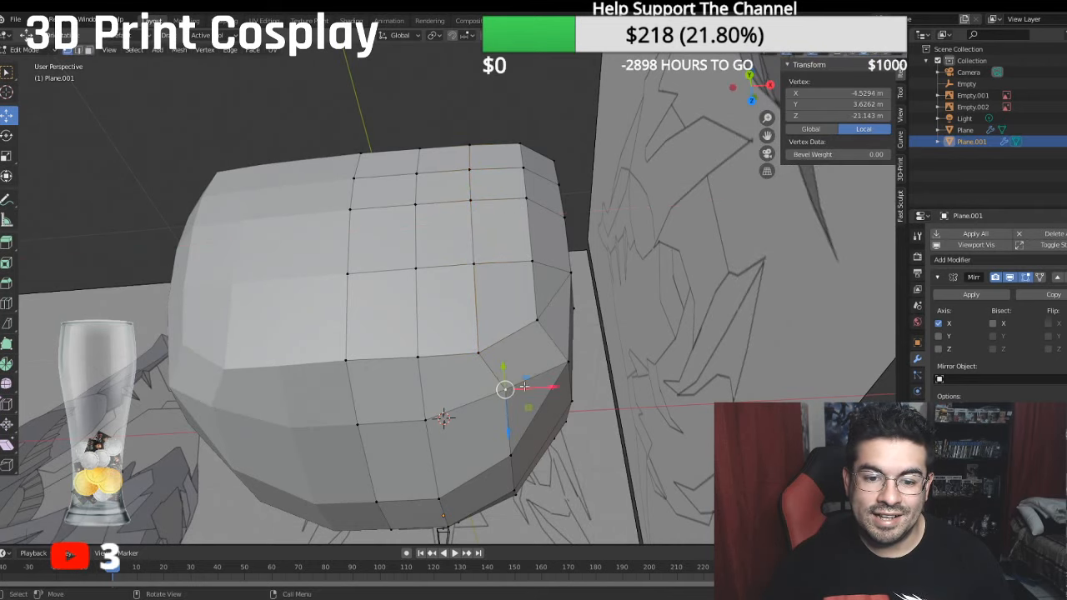
{"action": "key", "text": "g"}
{"action": "key", "text": "x"}
{"action": "left_click", "coordinate": [531, 392]}
- Shift the side vertex column outside the rear corner, from the lower edge up to the crown, slightly inward along X
{"action": "middle_click_drag", "start_coordinate": [531, 392], "coordinate": [620, 324]}
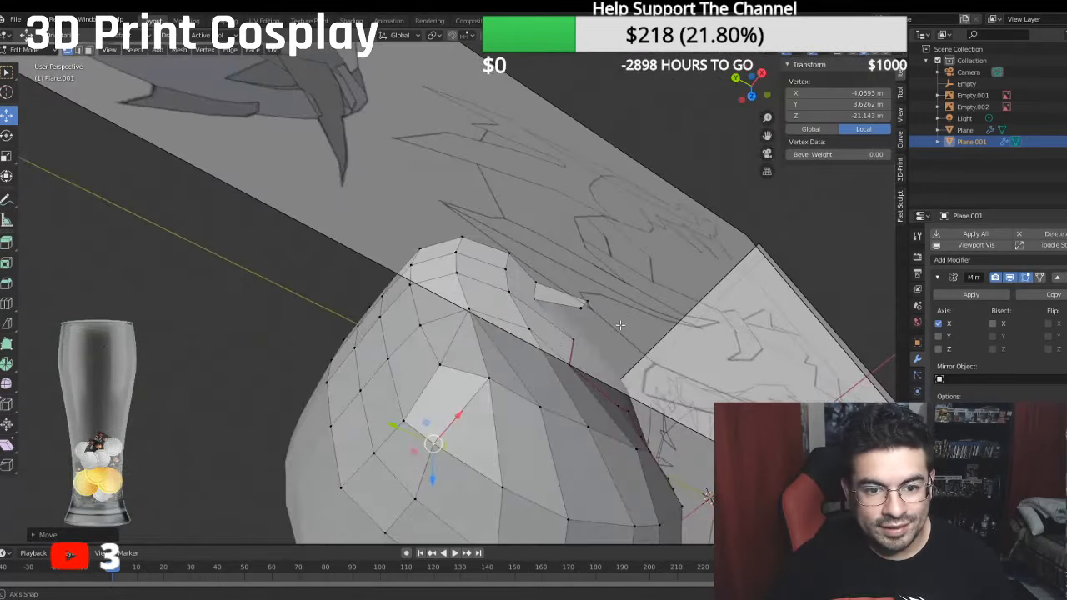
{"action": "left_click", "coordinate": [459, 239]}
{"action": "left_click", "coordinate": [485, 375], "text": "ctrl"}
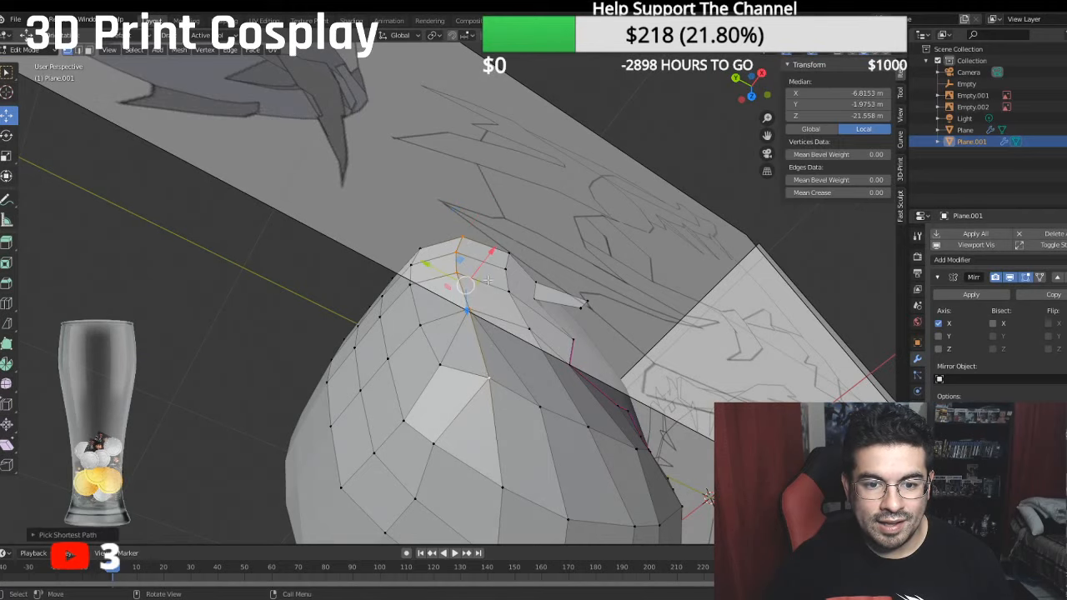
{"action": "left_click_drag", "start_coordinate": [489, 255], "coordinate": [482, 269]}
- Reposition the rear corner's vertex column to about -5.23 m local X and a median of -22.59 m local Z
{"action": "middle_click_drag", "start_coordinate": [483, 269], "coordinate": [433, 257]}
{"action": "left_click", "coordinate": [436, 227]}
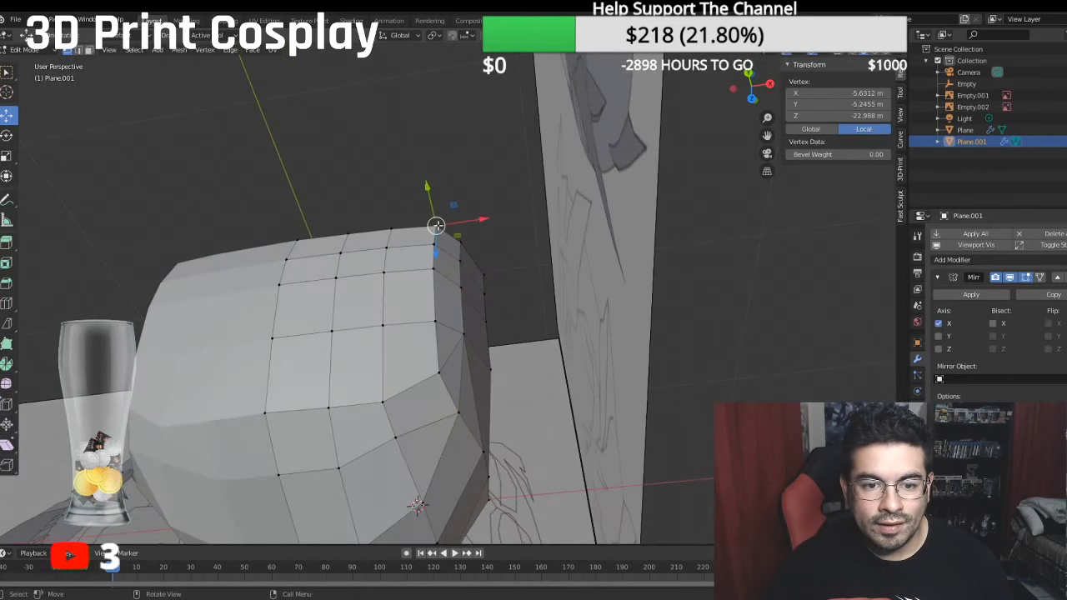
{"action": "left_click", "coordinate": [437, 371], "text": "ctrl"}
{"action": "left_click_drag", "start_coordinate": [428, 247], "coordinate": [427, 259]}
{"action": "middle_click_drag", "start_coordinate": [427, 259], "coordinate": [442, 191]}
{"action": "left_click_drag", "start_coordinate": [483, 286], "coordinate": [477, 283]}
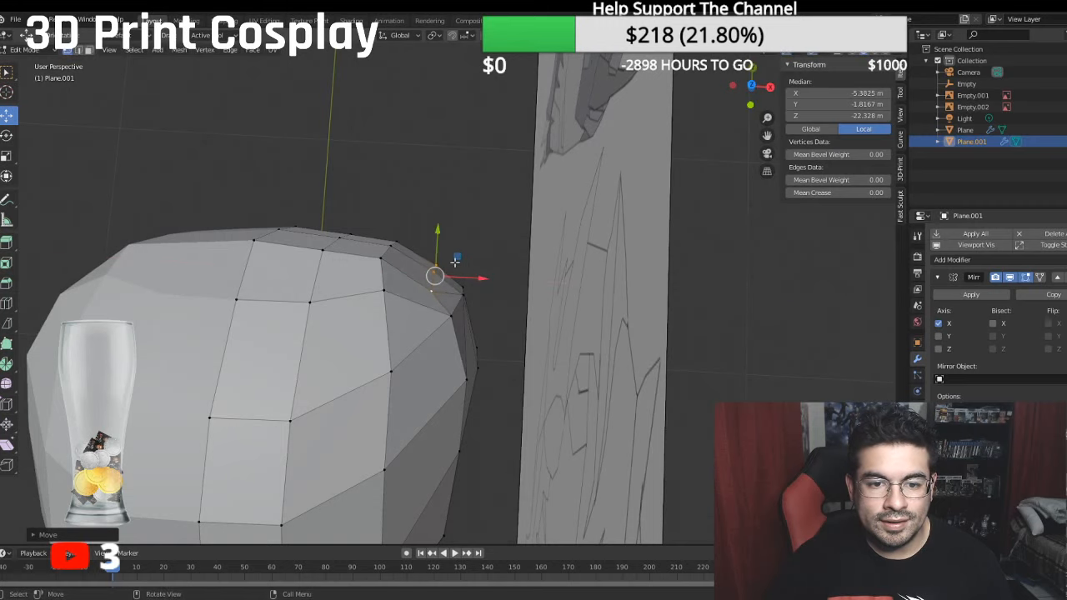
{"action": "left_click_drag", "start_coordinate": [440, 245], "coordinate": [440, 238]}
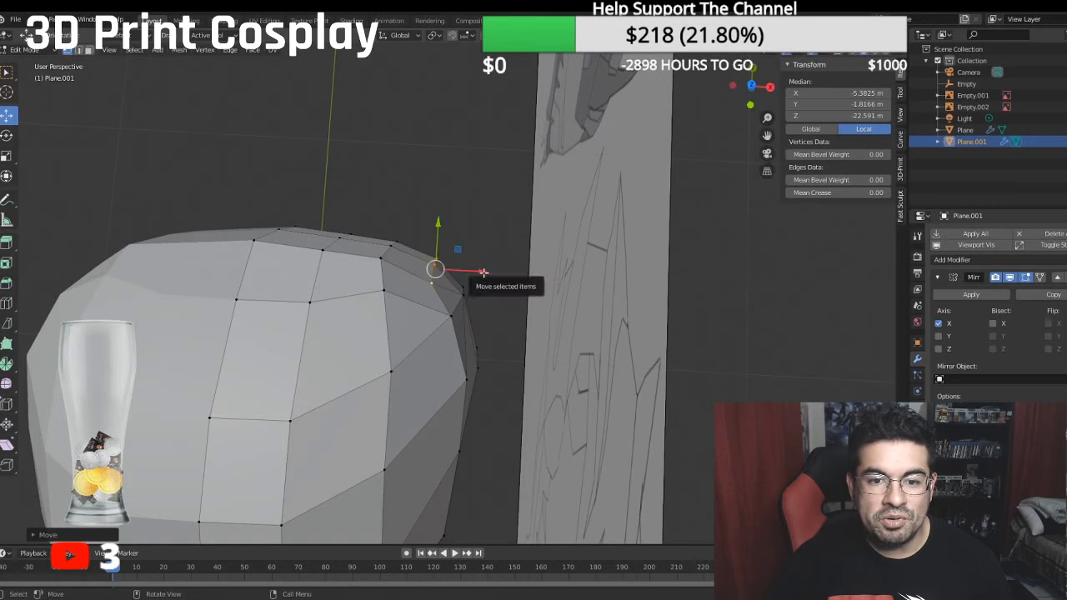
{"action": "left_click_drag", "start_coordinate": [488, 268], "coordinate": [492, 269]}
- Move the top vertex of the rear corner column slightly rearward to about -21.85 m local Z
{"action": "middle_click_drag", "start_coordinate": [492, 269], "coordinate": [308, 308]}
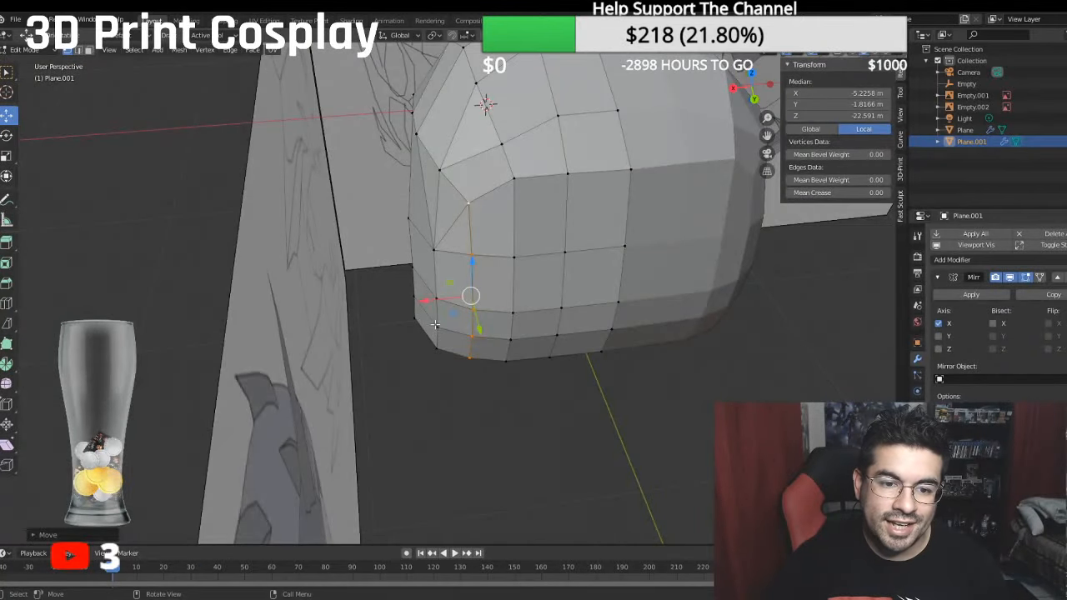
{"action": "left_click", "coordinate": [434, 324]}
{"action": "middle_click_drag", "start_coordinate": [434, 171], "coordinate": [585, 187]}
{"action": "left_click", "coordinate": [394, 145]}
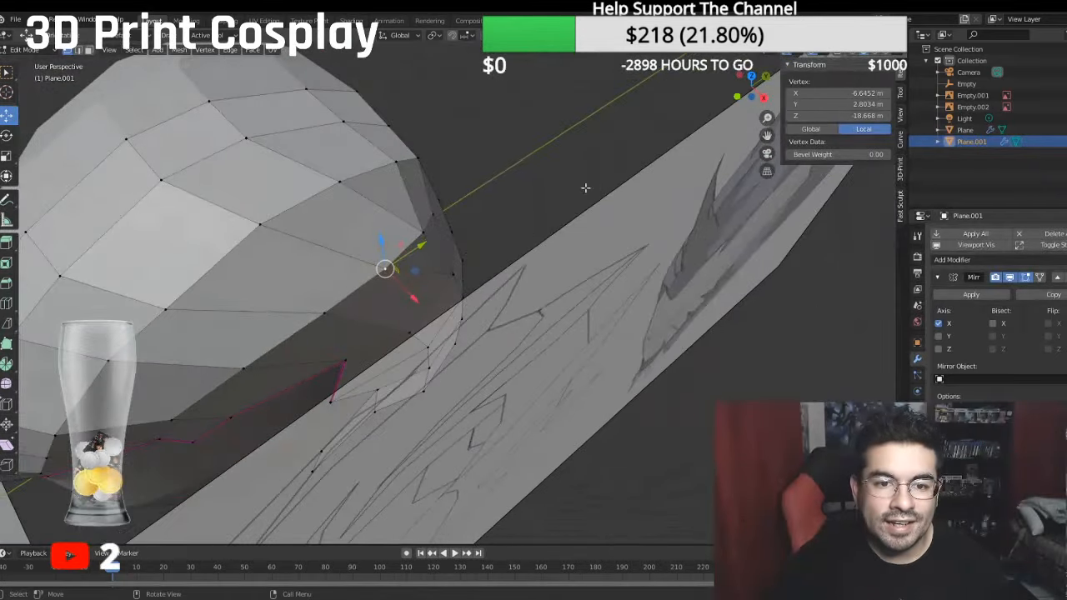
{"action": "left_click", "coordinate": [434, 216]}
{"action": "left_click_drag", "start_coordinate": [465, 199], "coordinate": [471, 196]}
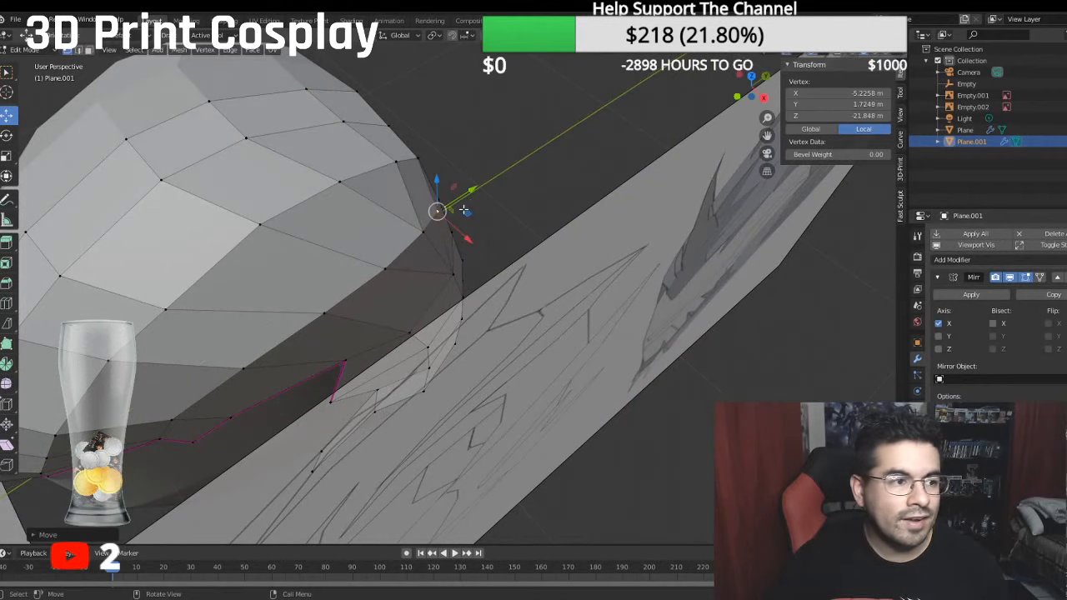
- Fine-tune the heights of two lower-edge vertices near the rear, placing the rear corner one at about -5.28 m local Y
{"action": "middle_click_drag", "start_coordinate": [464, 209], "coordinate": [437, 185]}
{"action": "key", "text": "KP_3"}
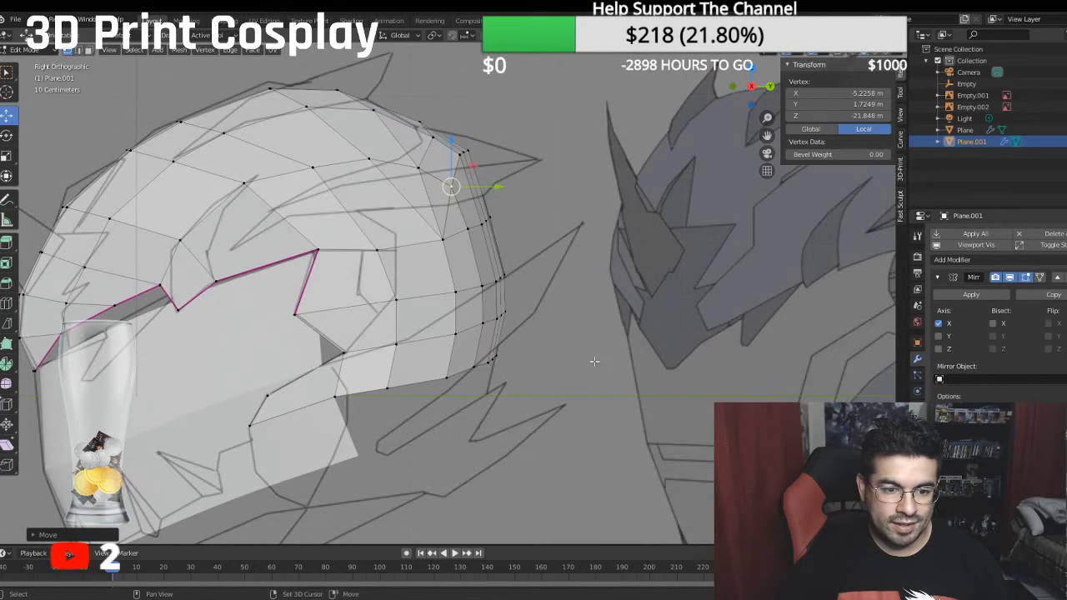
{"action": "middle_click_drag", "start_coordinate": [595, 361], "coordinate": [594, 197], "text": "shift"}
{"action": "scroll", "coordinate": [442, 250], "scroll_direction": "up", "scroll_amount": 3}
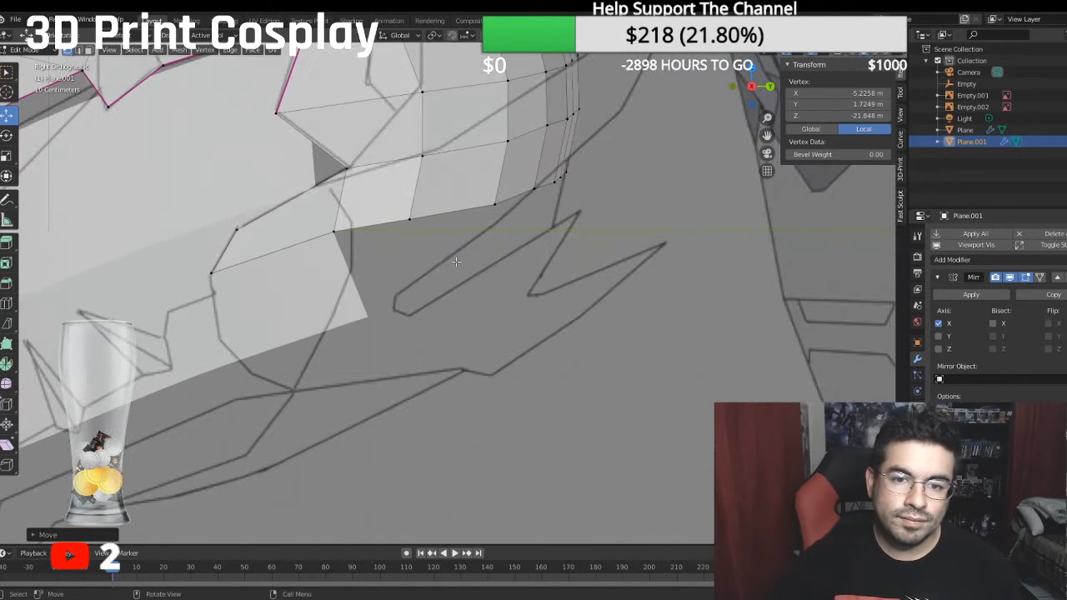
{"action": "left_click", "coordinate": [494, 201]}
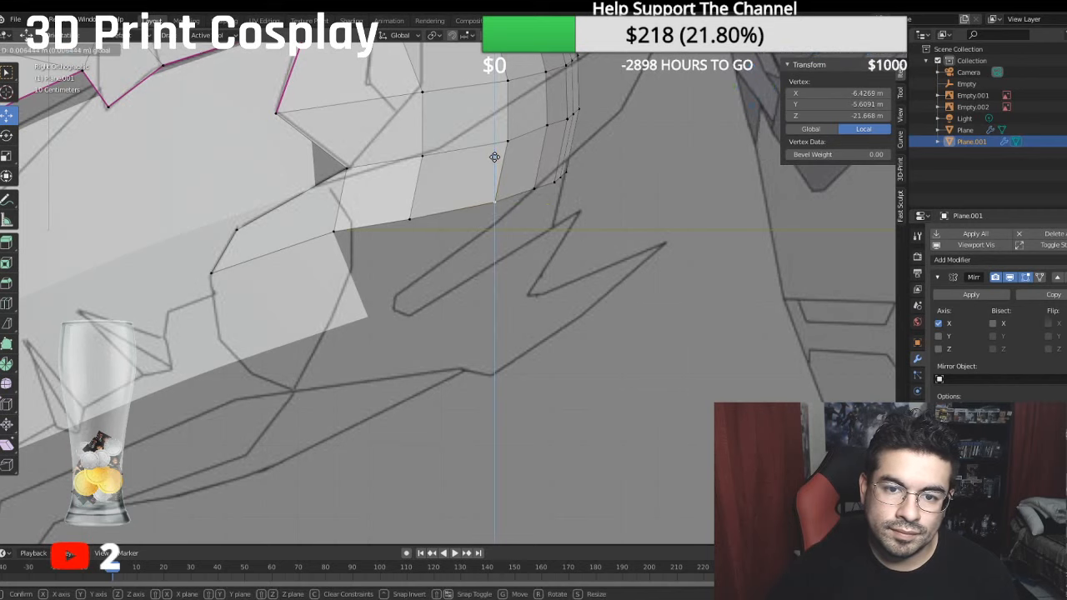
{"action": "left_click", "coordinate": [534, 190]}
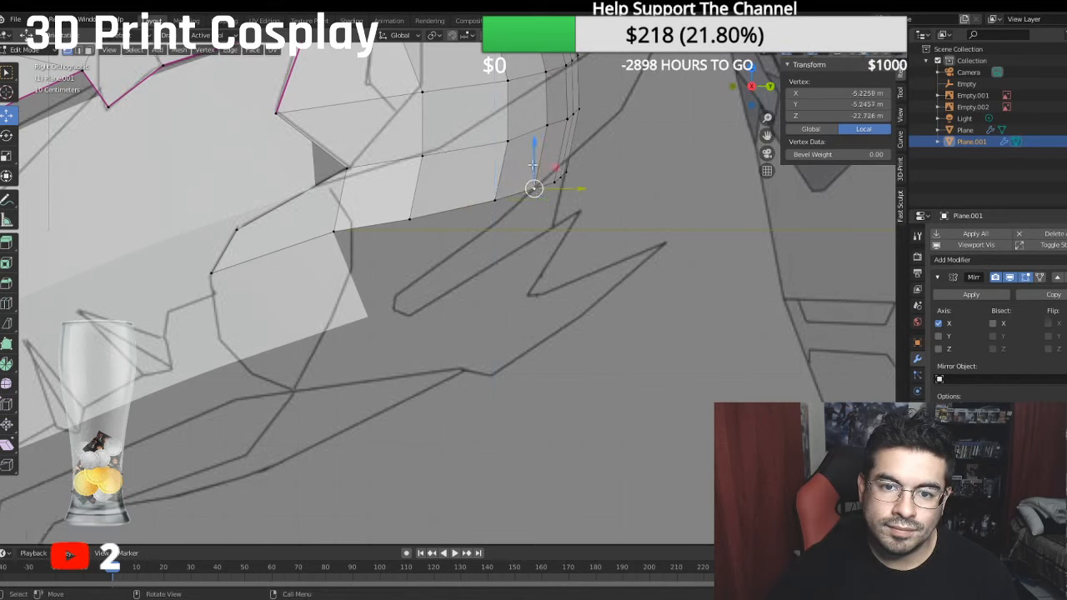
{"action": "key", "text": "g"}
{"action": "key", "text": "z"}
{"action": "left_click", "coordinate": [532, 148]}
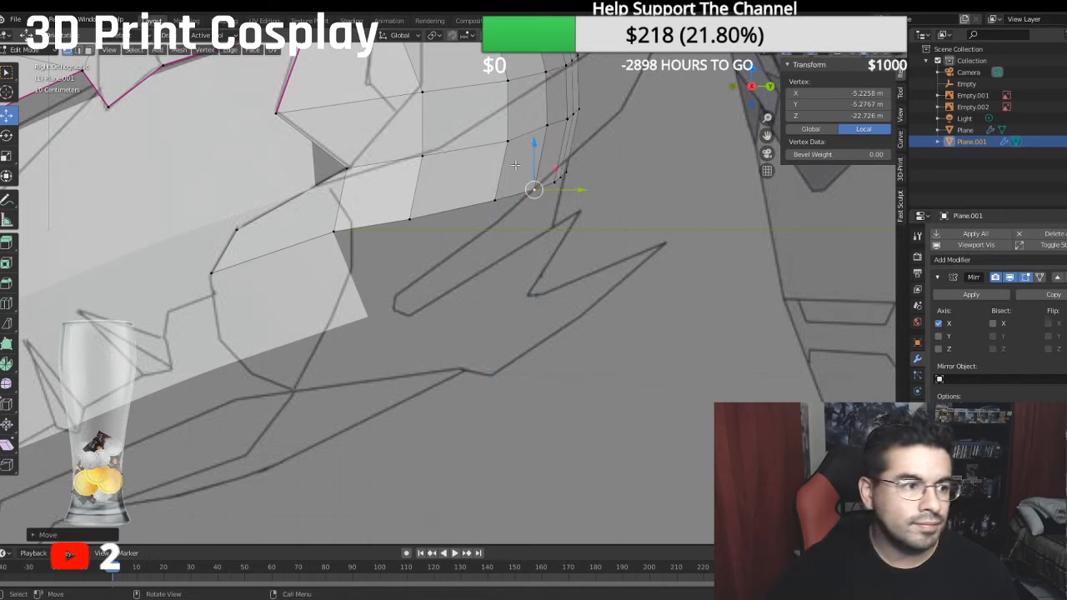
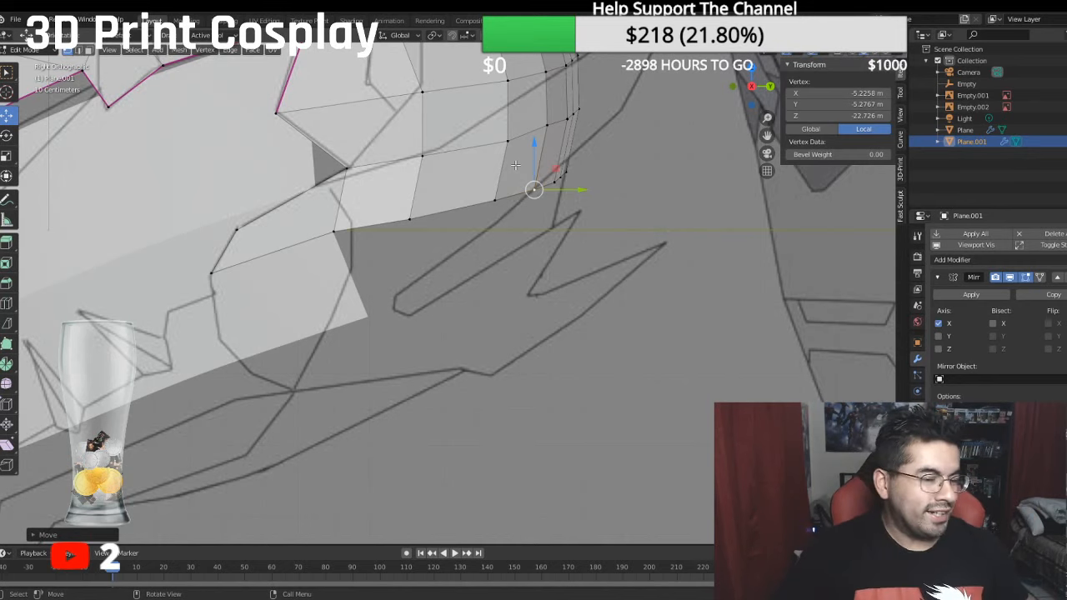
- Extrude the helmet's lower side edge, from the front corner to the rear, and lower the new edge about 1.85 m
{"action": "scroll", "coordinate": [555, 425], "scroll_direction": "down", "scroll_amount": 6}
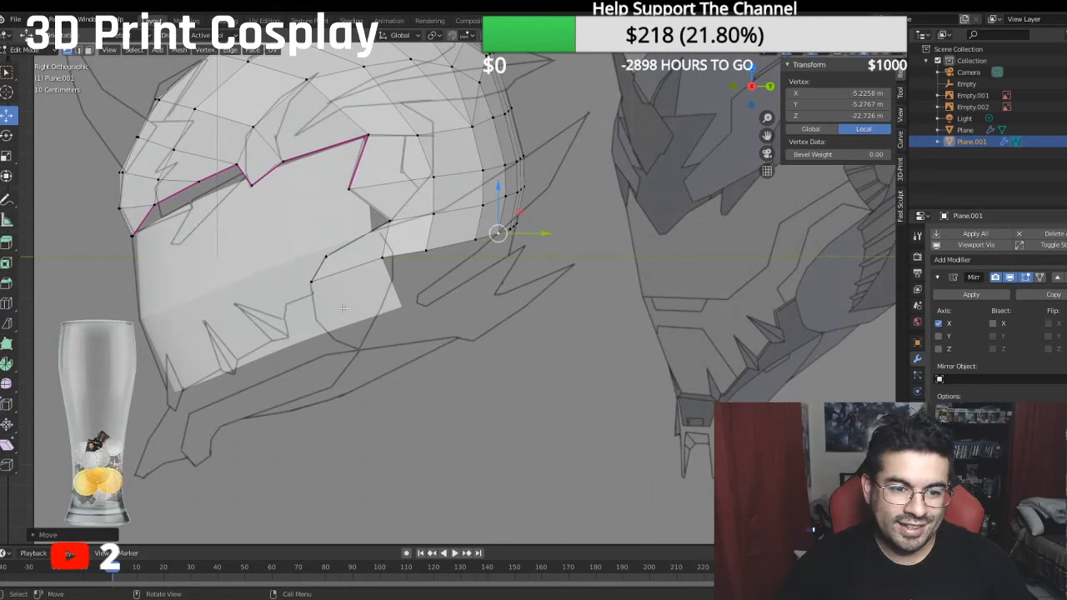
{"action": "left_click", "coordinate": [315, 284]}
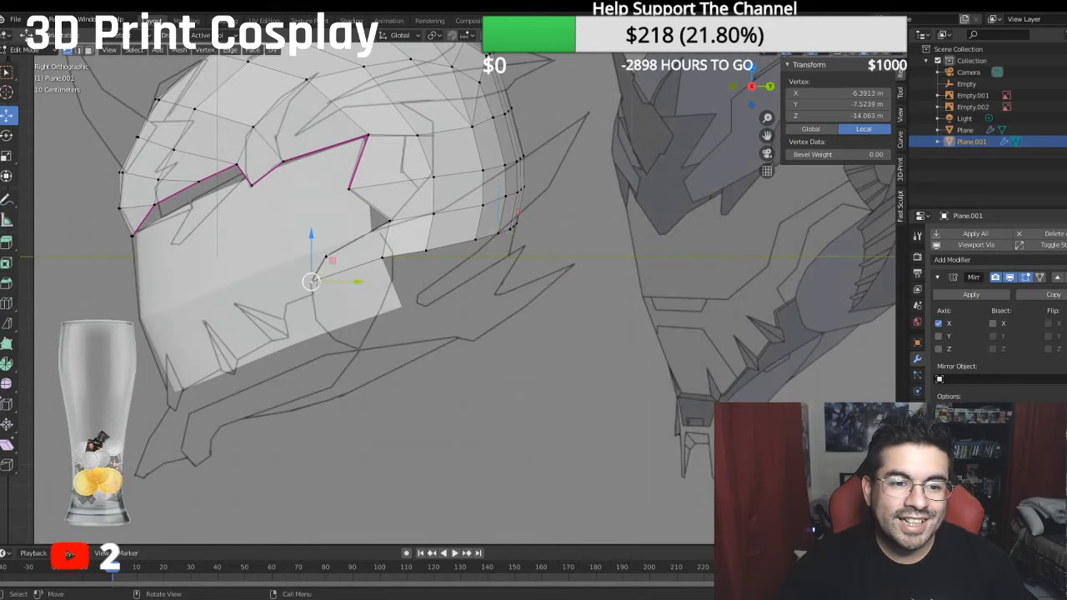
{"action": "left_click", "coordinate": [523, 223], "text": "ctrl"}
{"action": "key", "text": "e"}
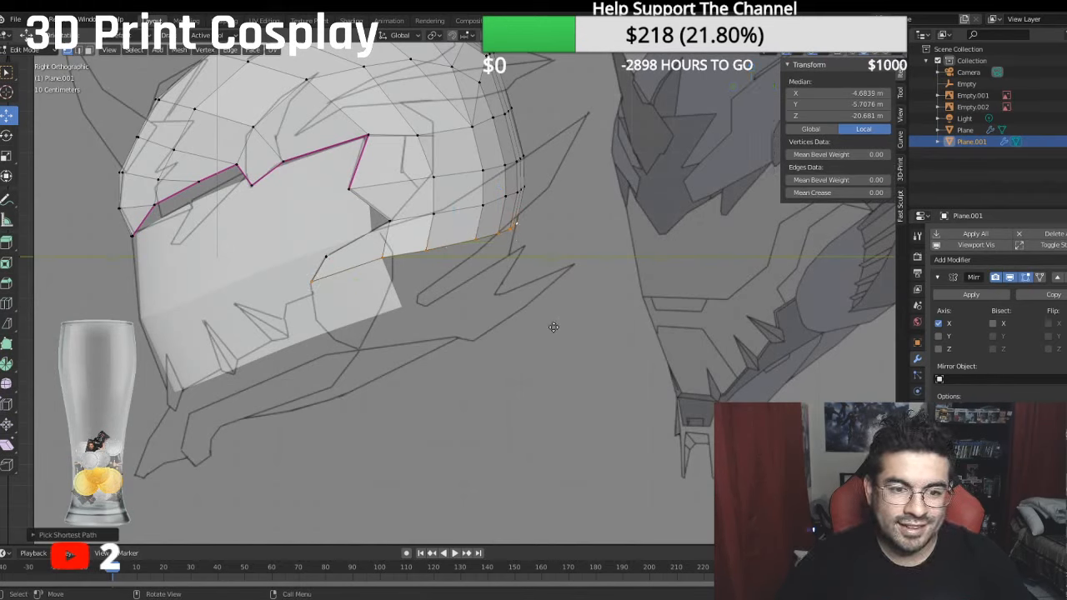
{"action": "right_click", "coordinate": [554, 327]}
{"action": "left_click_drag", "start_coordinate": [453, 194], "coordinate": [474, 240]}
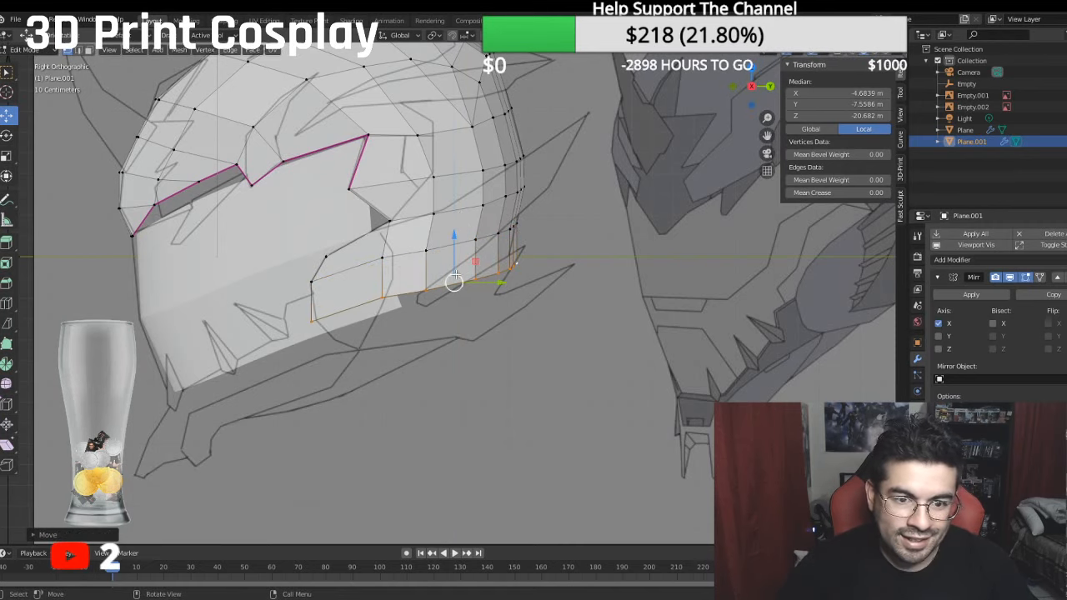
- Shift the rear portion of the new lower edge slightly forward
{"action": "left_click", "coordinate": [422, 289]}
{"action": "left_click", "coordinate": [516, 261], "text": "ctrl"}
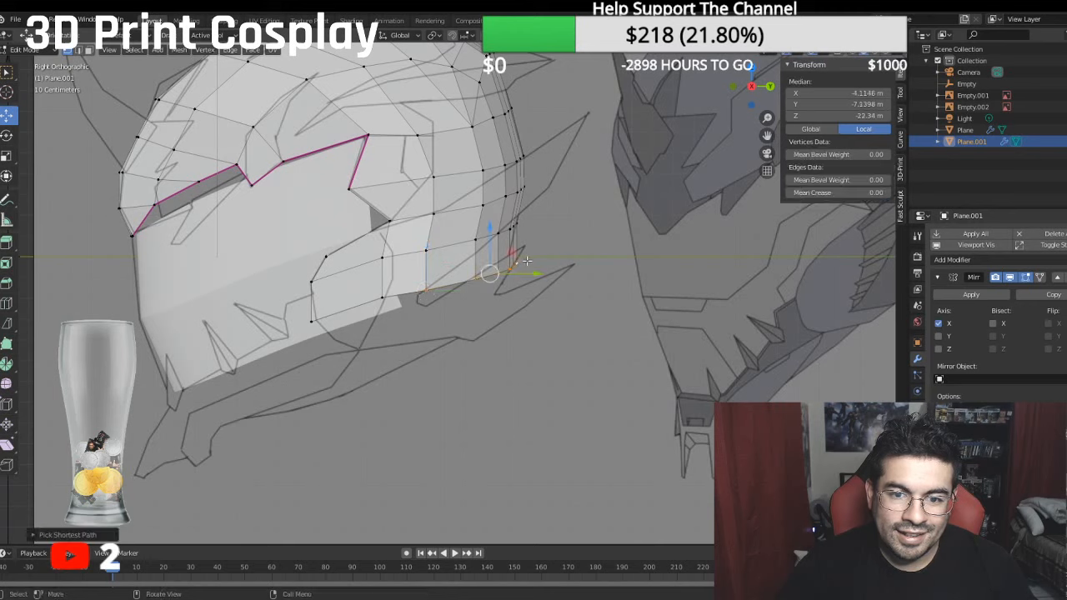
{"action": "left_click_drag", "start_coordinate": [531, 275], "coordinate": [518, 277]}
- Adjust the new lower edge's first three vertices: front corner slightly rearward, second slightly down, third rearward to about -19.22 m local Z
{"action": "left_click", "coordinate": [307, 322]}
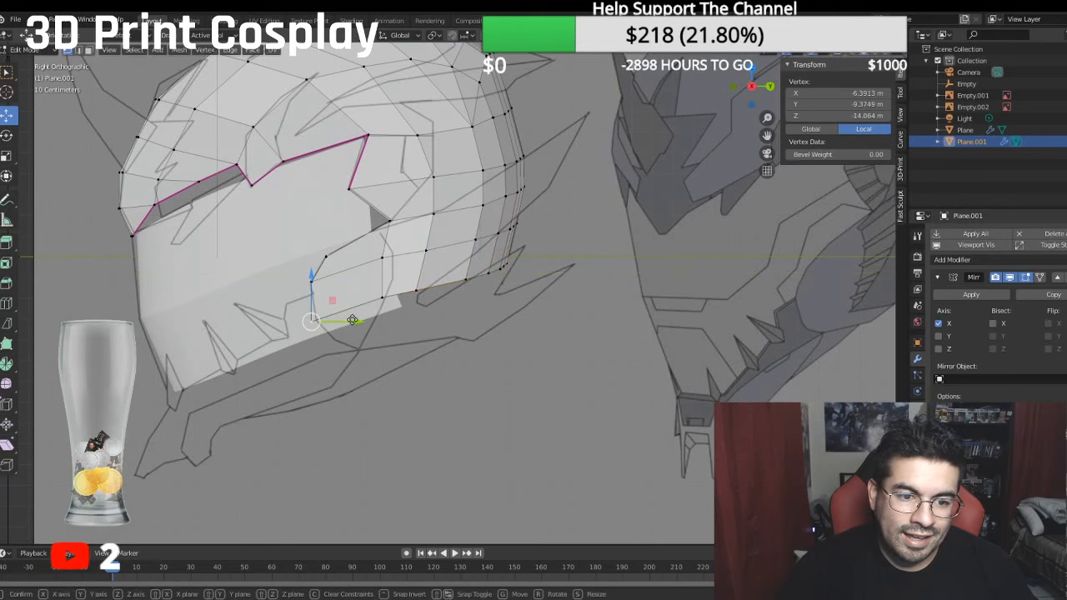
{"action": "left_click_drag", "start_coordinate": [353, 320], "coordinate": [357, 321]}
{"action": "left_click", "coordinate": [381, 296]}
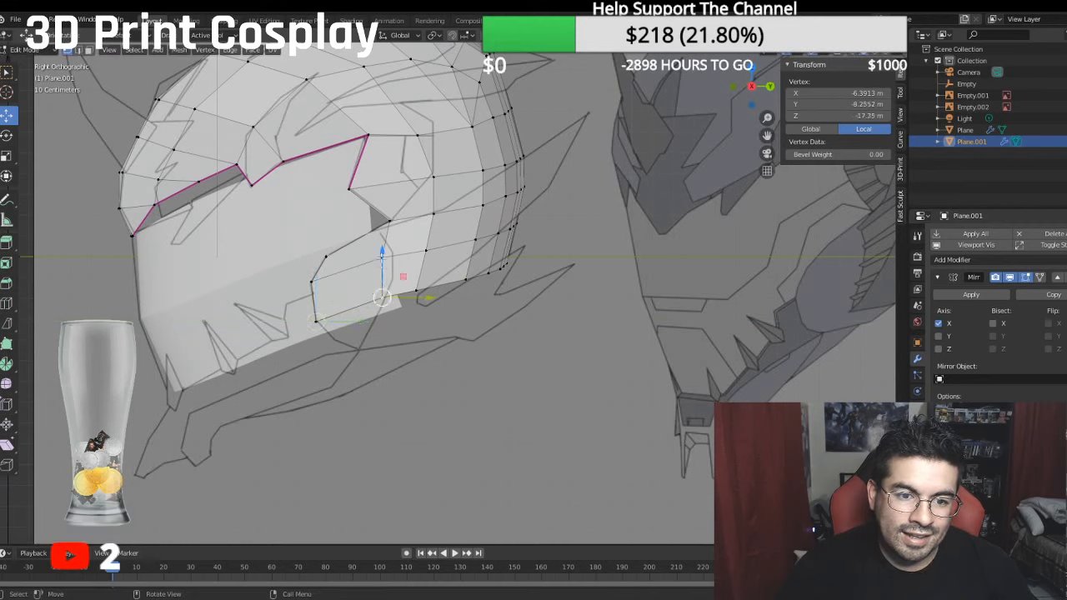
{"action": "left_click_drag", "start_coordinate": [382, 256], "coordinate": [381, 263]}
{"action": "left_click", "coordinate": [416, 290]}
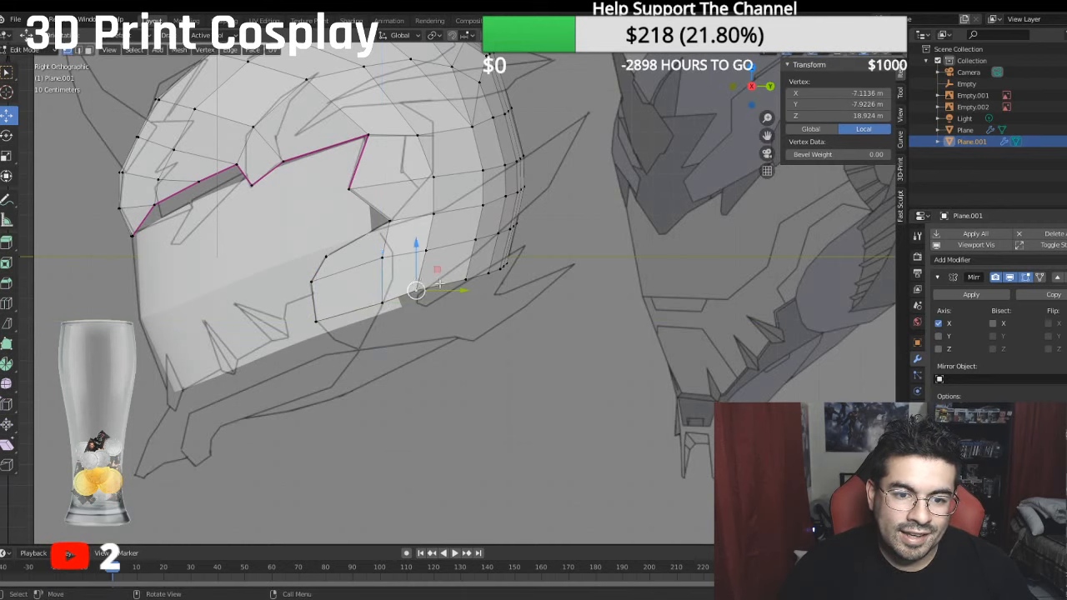
{"action": "left_click_drag", "start_coordinate": [437, 283], "coordinate": [471, 284]}
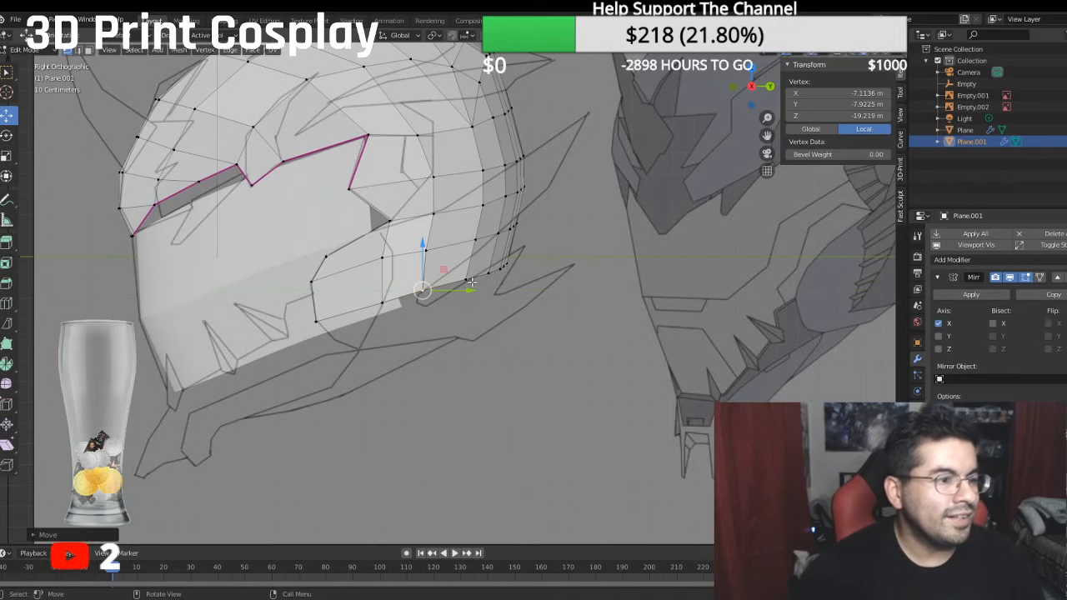
- Move the front vertices of the side extension inward along X to a median of about -5.79 m
{"action": "middle_click_drag", "start_coordinate": [471, 284], "coordinate": [528, 348]}
{"action": "left_click", "coordinate": [434, 290]}
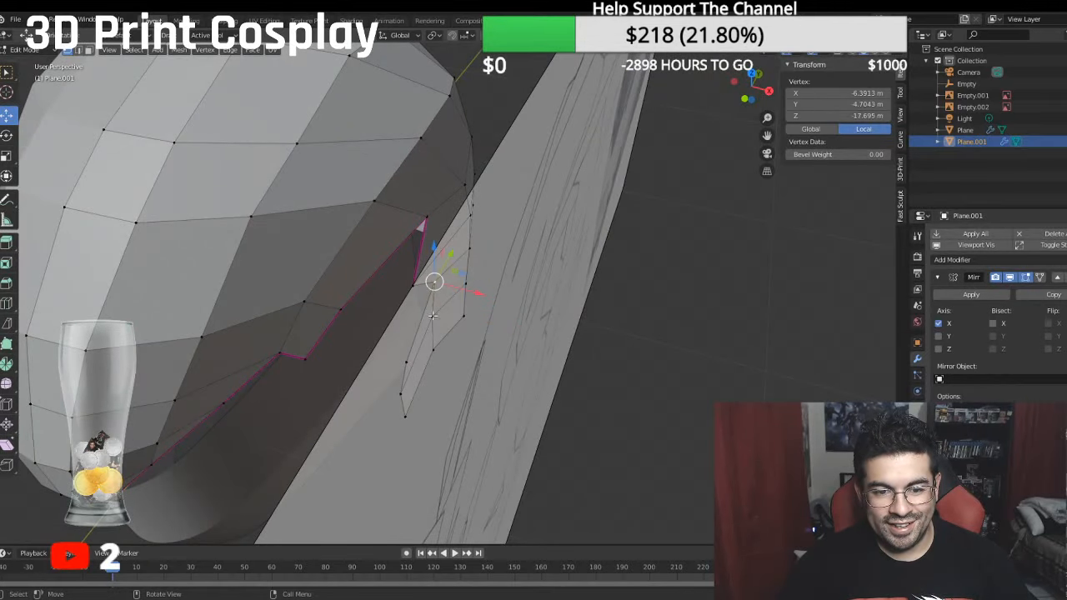
{"action": "left_click", "coordinate": [406, 363]}
{"action": "left_click", "coordinate": [405, 416], "text": "ctrl"}
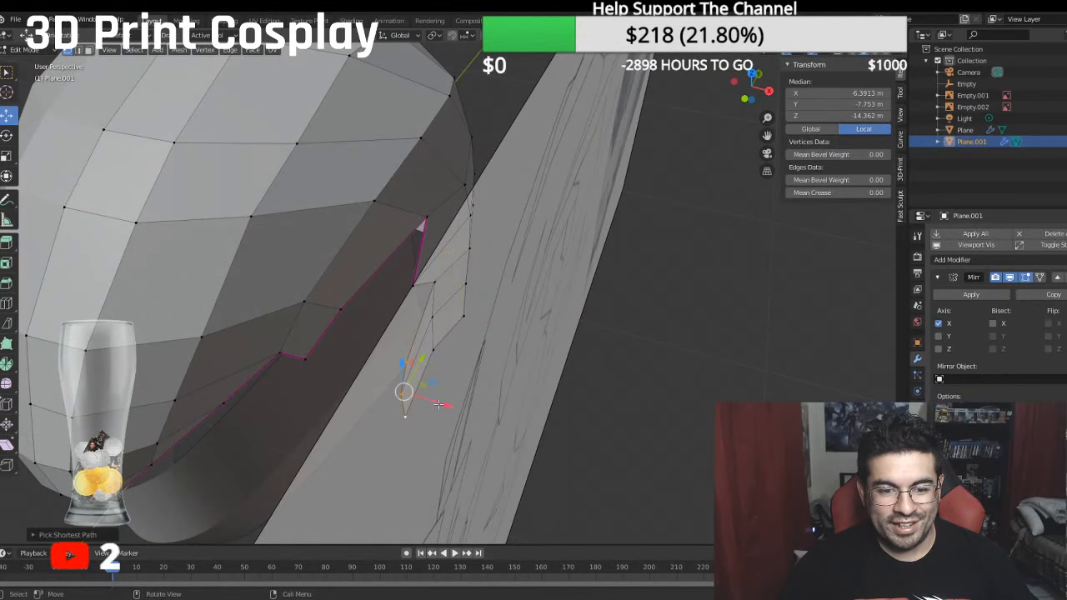
{"action": "left_click_drag", "start_coordinate": [441, 403], "coordinate": [427, 398]}
- Shift the second vertex column of the side extension slightly along X, adjusting its upper vertex separately
{"action": "middle_click_drag", "start_coordinate": [427, 398], "coordinate": [463, 306]}
{"action": "left_click", "coordinate": [458, 262]}
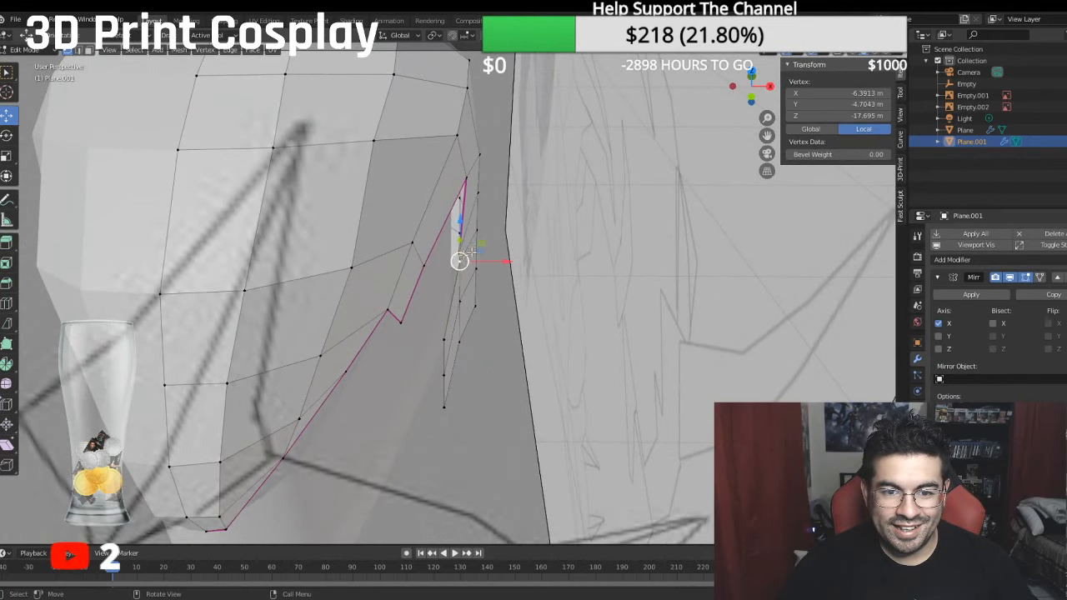
{"action": "middle_click_drag", "start_coordinate": [471, 250], "coordinate": [454, 229]}
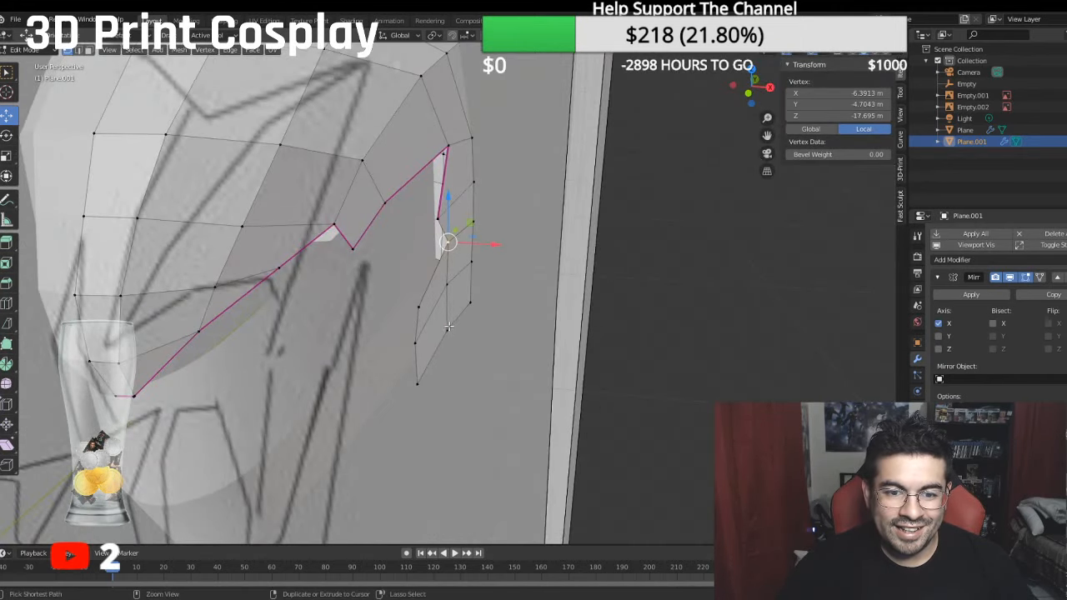
{"action": "left_click", "coordinate": [448, 327], "text": "ctrl"}
{"action": "middle_click_drag", "start_coordinate": [450, 325], "coordinate": [489, 297]}
{"action": "left_click_drag", "start_coordinate": [500, 297], "coordinate": [506, 302]}
{"action": "left_click", "coordinate": [445, 248]}
{"action": "left_click_drag", "start_coordinate": [484, 251], "coordinate": [491, 252]}
- Pull the side extension's front column further inward, bringing its two lowest vertices to a median of about -5.55 m local X
{"action": "left_click", "coordinate": [426, 333]}
{"action": "left_click", "coordinate": [426, 403], "text": "shift"}
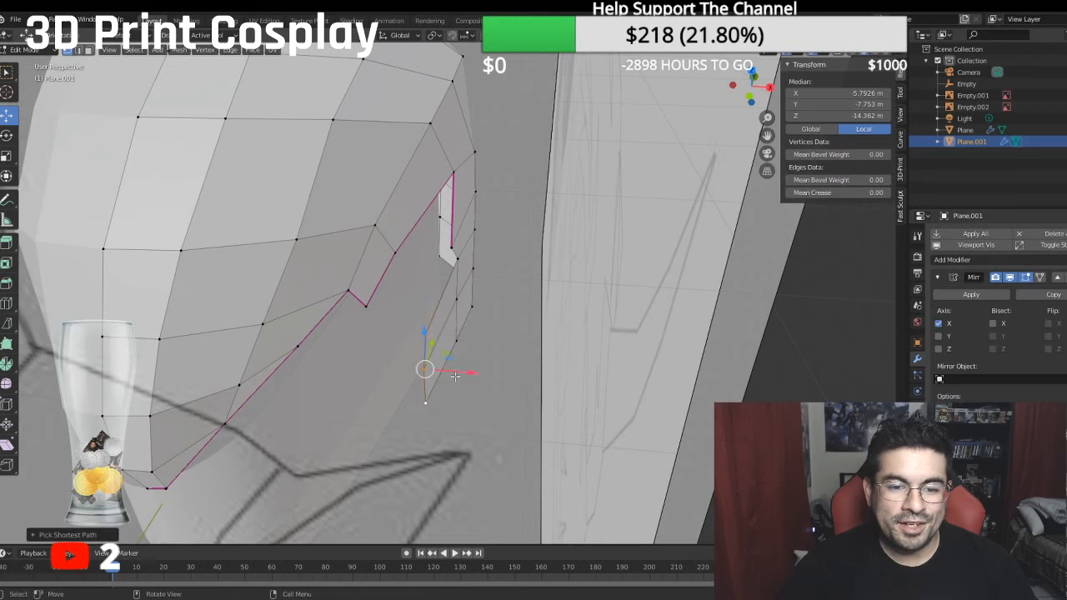
{"action": "left_click_drag", "start_coordinate": [455, 372], "coordinate": [455, 371]}
{"action": "middle_click_drag", "start_coordinate": [455, 371], "coordinate": [484, 310]}
{"action": "left_click", "coordinate": [467, 249], "text": "shift"}
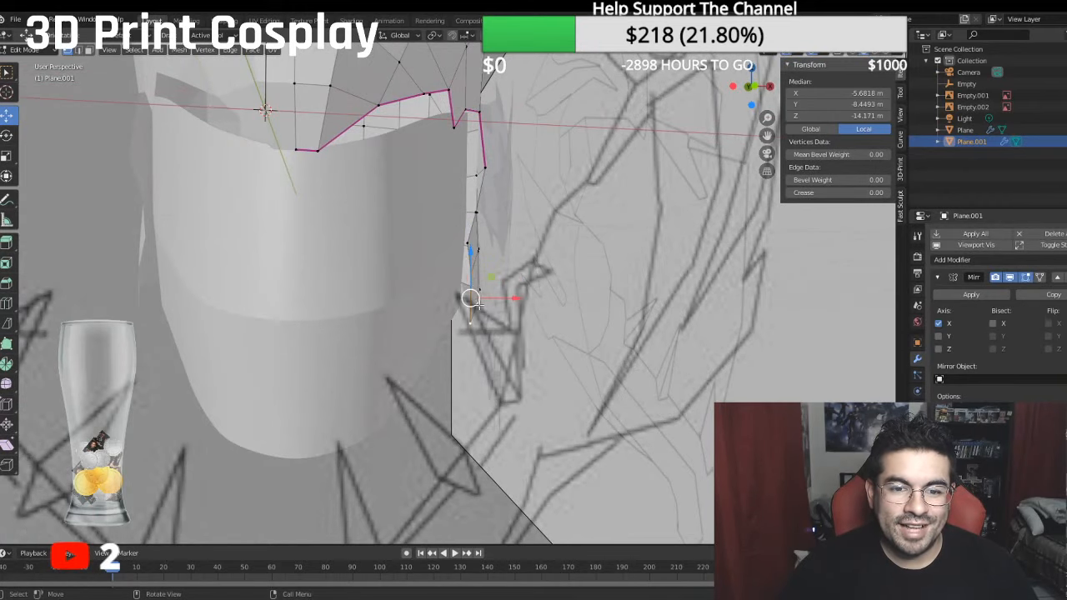
{"action": "left_click_drag", "start_coordinate": [507, 300], "coordinate": [507, 298]}
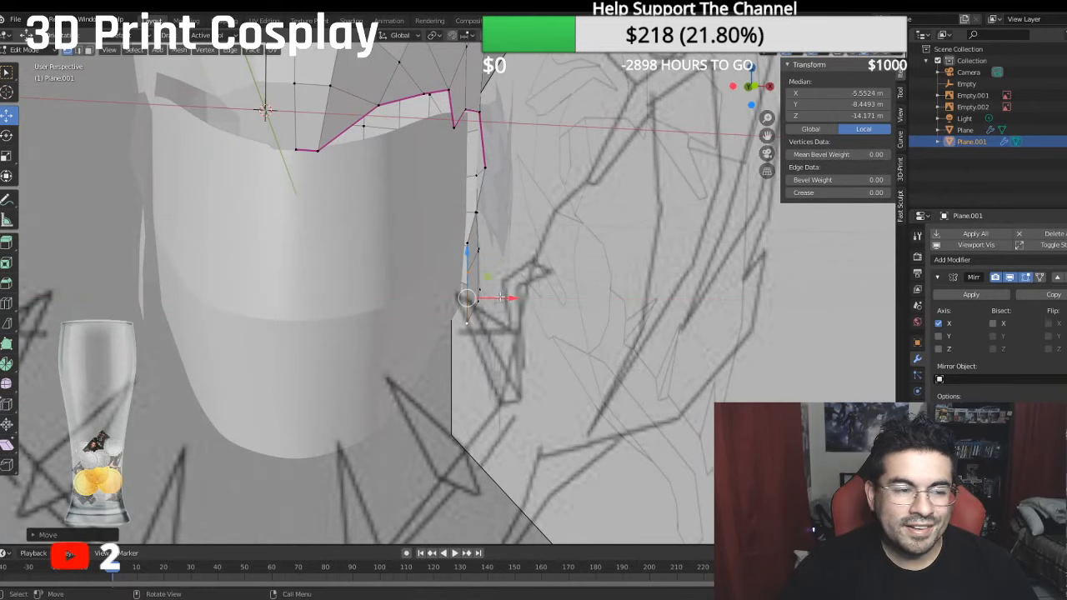
- Set a mean crease of 1 on the side opening's edge path, from the cheek notch down to the front lower corner
{"action": "middle_click_drag", "start_coordinate": [507, 298], "coordinate": [396, 270]}
{"action": "key", "text": "KP_3"}
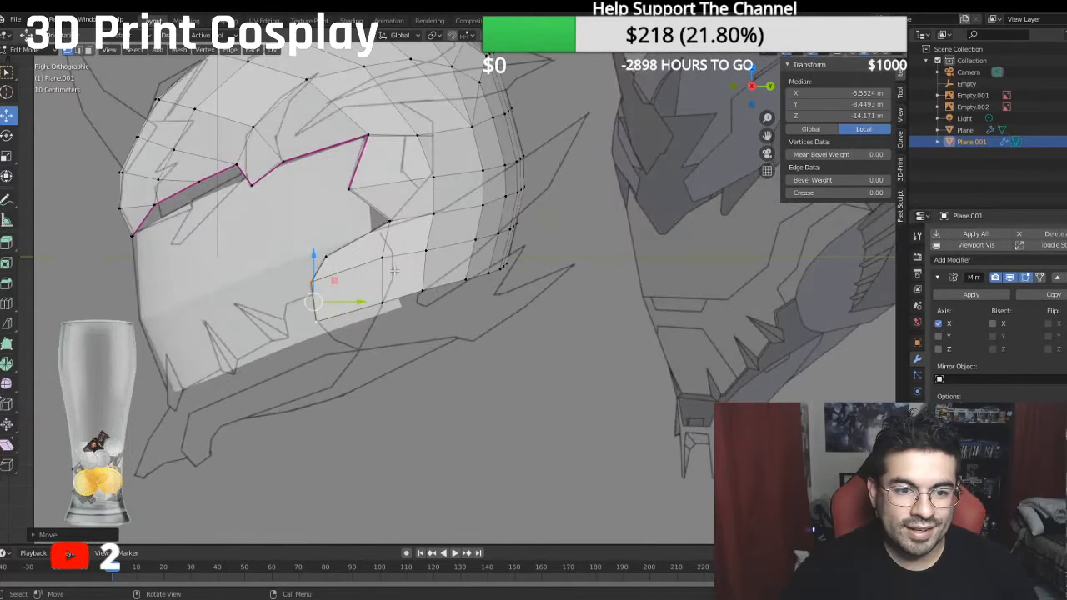
{"action": "left_click", "coordinate": [384, 218], "text": "ctrl"}
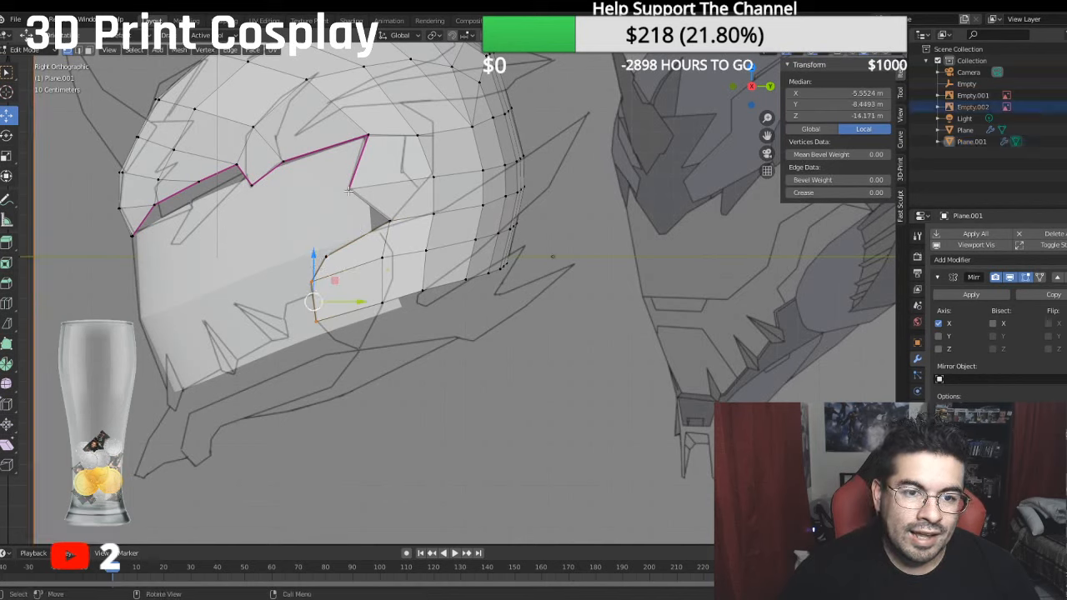
{"action": "left_click", "coordinate": [348, 191], "text": "ctrl"}
{"action": "left_click", "coordinate": [313, 321], "text": "ctrl"}
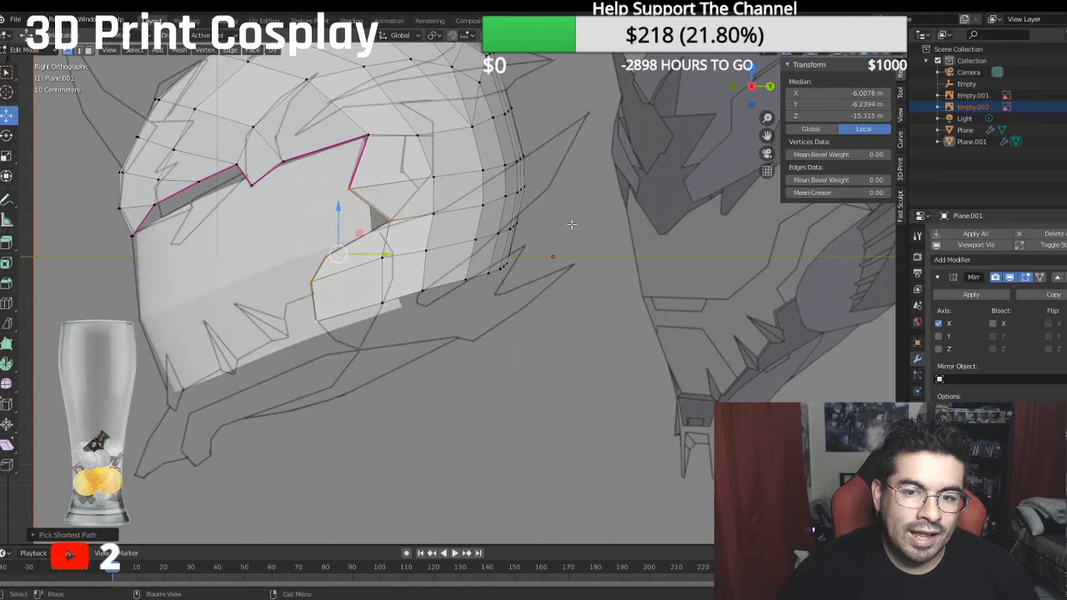
{"action": "left_click", "coordinate": [829, 193]}
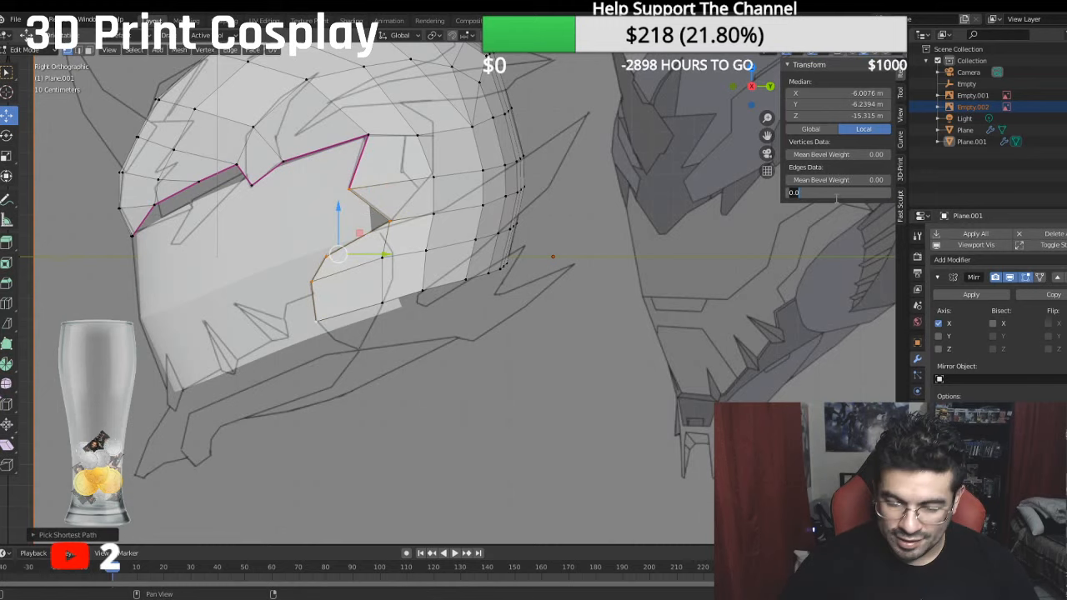
{"action": "type", "text": "1"}
{"action": "key", "text": "Return"}
{"action": "left_click", "coordinate": [463, 394]}
- Move the rear side corner's vertex column inward to a median of -6.14 m local X, then adjust its outer vertex to about -6.27 m
{"action": "scroll", "coordinate": [474, 387], "scroll_direction": "down", "scroll_amount": 1}
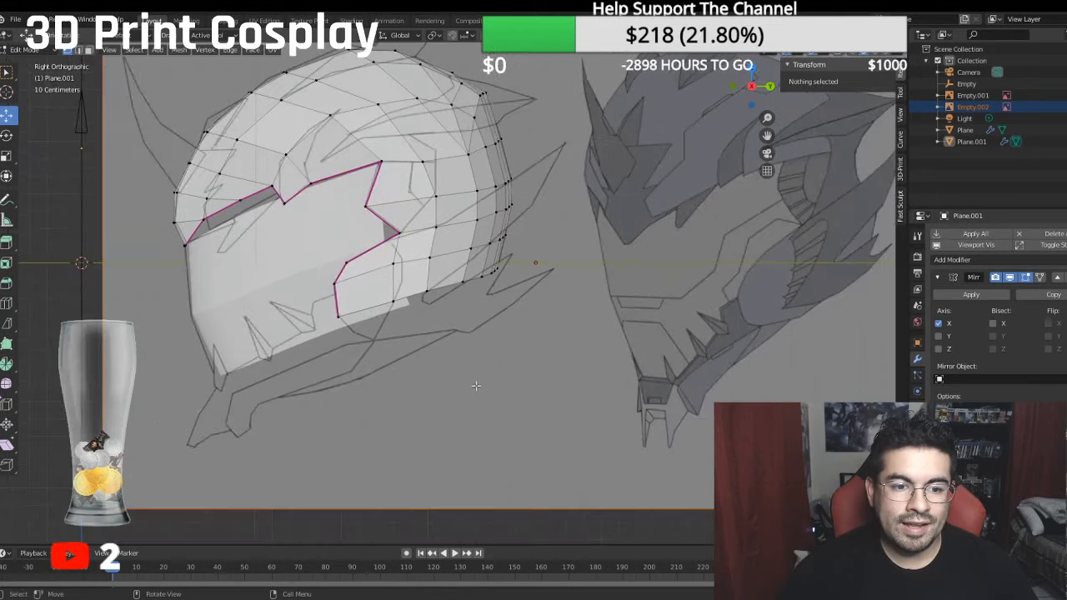
{"action": "middle_click_drag", "start_coordinate": [483, 386], "coordinate": [618, 454]}
{"action": "key", "text": "KP_1"}
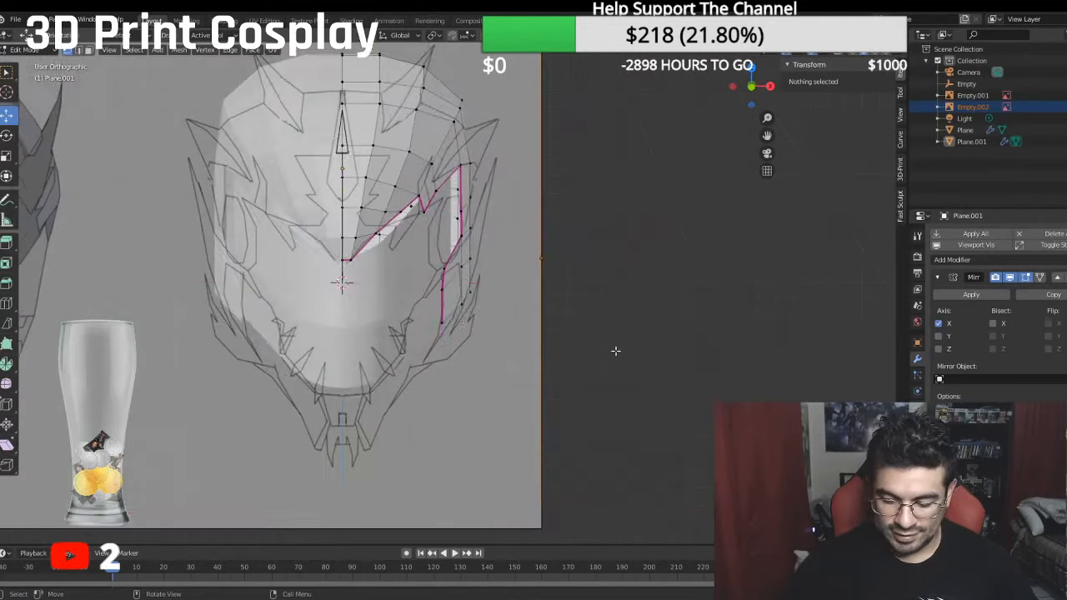
{"action": "key", "text": "KP_7"}
{"action": "scroll", "coordinate": [584, 341], "scroll_direction": "up", "scroll_amount": 3}
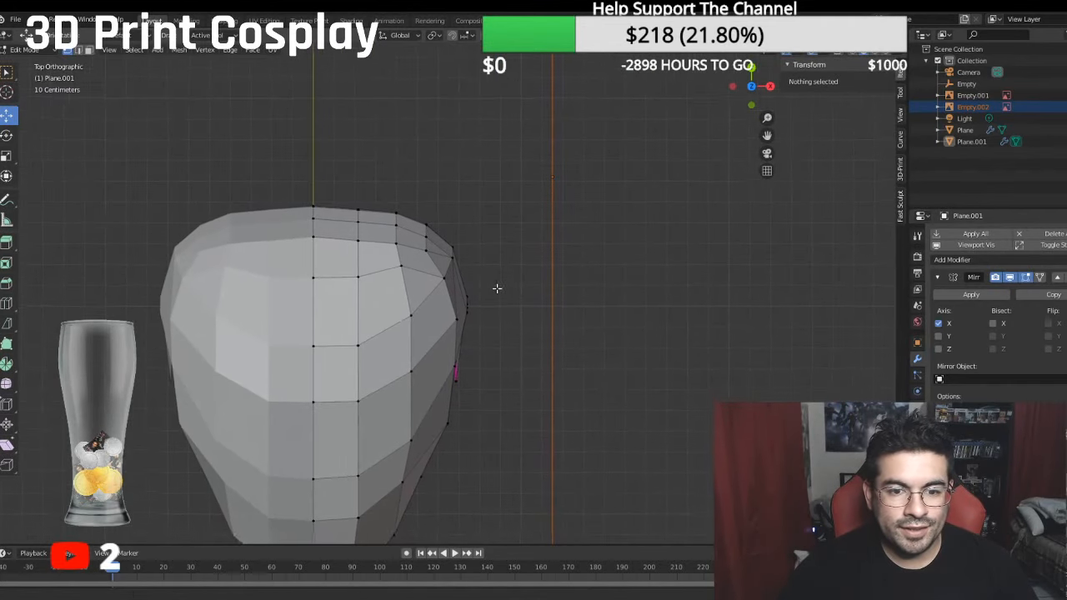
{"action": "left_click", "coordinate": [452, 244]}
{"action": "left_click", "coordinate": [440, 275], "text": "ctrl"}
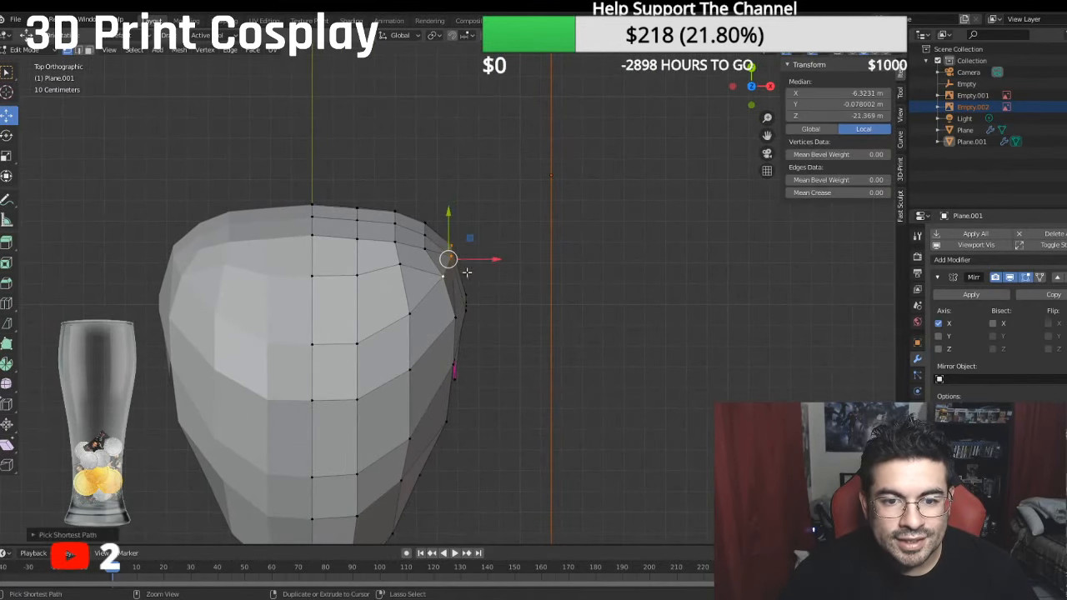
{"action": "key", "text": "g"}
{"action": "key", "text": "x"}
{"action": "left_click", "coordinate": [485, 259]}
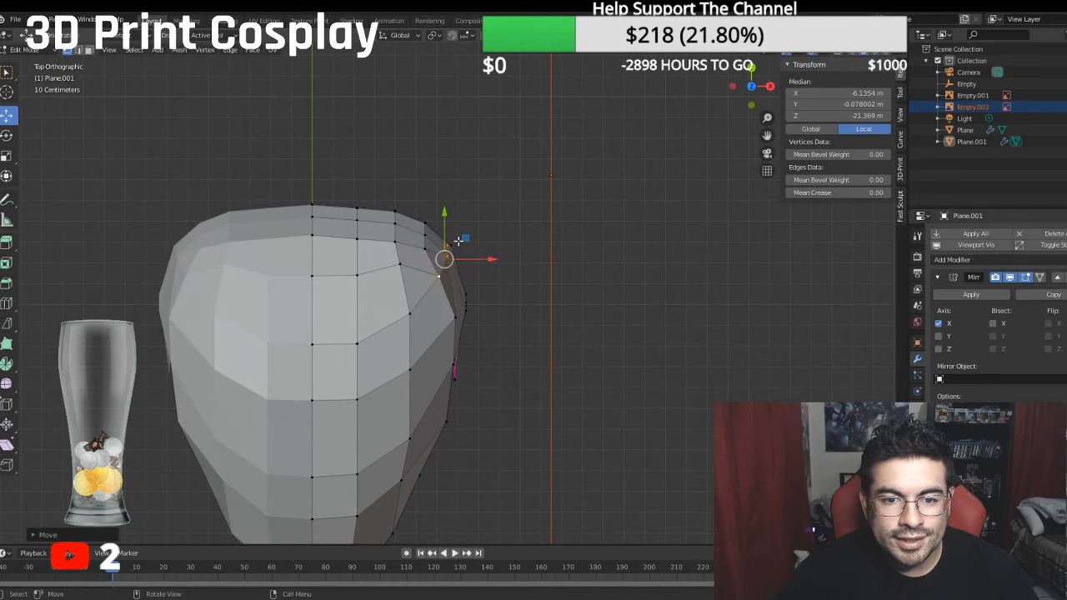
{"action": "left_click", "coordinate": [456, 243]}
{"action": "left_click_drag", "start_coordinate": [491, 245], "coordinate": [487, 246]}
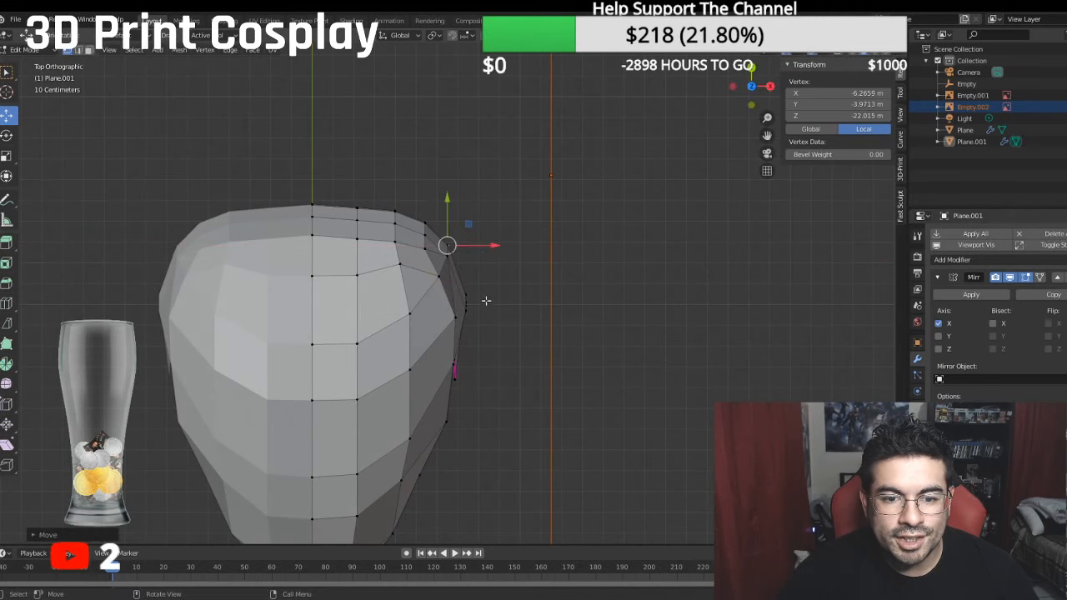
- Move the two upper vertices of the outermost side column inward to about -6.85 m local X
{"action": "left_click", "coordinate": [466, 303], "text": "ctrl"}
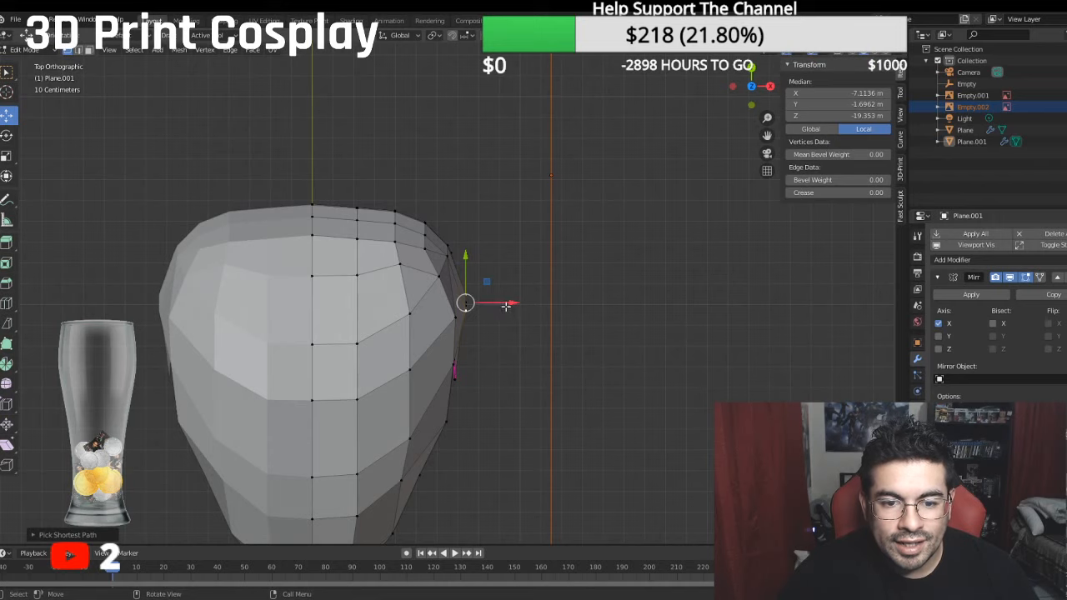
{"action": "left_click_drag", "start_coordinate": [506, 307], "coordinate": [500, 305]}
{"action": "middle_click_drag", "start_coordinate": [500, 306], "coordinate": [468, 263]}
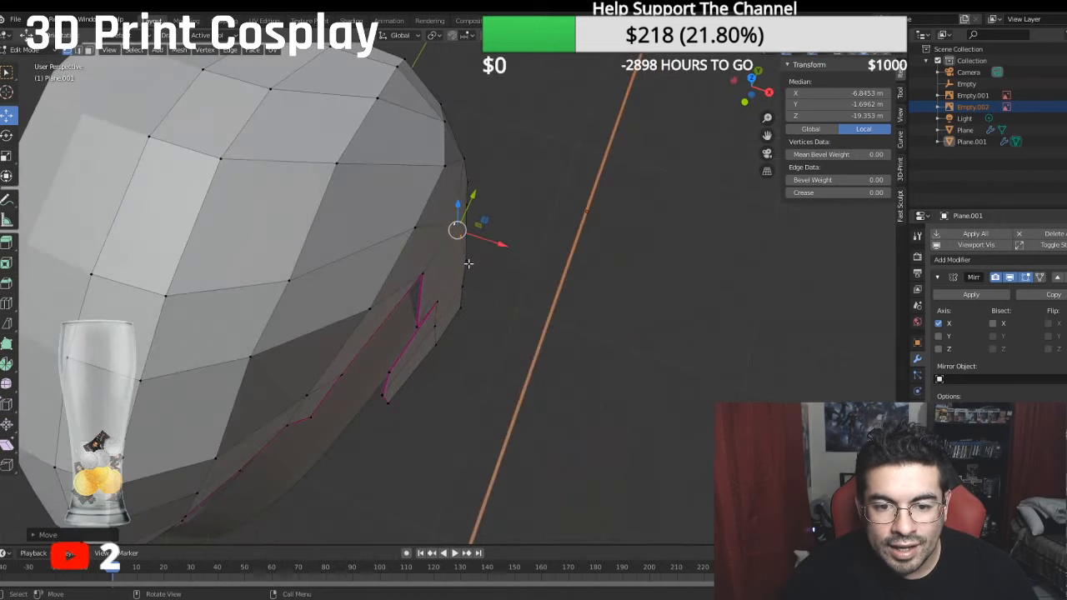
- Try moving a lower vertex of the outermost side column inward to about -6.87 m local X
{"action": "left_click", "coordinate": [468, 262]}
{"action": "left_click", "coordinate": [471, 312], "text": "shift"}
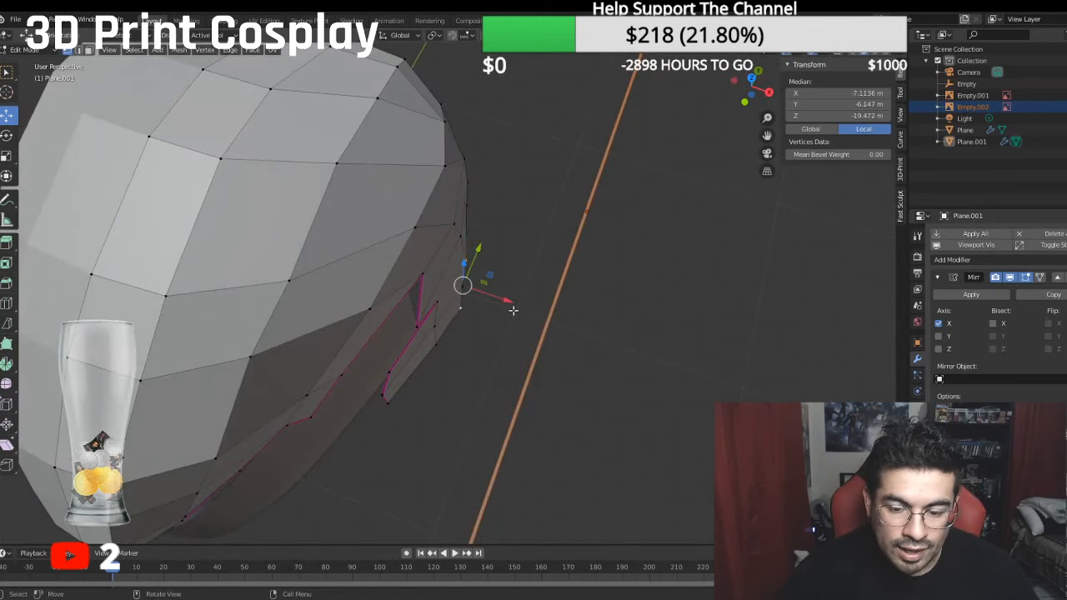
{"action": "key", "text": "KP_7"}
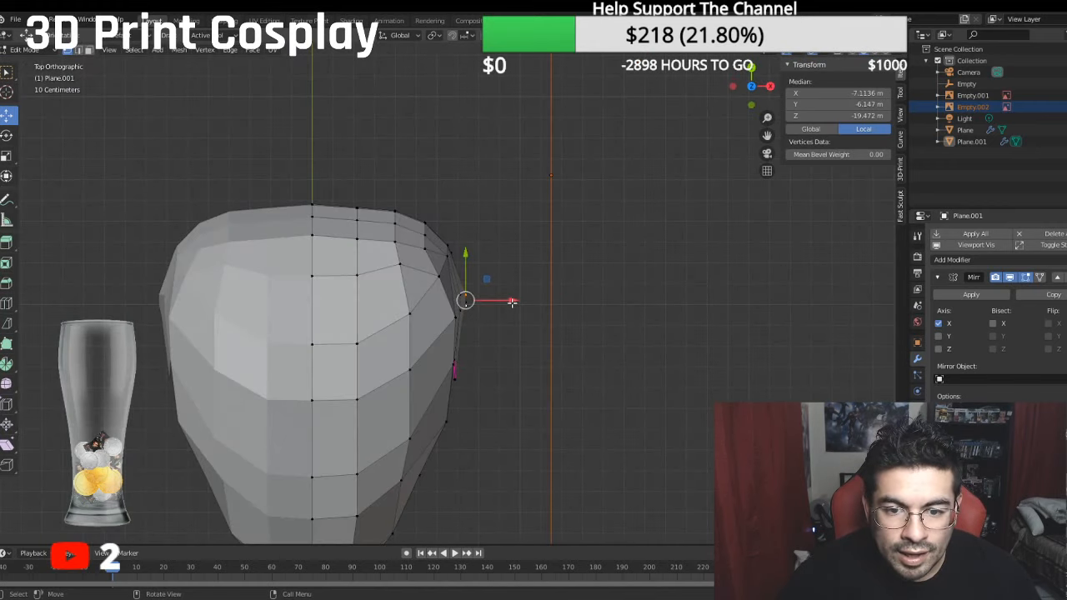
{"action": "middle_click_drag", "start_coordinate": [512, 302], "coordinate": [419, 231]}
{"action": "left_click", "coordinate": [442, 274], "text": "shift"}
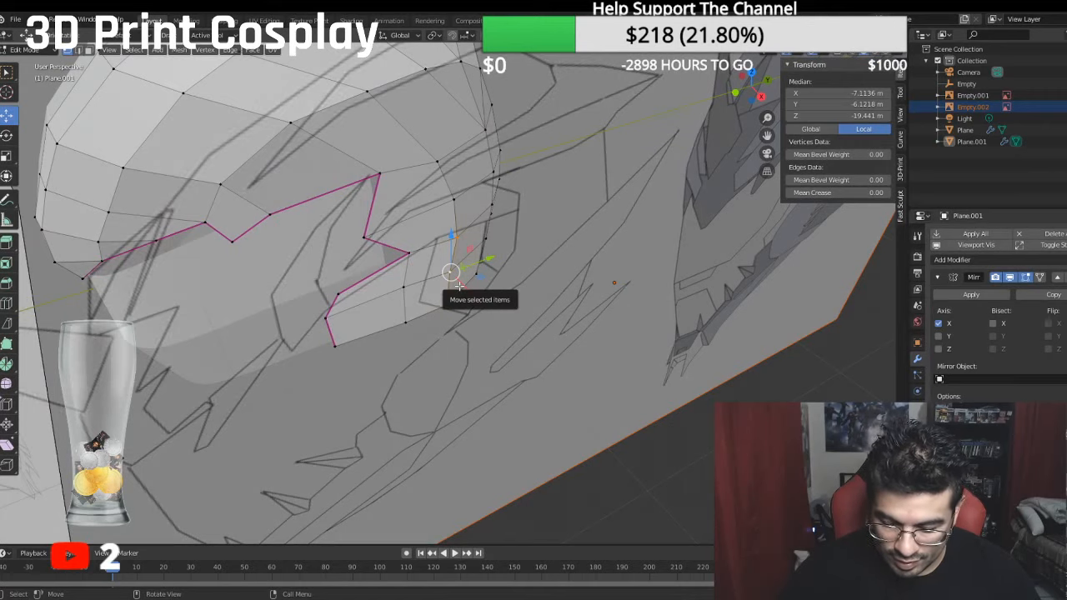
{"action": "middle_click_drag", "start_coordinate": [535, 265], "coordinate": [533, 279]}
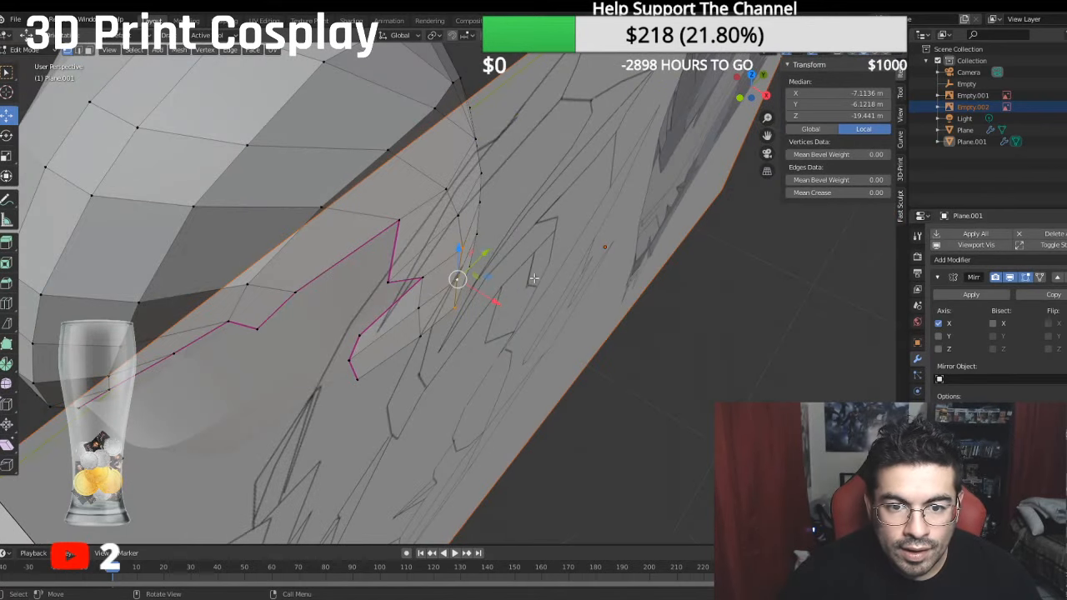
{"action": "left_click", "coordinate": [457, 246]}
{"action": "key", "text": "KP_7"}
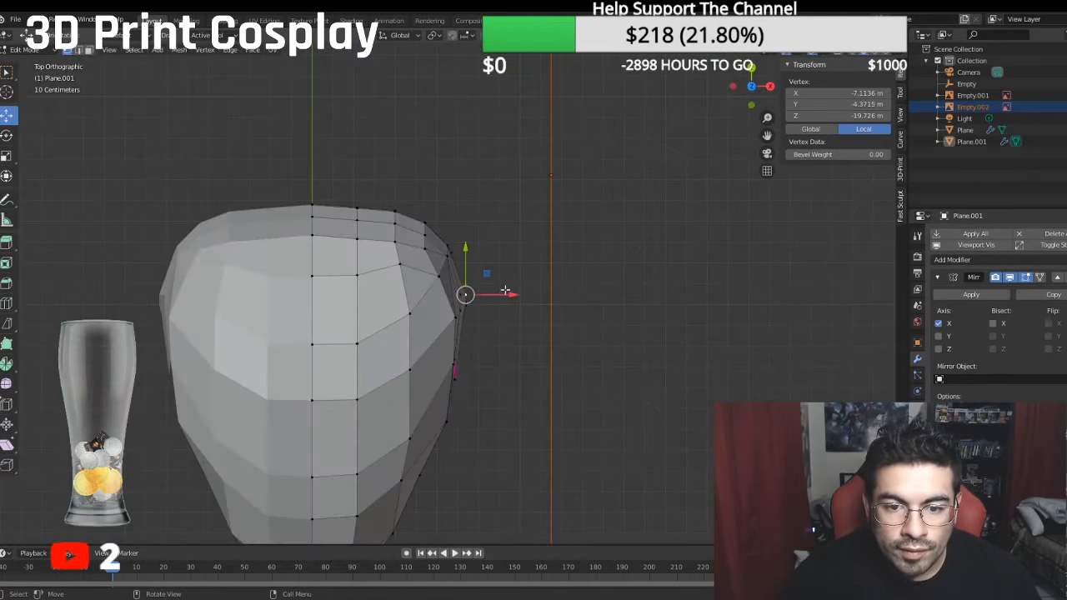
{"action": "left_click_drag", "start_coordinate": [501, 294], "coordinate": [477, 304]}
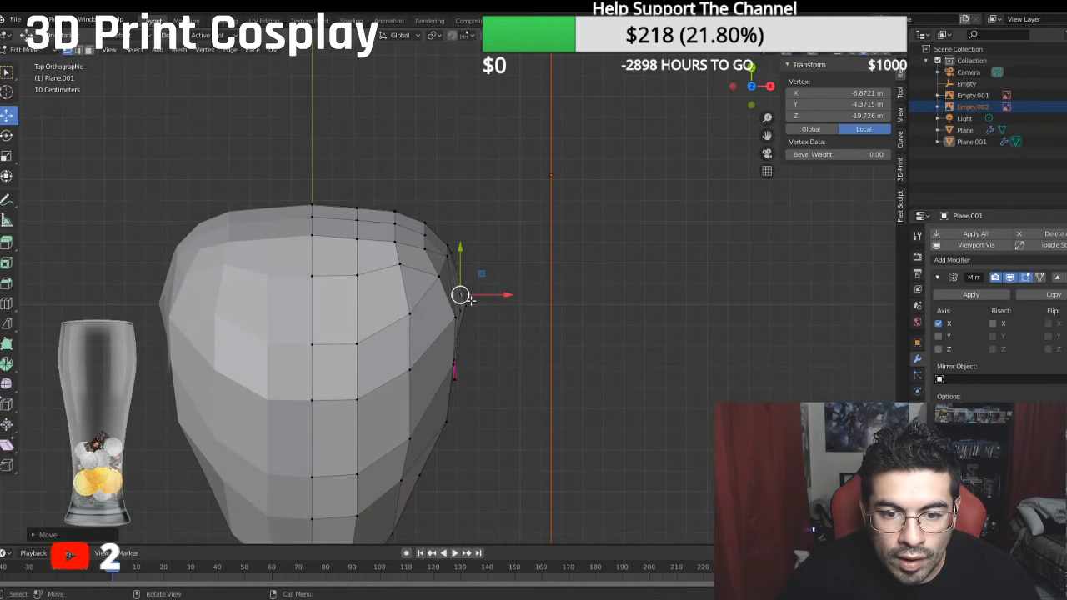
{"action": "key", "text": "ctrl+z"}
{"action": "key", "text": "ctrl+z"}
{"action": "middle_click_drag", "start_coordinate": [472, 307], "coordinate": [459, 257]}
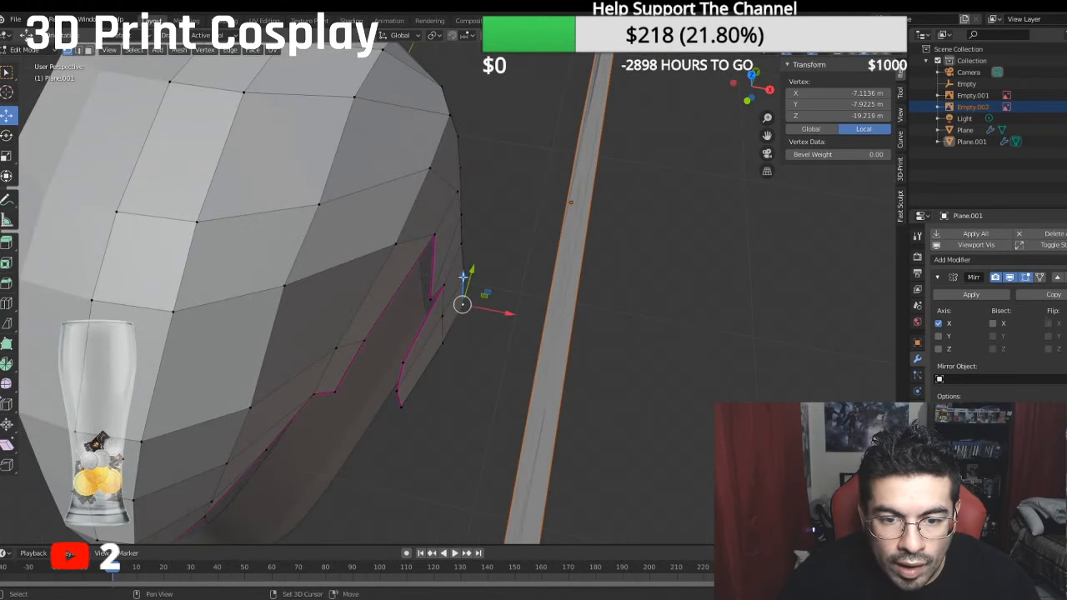
- Move the lower vertices of the outermost side column inward to a median of about -6.79 m local X
{"action": "left_click", "coordinate": [463, 276], "text": "shift"}
{"action": "key", "text": "KP_7"}
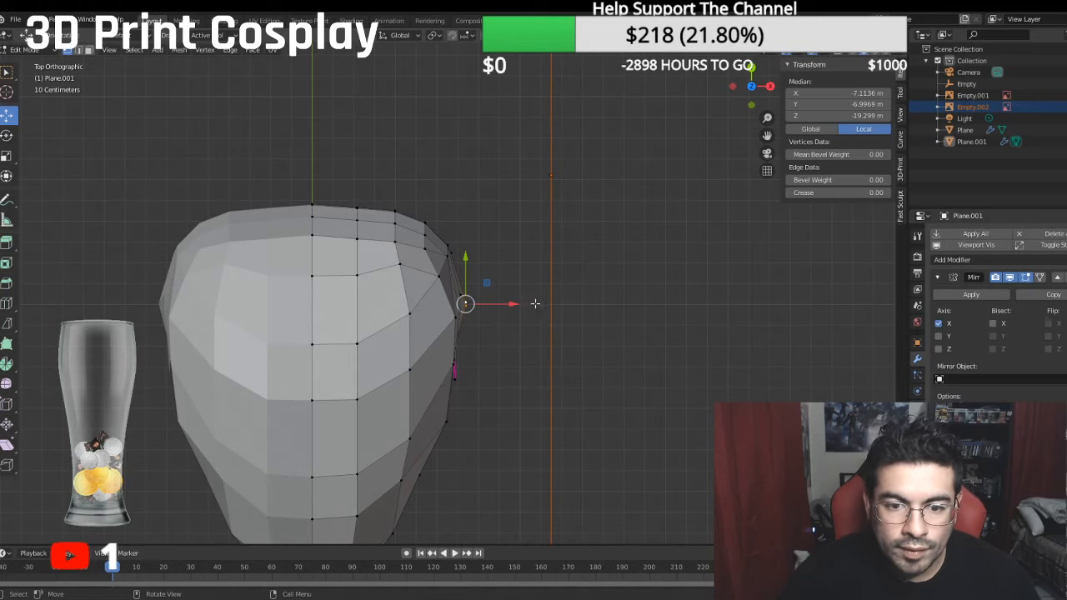
{"action": "left_click_drag", "start_coordinate": [519, 304], "coordinate": [509, 301]}
{"action": "scroll", "coordinate": [458, 305], "scroll_direction": "down", "scroll_amount": 3}
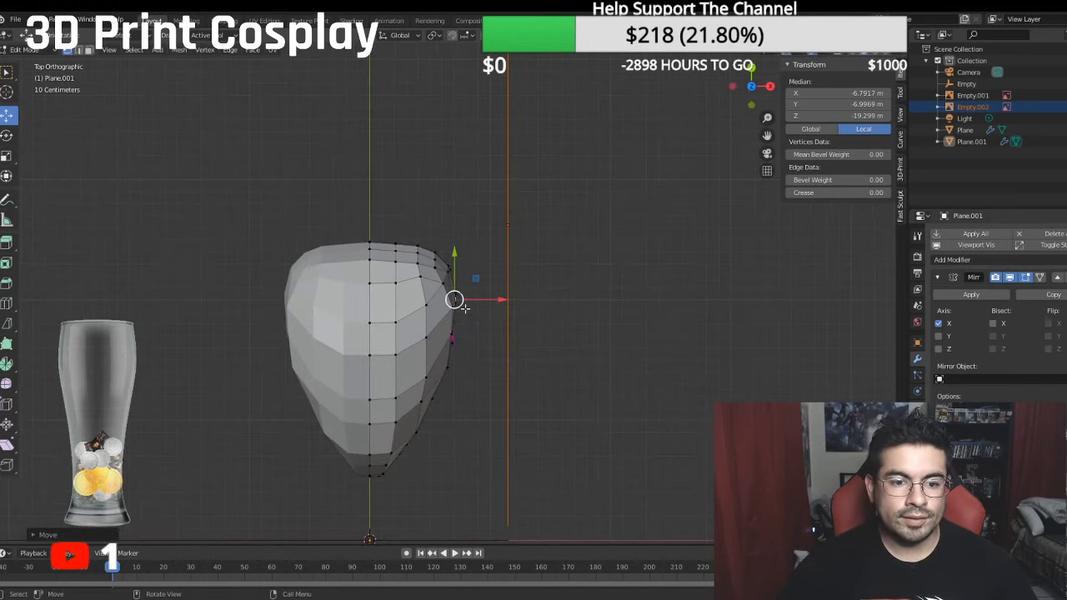
- Extrude the helmet's lower side edge from the front corner to the rear straight down, to a median of about -8.77 m local Y
{"action": "middle_click_drag", "start_coordinate": [464, 309], "coordinate": [578, 122]}
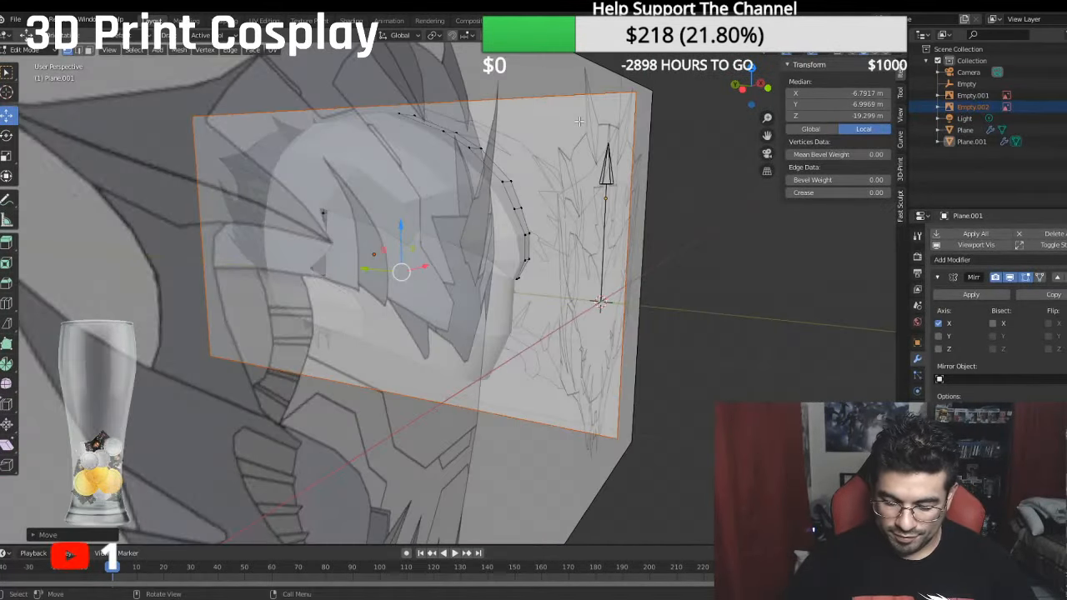
{"action": "key", "text": "KP_3"}
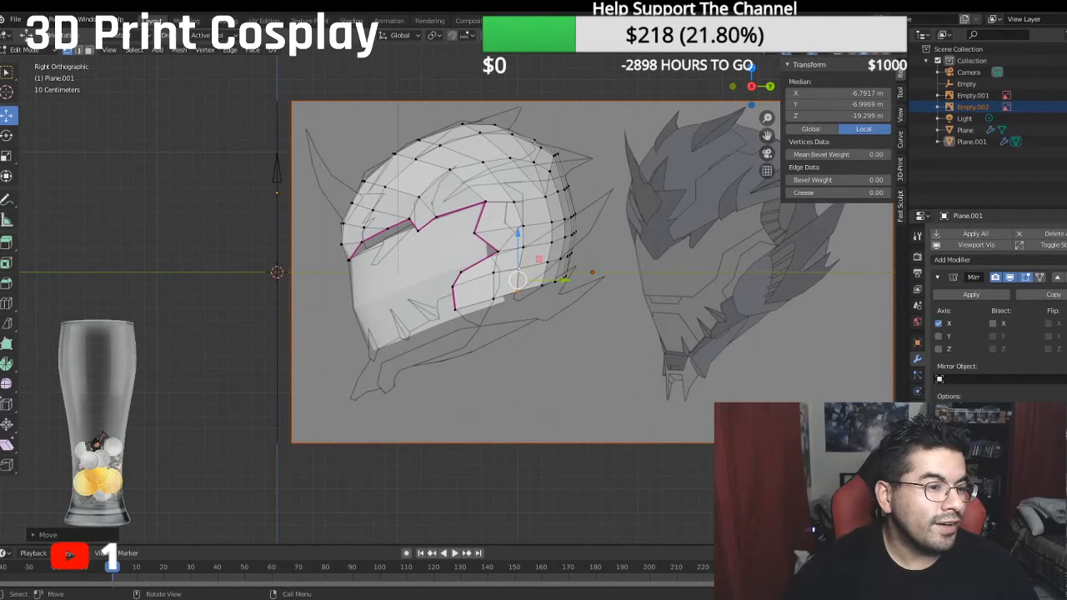
{"action": "middle_click_drag", "start_coordinate": [419, 375], "coordinate": [423, 321], "text": "shift"}
{"action": "scroll", "coordinate": [423, 321], "scroll_direction": "up", "scroll_amount": 2}
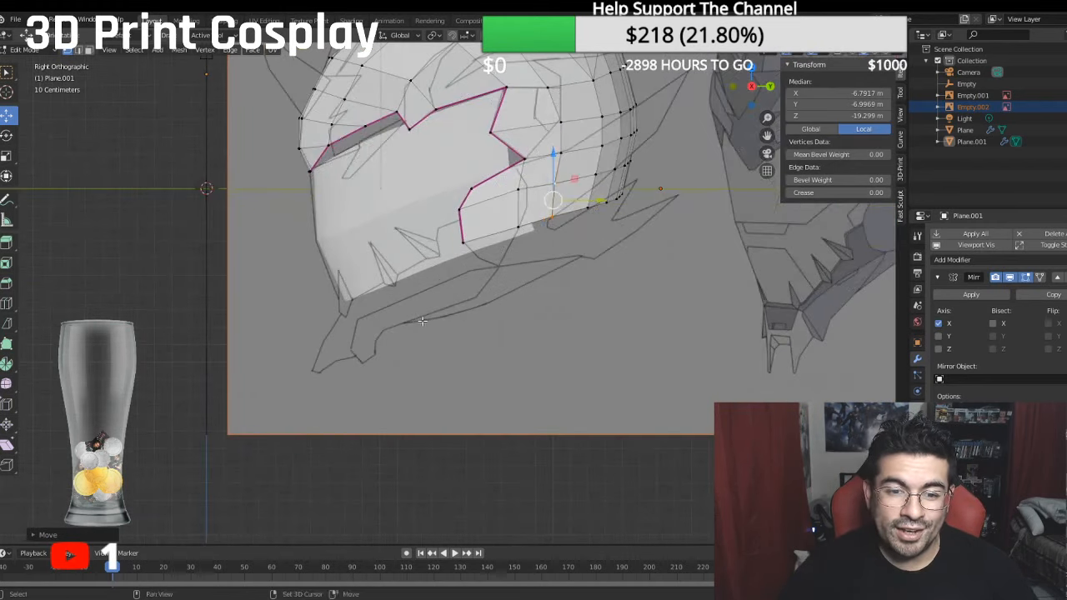
{"action": "scroll", "coordinate": [422, 321], "scroll_direction": "up", "scroll_amount": 3}
{"action": "left_click", "coordinate": [344, 273]}
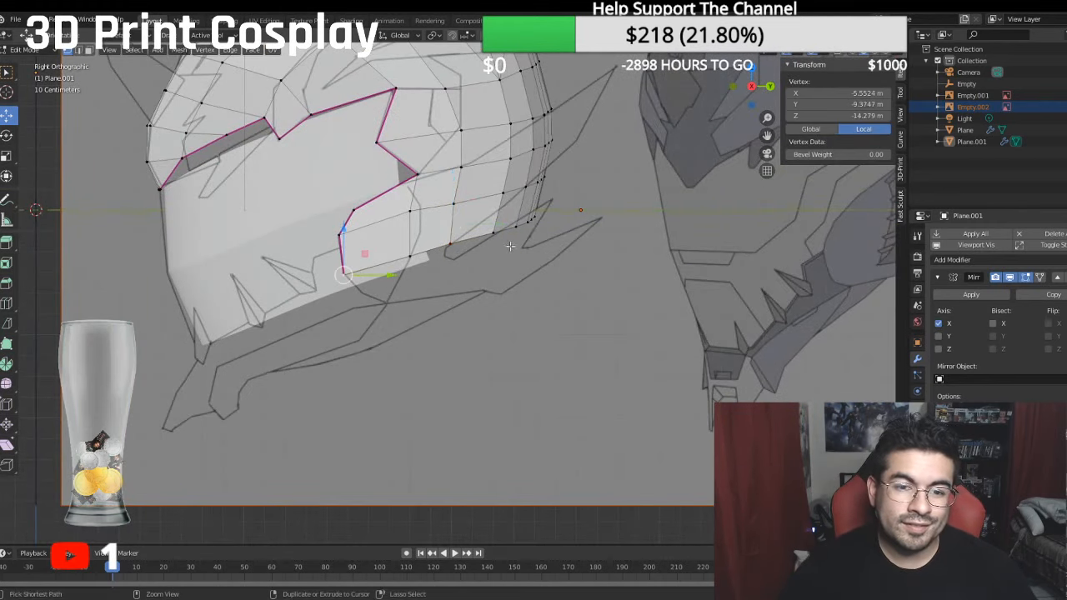
{"action": "left_click", "coordinate": [540, 218], "text": "ctrl"}
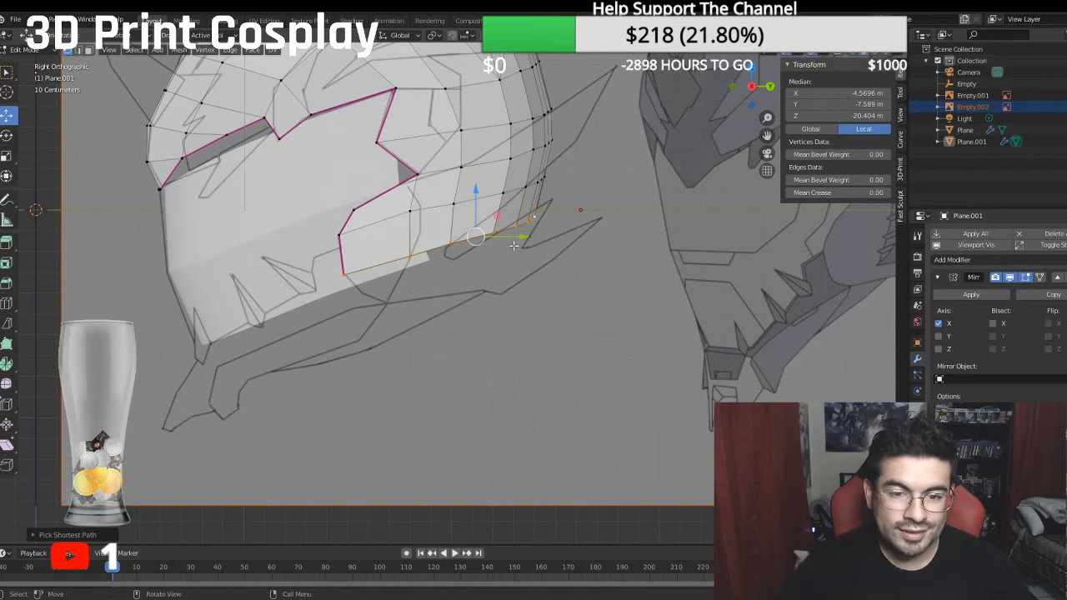
{"action": "key", "text": "e"}
{"action": "key", "text": "Escape"}
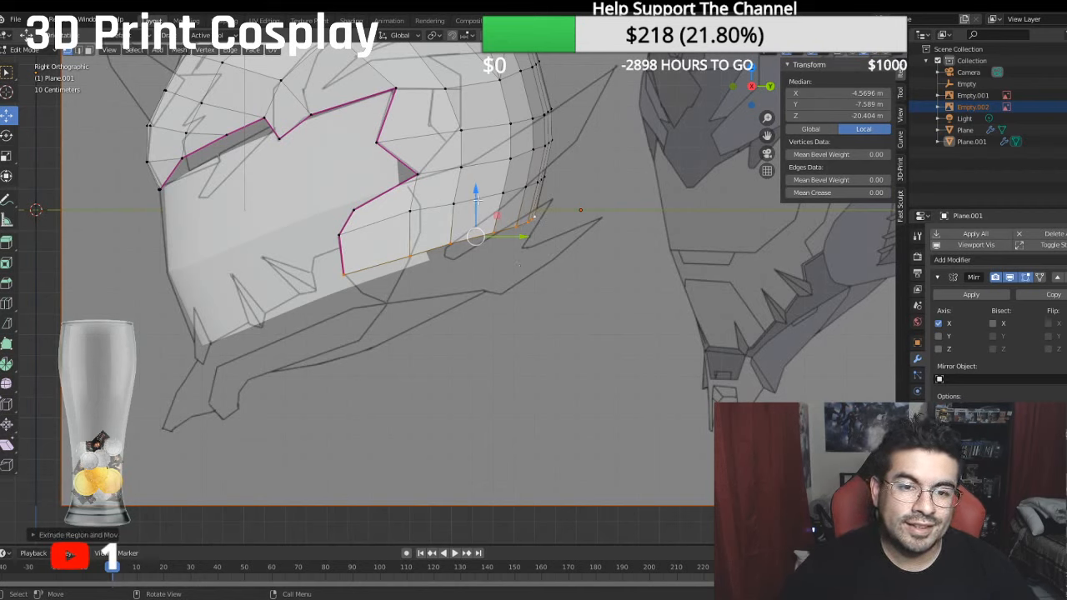
{"action": "key", "text": "g"}
{"action": "key", "text": "z"}
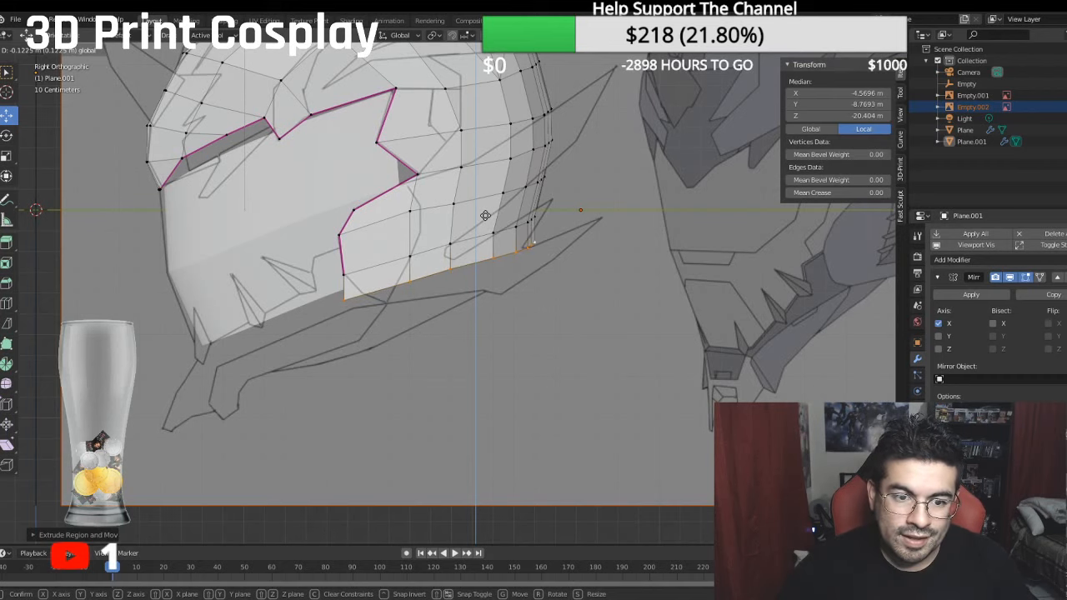
{"action": "left_click", "coordinate": [485, 215]}
- Shift the rear vertices of the newly extruded lower row forward in the side view, leaving its front two vertices out
{"action": "left_click", "coordinate": [353, 297], "text": "shift"}
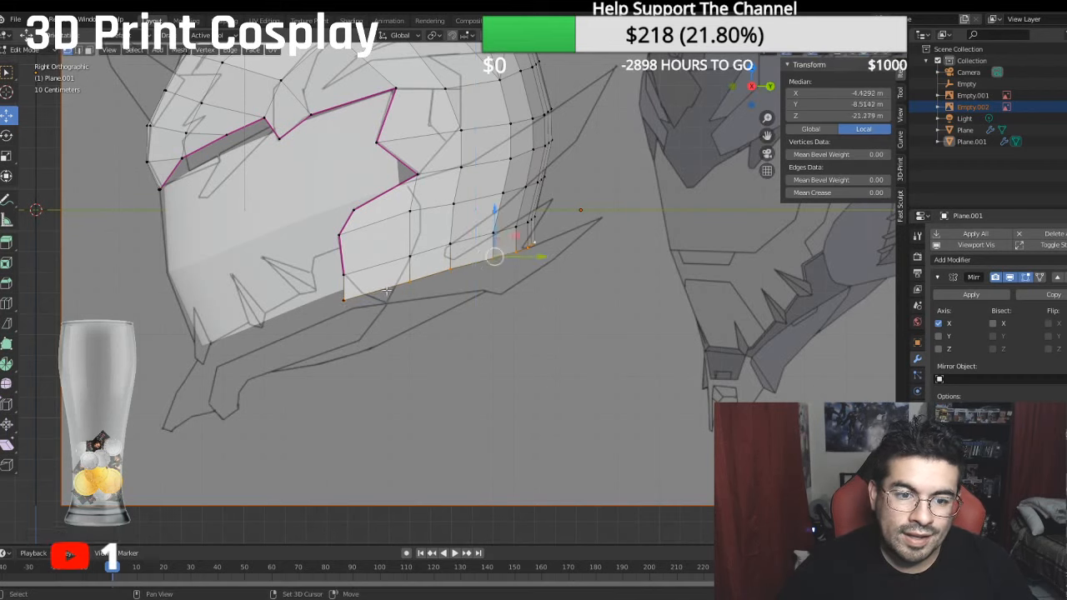
{"action": "left_click", "coordinate": [412, 284], "text": "shift"}
{"action": "left_click_drag", "start_coordinate": [555, 252], "coordinate": [546, 255]}
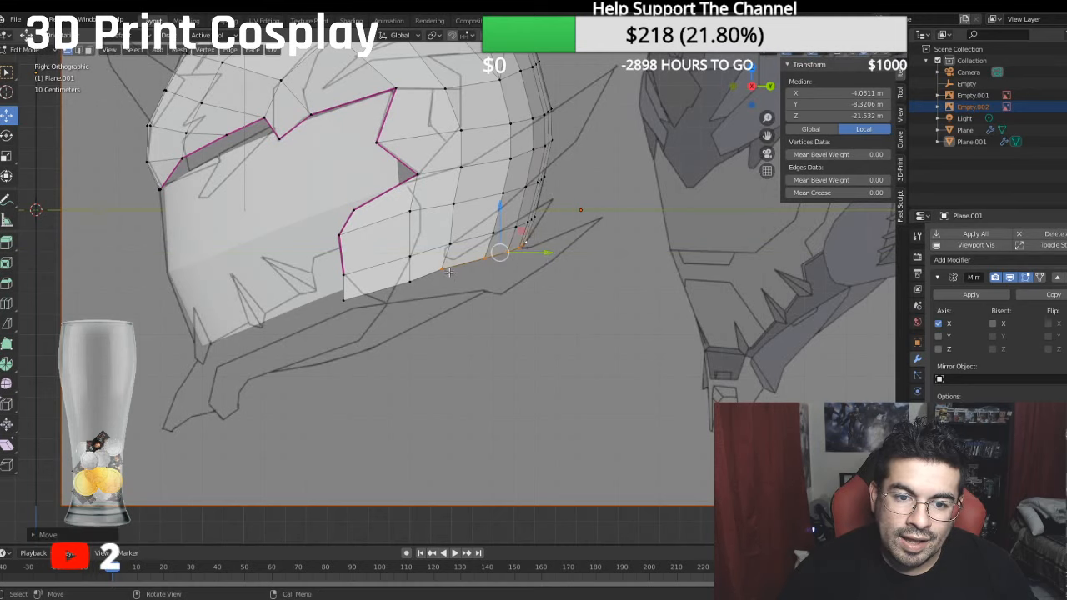
{"action": "left_click", "coordinate": [448, 269]}
{"action": "left_click", "coordinate": [409, 281]}
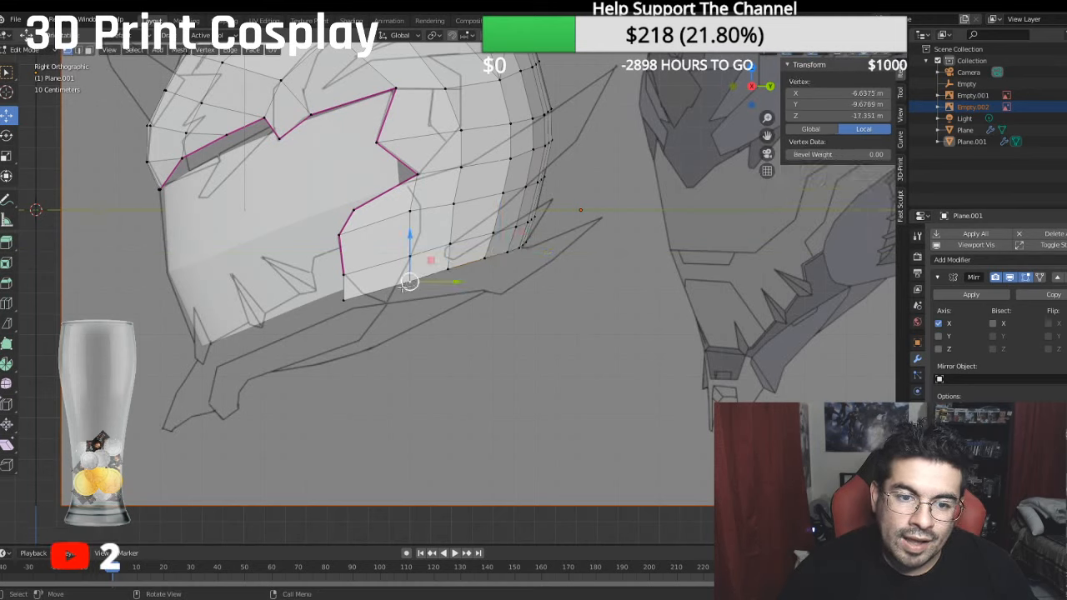
- Move the lower row's front corner vertex back and up to about -10.23 m local Y and -15.17 m local Z
{"action": "left_click", "coordinate": [355, 298]}
{"action": "left_click_drag", "start_coordinate": [388, 299], "coordinate": [402, 299]}
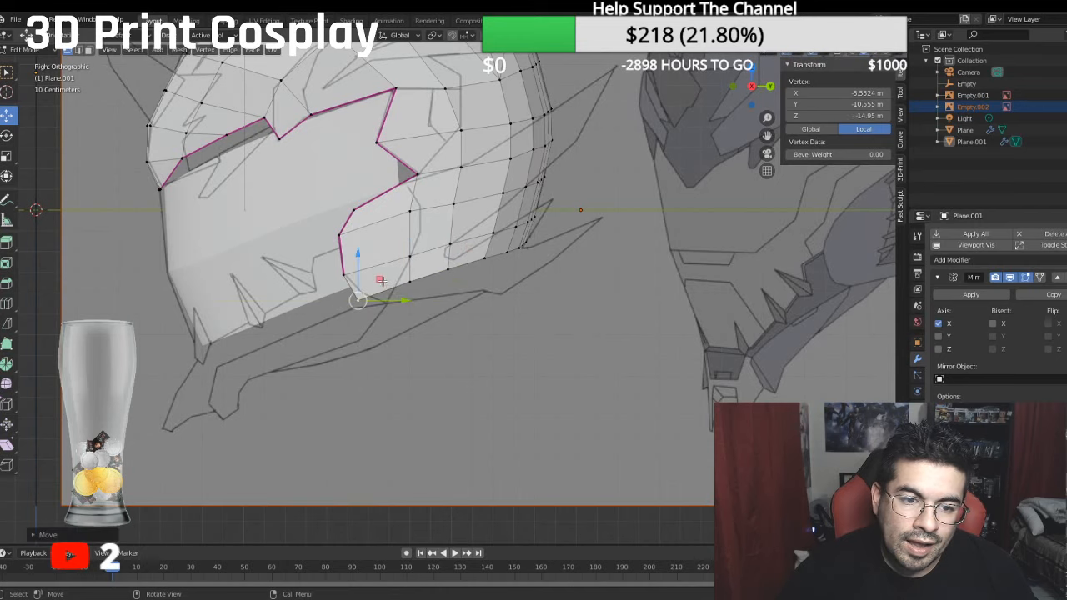
{"action": "left_click_drag", "start_coordinate": [359, 256], "coordinate": [359, 252]}
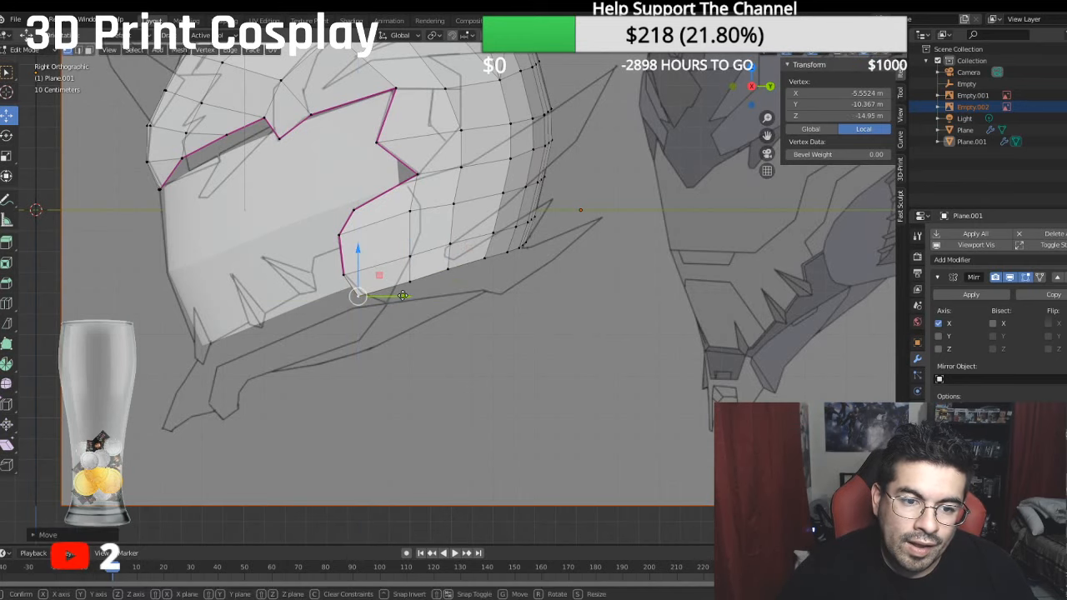
{"action": "left_click_drag", "start_coordinate": [403, 291], "coordinate": [405, 255]}
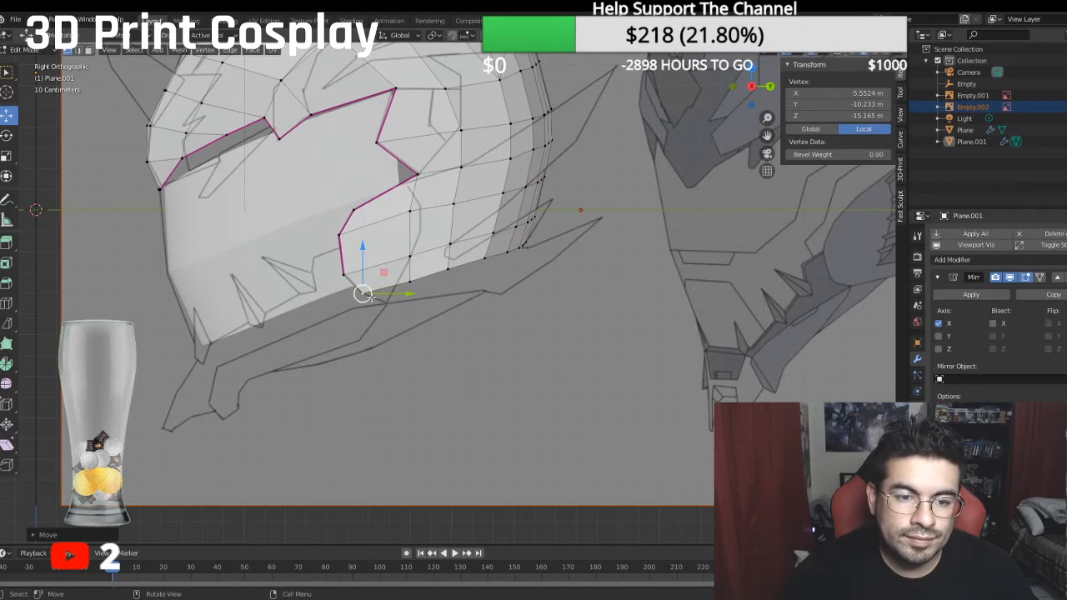
- Extrude the lower side edge downward a second time, to a median of about -9.51 m local Y
{"action": "left_click", "coordinate": [528, 242], "text": "ctrl"}
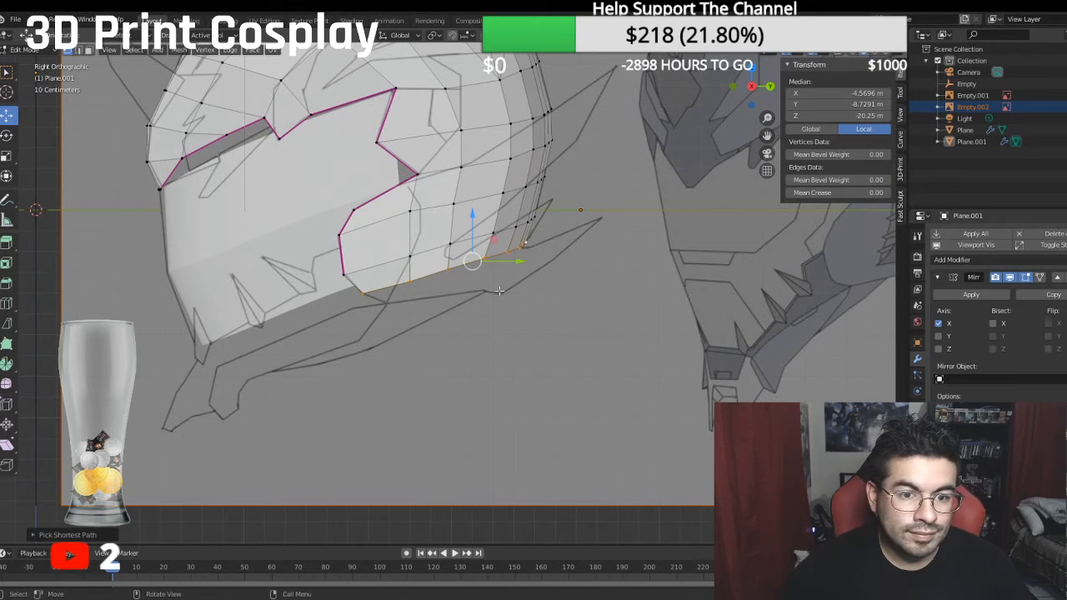
{"action": "key", "text": "e"}
{"action": "right_click", "coordinate": [459, 266]}
{"action": "left_click_drag", "start_coordinate": [472, 213], "coordinate": [485, 233]}
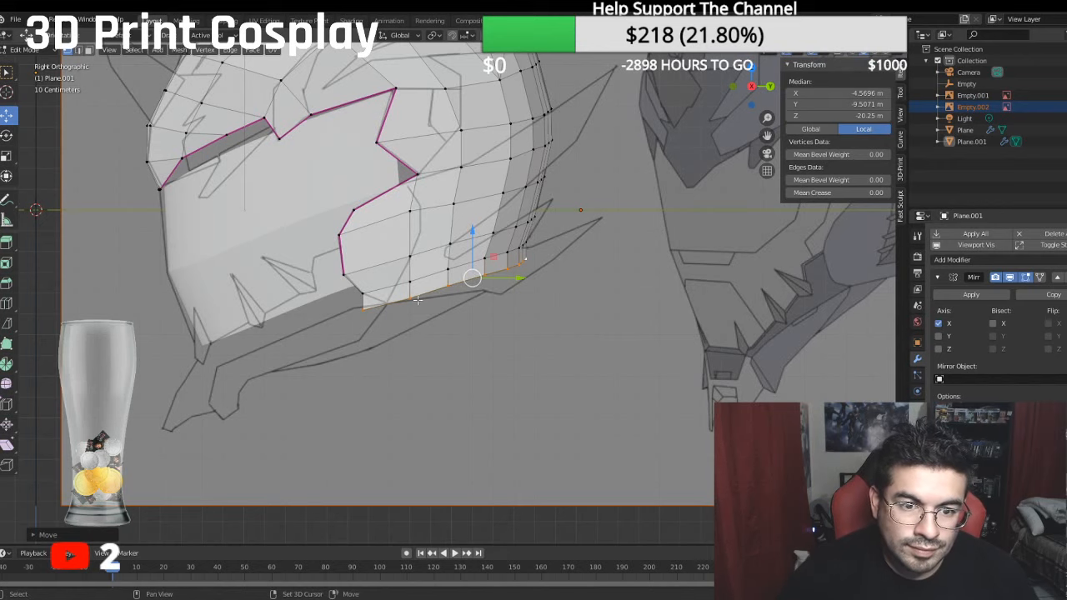
- Shift the vertices behind the front corner of the second extruded row slightly forward to continue the side columns' taper
{"action": "left_click", "coordinate": [366, 308], "text": "shift"}
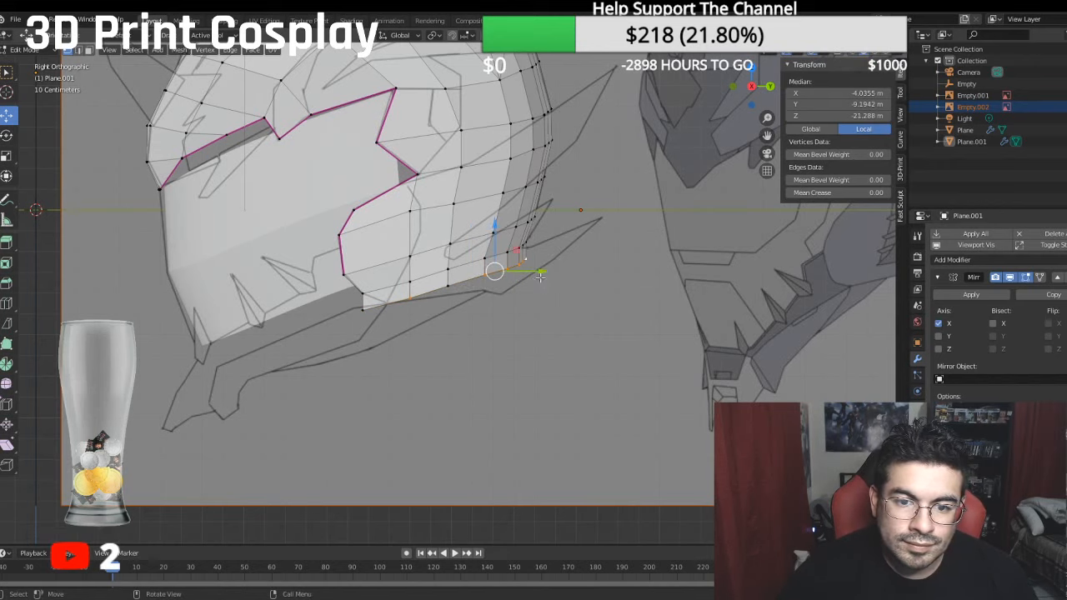
{"action": "left_click_drag", "start_coordinate": [536, 272], "coordinate": [481, 286]}
{"action": "left_click", "coordinate": [450, 288]}
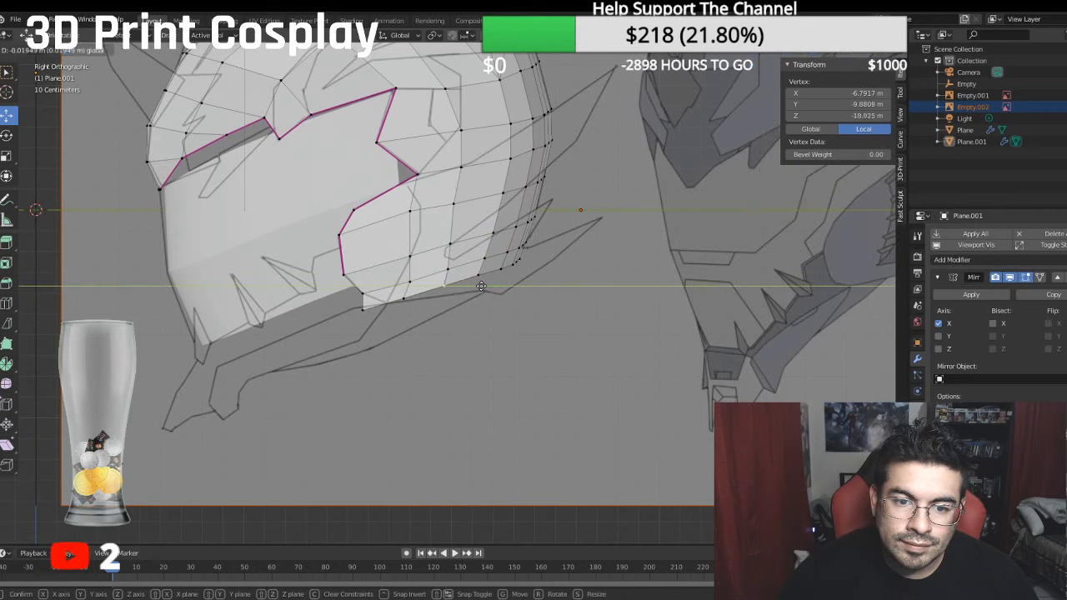
{"action": "left_click", "coordinate": [481, 286]}
- Round the bottom front corner by moving its vertex to about Y -10.72 m, Z -16.18 m and its neighbour to Y -10.40 m, Z -17.30 m
{"action": "left_click", "coordinate": [364, 309]}
{"action": "left_click_drag", "start_coordinate": [412, 313], "coordinate": [434, 309]}
{"action": "left_click_drag", "start_coordinate": [386, 263], "coordinate": [385, 258]}
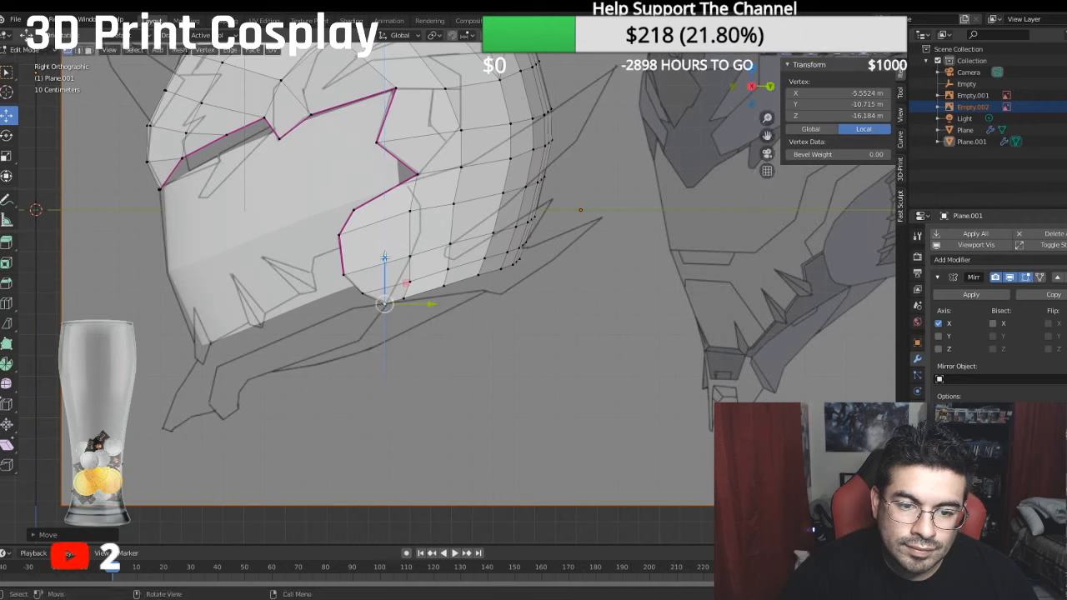
{"action": "left_click", "coordinate": [404, 298]}
{"action": "left_click_drag", "start_coordinate": [440, 296], "coordinate": [446, 296]}
{"action": "left_click_drag", "start_coordinate": [410, 247], "coordinate": [409, 248]}
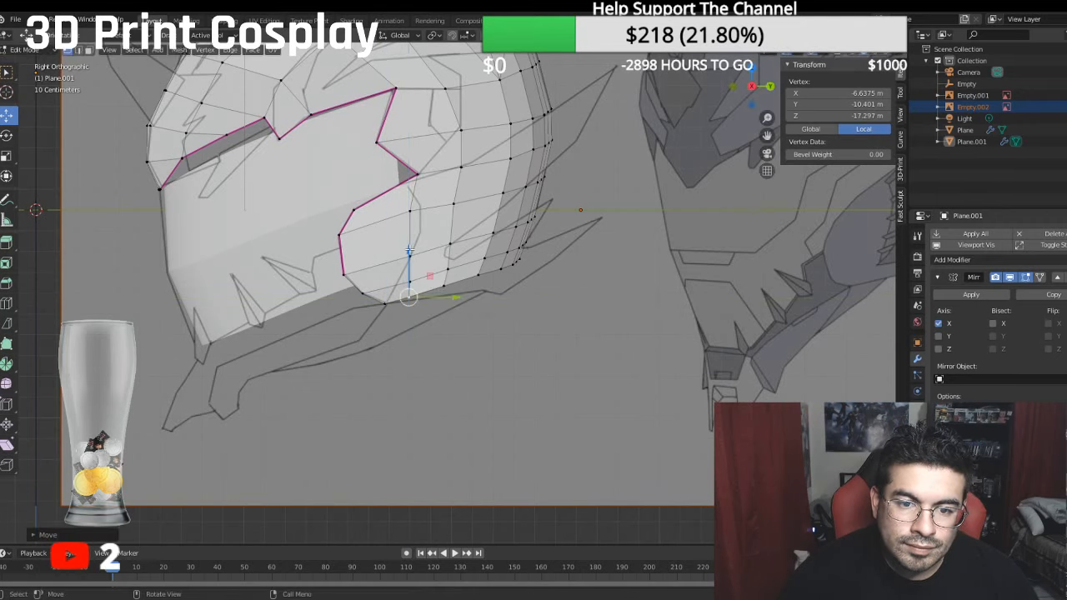
- Pull the lower side rows inward along X in the front view, bringing the bottom row's three front vertices to a median of about -5.43 m
{"action": "middle_click_drag", "start_coordinate": [408, 248], "coordinate": [561, 292]}
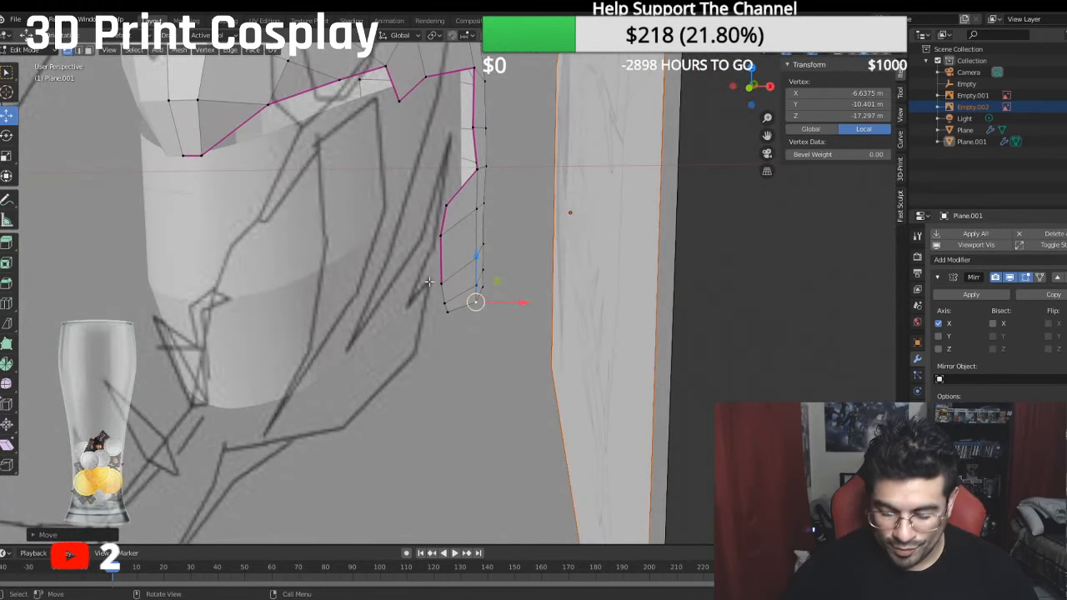
{"action": "key", "text": "KP_7"}
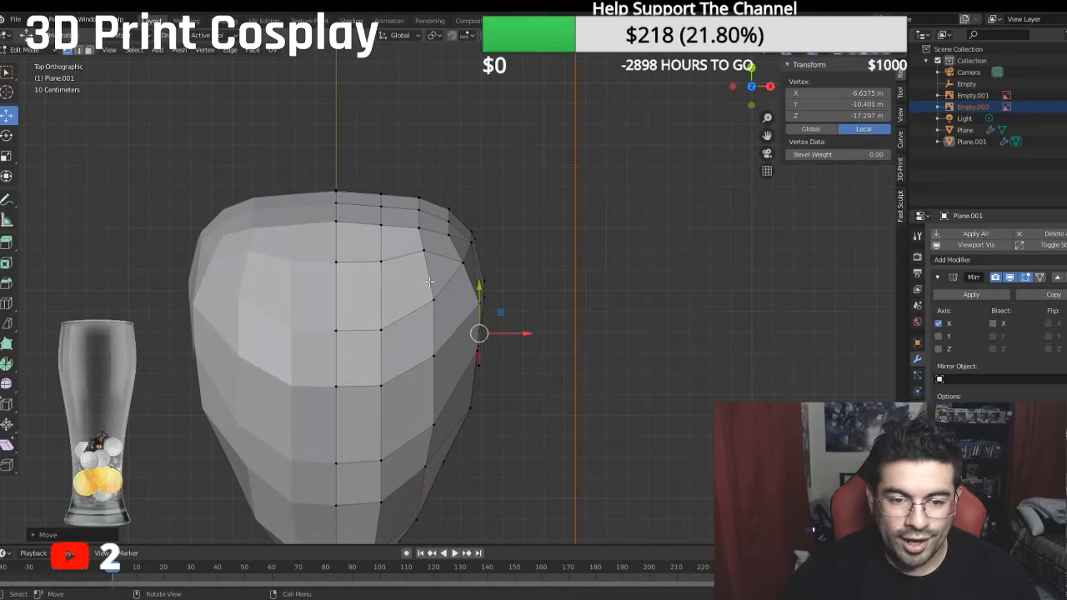
{"action": "key", "text": "KP_1"}
{"action": "scroll", "coordinate": [429, 281], "scroll_direction": "up", "scroll_amount": 2}
{"action": "middle_click_drag", "start_coordinate": [485, 278], "coordinate": [456, 313], "text": "shift"}
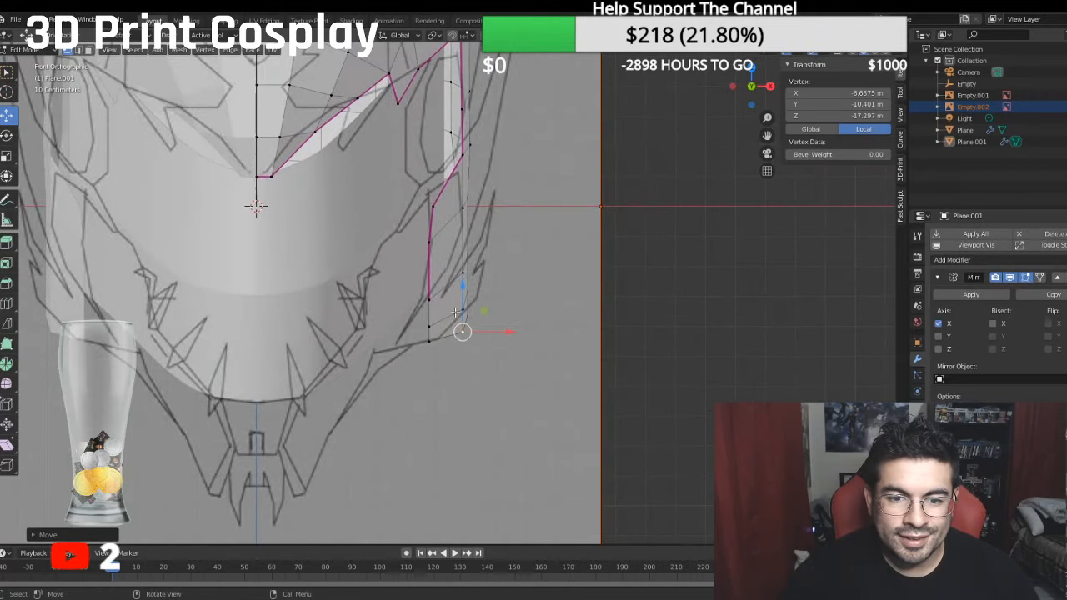
{"action": "left_click", "coordinate": [429, 297], "text": "ctrl"}
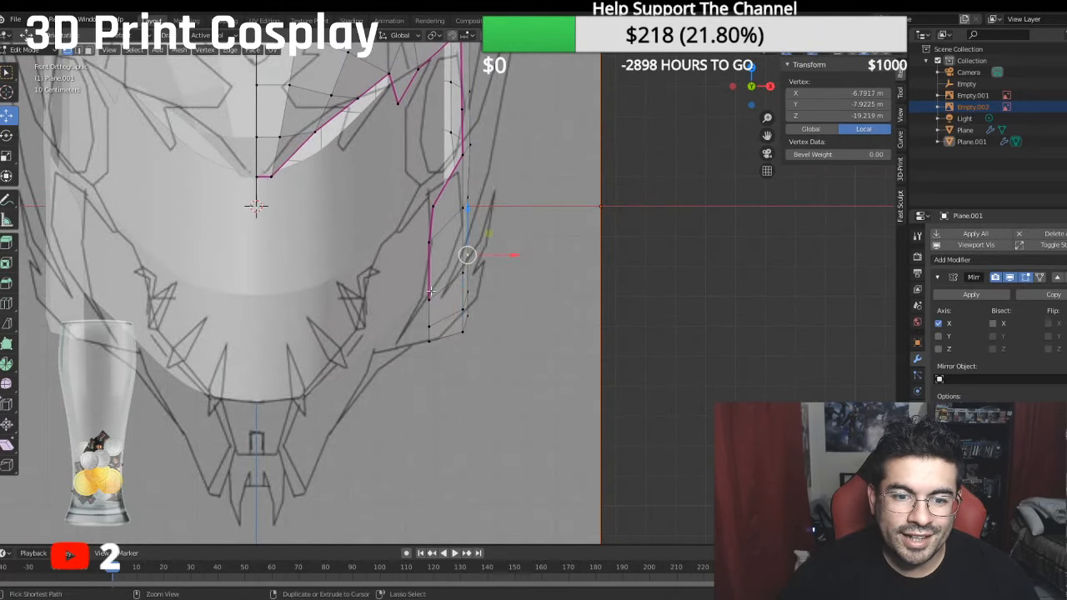
{"action": "left_click_drag", "start_coordinate": [494, 276], "coordinate": [471, 330]}
{"action": "left_click", "coordinate": [472, 291]}
{"action": "left_click", "coordinate": [431, 324], "text": "ctrl"}
{"action": "left_click", "coordinate": [471, 316]}
{"action": "left_click", "coordinate": [429, 340], "text": "ctrl"}
{"action": "middle_click_drag", "start_coordinate": [471, 329], "coordinate": [424, 329]}
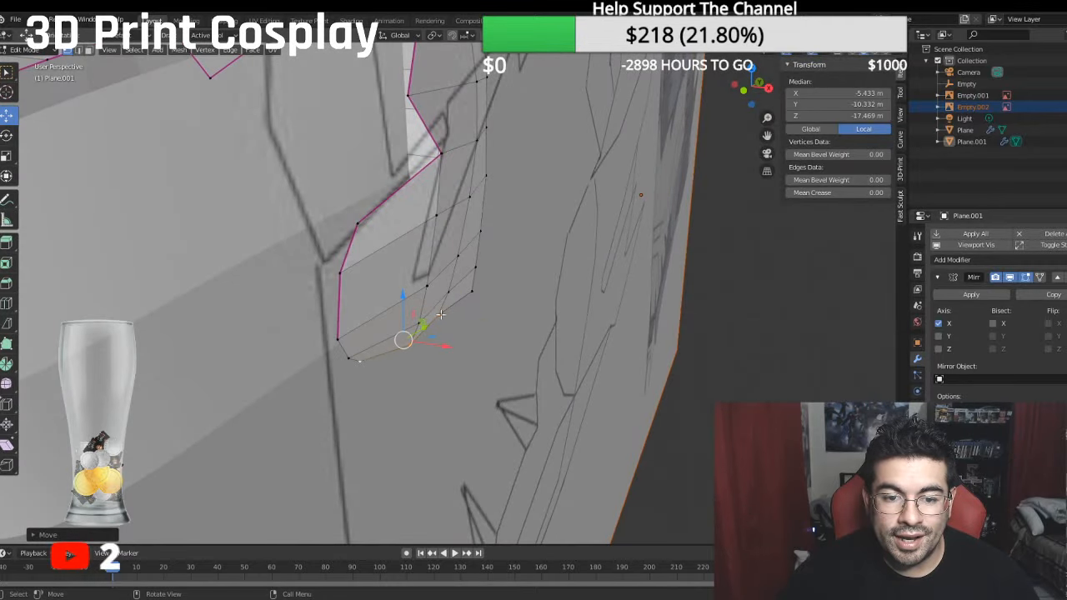
- Adjust single vertices of the lower side rows inward along X, the bottom row's second to about -5.64 m and a rear one to -6.12 m
{"action": "left_click", "coordinate": [408, 343]}
{"action": "key", "text": "g"}
{"action": "key", "text": "x"}
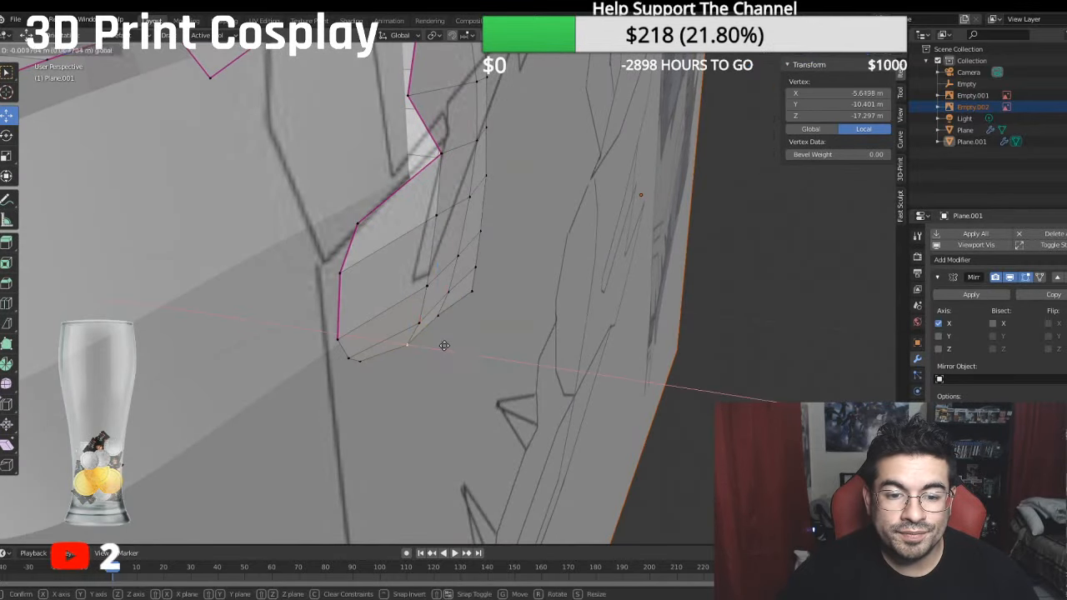
{"action": "left_click", "coordinate": [405, 345]}
{"action": "left_click", "coordinate": [472, 290]}
{"action": "left_click_drag", "start_coordinate": [517, 296], "coordinate": [507, 270]}
{"action": "left_click", "coordinate": [476, 266]}
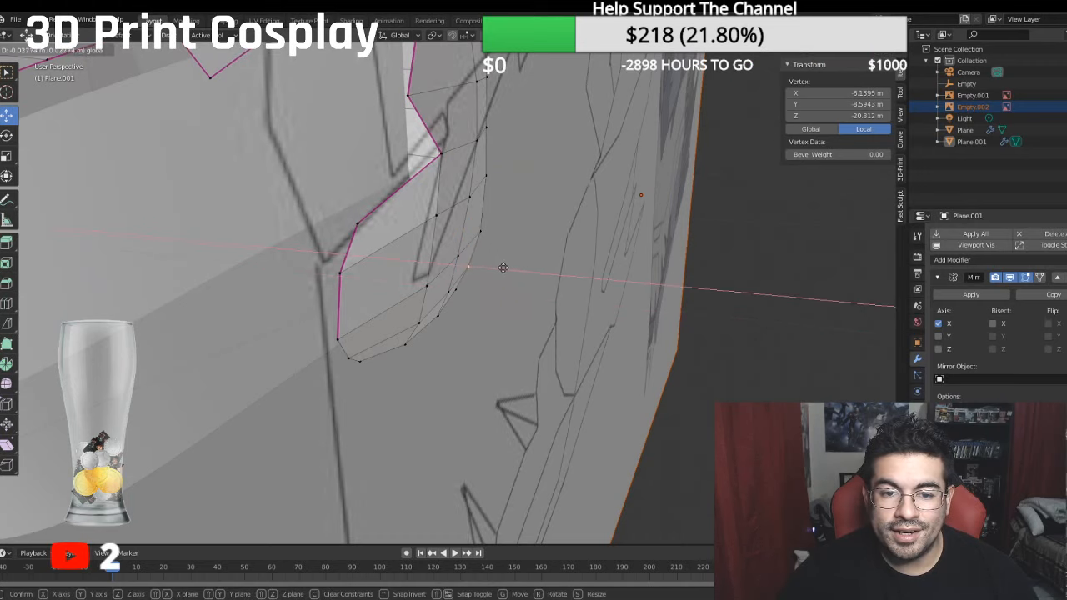
{"action": "left_click", "coordinate": [506, 269]}
- Move the rear side corner vertex one row above the extruded rows along X to about -6.36 m local X
{"action": "middle_click_drag", "start_coordinate": [506, 270], "coordinate": [409, 278]}
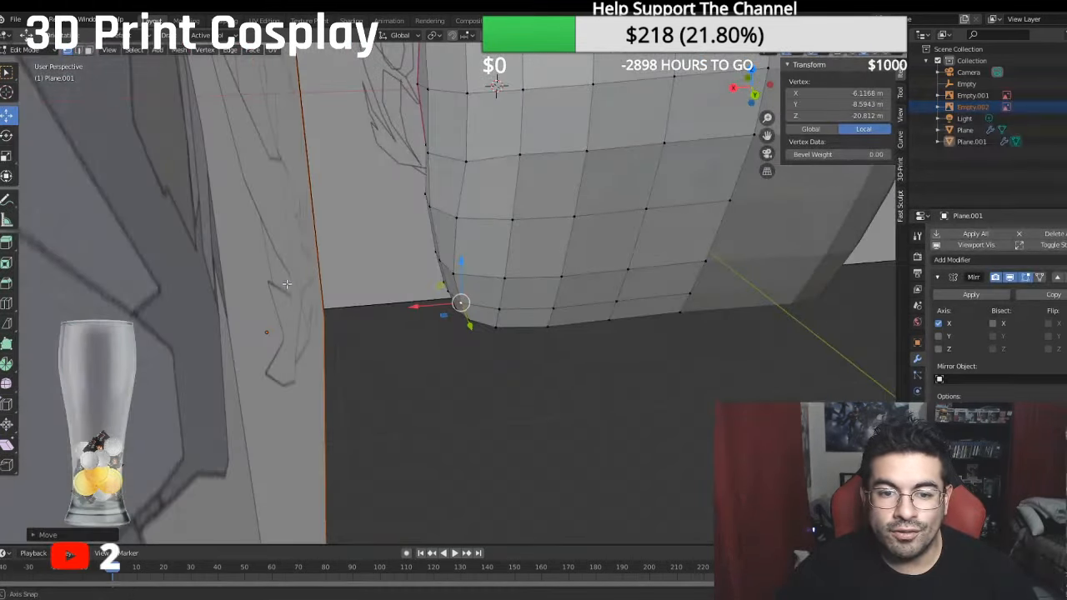
{"action": "key", "text": "g"}
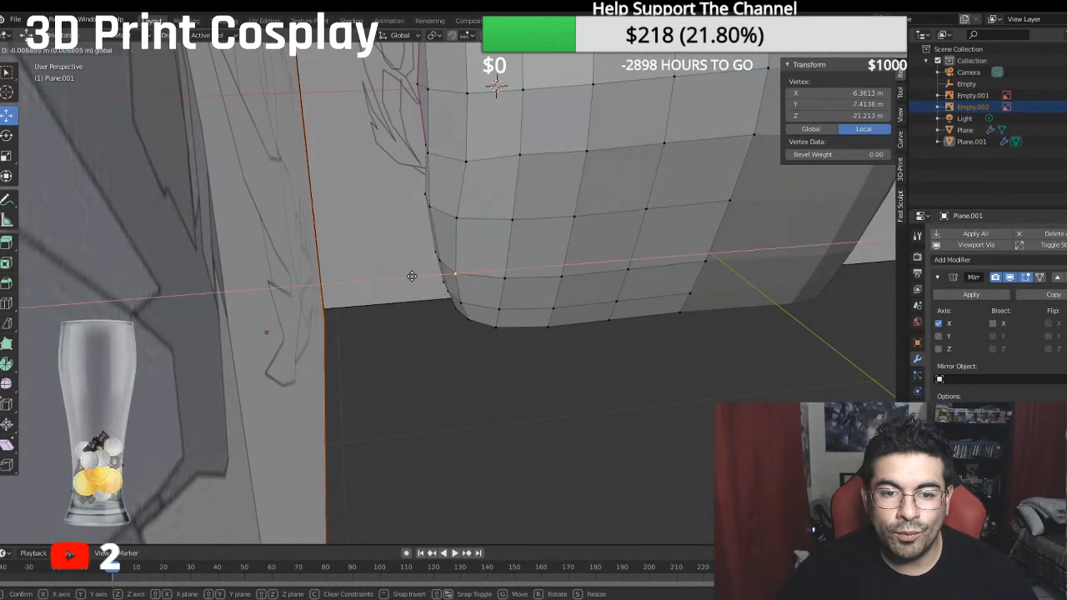
{"action": "left_click", "coordinate": [409, 276]}
- Move three vertex pairs down the rear side corner inward along X, the lowest pair to a median of about -6.03 m
{"action": "middle_click_drag", "start_coordinate": [410, 276], "coordinate": [422, 197]}
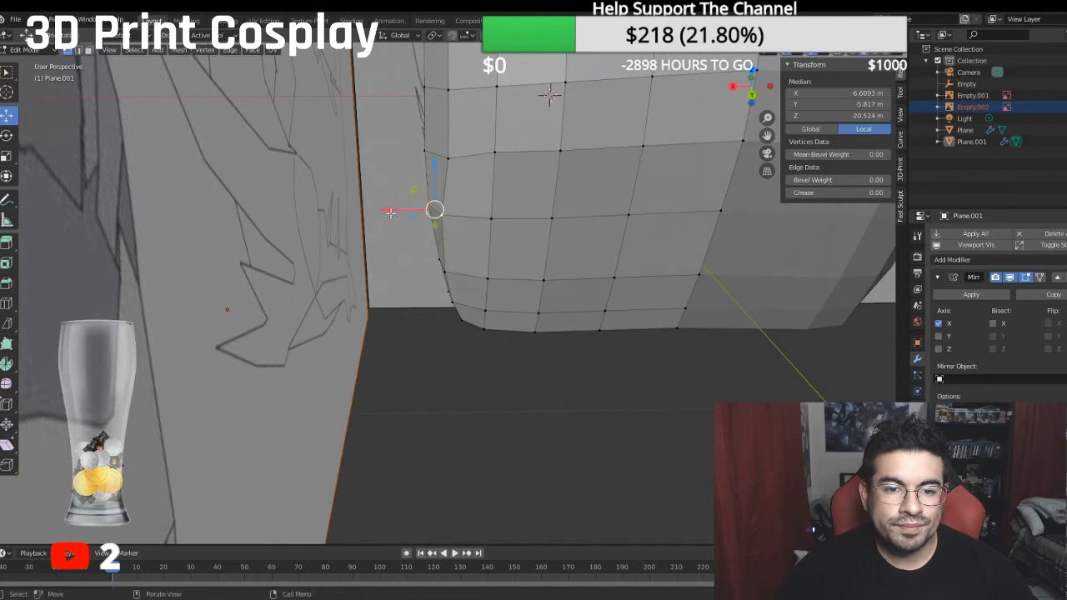
{"action": "left_click_drag", "start_coordinate": [394, 212], "coordinate": [400, 213]}
{"action": "left_click", "coordinate": [438, 261]}
{"action": "left_click", "coordinate": [447, 274], "text": "shift"}
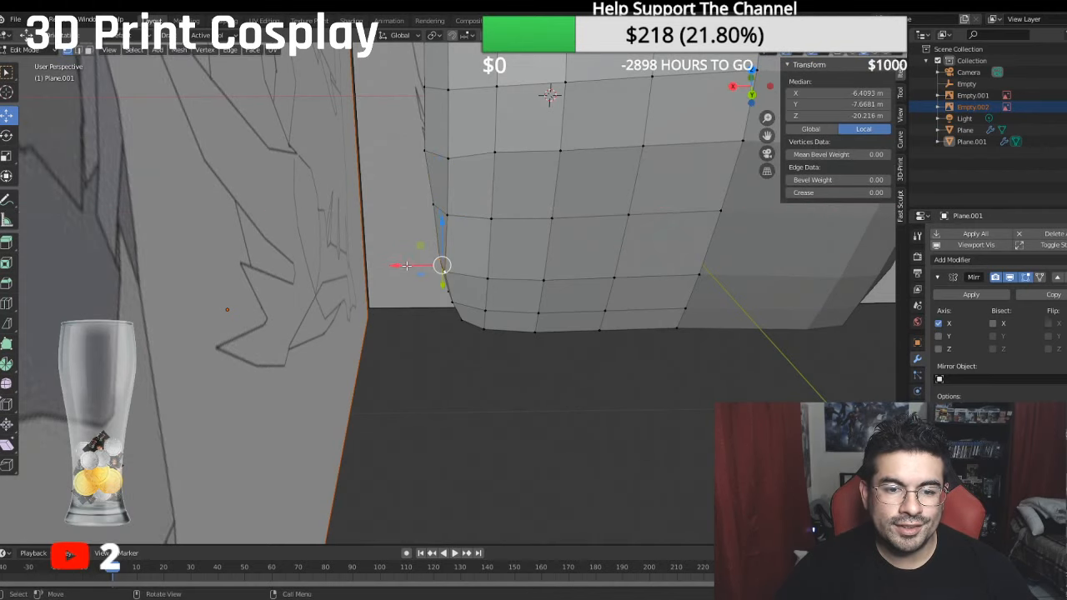
{"action": "left_click_drag", "start_coordinate": [407, 265], "coordinate": [419, 294]}
{"action": "left_click", "coordinate": [443, 291]}
{"action": "left_click", "coordinate": [449, 301], "text": "shift"}
{"action": "middle_click_drag", "start_coordinate": [419, 294], "coordinate": [519, 334]}
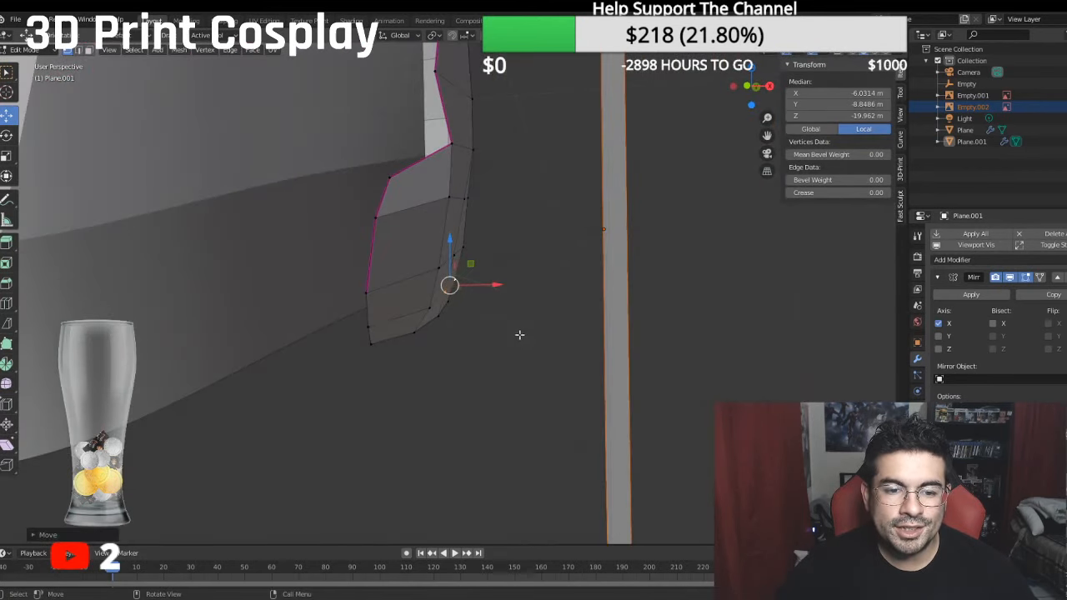
- Extrude the side's bottom edge row, without its frontmost vertex, down in the side view to a median of about -10.33 m local Y, -20.09 m local Z
{"action": "left_click", "coordinate": [371, 343]}
{"action": "middle_click_drag", "start_coordinate": [372, 343], "coordinate": [414, 316]}
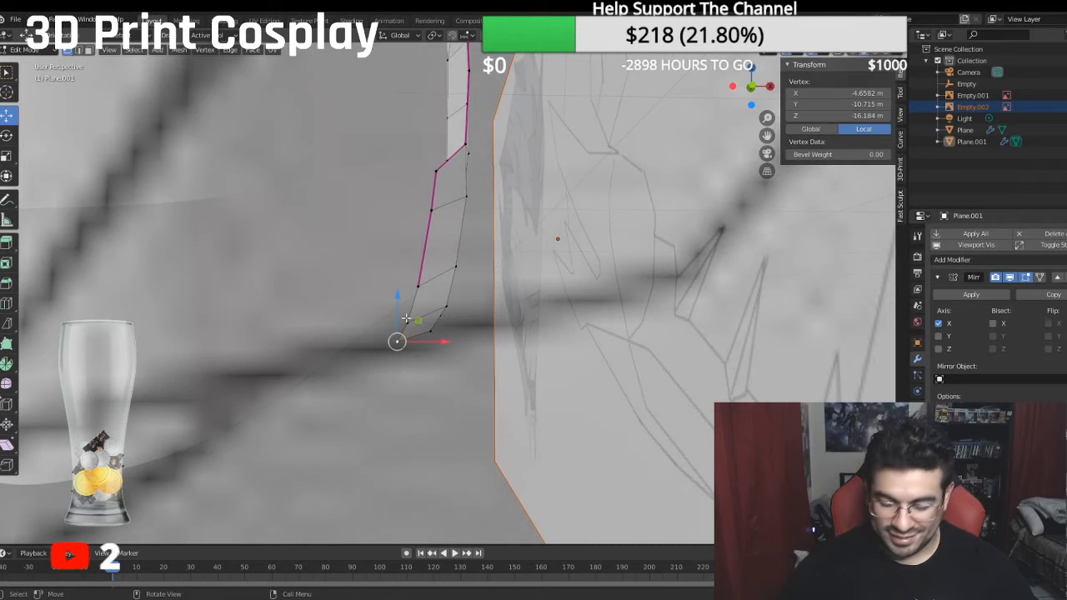
{"action": "key", "text": "KP_3"}
{"action": "middle_click_drag", "start_coordinate": [403, 318], "coordinate": [373, 334], "text": "shift"}
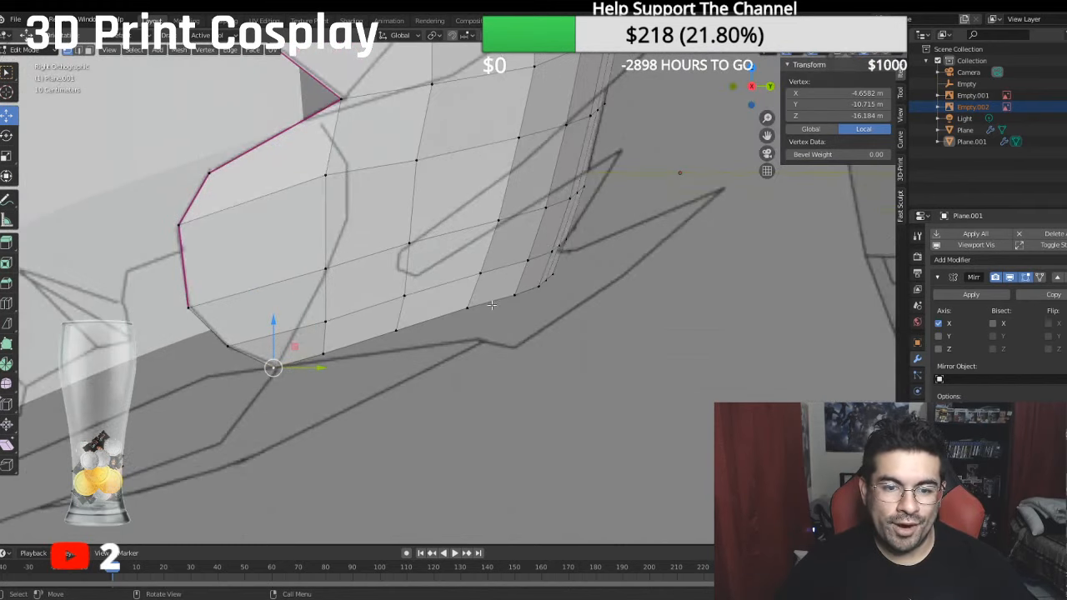
{"action": "scroll", "coordinate": [497, 305], "scroll_direction": "down", "scroll_amount": 5}
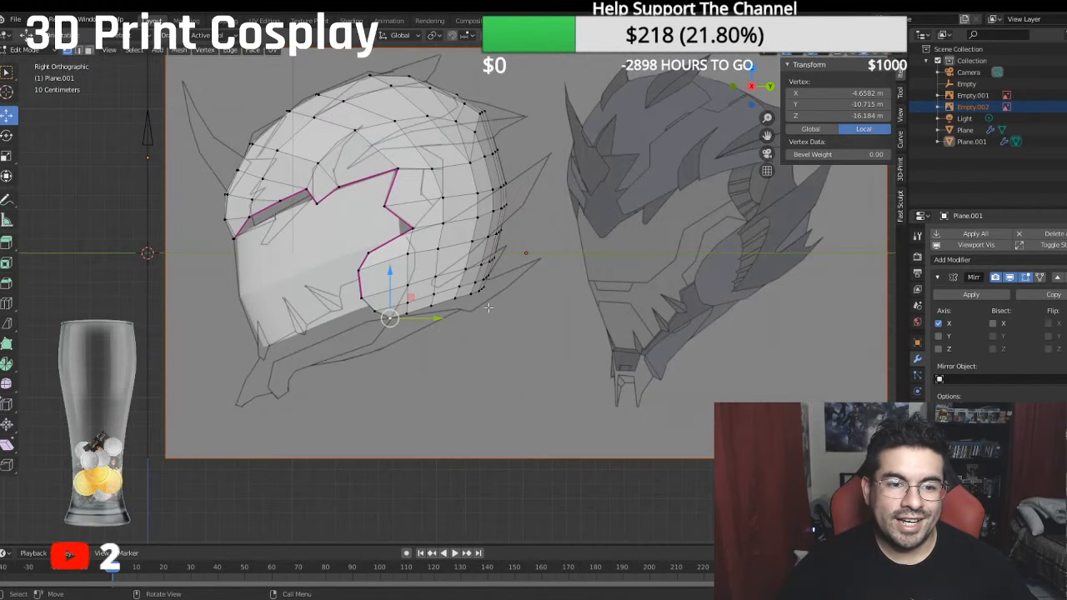
{"action": "middle_click_drag", "start_coordinate": [489, 307], "coordinate": [598, 331]}
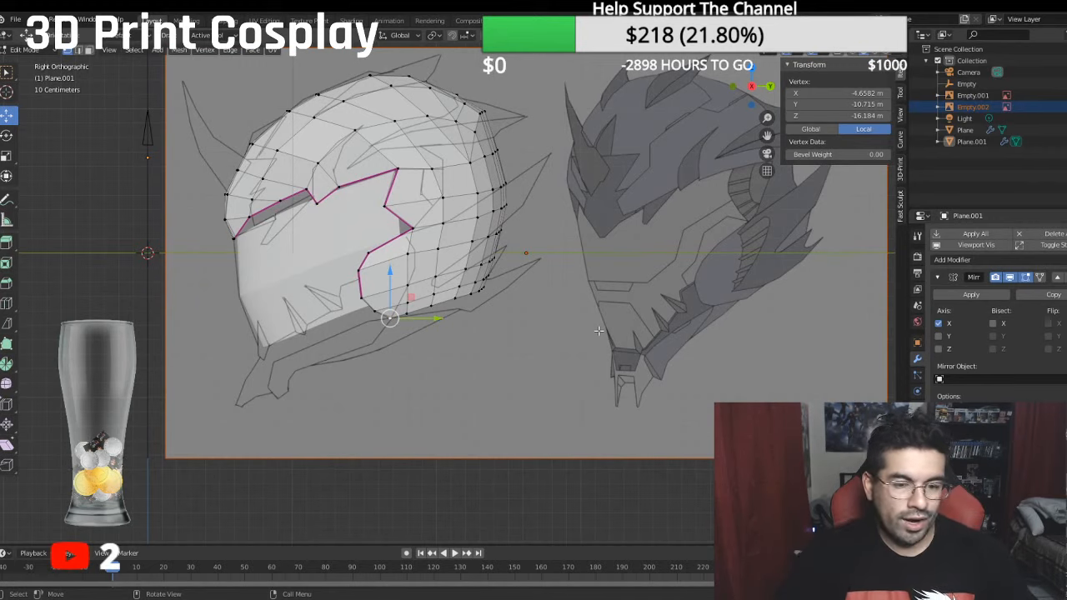
{"action": "scroll", "coordinate": [543, 301], "scroll_direction": "up", "scroll_amount": 3}
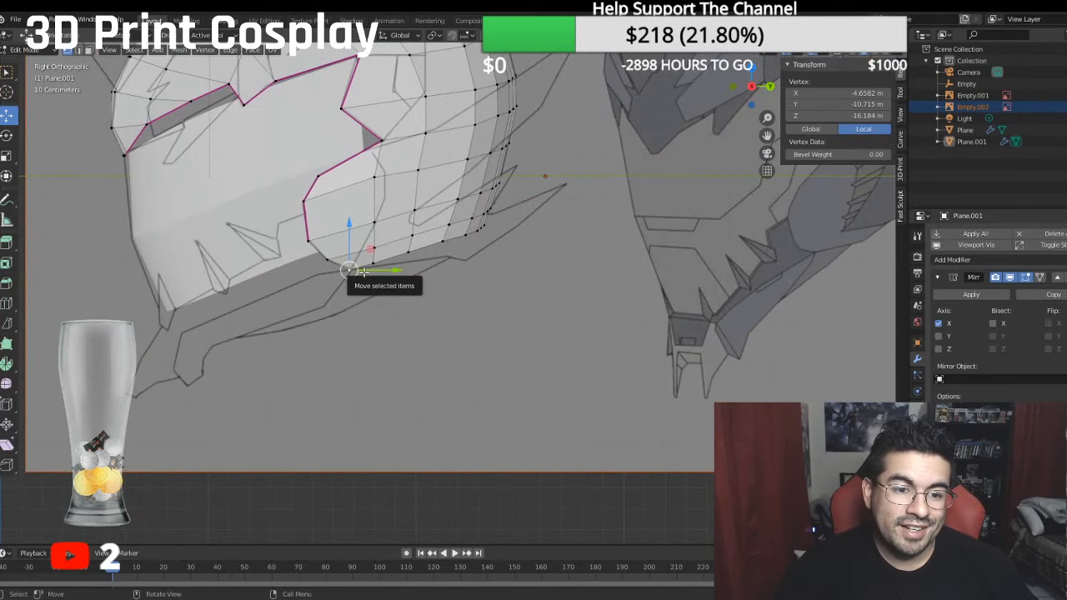
{"action": "left_click", "coordinate": [495, 229], "text": "ctrl"}
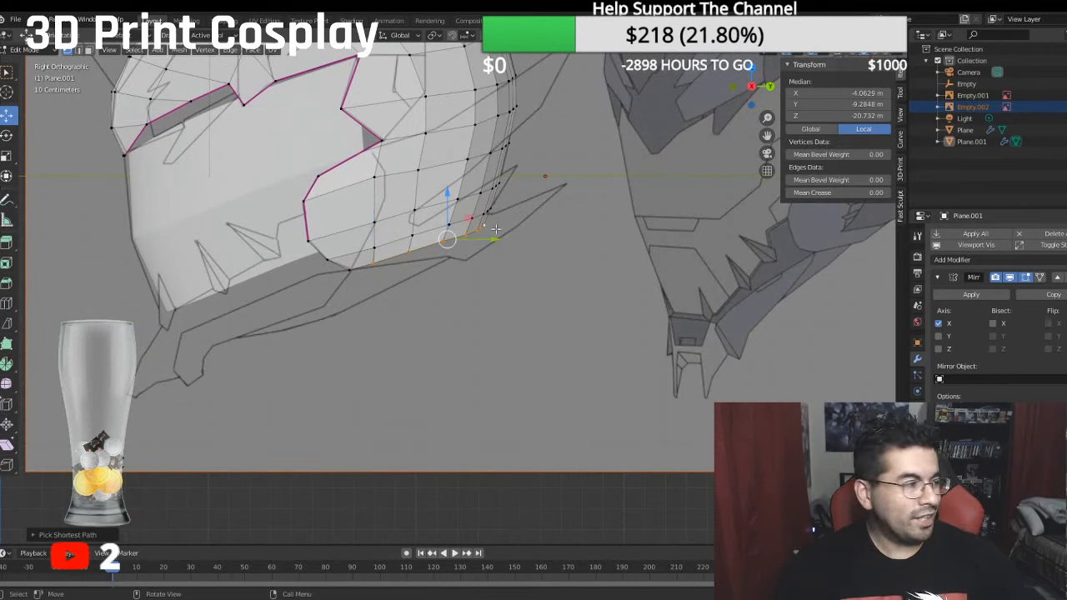
{"action": "key", "text": "e"}
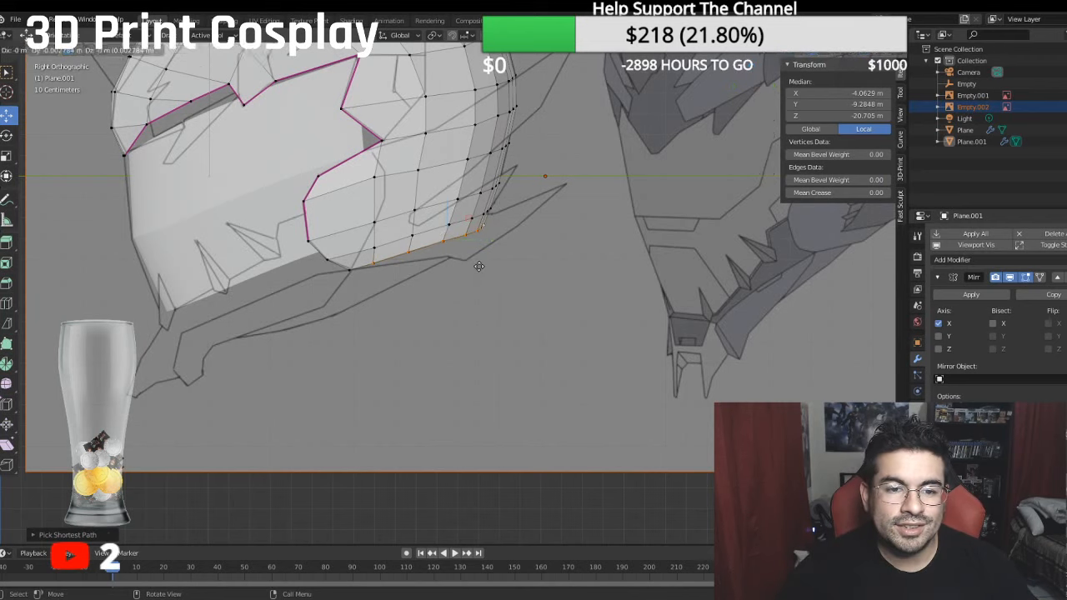
{"action": "left_click", "coordinate": [467, 255]}
{"action": "left_click_drag", "start_coordinate": [446, 193], "coordinate": [451, 215]}
{"action": "left_click_drag", "start_coordinate": [494, 262], "coordinate": [480, 264]}
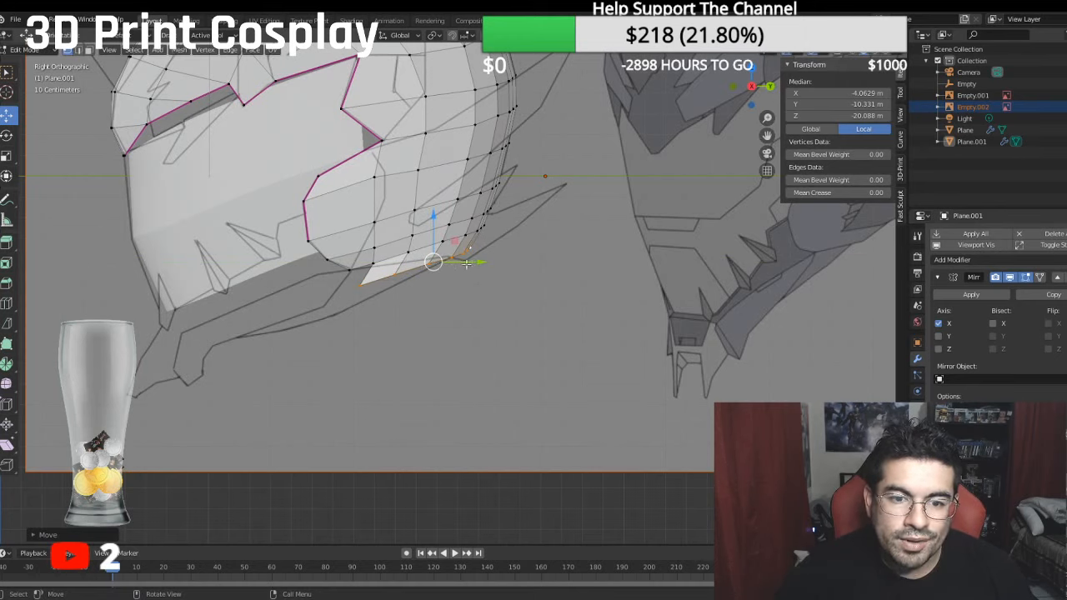
- Move the front three vertices of the newly extruded row down along global Z to a median of about -11.2 m local Y
{"action": "left_click", "coordinate": [424, 268]}
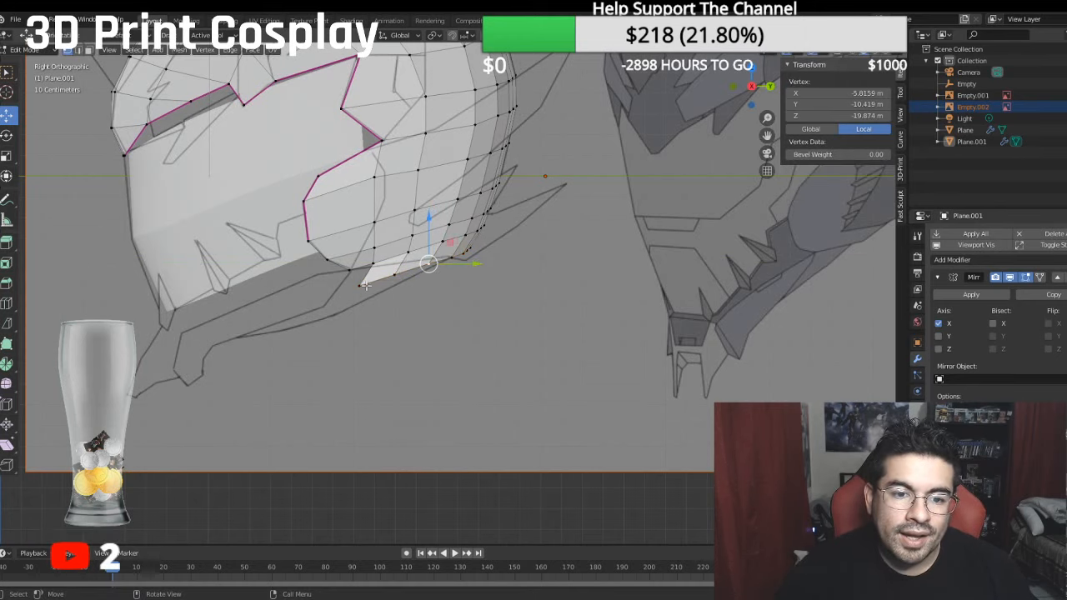
{"action": "left_click", "coordinate": [362, 284], "text": "shift"}
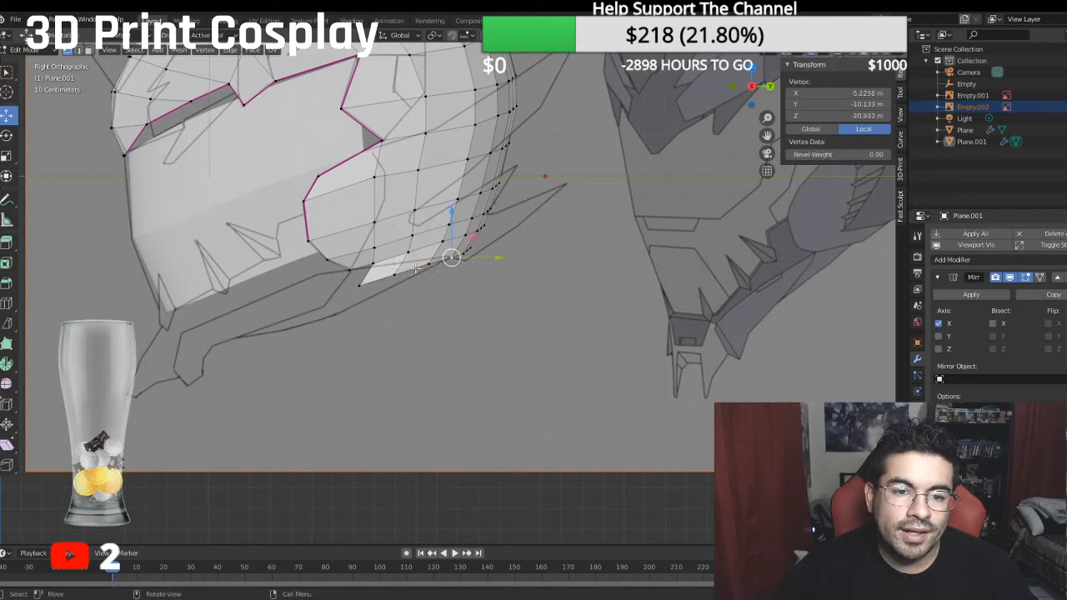
{"action": "left_click", "coordinate": [385, 227], "text": "ctrl"}
{"action": "key", "text": "g"}
{"action": "key", "text": "z"}
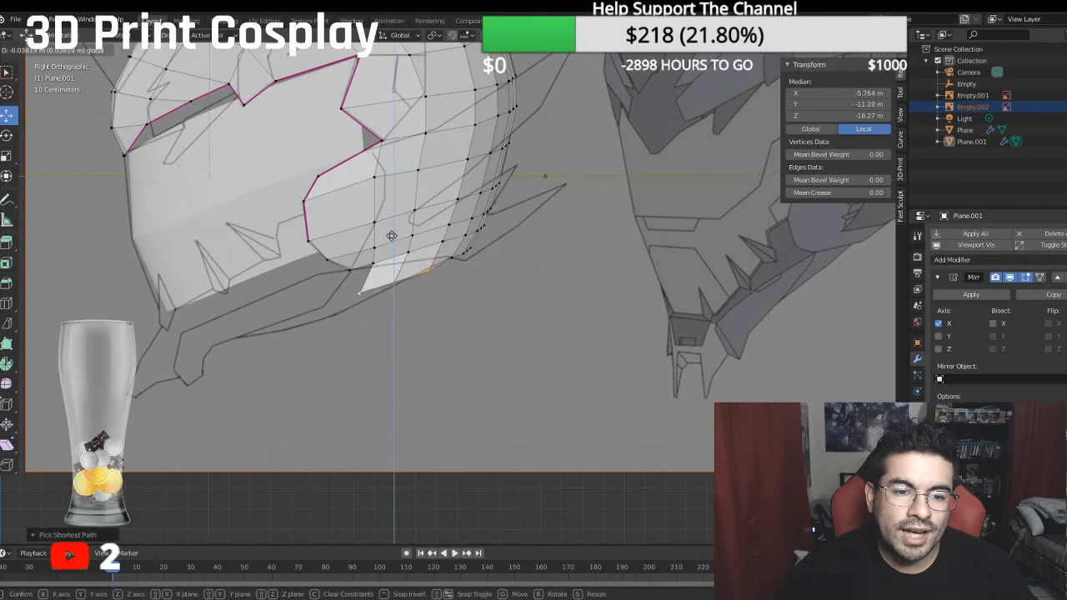
{"action": "left_click", "coordinate": [394, 234]}
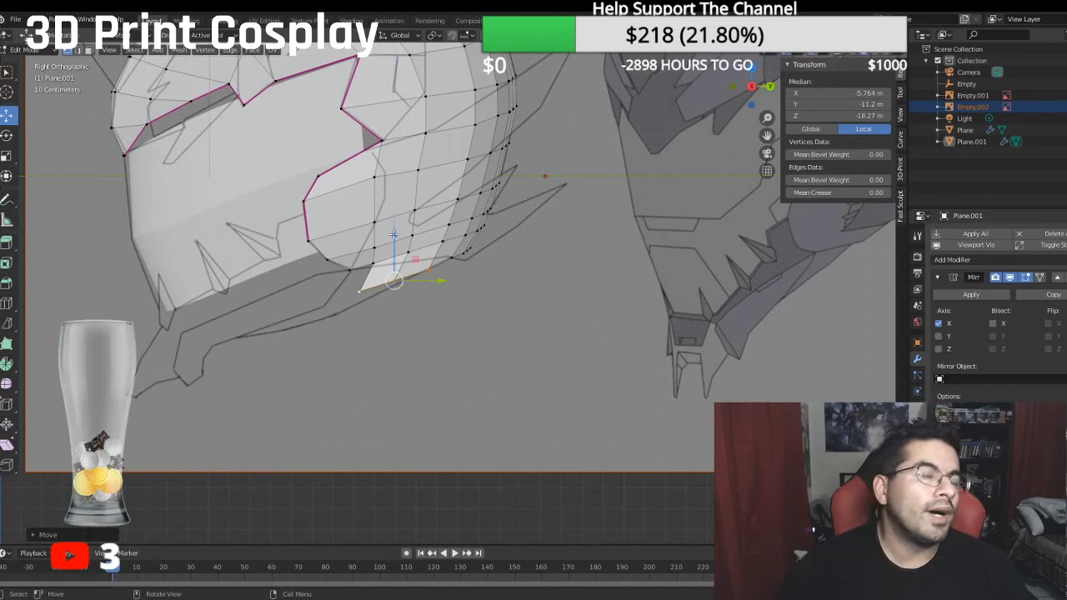
- Lower the new row's front two vertices onto the reference line, the second to about -11.41 m local Y and the frontmost further down
{"action": "left_click", "coordinate": [434, 271], "text": "shift"}
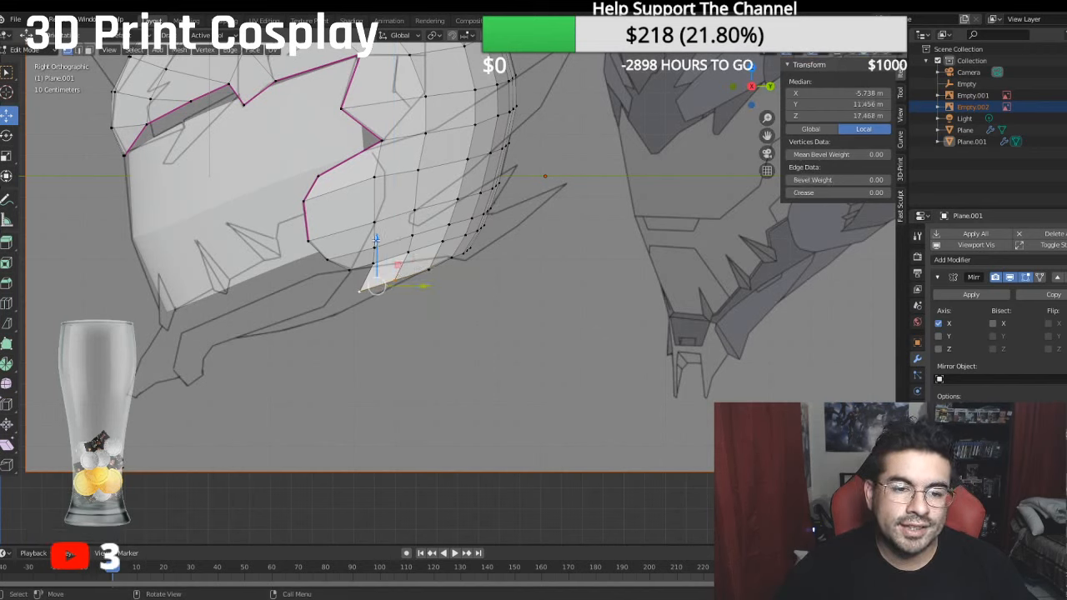
{"action": "left_click", "coordinate": [360, 294]}
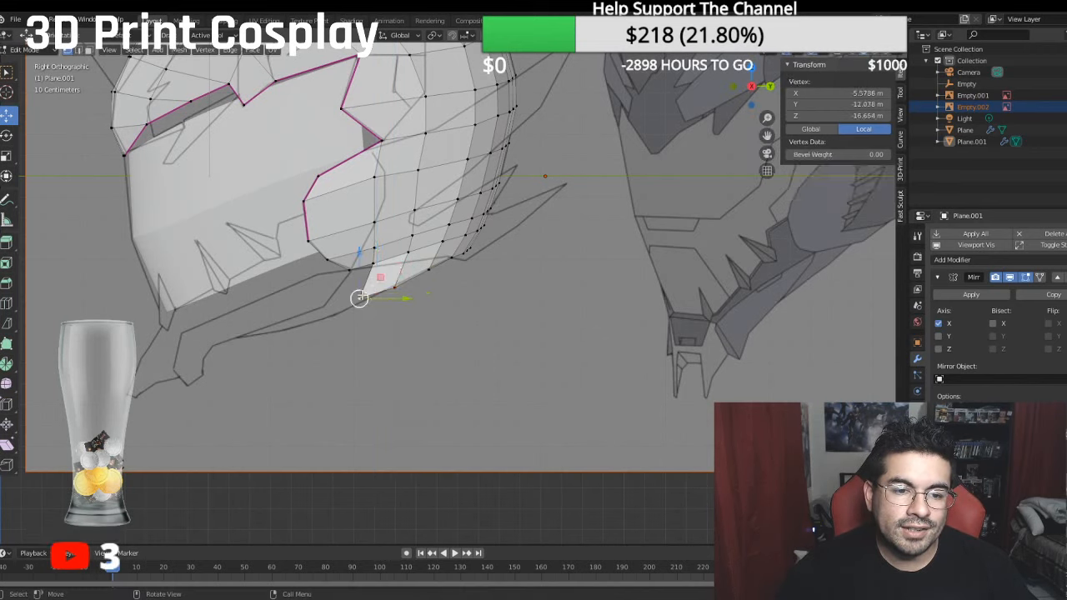
{"action": "left_click_drag", "start_coordinate": [359, 251], "coordinate": [396, 236]}
{"action": "left_click", "coordinate": [398, 285]}
- Extrude a vertex from the side's lower front corner down the reference line to about -12.33 m local Y and -15.09 m local Z
{"action": "scroll", "coordinate": [474, 258], "scroll_direction": "up", "scroll_amount": 1}
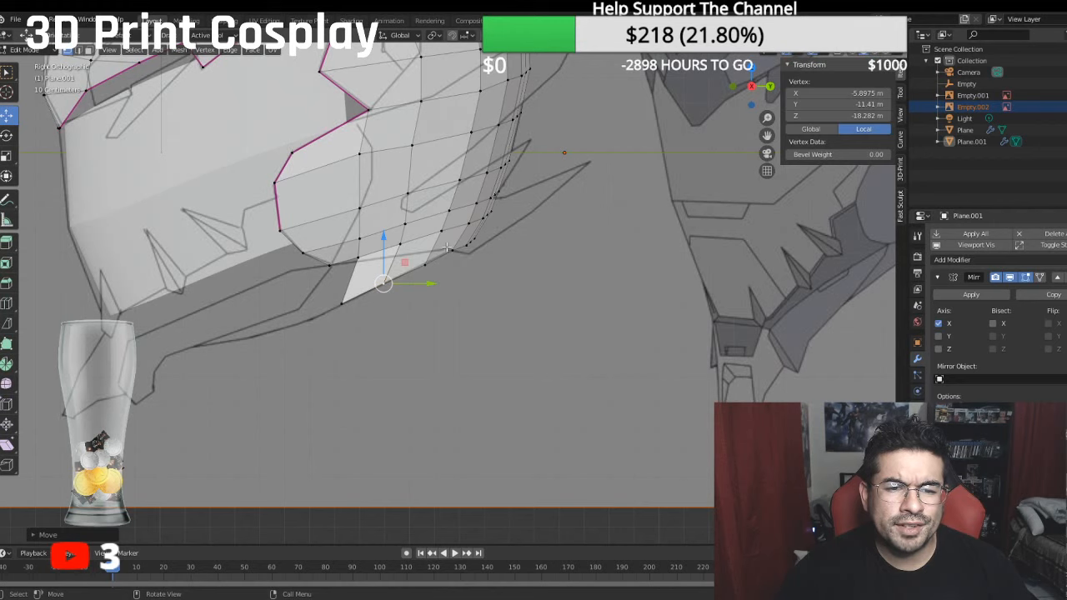
{"action": "middle_click_drag", "start_coordinate": [447, 247], "coordinate": [504, 280], "text": "shift"}
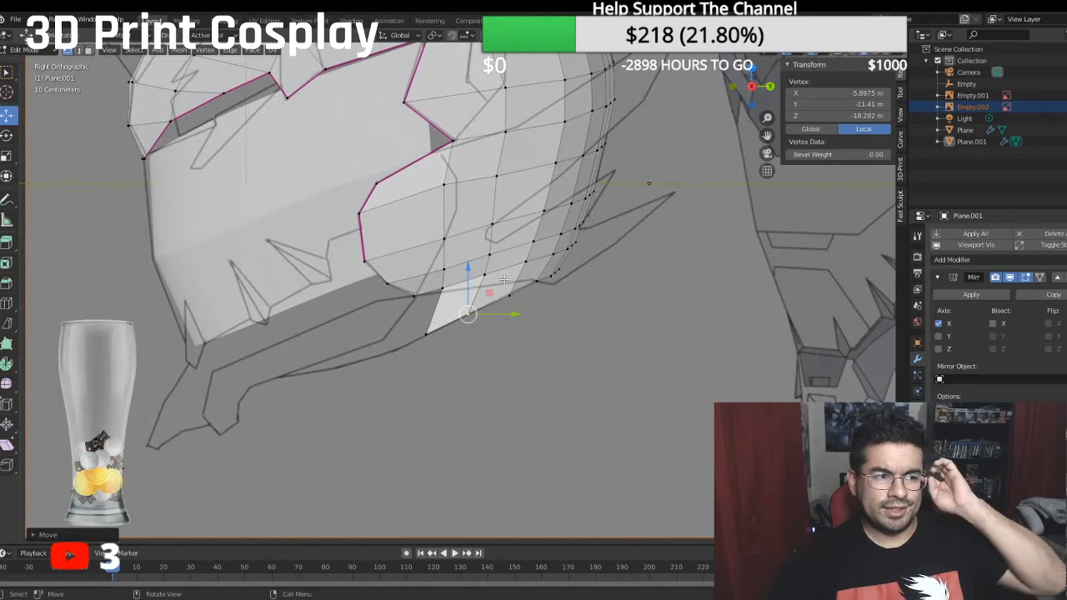
{"action": "scroll", "coordinate": [505, 279], "scroll_direction": "down", "scroll_amount": 2}
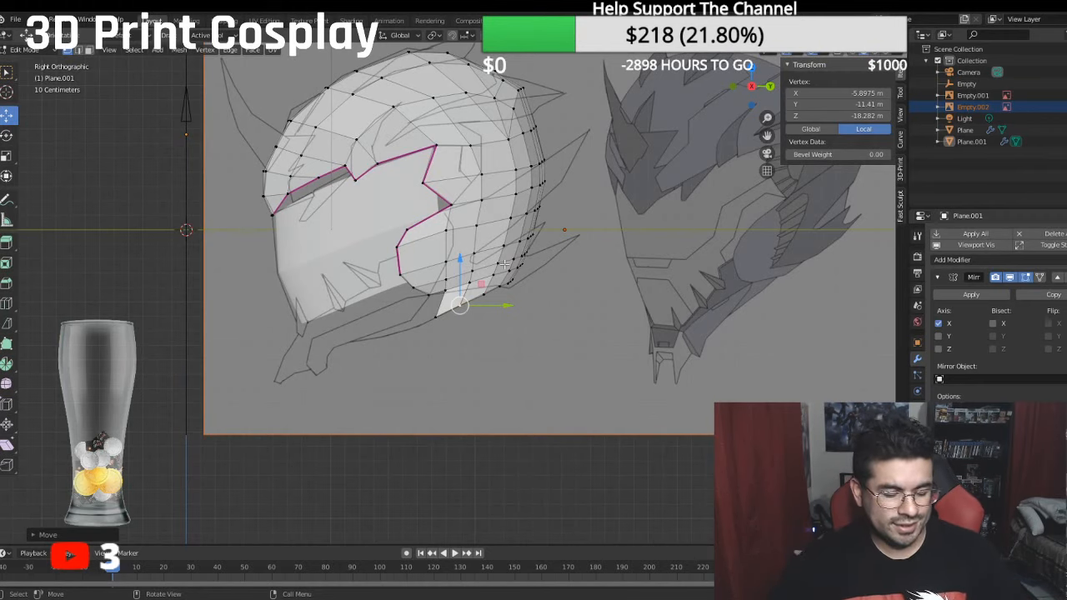
{"action": "scroll", "coordinate": [504, 264], "scroll_direction": "up", "scroll_amount": 1}
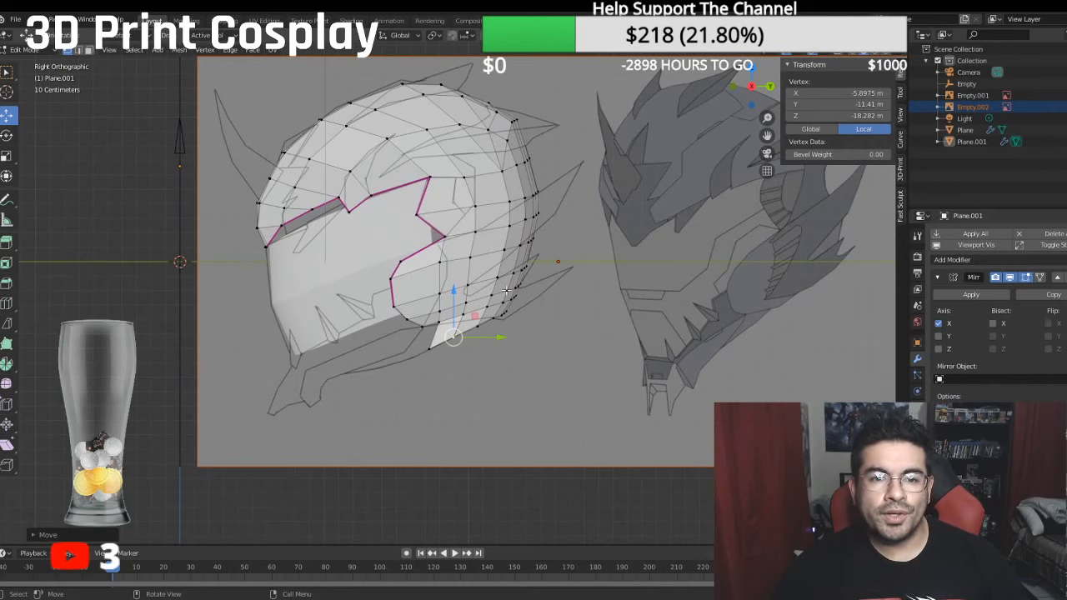
{"action": "scroll", "coordinate": [501, 287], "scroll_direction": "up", "scroll_amount": 2}
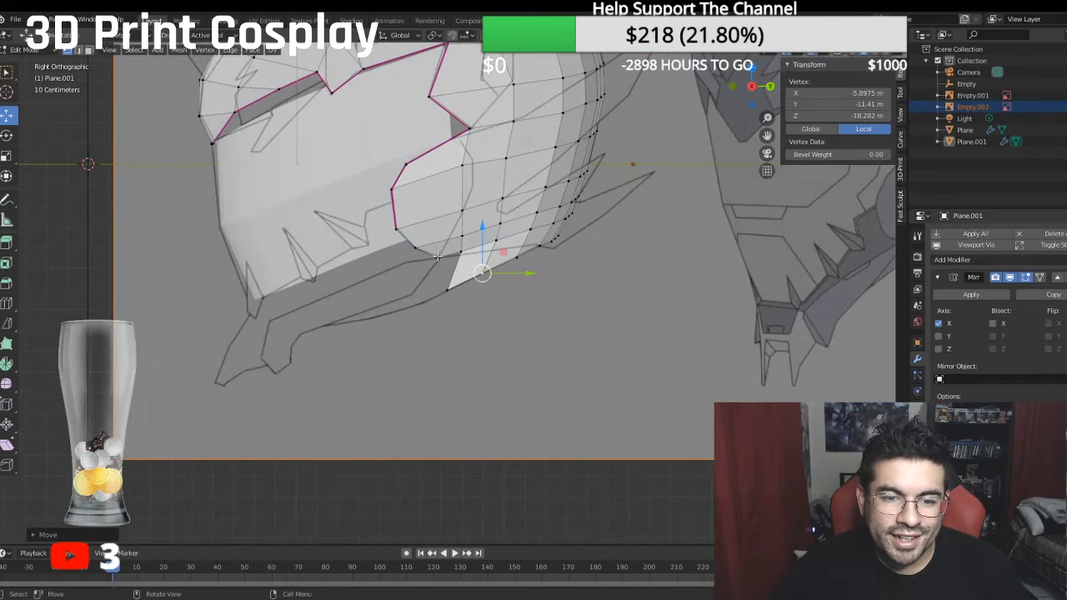
{"action": "left_click", "coordinate": [437, 257]}
{"action": "key", "text": "e"}
{"action": "right_click", "coordinate": [439, 311]}
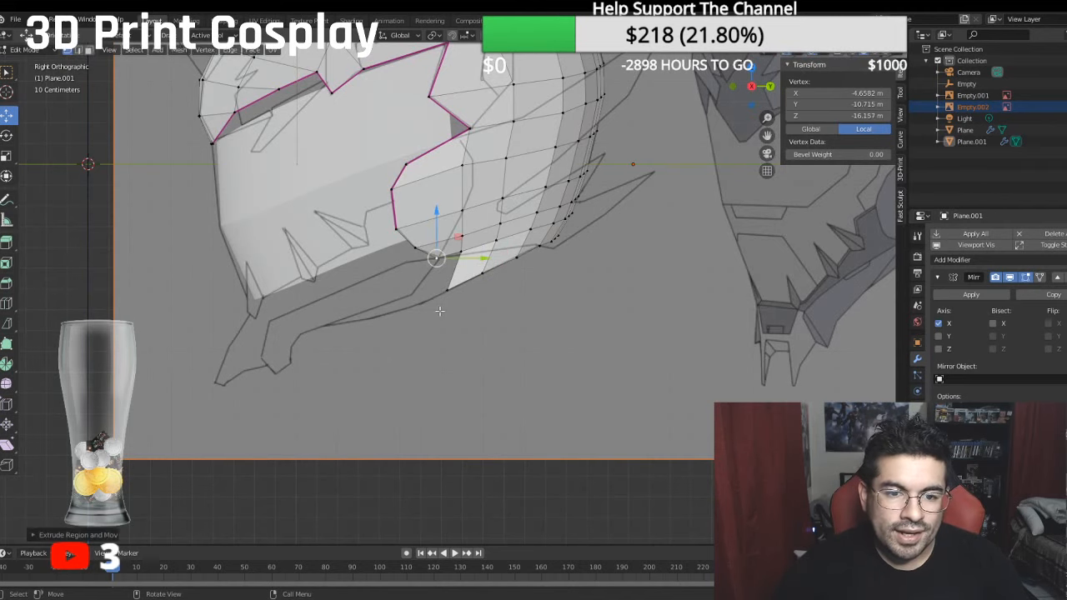
{"action": "key", "text": "g"}
{"action": "key", "text": "y"}
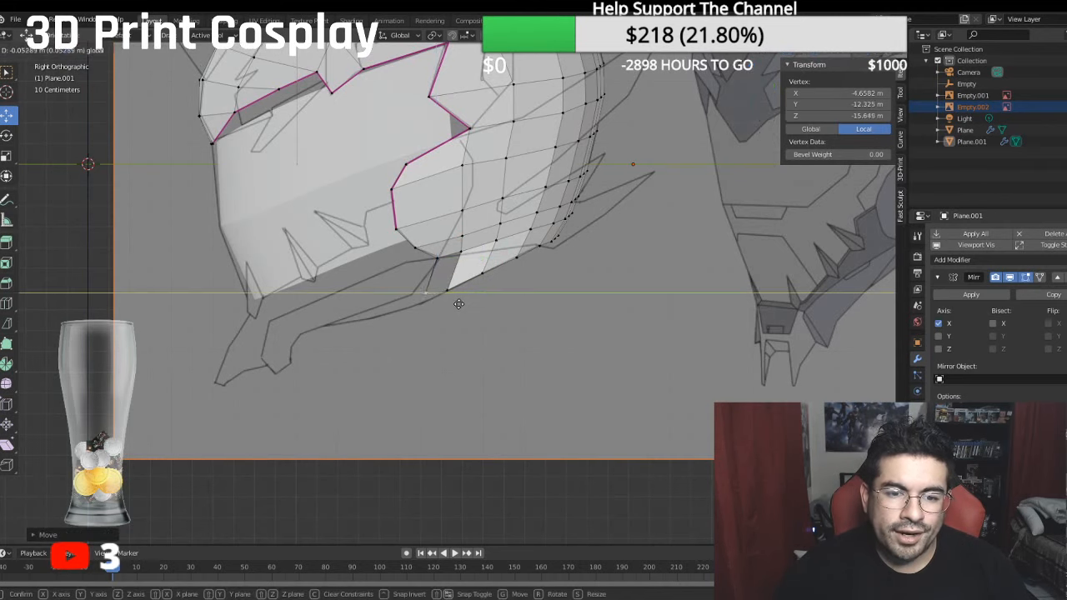
{"action": "left_click", "coordinate": [455, 306]}
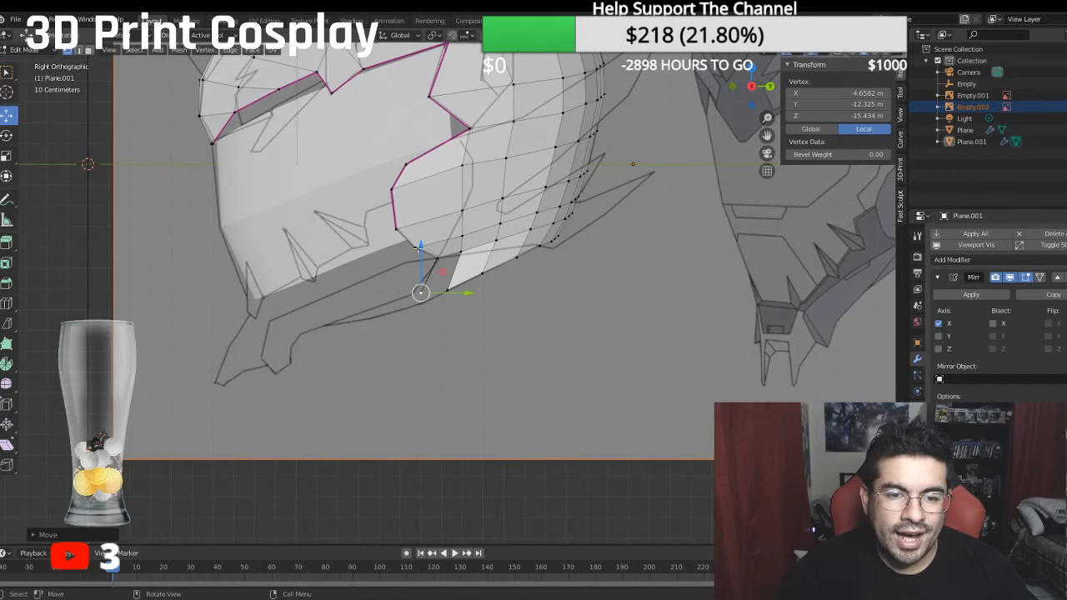
{"action": "left_click_drag", "start_coordinate": [455, 292], "coordinate": [446, 291]}
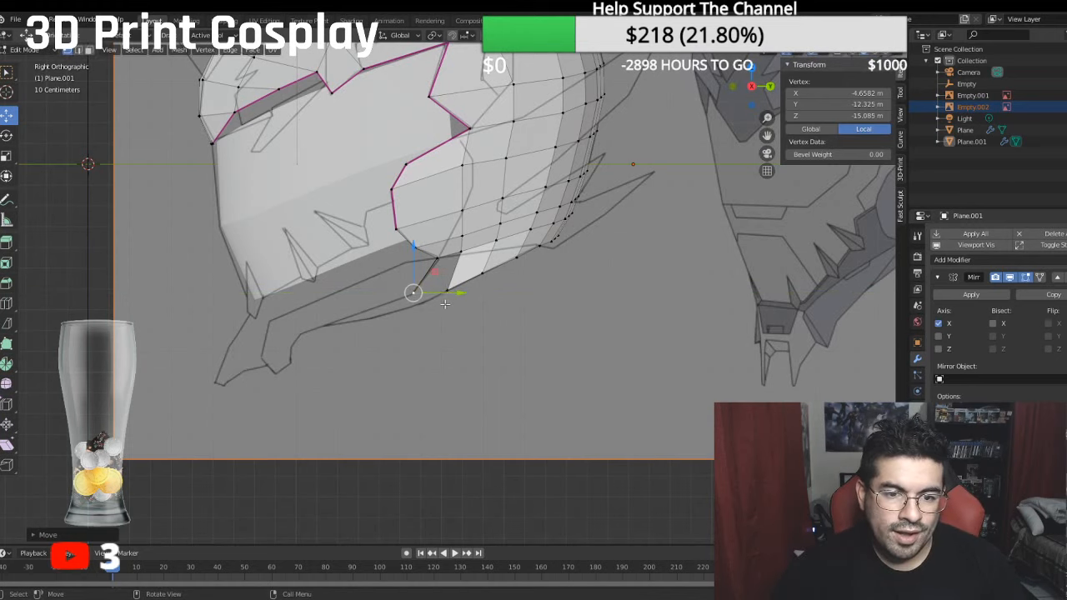
{"action": "middle_click_drag", "start_coordinate": [430, 297], "coordinate": [406, 252], "text": "shift"}
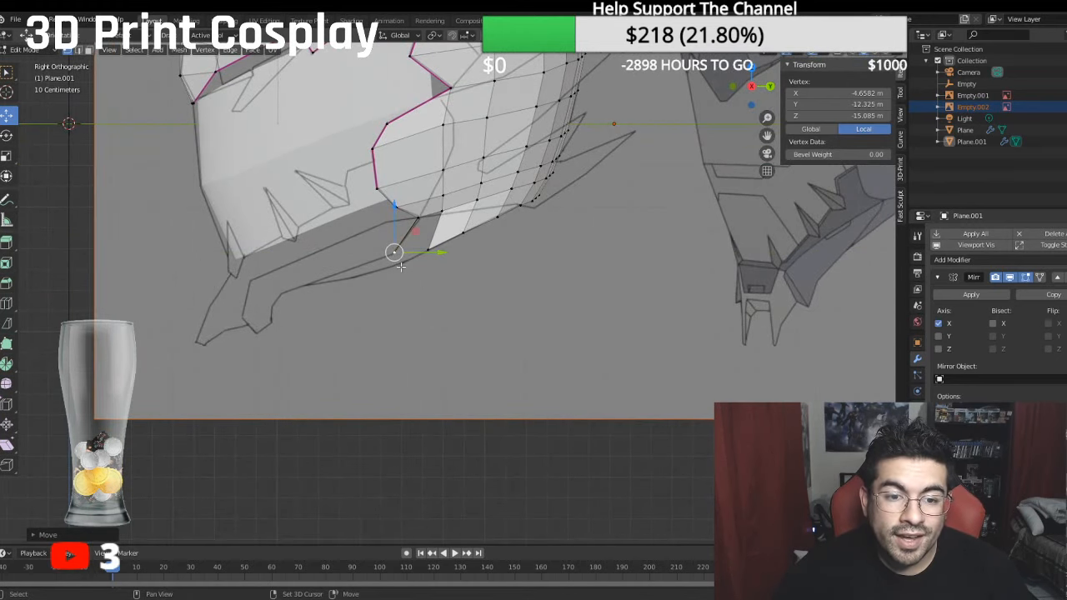
- Extrude another vertex to about -12.84 m local Y and -15.43 m local Z, and select it with its source and the lower row's frontmost vertex
{"action": "key", "text": "e"}
{"action": "right_click", "coordinate": [433, 291]}
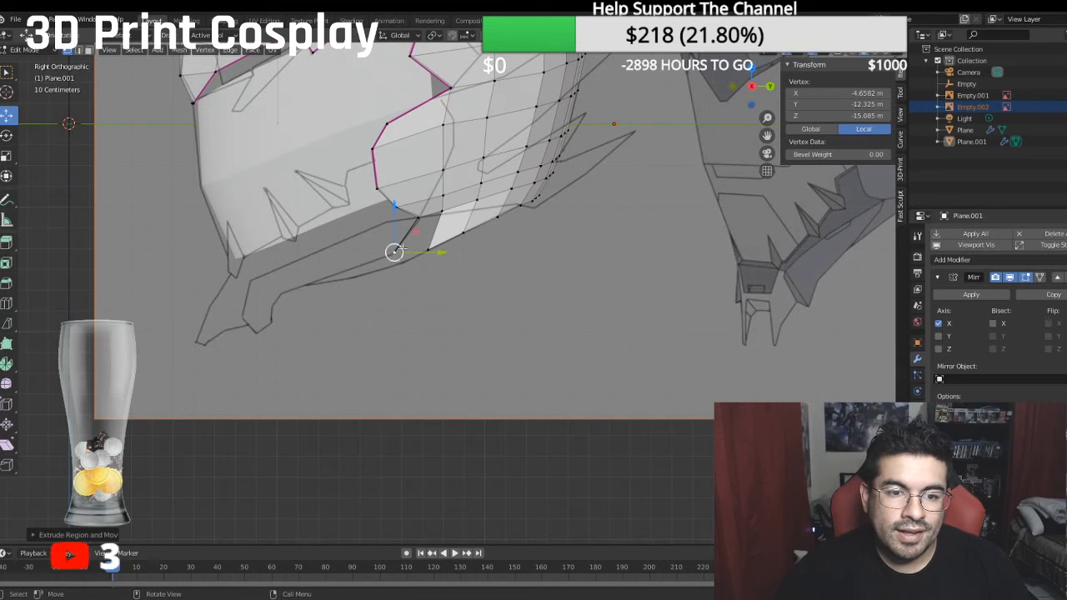
{"action": "key", "text": "g"}
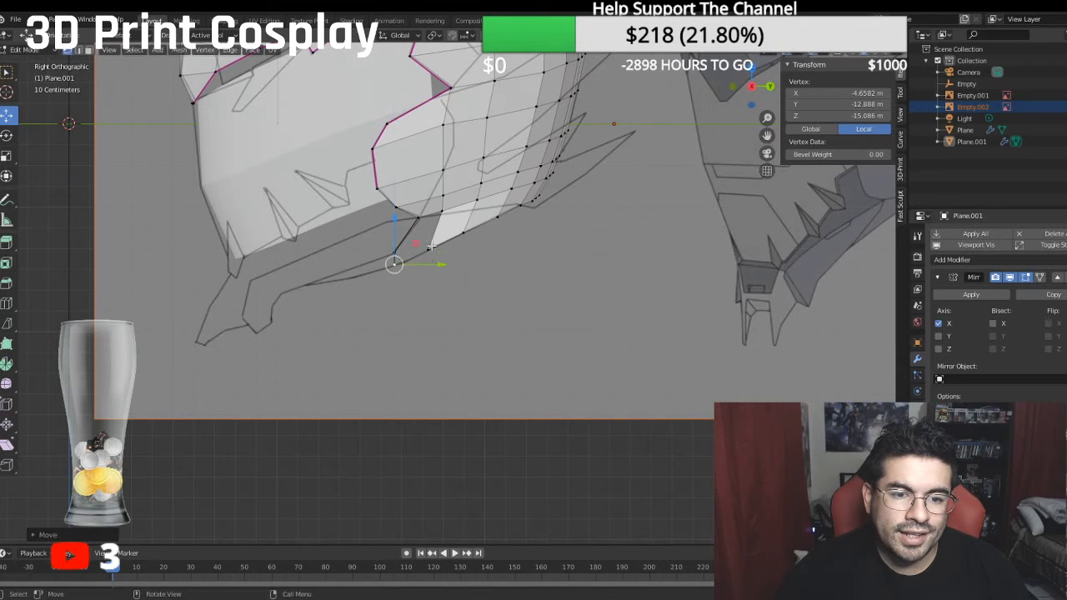
{"action": "key", "text": "y"}
{"action": "left_click", "coordinate": [445, 261]}
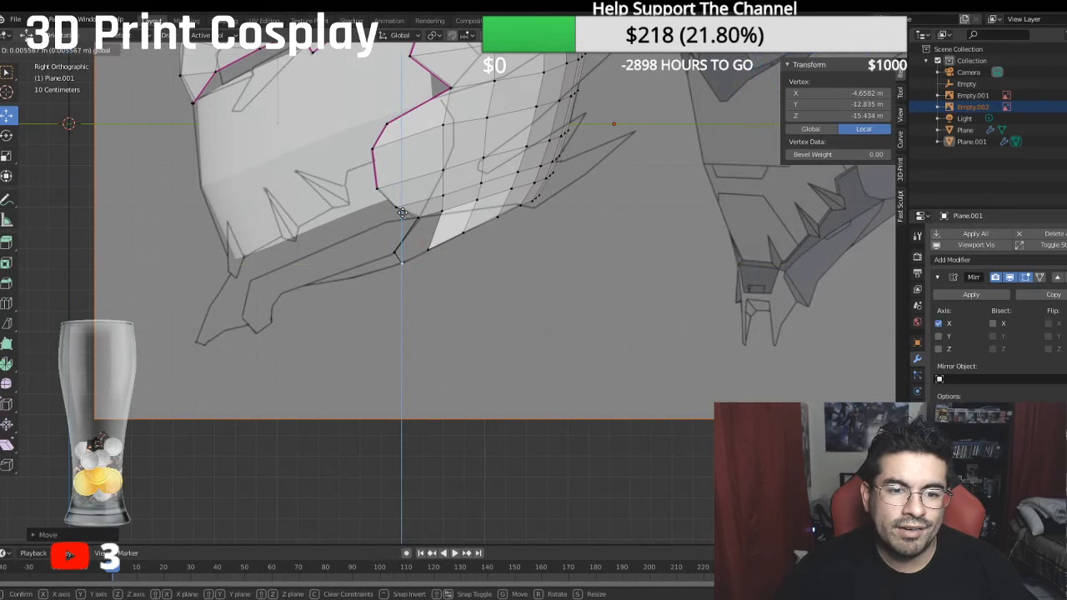
{"action": "left_click", "coordinate": [387, 251], "text": "shift"}
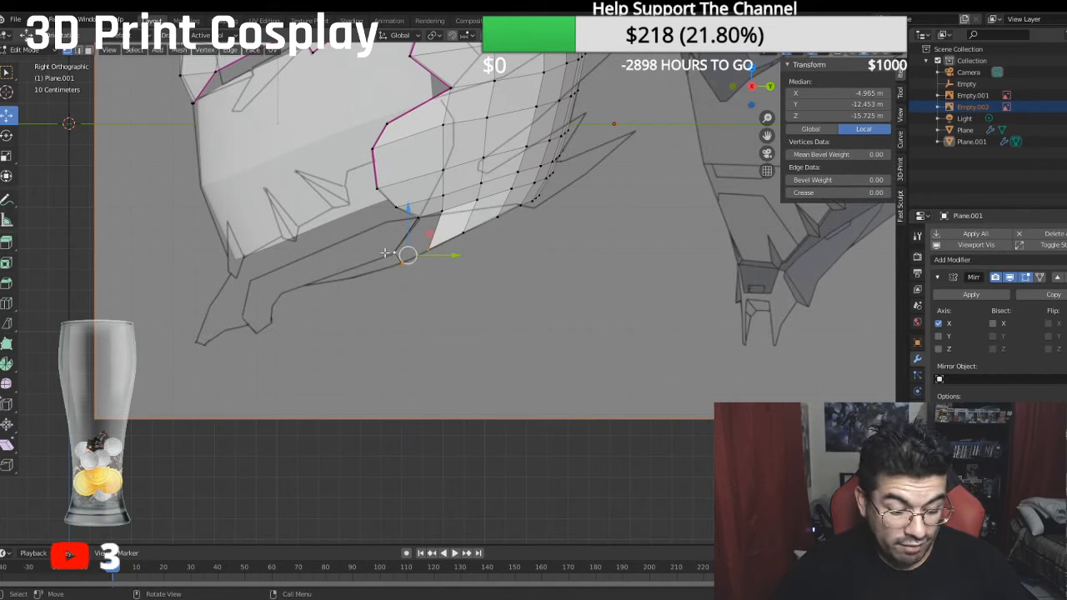
{"action": "key", "text": "e"}
{"action": "left_click", "coordinate": [456, 268]}
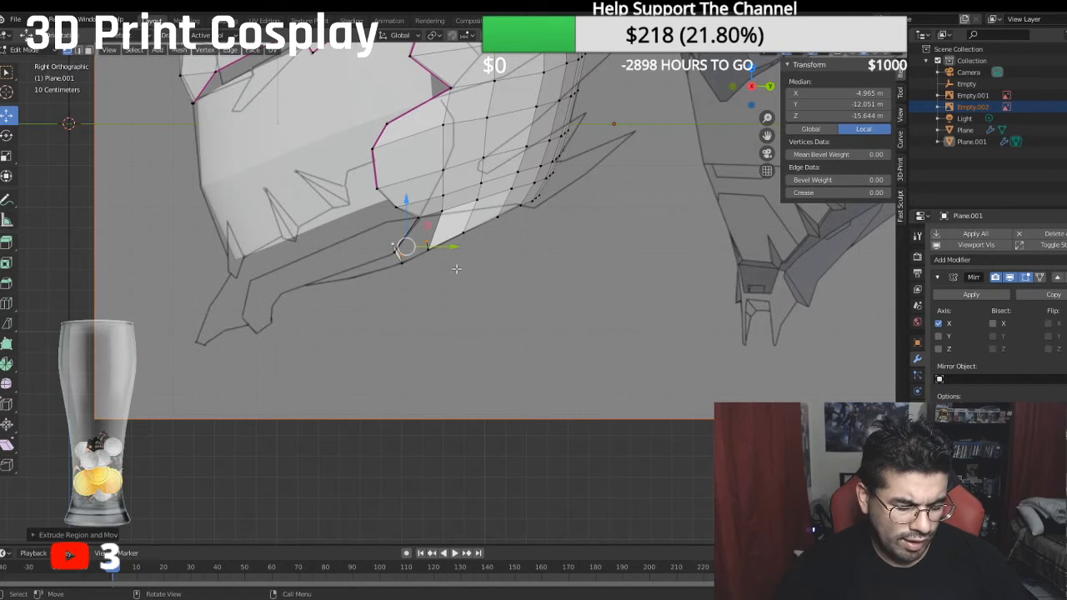
{"action": "key", "text": "ctrl+z"}
- Fill a triangular face between the three selected vertices and select the four vertices bordering the open gap above it
{"action": "key", "text": "f"}
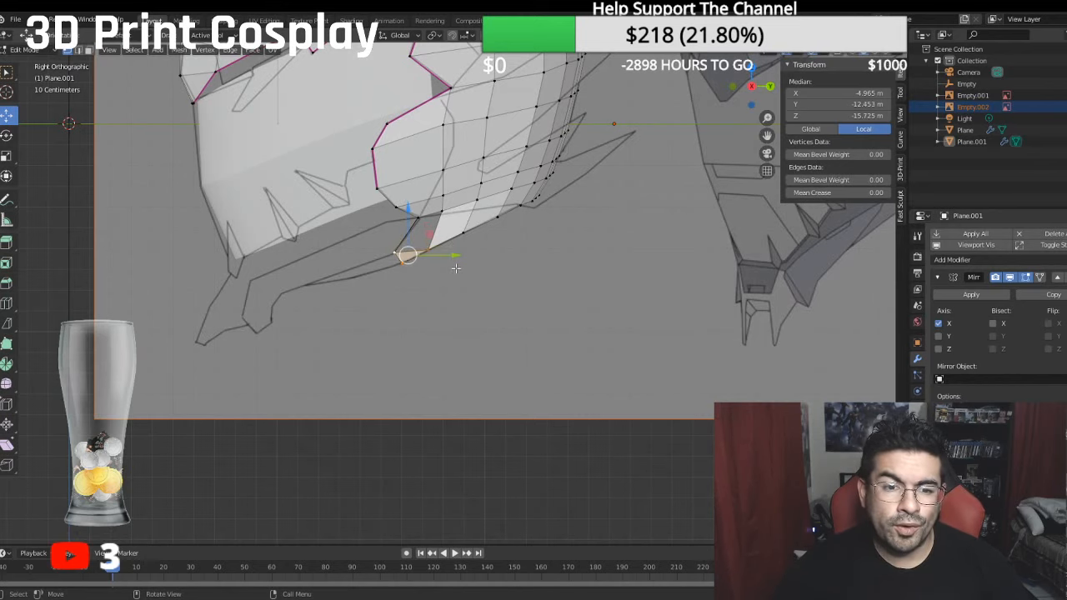
{"action": "left_click", "coordinate": [435, 251]}
{"action": "left_click", "coordinate": [436, 215], "text": "shift"}
{"action": "left_click", "coordinate": [417, 216], "text": "shift"}
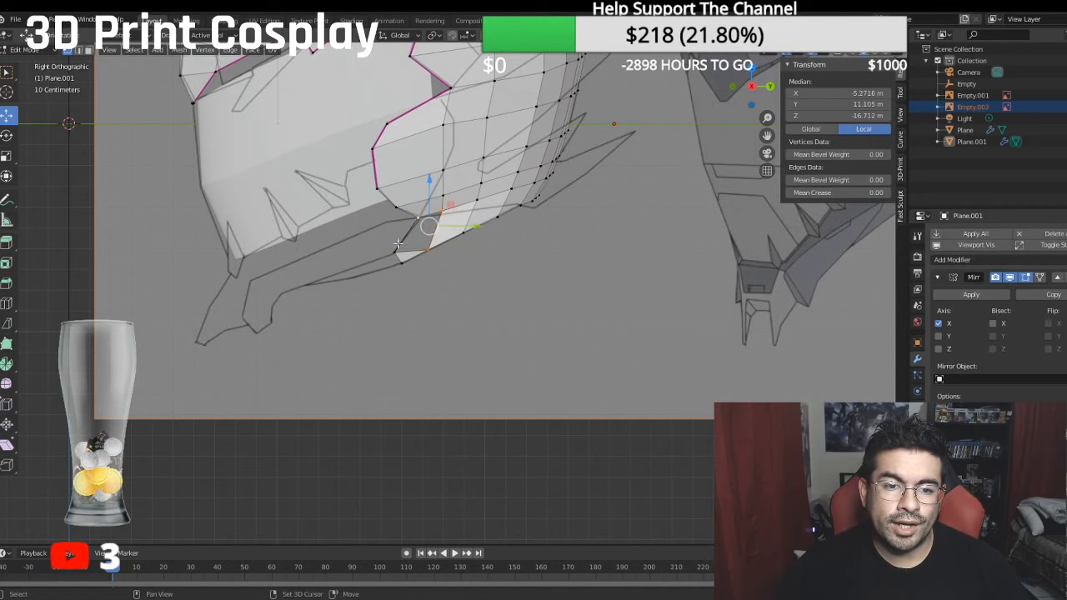
{"action": "left_click", "coordinate": [397, 249], "text": "shift"}
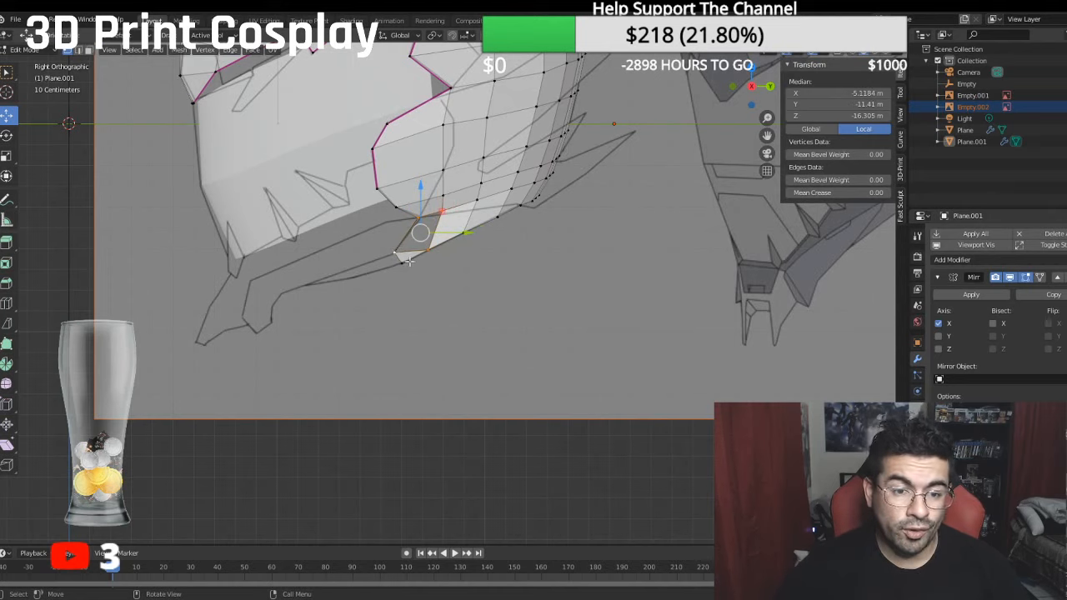
{"action": "key", "text": "g"}
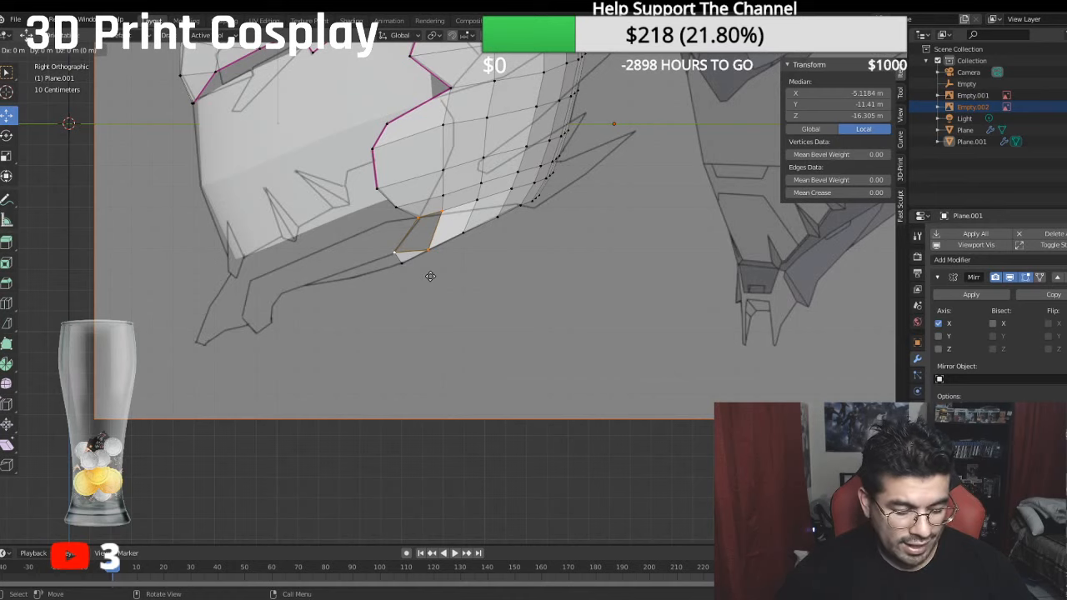
{"action": "key", "text": "shift+z"}
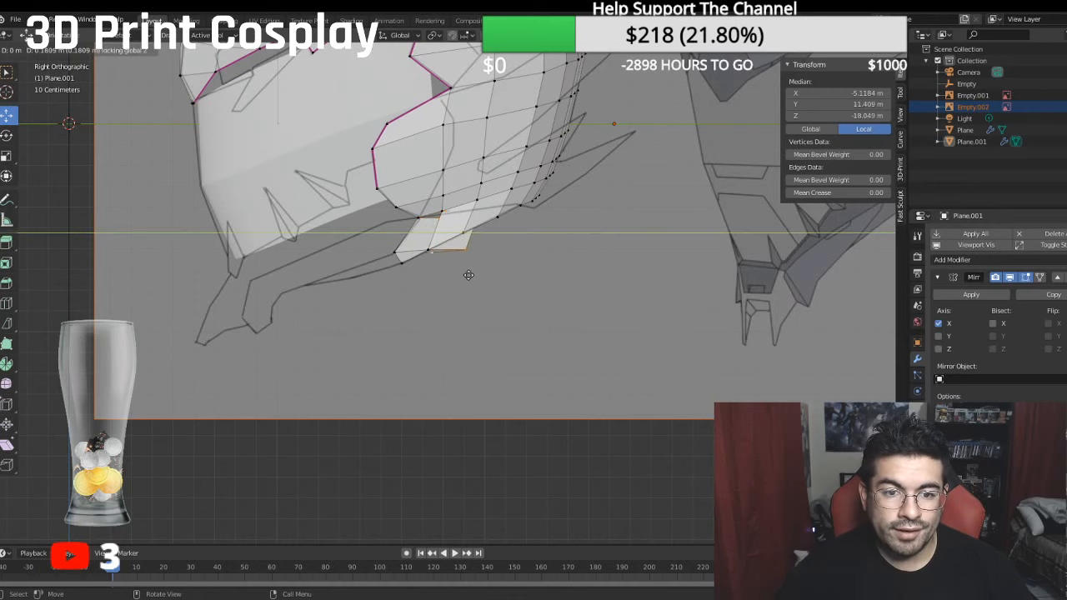
{"action": "left_click", "coordinate": [468, 276]}
{"action": "key", "text": "ctrl+z"}
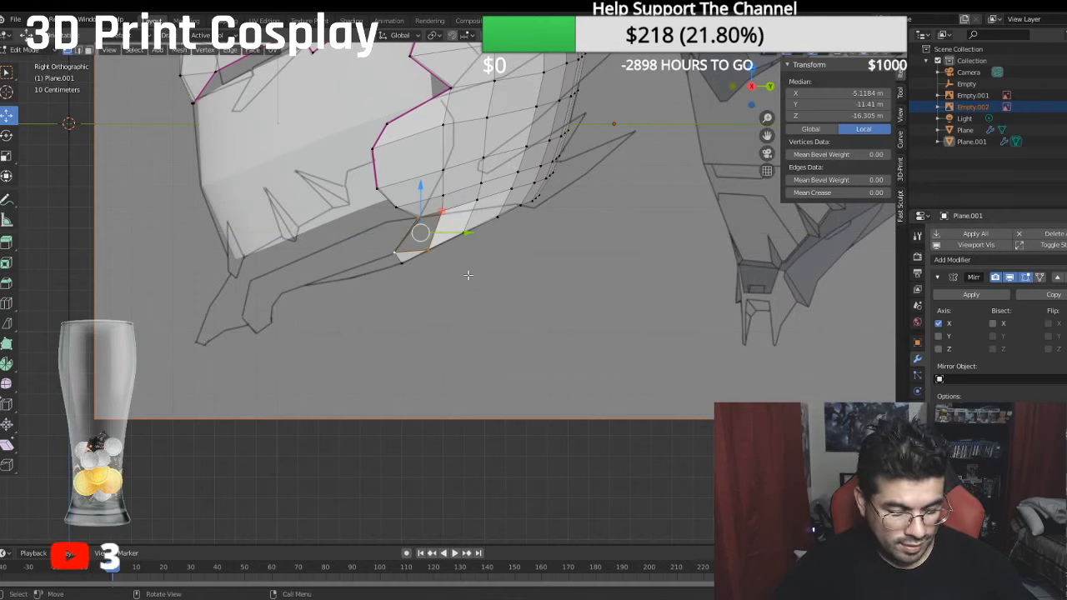
- Fill the gap above the jaw extension's triangle with a four-sided face, then deselect it and check the result
{"action": "key", "text": "ctrl+z"}
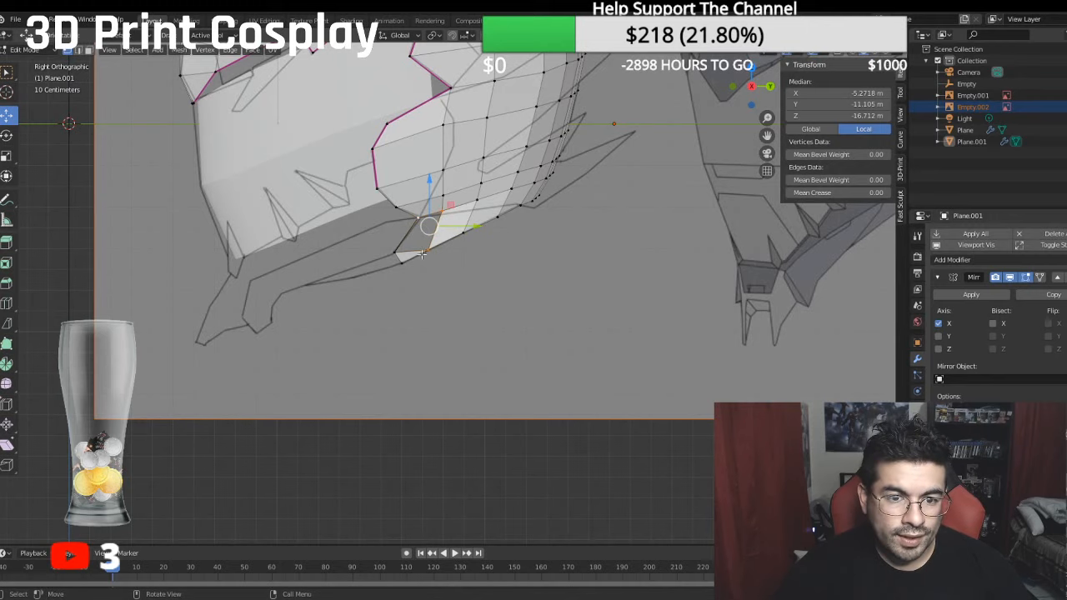
{"action": "key", "text": "ctrl+z"}
{"action": "key", "text": "ctrl+z"}
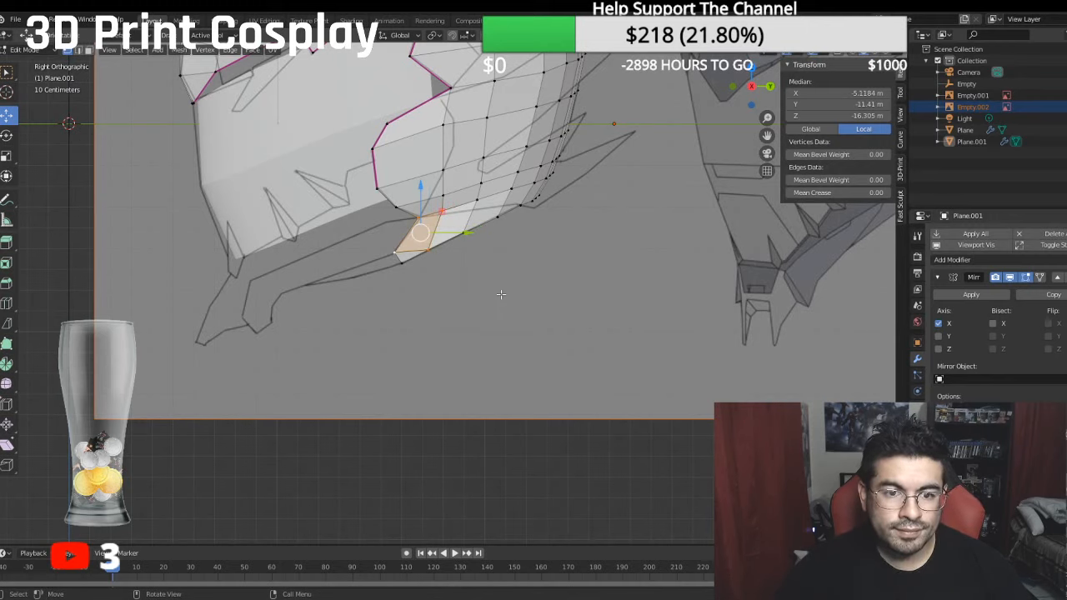
{"action": "left_click", "coordinate": [502, 294]}
{"action": "middle_click_drag", "start_coordinate": [501, 295], "coordinate": [513, 294]}
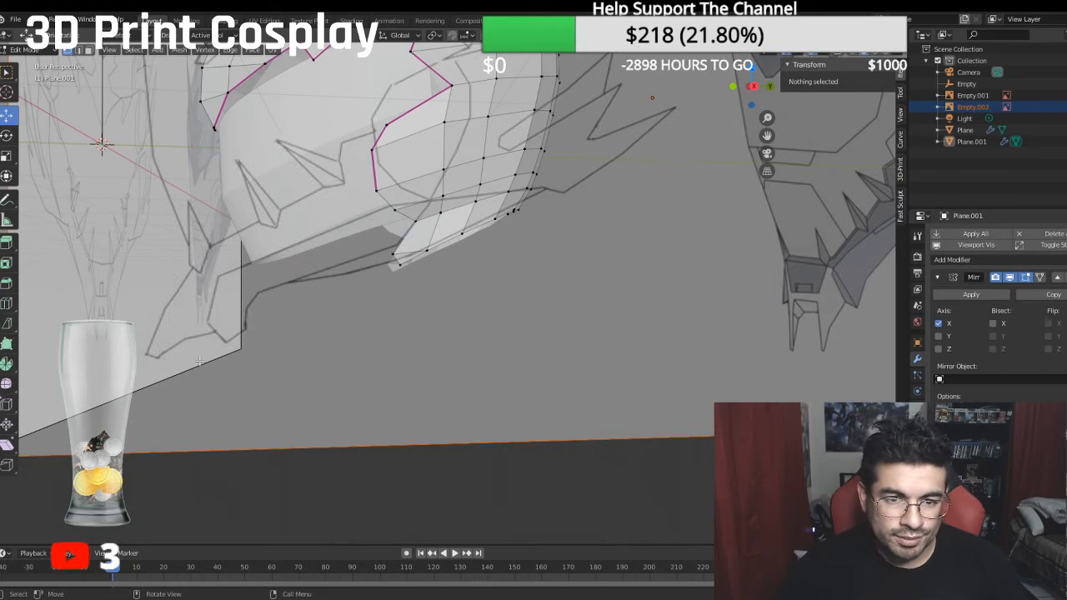
{"action": "key", "text": "KP_3"}
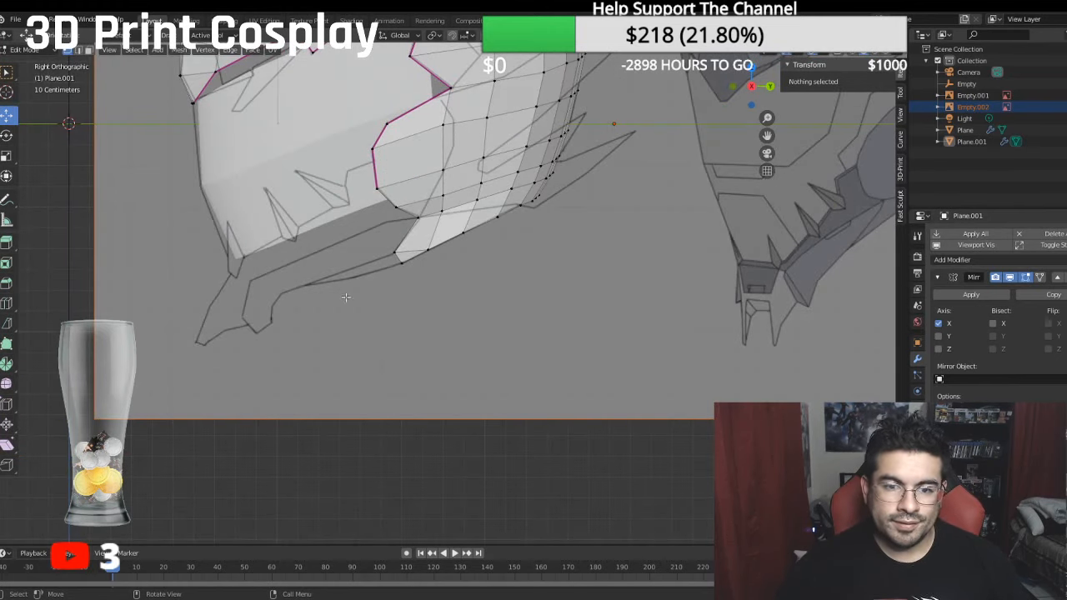
- Hide the side reference image and compare the helmet's lower edge from the side and front
{"action": "scroll", "coordinate": [359, 300], "scroll_direction": "down", "scroll_amount": 5}
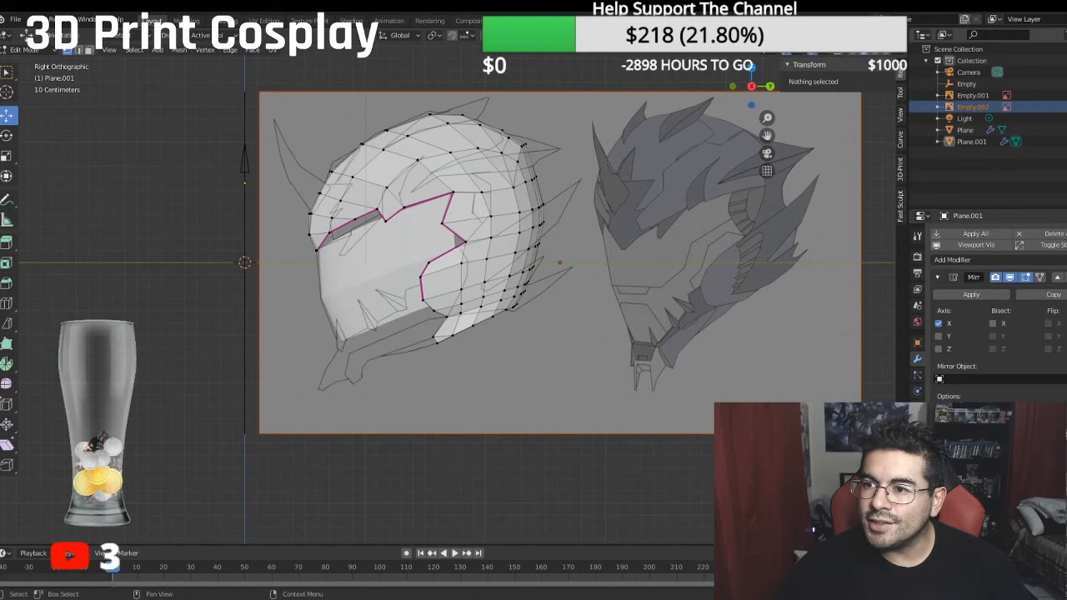
{"action": "key", "text": "h"}
{"action": "middle_click_drag", "start_coordinate": [522, 274], "coordinate": [467, 323]}
{"action": "key", "text": "KP_3"}
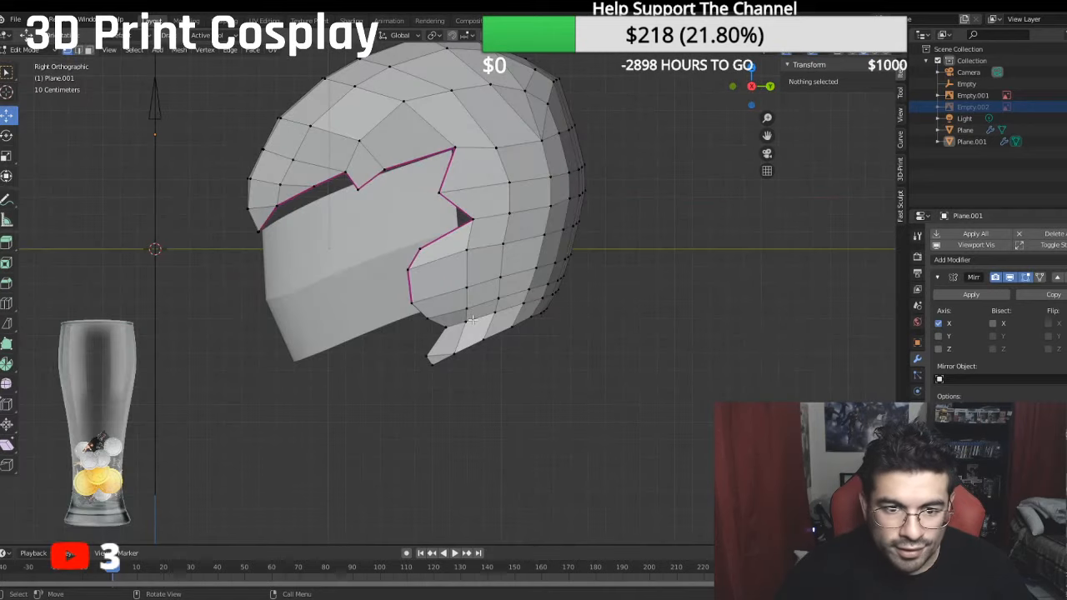
{"action": "key", "text": "KP_1"}
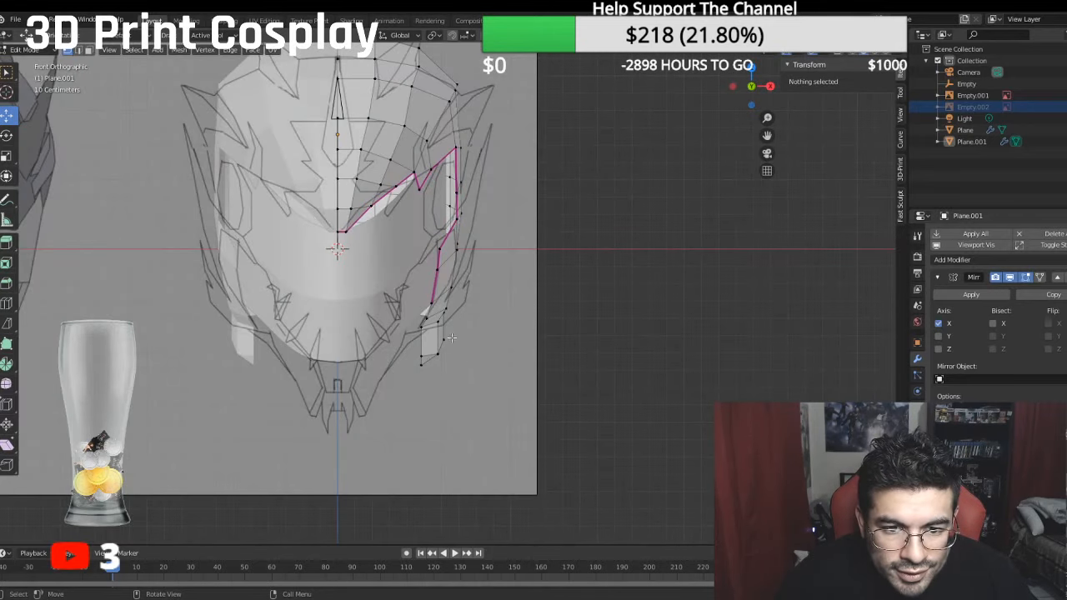
- Move the jaw extension's lower vertices inward along X to about -3.94 m median local X in the front view
{"action": "left_click", "coordinate": [430, 354]}
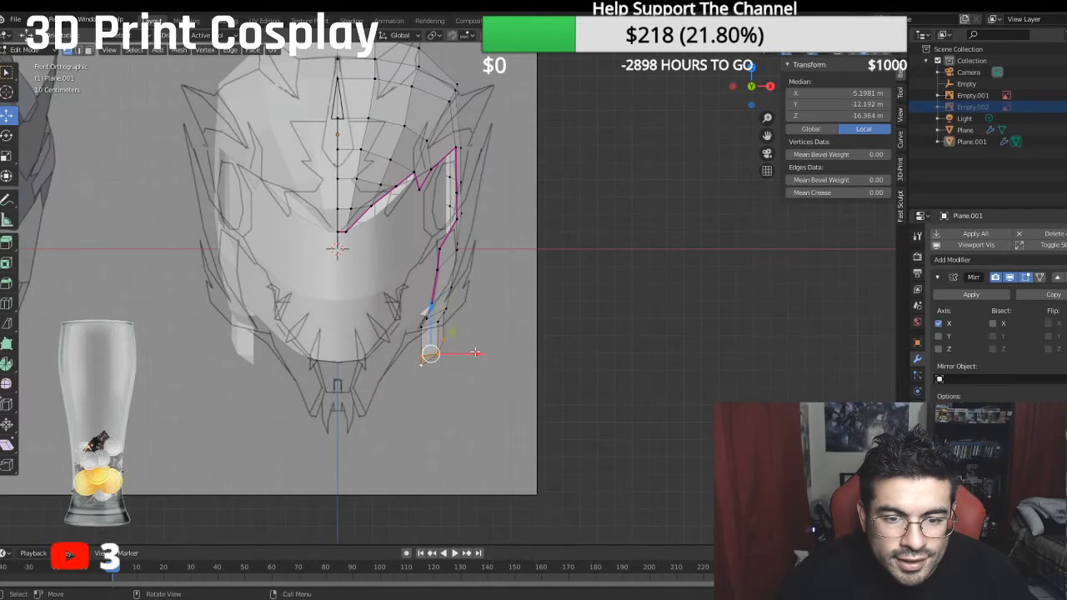
{"action": "key", "text": "g"}
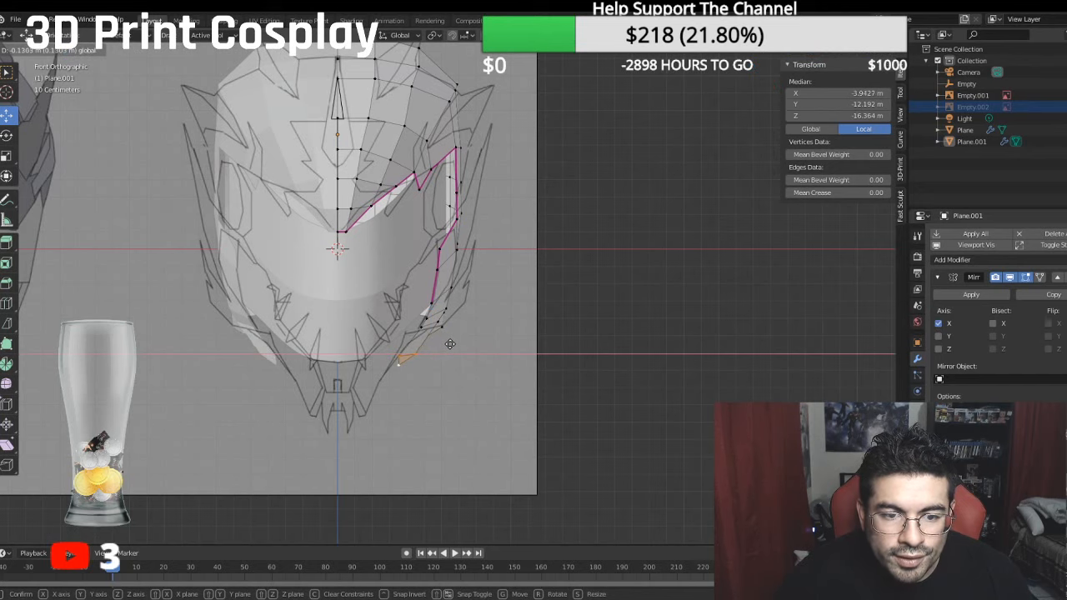
{"action": "left_click", "coordinate": [448, 342]}
- Move the jaw extension's upper two vertices inward to about -3.36 m median local X, and shift the inner one slightly back outward
{"action": "scroll", "coordinate": [448, 343], "scroll_direction": "up", "scroll_amount": 1}
{"action": "left_click", "coordinate": [412, 364]}
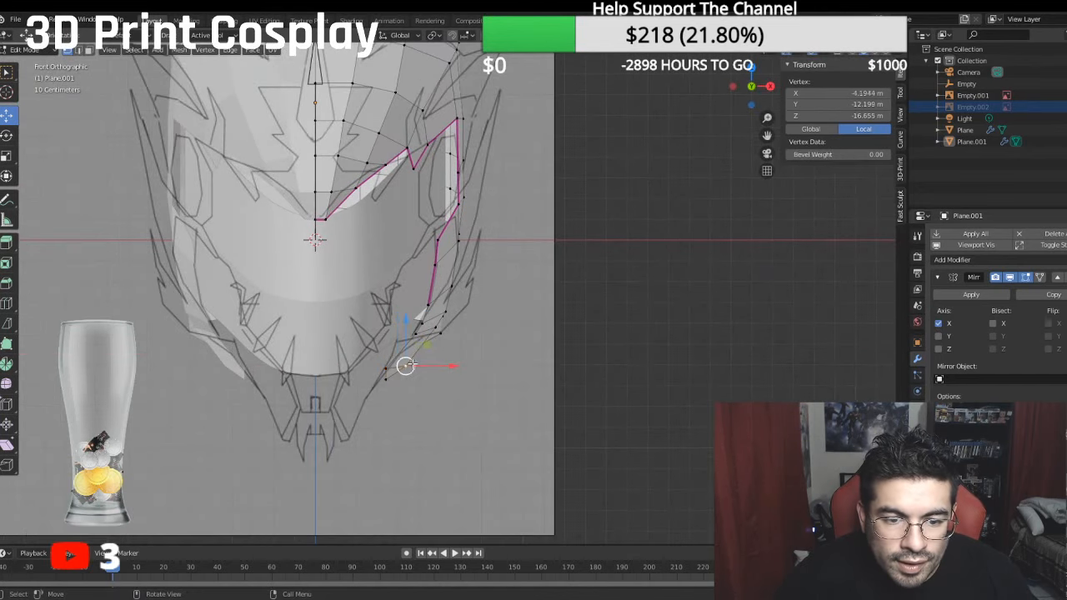
{"action": "left_click", "coordinate": [395, 369], "text": "shift"}
{"action": "key", "text": "g"}
{"action": "key", "text": "x"}
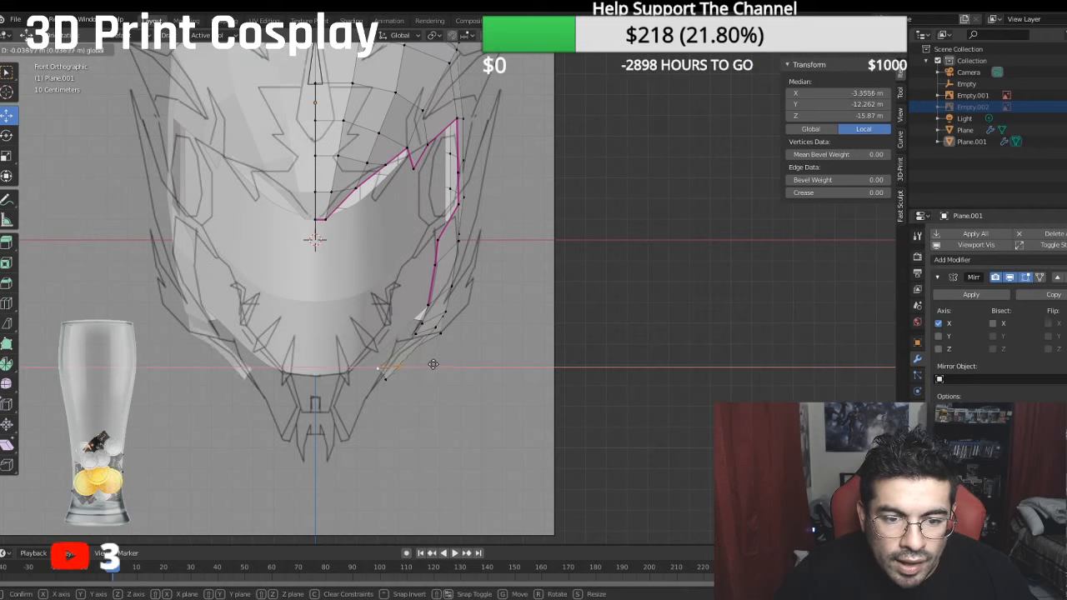
{"action": "left_click", "coordinate": [432, 364]}
{"action": "left_click", "coordinate": [370, 368]}
{"action": "left_click_drag", "start_coordinate": [422, 368], "coordinate": [432, 367]}
- Move the lower edge vertex just behind the jaw extension inward along X to about -5.13 m local X
{"action": "left_click", "coordinate": [440, 333]}
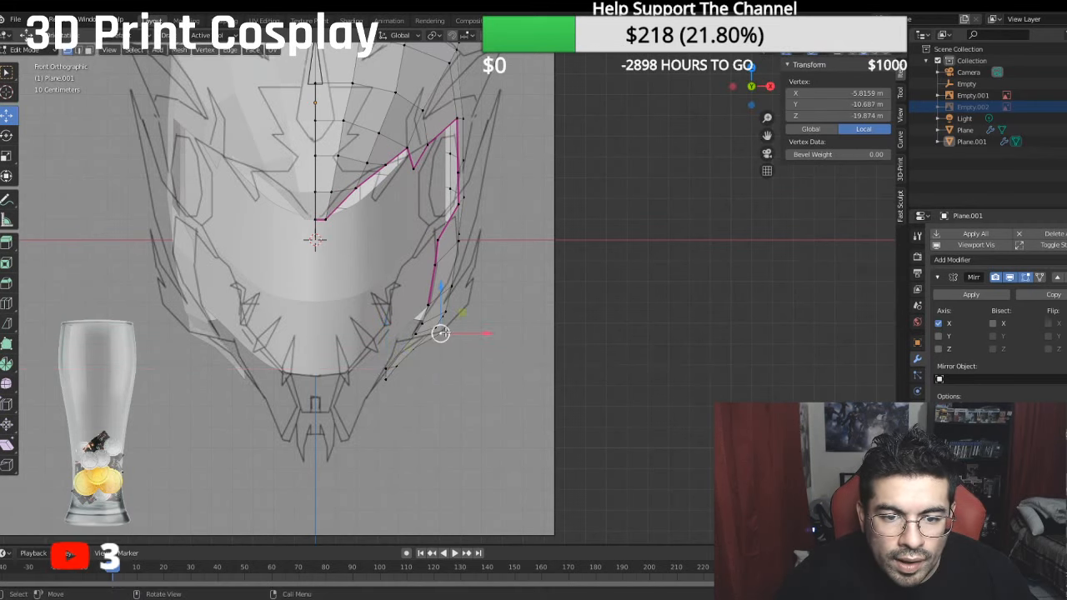
{"action": "key", "text": "g"}
{"action": "key", "text": "x"}
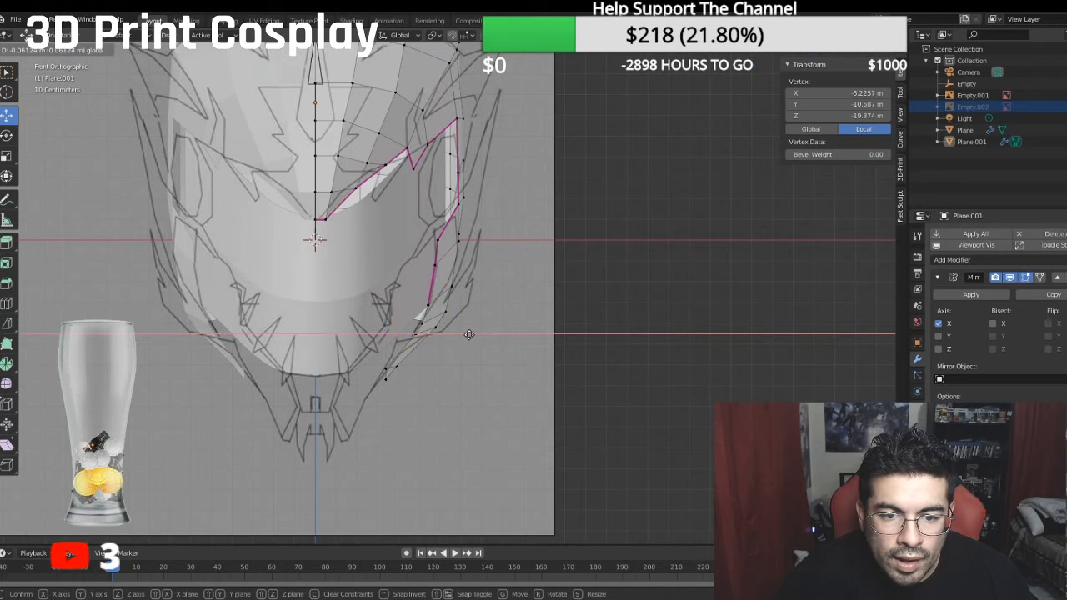
{"action": "left_click", "coordinate": [469, 334]}
{"action": "middle_click_drag", "start_coordinate": [469, 334], "coordinate": [487, 237]}
{"action": "left_click", "coordinate": [472, 191]}
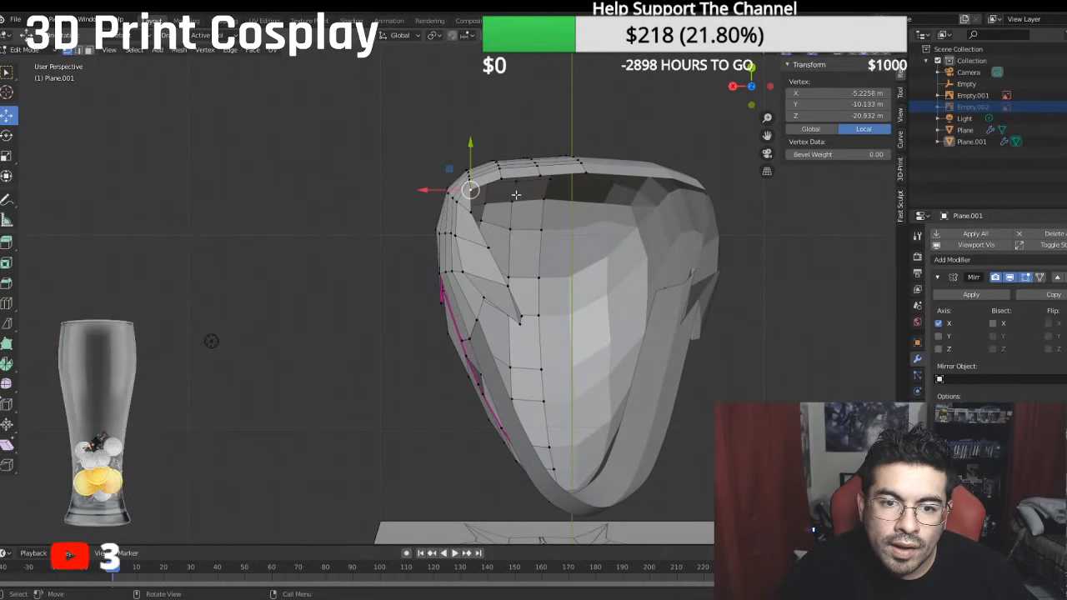
{"action": "left_click", "coordinate": [455, 208]}
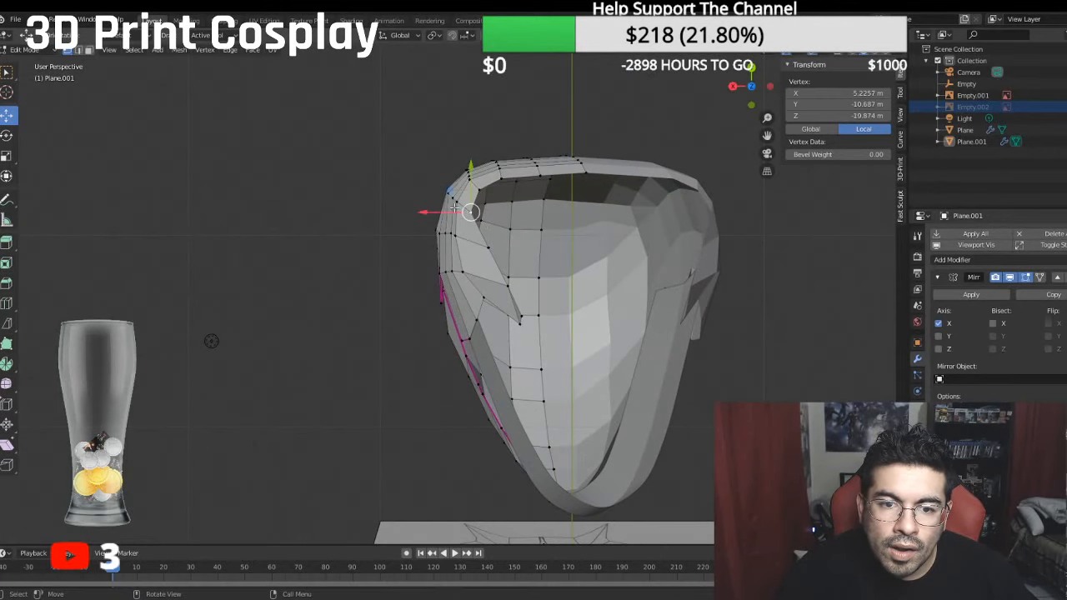
{"action": "left_click_drag", "start_coordinate": [442, 213], "coordinate": [444, 213]}
{"action": "middle_click_drag", "start_coordinate": [445, 213], "coordinate": [442, 367]}
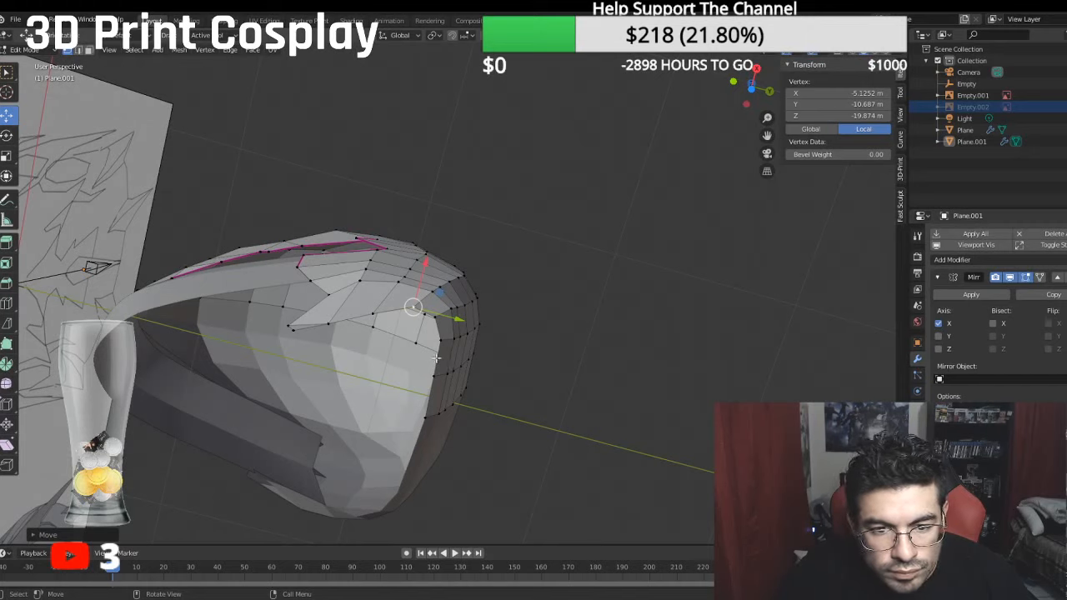
- Push the vertex rows at the helmet's lower rear backward along Y, the centre row to about -23.38 m local Z
{"action": "left_click", "coordinate": [443, 341]}
{"action": "left_click", "coordinate": [473, 331], "text": "ctrl"}
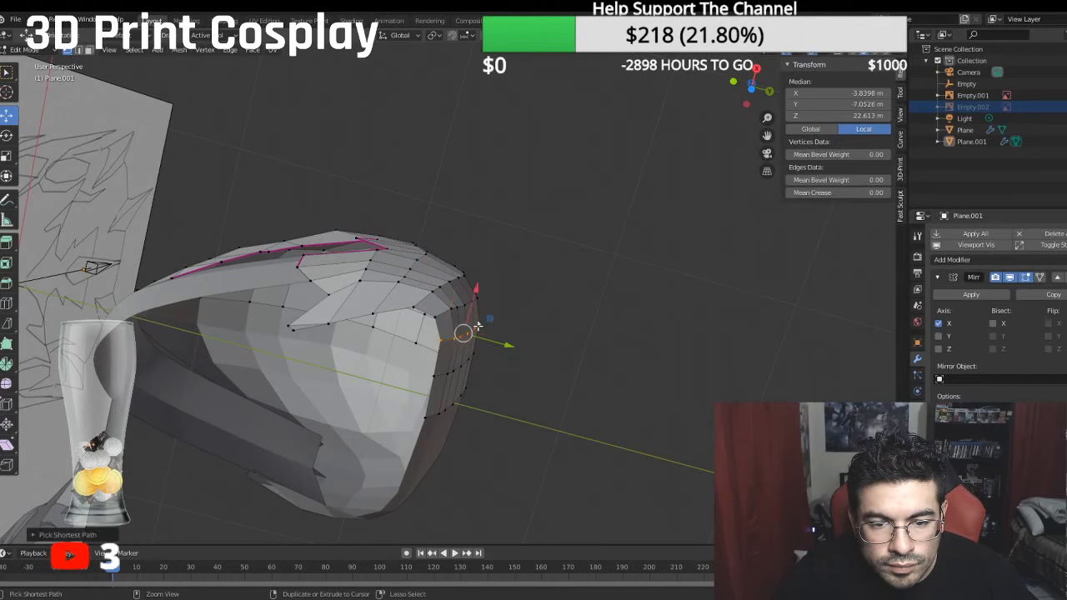
{"action": "key", "text": "g"}
{"action": "key", "text": "y"}
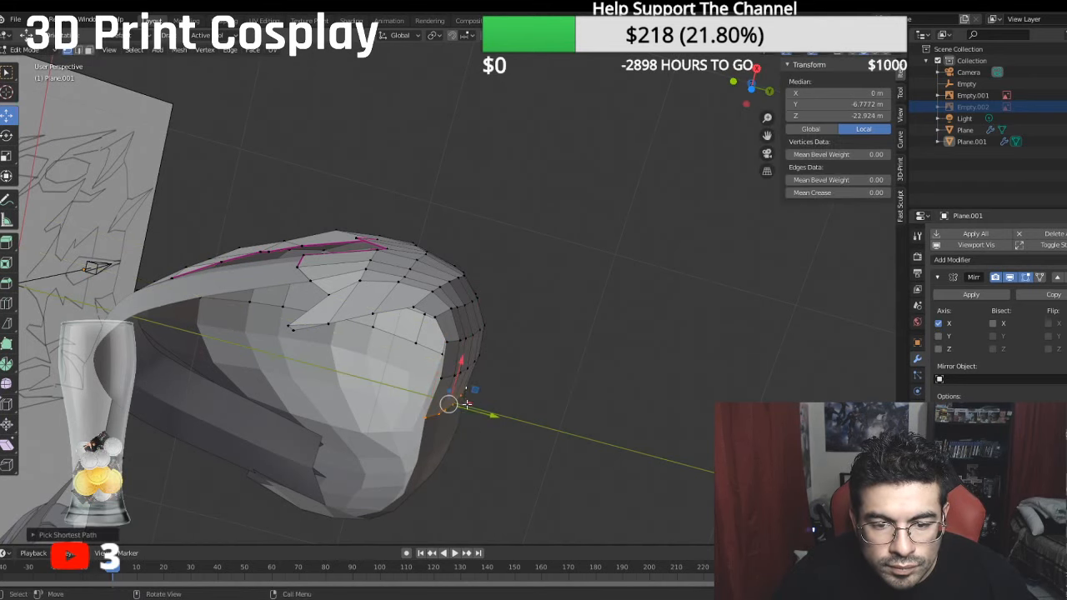
{"action": "left_click", "coordinate": [484, 412]}
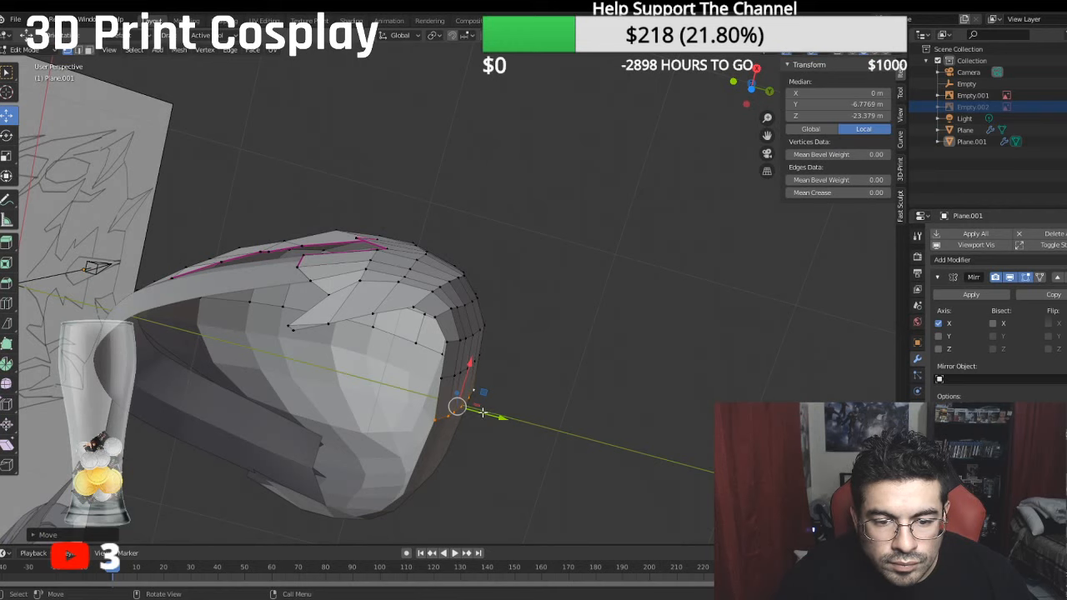
- Adjust the rear side vertex backward to about -23.10 m local Z and down to about -3.67 m local Y
{"action": "middle_click_drag", "start_coordinate": [484, 412], "coordinate": [514, 307]}
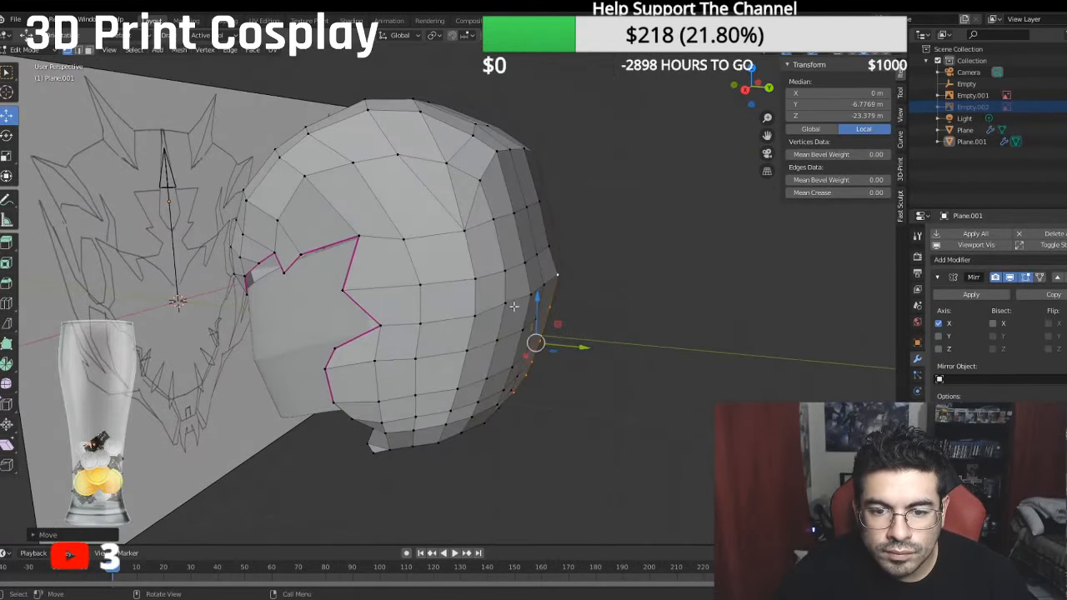
{"action": "left_click", "coordinate": [511, 305]}
{"action": "left_click_drag", "start_coordinate": [554, 306], "coordinate": [557, 306]}
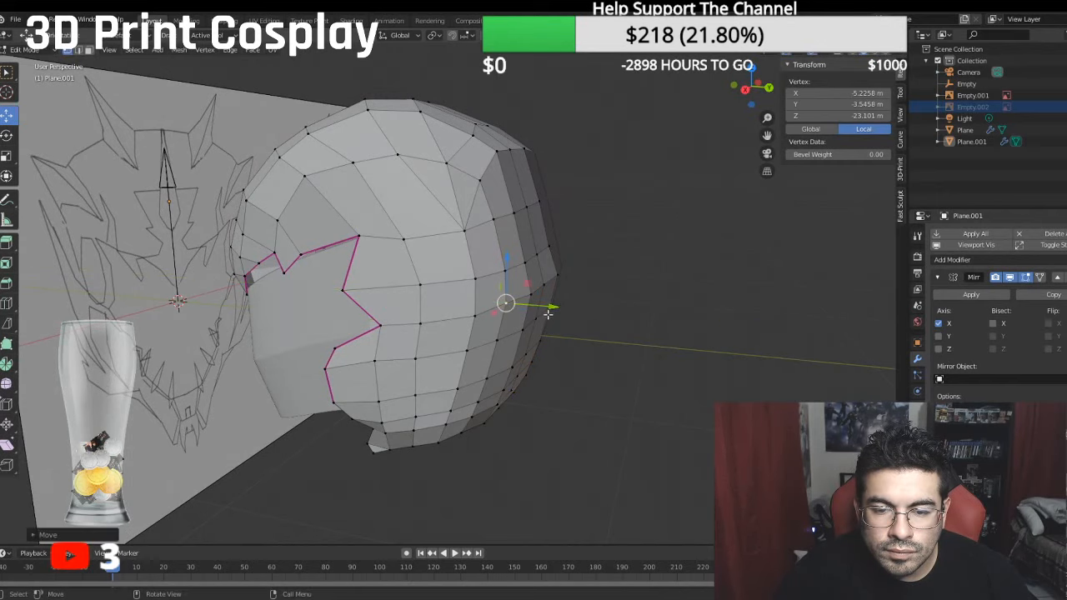
{"action": "middle_click_drag", "start_coordinate": [557, 306], "coordinate": [580, 337]}
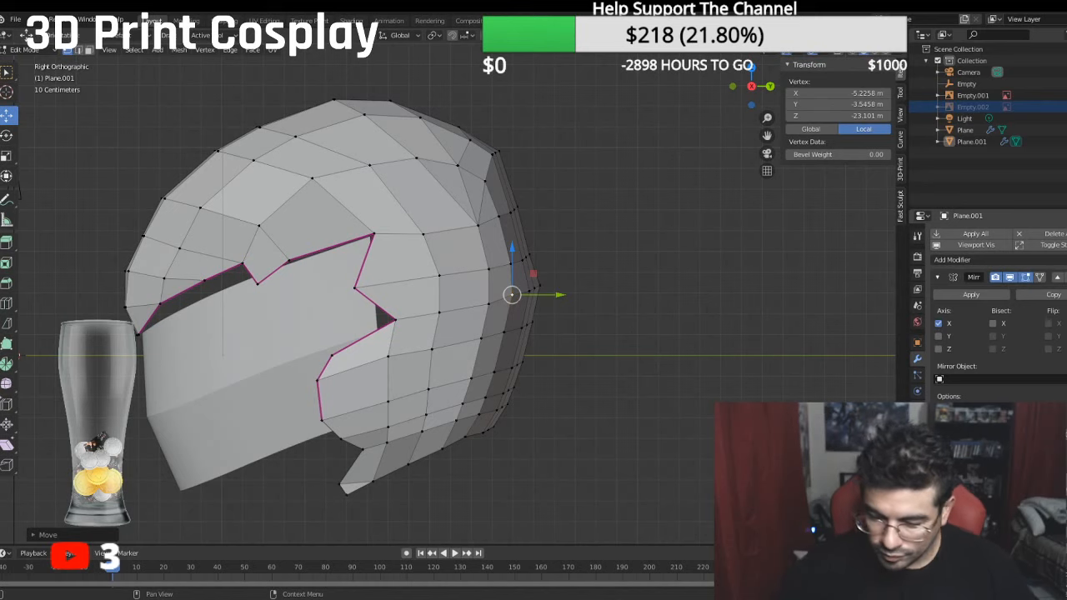
{"action": "middle_click_drag", "start_coordinate": [587, 395], "coordinate": [524, 344]}
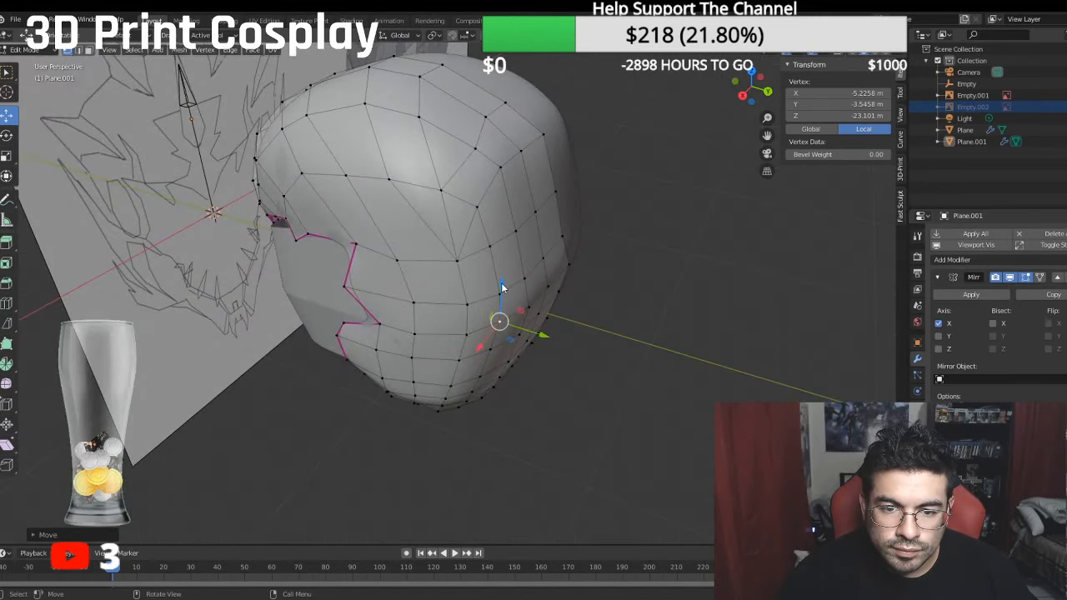
{"action": "left_click_drag", "start_coordinate": [501, 286], "coordinate": [502, 291]}
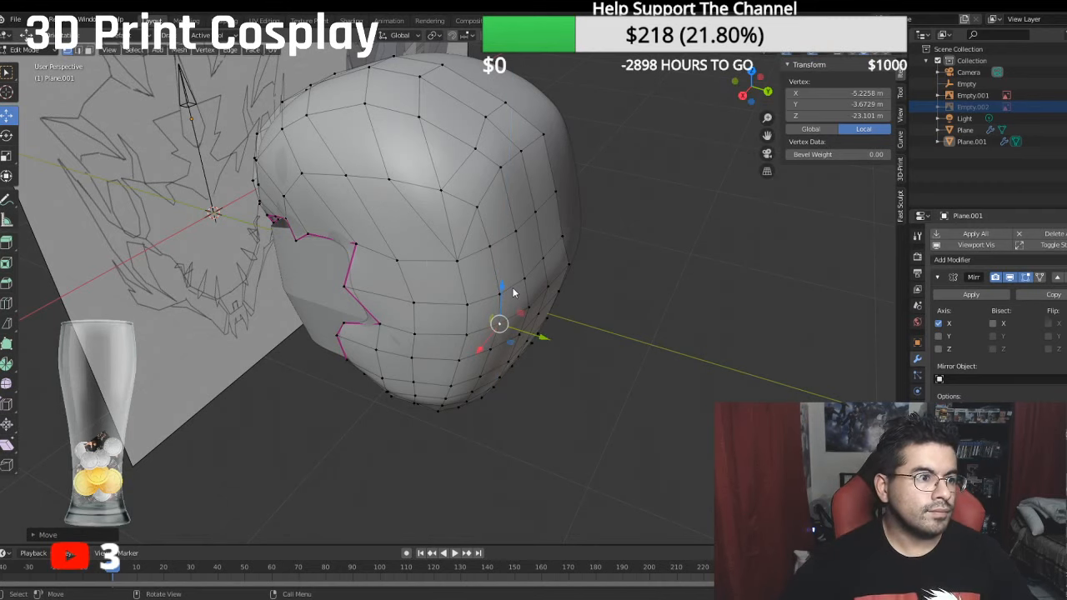
- Switch to Object Mode and examine the smoothed helmet shape from the side and at an angle
{"action": "key", "text": "KP_3"}
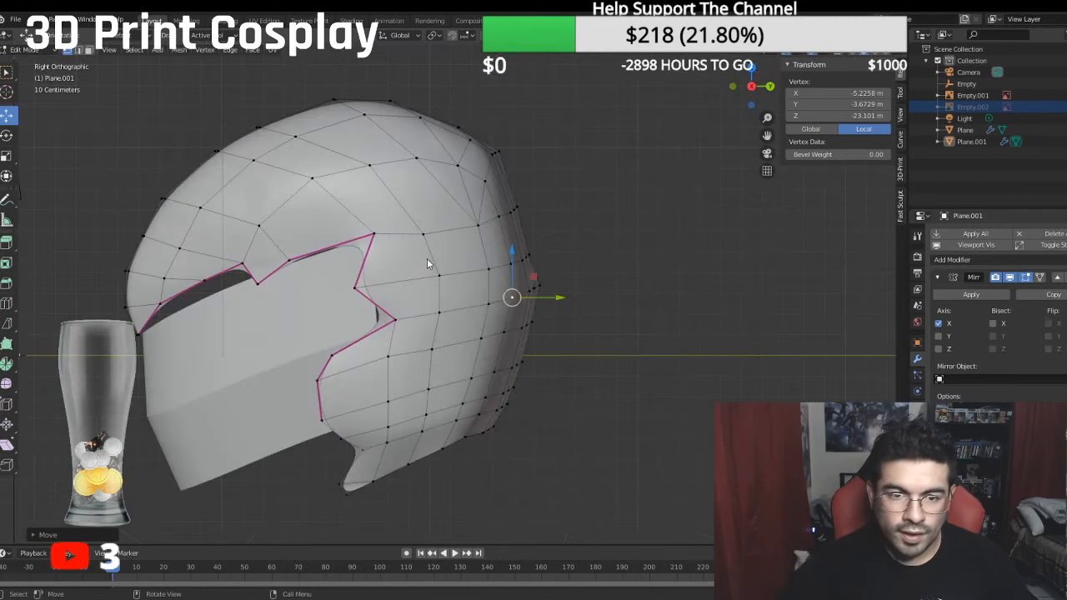
{"action": "left_click", "coordinate": [25, 49]}
{"action": "left_click", "coordinate": [25, 64]}
{"action": "middle_click_drag", "start_coordinate": [338, 199], "coordinate": [761, 210]}
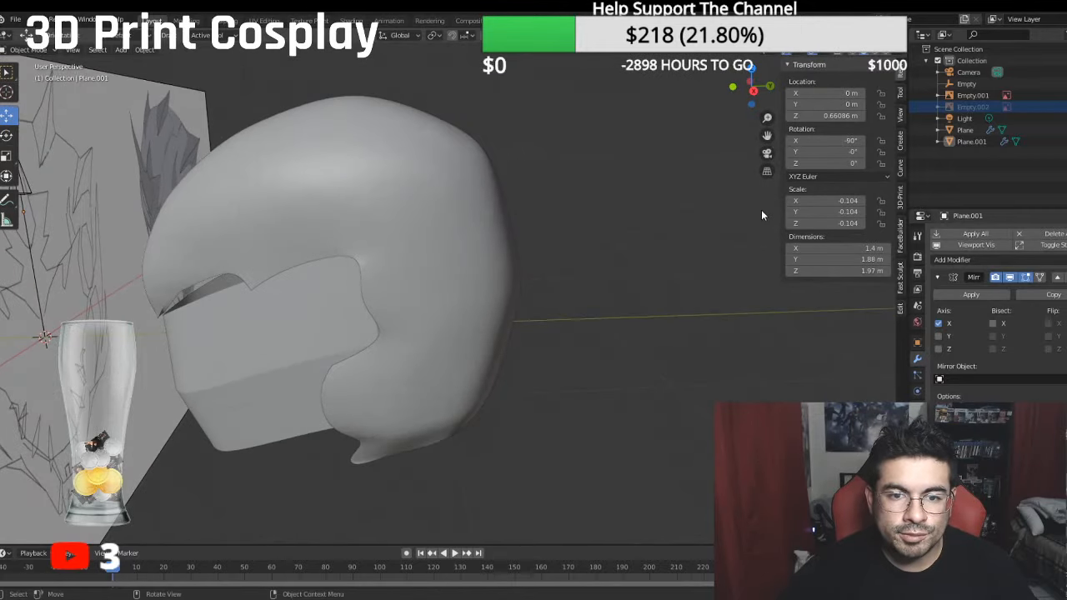
{"action": "key", "text": "KP_3"}
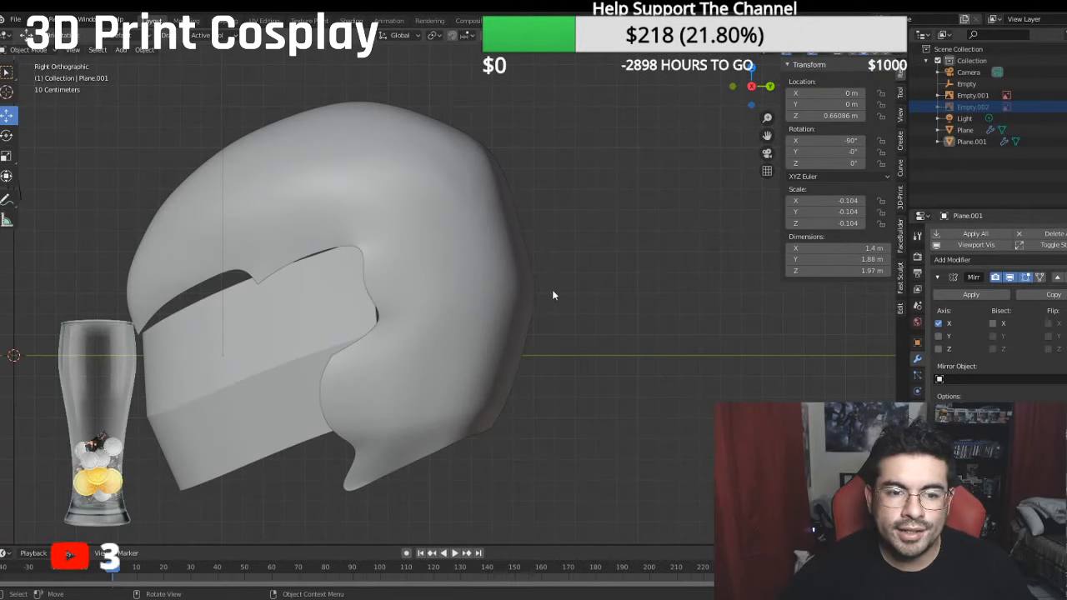
{"action": "middle_click_drag", "start_coordinate": [512, 289], "coordinate": [686, 244], "text": "shift"}
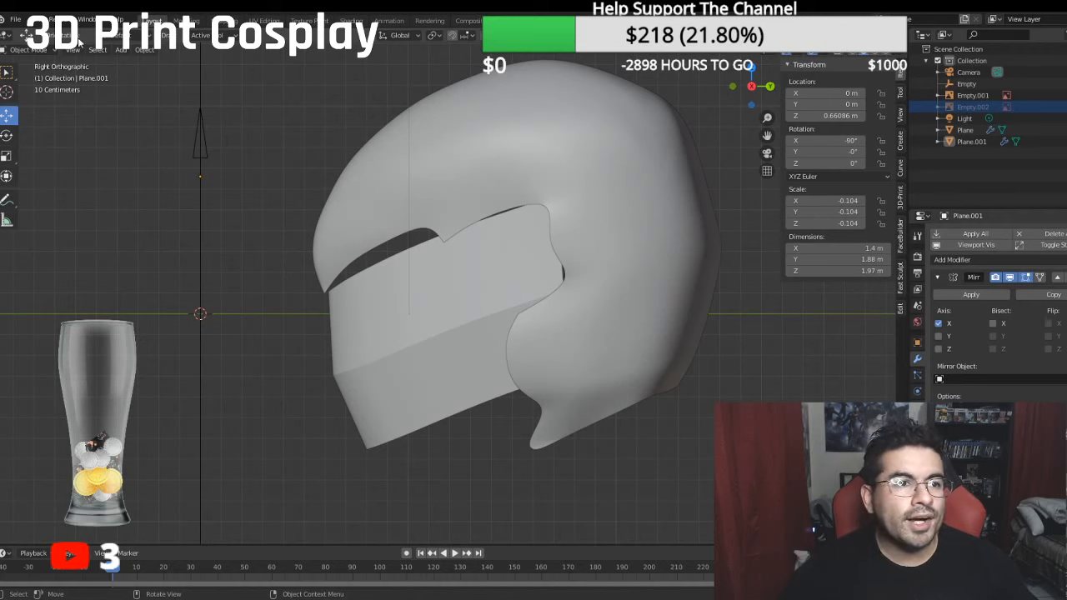
- Return the helmet to Edit Mode and set its subdivision level to 0
{"action": "left_click", "coordinate": [29, 50]}
{"action": "left_click", "coordinate": [40, 70]}
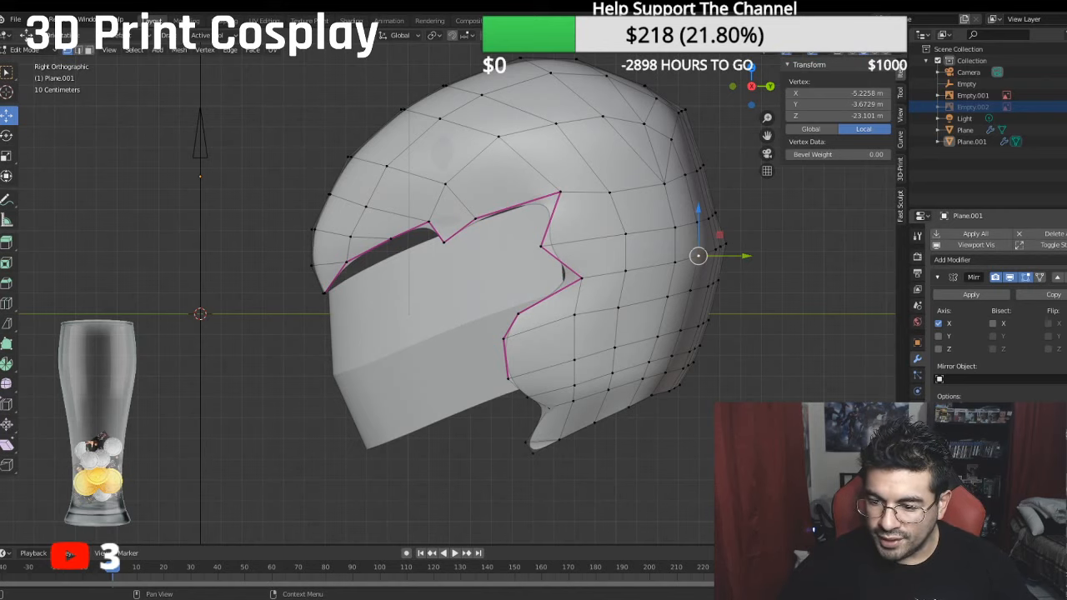
{"action": "key", "text": "ctrl+0"}
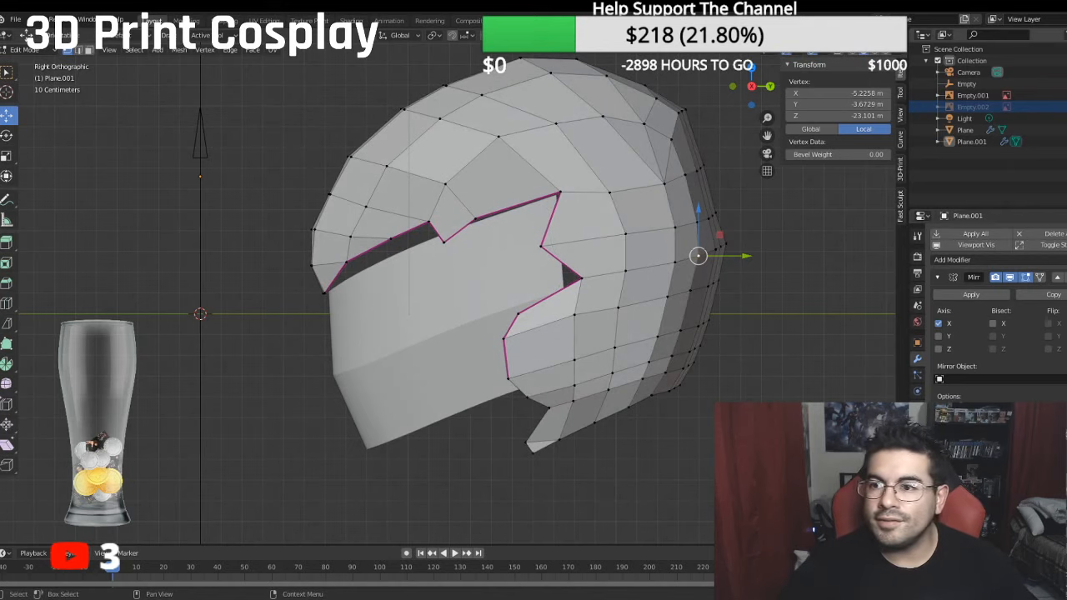
- Show the side reference image again and examine the helmet's brow and crown against the front reference
{"action": "left_click", "coordinate": [1063, 107]}
{"action": "middle_click_drag", "start_coordinate": [665, 196], "coordinate": [586, 212], "text": "shift"}
{"action": "scroll", "coordinate": [566, 208], "scroll_direction": "down", "scroll_amount": 4}
{"action": "key", "text": "KP_1"}
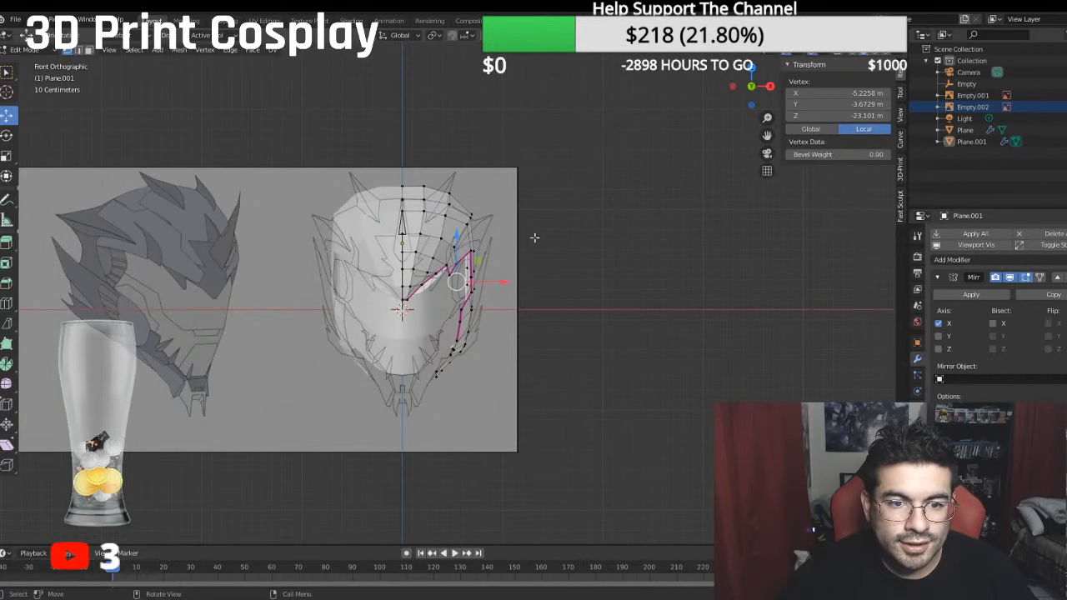
{"action": "scroll", "coordinate": [534, 238], "scroll_direction": "up", "scroll_amount": 4}
{"action": "scroll", "coordinate": [490, 229], "scroll_direction": "up", "scroll_amount": 3}
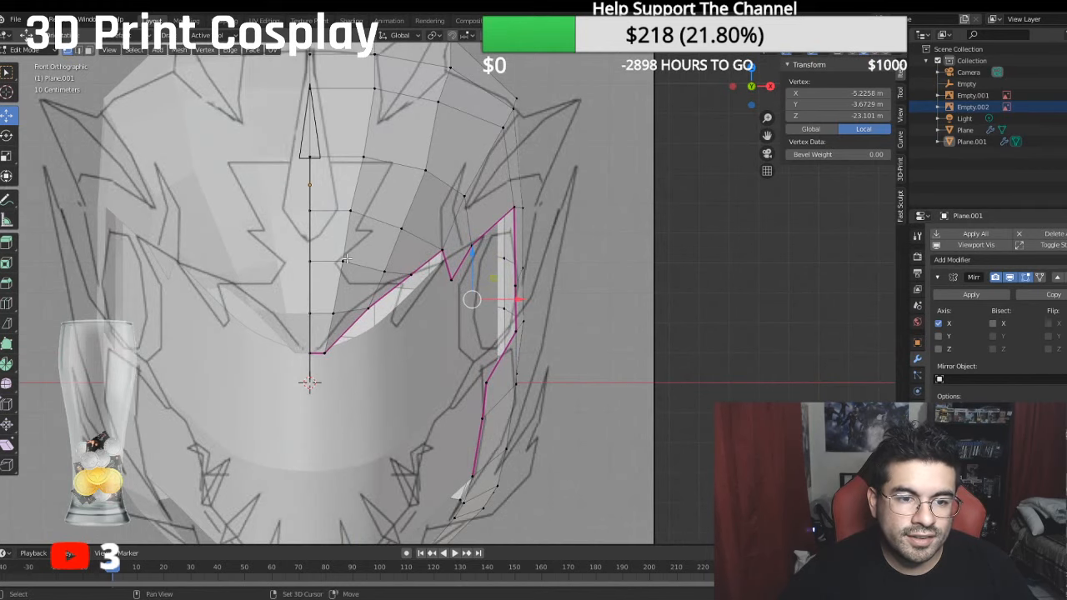
{"action": "scroll", "coordinate": [345, 260], "scroll_direction": "up", "scroll_amount": 3}
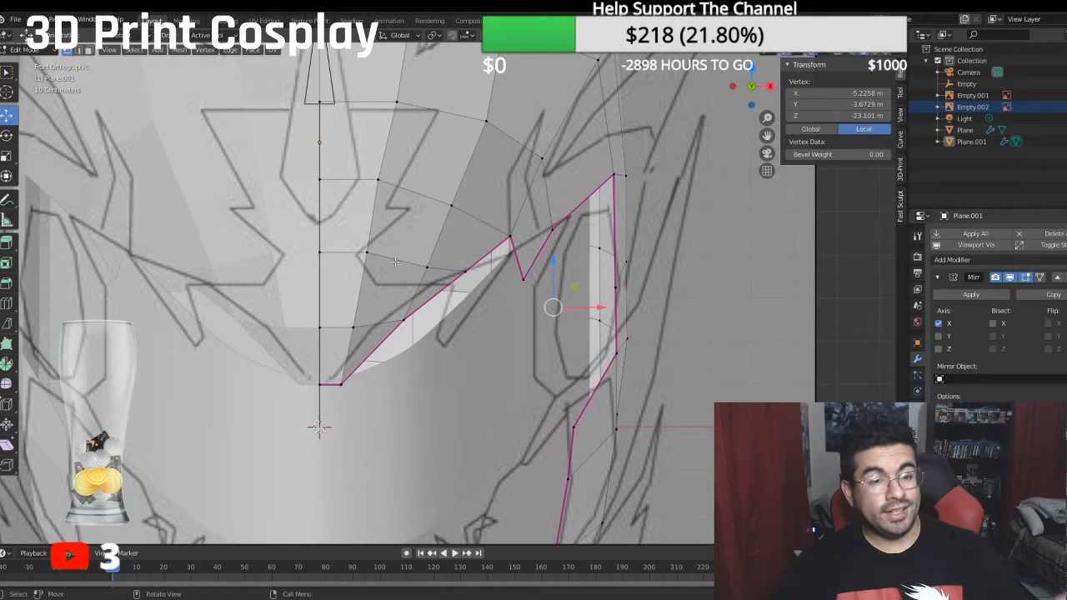
{"action": "scroll", "coordinate": [401, 262], "scroll_direction": "down", "scroll_amount": 1}
{"action": "scroll", "coordinate": [395, 263], "scroll_direction": "down", "scroll_amount": 3}
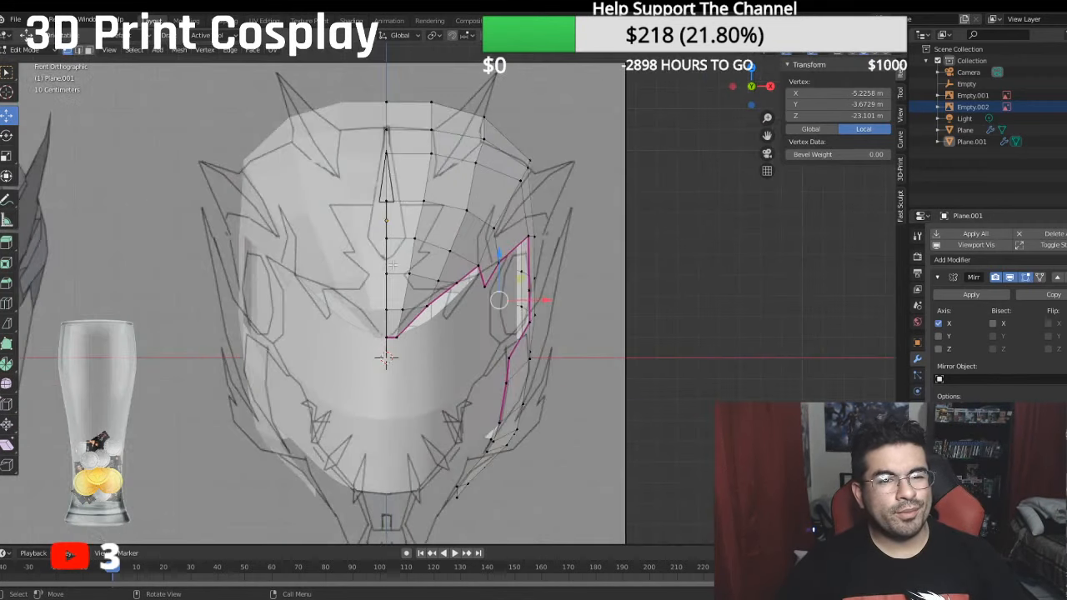
{"action": "scroll", "coordinate": [397, 253], "scroll_direction": "down", "scroll_amount": 2}
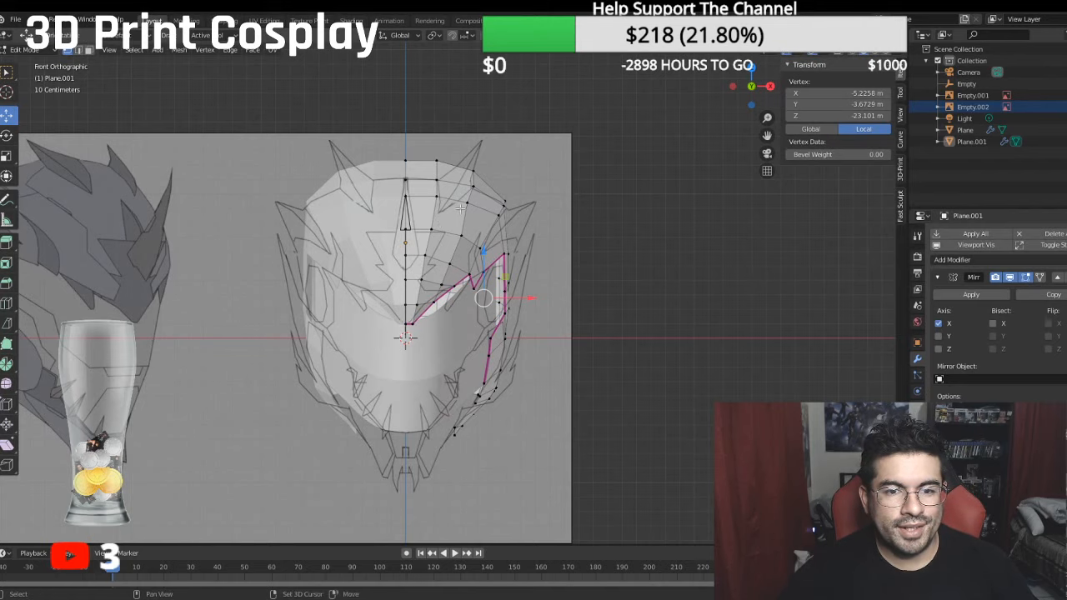
- Adjust the forehead and upper crown vertices to the front reference, lowering the outer crown vertex at about -4.53 m local X slightly
{"action": "scroll", "coordinate": [399, 245], "scroll_direction": "up", "scroll_amount": 4}
{"action": "middle_click_drag", "start_coordinate": [311, 354], "coordinate": [354, 330], "text": "shift"}
{"action": "left_click", "coordinate": [388, 341]}
{"action": "left_click_drag", "start_coordinate": [423, 336], "coordinate": [429, 338]}
{"action": "left_click_drag", "start_coordinate": [384, 286], "coordinate": [440, 303]}
{"action": "left_click", "coordinate": [444, 349]}
{"action": "left_click_drag", "start_coordinate": [484, 358], "coordinate": [484, 358]}
{"action": "left_click", "coordinate": [451, 314]}
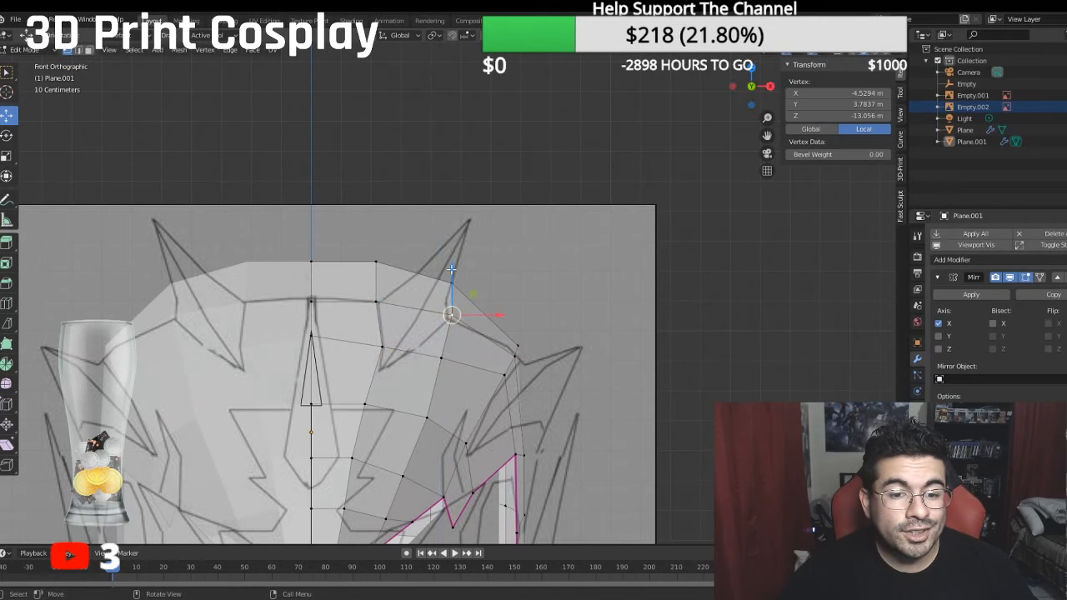
{"action": "left_click_drag", "start_coordinate": [451, 269], "coordinate": [451, 274]}
- Move the outermost pair of crown vertices slightly inward to a median of about -6.41 m local X
{"action": "left_click", "coordinate": [518, 358]}
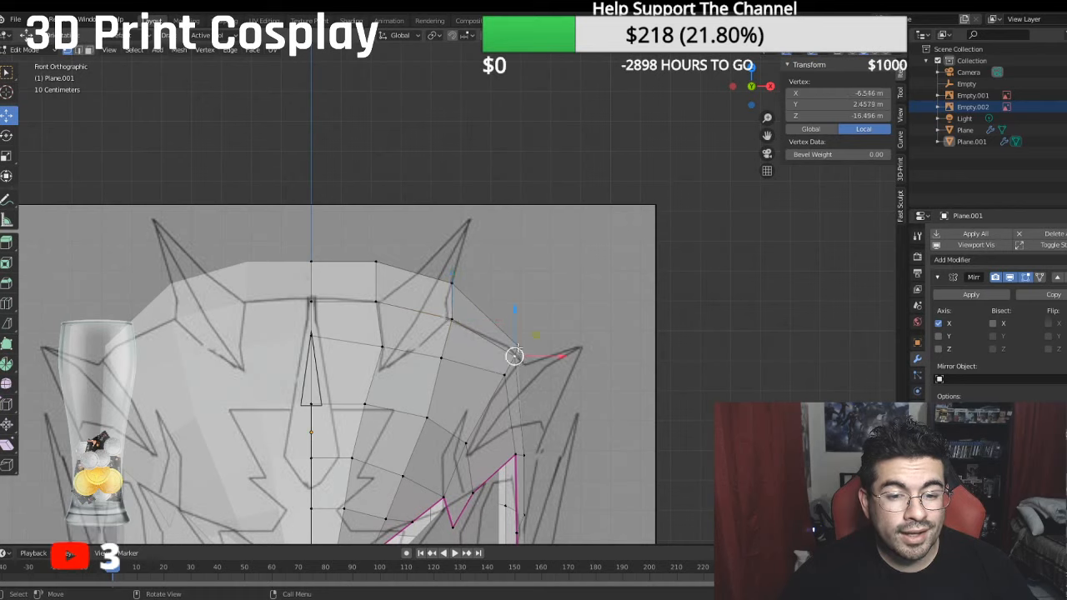
{"action": "left_click", "coordinate": [518, 345], "text": "shift"}
{"action": "left_click_drag", "start_coordinate": [546, 353], "coordinate": [542, 355]}
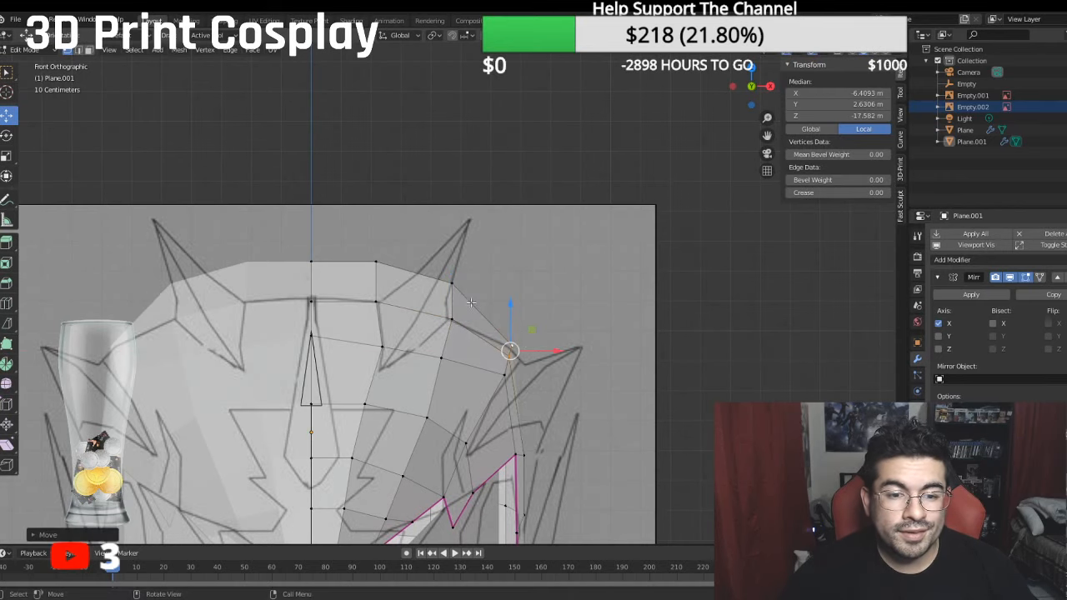
- Lower the crown's highest cross row, from the centre line to the outer vertex, to about 4.73 m median local Y
{"action": "left_click", "coordinate": [449, 280]}
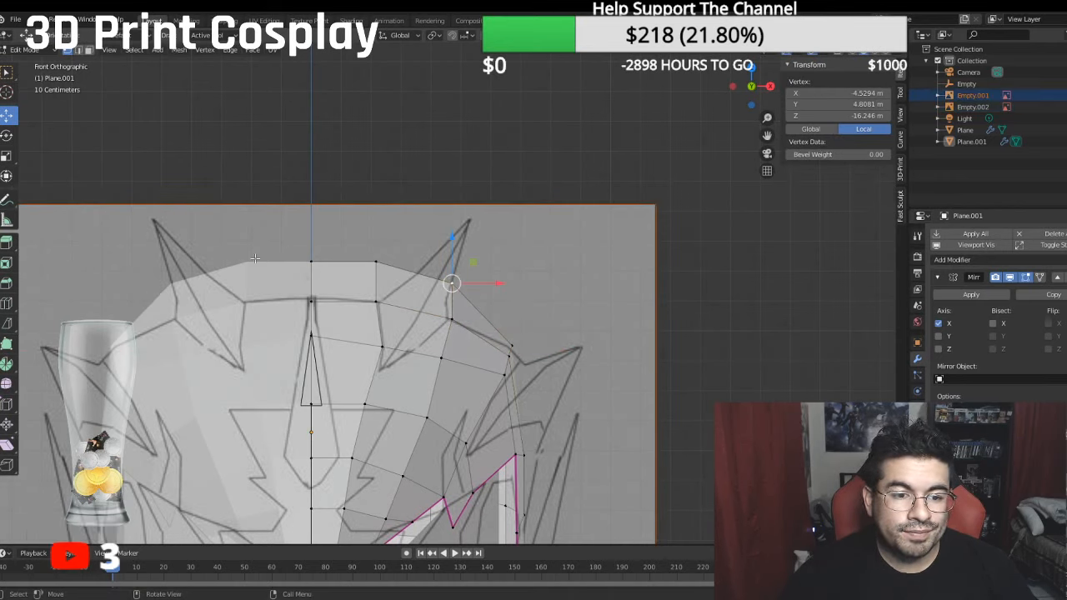
{"action": "left_click", "coordinate": [311, 262], "text": "ctrl"}
{"action": "left_click_drag", "start_coordinate": [380, 224], "coordinate": [392, 257]}
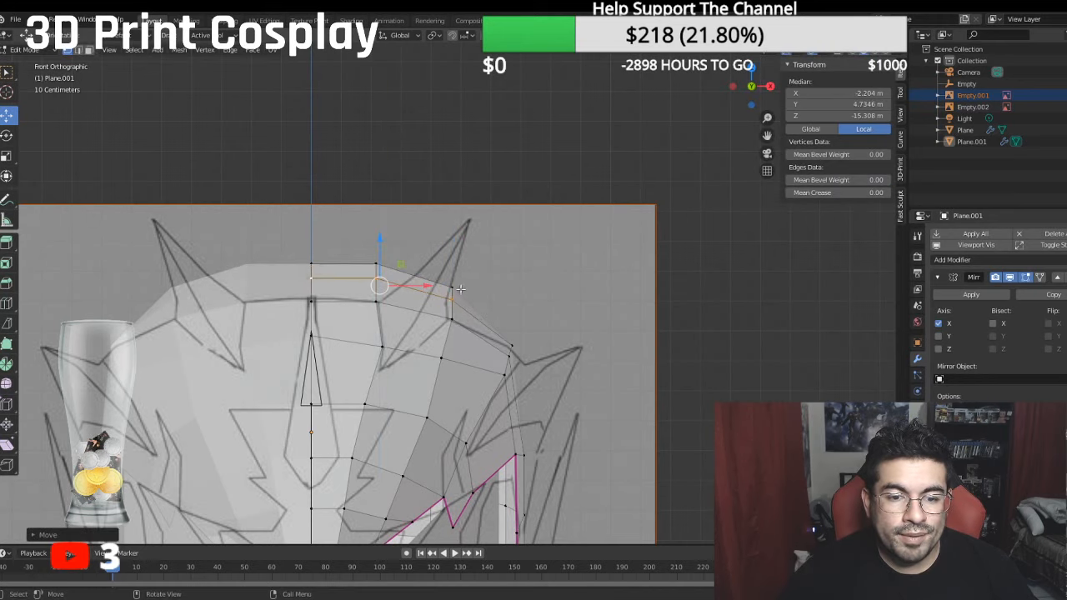
- Lower the crown row just behind it, from the outer vertex to the centre line, to about 4.63 m median local Y
{"action": "left_click", "coordinate": [455, 287]}
{"action": "left_click", "coordinate": [314, 255], "text": "ctrl"}
{"action": "key", "text": "g"}
{"action": "key", "text": "z"}
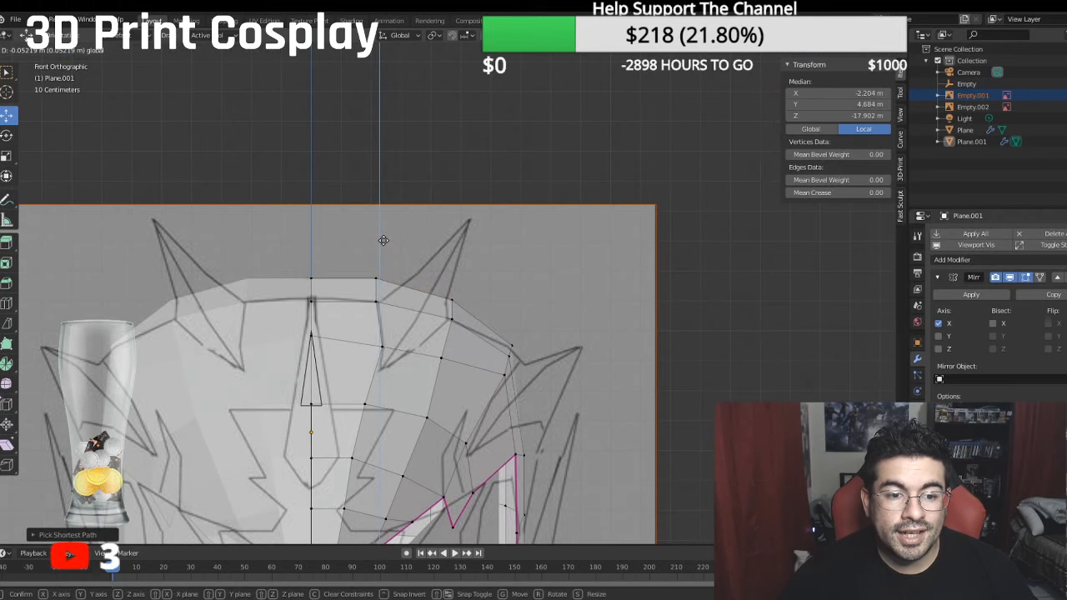
{"action": "left_click", "coordinate": [383, 241]}
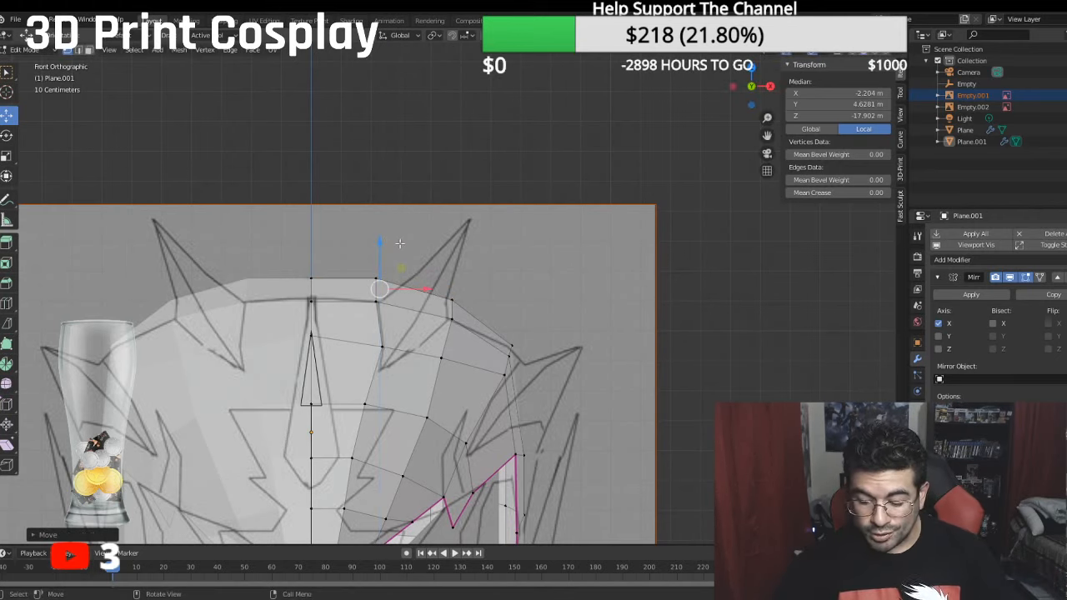
- In the side view, lower the row of vertices at the crown's rear corner to about 2.50 m median local Y
{"action": "key", "text": "KP_3"}
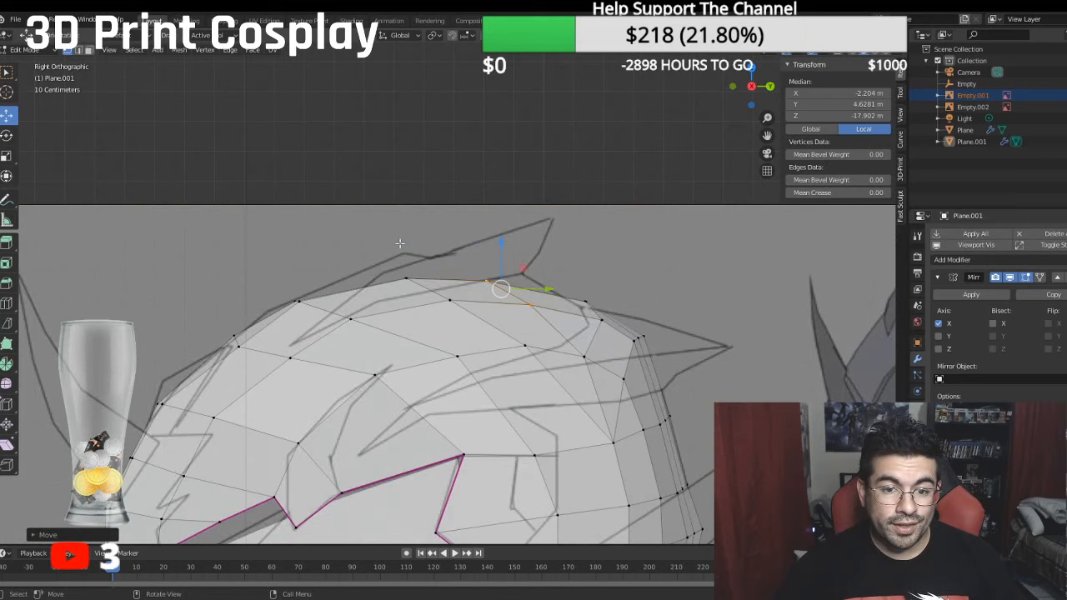
{"action": "left_click", "coordinate": [637, 335]}
{"action": "left_click", "coordinate": [638, 338], "text": "ctrl"}
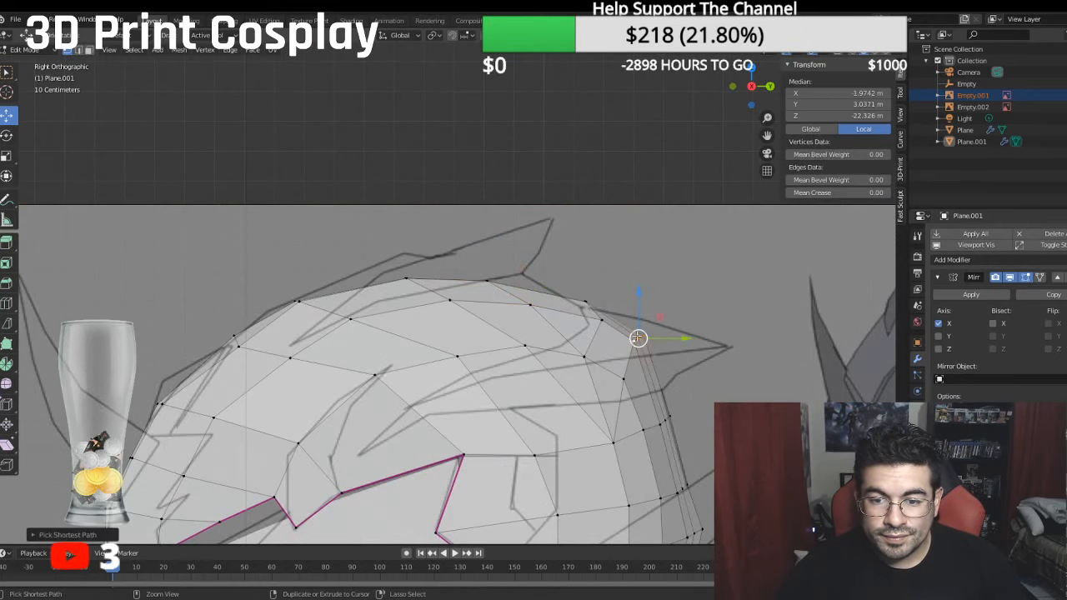
{"action": "key", "text": "g"}
{"action": "key", "text": "z"}
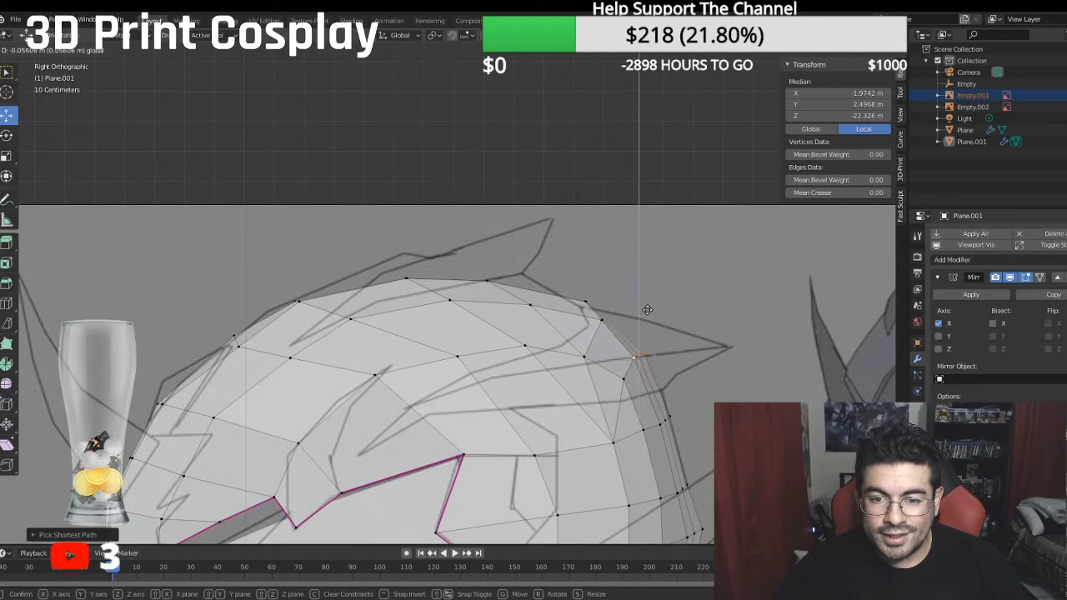
{"action": "left_click", "coordinate": [648, 309]}
- Move the side vertex on the rear crown forward to about -20.70 m local Z
{"action": "left_click", "coordinate": [602, 320]}
{"action": "key", "text": "g"}
{"action": "key", "text": "y"}
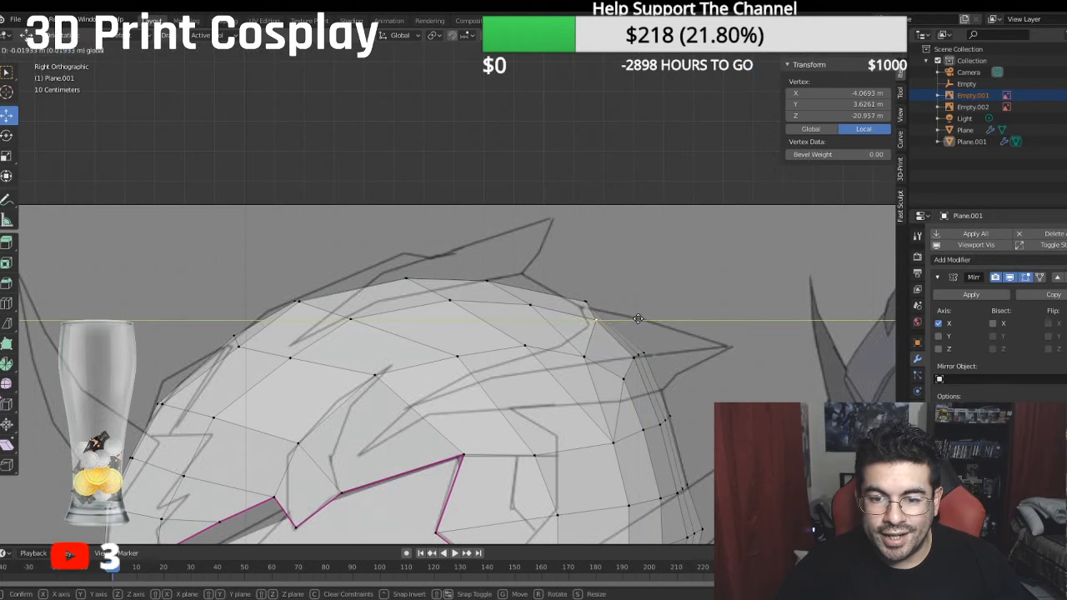
{"action": "left_click", "coordinate": [633, 318]}
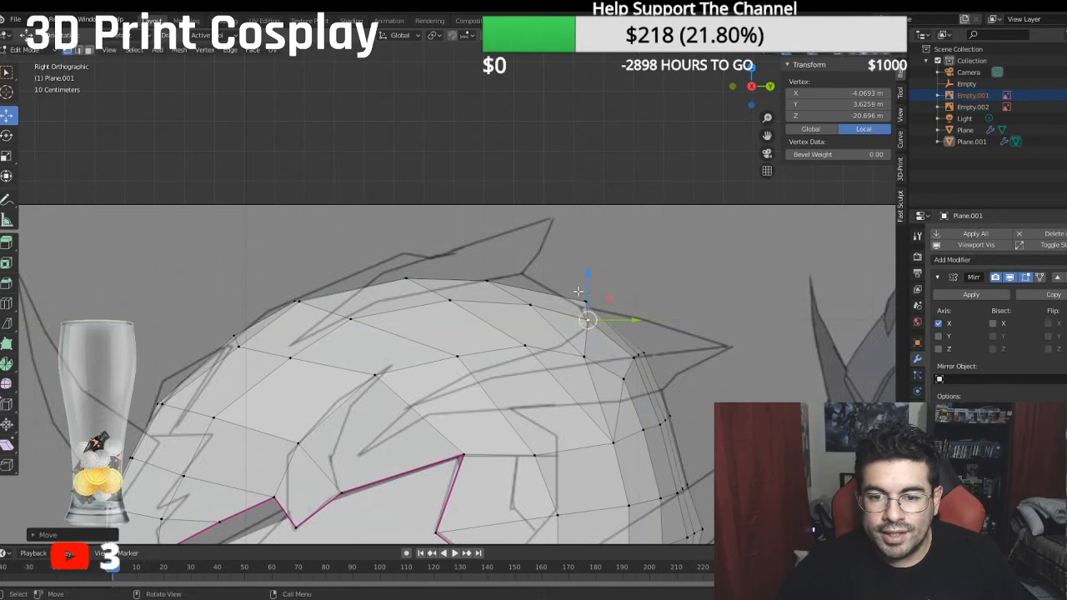
- Lower the central edge of the rear crown to about 4.03 m median local Y
{"action": "left_click", "coordinate": [584, 302], "text": "shift"}
{"action": "key", "text": "g"}
{"action": "key", "text": "z"}
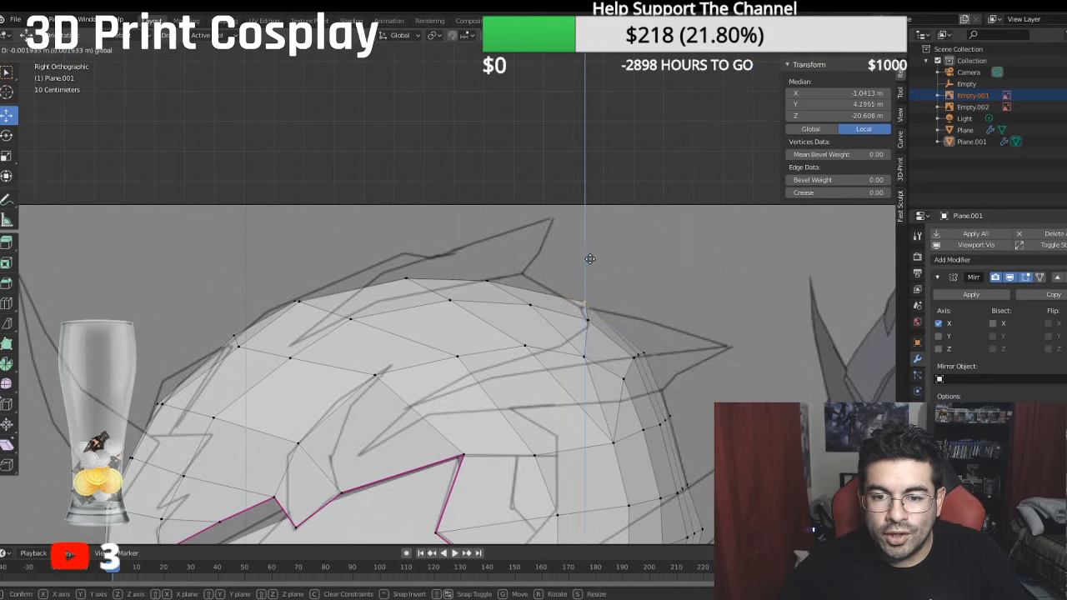
{"action": "left_click", "coordinate": [591, 260]}
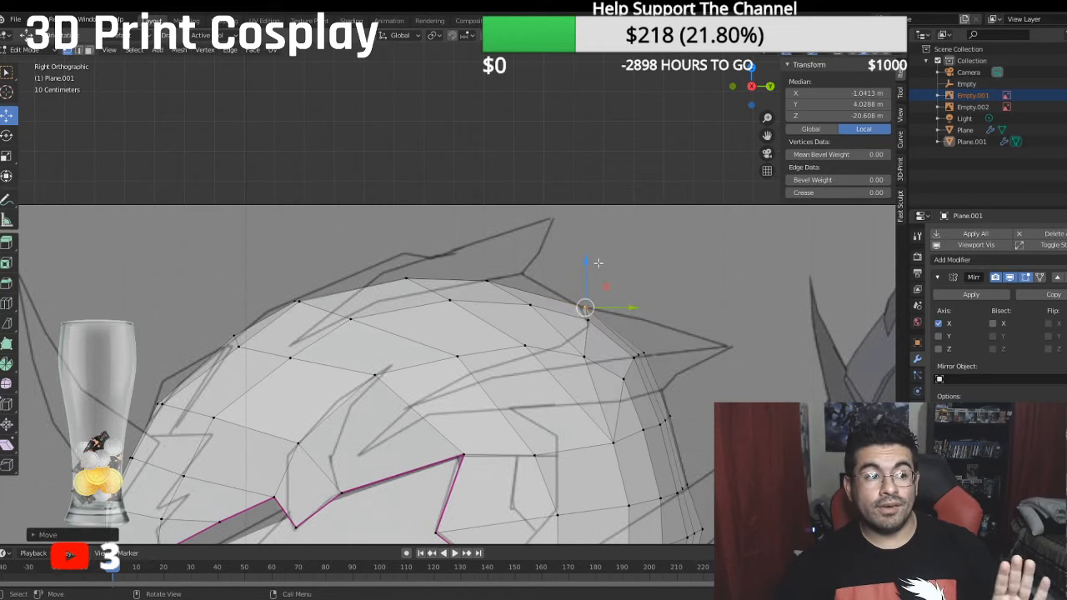
- Clean up the whole helmet mesh with Degenerate Dissolve and merge its overlapping vertices by distance
{"action": "middle_click_drag", "start_coordinate": [619, 322], "coordinate": [667, 345]}
{"action": "key", "text": "KP_1"}
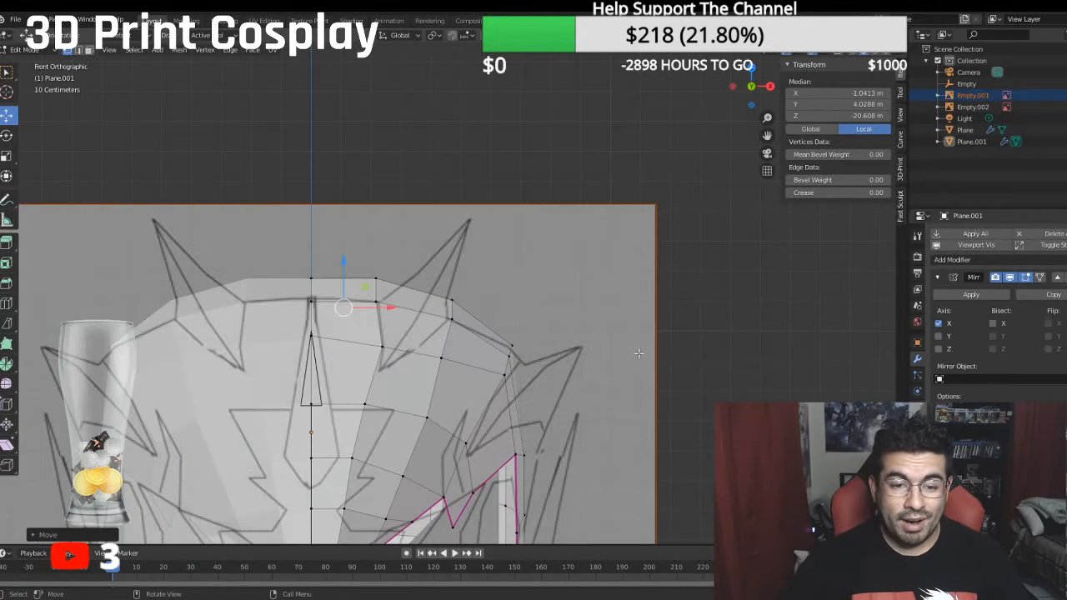
{"action": "scroll", "coordinate": [638, 352], "scroll_direction": "down", "scroll_amount": 1}
{"action": "middle_click_drag", "start_coordinate": [636, 352], "coordinate": [679, 229], "text": "shift"}
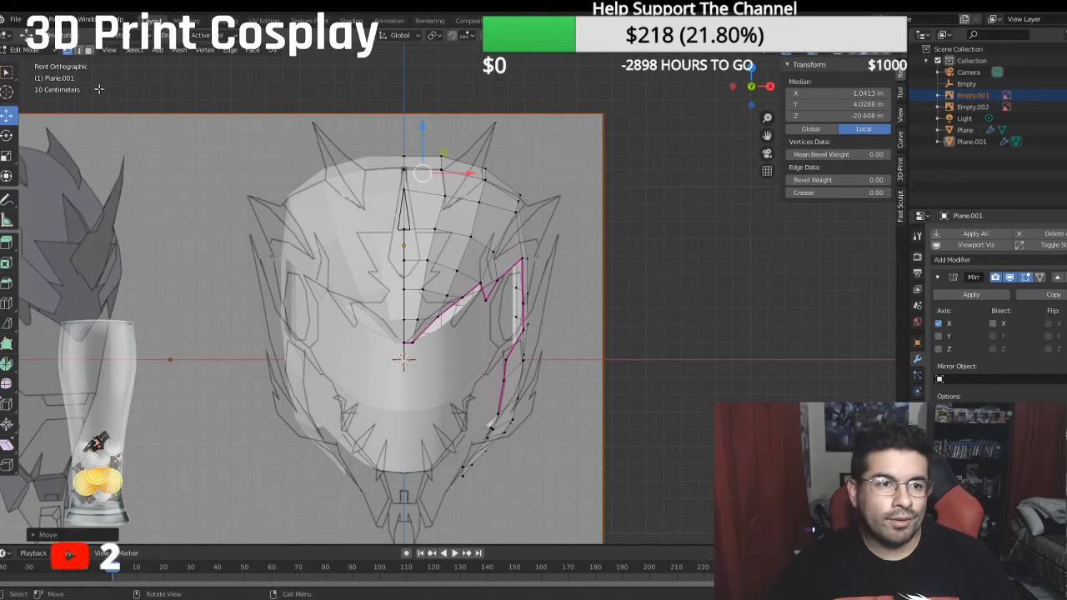
{"action": "key", "text": "a"}
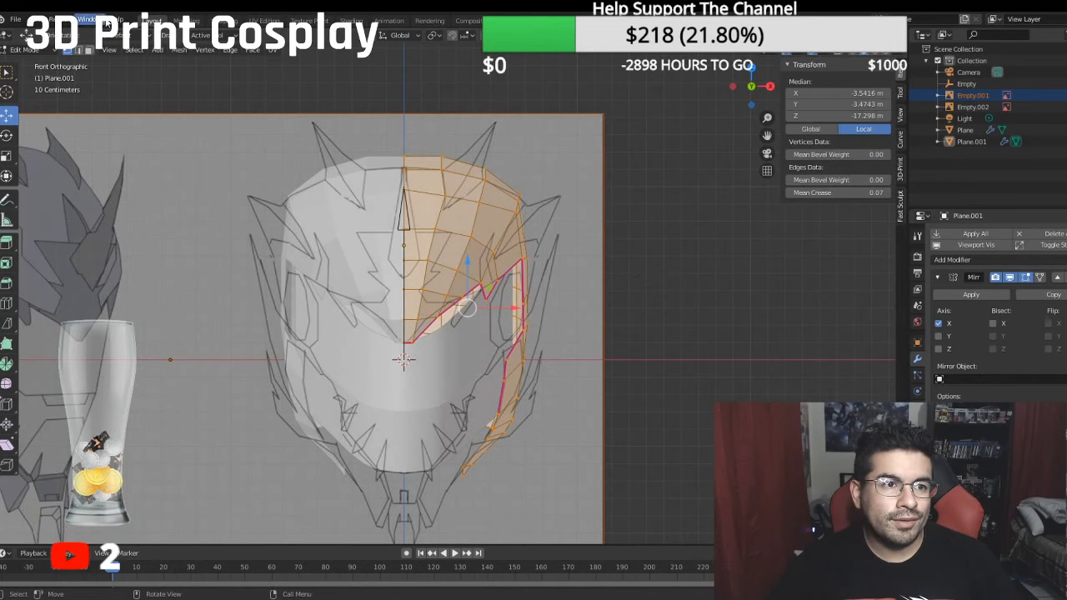
{"action": "left_click", "coordinate": [179, 50]}
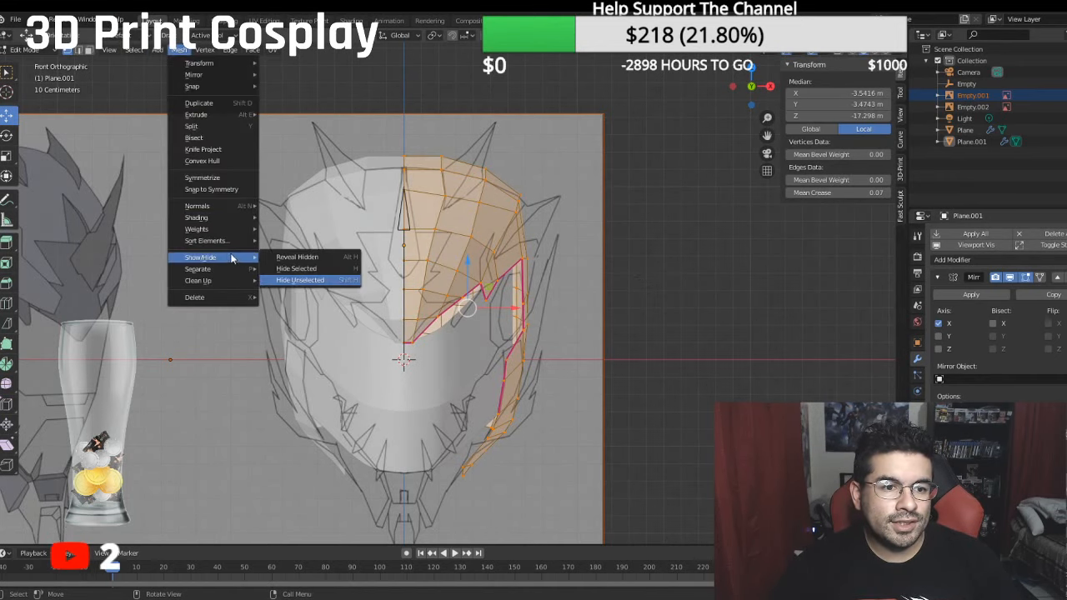
{"action": "mouse_move", "coordinate": [209, 281]}
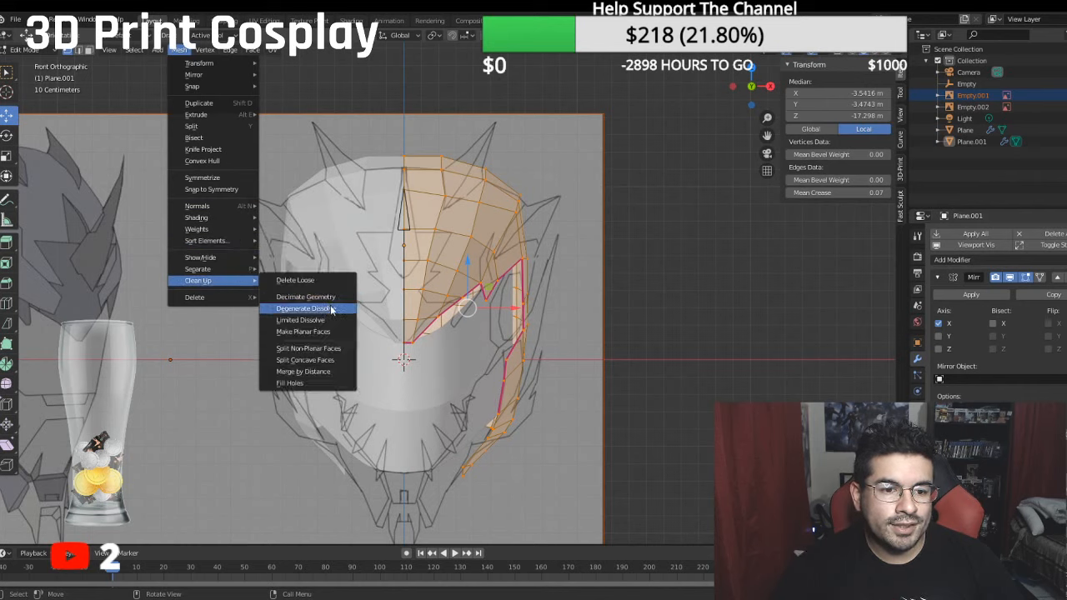
{"action": "left_click", "coordinate": [326, 309]}
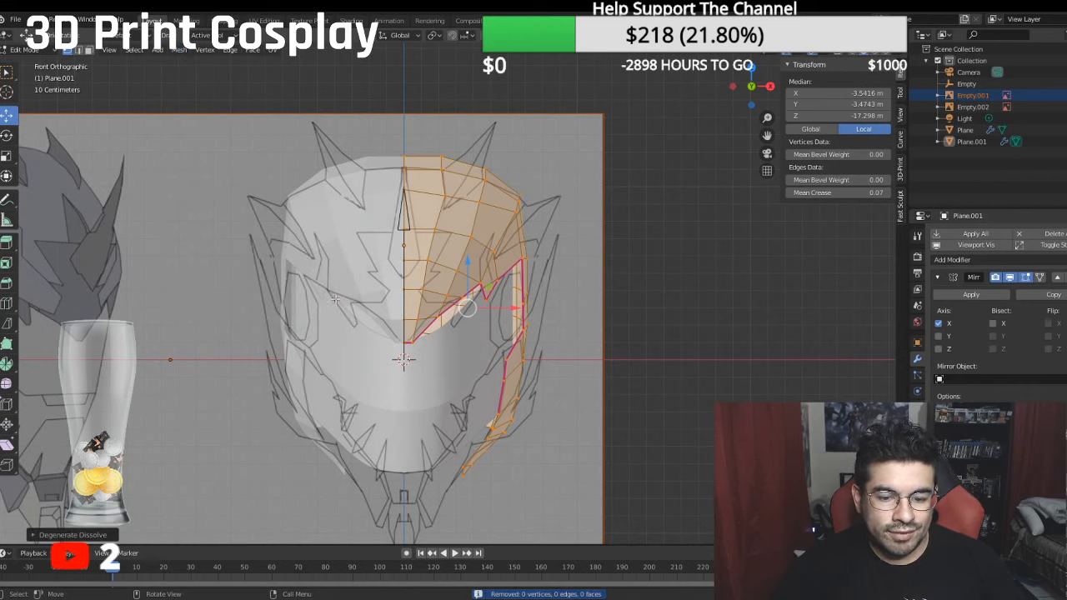
{"action": "right_click", "coordinate": [330, 285]}
{"action": "mouse_move", "coordinate": [312, 513]}
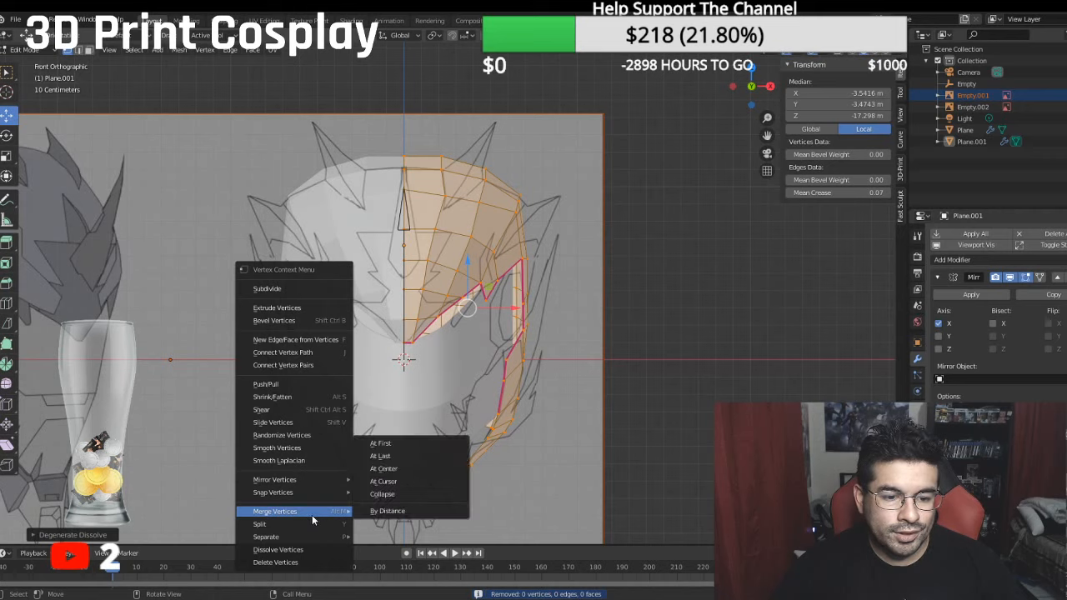
{"action": "left_click", "coordinate": [383, 510]}
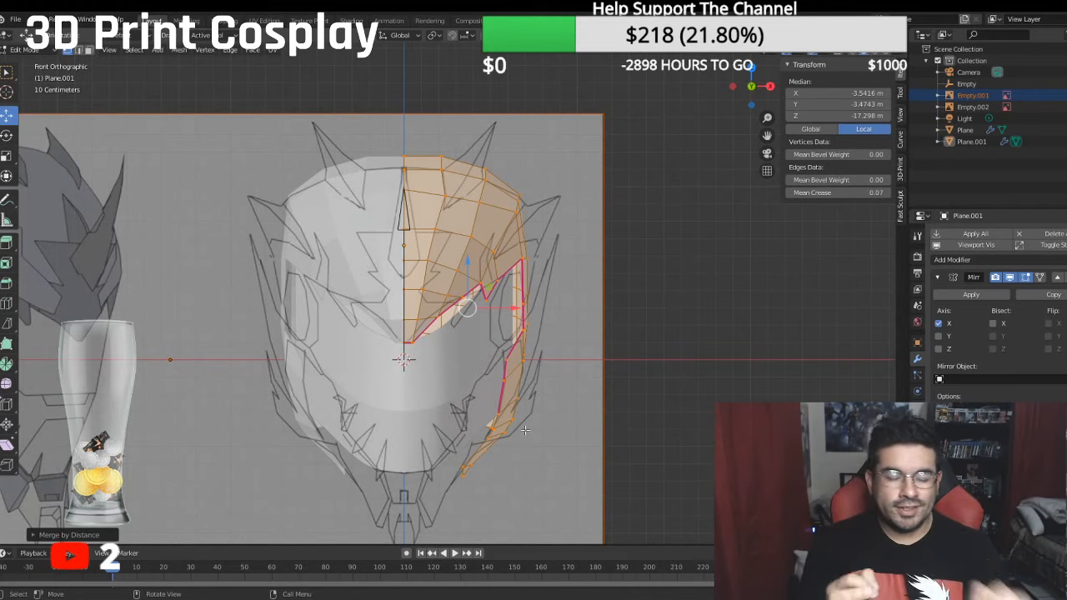
- Examine the helmet at an angle and from the side, comparing its jaw extension with the side reference
{"action": "middle_click_drag", "start_coordinate": [651, 358], "coordinate": [606, 386]}
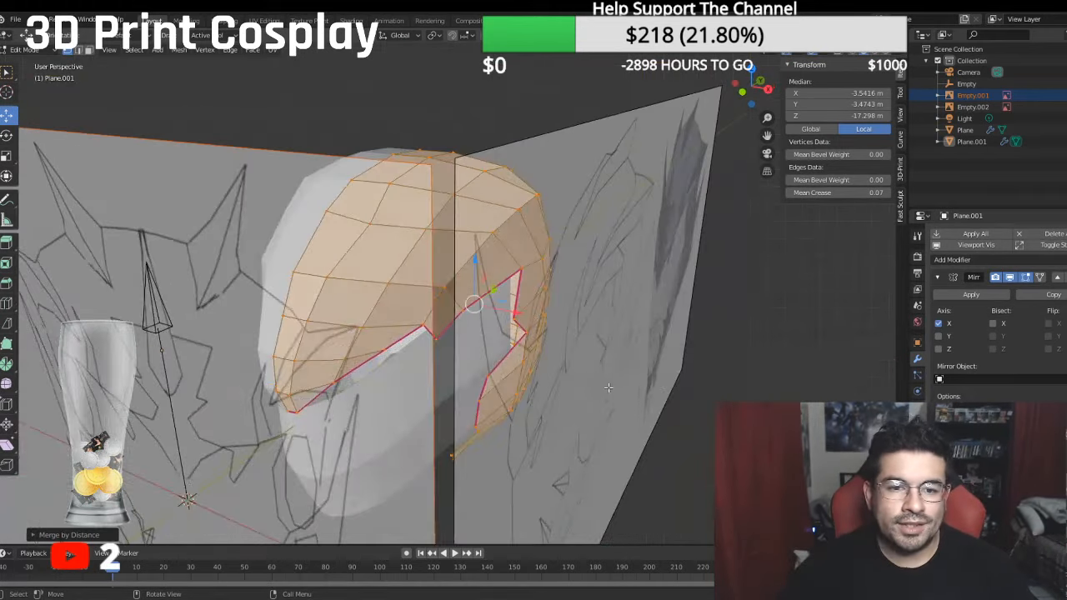
{"action": "scroll", "coordinate": [596, 382], "scroll_direction": "up", "scroll_amount": 3}
{"action": "middle_click_drag", "start_coordinate": [517, 355], "coordinate": [497, 315]}
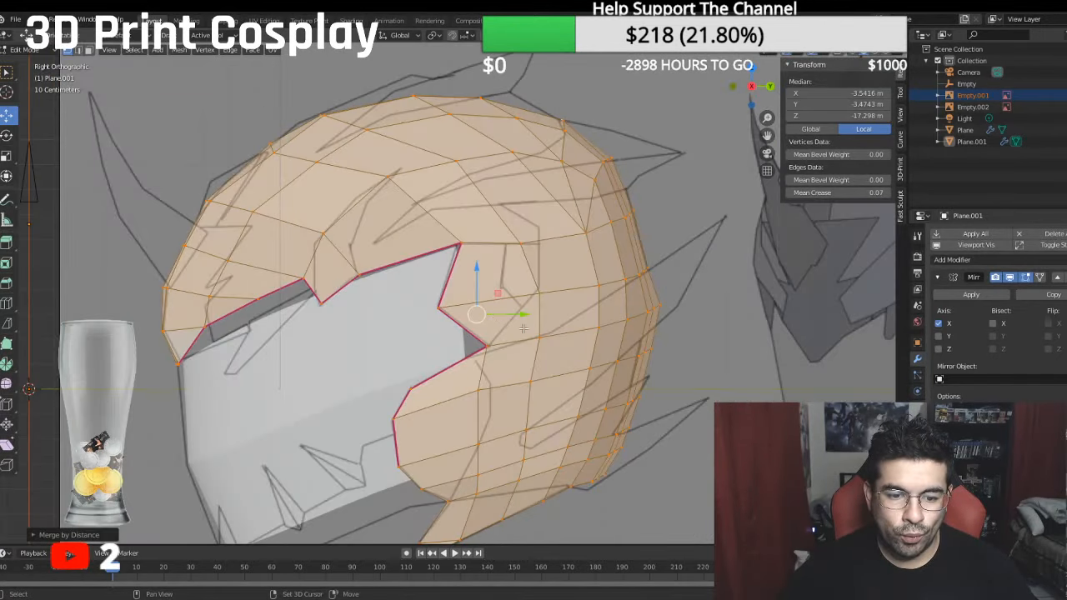
{"action": "middle_click_drag", "start_coordinate": [348, 444], "coordinate": [376, 258], "text": "shift"}
{"action": "scroll", "coordinate": [401, 328], "scroll_direction": "up", "scroll_amount": 1}
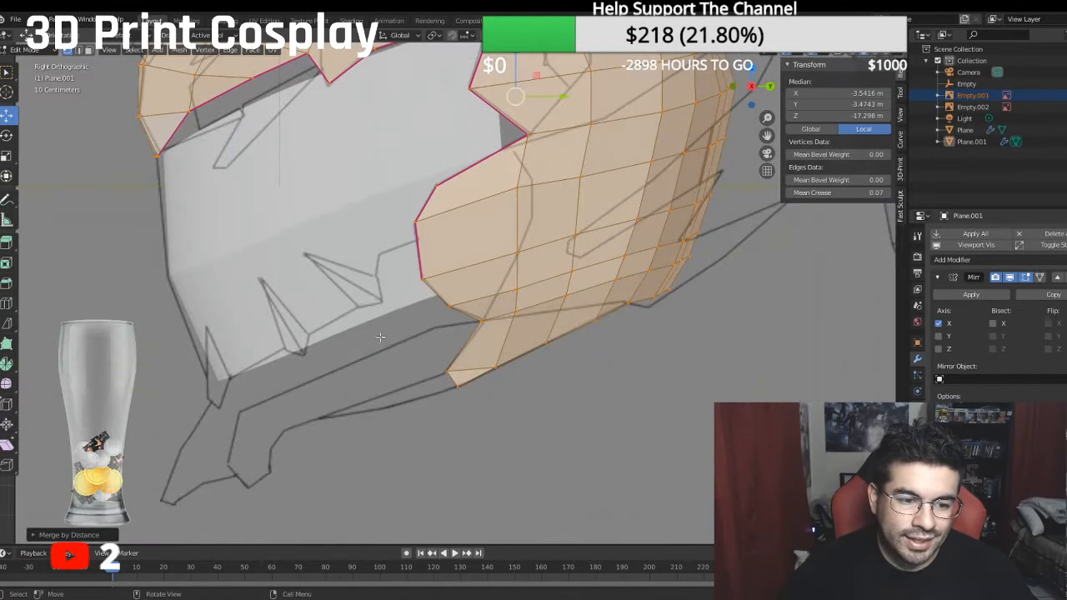
{"action": "middle_click_drag", "start_coordinate": [380, 336], "coordinate": [434, 316], "text": "shift"}
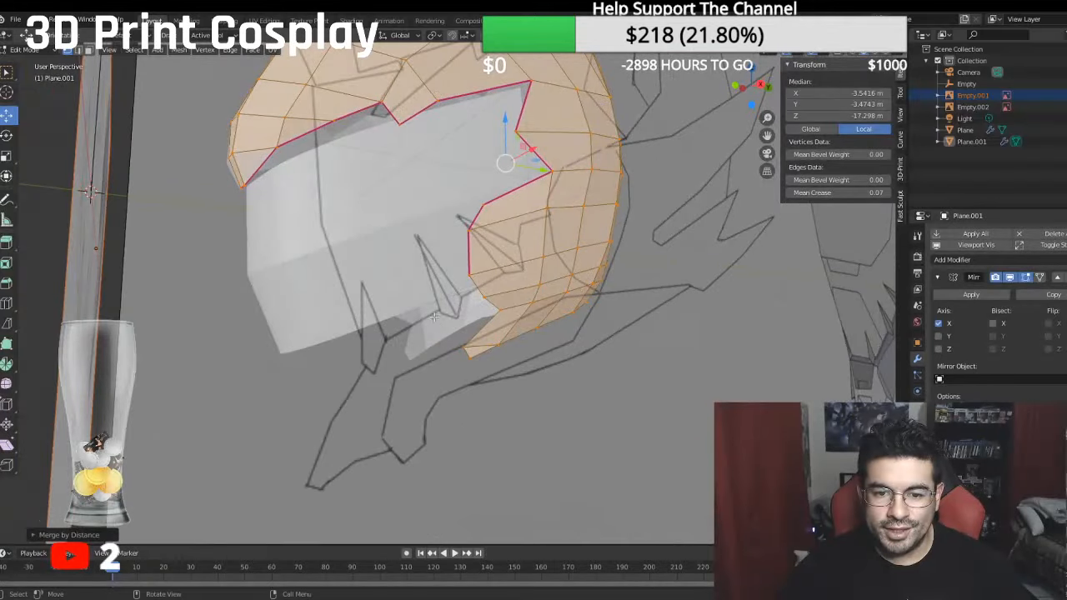
{"action": "key", "text": "KP_3"}
{"action": "scroll", "coordinate": [409, 323], "scroll_direction": "down", "scroll_amount": 2}
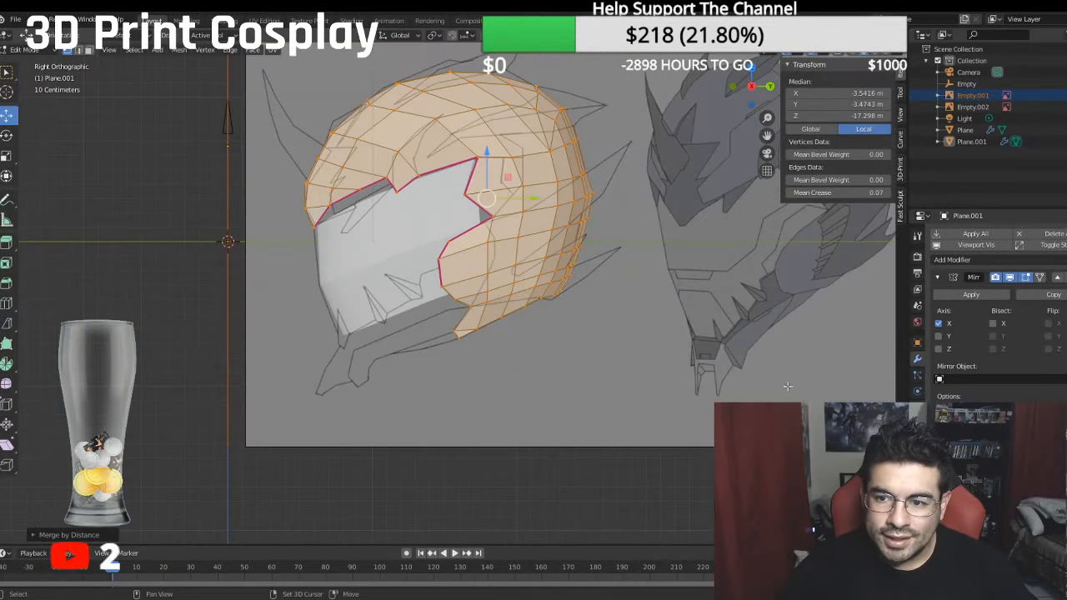
- Examine the jaw, chin and spikes in the shaded reference drawing and compare them with the side outline
{"action": "middle_click_drag", "start_coordinate": [754, 358], "coordinate": [546, 417], "text": "shift"}
{"action": "scroll", "coordinate": [546, 417], "scroll_direction": "up", "scroll_amount": 2}
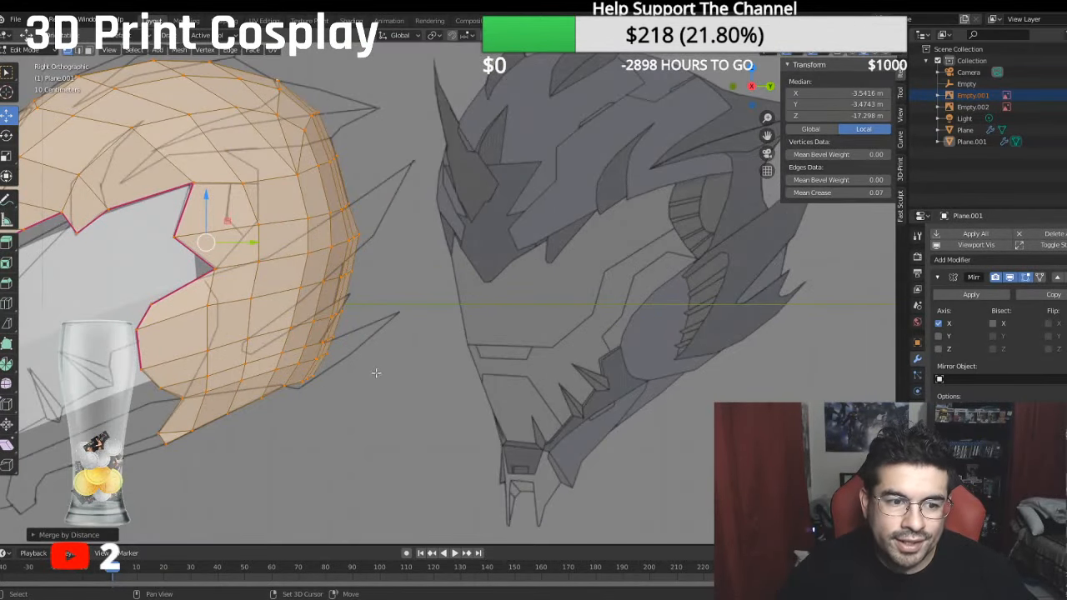
{"action": "middle_click_drag", "start_coordinate": [376, 373], "coordinate": [519, 355], "text": "shift"}
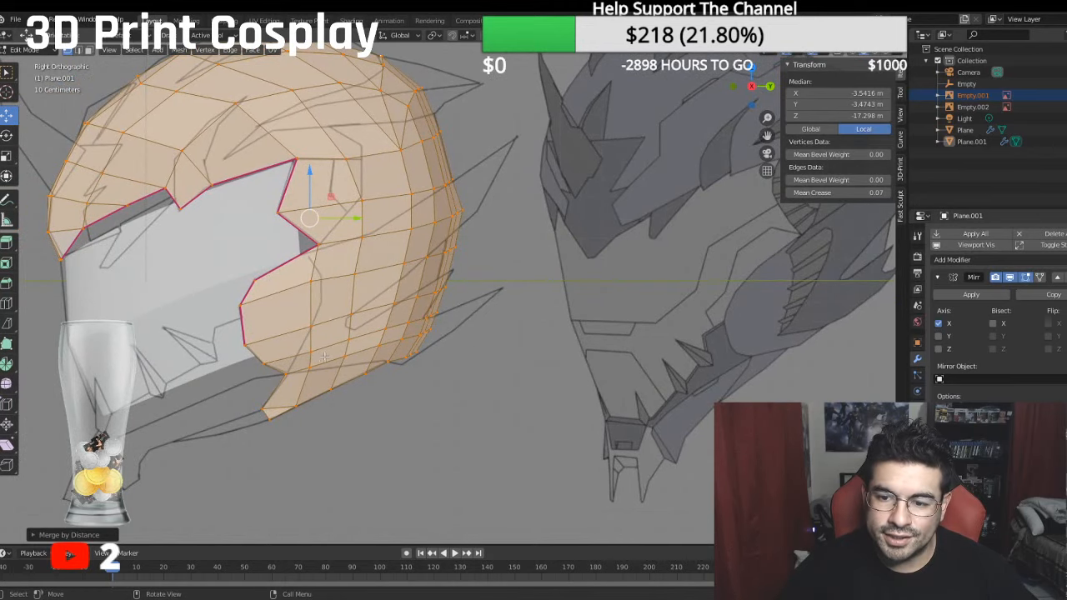
{"action": "scroll", "coordinate": [324, 357], "scroll_direction": "up", "scroll_amount": 1}
{"action": "scroll", "coordinate": [315, 355], "scroll_direction": "up", "scroll_amount": 1}
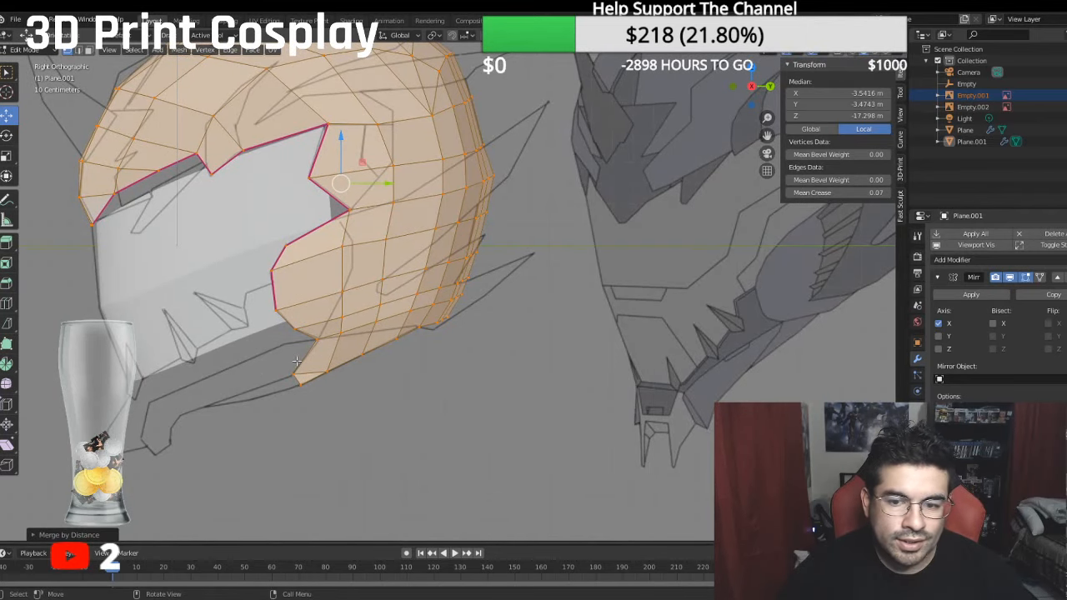
{"action": "middle_click_drag", "start_coordinate": [219, 392], "coordinate": [308, 363], "text": "shift"}
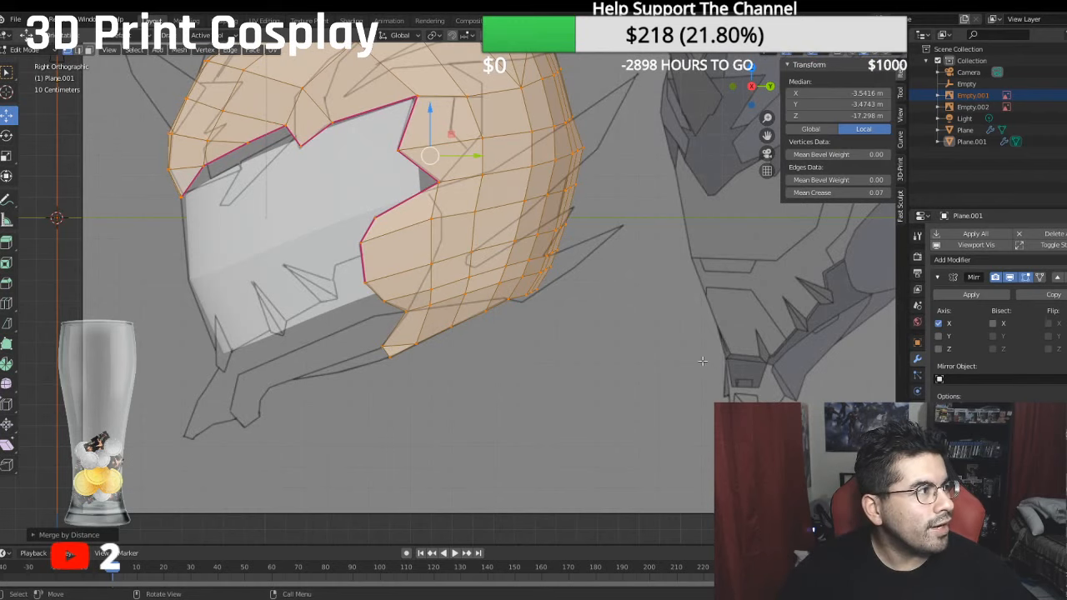
{"action": "scroll", "coordinate": [747, 376], "scroll_direction": "up", "scroll_amount": 4}
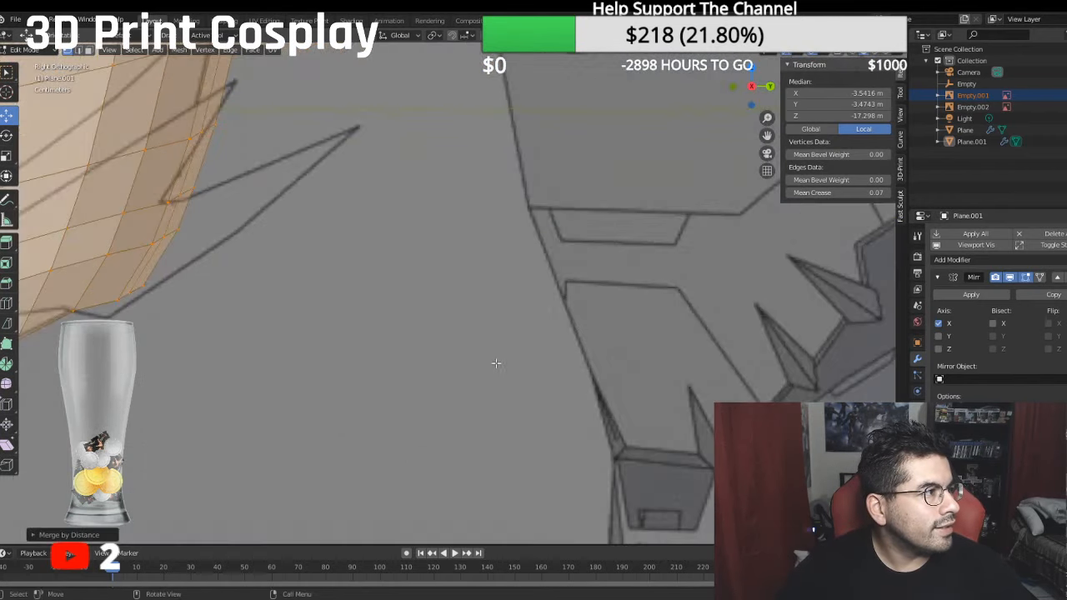
{"action": "middle_click_drag", "start_coordinate": [431, 293], "coordinate": [322, 162], "text": "shift"}
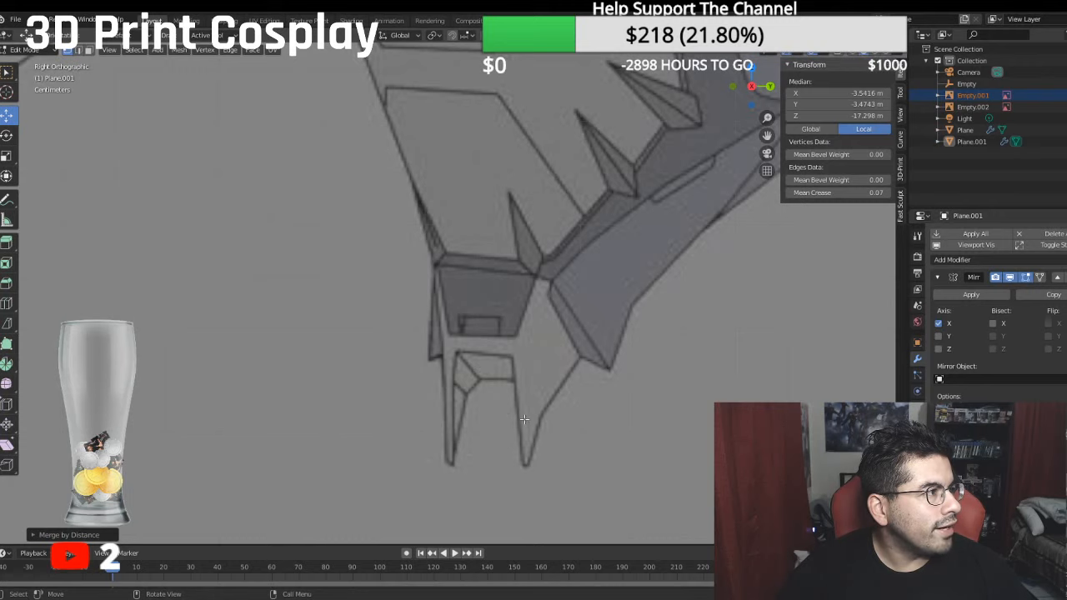
{"action": "scroll", "coordinate": [365, 372], "scroll_direction": "down", "scroll_amount": 4}
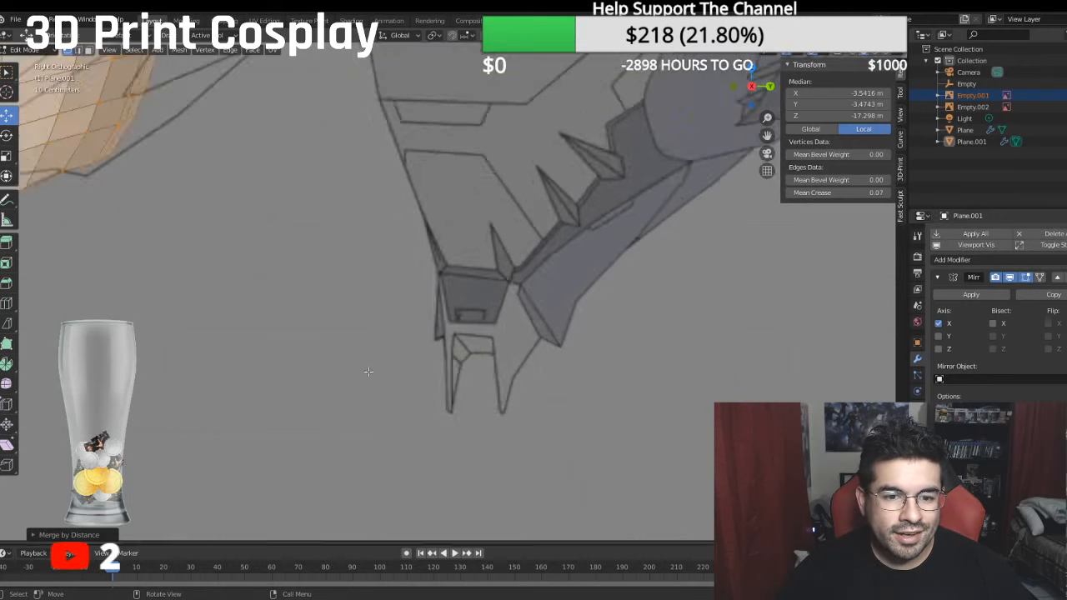
{"action": "middle_click_drag", "start_coordinate": [322, 341], "coordinate": [992, 342], "text": "shift"}
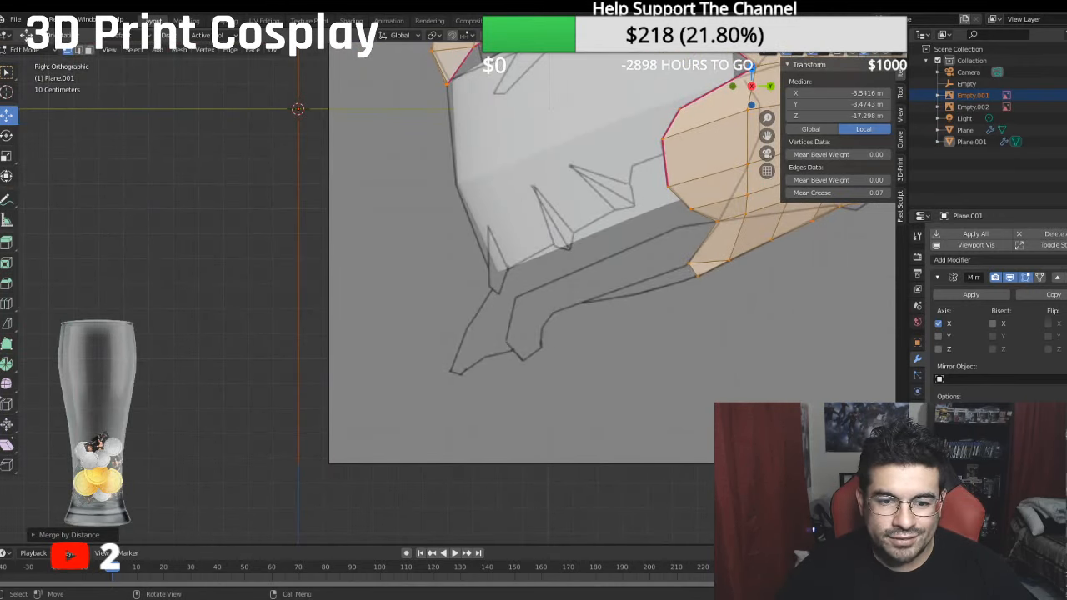
- Examine the shaded helmet drawing beside the side outline and beside the front outline
{"action": "middle_click_drag", "start_coordinate": [555, 367], "coordinate": [334, 374], "text": "shift"}
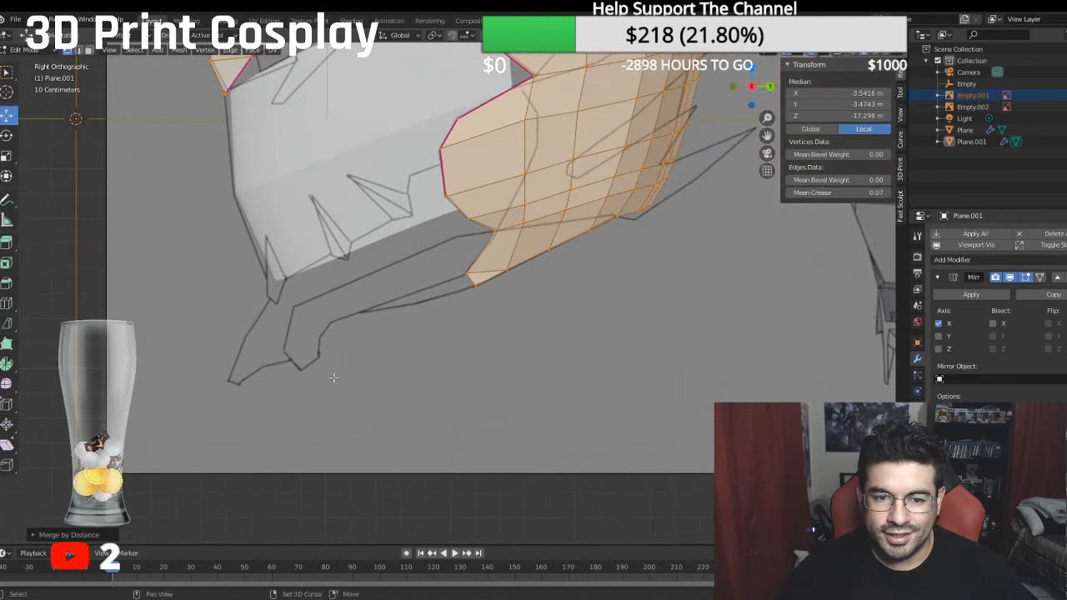
{"action": "scroll", "coordinate": [392, 352], "scroll_direction": "down", "scroll_amount": 3}
{"action": "middle_click_drag", "start_coordinate": [571, 336], "coordinate": [293, 390], "text": "shift"}
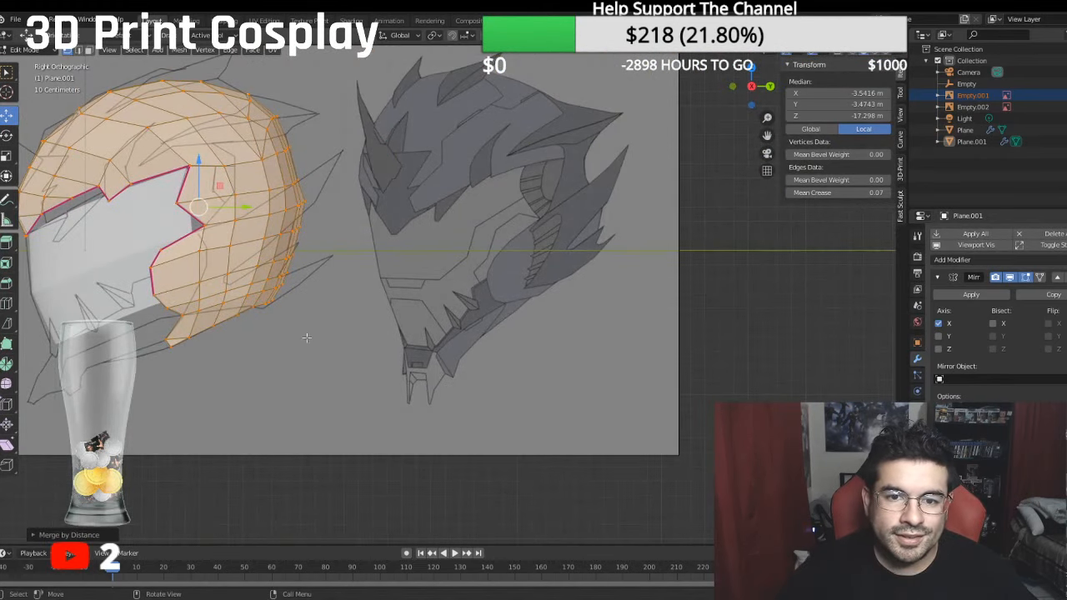
{"action": "middle_click_drag", "start_coordinate": [476, 230], "coordinate": [447, 266], "text": "shift"}
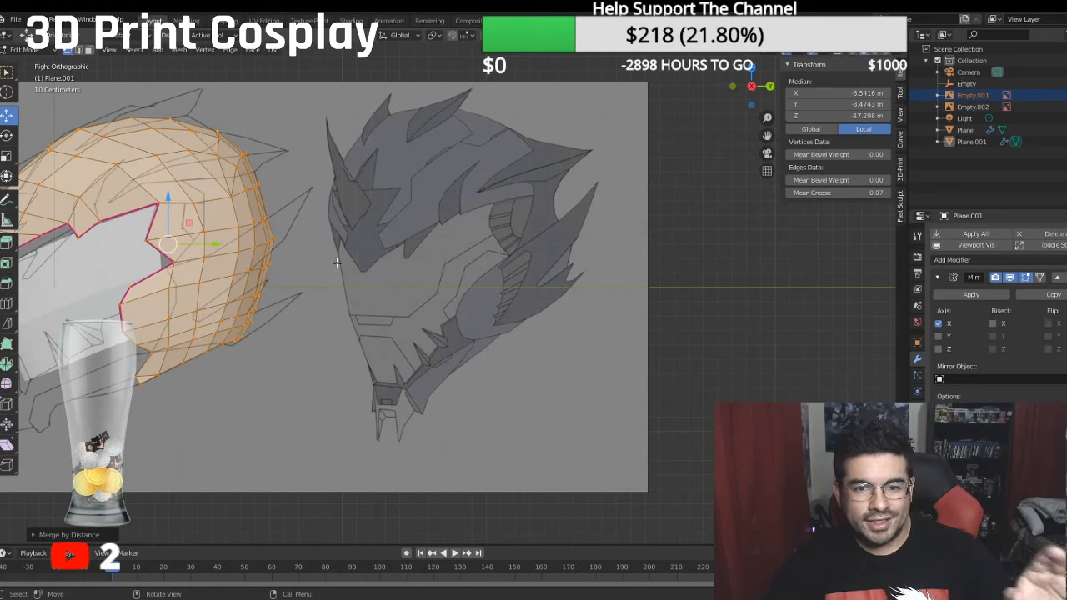
{"action": "scroll", "coordinate": [261, 248], "scroll_direction": "down", "scroll_amount": 5}
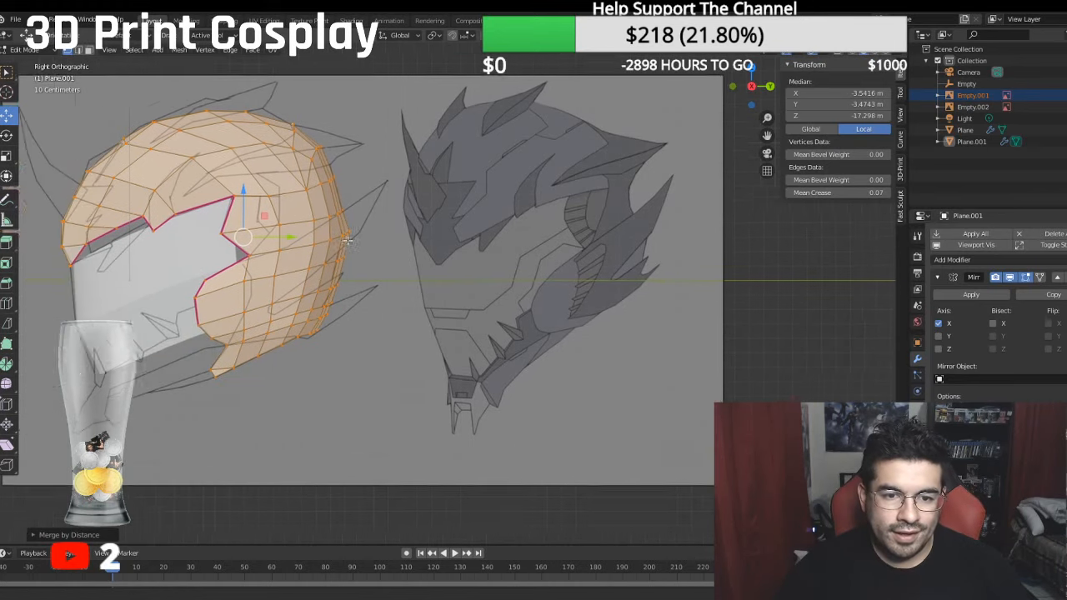
{"action": "key", "text": "KP_1"}
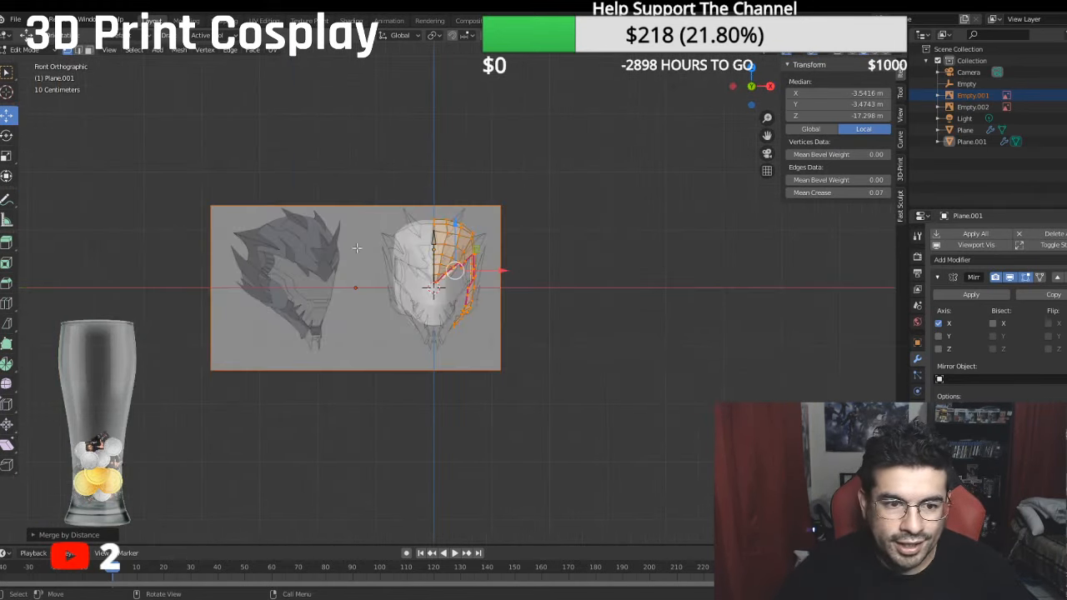
{"action": "scroll", "coordinate": [506, 299], "scroll_direction": "up", "scroll_amount": 6}
{"action": "scroll", "coordinate": [506, 298], "scroll_direction": "up", "scroll_amount": 3}
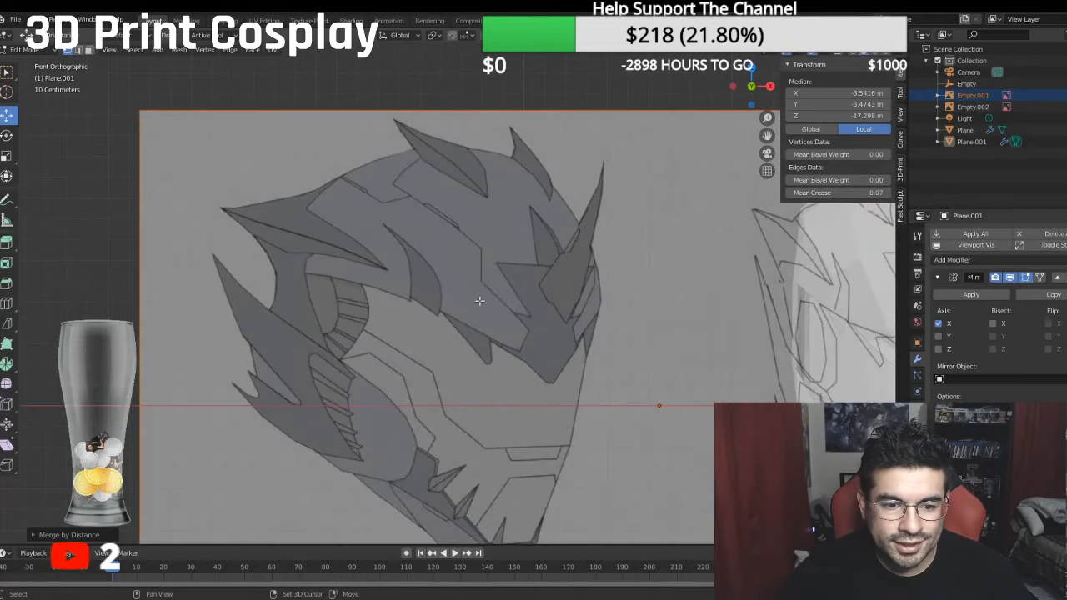
{"action": "scroll", "coordinate": [575, 287], "scroll_direction": "down", "scroll_amount": 7}
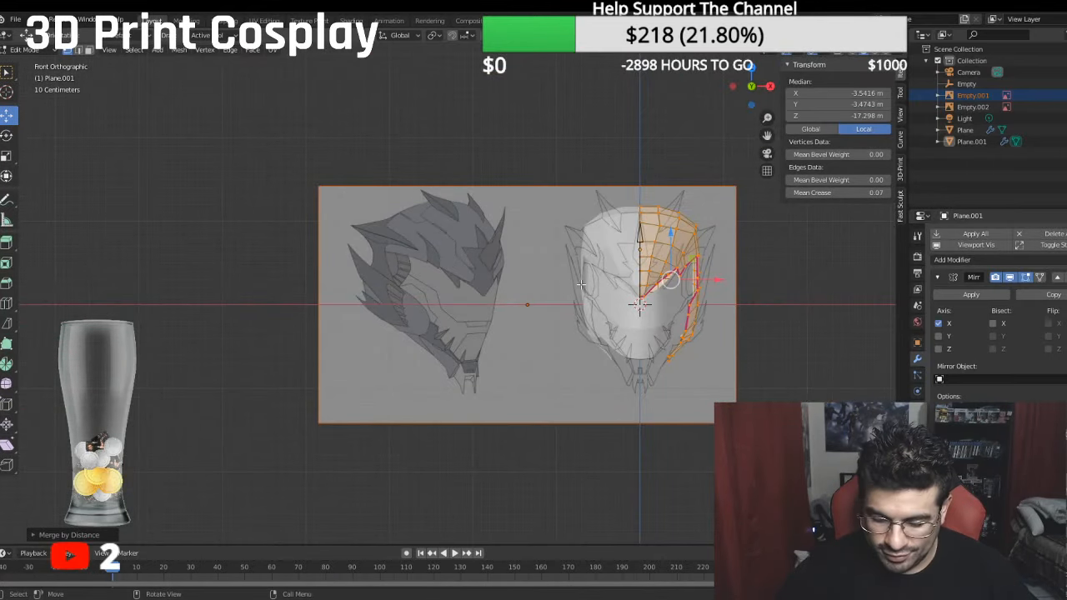
- Compare the helmet mesh and the shaded drawings by alternating repeatedly between the front and right orthographic views
{"action": "key", "text": "KP_3"}
{"action": "key", "text": "KP_1"}
{"action": "key", "text": "KP_3"}
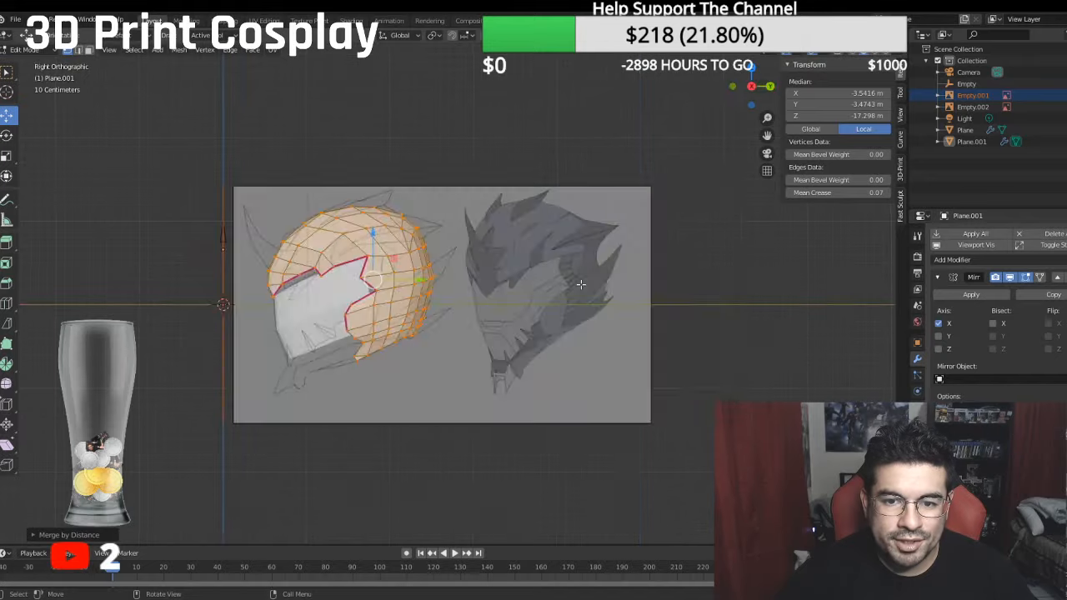
{"action": "key", "text": "KP_1"}
{"action": "key", "text": "KP_3"}
{"action": "key", "text": "KP_1"}
{"action": "key", "text": "KP_3"}
{"action": "key", "text": "KP_1"}
{"action": "key", "text": "KP_3"}
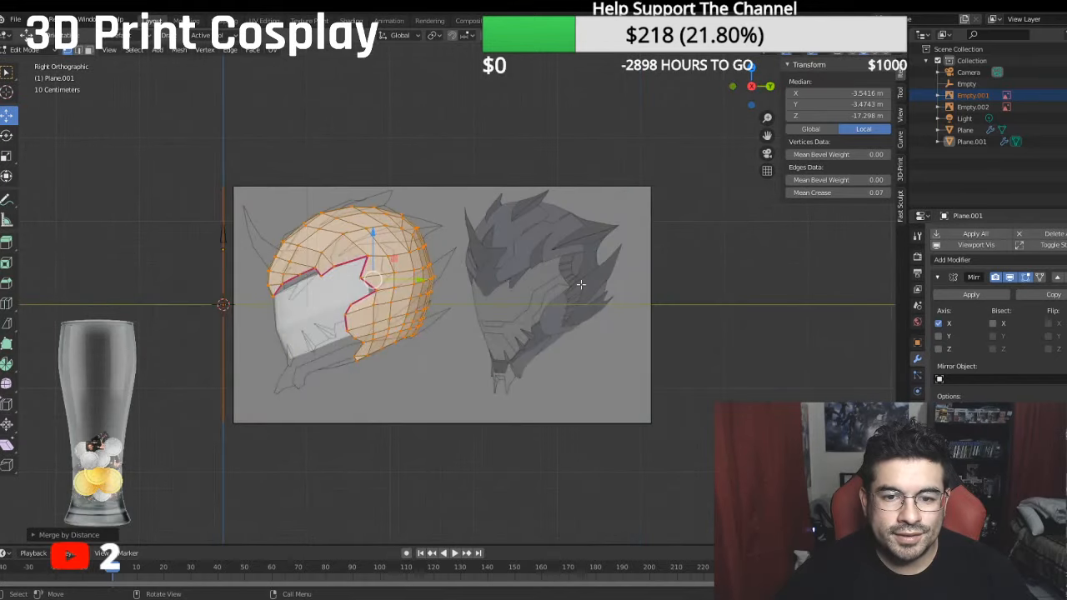
{"action": "key", "text": "KP_1"}
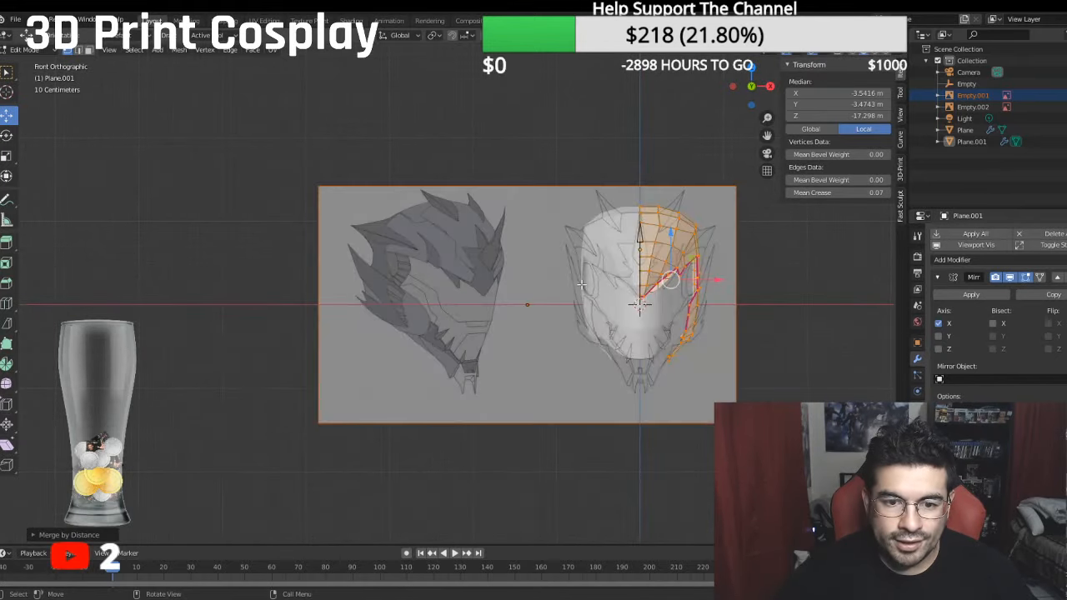
{"action": "key", "text": "KP_3"}
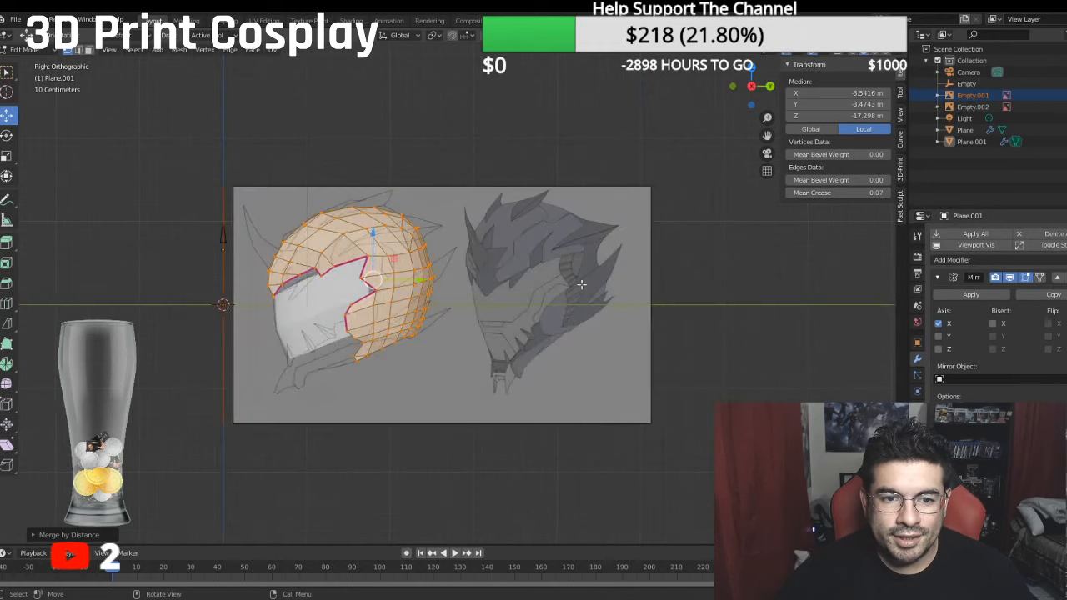
{"action": "key", "text": "KP_1"}
{"action": "key", "text": "KP_3"}
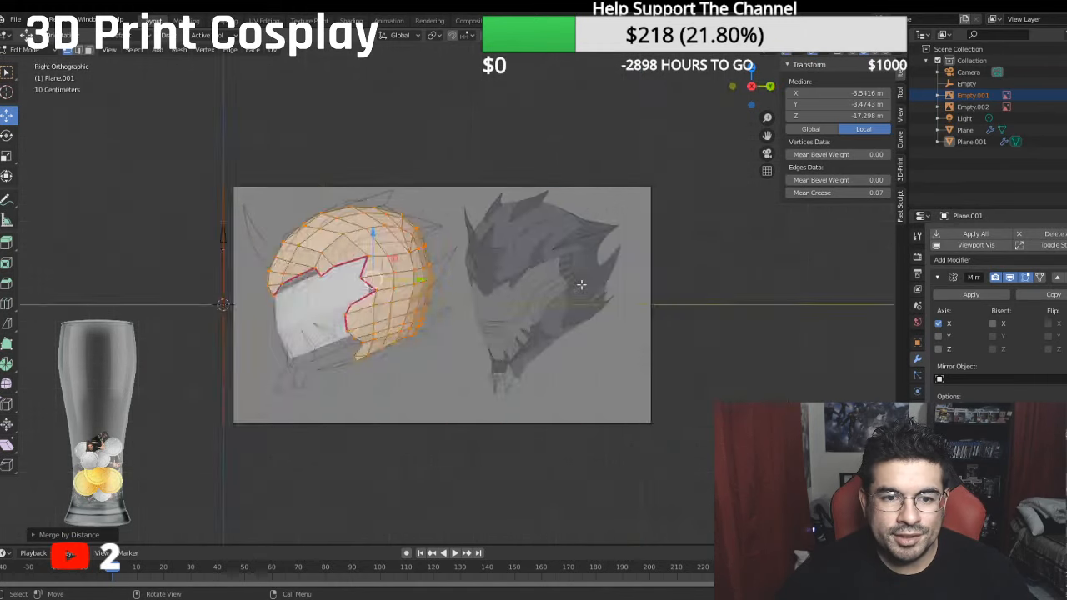
{"action": "key", "text": "KP_1"}
{"action": "key", "text": "KP_3"}
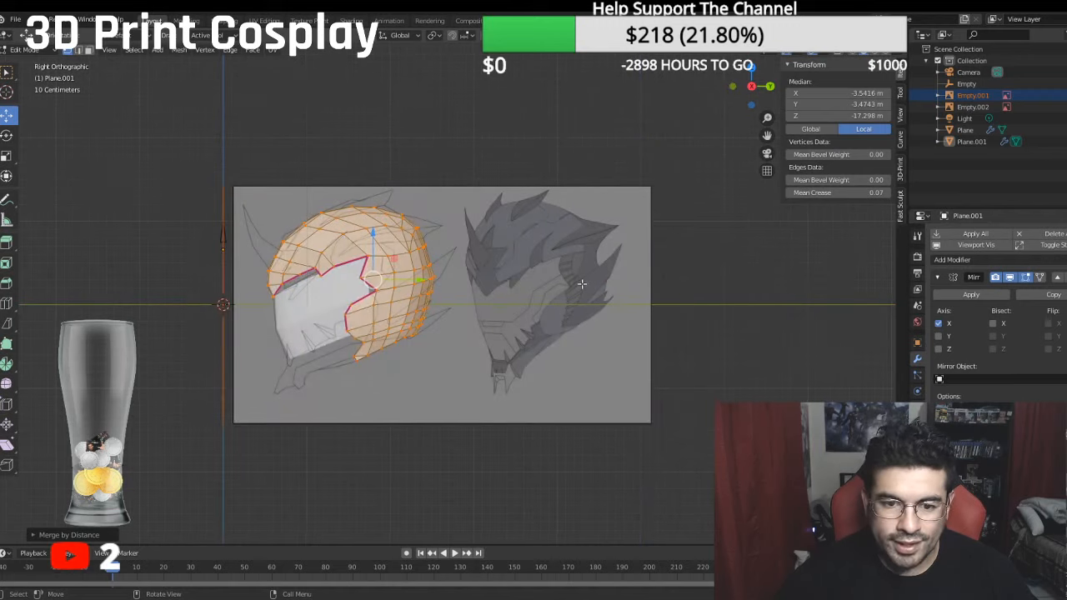
{"action": "scroll", "coordinate": [477, 301], "scroll_direction": "up", "scroll_amount": 4}
{"action": "middle_click_drag", "start_coordinate": [478, 301], "coordinate": [595, 279], "text": "shift"}
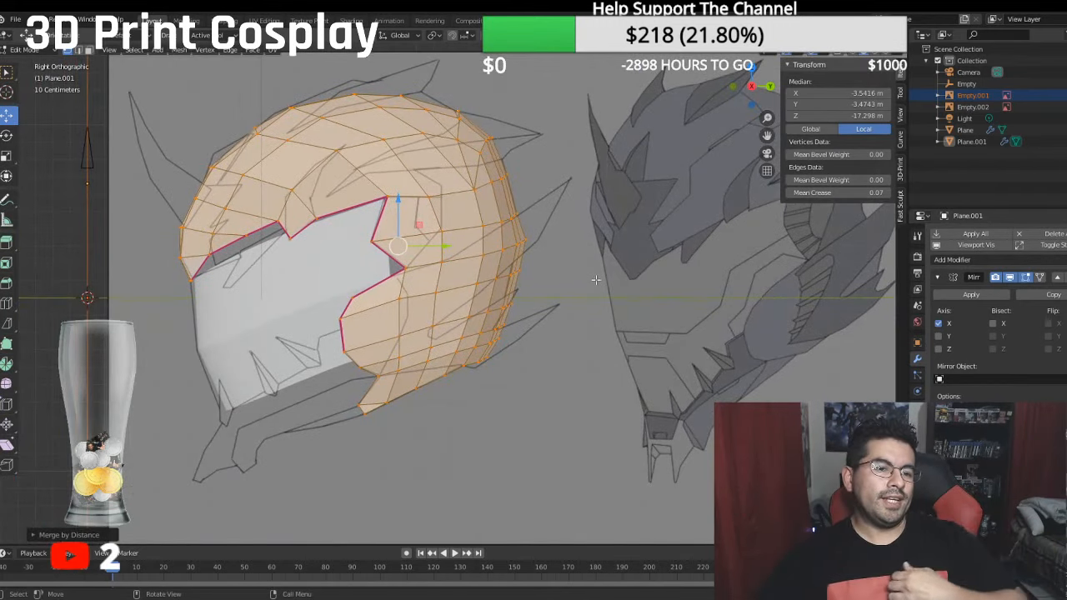
{"action": "middle_click_drag", "start_coordinate": [592, 280], "coordinate": [580, 255]}
{"action": "scroll", "coordinate": [580, 255], "scroll_direction": "down", "scroll_amount": 5}
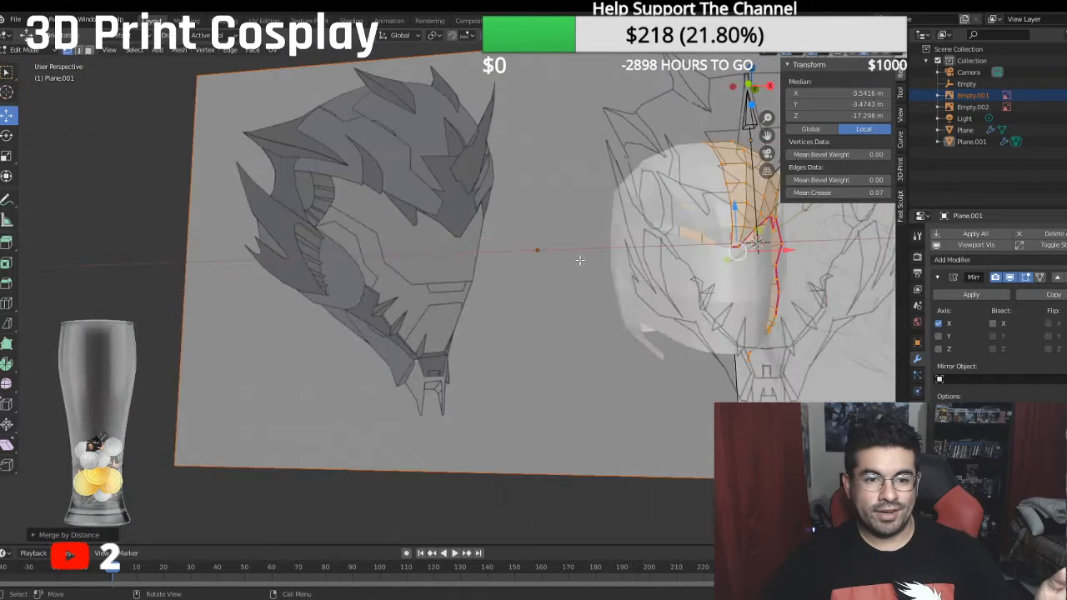
{"action": "key", "text": "KP_1"}
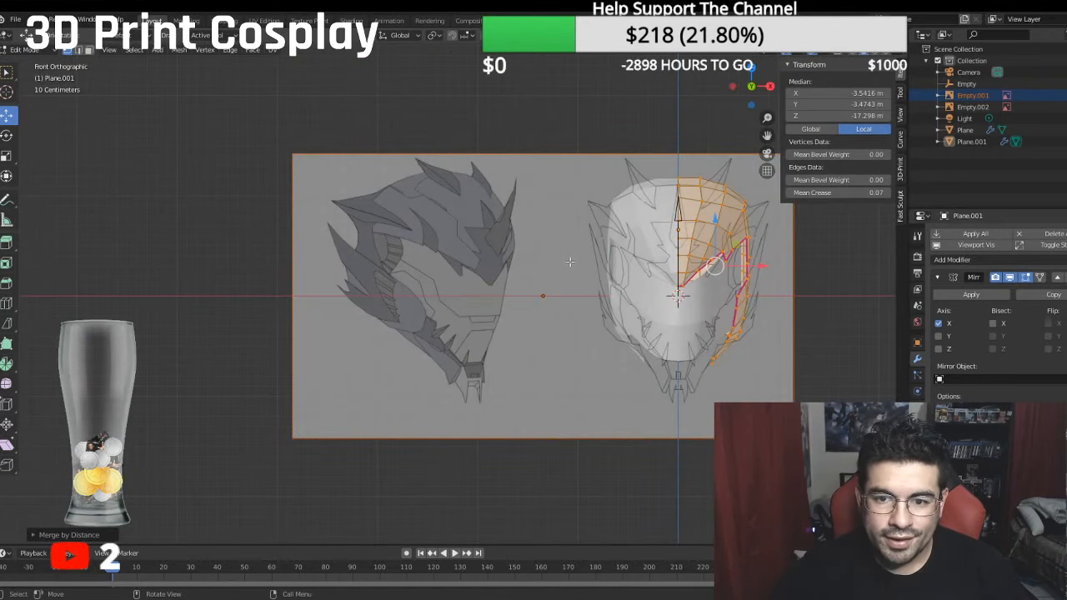
{"action": "key", "text": "KP_3"}
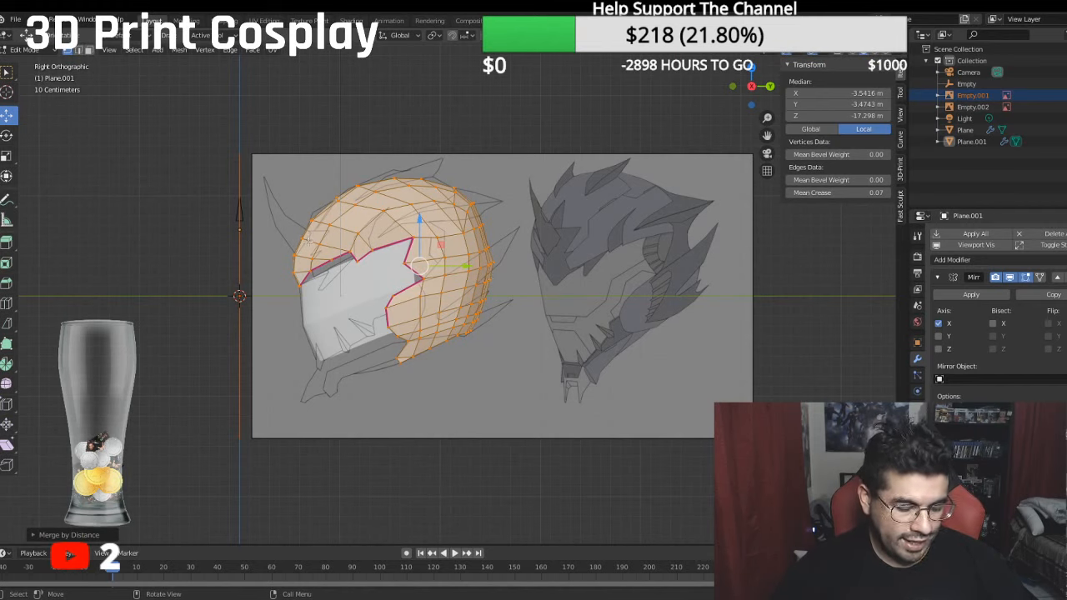
- Set the mean crease to 1 on the three boundary edges running from the lower cheek down to the jaw tip
{"action": "middle_click_drag", "start_coordinate": [307, 241], "coordinate": [355, 210], "text": "shift"}
{"action": "scroll", "coordinate": [413, 285], "scroll_direction": "up", "scroll_amount": 1}
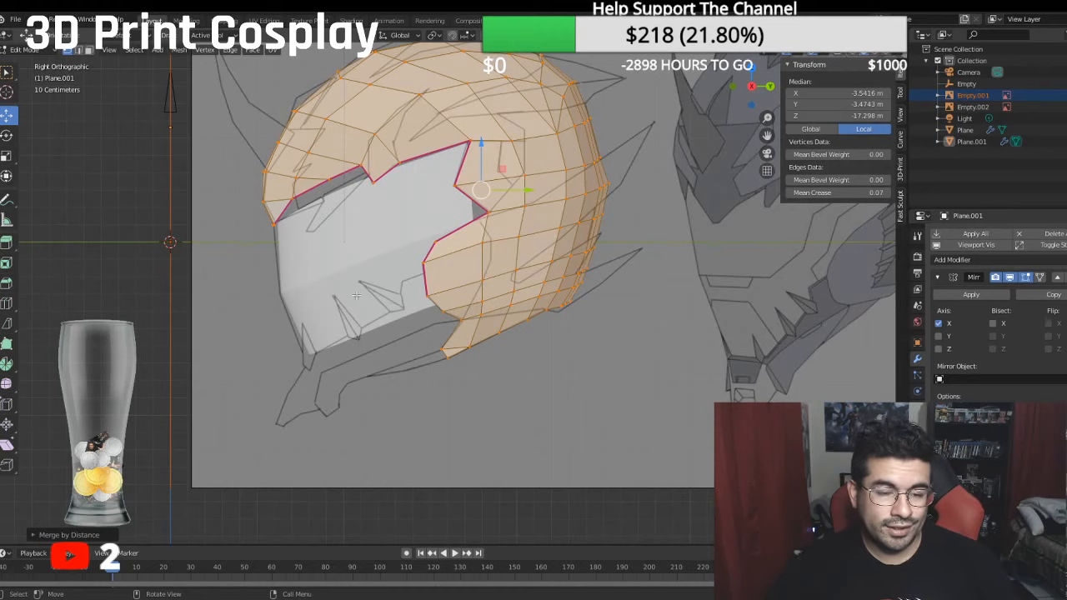
{"action": "scroll", "coordinate": [357, 295], "scroll_direction": "up", "scroll_amount": 3}
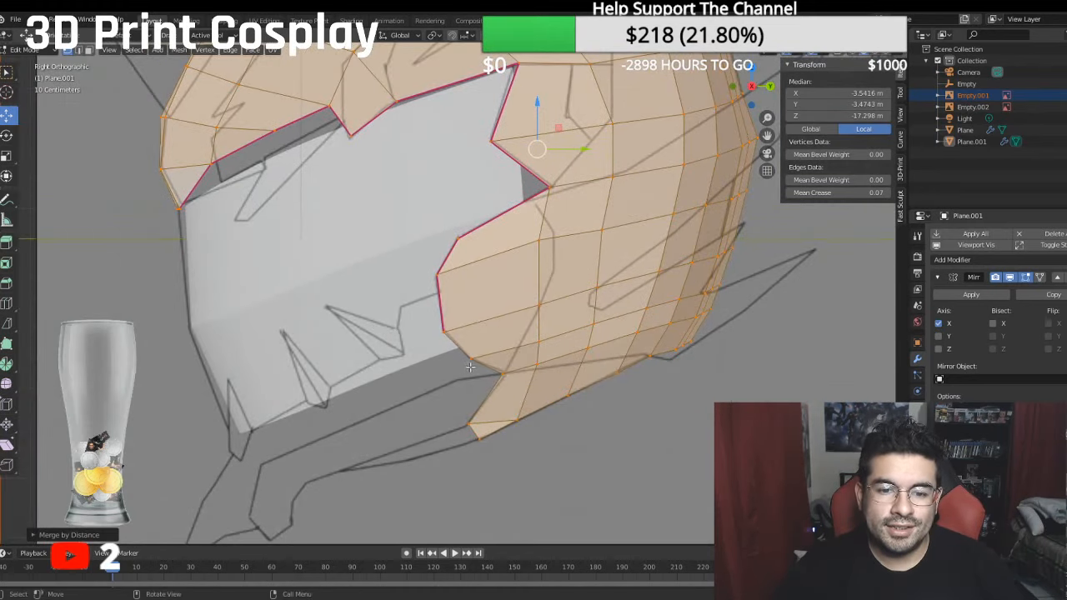
{"action": "middle_click_drag", "start_coordinate": [470, 357], "coordinate": [472, 347], "text": "shift"}
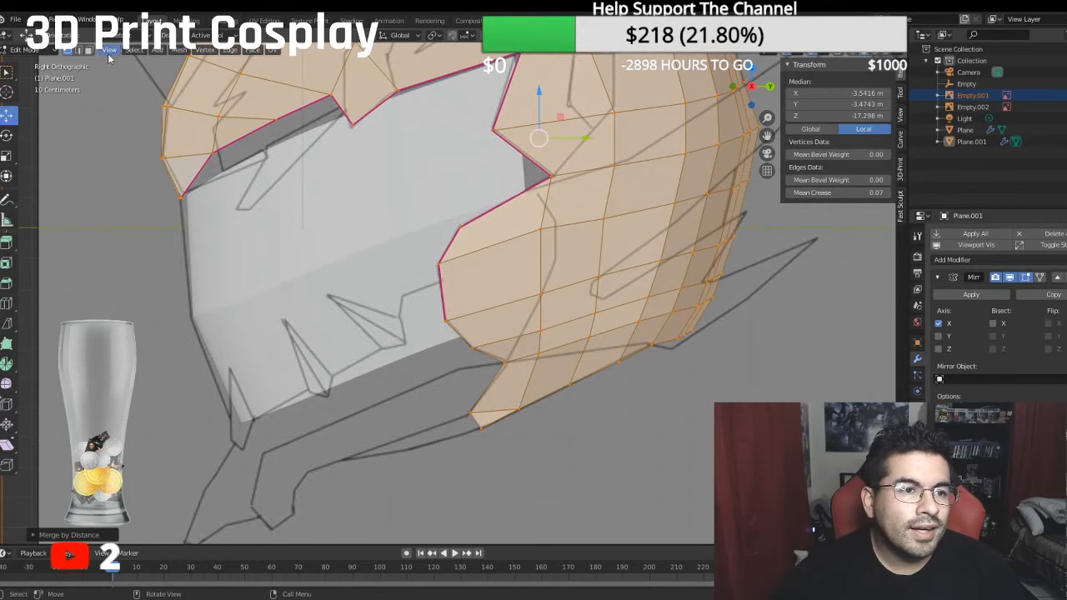
{"action": "left_click", "coordinate": [78, 50]}
{"action": "left_click", "coordinate": [458, 335]}
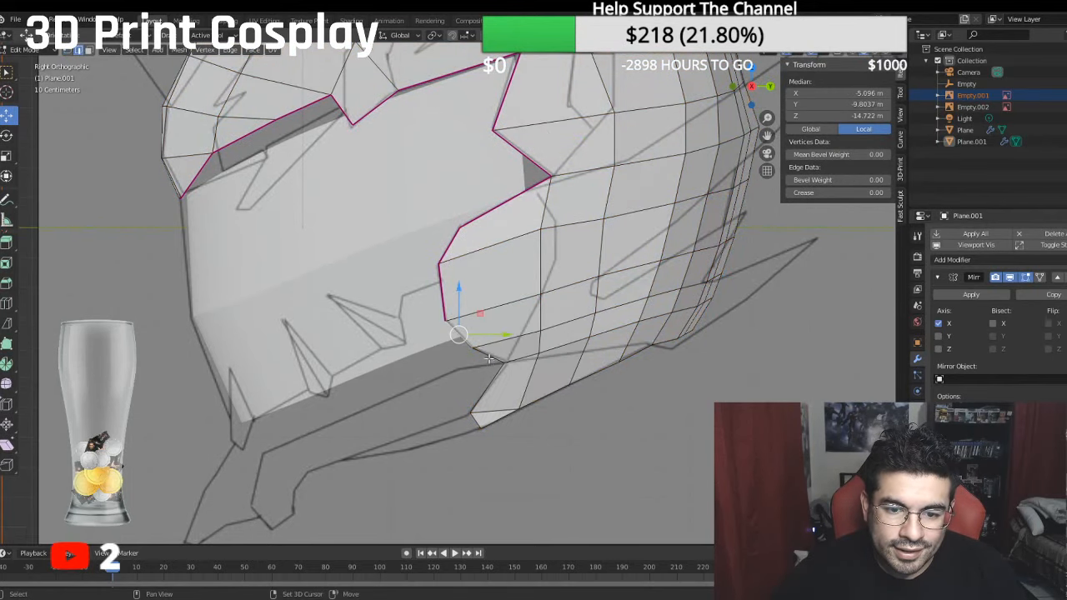
{"action": "left_click", "coordinate": [489, 357], "text": "shift"}
{"action": "left_click", "coordinate": [496, 379], "text": "shift"}
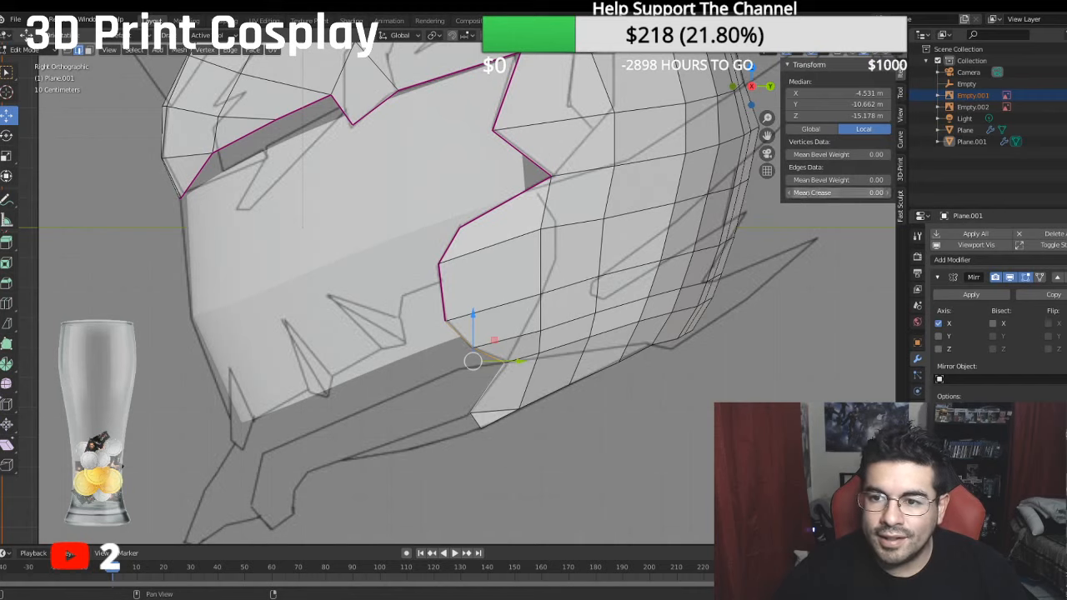
{"action": "left_click", "coordinate": [826, 193]}
{"action": "type", "text": "1"}
{"action": "key", "text": "Return"}
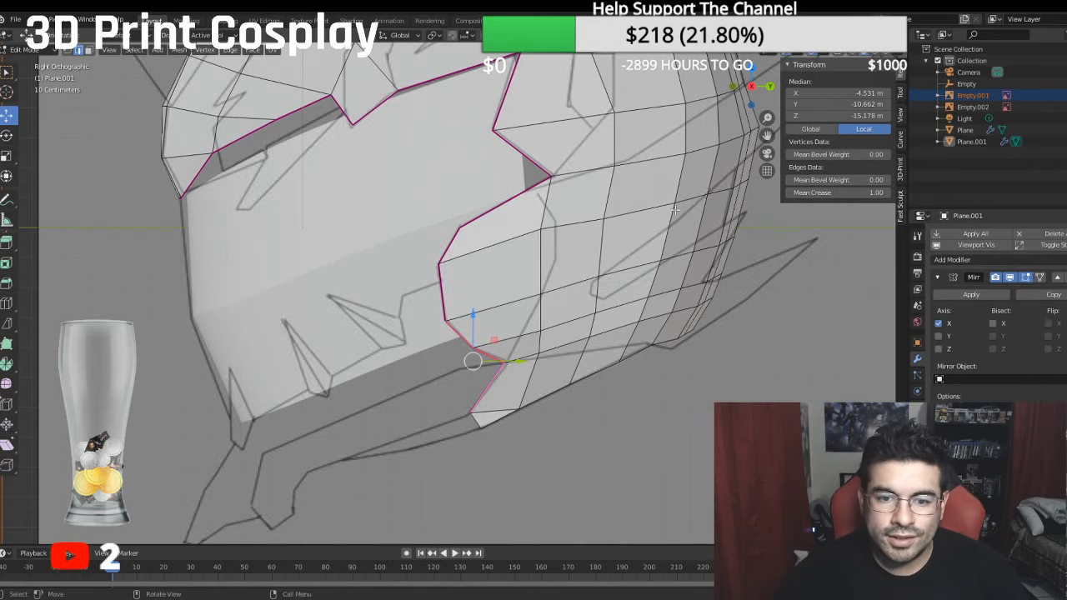
- Examine the creased cheek edge and the crown from several angles, and compare the helmet with the side reference
{"action": "middle_click_drag", "start_coordinate": [553, 224], "coordinate": [542, 244], "text": "shift"}
{"action": "scroll", "coordinate": [554, 225], "scroll_direction": "down", "scroll_amount": 9}
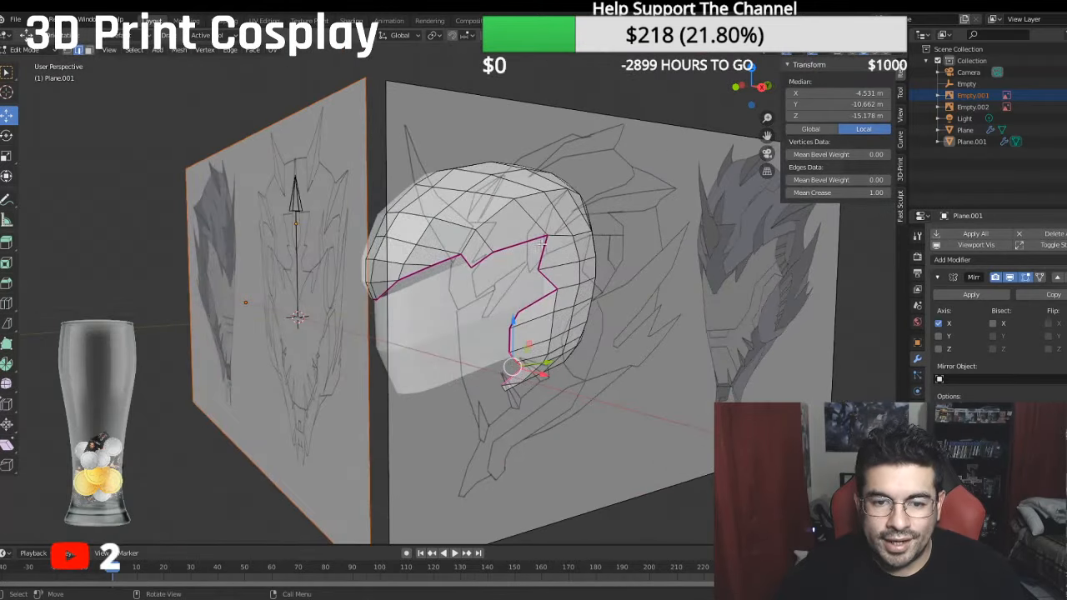
{"action": "scroll", "coordinate": [559, 325], "scroll_direction": "up", "scroll_amount": 5}
{"action": "middle_click_drag", "start_coordinate": [559, 323], "coordinate": [480, 280], "text": "shift"}
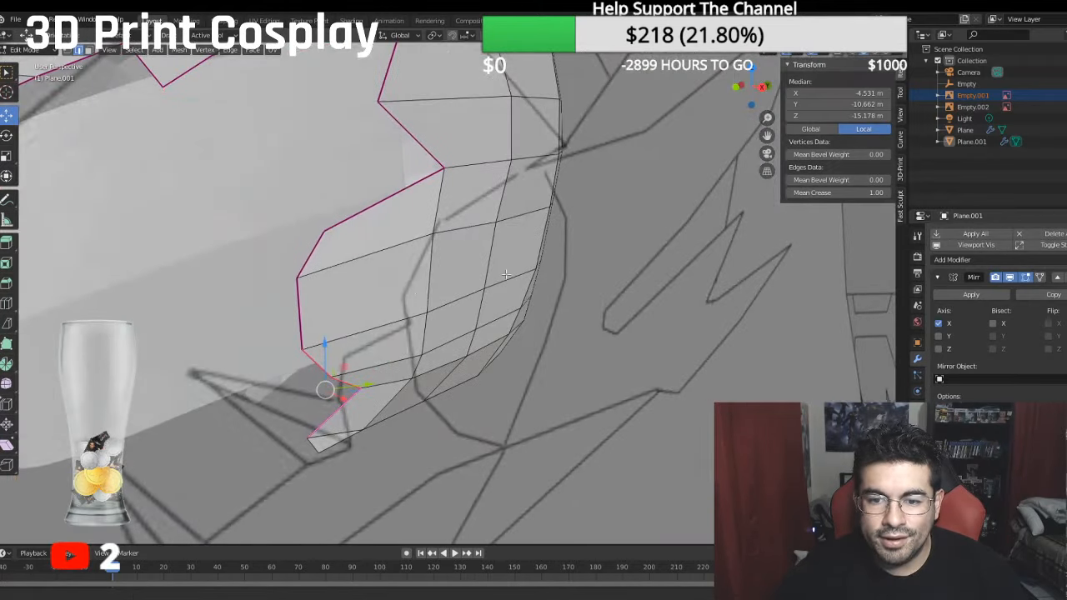
{"action": "scroll", "coordinate": [472, 292], "scroll_direction": "down", "scroll_amount": 5}
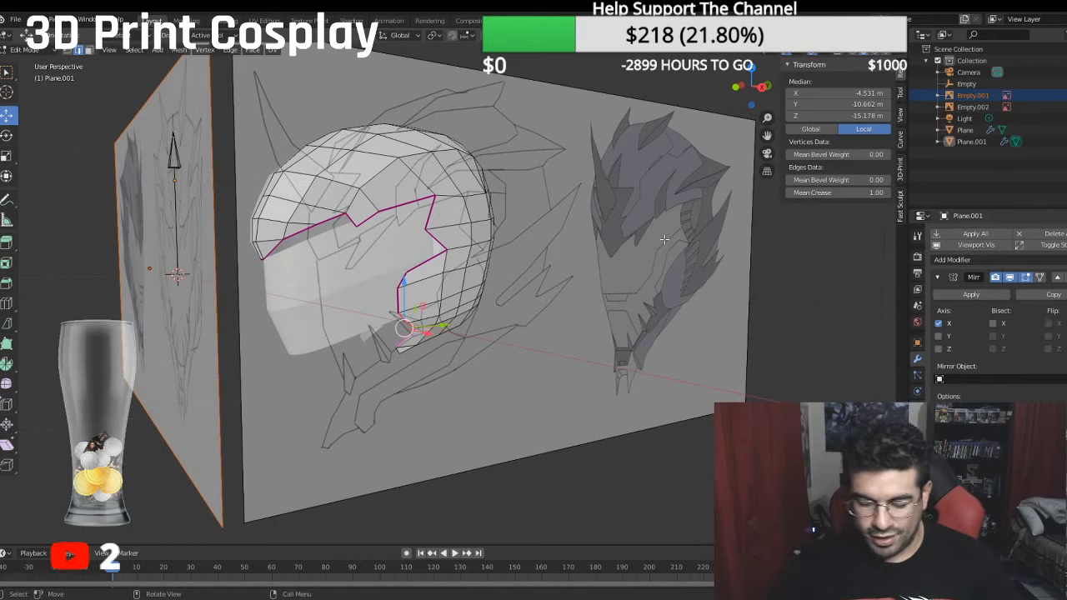
{"action": "key", "text": "KP_1"}
{"action": "key", "text": "KP_3"}
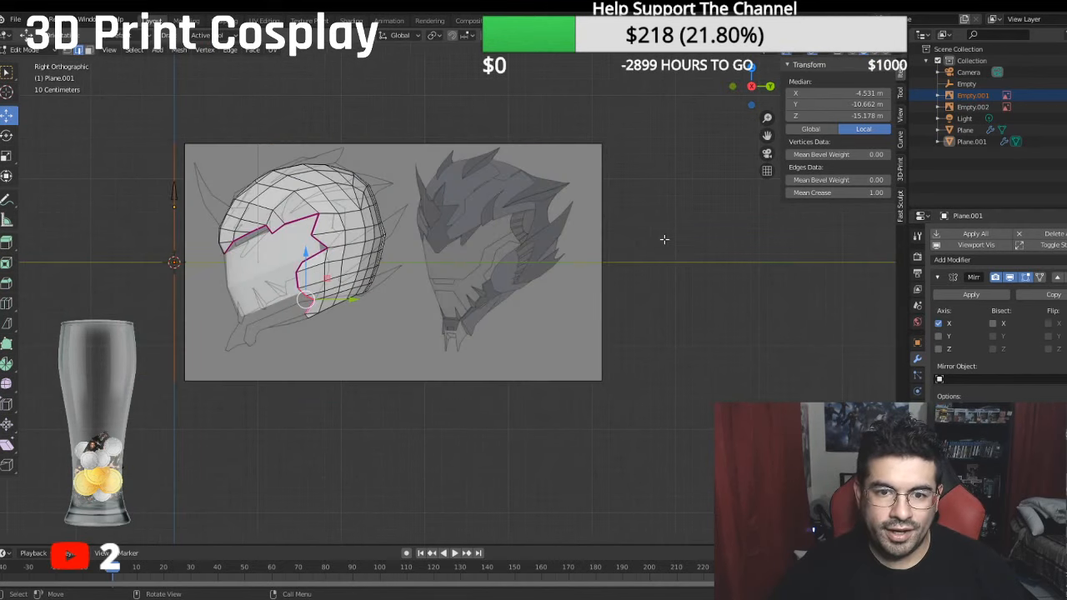
{"action": "middle_click_drag", "start_coordinate": [438, 170], "coordinate": [465, 252], "text": "shift"}
{"action": "scroll", "coordinate": [464, 252], "scroll_direction": "up", "scroll_amount": 2}
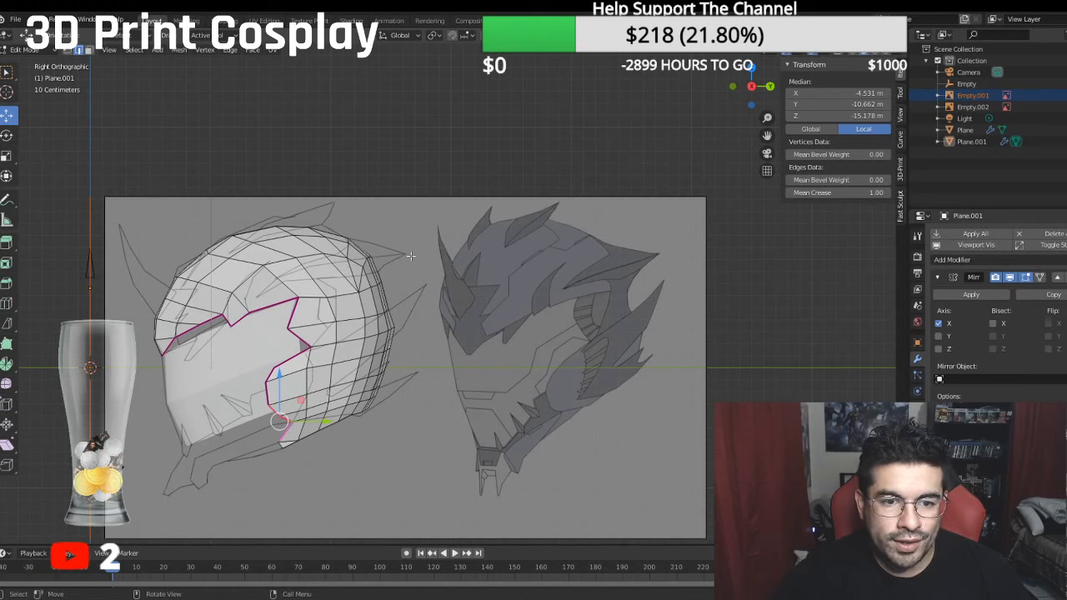
{"action": "middle_click_drag", "start_coordinate": [352, 243], "coordinate": [562, 243]}
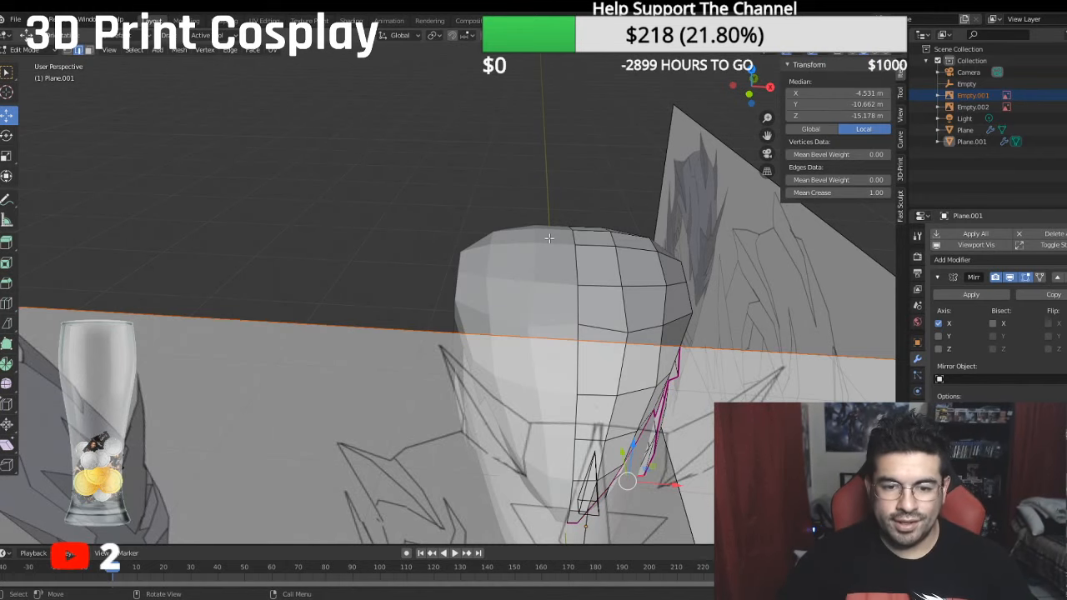
{"action": "key", "text": "KP_3"}
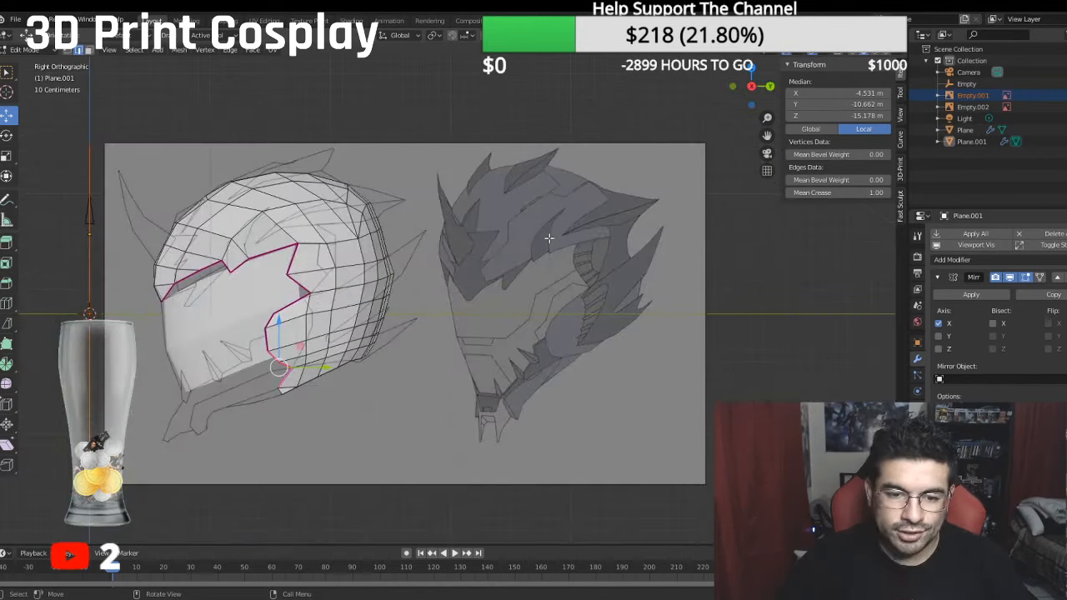
{"action": "middle_click_drag", "start_coordinate": [420, 277], "coordinate": [553, 226], "text": "shift"}
{"action": "scroll", "coordinate": [553, 226], "scroll_direction": "up", "scroll_amount": 3}
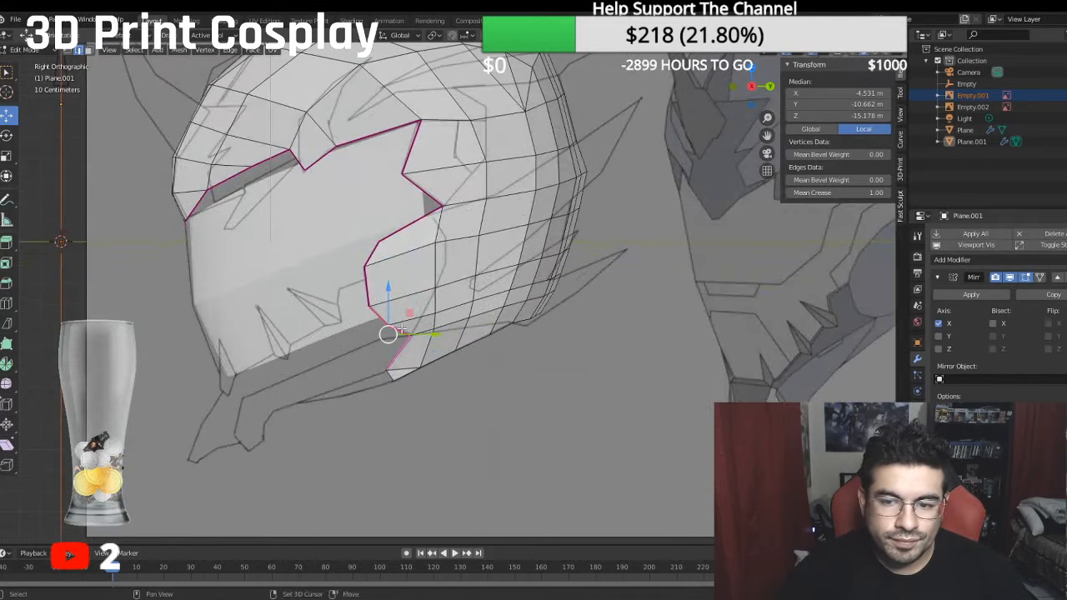
{"action": "middle_click_drag", "start_coordinate": [397, 330], "coordinate": [385, 307], "text": "shift"}
{"action": "scroll", "coordinate": [376, 311], "scroll_direction": "down", "scroll_amount": 1}
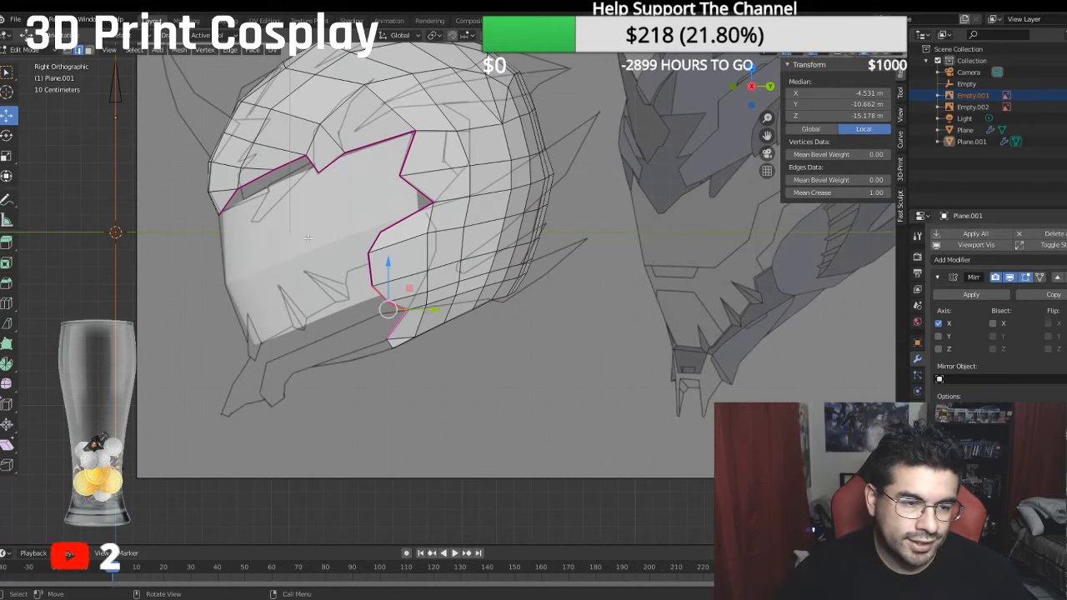
- Bisect the large front cheek face, cutting from its creased front edge to its lower rear corner along the side outline
{"action": "scroll", "coordinate": [301, 260], "scroll_direction": "up", "scroll_amount": 2}
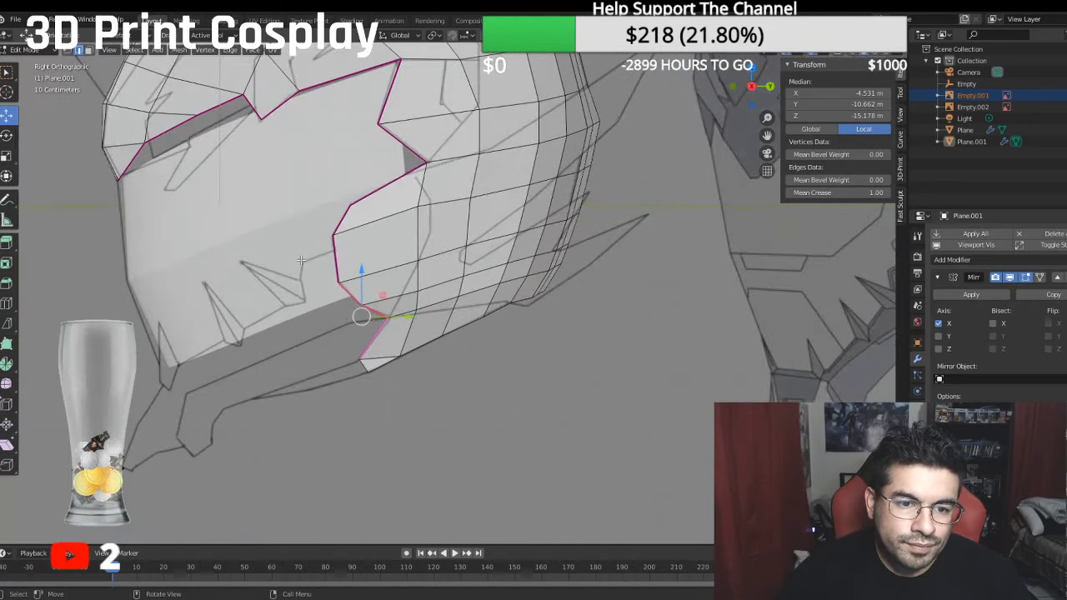
{"action": "scroll", "coordinate": [315, 264], "scroll_direction": "down", "scroll_amount": 1}
{"action": "scroll", "coordinate": [397, 276], "scroll_direction": "up", "scroll_amount": 2}
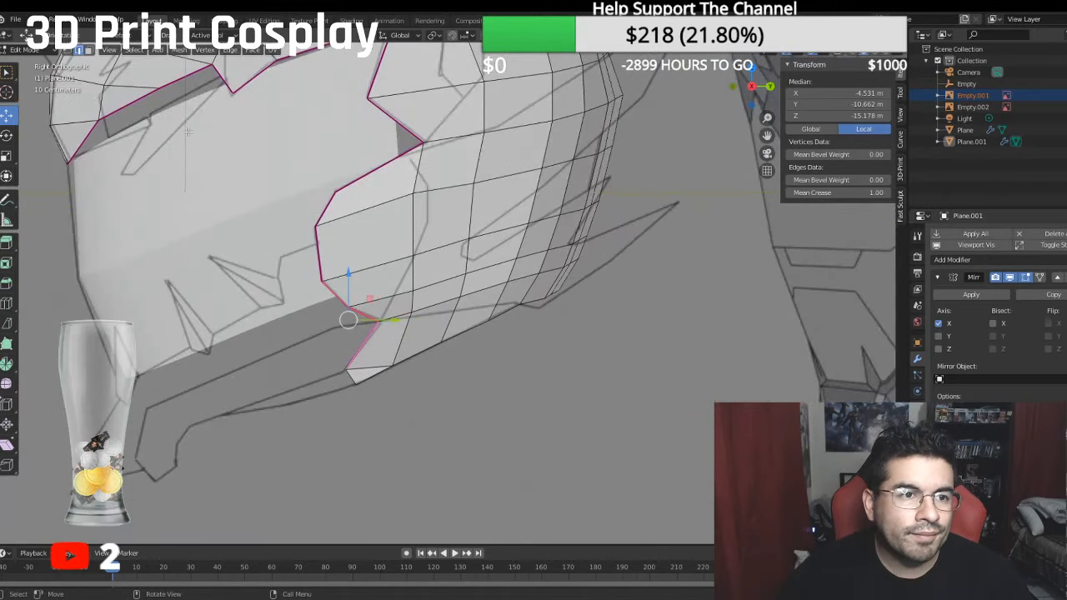
{"action": "left_click", "coordinate": [88, 51]}
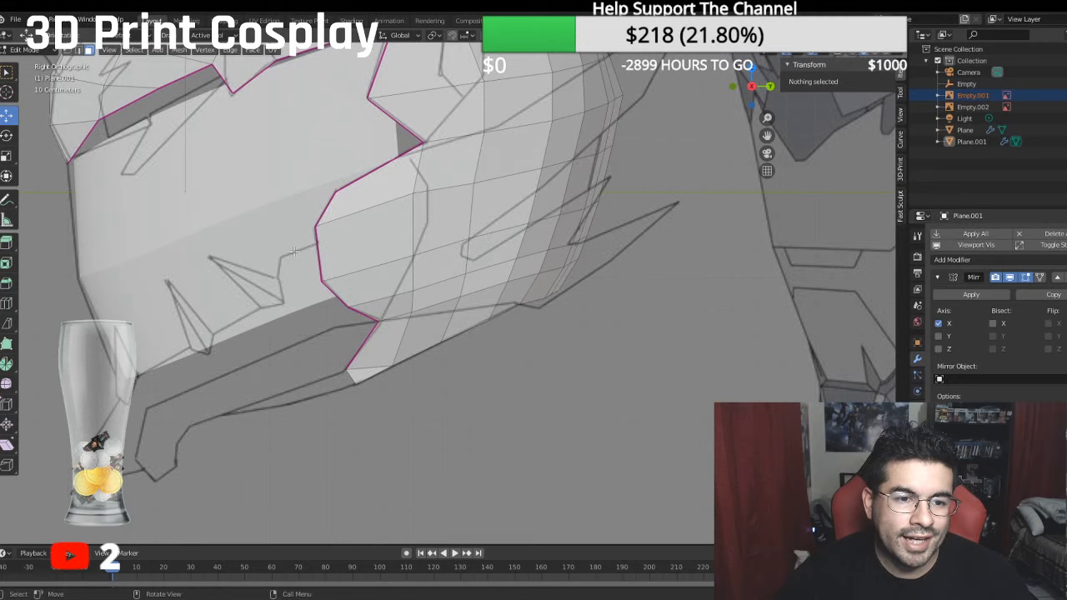
{"action": "left_click", "coordinate": [336, 249]}
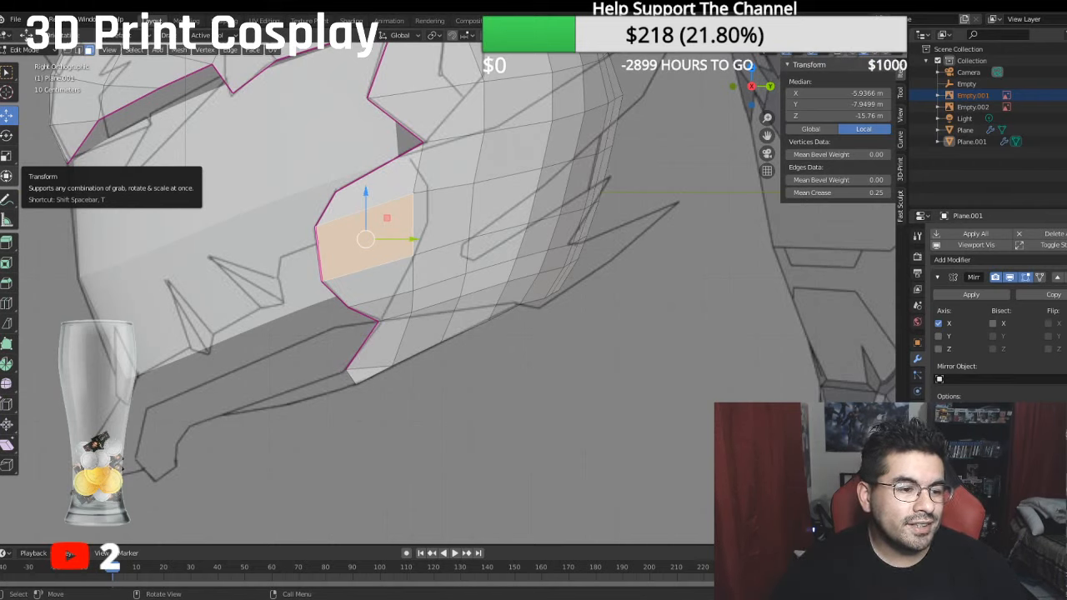
{"action": "left_click", "coordinate": [6, 323]}
{"action": "scroll", "coordinate": [354, 294], "scroll_direction": "up", "scroll_amount": 2}
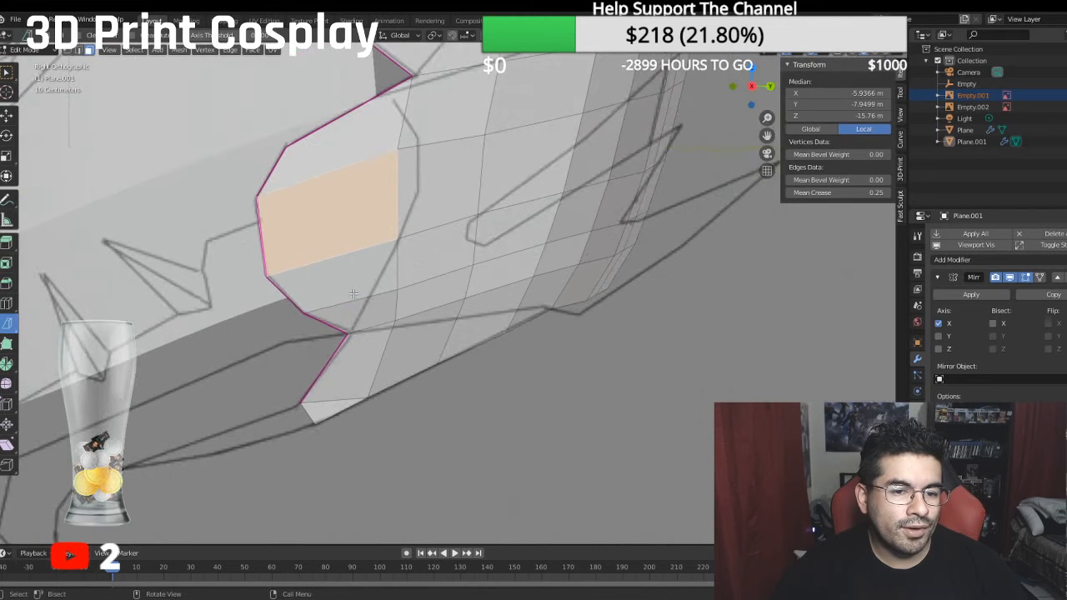
{"action": "middle_click_drag", "start_coordinate": [354, 293], "coordinate": [432, 377], "text": "shift"}
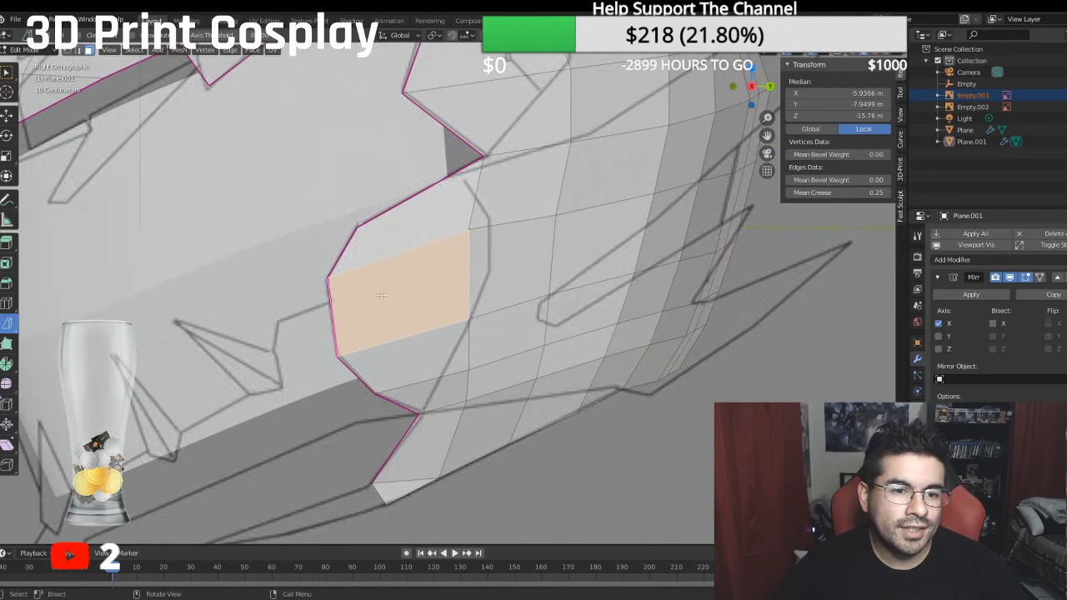
{"action": "left_click_drag", "start_coordinate": [331, 302], "coordinate": [385, 309]}
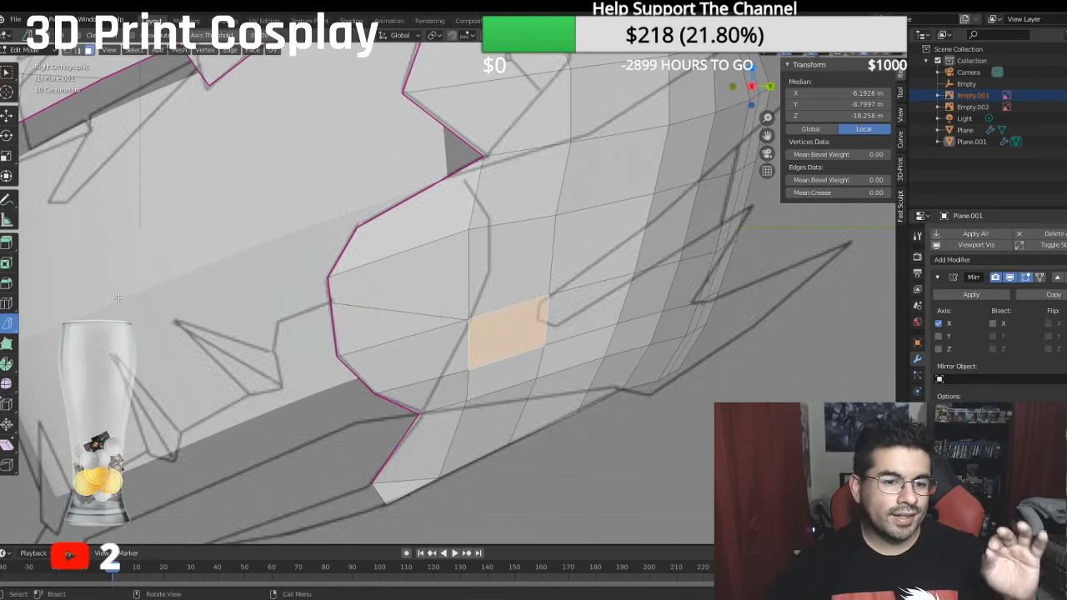
- Merge the two nearly coincident vertices at the rear end of the new cheek cut at their center
{"action": "left_click", "coordinate": [69, 50]}
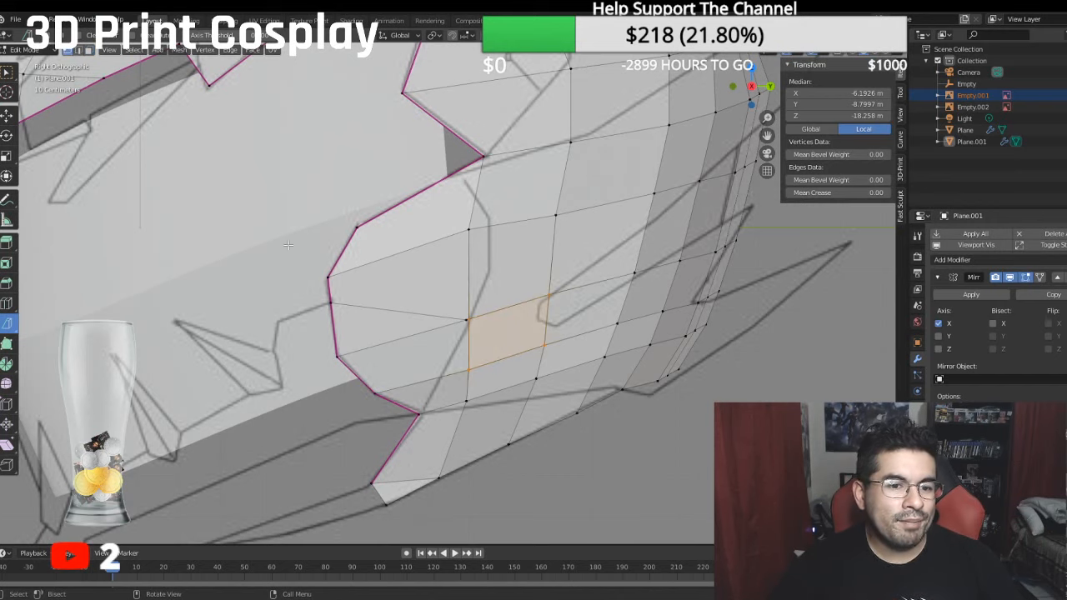
{"action": "left_click", "coordinate": [467, 320], "text": "ctrl"}
{"action": "right_click", "coordinate": [472, 319]}
{"action": "mouse_move", "coordinate": [472, 319]}
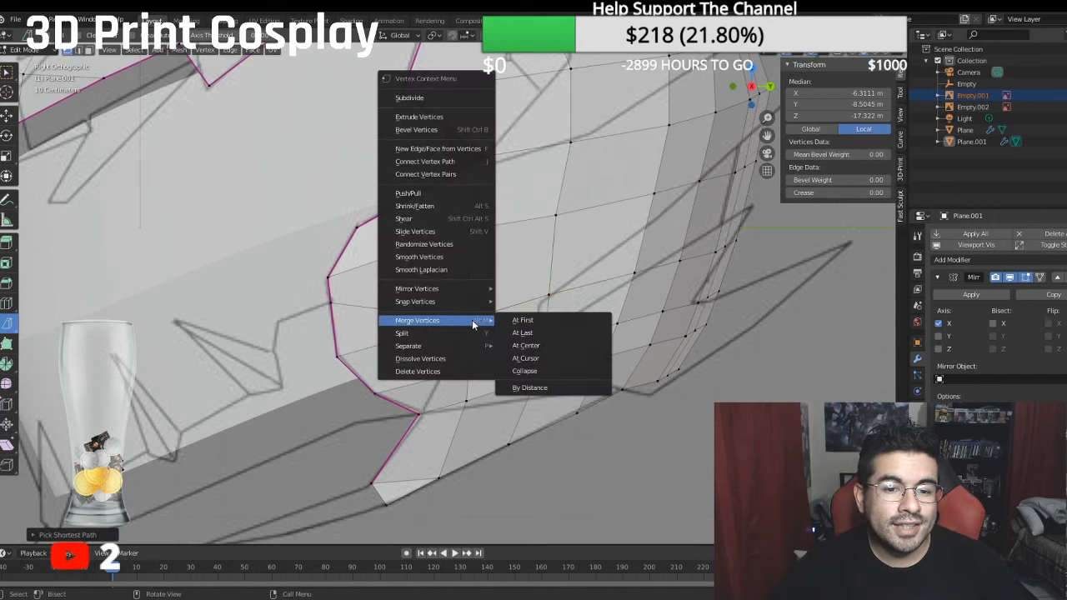
{"action": "left_click", "coordinate": [538, 344]}
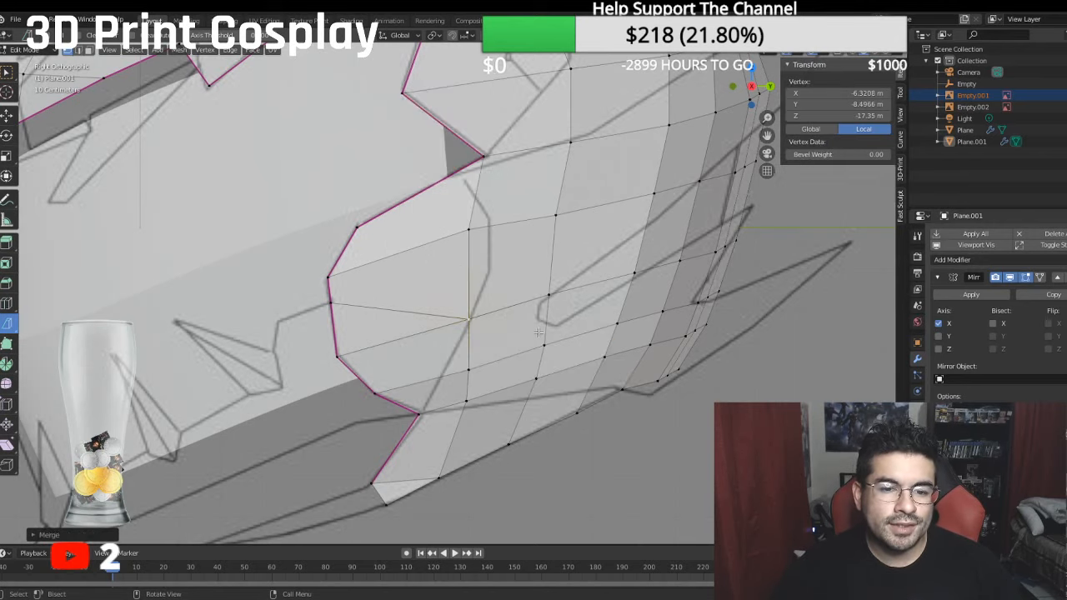
- Extrude the creased boundary edges in place, from the new cut's front vertex down to the lower cheek corner
{"action": "left_click", "coordinate": [330, 305]}
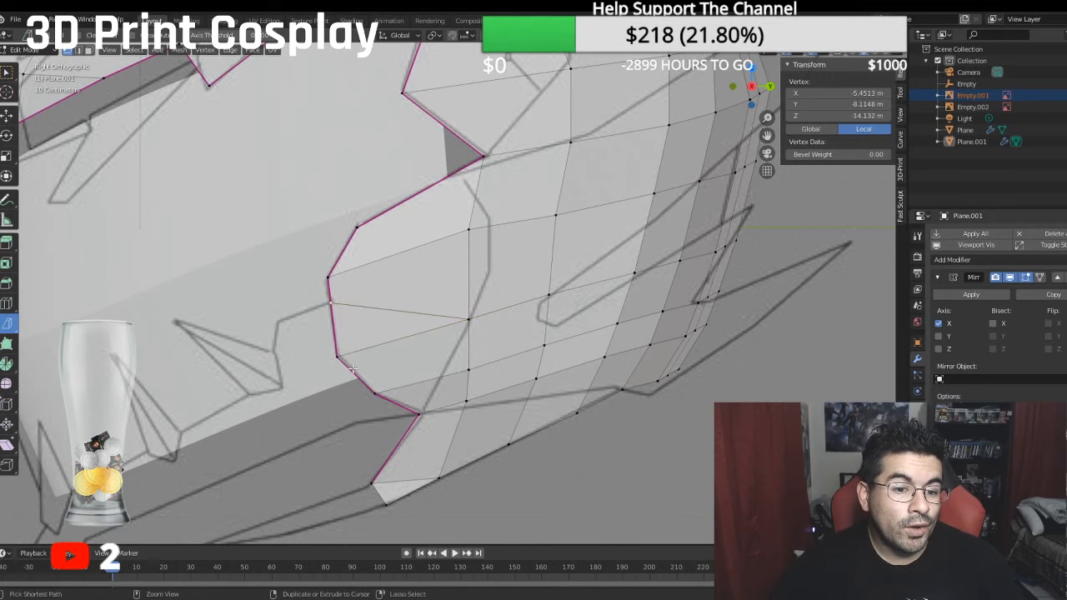
{"action": "left_click", "coordinate": [416, 414], "text": "ctrl"}
{"action": "middle_click_drag", "start_coordinate": [416, 414], "coordinate": [441, 326]}
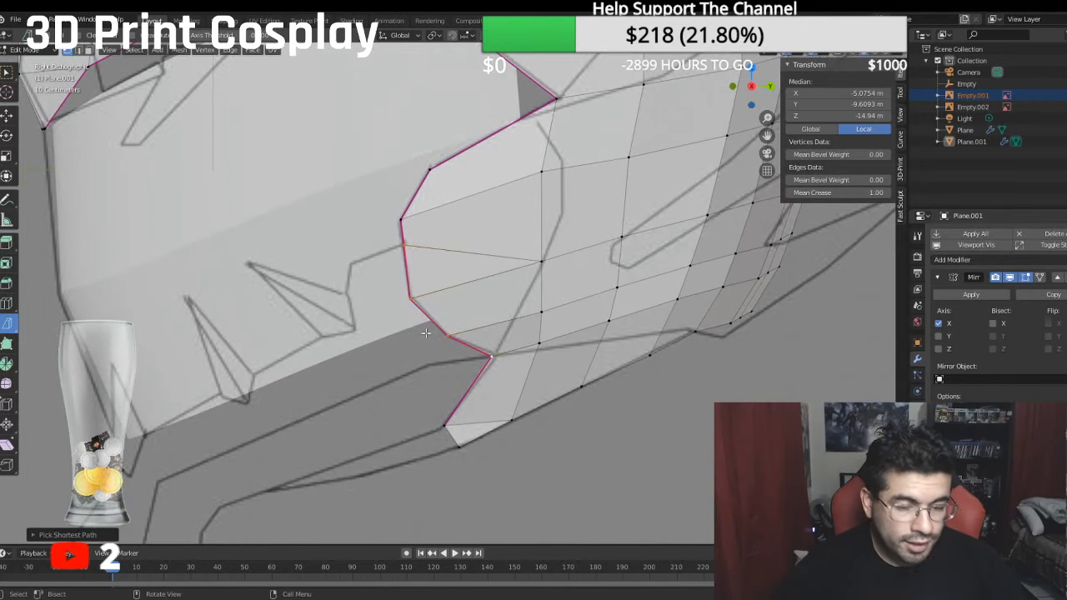
{"action": "key", "text": "e"}
{"action": "right_click", "coordinate": [401, 335]}
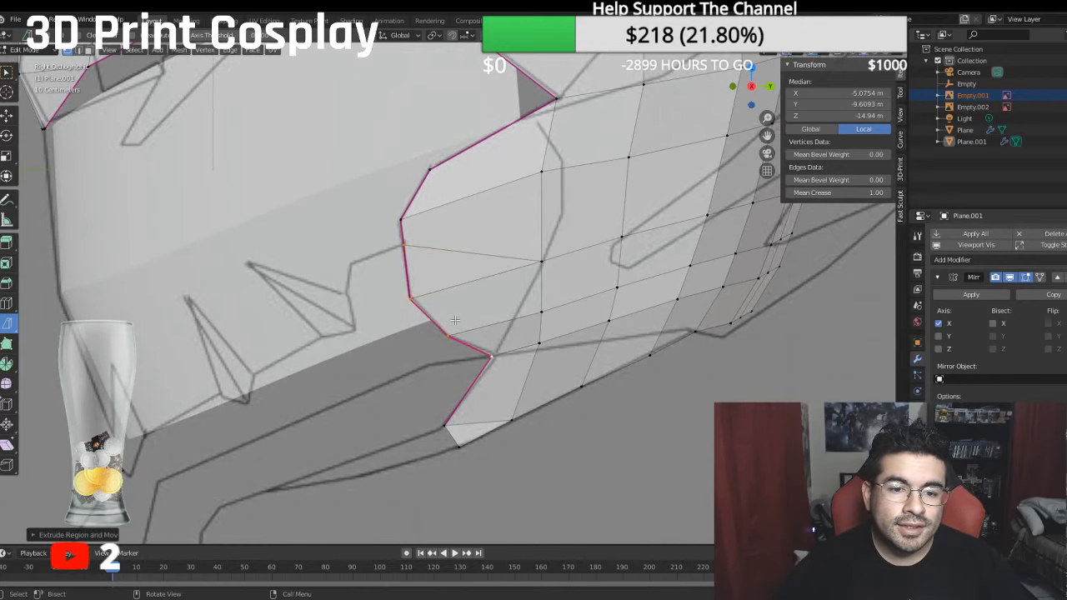
- Move the extruded edges forward and slightly down so their upper corner meets the cheek outline in the side reference
{"action": "left_click", "coordinate": [6, 114]}
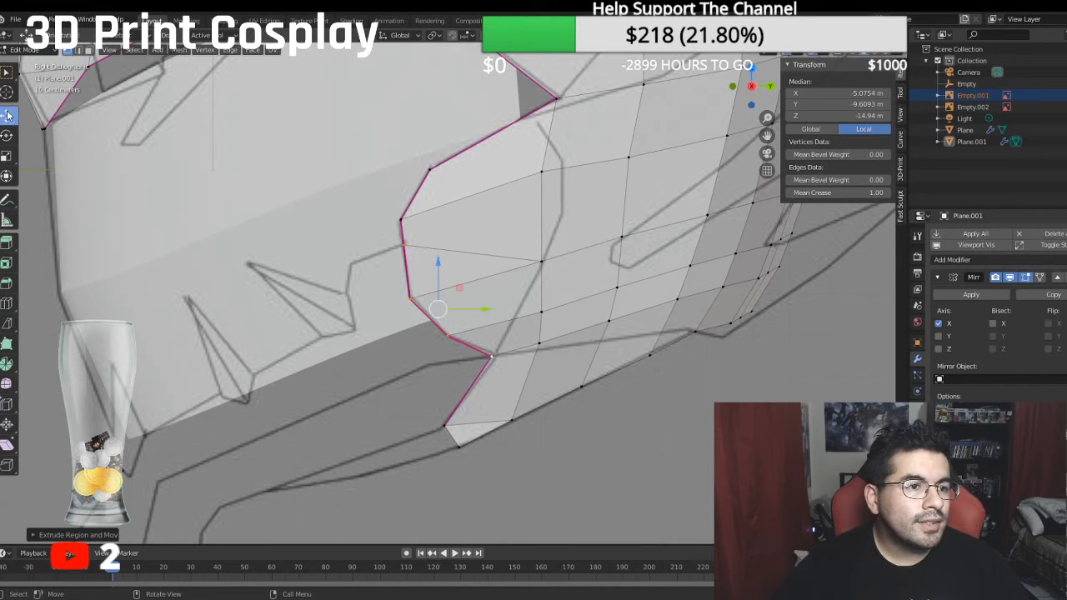
{"action": "left_click_drag", "start_coordinate": [498, 313], "coordinate": [460, 317]}
{"action": "left_click_drag", "start_coordinate": [409, 261], "coordinate": [410, 270]}
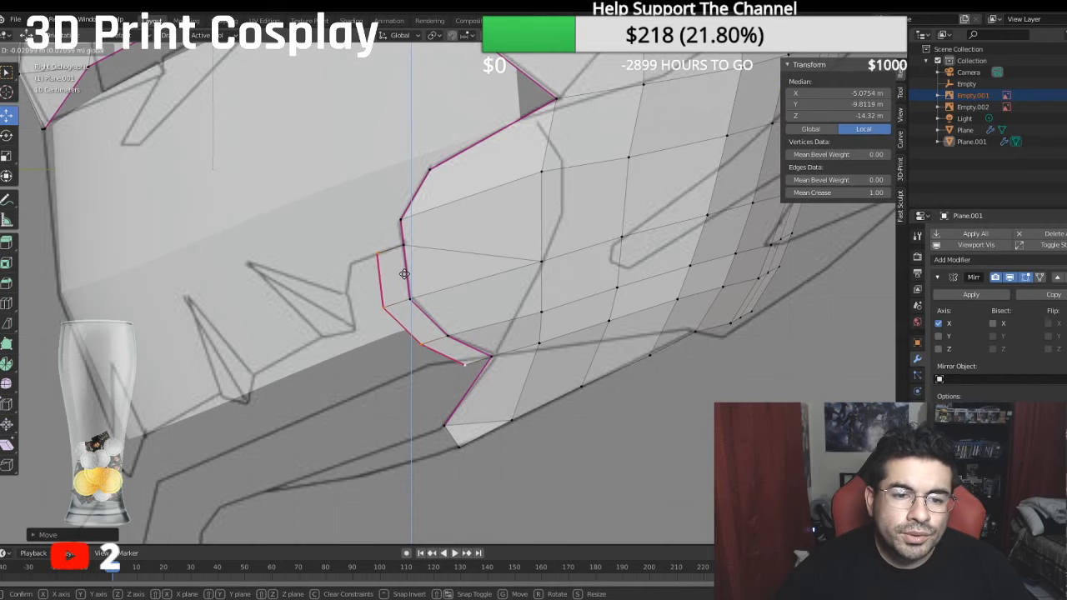
{"action": "left_click_drag", "start_coordinate": [453, 316], "coordinate": [431, 316]}
{"action": "left_click_drag", "start_coordinate": [387, 268], "coordinate": [388, 279]}
{"action": "left_click_drag", "start_coordinate": [439, 321], "coordinate": [430, 322]}
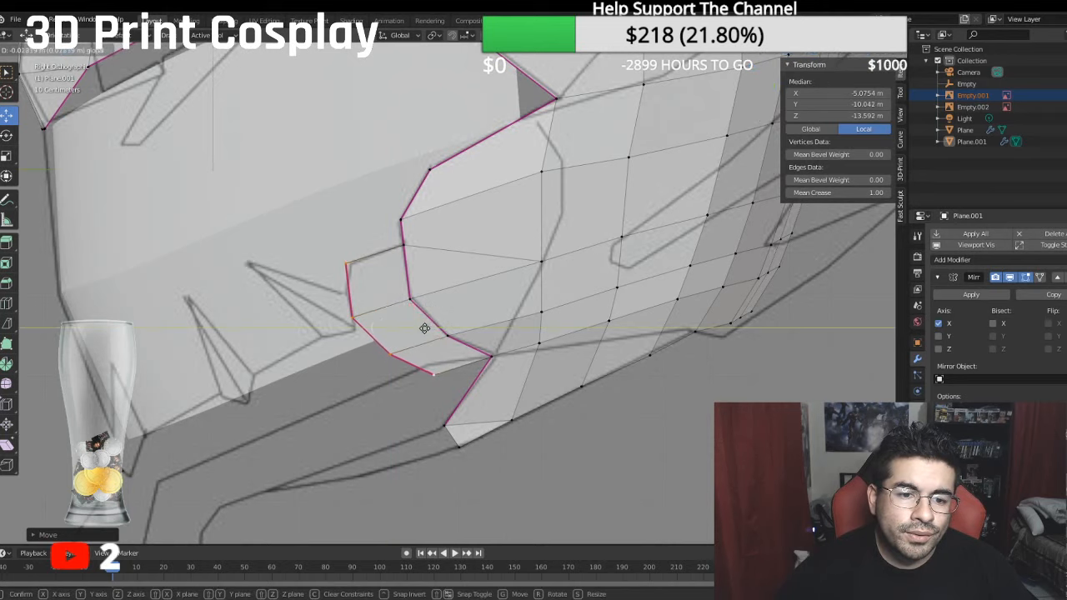
{"action": "left_click_drag", "start_coordinate": [378, 278], "coordinate": [393, 291]}
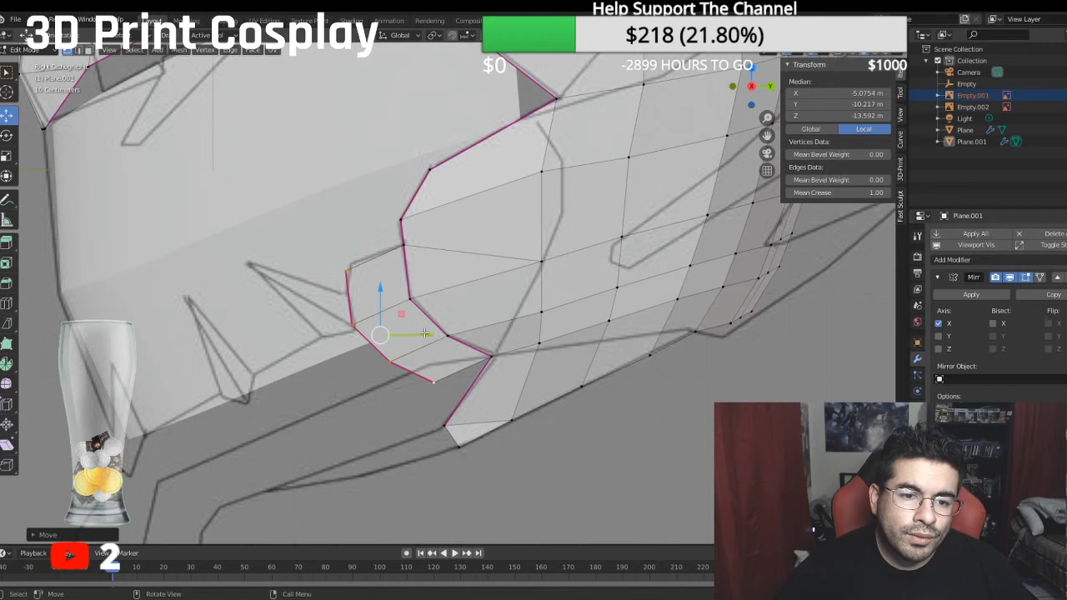
{"action": "left_click_drag", "start_coordinate": [424, 333], "coordinate": [428, 330]}
{"action": "left_click_drag", "start_coordinate": [387, 291], "coordinate": [383, 281]}
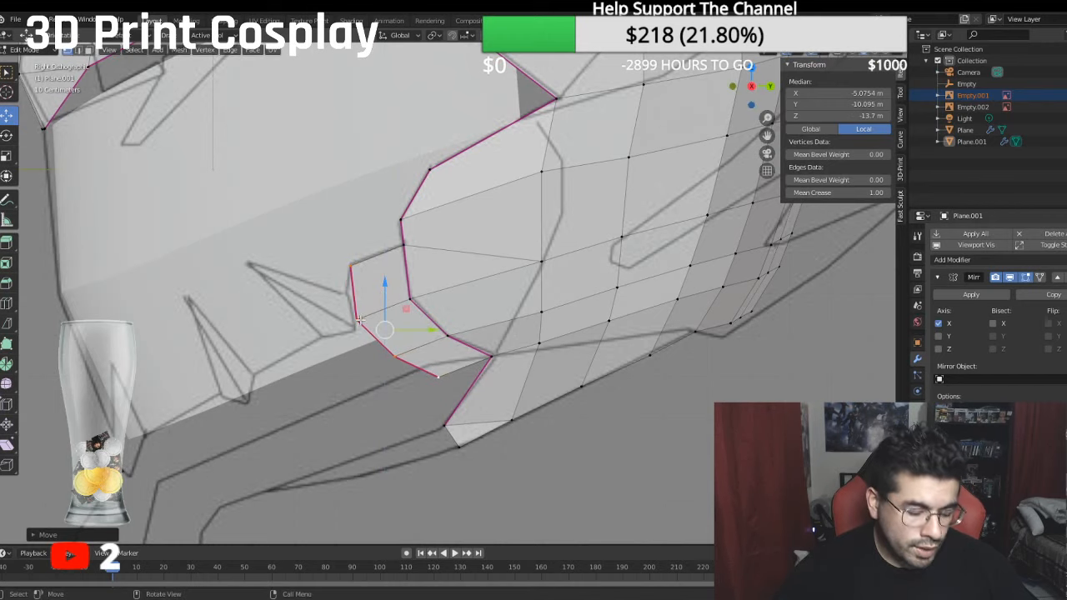
- Move the extruded strip's second vertex down and slightly forward to the base of the rear tooth outline
{"action": "left_click", "coordinate": [354, 268], "text": "shift"}
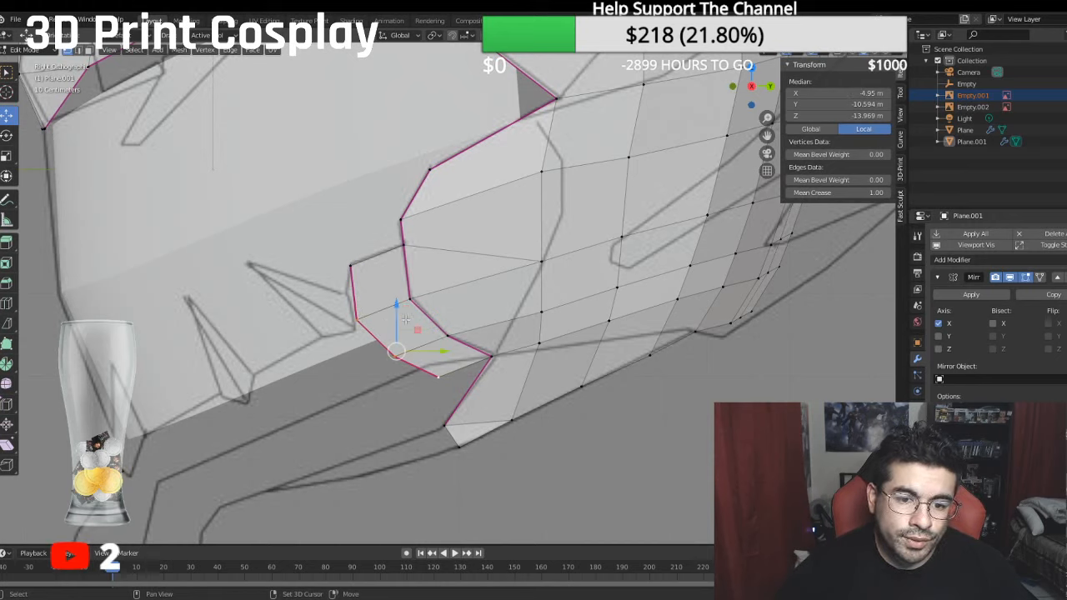
{"action": "left_click", "coordinate": [363, 319]}
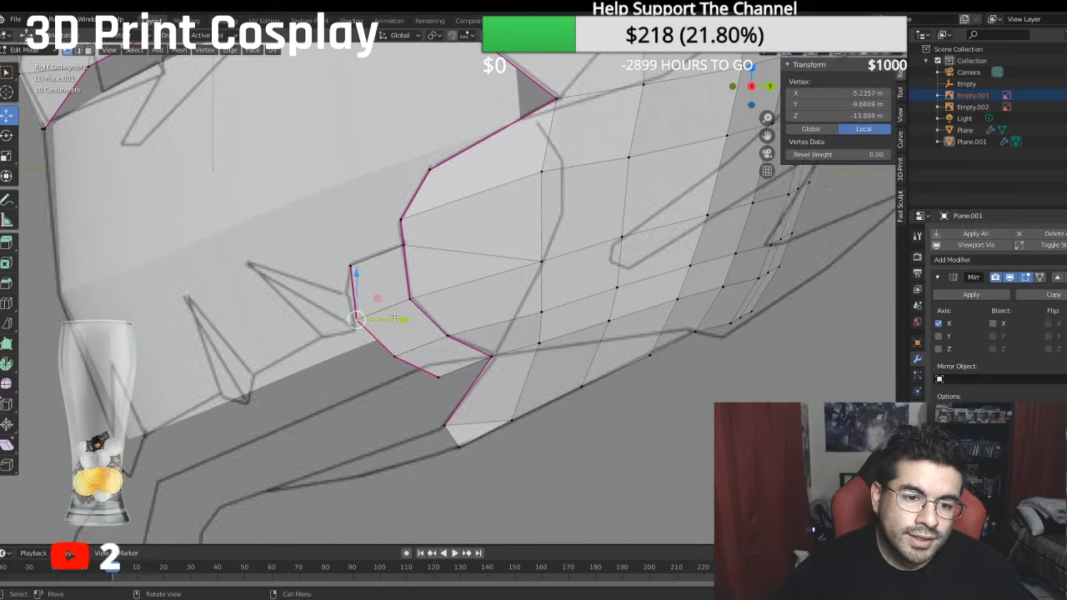
{"action": "left_click_drag", "start_coordinate": [393, 318], "coordinate": [389, 319]}
{"action": "left_click_drag", "start_coordinate": [349, 267], "coordinate": [353, 277]}
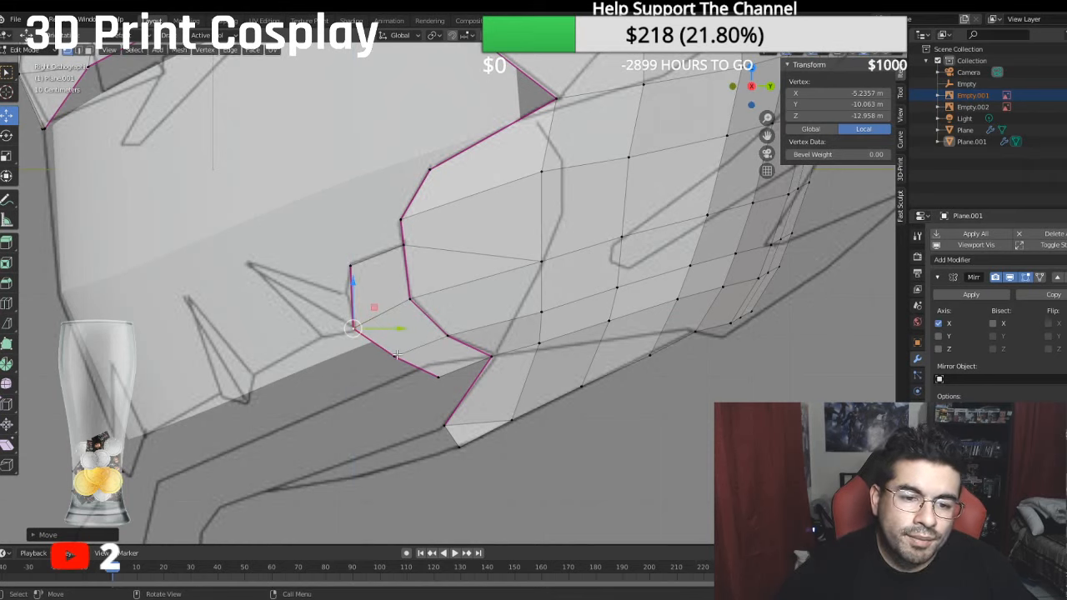
- Fit the extruded strip's two lower vertices and its upper front corner to the cheek and jaw outline
{"action": "left_click", "coordinate": [396, 355]}
{"action": "left_click_drag", "start_coordinate": [394, 311], "coordinate": [393, 309]}
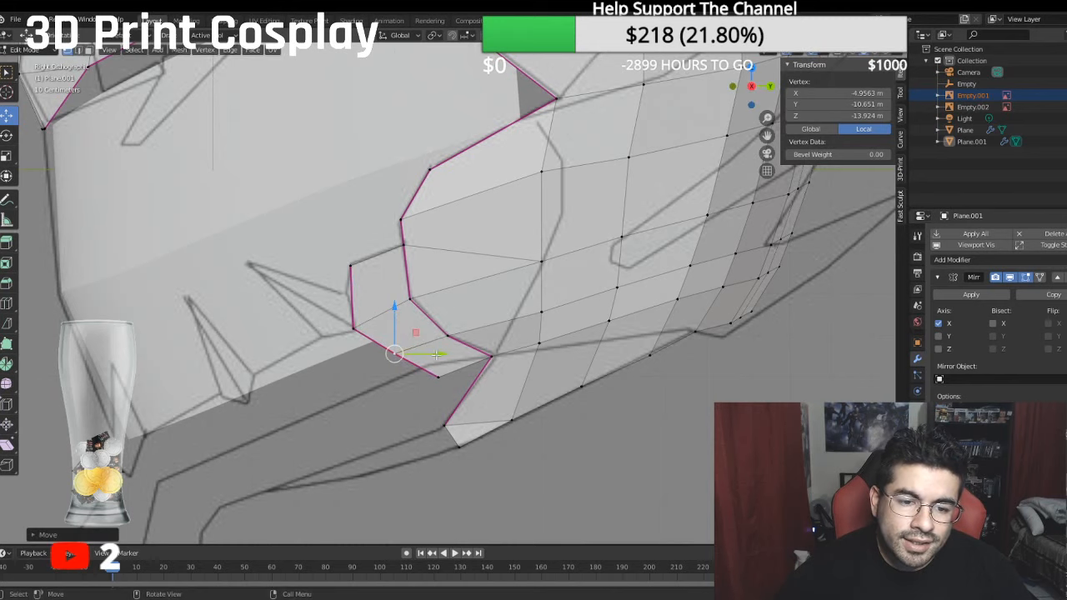
{"action": "left_click_drag", "start_coordinate": [435, 355], "coordinate": [417, 357]}
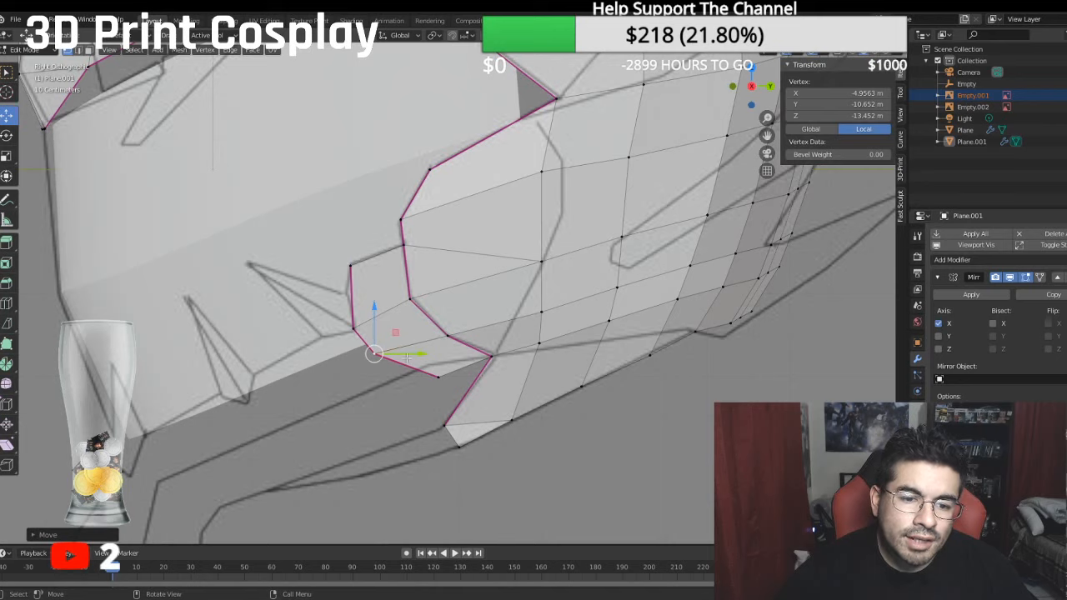
{"action": "left_click_drag", "start_coordinate": [407, 356], "coordinate": [423, 317]}
{"action": "left_click", "coordinate": [431, 355]}
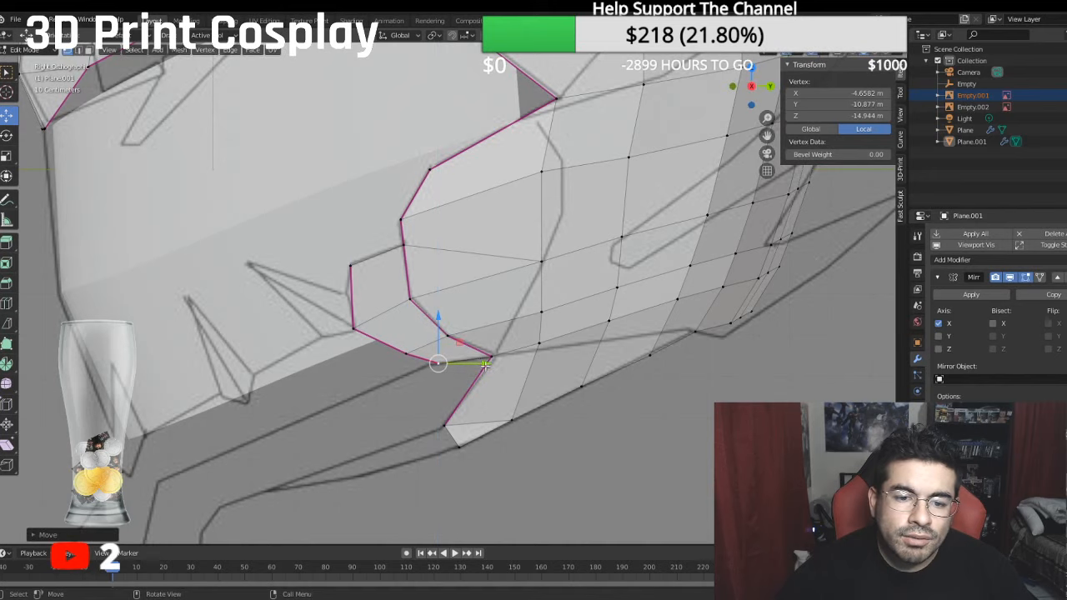
{"action": "left_click", "coordinate": [406, 353]}
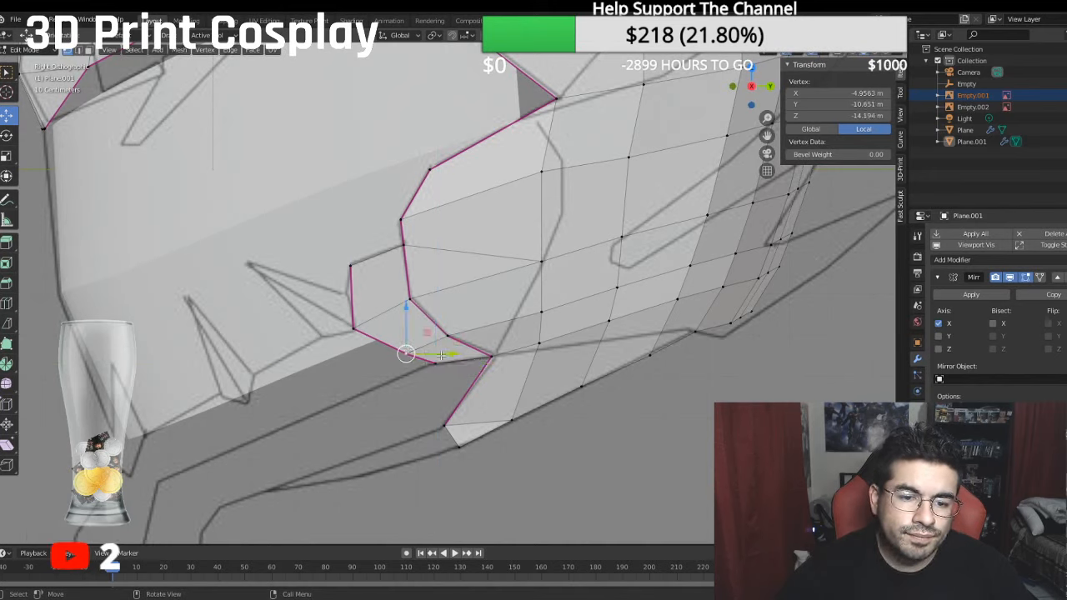
{"action": "mouse_move", "coordinate": [440, 355]}
{"action": "left_mouse_down"}
{"action": "mouse_move", "coordinate": [412, 355]}
{"action": "mouse_move", "coordinate": [423, 361]}
{"action": "left_mouse_up"}
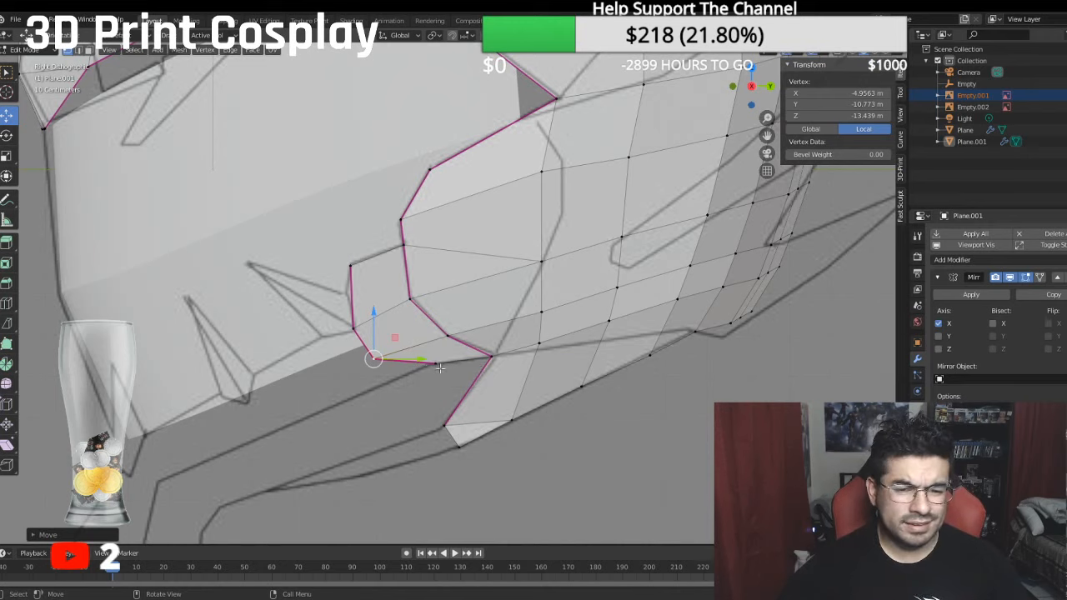
{"action": "middle_click_drag", "start_coordinate": [424, 362], "coordinate": [477, 332], "text": "shift"}
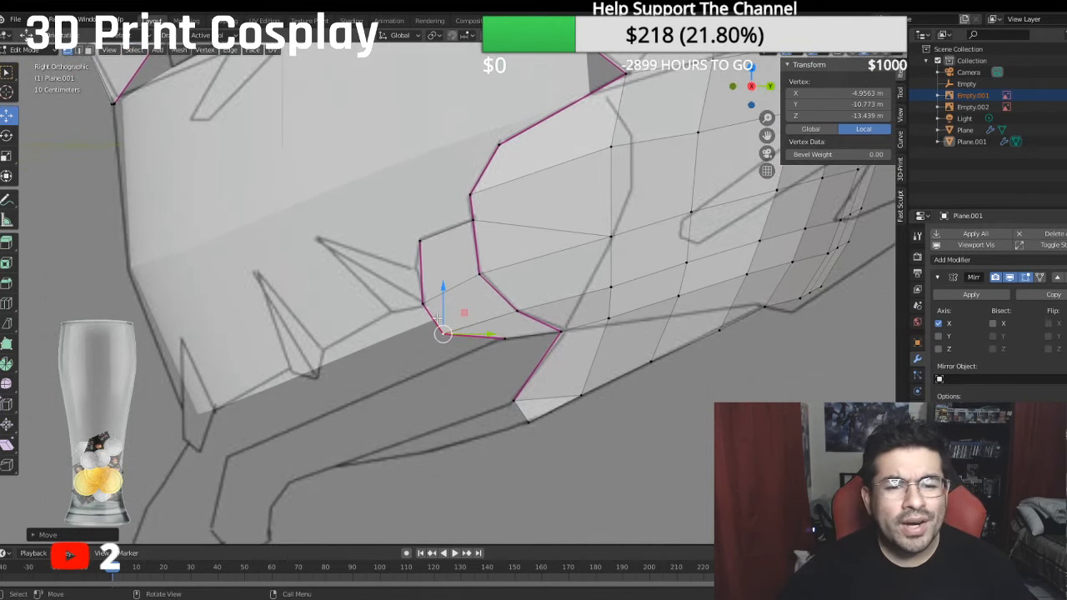
{"action": "left_click", "coordinate": [421, 306]}
{"action": "left_click_drag", "start_coordinate": [423, 264], "coordinate": [420, 192]}
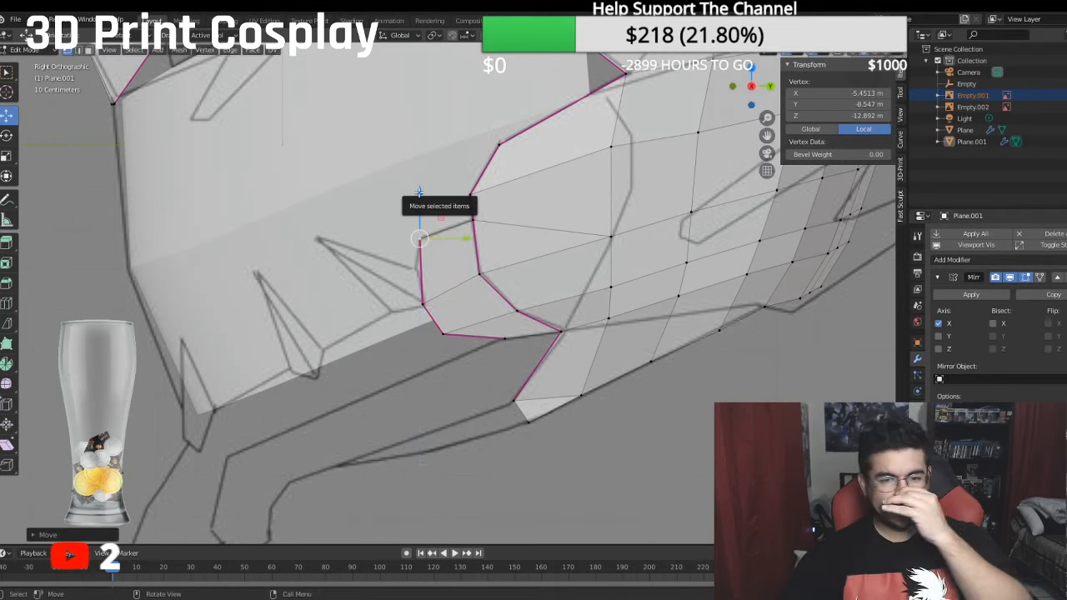
- Fill the triangular gap between the strip's lower rear vertex, the cheek corner and the jaw tip with a face
{"action": "left_click", "coordinate": [504, 338]}
{"action": "left_click", "coordinate": [515, 400], "text": "shift"}
{"action": "left_click", "coordinate": [561, 332], "text": "shift"}
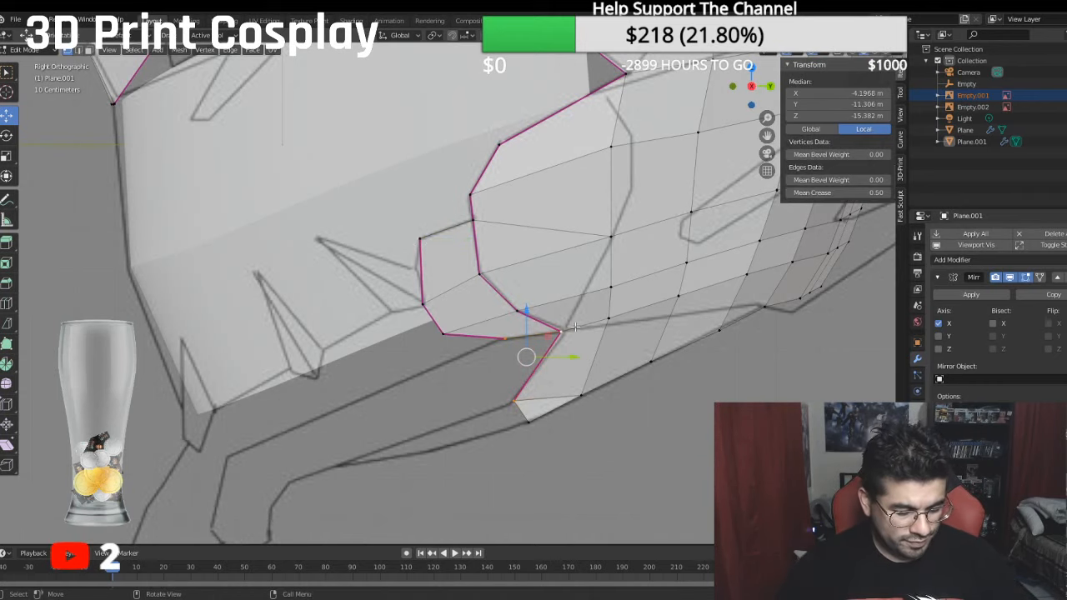
- Nudge the jaw tip vertex and the inner cheek corner vertex onto the jaw lines of the side reference
{"action": "left_click", "coordinate": [562, 335]}
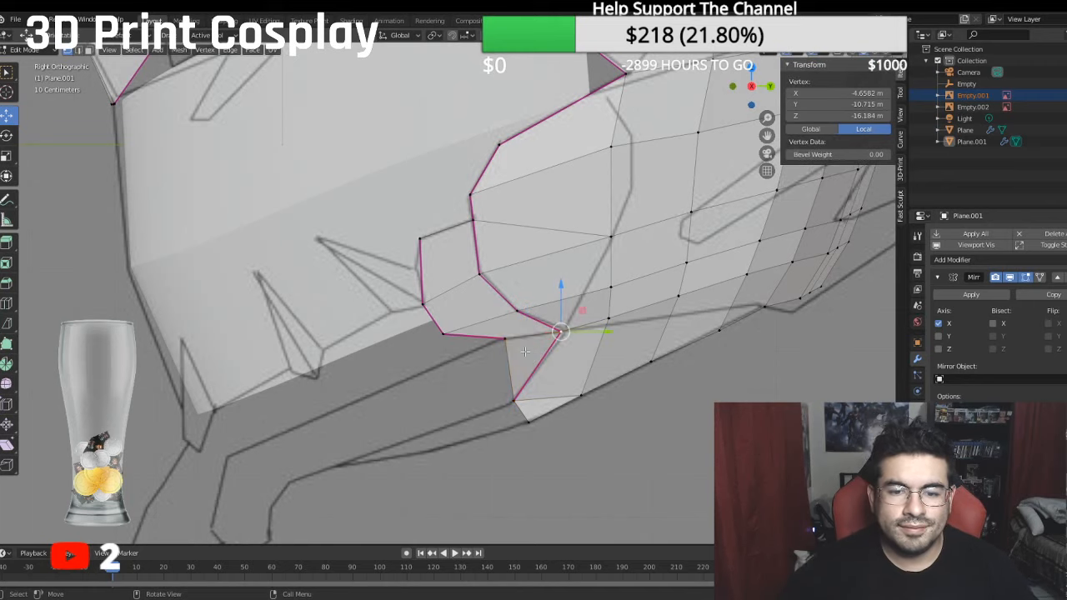
{"action": "left_click", "coordinate": [513, 401]}
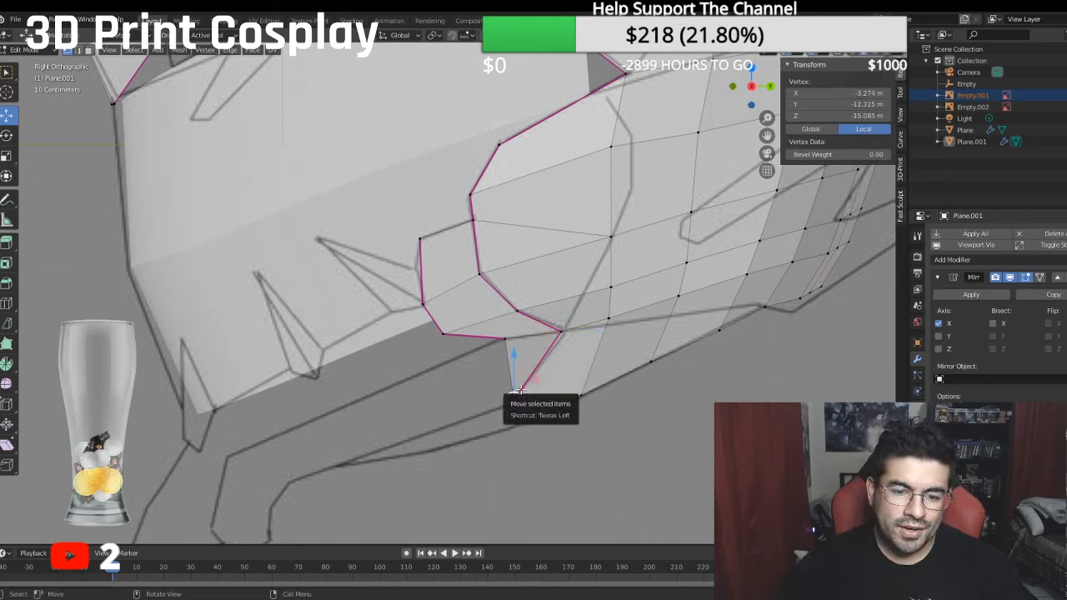
{"action": "key", "text": "g"}
{"action": "left_click", "coordinate": [499, 348]}
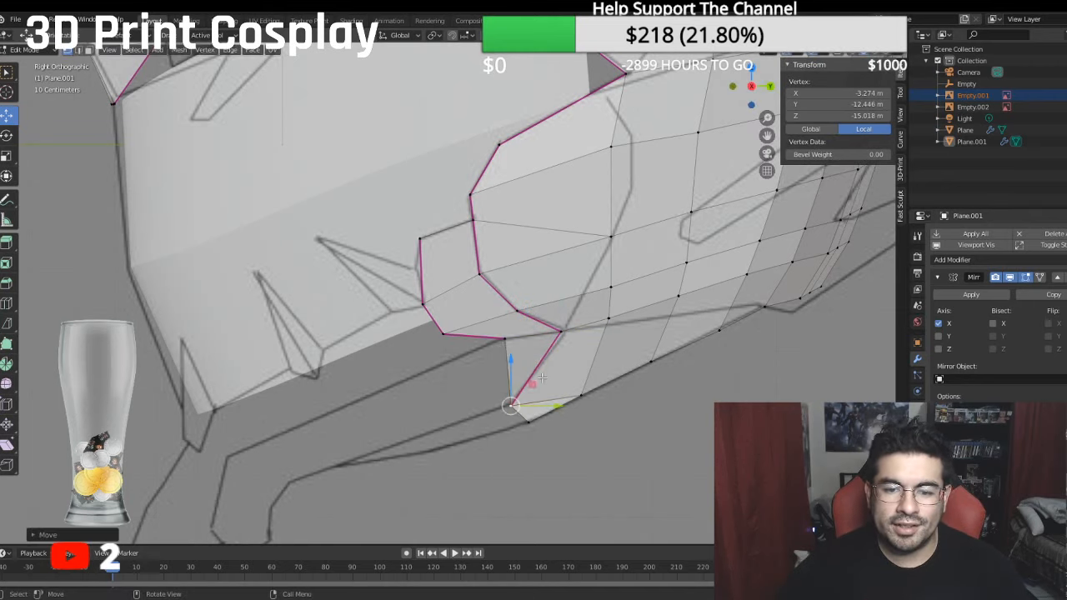
{"action": "left_click_drag", "start_coordinate": [562, 404], "coordinate": [559, 403]}
{"action": "left_click", "coordinate": [565, 332]}
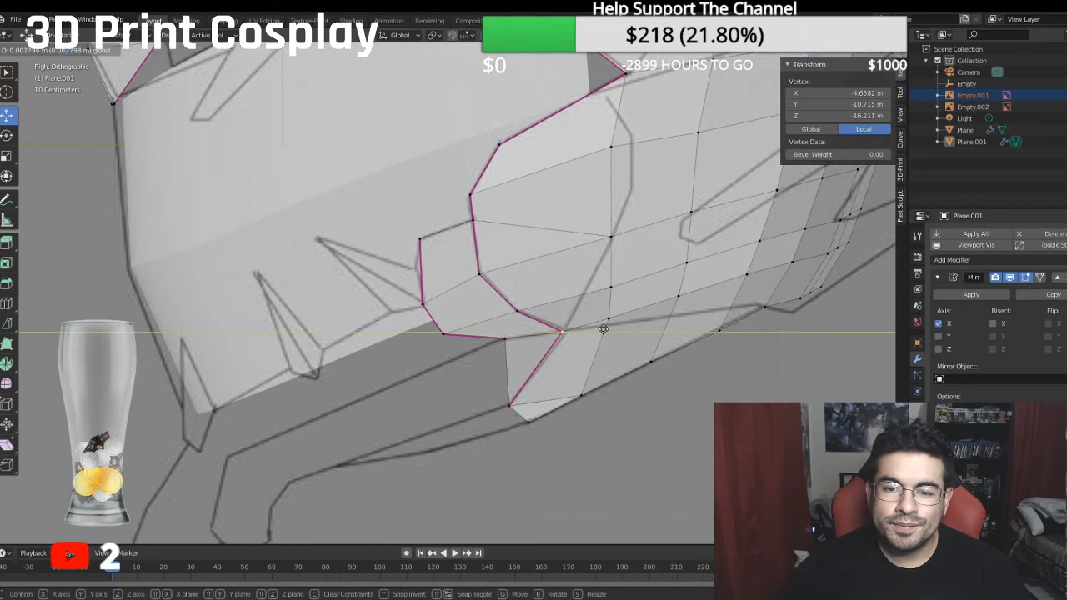
{"action": "left_click_drag", "start_coordinate": [564, 289], "coordinate": [567, 284]}
{"action": "scroll", "coordinate": [562, 313], "scroll_direction": "down", "scroll_amount": 1}
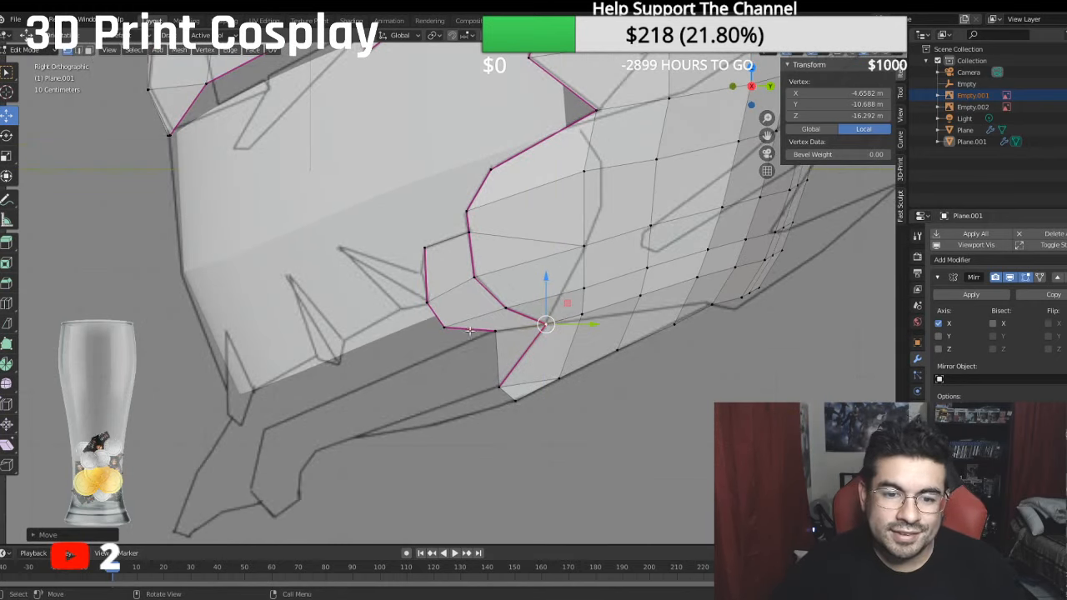
- Extrude the strip's lower edge chain down to the jaw tip and move it forward along the jaw to the second tooth's base
{"action": "left_click", "coordinate": [427, 302]}
{"action": "left_click", "coordinate": [500, 386], "text": "ctrl"}
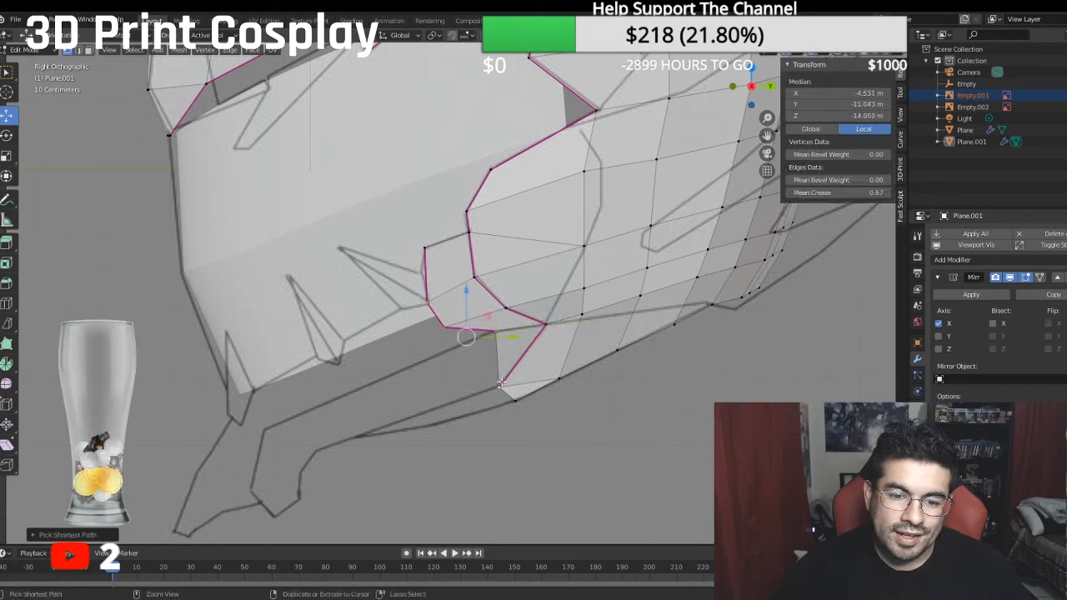
{"action": "key", "text": "e"}
{"action": "right_click", "coordinate": [533, 310]}
{"action": "left_click_drag", "start_coordinate": [515, 339], "coordinate": [463, 331]}
{"action": "left_click_drag", "start_coordinate": [427, 291], "coordinate": [434, 307]}
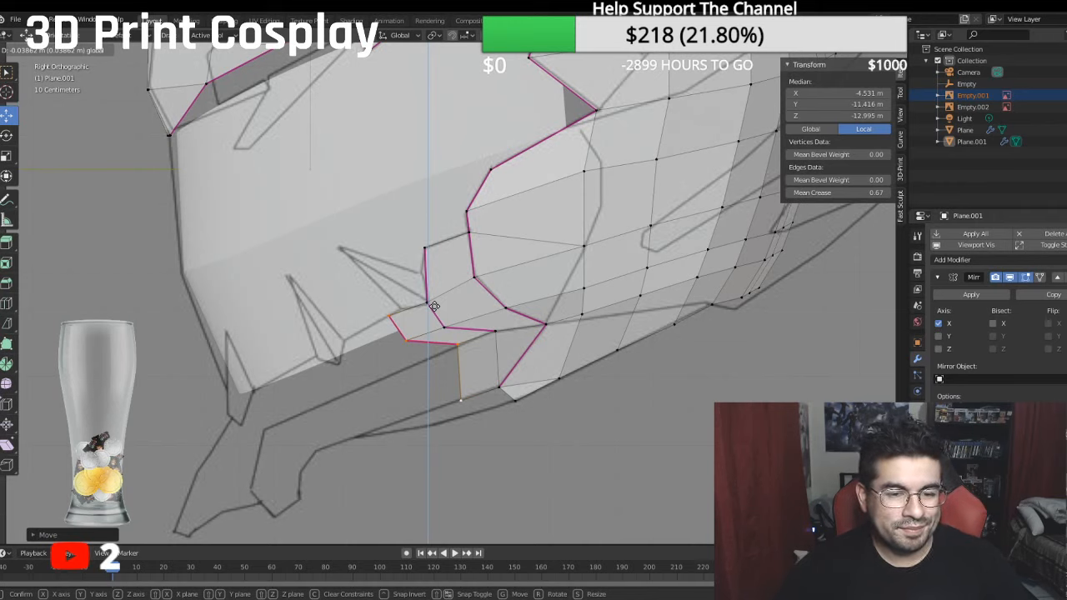
{"action": "left_click_drag", "start_coordinate": [434, 306], "coordinate": [435, 307]}
{"action": "left_click_drag", "start_coordinate": [473, 349], "coordinate": [385, 322]}
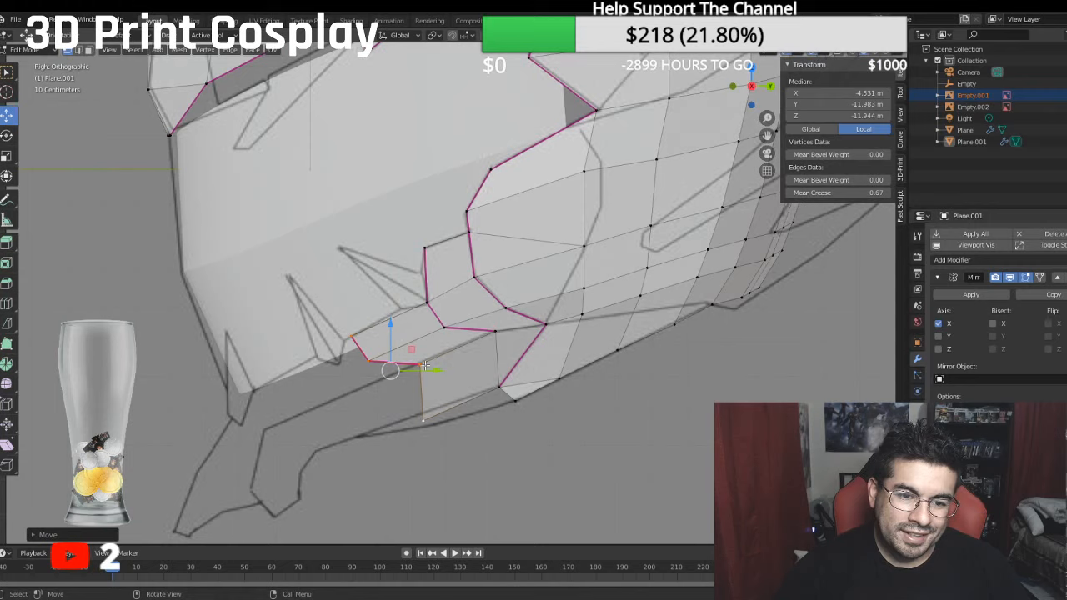
{"action": "left_click_drag", "start_coordinate": [432, 370], "coordinate": [412, 377]}
{"action": "left_click_drag", "start_coordinate": [377, 317], "coordinate": [381, 324]}
{"action": "left_click_drag", "start_coordinate": [425, 376], "coordinate": [421, 361]}
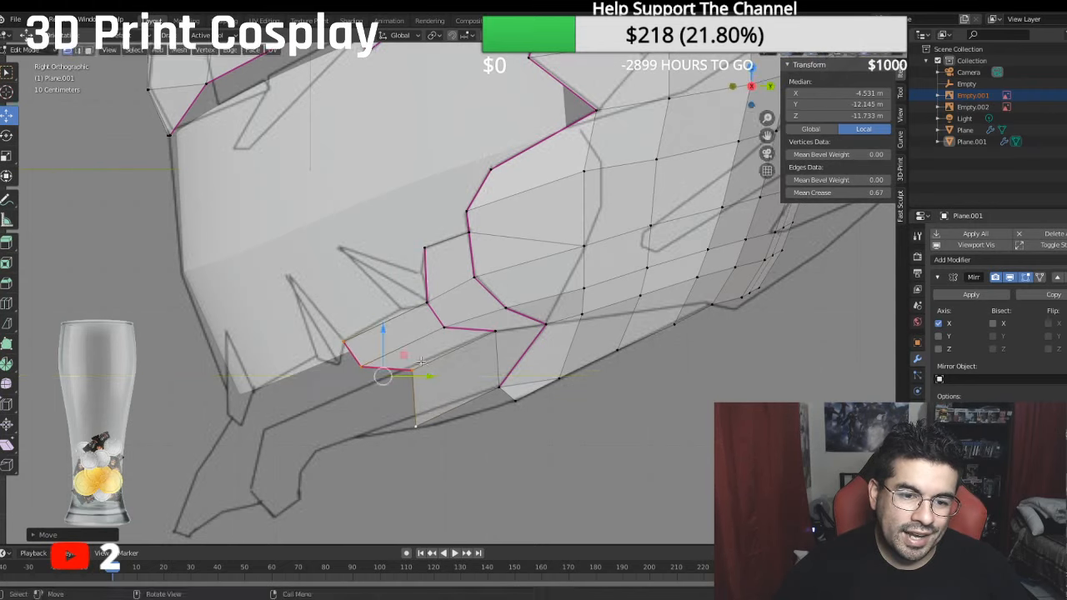
{"action": "left_click_drag", "start_coordinate": [383, 324], "coordinate": [384, 322]}
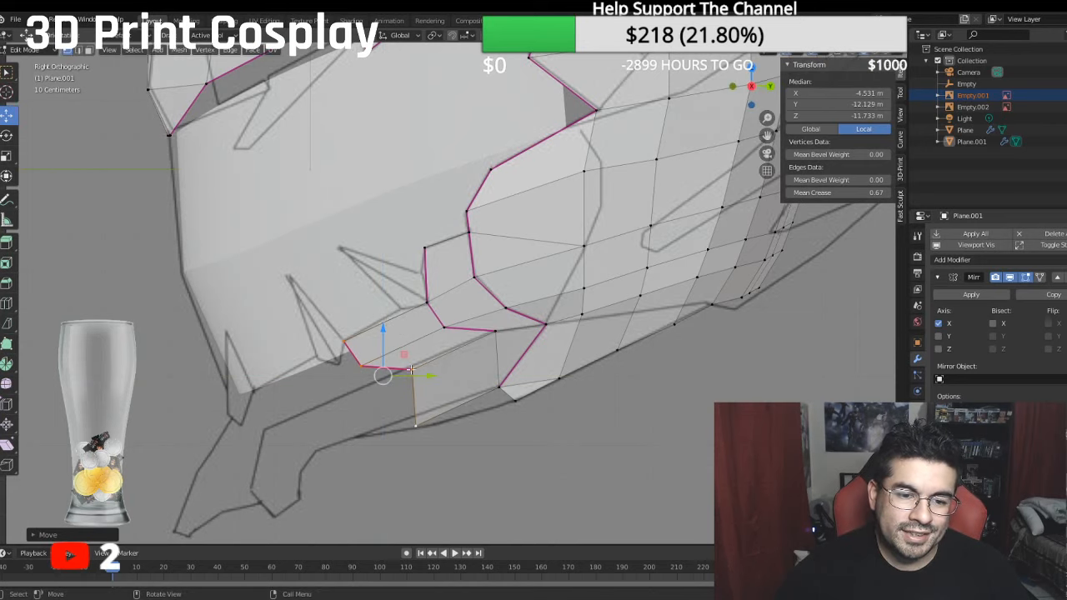
- Nudge the extruded chain's inner corner vertex and bottom vertex upward to refine the jaw section's front end
{"action": "left_click", "coordinate": [412, 368]}
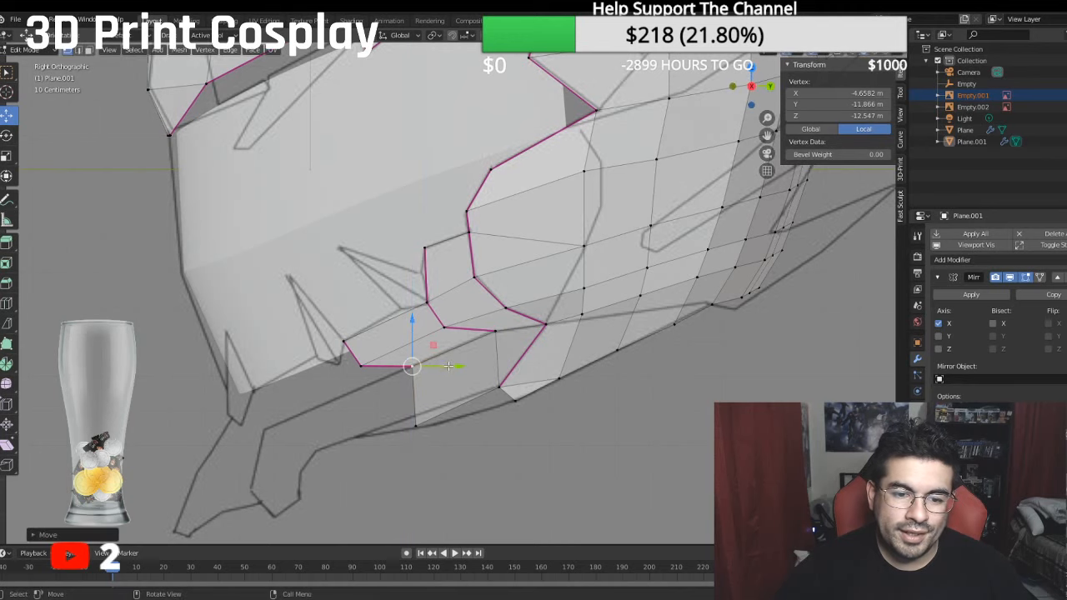
{"action": "left_click_drag", "start_coordinate": [452, 367], "coordinate": [408, 360]}
{"action": "left_click", "coordinate": [419, 423]}
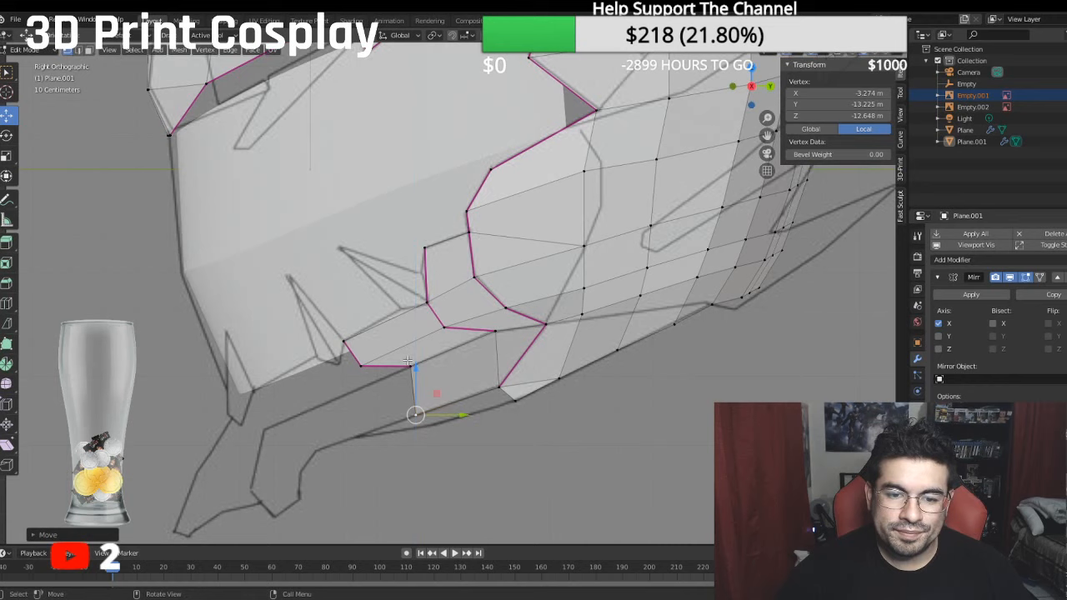
- Set the mean crease of the jaw section's front edge chain to 0
{"action": "left_click", "coordinate": [78, 50]}
{"action": "left_click", "coordinate": [352, 358]}
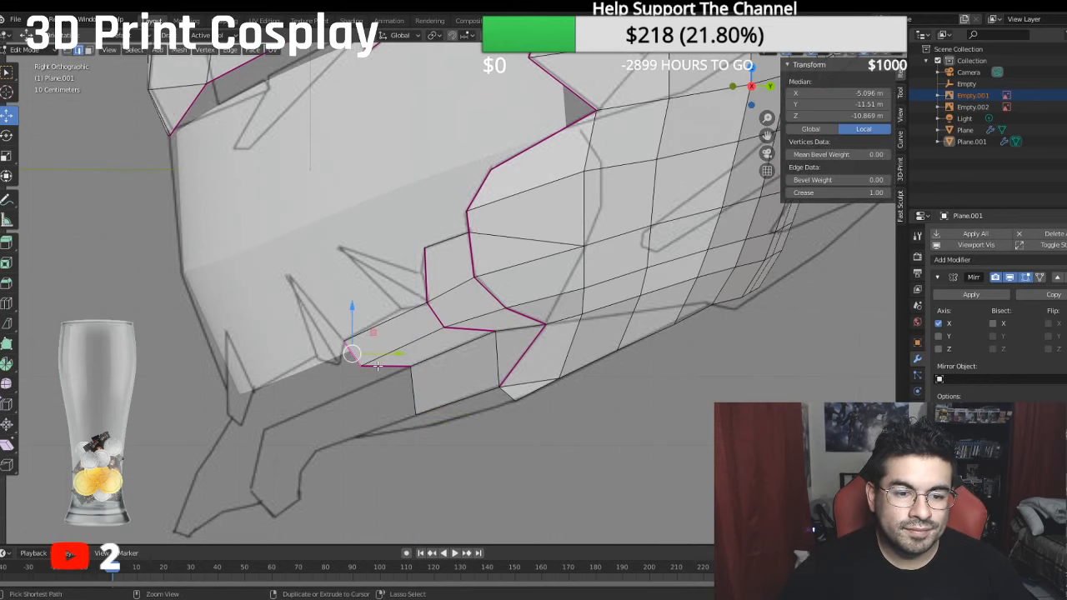
{"action": "left_click", "coordinate": [371, 363], "text": "ctrl"}
{"action": "left_click", "coordinate": [807, 193]}
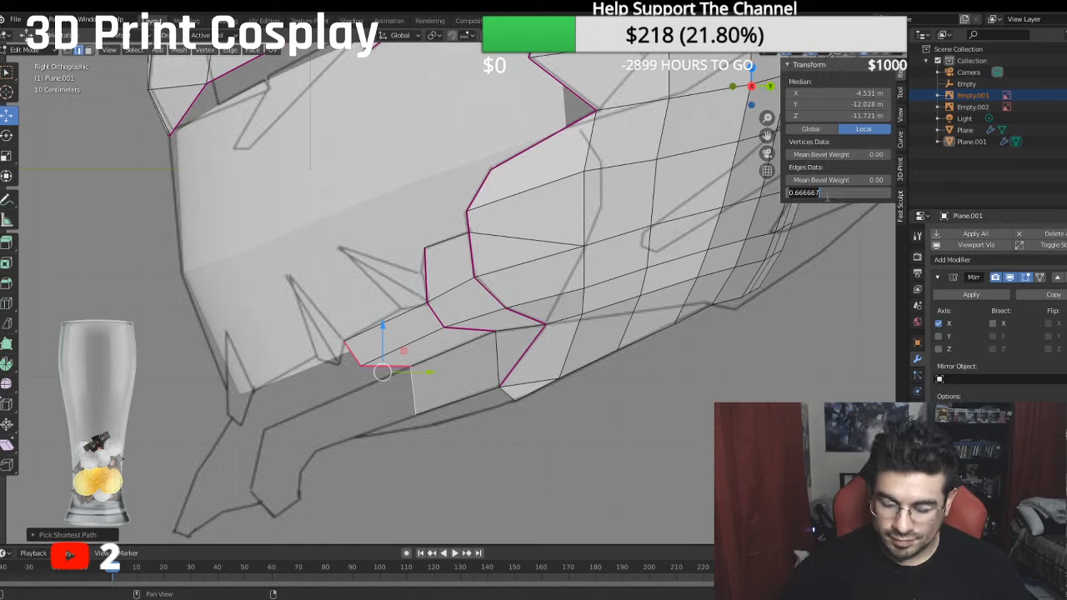
{"action": "type", "text": "1"}
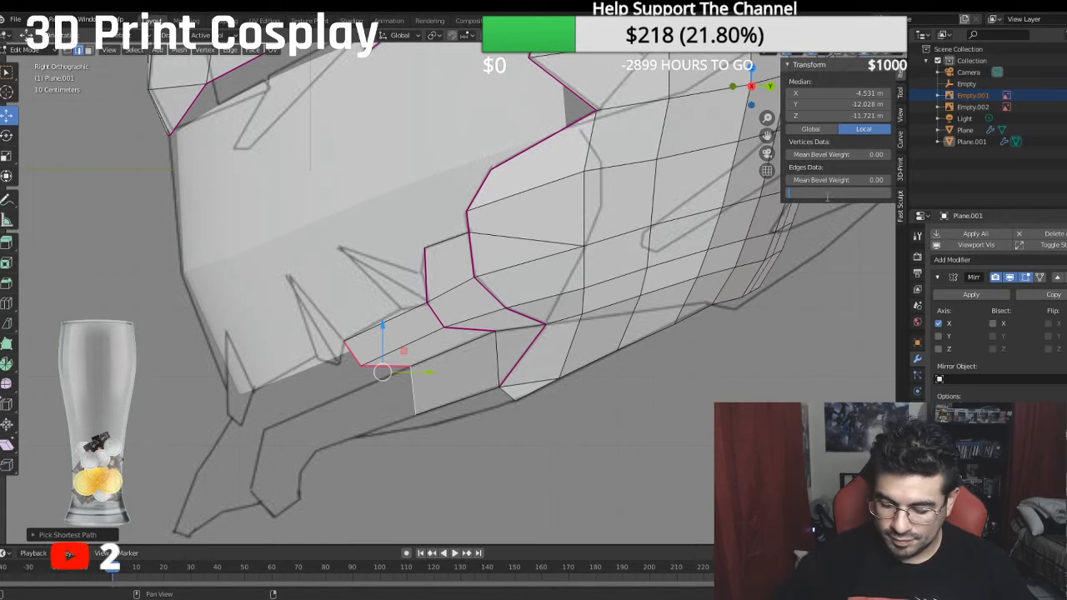
{"action": "key", "text": "Return"}
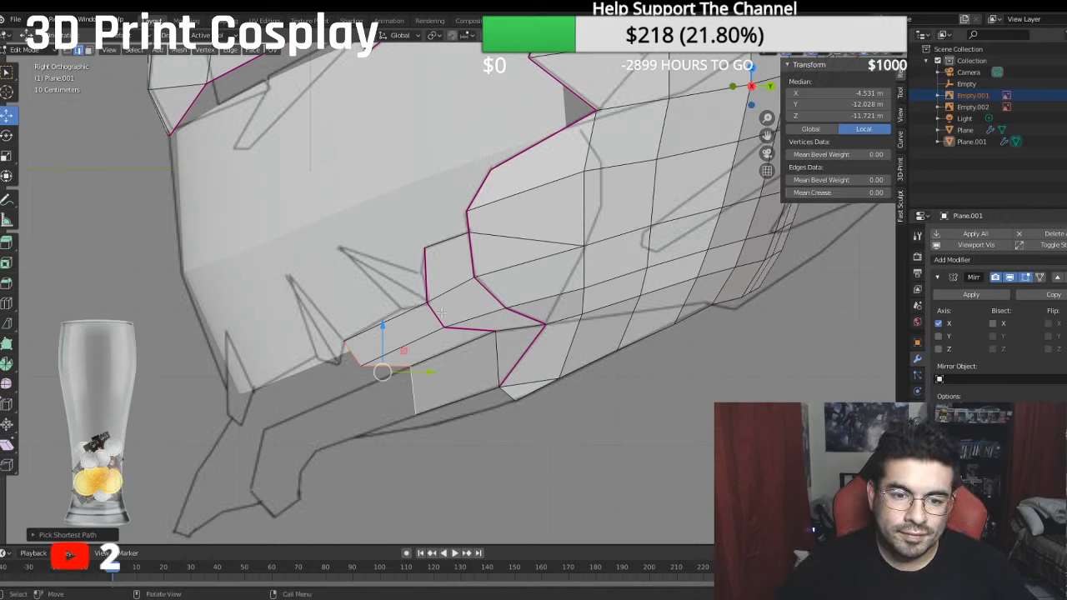
- Set the crease of the edge joining the strip's lower rear vertex to the cheek corner to 1
{"action": "left_click", "coordinate": [444, 313]}
{"action": "left_click", "coordinate": [512, 333]}
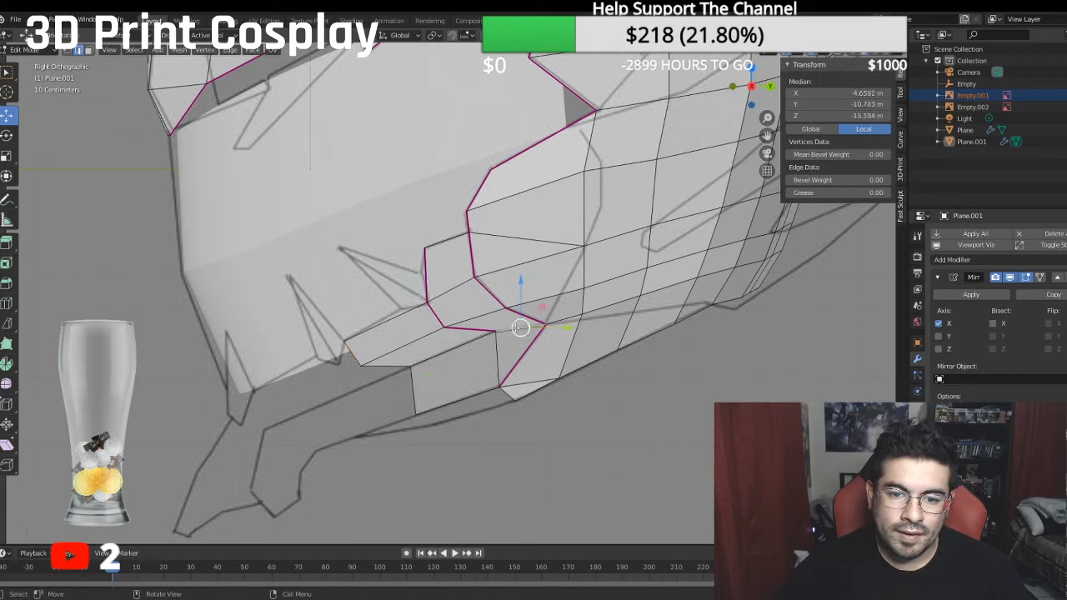
{"action": "left_click", "coordinate": [813, 192]}
{"action": "type", "text": "0.01"}
{"action": "key", "text": "Return"}
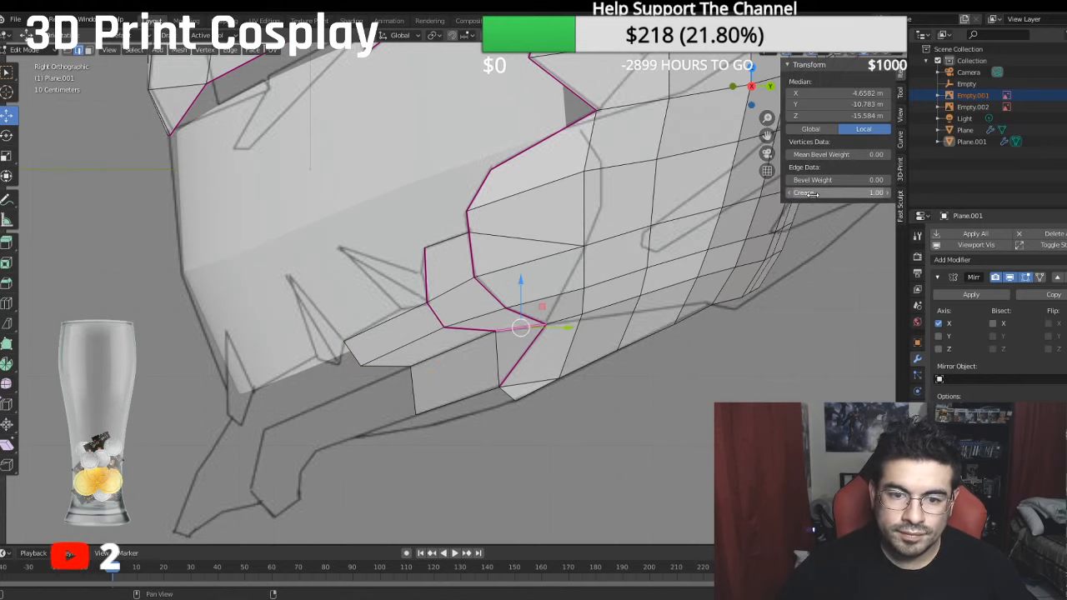
- Move the jaw section's front edge chain inward to a median X of about -3.31 m
{"action": "left_click", "coordinate": [445, 422]}
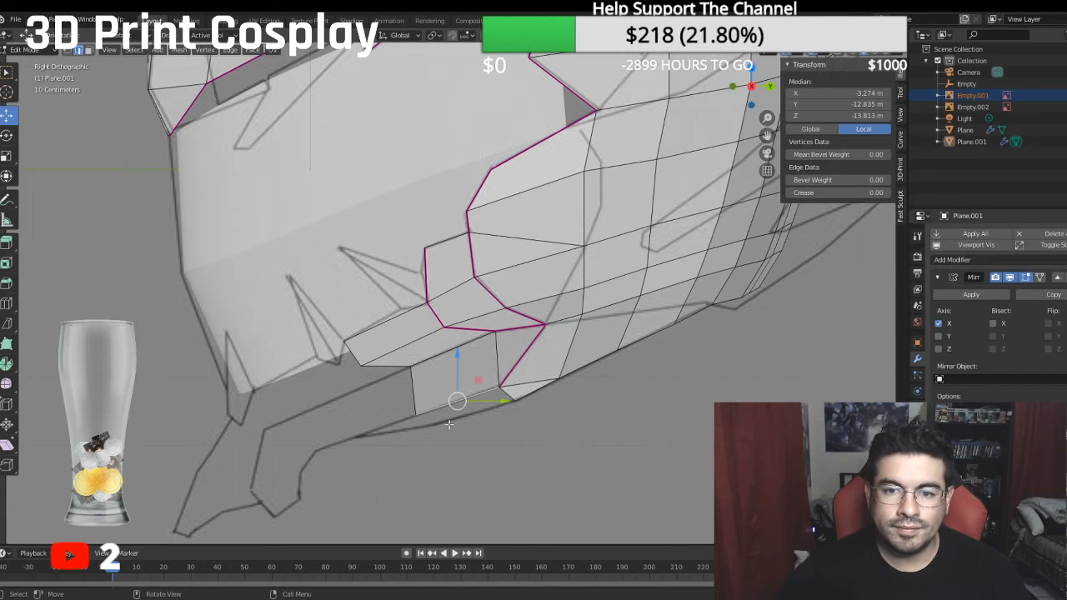
{"action": "middle_click_drag", "start_coordinate": [450, 424], "coordinate": [491, 385]}
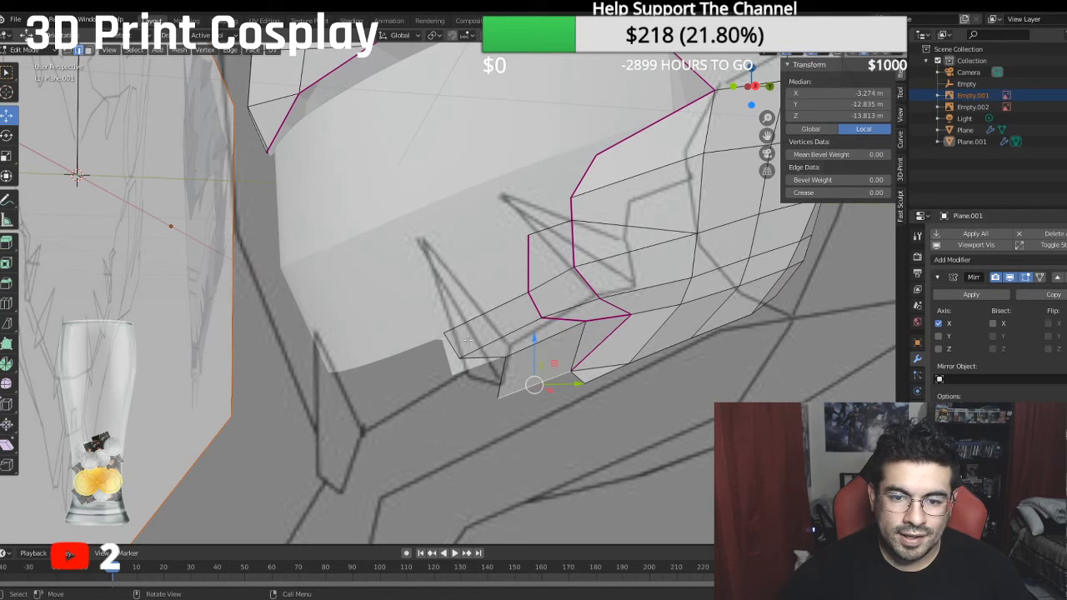
{"action": "middle_click_drag", "start_coordinate": [468, 341], "coordinate": [561, 344]}
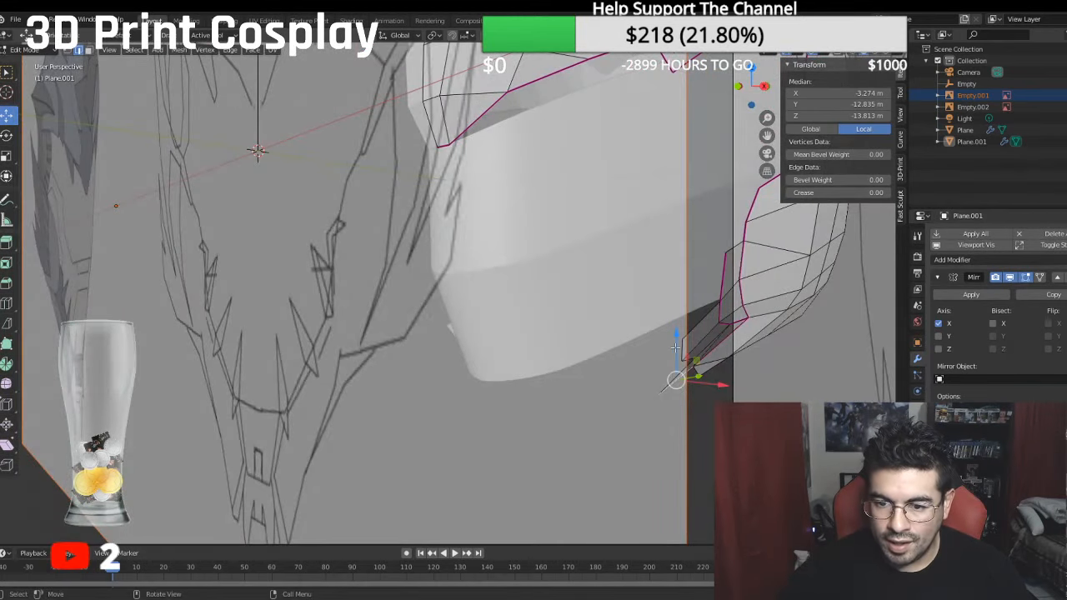
{"action": "left_click", "coordinate": [679, 348]}
{"action": "middle_click_drag", "start_coordinate": [672, 349], "coordinate": [629, 352]}
{"action": "left_click", "coordinate": [608, 348], "text": "ctrl"}
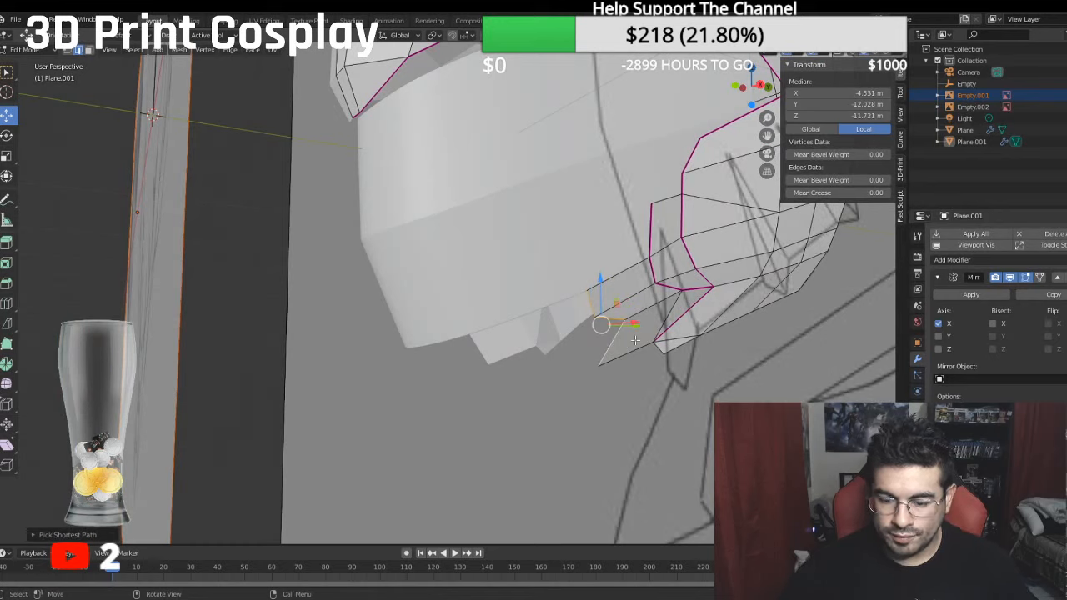
{"action": "key", "text": "KP_1"}
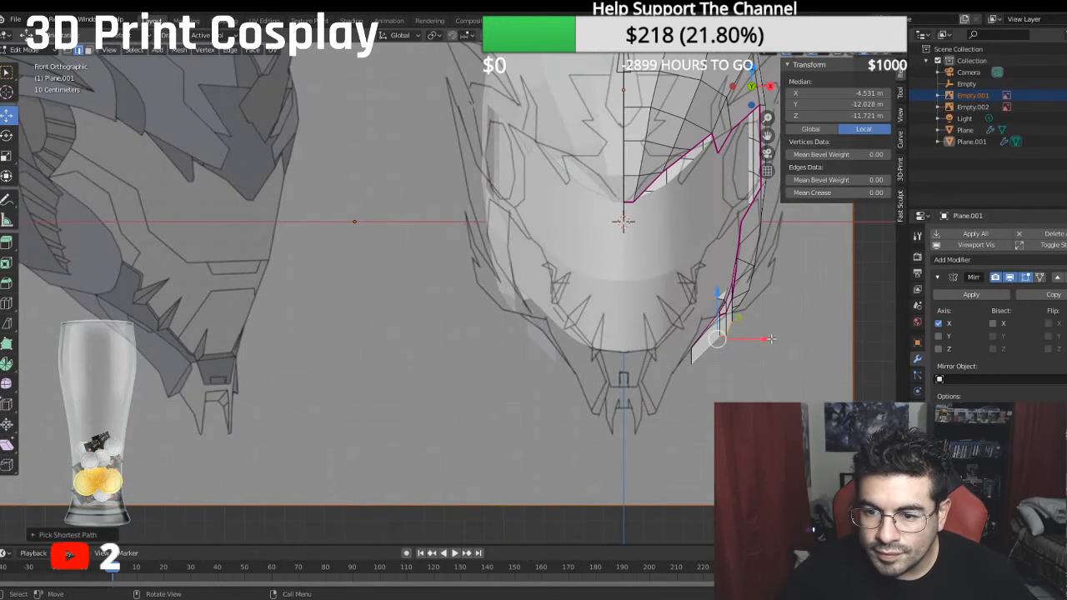
{"action": "left_click_drag", "start_coordinate": [771, 340], "coordinate": [748, 337]}
{"action": "mouse_move", "coordinate": [749, 338]}
{"action": "middle_mouse_down"}
{"action": "mouse_move", "coordinate": [697, 315]}
{"action": "mouse_move", "coordinate": [760, 362]}
{"action": "middle_mouse_up"}
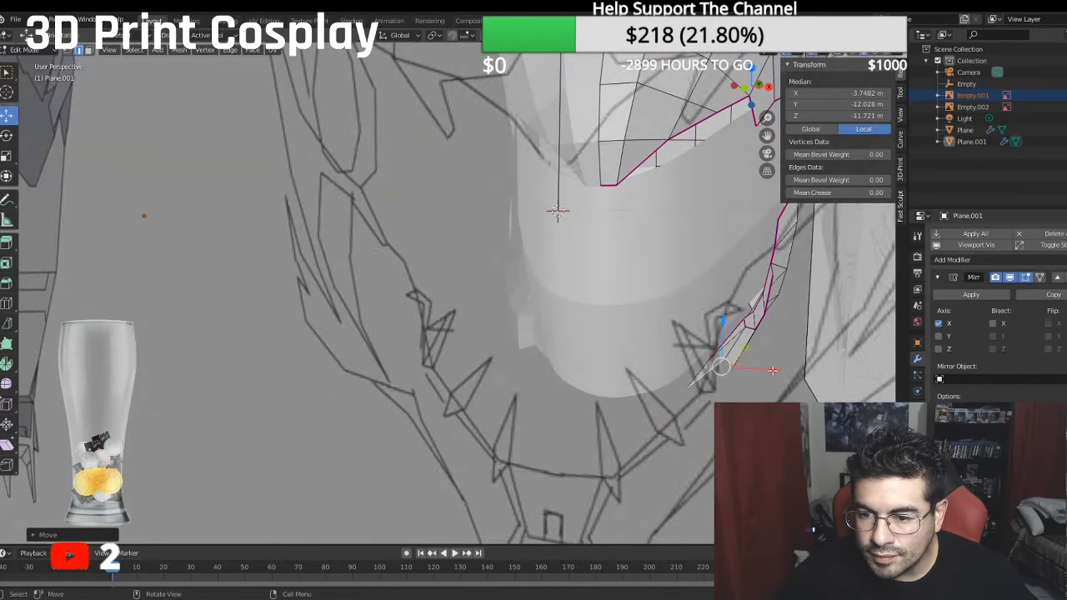
{"action": "left_click_drag", "start_coordinate": [773, 370], "coordinate": [754, 367]}
{"action": "mouse_move", "coordinate": [754, 367]}
{"action": "middle_mouse_down"}
{"action": "mouse_move", "coordinate": [709, 315]}
{"action": "mouse_move", "coordinate": [732, 319]}
{"action": "mouse_move", "coordinate": [704, 329]}
{"action": "middle_mouse_up"}
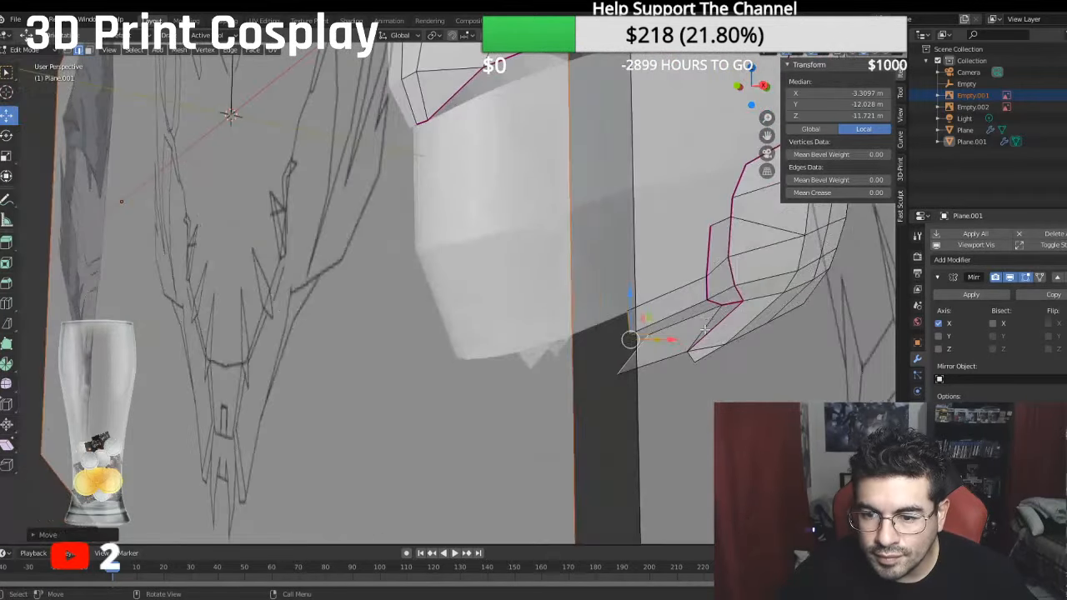
- Move the creased edge behind the jaw section slightly inward, and its upper front edge inward to X about -3.57 m
{"action": "left_click", "coordinate": [707, 286]}
{"action": "middle_click_drag", "start_coordinate": [707, 285], "coordinate": [741, 342]}
{"action": "key", "text": "g"}
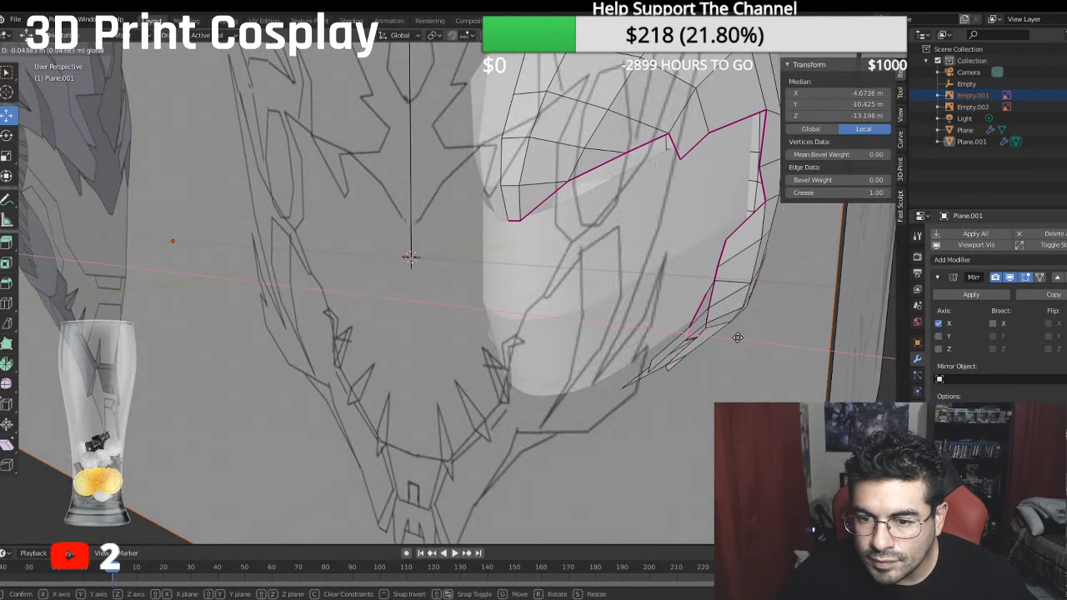
{"action": "left_click", "coordinate": [735, 336]}
{"action": "left_click", "coordinate": [649, 368]}
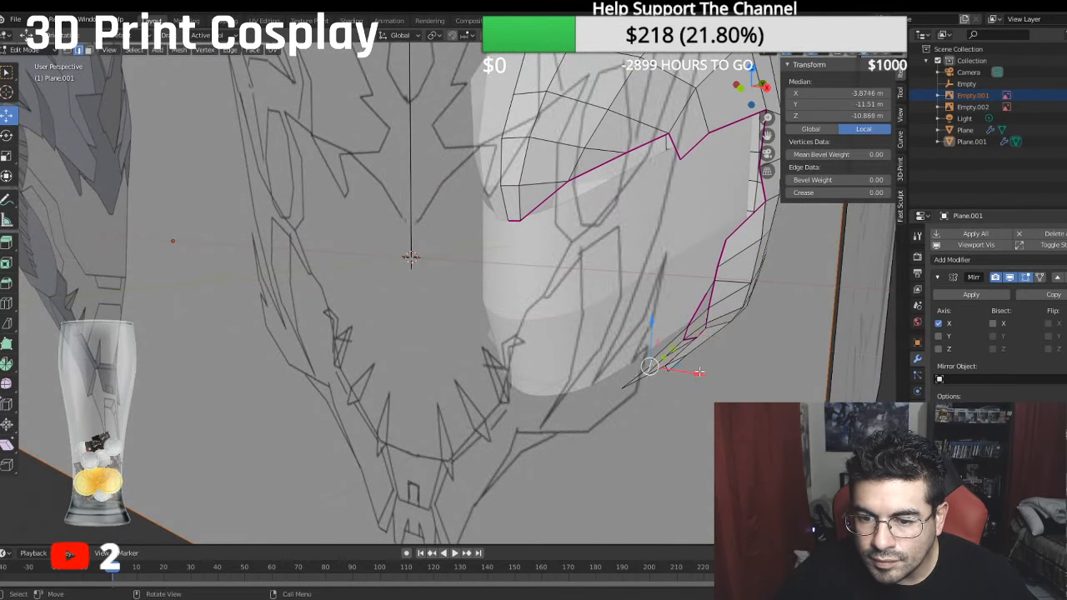
{"action": "left_click_drag", "start_coordinate": [702, 372], "coordinate": [692, 370]}
{"action": "middle_click_drag", "start_coordinate": [693, 370], "coordinate": [732, 289]}
{"action": "left_click_drag", "start_coordinate": [733, 289], "coordinate": [725, 285]}
{"action": "middle_click_drag", "start_coordinate": [725, 285], "coordinate": [629, 307]}
- Move the upper front corner vertex of the cheek strip inward to X about -5.08 m
{"action": "left_click", "coordinate": [66, 51]}
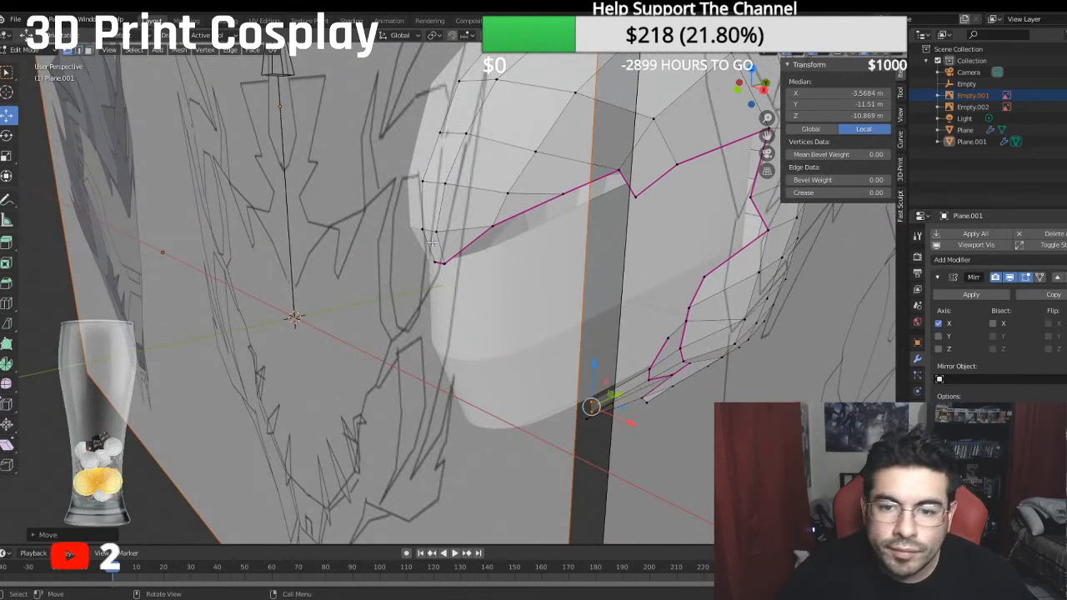
{"action": "left_click", "coordinate": [662, 335]}
{"action": "middle_click_drag", "start_coordinate": [662, 335], "coordinate": [724, 400]}
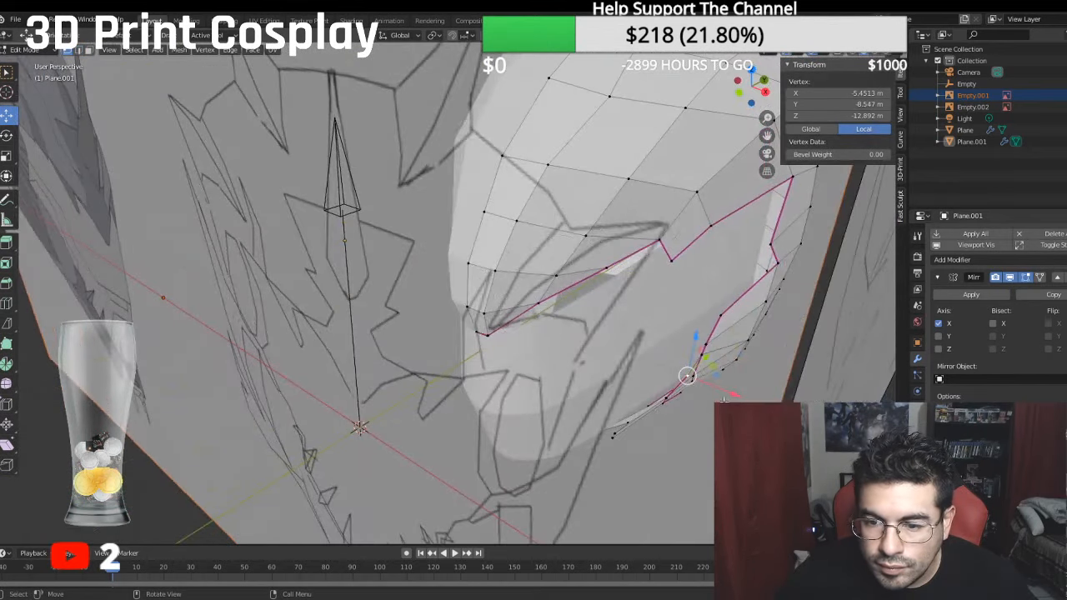
{"action": "left_click_drag", "start_coordinate": [737, 395], "coordinate": [730, 392]}
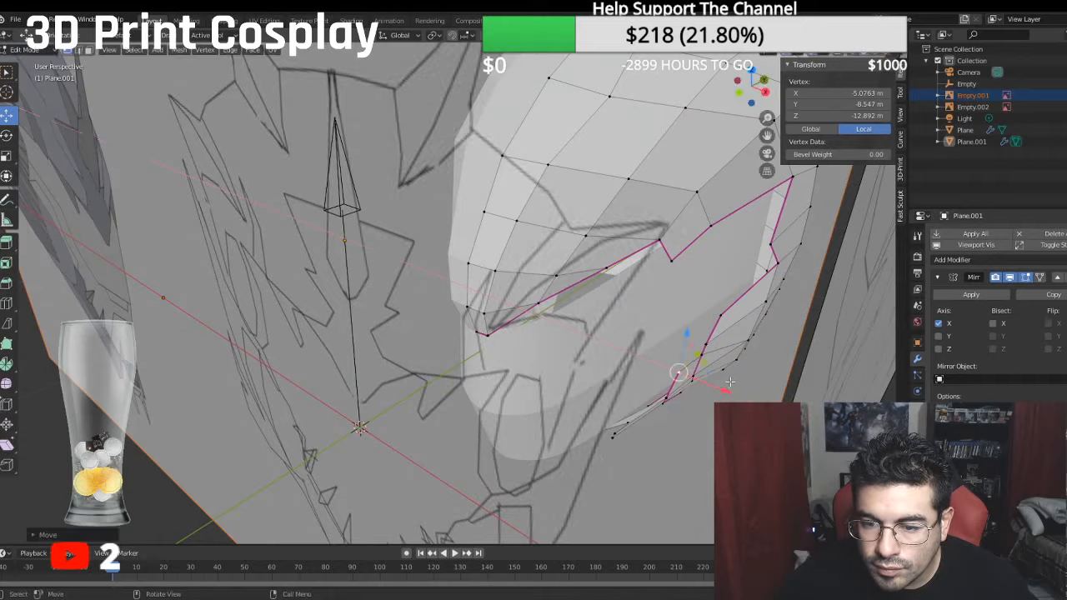
{"action": "middle_click_drag", "start_coordinate": [730, 392], "coordinate": [691, 336]}
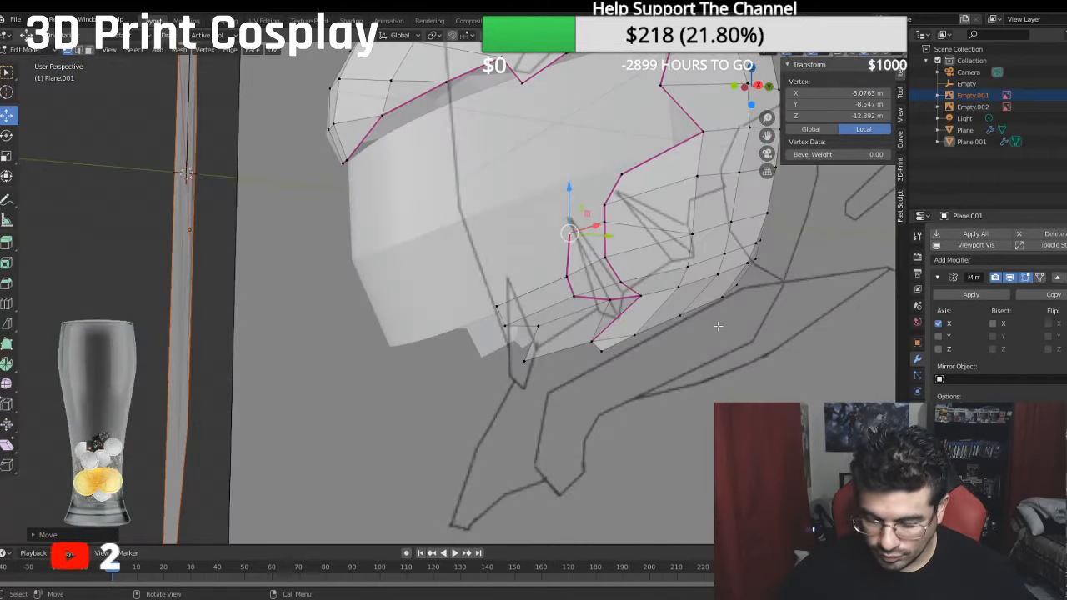
{"action": "key", "text": "KP_3"}
{"action": "scroll", "coordinate": [404, 309], "scroll_direction": "down", "scroll_amount": 2}
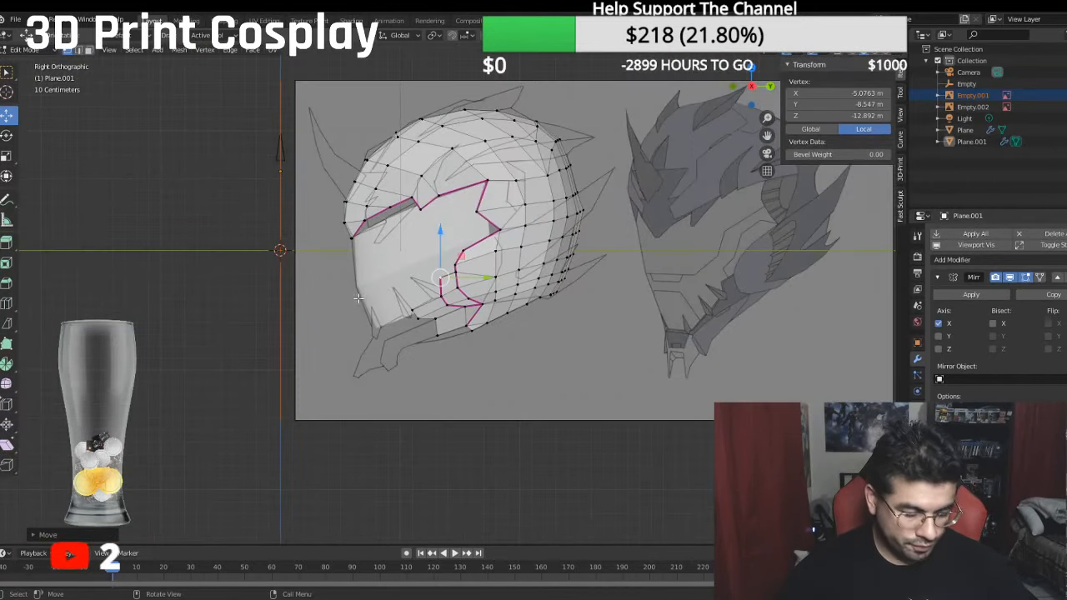
{"action": "middle_click_drag", "start_coordinate": [372, 334], "coordinate": [361, 277], "text": "shift"}
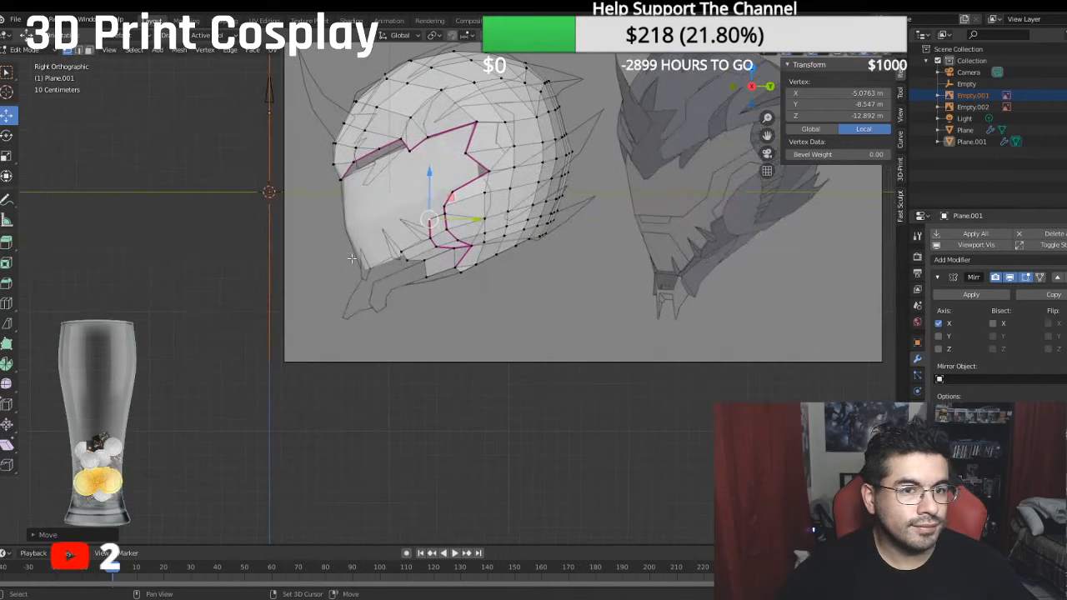
{"action": "scroll", "coordinate": [361, 277], "scroll_direction": "up", "scroll_amount": 2}
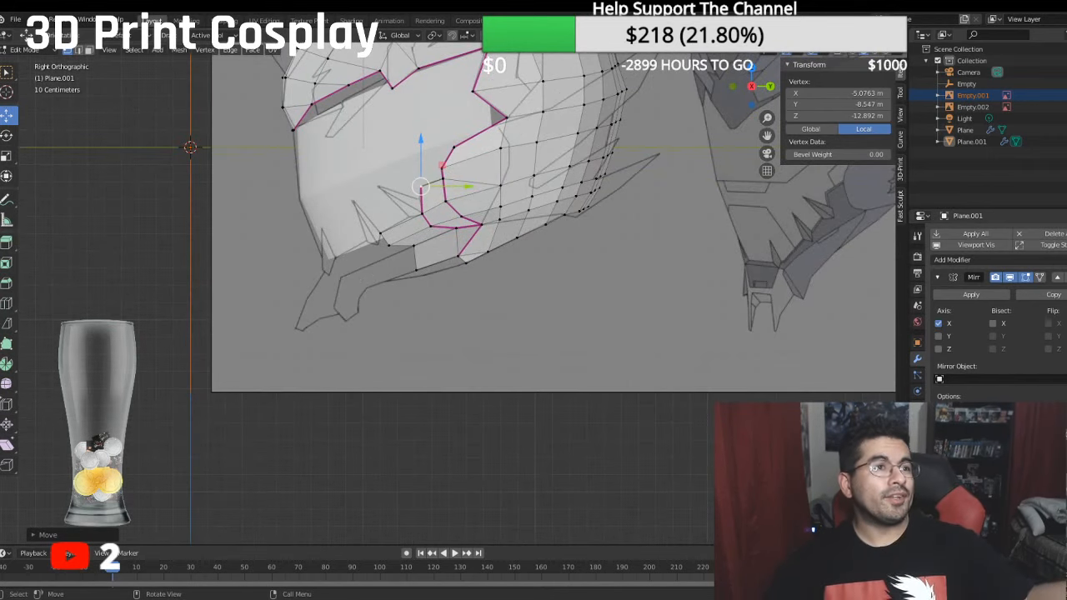
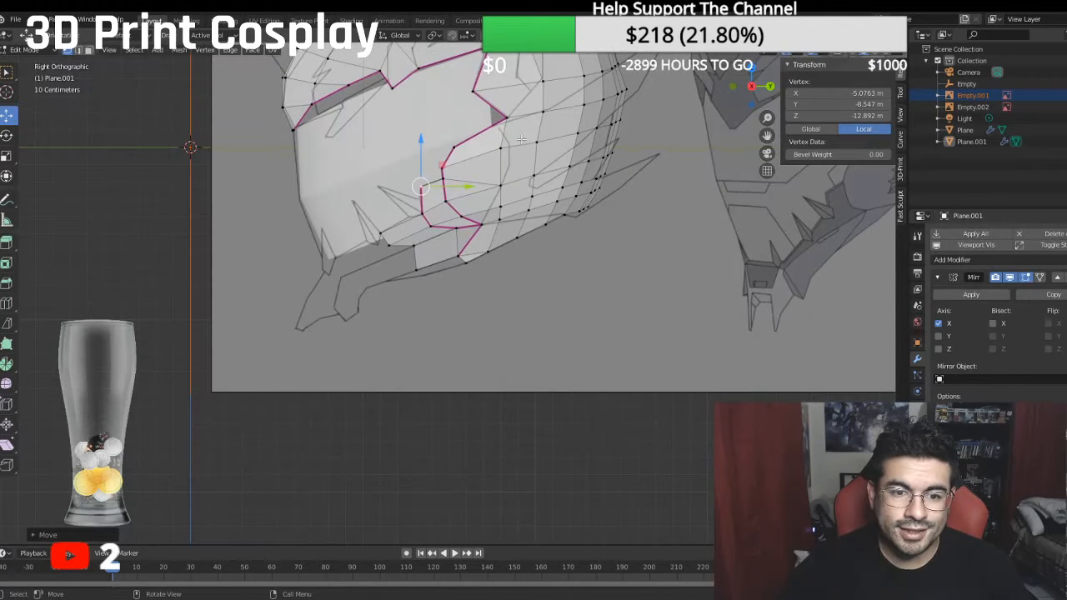
- In the right side view, move the three end vertices of the lower jaw strip forward onto the reference sketch lines
{"action": "scroll", "coordinate": [303, 118], "scroll_direction": "up", "scroll_amount": 3}
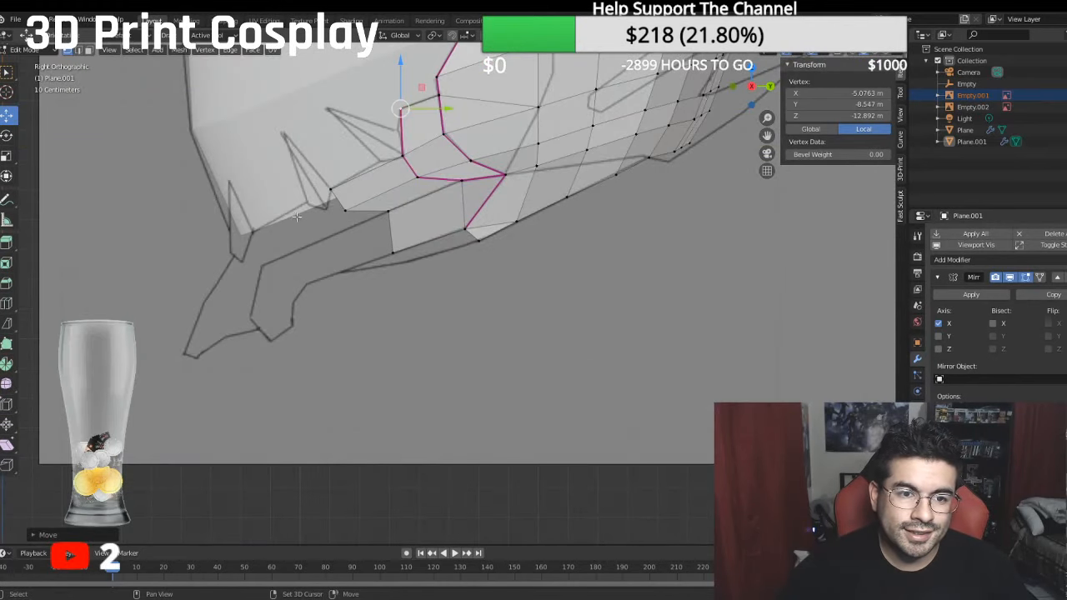
{"action": "middle_click_drag", "start_coordinate": [297, 217], "coordinate": [451, 221], "text": "shift"}
{"action": "scroll", "coordinate": [488, 206], "scroll_direction": "up", "scroll_amount": 2}
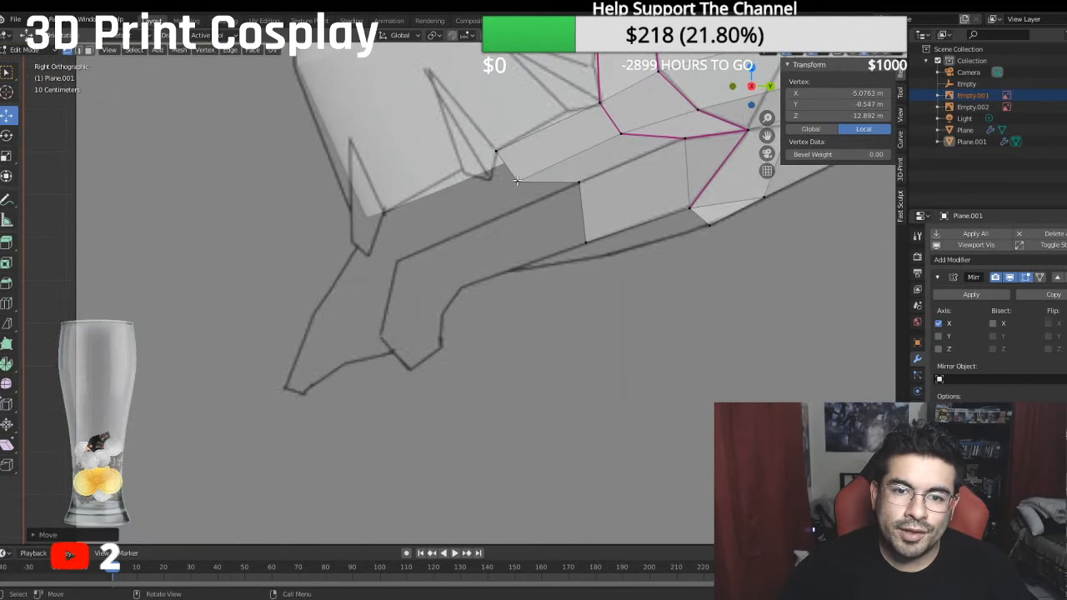
{"action": "left_click", "coordinate": [517, 181]}
{"action": "left_click_drag", "start_coordinate": [561, 181], "coordinate": [533, 200]}
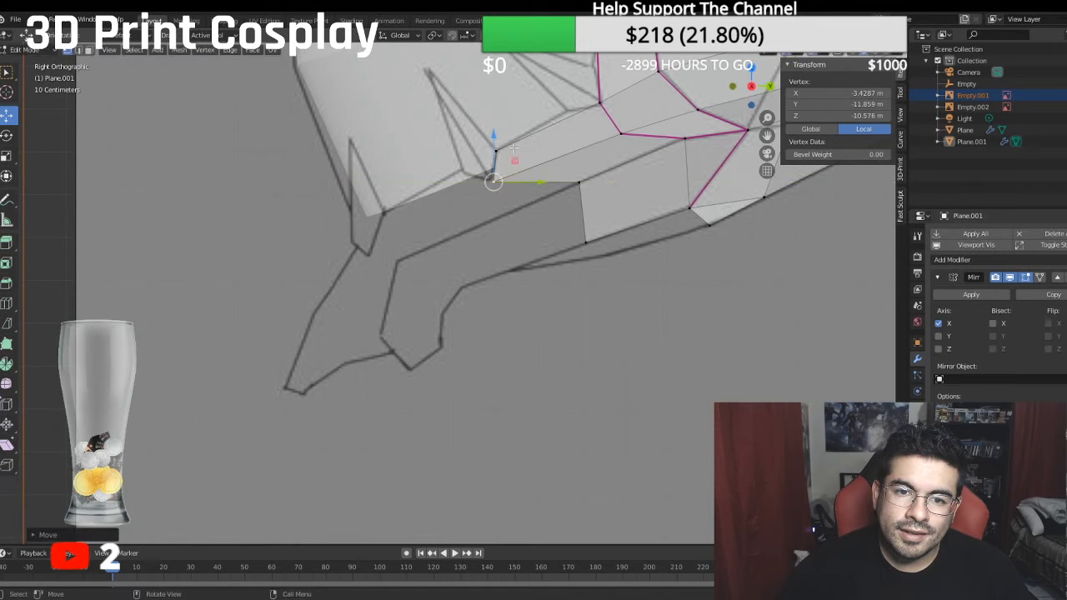
{"action": "left_click_drag", "start_coordinate": [492, 123], "coordinate": [505, 215]}
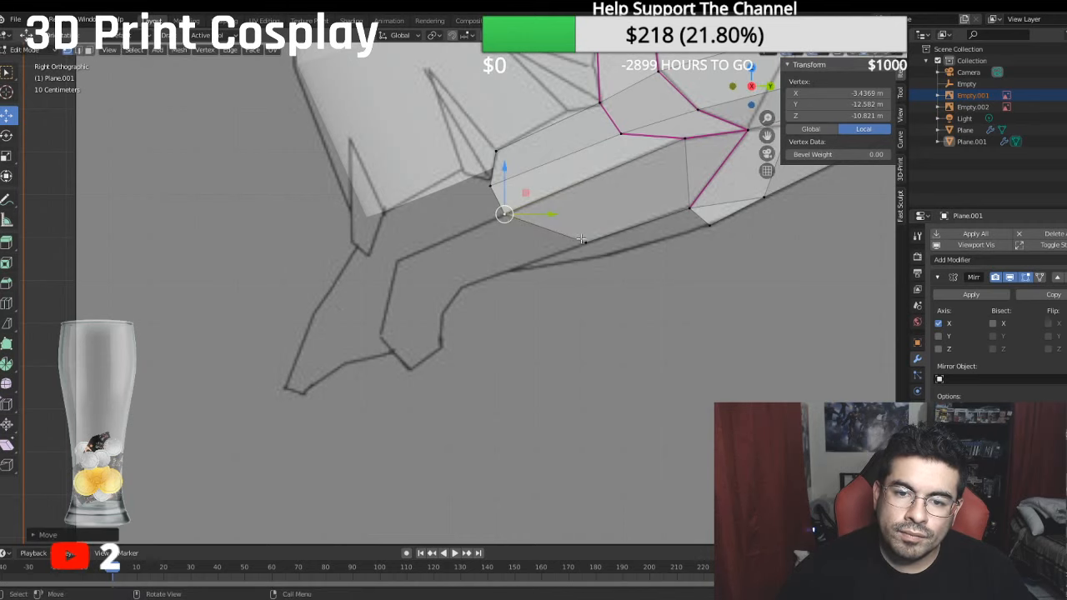
{"action": "left_click_drag", "start_coordinate": [585, 242], "coordinate": [526, 263]}
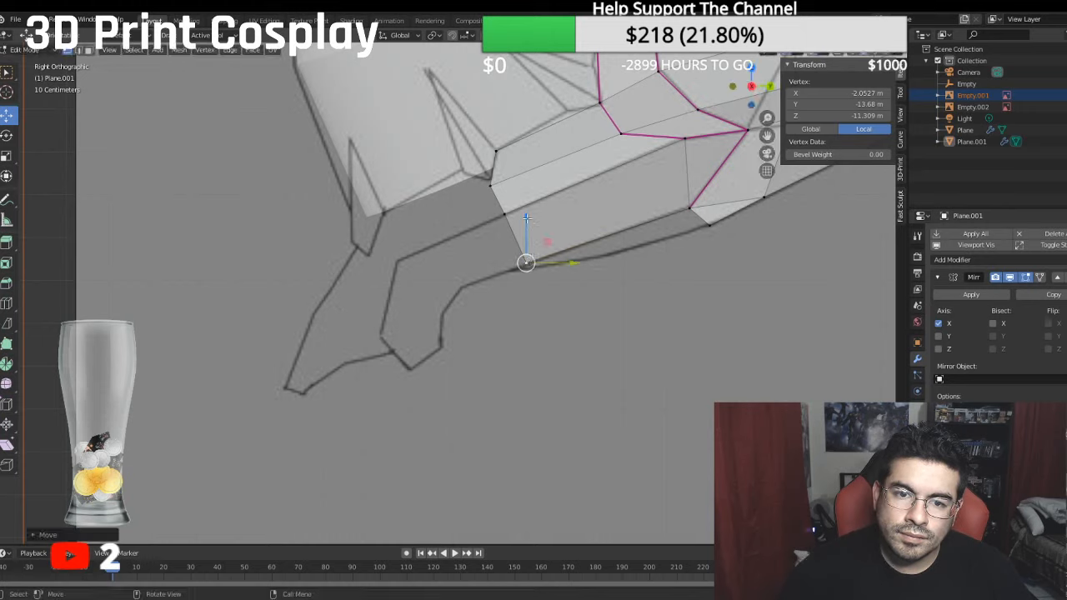
{"action": "left_click", "coordinate": [499, 187], "text": "shift"}
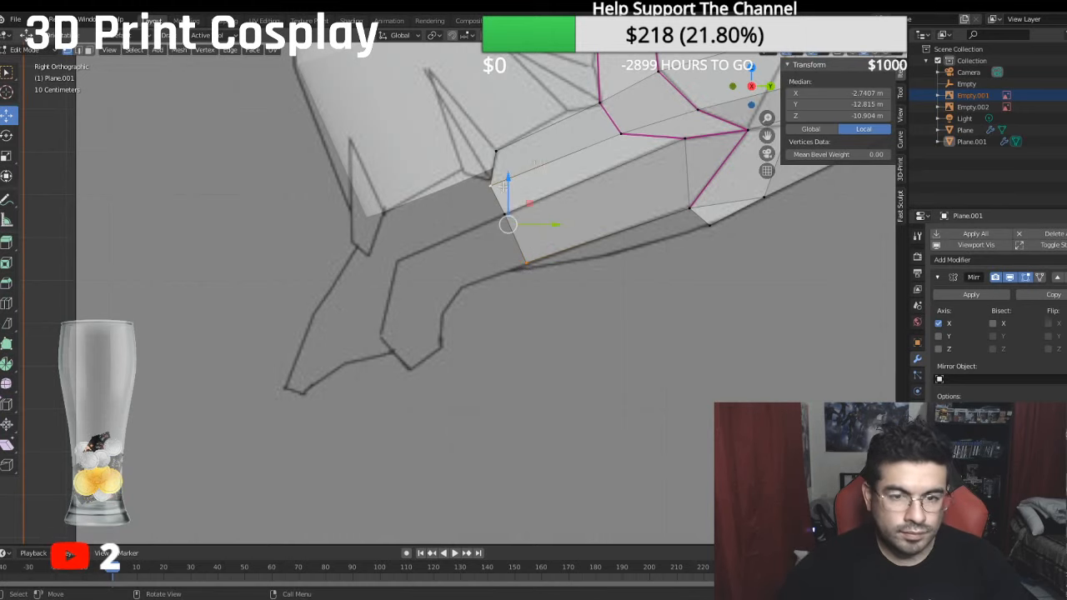
{"action": "key", "text": "e"}
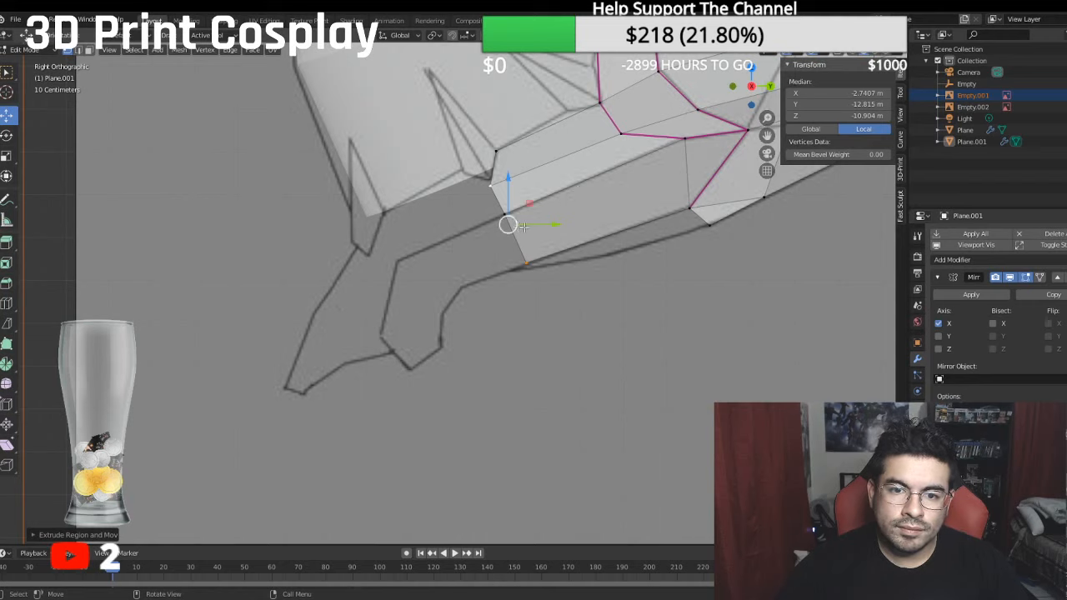
{"action": "key", "text": "y"}
{"action": "left_click", "coordinate": [476, 261]}
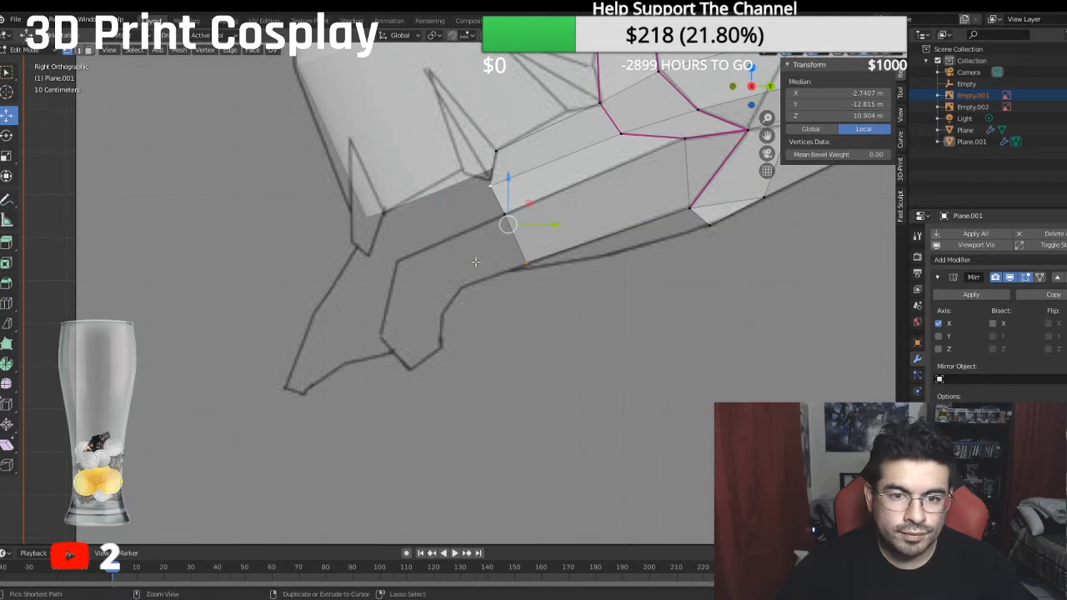
- Extrude the jaw strip's open three-vertex end edge and move the new edge forward along Y
{"action": "left_click", "coordinate": [504, 213], "text": "shift"}
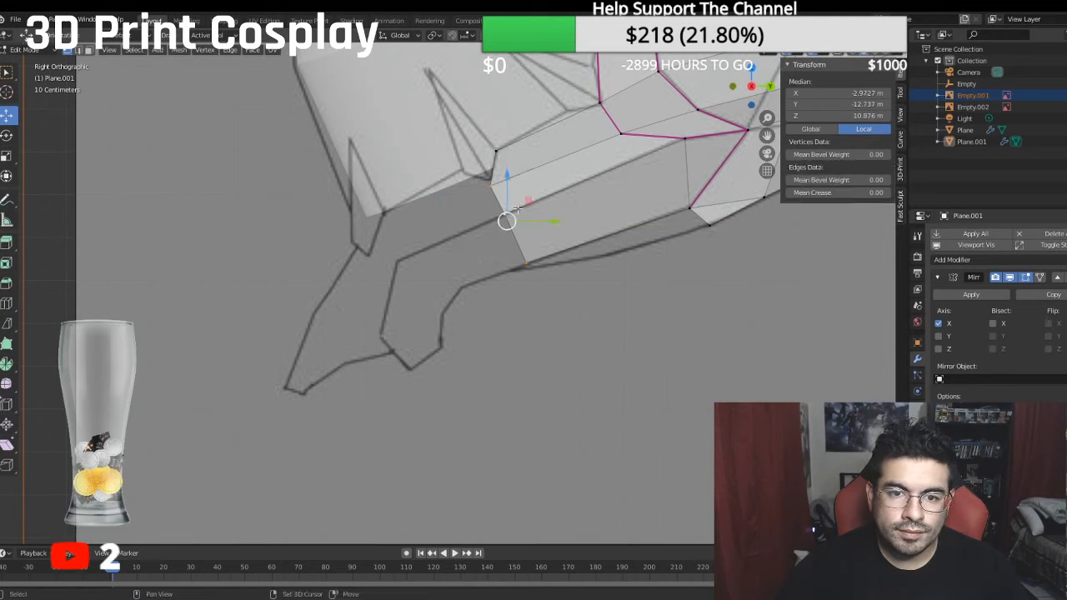
{"action": "key", "text": "e"}
{"action": "left_click", "coordinate": [539, 250]}
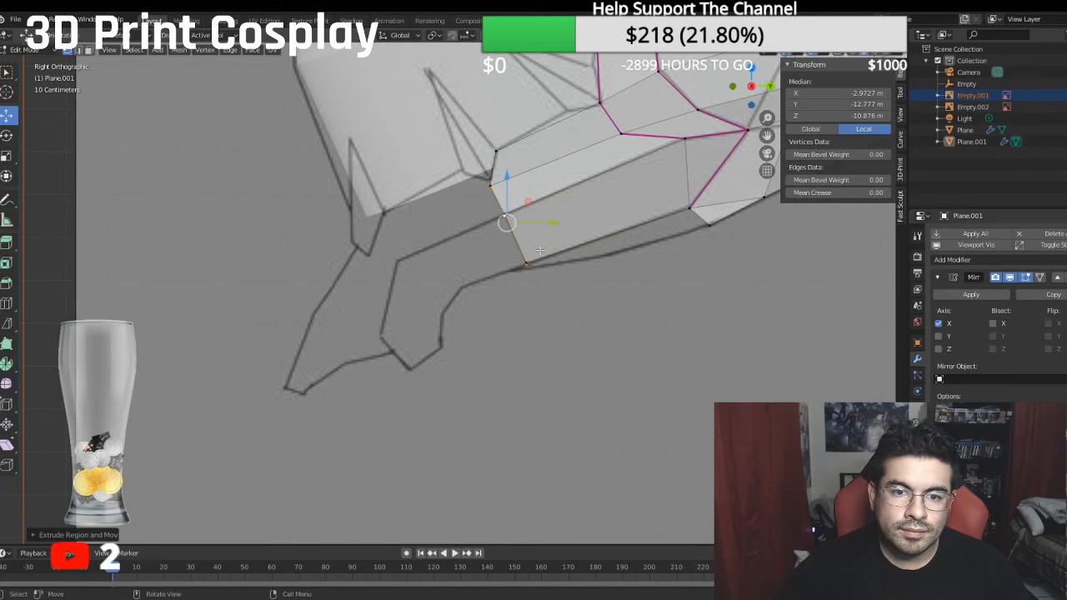
{"action": "left_click_drag", "start_coordinate": [551, 219], "coordinate": [471, 250]}
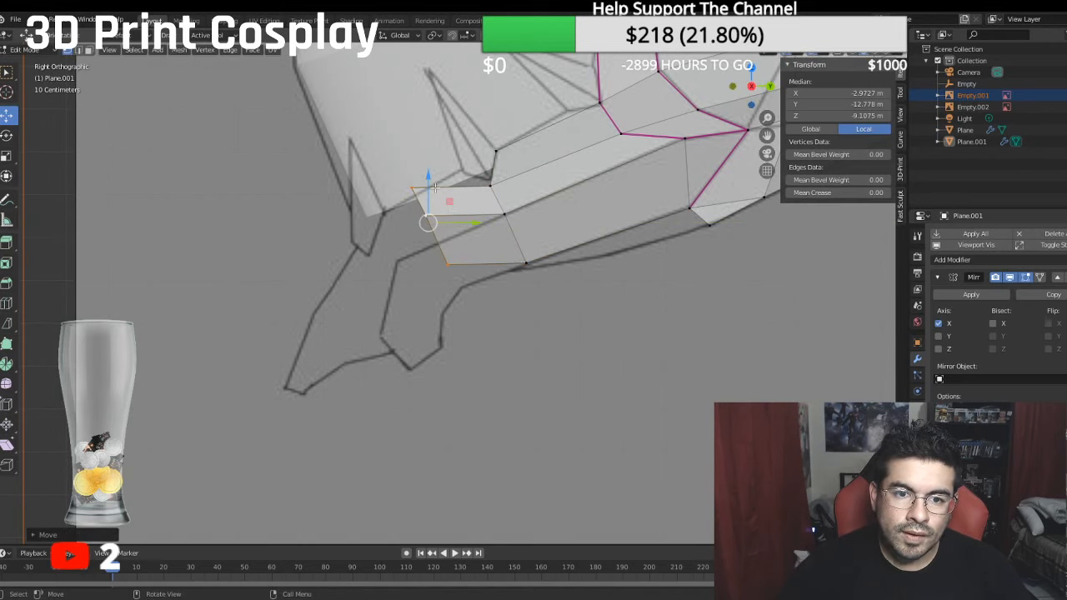
- Reposition the three extruded vertices so the narrow new section follows the jaw lines of the side sketch
{"action": "left_click_drag", "start_coordinate": [432, 178], "coordinate": [433, 209]}
{"action": "left_click_drag", "start_coordinate": [474, 255], "coordinate": [505, 242]}
{"action": "left_click_drag", "start_coordinate": [455, 204], "coordinate": [482, 194]}
{"action": "left_click_drag", "start_coordinate": [493, 238], "coordinate": [528, 236]}
{"action": "left_click_drag", "start_coordinate": [479, 198], "coordinate": [480, 161]}
{"action": "left_click", "coordinate": [465, 200]}
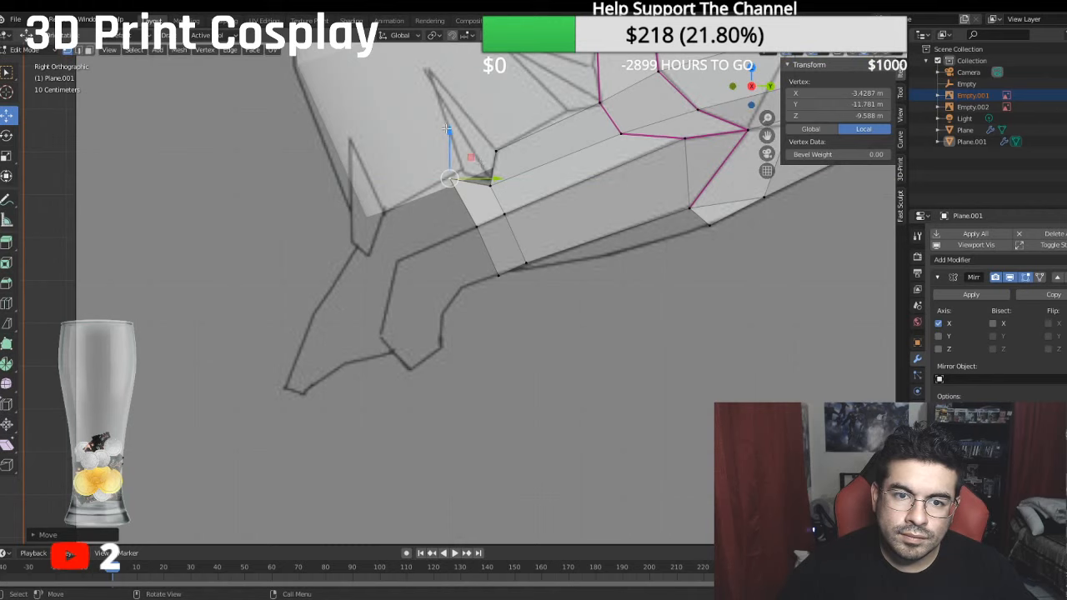
{"action": "left_click_drag", "start_coordinate": [447, 129], "coordinate": [450, 123]}
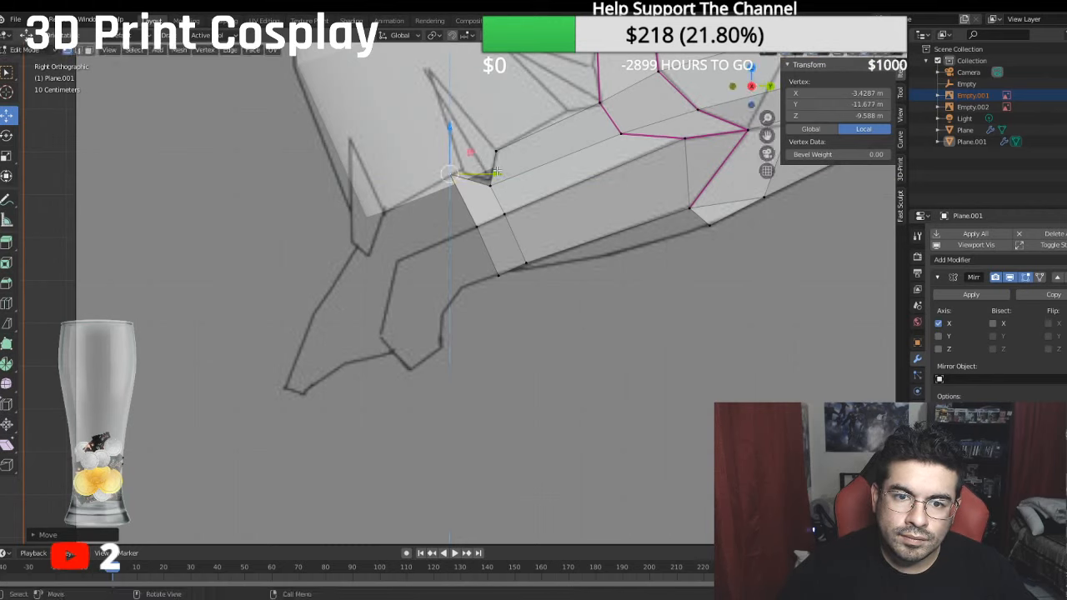
{"action": "left_click_drag", "start_coordinate": [497, 171], "coordinate": [502, 171]}
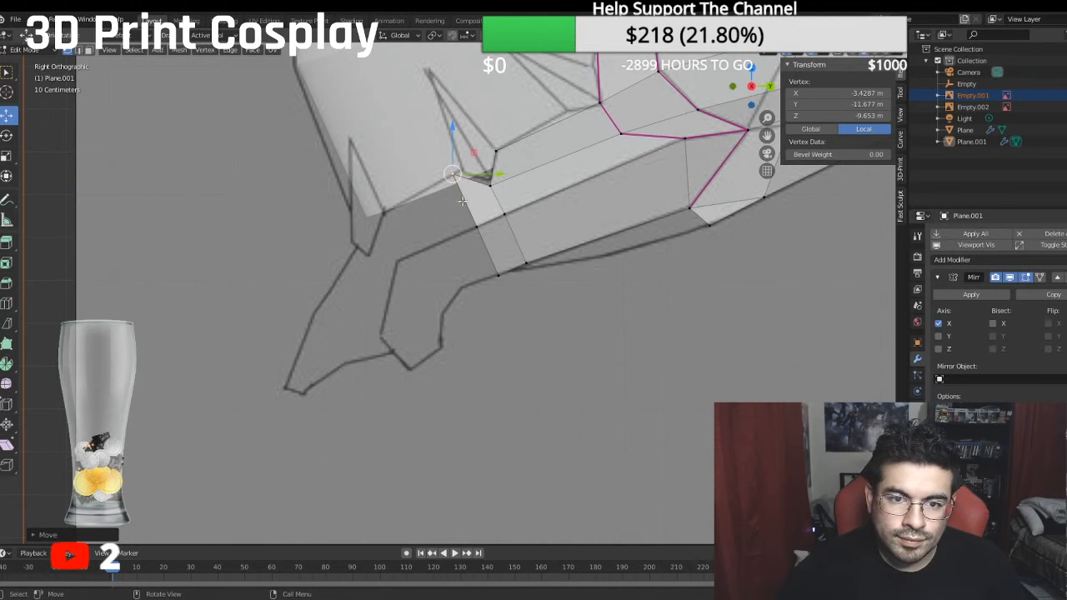
- Extrude the jaw's front edge forward again and place its vertices on the sketched corners near the chin
{"action": "left_click", "coordinate": [496, 267], "text": "ctrl"}
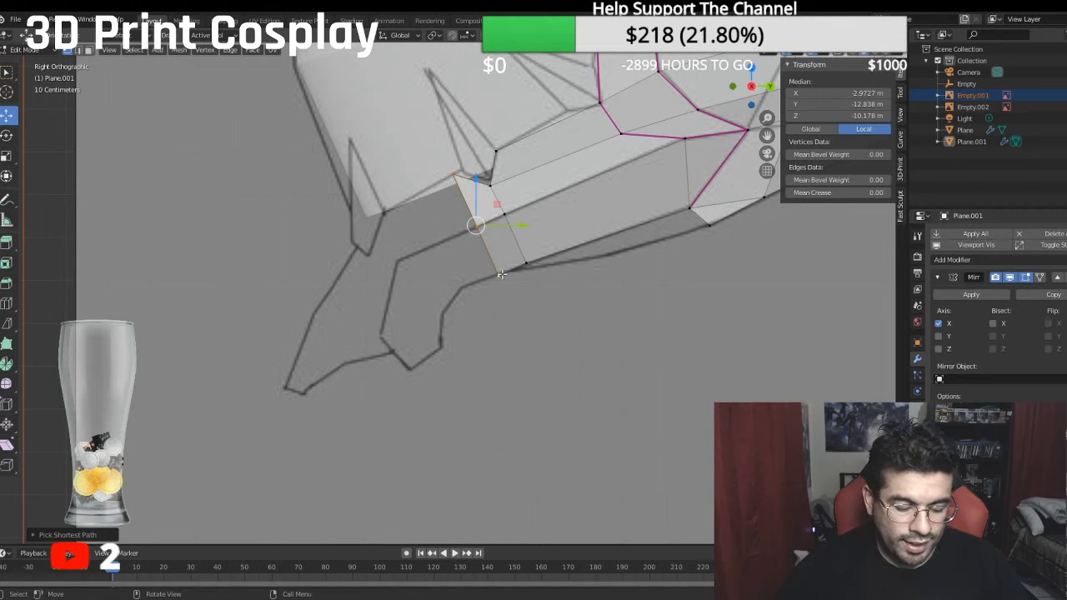
{"action": "key", "text": "e"}
{"action": "right_click", "coordinate": [518, 314]}
{"action": "left_click_drag", "start_coordinate": [518, 224], "coordinate": [403, 216]}
{"action": "left_click", "coordinate": [457, 172]}
{"action": "left_click", "coordinate": [417, 263]}
{"action": "left_click", "coordinate": [433, 312]}
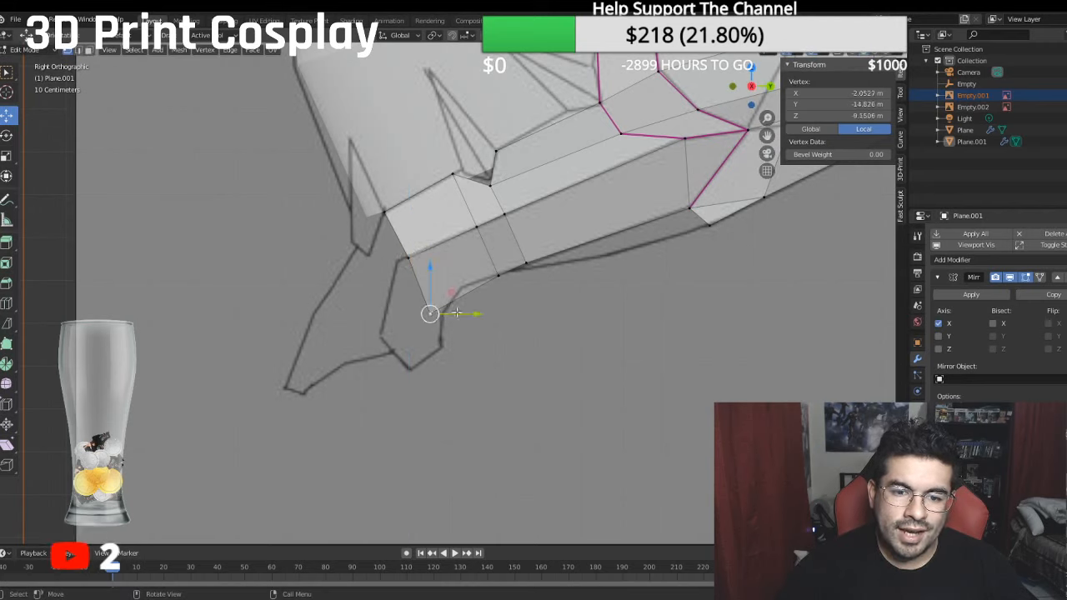
- Move the lower vertices of the two front edges onto the jaw's bottom outline in the sketch
{"action": "left_click_drag", "start_coordinate": [464, 312], "coordinate": [492, 299]}
{"action": "left_click_drag", "start_coordinate": [462, 264], "coordinate": [465, 238]}
{"action": "left_click_drag", "start_coordinate": [508, 290], "coordinate": [512, 290]}
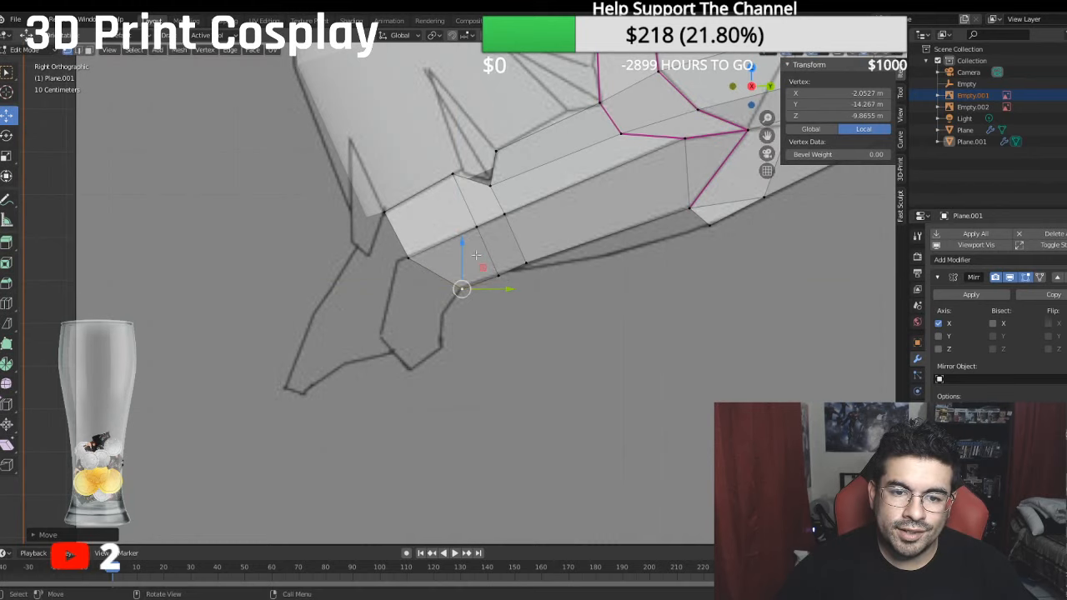
{"action": "left_click_drag", "start_coordinate": [465, 243], "coordinate": [496, 228]}
{"action": "left_click", "coordinate": [499, 278]}
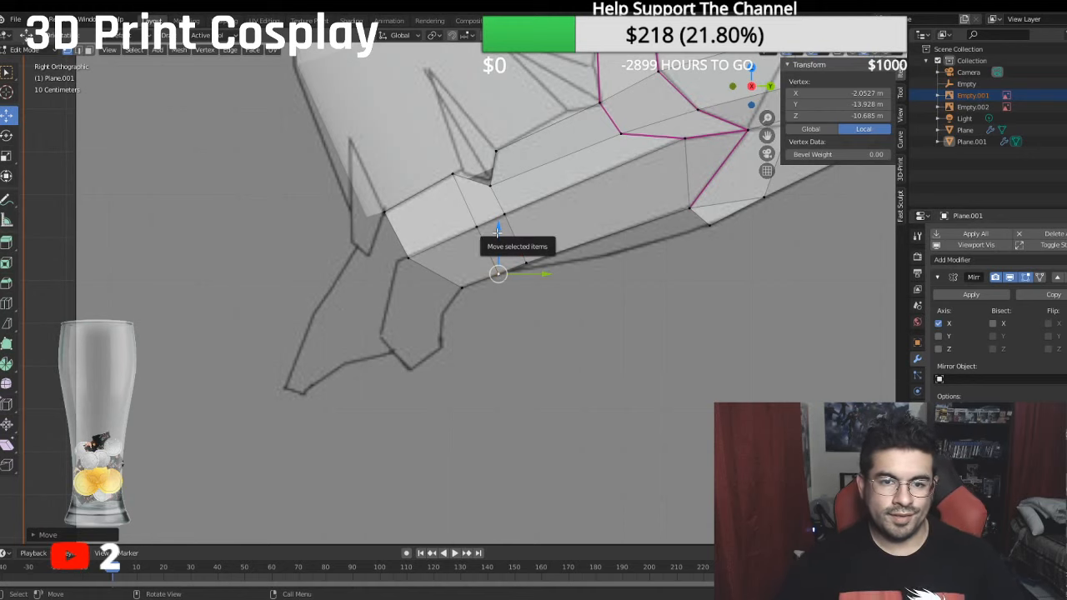
- Nudge the two upper vertices at the base of the spike notch to match the reference sketch
{"action": "scroll", "coordinate": [517, 242], "scroll_direction": "up", "scroll_amount": 3}
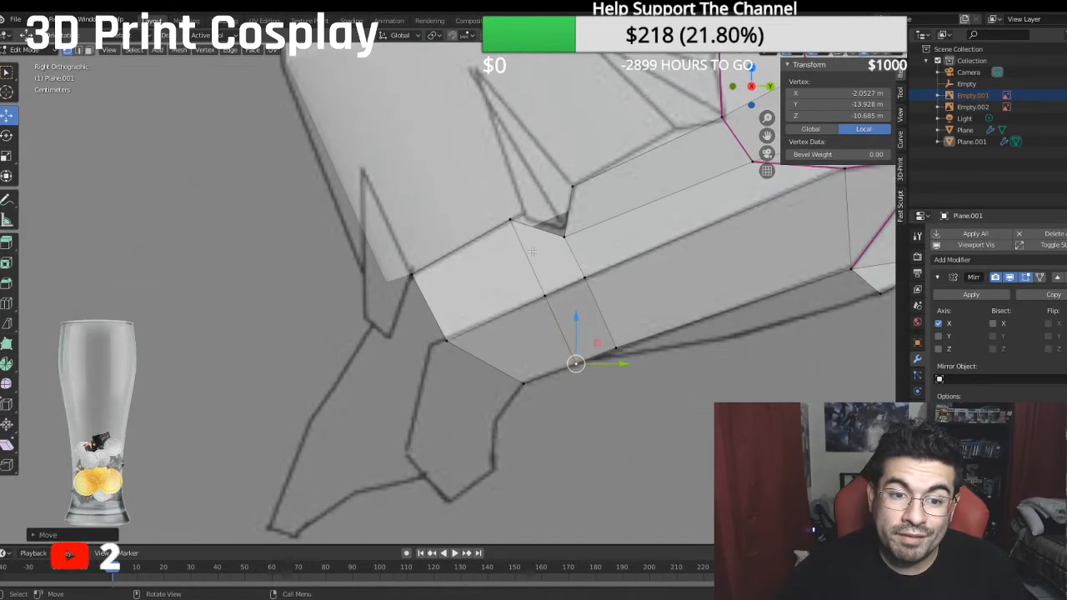
{"action": "left_click", "coordinate": [516, 220]}
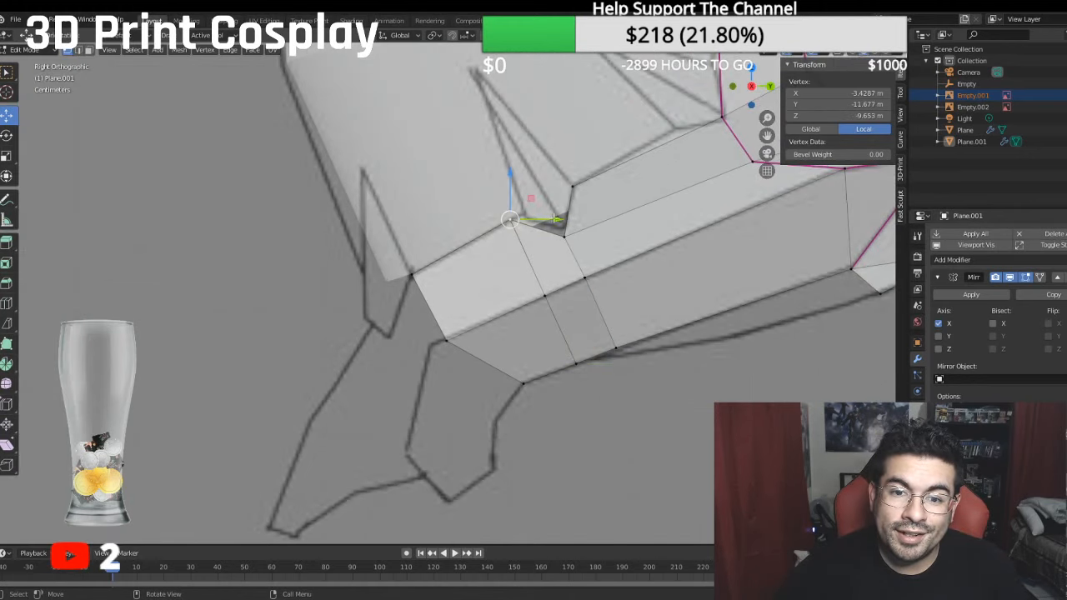
{"action": "left_click_drag", "start_coordinate": [518, 173], "coordinate": [519, 169]}
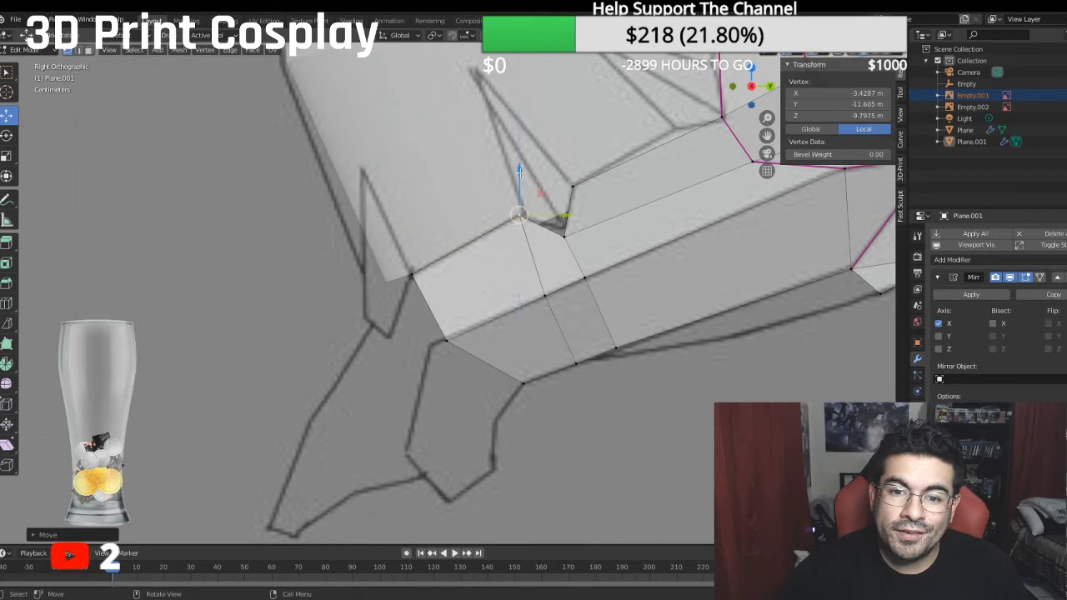
{"action": "key", "text": "g"}
{"action": "key", "text": "z"}
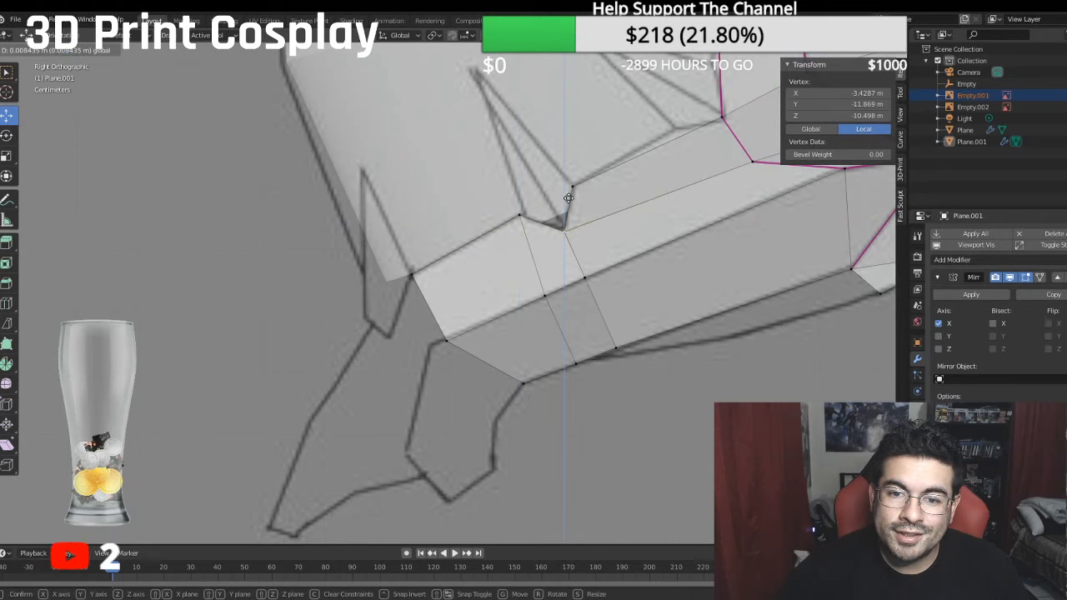
{"action": "left_click", "coordinate": [568, 198]}
- Adjust the middle vertex of the narrow jaw section along Y and Z to sit on the sketched crease line
{"action": "left_click", "coordinate": [548, 295]}
{"action": "key", "text": "g"}
{"action": "key", "text": "y"}
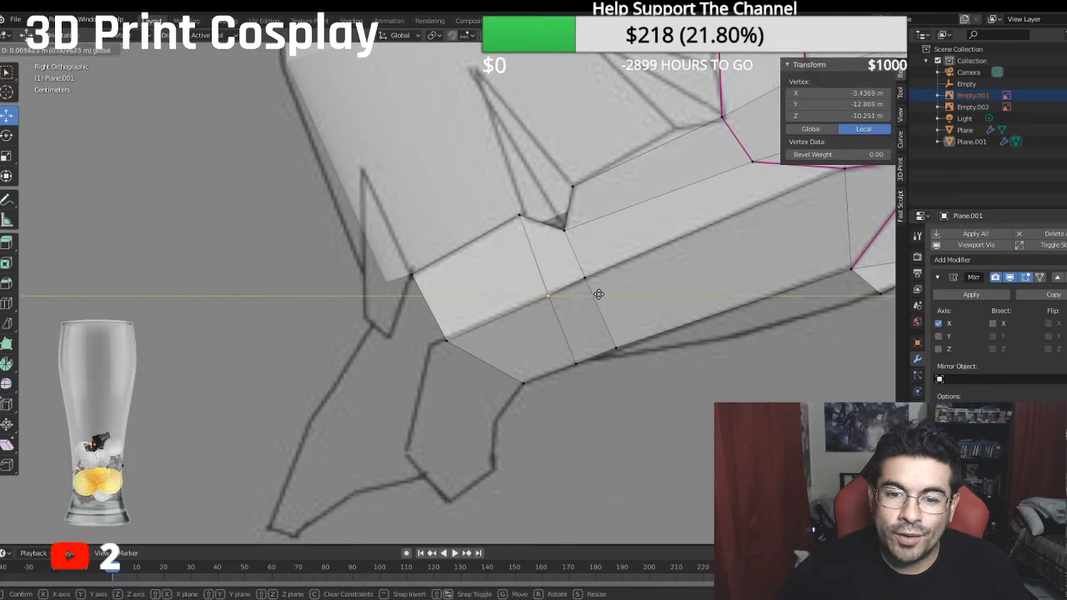
{"action": "left_click", "coordinate": [550, 294]}
{"action": "key", "text": "g"}
{"action": "key", "text": "z"}
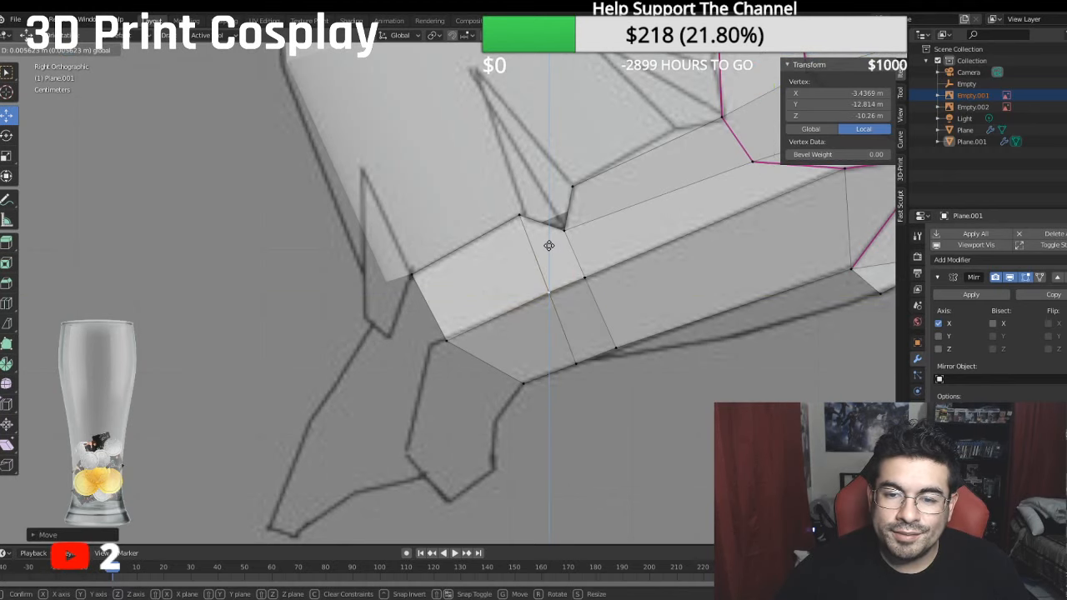
{"action": "left_click", "coordinate": [548, 245]}
- Select the jaw's frontmost three-vertex edge and move it inward along X in front view to about X -1.71 m
{"action": "middle_click_drag", "start_coordinate": [548, 245], "coordinate": [472, 287]}
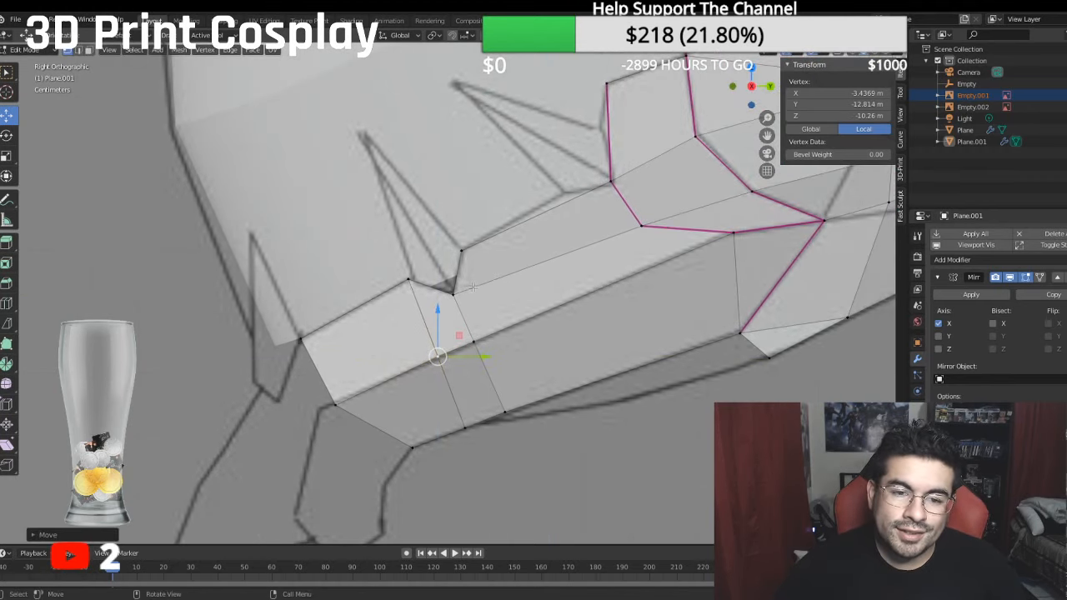
{"action": "scroll", "coordinate": [473, 287], "scroll_direction": "down", "scroll_amount": 3}
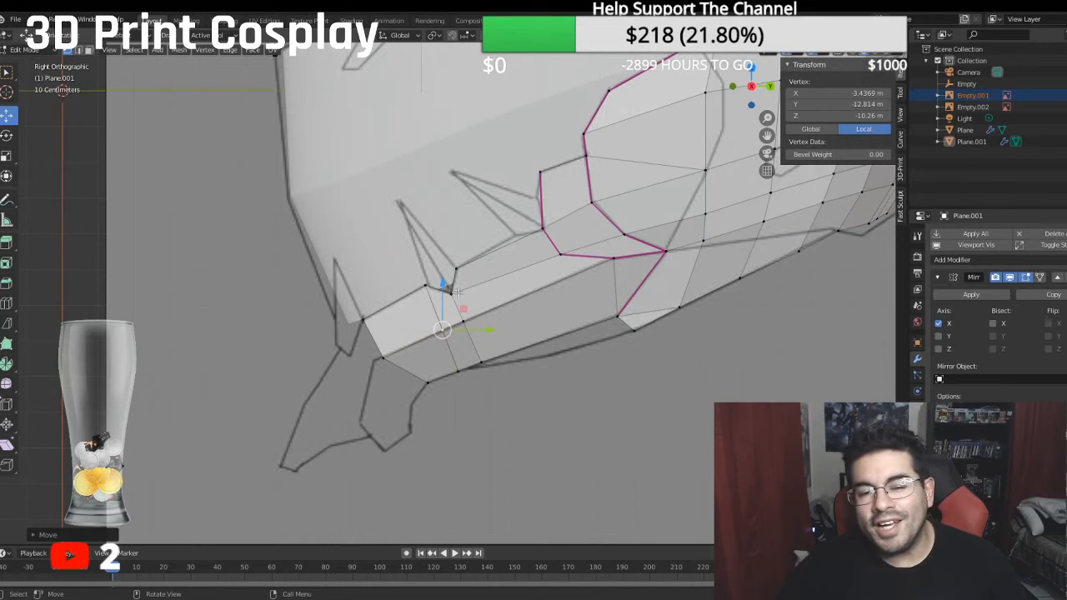
{"action": "scroll", "coordinate": [549, 234], "scroll_direction": "up", "scroll_amount": 2}
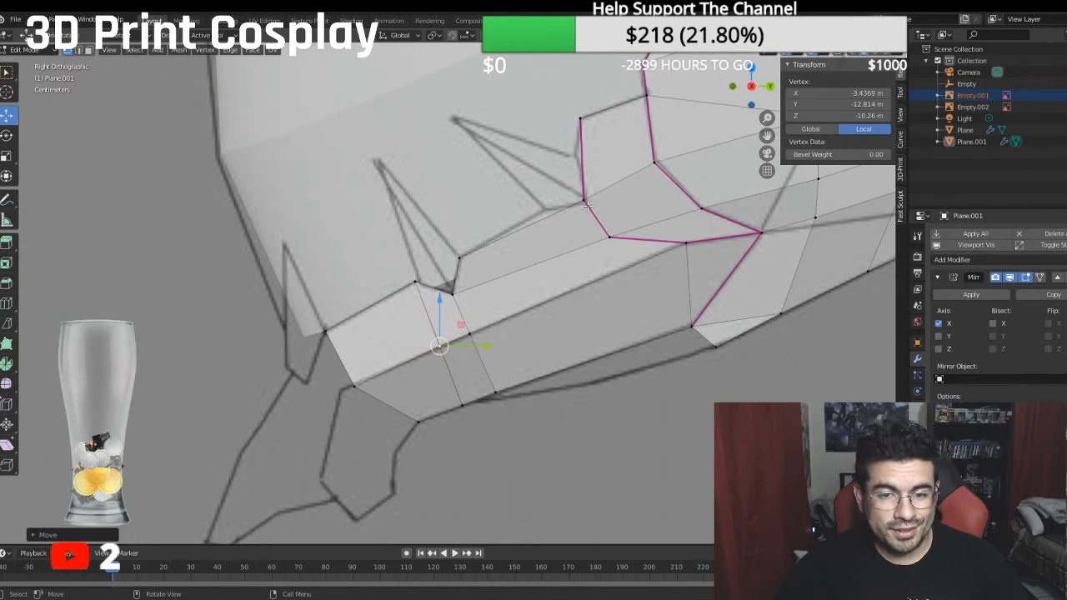
{"action": "middle_click_drag", "start_coordinate": [588, 201], "coordinate": [682, 218]}
{"action": "scroll", "coordinate": [685, 220], "scroll_direction": "down", "scroll_amount": 3}
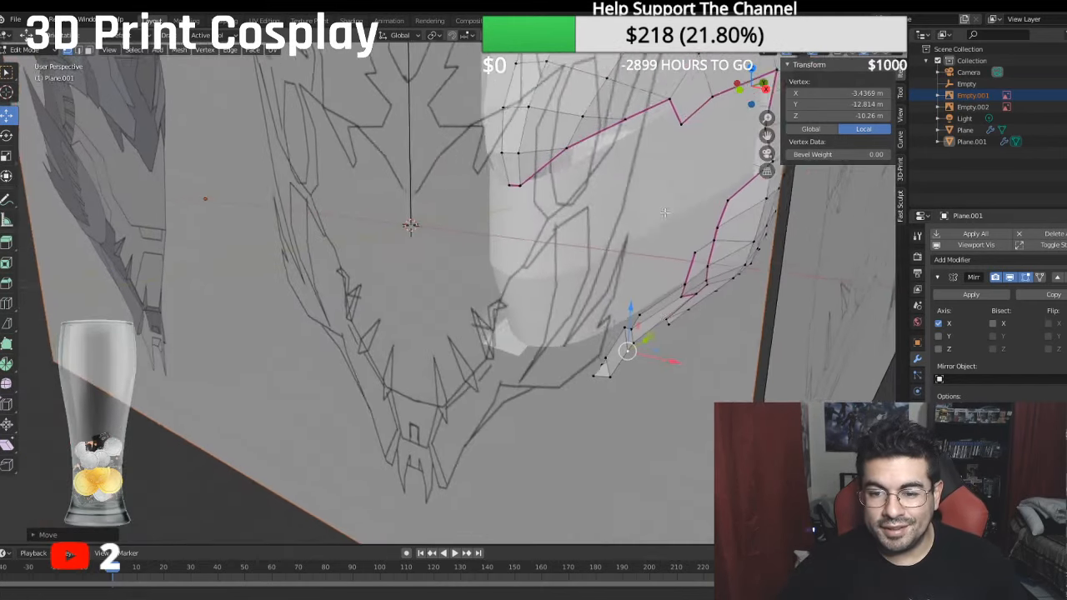
{"action": "middle_click_drag", "start_coordinate": [646, 305], "coordinate": [733, 279]}
{"action": "mouse_move", "coordinate": [608, 282]}
{"action": "middle_mouse_down"}
{"action": "mouse_move", "coordinate": [617, 289]}
{"action": "mouse_move", "coordinate": [607, 278]}
{"action": "middle_mouse_up"}
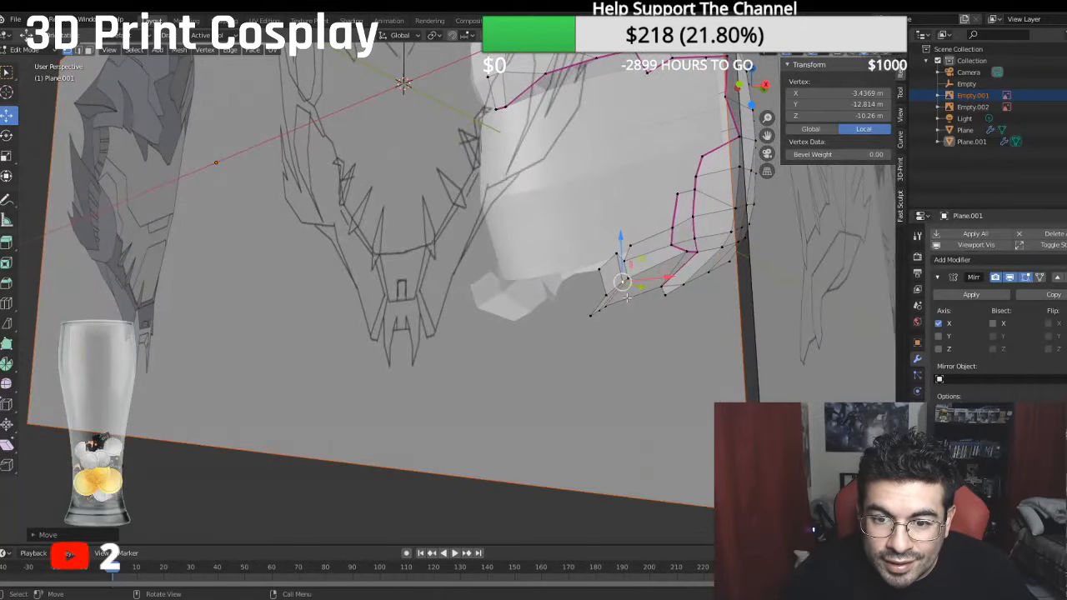
{"action": "left_click", "coordinate": [599, 271], "text": "ctrl"}
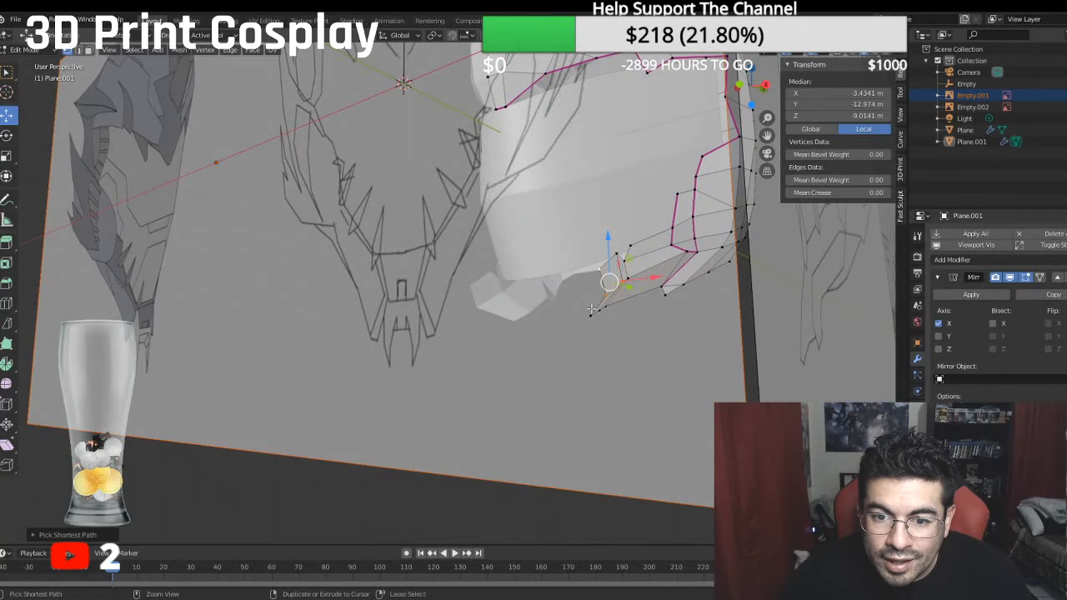
{"action": "left_click", "coordinate": [598, 271]}
{"action": "left_click", "coordinate": [593, 315], "text": "ctrl"}
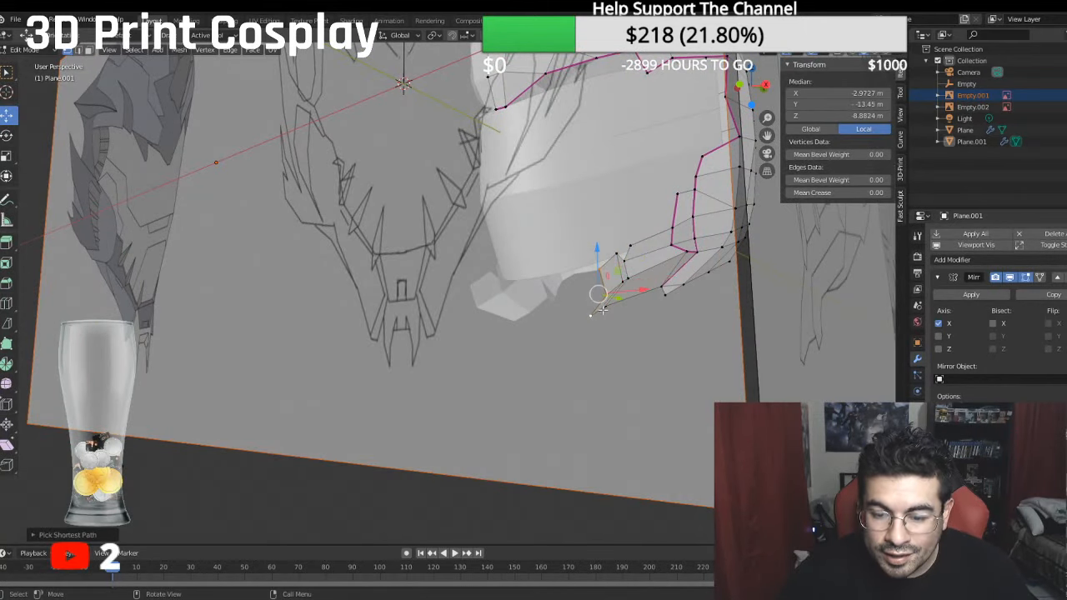
{"action": "key", "text": "KP_1"}
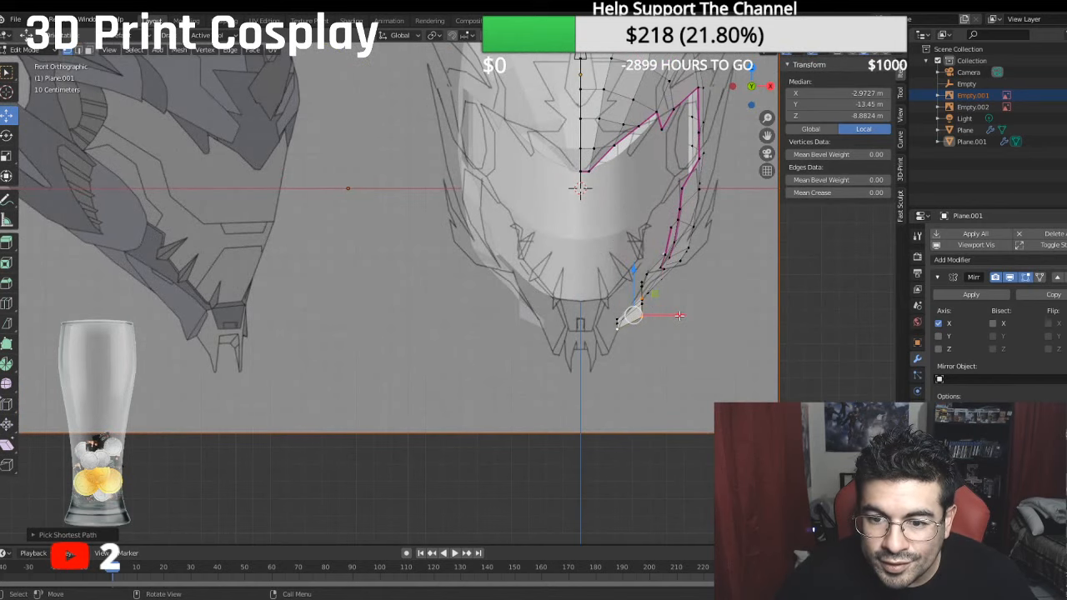
{"action": "key", "text": "g"}
{"action": "key", "text": "x"}
{"action": "left_click", "coordinate": [653, 313]}
- Select the vertex row behind the front jaw edge and move it inward along X to about X -2.68 m
{"action": "middle_click_drag", "start_coordinate": [653, 313], "coordinate": [625, 231]}
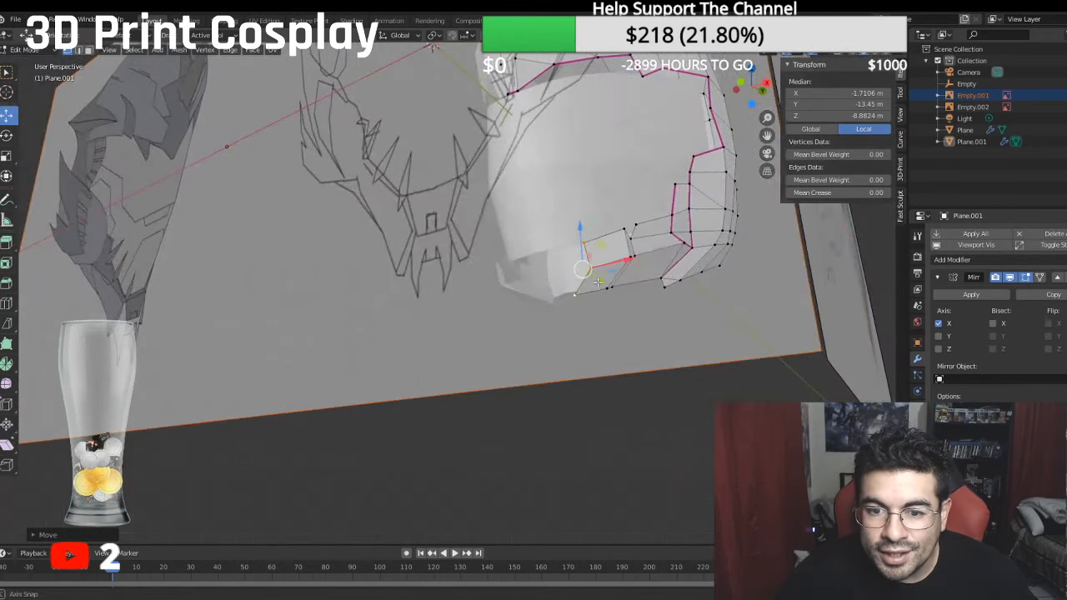
{"action": "left_click", "coordinate": [624, 229]}
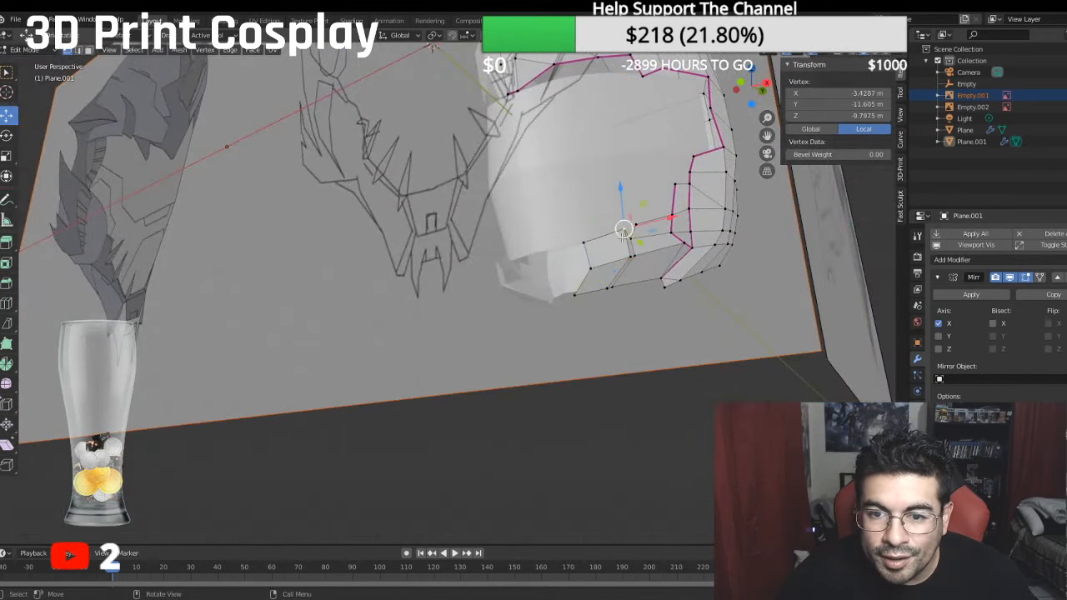
{"action": "left_click", "coordinate": [606, 289], "text": "ctrl"}
{"action": "middle_click_drag", "start_coordinate": [606, 288], "coordinate": [740, 300]}
{"action": "key", "text": "g"}
{"action": "key", "text": "x"}
{"action": "left_click", "coordinate": [673, 288]}
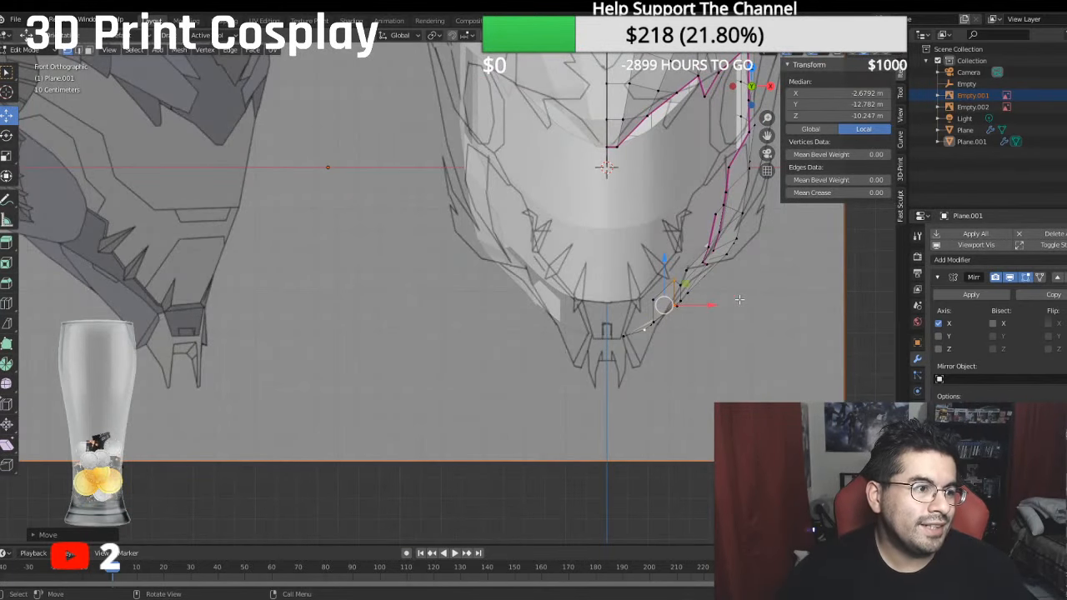
- Select the jaw's frontmost three-vertex edge and move it further inward along X to about -1.43 m
{"action": "scroll", "coordinate": [679, 268], "scroll_direction": "up", "scroll_amount": 2}
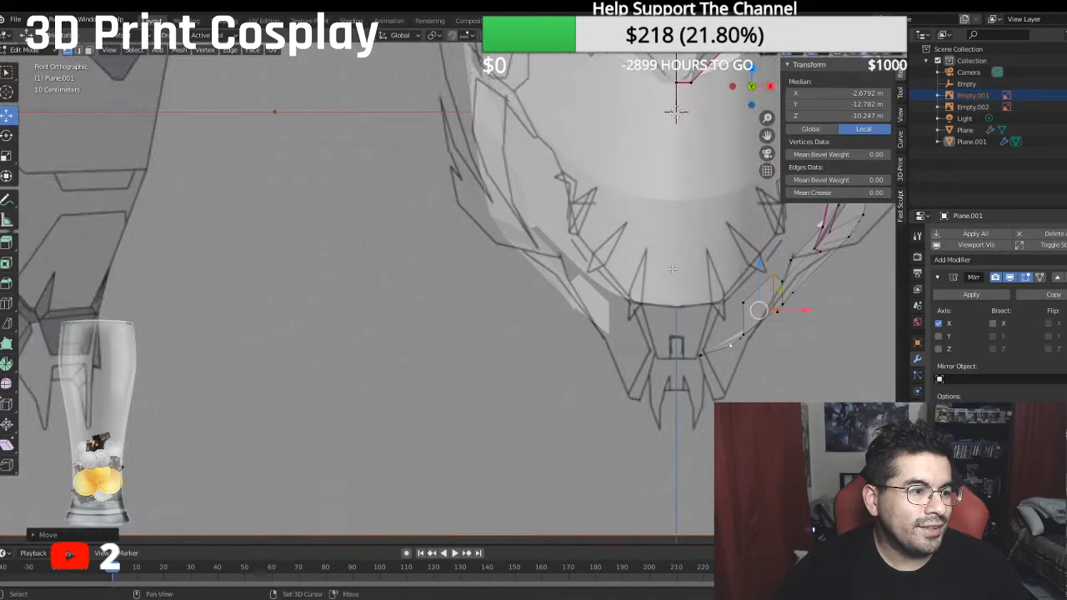
{"action": "middle_click_drag", "start_coordinate": [678, 268], "coordinate": [548, 230], "text": "shift"}
{"action": "scroll", "coordinate": [542, 231], "scroll_direction": "up", "scroll_amount": 1}
{"action": "middle_click_drag", "start_coordinate": [601, 267], "coordinate": [600, 289]}
{"action": "left_click", "coordinate": [593, 238]}
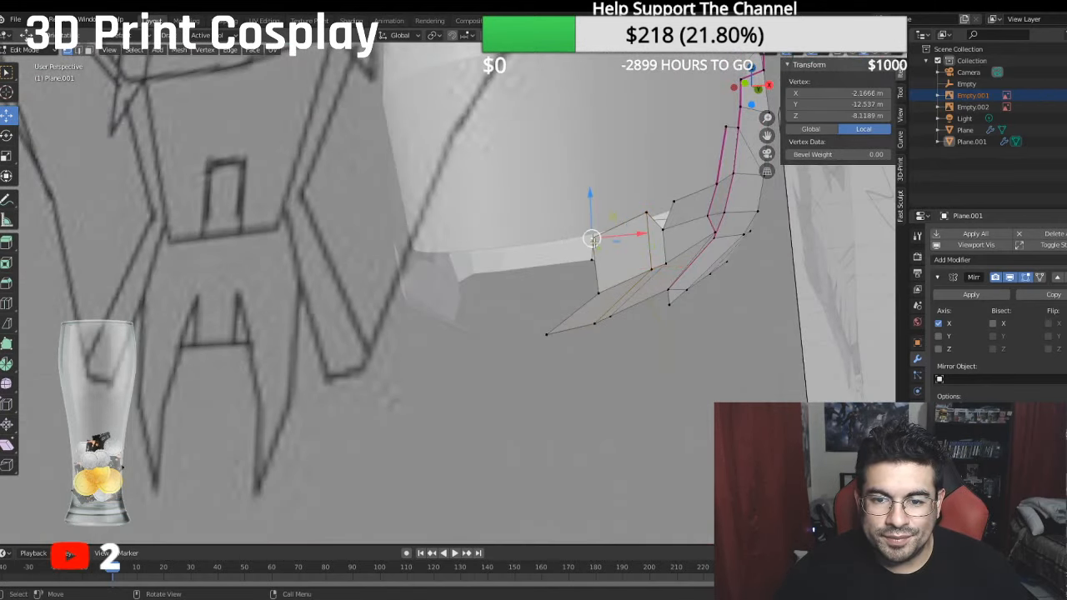
{"action": "left_click", "coordinate": [548, 334], "text": "ctrl"}
{"action": "left_click_drag", "start_coordinate": [627, 288], "coordinate": [610, 284]}
{"action": "middle_click_drag", "start_coordinate": [610, 285], "coordinate": [585, 344]}
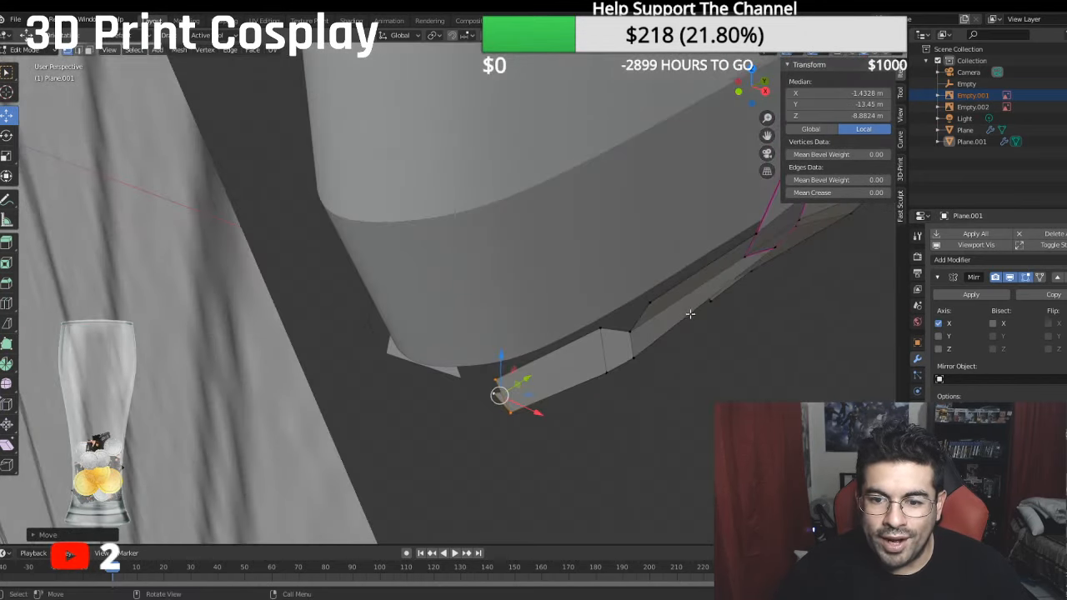
- Adjust the upper vertex behind the spike notch along X to about -3.50 m
{"action": "left_click", "coordinate": [653, 301]}
{"action": "left_click_drag", "start_coordinate": [696, 314], "coordinate": [686, 306]}
{"action": "middle_click_drag", "start_coordinate": [686, 306], "coordinate": [651, 273]}
- In right side view, select the jaw's upper edges around the spike notch and its lower boundary edges, and set their mean crease to 1
{"action": "key", "text": "KP_3"}
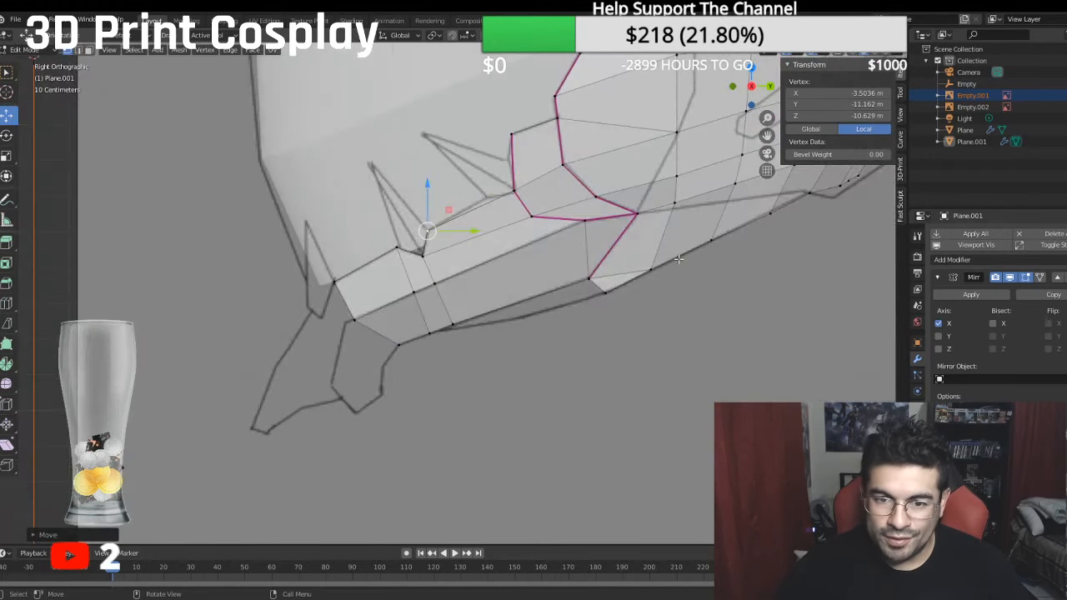
{"action": "left_click", "coordinate": [84, 49]}
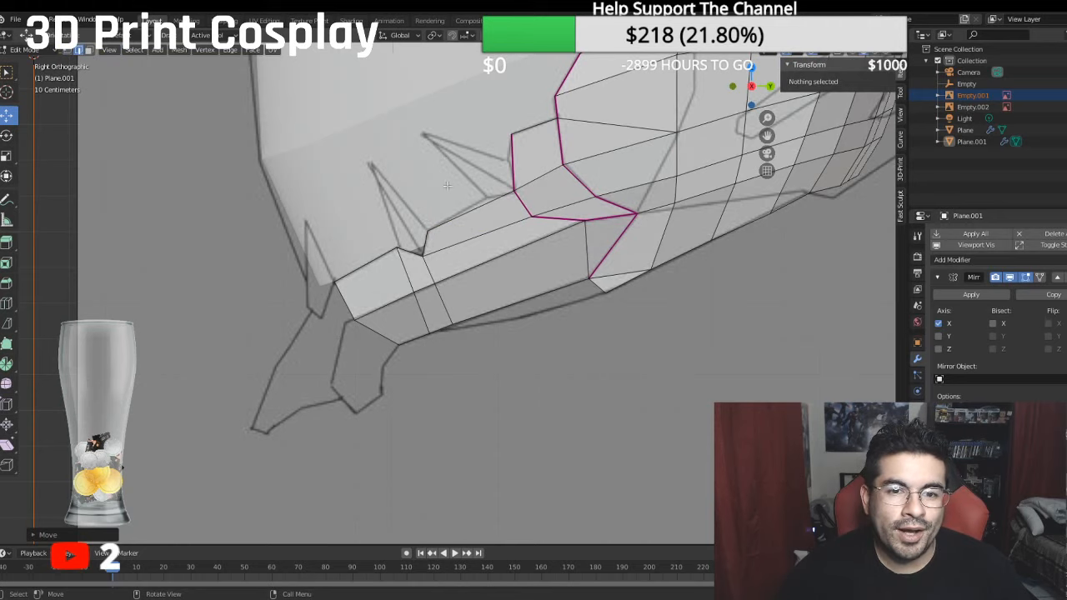
{"action": "left_click", "coordinate": [470, 210]}
{"action": "left_click", "coordinate": [420, 242]}
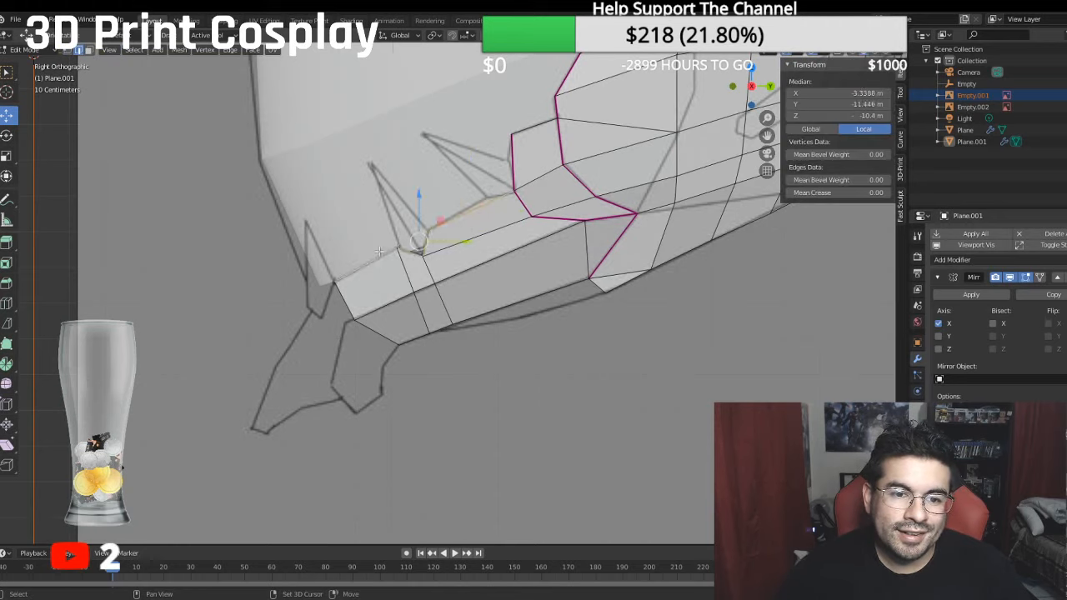
{"action": "left_click", "coordinate": [417, 336], "text": "ctrl"}
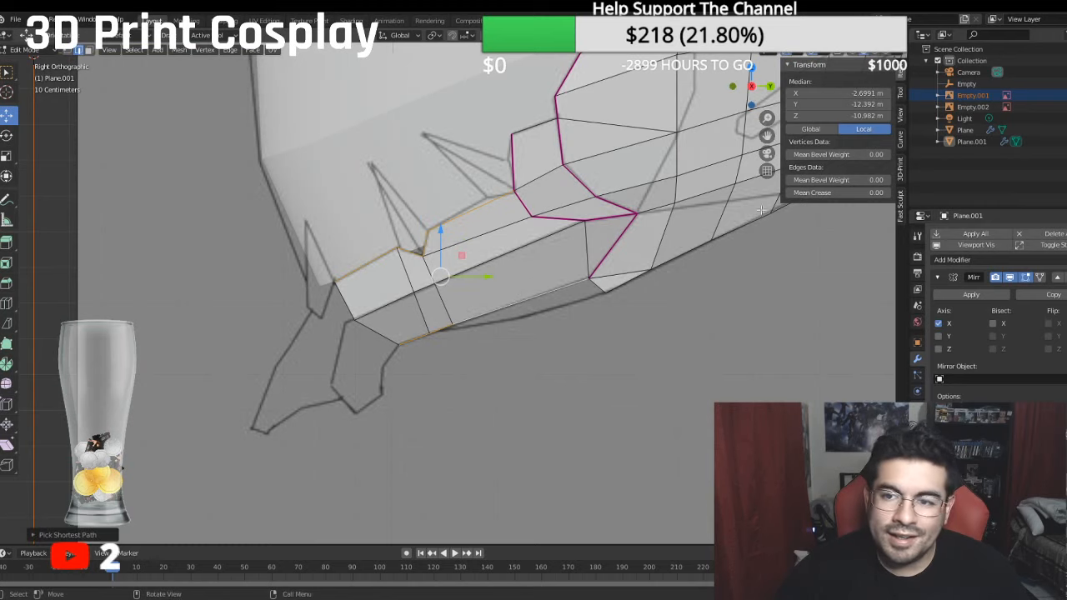
{"action": "left_click", "coordinate": [802, 193]}
{"action": "type", "text": "1"}
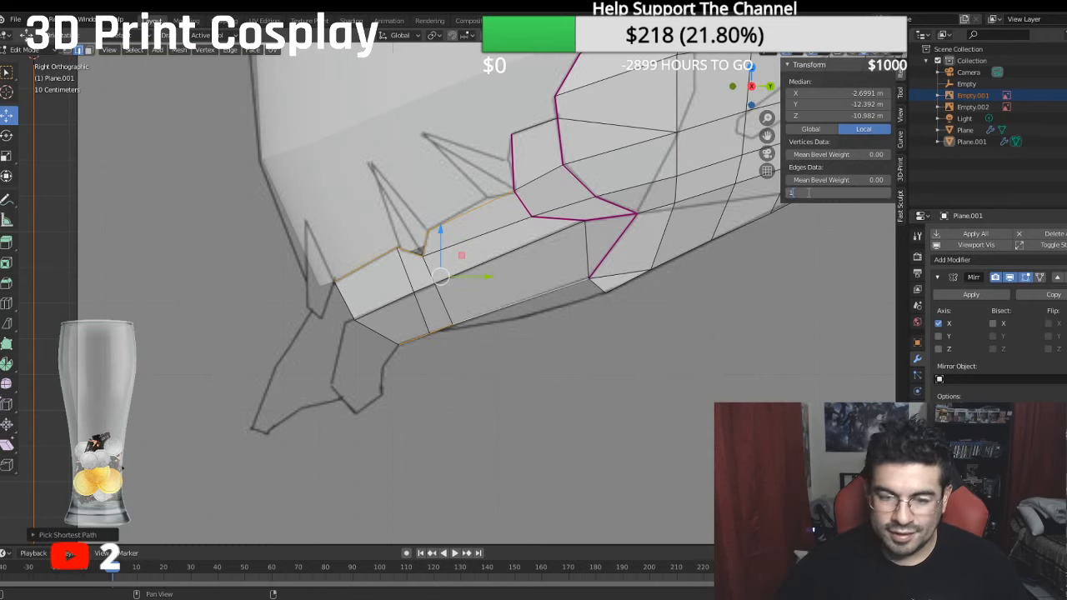
{"action": "key", "text": "Return"}
{"action": "left_click", "coordinate": [605, 364]}
- Examine the creased helmet and jaw outline against the side reference sketch
{"action": "scroll", "coordinate": [605, 363], "scroll_direction": "down", "scroll_amount": 4}
{"action": "scroll", "coordinate": [605, 362], "scroll_direction": "down", "scroll_amount": 3}
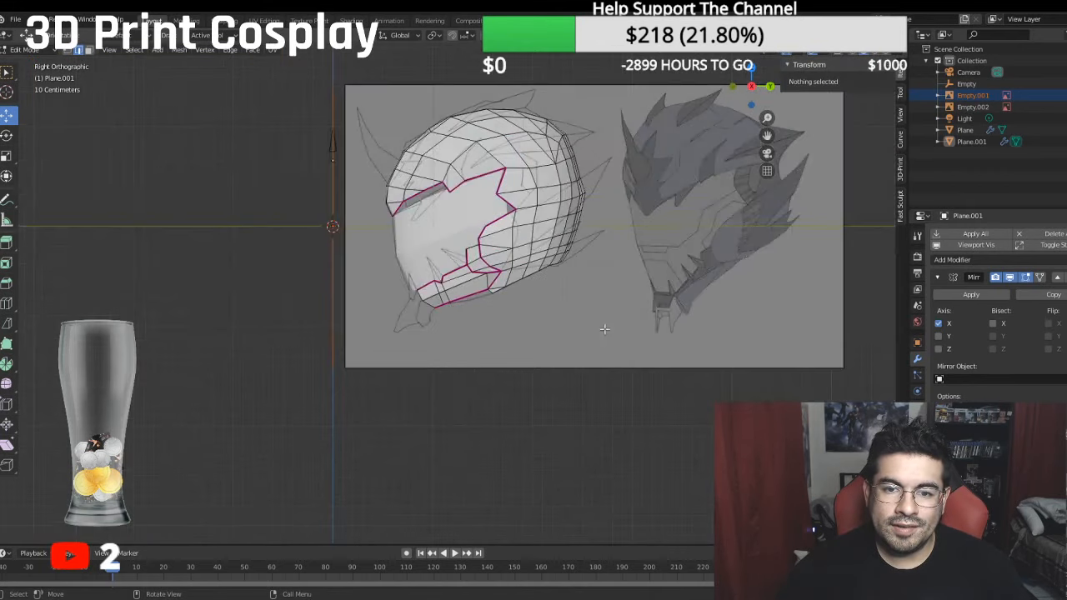
{"action": "middle_click_drag", "start_coordinate": [609, 318], "coordinate": [607, 388], "text": "shift"}
{"action": "scroll", "coordinate": [603, 365], "scroll_direction": "up", "scroll_amount": 2}
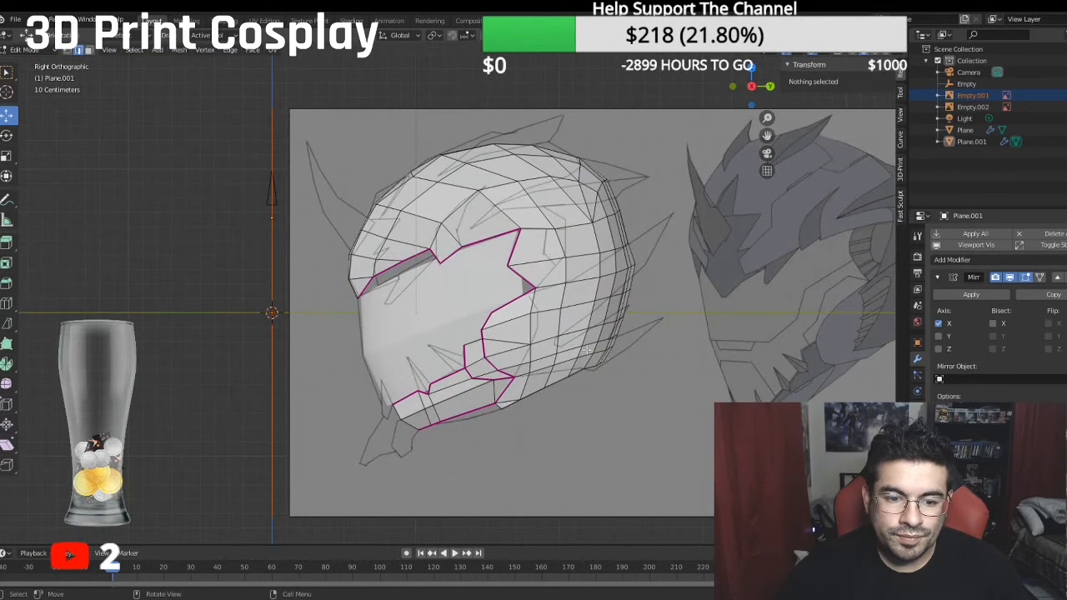
{"action": "middle_click_drag", "start_coordinate": [520, 348], "coordinate": [601, 248], "text": "shift"}
{"action": "scroll", "coordinate": [624, 229], "scroll_direction": "up", "scroll_amount": 2}
{"action": "scroll", "coordinate": [626, 237], "scroll_direction": "down", "scroll_amount": 3}
{"action": "scroll", "coordinate": [588, 256], "scroll_direction": "up", "scroll_amount": 2}
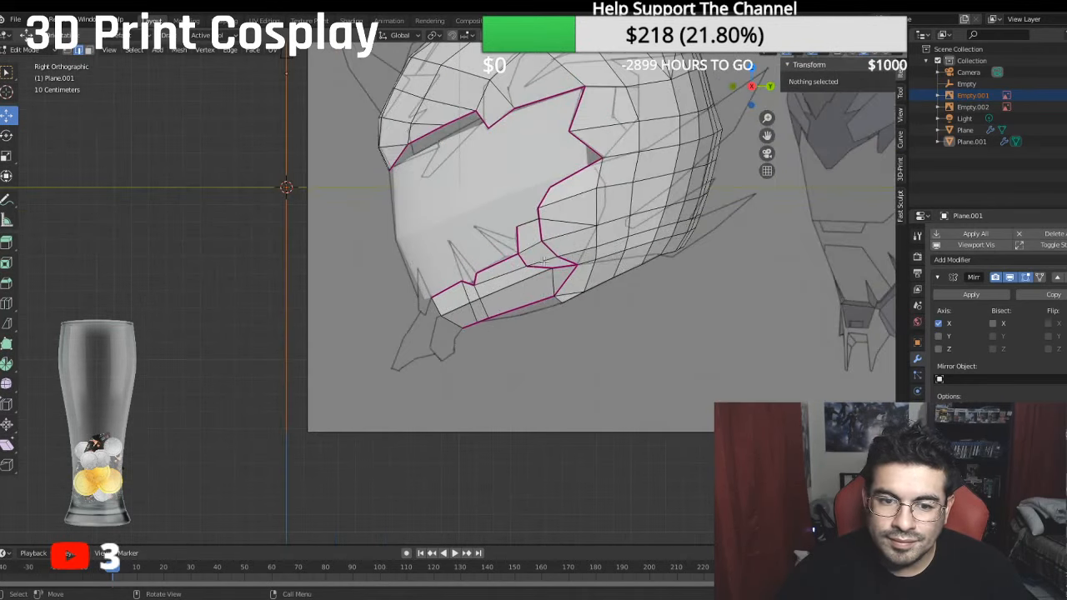
- Nudge the middle vertex of the jaw's front edge onto the upper corner of the sketched chin piece
{"action": "middle_click_drag", "start_coordinate": [463, 320], "coordinate": [489, 273], "text": "shift"}
{"action": "scroll", "coordinate": [489, 272], "scroll_direction": "up", "scroll_amount": 2}
{"action": "scroll", "coordinate": [488, 272], "scroll_direction": "up", "scroll_amount": 3}
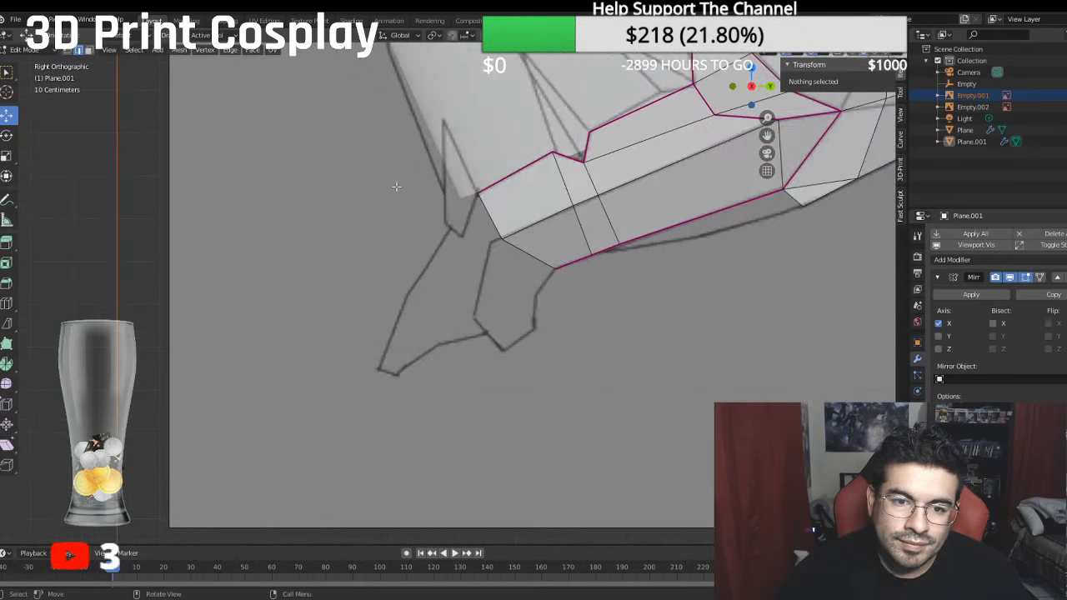
{"action": "left_click", "coordinate": [498, 239]}
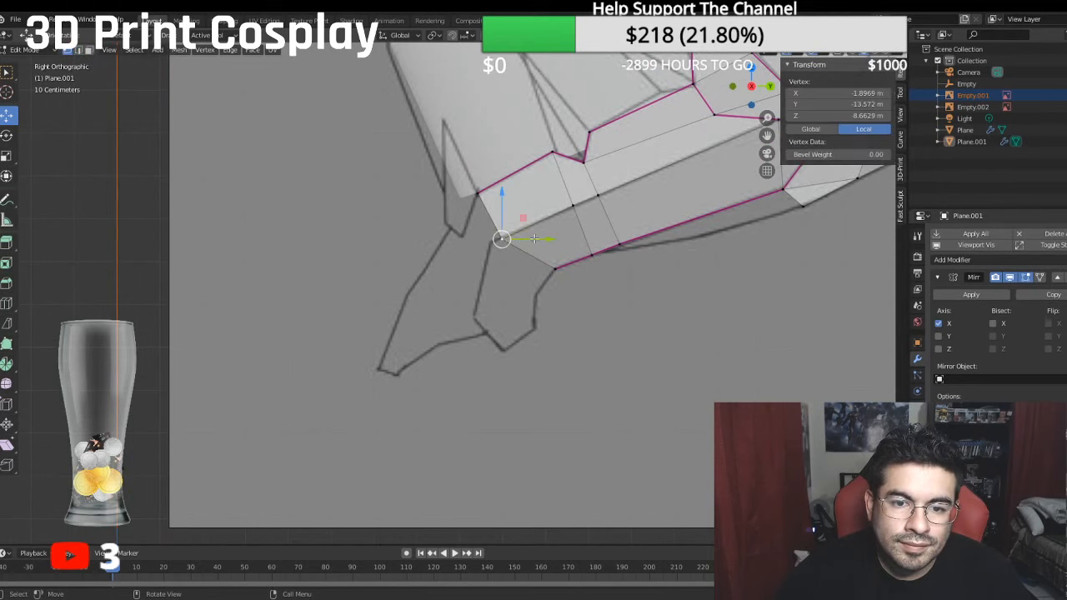
{"action": "key", "text": "g"}
{"action": "key", "text": "y"}
{"action": "left_click", "coordinate": [538, 240]}
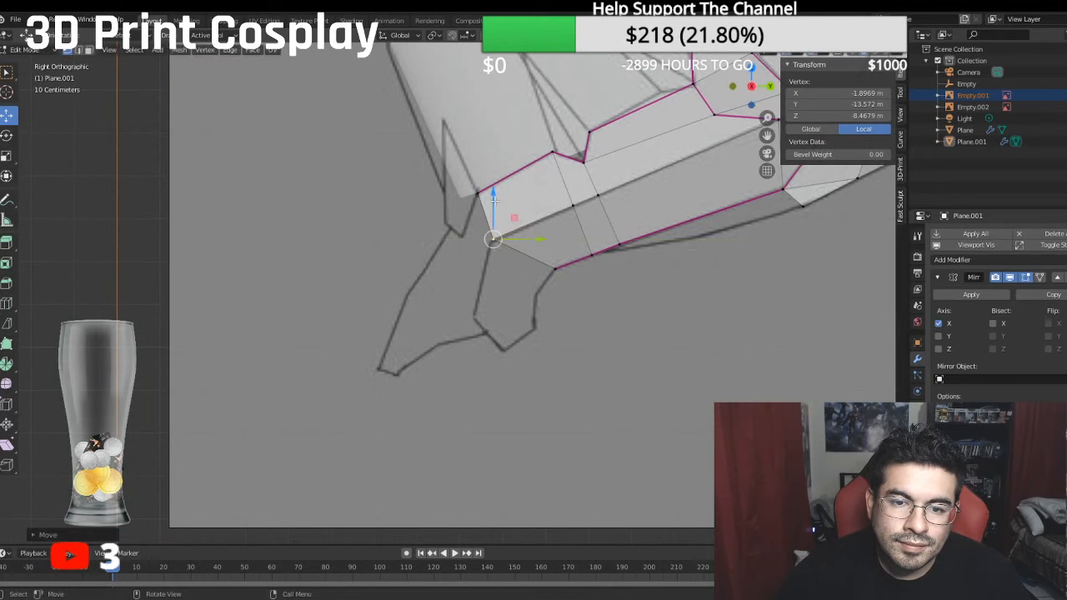
{"action": "left_click_drag", "start_coordinate": [534, 242], "coordinate": [530, 242]}
- Extrude the jaw's lower front edge downward and fit its two new vertices to the sides of the sketched chin piece
{"action": "left_click", "coordinate": [554, 267], "text": "shift"}
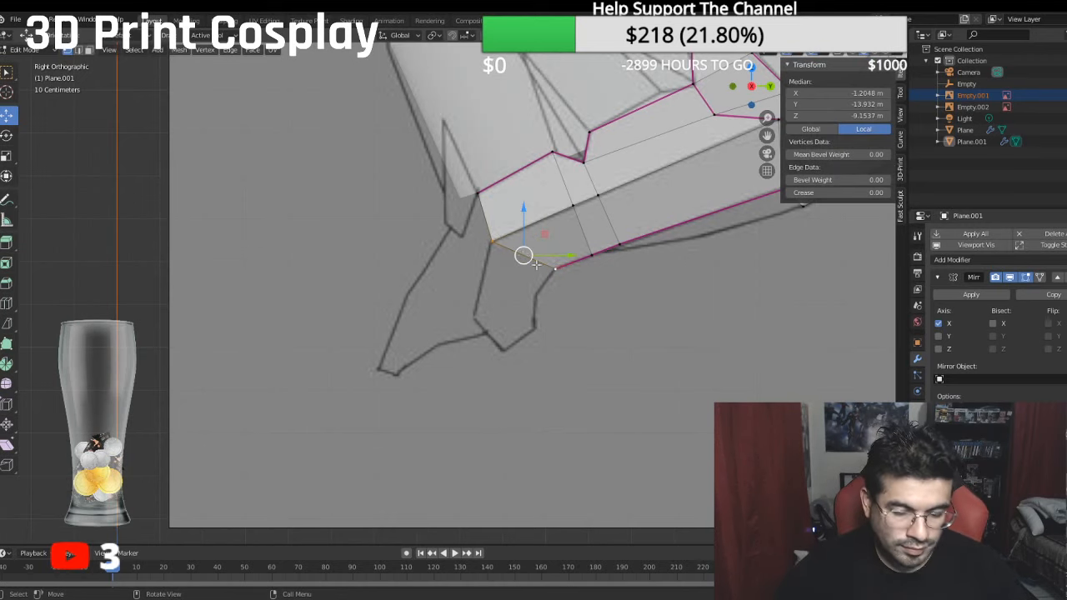
{"action": "key", "text": "g"}
{"action": "left_click", "coordinate": [536, 264]}
{"action": "left_click_drag", "start_coordinate": [523, 212], "coordinate": [513, 251]}
{"action": "left_click_drag", "start_coordinate": [573, 296], "coordinate": [555, 294]}
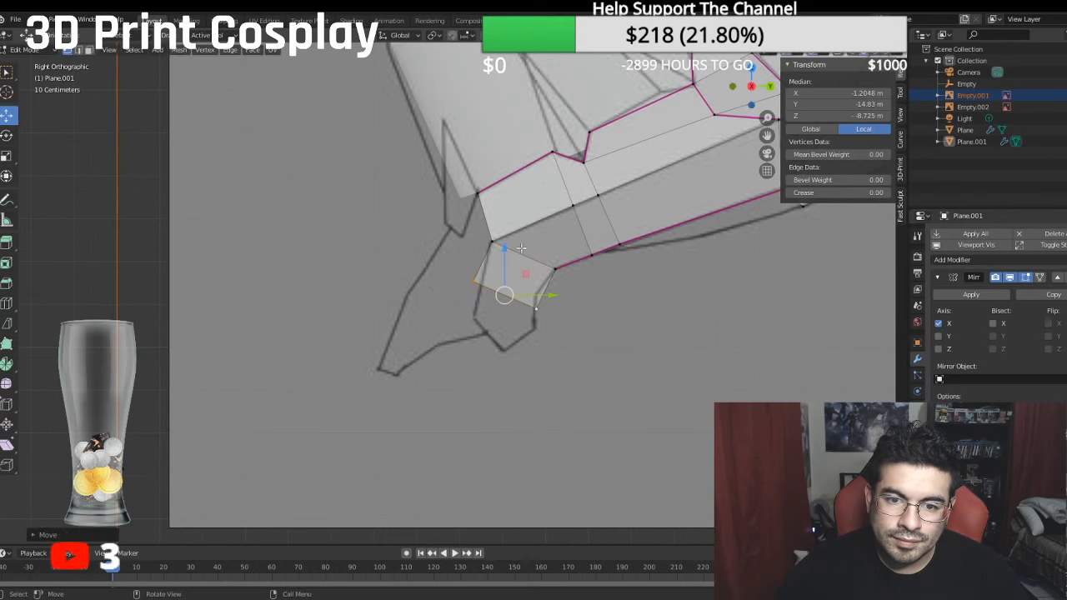
{"action": "left_click_drag", "start_coordinate": [506, 248], "coordinate": [488, 273]}
{"action": "left_click", "coordinate": [480, 261]}
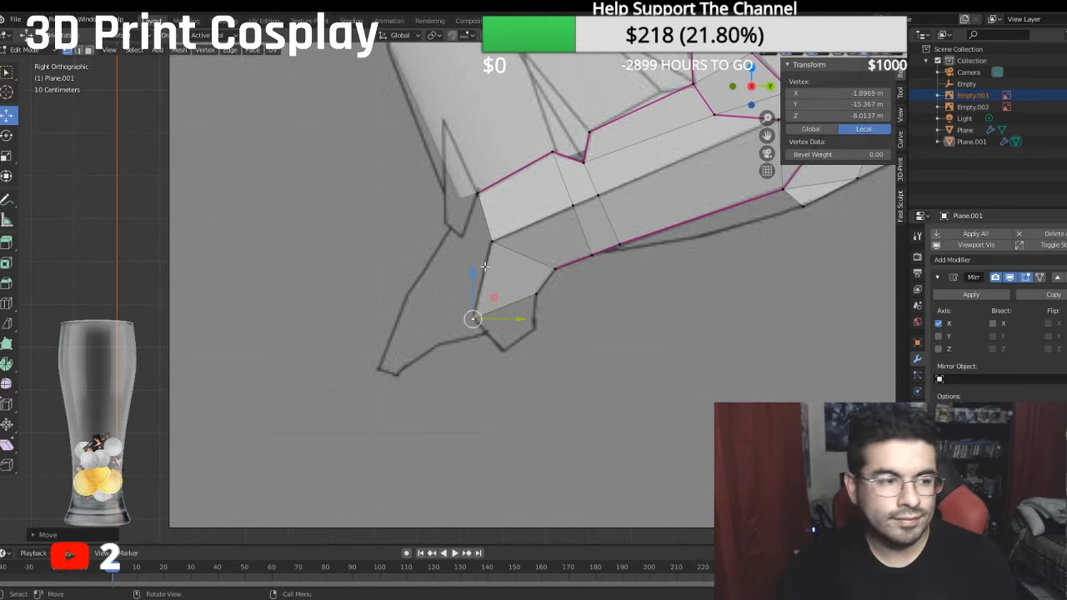
- Extrude the chin piece's bottom edge downward and place its front vertex at the sketched tip, about Y -16.16 m and Z -8.69 m
{"action": "scroll", "coordinate": [571, 230], "scroll_direction": "down", "scroll_amount": 1}
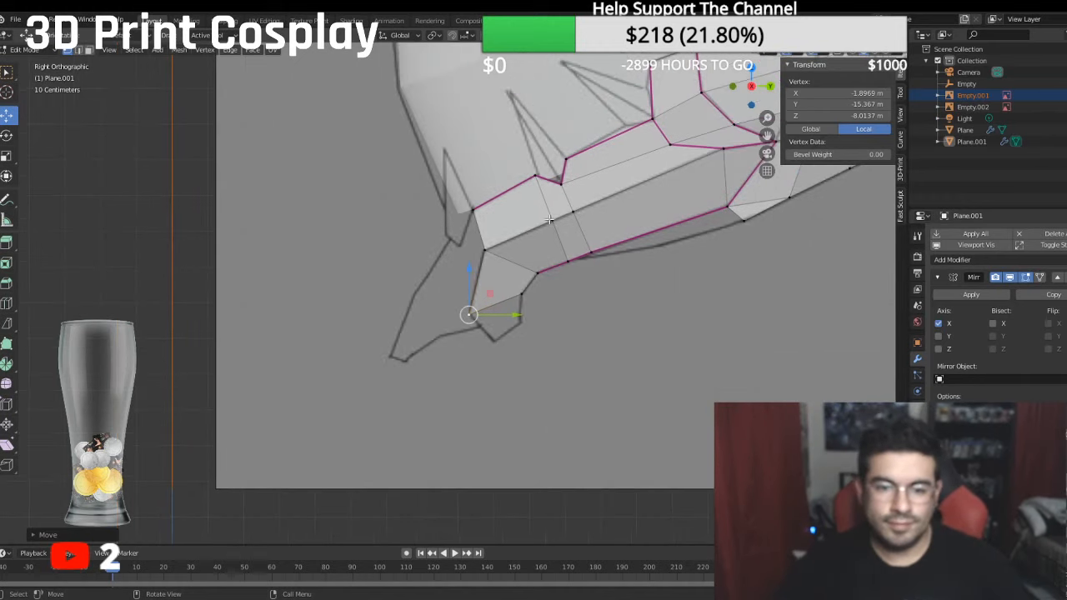
{"action": "middle_click_drag", "start_coordinate": [571, 230], "coordinate": [514, 188], "text": "shift"}
{"action": "scroll", "coordinate": [527, 184], "scroll_direction": "up", "scroll_amount": 1}
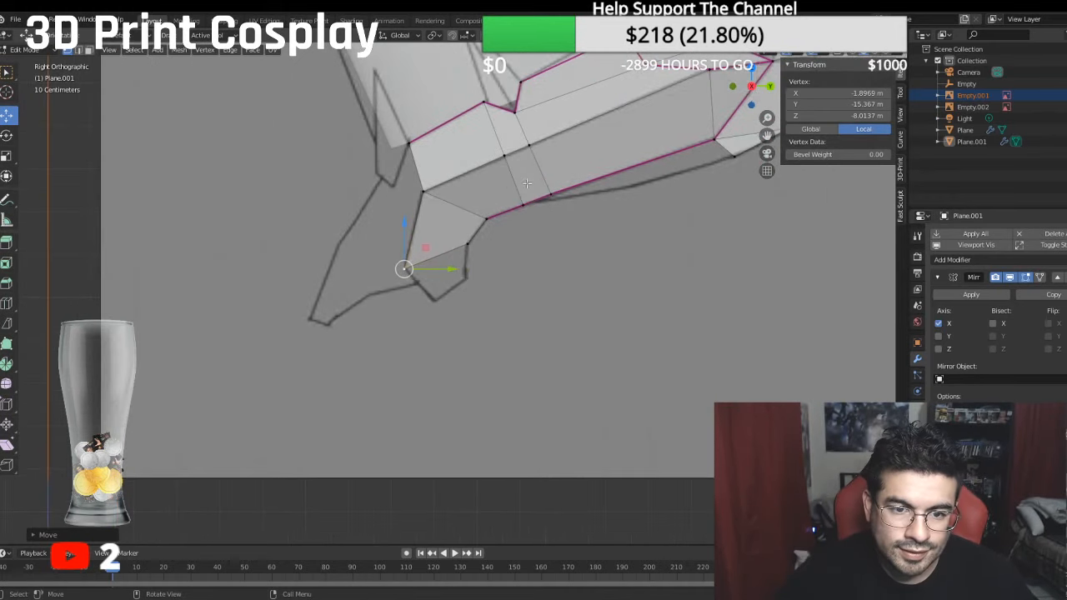
{"action": "left_click", "coordinate": [466, 246], "text": "shift"}
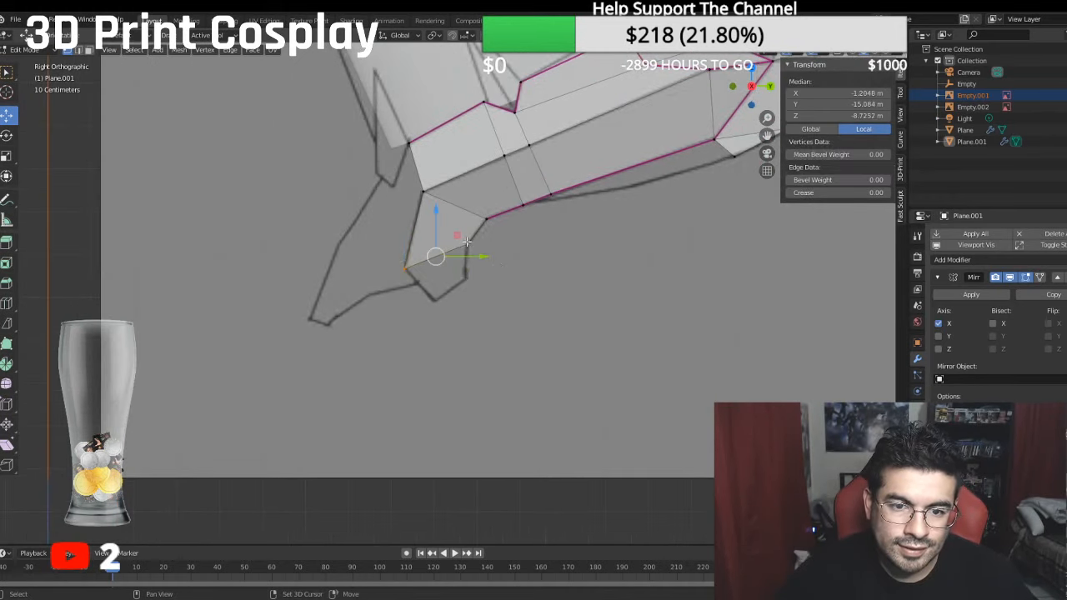
{"action": "key", "text": "e"}
{"action": "left_click", "coordinate": [510, 291]}
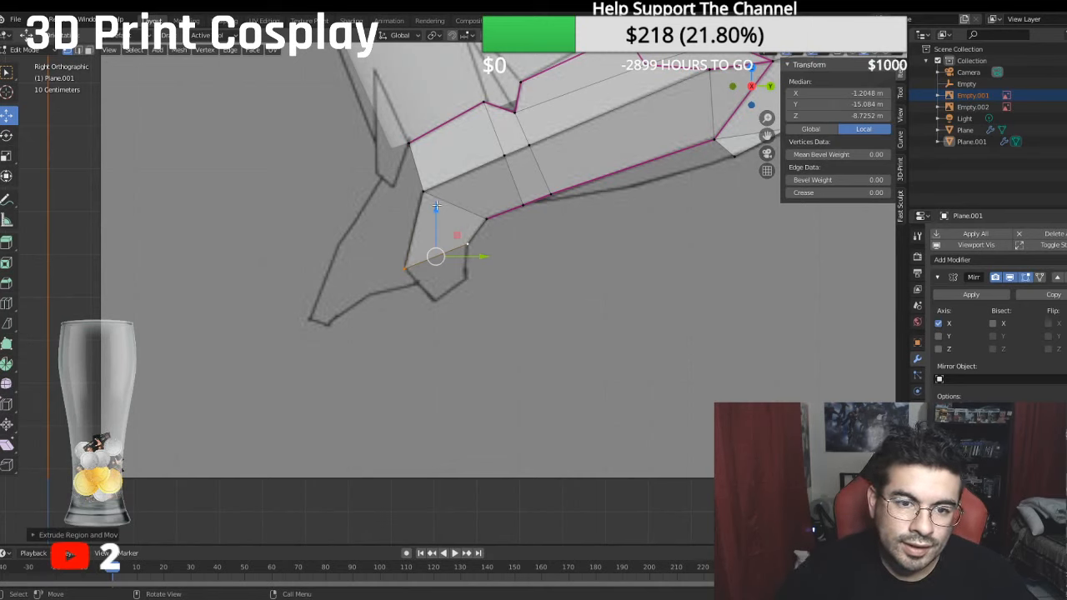
{"action": "left_click_drag", "start_coordinate": [436, 205], "coordinate": [434, 243]}
{"action": "left_click", "coordinate": [401, 309]}
{"action": "left_click_drag", "start_coordinate": [464, 306], "coordinate": [494, 298]}
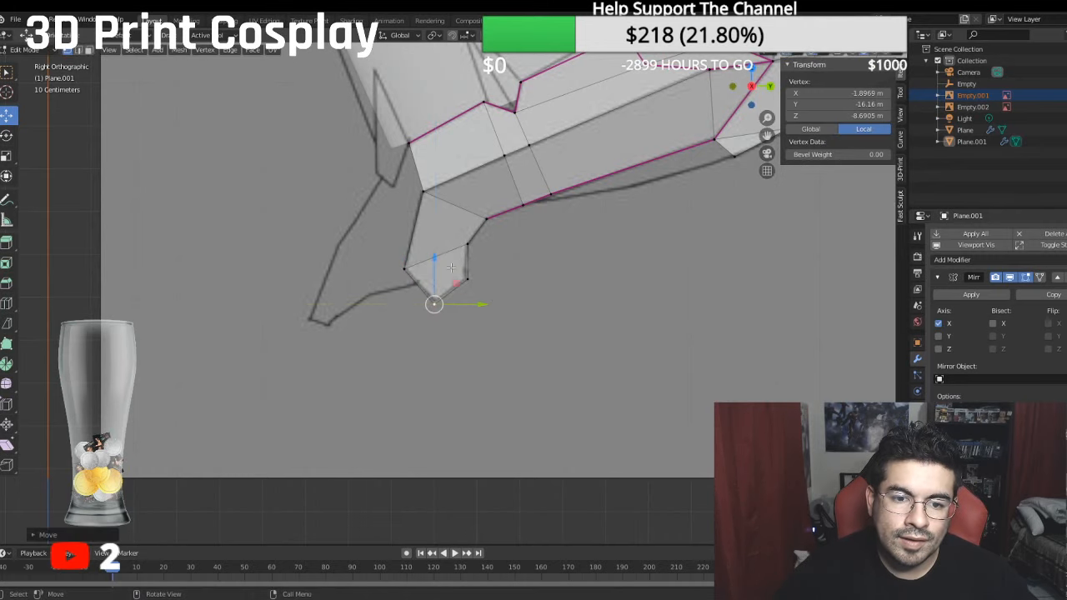
{"action": "left_click_drag", "start_coordinate": [437, 258], "coordinate": [438, 253]}
- Try moving three selected vertices of the chin piece inward along X, undo the move, and recheck the shape from the side and in perspective
{"action": "scroll", "coordinate": [439, 254], "scroll_direction": "down", "scroll_amount": 3}
{"action": "middle_click_drag", "start_coordinate": [439, 253], "coordinate": [531, 296]}
{"action": "left_click", "coordinate": [534, 296], "text": "shift"}
{"action": "left_click", "coordinate": [516, 271], "text": "shift"}
{"action": "left_click_drag", "start_coordinate": [574, 298], "coordinate": [550, 284]}
{"action": "middle_click_drag", "start_coordinate": [551, 284], "coordinate": [500, 268]}
{"action": "key", "text": "ctrl+z"}
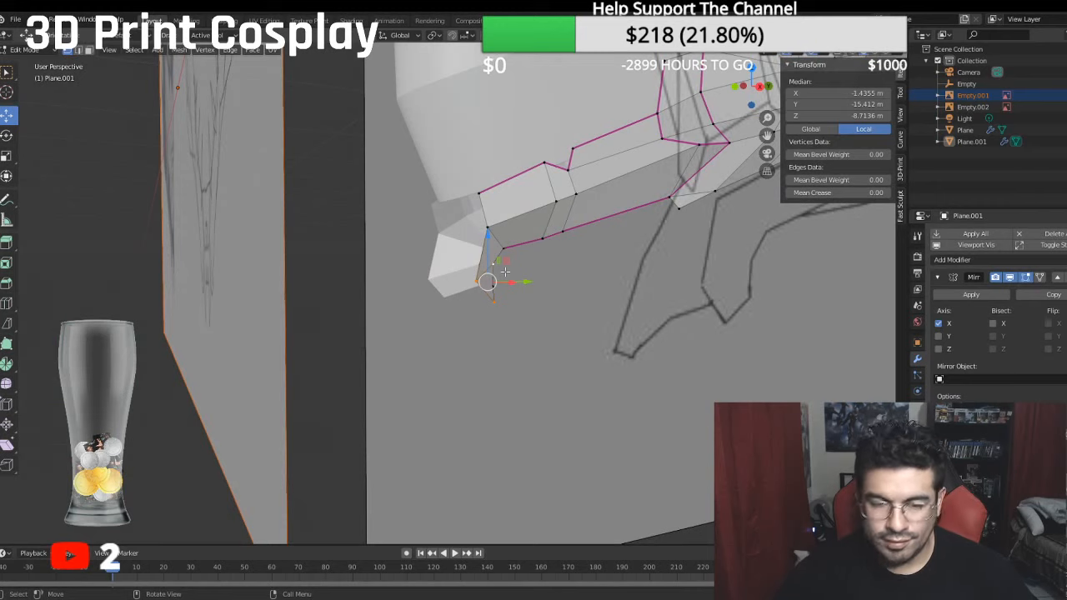
{"action": "key", "text": "KP_3"}
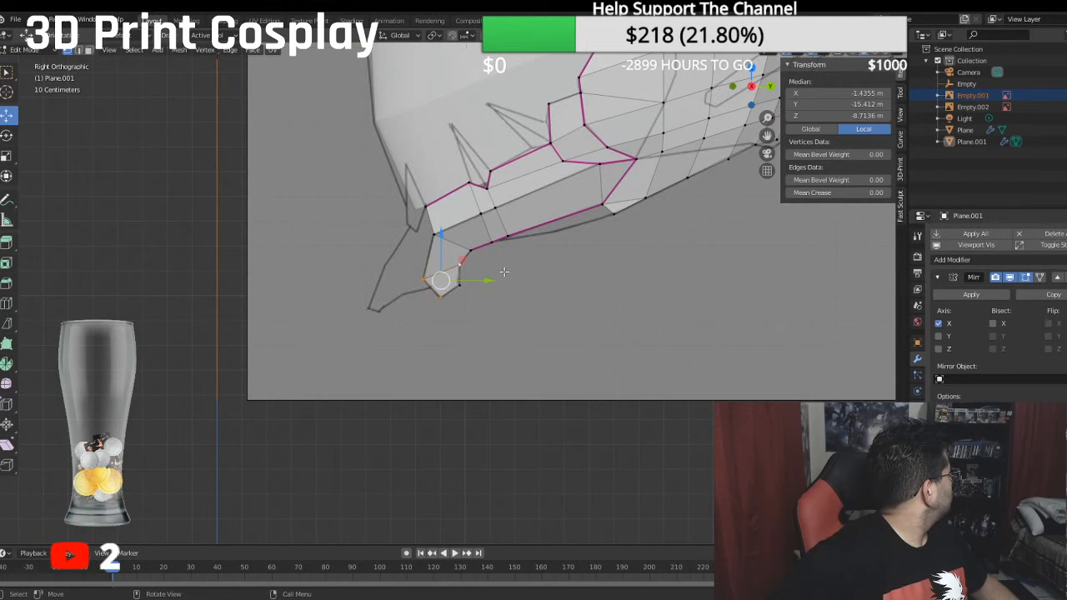
{"action": "middle_click_drag", "start_coordinate": [504, 272], "coordinate": [551, 293]}
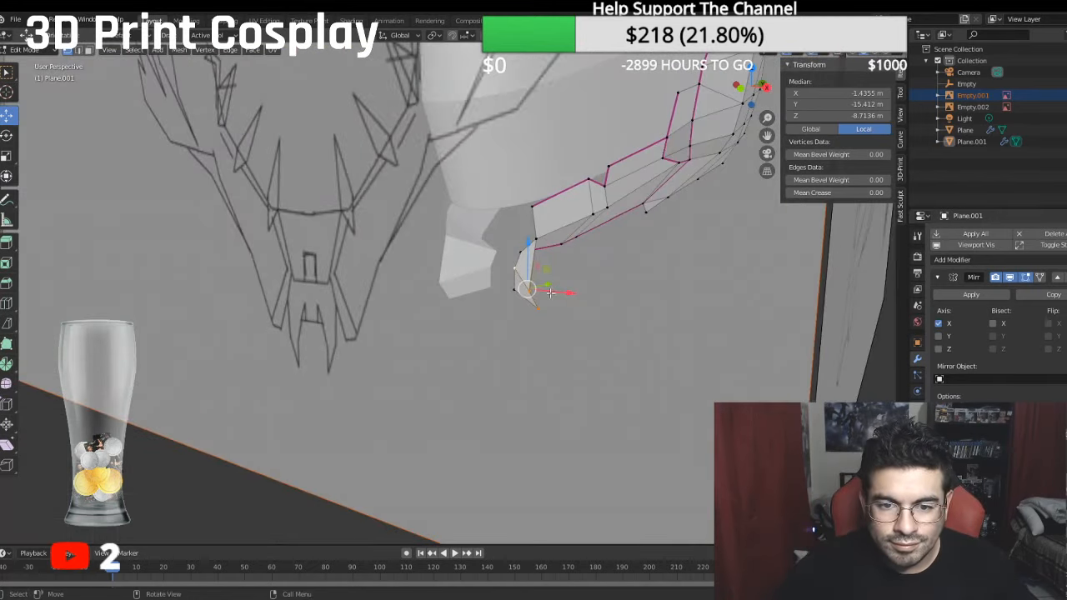
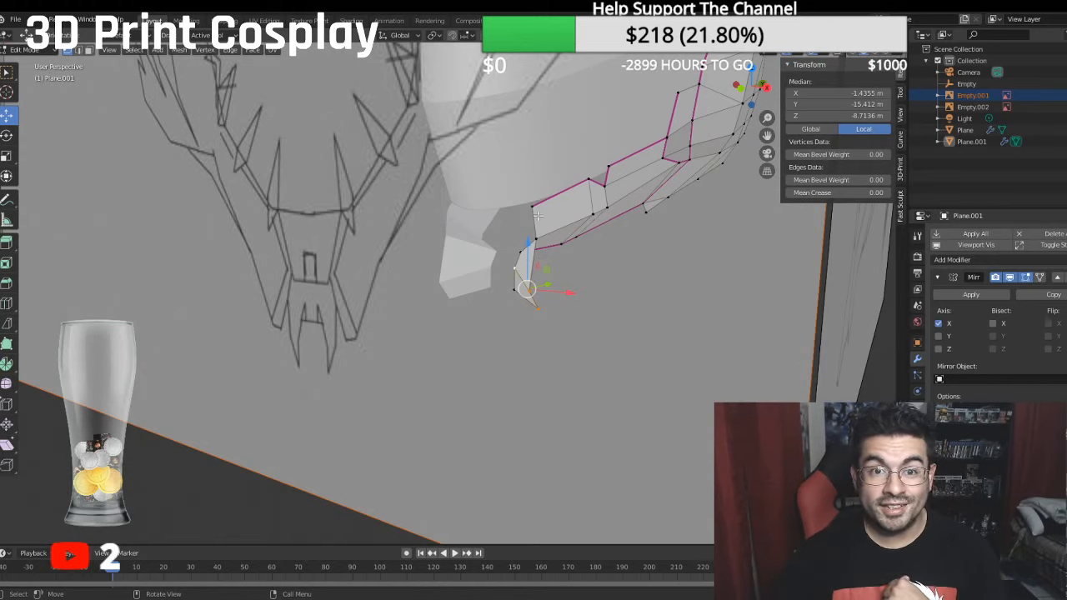
- Move the chin piece's two outer front vertices inward along X toward the sketched fang, placing the tip vertex at about X -0.68 m
{"action": "key", "text": "KP_3"}
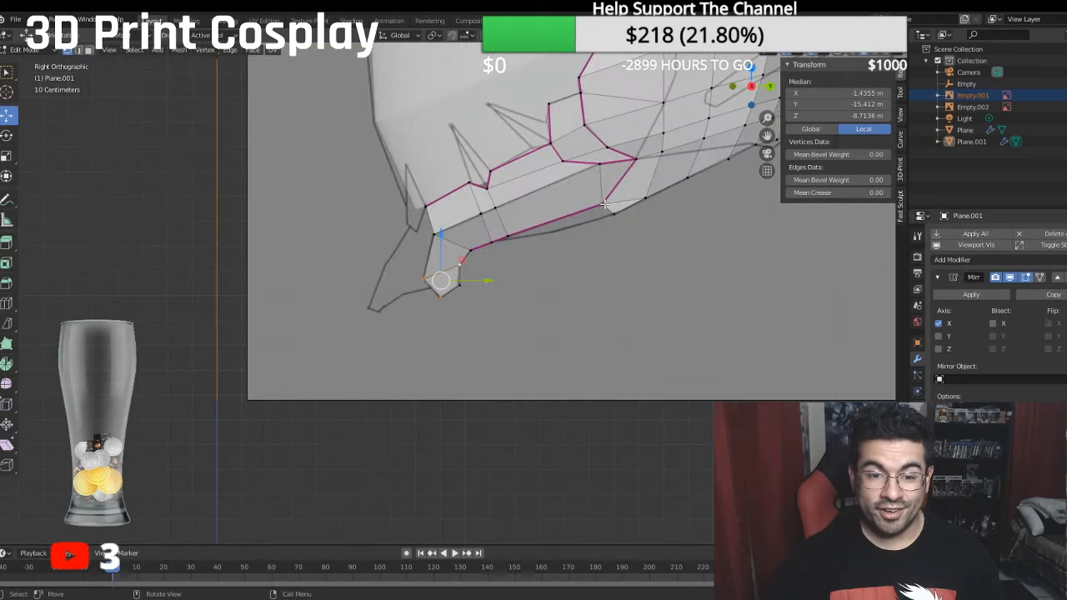
{"action": "mouse_move", "coordinate": [585, 203]}
{"action": "middle_mouse_down"}
{"action": "mouse_move", "coordinate": [573, 240]}
{"action": "mouse_move", "coordinate": [587, 190]}
{"action": "middle_mouse_up"}
{"action": "key", "text": "KP_1"}
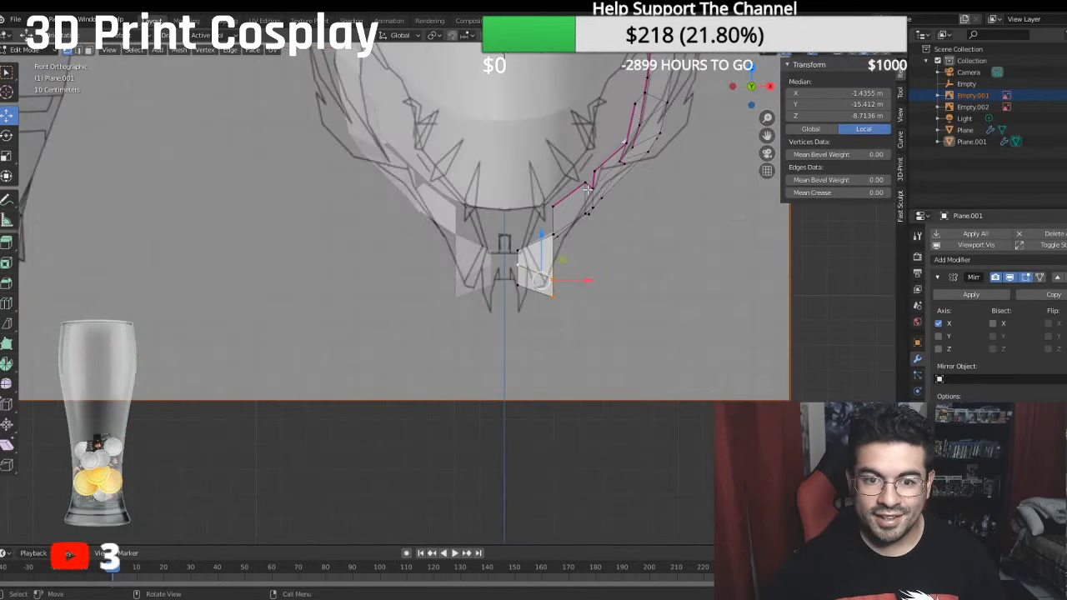
{"action": "left_click", "coordinate": [557, 277]}
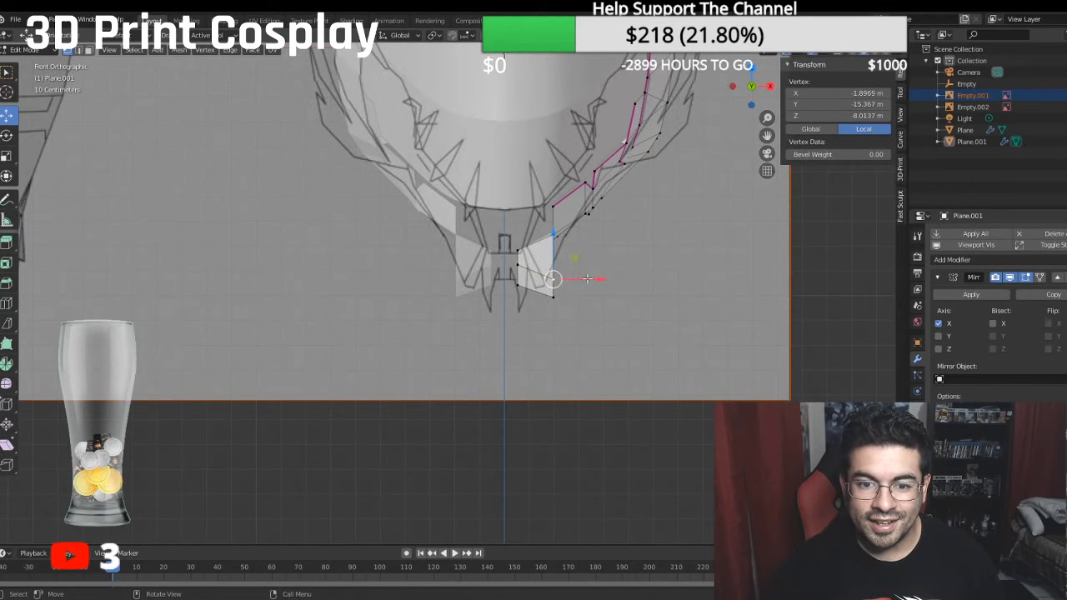
{"action": "key", "text": "g"}
{"action": "left_click", "coordinate": [565, 287]}
{"action": "left_click", "coordinate": [556, 296]}
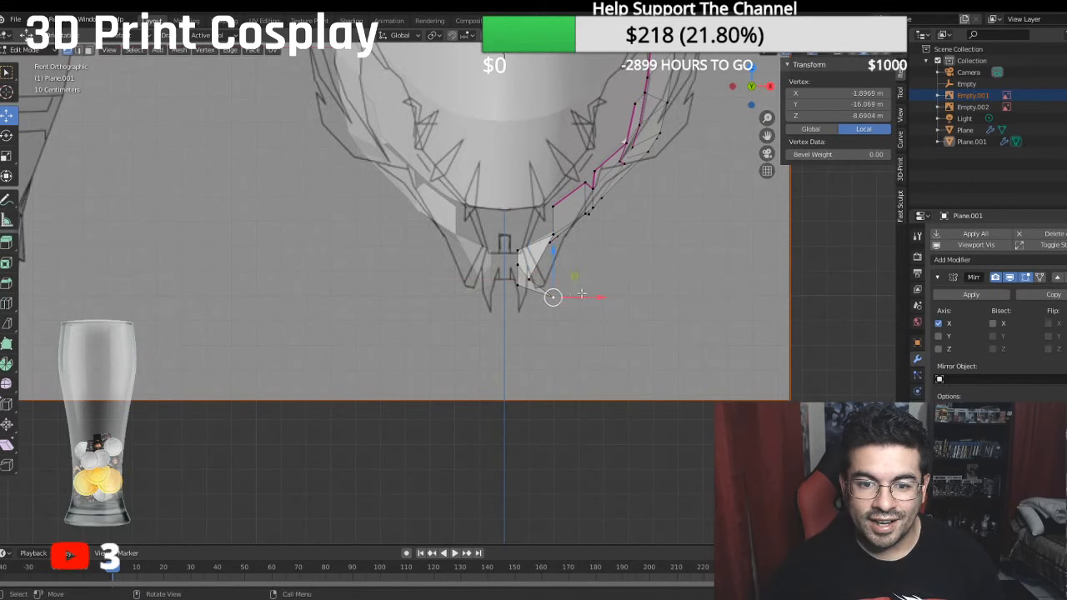
{"action": "left_click_drag", "start_coordinate": [586, 295], "coordinate": [557, 295]}
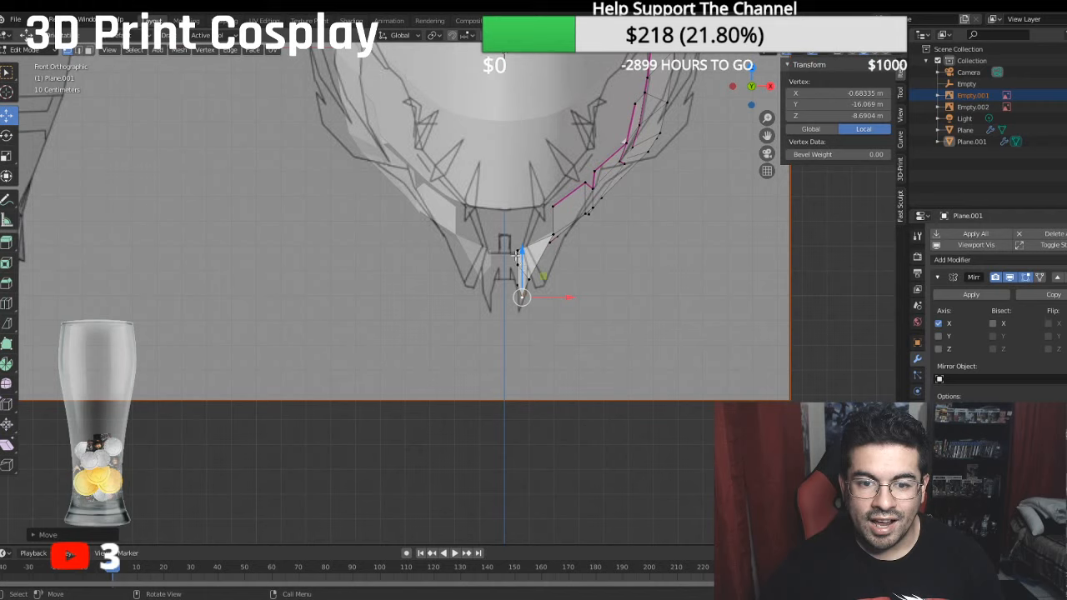
- Shift the chin piece's rear vertices outward along X, placing the one meeting the jaw's lower edge at about X -1.88 m
{"action": "left_click", "coordinate": [517, 256]}
{"action": "left_click", "coordinate": [513, 284], "text": "shift"}
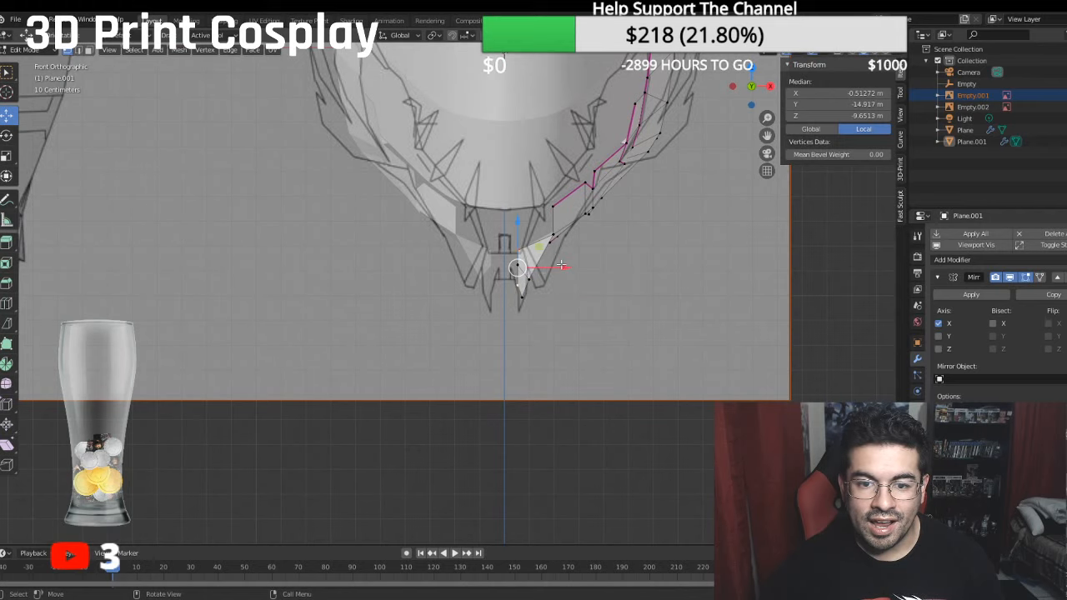
{"action": "left_click_drag", "start_coordinate": [562, 266], "coordinate": [599, 270]}
{"action": "left_click", "coordinate": [516, 272]}
{"action": "middle_click_drag", "start_coordinate": [599, 271], "coordinate": [533, 256]}
{"action": "left_click", "coordinate": [536, 248]}
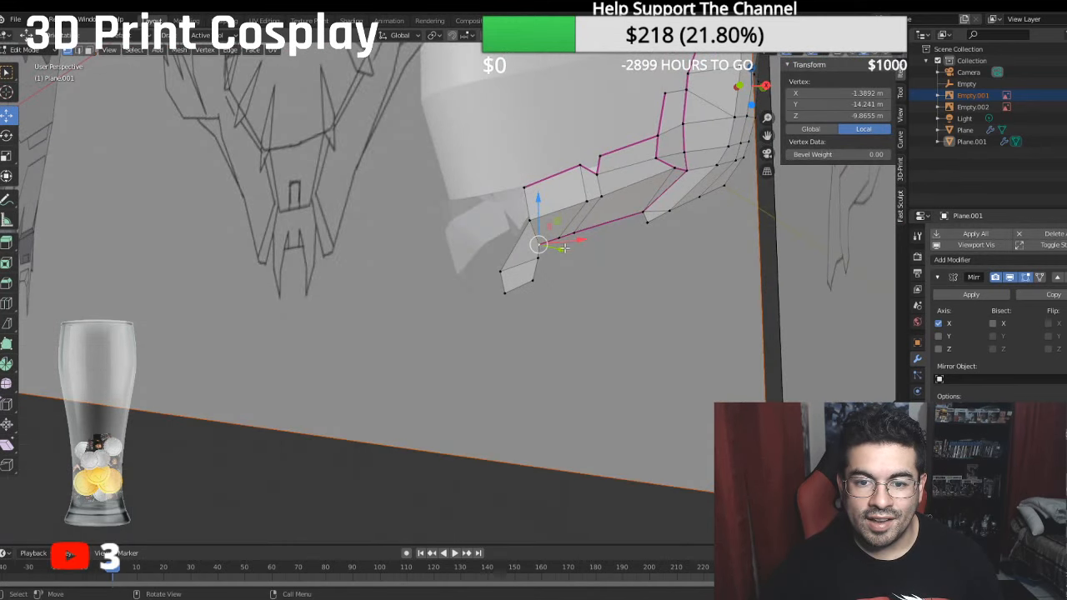
{"action": "left_click_drag", "start_coordinate": [572, 243], "coordinate": [589, 243]}
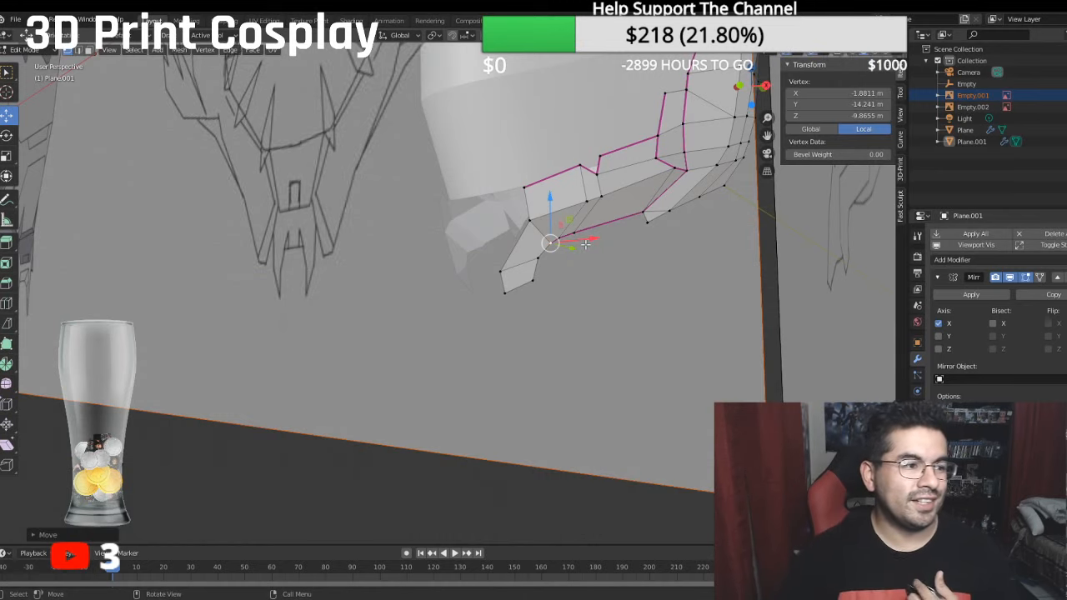
- In the front view, move the chin tip vertex outward along X toward the end of the sketched outer chin spike
{"action": "key", "text": "KP_1"}
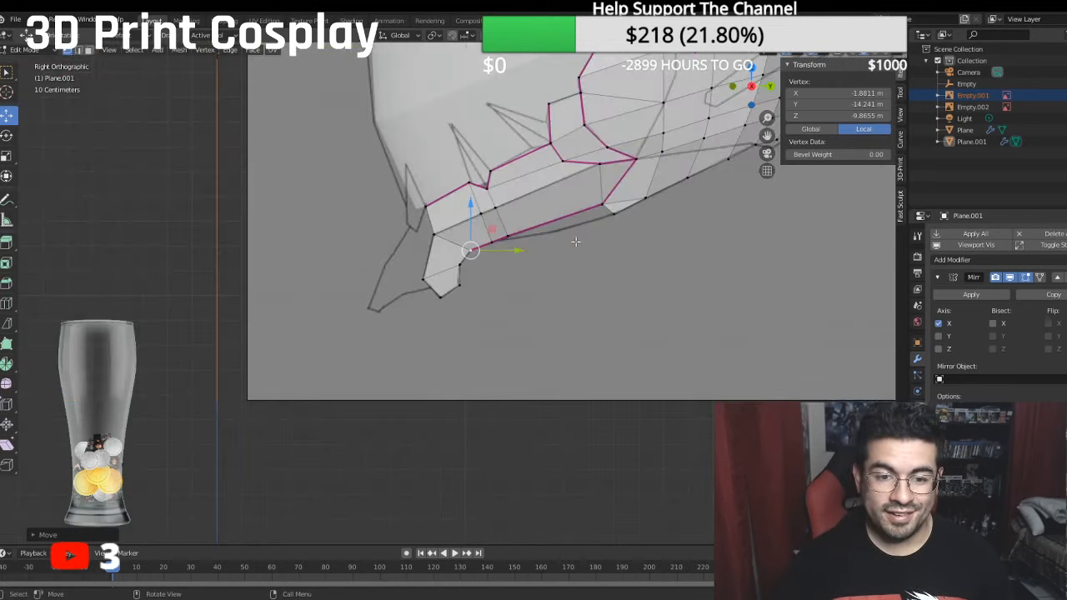
{"action": "scroll", "coordinate": [575, 242], "scroll_direction": "up", "scroll_amount": 2}
{"action": "middle_click_drag", "start_coordinate": [556, 234], "coordinate": [489, 259], "text": "shift"}
{"action": "scroll", "coordinate": [488, 207], "scroll_direction": "up", "scroll_amount": 1}
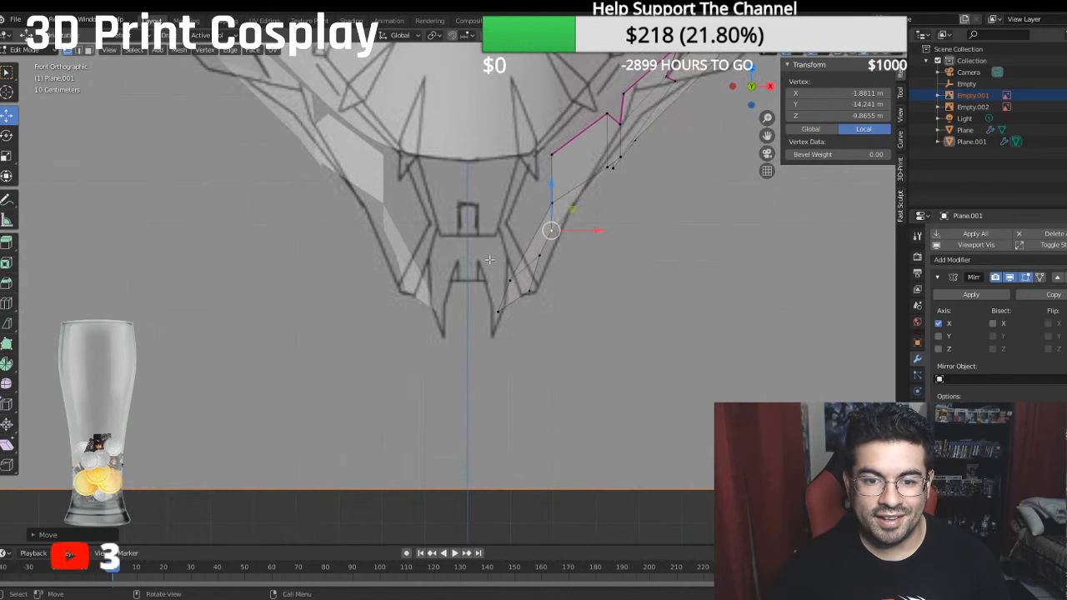
{"action": "key", "text": "g"}
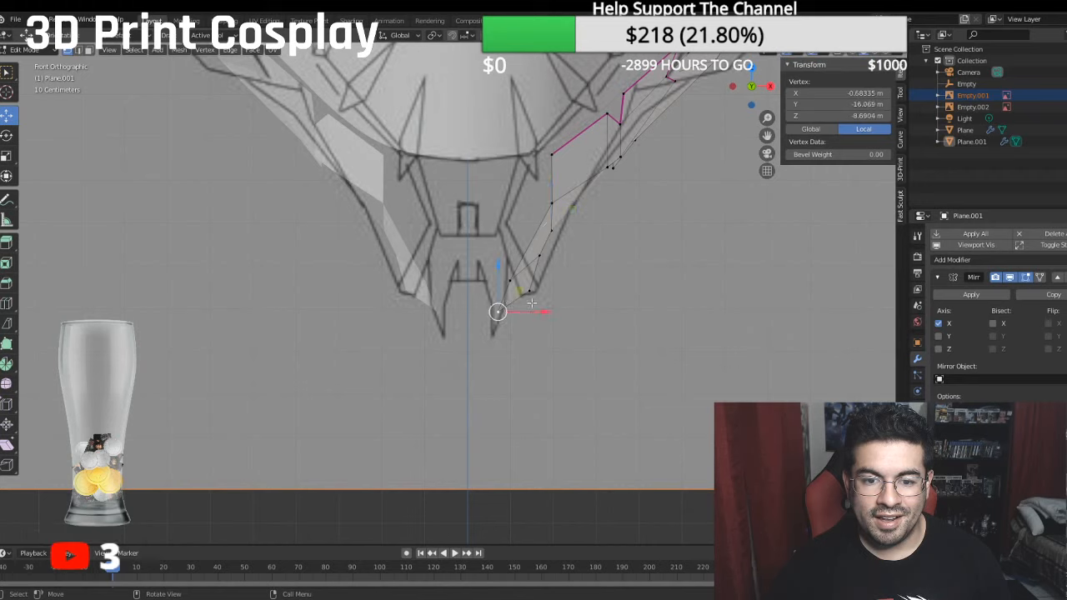
{"action": "left_click", "coordinate": [509, 314]}
{"action": "key", "text": "g"}
{"action": "key", "text": "x"}
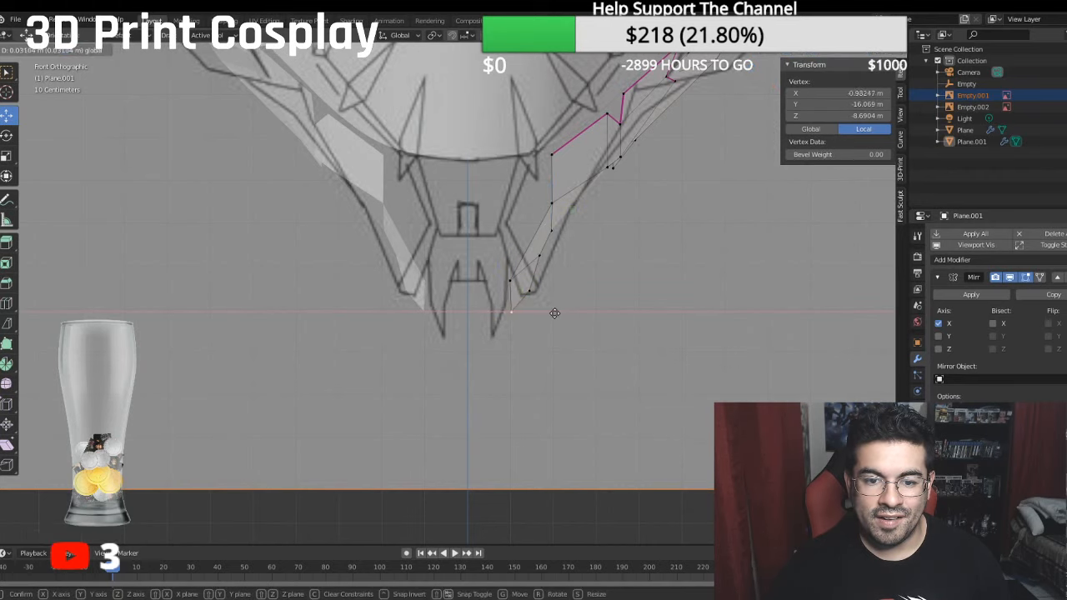
{"action": "left_click", "coordinate": [565, 312]}
- Shift the chin piece's lower rear vertex outward along X and place its front vertex at about X -1.24 m
{"action": "key", "text": "g"}
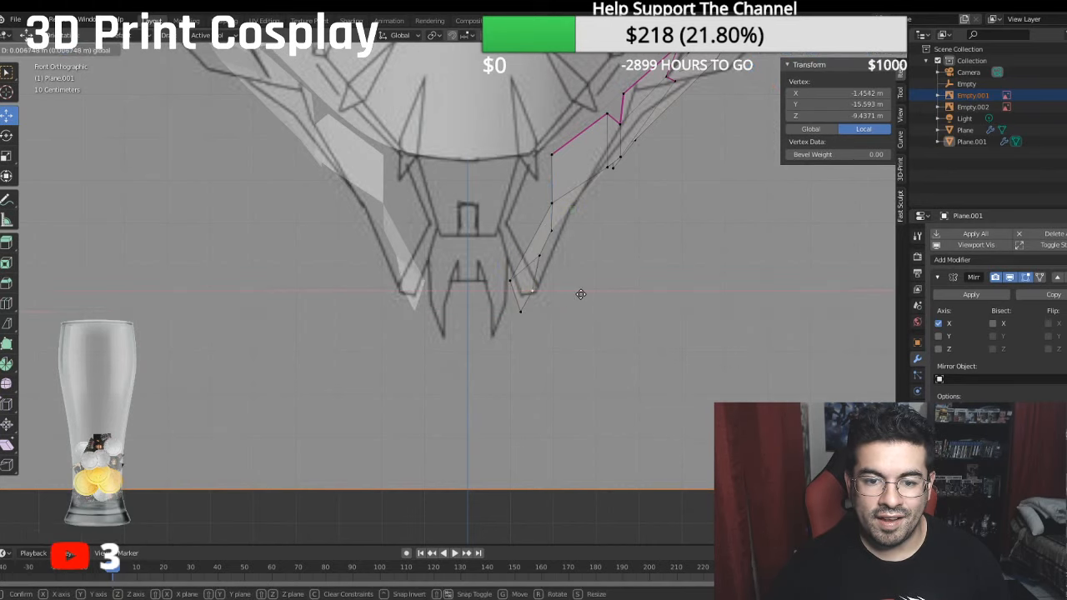
{"action": "left_click", "coordinate": [558, 283]}
{"action": "key", "text": "g"}
{"action": "key", "text": "x"}
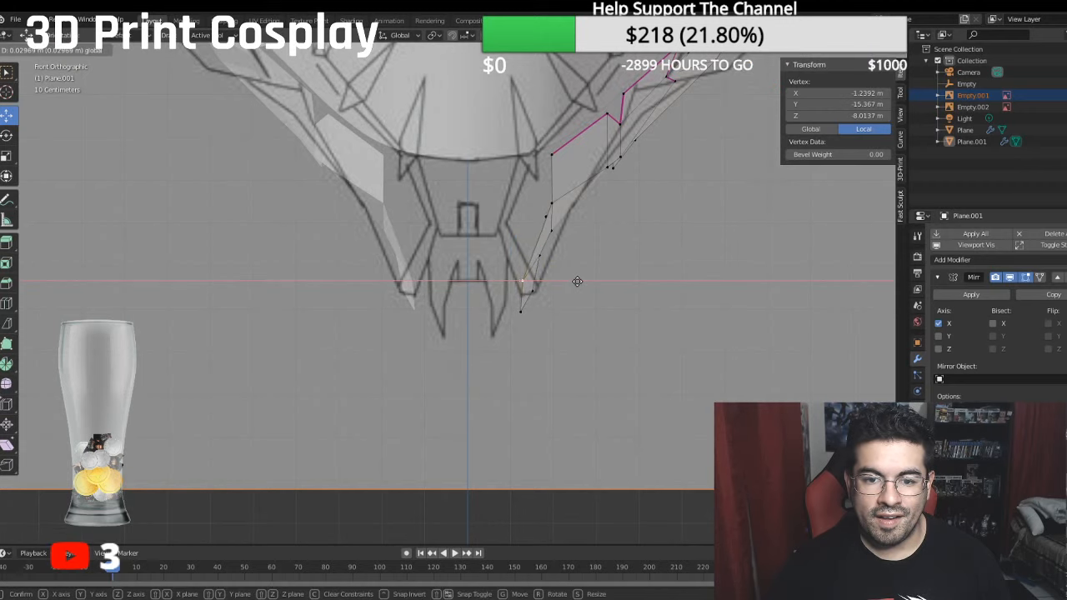
{"action": "left_click", "coordinate": [578, 281]}
- Move the second vertex of the jaw's creased lower edge outward along X to about -2.02 m
{"action": "mouse_move", "coordinate": [577, 281]}
{"action": "middle_mouse_down"}
{"action": "mouse_move", "coordinate": [512, 282]}
{"action": "mouse_move", "coordinate": [585, 281]}
{"action": "middle_mouse_up"}
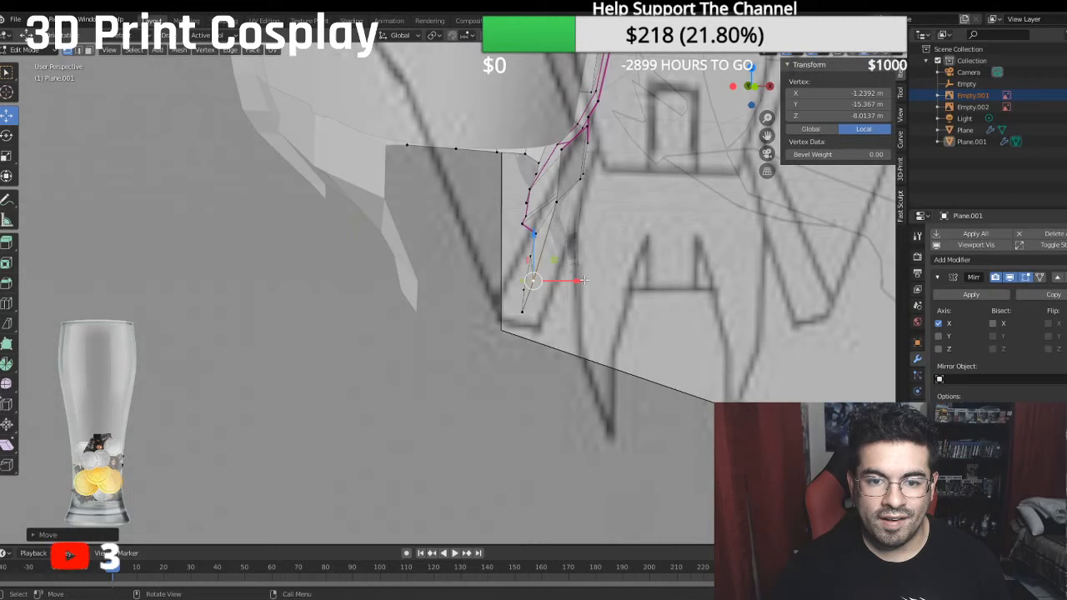
{"action": "left_click", "coordinate": [522, 223]}
{"action": "left_click", "coordinate": [525, 217]}
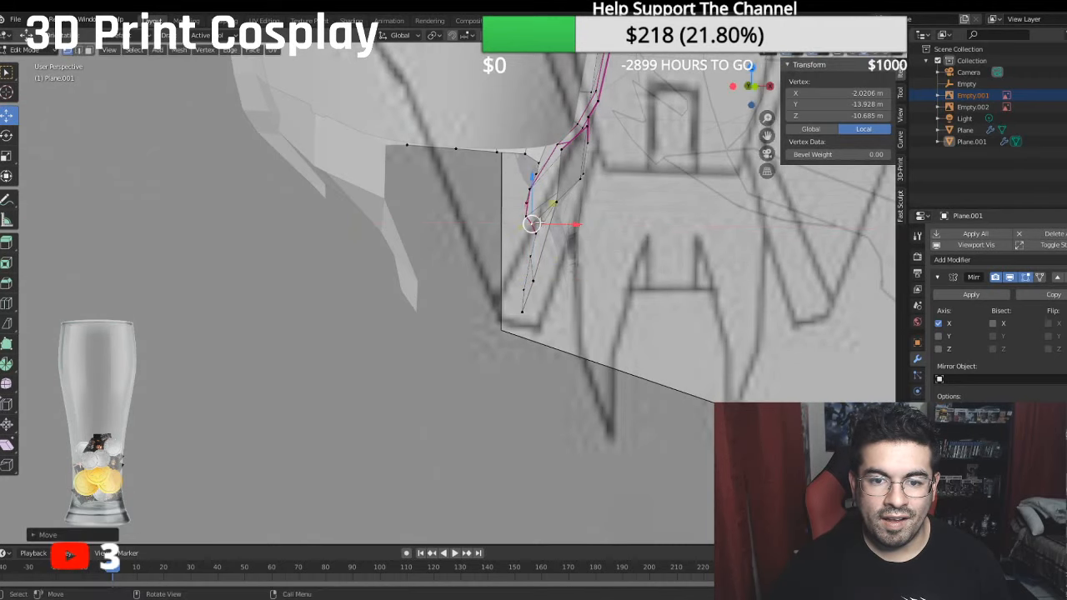
{"action": "left_click_drag", "start_coordinate": [565, 217], "coordinate": [551, 217]}
- Move the jaw's lower front corner vertex to about X -2.08 m and the upper front corner vertex to about X -1.98 m
{"action": "middle_click_drag", "start_coordinate": [546, 218], "coordinate": [419, 300]}
{"action": "left_click_drag", "start_coordinate": [611, 290], "coordinate": [619, 307]}
{"action": "left_click", "coordinate": [567, 272]}
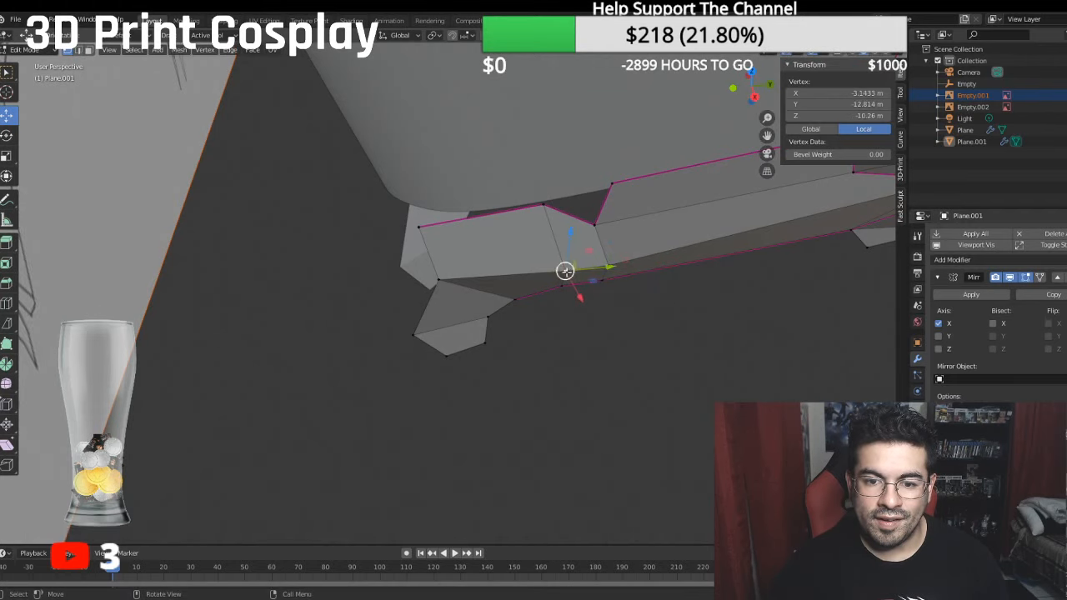
{"action": "left_click", "coordinate": [440, 278]}
{"action": "left_click_drag", "start_coordinate": [445, 306], "coordinate": [447, 296]}
{"action": "middle_click_drag", "start_coordinate": [451, 288], "coordinate": [552, 219]}
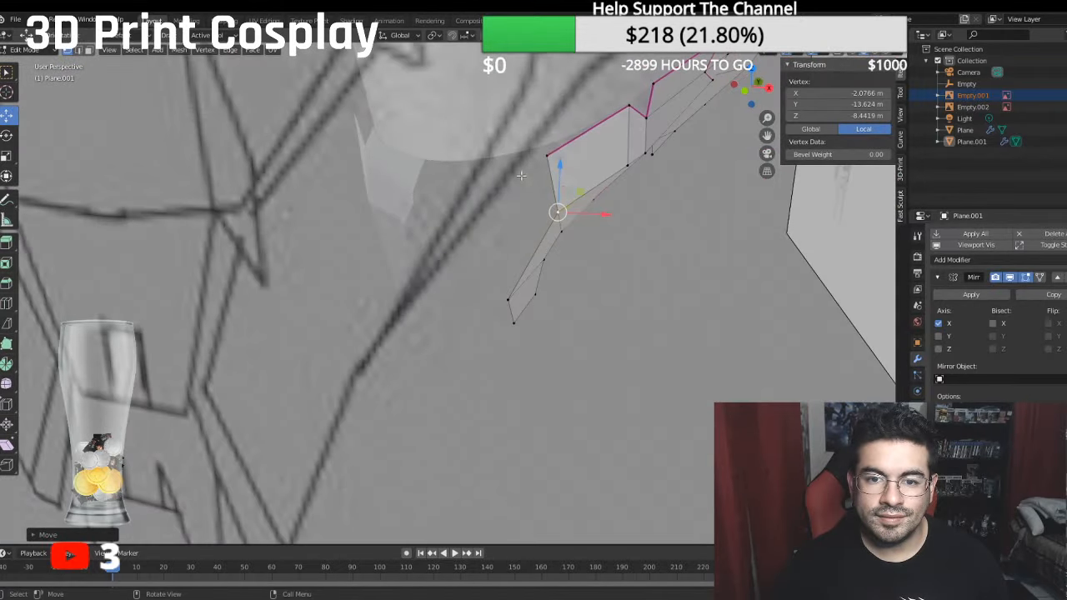
{"action": "left_click", "coordinate": [552, 155]}
{"action": "middle_click_drag", "start_coordinate": [584, 172], "coordinate": [563, 395]}
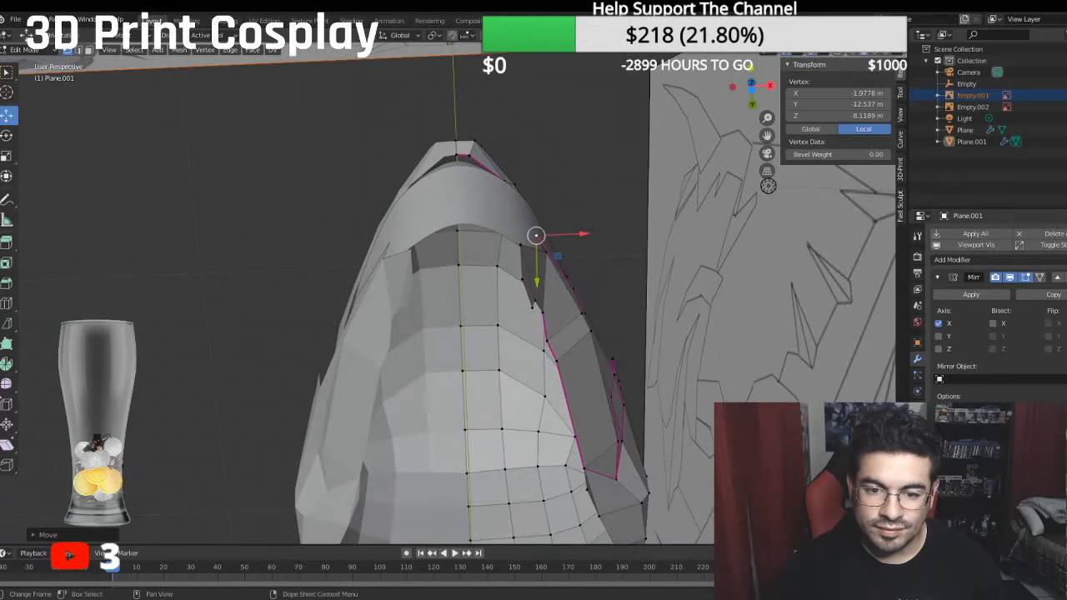
- Move the second vertex of the jaw's creased lower edge further outward to about X -2.14 m and inspect the jaw from below
{"action": "left_click", "coordinate": [548, 339]}
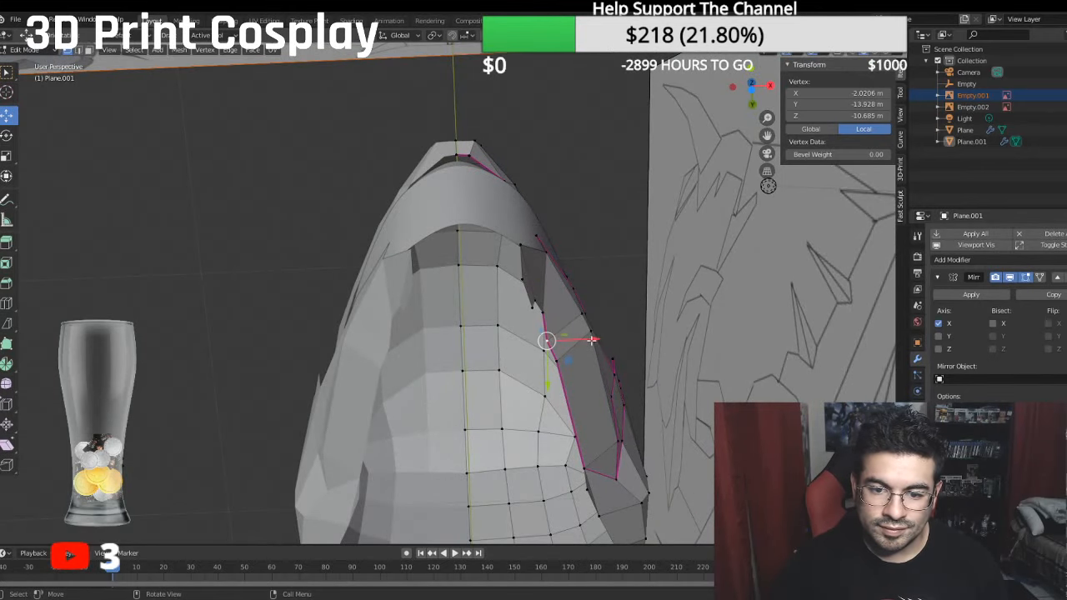
{"action": "left_click_drag", "start_coordinate": [592, 339], "coordinate": [597, 339]}
{"action": "mouse_move", "coordinate": [597, 339]}
{"action": "middle_mouse_down"}
{"action": "mouse_move", "coordinate": [593, 393]}
{"action": "mouse_move", "coordinate": [443, 369]}
{"action": "middle_mouse_up"}
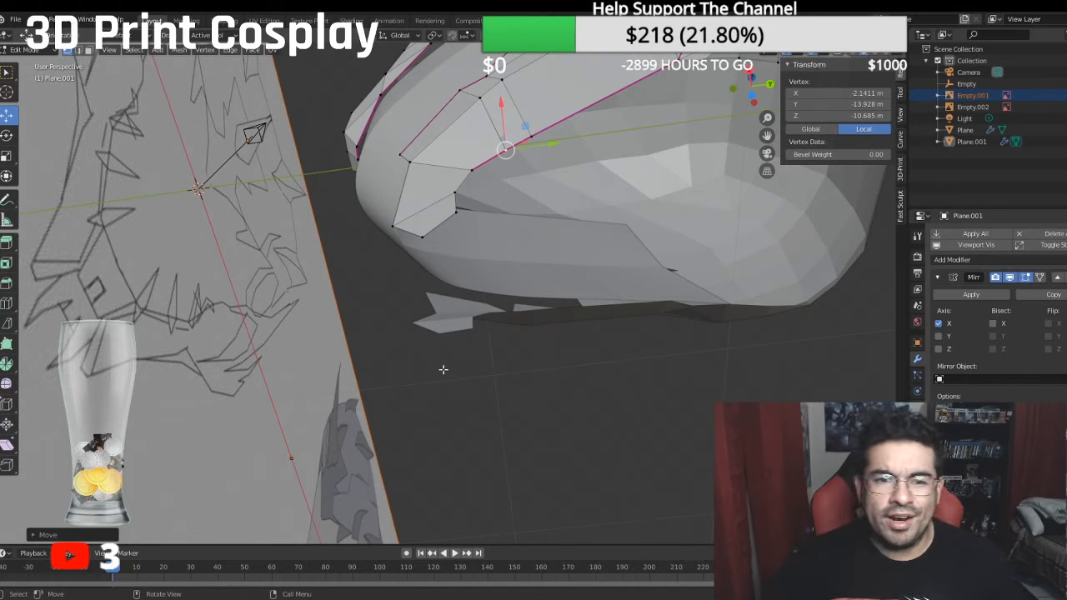
{"action": "middle_click_drag", "start_coordinate": [425, 383], "coordinate": [567, 405]}
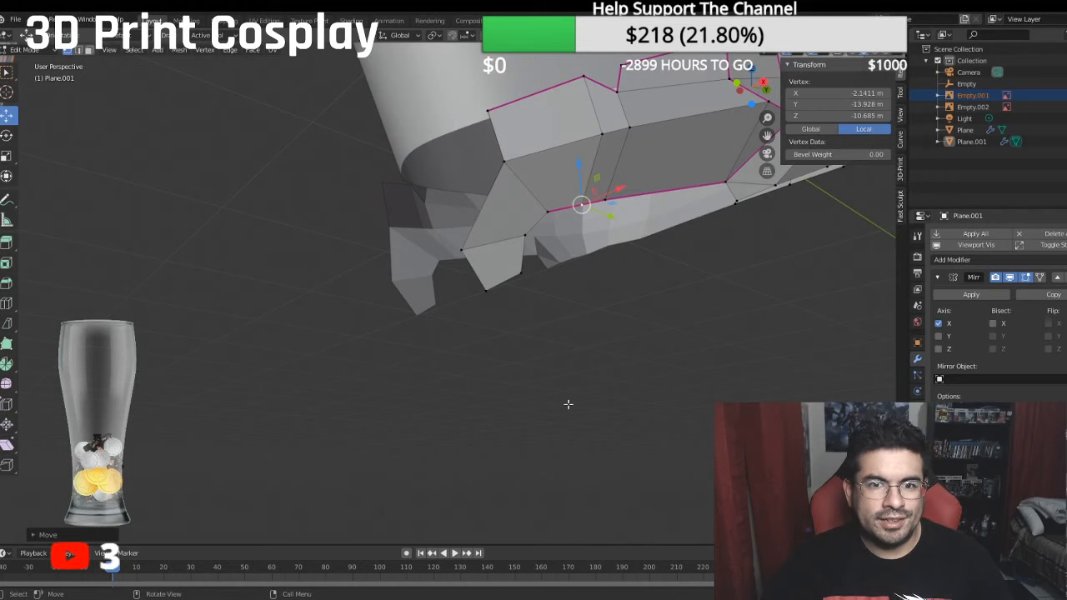
- Pull the jaw's lower front corner vertex, above the chin piece, back inward along X to about -1.97 m
{"action": "key", "text": "KP_1"}
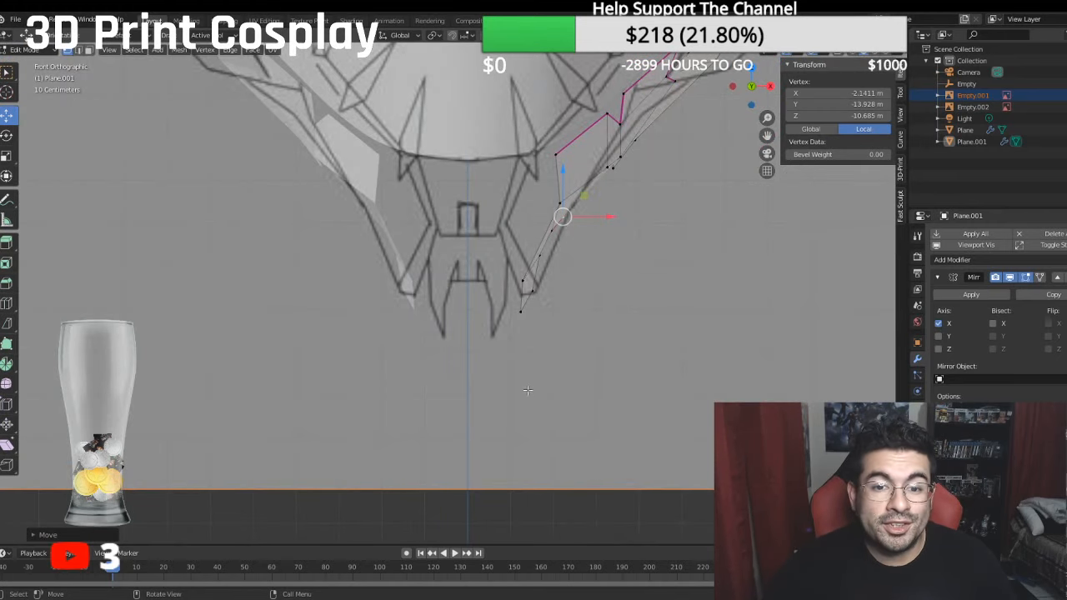
{"action": "scroll", "coordinate": [528, 389], "scroll_direction": "up", "scroll_amount": 2}
{"action": "middle_click_drag", "start_coordinate": [541, 353], "coordinate": [485, 341]}
{"action": "left_click", "coordinate": [544, 311]}
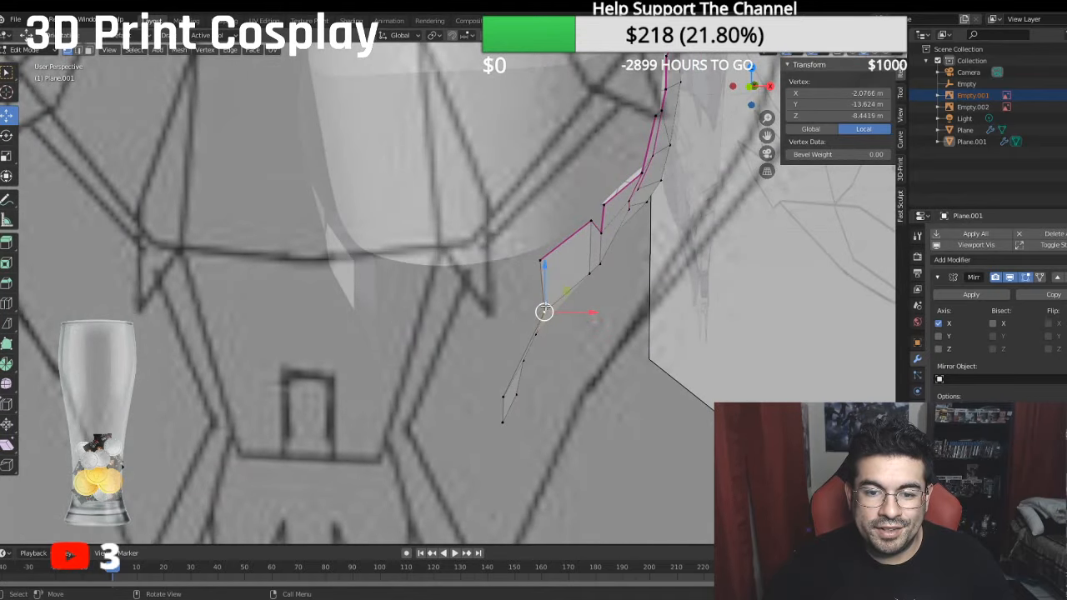
{"action": "middle_click_drag", "start_coordinate": [545, 310], "coordinate": [518, 325]}
{"action": "left_click_drag", "start_coordinate": [574, 318], "coordinate": [575, 318]}
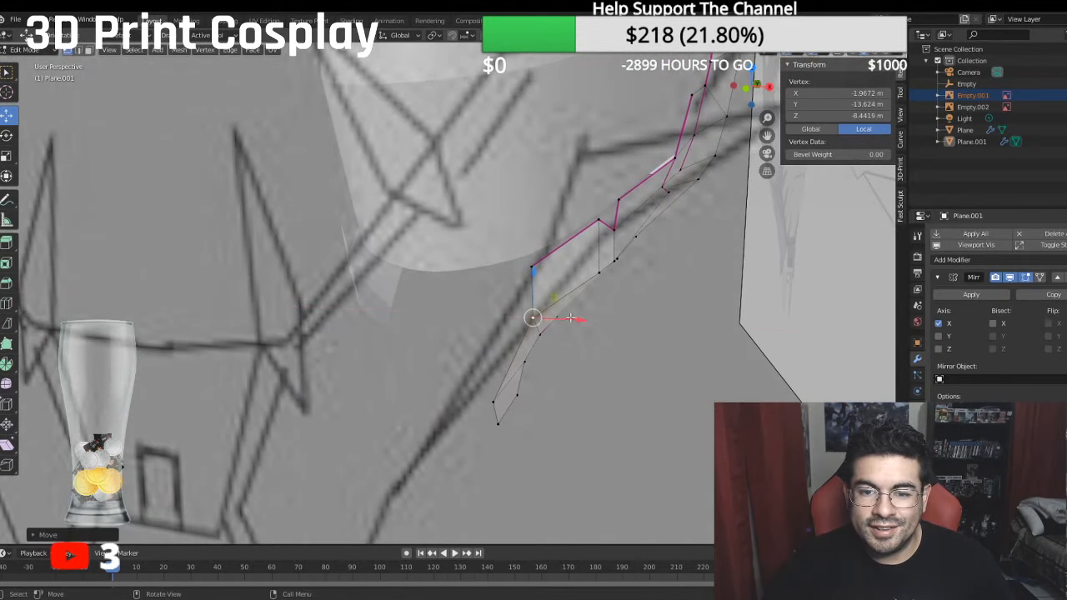
- Nudge the middle-row vertex on the side of the jaw, behind its front corner, slightly inward along X
{"action": "middle_click_drag", "start_coordinate": [574, 319], "coordinate": [598, 315]}
{"action": "left_click", "coordinate": [613, 280]}
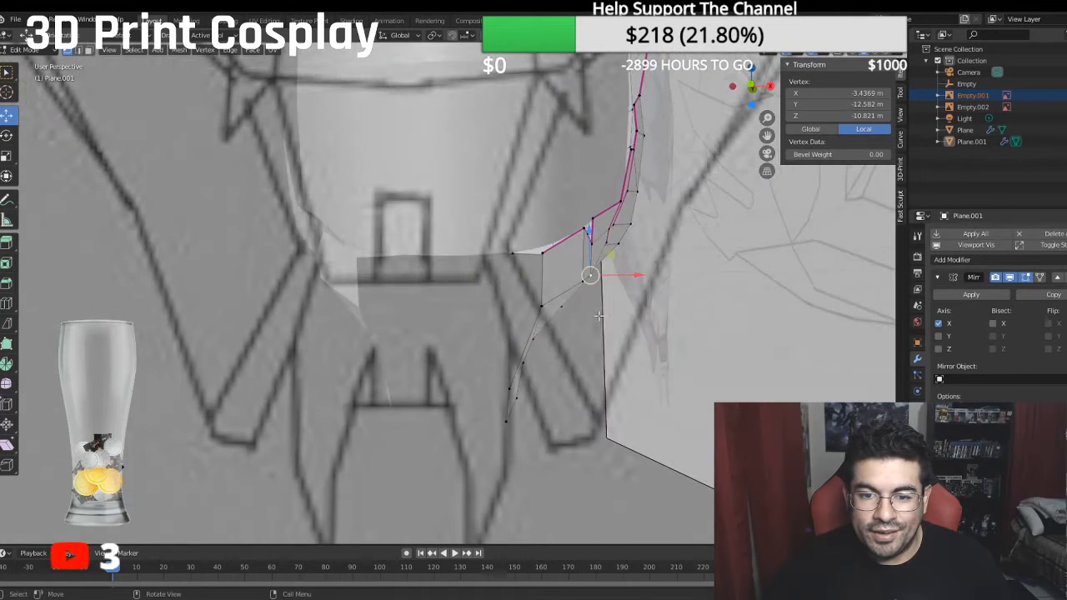
{"action": "left_click", "coordinate": [580, 282], "text": "shift"}
{"action": "left_click_drag", "start_coordinate": [629, 278], "coordinate": [620, 274]}
- Select the run of vertices along the jaw's creased lower edge and move it outward to a median X of about -2.88 m
{"action": "mouse_move", "coordinate": [620, 274]}
{"action": "middle_mouse_down"}
{"action": "mouse_move", "coordinate": [567, 302]}
{"action": "mouse_move", "coordinate": [569, 262]}
{"action": "middle_mouse_up"}
{"action": "left_click", "coordinate": [586, 457]}
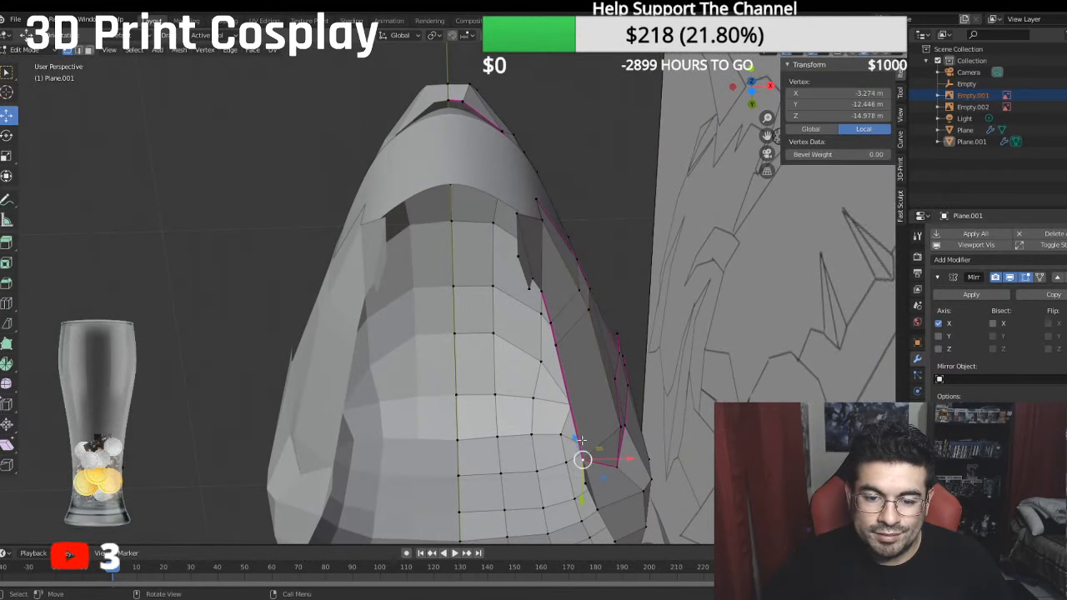
{"action": "left_click", "coordinate": [552, 321], "text": "ctrl"}
{"action": "key", "text": "g"}
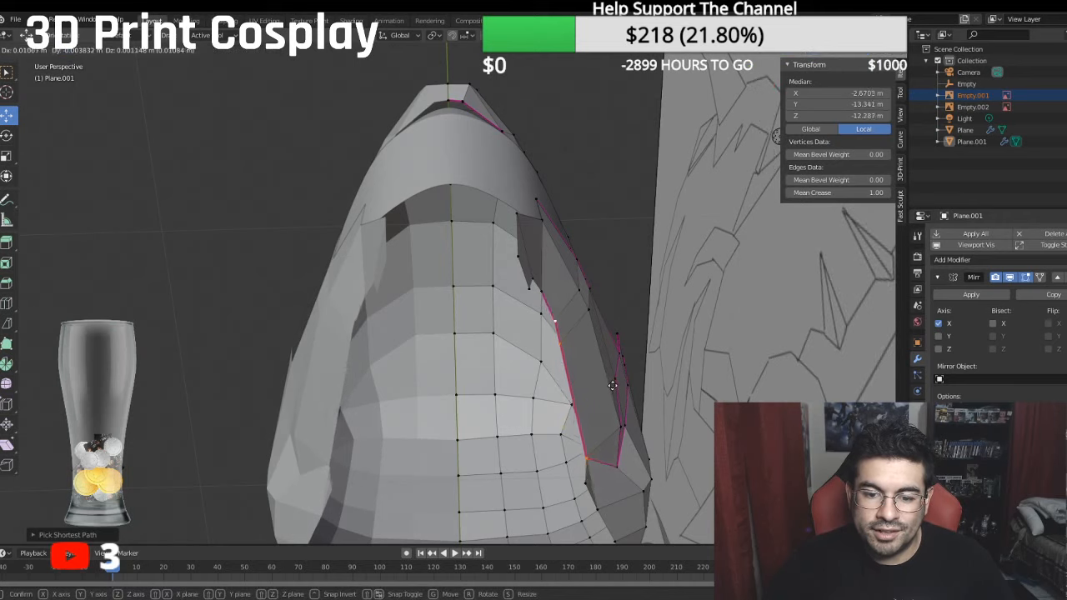
{"action": "left_click", "coordinate": [621, 381]}
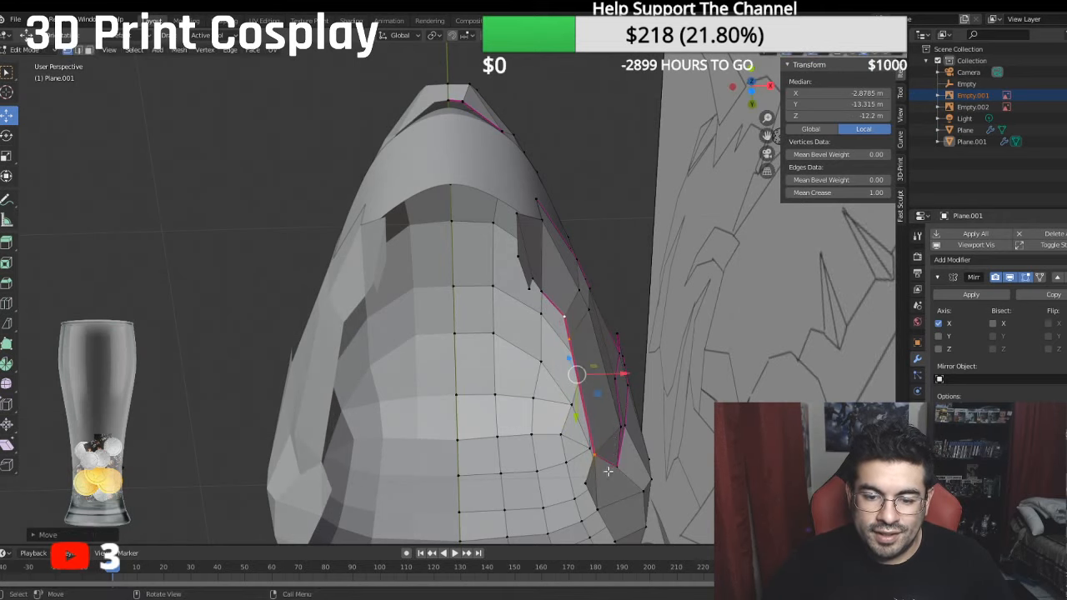
- Select the edge vertices just behind the creased lower edge and move them outward along X to a median of about -3.73 m
{"action": "left_click", "coordinate": [598, 503], "text": "shift"}
{"action": "left_click", "coordinate": [584, 482], "text": "shift"}
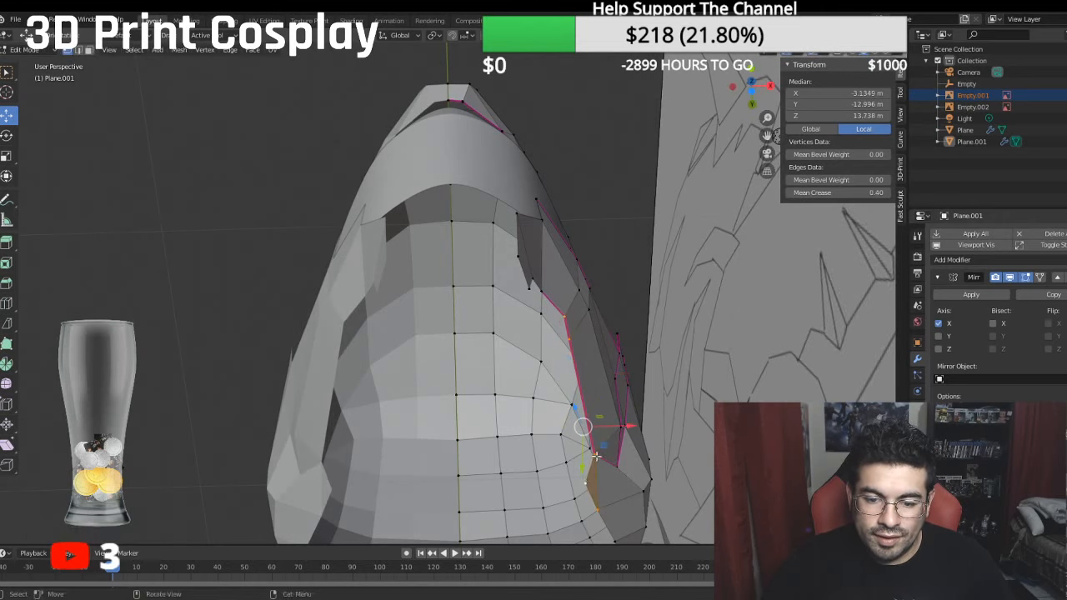
{"action": "left_click", "coordinate": [597, 457]}
{"action": "left_click", "coordinate": [597, 502], "text": "shift"}
{"action": "left_click", "coordinate": [592, 484], "text": "shift"}
{"action": "key", "text": "g"}
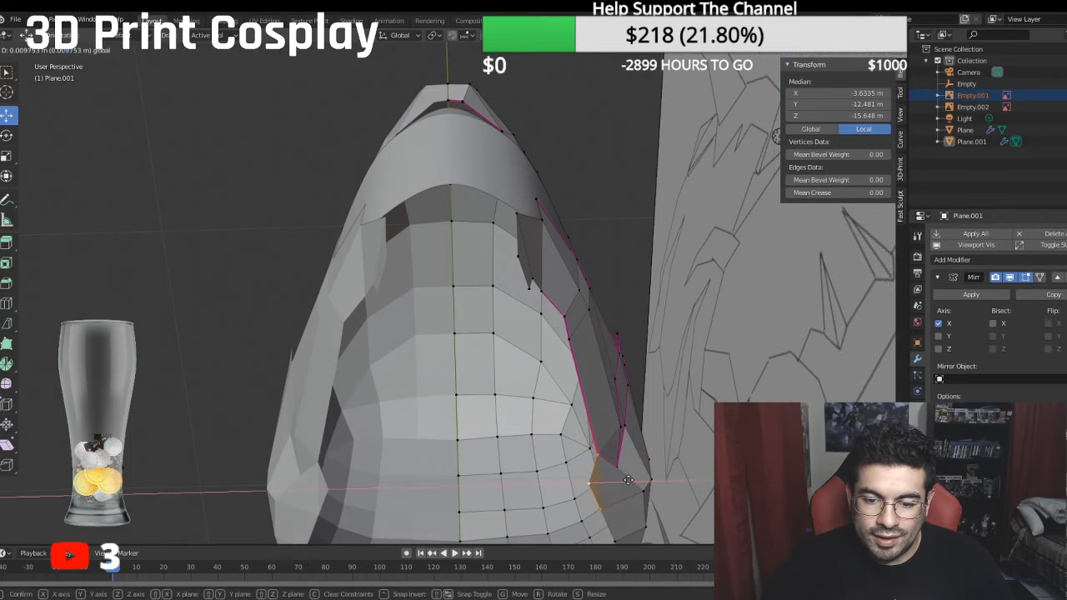
{"action": "left_click", "coordinate": [632, 479]}
- Move the vertex at the rear corner of the jaw's creased outline outward along X to about -5.13 m
{"action": "middle_click_drag", "start_coordinate": [632, 479], "coordinate": [560, 538]}
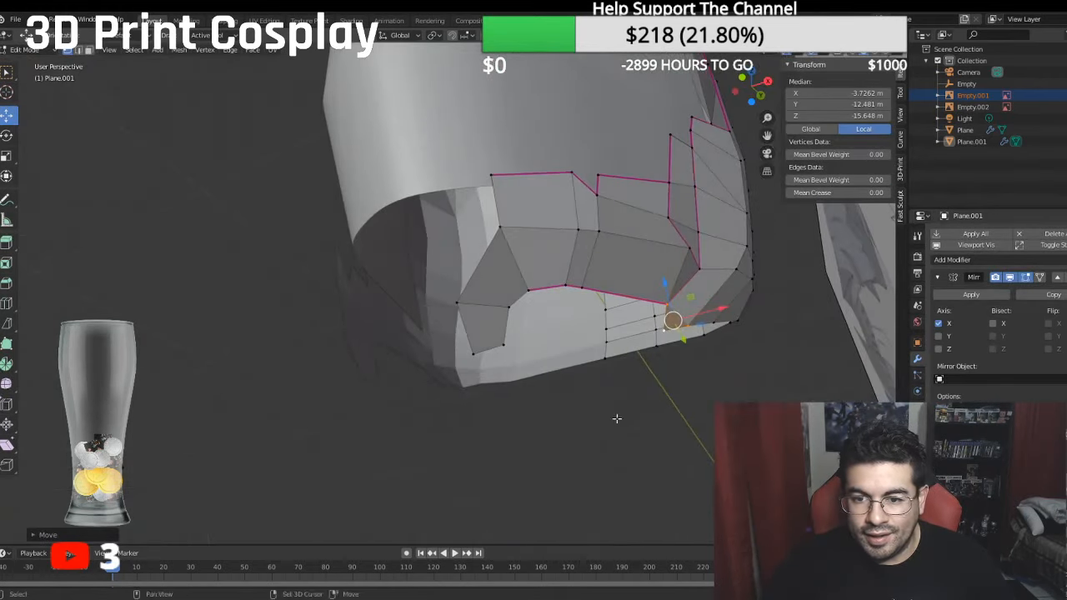
{"action": "middle_click_drag", "start_coordinate": [617, 420], "coordinate": [519, 450]}
{"action": "left_click", "coordinate": [582, 243]}
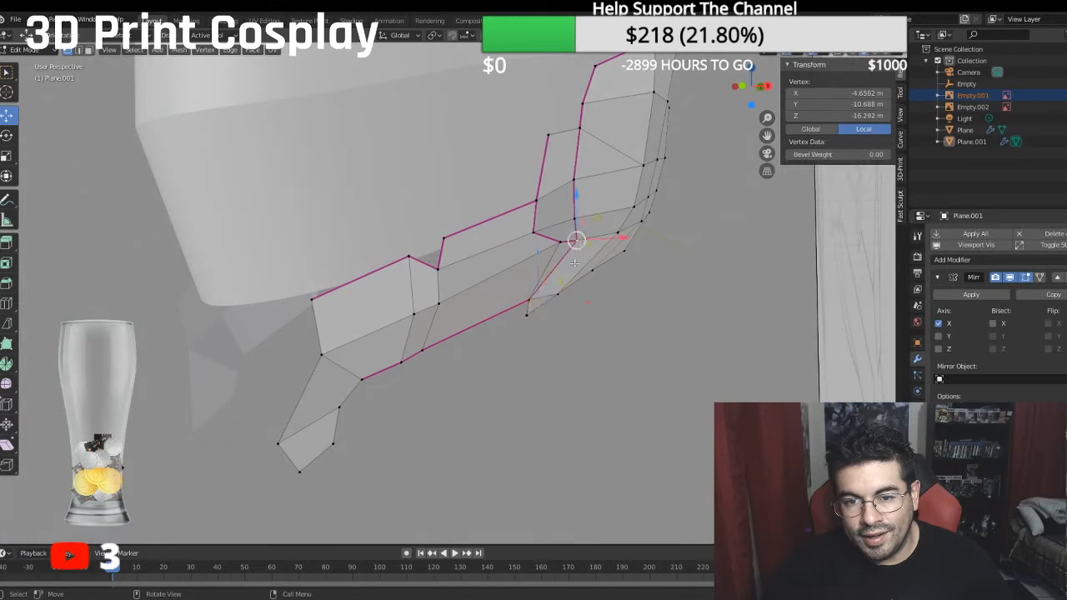
{"action": "middle_click_drag", "start_coordinate": [583, 248], "coordinate": [603, 321]}
{"action": "key", "text": "g"}
{"action": "key", "text": "x"}
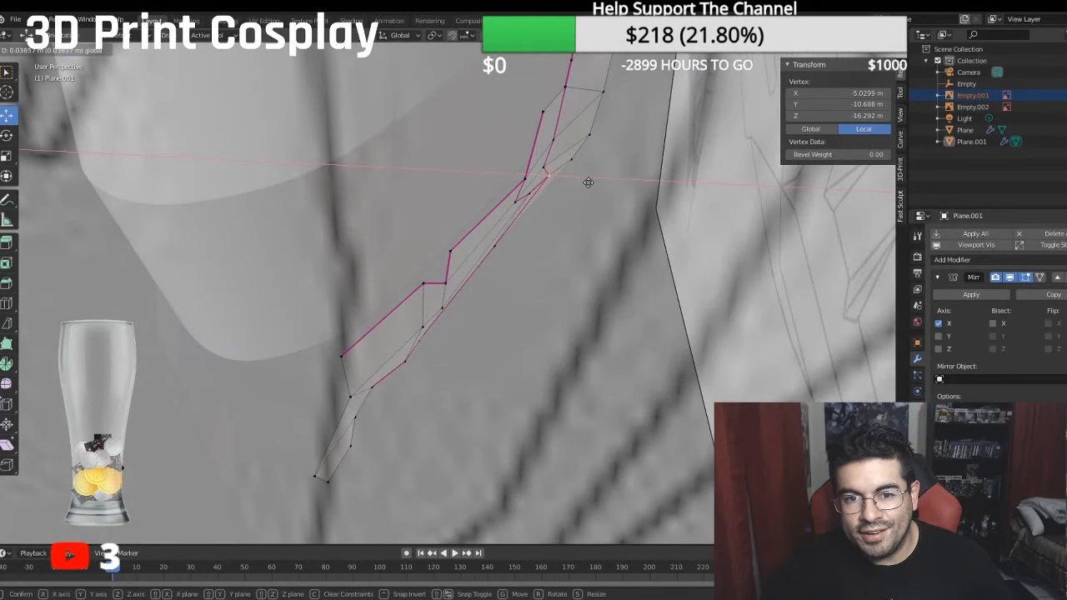
{"action": "left_click", "coordinate": [592, 184]}
{"action": "middle_click_drag", "start_coordinate": [592, 185], "coordinate": [537, 233]}
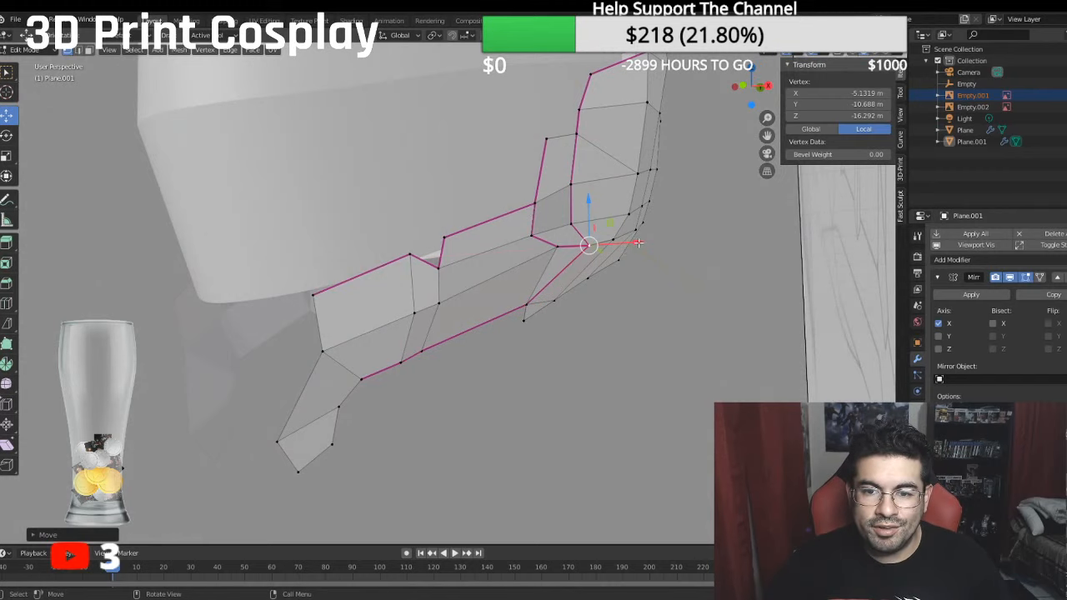
- Nudge the rear corner vertex of the jaw's creased outline outward and set the second crease vertex above it at about -5.31 m along X
{"action": "left_click_drag", "start_coordinate": [639, 243], "coordinate": [644, 242]}
{"action": "middle_click_drag", "start_coordinate": [643, 242], "coordinate": [610, 275]}
{"action": "left_click_drag", "start_coordinate": [632, 187], "coordinate": [635, 152]}
{"action": "left_click", "coordinate": [600, 151]}
{"action": "middle_click_drag", "start_coordinate": [634, 153], "coordinate": [630, 164]}
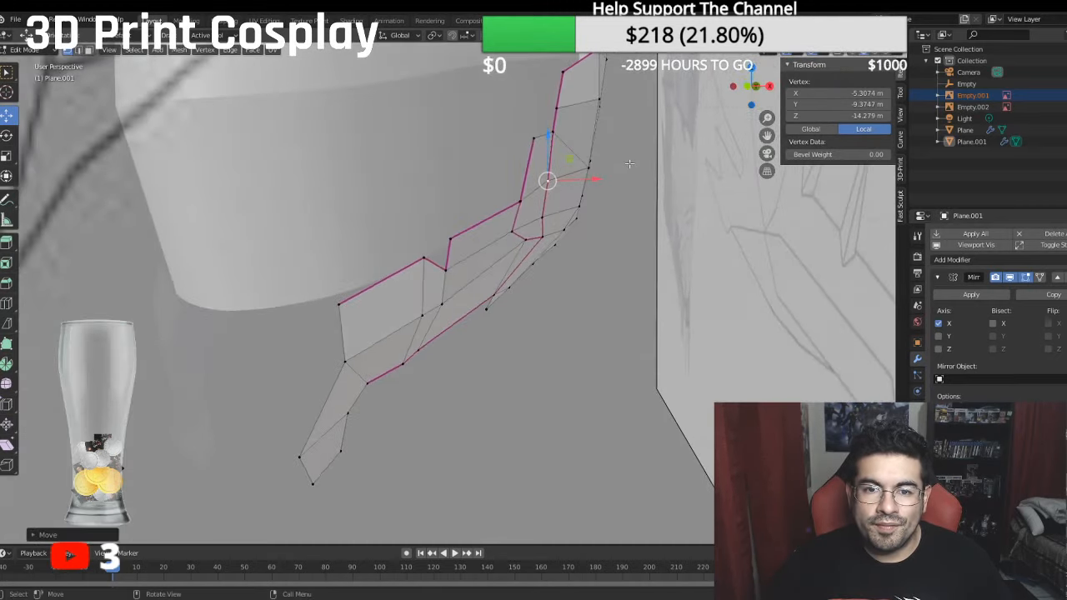
- Move the crease vertex just above the jaw's rear corner along X to about -5.13 m
{"action": "left_click", "coordinate": [551, 133]}
{"action": "middle_click_drag", "start_coordinate": [585, 196], "coordinate": [590, 205]}
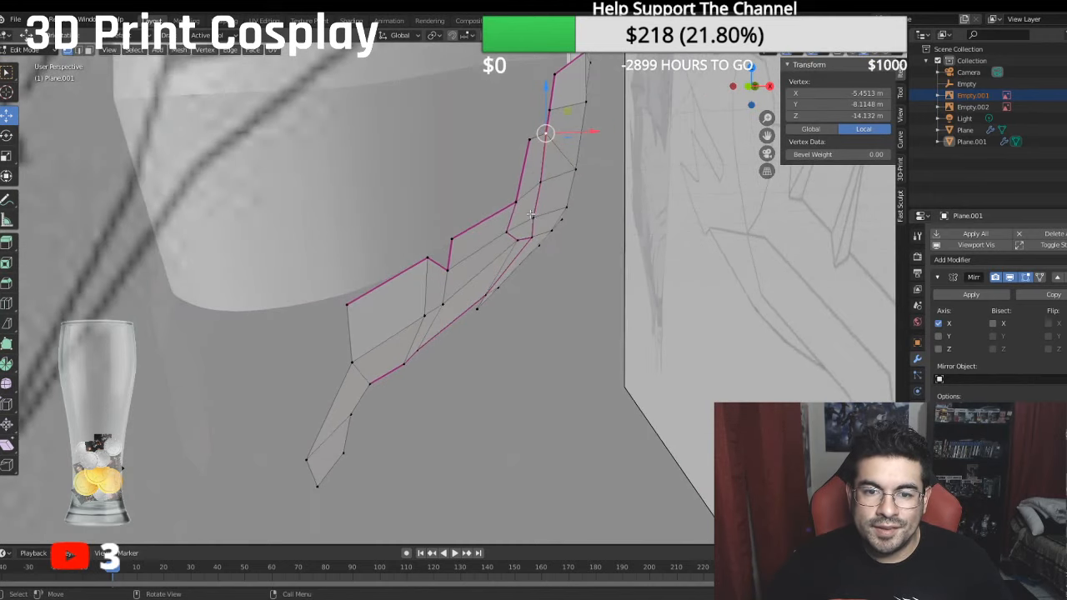
{"action": "left_click", "coordinate": [533, 217]}
{"action": "left_click_drag", "start_coordinate": [581, 218], "coordinate": [584, 215]}
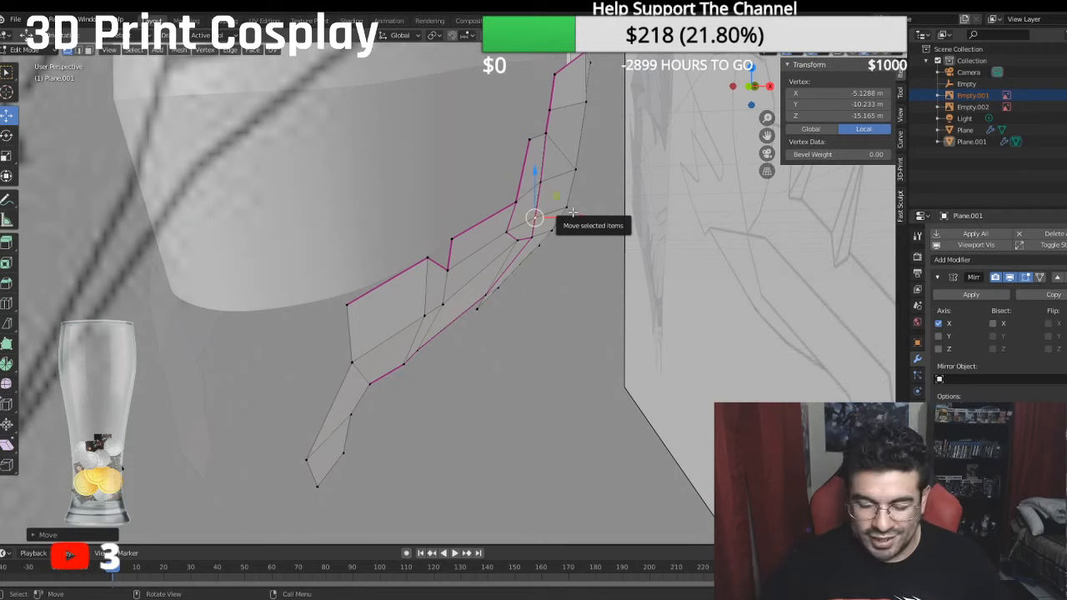
- In the right side view, move the crease vertex just ahead of the jaw's rear corner slightly forward along Y
{"action": "key", "text": "KP_3"}
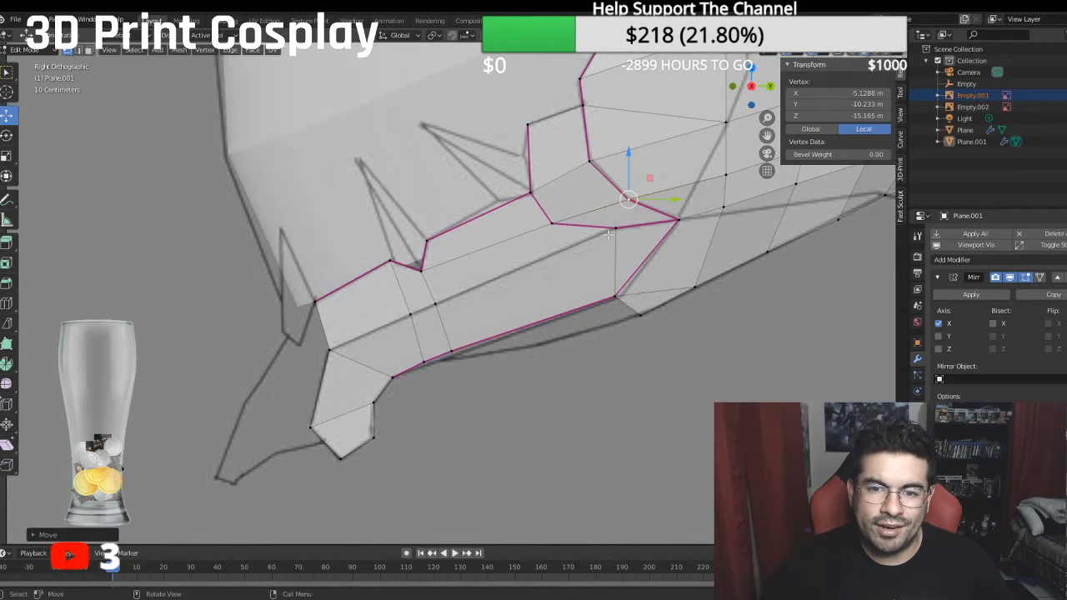
{"action": "left_click", "coordinate": [617, 228]}
{"action": "left_click_drag", "start_coordinate": [651, 232], "coordinate": [640, 224]}
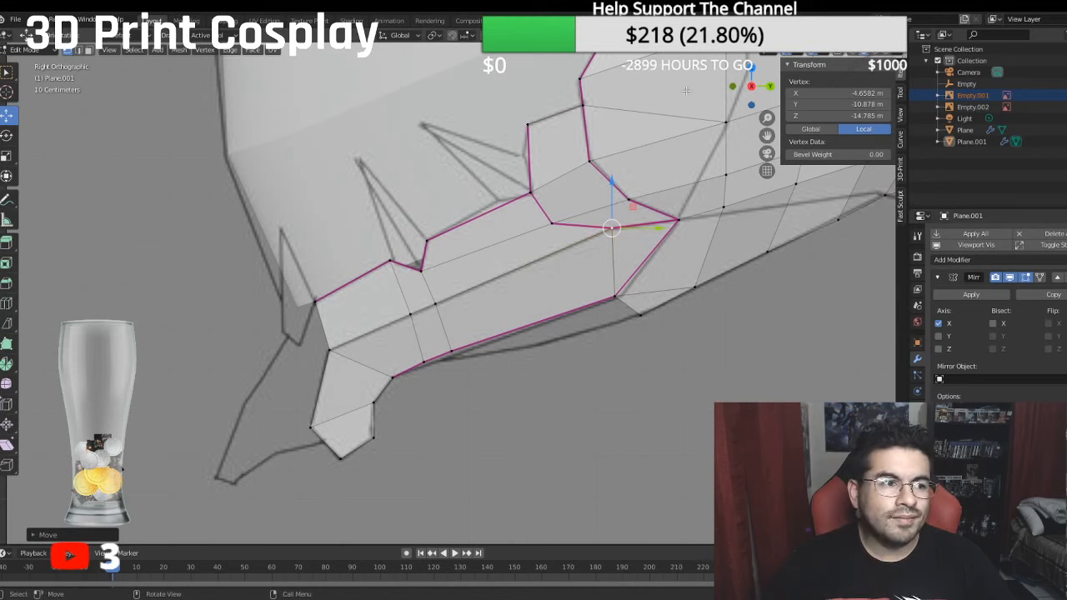
- Select the face opening's edge from the brow centre around to the jaw tip and extrude it inward along X to a median of about -3.41 m
{"action": "scroll", "coordinate": [438, 250], "scroll_direction": "down", "scroll_amount": 1}
{"action": "scroll", "coordinate": [520, 248], "scroll_direction": "down", "scroll_amount": 1}
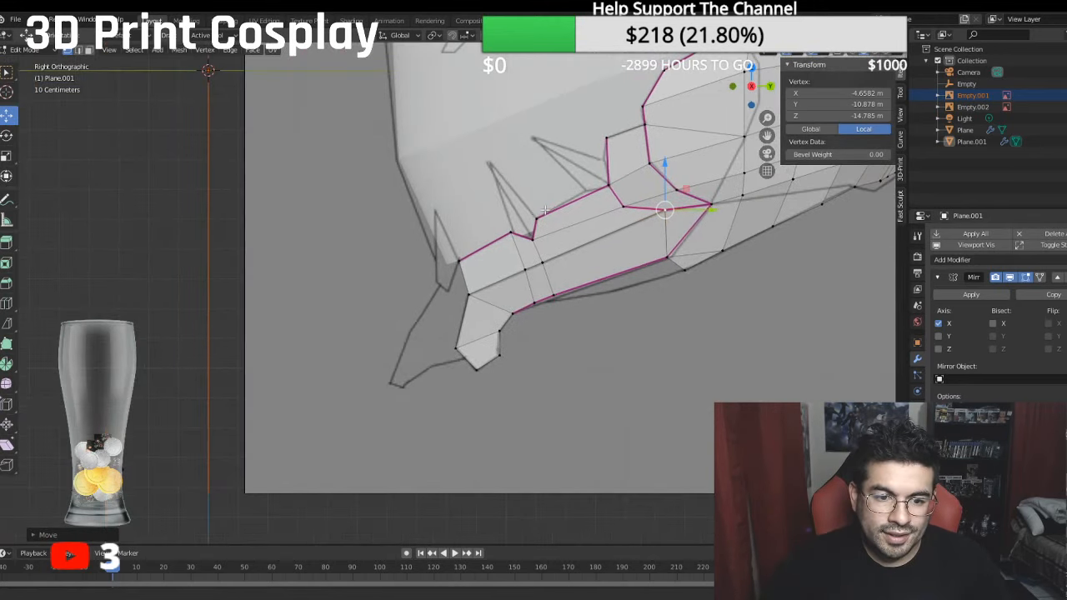
{"action": "middle_click_drag", "start_coordinate": [521, 247], "coordinate": [330, 217]}
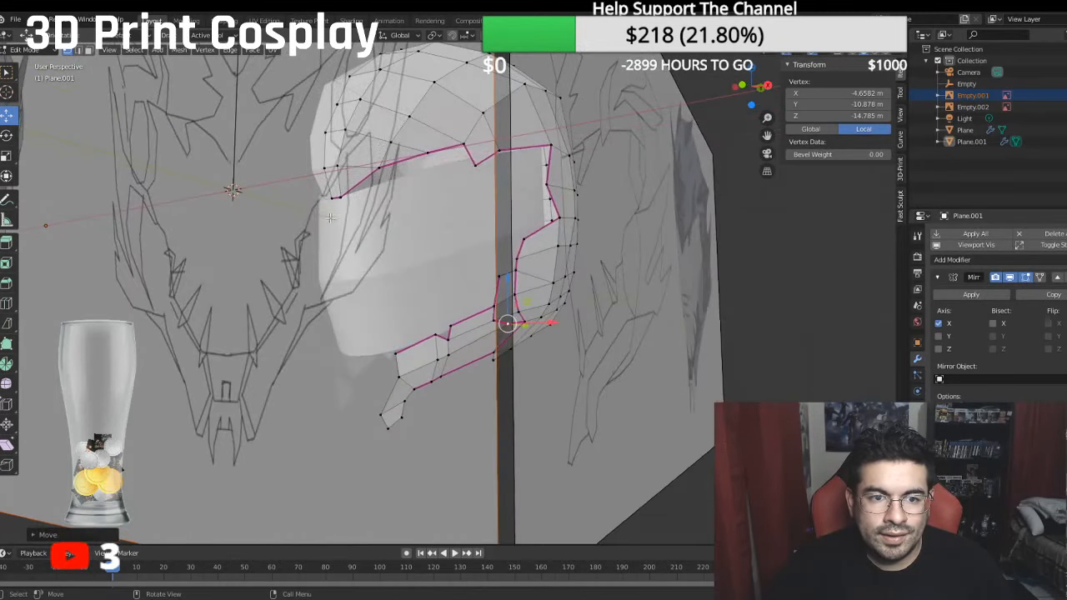
{"action": "left_click", "coordinate": [340, 198]}
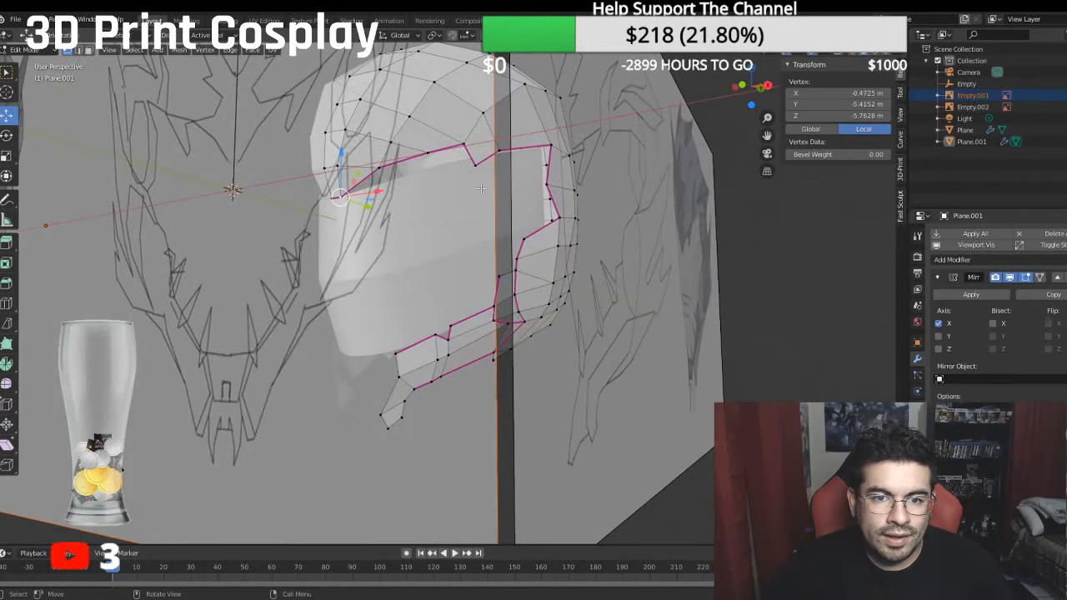
{"action": "left_click", "coordinate": [551, 143], "text": "ctrl"}
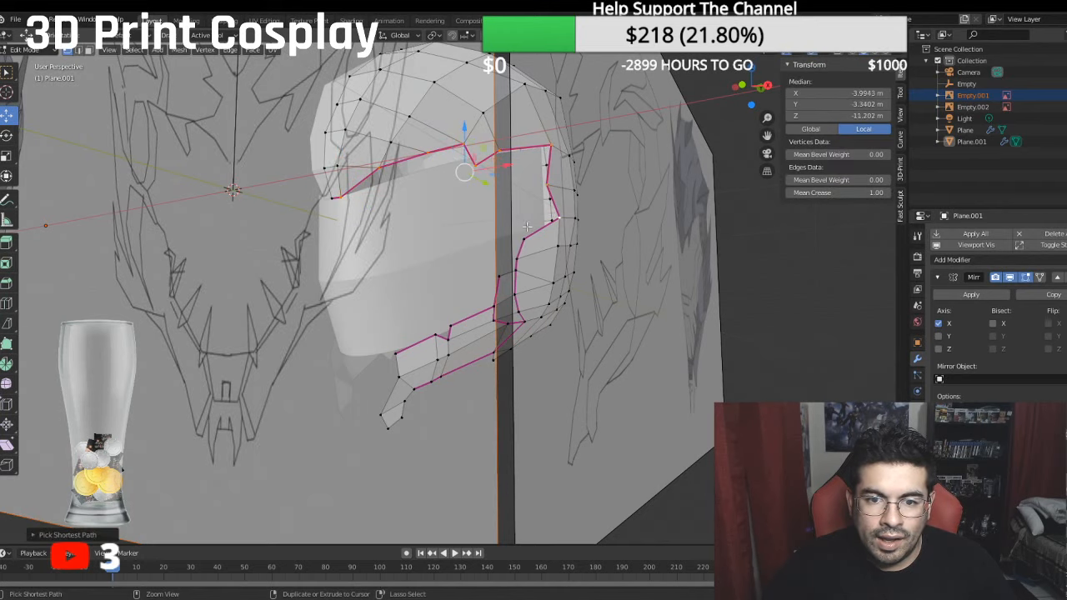
{"action": "middle_click_drag", "start_coordinate": [463, 166], "coordinate": [504, 226]}
{"action": "left_click", "coordinate": [507, 274], "text": "ctrl"}
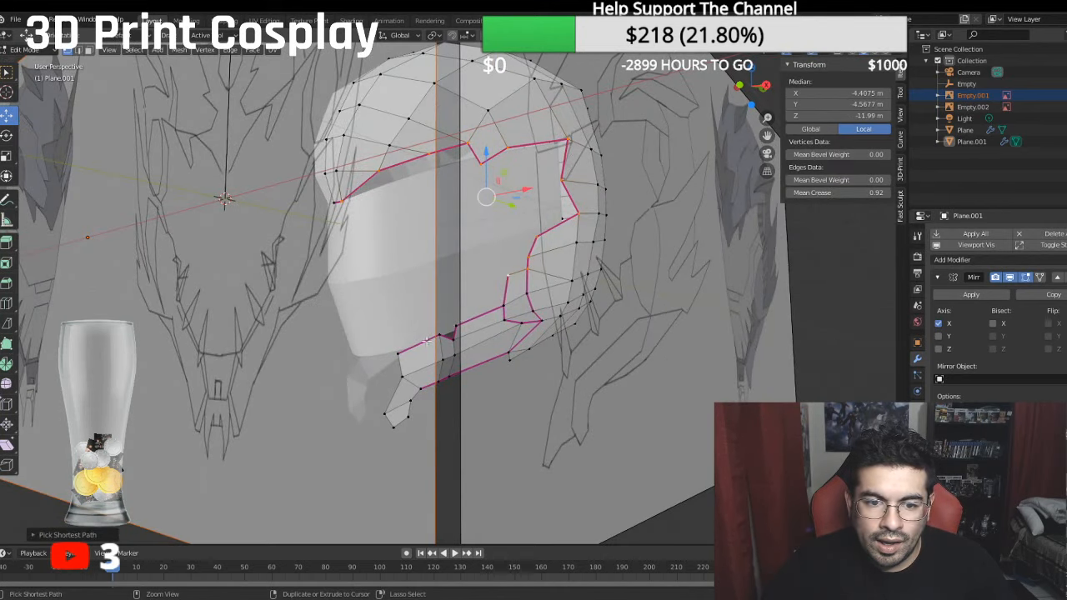
{"action": "left_click", "coordinate": [401, 351], "text": "ctrl"}
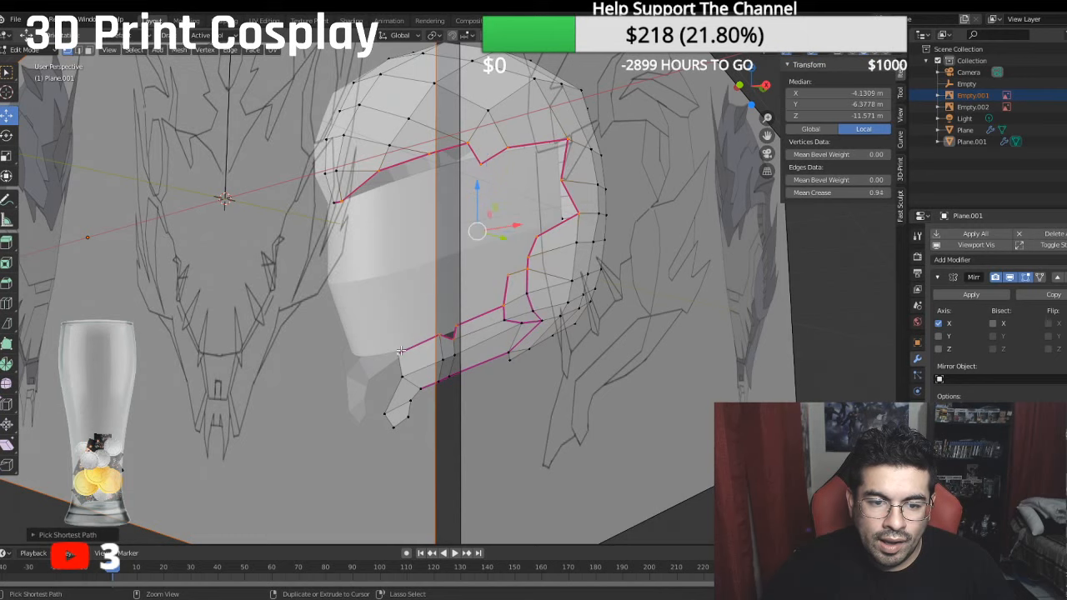
{"action": "left_click", "coordinate": [388, 413], "text": "ctrl"}
{"action": "middle_click_drag", "start_coordinate": [389, 412], "coordinate": [435, 377]}
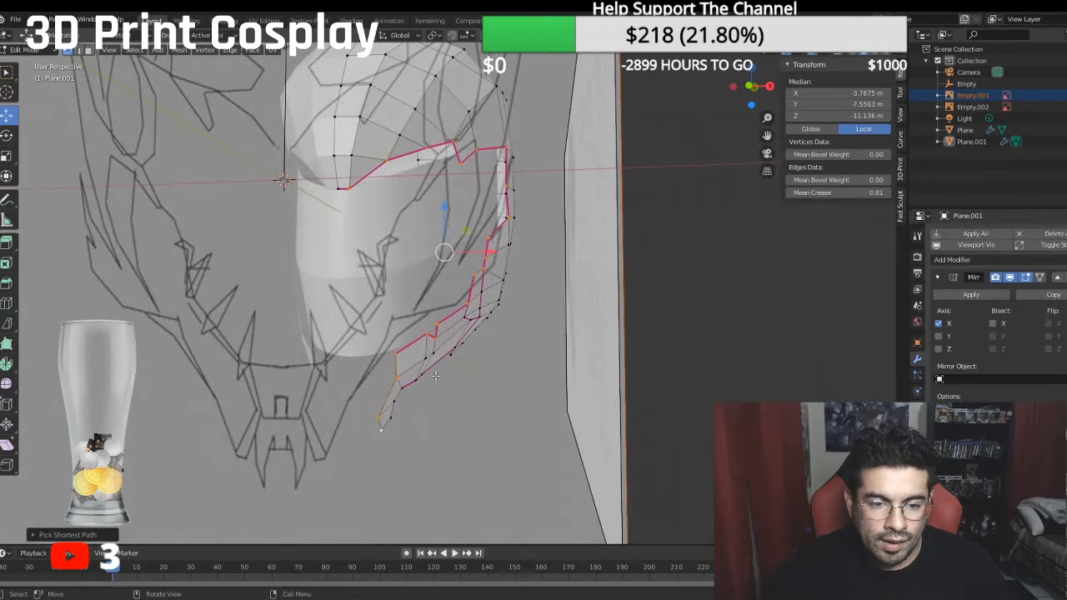
{"action": "key", "text": "e"}
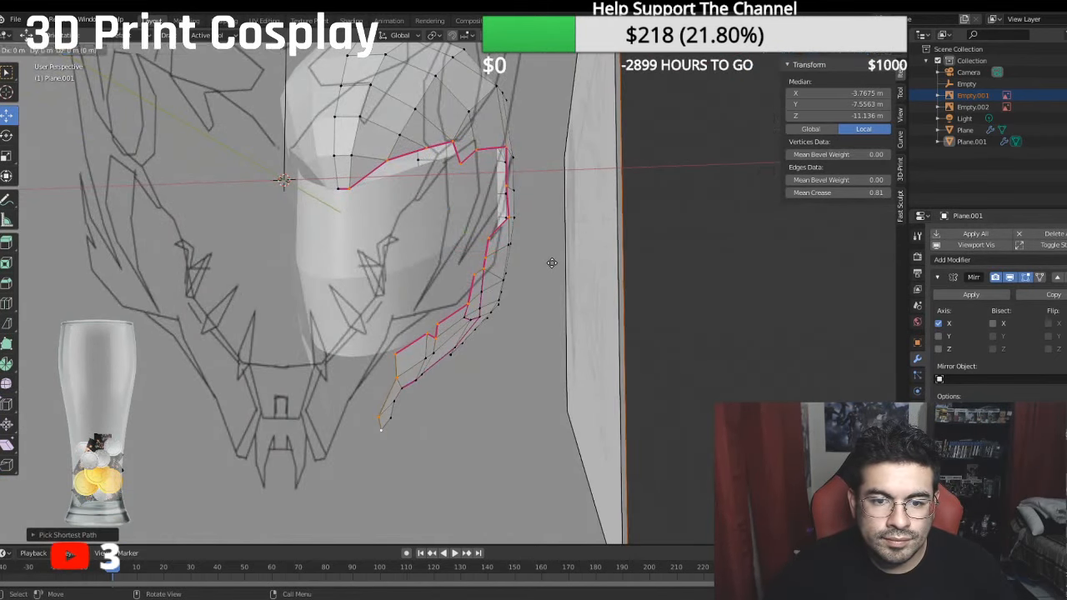
{"action": "right_click", "coordinate": [539, 259]}
{"action": "key", "text": "g"}
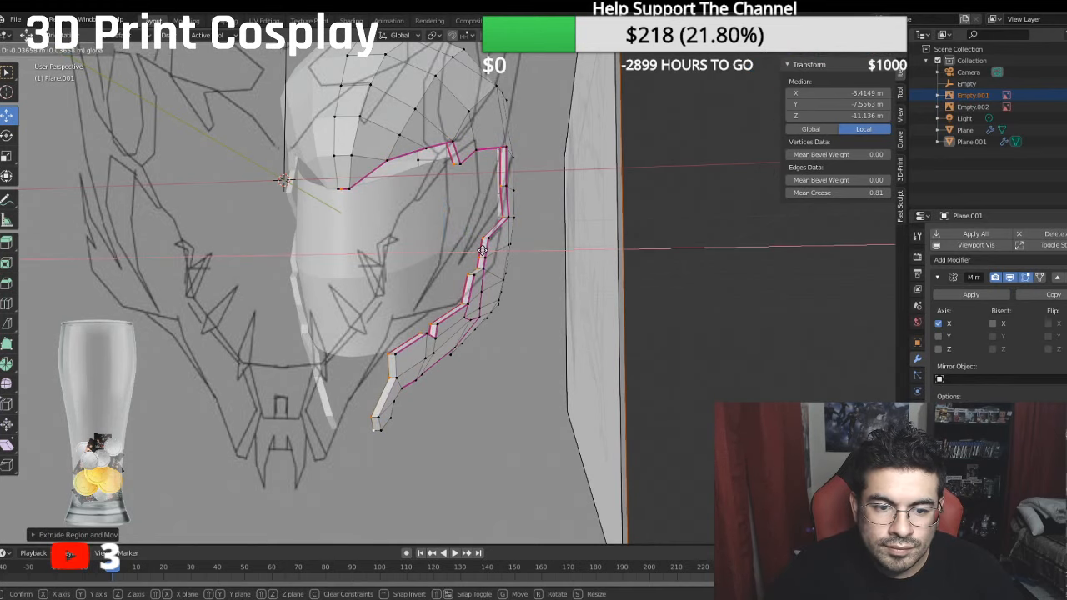
{"action": "left_click", "coordinate": [482, 250]}
- Try to move the front part of the brow edge, starting from the centreline vertex, backward along Y
{"action": "middle_click_drag", "start_coordinate": [482, 250], "coordinate": [418, 412]}
{"action": "scroll", "coordinate": [375, 185], "scroll_direction": "up", "scroll_amount": 1}
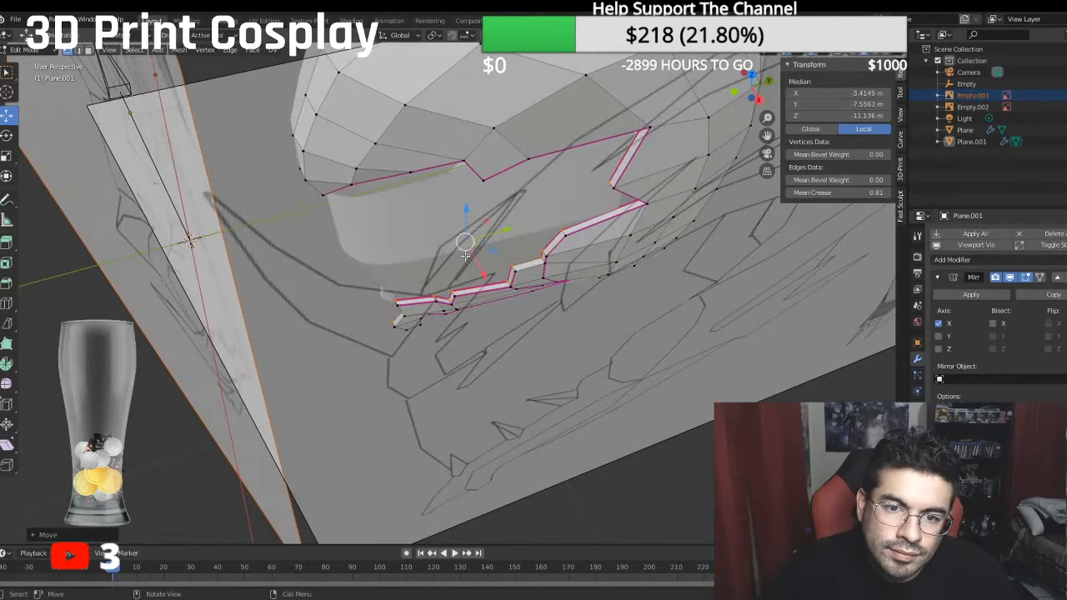
{"action": "middle_click_drag", "start_coordinate": [465, 257], "coordinate": [540, 282]}
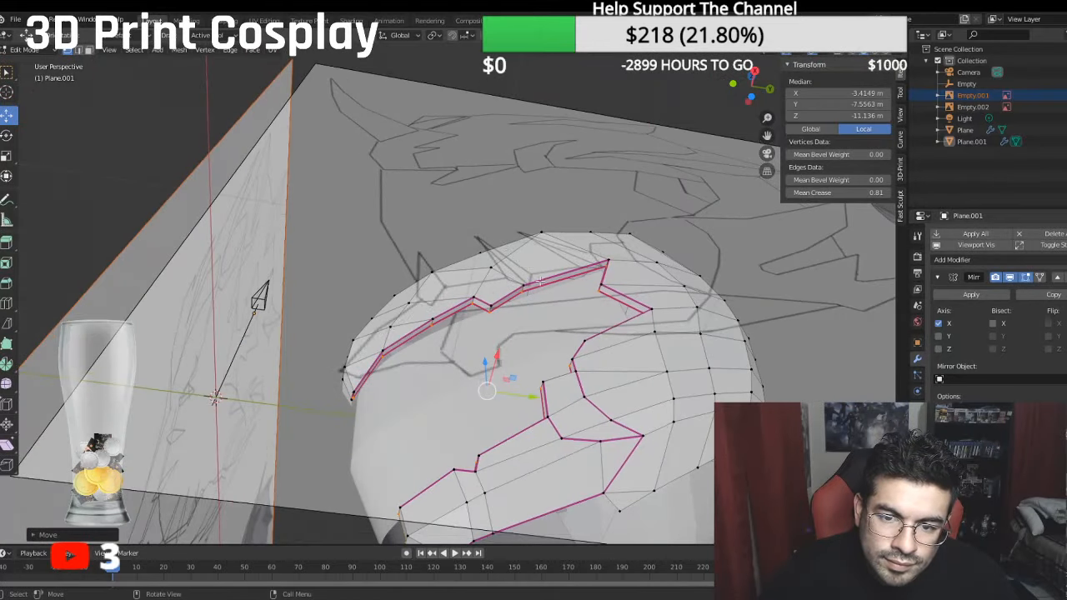
{"action": "left_click", "coordinate": [352, 399]}
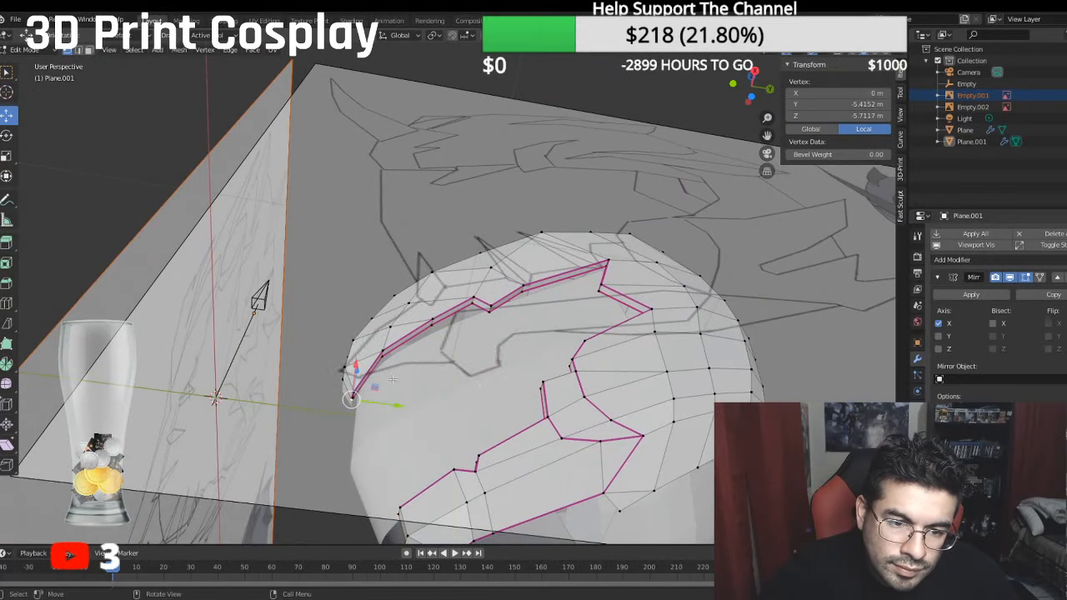
{"action": "left_click", "coordinate": [525, 292], "text": "ctrl"}
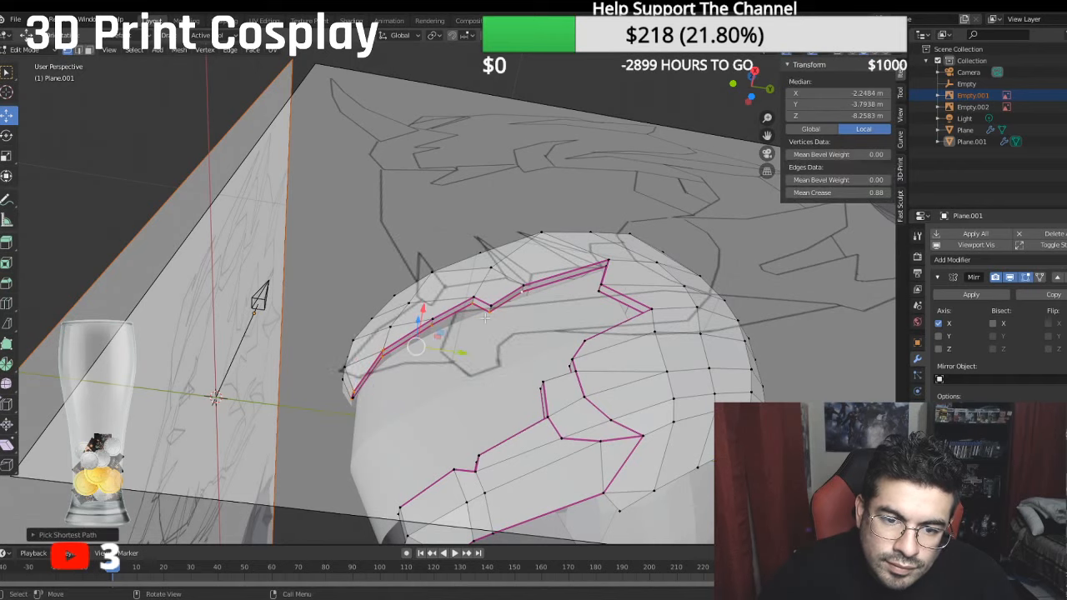
{"action": "left_click_drag", "start_coordinate": [461, 353], "coordinate": [468, 350]}
{"action": "key", "text": "ctrl+z"}
- Select the inner vertices of the extruded brow edge and move them backward along Y to a median local Z of about -8.83 m
{"action": "middle_click_drag", "start_coordinate": [375, 334], "coordinate": [559, 177]}
{"action": "scroll", "coordinate": [511, 202], "scroll_direction": "up", "scroll_amount": 2}
{"action": "left_click", "coordinate": [518, 193]}
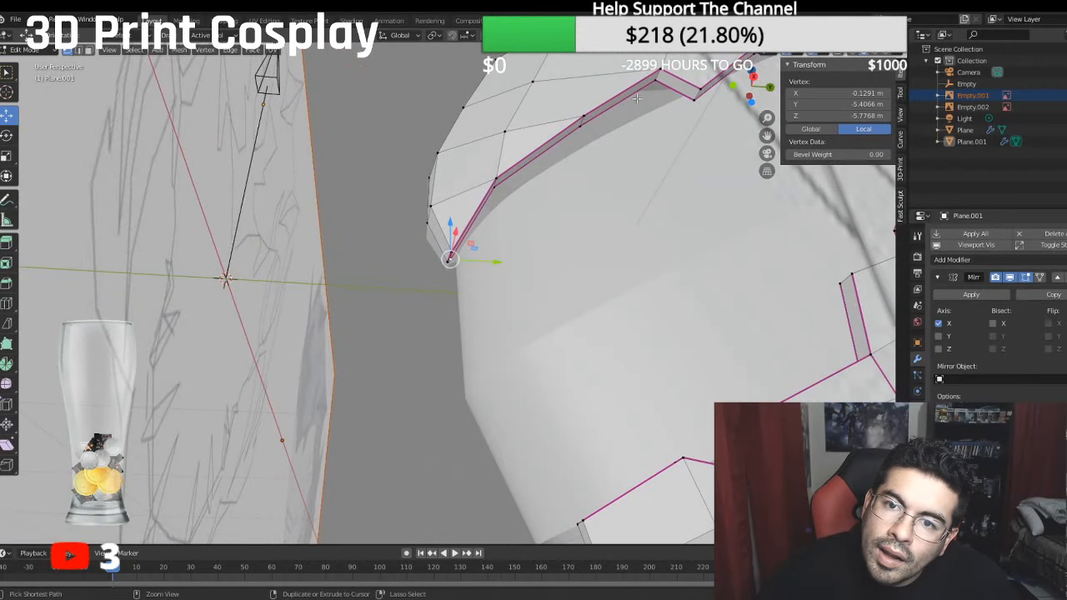
{"action": "left_click", "coordinate": [664, 84], "text": "ctrl"}
{"action": "middle_click_drag", "start_coordinate": [665, 85], "coordinate": [557, 197]}
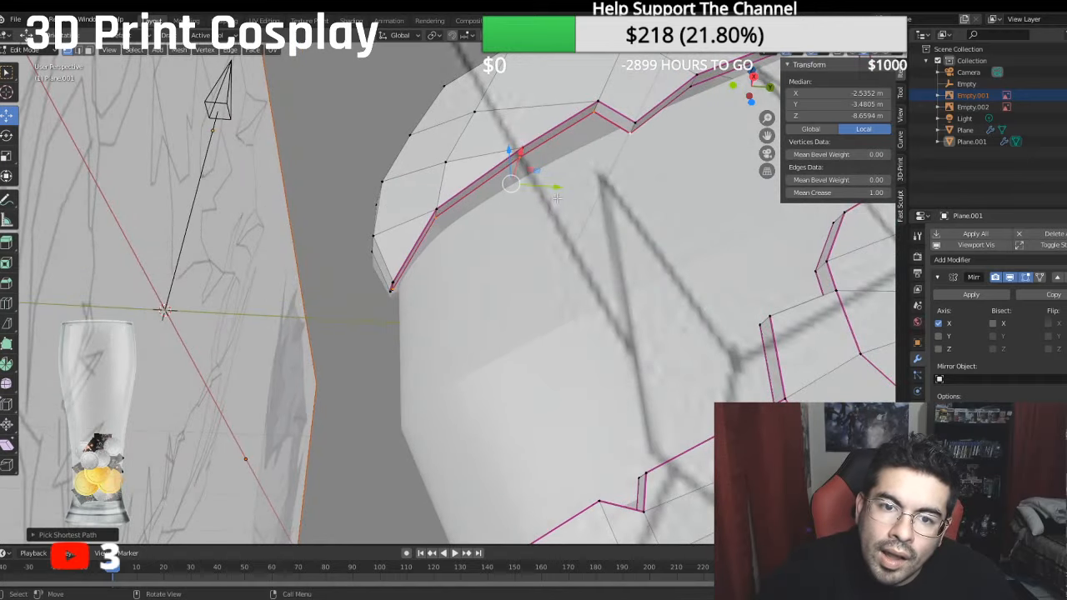
{"action": "left_click_drag", "start_coordinate": [560, 187], "coordinate": [569, 182]}
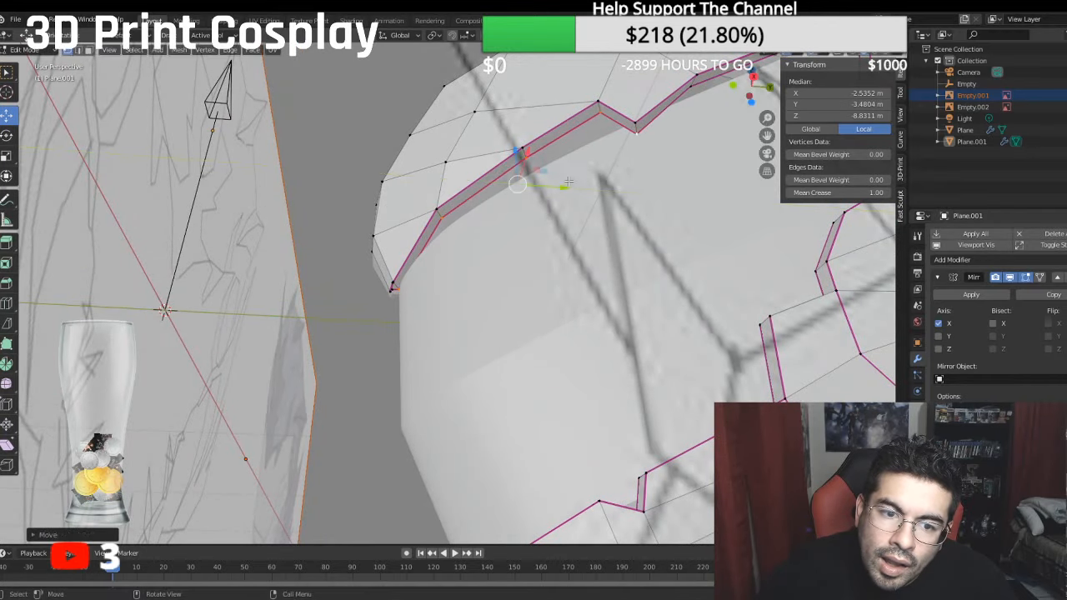
- Merge the brow vertex beside the mirror plane into the centreline vertex with the At Last option
{"action": "middle_click_drag", "start_coordinate": [569, 181], "coordinate": [428, 203]}
{"action": "scroll", "coordinate": [427, 203], "scroll_direction": "up", "scroll_amount": 2}
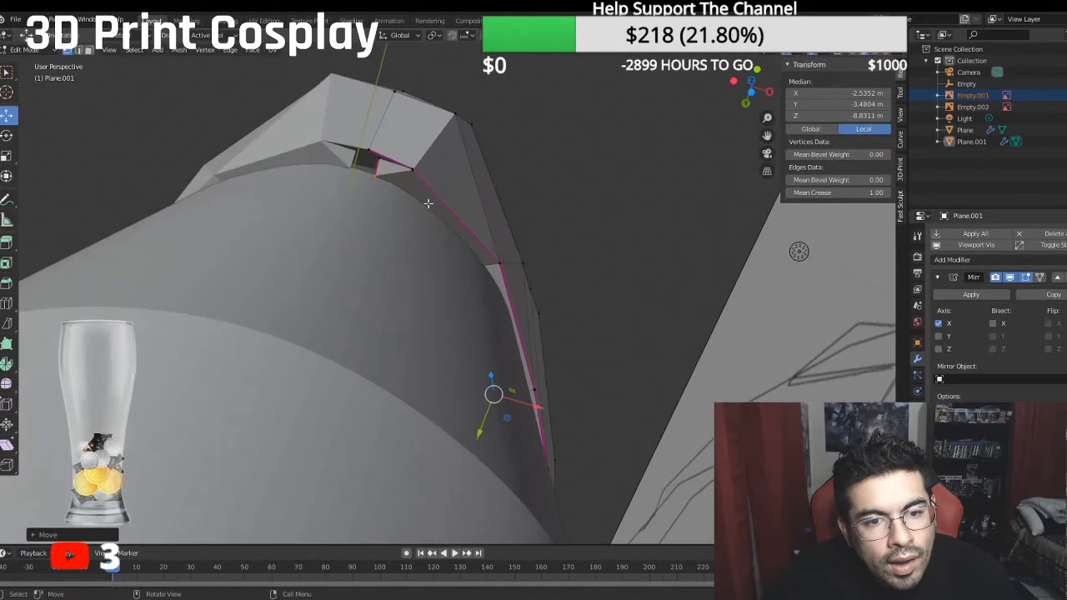
{"action": "left_click", "coordinate": [379, 158]}
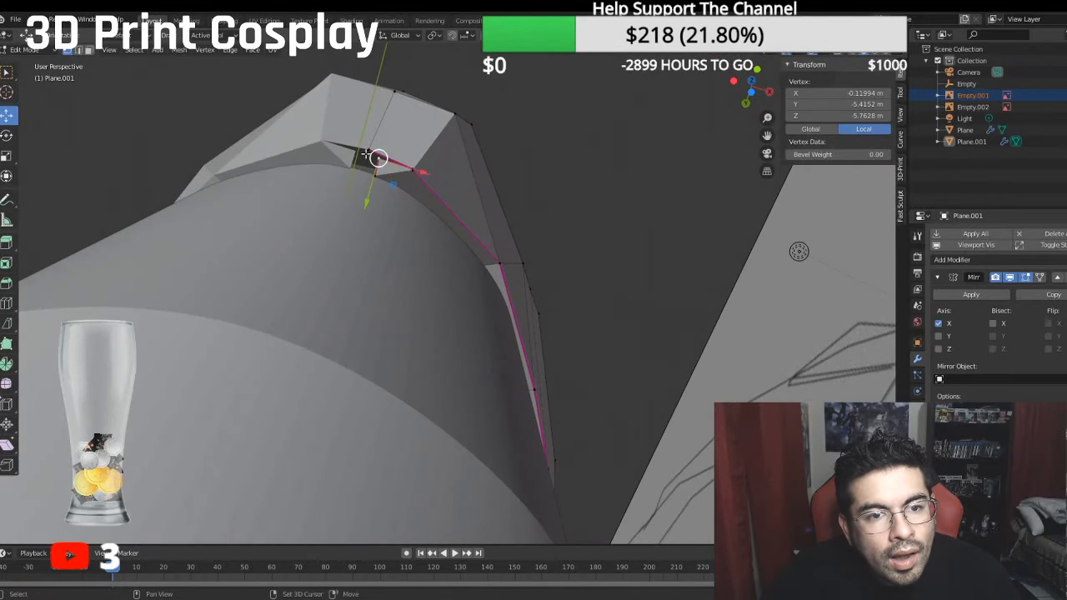
{"action": "left_click", "coordinate": [371, 150], "text": "shift"}
{"action": "right_click", "coordinate": [371, 150]}
{"action": "mouse_move", "coordinate": [338, 267]}
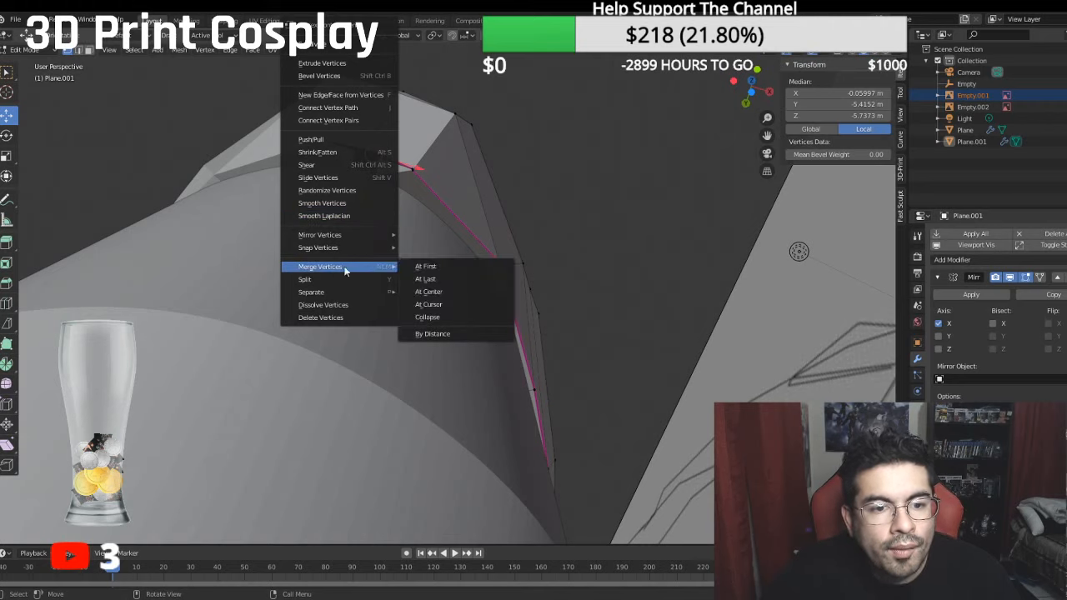
{"action": "left_click", "coordinate": [426, 280]}
- Bring the inner brow vertex onto the mirror centreline at X 0 and adjust the heights of the inner and outer centre vertices
{"action": "mouse_move", "coordinate": [379, 180]}
{"action": "left_mouse_down"}
{"action": "mouse_move", "coordinate": [363, 160]}
{"action": "mouse_move", "coordinate": [395, 186]}
{"action": "mouse_move", "coordinate": [377, 182]}
{"action": "left_mouse_up"}
{"action": "middle_click_drag", "start_coordinate": [375, 182], "coordinate": [468, 229]}
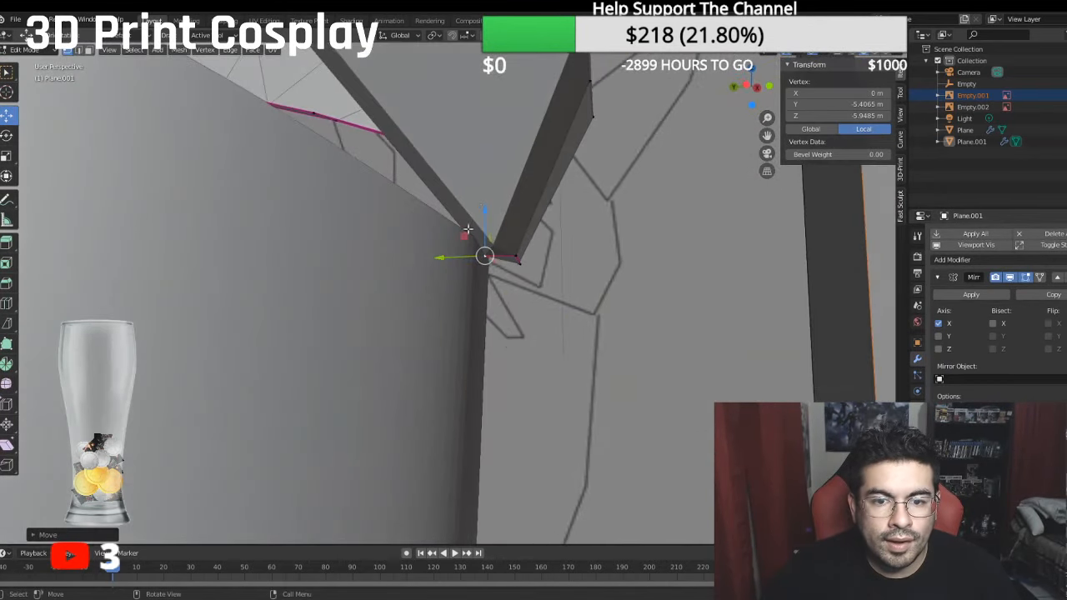
{"action": "left_click_drag", "start_coordinate": [485, 212], "coordinate": [514, 219]}
{"action": "left_click", "coordinate": [516, 253]}
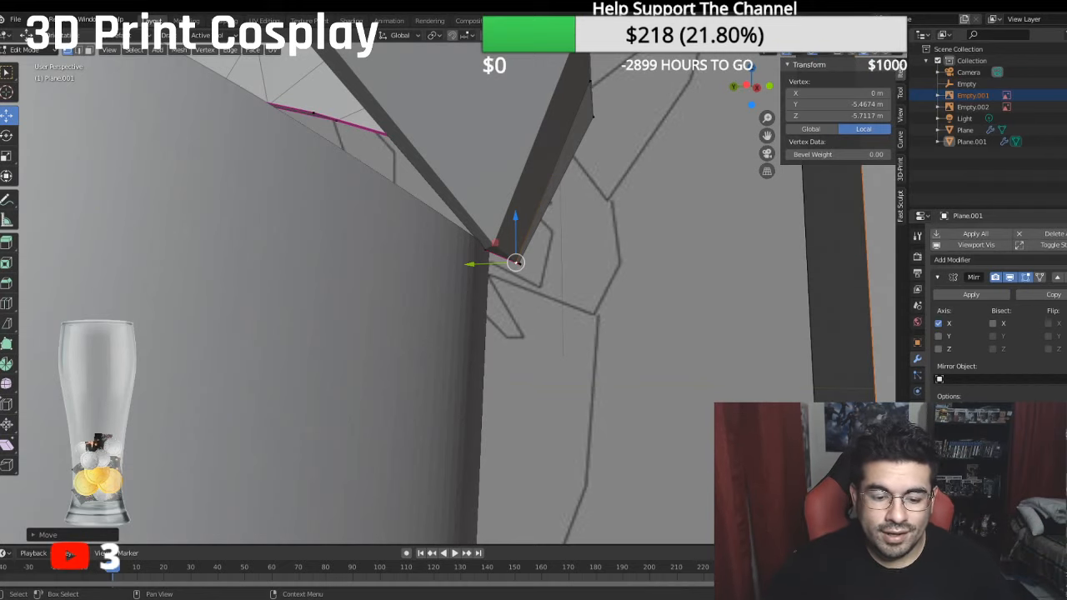
- Switch to edge selection and set a mean crease of 1 on the uncreased edges of the extruded strip at the jaw's upper step
{"action": "scroll", "coordinate": [405, 320], "scroll_direction": "down", "scroll_amount": 4}
{"action": "middle_click_drag", "start_coordinate": [710, 314], "coordinate": [230, 245]}
{"action": "middle_click_drag", "start_coordinate": [558, 216], "coordinate": [624, 252]}
{"action": "scroll", "coordinate": [624, 252], "scroll_direction": "up", "scroll_amount": 3}
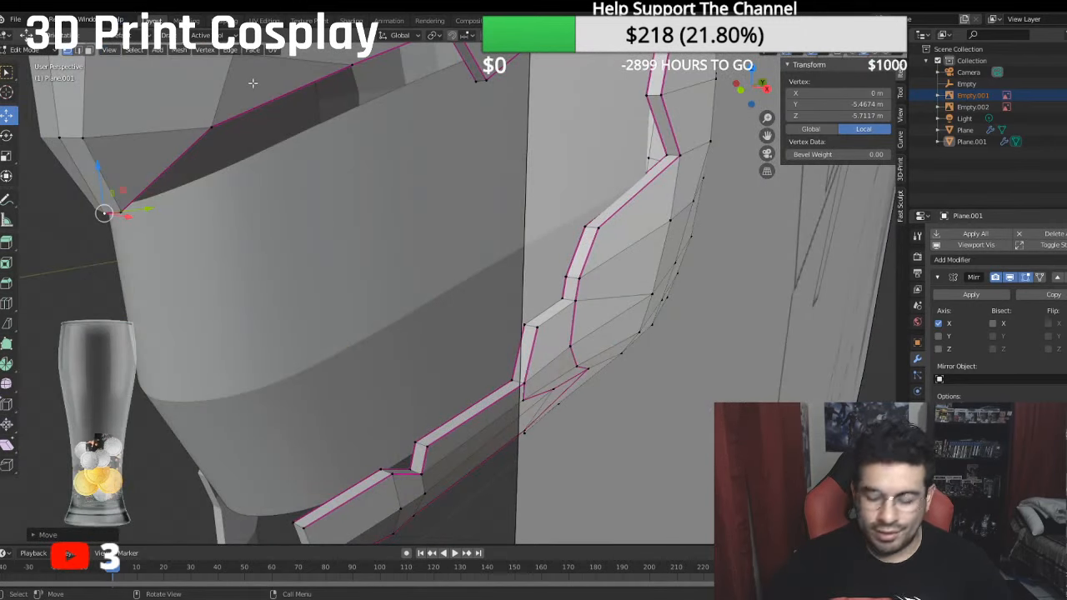
{"action": "key", "text": "KP_3"}
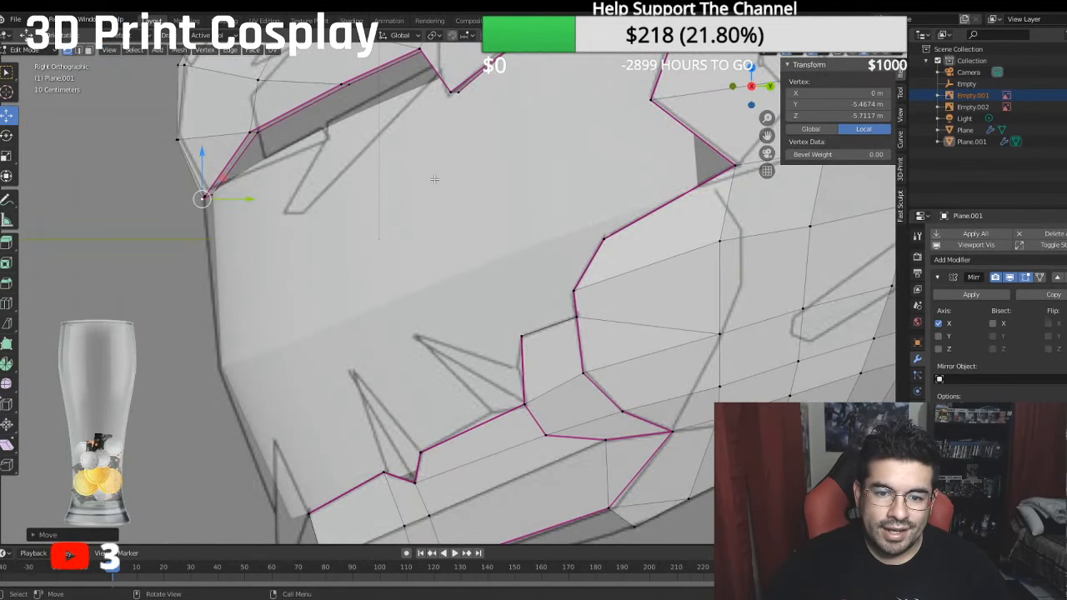
{"action": "middle_click_drag", "start_coordinate": [435, 180], "coordinate": [370, 103]}
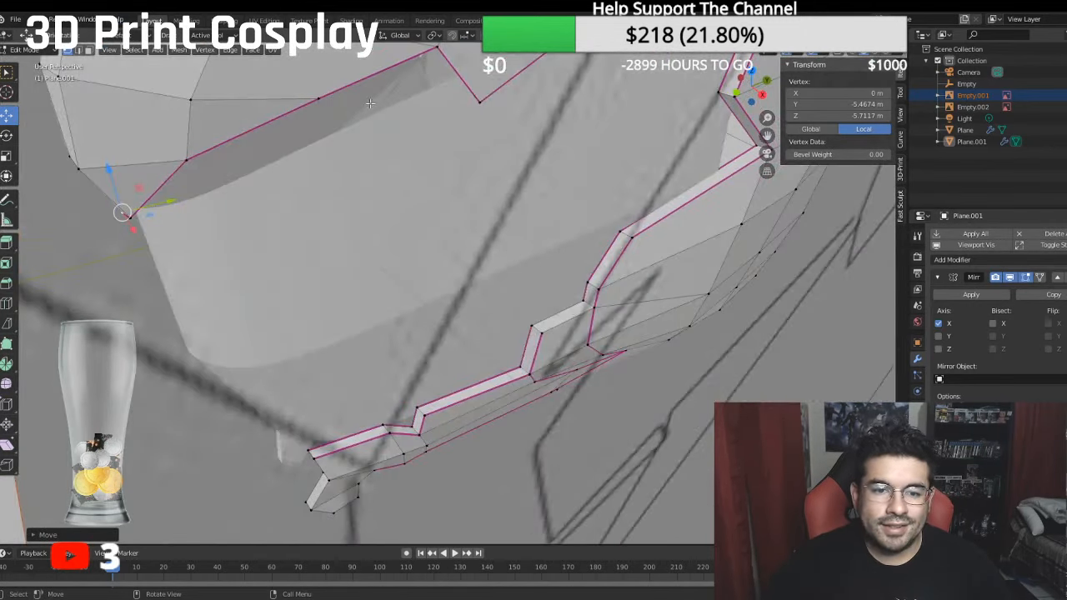
{"action": "left_click", "coordinate": [78, 51]}
{"action": "left_click", "coordinate": [550, 318]}
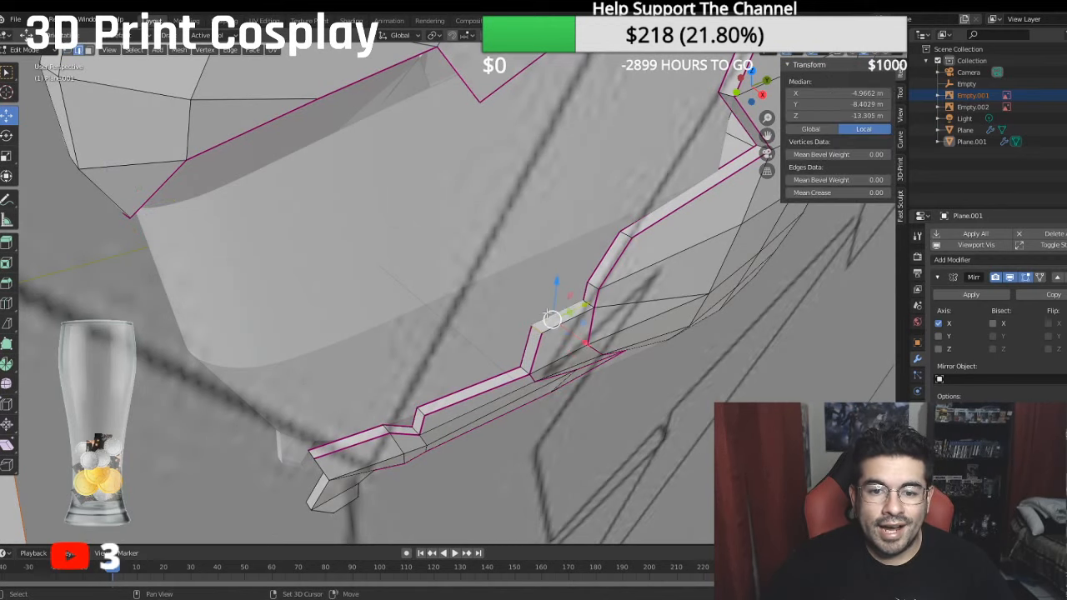
{"action": "left_click", "coordinate": [581, 314], "text": "shift"}
{"action": "left_click", "coordinate": [589, 304], "text": "shift"}
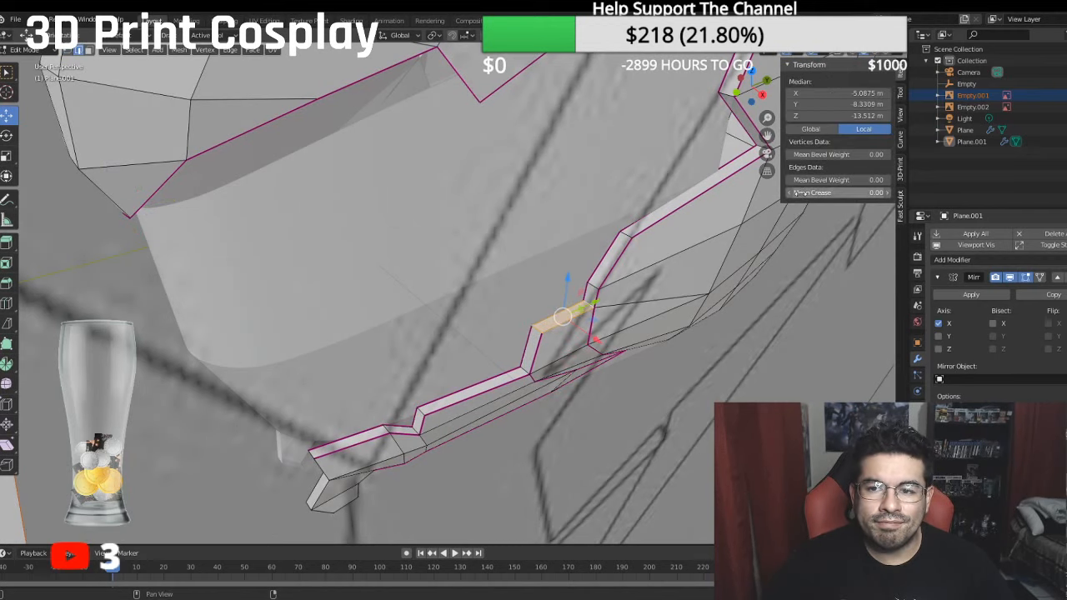
{"action": "left_click", "coordinate": [837, 192]}
{"action": "type", "text": "1"}
{"action": "key", "text": "Return"}
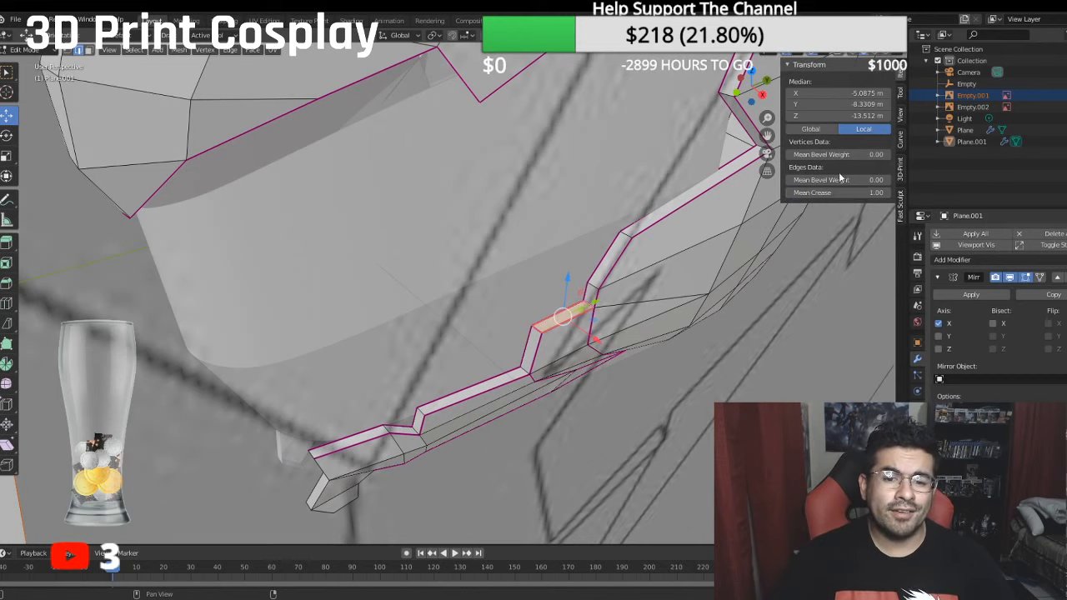
- Set the crease to 1 on the short uncreased edge just above the jaw's upper step
{"action": "left_click", "coordinate": [603, 380]}
{"action": "middle_click_drag", "start_coordinate": [605, 379], "coordinate": [552, 333]}
{"action": "left_click", "coordinate": [592, 299]}
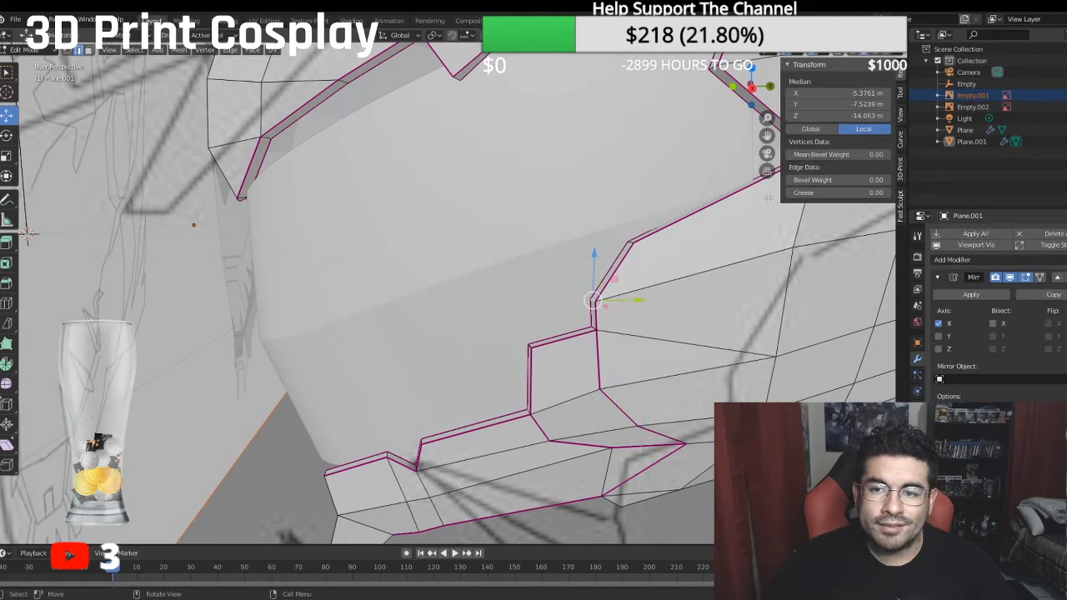
{"action": "left_click", "coordinate": [808, 192]}
{"action": "type", "text": "1"}
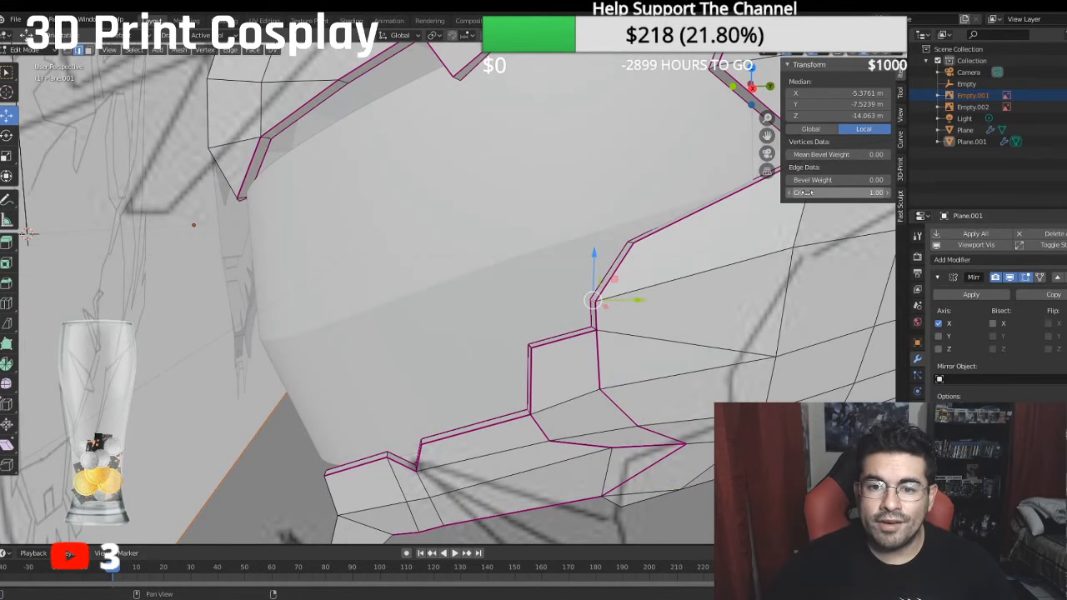
{"action": "key", "text": "Return"}
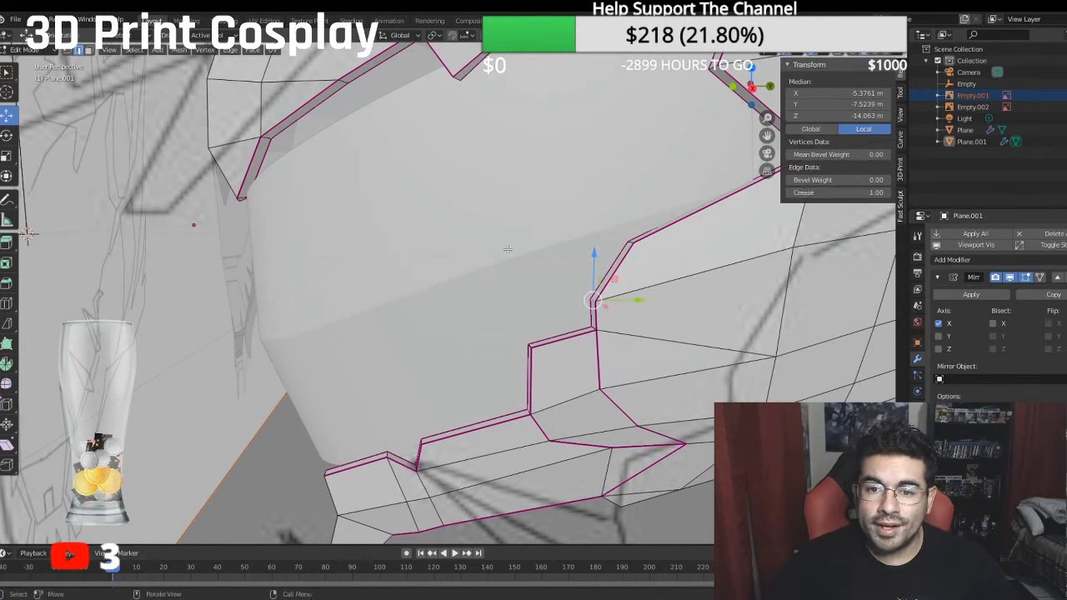
- Set the crease to 1 on the short rim edge at the bend above the jaw's upper step
{"action": "left_click", "coordinate": [631, 242]}
{"action": "left_click", "coordinate": [820, 193]}
{"action": "type", "text": "1"}
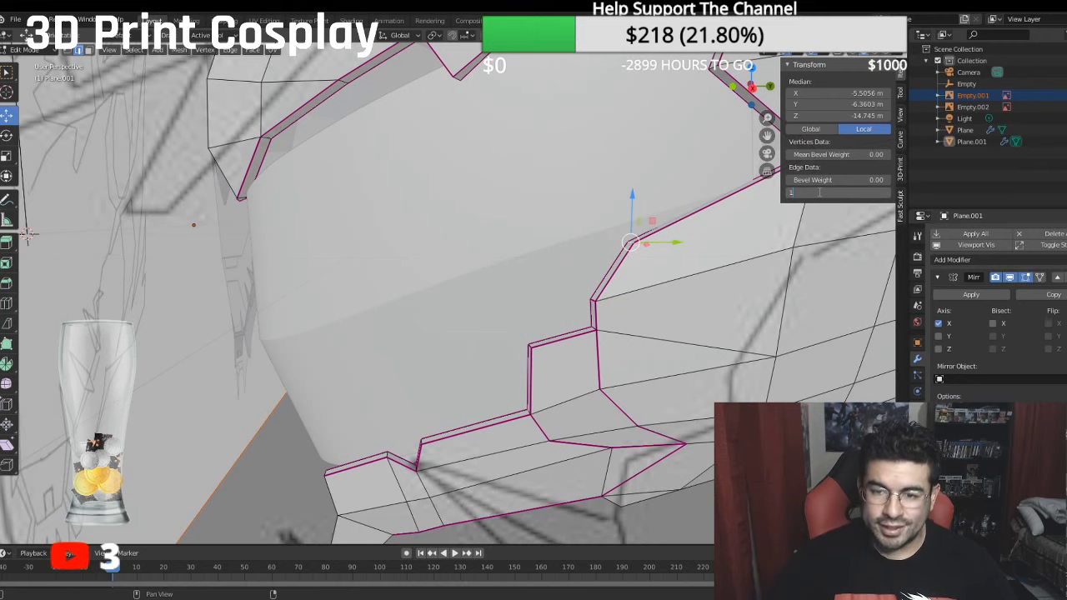
{"action": "key", "text": "Return"}
- Set a mean crease of 1 on the two short rim edges at the corners of the cheek notch
{"action": "middle_click_drag", "start_coordinate": [583, 137], "coordinate": [436, 206], "text": "shift"}
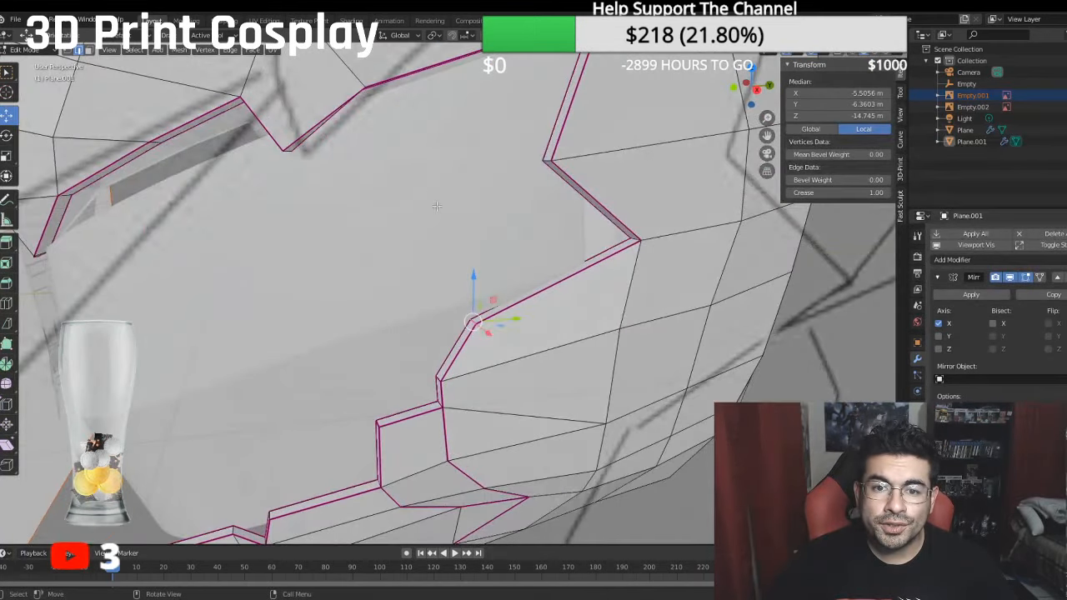
{"action": "left_click", "coordinate": [550, 163]}
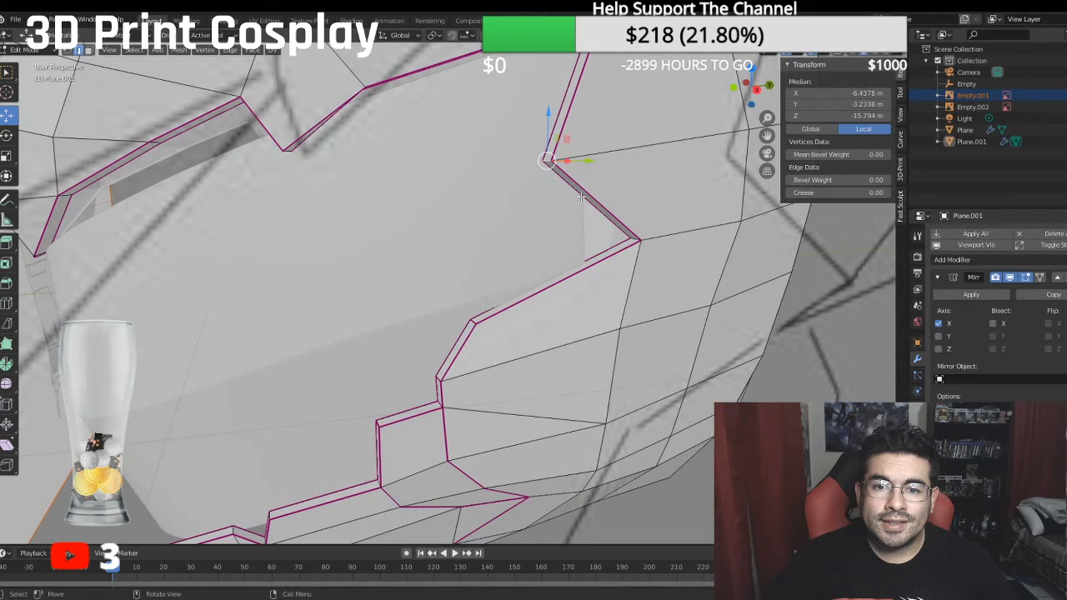
{"action": "left_click", "coordinate": [633, 237], "text": "shift"}
{"action": "left_click", "coordinate": [825, 192]}
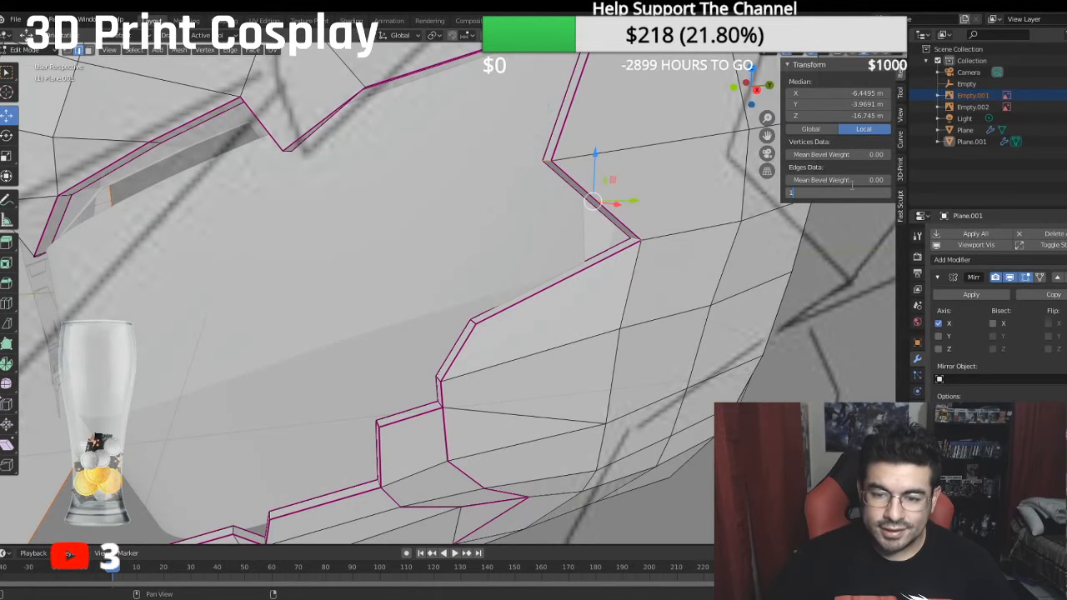
{"action": "type", "text": "1"}
{"action": "key", "text": "Return"}
- Set a mean crease of 1 on the three short rim edges along the jaw's lower front steps
{"action": "middle_click_drag", "start_coordinate": [44, 497], "coordinate": [432, 358]}
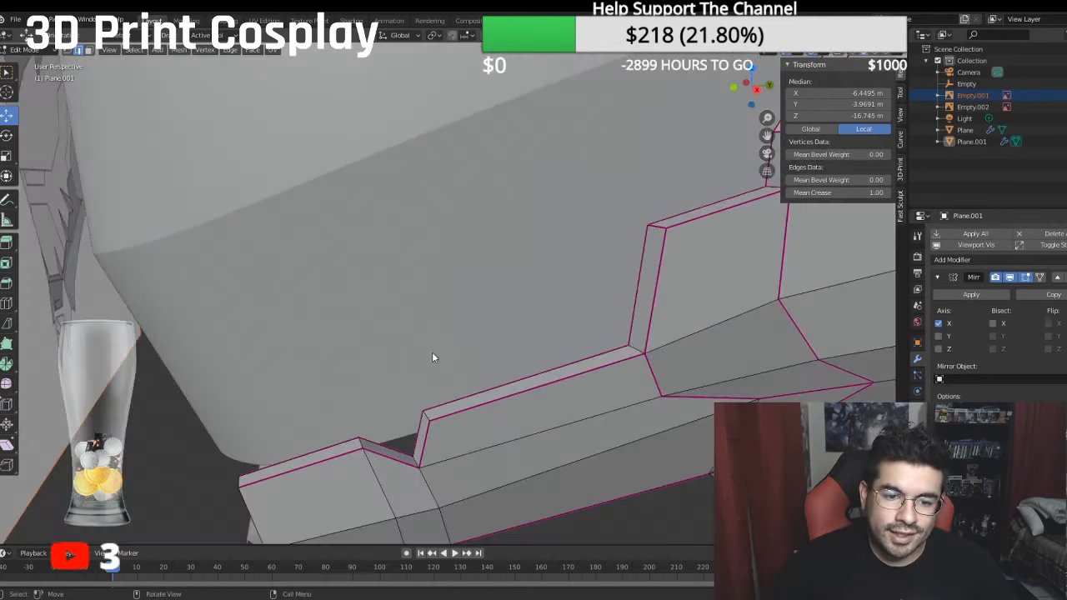
{"action": "left_click", "coordinate": [421, 421]}
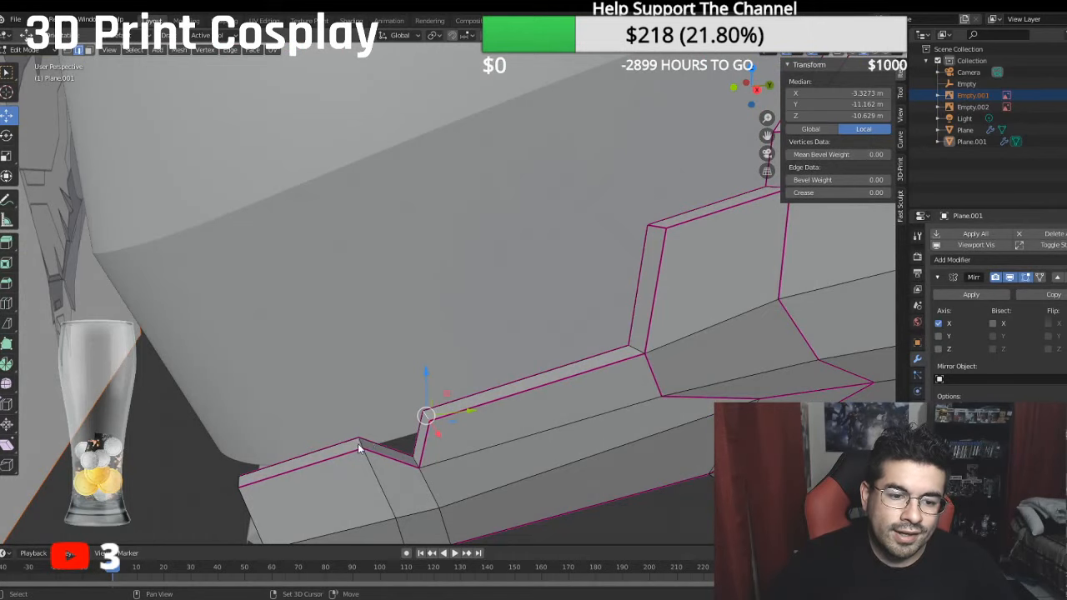
{"action": "left_click", "coordinate": [358, 449], "text": "shift"}
{"action": "left_click", "coordinate": [238, 482], "text": "shift"}
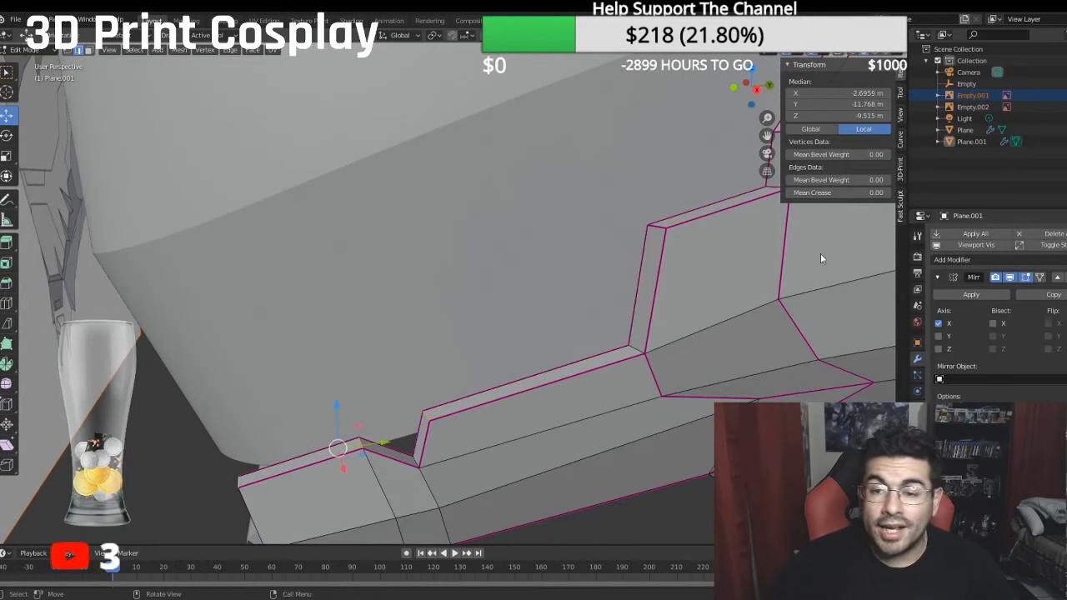
{"action": "left_click", "coordinate": [862, 191]}
{"action": "type", "text": "1"}
{"action": "key", "text": "Return"}
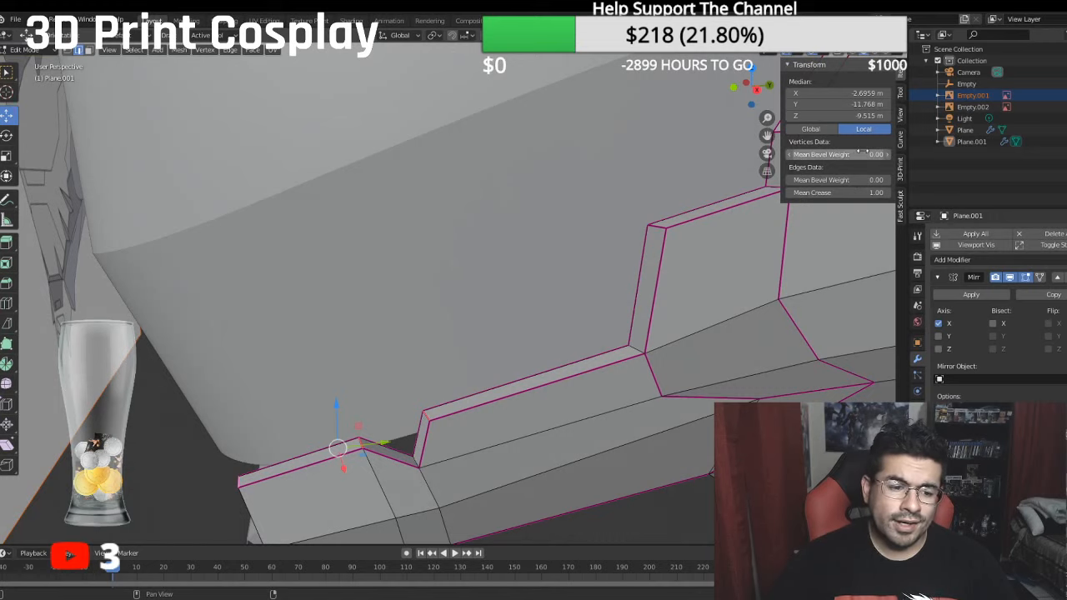
- Try to set the crease to 1 on the short rim edge at the base of the jaw's upper step
{"action": "left_click", "coordinate": [639, 346]}
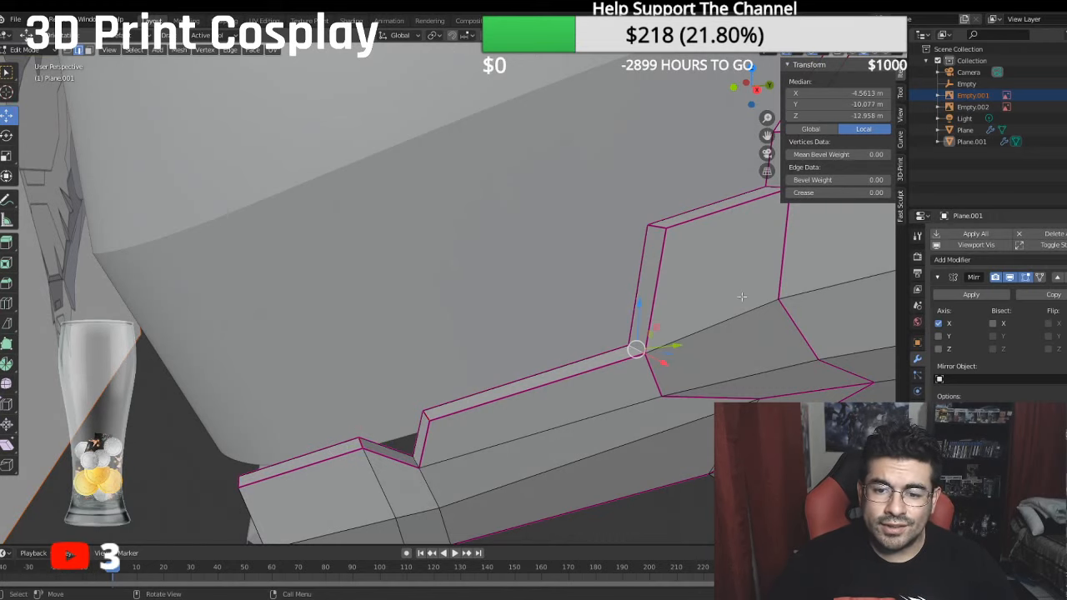
{"action": "left_click", "coordinate": [840, 193]}
{"action": "type", "text": "1"}
{"action": "key", "text": "Return"}
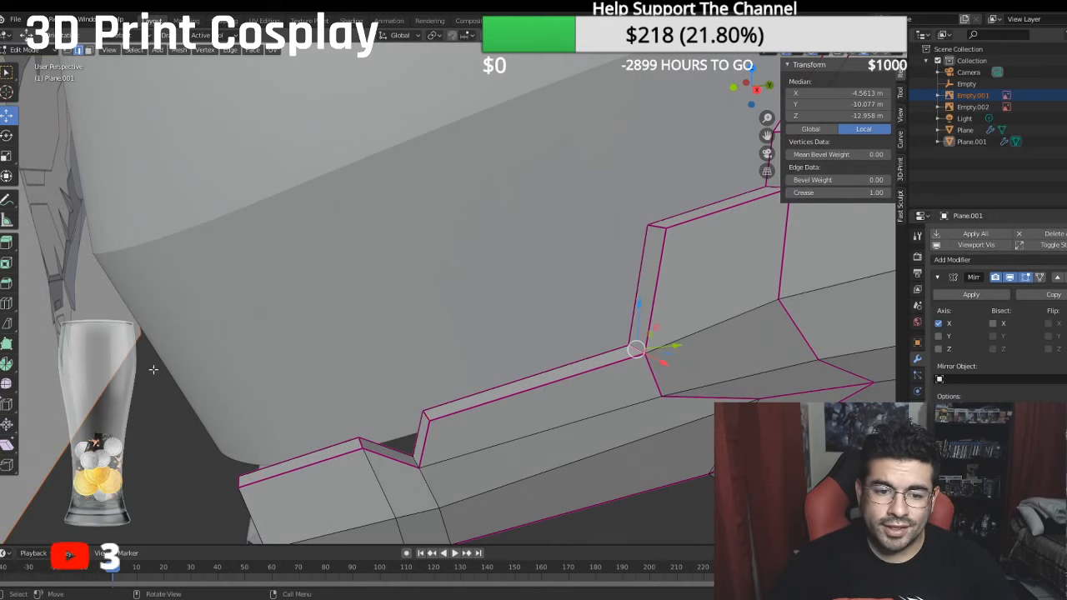
- Switch to face selection and set a mean crease of 1 on the three rim faces running down the front of the jaw
{"action": "middle_click_drag", "start_coordinate": [157, 386], "coordinate": [393, 301]}
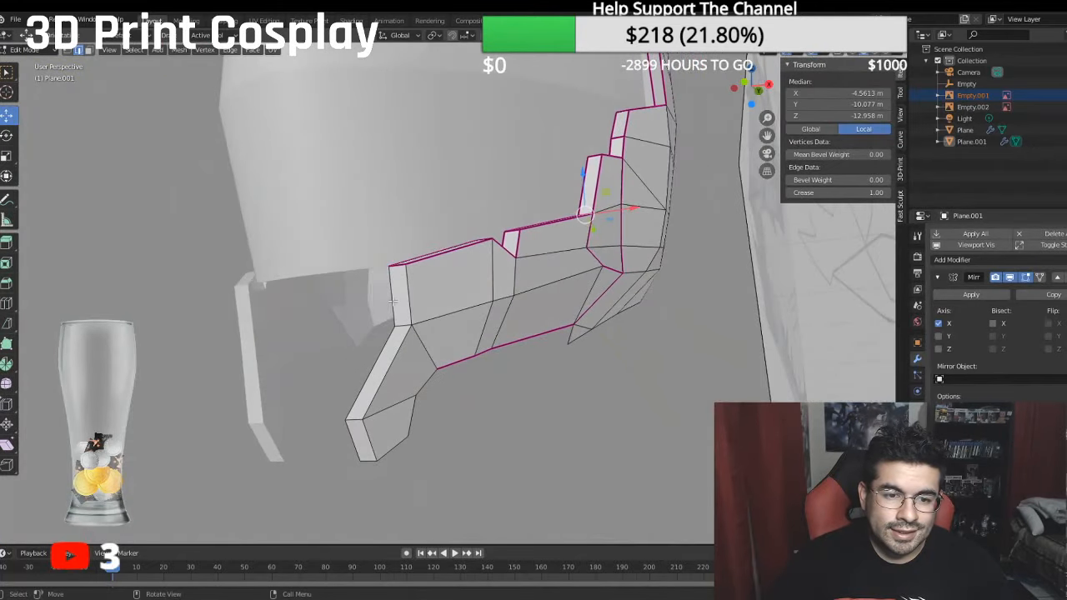
{"action": "left_click", "coordinate": [88, 50]}
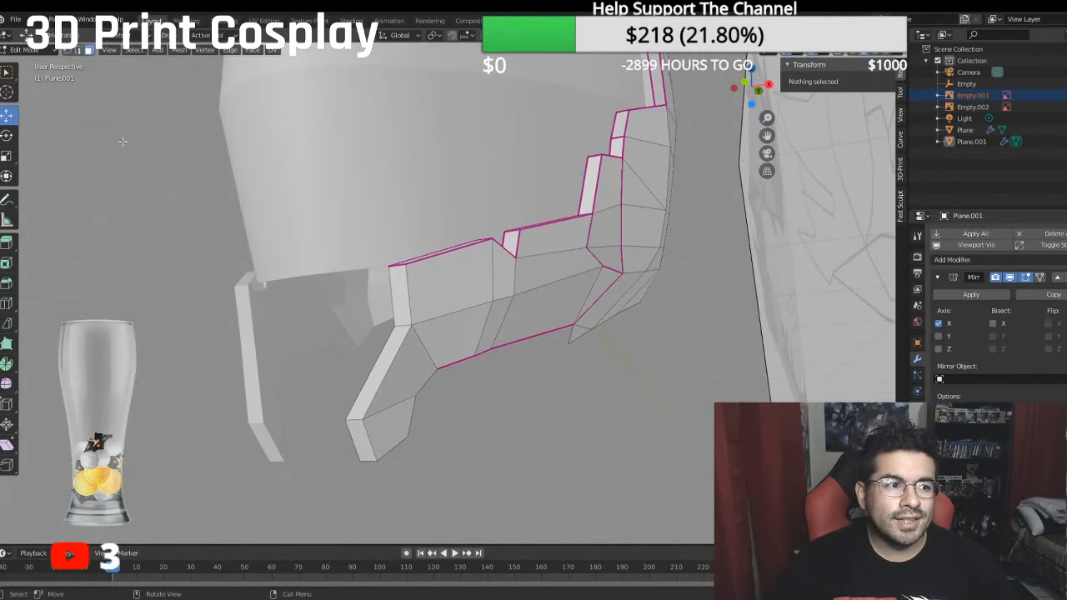
{"action": "left_click", "coordinate": [394, 284]}
{"action": "left_click", "coordinate": [387, 354], "text": "shift"}
{"action": "left_click", "coordinate": [362, 425], "text": "shift"}
{"action": "middle_click_drag", "start_coordinate": [361, 425], "coordinate": [490, 356]}
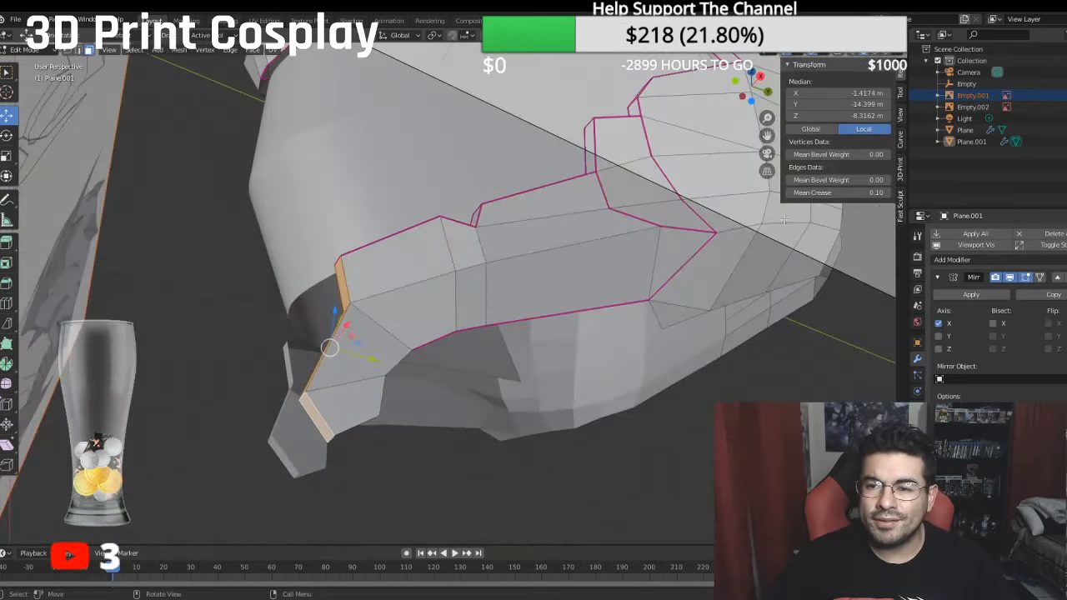
{"action": "left_click", "coordinate": [812, 193]}
{"action": "key", "text": "Return"}
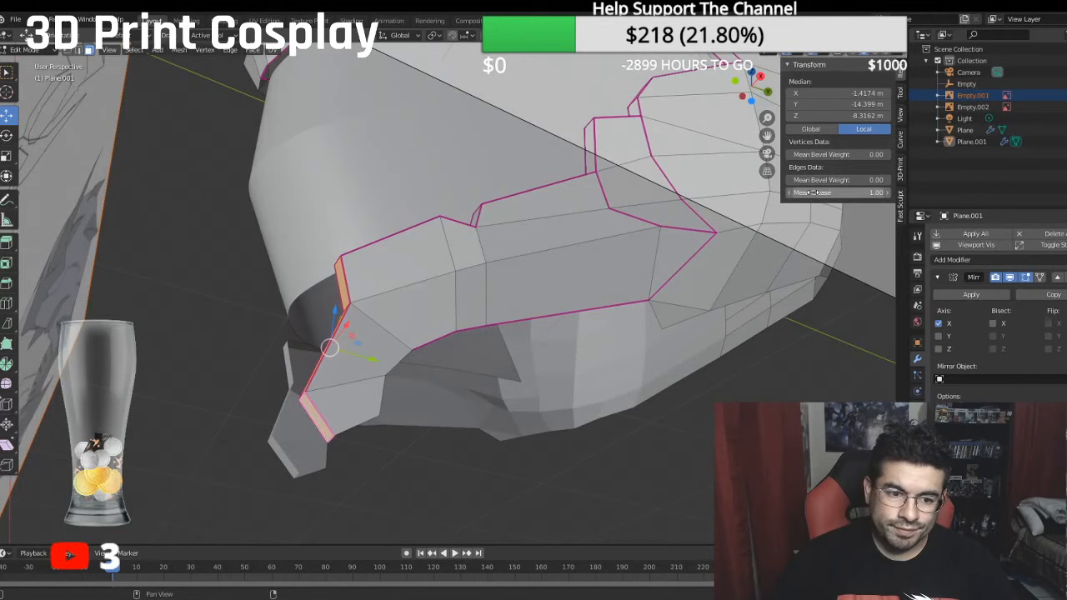
- Set a mean crease of 1 on the two rim faces on either side of the brow notch
{"action": "middle_click_drag", "start_coordinate": [545, 308], "coordinate": [538, 224]}
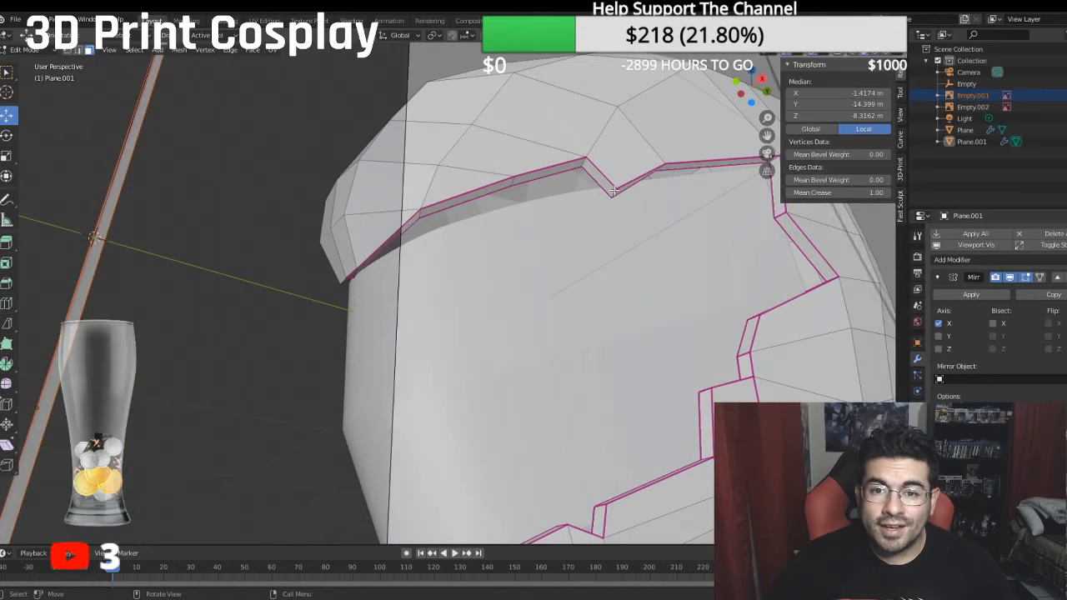
{"action": "left_click", "coordinate": [600, 175]}
{"action": "left_click", "coordinate": [842, 193]}
{"action": "type", "text": "0.5"}
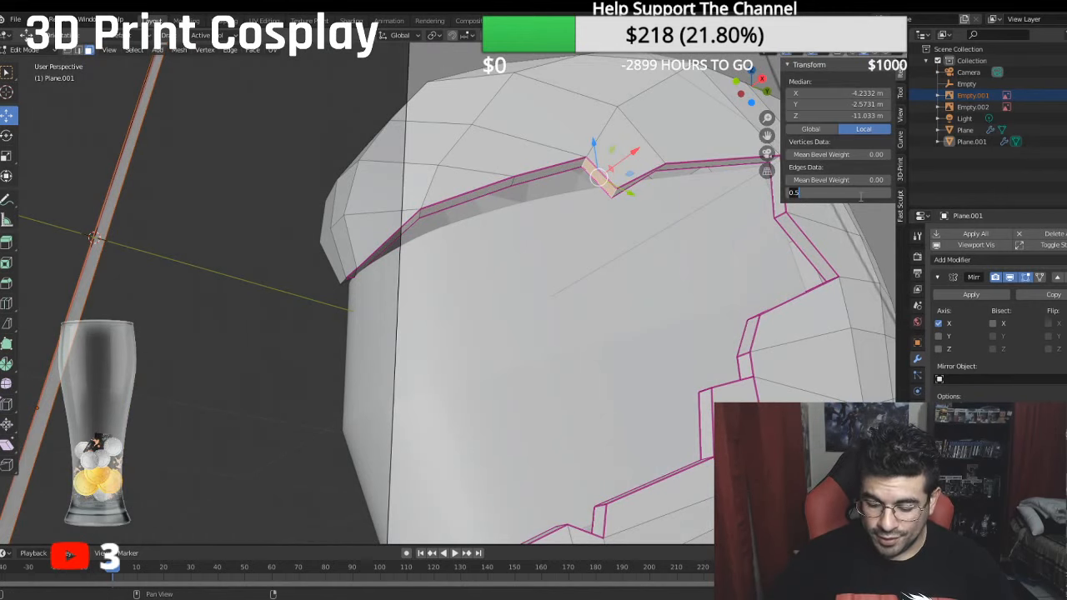
{"action": "type", "text": "1"}
{"action": "key", "text": "Return"}
{"action": "middle_click_drag", "start_coordinate": [596, 137], "coordinate": [631, 185]}
{"action": "left_click", "coordinate": [634, 188]}
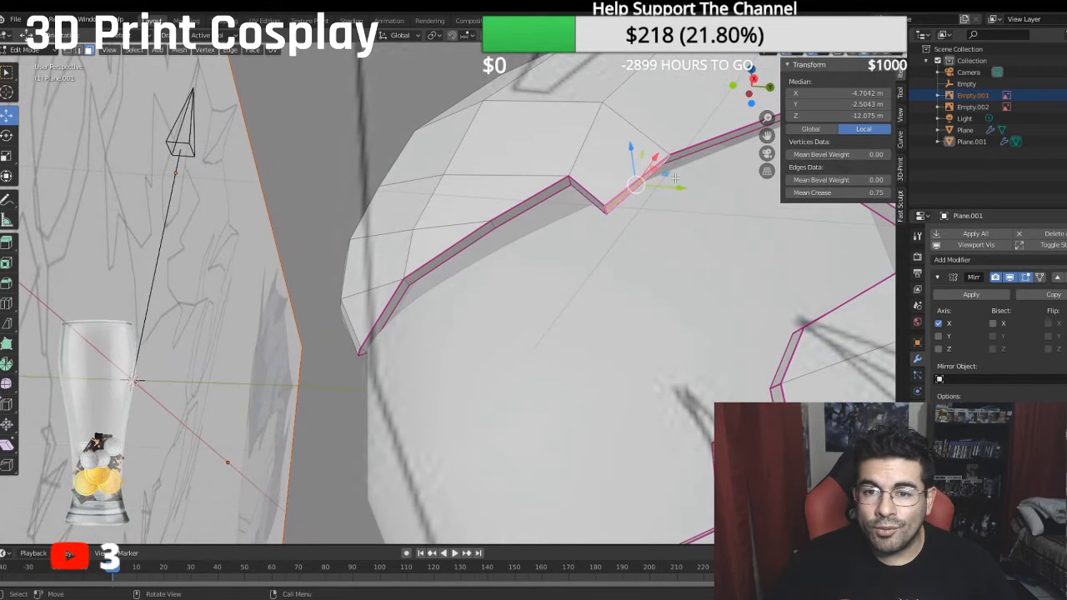
{"action": "left_click", "coordinate": [827, 193]}
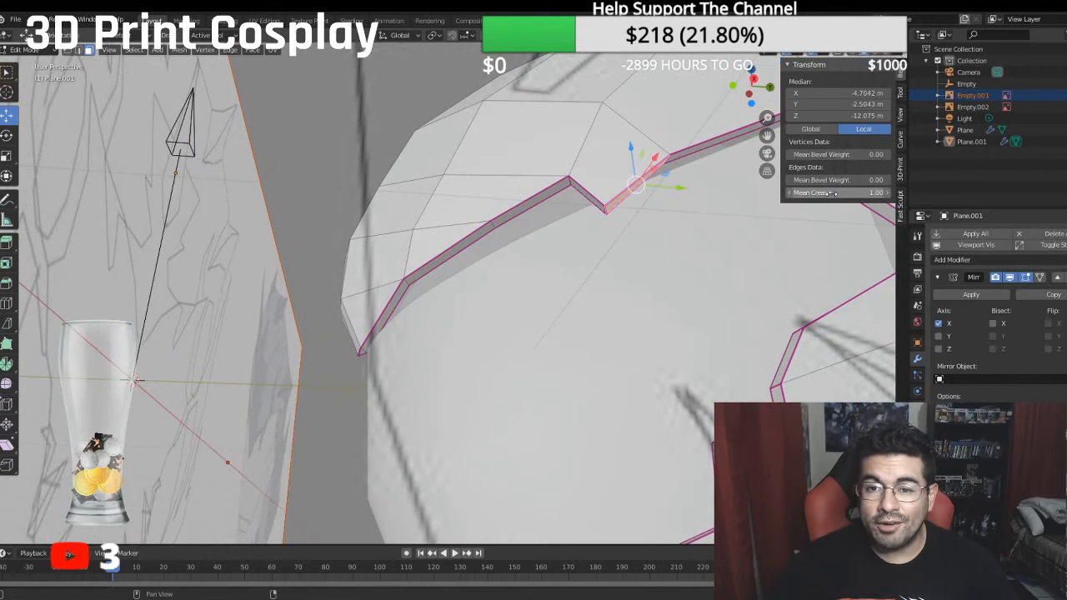
{"action": "key", "text": "Return"}
- Move the inner brow vertex off the mirror centreline along X, to about -0.42 m
{"action": "middle_click_drag", "start_coordinate": [500, 207], "coordinate": [551, 282]}
{"action": "middle_click_drag", "start_coordinate": [411, 301], "coordinate": [454, 243]}
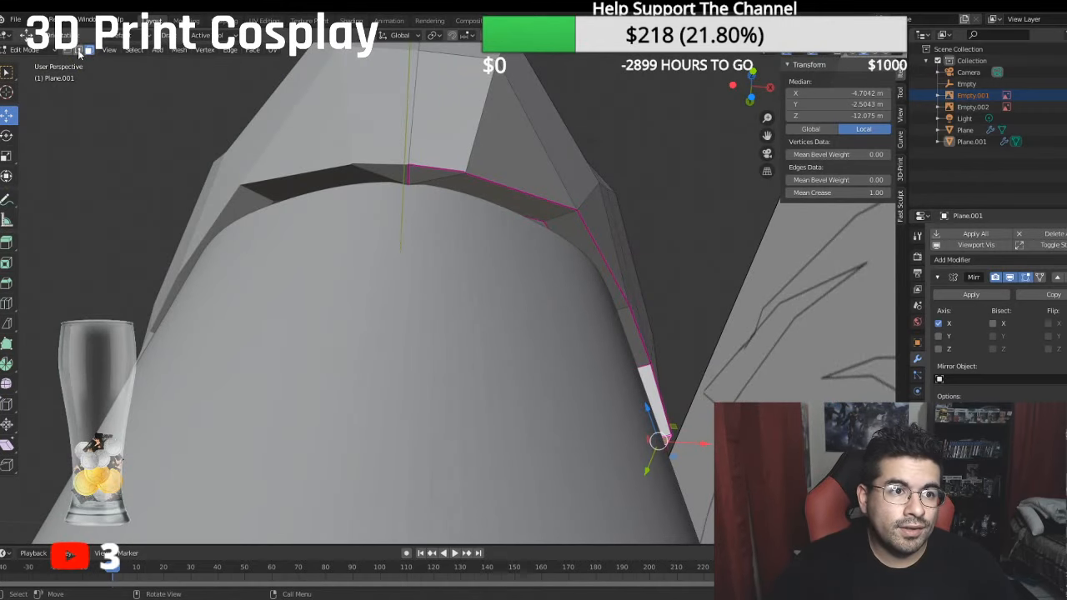
{"action": "left_click", "coordinate": [408, 184]}
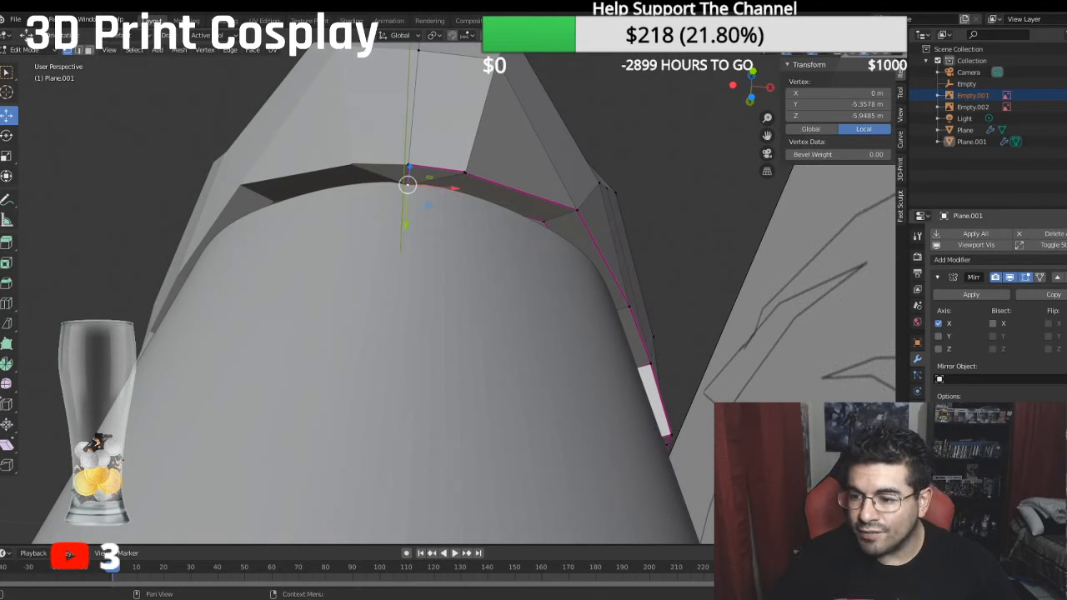
{"action": "key", "text": "g"}
{"action": "key", "text": "x"}
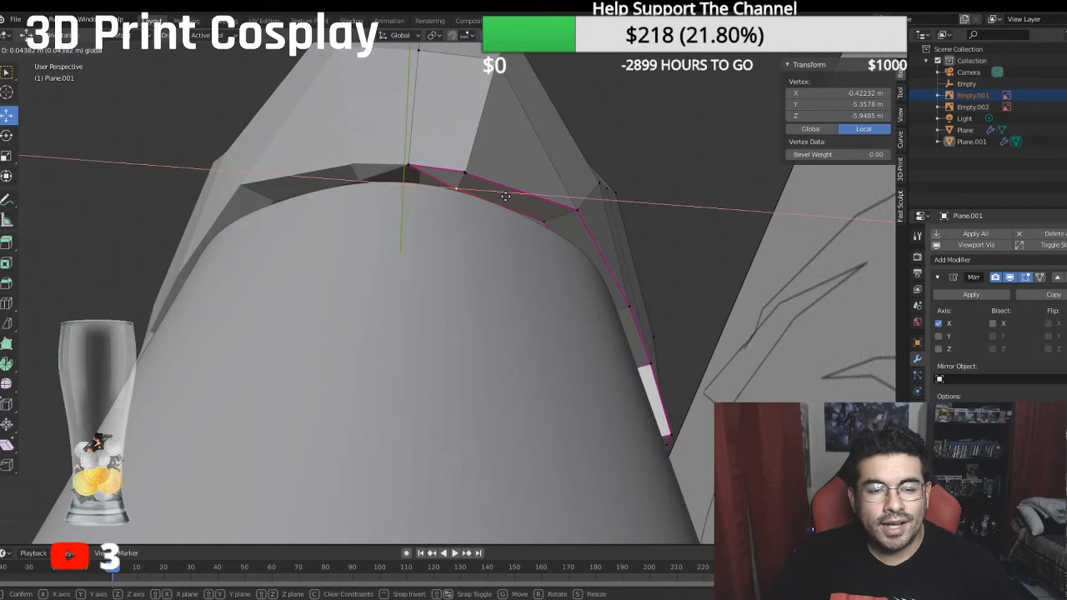
{"action": "left_click", "coordinate": [506, 196]}
- Extrude a new vertex from the outer brow vertex on the centreline and move it along Y to the rim's inner border
{"action": "left_click", "coordinate": [410, 169]}
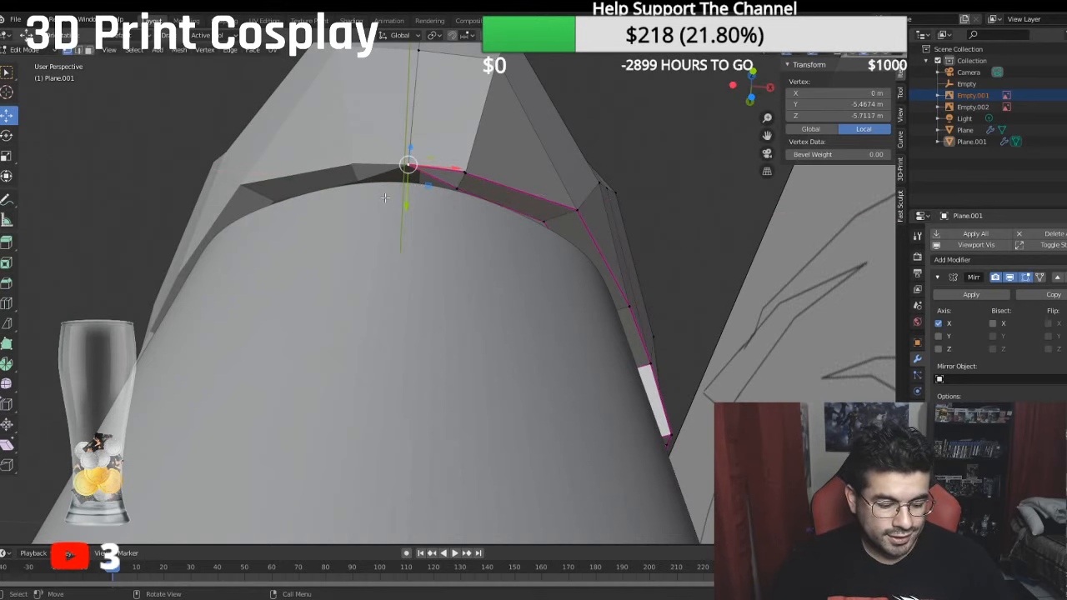
{"action": "key", "text": "e"}
{"action": "right_click", "coordinate": [379, 247]}
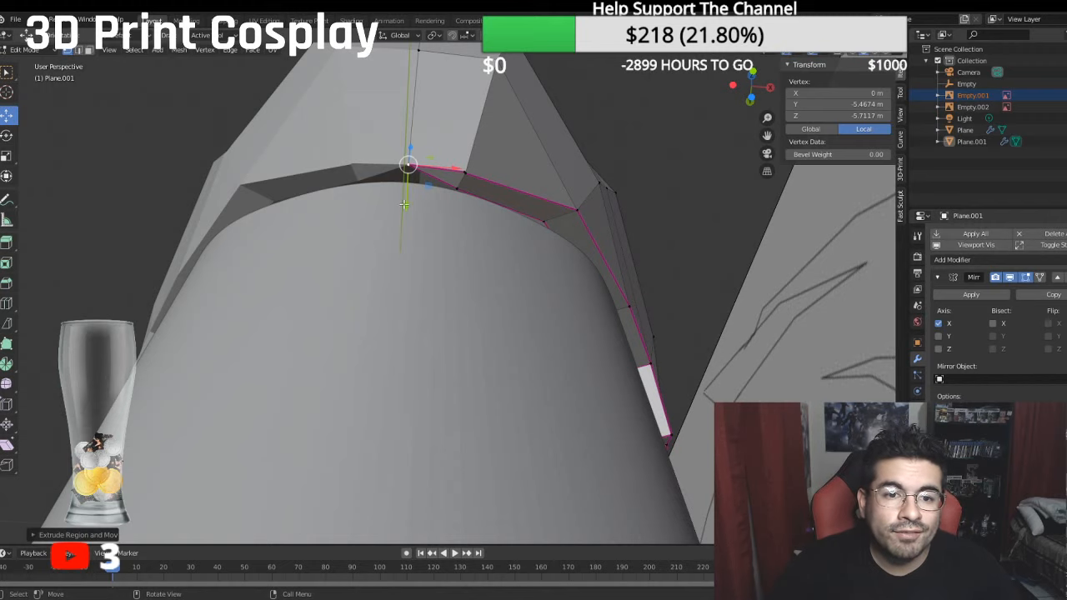
{"action": "key", "text": "g"}
{"action": "key", "text": "y"}
{"action": "left_click", "coordinate": [401, 223]}
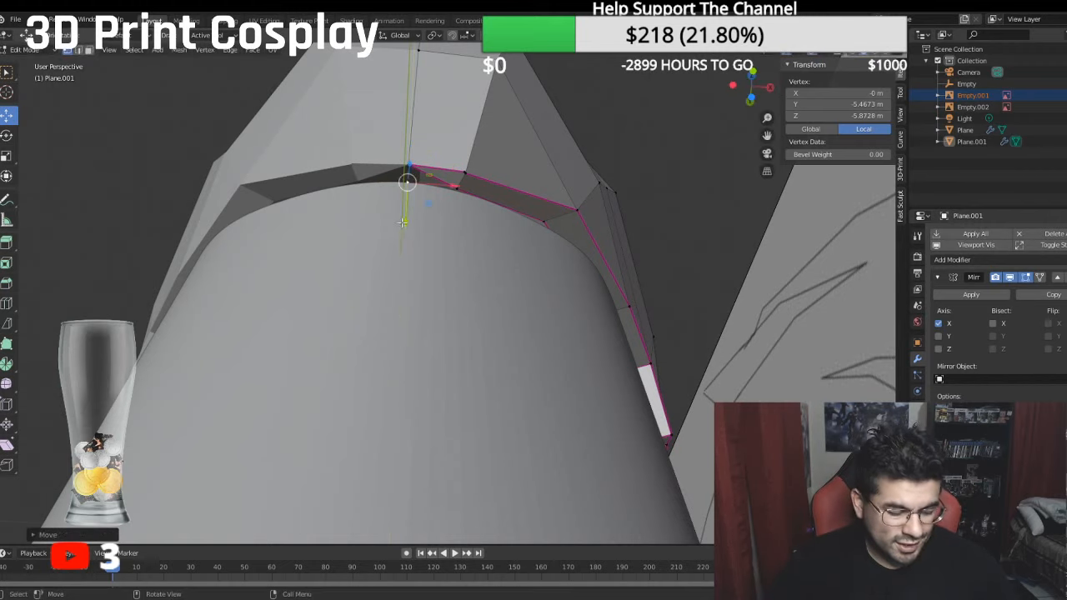
- Fill a triangular face between the new centreline vertex, the shifted inner vertex and the outer centreline vertex
{"action": "left_click", "coordinate": [459, 191], "text": "shift"}
{"action": "left_click", "coordinate": [408, 163], "text": "shift"}
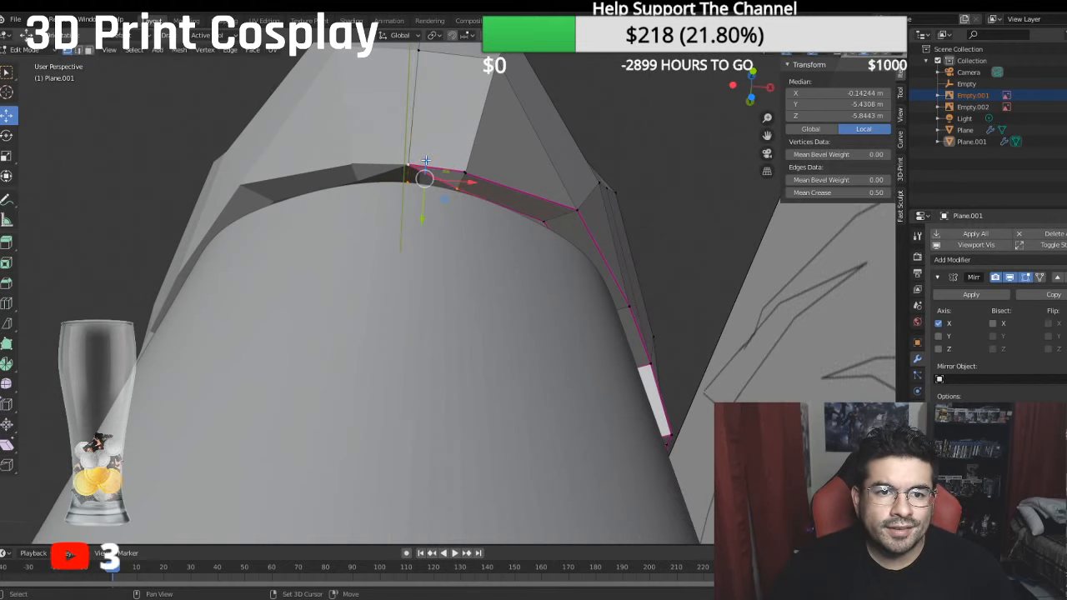
{"action": "left_click", "coordinate": [426, 160], "text": "shift"}
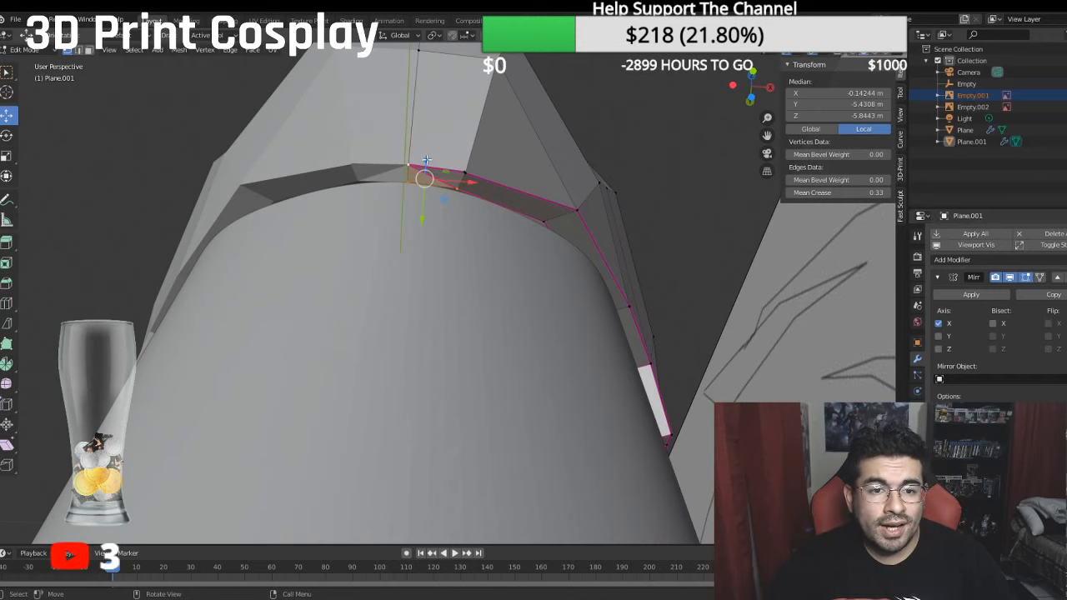
{"action": "middle_click_drag", "start_coordinate": [445, 99], "coordinate": [451, 108]}
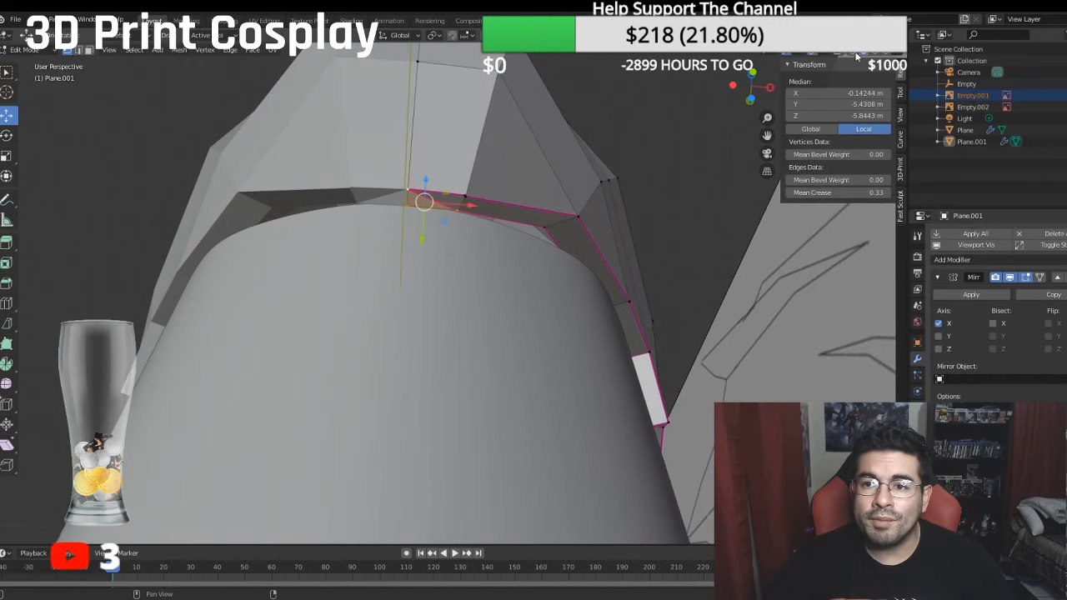
- Turn on the Face Orientation overlay and clear the mesh selection
{"action": "left_click", "coordinate": [822, 55]}
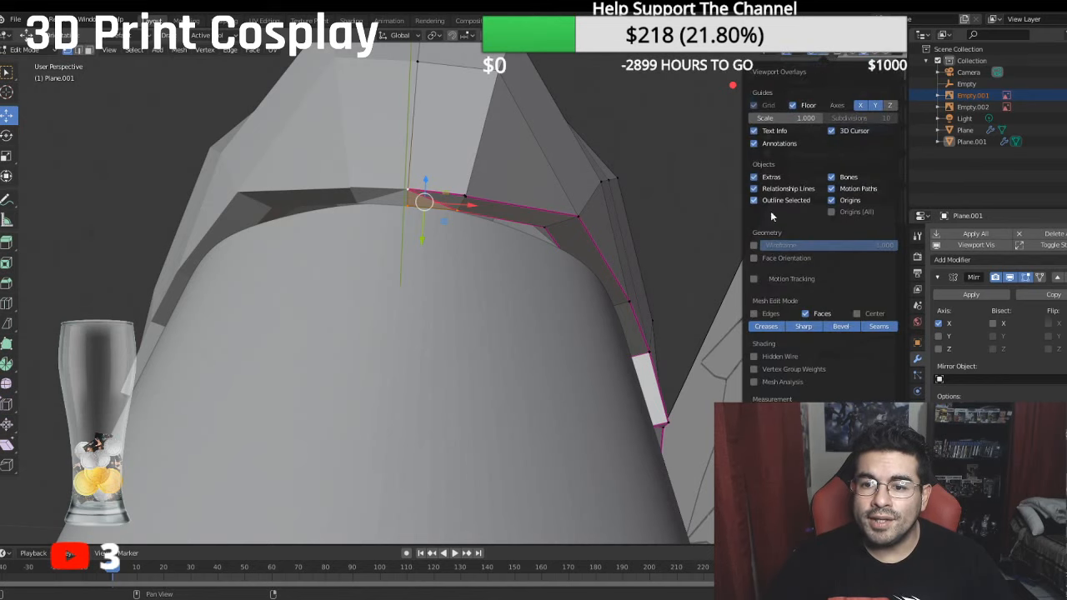
{"action": "left_click", "coordinate": [756, 258]}
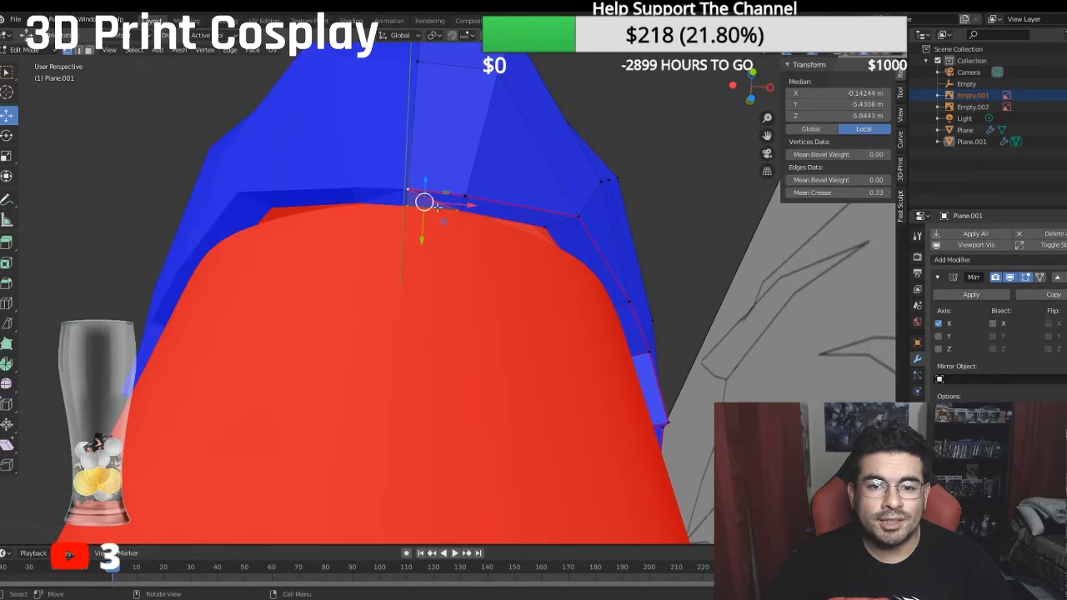
{"action": "left_click", "coordinate": [612, 135]}
{"action": "scroll", "coordinate": [418, 182], "scroll_direction": "up", "scroll_amount": 3}
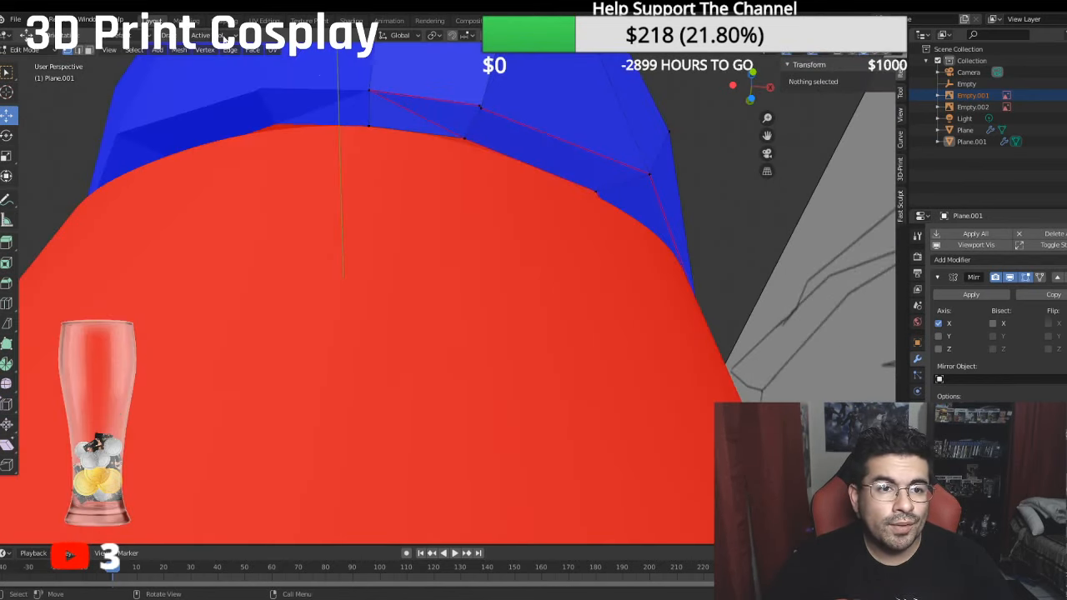
- Switch to edge selection and set the crease to 0 on the diagonal edge of the central brow rim
{"action": "left_click", "coordinate": [84, 48]}
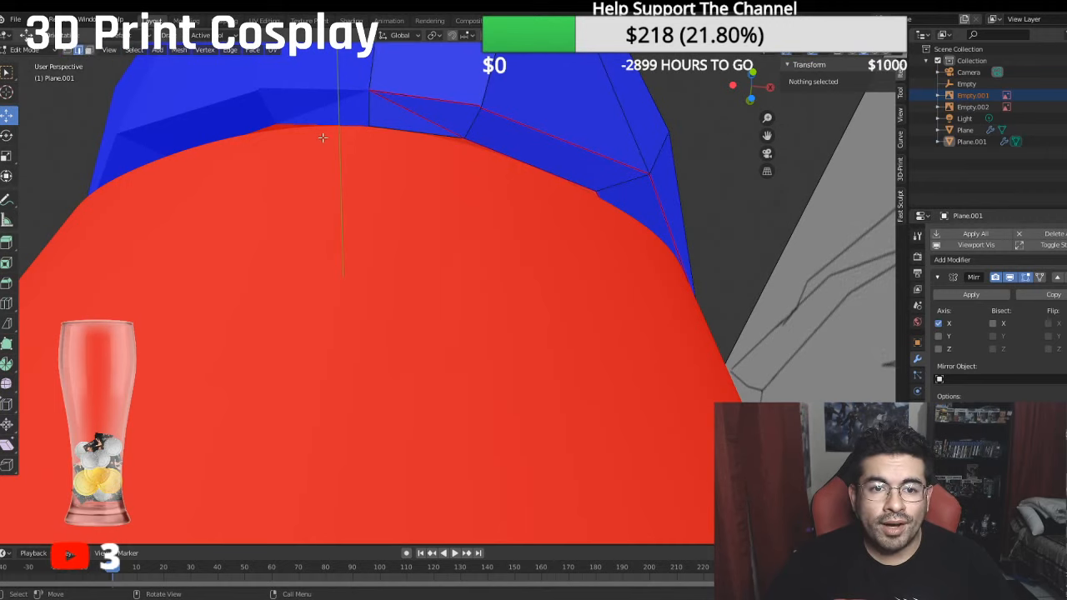
{"action": "left_click", "coordinate": [400, 111]}
{"action": "left_click", "coordinate": [867, 193]}
{"action": "type", "text": "1.0"}
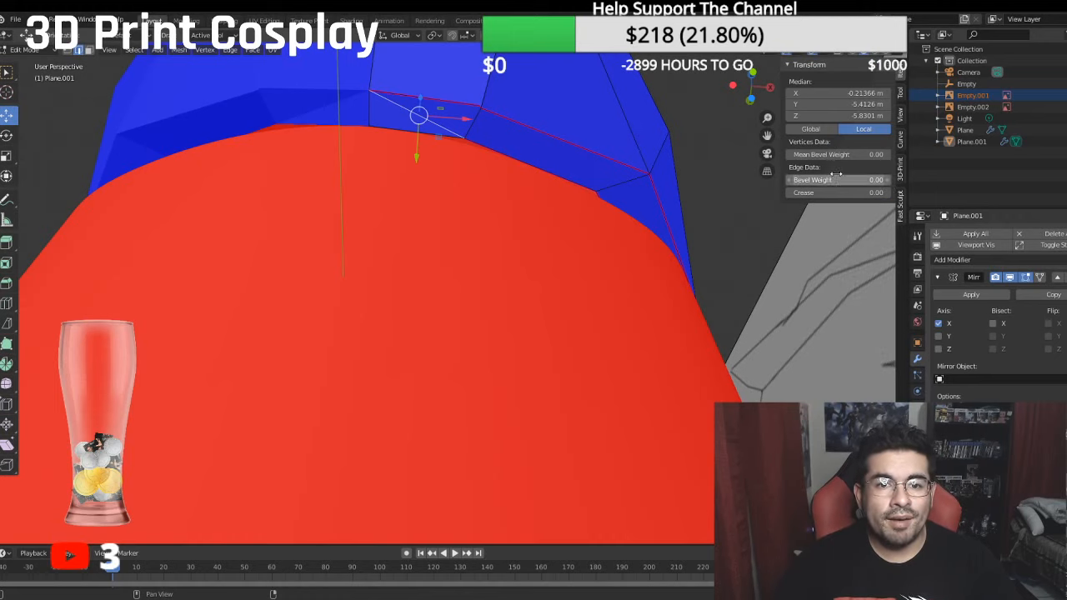
- Select the rim's inner border edges from the brow around the face opening to the chin and set their mean crease to 1
{"action": "middle_click_drag", "start_coordinate": [402, 130], "coordinate": [534, 195]}
{"action": "left_click", "coordinate": [682, 258], "text": "ctrl"}
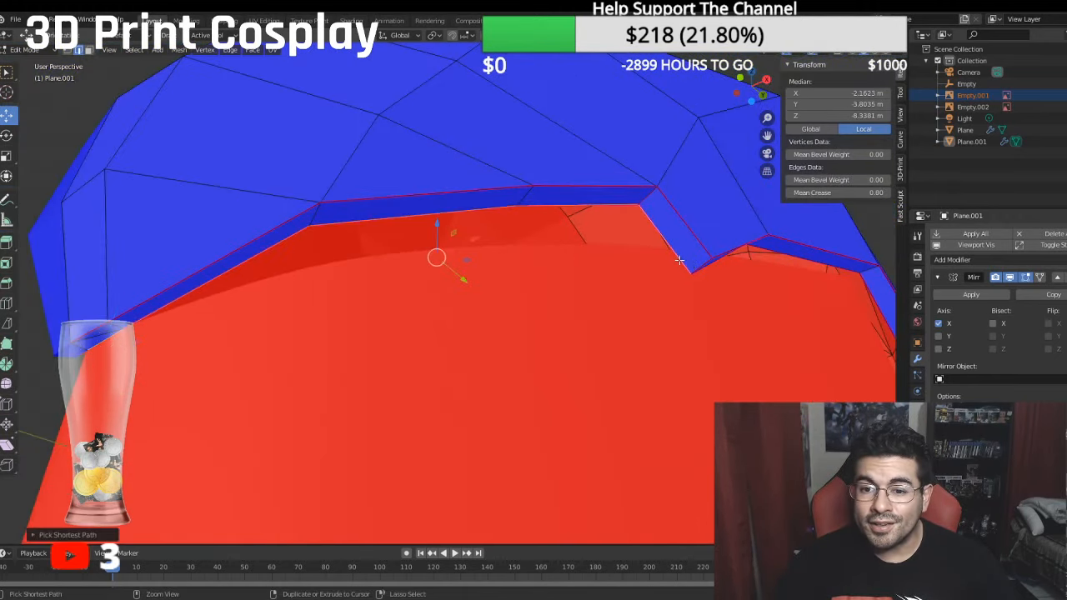
{"action": "middle_click_drag", "start_coordinate": [682, 257], "coordinate": [674, 204]}
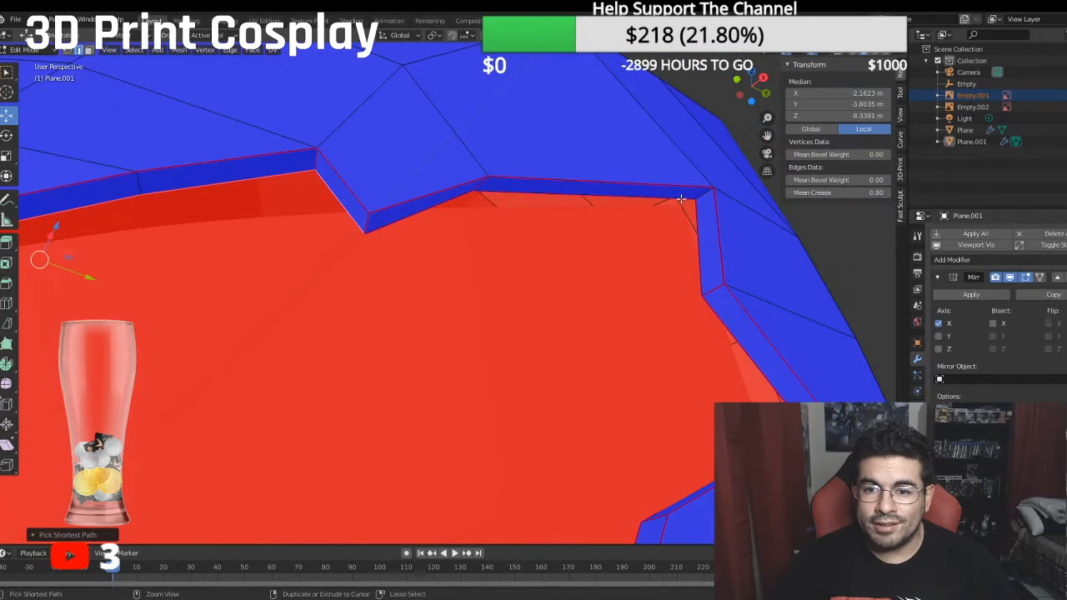
{"action": "left_click", "coordinate": [681, 199], "text": "ctrl"}
{"action": "left_click", "coordinate": [703, 195], "text": "shift"}
{"action": "left_click", "coordinate": [702, 264], "text": "shift"}
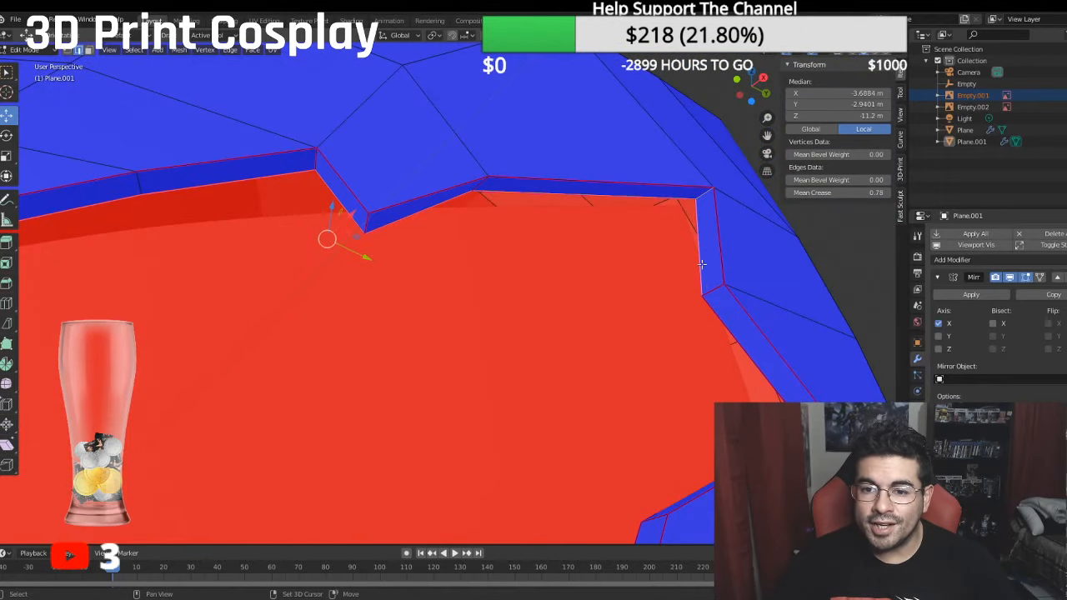
{"action": "left_click", "coordinate": [774, 378], "text": "shift"}
{"action": "middle_click_drag", "start_coordinate": [774, 378], "coordinate": [427, 430]}
{"action": "left_click", "coordinate": [564, 429], "text": "ctrl"}
{"action": "left_click", "coordinate": [354, 484], "text": "ctrl"}
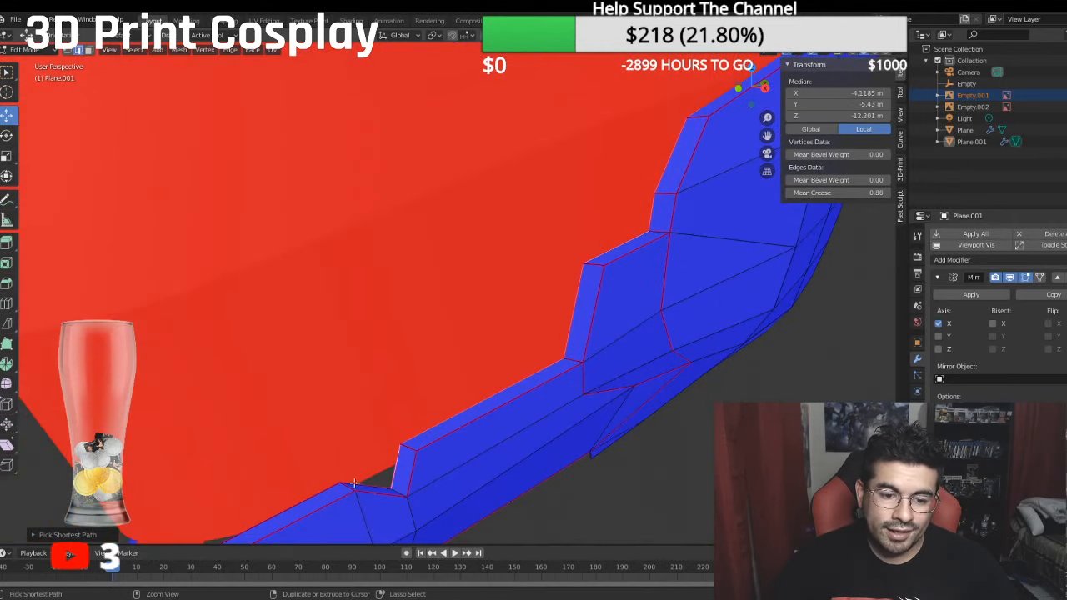
{"action": "left_click", "coordinate": [321, 495], "text": "ctrl"}
{"action": "middle_click_drag", "start_coordinate": [321, 496], "coordinate": [492, 299], "text": "shift"}
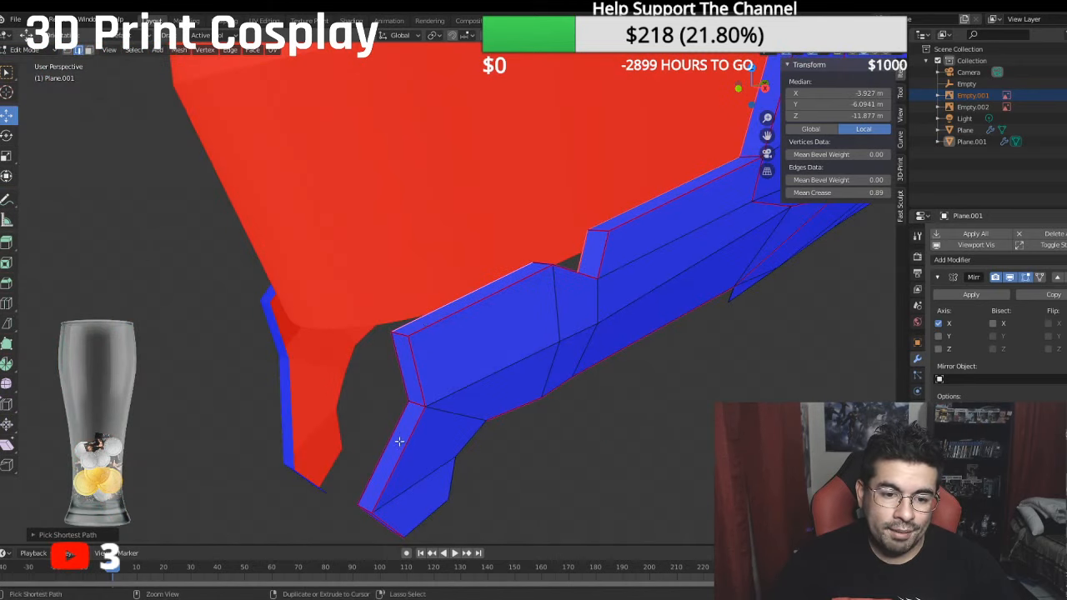
{"action": "left_click", "coordinate": [843, 193]}
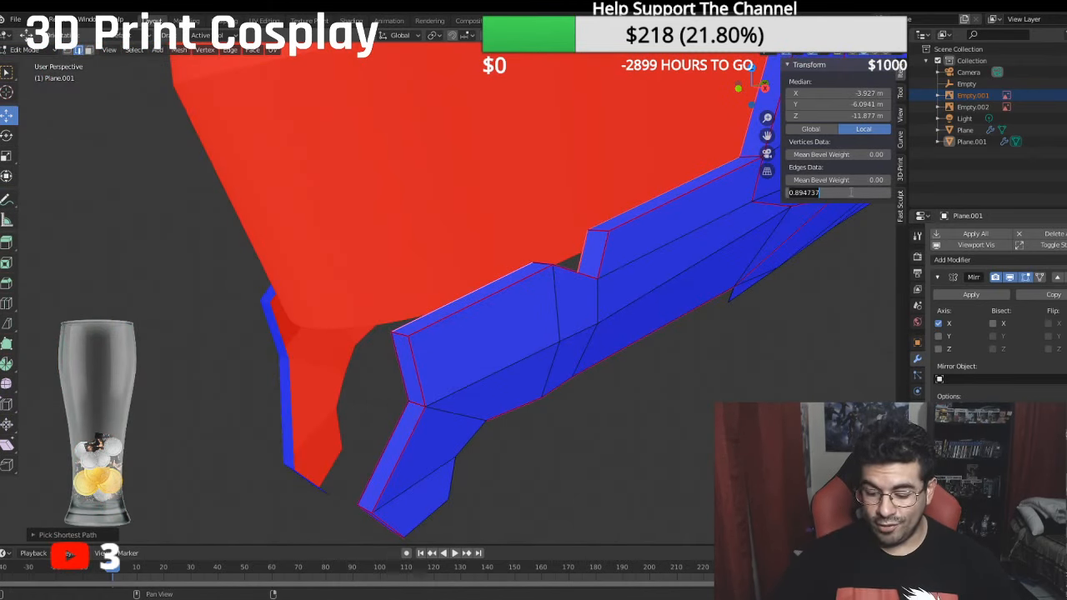
{"action": "type", "text": "1"}
{"action": "key", "text": "Return"}
- Turn off the Face Orientation overlay and check the rim's shading against the reference sketches
{"action": "mouse_move", "coordinate": [402, 269]}
{"action": "middle_mouse_down"}
{"action": "mouse_move", "coordinate": [468, 268]}
{"action": "mouse_move", "coordinate": [534, 250]}
{"action": "mouse_move", "coordinate": [482, 295]}
{"action": "mouse_move", "coordinate": [488, 287]}
{"action": "mouse_move", "coordinate": [448, 295]}
{"action": "middle_mouse_up"}
{"action": "scroll", "coordinate": [482, 295], "scroll_direction": "down", "scroll_amount": 3}
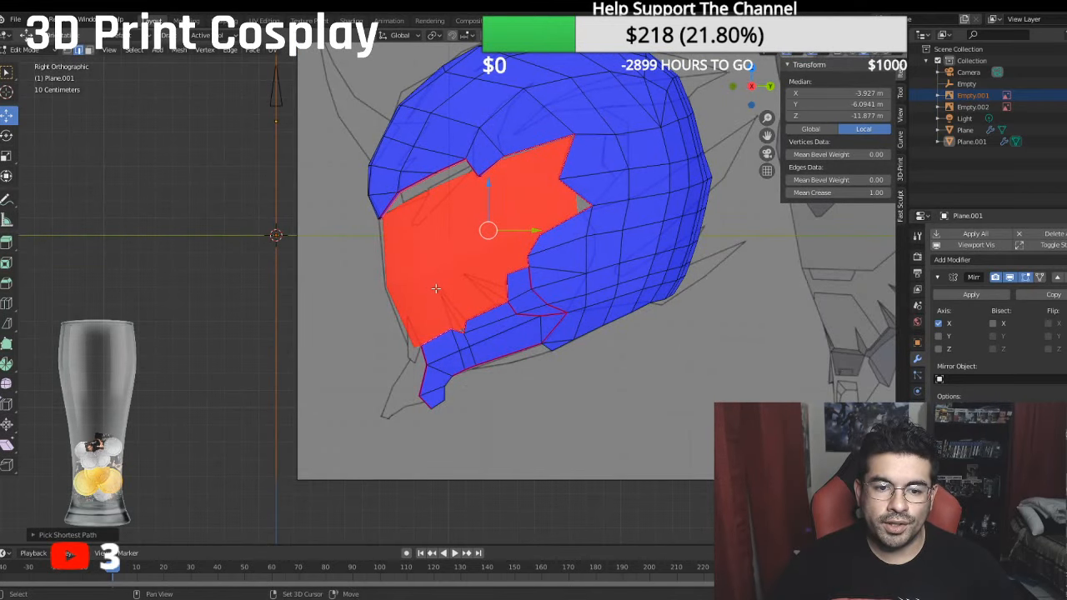
{"action": "scroll", "coordinate": [436, 288], "scroll_direction": "up", "scroll_amount": 2}
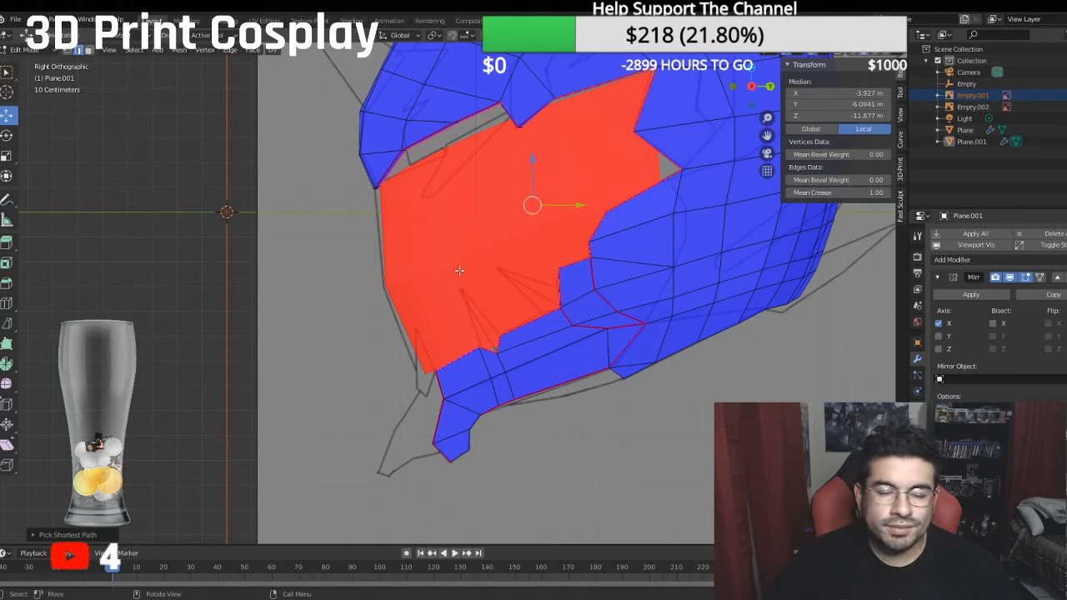
{"action": "middle_click_drag", "start_coordinate": [459, 270], "coordinate": [543, 273]}
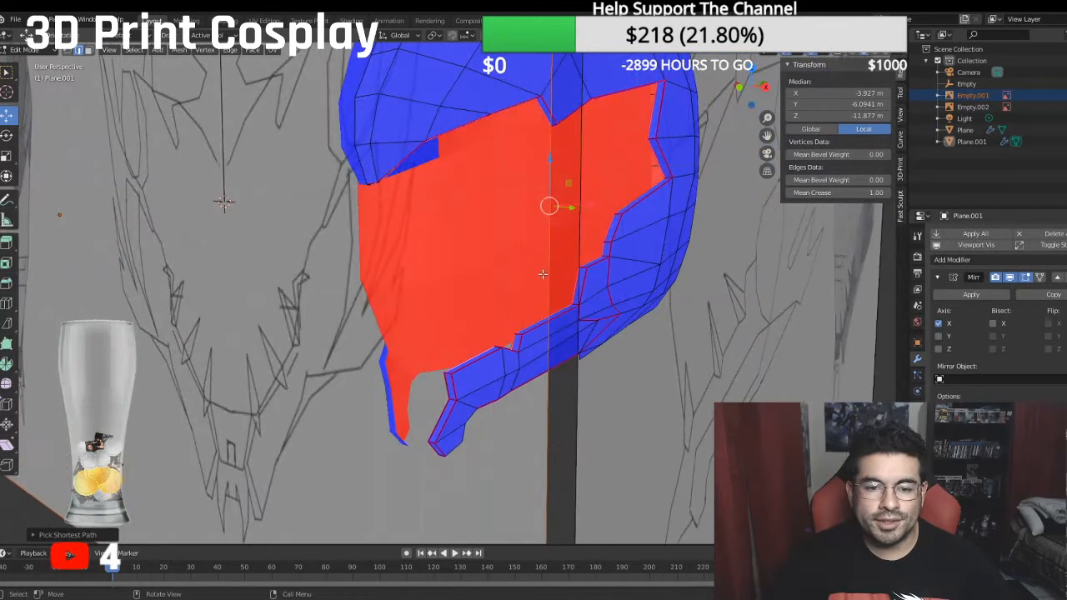
{"action": "left_click", "coordinate": [824, 53]}
{"action": "left_click", "coordinate": [784, 259]}
{"action": "scroll", "coordinate": [570, 264], "scroll_direction": "down", "scroll_amount": 2}
{"action": "middle_click_drag", "start_coordinate": [571, 264], "coordinate": [540, 268]}
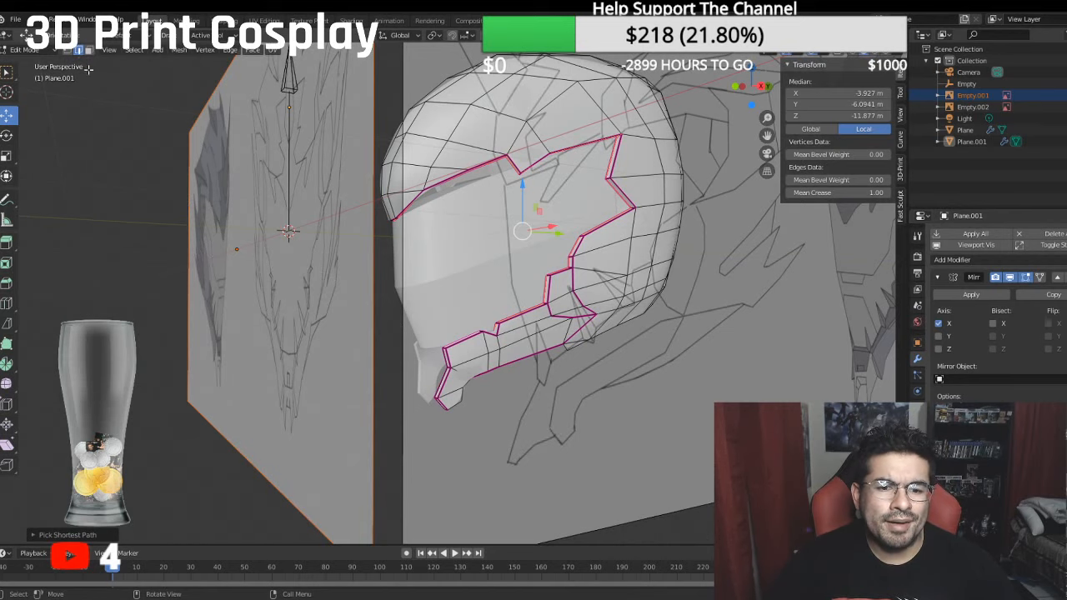
{"action": "middle_click_drag", "start_coordinate": [415, 197], "coordinate": [330, 142]}
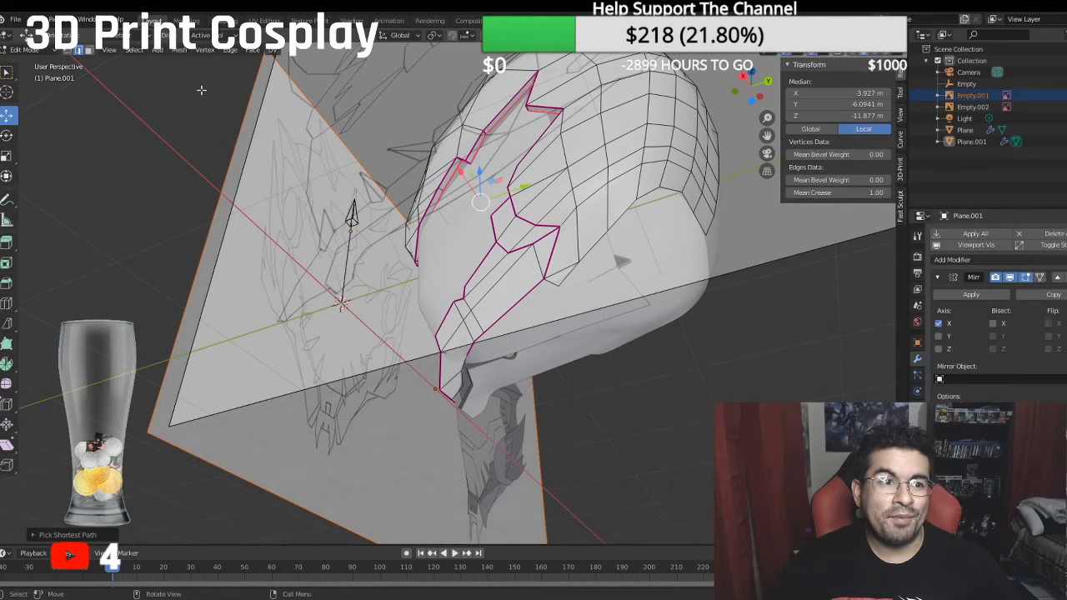
- Switch to Object Mode and hide the reference images Empty.001 and Empty.002
{"action": "left_click", "coordinate": [29, 50]}
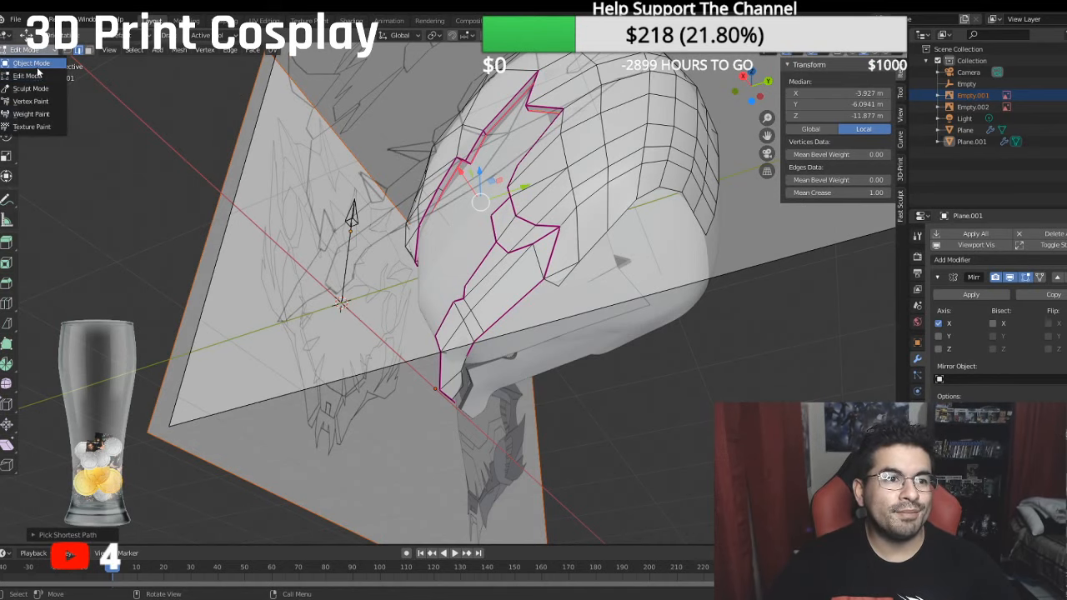
{"action": "left_click", "coordinate": [40, 65]}
{"action": "middle_click_drag", "start_coordinate": [475, 214], "coordinate": [614, 308]}
{"action": "key", "text": "KP_1"}
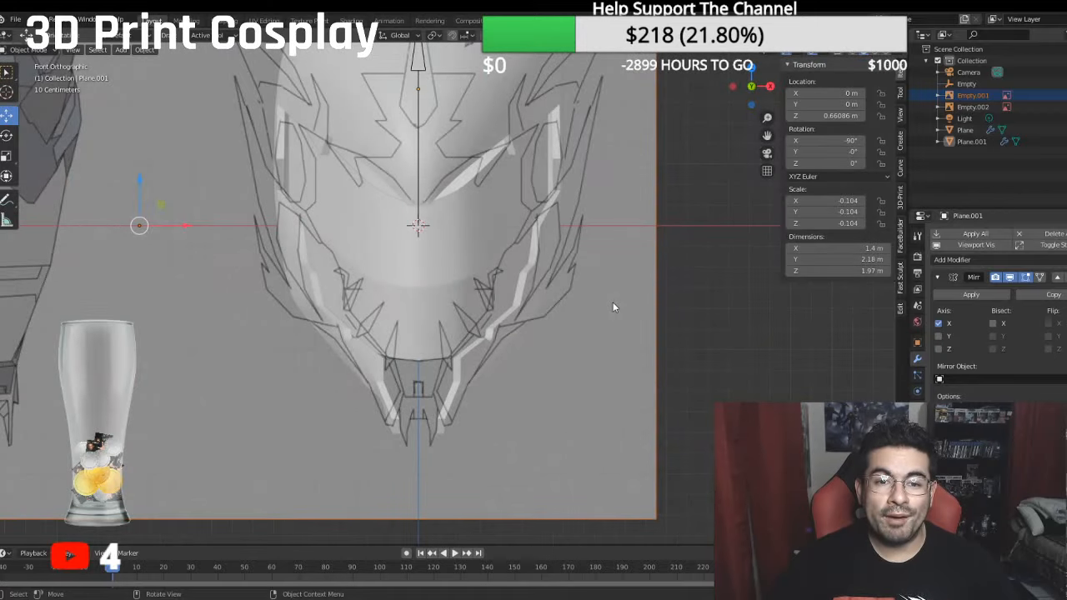
{"action": "scroll", "coordinate": [611, 311], "scroll_direction": "down", "scroll_amount": 3}
{"action": "middle_click_drag", "start_coordinate": [567, 226], "coordinate": [542, 287]}
{"action": "left_click", "coordinate": [1065, 96]}
{"action": "left_click", "coordinate": [1065, 107]}
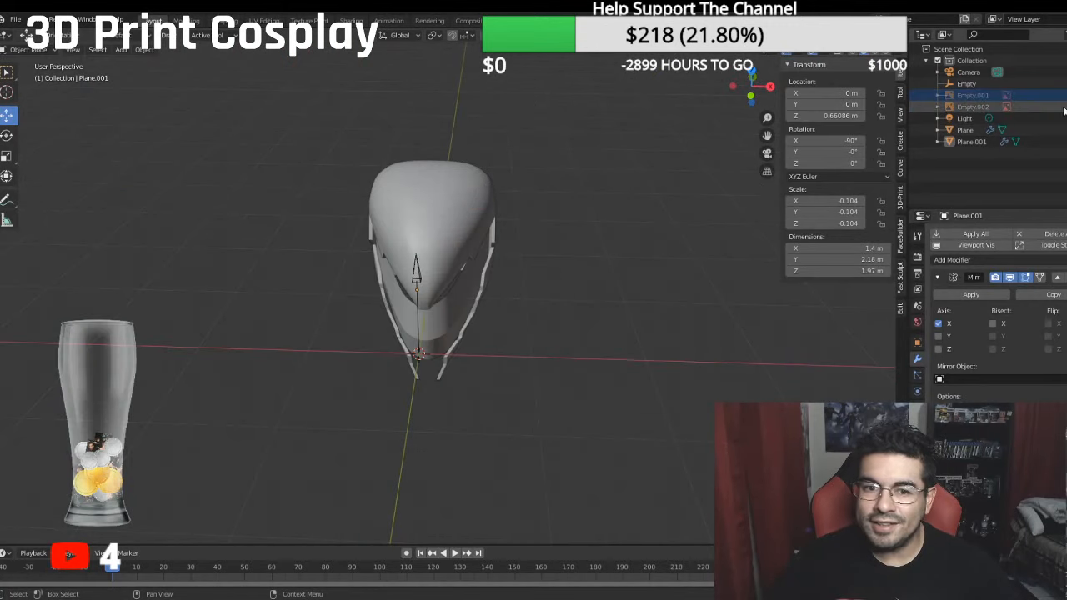
- Return to Edit Mode with face selection and set the mean crease to 1 on the small rim face at the lower jaw notch
{"action": "middle_click_drag", "start_coordinate": [560, 193], "coordinate": [150, 93]}
{"action": "key", "text": "KP_3"}
{"action": "scroll", "coordinate": [420, 142], "scroll_direction": "up", "scroll_amount": 5}
{"action": "left_click", "coordinate": [29, 50]}
{"action": "left_click", "coordinate": [34, 76]}
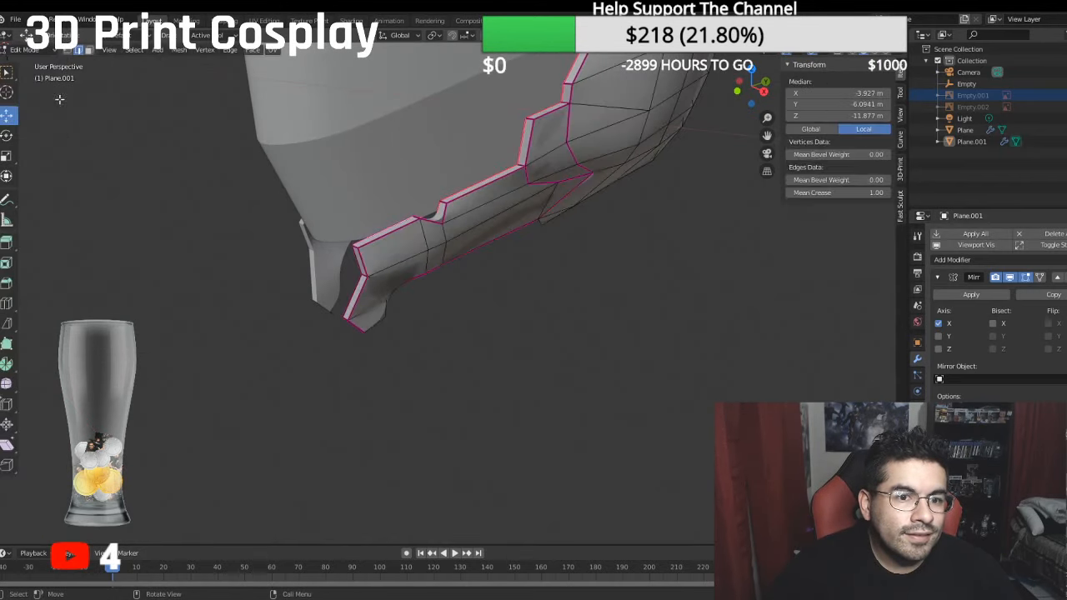
{"action": "scroll", "coordinate": [420, 219], "scroll_direction": "up", "scroll_amount": 2}
{"action": "left_click", "coordinate": [88, 50]}
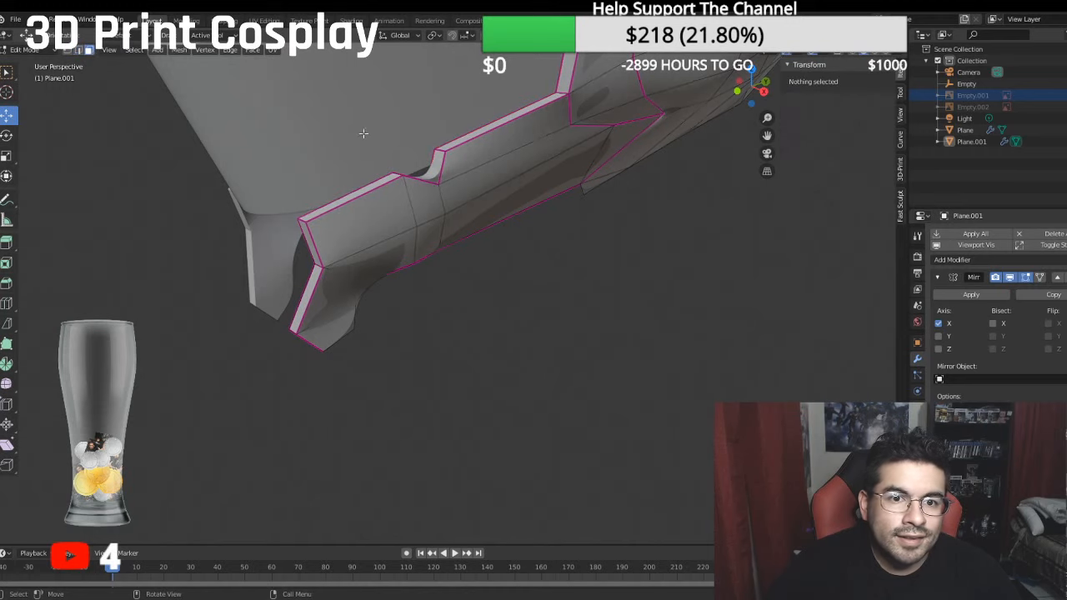
{"action": "left_click", "coordinate": [435, 162]}
{"action": "left_click", "coordinate": [864, 193]}
{"action": "type", "text": "0.75"}
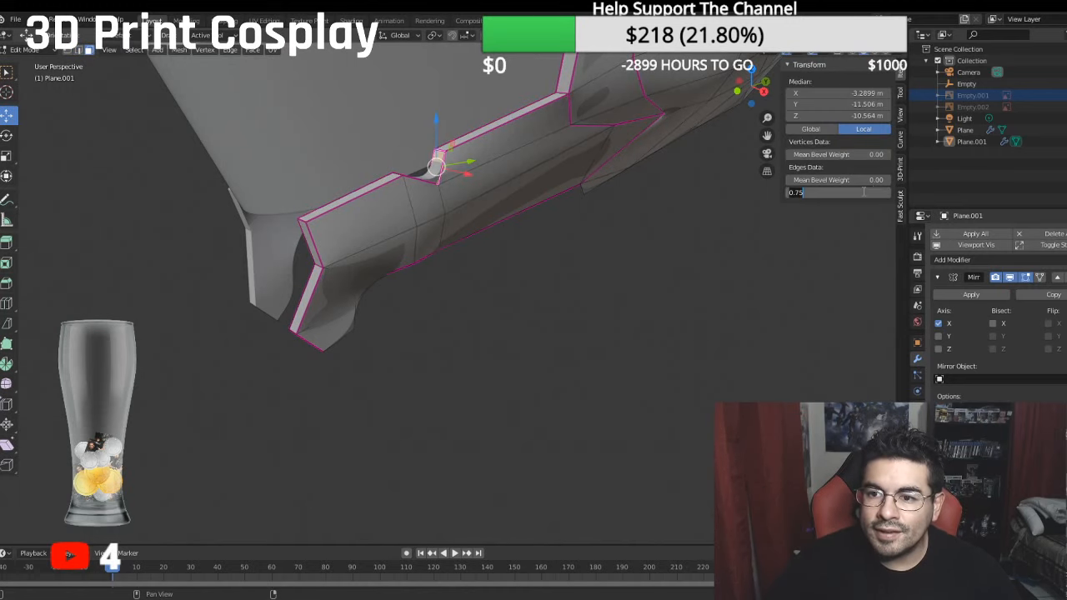
{"action": "key", "text": "Return"}
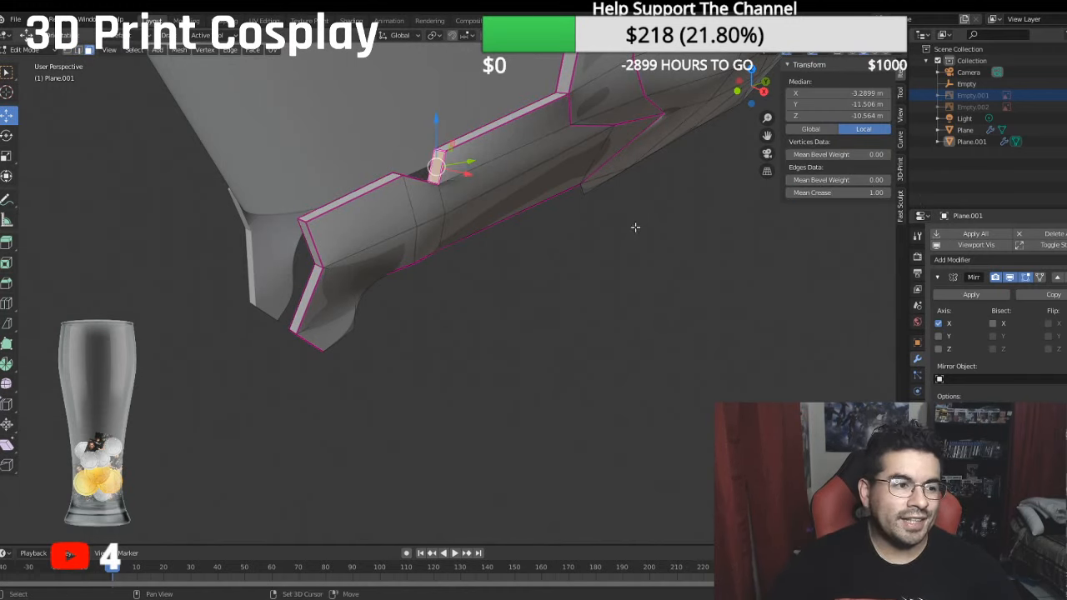
- Switch to vertex selection and move two vertices on the side edge of the neck opening outward along X
{"action": "middle_click_drag", "start_coordinate": [634, 229], "coordinate": [493, 333]}
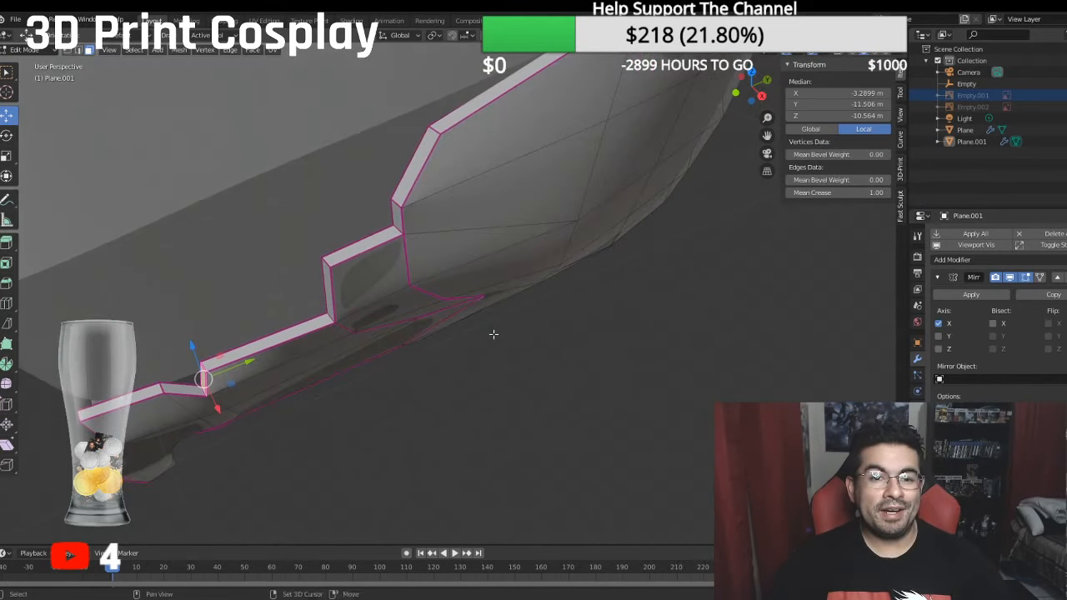
{"action": "middle_click_drag", "start_coordinate": [493, 284], "coordinate": [519, 238]}
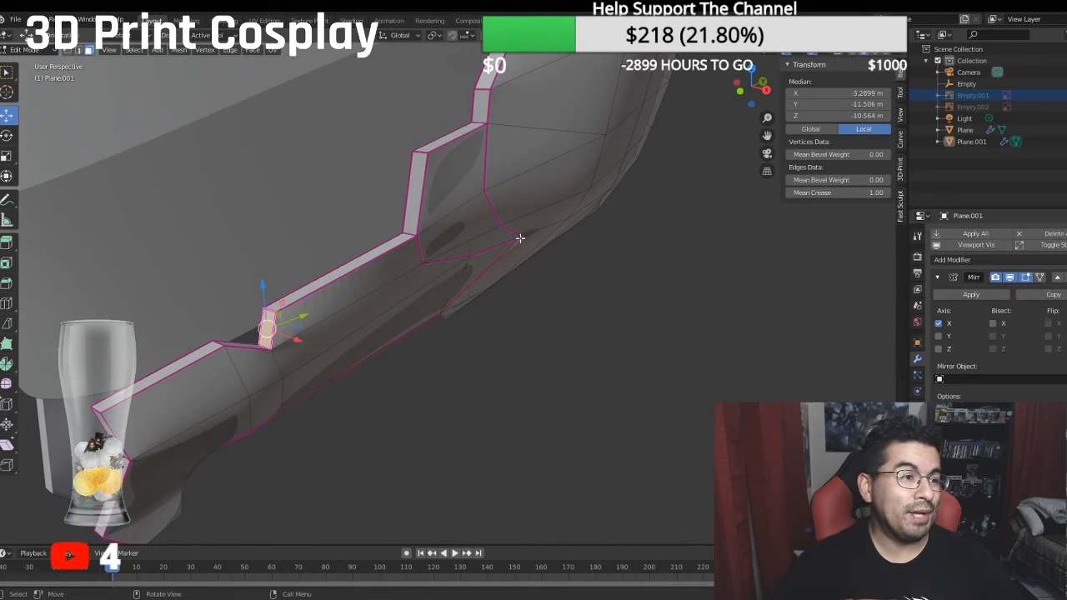
{"action": "middle_click_drag", "start_coordinate": [500, 205], "coordinate": [224, 253]}
{"action": "middle_click_drag", "start_coordinate": [476, 335], "coordinate": [693, 268]}
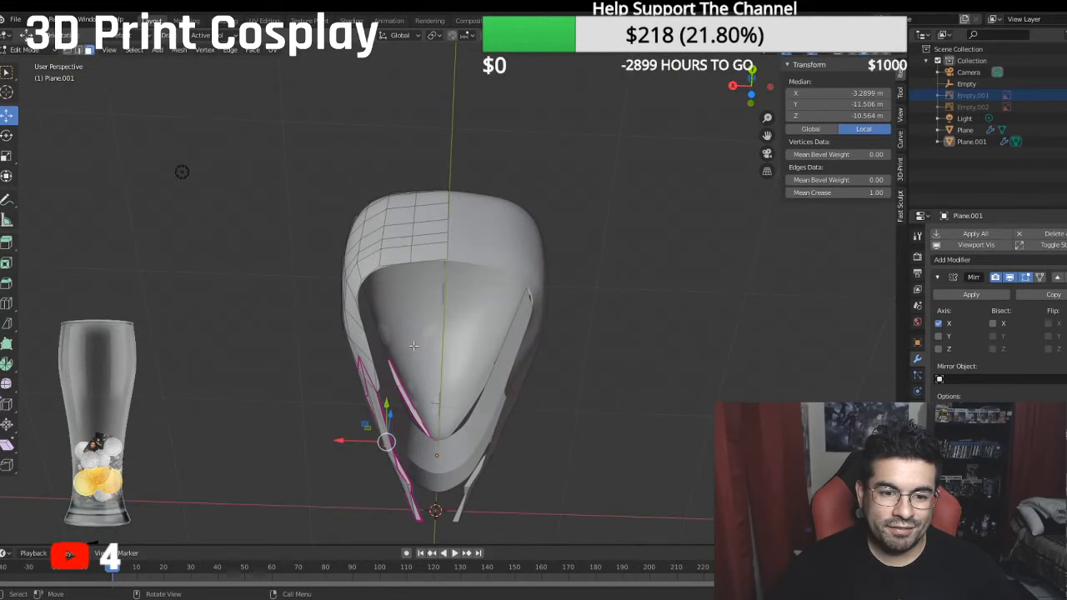
{"action": "scroll", "coordinate": [413, 345], "scroll_direction": "up", "scroll_amount": 5}
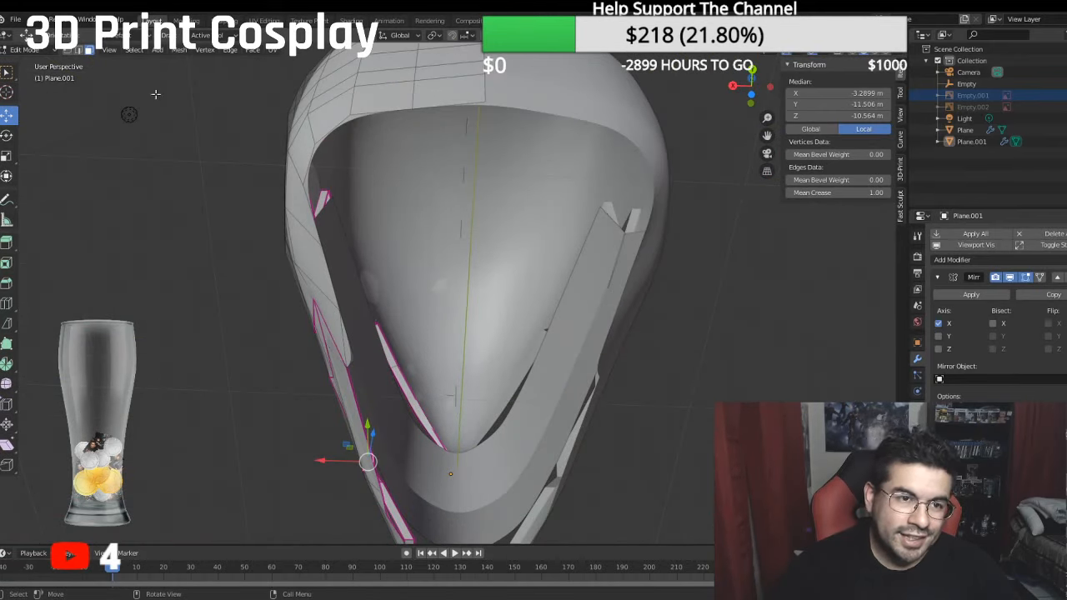
{"action": "left_click", "coordinate": [341, 314]}
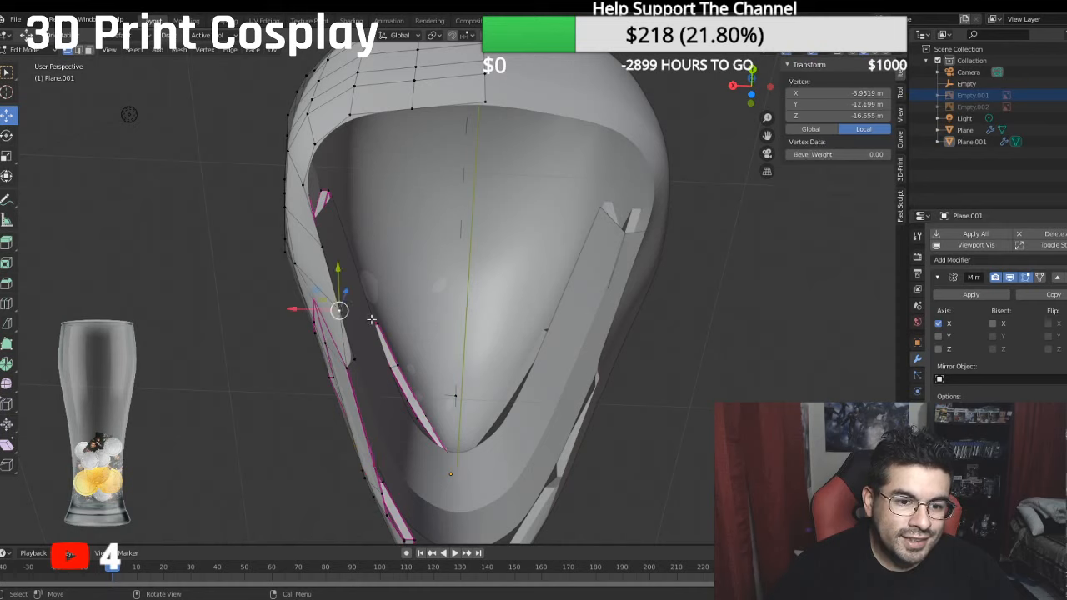
{"action": "left_click_drag", "start_coordinate": [310, 309], "coordinate": [267, 240]}
{"action": "left_click", "coordinate": [319, 247]}
{"action": "left_click", "coordinate": [266, 239]}
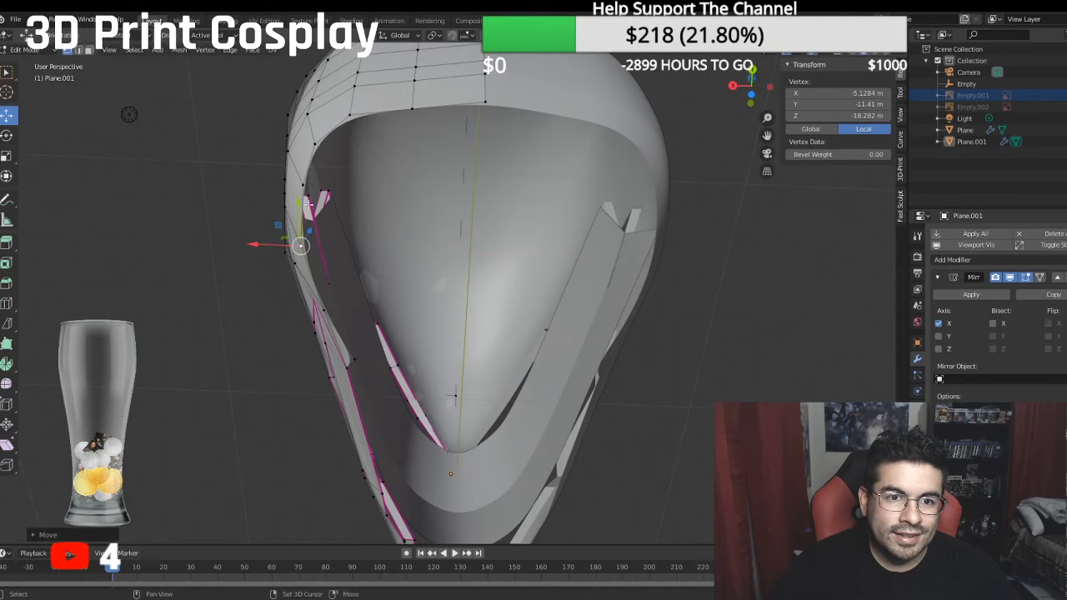
- Nudge the vertices around the rear corner of the neck opening to smooth its curve
{"action": "middle_click_drag", "start_coordinate": [267, 239], "coordinate": [330, 171]}
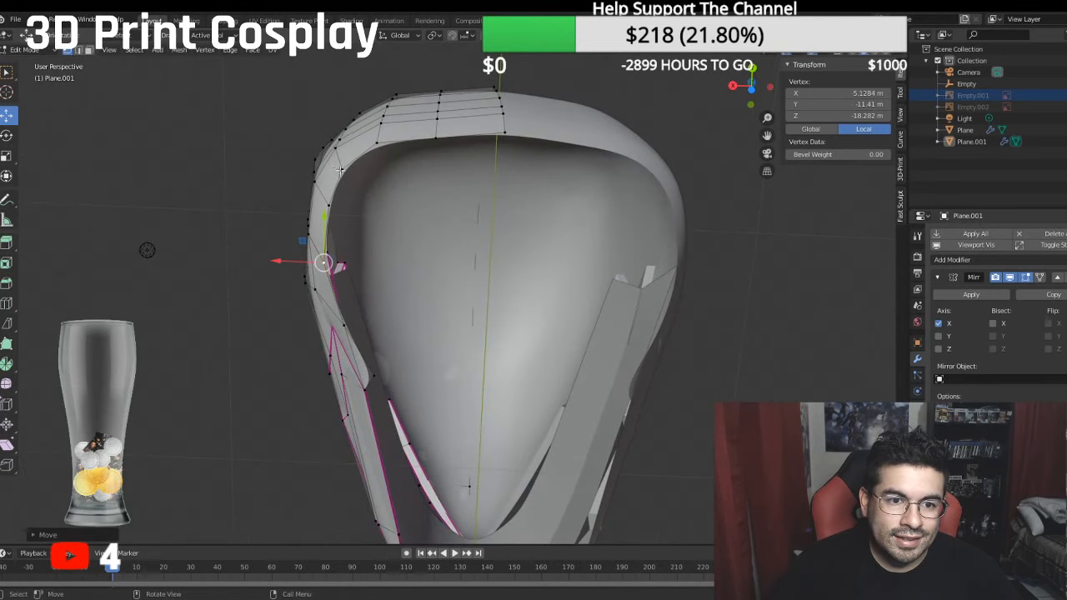
{"action": "left_click", "coordinate": [340, 170]}
{"action": "left_click_drag", "start_coordinate": [314, 167], "coordinate": [316, 205]}
{"action": "left_click", "coordinate": [325, 206]}
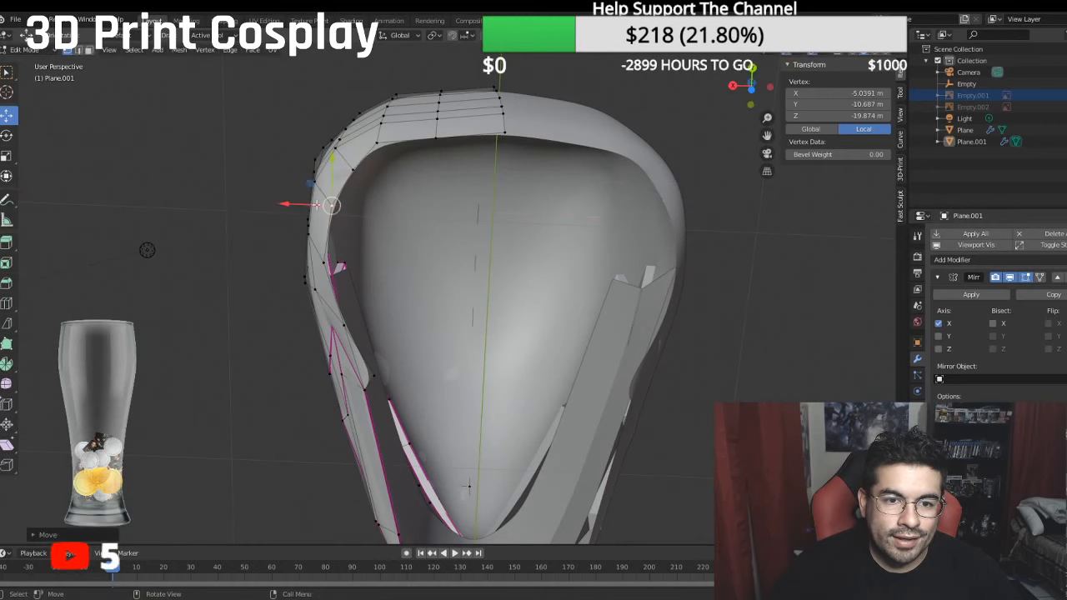
{"action": "left_click", "coordinate": [377, 147]}
{"action": "left_click_drag", "start_coordinate": [382, 99], "coordinate": [384, 101]}
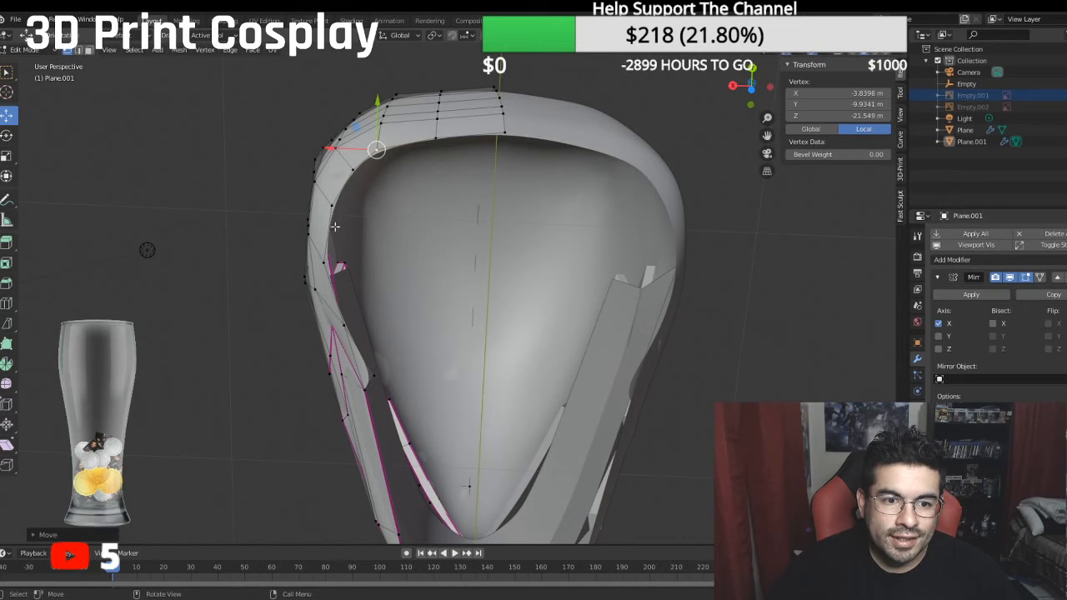
- Select the row of vertices along the rear edge of the neck opening and shift it slightly inward
{"action": "left_click", "coordinate": [324, 259], "text": "ctrl"}
{"action": "left_click_drag", "start_coordinate": [304, 198], "coordinate": [364, 193]}
{"action": "middle_click_drag", "start_coordinate": [364, 192], "coordinate": [487, 262]}
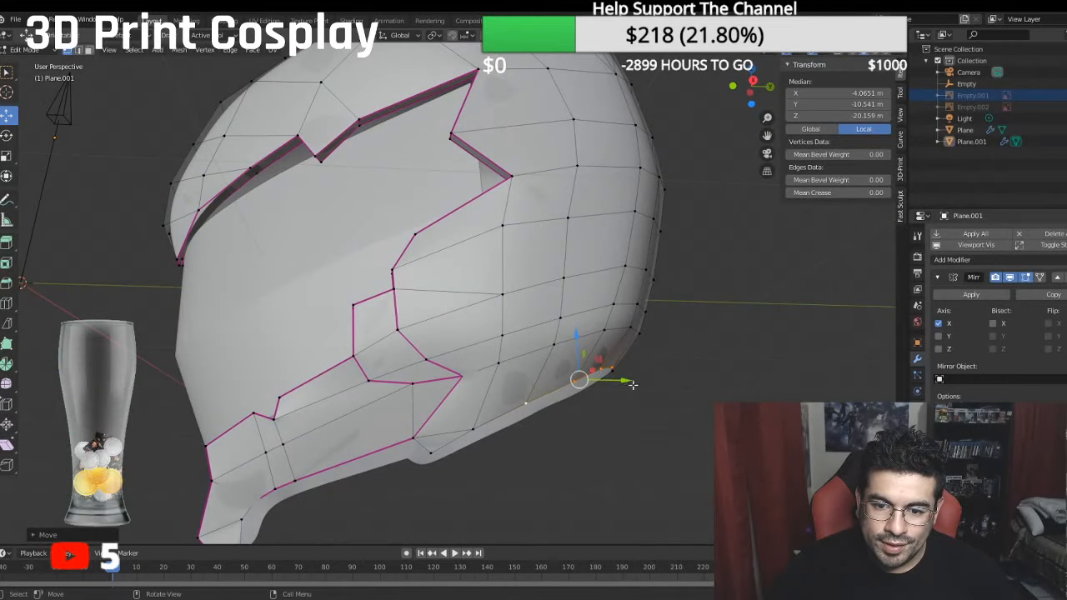
{"action": "left_click_drag", "start_coordinate": [632, 383], "coordinate": [621, 382]}
- Move the vertex row above the neck opening at the helmet's rear corner slightly inward along X
{"action": "middle_click_drag", "start_coordinate": [621, 382], "coordinate": [403, 373]}
{"action": "left_click", "coordinate": [380, 317]}
{"action": "left_click", "coordinate": [416, 354], "text": "ctrl"}
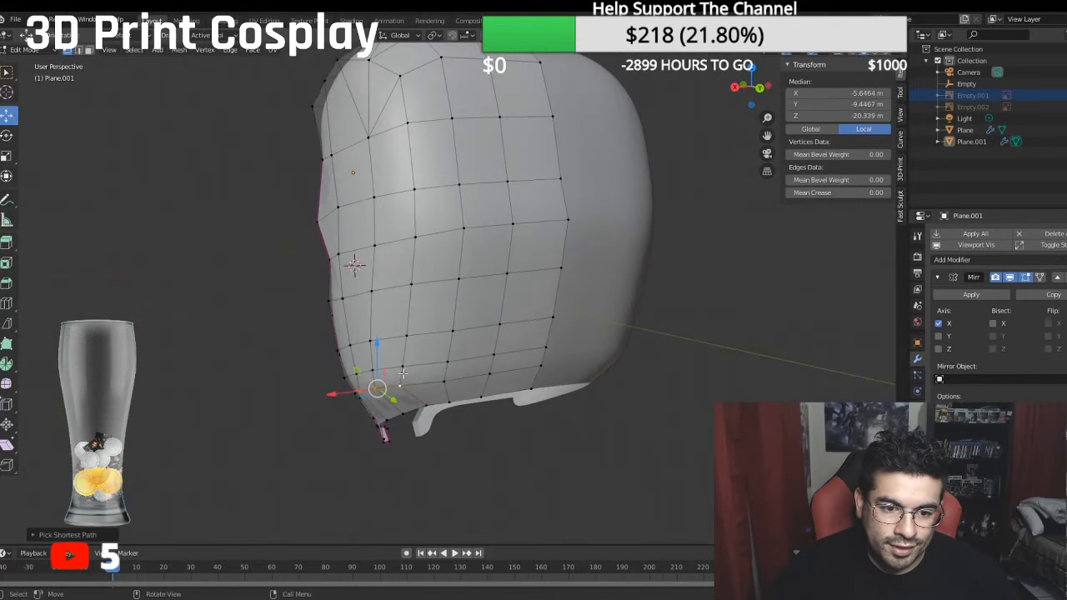
{"action": "left_click_drag", "start_coordinate": [342, 390], "coordinate": [352, 392]}
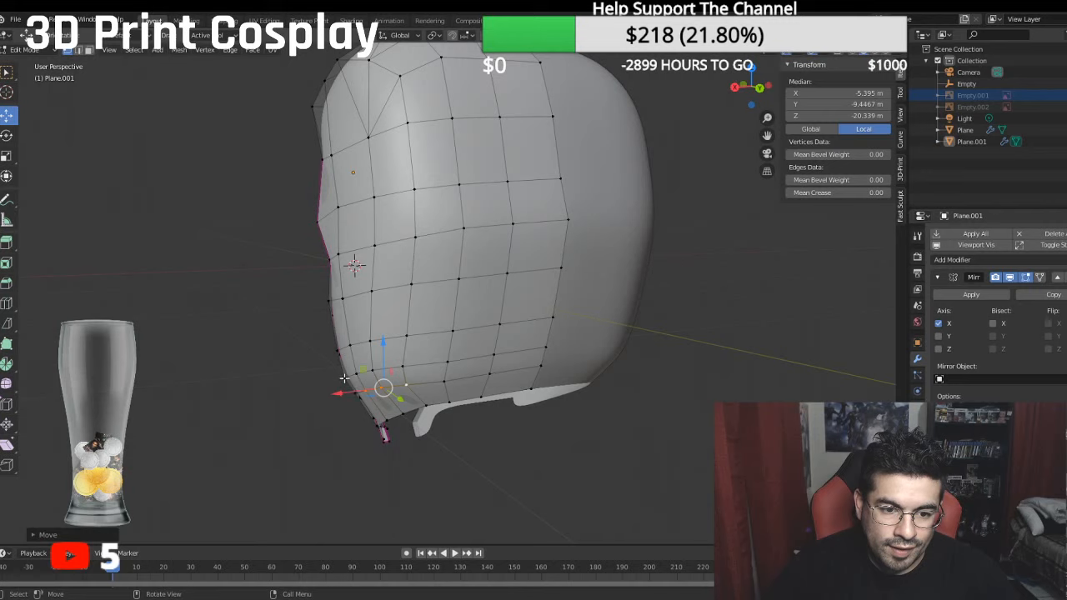
{"action": "key", "text": "ctrl+z"}
{"action": "key", "text": "ctrl+z"}
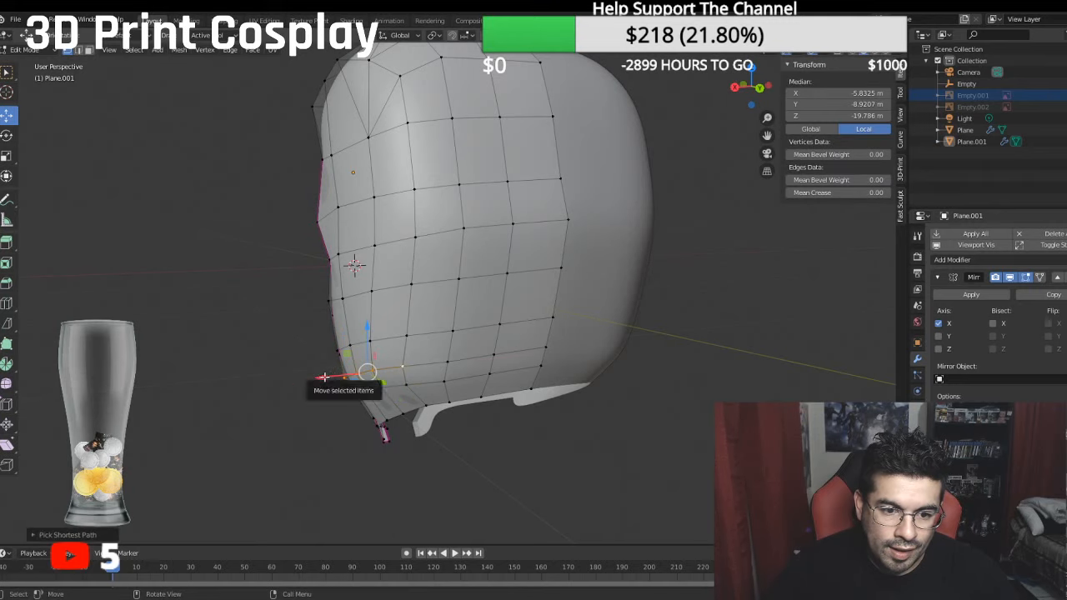
{"action": "left_click_drag", "start_coordinate": [326, 378], "coordinate": [334, 376]}
- Shift the selected path of vertices just above the neck opening's side slightly inward along X
{"action": "middle_click_drag", "start_coordinate": [333, 377], "coordinate": [436, 311]}
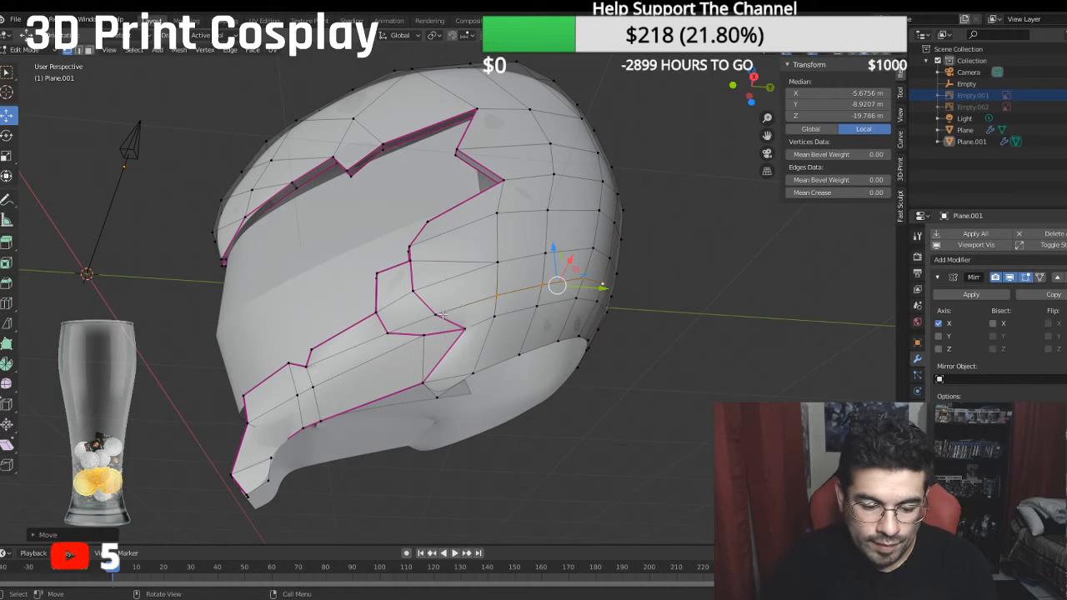
- Adjust the creased corner vertices at the rear of the cheek notch along X to smooth the cheek surface
{"action": "scroll", "coordinate": [442, 313], "scroll_direction": "up", "scroll_amount": 5}
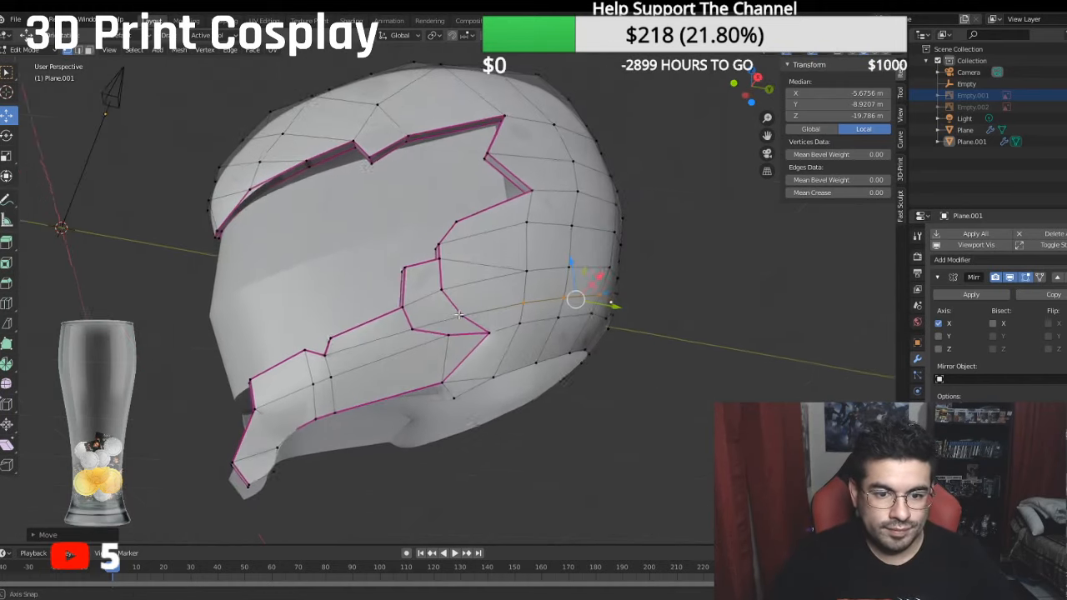
{"action": "middle_click_drag", "start_coordinate": [467, 331], "coordinate": [524, 381]}
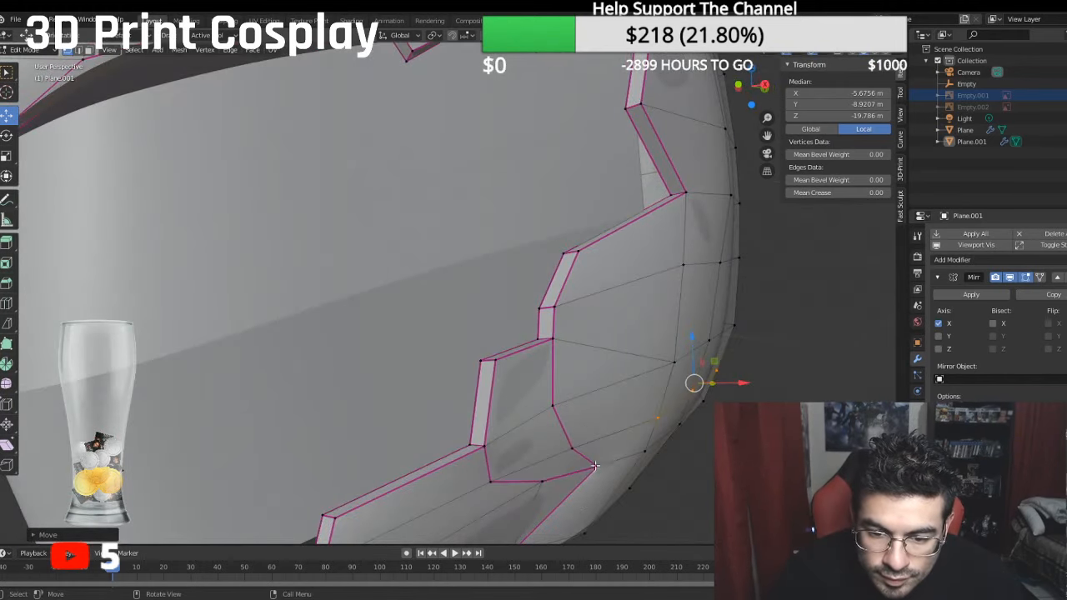
{"action": "left_click", "coordinate": [593, 473]}
{"action": "middle_click_drag", "start_coordinate": [593, 474], "coordinate": [610, 436]}
{"action": "key", "text": "g"}
{"action": "key", "text": "x"}
{"action": "left_click", "coordinate": [636, 501]}
{"action": "left_click", "coordinate": [540, 357]}
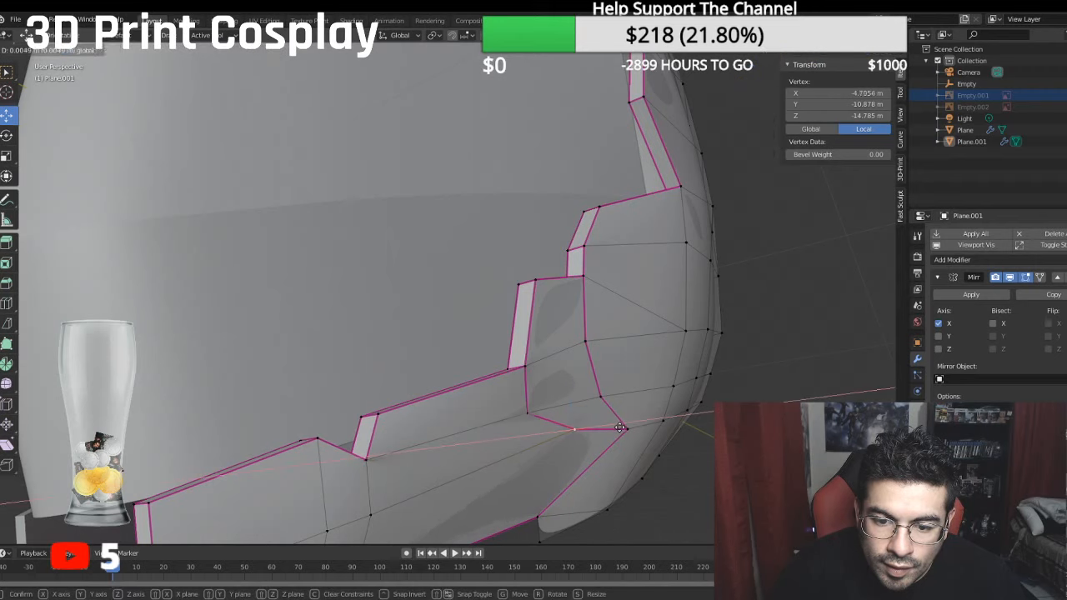
{"action": "left_click", "coordinate": [524, 413]}
{"action": "left_click_drag", "start_coordinate": [566, 410], "coordinate": [572, 408]}
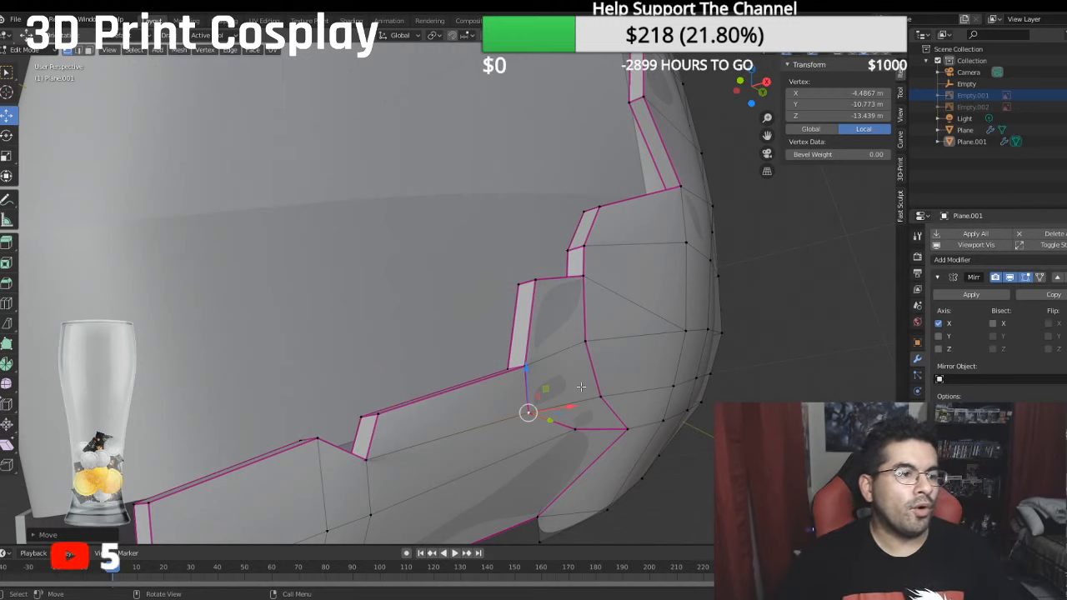
- Select the neck opening edge from the chin to the rear centre and set its mean crease to 1
{"action": "scroll", "coordinate": [627, 385], "scroll_direction": "down", "scroll_amount": 5}
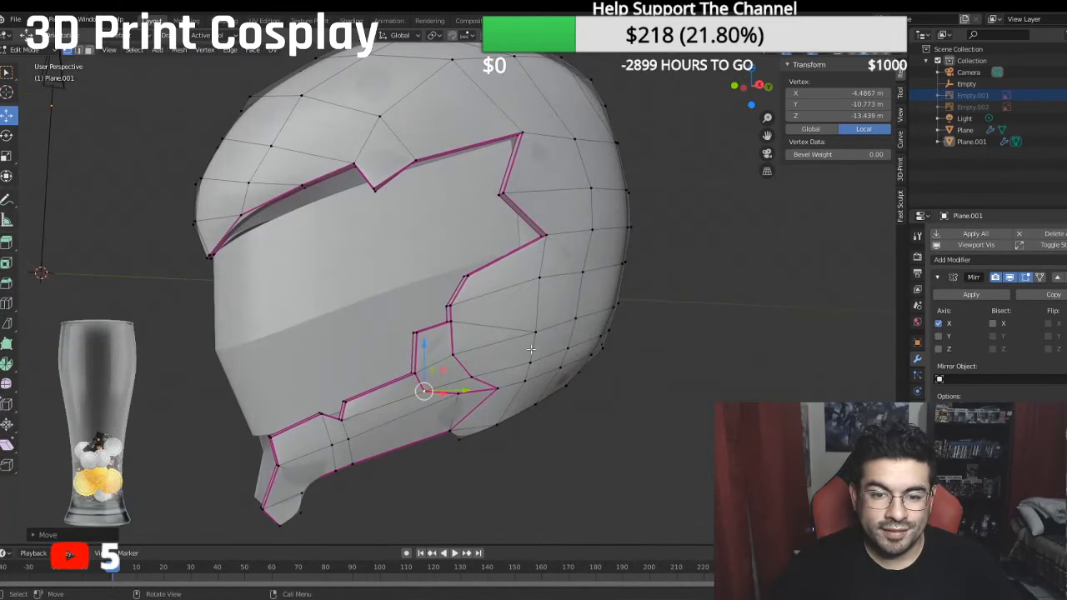
{"action": "key", "text": "KP_3"}
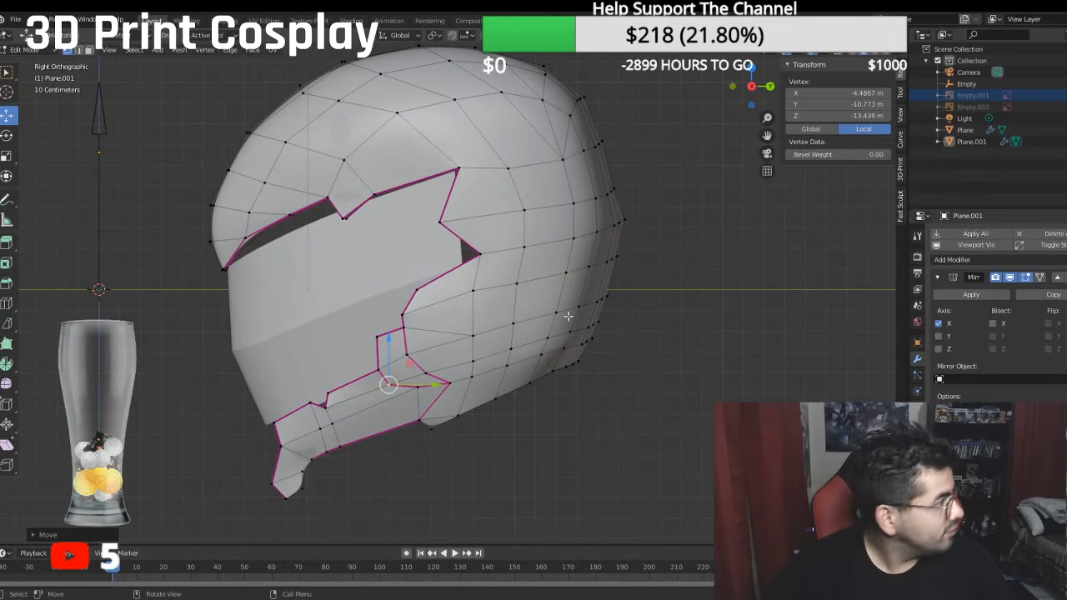
{"action": "scroll", "coordinate": [510, 376], "scroll_direction": "up", "scroll_amount": 2}
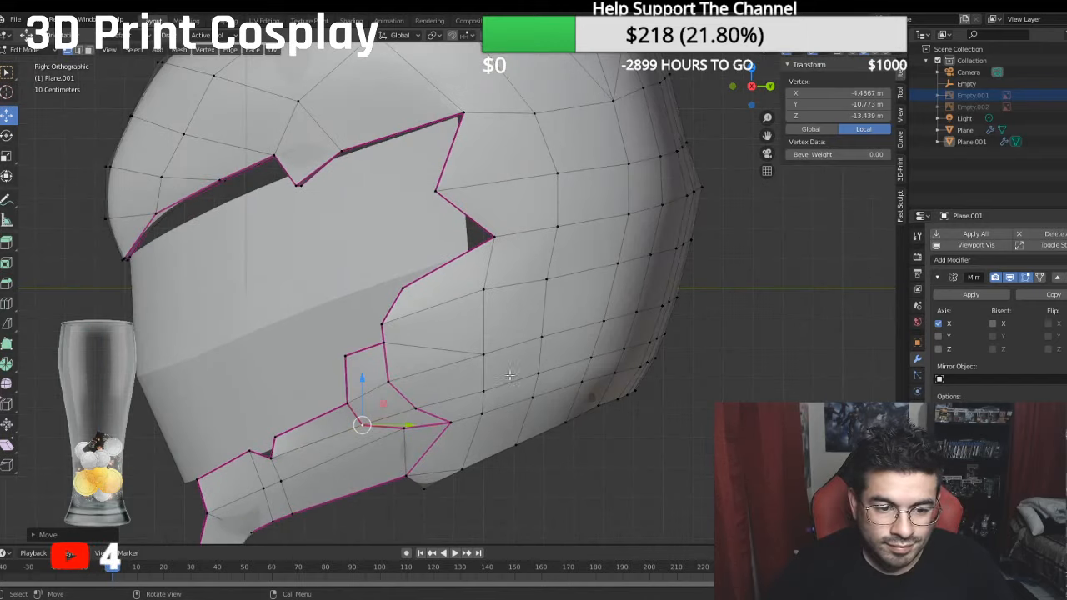
{"action": "middle_click_drag", "start_coordinate": [364, 498], "coordinate": [492, 398], "text": "shift"}
{"action": "scroll", "coordinate": [435, 417], "scroll_direction": "up", "scroll_amount": 1}
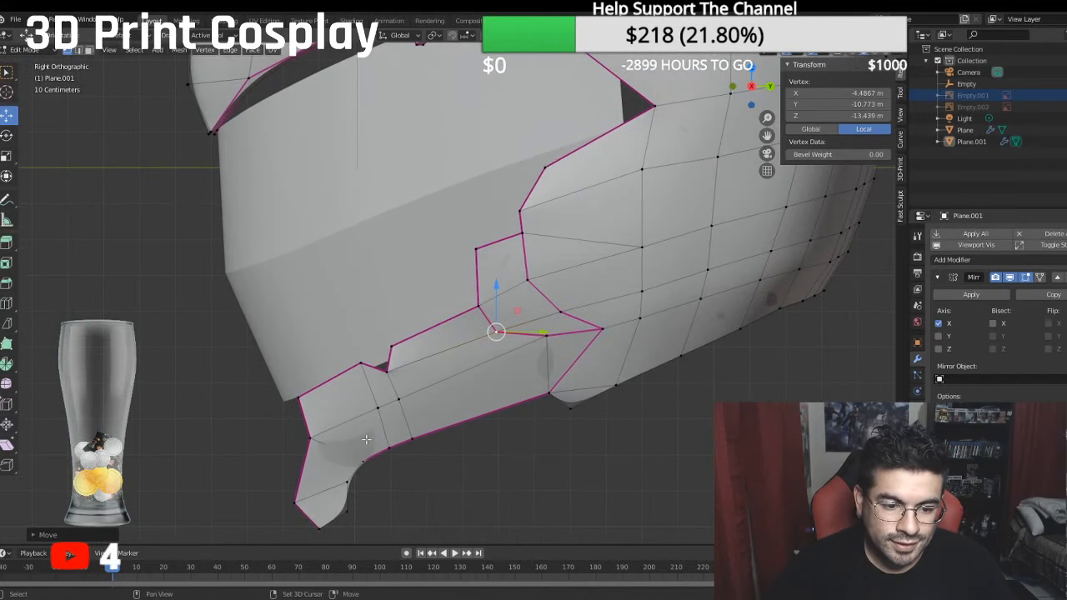
{"action": "middle_click_drag", "start_coordinate": [366, 440], "coordinate": [519, 337]}
{"action": "left_click", "coordinate": [401, 377]}
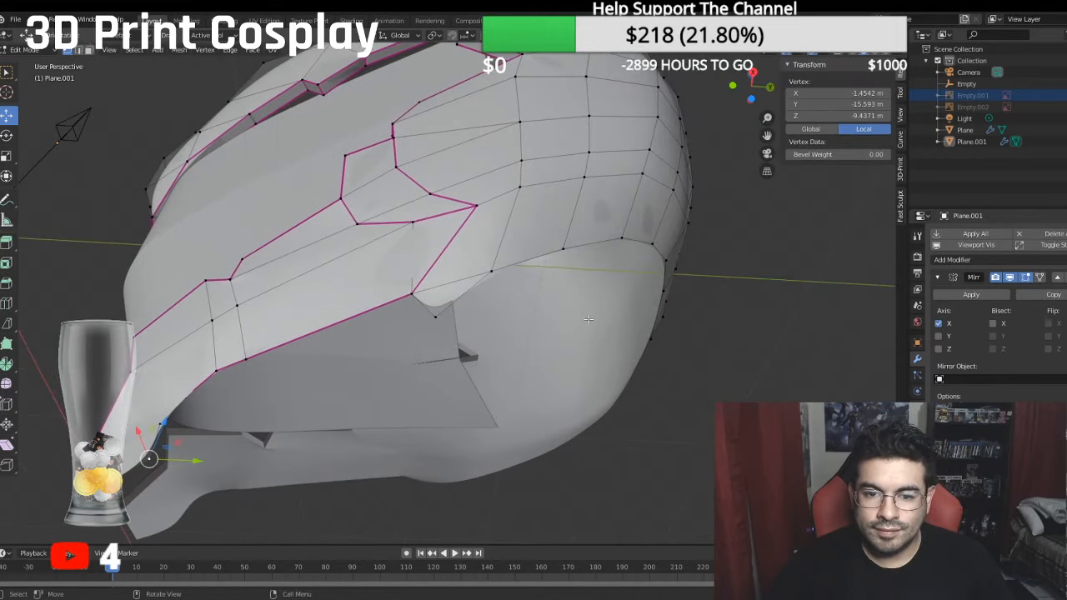
{"action": "middle_click_drag", "start_coordinate": [589, 319], "coordinate": [655, 234]}
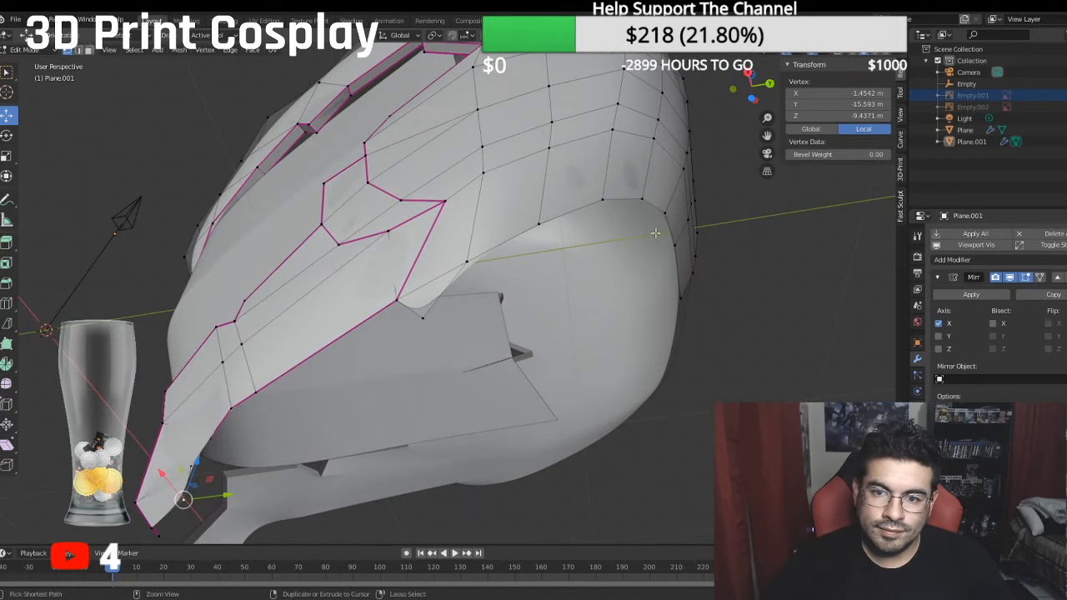
{"action": "left_click", "coordinate": [680, 296], "text": "ctrl"}
{"action": "left_click", "coordinate": [833, 192]}
{"action": "type", "text": "0.25"}
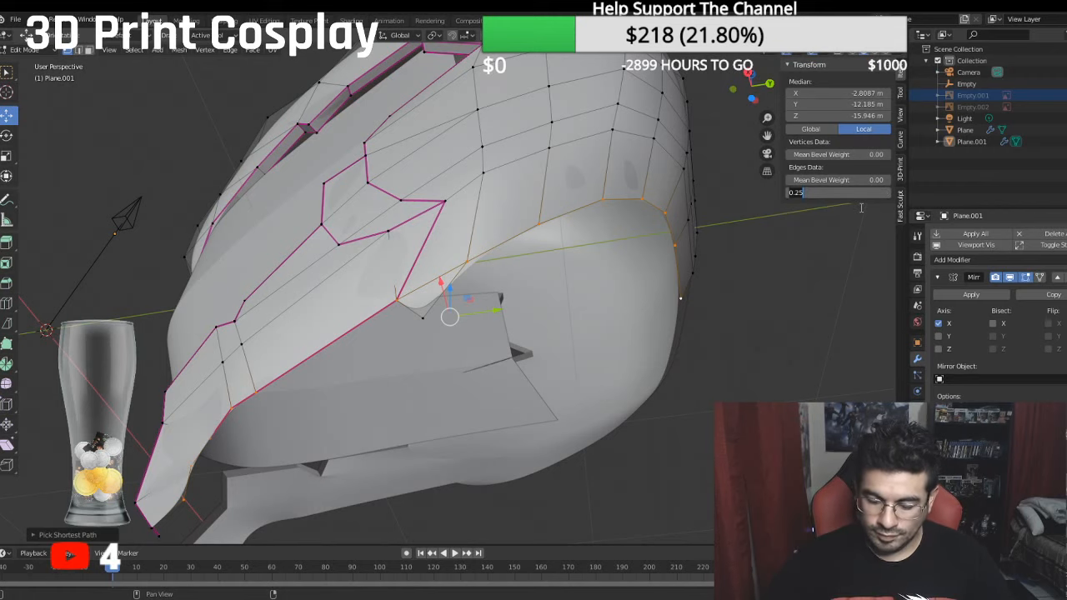
{"action": "type", "text": "1"}
{"action": "key", "text": "Return"}
- Remove the crease from the single edge joining the small triangular flap to the cheek at the neck opening
{"action": "left_click", "coordinate": [414, 290]}
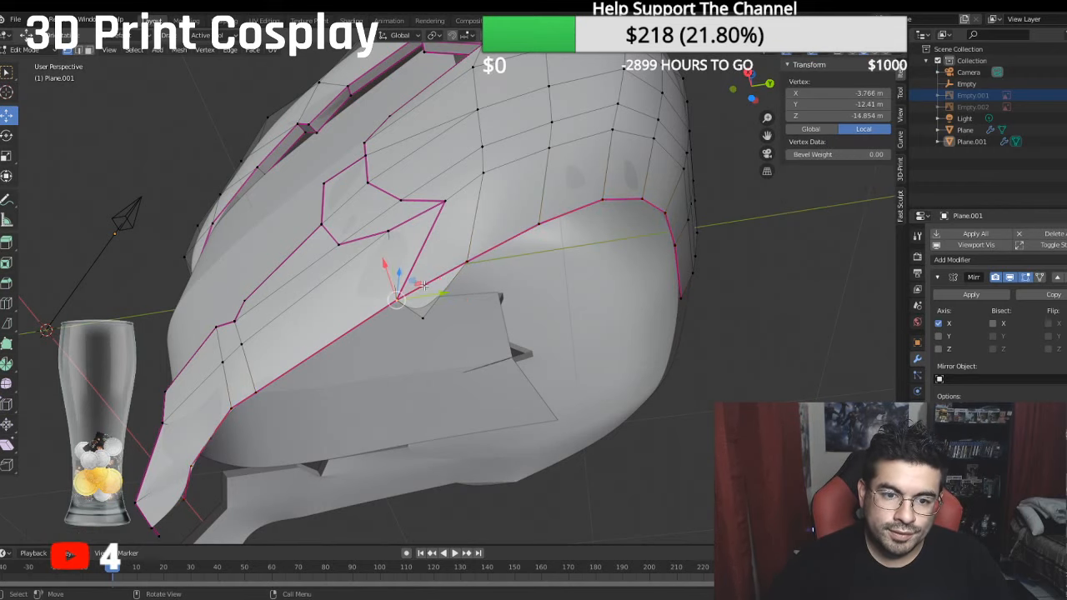
{"action": "left_click", "coordinate": [466, 262], "text": "shift"}
{"action": "left_click", "coordinate": [813, 193]}
{"action": "type", "text": "1.0"}
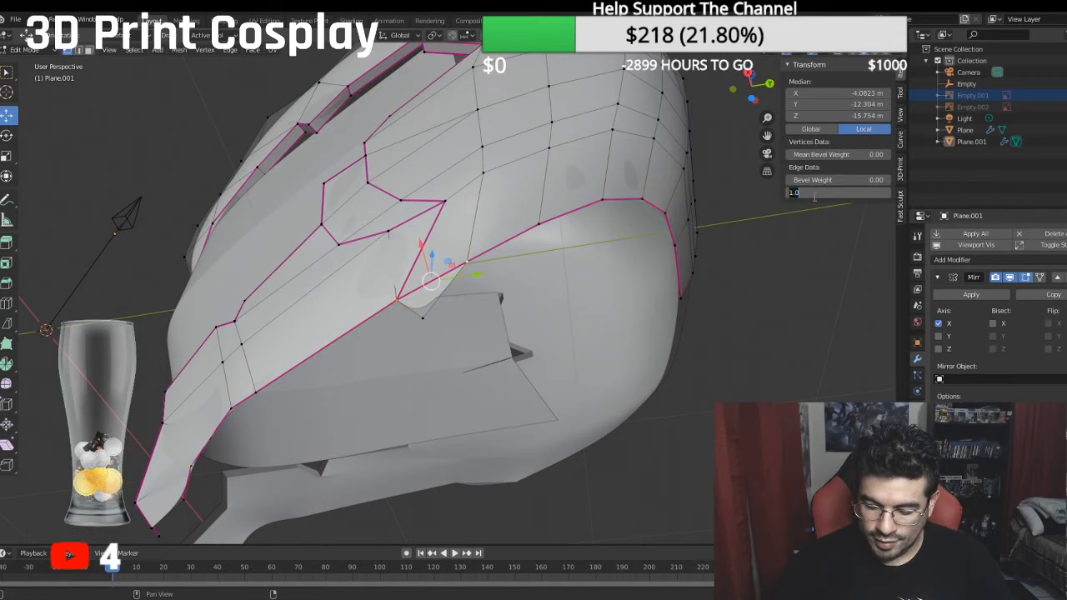
{"action": "key", "text": "Escape"}
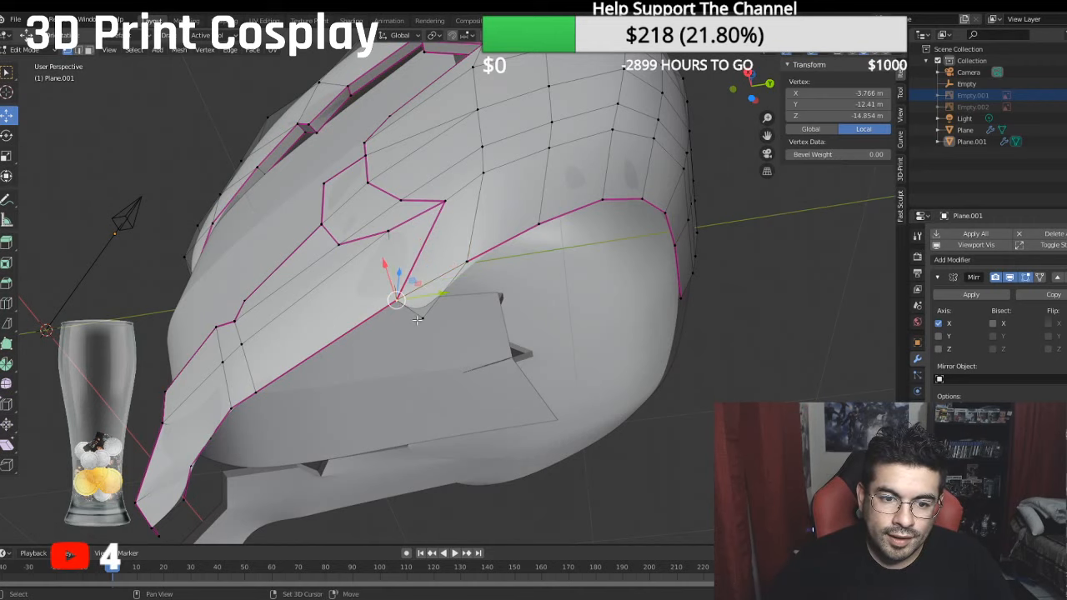
- Select the small triangular flap in edge mode and set the crease of its outer edges to 1
{"action": "left_click", "coordinate": [423, 317], "text": "shift"}
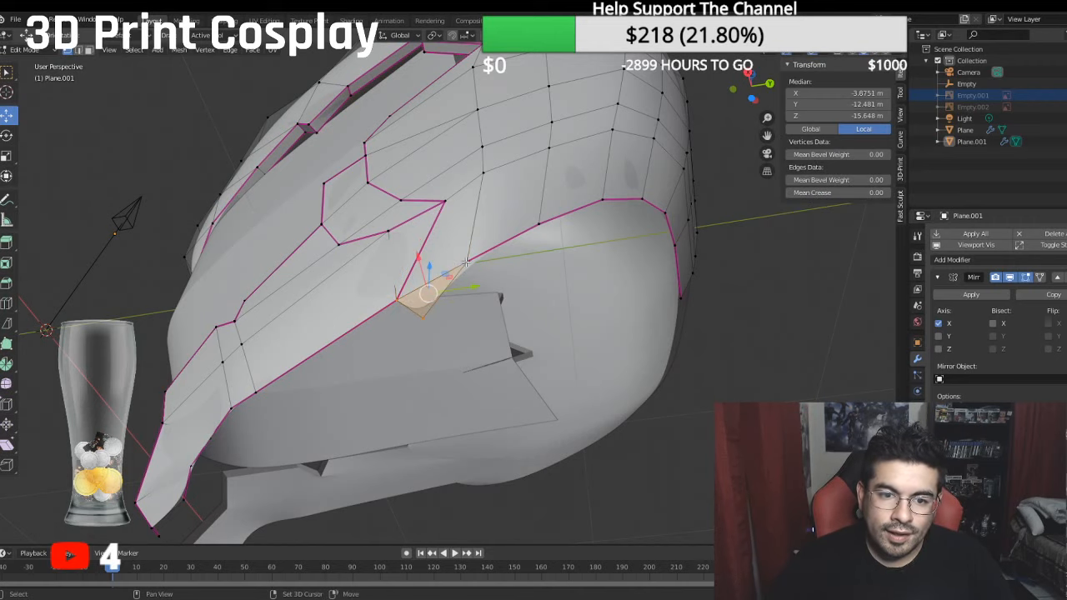
{"action": "left_click", "coordinate": [78, 50]}
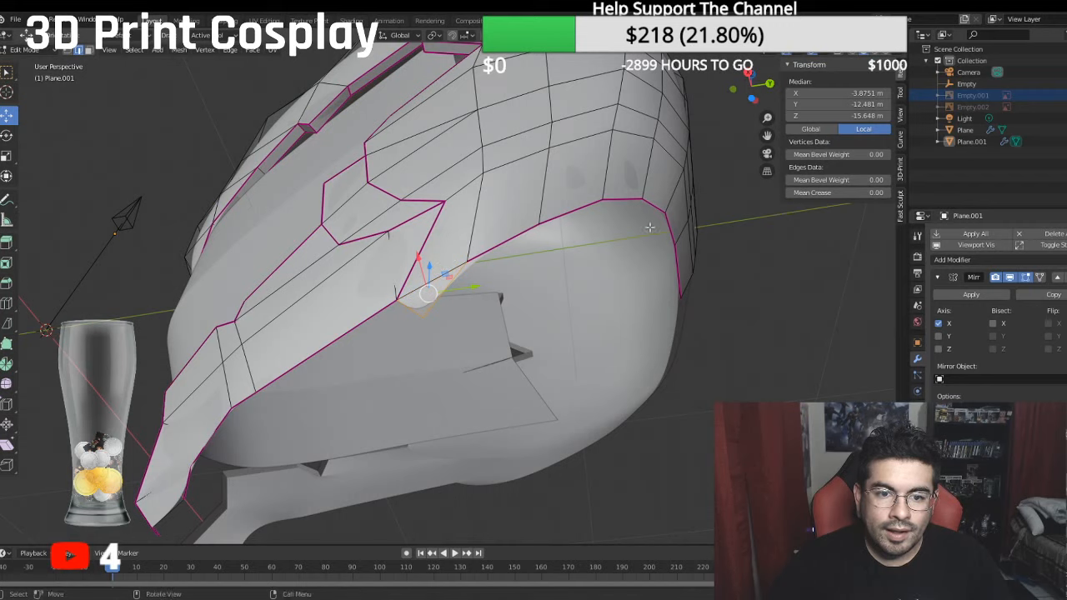
{"action": "left_click", "coordinate": [821, 193]}
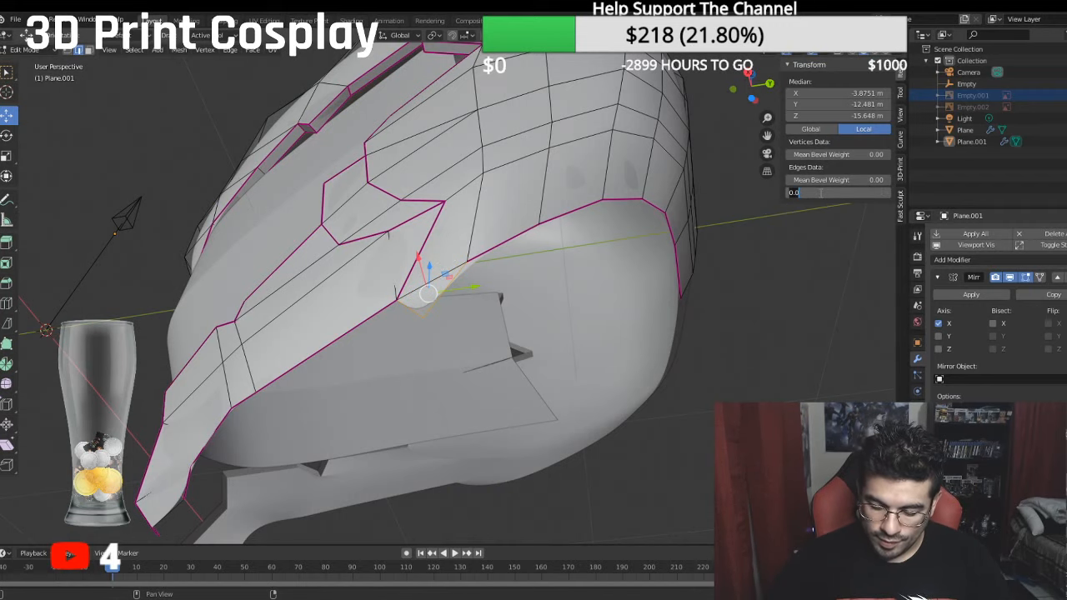
{"action": "type", "text": "1"}
{"action": "key", "text": "Return"}
- Return to vertex selection and select the neck opening edge path from the chin to the rear centre
{"action": "middle_click_drag", "start_coordinate": [392, 310], "coordinate": [287, 368]}
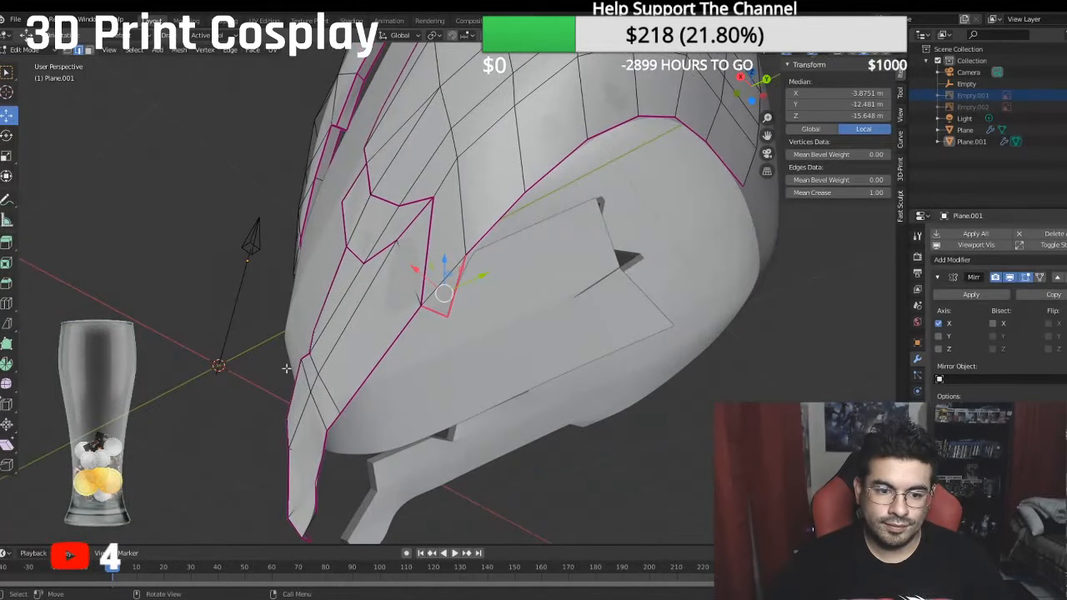
{"action": "middle_click_drag", "start_coordinate": [265, 458], "coordinate": [268, 414], "text": "shift"}
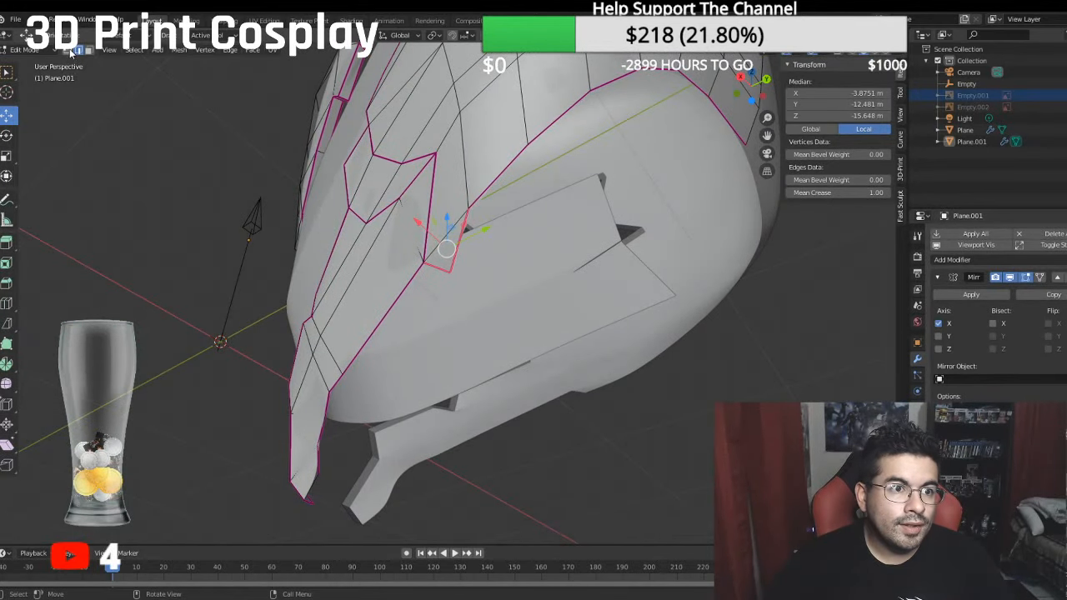
{"action": "left_click", "coordinate": [67, 52]}
{"action": "left_click", "coordinate": [319, 470]}
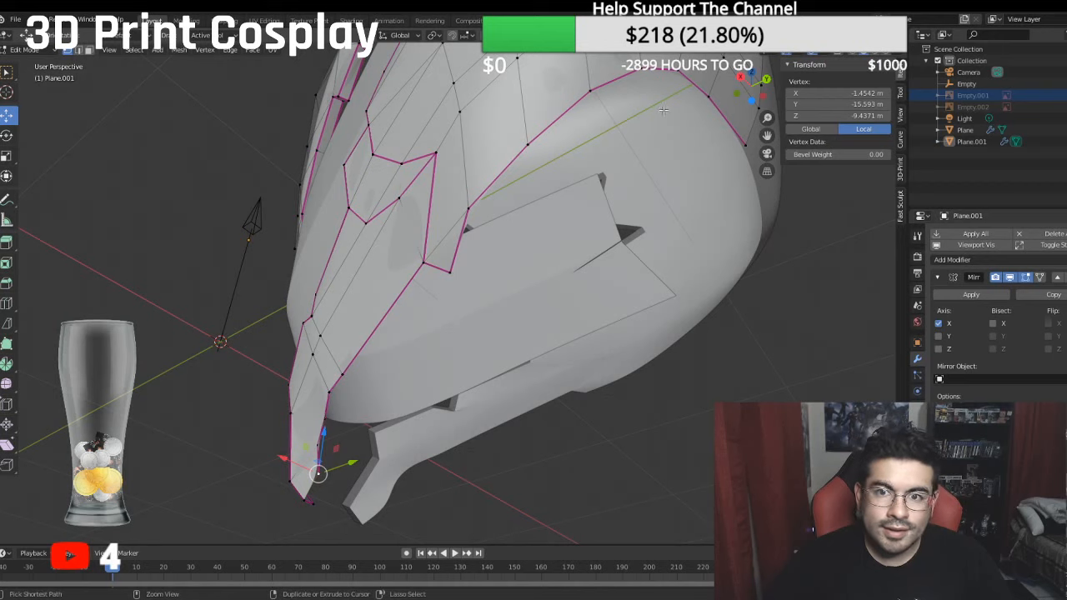
{"action": "left_click", "coordinate": [739, 146], "text": "ctrl"}
{"action": "middle_click_drag", "start_coordinate": [739, 147], "coordinate": [626, 146]}
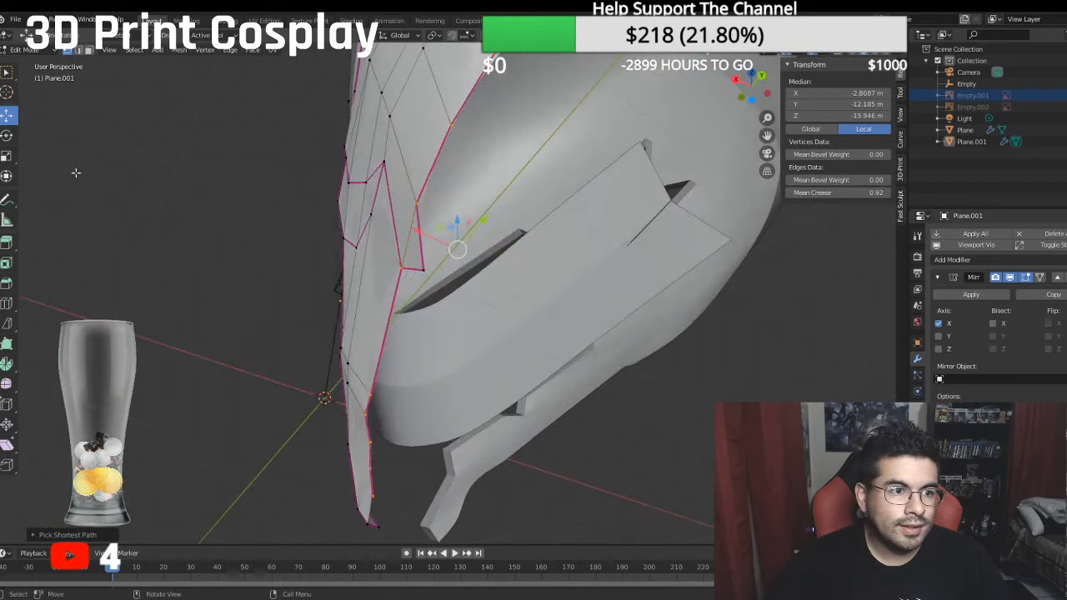
- Try extruding the selected neck opening edge in the bottom view and scaling it inward
{"action": "left_click", "coordinate": [9, 160]}
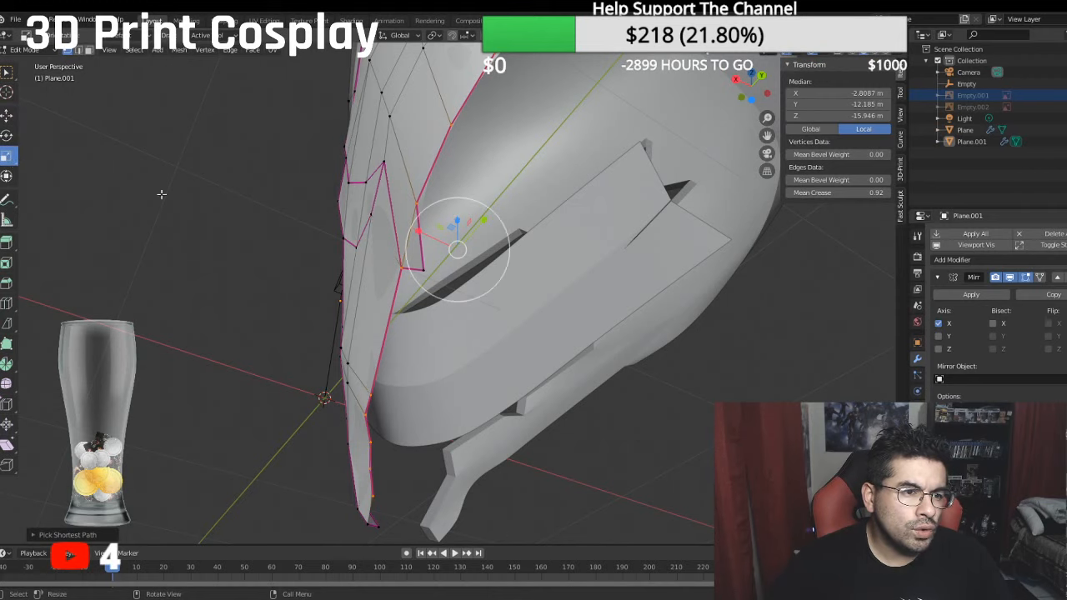
{"action": "mouse_move", "coordinate": [359, 213]}
{"action": "middle_mouse_down"}
{"action": "mouse_move", "coordinate": [328, 204]}
{"action": "mouse_move", "coordinate": [357, 240]}
{"action": "mouse_move", "coordinate": [349, 232]}
{"action": "mouse_move", "coordinate": [378, 221]}
{"action": "middle_mouse_up"}
{"action": "scroll", "coordinate": [347, 281], "scroll_direction": "down", "scroll_amount": 1}
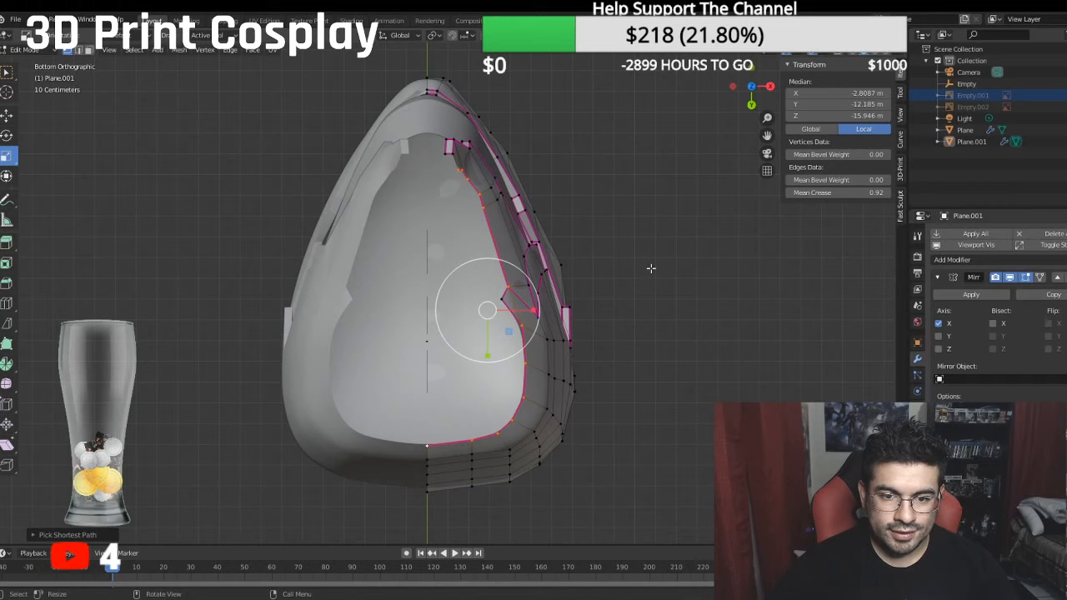
{"action": "key", "text": "g"}
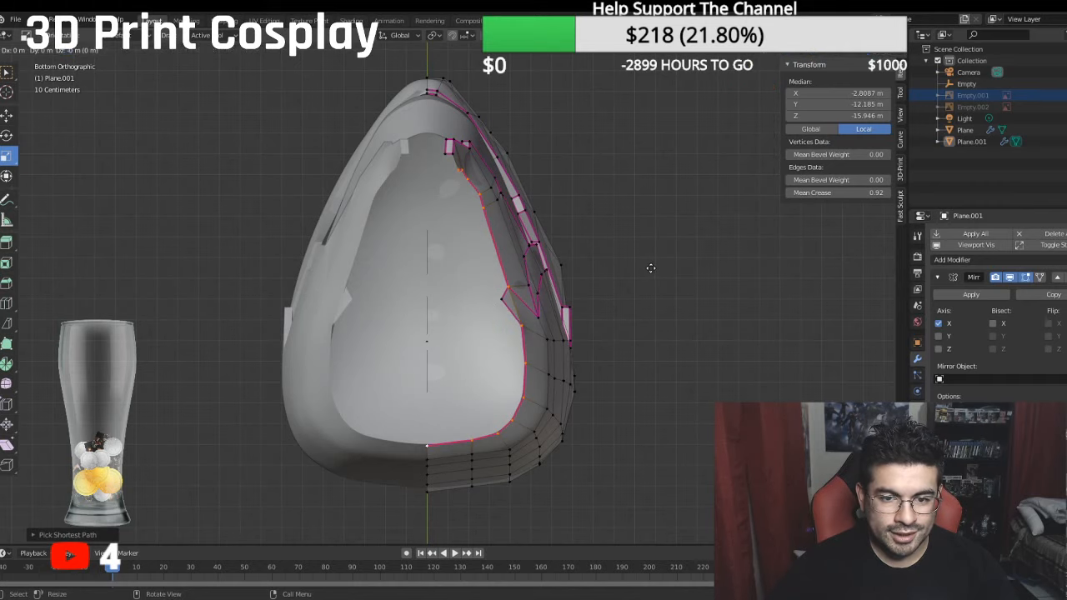
{"action": "right_click", "coordinate": [651, 269]}
{"action": "key", "text": "s"}
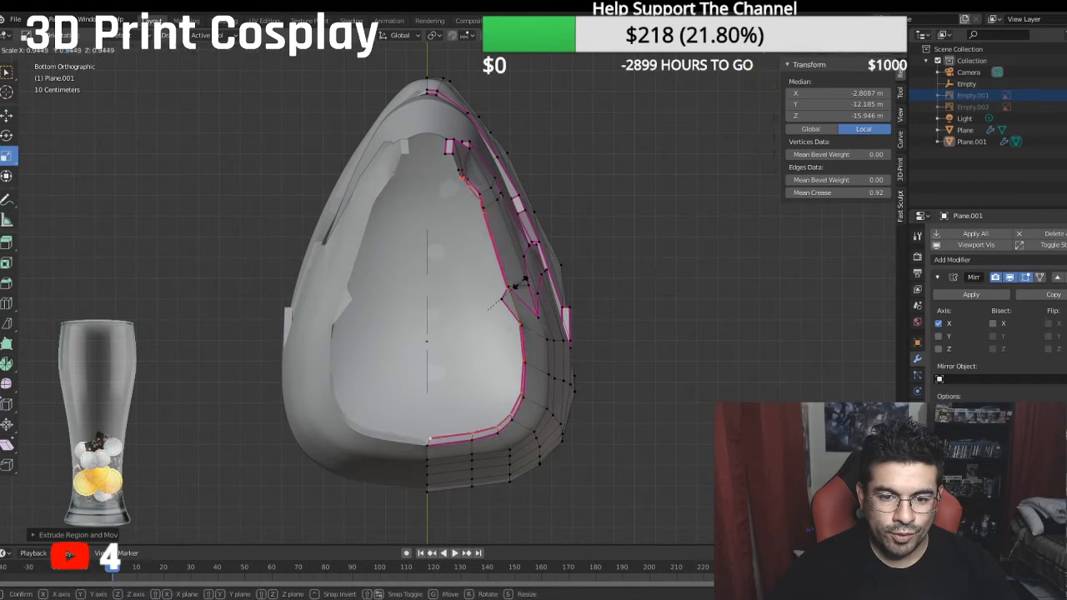
{"action": "left_click", "coordinate": [512, 286]}
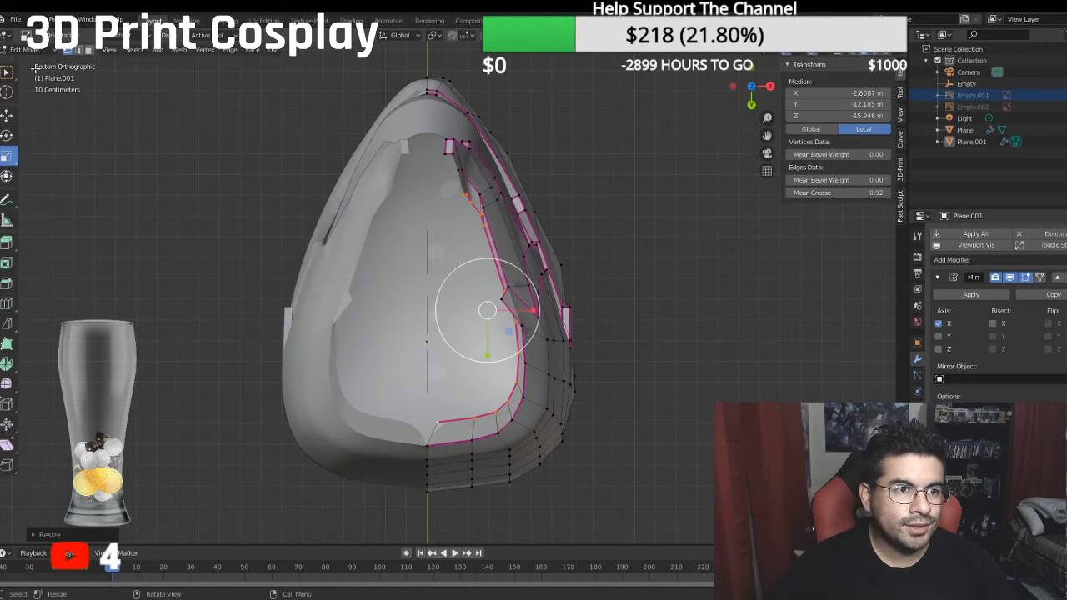
- Try shifting the extruded neck rim along Y and X, and undo it together with the extrusion
{"action": "left_click", "coordinate": [6, 72]}
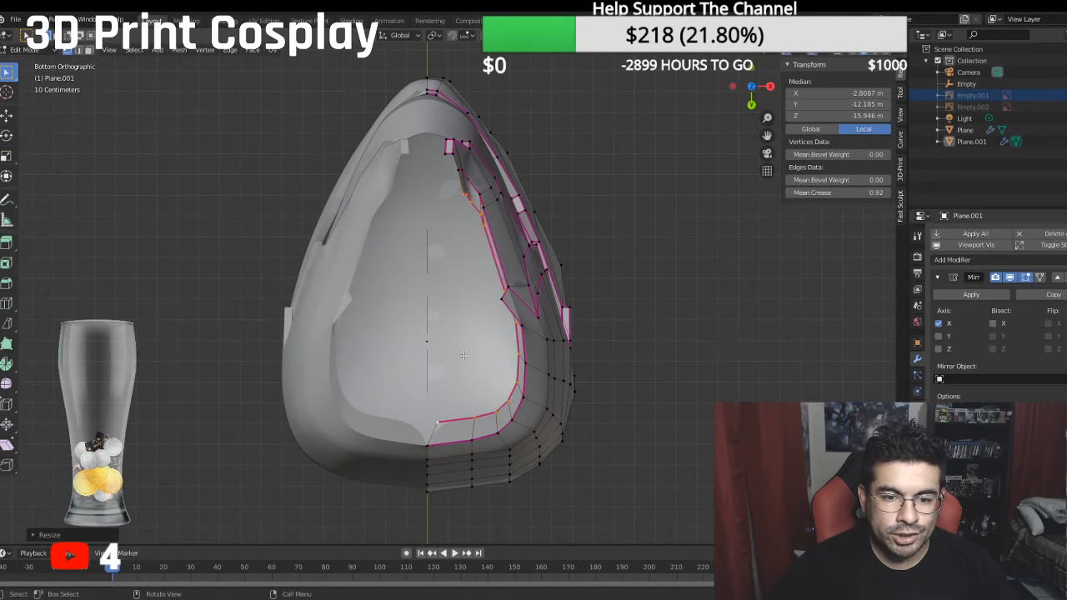
{"action": "left_click", "coordinate": [7, 115]}
{"action": "left_click_drag", "start_coordinate": [489, 355], "coordinate": [489, 365]}
{"action": "left_click_drag", "start_coordinate": [534, 325], "coordinate": [548, 323]}
{"action": "middle_click_drag", "start_coordinate": [548, 324], "coordinate": [638, 358]}
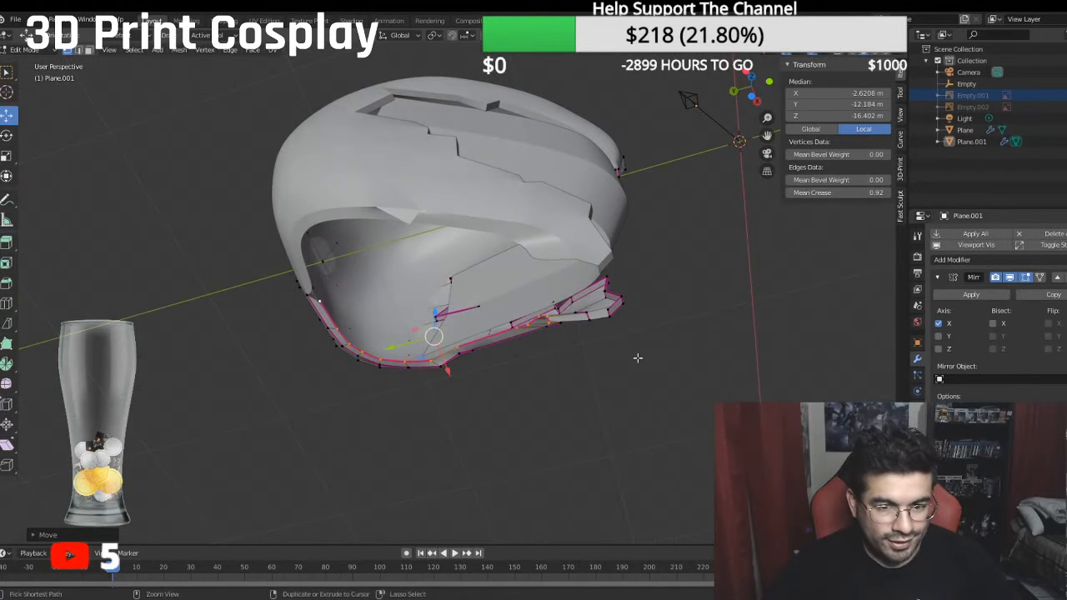
{"action": "key", "text": "ctrl+z"}
{"action": "key", "text": "ctrl+z"}
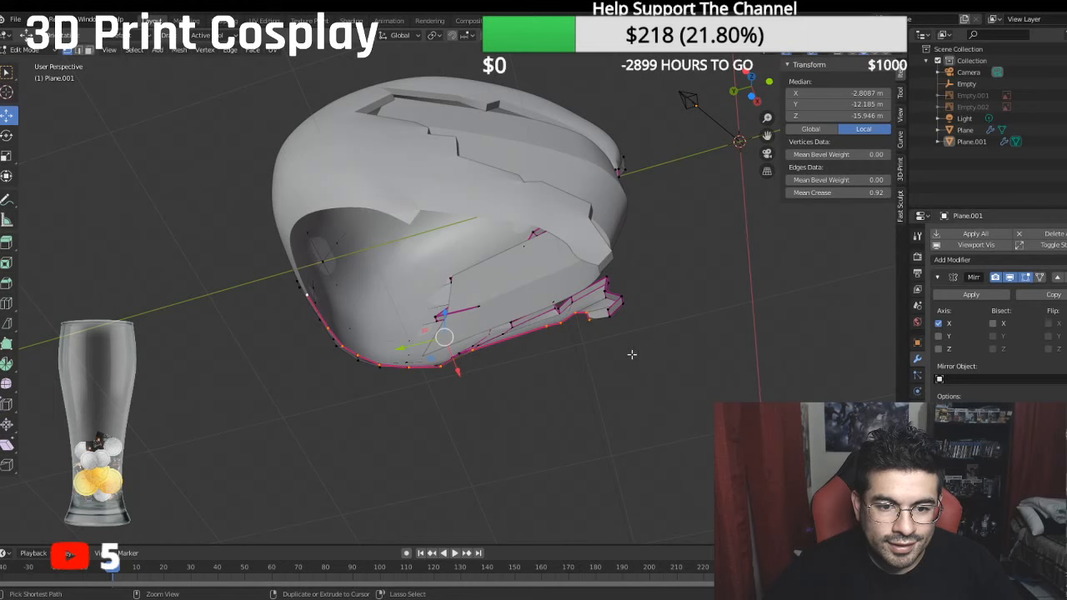
- Reroute the neck opening selection around the triangular flap's outer edges and switch to edge selection
{"action": "middle_click_drag", "start_coordinate": [634, 354], "coordinate": [498, 281]}
{"action": "left_click", "coordinate": [489, 269], "text": "shift"}
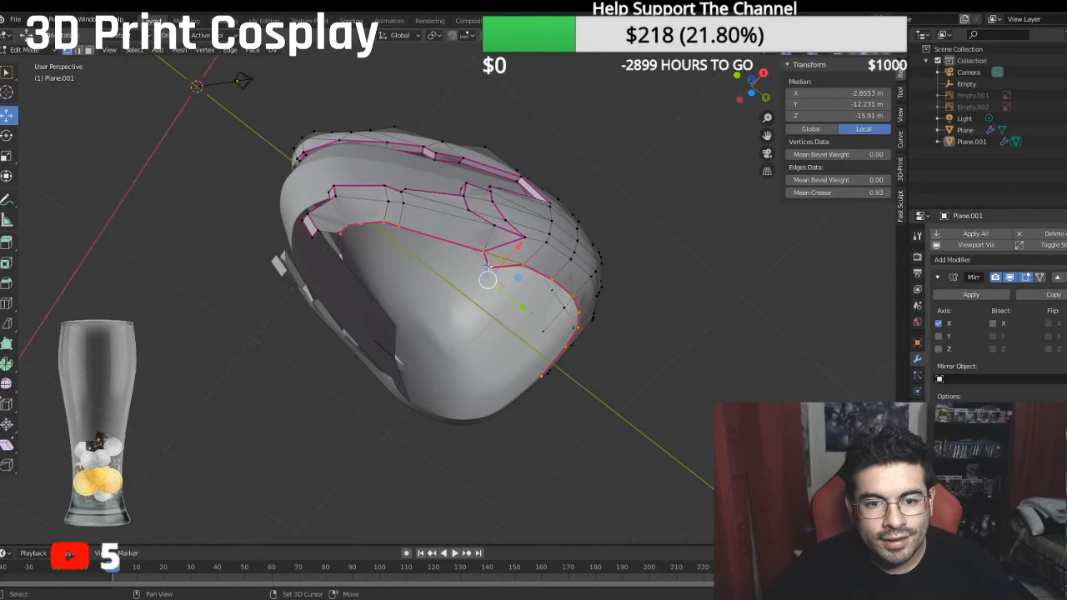
{"action": "middle_click_drag", "start_coordinate": [420, 247], "coordinate": [148, 108]}
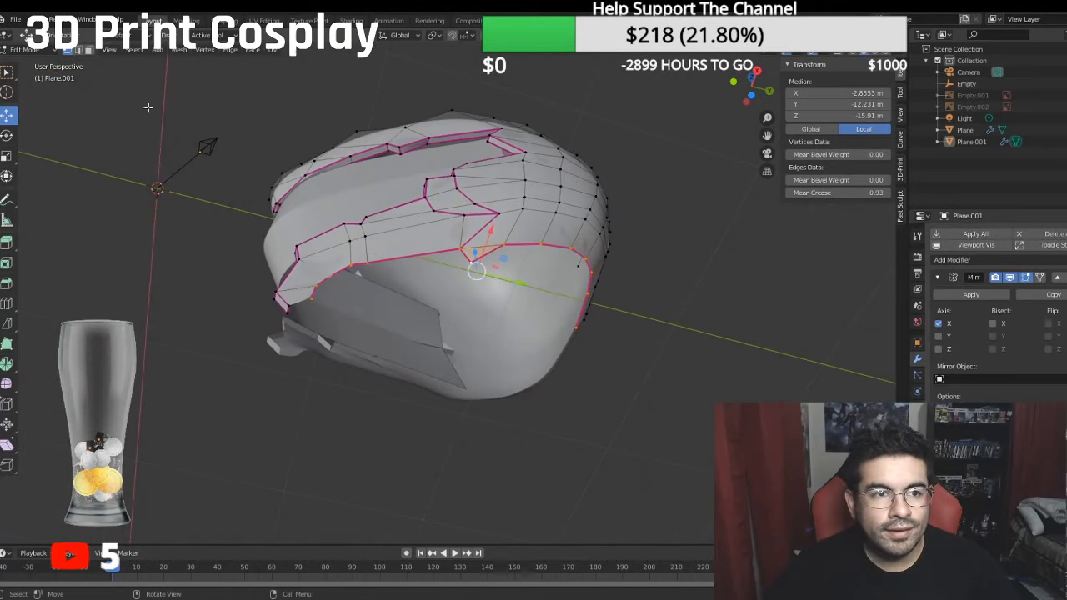
{"action": "left_click", "coordinate": [78, 50]}
{"action": "middle_click_drag", "start_coordinate": [472, 245], "coordinate": [336, 231]}
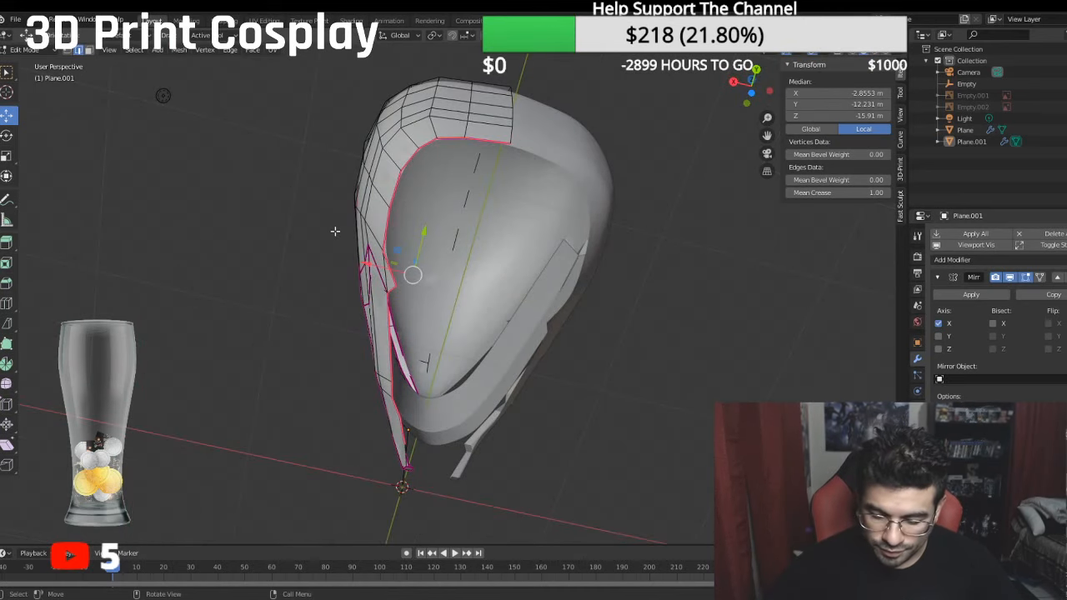
- Extrude the selected neck opening edge path in place in the bottom view and scale it inward to about 0.89
{"action": "key", "text": "ctrl+KP_7"}
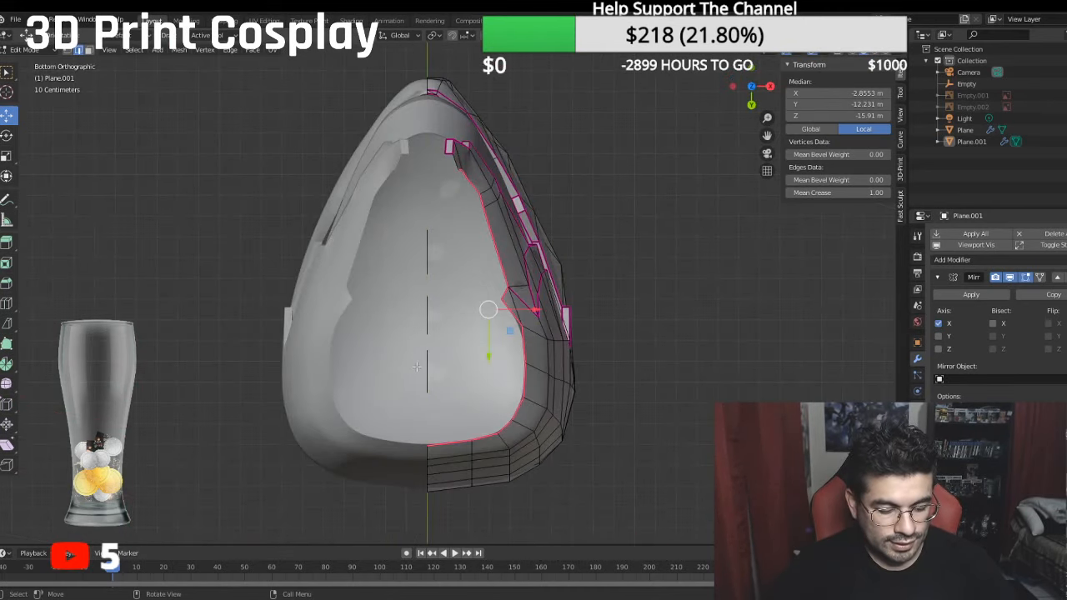
{"action": "key", "text": "e"}
{"action": "right_click", "coordinate": [609, 286]}
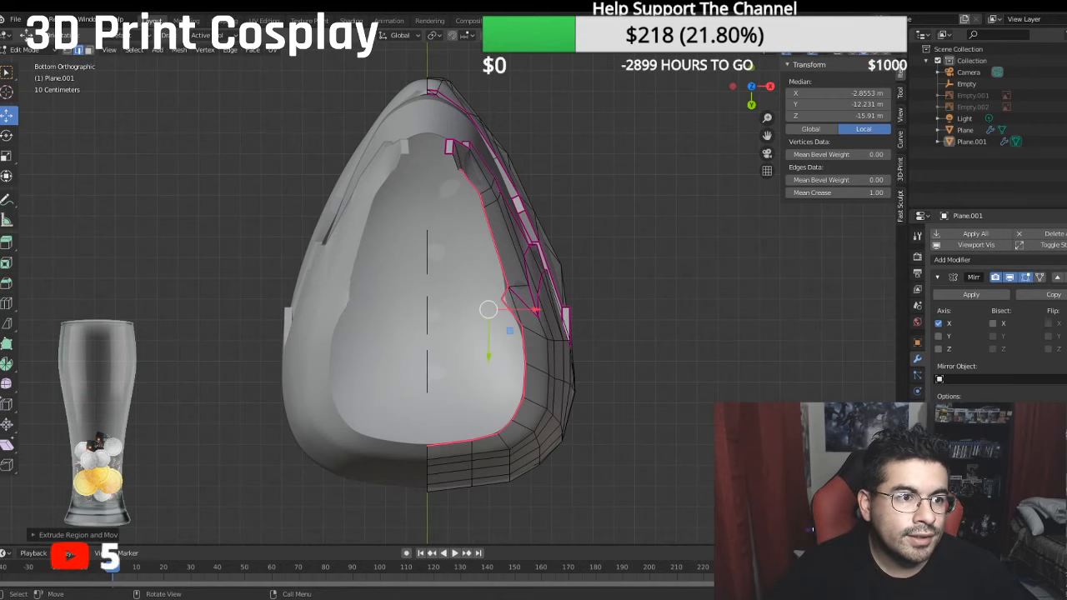
{"action": "left_click", "coordinate": [7, 156]}
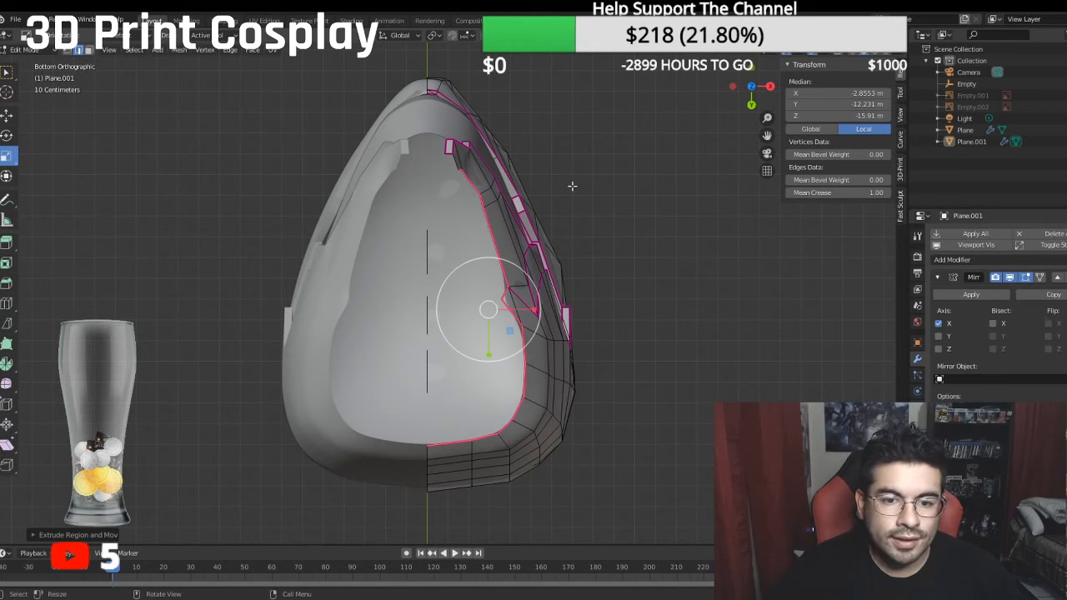
{"action": "key", "text": "s"}
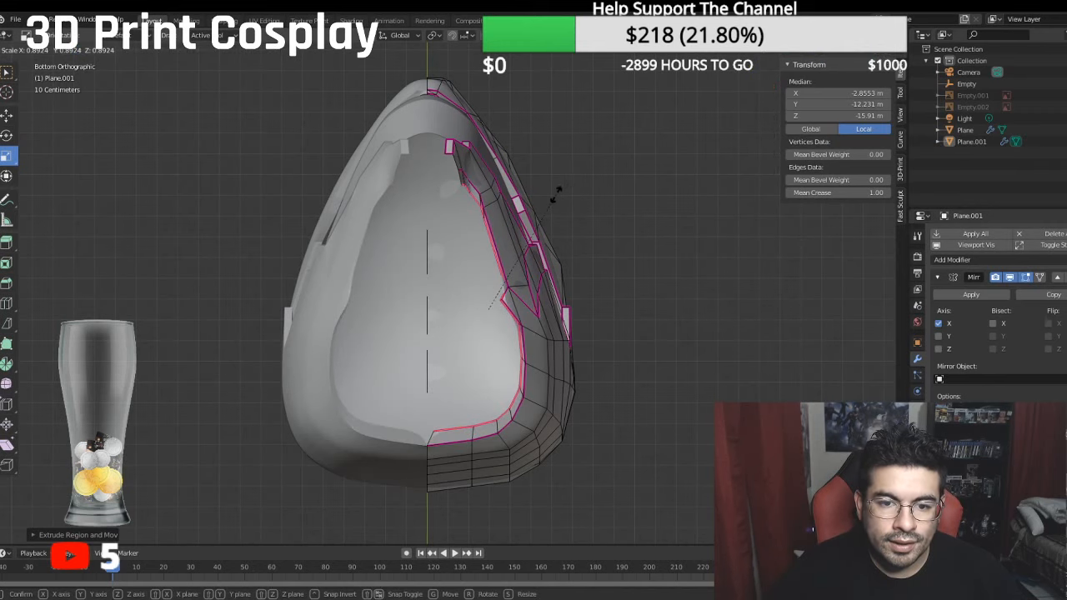
{"action": "left_click", "coordinate": [558, 192]}
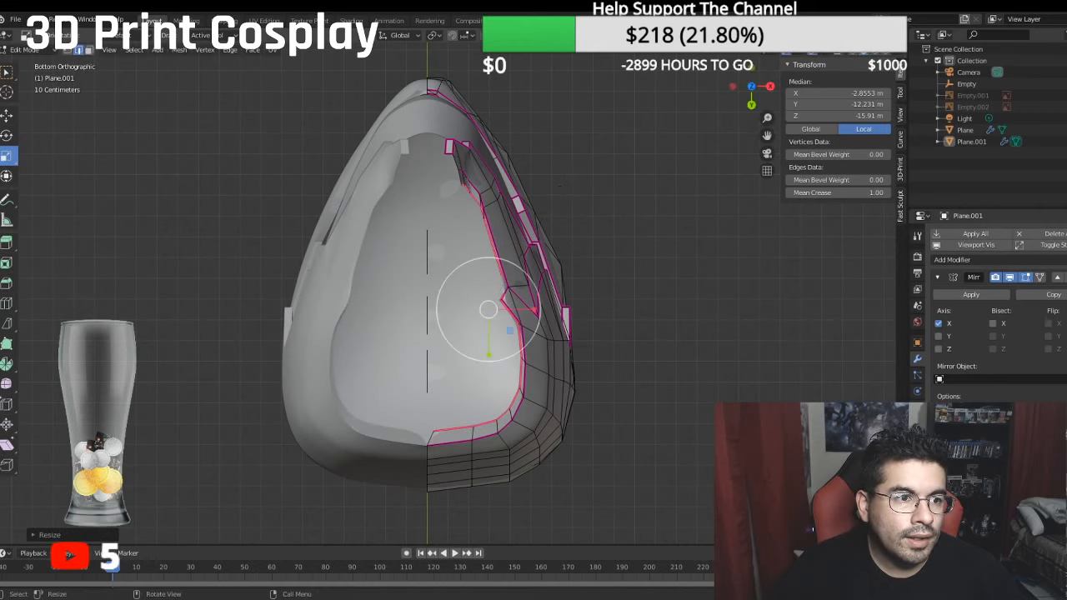
- Shift the extruded neck rim edge inward along X towards the mirror line and slightly along Y
{"action": "left_click", "coordinate": [6, 115]}
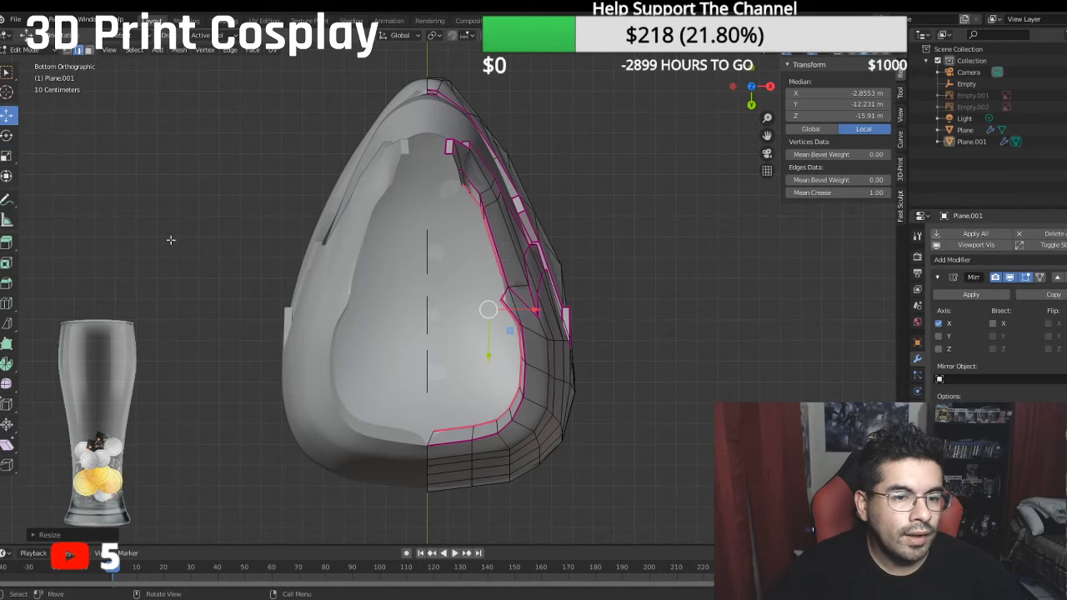
{"action": "mouse_move", "coordinate": [534, 311]}
{"action": "left_mouse_down"}
{"action": "mouse_move", "coordinate": [512, 313]}
{"action": "mouse_move", "coordinate": [525, 314]}
{"action": "left_mouse_up"}
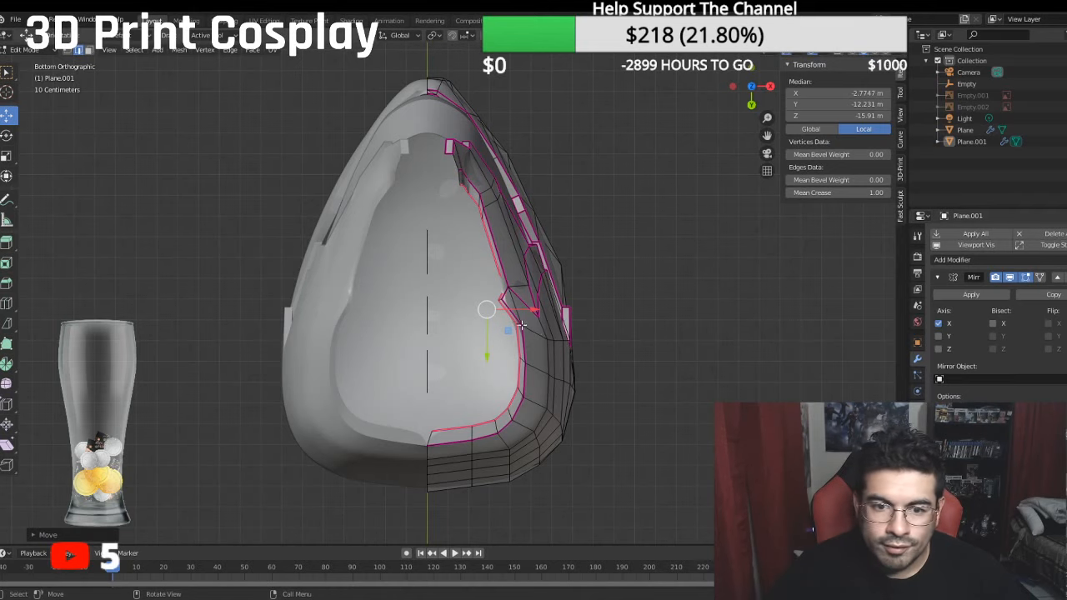
{"action": "left_click_drag", "start_coordinate": [531, 311], "coordinate": [445, 302]}
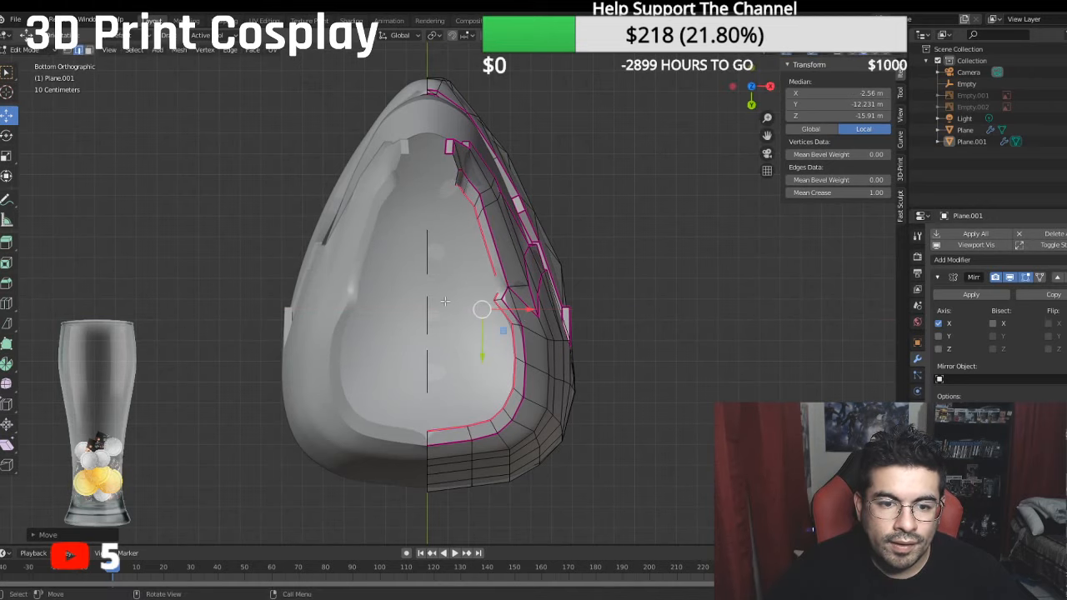
{"action": "left_click_drag", "start_coordinate": [484, 352], "coordinate": [481, 358]}
{"action": "middle_click_drag", "start_coordinate": [481, 358], "coordinate": [373, 393]}
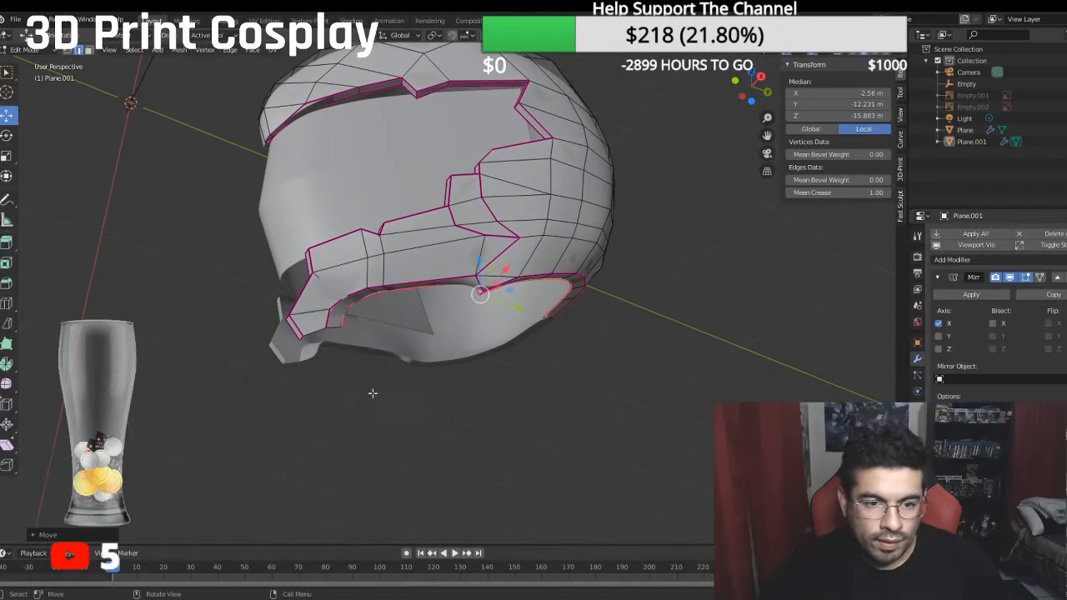
- Select the inner rim edge path at the chin end and shift it along X, Y and Z to even out the rim width
{"action": "left_click", "coordinate": [384, 293]}
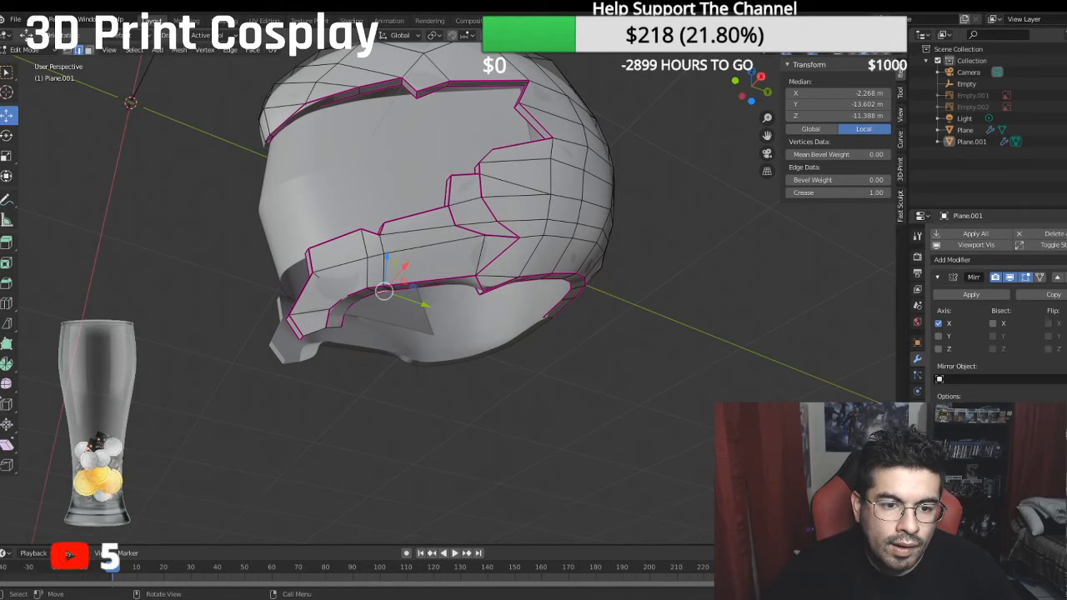
{"action": "left_click", "coordinate": [341, 321], "text": "ctrl"}
{"action": "middle_click_drag", "start_coordinate": [342, 322], "coordinate": [391, 337]}
{"action": "left_click_drag", "start_coordinate": [393, 338], "coordinate": [386, 336]}
{"action": "middle_click_drag", "start_coordinate": [386, 336], "coordinate": [354, 340]}
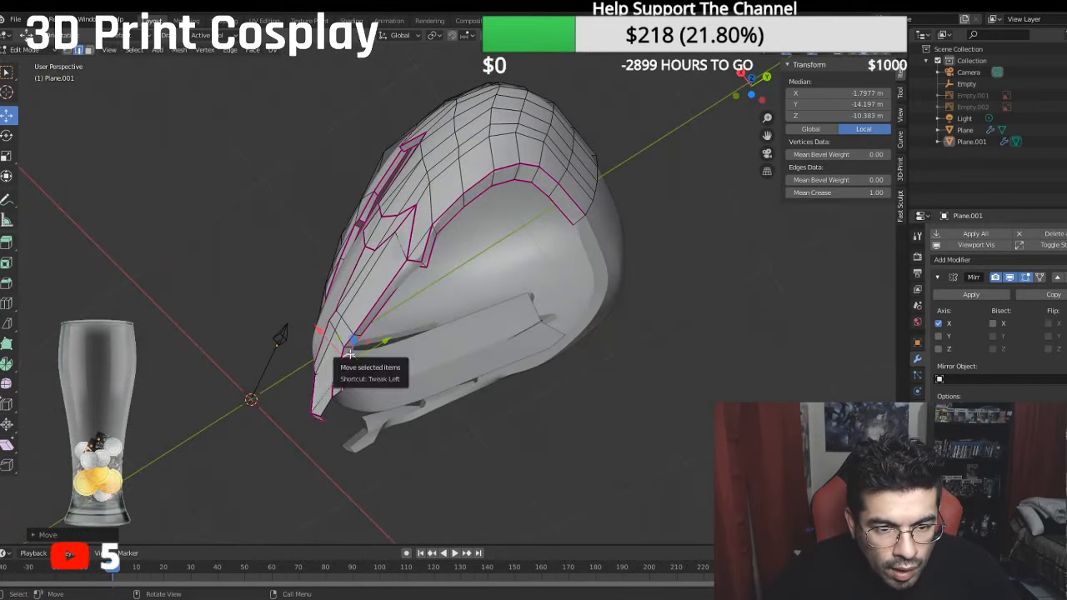
{"action": "left_click_drag", "start_coordinate": [320, 330], "coordinate": [323, 334]}
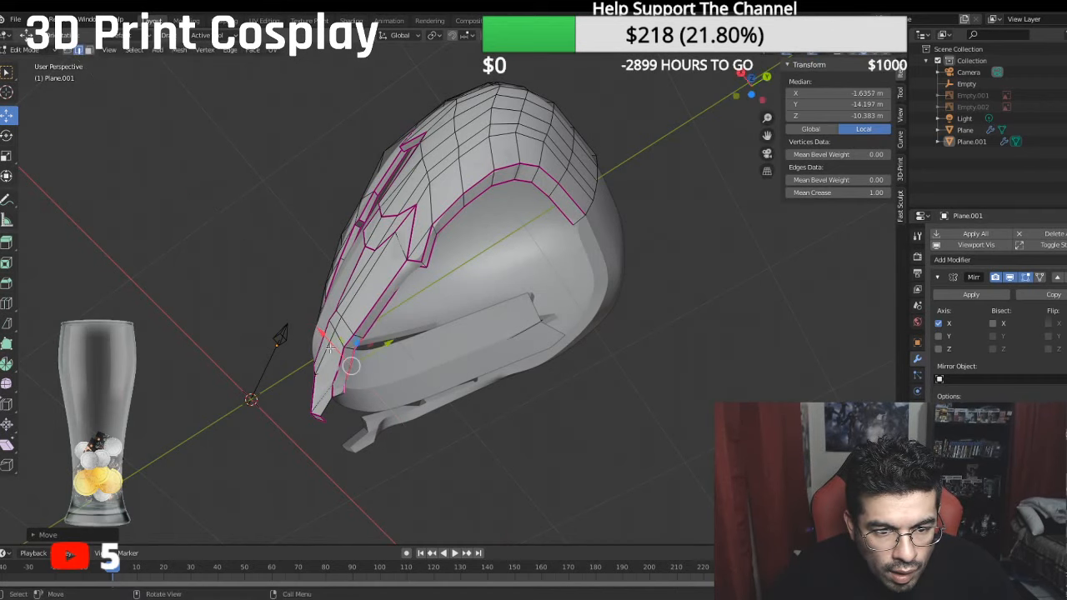
{"action": "left_click_drag", "start_coordinate": [390, 343], "coordinate": [388, 349]}
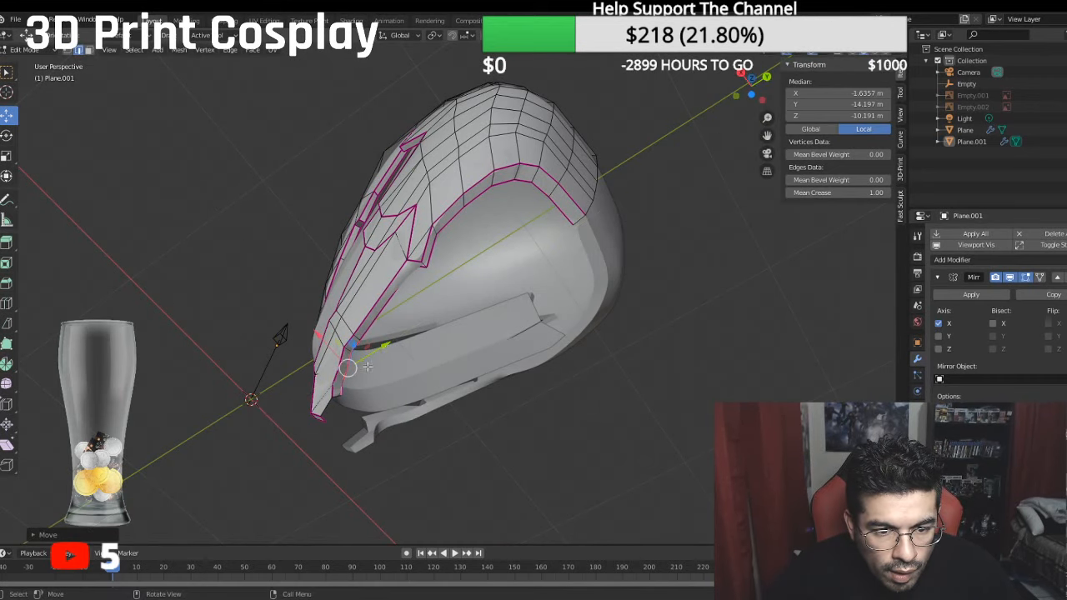
{"action": "middle_click_drag", "start_coordinate": [368, 367], "coordinate": [357, 429]}
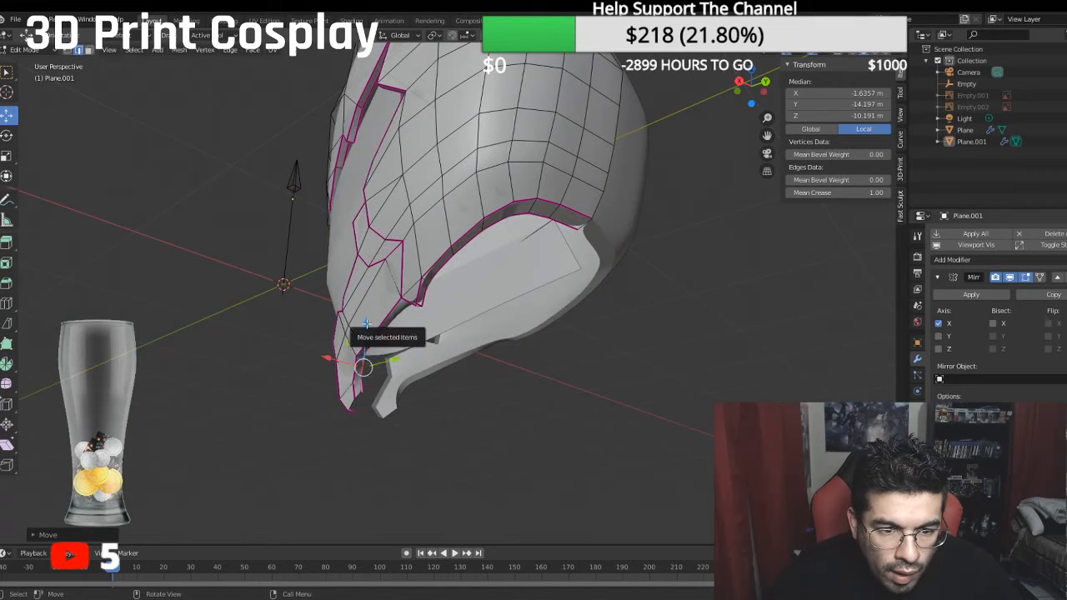
{"action": "left_click_drag", "start_coordinate": [366, 332], "coordinate": [366, 330]}
{"action": "middle_click_drag", "start_coordinate": [366, 330], "coordinate": [122, 106]}
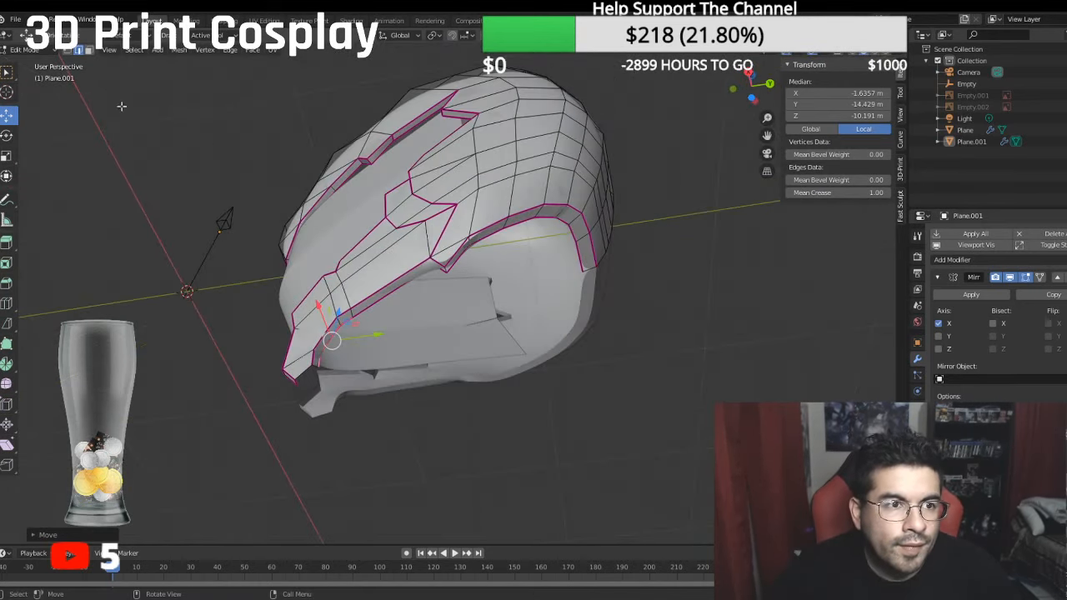
- Select the two neck rim faces beside the triangular flap and set their mean crease to 1
{"action": "left_click", "coordinate": [70, 51]}
{"action": "scroll", "coordinate": [517, 264], "scroll_direction": "up", "scroll_amount": 3}
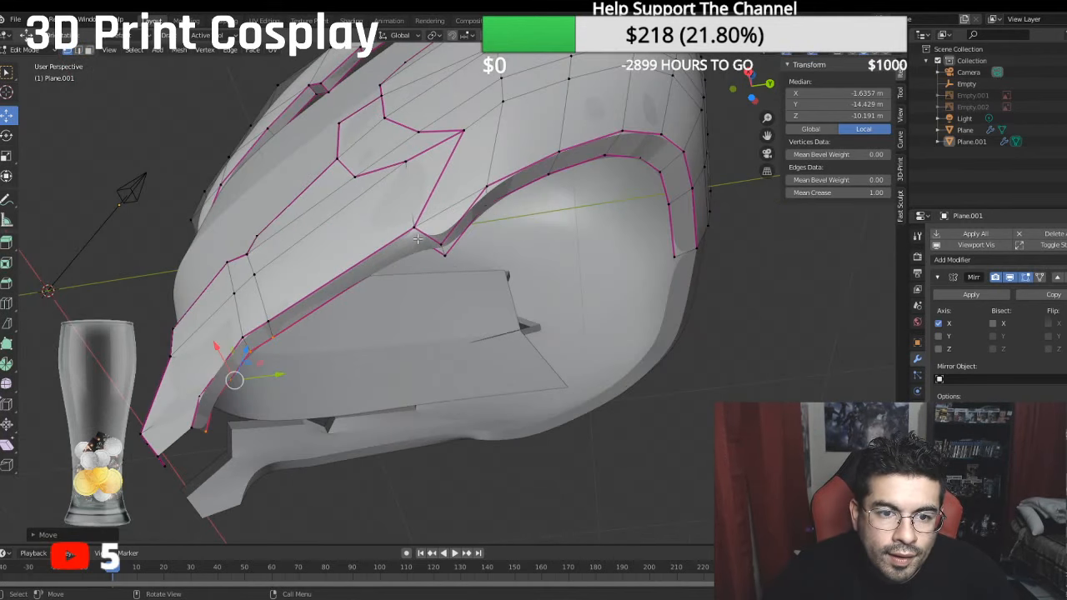
{"action": "left_click", "coordinate": [89, 51]}
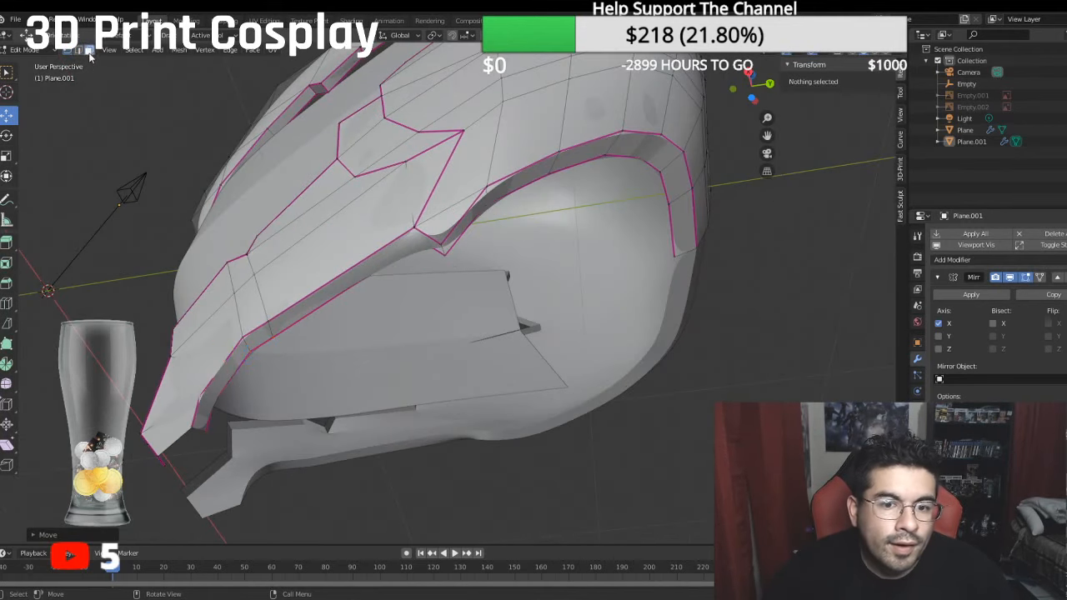
{"action": "left_click", "coordinate": [429, 241]}
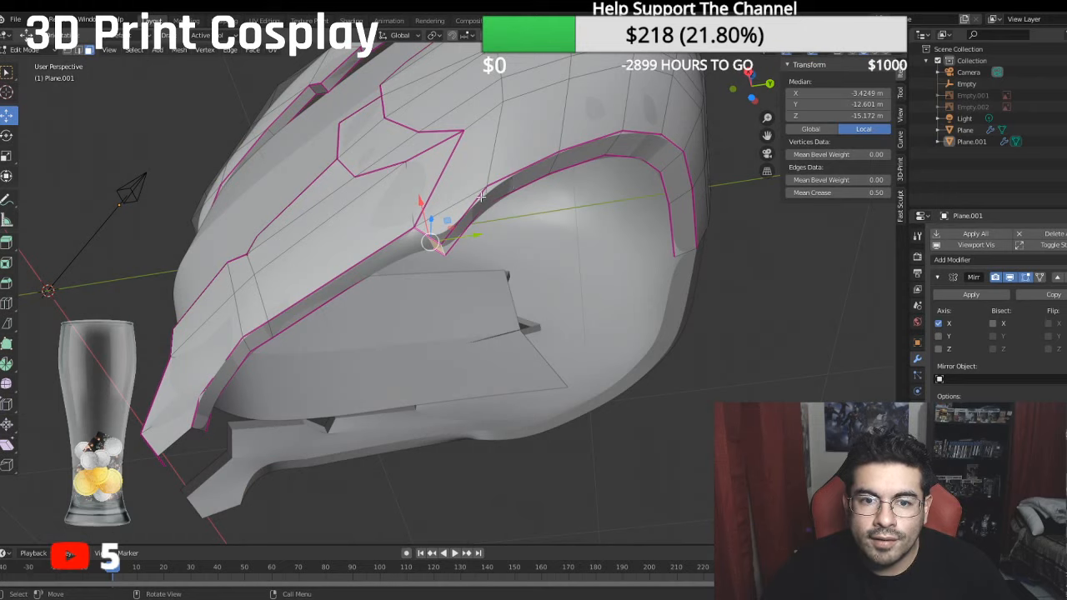
{"action": "left_click", "coordinate": [457, 220]}
{"action": "left_click", "coordinate": [857, 193]}
{"action": "type", "text": "1"}
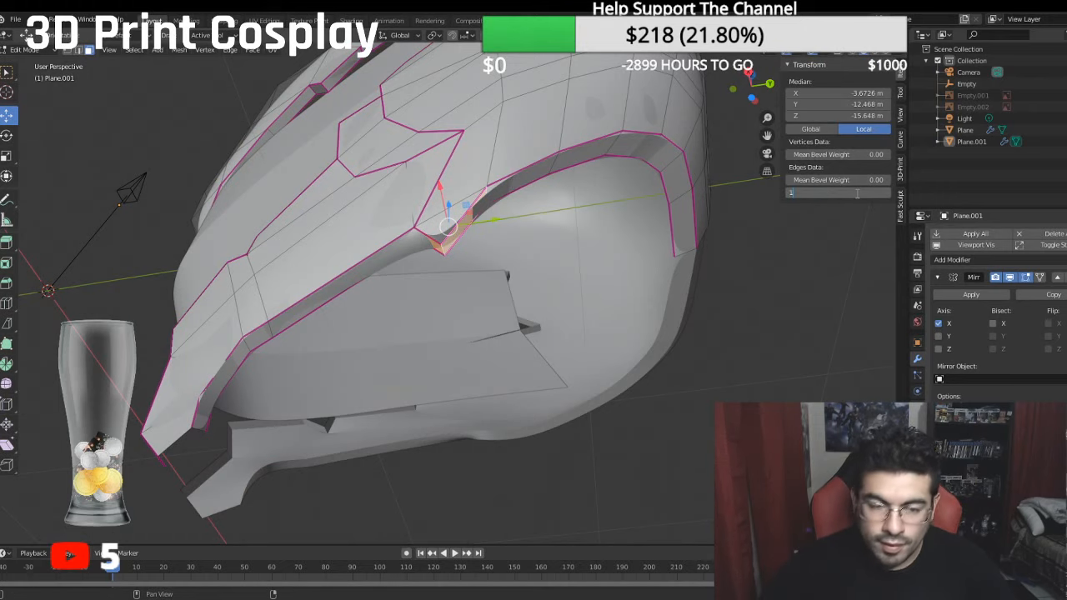
{"action": "key", "text": "Return"}
- Select the two neck rim faces at the chin end and set their mean crease to 1
{"action": "left_click", "coordinate": [202, 414]}
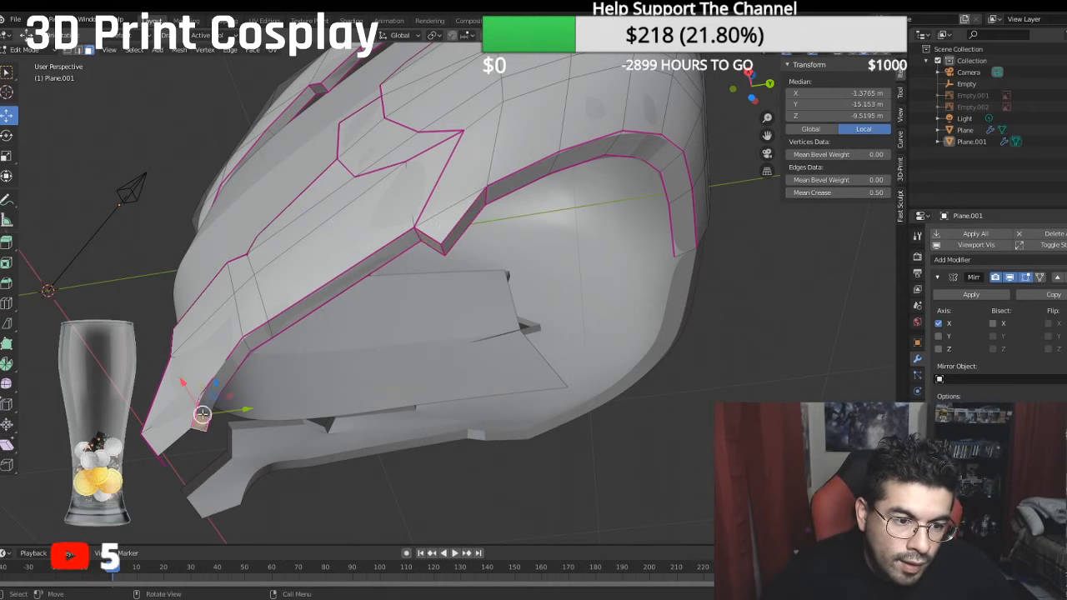
{"action": "left_click", "coordinate": [216, 389], "text": "shift"}
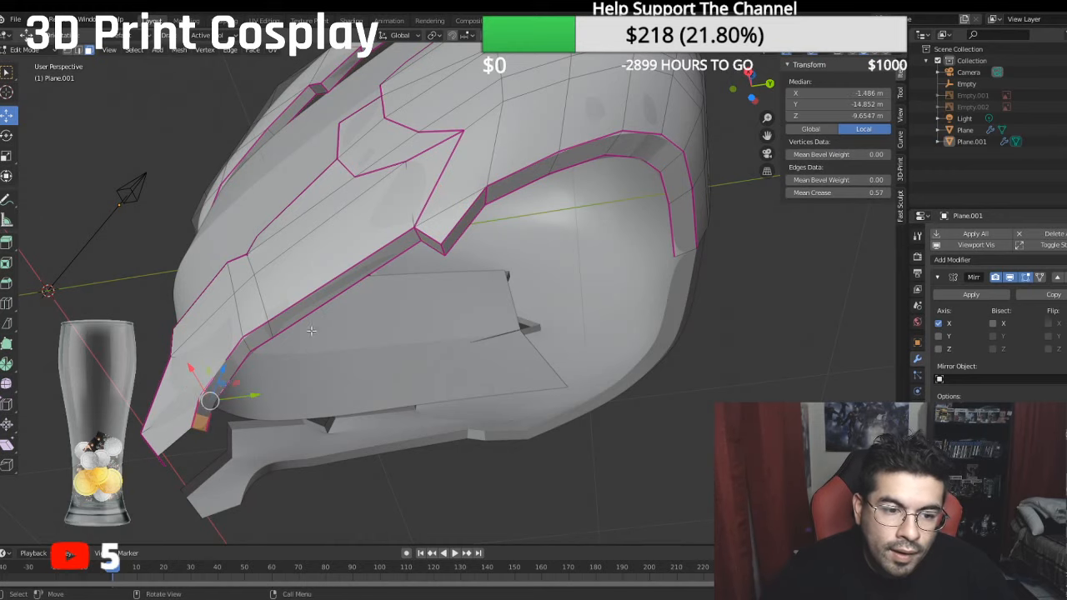
{"action": "left_click", "coordinate": [836, 192]}
{"action": "type", "text": "1"}
{"action": "key", "text": "Return"}
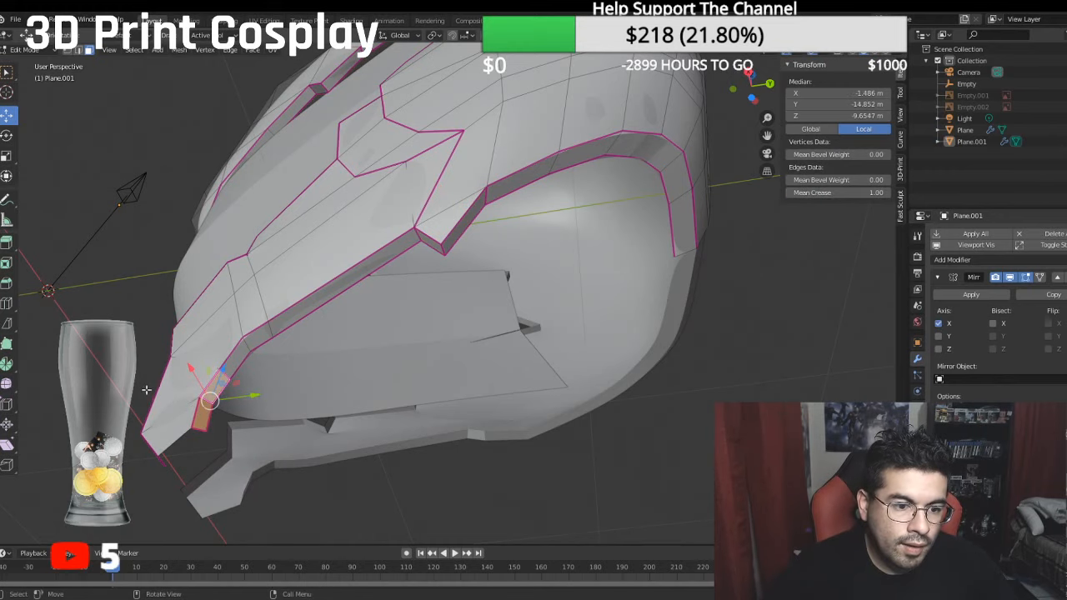
- Fill the gap under the chin with a face from its four corner vertices and set its mean crease to 1
{"action": "middle_click_drag", "start_coordinate": [147, 390], "coordinate": [169, 163]}
{"action": "left_click", "coordinate": [68, 52]}
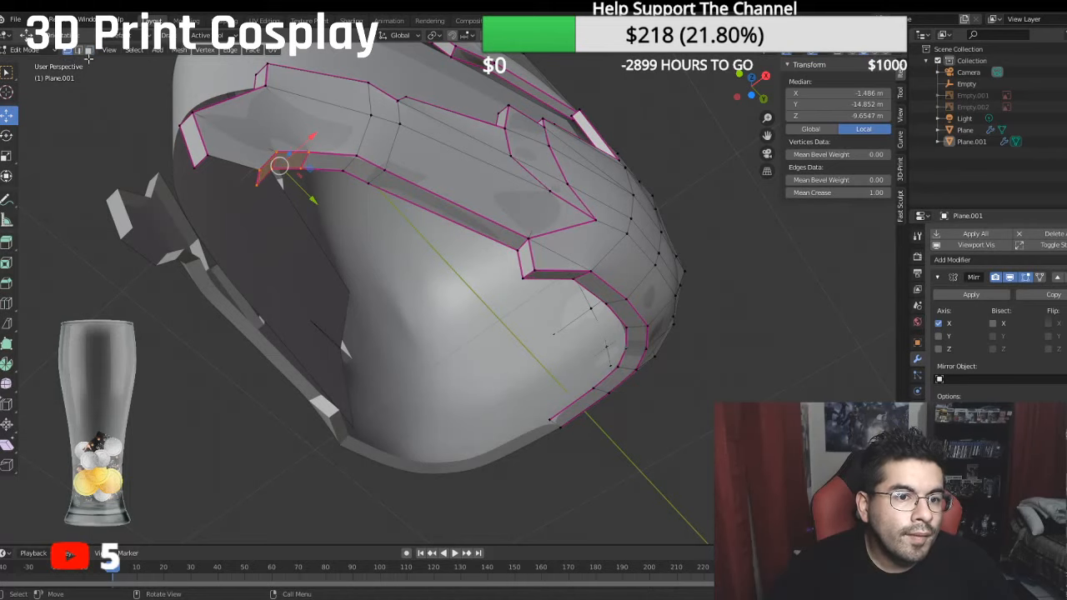
{"action": "left_click", "coordinate": [208, 154]}
{"action": "left_click", "coordinate": [259, 171], "text": "shift"}
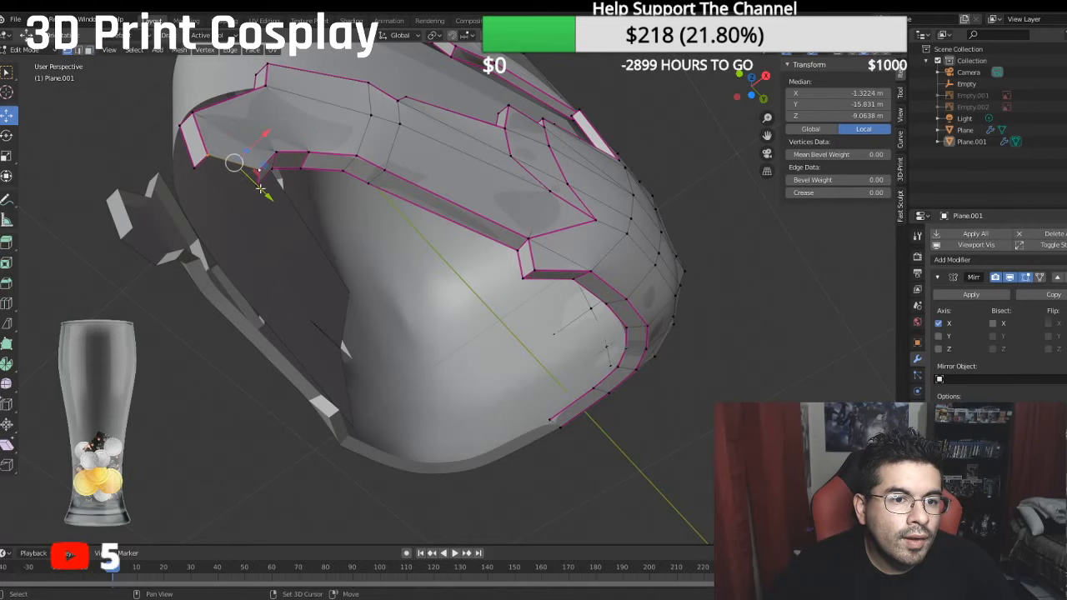
{"action": "left_click", "coordinate": [258, 185], "text": "shift"}
{"action": "left_click", "coordinate": [202, 169], "text": "shift"}
{"action": "key", "text": "f"}
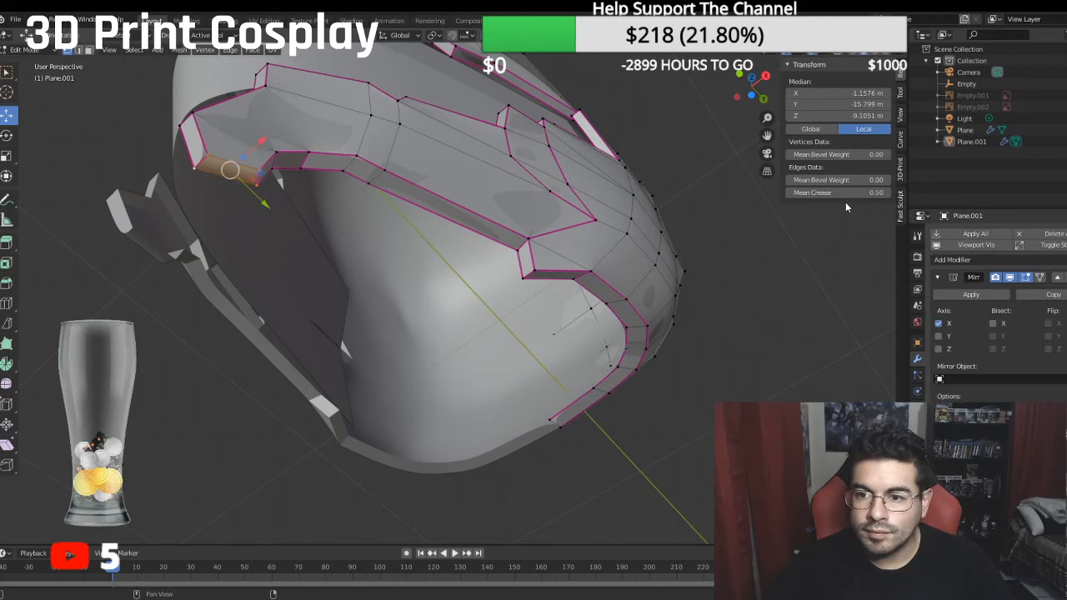
{"action": "left_click", "coordinate": [873, 196]}
{"action": "type", "text": "1"}
{"action": "key", "text": "Return"}
- Show the hidden reference sketches Empty.001 and Empty.002 in the right side view of the helmet
{"action": "key", "text": "KP_3"}
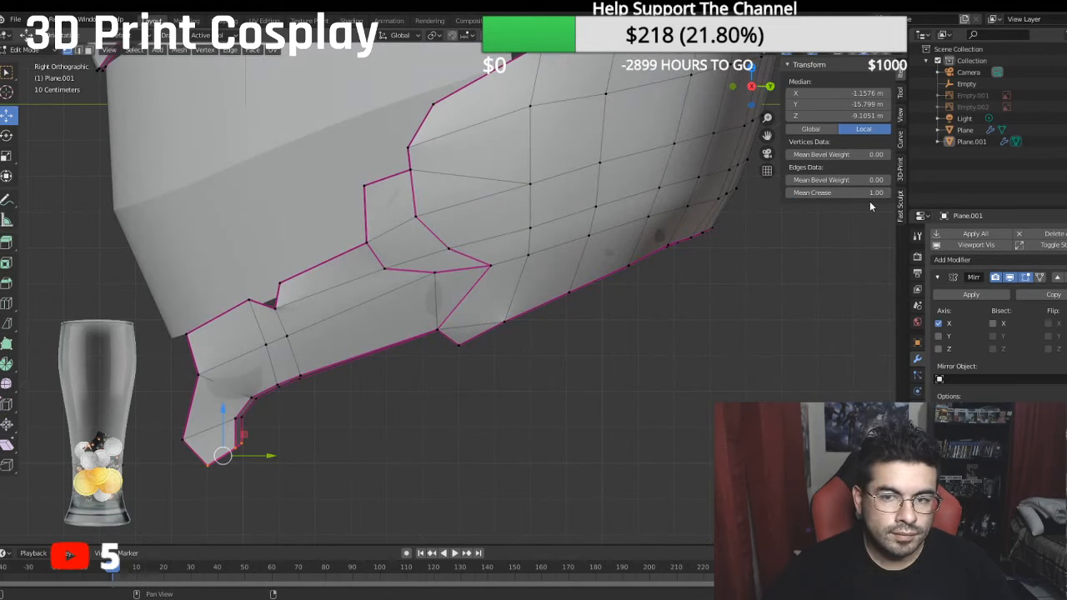
{"action": "scroll", "coordinate": [349, 404], "scroll_direction": "down", "scroll_amount": 2}
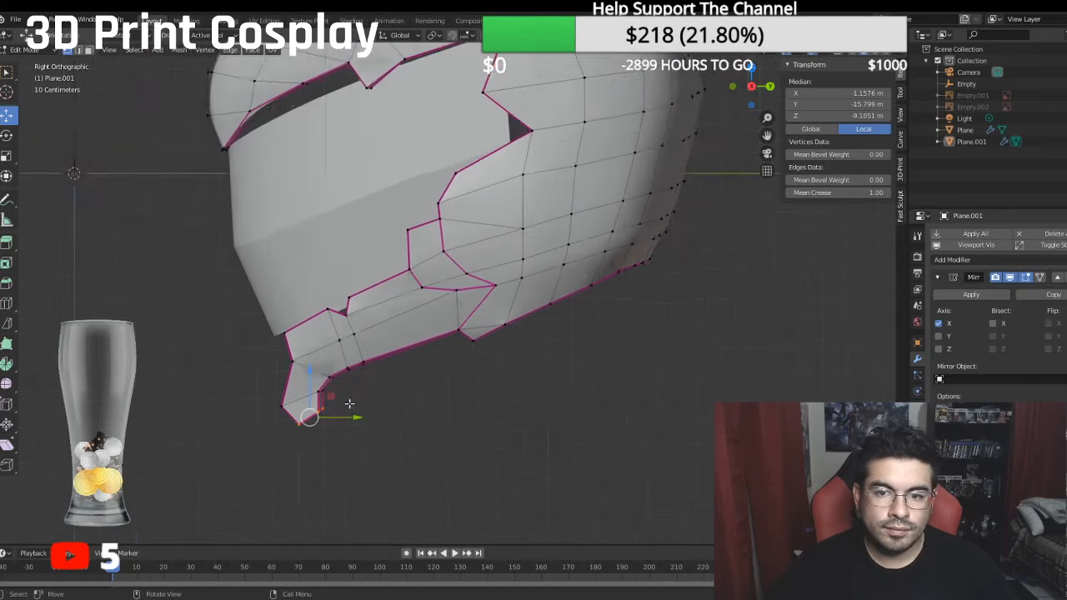
{"action": "scroll", "coordinate": [350, 404], "scroll_direction": "down", "scroll_amount": 1}
{"action": "middle_click_drag", "start_coordinate": [460, 383], "coordinate": [422, 454], "text": "shift"}
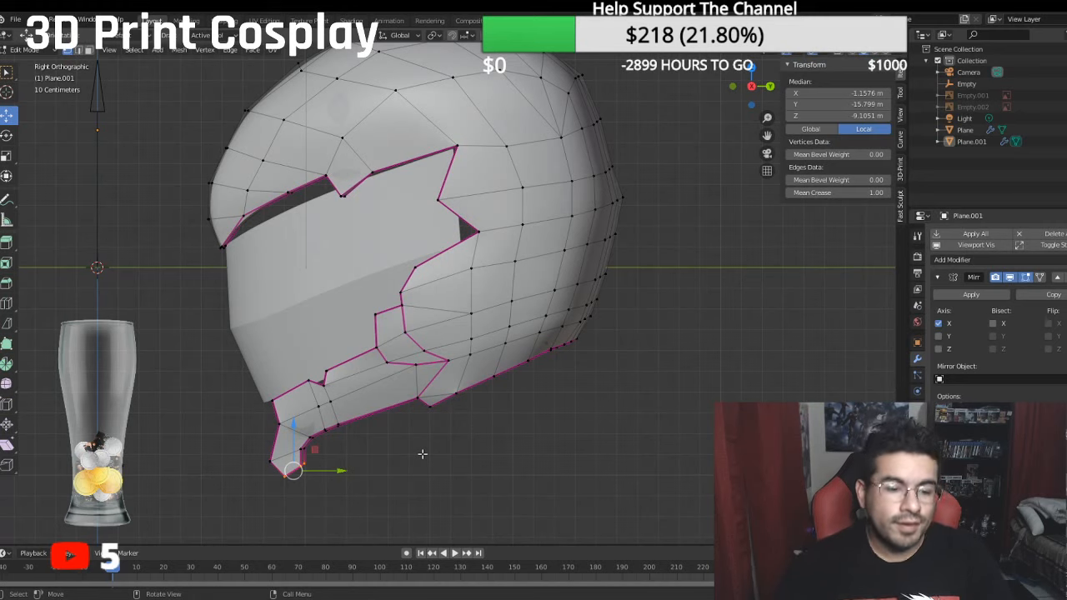
{"action": "scroll", "coordinate": [412, 455], "scroll_direction": "down", "scroll_amount": 4}
{"action": "scroll", "coordinate": [401, 316], "scroll_direction": "down", "scroll_amount": 1}
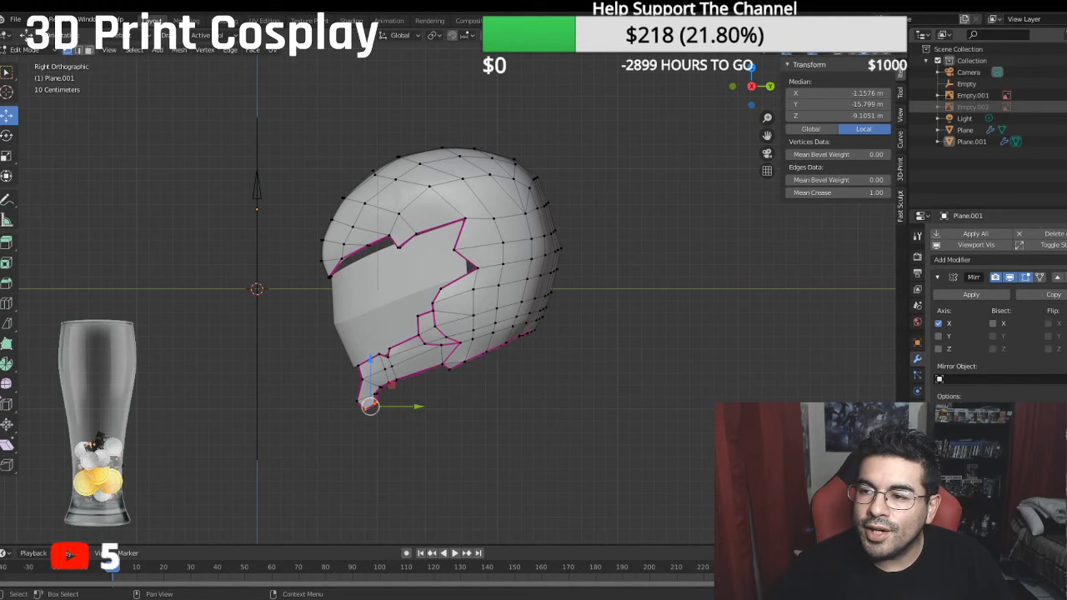
{"action": "left_click", "coordinate": [1062, 107]}
- Examine the helmet's jaw, cheek and neck rim against the reference sketches from the right side and from below
{"action": "scroll", "coordinate": [248, 354], "scroll_direction": "up", "scroll_amount": 3}
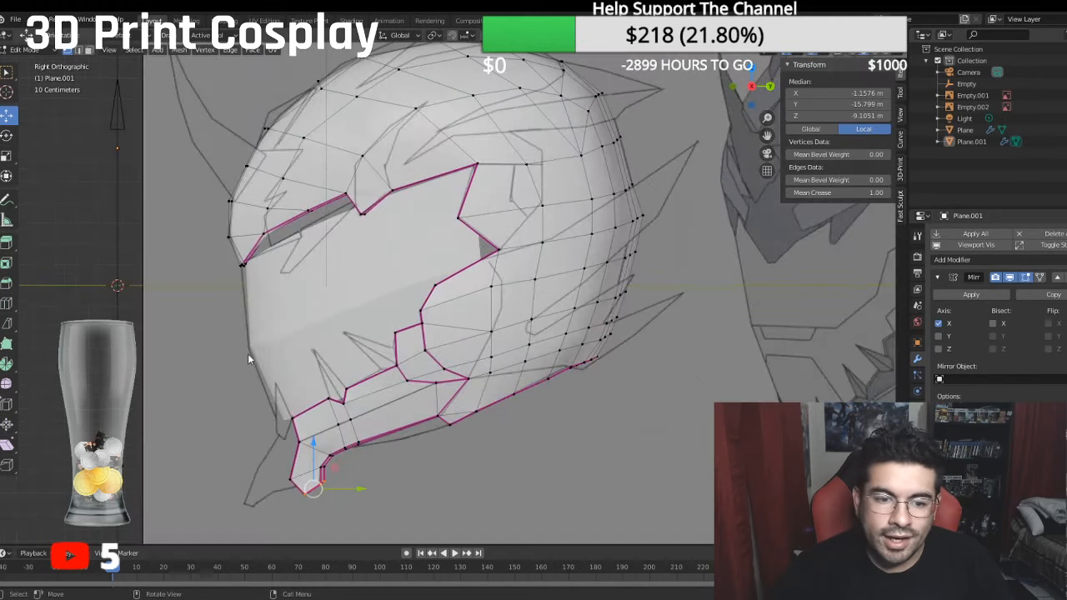
{"action": "scroll", "coordinate": [323, 271], "scroll_direction": "up", "scroll_amount": 2}
{"action": "scroll", "coordinate": [299, 328], "scroll_direction": "down", "scroll_amount": 5}
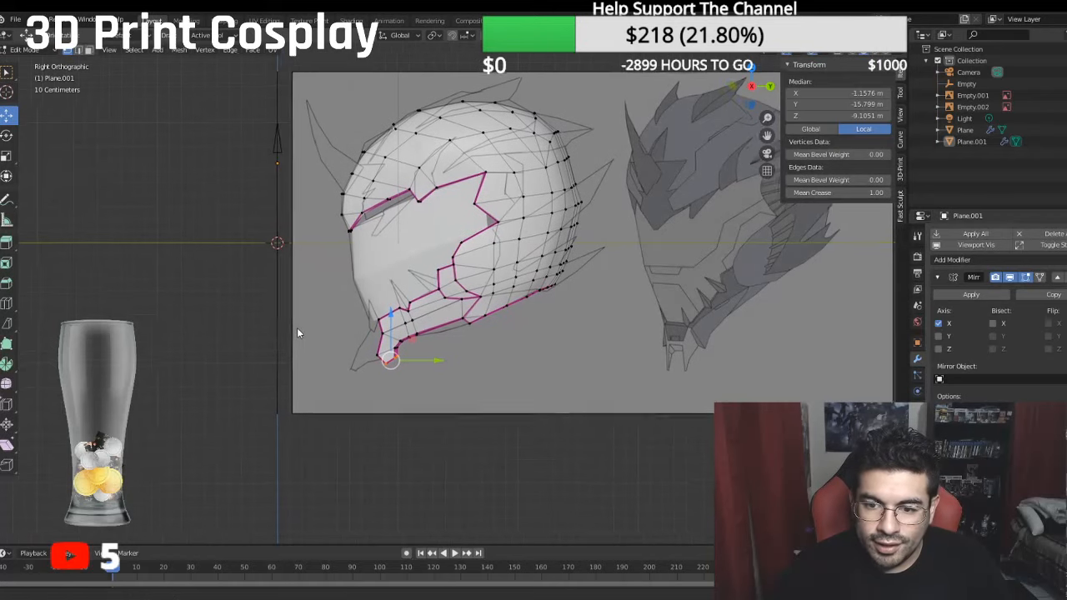
{"action": "middle_click_drag", "start_coordinate": [291, 325], "coordinate": [302, 291]}
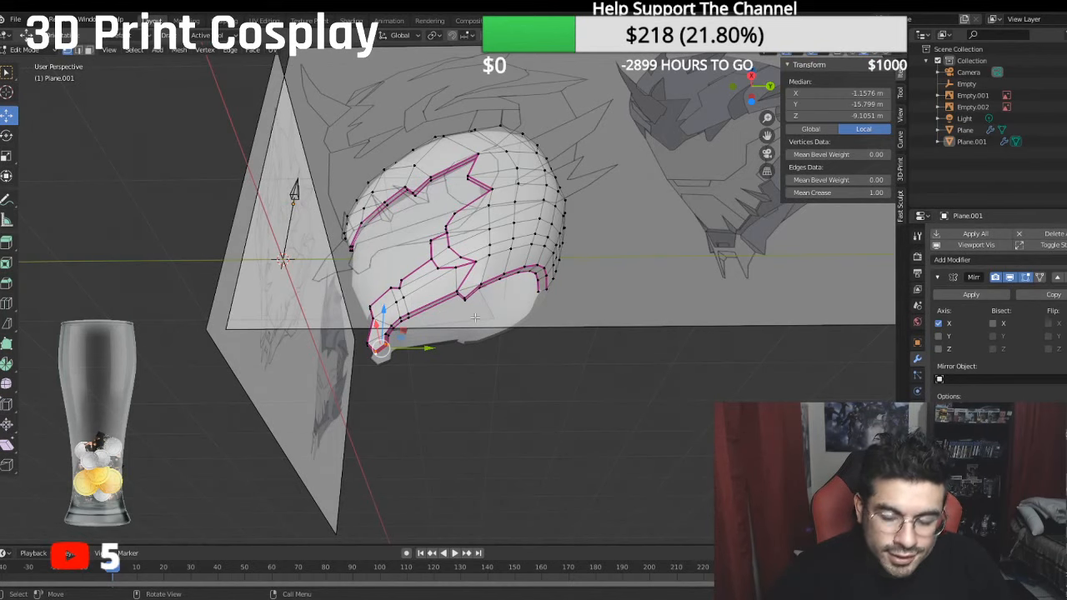
{"action": "key", "text": "KP_1"}
{"action": "key", "text": "KP_3"}
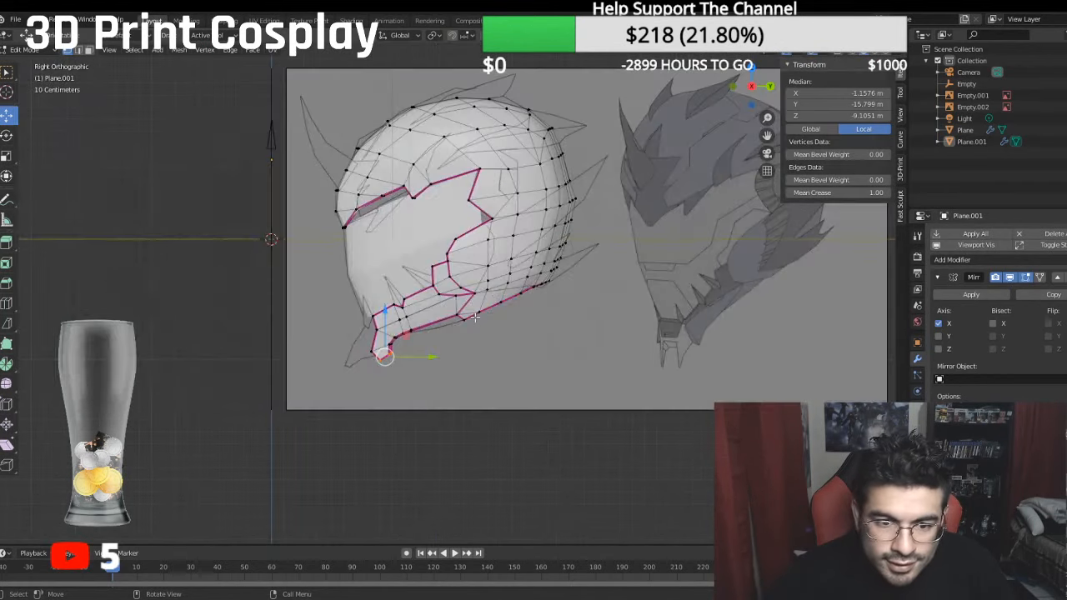
{"action": "scroll", "coordinate": [504, 332], "scroll_direction": "up", "scroll_amount": 6}
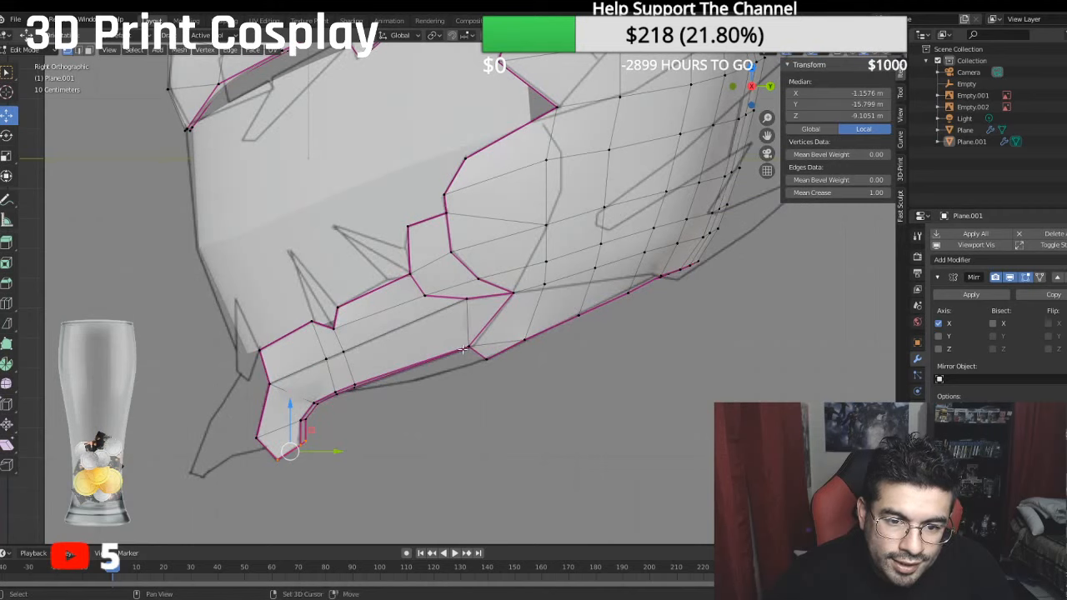
{"action": "middle_click_drag", "start_coordinate": [500, 321], "coordinate": [497, 276]}
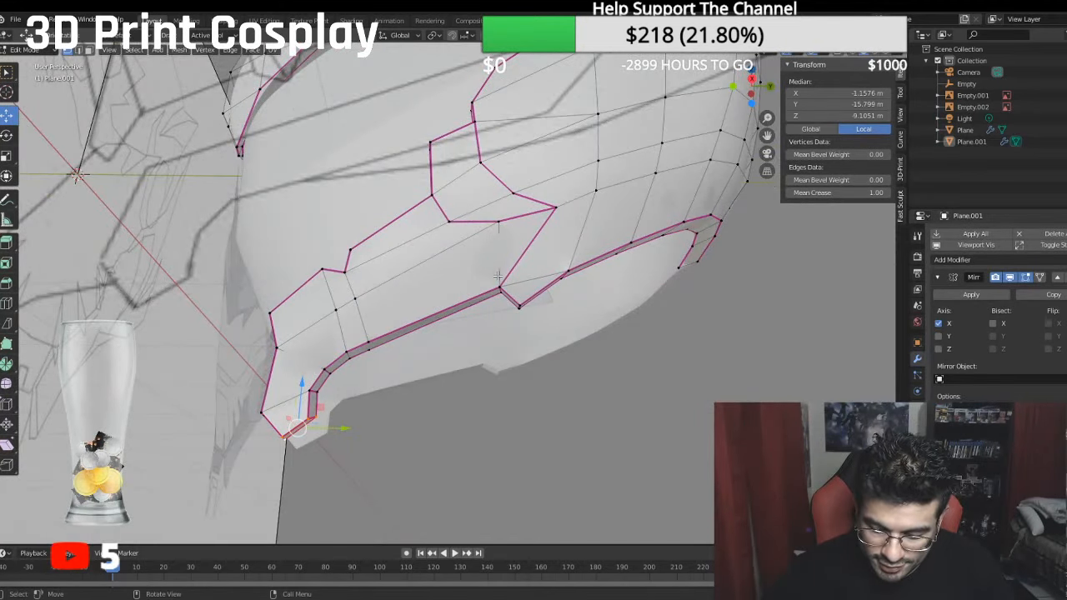
- Extrude the inner neck rim's cheek corner vertex down onto the side reference line, to about local Y -13.04 m and Z -14.72 m
{"action": "left_click", "coordinate": [501, 292]}
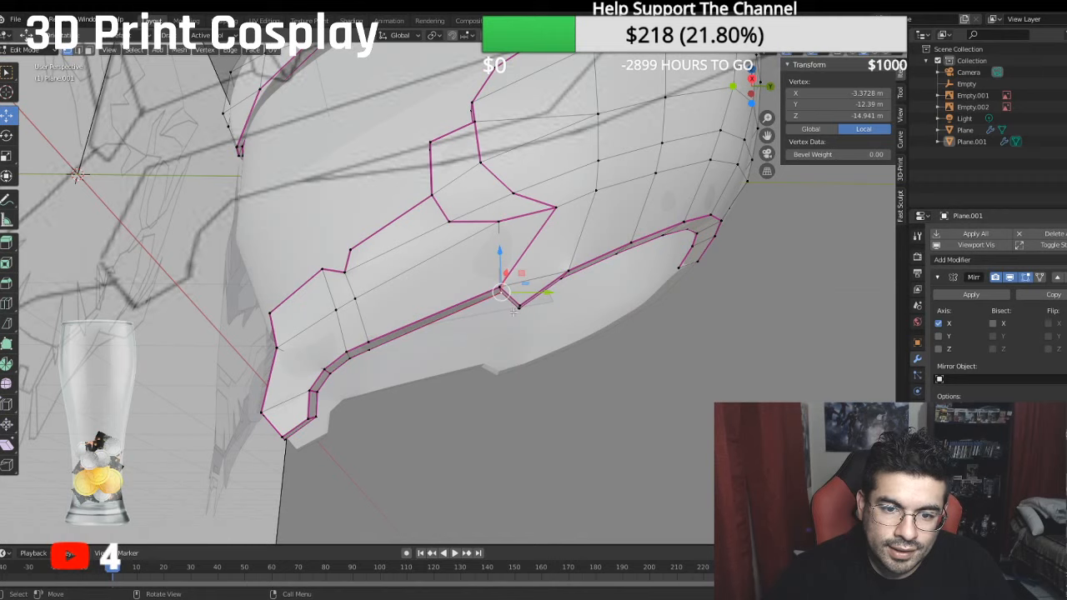
{"action": "left_click", "coordinate": [371, 351], "text": "shift"}
{"action": "left_click", "coordinate": [356, 358], "text": "shift"}
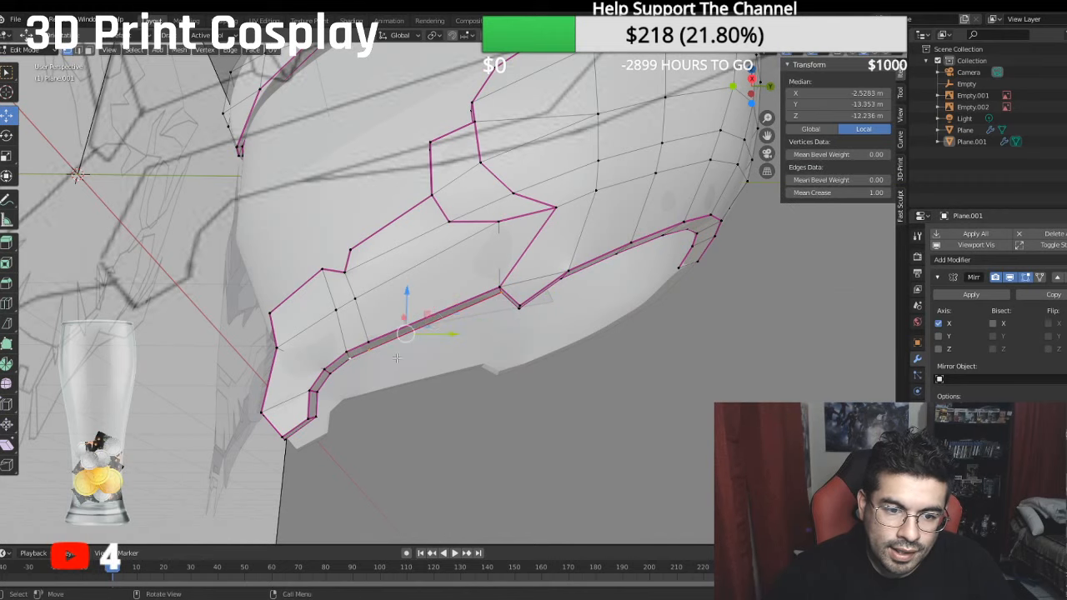
{"action": "key", "text": "KP_3"}
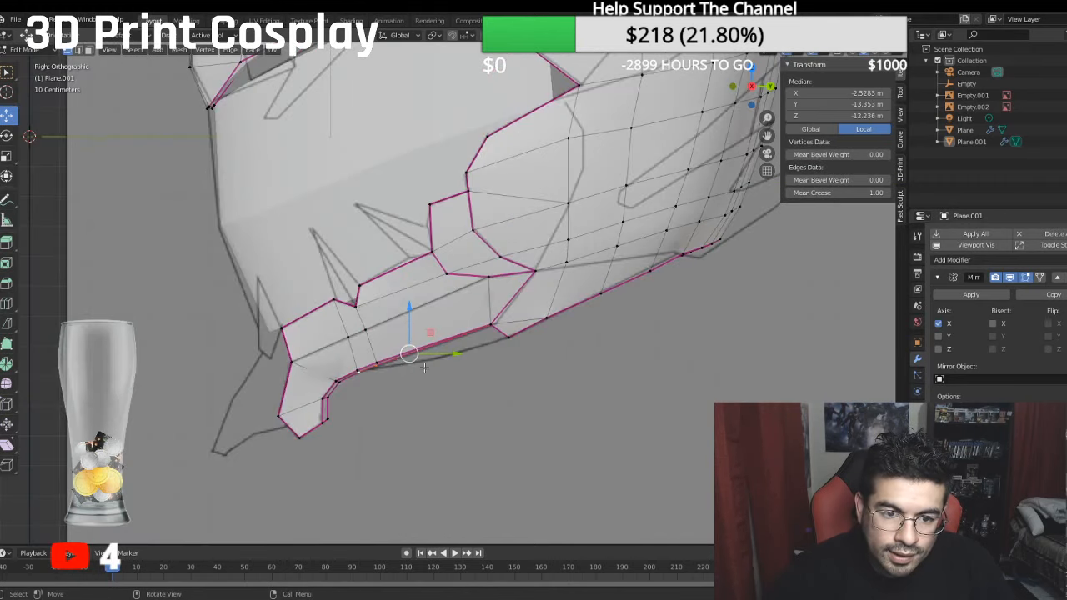
{"action": "left_click", "coordinate": [376, 366]}
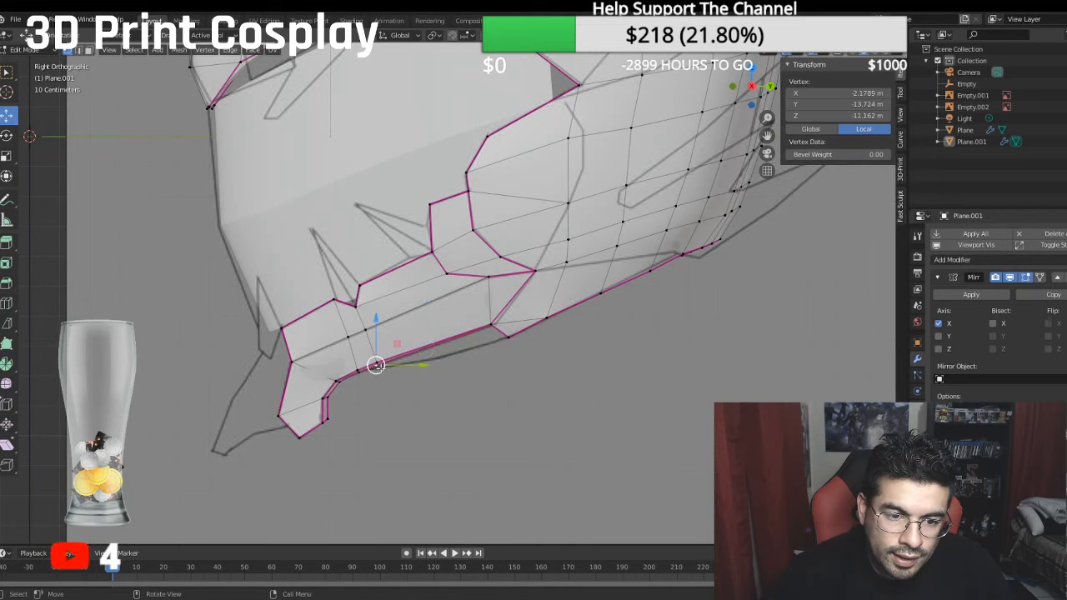
{"action": "left_click", "coordinate": [489, 330]}
{"action": "middle_click_drag", "start_coordinate": [489, 330], "coordinate": [499, 301]}
{"action": "left_click", "coordinate": [499, 301]}
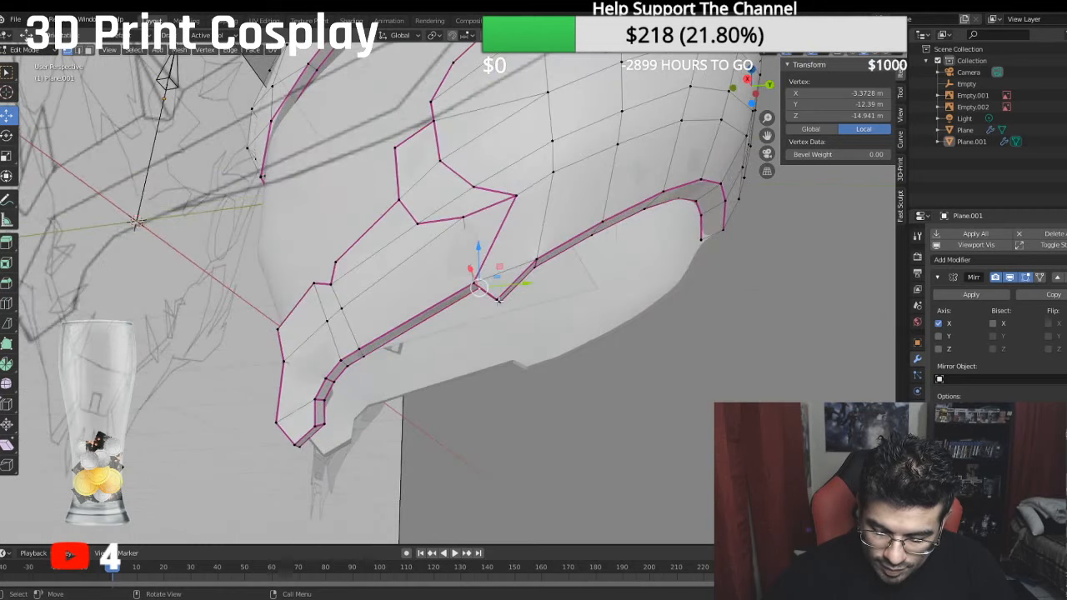
{"action": "key", "text": "KP_9"}
{"action": "key", "text": "KP_3"}
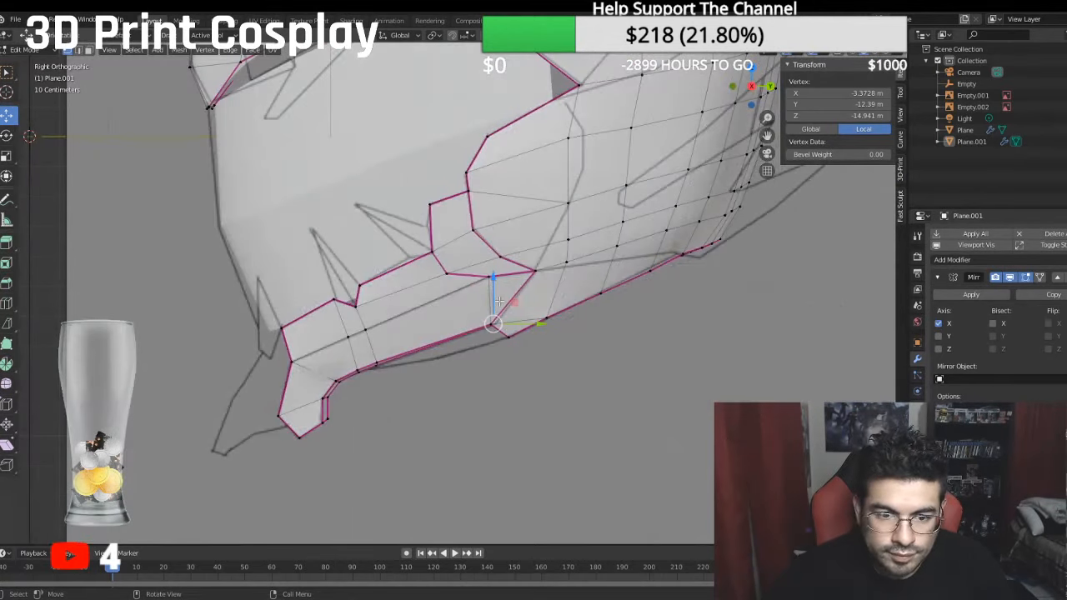
{"action": "key", "text": "e"}
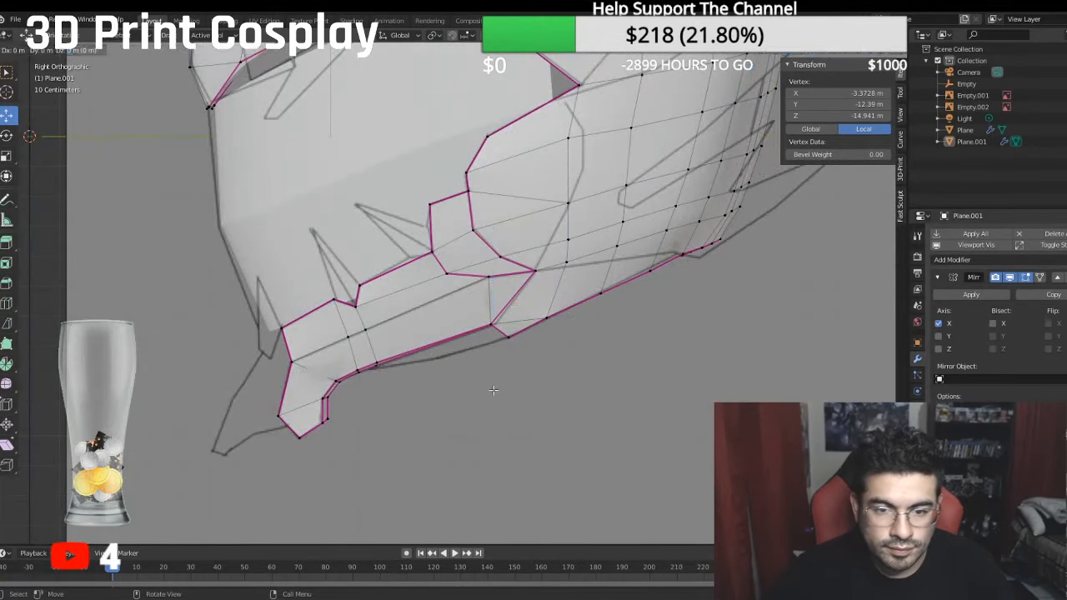
{"action": "key", "text": "z"}
{"action": "left_click", "coordinate": [490, 295]}
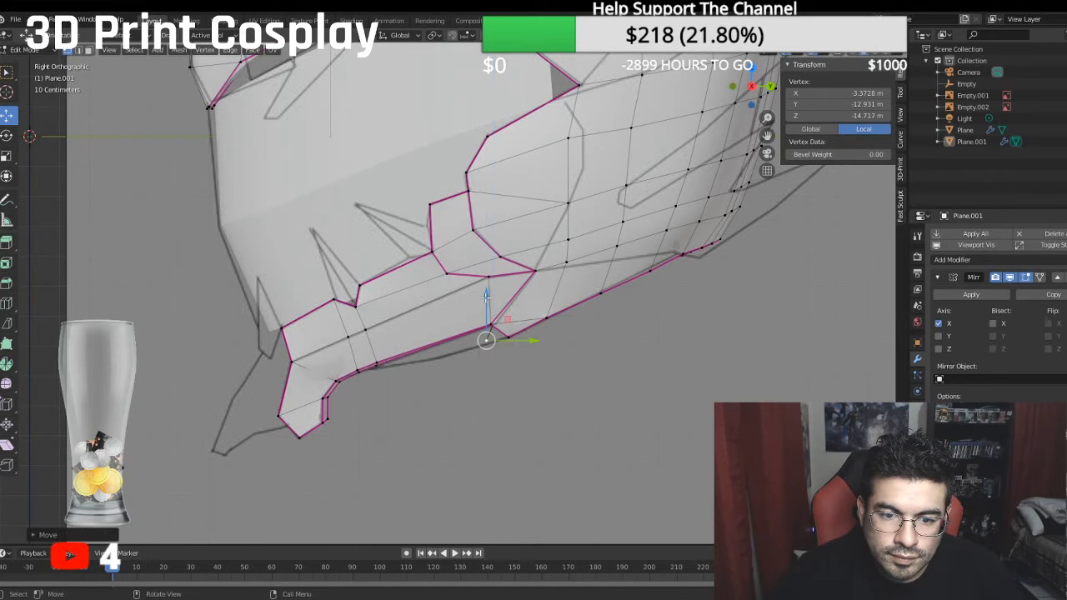
{"action": "middle_click_drag", "start_coordinate": [486, 295], "coordinate": [515, 286]}
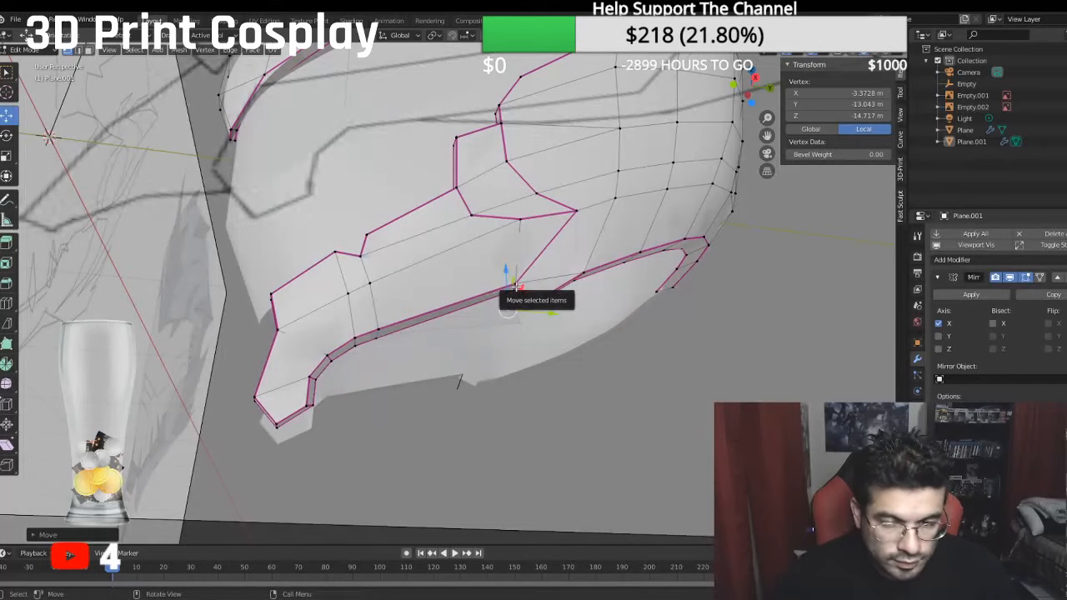
- Fill a triangular face between the extruded jaw vertex, the inner rim's cheek corner and the rim vertex near the chin
{"action": "left_click", "coordinate": [513, 289], "text": "shift"}
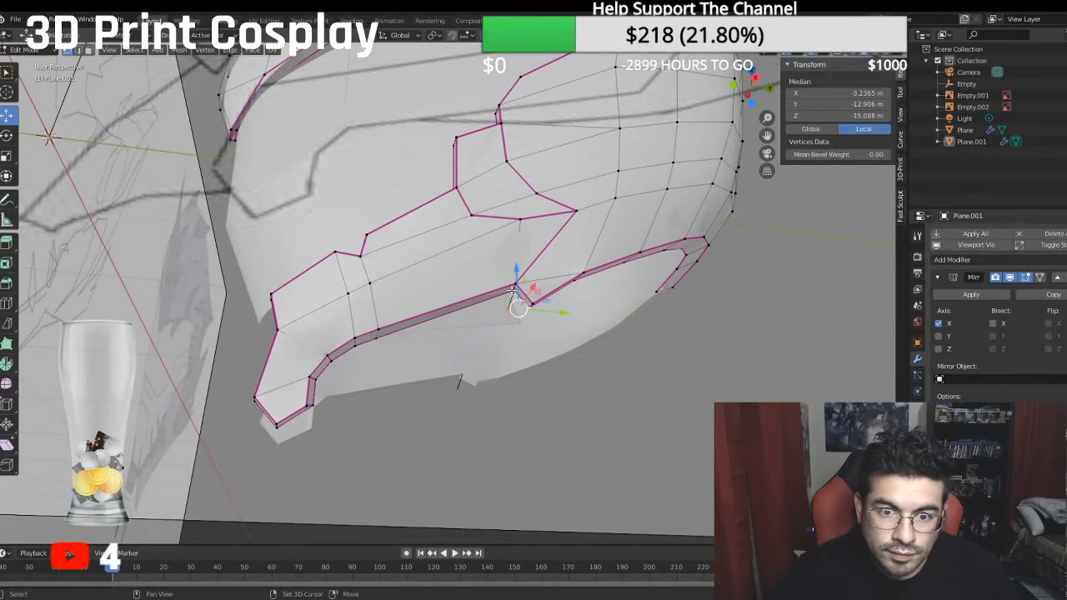
{"action": "left_click", "coordinate": [510, 312], "text": "shift"}
{"action": "left_click", "coordinate": [507, 313]}
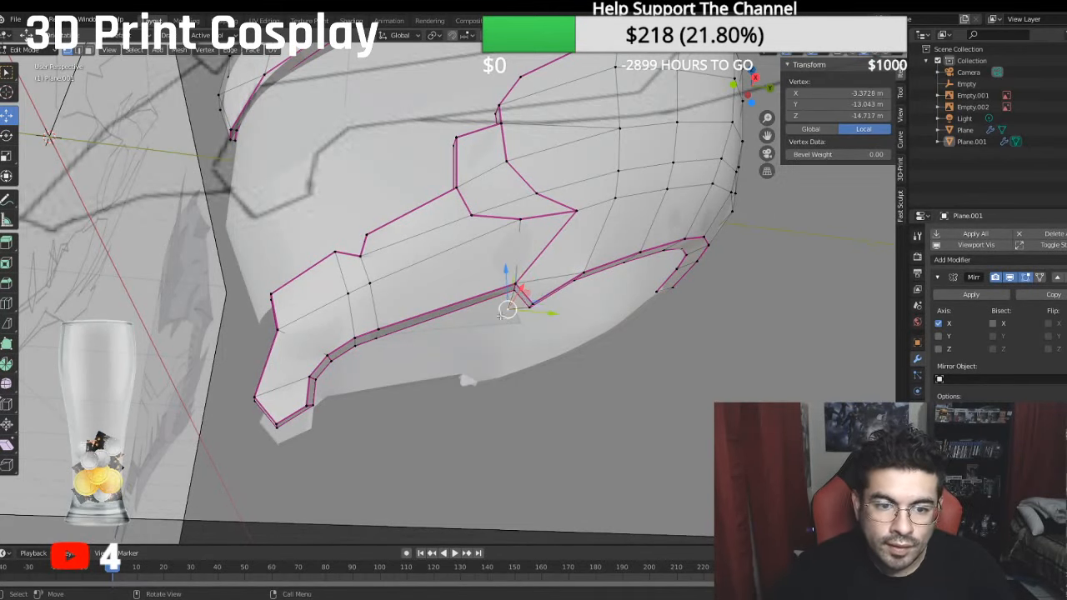
{"action": "left_click", "coordinate": [378, 339], "text": "shift"}
{"action": "left_click", "coordinate": [507, 291], "text": "shift"}
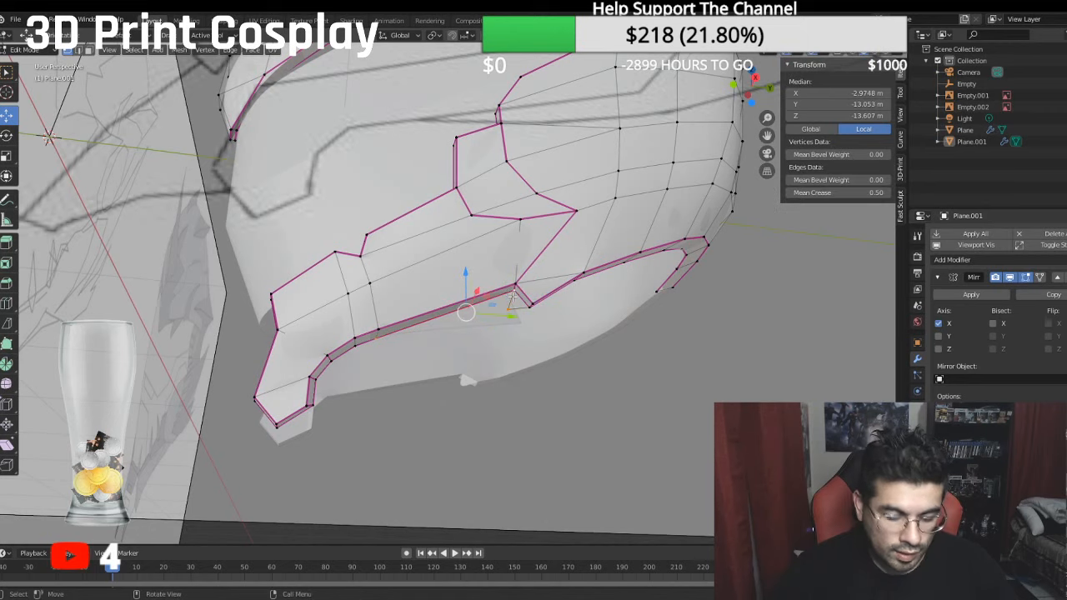
{"action": "key", "text": "f"}
- Reposition the extruded jaw vertex lower and further inward, to about local X -2.90, Y -13.18 and Z -14.43 m
{"action": "middle_click_drag", "start_coordinate": [509, 296], "coordinate": [539, 316]}
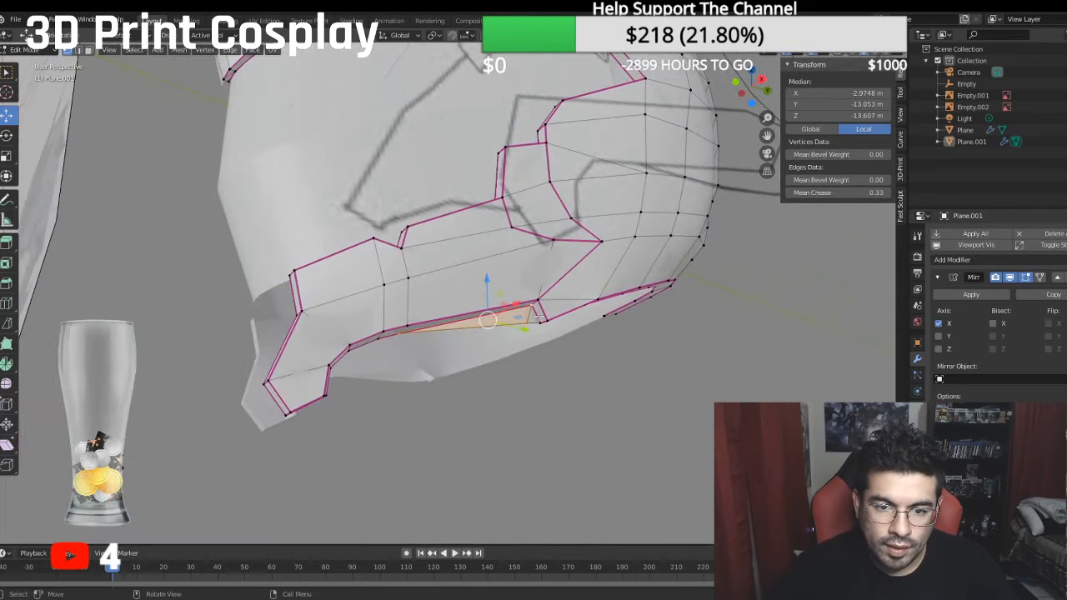
{"action": "left_click", "coordinate": [525, 324]}
{"action": "left_click_drag", "start_coordinate": [524, 280], "coordinate": [523, 286]}
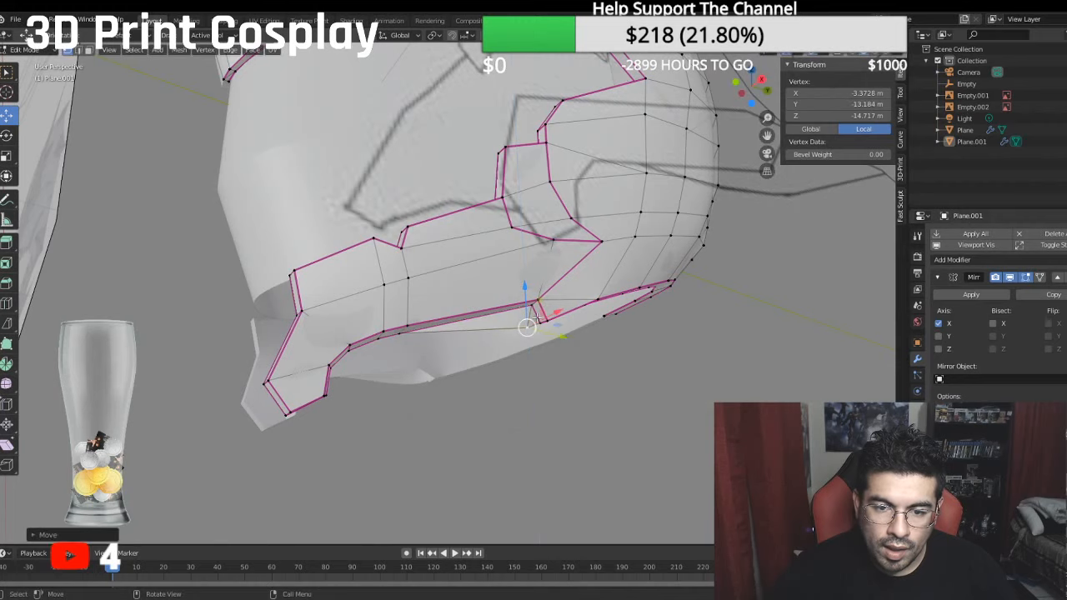
{"action": "middle_click_drag", "start_coordinate": [559, 336], "coordinate": [401, 277]}
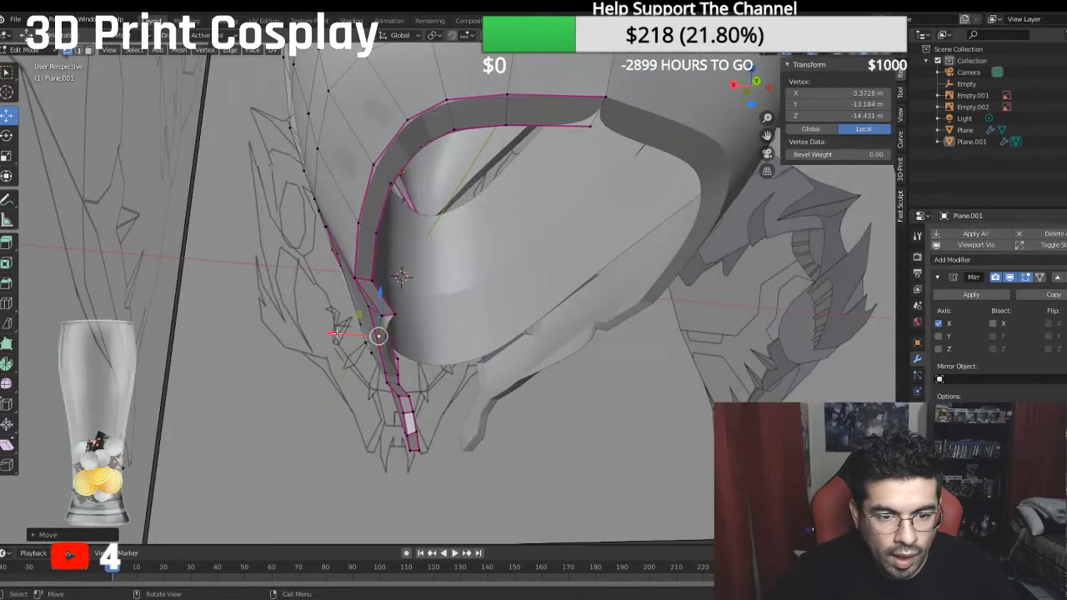
{"action": "middle_click_drag", "start_coordinate": [338, 338], "coordinate": [486, 217]}
- Extrude the inner rim edge behind the chin sideways to the mirror centre at X 0 m
{"action": "left_click", "coordinate": [487, 216]}
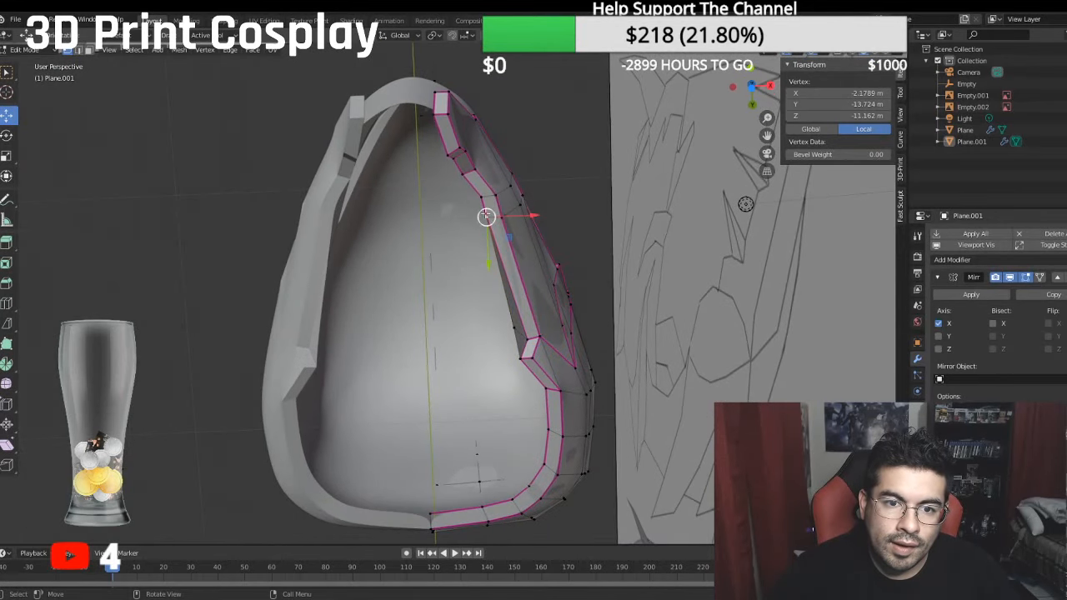
{"action": "left_click", "coordinate": [461, 175], "text": "ctrl"}
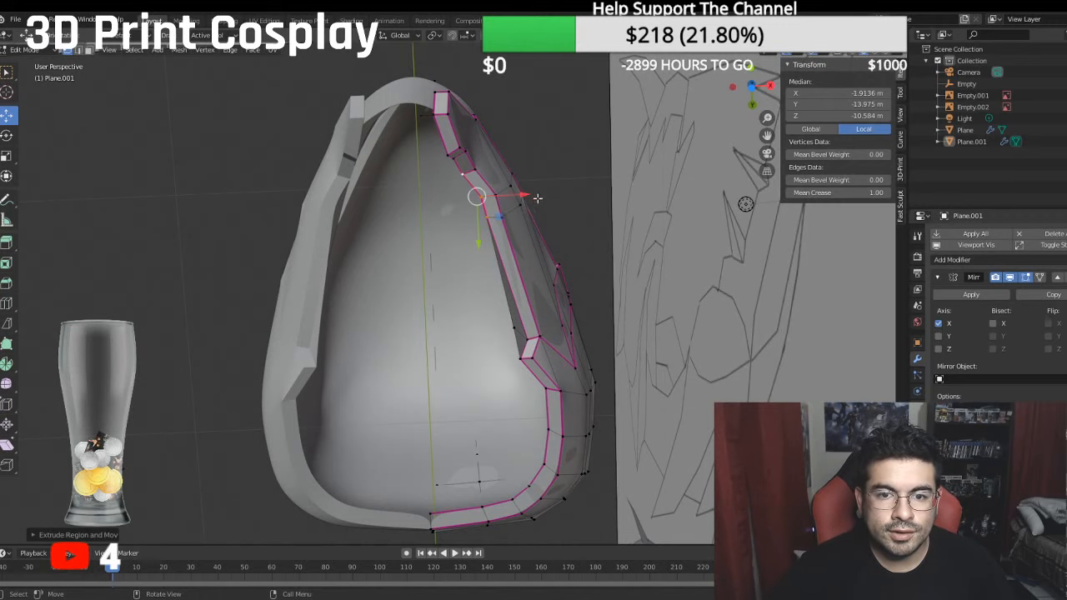
{"action": "key", "text": "e"}
{"action": "key", "text": "x"}
{"action": "left_click", "coordinate": [407, 190]}
{"action": "middle_click_drag", "start_coordinate": [407, 190], "coordinate": [260, 295]}
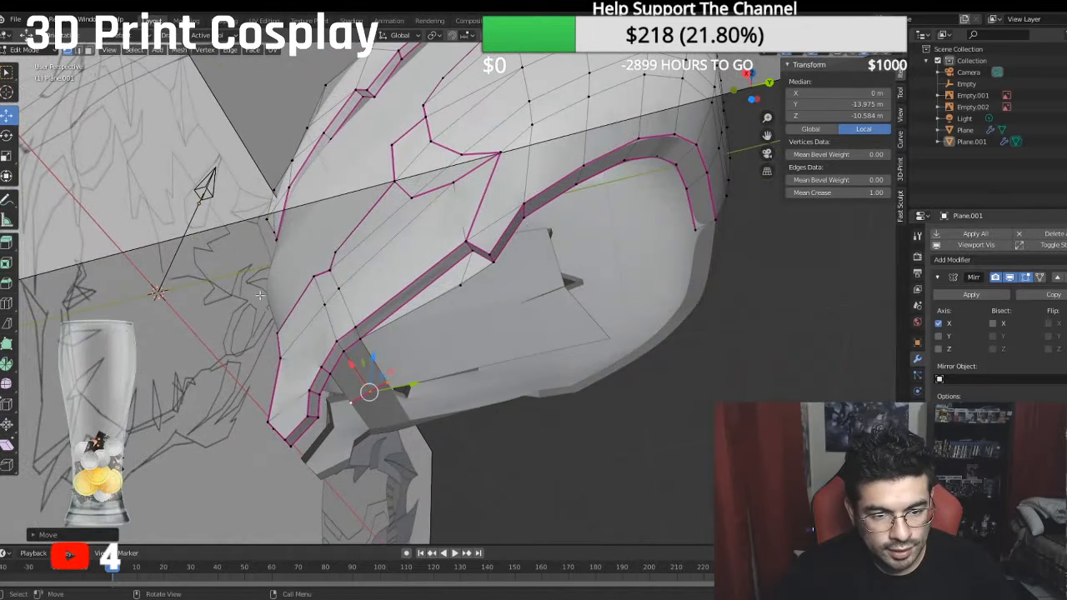
- Extrude the next inner rim vertex toward the chin to X 0 m and fill the gap beside the centre bridge with a face
{"action": "left_click", "coordinate": [321, 396]}
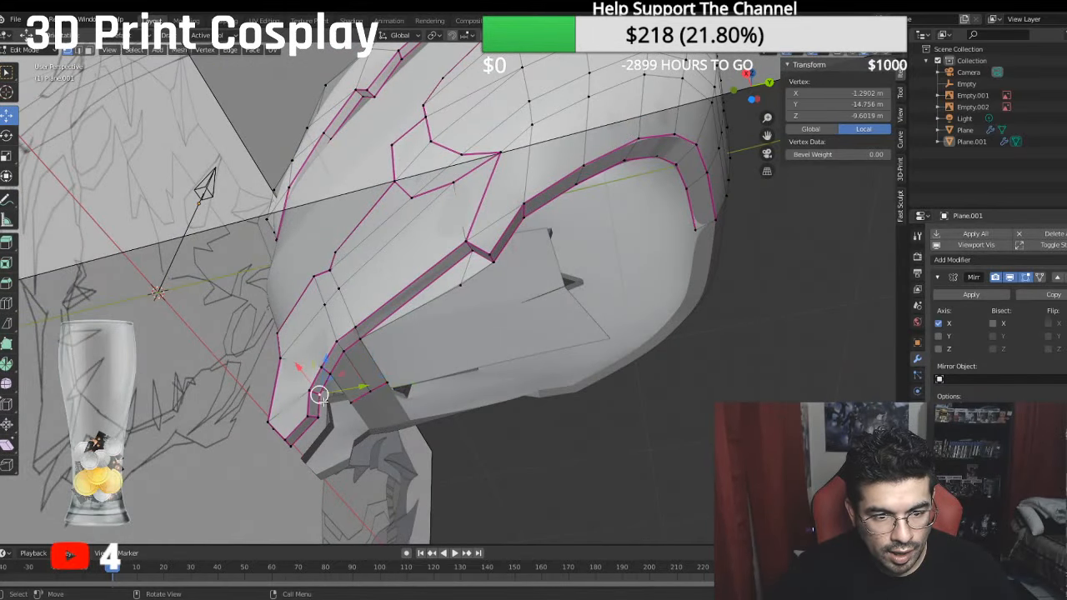
{"action": "key", "text": "e"}
{"action": "left_click", "coordinate": [332, 360]}
{"action": "key", "text": "g"}
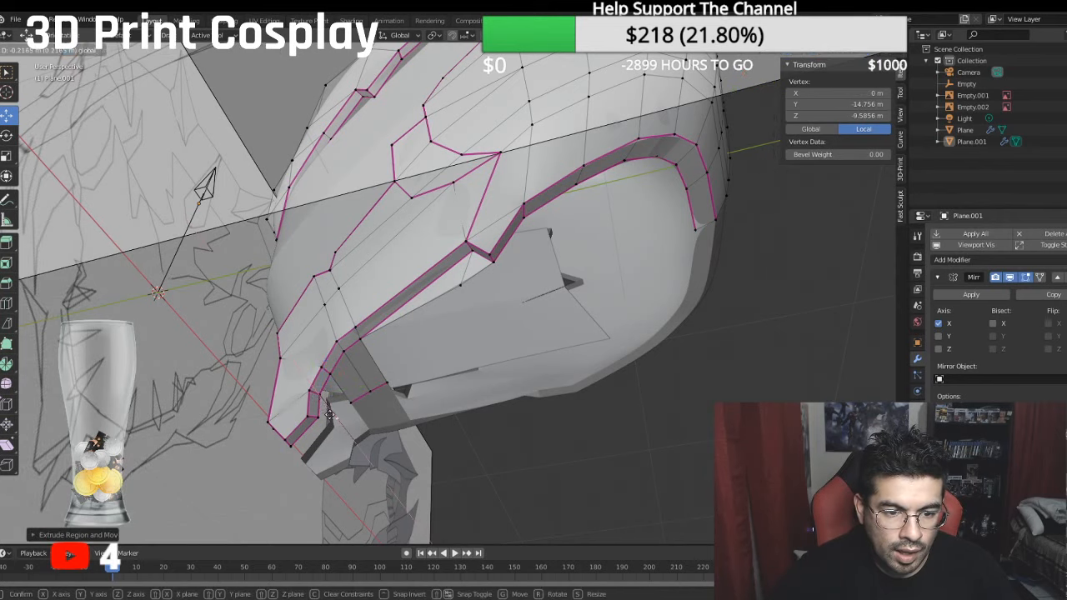
{"action": "left_click", "coordinate": [348, 442]}
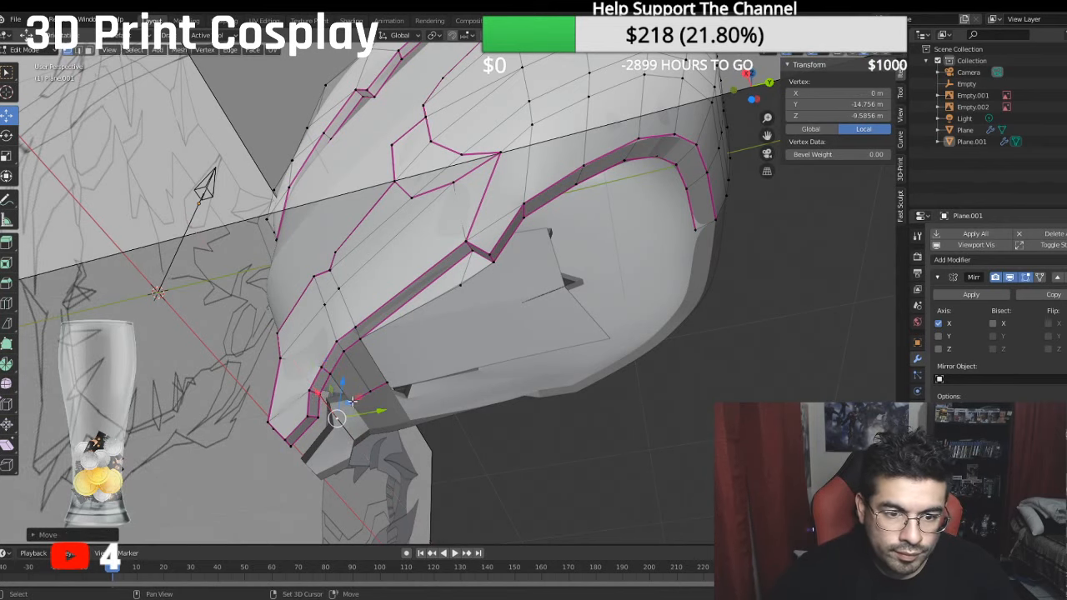
{"action": "left_click", "coordinate": [323, 385], "text": "shift"}
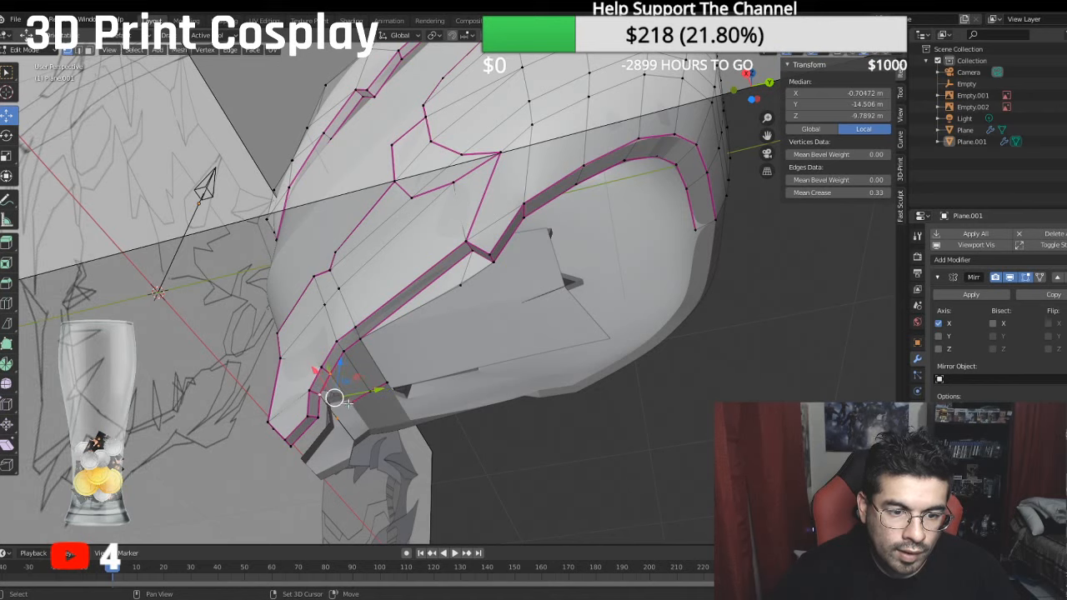
{"action": "left_click", "coordinate": [469, 481]}
{"action": "mouse_move", "coordinate": [467, 450]}
{"action": "middle_mouse_down"}
{"action": "mouse_move", "coordinate": [434, 426]}
{"action": "mouse_move", "coordinate": [454, 435]}
{"action": "middle_mouse_up"}
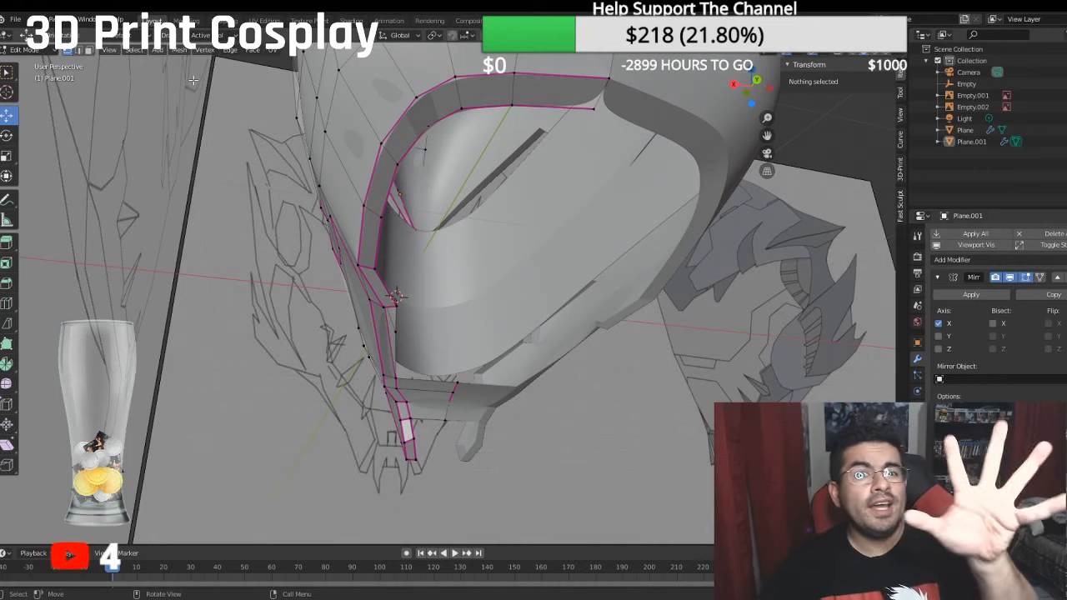
- Extrude the edges running from the lower jaw vertex through the rim to the chin bridge's centre, and scale the new edges smaller
{"action": "key", "text": "KP_1"}
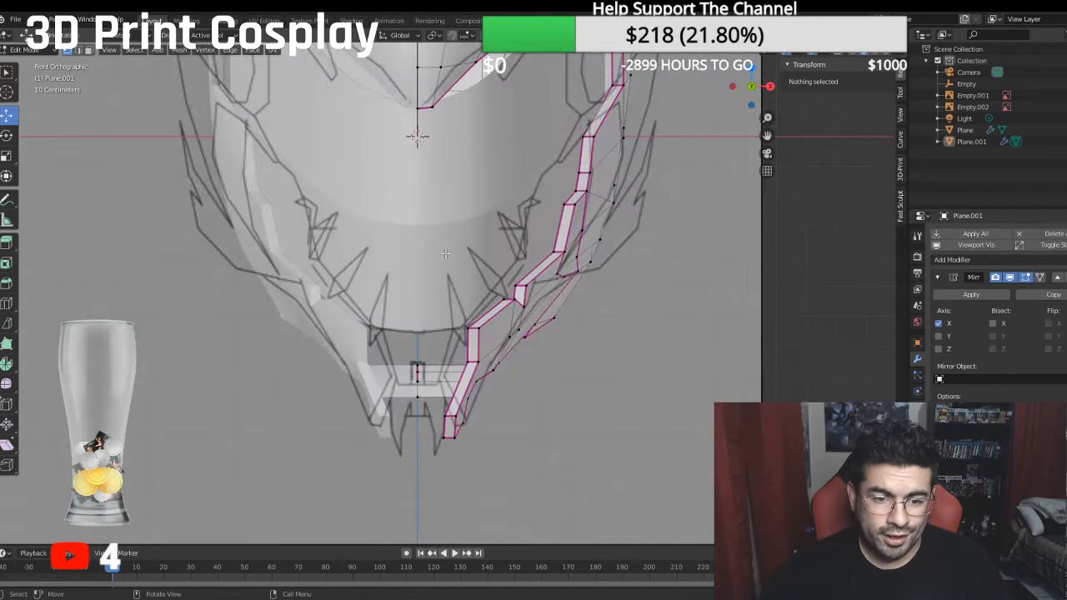
{"action": "key", "text": "KP_3"}
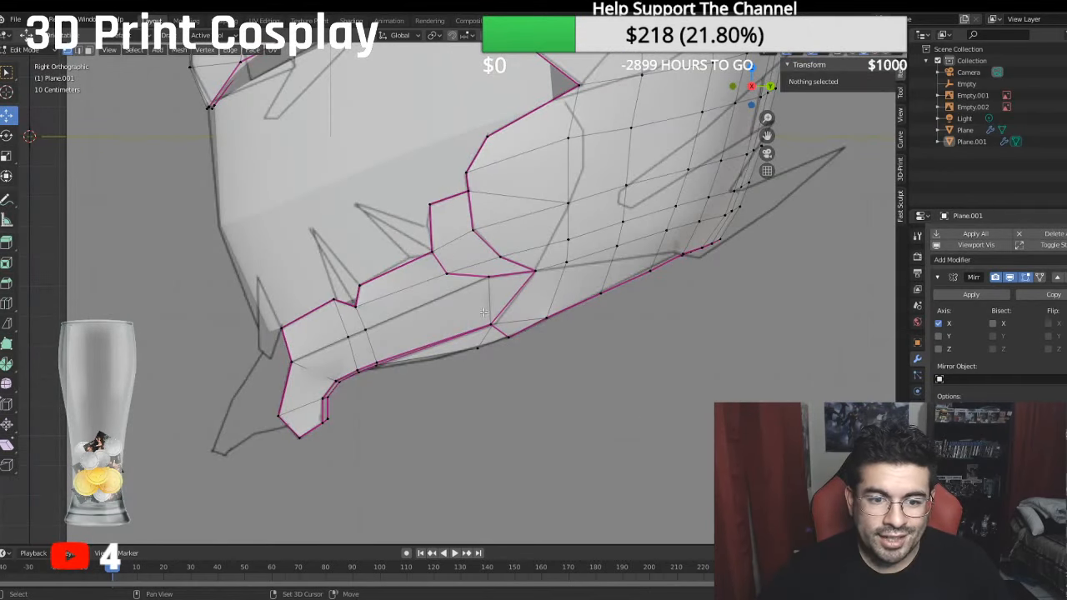
{"action": "scroll", "coordinate": [501, 402], "scroll_direction": "up", "scroll_amount": 3}
{"action": "middle_click_drag", "start_coordinate": [455, 385], "coordinate": [393, 267]}
{"action": "left_click", "coordinate": [409, 203]}
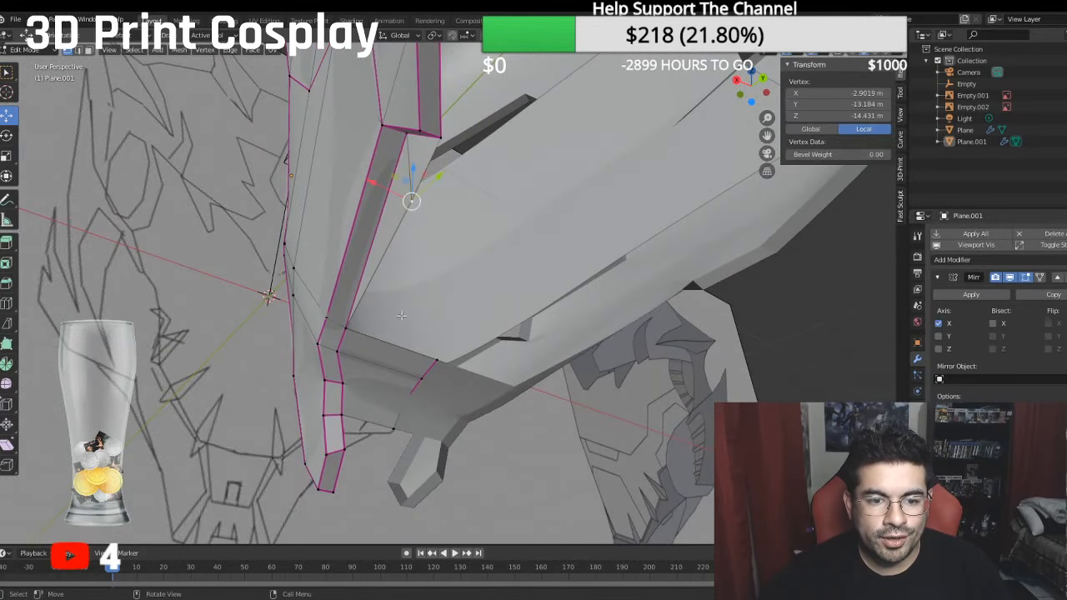
{"action": "left_click", "coordinate": [436, 359], "text": "shift"}
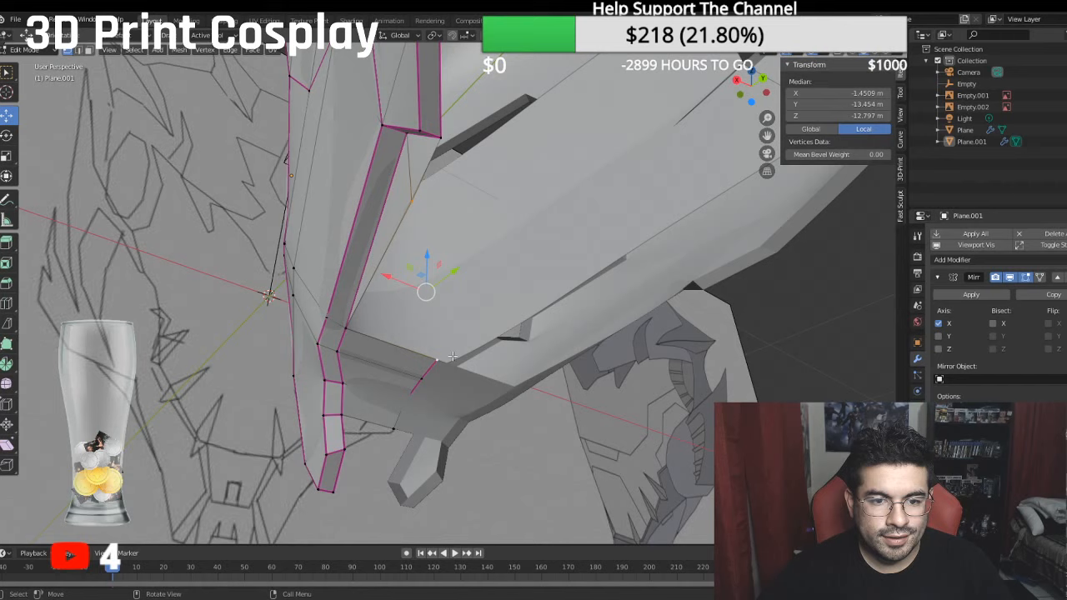
{"action": "left_click", "coordinate": [346, 326], "text": "shift"}
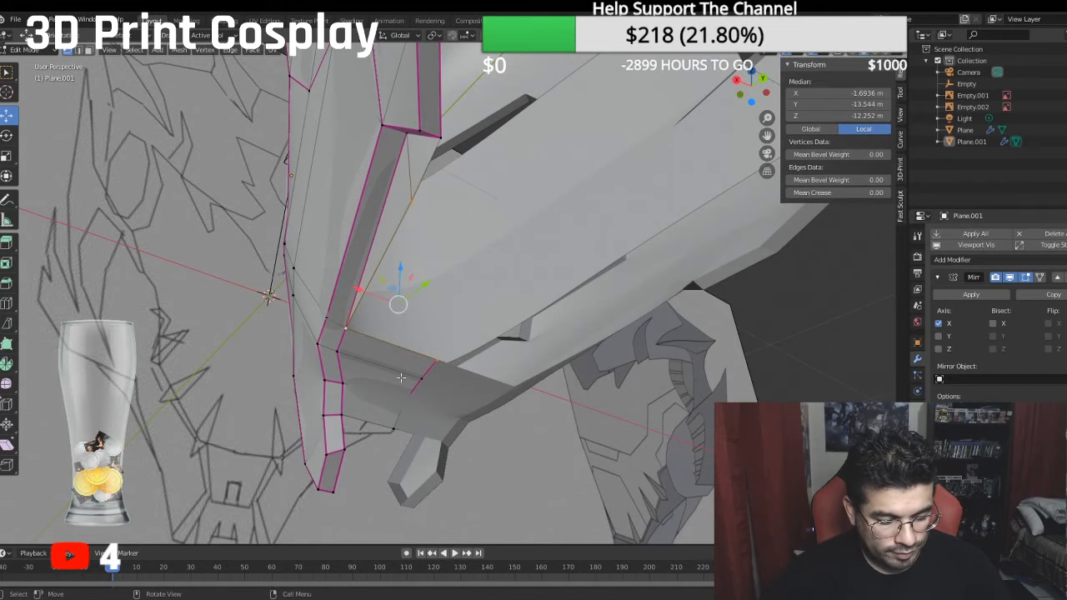
{"action": "key", "text": "e"}
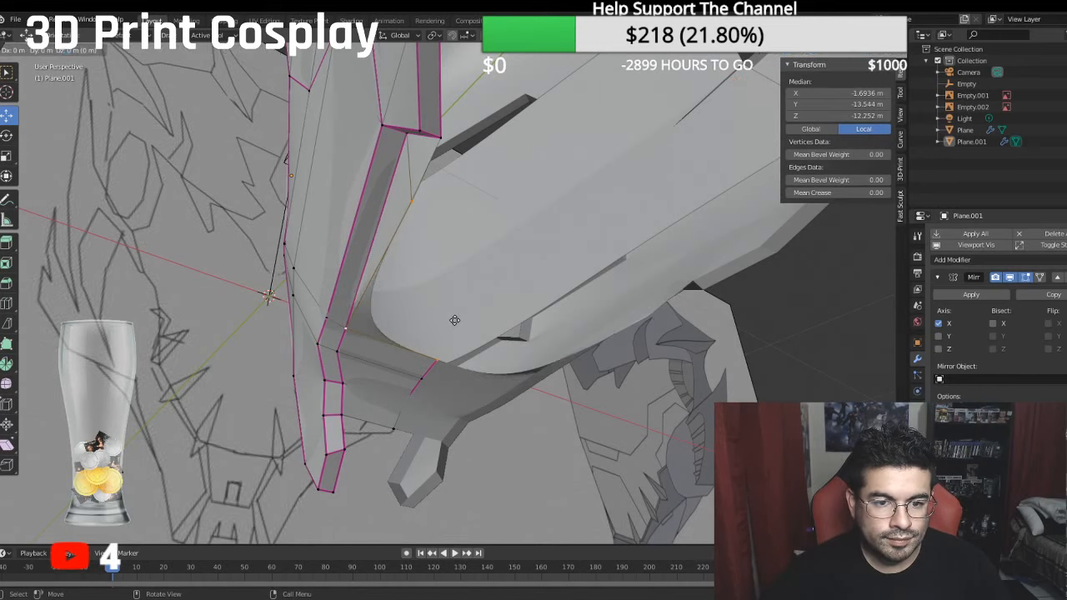
{"action": "right_click", "coordinate": [455, 320]}
{"action": "left_click", "coordinate": [6, 175]}
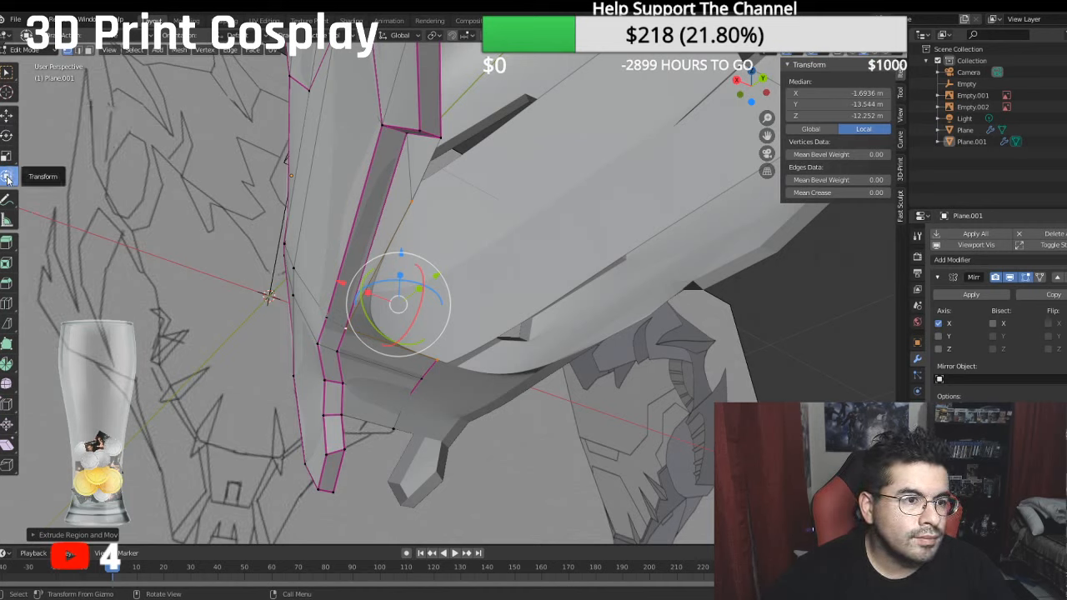
{"action": "key", "text": "s"}
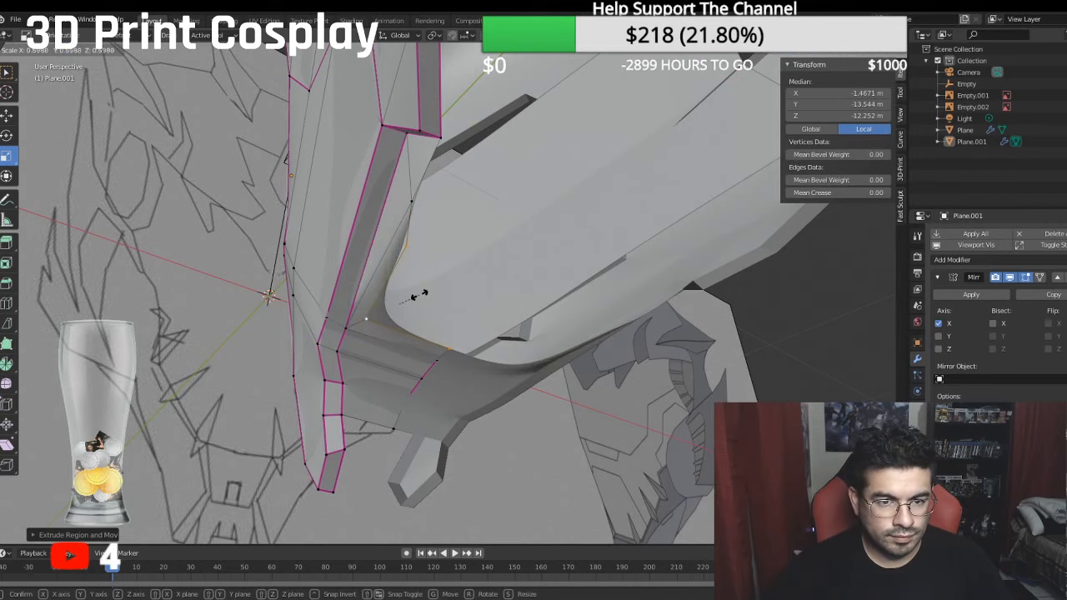
{"action": "left_click", "coordinate": [419, 295]}
- Merge the cheek-side end vertex of the scaled strip into the existing lower jaw vertex
{"action": "left_click", "coordinate": [407, 262]}
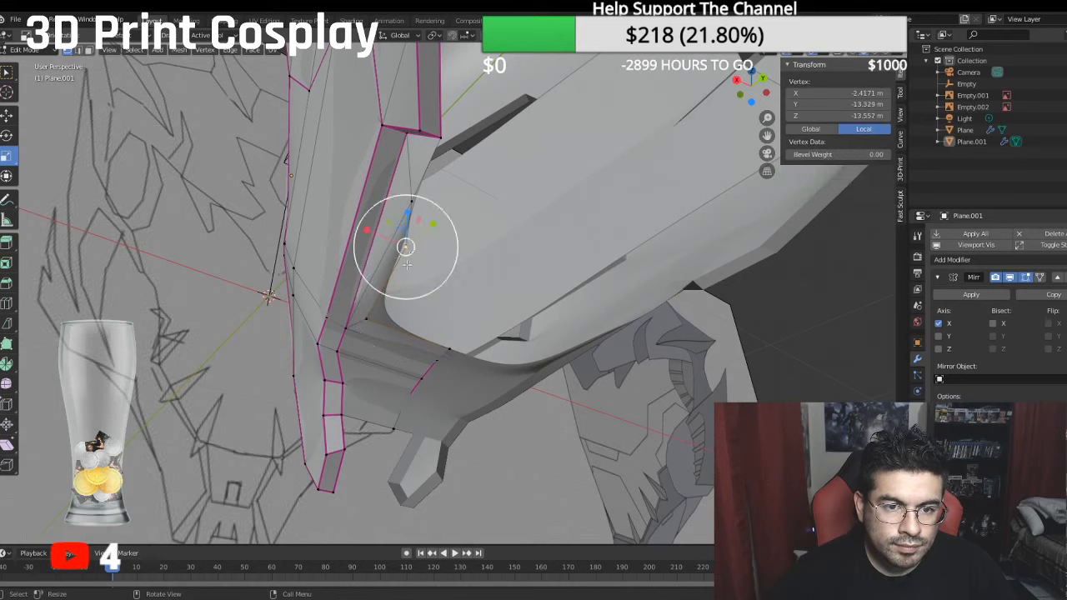
{"action": "left_click", "coordinate": [405, 242], "text": "shift"}
{"action": "right_click", "coordinate": [407, 237]}
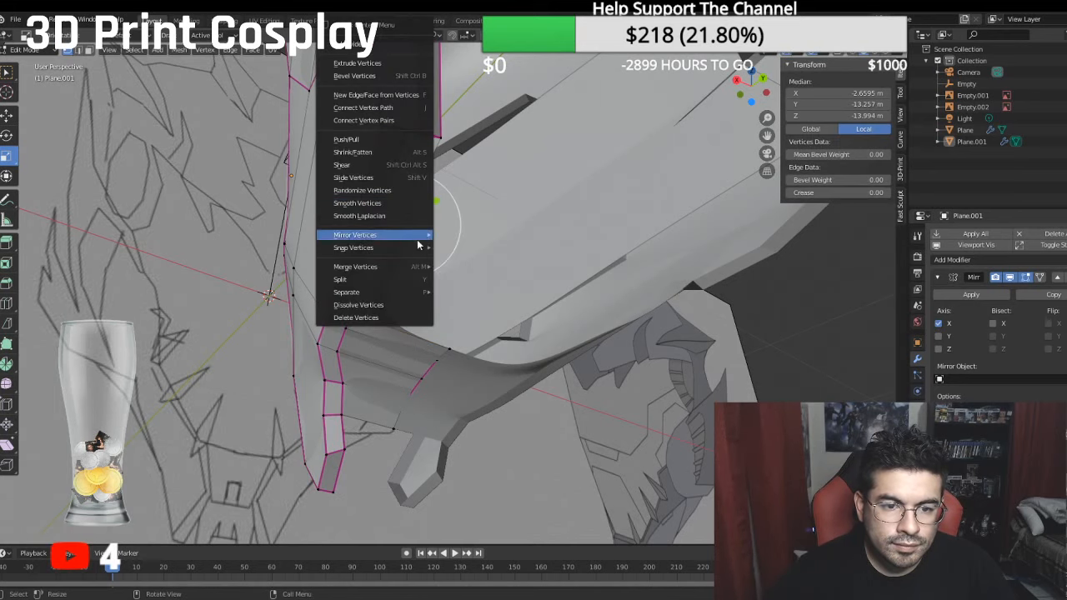
{"action": "mouse_move", "coordinate": [421, 268]}
{"action": "left_click", "coordinate": [464, 284]}
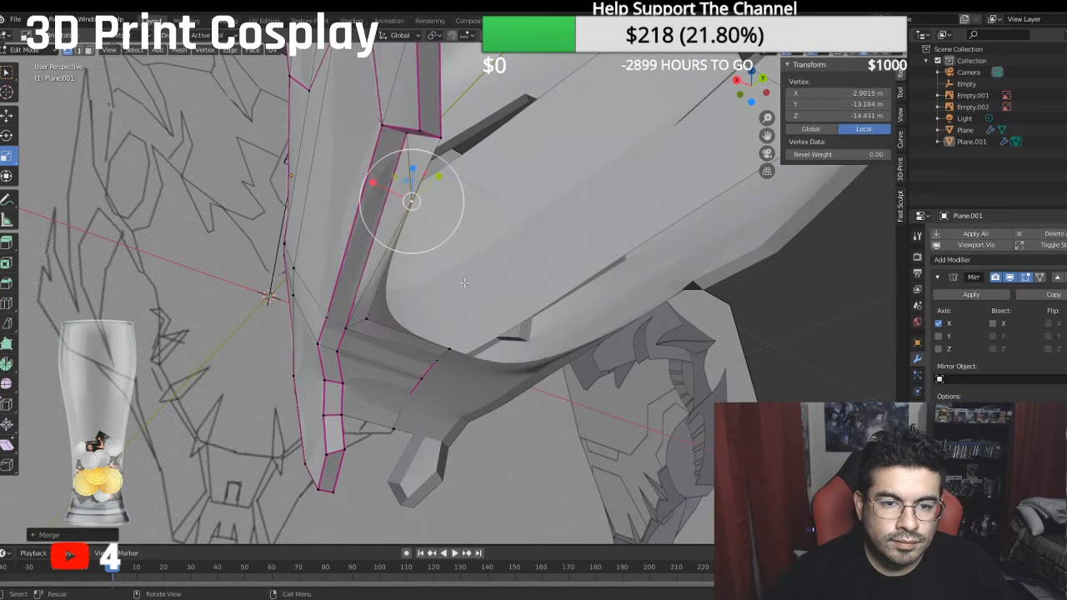
{"action": "left_click", "coordinate": [617, 426]}
{"action": "mouse_move", "coordinate": [617, 427]}
{"action": "middle_mouse_down"}
{"action": "mouse_move", "coordinate": [560, 506]}
{"action": "mouse_move", "coordinate": [631, 509]}
{"action": "mouse_move", "coordinate": [695, 437]}
{"action": "mouse_move", "coordinate": [550, 291]}
{"action": "mouse_move", "coordinate": [508, 313]}
{"action": "mouse_move", "coordinate": [501, 337]}
{"action": "mouse_move", "coordinate": [584, 335]}
{"action": "middle_mouse_up"}
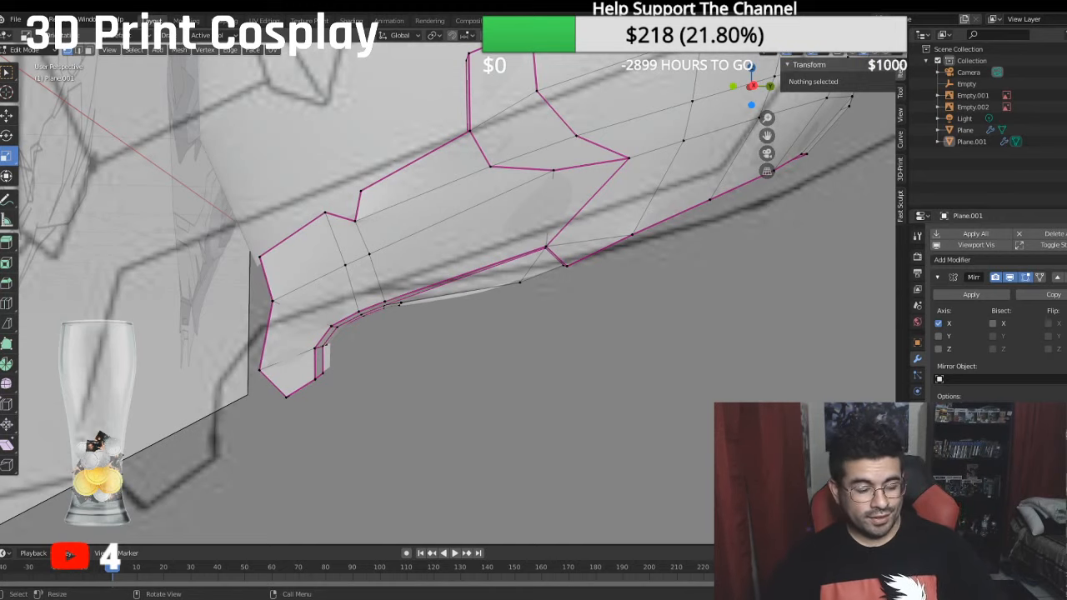
{"action": "key", "text": "KP_3"}
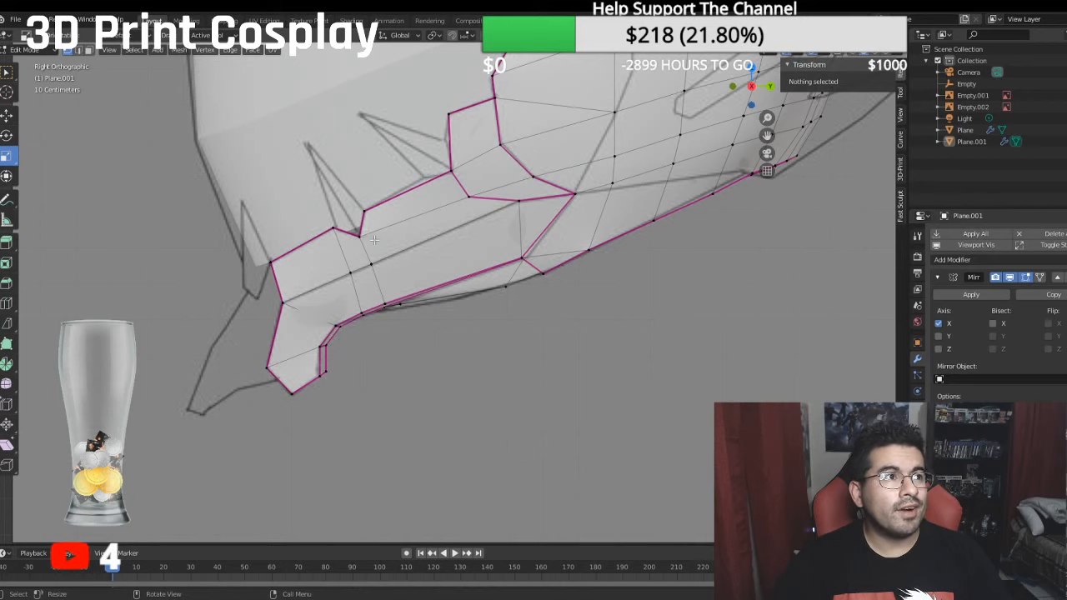
{"action": "scroll", "coordinate": [482, 159], "scroll_direction": "down", "scroll_amount": 3}
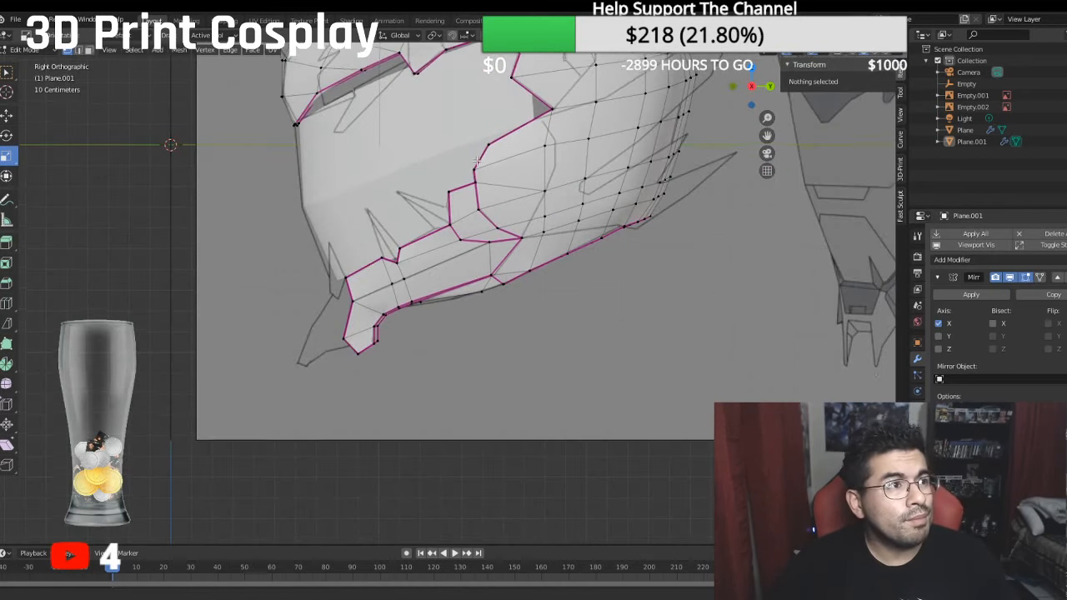
{"action": "scroll", "coordinate": [476, 206], "scroll_direction": "up", "scroll_amount": 5}
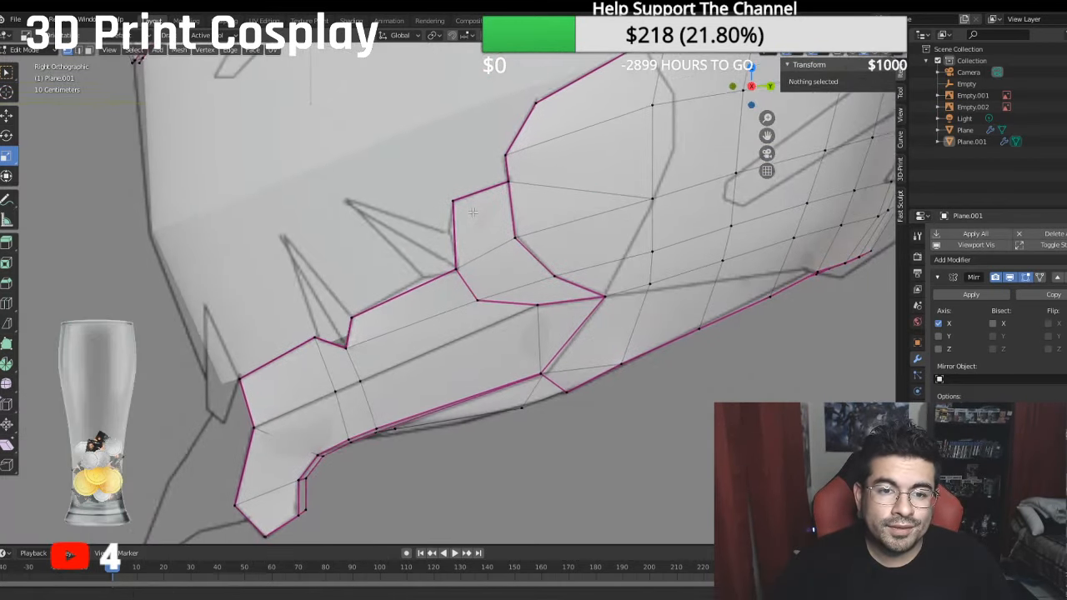
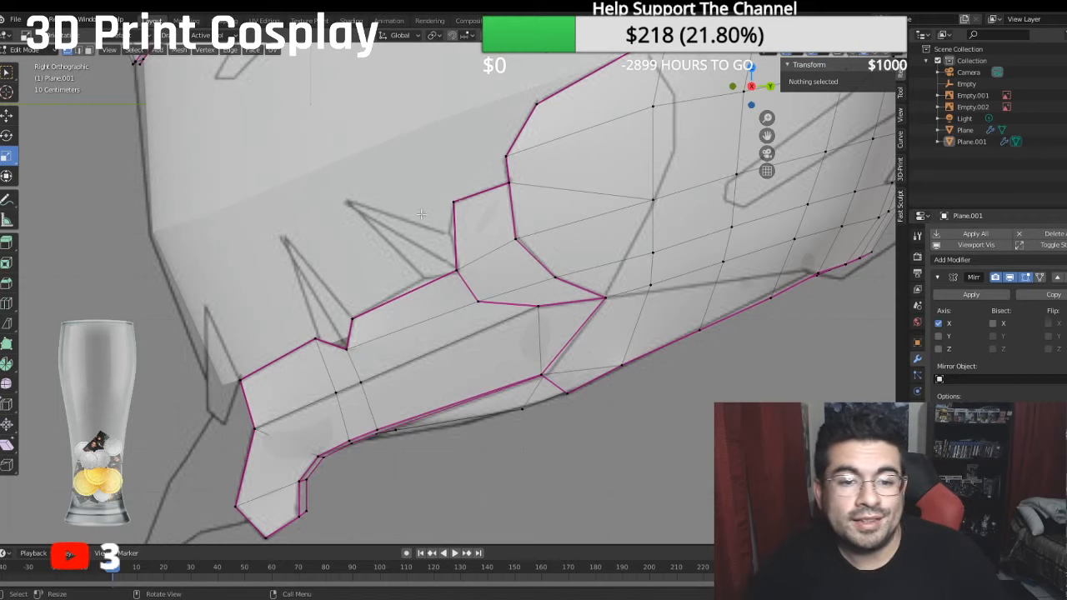
{"action": "scroll", "coordinate": [484, 233], "scroll_direction": "down", "scroll_amount": 5}
{"action": "scroll", "coordinate": [485, 233], "scroll_direction": "up", "scroll_amount": 3}
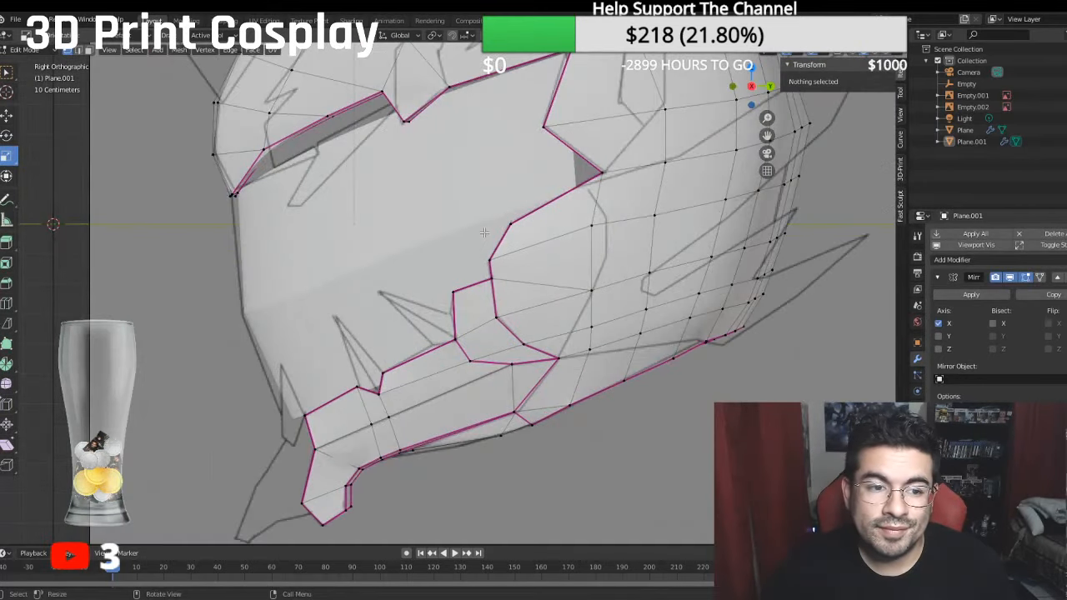
{"action": "middle_click_drag", "start_coordinate": [428, 246], "coordinate": [532, 206]}
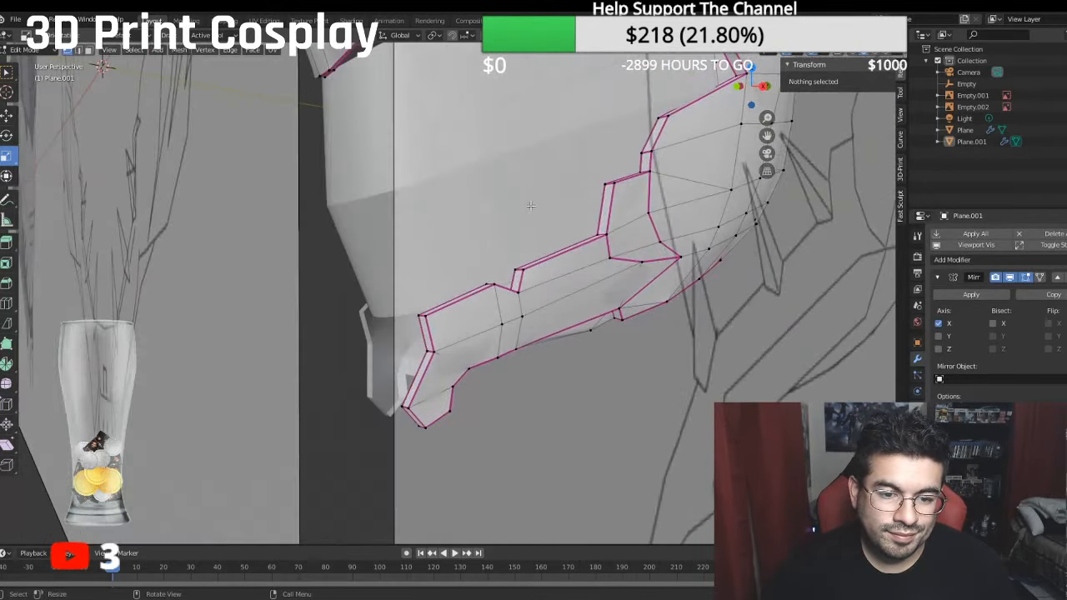
{"action": "left_click", "coordinate": [418, 316]}
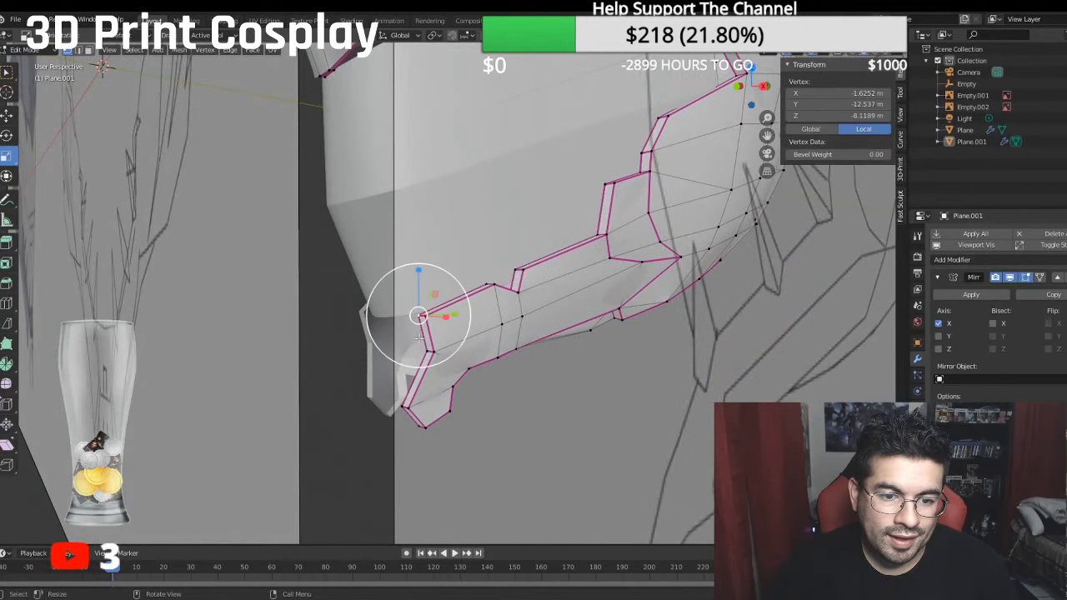
{"action": "left_click", "coordinate": [8, 92]}
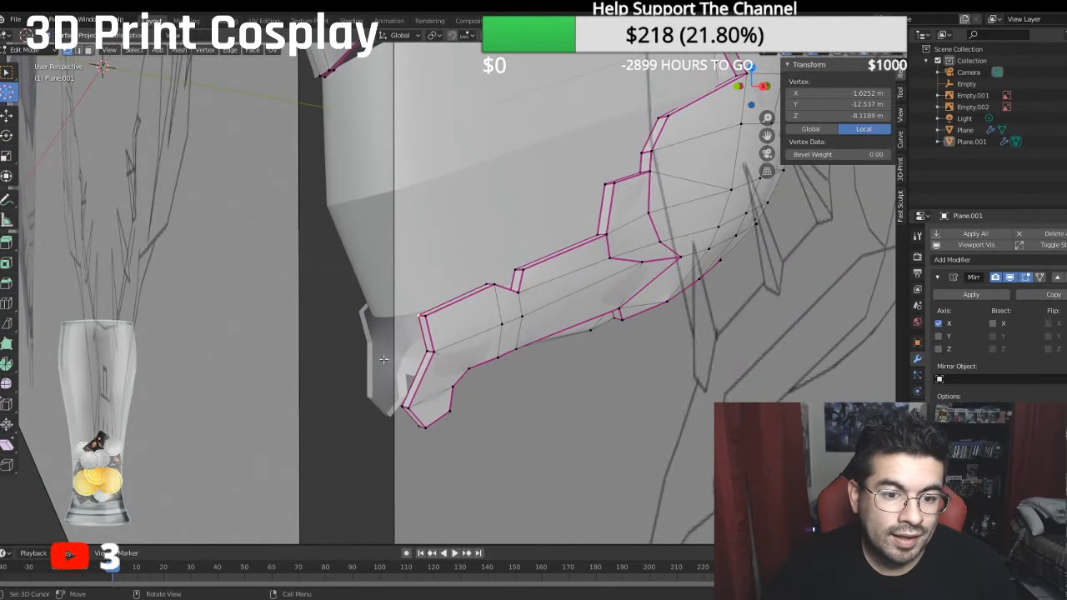
{"action": "left_click", "coordinate": [420, 352], "text": "shift"}
{"action": "left_click", "coordinate": [401, 404], "text": "shift"}
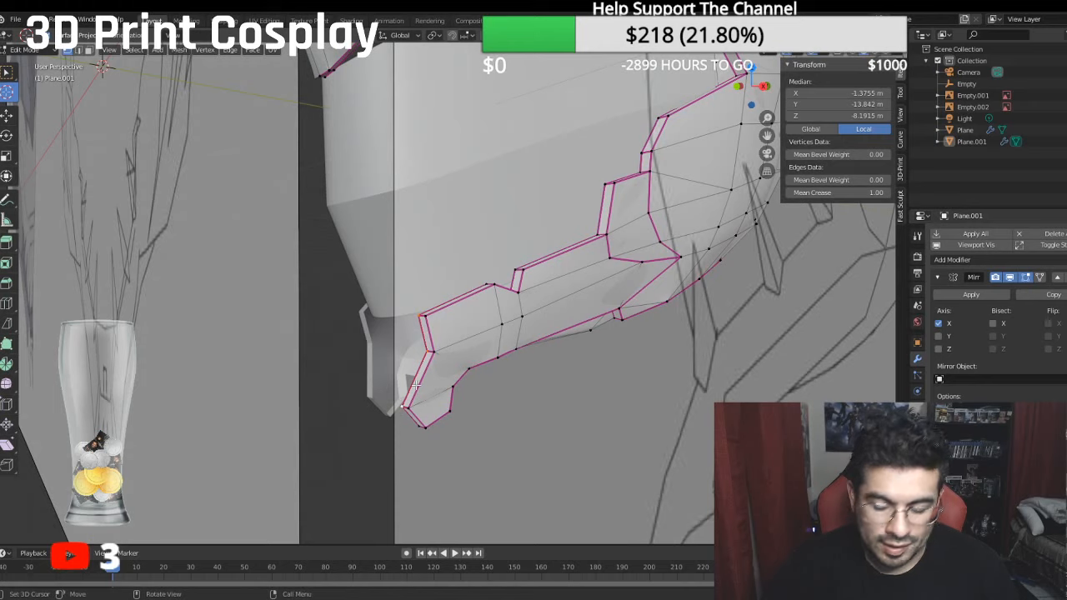
{"action": "key", "text": "KP_3"}
{"action": "middle_click_drag", "start_coordinate": [390, 383], "coordinate": [515, 326], "text": "shift"}
{"action": "scroll", "coordinate": [429, 334], "scroll_direction": "up", "scroll_amount": 2}
- Switch to face selection and place the 3D cursor on the helmet's mirror centre line at the world origin
{"action": "left_click", "coordinate": [89, 50]}
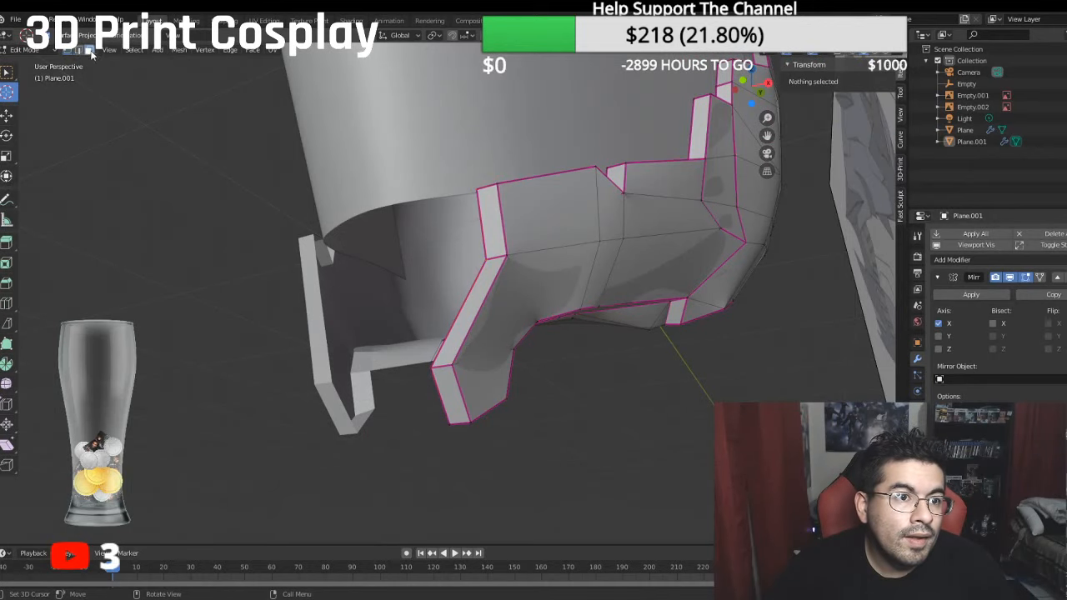
{"action": "left_click", "coordinate": [448, 389]}
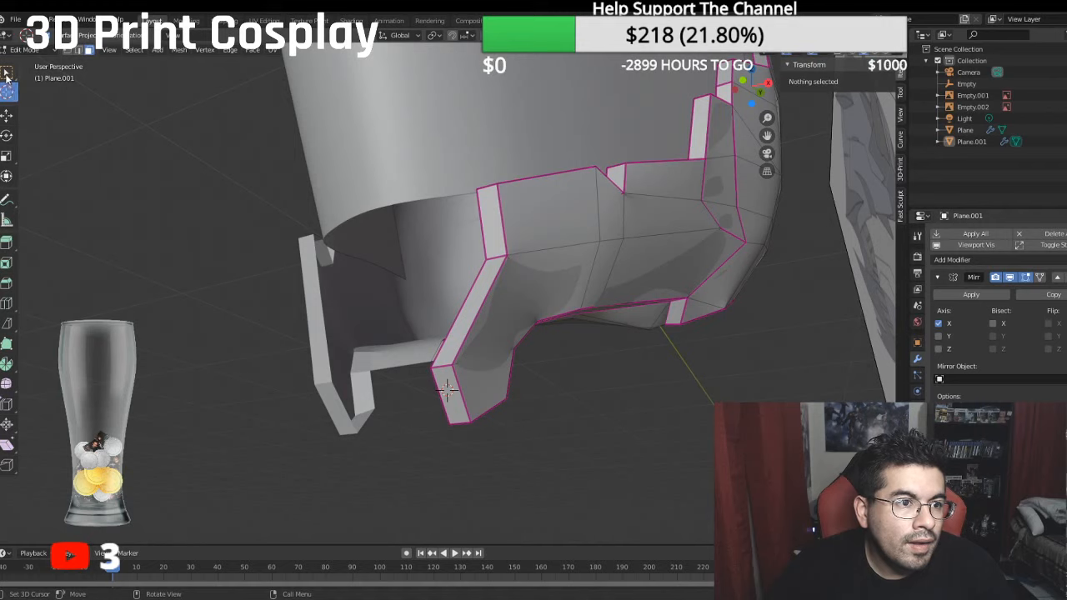
{"action": "left_click", "coordinate": [7, 73]}
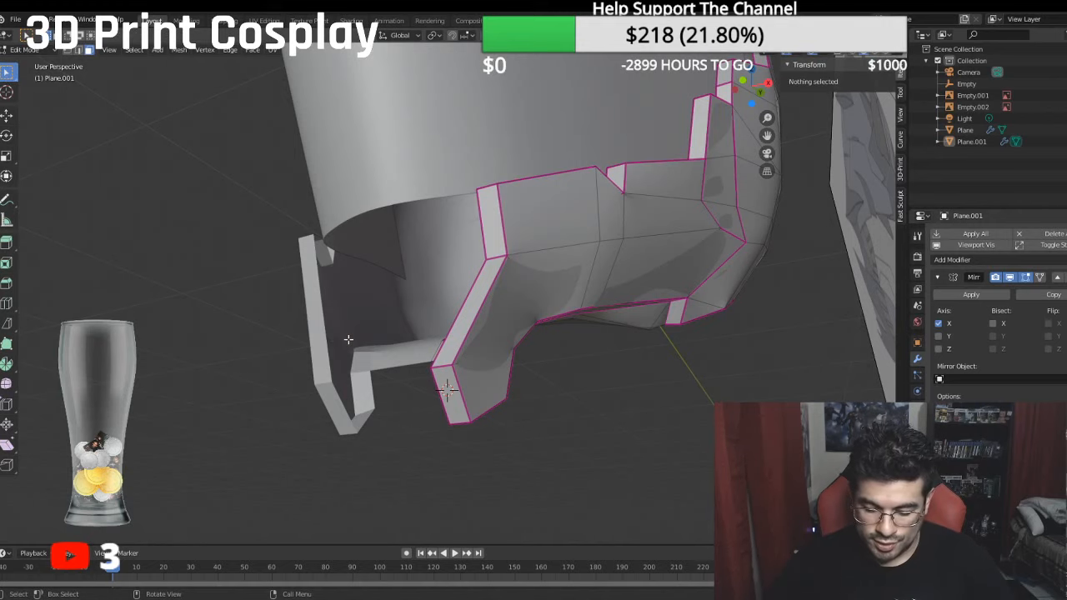
{"action": "key", "text": "KP_1"}
{"action": "scroll", "coordinate": [349, 339], "scroll_direction": "down", "scroll_amount": 3}
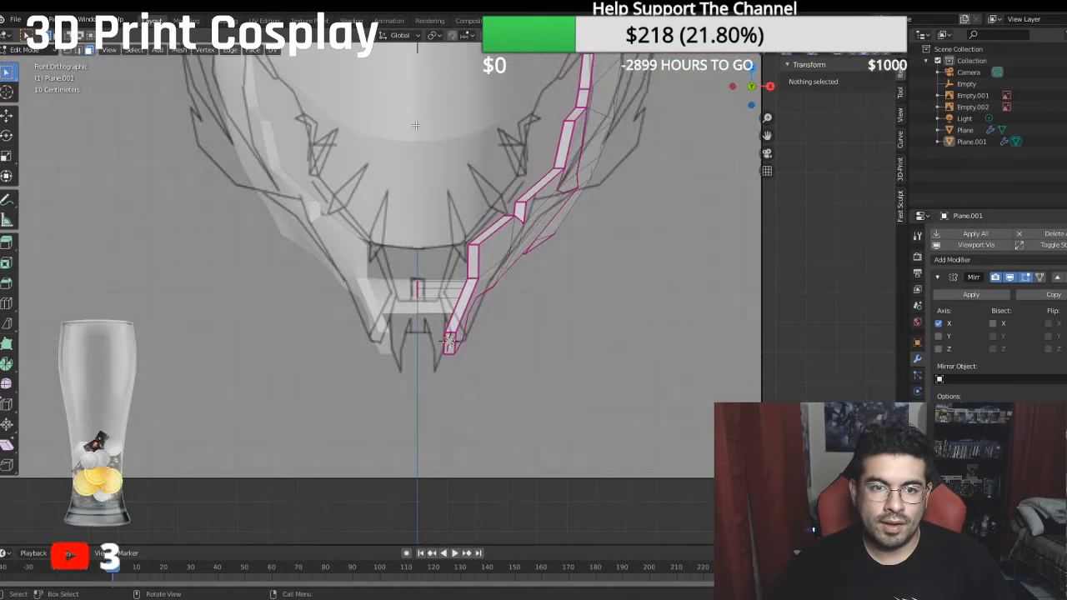
{"action": "left_click", "coordinate": [7, 91]}
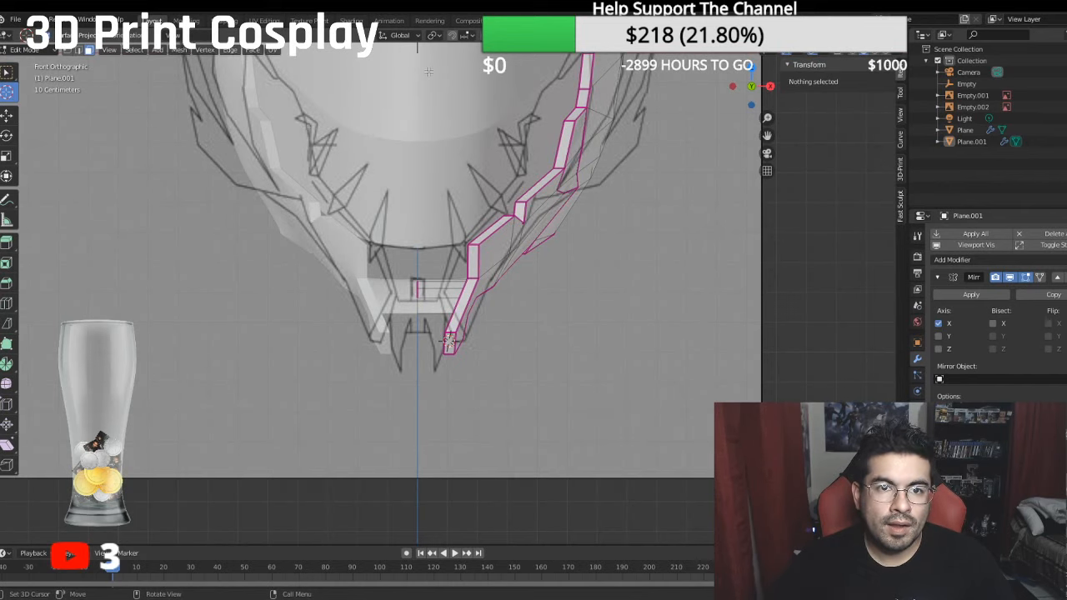
{"action": "middle_click_drag", "start_coordinate": [415, 76], "coordinate": [416, 178], "text": "shift"}
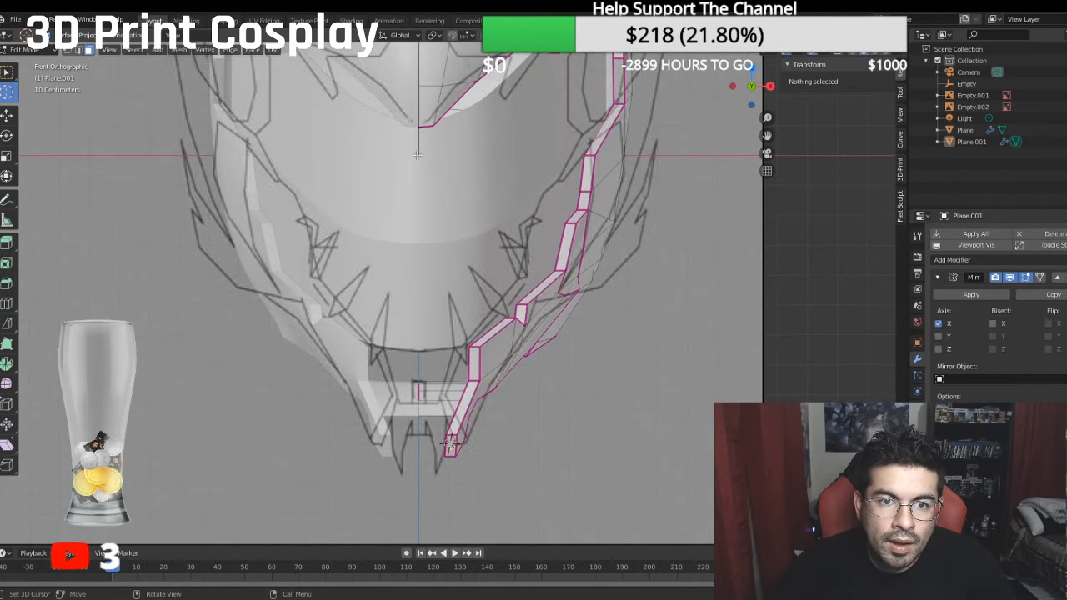
{"action": "left_click", "coordinate": [418, 155]}
{"action": "middle_click_drag", "start_coordinate": [614, 311], "coordinate": [627, 284]}
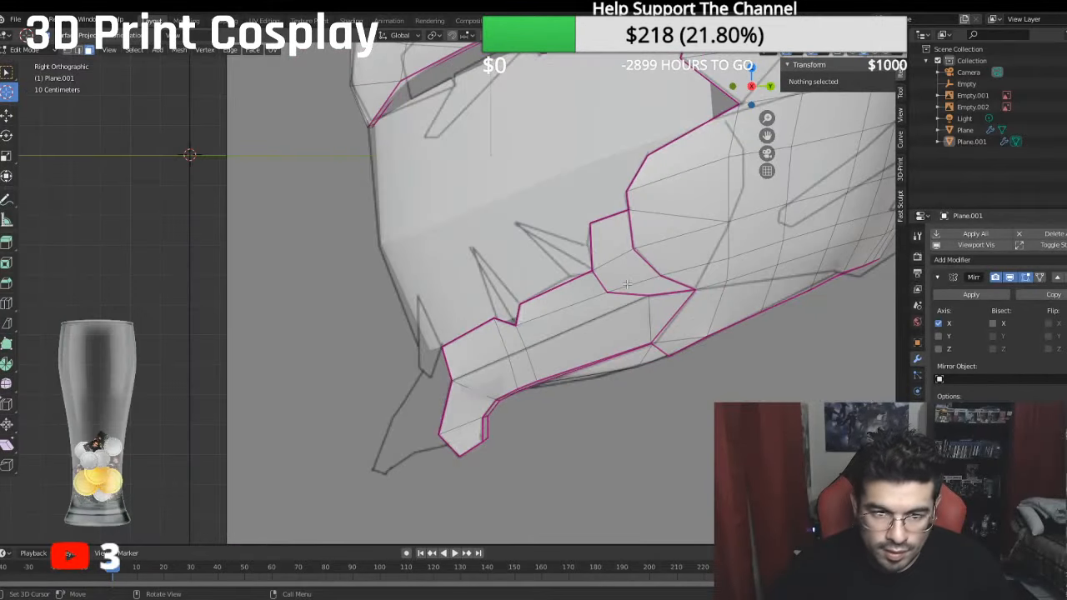
- Bisect the rim face at the lower jaw's front tip diagonally, from its outer bottom corner to the inner edge
{"action": "left_click", "coordinate": [8, 74]}
{"action": "middle_click_drag", "start_coordinate": [371, 320], "coordinate": [444, 326]}
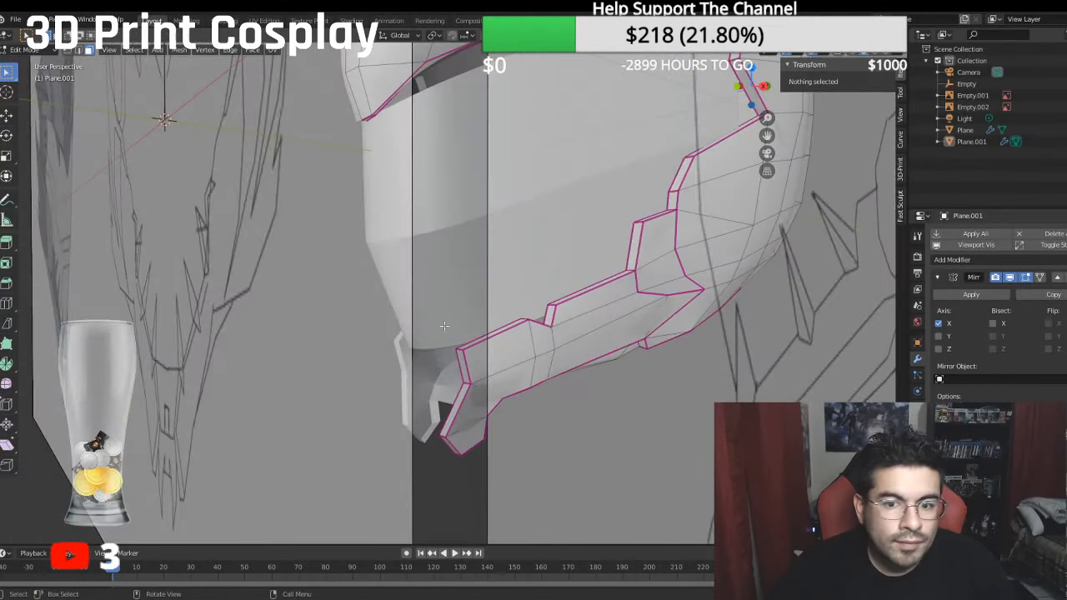
{"action": "left_click", "coordinate": [464, 446]}
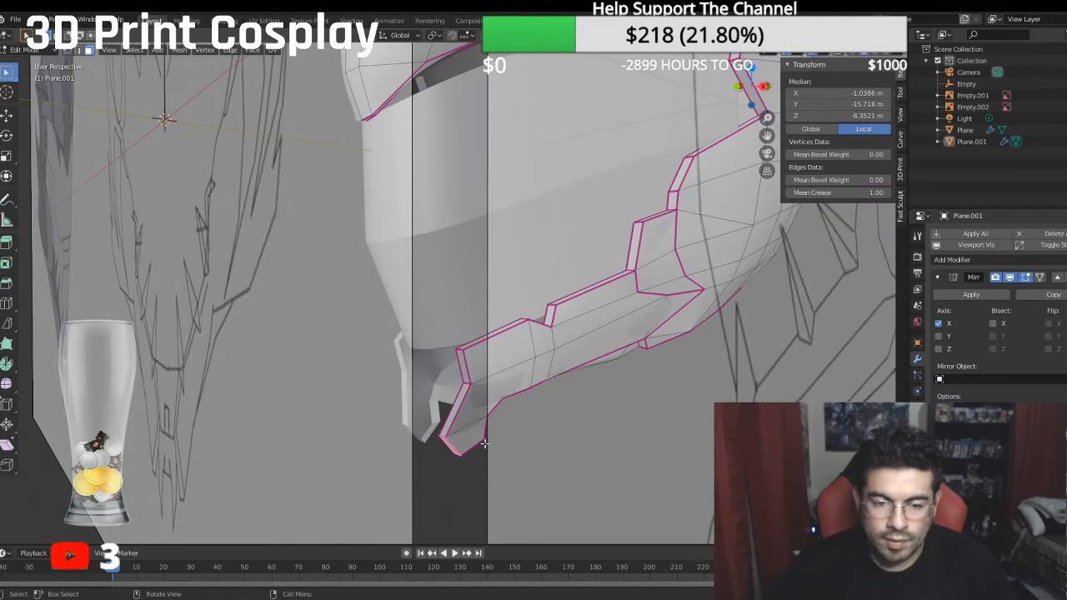
{"action": "middle_click_drag", "start_coordinate": [485, 444], "coordinate": [565, 440]}
{"action": "scroll", "coordinate": [471, 434], "scroll_direction": "up", "scroll_amount": 2}
{"action": "middle_click_drag", "start_coordinate": [468, 433], "coordinate": [457, 265], "text": "shift"}
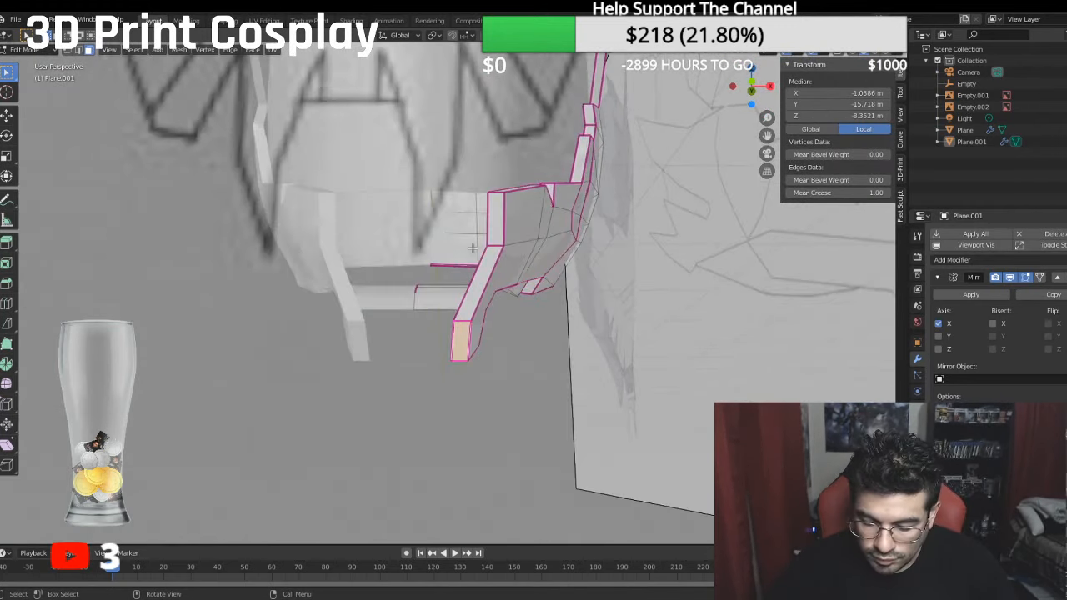
{"action": "key", "text": "KP_1"}
{"action": "scroll", "coordinate": [457, 265], "scroll_direction": "up", "scroll_amount": 2}
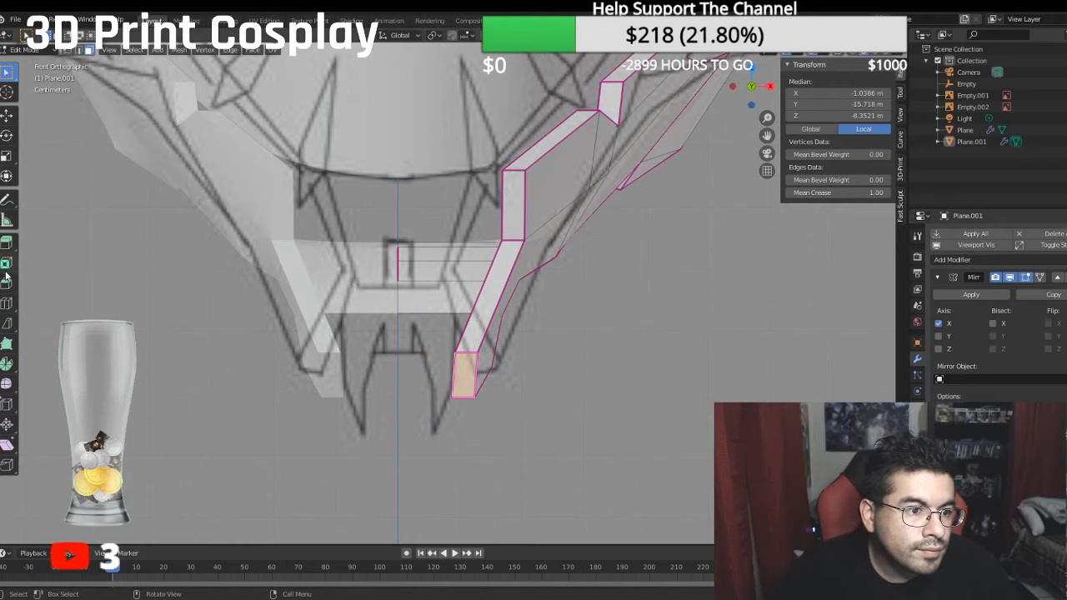
{"action": "left_click", "coordinate": [8, 324]}
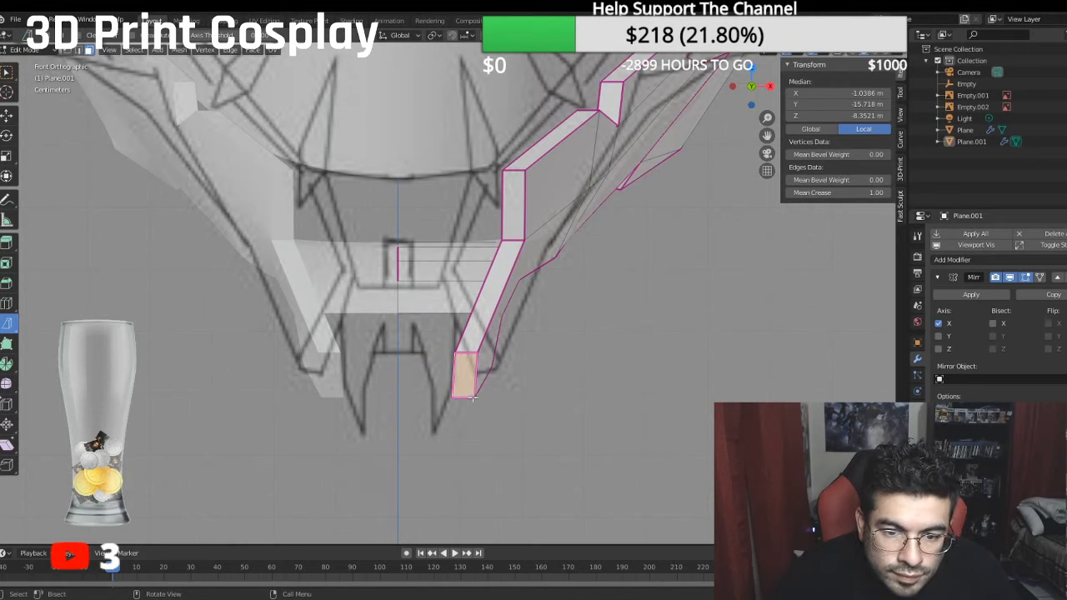
{"action": "left_click_drag", "start_coordinate": [473, 398], "coordinate": [456, 371]}
{"action": "key", "text": "alt+a"}
- Merge the cut's lower end vertex into the outer bottom corner vertex of the jaw tip, using At Last
{"action": "middle_click_drag", "start_coordinate": [598, 372], "coordinate": [536, 360]}
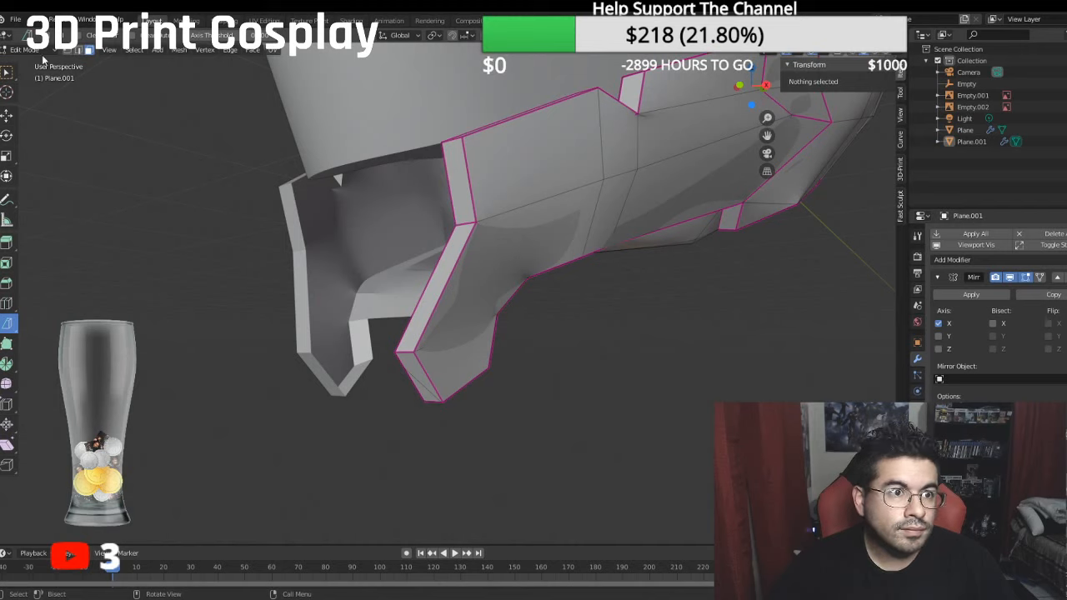
{"action": "left_click", "coordinate": [67, 52]}
{"action": "left_click", "coordinate": [401, 370]}
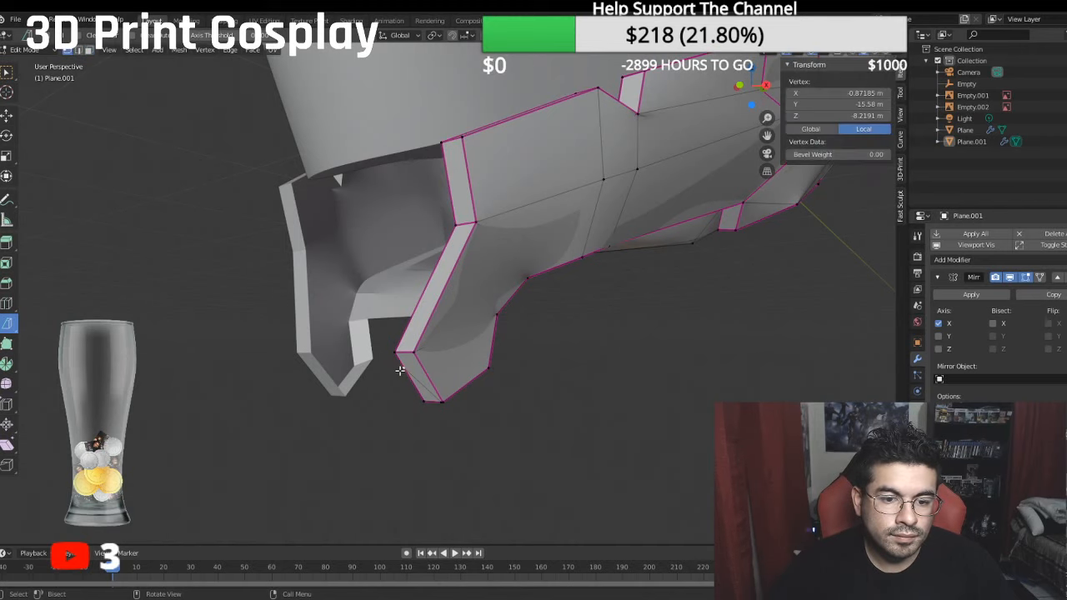
{"action": "left_click", "coordinate": [435, 403], "text": "shift"}
{"action": "right_click", "coordinate": [453, 405]}
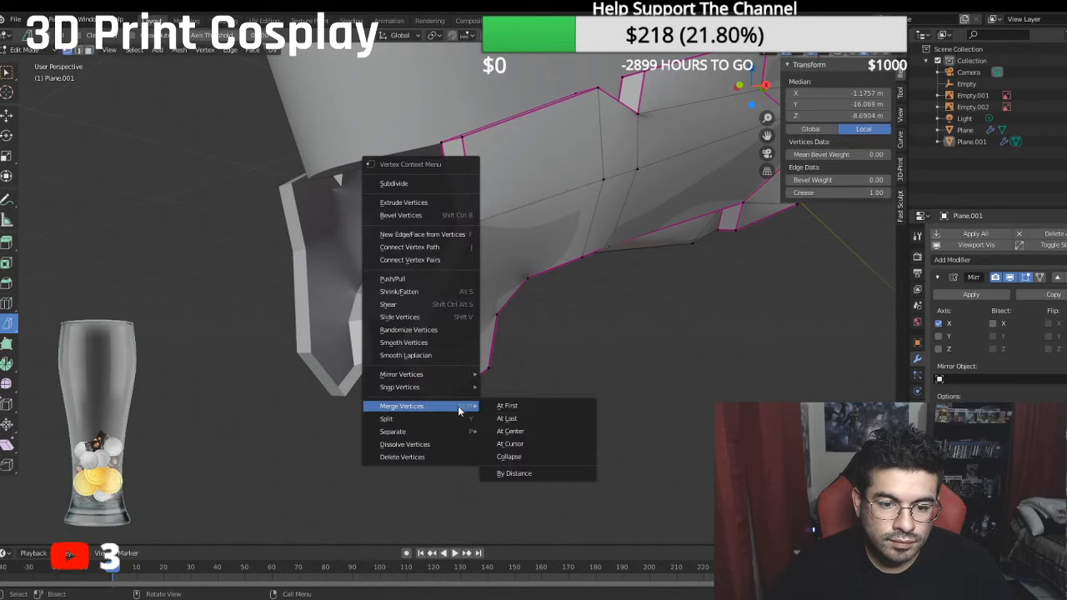
{"action": "left_click", "coordinate": [501, 424]}
- Extrude the inner front rim edges of the lower jaw, from the cut vertex to the top corner, and move them forward along Y
{"action": "left_click", "coordinate": [398, 368]}
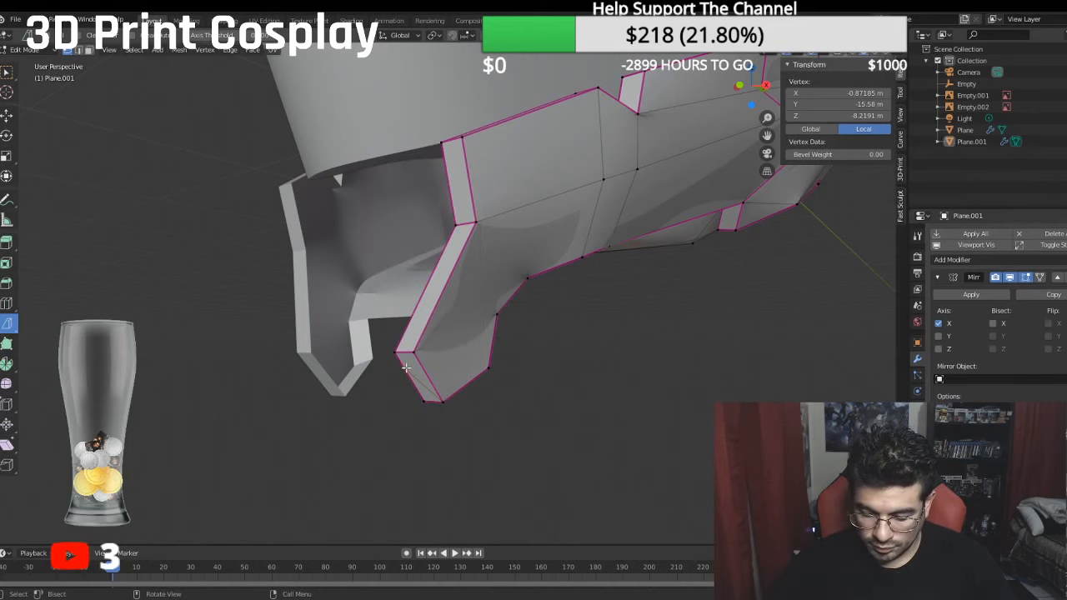
{"action": "key", "text": "KP_3"}
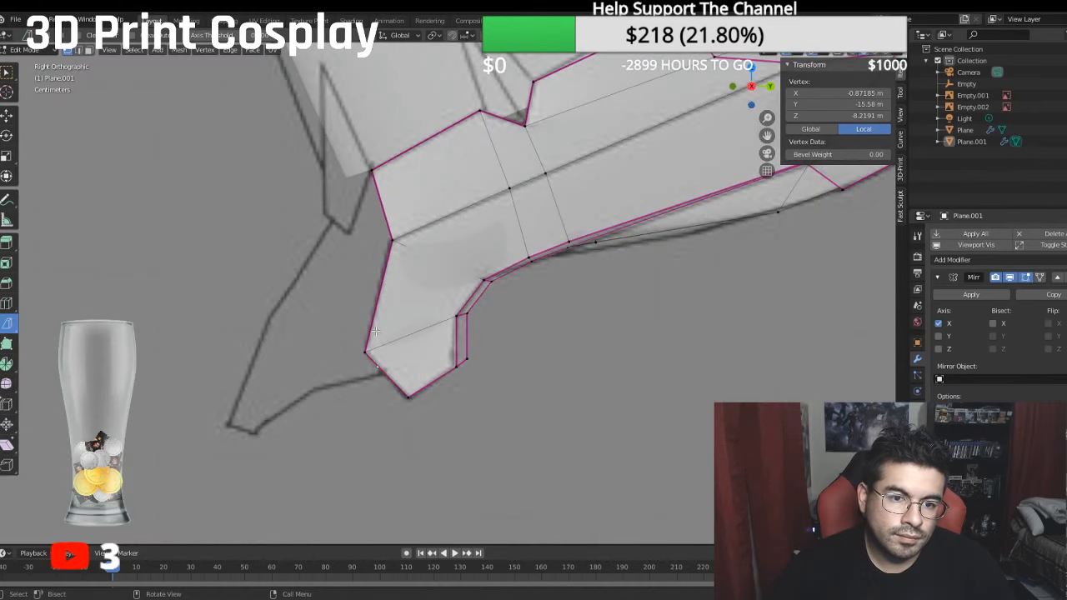
{"action": "middle_click_drag", "start_coordinate": [381, 262], "coordinate": [415, 269]}
{"action": "left_click", "coordinate": [367, 353], "text": "shift"}
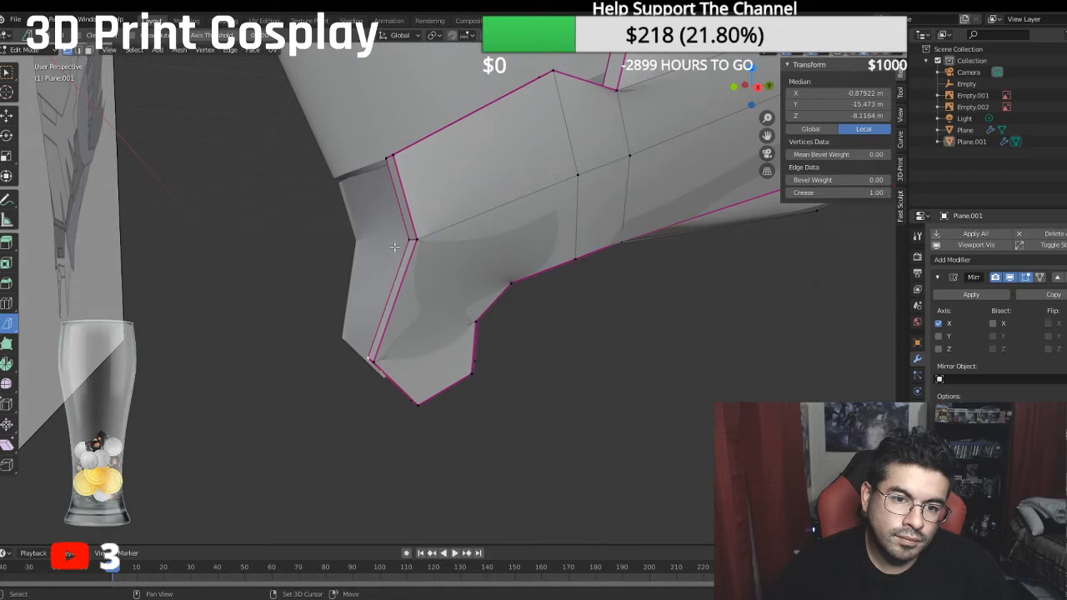
{"action": "left_click", "coordinate": [397, 243], "text": "shift"}
{"action": "left_click", "coordinate": [387, 180], "text": "shift"}
{"action": "key", "text": "KP_3"}
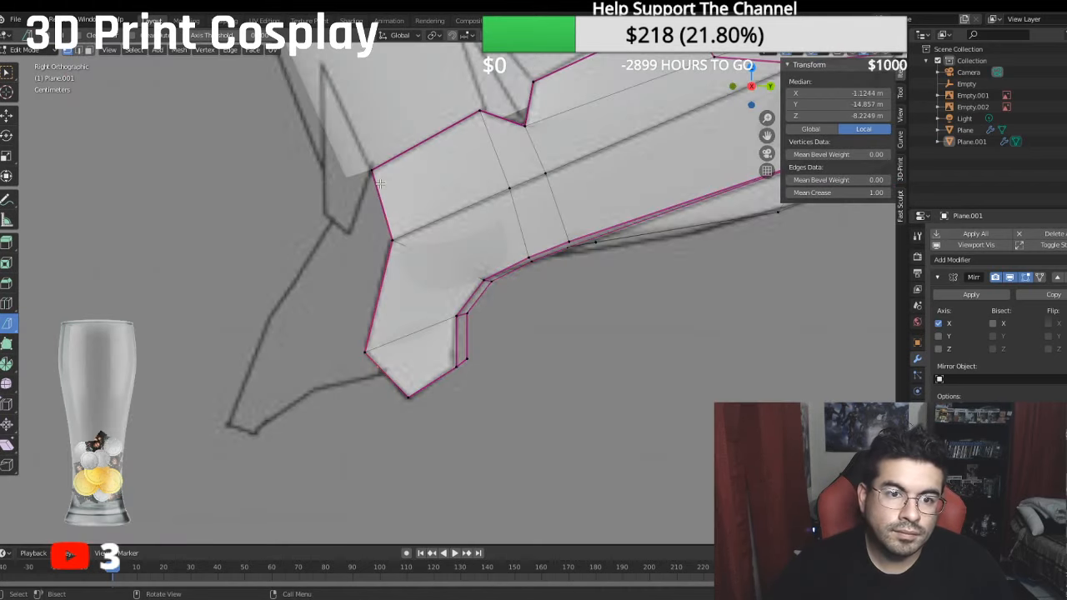
{"action": "middle_click_drag", "start_coordinate": [380, 183], "coordinate": [371, 162]}
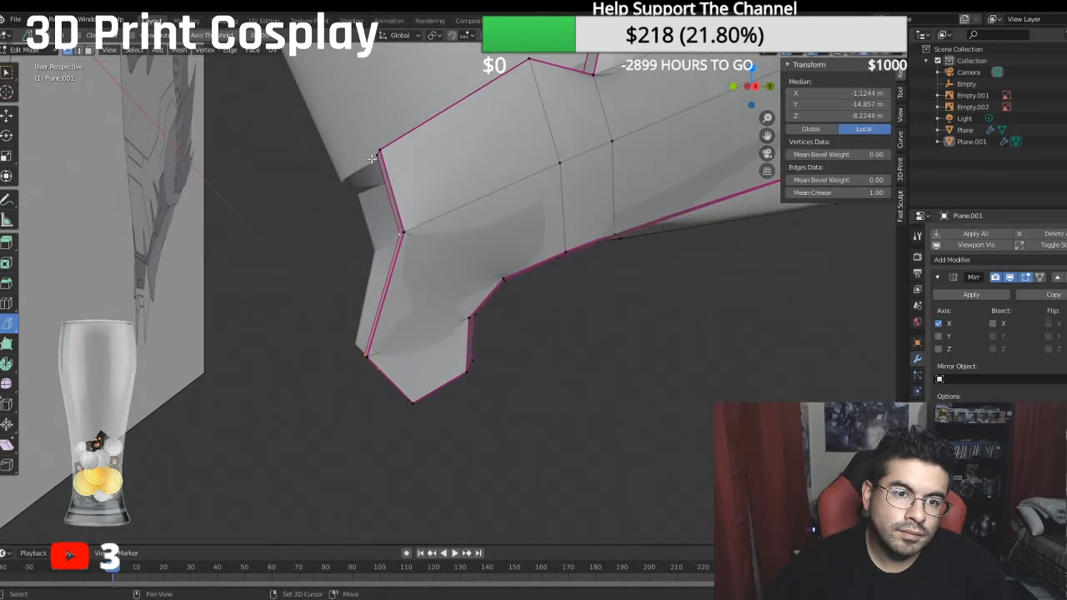
{"action": "left_click", "coordinate": [374, 164], "text": "shift"}
{"action": "key", "text": "KP_3"}
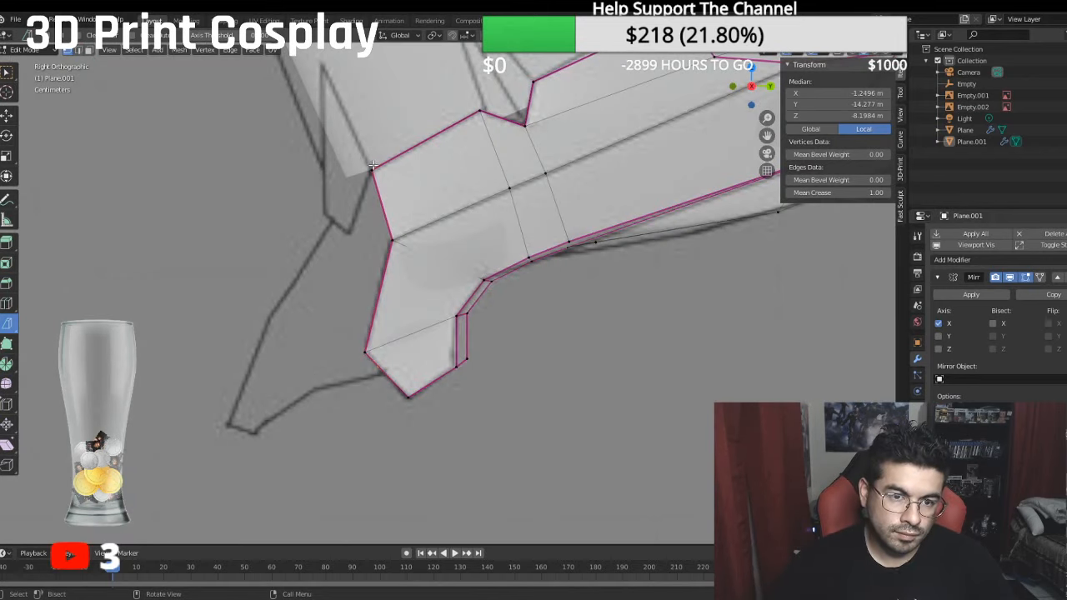
{"action": "key", "text": "e"}
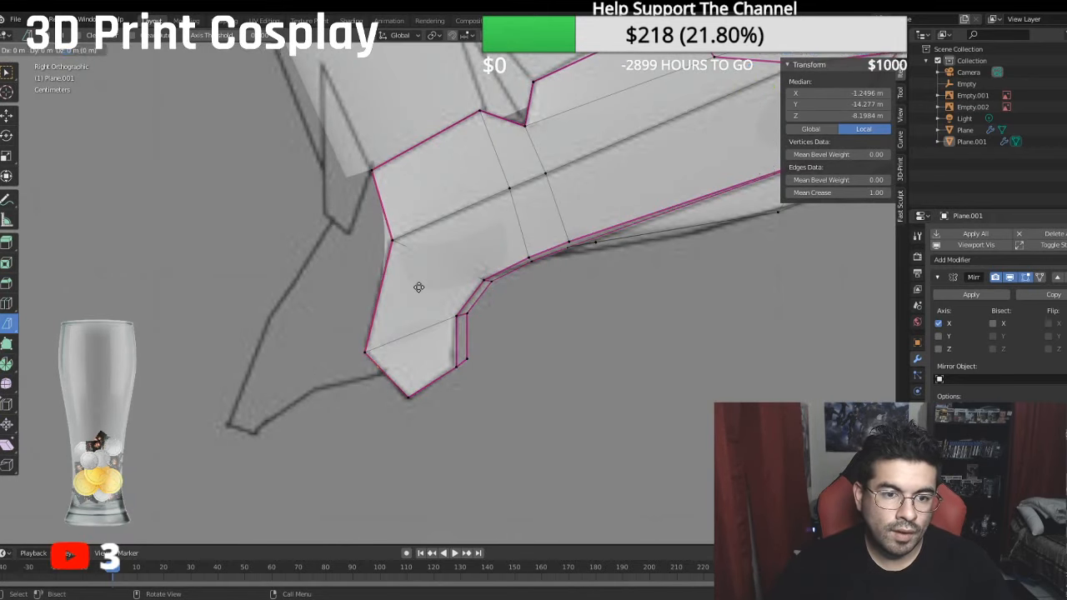
{"action": "right_click", "coordinate": [413, 285]}
{"action": "left_click", "coordinate": [8, 116]}
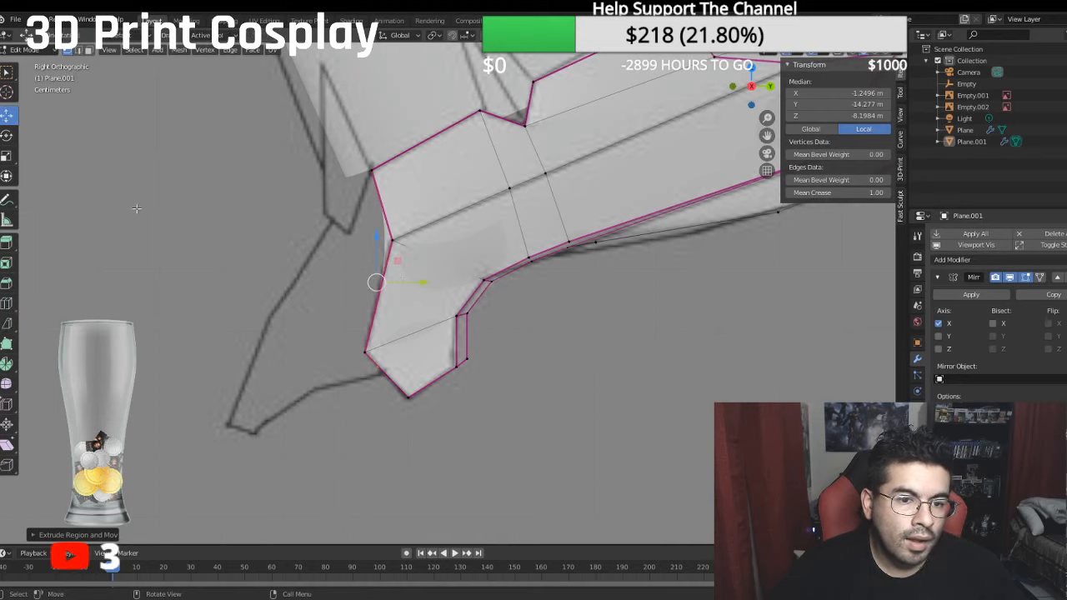
{"action": "left_click_drag", "start_coordinate": [444, 287], "coordinate": [389, 287]}
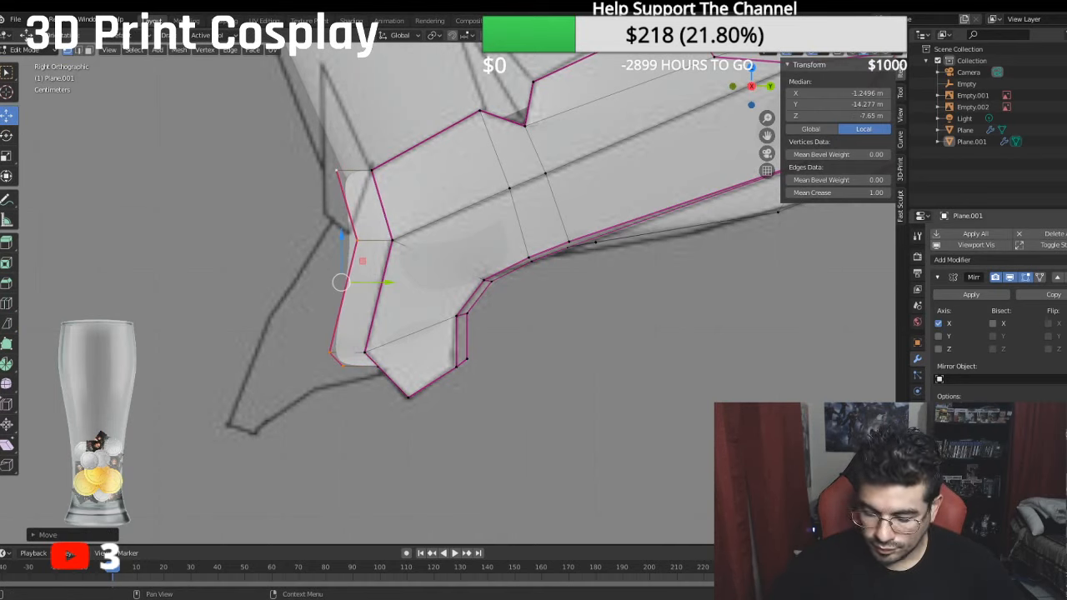
- Set the subdivision level to 0 and move the extruded edges down and further forward, to a local median of about Y -14.583 m, Z -7.2727 m
{"action": "key", "text": "ctrl+0"}
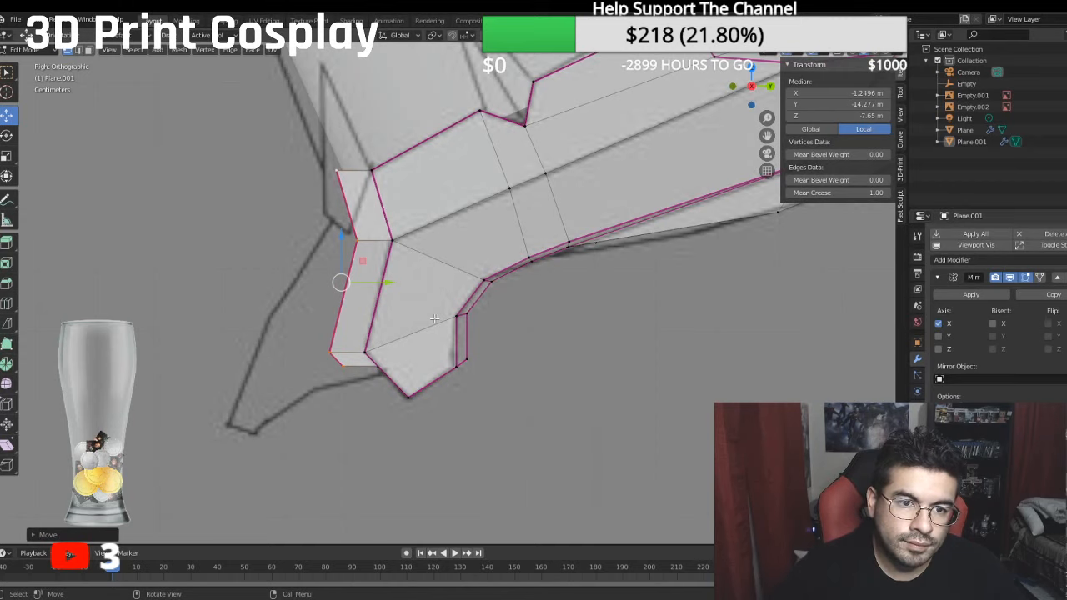
{"action": "left_click_drag", "start_coordinate": [342, 235], "coordinate": [337, 248]}
{"action": "left_click_drag", "start_coordinate": [390, 301], "coordinate": [364, 308]}
{"action": "left_click_drag", "start_coordinate": [315, 248], "coordinate": [316, 257]}
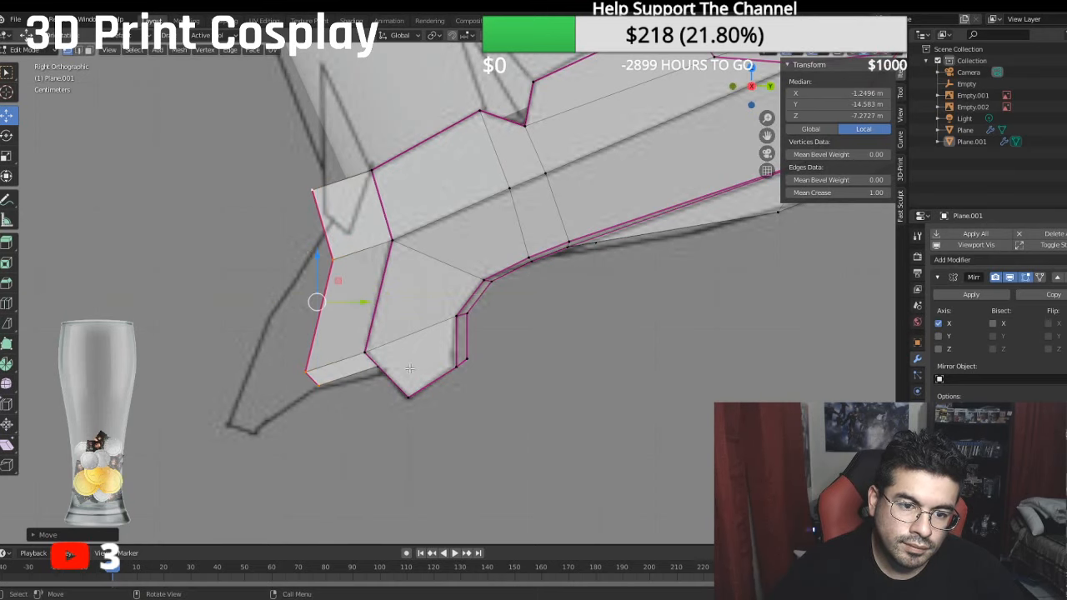
- Move the middle bend vertex of the extruded front edge further forward, to local Z of about -7.14 m
{"action": "left_click", "coordinate": [333, 260]}
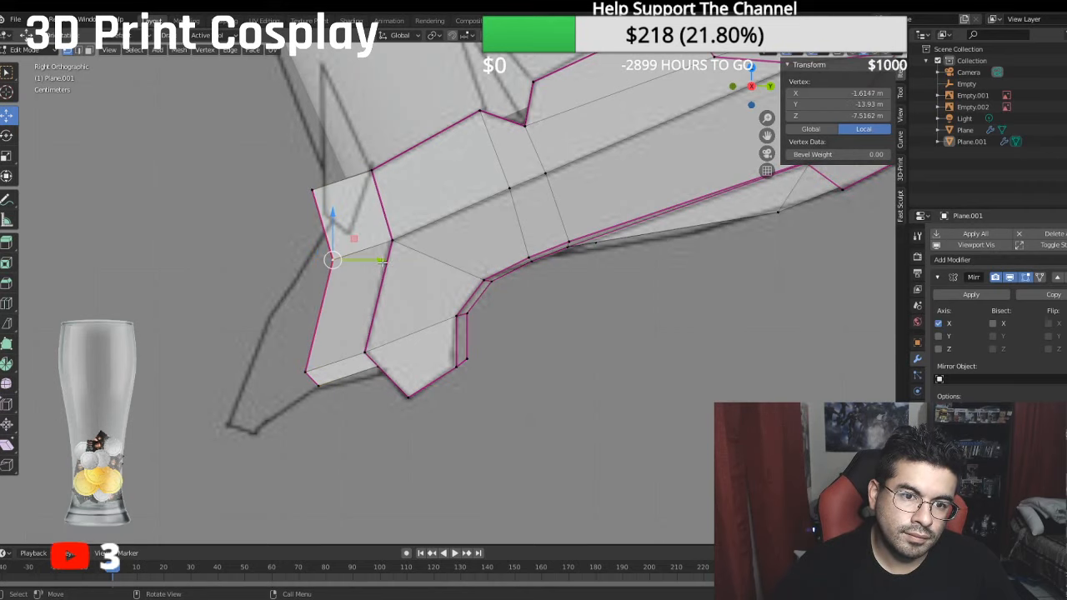
{"action": "key", "text": "g"}
{"action": "left_click", "coordinate": [357, 258]}
- Move the extruded edge's top vertex back toward the rim along Y and slightly up, to local Y of about -12.69 m and Z -7.75 m
{"action": "middle_click_drag", "start_coordinate": [357, 257], "coordinate": [398, 273]}
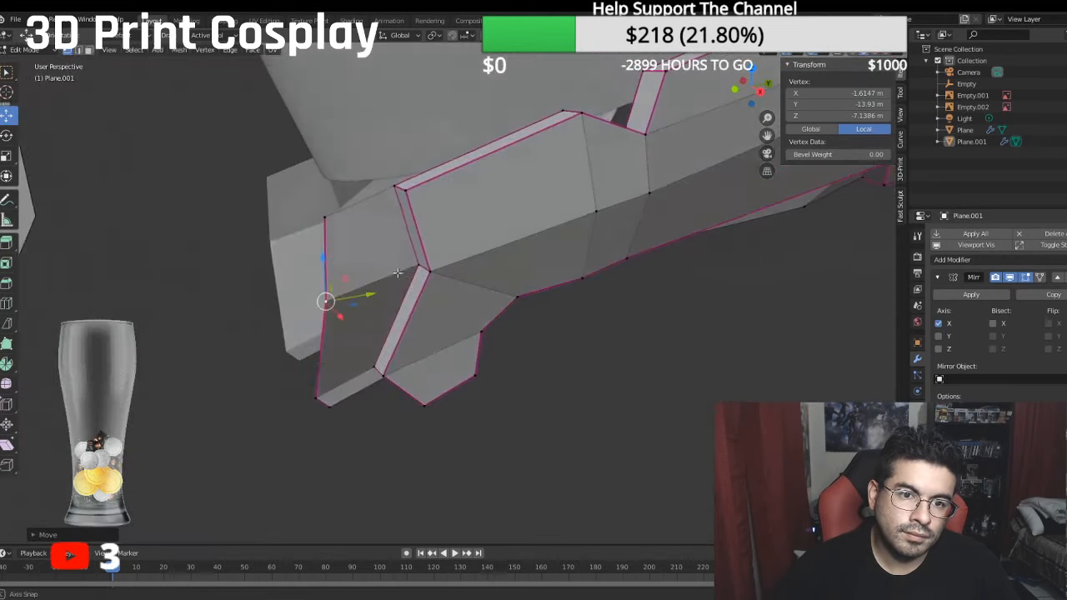
{"action": "left_click", "coordinate": [326, 219]}
{"action": "key", "text": "g"}
{"action": "key", "text": "y"}
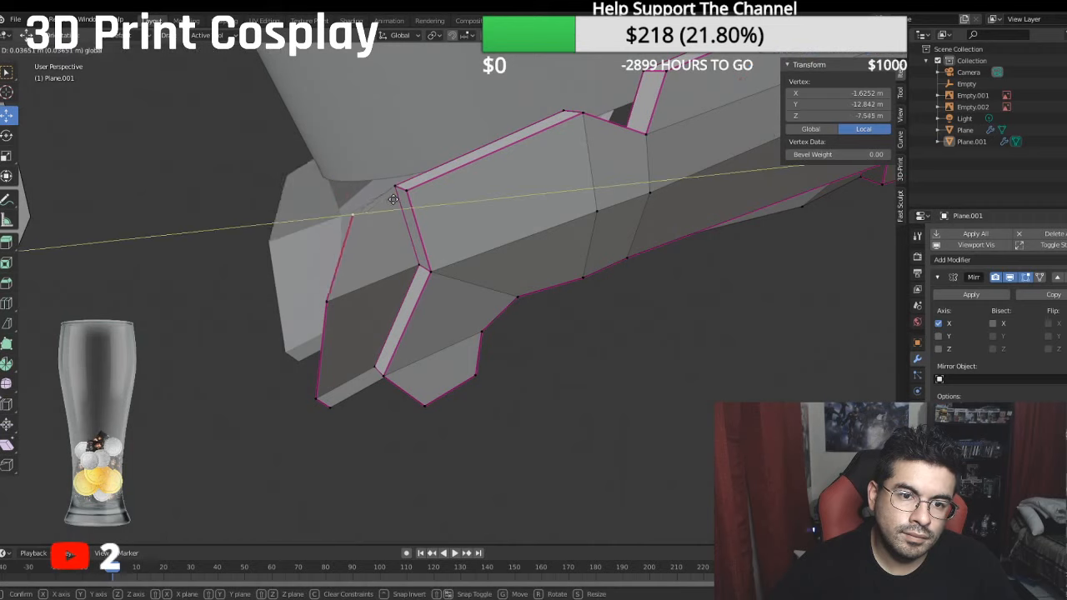
{"action": "left_click", "coordinate": [407, 192]}
{"action": "left_click_drag", "start_coordinate": [369, 173], "coordinate": [376, 158]}
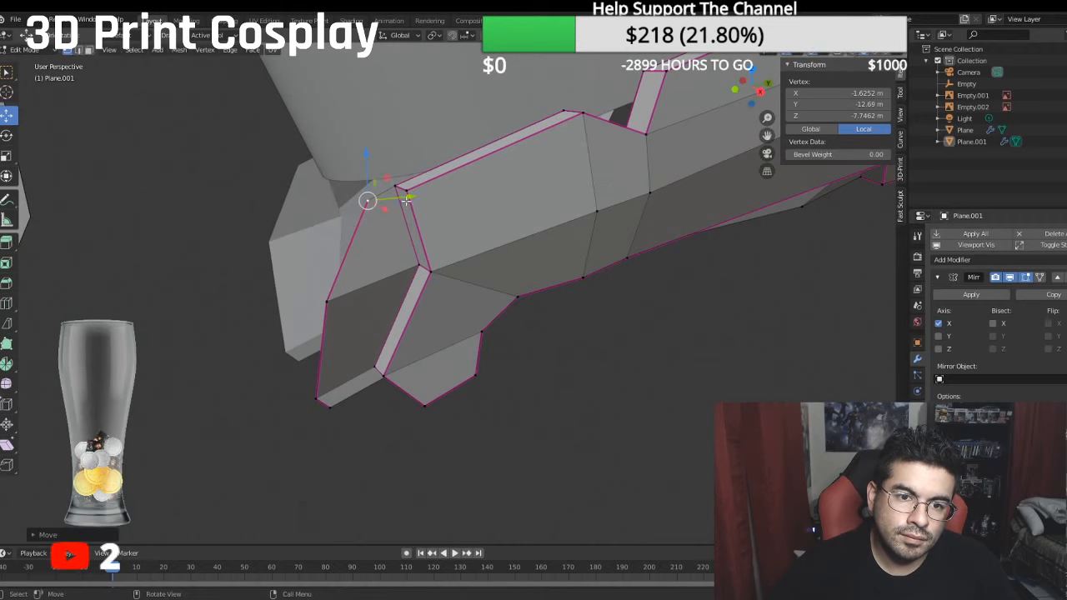
- Move the extruded edge's top vertex back against the rim corner in the sketch, to local Y of about -12.553 m and Z -8.0394 m
{"action": "left_click_drag", "start_coordinate": [406, 200], "coordinate": [417, 191]}
{"action": "key", "text": "KP_3"}
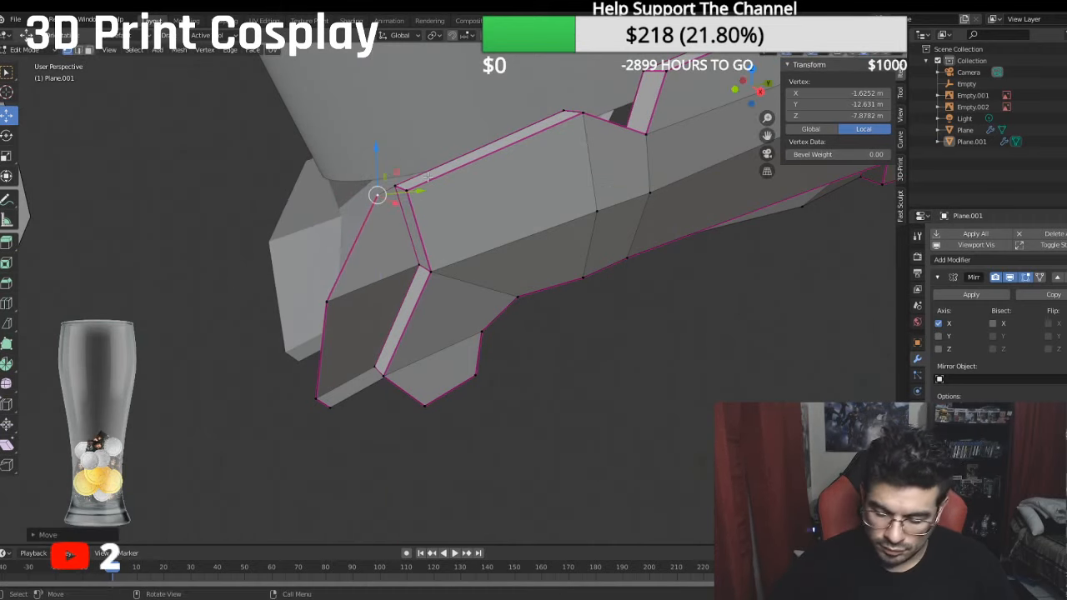
{"action": "key", "text": "alt+z"}
{"action": "scroll", "coordinate": [419, 176], "scroll_direction": "up", "scroll_amount": 5}
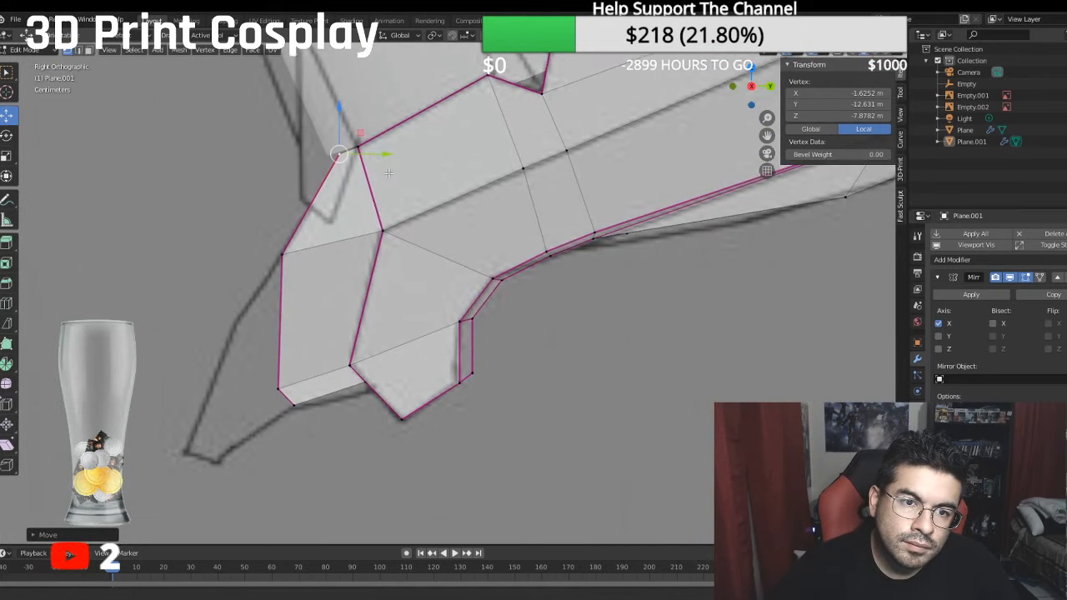
{"action": "left_click_drag", "start_coordinate": [560, 332], "coordinate": [541, 293]}
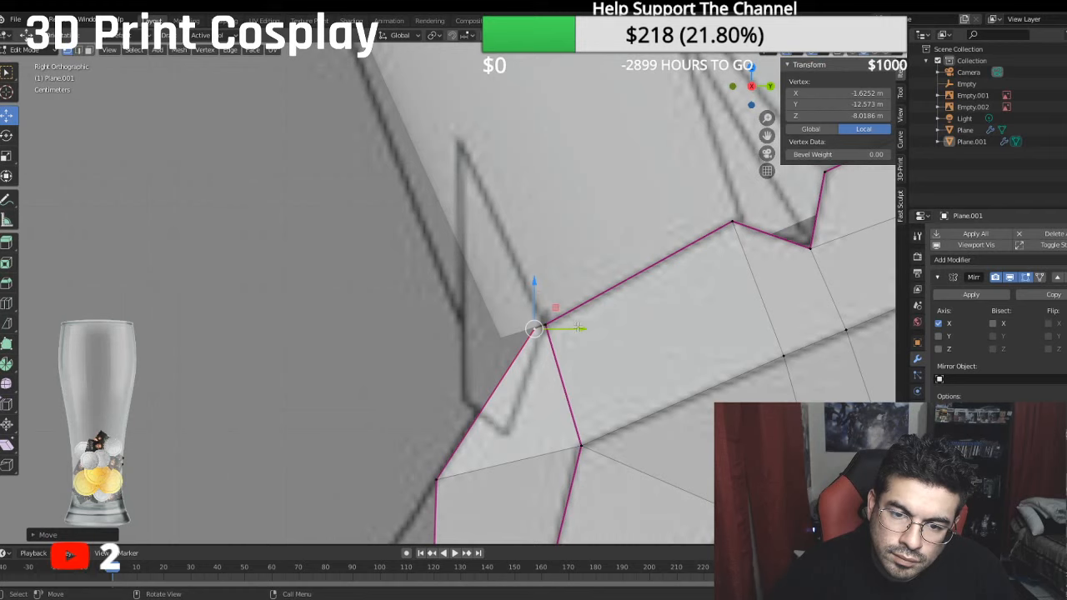
{"action": "left_click_drag", "start_coordinate": [578, 327], "coordinate": [581, 325]}
{"action": "left_click_drag", "start_coordinate": [535, 290], "coordinate": [534, 288]}
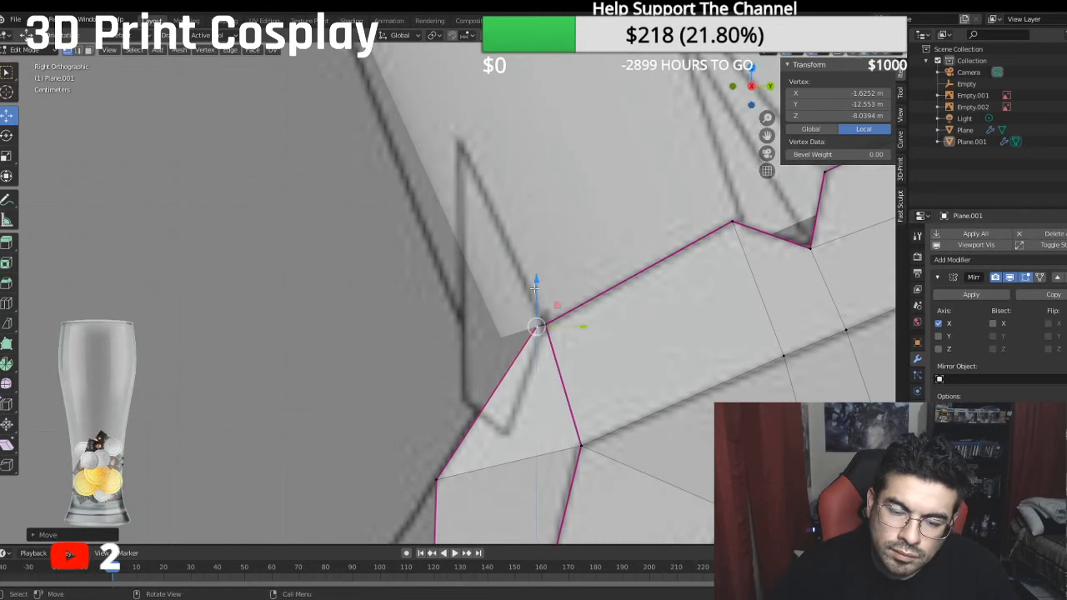
{"action": "middle_click_drag", "start_coordinate": [534, 288], "coordinate": [567, 317]}
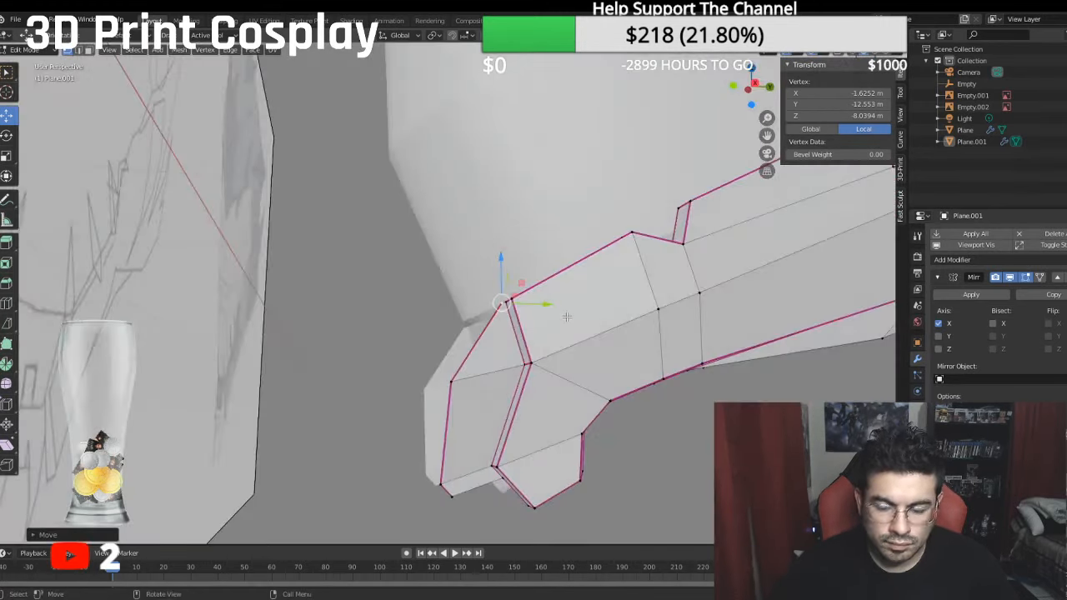
- Move the middle bend vertex forward and down onto the fang's outer sketch line, to local Y of about -14.822 m and Z -6.5473 m
{"action": "key", "text": "KP_3"}
{"action": "middle_click_drag", "start_coordinate": [461, 507], "coordinate": [522, 359], "text": "shift"}
{"action": "scroll", "coordinate": [493, 407], "scroll_direction": "up", "scroll_amount": 2}
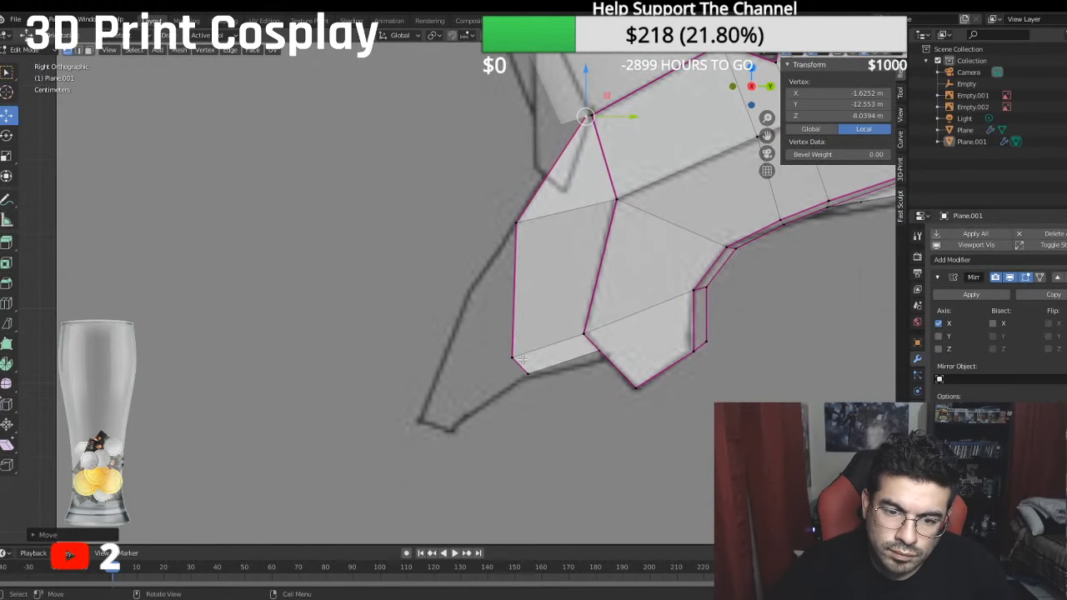
{"action": "left_click", "coordinate": [519, 220]}
{"action": "left_click_drag", "start_coordinate": [558, 222], "coordinate": [522, 230]}
{"action": "left_click_drag", "start_coordinate": [478, 175], "coordinate": [457, 229]}
{"action": "left_click_drag", "start_coordinate": [523, 285], "coordinate": [514, 288]}
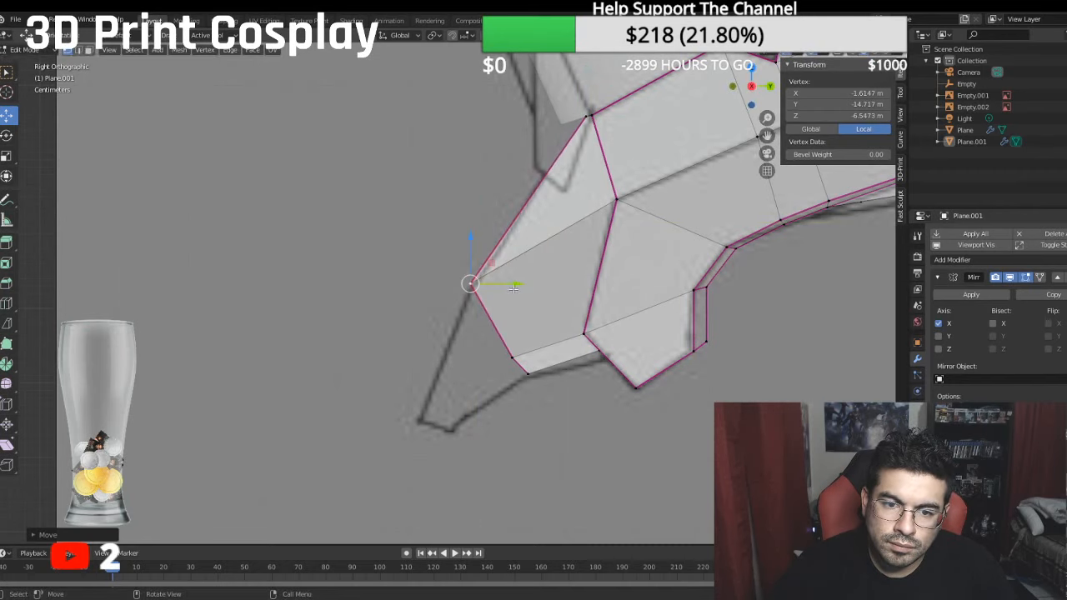
{"action": "left_click_drag", "start_coordinate": [472, 231], "coordinate": [470, 239]}
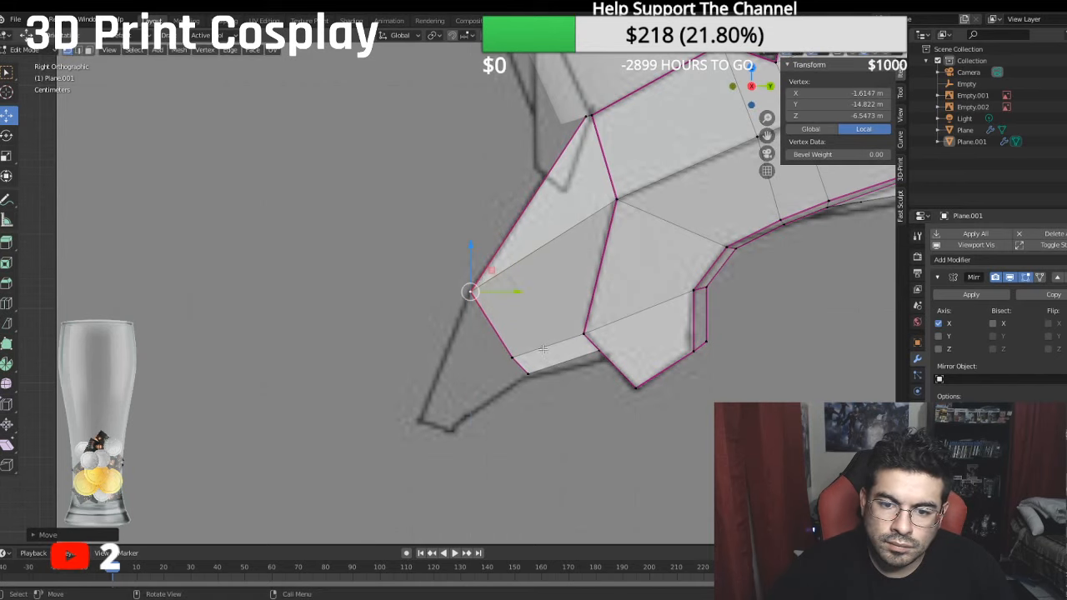
- Move the vertex where the fang's lower edge meets the jaw onto the sketch line, to local Y of about -15.69 m and Z -8.32 m
{"action": "left_click", "coordinate": [599, 358]}
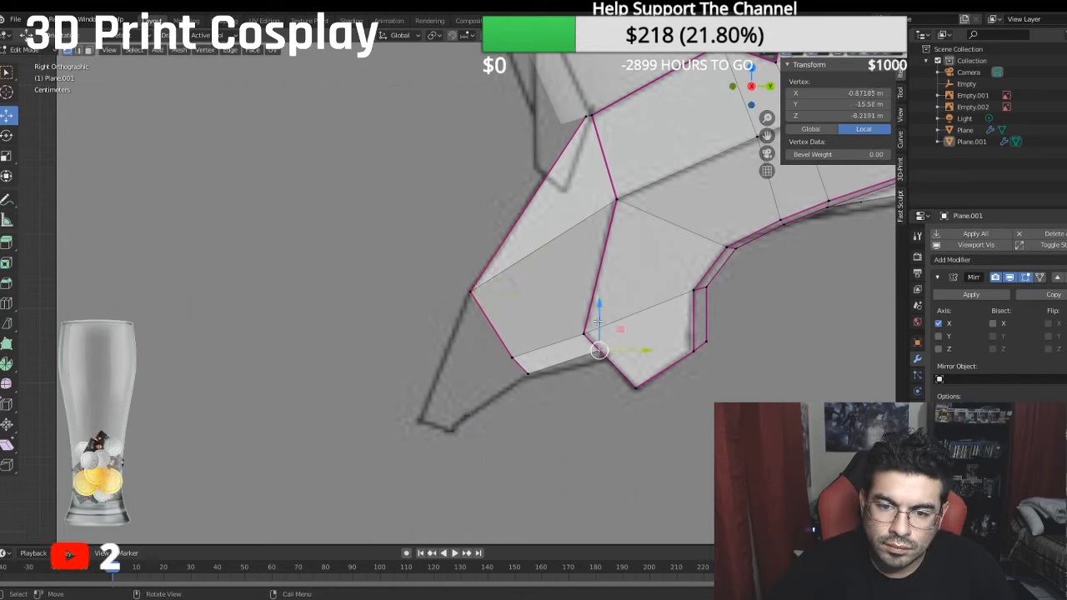
{"action": "key", "text": "g"}
{"action": "key", "text": "y"}
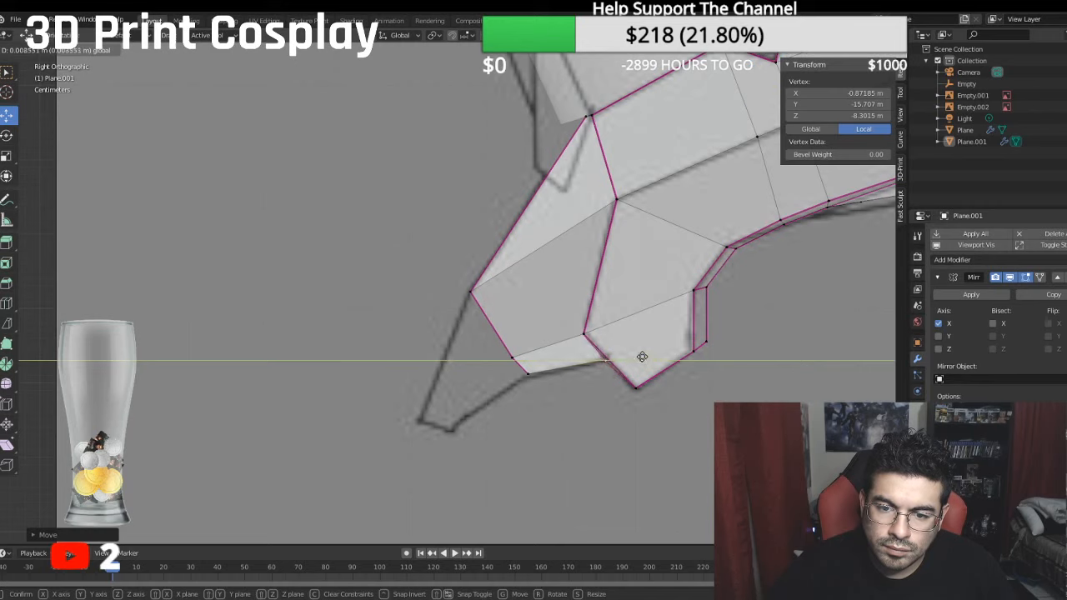
{"action": "left_click", "coordinate": [638, 362]}
{"action": "key", "text": "g"}
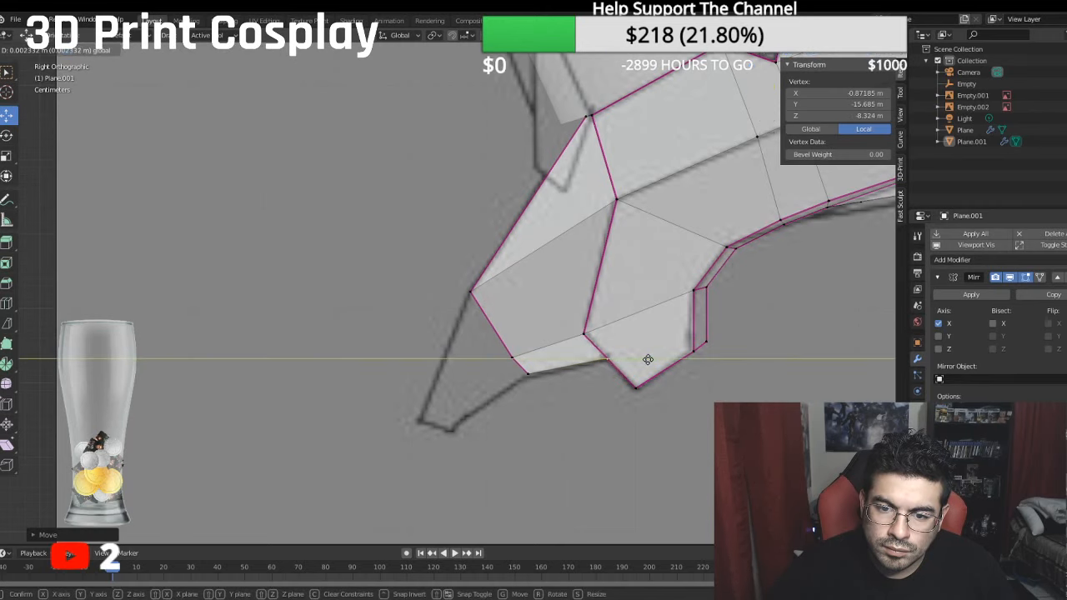
{"action": "left_click", "coordinate": [644, 358]}
- Align the lower front vertex with the bend in the fang's lower sketch line and merge the adjacent vertex above into it with At Last
{"action": "left_click", "coordinate": [532, 376]}
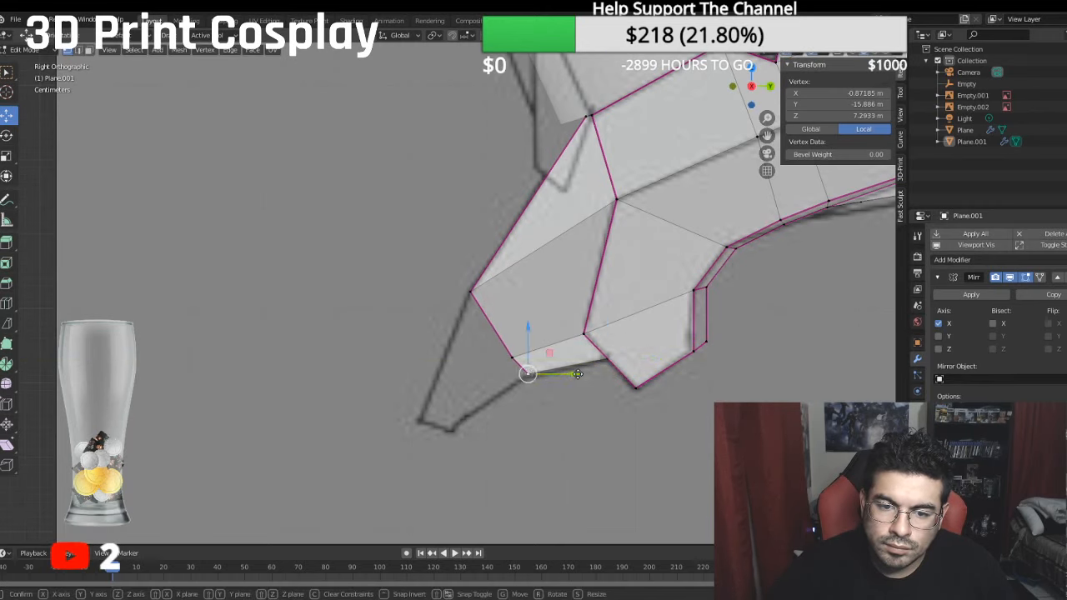
{"action": "left_click_drag", "start_coordinate": [578, 376], "coordinate": [574, 377]}
{"action": "left_click_drag", "start_coordinate": [522, 327], "coordinate": [521, 333]}
{"action": "left_click", "coordinate": [512, 358]}
{"action": "left_click", "coordinate": [525, 377], "text": "shift"}
{"action": "right_click", "coordinate": [532, 388]}
{"action": "mouse_move", "coordinate": [531, 386]}
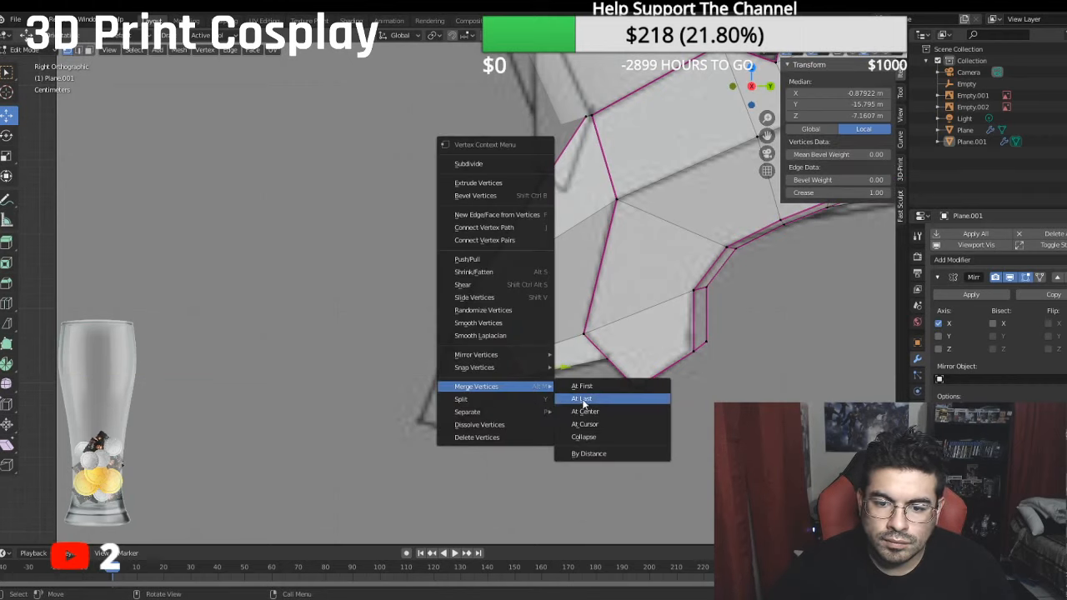
{"action": "left_click", "coordinate": [583, 398]}
- Extrude the front edge between the bend vertex and the merged vertex, and move it forward and down toward the fang tip
{"action": "left_click", "coordinate": [471, 292]}
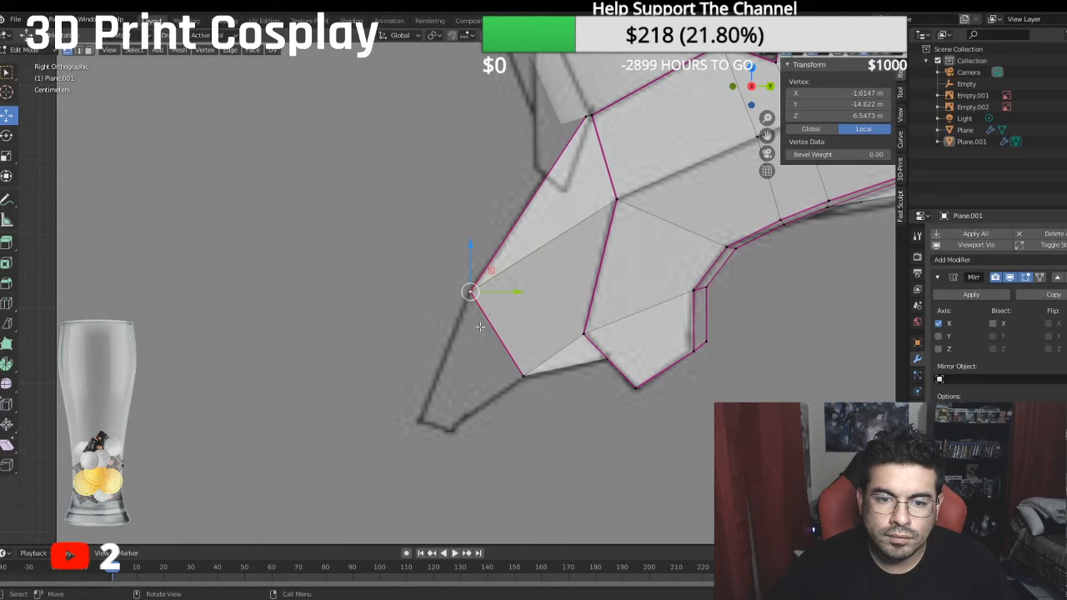
{"action": "left_click", "coordinate": [523, 374], "text": "shift"}
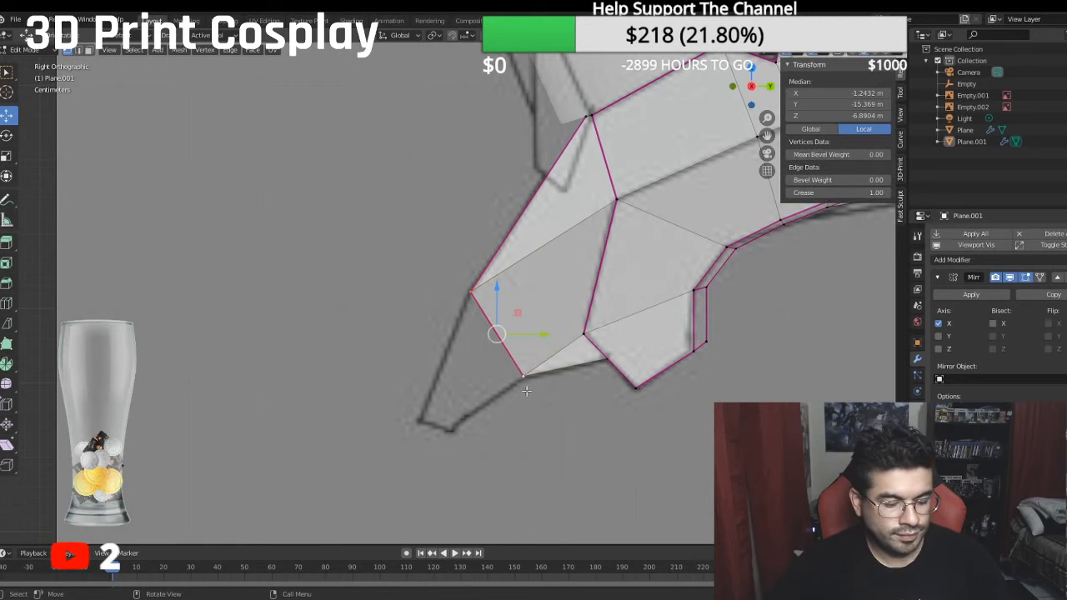
{"action": "key", "text": "e"}
{"action": "right_click", "coordinate": [534, 420]}
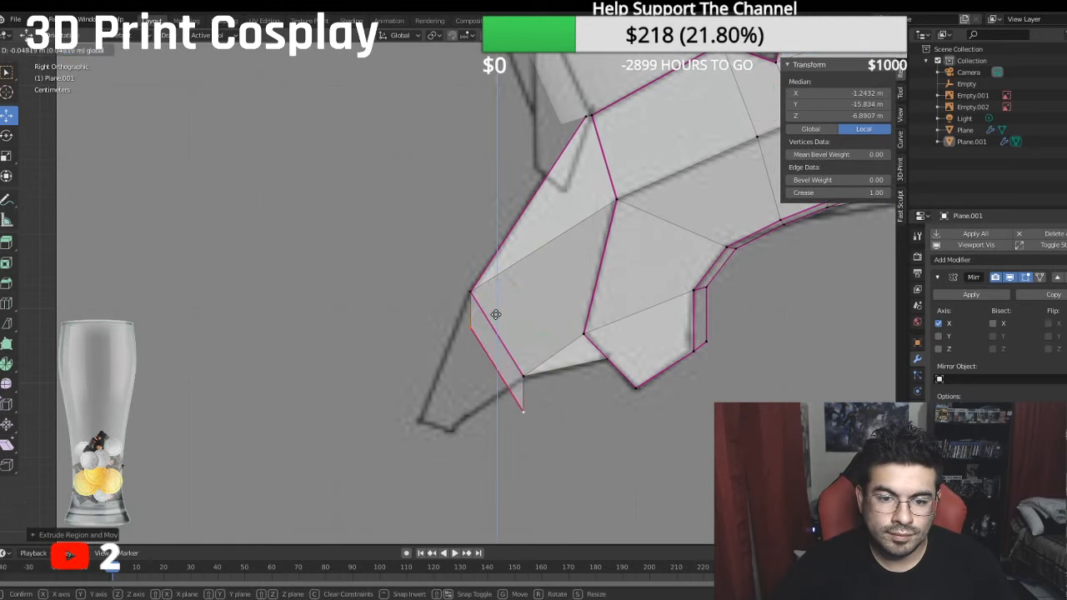
{"action": "key", "text": "g"}
{"action": "left_click", "coordinate": [461, 321]}
{"action": "key", "text": "g"}
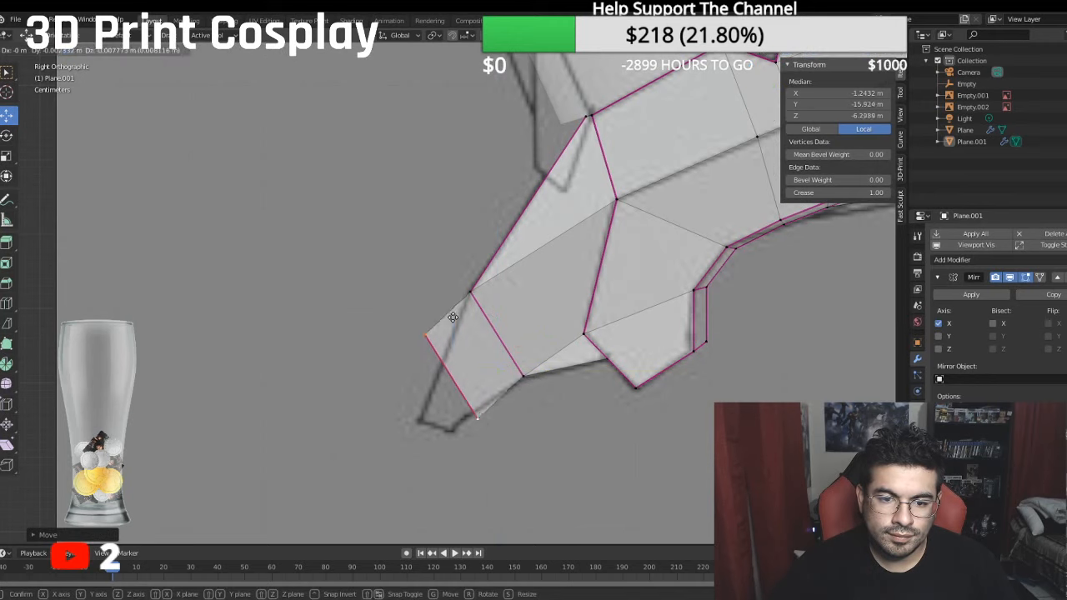
{"action": "left_click", "coordinate": [444, 385]}
- Move the extruded edge's lower vertex onto the fang's lower sketch line, to local Y of about -16.501 m and Z -6.3873 m
{"action": "left_click", "coordinate": [461, 453]}
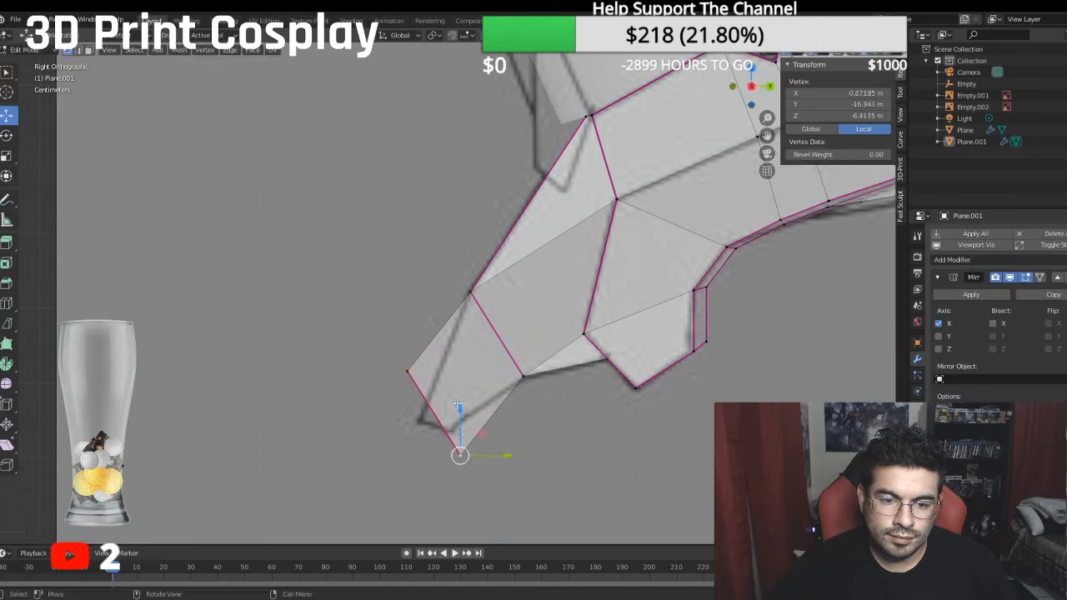
{"action": "key", "text": "g"}
{"action": "left_click", "coordinate": [512, 423]}
{"action": "key", "text": "g"}
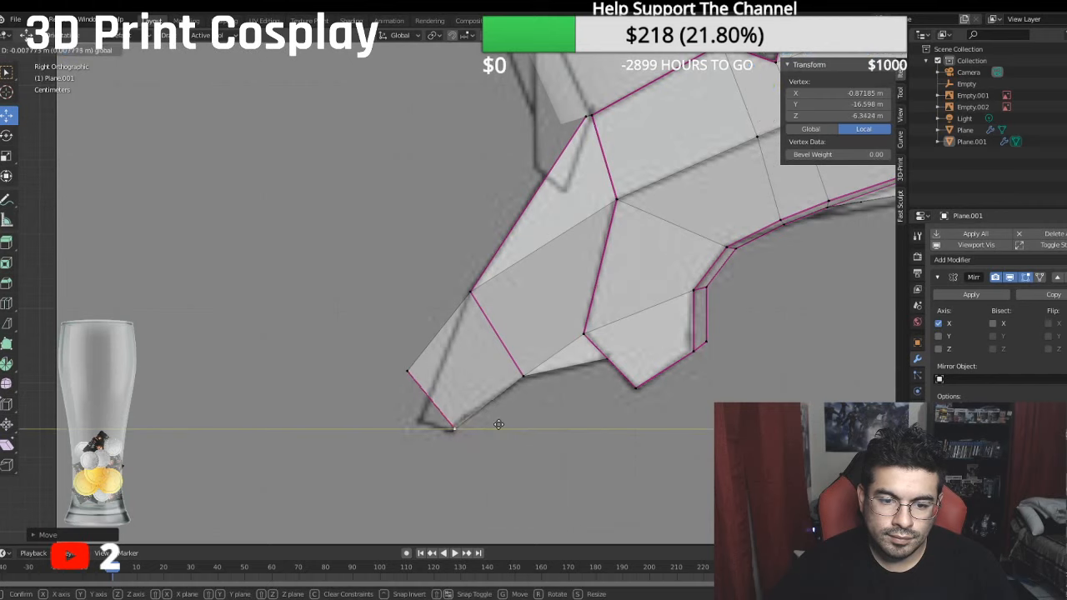
{"action": "left_click", "coordinate": [503, 423]}
{"action": "key", "text": "g"}
{"action": "key", "text": "z"}
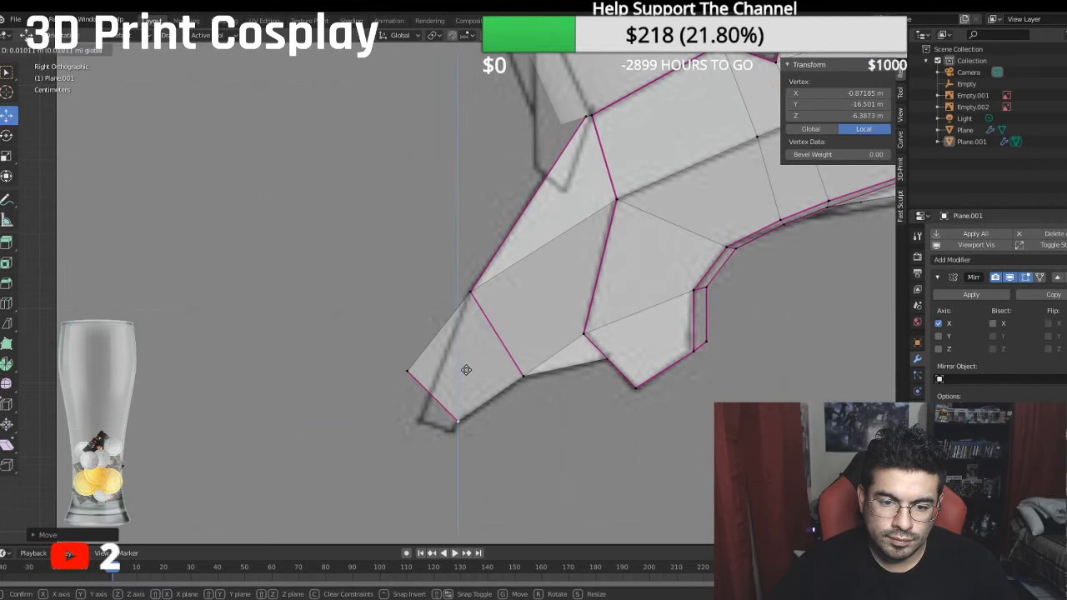
{"action": "left_click", "coordinate": [465, 371]}
- Move the extruded edge's upper vertex onto the fang's outer sketch line, to local Y of about -16.088 m and Z -6.0612 m
{"action": "left_click", "coordinate": [405, 367]}
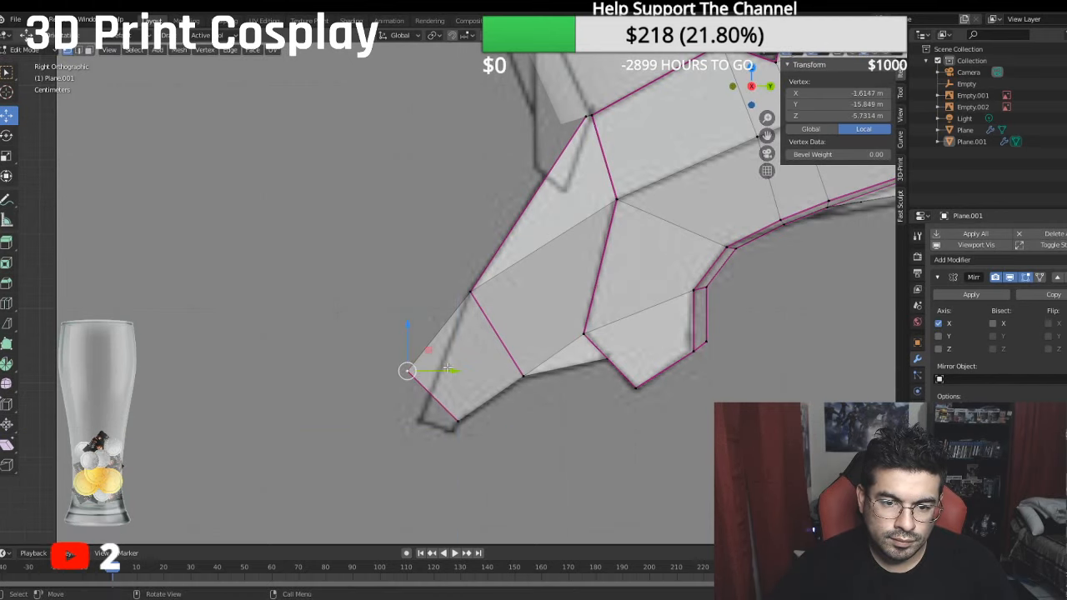
{"action": "key", "text": "g"}
{"action": "left_click", "coordinate": [468, 373]}
{"action": "key", "text": "g"}
{"action": "key", "text": "z"}
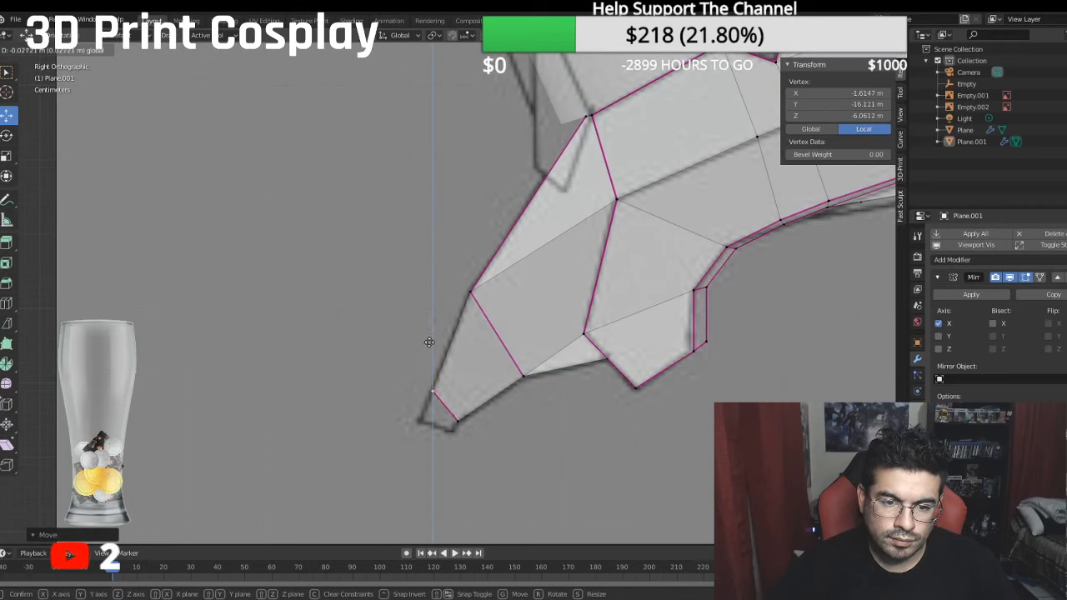
{"action": "left_click", "coordinate": [429, 341]}
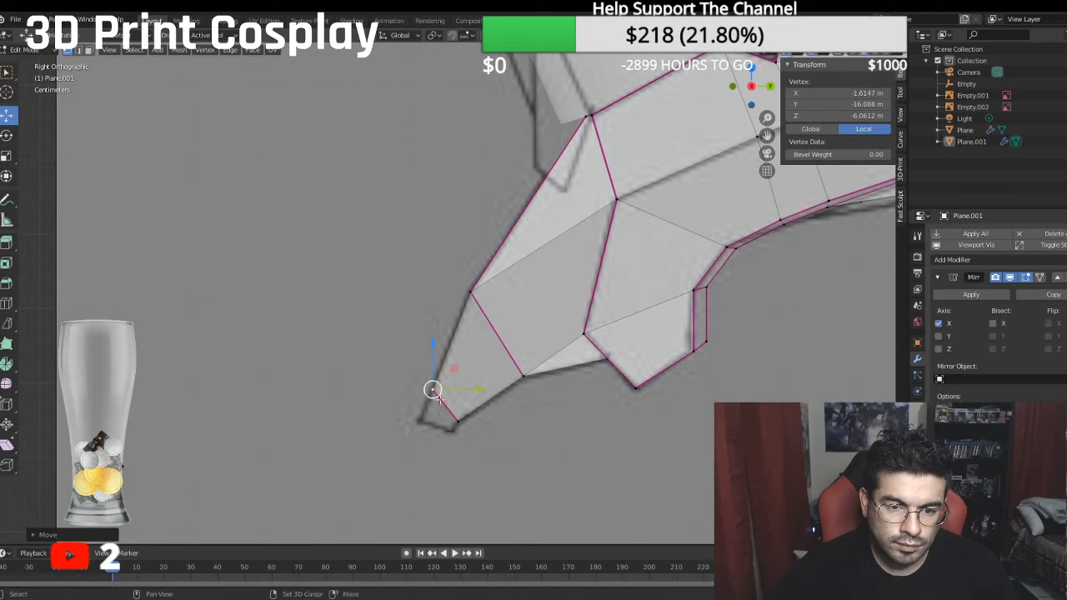
- Extrude the fang's end edge and move it slightly forward and down so its lower vertex meets the tip's lower corner in the sketch
{"action": "left_click", "coordinate": [463, 427], "text": "shift"}
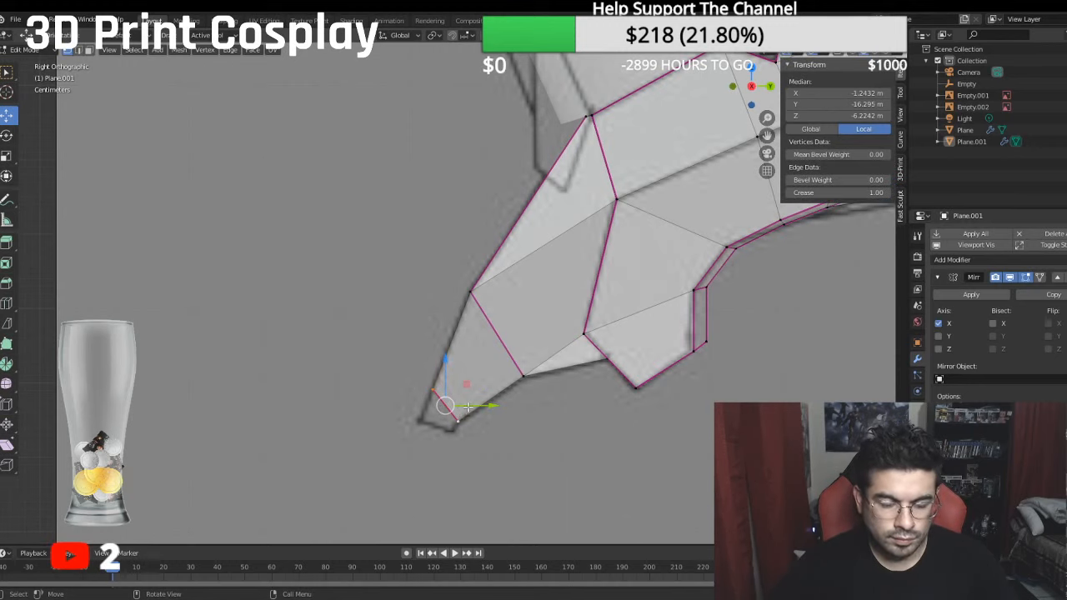
{"action": "key", "text": "e"}
{"action": "right_click", "coordinate": [489, 440]}
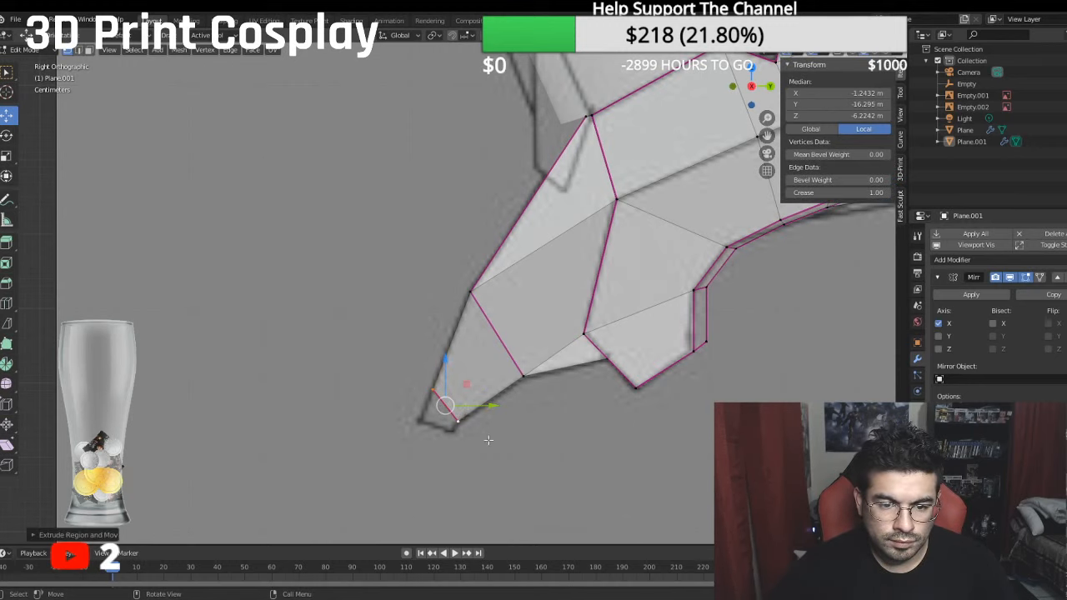
{"action": "left_click_drag", "start_coordinate": [443, 356], "coordinate": [438, 372]}
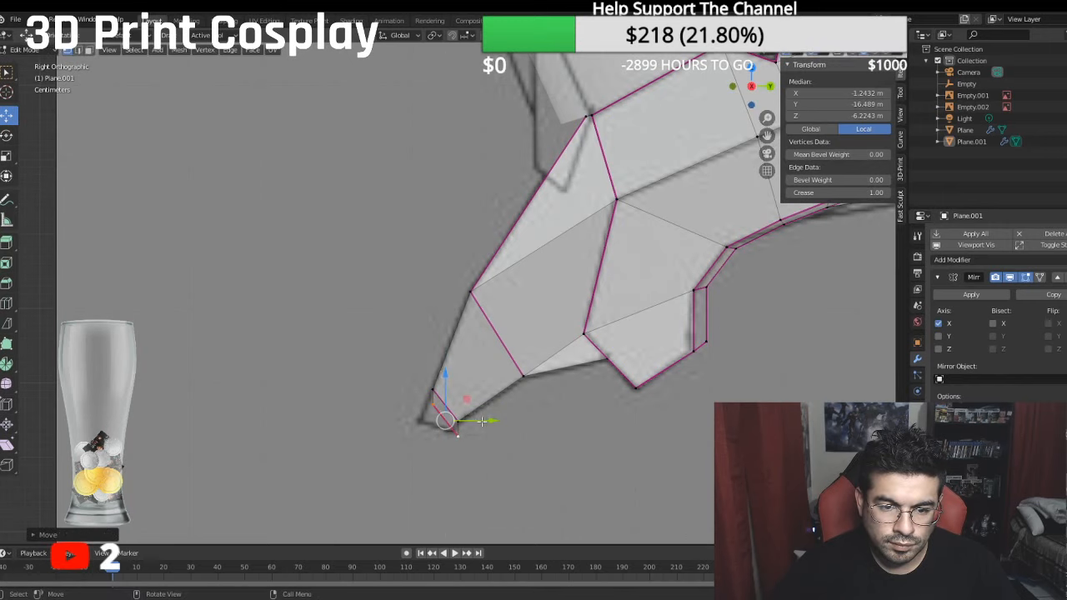
{"action": "left_click_drag", "start_coordinate": [485, 420], "coordinate": [479, 417]}
{"action": "left_click_drag", "start_coordinate": [439, 378], "coordinate": [438, 373]}
- Move the upper vertex of the fang's end edge to the sketch's outer tip corner, to local Y of about -16.501 m and Z -5.9116 m
{"action": "left_click", "coordinate": [431, 390]}
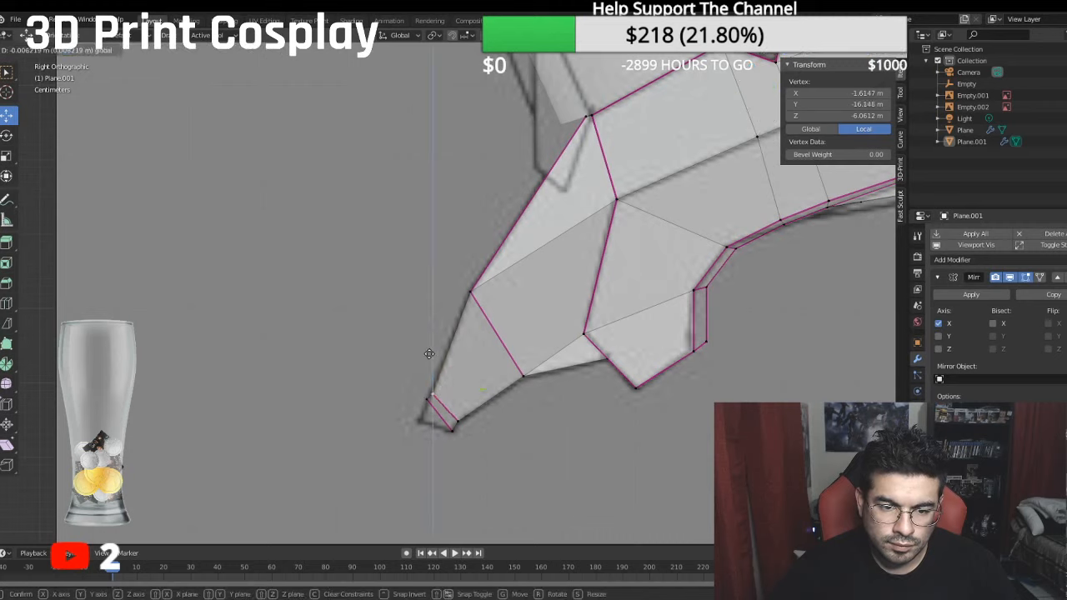
{"action": "left_click", "coordinate": [417, 399]}
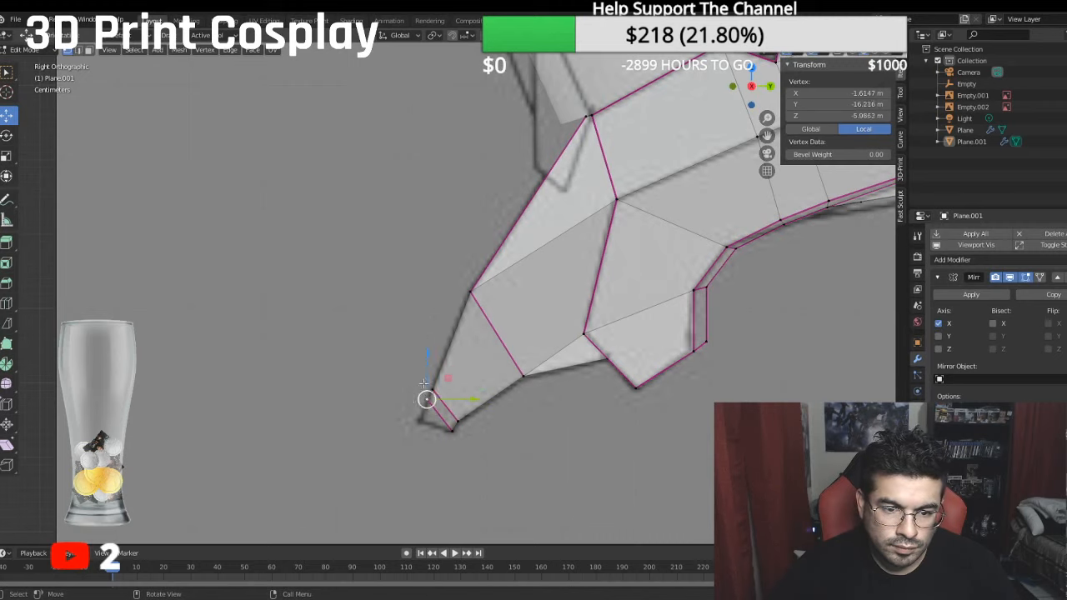
{"action": "left_click_drag", "start_coordinate": [428, 354], "coordinate": [421, 374]}
{"action": "left_click_drag", "start_coordinate": [472, 420], "coordinate": [465, 424]}
{"action": "left_click_drag", "start_coordinate": [422, 375], "coordinate": [422, 378]}
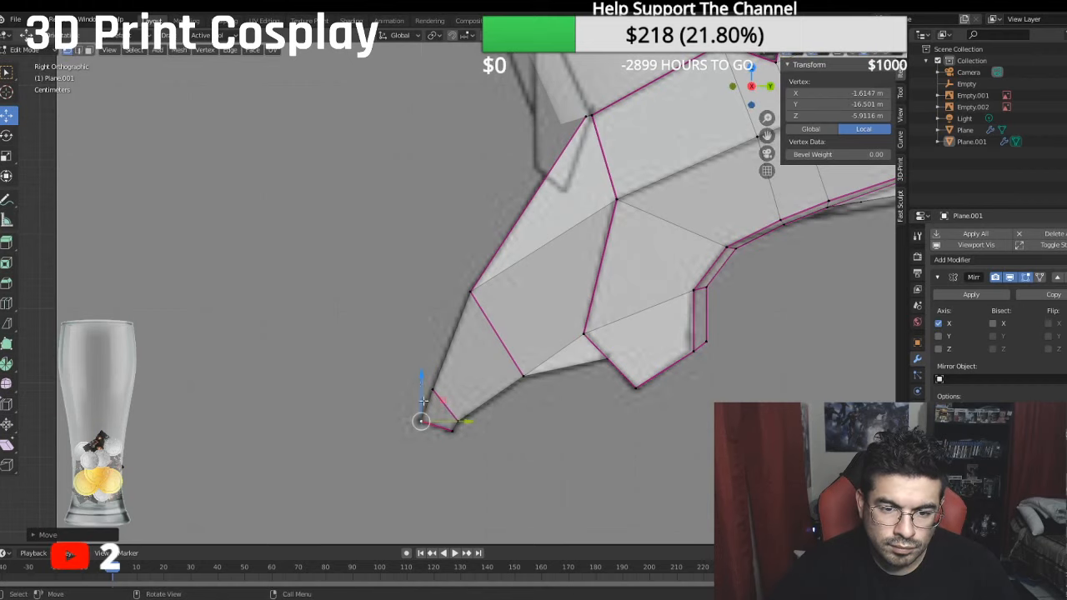
- Select the two creased edges crossing the fang in edge mode and set their mean crease to 0
{"action": "left_click", "coordinate": [79, 50]}
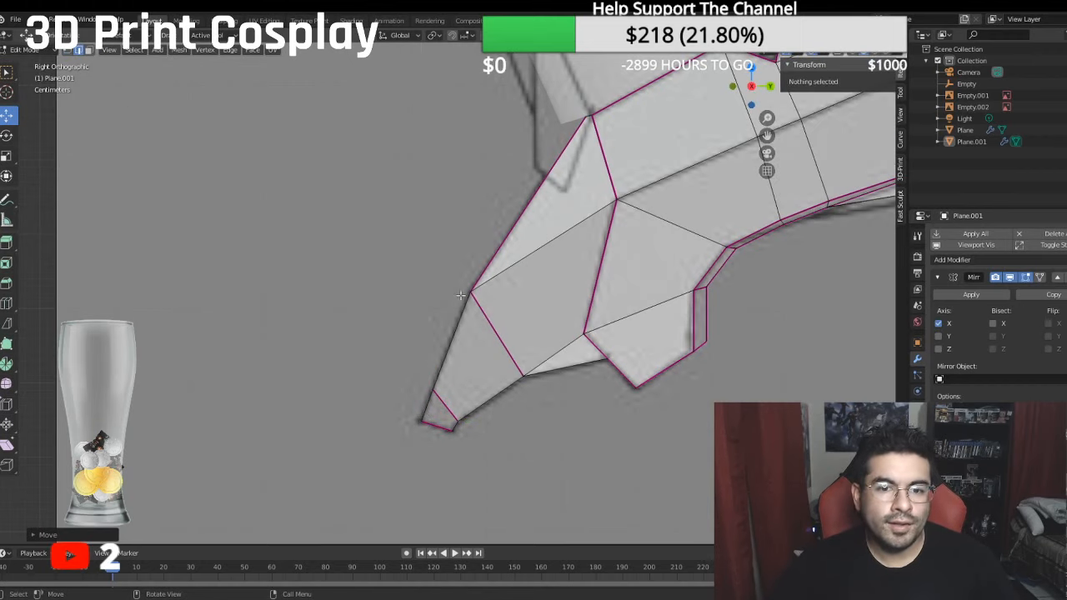
{"action": "left_click", "coordinate": [464, 298]}
{"action": "left_click", "coordinate": [445, 407], "text": "shift"}
{"action": "left_click", "coordinate": [838, 192]}
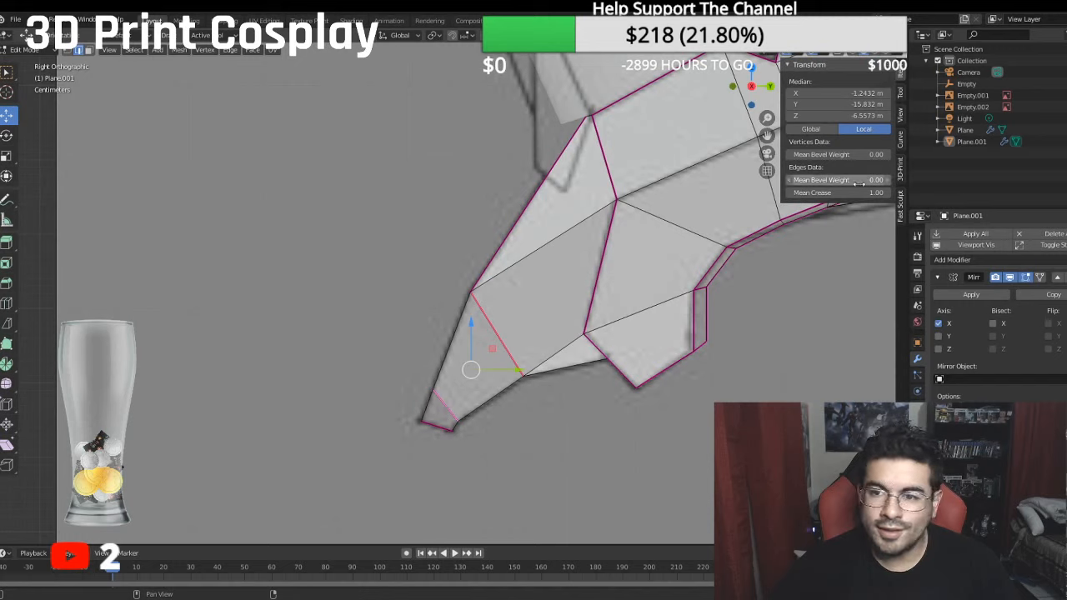
{"action": "type", "text": "1.0"}
{"action": "key", "text": "Return"}
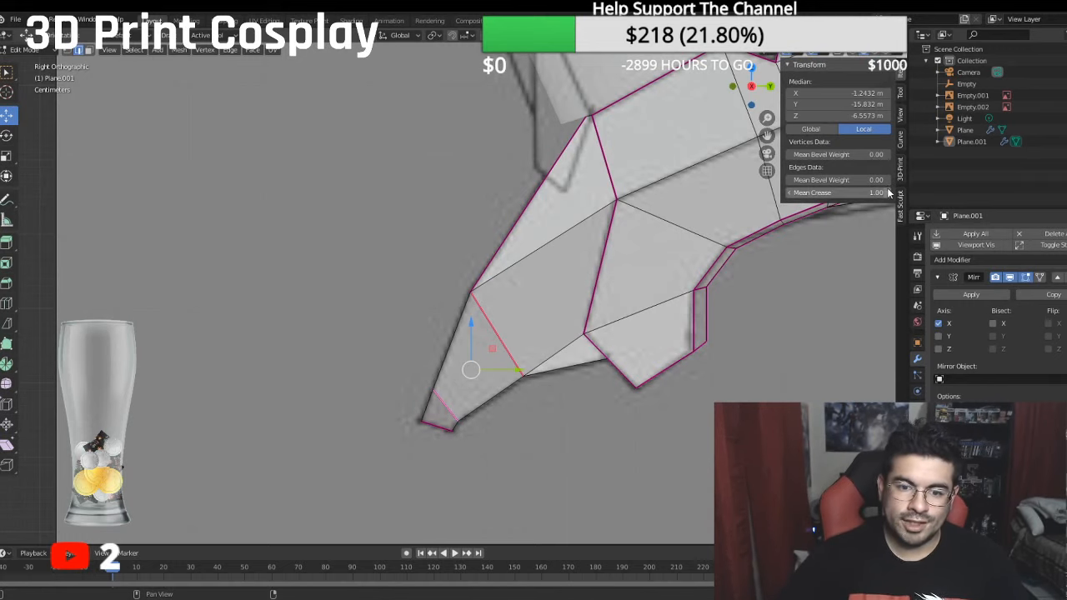
{"action": "left_click", "coordinate": [867, 193]}
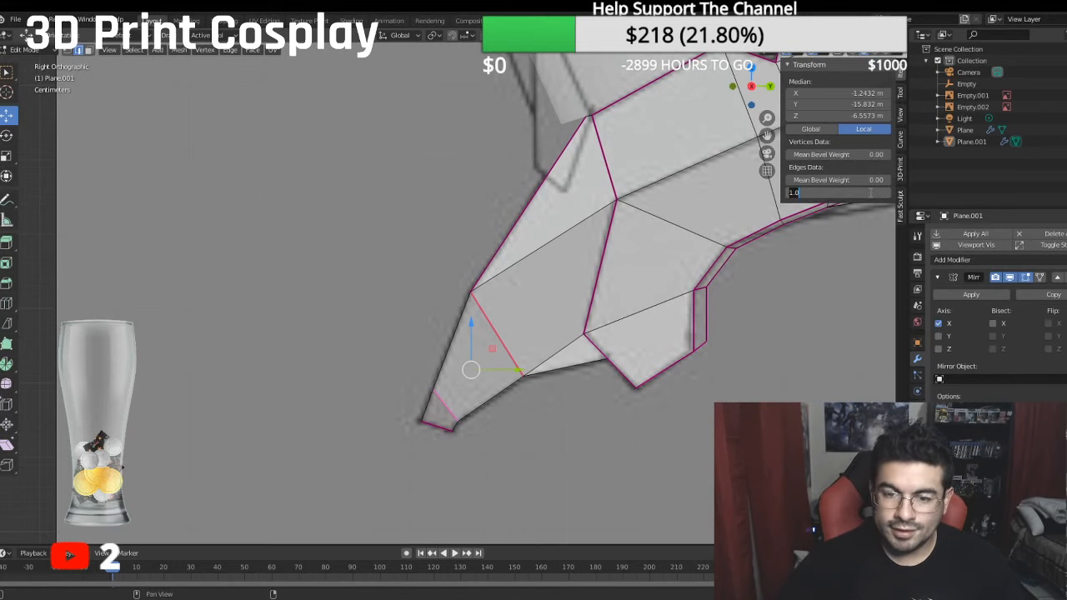
{"action": "type", "text": "0"}
{"action": "key", "text": "Return"}
- Select the fang's outline from the jaw around the tip up to the front rim corner and set its mean crease to 1
{"action": "left_click", "coordinate": [567, 372], "text": "shift"}
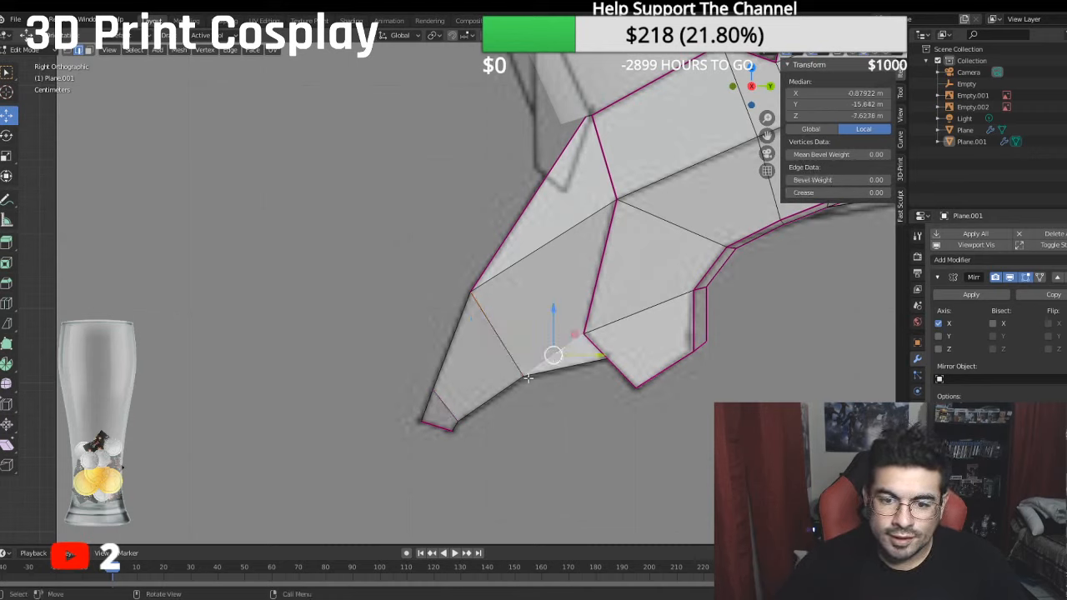
{"action": "left_click", "coordinate": [454, 428], "text": "ctrl"}
{"action": "left_click", "coordinate": [435, 426], "text": "ctrl"}
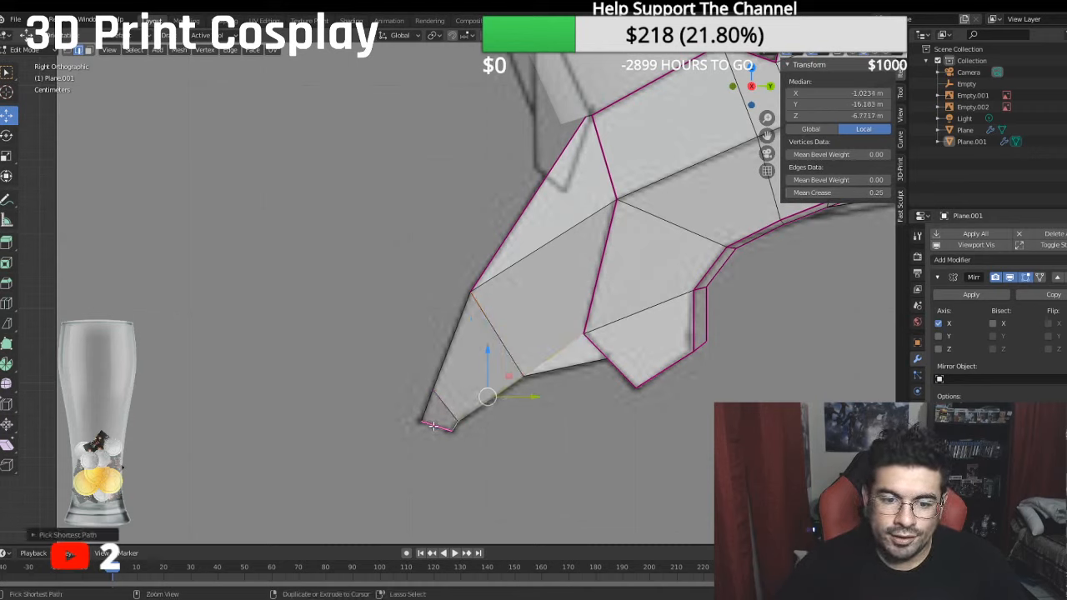
{"action": "left_click", "coordinate": [428, 412], "text": "ctrl"}
{"action": "left_click", "coordinate": [521, 198], "text": "ctrl"}
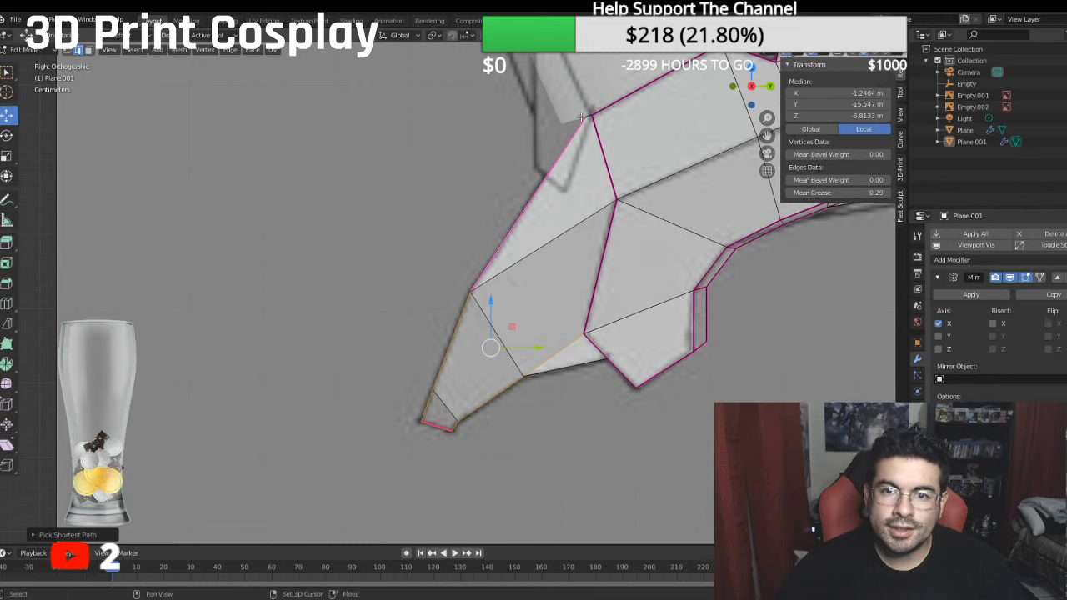
{"action": "left_click", "coordinate": [496, 337], "text": "shift"}
{"action": "left_click", "coordinate": [843, 192]}
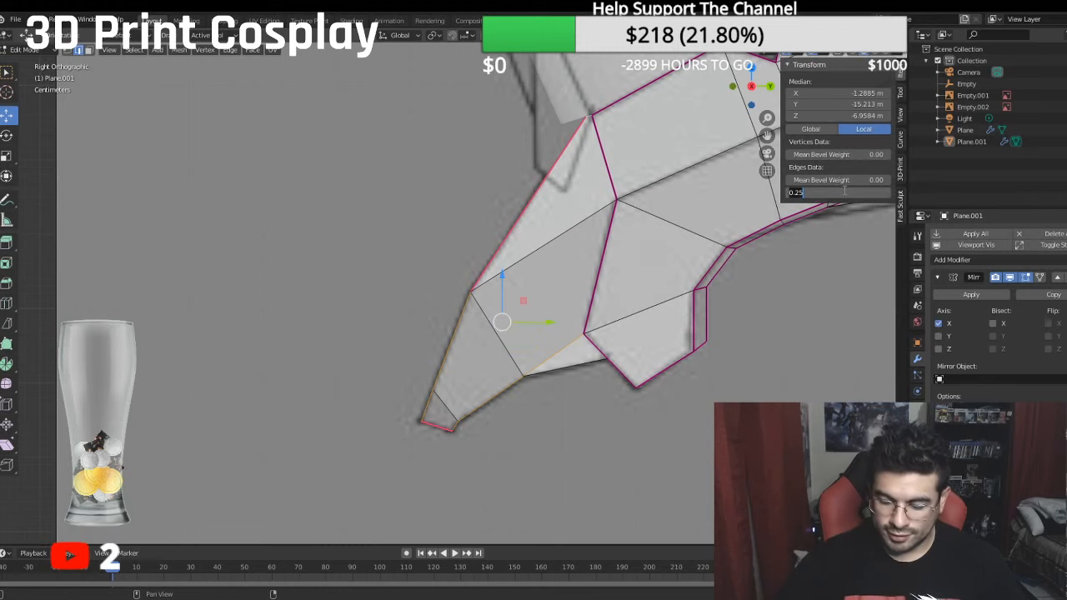
{"action": "type", "text": "1"}
{"action": "key", "text": "Return"}
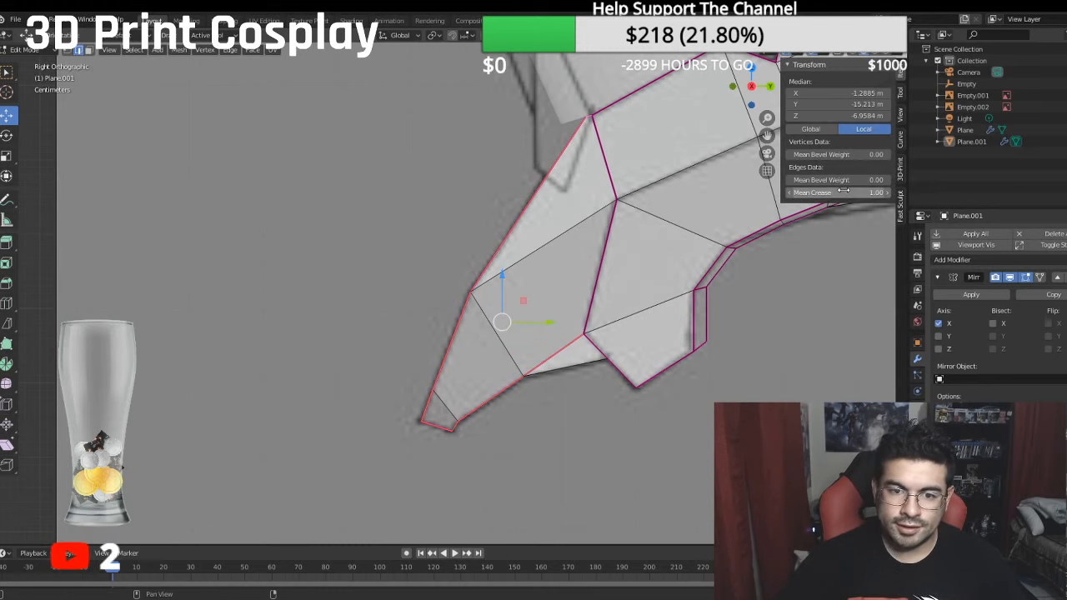
- Set the crease to 0 on the diagonal edge joining fang and jaw, and to 1 on the lower edge just beneath it
{"action": "left_click", "coordinate": [565, 336]}
{"action": "left_click", "coordinate": [810, 191]}
{"action": "type", "text": "0"}
{"action": "key", "text": "Return"}
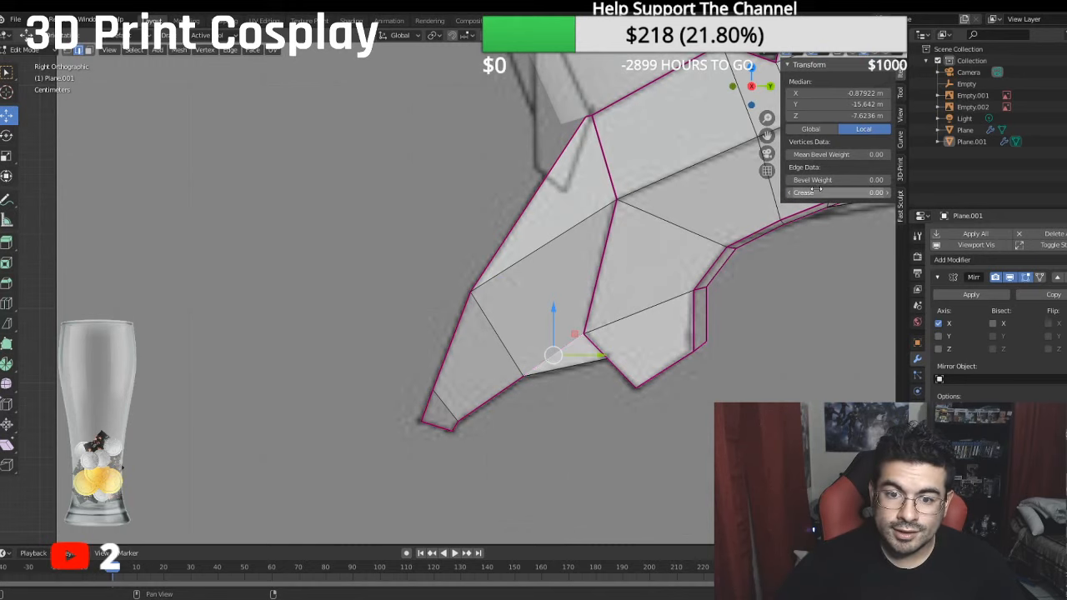
{"action": "left_click", "coordinate": [562, 368]}
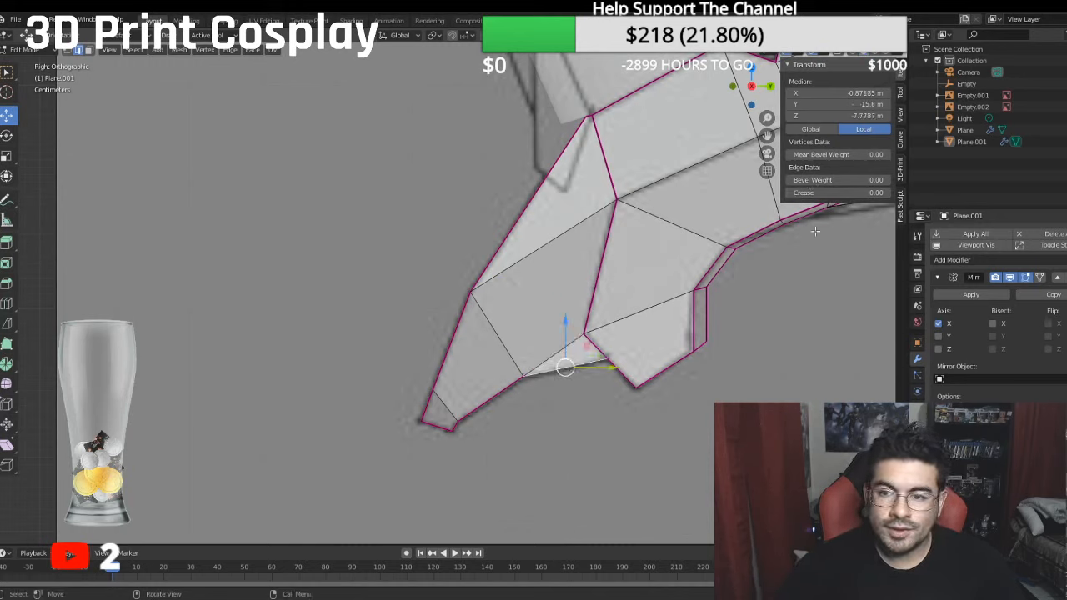
{"action": "left_click", "coordinate": [839, 191]}
{"action": "type", "text": "1"}
{"action": "key", "text": "Return"}
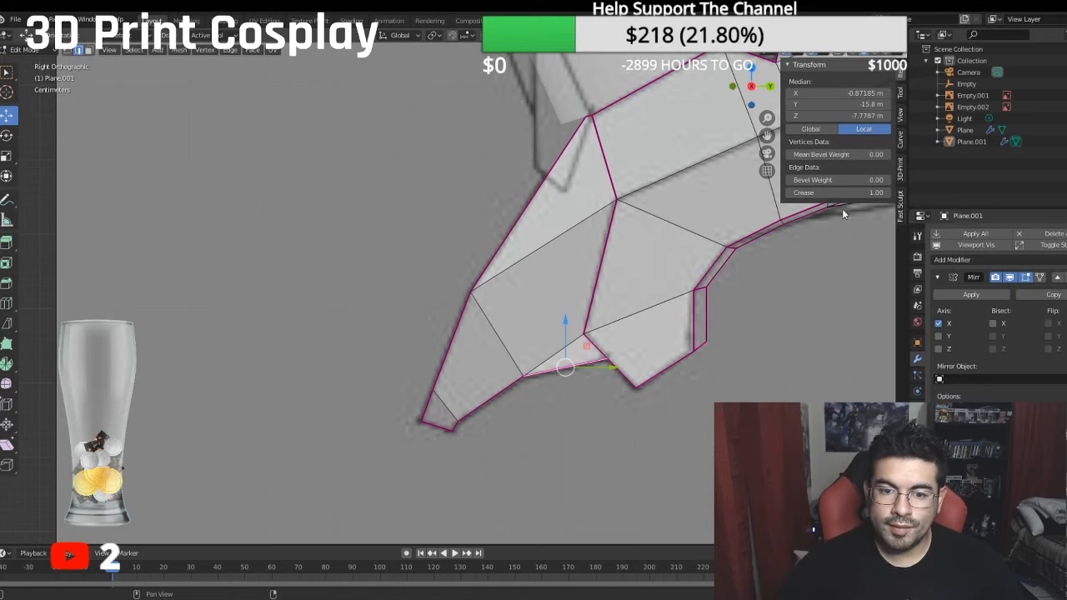
- In vertex mode and front view, move the upper vertex of the fang's middle cross edge inward along X to about -0.866 m local
{"action": "middle_click_drag", "start_coordinate": [583, 275], "coordinate": [552, 219]}
{"action": "left_click", "coordinate": [69, 51]}
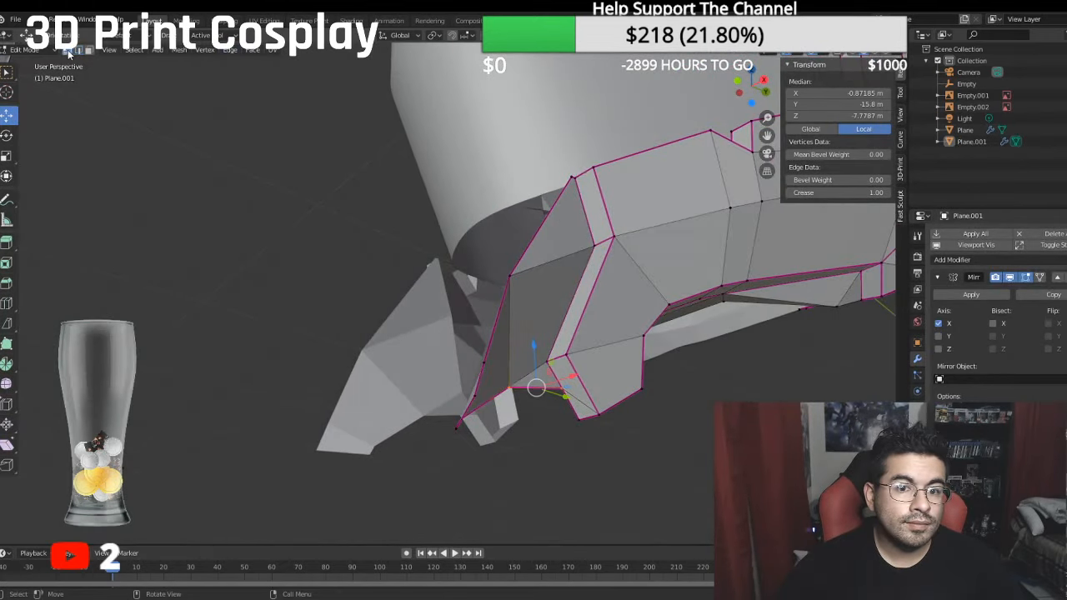
{"action": "key", "text": "KP_1"}
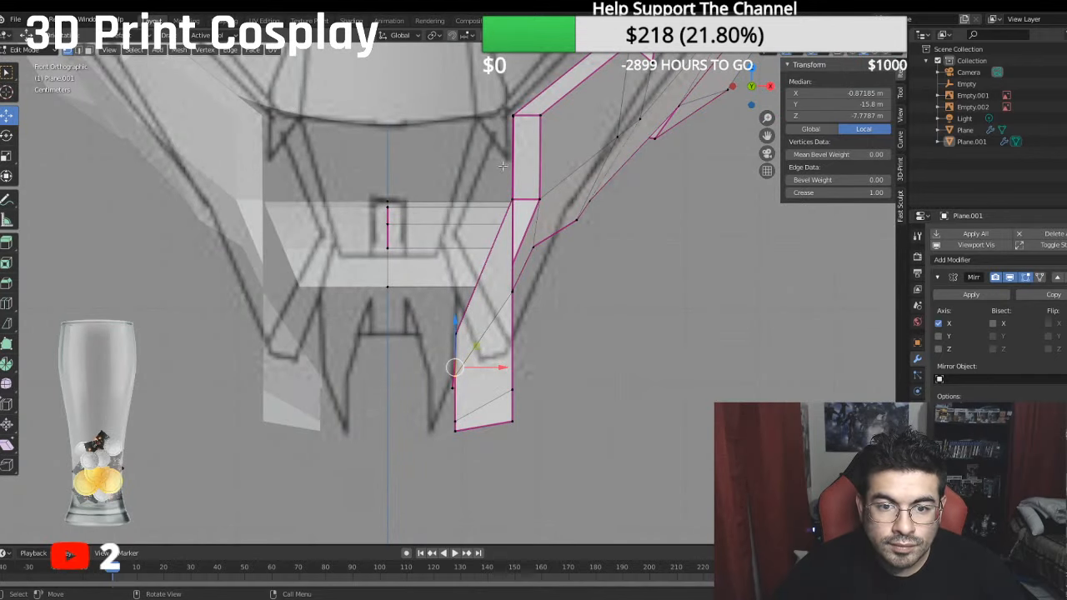
{"action": "left_click", "coordinate": [511, 290]}
{"action": "key", "text": "g"}
{"action": "key", "text": "x"}
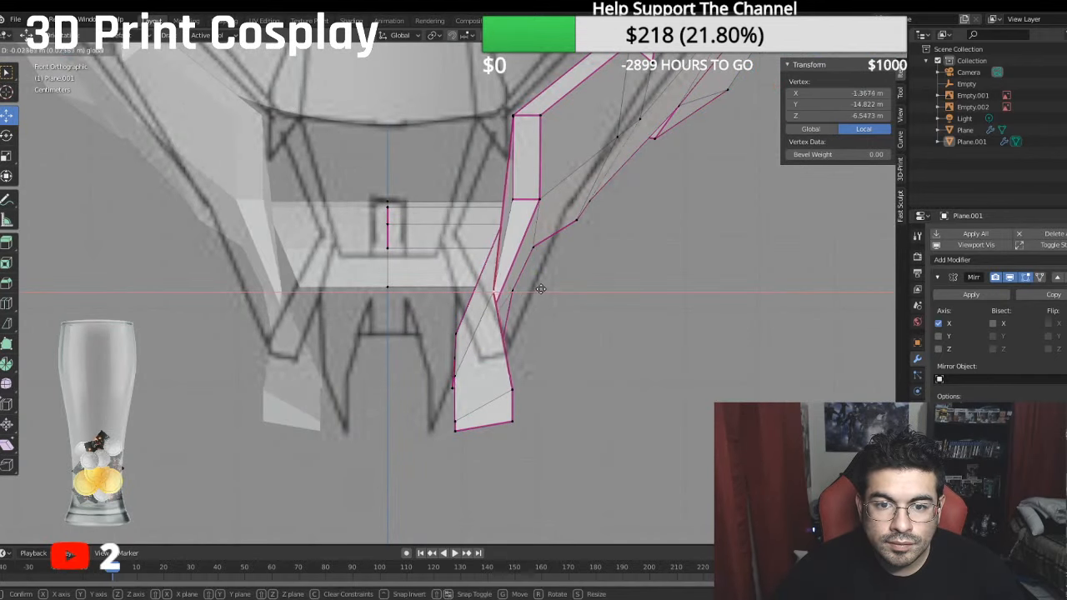
{"action": "left_click", "coordinate": [502, 280]}
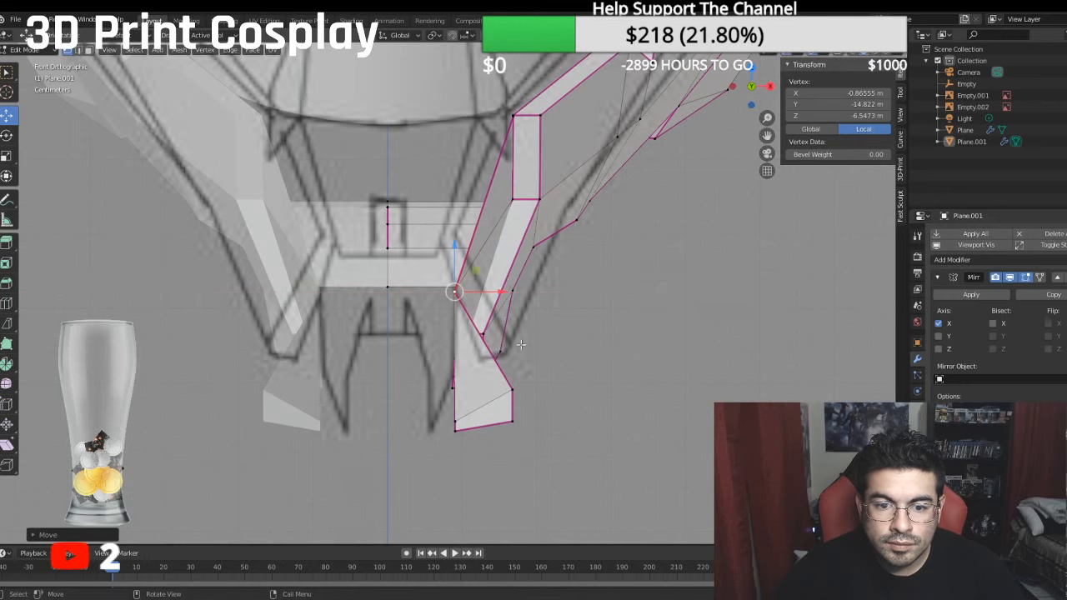
- Move the upper vertex behind the fang's tip inward to local X of about -0.409 m and the upper tip corner to -0.371 m
{"action": "left_click", "coordinate": [512, 388]}
{"action": "key", "text": "g"}
{"action": "key", "text": "x"}
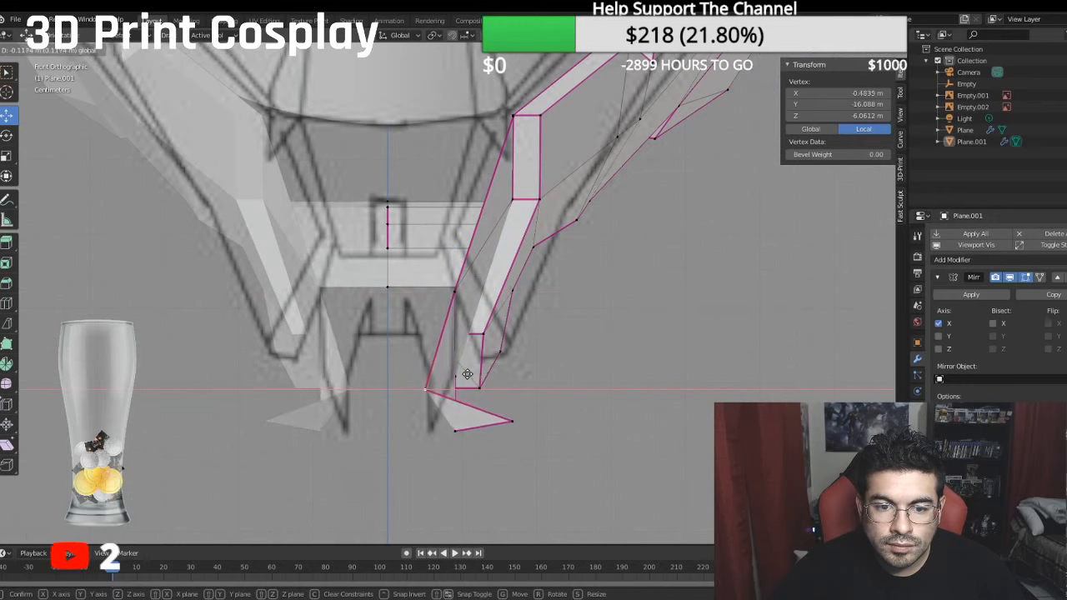
{"action": "left_click", "coordinate": [464, 390]}
{"action": "left_click", "coordinate": [511, 418]}
{"action": "key", "text": "g"}
{"action": "key", "text": "x"}
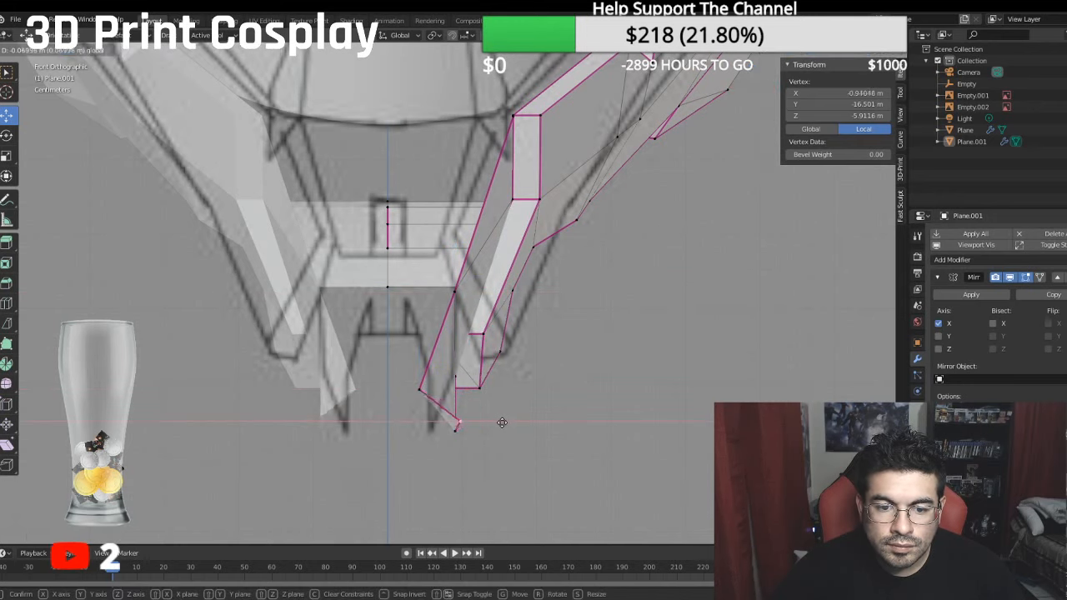
{"action": "left_click", "coordinate": [459, 424]}
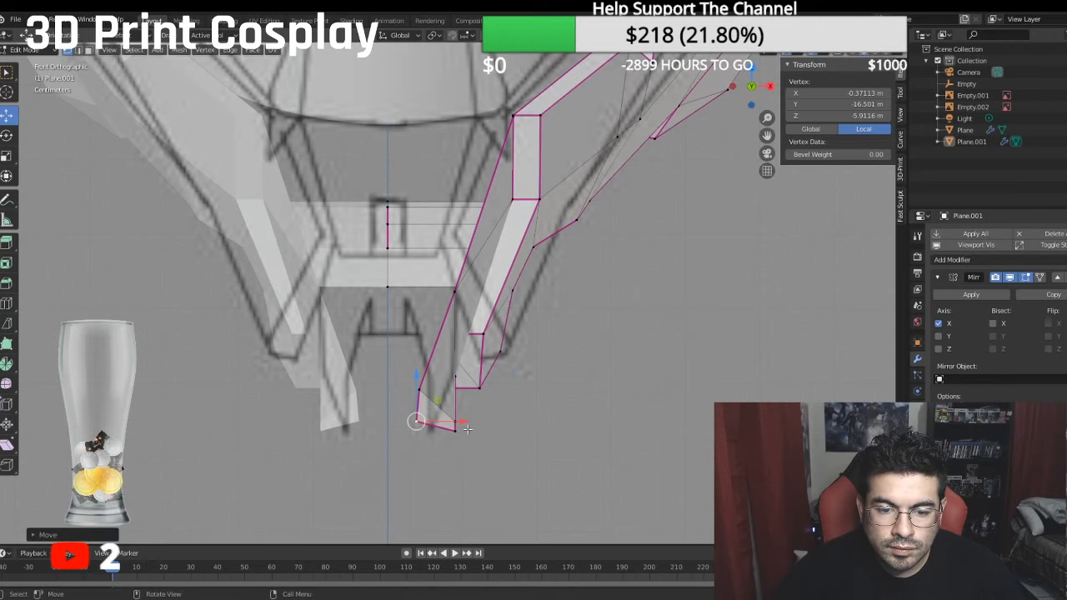
- Move the lower vertex of the fang's middle cross edge inward along X to about -0.662 m local
{"action": "left_click", "coordinate": [457, 385]}
{"action": "key", "text": "g"}
{"action": "key", "text": "x"}
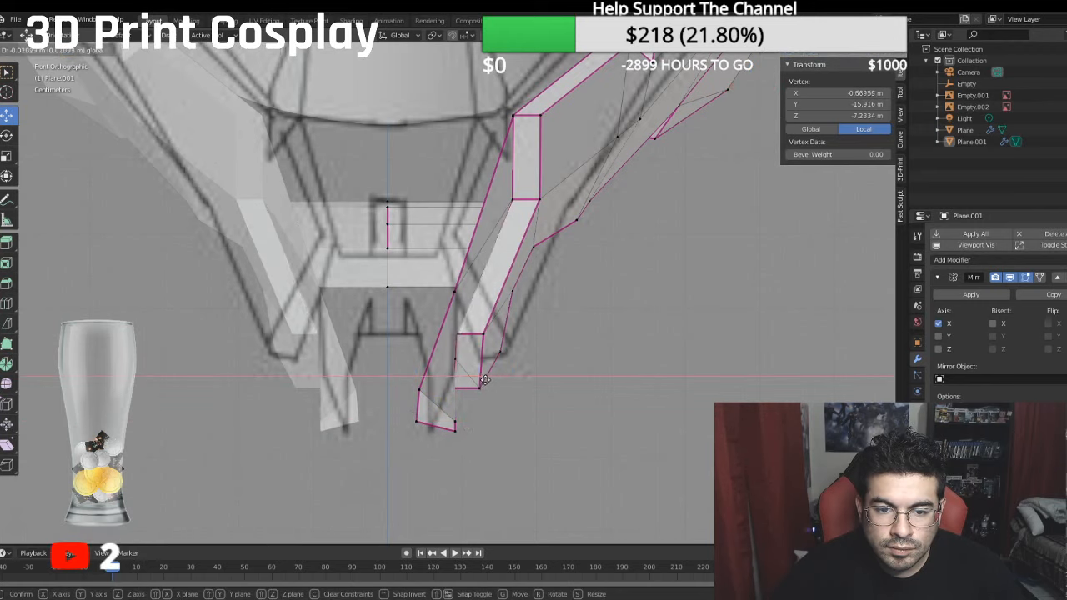
{"action": "left_click", "coordinate": [484, 381]}
- Shift the lower vertex just behind the fang's tip inward along X toward the fang point in the front sketch
{"action": "left_click", "coordinate": [479, 389]}
{"action": "middle_click_drag", "start_coordinate": [479, 389], "coordinate": [447, 409]}
{"action": "left_click", "coordinate": [459, 415]}
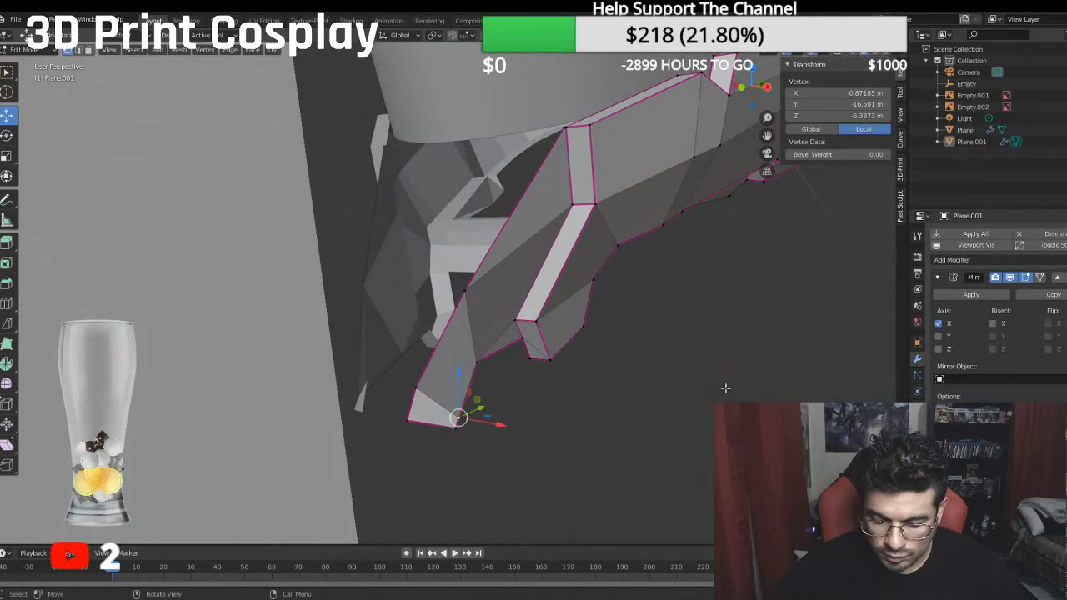
{"action": "key", "text": "KP_1"}
{"action": "left_click_drag", "start_coordinate": [503, 423], "coordinate": [475, 422]}
- Move the middle cross edge's lower vertex outward to local X of about -0.782 m and the lower tip corner inward to -0.509 m
{"action": "left_click", "coordinate": [440, 371]}
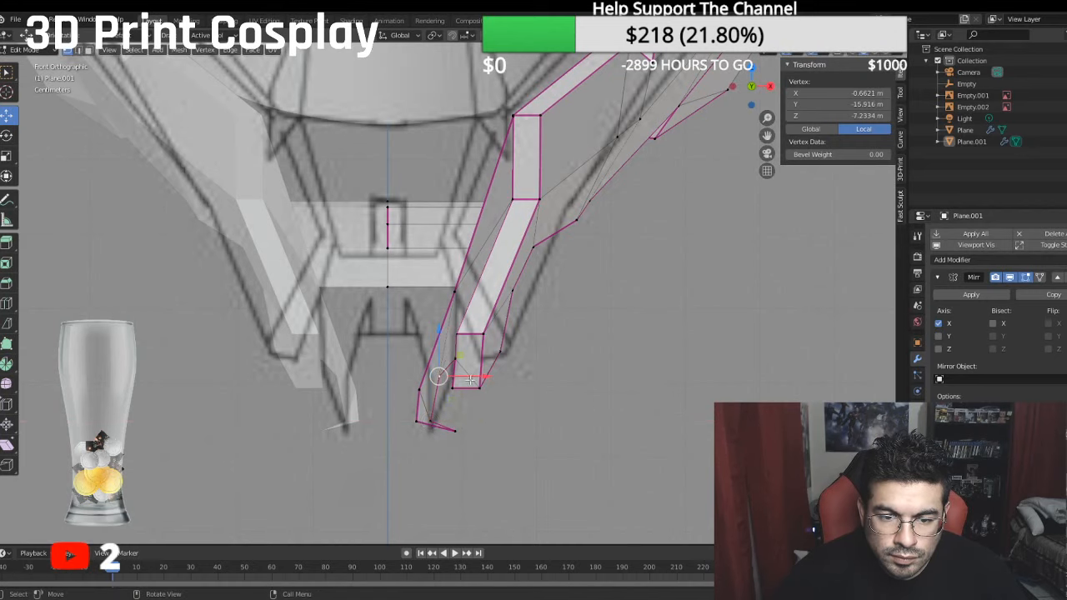
{"action": "middle_click_drag", "start_coordinate": [487, 381], "coordinate": [460, 430]}
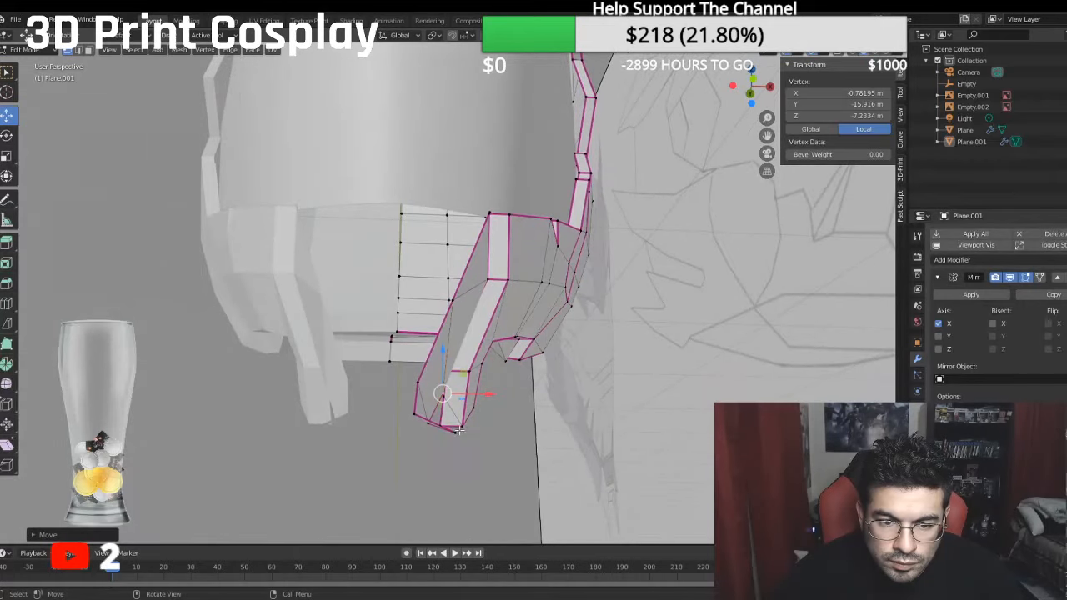
{"action": "left_click", "coordinate": [461, 430]}
{"action": "key", "text": "g"}
{"action": "key", "text": "x"}
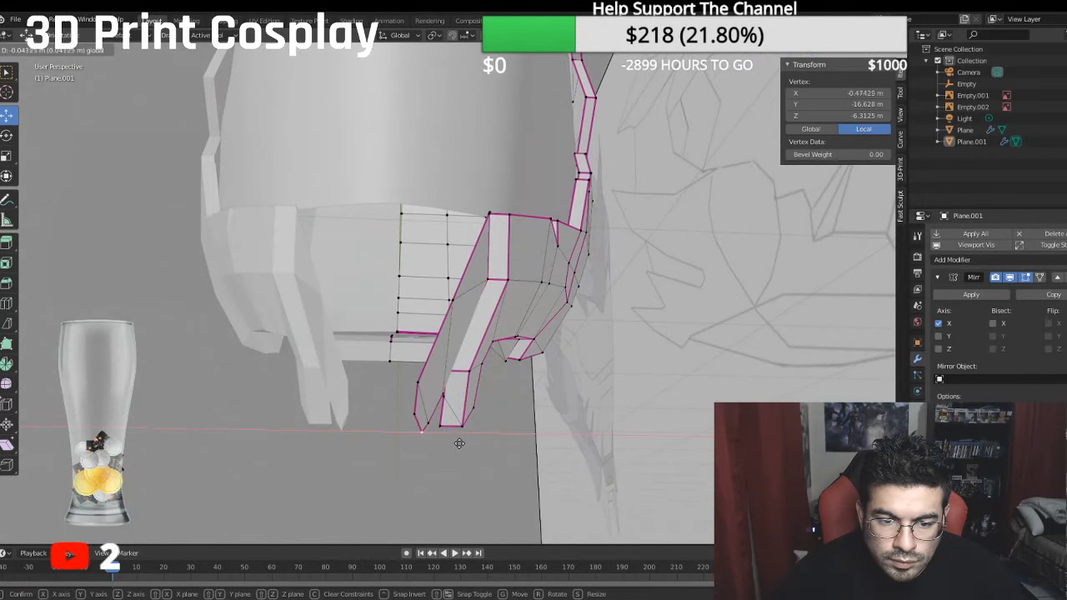
{"action": "left_click", "coordinate": [461, 445]}
- Shift the middle cross edge's upper vertex outward along X and move the upper vertex behind the tip to about -0.563 m local X
{"action": "middle_click_drag", "start_coordinate": [461, 445], "coordinate": [432, 512]}
{"action": "key", "text": "KP_7"}
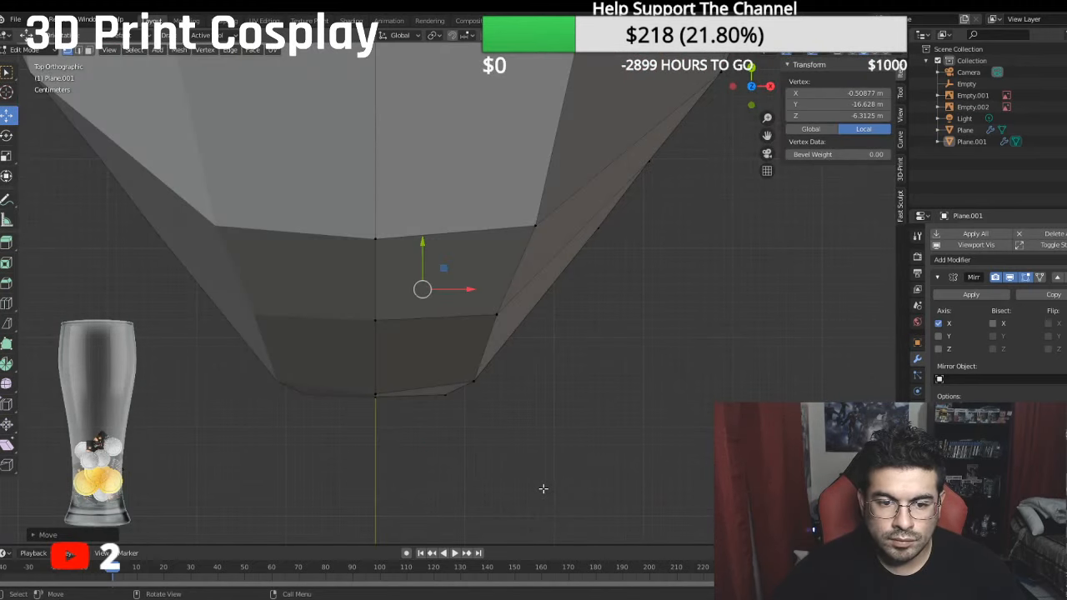
{"action": "key", "text": "ctrl+KP_7"}
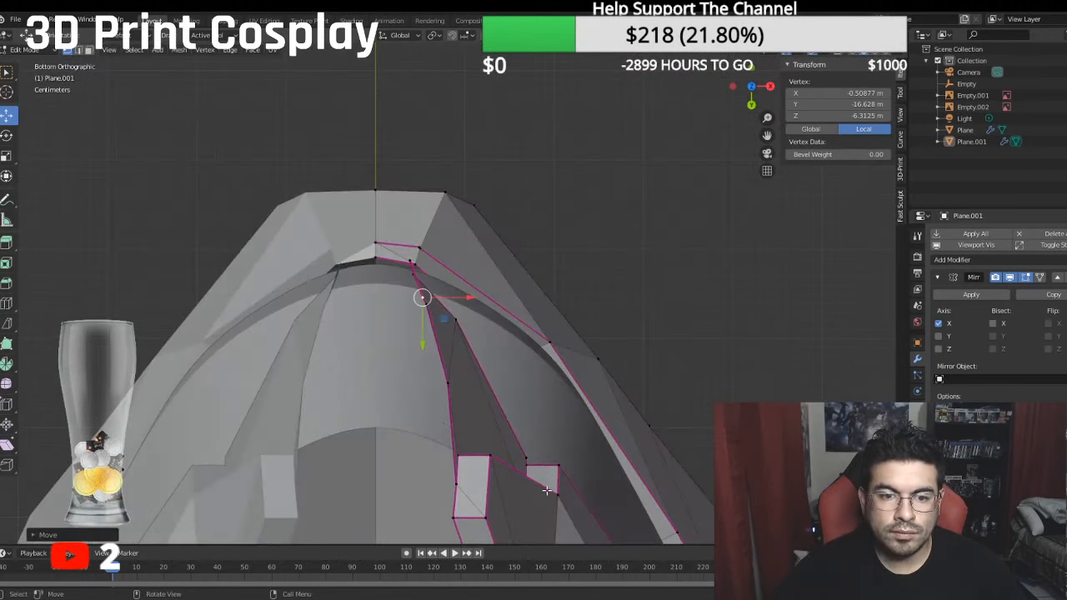
{"action": "middle_click_drag", "start_coordinate": [539, 389], "coordinate": [556, 386], "text": "shift"}
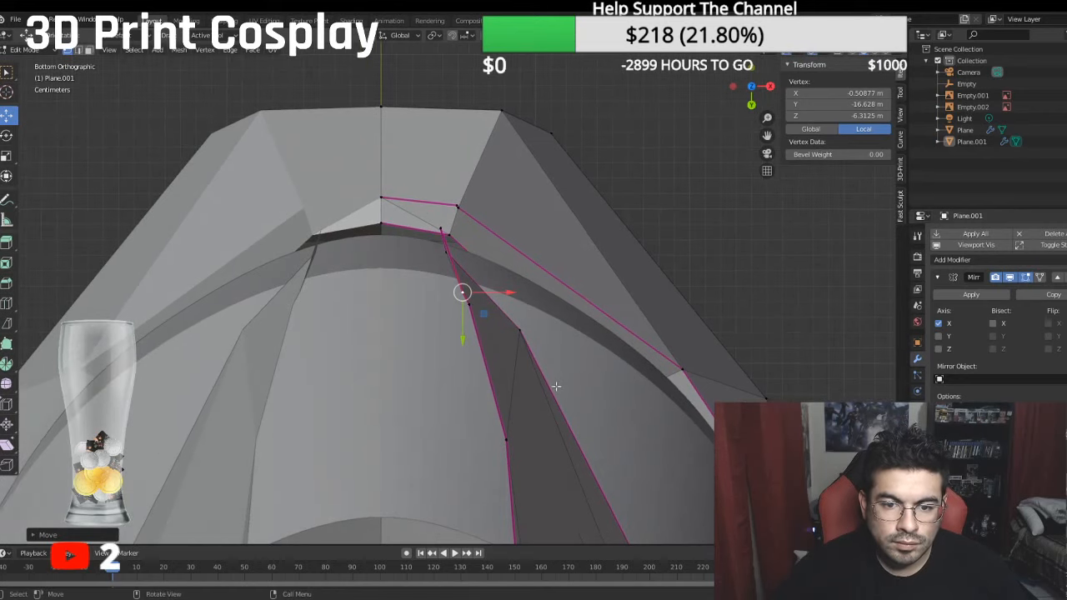
{"action": "scroll", "coordinate": [524, 329], "scroll_direction": "down", "scroll_amount": 3}
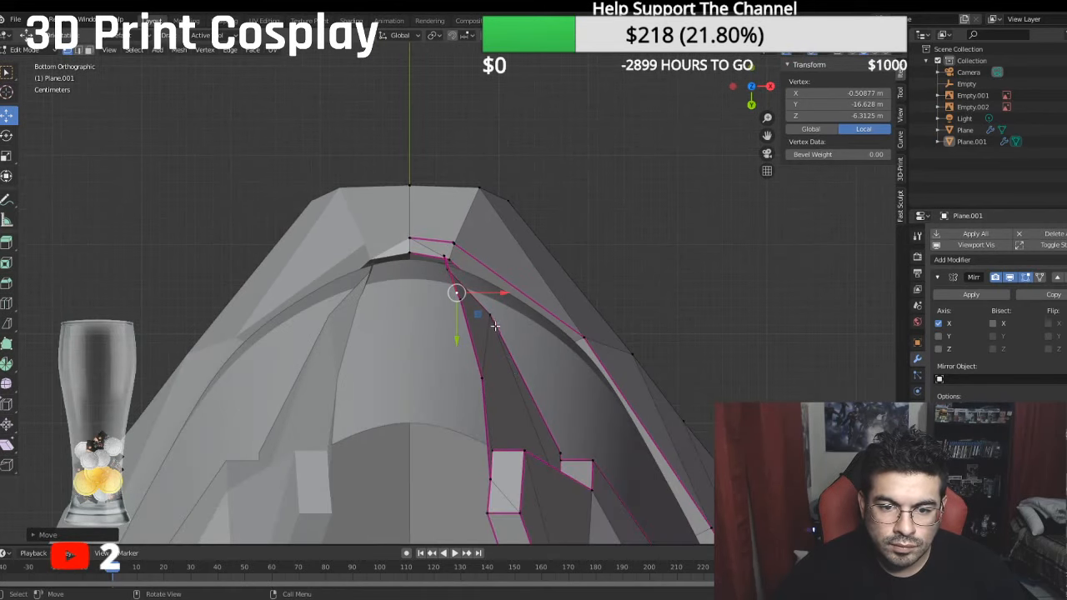
{"action": "middle_click_drag", "start_coordinate": [457, 293], "coordinate": [458, 443]}
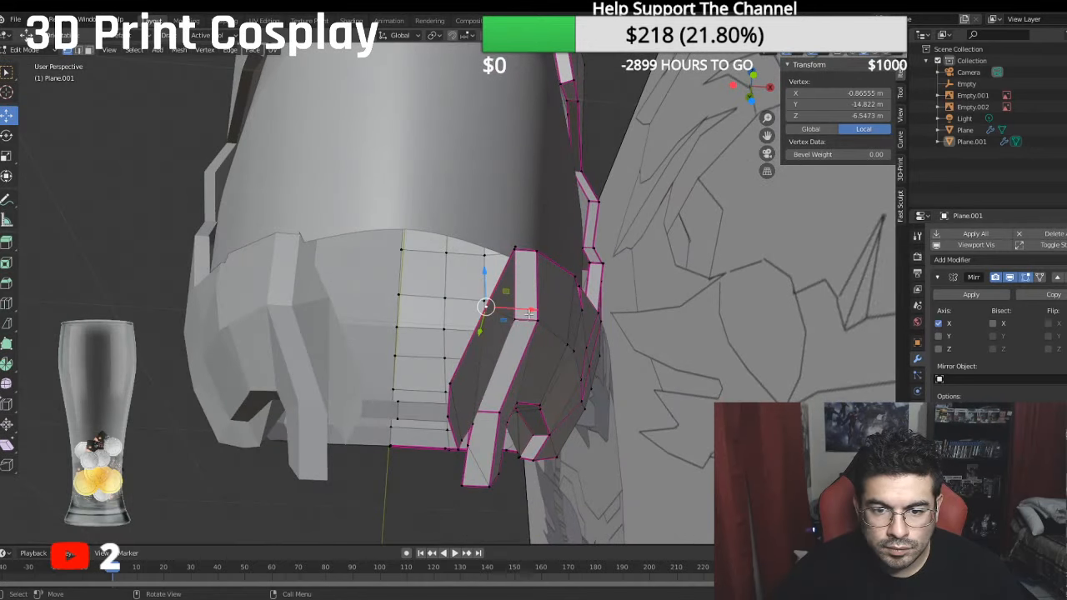
{"action": "left_click_drag", "start_coordinate": [530, 314], "coordinate": [542, 320]}
{"action": "left_click", "coordinate": [451, 382]}
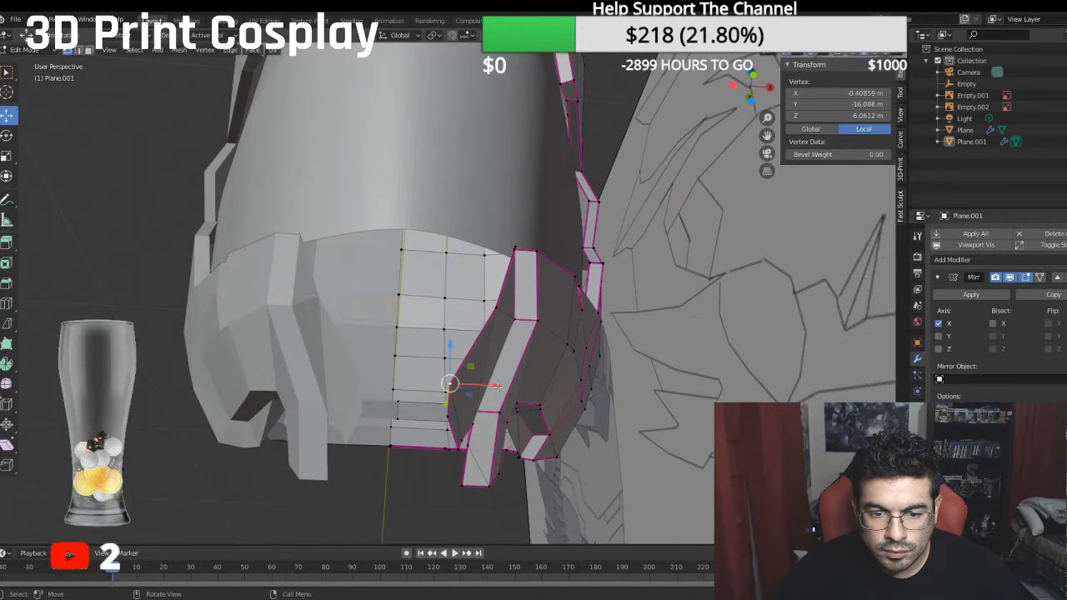
{"action": "left_click_drag", "start_coordinate": [499, 388], "coordinate": [516, 395]}
- Move the fang tip's upper corner vertex outward along X to about -0.456 m local
{"action": "middle_click_drag", "start_coordinate": [477, 408], "coordinate": [458, 465]}
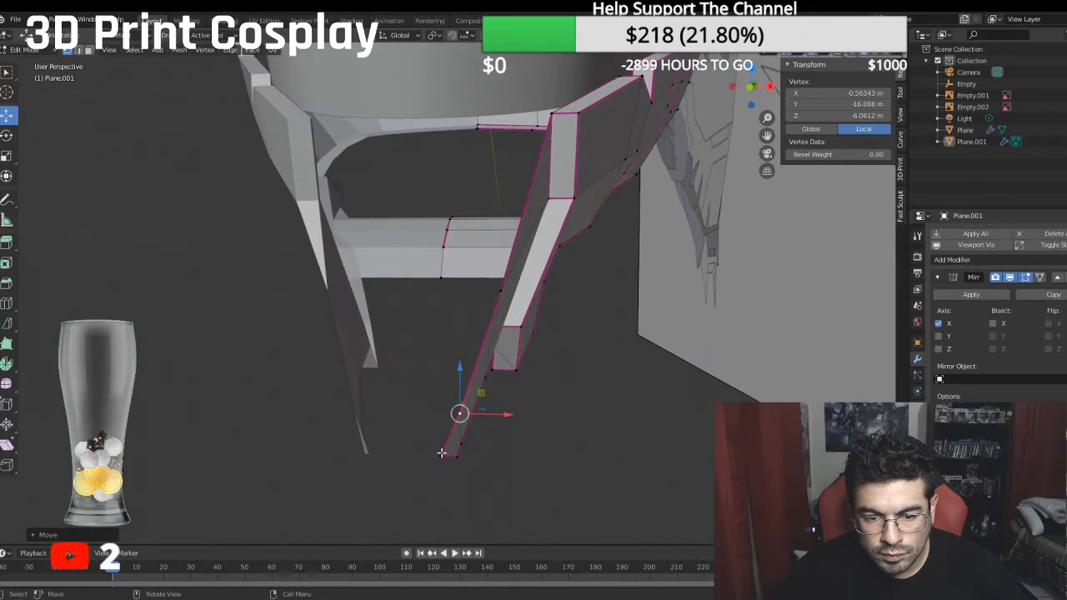
{"action": "left_click", "coordinate": [442, 455]}
{"action": "key", "text": "g"}
{"action": "key", "text": "x"}
{"action": "left_click", "coordinate": [496, 463]}
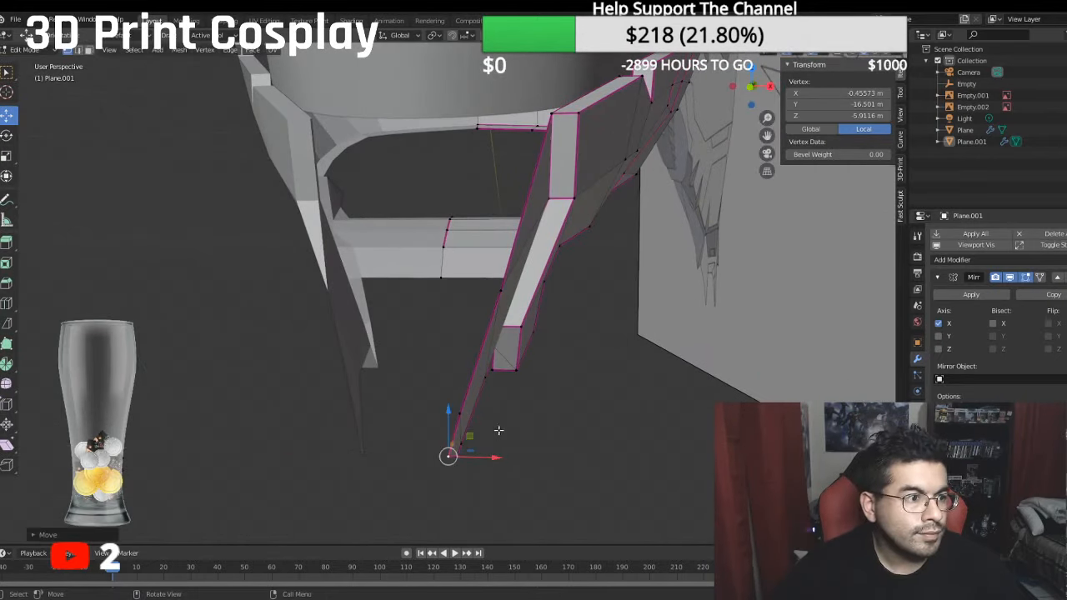
- Select the edge path along the fang's inner border from its upper corner around the tip and crease it to 1
{"action": "key", "text": "KP_3"}
{"action": "key", "text": "KP_1"}
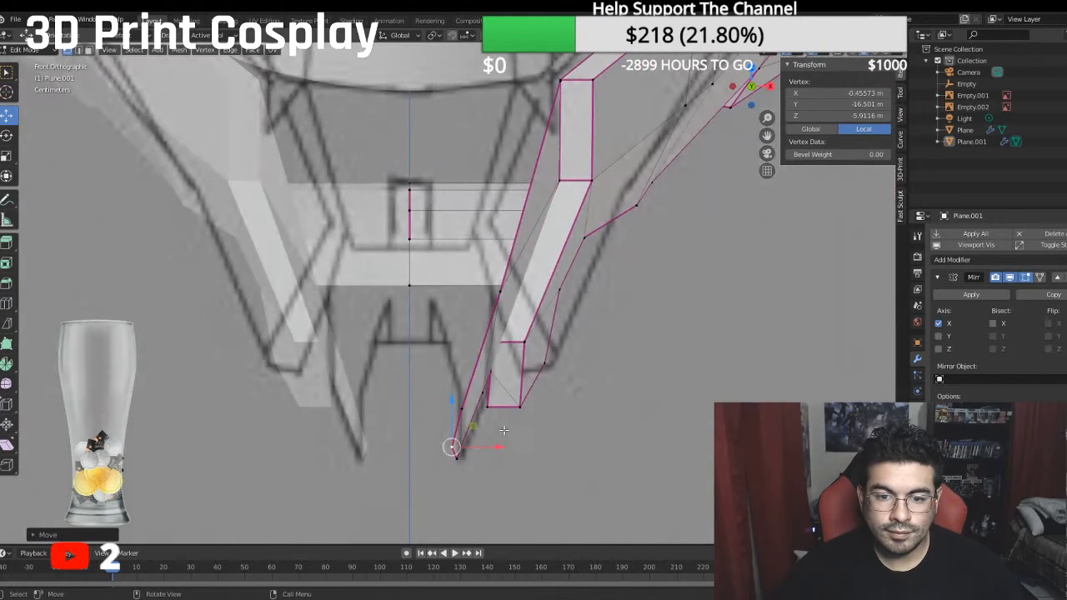
{"action": "scroll", "coordinate": [497, 344], "scroll_direction": "down", "scroll_amount": 5}
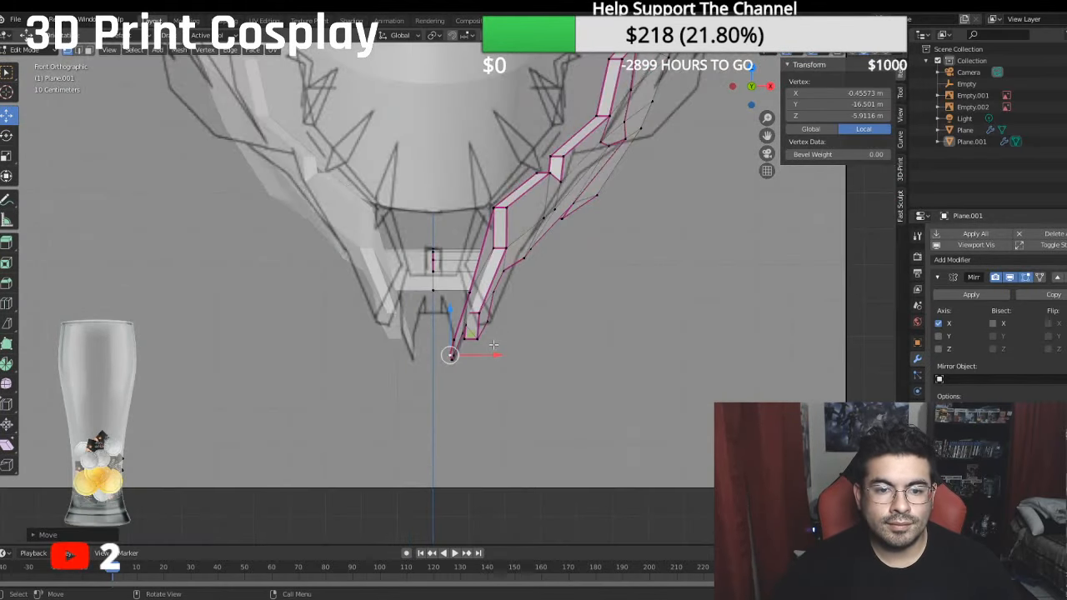
{"action": "scroll", "coordinate": [497, 339], "scroll_direction": "up", "scroll_amount": 3}
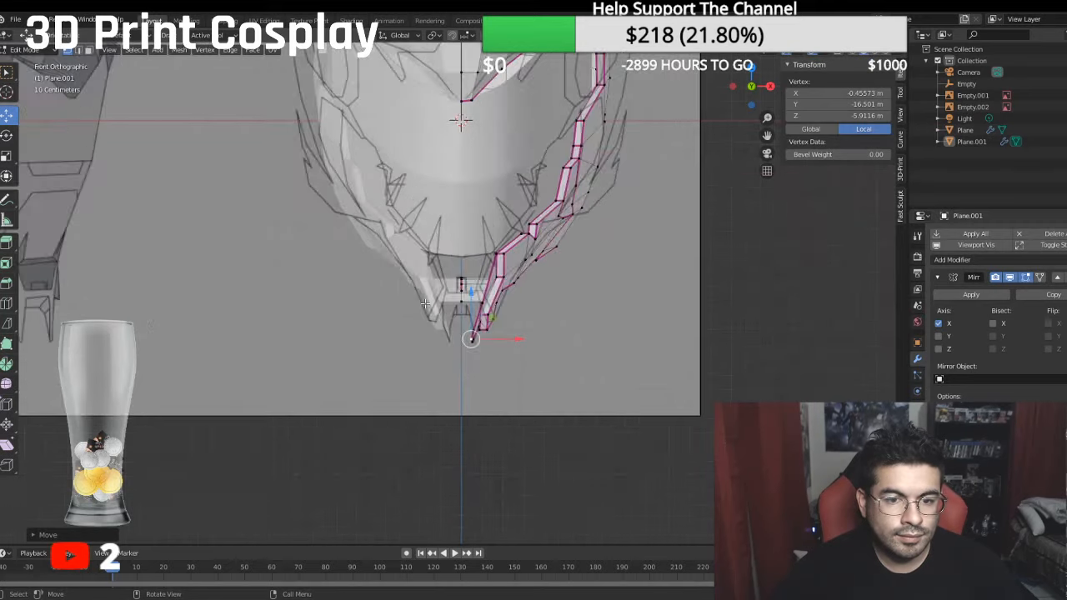
{"action": "scroll", "coordinate": [427, 302], "scroll_direction": "up", "scroll_amount": 1}
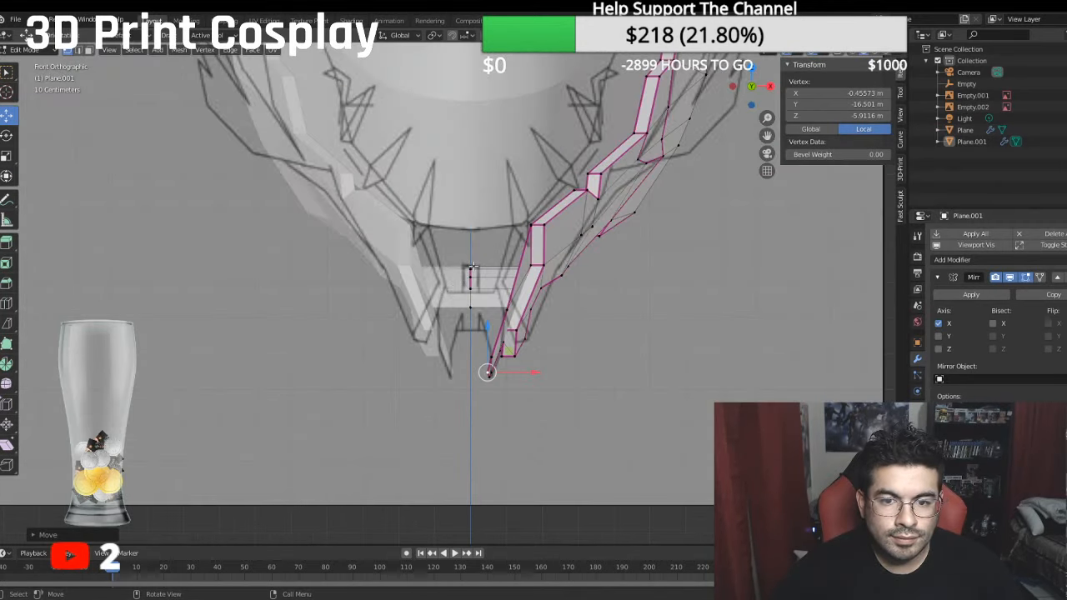
{"action": "middle_click_drag", "start_coordinate": [473, 265], "coordinate": [500, 250]}
{"action": "left_click", "coordinate": [538, 231]}
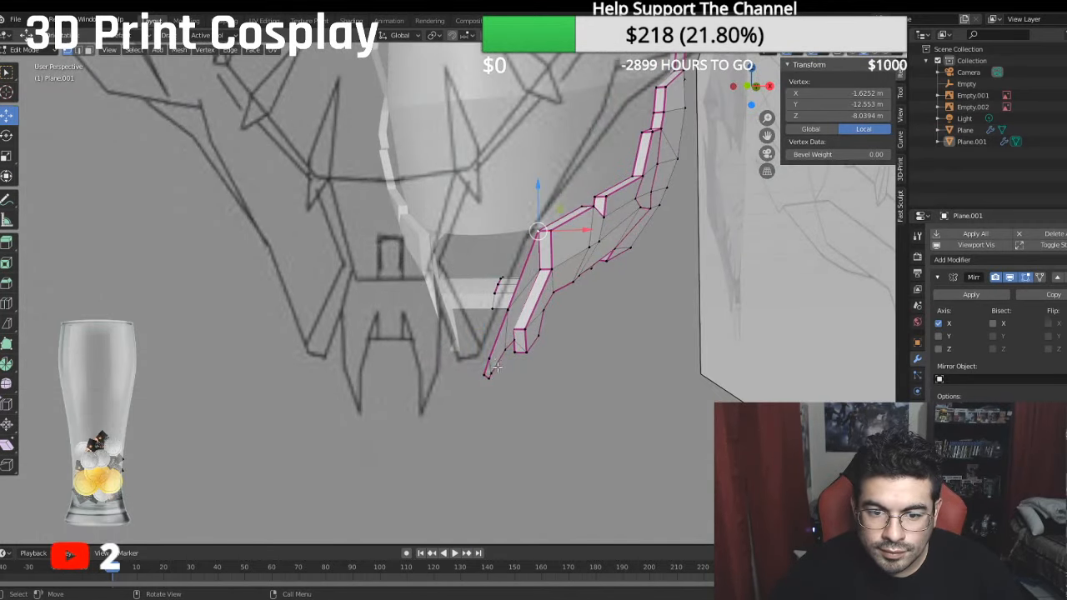
{"action": "left_click", "coordinate": [511, 342], "text": "ctrl"}
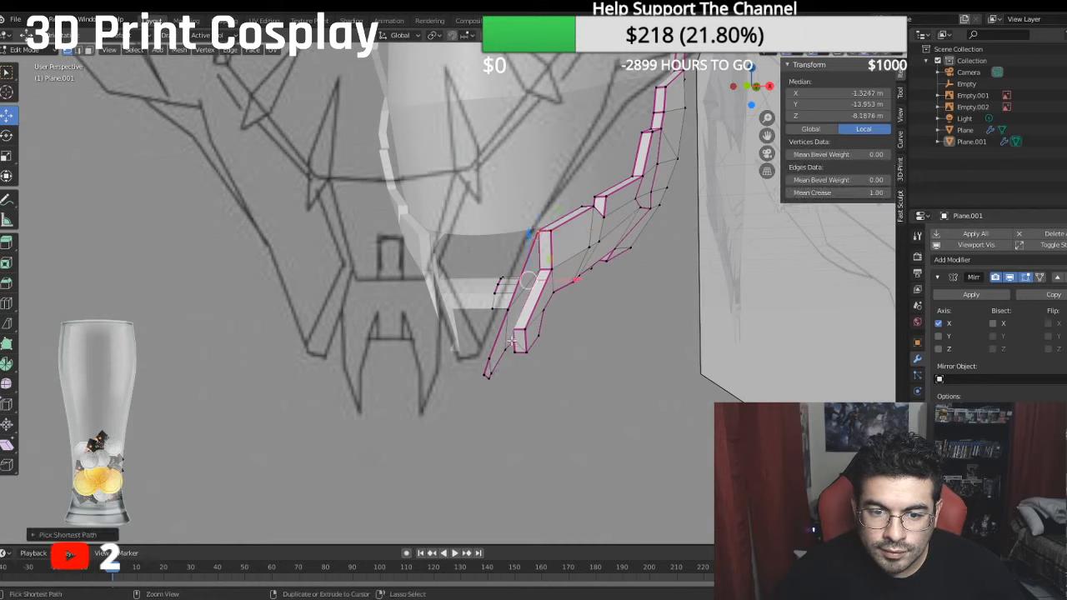
{"action": "left_click", "coordinate": [483, 374], "text": "ctrl"}
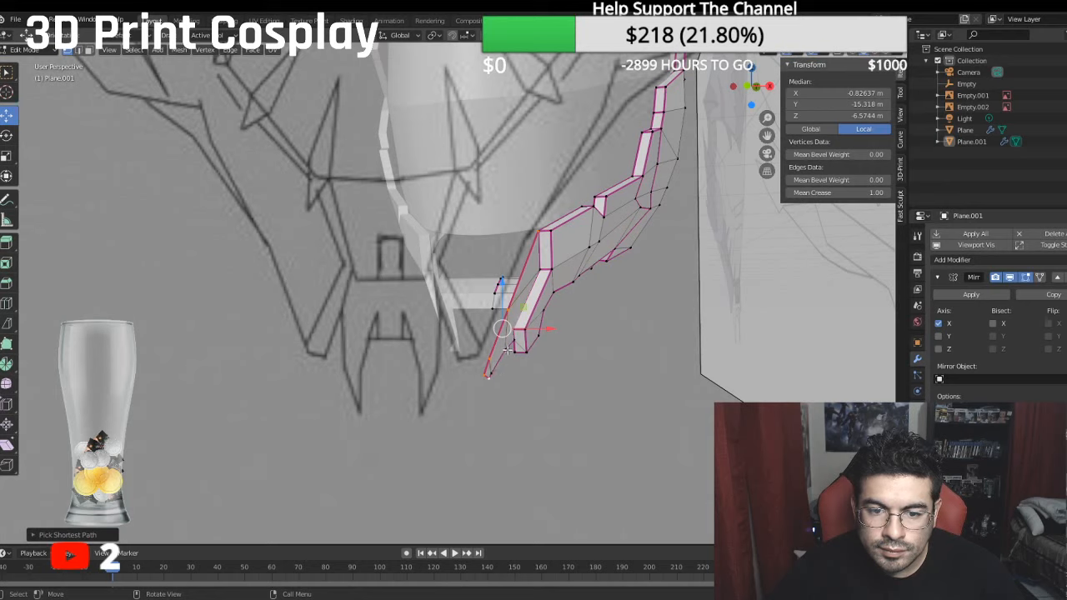
{"action": "left_click", "coordinate": [510, 351], "text": "ctrl"}
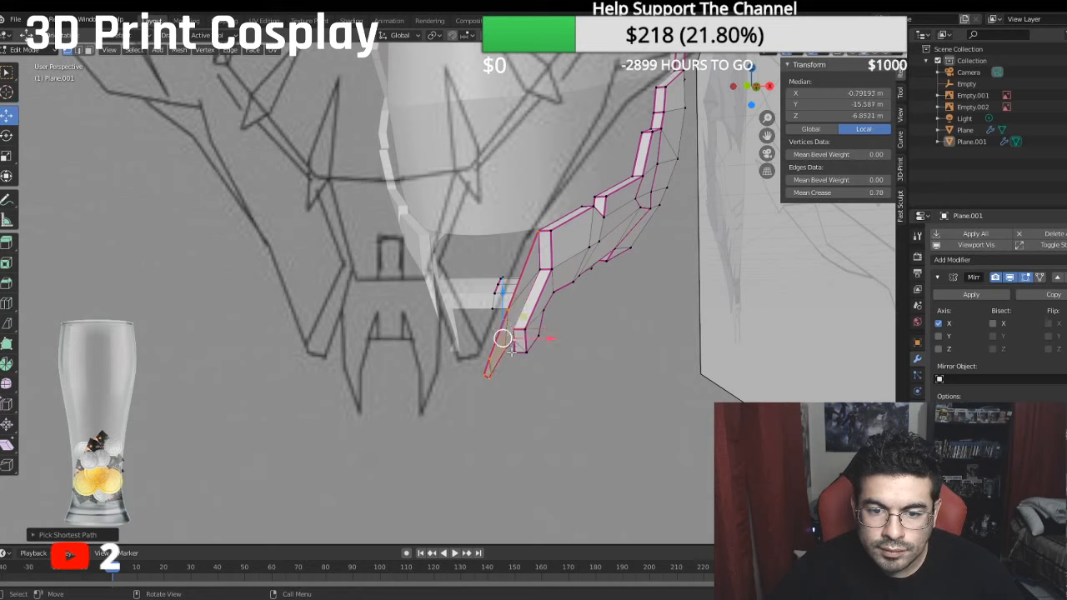
{"action": "left_click", "coordinate": [78, 51]}
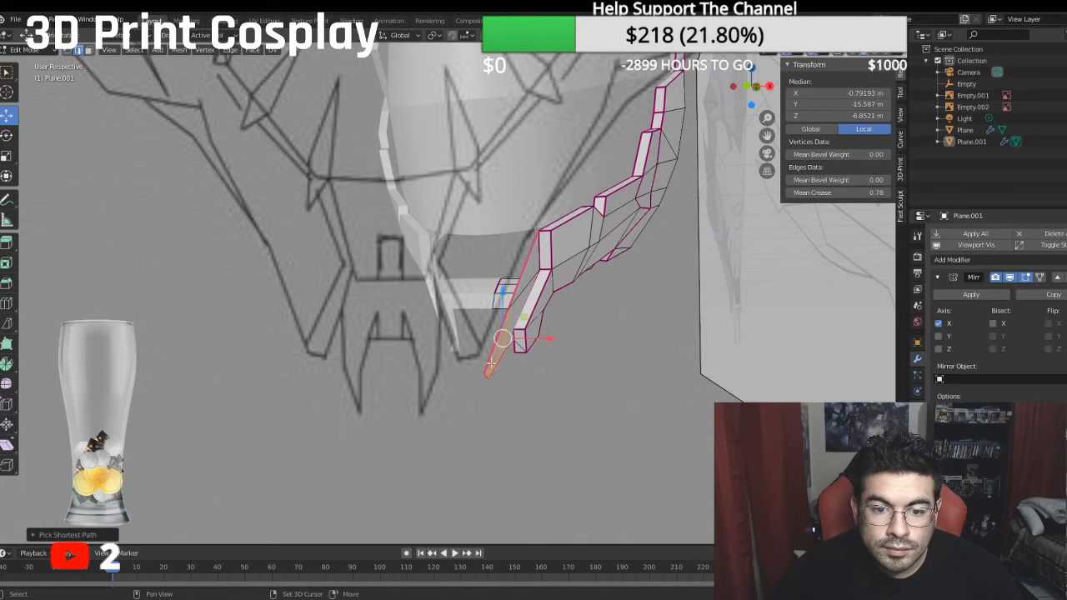
{"action": "left_click", "coordinate": [492, 363]}
{"action": "key", "text": "shift+e"}
{"action": "left_click", "coordinate": [518, 360]}
{"action": "mouse_move", "coordinate": [518, 360]}
{"action": "middle_mouse_down"}
{"action": "mouse_move", "coordinate": [534, 356]}
{"action": "mouse_move", "coordinate": [509, 351]}
{"action": "middle_mouse_up"}
{"action": "scroll", "coordinate": [510, 351], "scroll_direction": "up", "scroll_amount": 2}
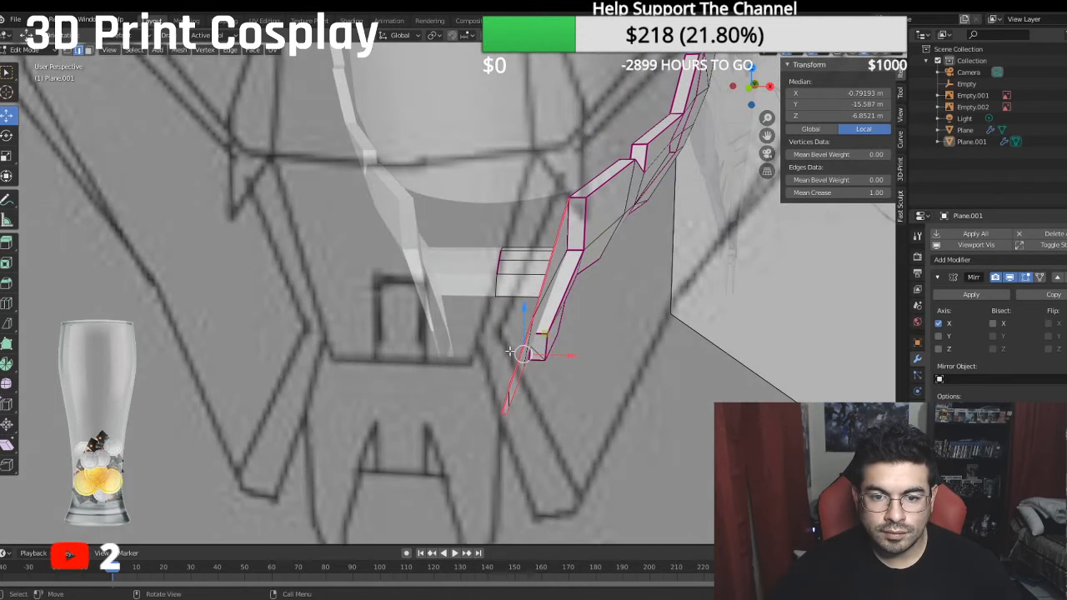
- Extrude the selected fang border edges and move them inward along X to a local median X of about -0.609 m
{"action": "key", "text": "KP_1"}
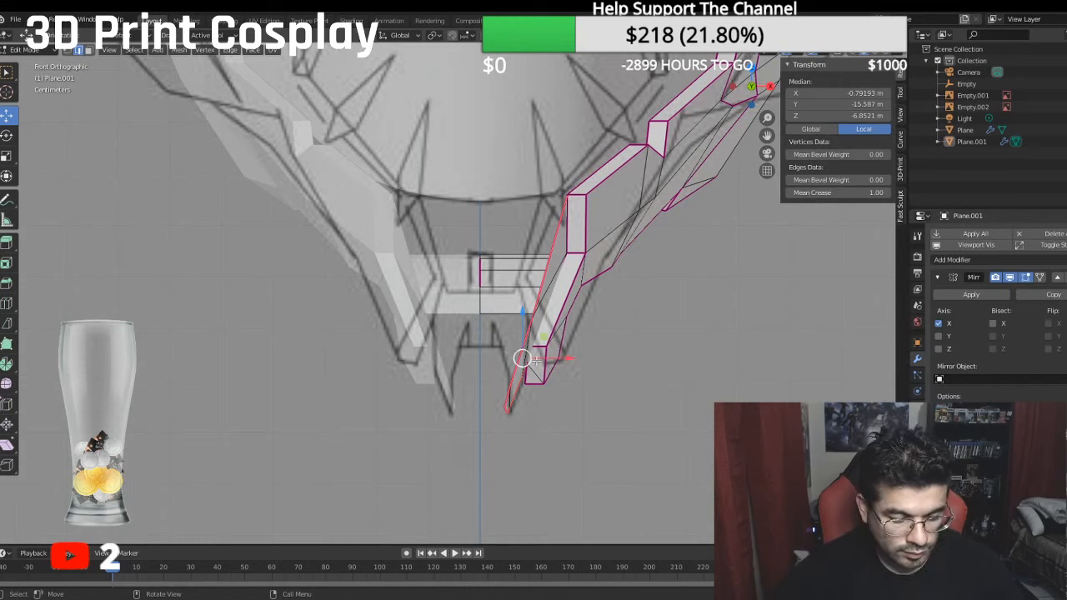
{"action": "key", "text": "e"}
{"action": "right_click", "coordinate": [624, 367]}
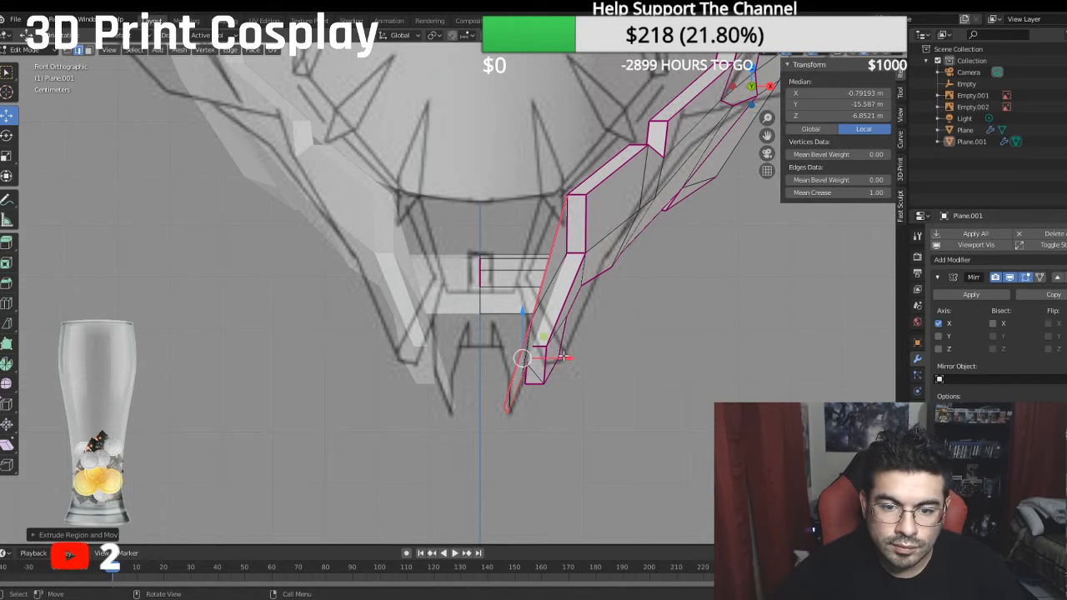
{"action": "key", "text": "g"}
{"action": "key", "text": "x"}
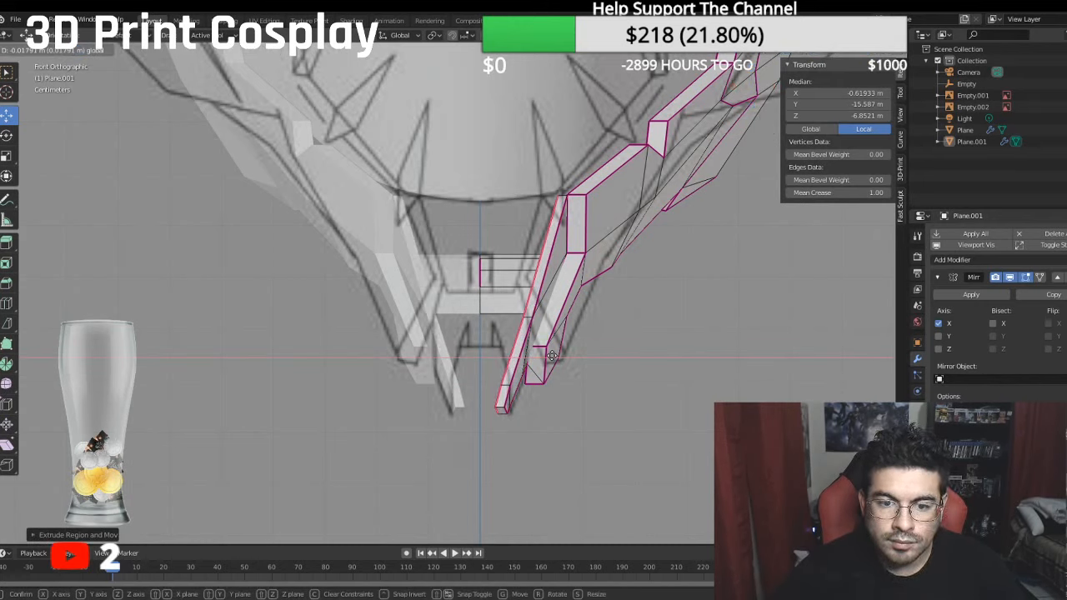
{"action": "left_click", "coordinate": [550, 357]}
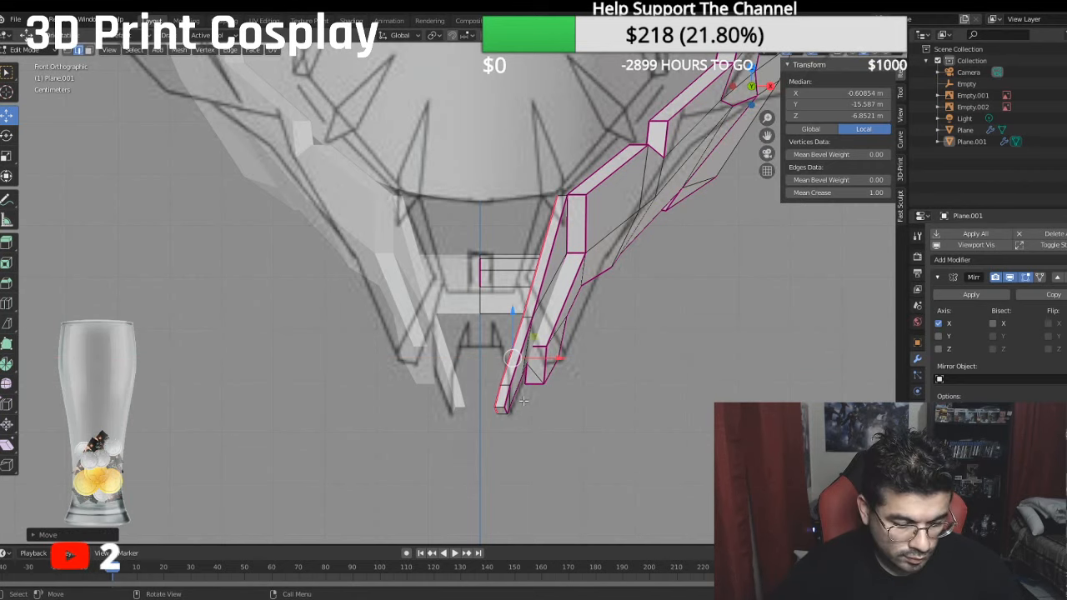
- Shift the small end face at the fang's tip outward along X to a local median X of about -0.482 m
{"action": "middle_click_drag", "start_coordinate": [456, 359], "coordinate": [444, 310]}
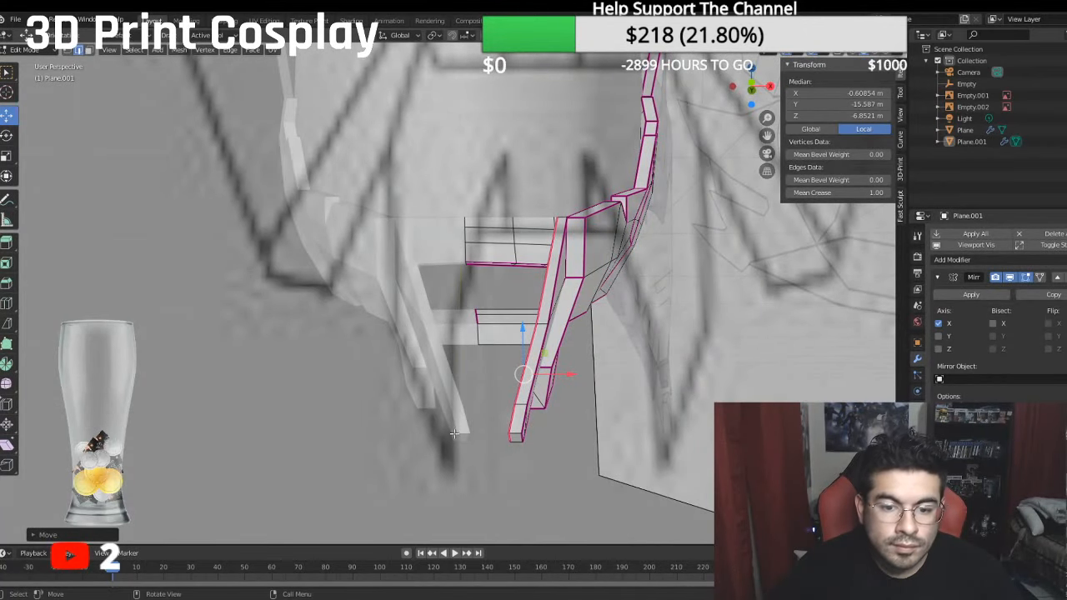
{"action": "left_click", "coordinate": [508, 437]}
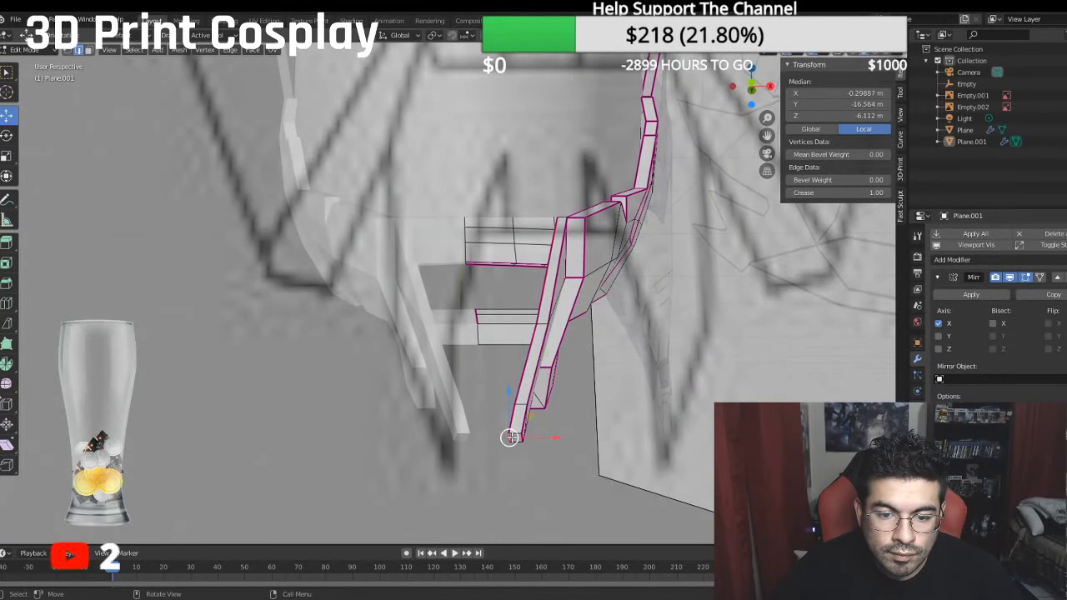
{"action": "left_click", "coordinate": [90, 51]}
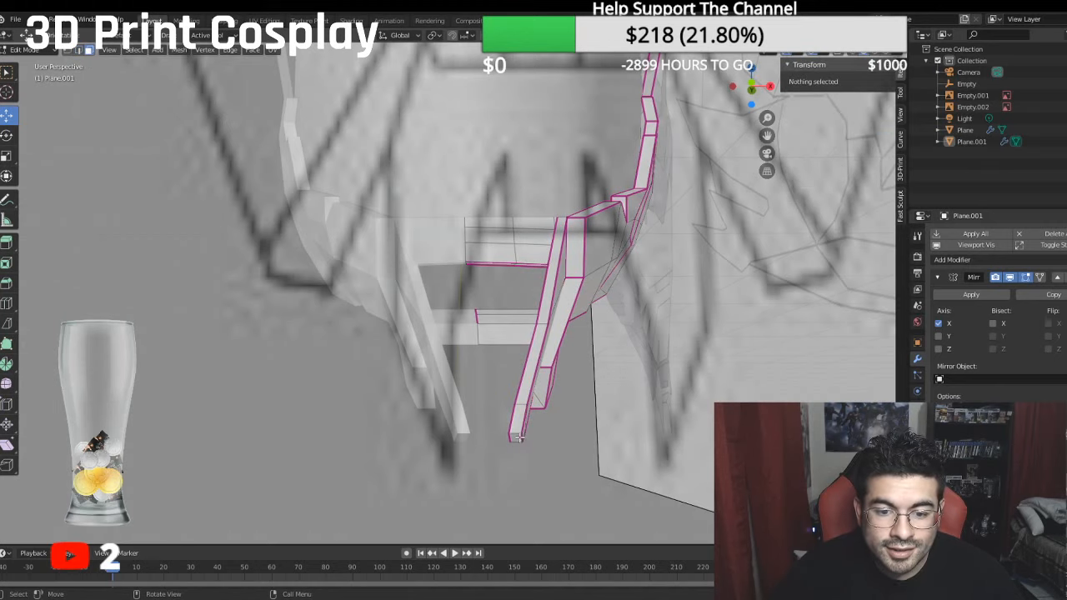
{"action": "left_click", "coordinate": [518, 437]}
{"action": "key", "text": "g"}
{"action": "key", "text": "x"}
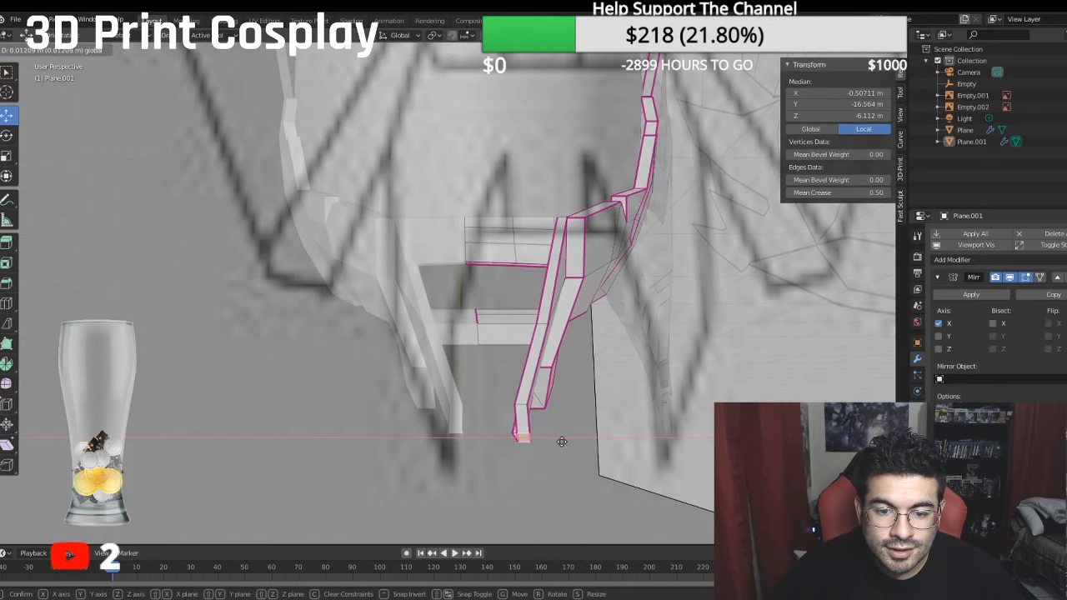
{"action": "left_click", "coordinate": [557, 440]}
- Set the mean crease of the fang's tip end face to 1
{"action": "middle_click_drag", "start_coordinate": [557, 440], "coordinate": [442, 379]}
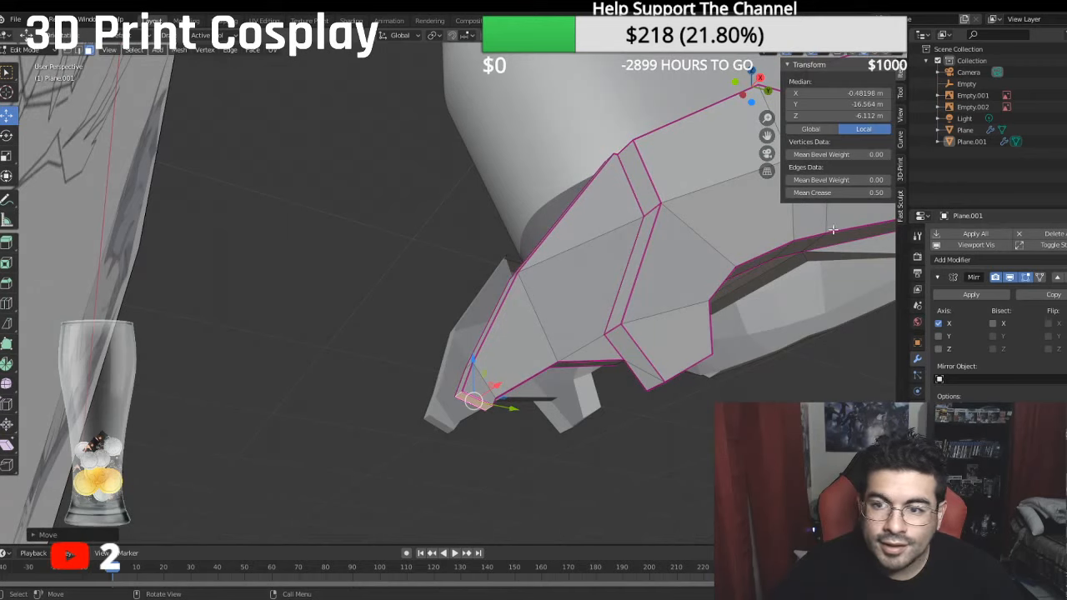
{"action": "left_click", "coordinate": [834, 193]}
{"action": "type", "text": "1"}
{"action": "key", "text": "Return"}
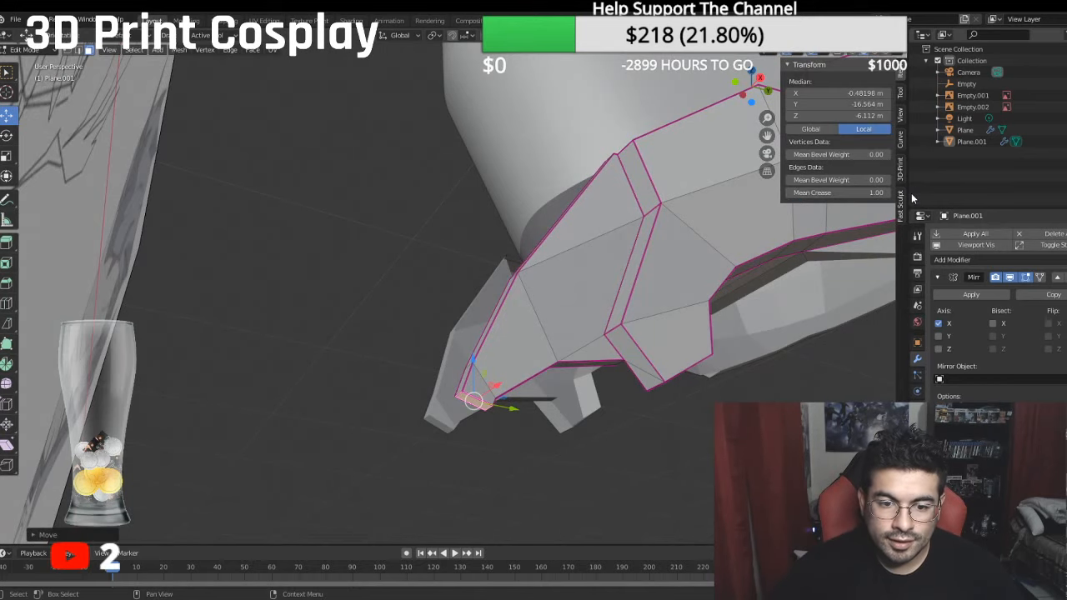
- Select the fang's narrow lower rim faces and set their mean crease to 1
{"action": "middle_click_drag", "start_coordinate": [533, 334], "coordinate": [481, 314]}
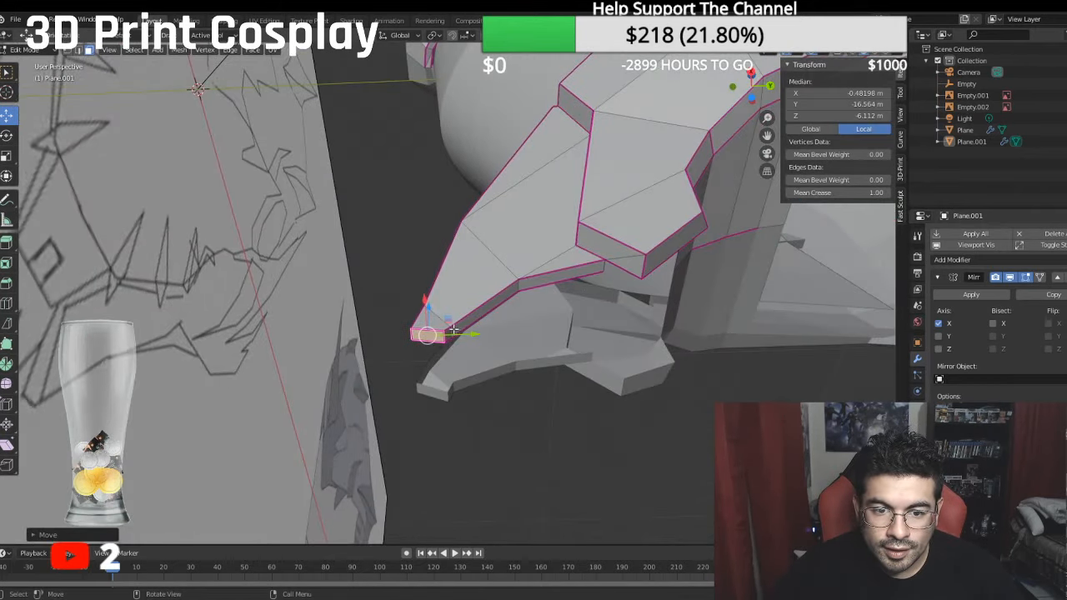
{"action": "left_click", "coordinate": [560, 276]}
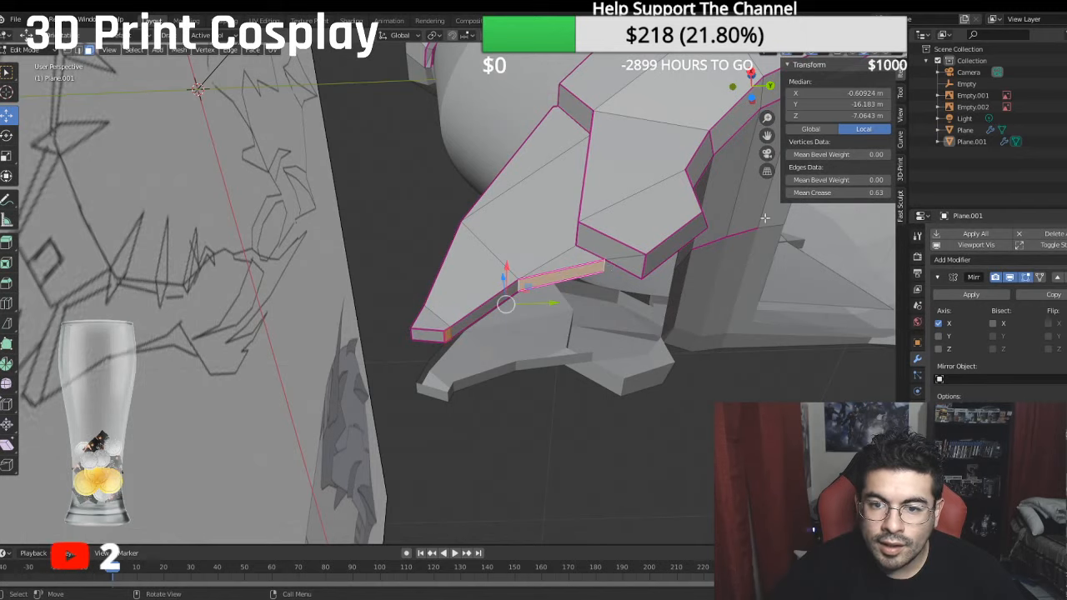
{"action": "left_click", "coordinate": [822, 192]}
{"action": "type", "text": "1"}
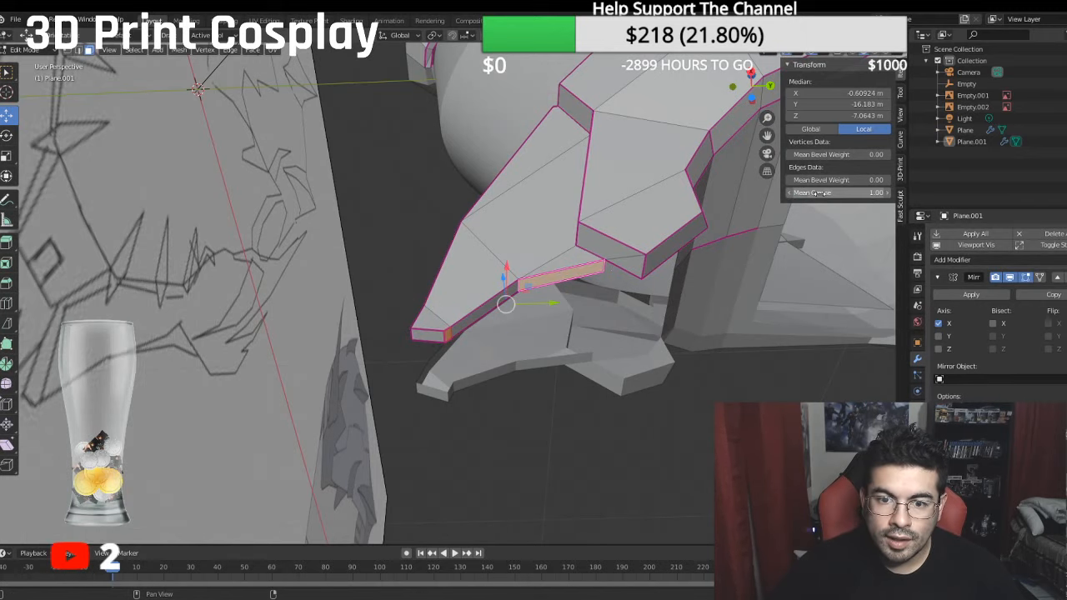
{"action": "key", "text": "Return"}
- Inspect the thickened fang from below, the side and the front, comparing it with the front reference sketch
{"action": "middle_click_drag", "start_coordinate": [624, 125], "coordinate": [512, 246]}
{"action": "scroll", "coordinate": [612, 255], "scroll_direction": "up", "scroll_amount": 2}
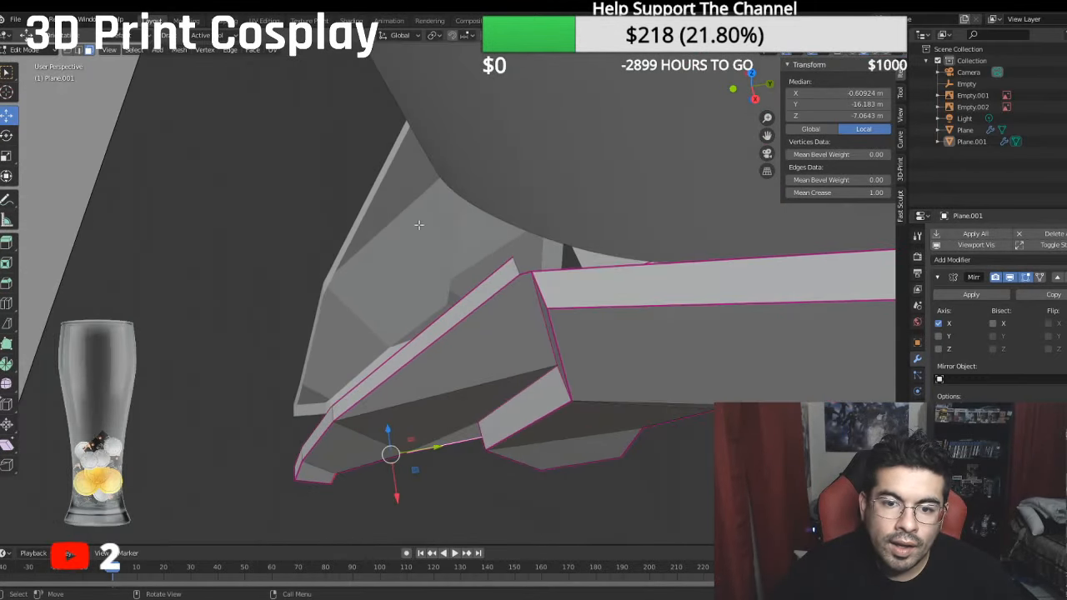
{"action": "middle_click_drag", "start_coordinate": [418, 225], "coordinate": [585, 155]}
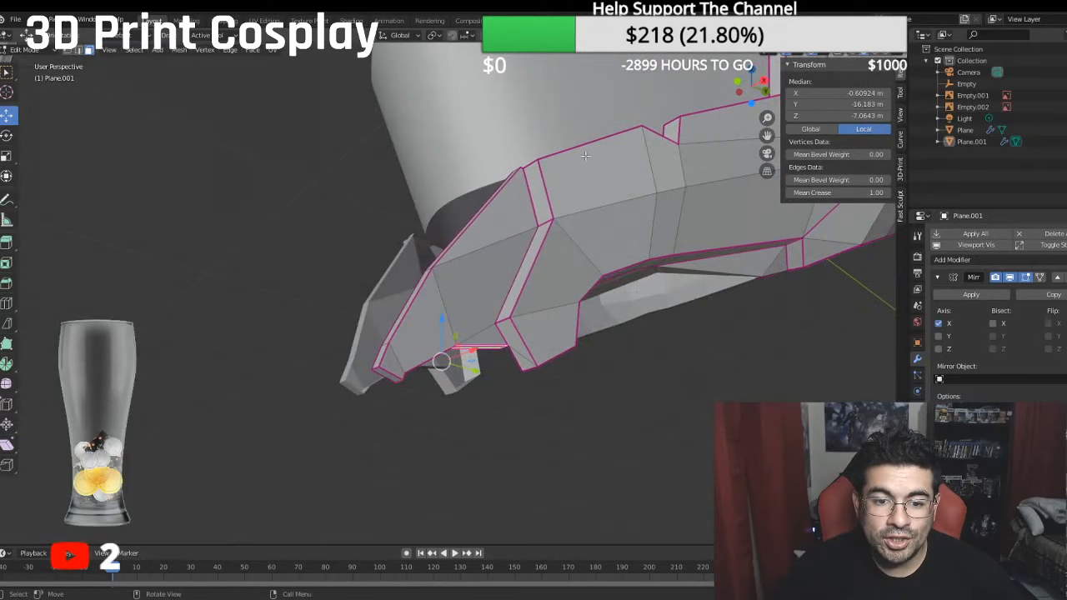
{"action": "middle_click_drag", "start_coordinate": [486, 272], "coordinate": [619, 288]}
{"action": "key", "text": "KP_1"}
{"action": "scroll", "coordinate": [619, 289], "scroll_direction": "down", "scroll_amount": 5}
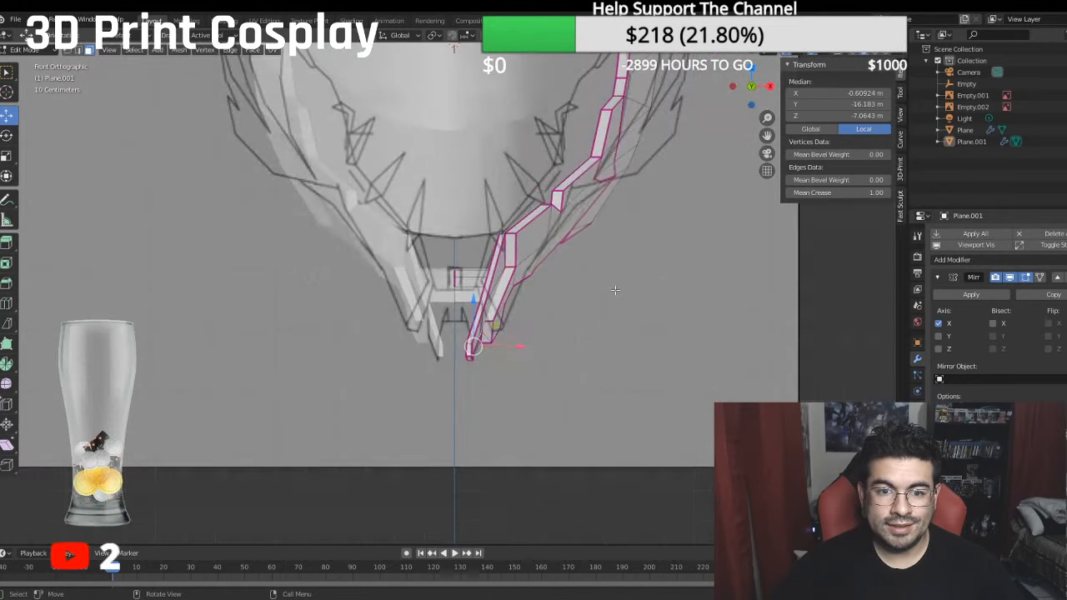
{"action": "middle_click_drag", "start_coordinate": [540, 271], "coordinate": [526, 249]}
{"action": "middle_click_drag", "start_coordinate": [345, 229], "coordinate": [453, 267]}
{"action": "middle_click_drag", "start_coordinate": [367, 269], "coordinate": [664, 267]}
{"action": "middle_click_drag", "start_coordinate": [750, 290], "coordinate": [689, 278]}
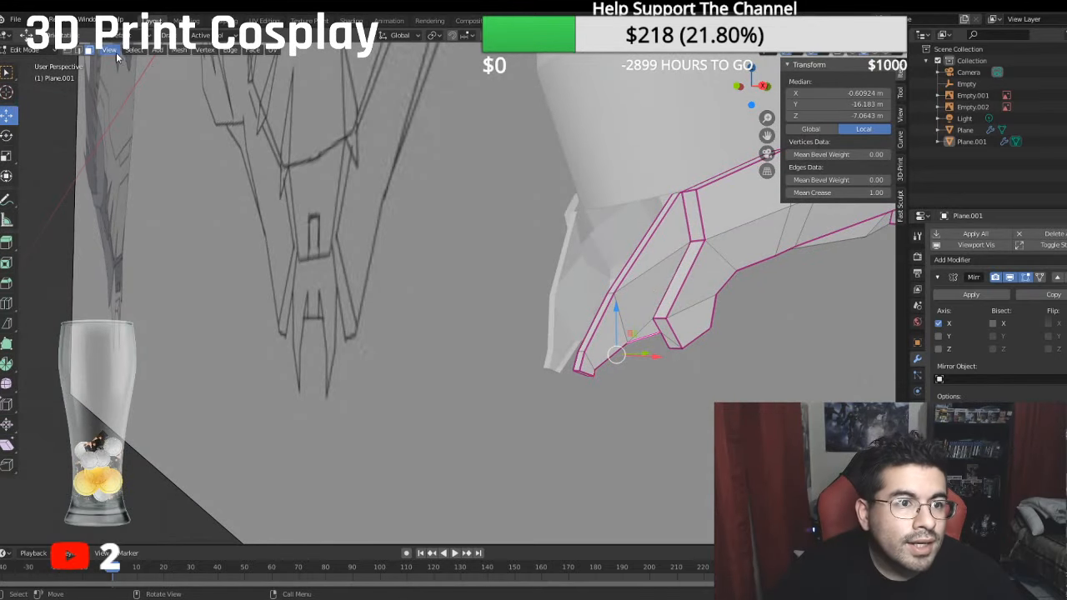
- Bisect the fang's two large side faces in right view, cutting from their lower rear corner up to the front rim
{"action": "left_click", "coordinate": [79, 51]}
{"action": "left_click", "coordinate": [91, 51]}
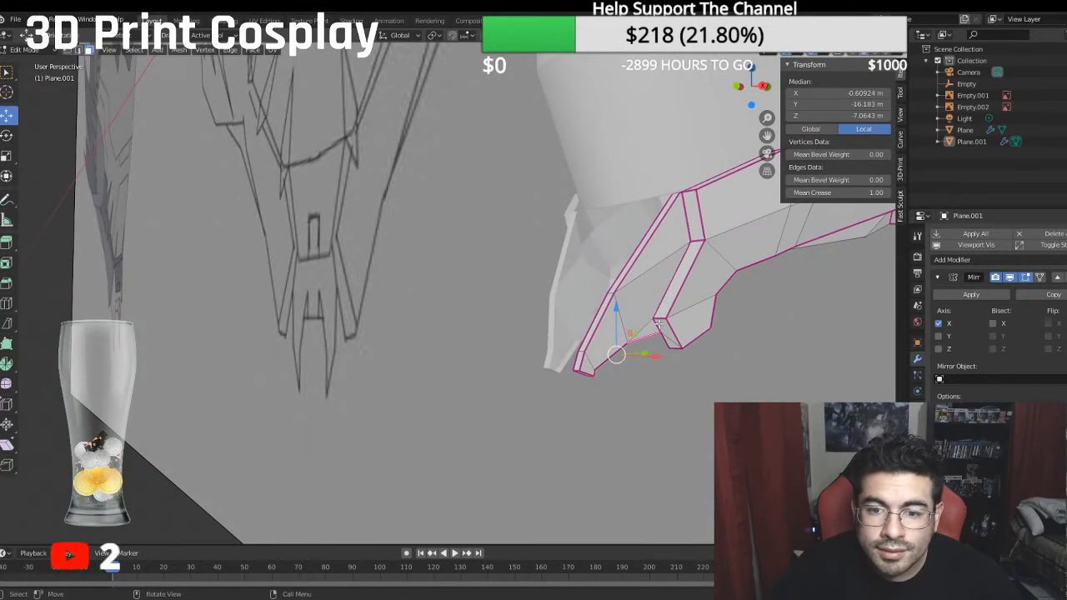
{"action": "left_click", "coordinate": [648, 298]}
{"action": "left_click", "coordinate": [665, 240], "text": "shift"}
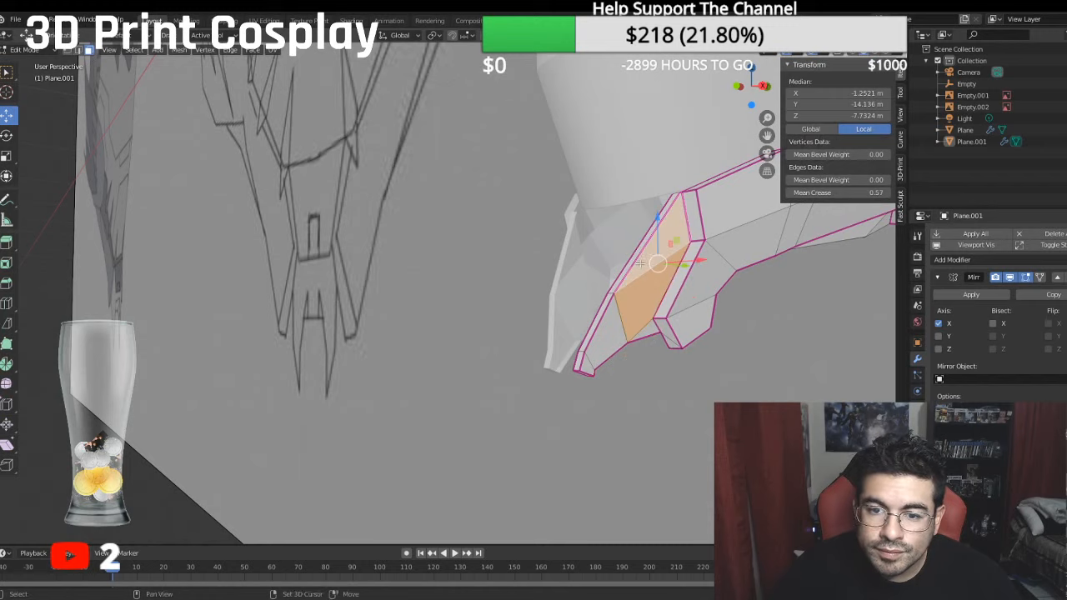
{"action": "left_click", "coordinate": [9, 325]}
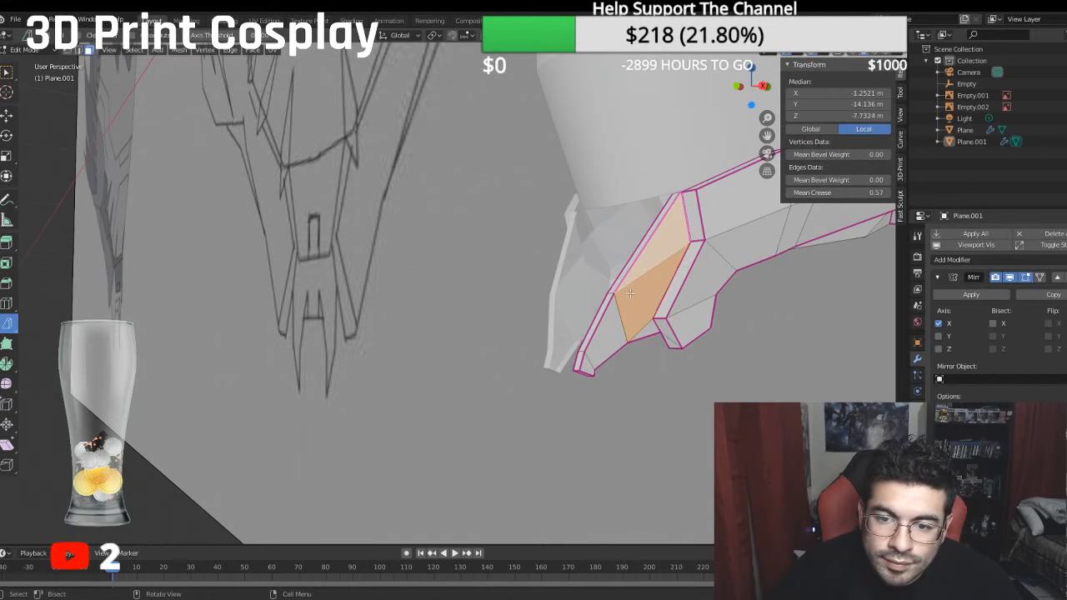
{"action": "middle_click_drag", "start_coordinate": [630, 293], "coordinate": [731, 309]}
{"action": "key", "text": "KP_3"}
{"action": "scroll", "coordinate": [327, 293], "scroll_direction": "up", "scroll_amount": 4}
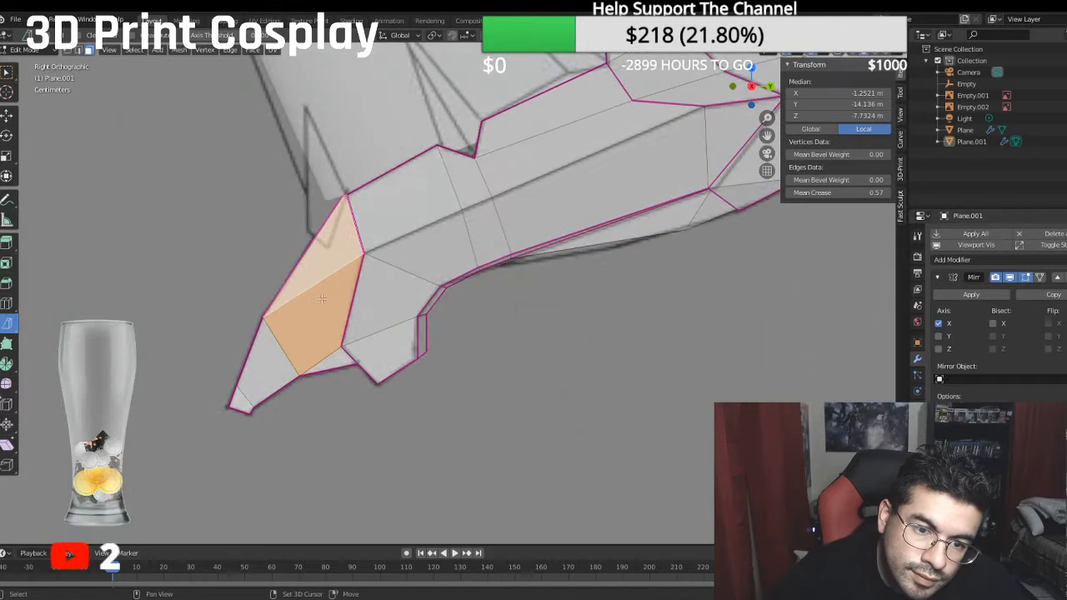
{"action": "middle_click_drag", "start_coordinate": [326, 294], "coordinate": [493, 341], "text": "shift"}
{"action": "scroll", "coordinate": [517, 391], "scroll_direction": "up", "scroll_amount": 2}
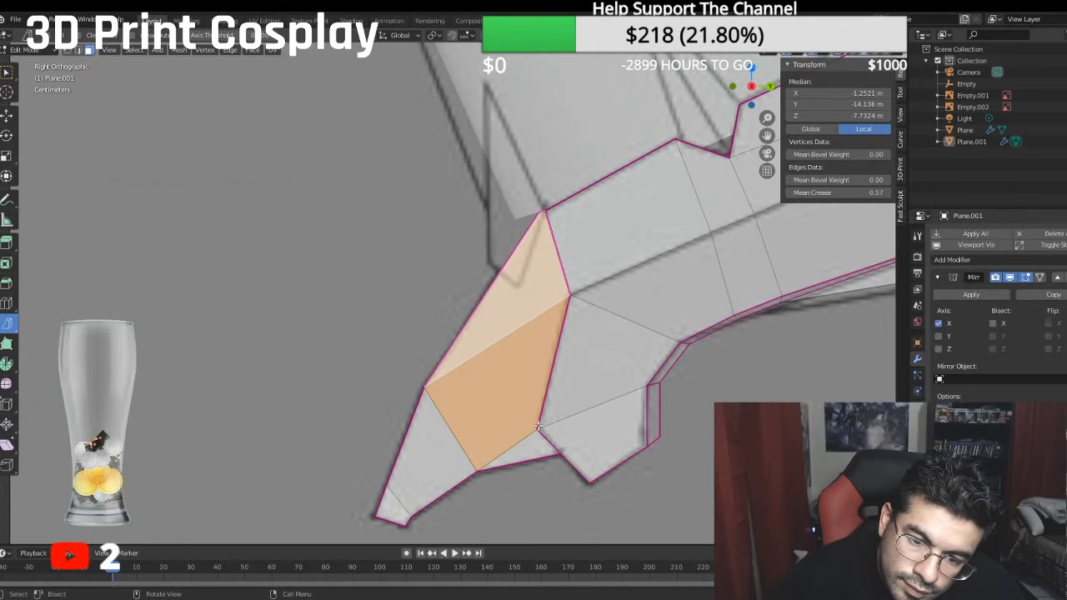
{"action": "left_click_drag", "start_coordinate": [538, 426], "coordinate": [511, 378]}
- Bisect the fang's narrow front rim face with a cross edge beside the lower jaw bridge
{"action": "middle_click_drag", "start_coordinate": [510, 379], "coordinate": [539, 324]}
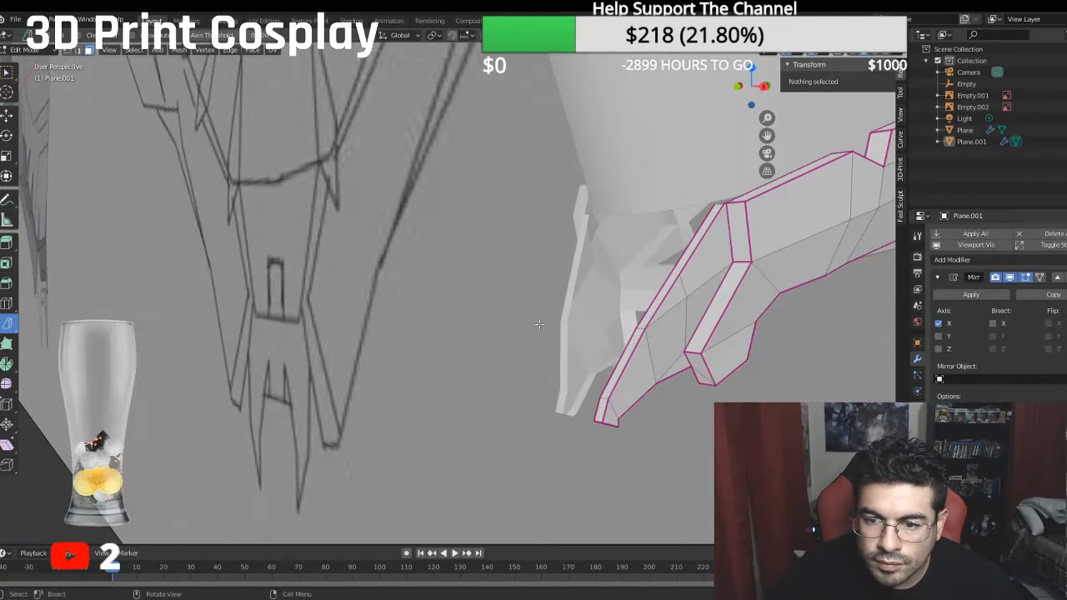
{"action": "middle_click_drag", "start_coordinate": [614, 351], "coordinate": [621, 352]}
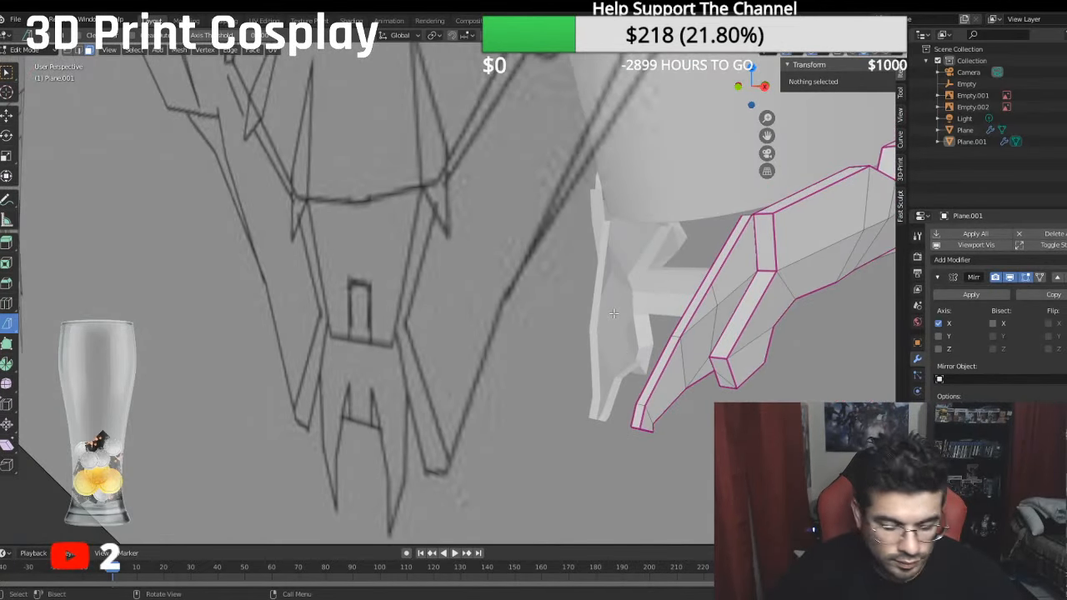
{"action": "left_click", "coordinate": [706, 282]}
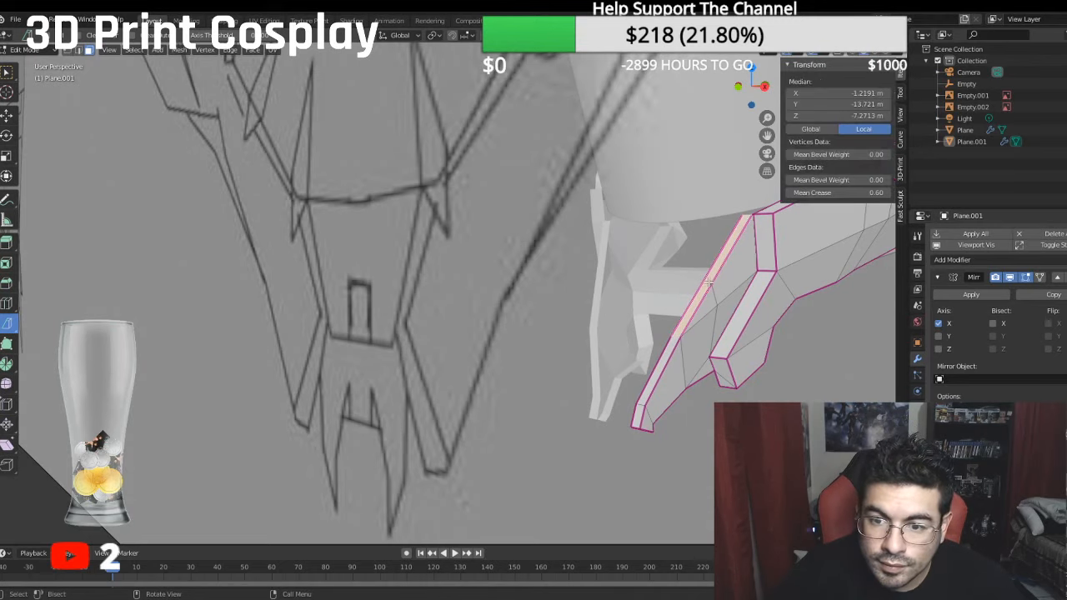
{"action": "scroll", "coordinate": [709, 284], "scroll_direction": "up", "scroll_amount": 5}
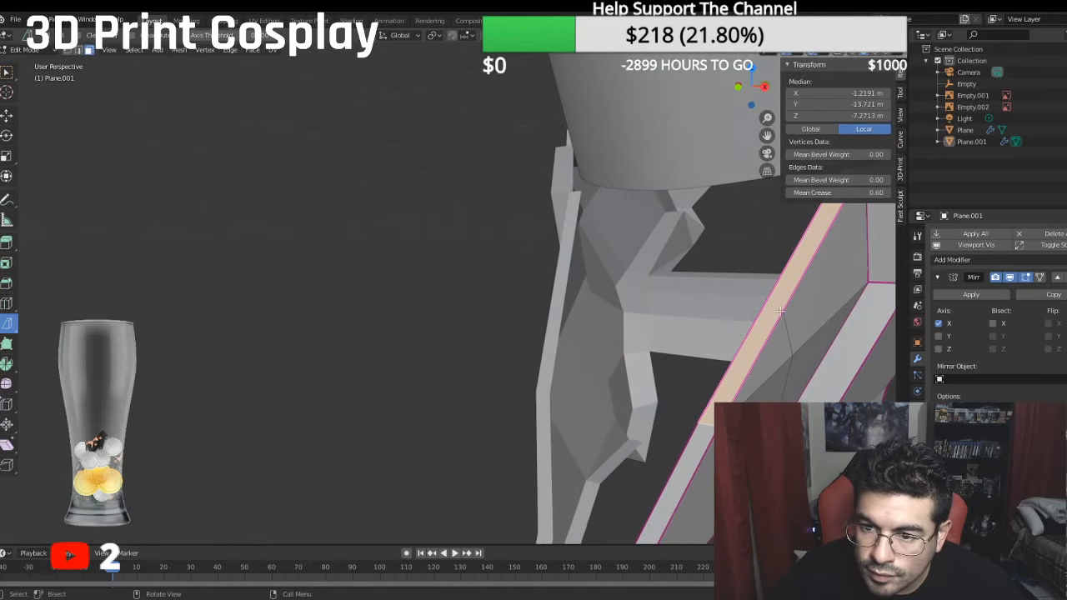
{"action": "left_click", "coordinate": [772, 308]}
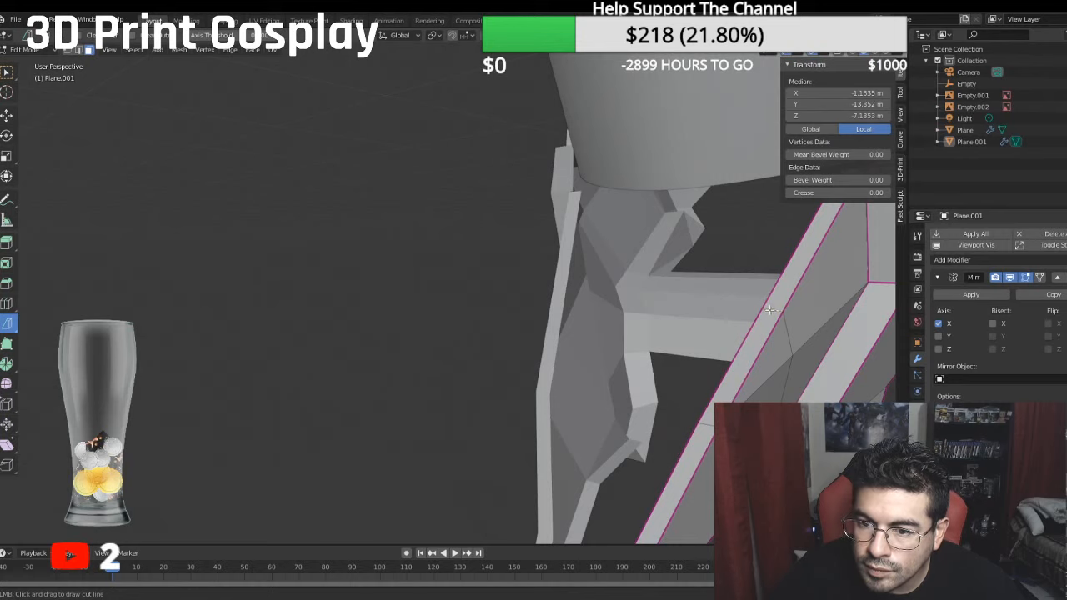
{"action": "left_click", "coordinate": [464, 293]}
{"action": "middle_click_drag", "start_coordinate": [465, 295], "coordinate": [474, 297]}
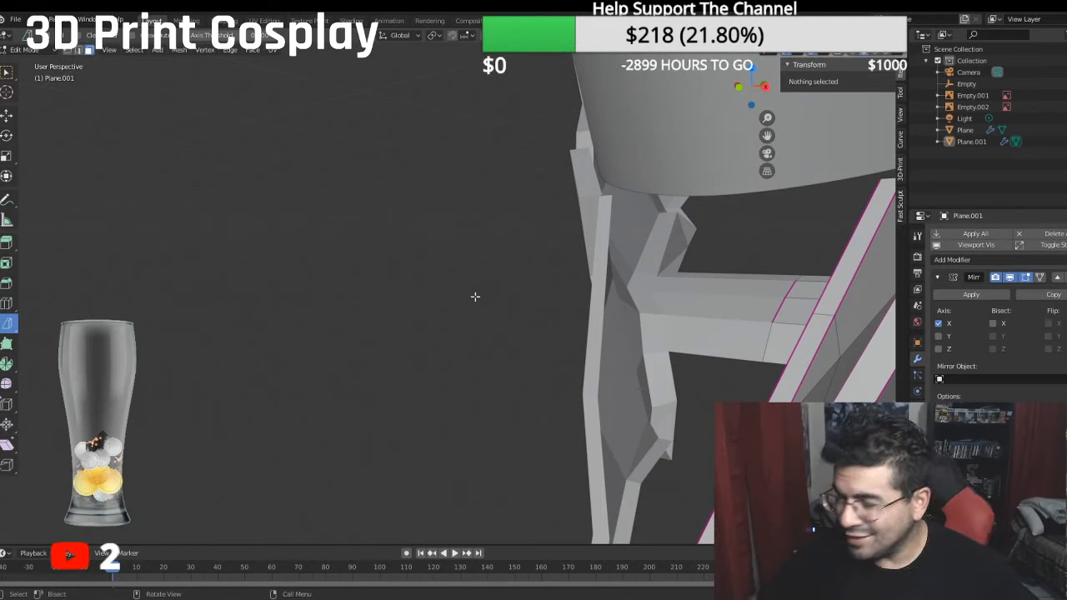
{"action": "scroll", "coordinate": [474, 298], "scroll_direction": "down", "scroll_amount": 6}
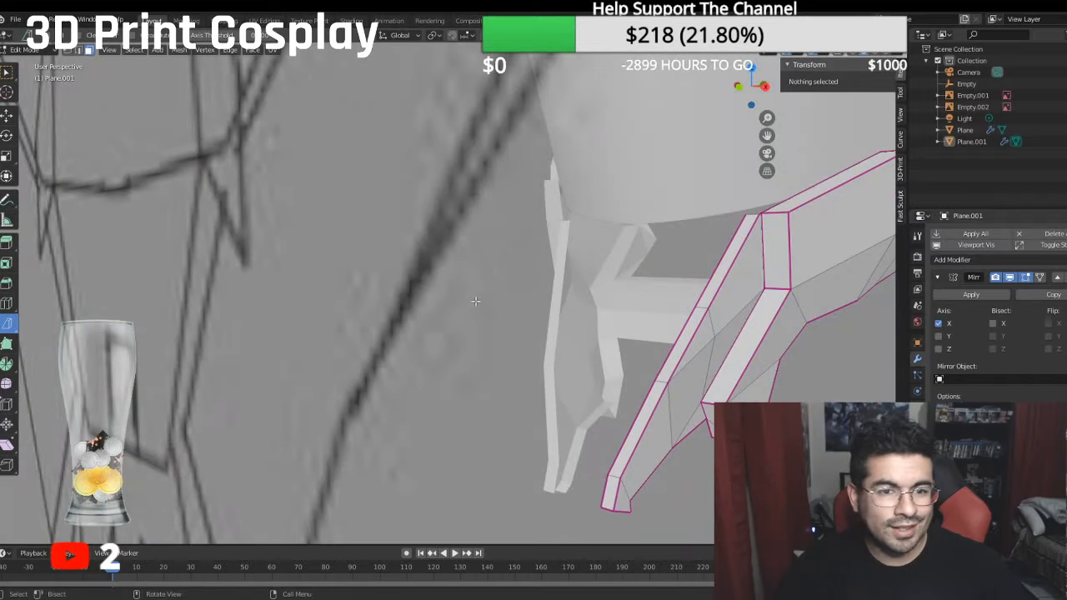
- Merge the two neighbouring vertices at the fang's top corner, where it meets the jaw rim, at the last selected vertex
{"action": "middle_click_drag", "start_coordinate": [474, 299], "coordinate": [521, 306]}
{"action": "scroll", "coordinate": [626, 274], "scroll_direction": "up", "scroll_amount": 8}
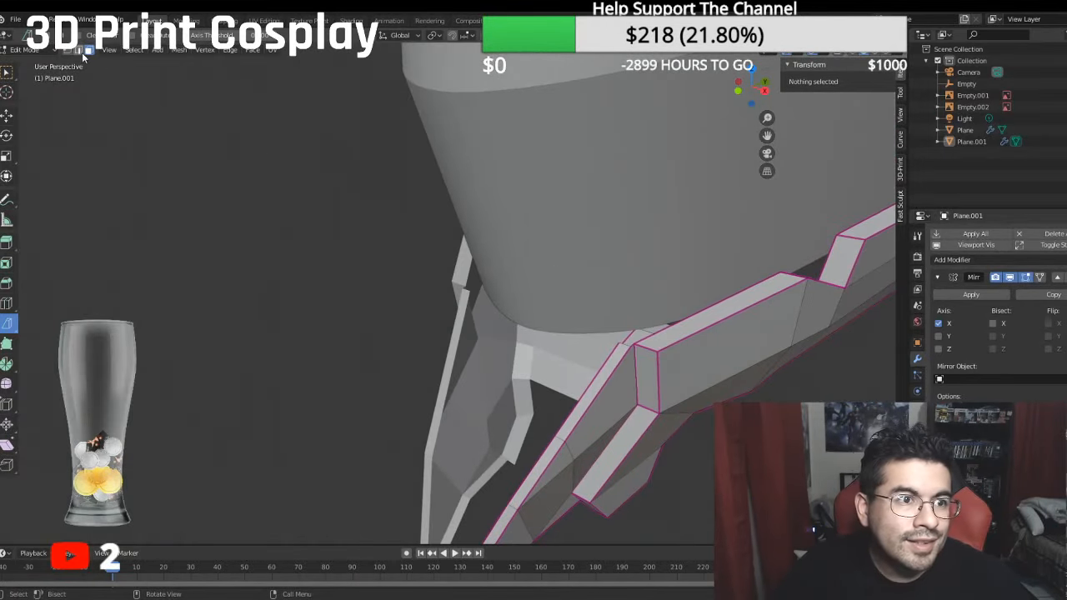
{"action": "left_click", "coordinate": [631, 349]}
{"action": "left_click", "coordinate": [636, 343], "text": "shift"}
{"action": "right_click", "coordinate": [637, 346]}
{"action": "mouse_move", "coordinate": [638, 351]}
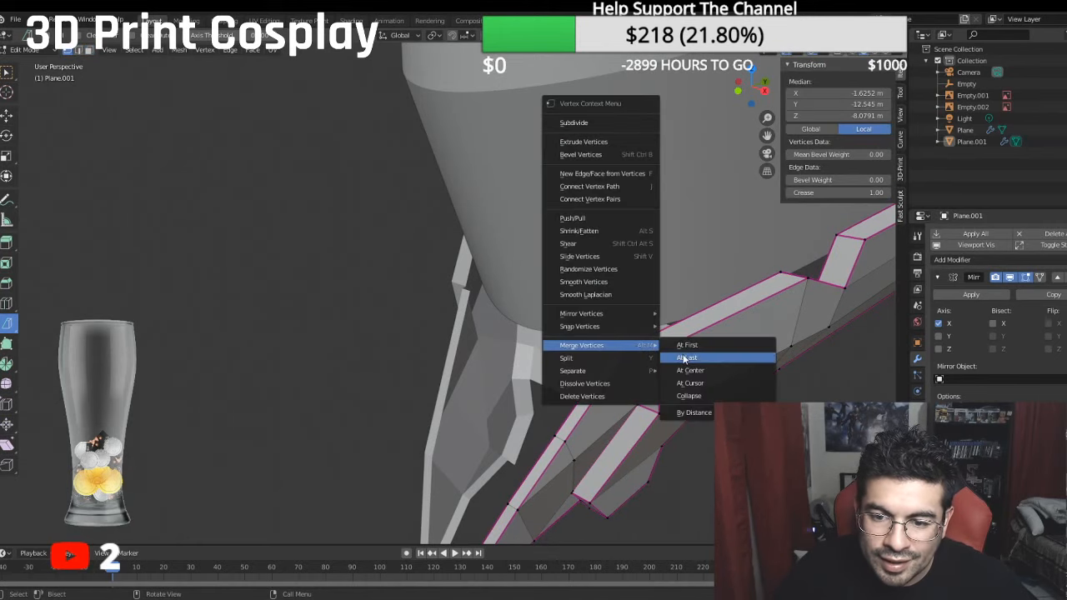
{"action": "left_click", "coordinate": [683, 358]}
- Fill a face between the fang's inner top corner, the merged corner vertex and the next inner vertex of the jaw rim
{"action": "left_click", "coordinate": [619, 341]}
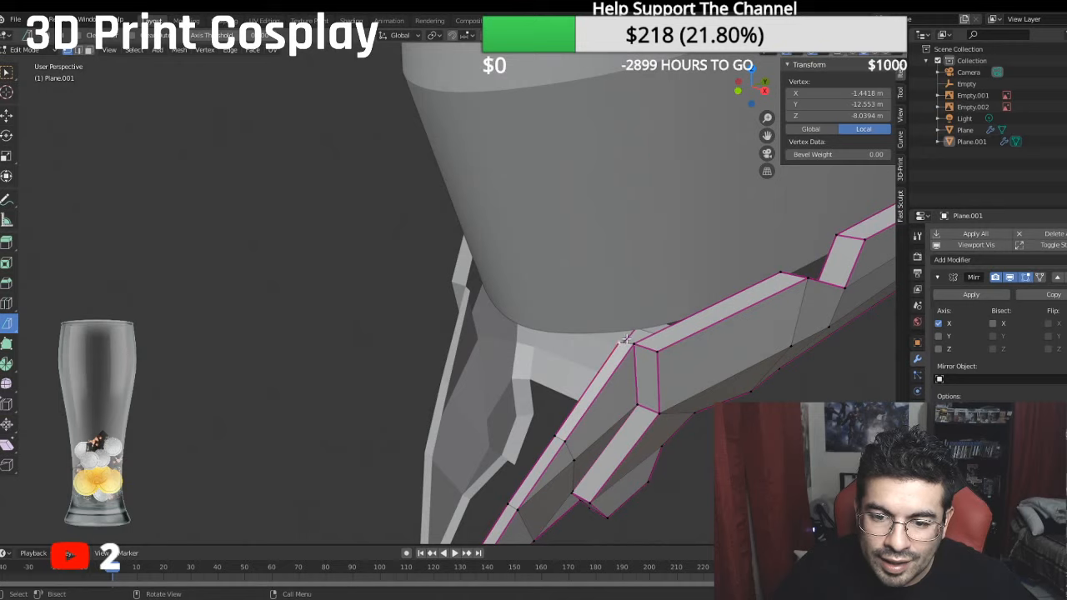
{"action": "left_click", "coordinate": [777, 275], "text": "shift"}
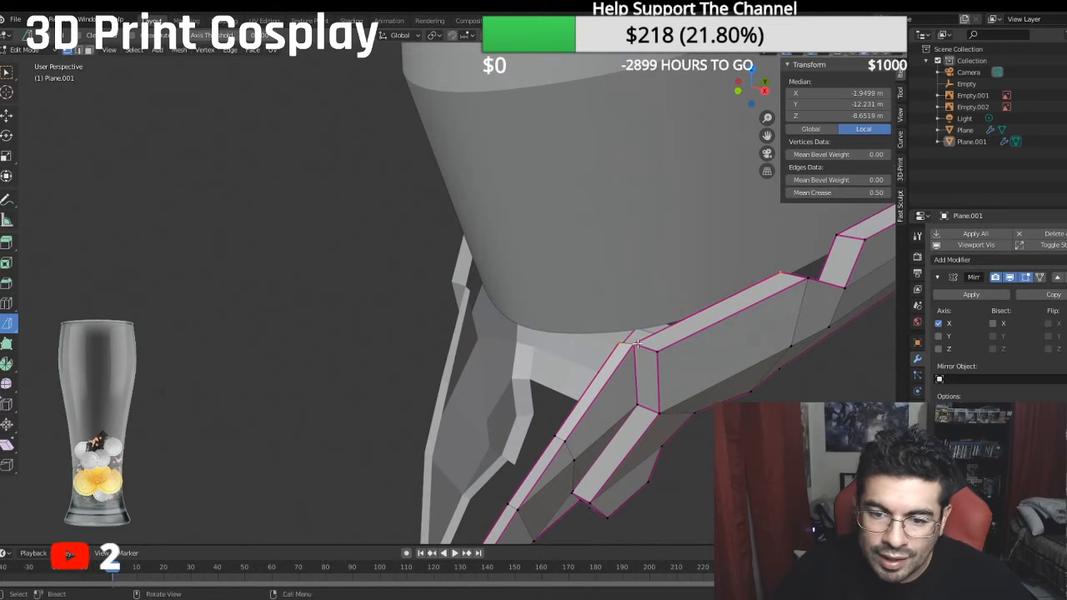
{"action": "key", "text": "f"}
- Move the fang's inner top corner vertex slightly back along global Y, to a local Z of -8.132 m
{"action": "left_click", "coordinate": [624, 345]}
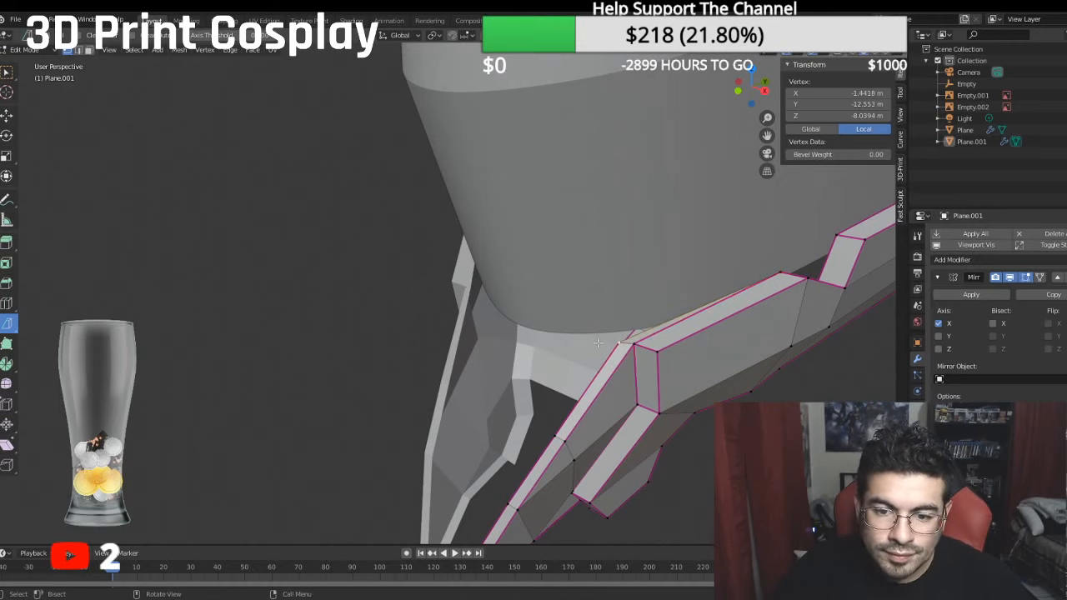
{"action": "left_click", "coordinate": [6, 114]}
{"action": "middle_click_drag", "start_coordinate": [405, 230], "coordinate": [396, 239]}
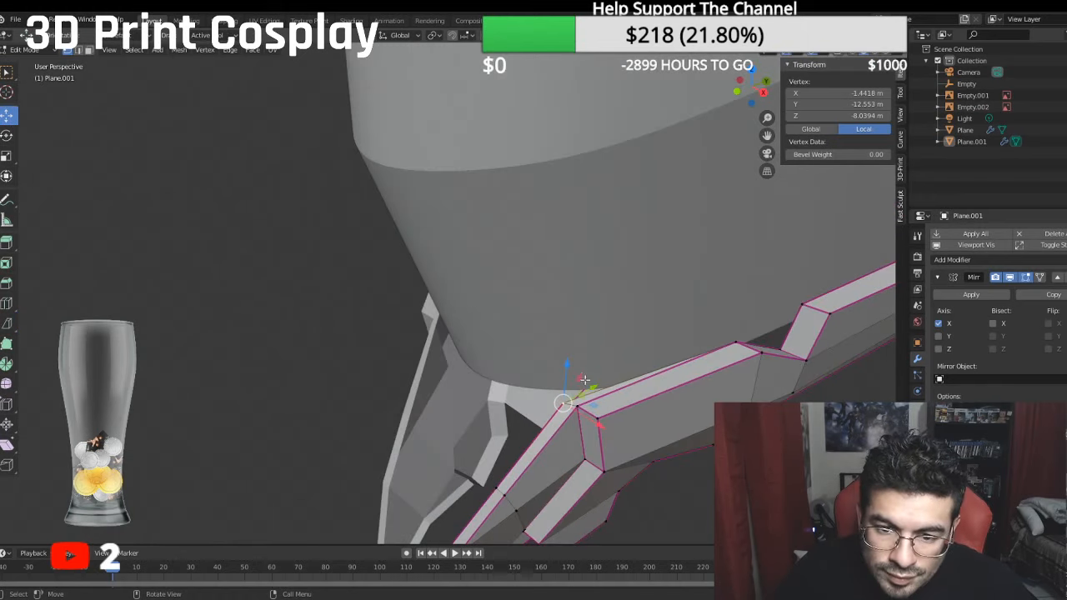
{"action": "left_click_drag", "start_coordinate": [600, 391], "coordinate": [605, 380]}
{"action": "middle_click_drag", "start_coordinate": [597, 367], "coordinate": [628, 353]}
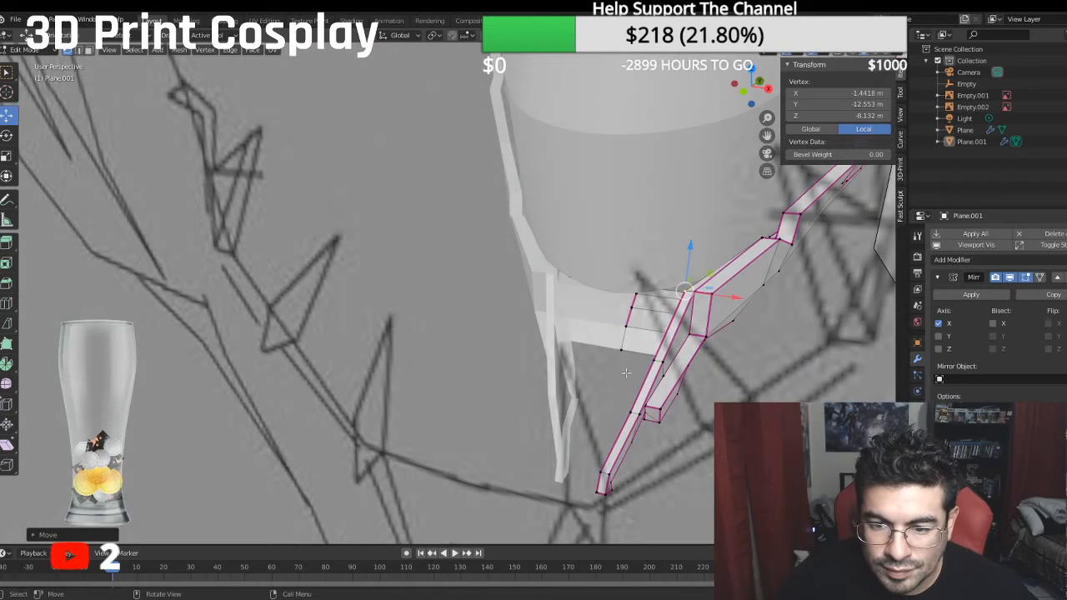
- Extrude the fang's inner front edge, between its top corner and the new cut, along X to the mirror centre at 0 m
{"action": "left_click", "coordinate": [655, 361]}
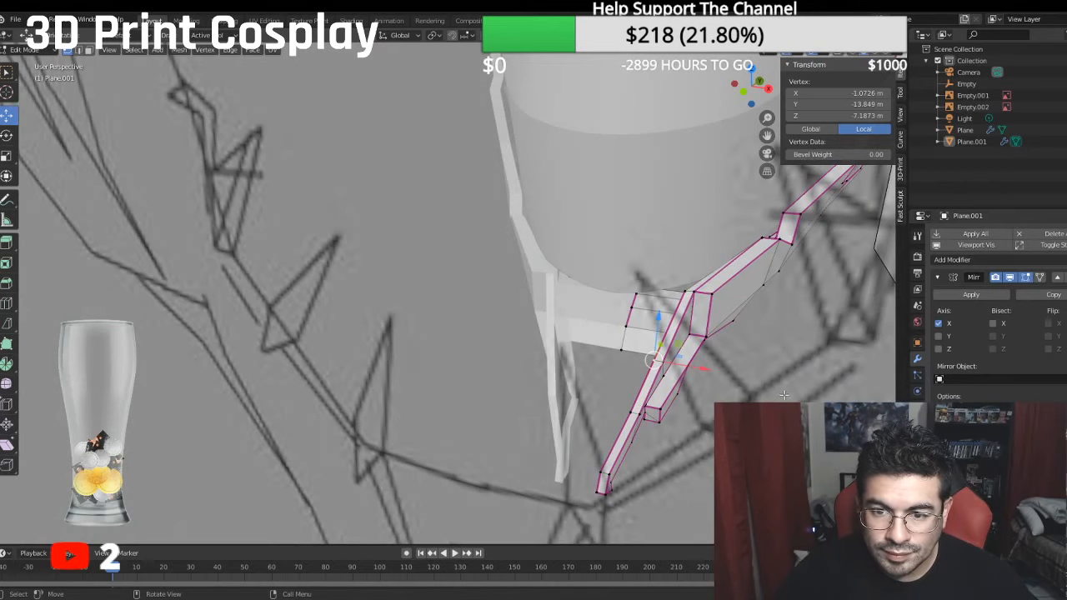
{"action": "left_click", "coordinate": [688, 294], "text": "shift"}
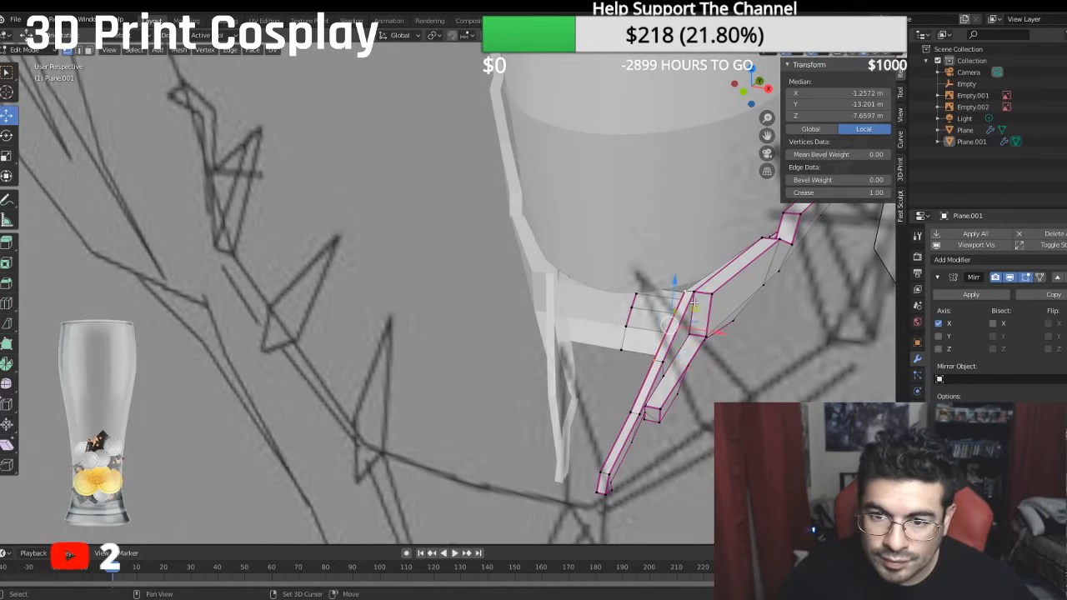
{"action": "key", "text": "e"}
{"action": "right_click", "coordinate": [751, 336]}
{"action": "left_click_drag", "start_coordinate": [721, 333], "coordinate": [624, 313]}
{"action": "middle_click_drag", "start_coordinate": [624, 314], "coordinate": [574, 285]}
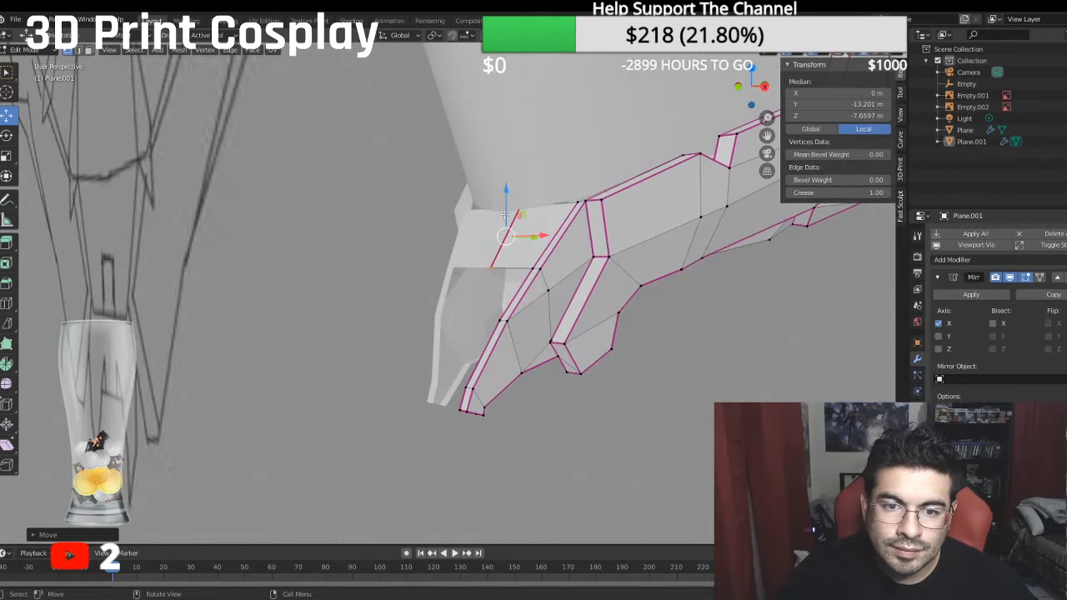
- Move the front plate's upper and lower centre vertices forward along global Y, placing the lower one at a local Z of -7.1011 m
{"action": "middle_click_drag", "start_coordinate": [504, 215], "coordinate": [479, 247]}
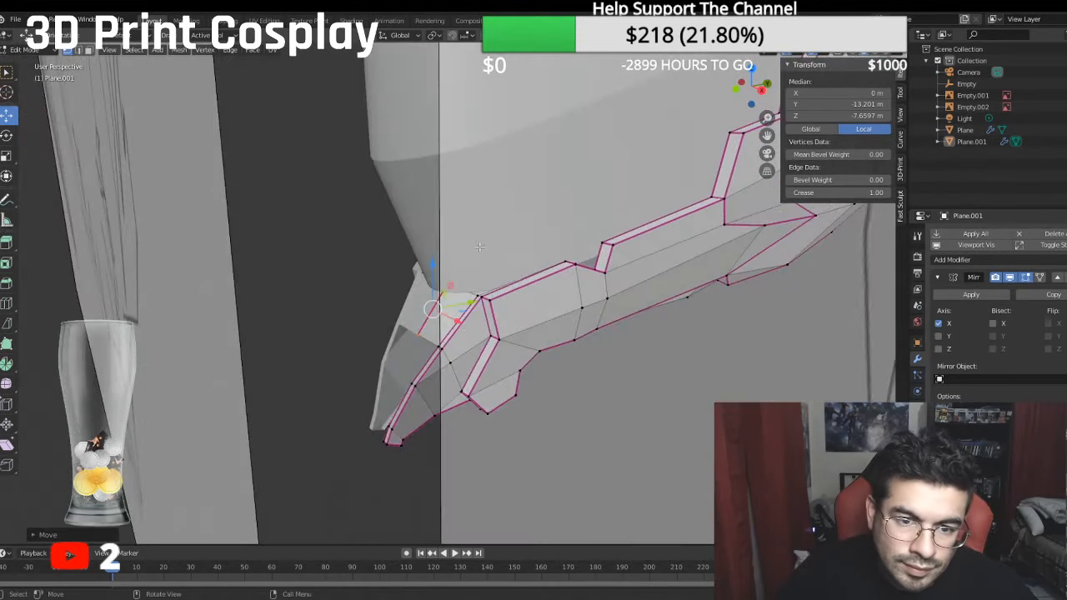
{"action": "left_click", "coordinate": [446, 288]}
{"action": "middle_click_drag", "start_coordinate": [446, 288], "coordinate": [457, 298]}
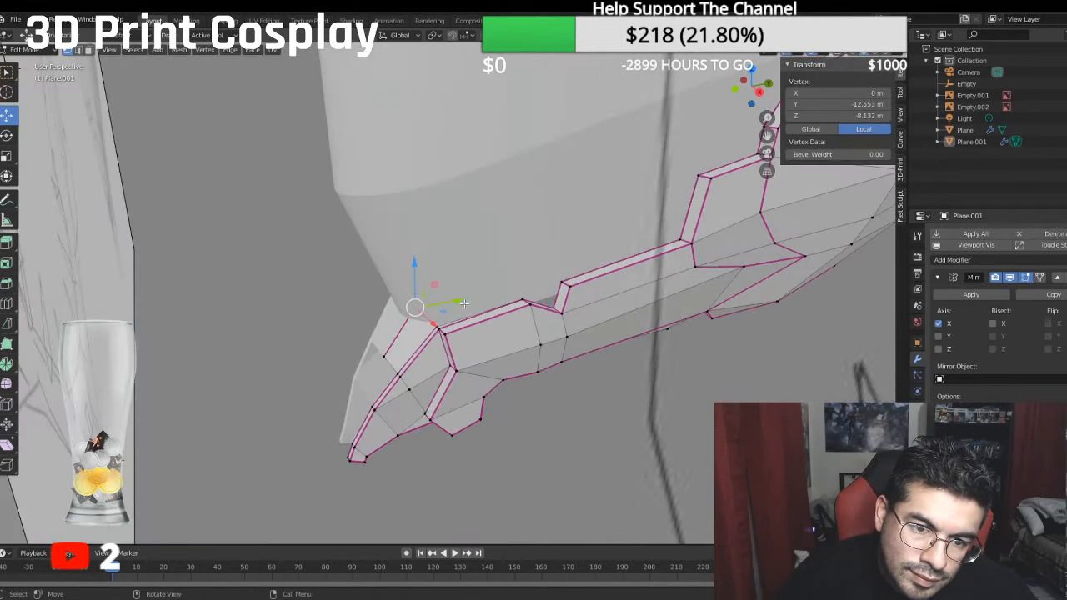
{"action": "left_click_drag", "start_coordinate": [462, 305], "coordinate": [439, 310]}
{"action": "mouse_move", "coordinate": [440, 310]}
{"action": "middle_mouse_down"}
{"action": "mouse_move", "coordinate": [460, 315]}
{"action": "mouse_move", "coordinate": [433, 330]}
{"action": "middle_mouse_up"}
{"action": "left_click", "coordinate": [431, 332]}
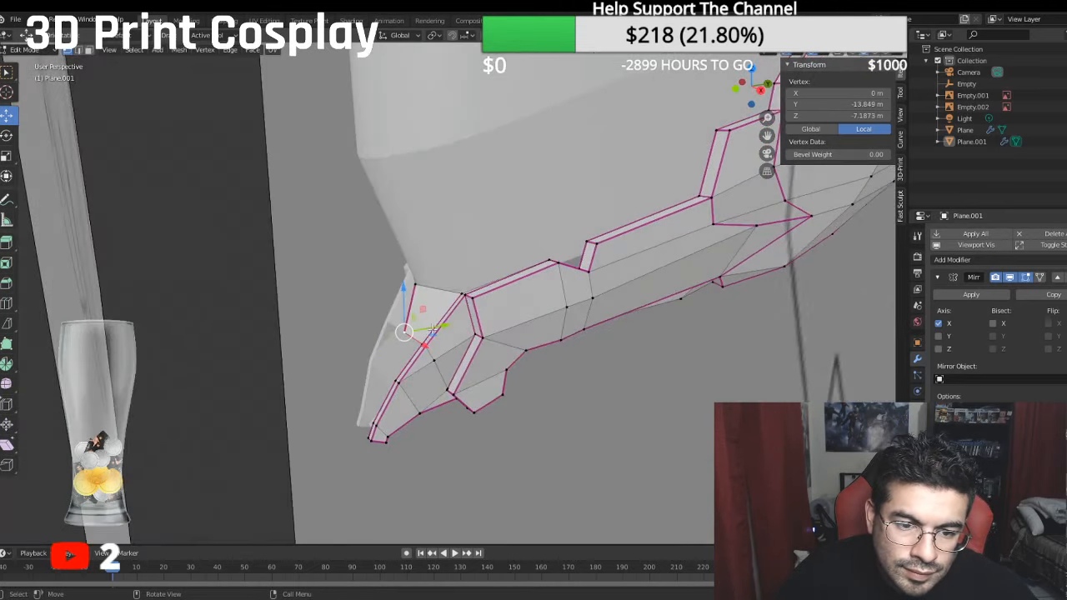
{"action": "left_click_drag", "start_coordinate": [433, 327], "coordinate": [432, 318]}
{"action": "middle_click_drag", "start_coordinate": [433, 318], "coordinate": [498, 265]}
{"action": "scroll", "coordinate": [484, 287], "scroll_direction": "down", "scroll_amount": 5}
{"action": "scroll", "coordinate": [498, 264], "scroll_direction": "up", "scroll_amount": 5}
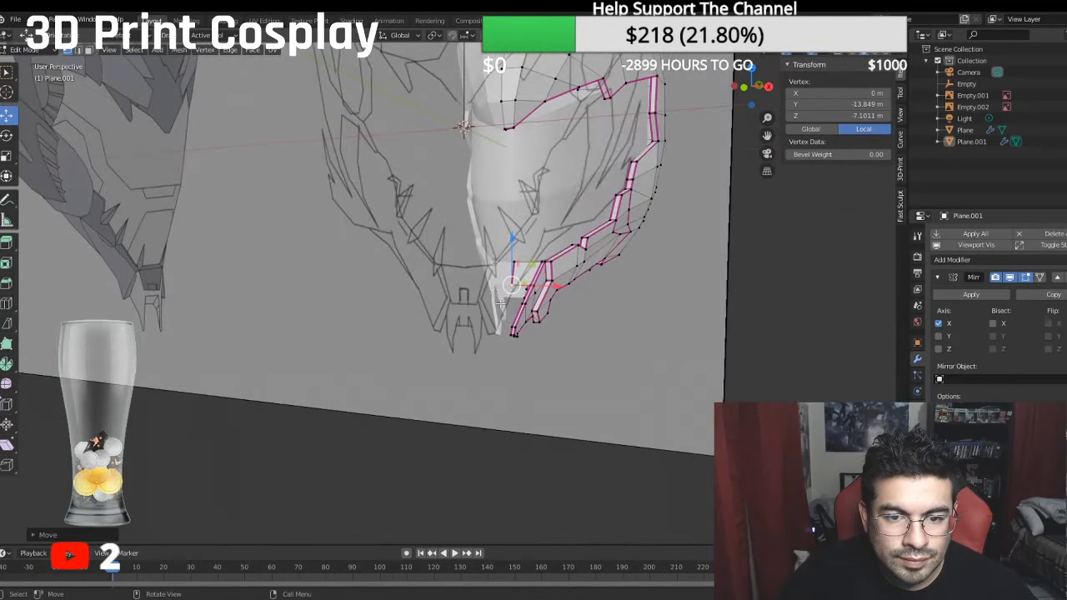
- Select the centre-line edges on the underside of the jaw bridge and set their mean crease to 0
{"action": "middle_click_drag", "start_coordinate": [501, 304], "coordinate": [404, 162]}
{"action": "left_click", "coordinate": [388, 150]}
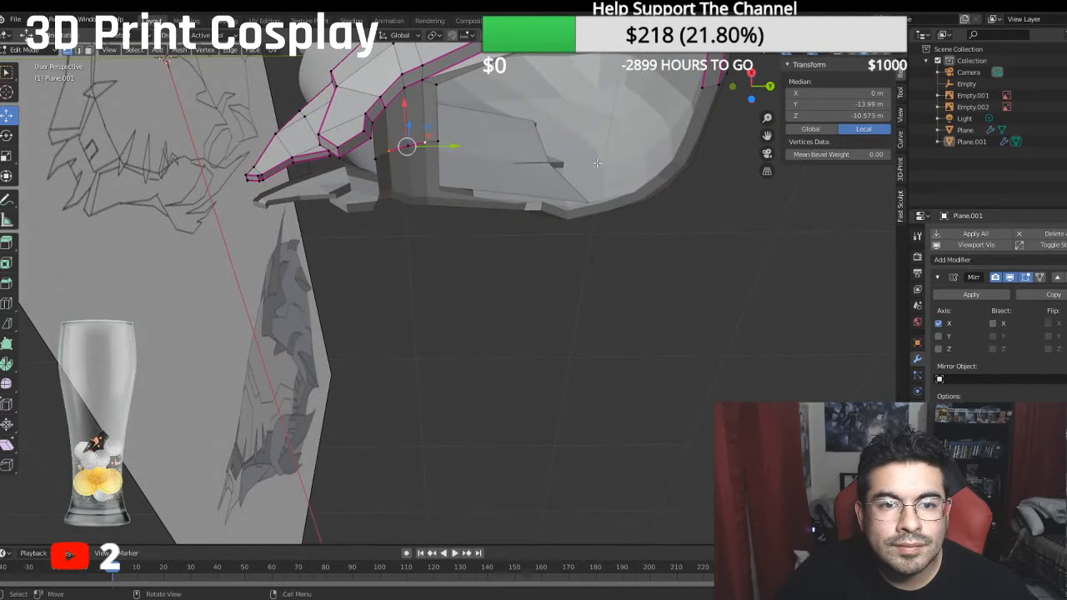
{"action": "left_click", "coordinate": [391, 151], "text": "shift"}
{"action": "left_click", "coordinate": [418, 143], "text": "shift"}
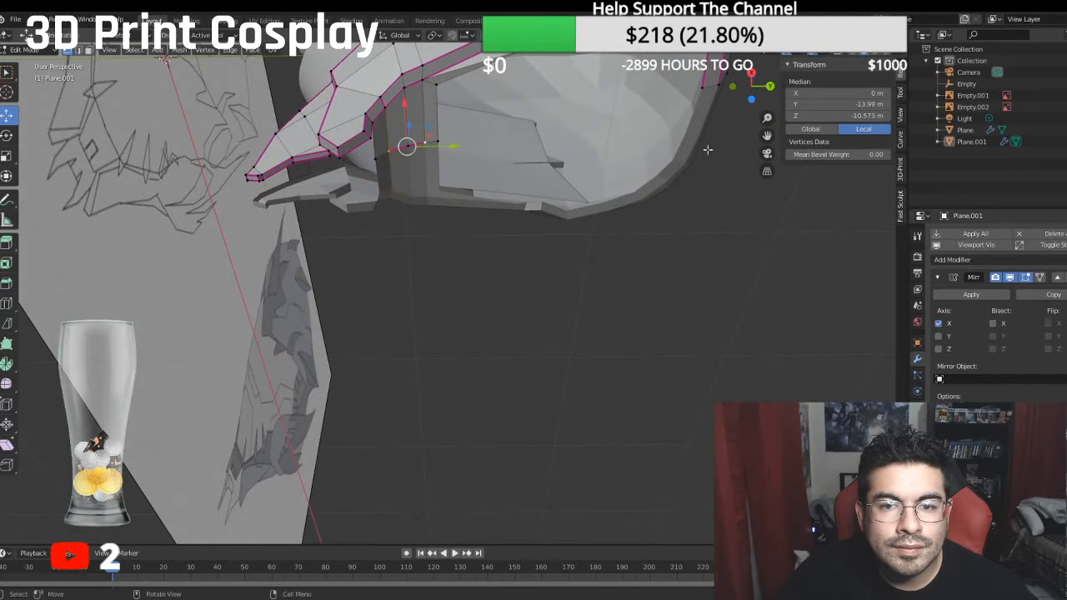
{"action": "left_click", "coordinate": [436, 238]}
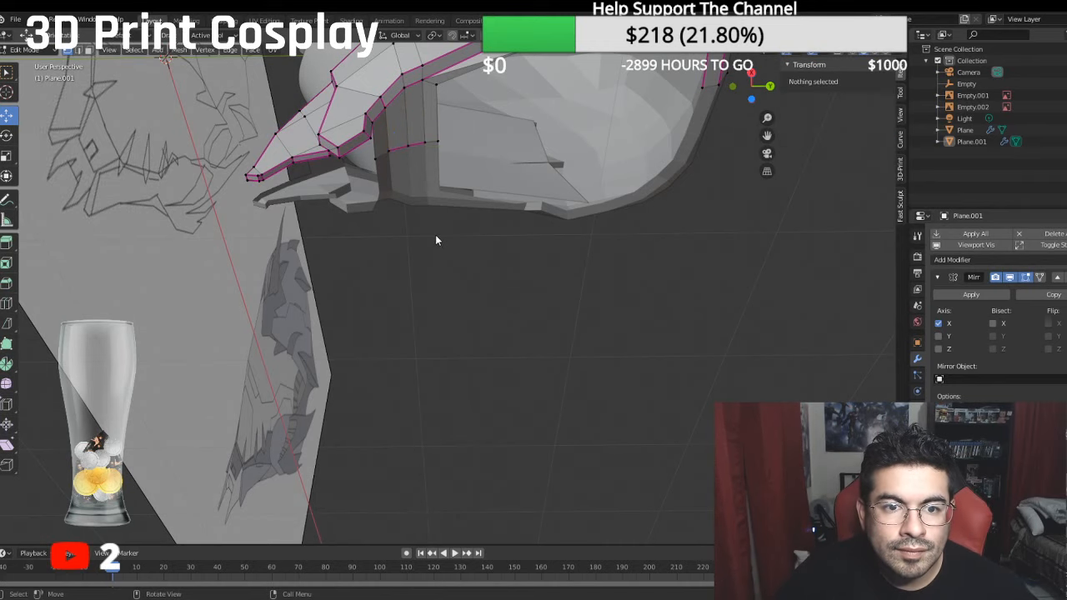
{"action": "left_click", "coordinate": [78, 50]}
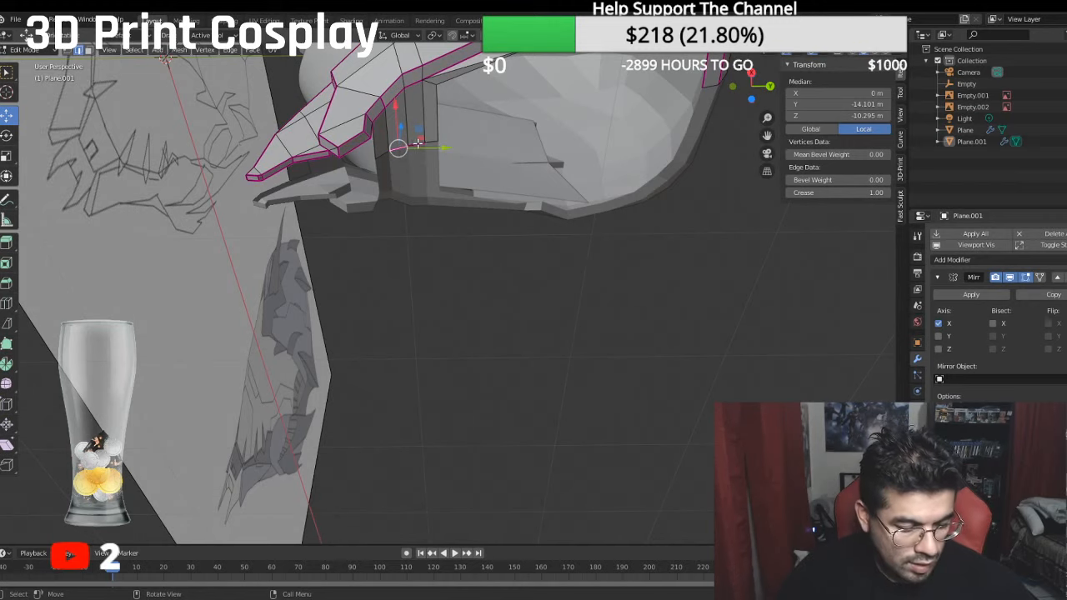
{"action": "left_click", "coordinate": [417, 144], "text": "shift"}
{"action": "left_click", "coordinate": [857, 191]}
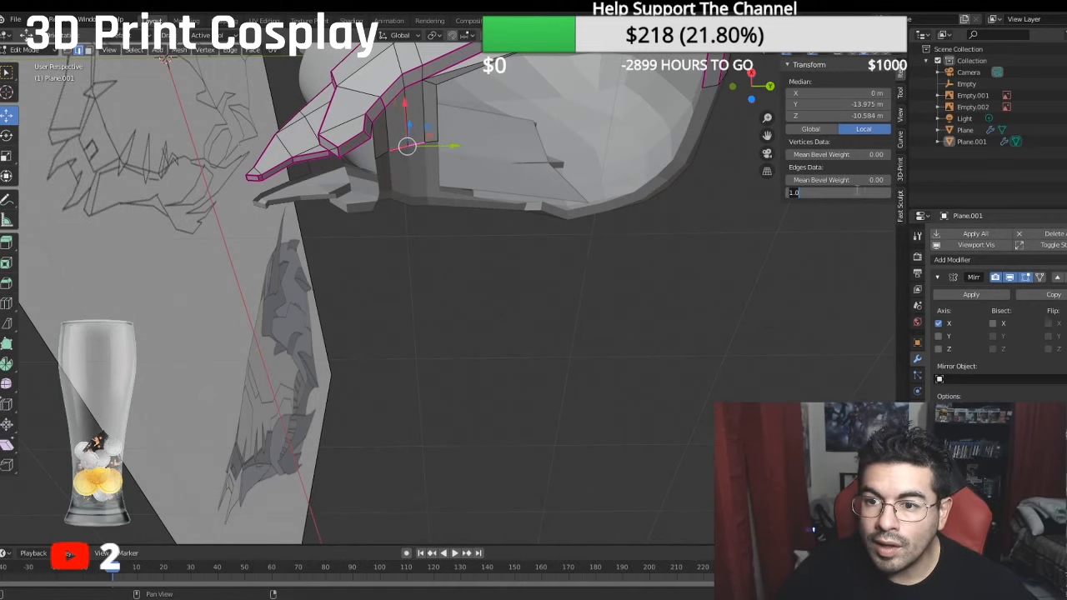
{"action": "left_click", "coordinate": [724, 352]}
- Hide the Plane head object and show the helmet in right view against its side reference sketch
{"action": "middle_click_drag", "start_coordinate": [503, 267], "coordinate": [533, 364]}
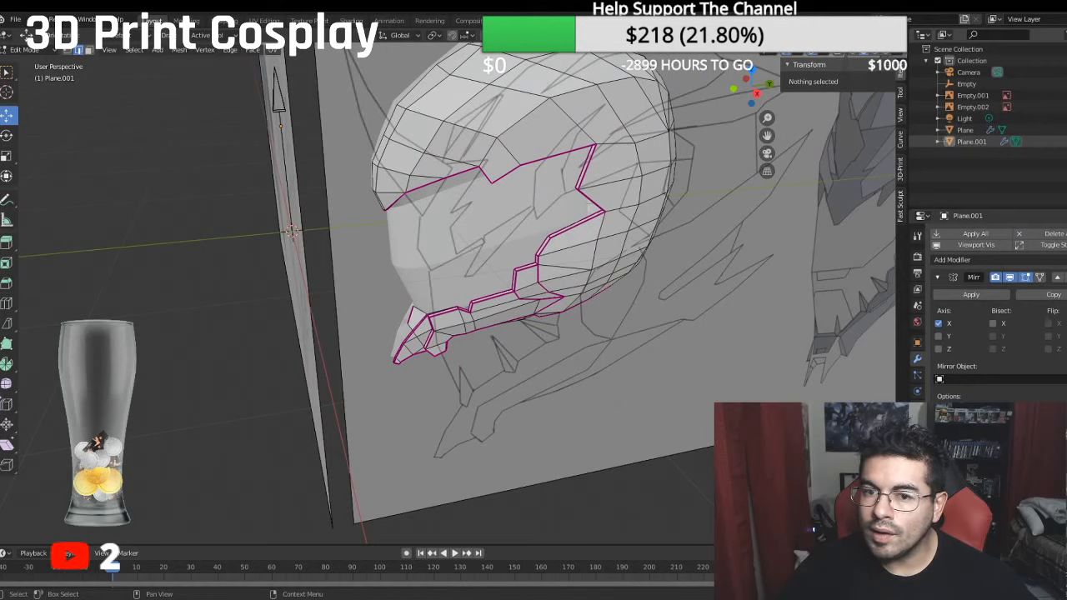
{"action": "left_click", "coordinate": [1064, 142]}
{"action": "left_click", "coordinate": [1064, 142]}
{"action": "left_click", "coordinate": [1064, 130]}
{"action": "middle_click_drag", "start_coordinate": [811, 196], "coordinate": [888, 214]}
{"action": "scroll", "coordinate": [486, 212], "scroll_direction": "down", "scroll_amount": 1}
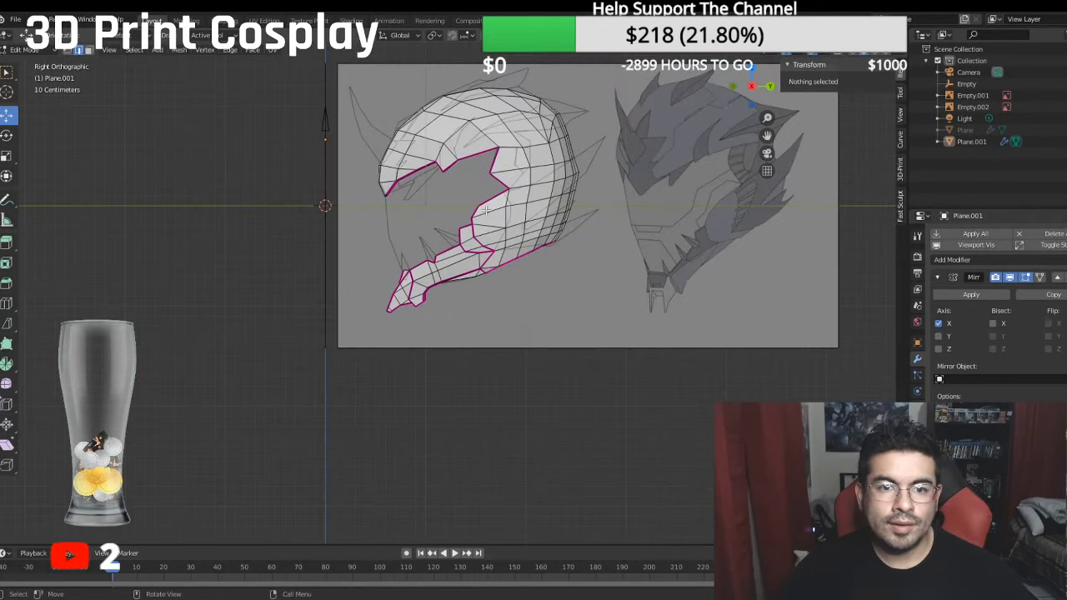
{"action": "scroll", "coordinate": [418, 282], "scroll_direction": "down", "scroll_amount": 1}
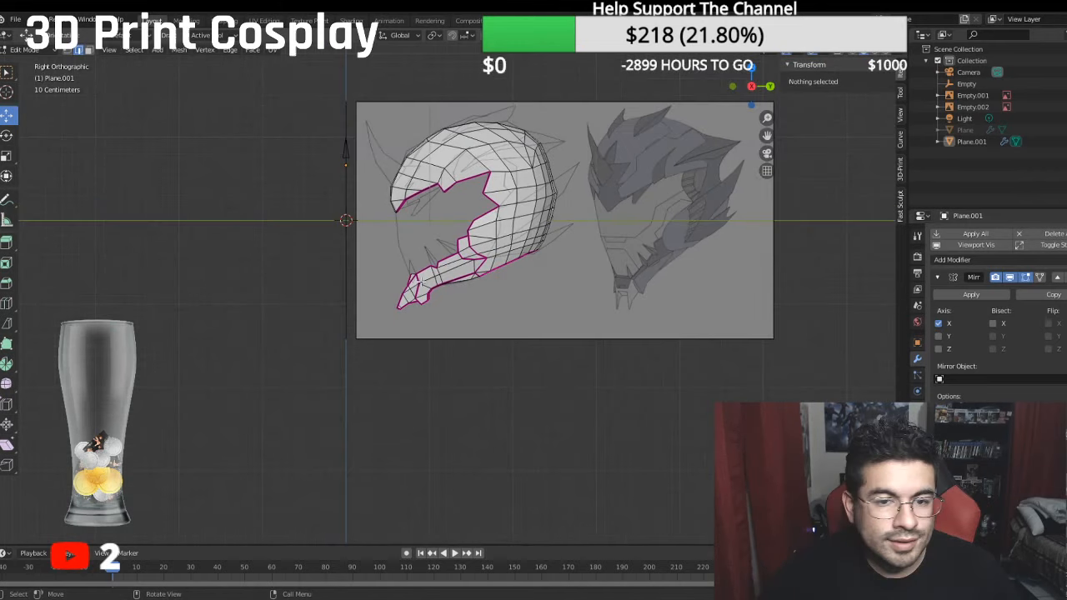
- Move the inner corner edge at the lower face-opening rim's step outward along X, to about -3.6 m
{"action": "middle_click_drag", "start_coordinate": [419, 279], "coordinate": [892, 297]}
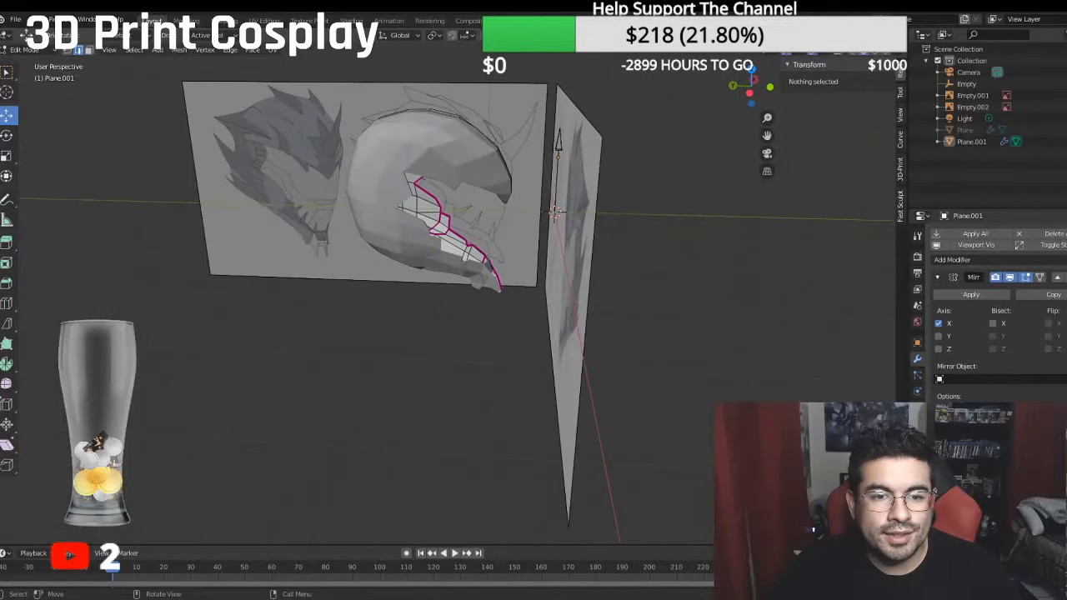
{"action": "middle_click_drag", "start_coordinate": [167, 265], "coordinate": [473, 302]}
{"action": "scroll", "coordinate": [350, 302], "scroll_direction": "up", "scroll_amount": 5}
{"action": "scroll", "coordinate": [476, 304], "scroll_direction": "up", "scroll_amount": 1}
{"action": "left_click", "coordinate": [486, 310]}
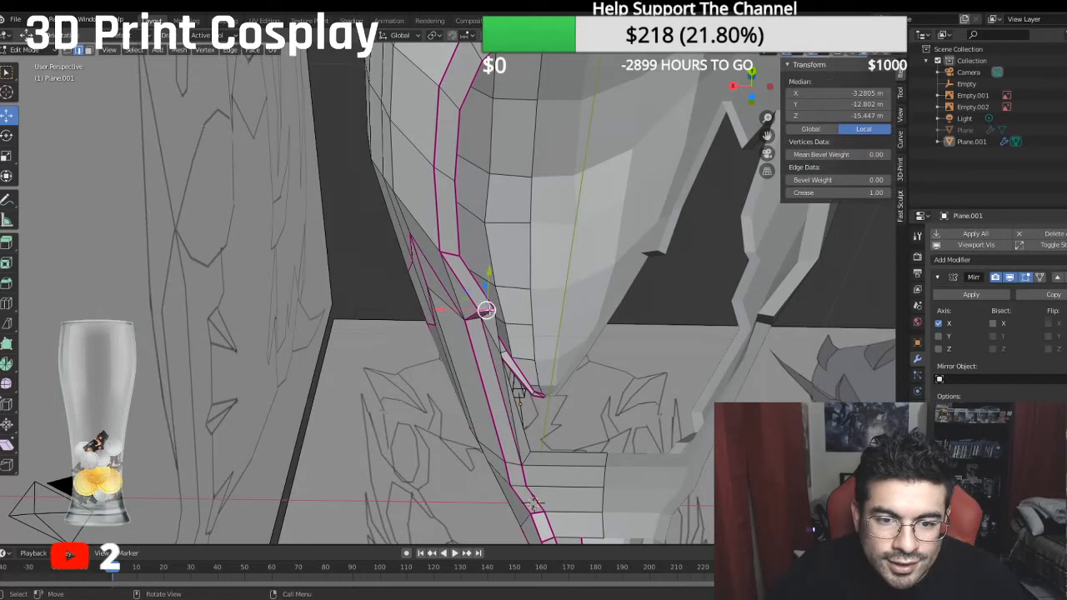
{"action": "key", "text": "g"}
{"action": "key", "text": "x"}
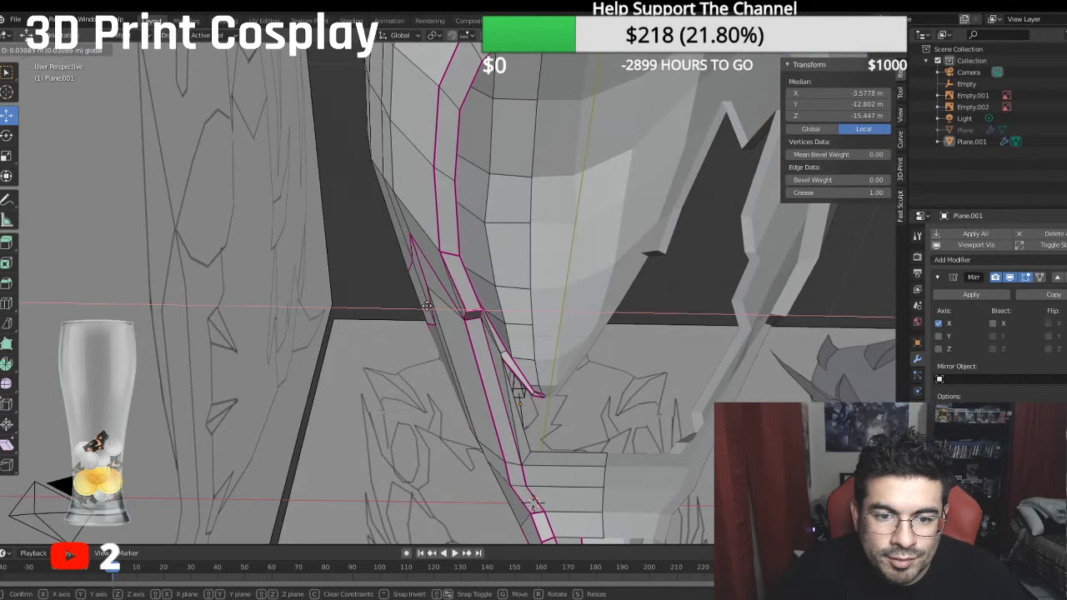
{"action": "left_click", "coordinate": [424, 306]}
- Select the cross-section edges midway along the lower jaw and move them outward along X, to a median X of -2.976 m
{"action": "middle_click_drag", "start_coordinate": [425, 306], "coordinate": [462, 297]}
{"action": "left_click", "coordinate": [458, 332]}
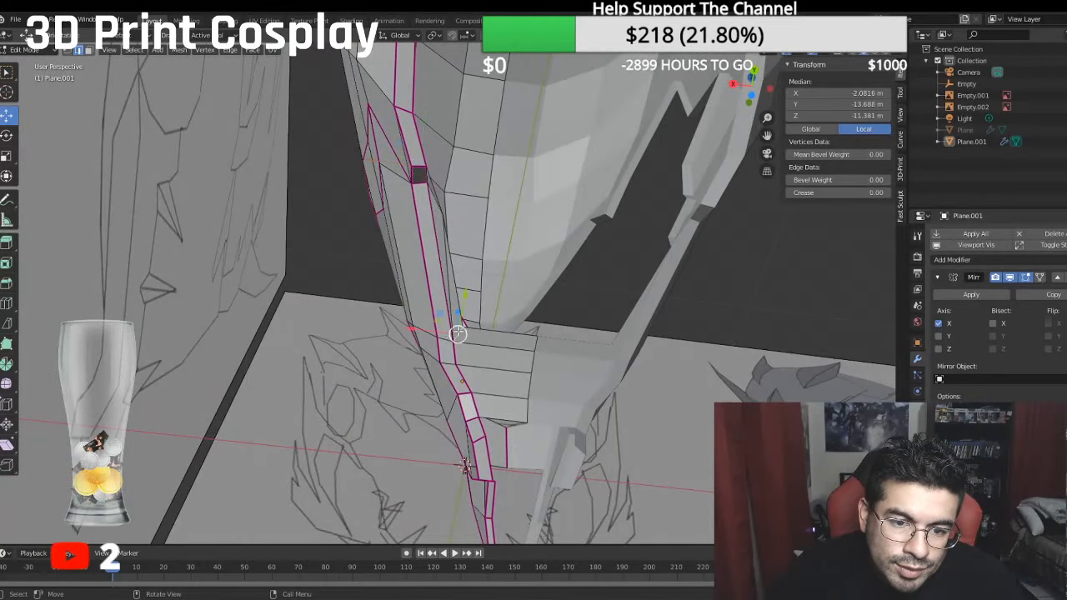
{"action": "middle_click_drag", "start_coordinate": [418, 333], "coordinate": [354, 345]}
{"action": "left_click", "coordinate": [469, 374], "text": "ctrl"}
{"action": "left_click", "coordinate": [454, 397], "text": "shift"}
{"action": "left_click", "coordinate": [463, 435], "text": "shift"}
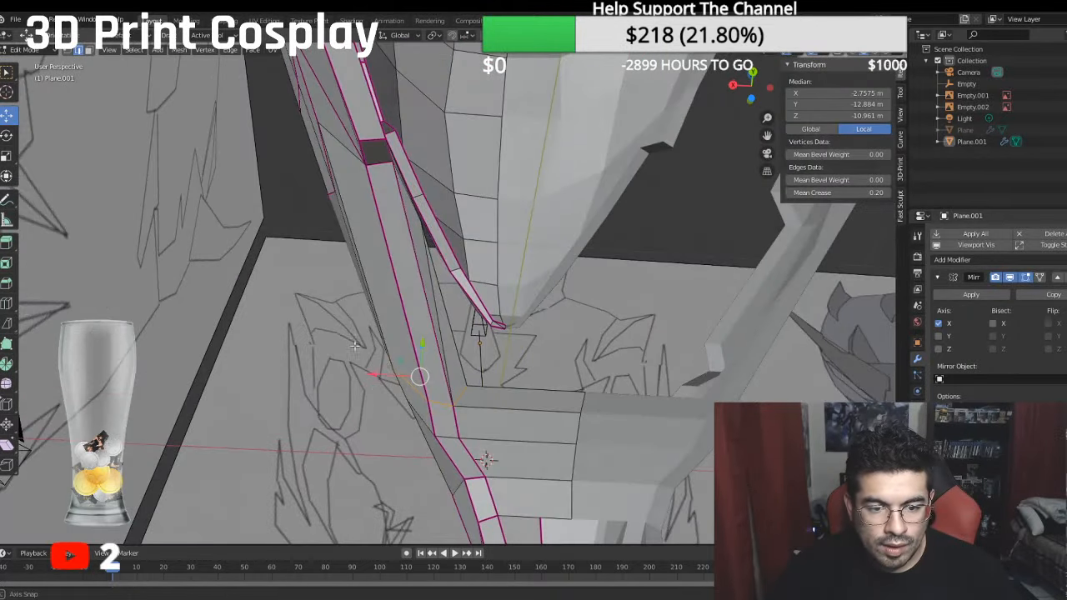
{"action": "left_click_drag", "start_coordinate": [384, 376], "coordinate": [373, 374]}
{"action": "middle_click_drag", "start_coordinate": [373, 374], "coordinate": [535, 311]}
{"action": "middle_click_drag", "start_coordinate": [576, 261], "coordinate": [573, 253]}
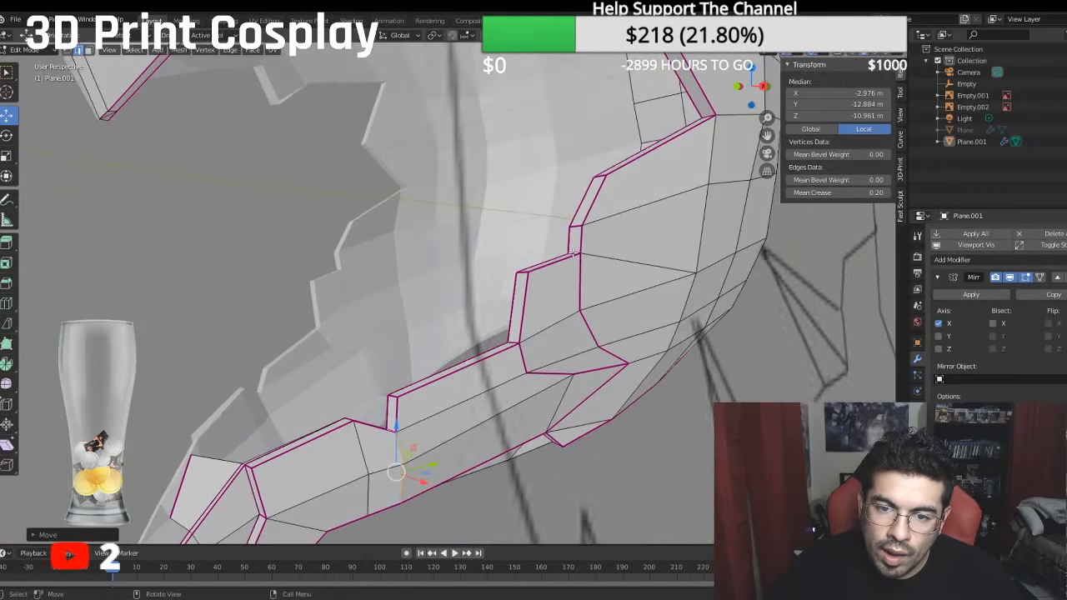
- Select the two end vertices of a short edge in the lower jaw's rear notch and move them outward, to a median X of -4.8297 m
{"action": "left_click", "coordinate": [576, 253]}
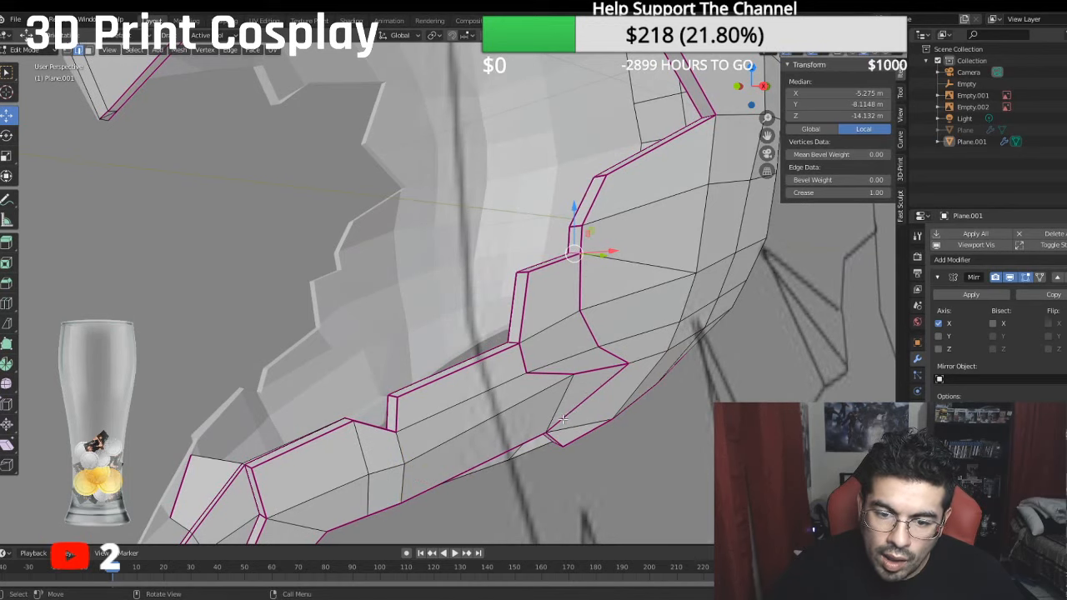
{"action": "middle_click_drag", "start_coordinate": [564, 421], "coordinate": [555, 397]}
{"action": "left_click", "coordinate": [552, 482], "text": "ctrl"}
{"action": "left_click_drag", "start_coordinate": [556, 395], "coordinate": [542, 398]}
{"action": "left_click", "coordinate": [516, 419]}
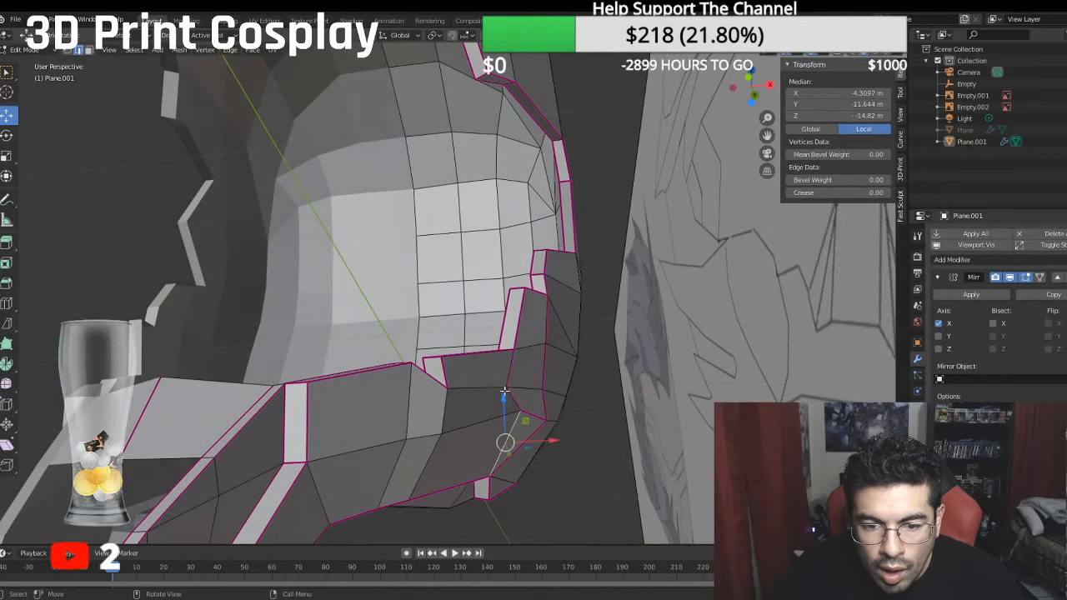
{"action": "left_click", "coordinate": [68, 50]}
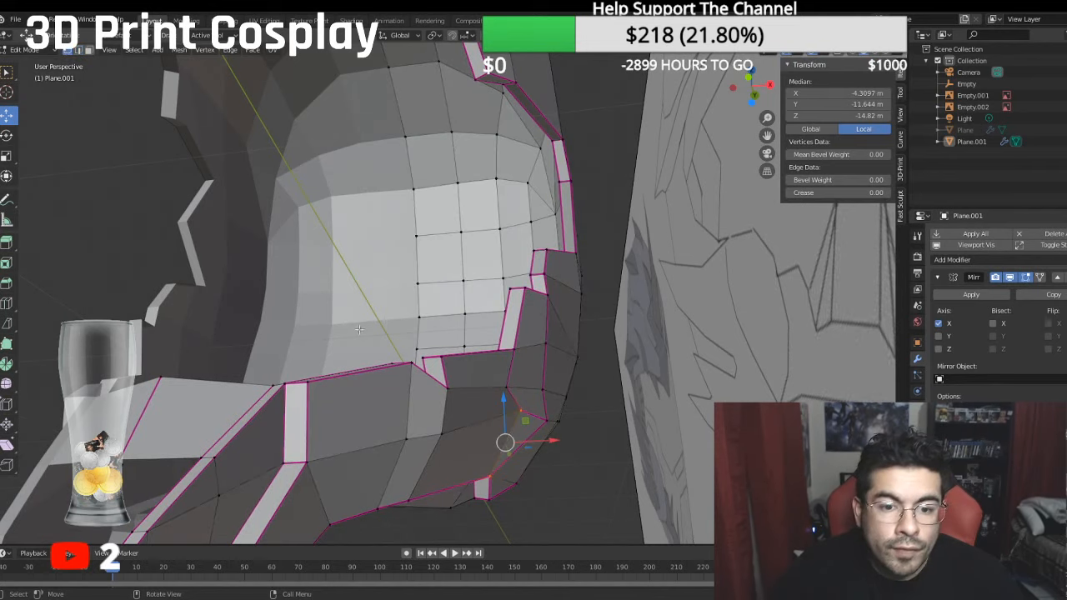
{"action": "left_click", "coordinate": [507, 388]}
{"action": "left_click", "coordinate": [522, 413], "text": "shift"}
{"action": "middle_click_drag", "start_coordinate": [518, 395], "coordinate": [530, 411]}
{"action": "left_click_drag", "start_coordinate": [540, 386], "coordinate": [551, 387]}
- Select the inner rim vertices along the back of the neck opening, move them backward to a median Z of -21.55 m, and save the file
{"action": "middle_click_drag", "start_coordinate": [551, 387], "coordinate": [537, 263]}
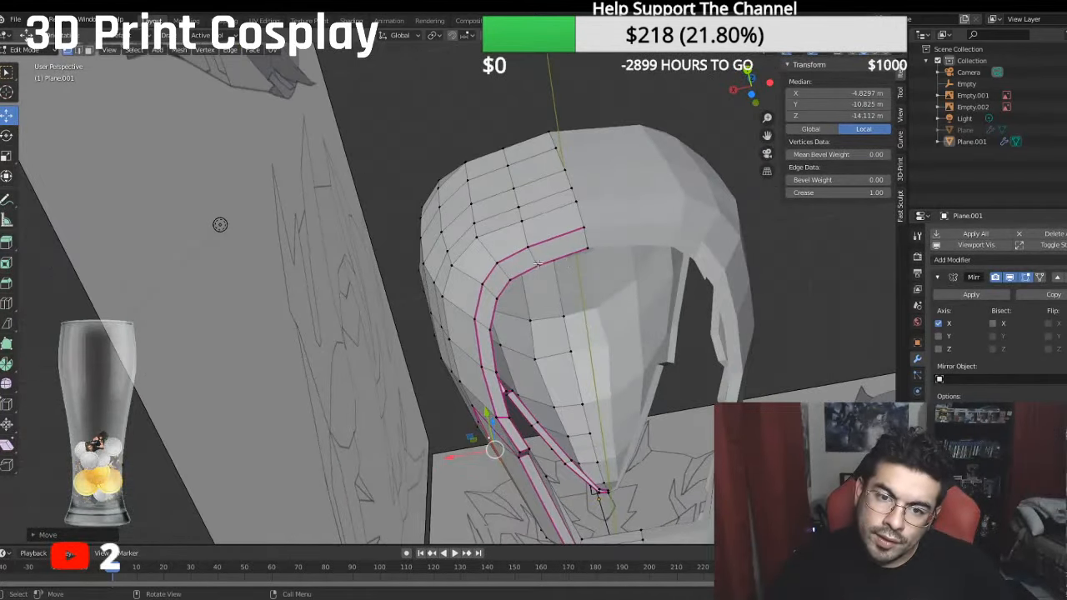
{"action": "left_click", "coordinate": [583, 249]}
{"action": "left_click", "coordinate": [512, 277], "text": "ctrl"}
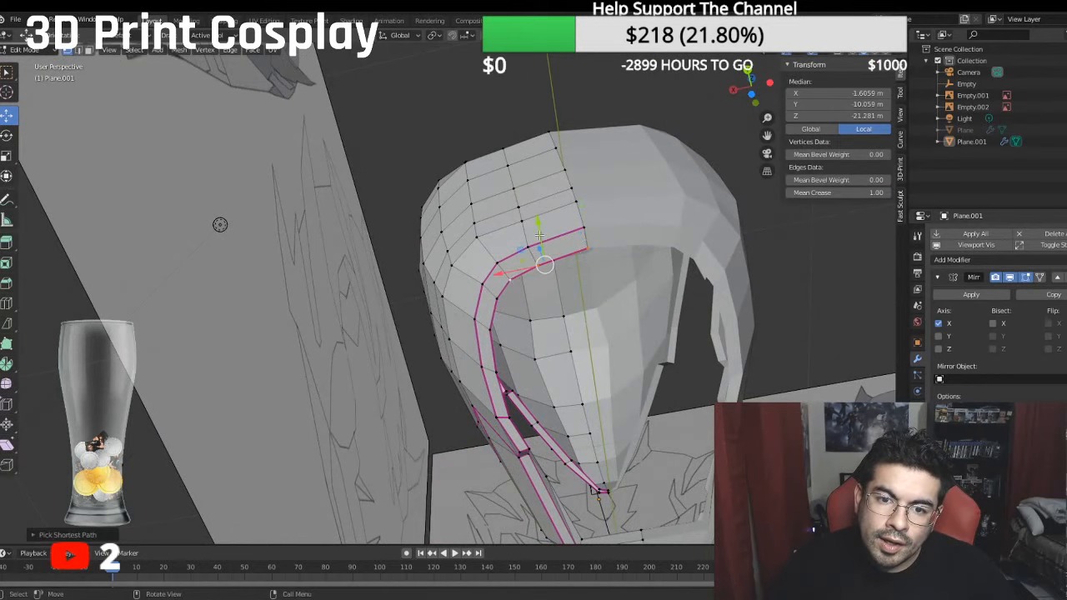
{"action": "key", "text": "g"}
{"action": "left_click_drag", "start_coordinate": [530, 218], "coordinate": [531, 220]}
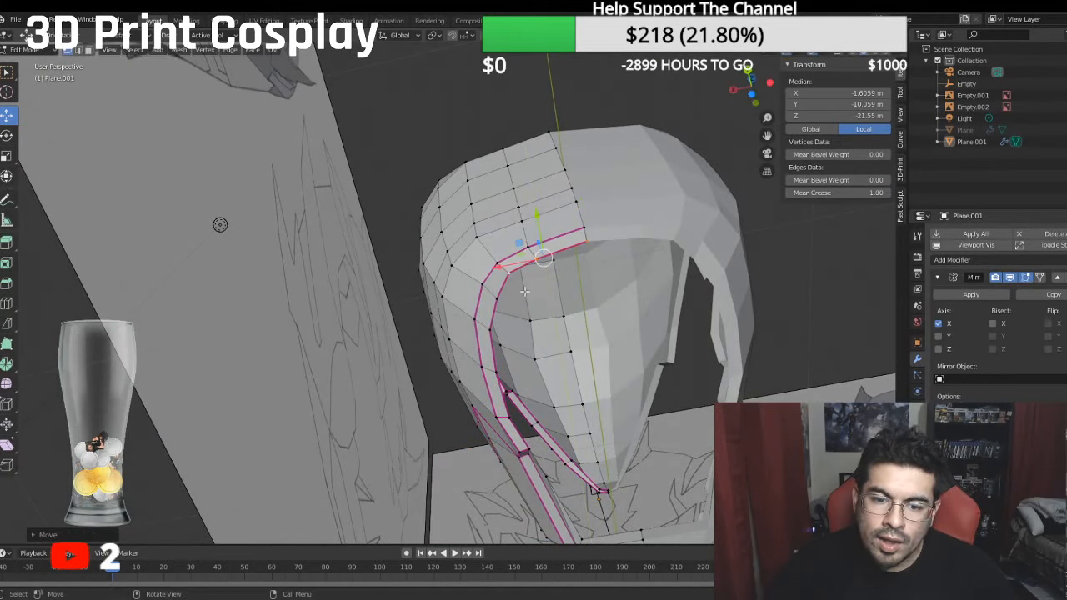
{"action": "scroll", "coordinate": [526, 292], "scroll_direction": "down", "scroll_amount": 5}
{"action": "middle_click_drag", "start_coordinate": [525, 292], "coordinate": [755, 400]}
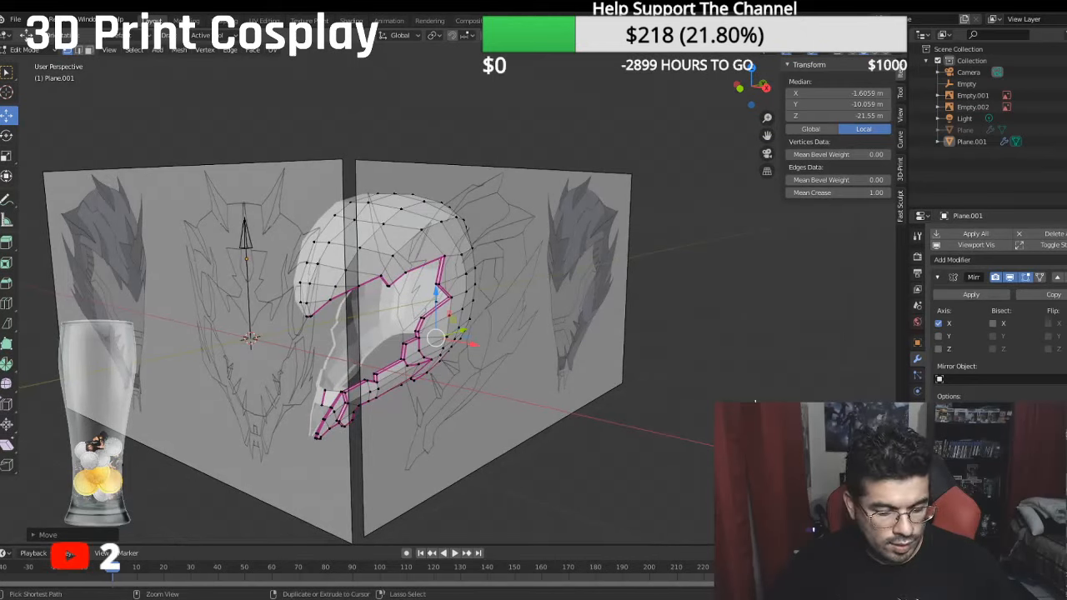
{"action": "key", "text": "ctrl+s"}
- Extrude the inner base vertex of the front fang across to the mirror centre line, at X 0 m
{"action": "middle_click_drag", "start_coordinate": [498, 349], "coordinate": [554, 323]}
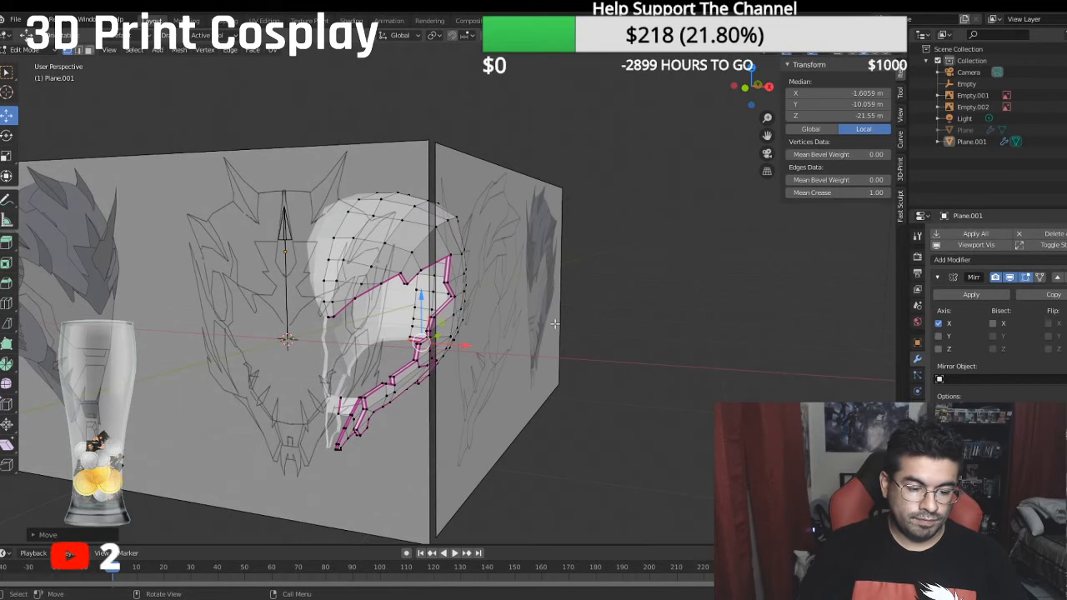
{"action": "key", "text": "KP_3"}
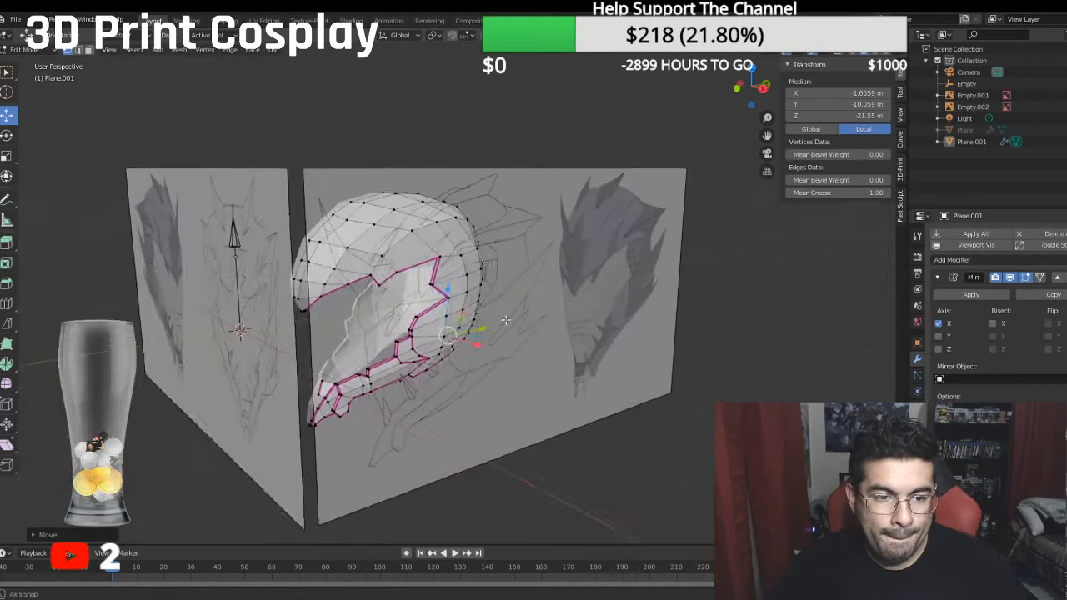
{"action": "middle_click_drag", "start_coordinate": [357, 394], "coordinate": [463, 308]}
{"action": "scroll", "coordinate": [380, 330], "scroll_direction": "up", "scroll_amount": 3}
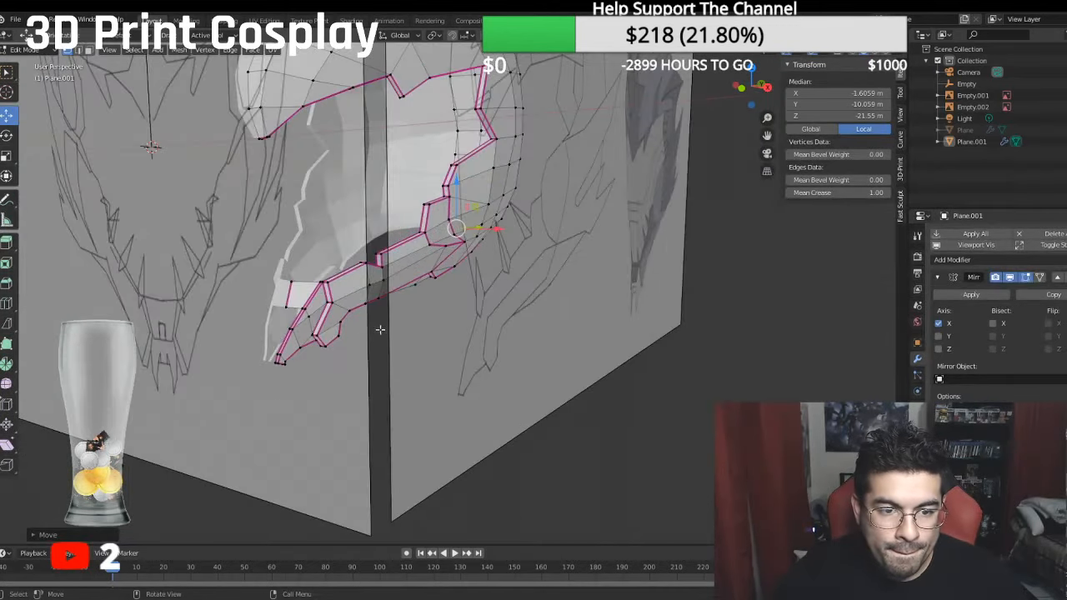
{"action": "mouse_move", "coordinate": [378, 328]}
{"action": "middle_mouse_down"}
{"action": "mouse_move", "coordinate": [430, 328]}
{"action": "mouse_move", "coordinate": [391, 334]}
{"action": "middle_mouse_up"}
{"action": "scroll", "coordinate": [429, 327], "scroll_direction": "up", "scroll_amount": 4}
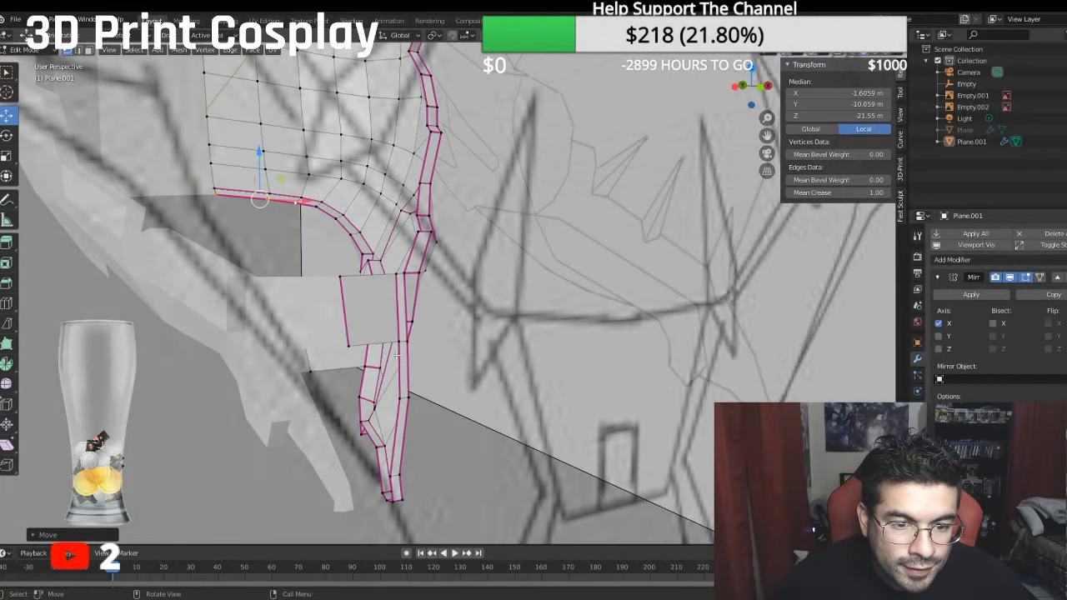
{"action": "middle_click_drag", "start_coordinate": [357, 417], "coordinate": [331, 423]}
{"action": "left_click", "coordinate": [340, 422]}
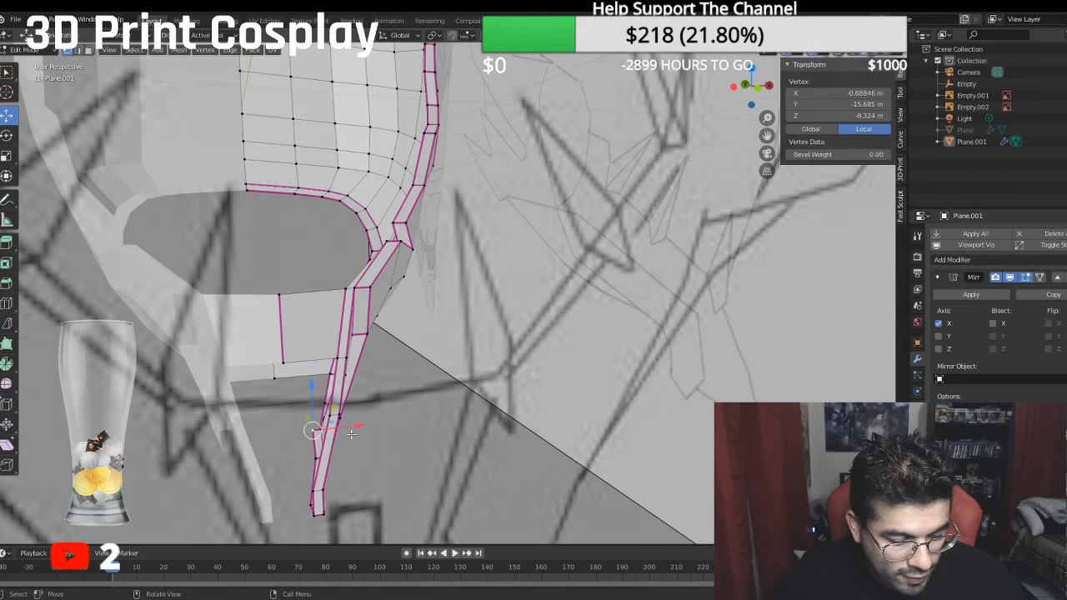
{"action": "key", "text": "g"}
{"action": "key", "text": "x"}
{"action": "key", "text": "0"}
{"action": "key", "text": "Return"}
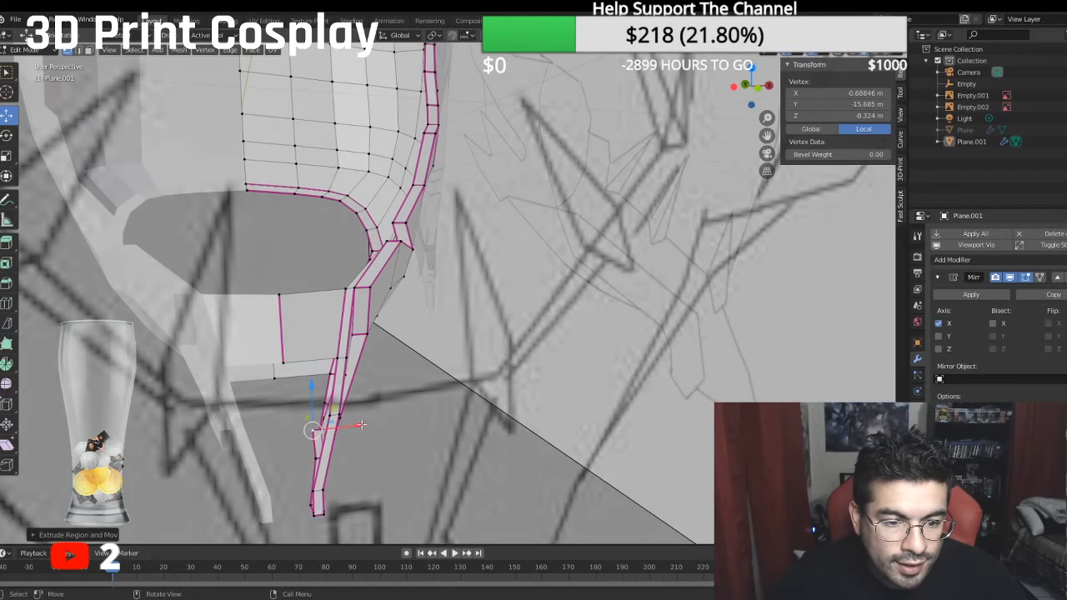
{"action": "middle_click_drag", "start_coordinate": [352, 437], "coordinate": [293, 391]}
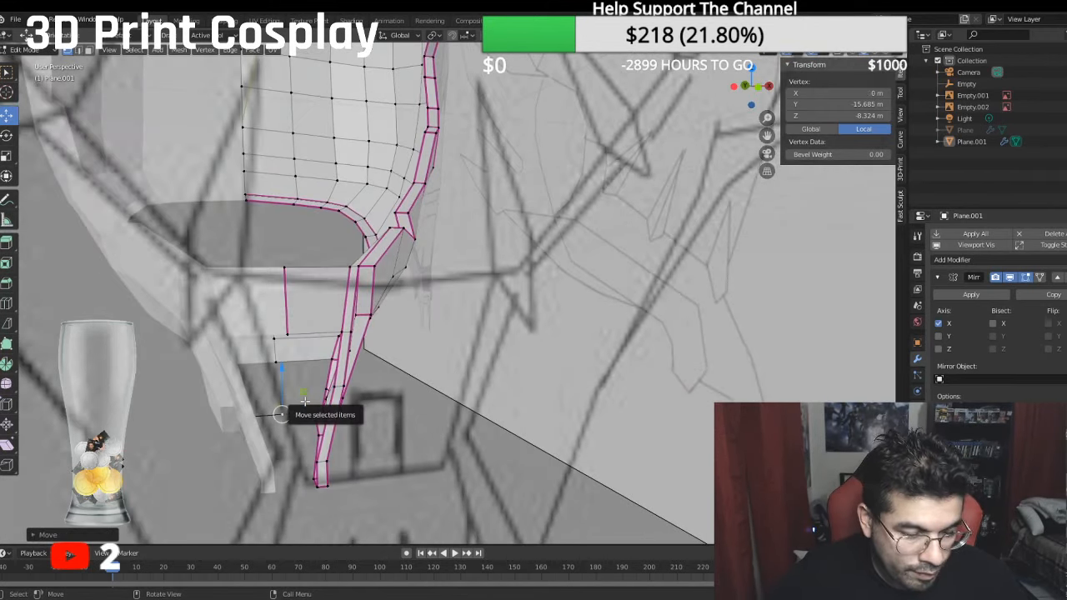
- Fill a face between the jaw bridge's lower edge and the edge running from the fang base to the centre line
{"action": "left_click", "coordinate": [294, 336], "text": "shift"}
{"action": "middle_click_drag", "start_coordinate": [330, 333], "coordinate": [356, 345]}
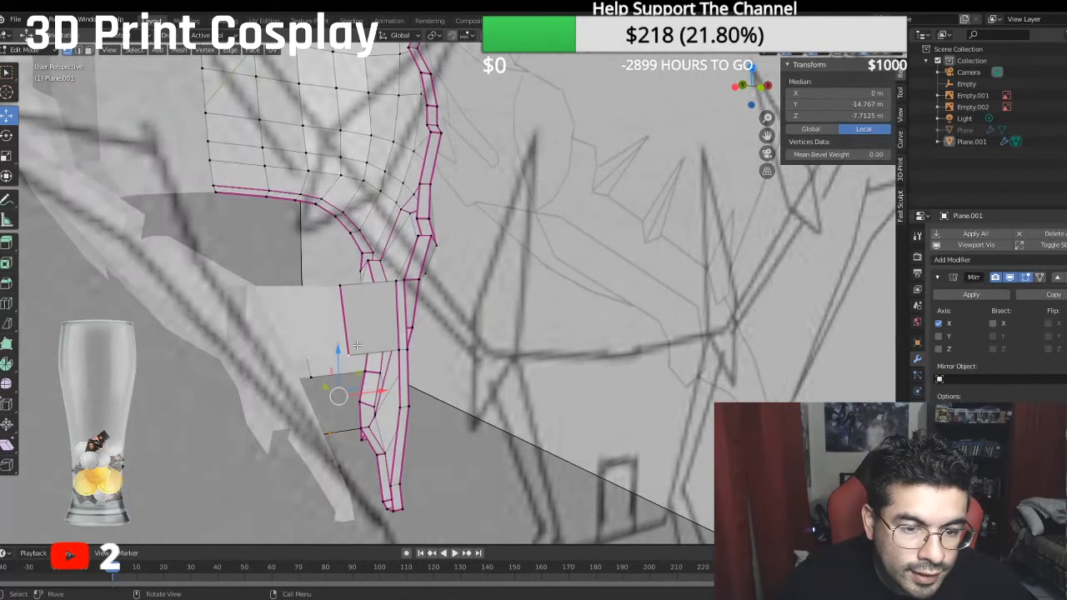
{"action": "left_click", "coordinate": [397, 354], "text": "shift"}
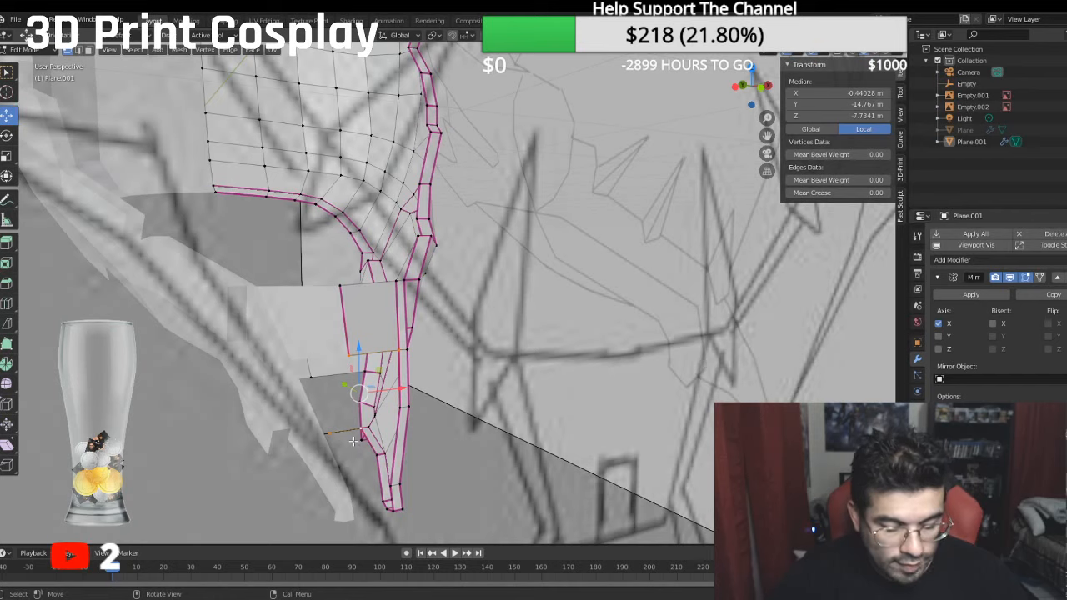
{"action": "left_click", "coordinate": [353, 441], "text": "shift"}
{"action": "middle_click_drag", "start_coordinate": [353, 441], "coordinate": [326, 388]}
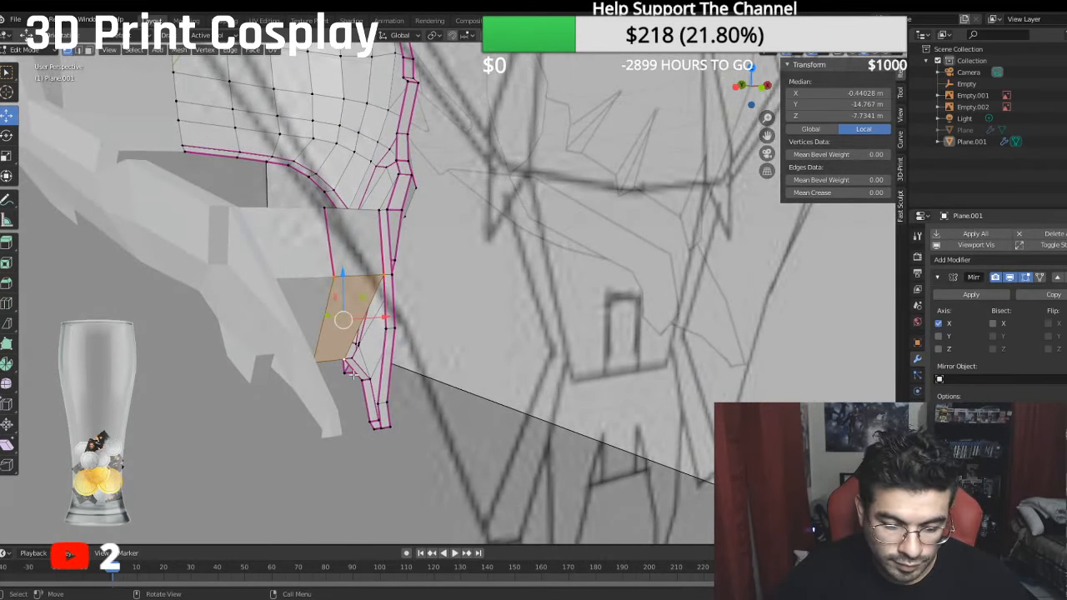
- Fill a four-sided face between the jaw bridge's outer corner, the outer rim and the inner base of the fang
{"action": "left_click", "coordinate": [344, 363]}
{"action": "left_click", "coordinate": [362, 379], "text": "shift"}
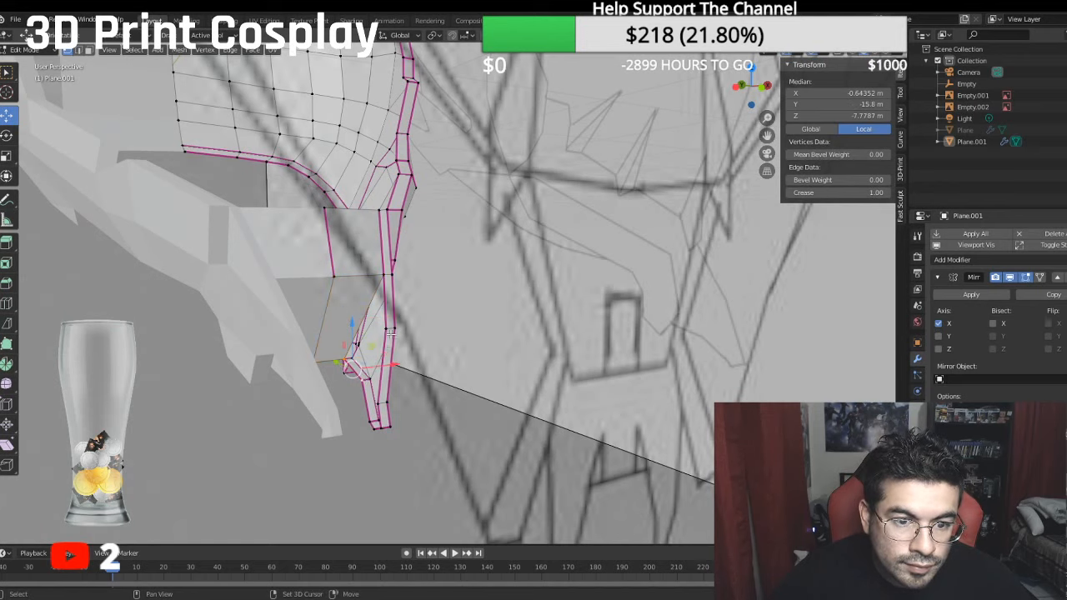
{"action": "left_click", "coordinate": [383, 273], "text": "shift"}
{"action": "left_click", "coordinate": [370, 360], "text": "shift"}
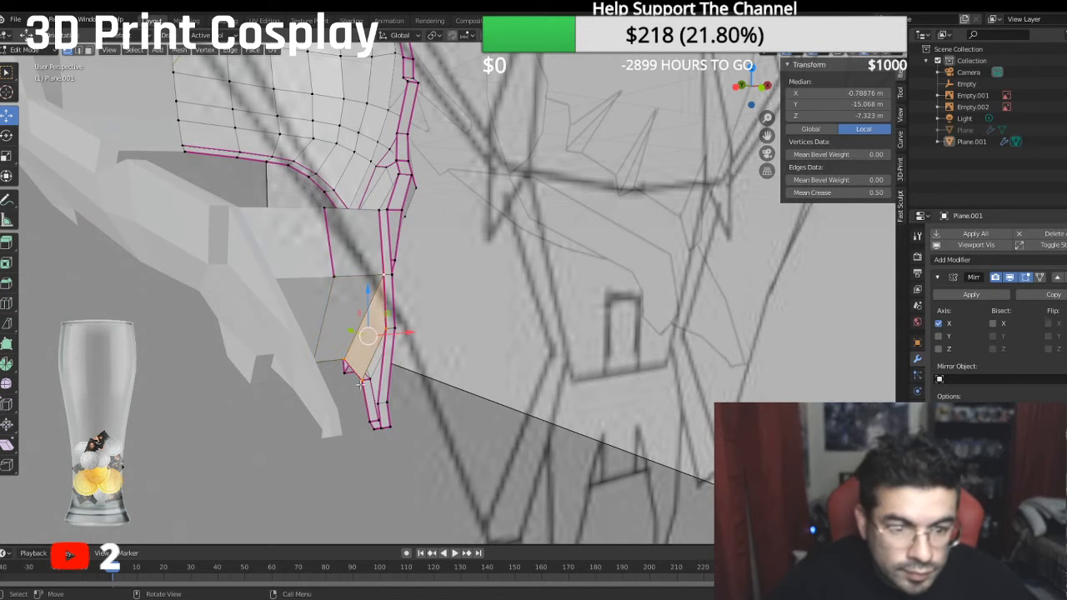
- Fill a triangular face directly below it, between the fang's inner edge and two vertices on the outer rim
{"action": "left_click", "coordinate": [361, 383]}
{"action": "left_click", "coordinate": [371, 414], "text": "shift"}
{"action": "left_click", "coordinate": [377, 401], "text": "shift"}
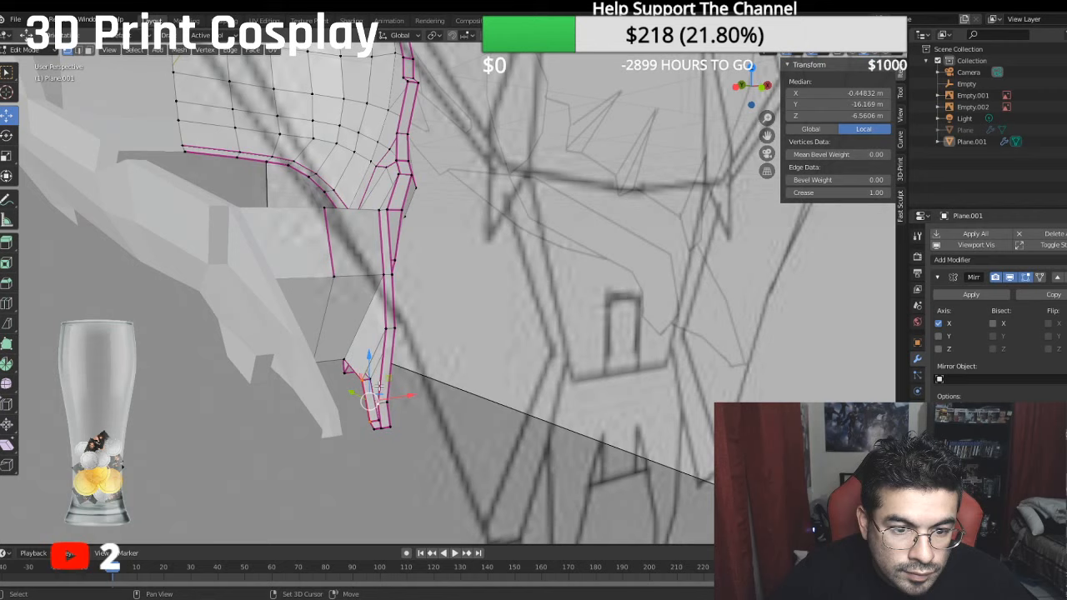
{"action": "left_click", "coordinate": [382, 328], "text": "shift"}
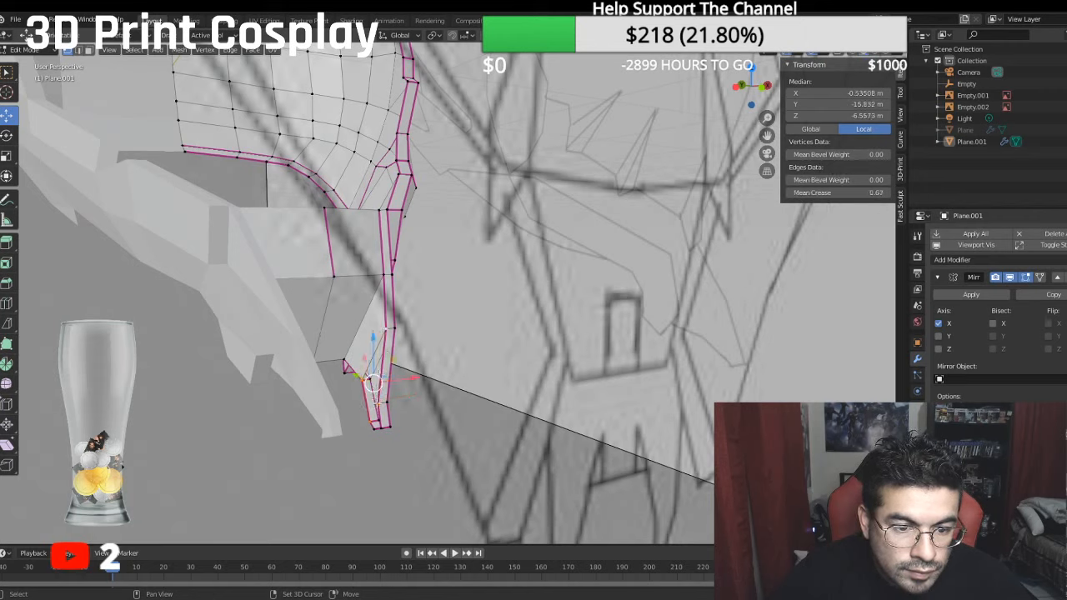
{"action": "left_click", "coordinate": [376, 403]}
{"action": "left_click", "coordinate": [361, 379], "text": "shift"}
{"action": "left_click", "coordinate": [374, 327], "text": "shift"}
{"action": "key", "text": "f"}
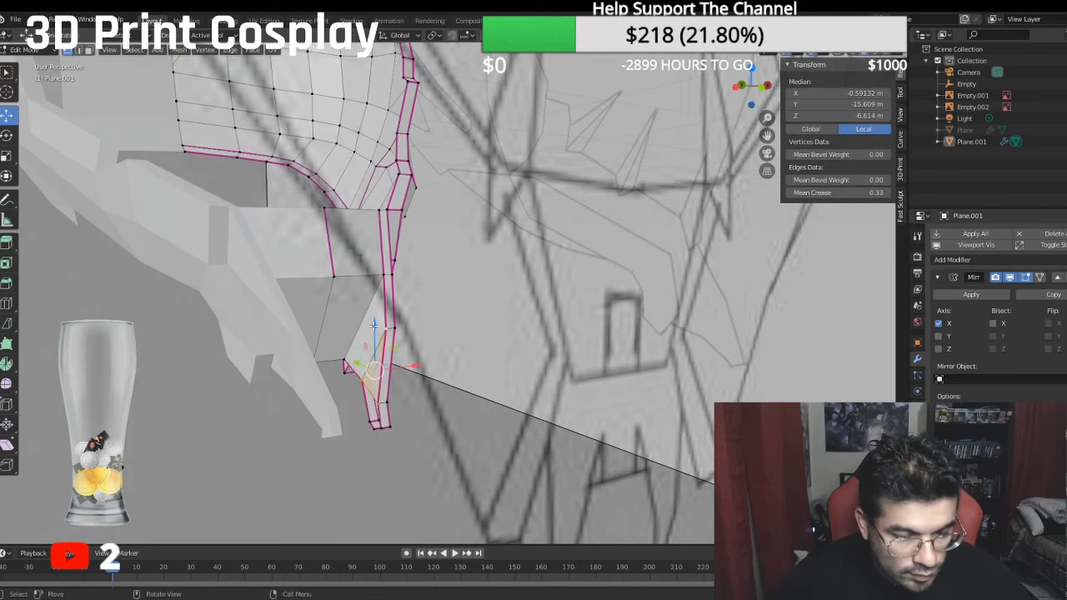
- Fill the triangular gap on the inner side of the fang just above its tip
{"action": "left_click", "coordinate": [376, 405]}
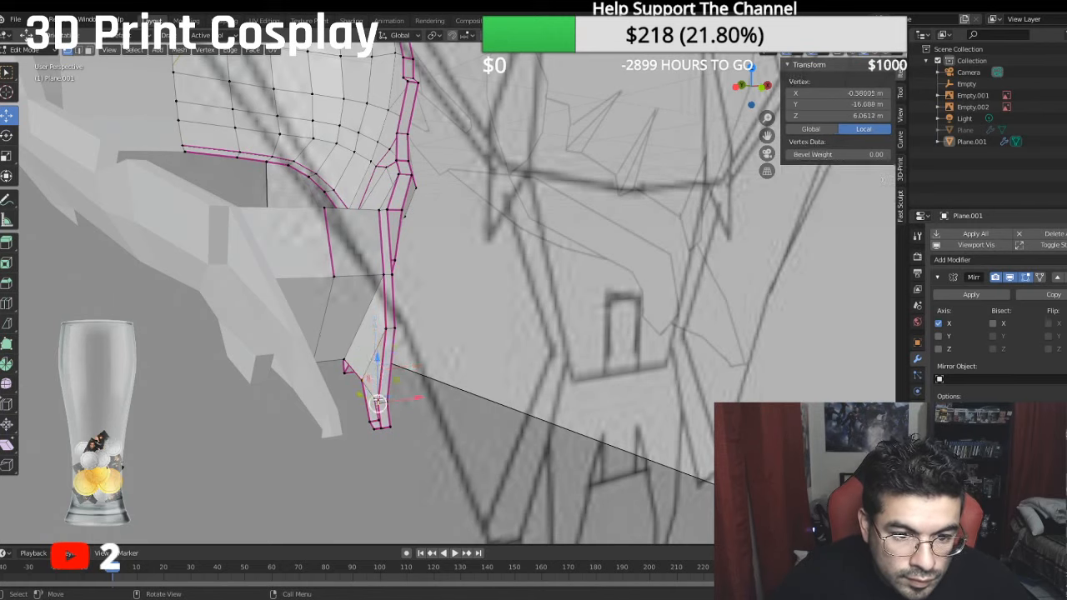
{"action": "left_click", "coordinate": [370, 420], "text": "shift"}
{"action": "left_click", "coordinate": [361, 381], "text": "shift"}
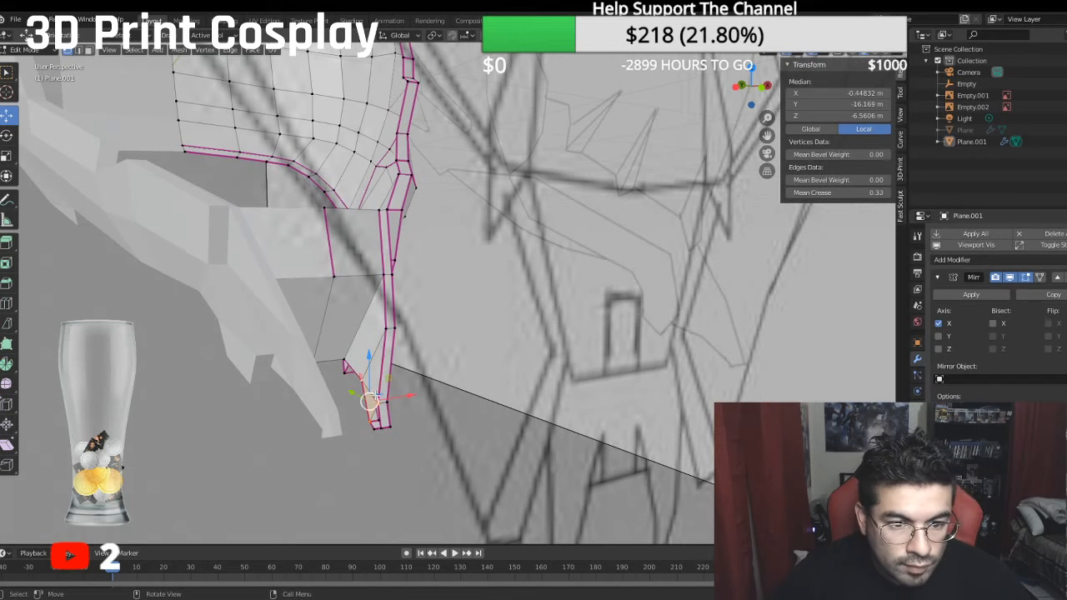
{"action": "middle_click_drag", "start_coordinate": [369, 402], "coordinate": [389, 392]}
- Fill the remaining gap at the fang's tip between its inner edge, bottom edge and outer rim, and clear the selection
{"action": "left_click", "coordinate": [401, 411]}
{"action": "scroll", "coordinate": [398, 404], "scroll_direction": "up", "scroll_amount": 4}
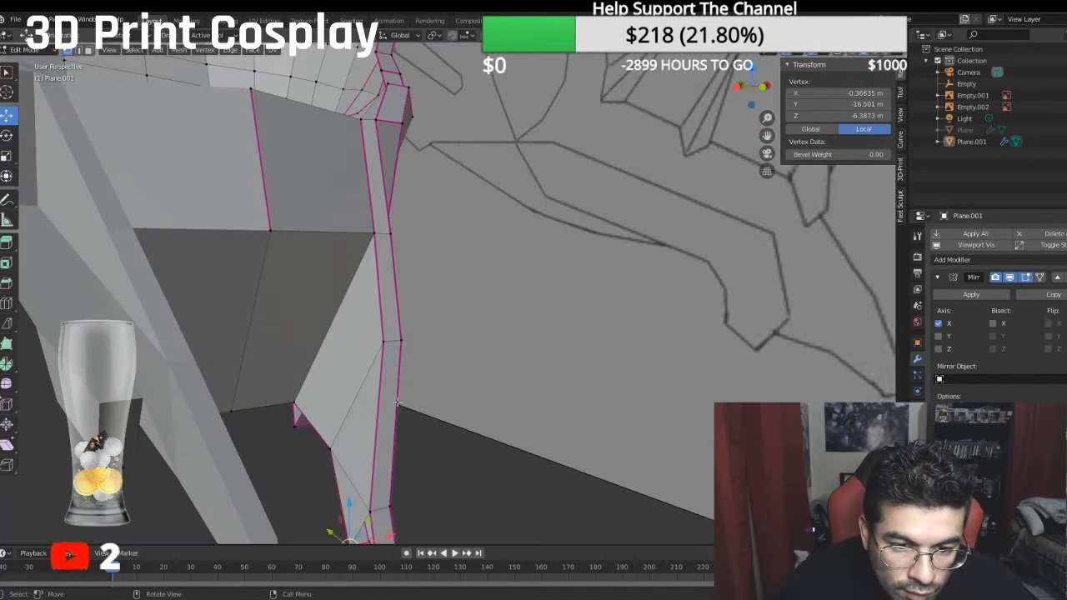
{"action": "middle_click_drag", "start_coordinate": [378, 492], "coordinate": [370, 430], "text": "shift"}
{"action": "left_click", "coordinate": [367, 456], "text": "shift"}
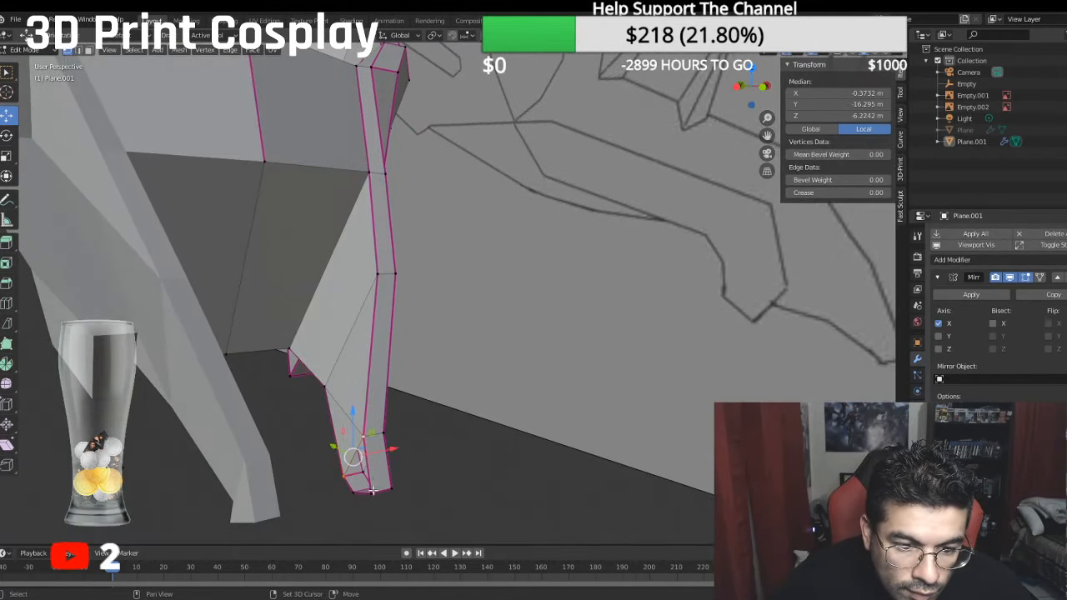
{"action": "left_click", "coordinate": [352, 490]}
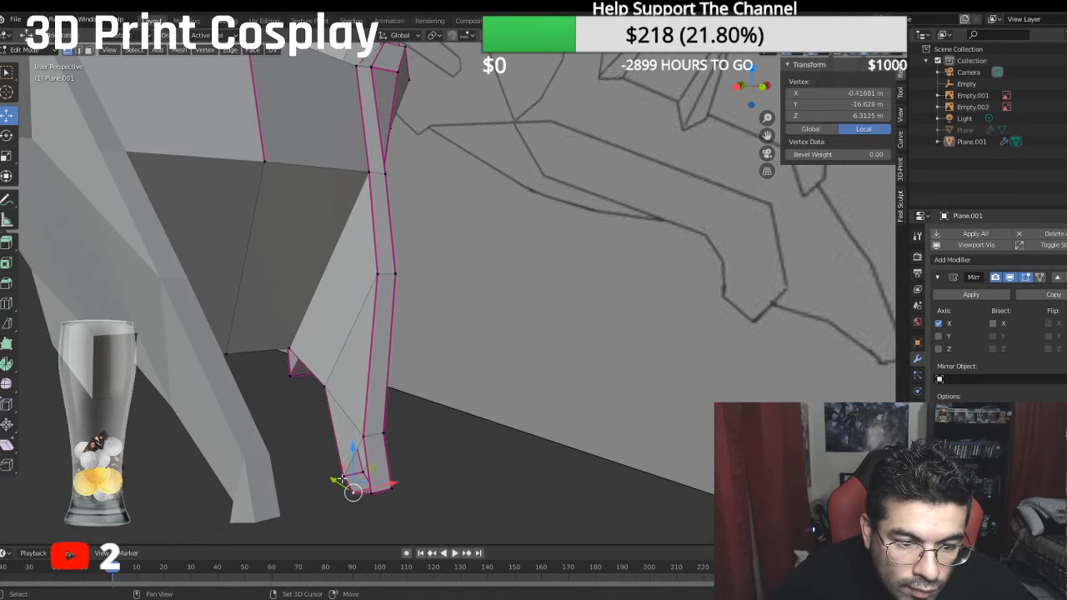
{"action": "left_click", "coordinate": [342, 477], "text": "shift"}
{"action": "left_click", "coordinate": [367, 438], "text": "shift"}
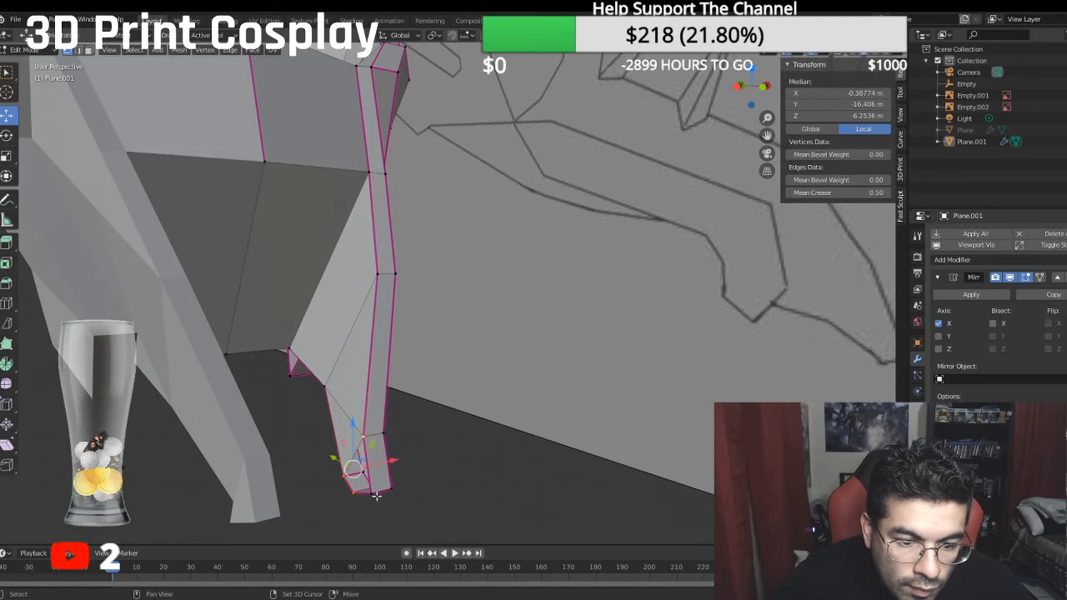
{"action": "left_click", "coordinate": [376, 495], "text": "shift"}
{"action": "left_click", "coordinate": [447, 497]}
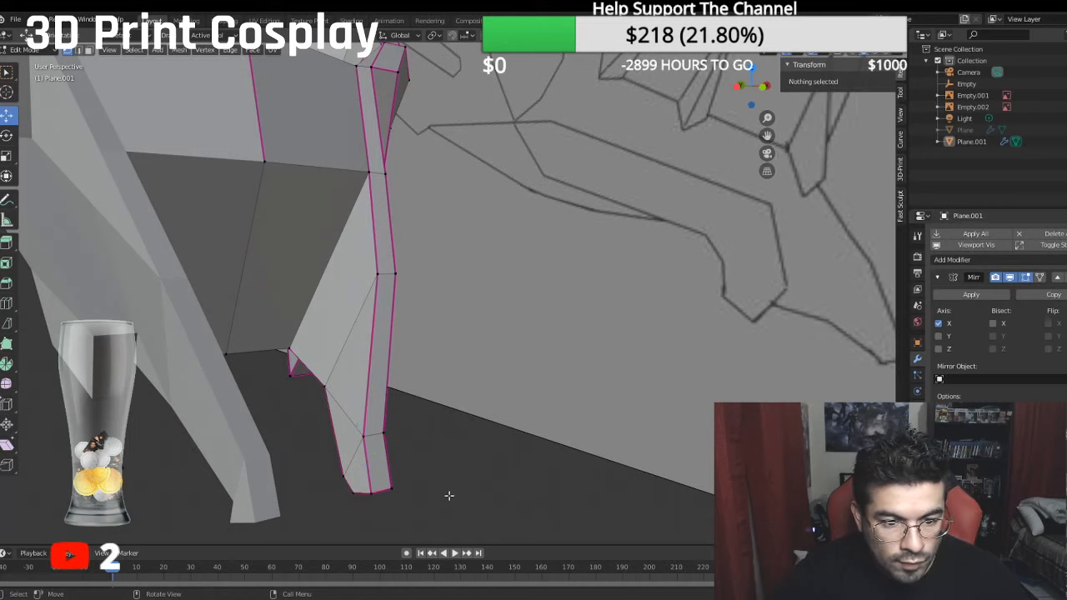
- Select the lower edge of the centre jaw face and move it up and inward, to a median X of -0.20383 m and Y of -14.973 m
{"action": "scroll", "coordinate": [448, 486], "scroll_direction": "down", "scroll_amount": 4}
{"action": "mouse_move", "coordinate": [446, 462]}
{"action": "middle_mouse_down"}
{"action": "mouse_move", "coordinate": [388, 468]}
{"action": "mouse_move", "coordinate": [438, 471]}
{"action": "middle_mouse_up"}
{"action": "scroll", "coordinate": [396, 426], "scroll_direction": "down", "scroll_amount": 2}
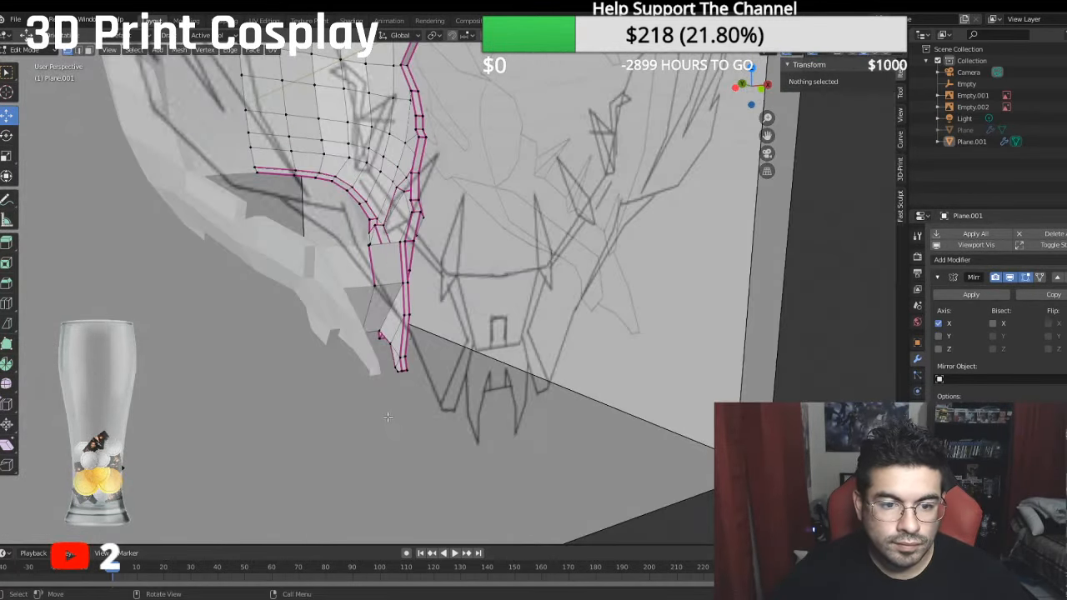
{"action": "middle_click_drag", "start_coordinate": [388, 417], "coordinate": [371, 382]}
{"action": "scroll", "coordinate": [353, 332], "scroll_direction": "up", "scroll_amount": 2}
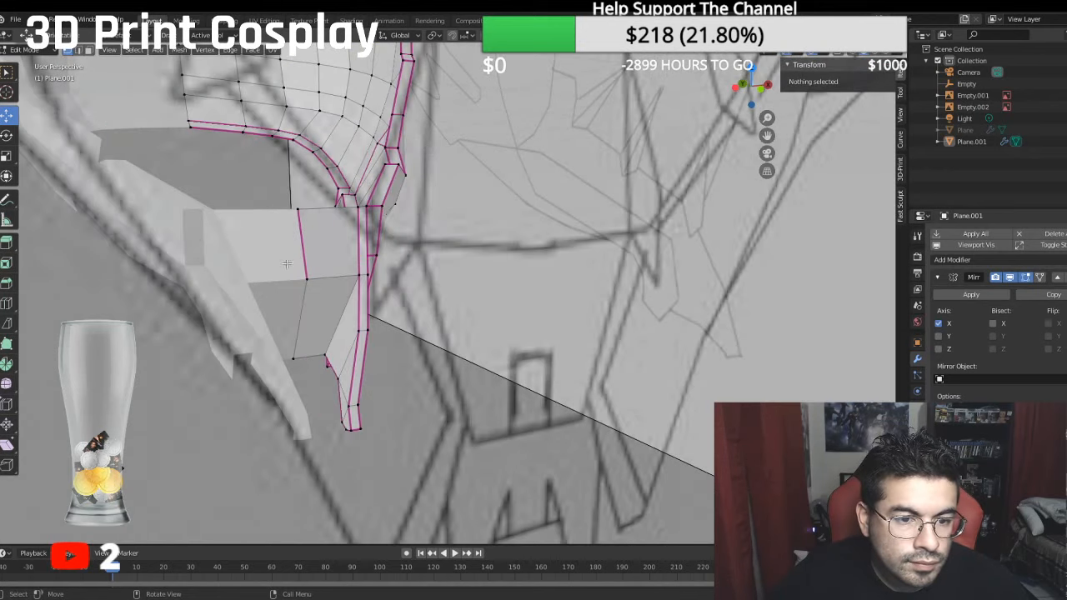
{"action": "left_click", "coordinate": [77, 51]}
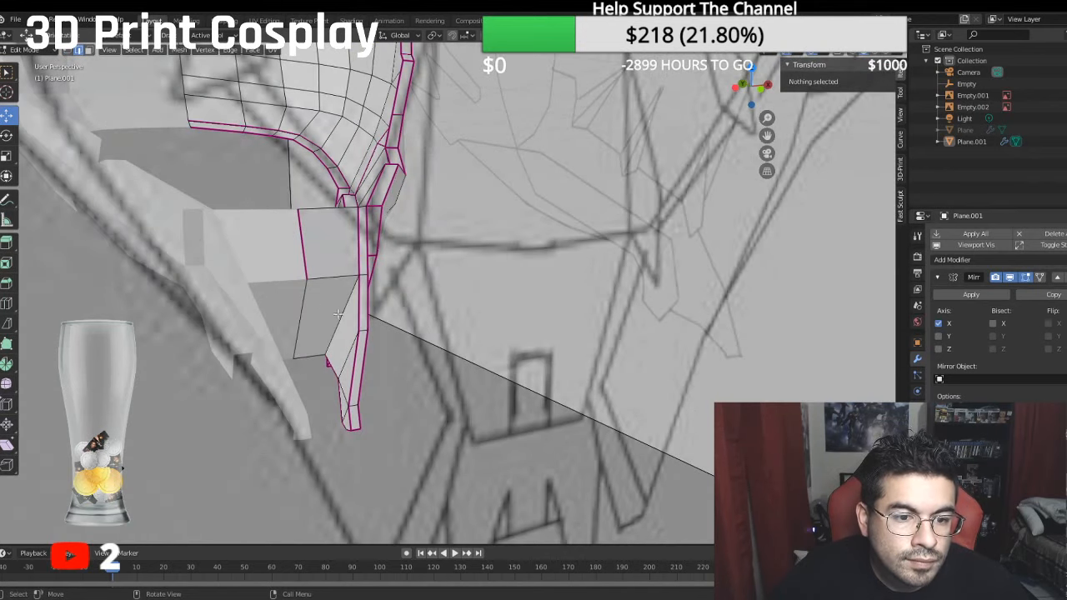
{"action": "left_click", "coordinate": [340, 314]}
{"action": "left_click_drag", "start_coordinate": [379, 312], "coordinate": [376, 350]}
{"action": "left_click", "coordinate": [346, 354]}
{"action": "mouse_move", "coordinate": [375, 350]}
{"action": "middle_mouse_down"}
{"action": "mouse_move", "coordinate": [417, 348]}
{"action": "mouse_move", "coordinate": [423, 334]}
{"action": "mouse_move", "coordinate": [374, 320]}
{"action": "mouse_move", "coordinate": [212, 188]}
{"action": "mouse_move", "coordinate": [244, 190]}
{"action": "mouse_move", "coordinate": [301, 167]}
{"action": "middle_mouse_up"}
{"action": "left_click_drag", "start_coordinate": [410, 99], "coordinate": [414, 86]}
{"action": "middle_click_drag", "start_coordinate": [414, 87], "coordinate": [369, 125]}
{"action": "left_click_drag", "start_coordinate": [216, 246], "coordinate": [215, 232]}
{"action": "middle_click_drag", "start_coordinate": [215, 232], "coordinate": [436, 254]}
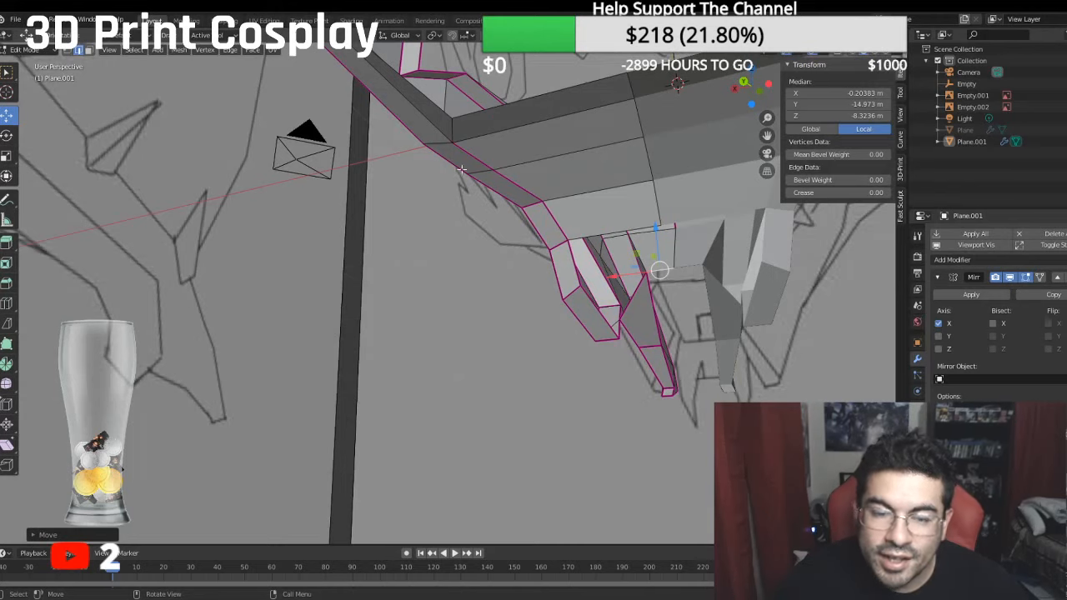
- Fill a triangular face between the jaw bridge's two lower vertices and the adjacent end vertex of the centre jaw face's lower edge
{"action": "middle_click_drag", "start_coordinate": [519, 287], "coordinate": [482, 275]}
{"action": "left_click", "coordinate": [74, 50]}
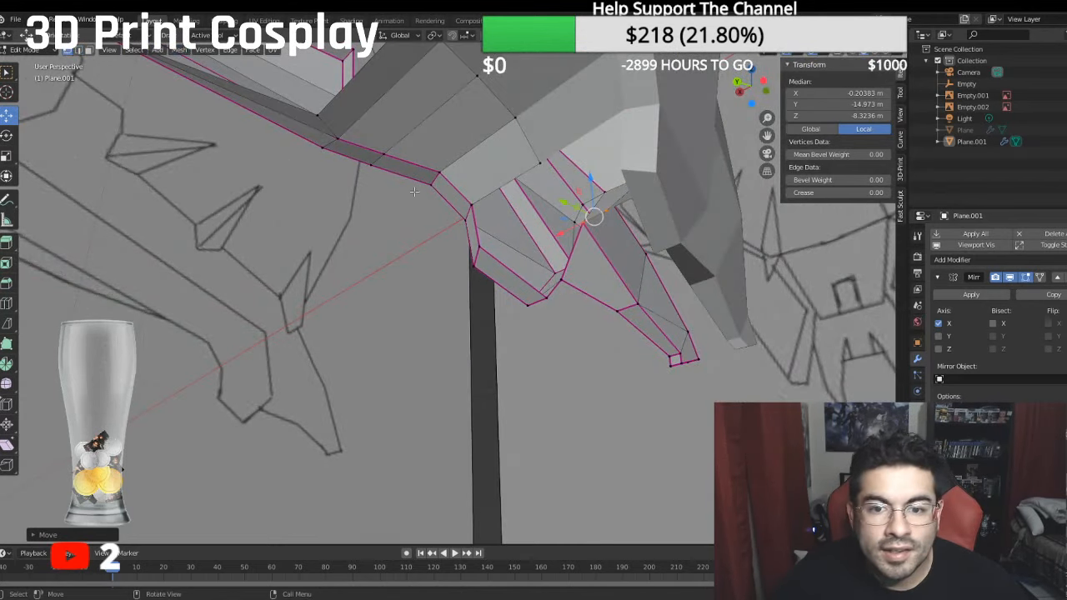
{"action": "left_click", "coordinate": [579, 224]}
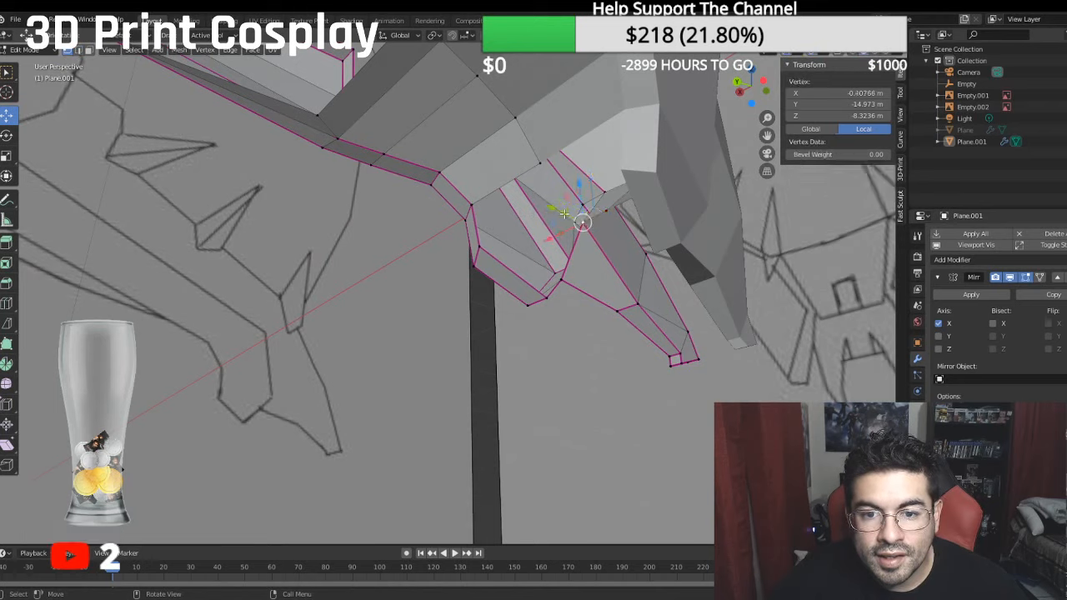
{"action": "left_click", "coordinate": [538, 169], "text": "shift"}
{"action": "left_click", "coordinate": [476, 202], "text": "shift"}
{"action": "left_click", "coordinate": [564, 276], "text": "shift"}
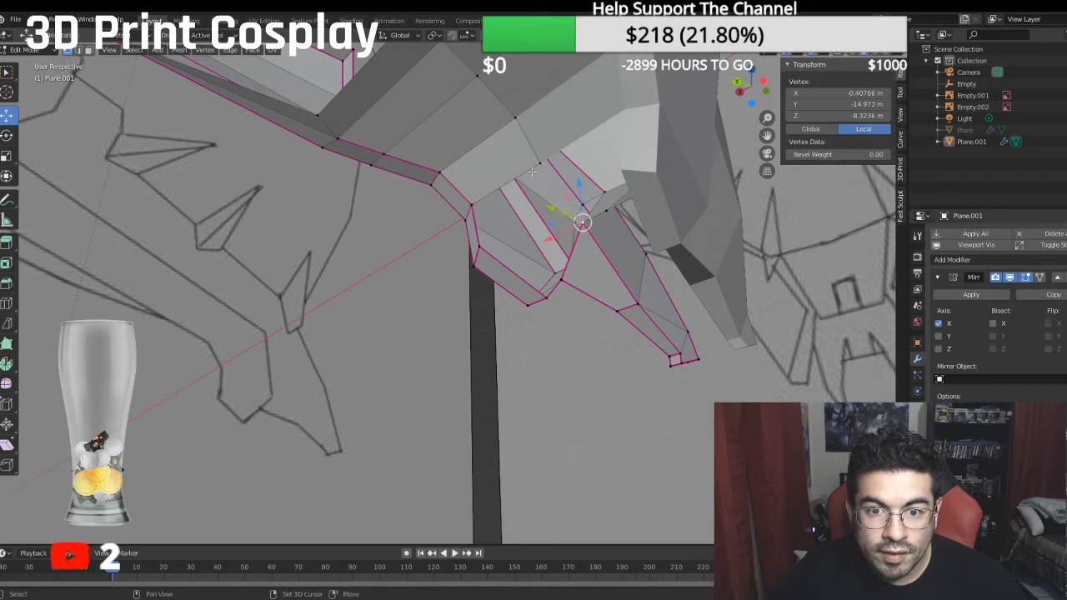
{"action": "left_click", "coordinate": [474, 204], "text": "shift"}
{"action": "key", "text": "f"}
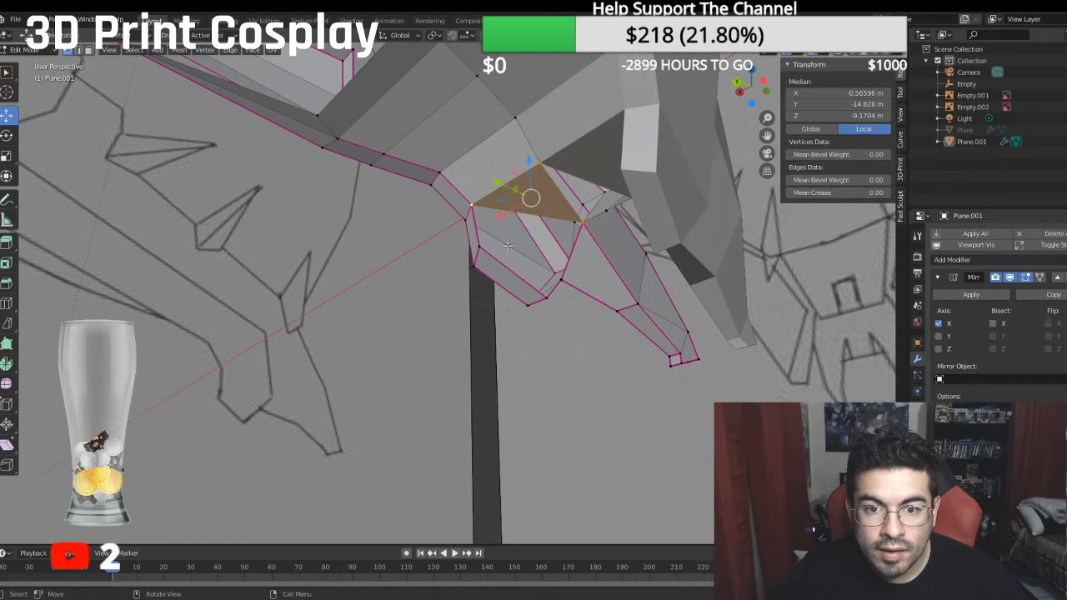
- Fill the triangle below it, between the new face's lower edge and the inner rim vertex where the two front fangs meet
{"action": "left_click", "coordinate": [582, 222]}
{"action": "left_click", "coordinate": [481, 214], "text": "shift"}
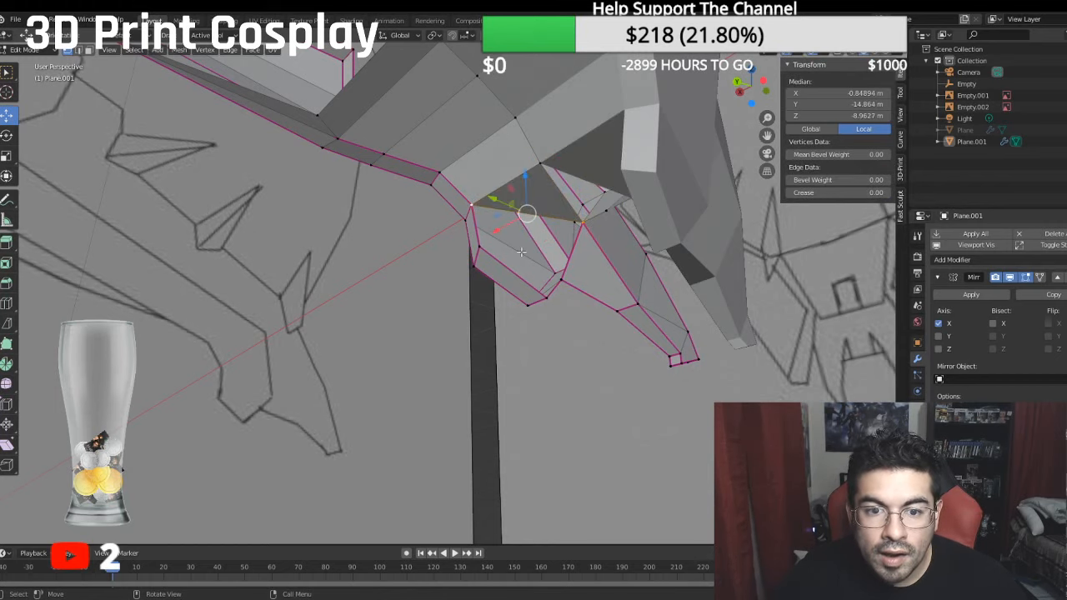
{"action": "left_click", "coordinate": [582, 229]}
{"action": "left_click", "coordinate": [568, 284], "text": "shift"}
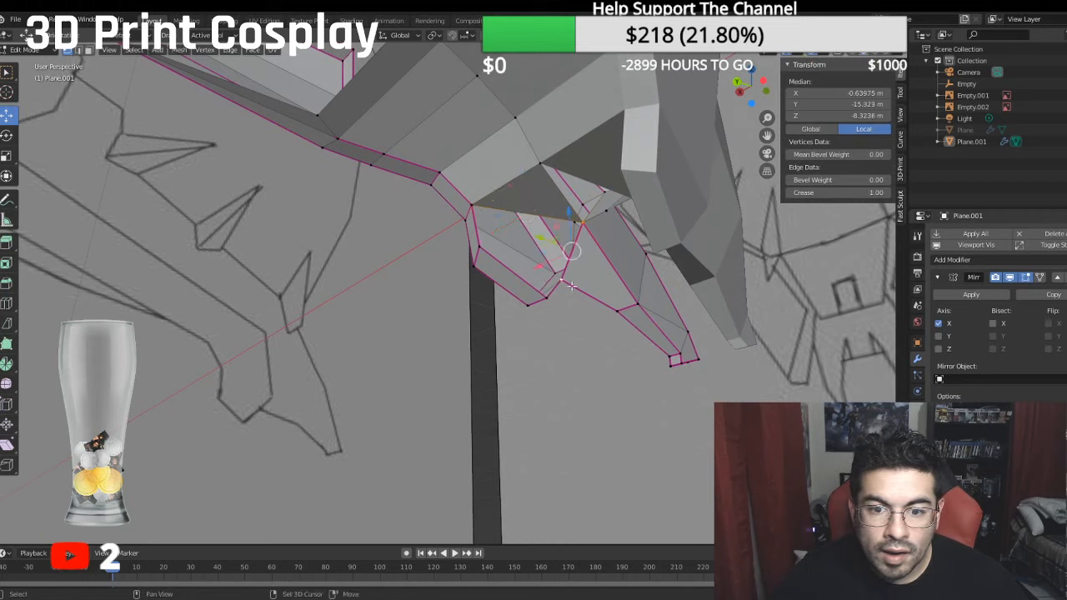
{"action": "left_click", "coordinate": [477, 211], "text": "shift"}
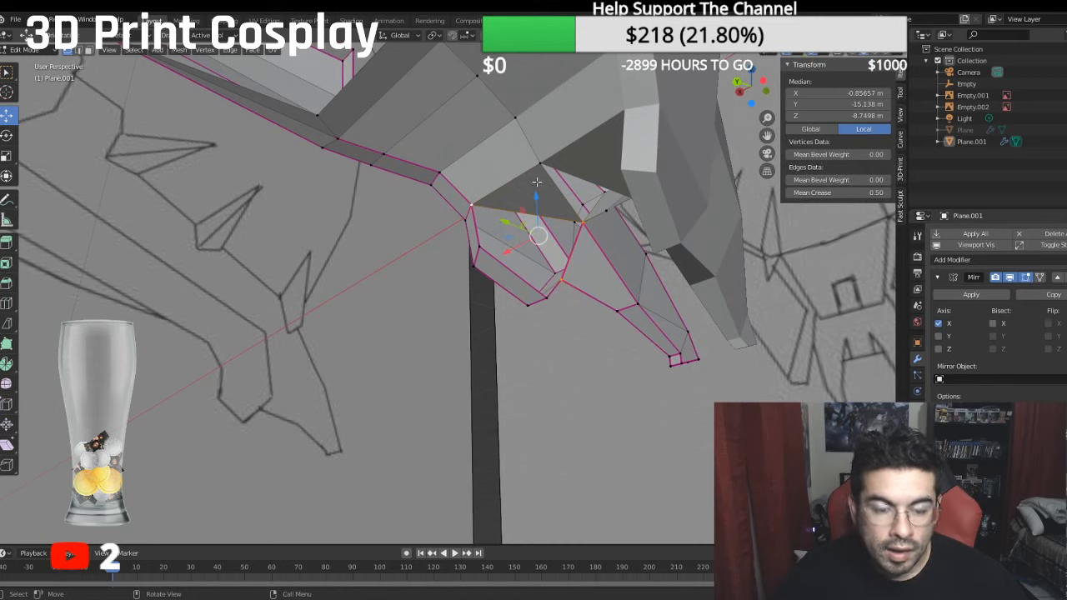
{"action": "key", "text": "f"}
- Fill the remaining gap between that triangle's lower edge and the outer fang's rim, and clear the selection
{"action": "left_click", "coordinate": [564, 280]}
{"action": "left_click", "coordinate": [545, 298], "text": "shift"}
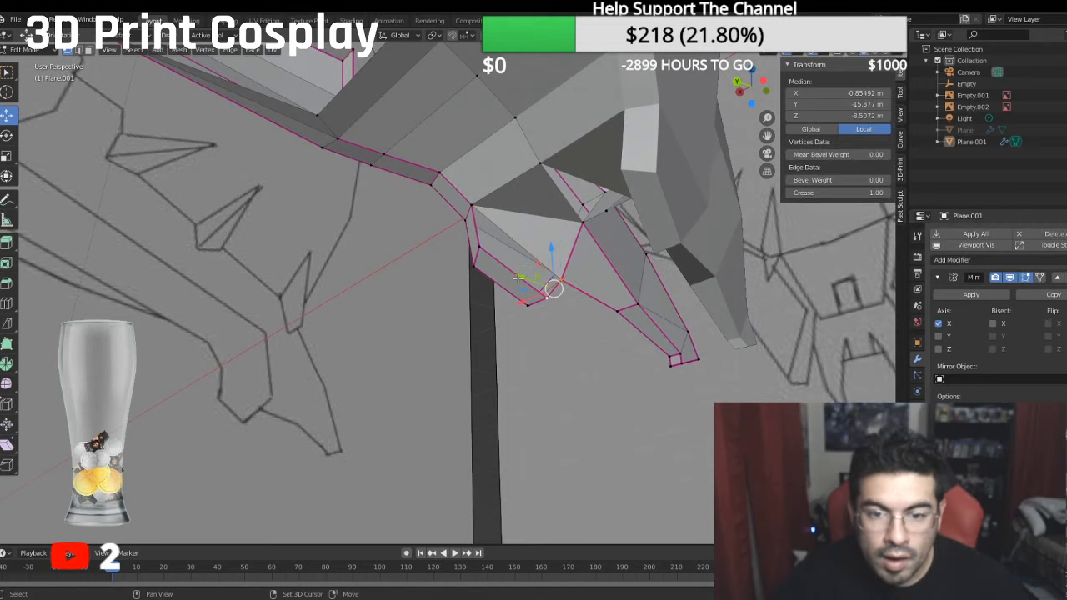
{"action": "left_click", "coordinate": [476, 265], "text": "shift"}
{"action": "left_click", "coordinate": [472, 207], "text": "shift"}
{"action": "key", "text": "f"}
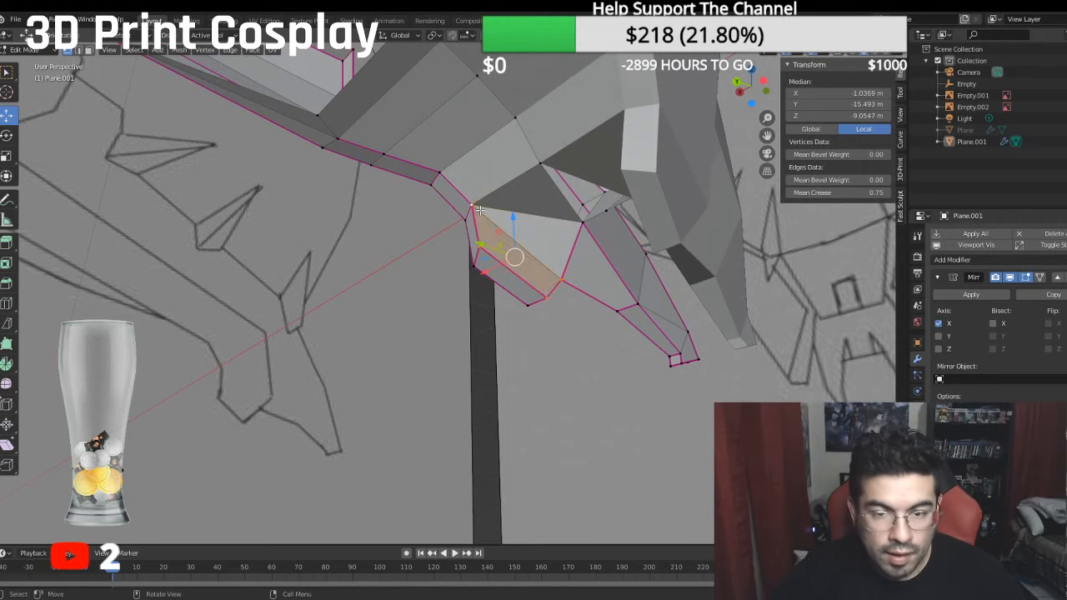
{"action": "left_click", "coordinate": [575, 338]}
- Fill the centre gap between the jaw bridge's middle vertex and the small lower edge between the front fangs, and clear the selection
{"action": "middle_click_drag", "start_coordinate": [575, 339], "coordinate": [650, 247]}
{"action": "left_click", "coordinate": [649, 249]}
{"action": "left_click", "coordinate": [675, 245], "text": "shift"}
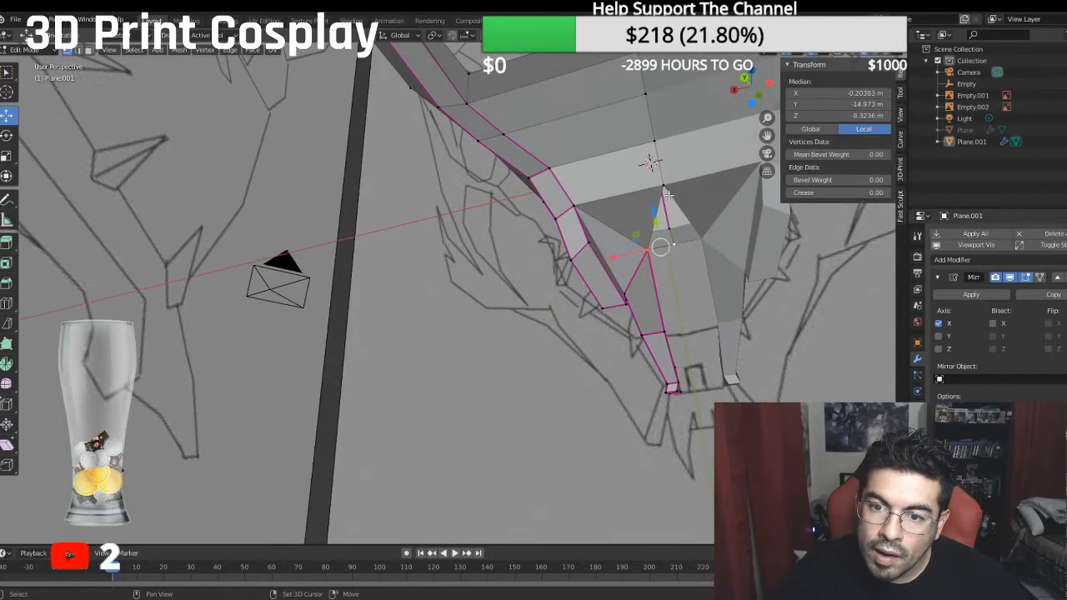
{"action": "left_click", "coordinate": [665, 186], "text": "shift"}
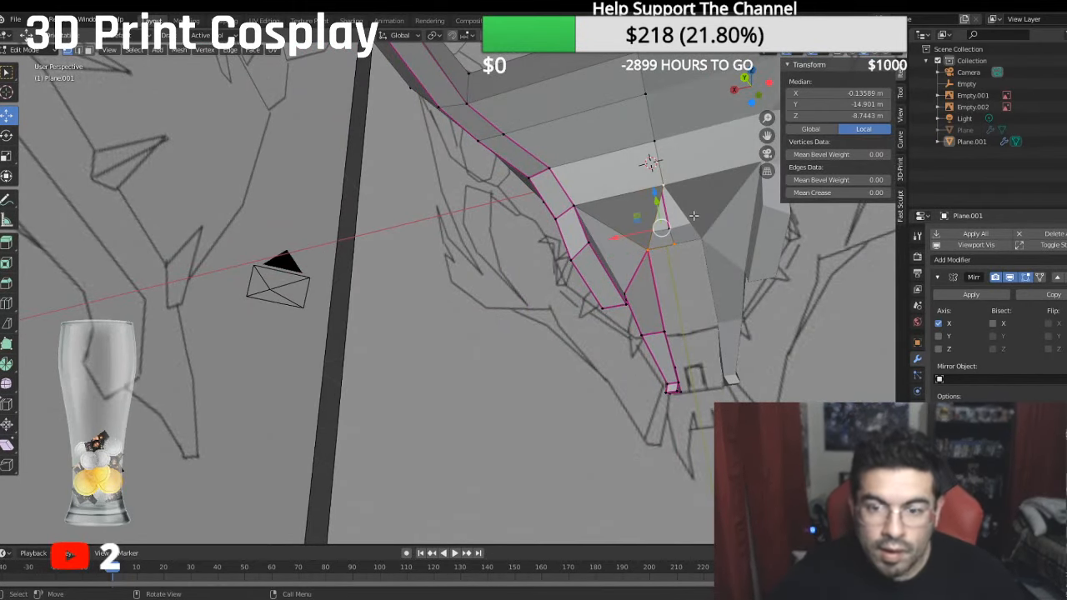
{"action": "key", "text": "f"}
{"action": "left_click", "coordinate": [823, 349]}
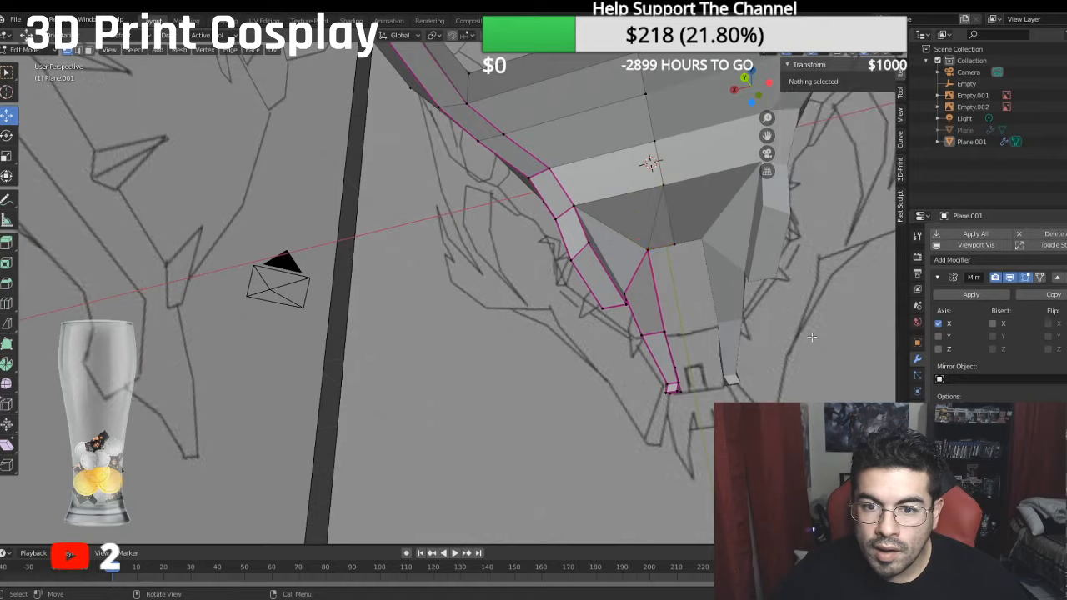
- Select the upper and lower border edges of the front jaw bridge and the lower centre face, and set their mean crease to 1
{"action": "middle_click_drag", "start_coordinate": [823, 348], "coordinate": [379, 217]}
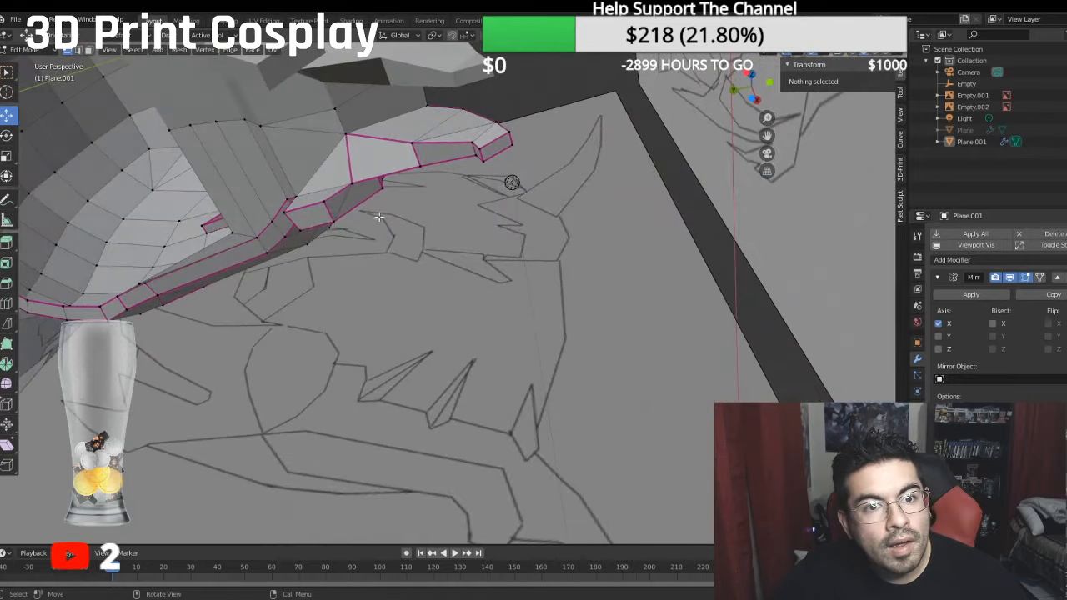
{"action": "left_click", "coordinate": [80, 51]}
{"action": "left_click", "coordinate": [334, 129]}
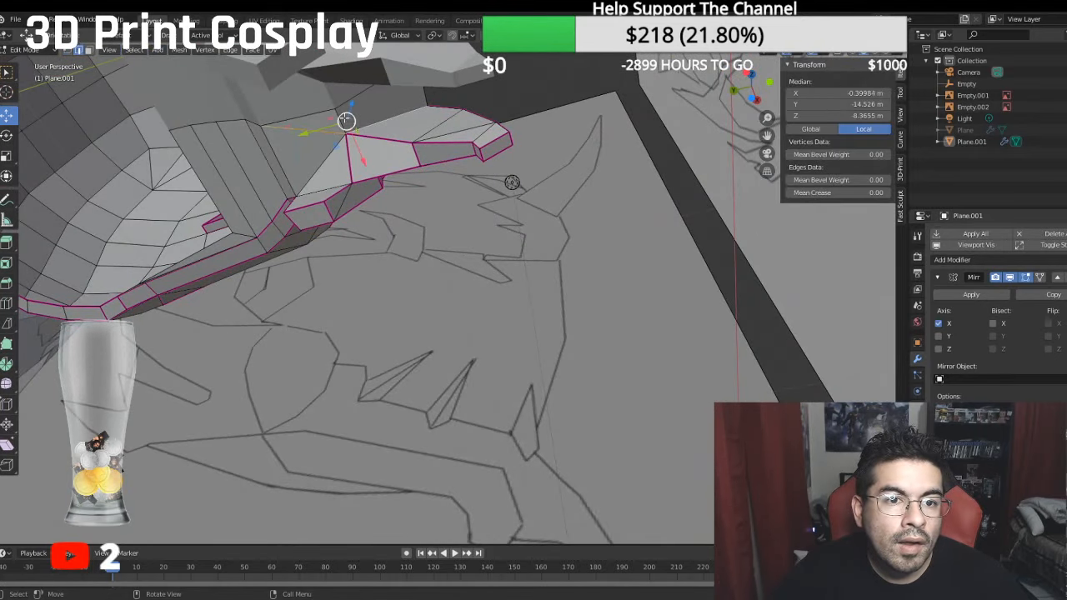
{"action": "left_click", "coordinate": [358, 122], "text": "shift"}
{"action": "middle_click_drag", "start_coordinate": [358, 123], "coordinate": [298, 178]}
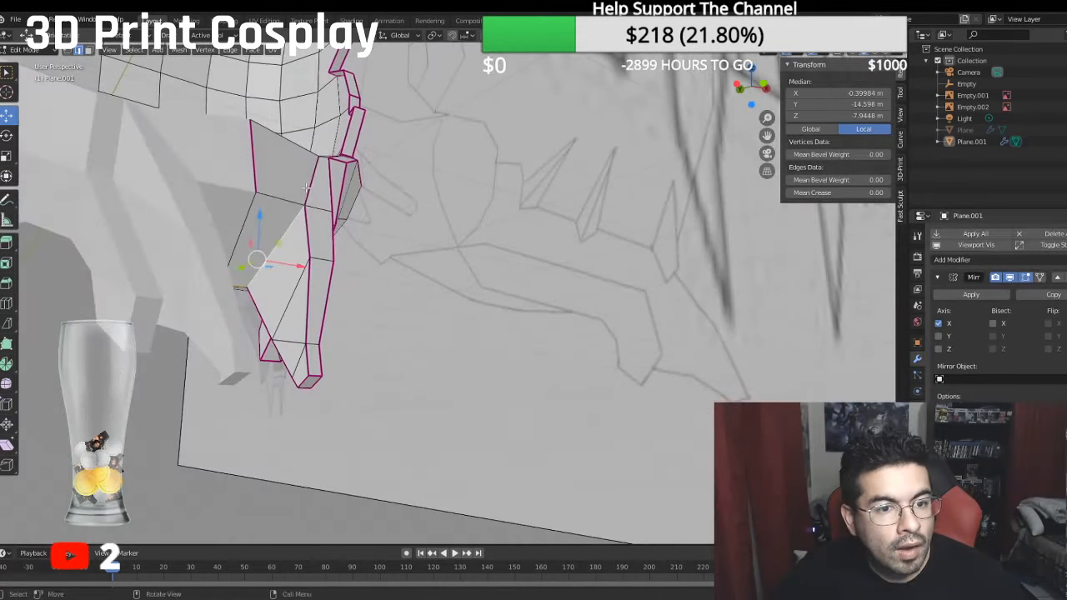
{"action": "left_click", "coordinate": [284, 197], "text": "shift"}
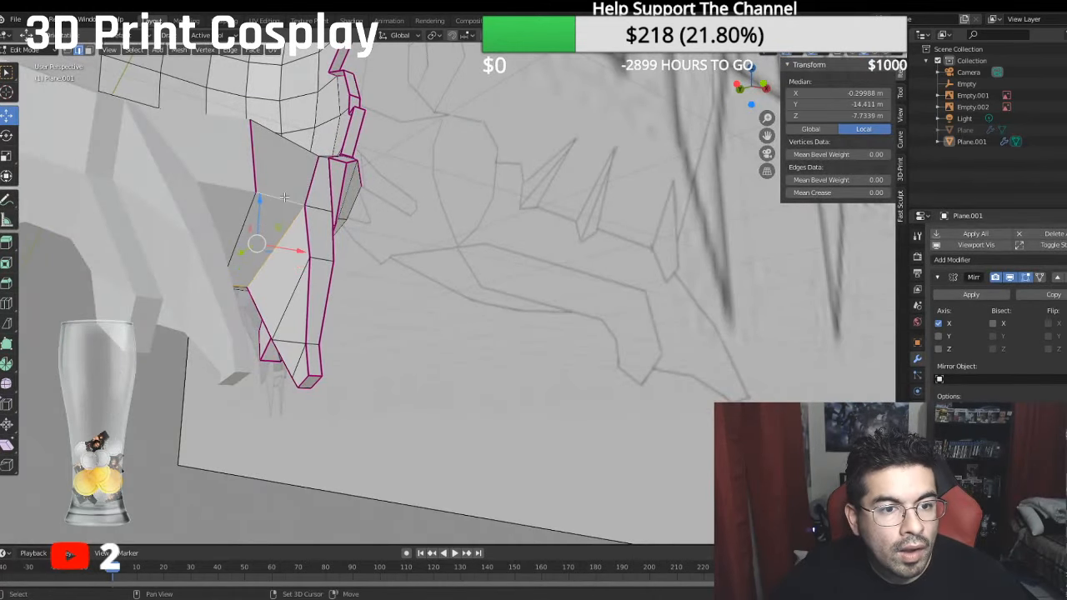
{"action": "left_click", "coordinate": [294, 144], "text": "shift"}
{"action": "middle_click_drag", "start_coordinate": [294, 144], "coordinate": [289, 201]}
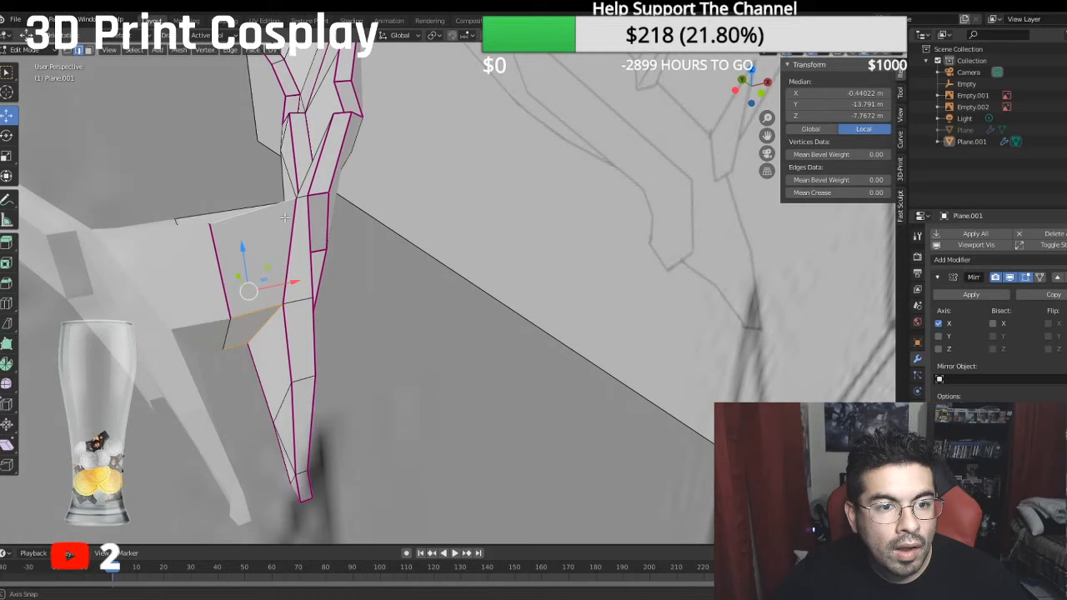
{"action": "left_click", "coordinate": [316, 188], "text": "shift"}
{"action": "left_click", "coordinate": [840, 193]}
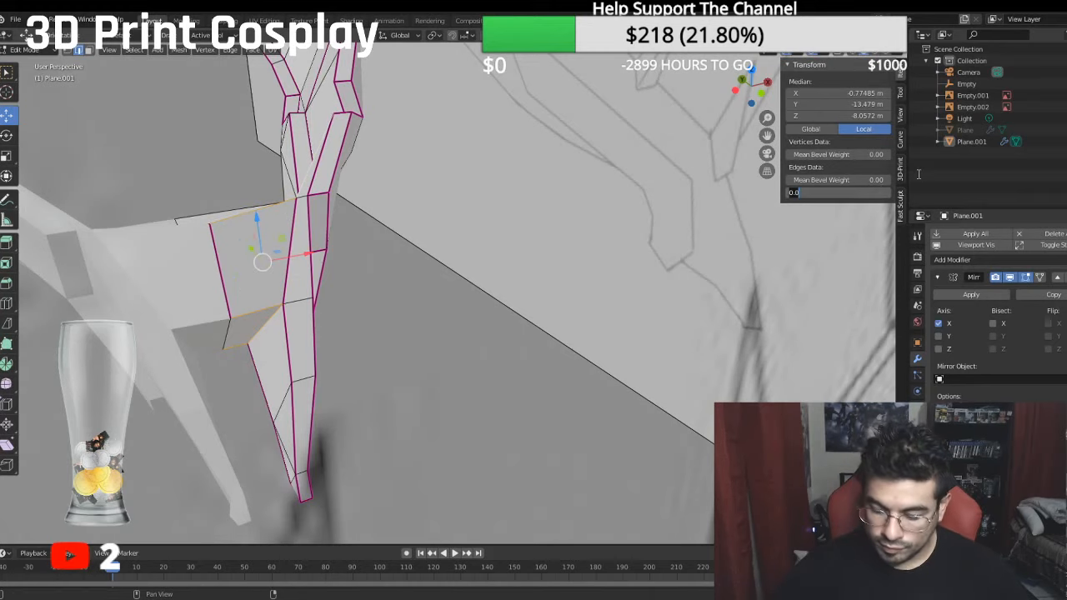
{"action": "type", "text": "1"}
{"action": "key", "text": "Return"}
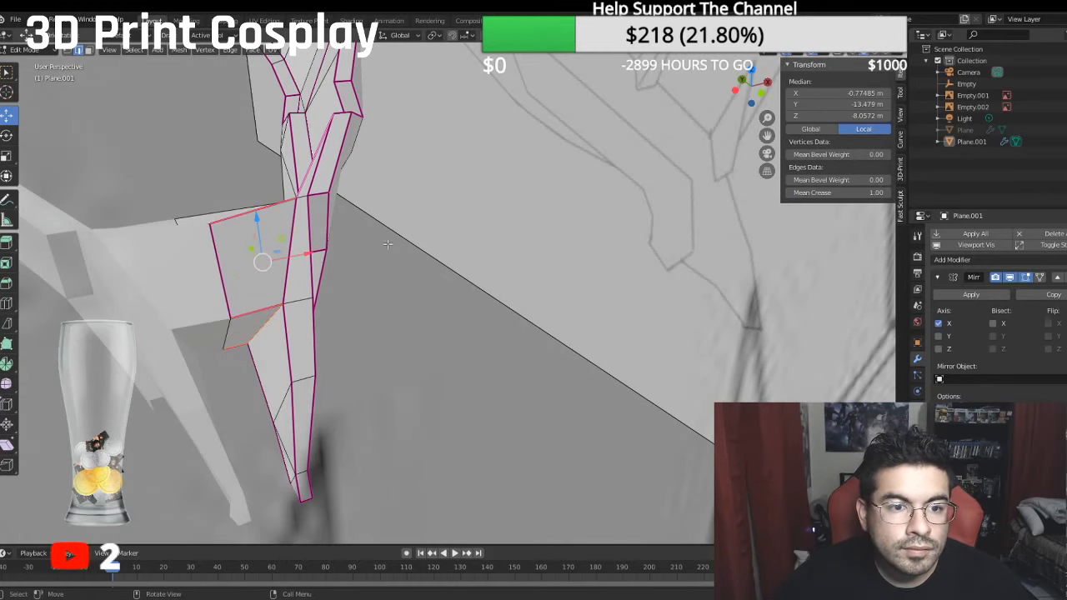
- Set the crease to 0 on the long diagonal edge above the bridge and to 1 on the short edge beside its corner, and deselect everything
{"action": "left_click", "coordinate": [311, 185]}
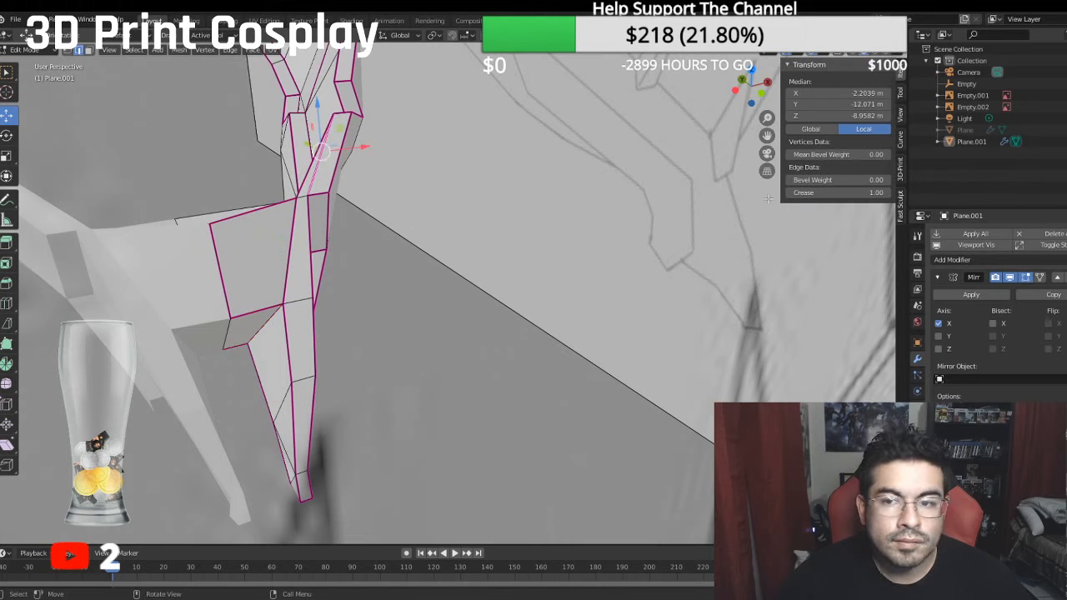
{"action": "left_click", "coordinate": [850, 192]}
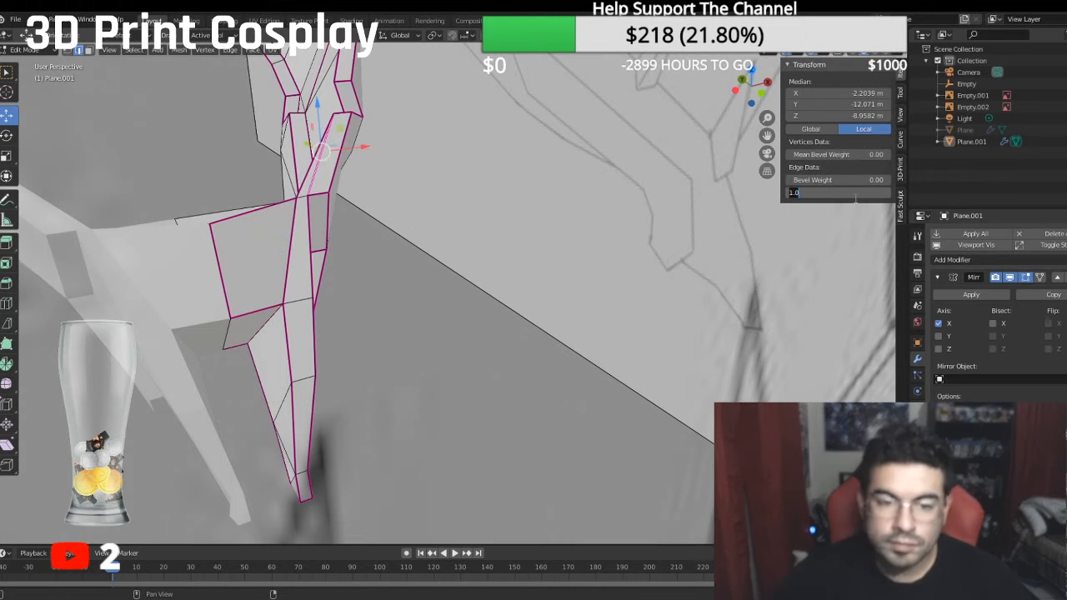
{"action": "type", "text": "0"}
{"action": "key", "text": "Return"}
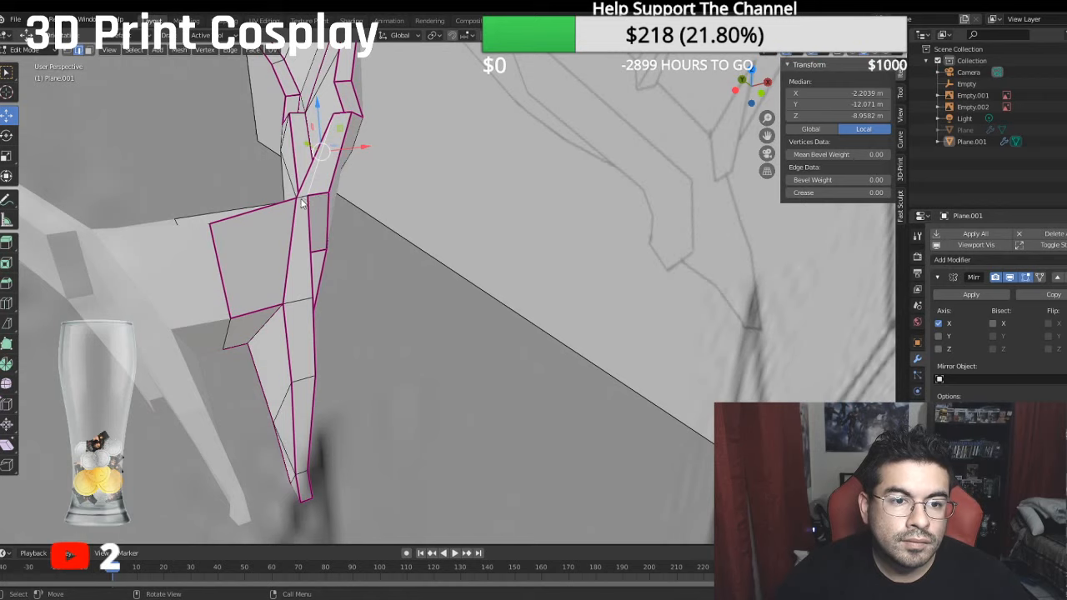
{"action": "left_click", "coordinate": [307, 200]}
{"action": "left_click", "coordinate": [879, 194]}
{"action": "type", "text": "1"}
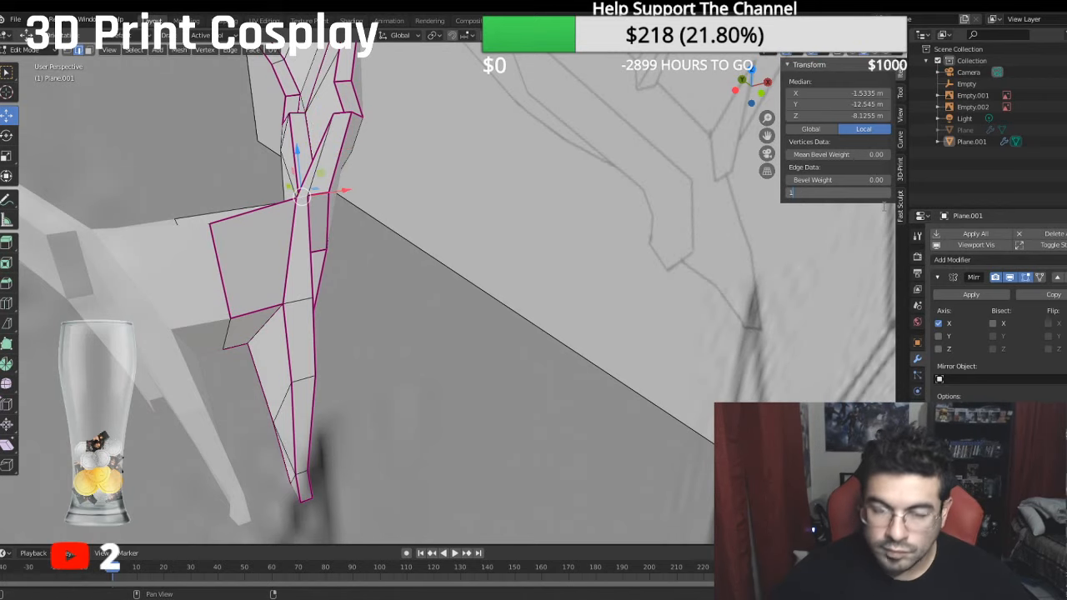
{"action": "key", "text": "Return"}
{"action": "left_click", "coordinate": [395, 334]}
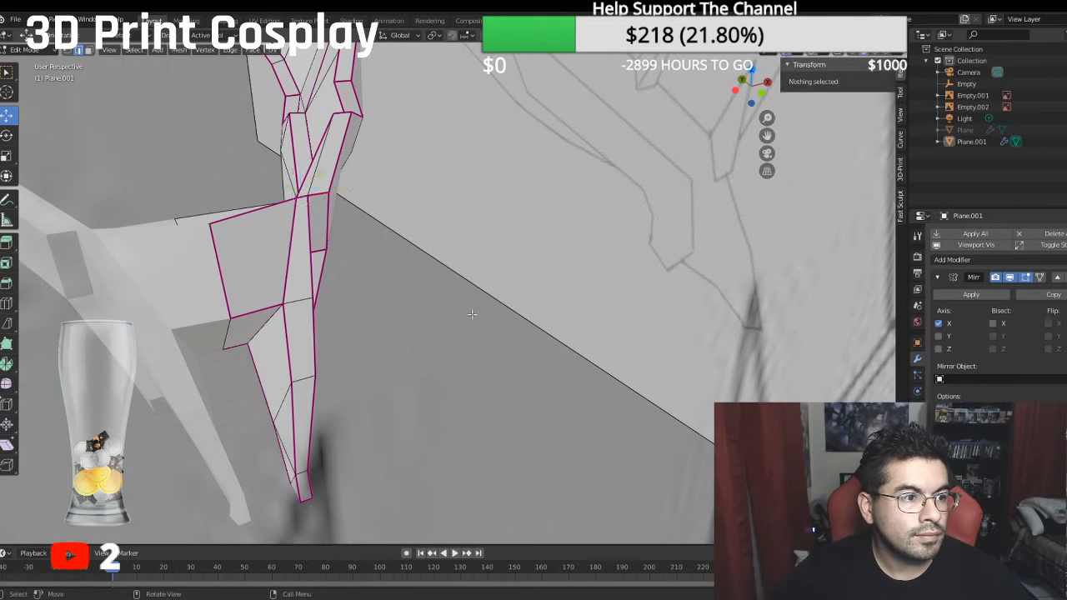
- Examine the helmet's jaw and fang shapes against the side reference sketch in the right orthographic view
{"action": "middle_click_drag", "start_coordinate": [394, 333], "coordinate": [691, 284]}
{"action": "middle_click_drag", "start_coordinate": [546, 286], "coordinate": [571, 354]}
{"action": "scroll", "coordinate": [605, 269], "scroll_direction": "down", "scroll_amount": 4}
{"action": "key", "text": "KP_3"}
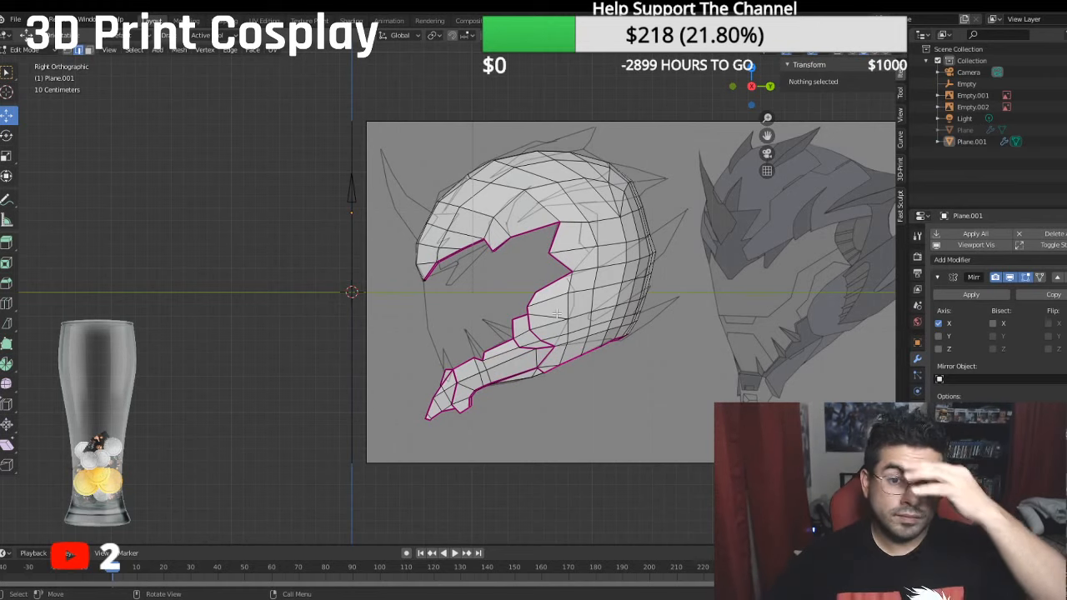
{"action": "middle_click_drag", "start_coordinate": [513, 349], "coordinate": [589, 364], "text": "shift"}
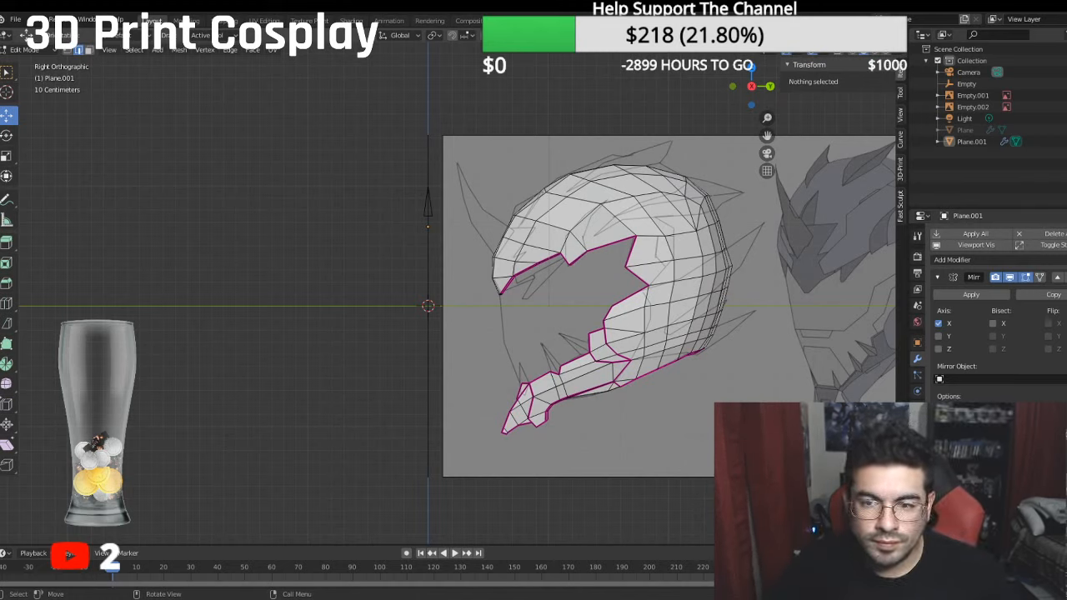
{"action": "middle_click_drag", "start_coordinate": [679, 330], "coordinate": [604, 351]}
{"action": "key", "text": "KP_3"}
{"action": "scroll", "coordinate": [575, 342], "scroll_direction": "up", "scroll_amount": 3}
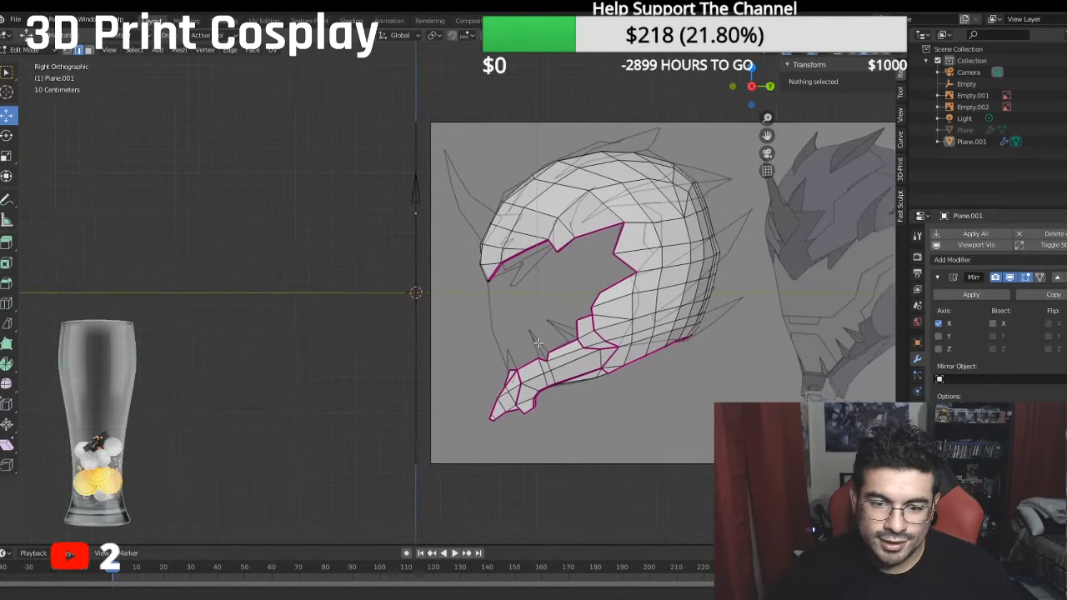
- Select the front face of the jaw bridge in face selection mode
{"action": "mouse_move", "coordinate": [510, 319]}
{"action": "middle_mouse_down"}
{"action": "mouse_move", "coordinate": [500, 381]}
{"action": "mouse_move", "coordinate": [506, 310]}
{"action": "mouse_move", "coordinate": [551, 312]}
{"action": "mouse_move", "coordinate": [524, 353]}
{"action": "mouse_move", "coordinate": [500, 309]}
{"action": "mouse_move", "coordinate": [489, 345]}
{"action": "mouse_move", "coordinate": [508, 345]}
{"action": "mouse_move", "coordinate": [500, 317]}
{"action": "middle_mouse_up"}
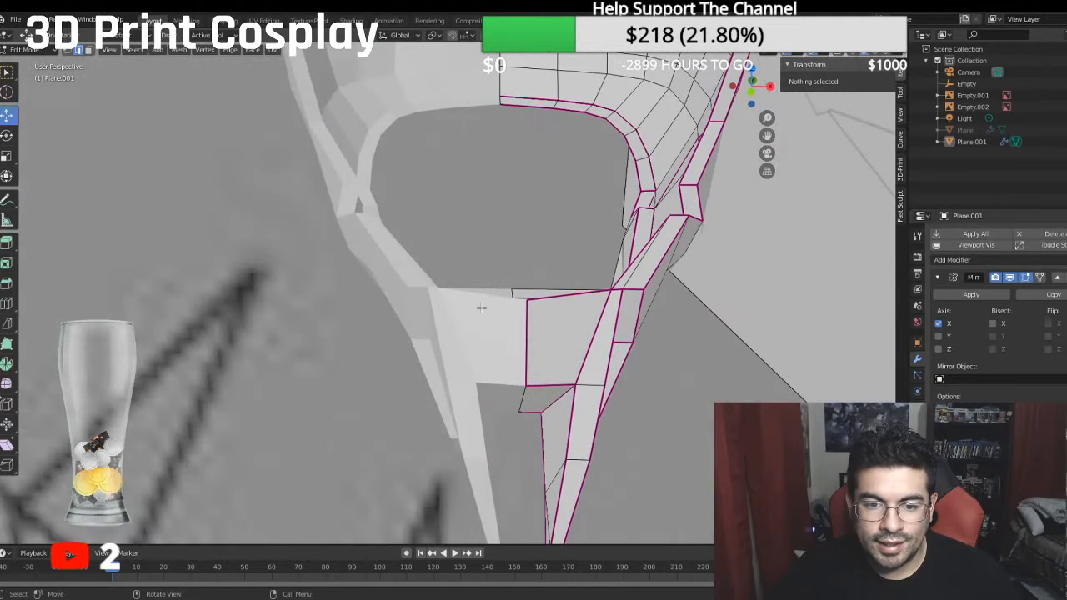
{"action": "left_click", "coordinate": [89, 51]}
{"action": "left_click", "coordinate": [559, 333]}
{"action": "middle_click_drag", "start_coordinate": [559, 334], "coordinate": [506, 315]}
- Try to inset the selected jaw bridge face, and undo it
{"action": "left_click", "coordinate": [7, 263]}
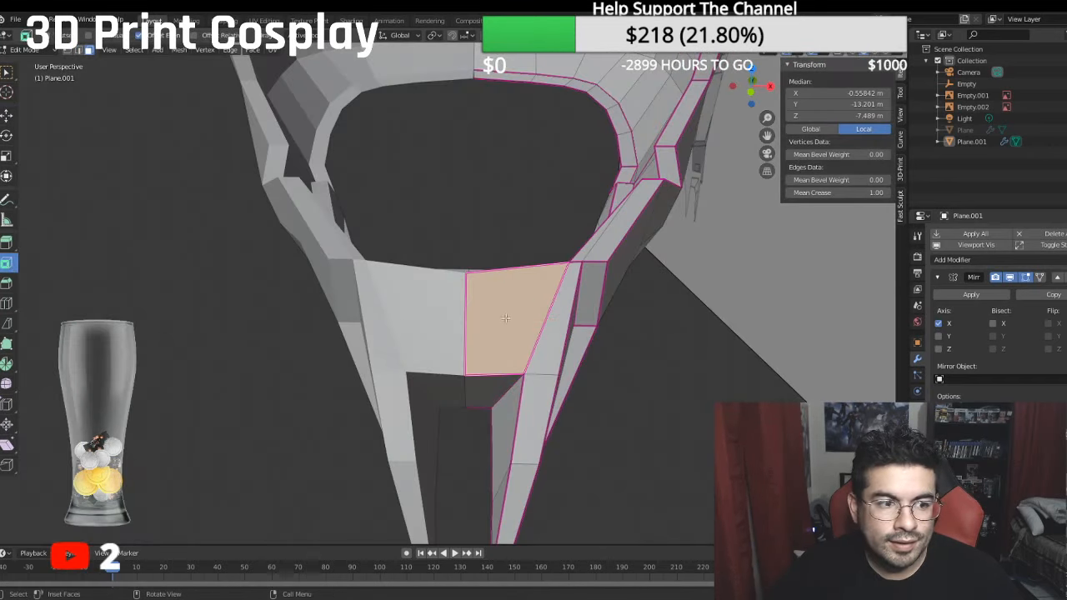
{"action": "mouse_move", "coordinate": [517, 298]}
{"action": "left_mouse_down"}
{"action": "mouse_move", "coordinate": [502, 316]}
{"action": "mouse_move", "coordinate": [522, 313]}
{"action": "left_mouse_up"}
{"action": "left_click", "coordinate": [7, 115]}
{"action": "key", "text": "ctrl+z"}
{"action": "key", "text": "ctrl+z"}
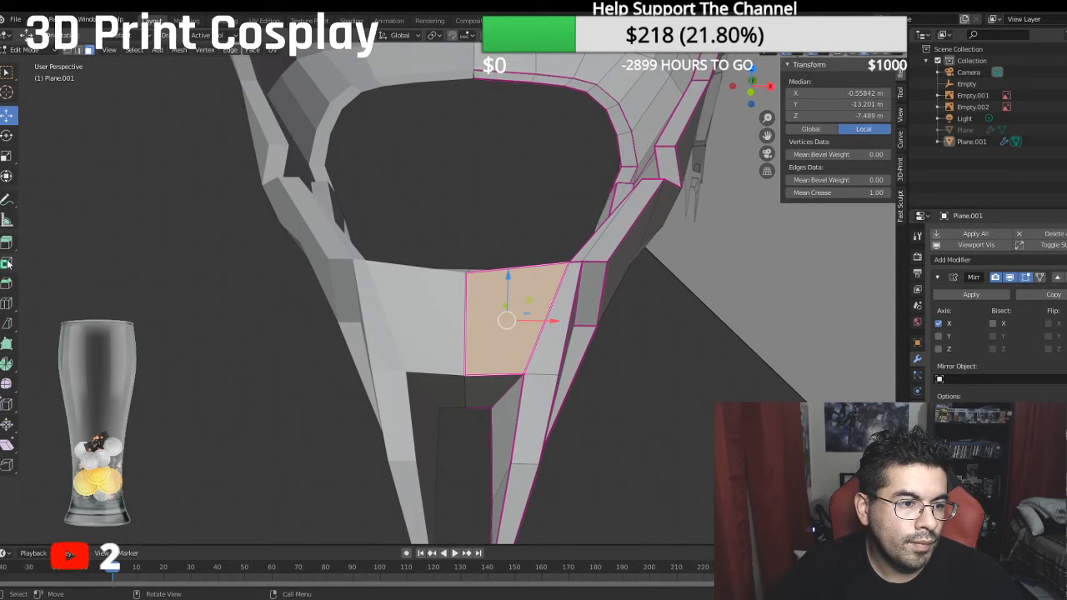
- Try to bevel the jaw bridge face from the front, and undo it
{"action": "middle_click_drag", "start_coordinate": [204, 290], "coordinate": [292, 247]}
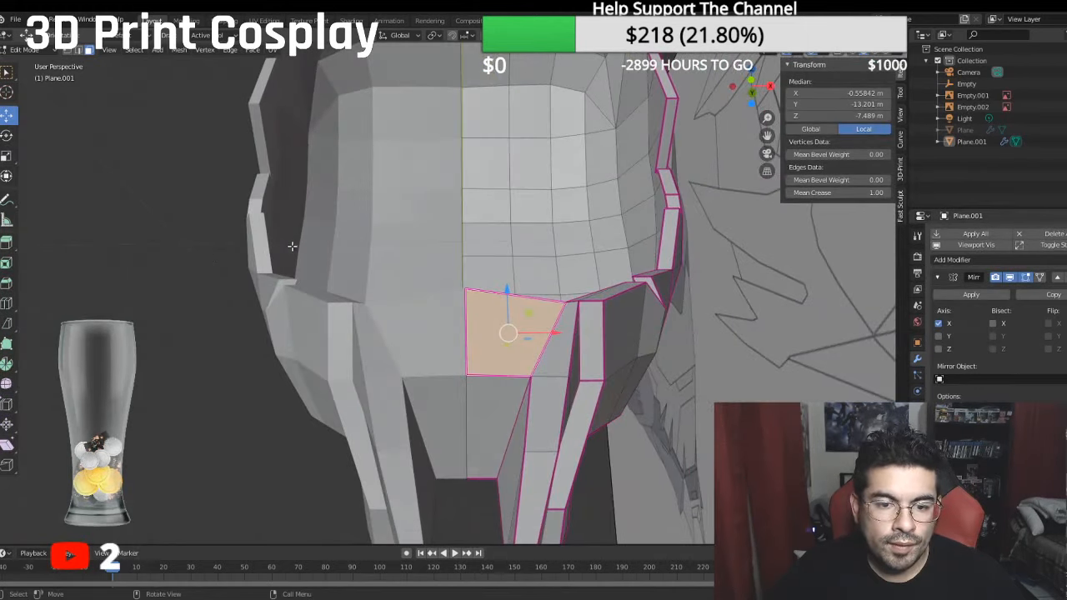
{"action": "left_click", "coordinate": [7, 284]}
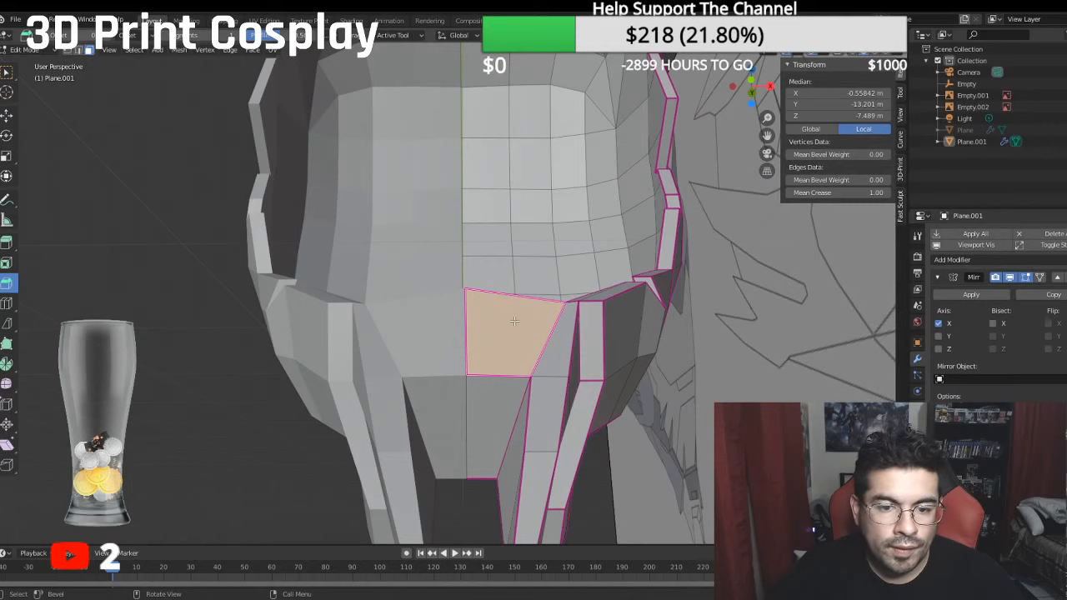
{"action": "left_click_drag", "start_coordinate": [516, 318], "coordinate": [528, 309]}
{"action": "key", "text": "ctrl+z"}
{"action": "key", "text": "ctrl+z"}
{"action": "key", "text": "ctrl+z"}
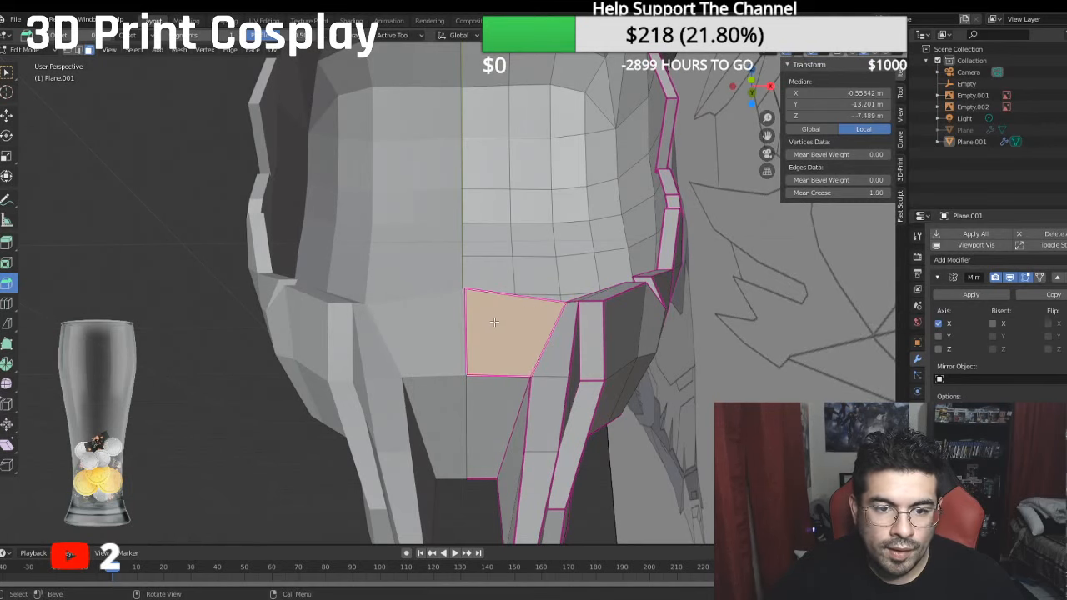
- Inset the selected jaw bridge face slightly to leave a thin border around it
{"action": "left_click", "coordinate": [7, 242]}
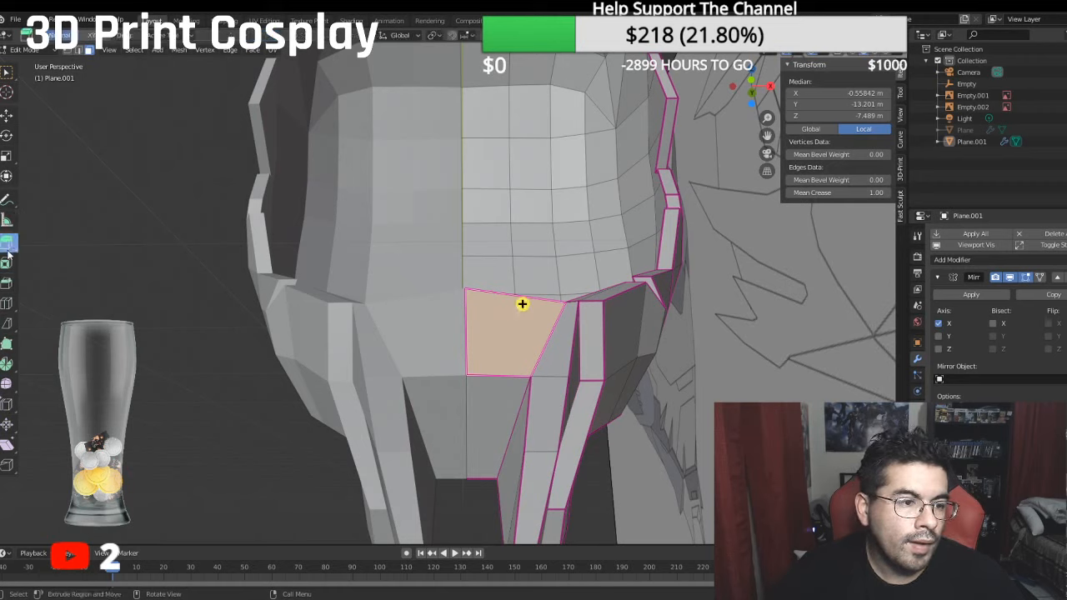
{"action": "left_click", "coordinate": [7, 263]}
{"action": "mouse_move", "coordinate": [506, 314]}
{"action": "left_mouse_down"}
{"action": "mouse_move", "coordinate": [513, 302]}
{"action": "mouse_move", "coordinate": [508, 323]}
{"action": "left_mouse_up"}
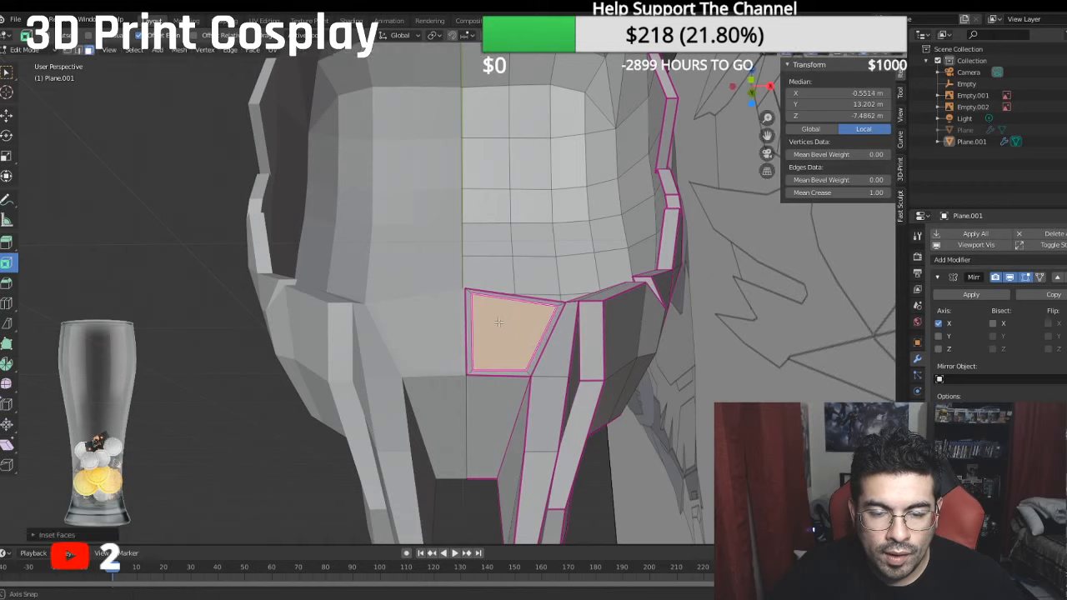
- Move the two inset vertices nearest the jaw bridge's centre along X onto the mirror line
{"action": "middle_click_drag", "start_coordinate": [508, 323], "coordinate": [472, 351]}
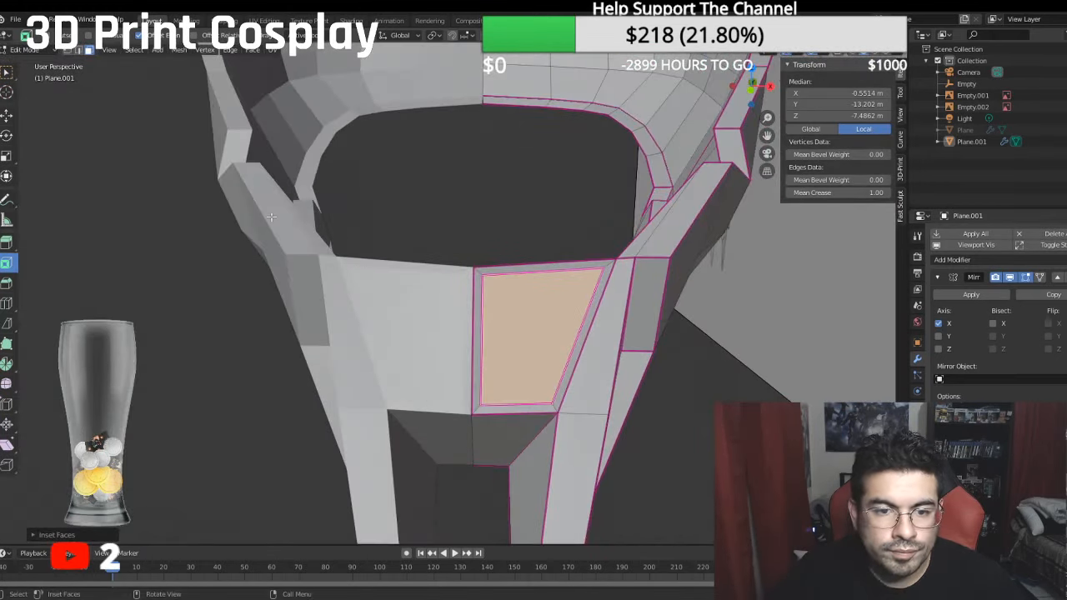
{"action": "left_click", "coordinate": [483, 274]}
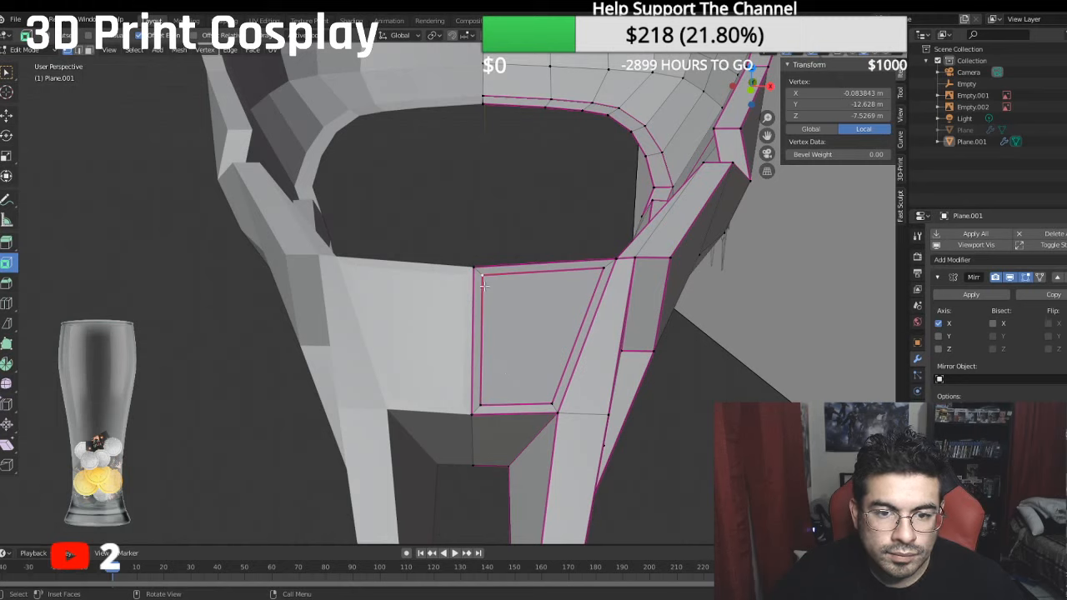
{"action": "left_click", "coordinate": [7, 114]}
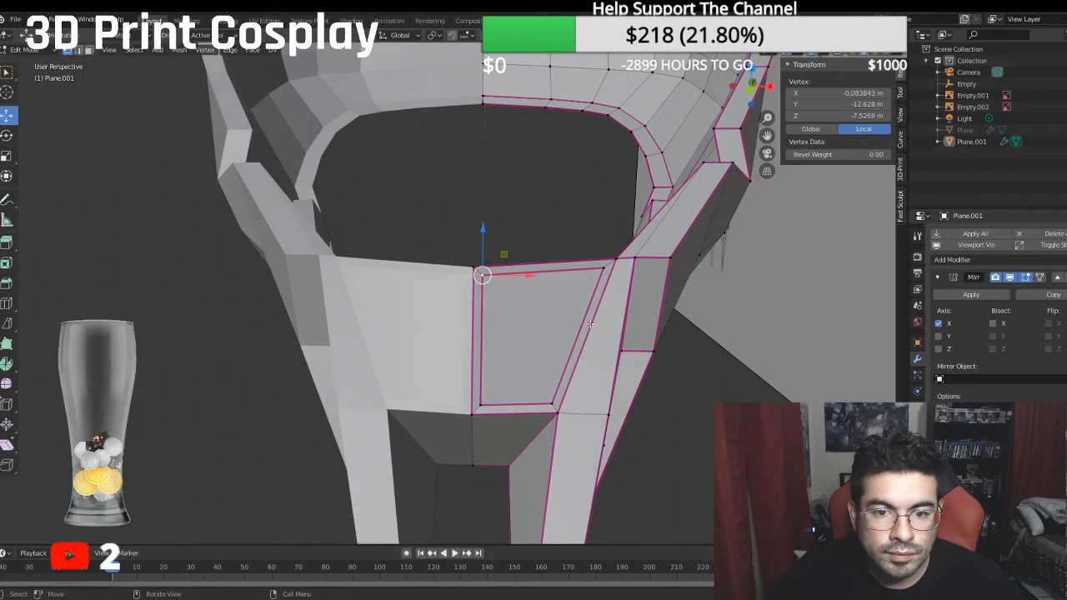
{"action": "left_click", "coordinate": [488, 404], "text": "shift"}
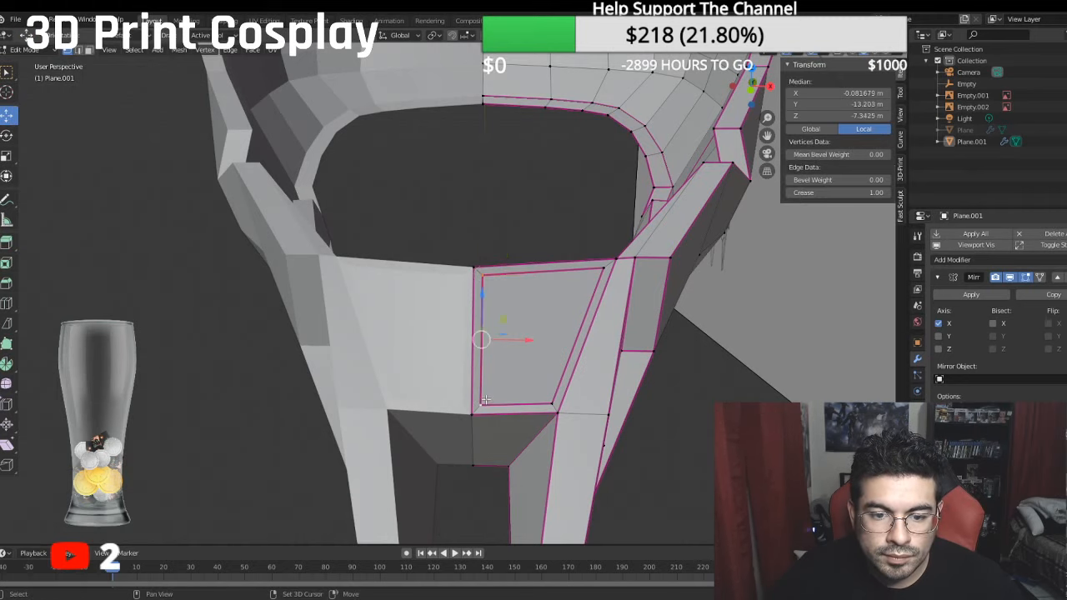
{"action": "key", "text": "g"}
{"action": "key", "text": "x"}
{"action": "left_click", "coordinate": [512, 341]}
- Nudge the lower and upper inset vertices on the centre line along Y to sit against the bridge's front profile
{"action": "middle_click_drag", "start_coordinate": [512, 341], "coordinate": [392, 345]}
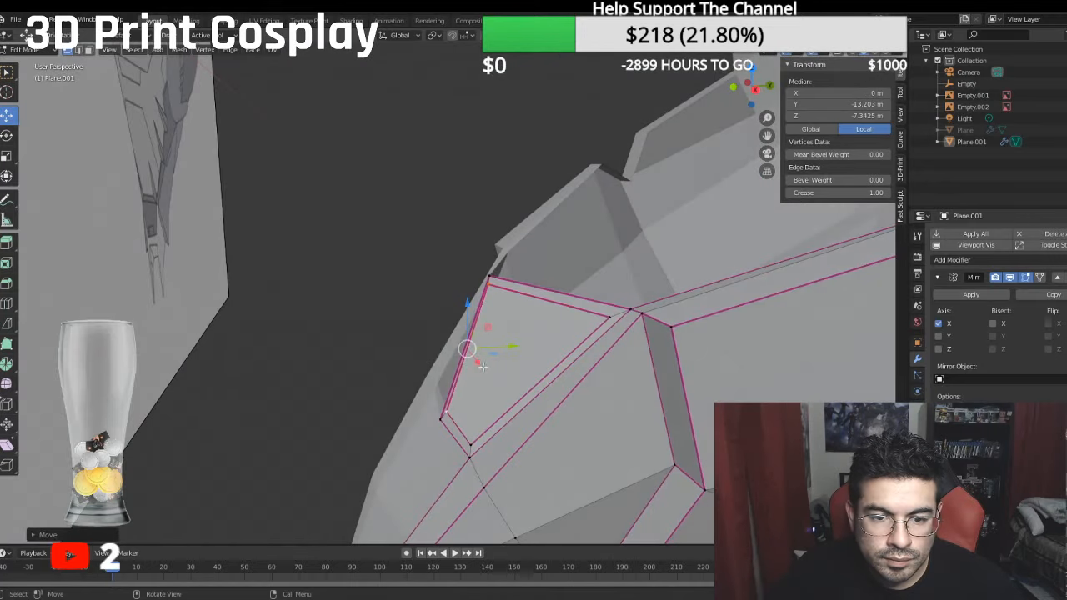
{"action": "left_click", "coordinate": [443, 415]}
{"action": "key", "text": "g"}
{"action": "key", "text": "y"}
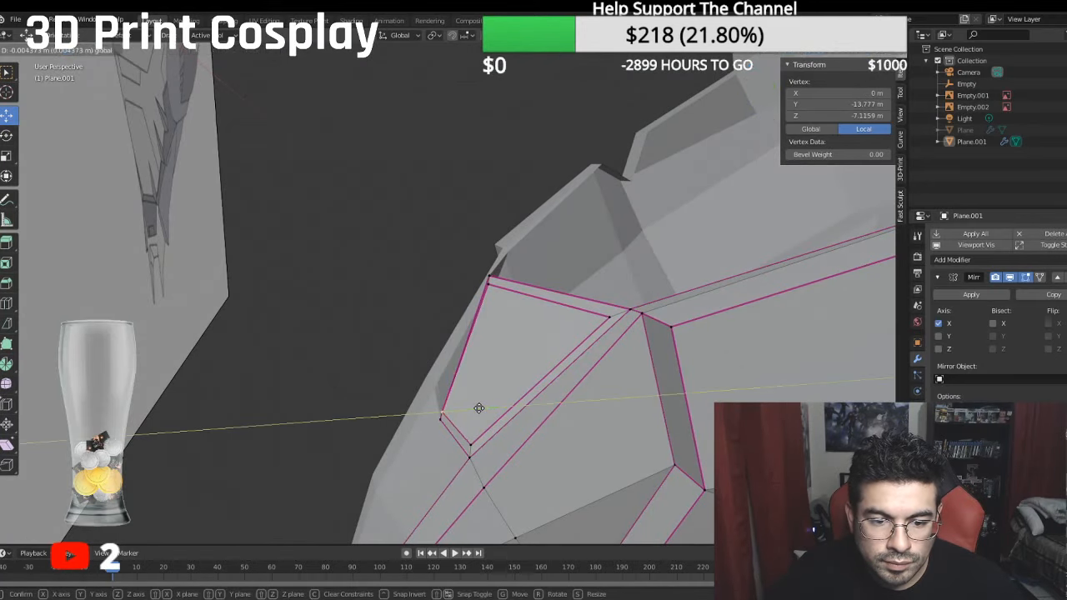
{"action": "left_click", "coordinate": [480, 407]}
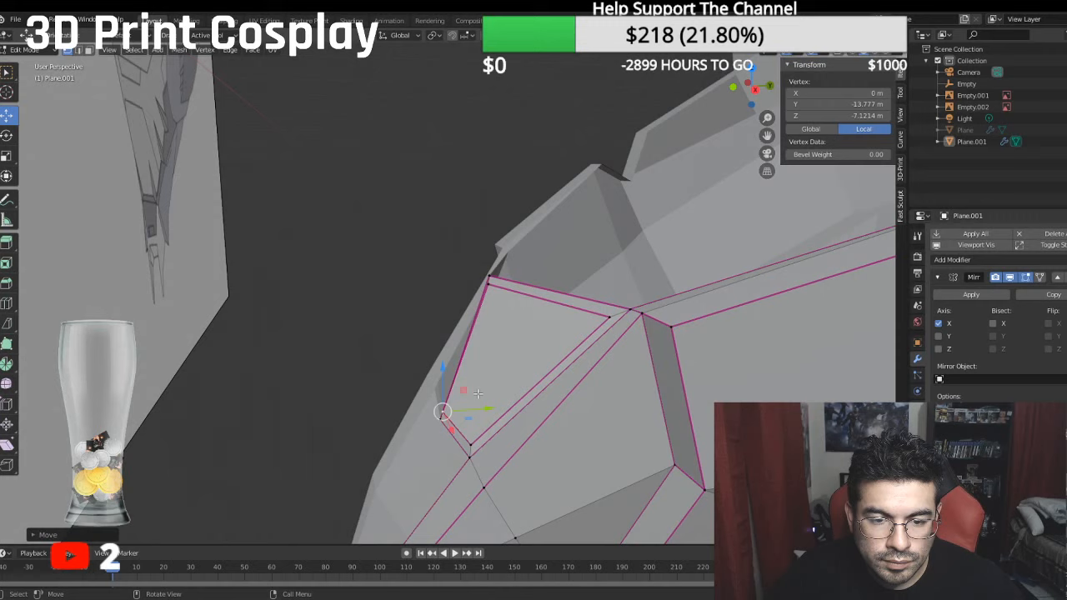
{"action": "left_click", "coordinate": [490, 283]}
{"action": "key", "text": "g"}
{"action": "key", "text": "y"}
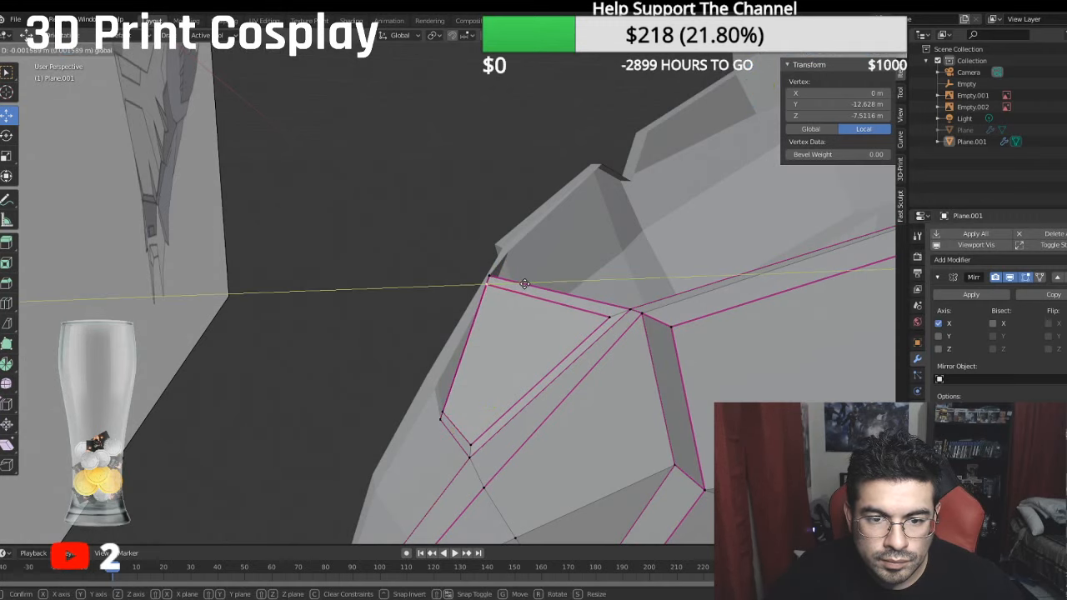
{"action": "left_click", "coordinate": [523, 284]}
- Reposition the inset's upper centre and outer vertices to shrink it into a small rectangle at the bridge's bottom centre
{"action": "middle_click_drag", "start_coordinate": [523, 285], "coordinate": [646, 321]}
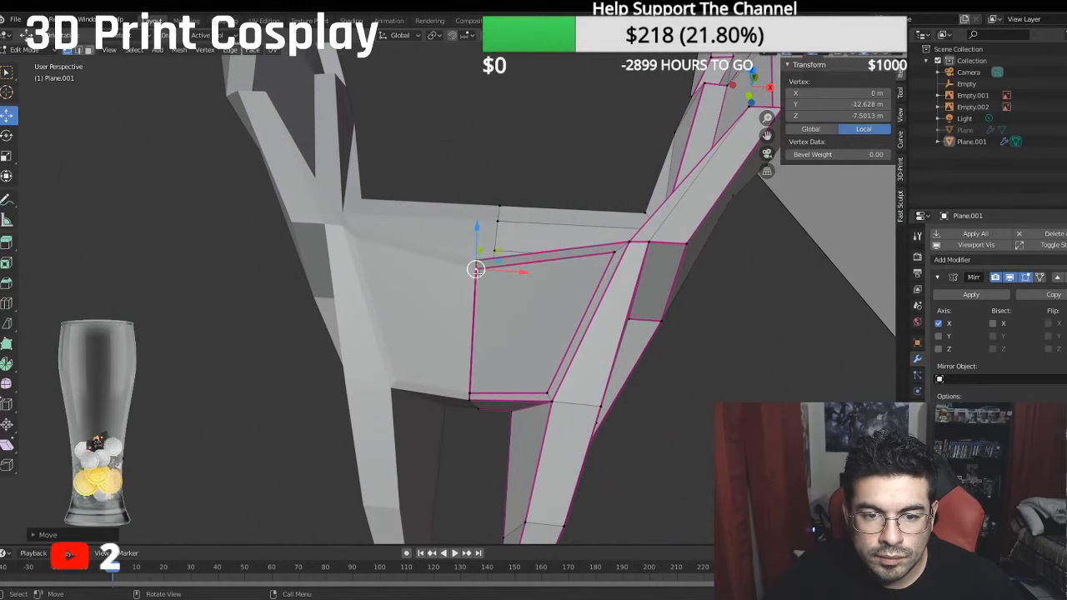
{"action": "key", "text": "g"}
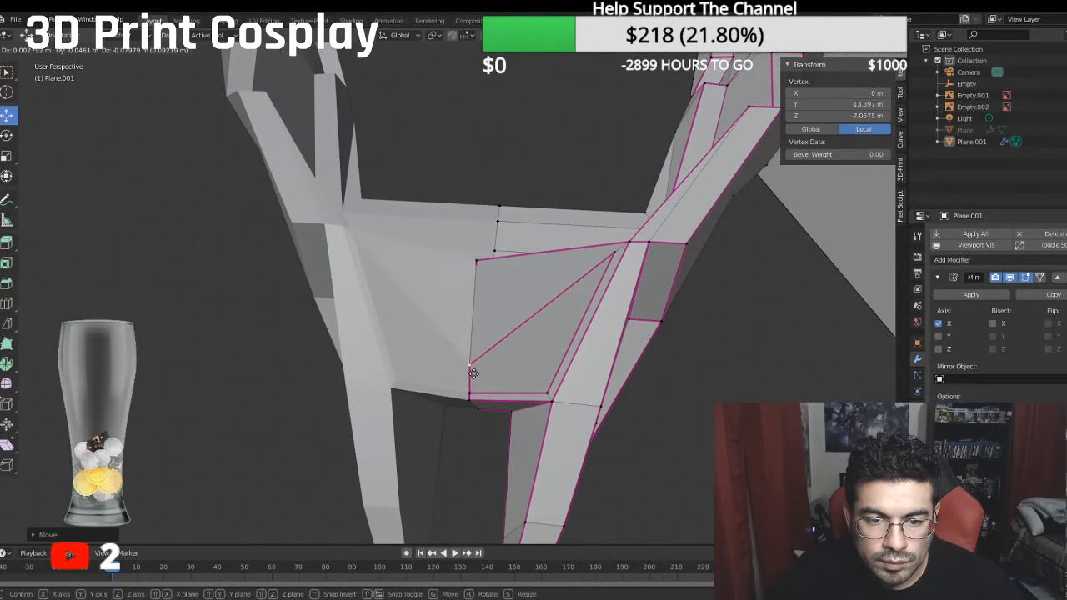
{"action": "left_click", "coordinate": [472, 370]}
{"action": "left_click_drag", "start_coordinate": [614, 253], "coordinate": [562, 382]}
{"action": "left_click", "coordinate": [547, 392], "text": "shift"}
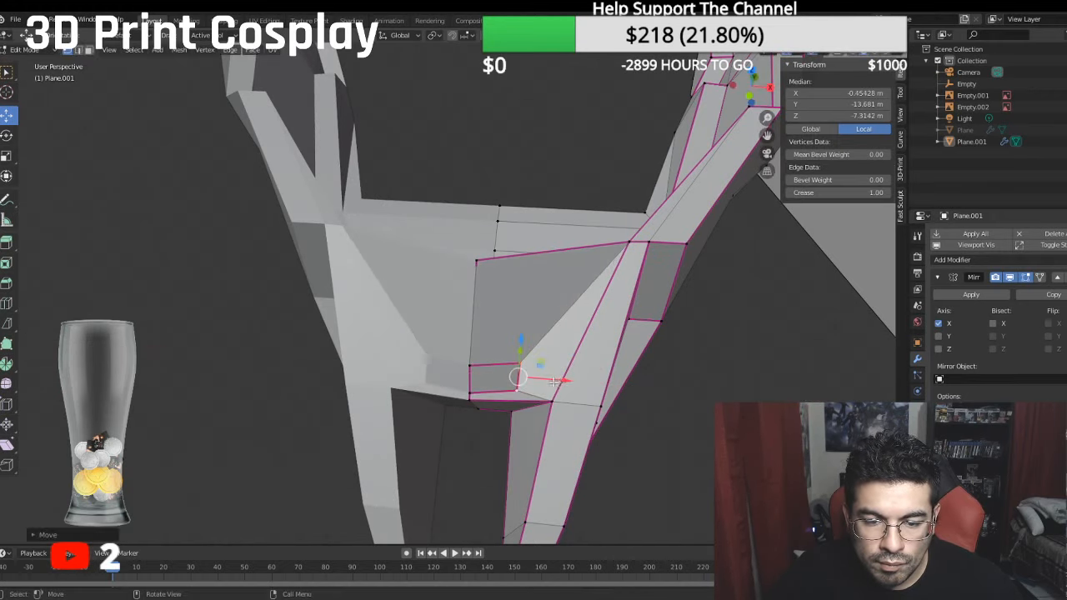
- Adjust the depth of the small inset rectangle's upper centre and upper outer vertices to follow the bridge surface
{"action": "middle_click_drag", "start_coordinate": [562, 382], "coordinate": [442, 345]}
{"action": "left_click", "coordinate": [435, 367]}
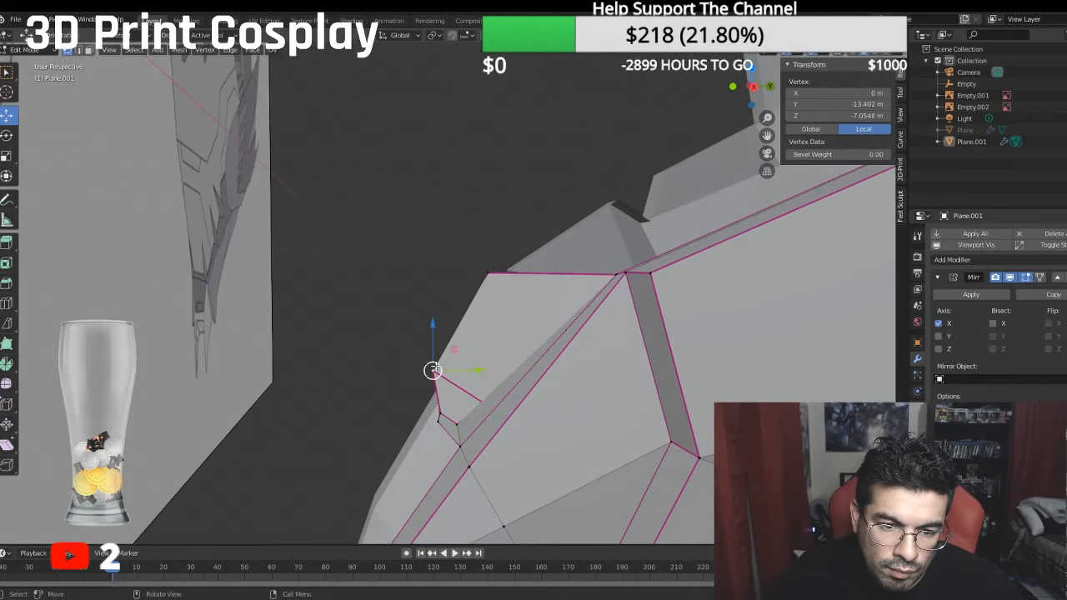
{"action": "left_click_drag", "start_coordinate": [435, 367], "coordinate": [457, 382]}
{"action": "middle_click_drag", "start_coordinate": [458, 382], "coordinate": [499, 407]}
{"action": "left_click", "coordinate": [487, 410]}
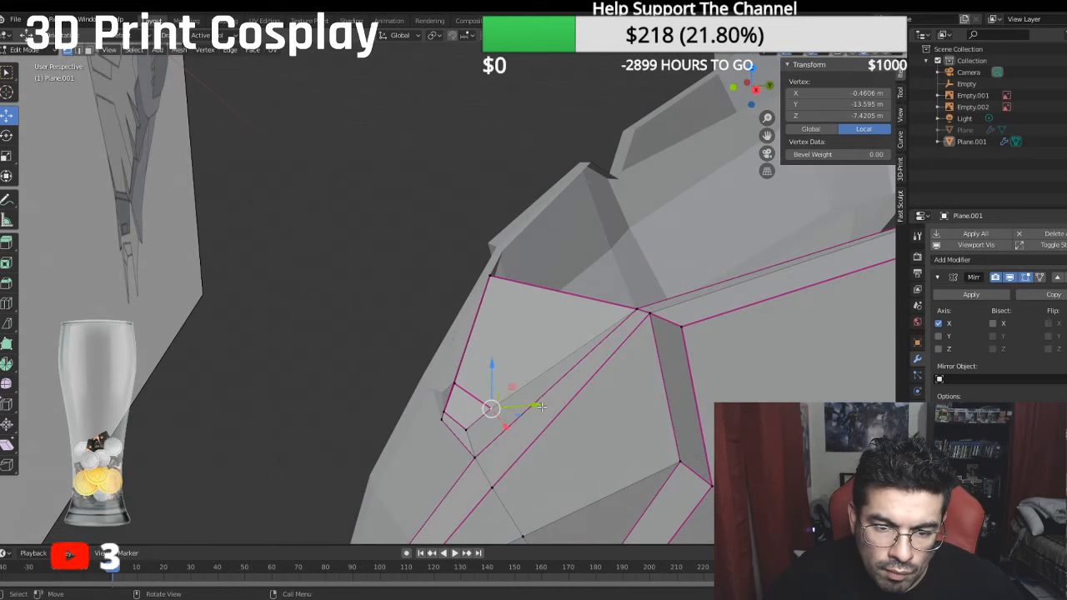
{"action": "left_click_drag", "start_coordinate": [542, 406], "coordinate": [528, 402]}
{"action": "middle_click_drag", "start_coordinate": [529, 402], "coordinate": [484, 361]}
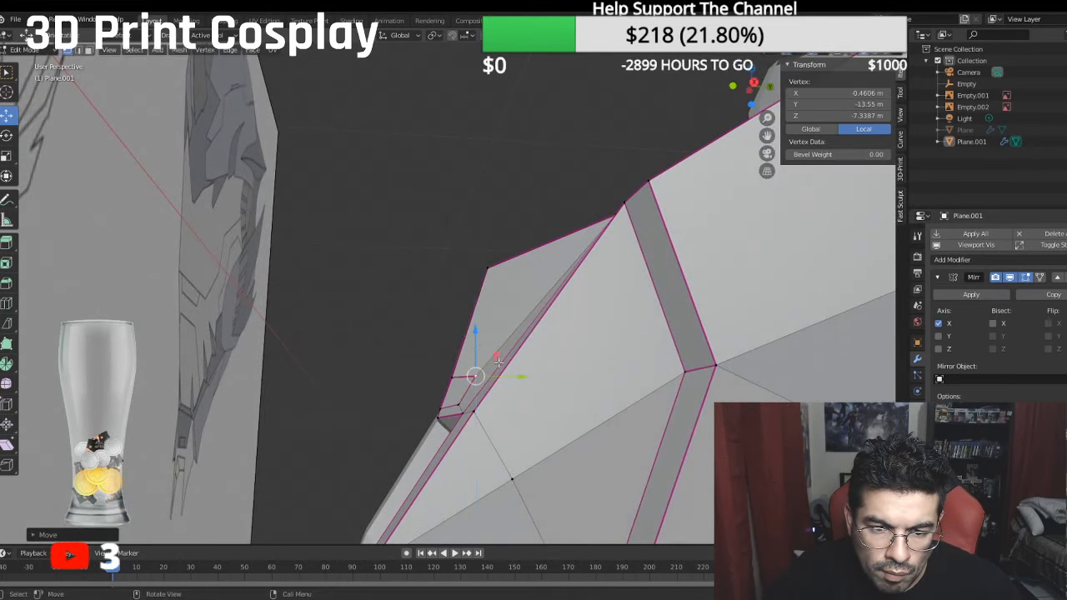
{"action": "left_click_drag", "start_coordinate": [518, 381], "coordinate": [511, 379]}
{"action": "middle_click_drag", "start_coordinate": [511, 378], "coordinate": [557, 415]}
- In front view, lower the inset's upper centre vertex along Z to level it with the upper outer vertex
{"action": "left_click", "coordinate": [520, 406]}
{"action": "key", "text": "KP_1"}
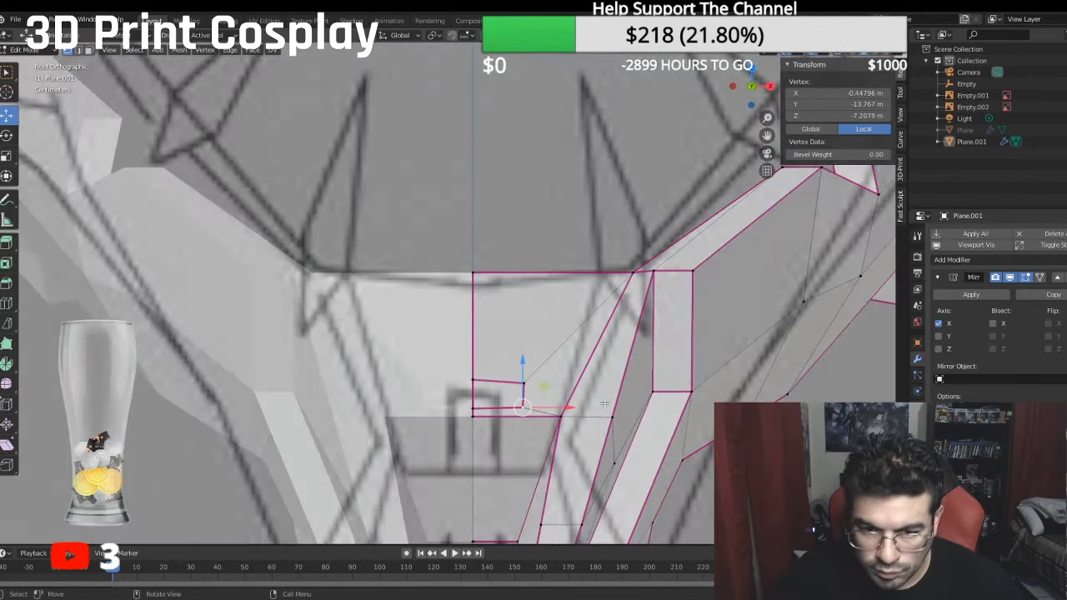
{"action": "scroll", "coordinate": [606, 404], "scroll_direction": "up", "scroll_amount": 1}
{"action": "left_click", "coordinate": [477, 401]}
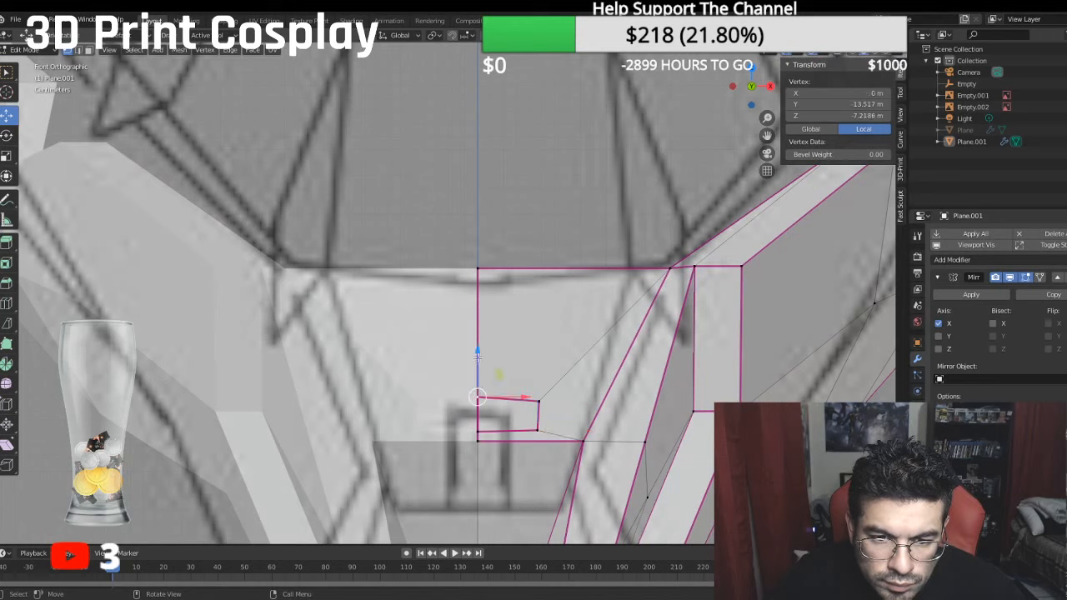
{"action": "left_click_drag", "start_coordinate": [476, 350], "coordinate": [475, 354]}
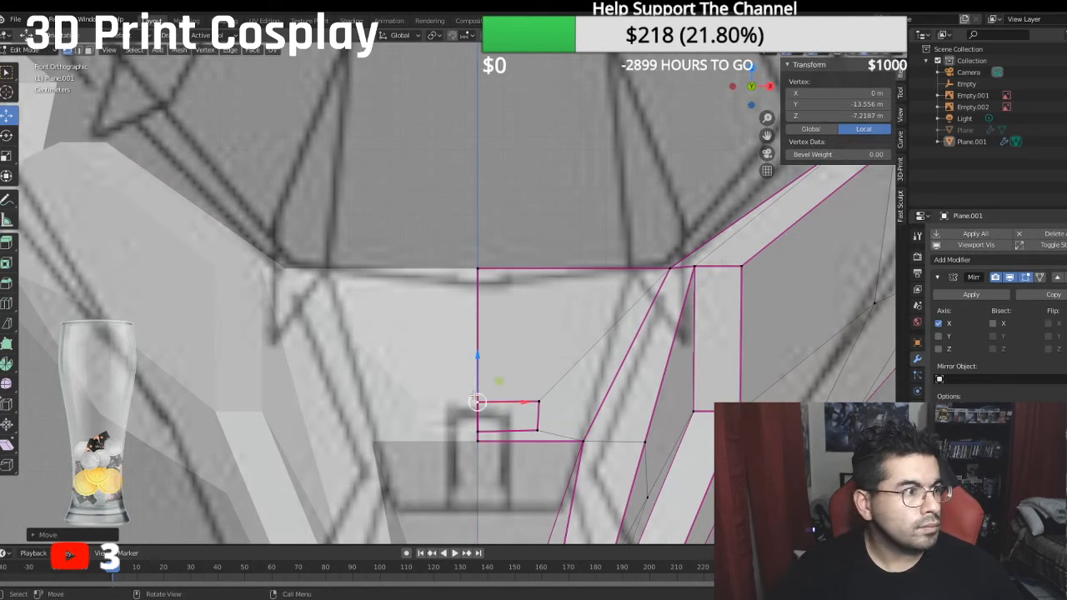
- Examine the jaw bridge and its small inset against the front and side reference sketches
{"action": "scroll", "coordinate": [511, 403], "scroll_direction": "down", "scroll_amount": 6}
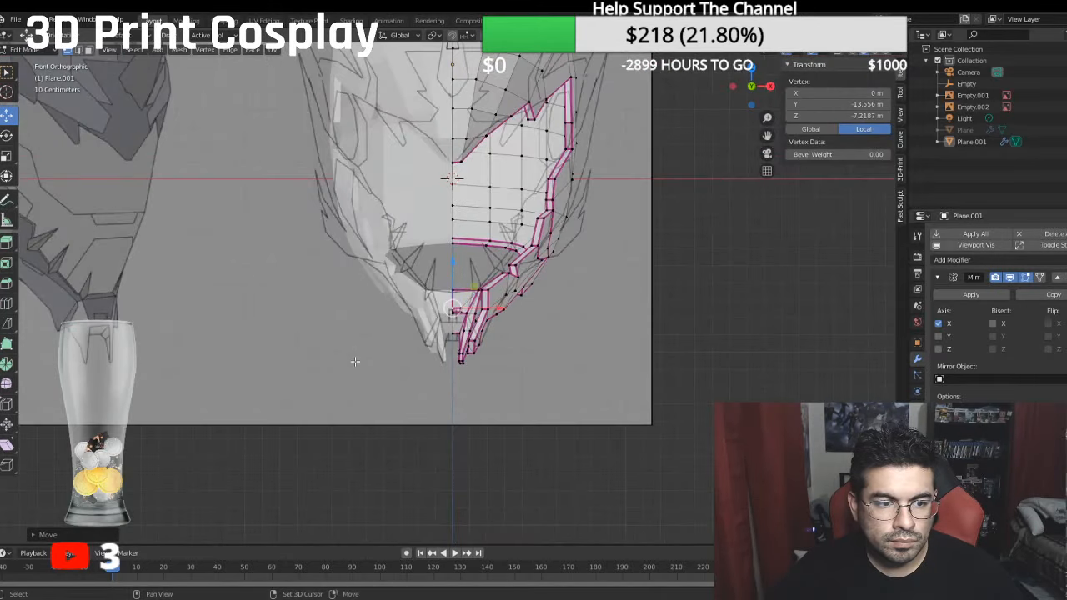
{"action": "middle_click_drag", "start_coordinate": [357, 361], "coordinate": [453, 350], "text": "shift"}
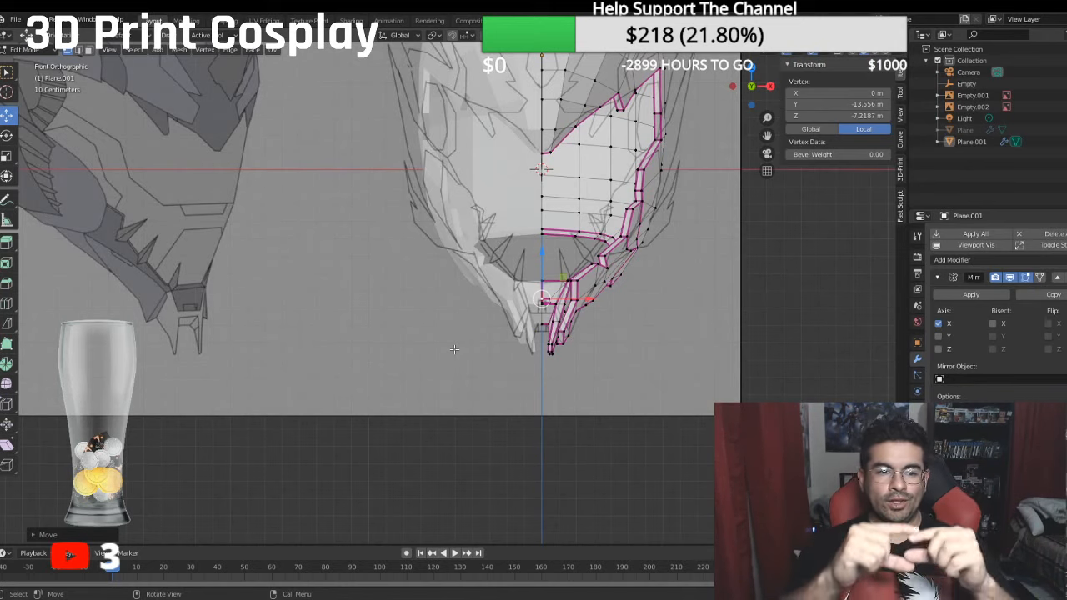
{"action": "scroll", "coordinate": [467, 367], "scroll_direction": "up", "scroll_amount": 4}
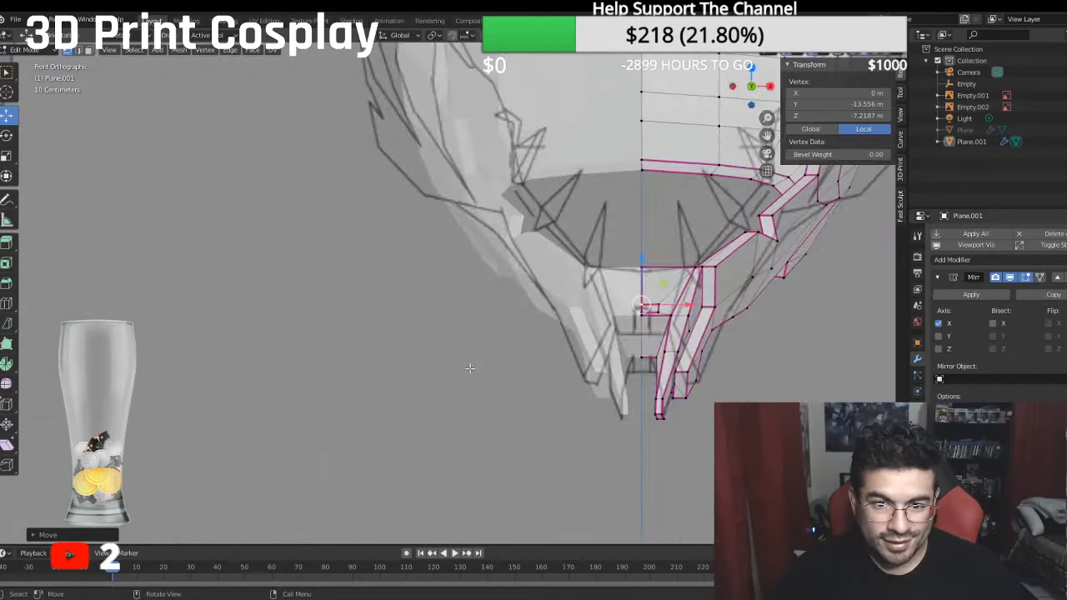
{"action": "scroll", "coordinate": [532, 380], "scroll_direction": "down", "scroll_amount": 5}
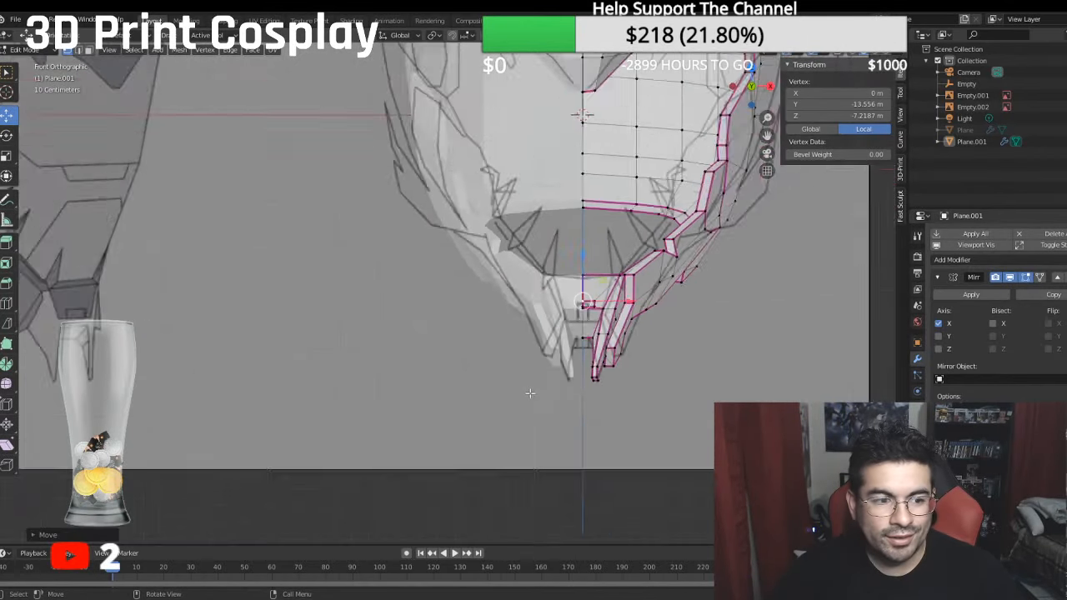
{"action": "middle_click_drag", "start_coordinate": [469, 393], "coordinate": [391, 422], "text": "shift"}
{"action": "scroll", "coordinate": [396, 419], "scroll_direction": "up", "scroll_amount": 3}
{"action": "scroll", "coordinate": [515, 333], "scroll_direction": "up", "scroll_amount": 8}
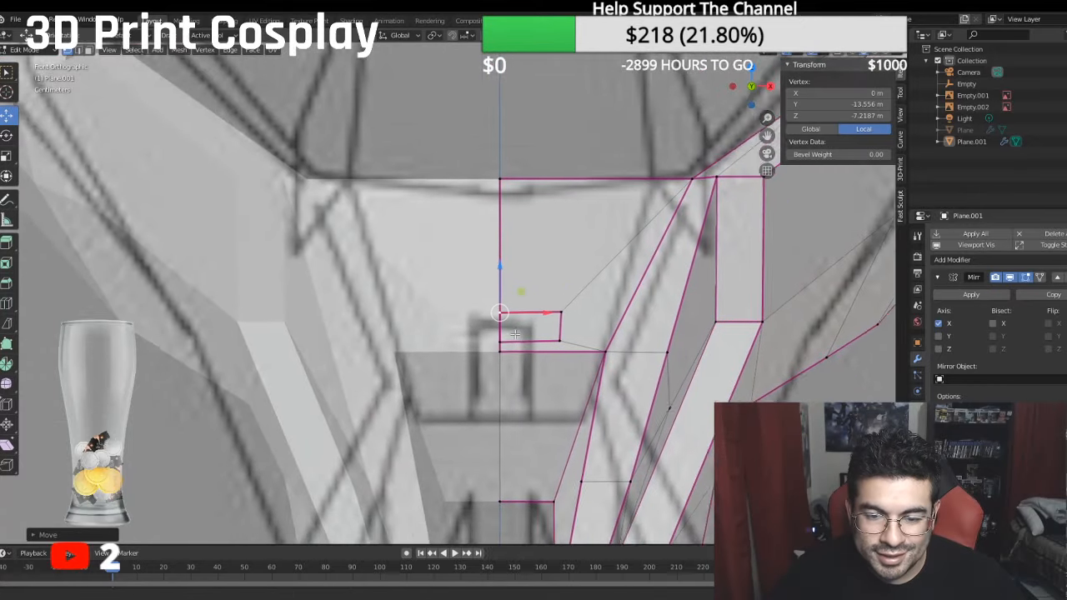
{"action": "middle_click_drag", "start_coordinate": [515, 333], "coordinate": [492, 313], "text": "shift"}
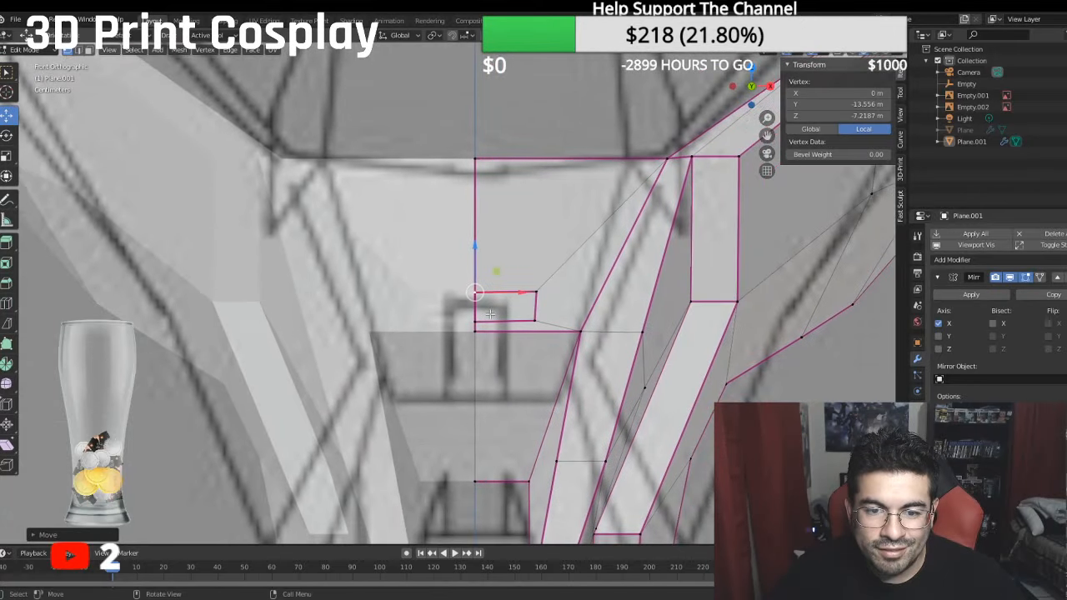
- Merge the inset's lower centre vertex into the bridge's bottom centre vertex, and lower its outer vertex onto the bottom edge
{"action": "scroll", "coordinate": [492, 312], "scroll_direction": "up", "scroll_amount": 2}
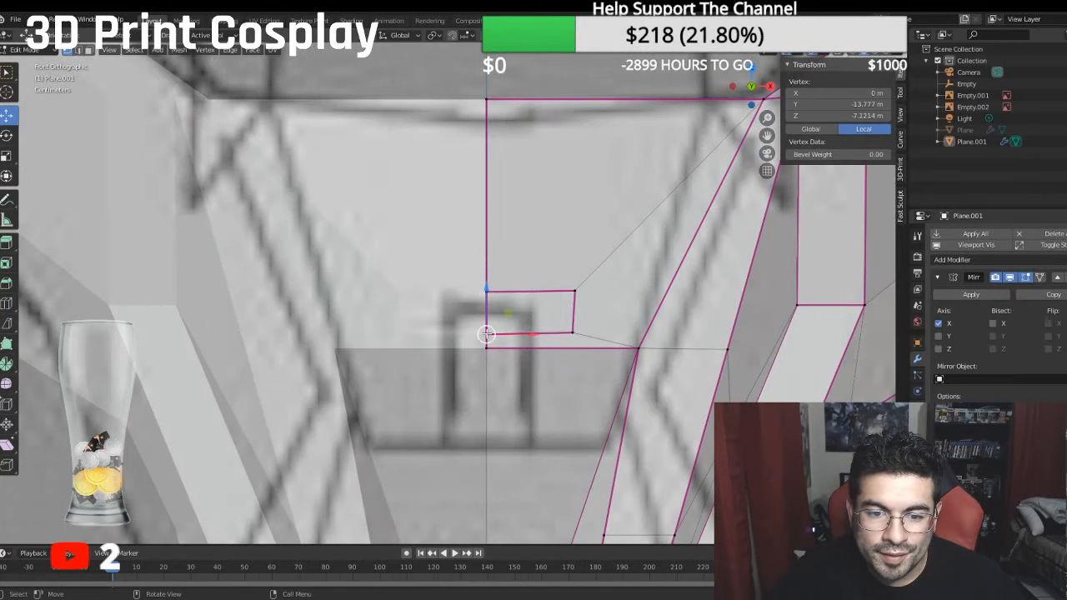
{"action": "left_click", "coordinate": [487, 348], "text": "shift"}
{"action": "right_click", "coordinate": [487, 354]}
{"action": "mouse_move", "coordinate": [487, 355]}
{"action": "left_click", "coordinate": [524, 368]}
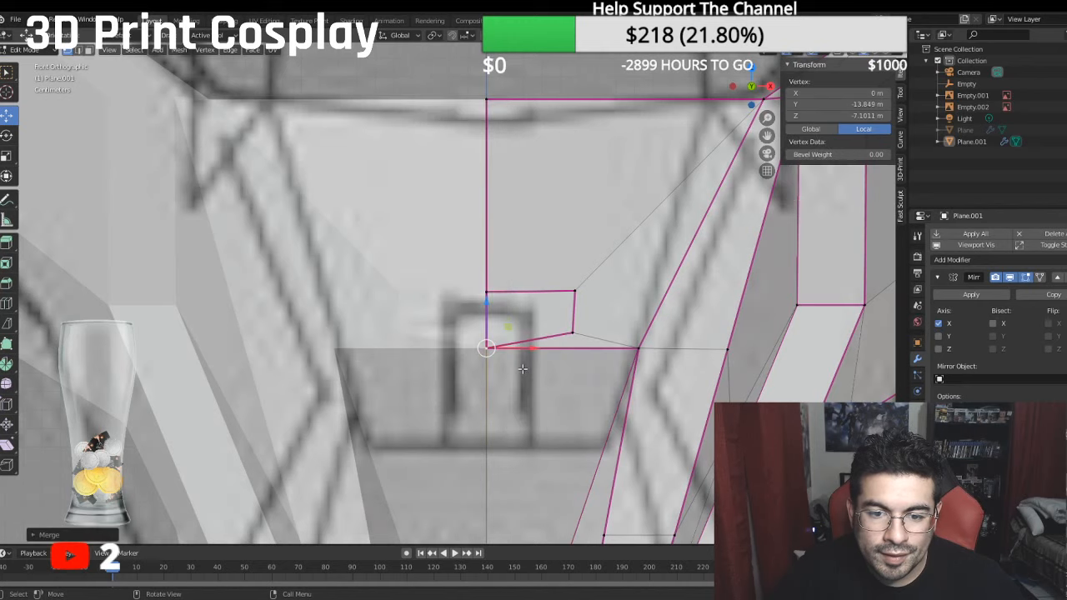
{"action": "left_click", "coordinate": [572, 332]}
{"action": "left_click_drag", "start_coordinate": [573, 293], "coordinate": [577, 306]}
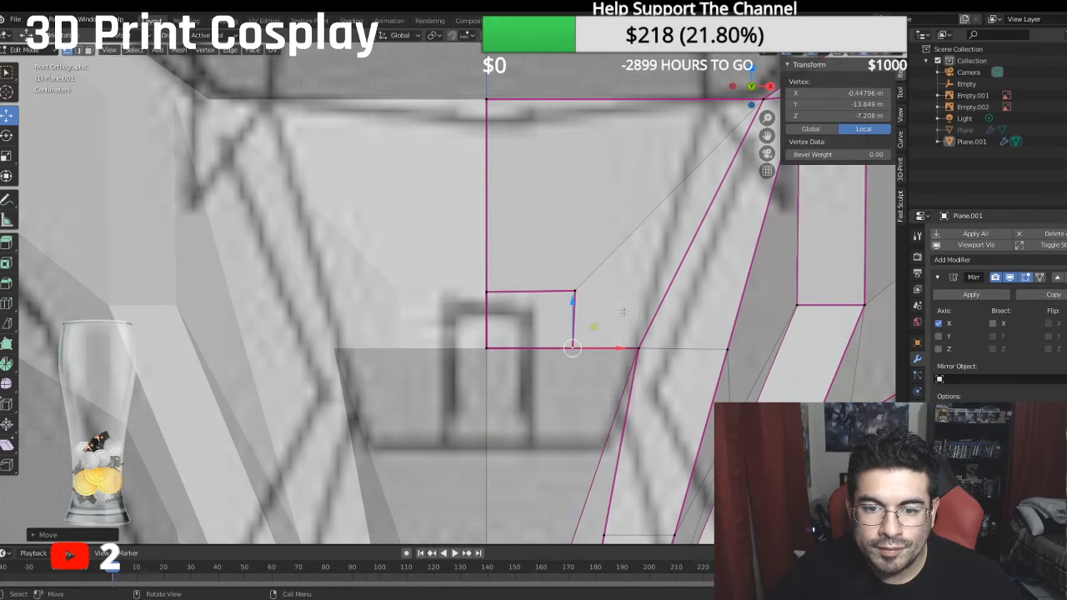
- Select the slanted face between the small inset rectangle and the bridge's outer edge in face selection mode
{"action": "left_click", "coordinate": [88, 51]}
{"action": "left_click", "coordinate": [587, 285]}
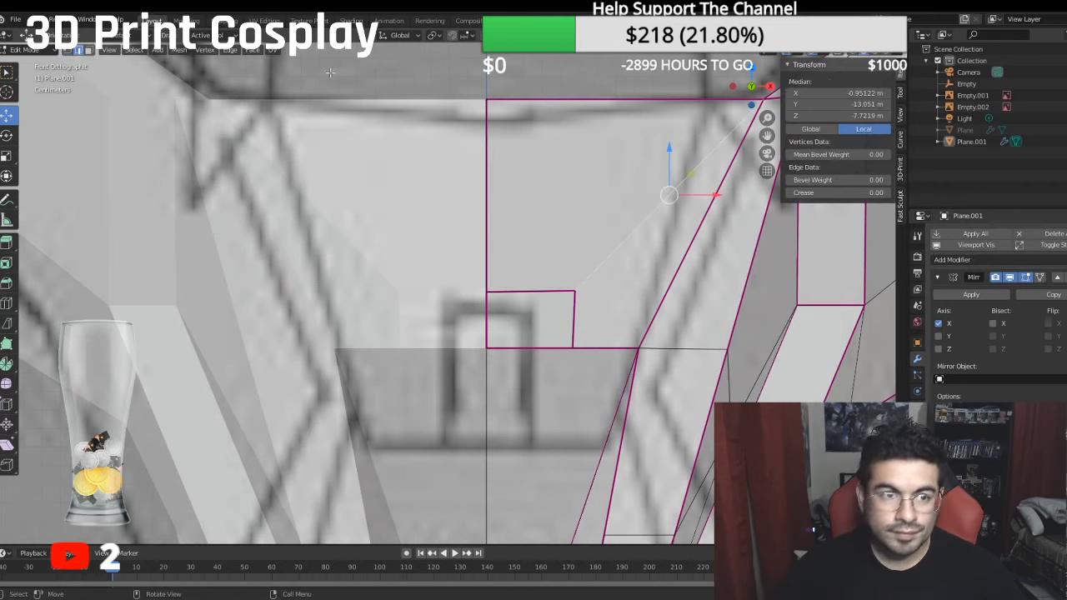
{"action": "left_click", "coordinate": [90, 51]}
{"action": "left_click", "coordinate": [601, 283]}
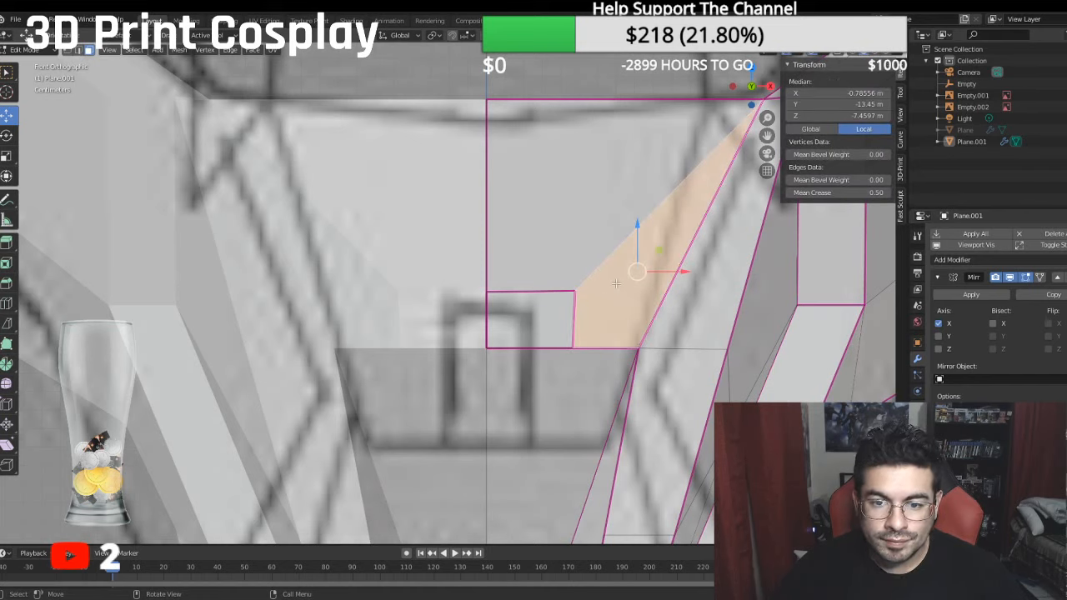
- Try to delete the slanted face together with its vertices, and undo it
{"action": "key", "text": "x"}
{"action": "left_click", "coordinate": [616, 283]}
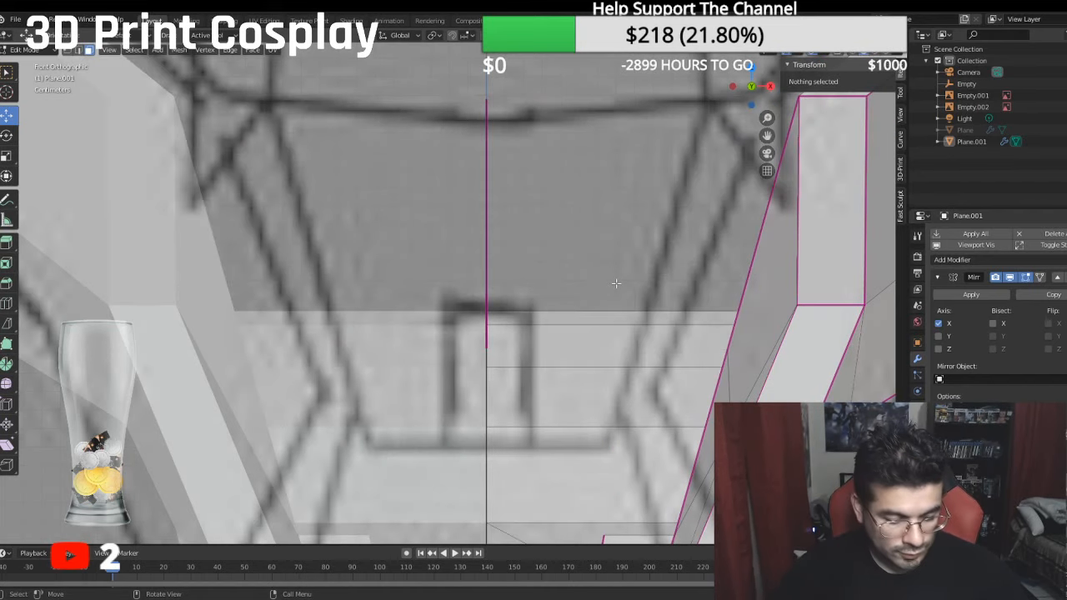
{"action": "key", "text": "ctrl+z"}
- Delete the selected slanted face beside the inset with the Faces option, keeping the surrounding vertices
{"action": "key", "text": "x"}
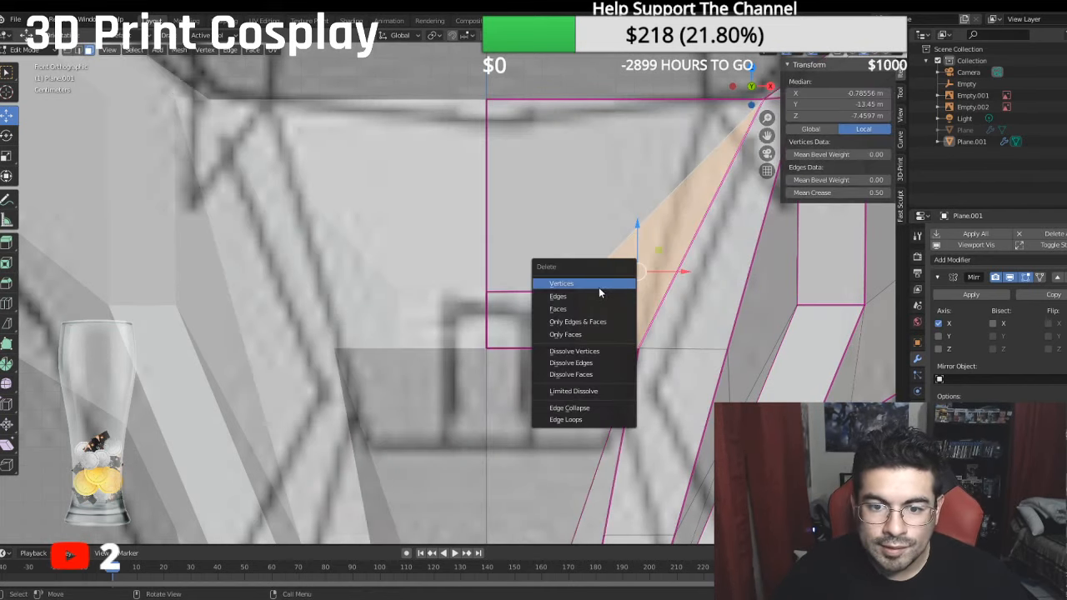
{"action": "left_click", "coordinate": [575, 309]}
{"action": "middle_click_drag", "start_coordinate": [589, 304], "coordinate": [456, 320]}
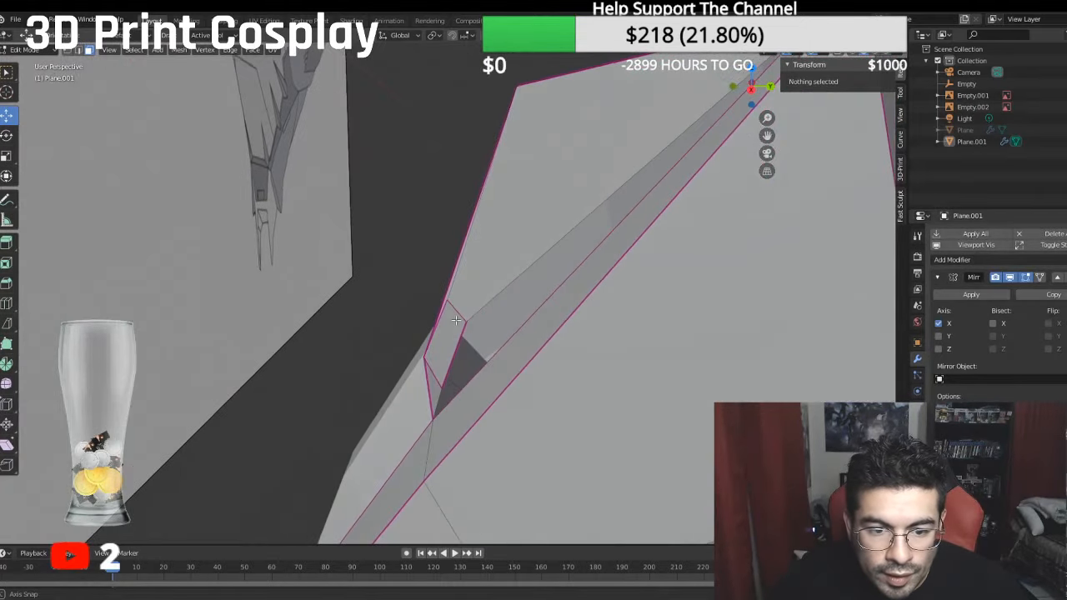
- In vertex selection mode, adjust the inset's lower outer vertex along Y at the bridge's bottom edge
{"action": "left_click", "coordinate": [434, 387]}
{"action": "left_click", "coordinate": [67, 51]}
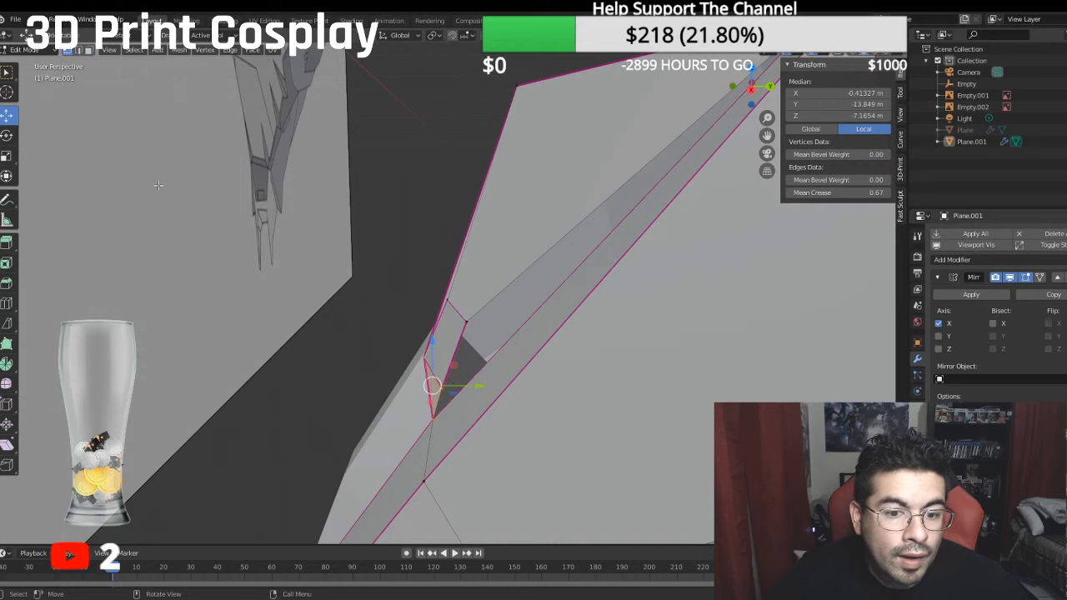
{"action": "left_click", "coordinate": [442, 388]}
{"action": "left_click_drag", "start_coordinate": [490, 392], "coordinate": [434, 388]}
- Fill a triangular face between the inset's upper outer vertex, lower outer vertex and the bridge's bottom corner
{"action": "middle_click_drag", "start_coordinate": [433, 388], "coordinate": [570, 358]}
{"action": "left_click", "coordinate": [578, 293]}
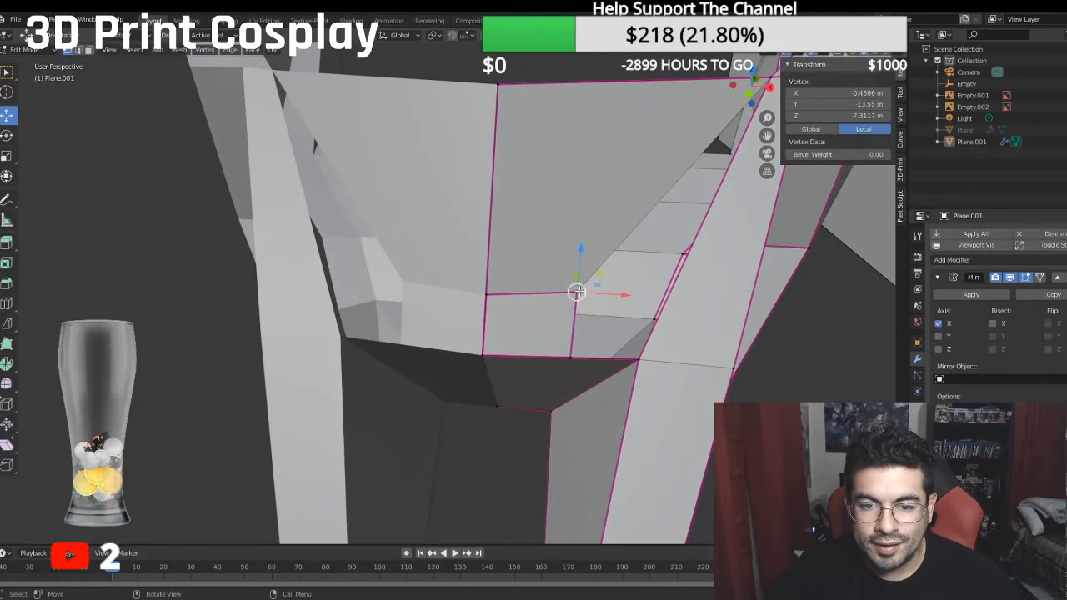
{"action": "left_click", "coordinate": [571, 354], "text": "shift"}
{"action": "left_click", "coordinate": [629, 355], "text": "shift"}
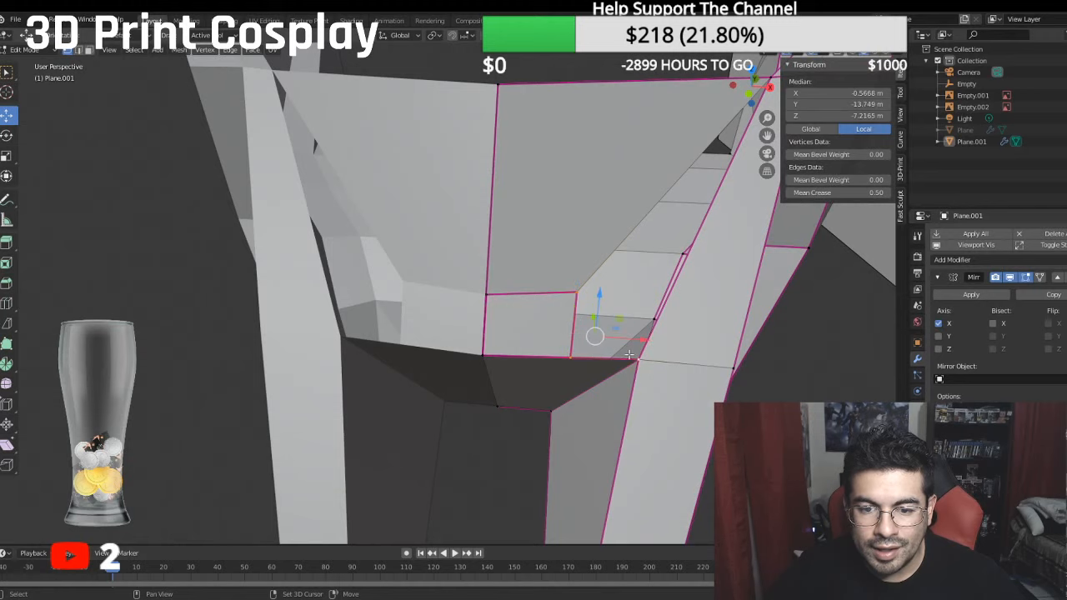
{"action": "key", "text": "f"}
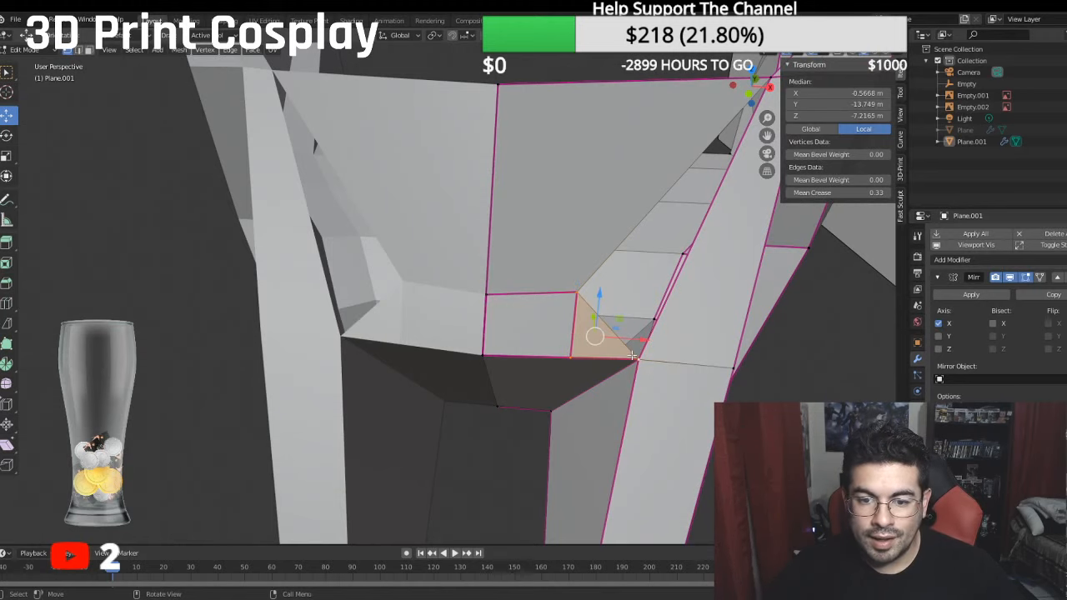
- Fill a triangular face between the bridge's bottom outer corner, its upper outer corner and the inset's upper outer vertex
{"action": "left_click", "coordinate": [632, 355]}
{"action": "middle_click_drag", "start_coordinate": [728, 133], "coordinate": [697, 151], "text": "shift"}
{"action": "left_click", "coordinate": [749, 94]}
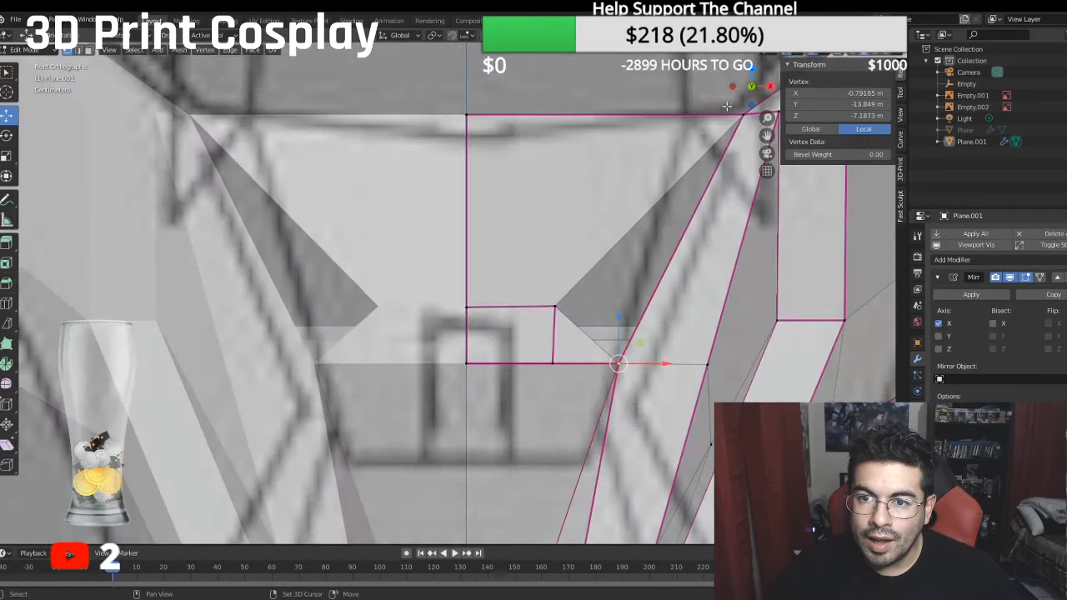
{"action": "left_click", "coordinate": [741, 114], "text": "shift"}
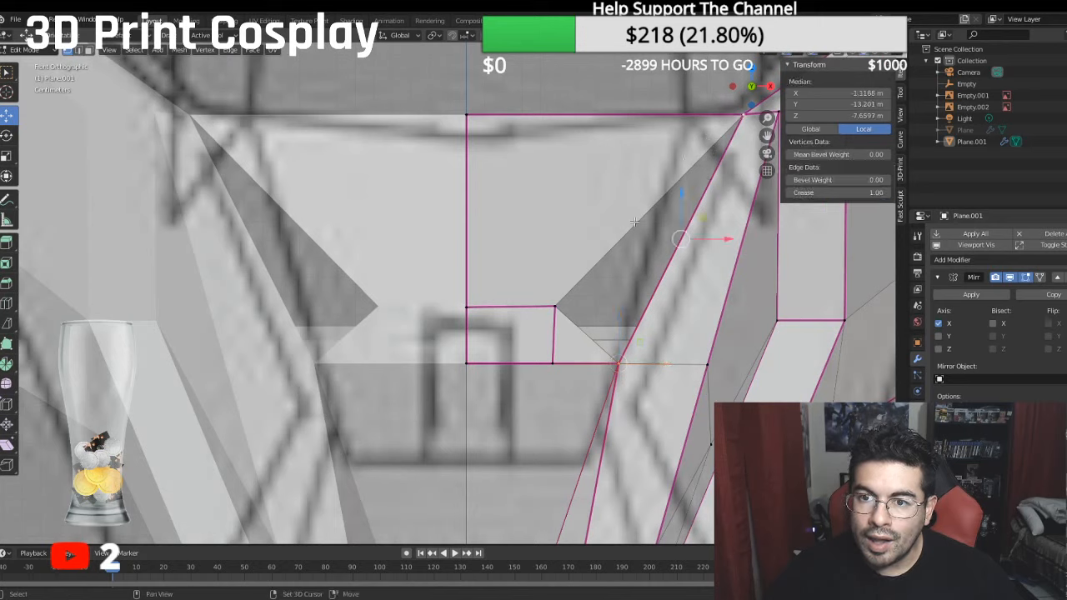
{"action": "left_click", "coordinate": [554, 294], "text": "shift"}
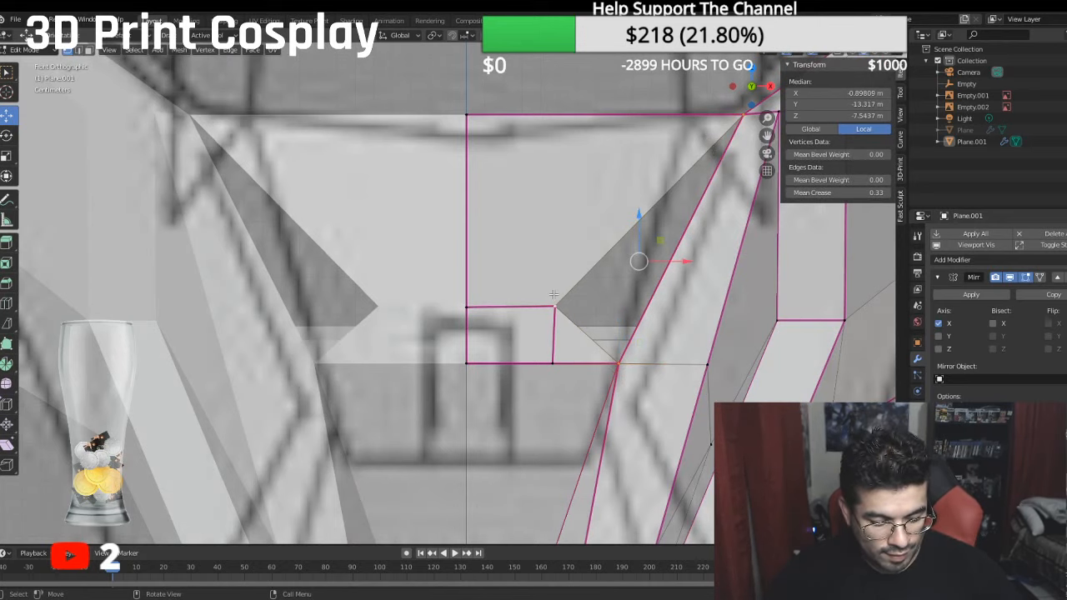
{"action": "key", "text": "f"}
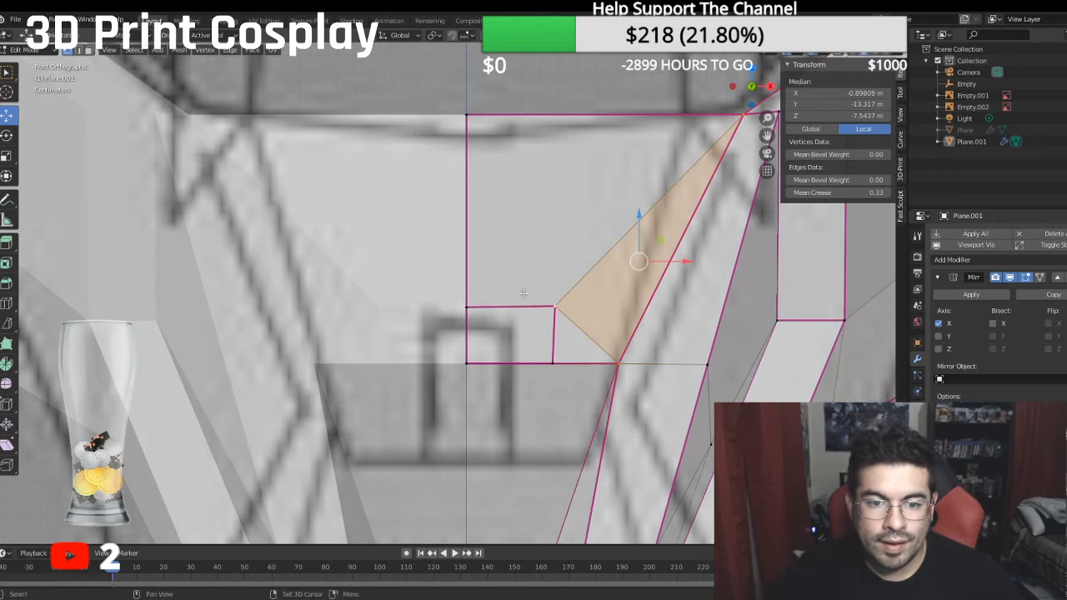
- In face selection mode, delete the thin interior face on the mirror midline behind the bridge
{"action": "middle_click_drag", "start_coordinate": [523, 287], "coordinate": [377, 273], "text": "shift"}
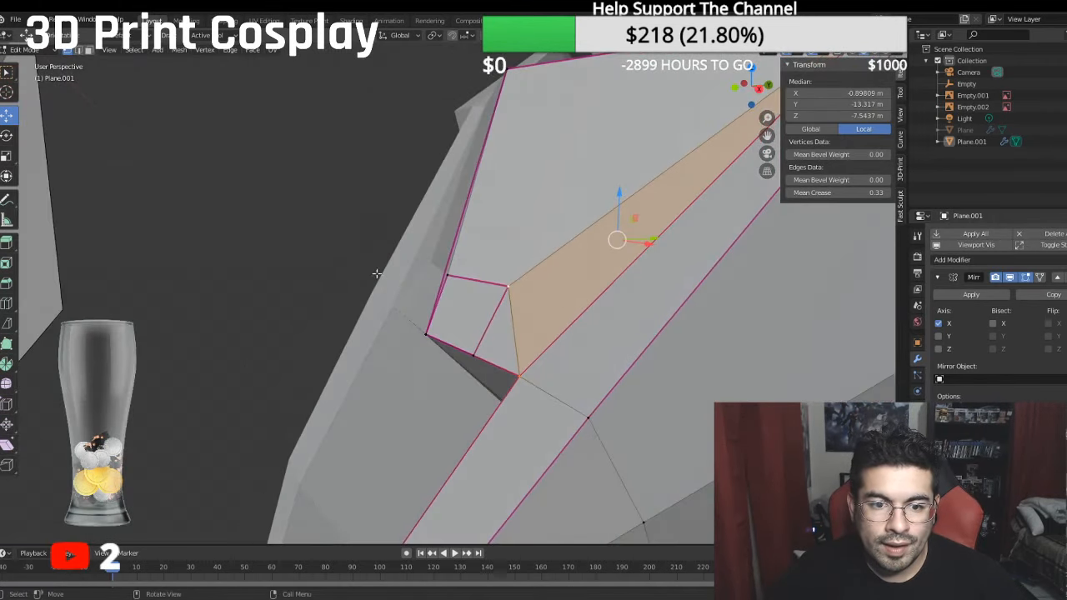
{"action": "left_click", "coordinate": [448, 271]}
{"action": "middle_click_drag", "start_coordinate": [154, 86], "coordinate": [84, 67]}
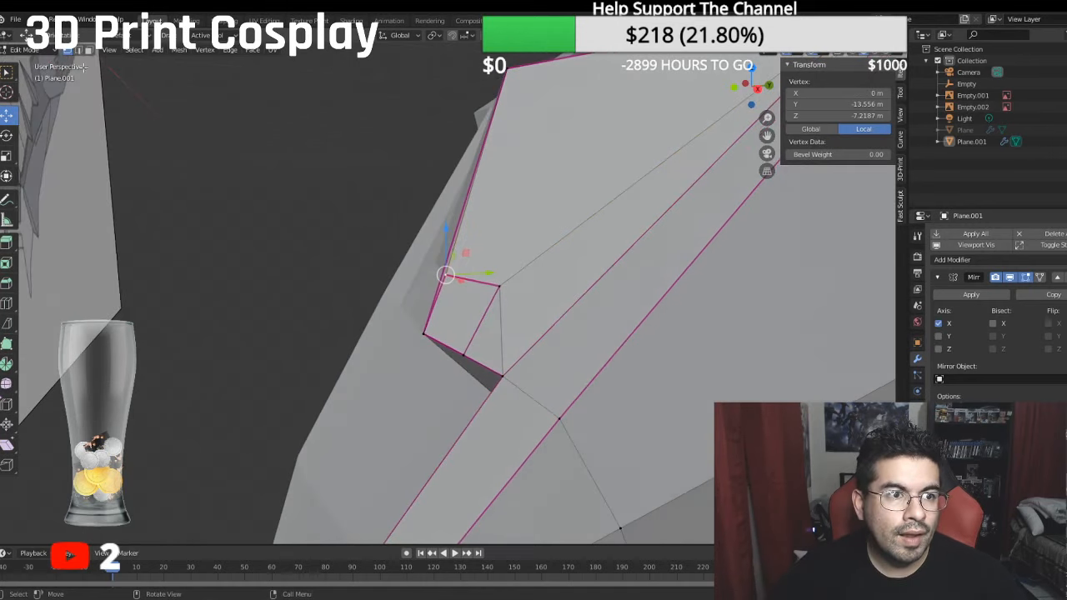
{"action": "left_click", "coordinate": [89, 50]}
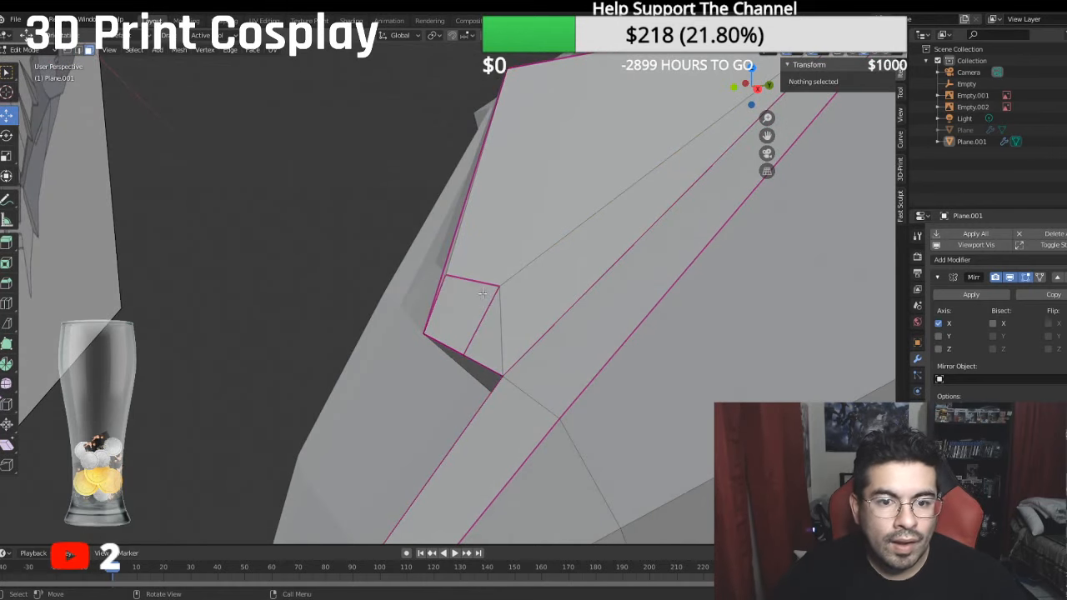
{"action": "left_click", "coordinate": [448, 264]}
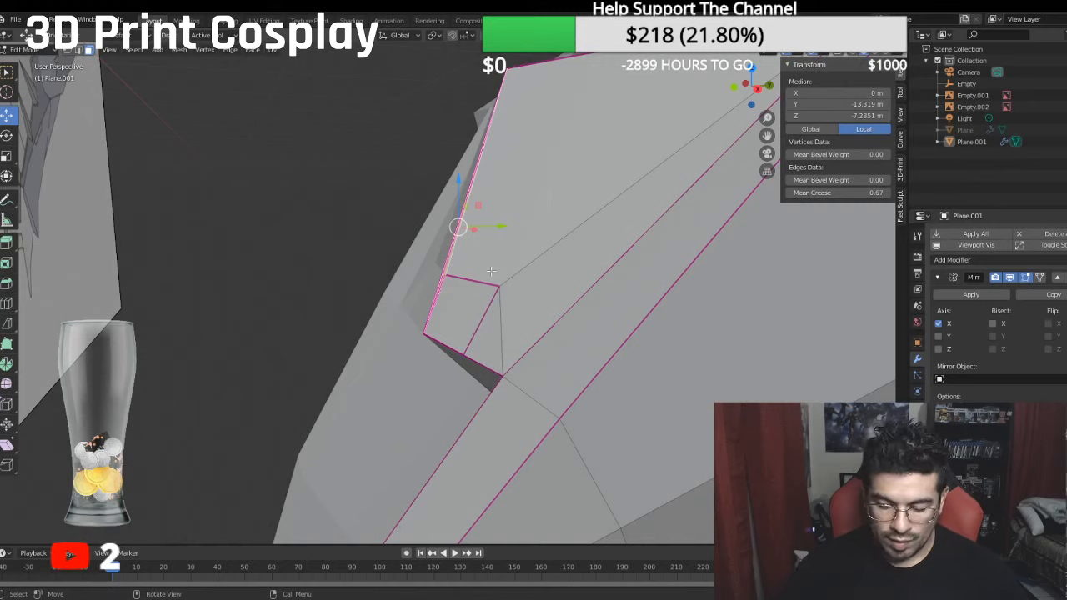
{"action": "key", "text": "x"}
{"action": "left_click", "coordinate": [491, 271]}
{"action": "middle_click_drag", "start_coordinate": [445, 290], "coordinate": [374, 251]}
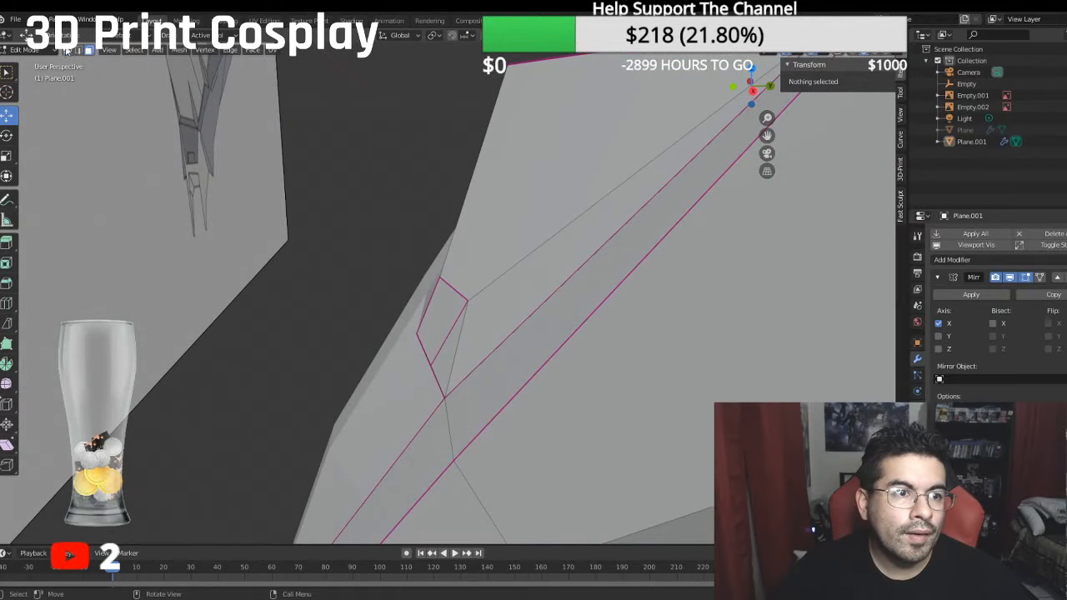
- Delete the underside face between the bridge's bottom edge and the lower jaw edge
{"action": "left_click", "coordinate": [467, 300]}
{"action": "left_click_drag", "start_coordinate": [522, 299], "coordinate": [505, 297]}
{"action": "middle_click_drag", "start_coordinate": [505, 298], "coordinate": [265, 75]}
{"action": "left_click", "coordinate": [87, 50]}
{"action": "left_click", "coordinate": [536, 359]}
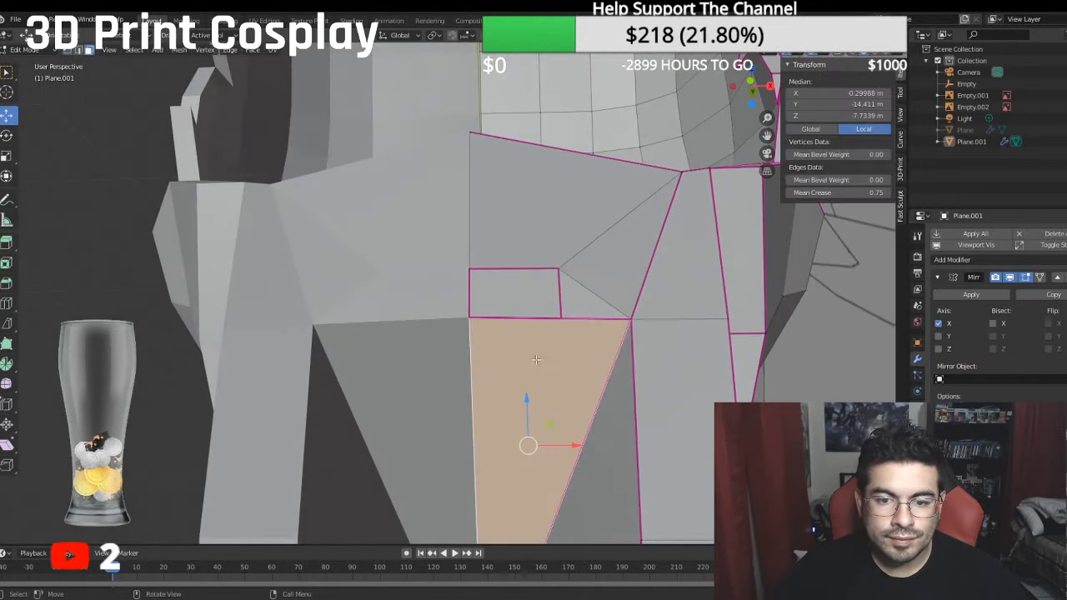
{"action": "key", "text": "x"}
{"action": "left_click", "coordinate": [554, 357]}
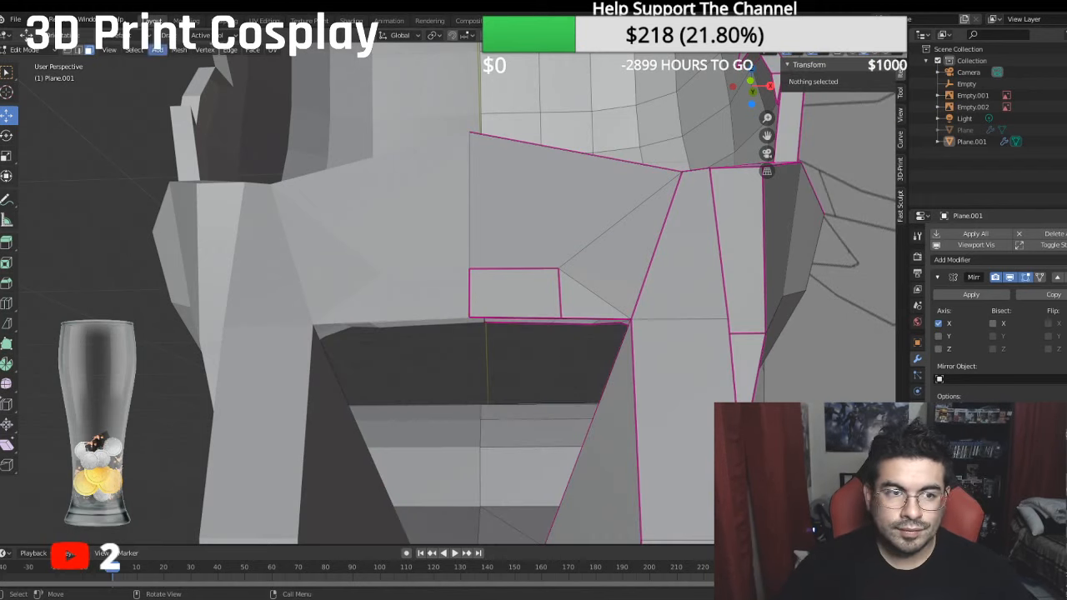
- Fill a triangular face between the inset's lower outer vertex, the bridge's bottom outer corner and the lower jaw corner
{"action": "left_click", "coordinate": [69, 52]}
{"action": "scroll", "coordinate": [512, 350], "scroll_direction": "down", "scroll_amount": 1}
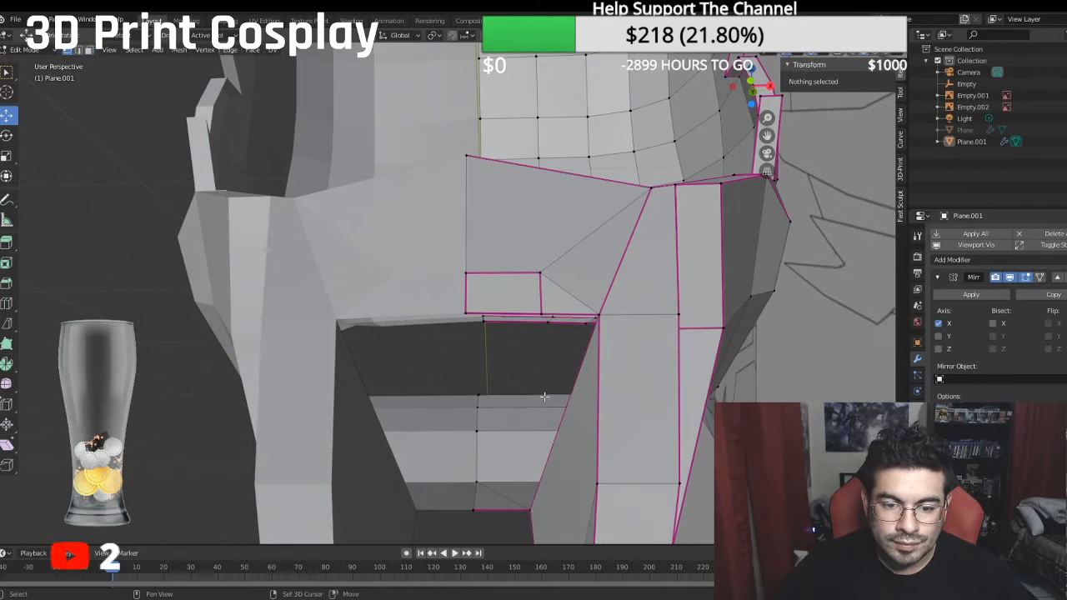
{"action": "middle_click_drag", "start_coordinate": [545, 397], "coordinate": [543, 358]}
{"action": "left_click", "coordinate": [542, 281]}
{"action": "left_click", "coordinate": [530, 481], "text": "shift"}
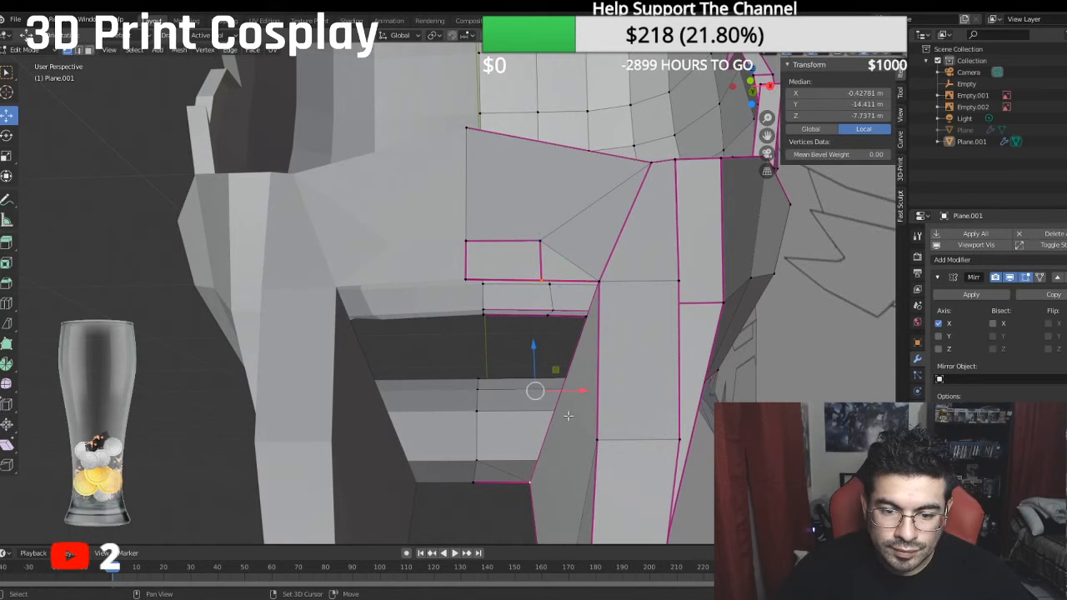
{"action": "left_click", "coordinate": [611, 282], "text": "shift"}
{"action": "key", "text": "f"}
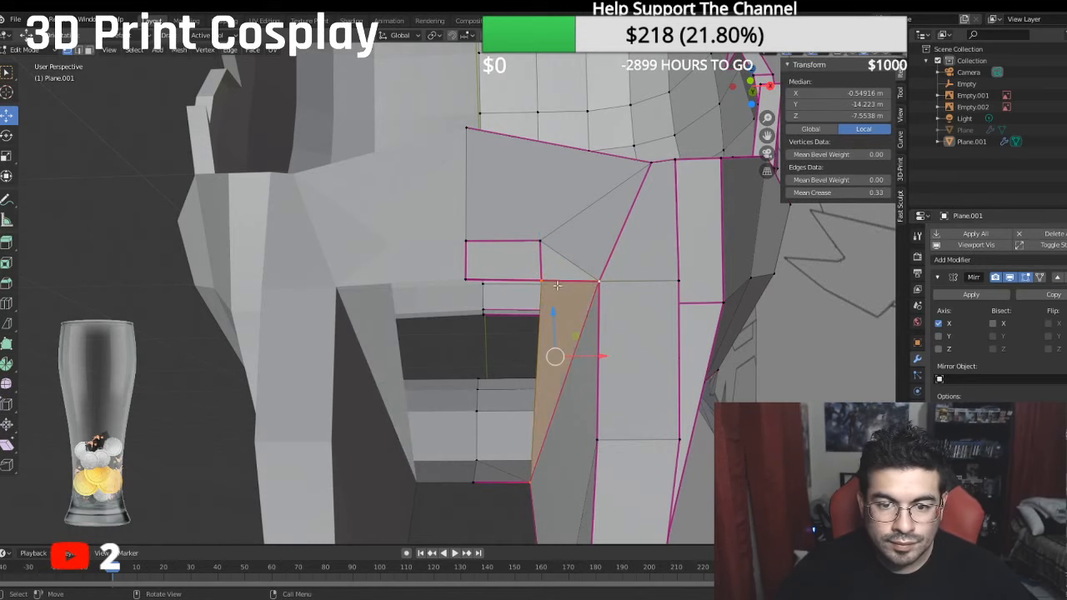
- Fill a four-sided face between the inset's bottom edge and the lower jaw's edge beside the midline
{"action": "left_click", "coordinate": [546, 282]}
{"action": "left_click", "coordinate": [467, 281], "text": "shift"}
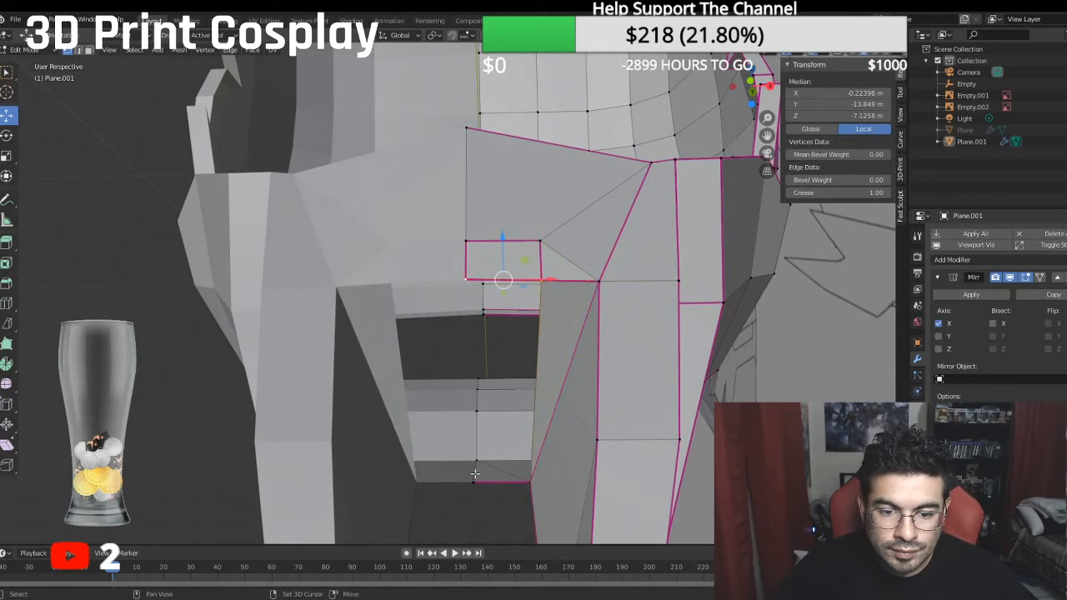
{"action": "middle_click_drag", "start_coordinate": [475, 474], "coordinate": [465, 475]}
{"action": "left_click", "coordinate": [441, 470], "text": "shift"}
{"action": "left_click", "coordinate": [498, 465], "text": "shift"}
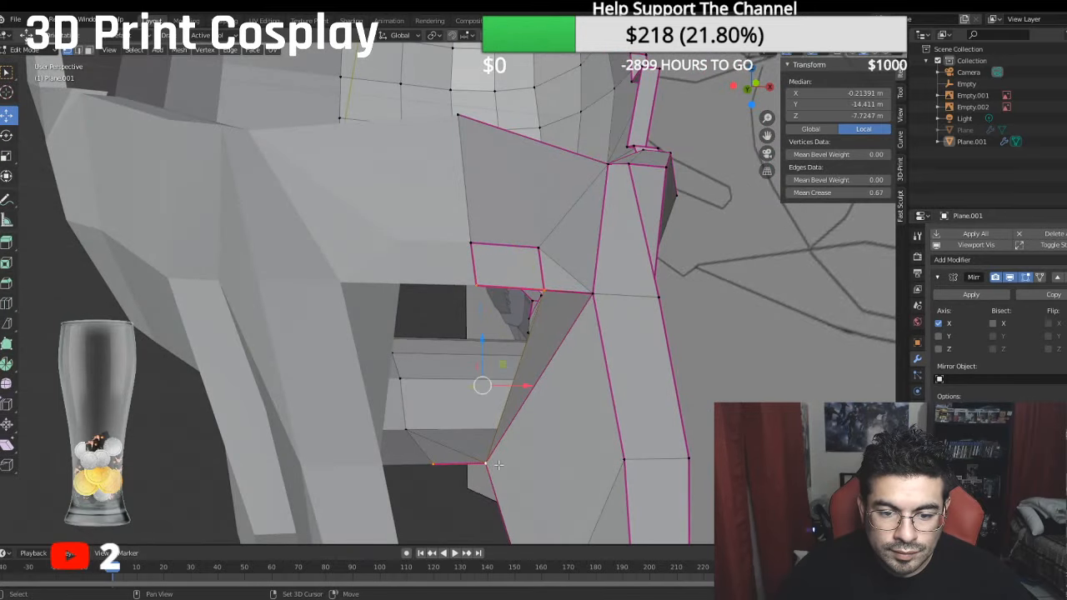
{"action": "key", "text": "f"}
- Extrude the rectangular inset face in place and push it inward along Y to form a shallow recess
{"action": "middle_click_drag", "start_coordinate": [688, 364], "coordinate": [369, 207]}
{"action": "scroll", "coordinate": [488, 312], "scroll_direction": "up", "scroll_amount": 2}
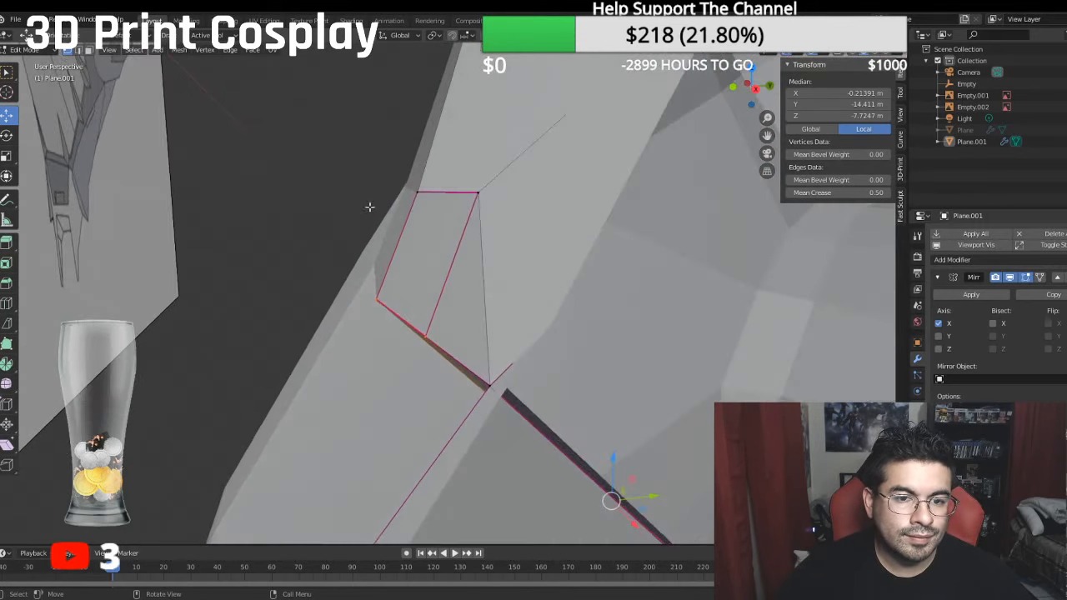
{"action": "left_click", "coordinate": [432, 265]}
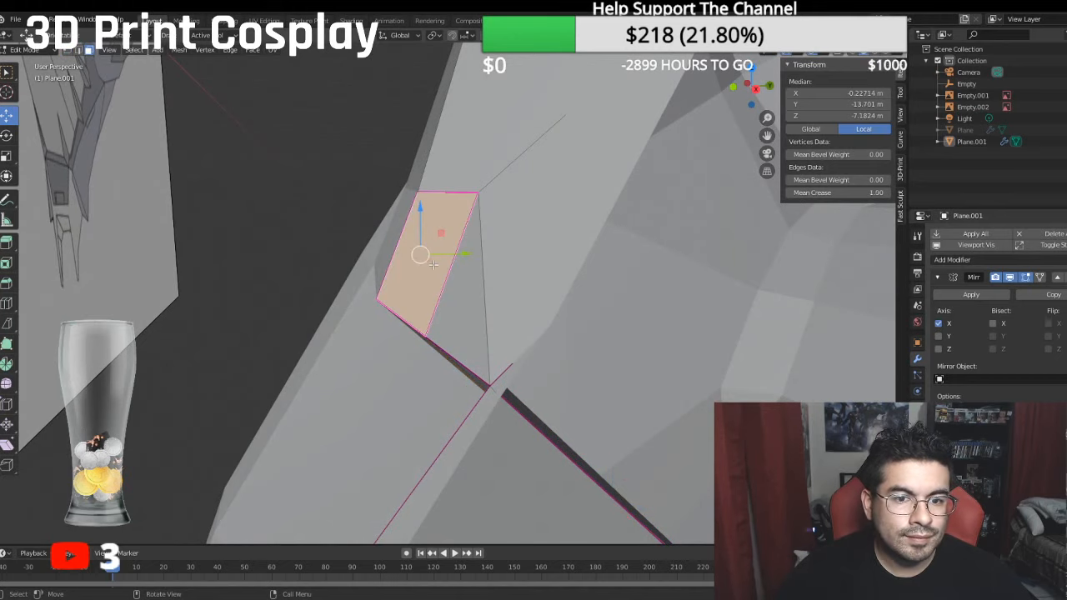
{"action": "key", "text": "e"}
{"action": "right_click", "coordinate": [397, 280]}
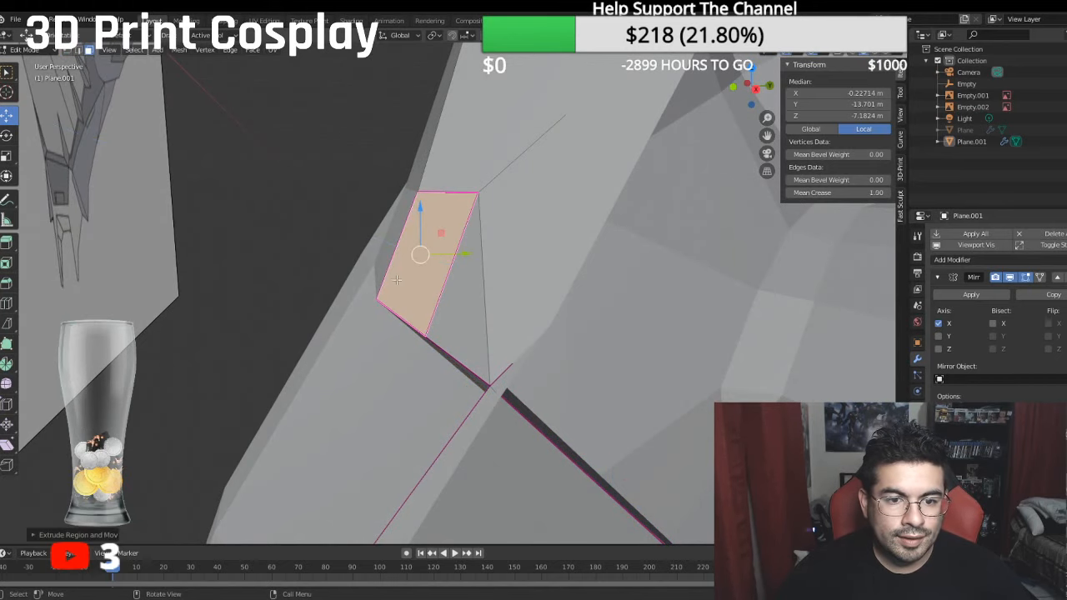
{"action": "left_click_drag", "start_coordinate": [461, 254], "coordinate": [477, 255]}
{"action": "middle_click_drag", "start_coordinate": [477, 255], "coordinate": [248, 200]}
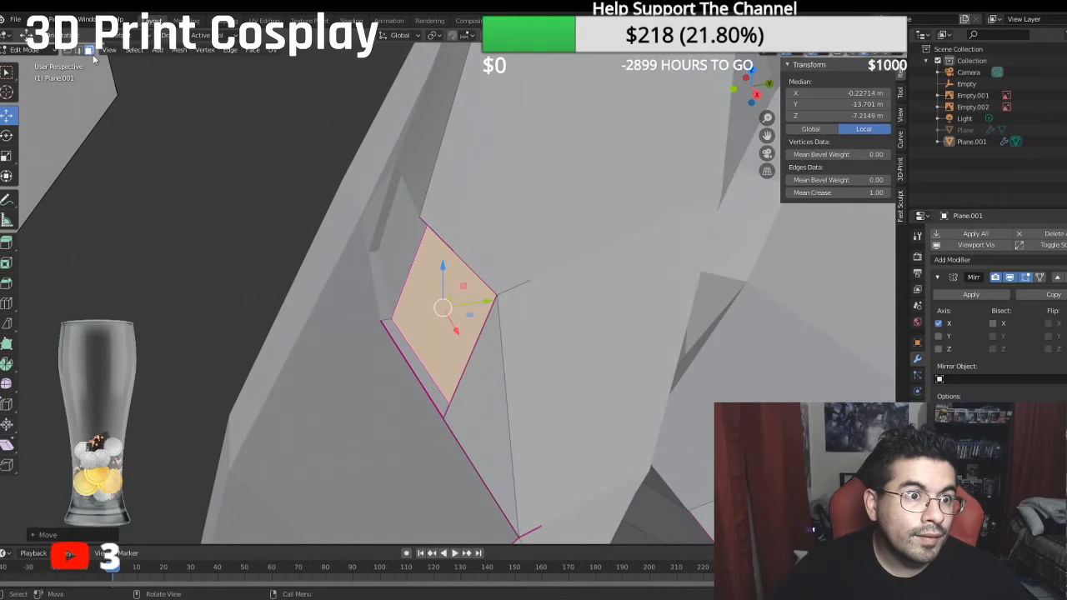
- Merge each lower vertex of the recessed face with the matching vertex on the bridge's bottom edge, using At Last
{"action": "key", "text": "1"}
{"action": "left_click", "coordinate": [393, 315]}
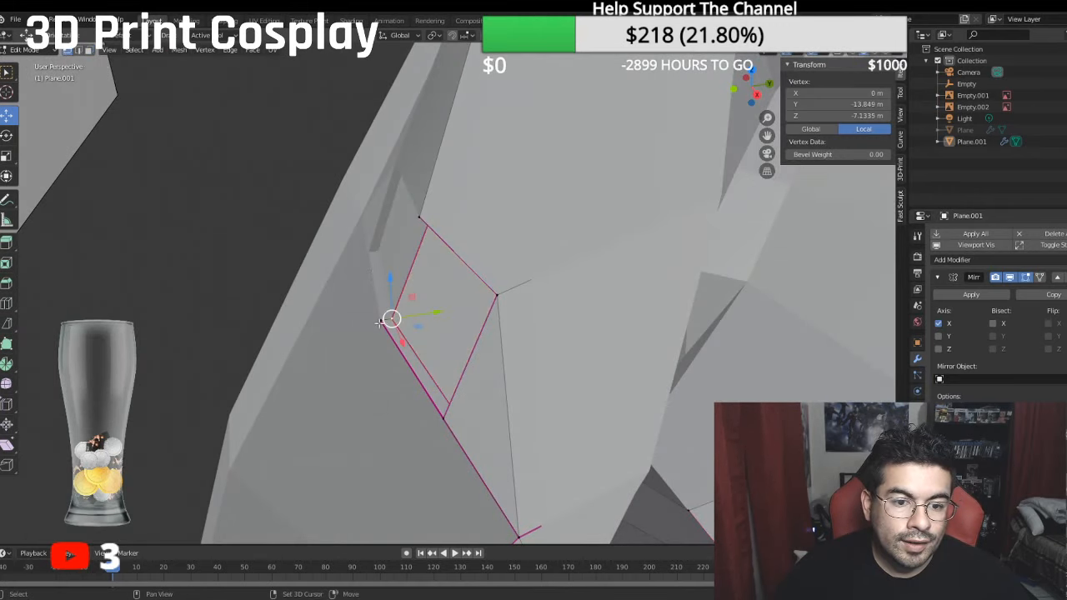
{"action": "right_click", "coordinate": [382, 321]}
{"action": "mouse_move", "coordinate": [407, 323]}
{"action": "left_click", "coordinate": [441, 376]}
{"action": "middle_click_drag", "start_coordinate": [443, 378], "coordinate": [595, 366]}
{"action": "left_click", "coordinate": [634, 280], "text": "shift"}
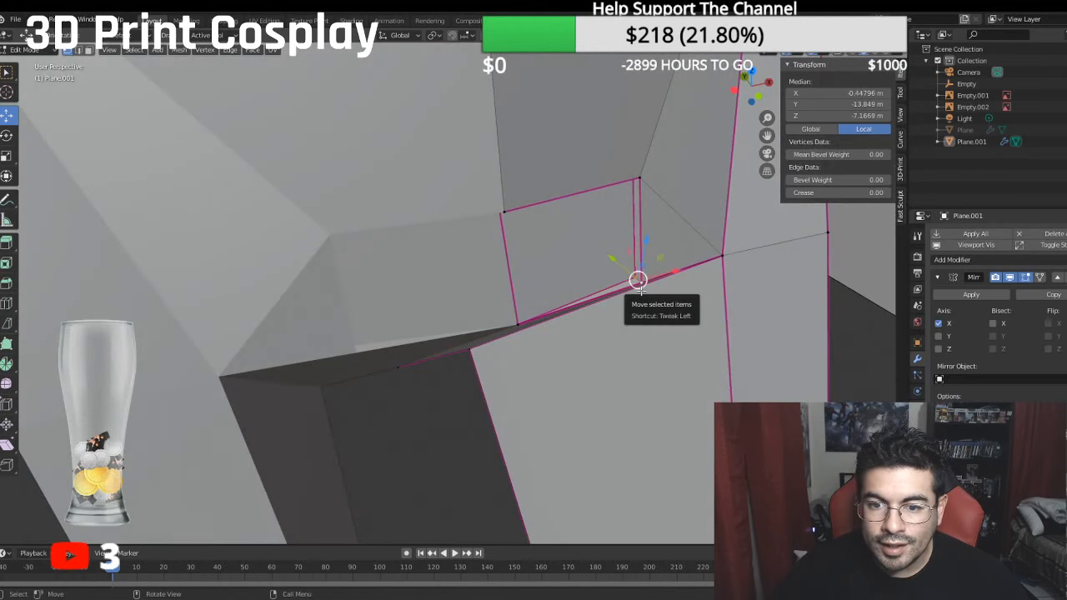
{"action": "right_click", "coordinate": [636, 284]}
{"action": "mouse_move", "coordinate": [630, 300]}
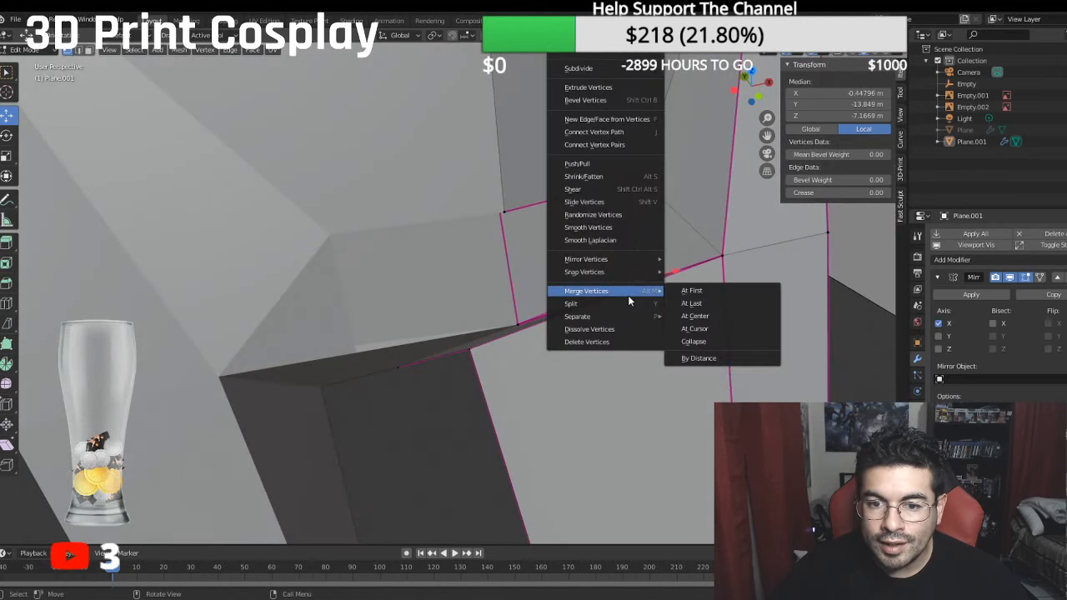
{"action": "left_click", "coordinate": [692, 304]}
- In edge selection mode, move the recessed face's upper edge down along Z and deeper inward along Y
{"action": "middle_click_drag", "start_coordinate": [692, 303], "coordinate": [421, 216]}
{"action": "left_click", "coordinate": [78, 52]}
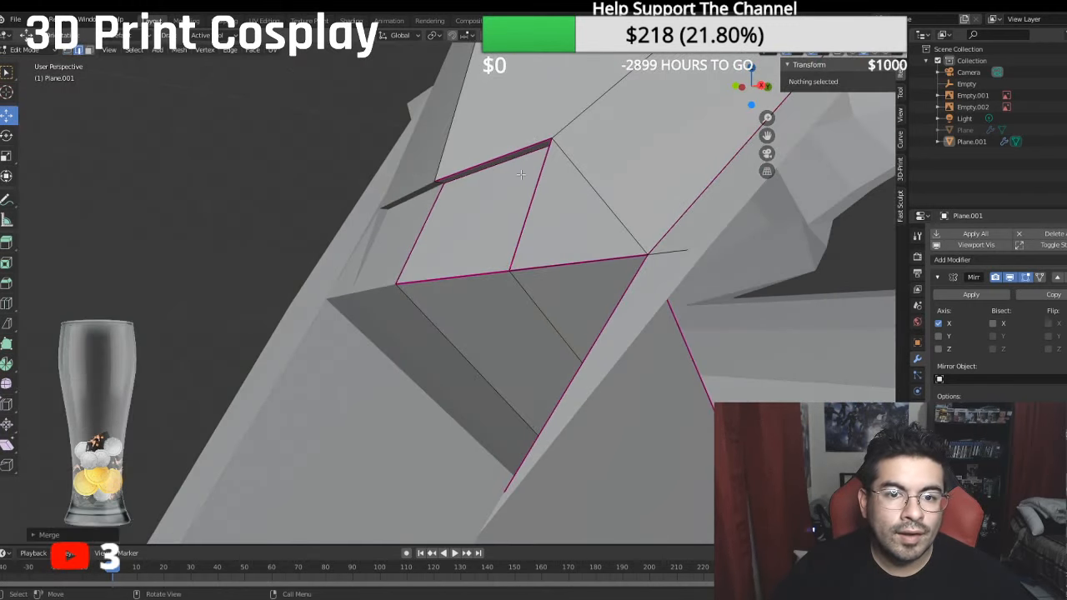
{"action": "left_click", "coordinate": [492, 169]}
{"action": "middle_click_drag", "start_coordinate": [493, 168], "coordinate": [490, 202]}
{"action": "left_click_drag", "start_coordinate": [496, 137], "coordinate": [500, 156]}
{"action": "middle_click_drag", "start_coordinate": [499, 156], "coordinate": [517, 244]}
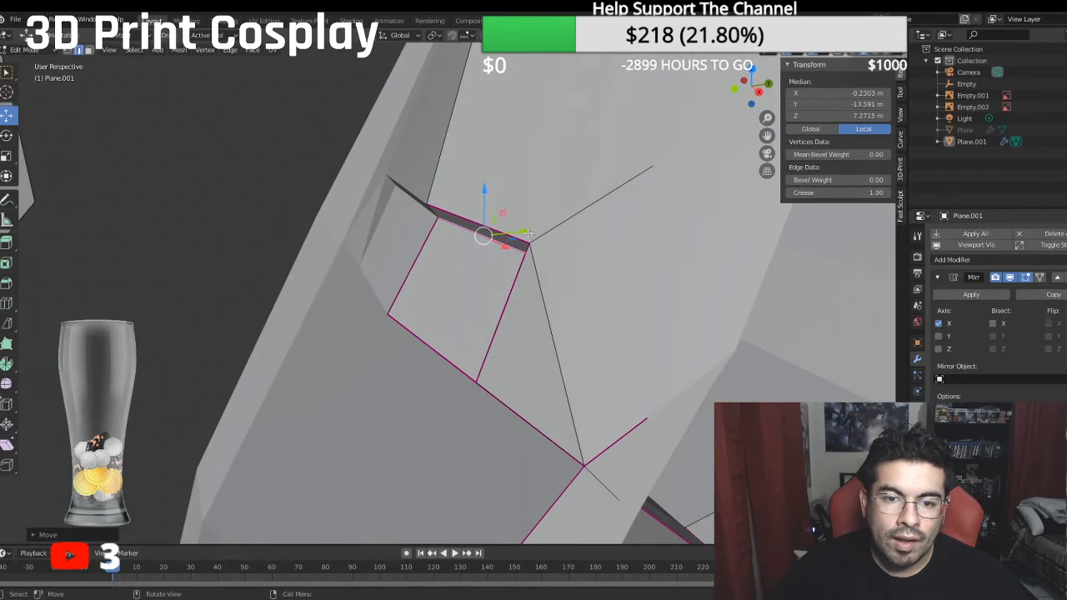
{"action": "left_click_drag", "start_coordinate": [527, 233], "coordinate": [536, 234]}
{"action": "left_click_drag", "start_coordinate": [492, 196], "coordinate": [497, 208]}
{"action": "middle_click_drag", "start_coordinate": [497, 208], "coordinate": [595, 170]}
- Fine-tune the height of the recess's upper edge along Z and its depth along Y
{"action": "key", "text": "g"}
{"action": "key", "text": "z"}
{"action": "left_click", "coordinate": [491, 177]}
{"action": "key", "text": "g"}
{"action": "key", "text": "y"}
{"action": "left_click", "coordinate": [437, 160]}
{"action": "key", "text": "g"}
{"action": "key", "text": "y"}
{"action": "left_click", "coordinate": [468, 201]}
- Select the short edge at the recess's upper outer corner and open its crease value for editing
{"action": "scroll", "coordinate": [595, 171], "scroll_direction": "down", "scroll_amount": 4}
{"action": "scroll", "coordinate": [570, 218], "scroll_direction": "up", "scroll_amount": 3}
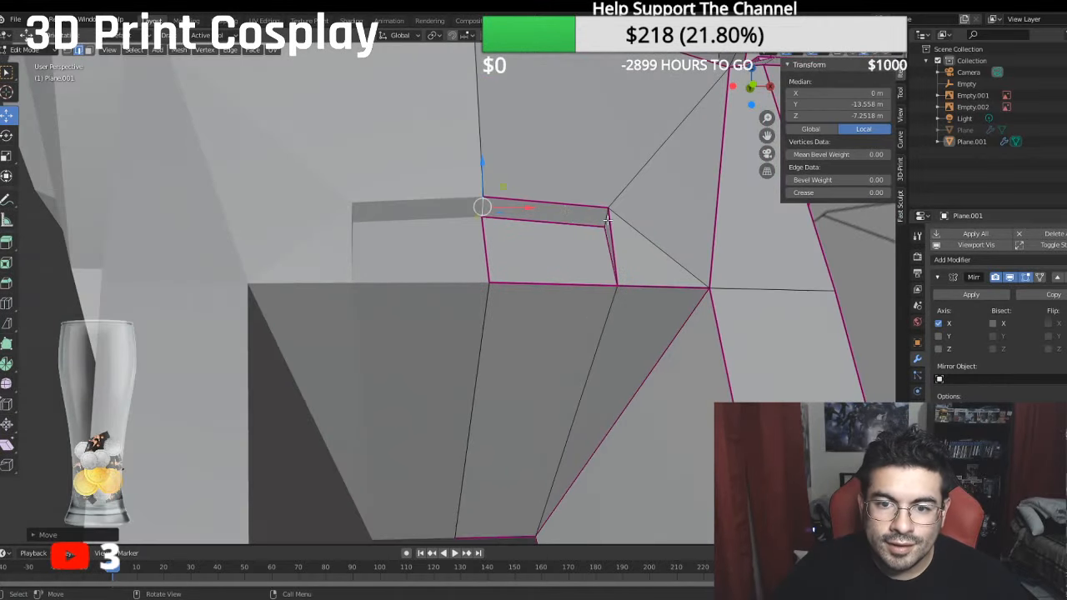
{"action": "left_click", "coordinate": [606, 218]}
{"action": "left_click", "coordinate": [812, 194]}
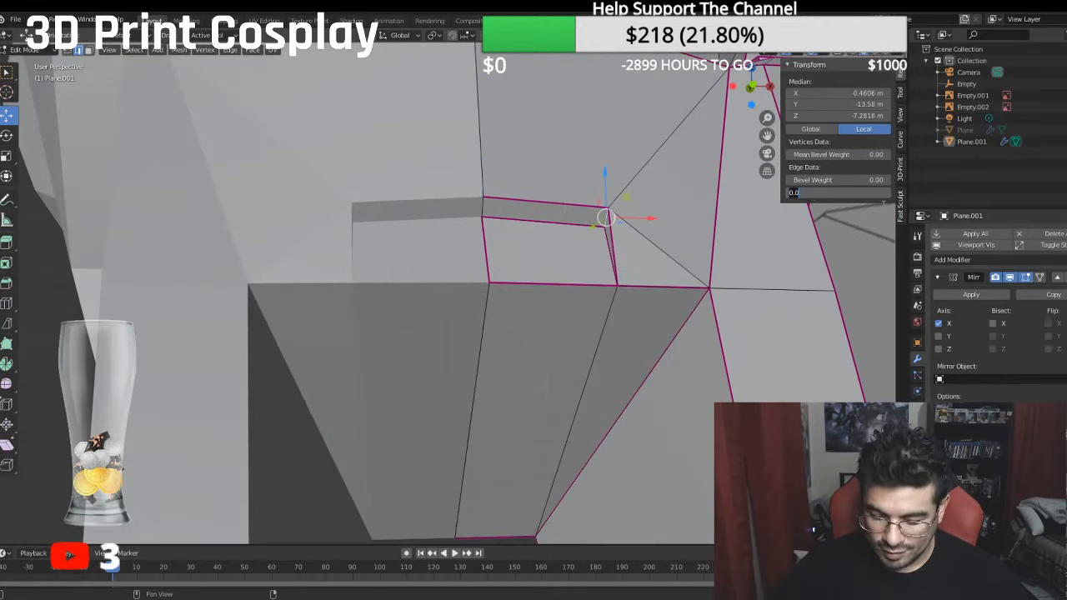
{"action": "scroll", "coordinate": [767, 309], "scroll_direction": "down", "scroll_amount": 11}
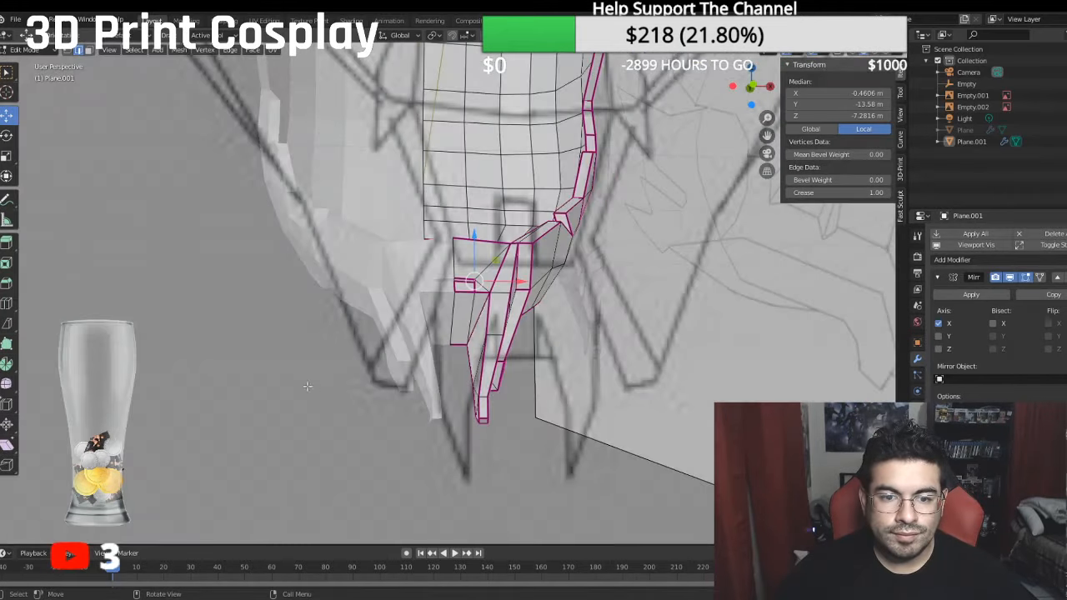
- Clear the selection and compare the whole helmet with the reference sketches, finishing in the right orthographic view
{"action": "left_click", "coordinate": [237, 385]}
{"action": "middle_click_drag", "start_coordinate": [237, 385], "coordinate": [614, 375]}
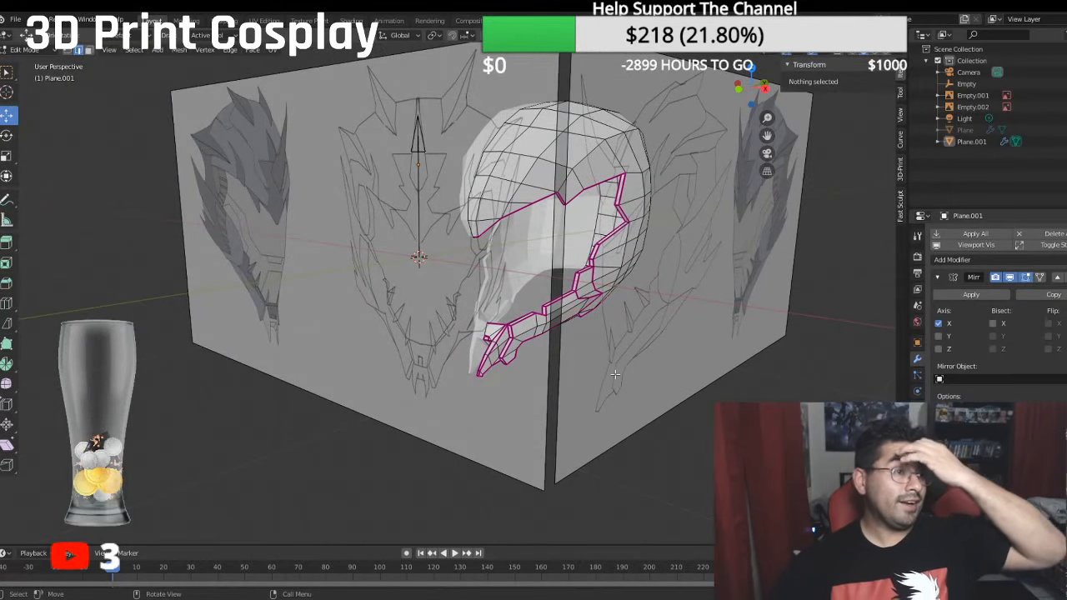
{"action": "middle_click_drag", "start_coordinate": [614, 375], "coordinate": [534, 353]}
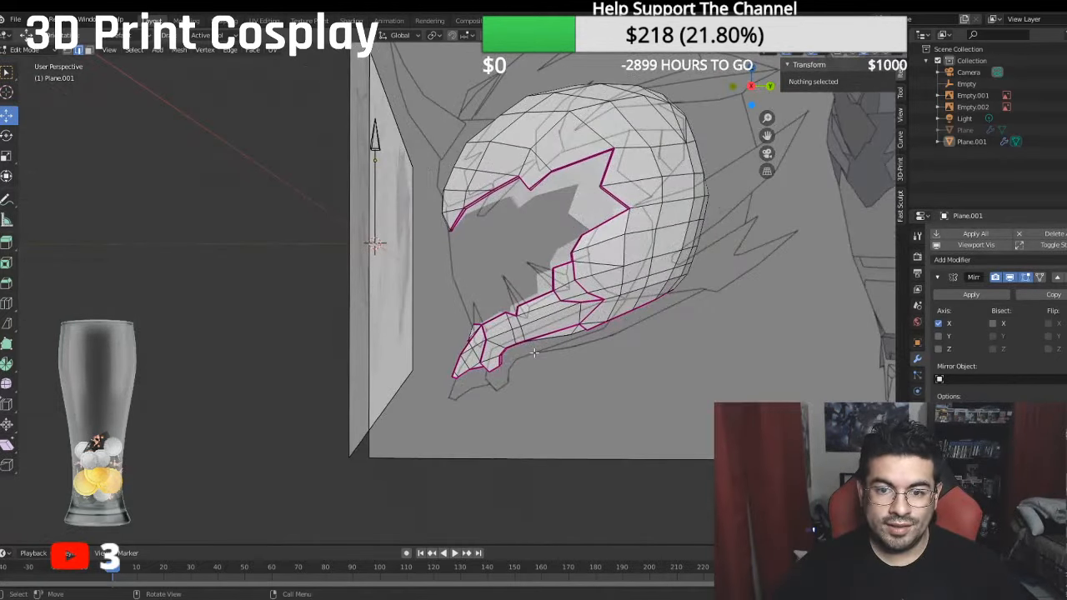
{"action": "key", "text": "KP_3"}
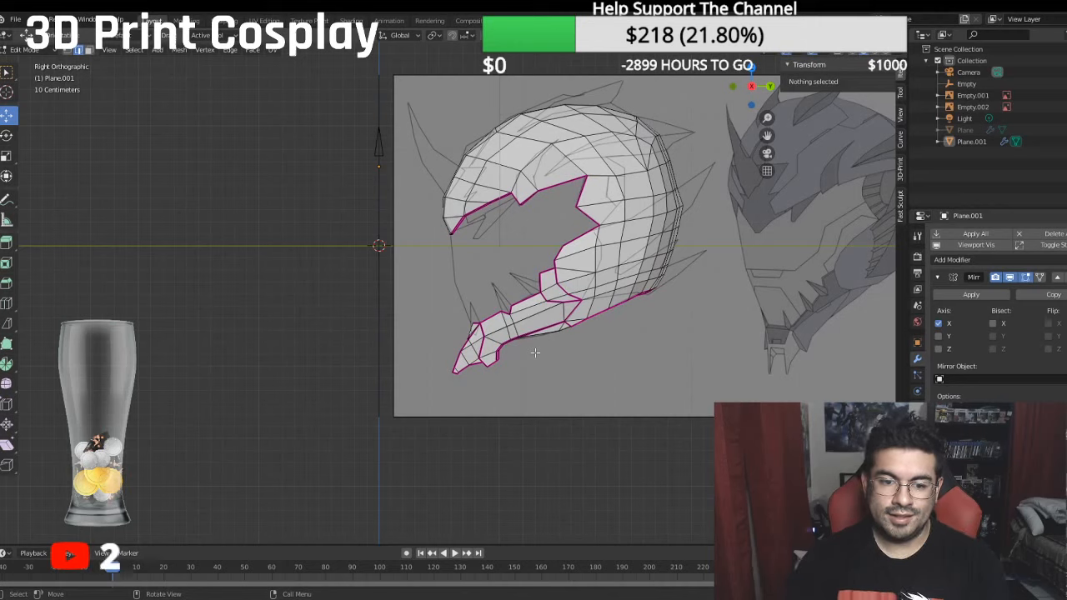
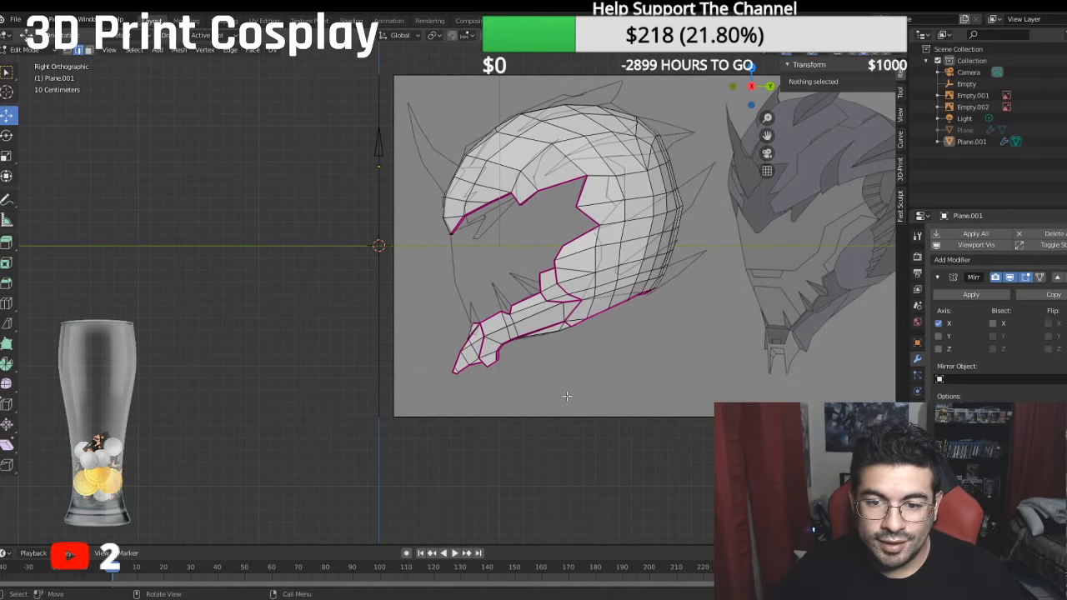
- Compare the horn in the front and side sketches with the forehead mesh, selecting the forehead face beside the mirror line beneath the horn's lower end
{"action": "middle_click_drag", "start_coordinate": [567, 396], "coordinate": [631, 447]}
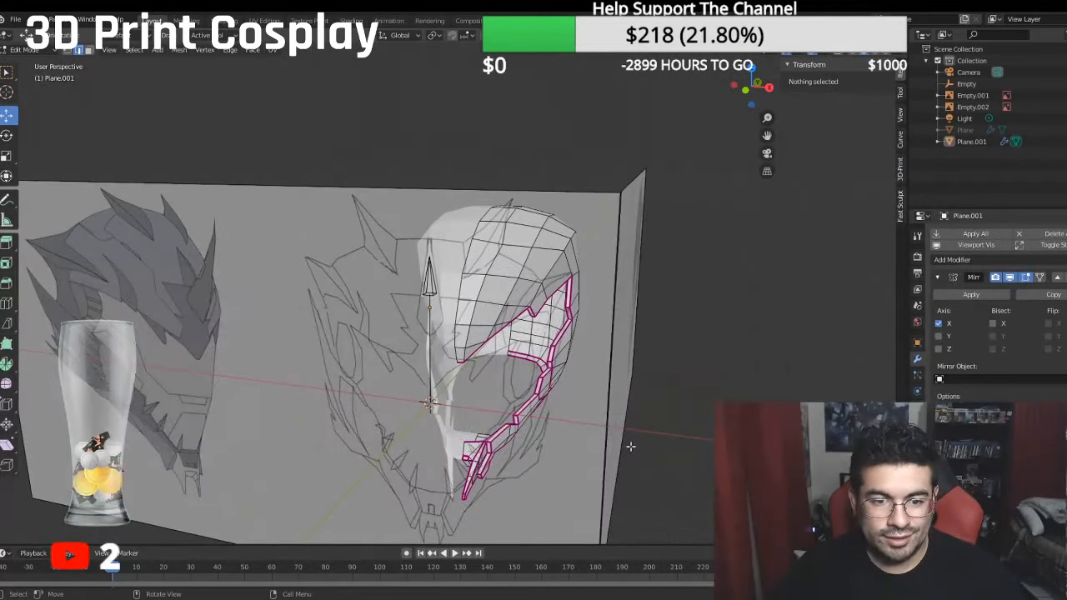
{"action": "key", "text": "KP_3"}
{"action": "key", "text": "KP_1"}
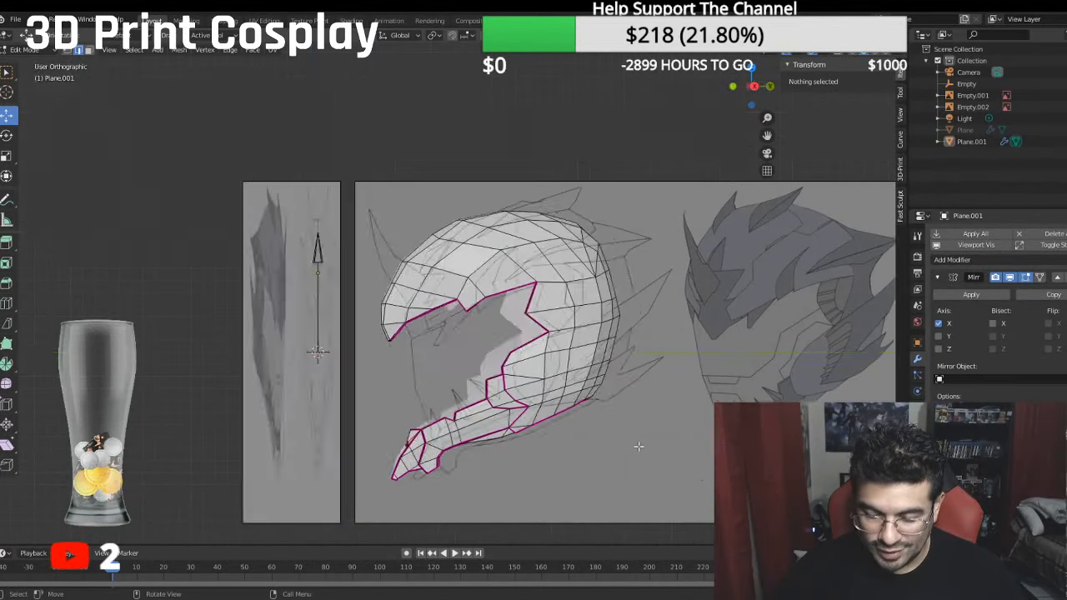
{"action": "scroll", "coordinate": [639, 446], "scroll_direction": "up", "scroll_amount": 5}
{"action": "middle_click_drag", "start_coordinate": [588, 329], "coordinate": [540, 371], "text": "shift"}
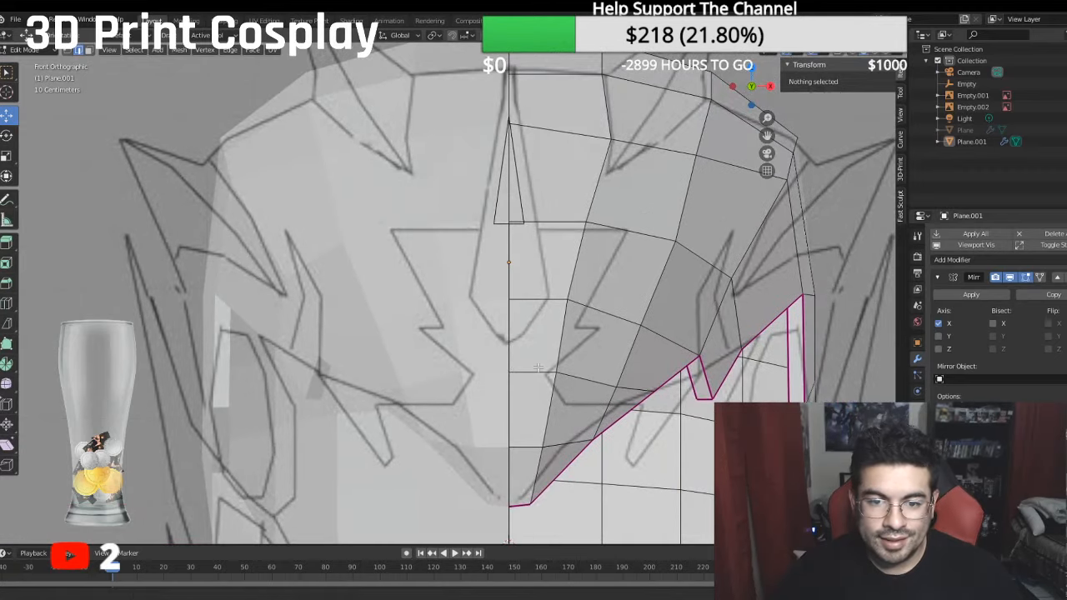
{"action": "left_click", "coordinate": [89, 51]}
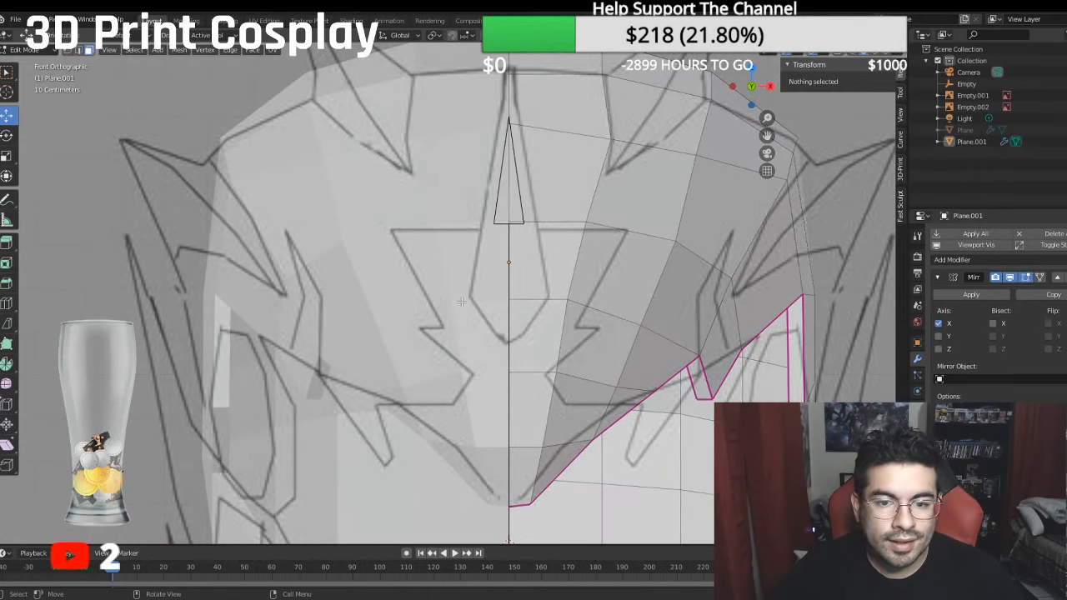
{"action": "left_click", "coordinate": [522, 327]}
{"action": "scroll", "coordinate": [527, 336], "scroll_direction": "up", "scroll_amount": 3}
{"action": "middle_click_drag", "start_coordinate": [528, 339], "coordinate": [383, 302], "text": "shift"}
{"action": "scroll", "coordinate": [382, 302], "scroll_direction": "up", "scroll_amount": 1}
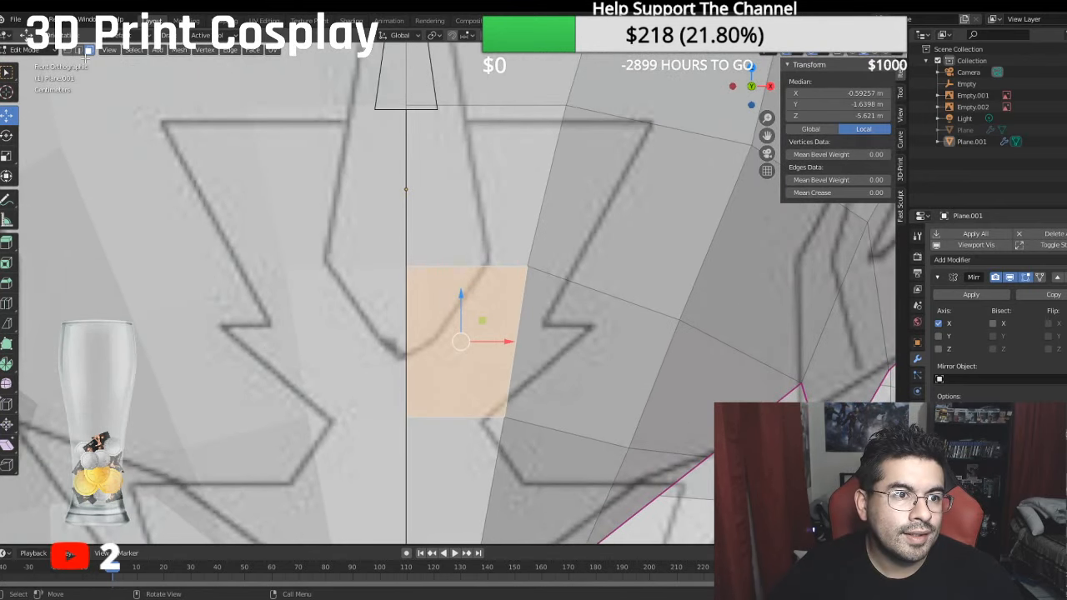
{"action": "scroll", "coordinate": [364, 194], "scroll_direction": "down", "scroll_amount": 4}
{"action": "key", "text": "KP_3"}
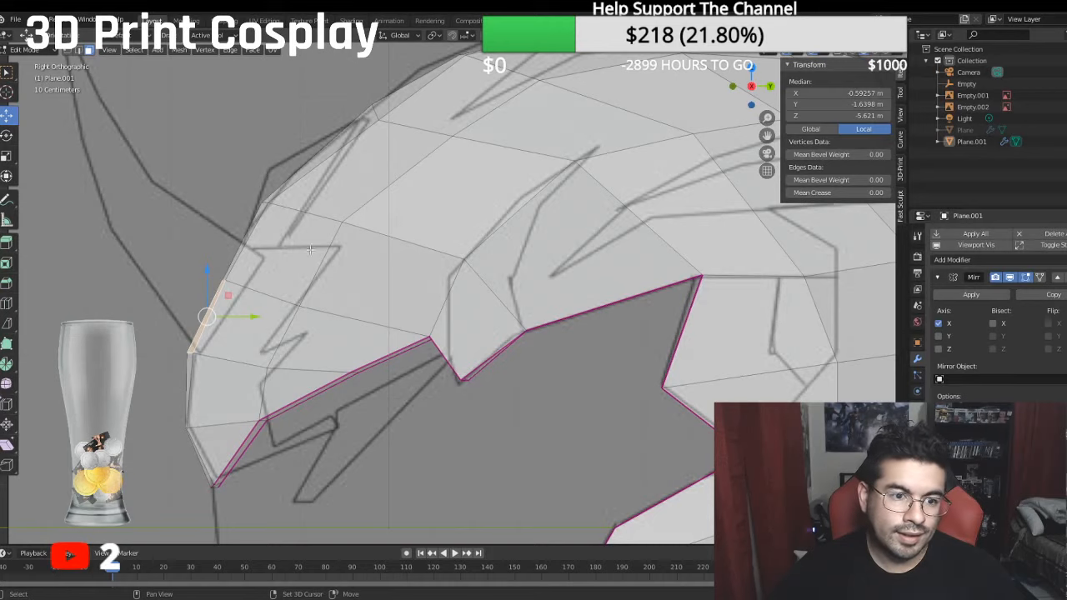
{"action": "middle_click_drag", "start_coordinate": [249, 216], "coordinate": [404, 229], "text": "shift"}
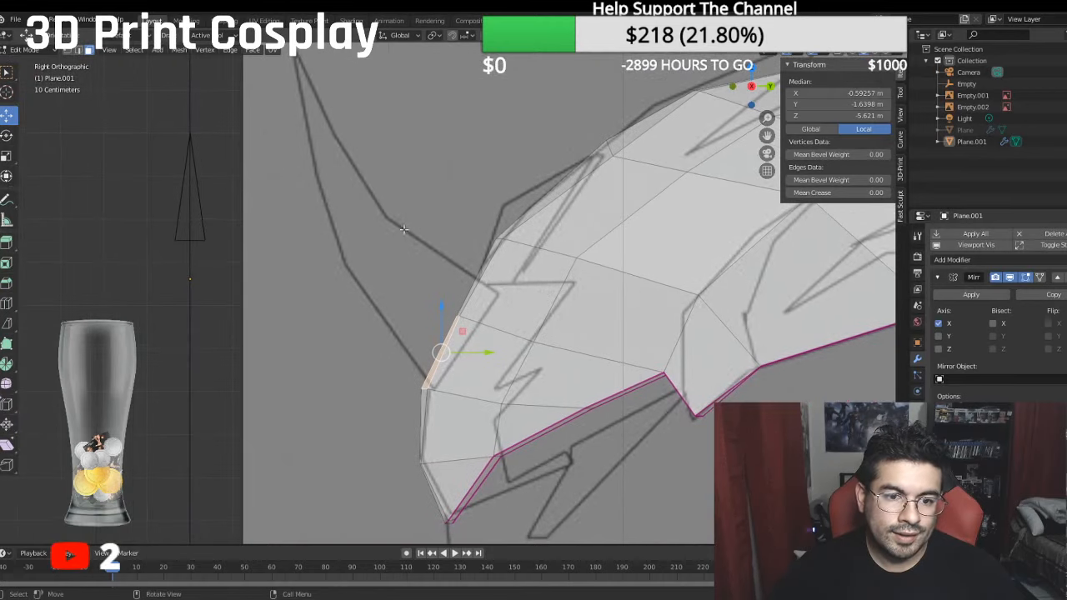
- In vertex selection mode, select the centre-line vertex on the brow where the sketched forehead horn's lower outline starts
{"action": "left_click", "coordinate": [78, 50]}
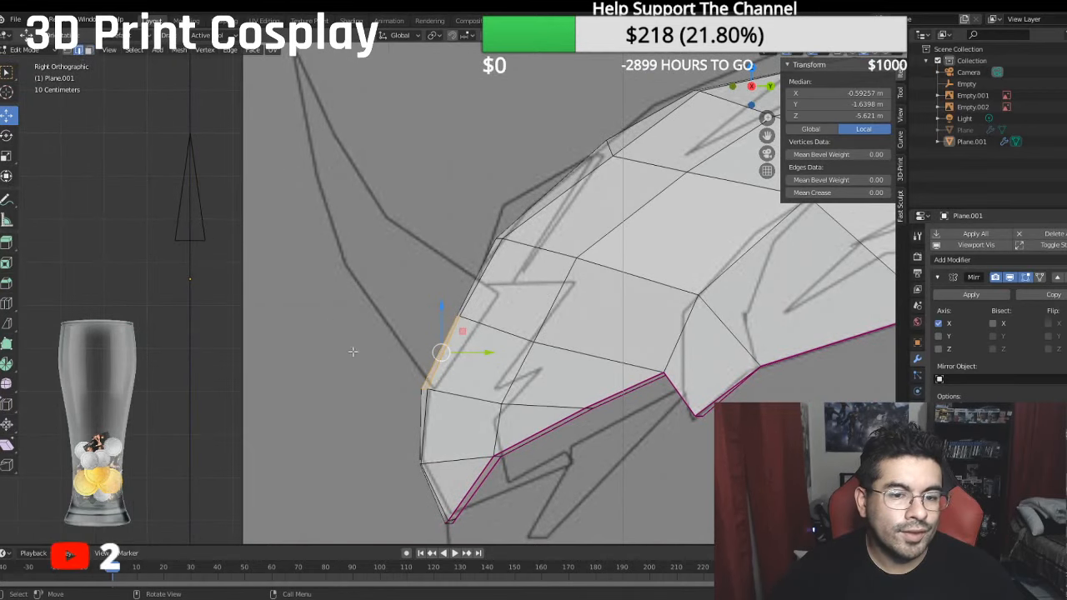
{"action": "left_click", "coordinate": [423, 388]}
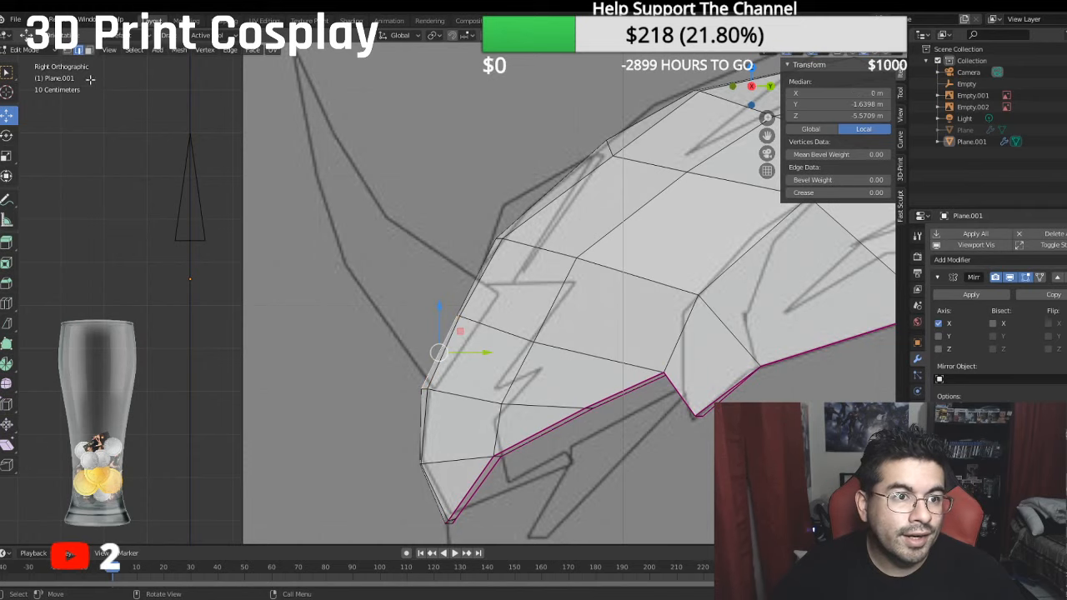
{"action": "left_click", "coordinate": [67, 50]}
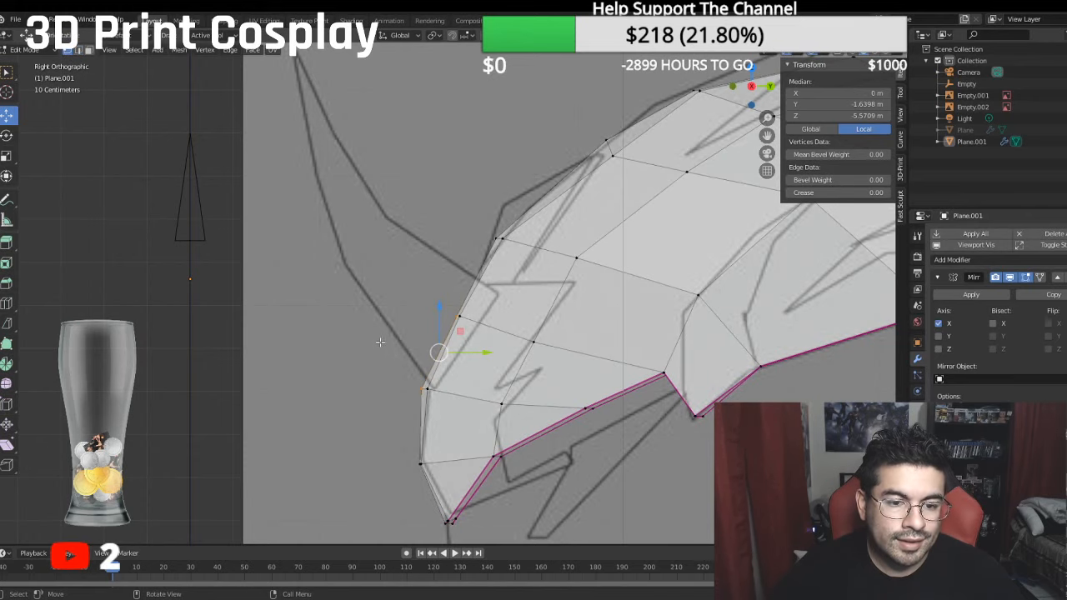
{"action": "scroll", "coordinate": [377, 338], "scroll_direction": "down", "scroll_amount": 1}
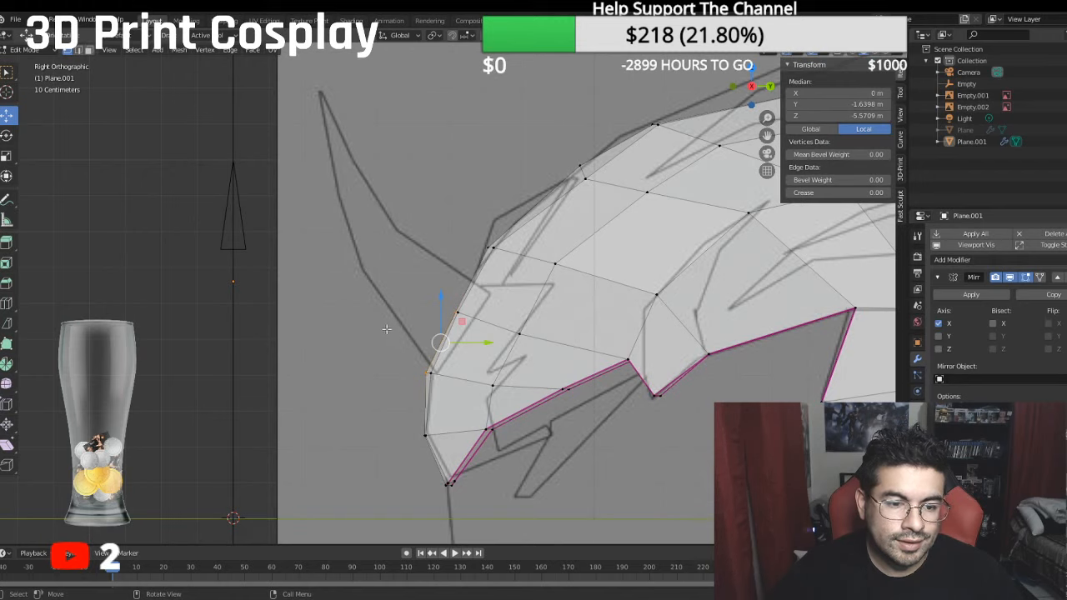
{"action": "scroll", "coordinate": [384, 326], "scroll_direction": "down", "scroll_amount": 4}
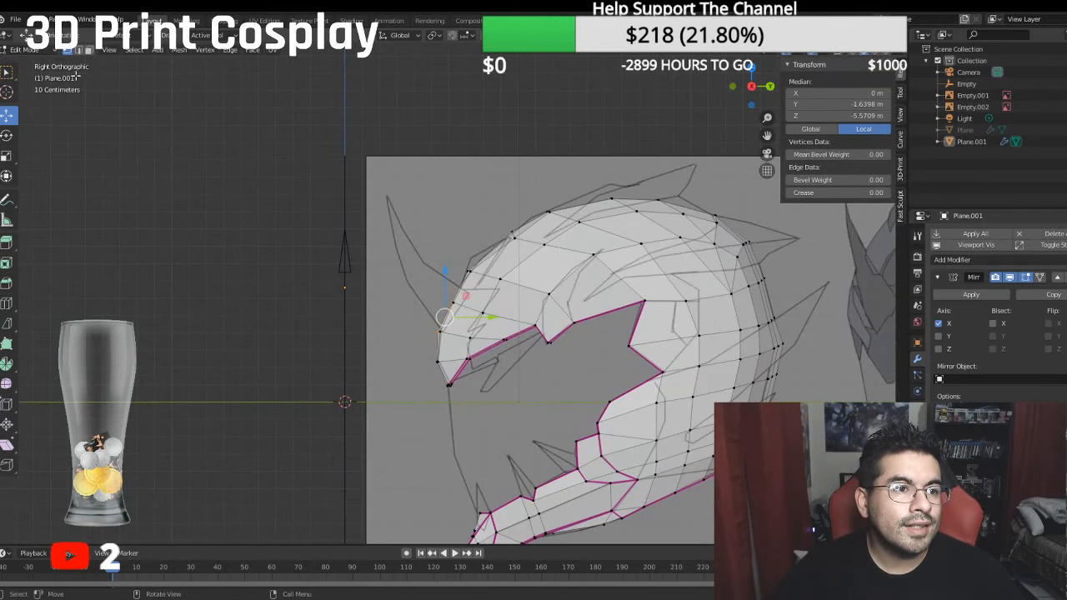
{"action": "scroll", "coordinate": [378, 282], "scroll_direction": "up", "scroll_amount": 3}
{"action": "middle_click_drag", "start_coordinate": [384, 281], "coordinate": [381, 283]}
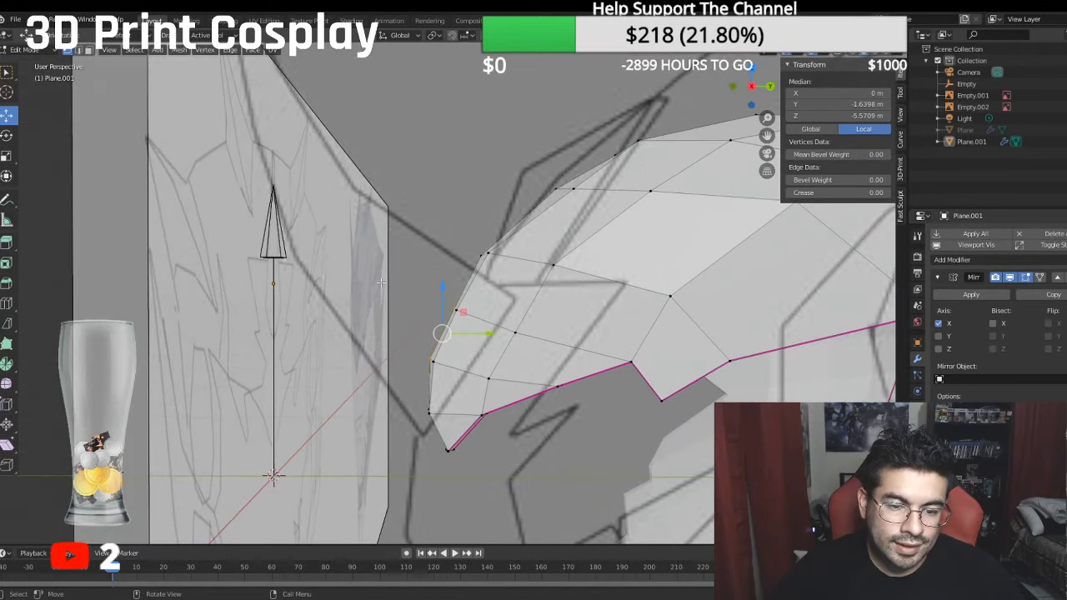
{"action": "key", "text": "KP_3"}
{"action": "scroll", "coordinate": [402, 312], "scroll_direction": "up", "scroll_amount": 2}
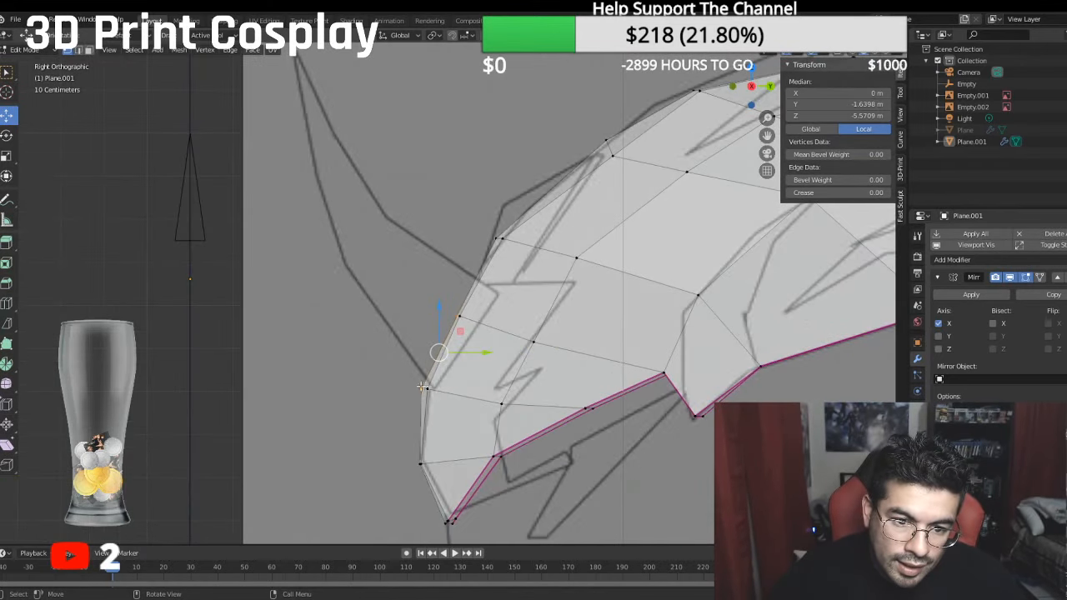
{"action": "left_click", "coordinate": [421, 388]}
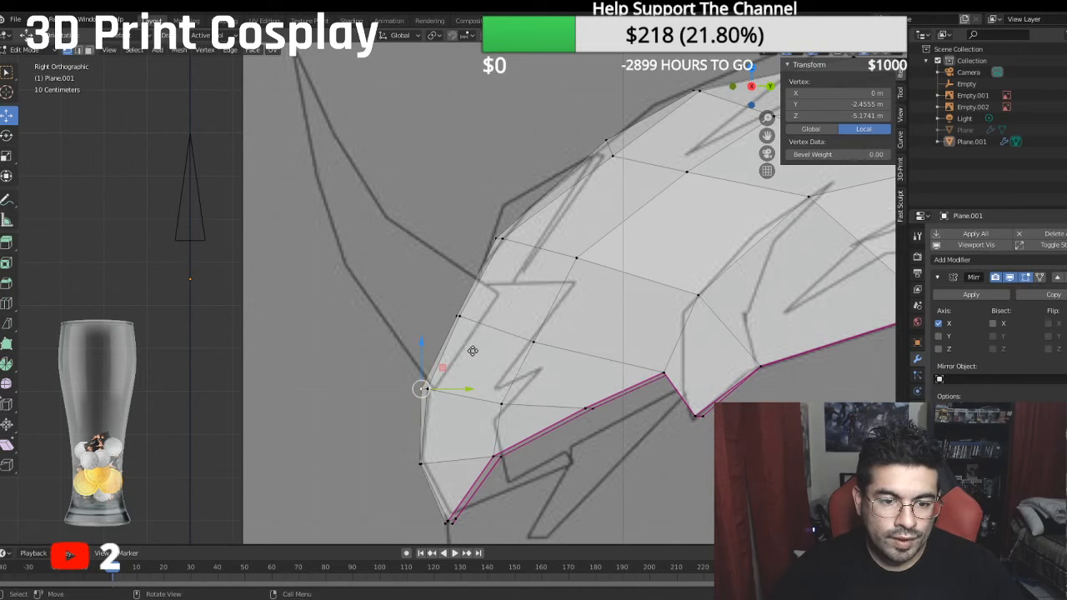
- Extrude the brow vertex up and forward along Z and Y to the first bend of the horn's front outline
{"action": "key", "text": "e"}
{"action": "right_click", "coordinate": [473, 351]}
{"action": "left_click_drag", "start_coordinate": [421, 345], "coordinate": [407, 248]}
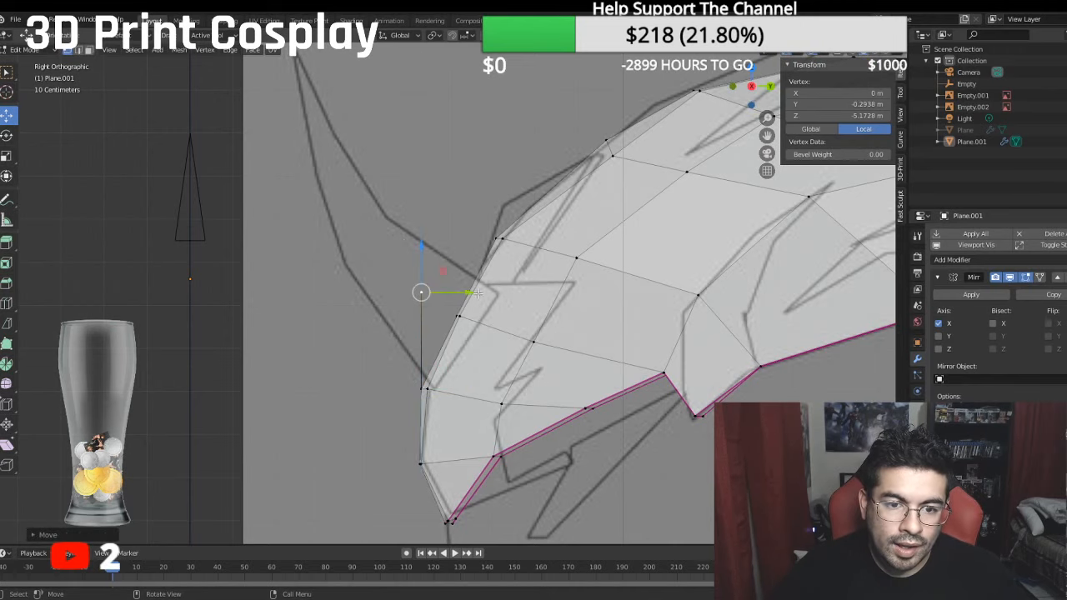
{"action": "left_click_drag", "start_coordinate": [469, 293], "coordinate": [391, 274]}
{"action": "left_click_drag", "start_coordinate": [345, 248], "coordinate": [333, 221]}
{"action": "left_click_drag", "start_coordinate": [396, 267], "coordinate": [388, 267]}
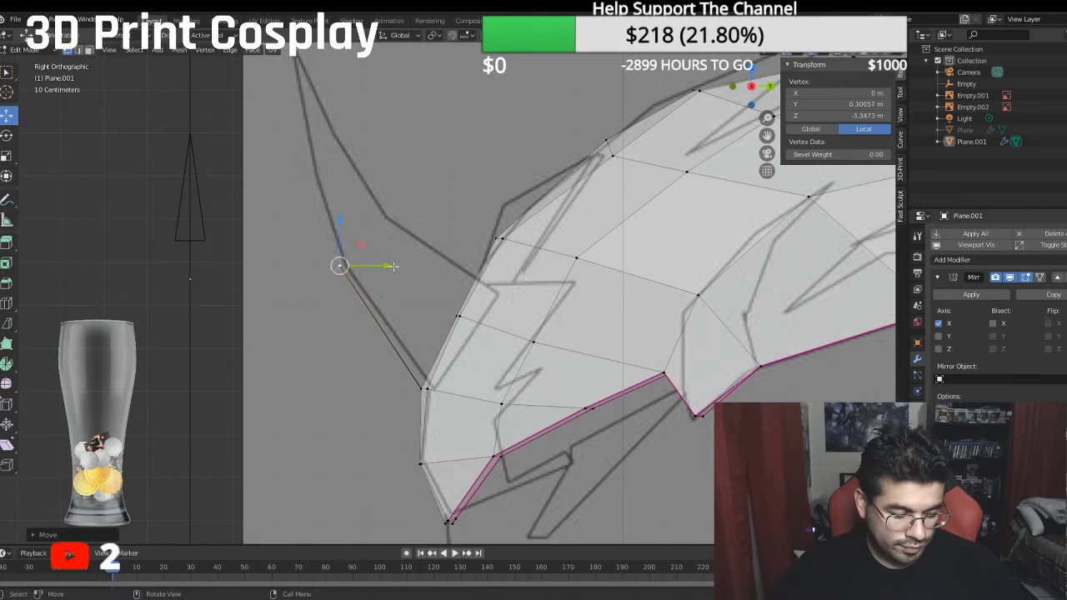
- Extrude another vertex upward and place it on the horn's front outline, about midway between the first bend and the tip
{"action": "middle_click_drag", "start_coordinate": [405, 267], "coordinate": [550, 376], "text": "shift"}
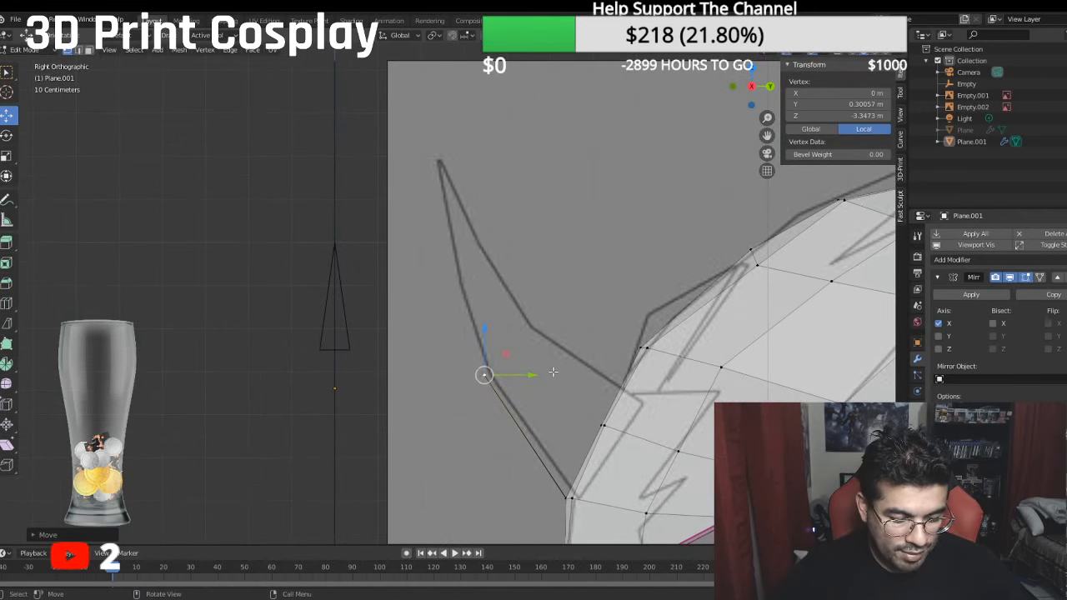
{"action": "key", "text": "e"}
{"action": "right_click", "coordinate": [547, 375]}
{"action": "left_click_drag", "start_coordinate": [484, 328], "coordinate": [447, 238]}
{"action": "left_click_drag", "start_coordinate": [514, 280], "coordinate": [495, 282]}
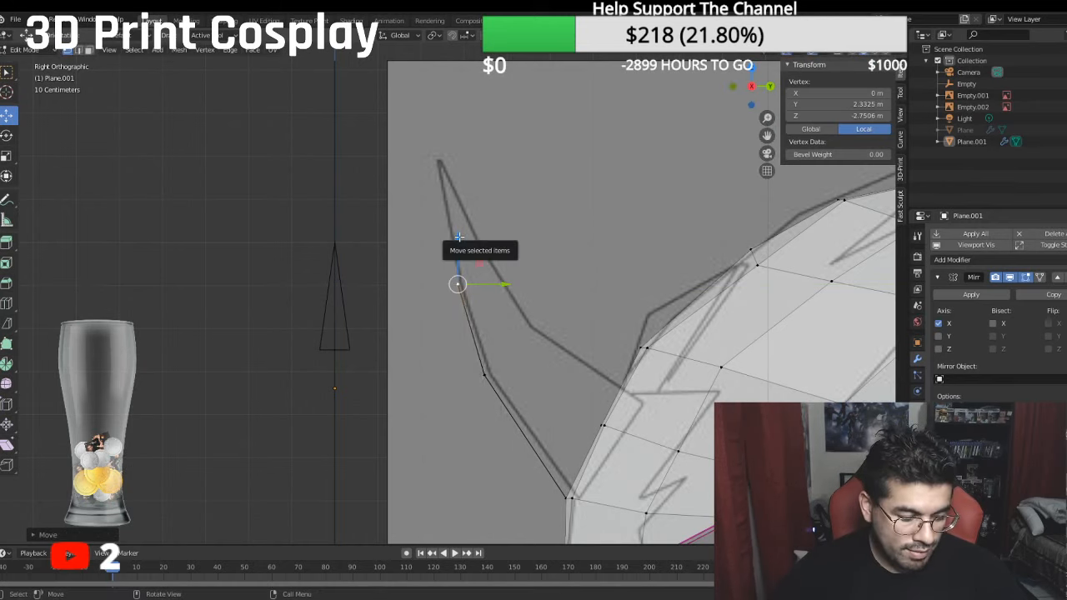
- Extrude the next vertex up and forward to the tip of the sketched horn
{"action": "key", "text": "e"}
{"action": "right_click", "coordinate": [459, 237]}
{"action": "left_click_drag", "start_coordinate": [460, 237], "coordinate": [428, 122]}
{"action": "left_click_drag", "start_coordinate": [502, 171], "coordinate": [482, 170]}
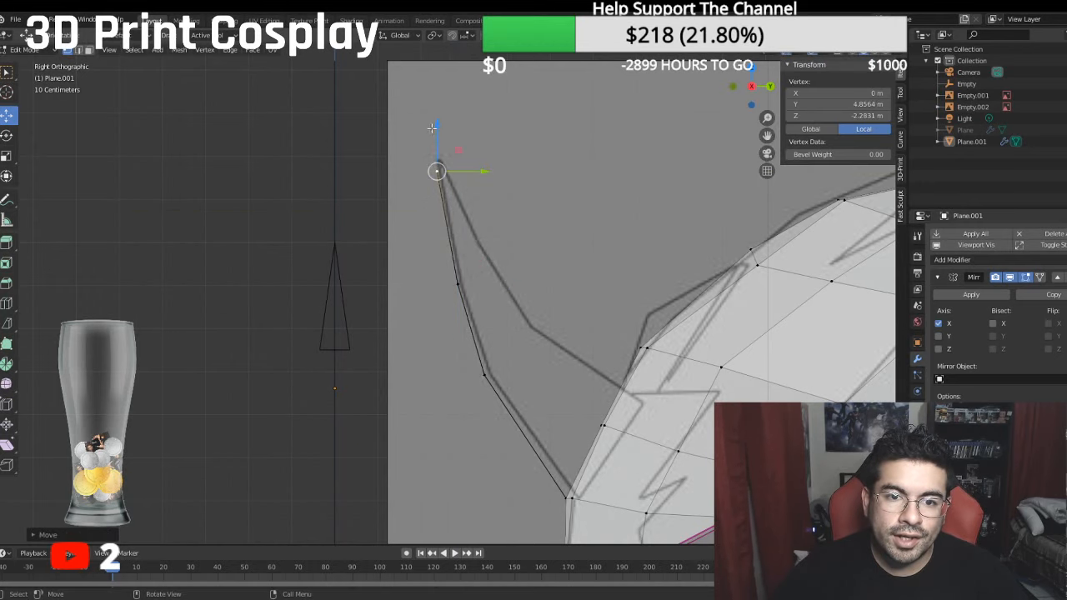
{"action": "left_click_drag", "start_coordinate": [432, 128], "coordinate": [431, 116]}
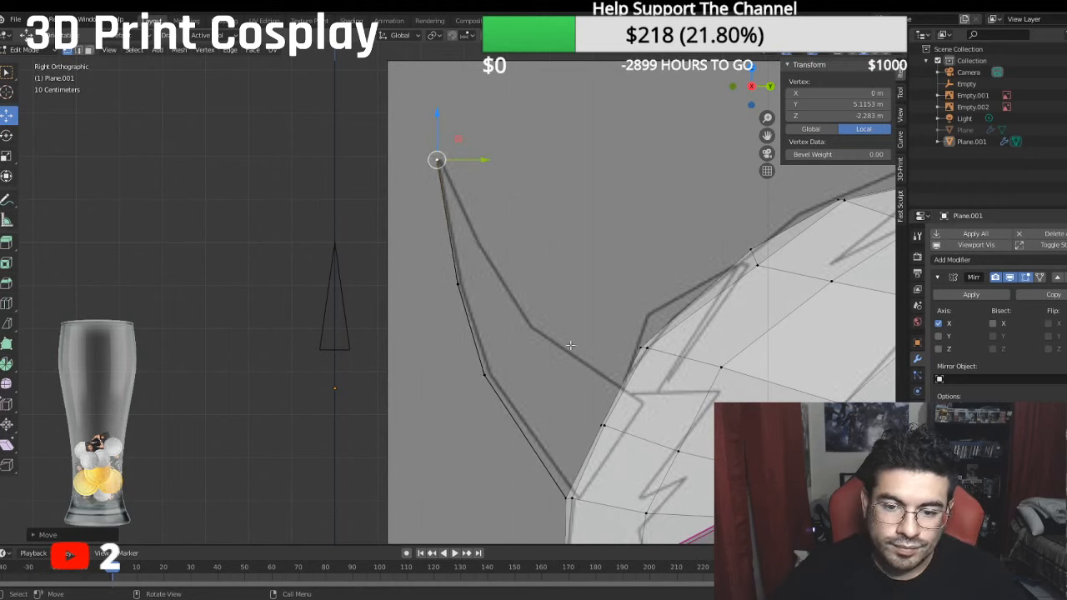
- Extrude the tip vertex back and down along Y and Z toward the first bend of the horn's rear outline
{"action": "key", "text": "e"}
{"action": "right_click", "coordinate": [526, 300]}
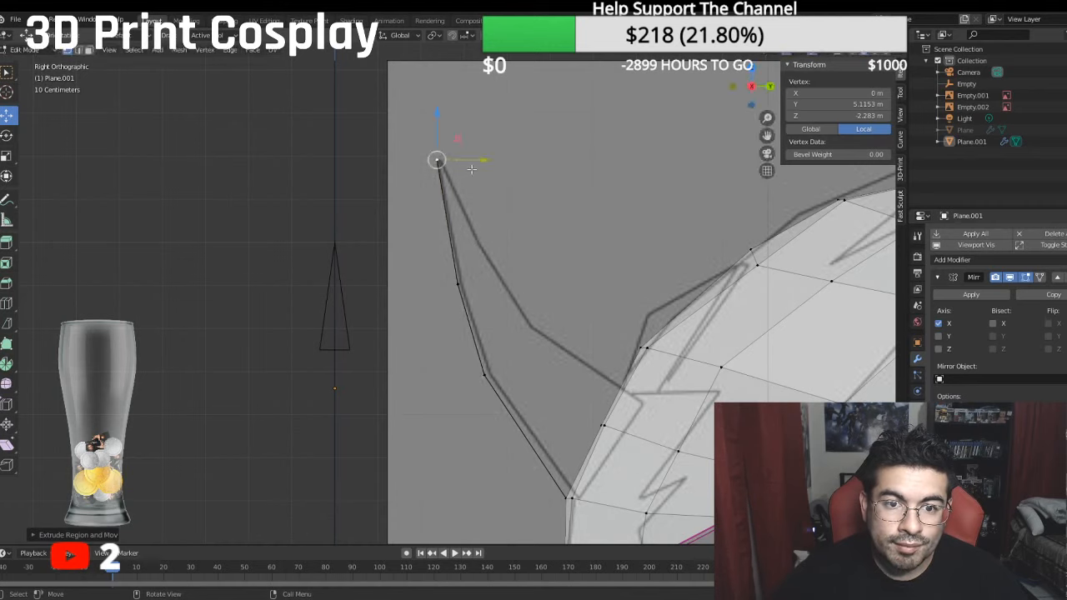
{"action": "left_click_drag", "start_coordinate": [482, 161], "coordinate": [546, 183]}
{"action": "left_click_drag", "start_coordinate": [502, 117], "coordinate": [516, 214]}
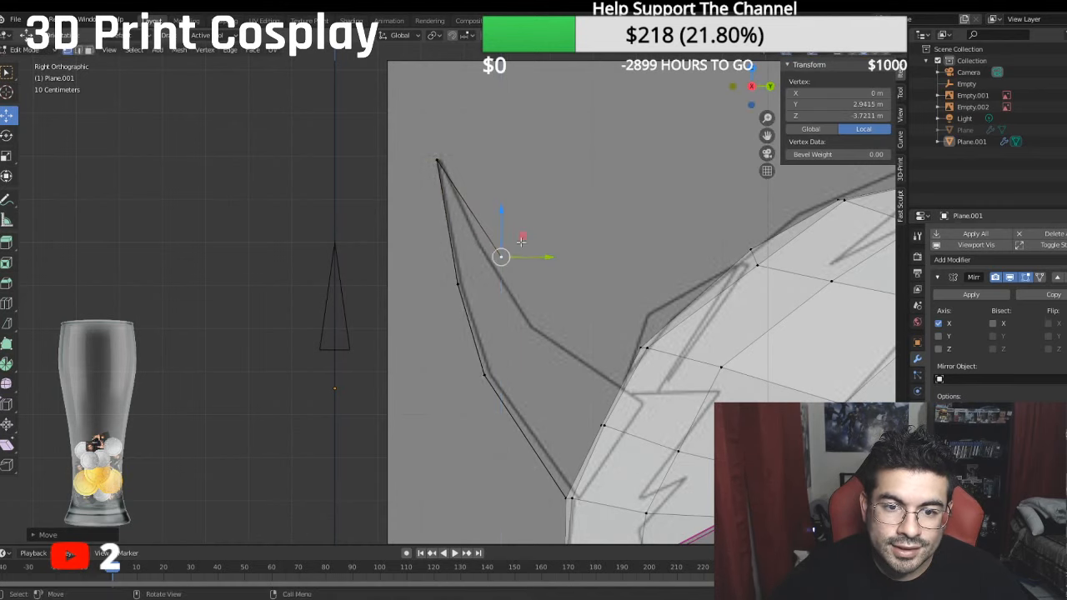
{"action": "left_click_drag", "start_coordinate": [537, 256], "coordinate": [518, 239]}
- Fine-tune the new vertex's height and depth so it sits on the first bend of the horn's rear outline
{"action": "left_click_drag", "start_coordinate": [479, 195], "coordinate": [471, 176]}
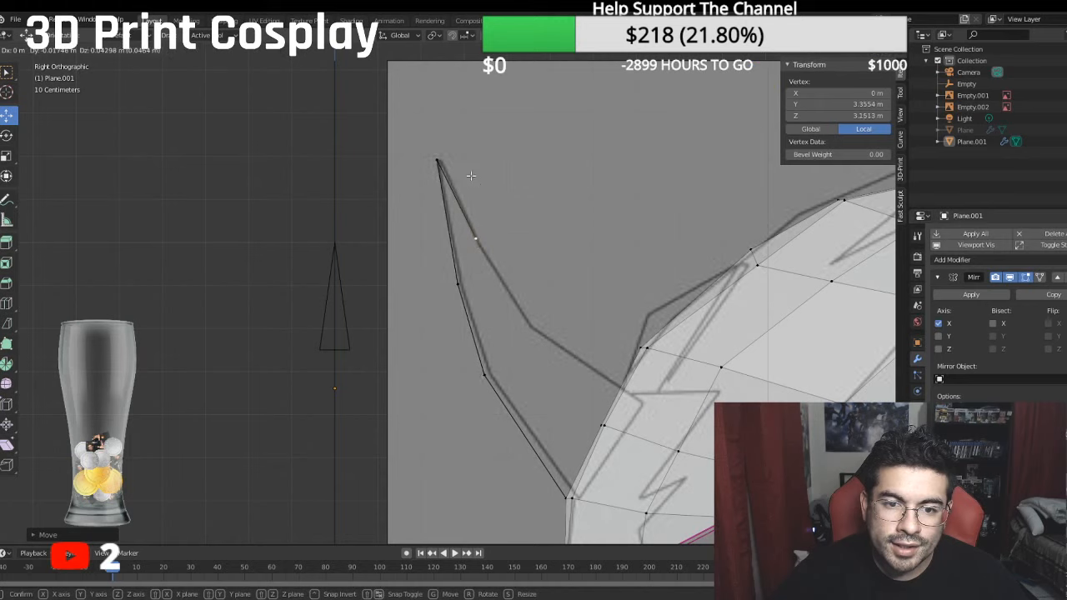
{"action": "left_click", "coordinate": [471, 176]}
{"action": "key", "text": "ctrl+z"}
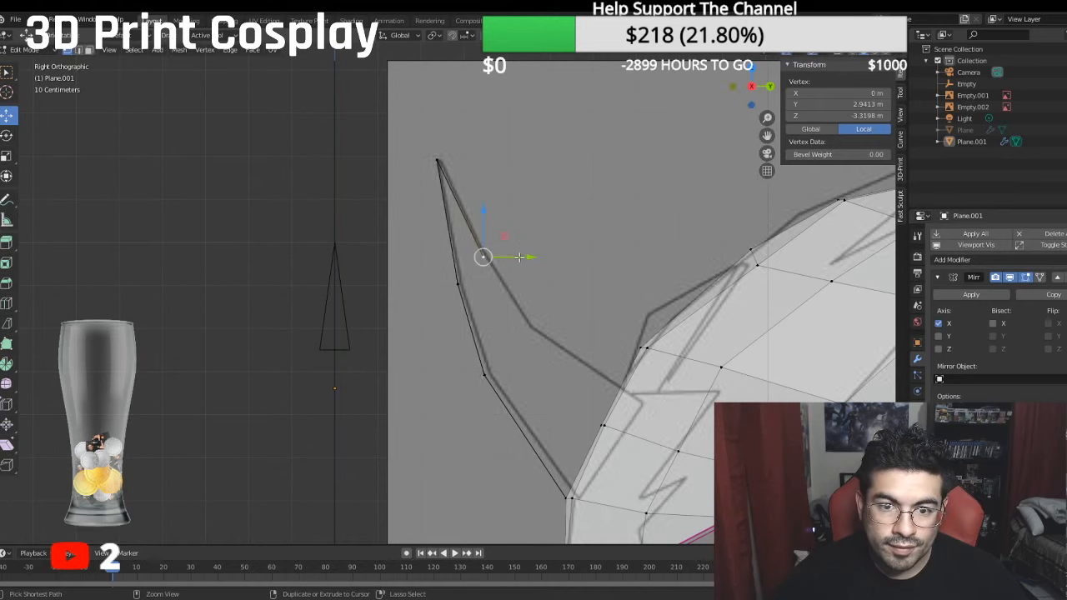
{"action": "left_click_drag", "start_coordinate": [480, 207], "coordinate": [475, 190]}
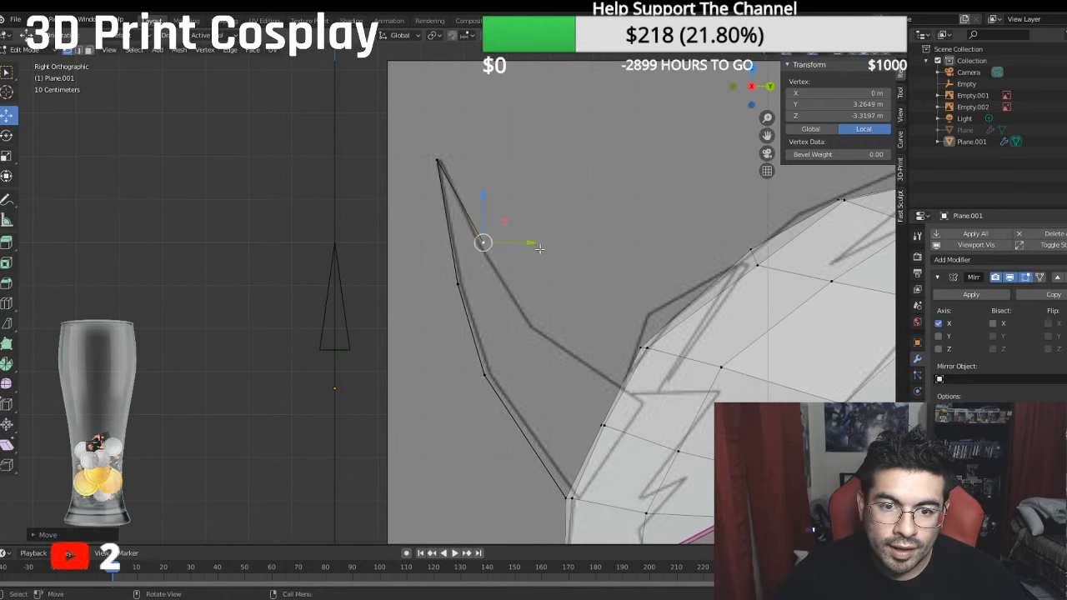
{"action": "key", "text": "g"}
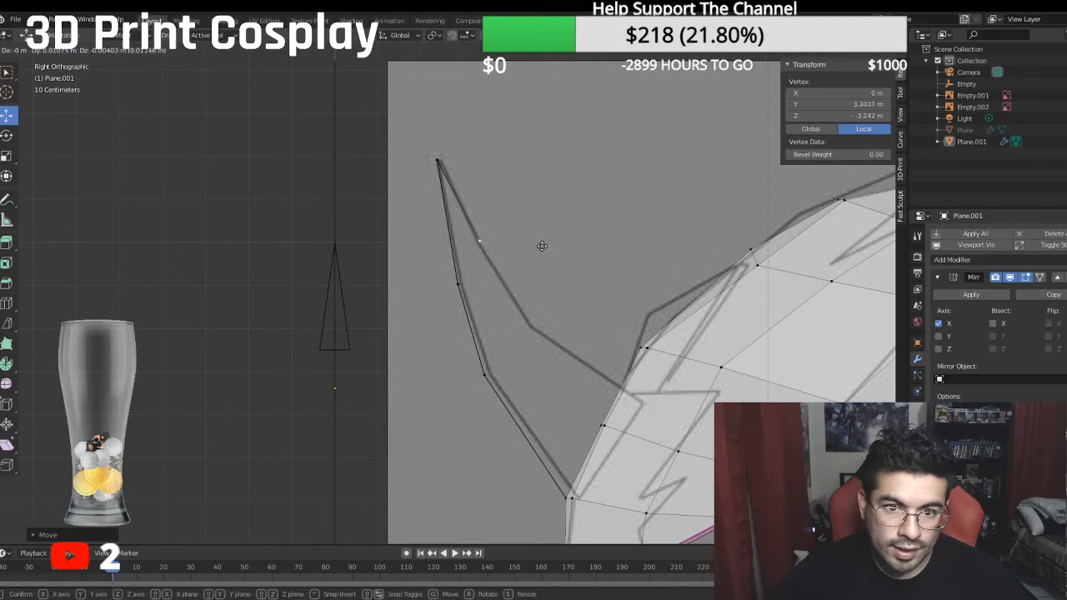
{"action": "left_click", "coordinate": [538, 243]}
{"action": "key", "text": "g"}
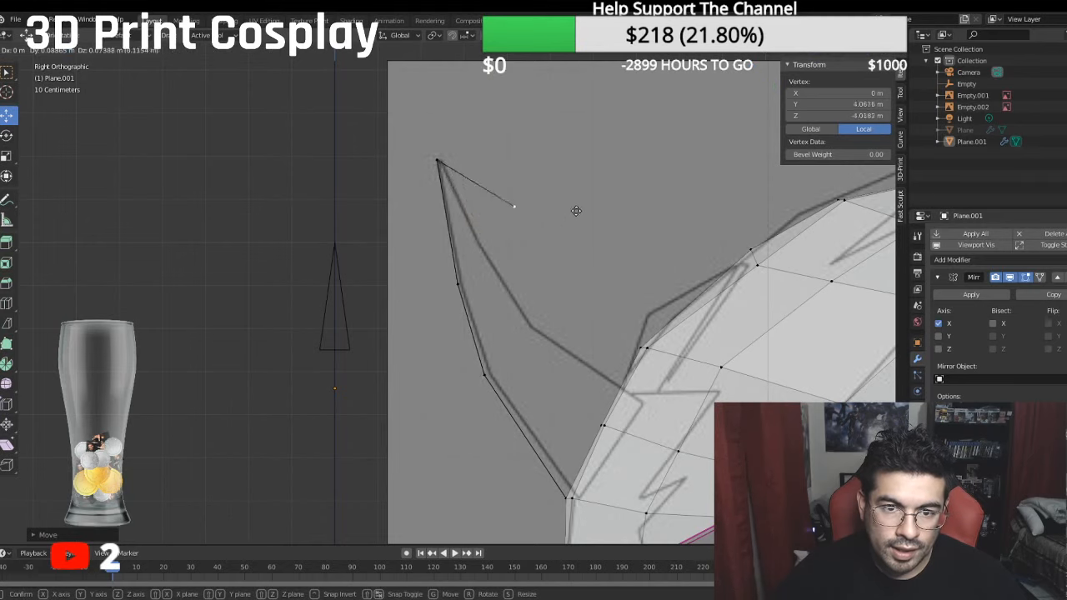
{"action": "left_click", "coordinate": [192, 276]}
{"action": "middle_click_drag", "start_coordinate": [192, 276], "coordinate": [327, 322]}
{"action": "key", "text": "ctrl+z"}
{"action": "key", "text": "KP_3"}
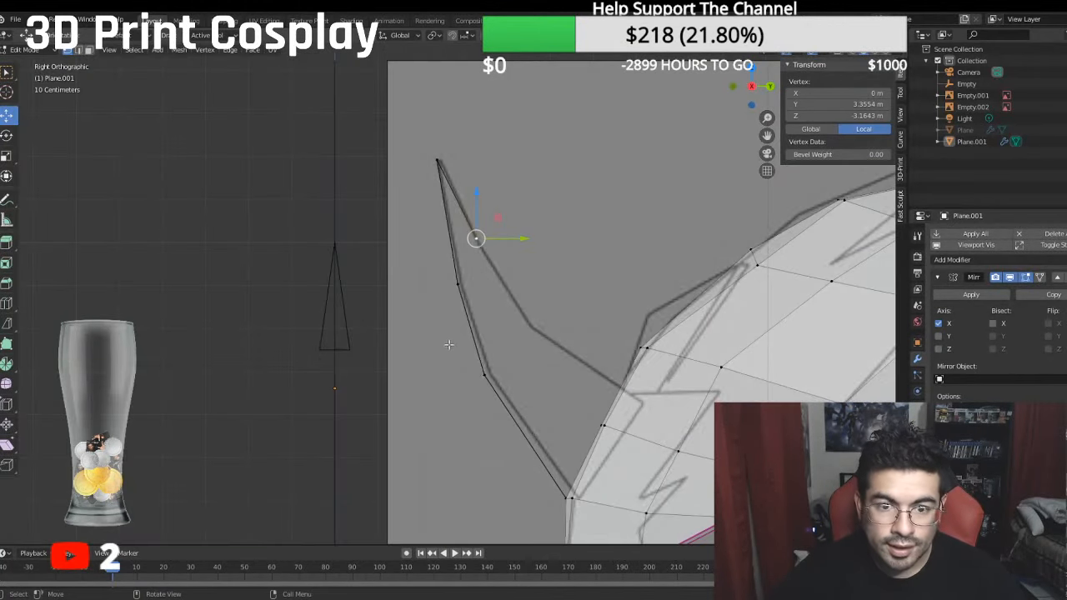
- Extend the horn's rear outline with a new vertex moved back along Y and down along Z to the second bend
{"action": "key", "text": "g"}
{"action": "key", "text": "y"}
{"action": "left_click", "coordinate": [530, 199]}
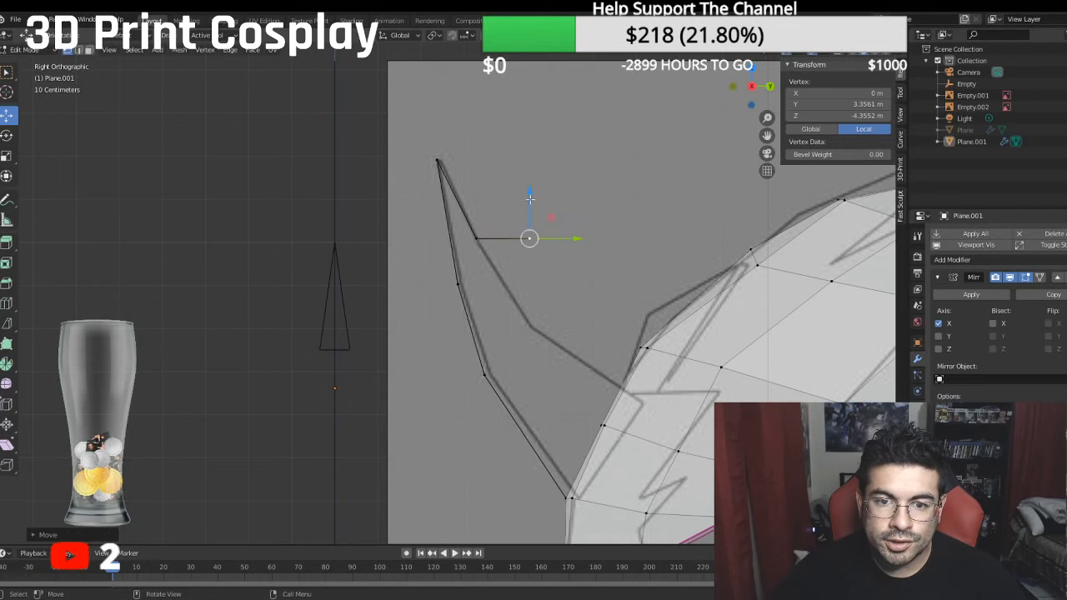
{"action": "key", "text": "g"}
{"action": "key", "text": "z"}
{"action": "left_click", "coordinate": [561, 286]}
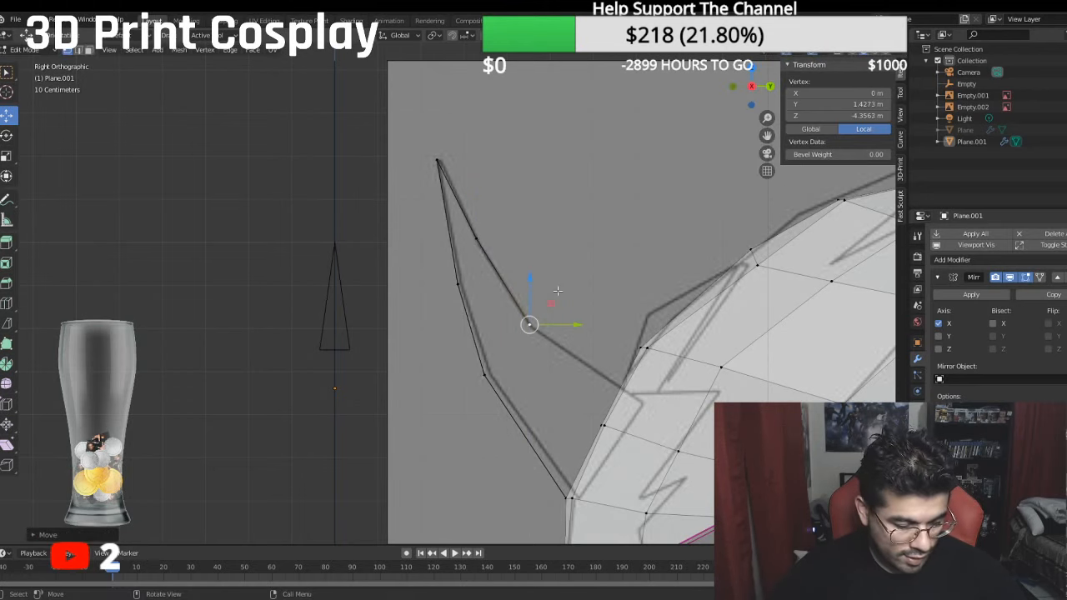
- Extrude the rear outline's last vertex and move it along Y and Z to where the horn meets the forehead
{"action": "key", "text": "g"}
{"action": "key", "text": "y"}
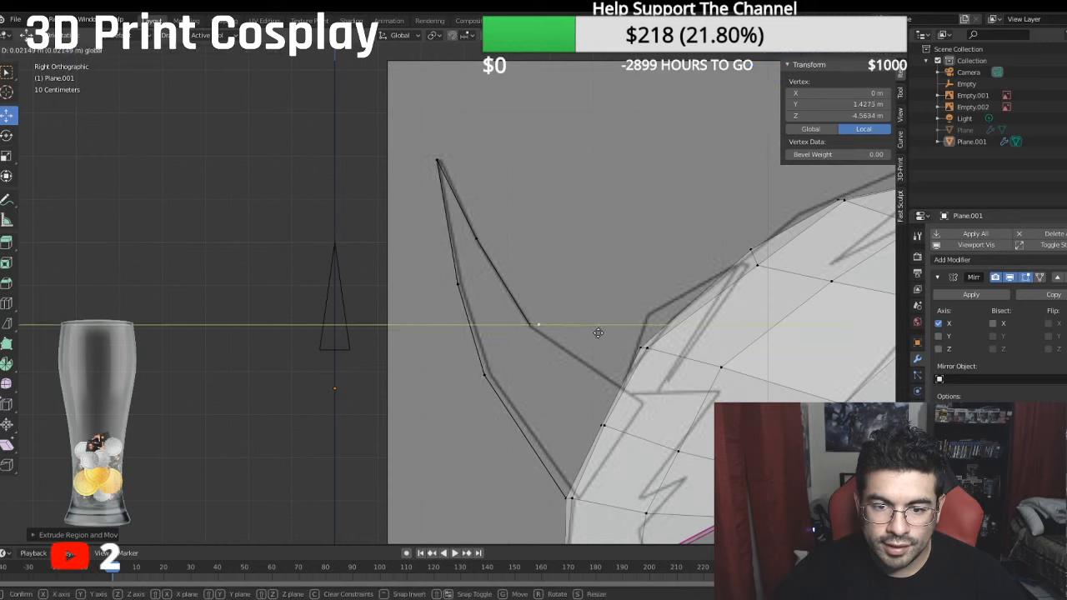
{"action": "left_click", "coordinate": [643, 327]}
{"action": "key", "text": "g"}
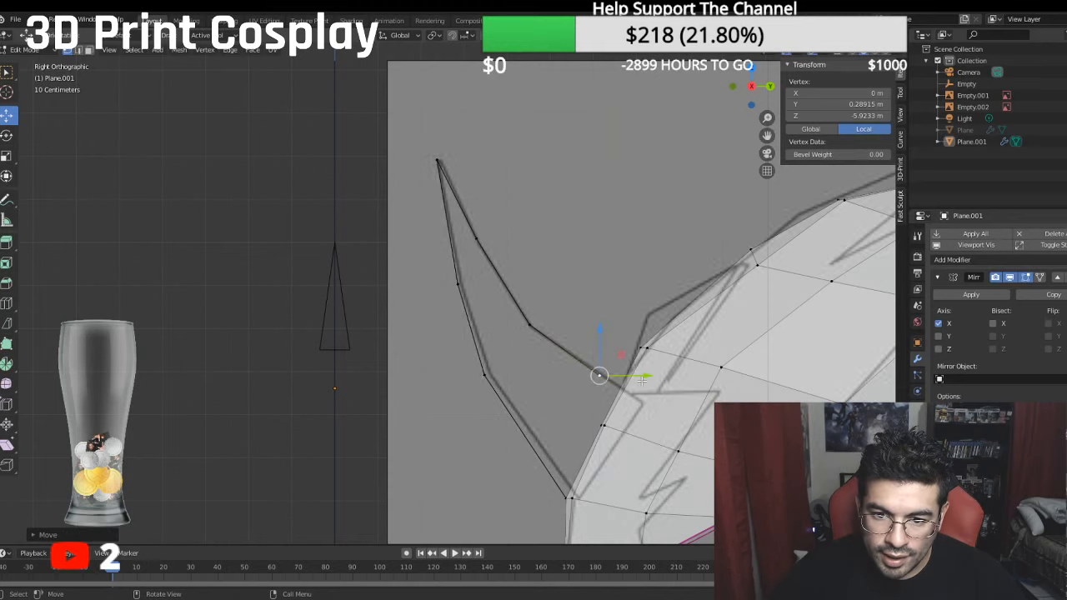
{"action": "key", "text": "y"}
{"action": "key", "text": "z"}
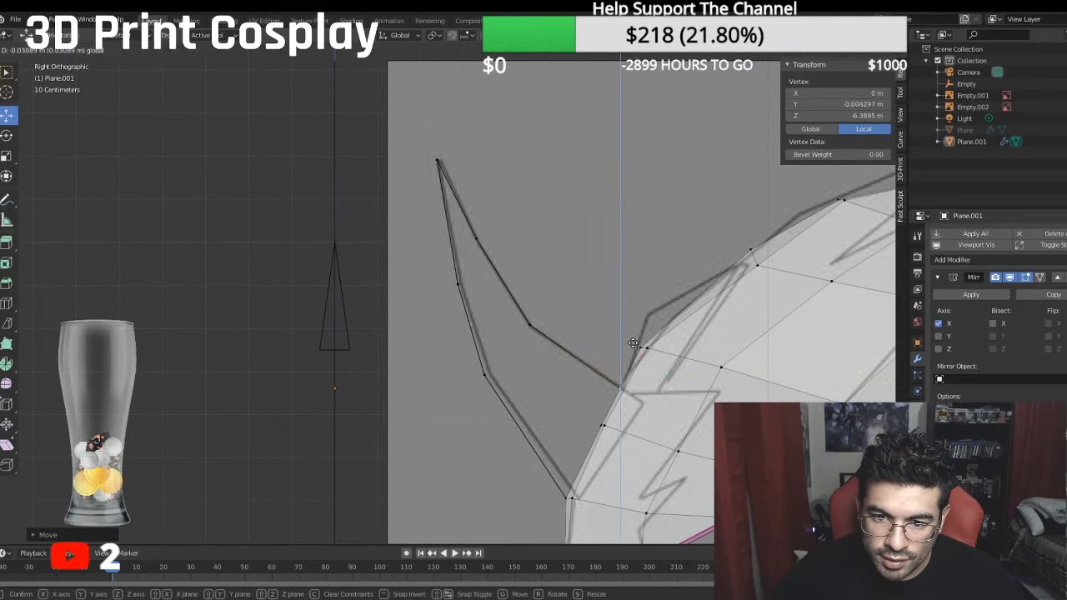
{"action": "left_click", "coordinate": [634, 342]}
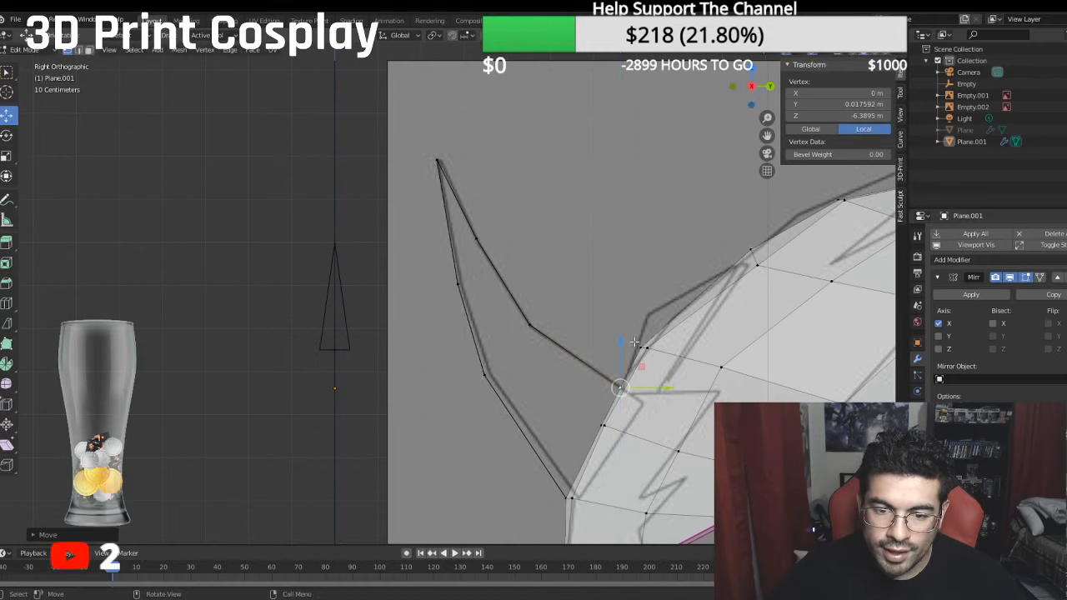
- Extrude the upper bend vertex of the horn's front outline sideways along X to about -0.58 m
{"action": "mouse_move", "coordinate": [633, 342]}
{"action": "middle_mouse_down"}
{"action": "mouse_move", "coordinate": [826, 358]}
{"action": "mouse_move", "coordinate": [785, 347]}
{"action": "middle_mouse_up"}
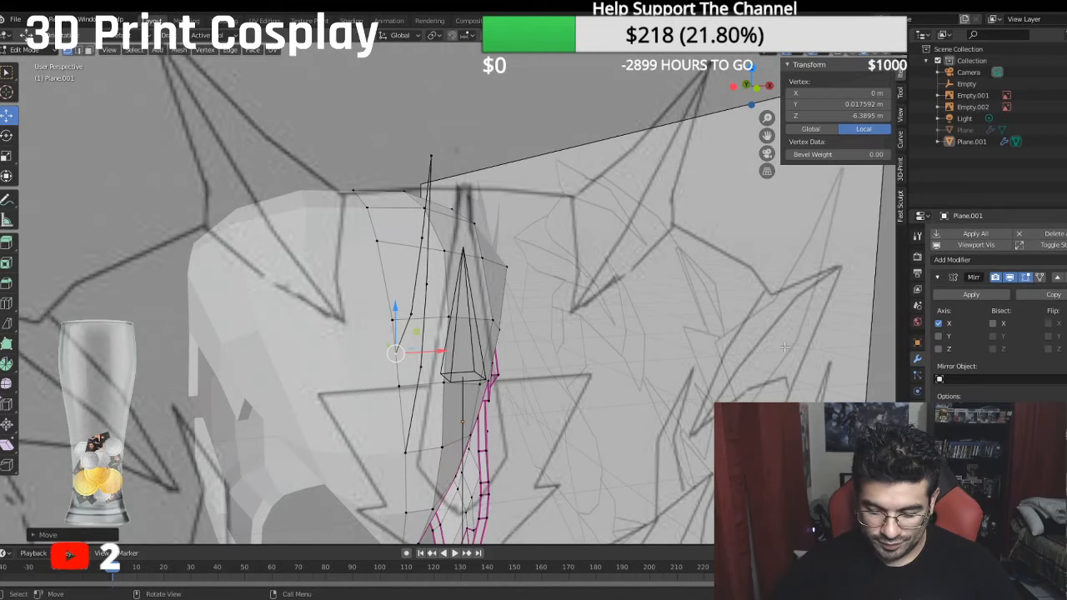
{"action": "key", "text": "KP_1"}
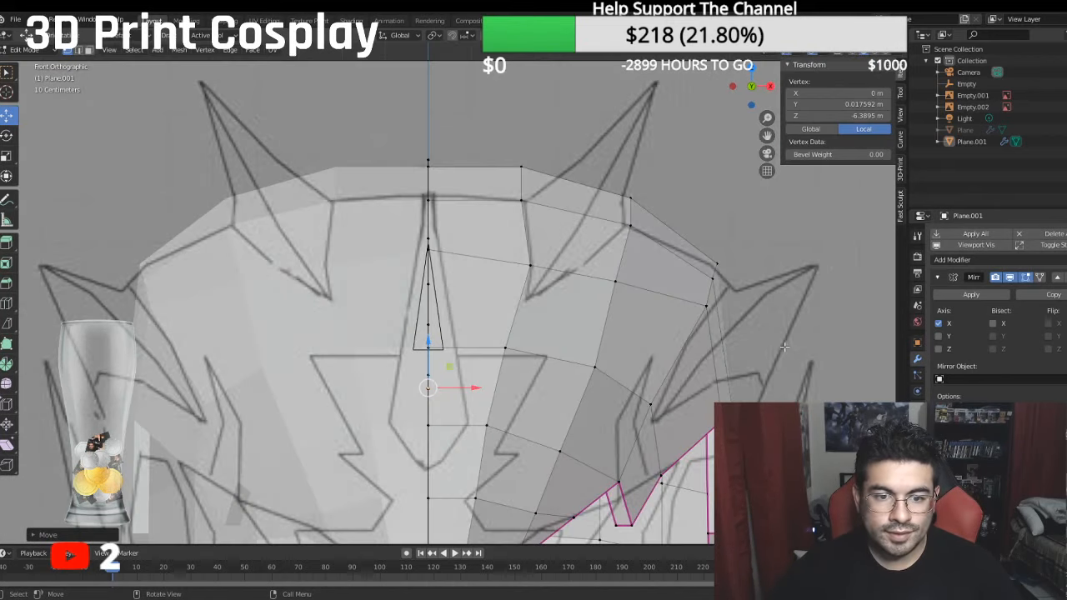
{"action": "mouse_move", "coordinate": [456, 346]}
{"action": "middle_mouse_down"}
{"action": "mouse_move", "coordinate": [441, 295]}
{"action": "mouse_move", "coordinate": [467, 357]}
{"action": "middle_mouse_up"}
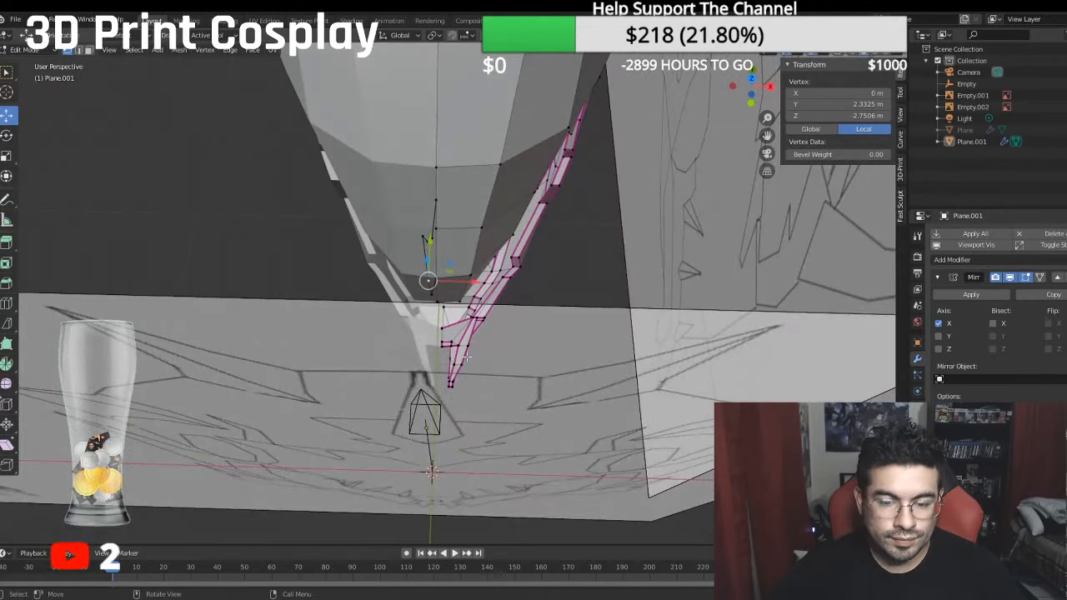
{"action": "key", "text": "KP_7"}
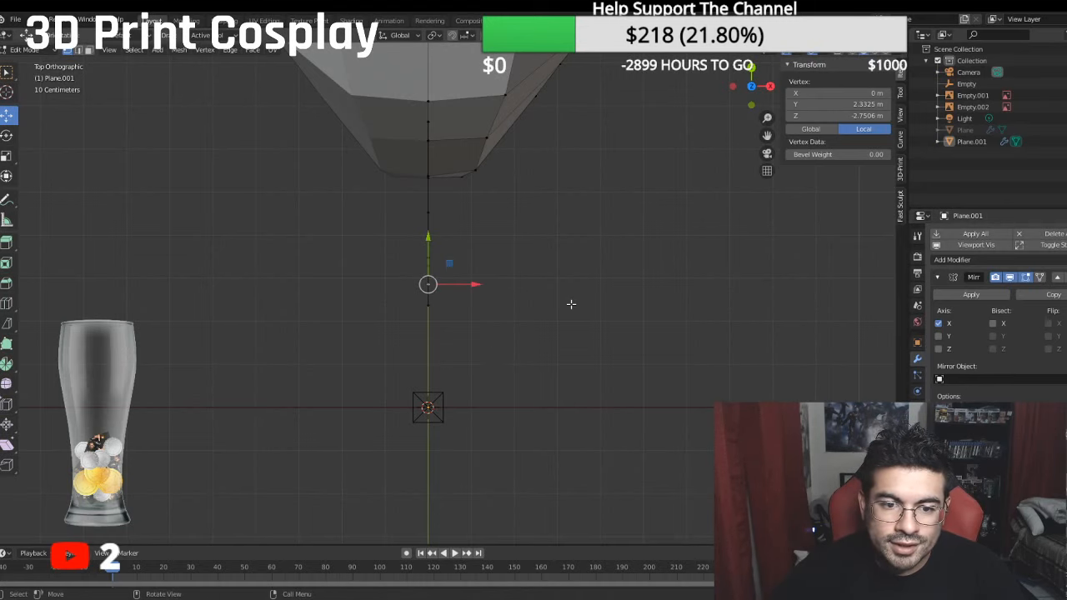
{"action": "key", "text": "e"}
{"action": "key", "text": "g"}
{"action": "key", "text": "x"}
{"action": "left_click", "coordinate": [521, 289]}
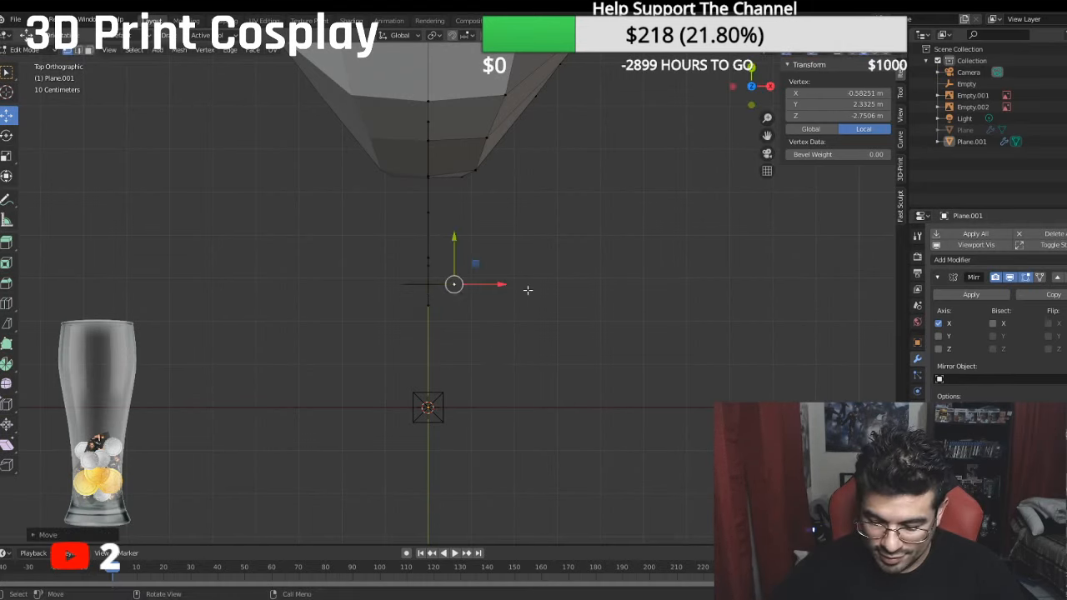
- Position the new side vertex between the horn's upper front and rear bends, at local Y about 3.18 m and Z about -2.96 m
{"action": "key", "text": "KP_1"}
{"action": "middle_click_drag", "start_coordinate": [473, 301], "coordinate": [441, 303]}
{"action": "left_click_drag", "start_coordinate": [456, 247], "coordinate": [450, 219]}
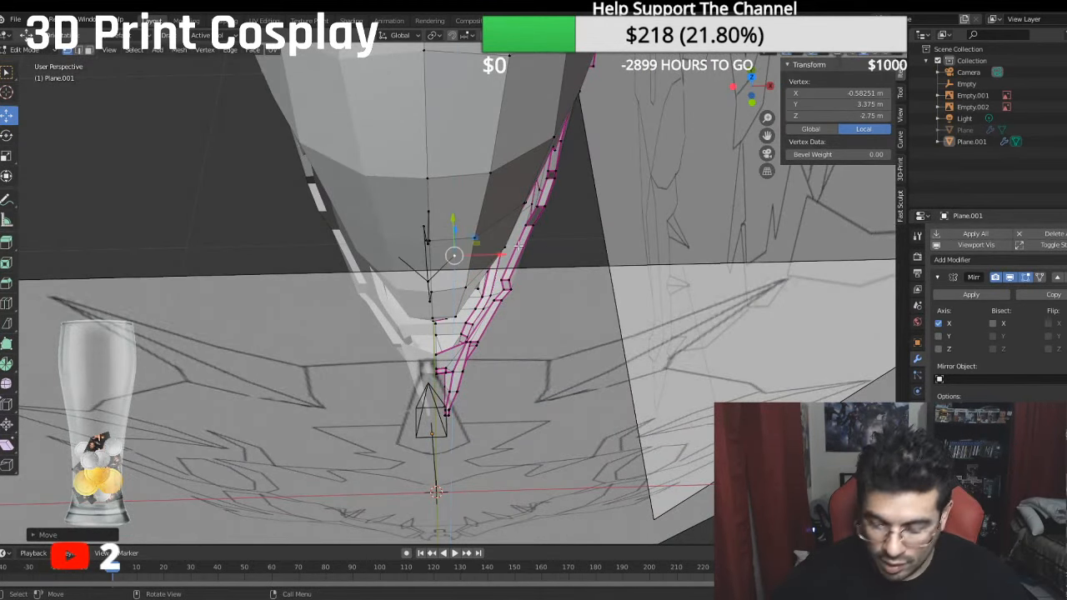
{"action": "key", "text": "KP_3"}
{"action": "left_click_drag", "start_coordinate": [505, 245], "coordinate": [515, 239]}
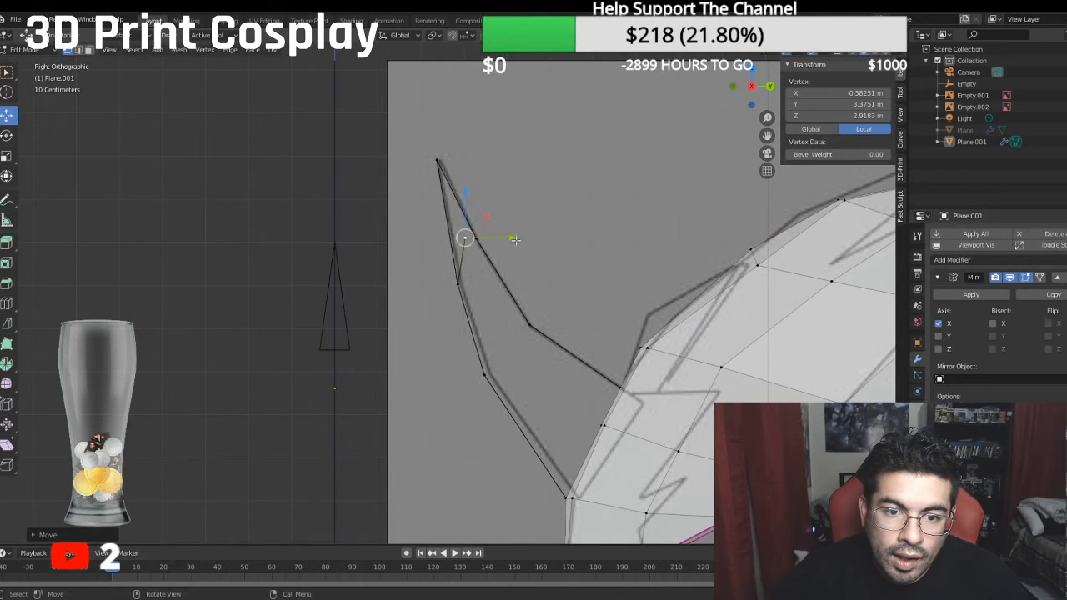
{"action": "key", "text": "g"}
{"action": "key", "text": "z"}
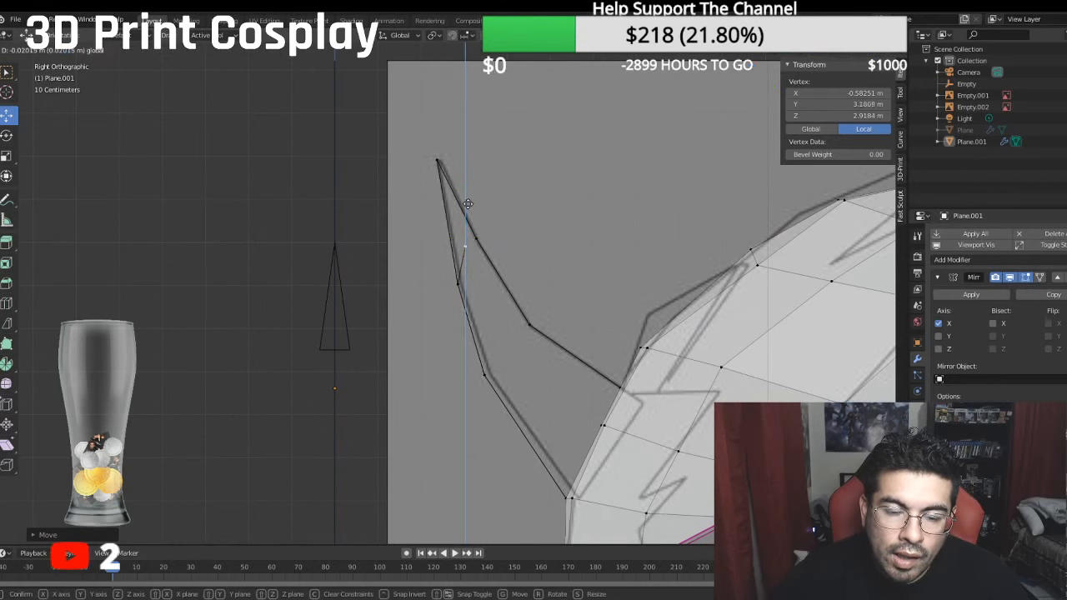
{"action": "left_click", "coordinate": [467, 203]}
{"action": "left_click_drag", "start_coordinate": [502, 242], "coordinate": [502, 242]}
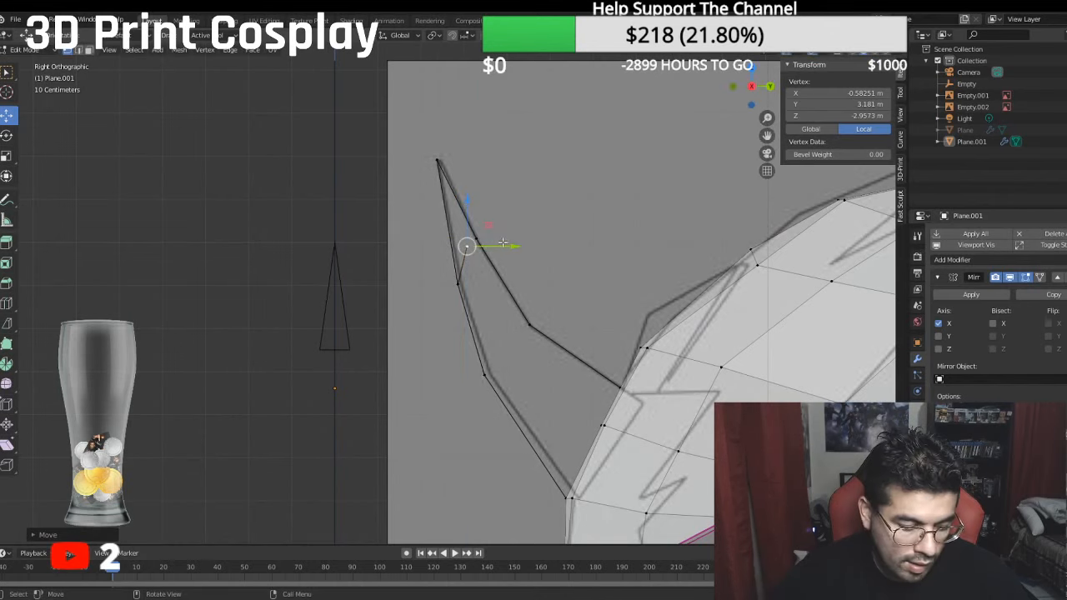
- Fill a triangular face between the horn tip, the upper side vertex and the upper front bend vertex
{"action": "left_click", "coordinate": [435, 165], "text": "shift"}
{"action": "left_click", "coordinate": [456, 280], "text": "shift"}
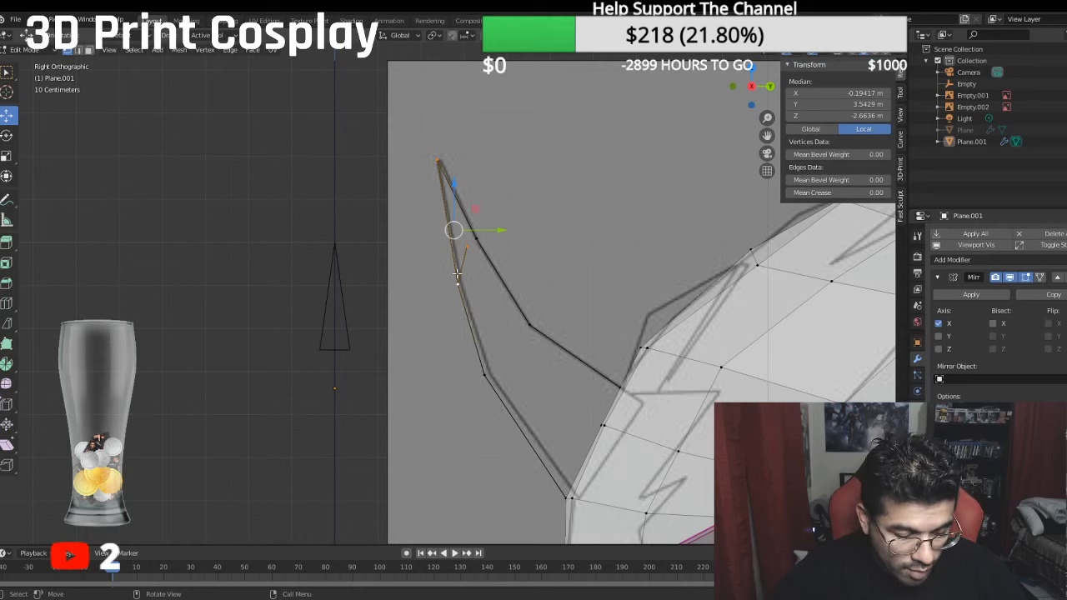
{"action": "key", "text": "f"}
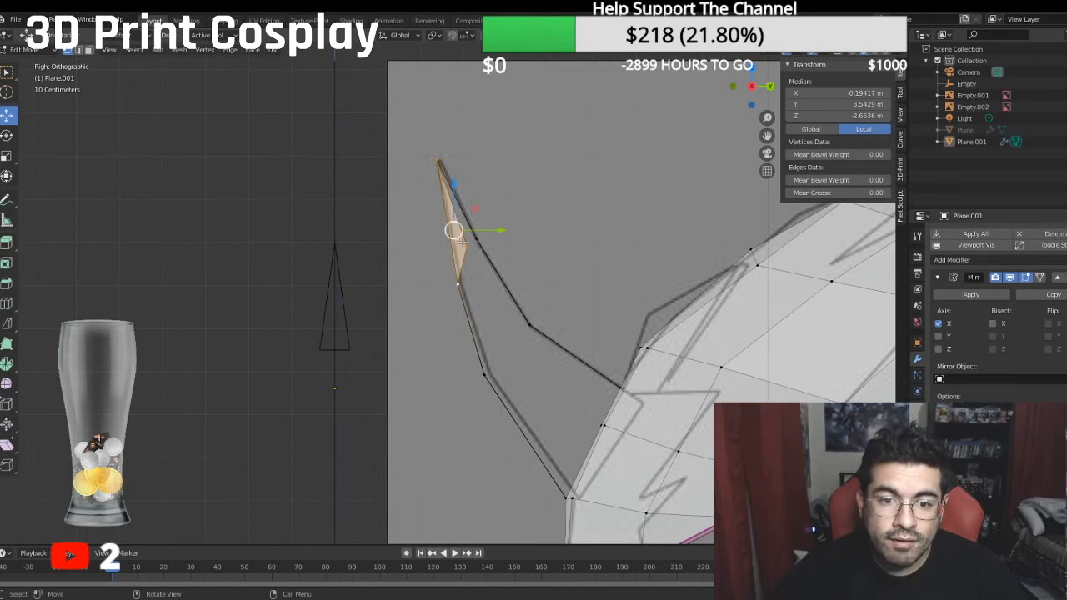
- Fill a triangular face between the horn tip, the upper side vertex and the upper rear bend vertex, and inspect it
{"action": "left_click", "coordinate": [468, 249]}
{"action": "left_click", "coordinate": [480, 242], "text": "shift"}
{"action": "left_click", "coordinate": [438, 158], "text": "shift"}
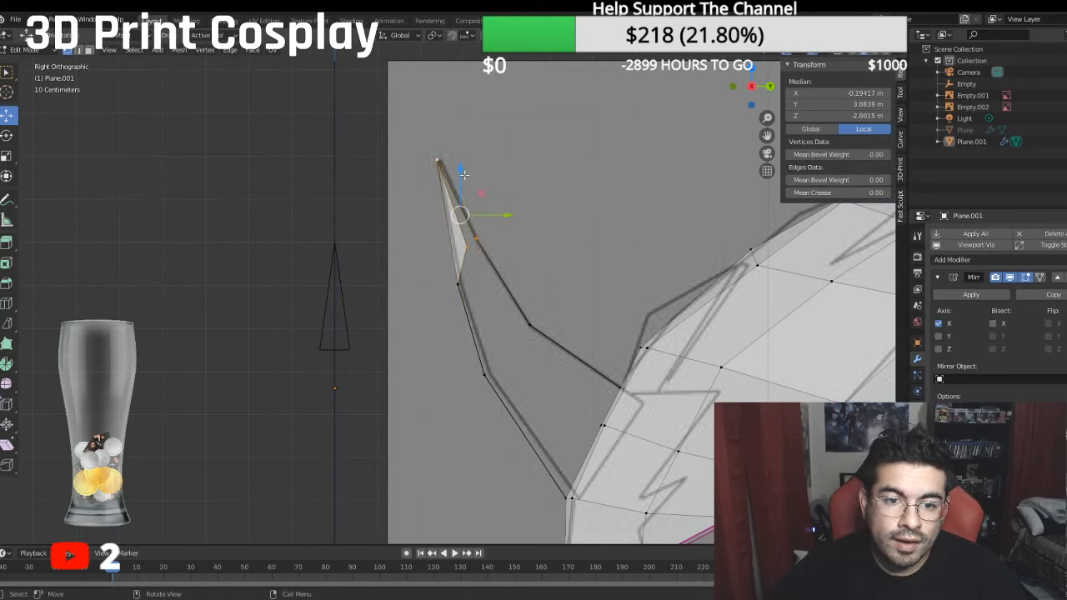
{"action": "middle_click_drag", "start_coordinate": [395, 217], "coordinate": [558, 258]}
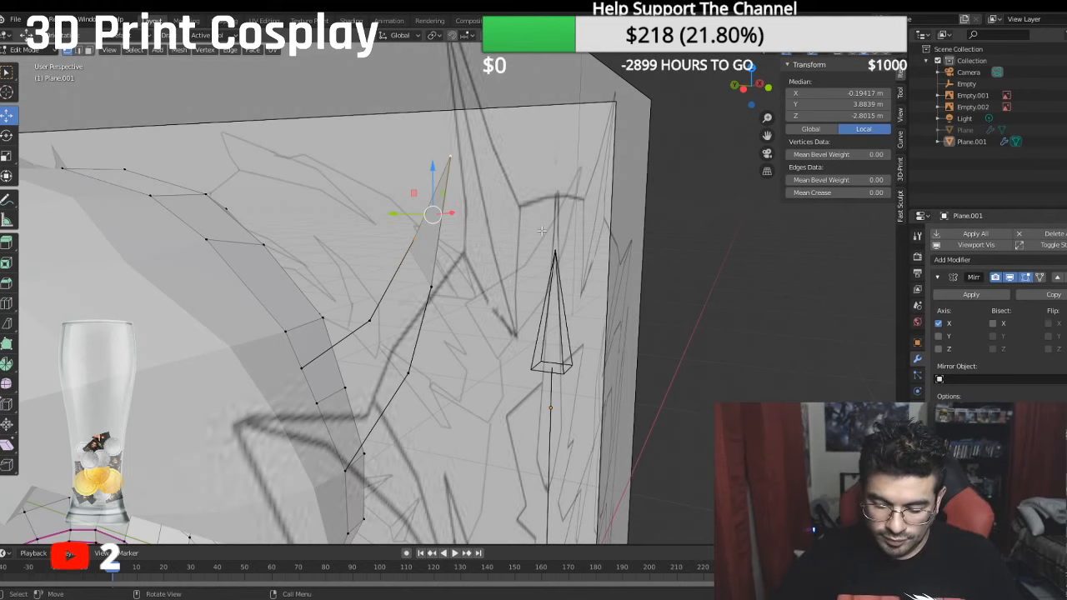
{"action": "key", "text": "KP_3"}
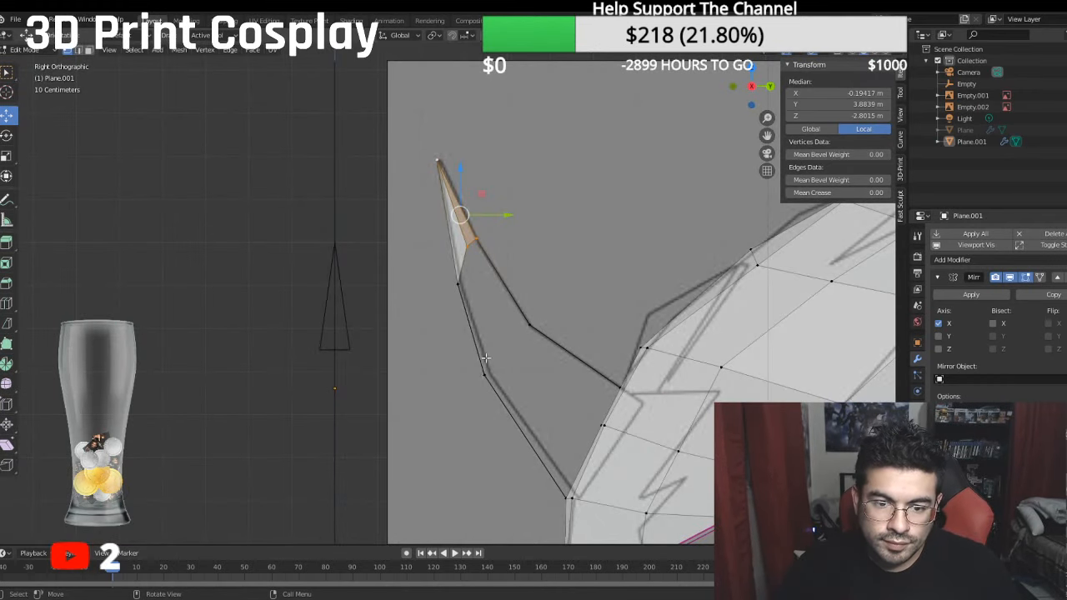
- Extrude the front outline's lower bend vertex to X about -0.71 m and place it between the outlines at Y about 0.99 m, Z about -3.85 m
{"action": "left_click", "coordinate": [485, 373]}
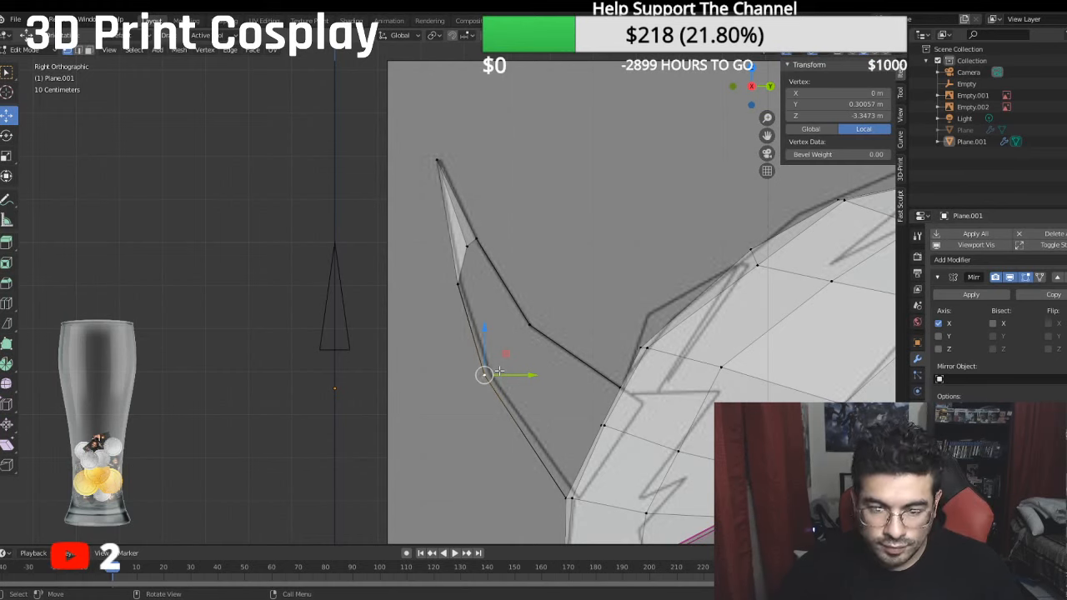
{"action": "key", "text": "KP_1"}
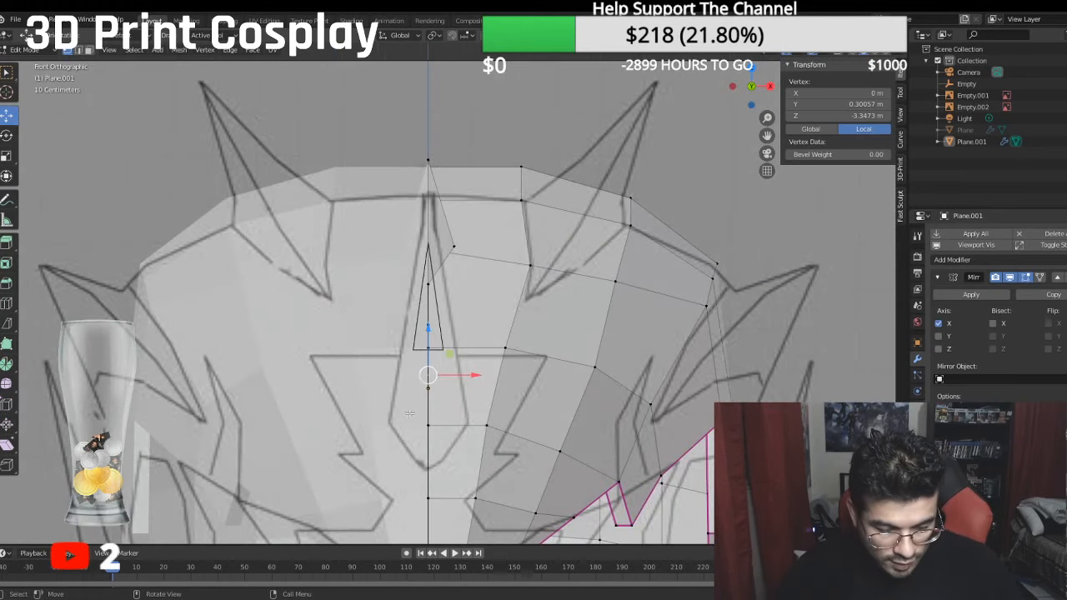
{"action": "key", "text": "e"}
{"action": "right_click", "coordinate": [515, 528]}
{"action": "left_click_drag", "start_coordinate": [475, 376], "coordinate": [559, 363]}
{"action": "key", "text": "KP_3"}
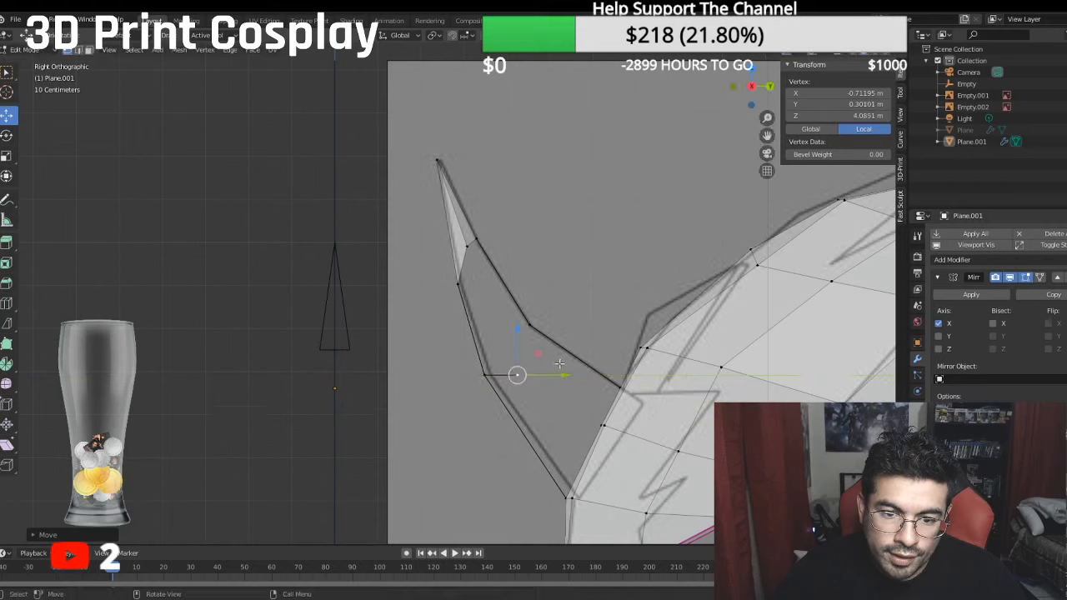
{"action": "left_click_drag", "start_coordinate": [519, 332], "coordinate": [492, 300]}
{"action": "left_click_drag", "start_coordinate": [573, 345], "coordinate": [562, 345]}
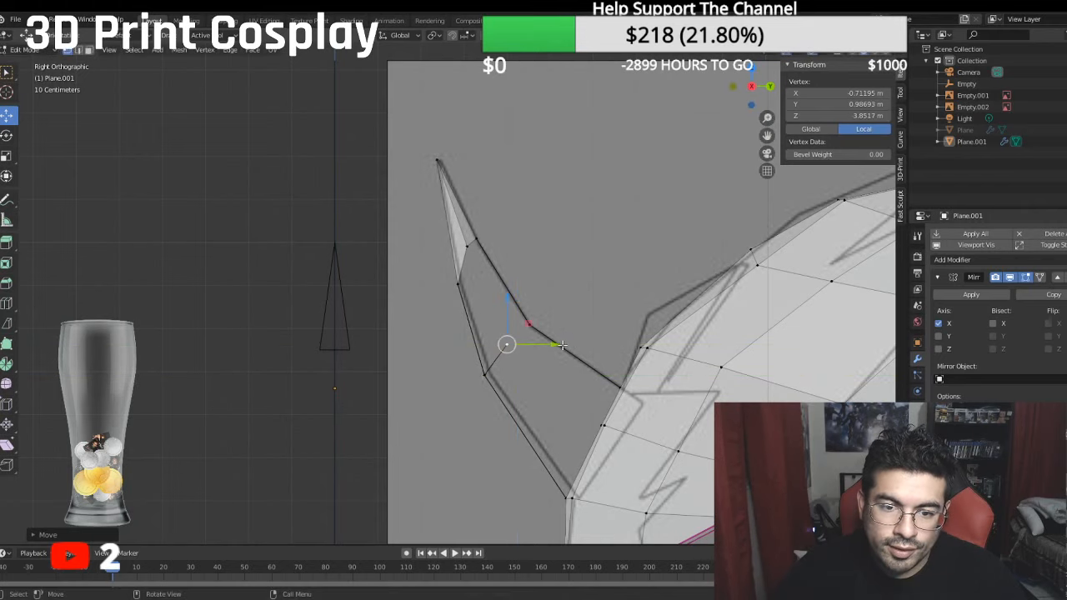
- Fill a four-sided face between the two side vertices and the two bend vertices of the horn's front outline
{"action": "left_click", "coordinate": [467, 245], "text": "shift"}
{"action": "left_click", "coordinate": [453, 286], "text": "shift"}
{"action": "left_click", "coordinate": [484, 359], "text": "shift"}
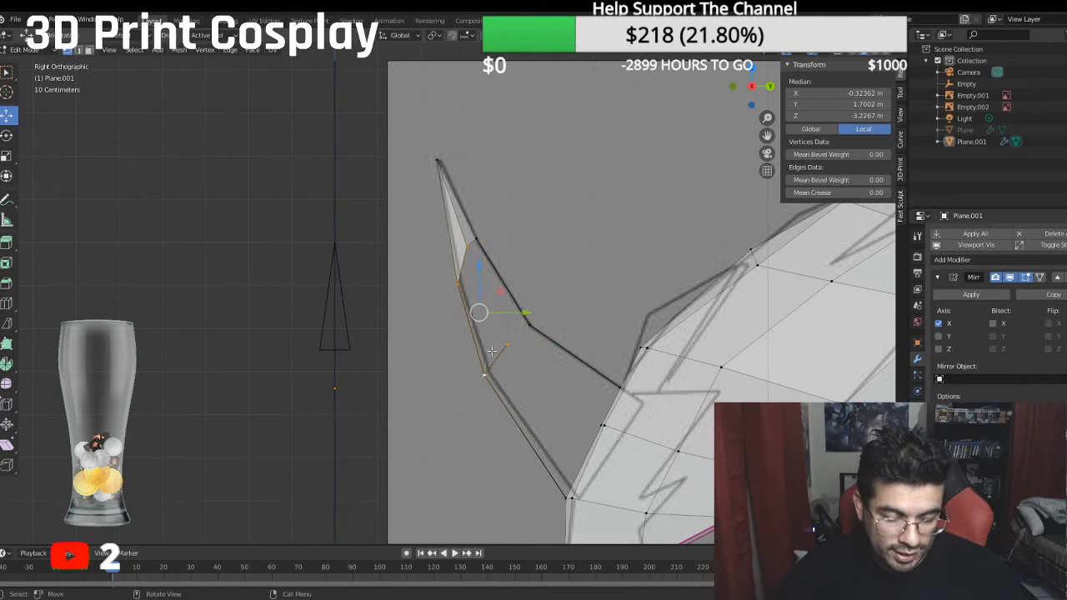
{"action": "key", "text": "f"}
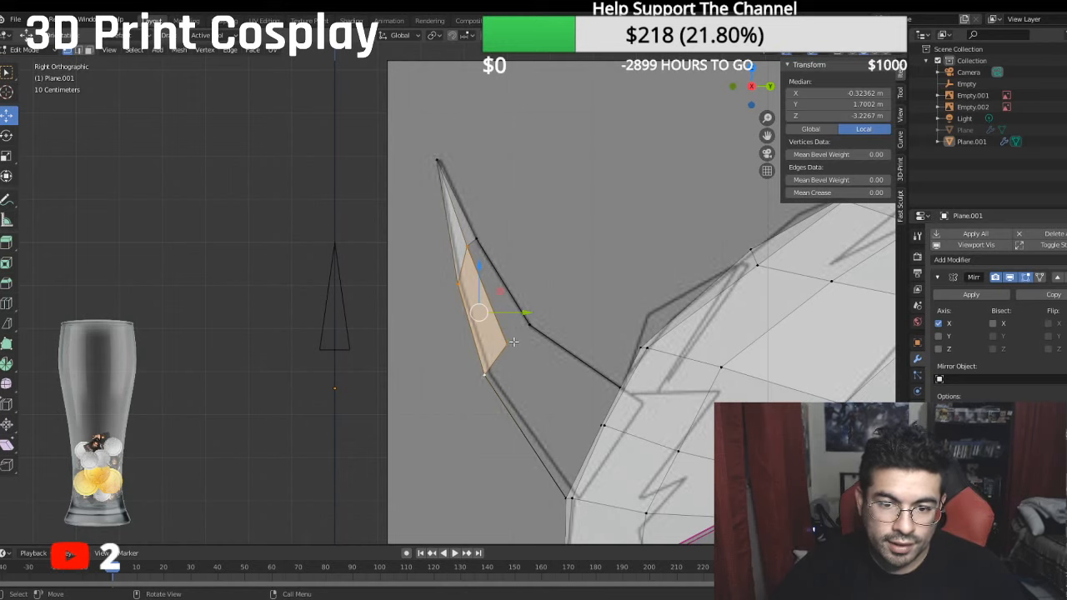
- Fill a four-sided face between the two side vertices and the two bend vertices of the horn's rear outline
{"action": "left_click", "coordinate": [513, 342]}
{"action": "left_click", "coordinate": [537, 323], "text": "shift"}
{"action": "left_click", "coordinate": [478, 237], "text": "shift"}
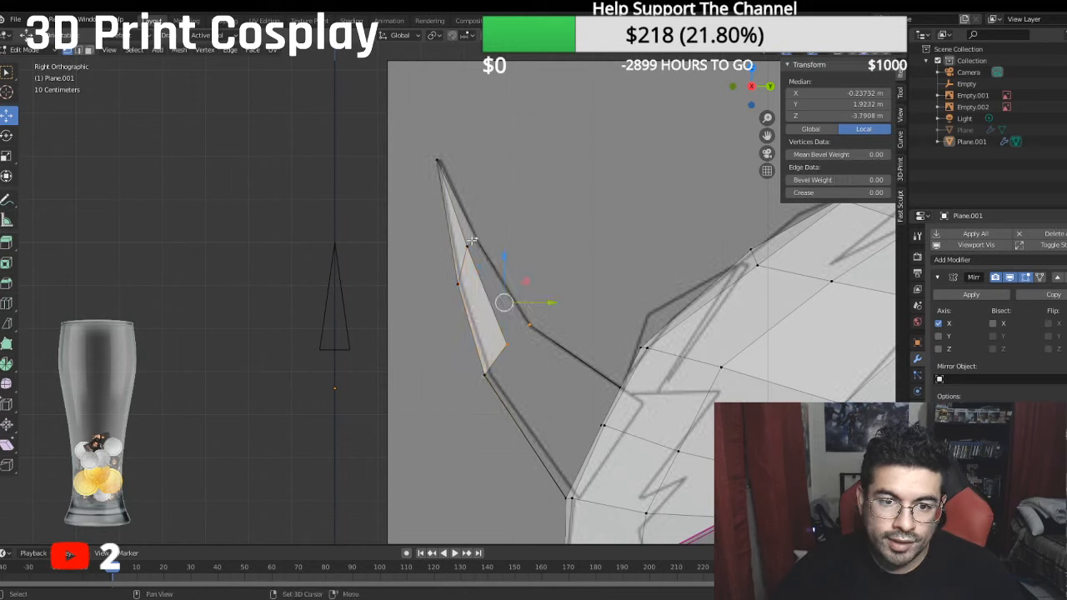
{"action": "left_click", "coordinate": [470, 244], "text": "shift"}
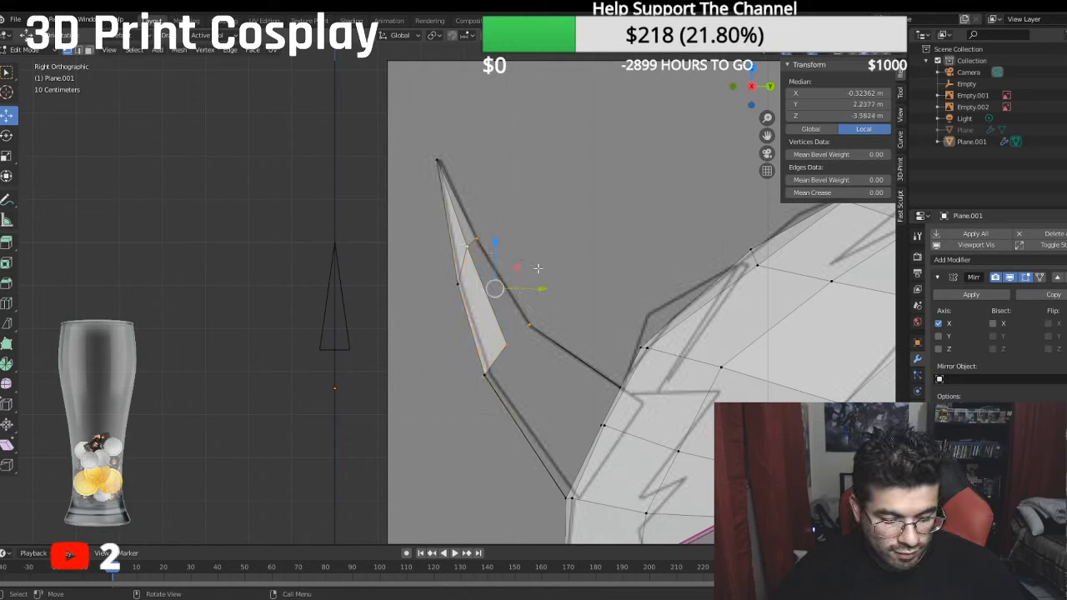
{"action": "key", "text": "f"}
- Move both side vertices inward along X to match the sketched horn edge in front view, the lower one to X about -0.59 m
{"action": "key", "text": "KP_1"}
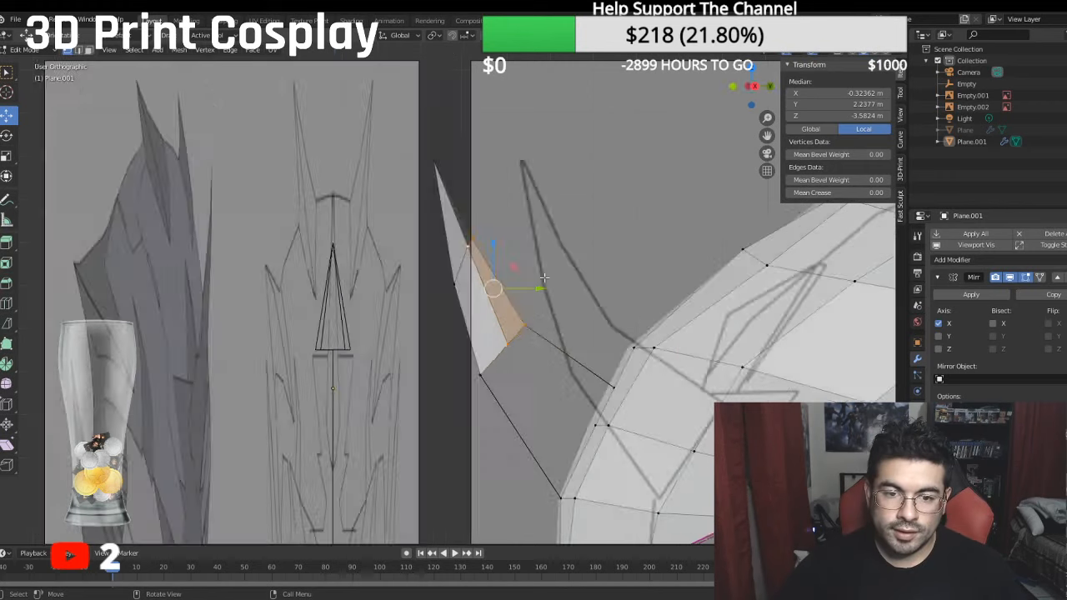
{"action": "left_click", "coordinate": [450, 234]}
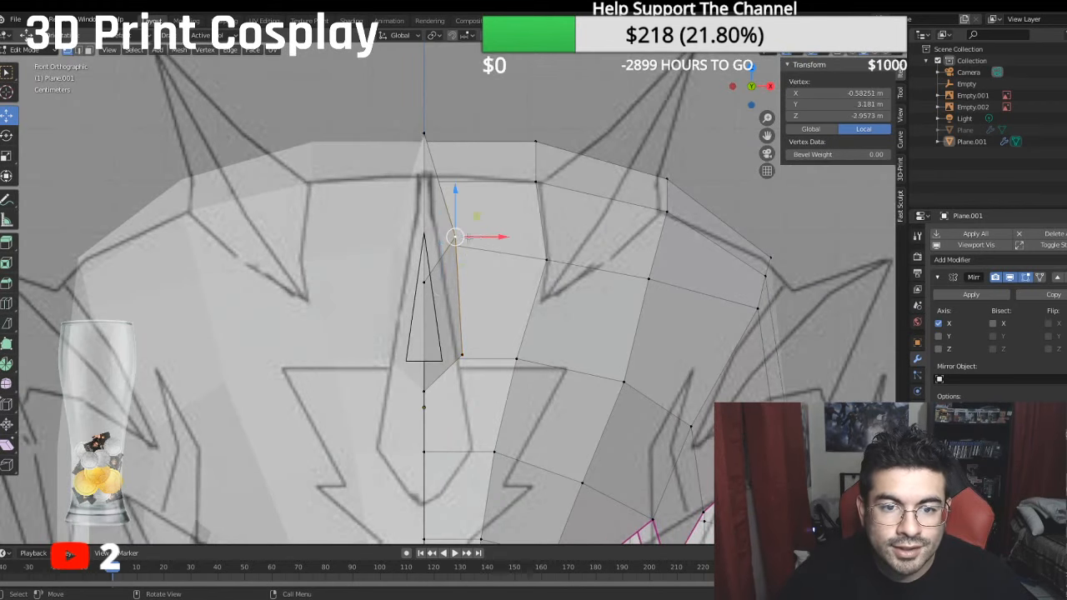
{"action": "key", "text": "g"}
{"action": "key", "text": "x"}
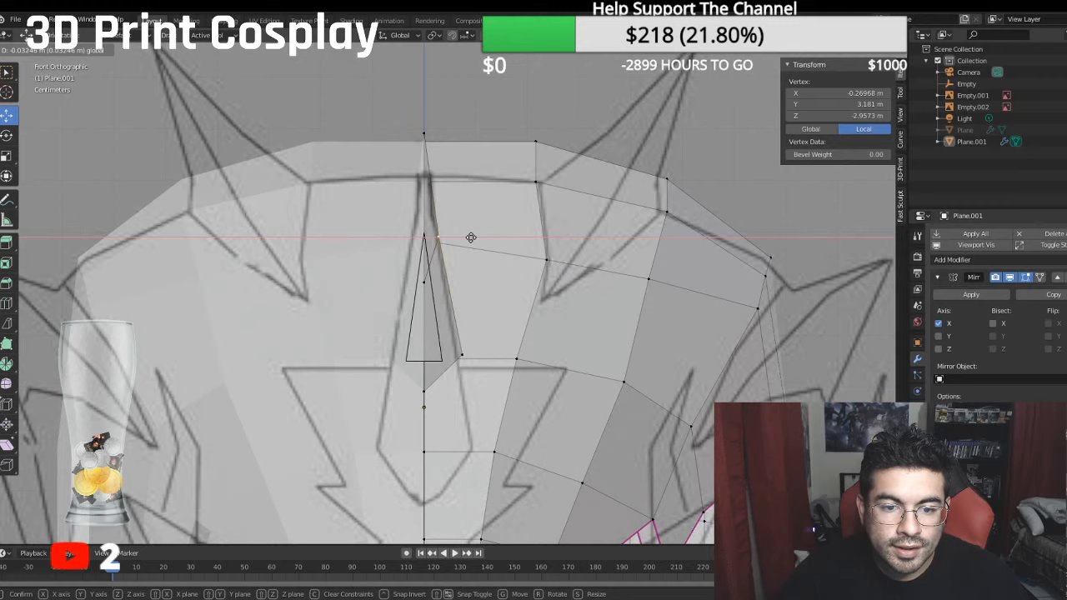
{"action": "left_click", "coordinate": [497, 356]}
{"action": "mouse_move", "coordinate": [497, 356]}
{"action": "middle_mouse_down"}
{"action": "mouse_move", "coordinate": [482, 373]}
{"action": "mouse_move", "coordinate": [491, 358]}
{"action": "middle_mouse_up"}
{"action": "key", "text": "KP_3"}
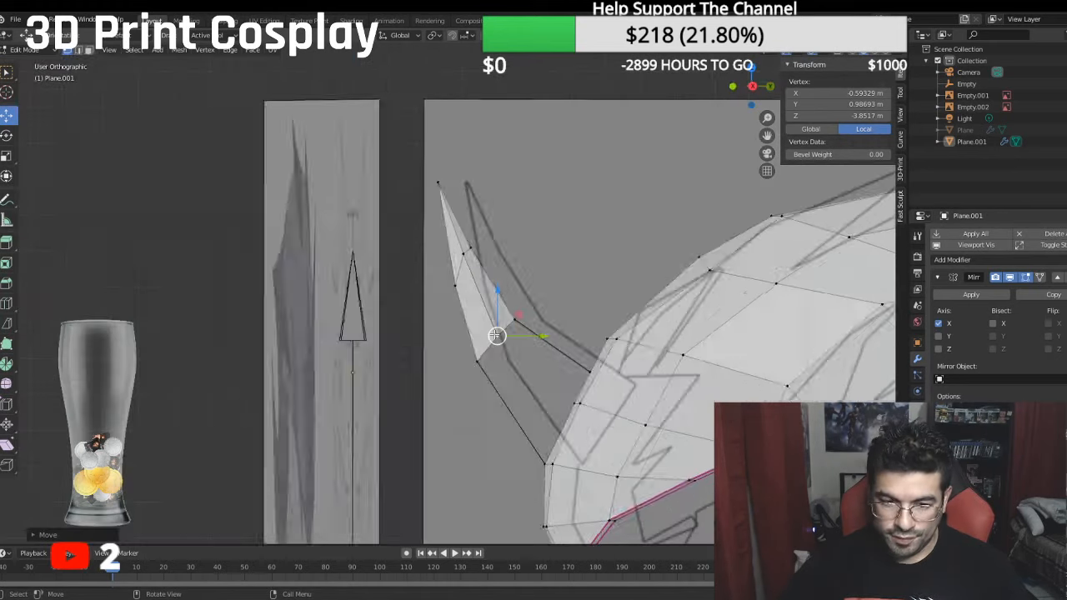
- Bisect the forehead face under the horn's base diagonally from its lower centre-line corner to the sketched horn edge
{"action": "key", "text": "KP_1"}
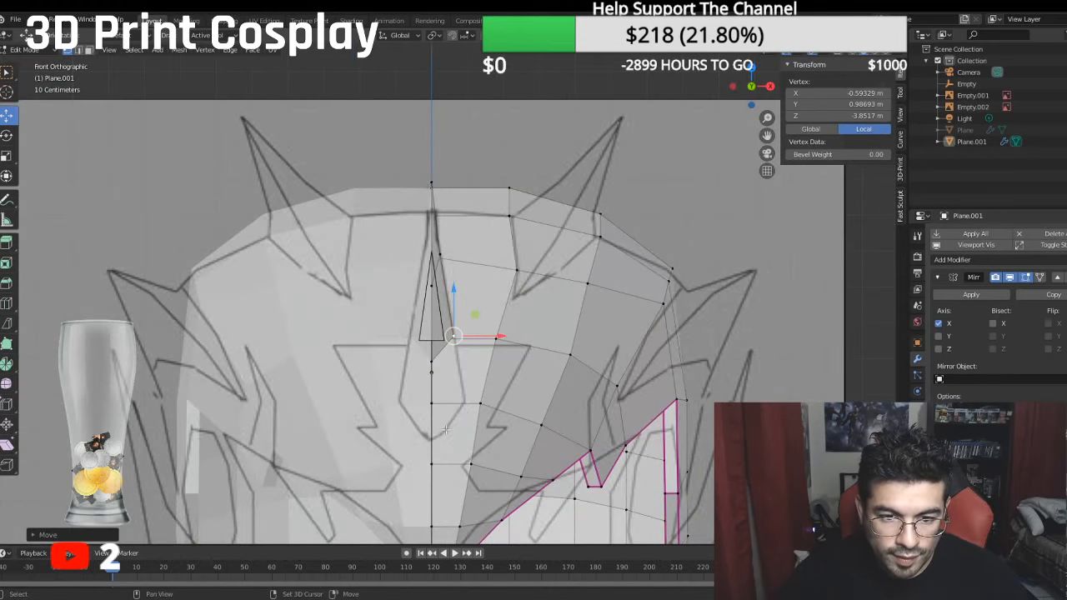
{"action": "scroll", "coordinate": [463, 343], "scroll_direction": "up", "scroll_amount": 2}
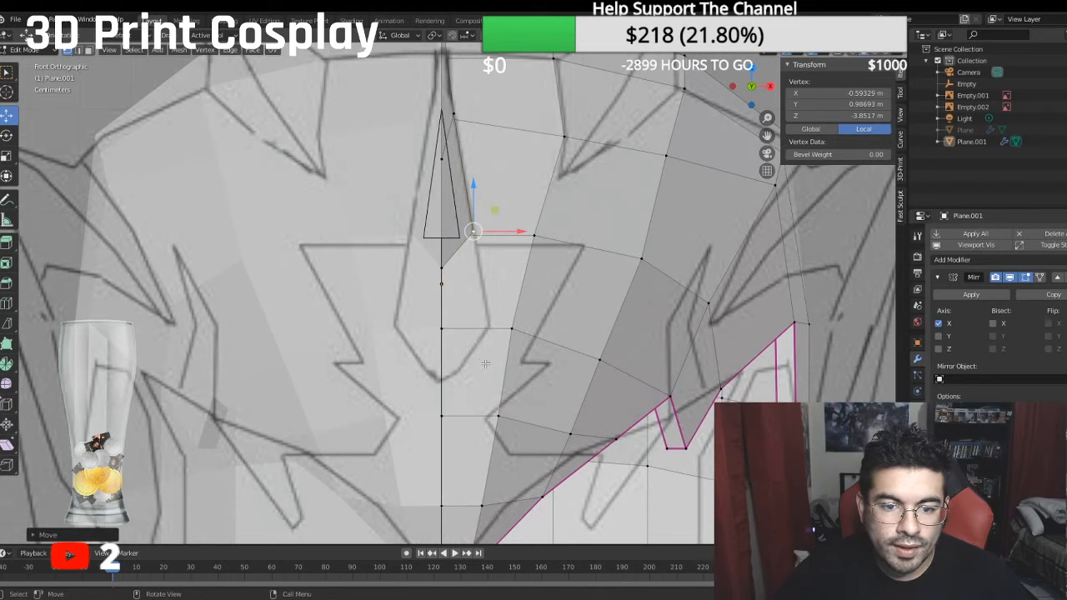
{"action": "left_click", "coordinate": [87, 52]}
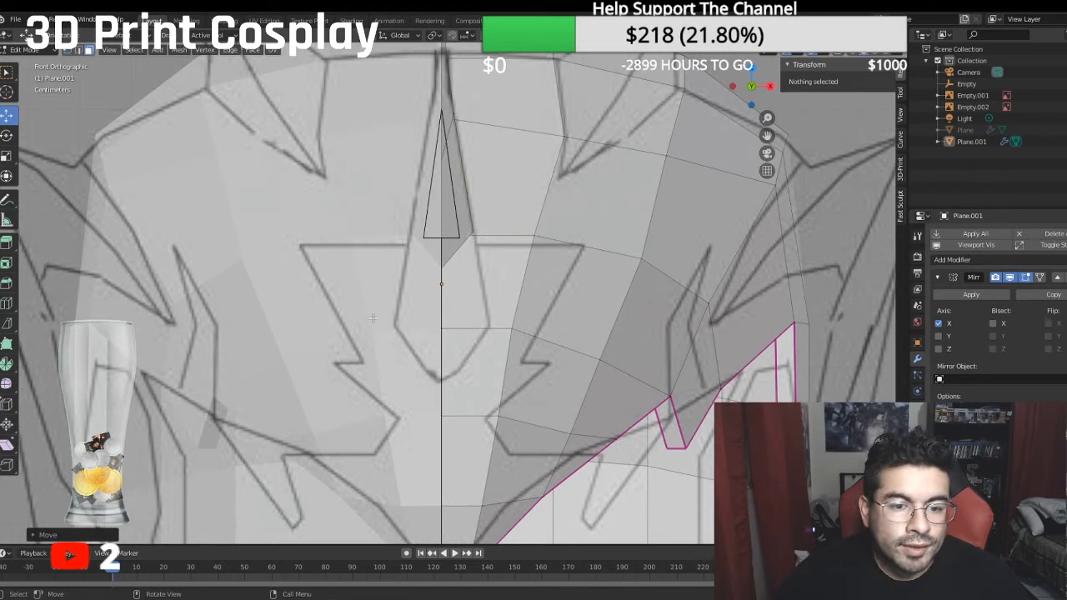
{"action": "left_click", "coordinate": [479, 360]}
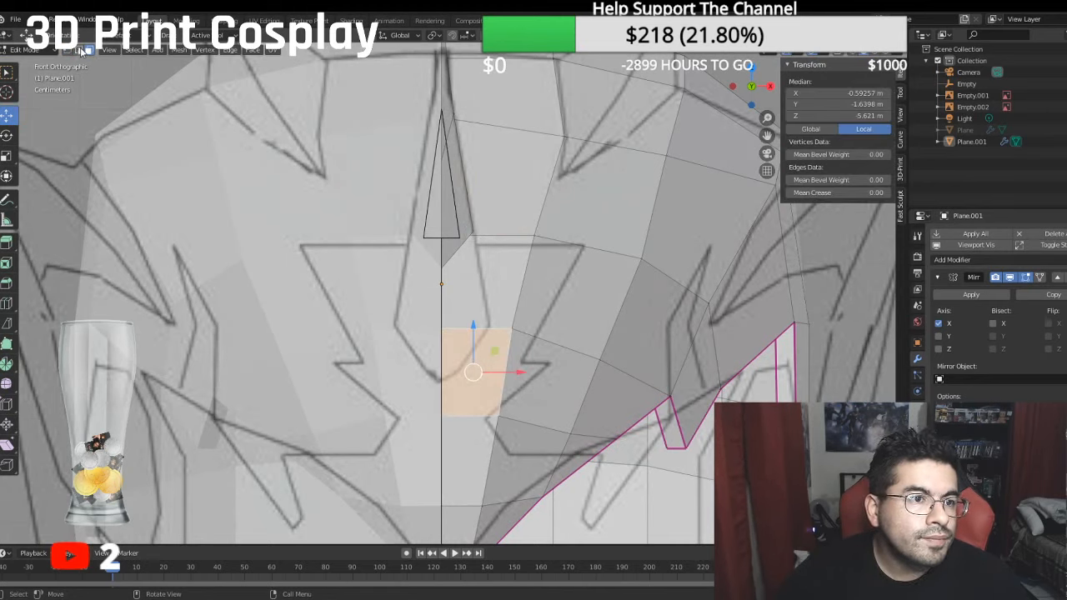
{"action": "left_click", "coordinate": [7, 324]}
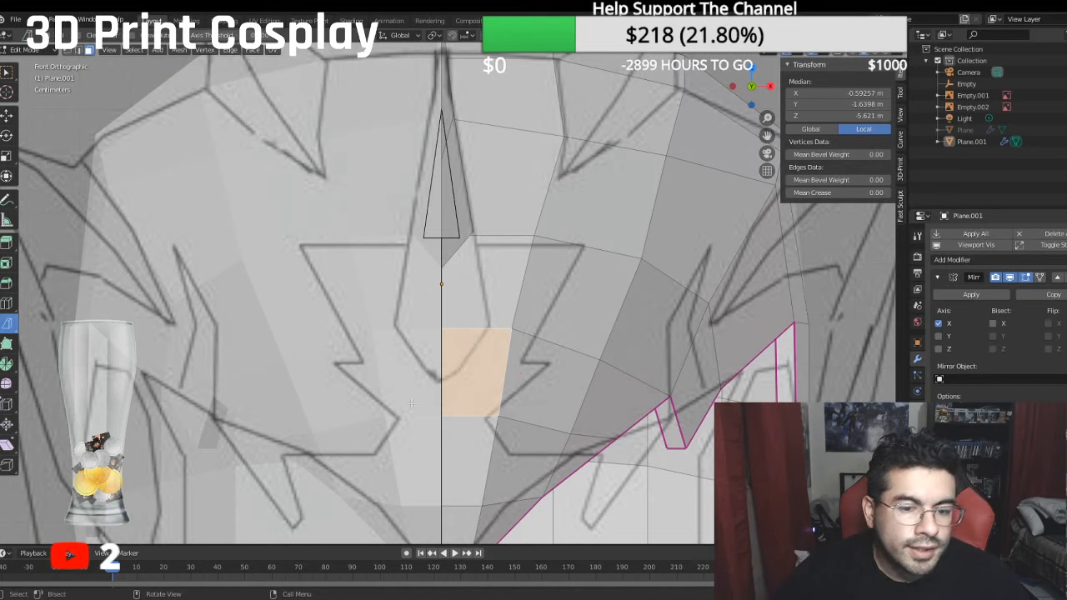
{"action": "mouse_move", "coordinate": [442, 415]}
{"action": "left_mouse_down"}
{"action": "mouse_move", "coordinate": [488, 333]}
{"action": "mouse_move", "coordinate": [472, 360]}
{"action": "left_mouse_up"}
- Merge the two nearly coincident vertices at the forehead cut's lower centre-line corner at their center
{"action": "left_click", "coordinate": [518, 361]}
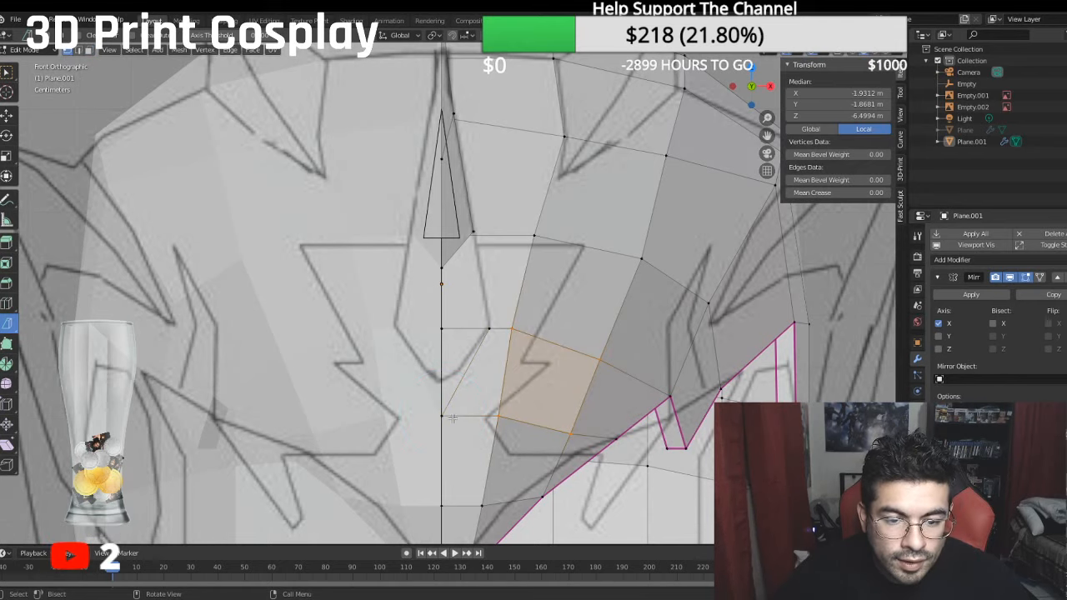
{"action": "left_click", "coordinate": [448, 416]}
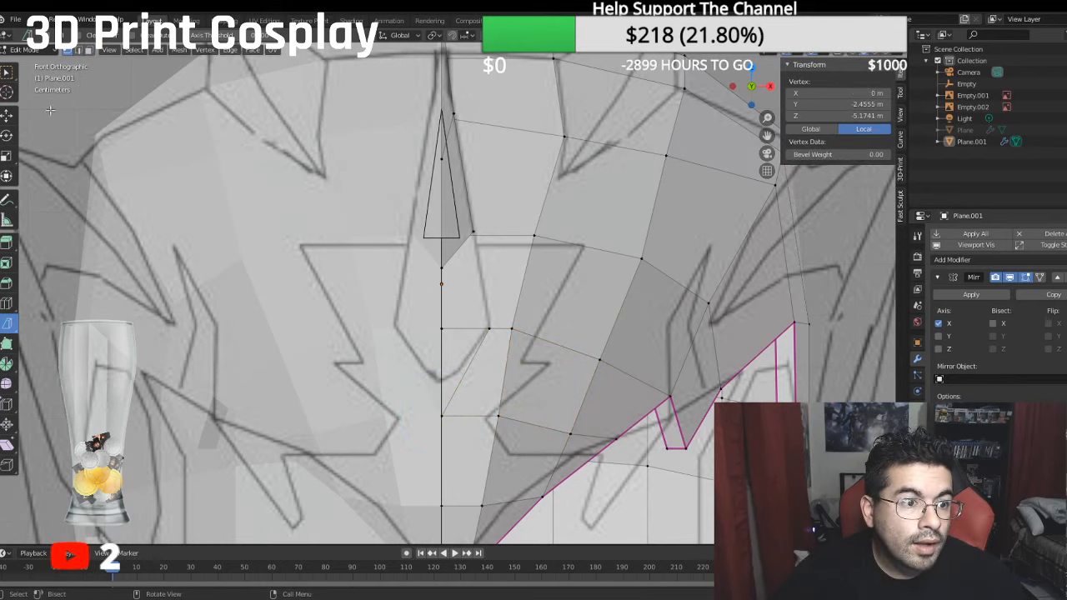
{"action": "left_click", "coordinate": [7, 73]}
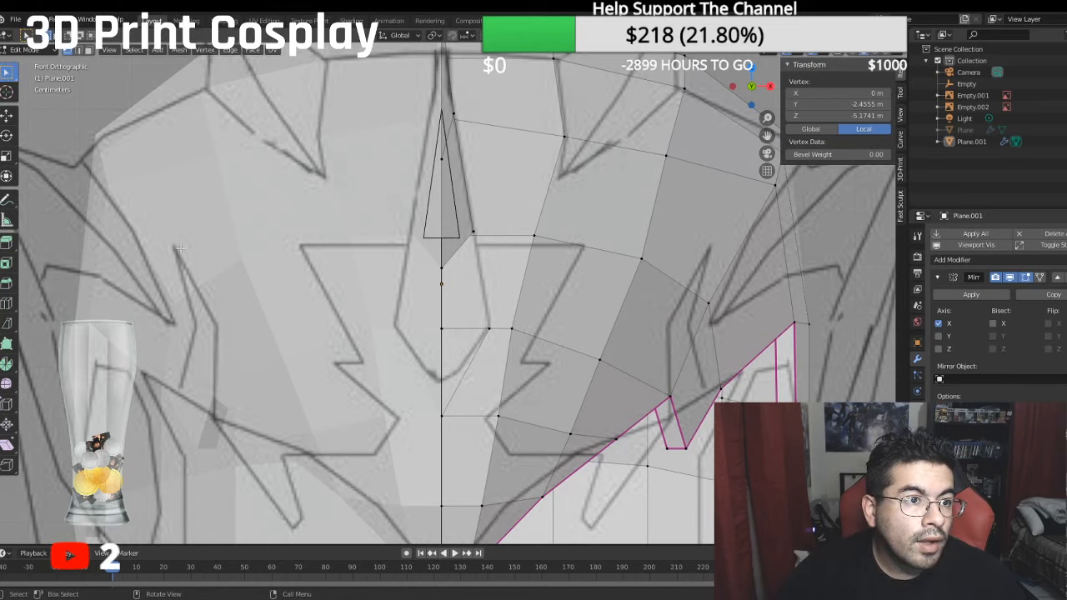
{"action": "left_click", "coordinate": [457, 335]}
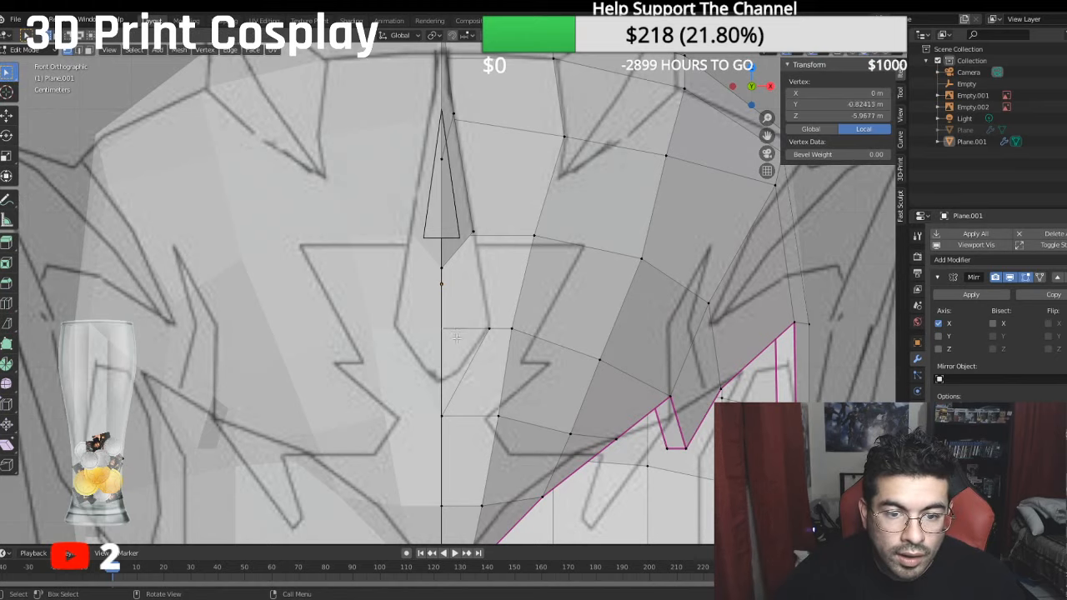
{"action": "left_click", "coordinate": [457, 416], "text": "ctrl"}
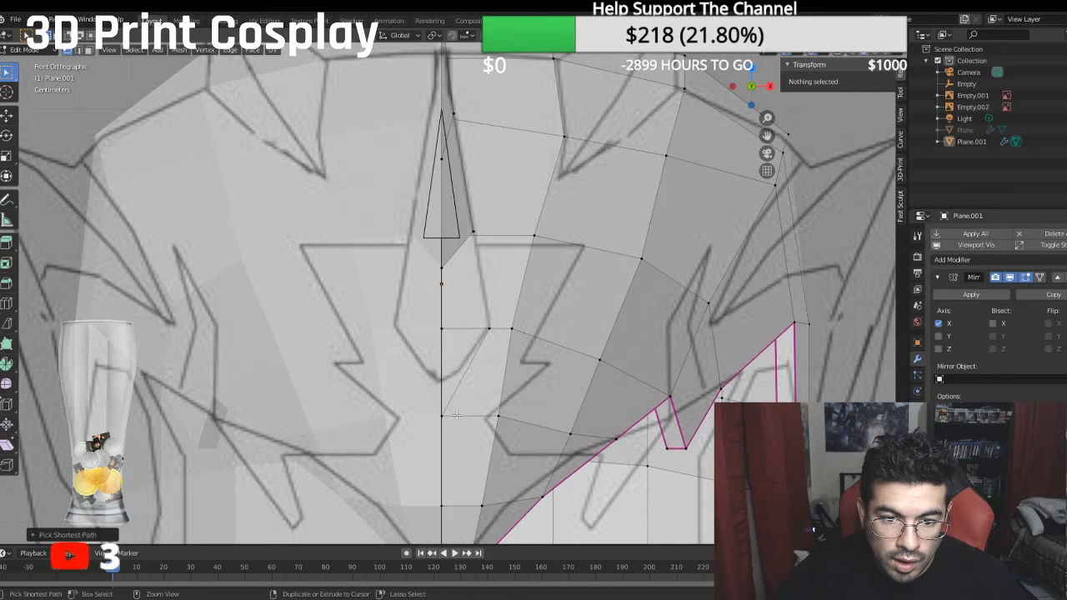
{"action": "left_click", "coordinate": [457, 416]}
{"action": "scroll", "coordinate": [476, 288], "scroll_direction": "up", "scroll_amount": 8}
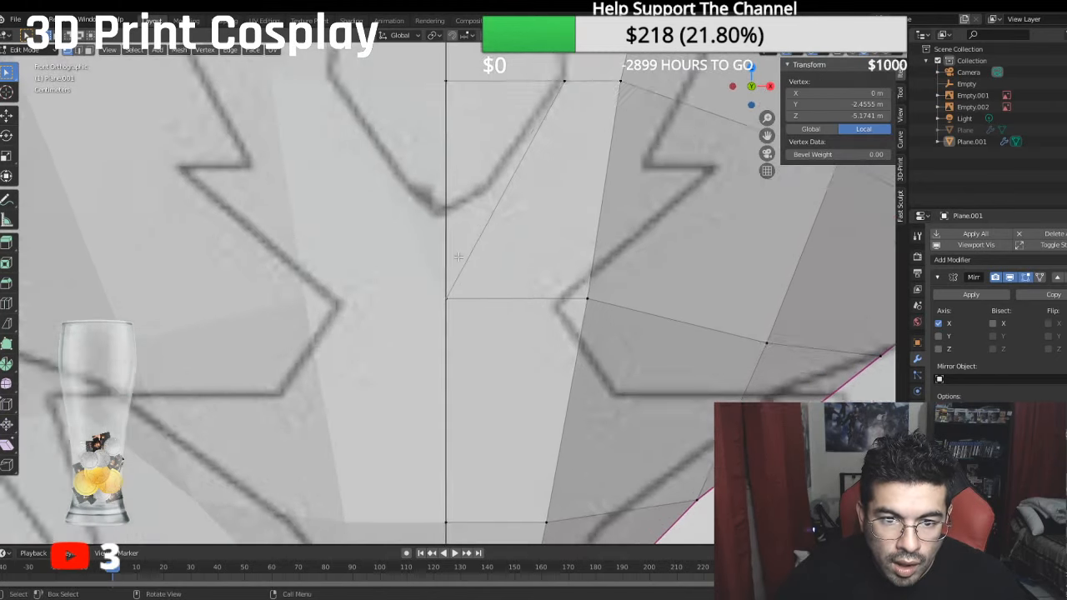
{"action": "left_click", "coordinate": [473, 308], "text": "ctrl"}
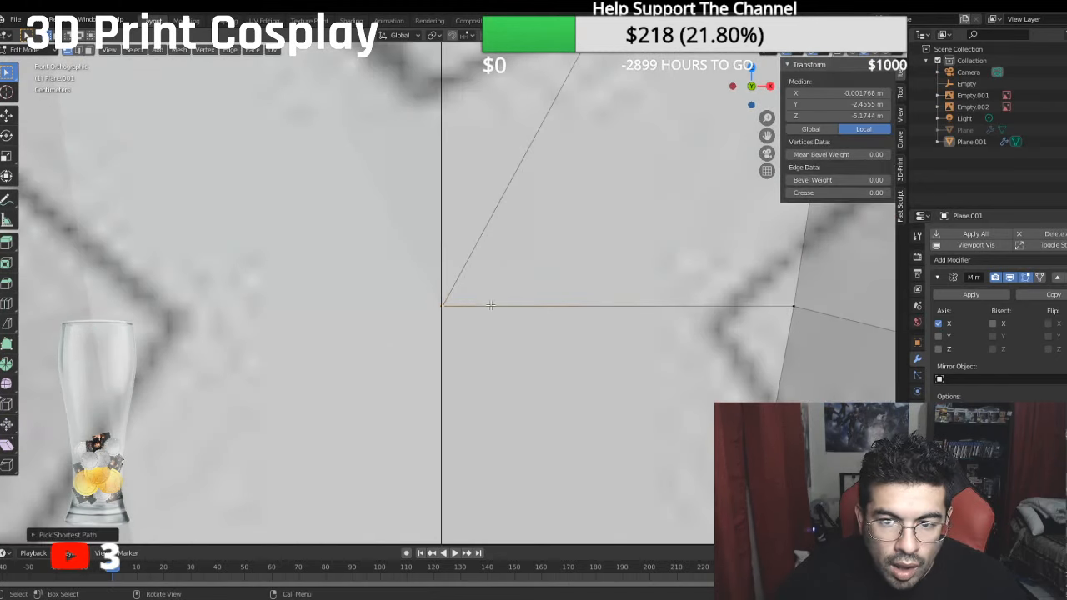
{"action": "right_click", "coordinate": [488, 305]}
{"action": "mouse_move", "coordinate": [496, 306]}
{"action": "left_click", "coordinate": [534, 329]}
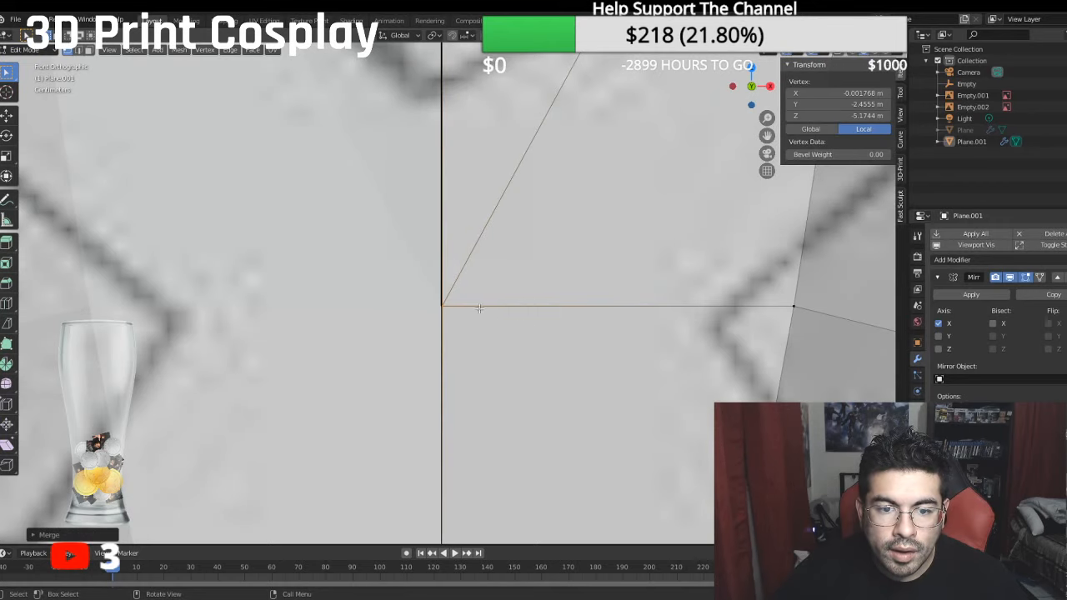
{"action": "left_click", "coordinate": [427, 302], "text": "ctrl"}
{"action": "scroll", "coordinate": [410, 311], "scroll_direction": "down", "scroll_amount": 6}
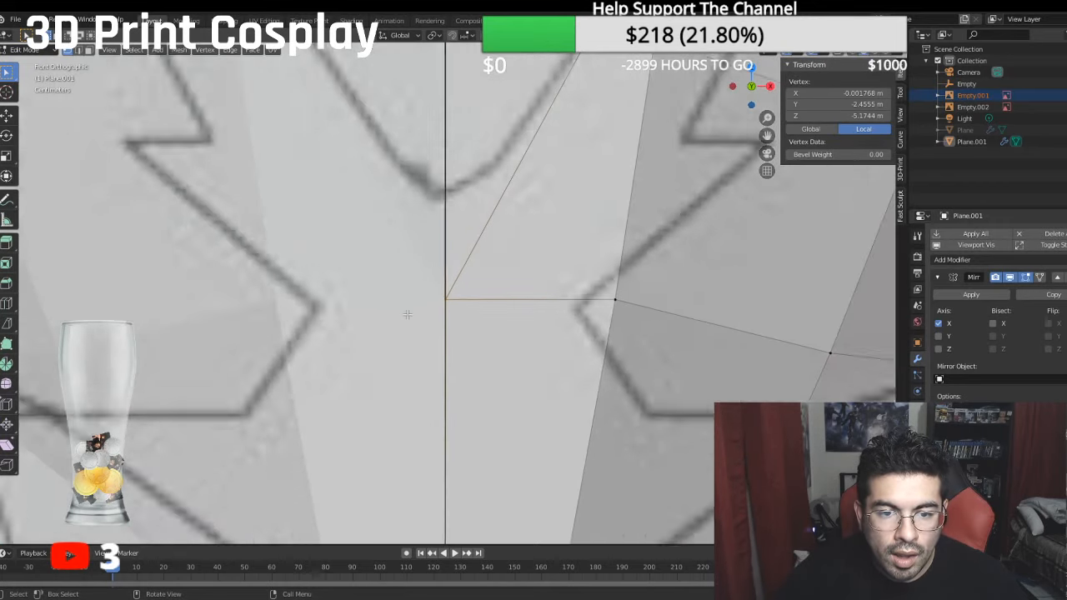
- Delete the triangular forehead face cut out under the horn's base and the centre-line forehead face directly above it
{"action": "middle_click_drag", "start_coordinate": [409, 313], "coordinate": [321, 383]}
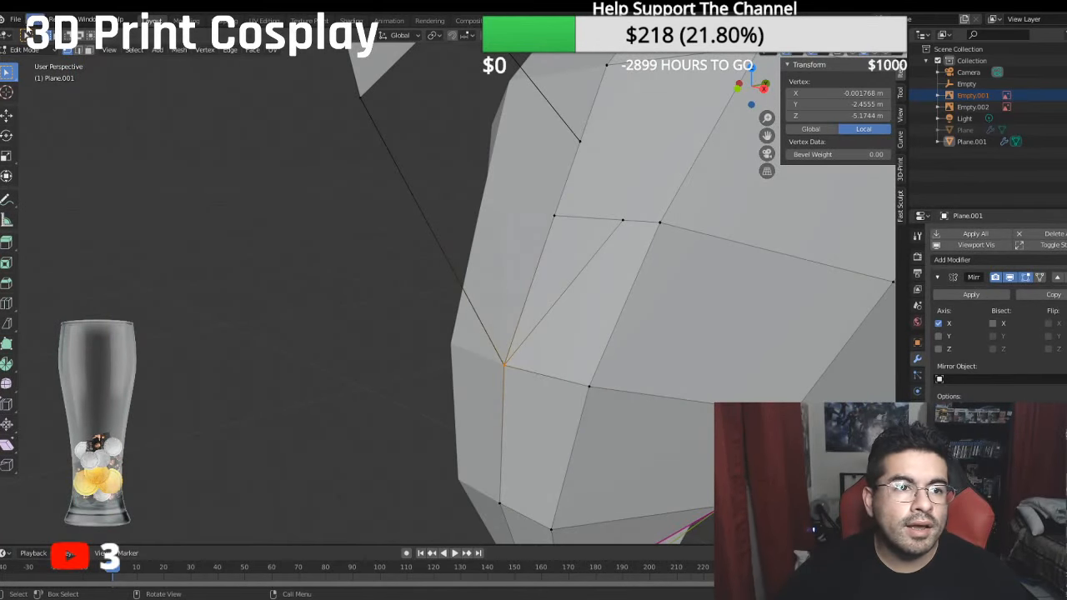
{"action": "left_click", "coordinate": [179, 121]}
{"action": "left_click", "coordinate": [575, 250]}
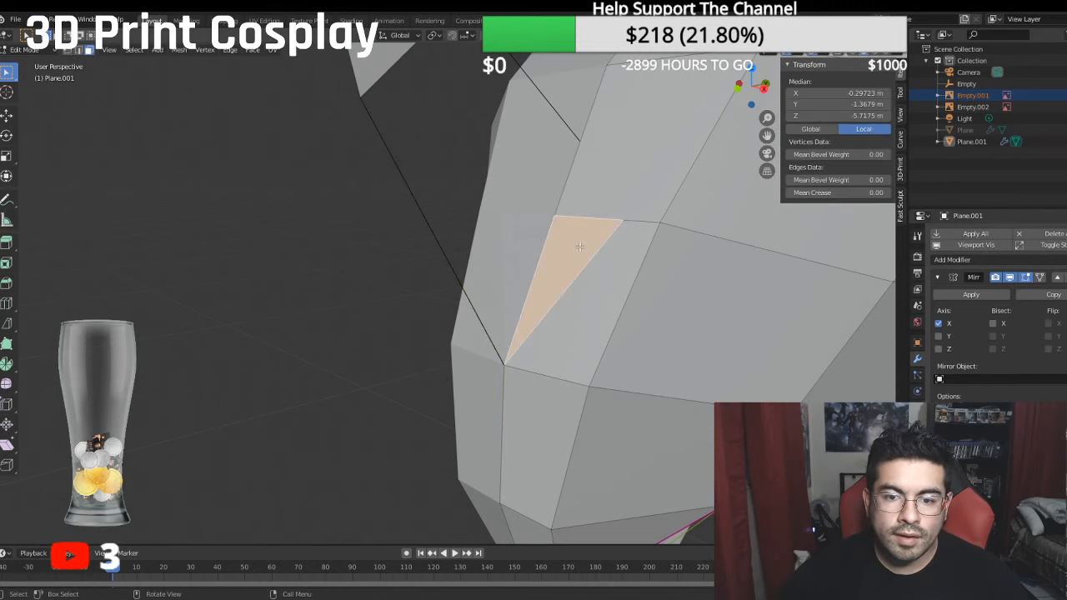
{"action": "key", "text": "x"}
{"action": "left_click", "coordinate": [579, 246]}
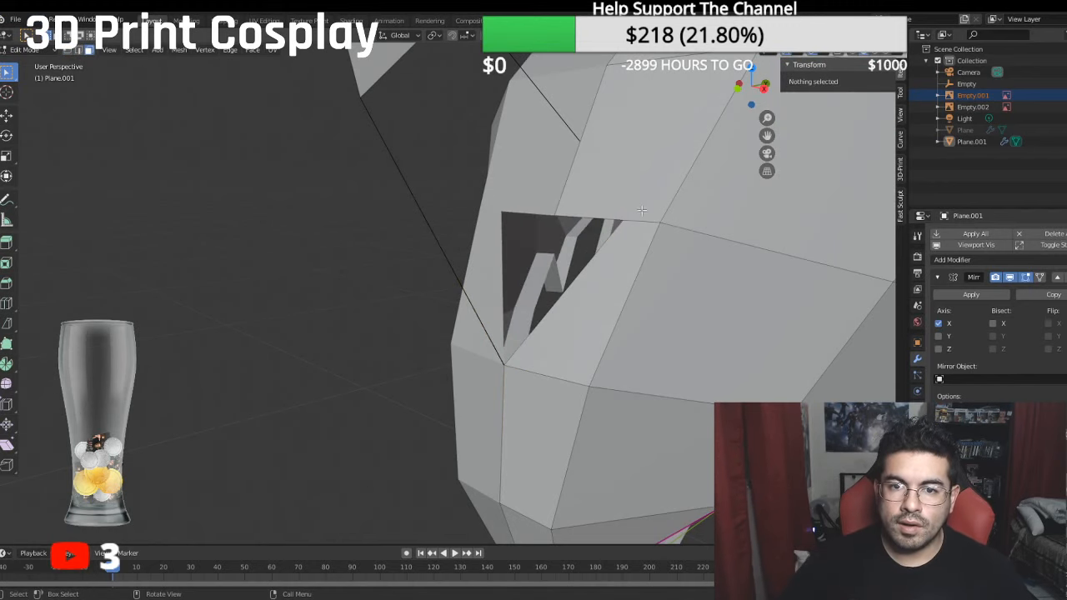
{"action": "left_click", "coordinate": [618, 169]}
{"action": "key", "text": "x"}
{"action": "left_click", "coordinate": [618, 168]}
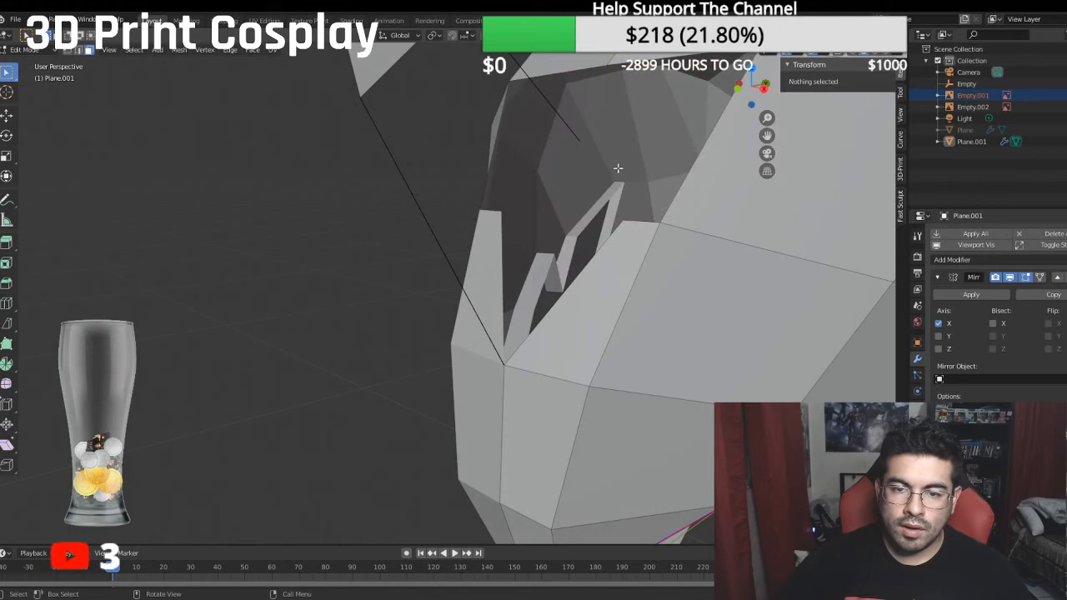
- Fill a four-sided face connecting the front edge of the horn's open lower end to the diagonal cut edge on the forehead
{"action": "middle_click_drag", "start_coordinate": [599, 166], "coordinate": [471, 123]}
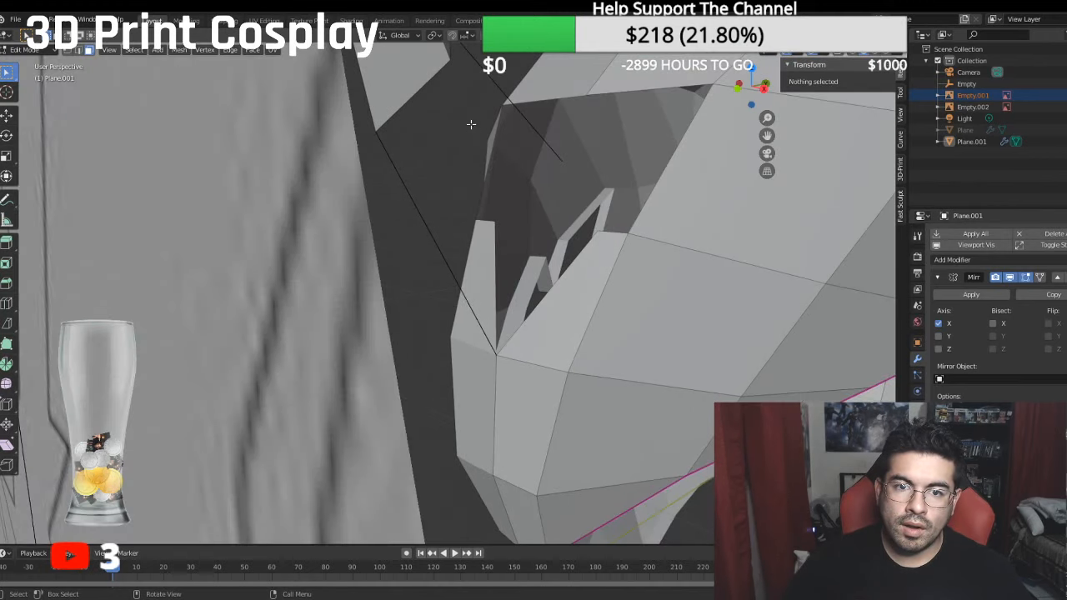
{"action": "left_click", "coordinate": [69, 50]}
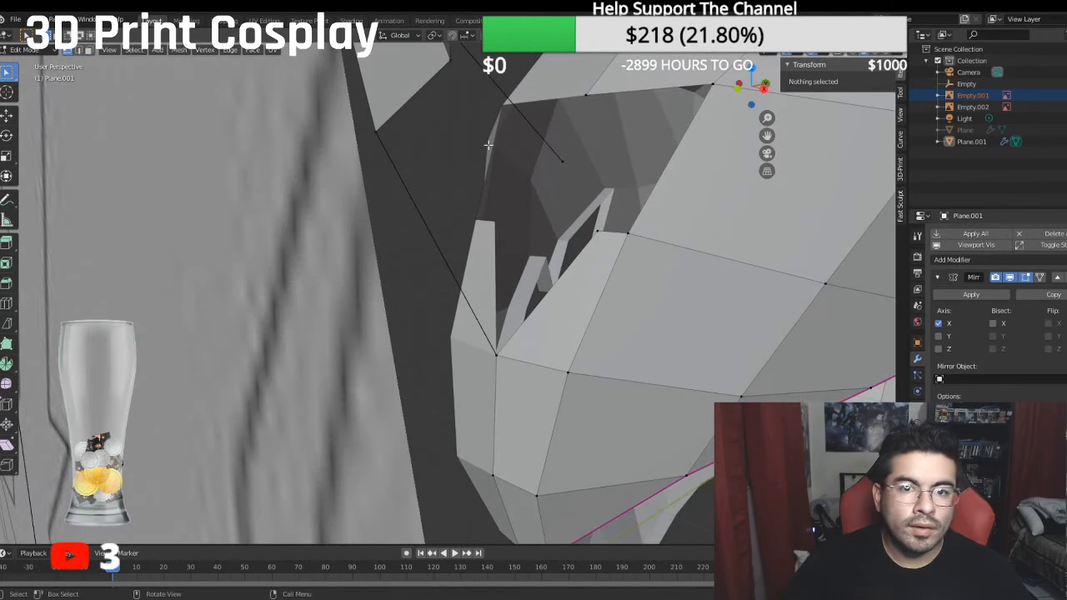
{"action": "left_click", "coordinate": [452, 68]}
{"action": "left_click", "coordinate": [599, 232], "text": "shift"}
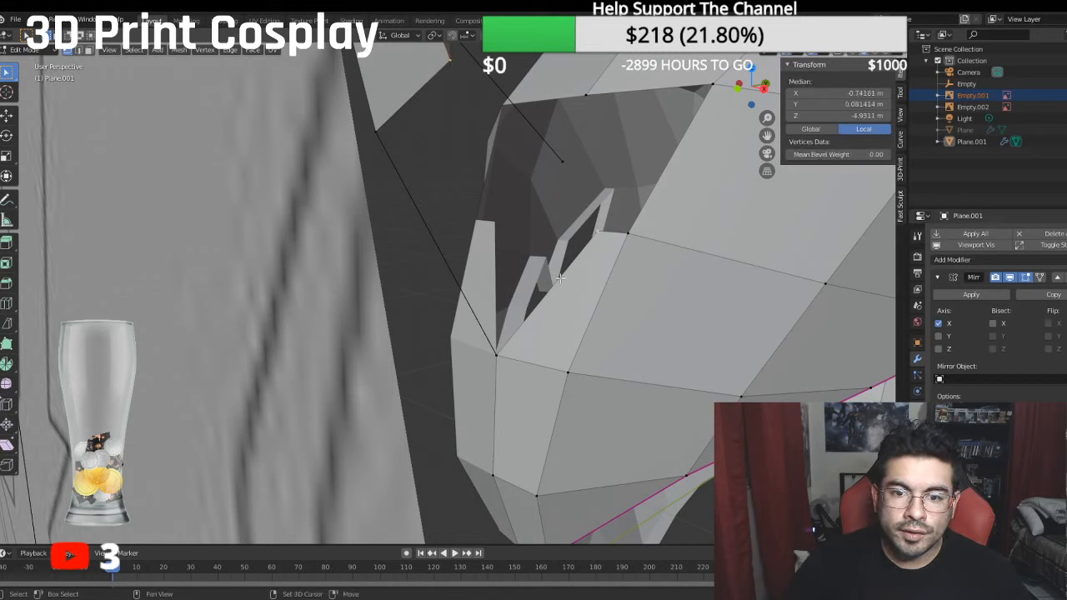
{"action": "left_click", "coordinate": [494, 372], "text": "shift"}
{"action": "key", "text": "f"}
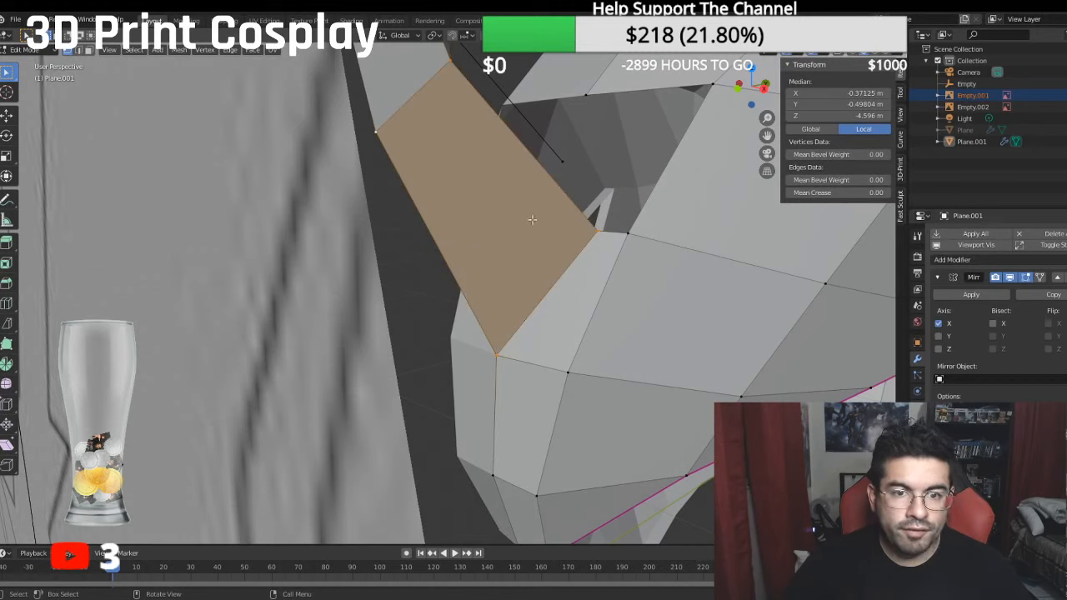
- Fill a four-sided face between the horn's rear bend and side vertices, its rear base vertex and the upper corner of the forehead cut
{"action": "left_click", "coordinate": [598, 229]}
{"action": "left_click", "coordinate": [562, 159], "text": "shift"}
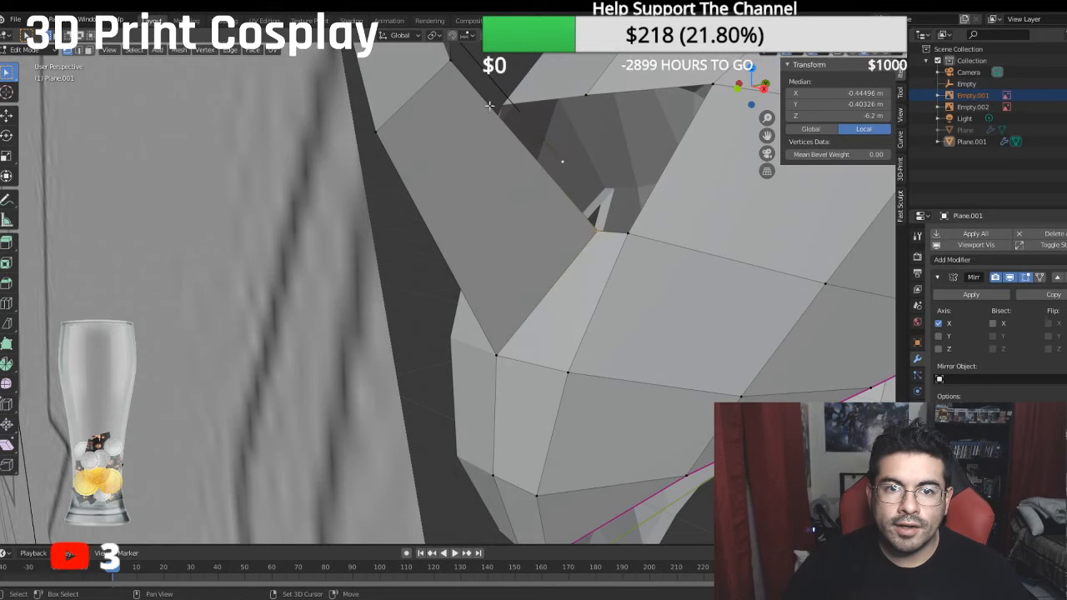
{"action": "middle_click_drag", "start_coordinate": [491, 107], "coordinate": [490, 183], "text": "shift"}
{"action": "left_click", "coordinate": [454, 138], "text": "shift"}
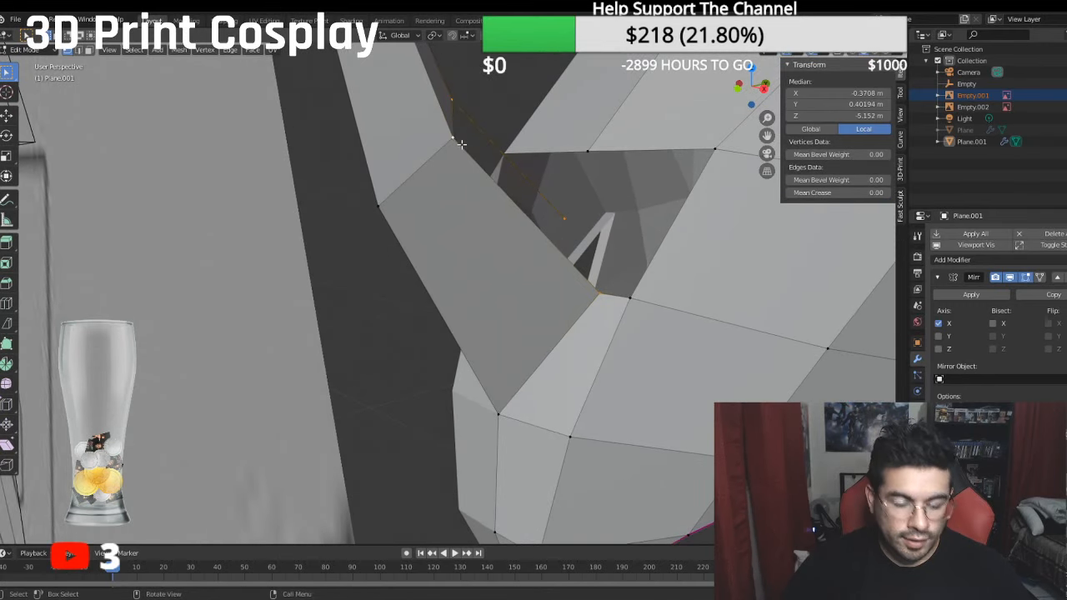
{"action": "key", "text": "f"}
- Fill a triangle between the horn's rear base vertex, the centre-line forehead vertex above it and the upper corner of the forehead cut
{"action": "left_click", "coordinate": [570, 219]}
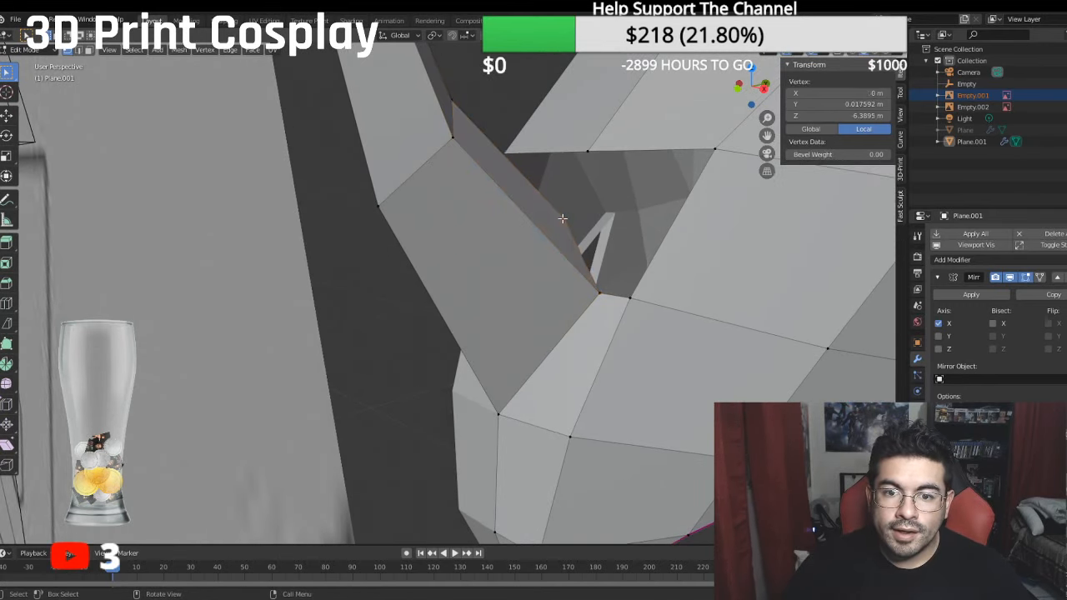
{"action": "left_click", "coordinate": [588, 154], "text": "shift"}
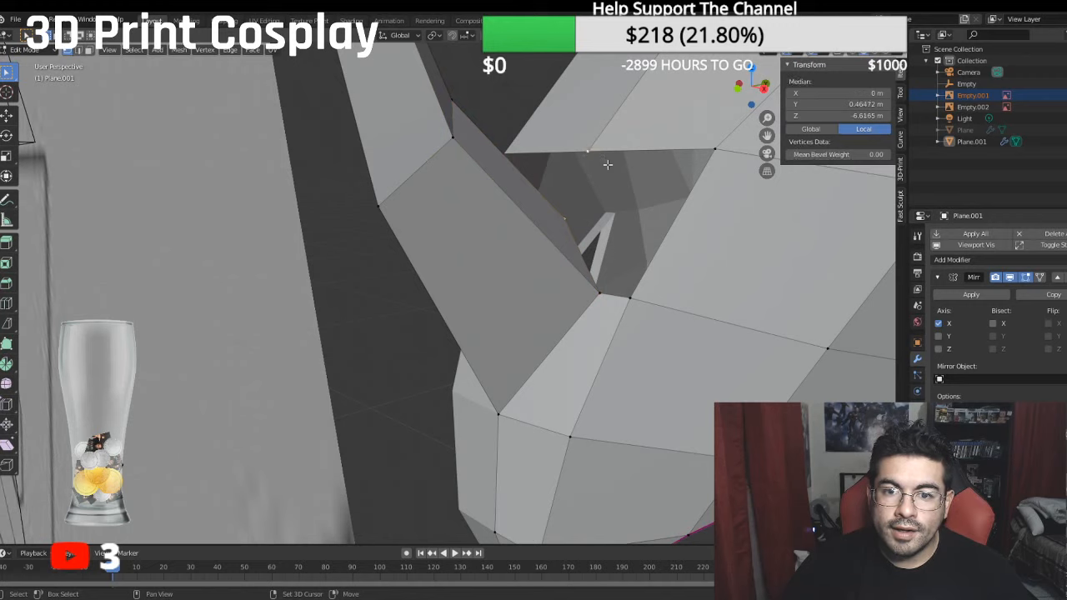
{"action": "left_click", "coordinate": [621, 293], "text": "shift"}
{"action": "key", "text": "f"}
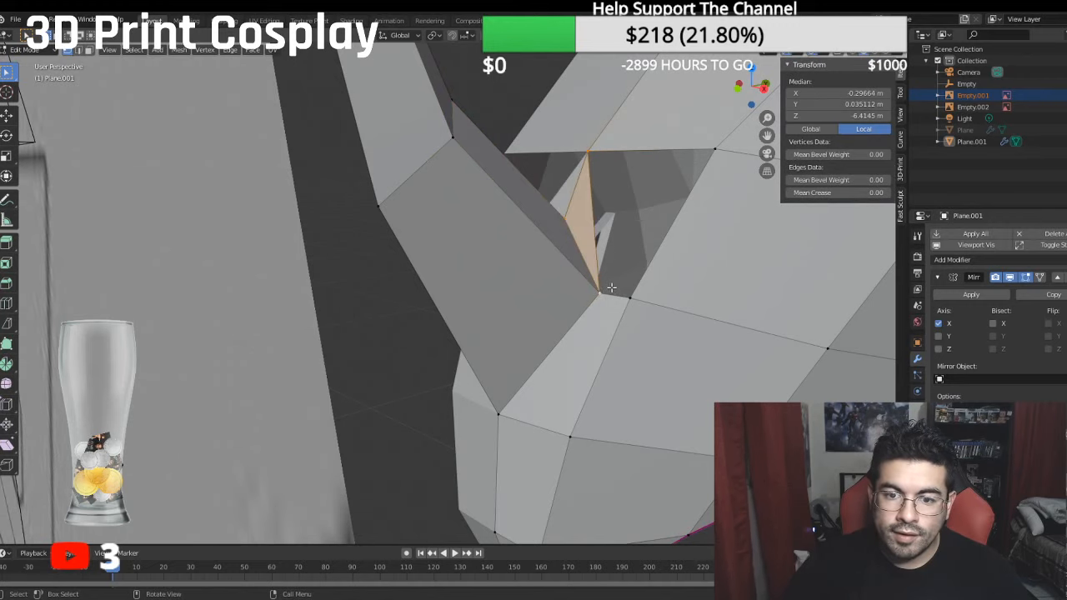
- Fill a four-sided face over the remaining forehead gap beside the horn's rear base
{"action": "left_click", "coordinate": [604, 290]}
{"action": "left_click", "coordinate": [639, 286], "text": "shift"}
{"action": "left_click", "coordinate": [712, 140], "text": "shift"}
{"action": "left_click", "coordinate": [604, 135], "text": "shift"}
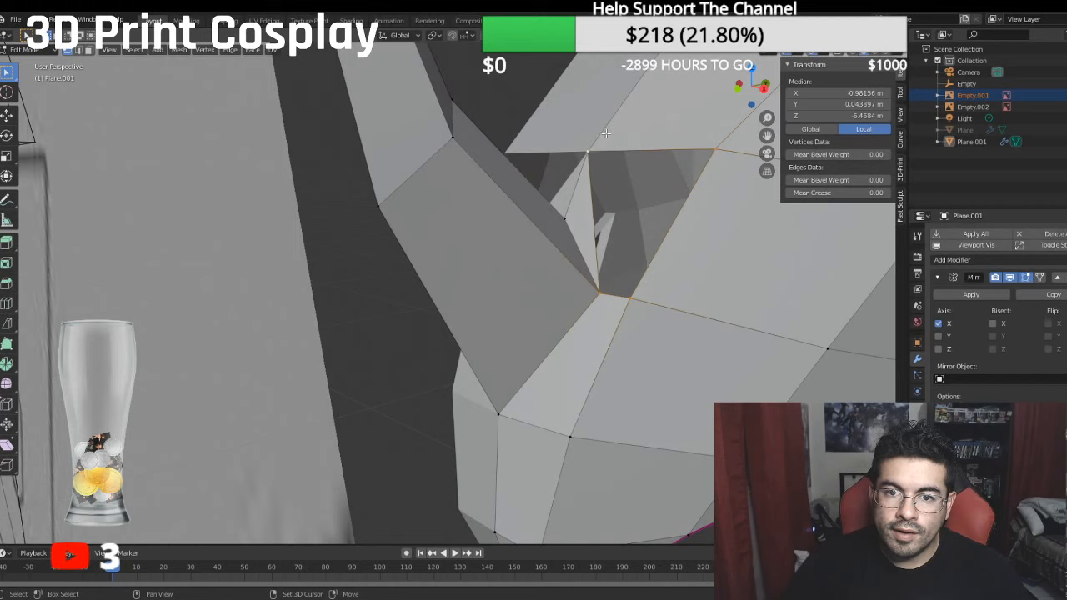
{"action": "key", "text": "f"}
{"action": "key", "text": "alt+a"}
{"action": "scroll", "coordinate": [401, 309], "scroll_direction": "down", "scroll_amount": 6}
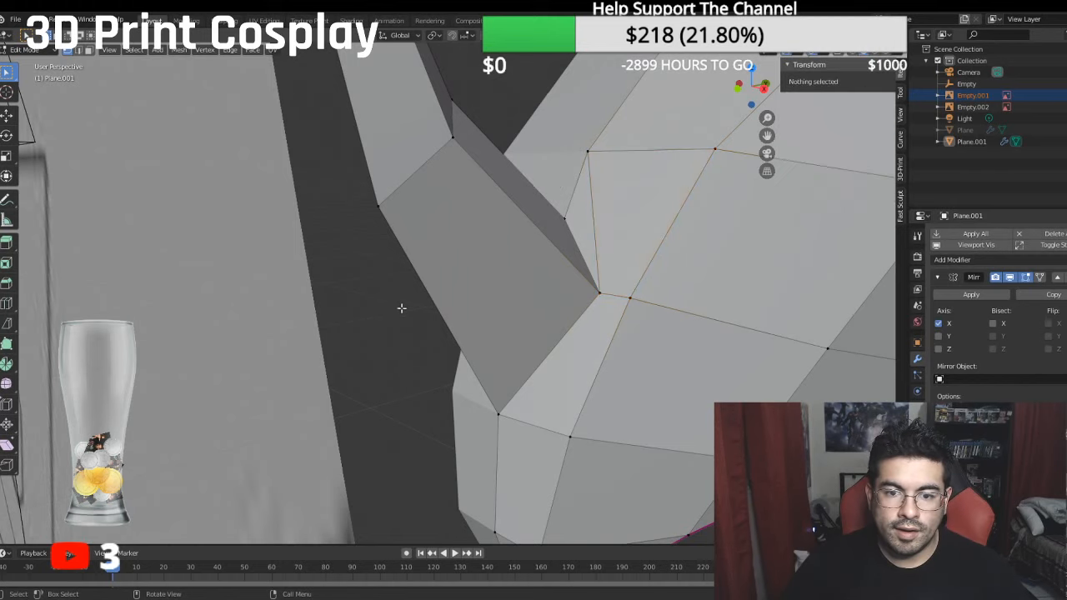
- Check the horn against the side reference in right view and hide the reference image Empty.002
{"action": "key", "text": "KP_3"}
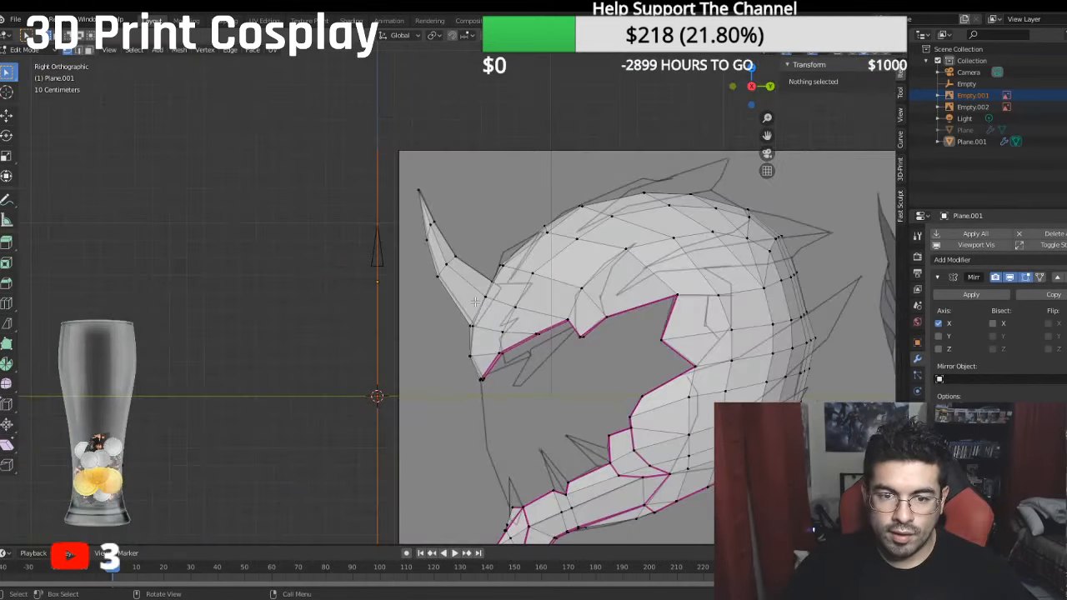
{"action": "middle_click_drag", "start_coordinate": [434, 328], "coordinate": [595, 344]}
{"action": "key", "text": "KP_3"}
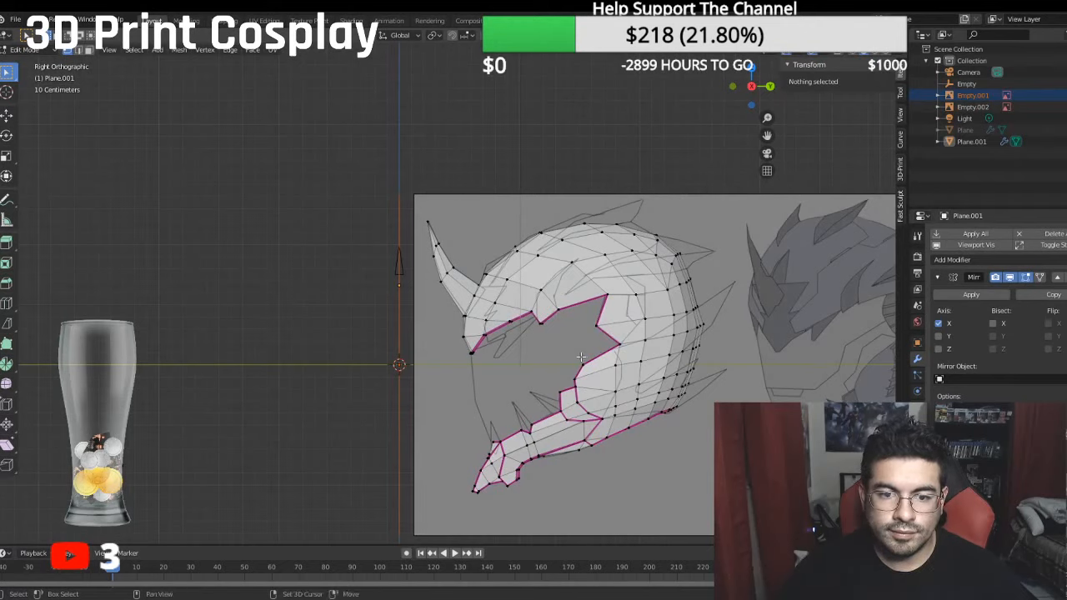
{"action": "middle_click_drag", "start_coordinate": [532, 325], "coordinate": [520, 318], "text": "shift"}
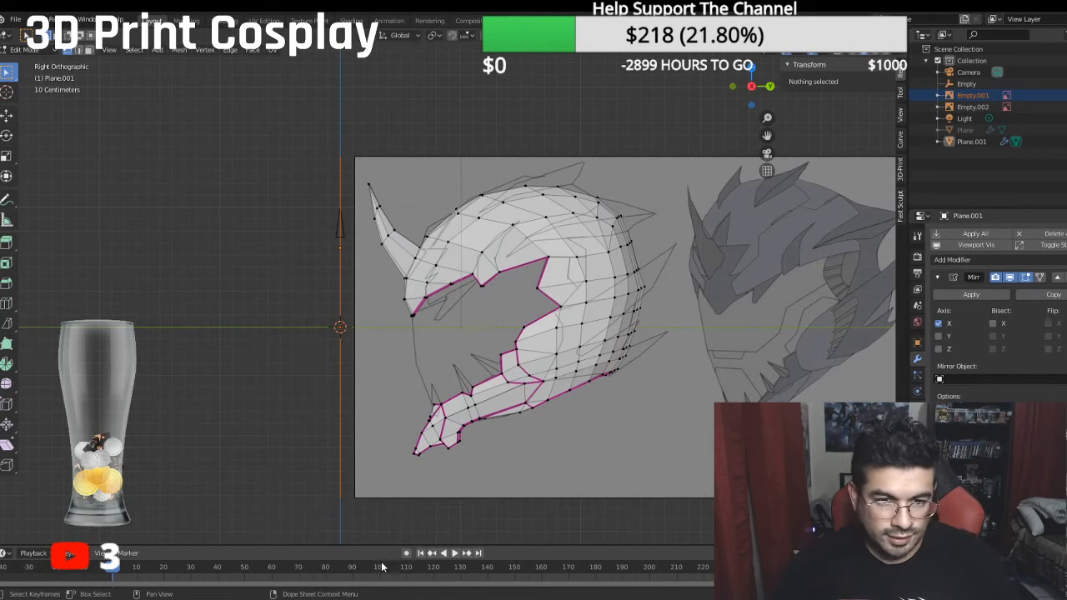
{"action": "left_click", "coordinate": [1065, 107]}
{"action": "middle_click_drag", "start_coordinate": [716, 207], "coordinate": [697, 198], "text": "shift"}
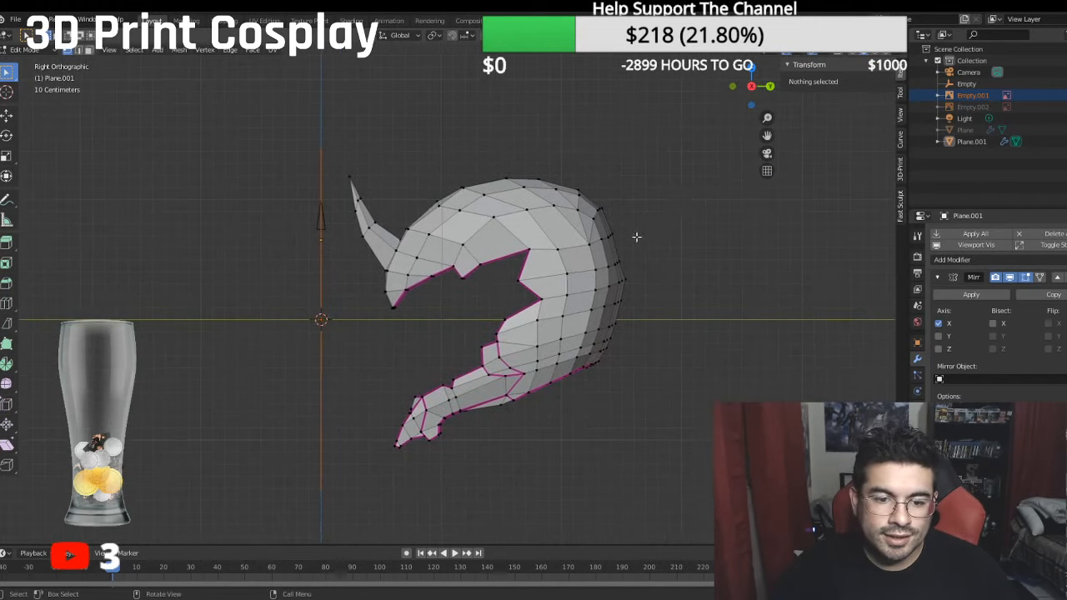
{"action": "scroll", "coordinate": [637, 238], "scroll_direction": "up", "scroll_amount": 2}
{"action": "mouse_move", "coordinate": [533, 276]}
{"action": "middle_mouse_down"}
{"action": "mouse_move", "coordinate": [602, 277]}
{"action": "mouse_move", "coordinate": [546, 270]}
{"action": "middle_mouse_up"}
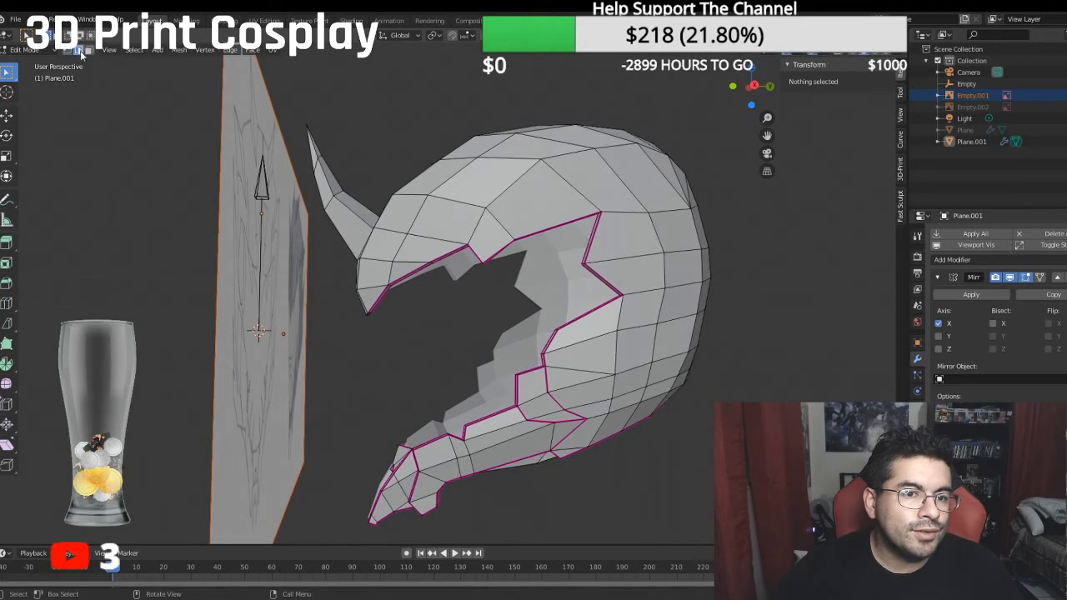
- Set the mean crease to 1 on the horn's front and rear outlines, side ridge and base edges
{"action": "middle_click_drag", "start_coordinate": [75, 55], "coordinate": [311, 245]}
{"action": "left_click", "coordinate": [317, 294]}
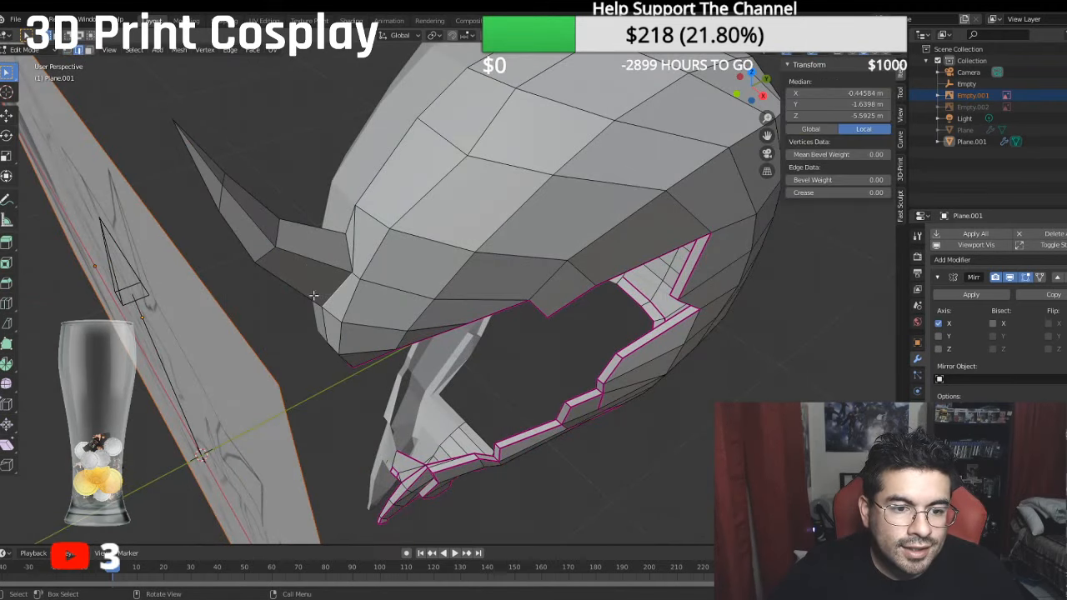
{"action": "left_click", "coordinate": [210, 178], "text": "ctrl"}
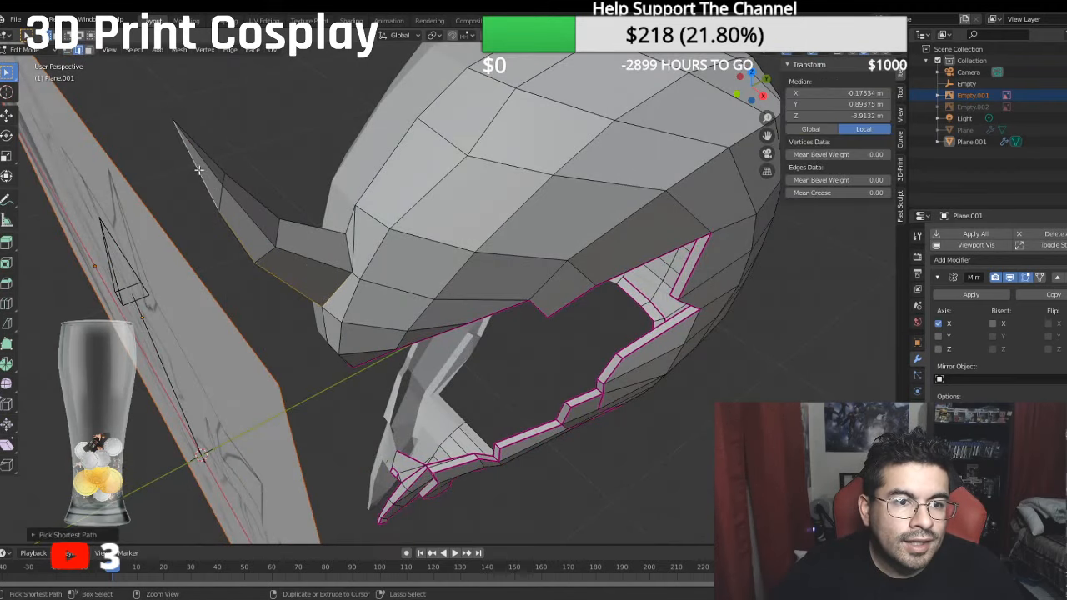
{"action": "left_click", "coordinate": [299, 251], "text": "ctrl"}
{"action": "left_click", "coordinate": [344, 242], "text": "ctrl"}
{"action": "left_click", "coordinate": [325, 229], "text": "ctrl"}
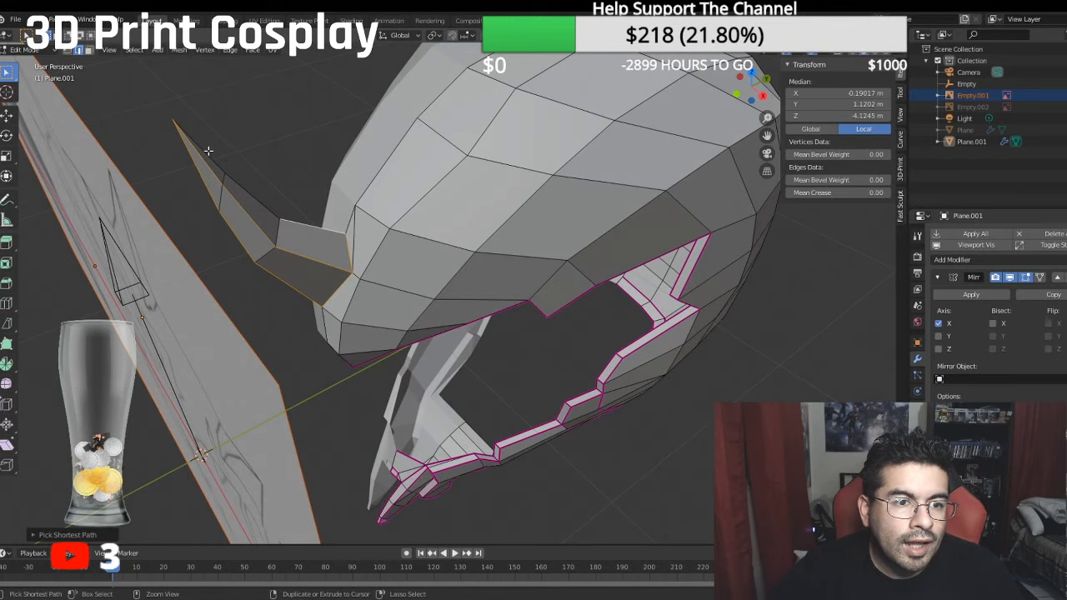
{"action": "left_click", "coordinate": [210, 153], "text": "ctrl"}
{"action": "left_click", "coordinate": [826, 193]}
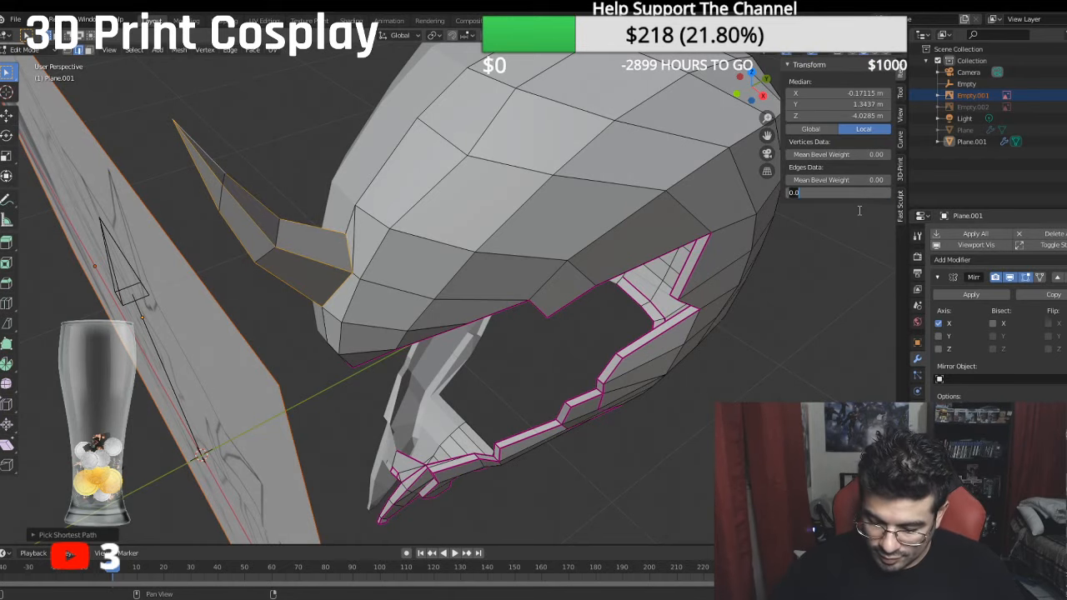
{"action": "type", "text": "1"}
{"action": "key", "text": "Return"}
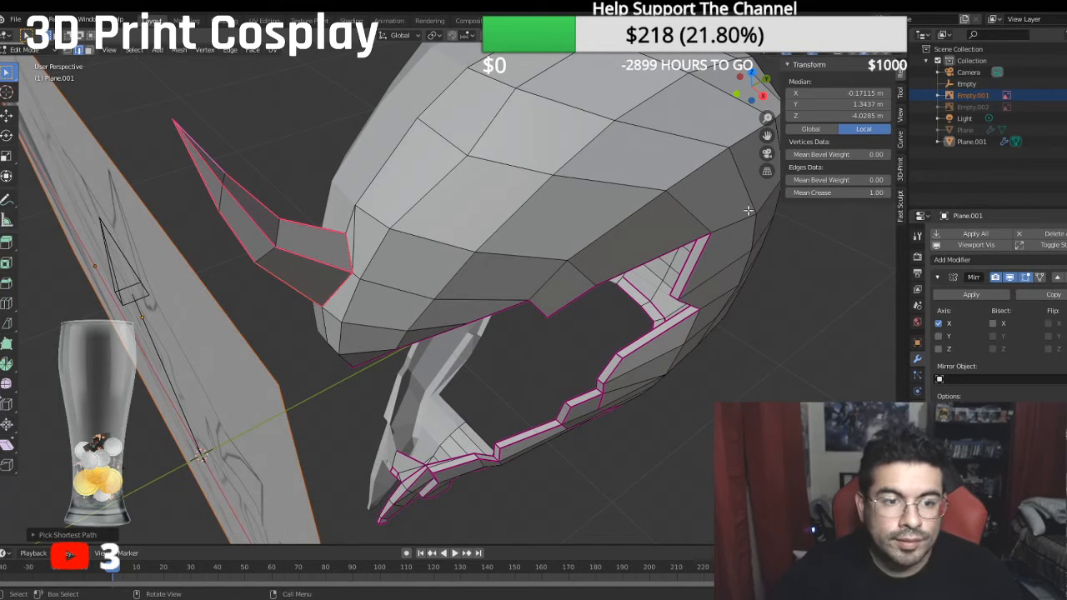
{"action": "scroll", "coordinate": [558, 189], "scroll_direction": "up", "scroll_amount": 3}
{"action": "scroll", "coordinate": [557, 189], "scroll_direction": "down", "scroll_amount": 7}
{"action": "middle_click_drag", "start_coordinate": [481, 205], "coordinate": [548, 192]}
{"action": "middle_click_drag", "start_coordinate": [207, 240], "coordinate": [417, 271]}
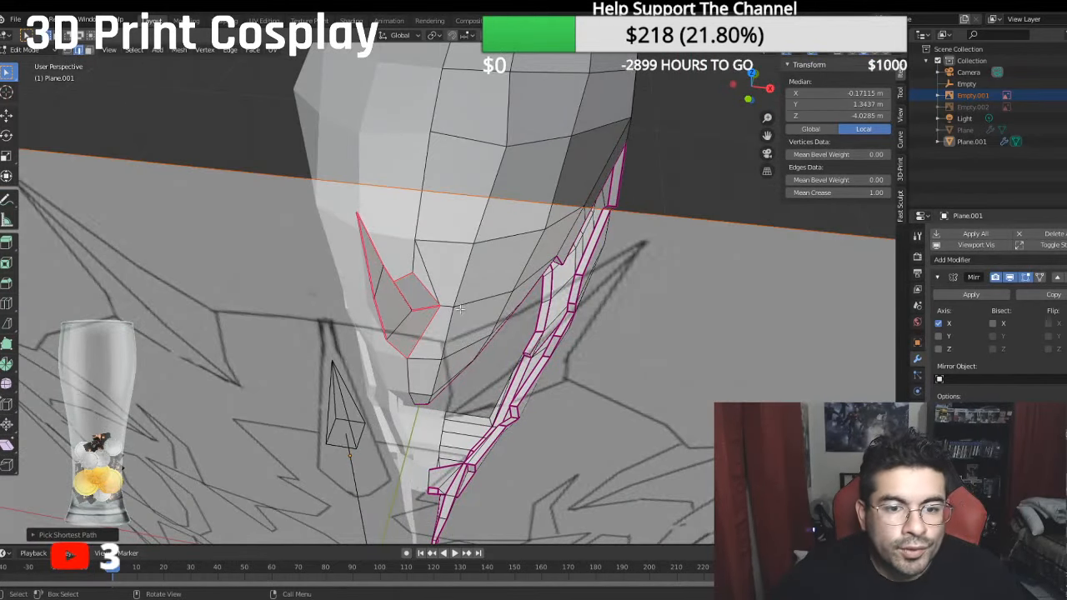
- Move the lower edge of the horn's side ridge back along Y toward the forehead
{"action": "left_click", "coordinate": [418, 308]}
{"action": "middle_click_drag", "start_coordinate": [448, 306], "coordinate": [435, 299]}
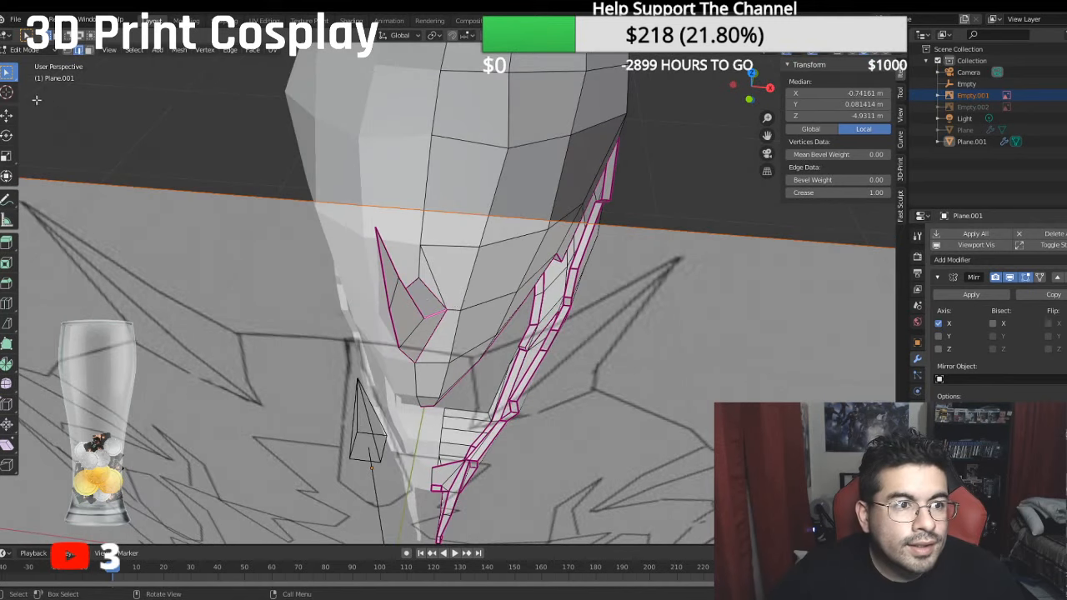
{"action": "left_click", "coordinate": [6, 114]}
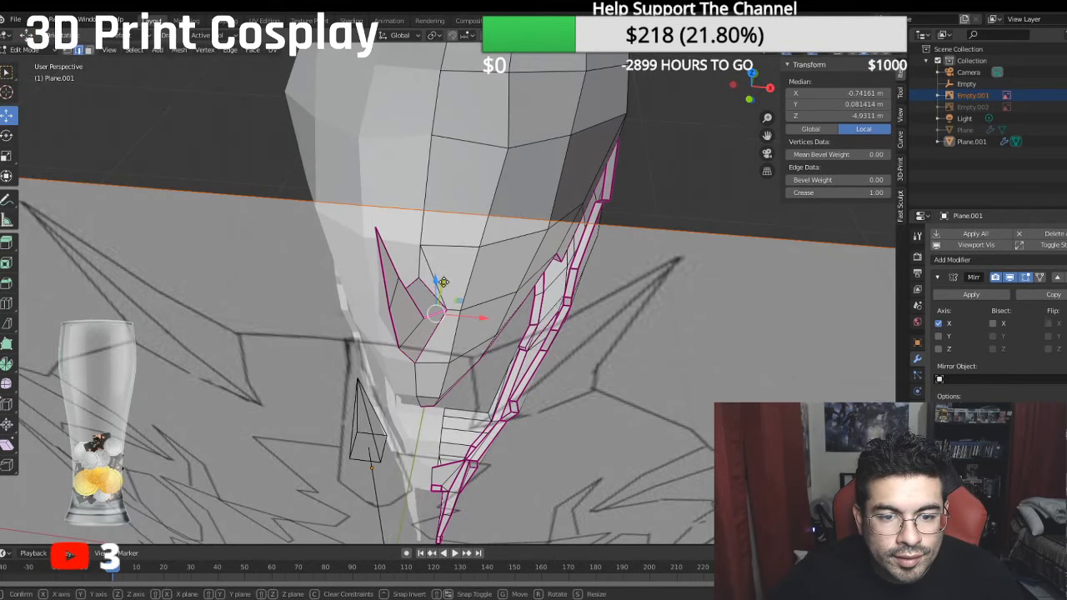
{"action": "left_click_drag", "start_coordinate": [441, 287], "coordinate": [449, 269]}
{"action": "middle_click_drag", "start_coordinate": [448, 269], "coordinate": [359, 228]}
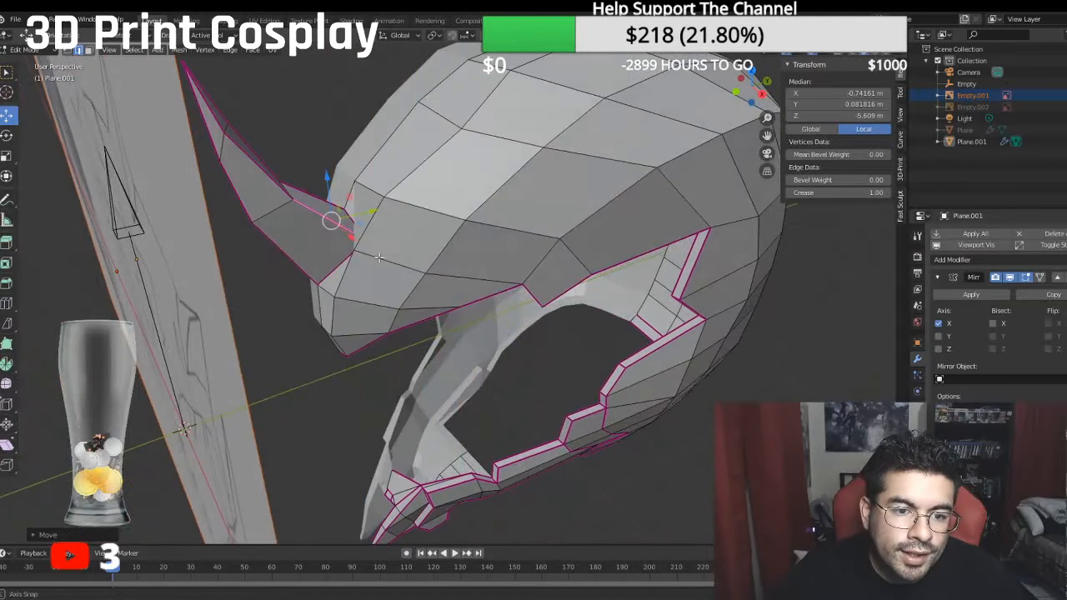
{"action": "left_click", "coordinate": [341, 205]}
{"action": "left_click", "coordinate": [346, 227]}
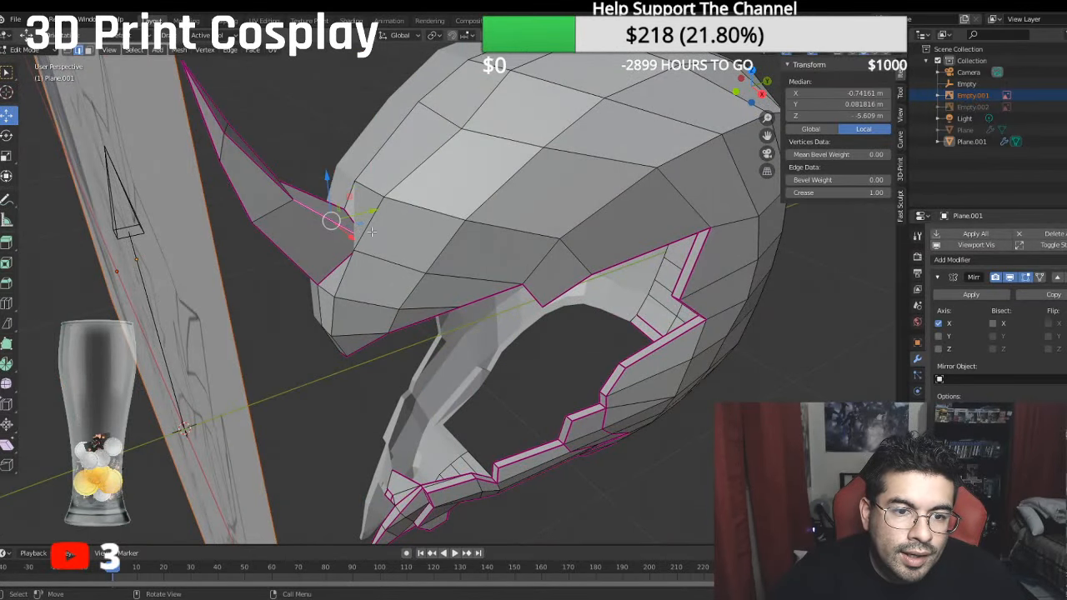
{"action": "left_click_drag", "start_coordinate": [370, 209], "coordinate": [362, 210]}
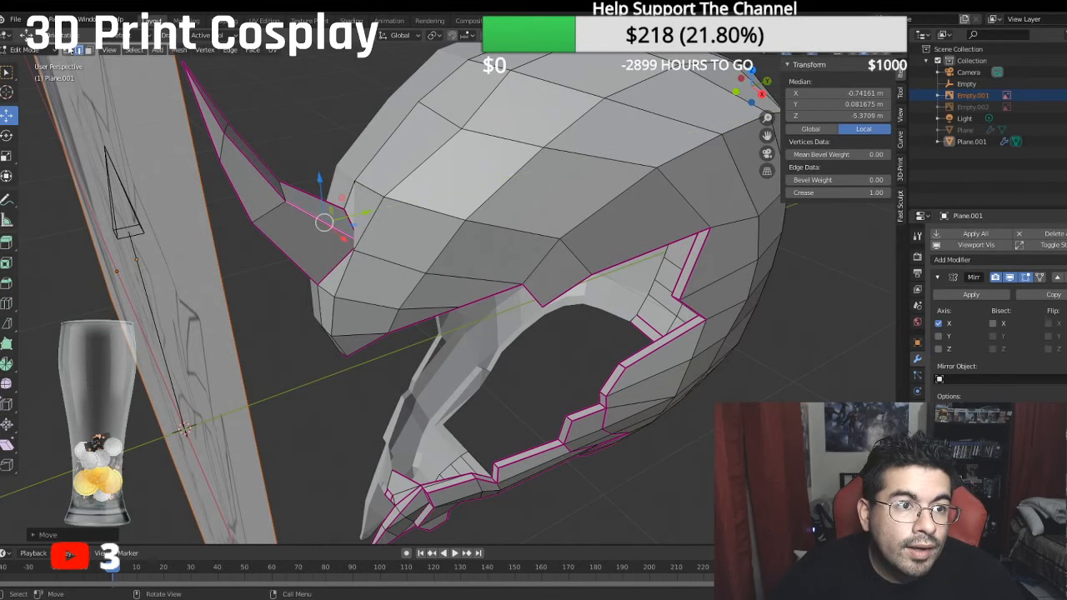
- Adjust the horn's side-ridge base vertex at the forehead and nudge the ridge's upper vertex near the tip along Y
{"action": "key", "text": "1"}
{"action": "left_click", "coordinate": [357, 236]}
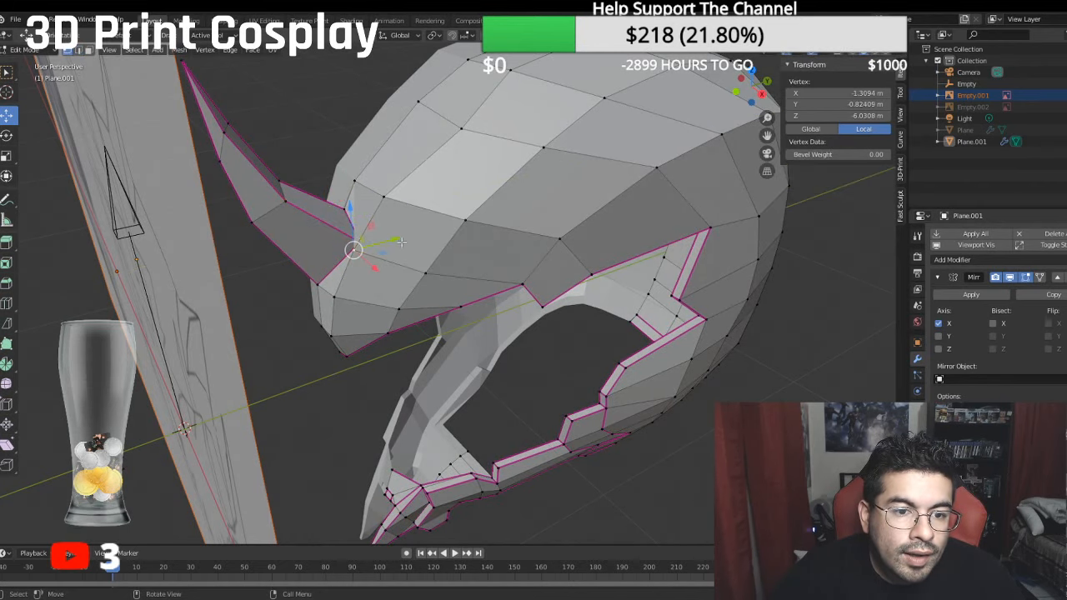
{"action": "middle_click_drag", "start_coordinate": [357, 236], "coordinate": [335, 260]}
{"action": "left_click", "coordinate": [409, 305]}
{"action": "mouse_move", "coordinate": [393, 224]}
{"action": "left_mouse_down"}
{"action": "mouse_move", "coordinate": [340, 185]}
{"action": "mouse_move", "coordinate": [373, 231]}
{"action": "left_mouse_up"}
{"action": "middle_click_drag", "start_coordinate": [374, 231], "coordinate": [437, 245]}
{"action": "left_click_drag", "start_coordinate": [424, 261], "coordinate": [427, 247]}
{"action": "middle_click_drag", "start_coordinate": [428, 247], "coordinate": [312, 200]}
{"action": "left_click", "coordinate": [231, 103]}
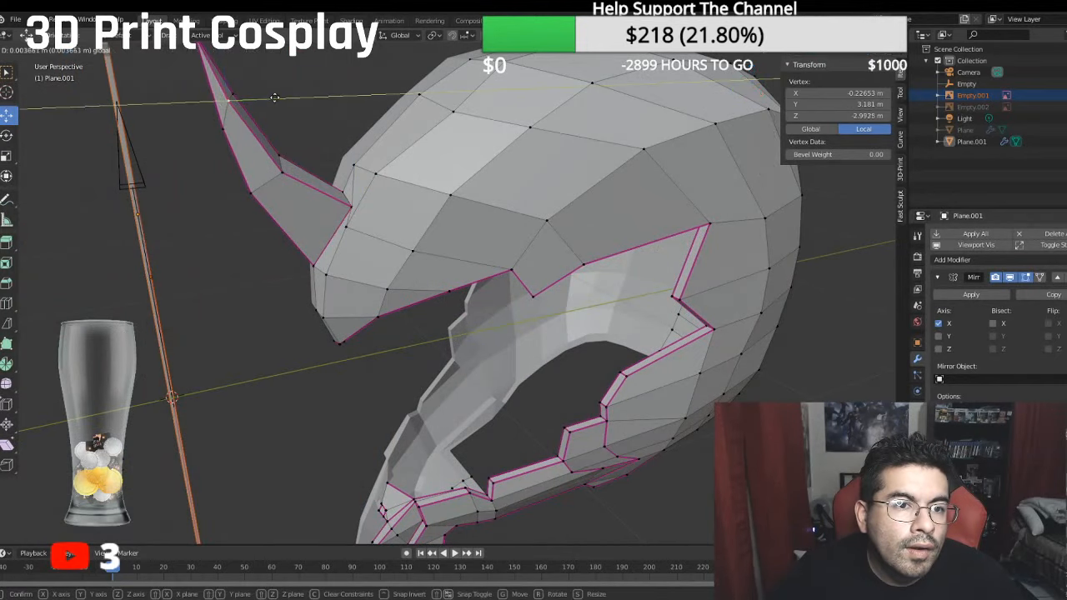
{"action": "middle_click_drag", "start_coordinate": [282, 109], "coordinate": [588, 125]}
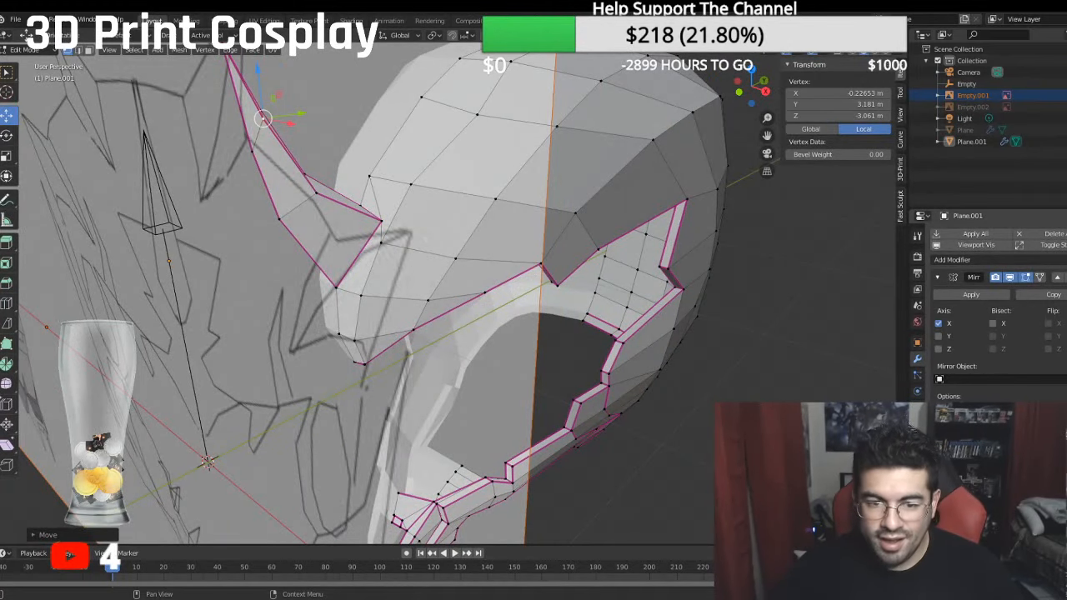
- Smooth the helmet with subdivision level 3 and look over the horn's shape
{"action": "key", "text": "ctrl+3"}
{"action": "middle_click_drag", "start_coordinate": [646, 395], "coordinate": [600, 388]}
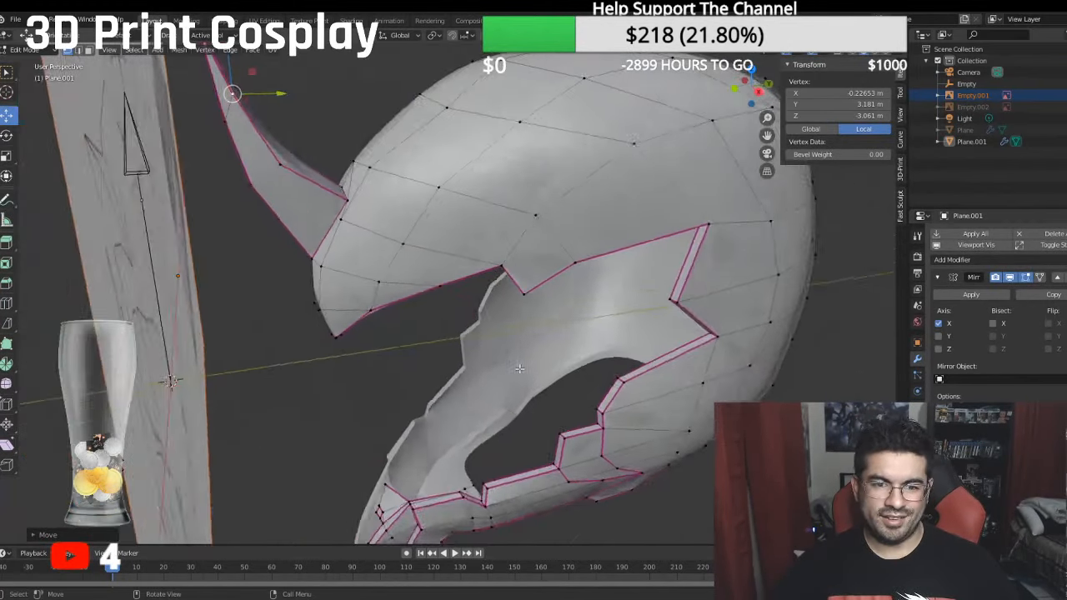
{"action": "scroll", "coordinate": [600, 388], "scroll_direction": "up", "scroll_amount": 1}
{"action": "middle_click_drag", "start_coordinate": [269, 118], "coordinate": [236, 146]}
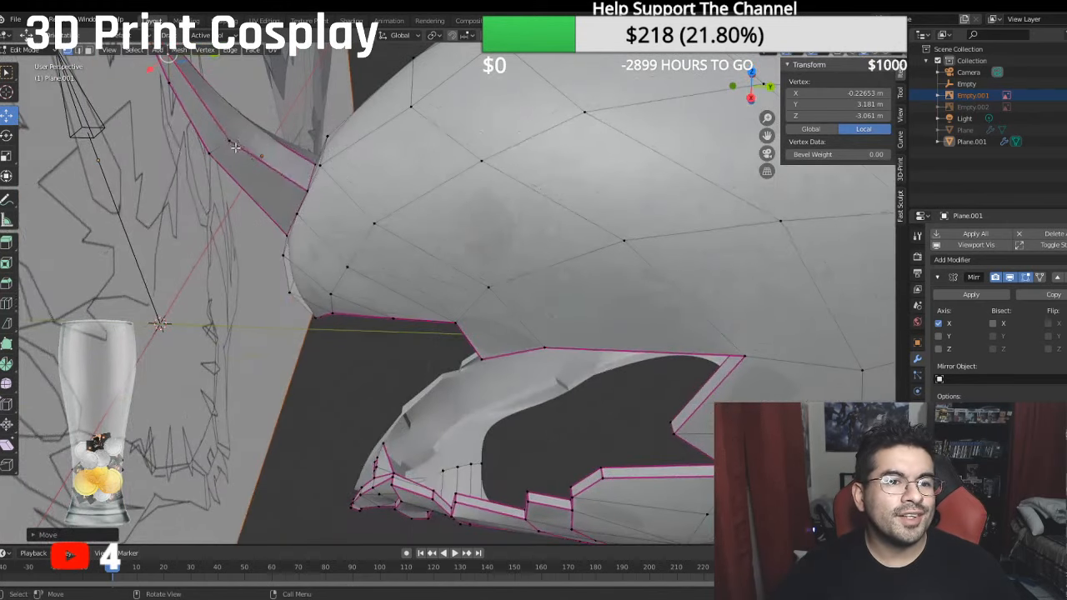
- Set the crease to 1 on the horn's short cross edge between its rear outline and side ridge
{"action": "middle_click_drag", "start_coordinate": [140, 63], "coordinate": [210, 177], "text": "shift"}
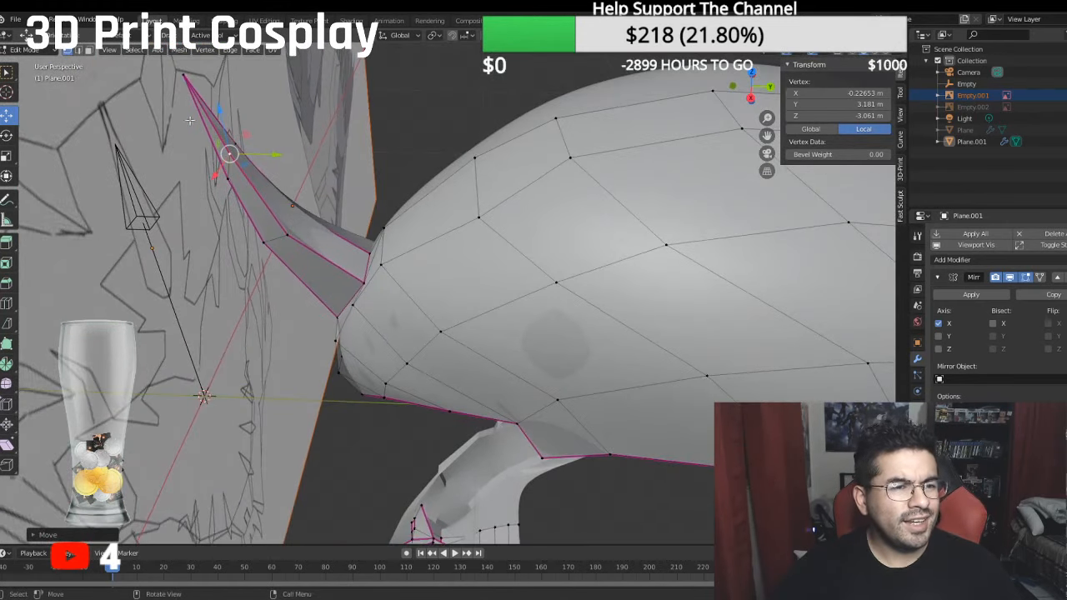
{"action": "left_click", "coordinate": [78, 51]}
{"action": "left_click", "coordinate": [293, 221]}
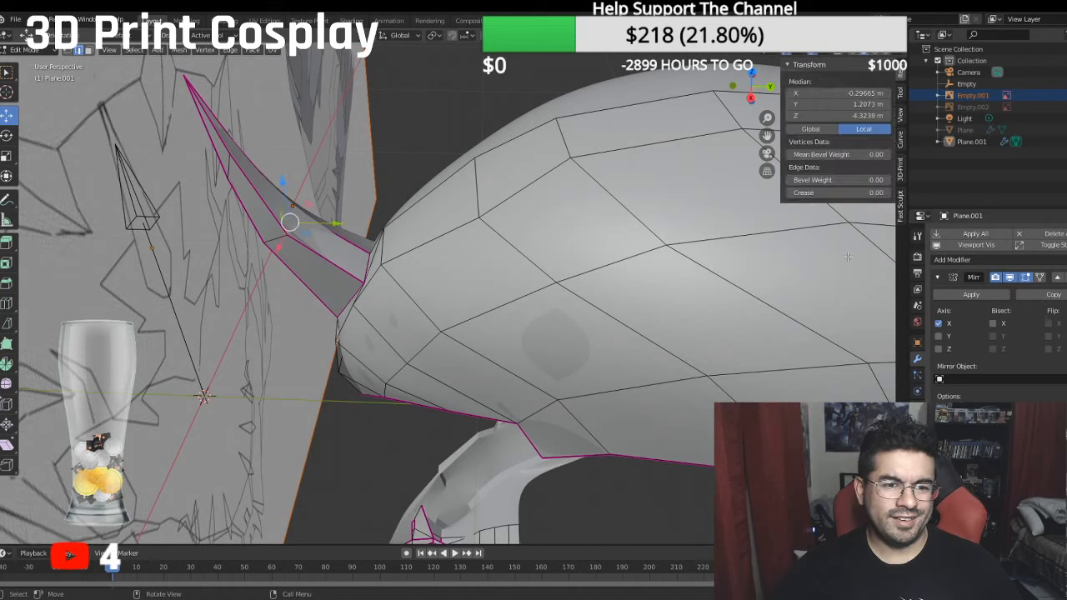
{"action": "left_click", "coordinate": [837, 193]}
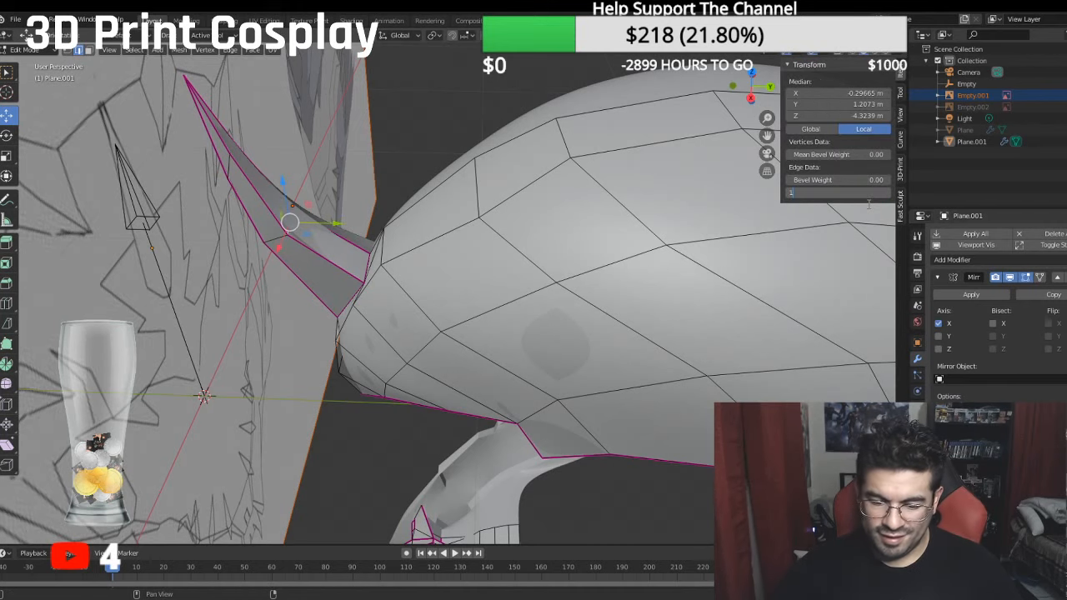
{"action": "type", "text": "1"}
{"action": "key", "text": "Return"}
- Switch to Object Mode and examine the smoothed helmet's horn, eye opening and jaw in perspective and right view
{"action": "left_click", "coordinate": [32, 50]}
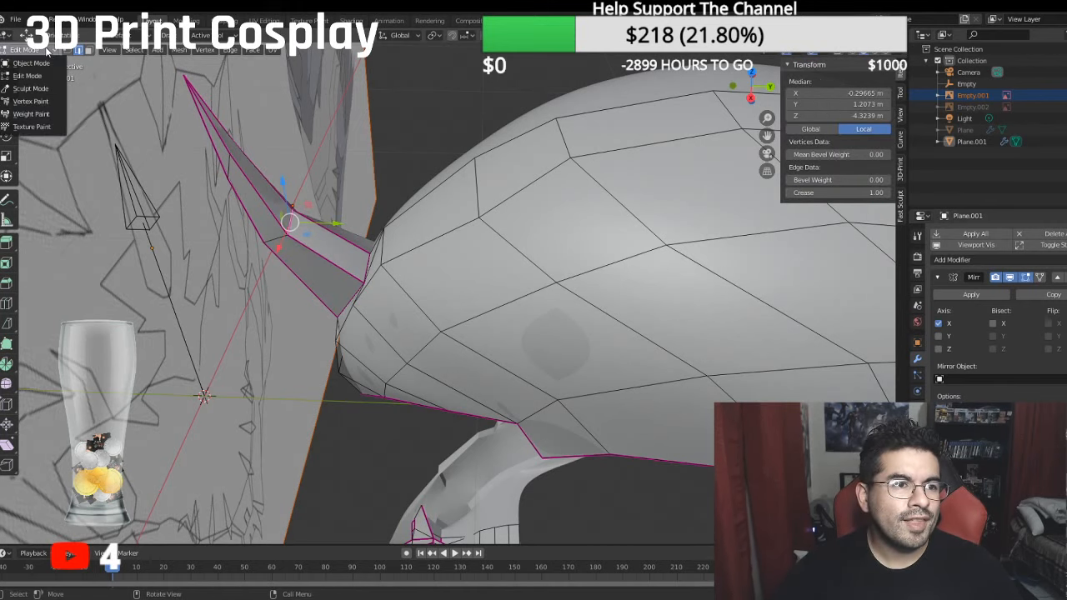
{"action": "left_click", "coordinate": [45, 65]}
{"action": "scroll", "coordinate": [421, 163], "scroll_direction": "down", "scroll_amount": 3}
{"action": "key", "text": "KP_3"}
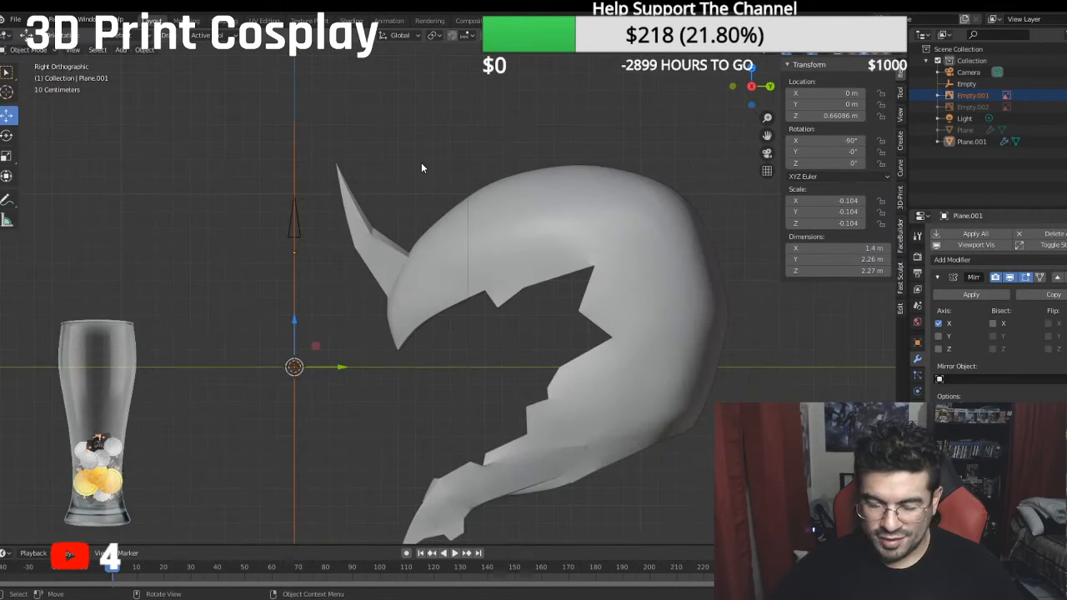
{"action": "middle_click_drag", "start_coordinate": [491, 327], "coordinate": [709, 267]}
{"action": "middle_click_drag", "start_coordinate": [765, 258], "coordinate": [33, 242]}
{"action": "middle_click_drag", "start_coordinate": [375, 329], "coordinate": [458, 426]}
{"action": "scroll", "coordinate": [515, 410], "scroll_direction": "up", "scroll_amount": 4}
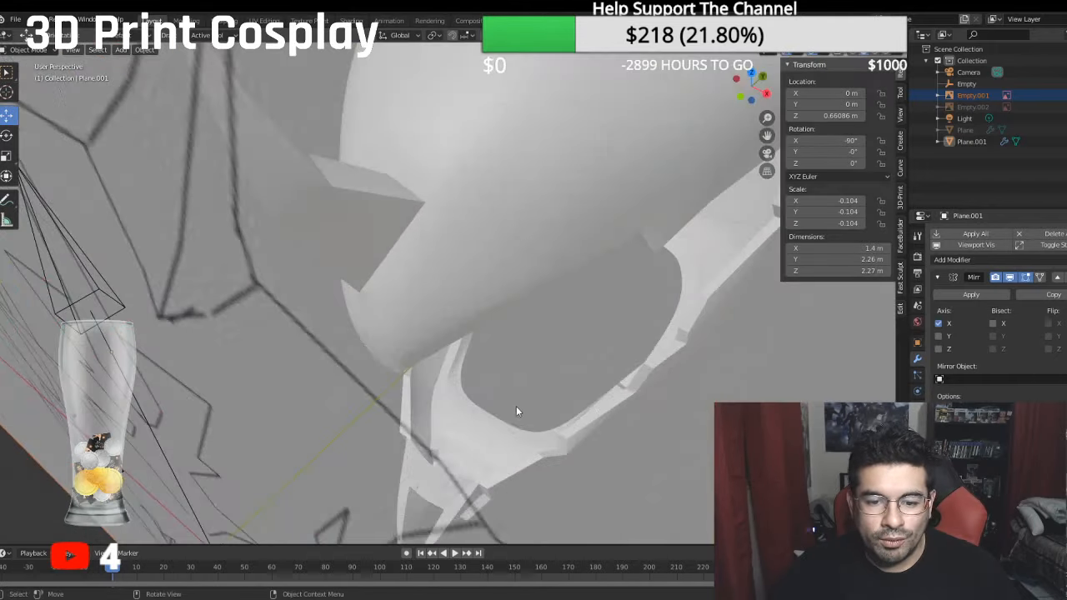
{"action": "mouse_move", "coordinate": [516, 409]}
{"action": "middle_mouse_down", "text": "shift"}
{"action": "mouse_move", "coordinate": [399, 236]}
{"action": "mouse_move", "coordinate": [418, 249]}
{"action": "middle_mouse_up", "text": "shift"}
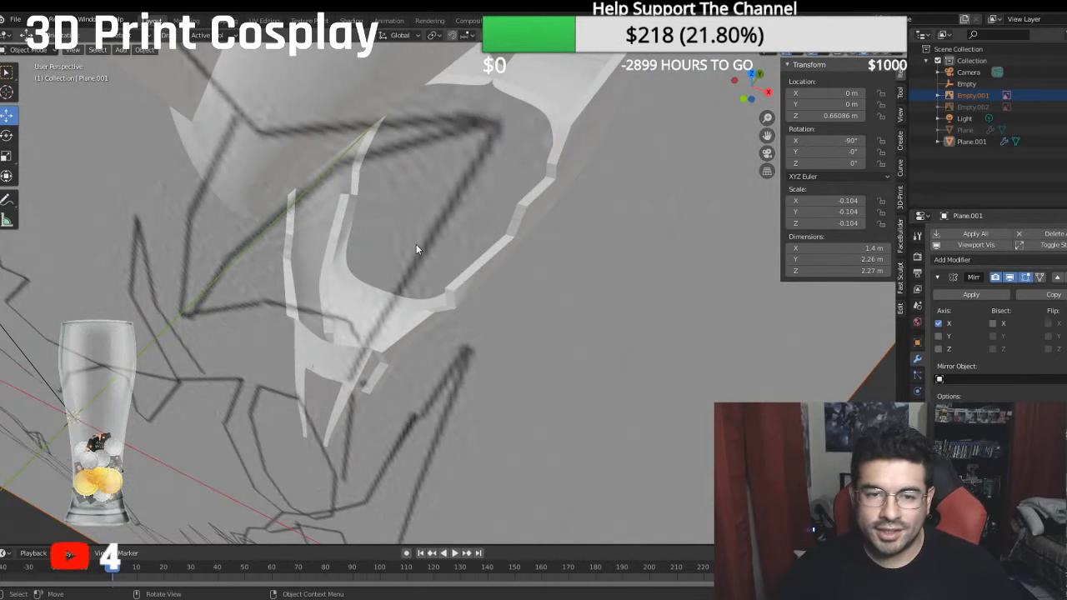
{"action": "middle_click_drag", "start_coordinate": [409, 280], "coordinate": [329, 344]}
{"action": "key", "text": "KP_3"}
{"action": "scroll", "coordinate": [329, 212], "scroll_direction": "down", "scroll_amount": 4}
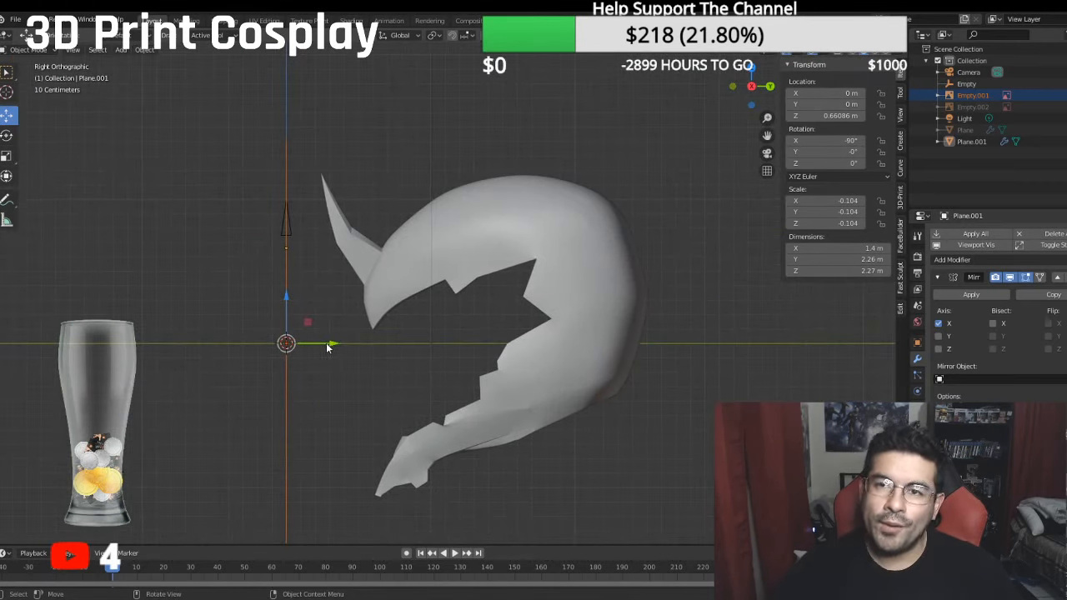
- Enable Cavity in the solid viewport shading to bring out the helmet's edges
{"action": "middle_click_drag", "start_coordinate": [289, 303], "coordinate": [887, 155]}
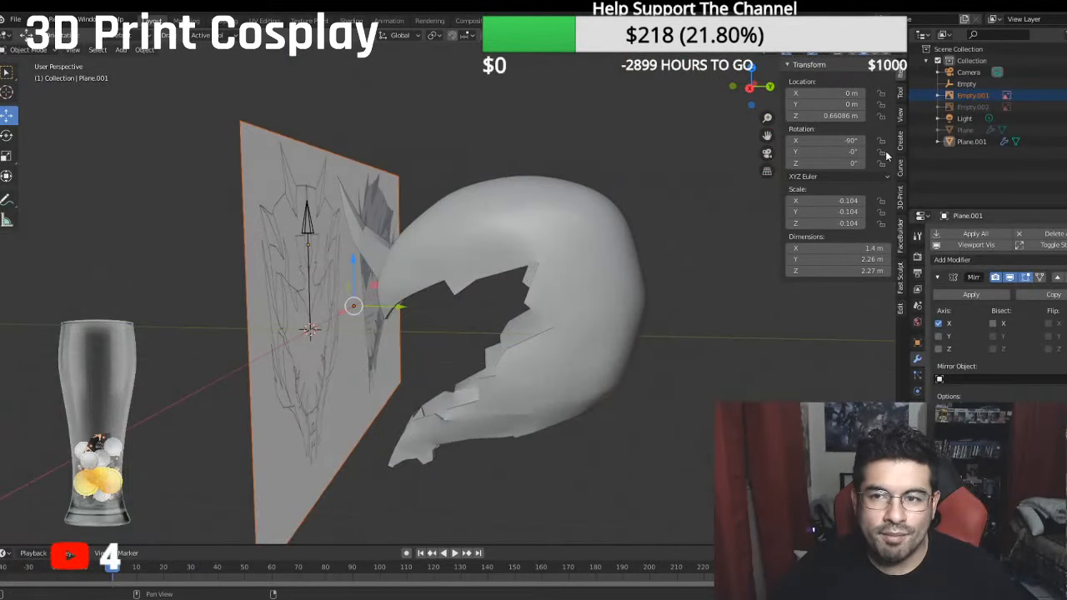
{"action": "left_click", "coordinate": [896, 53]}
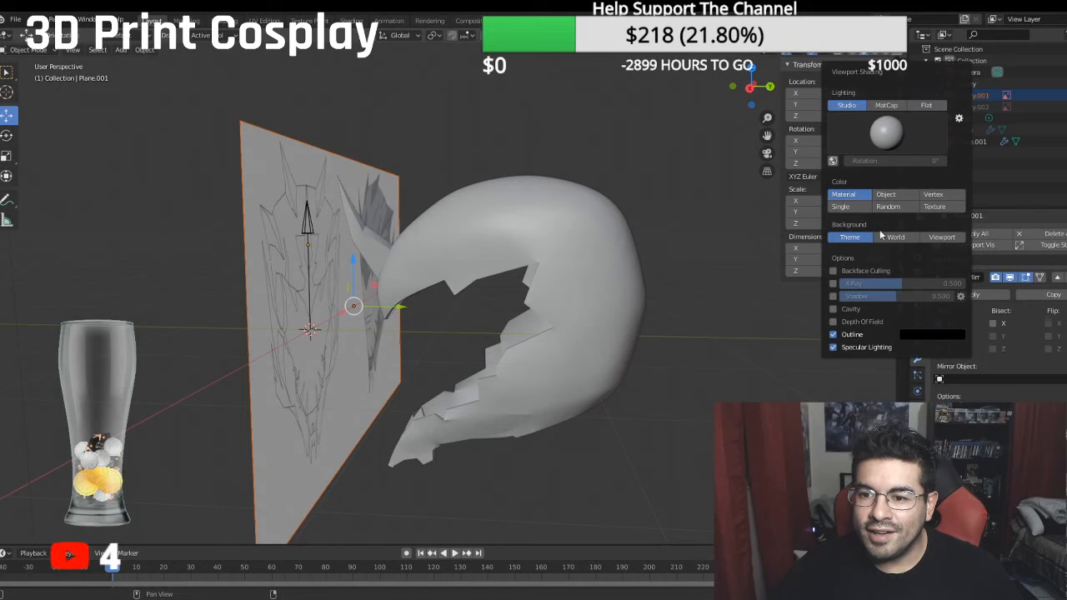
{"action": "left_click", "coordinate": [850, 310]}
{"action": "mouse_move", "coordinate": [572, 280]}
{"action": "middle_mouse_down"}
{"action": "mouse_move", "coordinate": [533, 288]}
{"action": "mouse_move", "coordinate": [831, 265]}
{"action": "mouse_move", "coordinate": [807, 300]}
{"action": "mouse_move", "coordinate": [586, 273]}
{"action": "middle_mouse_up"}
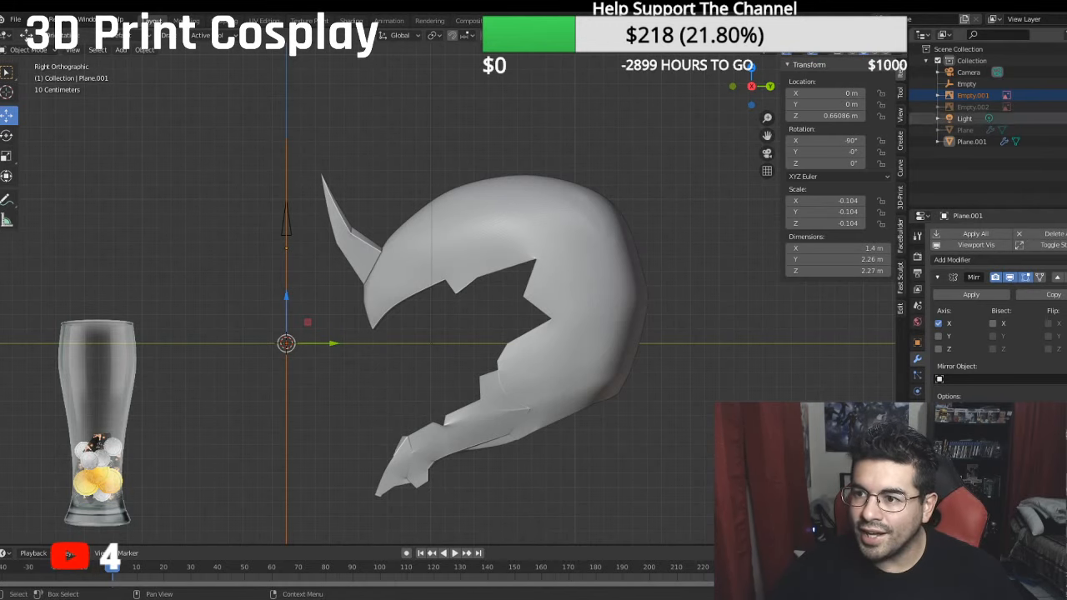
- Show the side reference image Empty.002 and compare the smoothed helmet's outline with it in right view
{"action": "left_click", "coordinate": [1065, 107]}
{"action": "scroll", "coordinate": [375, 303], "scroll_direction": "up", "scroll_amount": 1}
{"action": "scroll", "coordinate": [374, 303], "scroll_direction": "up", "scroll_amount": 2}
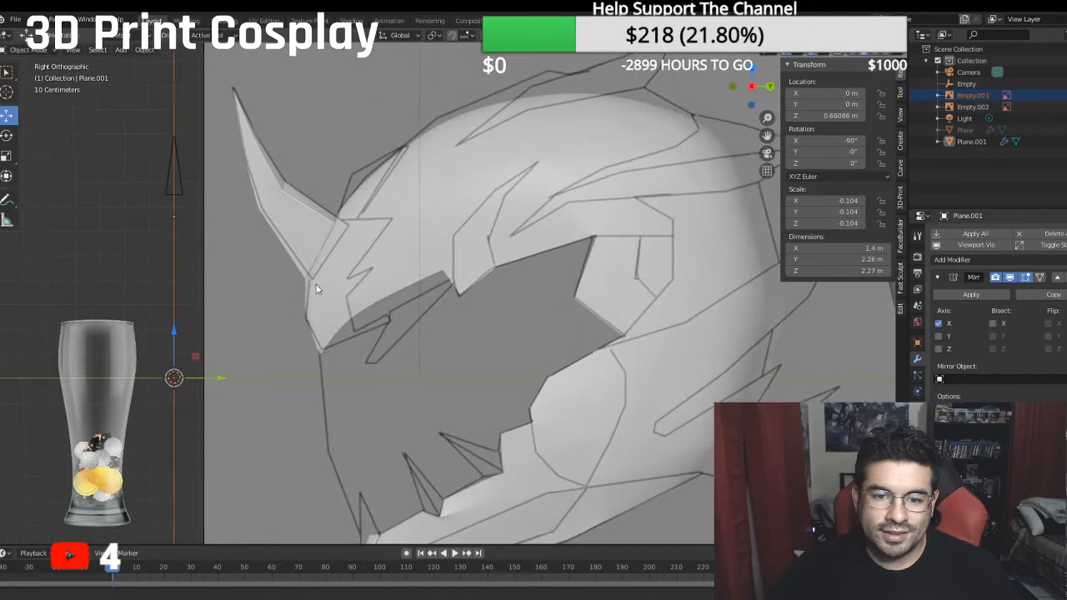
{"action": "middle_click_drag", "start_coordinate": [532, 292], "coordinate": [443, 207], "text": "shift"}
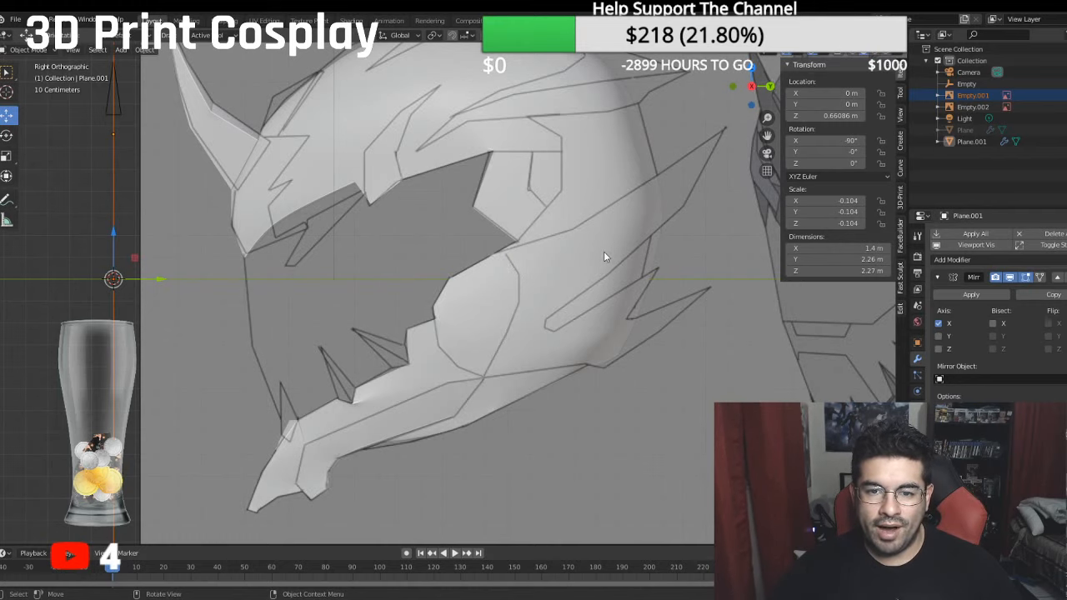
{"action": "scroll", "coordinate": [614, 243], "scroll_direction": "down", "scroll_amount": 4}
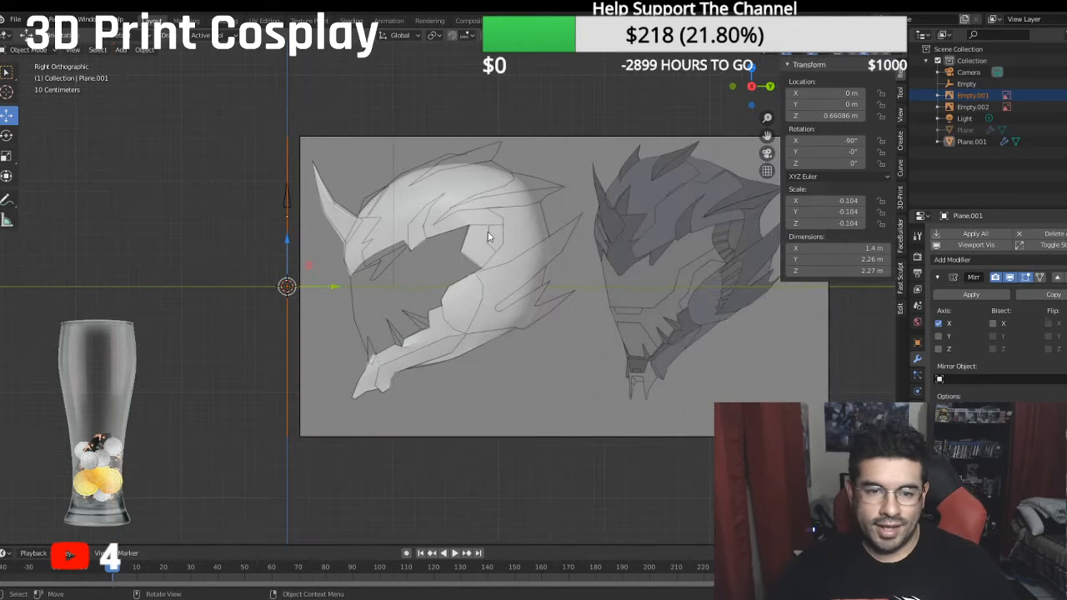
{"action": "middle_click_drag", "start_coordinate": [488, 237], "coordinate": [463, 255], "text": "shift"}
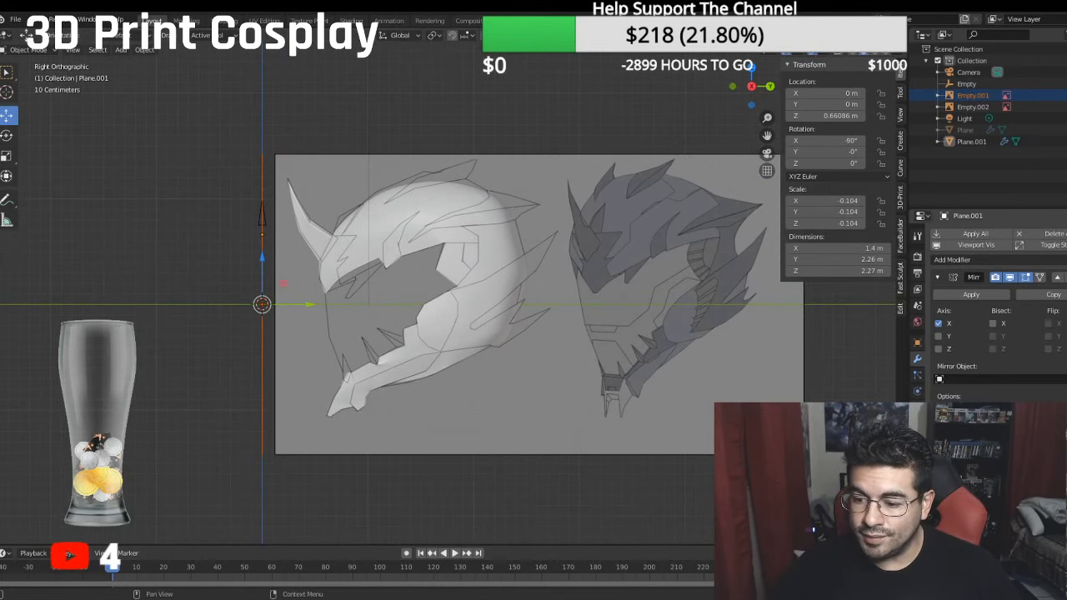
- Remove the subdivision smoothing from the helmet and return to Edit Mode
{"action": "key", "text": "ctrl+z"}
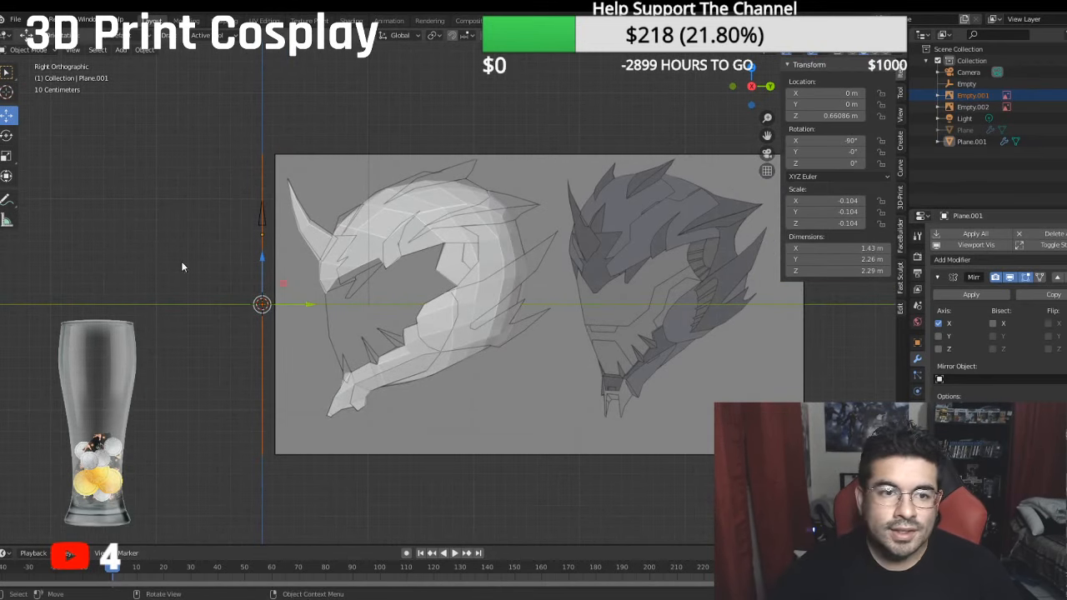
{"action": "left_click", "coordinate": [29, 50]}
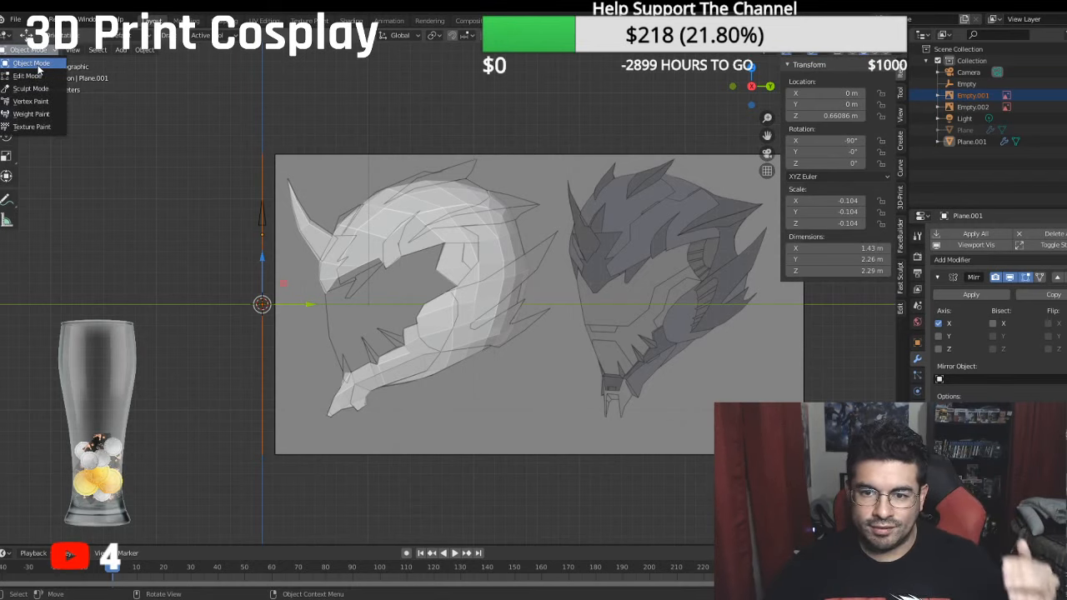
{"action": "left_click", "coordinate": [38, 65]}
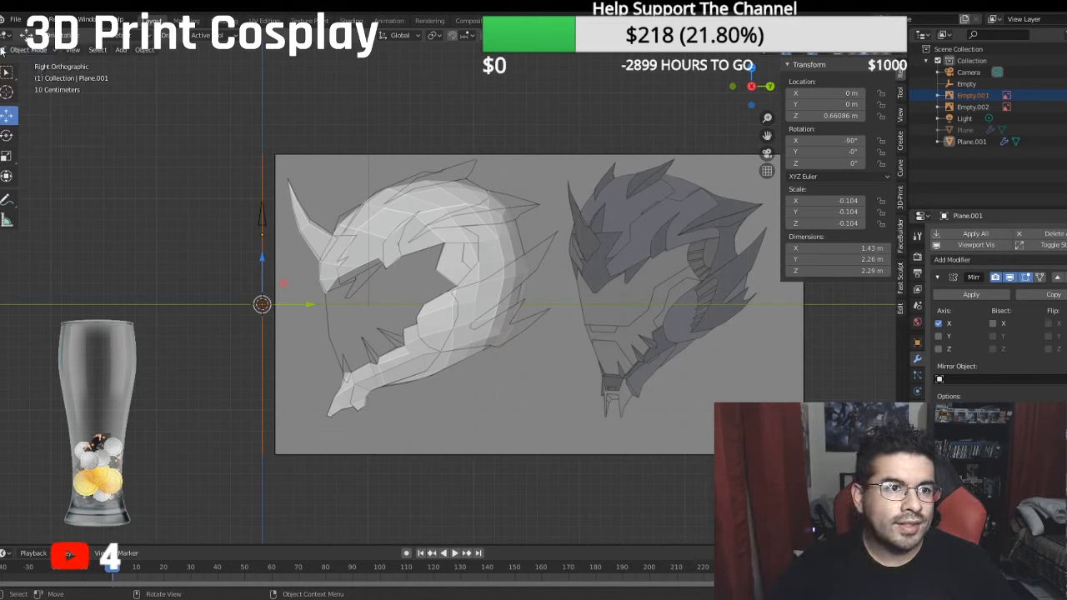
{"action": "left_click", "coordinate": [33, 50]}
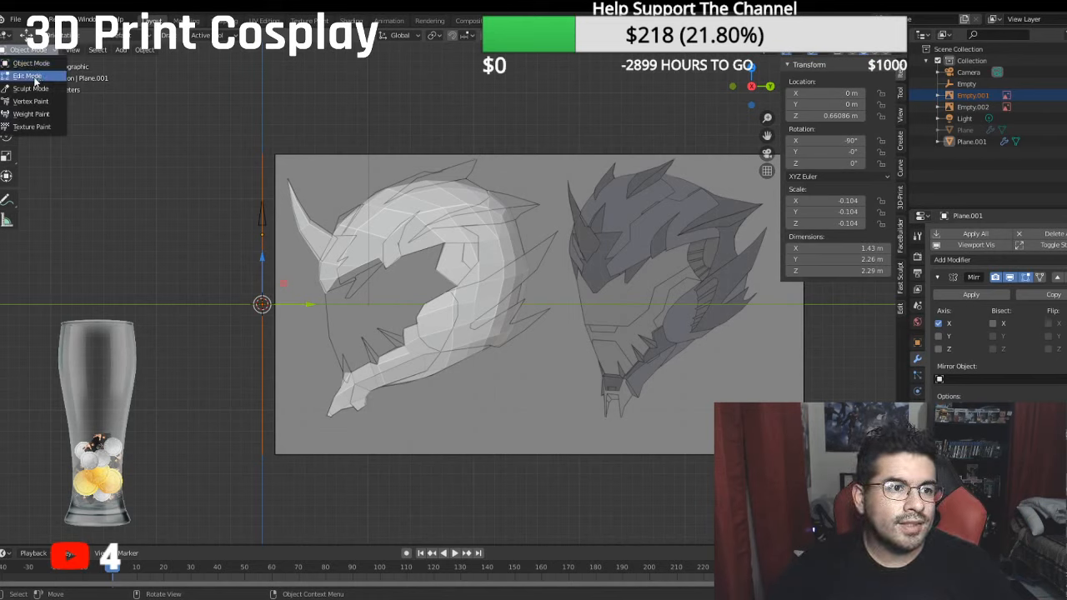
{"action": "left_click", "coordinate": [27, 76]}
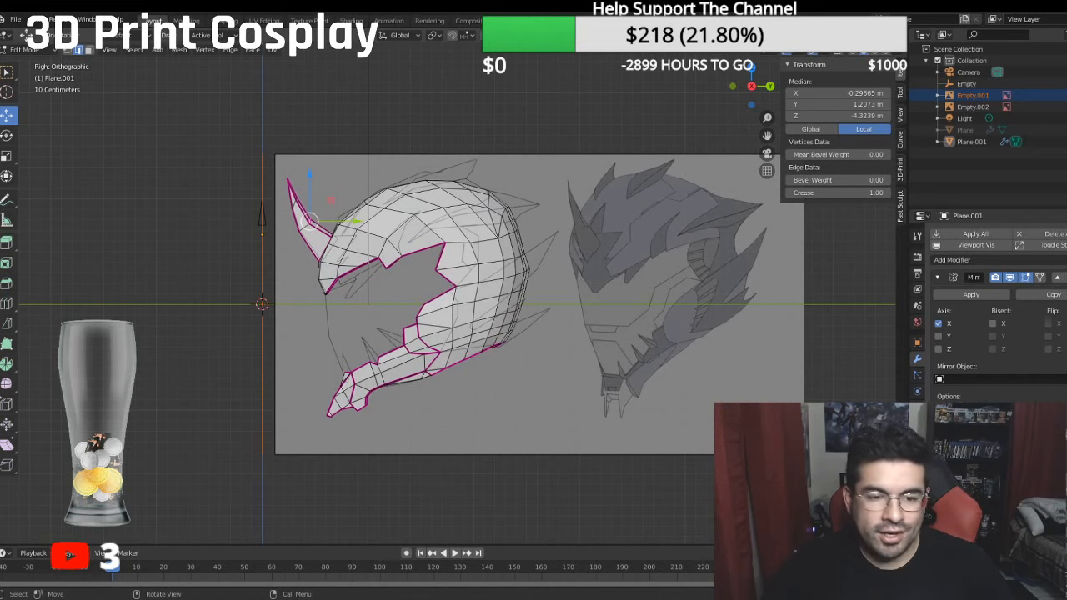
- Compare the helmet mesh with the reference sketches in right and front views, examining the forehead and horn closely
{"action": "middle_click_drag", "start_coordinate": [133, 457], "coordinate": [181, 457]}
{"action": "key", "text": "KP_3"}
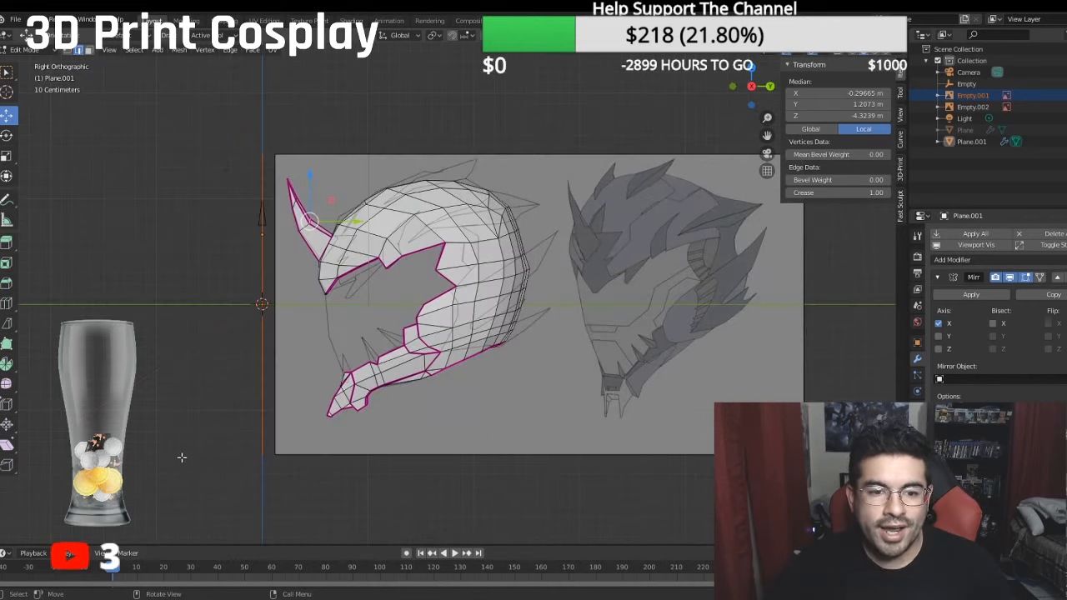
{"action": "scroll", "coordinate": [349, 345], "scroll_direction": "up", "scroll_amount": 4}
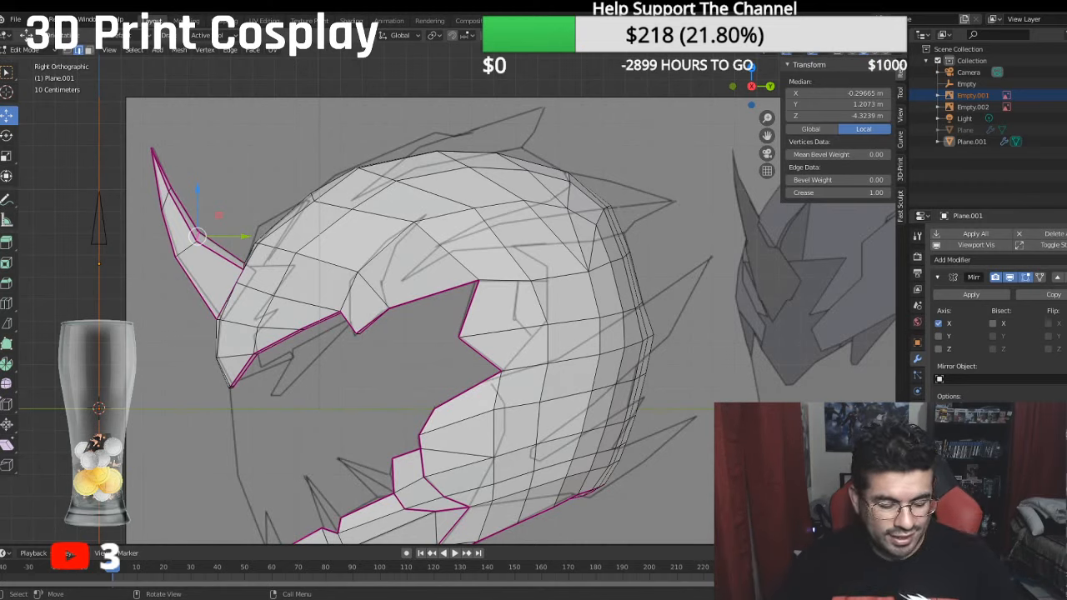
{"action": "scroll", "coordinate": [433, 325], "scroll_direction": "down", "scroll_amount": 4}
{"action": "middle_click_drag", "start_coordinate": [434, 325], "coordinate": [466, 322]}
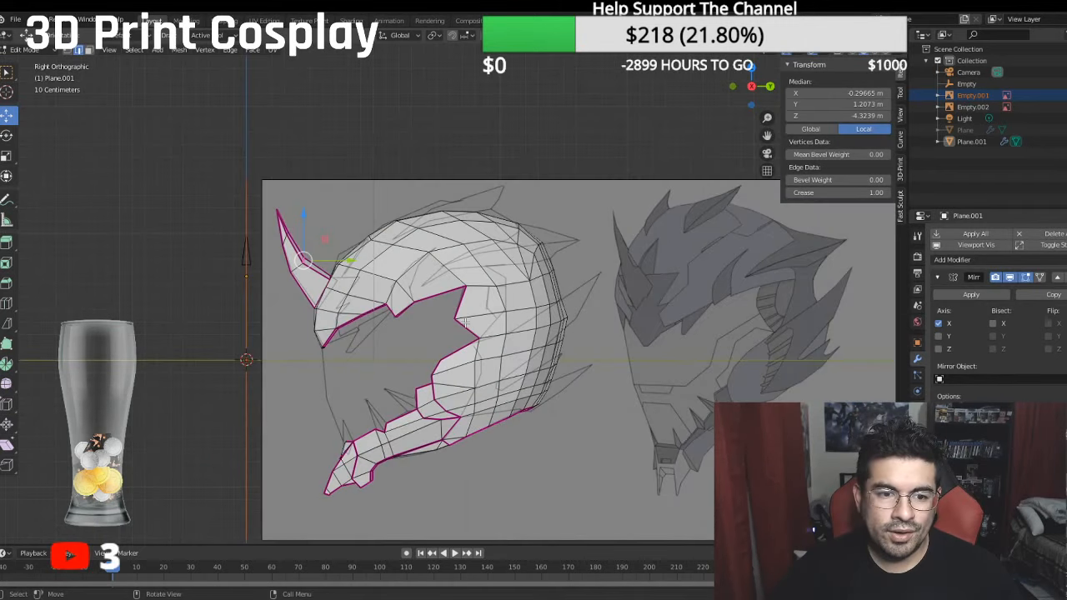
{"action": "key", "text": "KP_1"}
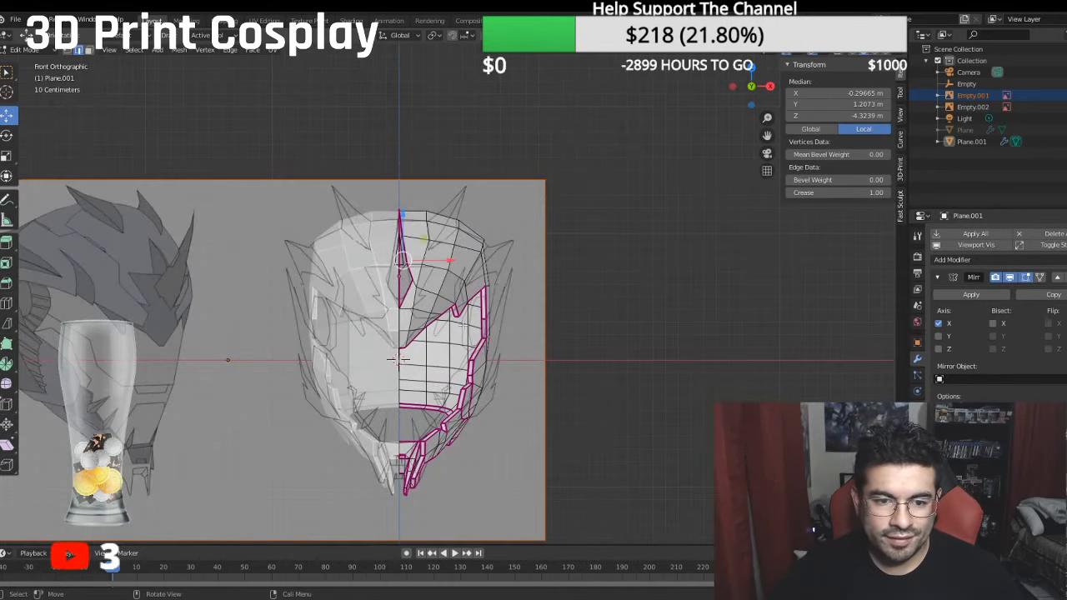
{"action": "scroll", "coordinate": [464, 322], "scroll_direction": "up", "scroll_amount": 3}
{"action": "scroll", "coordinate": [383, 294], "scroll_direction": "up", "scroll_amount": 3}
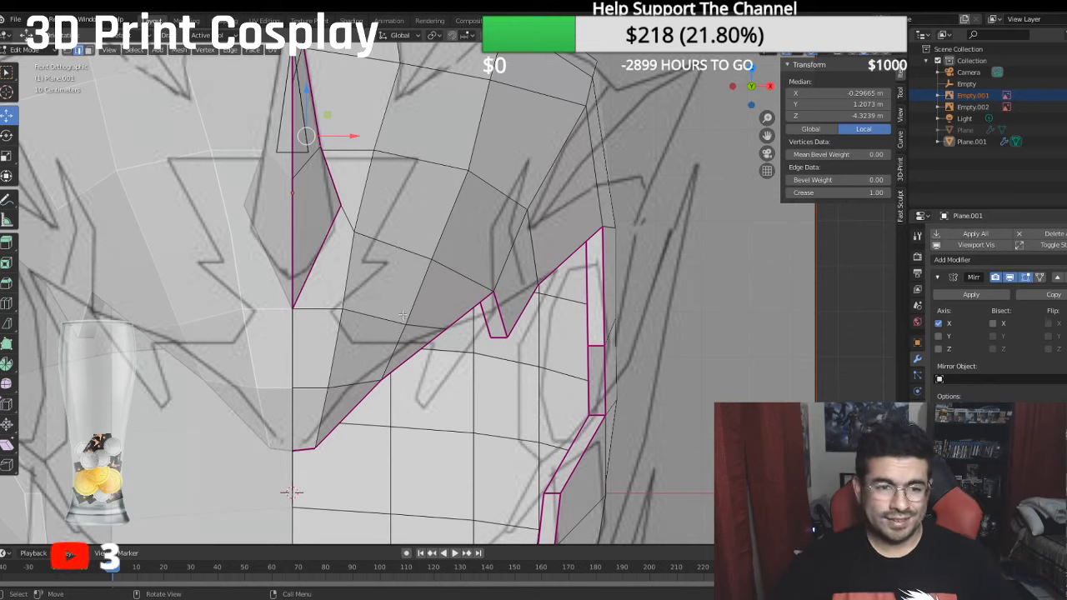
- Move the forehead vertex beside the horn's lower tip inward along X to about -0.83 m, onto the front sketch's corner
{"action": "middle_click_drag", "start_coordinate": [342, 304], "coordinate": [340, 275], "text": "shift"}
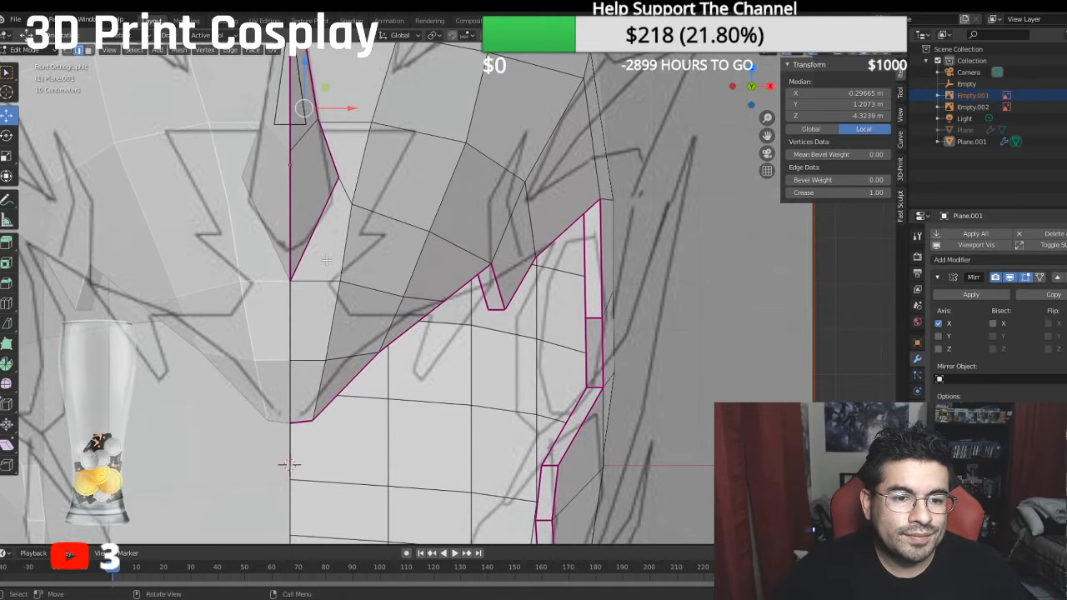
{"action": "left_click", "coordinate": [89, 50]}
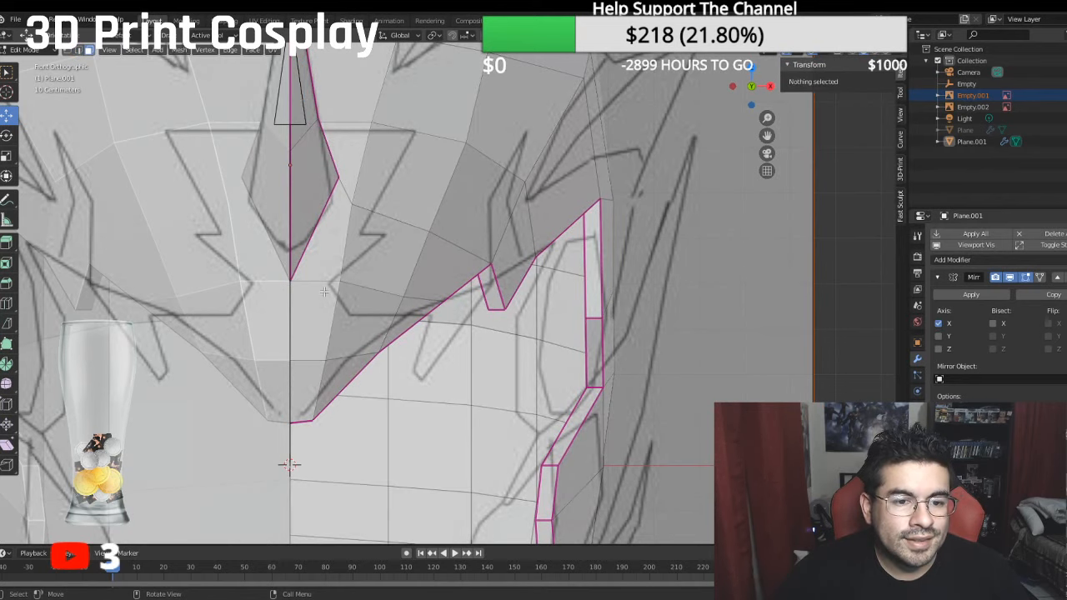
{"action": "key", "text": "1"}
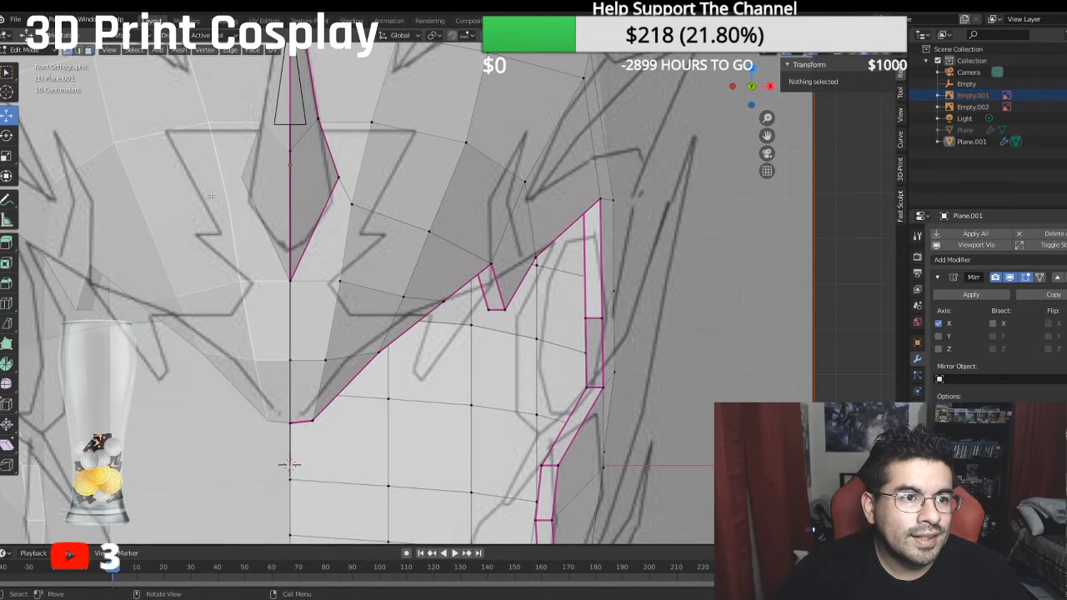
{"action": "left_click", "coordinate": [340, 281]}
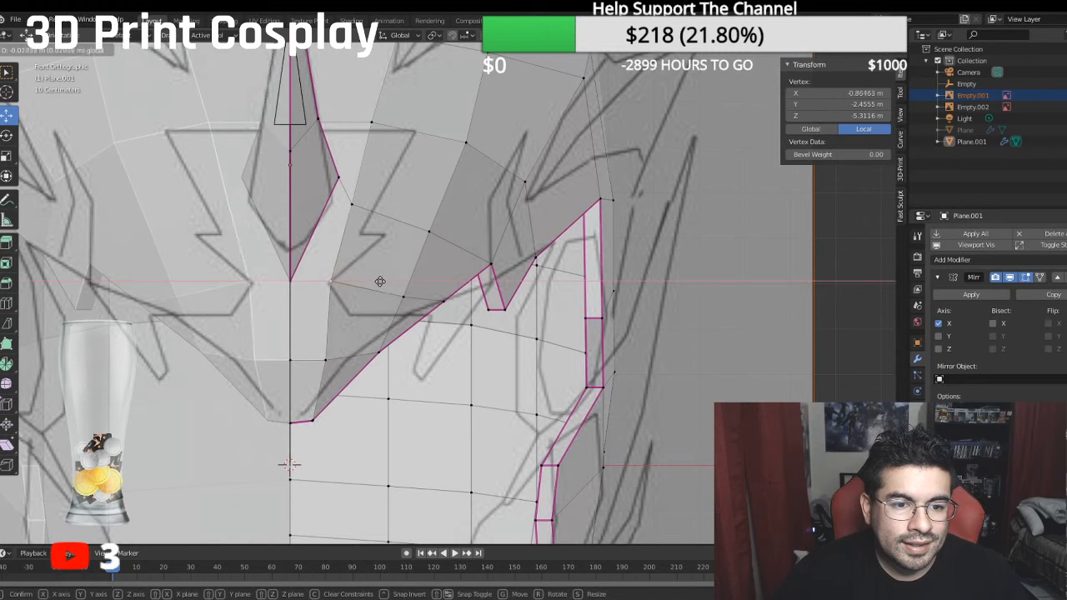
{"action": "left_click", "coordinate": [377, 282]}
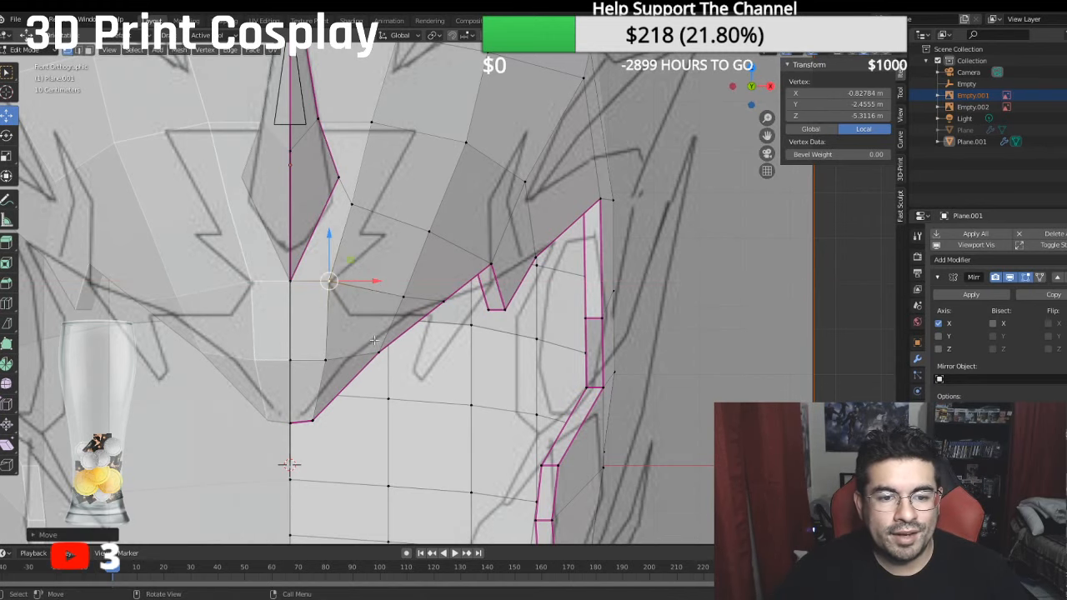
- In right view, bisect the face above the eye opening from the side spike's sketched upper line down to the opening's corner
{"action": "scroll", "coordinate": [378, 313], "scroll_direction": "down", "scroll_amount": 3}
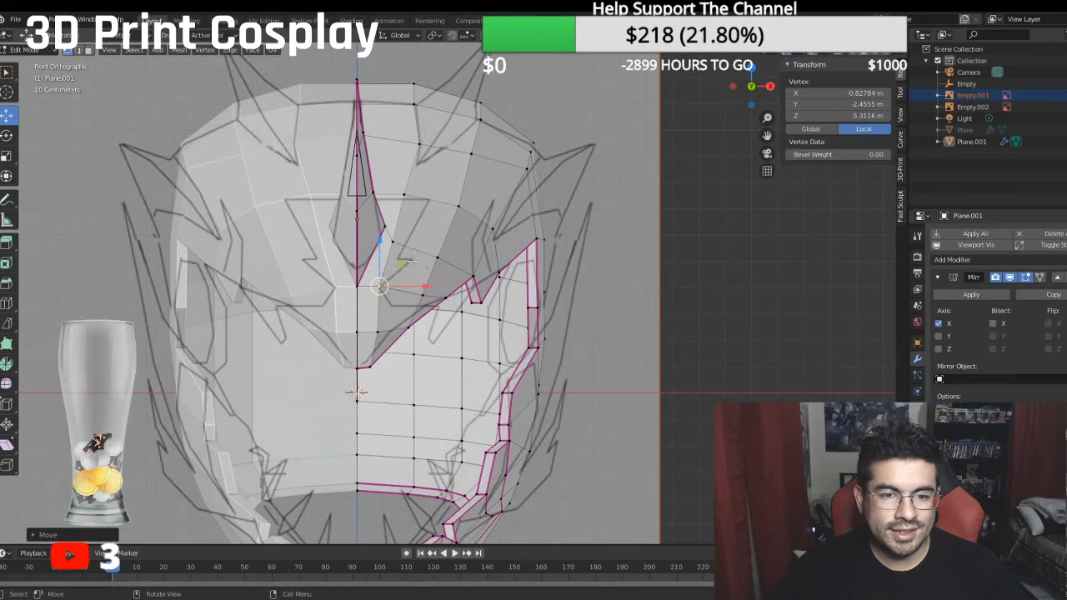
{"action": "middle_click_drag", "start_coordinate": [413, 267], "coordinate": [319, 259]}
{"action": "key", "text": "KP_3"}
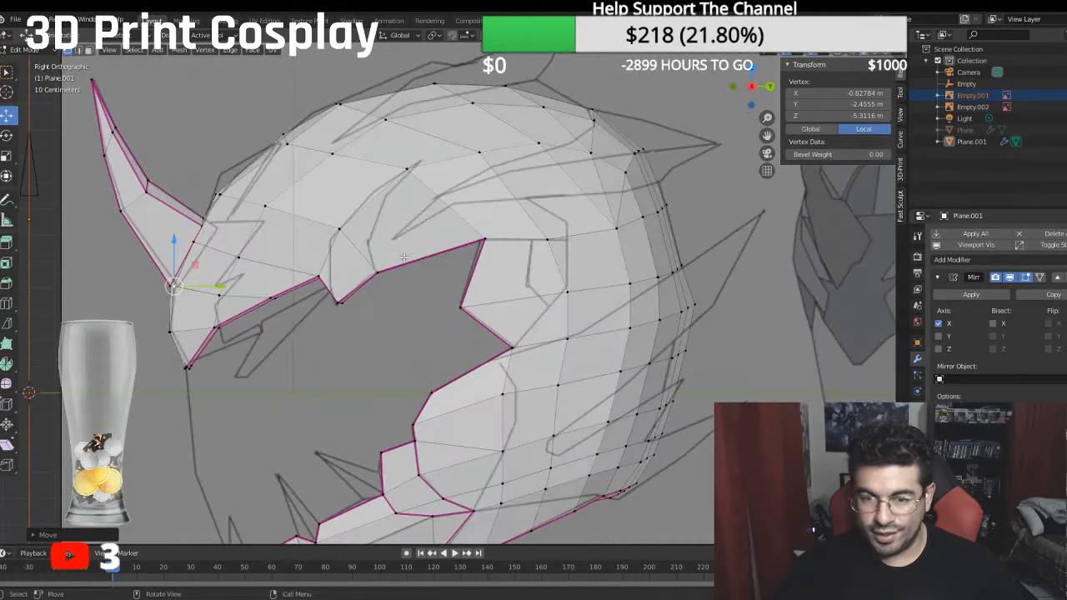
{"action": "middle_click_drag", "start_coordinate": [473, 186], "coordinate": [419, 249], "text": "shift"}
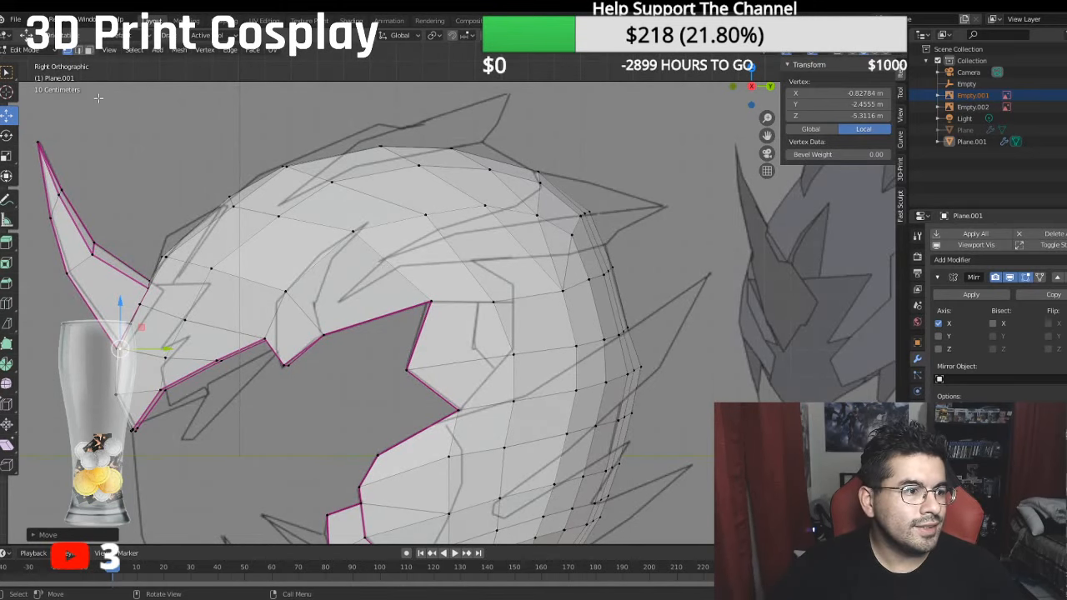
{"action": "left_click", "coordinate": [89, 50]}
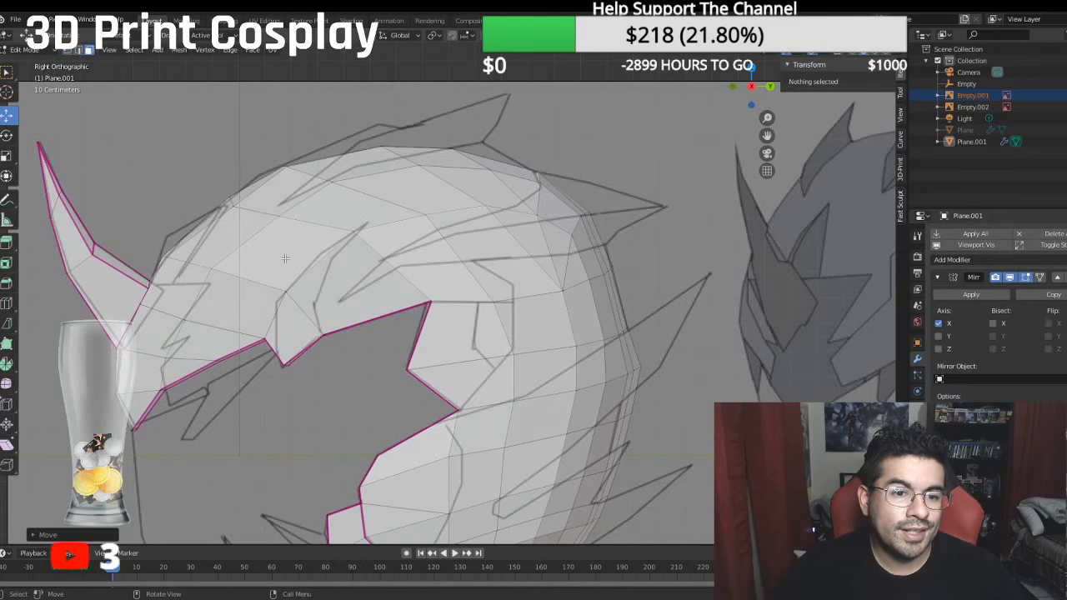
{"action": "left_click", "coordinate": [354, 290]}
{"action": "scroll", "coordinate": [321, 267], "scroll_direction": "up", "scroll_amount": 2}
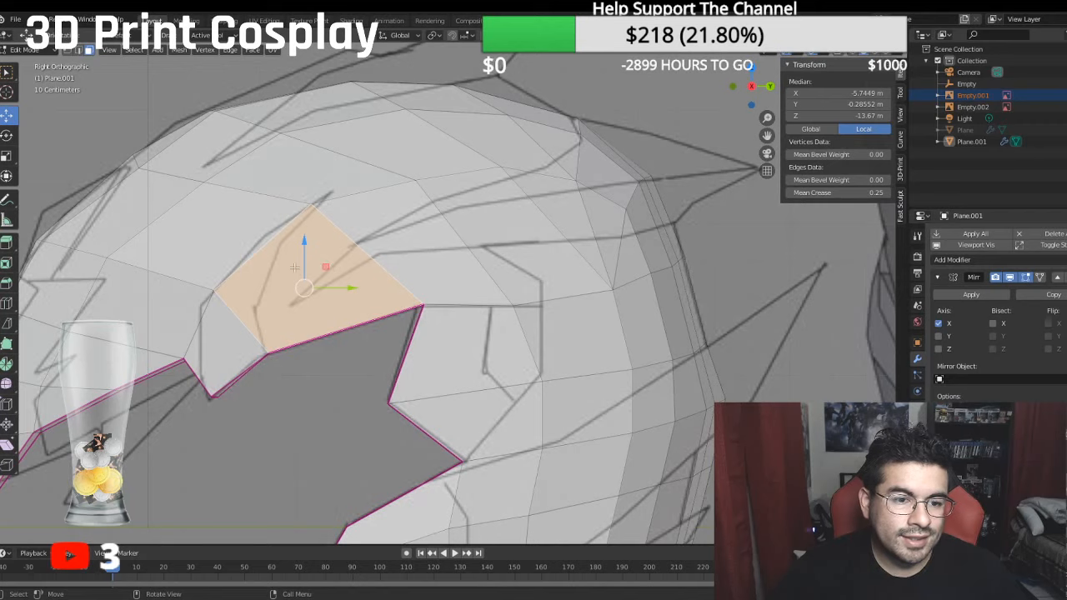
{"action": "left_click", "coordinate": [7, 324]}
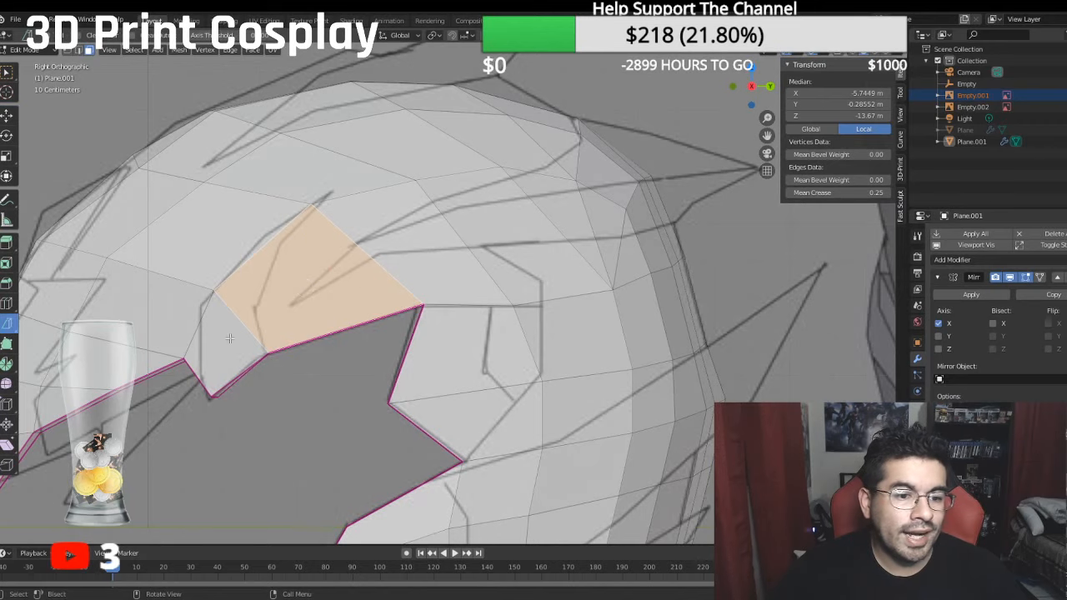
{"action": "left_click_drag", "start_coordinate": [353, 246], "coordinate": [326, 281]}
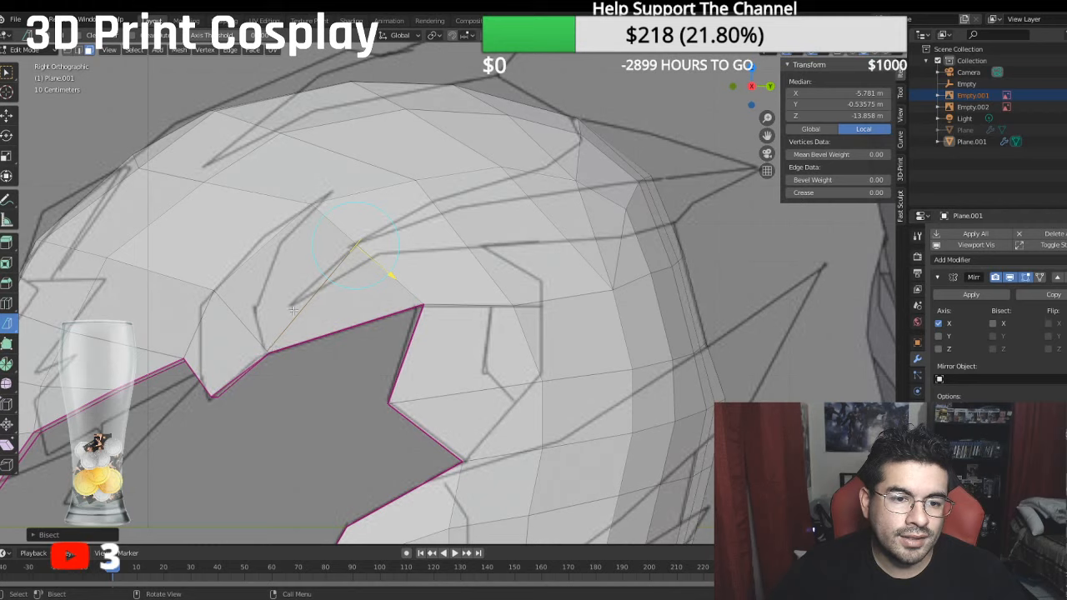
- Bisect the faces around the side spike's tip along the start of its sketched lower and upper lines
{"action": "left_click", "coordinate": [304, 305]}
{"action": "left_click", "coordinate": [314, 307]}
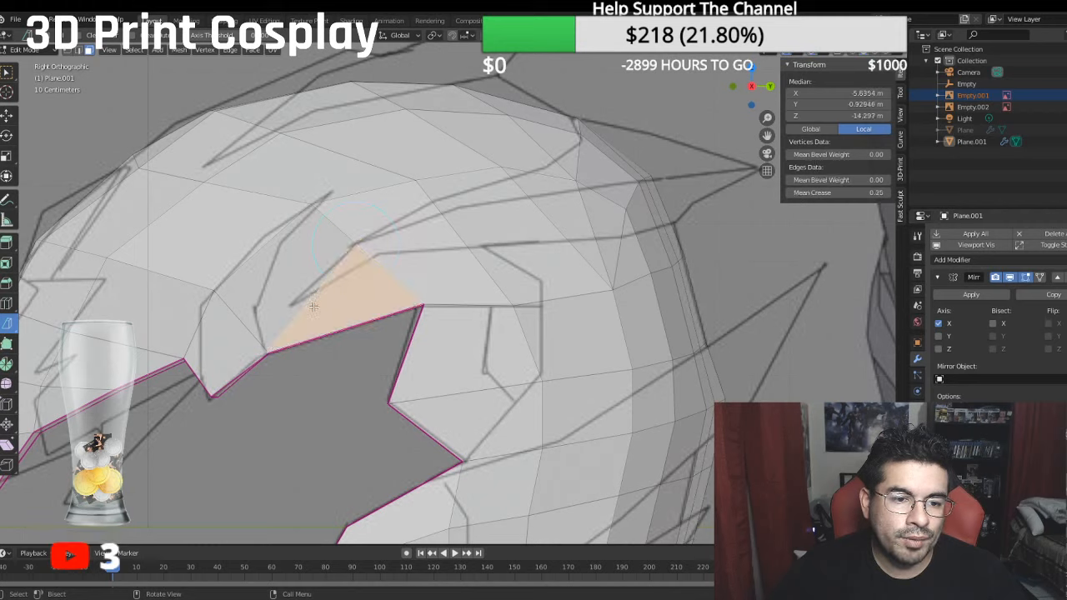
{"action": "left_click_drag", "start_coordinate": [304, 306], "coordinate": [385, 233]}
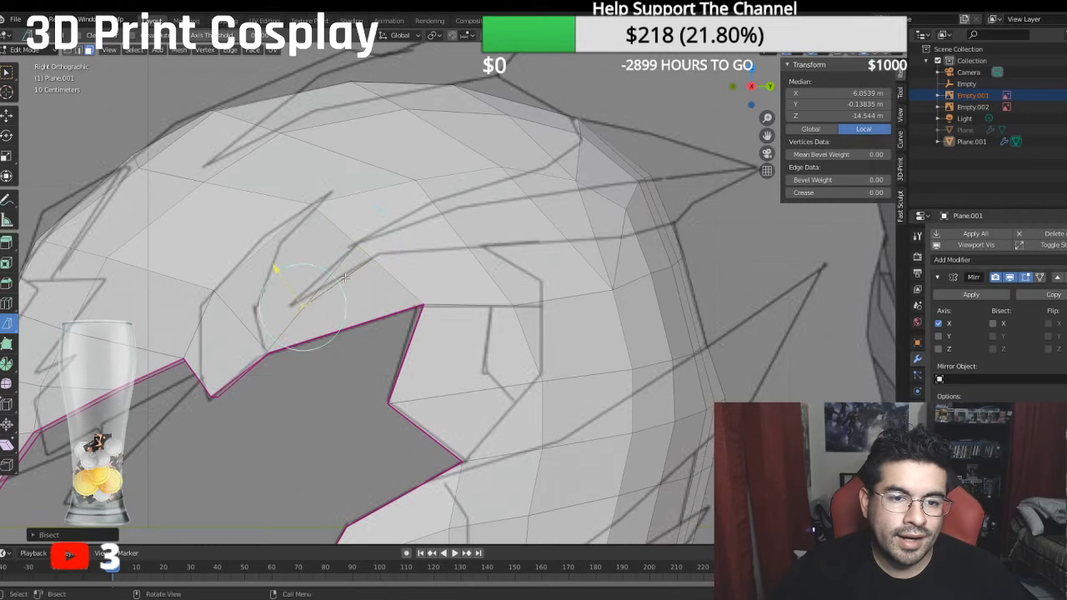
{"action": "left_click", "coordinate": [363, 238]}
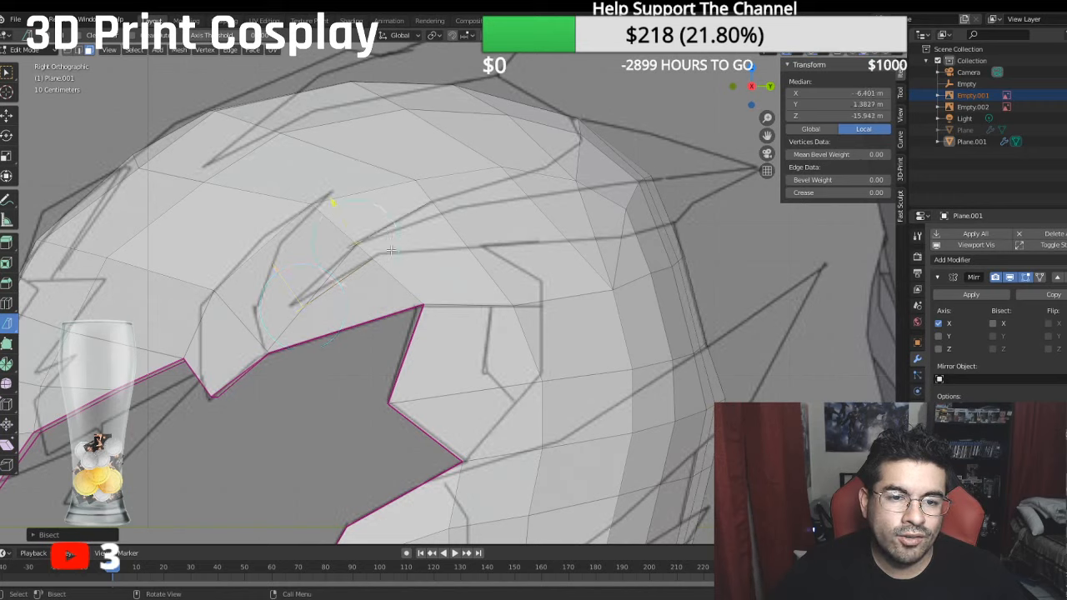
- Continue the Bisect cuts along the spike's lower sketch line across the side faces to the back of the helmet
{"action": "left_click", "coordinate": [387, 255]}
{"action": "left_click_drag", "start_coordinate": [376, 257], "coordinate": [442, 250]}
{"action": "left_click", "coordinate": [473, 243]}
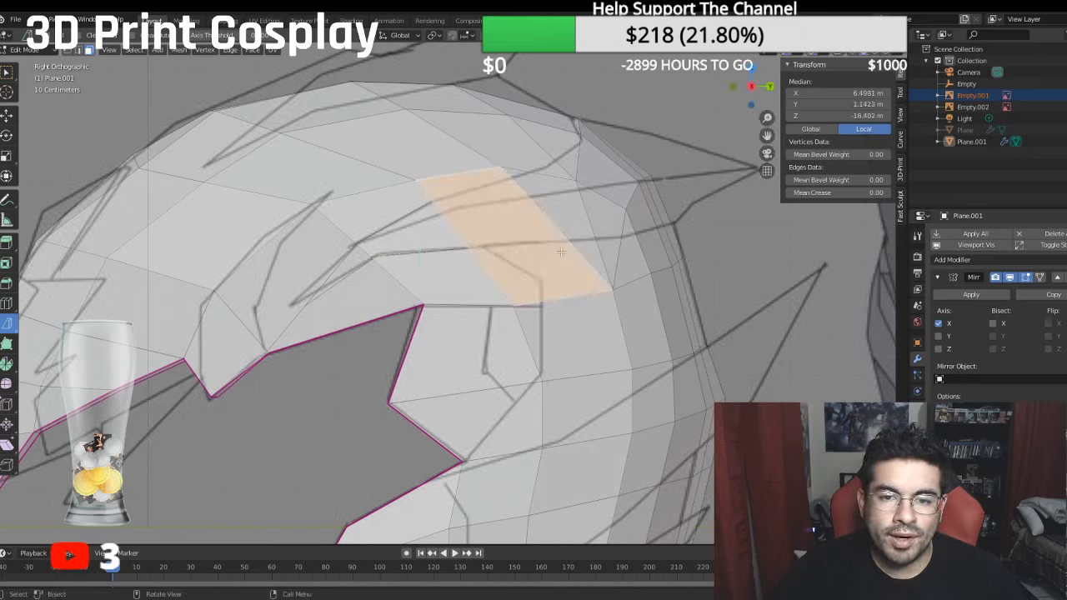
{"action": "left_click", "coordinate": [594, 241], "text": "shift"}
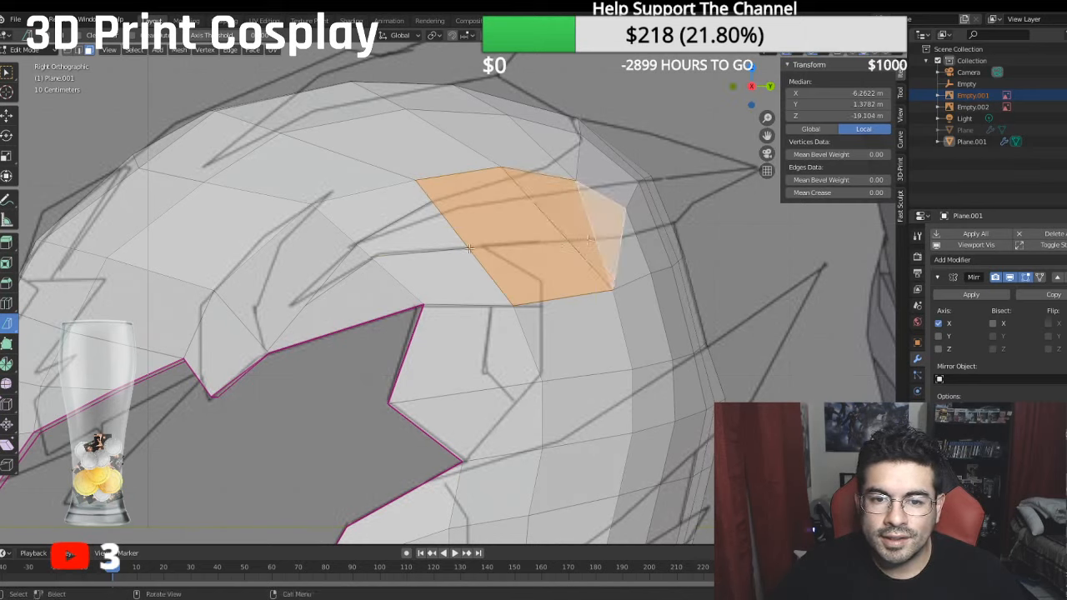
{"action": "left_click_drag", "start_coordinate": [469, 249], "coordinate": [544, 239]}
{"action": "left_click", "coordinate": [627, 232]}
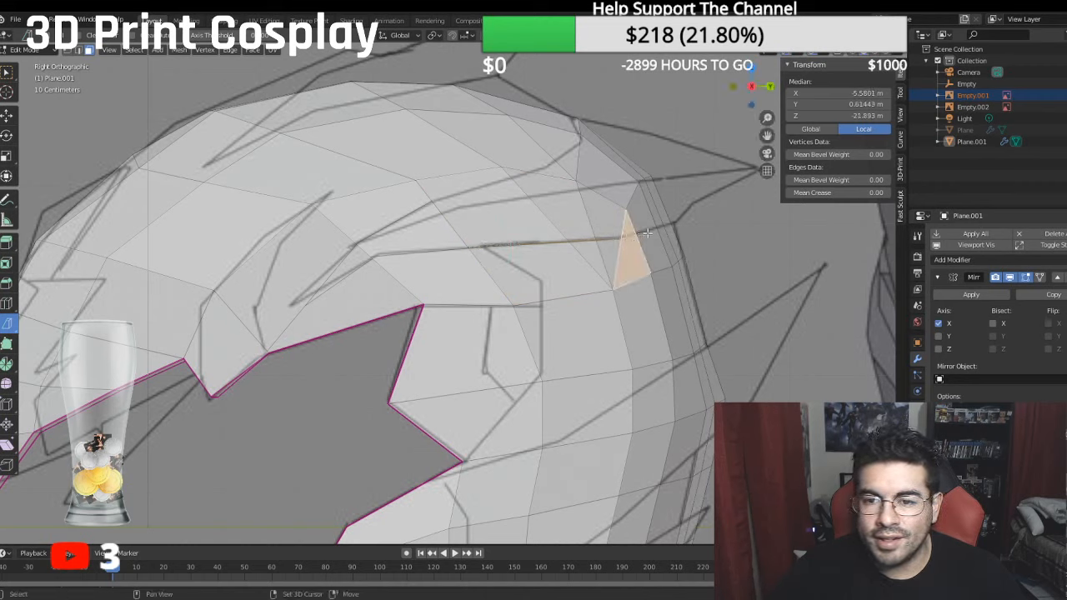
{"action": "left_click", "coordinate": [641, 231], "text": "ctrl"}
{"action": "left_click_drag", "start_coordinate": [621, 239], "coordinate": [662, 228]}
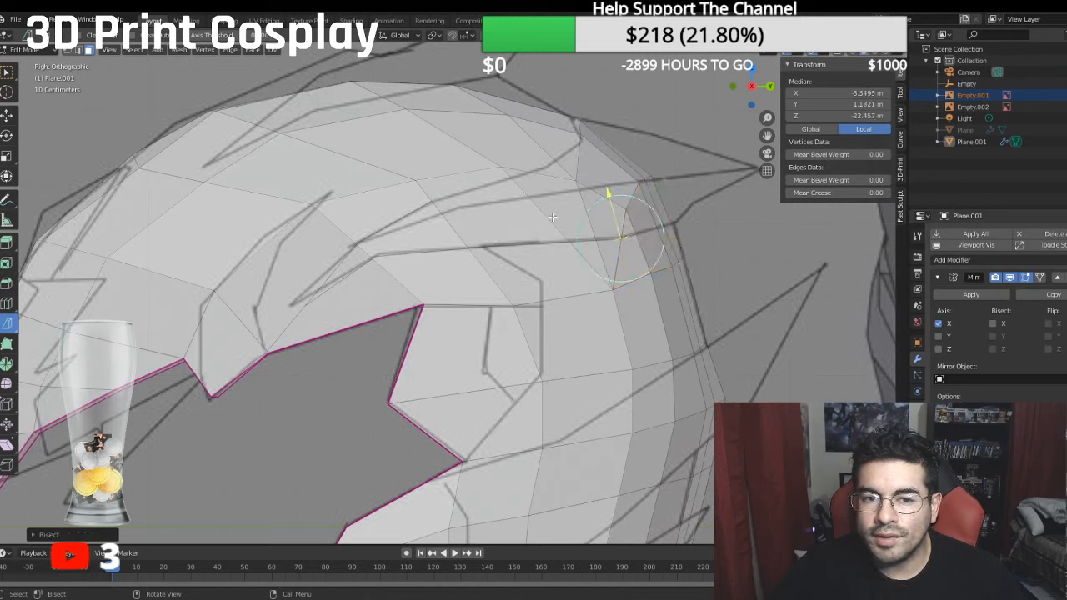
- Bisect the upper side faces one after another along the spike's upper sketch line toward the back of the helmet
{"action": "left_click", "coordinate": [442, 198]}
{"action": "left_click_drag", "start_coordinate": [438, 199], "coordinate": [541, 166]}
{"action": "left_click", "coordinate": [522, 176]}
{"action": "left_click", "coordinate": [542, 168]}
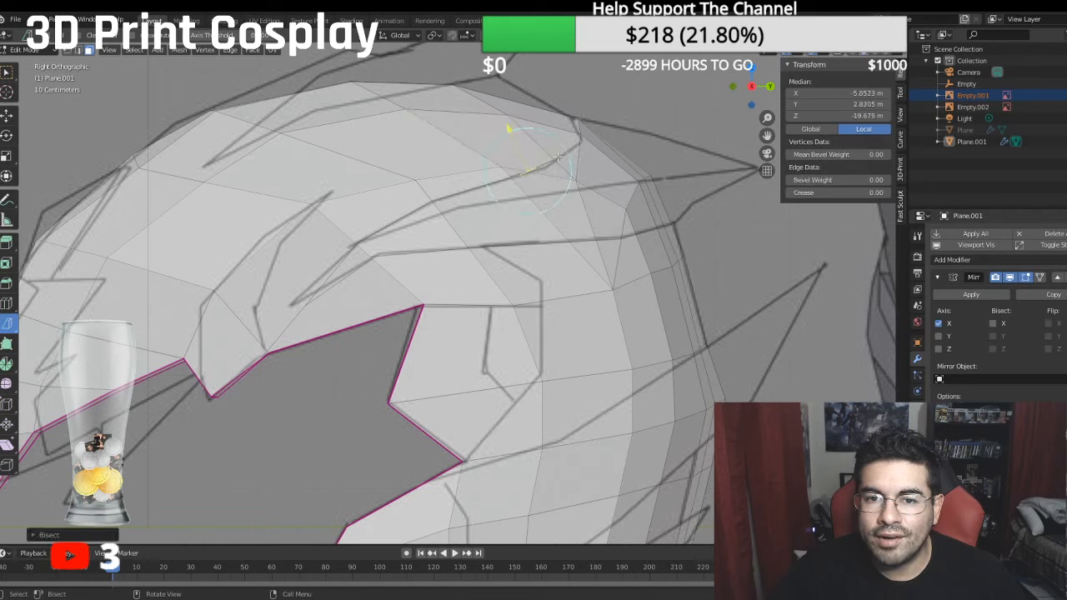
{"action": "left_click", "coordinate": [564, 156]}
{"action": "left_click", "coordinate": [563, 156]}
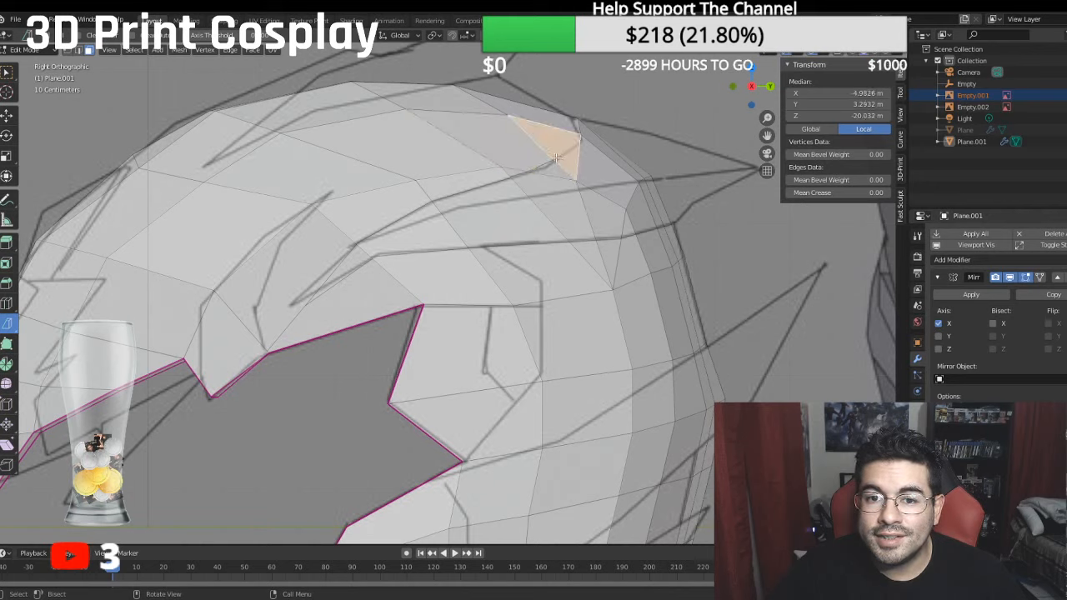
{"action": "left_click_drag", "start_coordinate": [556, 159], "coordinate": [568, 149]}
- Merge the doubled vertices at the two rearmost points of the upper cut line into single vertices
{"action": "middle_click_drag", "start_coordinate": [568, 149], "coordinate": [108, 101]}
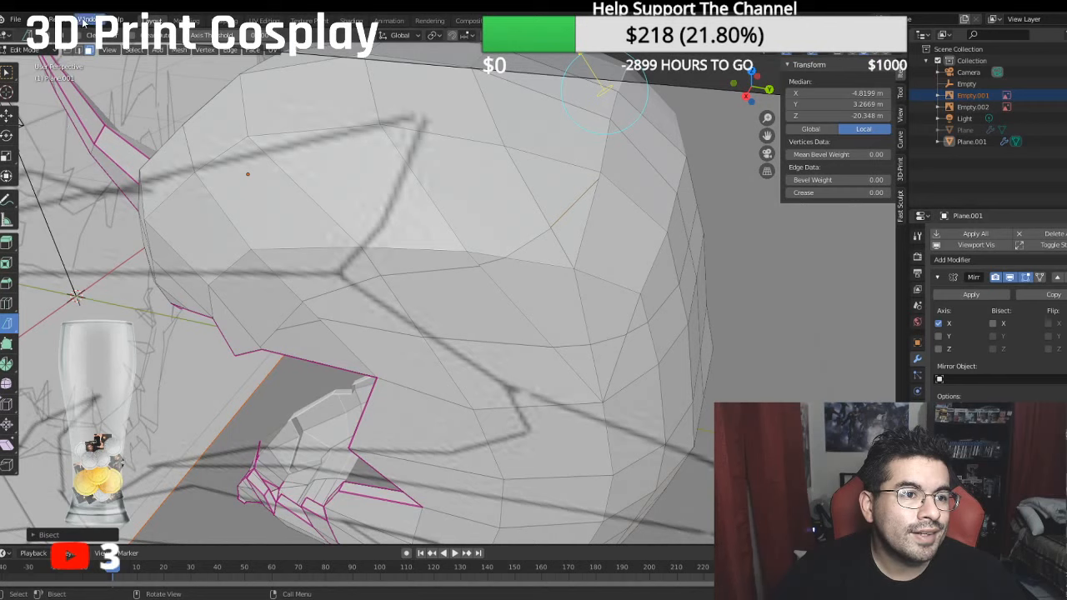
{"action": "left_click", "coordinate": [70, 50]}
{"action": "left_click", "coordinate": [595, 180], "text": "ctrl"}
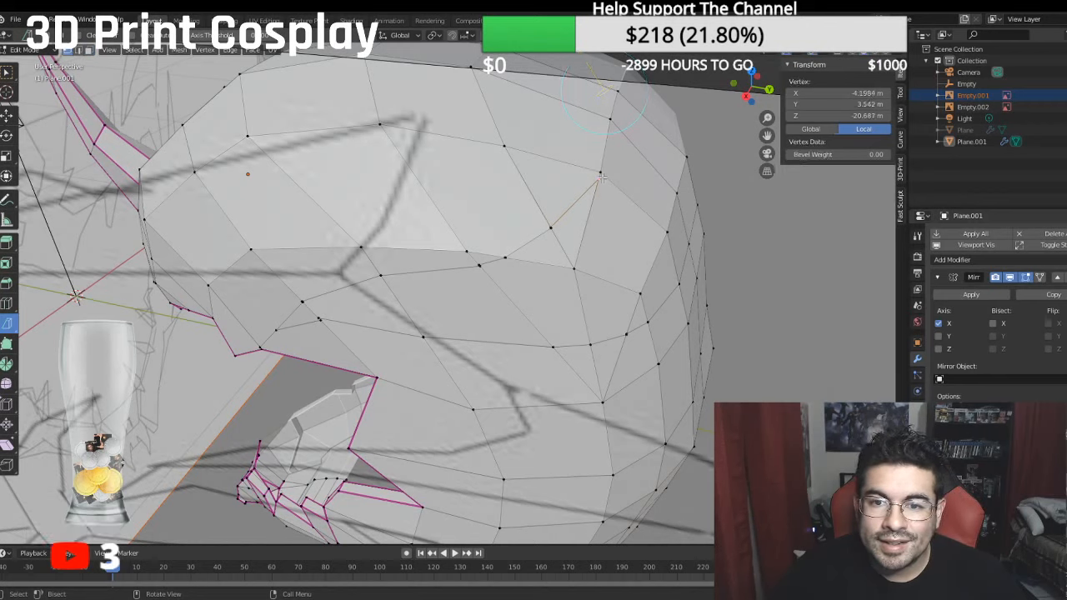
{"action": "key", "text": "ctrl+v"}
{"action": "mouse_move", "coordinate": [613, 268]}
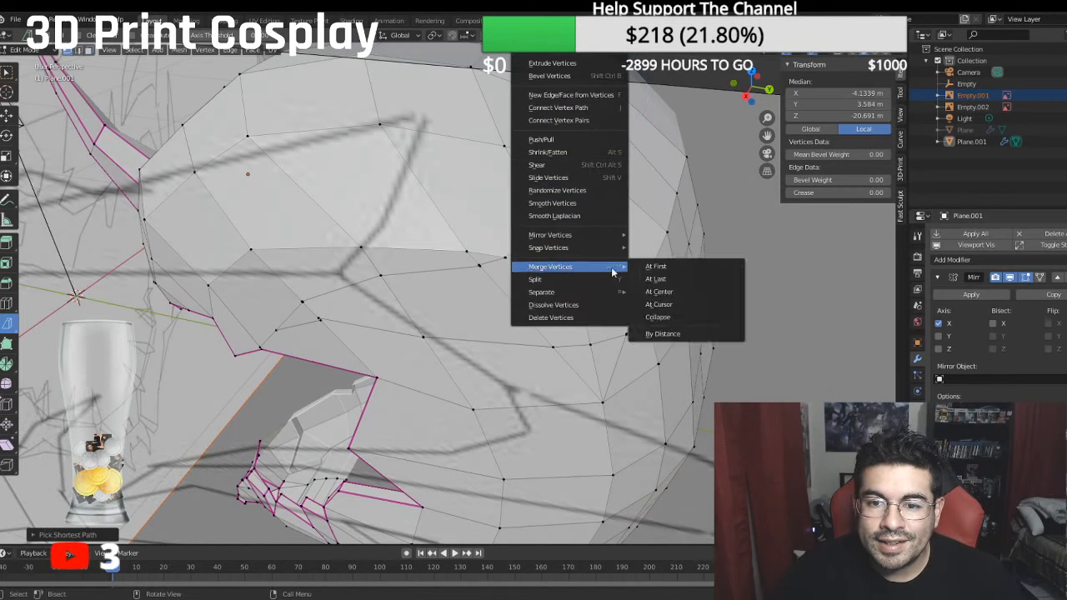
{"action": "left_click", "coordinate": [642, 280]}
{"action": "left_click", "coordinate": [551, 226]}
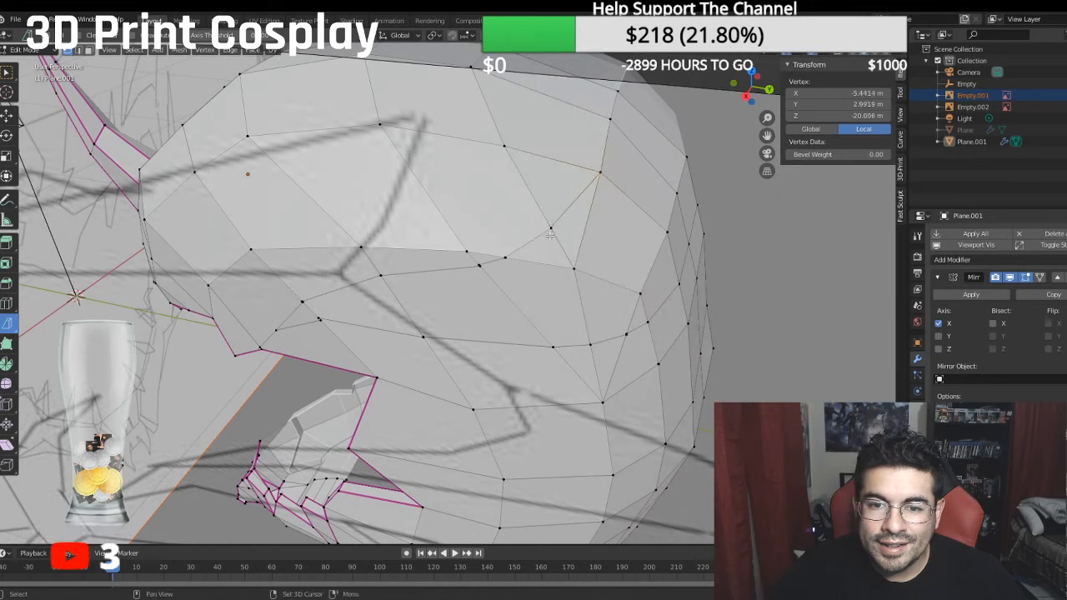
{"action": "left_click", "coordinate": [573, 266], "text": "shift"}
{"action": "right_click", "coordinate": [554, 236]}
{"action": "mouse_move", "coordinate": [516, 268]}
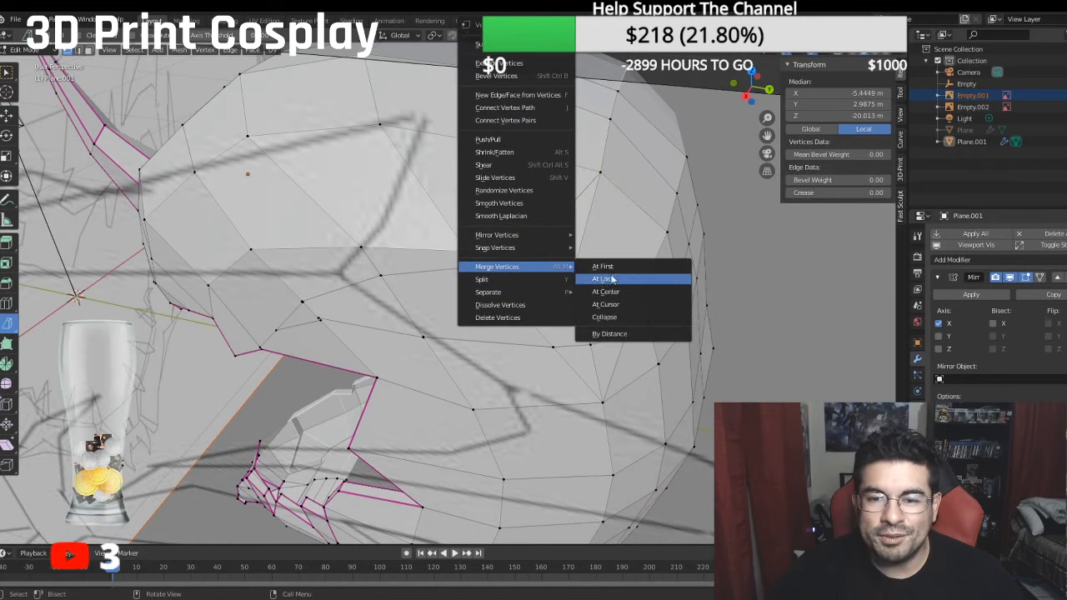
{"action": "left_click", "coordinate": [642, 291]}
- Merge the doubled vertices at the next two points forward along the upper cut line, each pair at its center
{"action": "scroll", "coordinate": [481, 261], "scroll_direction": "up", "scroll_amount": 4}
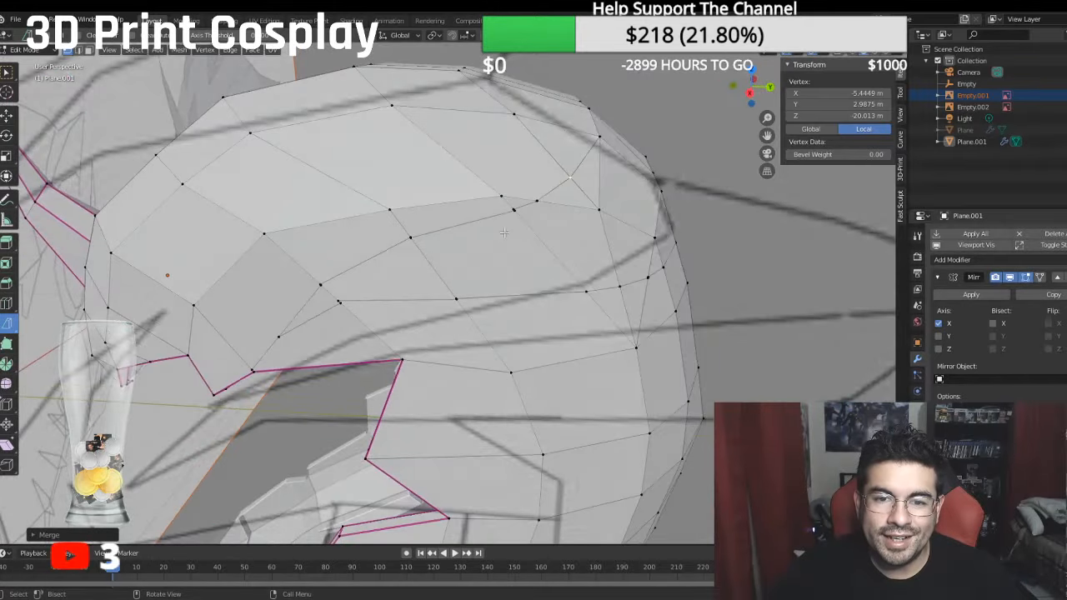
{"action": "left_click", "coordinate": [594, 137]}
{"action": "left_click", "coordinate": [560, 153], "text": "shift"}
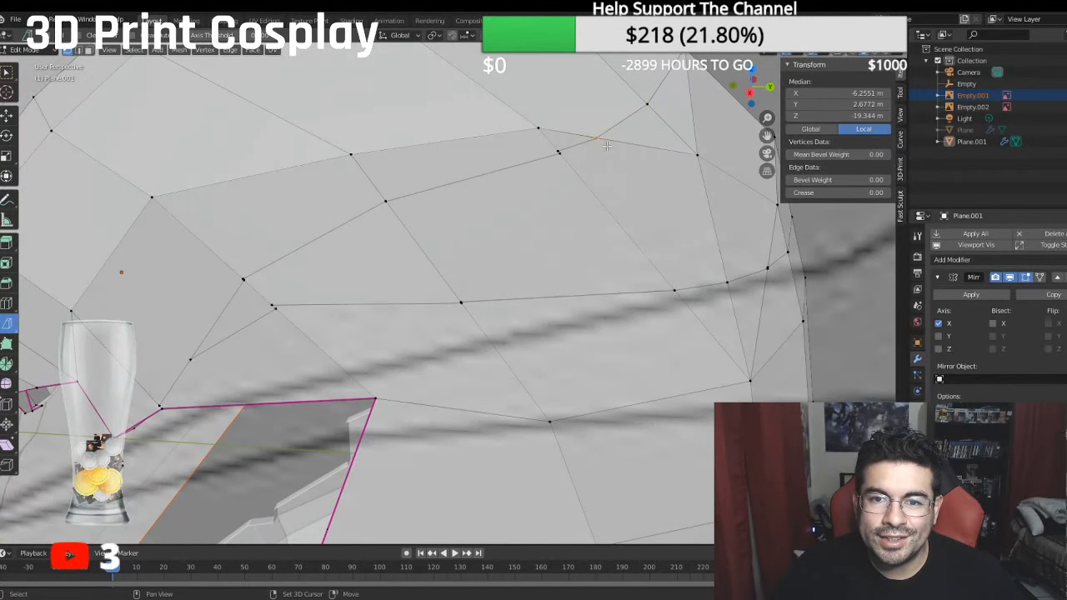
{"action": "right_click", "coordinate": [605, 148]}
{"action": "mouse_move", "coordinate": [578, 267]}
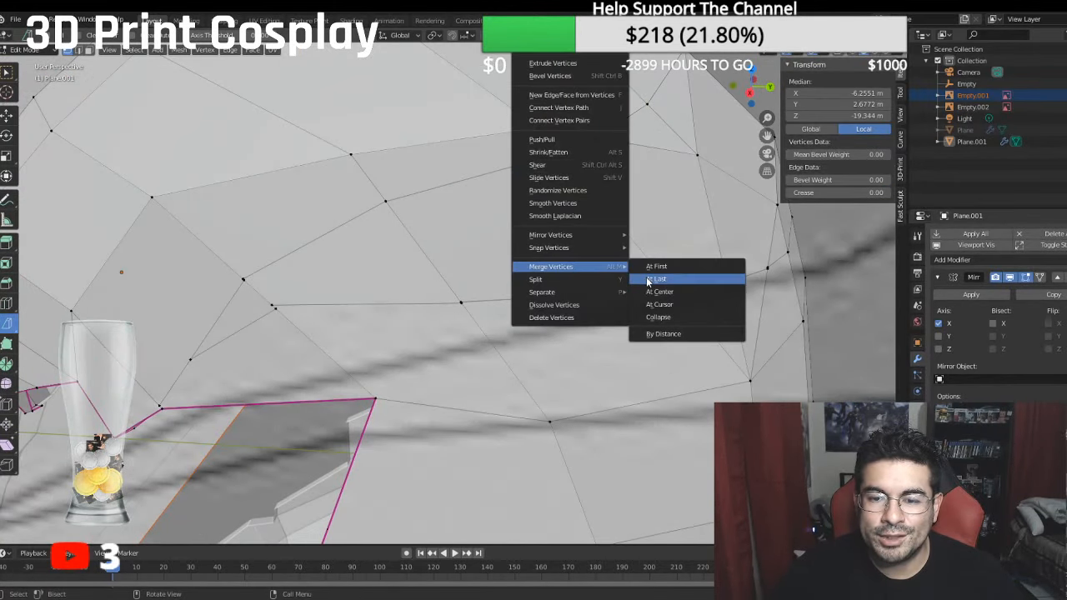
{"action": "left_click", "coordinate": [659, 291]}
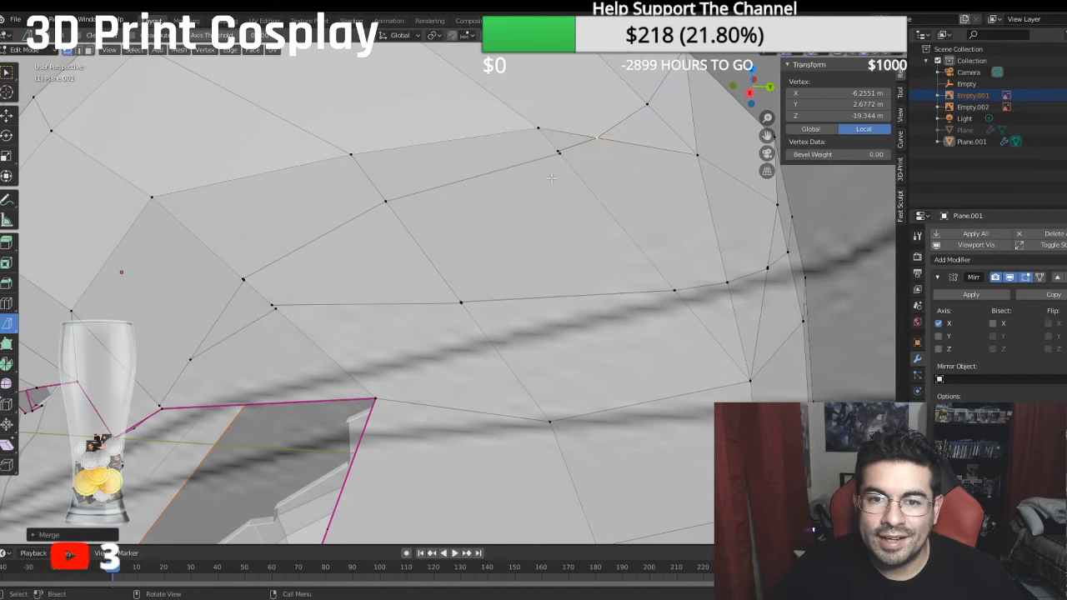
{"action": "left_click", "coordinate": [560, 151], "text": "shift"}
{"action": "right_click", "coordinate": [561, 156]}
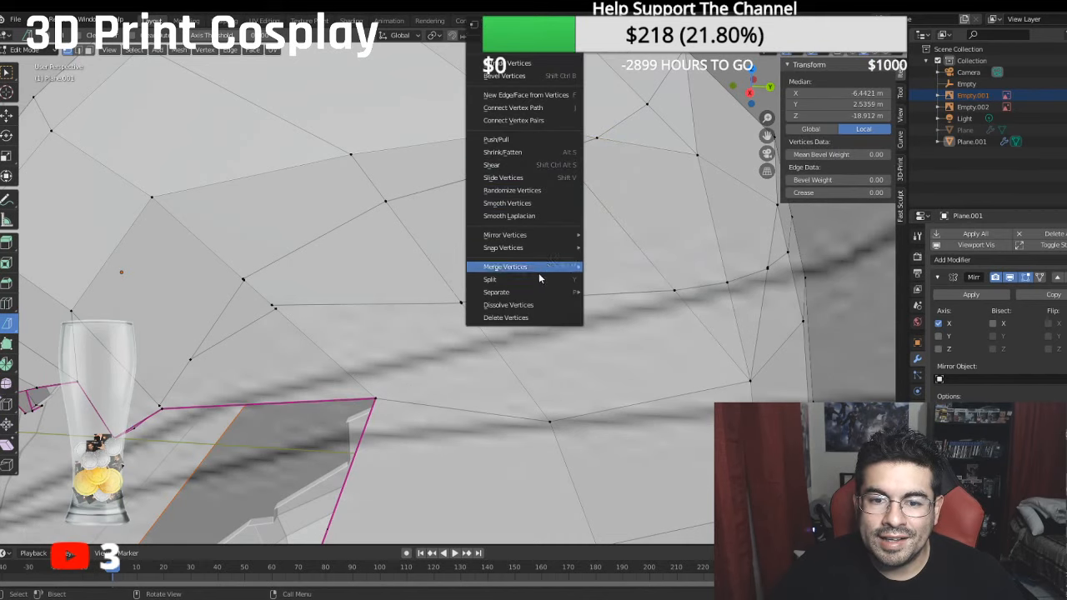
{"action": "mouse_move", "coordinate": [542, 266]}
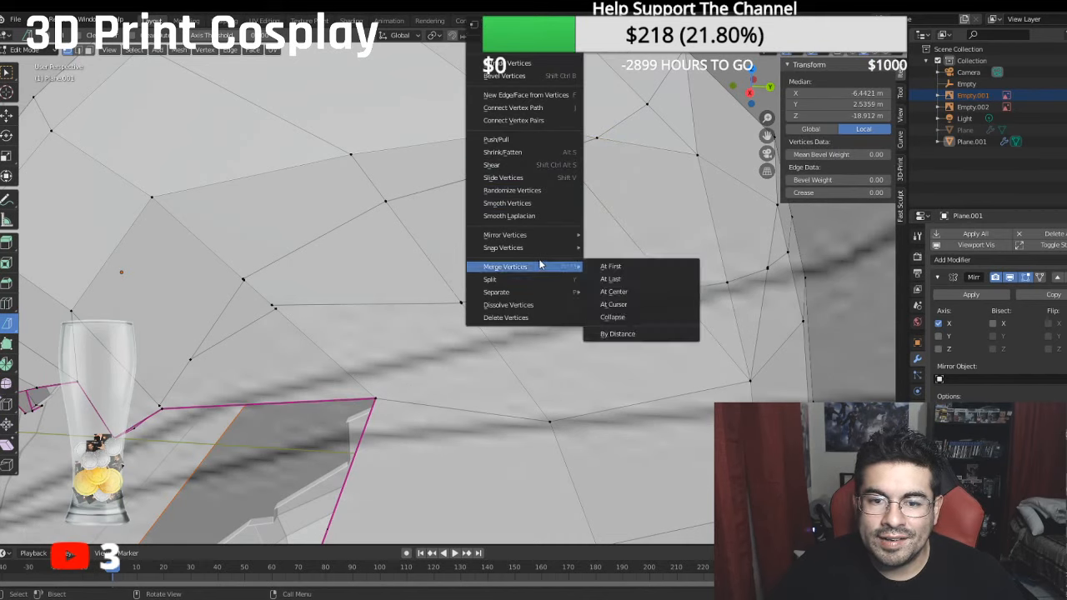
{"action": "left_click", "coordinate": [622, 291]}
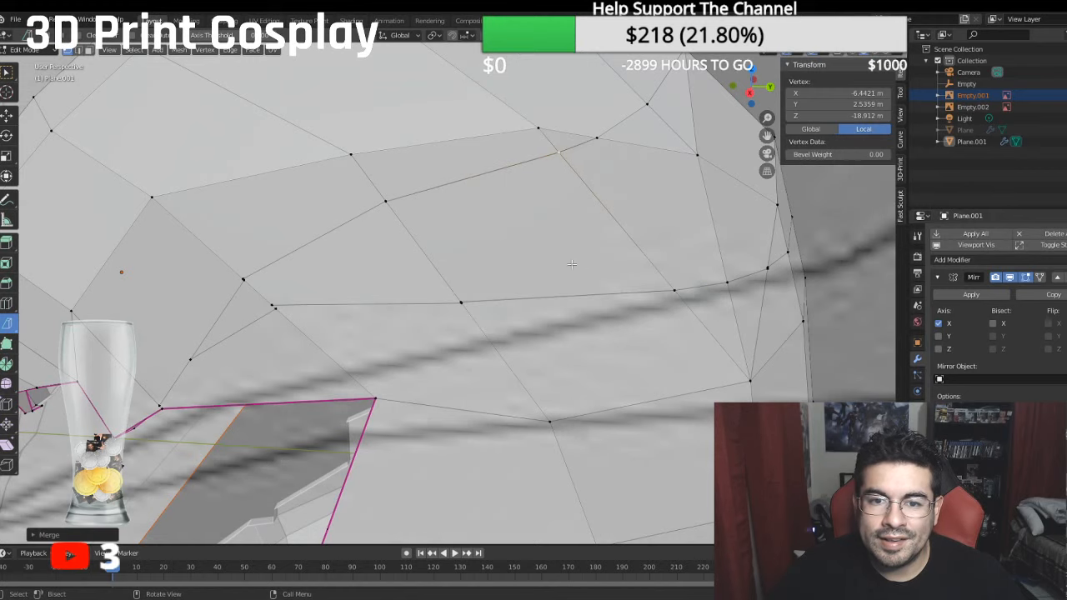
- Merge the doubled vertices at the two frontmost remaining points of the upper cut line, each pair at its center
{"action": "left_click", "coordinate": [387, 203], "text": "ctrl"}
{"action": "scroll", "coordinate": [388, 204], "scroll_direction": "up", "scroll_amount": 3}
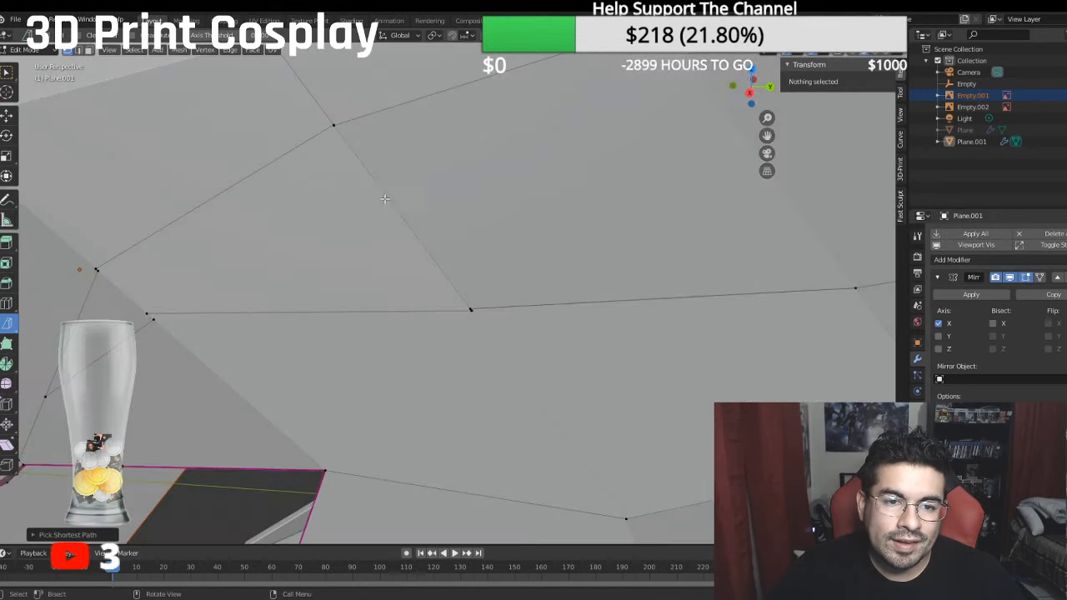
{"action": "left_click", "coordinate": [331, 125]}
{"action": "left_click", "coordinate": [329, 123], "text": "ctrl"}
{"action": "right_click", "coordinate": [328, 123]}
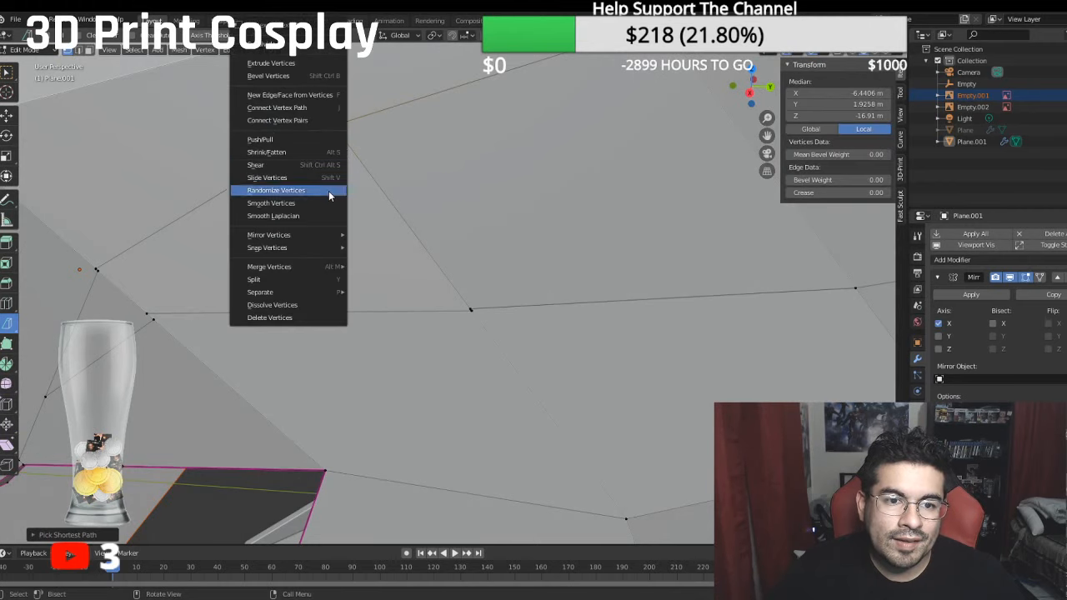
{"action": "mouse_move", "coordinate": [303, 272]}
{"action": "left_click", "coordinate": [377, 291]}
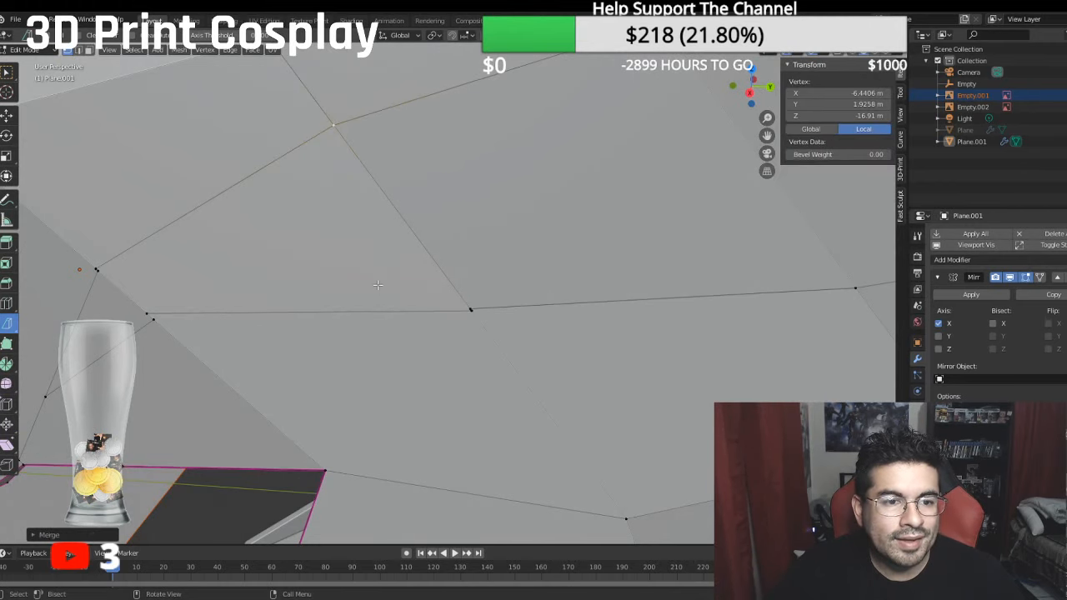
{"action": "left_click", "coordinate": [98, 270], "text": "shift"}
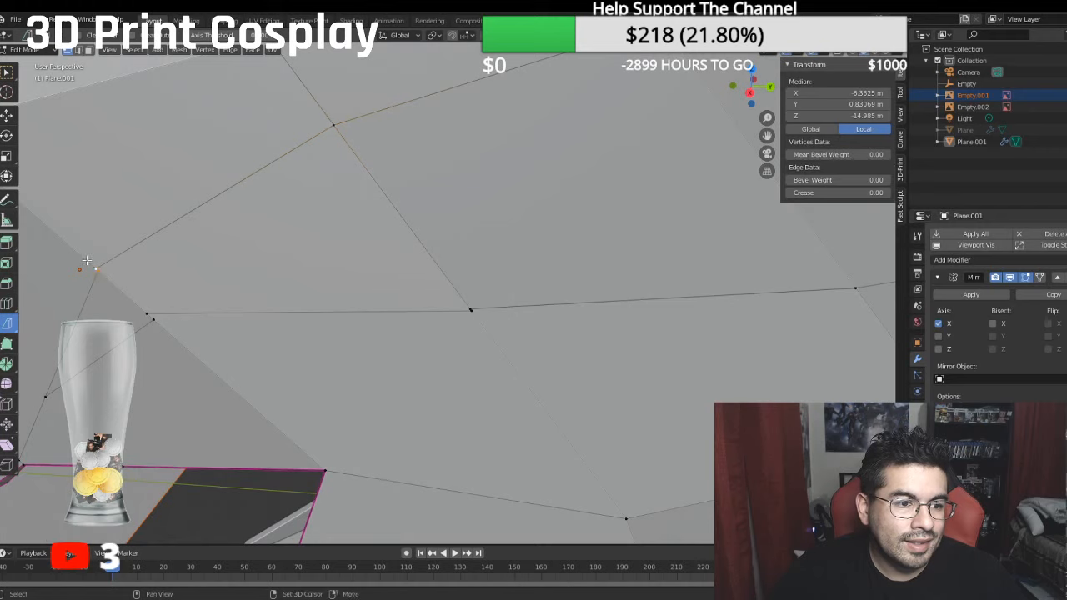
{"action": "right_click", "coordinate": [99, 269]}
{"action": "mouse_move", "coordinate": [104, 267]}
{"action": "left_click", "coordinate": [151, 292]}
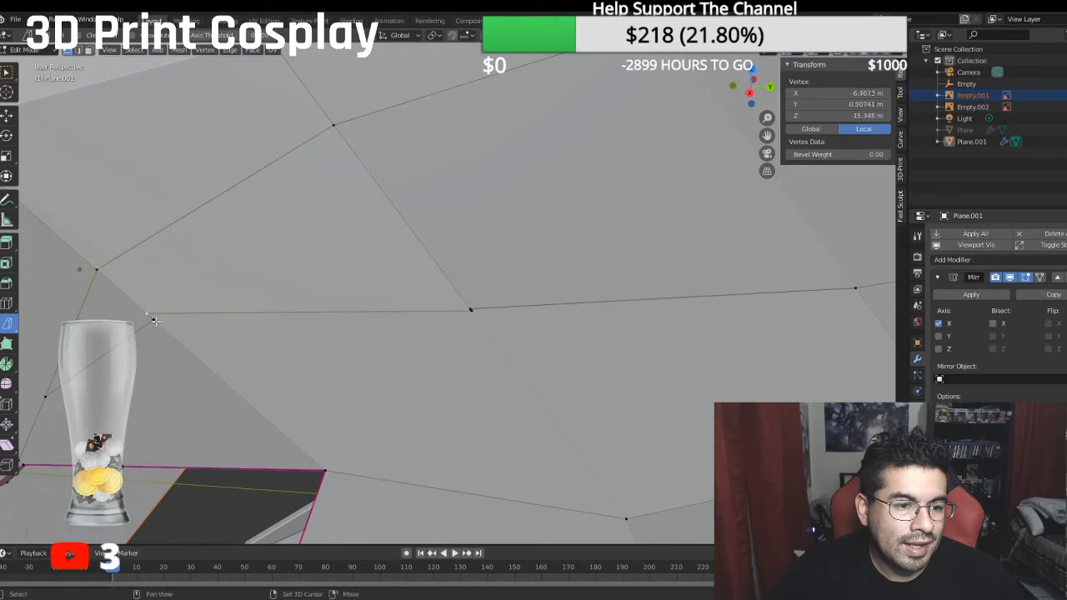
- Merge the doubled vertices at the first two points of the lower cut line, each pair at its center
{"action": "left_click", "coordinate": [157, 321], "text": "shift"}
{"action": "right_click", "coordinate": [157, 321]}
{"action": "mouse_move", "coordinate": [157, 321]}
{"action": "left_click", "coordinate": [232, 346]}
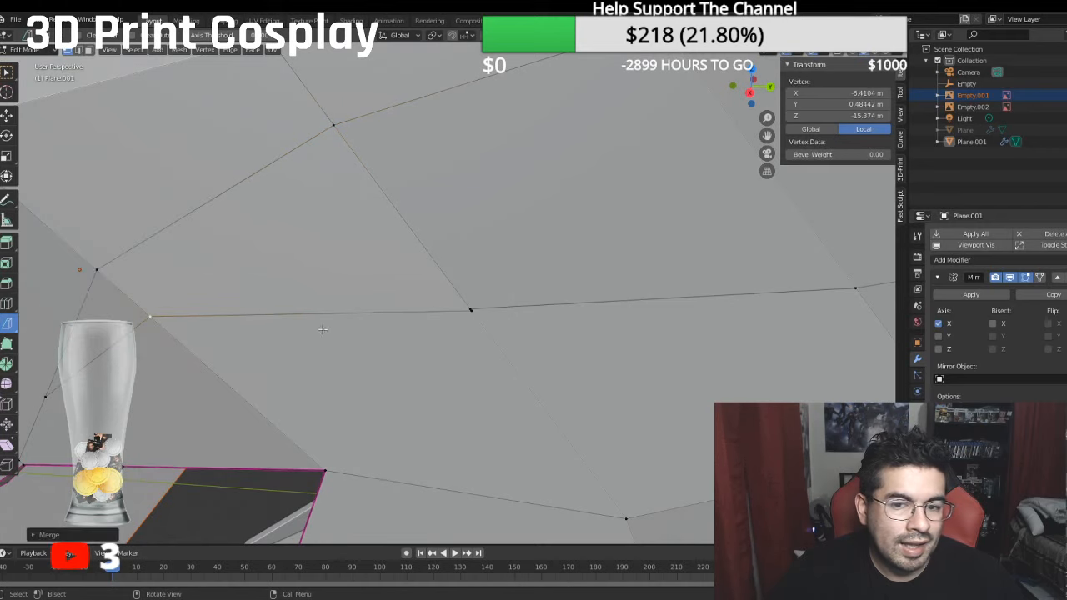
{"action": "left_click", "coordinate": [472, 311], "text": "shift"}
{"action": "right_click", "coordinate": [477, 313]}
{"action": "mouse_move", "coordinate": [479, 315]}
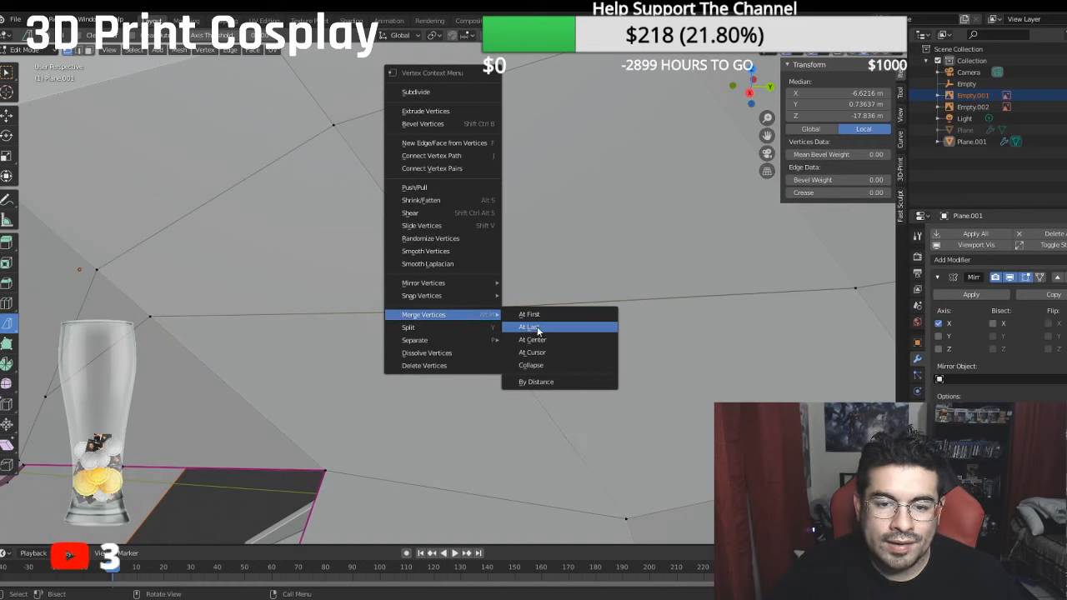
{"action": "left_click", "coordinate": [543, 340]}
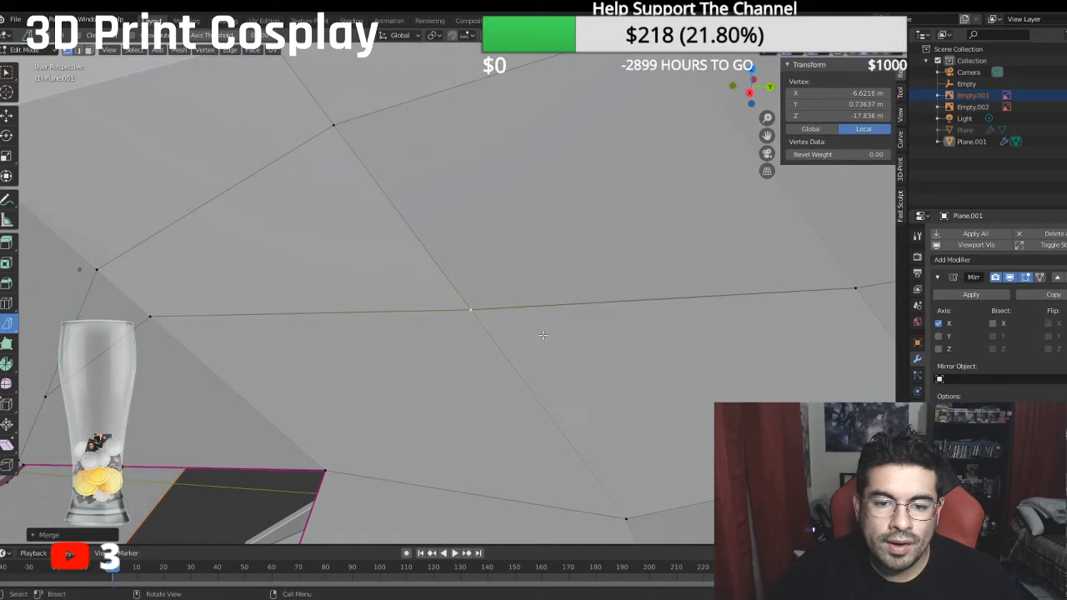
- Merge the doubled vertices farther back on the lower cut line, near the rear of the helmet, at their center
{"action": "middle_click_drag", "start_coordinate": [806, 289], "coordinate": [313, 277], "text": "shift"}
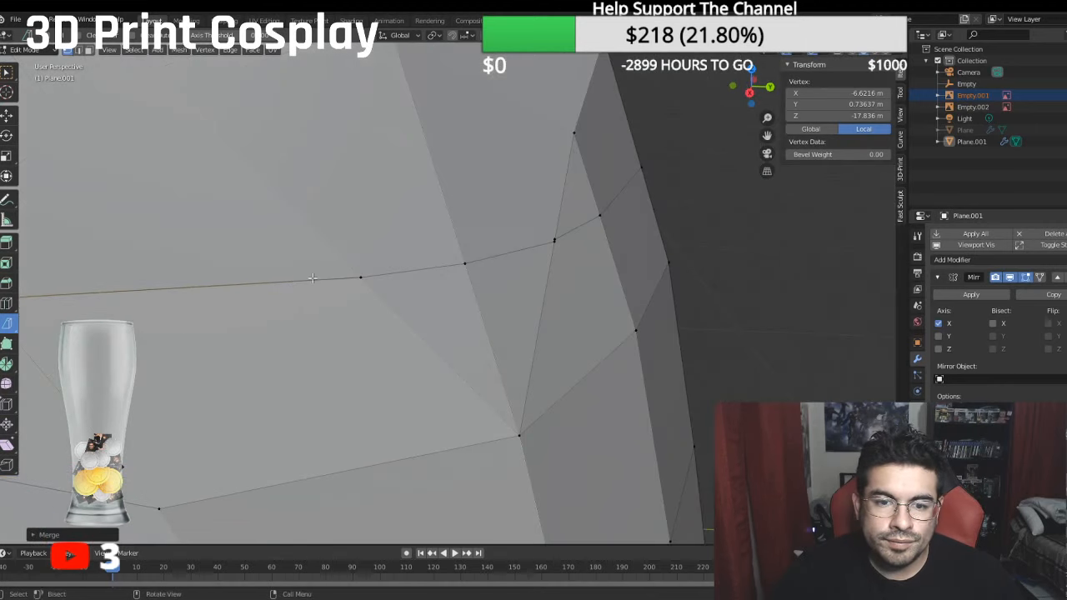
{"action": "left_click", "coordinate": [553, 241], "text": "shift"}
{"action": "right_click", "coordinate": [554, 244]}
{"action": "mouse_move", "coordinate": [550, 266]}
{"action": "left_click", "coordinate": [620, 292]}
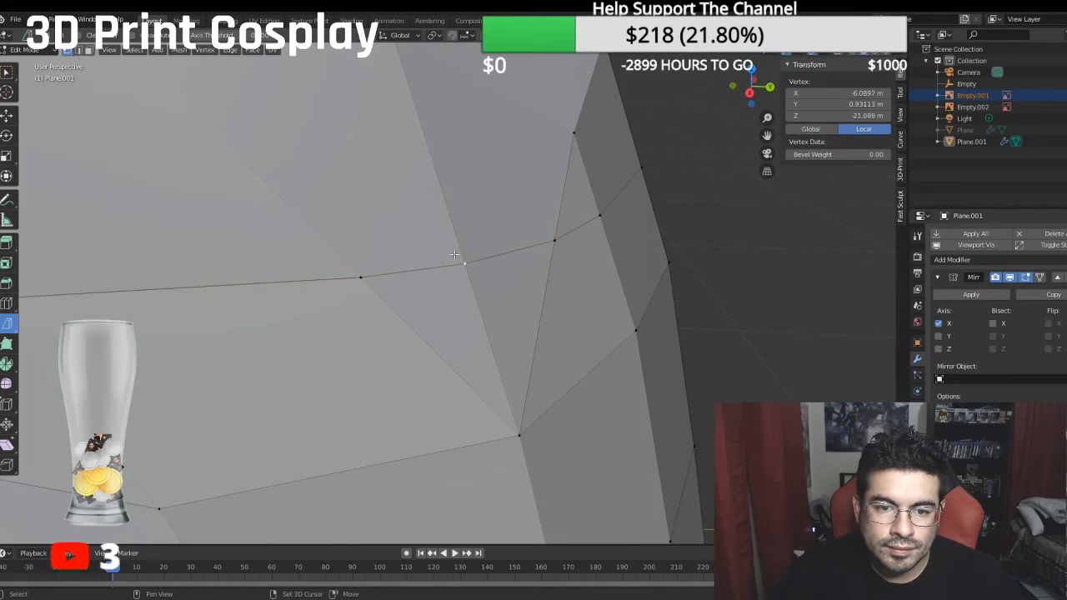
{"action": "left_click", "coordinate": [503, 261]}
- Delete the large five-sided face in front of the spike's tip, just above the eye opening
{"action": "scroll", "coordinate": [504, 261], "scroll_direction": "down", "scroll_amount": 6}
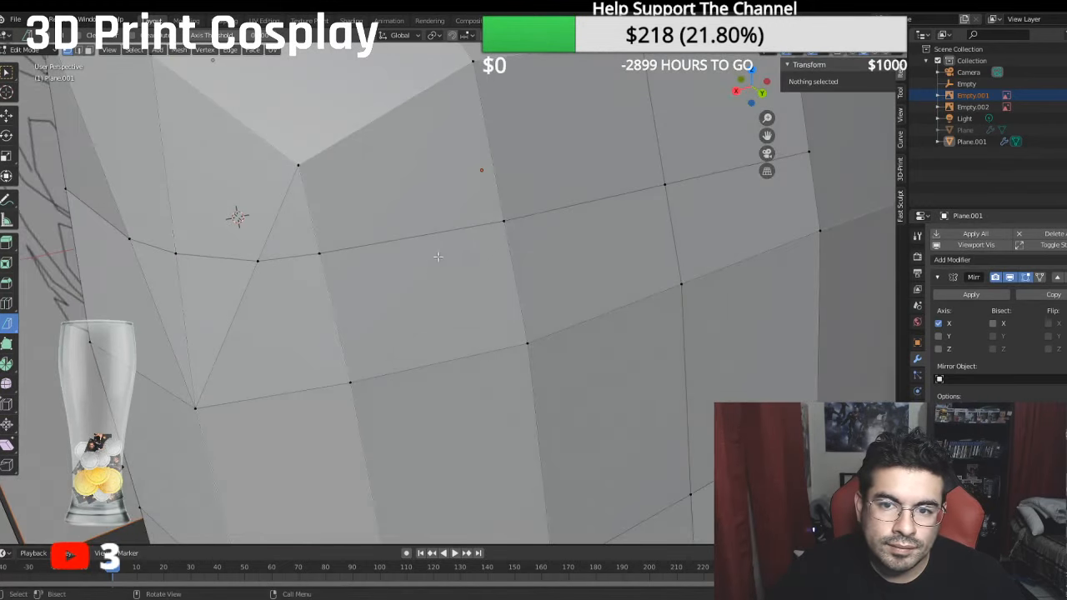
{"action": "middle_click_drag", "start_coordinate": [438, 258], "coordinate": [545, 195]}
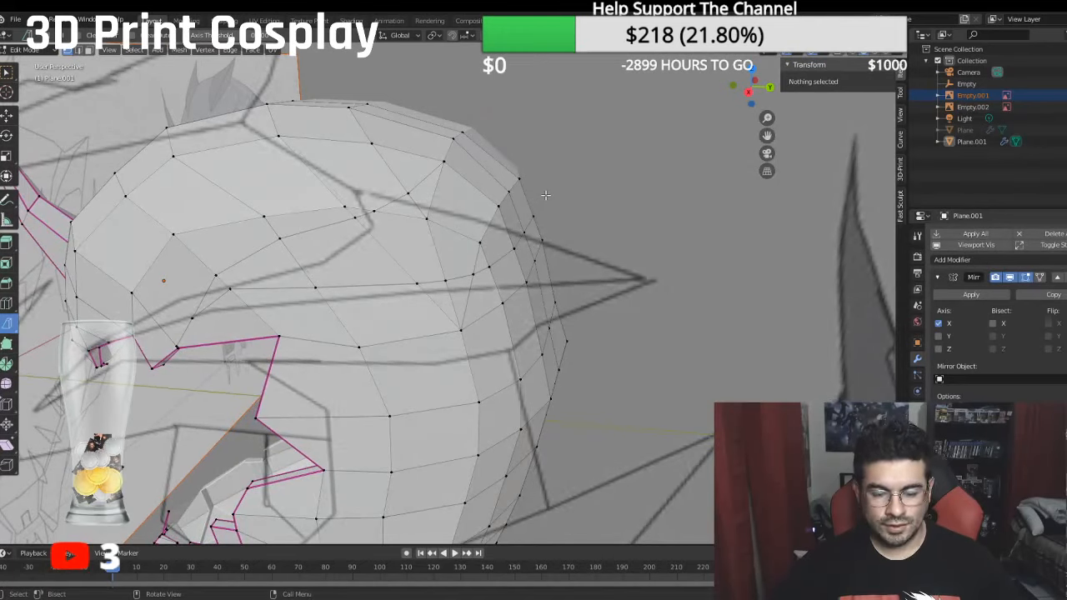
{"action": "key", "text": "KP_3"}
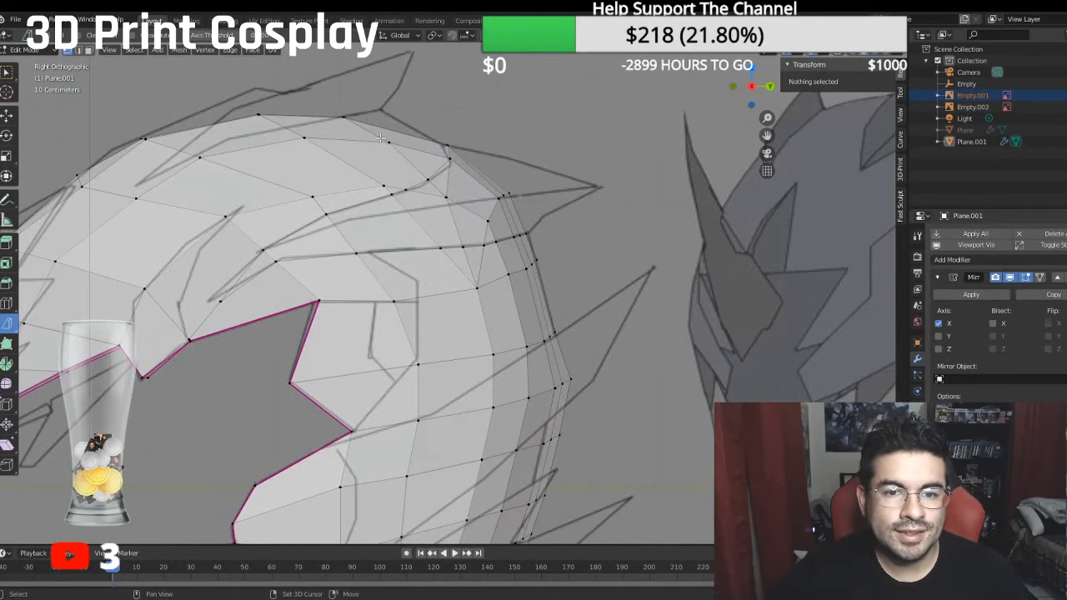
{"action": "middle_click_drag", "start_coordinate": [386, 137], "coordinate": [483, 124], "text": "shift"}
{"action": "scroll", "coordinate": [442, 201], "scroll_direction": "up", "scroll_amount": 3}
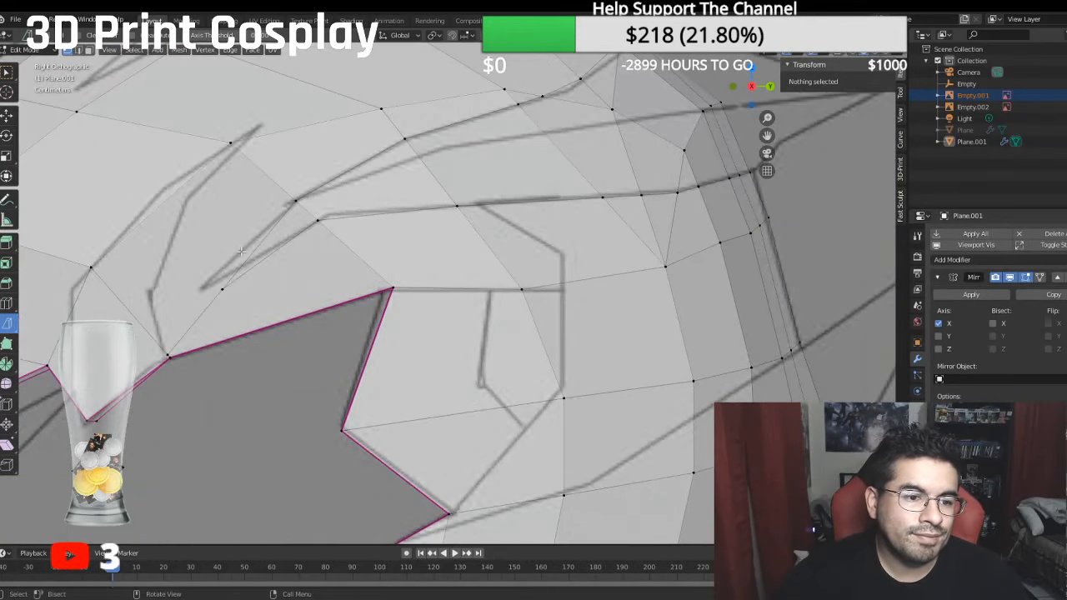
{"action": "middle_click_drag", "start_coordinate": [241, 251], "coordinate": [349, 243]}
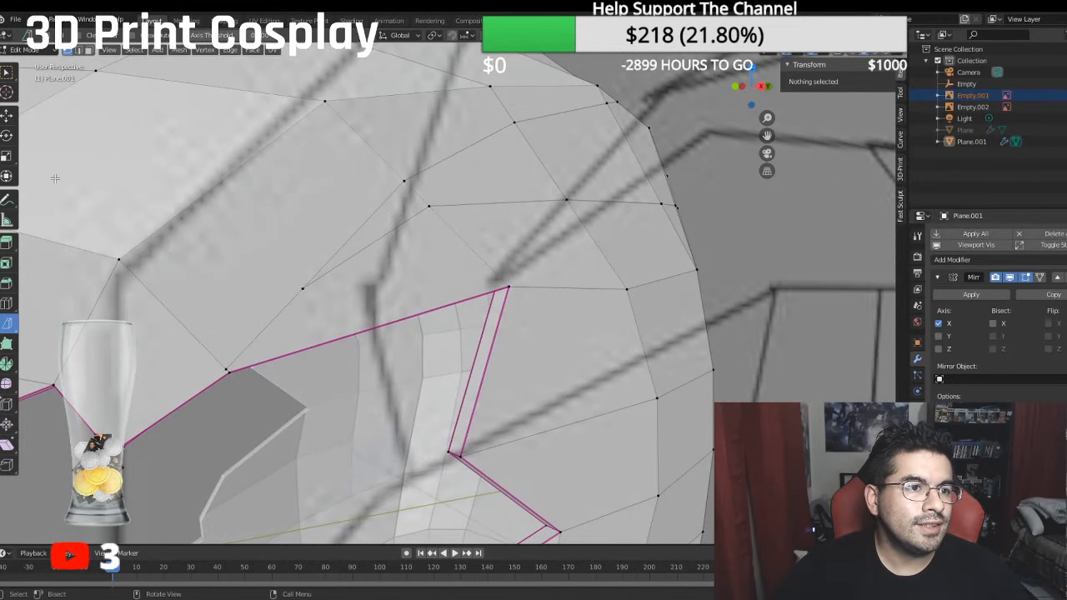
{"action": "left_click", "coordinate": [89, 50]}
{"action": "left_click", "coordinate": [206, 248]}
{"action": "key", "text": "x"}
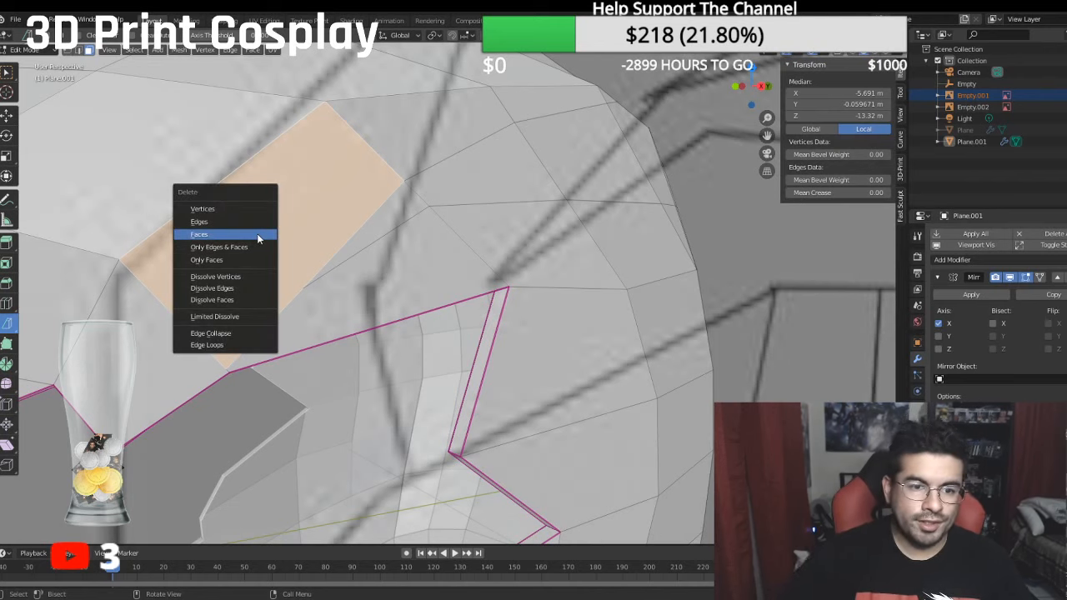
{"action": "left_click", "coordinate": [256, 234]}
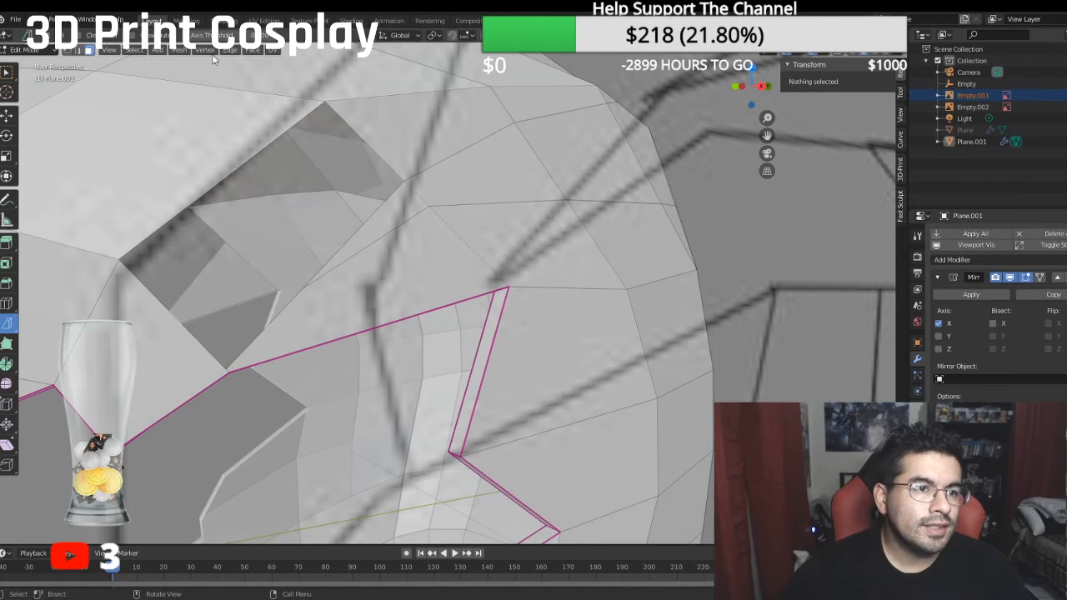
- Fill the lower part of the hole with a triangle between its front corner, the eye opening corner and the spike tip
{"action": "left_click", "coordinate": [68, 50]}
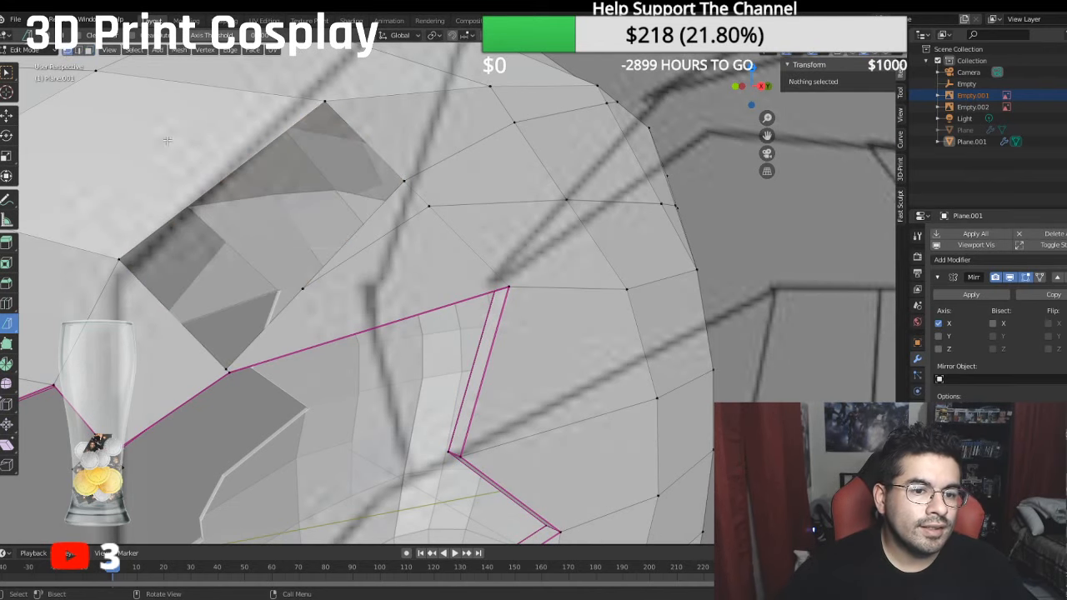
{"action": "left_click", "coordinate": [305, 288]}
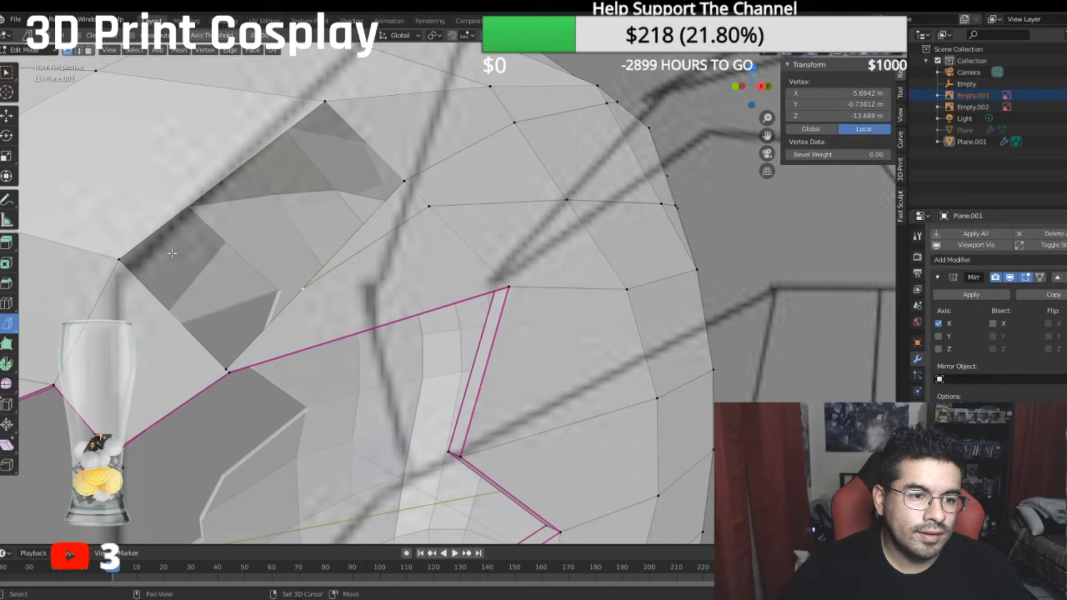
{"action": "left_click", "coordinate": [123, 263]}
{"action": "left_click", "coordinate": [224, 363], "text": "shift"}
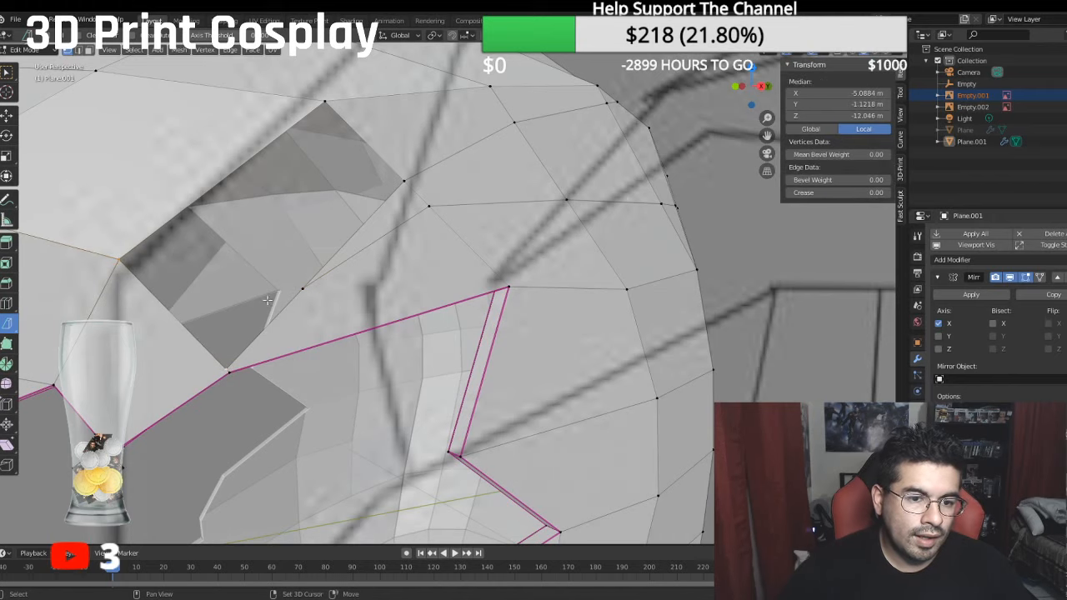
{"action": "left_click", "coordinate": [300, 293], "text": "shift"}
{"action": "key", "text": "f"}
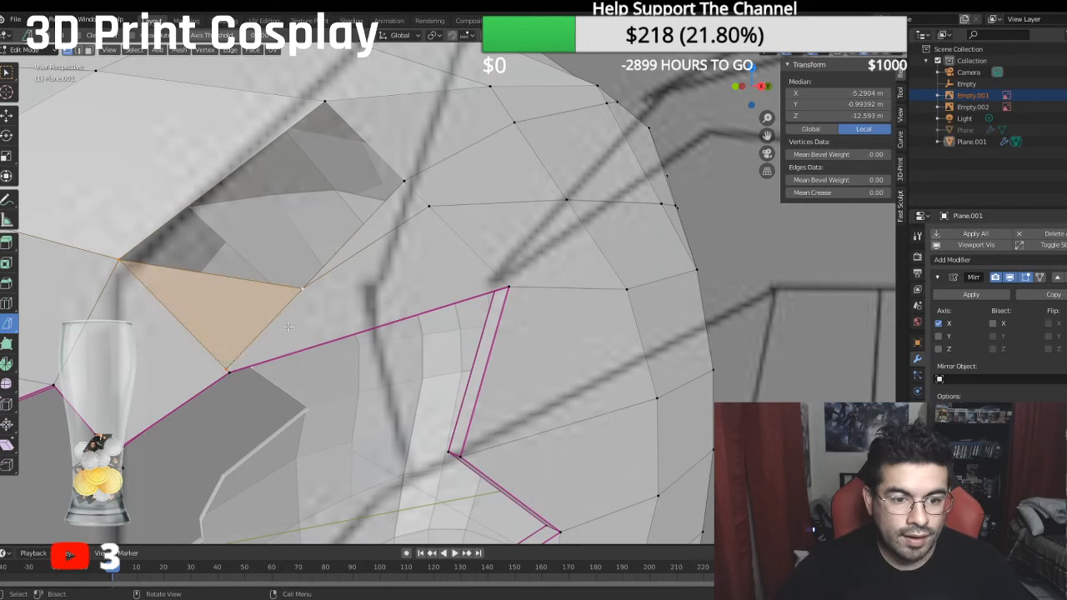
- Merge the doubled vertices at the eye opening corner below the new triangle, using At Last
{"action": "left_click", "coordinate": [230, 375]}
{"action": "right_click", "coordinate": [230, 378]}
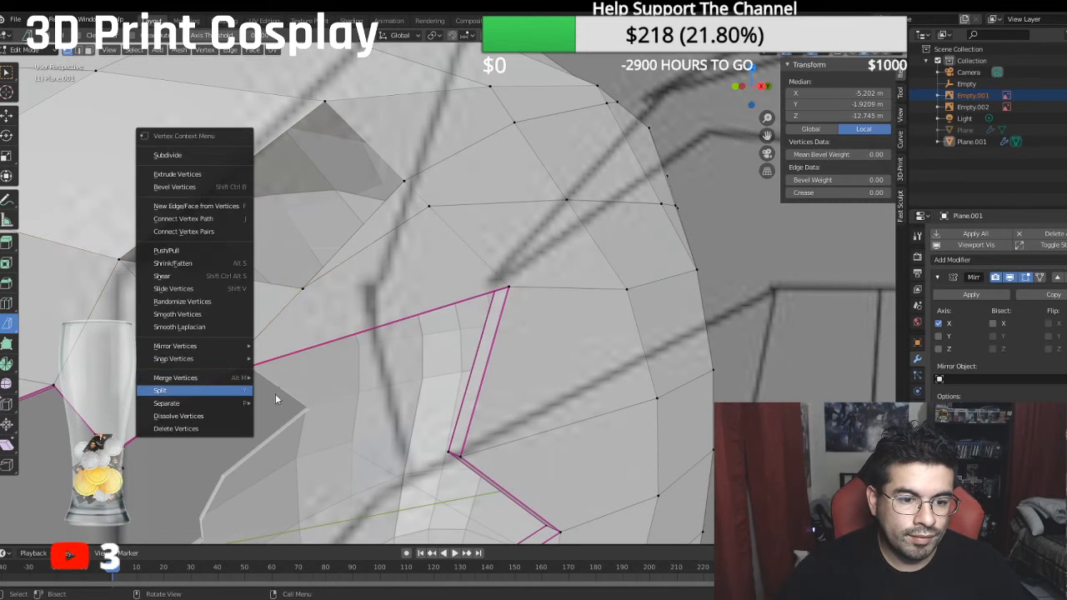
{"action": "right_click", "coordinate": [191, 379]}
{"action": "mouse_move", "coordinate": [193, 379]}
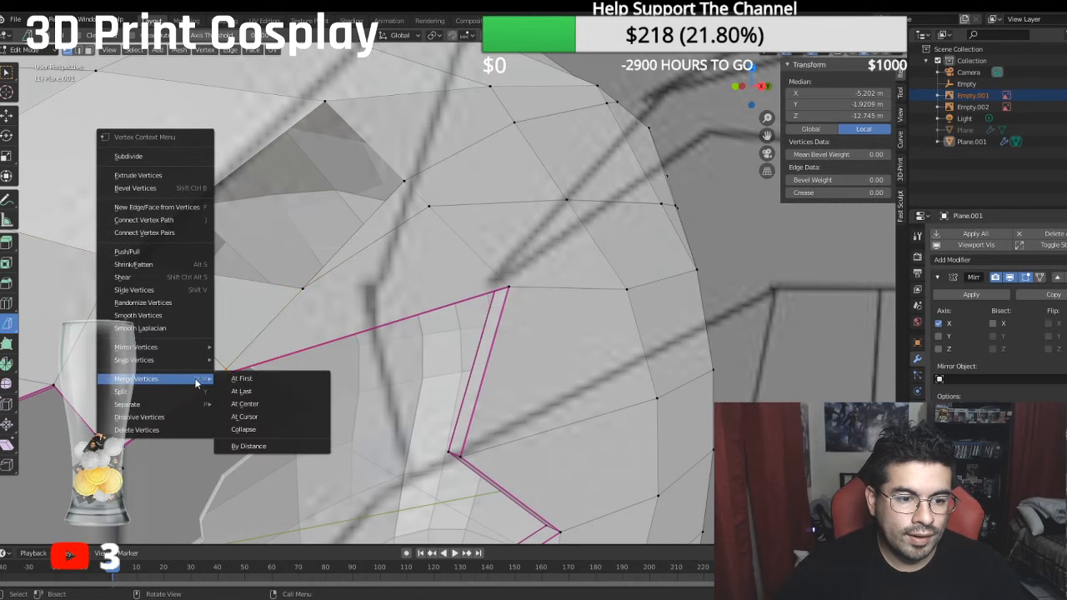
{"action": "left_click", "coordinate": [243, 391]}
- Fill the remaining four-sided hole above the new triangle with a face
{"action": "left_click", "coordinate": [404, 181], "text": "shift"}
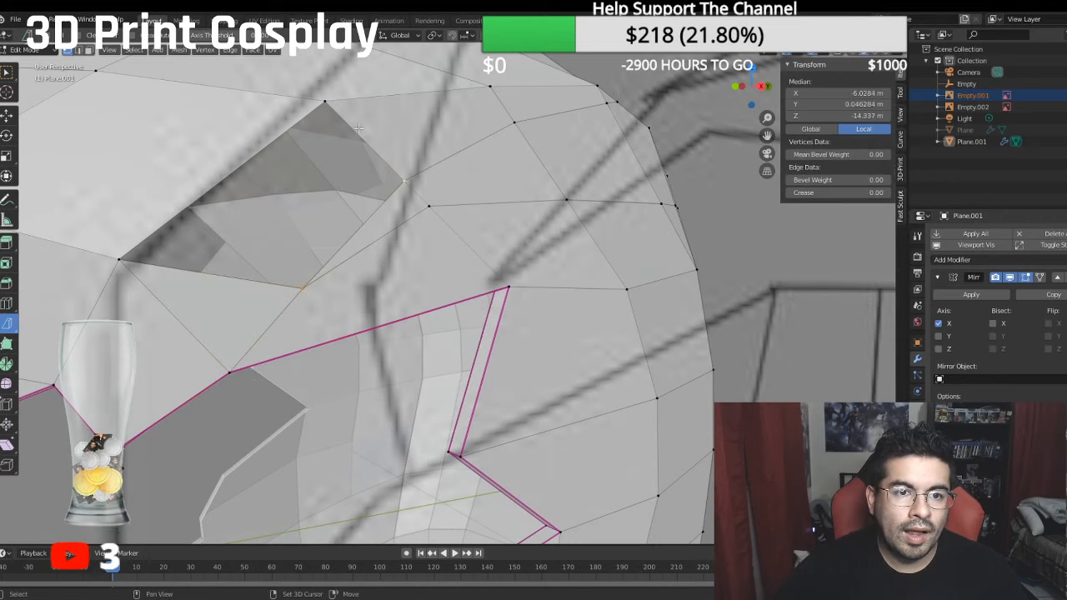
{"action": "left_click", "coordinate": [121, 262], "text": "shift"}
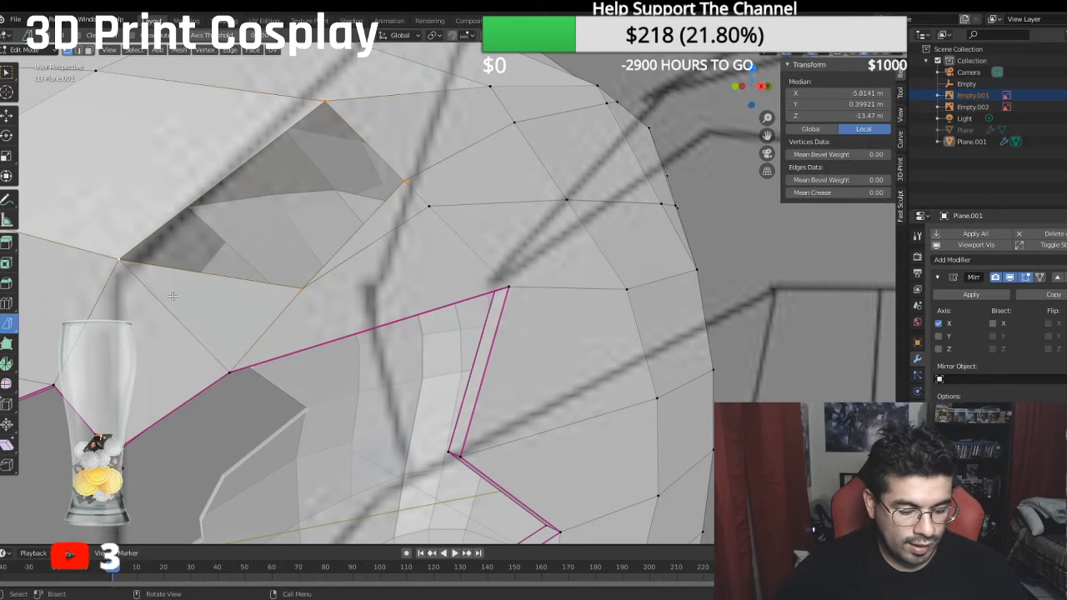
{"action": "key", "text": "f"}
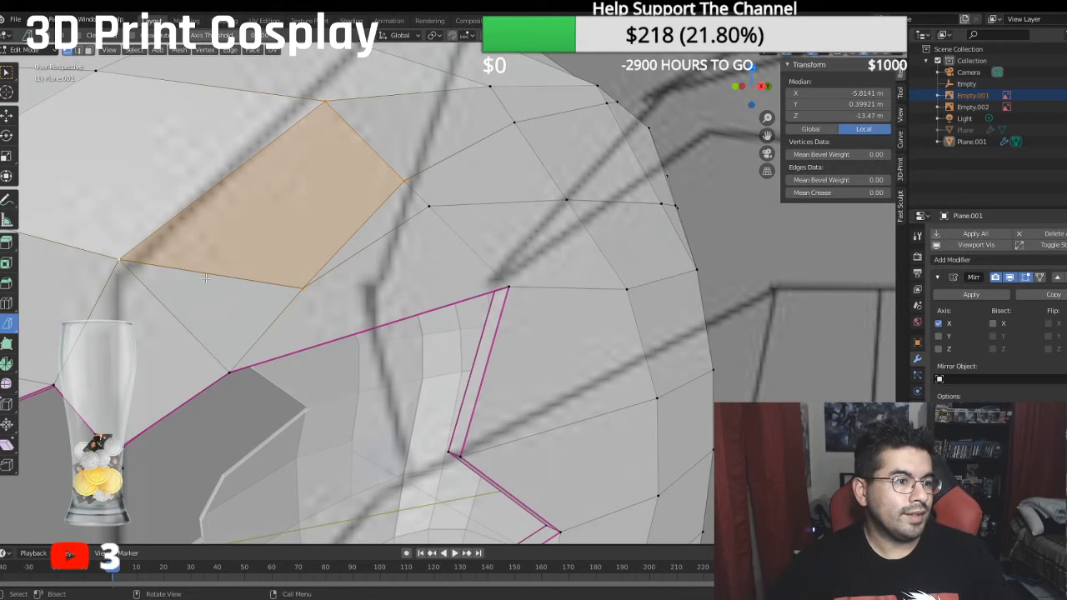
- Set the mean crease to 1 on the edges along the spike's upper and lower cut lines, from the front tip to the back
{"action": "scroll", "coordinate": [206, 278], "scroll_direction": "down", "scroll_amount": 1}
{"action": "left_click", "coordinate": [78, 51]}
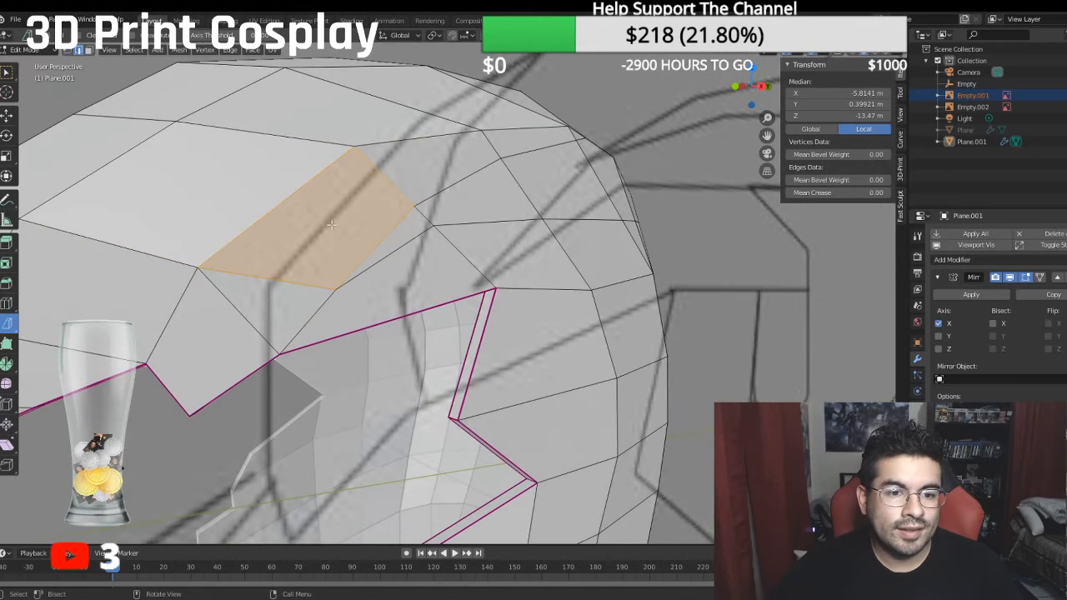
{"action": "left_click", "coordinate": [369, 259]}
{"action": "middle_click_drag", "start_coordinate": [369, 259], "coordinate": [551, 199]}
{"action": "scroll", "coordinate": [350, 265], "scroll_direction": "down", "scroll_amount": 4}
{"action": "left_click", "coordinate": [557, 180], "text": "ctrl"}
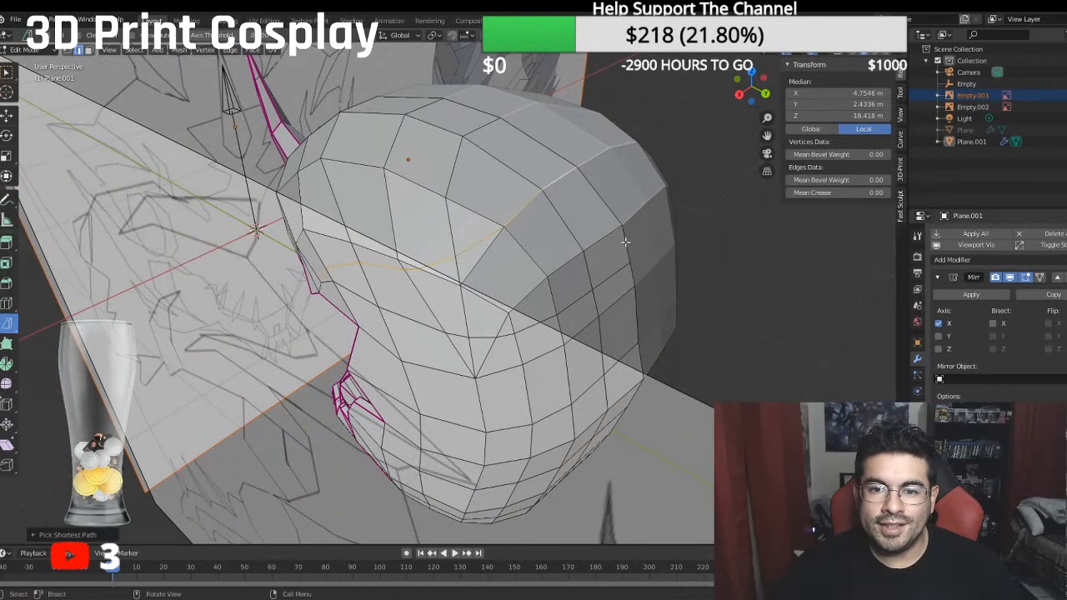
{"action": "left_click", "coordinate": [618, 270], "text": "shift"}
{"action": "middle_click_drag", "start_coordinate": [355, 321], "coordinate": [402, 296]}
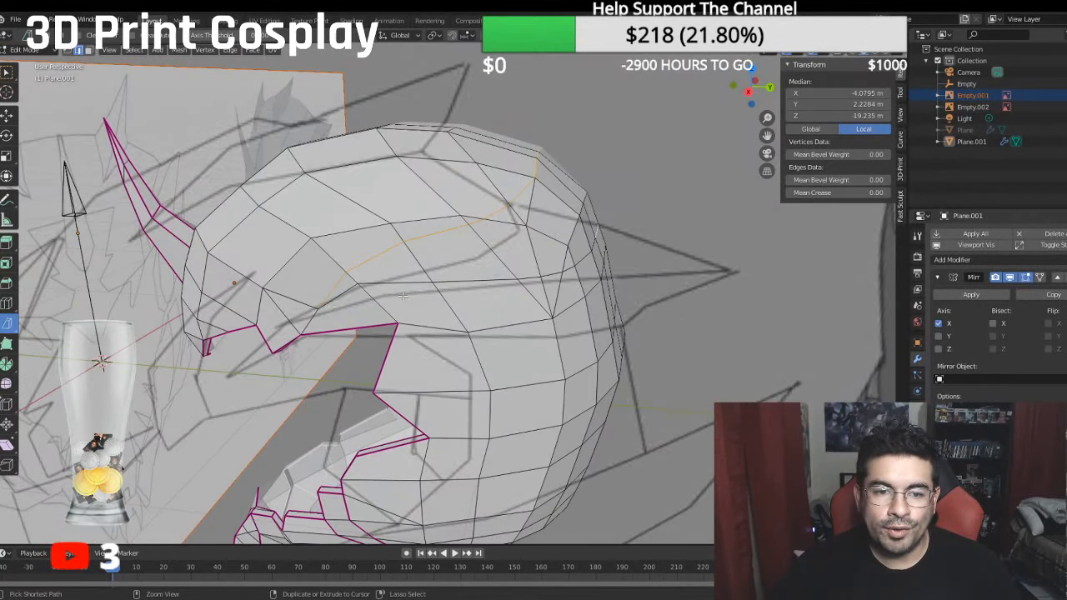
{"action": "left_click", "coordinate": [337, 291], "text": "ctrl"}
{"action": "left_click", "coordinate": [887, 192]}
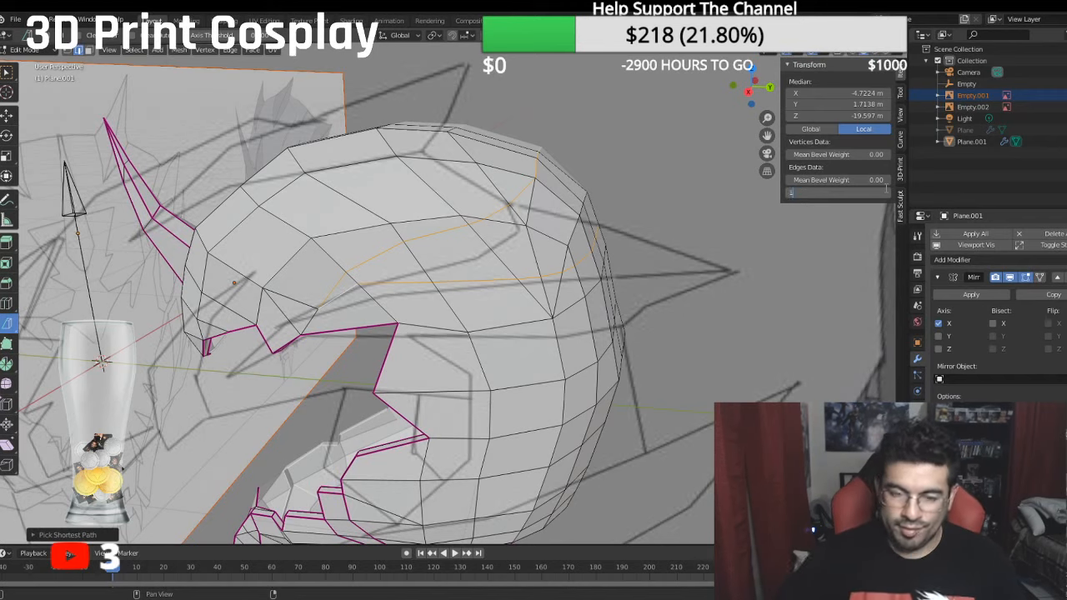
{"action": "type", "text": "1"}
{"action": "key", "text": "Return"}
- Delete the faces between the spike's upper and lower creased cut lines, from the front tip to the back
{"action": "middle_click_drag", "start_coordinate": [515, 203], "coordinate": [266, 163]}
{"action": "left_click", "coordinate": [90, 50]}
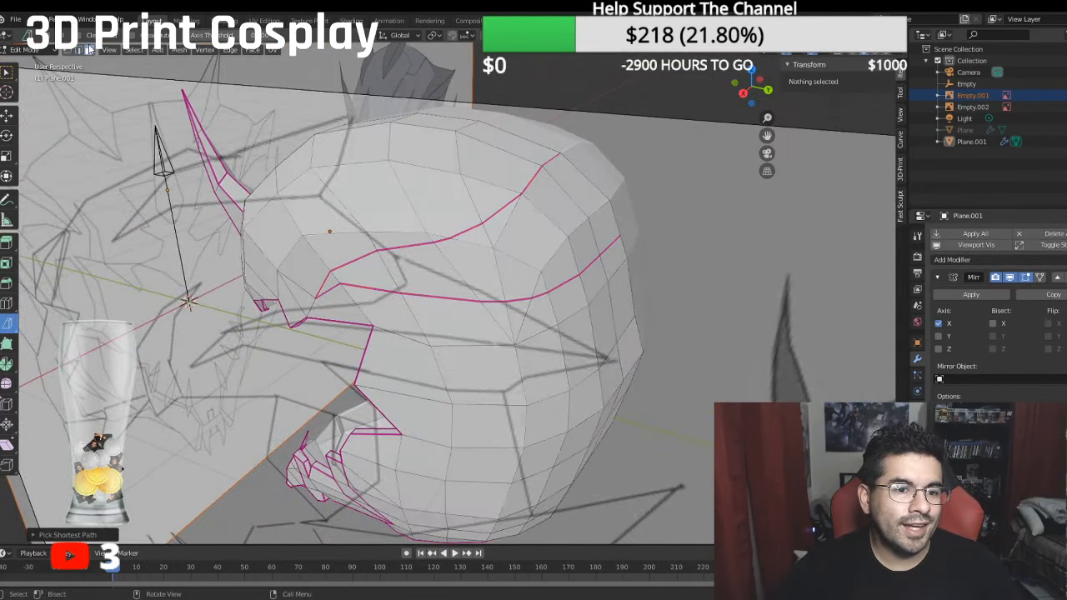
{"action": "left_click", "coordinate": [333, 282]}
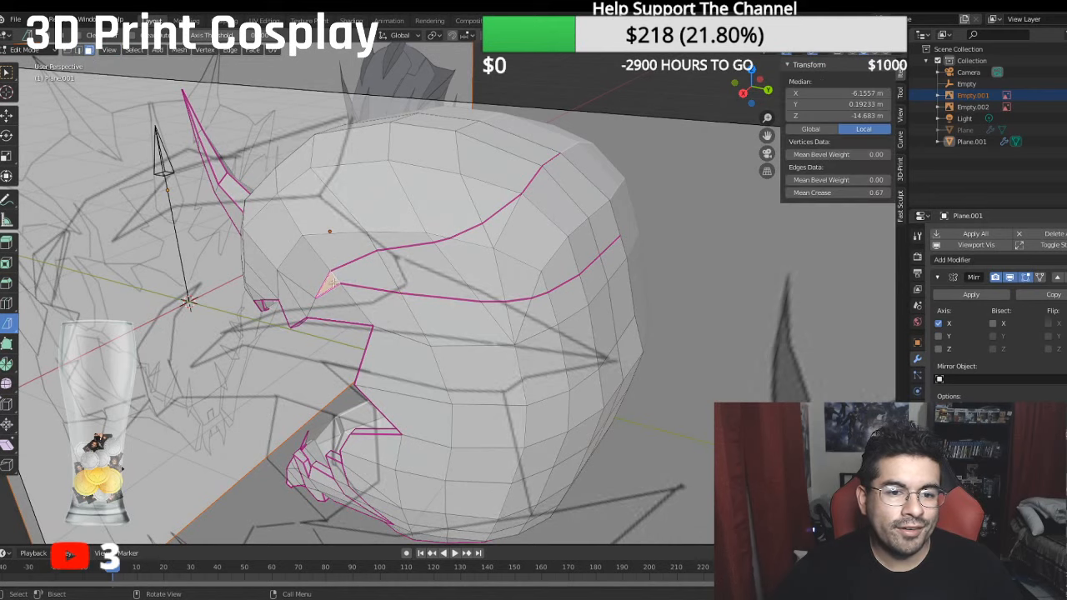
{"action": "left_click", "coordinate": [525, 229], "text": "ctrl"}
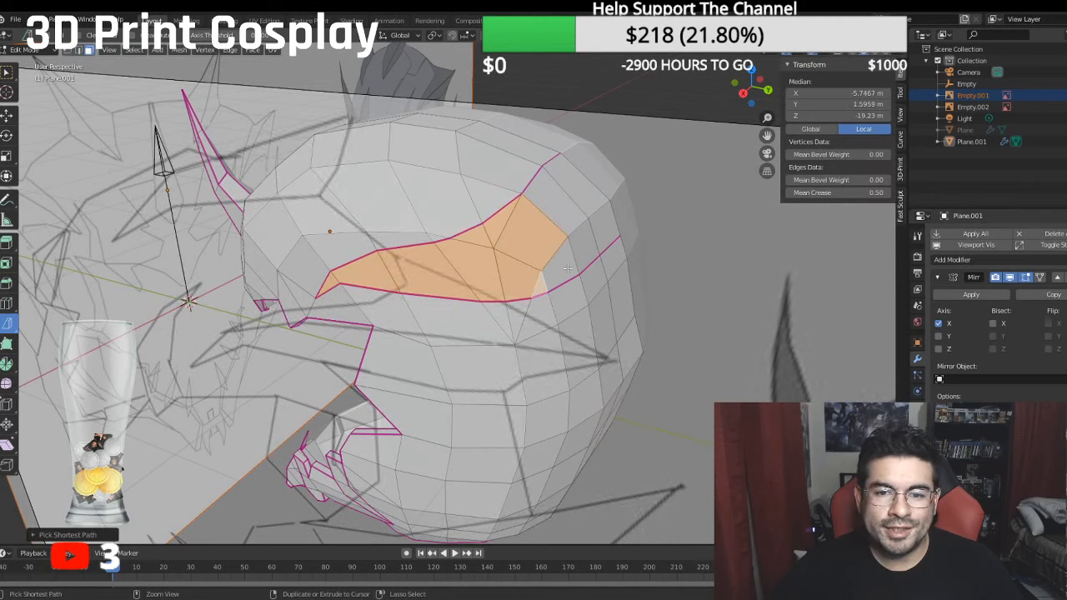
{"action": "left_click", "coordinate": [608, 231], "text": "ctrl"}
{"action": "left_click", "coordinate": [592, 200], "text": "ctrl"}
{"action": "left_click", "coordinate": [574, 207], "text": "ctrl"}
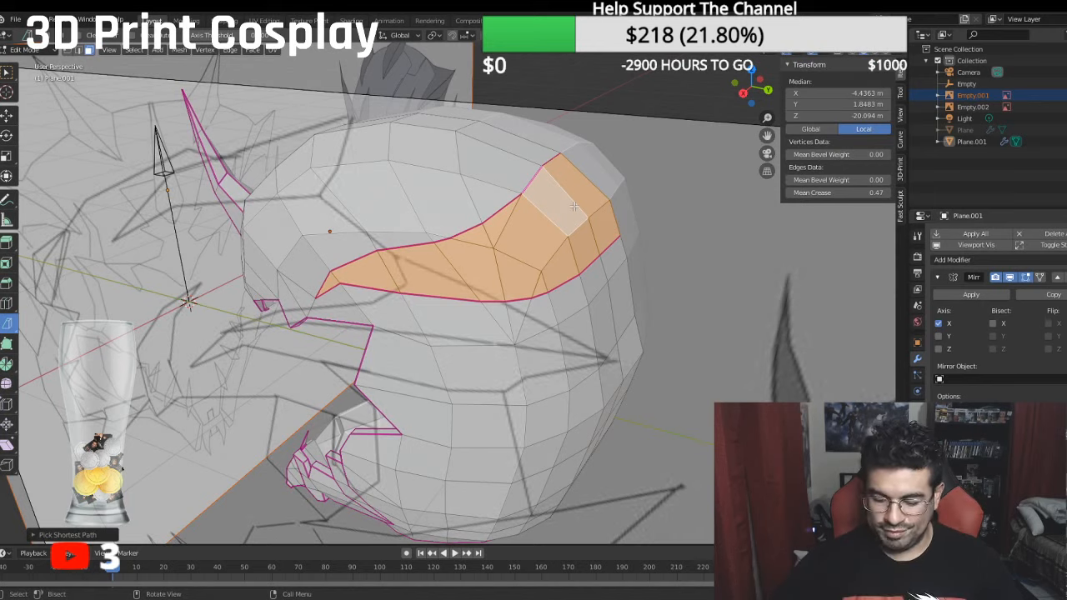
{"action": "key", "text": "x"}
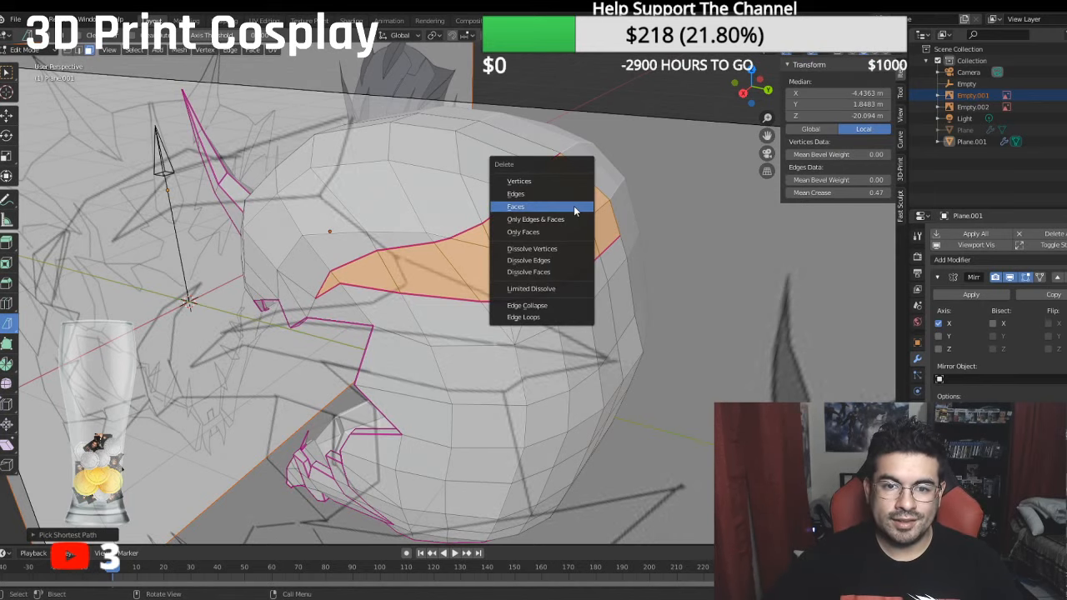
{"action": "left_click", "coordinate": [574, 206]}
- Extrude the rear part of the opening's upper edge and move the new edges straight back along Y in side view
{"action": "key", "text": "KP_3"}
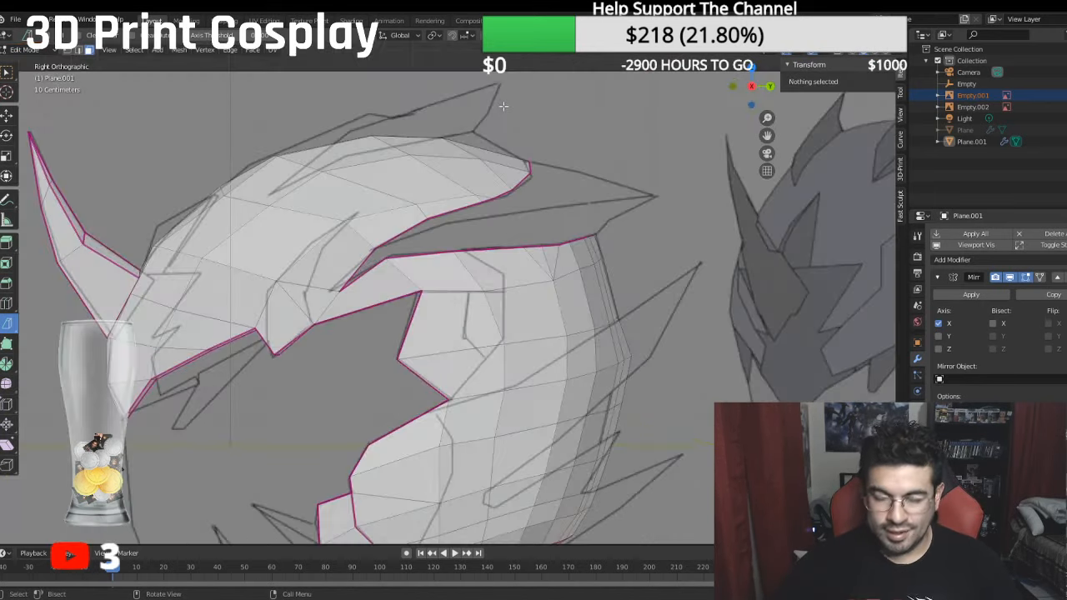
{"action": "scroll", "coordinate": [321, 204], "scroll_direction": "up", "scroll_amount": 2}
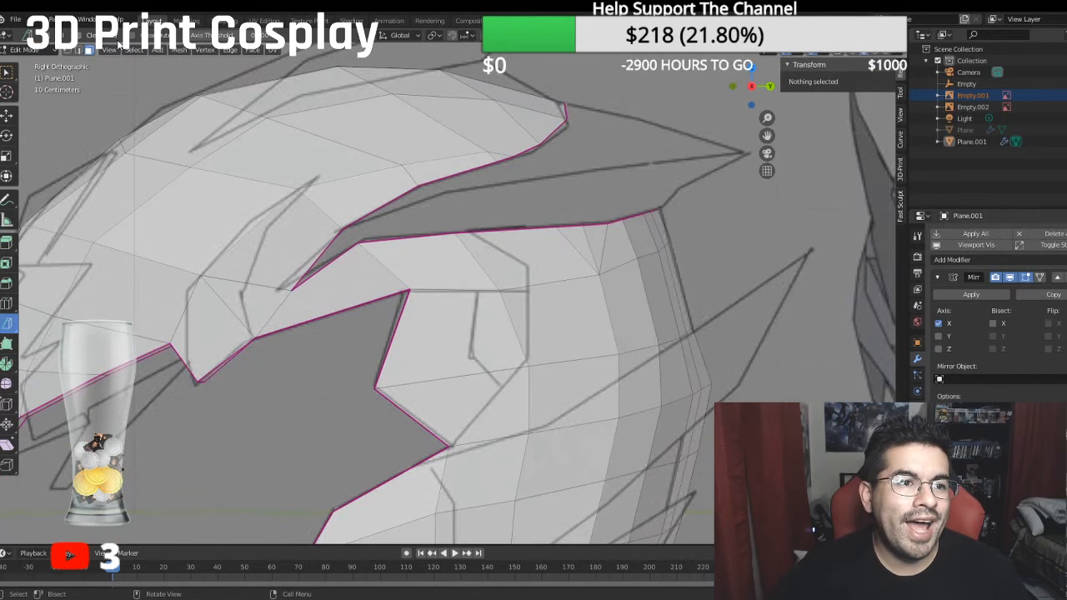
{"action": "left_click", "coordinate": [67, 50]}
{"action": "left_click", "coordinate": [356, 222]}
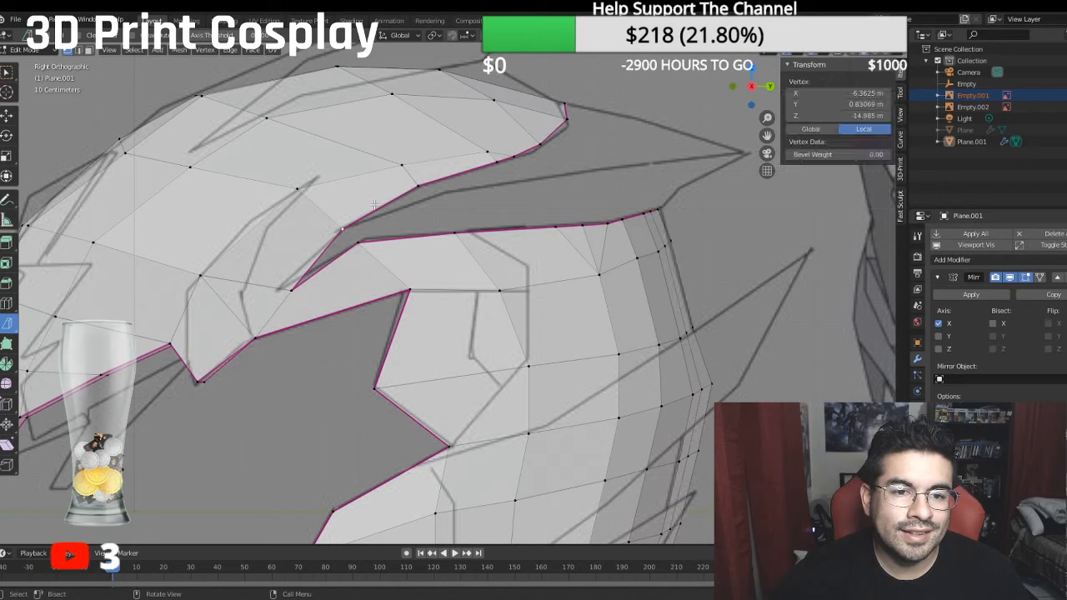
{"action": "left_click", "coordinate": [568, 104], "text": "ctrl"}
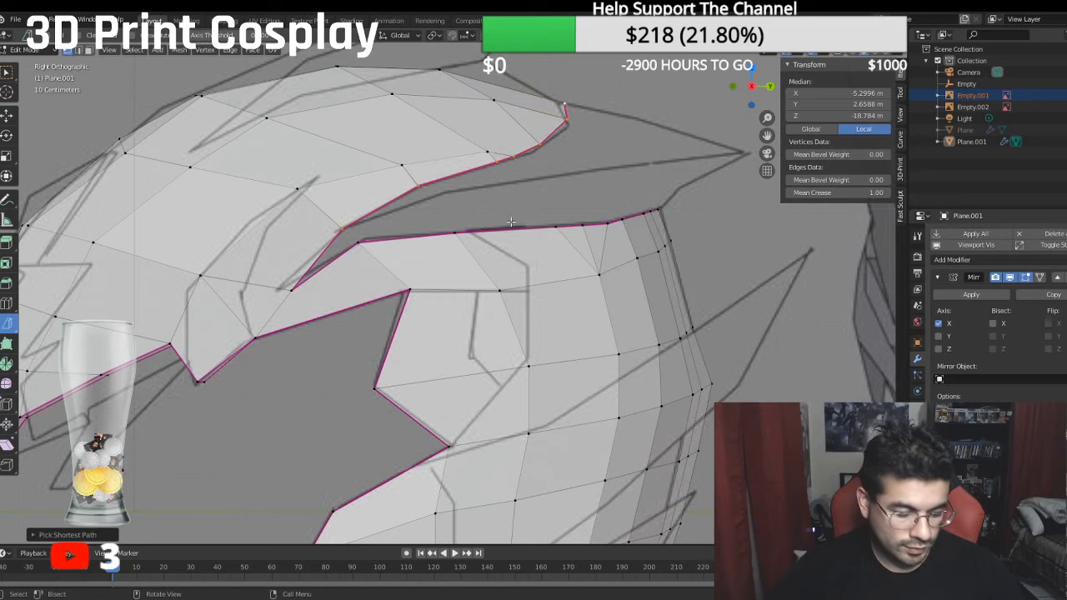
{"action": "left_click", "coordinate": [345, 222], "text": "shift"}
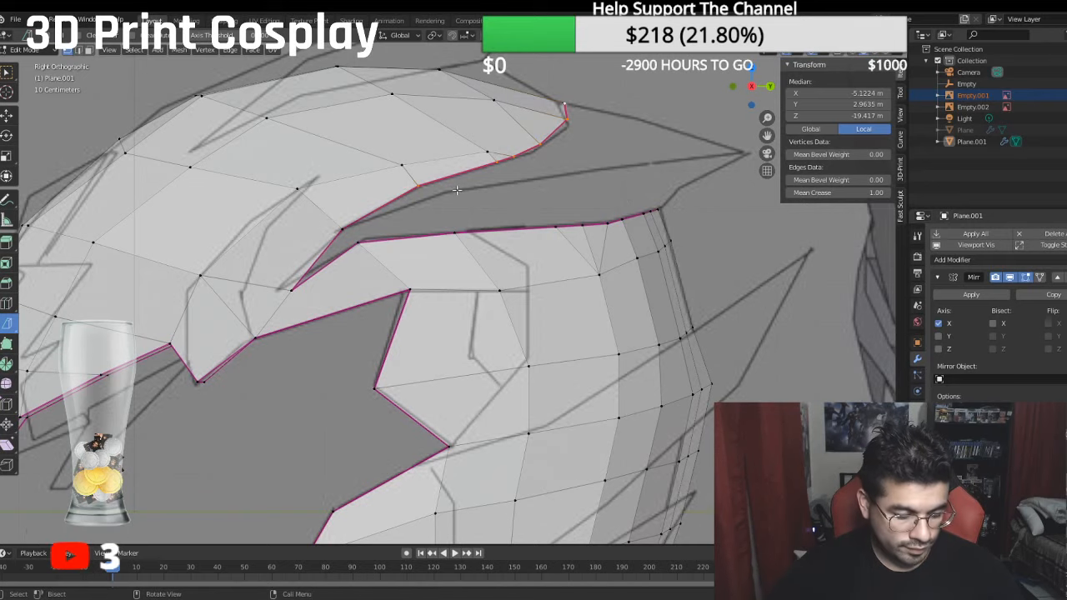
{"action": "key", "text": "e"}
{"action": "right_click", "coordinate": [471, 219]}
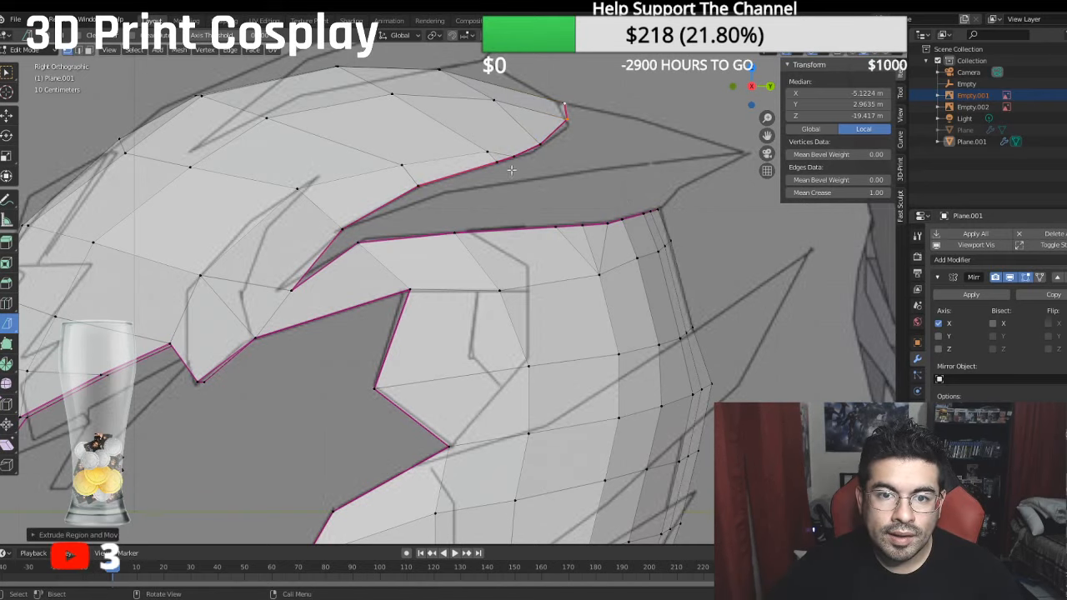
{"action": "left_click", "coordinate": [7, 115]}
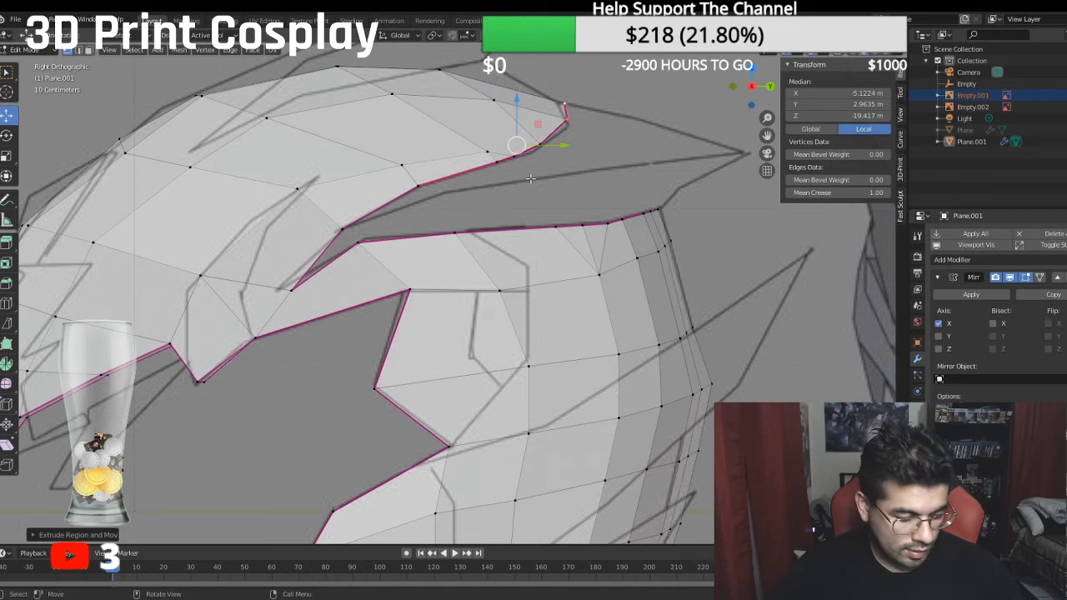
{"action": "left_click_drag", "start_coordinate": [565, 147], "coordinate": [623, 133]}
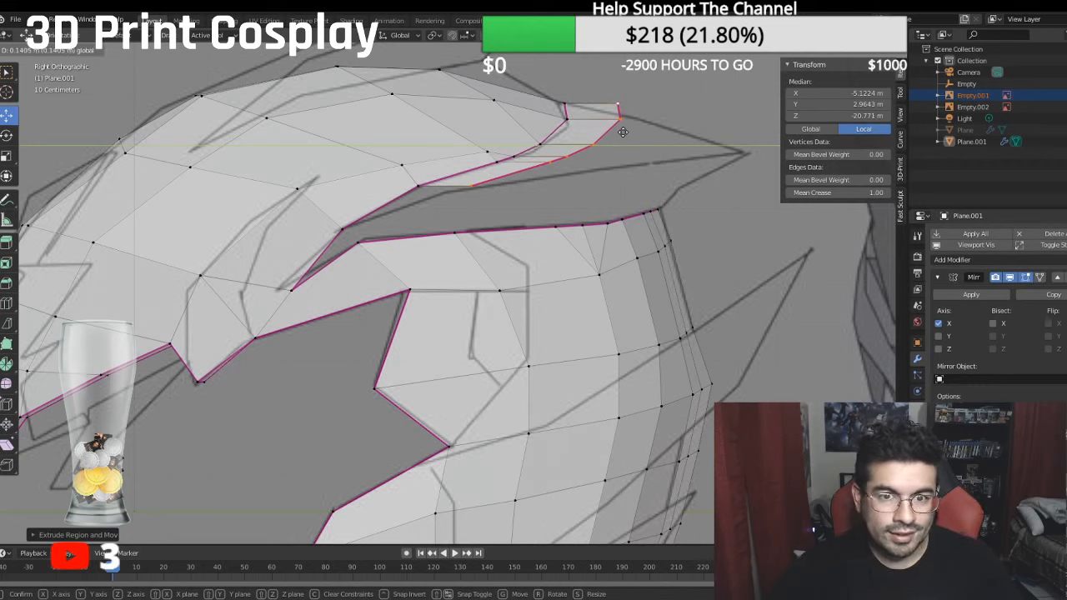
{"action": "left_click", "coordinate": [621, 129]}
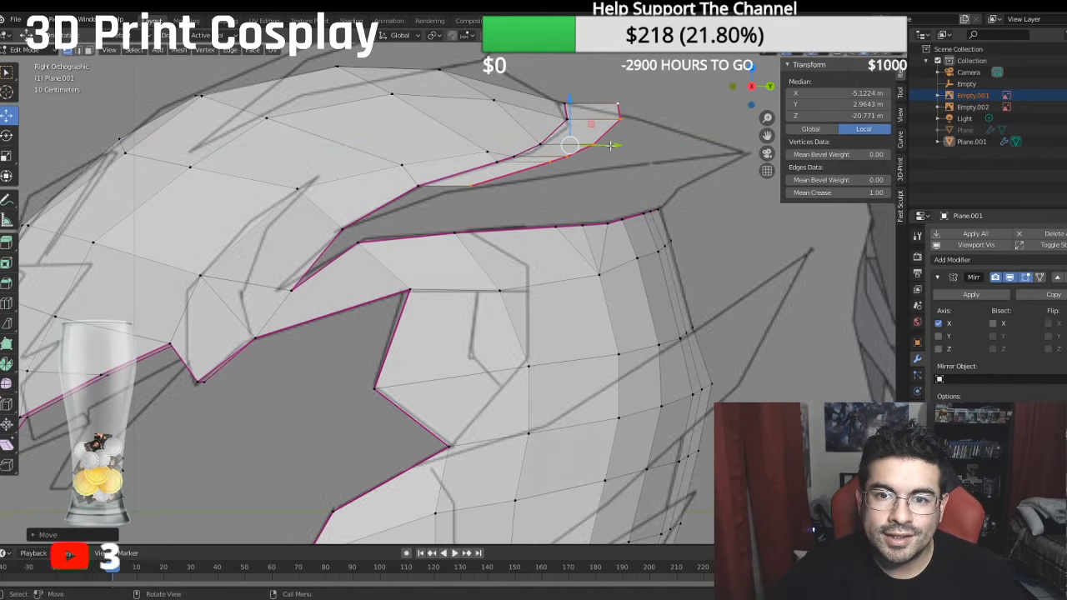
- Fit the front two extruded vertices to the sketched lower spike outline while moving the rest of the edge backward
{"action": "left_click_drag", "start_coordinate": [610, 145], "coordinate": [577, 109]}
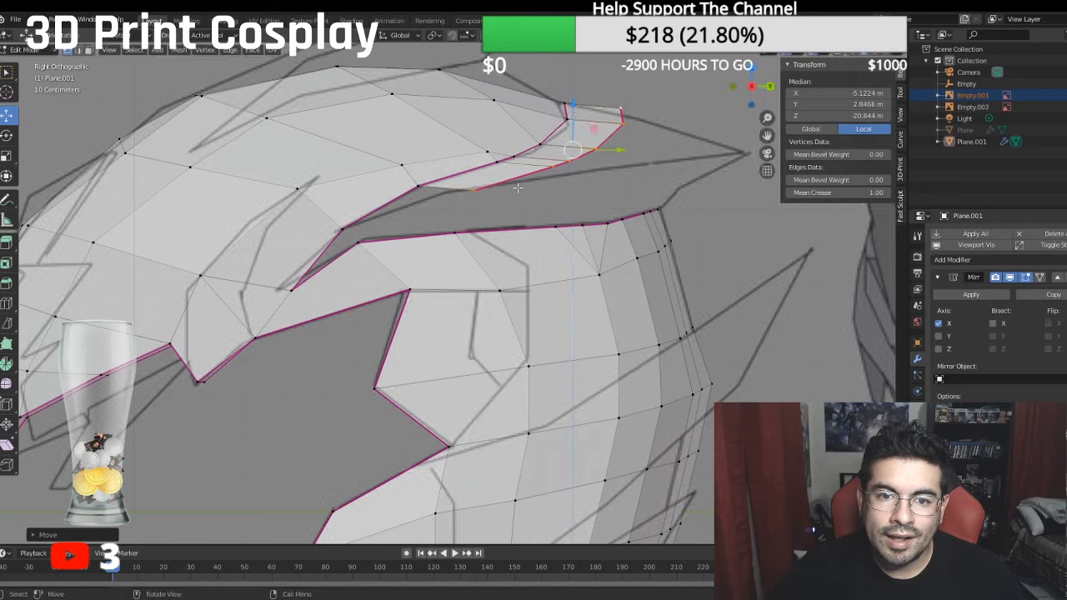
{"action": "left_click_drag", "start_coordinate": [618, 150], "coordinate": [631, 132]}
{"action": "left_click", "coordinate": [460, 194], "text": "shift"}
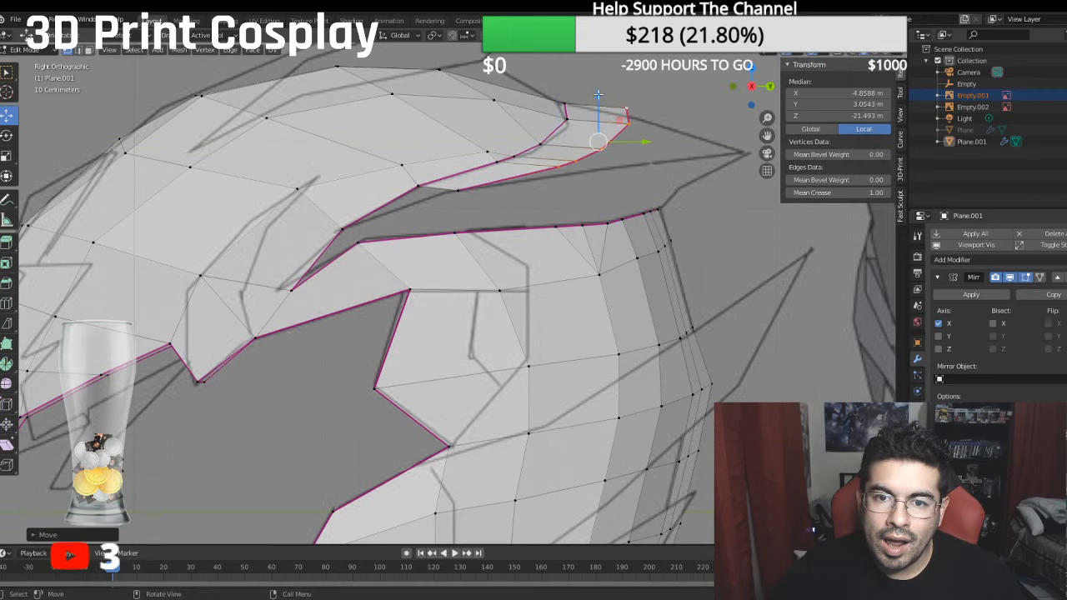
{"action": "left_click_drag", "start_coordinate": [598, 95], "coordinate": [599, 101]}
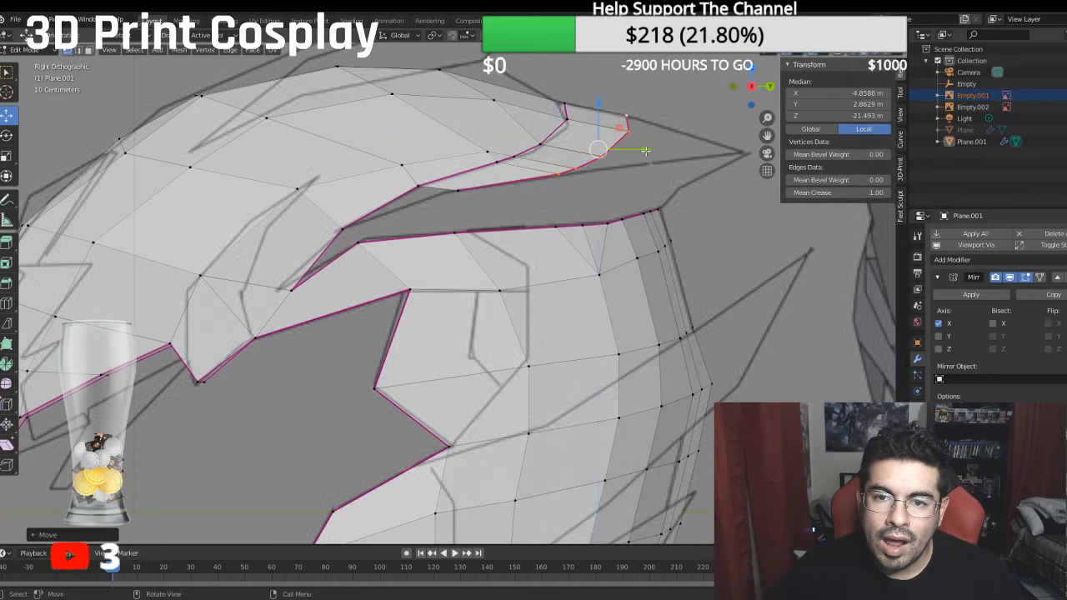
{"action": "left_click_drag", "start_coordinate": [646, 151], "coordinate": [674, 145]}
{"action": "left_click", "coordinate": [565, 182], "text": "shift"}
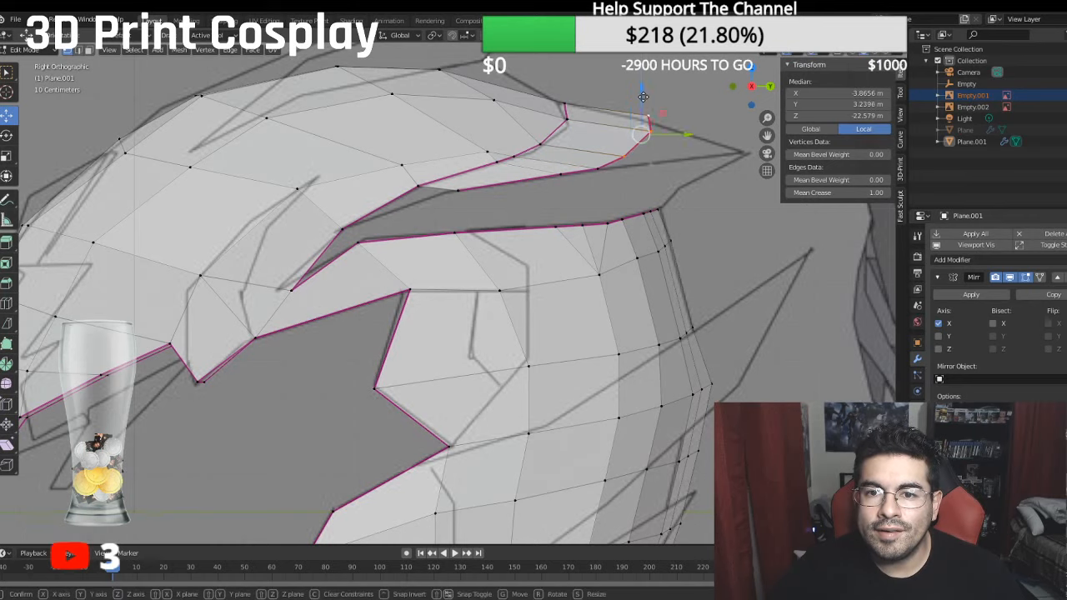
- Pull the remaining extruded vertices back toward the spike tip, leaving them spaced one after another along the sketched lower outline
{"action": "left_click_drag", "start_coordinate": [642, 95], "coordinate": [644, 100]}
{"action": "left_click_drag", "start_coordinate": [686, 146], "coordinate": [691, 142]}
{"action": "left_click_drag", "start_coordinate": [654, 93], "coordinate": [650, 108]}
{"action": "left_click", "coordinate": [636, 165], "text": "shift"}
{"action": "left_click_drag", "start_coordinate": [702, 137], "coordinate": [737, 143]}
{"action": "left_click_drag", "start_coordinate": [701, 93], "coordinate": [701, 107]}
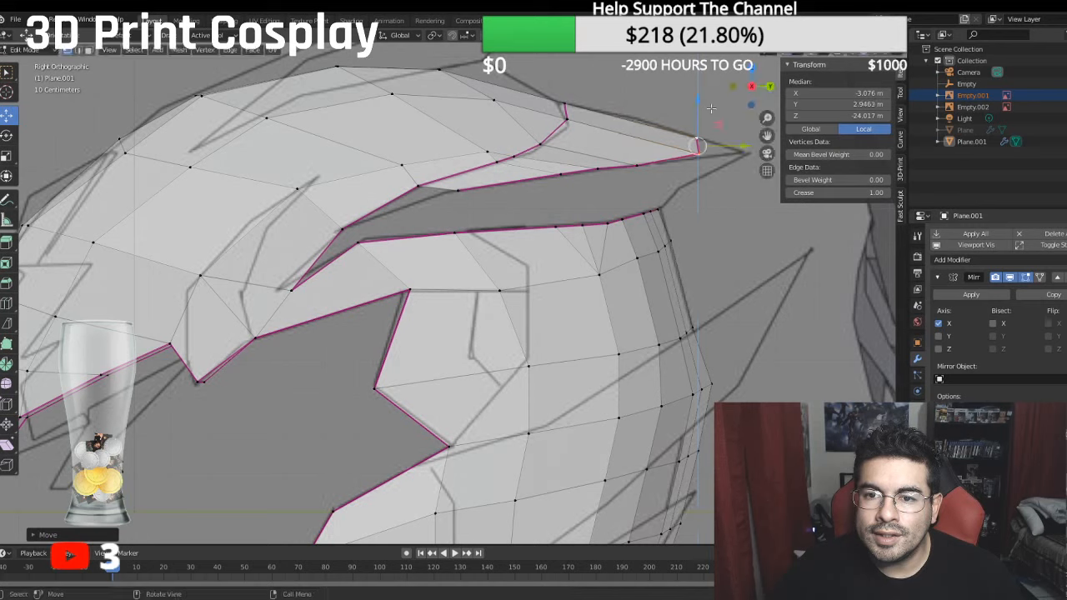
{"action": "left_click_drag", "start_coordinate": [745, 148], "coordinate": [753, 146]}
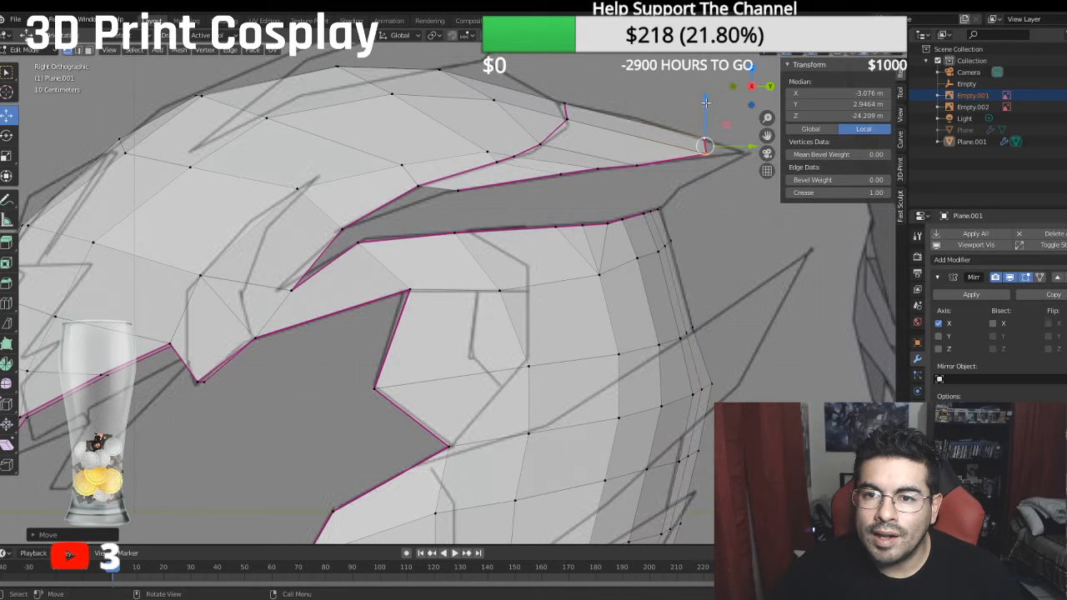
{"action": "left_click_drag", "start_coordinate": [707, 101], "coordinate": [766, 136]}
{"action": "left_click", "coordinate": [704, 139]}
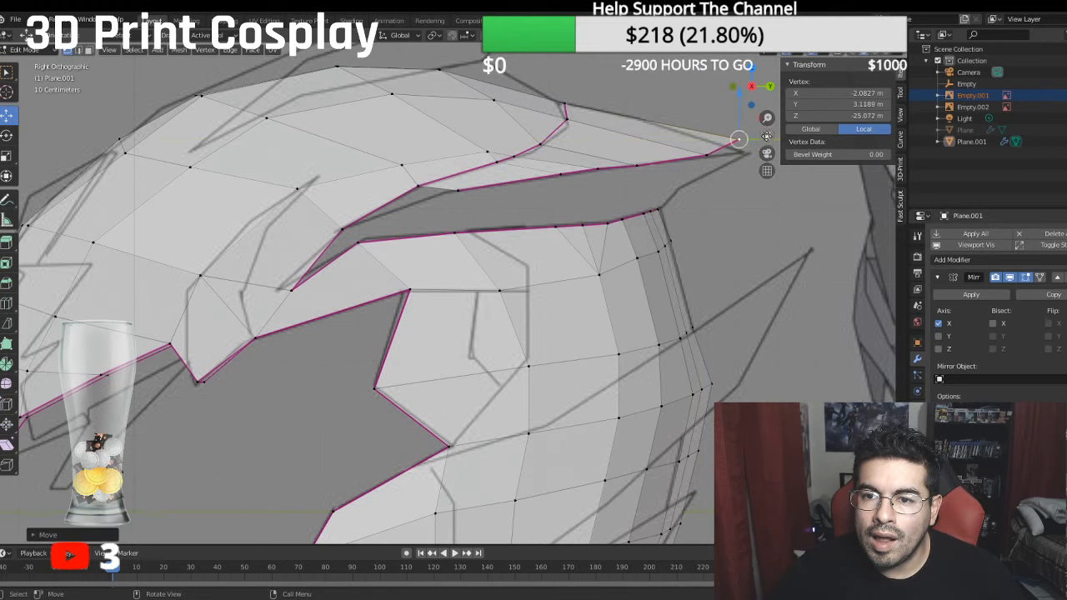
- Move the rearmost extruded vertex down and back onto the sketched spike tip in side view
{"action": "middle_click_drag", "start_coordinate": [733, 87], "coordinate": [478, 197]}
{"action": "key", "text": "KP_3"}
{"action": "left_click_drag", "start_coordinate": [543, 142], "coordinate": [554, 155]}
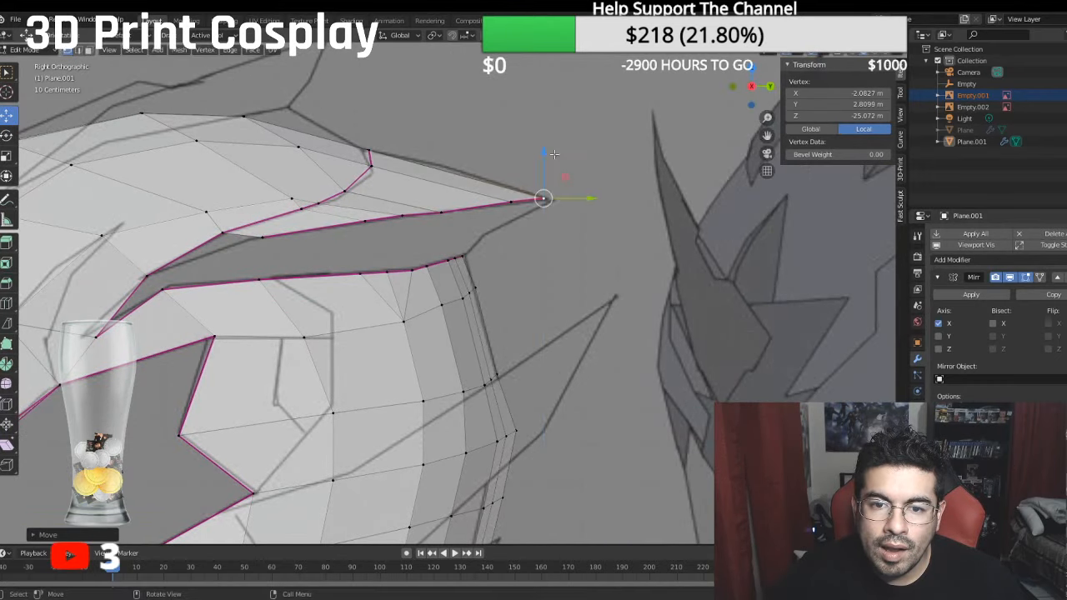
{"action": "left_click_drag", "start_coordinate": [587, 198], "coordinate": [598, 198]}
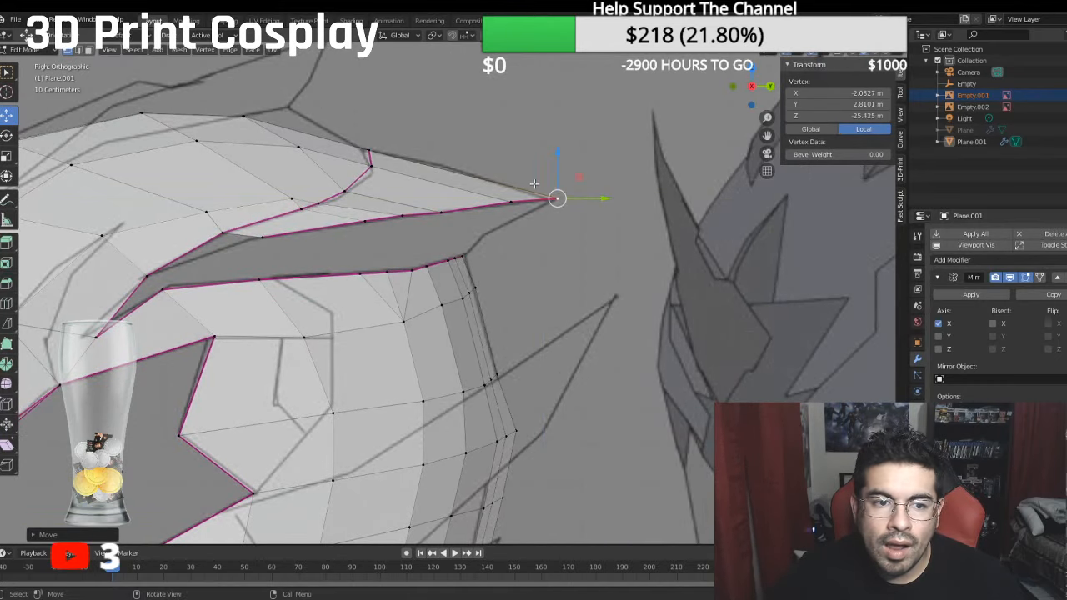
- Fill the front gap under the extruded spike with a triangle between its first lower vertex and the two nearby opening edge vertices
{"action": "left_click", "coordinate": [265, 236]}
{"action": "left_click", "coordinate": [224, 232], "text": "shift"}
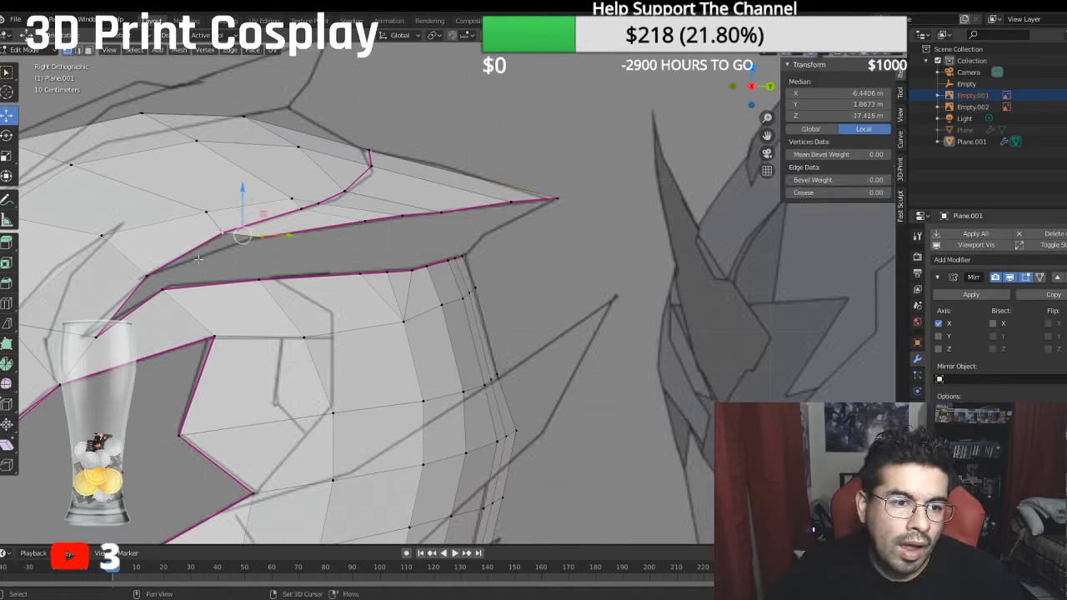
{"action": "left_click", "coordinate": [150, 275], "text": "shift"}
{"action": "key", "text": "shift+e"}
{"action": "type", "text": ".5"}
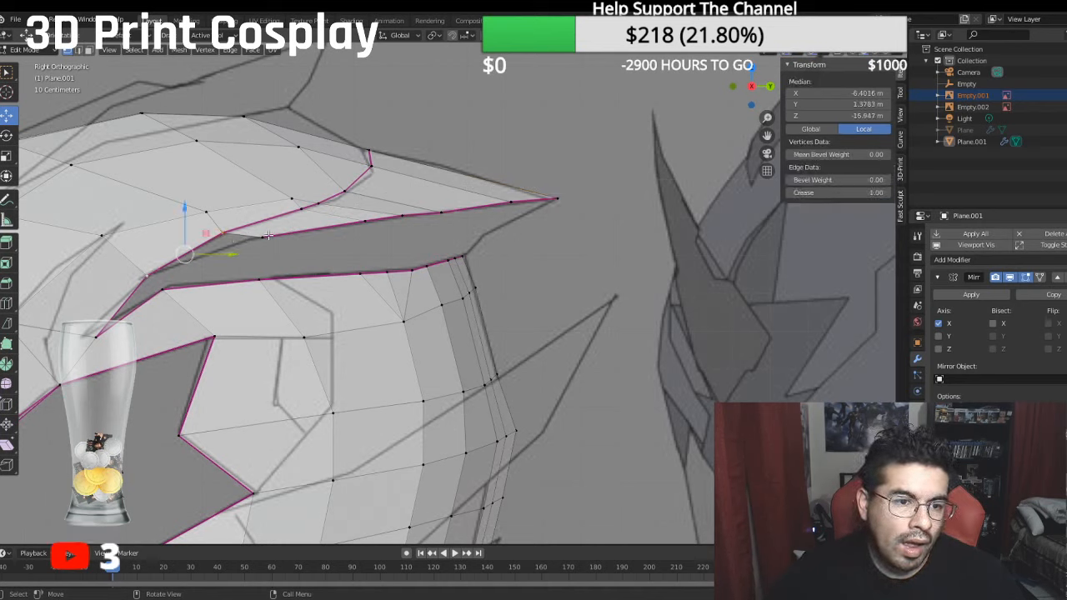
{"action": "key", "text": "Return"}
{"action": "key", "text": "f"}
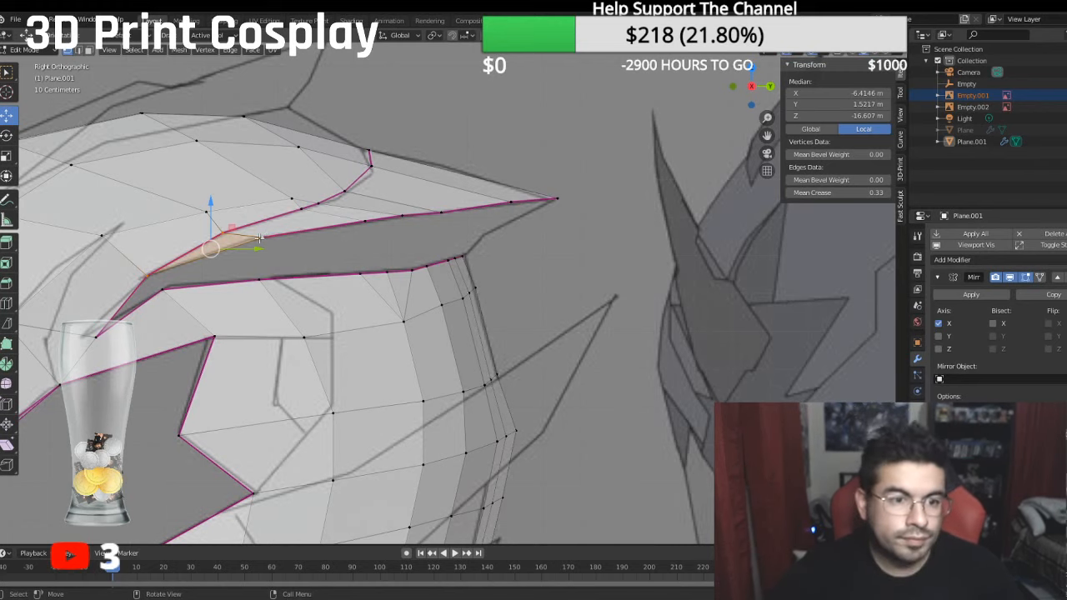
- Set the crease to 1 on the lower edge of the new triangle
{"action": "left_click", "coordinate": [265, 236]}
{"action": "left_click", "coordinate": [155, 277], "text": "shift"}
{"action": "left_click", "coordinate": [889, 193]}
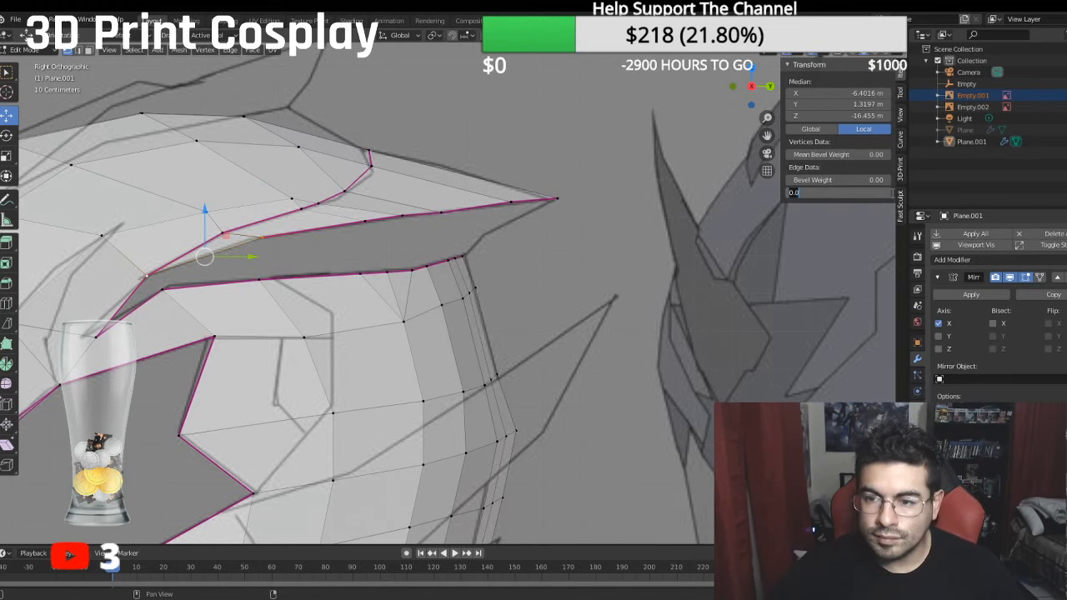
{"action": "type", "text": "1"}
{"action": "key", "text": "Return"}
{"action": "scroll", "coordinate": [326, 216], "scroll_direction": "down", "scroll_amount": 3}
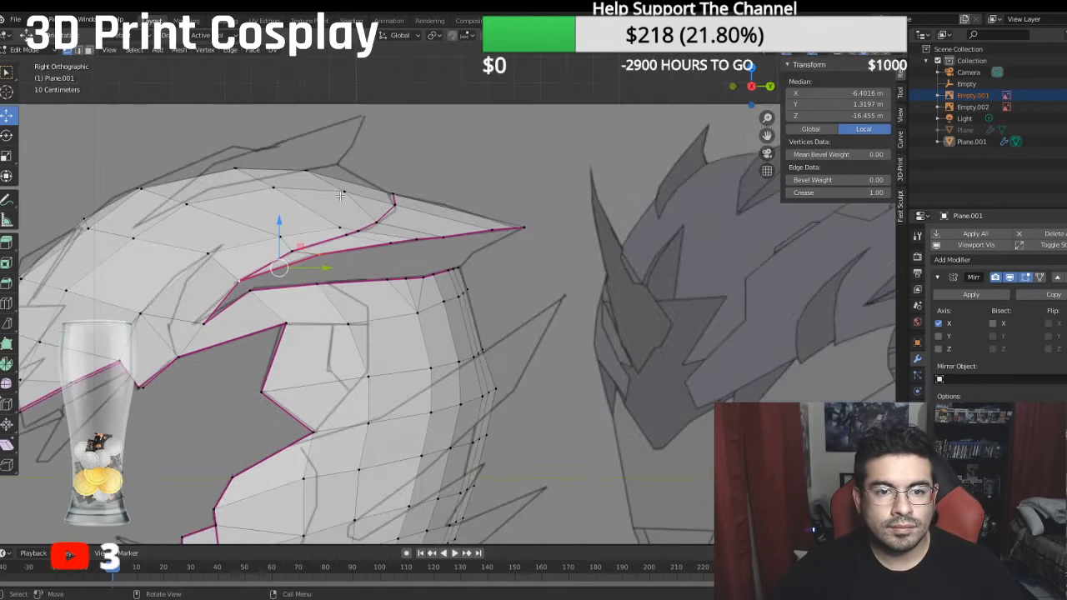
- Move the spike's tip vertex outward along X, away from the helmet's centre line
{"action": "middle_click_drag", "start_coordinate": [326, 216], "coordinate": [250, 302]}
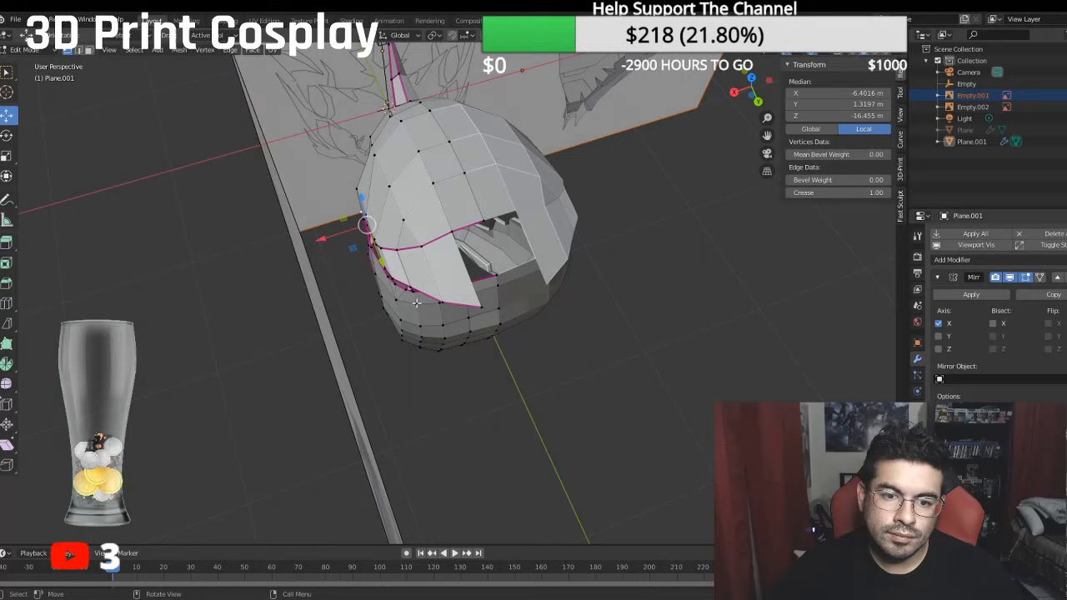
{"action": "middle_click_drag", "start_coordinate": [471, 302], "coordinate": [455, 300]}
{"action": "left_click", "coordinate": [482, 309]}
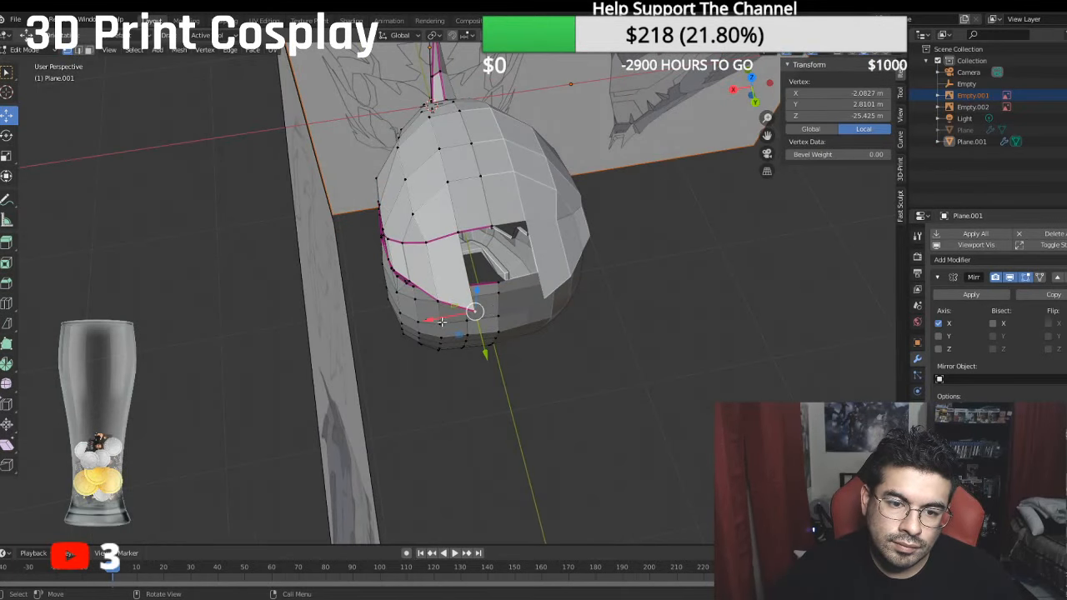
{"action": "left_click_drag", "start_coordinate": [441, 321], "coordinate": [429, 324]}
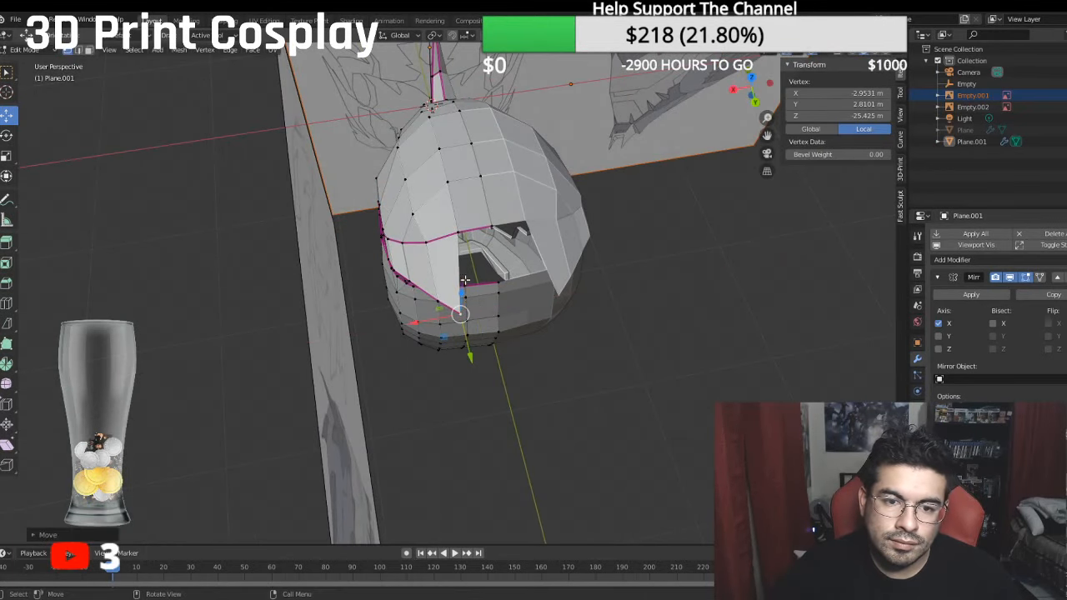
- Extrude the centre-line vertex of the opening's upper edge and move the new vertex back along Y
{"action": "middle_click_drag", "start_coordinate": [464, 280], "coordinate": [515, 217]}
{"action": "left_click", "coordinate": [446, 216]}
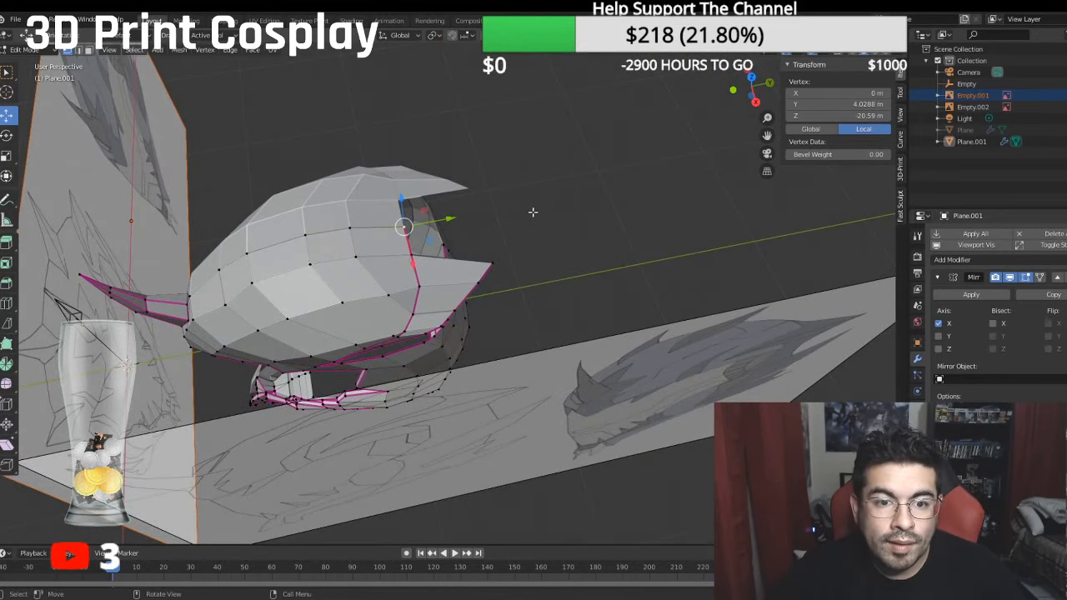
{"action": "key", "text": "e"}
{"action": "right_click", "coordinate": [532, 213]}
{"action": "key", "text": "g"}
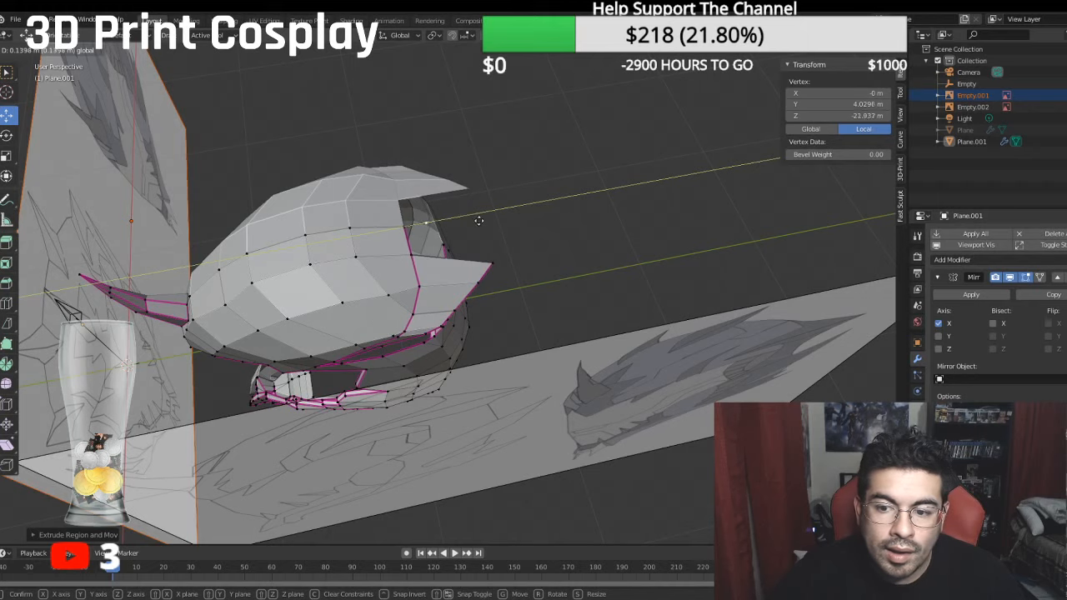
{"action": "left_click", "coordinate": [474, 220]}
- Extrude the opening edge vertex at the spike's inner base, move the new vertex back along Y, and nudge it inward along X
{"action": "middle_click_drag", "start_coordinate": [458, 226], "coordinate": [546, 252]}
{"action": "scroll", "coordinate": [477, 265], "scroll_direction": "up", "scroll_amount": 2}
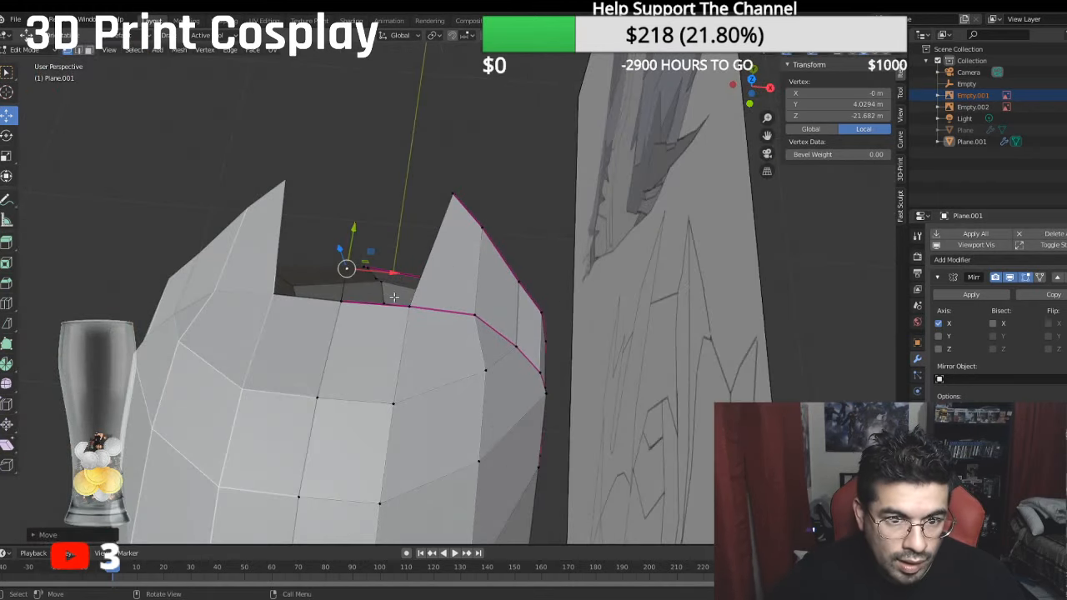
{"action": "left_click", "coordinate": [409, 306]}
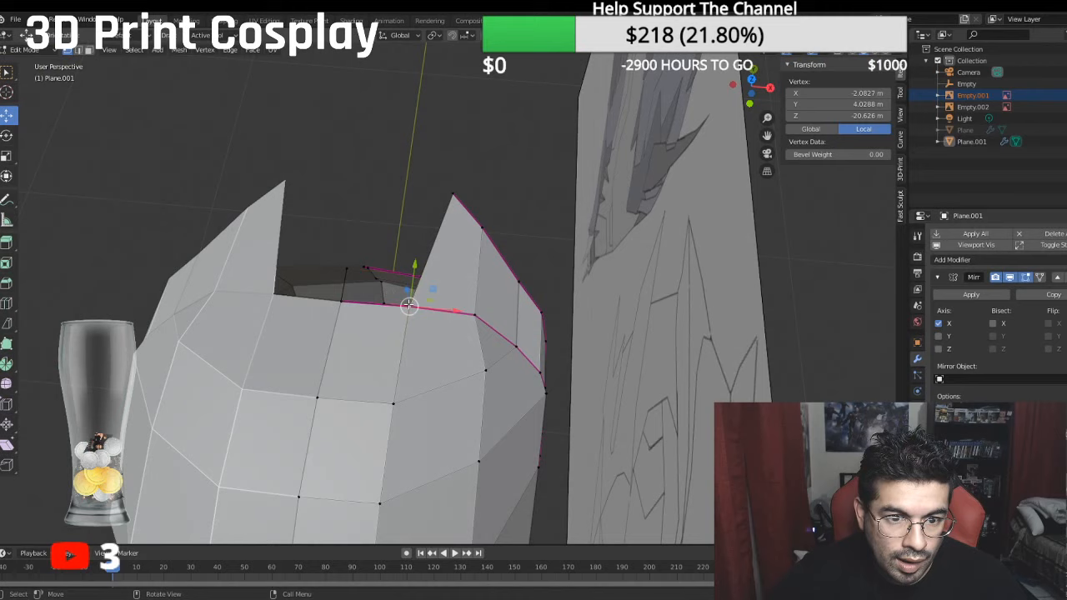
{"action": "key", "text": "e"}
{"action": "right_click", "coordinate": [426, 310]}
{"action": "left_click_drag", "start_coordinate": [416, 263], "coordinate": [418, 237]}
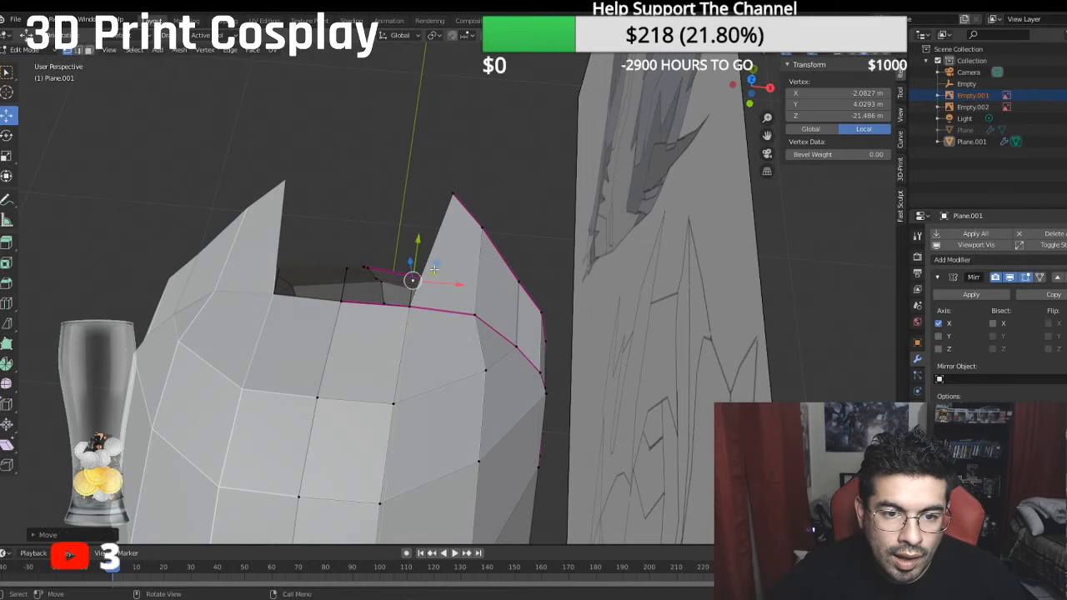
{"action": "left_click_drag", "start_coordinate": [445, 284], "coordinate": [436, 286]}
- Move the extruded centre-line vertex forward along Y and fill a quad between both extruded vertices and the opening edge vertices below them
{"action": "left_click_drag", "start_coordinate": [408, 240], "coordinate": [352, 241]}
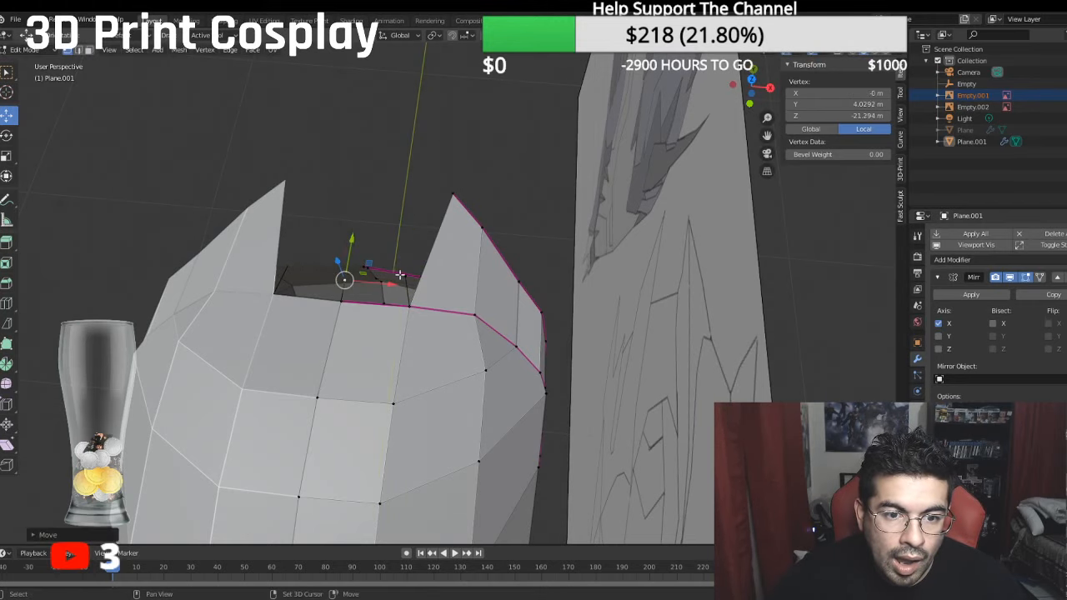
{"action": "left_click", "coordinate": [403, 276], "text": "shift"}
{"action": "left_click", "coordinate": [407, 309], "text": "shift"}
{"action": "left_click", "coordinate": [346, 304], "text": "shift"}
{"action": "key", "text": "f"}
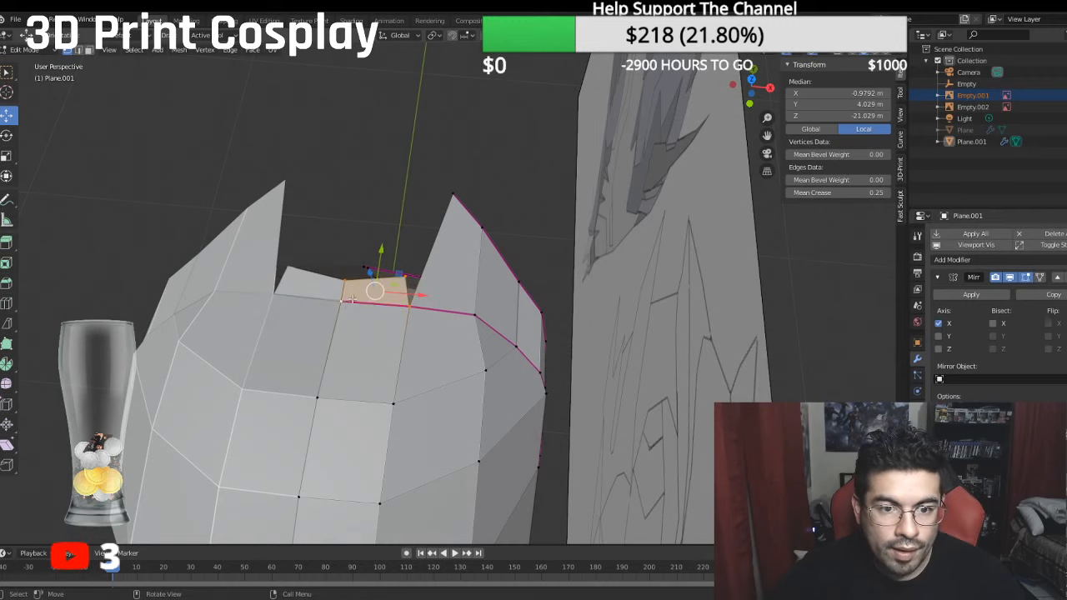
- Fill a triangle between the new quad's outer rear vertex, the spike's tip and the opening edge vertex at the spike's inner base
{"action": "left_click", "coordinate": [411, 269]}
{"action": "left_click", "coordinate": [451, 190], "text": "shift"}
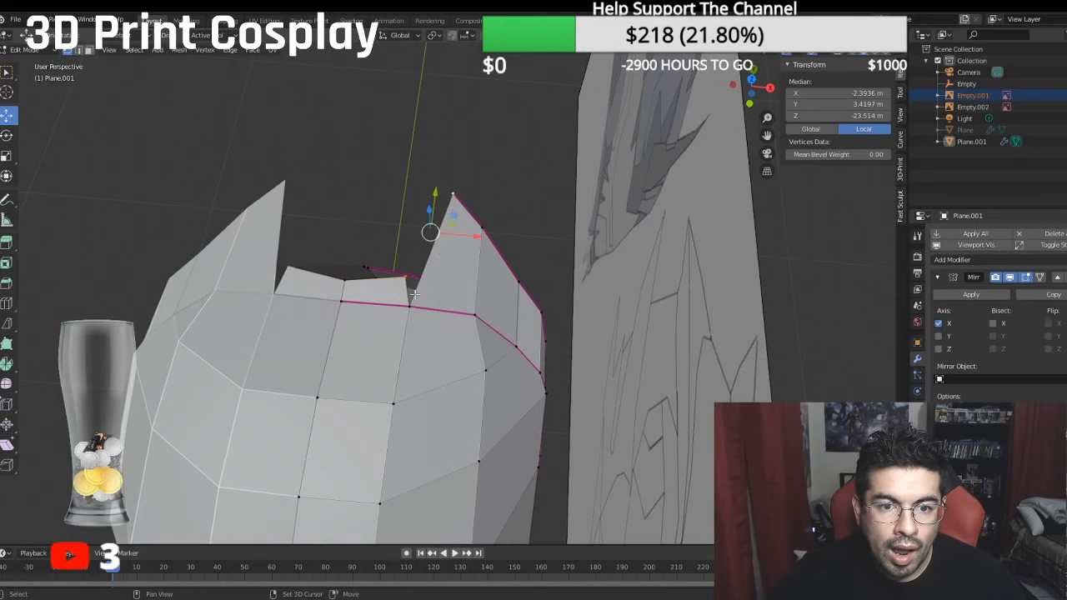
{"action": "left_click", "coordinate": [404, 321], "text": "shift"}
{"action": "key", "text": "f"}
{"action": "left_click", "coordinate": [503, 184]}
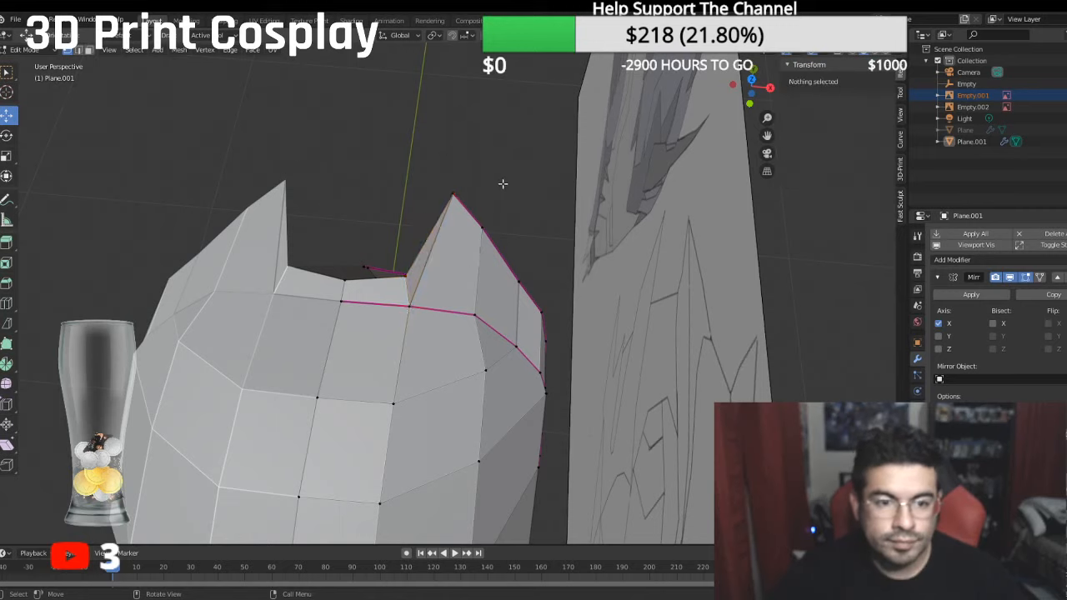
- Select the two rear vertices of the new quad between the spikes and move them down along Z
{"action": "middle_click_drag", "start_coordinate": [503, 183], "coordinate": [406, 177]}
{"action": "left_click", "coordinate": [406, 178]}
{"action": "left_click", "coordinate": [416, 189], "text": "shift"}
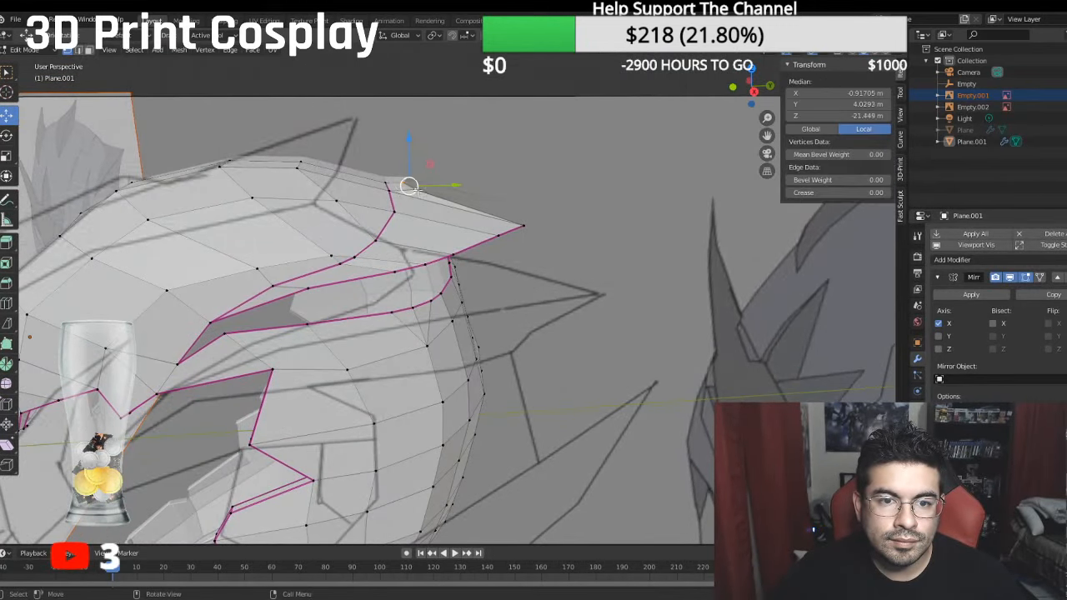
{"action": "mouse_move", "coordinate": [413, 146]}
{"action": "left_mouse_down"}
{"action": "mouse_move", "coordinate": [404, 151]}
{"action": "mouse_move", "coordinate": [417, 166]}
{"action": "left_mouse_up"}
- Move the quad's outer rear vertex inward along X toward the centre line and compare the profile with the sketch in right orthographic view
{"action": "left_click", "coordinate": [402, 188]}
{"action": "left_click", "coordinate": [415, 195]}
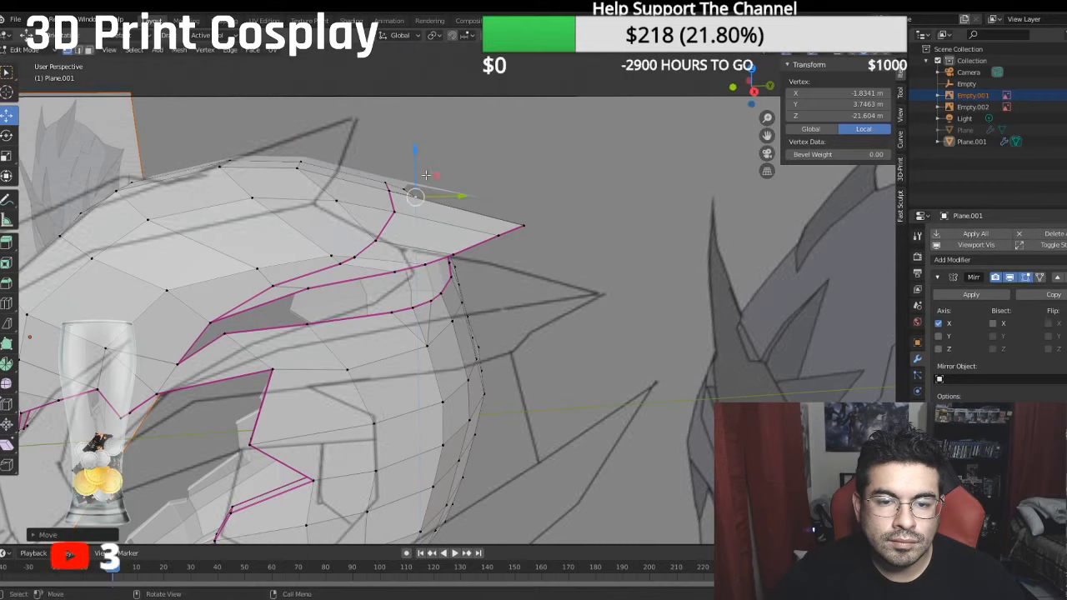
{"action": "middle_click_drag", "start_coordinate": [418, 165], "coordinate": [353, 226]}
{"action": "left_click_drag", "start_coordinate": [421, 200], "coordinate": [426, 198]}
{"action": "middle_click_drag", "start_coordinate": [425, 197], "coordinate": [473, 193]}
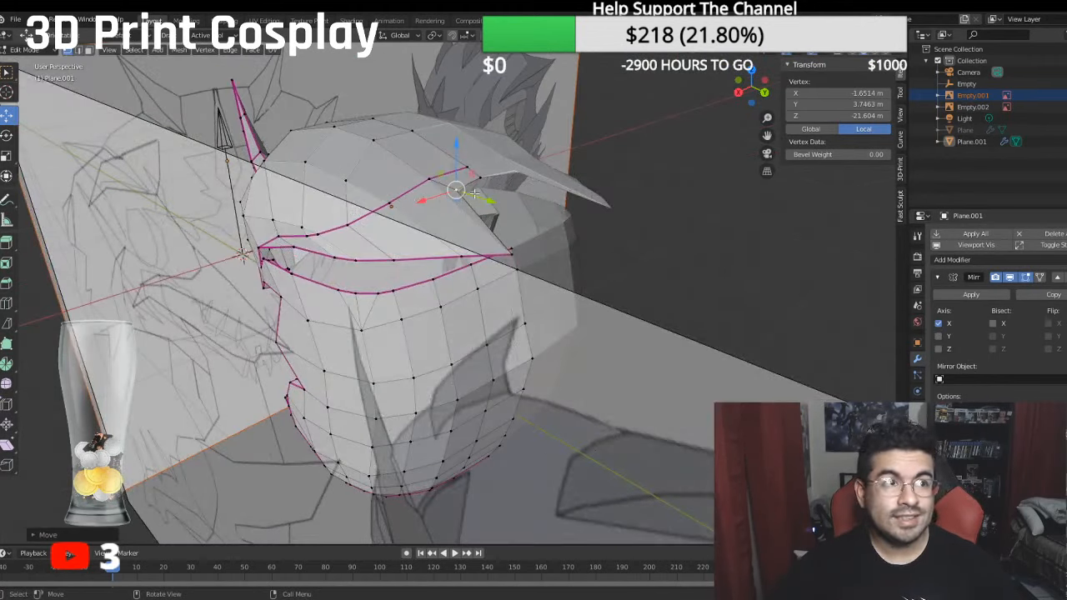
{"action": "key", "text": "KP_3"}
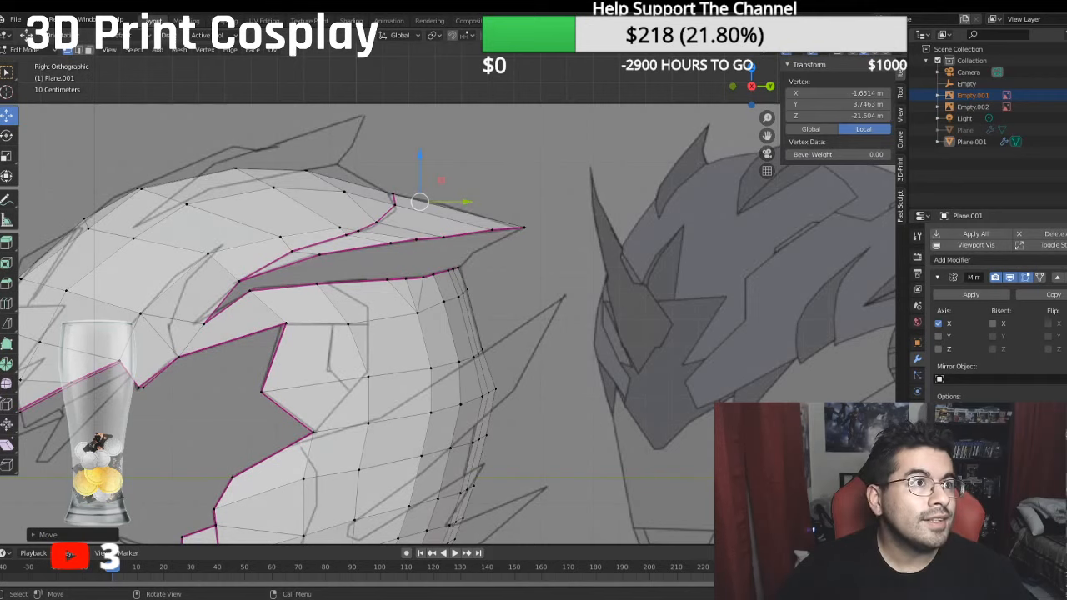
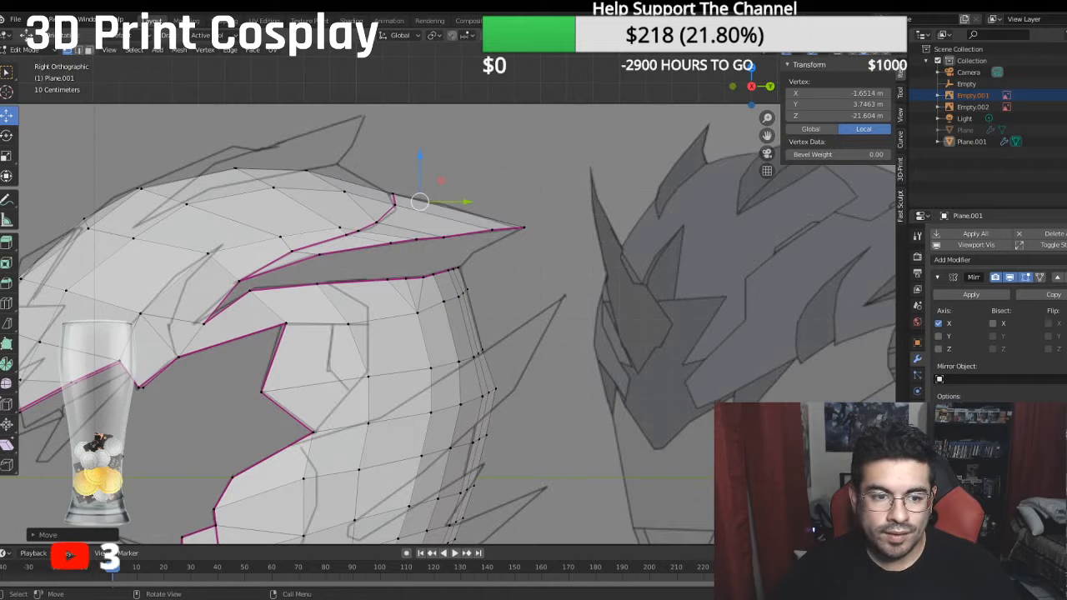
- Fill a face across the narrow front end of the side gap between the helmet's upper shell and lower shell
{"action": "middle_click_drag", "start_coordinate": [359, 279], "coordinate": [383, 282]}
{"action": "key", "text": "KP_1"}
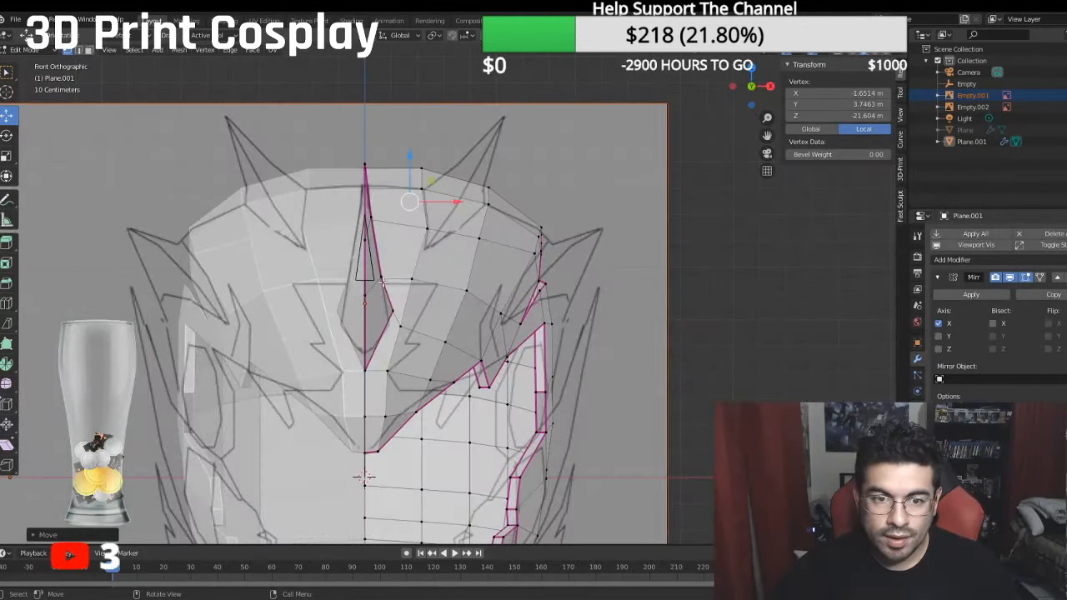
{"action": "key", "text": "KP_3"}
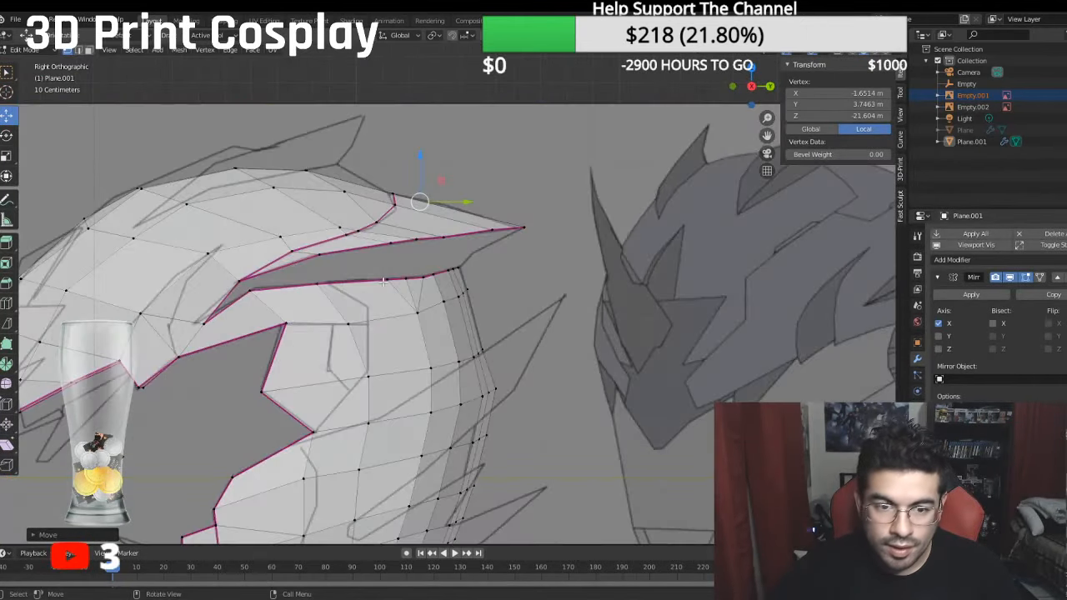
{"action": "left_click", "coordinate": [241, 287]}
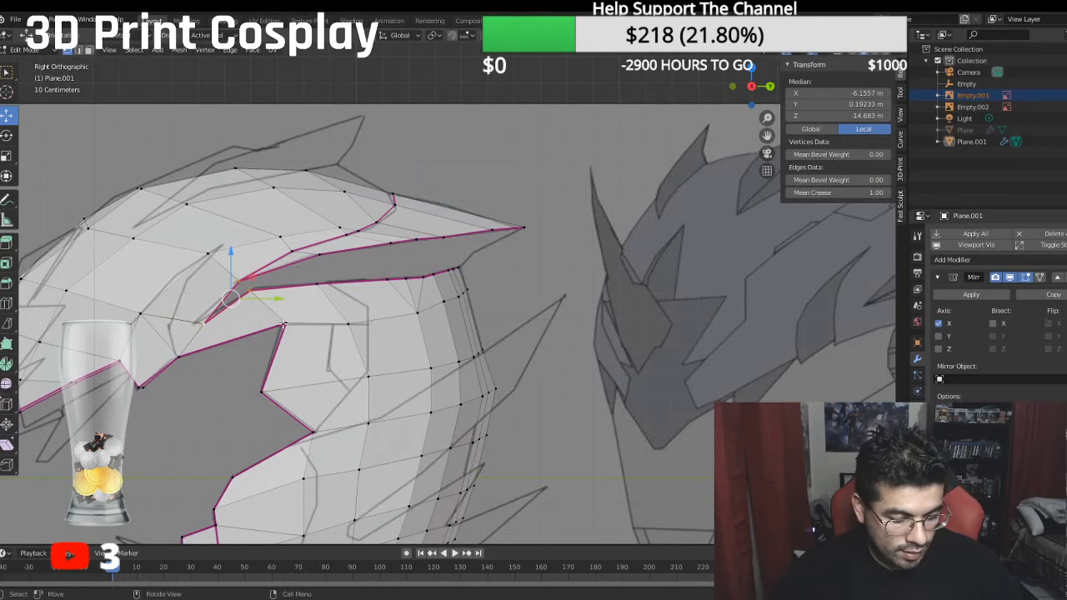
{"action": "key", "text": "f"}
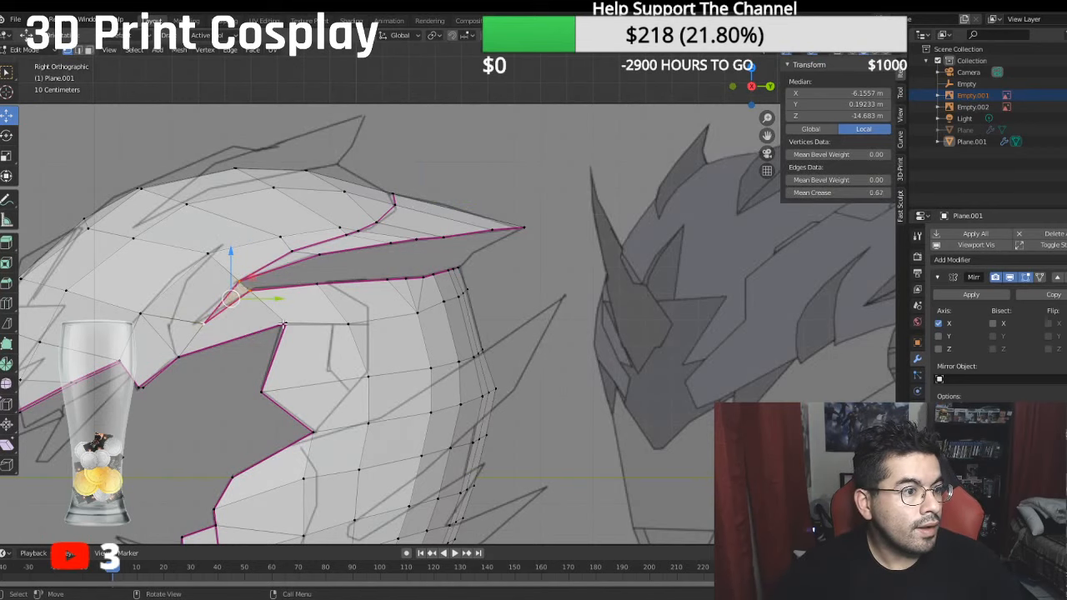
- Fill two wide quad faces behind the first one, bridging the upper and lower edges of the side gap
{"action": "left_click", "coordinate": [233, 285]}
{"action": "left_click", "coordinate": [319, 283], "text": "shift"}
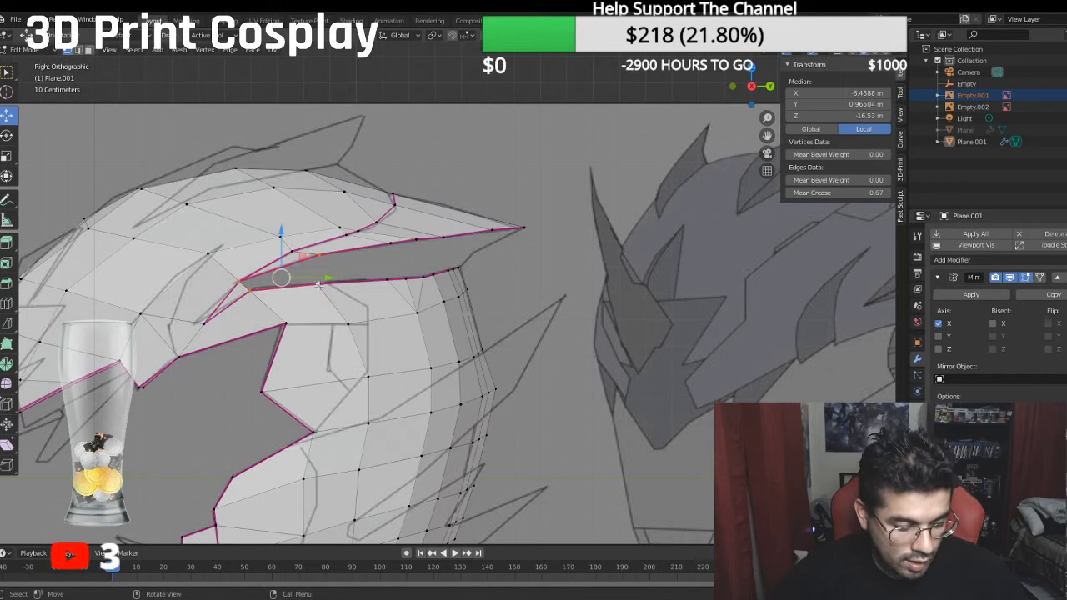
{"action": "left_click", "coordinate": [306, 287], "text": "shift"}
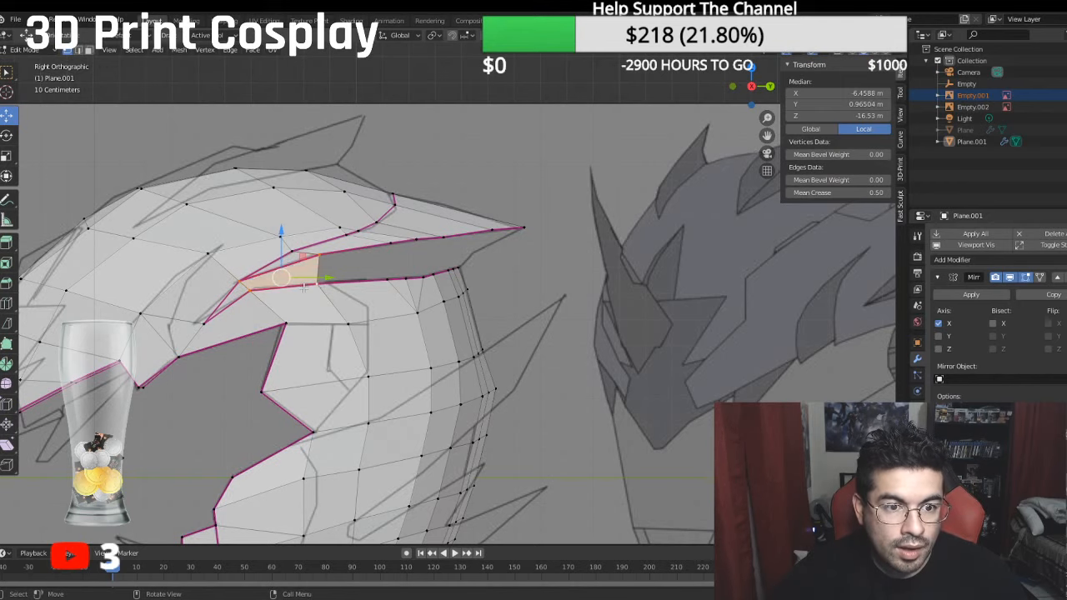
{"action": "left_click", "coordinate": [317, 284]}
{"action": "left_click", "coordinate": [384, 277], "text": "shift"}
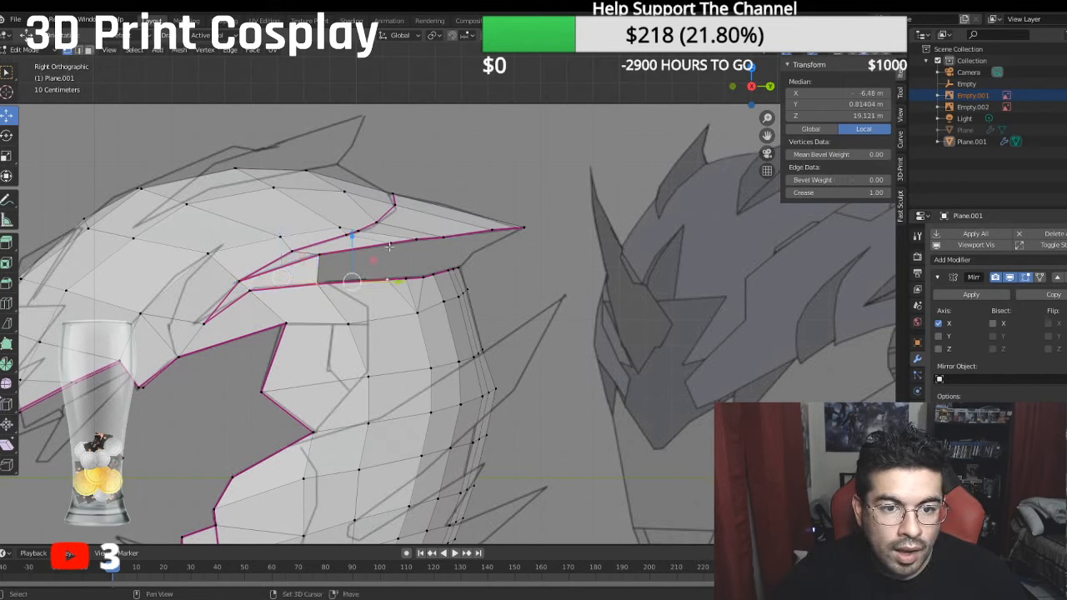
{"action": "left_click", "coordinate": [330, 256], "text": "shift"}
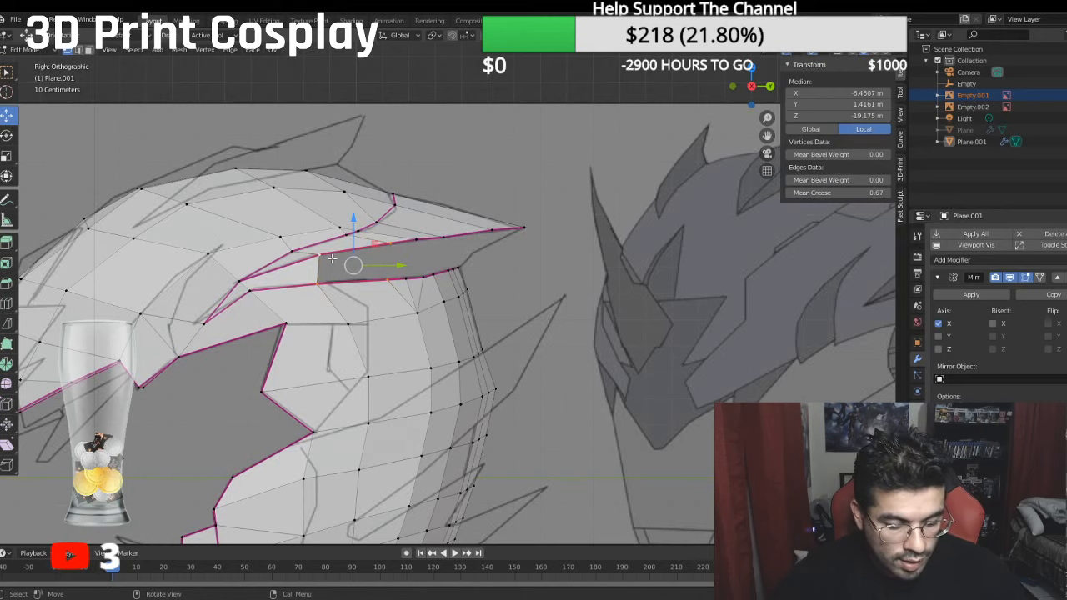
{"action": "key", "text": "f"}
- Fill the narrow quad face directly behind the two wide ones in the side gap
{"action": "left_click", "coordinate": [388, 282]}
{"action": "left_click", "coordinate": [406, 279], "text": "shift"}
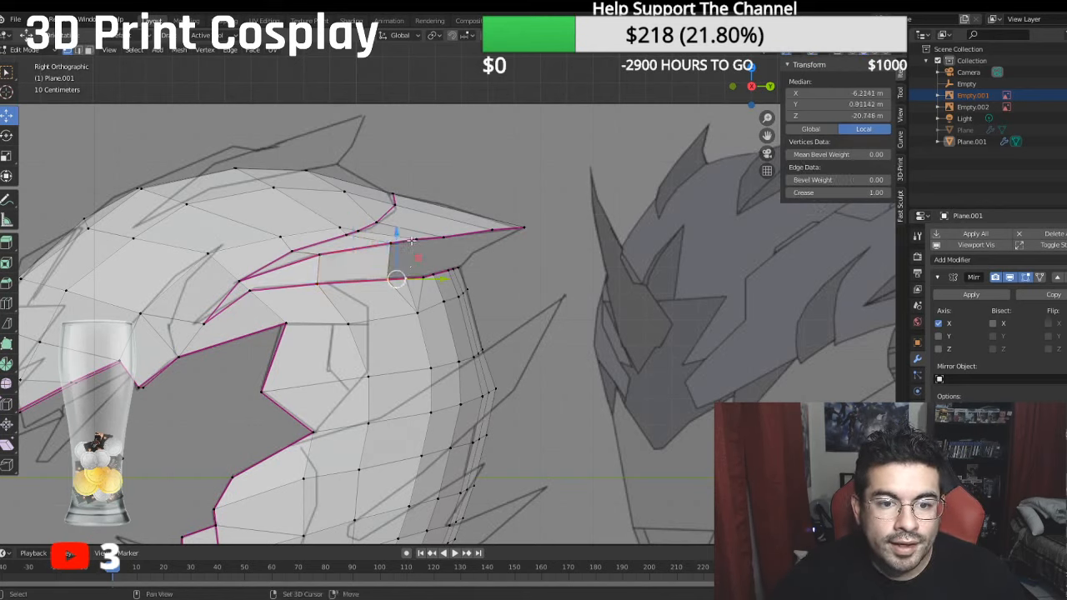
{"action": "left_click", "coordinate": [414, 241], "text": "shift"}
{"action": "left_click", "coordinate": [390, 240], "text": "shift"}
{"action": "key", "text": "f"}
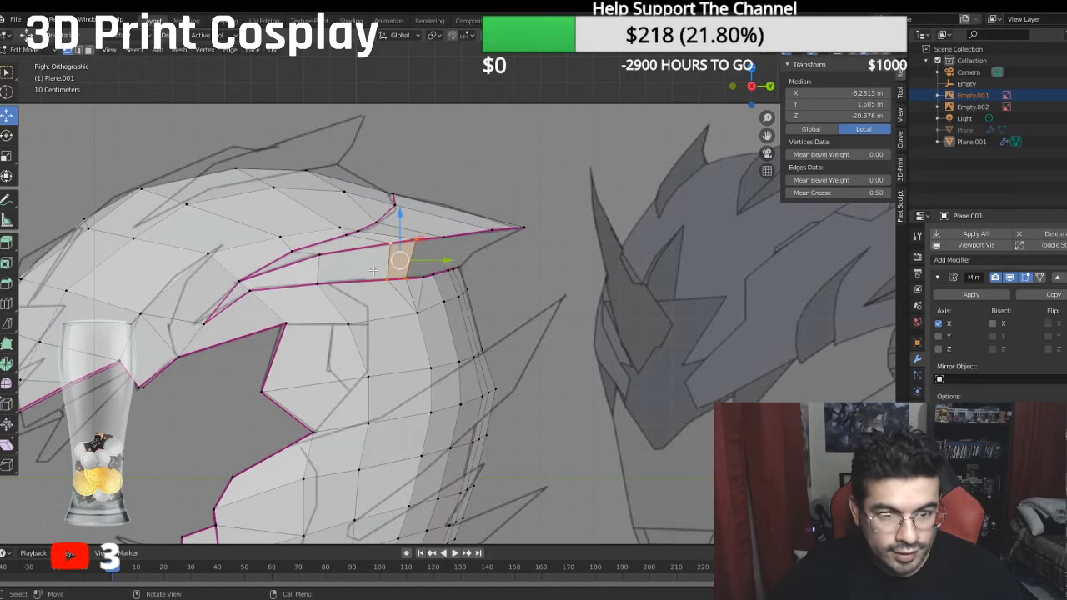
- Fill one more quad in the side gap, connecting the lower rim's corner edge to the underside of the pointed overhang
{"action": "left_click", "coordinate": [405, 280]}
{"action": "left_click", "coordinate": [423, 278], "text": "shift"}
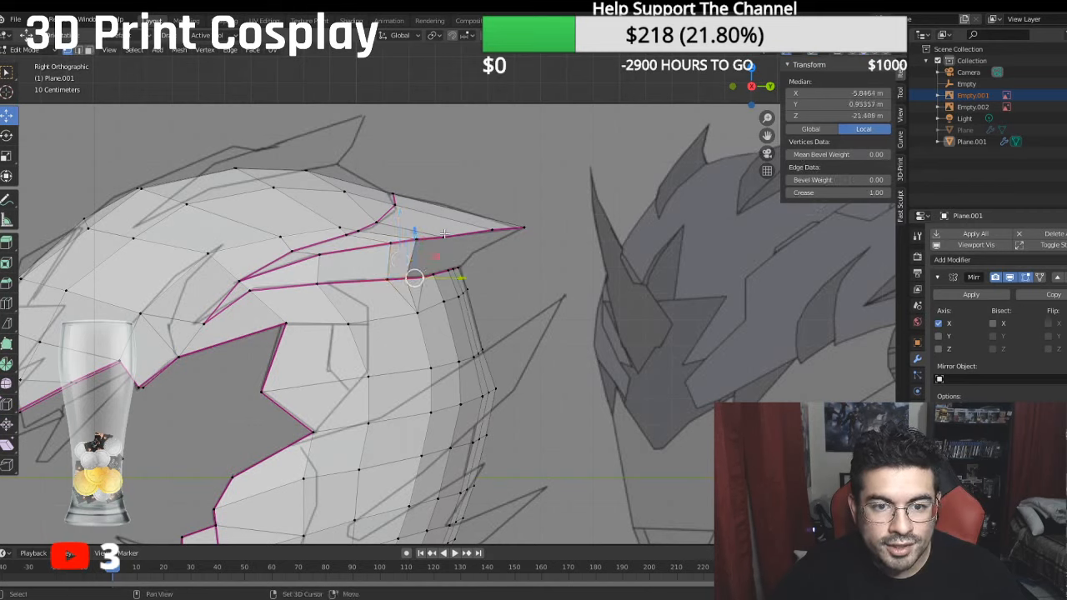
{"action": "left_click", "coordinate": [443, 238], "text": "shift"}
{"action": "left_click", "coordinate": [415, 242], "text": "shift"}
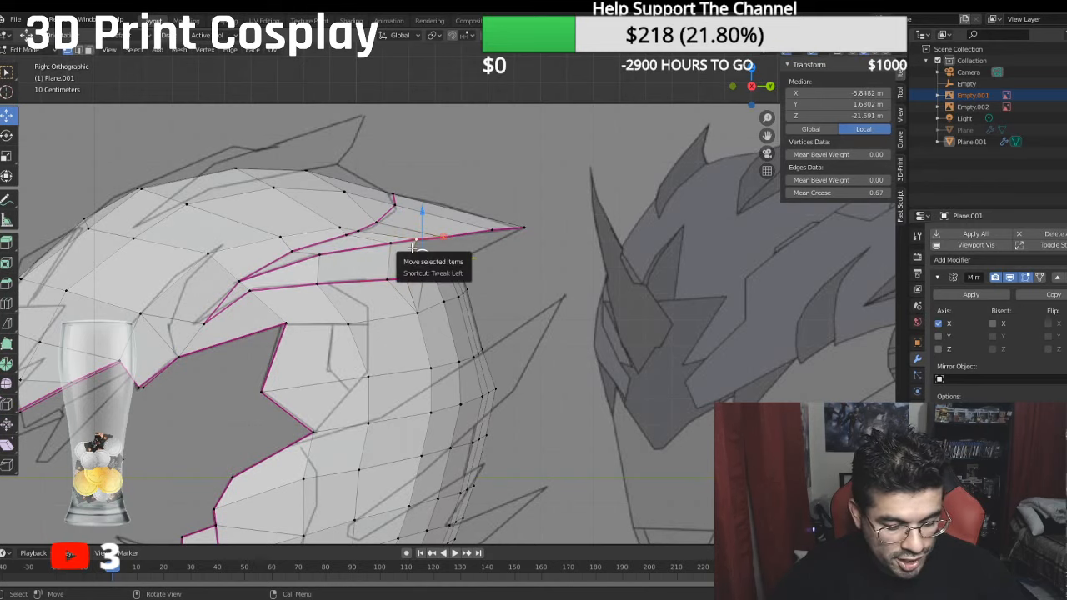
{"action": "key", "text": "f"}
- Fill a triangular face from two neighbouring lower-rim vertices to the overhang's lower edge at the rear corner
{"action": "middle_click_drag", "start_coordinate": [413, 248], "coordinate": [333, 261]}
{"action": "left_click", "coordinate": [396, 276]}
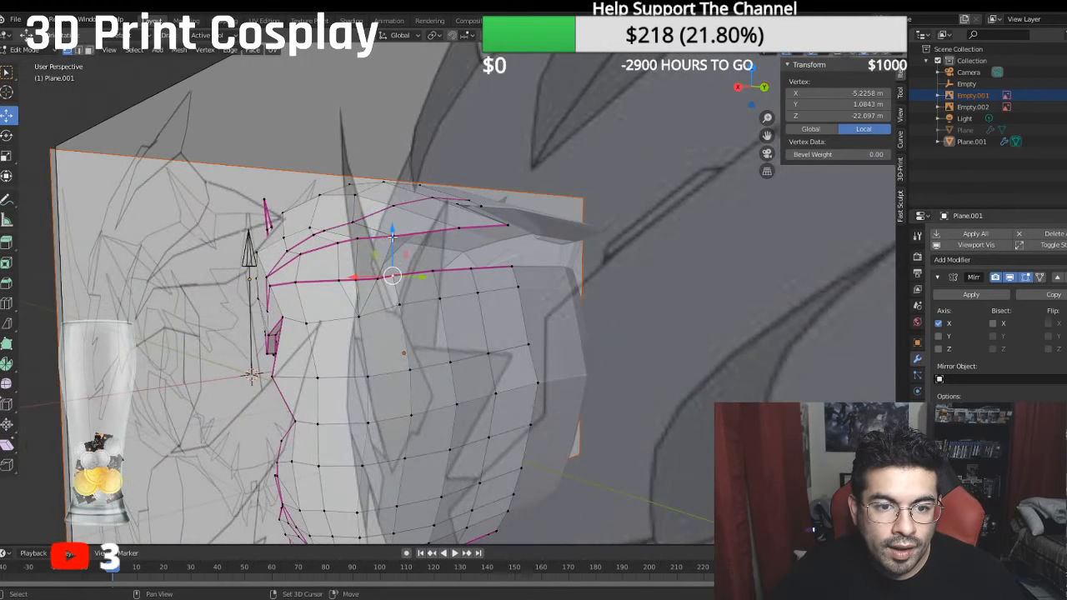
{"action": "left_click", "coordinate": [394, 248], "text": "shift"}
{"action": "left_click", "coordinate": [377, 278], "text": "shift"}
{"action": "key", "text": "f"}
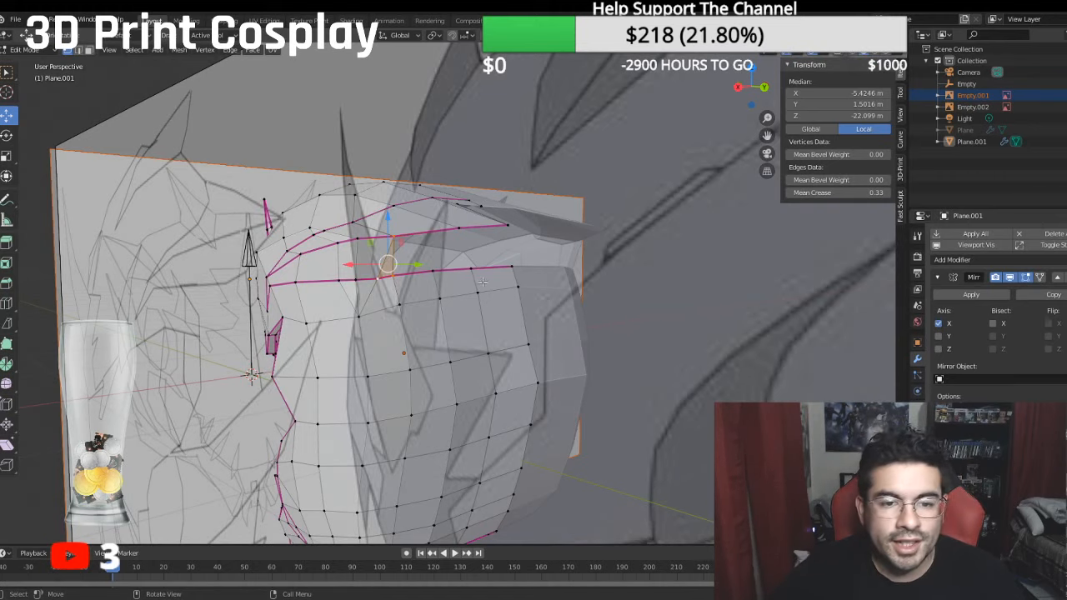
- Fill a second triangle between the next lower-rim edge and the same overhang vertex
{"action": "mouse_move", "coordinate": [483, 281]}
{"action": "middle_mouse_down"}
{"action": "mouse_move", "coordinate": [469, 249]}
{"action": "mouse_move", "coordinate": [439, 270]}
{"action": "middle_mouse_up"}
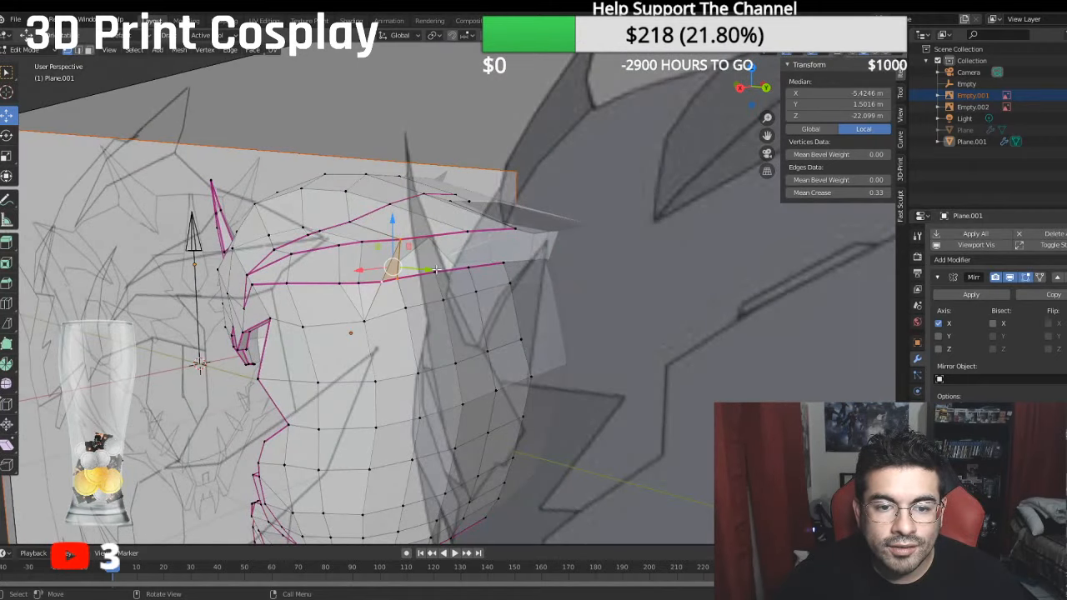
{"action": "left_click", "coordinate": [435, 269]}
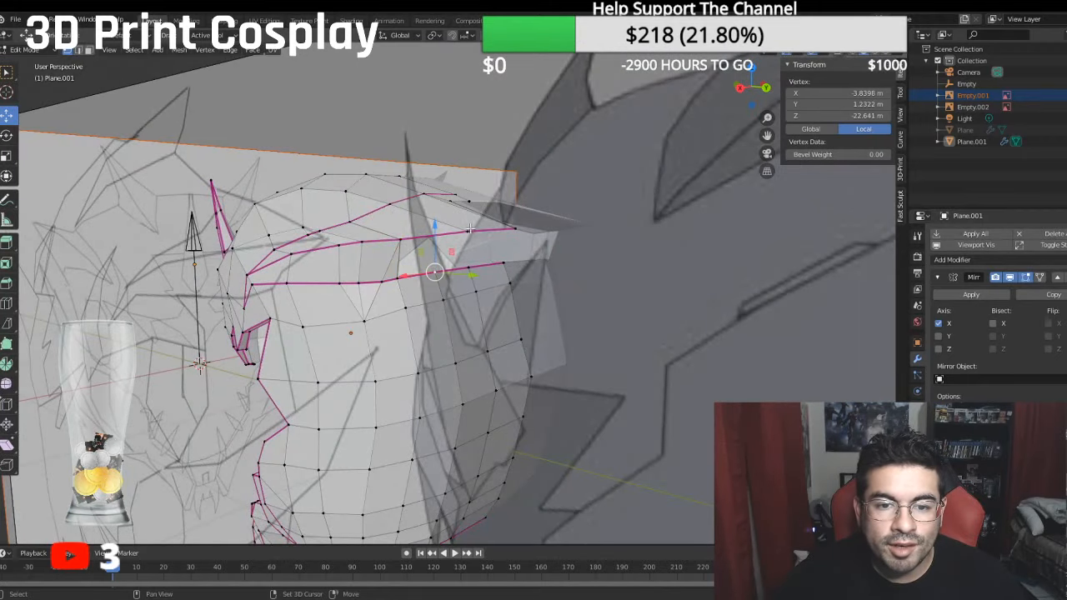
{"action": "middle_click_drag", "start_coordinate": [404, 269], "coordinate": [414, 253]}
{"action": "left_click", "coordinate": [415, 261], "text": "shift"}
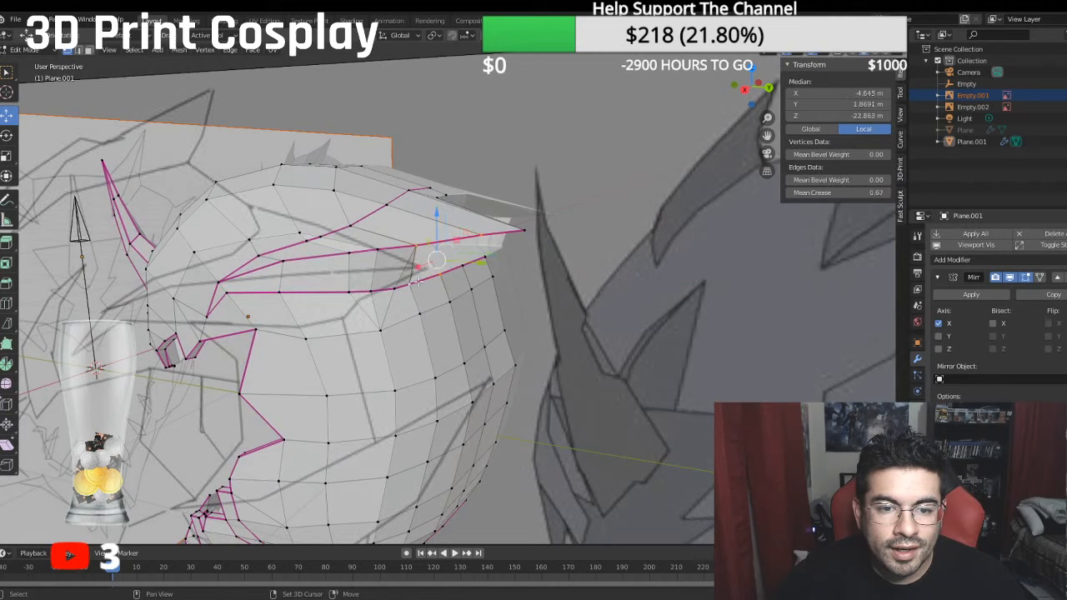
{"action": "left_click", "coordinate": [415, 244]}
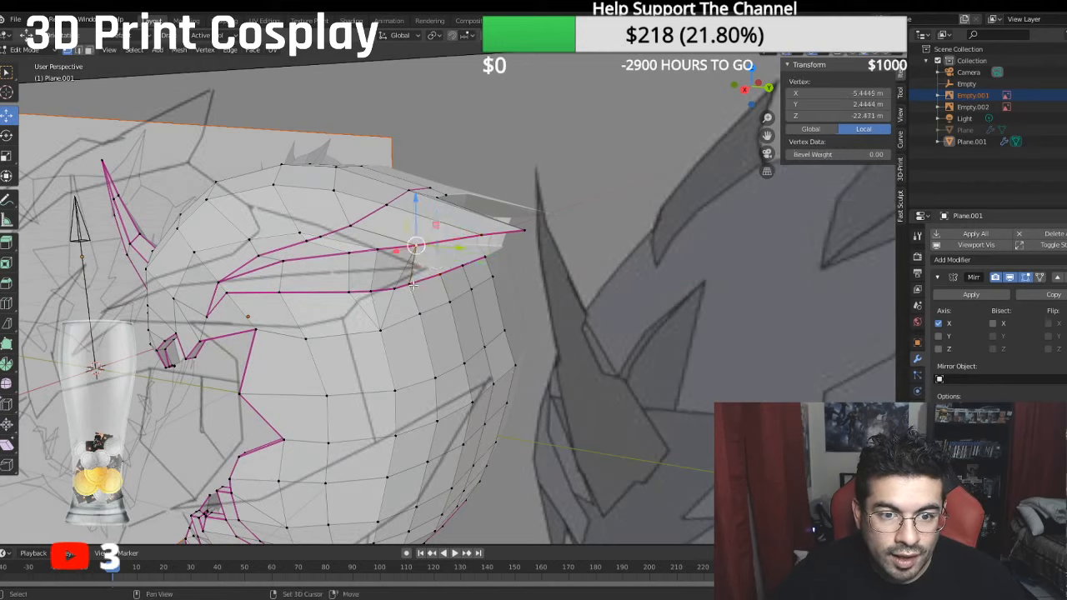
{"action": "left_click", "coordinate": [409, 284], "text": "shift"}
{"action": "left_click", "coordinate": [440, 273], "text": "shift"}
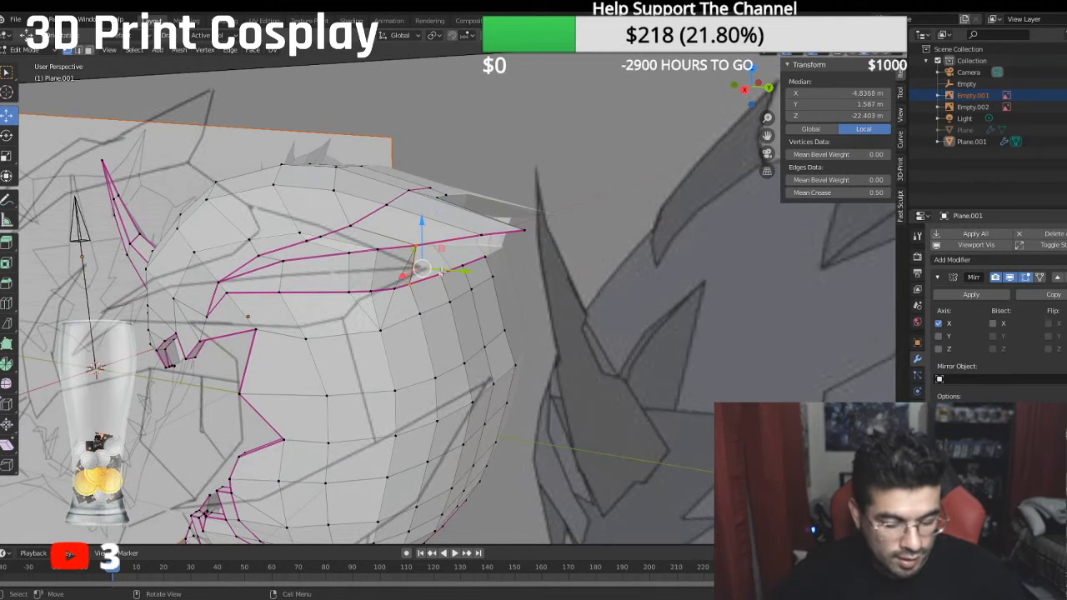
{"action": "key", "text": "f"}
- Fill an upper triangle joining one lower-rim vertex to two adjacent vertices on the overhang's edge
{"action": "left_click", "coordinate": [441, 273]}
{"action": "left_click", "coordinate": [478, 237], "text": "shift"}
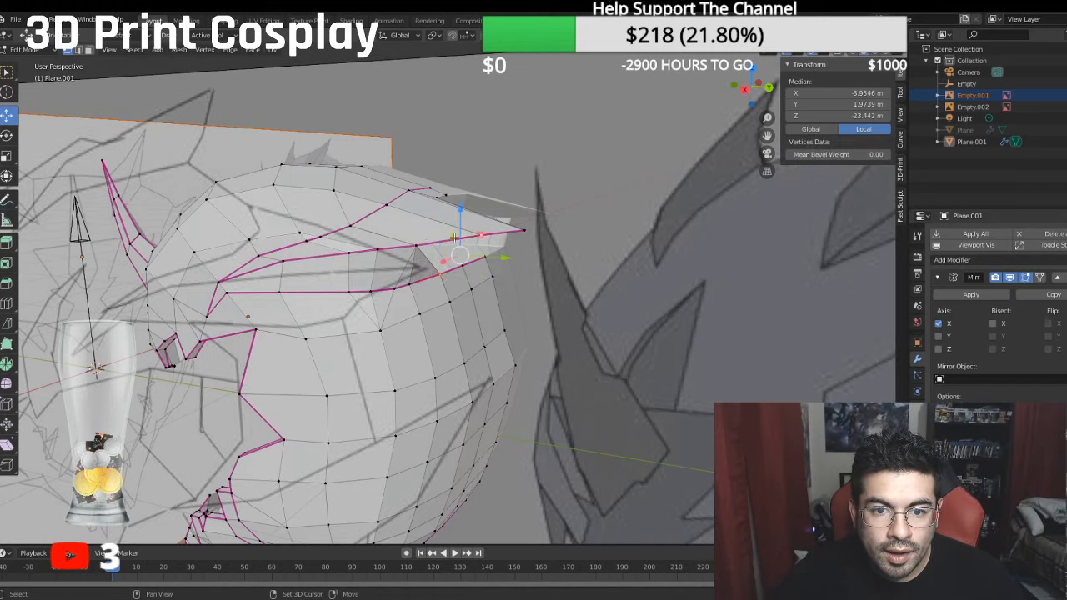
{"action": "left_click", "coordinate": [424, 243], "text": "shift"}
{"action": "key", "text": "f"}
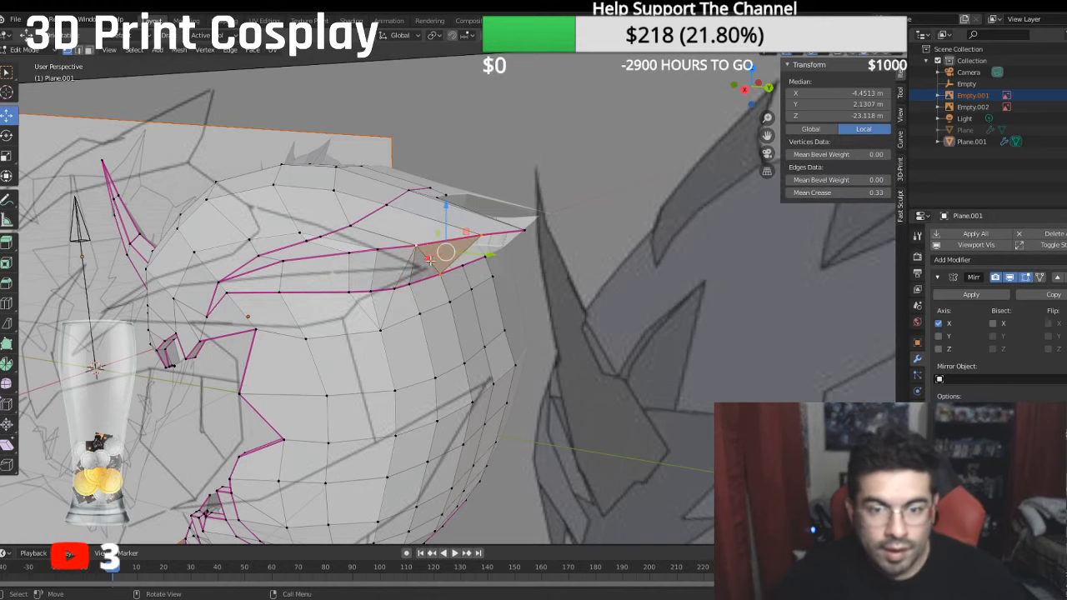
{"action": "middle_click_drag", "start_coordinate": [422, 244], "coordinate": [435, 266]}
{"action": "left_click", "coordinate": [435, 265]}
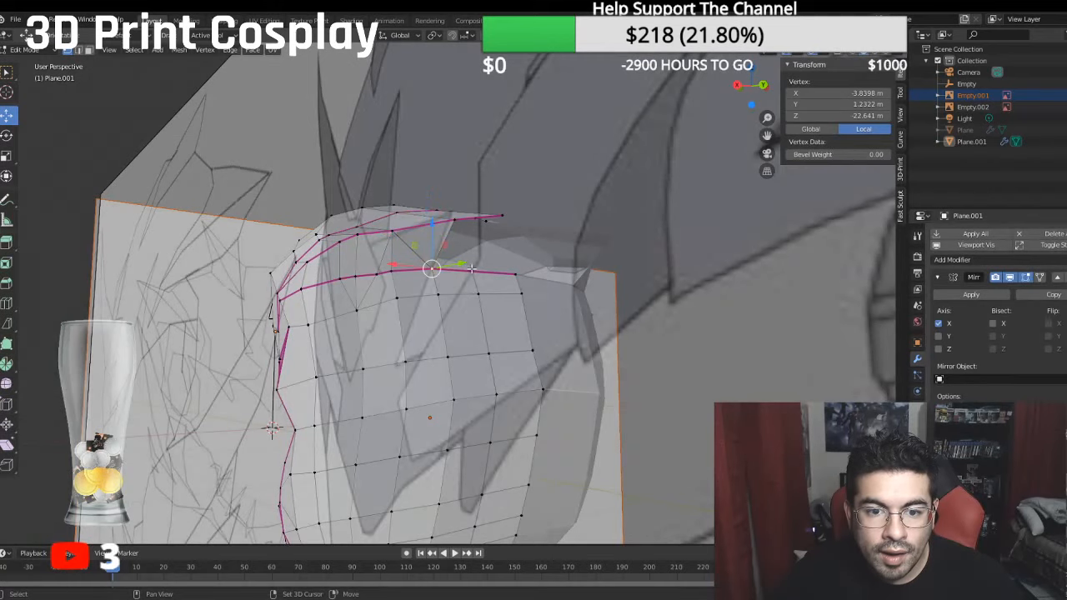
{"action": "left_click", "coordinate": [473, 254], "text": "shift"}
{"action": "left_click", "coordinate": [498, 215], "text": "shift"}
{"action": "middle_click_drag", "start_coordinate": [498, 215], "coordinate": [472, 282]}
{"action": "key", "text": "g"}
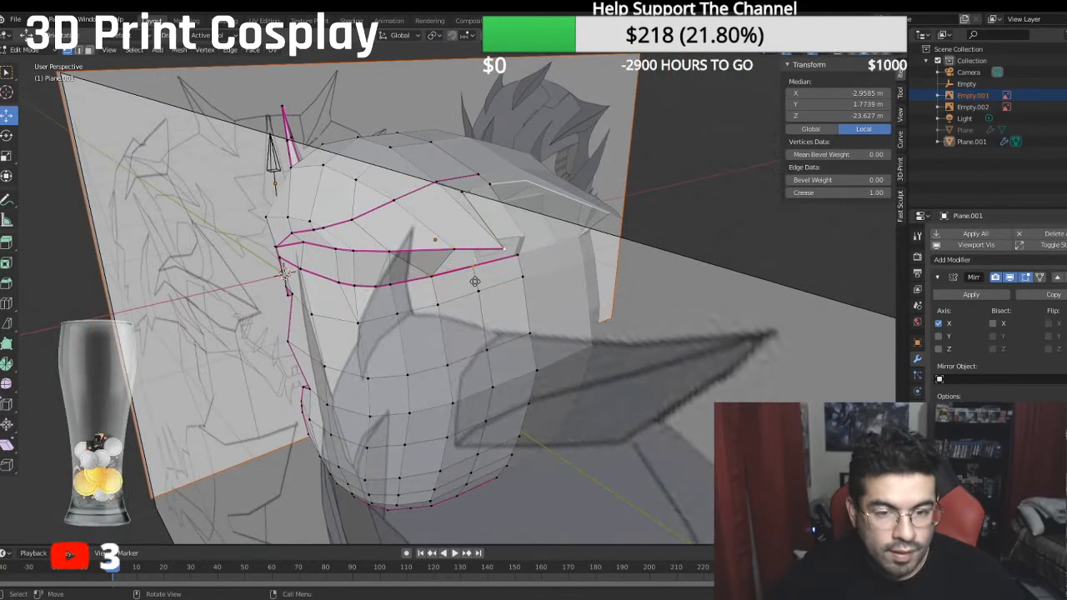
{"action": "key", "text": "ctrl"}
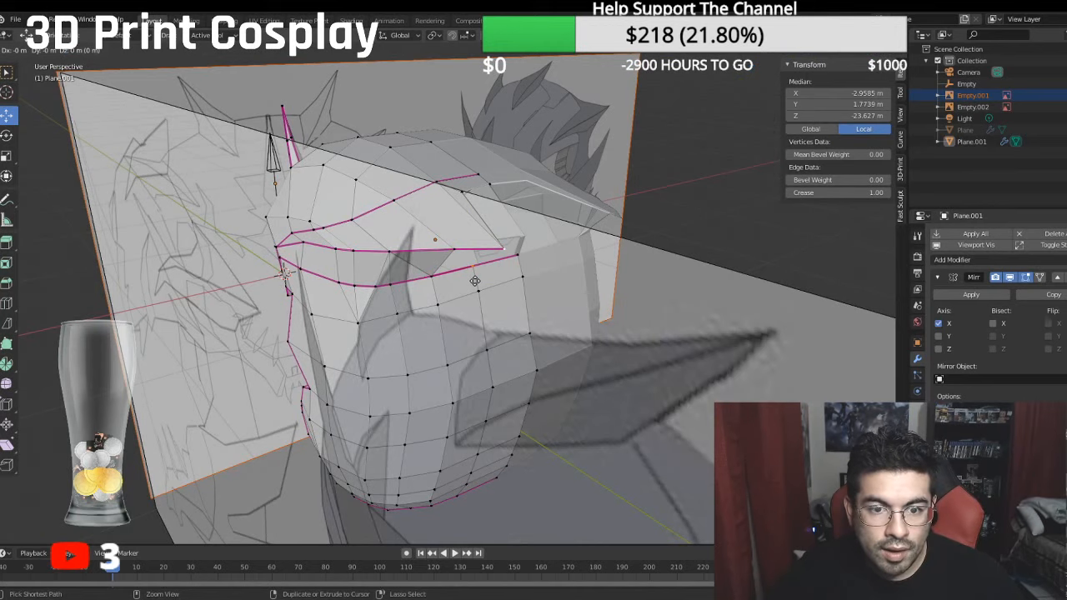
{"action": "left_click", "coordinate": [469, 270]}
{"action": "key", "text": "ctrl+z"}
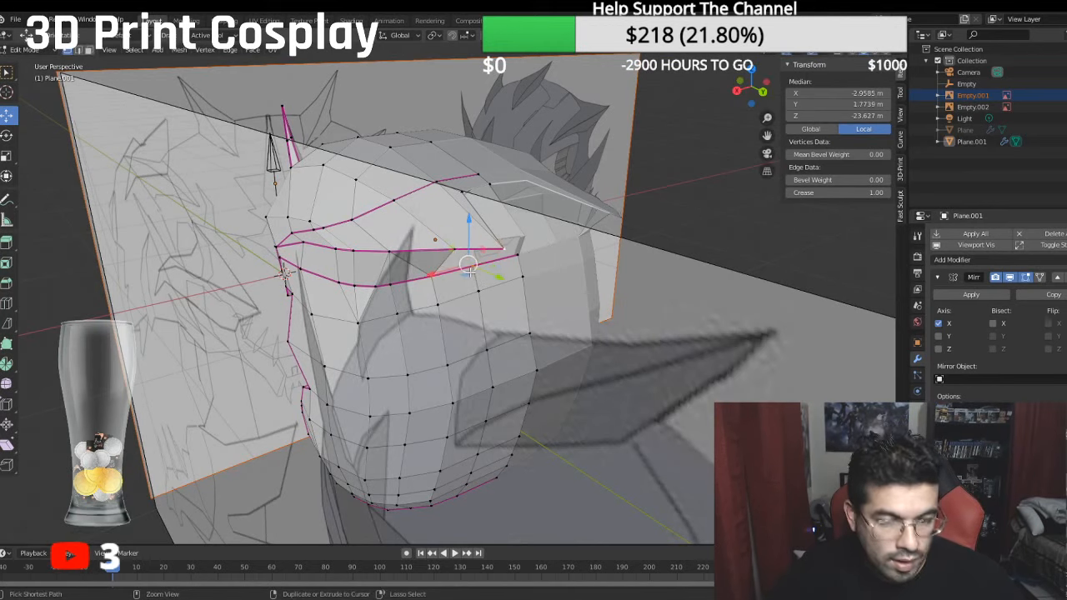
- Fill a quad between the next lower-rim edge and the last overhang edge leading to its pointed tip
{"action": "middle_click_drag", "start_coordinate": [469, 269], "coordinate": [468, 247]}
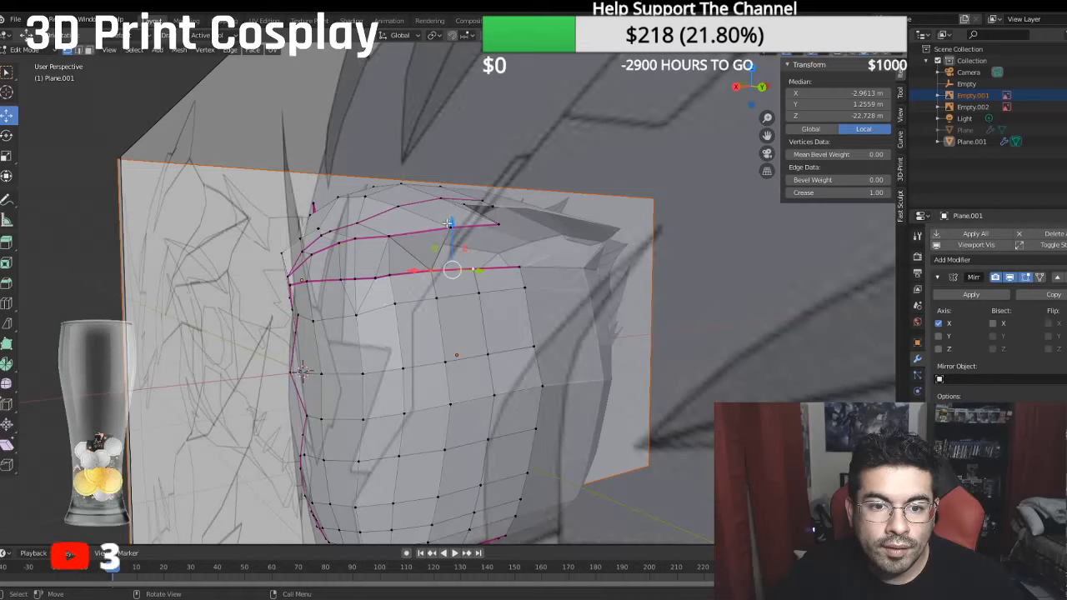
{"action": "left_click", "coordinate": [449, 224]}
{"action": "key", "text": "shift"}
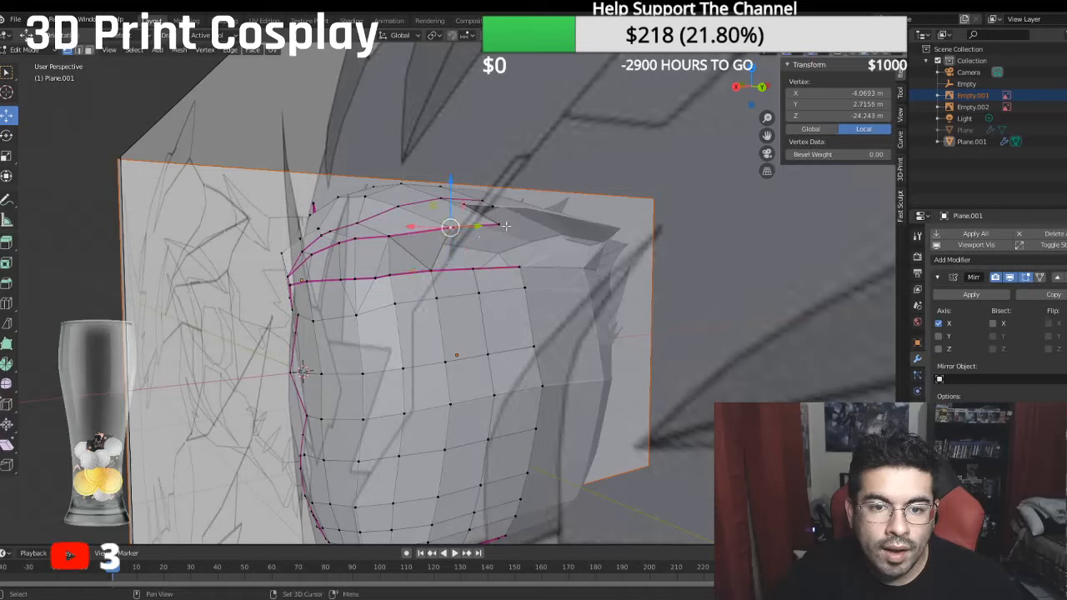
{"action": "left_click", "coordinate": [503, 224], "text": "shift"}
{"action": "left_click", "coordinate": [434, 271], "text": "shift"}
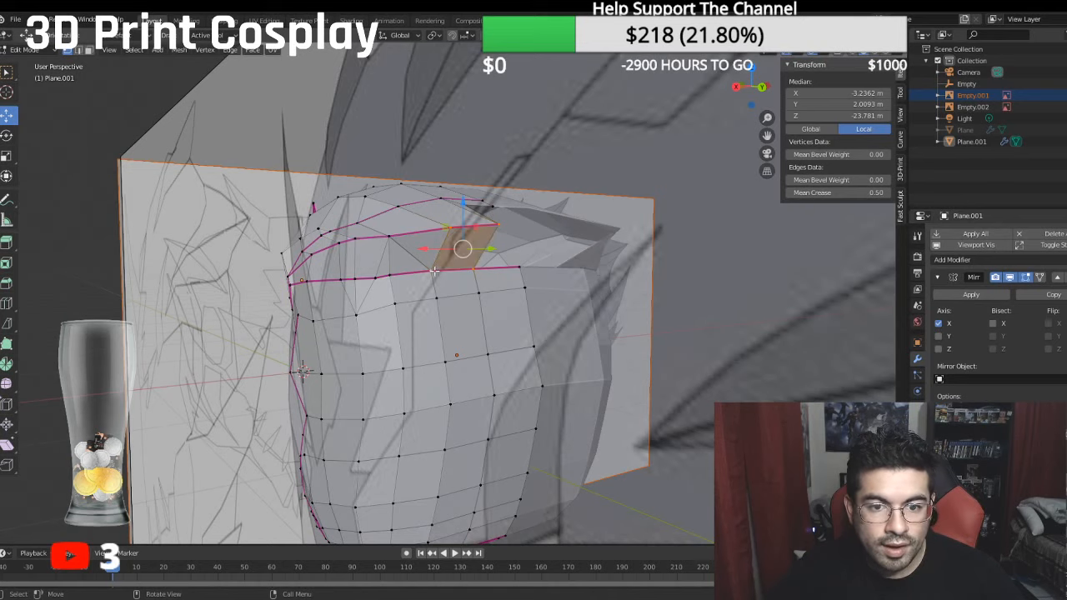
- Move the two rear rim vertices of the lower shell upward toward the opening under the upper shell
{"action": "middle_click_drag", "start_coordinate": [435, 271], "coordinate": [387, 318]}
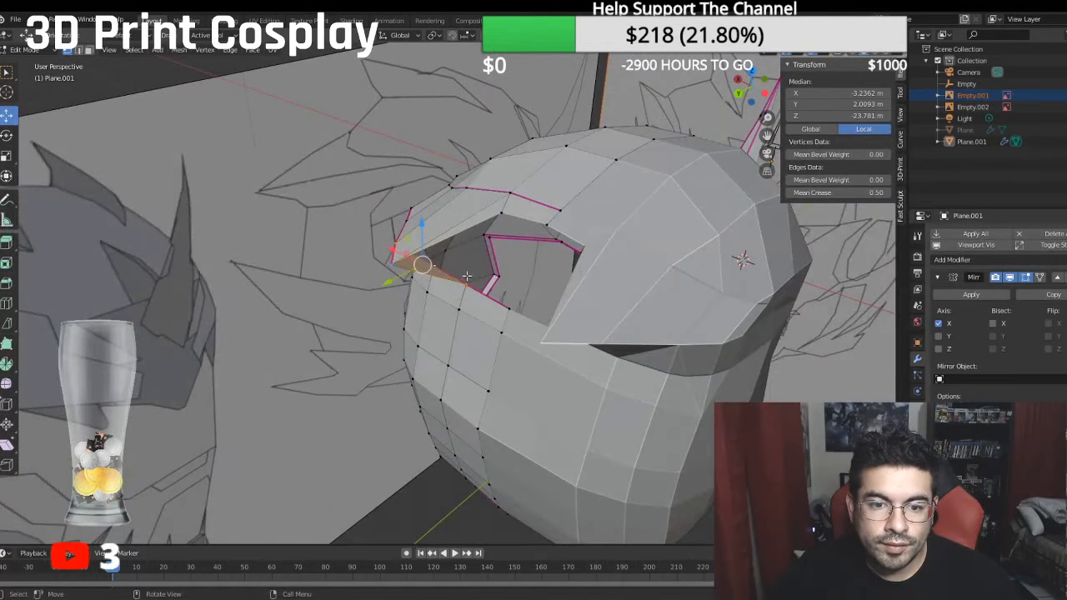
{"action": "middle_click_drag", "start_coordinate": [467, 276], "coordinate": [472, 288]}
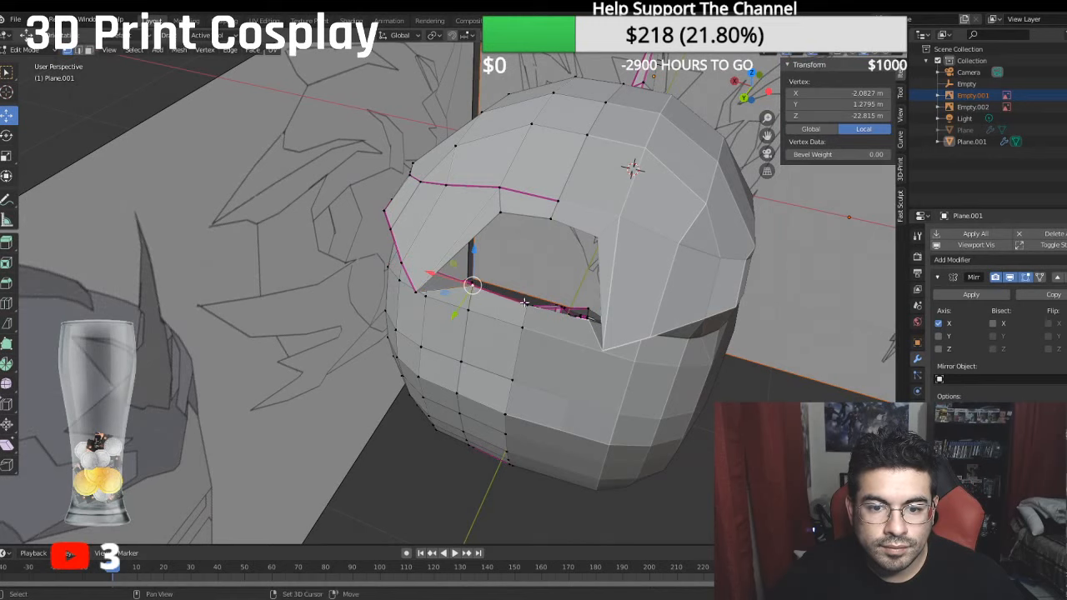
{"action": "left_click", "coordinate": [525, 302], "text": "shift"}
{"action": "key", "text": "g"}
{"action": "left_click", "coordinate": [509, 265]}
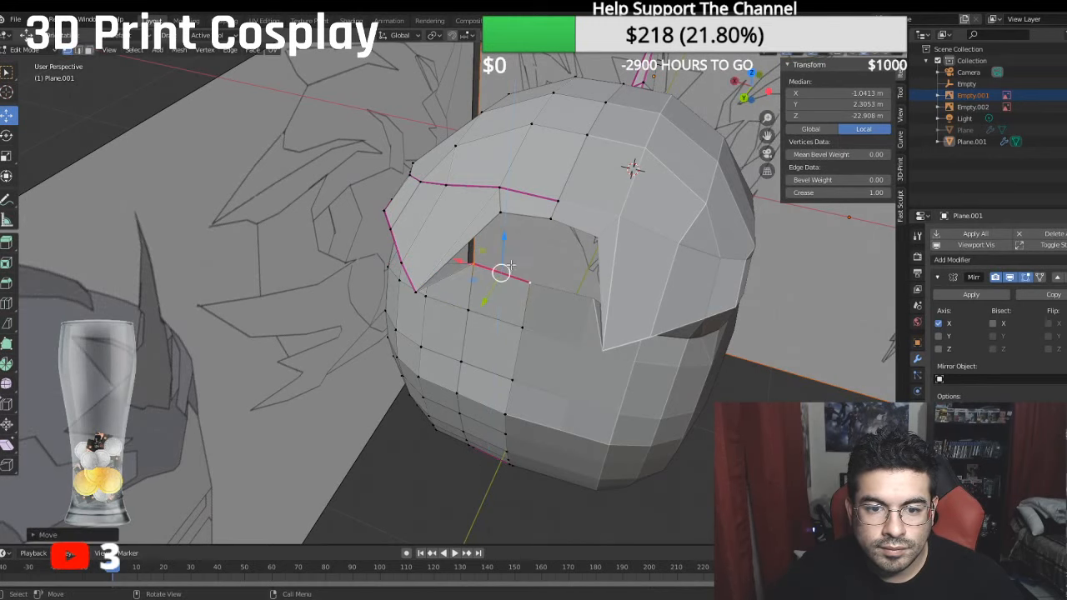
- Raise the lower shell's rear centre-line rim vertex to a local Y of about 3.08 m
{"action": "middle_click_drag", "start_coordinate": [490, 301], "coordinate": [535, 241]}
{"action": "left_click", "coordinate": [536, 241]}
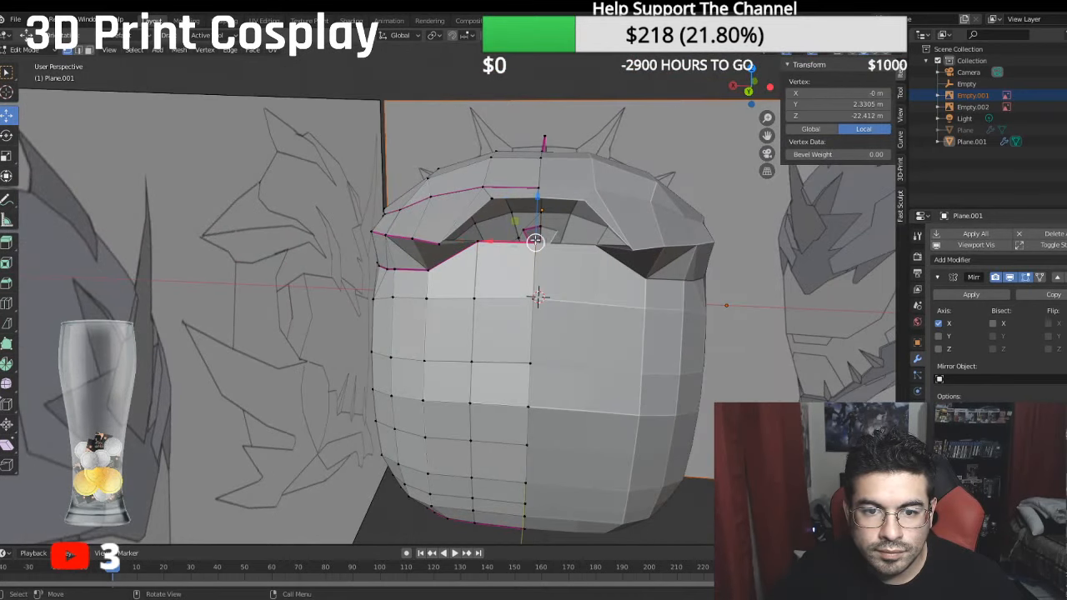
{"action": "left_click_drag", "start_coordinate": [539, 208], "coordinate": [542, 188]}
{"action": "middle_click_drag", "start_coordinate": [542, 190], "coordinate": [469, 276]}
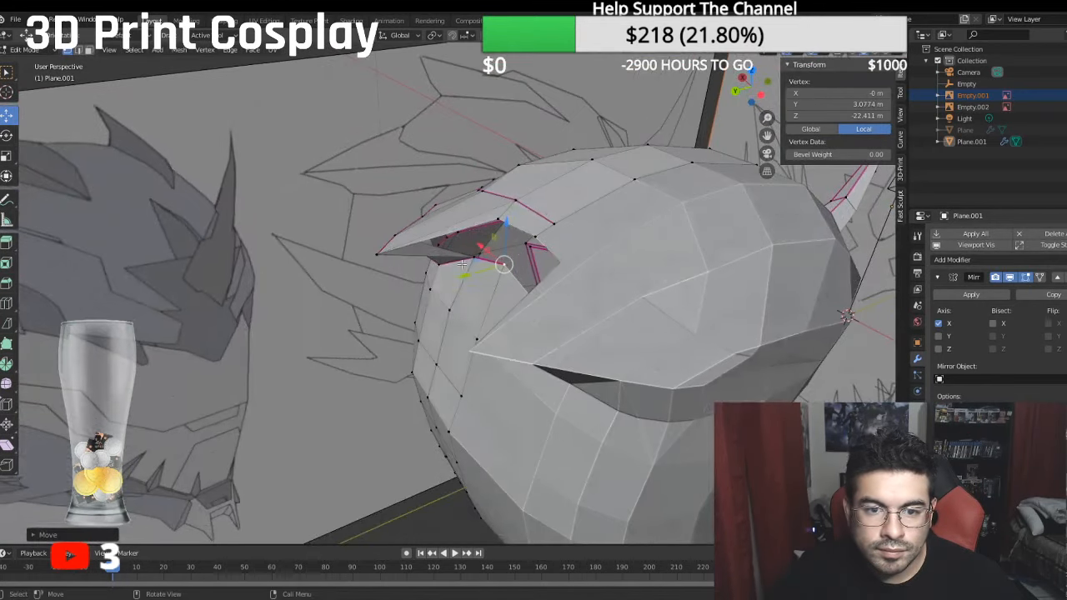
- Fill the triangular gap between the overhang's tip and the raised rear rim of the lower shell
{"action": "left_click_drag", "start_coordinate": [473, 274], "coordinate": [475, 272]}
{"action": "middle_click_drag", "start_coordinate": [475, 272], "coordinate": [515, 233]}
{"action": "left_click", "coordinate": [446, 253]}
{"action": "key", "text": "f"}
- Fill a triangle between the two rear centre-line rim vertices and the inner corner of the overhang
{"action": "left_click", "coordinate": [528, 212]}
{"action": "left_click", "coordinate": [523, 196], "text": "shift"}
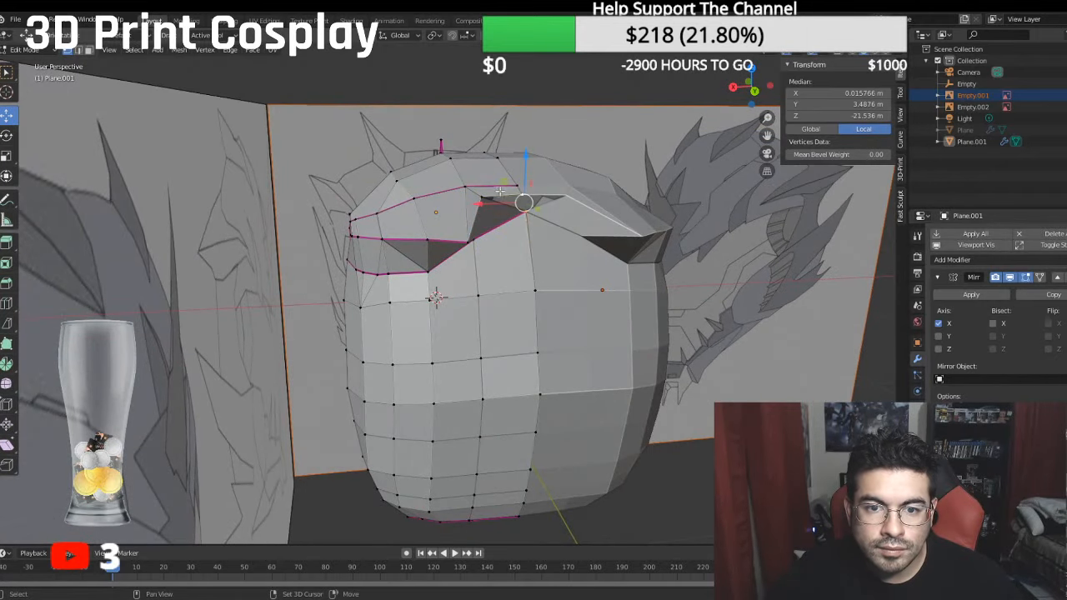
{"action": "left_click", "coordinate": [482, 198], "text": "shift"}
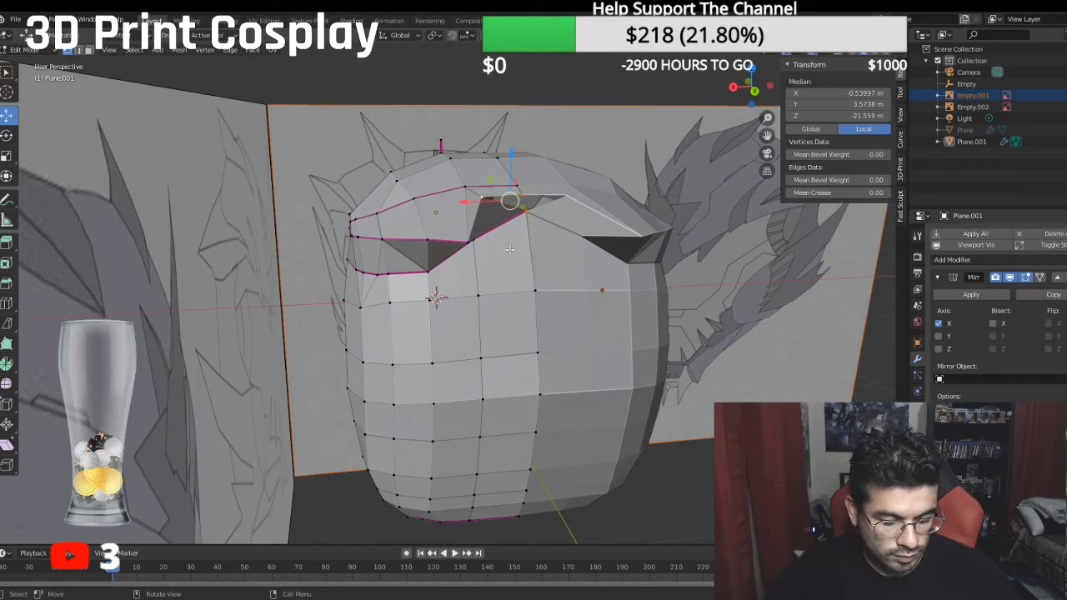
- Set the mean crease to 1.00 on the overhang's rear centre edge and the slanted edge running down to its tip
{"action": "middle_click_drag", "start_coordinate": [507, 250], "coordinate": [226, 84]}
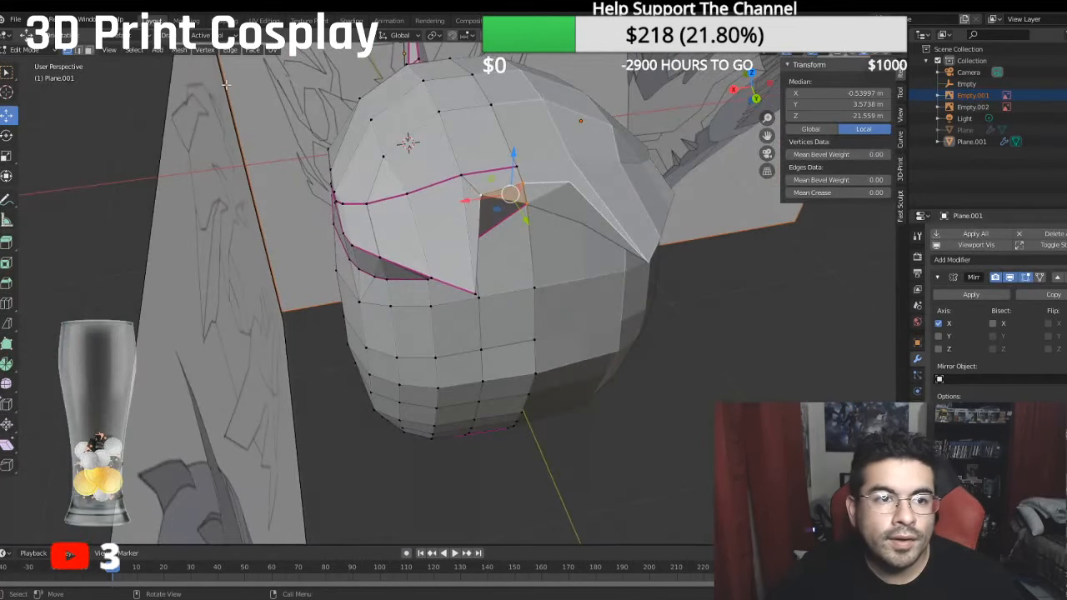
{"action": "middle_click_drag", "start_coordinate": [84, 54], "coordinate": [425, 150]}
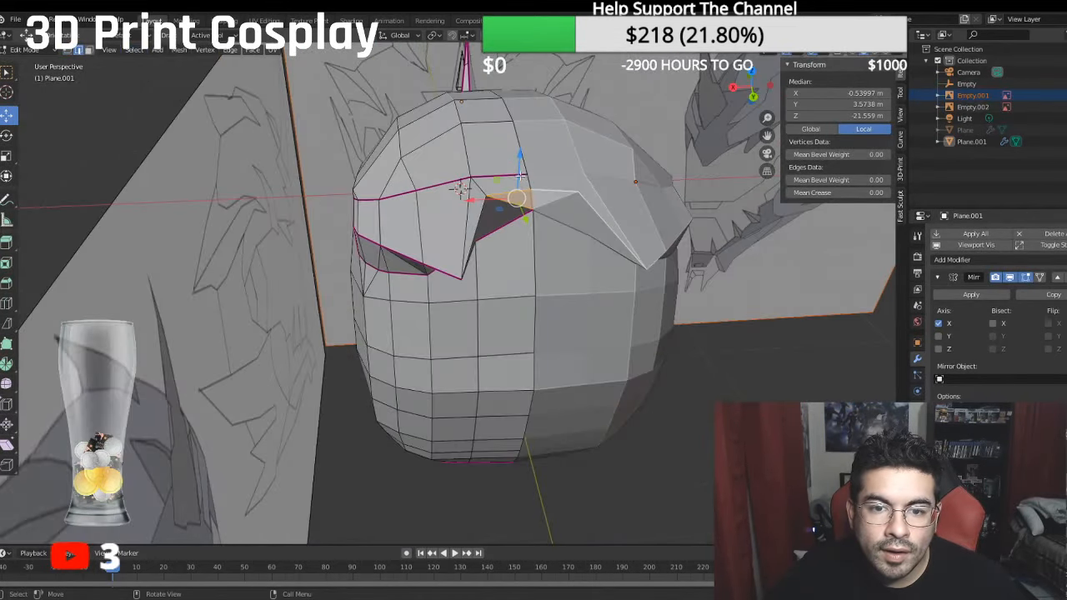
{"action": "left_click", "coordinate": [524, 190], "text": "shift"}
{"action": "left_click", "coordinate": [488, 213], "text": "shift"}
{"action": "middle_click_drag", "start_coordinate": [487, 214], "coordinate": [674, 214]}
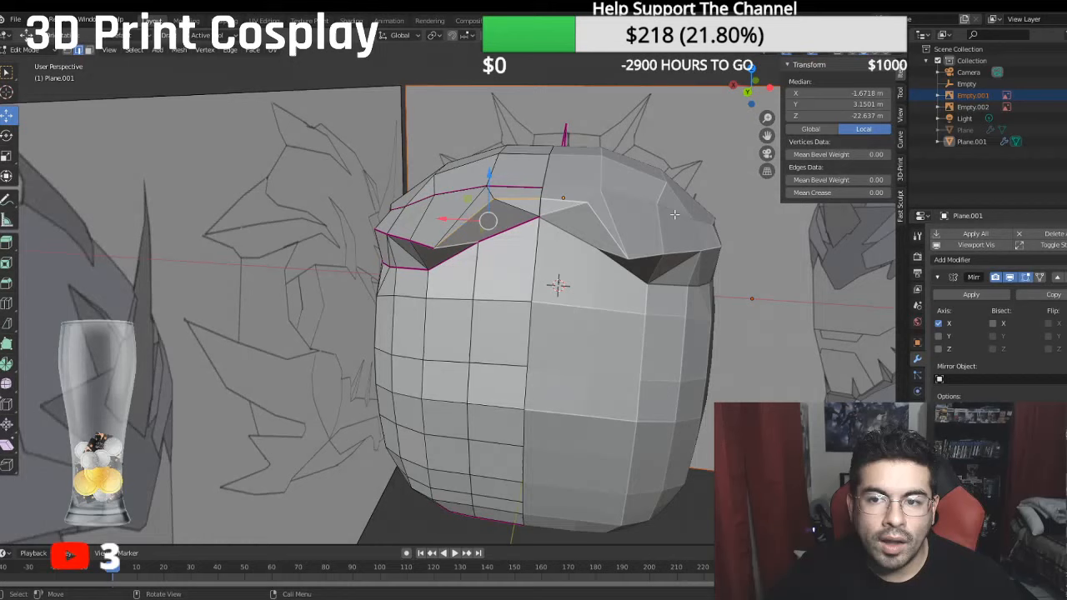
{"action": "double_click", "coordinate": [830, 194]}
{"action": "key", "text": "Return"}
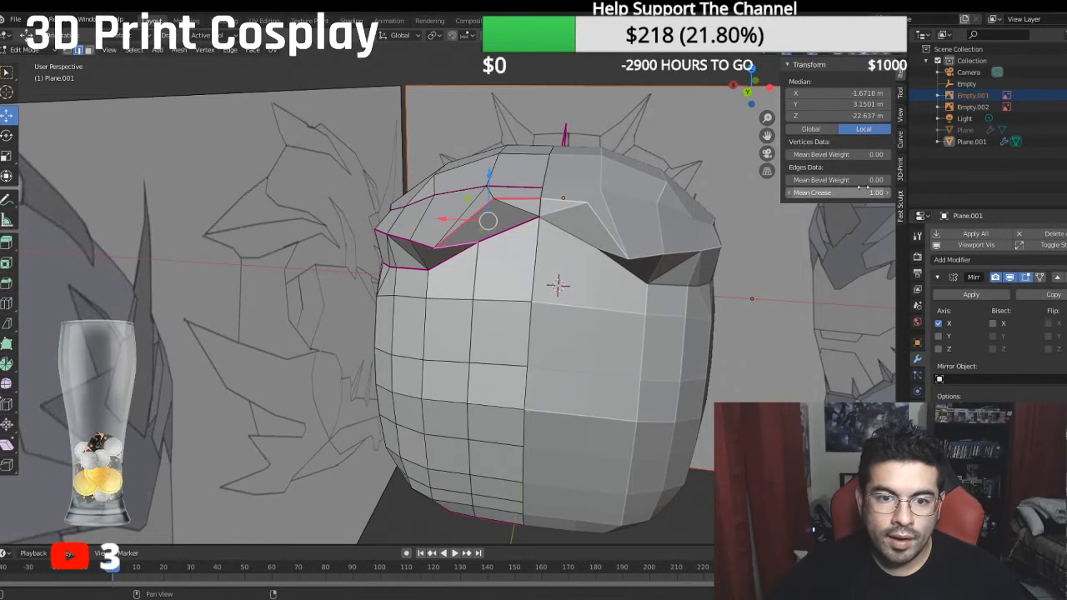
- Delete the face that spans the gap between the overhang's slanted edge and the raised rear rim of the lower shell
{"action": "left_click", "coordinate": [90, 50]}
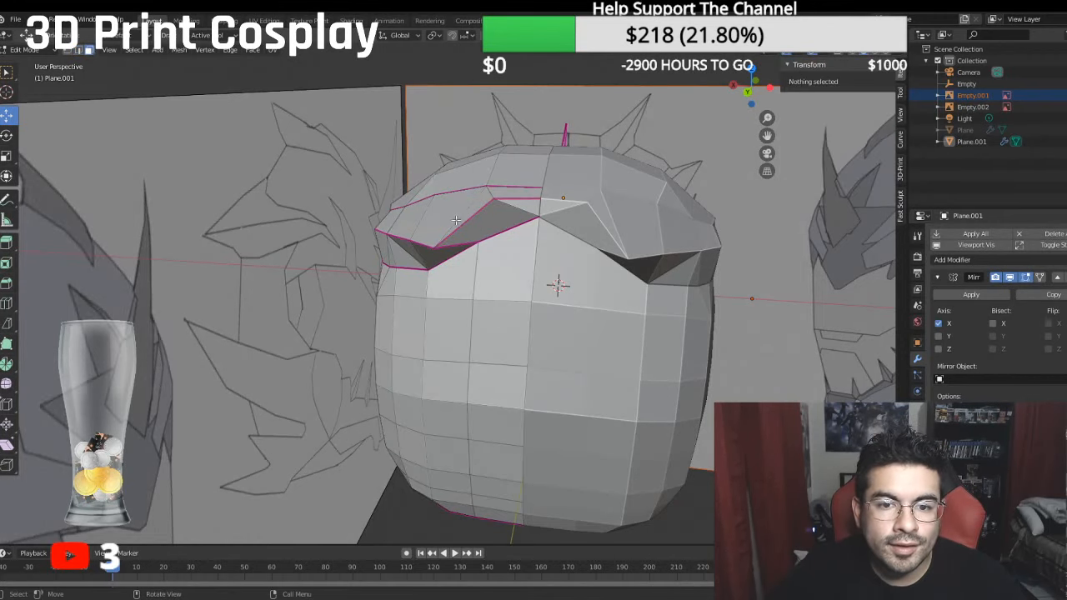
{"action": "left_click", "coordinate": [482, 222]}
{"action": "key", "text": "x"}
{"action": "left_click", "coordinate": [504, 230]}
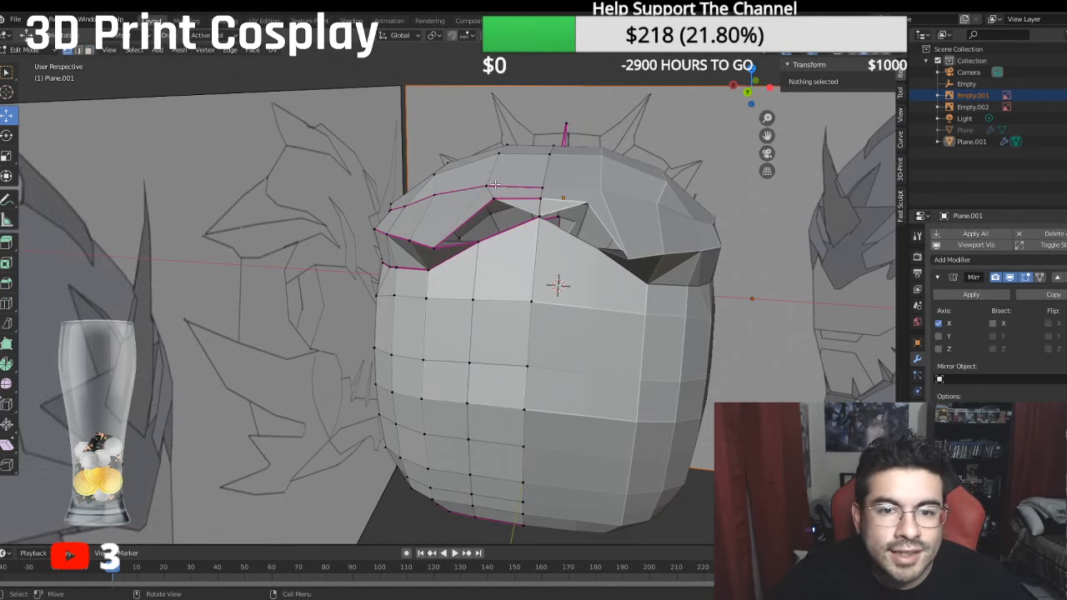
- Refill the opening with two triangles that meet between the overhang's inner corner and the middle vertex of the lower rear rim
{"action": "left_click", "coordinate": [494, 198]}
{"action": "left_click", "coordinate": [432, 243], "text": "shift"}
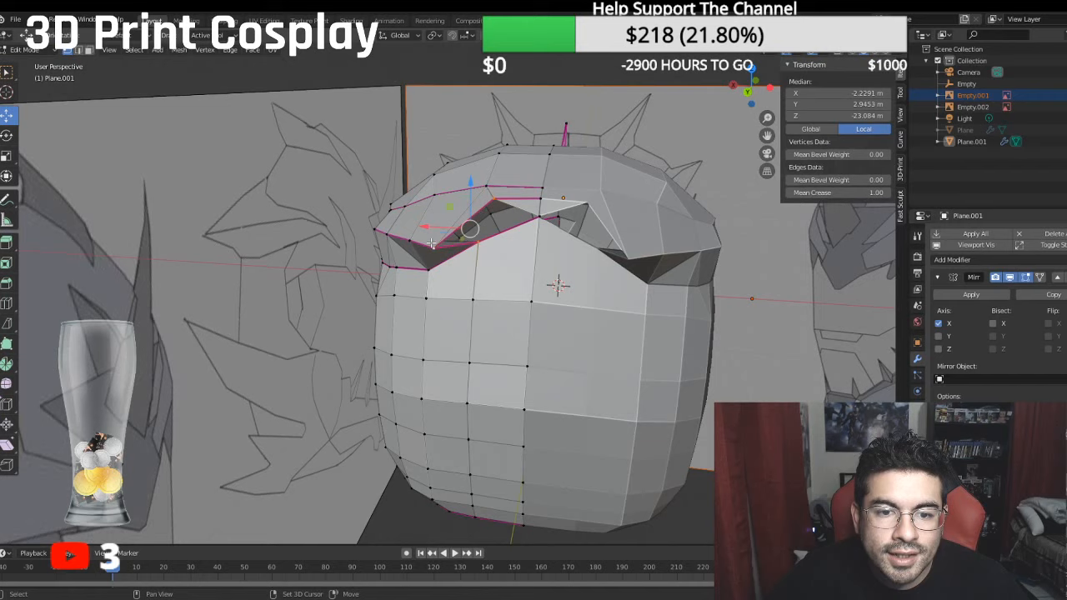
{"action": "key", "text": "f"}
{"action": "left_click", "coordinate": [479, 242]}
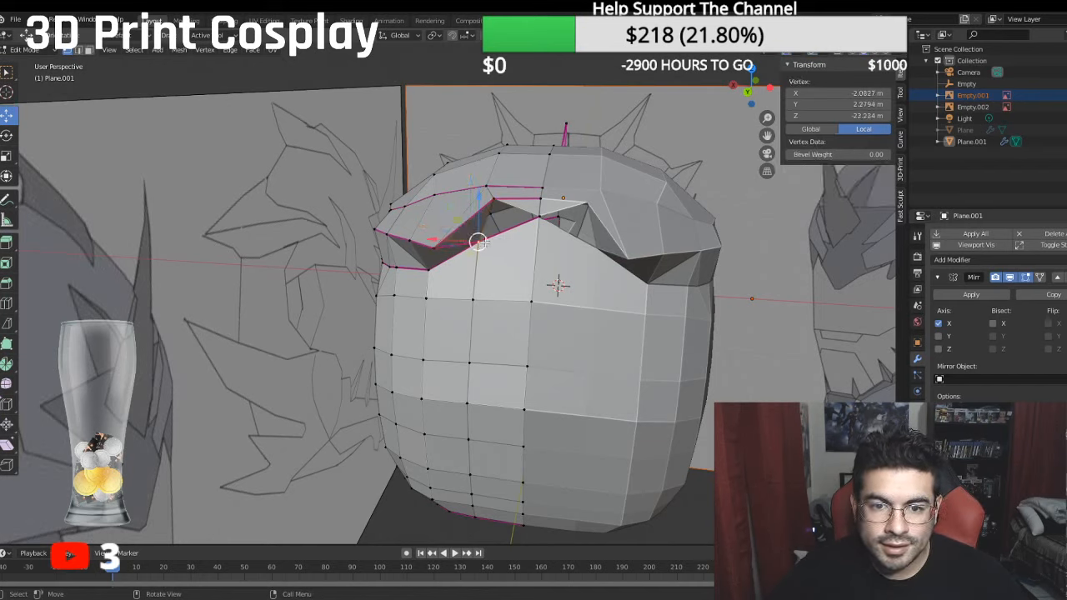
{"action": "left_click", "coordinate": [532, 217], "text": "shift"}
{"action": "left_click", "coordinate": [498, 200], "text": "shift"}
{"action": "key", "text": "f"}
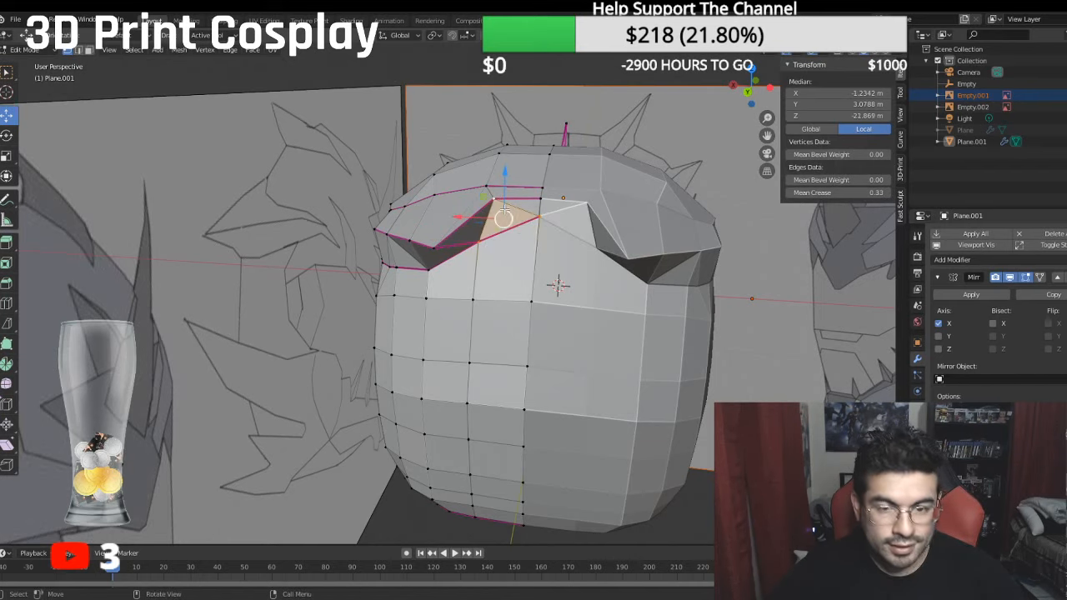
- Raise the lower-rim corner vertex under the overhang to a local Y of about 1.51 m and shift it slightly rearward
{"action": "middle_click_drag", "start_coordinate": [534, 261], "coordinate": [567, 252]}
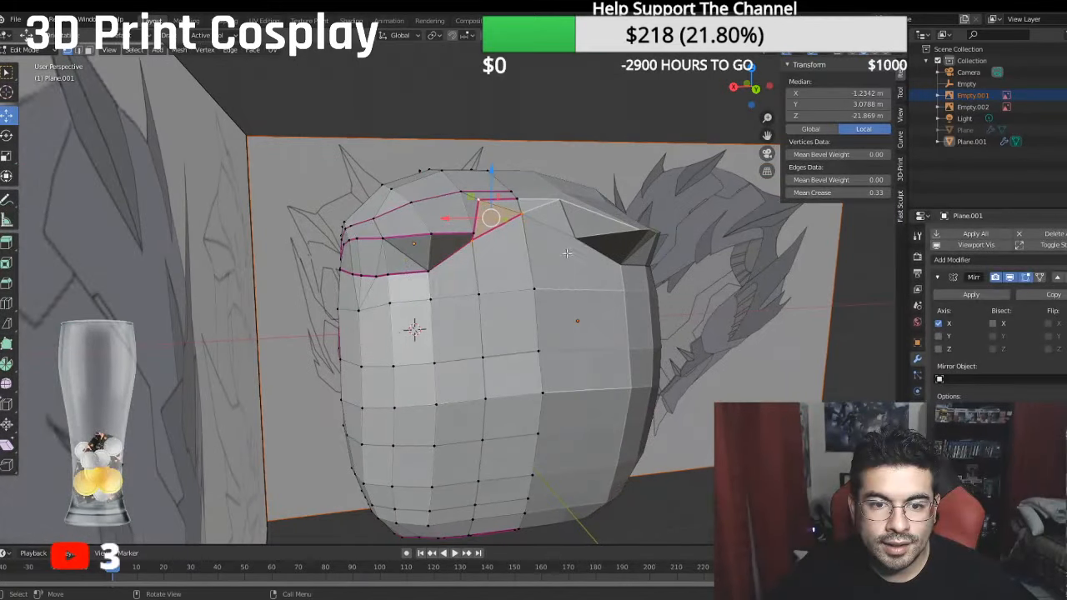
{"action": "left_click", "coordinate": [427, 270]}
{"action": "left_click_drag", "start_coordinate": [426, 226], "coordinate": [427, 213]}
{"action": "middle_click_drag", "start_coordinate": [427, 213], "coordinate": [507, 245]}
{"action": "key", "text": "KP_3"}
- Reposition the rim vertex between that corner and the centre line to a local Y of about 2.53 m and Z of about -22.7 m
{"action": "key", "text": "KP_3"}
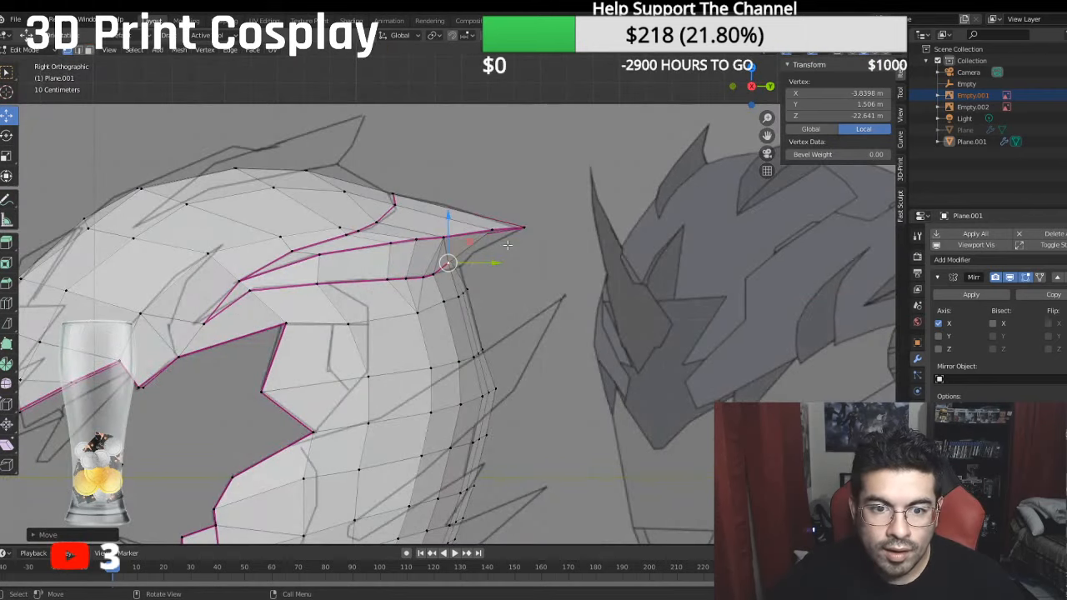
{"action": "left_click_drag", "start_coordinate": [495, 259], "coordinate": [503, 267]}
{"action": "middle_click_drag", "start_coordinate": [502, 267], "coordinate": [466, 246]}
{"action": "key", "text": "KP_3"}
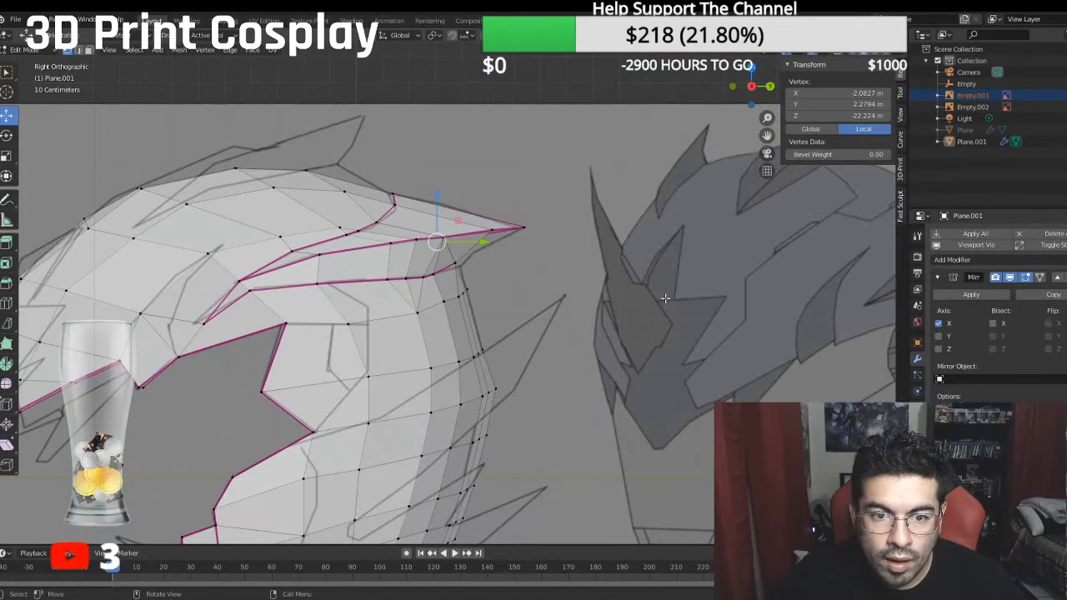
{"action": "left_click_drag", "start_coordinate": [490, 242], "coordinate": [513, 255]}
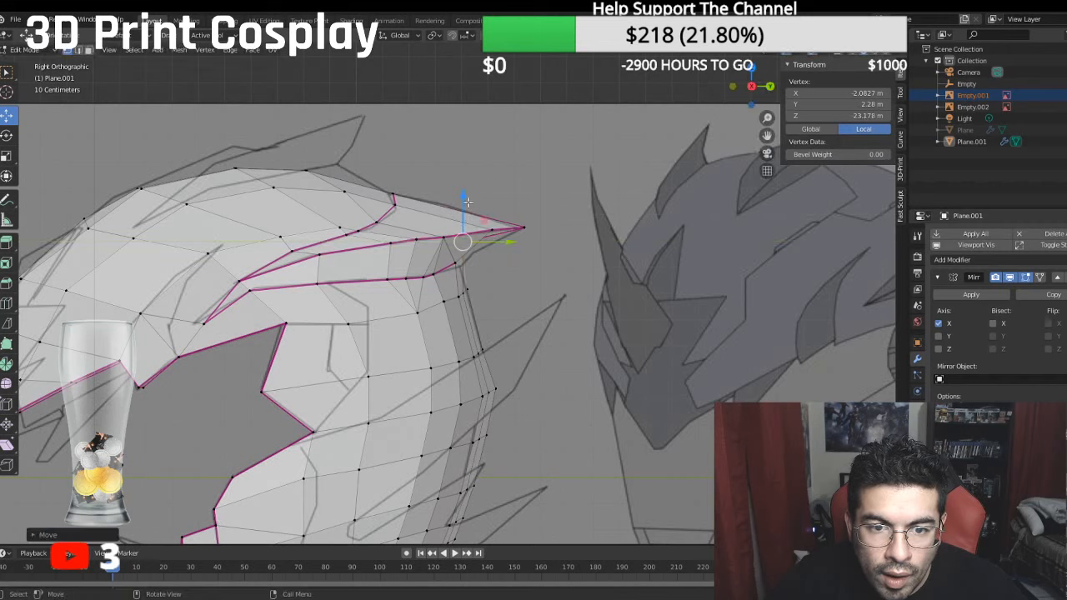
{"action": "left_click_drag", "start_coordinate": [466, 196], "coordinate": [458, 221]}
{"action": "left_click", "coordinate": [455, 261]}
{"action": "middle_click_drag", "start_coordinate": [458, 221], "coordinate": [305, 245]}
{"action": "left_click", "coordinate": [464, 259]}
{"action": "middle_click_drag", "start_coordinate": [465, 260], "coordinate": [468, 313]}
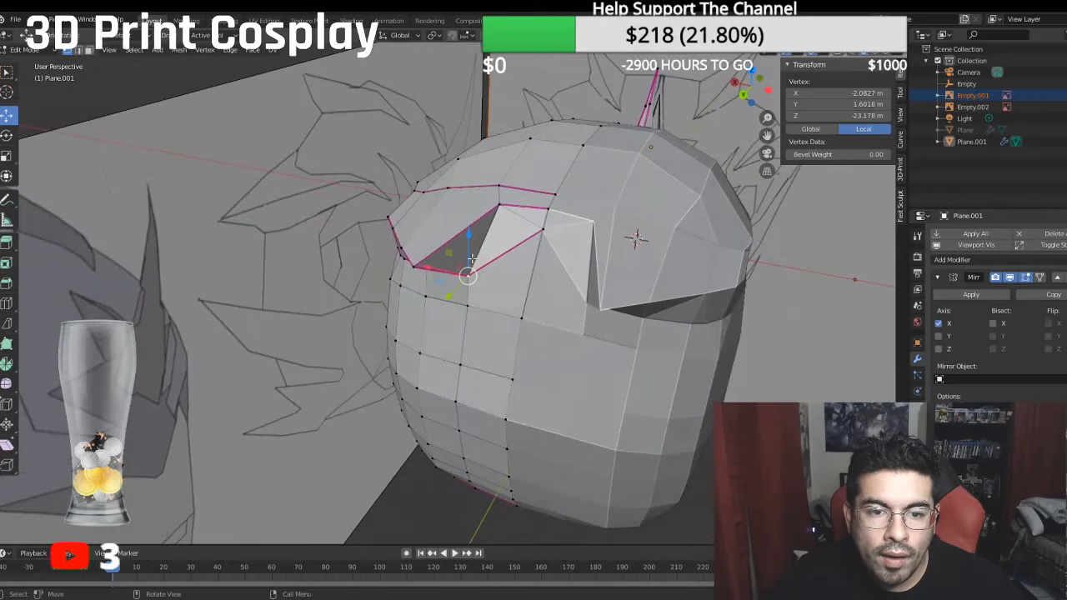
{"action": "left_click_drag", "start_coordinate": [472, 228], "coordinate": [506, 207]}
{"action": "middle_click_drag", "start_coordinate": [505, 209], "coordinate": [435, 247]}
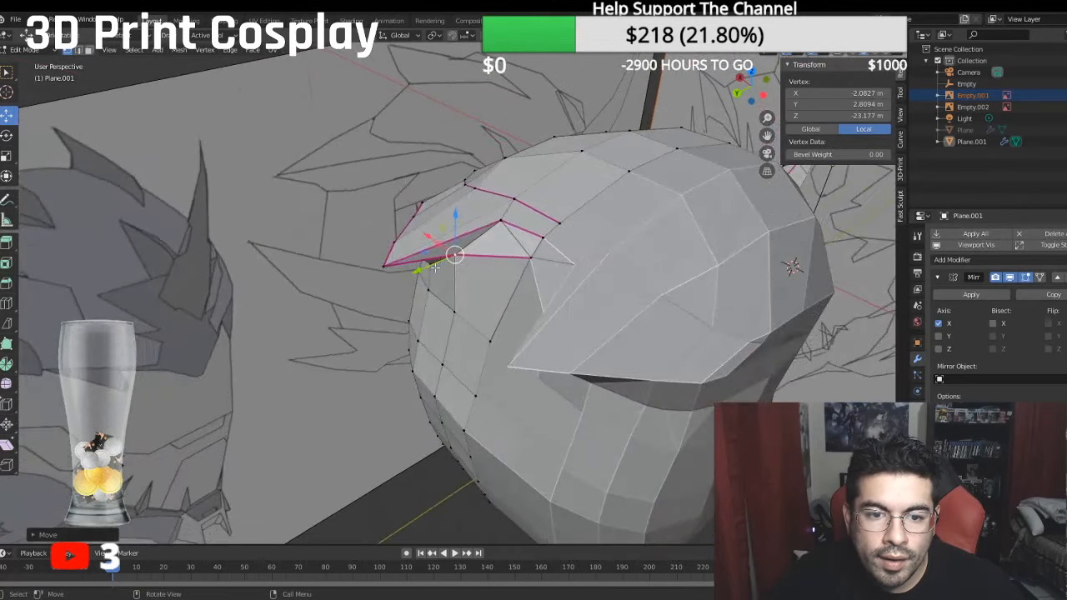
{"action": "left_click_drag", "start_coordinate": [426, 268], "coordinate": [437, 263]}
{"action": "middle_click_drag", "start_coordinate": [437, 264], "coordinate": [475, 218]}
{"action": "left_click_drag", "start_coordinate": [478, 181], "coordinate": [479, 197]}
{"action": "middle_click_drag", "start_coordinate": [480, 199], "coordinate": [427, 276]}
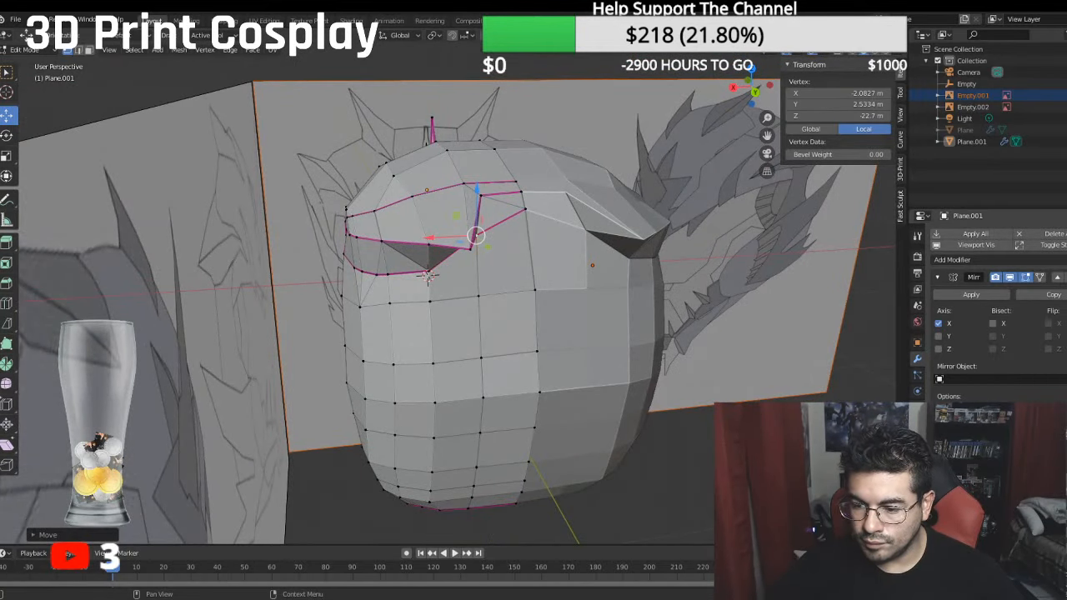
- Smooth the helmet mesh with a level 1 subdivision surface and check its overall shape
{"action": "key", "text": "ctrl+1"}
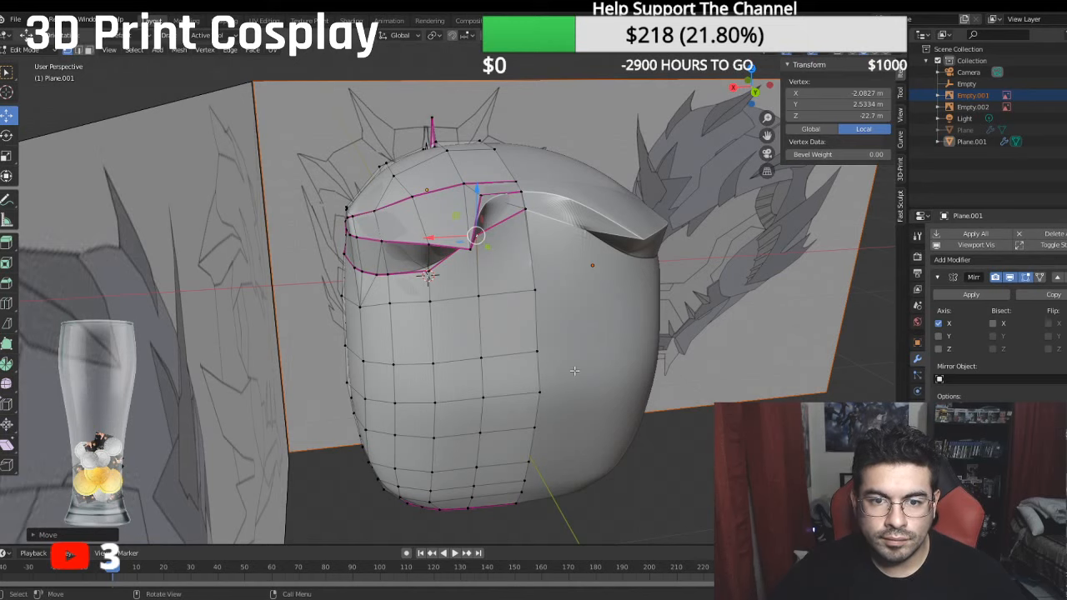
{"action": "middle_click_drag", "start_coordinate": [574, 370], "coordinate": [472, 312]}
{"action": "scroll", "coordinate": [471, 312], "scroll_direction": "down", "scroll_amount": 6}
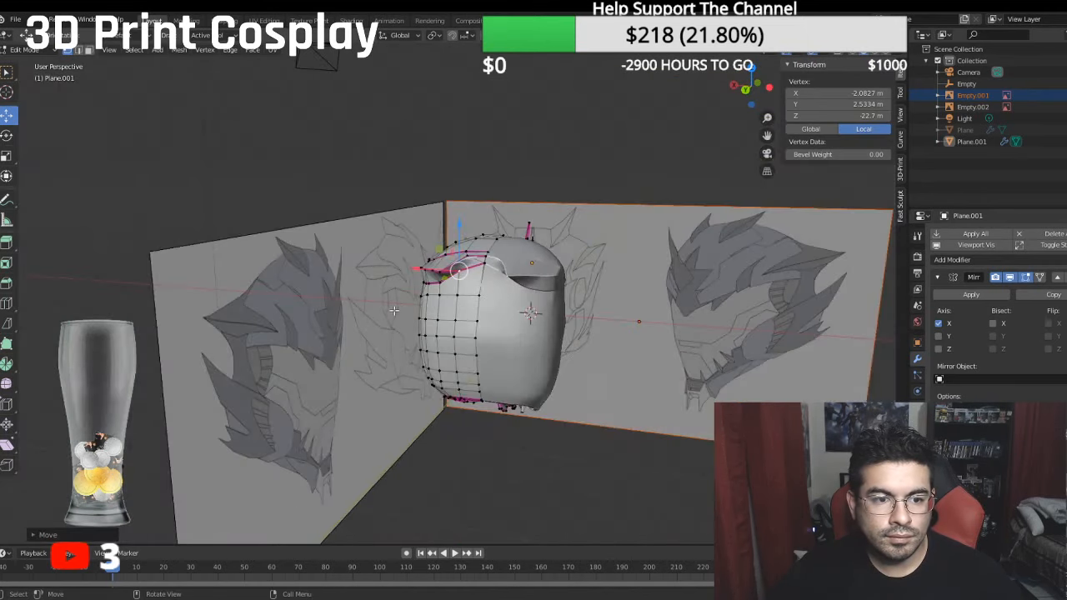
- Raise the overhang's pointed tip vertex to a local Y of about 3.70 m
{"action": "middle_click_drag", "start_coordinate": [394, 313], "coordinate": [53, 331]}
{"action": "scroll", "coordinate": [190, 295], "scroll_direction": "up", "scroll_amount": 3}
{"action": "mouse_move", "coordinate": [452, 290]}
{"action": "middle_mouse_down"}
{"action": "mouse_move", "coordinate": [425, 277]}
{"action": "mouse_move", "coordinate": [443, 274]}
{"action": "middle_mouse_up"}
{"action": "left_click", "coordinate": [500, 247]}
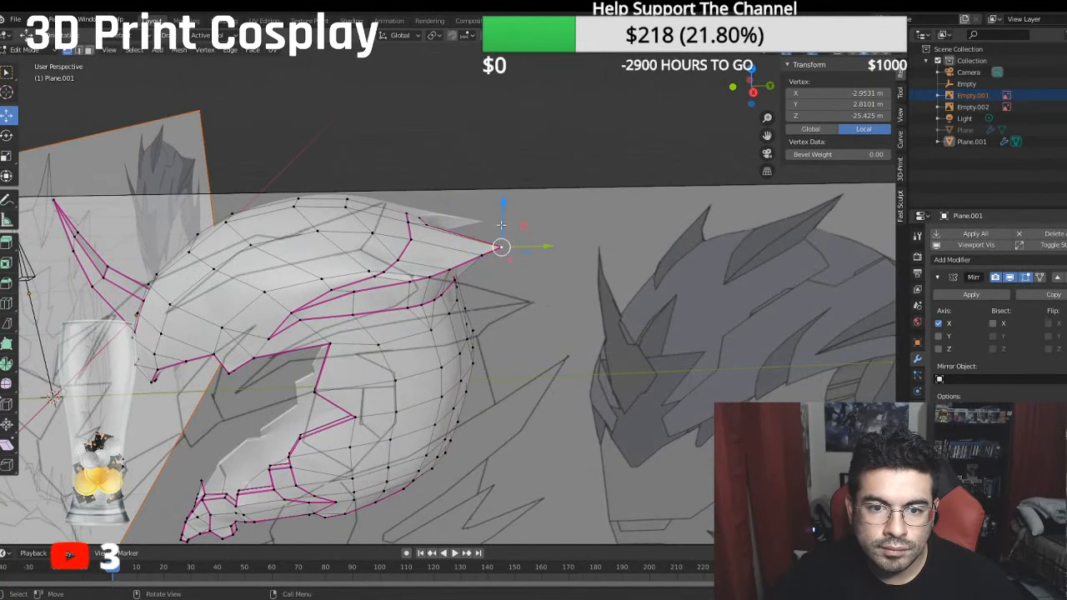
{"action": "left_click_drag", "start_coordinate": [502, 225], "coordinate": [501, 182]}
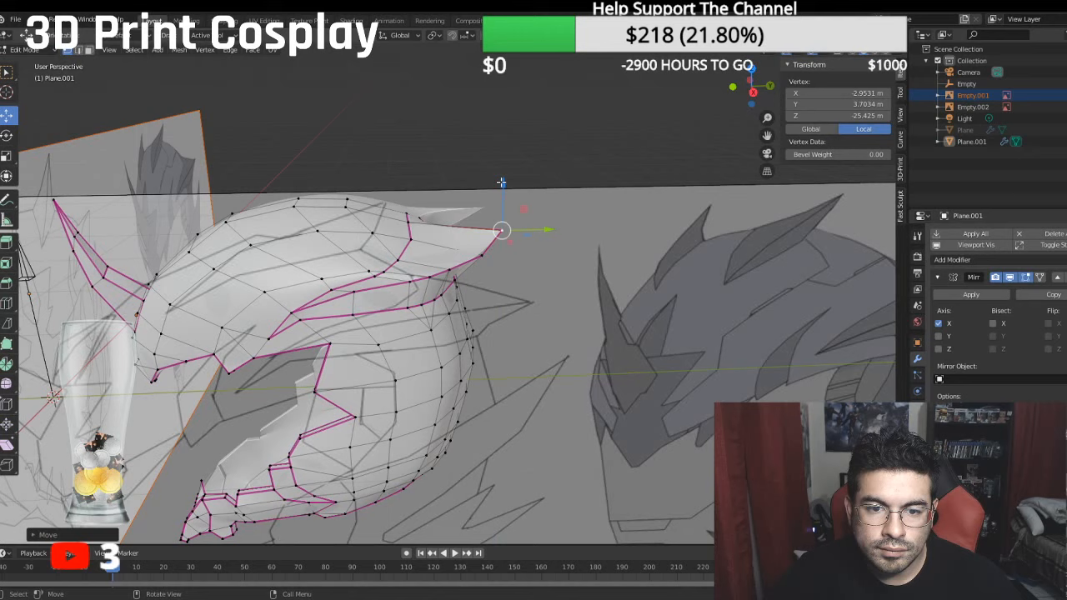
- Raise the next two vertices along the overhang's lower edge to local Y values of about 3.02 m and 2.53 m
{"action": "left_click", "coordinate": [477, 248]}
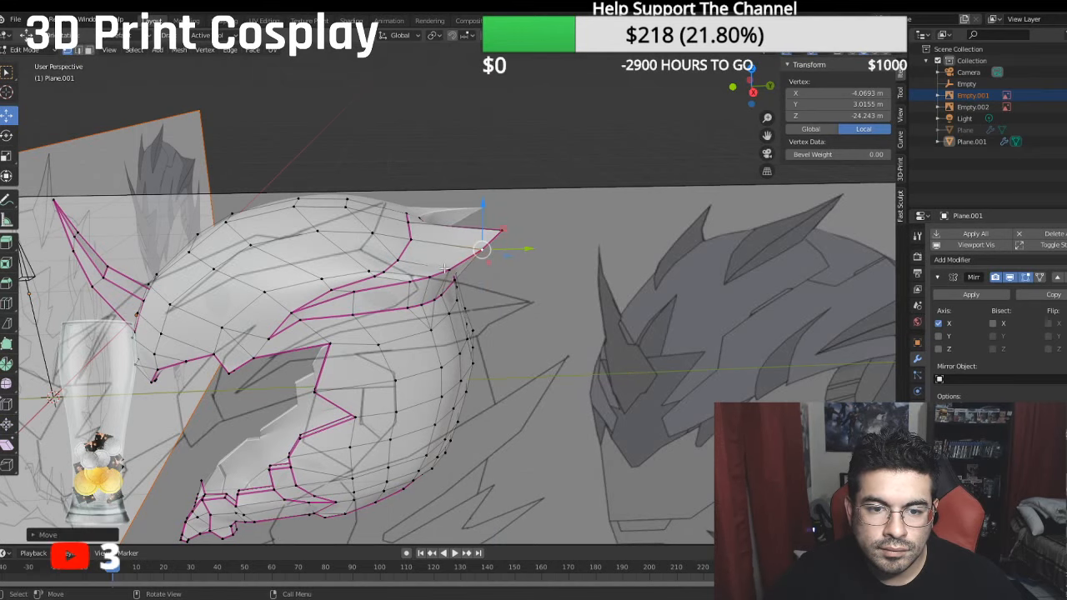
{"action": "left_click", "coordinate": [446, 270]}
{"action": "left_click_drag", "start_coordinate": [453, 228], "coordinate": [452, 220]}
{"action": "middle_click_drag", "start_coordinate": [452, 222], "coordinate": [551, 286]}
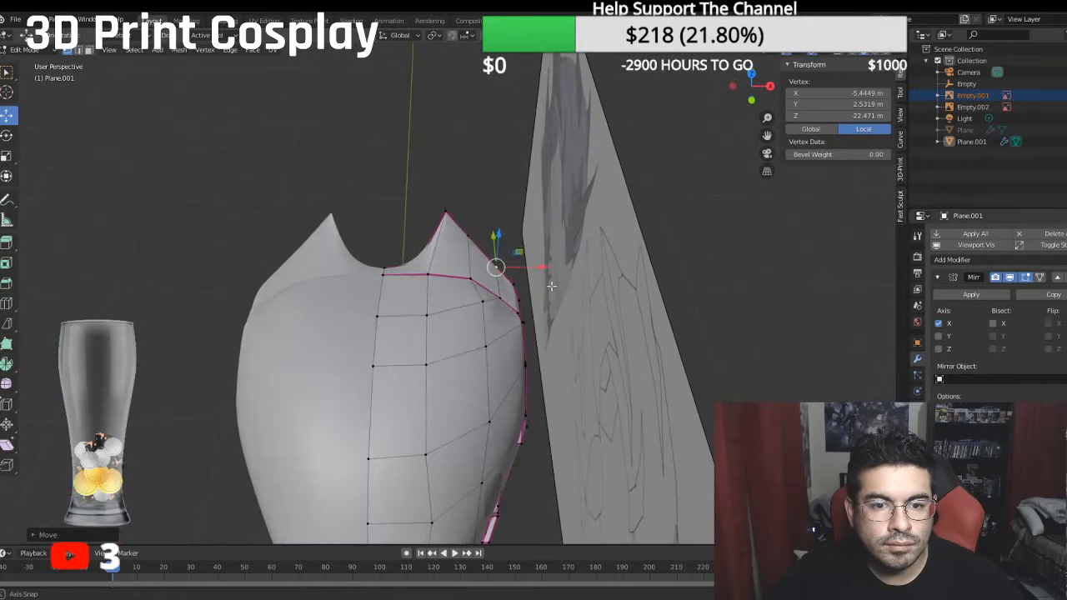
- Move the overhang's tip vertex and its neighbour on the outer edge outward along X, away from the centre line
{"action": "left_click", "coordinate": [446, 214]}
{"action": "key", "text": "g"}
{"action": "key", "text": "x"}
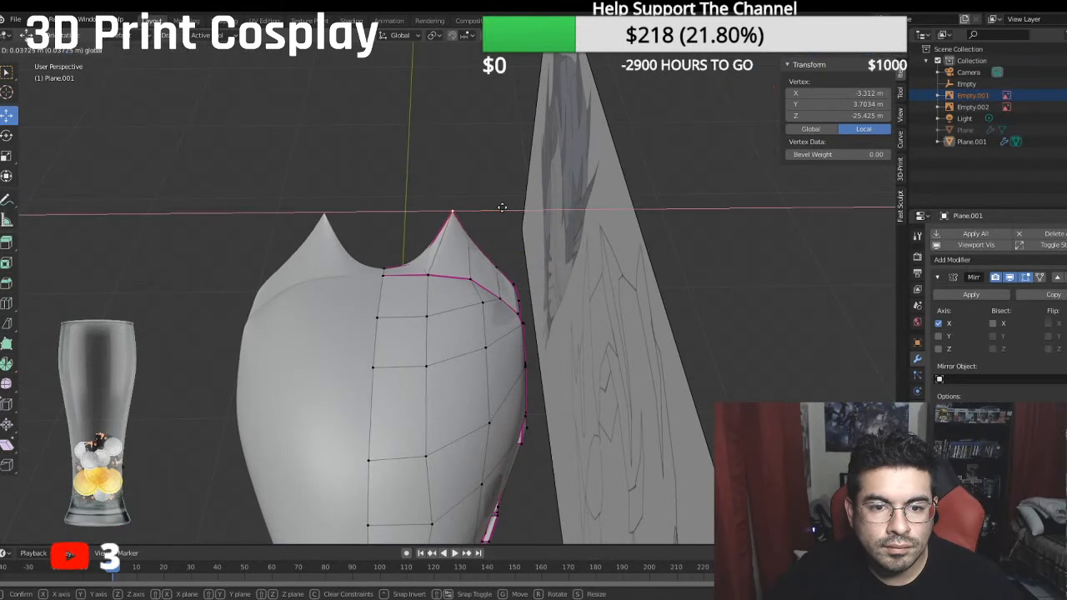
{"action": "left_click_drag", "start_coordinate": [502, 208], "coordinate": [524, 243]}
{"action": "left_click", "coordinate": [476, 235]}
- Adjust the following vertices down the overhang's outer edge to even out its side contour
{"action": "left_click", "coordinate": [510, 261]}
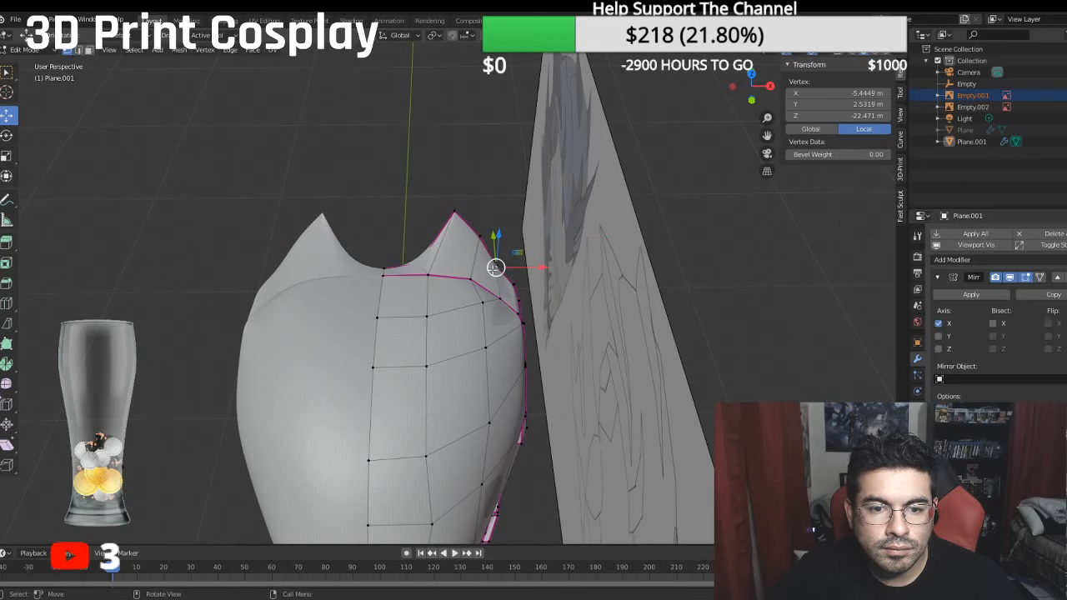
{"action": "middle_click_drag", "start_coordinate": [520, 238], "coordinate": [477, 280]}
{"action": "mouse_move", "coordinate": [531, 302]}
{"action": "left_mouse_down"}
{"action": "mouse_move", "coordinate": [546, 327]}
{"action": "mouse_move", "coordinate": [528, 298]}
{"action": "left_mouse_up"}
{"action": "left_click", "coordinate": [510, 315]}
{"action": "left_click", "coordinate": [497, 291]}
{"action": "middle_click_drag", "start_coordinate": [527, 297], "coordinate": [395, 271]}
- Raise the edge at the side of the upper shell's rim to a median local Y of about 2.20 m
{"action": "left_click", "coordinate": [391, 268]}
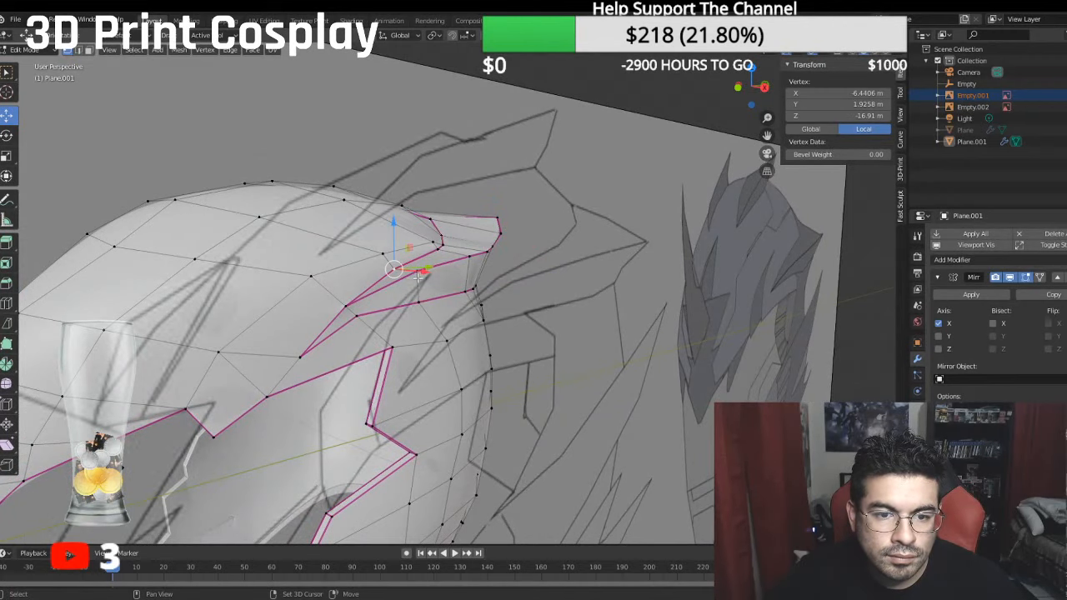
{"action": "left_click", "coordinate": [417, 271], "text": "shift"}
{"action": "left_click_drag", "start_coordinate": [403, 226], "coordinate": [404, 224]}
{"action": "middle_click_drag", "start_coordinate": [404, 223], "coordinate": [286, 286]}
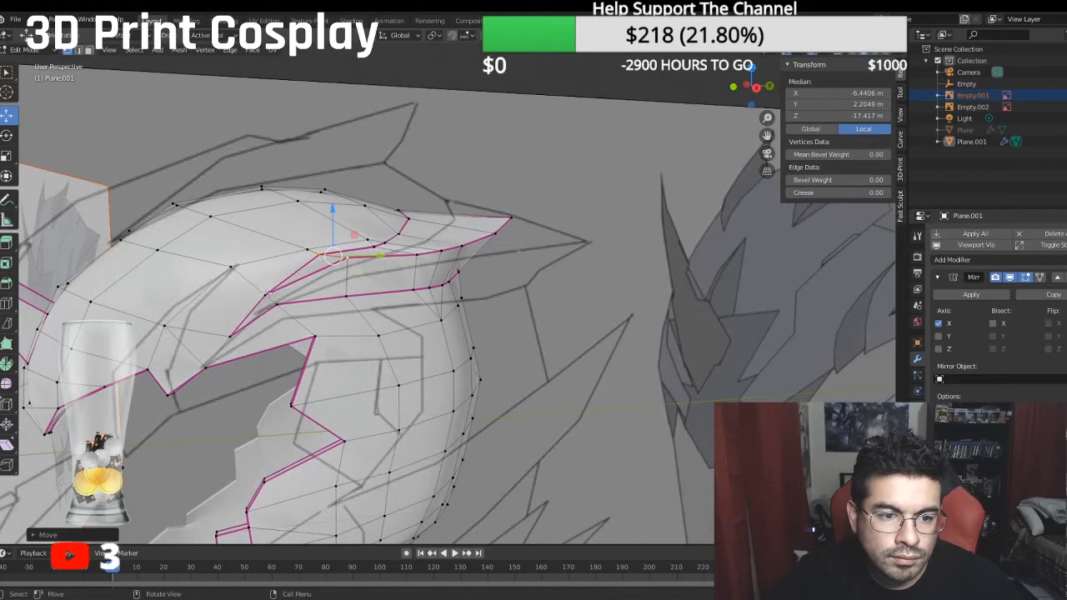
- Move the upper and lower vertices at the crevice's front end forward to local Z values of about -14.61 m and -15.04 m
{"action": "left_click", "coordinate": [267, 294]}
{"action": "key", "text": "g"}
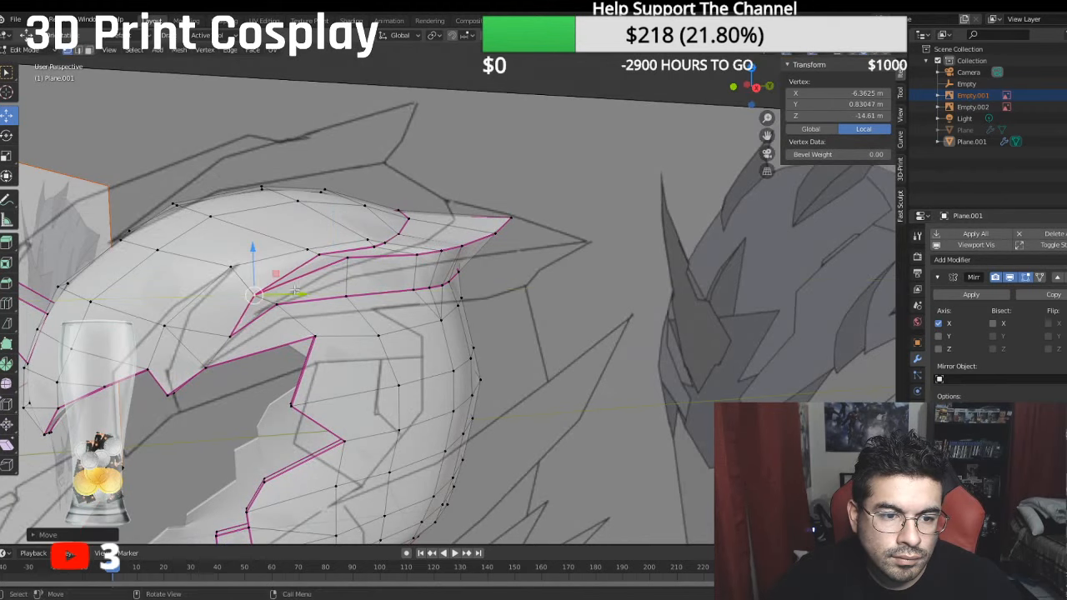
{"action": "left_click", "coordinate": [311, 309]}
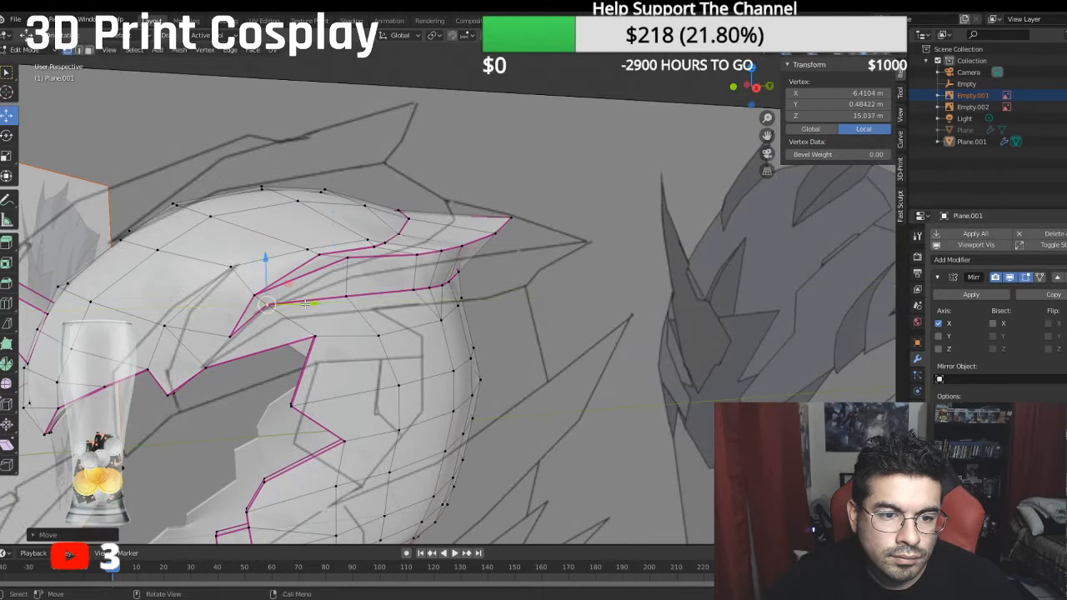
{"action": "middle_click_drag", "start_coordinate": [312, 309], "coordinate": [330, 344]}
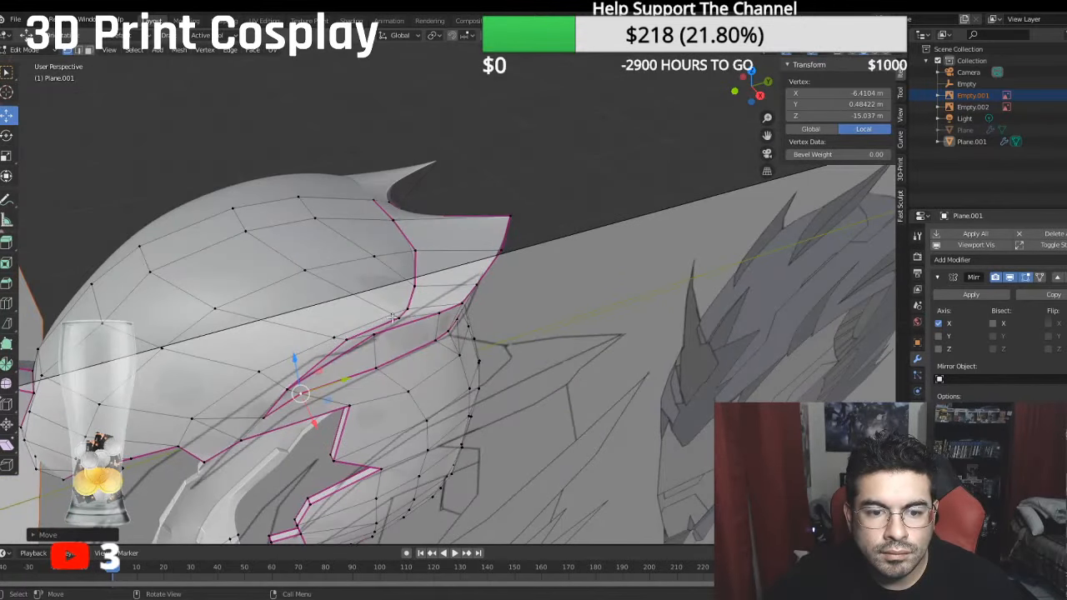
- Move the two adjacent vertices just below the spike's base vertically to a median local Y of about 2.69 m
{"action": "middle_click_drag", "start_coordinate": [392, 315], "coordinate": [388, 285]}
{"action": "left_click", "coordinate": [357, 263], "text": "shift"}
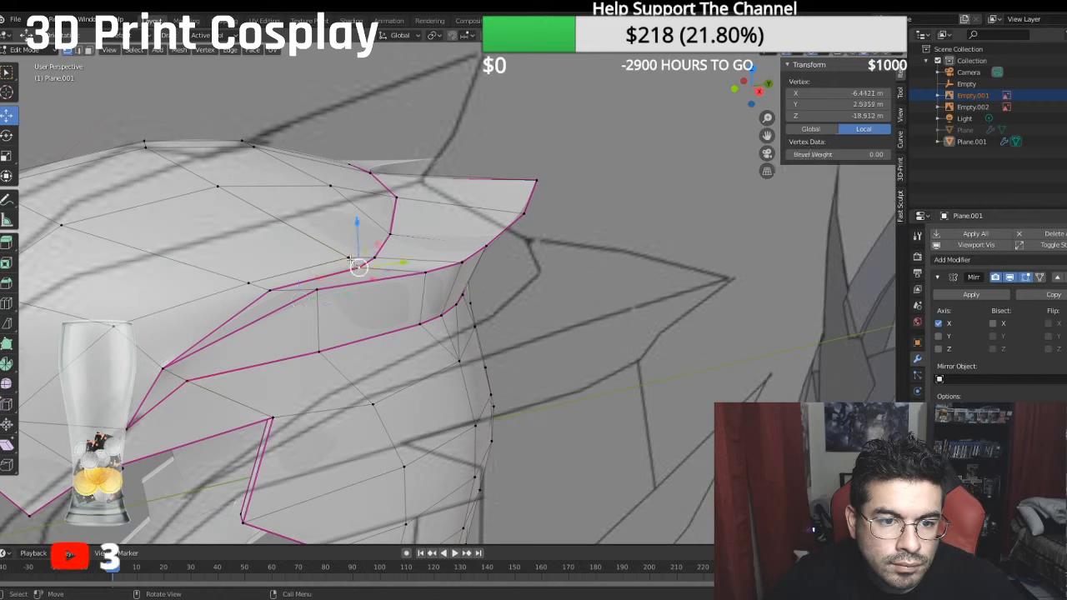
{"action": "key", "text": "g"}
{"action": "key", "text": "z"}
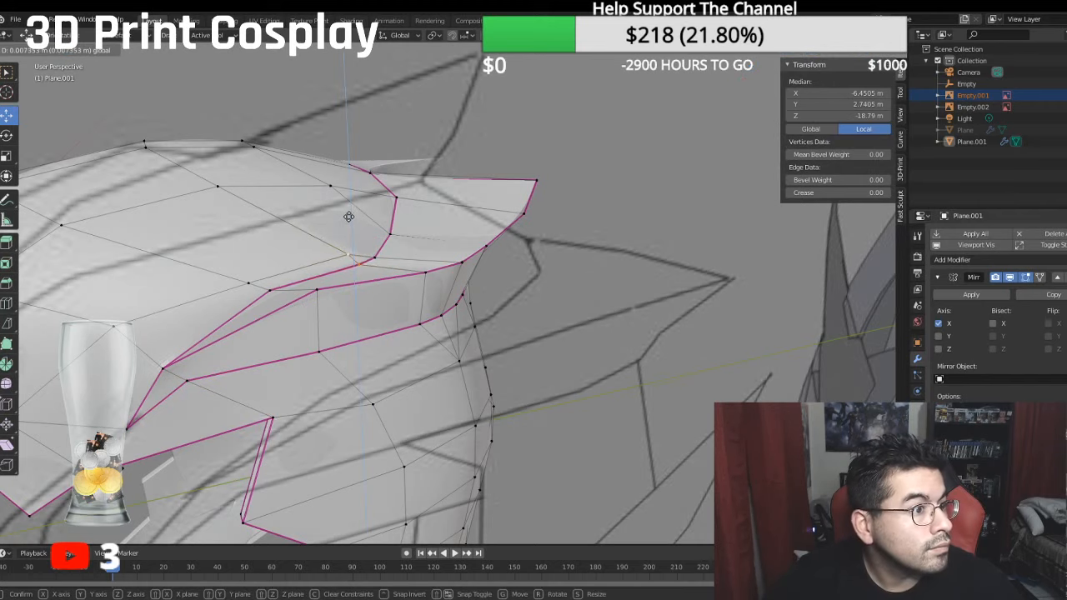
{"action": "left_click", "coordinate": [347, 219]}
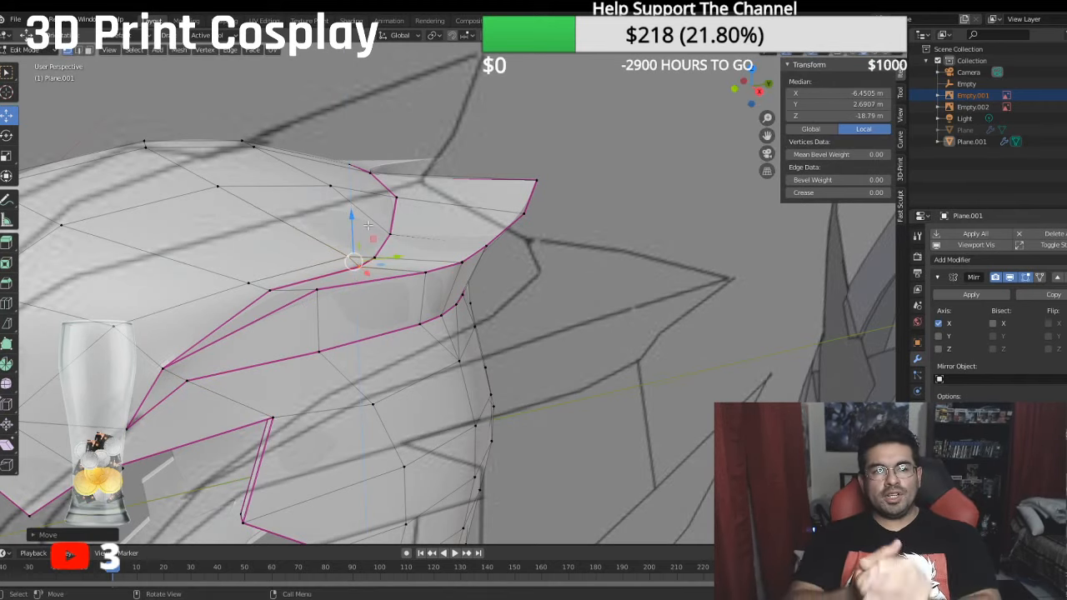
{"action": "scroll", "coordinate": [367, 226], "scroll_direction": "down", "scroll_amount": 6}
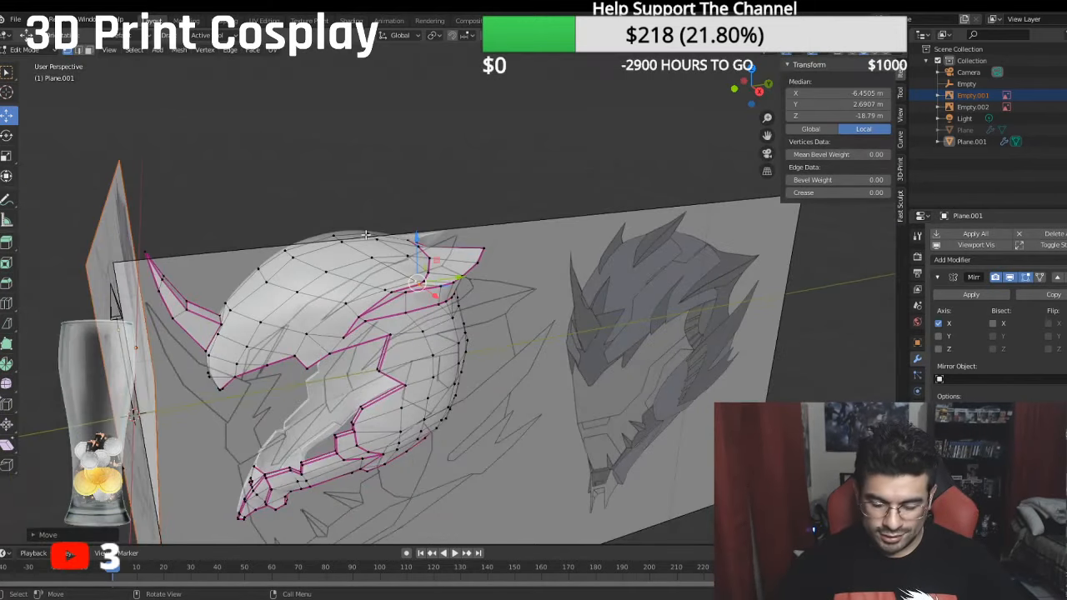
- Save the file and compare the helmet mesh with the reference drawings in side and front views
{"action": "key", "text": "KP_3"}
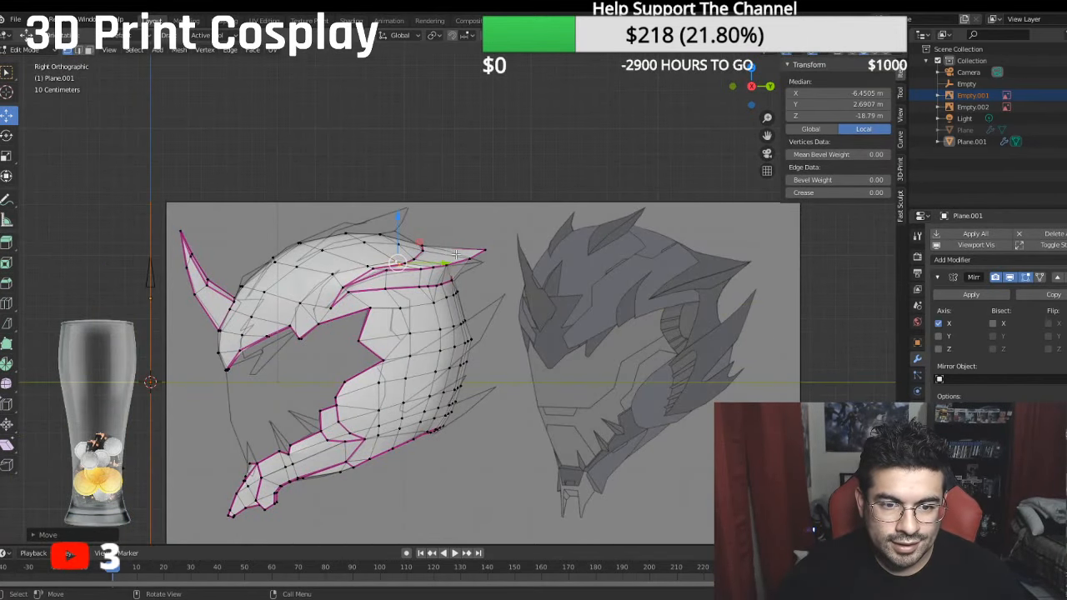
{"action": "middle_click_drag", "start_coordinate": [560, 253], "coordinate": [579, 279], "text": "ctrl"}
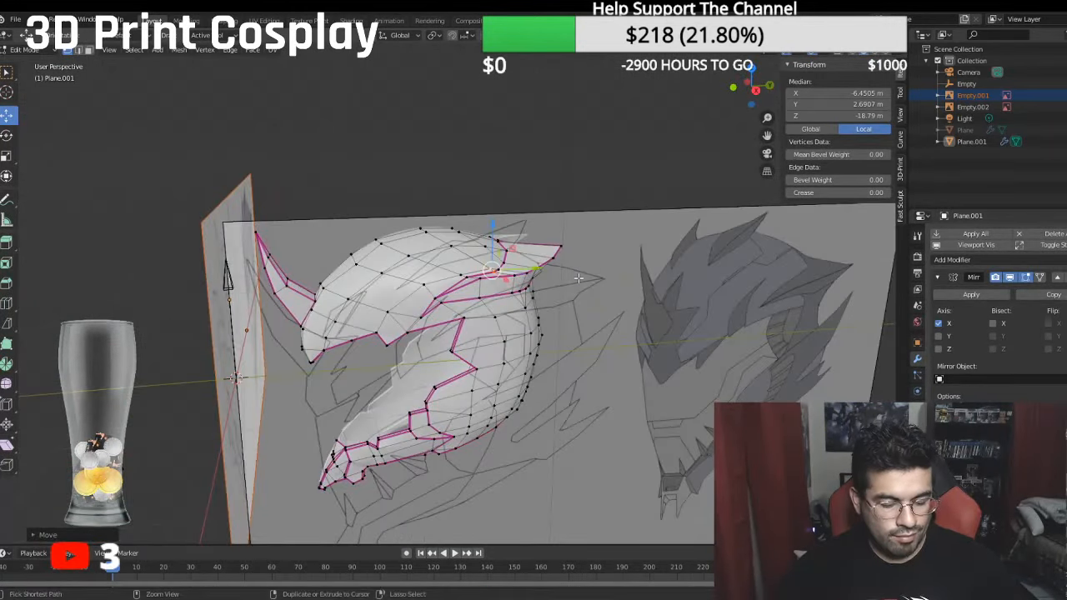
{"action": "key", "text": "ctrl+s"}
{"action": "key", "text": "KP_1"}
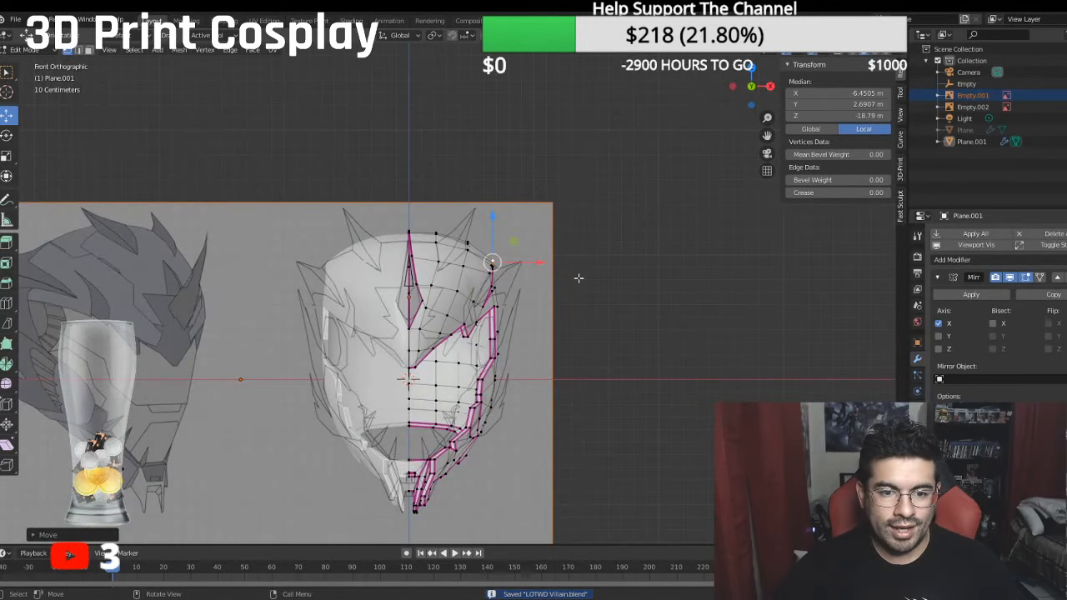
{"action": "key", "text": "KP_3"}
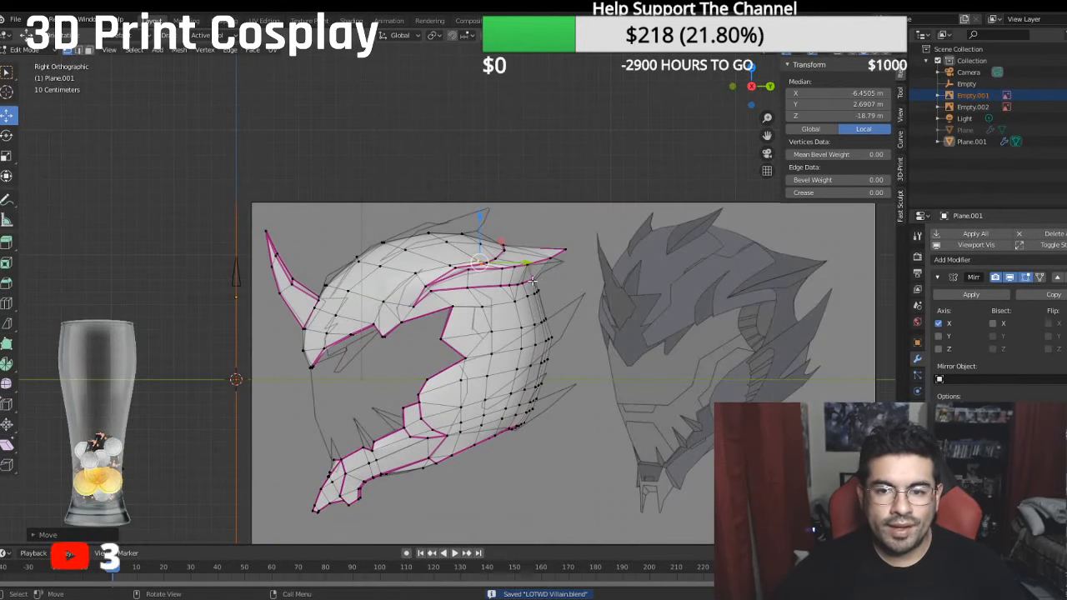
- Examine the smoothed overhang and the crevice beneath it from both sides of the helmet
{"action": "middle_click_drag", "start_coordinate": [533, 281], "coordinate": [732, 281]}
{"action": "scroll", "coordinate": [576, 306], "scroll_direction": "up", "scroll_amount": 3}
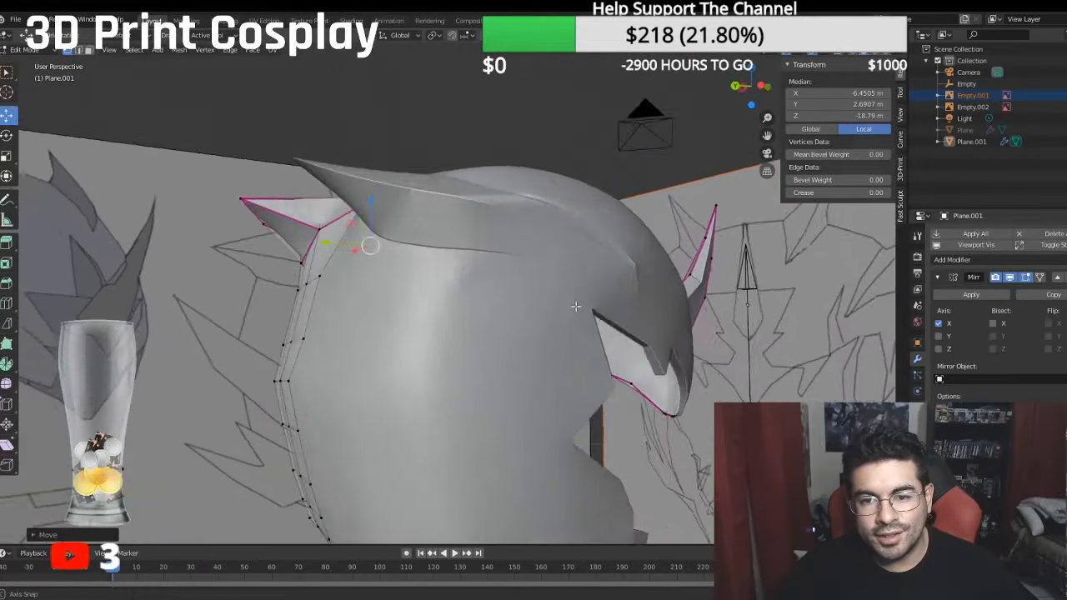
{"action": "middle_click_drag", "start_coordinate": [576, 306], "coordinate": [331, 295]}
{"action": "scroll", "coordinate": [594, 310], "scroll_direction": "down", "scroll_amount": 4}
{"action": "scroll", "coordinate": [310, 352], "scroll_direction": "up", "scroll_amount": 3}
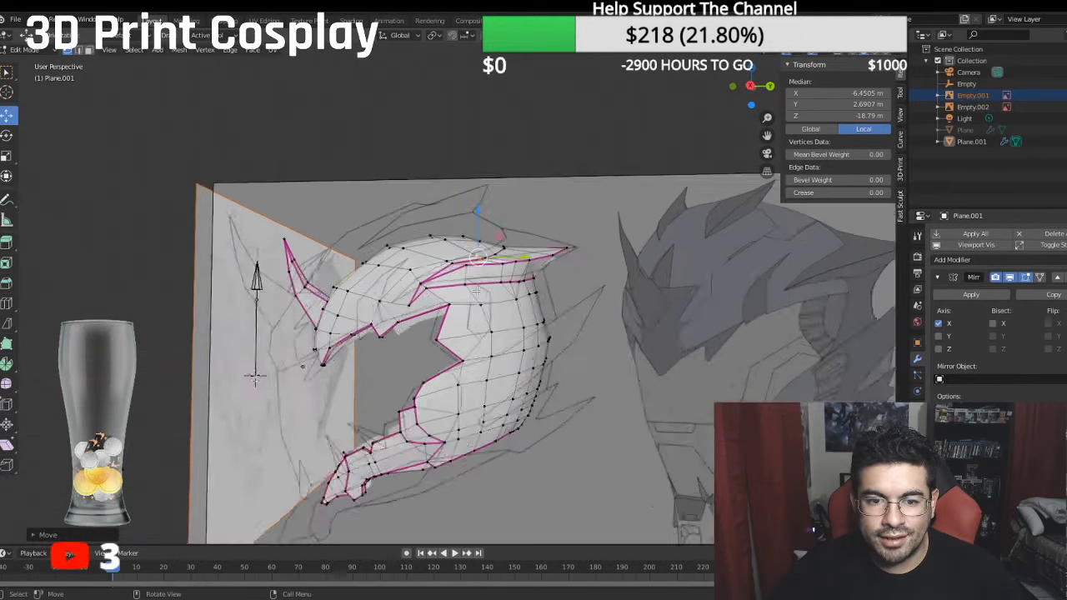
{"action": "scroll", "coordinate": [275, 301], "scroll_direction": "up", "scroll_amount": 3}
{"action": "scroll", "coordinate": [275, 302], "scroll_direction": "up", "scroll_amount": 2}
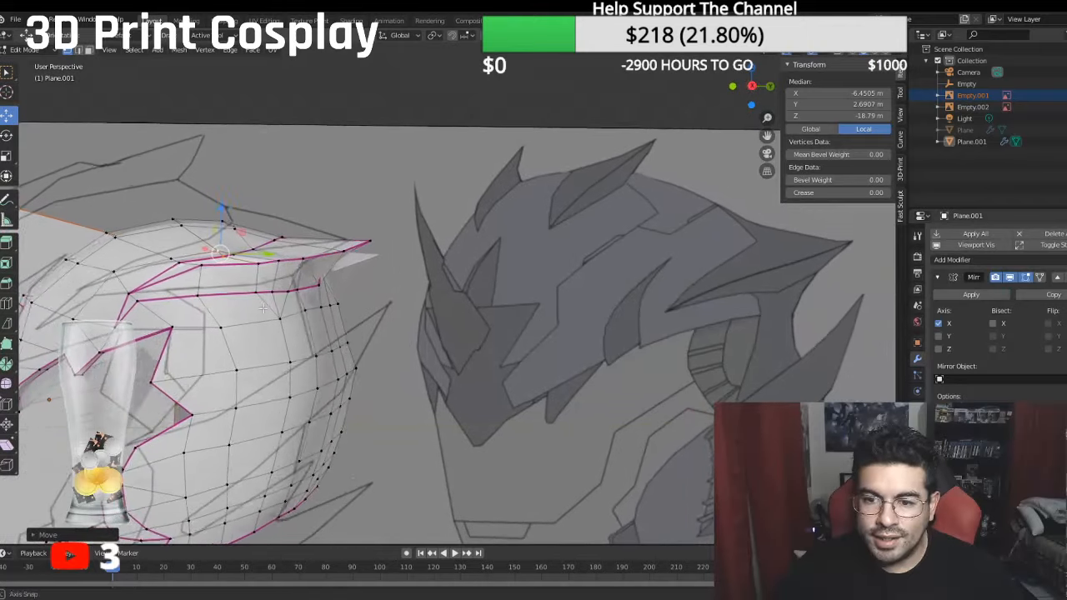
{"action": "scroll", "coordinate": [278, 307], "scroll_direction": "up", "scroll_amount": 2}
{"action": "scroll", "coordinate": [279, 310], "scroll_direction": "down", "scroll_amount": 3}
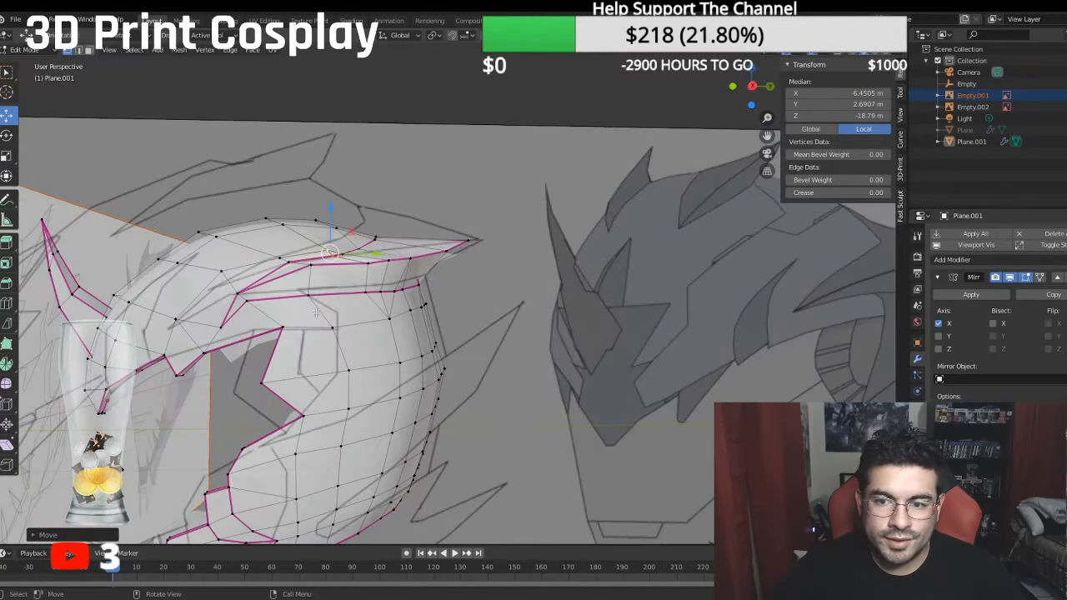
- Move the corner vertex at the rear of the crevice's lower edge to about X -6.40 m, Y 0.44 m and Z -21.24 m in local coordinates
{"action": "scroll", "coordinate": [355, 317], "scroll_direction": "up", "scroll_amount": 5}
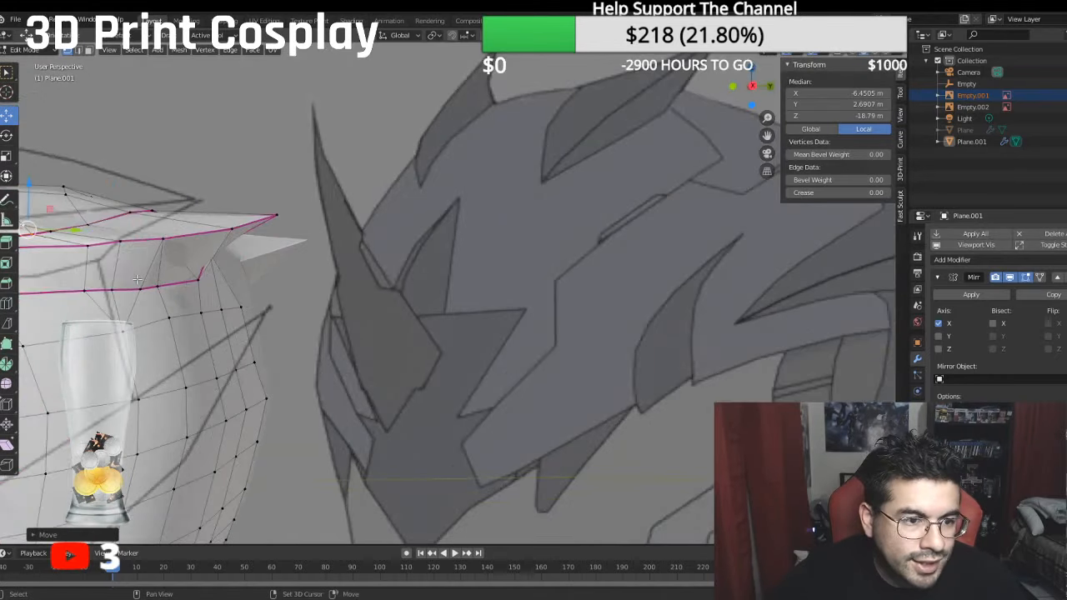
{"action": "left_click", "coordinate": [184, 290]}
{"action": "left_click_drag", "start_coordinate": [185, 249], "coordinate": [195, 271]}
{"action": "middle_click_drag", "start_coordinate": [206, 310], "coordinate": [250, 340]}
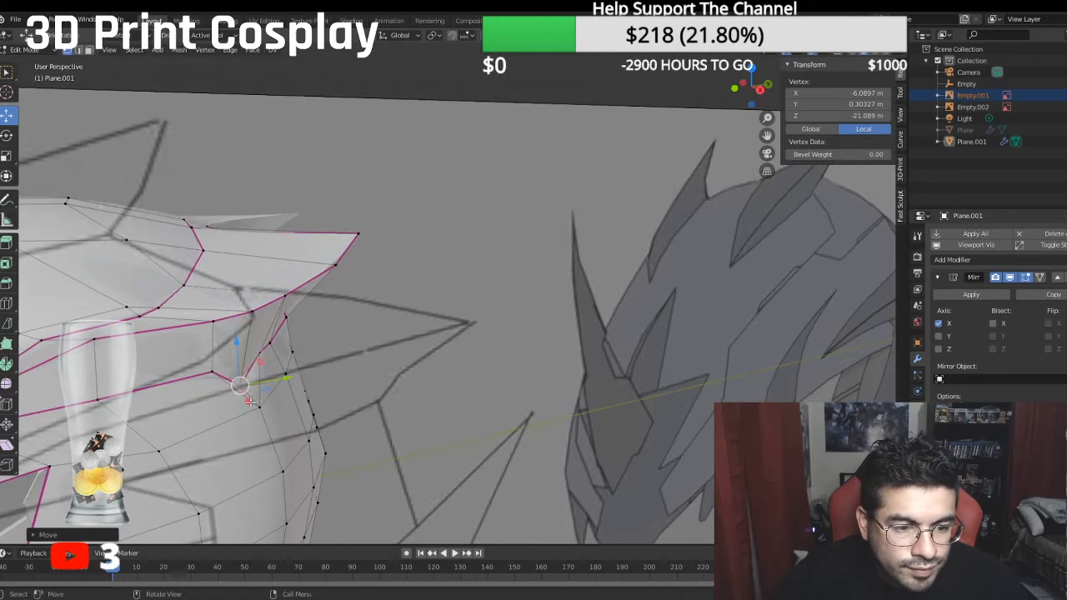
{"action": "left_click_drag", "start_coordinate": [253, 402], "coordinate": [299, 383]}
{"action": "middle_click_drag", "start_coordinate": [298, 384], "coordinate": [269, 357]}
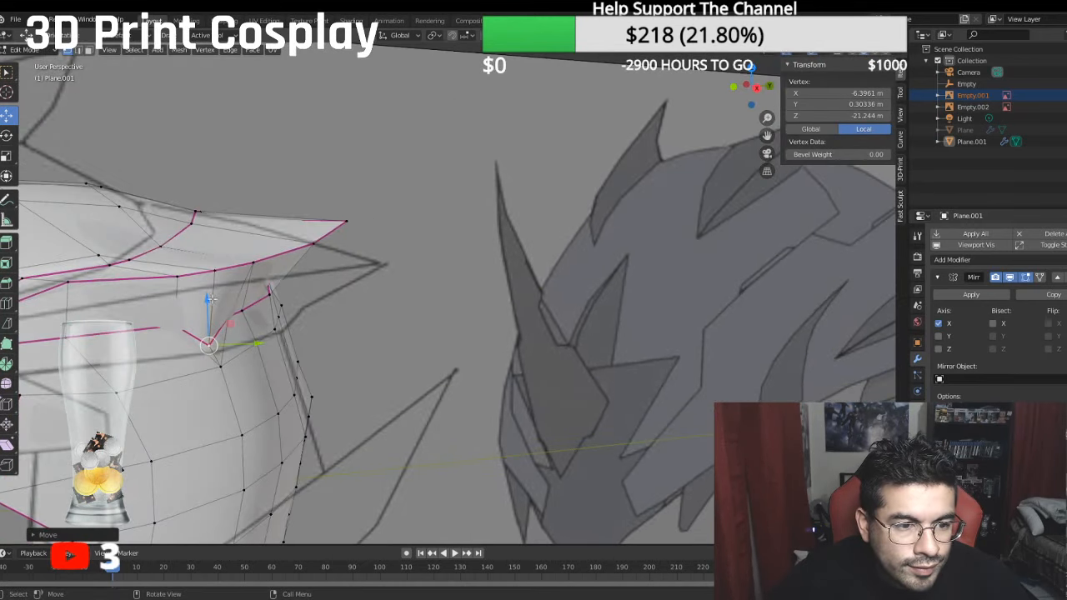
{"action": "left_click_drag", "start_coordinate": [211, 299], "coordinate": [209, 288]}
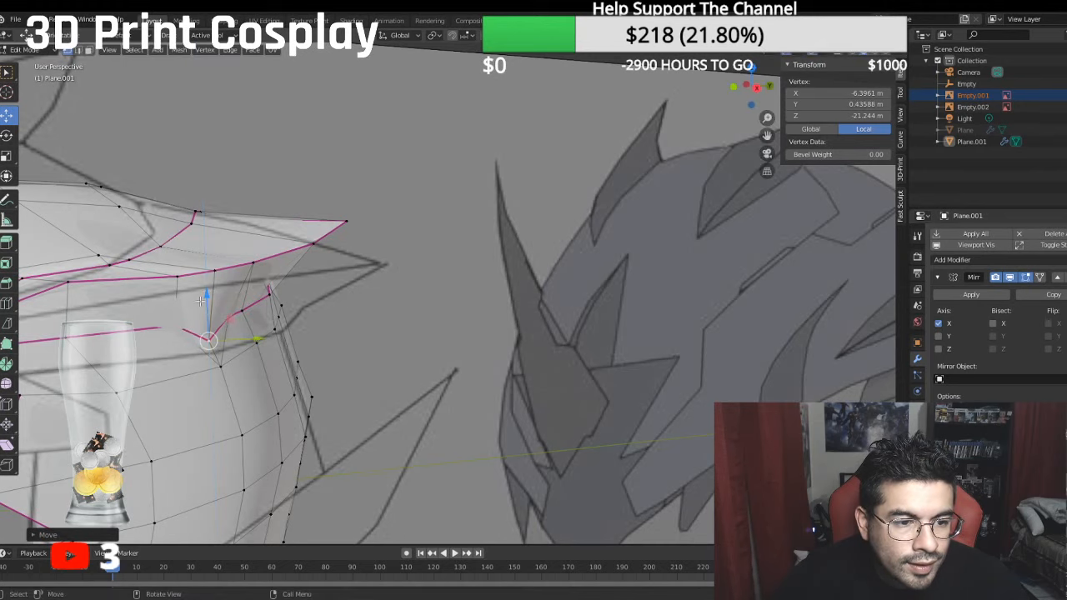
{"action": "middle_click_drag", "start_coordinate": [208, 288], "coordinate": [255, 414]}
{"action": "key", "text": "g"}
{"action": "left_click", "coordinate": [293, 417]}
- Move the adjacent vertex behind that corner to a local X of about -5.74 m and Z of about -21.78 m
{"action": "left_click", "coordinate": [229, 346]}
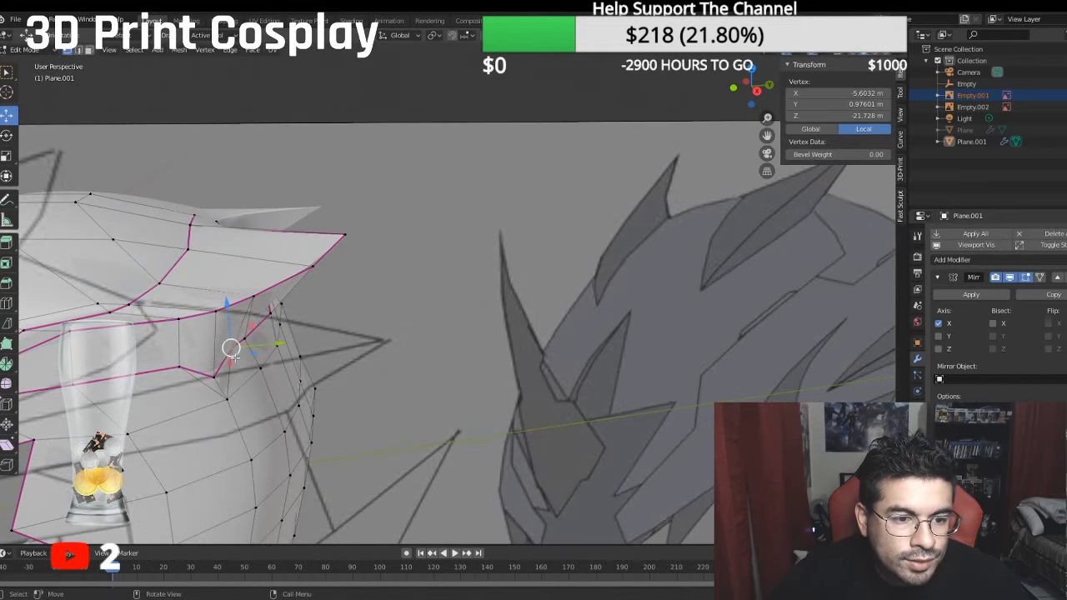
{"action": "left_click_drag", "start_coordinate": [234, 360], "coordinate": [231, 367]}
{"action": "left_click_drag", "start_coordinate": [284, 345], "coordinate": [287, 346]}
- Set the crease of the short edge running down from the crevice's lower rear corner to 0.80
{"action": "scroll", "coordinate": [348, 306], "scroll_direction": "down", "scroll_amount": 5}
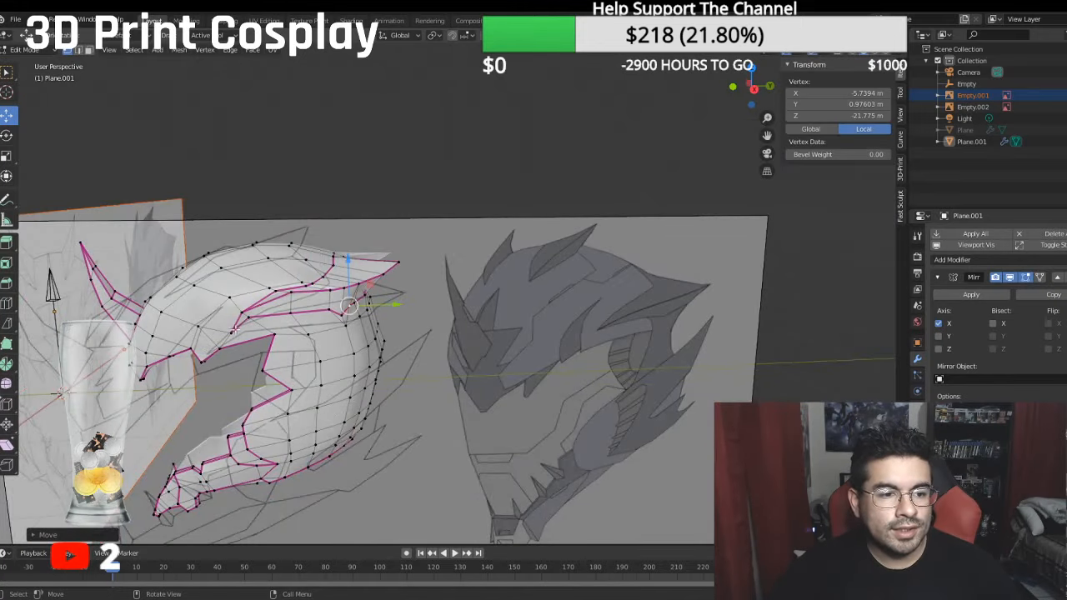
{"action": "middle_click_drag", "start_coordinate": [349, 306], "coordinate": [588, 265]}
{"action": "scroll", "coordinate": [588, 264], "scroll_direction": "up", "scroll_amount": 3}
{"action": "middle_click_drag", "start_coordinate": [579, 266], "coordinate": [277, 315]}
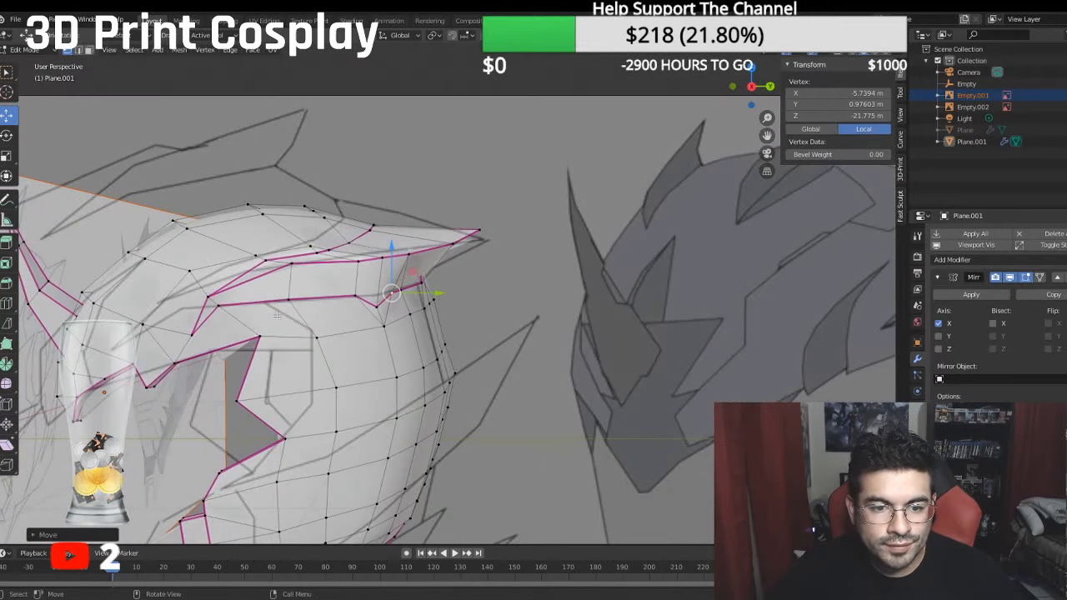
{"action": "left_click", "coordinate": [381, 308]}
{"action": "left_click", "coordinate": [385, 323], "text": "shift"}
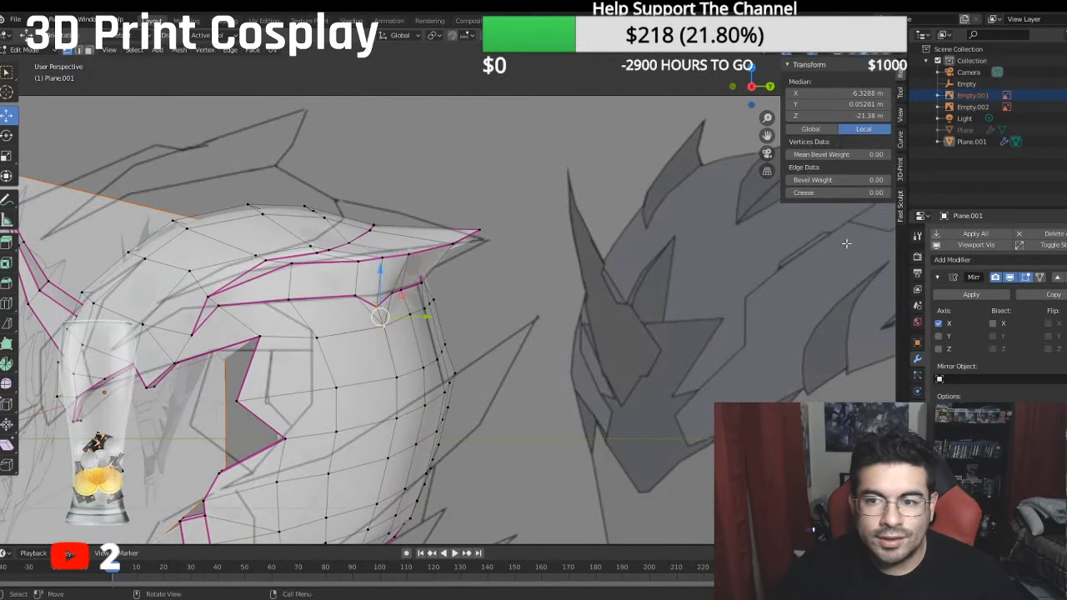
{"action": "left_click", "coordinate": [851, 193]}
{"action": "key", "text": "BackSpace"}
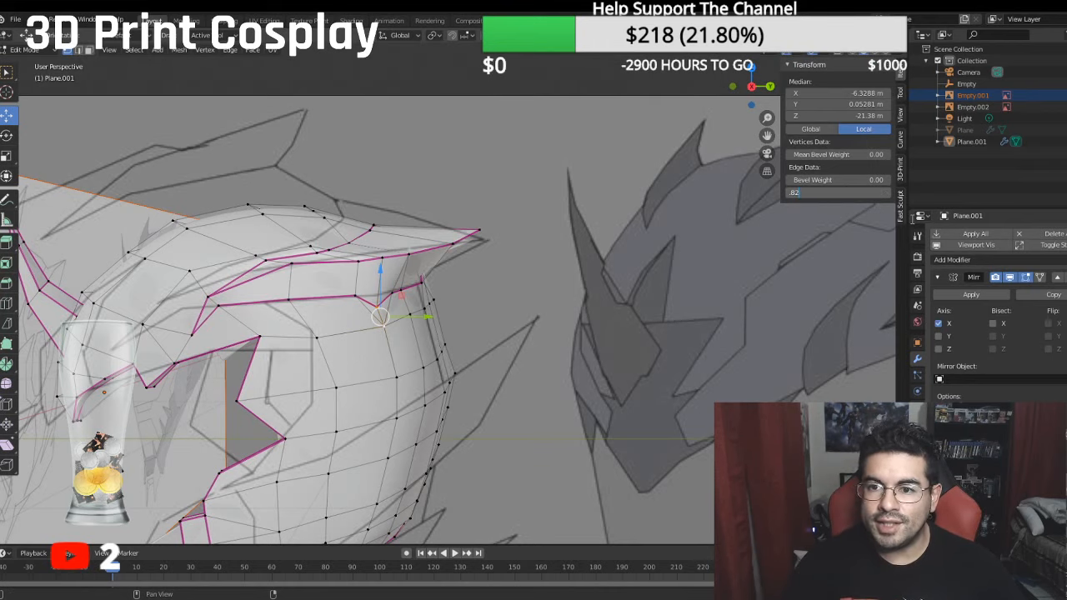
{"action": "key", "text": "Return"}
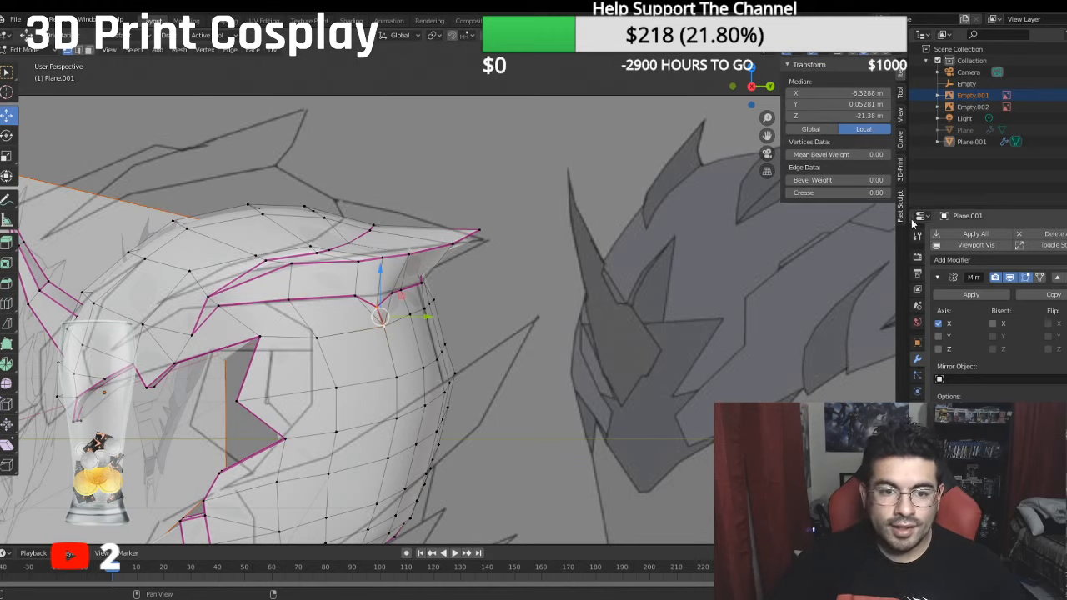
- Merge the crevice's lower rear corner vertex into the vertex just below it, using the At Last option
{"action": "middle_click_drag", "start_coordinate": [422, 216], "coordinate": [402, 230]}
{"action": "scroll", "coordinate": [446, 282], "scroll_direction": "up", "scroll_amount": 3}
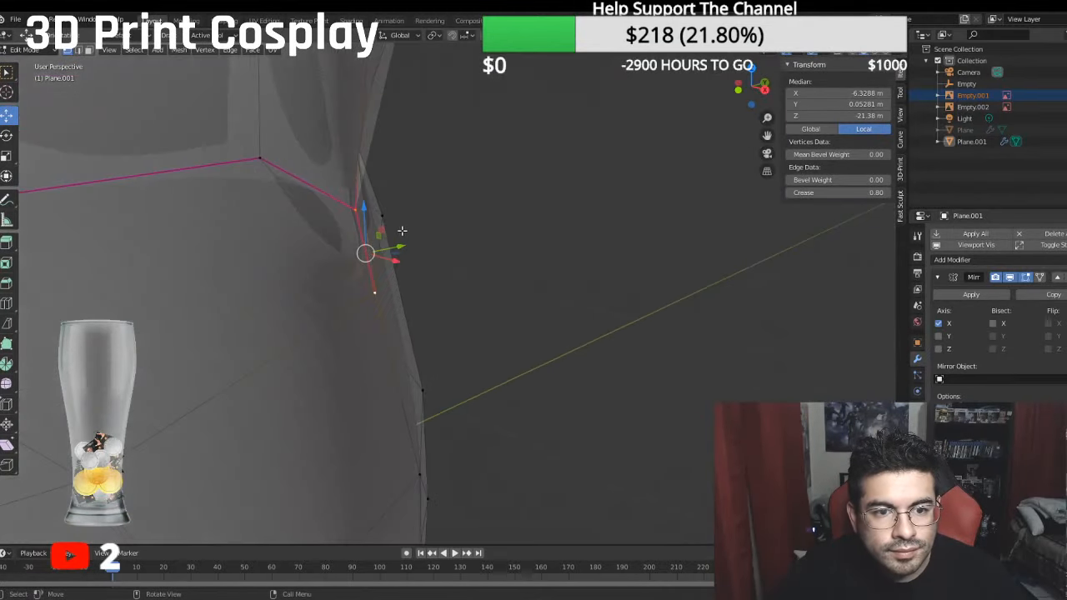
{"action": "left_click", "coordinate": [357, 210]}
{"action": "left_click", "coordinate": [376, 290], "text": "shift"}
{"action": "right_click", "coordinate": [377, 290]}
{"action": "mouse_move", "coordinate": [379, 290]}
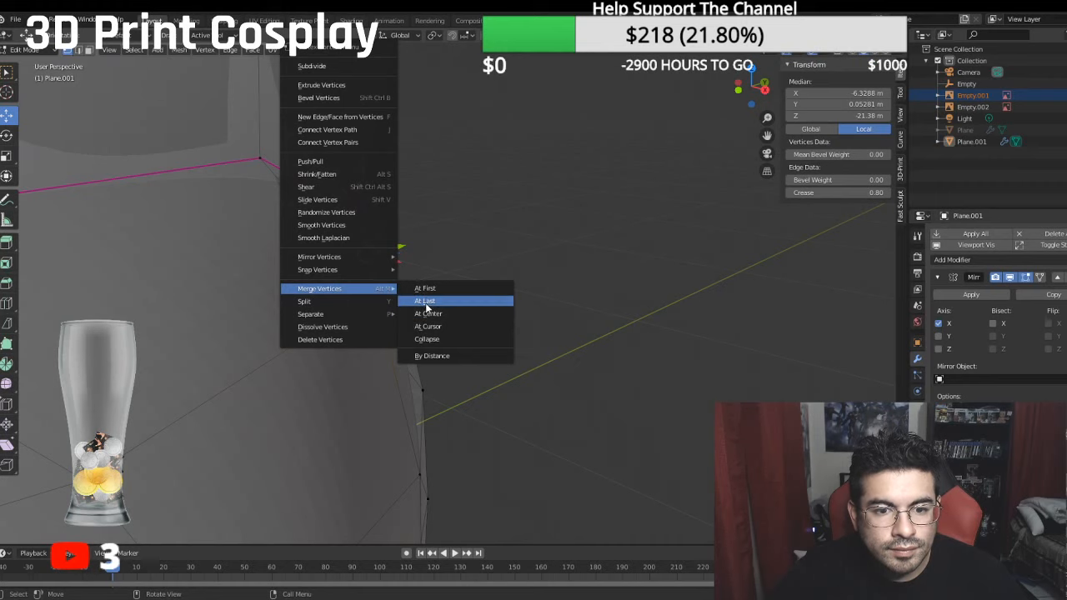
{"action": "left_click", "coordinate": [426, 304]}
- Move the two vertices behind the merged corner on the crevice's lower edge to local Z values of about -22.04 m and -22.27 m
{"action": "middle_click_drag", "start_coordinate": [426, 301], "coordinate": [276, 213]}
{"action": "left_click", "coordinate": [286, 177]}
{"action": "middle_click_drag", "start_coordinate": [286, 178], "coordinate": [295, 212]}
{"action": "key", "text": "g"}
{"action": "left_click", "coordinate": [307, 202]}
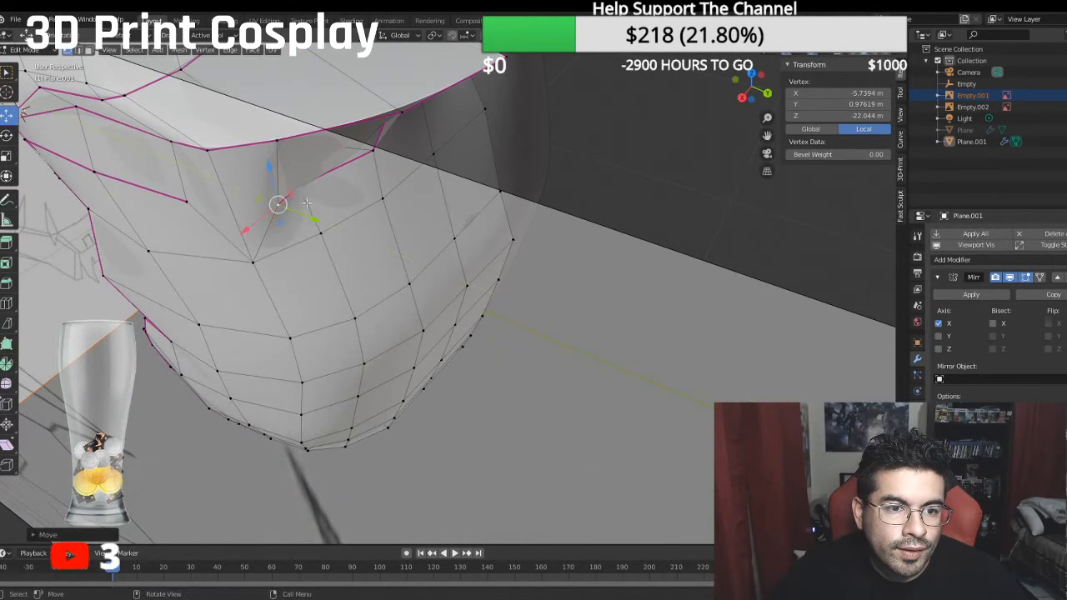
{"action": "left_click", "coordinate": [303, 189]}
{"action": "key", "text": "g"}
{"action": "left_click", "coordinate": [337, 202]}
{"action": "middle_click_drag", "start_coordinate": [337, 204], "coordinate": [364, 158]}
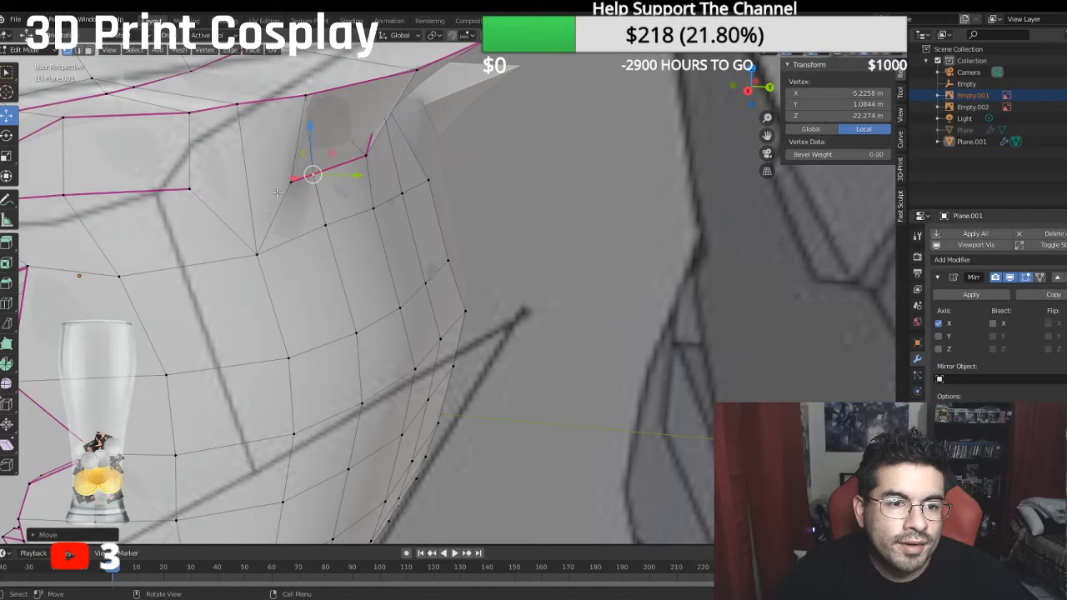
- Set the mean crease of the two edges forming the V at the merged corner to 1
{"action": "left_click", "coordinate": [250, 249], "text": "shift"}
{"action": "left_click", "coordinate": [191, 190], "text": "shift"}
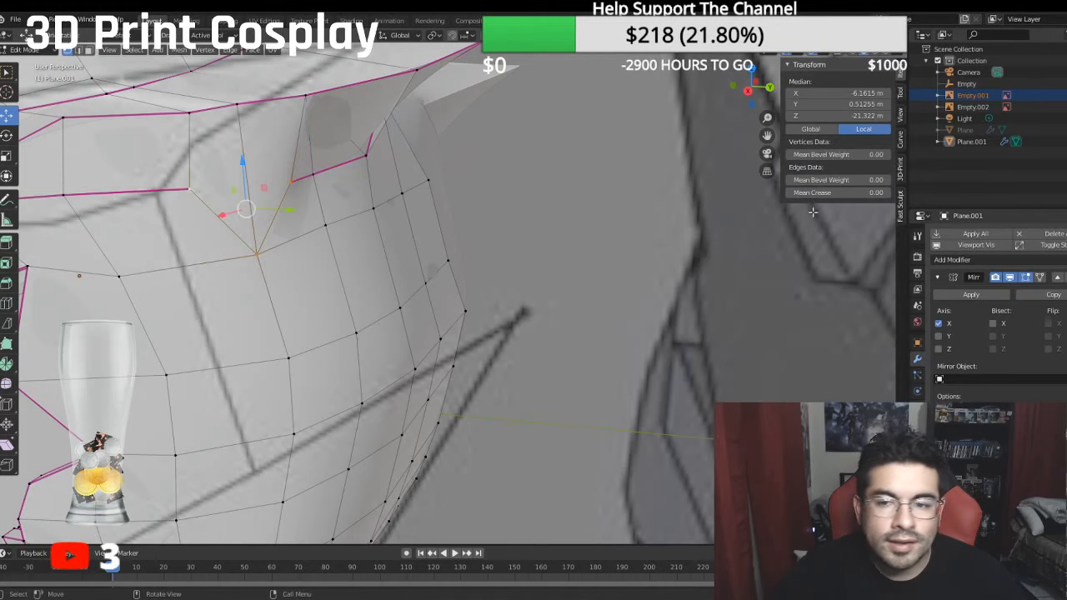
{"action": "left_click", "coordinate": [880, 192]}
{"action": "type", "text": "1"}
{"action": "key", "text": "Return"}
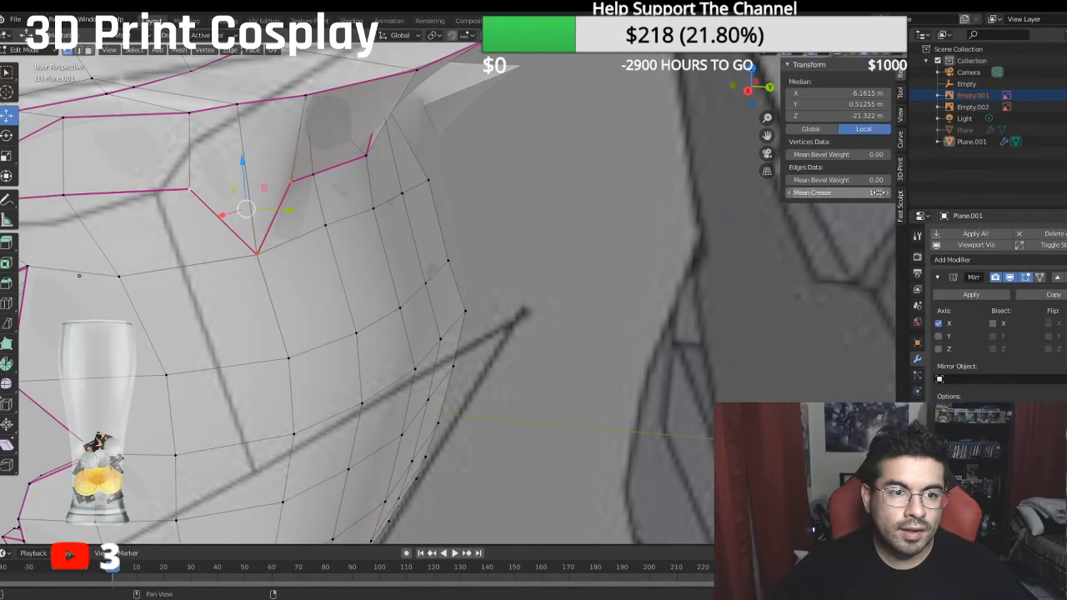
- Move the vertex on the overhang's lower rim outward along X to a local X of about -7.02 m
{"action": "middle_click_drag", "start_coordinate": [281, 171], "coordinate": [311, 325]}
{"action": "left_click", "coordinate": [309, 328]}
{"action": "left_click_drag", "start_coordinate": [318, 365], "coordinate": [250, 390]}
{"action": "left_click", "coordinate": [196, 371]}
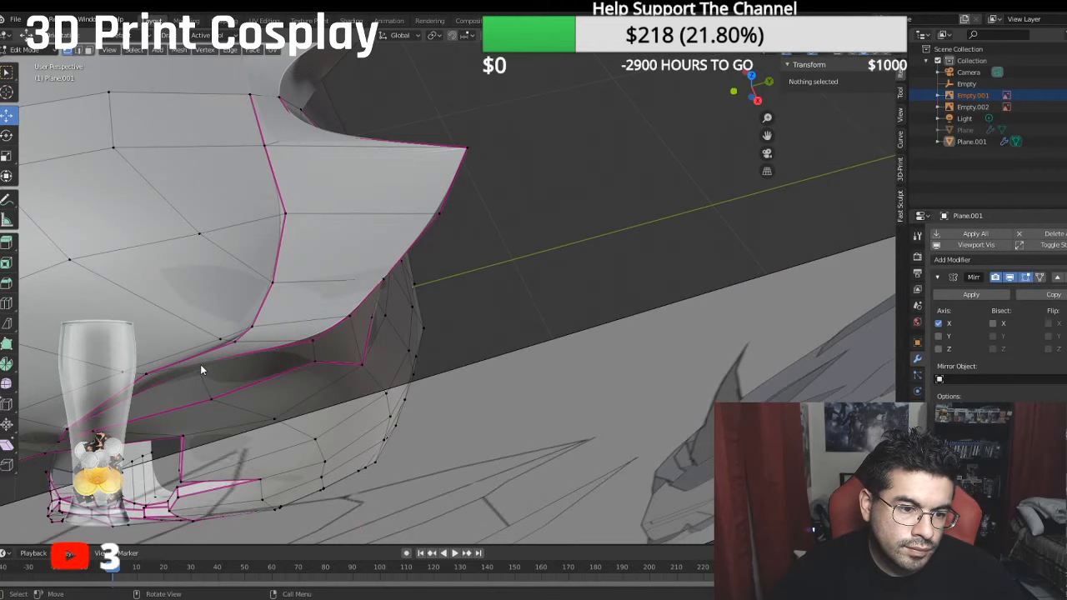
{"action": "middle_click_drag", "start_coordinate": [201, 361], "coordinate": [336, 275]}
{"action": "left_click", "coordinate": [458, 324]}
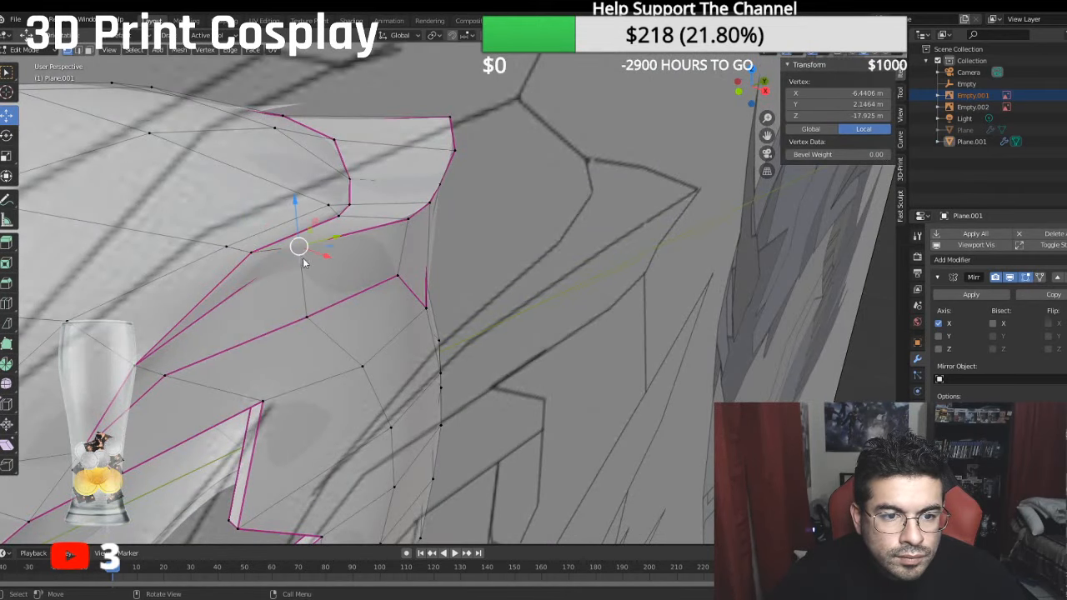
{"action": "key", "text": "g"}
{"action": "key", "text": "x"}
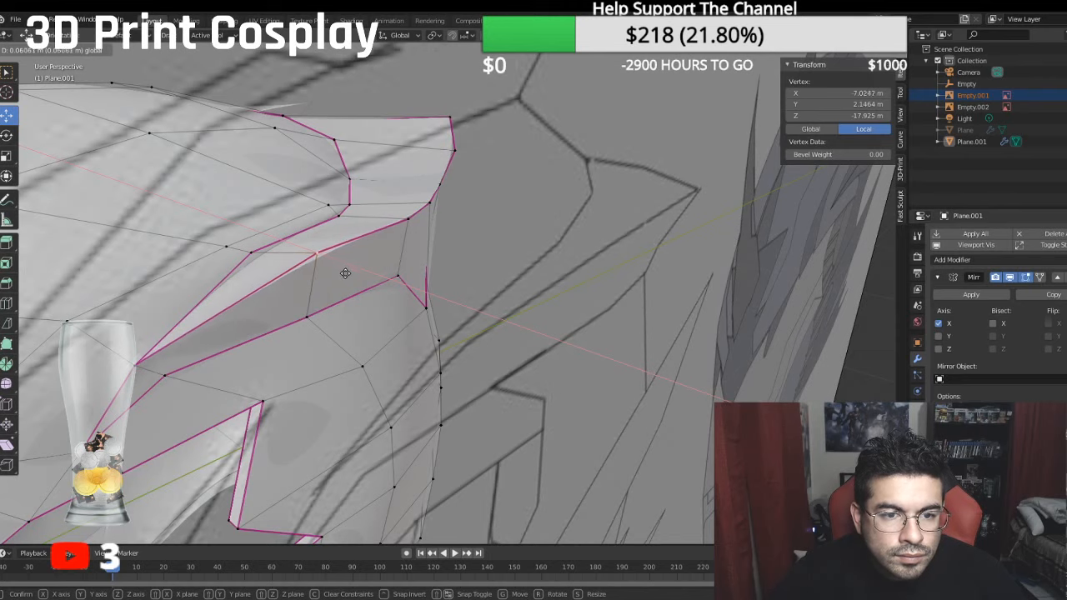
{"action": "left_click", "coordinate": [346, 274]}
- Move the following vertices toward the spike on the overhang's outer edge along X, to local X values of about -7.04 m and -7.36 m
{"action": "middle_click_drag", "start_coordinate": [346, 274], "coordinate": [413, 328]}
{"action": "left_click_drag", "start_coordinate": [481, 338], "coordinate": [495, 341]}
{"action": "left_click", "coordinate": [466, 287]}
{"action": "left_click_drag", "start_coordinate": [498, 297], "coordinate": [508, 297]}
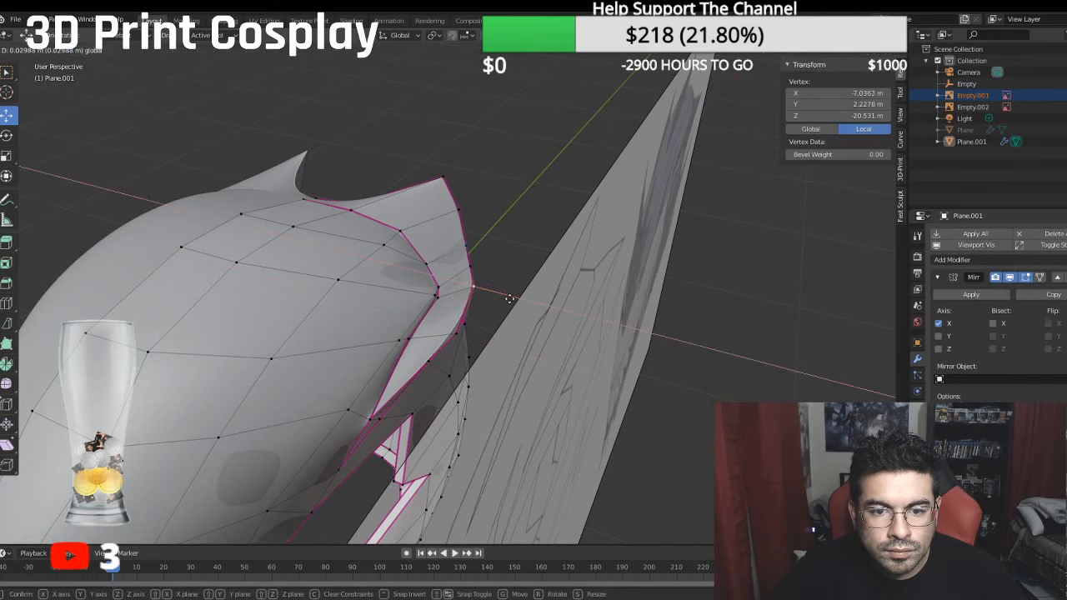
{"action": "middle_click_drag", "start_coordinate": [507, 297], "coordinate": [481, 337]}
{"action": "left_click_drag", "start_coordinate": [484, 329], "coordinate": [469, 401]}
{"action": "middle_click_drag", "start_coordinate": [468, 401], "coordinate": [463, 370]}
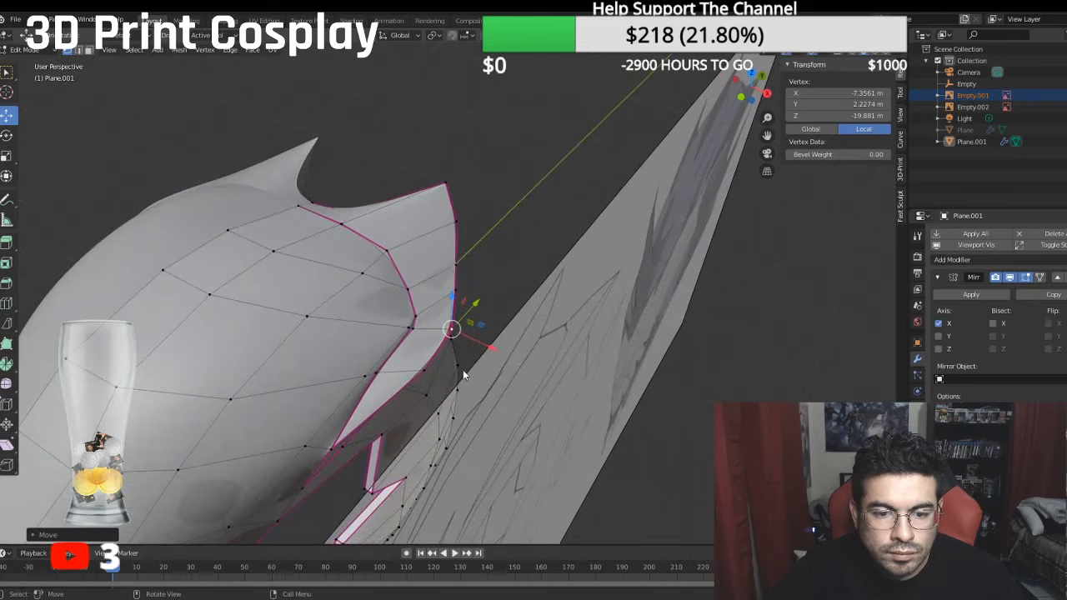
- Set the crease of the short edge crossing the overhang's lower strip to 0.50
{"action": "left_click", "coordinate": [424, 371]}
{"action": "left_click", "coordinate": [378, 374], "text": "shift"}
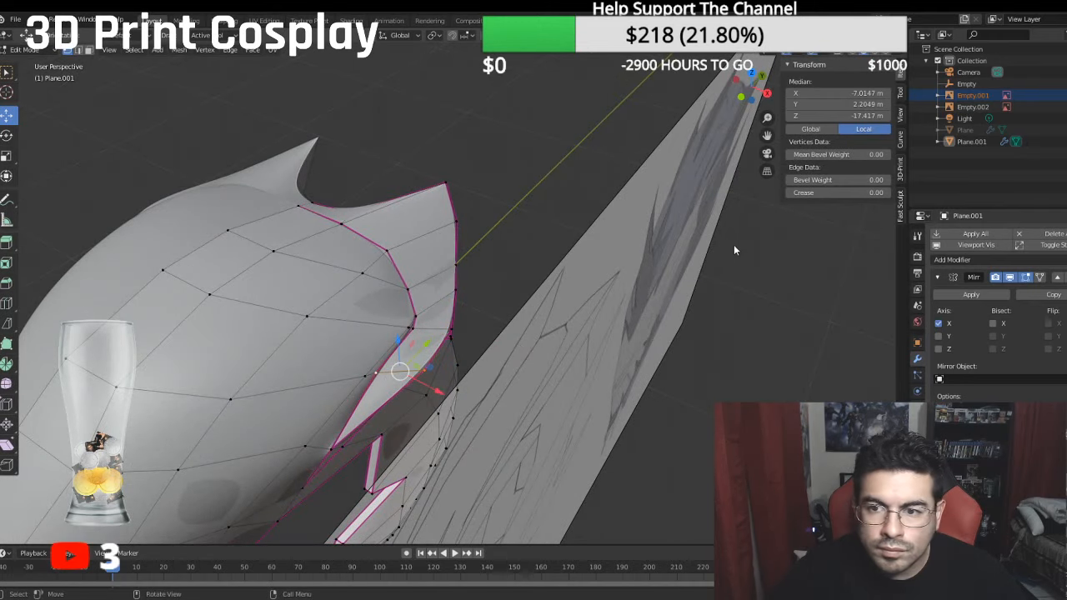
{"action": "left_click", "coordinate": [827, 194]}
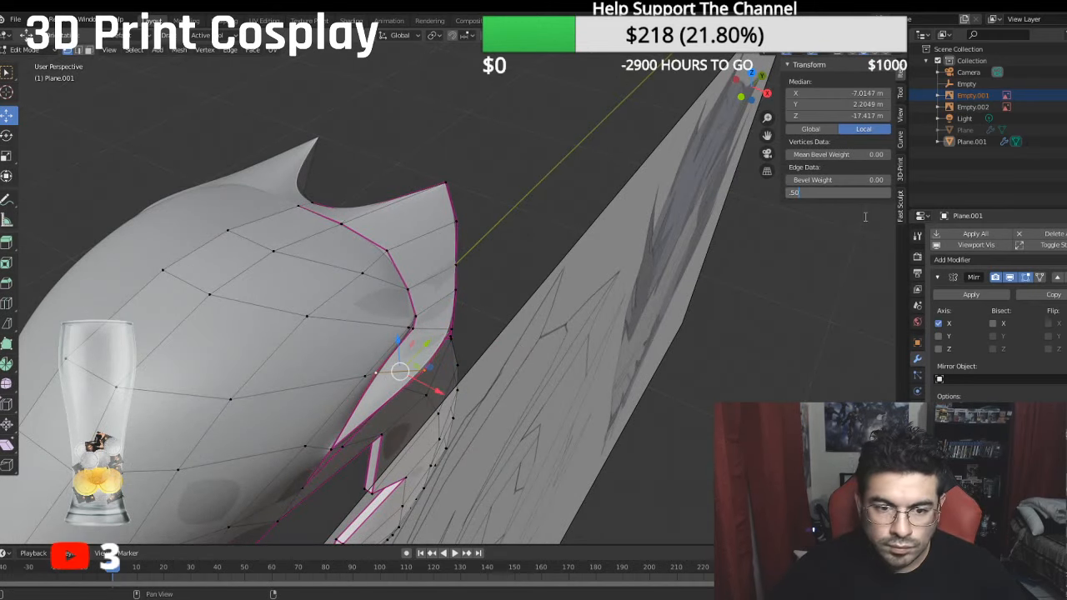
{"action": "key", "text": "Return"}
- Check the helmet from several sides against the reference drawings and save the file
{"action": "middle_click_drag", "start_coordinate": [557, 274], "coordinate": [208, 247]}
{"action": "scroll", "coordinate": [321, 267], "scroll_direction": "down", "scroll_amount": 4}
{"action": "scroll", "coordinate": [325, 238], "scroll_direction": "up", "scroll_amount": 4}
{"action": "scroll", "coordinate": [325, 238], "scroll_direction": "down", "scroll_amount": 3}
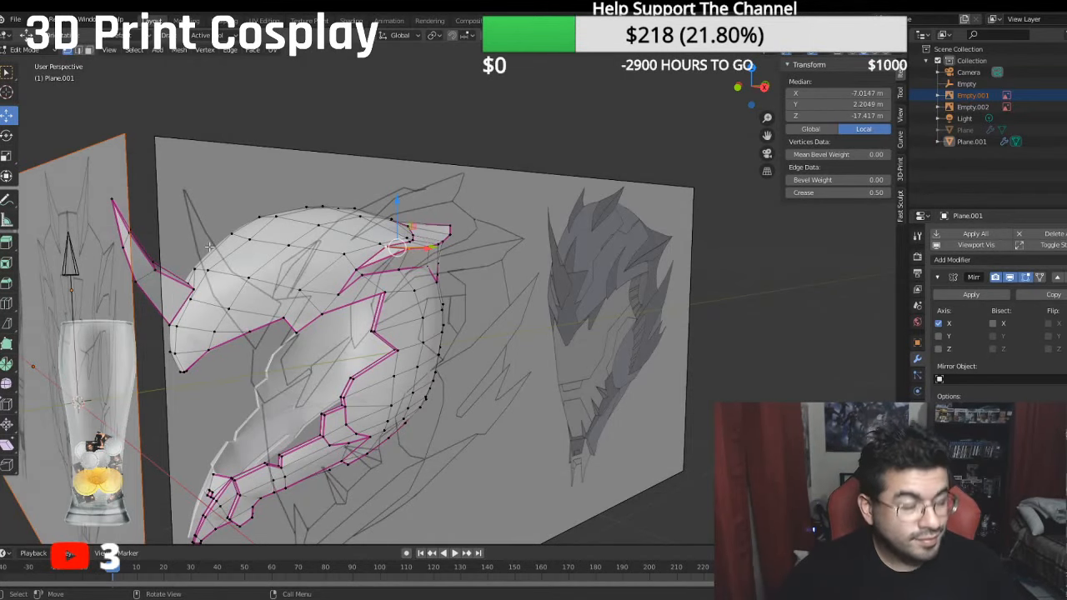
{"action": "scroll", "coordinate": [208, 247], "scroll_direction": "down", "scroll_amount": 3}
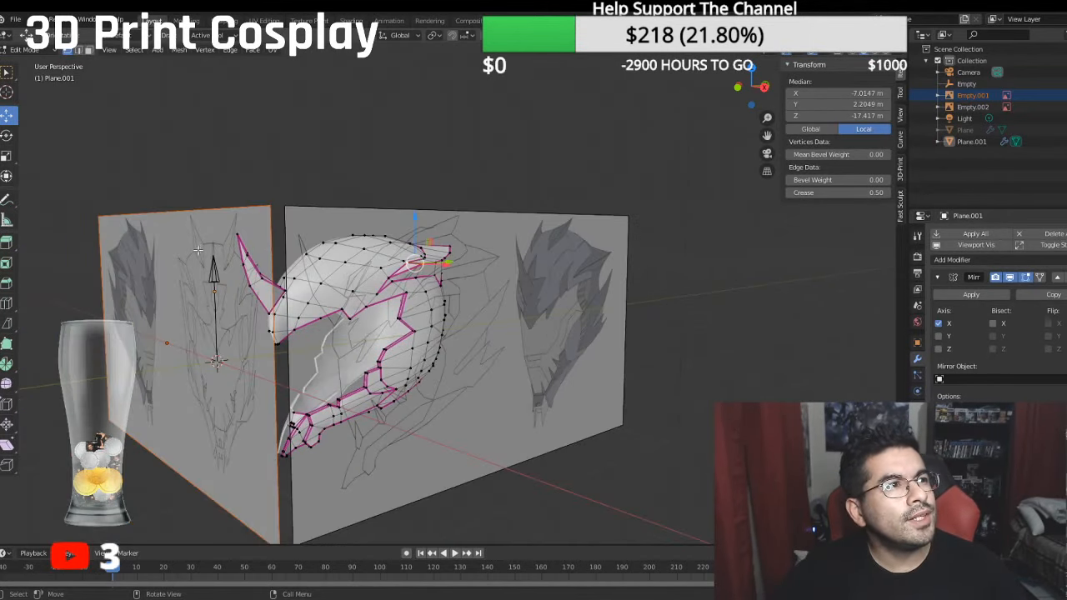
{"action": "middle_click_drag", "start_coordinate": [288, 279], "coordinate": [304, 292]}
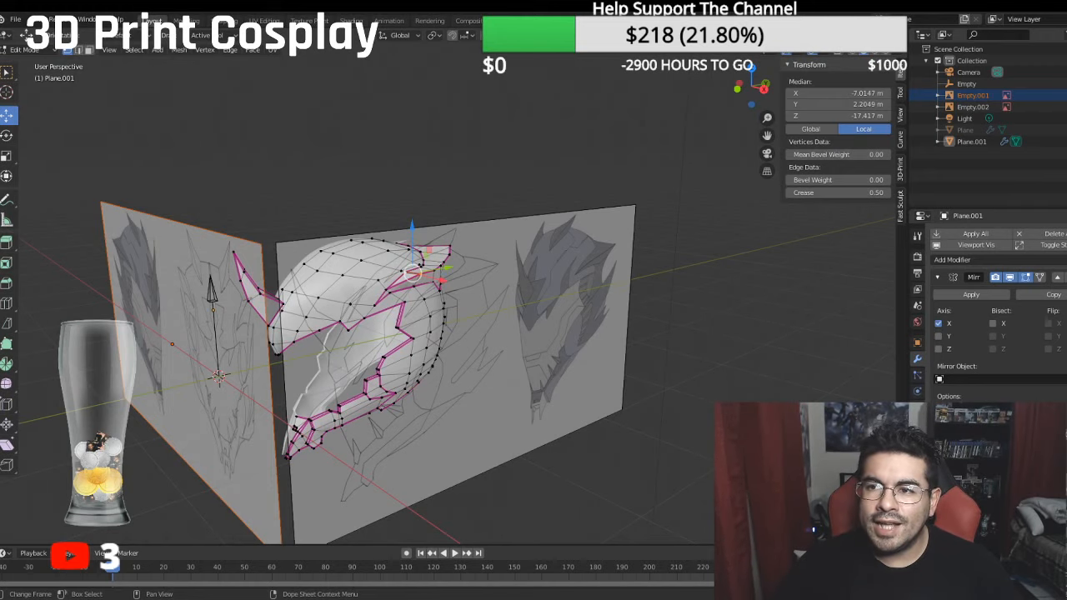
{"action": "middle_click_drag", "start_coordinate": [506, 282], "coordinate": [718, 274]}
{"action": "key", "text": "ctrl+s"}
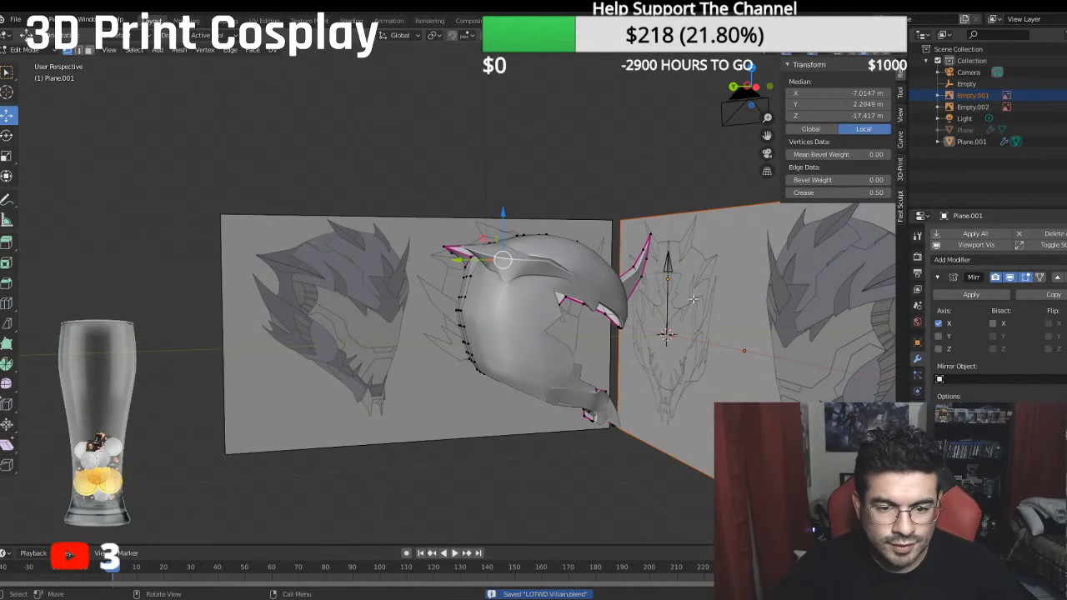
- Delete the two narrow rim faces lining the V-shaped notch near the front of the lower jaw
{"action": "middle_click_drag", "start_coordinate": [631, 311], "coordinate": [446, 317]}
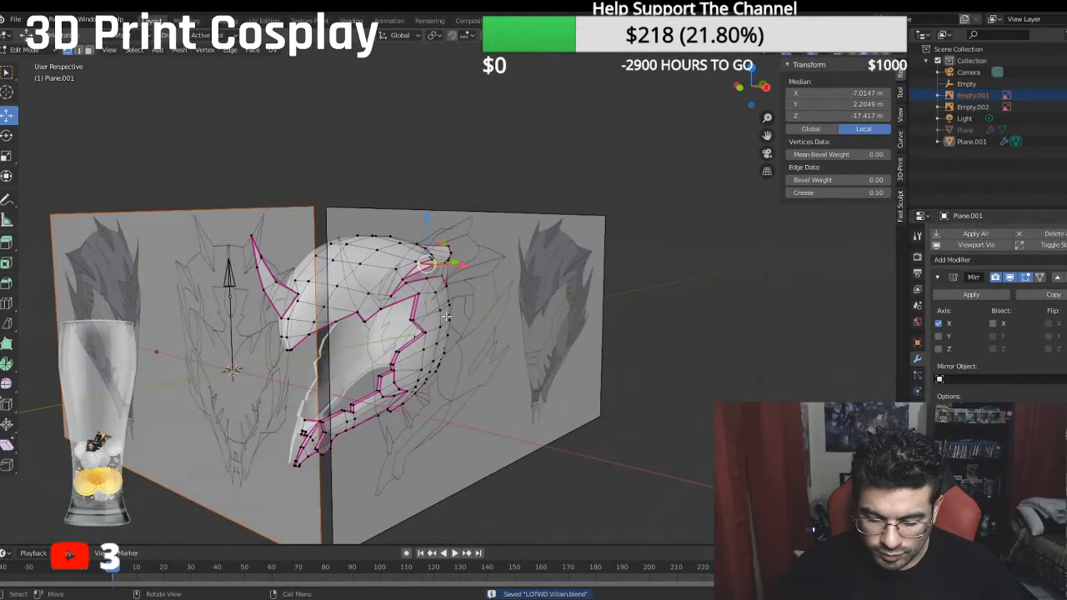
{"action": "key", "text": "KP_3"}
{"action": "scroll", "coordinate": [478, 299], "scroll_direction": "up", "scroll_amount": 6}
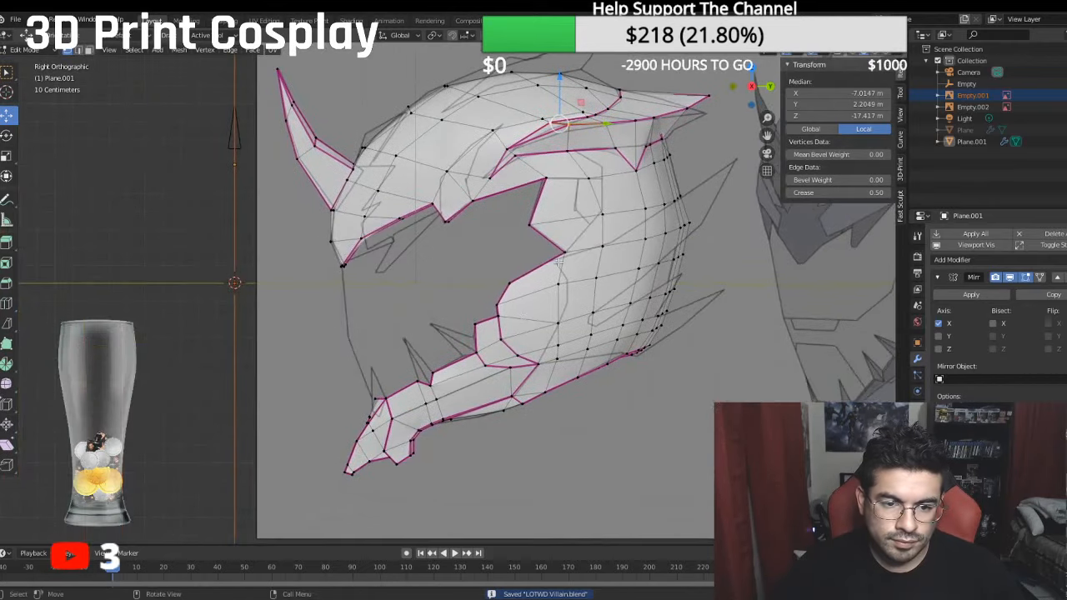
{"action": "scroll", "coordinate": [559, 263], "scroll_direction": "up", "scroll_amount": 3}
{"action": "middle_click_drag", "start_coordinate": [471, 359], "coordinate": [528, 265], "text": "shift"}
{"action": "middle_click_drag", "start_coordinate": [463, 282], "coordinate": [478, 334]}
{"action": "scroll", "coordinate": [478, 335], "scroll_direction": "up", "scroll_amount": 3}
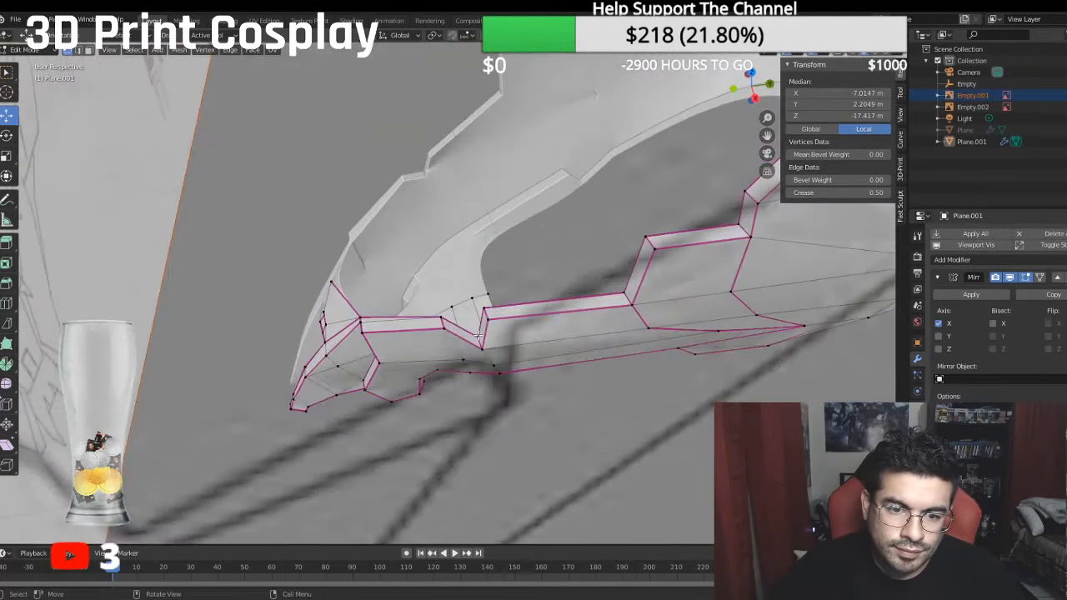
{"action": "left_click", "coordinate": [89, 50]}
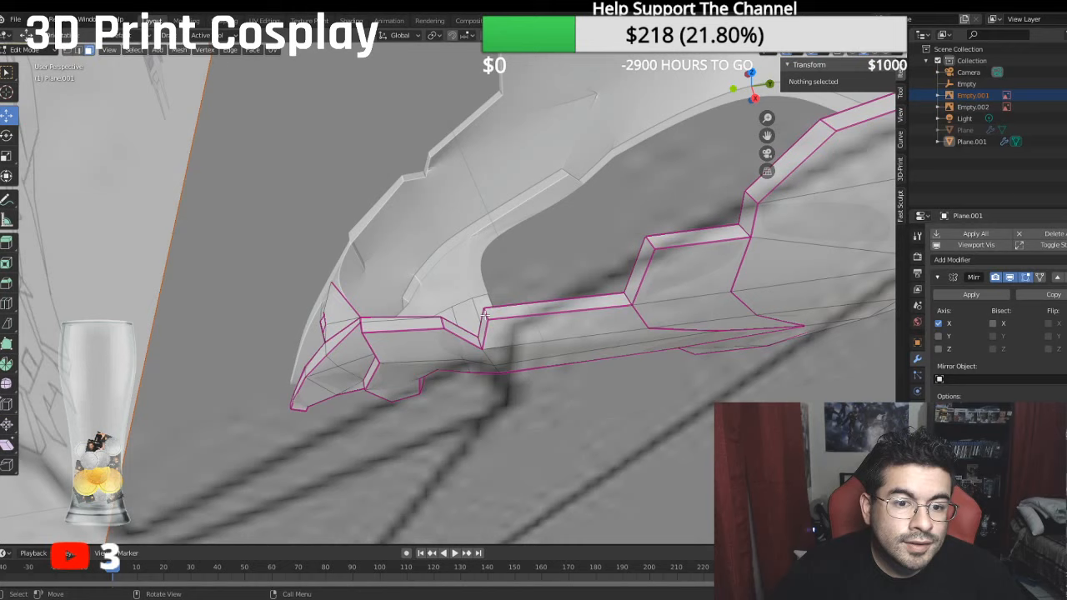
{"action": "left_click", "coordinate": [462, 331]}
{"action": "left_click", "coordinate": [481, 334], "text": "shift"}
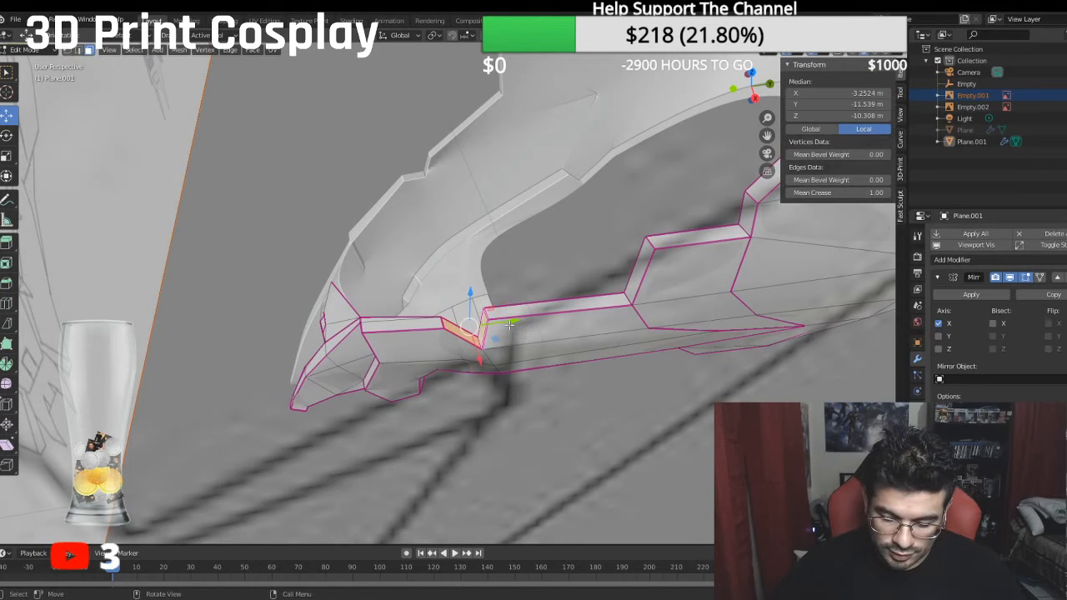
{"action": "key", "text": "x"}
{"action": "left_click", "coordinate": [509, 325]}
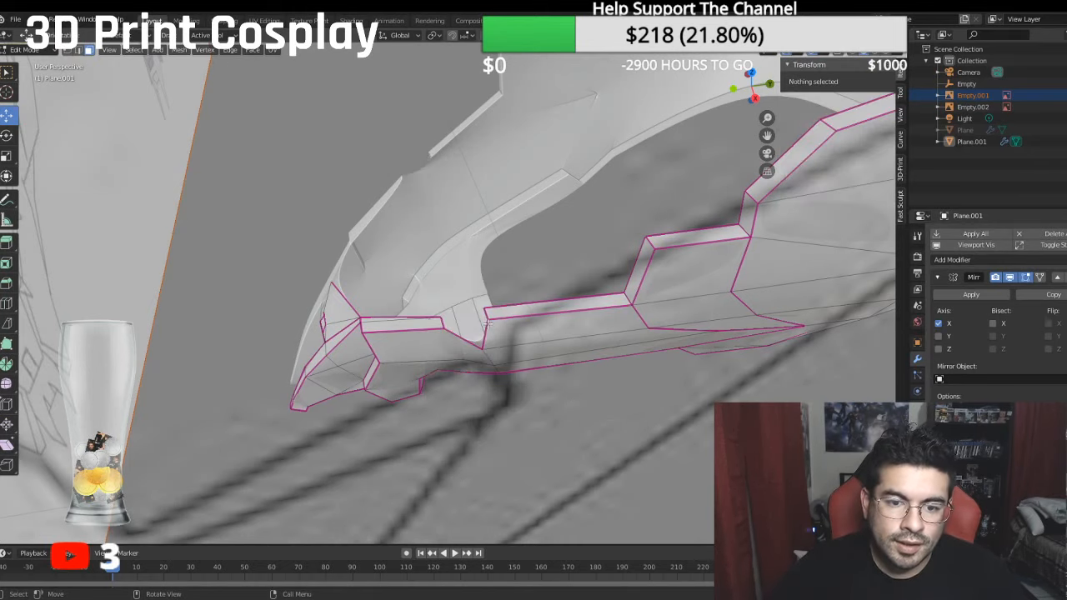
- Extrude the notch's lowest vertex to the tip of the reference spike and shift it along X to a local X of about -3.29 m
{"action": "middle_click_drag", "start_coordinate": [487, 323], "coordinate": [524, 320]}
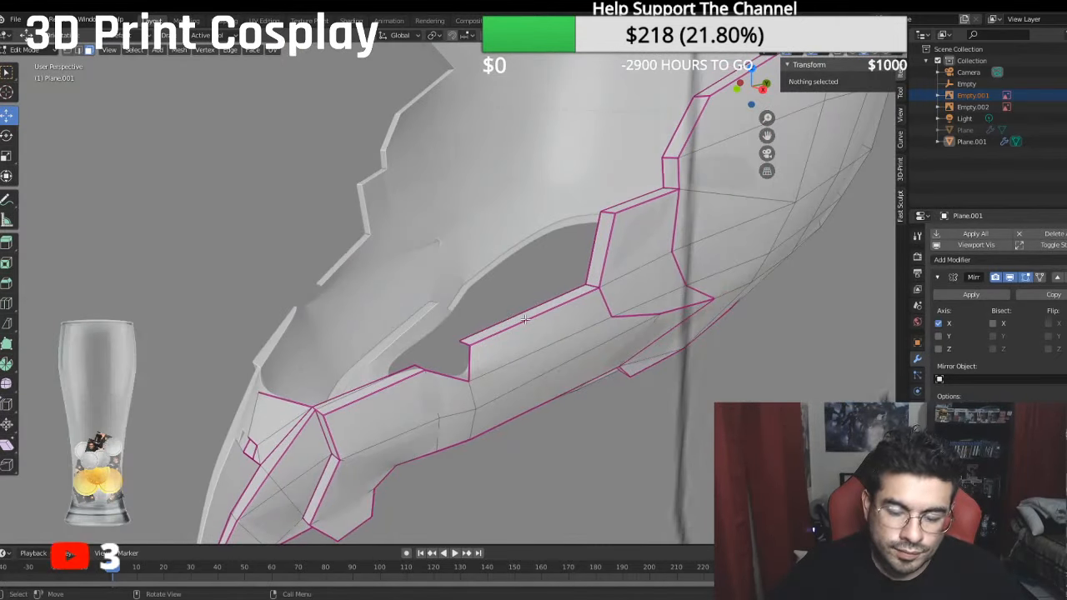
{"action": "left_click", "coordinate": [70, 50]}
{"action": "left_click", "coordinate": [471, 380]}
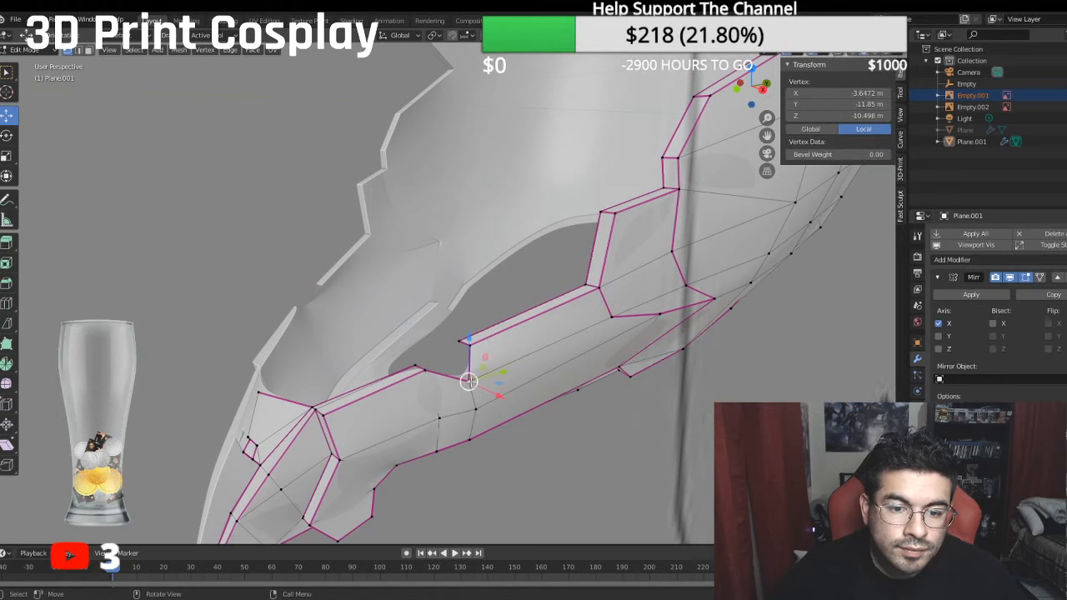
{"action": "key", "text": "KP_1"}
{"action": "key", "text": "KP_3"}
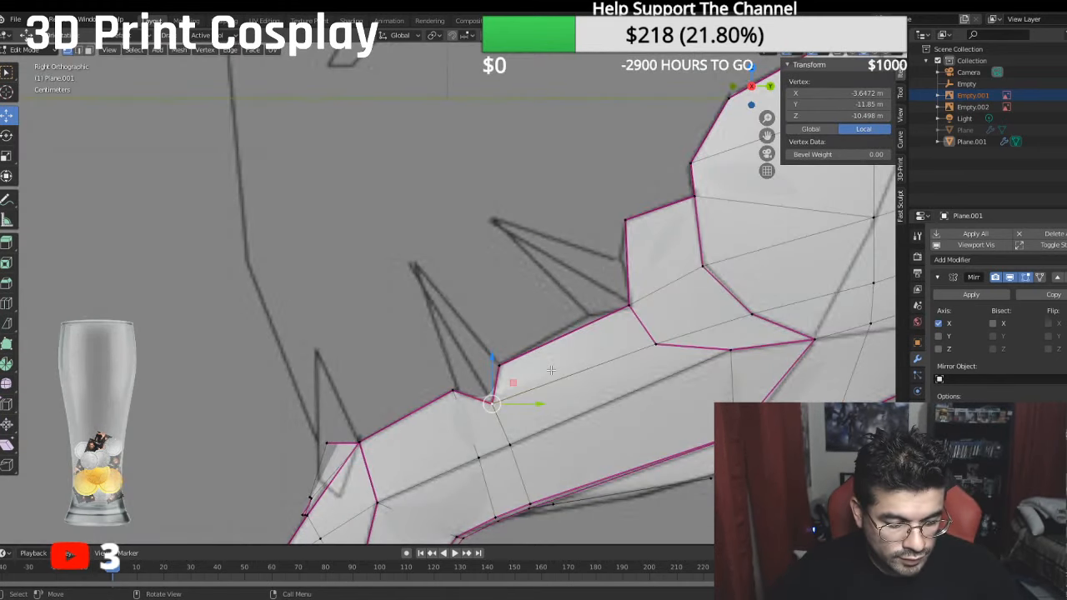
{"action": "key", "text": "e"}
{"action": "right_click", "coordinate": [556, 376]}
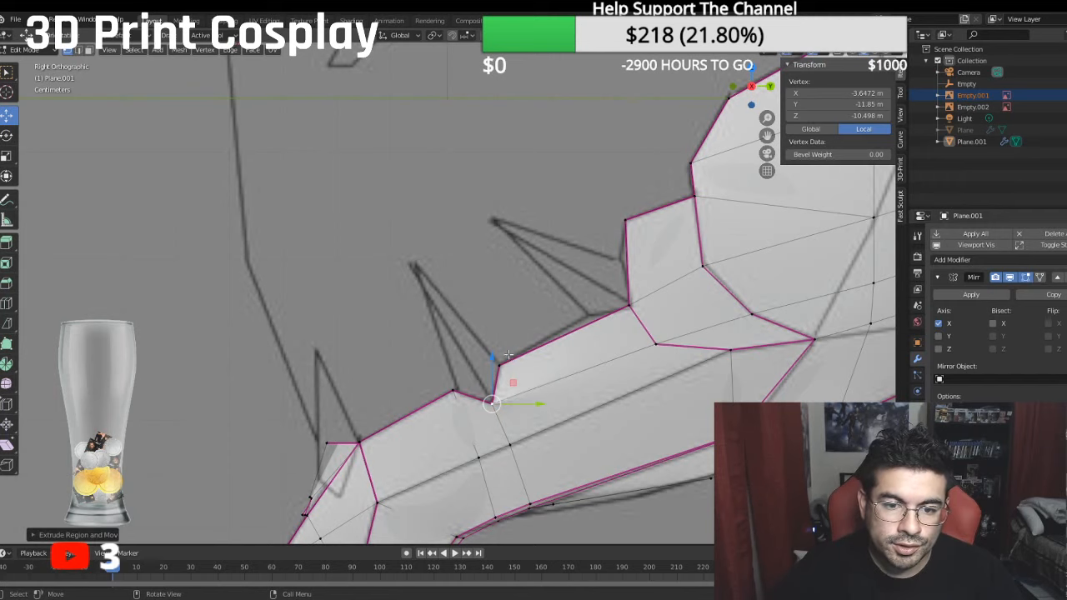
{"action": "left_click_drag", "start_coordinate": [494, 357], "coordinate": [438, 215]}
{"action": "left_click_drag", "start_coordinate": [521, 265], "coordinate": [438, 261]}
{"action": "middle_click_drag", "start_coordinate": [437, 260], "coordinate": [519, 309]}
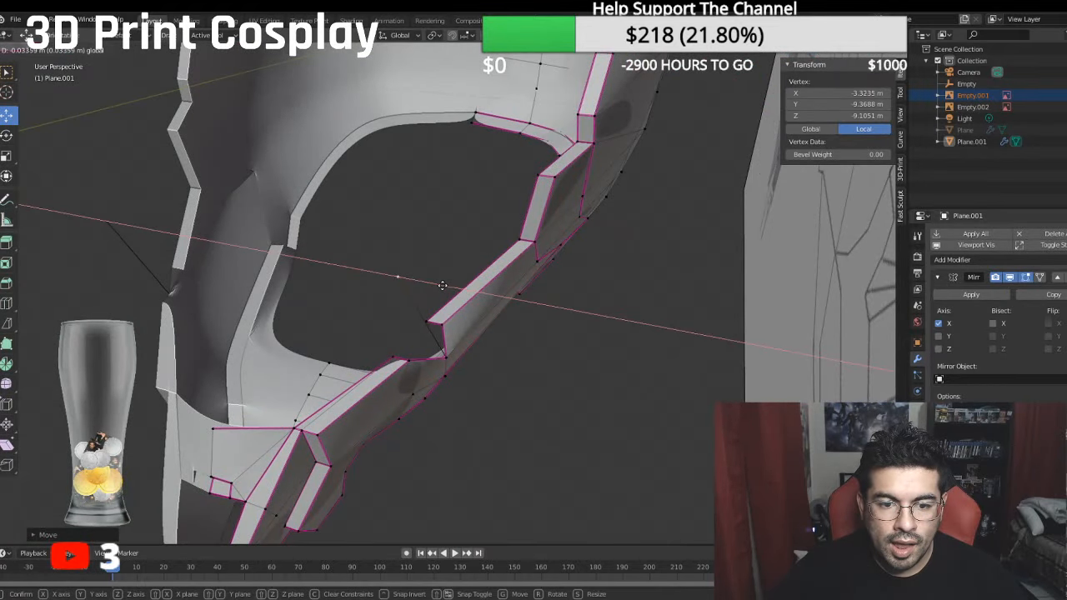
{"action": "middle_click_drag", "start_coordinate": [446, 286], "coordinate": [391, 265]}
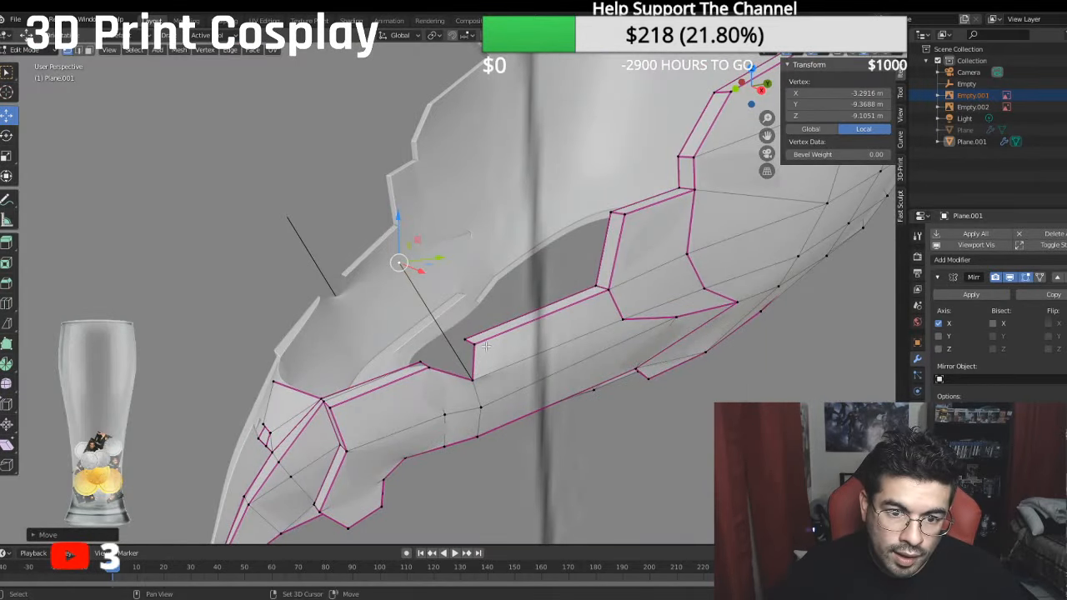
- Fill the two outer triangular faces joining the spike's tip vertex to the rim edges on either side of the notch
{"action": "left_click", "coordinate": [469, 379], "text": "shift"}
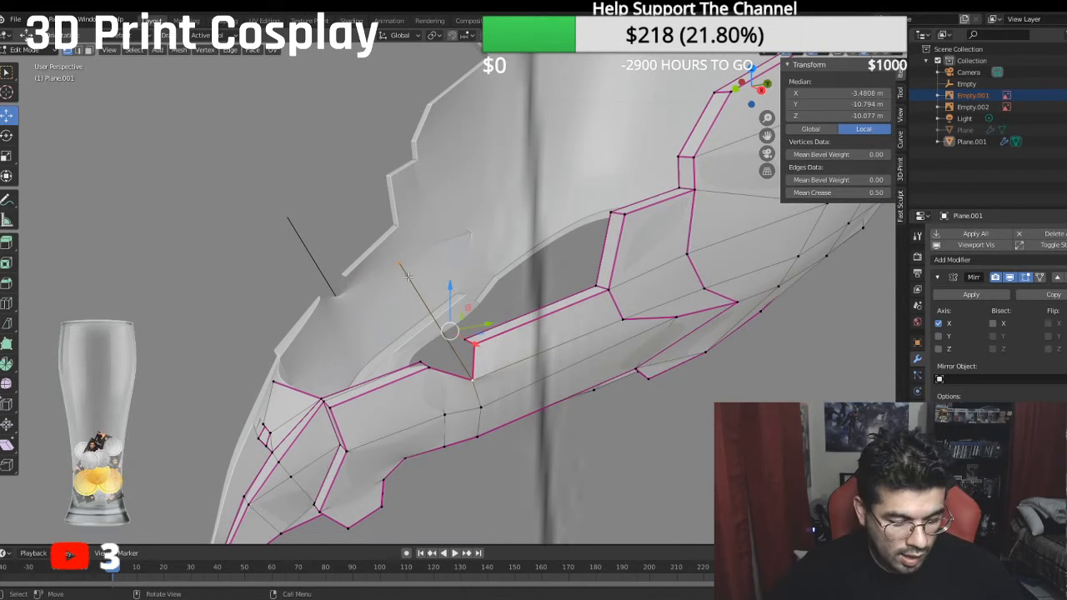
{"action": "key", "text": "f"}
{"action": "left_click", "coordinate": [471, 384]}
{"action": "left_click", "coordinate": [426, 364], "text": "shift"}
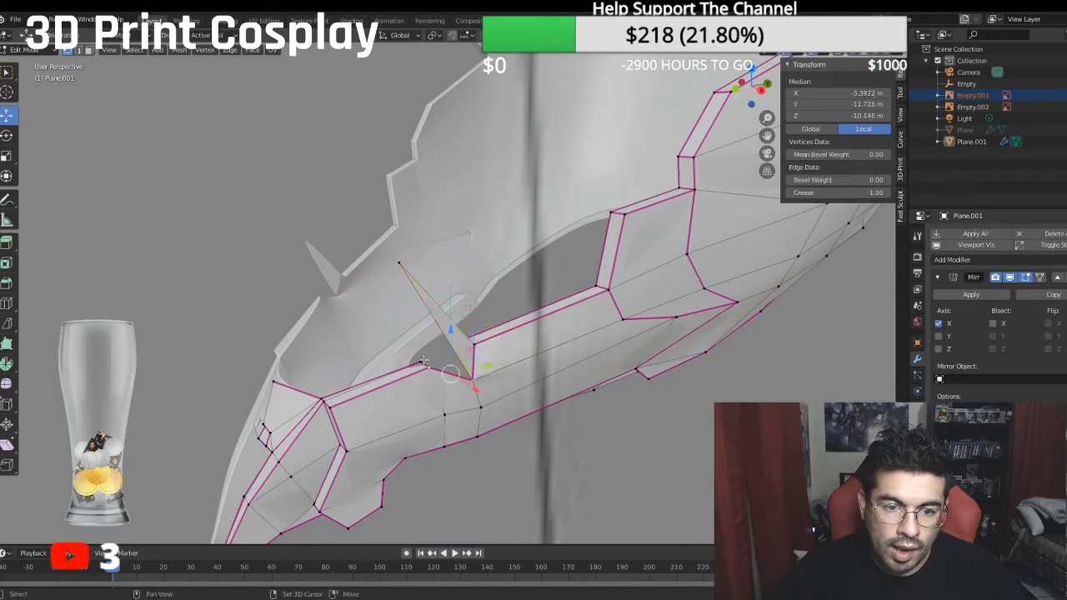
{"action": "left_click", "coordinate": [394, 263], "text": "shift"}
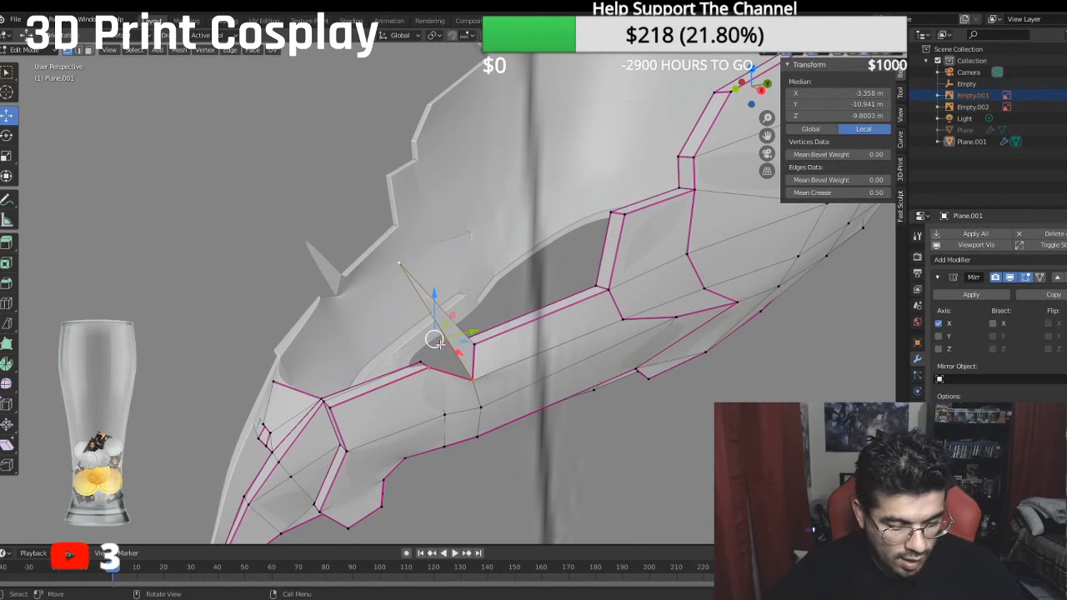
{"action": "key", "text": "f"}
{"action": "key", "text": "g"}
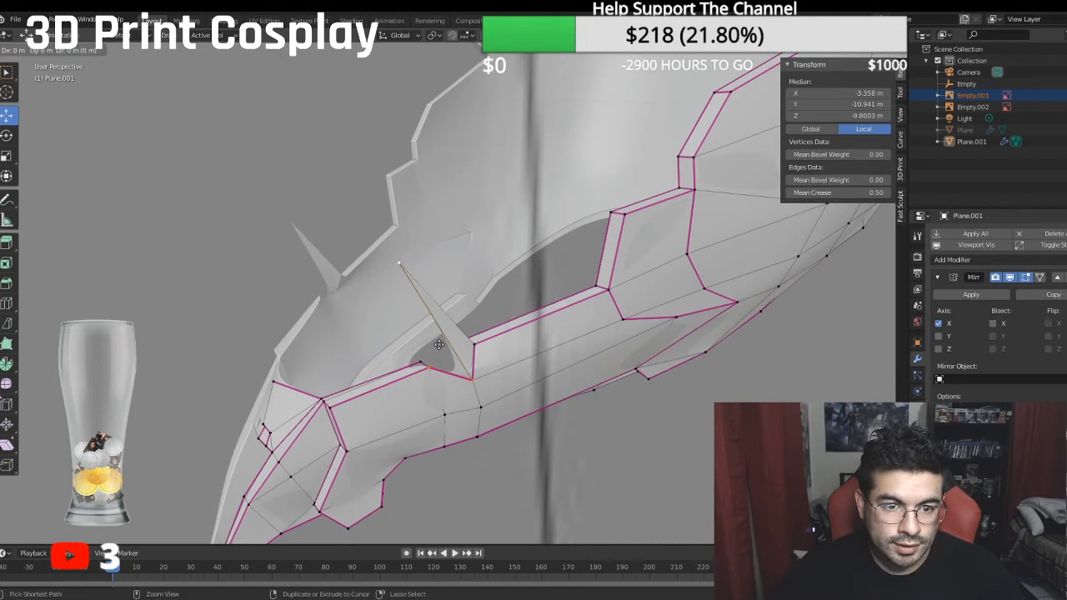
{"action": "left_click", "coordinate": [457, 370]}
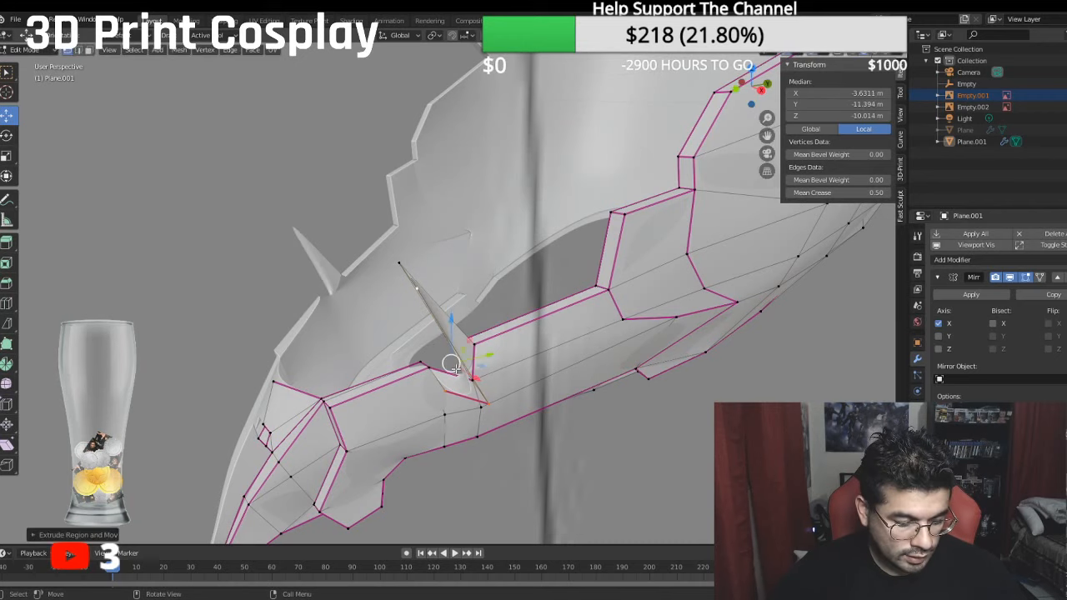
{"action": "key", "text": "ctrl+z"}
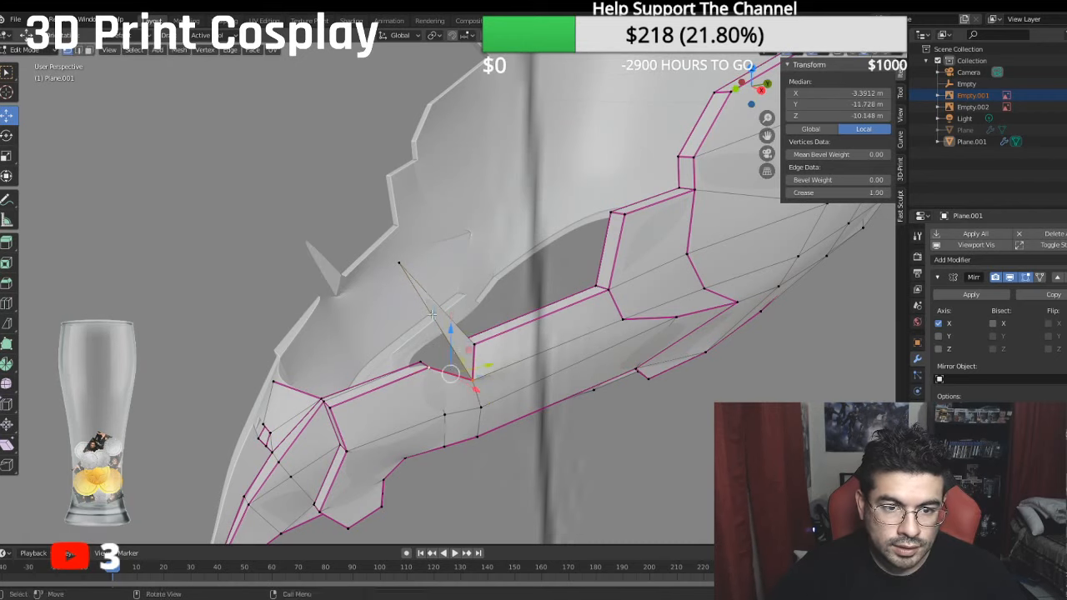
- Extrude the spike's tip vertex inward along X to a local X of about -3.16 m
{"action": "middle_click_drag", "start_coordinate": [411, 319], "coordinate": [534, 342]}
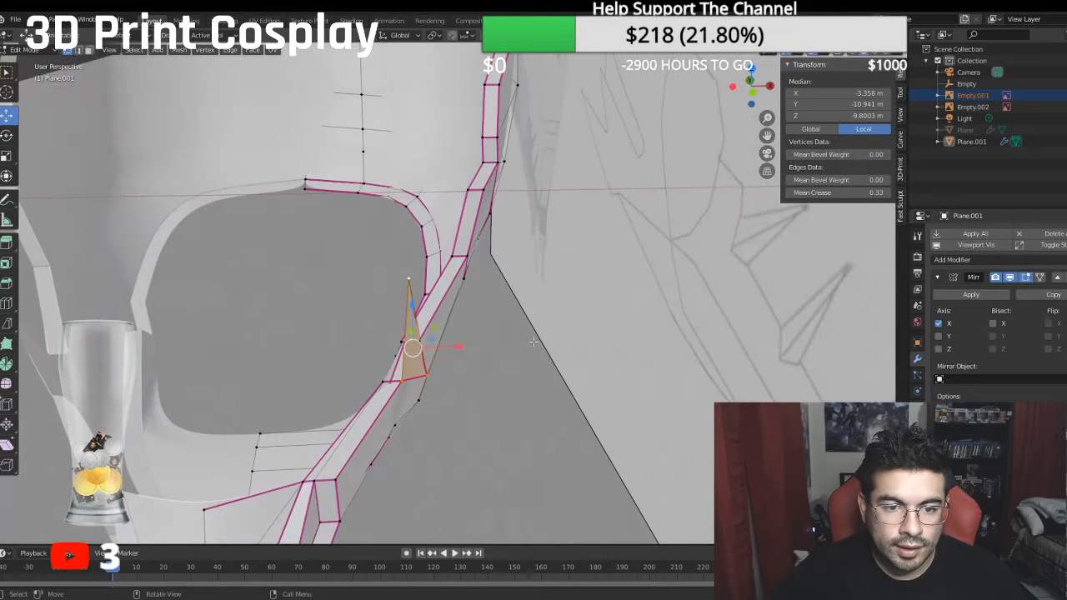
{"action": "left_click", "coordinate": [409, 276]}
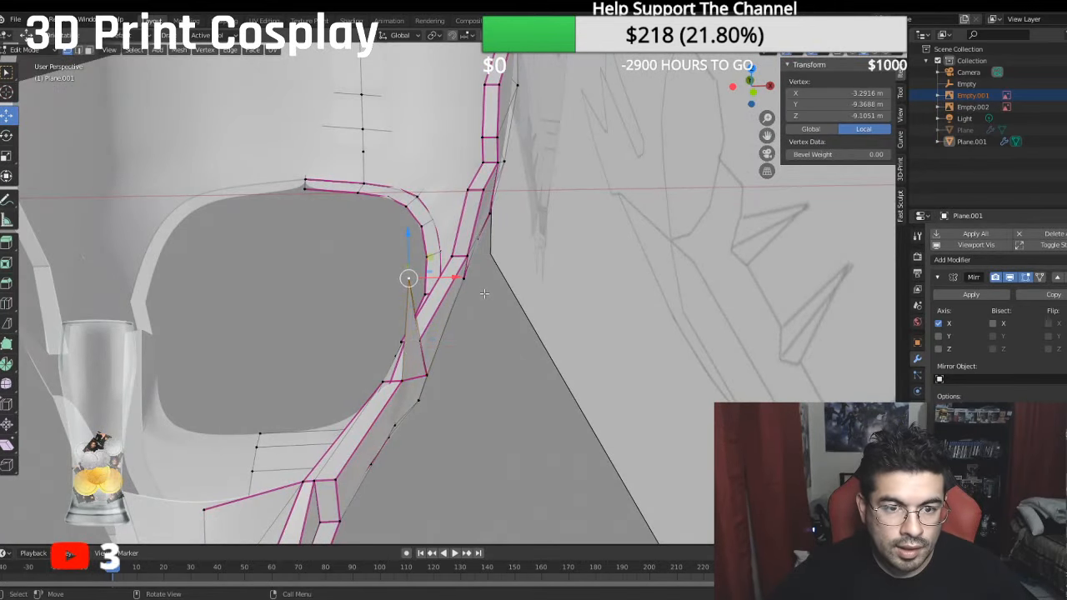
{"action": "key", "text": "e"}
{"action": "left_click", "coordinate": [485, 293]}
{"action": "key", "text": "g"}
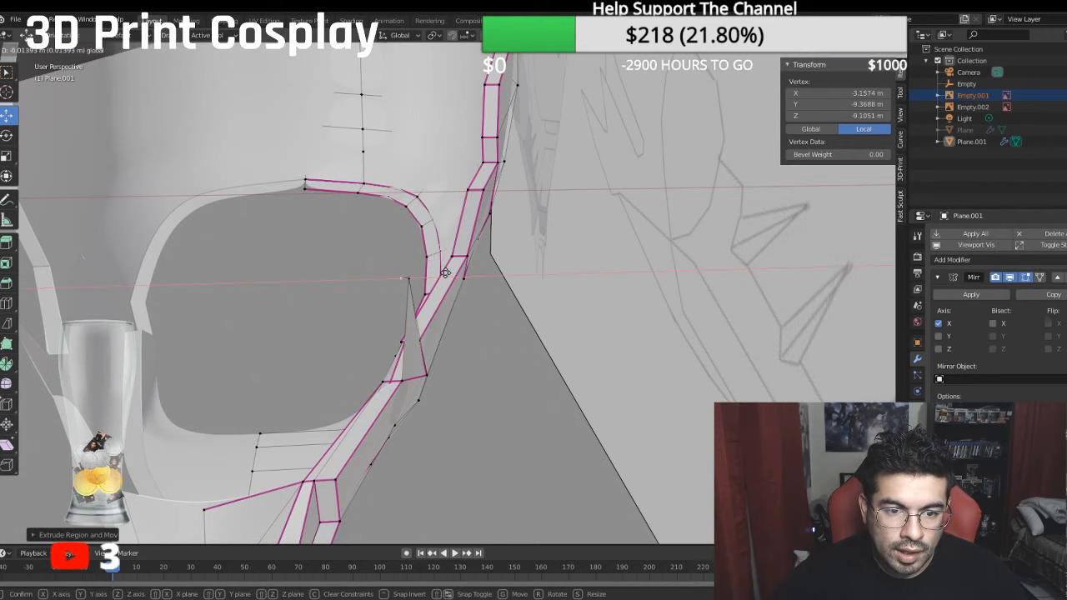
{"action": "left_click", "coordinate": [448, 273]}
- Fill the spike's front and rear side faces between the two tip vertices and the short rim edges at its base
{"action": "middle_click_drag", "start_coordinate": [448, 273], "coordinate": [466, 279]}
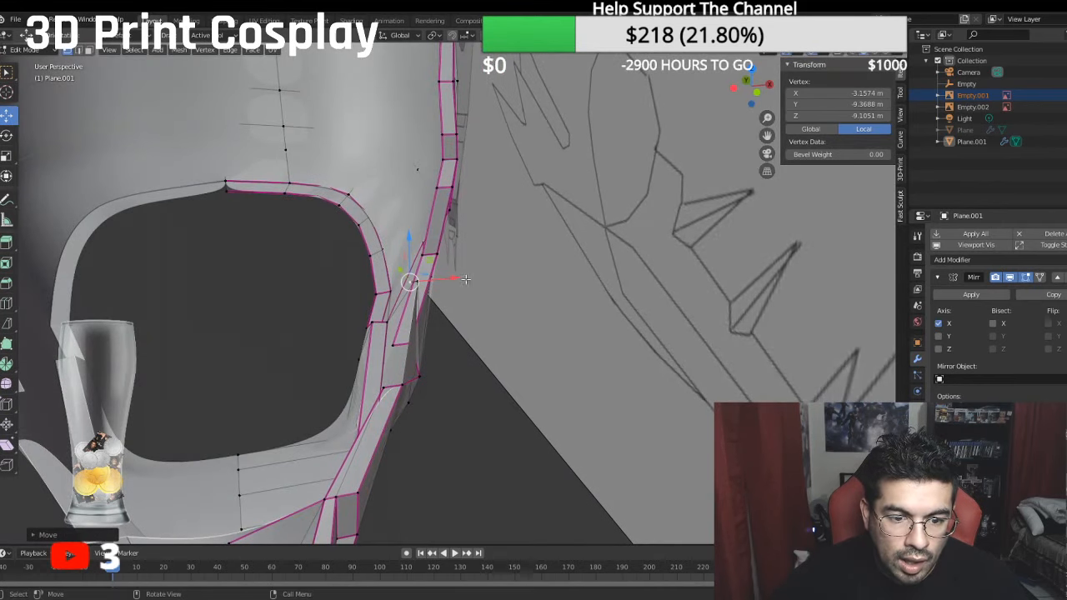
{"action": "left_click", "coordinate": [401, 386], "text": "shift"}
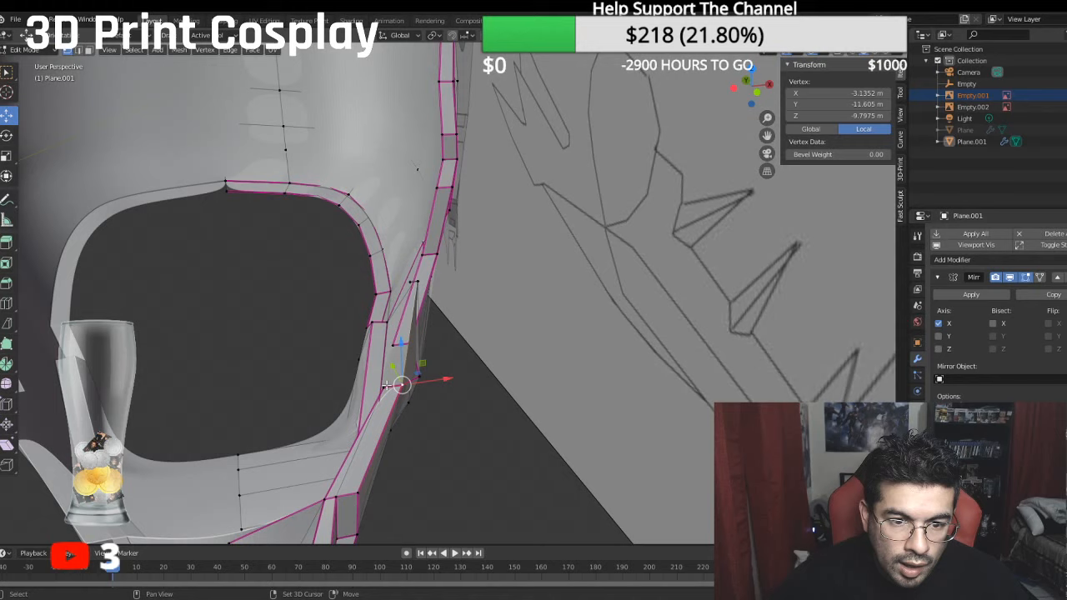
{"action": "left_click", "coordinate": [416, 283], "text": "shift"}
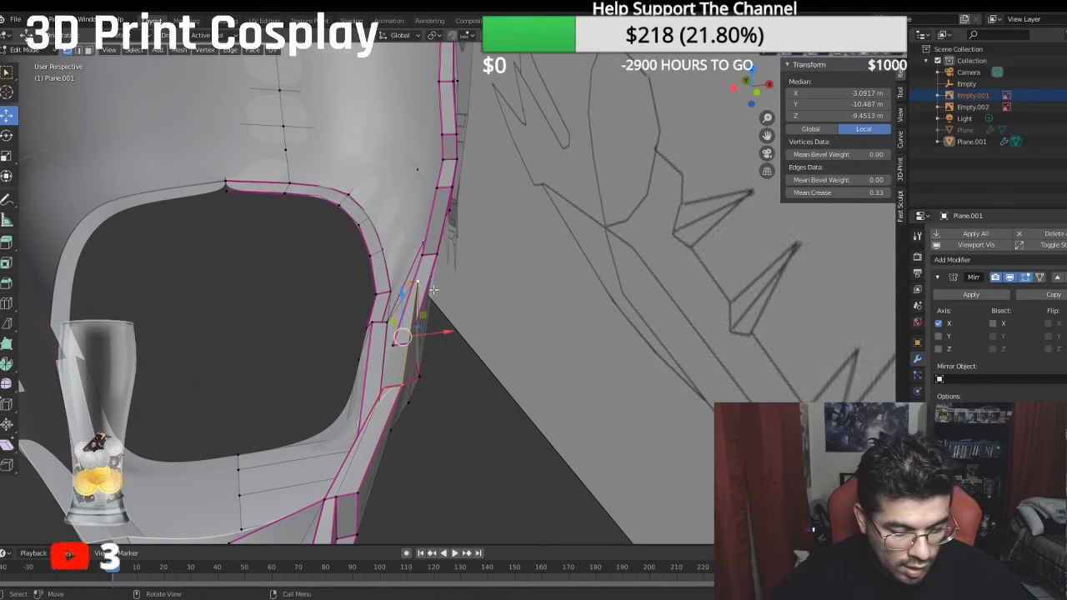
{"action": "middle_click_drag", "start_coordinate": [432, 289], "coordinate": [221, 328]}
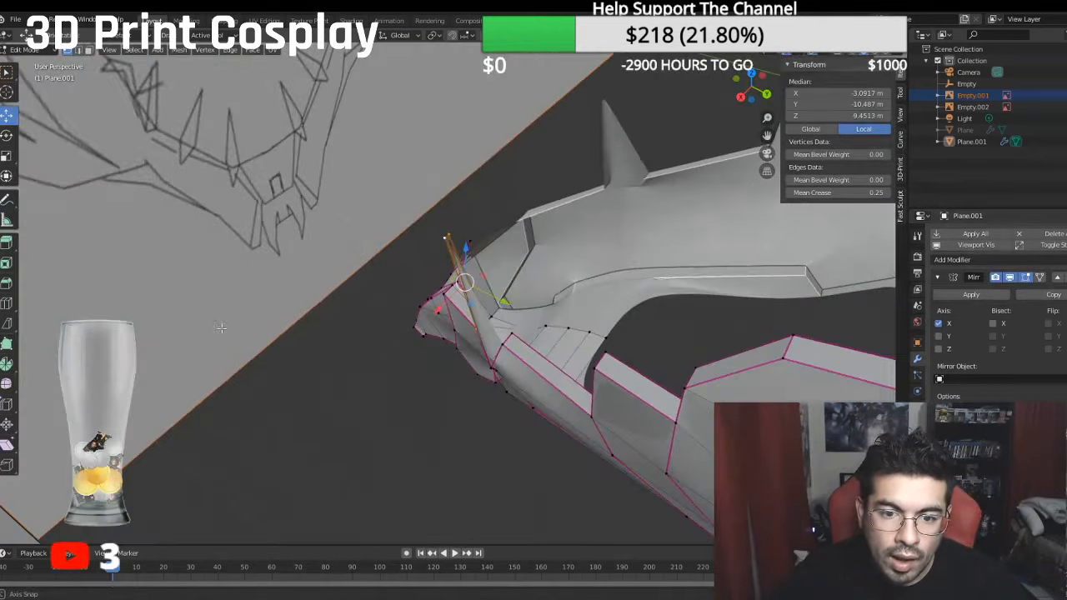
{"action": "left_click", "coordinate": [448, 238], "text": "shift"}
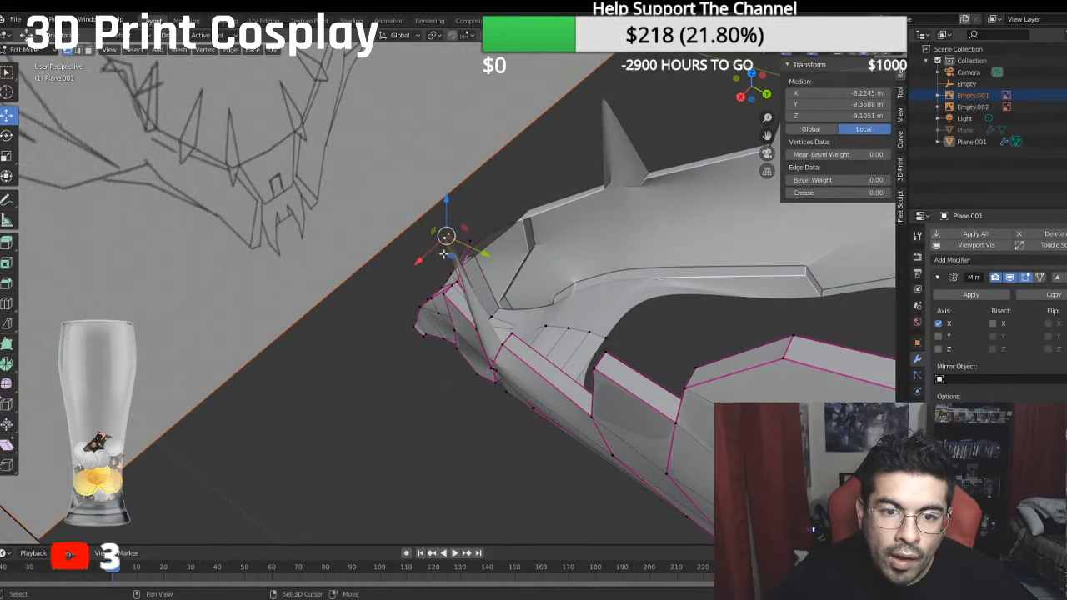
{"action": "left_click", "coordinate": [501, 345], "text": "shift"}
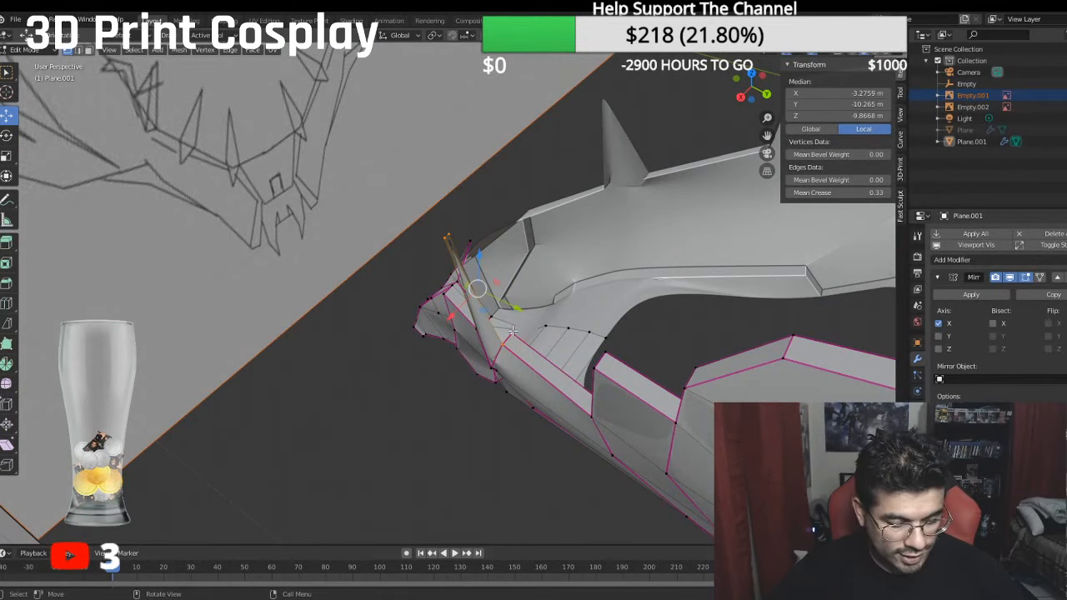
{"action": "key", "text": "f"}
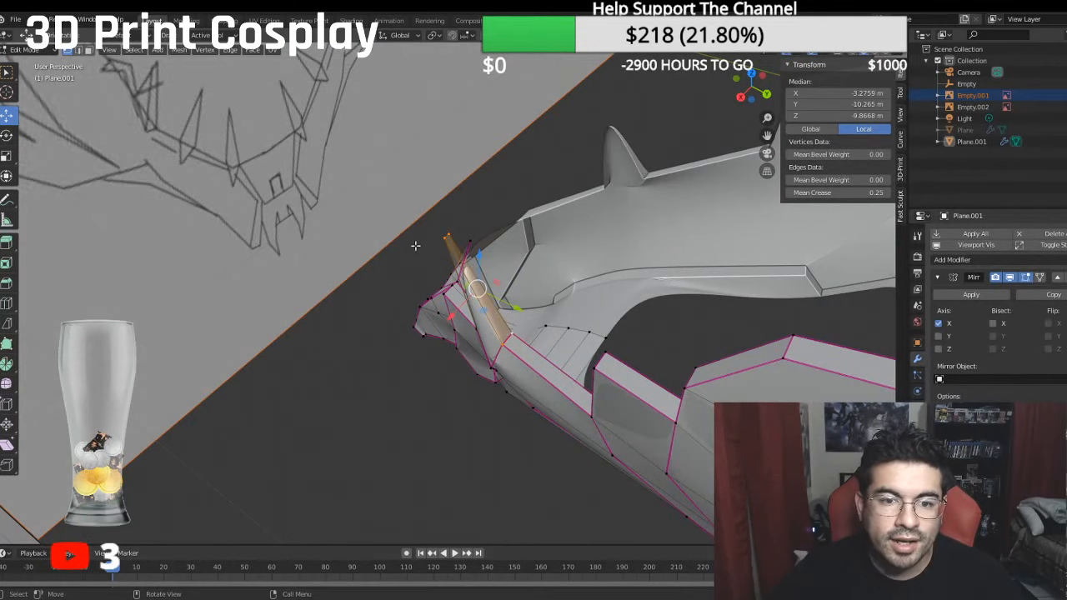
- Set the mean crease of the spike's rear side face and its front outer face to 1.00
{"action": "left_click", "coordinate": [838, 193]}
{"action": "key", "text": "Return"}
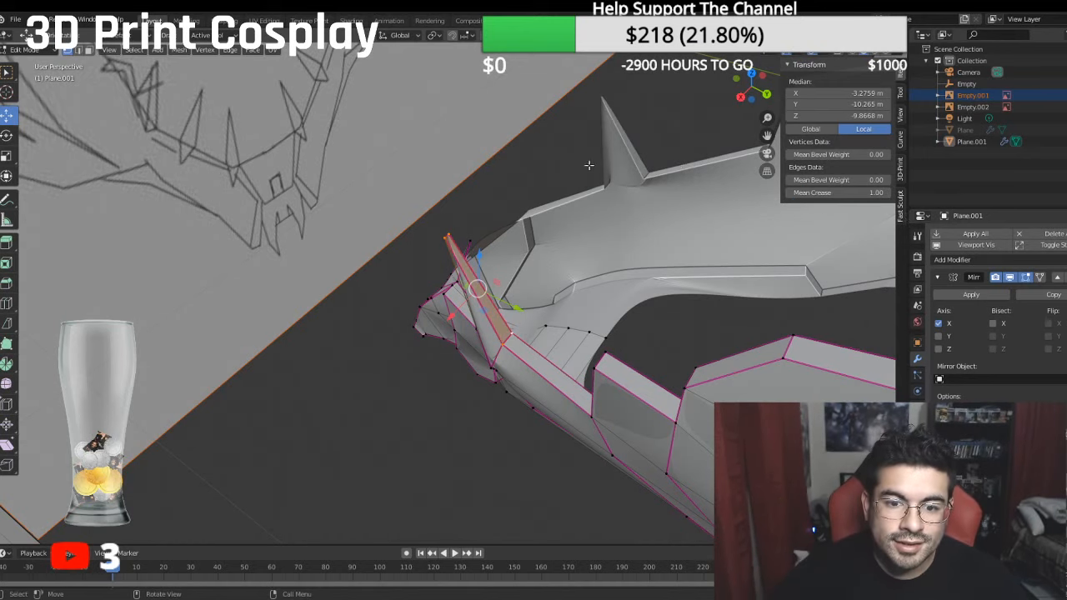
{"action": "middle_click_drag", "start_coordinate": [590, 165], "coordinate": [320, 161]}
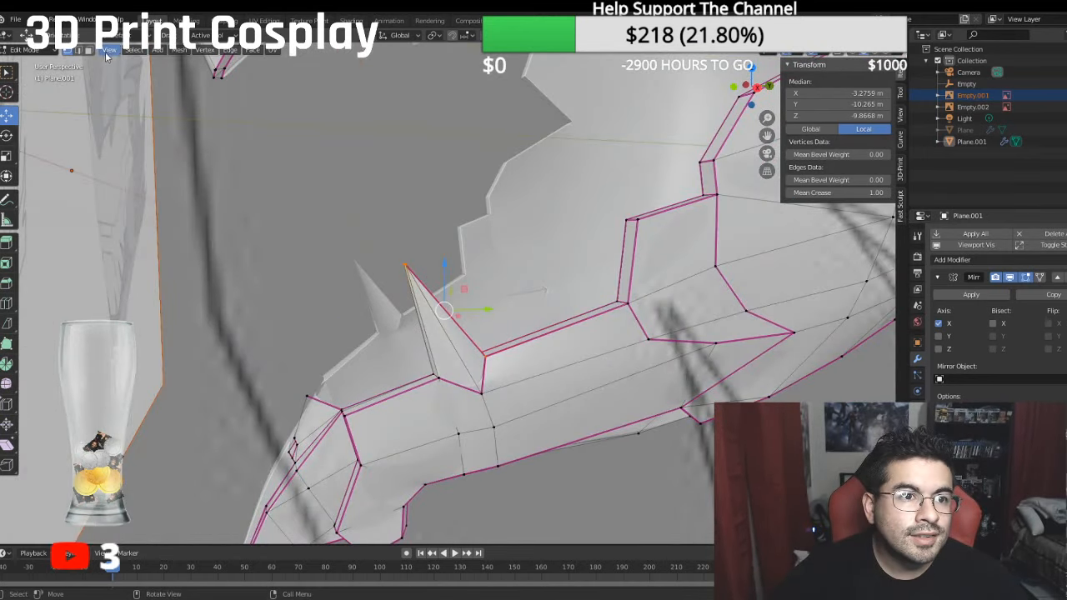
{"action": "left_click", "coordinate": [433, 367]}
{"action": "left_click", "coordinate": [838, 192]}
{"action": "type", "text": "0.5"}
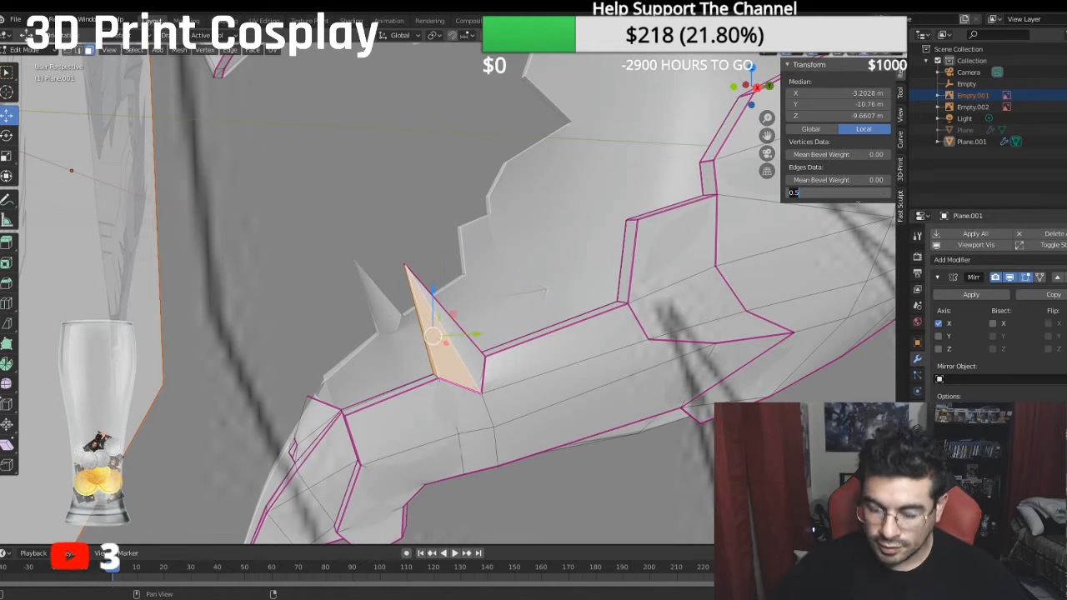
{"action": "key", "text": "Return"}
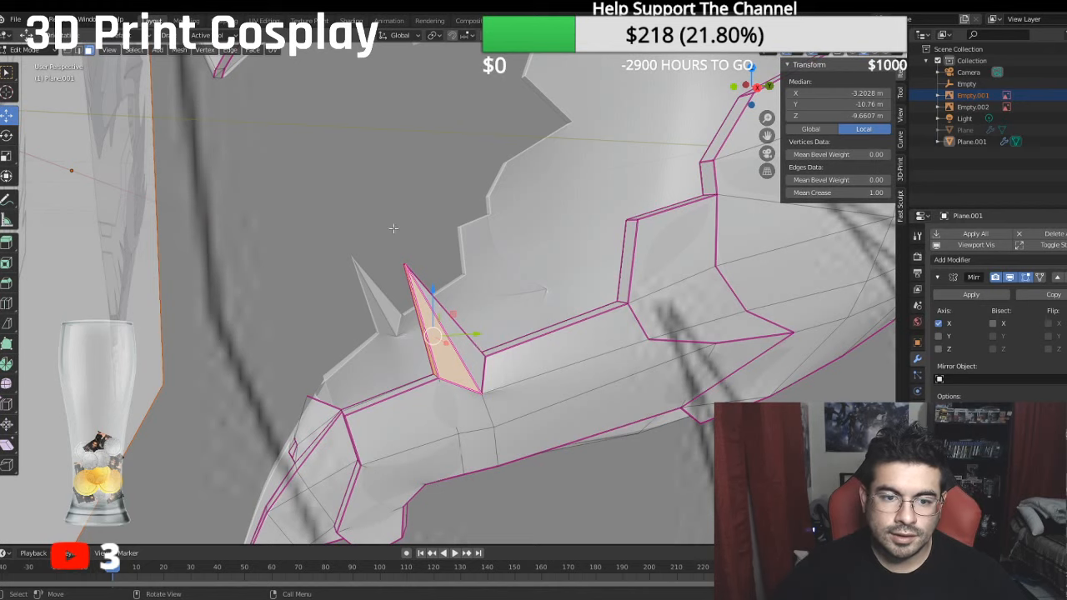
- Bisect the outer face in front of the raised step from its lower rear corner to the reference spike's front base point on the rim
{"action": "left_click", "coordinate": [393, 229]}
{"action": "scroll", "coordinate": [414, 240], "scroll_direction": "down", "scroll_amount": 3}
{"action": "key", "text": "KP_3"}
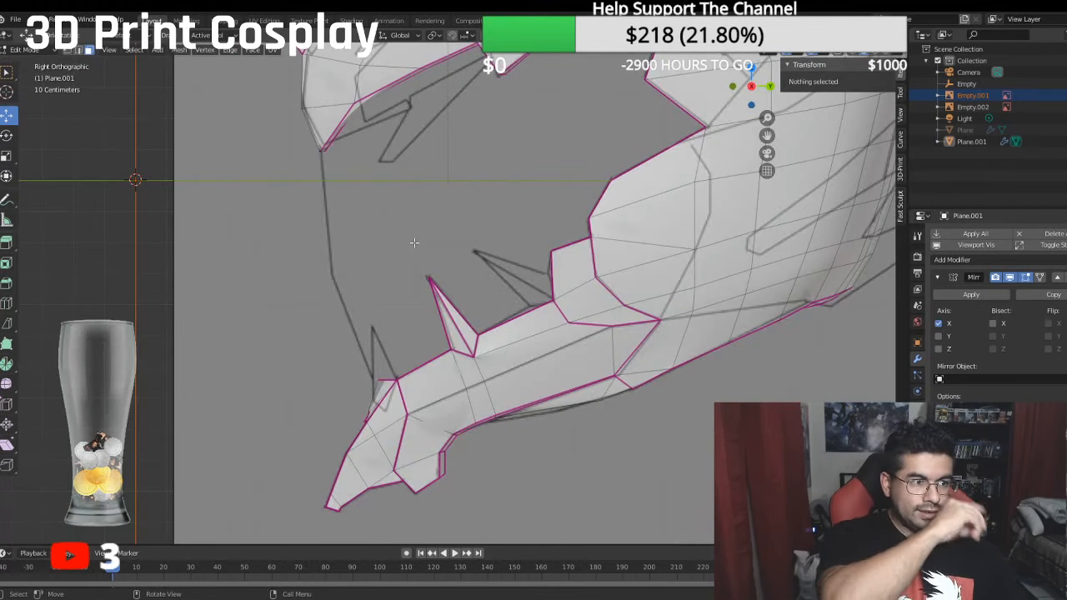
{"action": "scroll", "coordinate": [565, 299], "scroll_direction": "up", "scroll_amount": 3}
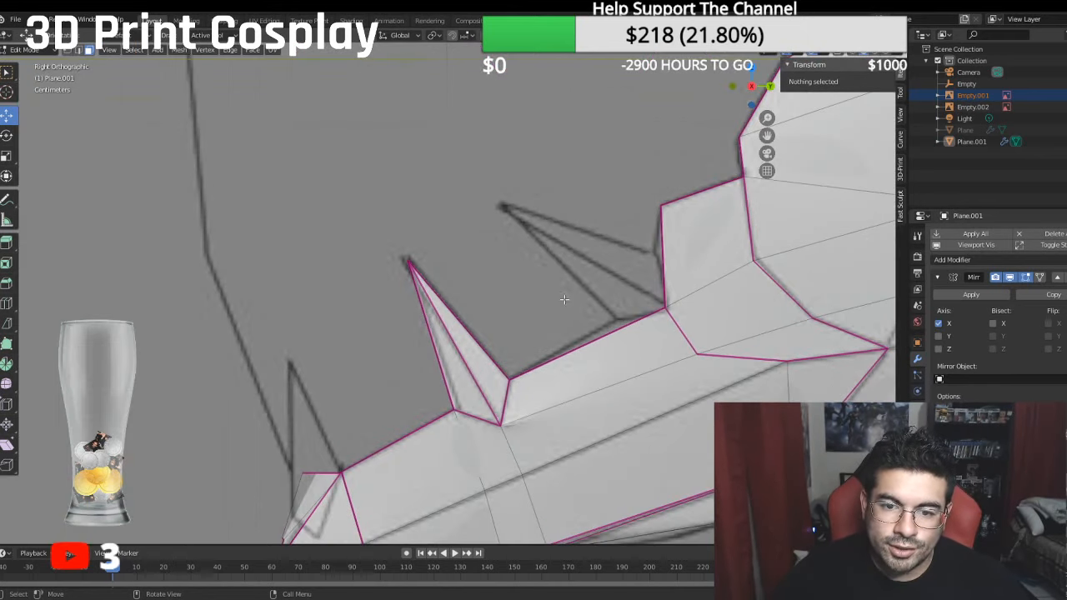
{"action": "left_click", "coordinate": [655, 335]}
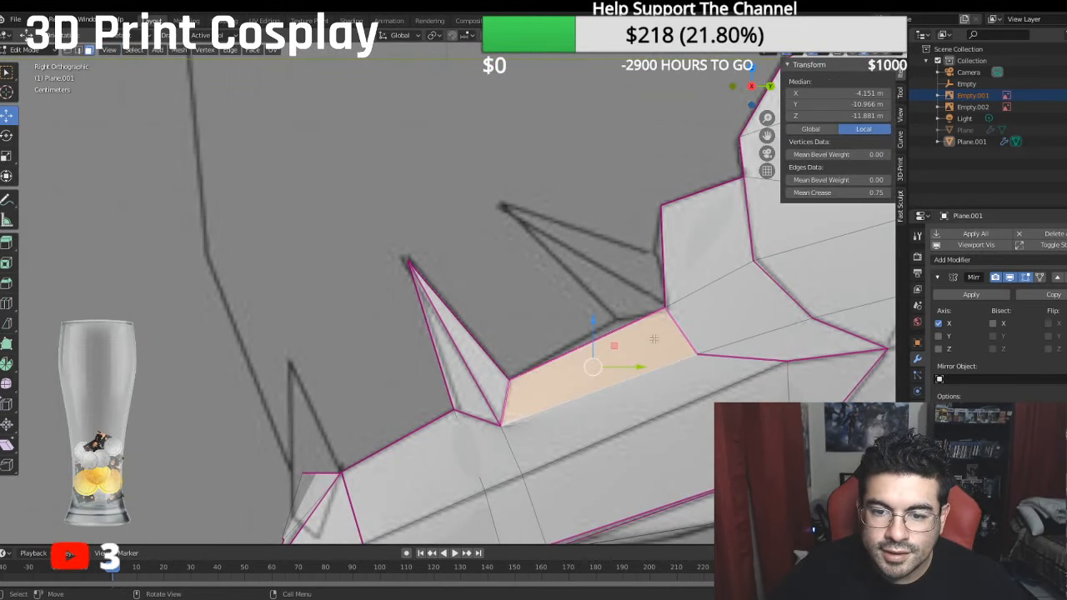
{"action": "left_click", "coordinate": [8, 323]}
{"action": "left_click_drag", "start_coordinate": [692, 354], "coordinate": [654, 335]}
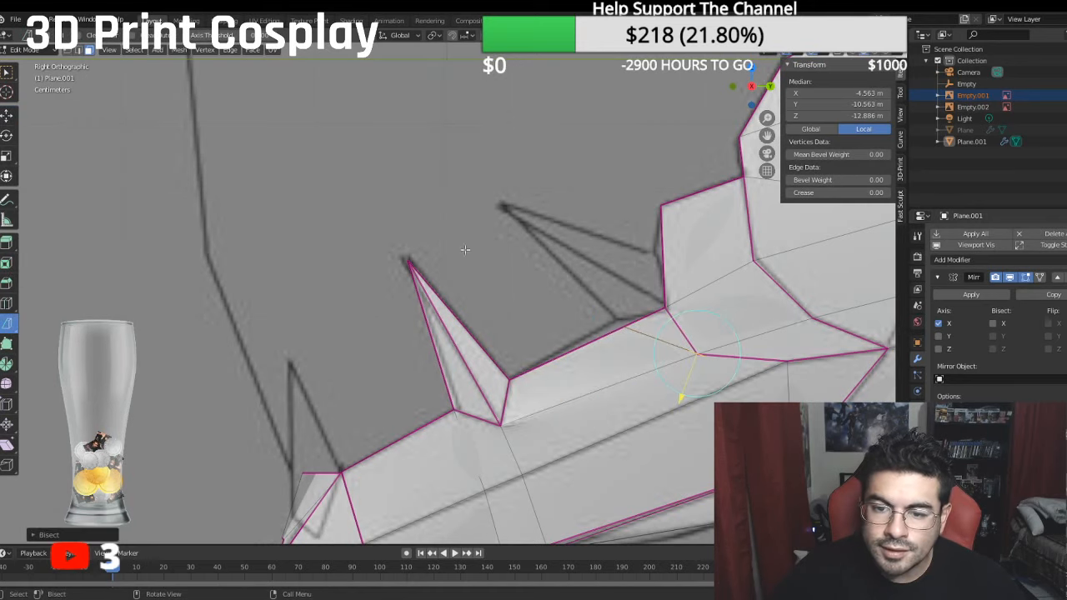
- Merge the duplicate vertices at the lower corner of the new cut at their center
{"action": "left_click", "coordinate": [691, 348]}
{"action": "right_click", "coordinate": [689, 353]}
{"action": "mouse_move", "coordinate": [707, 358]}
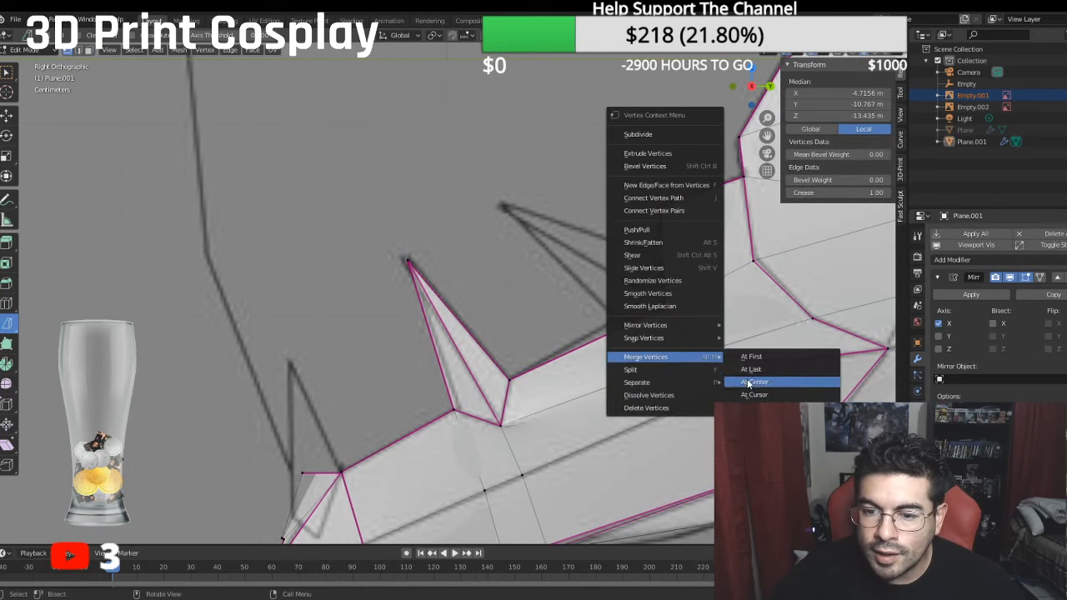
{"action": "left_click", "coordinate": [749, 382]}
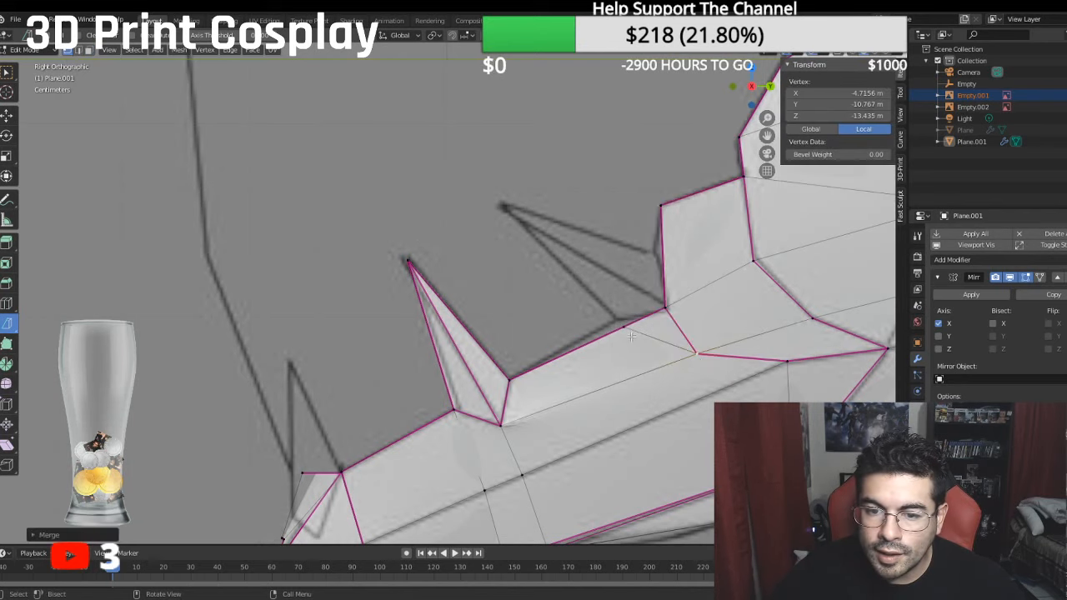
- Move the new rim vertex onto the reference spike's front base corner, at local Y -10.269 m and Z -12.193 m
{"action": "left_click", "coordinate": [7, 115]}
{"action": "left_click_drag", "start_coordinate": [659, 327], "coordinate": [647, 321]}
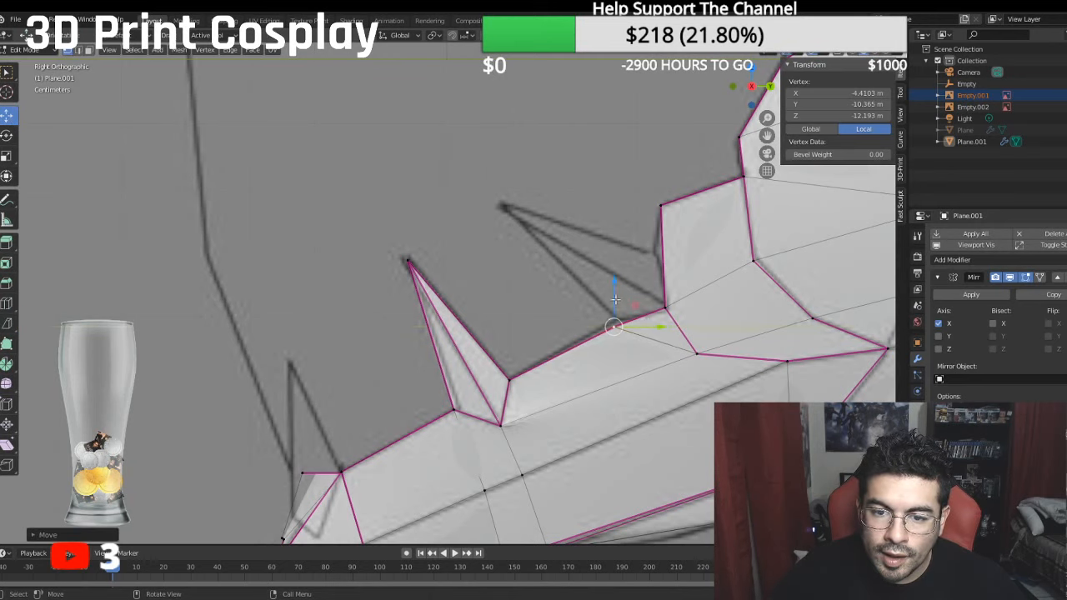
{"action": "left_click_drag", "start_coordinate": [615, 288], "coordinate": [621, 281]}
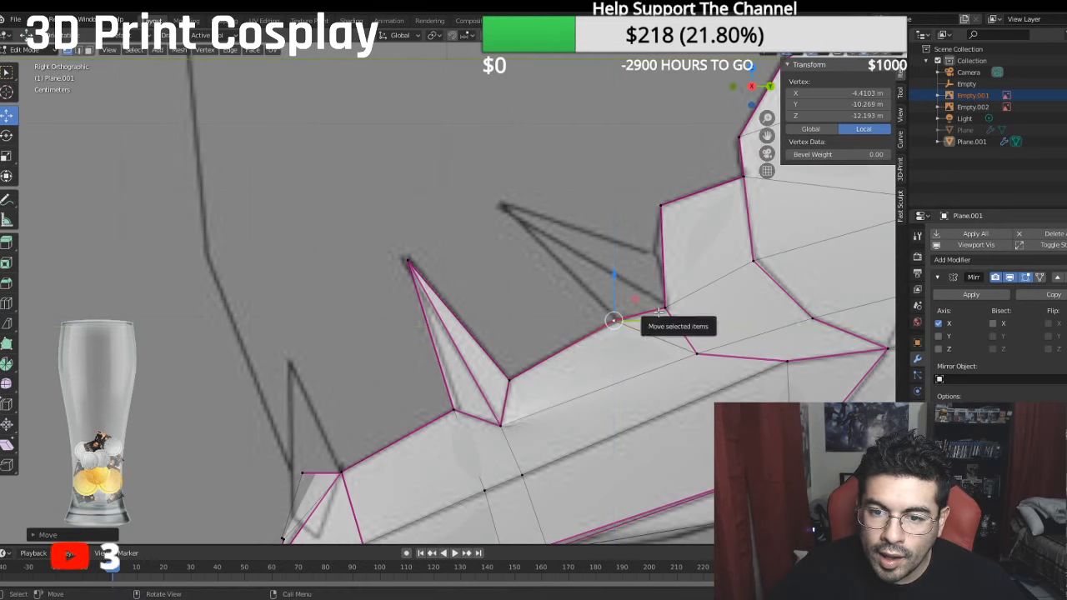
{"action": "left_click_drag", "start_coordinate": [659, 313], "coordinate": [669, 293]}
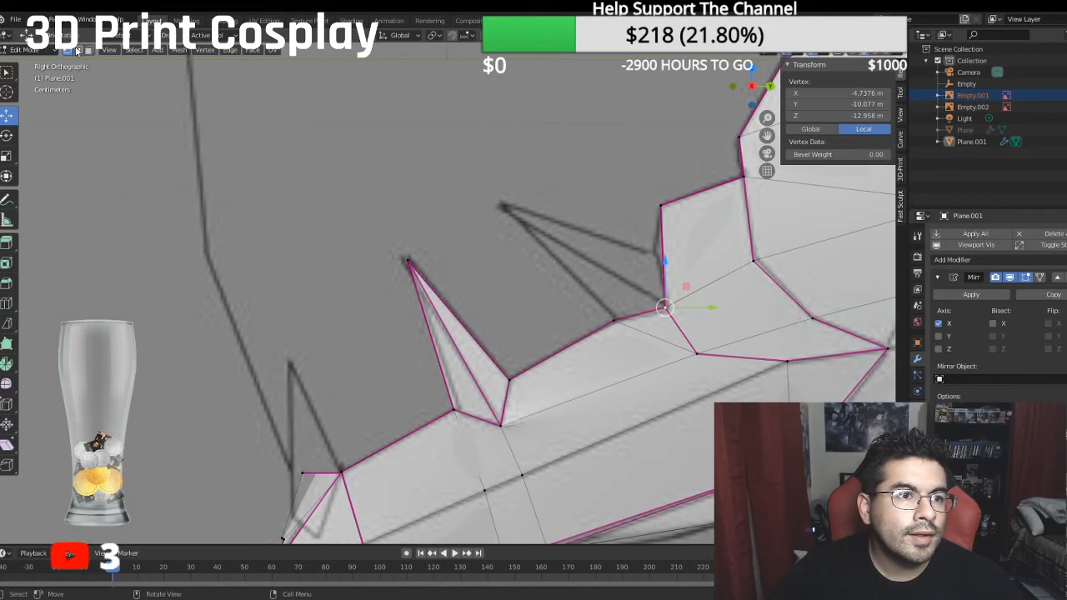
- Bisect the raised step's outer face from its lower rear corner to the reference spike's upper base point on the front edge
{"action": "left_click", "coordinate": [87, 50]}
{"action": "left_click", "coordinate": [668, 248]}
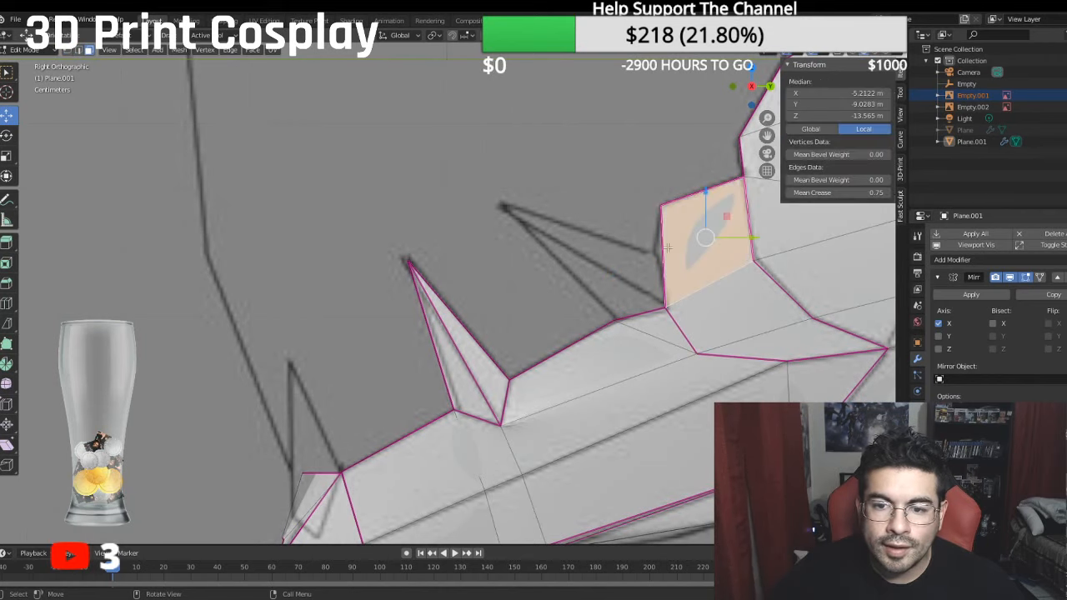
{"action": "left_click", "coordinate": [7, 323]}
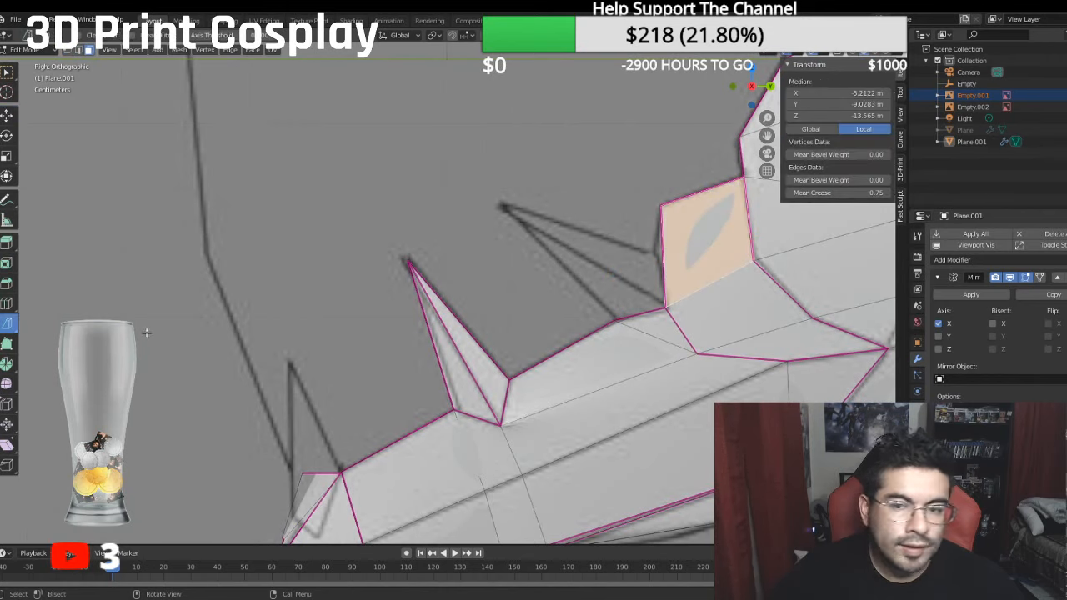
{"action": "key", "text": "k"}
{"action": "left_click", "coordinate": [752, 260]}
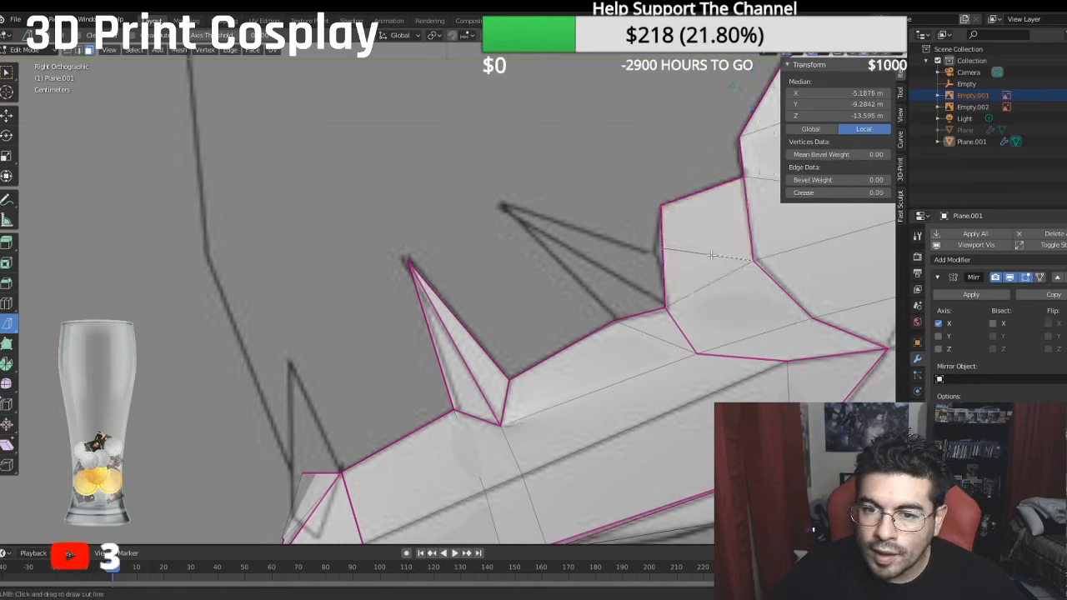
{"action": "left_click_drag", "start_coordinate": [710, 255], "coordinate": [707, 253]}
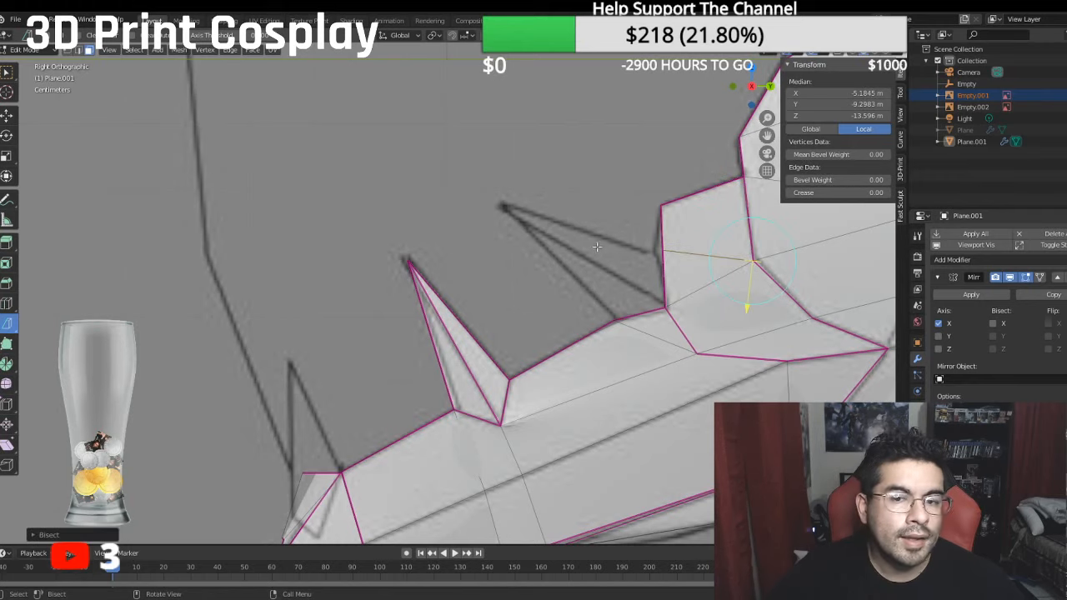
{"action": "key", "text": "alt+a"}
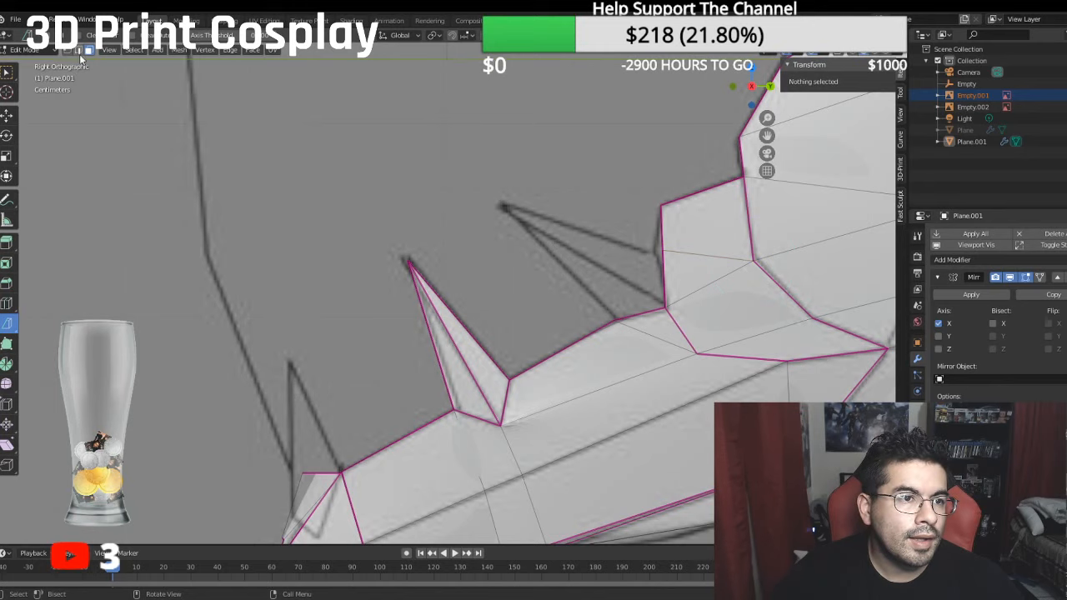
- Bisect the two rim thickness faces, along the jaw and up the raised step, in line with the outer face cuts
{"action": "middle_click_drag", "start_coordinate": [587, 338], "coordinate": [631, 331]}
{"action": "left_click", "coordinate": [589, 285]}
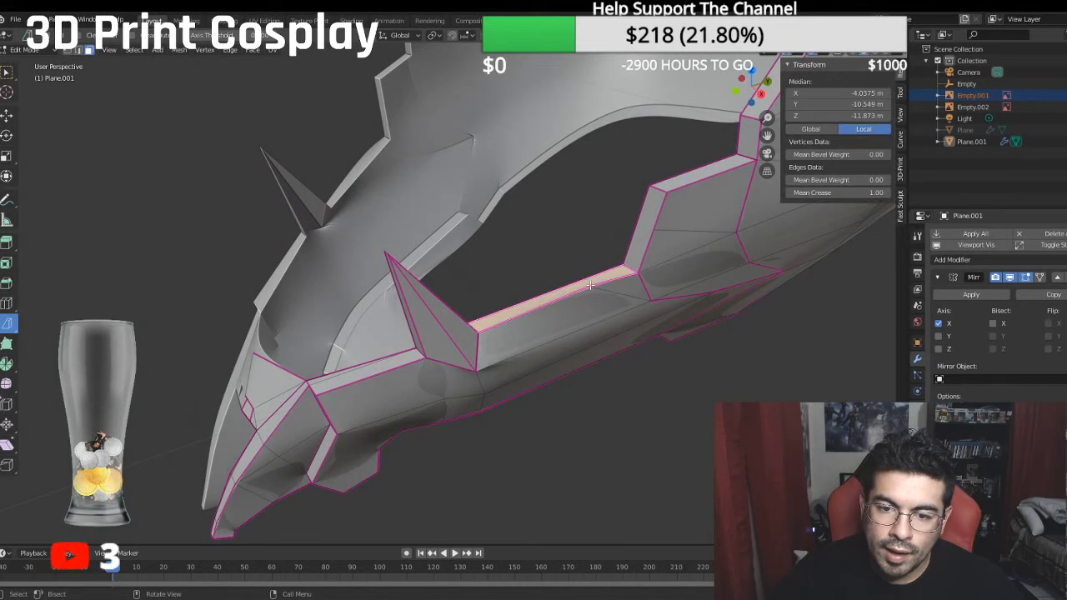
{"action": "key", "text": "k"}
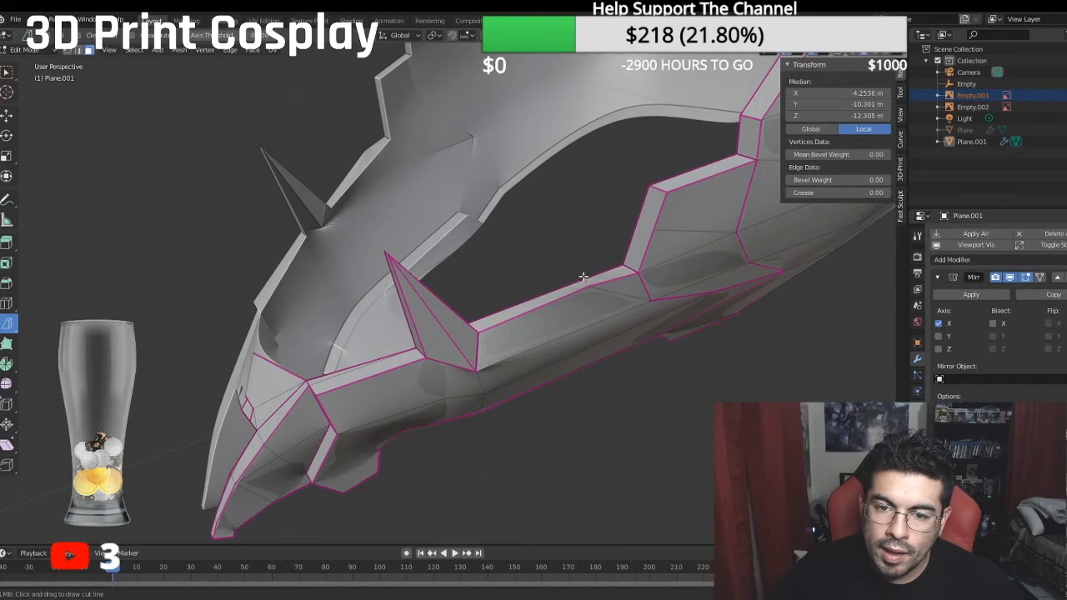
{"action": "left_click_drag", "start_coordinate": [583, 276], "coordinate": [582, 266]}
{"action": "left_click", "coordinate": [649, 236]}
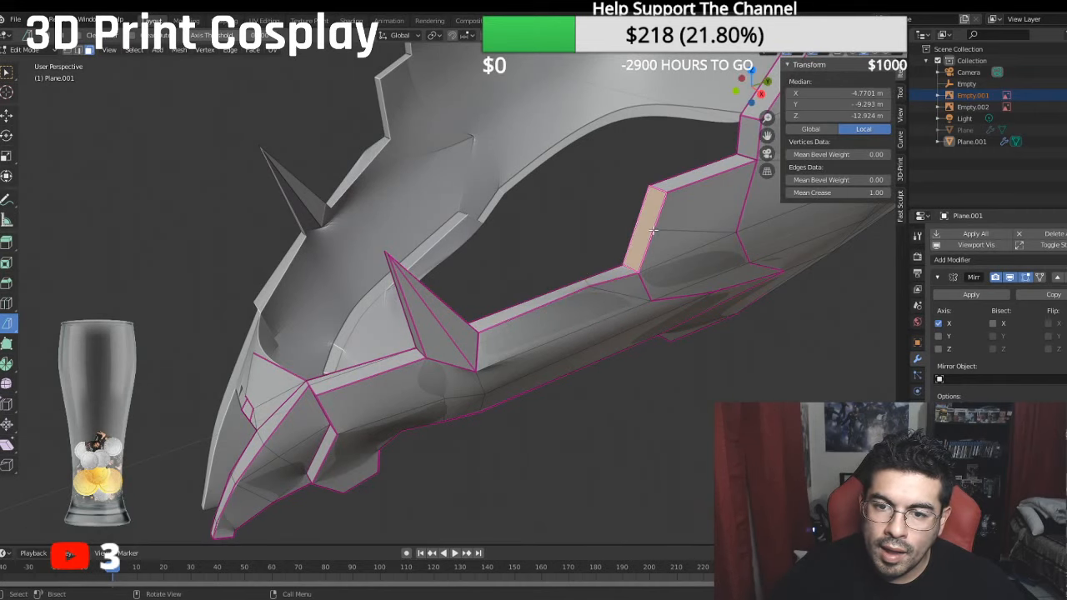
{"action": "key", "text": "k"}
{"action": "left_click_drag", "start_coordinate": [634, 219], "coordinate": [606, 226]}
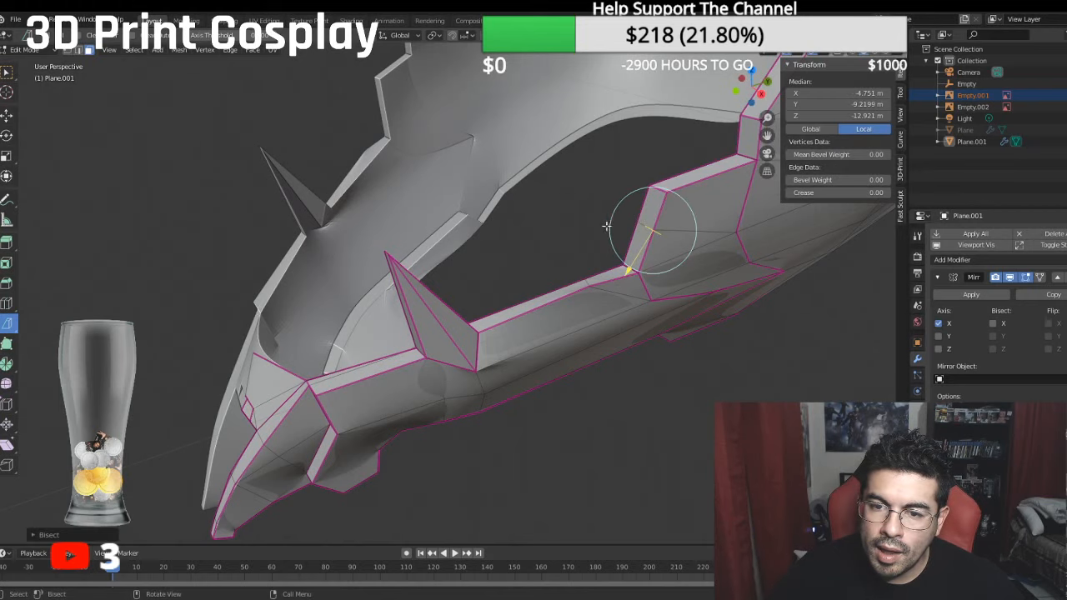
{"action": "key", "text": "alt+a"}
- Merge the duplicate vertices where the cuts meet on the raised step's front outer edge at their center
{"action": "middle_click_drag", "start_coordinate": [579, 232], "coordinate": [557, 207]}
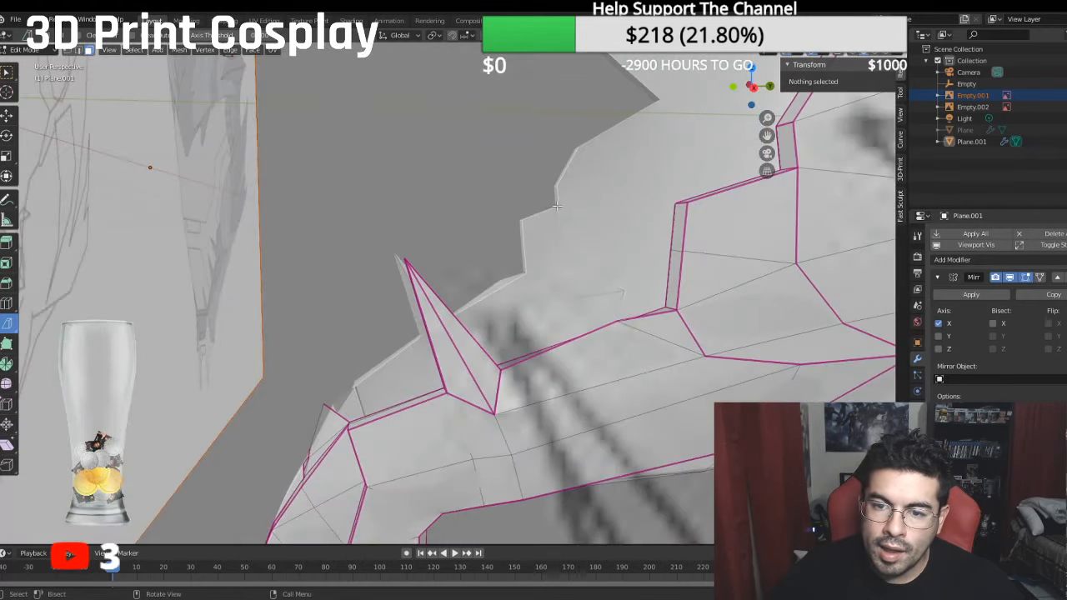
{"action": "key", "text": "1"}
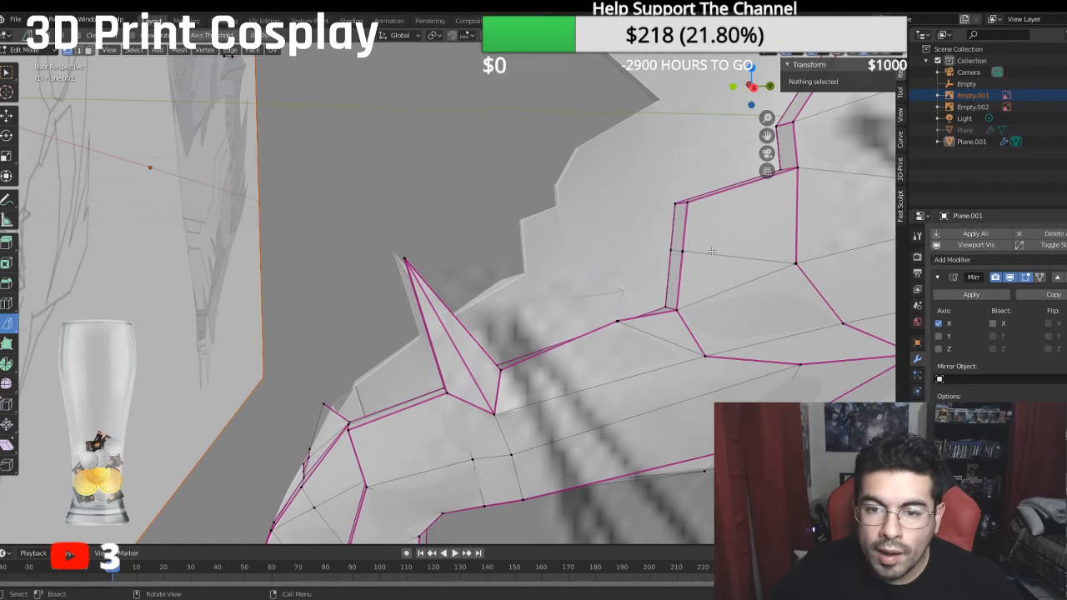
{"action": "left_click", "coordinate": [683, 250]}
{"action": "left_click", "coordinate": [675, 251], "text": "shift"}
{"action": "right_click", "coordinate": [687, 264]}
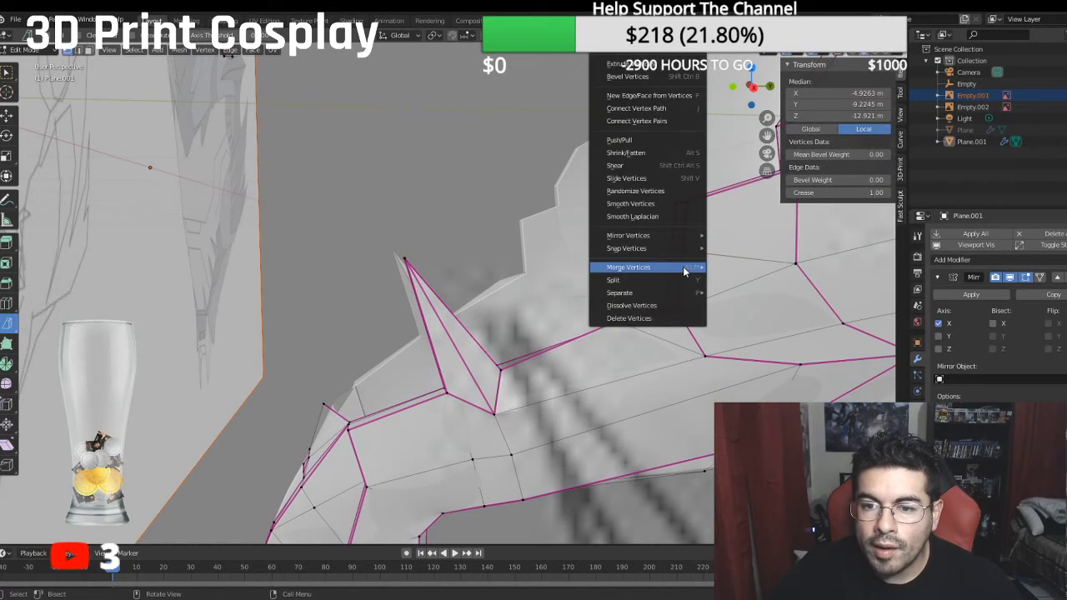
{"action": "mouse_move", "coordinate": [686, 269]}
{"action": "left_click", "coordinate": [738, 292]}
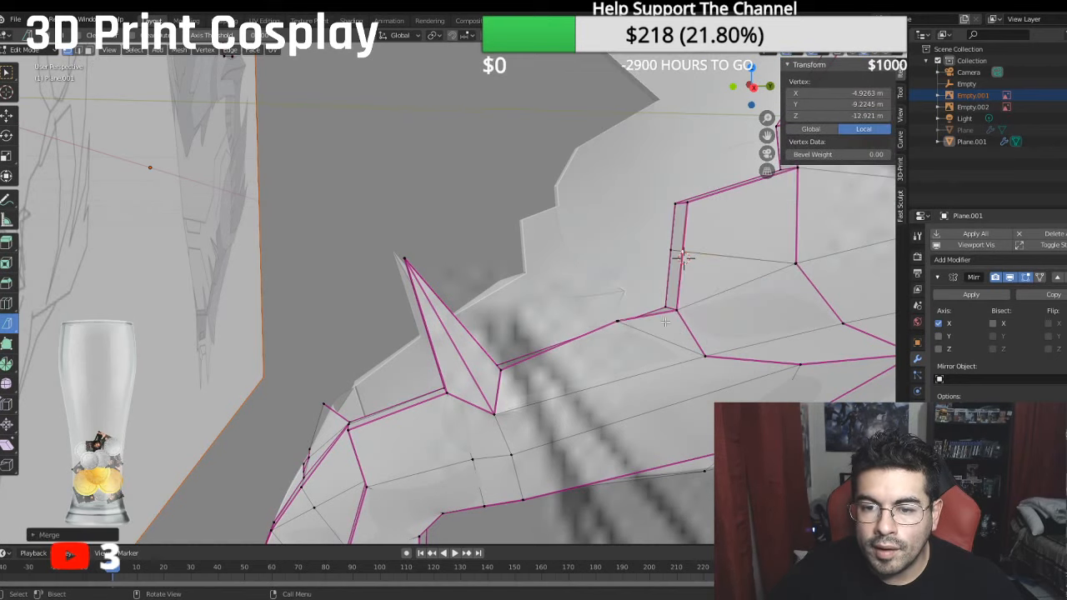
- Merge the duplicate vertices where the cuts meet on the jaw rim's outer edge at their center
{"action": "left_click", "coordinate": [621, 325]}
{"action": "middle_click_drag", "start_coordinate": [621, 325], "coordinate": [621, 316]}
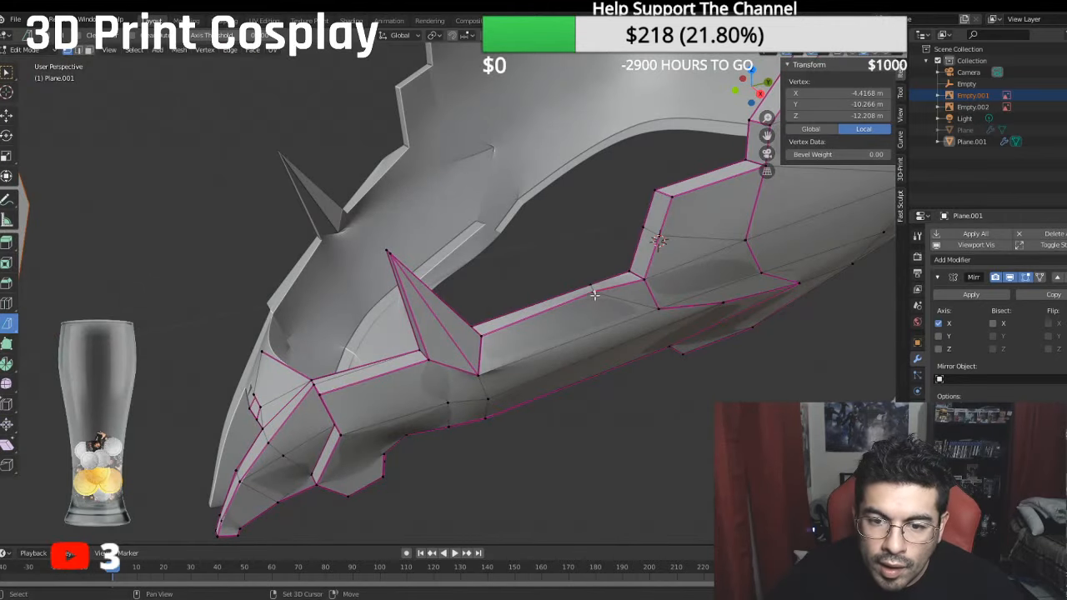
{"action": "left_click", "coordinate": [594, 295], "text": "shift"}
{"action": "right_click", "coordinate": [592, 295]}
{"action": "mouse_move", "coordinate": [588, 295]}
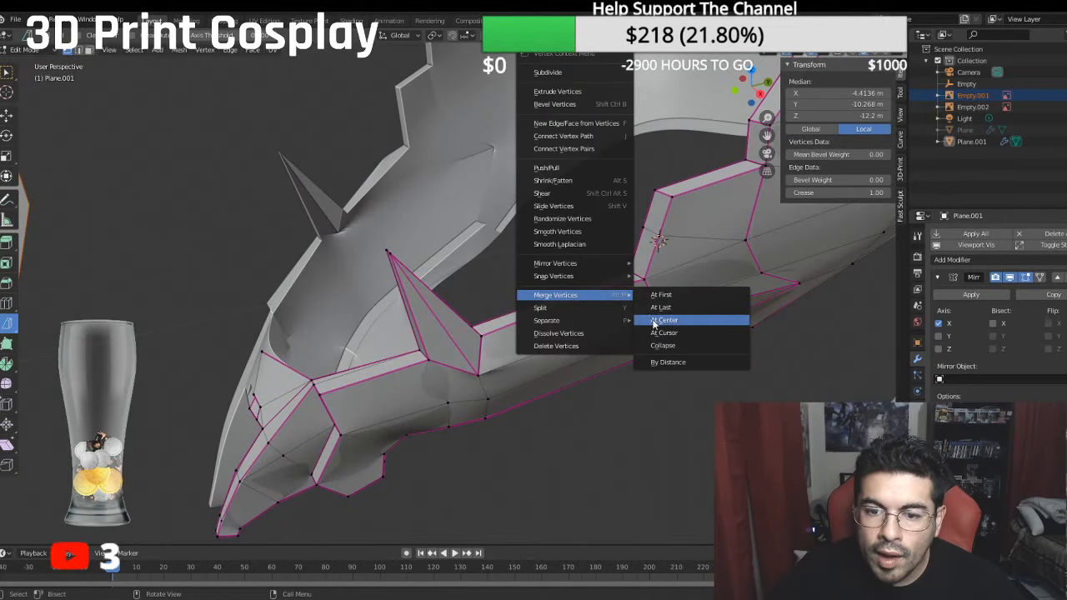
{"action": "left_click", "coordinate": [655, 322]}
- Delete the two rim thickness faces between the new cuts on either side of the raised step's inner corner
{"action": "middle_click_drag", "start_coordinate": [659, 317], "coordinate": [628, 263]}
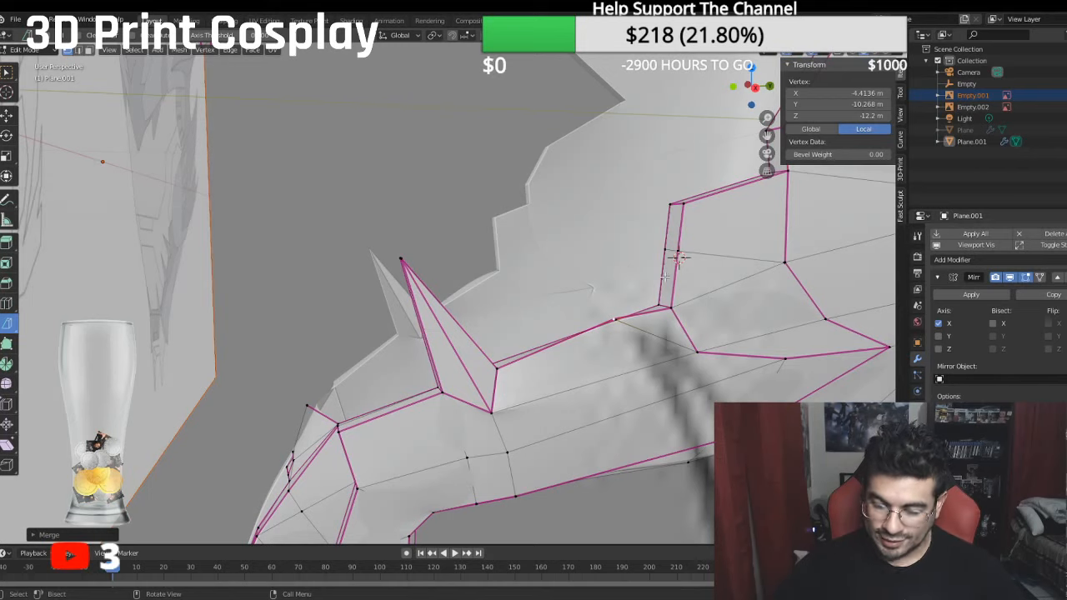
{"action": "key", "text": "KP_3"}
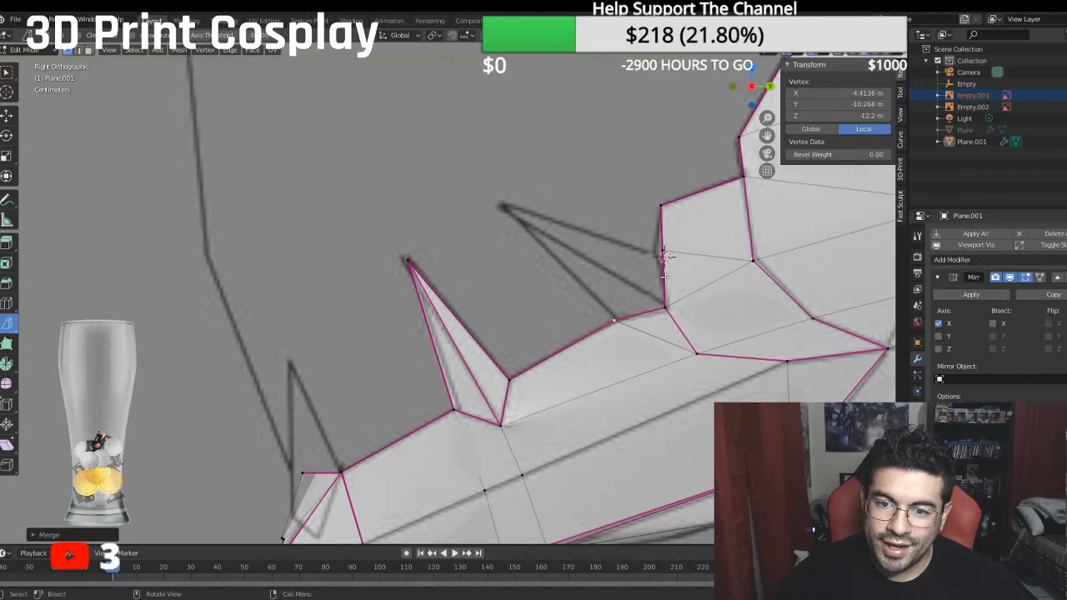
{"action": "middle_click_drag", "start_coordinate": [555, 236], "coordinate": [583, 205]}
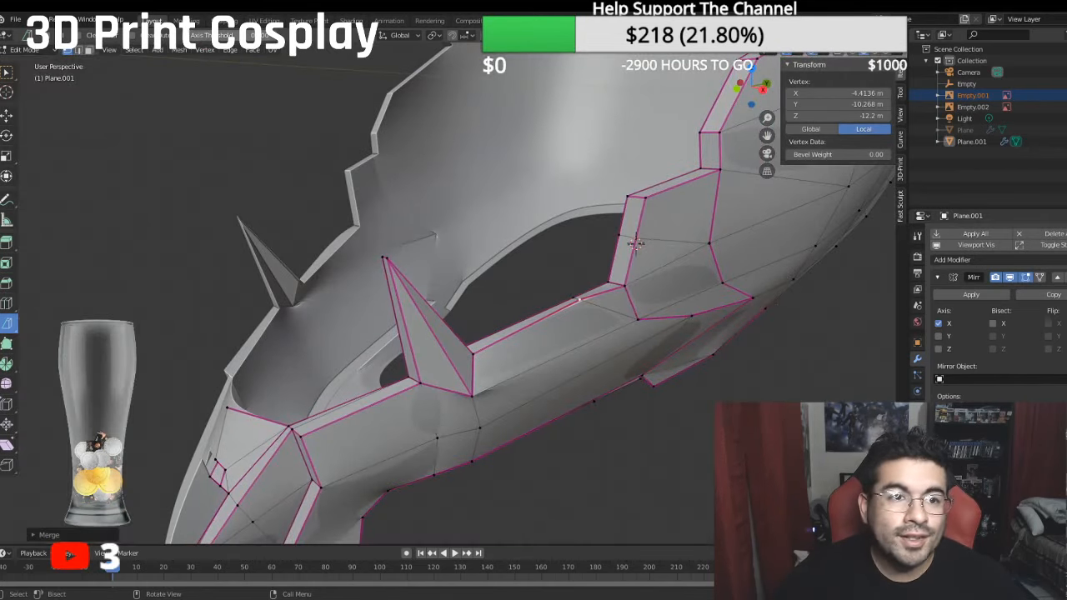
{"action": "left_click", "coordinate": [81, 50]}
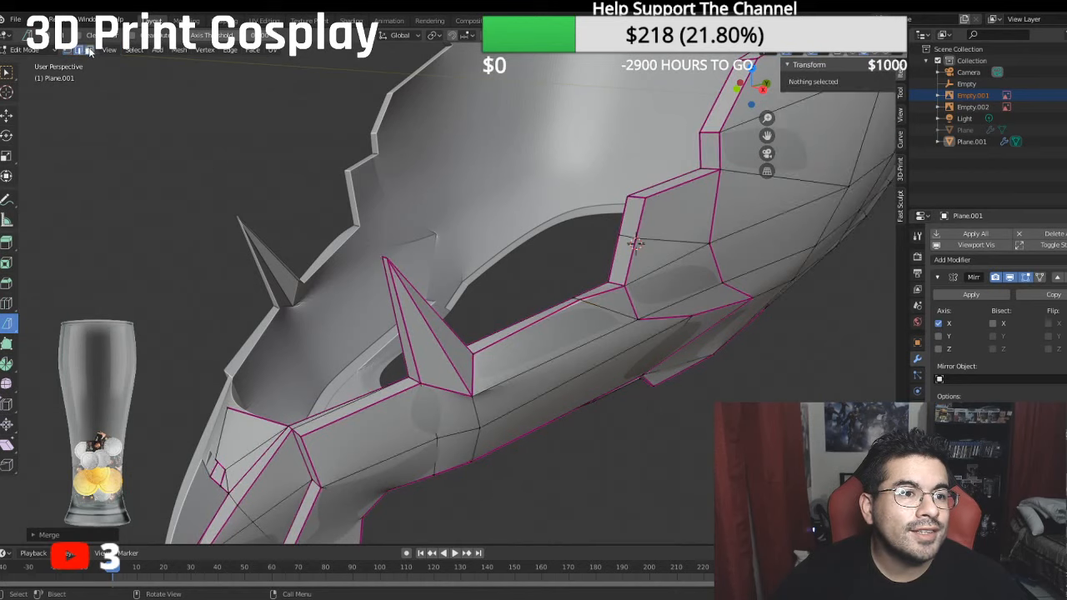
{"action": "left_click", "coordinate": [601, 288]}
{"action": "key", "text": "KP_3"}
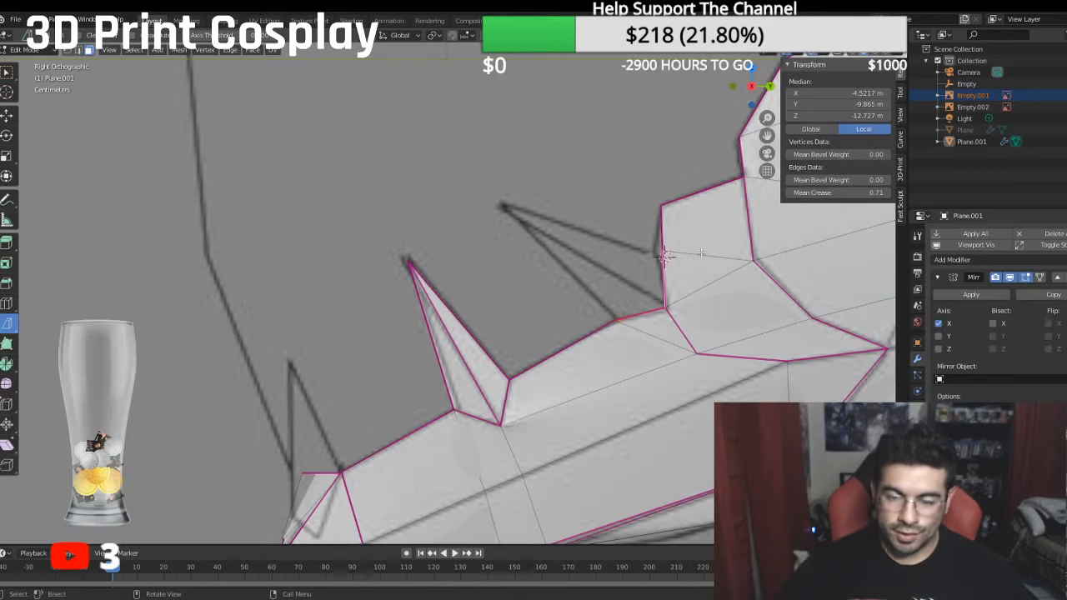
{"action": "key", "text": "x"}
{"action": "left_click", "coordinate": [701, 252]}
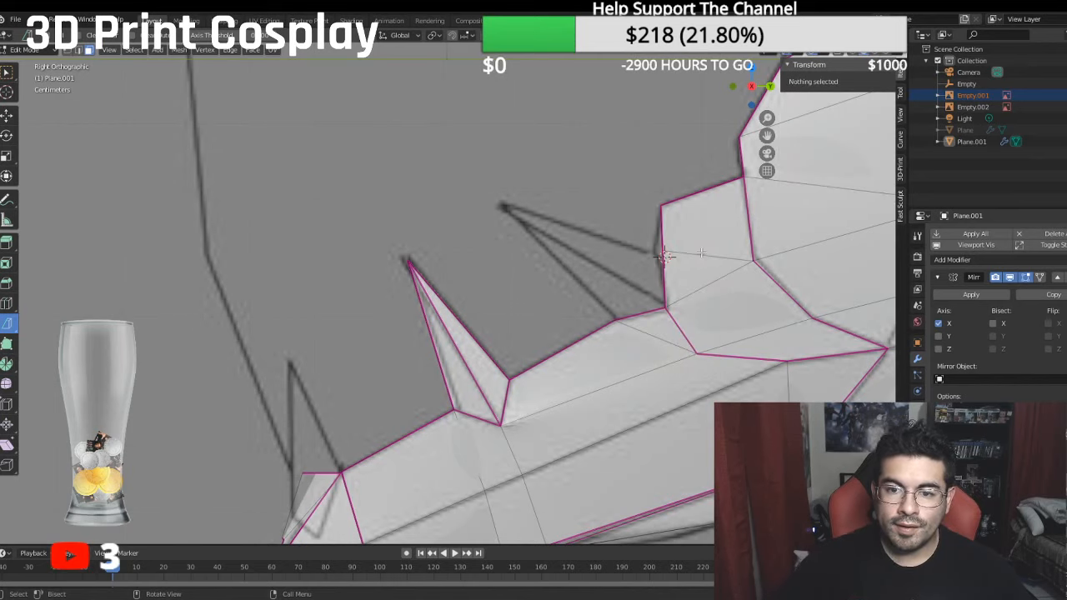
- Extrude the corner vertex below the raised step to the rear reference spike's tip, at local Y -8.5892 m and Z -10.585 m
{"action": "left_click", "coordinate": [70, 50]}
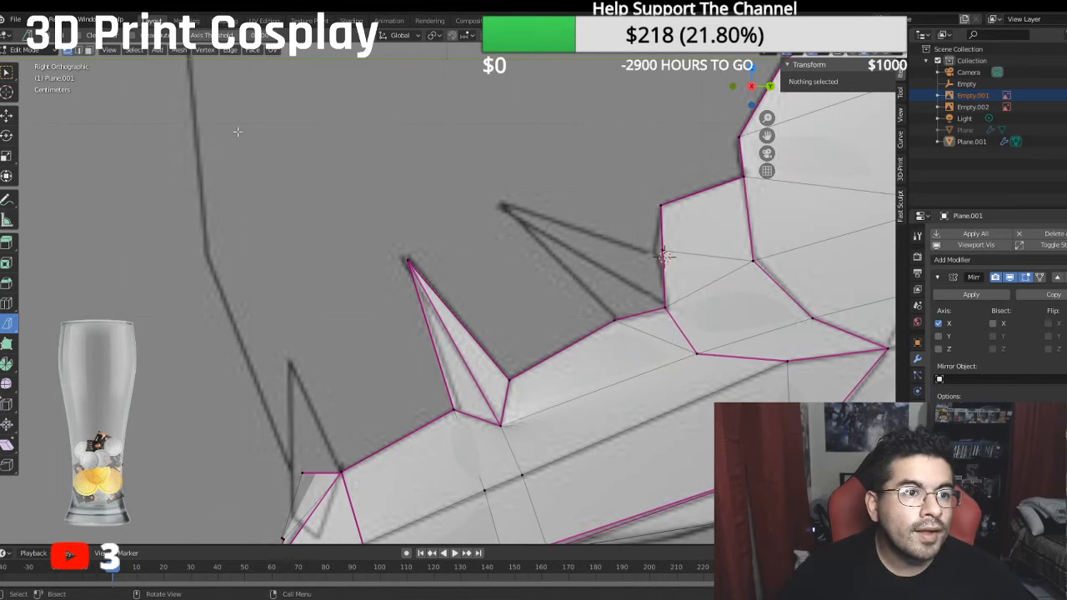
{"action": "left_click", "coordinate": [666, 309]}
{"action": "key", "text": "e"}
{"action": "right_click", "coordinate": [699, 322]}
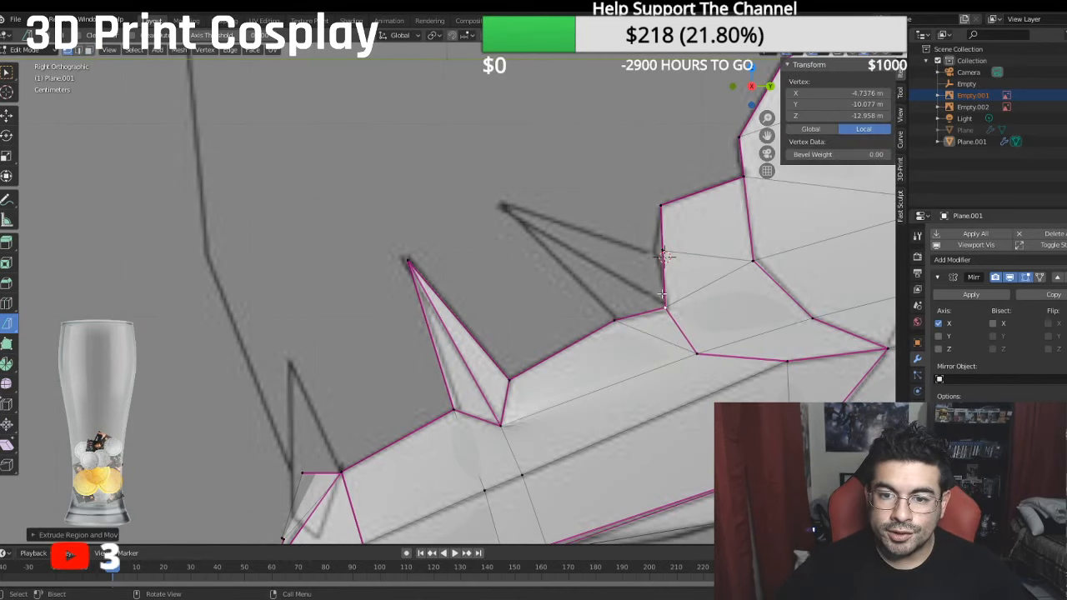
{"action": "left_click", "coordinate": [14, 117]}
{"action": "key", "text": "g"}
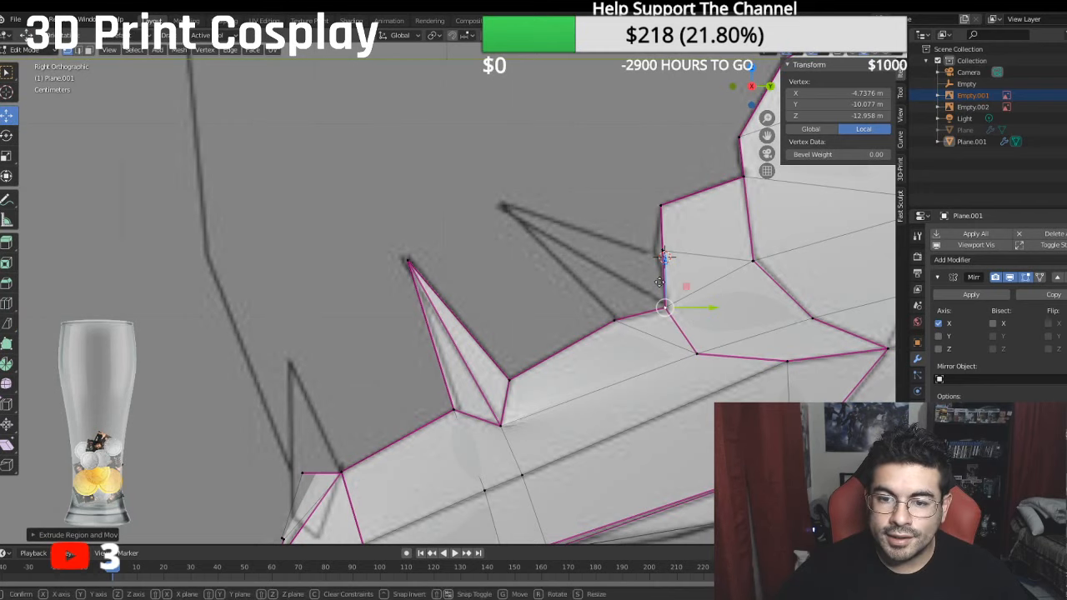
{"action": "key", "text": "y"}
{"action": "left_click_drag", "start_coordinate": [517, 265], "coordinate": [508, 160]}
{"action": "left_click_drag", "start_coordinate": [563, 211], "coordinate": [552, 205]}
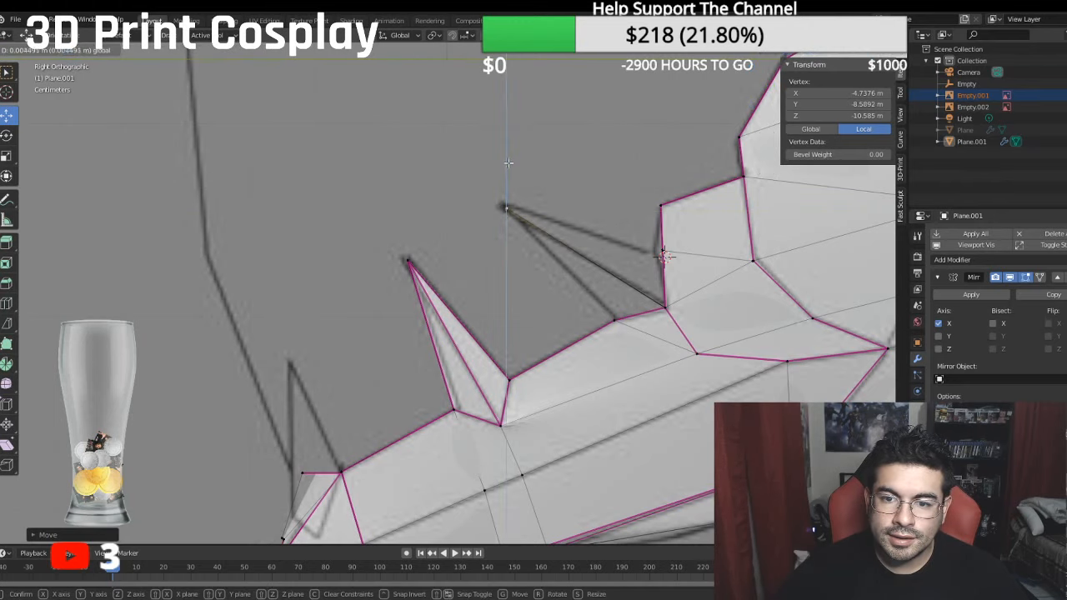
{"action": "middle_click_drag", "start_coordinate": [525, 191], "coordinate": [546, 190]}
{"action": "middle_click_drag", "start_coordinate": [659, 248], "coordinate": [620, 235]}
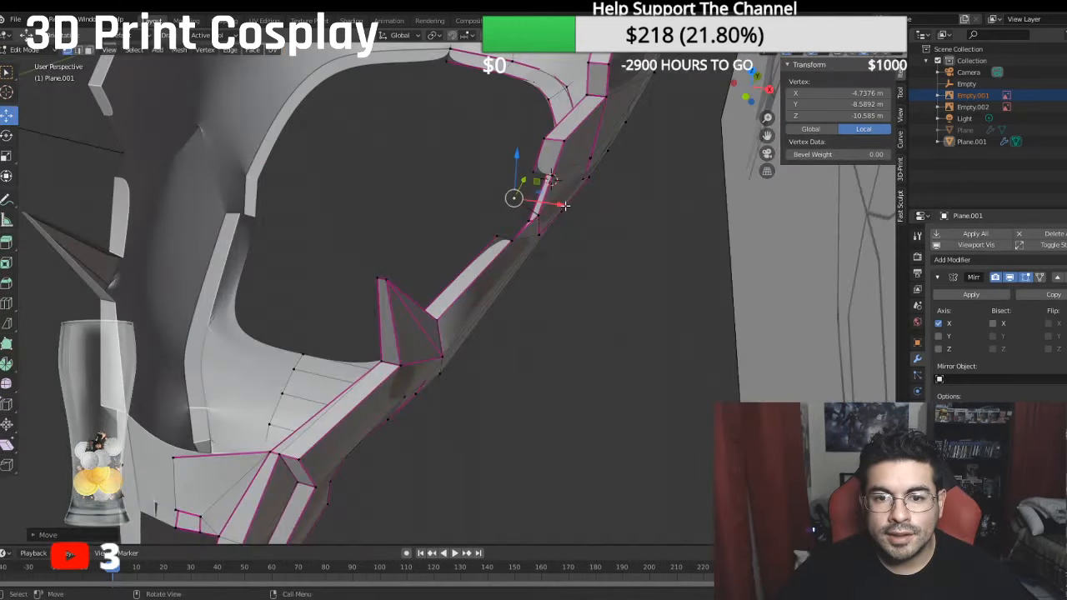
- Move the rear spike's tip to local X -4.4627 m and fill the face between it, the upper rim corner and the outer base corner
{"action": "left_click_drag", "start_coordinate": [566, 206], "coordinate": [546, 199]}
{"action": "middle_click_drag", "start_coordinate": [547, 203], "coordinate": [559, 187]}
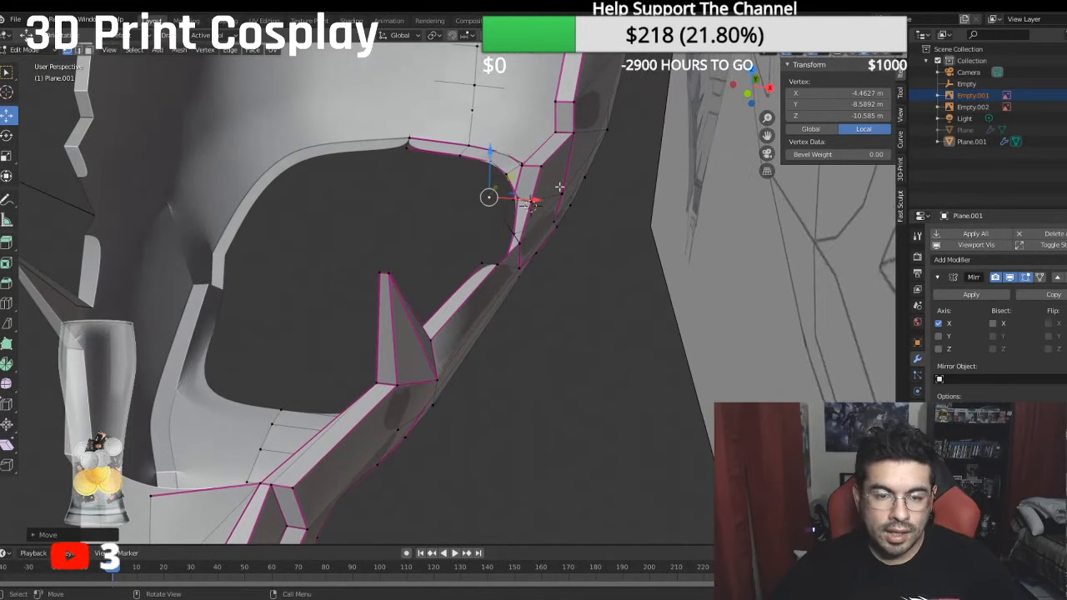
{"action": "left_click", "coordinate": [540, 202]}
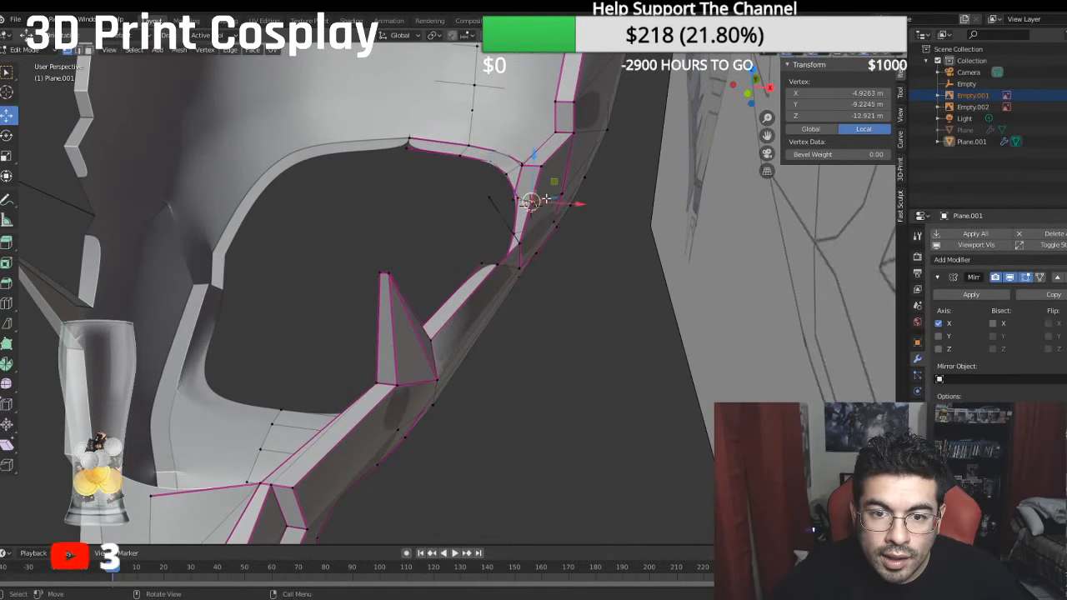
{"action": "left_click", "coordinate": [494, 199], "text": "shift"}
{"action": "left_click", "coordinate": [522, 243], "text": "shift"}
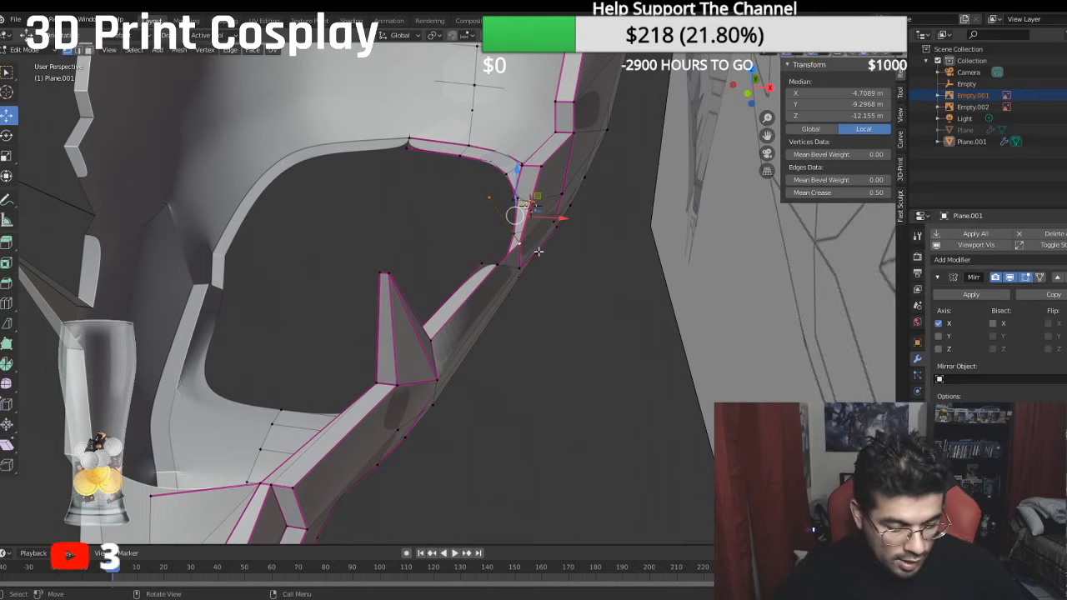
{"action": "key", "text": "f"}
- Set the crease of the rear spike's middle edge to 1 and fill the face between its tip, outer base corner and lower rim corner
{"action": "left_click", "coordinate": [521, 244]}
{"action": "left_click", "coordinate": [501, 264], "text": "shift"}
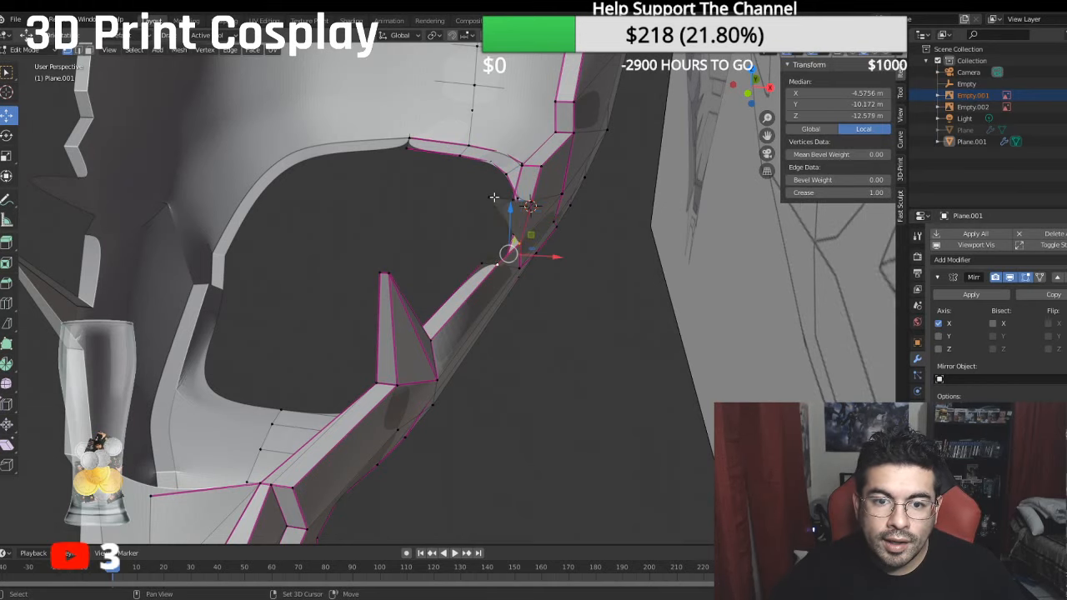
{"action": "left_click", "coordinate": [494, 198], "text": "shift"}
{"action": "left_click", "coordinate": [816, 193]}
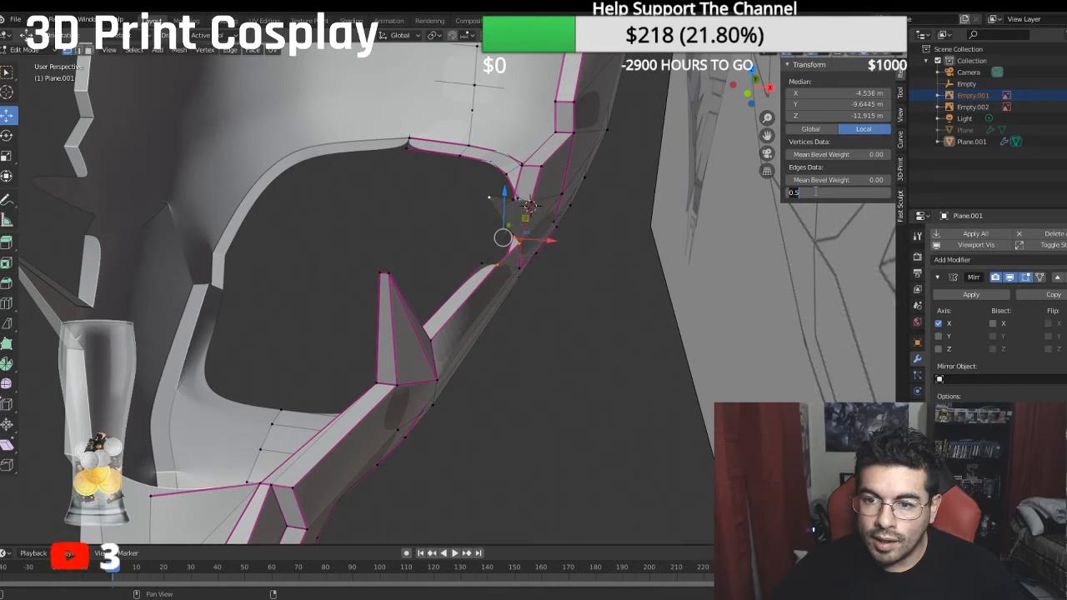
{"action": "type", "text": "1"}
{"action": "key", "text": "Return"}
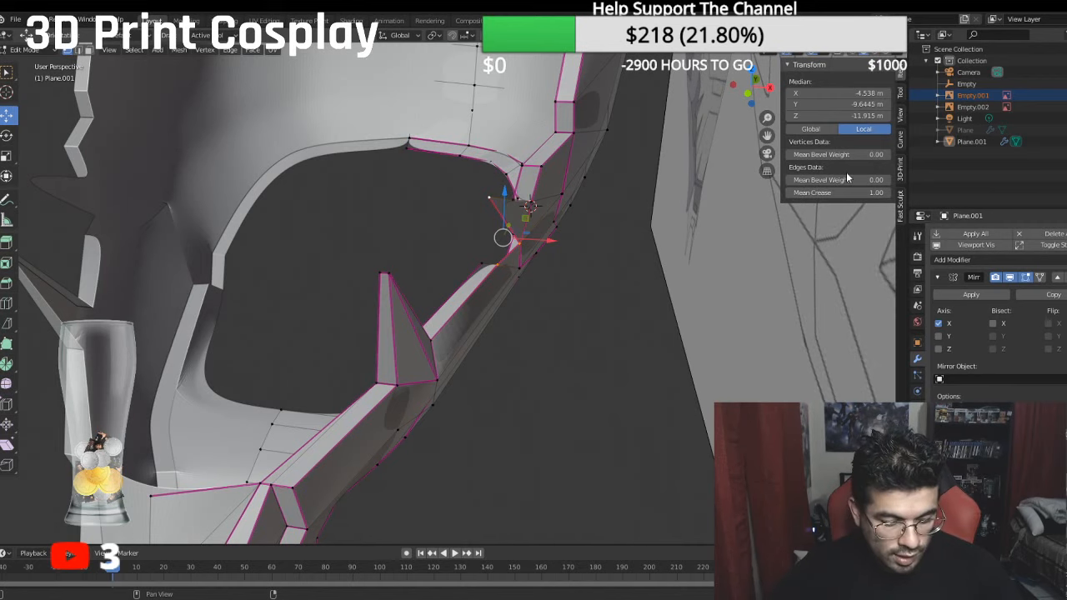
{"action": "middle_click_drag", "start_coordinate": [567, 217], "coordinate": [503, 202]}
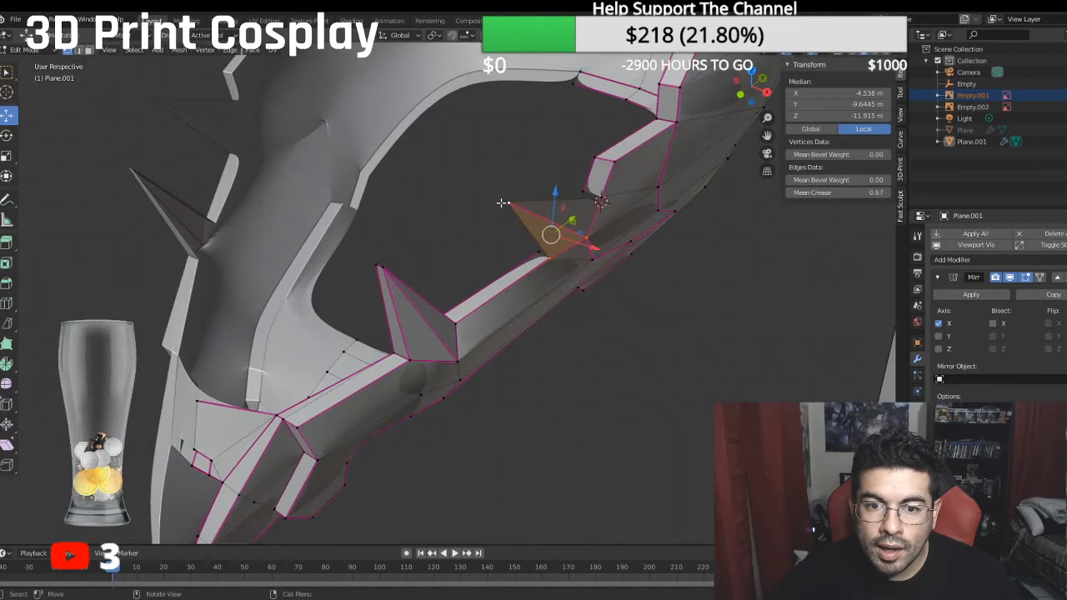
- Set the crease of the rear spike's upper and lower outline edges to 1
{"action": "left_click", "coordinate": [504, 203]}
{"action": "left_click", "coordinate": [601, 202], "text": "shift"}
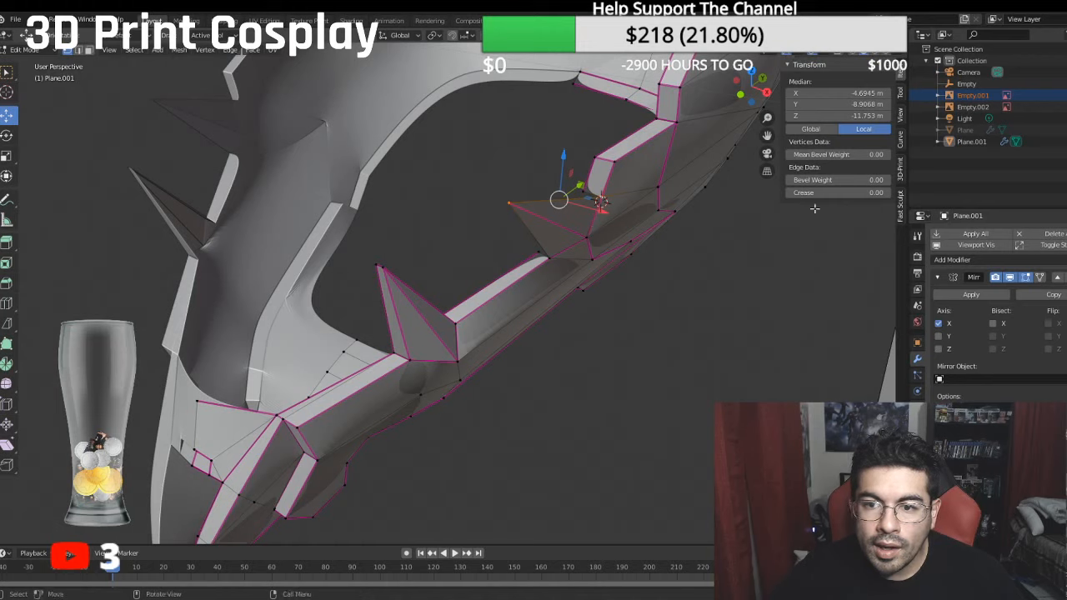
{"action": "left_click", "coordinate": [834, 192]}
{"action": "type", "text": "1"}
{"action": "key", "text": "Return"}
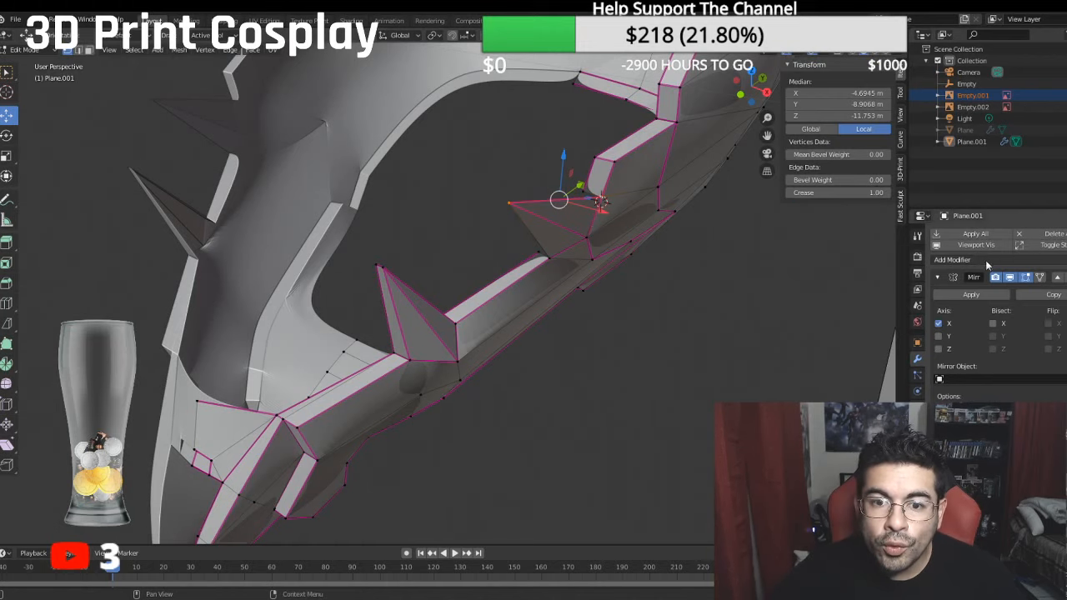
{"action": "left_click", "coordinate": [548, 258], "text": "shift"}
{"action": "left_click", "coordinate": [841, 192]}
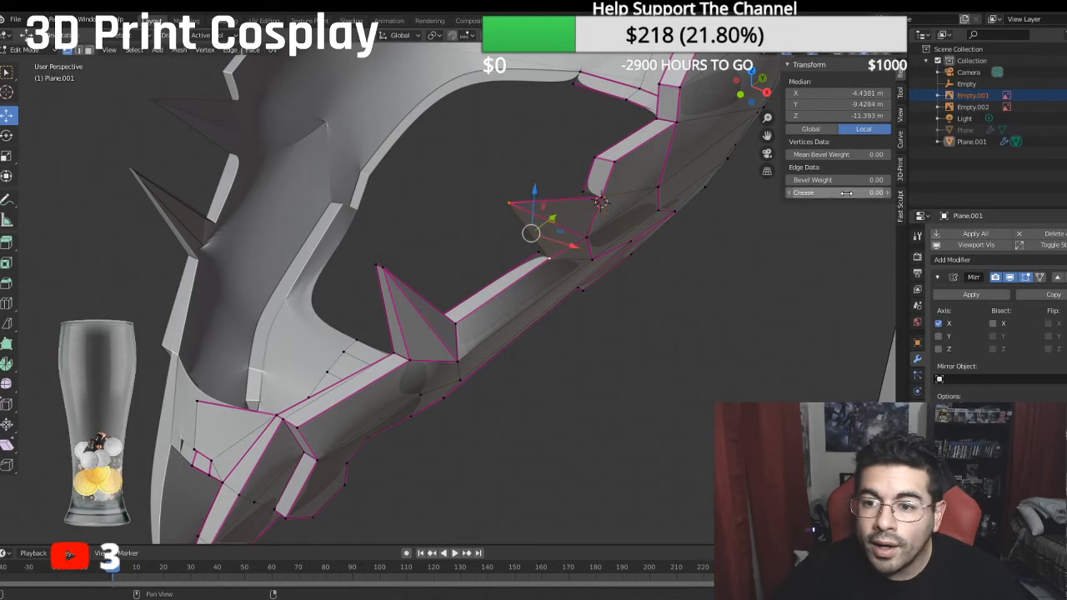
{"action": "type", "text": "0.01"}
{"action": "key", "text": "Return"}
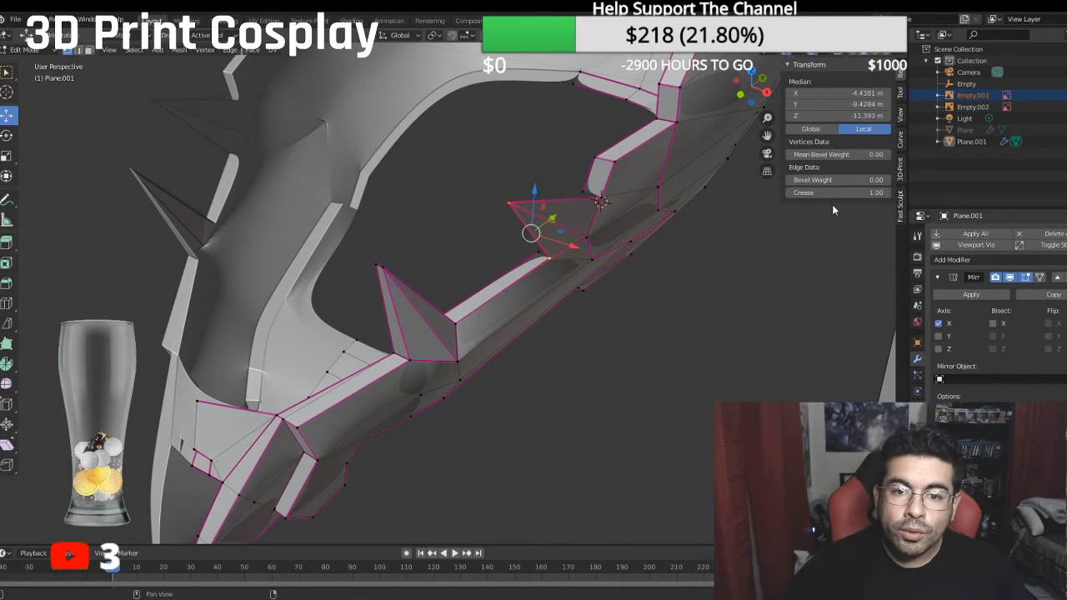
- Extrude the rear spike's tip vertex inward along X to local X -4.2572 m to give the spike thickness
{"action": "middle_click_drag", "start_coordinate": [830, 208], "coordinate": [704, 207]}
{"action": "left_click", "coordinate": [488, 177]}
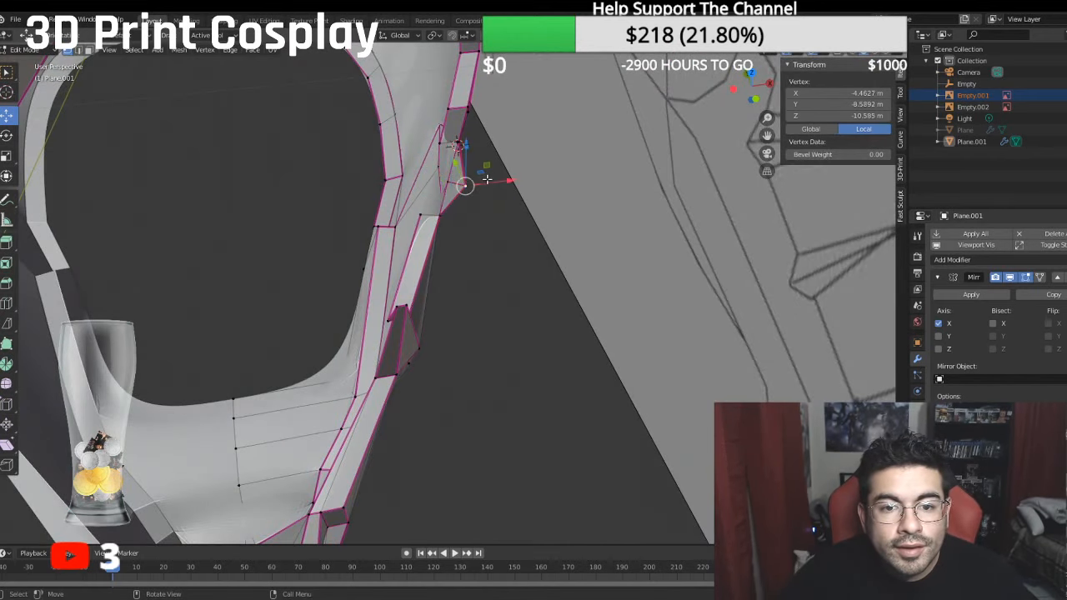
{"action": "middle_click_drag", "start_coordinate": [492, 180], "coordinate": [633, 248]}
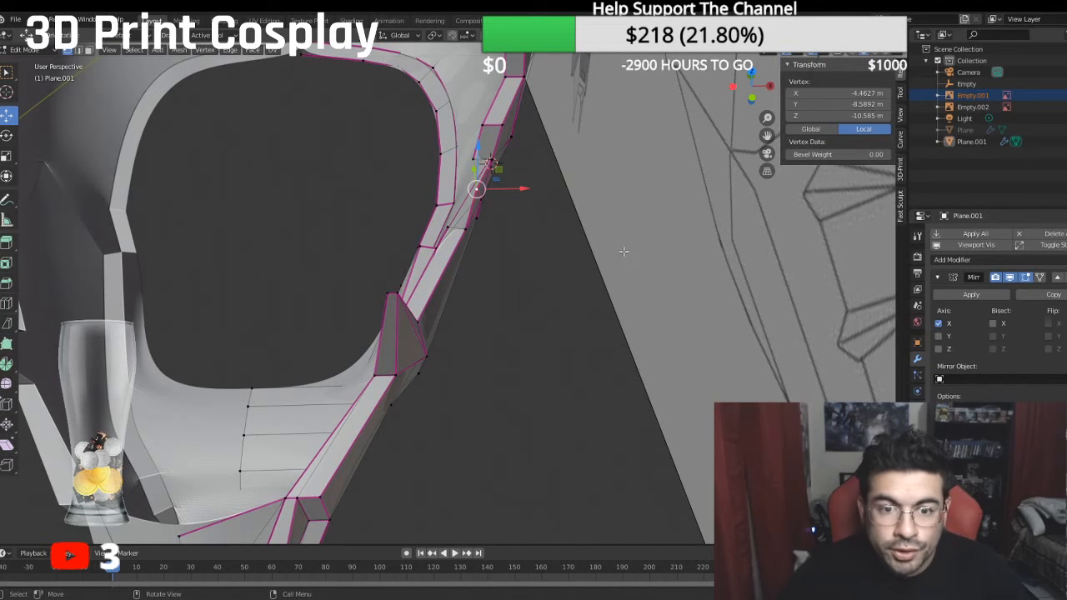
{"action": "key", "text": "e"}
{"action": "key", "text": "x"}
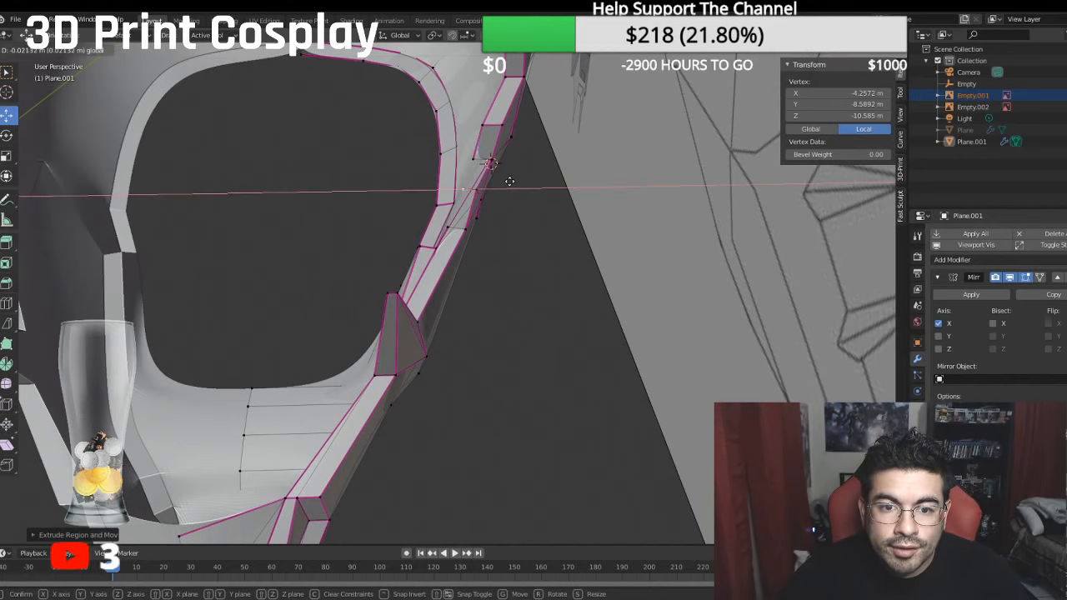
{"action": "left_click", "coordinate": [512, 184]}
{"action": "middle_click_drag", "start_coordinate": [513, 183], "coordinate": [509, 218]}
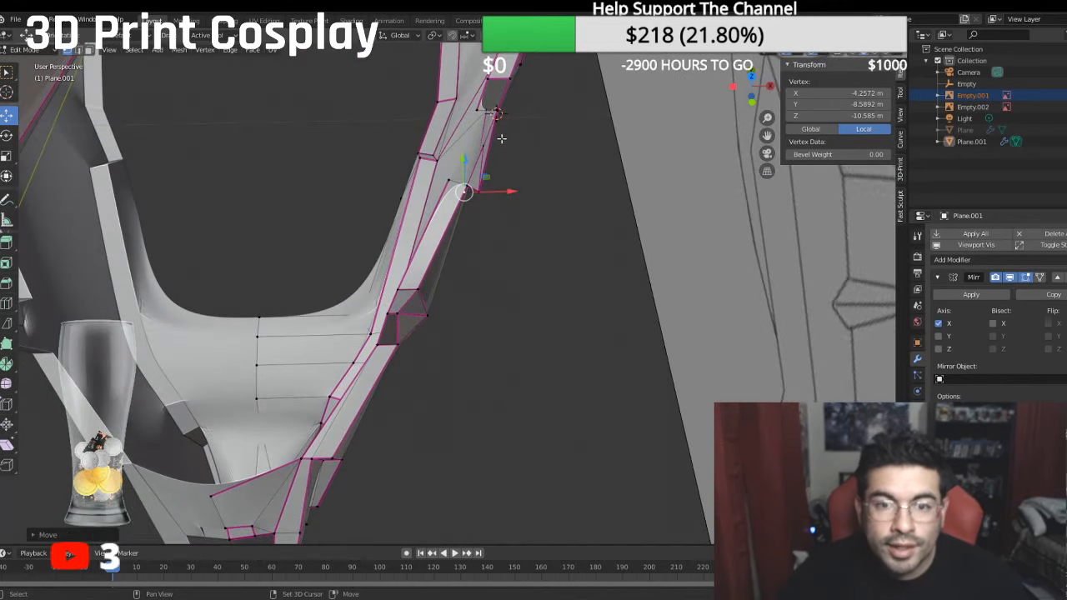
- Fill the rear spike's upper thickness face between the two tip vertices and the upper rim edge, and set its crease to 1
{"action": "left_click", "coordinate": [494, 105], "text": "shift"}
{"action": "middle_click_drag", "start_coordinate": [500, 103], "coordinate": [490, 98]}
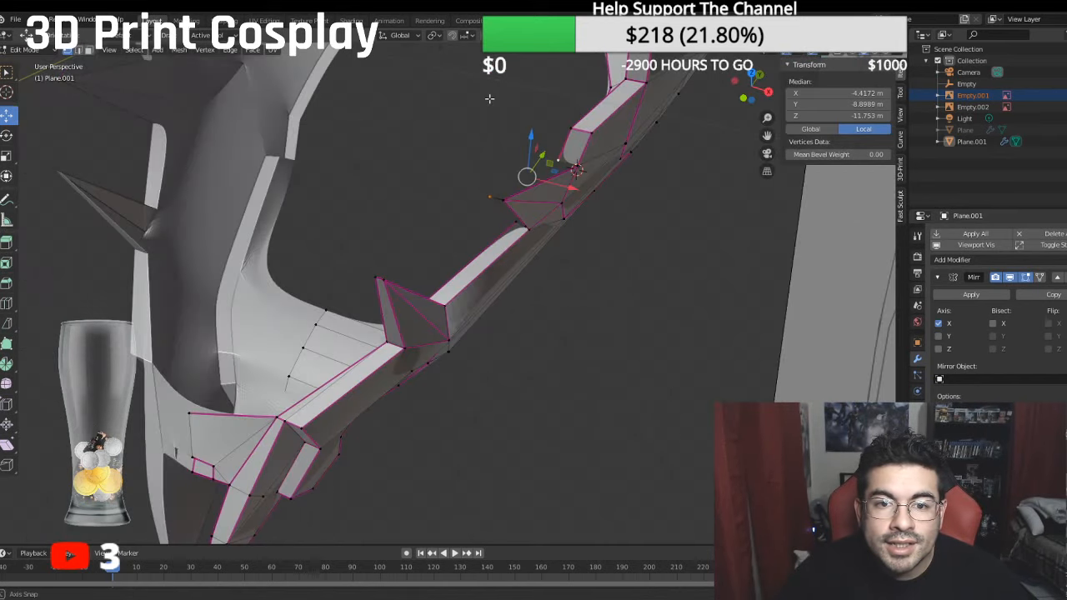
{"action": "left_click", "coordinate": [577, 153], "text": "shift"}
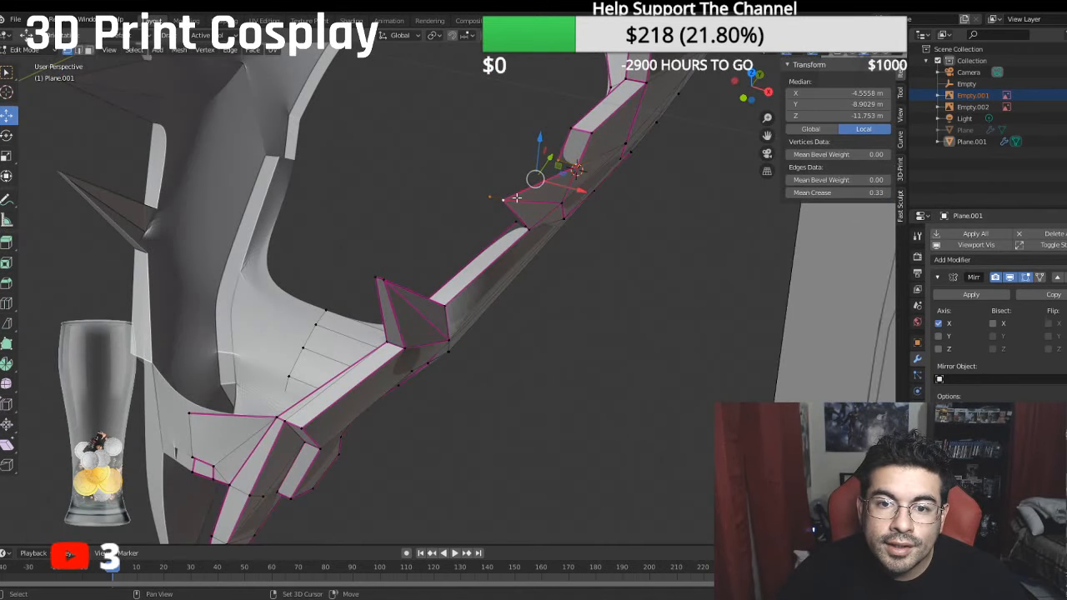
{"action": "left_click", "coordinate": [517, 198], "text": "shift"}
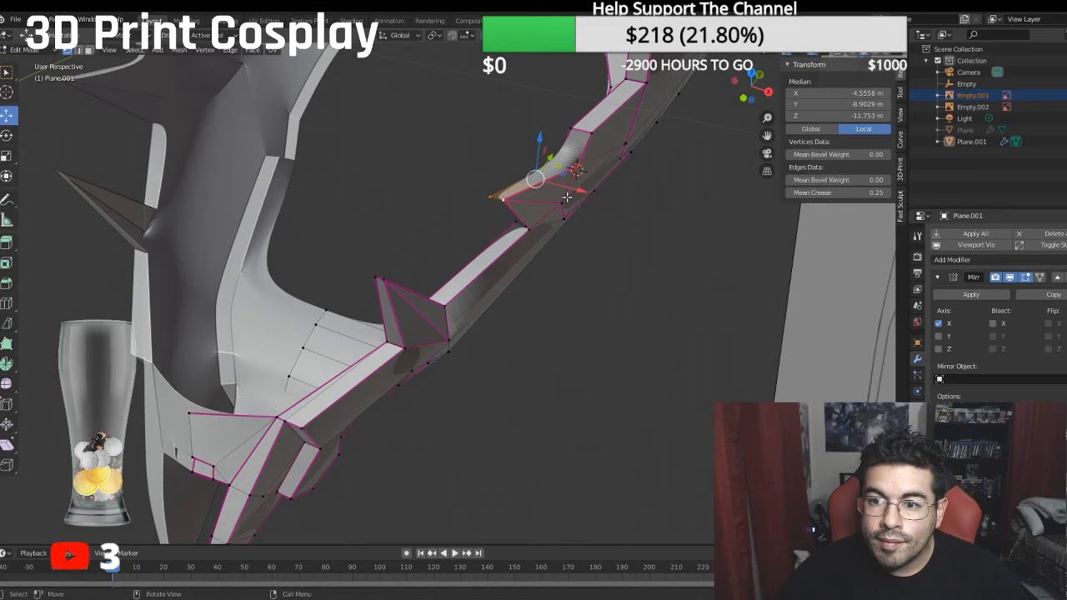
{"action": "left_click", "coordinate": [823, 193]}
{"action": "key", "text": "Return"}
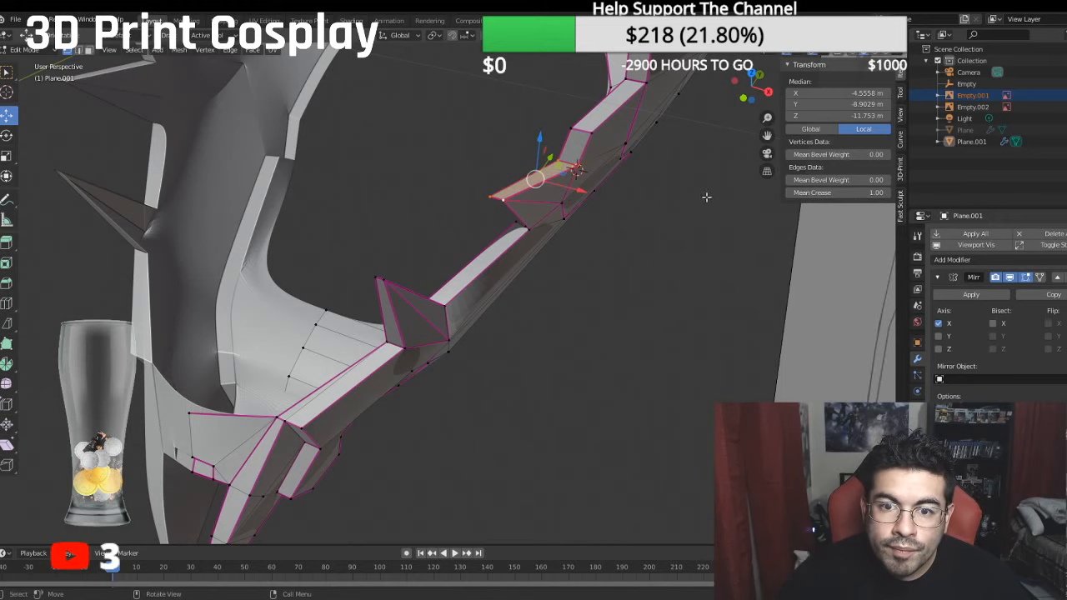
- Select the two tip vertices and the two lower rim corner vertices of the rear spike, and set their edges' mean crease to 1
{"action": "middle_click_drag", "start_coordinate": [460, 214], "coordinate": [500, 259]}
{"action": "left_click", "coordinate": [484, 259]}
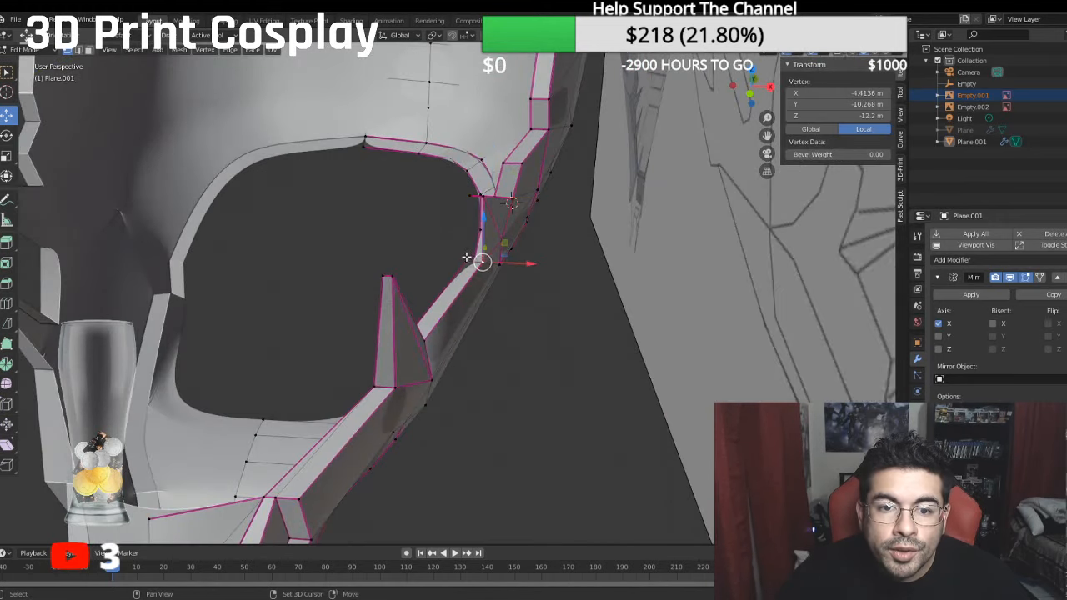
{"action": "left_click", "coordinate": [468, 260], "text": "shift"}
{"action": "left_click", "coordinate": [472, 199], "text": "shift"}
{"action": "middle_click_drag", "start_coordinate": [472, 200], "coordinate": [443, 230]}
{"action": "left_click", "coordinate": [501, 197], "text": "shift"}
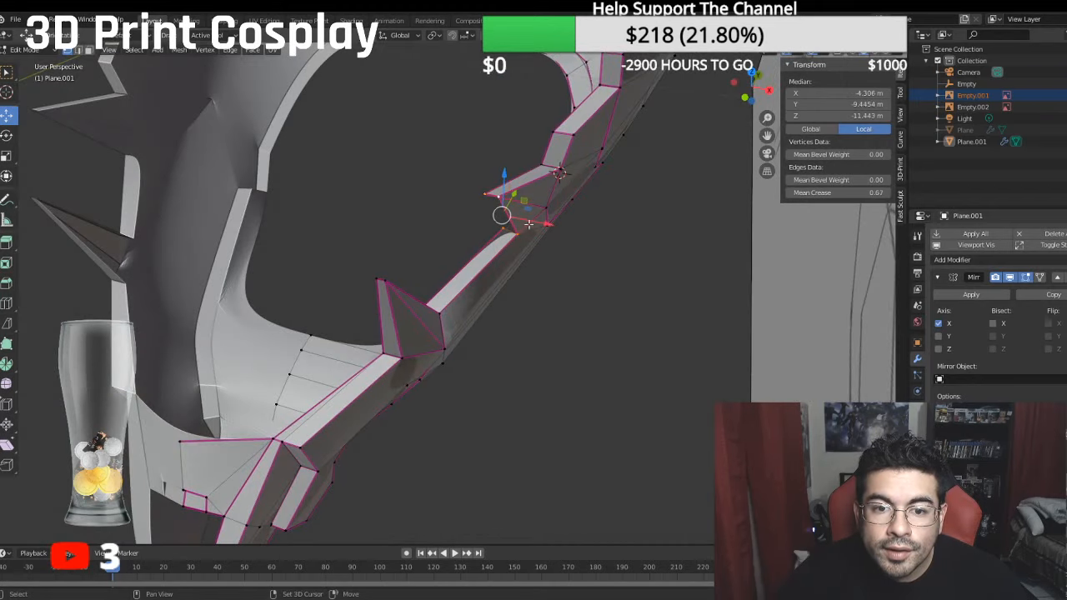
{"action": "left_click", "coordinate": [823, 193]}
{"action": "type", "text": "1"}
{"action": "key", "text": "Return"}
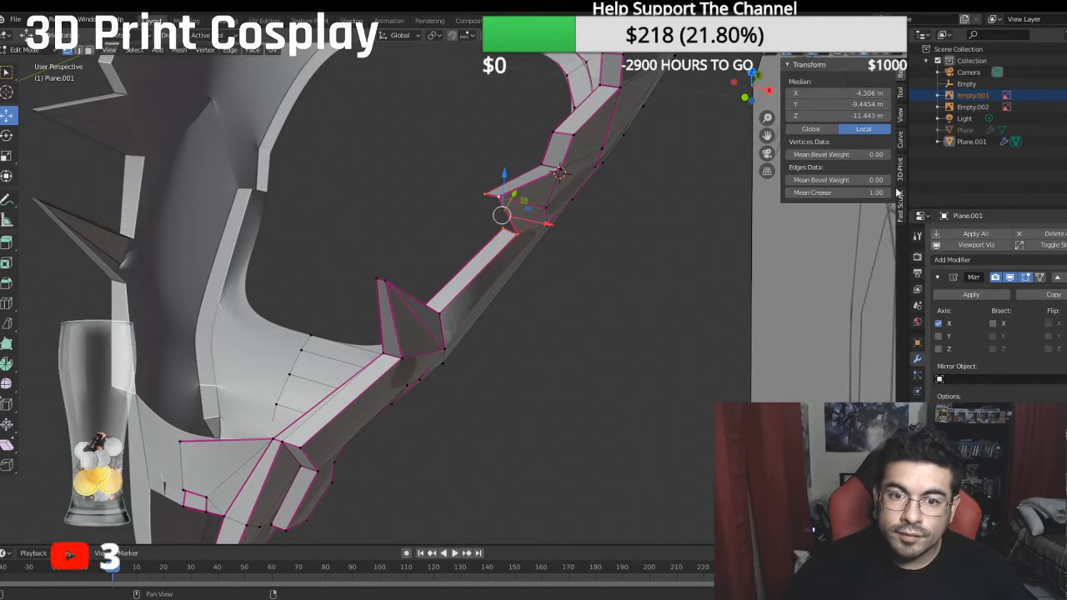
- Fill the rear spike's lower thickness face and set the mean crease of its edges to 1
{"action": "key", "text": "f"}
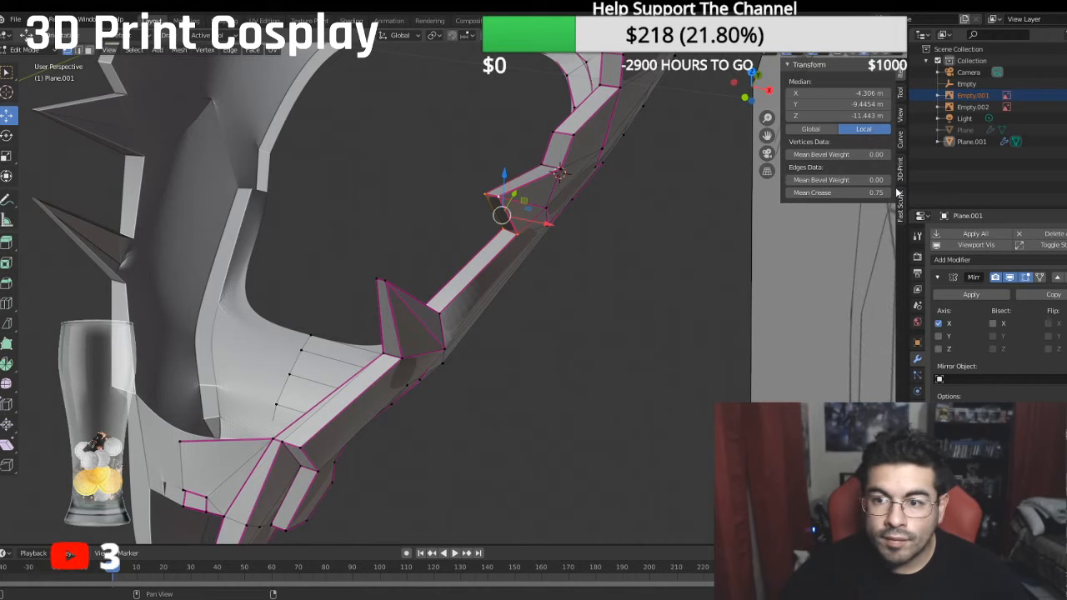
{"action": "left_click", "coordinate": [842, 192]}
{"action": "type", "text": "1"}
{"action": "key", "text": "Return"}
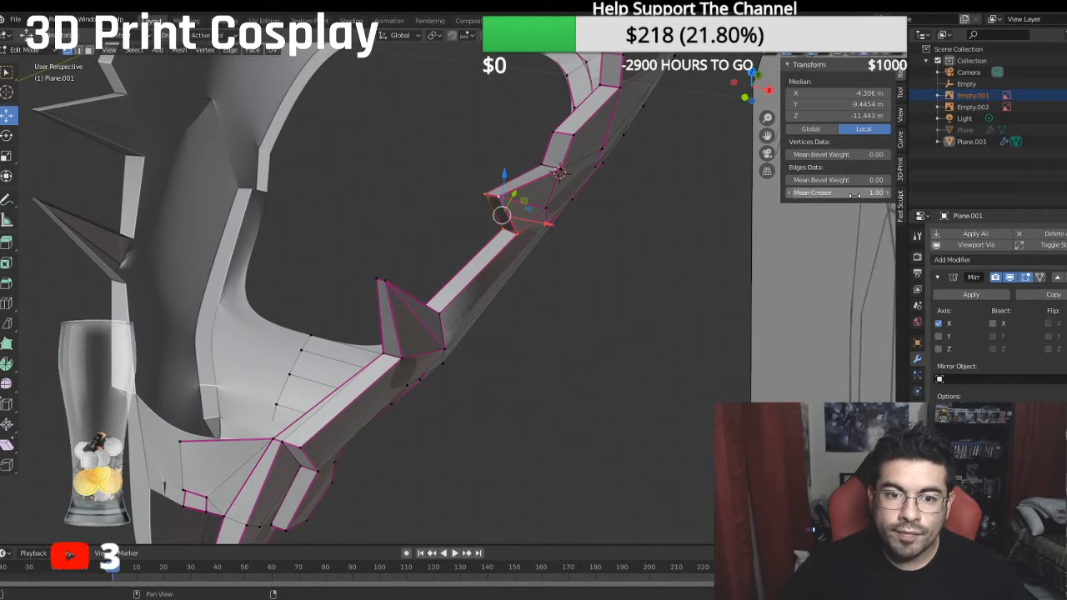
- Move the outer corner vertex at the rear spike's base along X to local X -4.8761 m
{"action": "middle_click_drag", "start_coordinate": [609, 279], "coordinate": [518, 260]}
{"action": "left_click", "coordinate": [487, 255]}
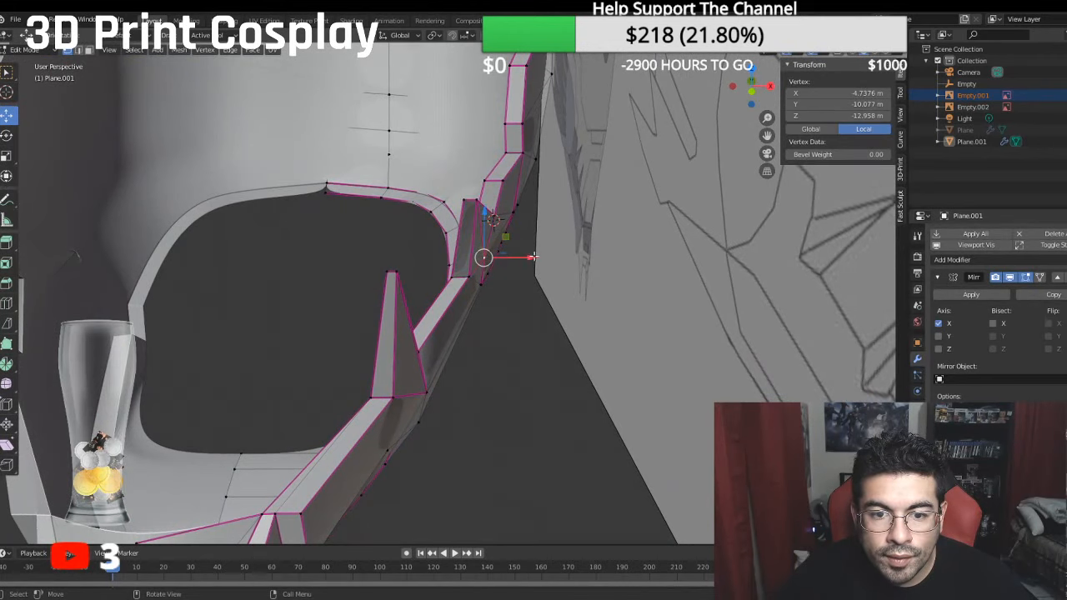
{"action": "key", "text": "g"}
{"action": "key", "text": "x"}
{"action": "left_click", "coordinate": [542, 258]}
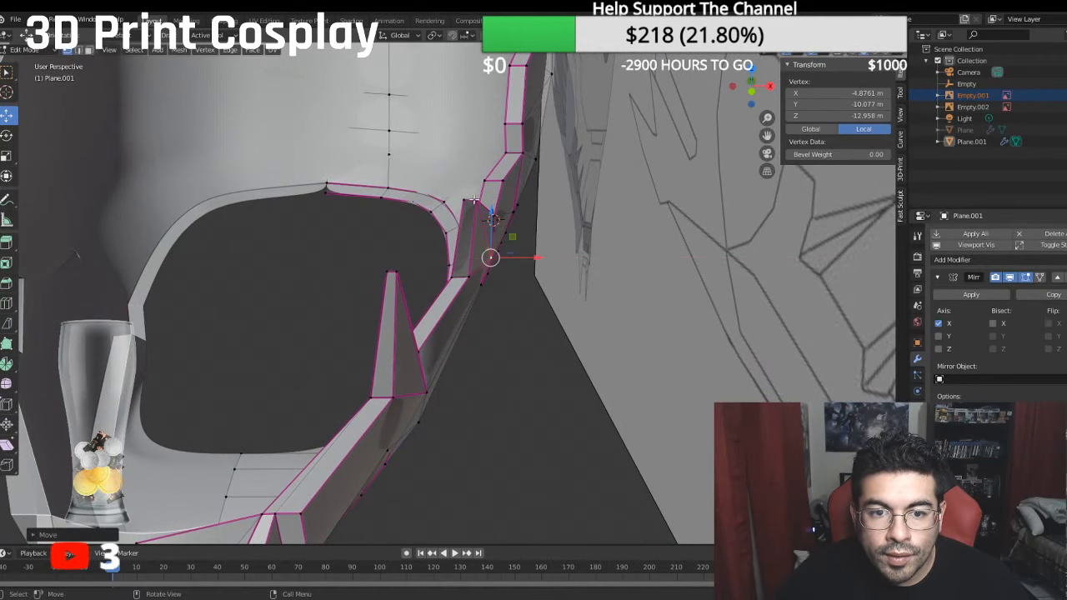
{"action": "left_click", "coordinate": [474, 199]}
{"action": "key", "text": "g"}
{"action": "key", "text": "x"}
{"action": "left_click", "coordinate": [492, 254]}
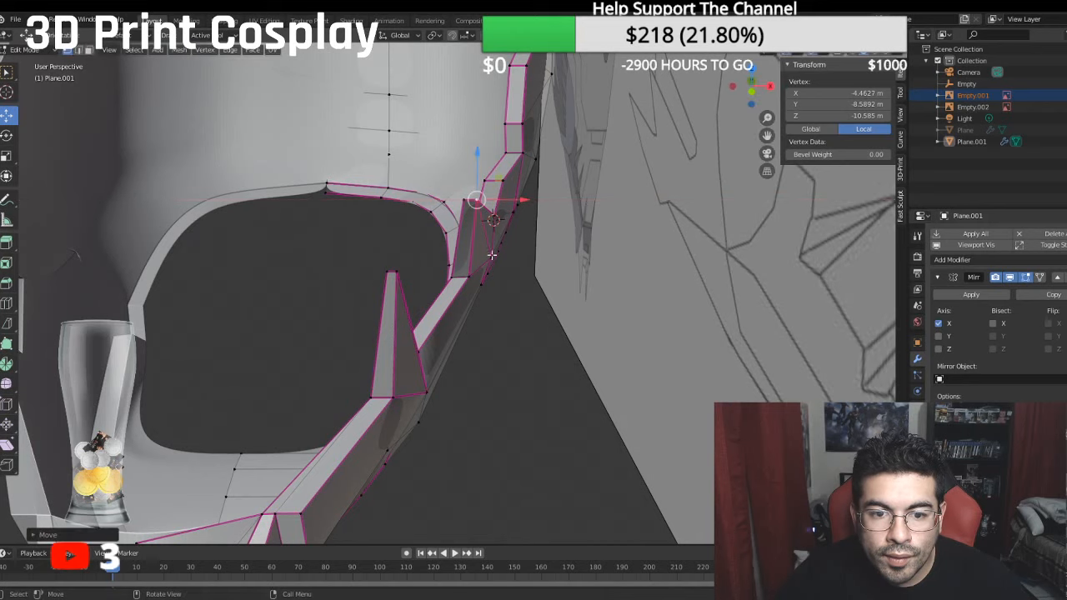
- Move the two lower rim corner vertices of the rear spike inward along X to a median local X of -4.1419 m
{"action": "left_click", "coordinate": [464, 276]}
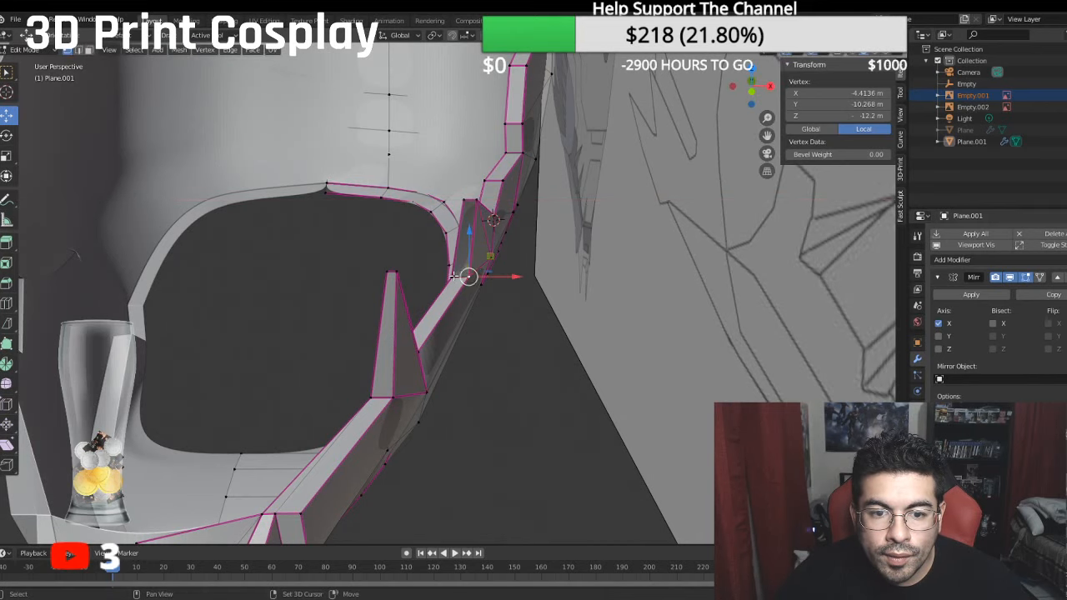
{"action": "left_click", "coordinate": [457, 277], "text": "shift"}
{"action": "key", "text": "g"}
{"action": "key", "text": "x"}
{"action": "left_click", "coordinate": [496, 269]}
{"action": "middle_click_drag", "start_coordinate": [496, 269], "coordinate": [495, 290]}
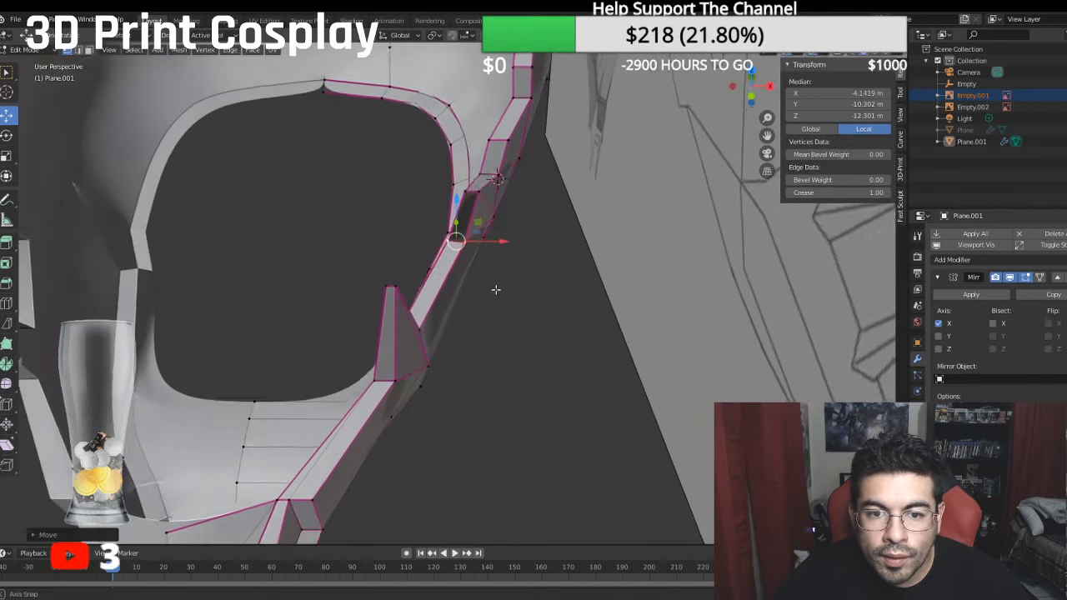
- Move the two upper rim corner vertices of the rear spike inward along X to a median local X of -4.6544 m
{"action": "left_click", "coordinate": [494, 170]}
{"action": "left_click", "coordinate": [482, 164], "text": "shift"}
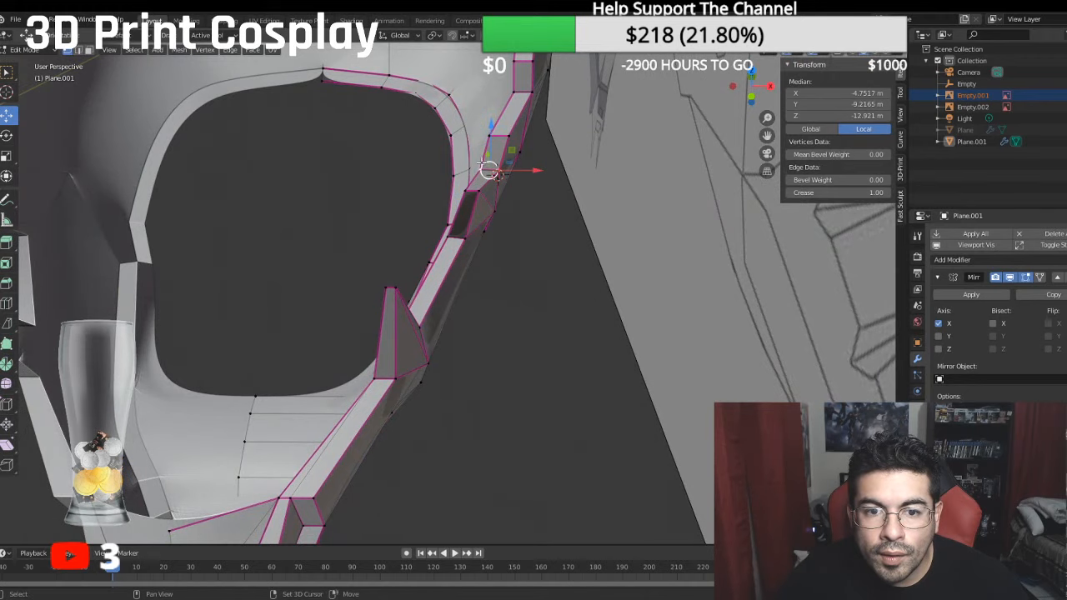
{"action": "key", "text": "g"}
{"action": "key", "text": "x"}
{"action": "left_click", "coordinate": [528, 166]}
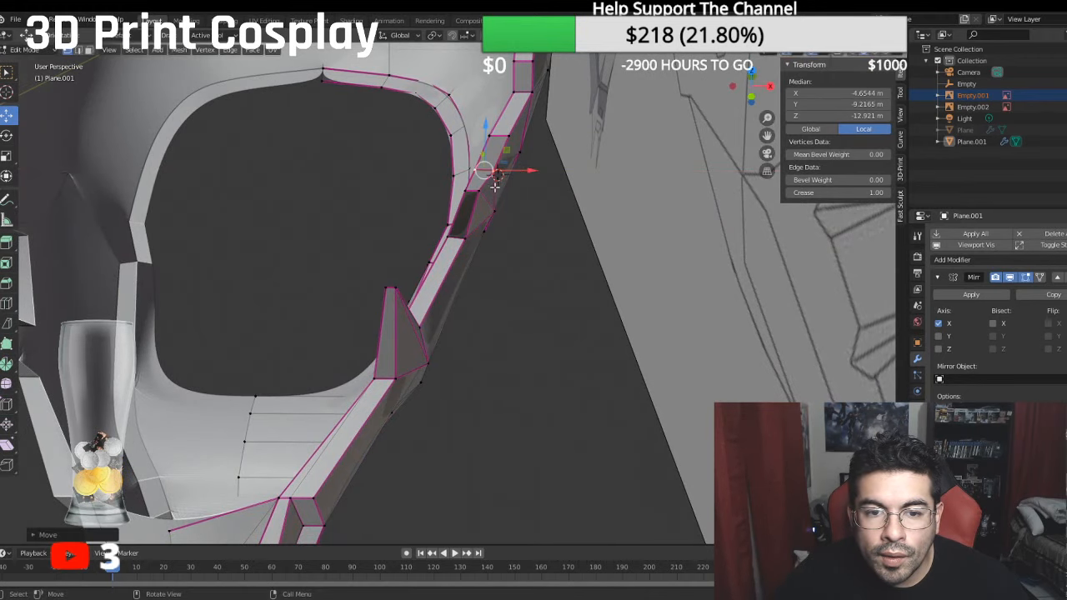
- Compare the jaw spikes with the side reference in right orthographic view and save the file
{"action": "middle_click_drag", "start_coordinate": [469, 191], "coordinate": [552, 256]}
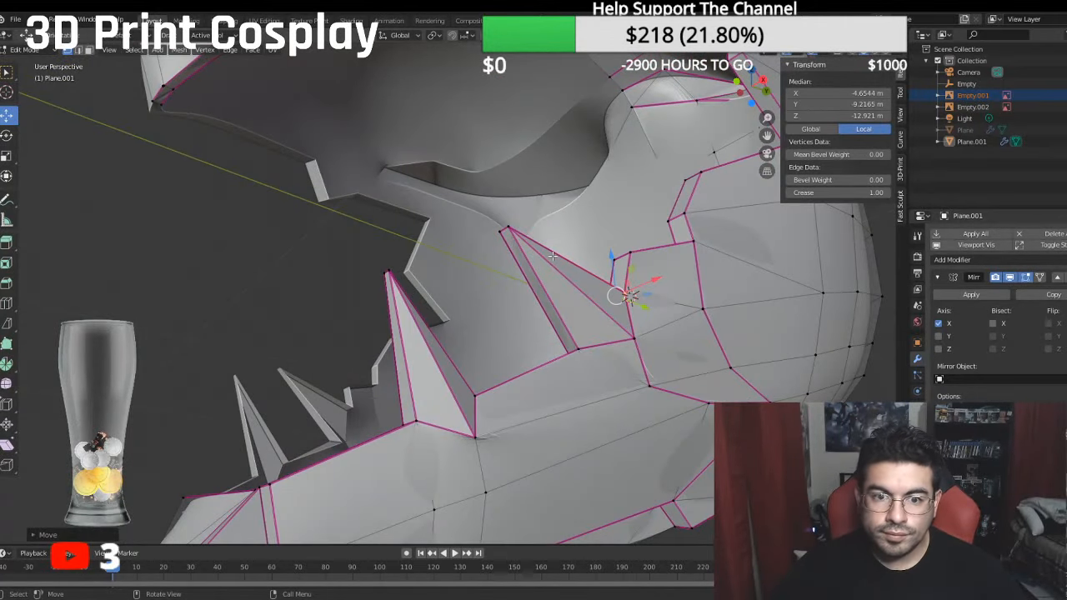
{"action": "key", "text": "KP_3"}
{"action": "scroll", "coordinate": [669, 318], "scroll_direction": "down", "scroll_amount": 5}
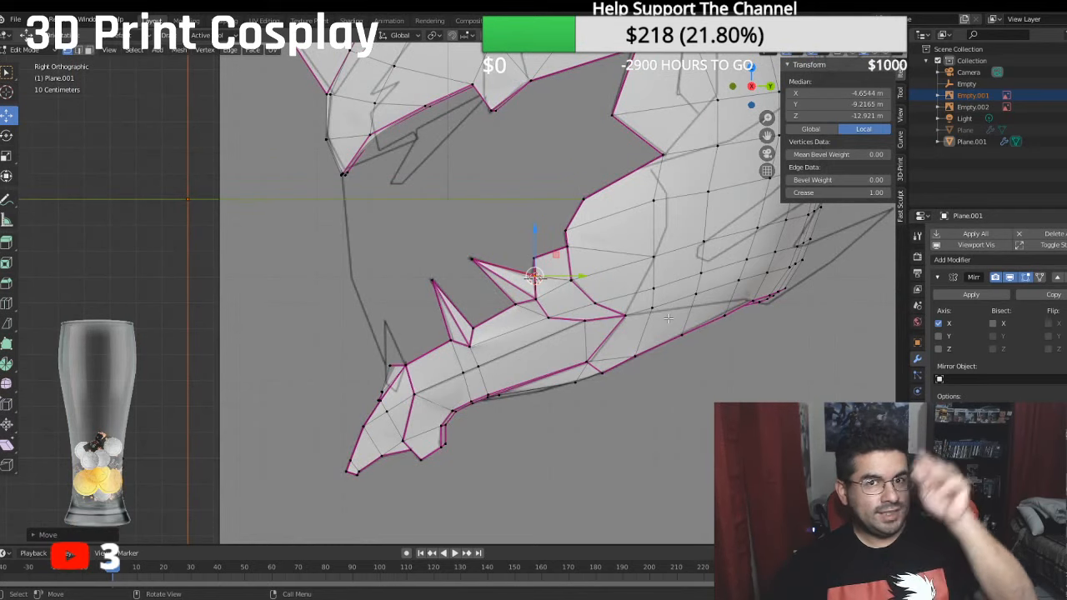
{"action": "key", "text": "ctrl+s"}
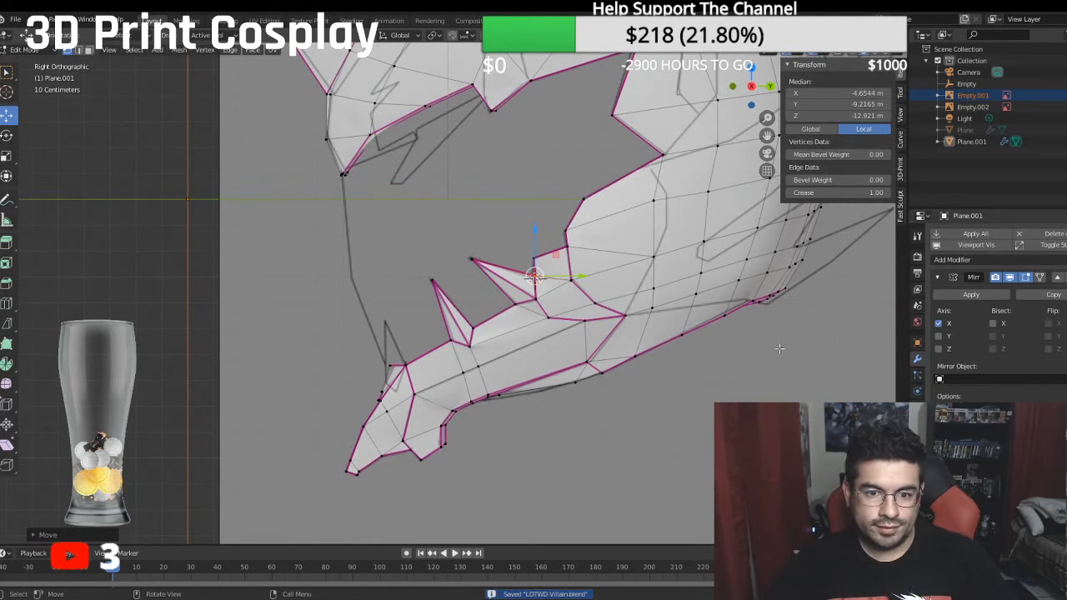
{"action": "scroll", "coordinate": [603, 305], "scroll_direction": "down", "scroll_amount": 4}
{"action": "middle_click_drag", "start_coordinate": [604, 305], "coordinate": [601, 384], "text": "shift"}
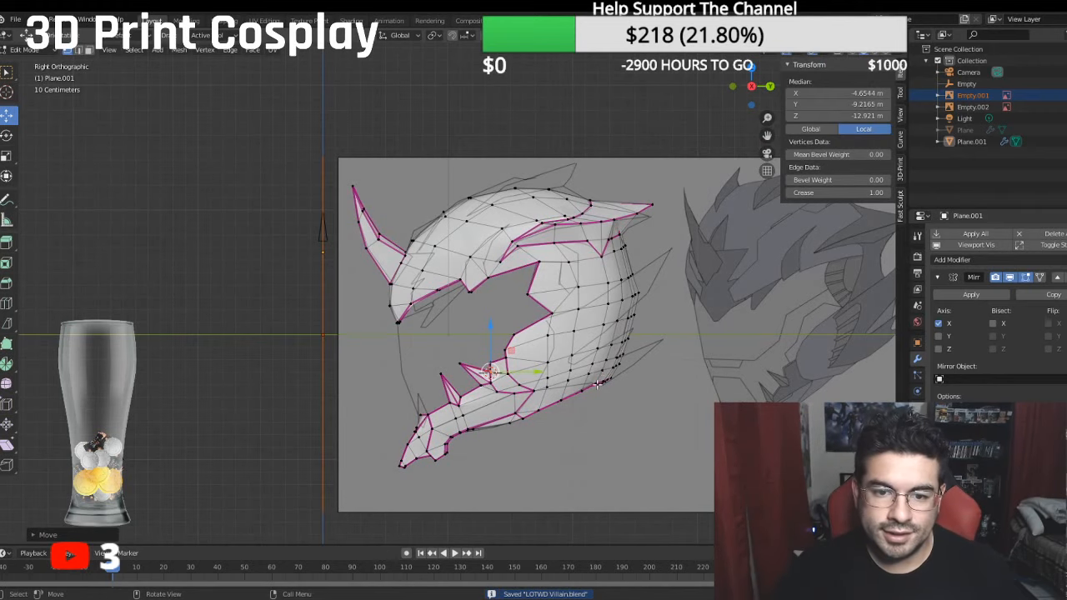
- Examine the whole helmet against the side reference drawing in right orthographic view
{"action": "middle_click_drag", "start_coordinate": [586, 349], "coordinate": [635, 323]}
{"action": "key", "text": "KP_3"}
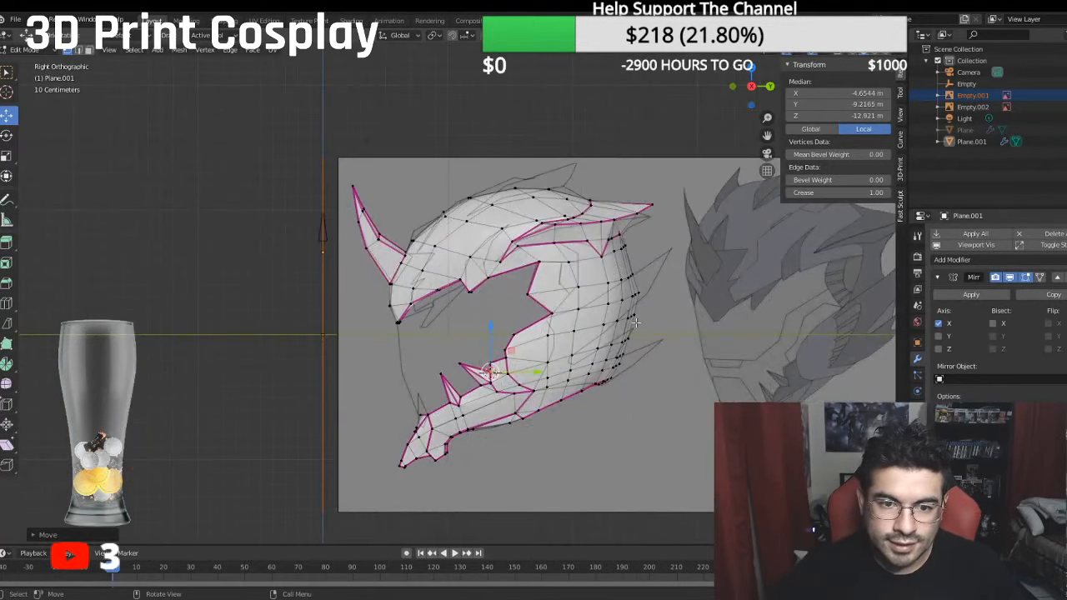
{"action": "scroll", "coordinate": [637, 322], "scroll_direction": "up", "scroll_amount": 5}
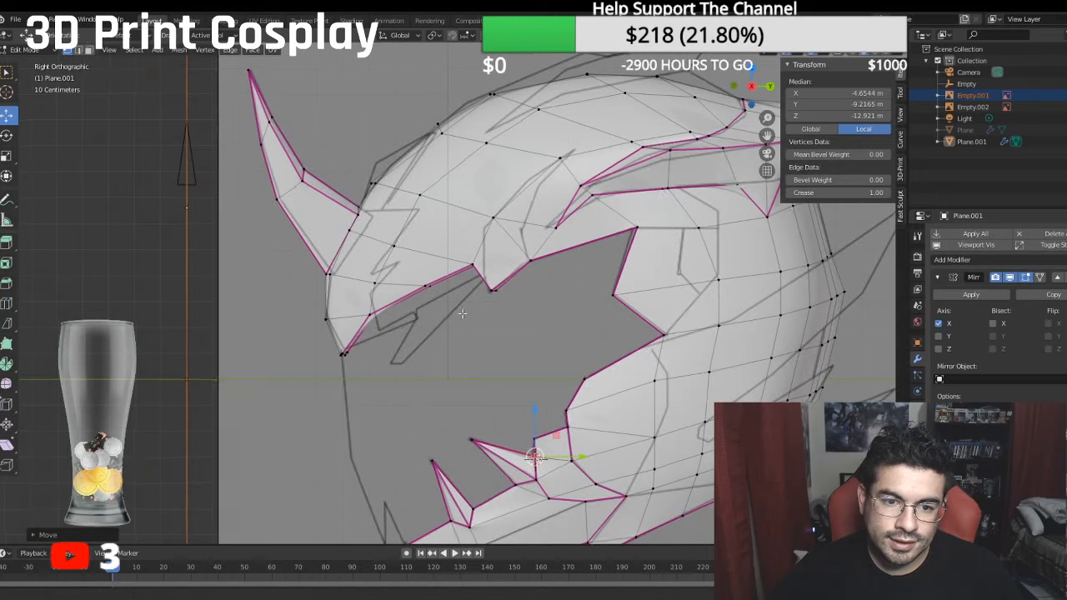
{"action": "scroll", "coordinate": [578, 310], "scroll_direction": "down", "scroll_amount": 5}
{"action": "scroll", "coordinate": [469, 311], "scroll_direction": "up", "scroll_amount": 3}
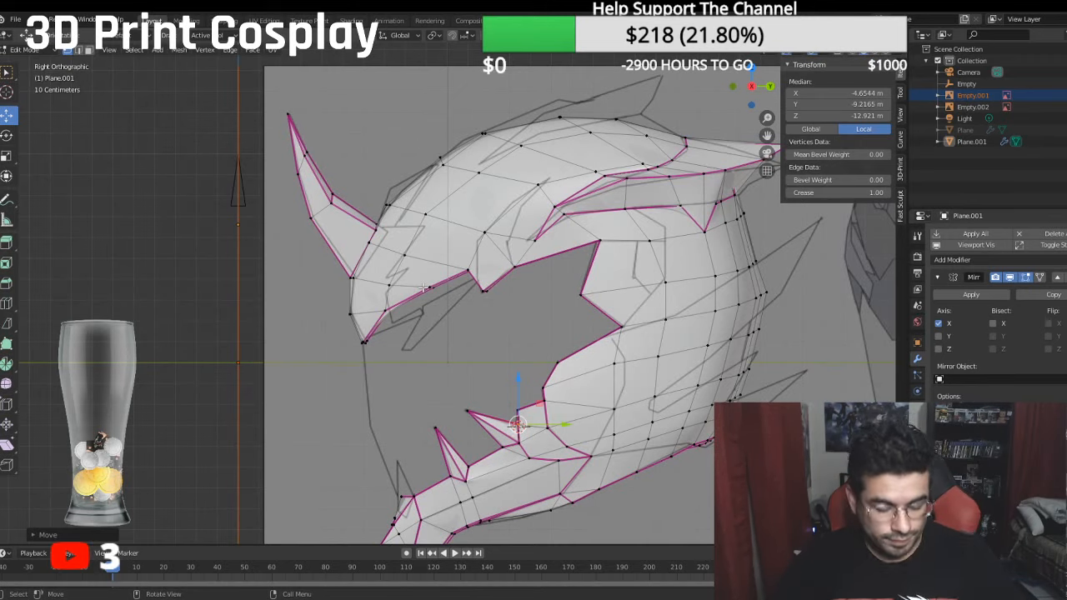
{"action": "scroll", "coordinate": [601, 334], "scroll_direction": "down", "scroll_amount": 3}
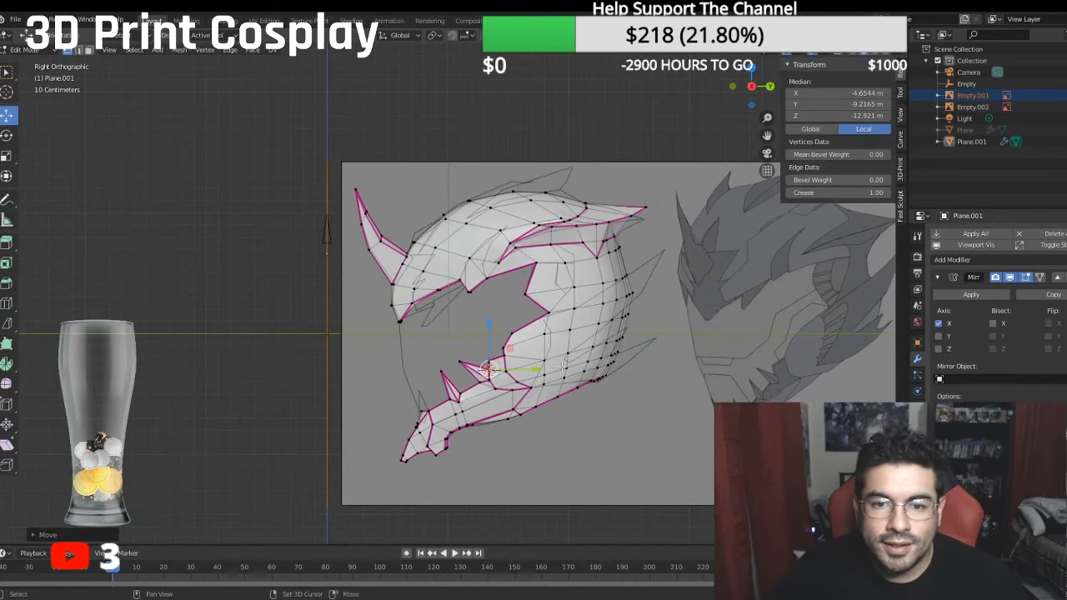
{"action": "scroll", "coordinate": [563, 307], "scroll_direction": "up", "scroll_amount": 2, "text": "shift"}
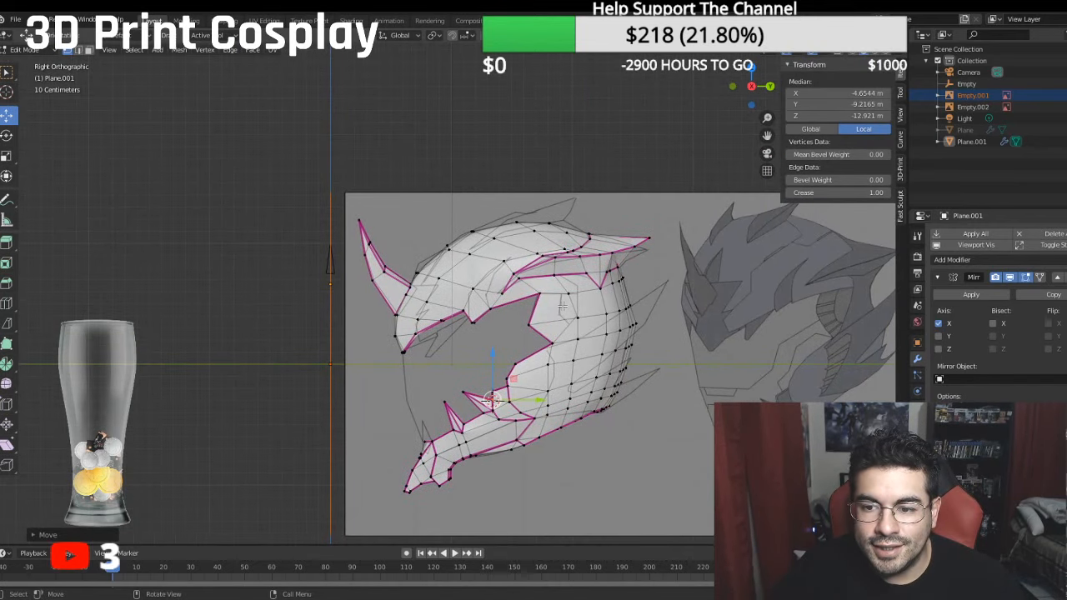
{"action": "scroll", "coordinate": [488, 306], "scroll_direction": "up", "scroll_amount": 2}
{"action": "scroll", "coordinate": [490, 306], "scroll_direction": "down", "scroll_amount": 2}
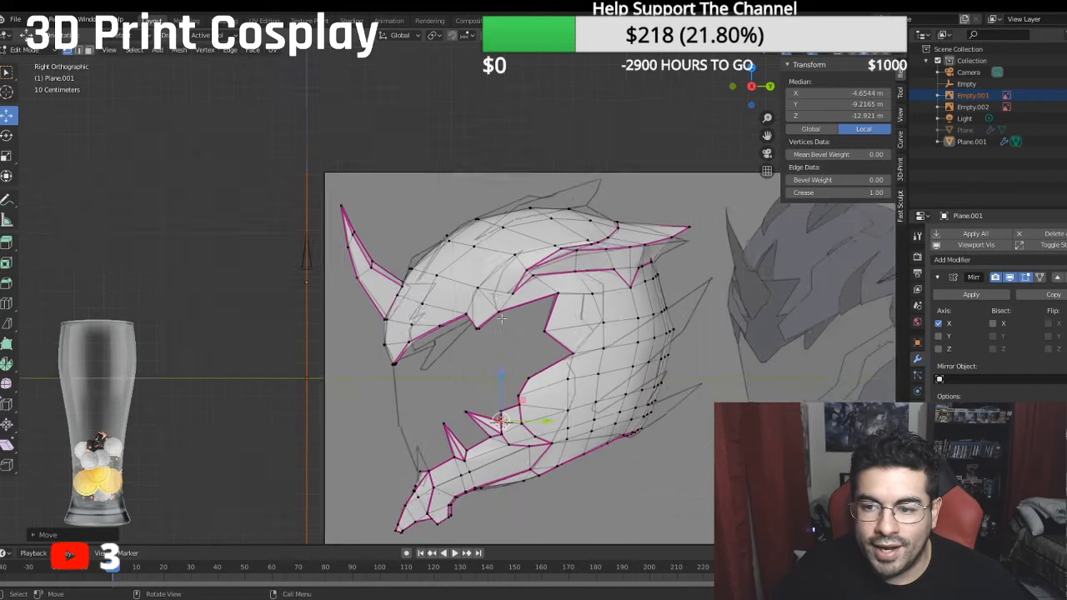
- Move the vertices at the brow point's lower tip to a median local Y of -3.2475 m and Z of -11.086 m
{"action": "middle_click_drag", "start_coordinate": [514, 320], "coordinate": [452, 294], "text": "shift"}
{"action": "scroll", "coordinate": [509, 333], "scroll_direction": "up", "scroll_amount": 3}
{"action": "scroll", "coordinate": [434, 321], "scroll_direction": "down", "scroll_amount": 2}
{"action": "scroll", "coordinate": [403, 325], "scroll_direction": "up", "scroll_amount": 2}
{"action": "scroll", "coordinate": [402, 325], "scroll_direction": "up", "scroll_amount": 2}
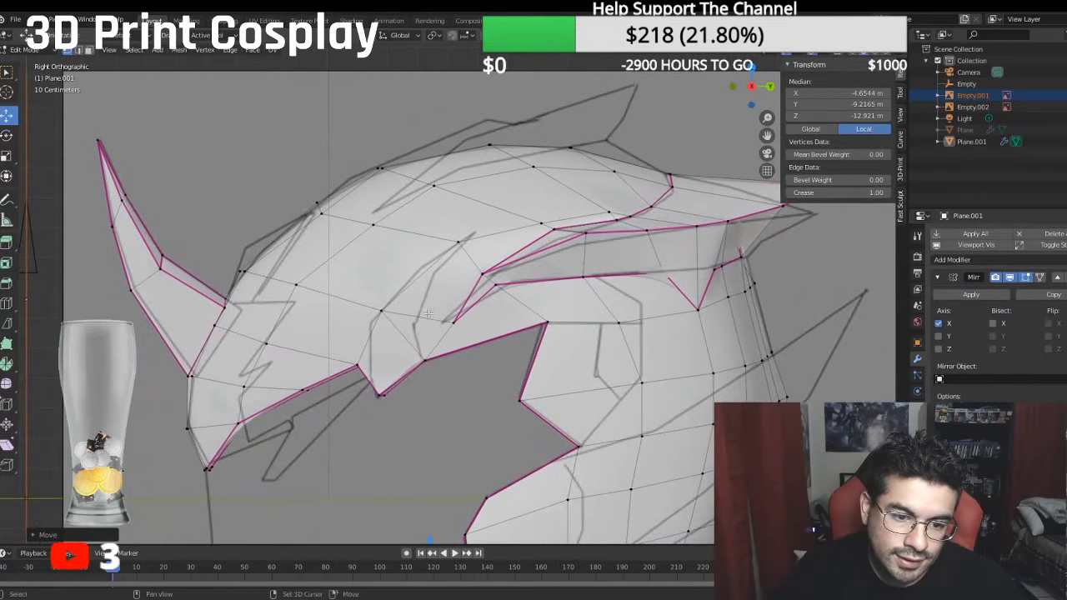
{"action": "left_click", "coordinate": [382, 390]}
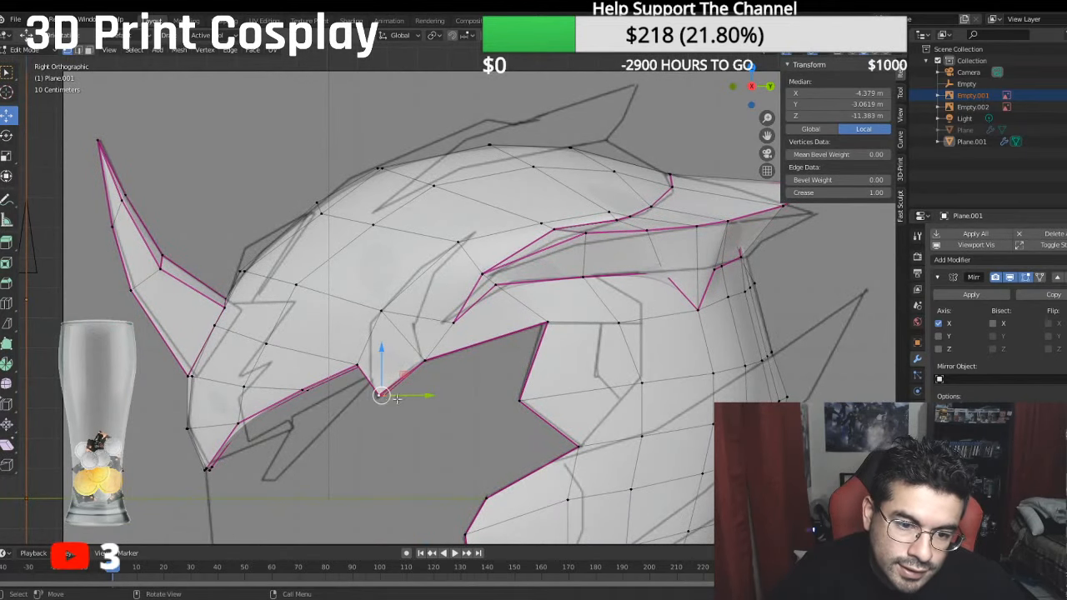
{"action": "key", "text": "g"}
{"action": "key", "text": "y"}
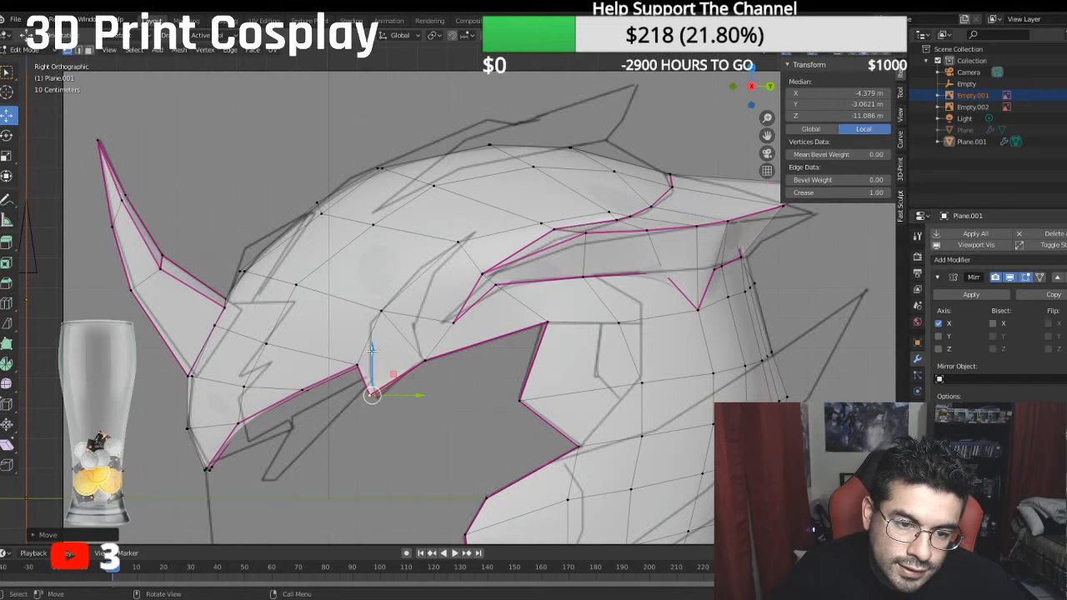
{"action": "left_click_drag", "start_coordinate": [372, 350], "coordinate": [373, 357]}
{"action": "scroll", "coordinate": [382, 361], "scroll_direction": "up", "scroll_amount": 1}
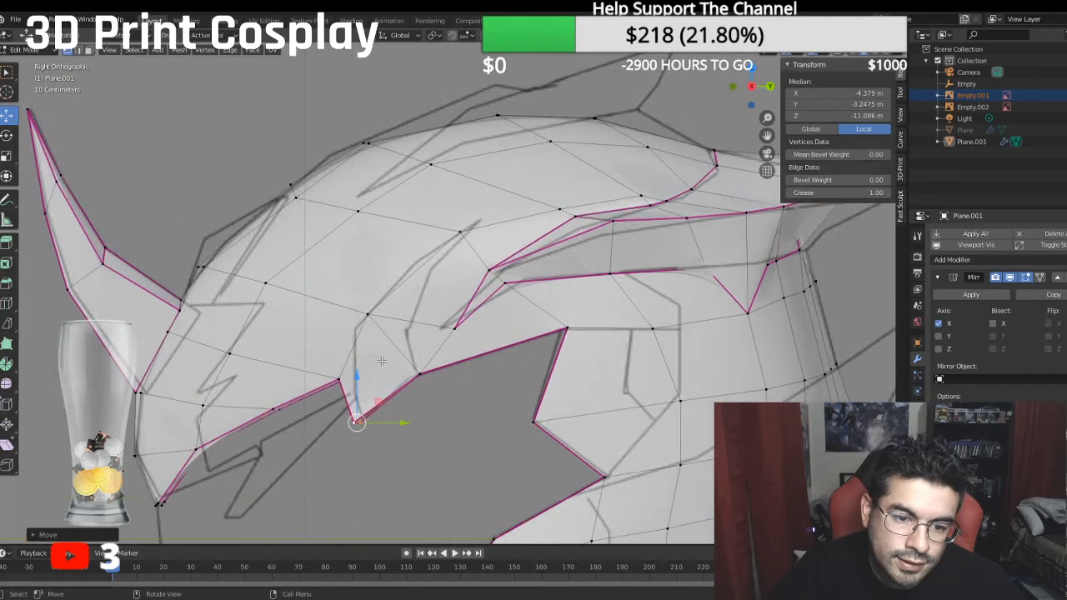
- Nudge the brow point's tip vertices to a median local Y of about -3.1058 m and Z of about -11.228 m, following the side reference
{"action": "middle_click_drag", "start_coordinate": [382, 360], "coordinate": [517, 333], "text": "shift"}
{"action": "scroll", "coordinate": [451, 346], "scroll_direction": "down", "scroll_amount": 2}
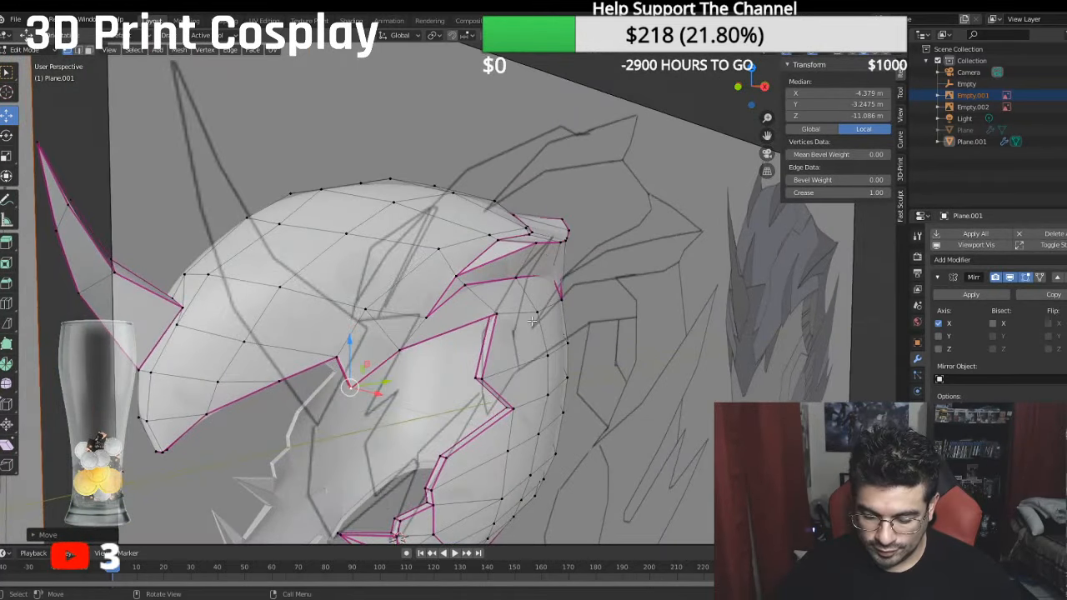
{"action": "scroll", "coordinate": [320, 377], "scroll_direction": "up", "scroll_amount": 2}
{"action": "scroll", "coordinate": [320, 377], "scroll_direction": "up", "scroll_amount": 2}
{"action": "middle_click_drag", "start_coordinate": [320, 377], "coordinate": [348, 354], "text": "shift"}
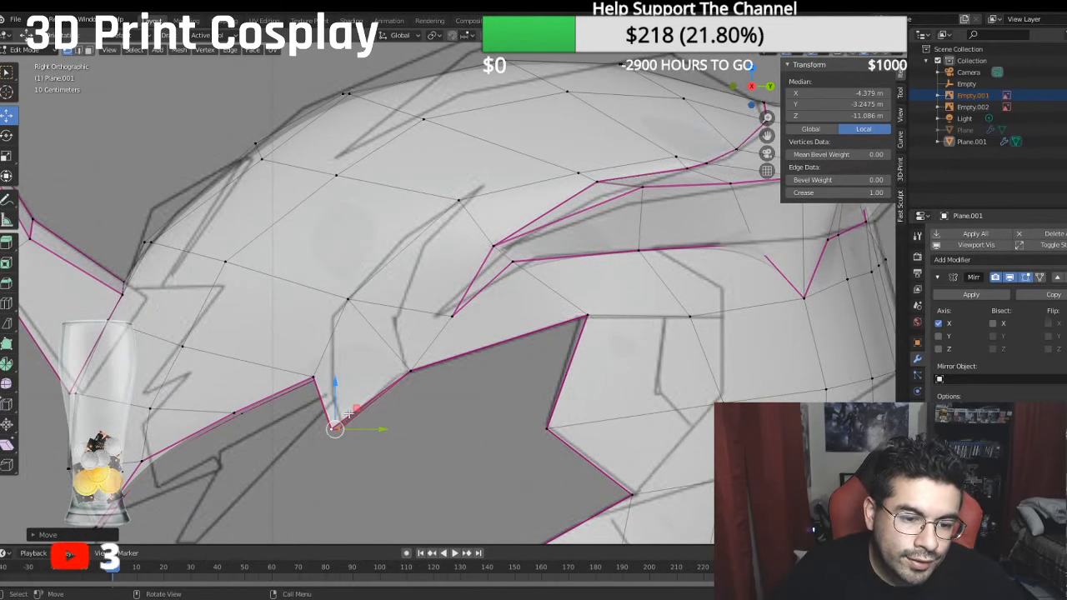
{"action": "left_click_drag", "start_coordinate": [382, 429], "coordinate": [389, 429]}
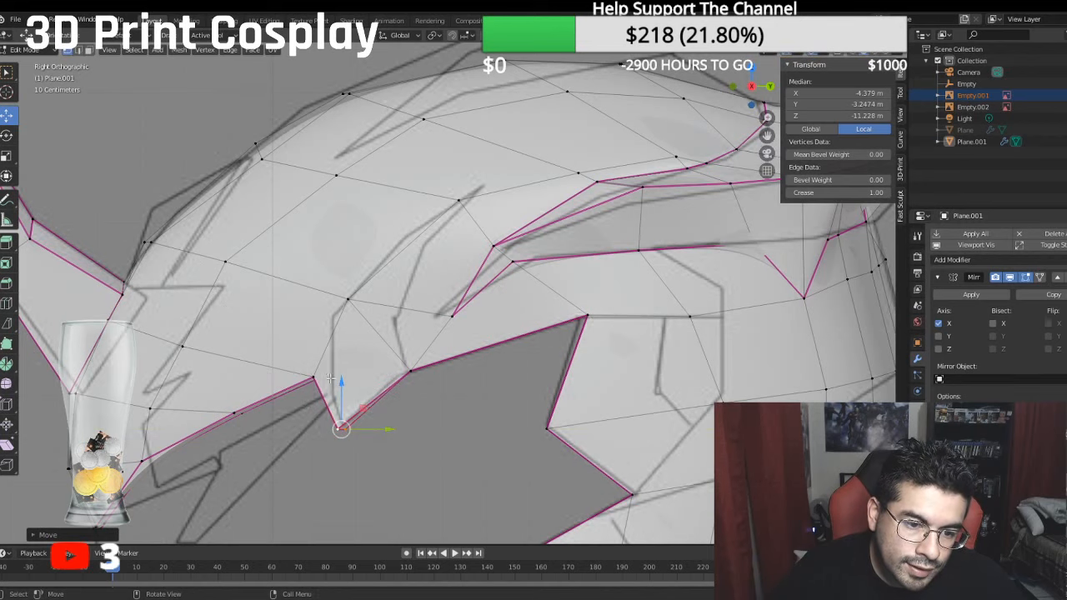
{"action": "left_click_drag", "start_coordinate": [337, 382], "coordinate": [339, 371]}
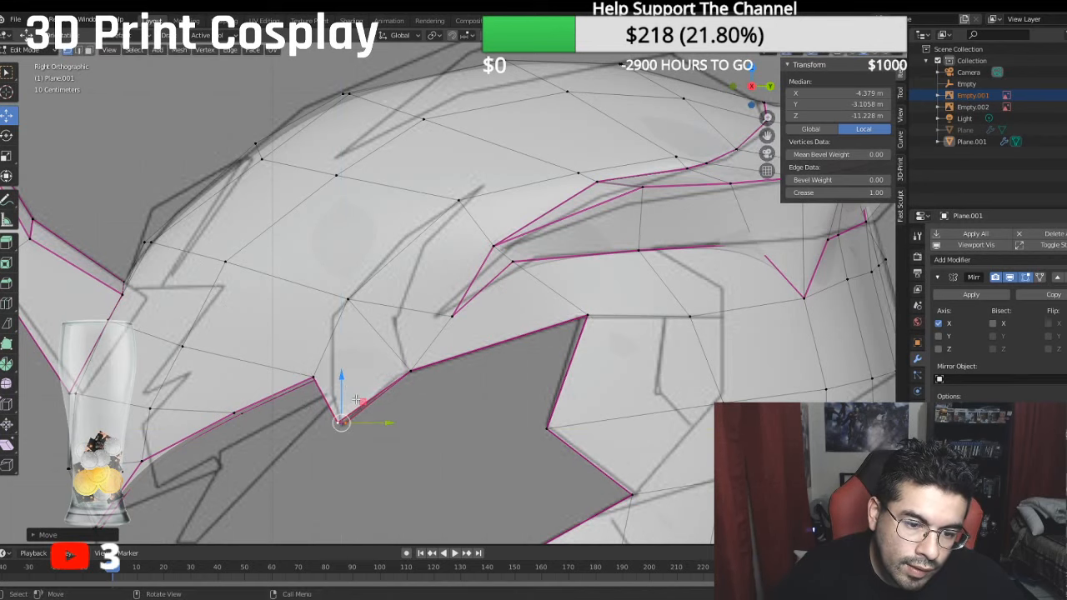
{"action": "left_click_drag", "start_coordinate": [382, 428], "coordinate": [379, 425]}
{"action": "left_click", "coordinate": [335, 420]}
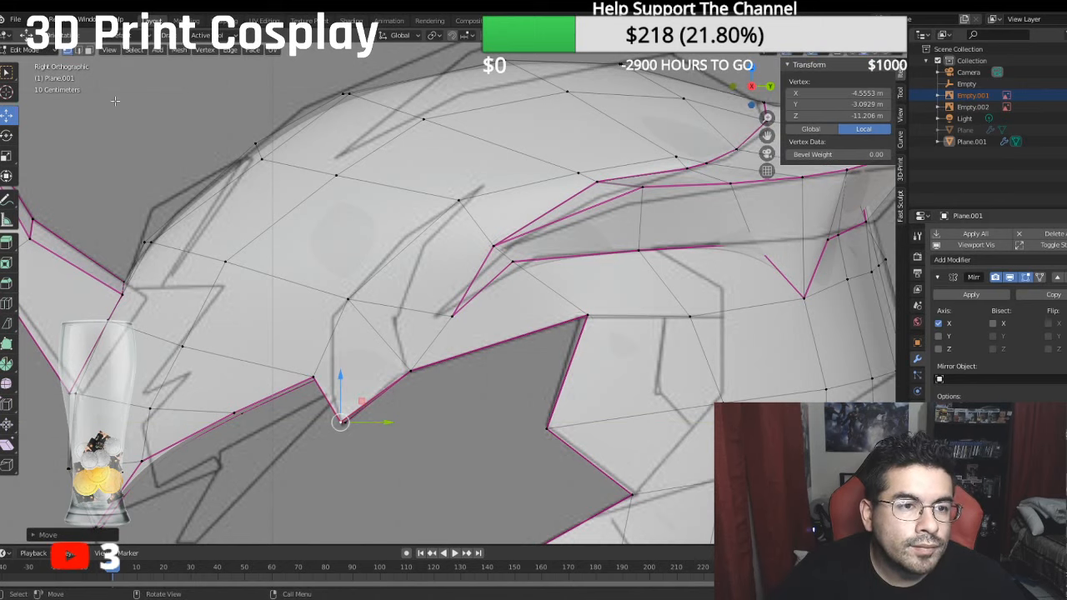
- Bisect the outer face of the brow point along the steep reference line running up from its tip
{"action": "left_click", "coordinate": [88, 51]}
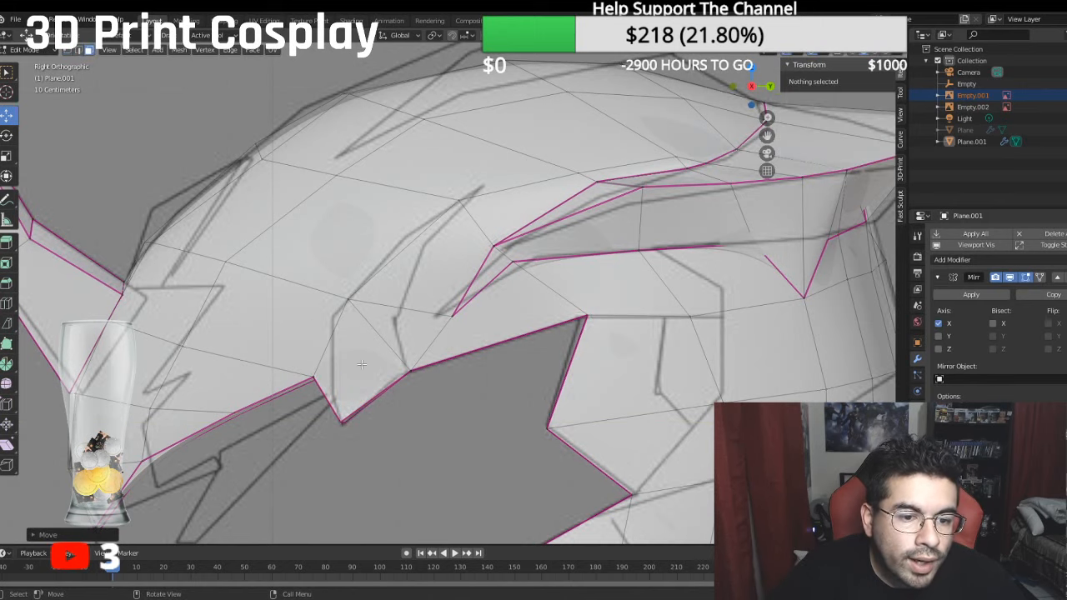
{"action": "left_click", "coordinate": [334, 346]}
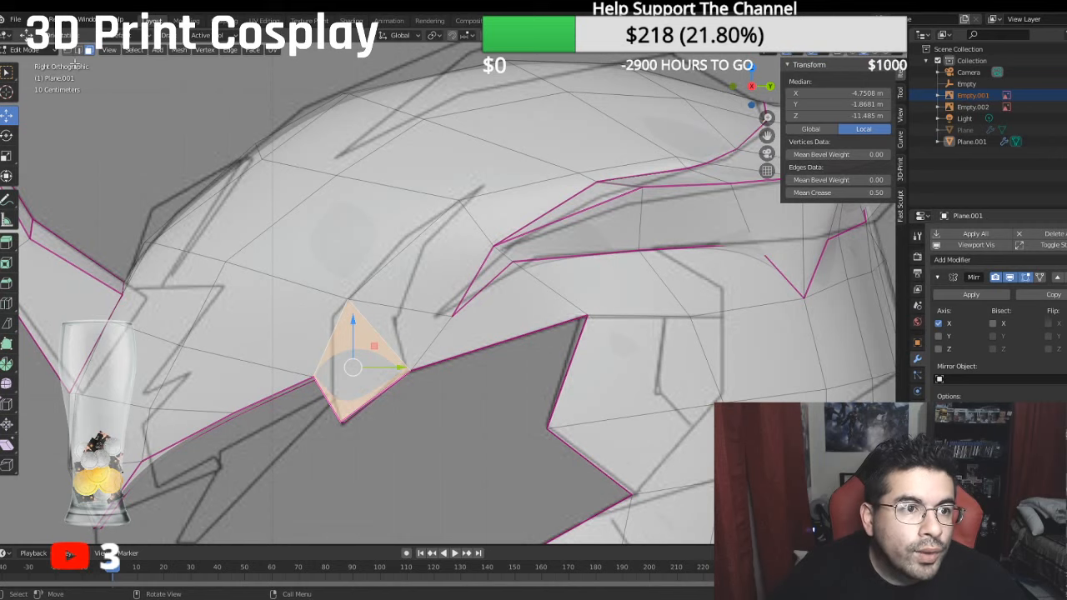
{"action": "middle_click_drag", "start_coordinate": [354, 426], "coordinate": [297, 409]}
{"action": "left_click", "coordinate": [299, 405], "text": "shift"}
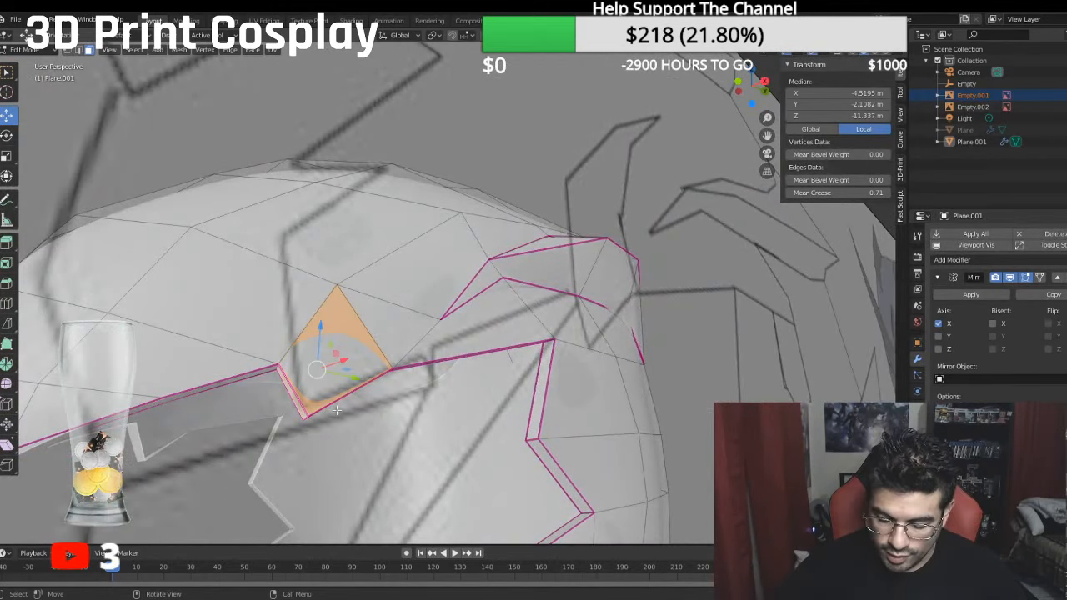
{"action": "left_click", "coordinate": [343, 348]}
{"action": "key", "text": "KP_3"}
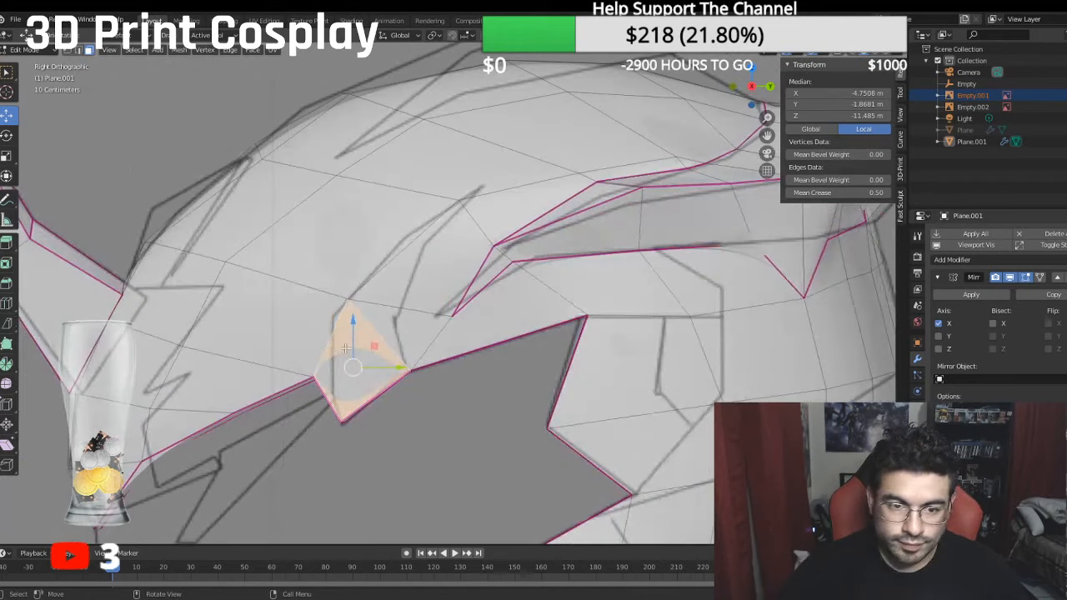
{"action": "left_click", "coordinate": [6, 324]}
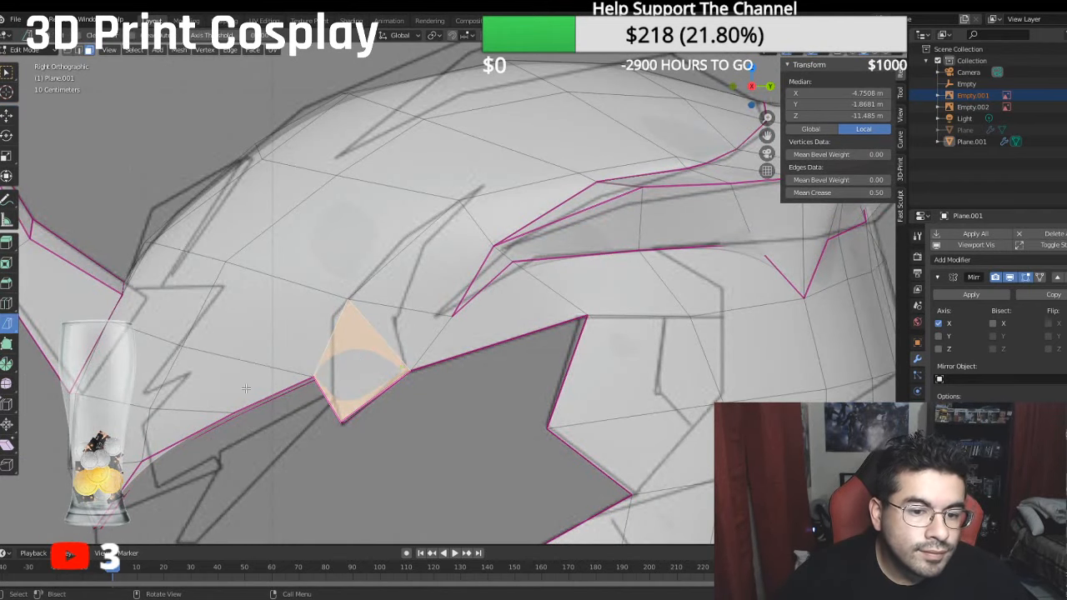
{"action": "left_click_drag", "start_coordinate": [331, 404], "coordinate": [333, 356]}
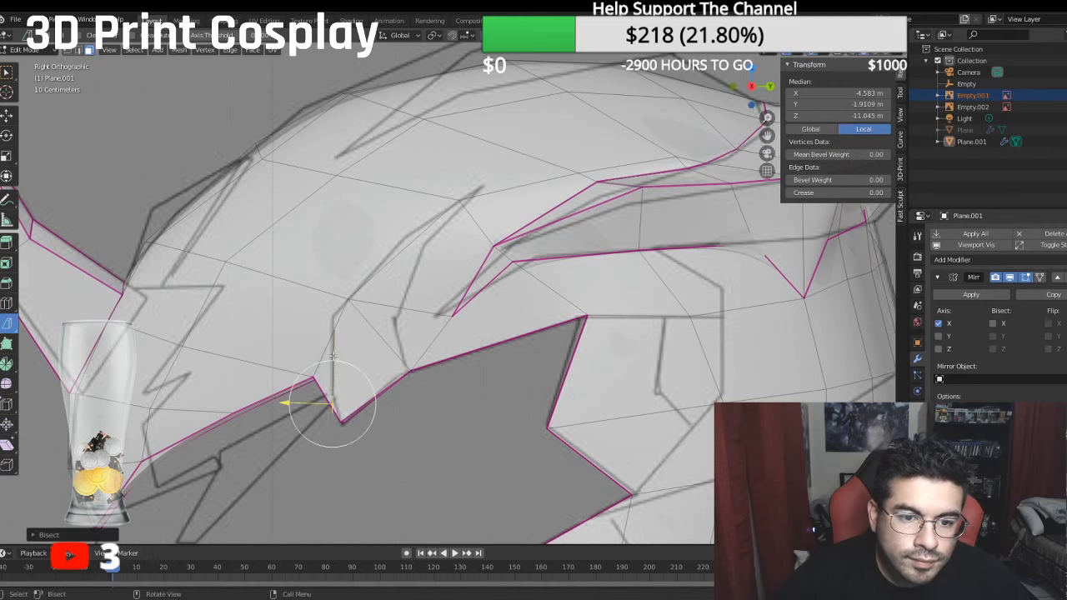
- Bisect the face behind the brow point and the larger face above it along the rear contour line of the side reference
{"action": "left_click", "coordinate": [386, 336]}
{"action": "left_click_drag", "start_coordinate": [394, 316], "coordinate": [406, 366]}
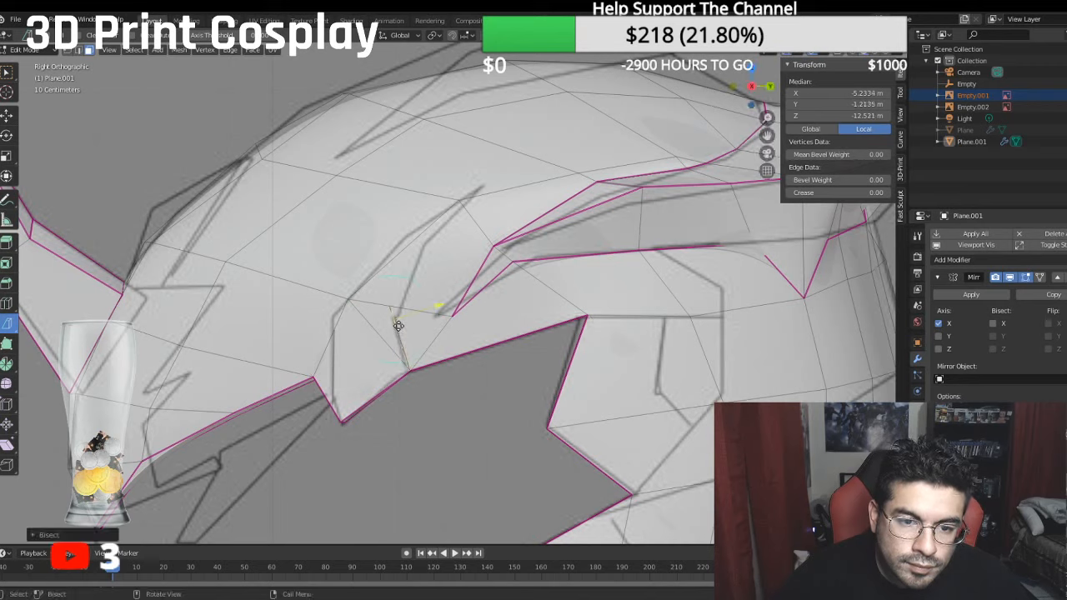
{"action": "left_click", "coordinate": [398, 298]}
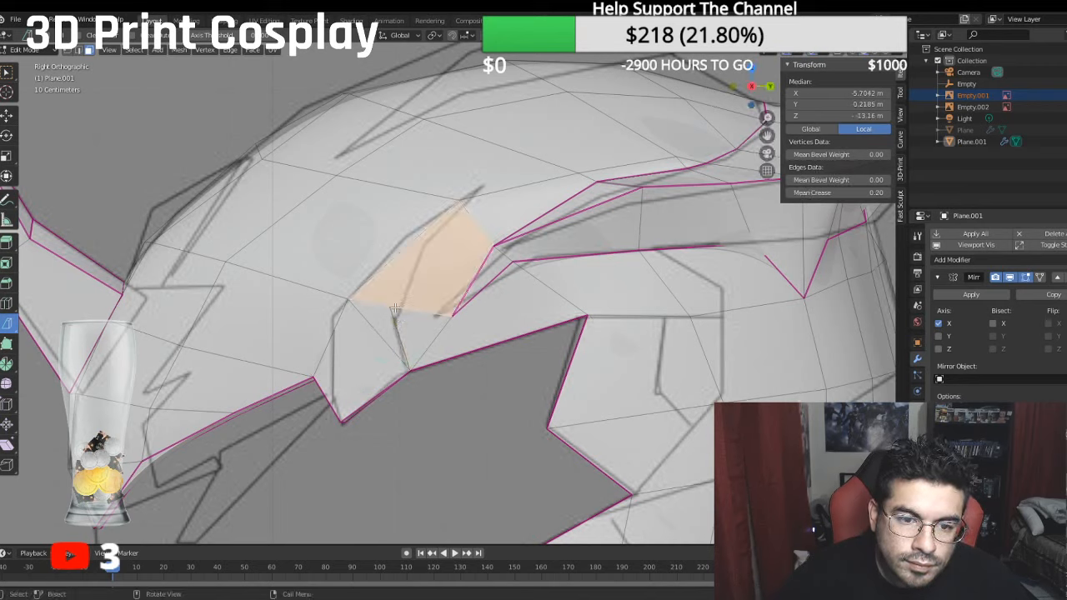
{"action": "left_click_drag", "start_coordinate": [395, 308], "coordinate": [455, 206]}
{"action": "left_click", "coordinate": [434, 237]}
- Move the new vertex on the upper cut's front edge to about local X -5.6969 m, Y 1.0594 m, Z -12.944 m
{"action": "scroll", "coordinate": [434, 285], "scroll_direction": "up", "scroll_amount": 2}
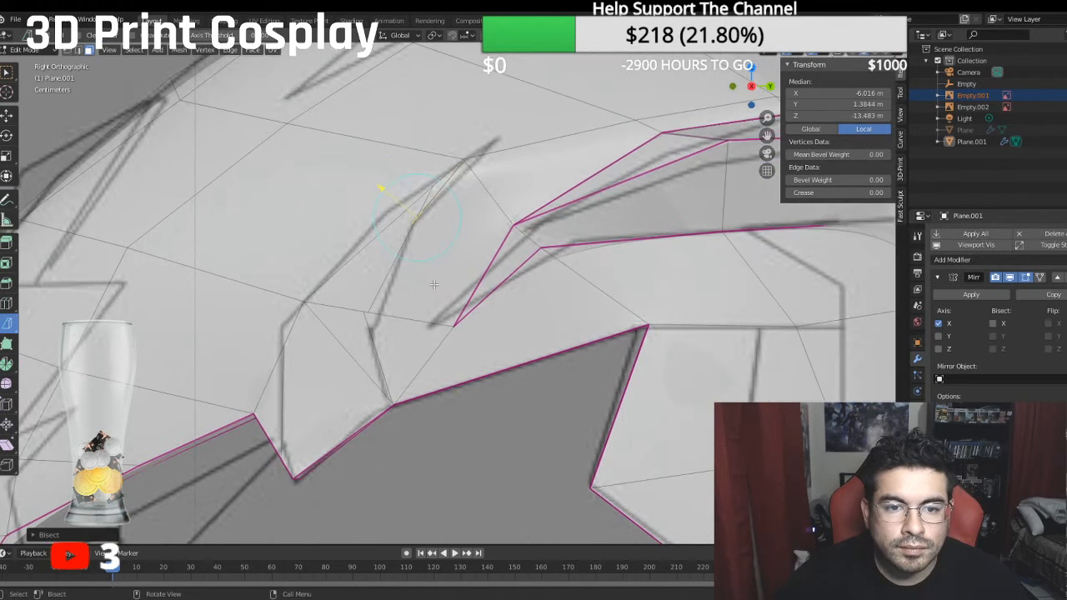
{"action": "scroll", "coordinate": [433, 285], "scroll_direction": "up", "scroll_amount": 2}
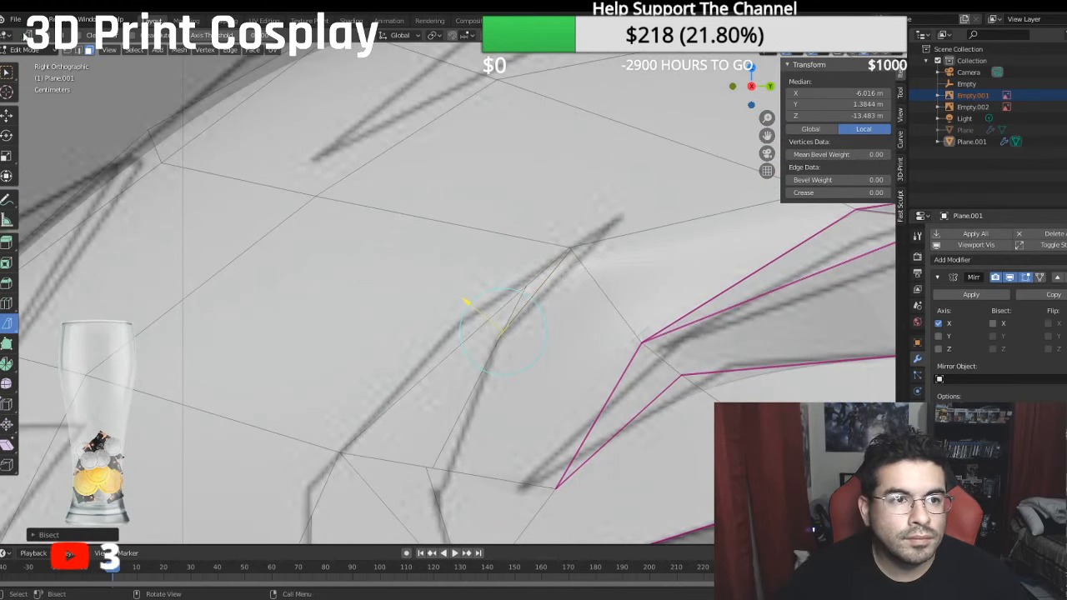
{"action": "left_click", "coordinate": [68, 50]}
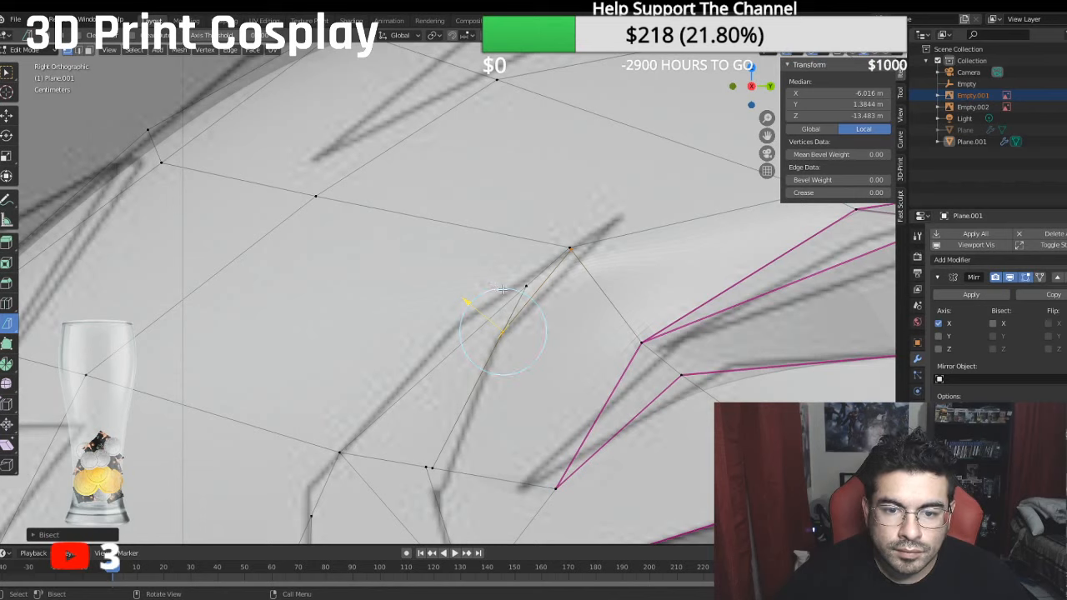
{"action": "left_click", "coordinate": [530, 283]}
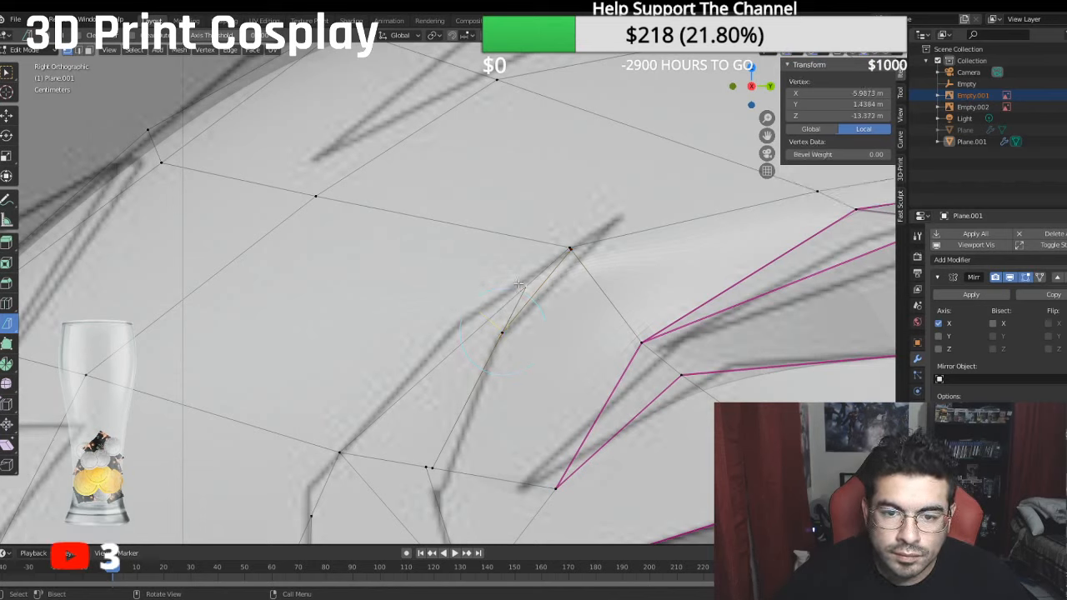
{"action": "left_click", "coordinate": [7, 115]}
{"action": "left_click_drag", "start_coordinate": [512, 287], "coordinate": [486, 322]}
{"action": "middle_click_drag", "start_coordinate": [486, 321], "coordinate": [567, 340]}
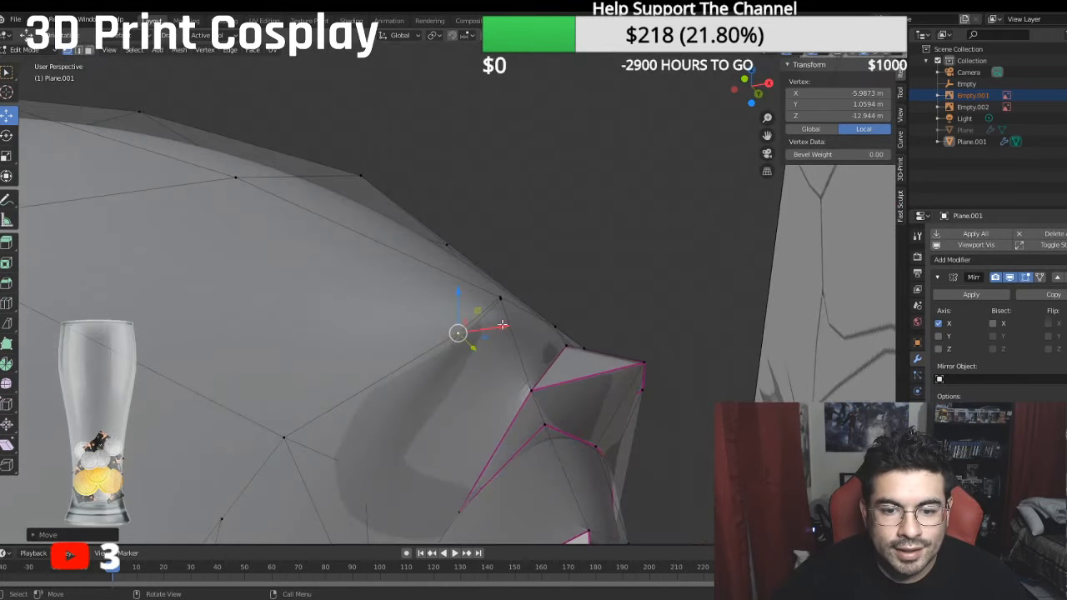
{"action": "left_click_drag", "start_coordinate": [499, 326], "coordinate": [476, 323]}
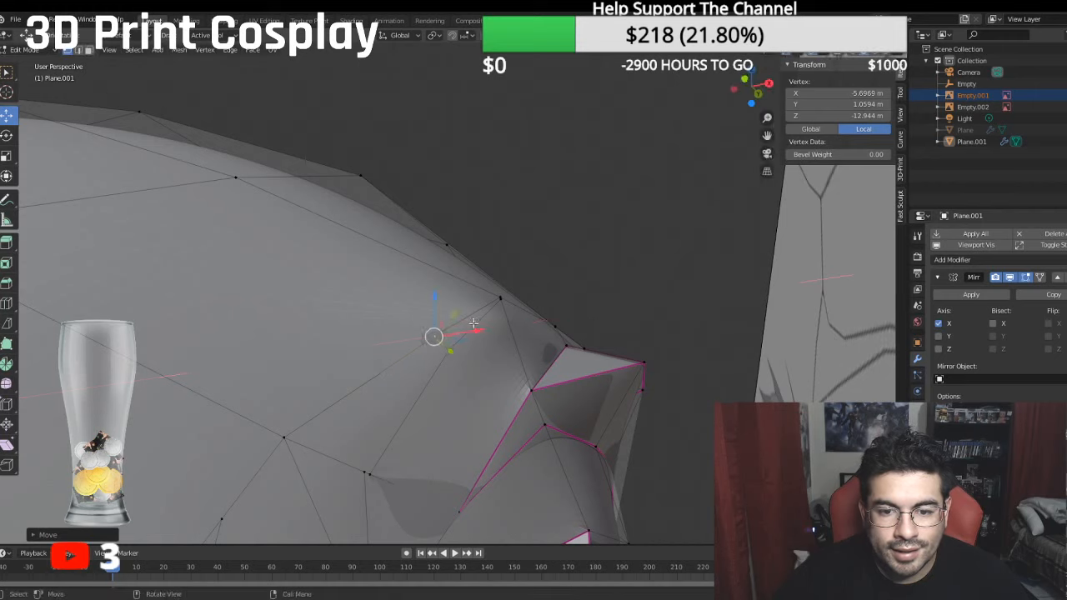
{"action": "middle_click_drag", "start_coordinate": [476, 323], "coordinate": [479, 323]}
- Merge the overlapping vertices at the upper end of the new cuts at their center
{"action": "left_click", "coordinate": [492, 287], "text": "shift"}
{"action": "right_click", "coordinate": [497, 306]}
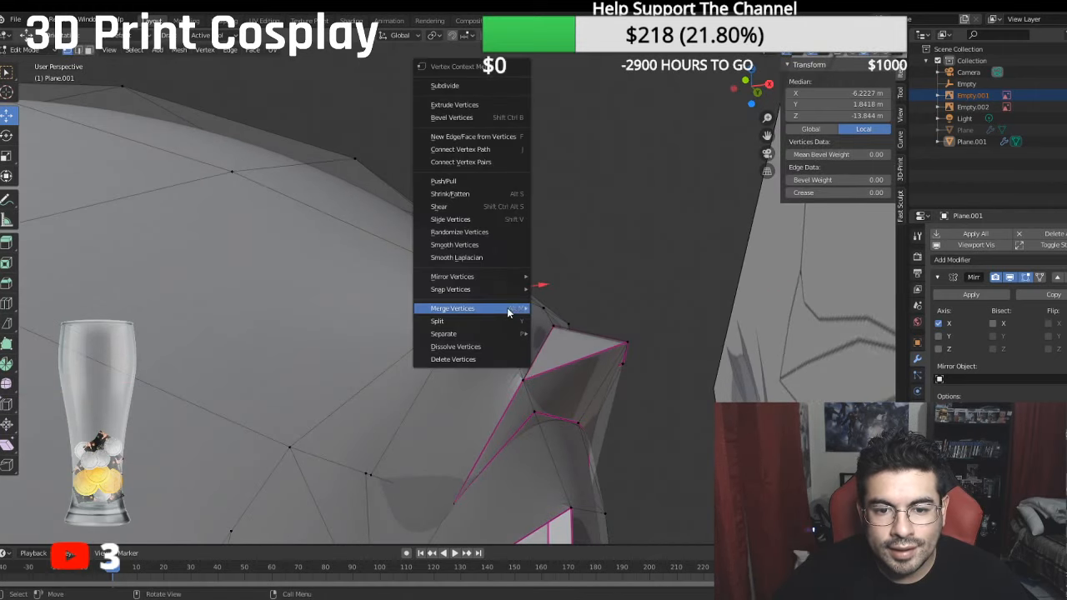
{"action": "mouse_move", "coordinate": [500, 309]}
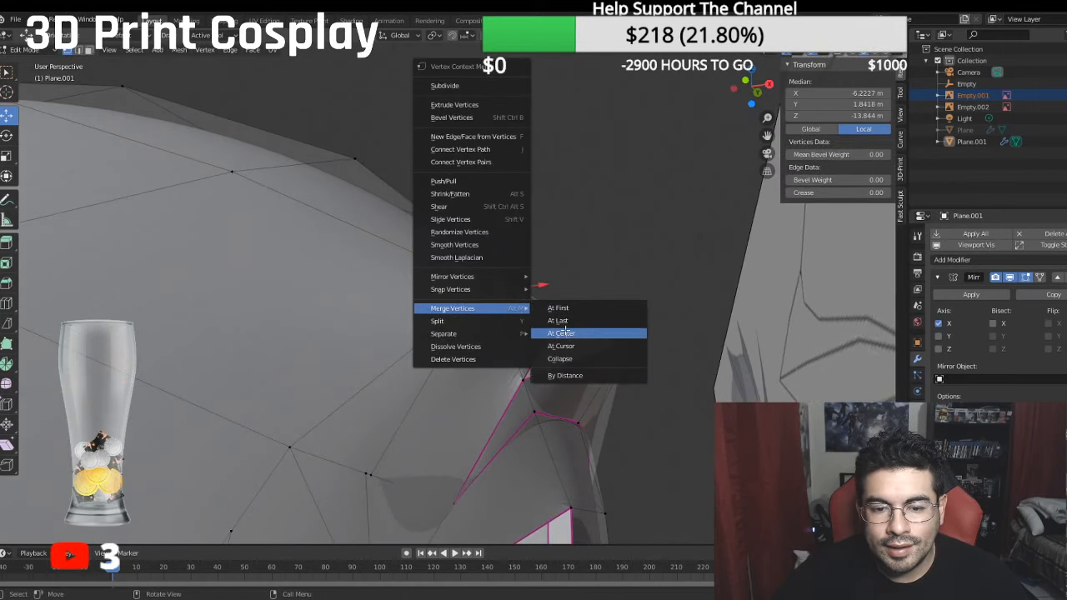
{"action": "left_click", "coordinate": [563, 334]}
- Merge the two neighbouring cut vertices on the edge above the rear of the brow point at their center
{"action": "middle_click_drag", "start_coordinate": [563, 333], "coordinate": [430, 388]}
{"action": "left_click", "coordinate": [403, 409]}
{"action": "right_click", "coordinate": [413, 413]}
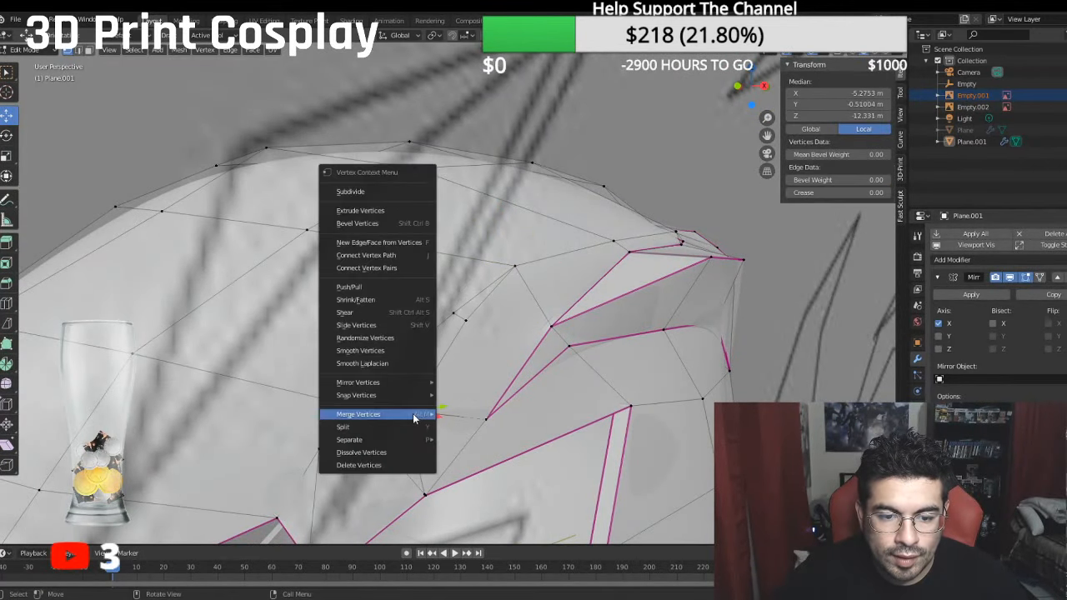
{"action": "mouse_move", "coordinate": [413, 413]}
{"action": "left_click", "coordinate": [487, 432]}
{"action": "middle_click_drag", "start_coordinate": [487, 433], "coordinate": [475, 389]}
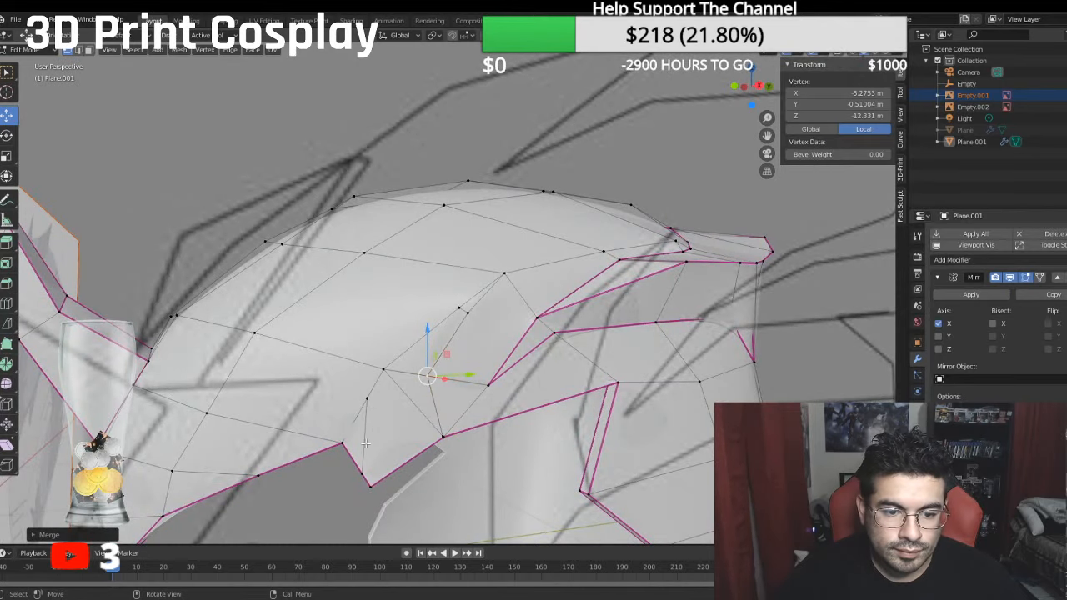
{"action": "left_click", "coordinate": [363, 475], "text": "ctrl"}
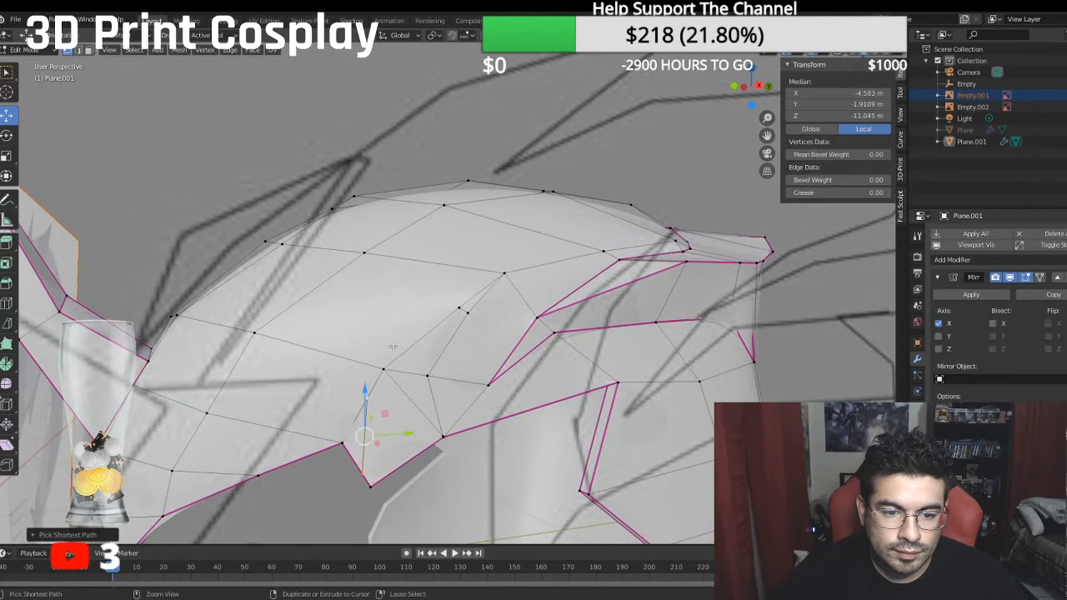
{"action": "left_click", "coordinate": [501, 274], "text": "ctrl"}
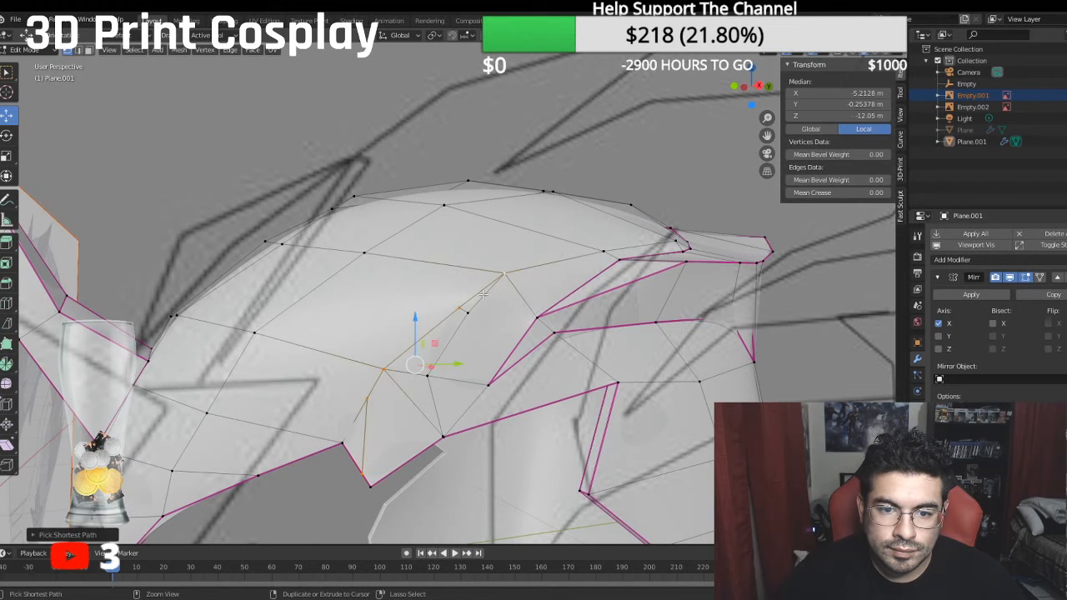
{"action": "left_click", "coordinate": [428, 377], "text": "ctrl"}
{"action": "scroll", "coordinate": [431, 380], "scroll_direction": "up", "scroll_amount": 4}
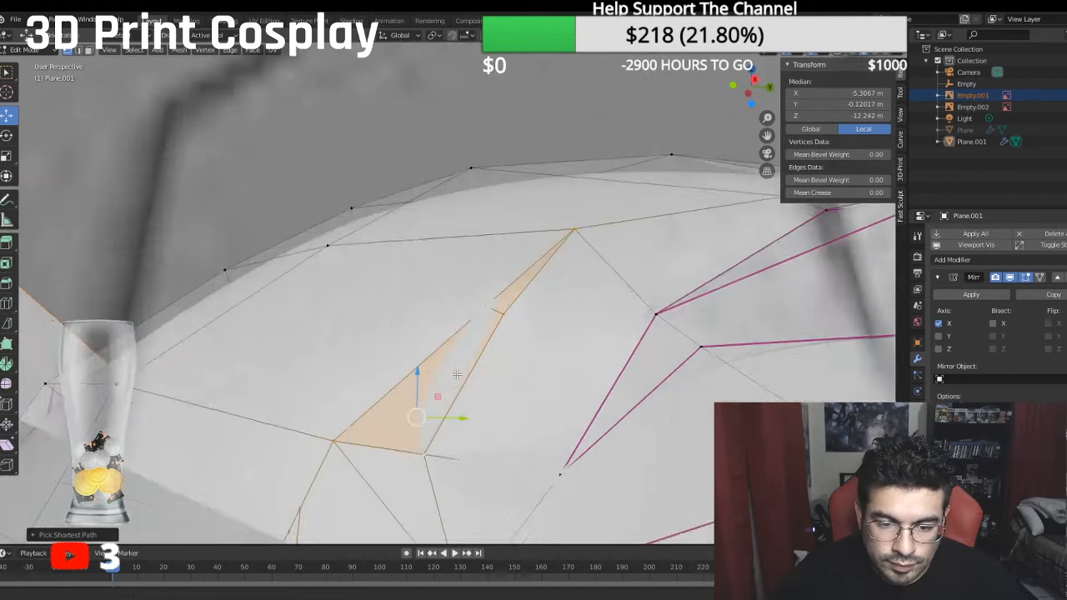
{"action": "middle_click_drag", "start_coordinate": [457, 374], "coordinate": [449, 165], "text": "shift"}
{"action": "scroll", "coordinate": [451, 168], "scroll_direction": "up", "scroll_amount": 2}
{"action": "left_click", "coordinate": [460, 406], "text": "ctrl"}
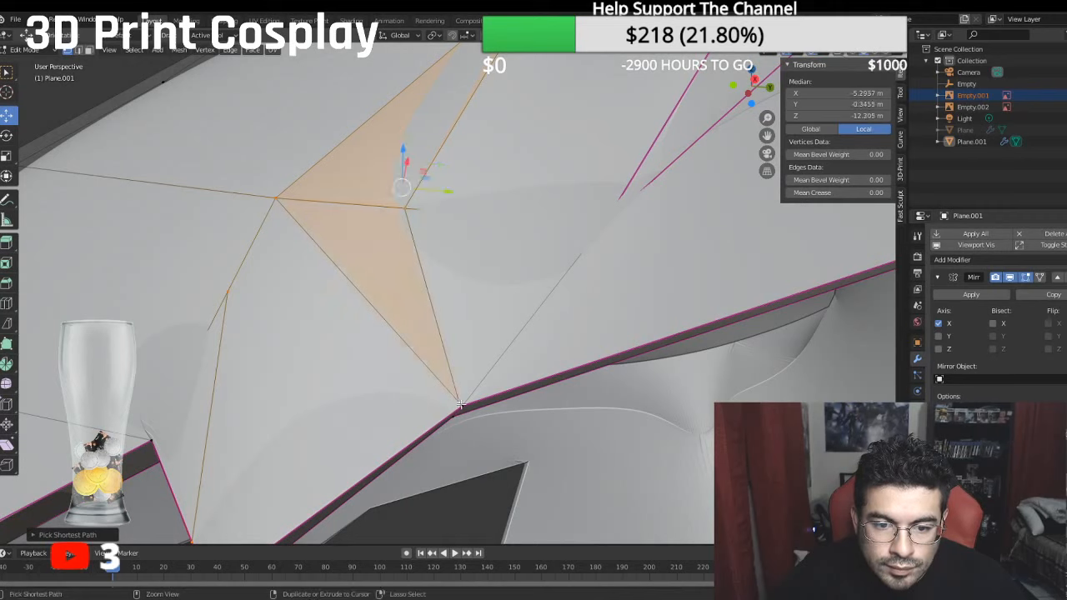
{"action": "left_click", "coordinate": [464, 406], "text": "ctrl"}
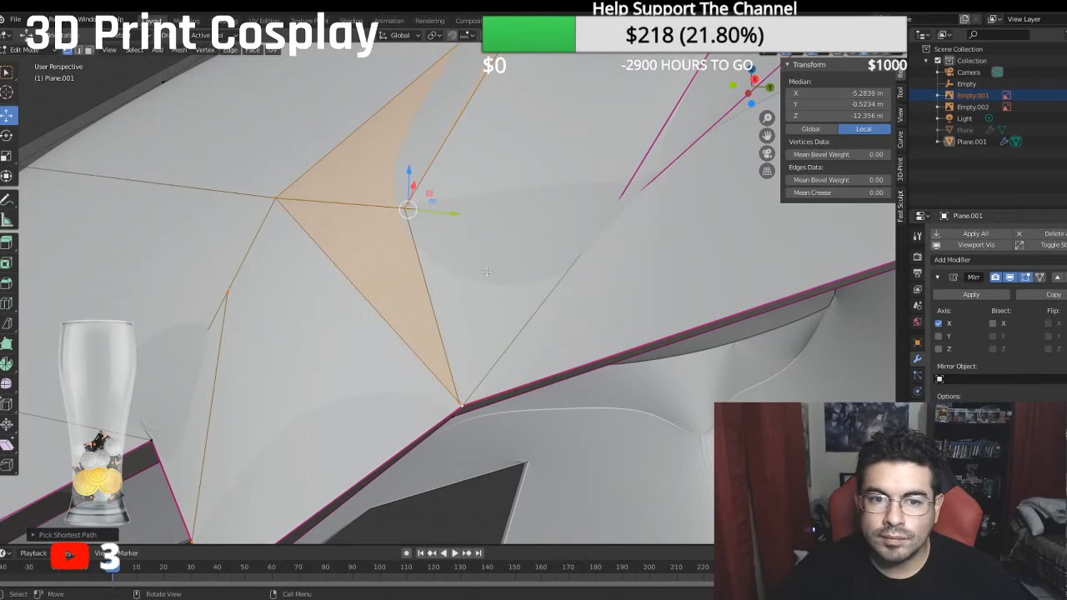
- Merge the two overlapping vertices at the cut's lower end on the creased brow edge, at the last selected one
{"action": "left_click", "coordinate": [451, 407]}
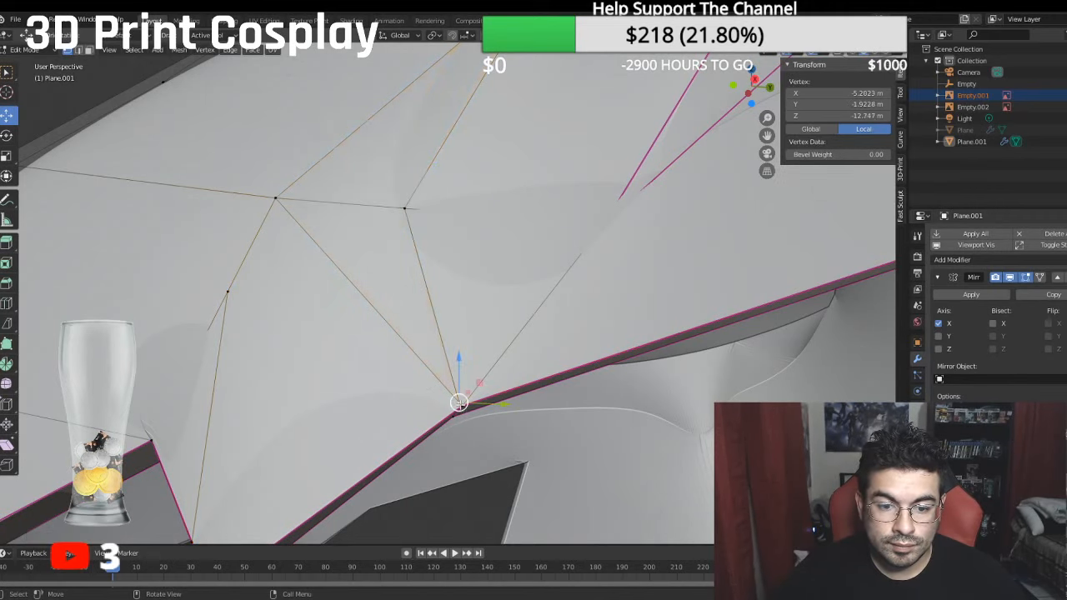
{"action": "right_click", "coordinate": [517, 388]}
{"action": "mouse_move", "coordinate": [517, 388]}
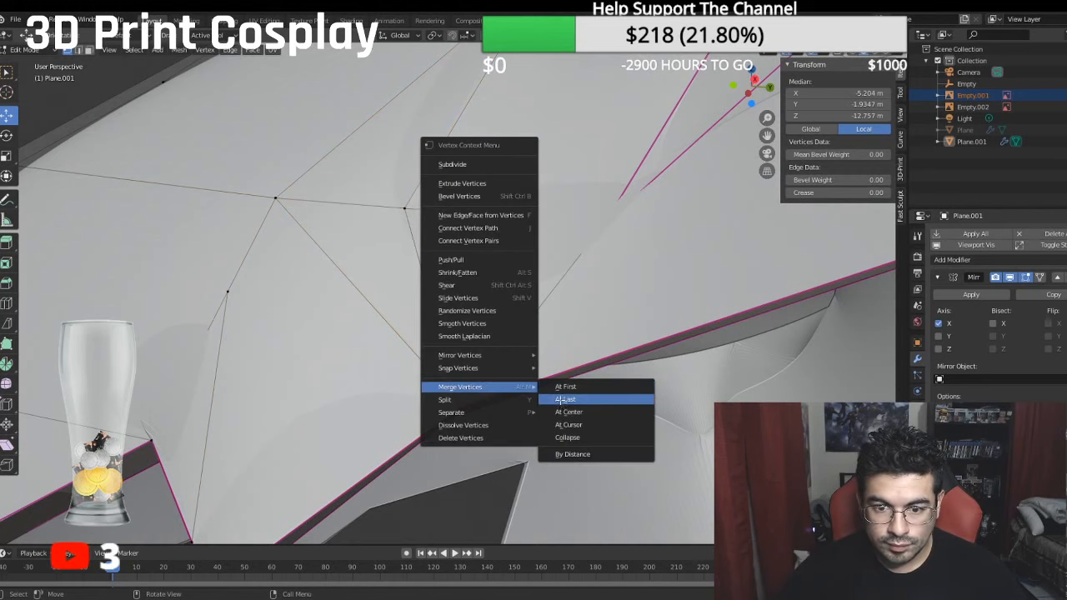
{"action": "left_click", "coordinate": [564, 399]}
{"action": "middle_click_drag", "start_coordinate": [451, 321], "coordinate": [429, 302]}
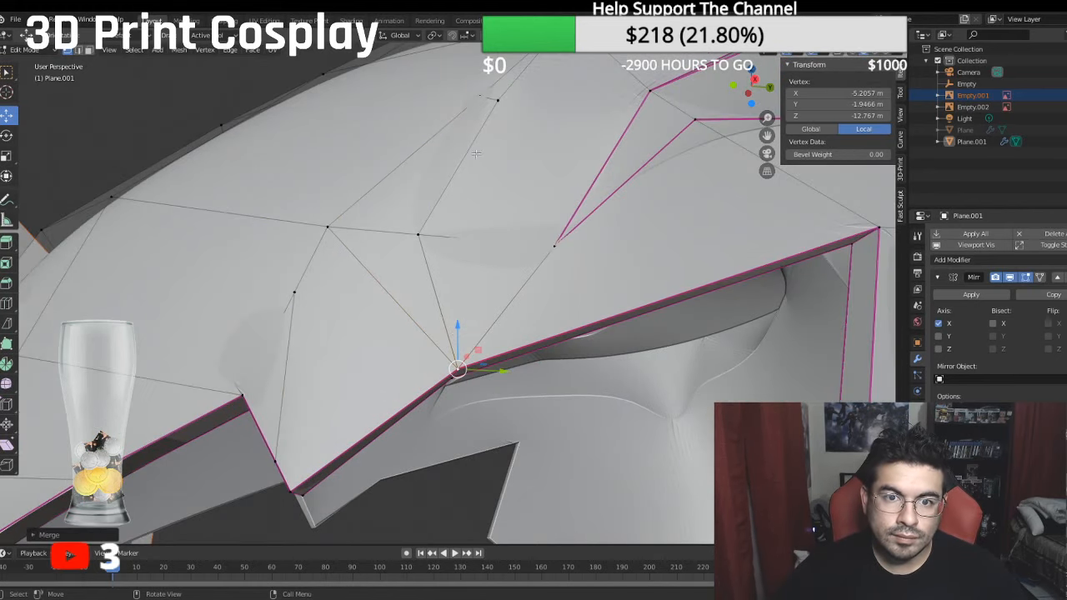
- Set the mean crease to 1 on the edges outlining the new contour panel, including the brow point's lower edge
{"action": "left_click", "coordinate": [78, 51]}
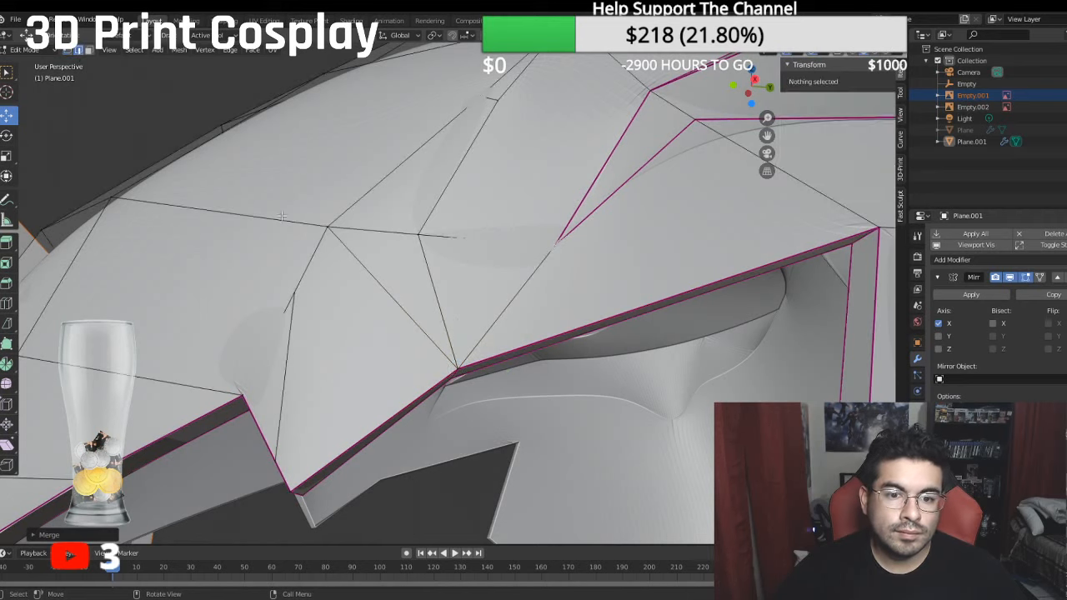
{"action": "left_click", "coordinate": [422, 267]}
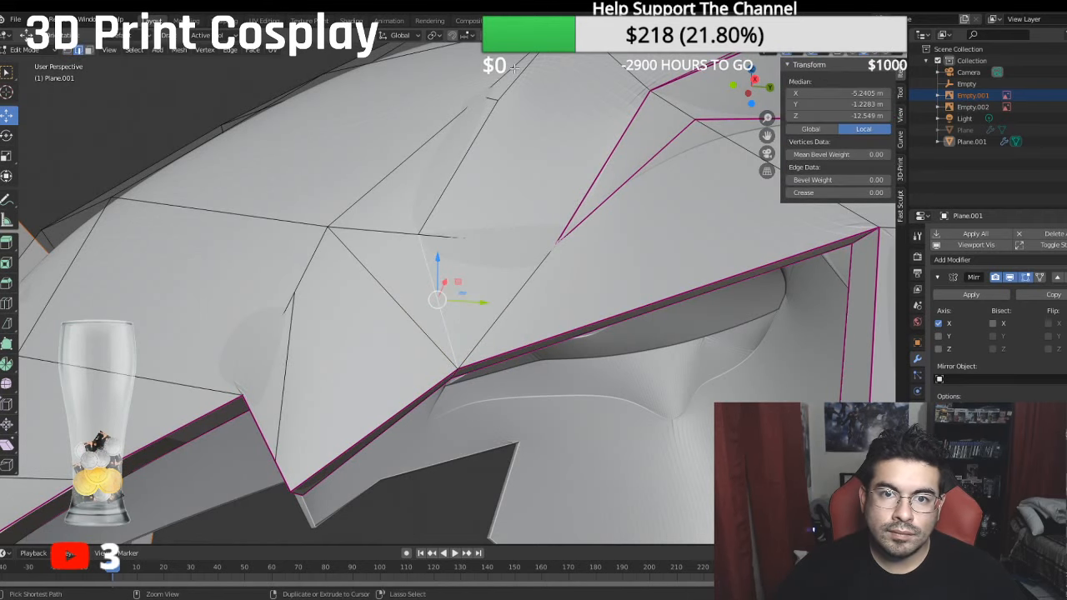
{"action": "left_click", "coordinate": [514, 69], "text": "ctrl"}
{"action": "left_click", "coordinate": [517, 80]}
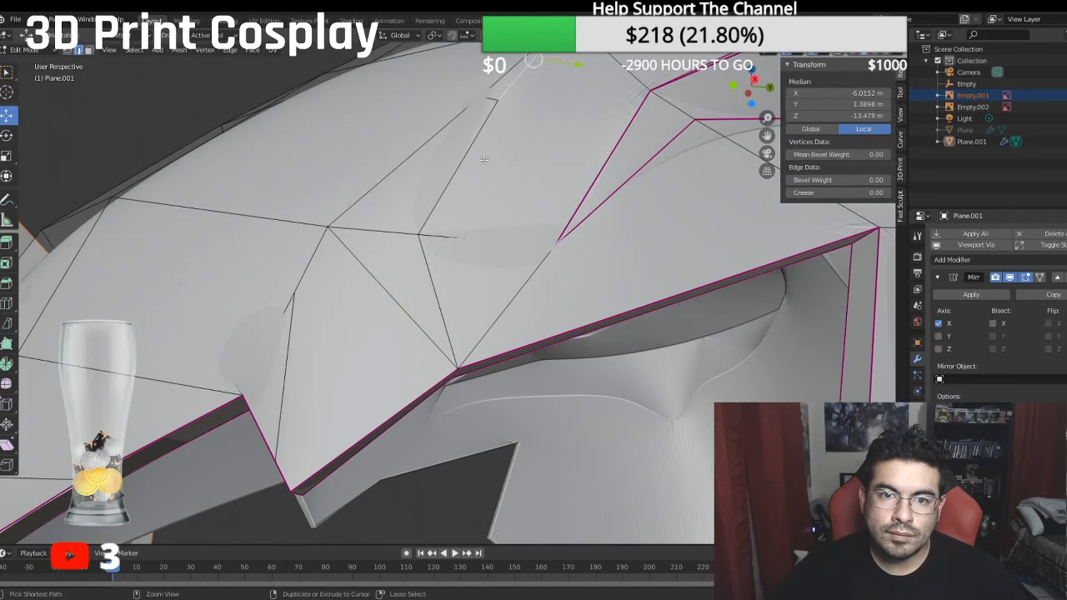
{"action": "left_click", "coordinate": [435, 305], "text": "ctrl"}
{"action": "left_click", "coordinate": [287, 311], "text": "shift"}
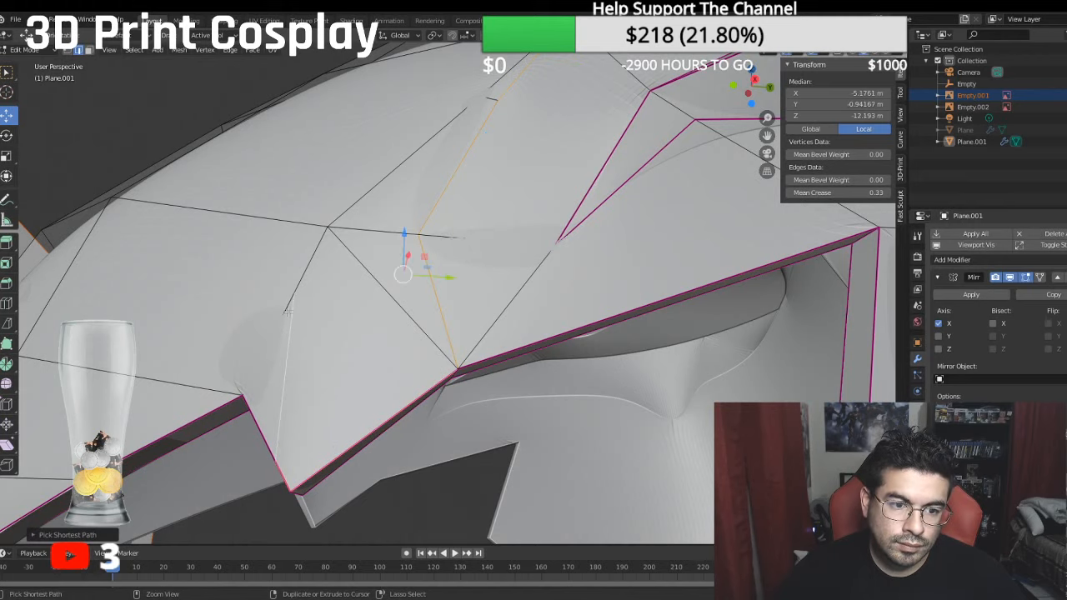
{"action": "left_click", "coordinate": [499, 76], "text": "ctrl"}
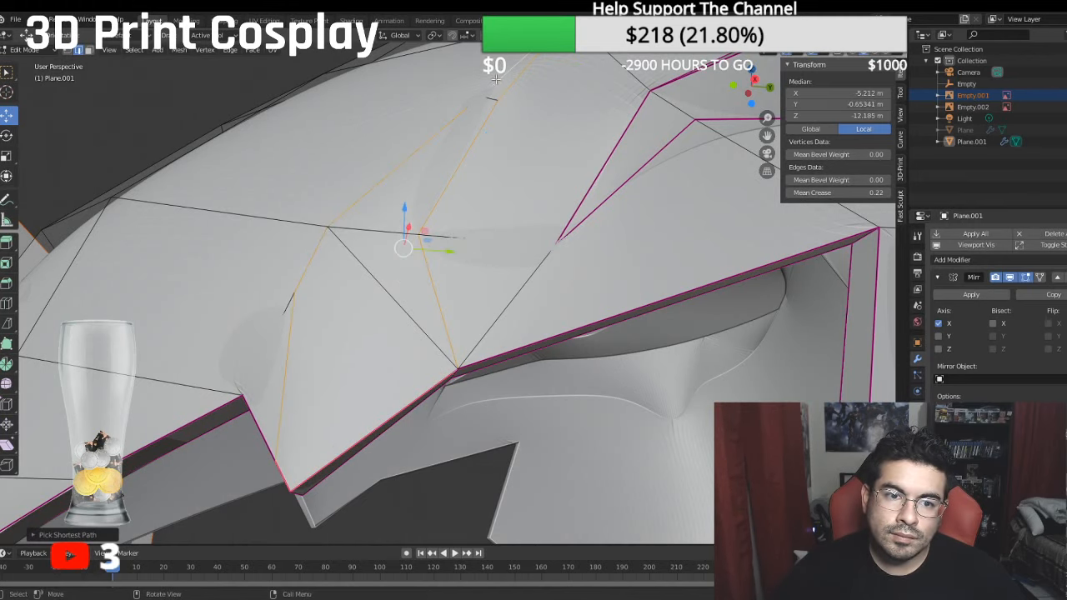
{"action": "middle_click_drag", "start_coordinate": [494, 157], "coordinate": [503, 171]}
{"action": "left_click", "coordinate": [840, 192]}
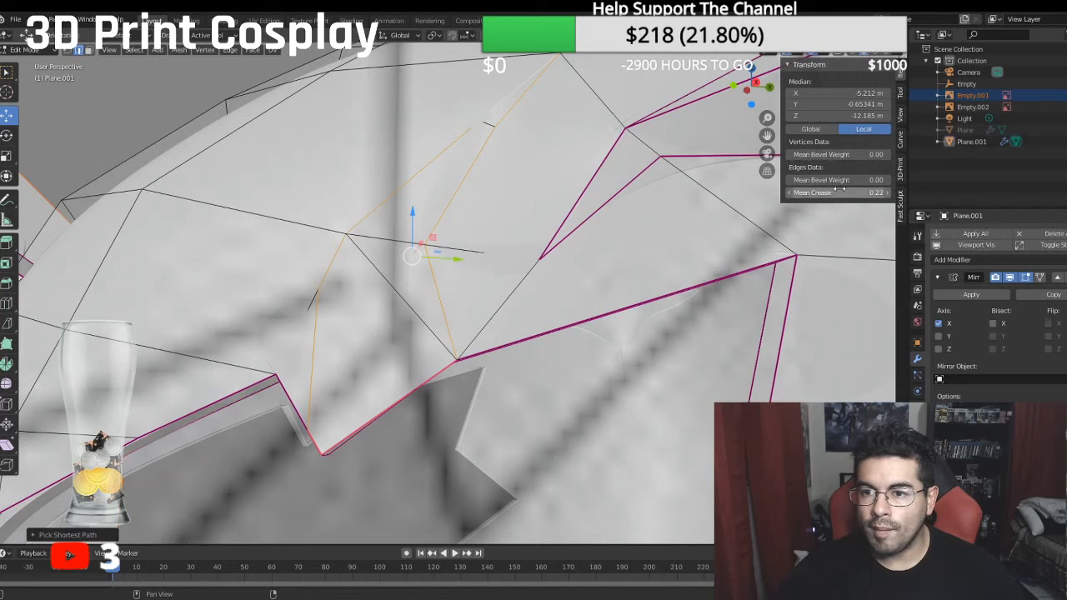
{"action": "type", "text": "1"}
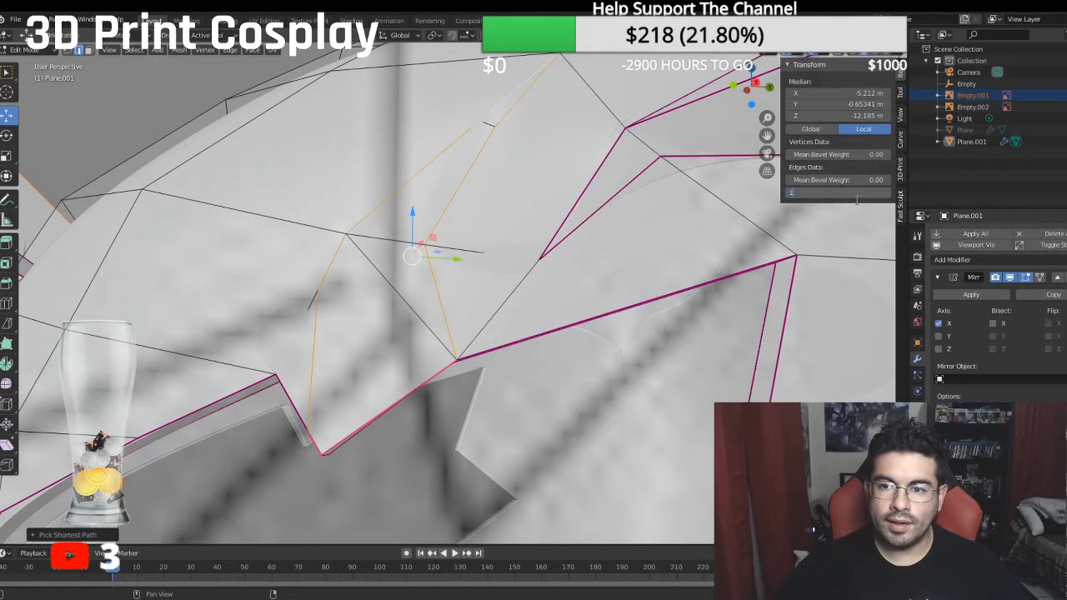
{"action": "key", "text": "Return"}
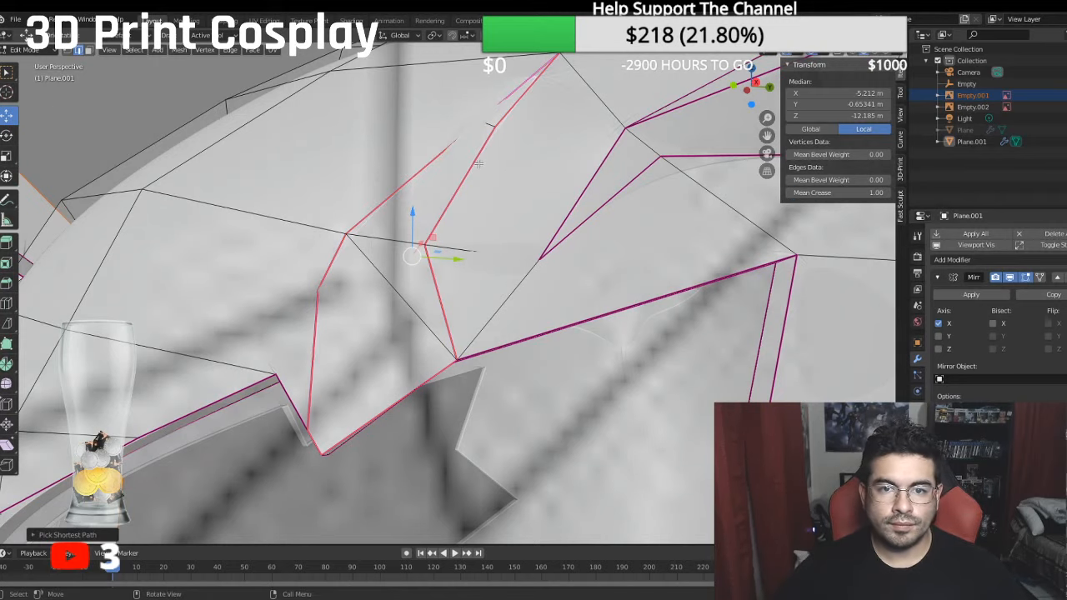
- Extrude the contour panel's faces in place and move them inward along X to about local X -5.1623 m
{"action": "mouse_move", "coordinate": [479, 163]}
{"action": "middle_mouse_down"}
{"action": "mouse_move", "coordinate": [572, 212]}
{"action": "mouse_move", "coordinate": [486, 170]}
{"action": "middle_mouse_up"}
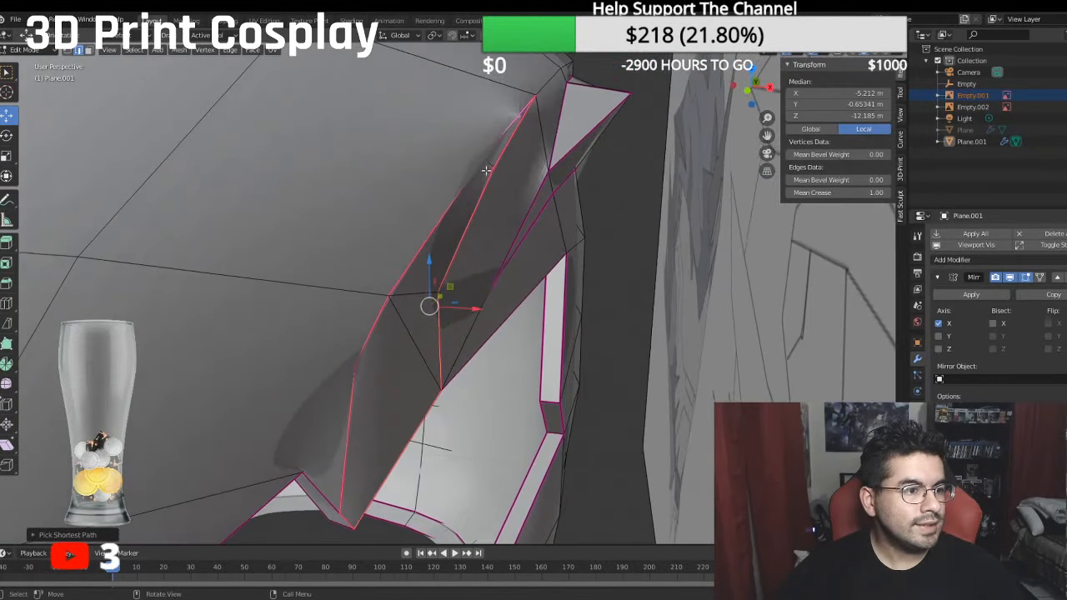
{"action": "middle_click_drag", "start_coordinate": [417, 271], "coordinate": [397, 318]}
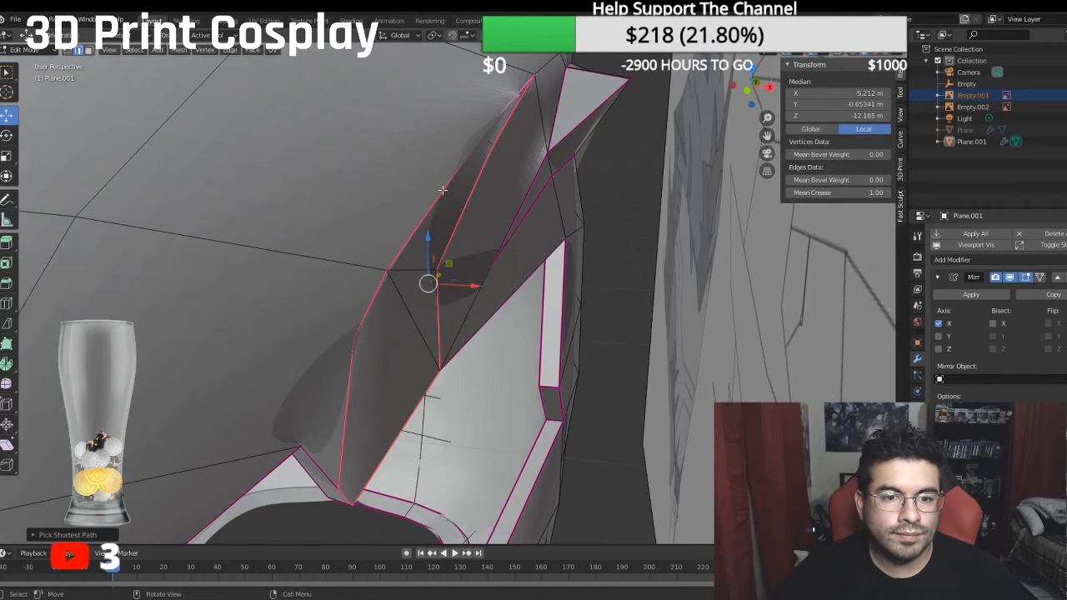
{"action": "left_click", "coordinate": [88, 50]}
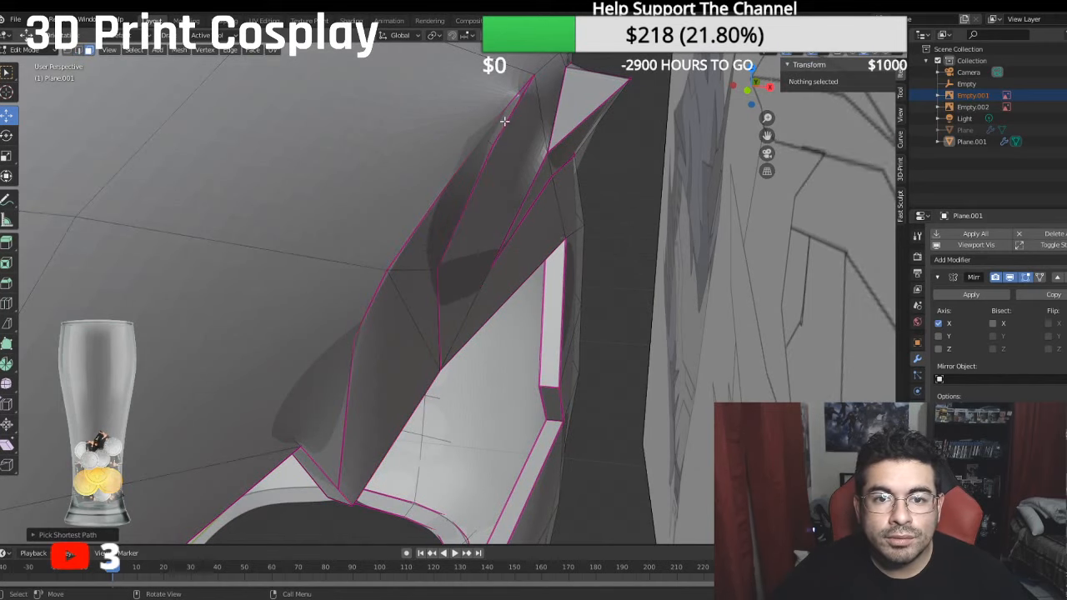
{"action": "left_click", "coordinate": [504, 121]}
{"action": "left_click", "coordinate": [417, 324], "text": "ctrl"}
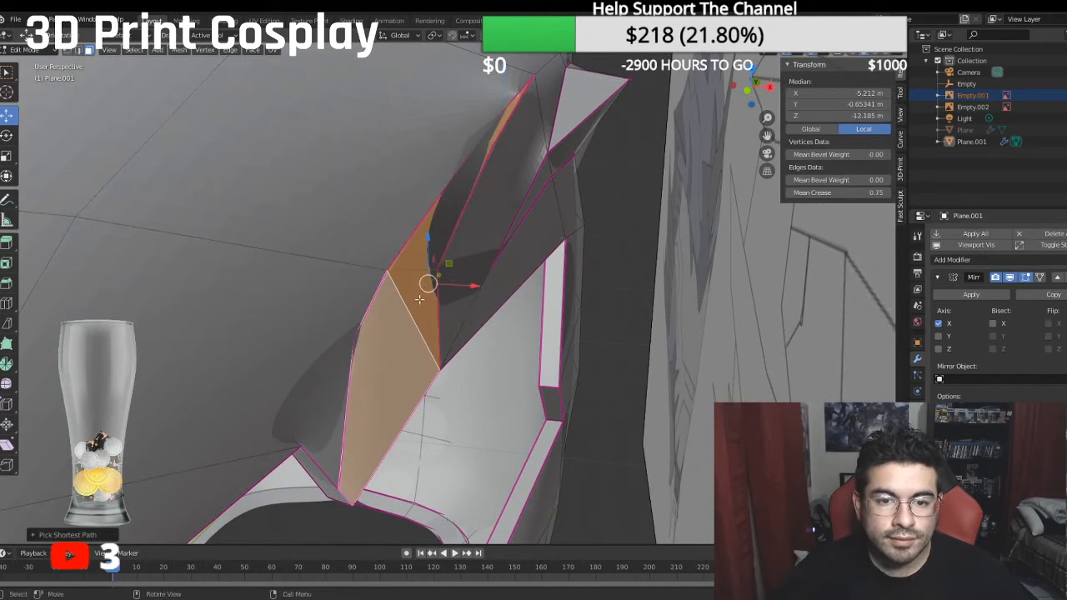
{"action": "middle_click_drag", "start_coordinate": [421, 284], "coordinate": [425, 236]}
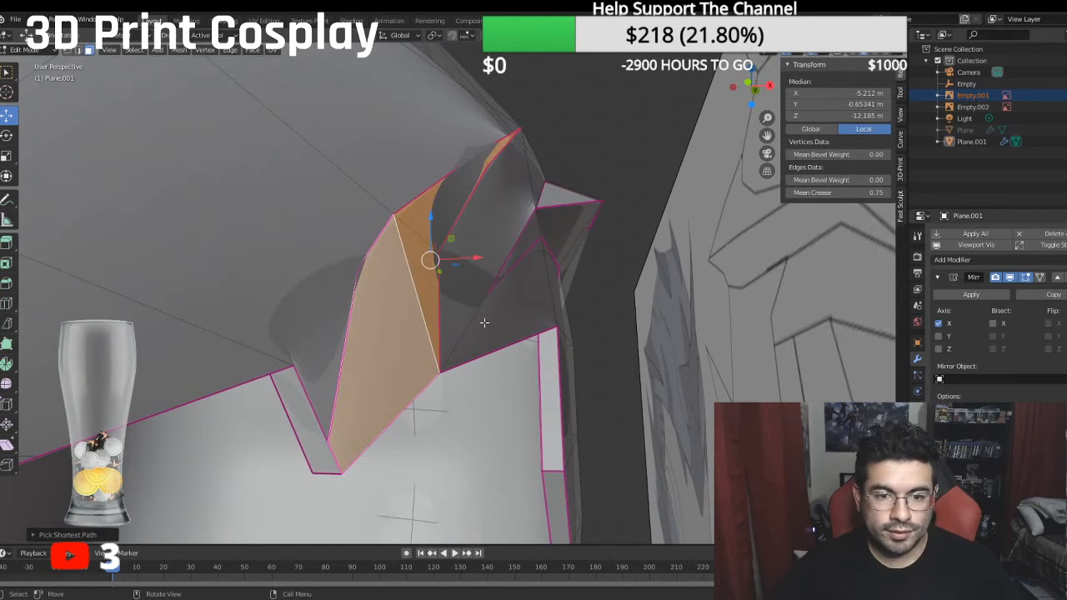
{"action": "key", "text": "e"}
{"action": "right_click", "coordinate": [467, 264]}
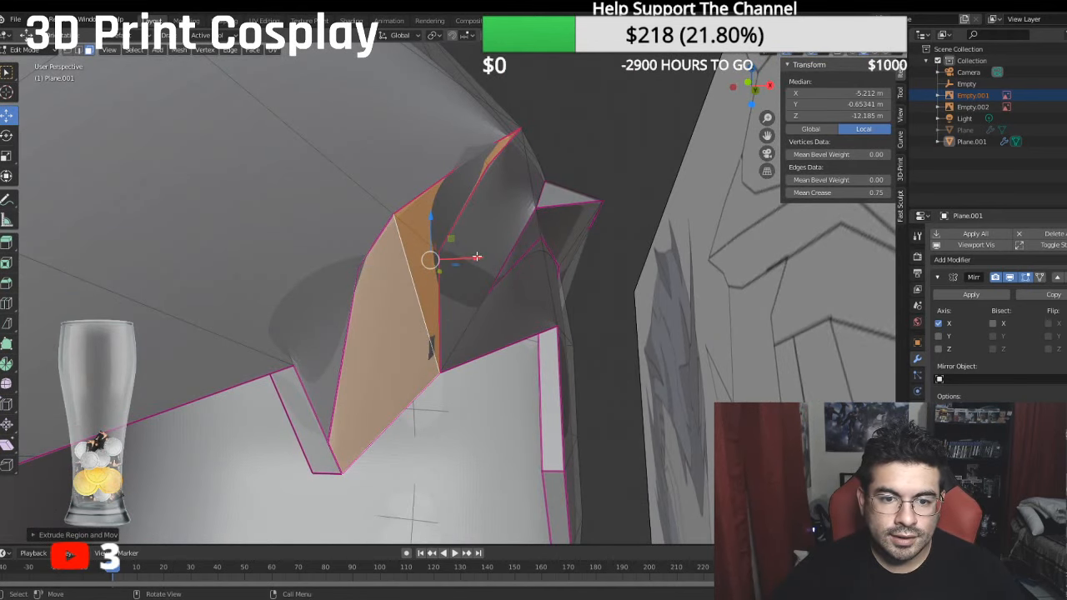
{"action": "left_click_drag", "start_coordinate": [477, 257], "coordinate": [470, 256]}
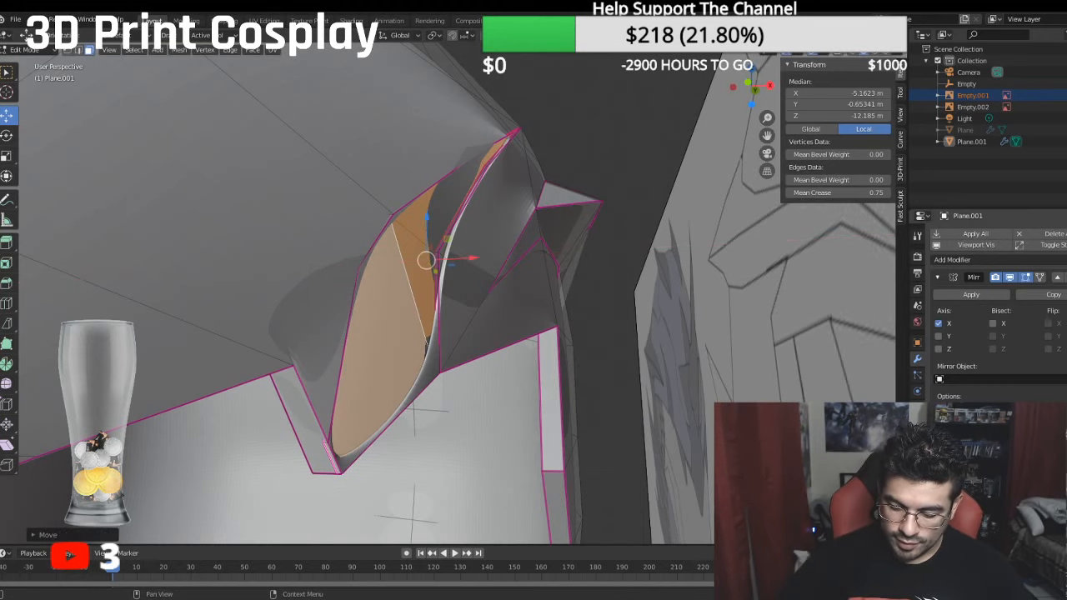
- Set the subdivision level to 0 and delete the two thin overlapping faces along the extruded panel's lower edge
{"action": "key", "text": "ctrl+0"}
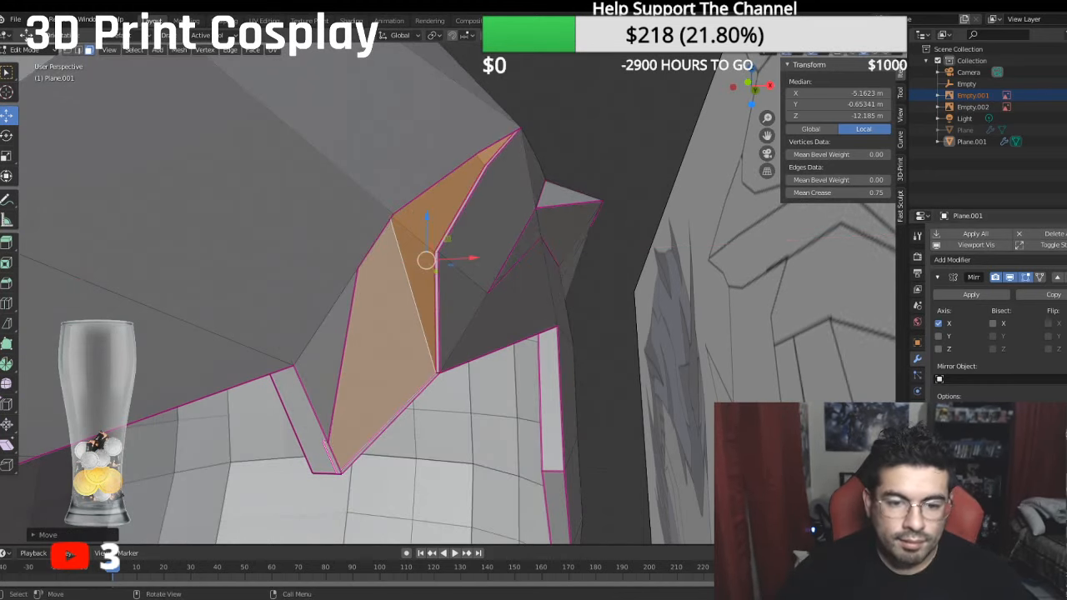
{"action": "middle_click_drag", "start_coordinate": [756, 476], "coordinate": [696, 371]}
{"action": "middle_click_drag", "start_coordinate": [389, 279], "coordinate": [292, 253]}
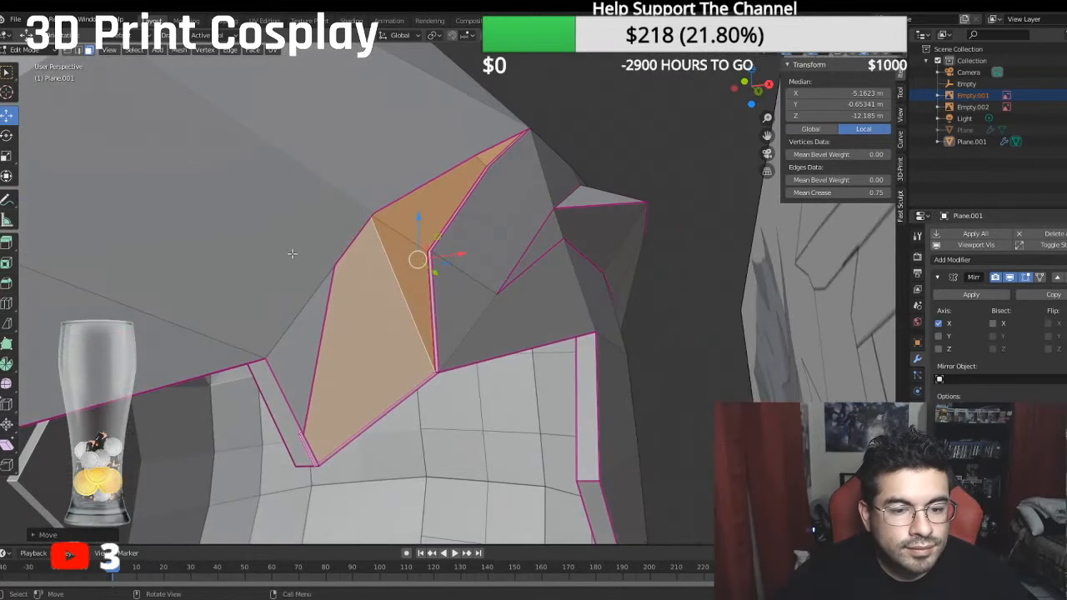
{"action": "left_click", "coordinate": [69, 51]}
{"action": "scroll", "coordinate": [432, 327], "scroll_direction": "up", "scroll_amount": 3}
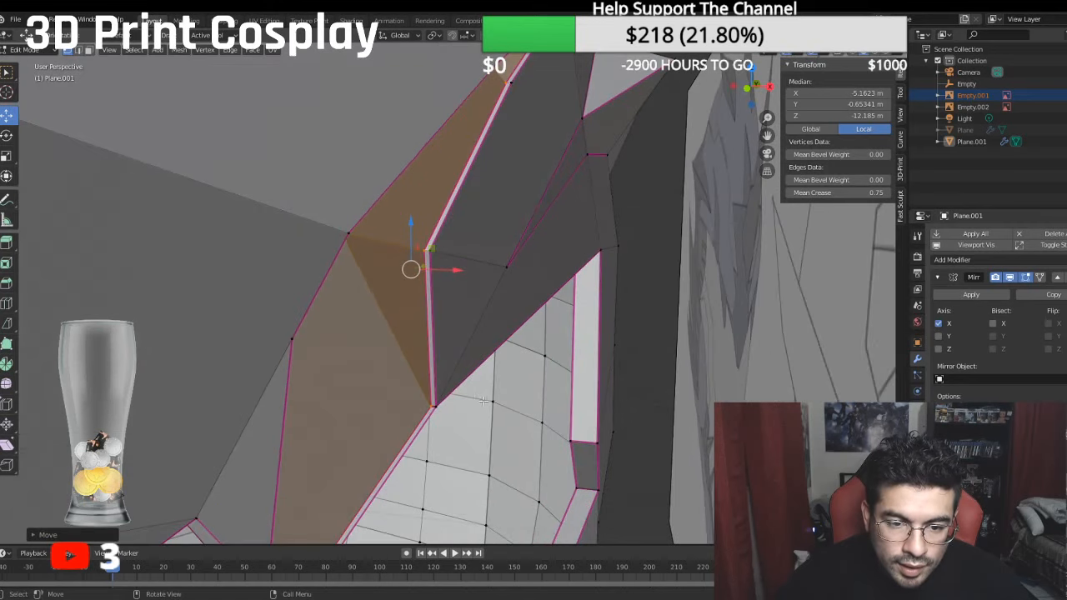
{"action": "left_click", "coordinate": [89, 51]}
{"action": "left_click", "coordinate": [426, 422]}
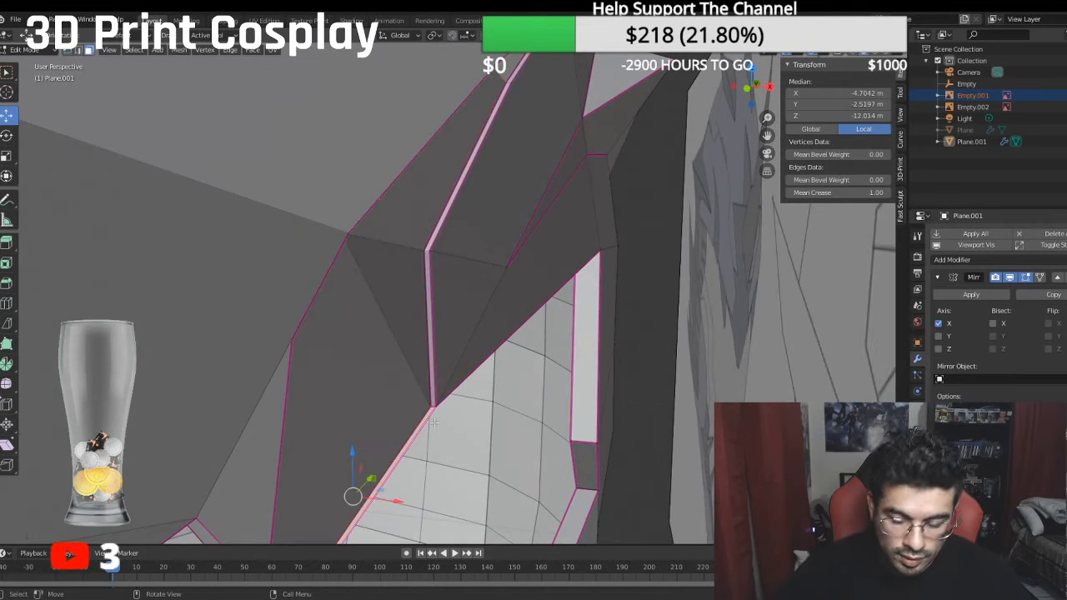
{"action": "key", "text": "x"}
{"action": "left_click", "coordinate": [435, 423]}
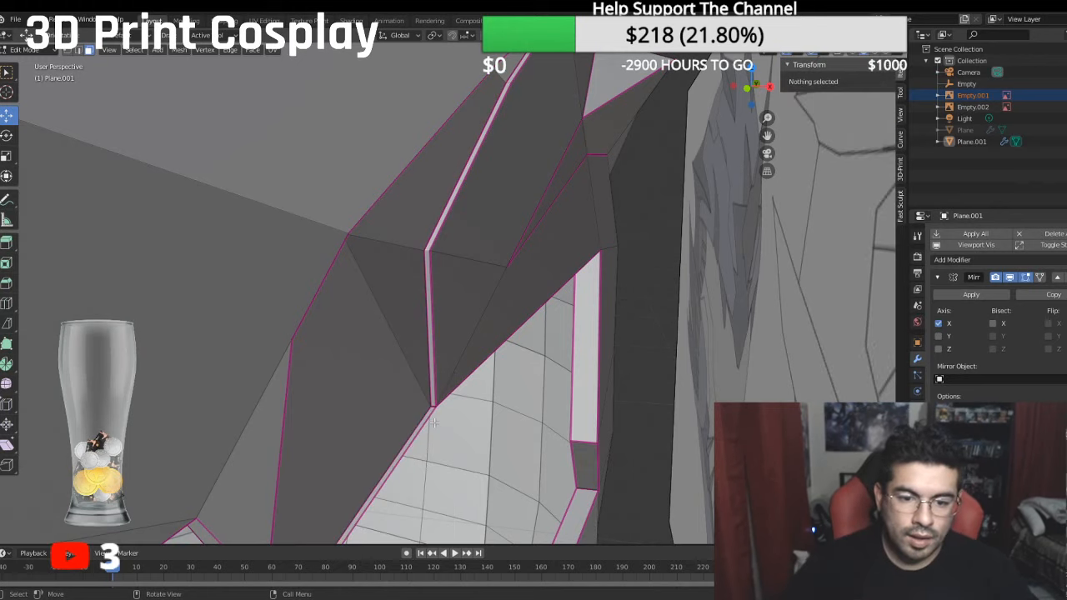
{"action": "left_click", "coordinate": [426, 421]}
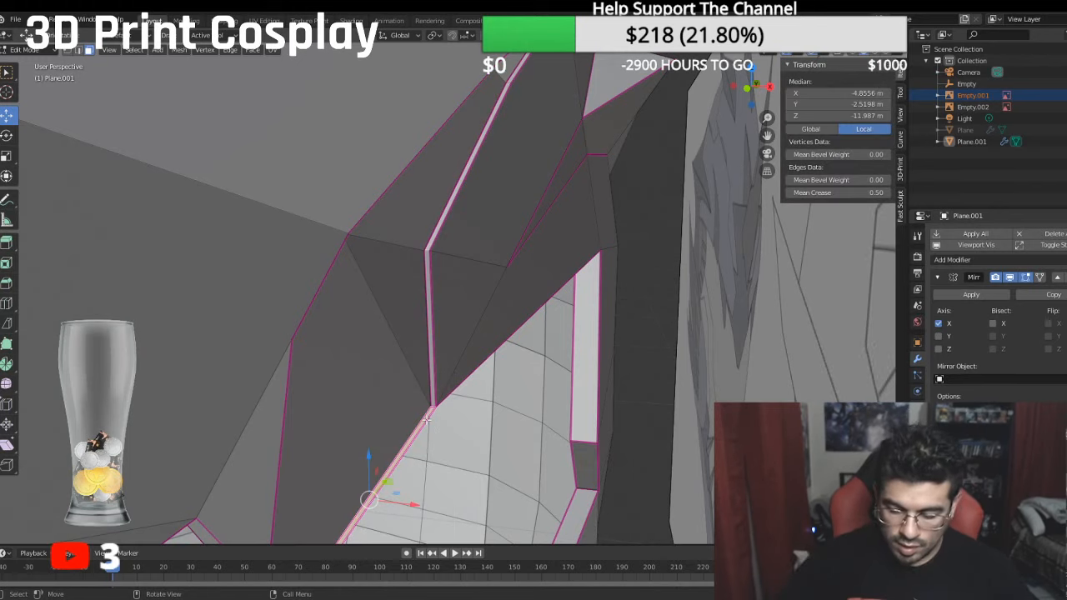
{"action": "key", "text": "x"}
{"action": "left_click", "coordinate": [426, 421]}
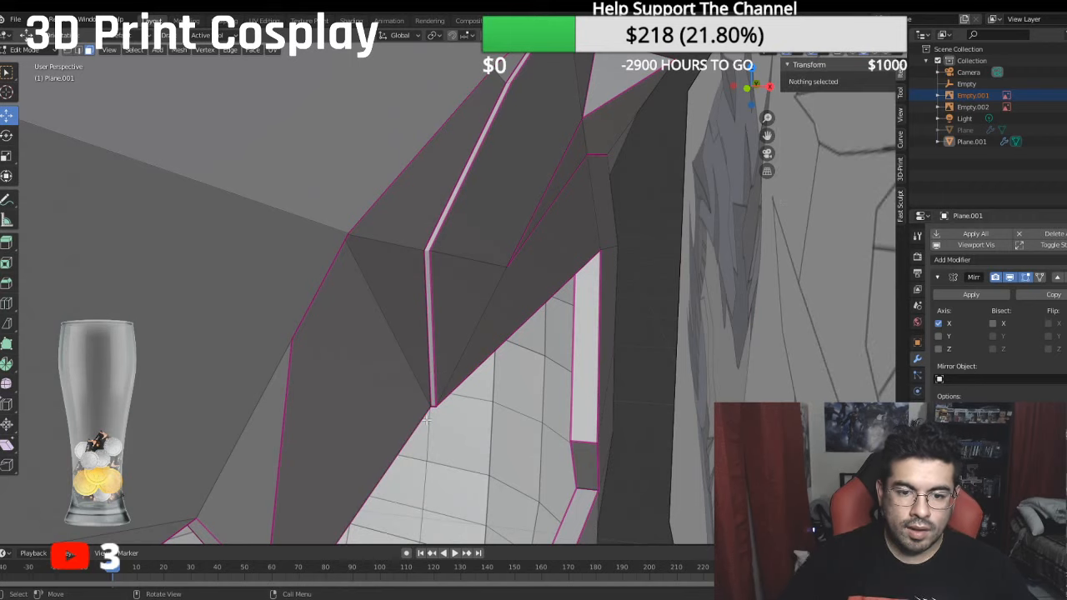
- Delete the thin side face at the panel's lower tip and the wide wall face of the adjoining notch
{"action": "middle_click_drag", "start_coordinate": [463, 297], "coordinate": [228, 451]}
{"action": "left_click", "coordinate": [261, 397]}
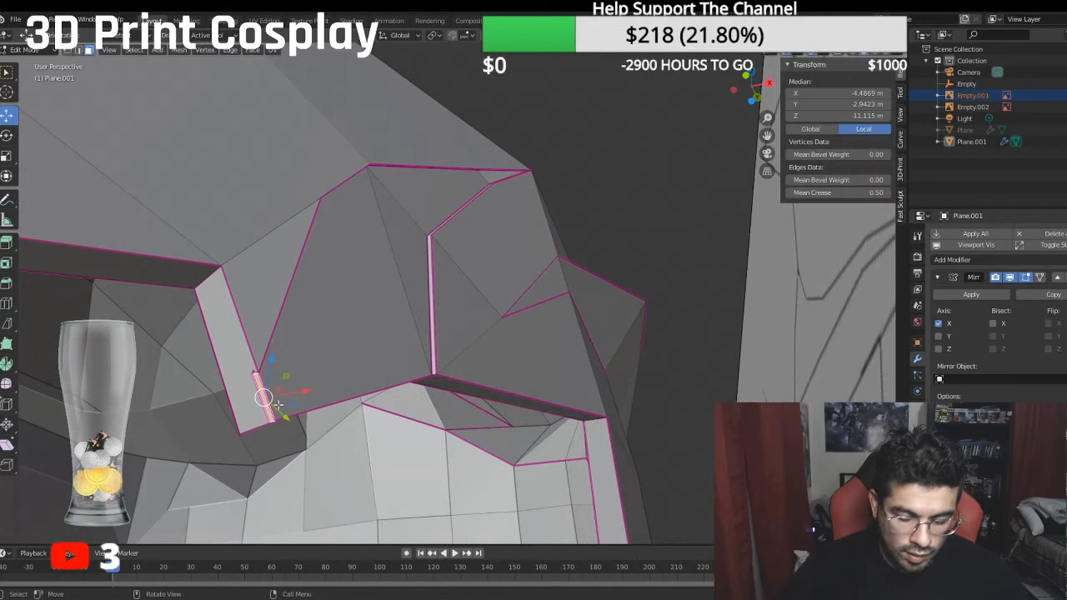
{"action": "key", "text": "x"}
{"action": "left_click", "coordinate": [279, 407]}
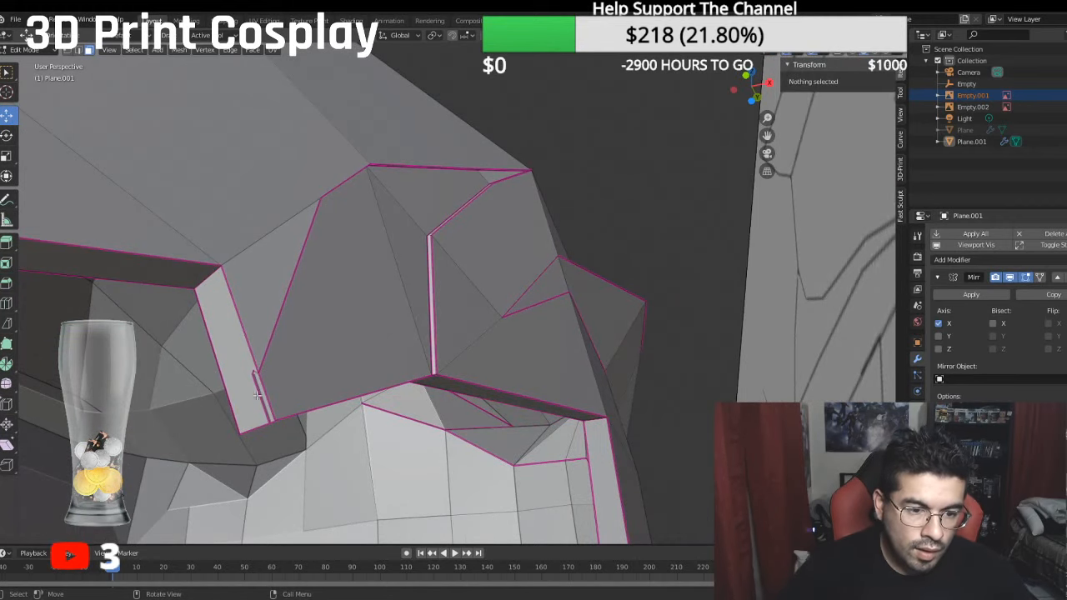
{"action": "middle_click_drag", "start_coordinate": [279, 405], "coordinate": [408, 388]}
{"action": "left_click", "coordinate": [412, 385]}
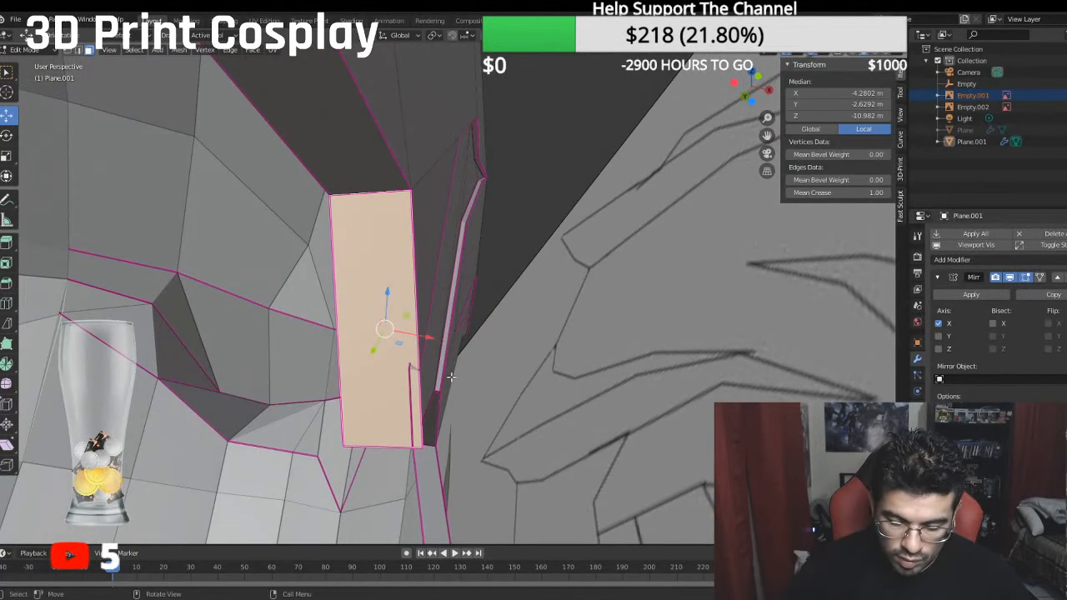
{"action": "key", "text": "x"}
{"action": "left_click", "coordinate": [451, 377]}
{"action": "middle_click_drag", "start_coordinate": [449, 372], "coordinate": [354, 373]}
{"action": "middle_click_drag", "start_coordinate": [422, 272], "coordinate": [432, 247]}
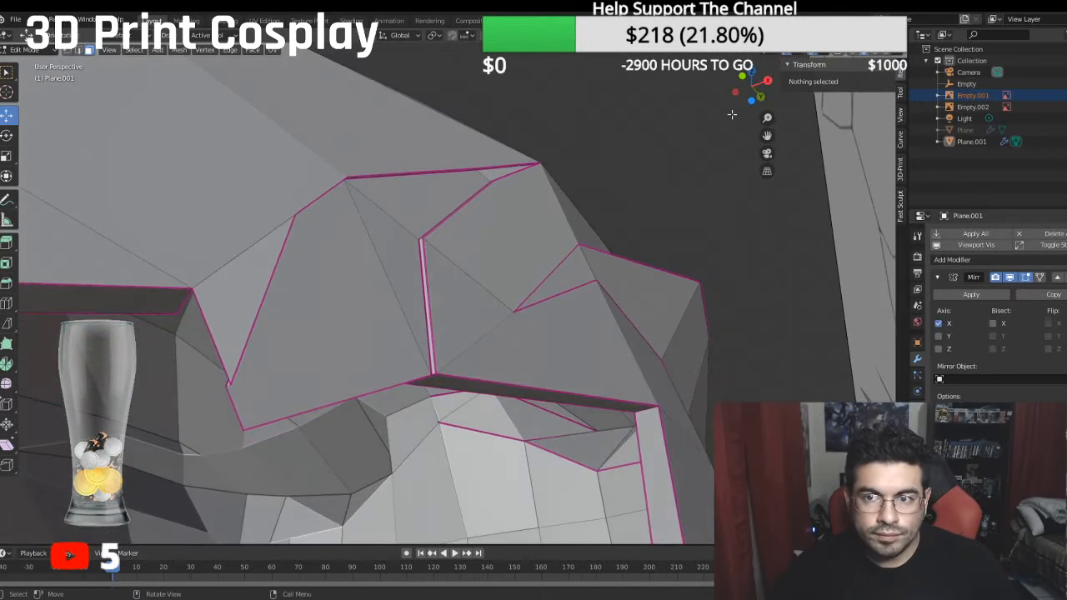
- Check the face orientation around the brow point and its recessed contour panel with the overlay, switching it off again
{"action": "left_click", "coordinate": [823, 54]}
{"action": "left_click", "coordinate": [755, 258]}
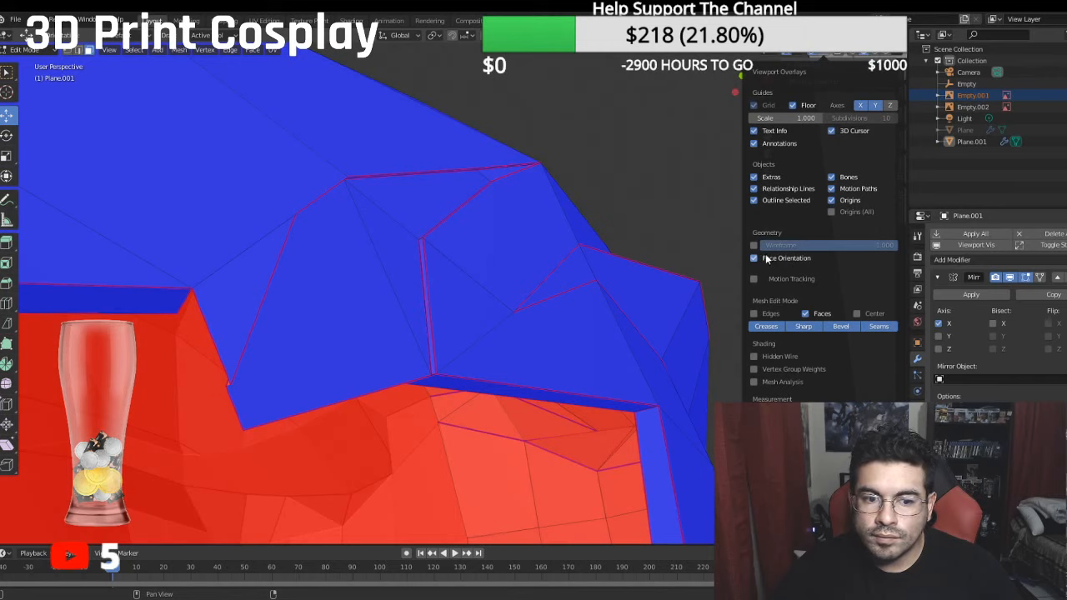
{"action": "left_click", "coordinate": [772, 258]}
{"action": "middle_click_drag", "start_coordinate": [454, 288], "coordinate": [509, 291]}
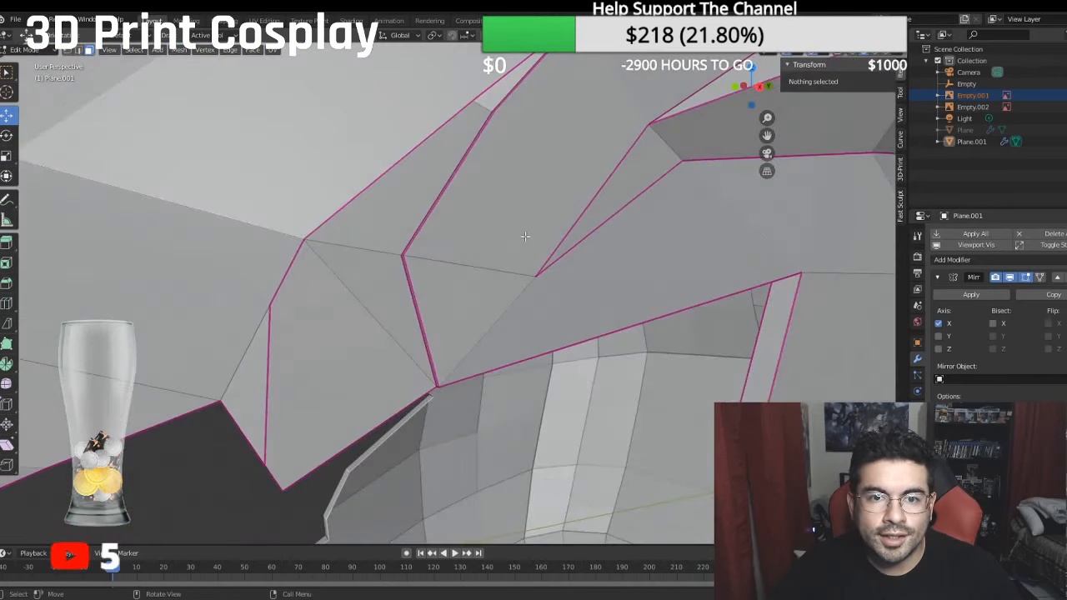
{"action": "middle_click_drag", "start_coordinate": [525, 237], "coordinate": [643, 267]}
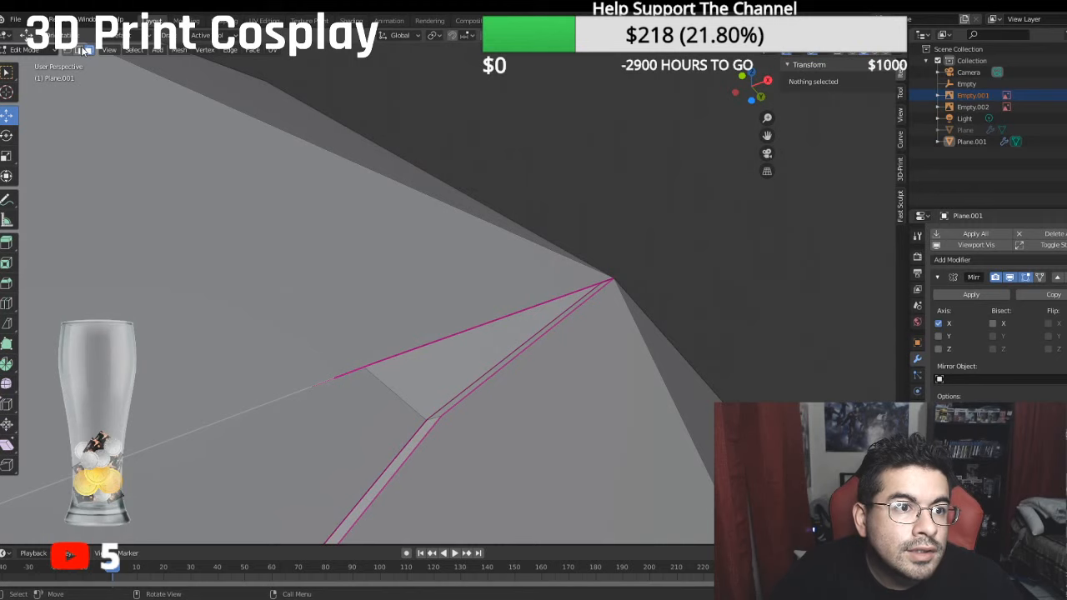
- Select the narrow wall faces along both sides of the recessed contour panel and set their mean crease to 1
{"action": "scroll", "coordinate": [286, 412], "scroll_direction": "down", "scroll_amount": 6}
{"action": "middle_click_drag", "start_coordinate": [354, 413], "coordinate": [328, 337]}
{"action": "scroll", "coordinate": [312, 452], "scroll_direction": "down", "scroll_amount": 3}
{"action": "scroll", "coordinate": [398, 422], "scroll_direction": "up", "scroll_amount": 4}
{"action": "middle_click_drag", "start_coordinate": [141, 384], "coordinate": [326, 461]}
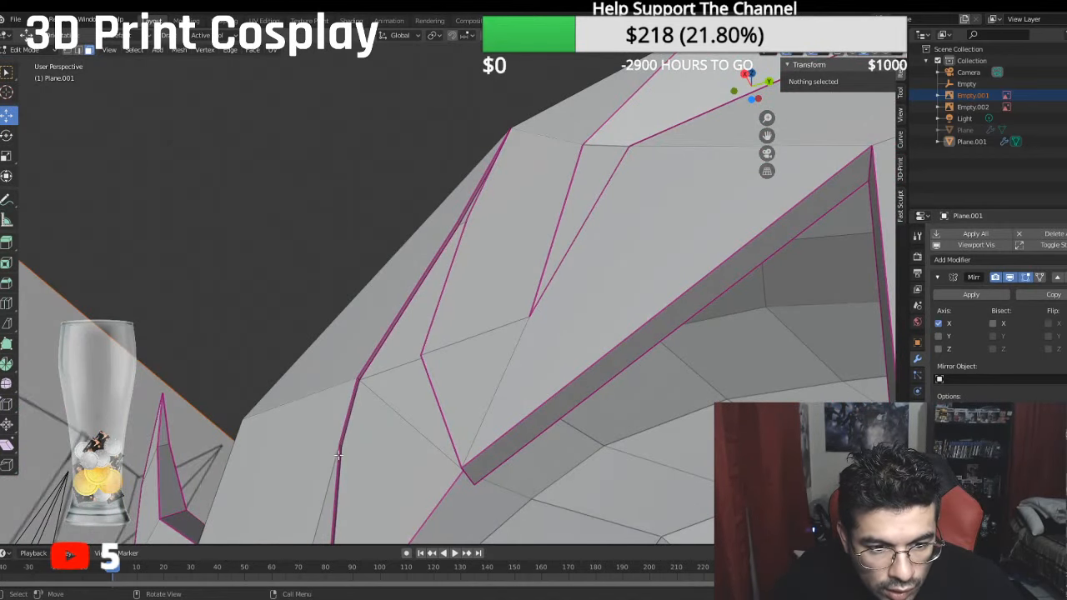
{"action": "left_click", "coordinate": [339, 454]}
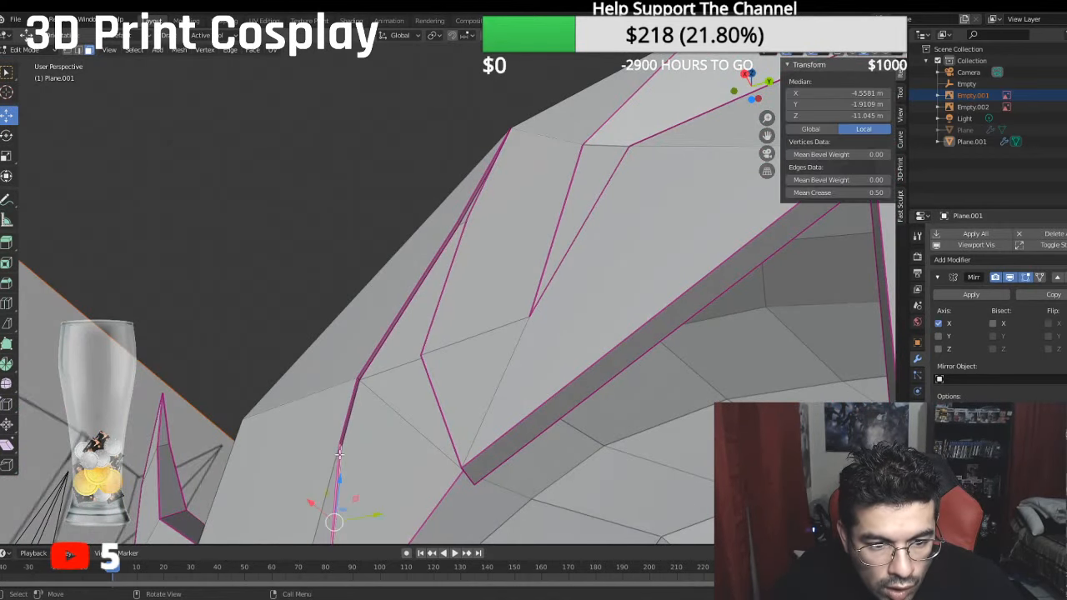
{"action": "left_click", "coordinate": [460, 219], "text": "ctrl"}
{"action": "middle_click_drag", "start_coordinate": [460, 219], "coordinate": [540, 275]}
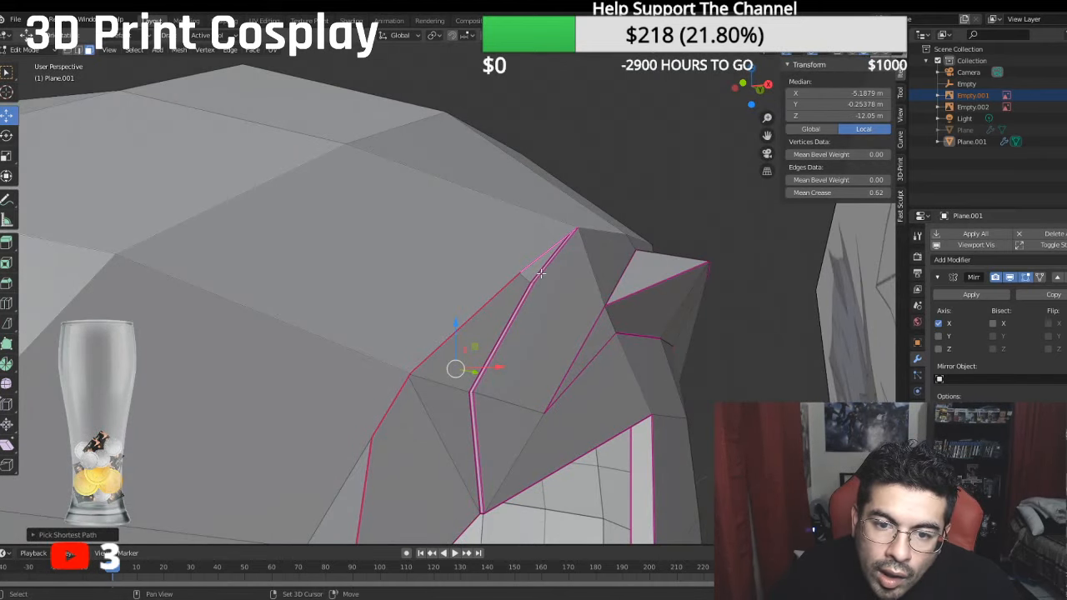
{"action": "left_click", "coordinate": [542, 274], "text": "shift"}
{"action": "left_click", "coordinate": [473, 434], "text": "ctrl"}
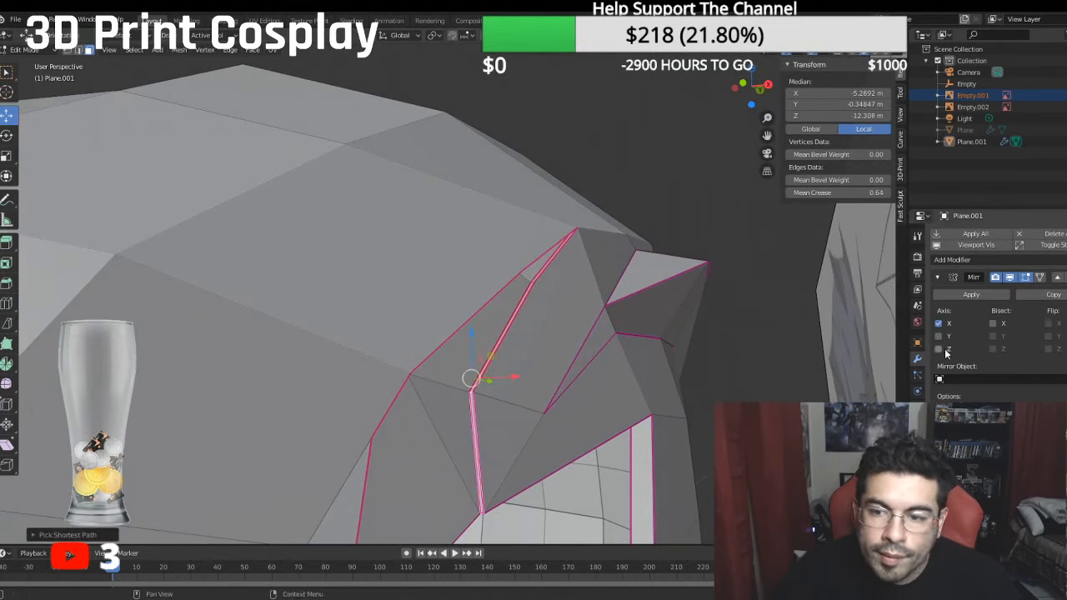
{"action": "left_click", "coordinate": [869, 193]}
{"action": "type", "text": "1"}
{"action": "key", "text": "Return"}
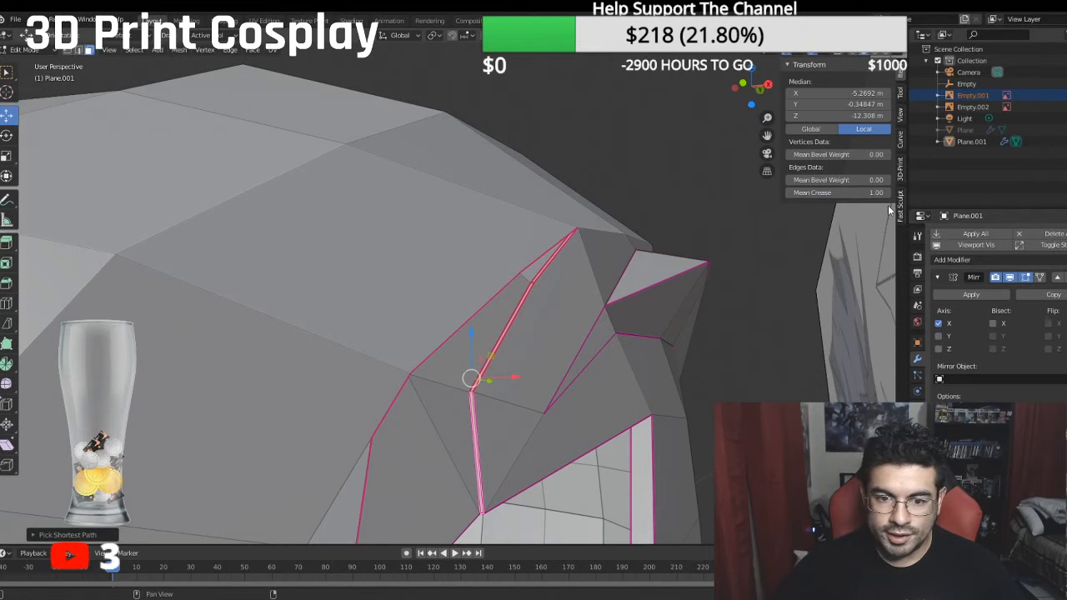
- Select the recessed contour panel's faces and move them further inward along X to local X -5.1119 m
{"action": "middle_click_drag", "start_coordinate": [681, 257], "coordinate": [650, 252]}
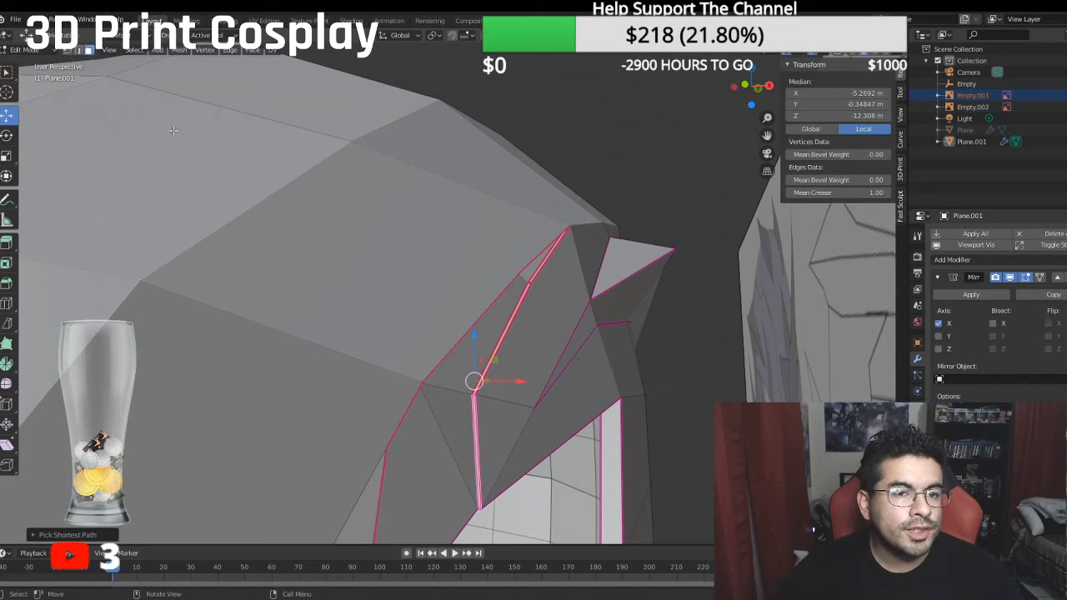
{"action": "left_click", "coordinate": [521, 279], "text": "shift"}
{"action": "left_click", "coordinate": [437, 450], "text": "shift"}
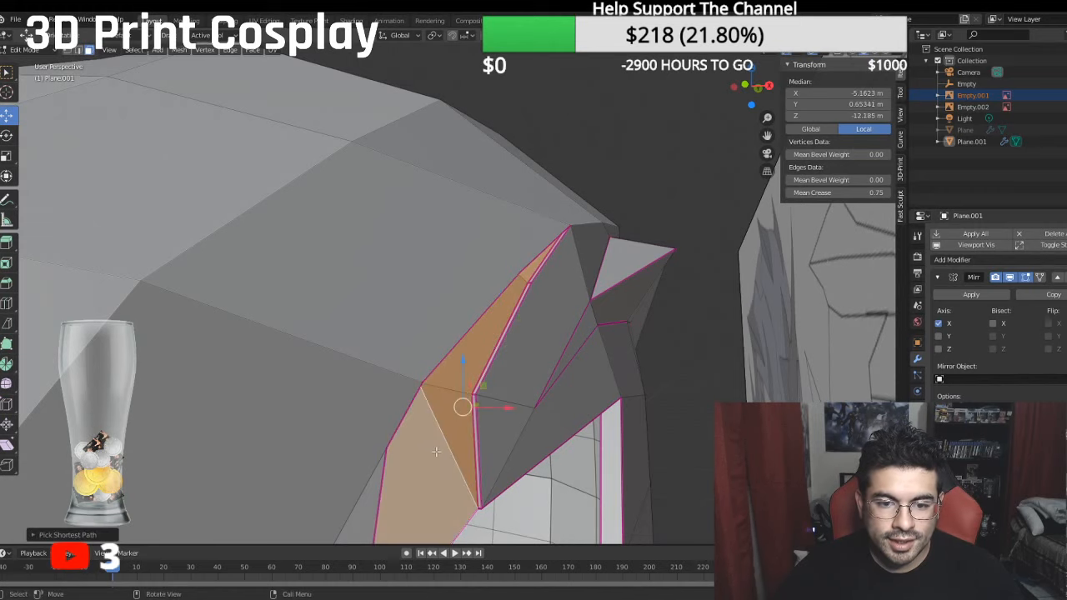
{"action": "middle_click_drag", "start_coordinate": [440, 446], "coordinate": [458, 447]}
{"action": "left_click_drag", "start_coordinate": [513, 409], "coordinate": [505, 409]}
{"action": "middle_click_drag", "start_coordinate": [505, 408], "coordinate": [431, 329]}
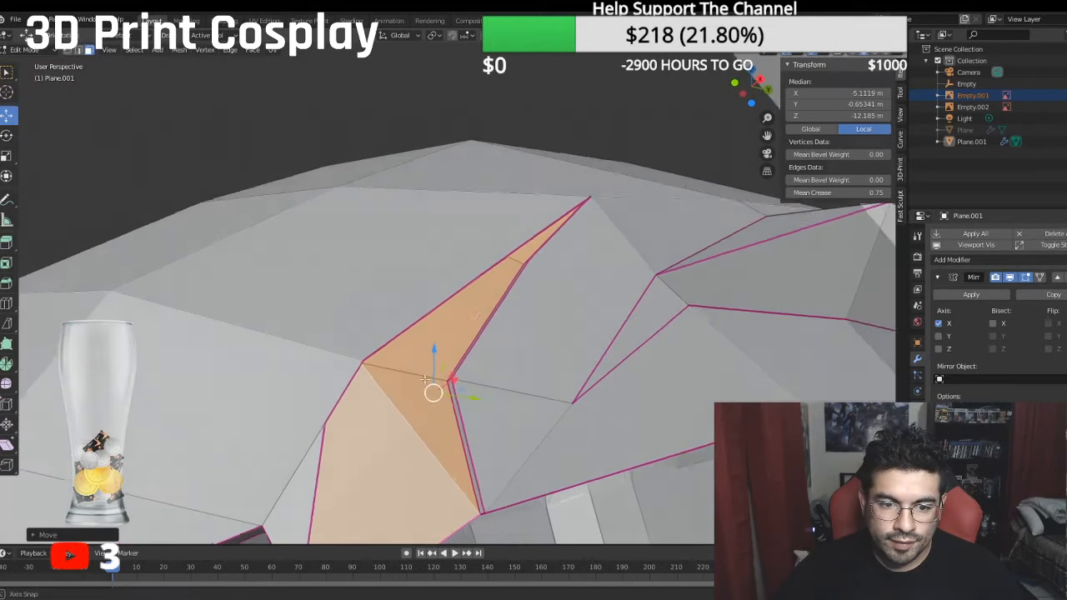
{"action": "middle_click_drag", "start_coordinate": [419, 425], "coordinate": [433, 342], "text": "shift"}
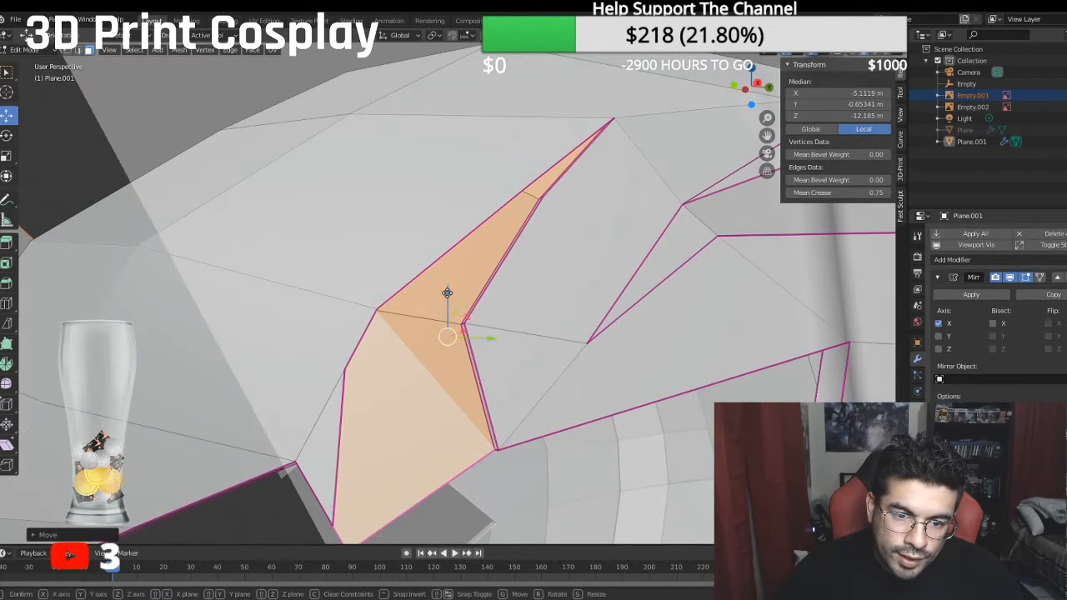
- Shift the contour panel's faces along global Z to about local Y -0.694 m and along global Y to local Z -12.201 m
{"action": "left_click_drag", "start_coordinate": [448, 293], "coordinate": [448, 296]}
{"action": "middle_click_drag", "start_coordinate": [448, 296], "coordinate": [466, 326]}
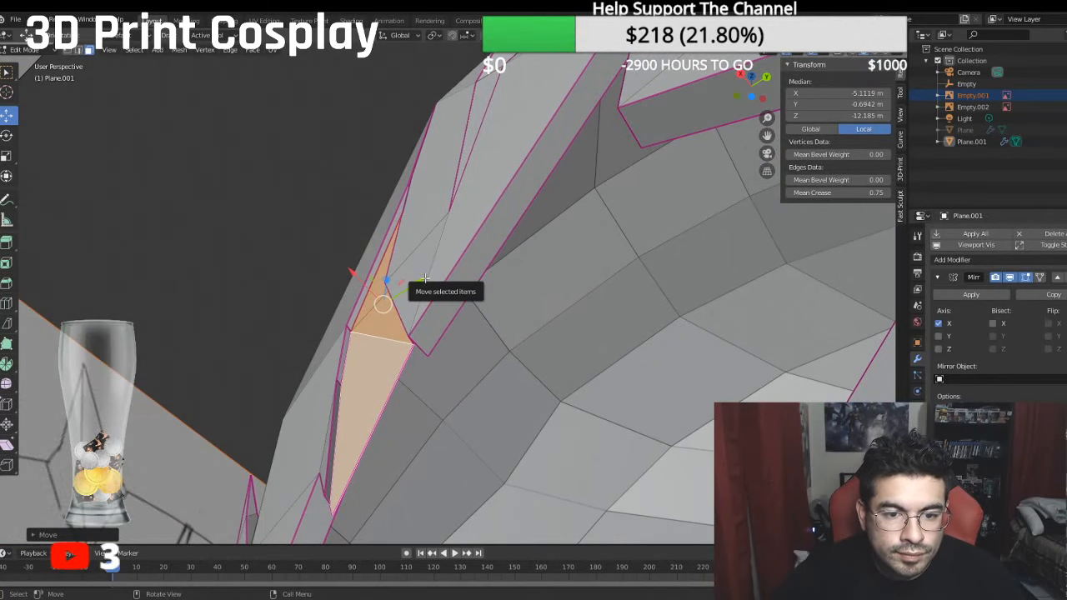
{"action": "key", "text": "g"}
{"action": "key", "text": "y"}
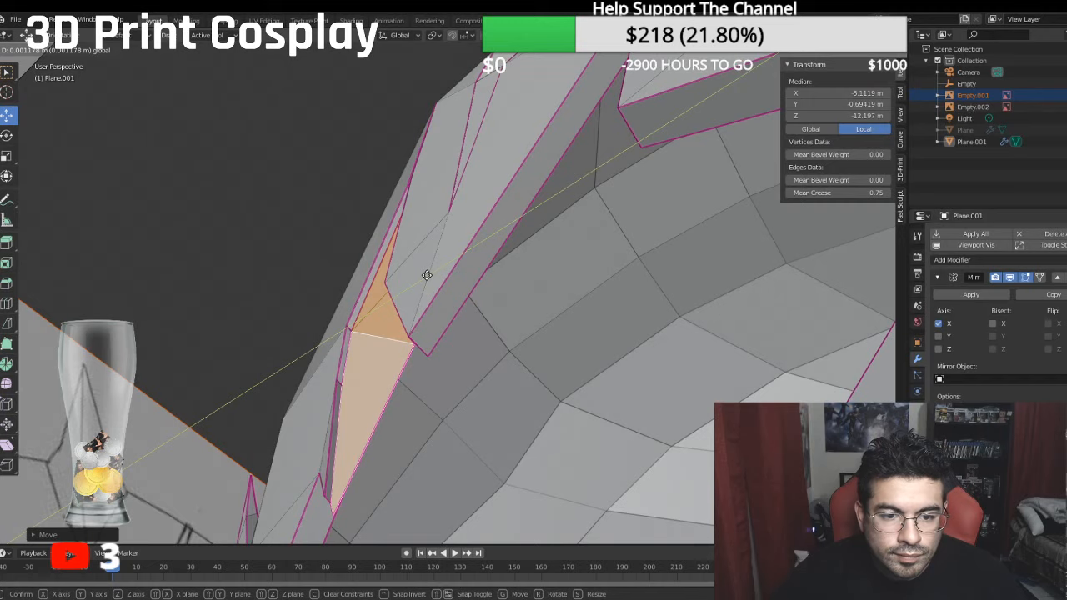
{"action": "left_click_drag", "start_coordinate": [427, 274], "coordinate": [426, 275]}
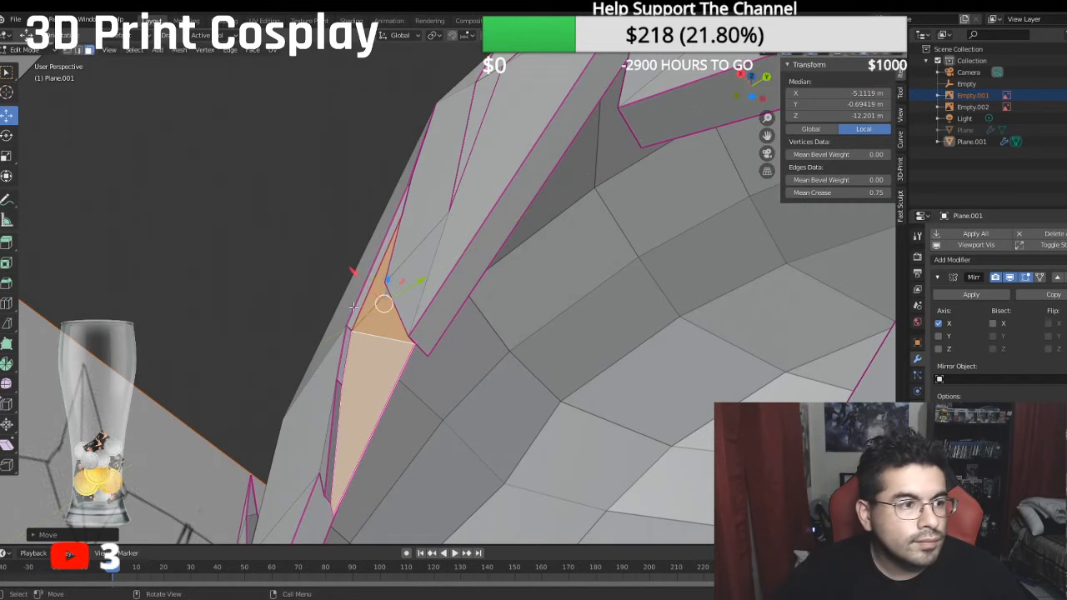
{"action": "middle_click_drag", "start_coordinate": [353, 307], "coordinate": [352, 300]}
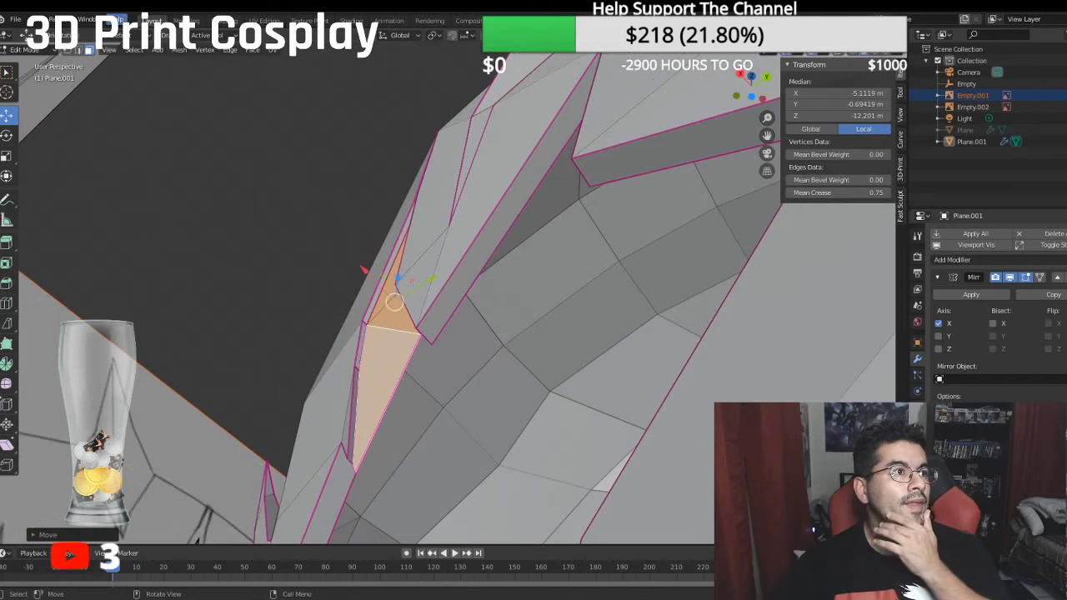
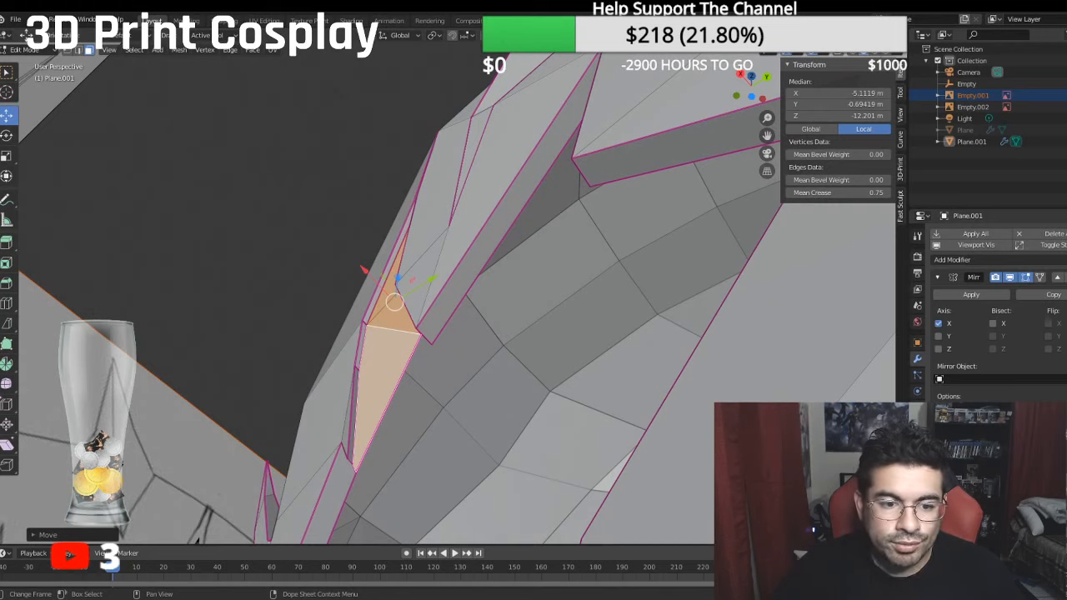
- Fill a thickness face behind the notch beside the brow contour panel, between the small wall piece and the adjacent rim corner
{"action": "middle_click_drag", "start_coordinate": [392, 467], "coordinate": [400, 352]}
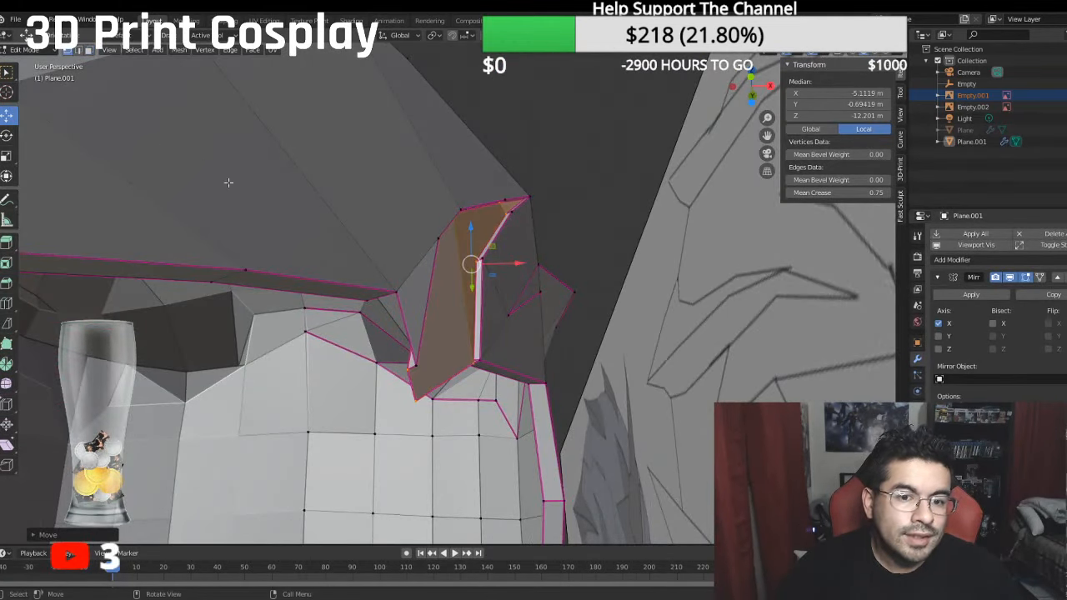
{"action": "middle_click_drag", "start_coordinate": [229, 183], "coordinate": [448, 300]}
{"action": "left_click", "coordinate": [463, 301]}
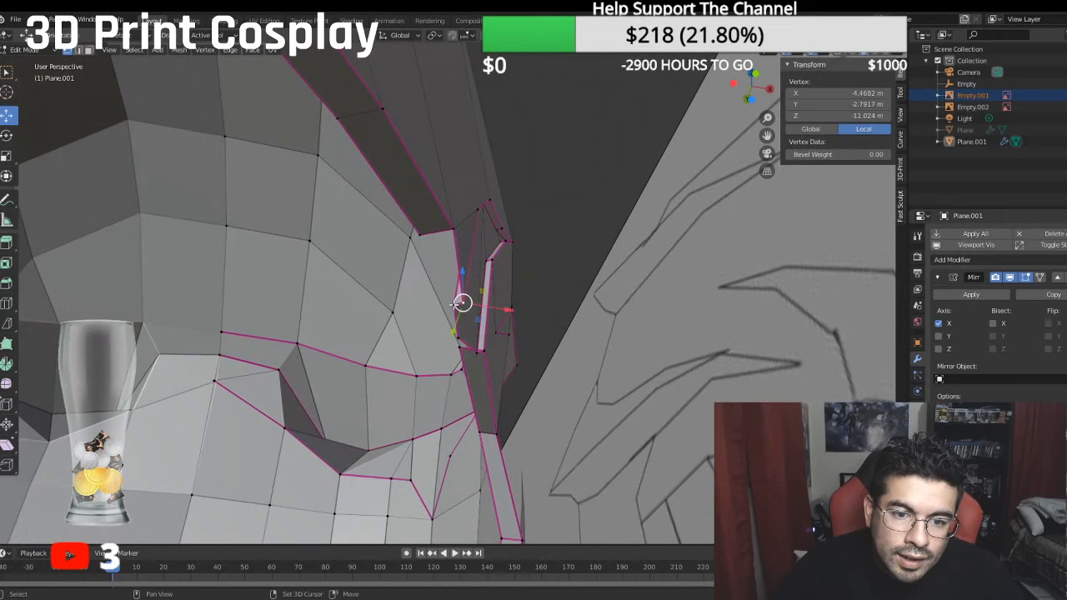
{"action": "left_click", "coordinate": [455, 304], "text": "shift"}
{"action": "left_click", "coordinate": [420, 240], "text": "shift"}
{"action": "left_click", "coordinate": [457, 232], "text": "shift"}
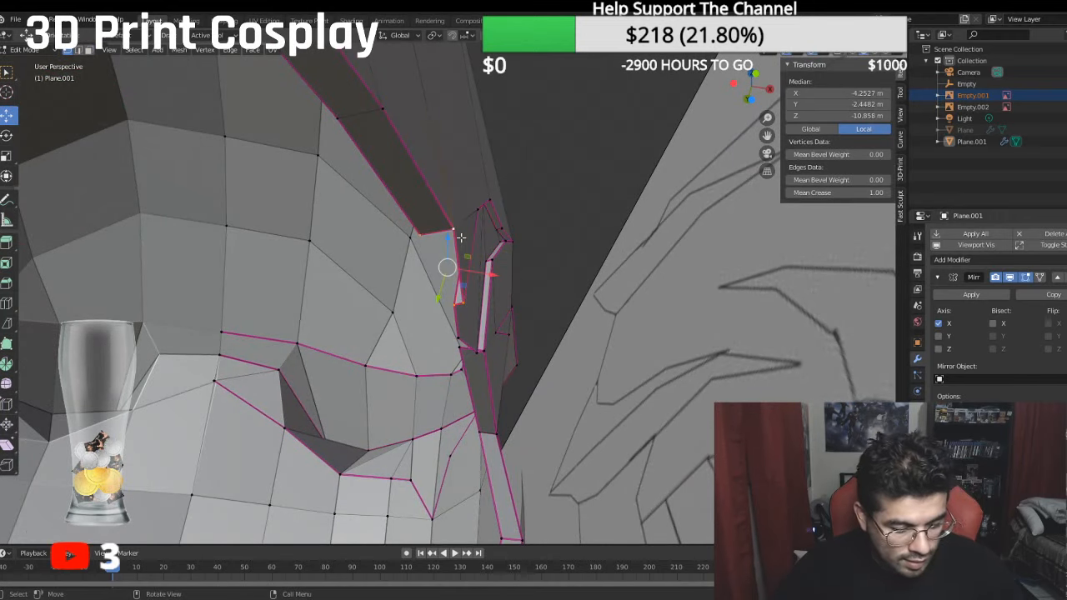
{"action": "key", "text": "f"}
{"action": "middle_click_drag", "start_coordinate": [449, 298], "coordinate": [496, 332]}
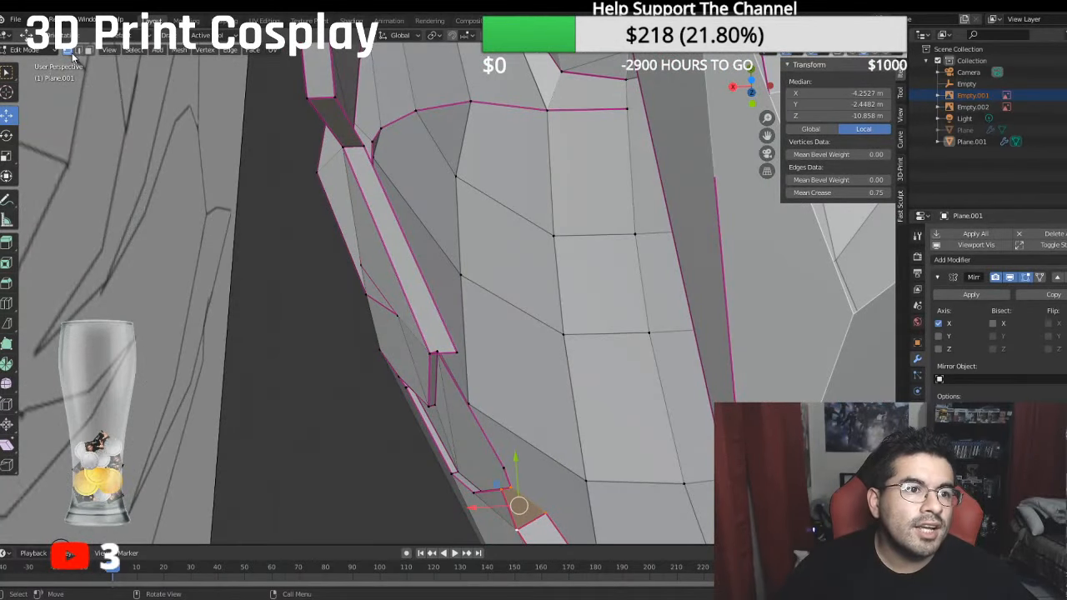
- Delete the long narrow thickness face running along the rim beside the contour panel
{"action": "left_click", "coordinate": [89, 50]}
{"action": "left_click", "coordinate": [395, 250]}
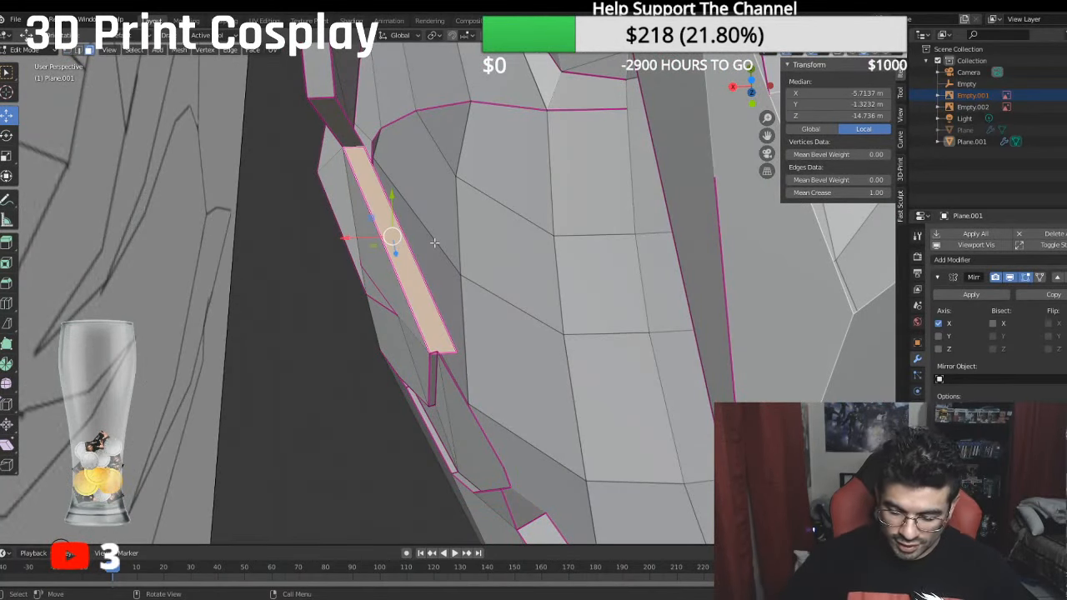
{"action": "key", "text": "x"}
{"action": "left_click", "coordinate": [435, 244]}
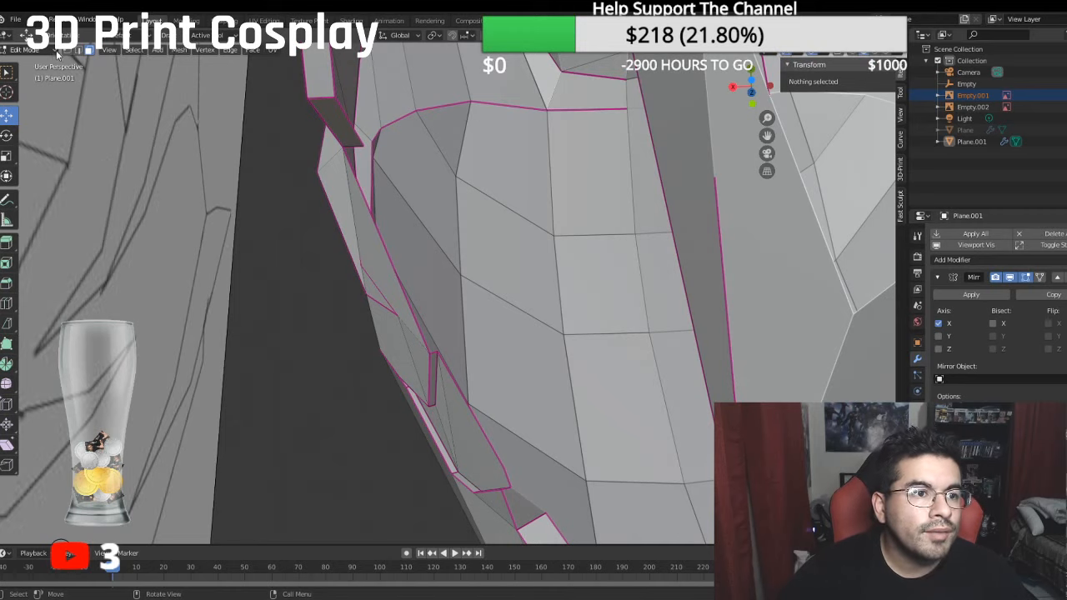
- Fill a new narrow rim face between the ends of the opening left along the rim beside the contour panel
{"action": "left_click", "coordinate": [355, 143]}
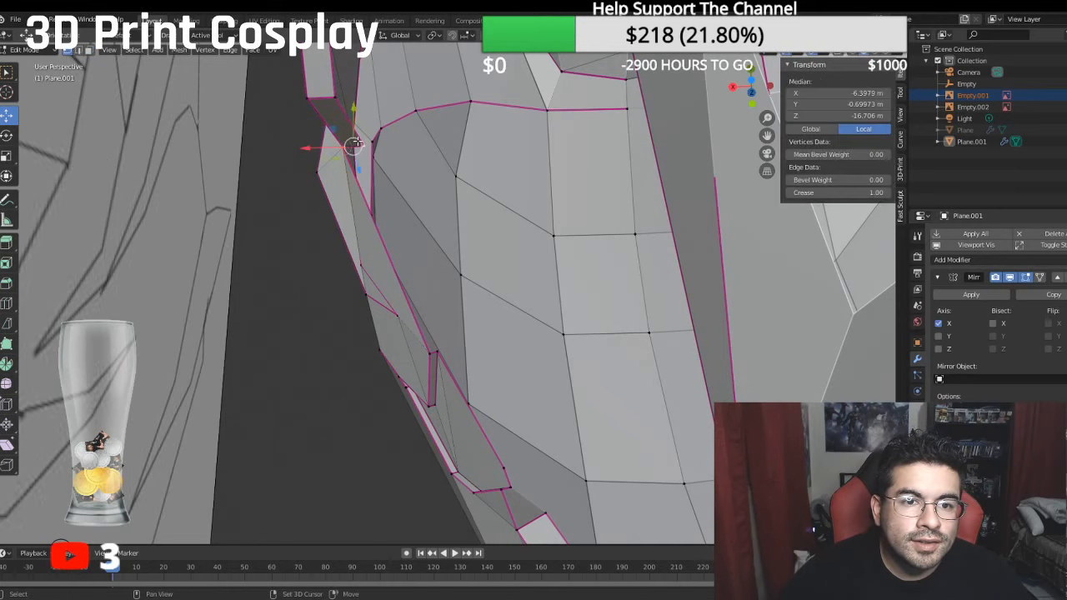
{"action": "left_click", "coordinate": [438, 348], "text": "shift"}
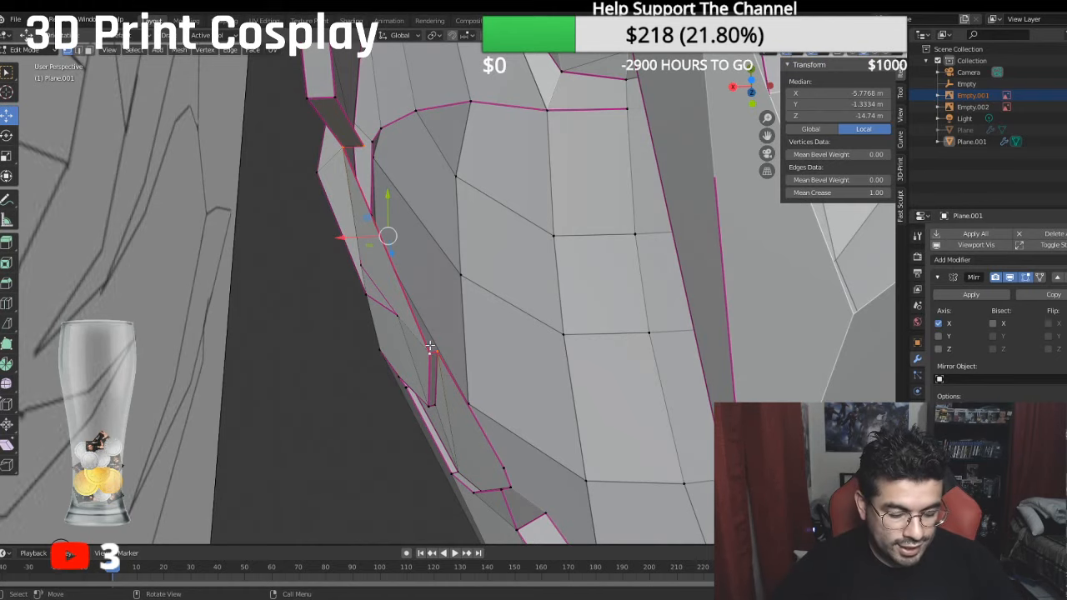
{"action": "left_click", "coordinate": [430, 347], "text": "shift"}
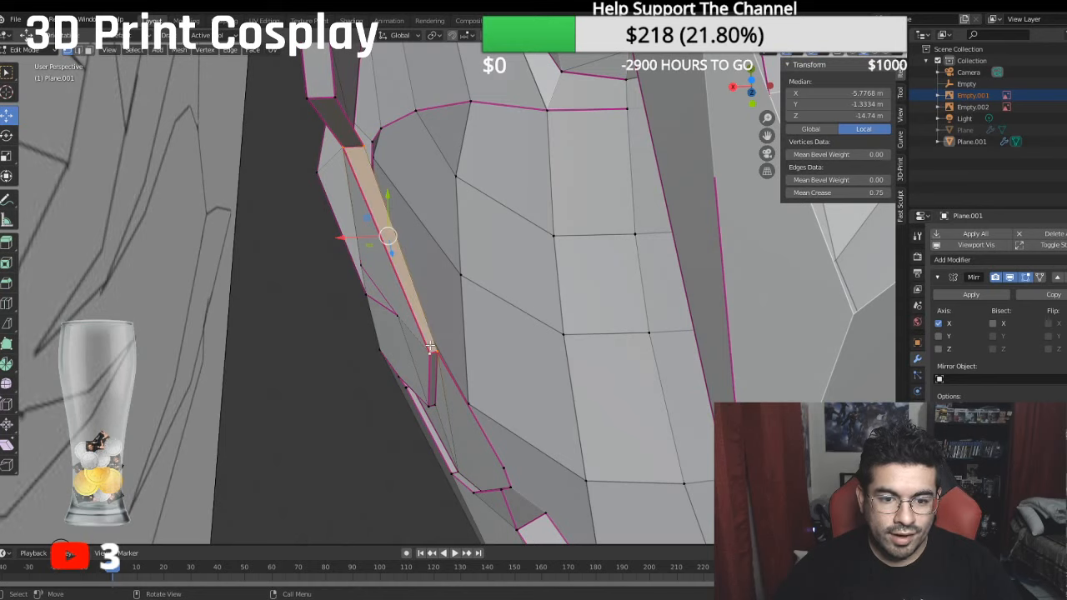
{"action": "middle_click_drag", "start_coordinate": [430, 347], "coordinate": [540, 271]}
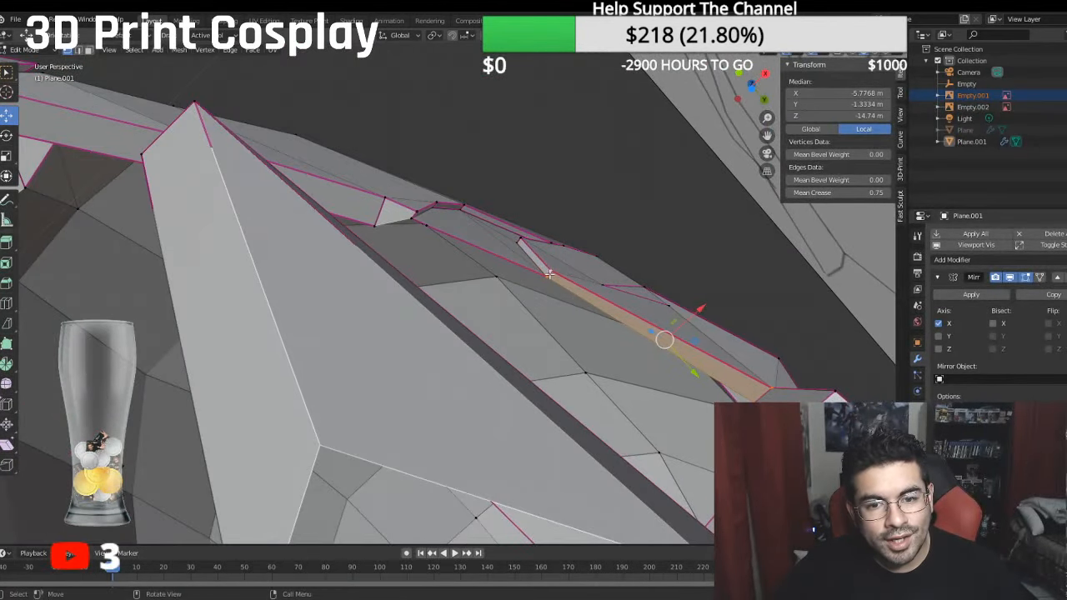
- Extrude the rim edges at the contour panel's lower tip inward along X to local X -4.5394 m
{"action": "left_click", "coordinate": [548, 274]}
{"action": "middle_click_drag", "start_coordinate": [423, 238], "coordinate": [473, 295]}
{"action": "left_click", "coordinate": [417, 309], "text": "shift"}
{"action": "key", "text": "e"}
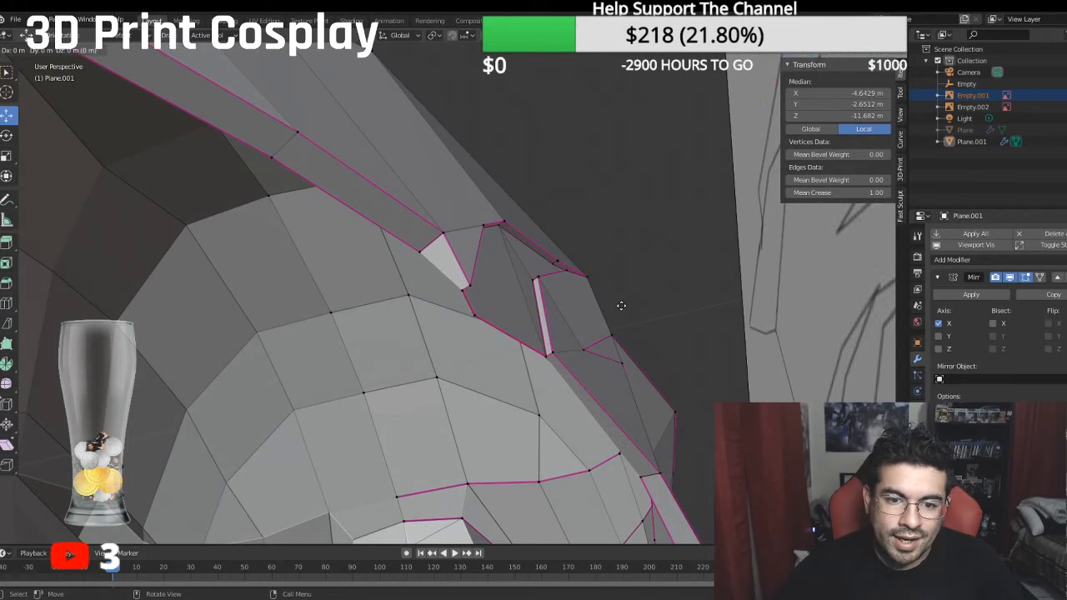
{"action": "right_click", "coordinate": [621, 306]}
{"action": "key", "text": "g"}
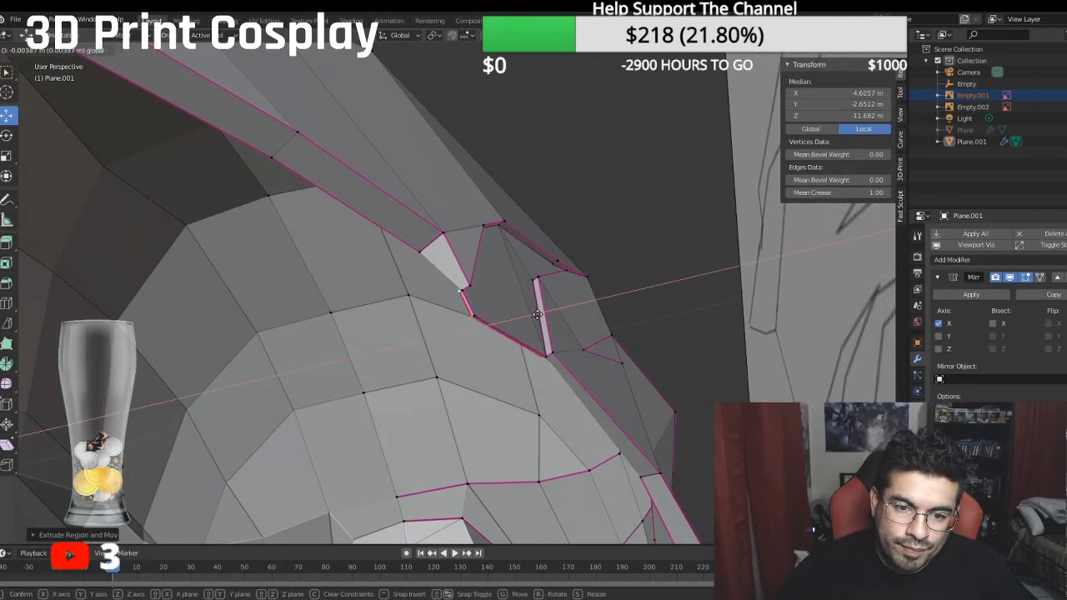
{"action": "left_click", "coordinate": [538, 310]}
- Shift the extruded rim edges to local Y -2.6899 m and local X -4.4236 m, nudging them slightly along global Y as well
{"action": "middle_click_drag", "start_coordinate": [537, 310], "coordinate": [558, 341]}
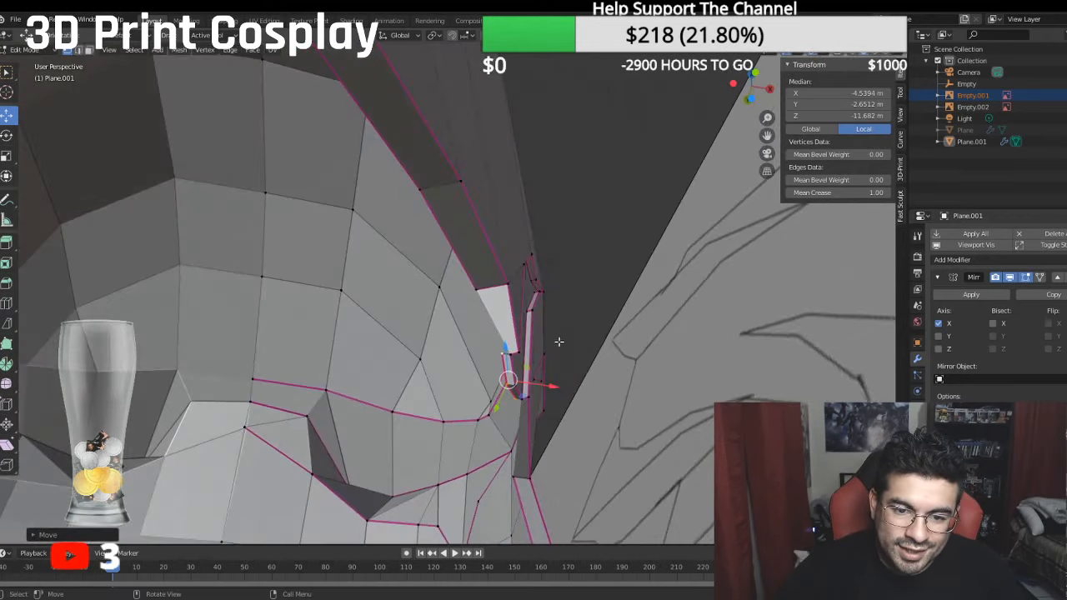
{"action": "left_click_drag", "start_coordinate": [504, 351], "coordinate": [504, 351]}
{"action": "middle_click_drag", "start_coordinate": [505, 351], "coordinate": [530, 334]}
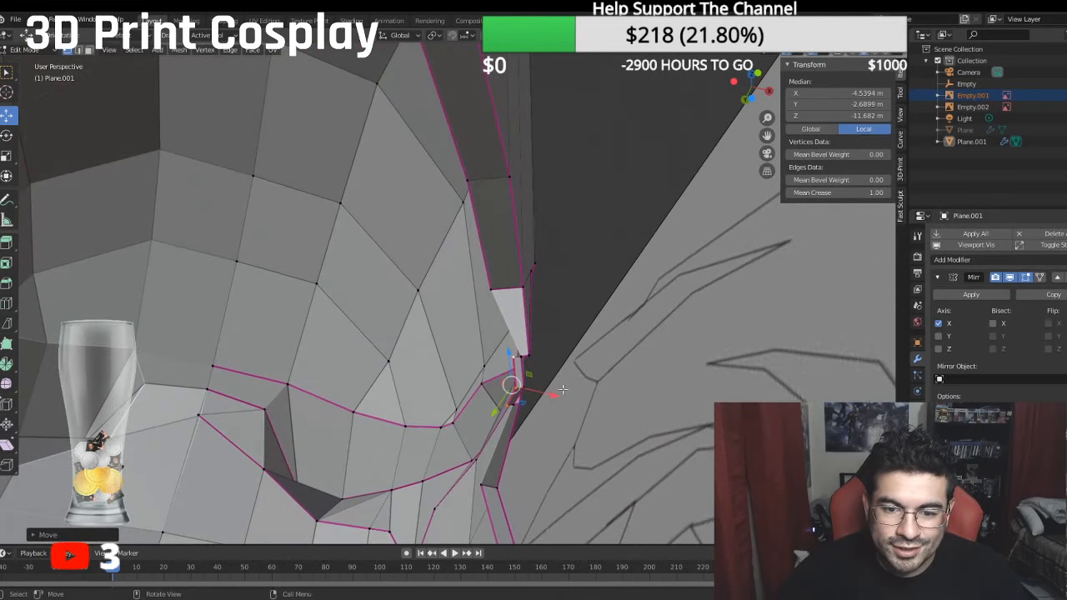
{"action": "left_click_drag", "start_coordinate": [563, 390], "coordinate": [592, 392]}
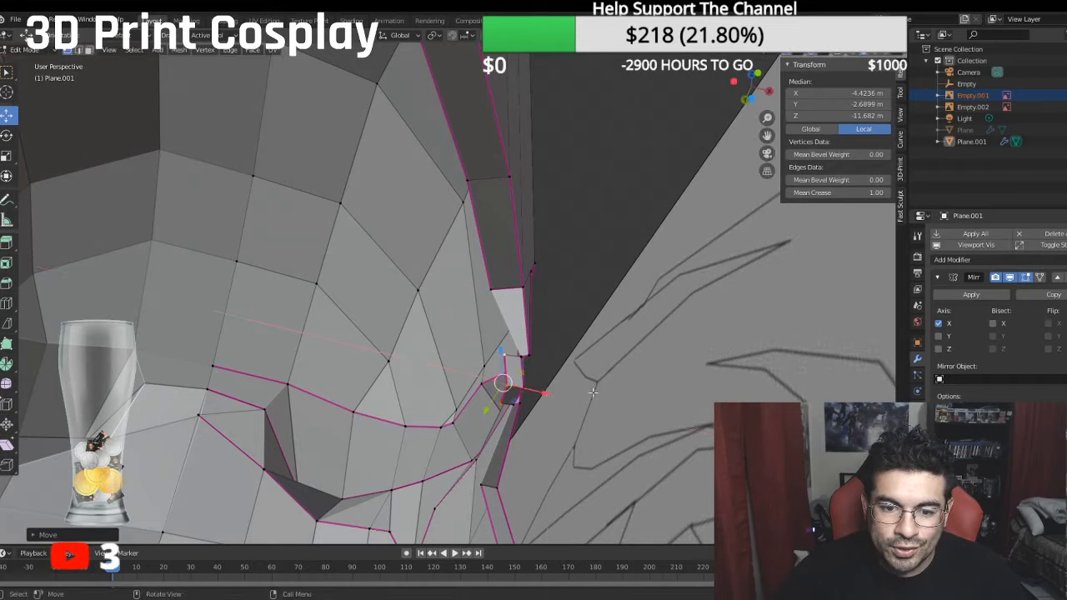
{"action": "middle_click_drag", "start_coordinate": [592, 391], "coordinate": [484, 391]}
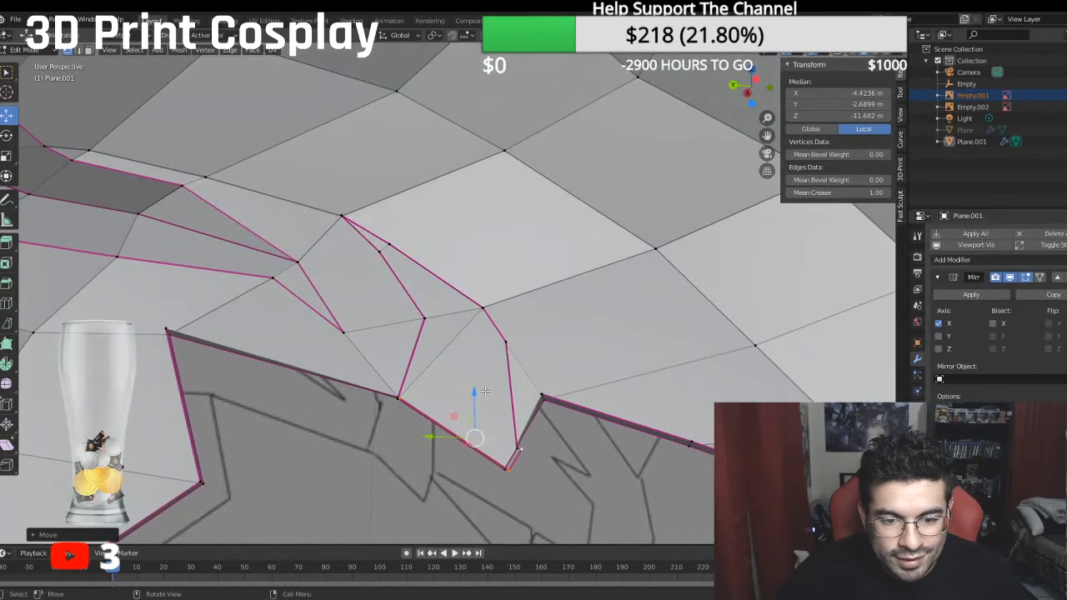
{"action": "left_click_drag", "start_coordinate": [426, 443], "coordinate": [423, 439]}
- Fill the gap between the extruded tip of the rim and the adjoining notch wall
{"action": "middle_click_drag", "start_coordinate": [422, 438], "coordinate": [434, 394]}
{"action": "left_click", "coordinate": [544, 404], "text": "shift"}
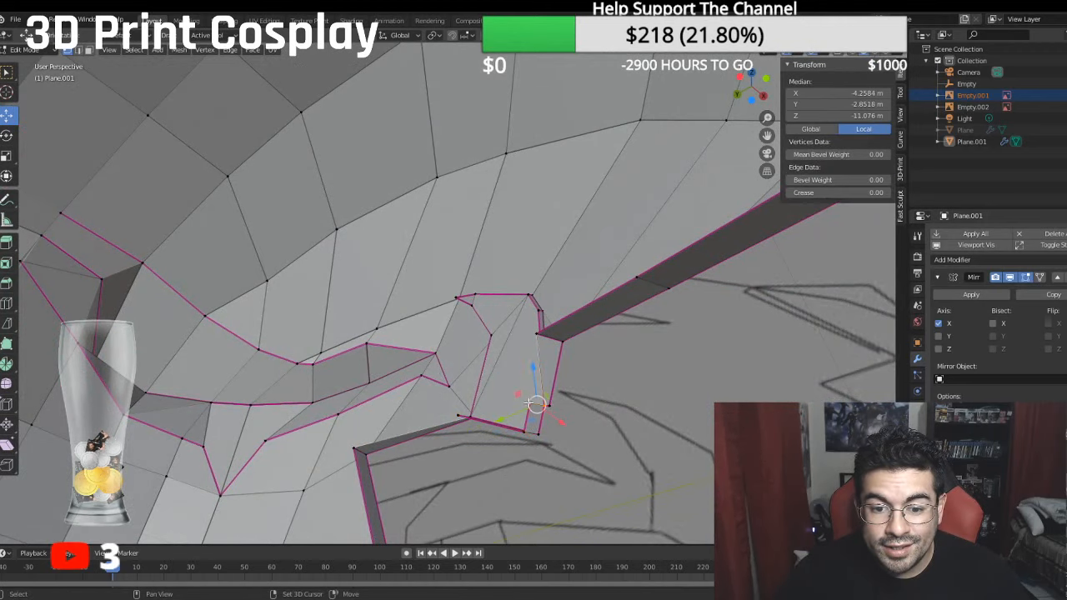
{"action": "left_click", "coordinate": [534, 333], "text": "shift"}
- Fill the long inner rim face between the extruded strip and the next rim corner
{"action": "middle_click_drag", "start_coordinate": [534, 333], "coordinate": [439, 397]}
{"action": "left_click", "coordinate": [365, 331], "text": "shift"}
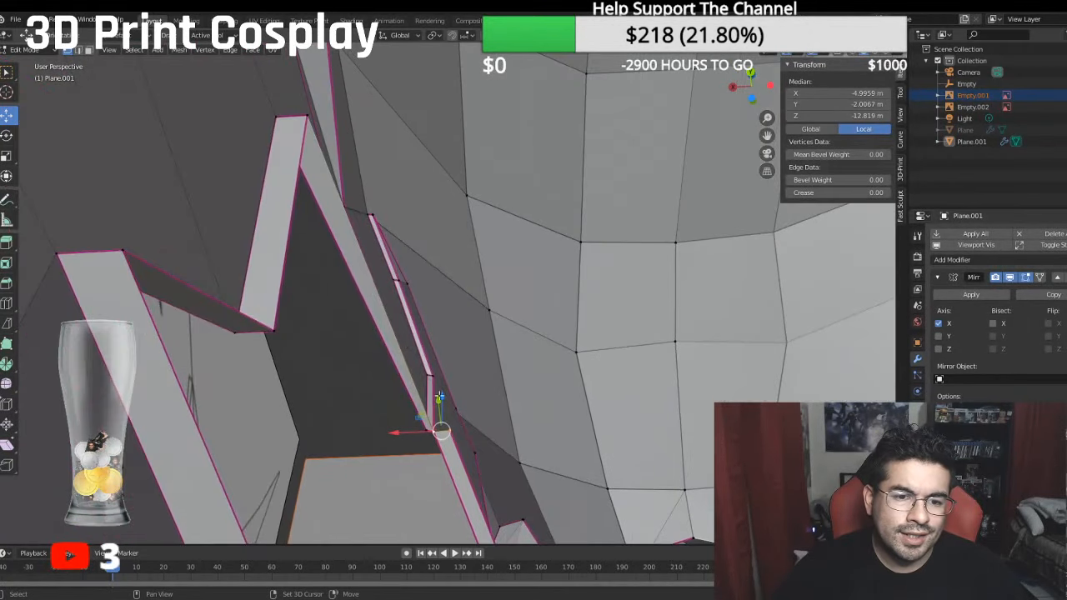
{"action": "middle_click_drag", "start_coordinate": [307, 122], "coordinate": [244, 189]}
{"action": "left_click", "coordinate": [186, 269], "text": "shift"}
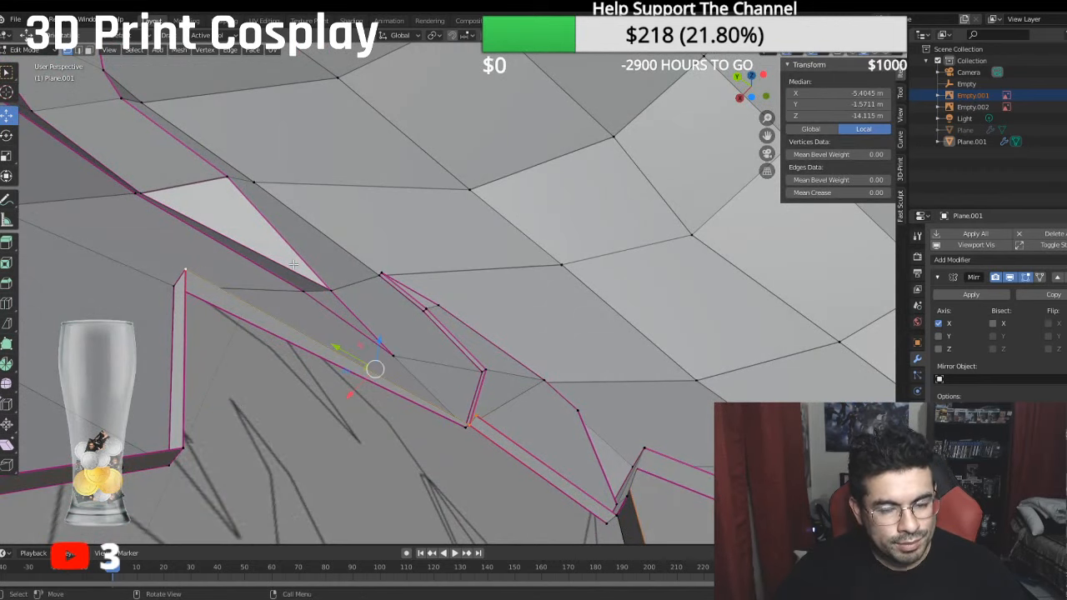
{"action": "key", "text": "f"}
{"action": "middle_click_drag", "start_coordinate": [491, 231], "coordinate": [482, 195]}
- Select the inner edges of the new rim strips and set their mean crease to 1
{"action": "left_click", "coordinate": [79, 50]}
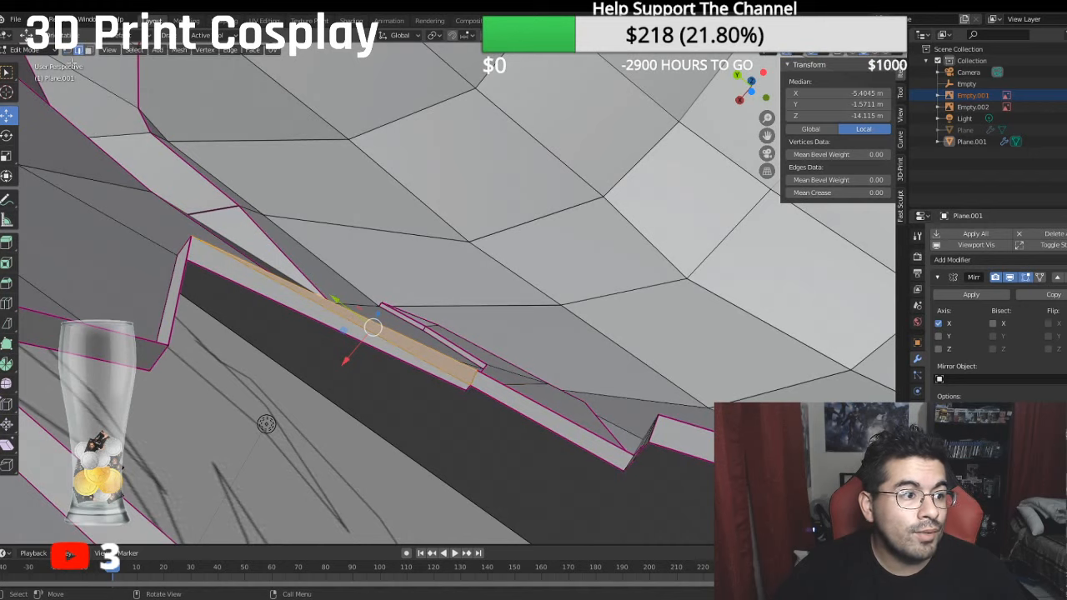
{"action": "left_click", "coordinate": [286, 283]}
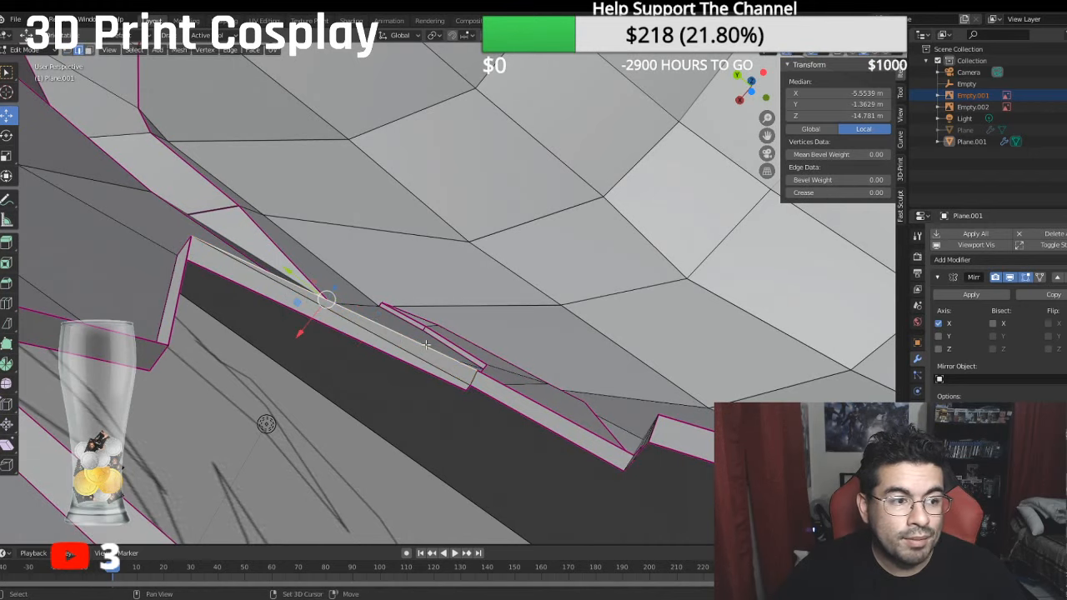
{"action": "middle_click_drag", "start_coordinate": [285, 284], "coordinate": [485, 298]}
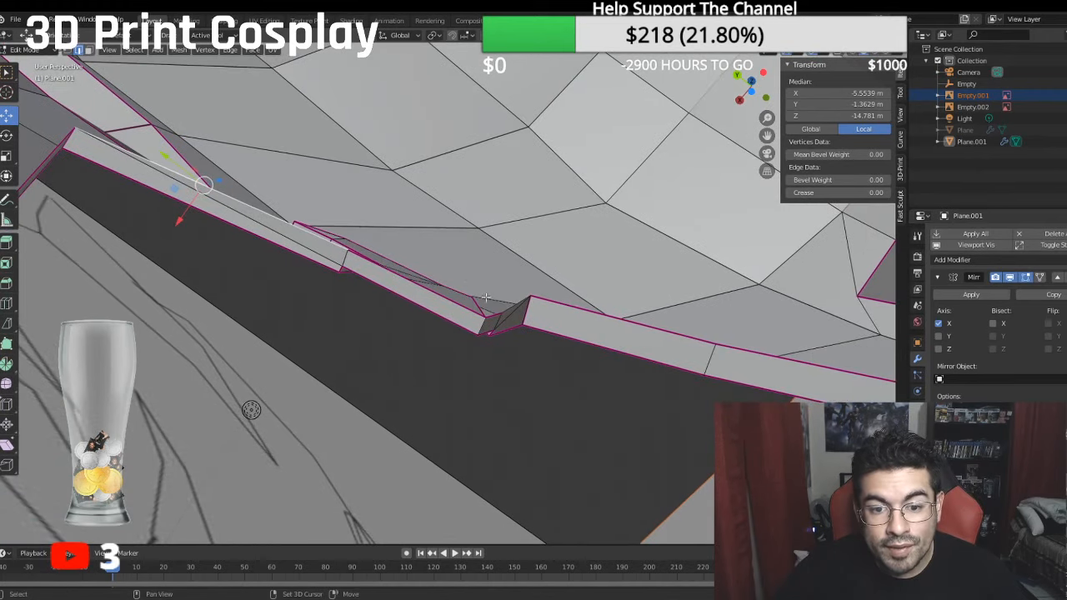
{"action": "left_click", "coordinate": [505, 306], "text": "shift"}
{"action": "left_click", "coordinate": [799, 193]}
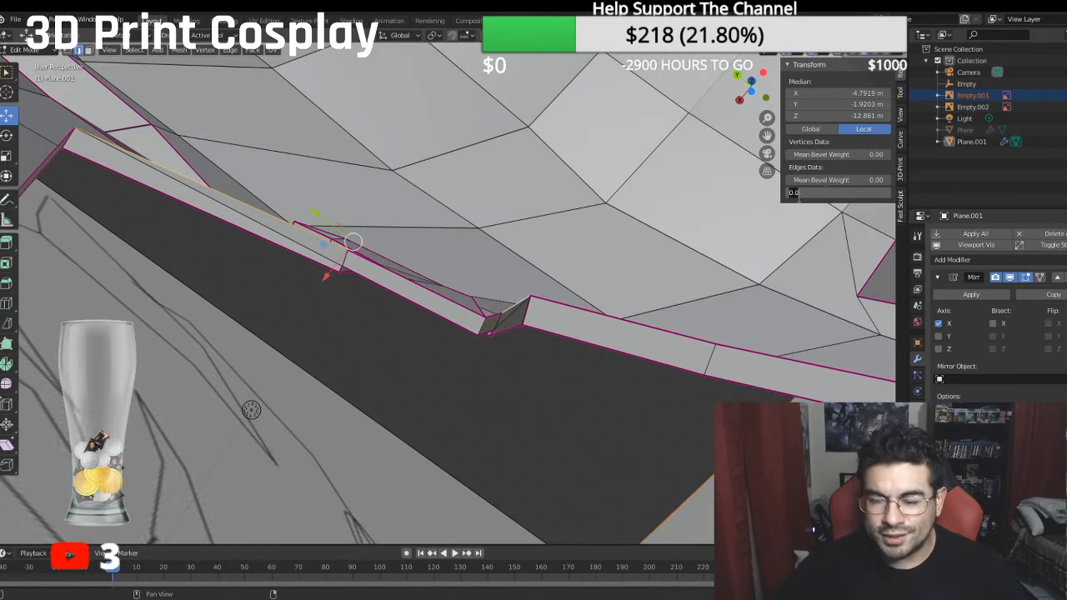
{"action": "type", "text": "1"}
{"action": "key", "text": "Return"}
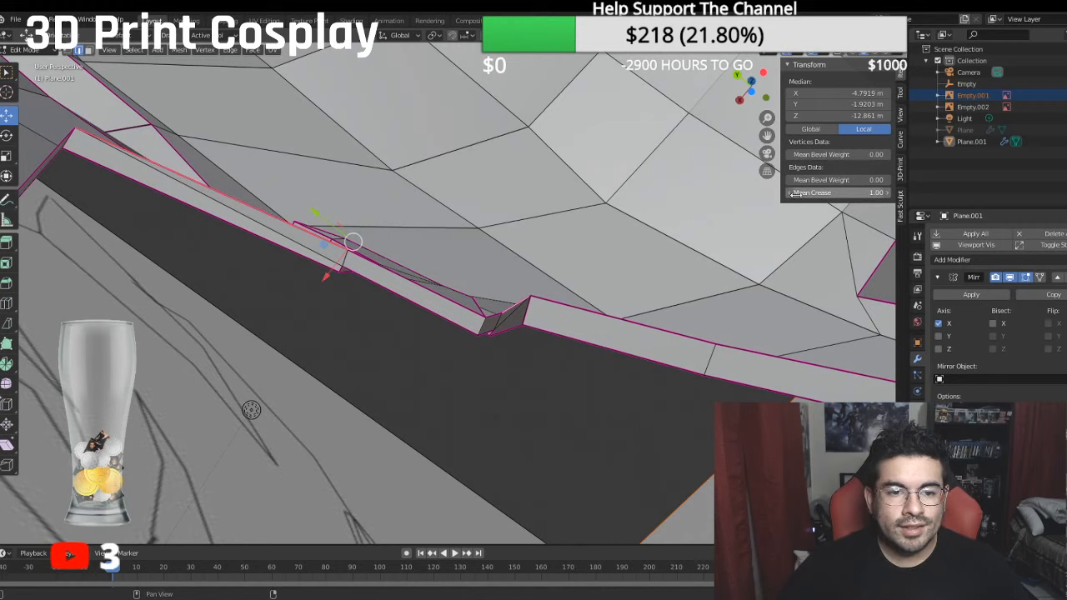
- Set the crease of the new wall's short edge at the notch tip to 1
{"action": "middle_click_drag", "start_coordinate": [310, 204], "coordinate": [360, 357]}
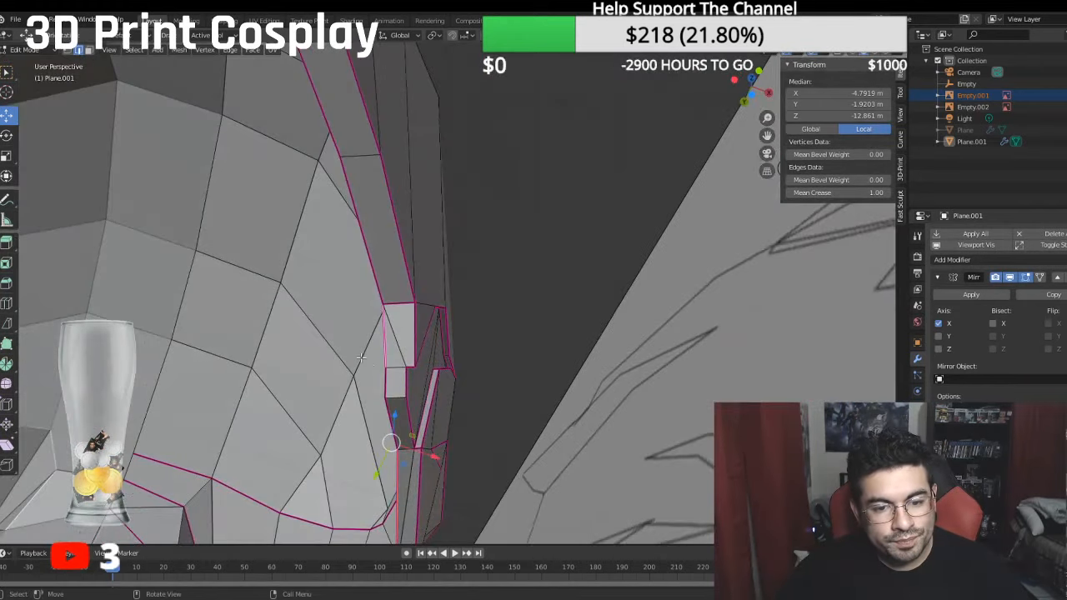
{"action": "left_click", "coordinate": [402, 392]}
{"action": "middle_click_drag", "start_coordinate": [402, 392], "coordinate": [375, 356]}
{"action": "left_click", "coordinate": [848, 192]}
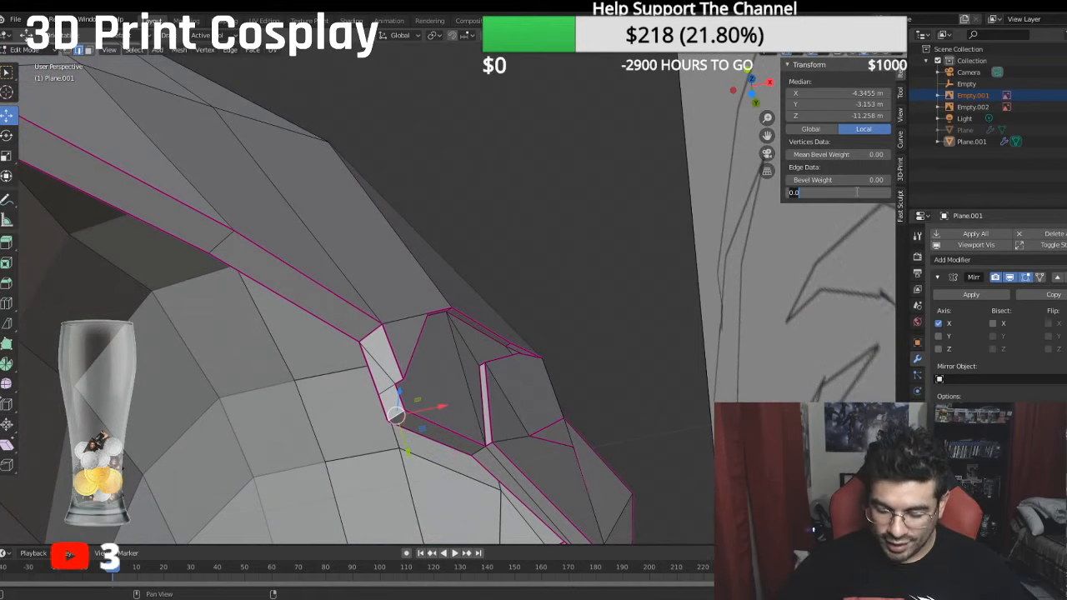
{"action": "type", "text": "1"}
{"action": "key", "text": "Return"}
- Set the crease of the short edge joining the two rim strips below the contour panel to 1
{"action": "middle_click_drag", "start_coordinate": [432, 244], "coordinate": [517, 338]}
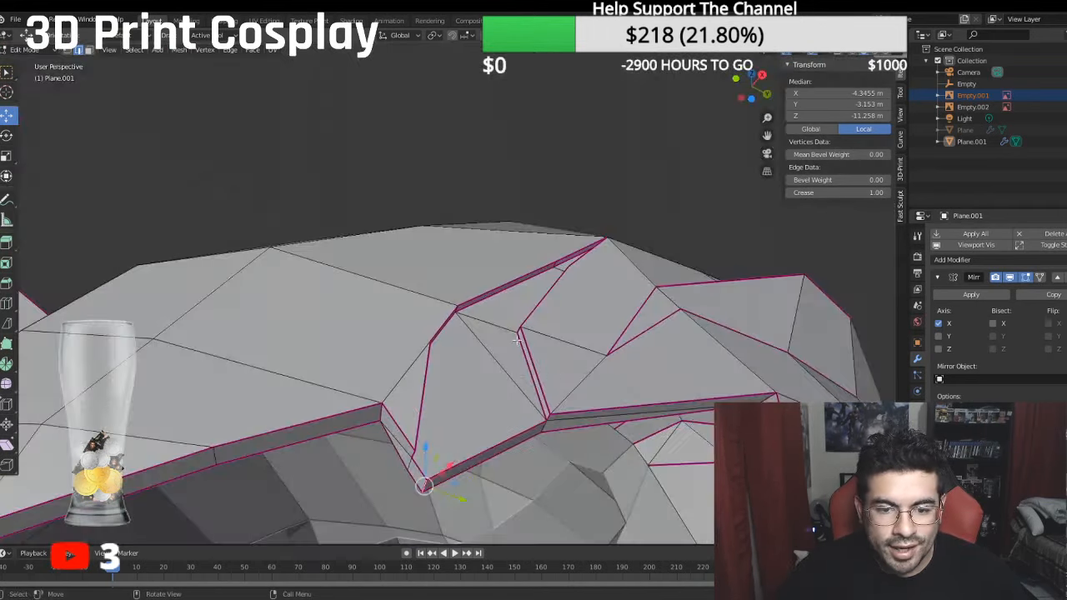
{"action": "left_click", "coordinate": [545, 426]}
{"action": "left_click", "coordinate": [830, 197]}
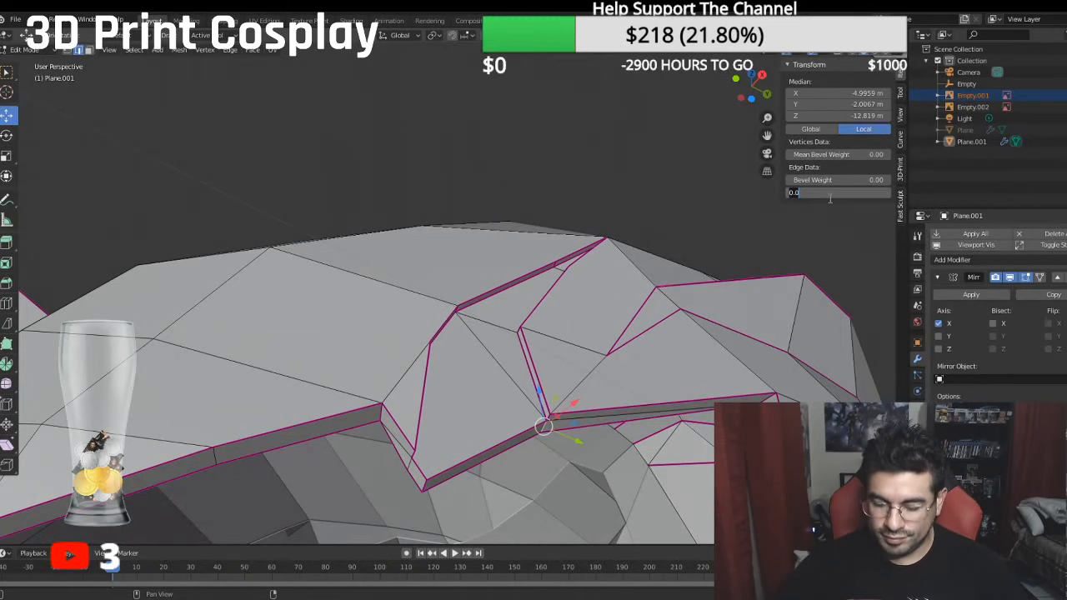
{"action": "type", "text": "1"}
{"action": "key", "text": "Return"}
- Move the inner vertex at the notch's lower end along global Z to local Y -2.8257 m
{"action": "middle_click_drag", "start_coordinate": [370, 201], "coordinate": [416, 265]}
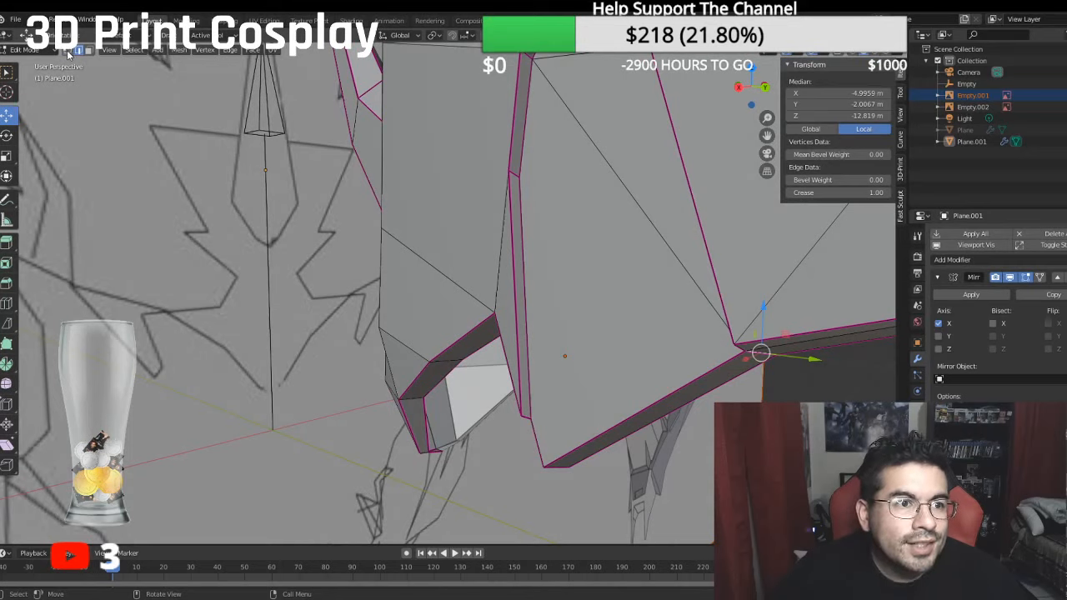
{"action": "left_click", "coordinate": [516, 372]}
{"action": "left_click", "coordinate": [532, 410]}
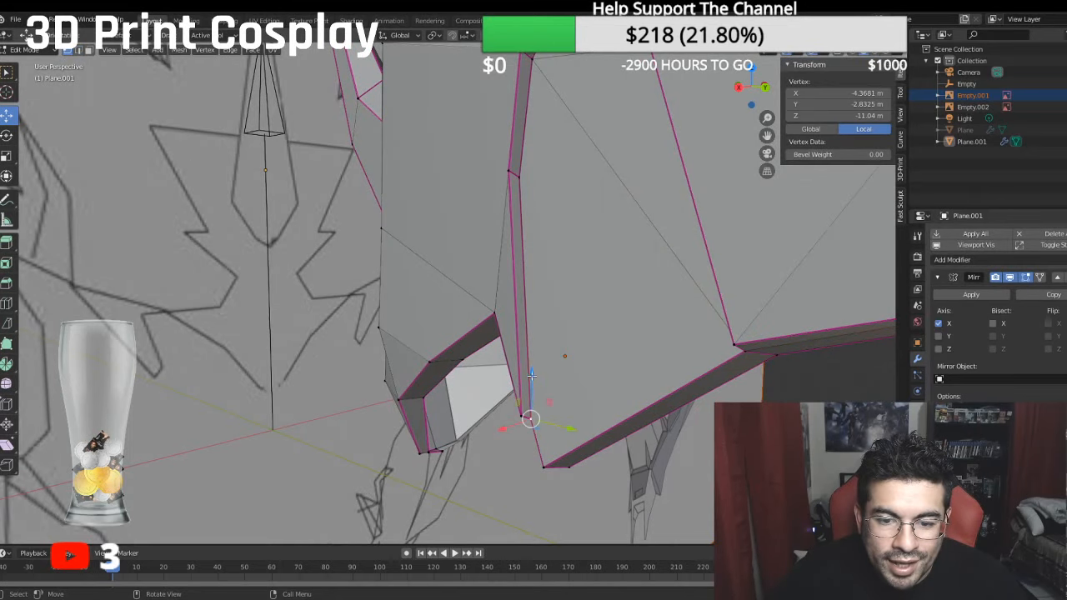
{"action": "key", "text": "g"}
{"action": "key", "text": "z"}
{"action": "left_click", "coordinate": [539, 367]}
{"action": "middle_click_drag", "start_coordinate": [539, 367], "coordinate": [669, 345]}
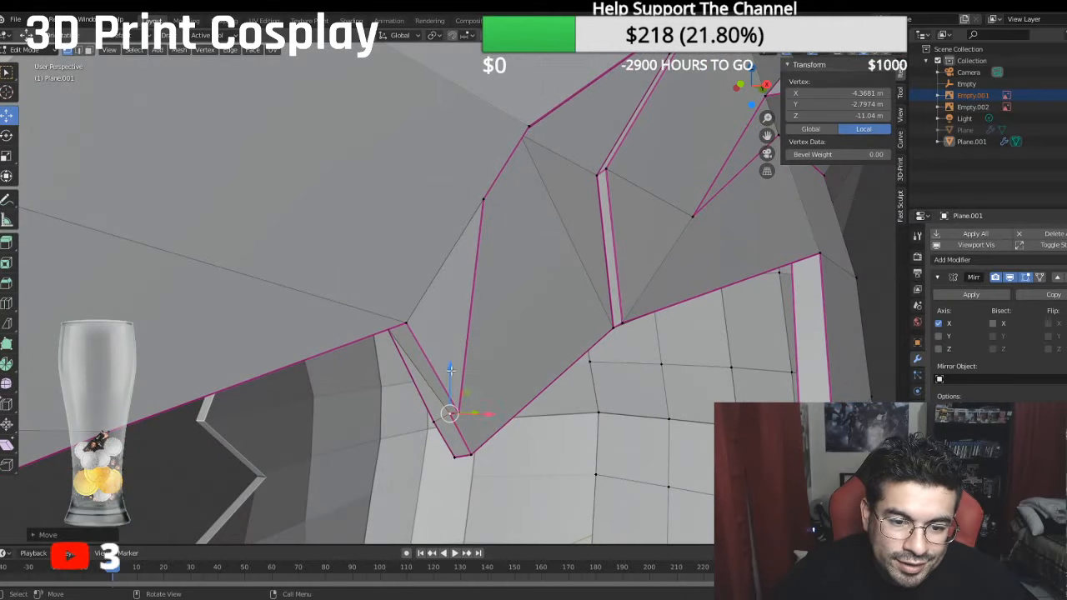
{"action": "key", "text": "g"}
{"action": "key", "text": "z"}
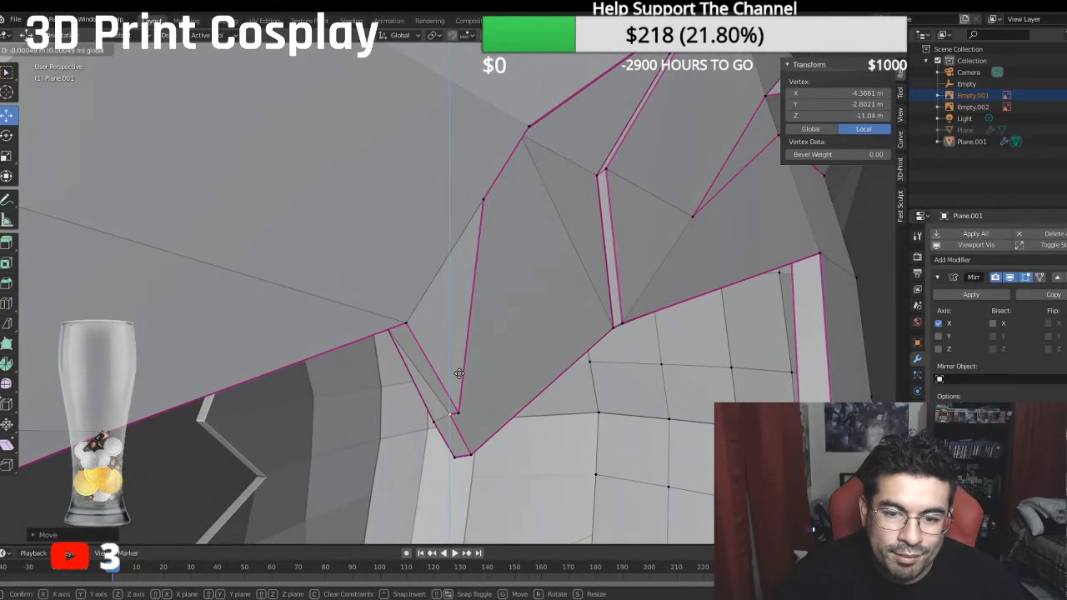
{"action": "left_click", "coordinate": [460, 376]}
{"action": "middle_click_drag", "start_coordinate": [470, 359], "coordinate": [493, 359]}
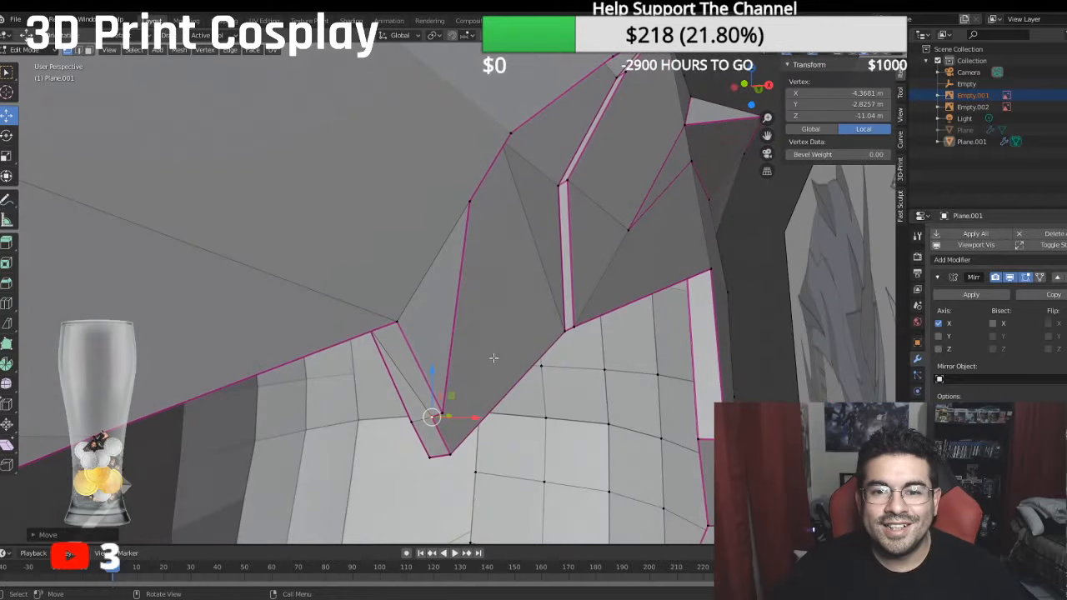
- Turn on the helmet's subdivision smoothing in the viewport
{"action": "scroll", "coordinate": [493, 359], "scroll_direction": "down", "scroll_amount": 5}
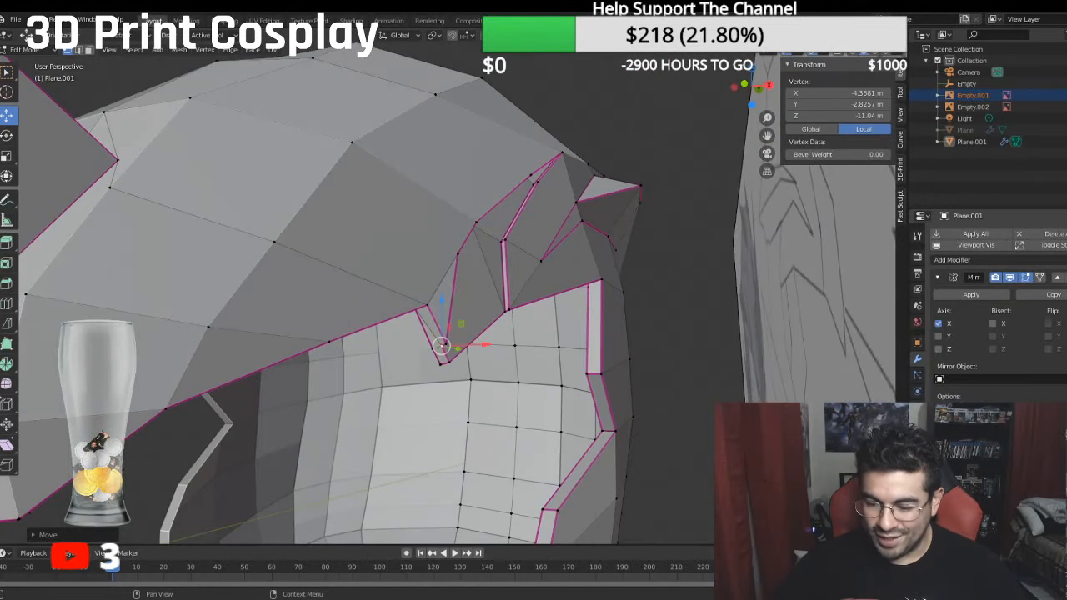
{"action": "left_click", "coordinate": [1025, 496]}
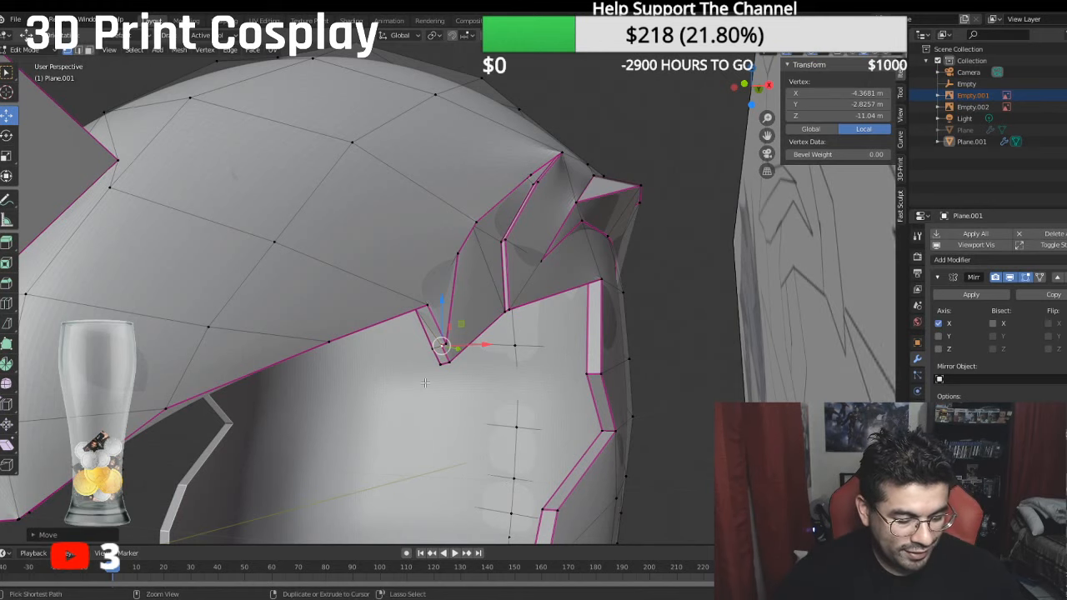
- Save the file and move the short rim edge above the notch along global Z and Y to median local Y -2.1997 m, Z -10.973 m
{"action": "key", "text": "ctrl+s"}
{"action": "scroll", "coordinate": [387, 220], "scroll_direction": "down", "scroll_amount": 3}
{"action": "key", "text": "KP_3"}
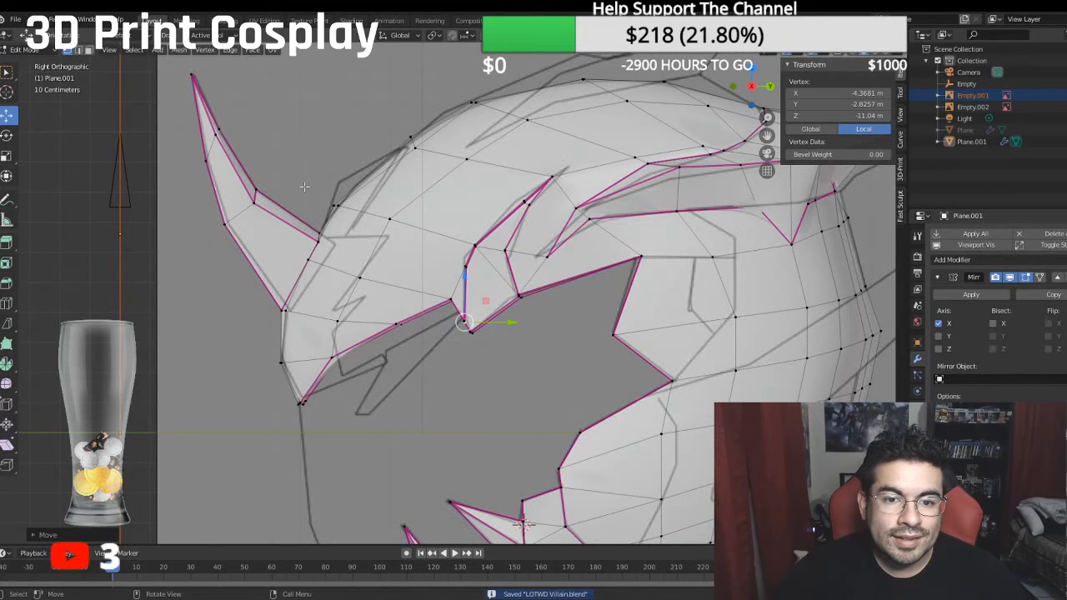
{"action": "scroll", "coordinate": [381, 213], "scroll_direction": "up", "scroll_amount": 4}
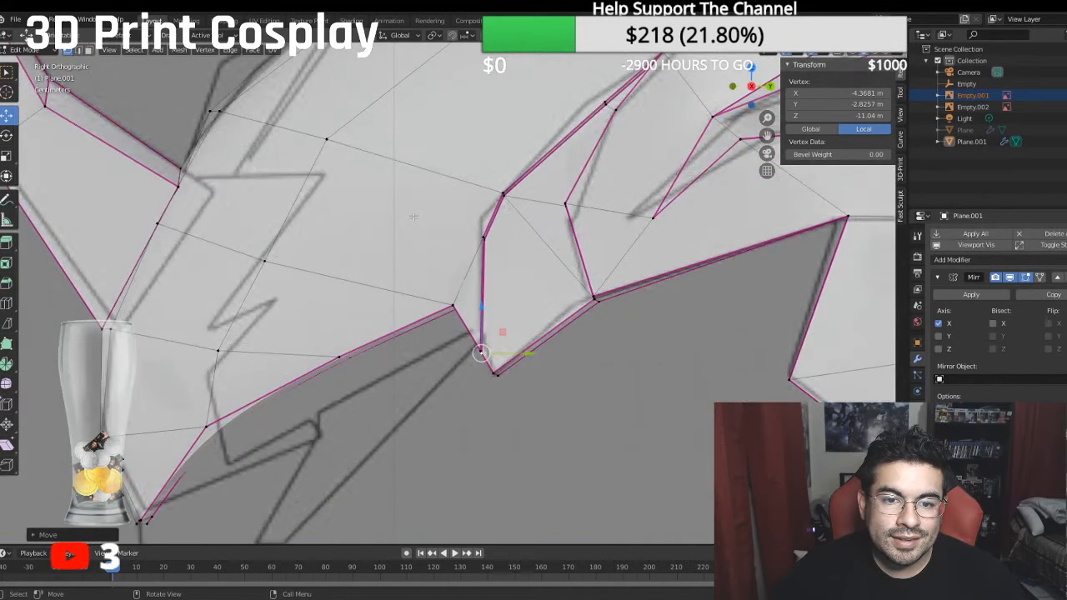
{"action": "middle_click_drag", "start_coordinate": [498, 245], "coordinate": [461, 264]}
{"action": "left_click", "coordinate": [487, 242], "text": "shift"}
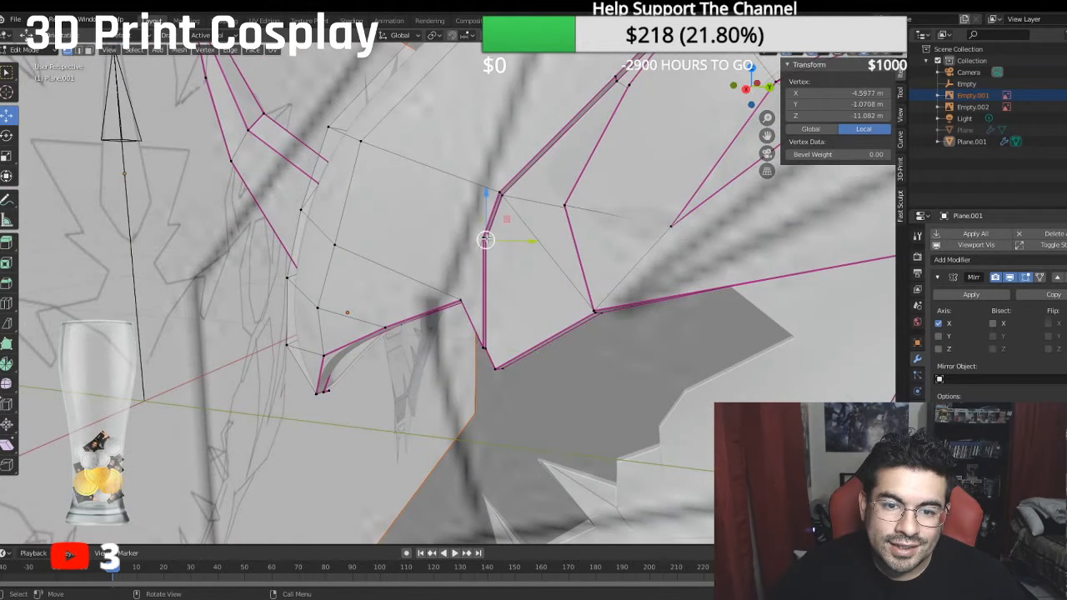
{"action": "key", "text": "g"}
{"action": "key", "text": "z"}
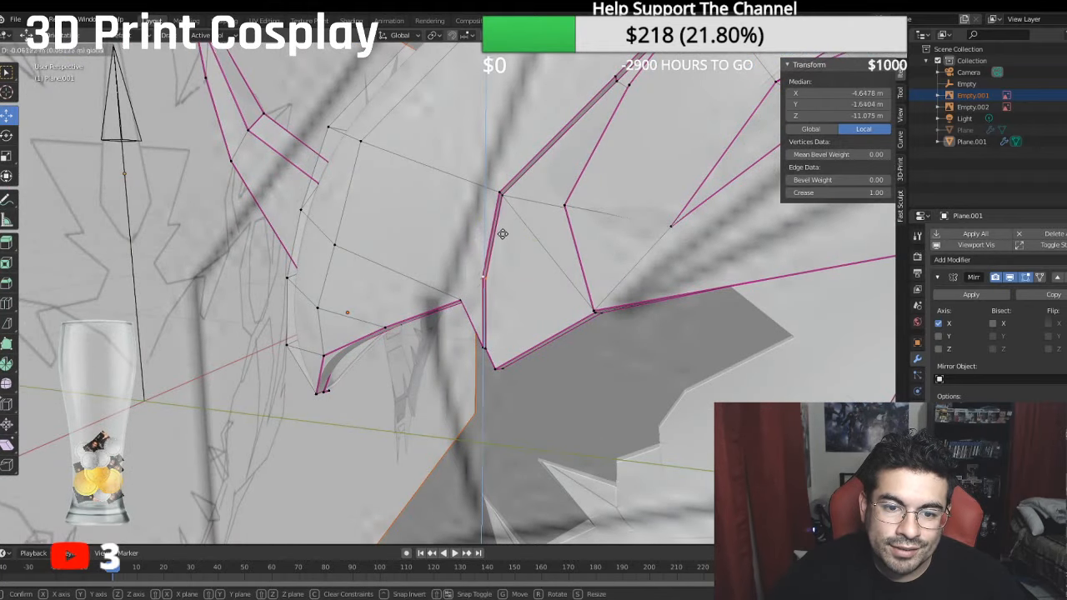
{"action": "left_click", "coordinate": [500, 275]}
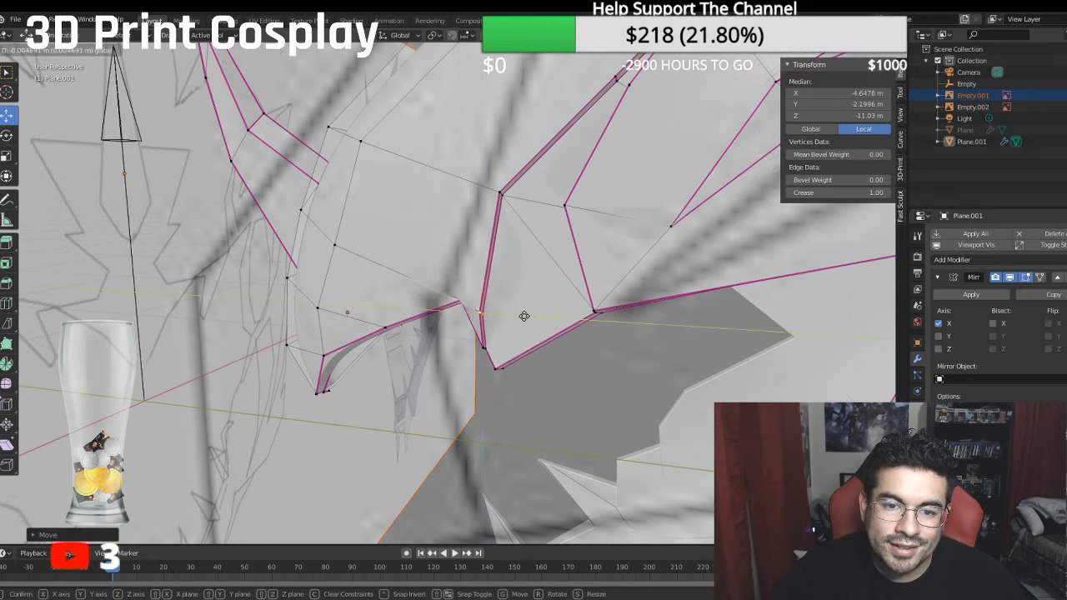
{"action": "middle_click_drag", "start_coordinate": [526, 314], "coordinate": [579, 298]}
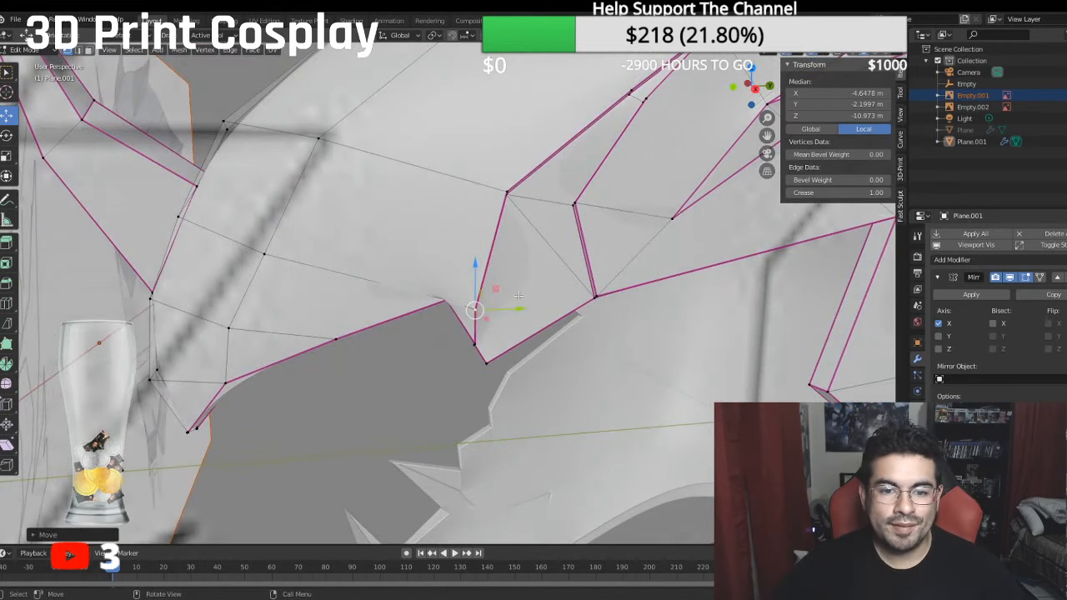
- Inspect the smoothed rim around the contour panel's upper tip in Object Mode and return to Edit Mode
{"action": "left_click", "coordinate": [29, 50]}
{"action": "left_click", "coordinate": [29, 60]}
{"action": "scroll", "coordinate": [472, 200], "scroll_direction": "down", "scroll_amount": 5}
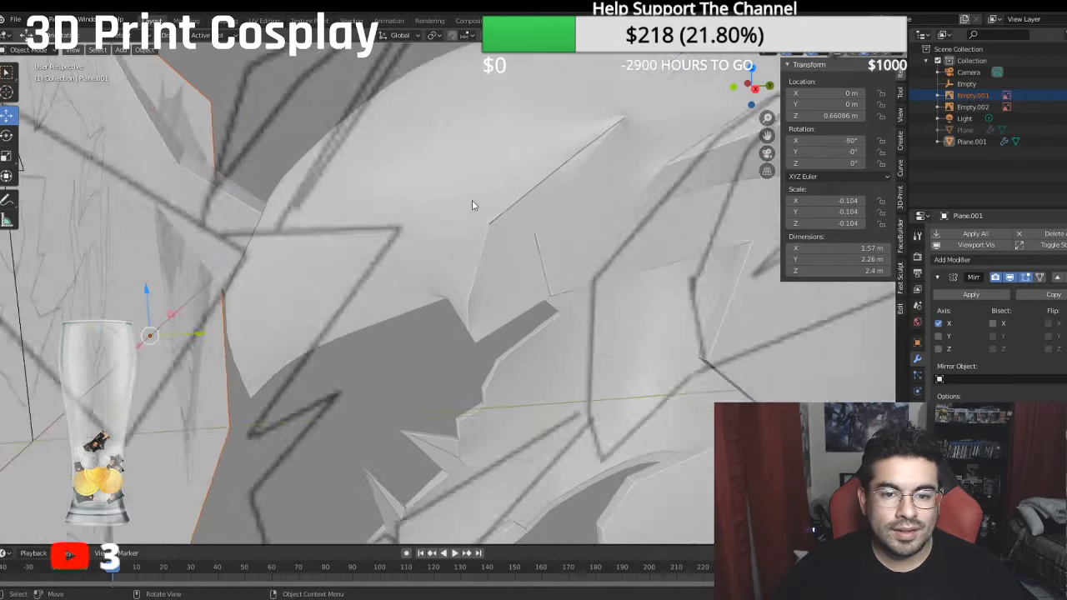
{"action": "middle_click_drag", "start_coordinate": [477, 204], "coordinate": [454, 280]}
{"action": "scroll", "coordinate": [490, 211], "scroll_direction": "up", "scroll_amount": 4}
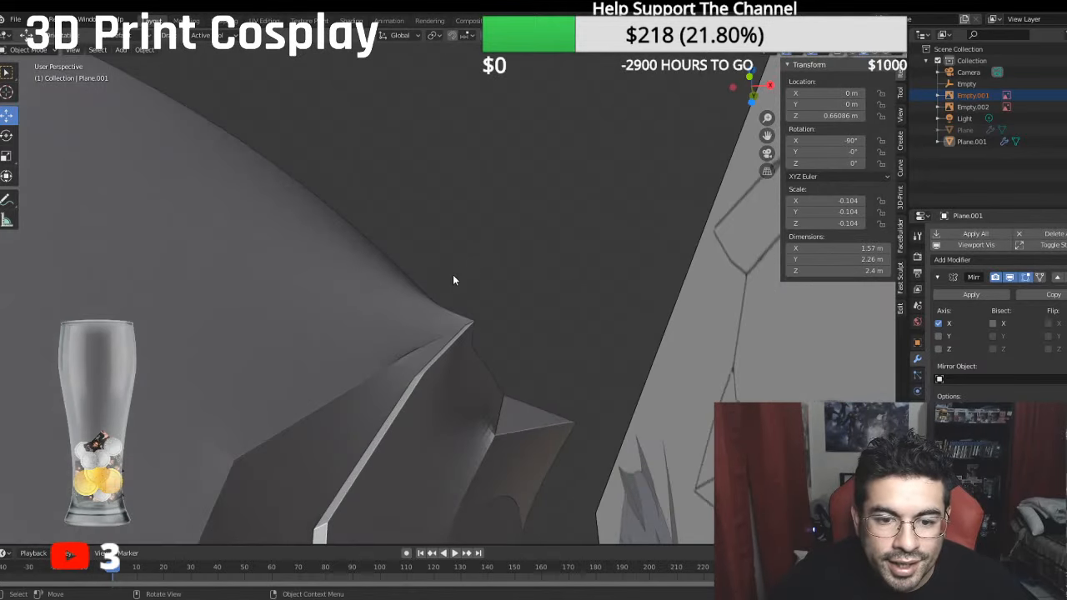
{"action": "left_click", "coordinate": [34, 52]}
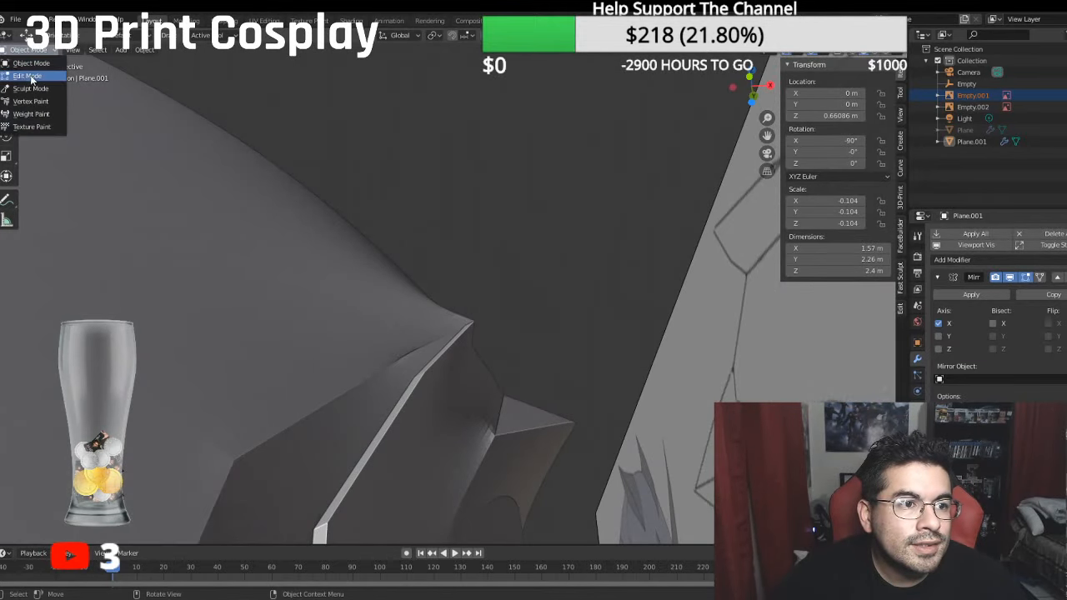
{"action": "left_click", "coordinate": [32, 76]}
- Try to move the vertex at the contour panel's upper tip along global X to local X -5.8963 m
{"action": "middle_click_drag", "start_coordinate": [482, 338], "coordinate": [391, 270]}
{"action": "left_click", "coordinate": [305, 209]}
{"action": "scroll", "coordinate": [311, 227], "scroll_direction": "down", "scroll_amount": 7}
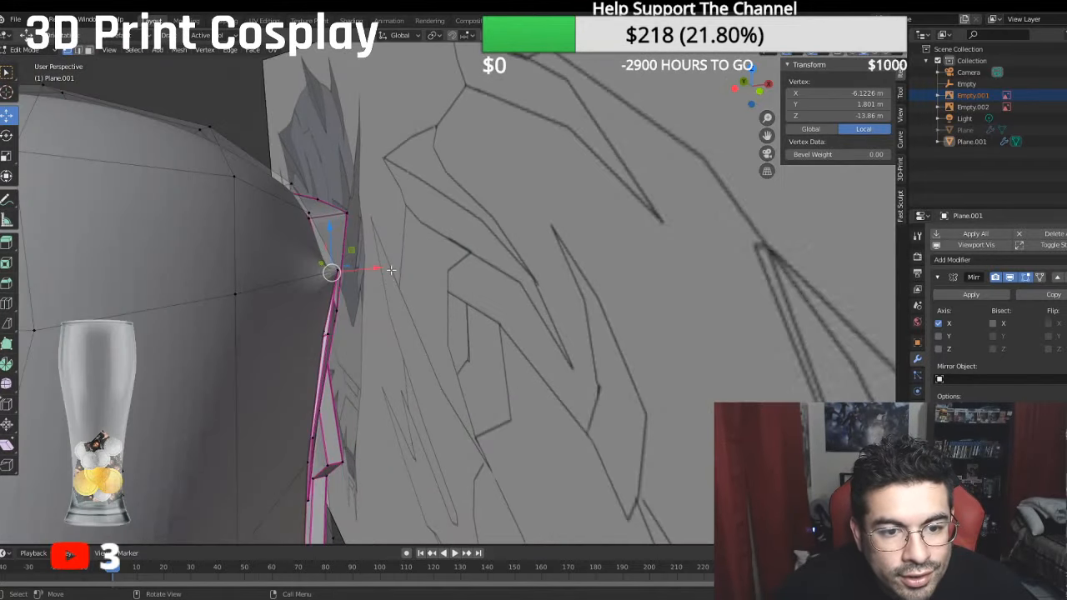
{"action": "key", "text": "g"}
{"action": "key", "text": "x"}
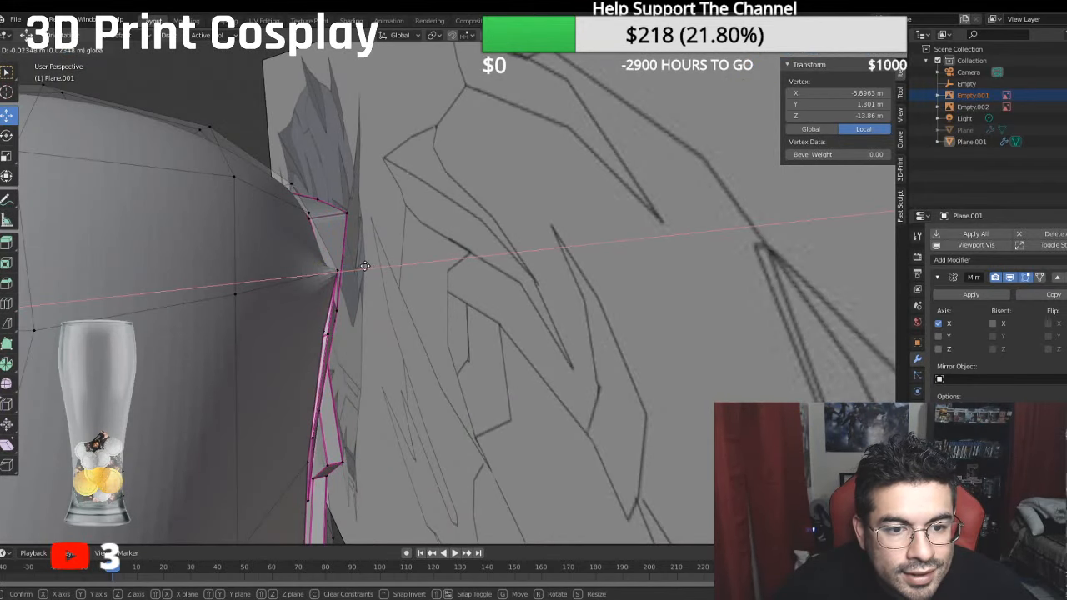
{"action": "left_click", "coordinate": [364, 265]}
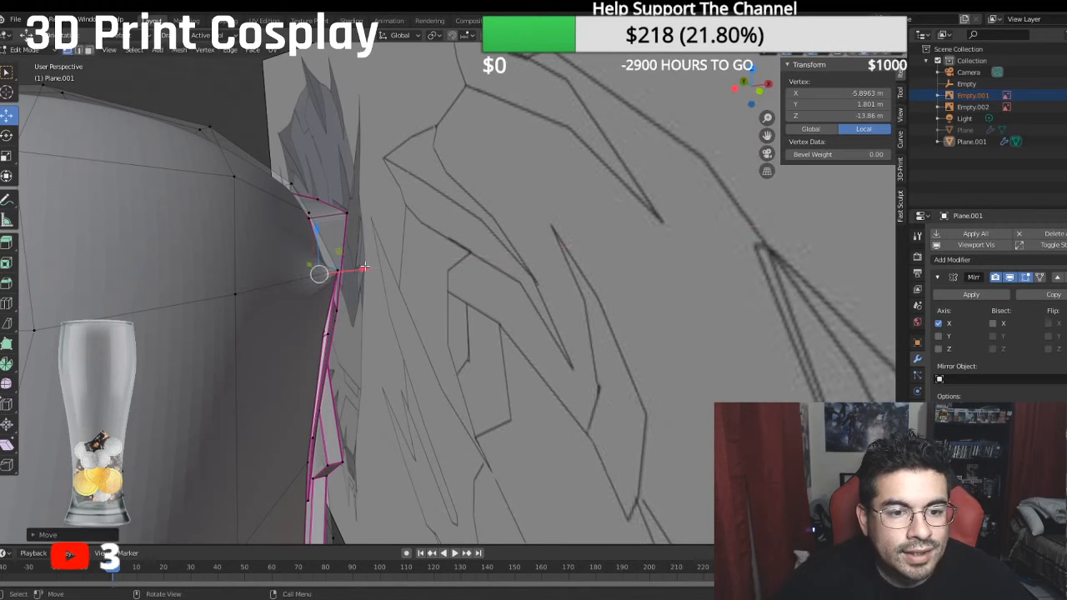
{"action": "middle_click_drag", "start_coordinate": [181, 219], "coordinate": [288, 204]}
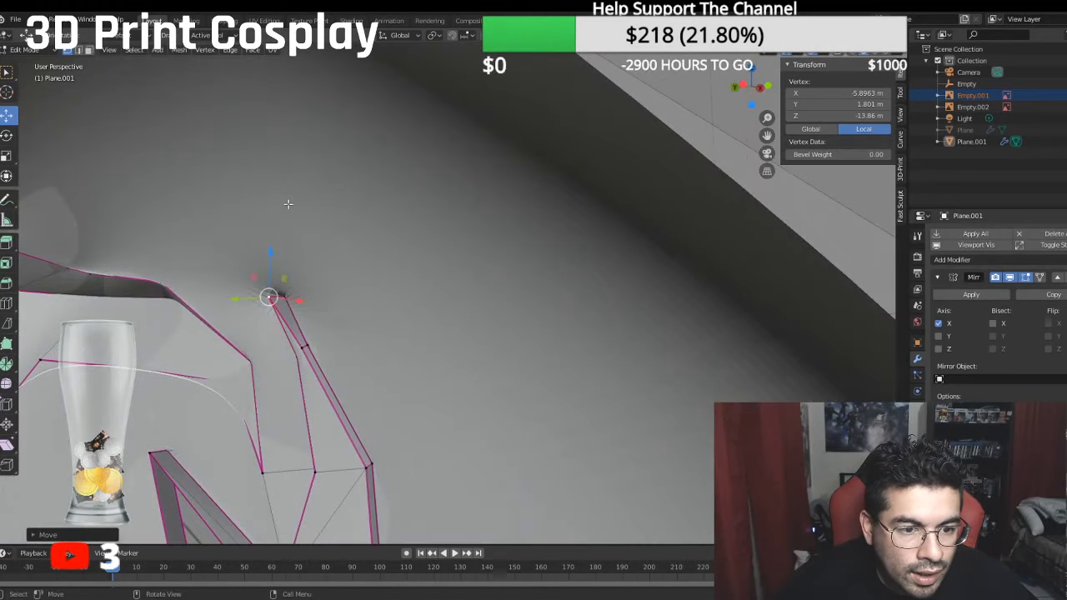
{"action": "key", "text": "ctrl+z"}
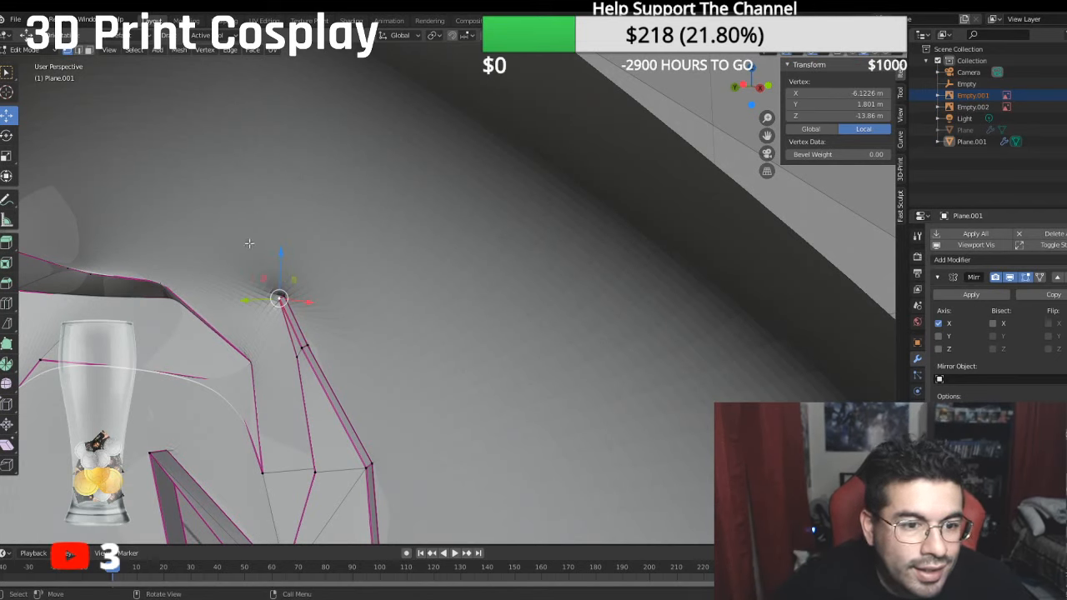
- Move the short wall edge at the contour panel's upper tip along global X to median local X -5.761 m
{"action": "left_click", "coordinate": [79, 51]}
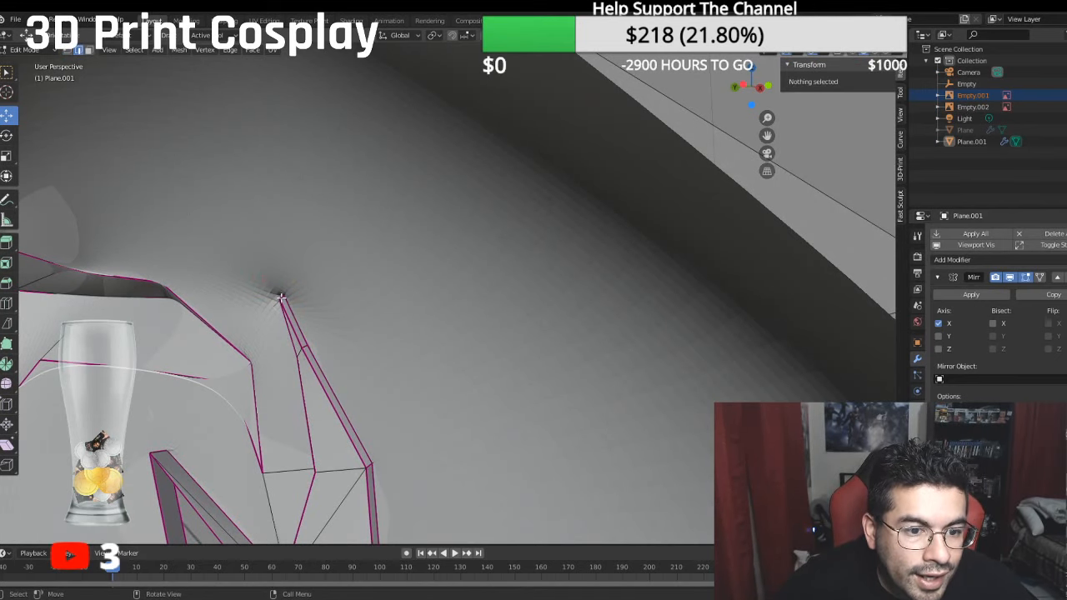
{"action": "left_click", "coordinate": [284, 297]}
{"action": "left_click", "coordinate": [282, 298]}
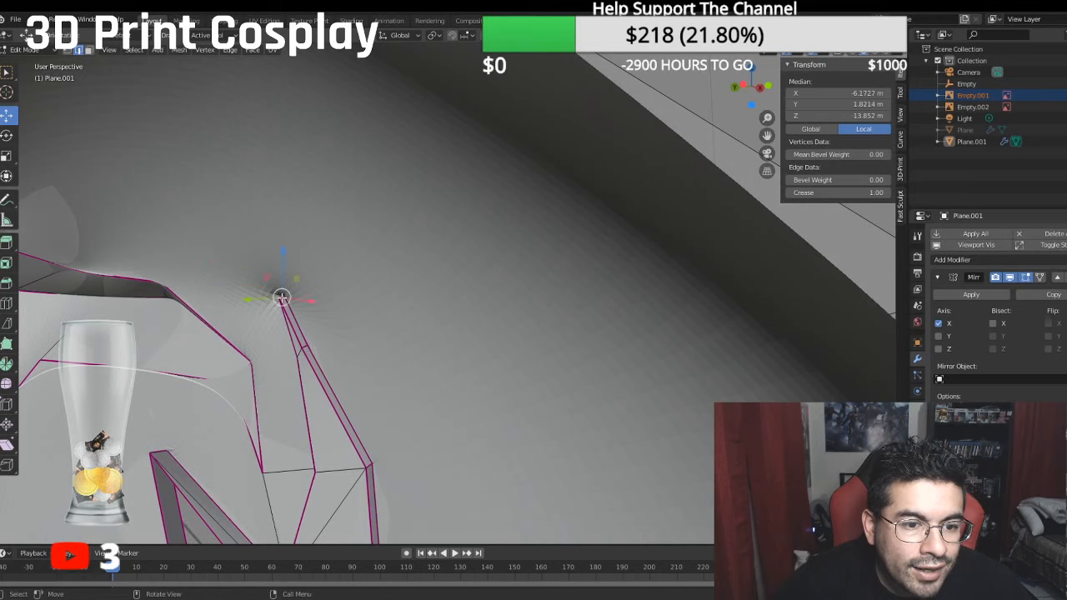
{"action": "middle_click_drag", "start_coordinate": [303, 303], "coordinate": [266, 328]}
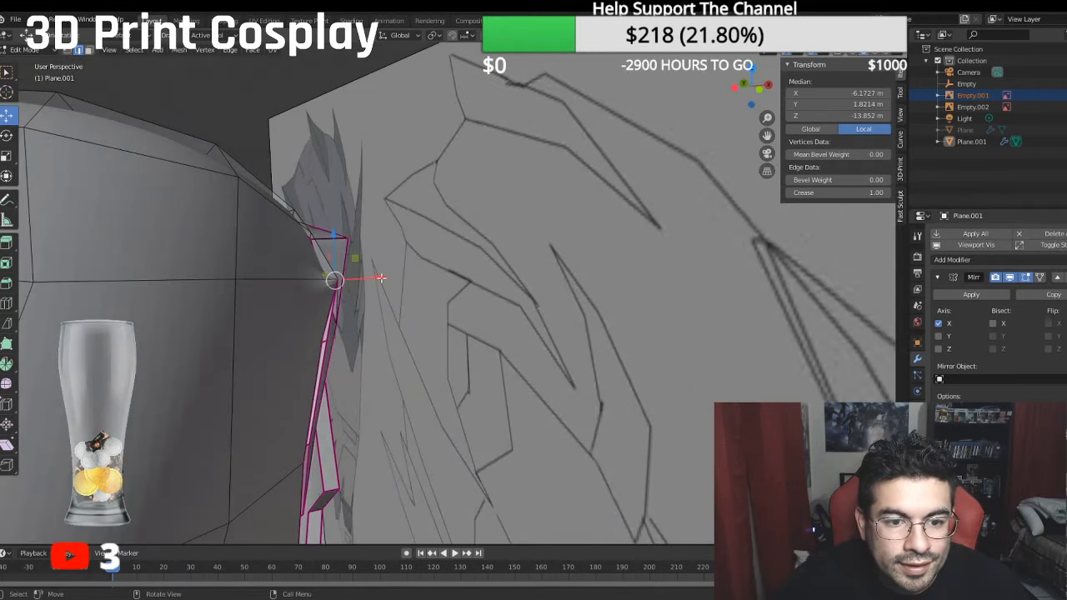
{"action": "key", "text": "g"}
{"action": "key", "text": "x"}
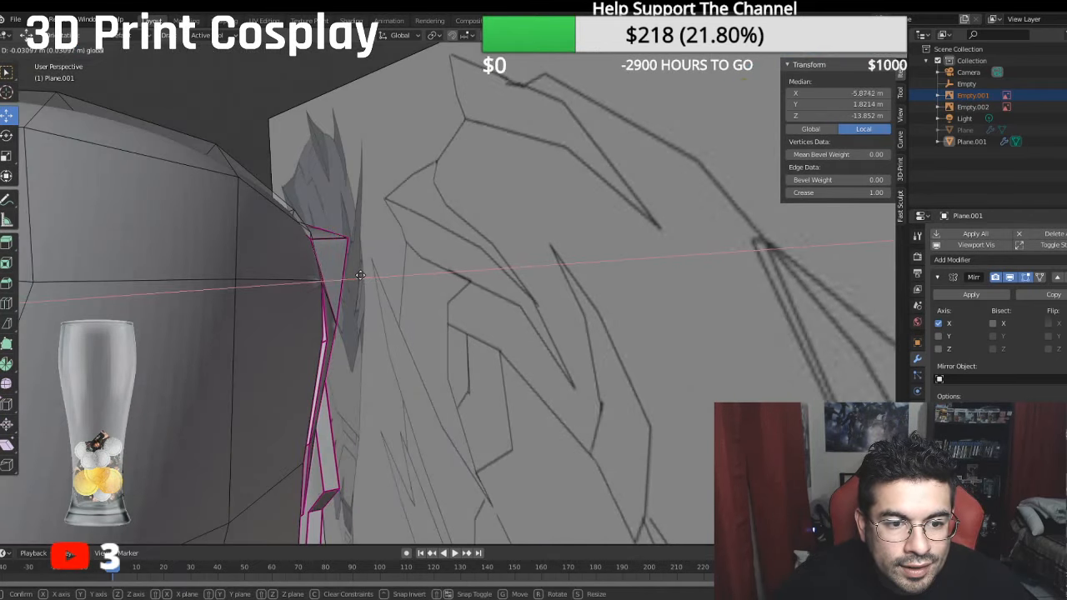
{"action": "left_click", "coordinate": [356, 275]}
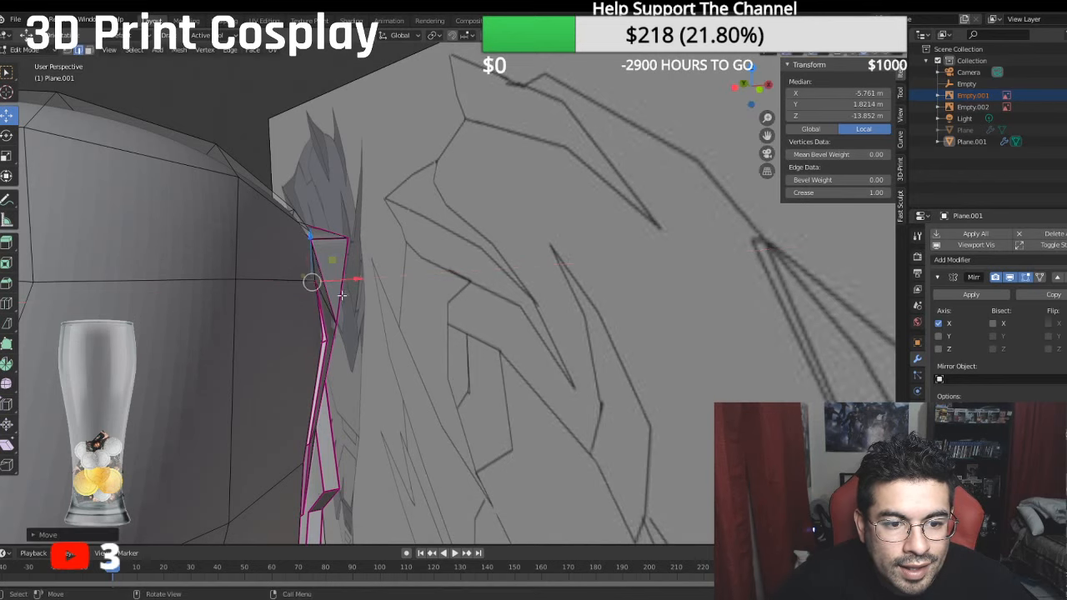
- Move the edges halfway along the contour panel's upper rim wall along global X to median local X -5.5568 m
{"action": "middle_click_drag", "start_coordinate": [357, 276], "coordinate": [264, 317]}
{"action": "left_click", "coordinate": [375, 357]}
{"action": "left_click", "coordinate": [374, 358]}
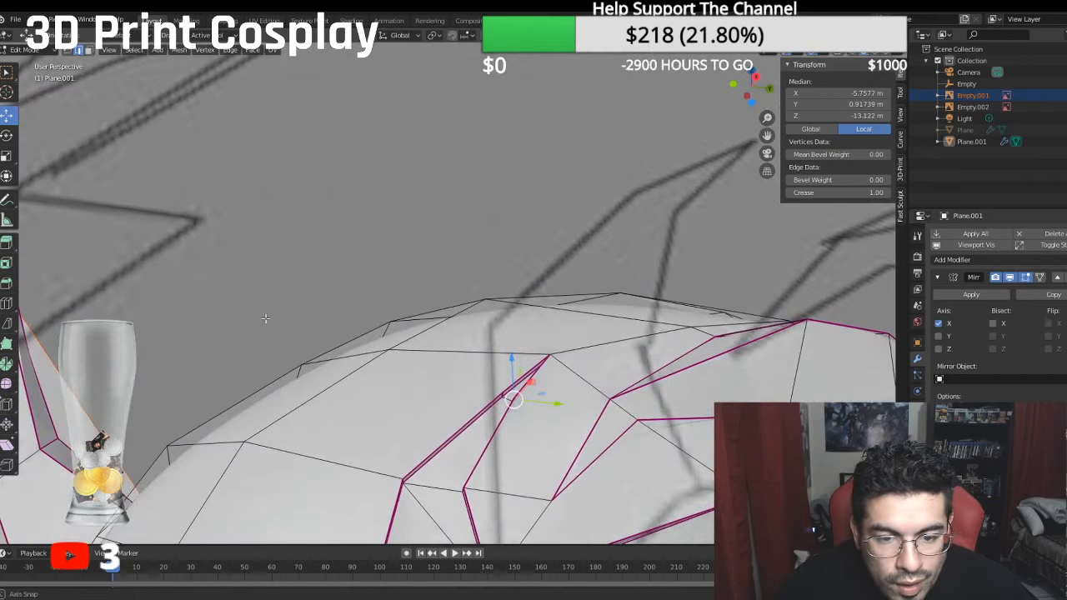
{"action": "left_click", "coordinate": [502, 400], "text": "shift"}
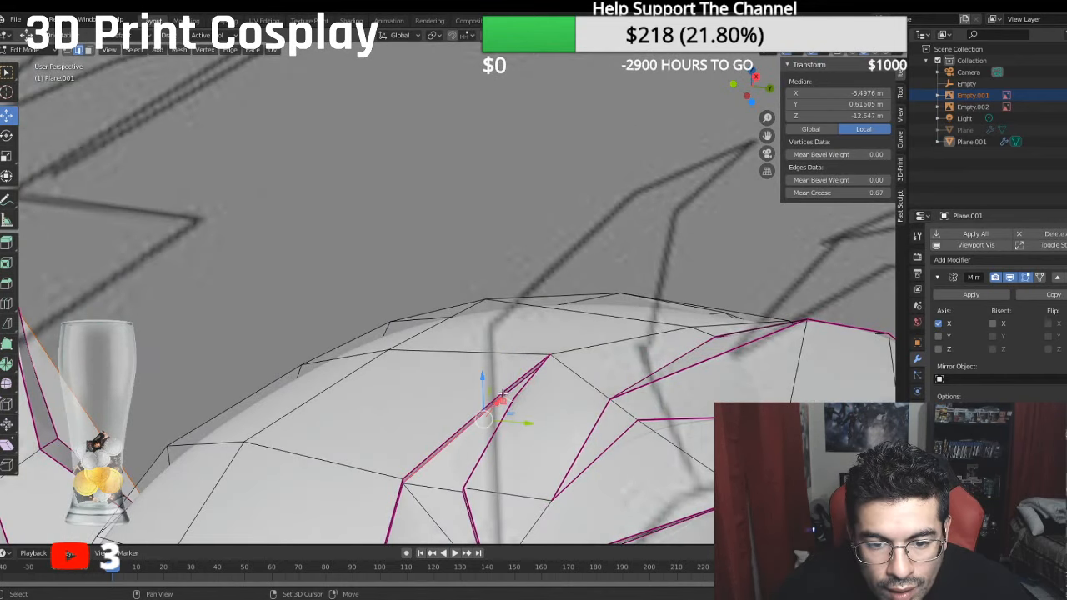
{"action": "left_click", "coordinate": [469, 436], "text": "shift"}
{"action": "left_click", "coordinate": [466, 439], "text": "shift"}
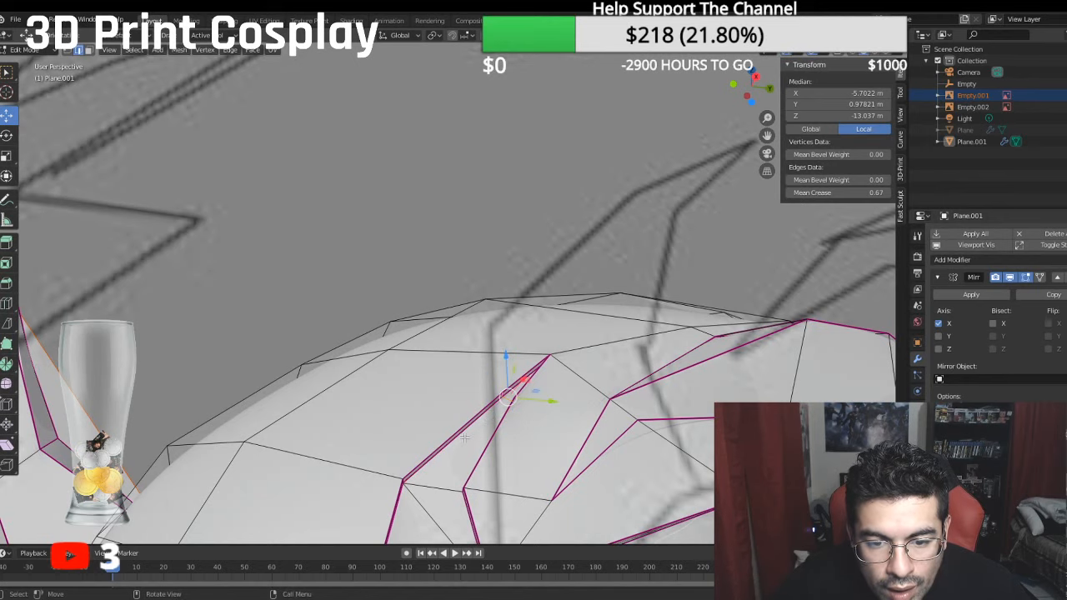
{"action": "middle_click_drag", "start_coordinate": [466, 438], "coordinate": [596, 489]}
{"action": "key", "text": "g"}
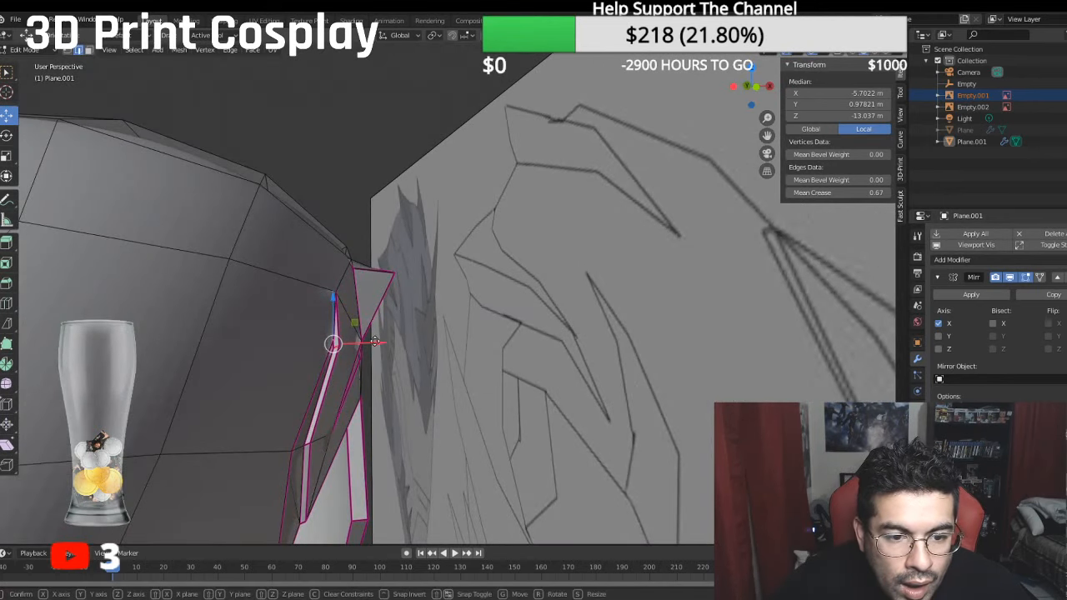
{"action": "key", "text": "x"}
{"action": "left_click", "coordinate": [368, 340]}
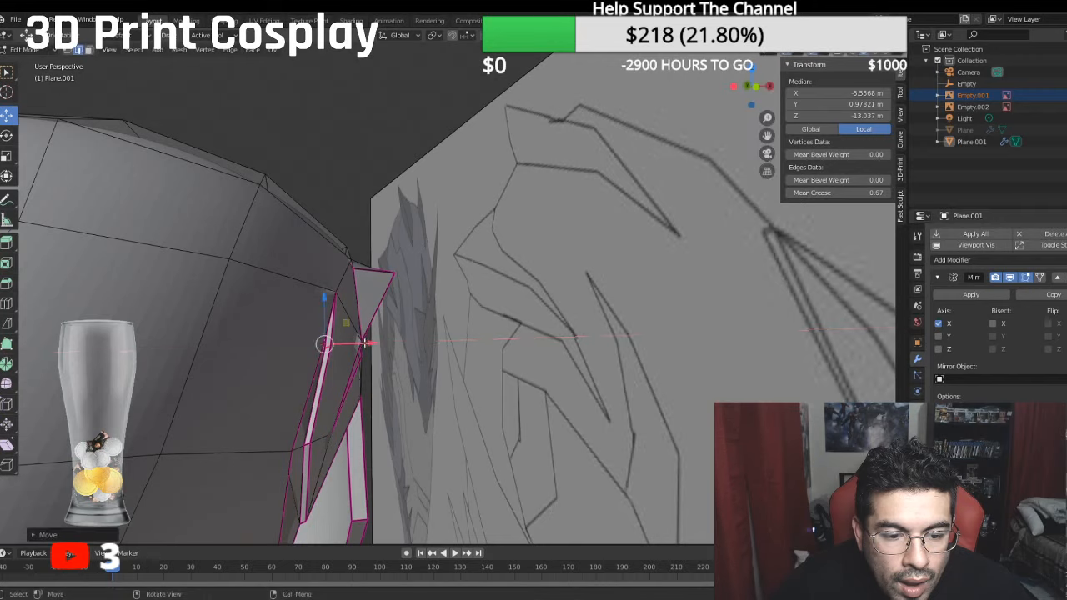
- Shift the short edge at the contour panel's upper tip further along global X to median local X -5.6913 m
{"action": "middle_click_drag", "start_coordinate": [368, 340], "coordinate": [445, 339]}
{"action": "left_click", "coordinate": [268, 311]}
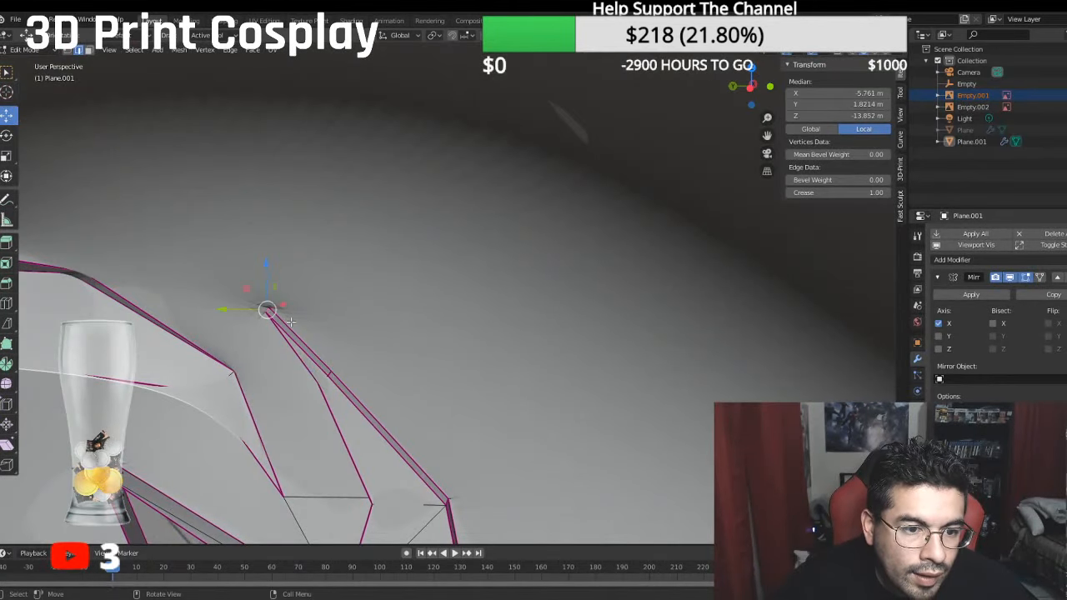
{"action": "middle_click_drag", "start_coordinate": [269, 310], "coordinate": [207, 358]}
{"action": "key", "text": "g"}
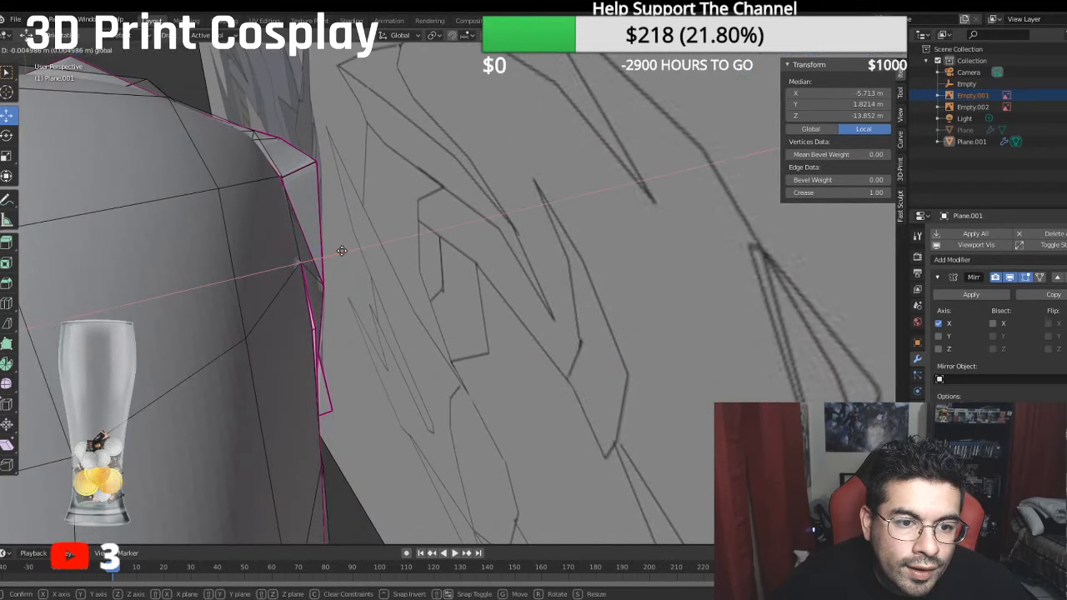
{"action": "left_click", "coordinate": [340, 250]}
- Move the two inner vertices beside the rear spike's base along global X to local X -6.1636 m and -6.3119 m
{"action": "middle_click_drag", "start_coordinate": [340, 250], "coordinate": [331, 142]}
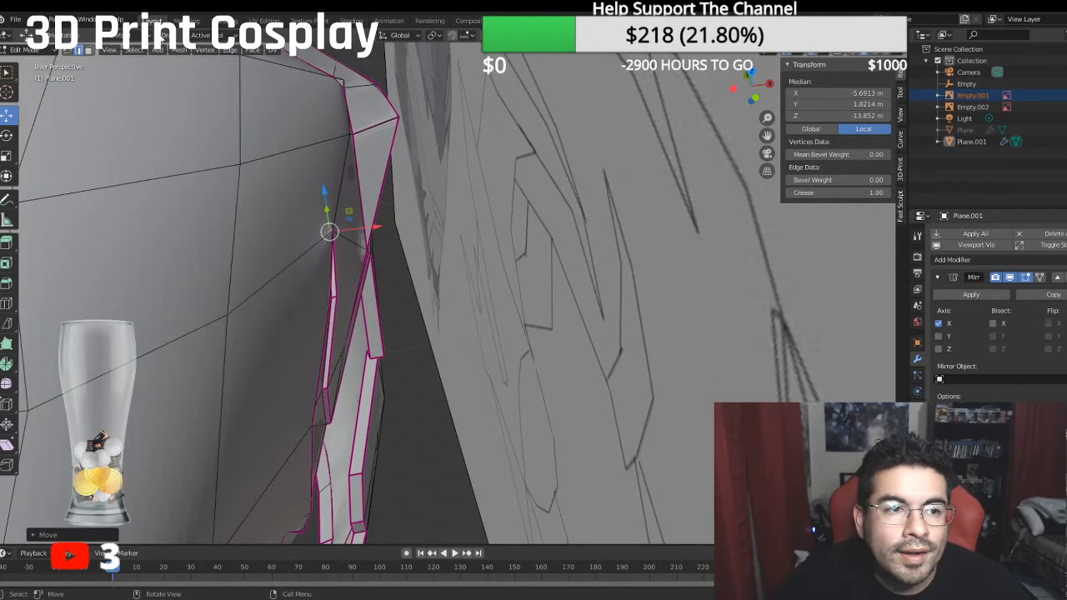
{"action": "left_click", "coordinate": [68, 50]}
{"action": "left_click", "coordinate": [345, 134]}
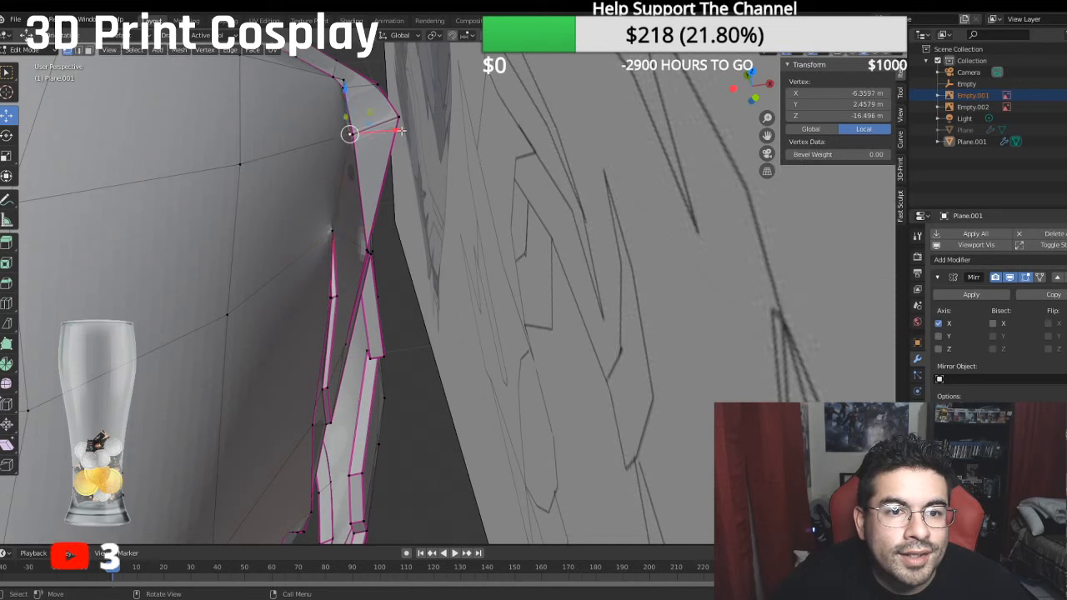
{"action": "middle_click_drag", "start_coordinate": [379, 133], "coordinate": [487, 298]}
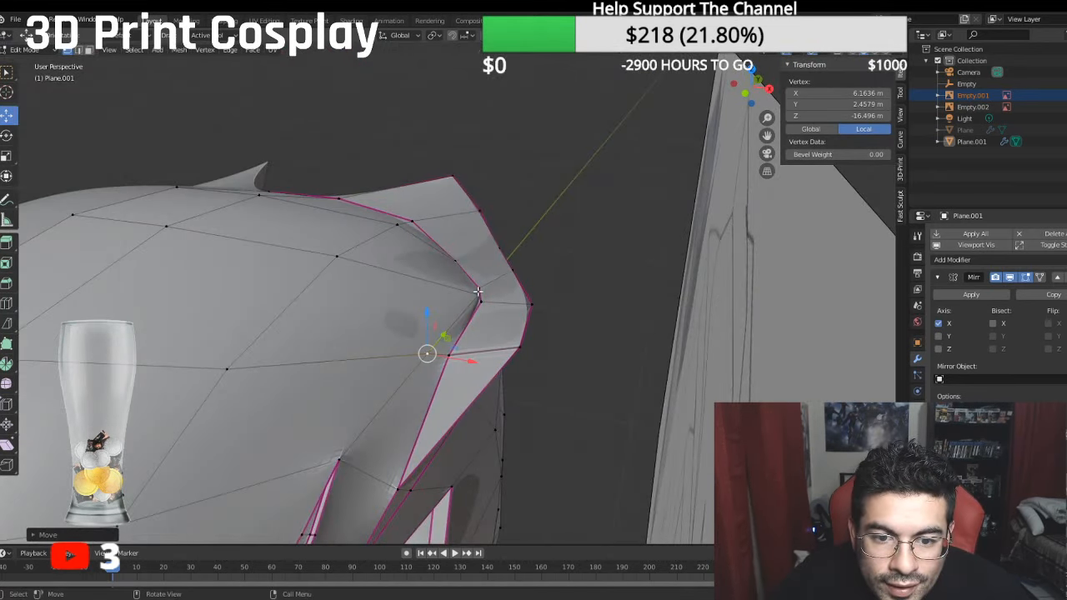
{"action": "key", "text": "g"}
{"action": "key", "text": "x"}
{"action": "left_click", "coordinate": [511, 296]}
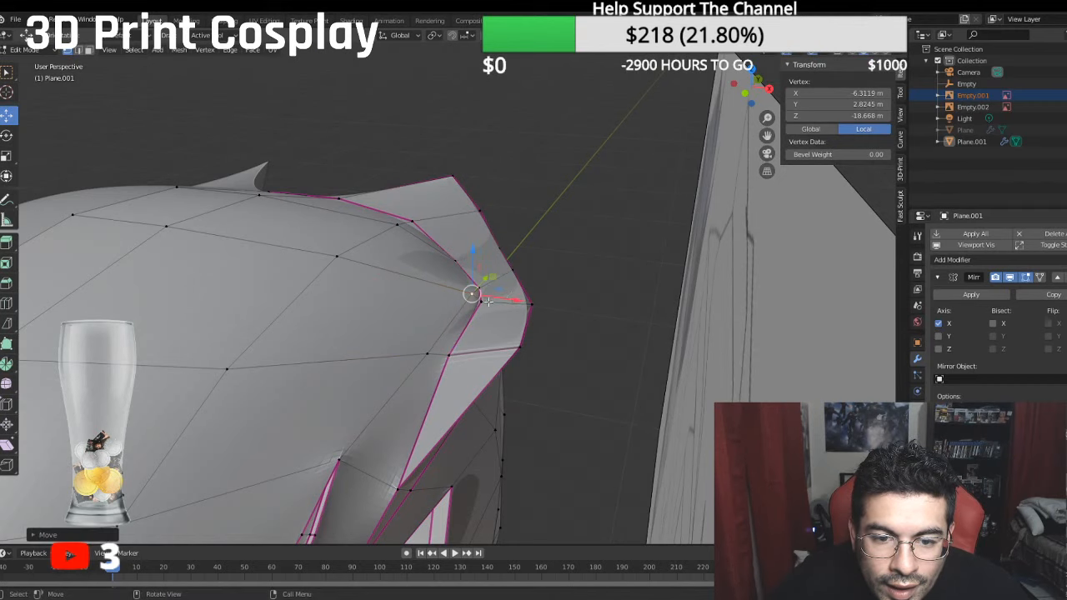
- Merge the vertex beside the rear spike's base with its neighbour on the creased rim at their midpoint
{"action": "left_click_drag", "start_coordinate": [510, 300], "coordinate": [518, 291]}
{"action": "left_click", "coordinate": [481, 286]}
{"action": "middle_click_drag", "start_coordinate": [517, 292], "coordinate": [605, 350]}
{"action": "left_click", "coordinate": [649, 342]}
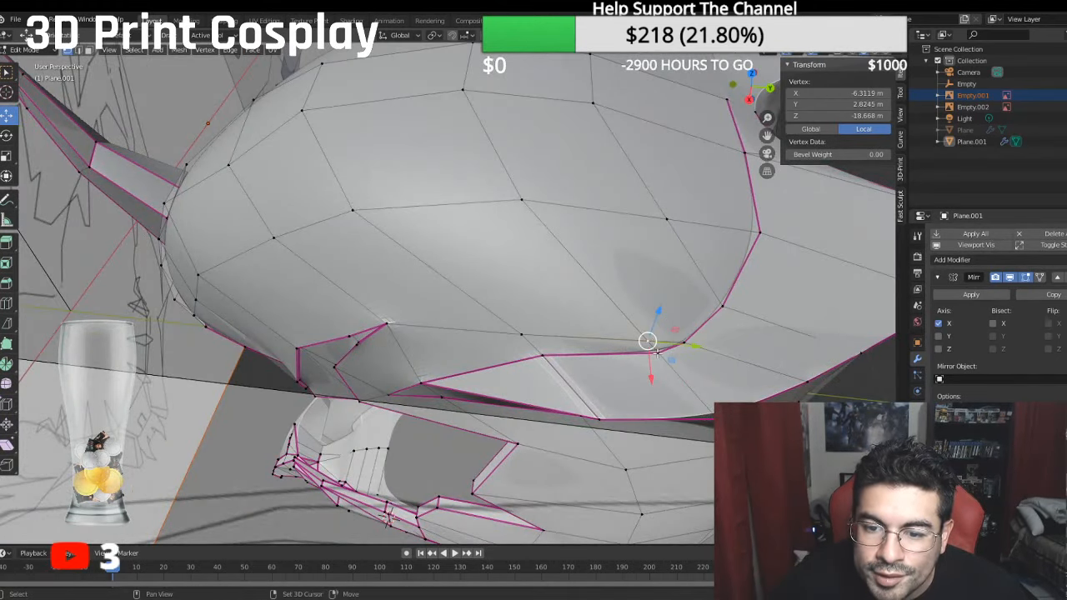
{"action": "left_click", "coordinate": [682, 344], "text": "shift"}
{"action": "right_click", "coordinate": [691, 341]}
{"action": "mouse_move", "coordinate": [691, 341]}
{"action": "left_click", "coordinate": [717, 359]}
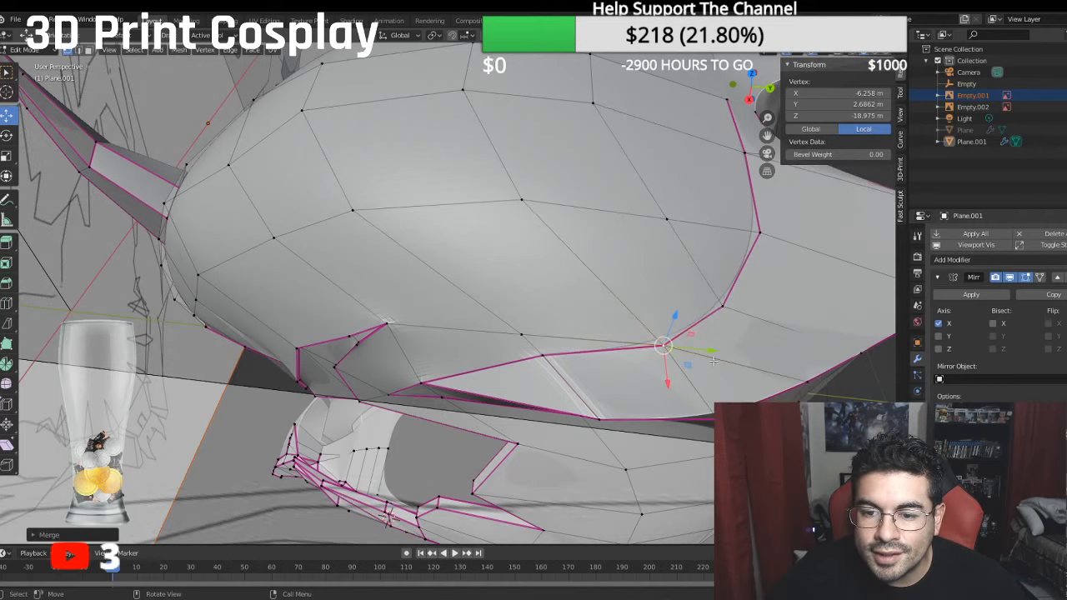
- Move the merged vertex along global Y to local Z -18.832 m and save the file
{"action": "middle_click_drag", "start_coordinate": [714, 360], "coordinate": [737, 331]}
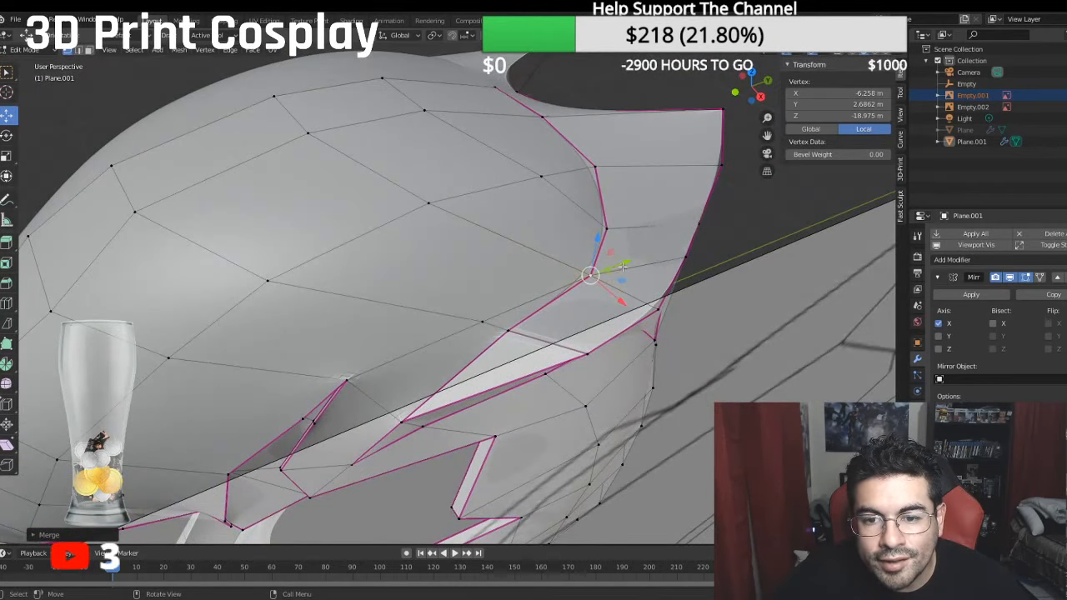
{"action": "left_click_drag", "start_coordinate": [623, 267], "coordinate": [610, 257]}
{"action": "middle_click_drag", "start_coordinate": [610, 256], "coordinate": [697, 248]}
{"action": "key", "text": "ctrl+s"}
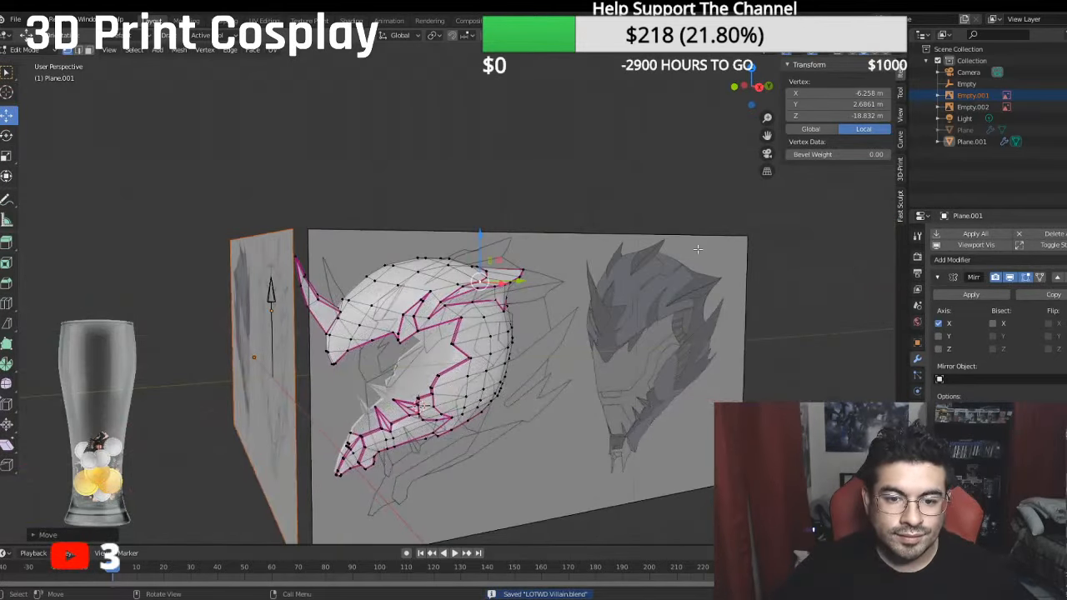
{"action": "key", "text": "KP_3"}
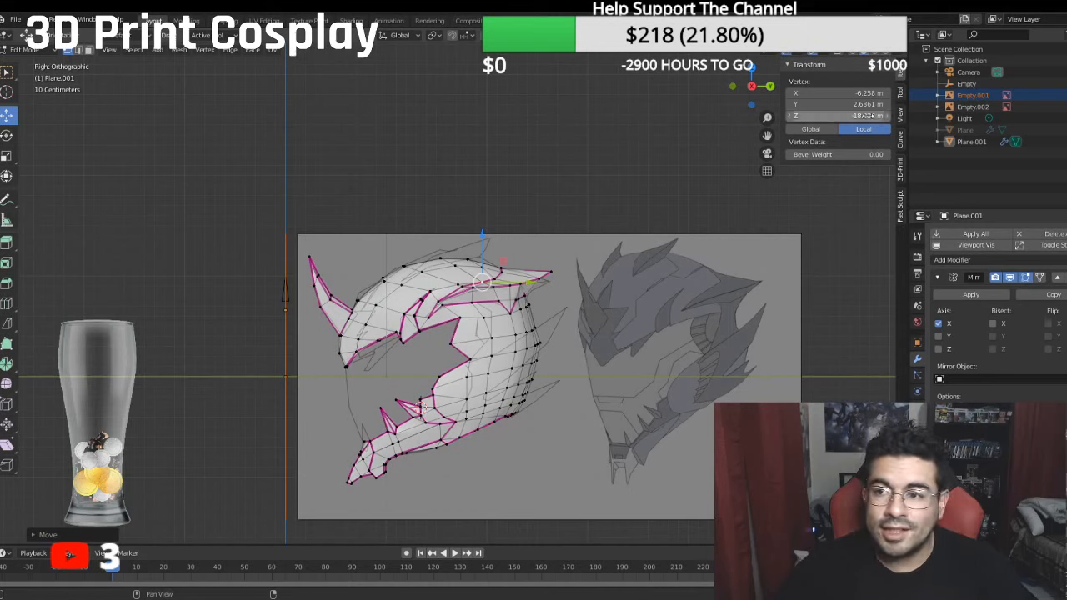
- Hide the side reference image Empty.002 and switch the helmet to Object Mode
{"action": "left_click", "coordinate": [1065, 107]}
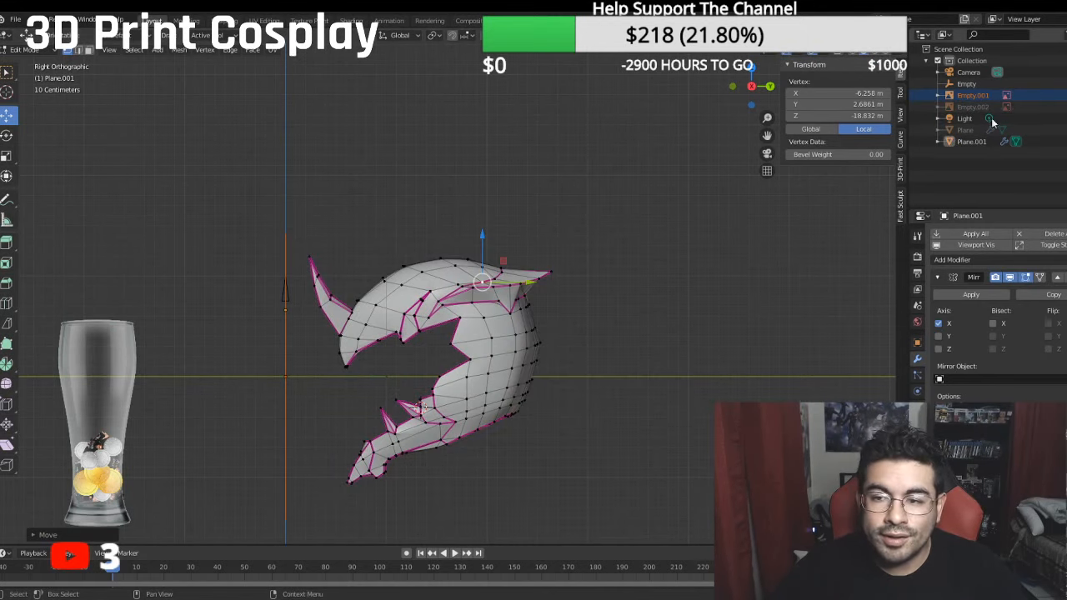
{"action": "left_click", "coordinate": [25, 49]}
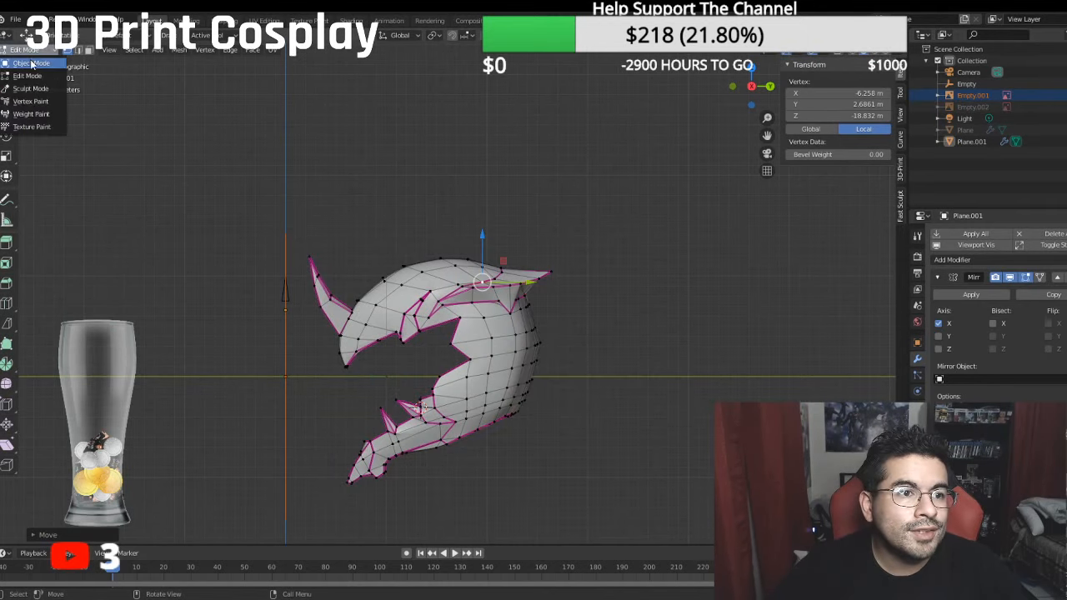
{"action": "left_click", "coordinate": [31, 62]}
{"action": "middle_click_drag", "start_coordinate": [275, 209], "coordinate": [326, 206]}
{"action": "key", "text": "KP_3"}
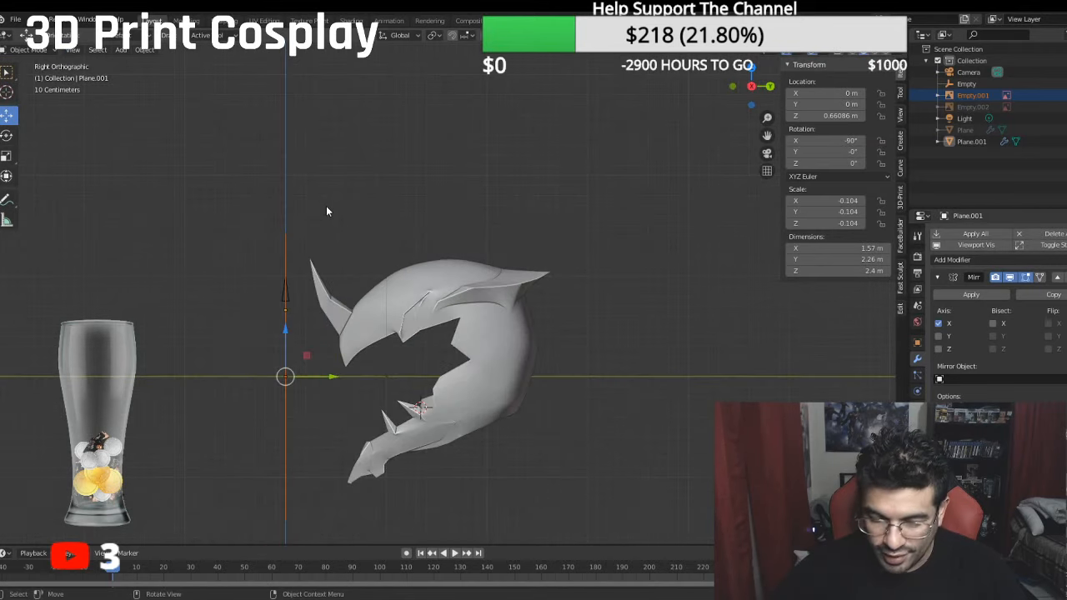
- Unhide the visor object Plane and select it
{"action": "middle_click_drag", "start_coordinate": [165, 485], "coordinate": [698, 303]}
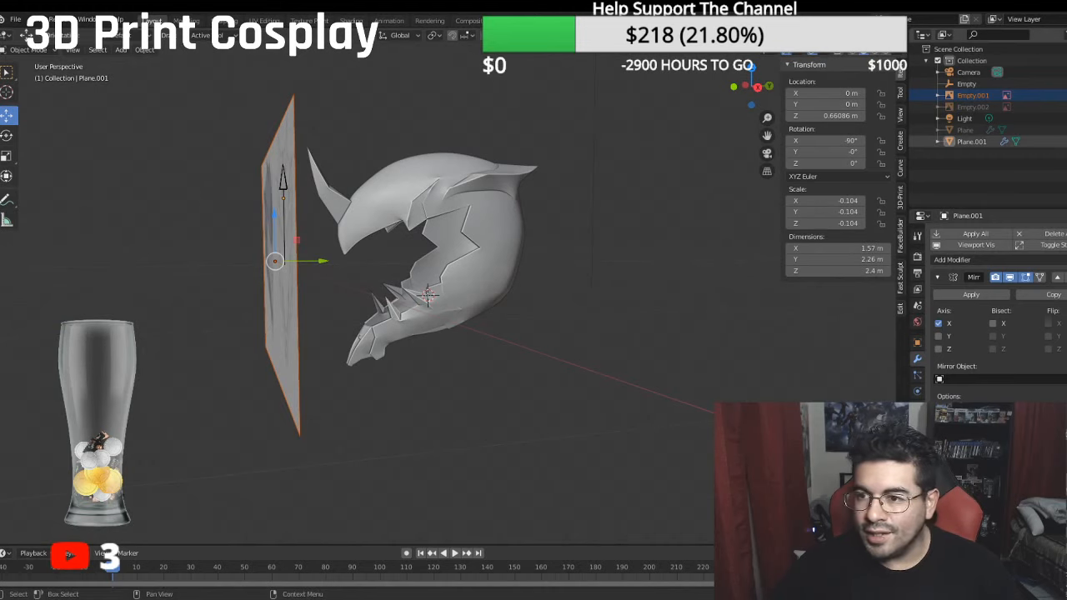
{"action": "left_click", "coordinate": [1066, 130]}
{"action": "middle_click_drag", "start_coordinate": [635, 203], "coordinate": [592, 195]}
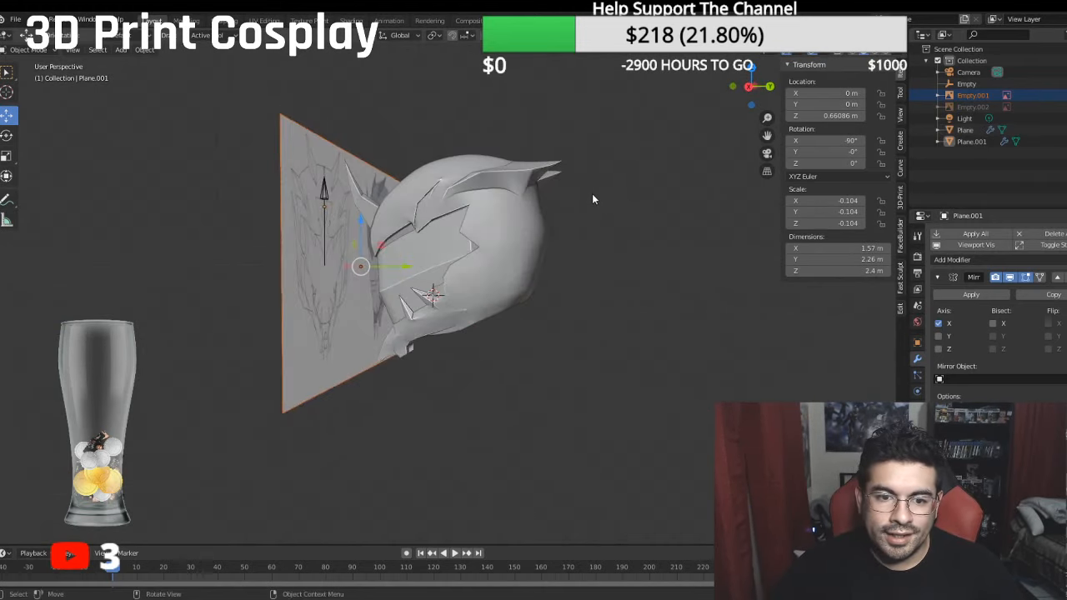
{"action": "scroll", "coordinate": [478, 232], "scroll_direction": "up", "scroll_amount": 3}
{"action": "left_click", "coordinate": [421, 230]}
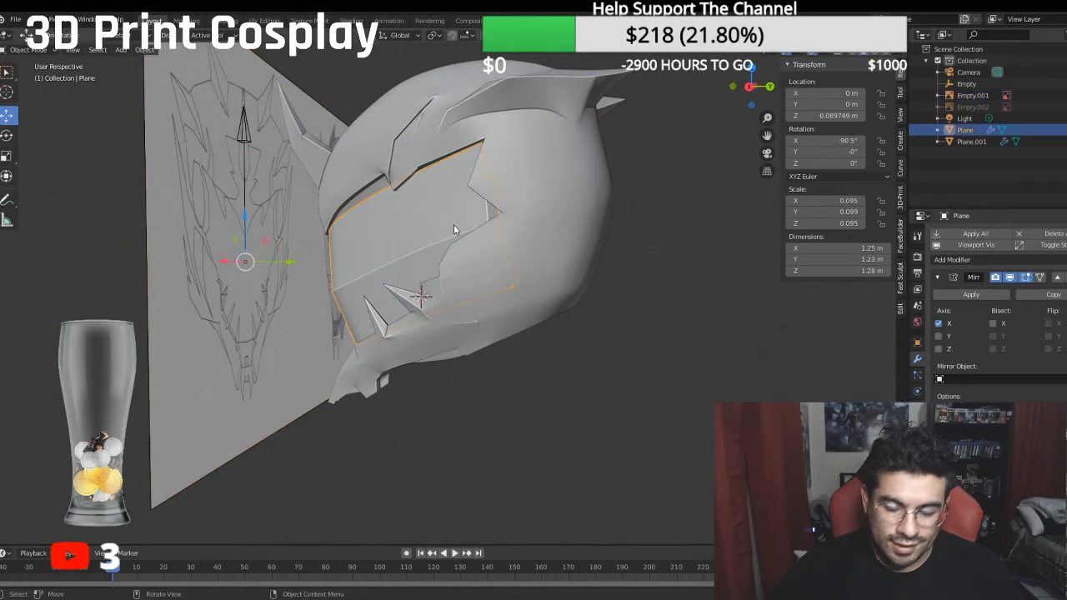
- In side view, scale the visor taller to Y scale 0.112 and move it to Y 0.026596 m and Z -0.016611 m
{"action": "key", "text": "KP_3"}
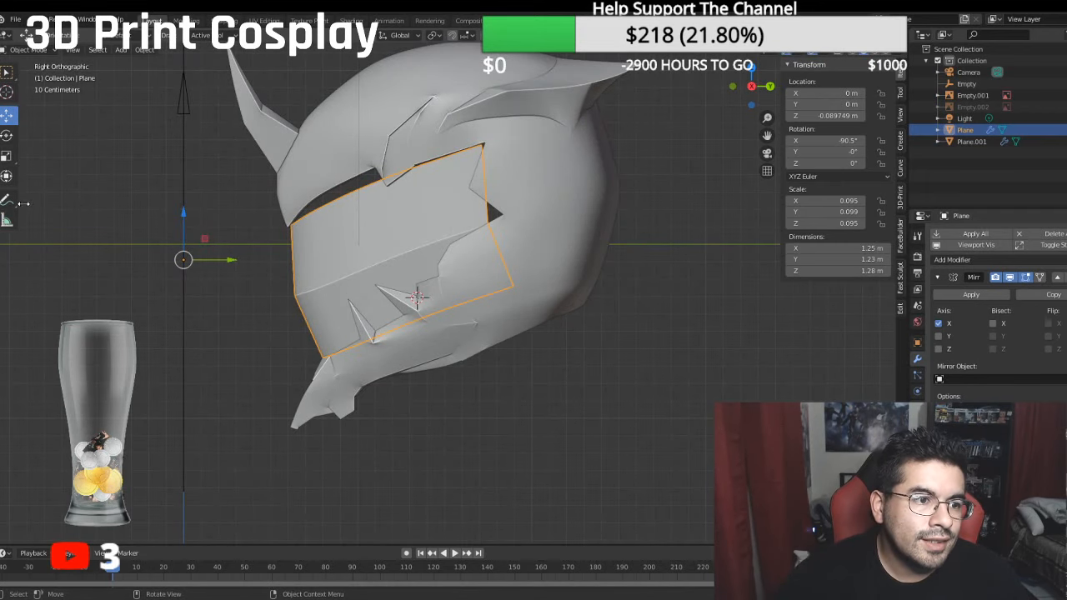
{"action": "left_click", "coordinate": [10, 160]}
{"action": "left_click_drag", "start_coordinate": [187, 220], "coordinate": [190, 198]}
{"action": "left_click", "coordinate": [7, 116]}
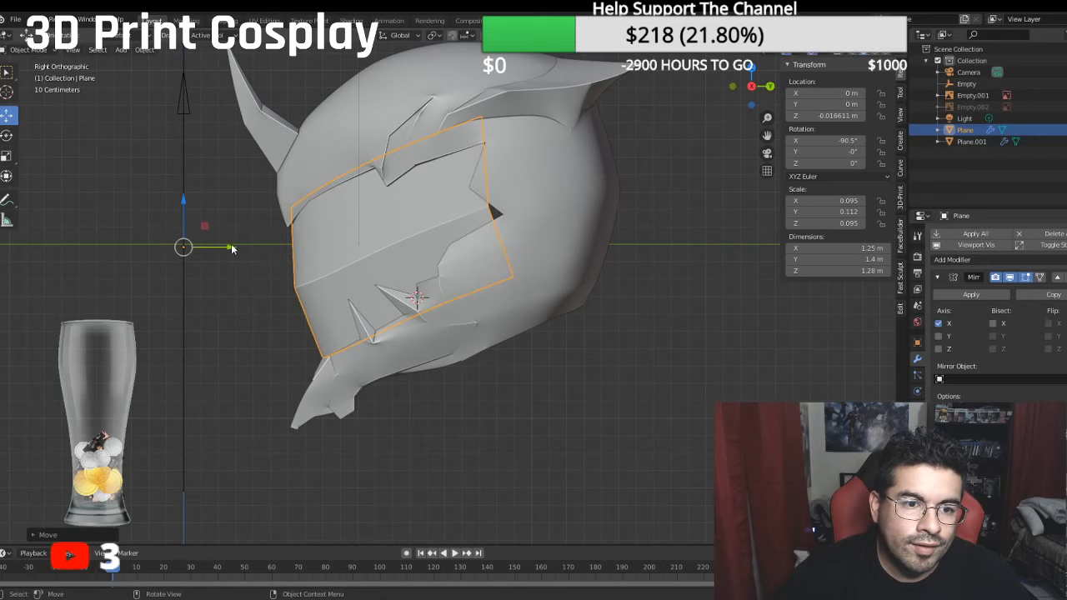
{"action": "left_click_drag", "start_coordinate": [232, 248], "coordinate": [235, 248]}
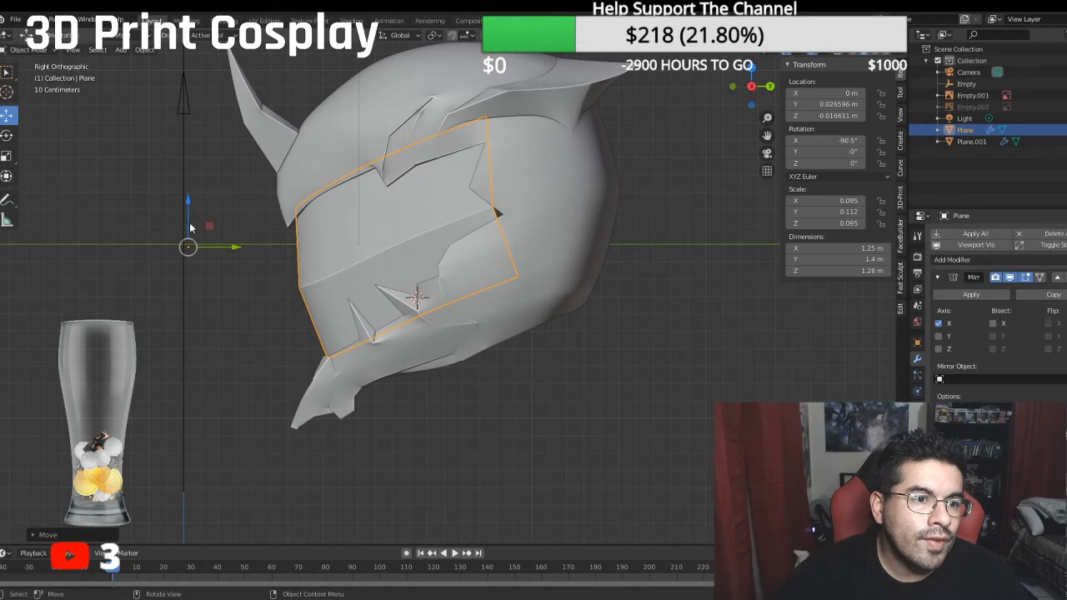
- Lengthen the visor front to back to Z scale 0.104 and move it along global Y to -0.036569 m
{"action": "left_click", "coordinate": [7, 157]}
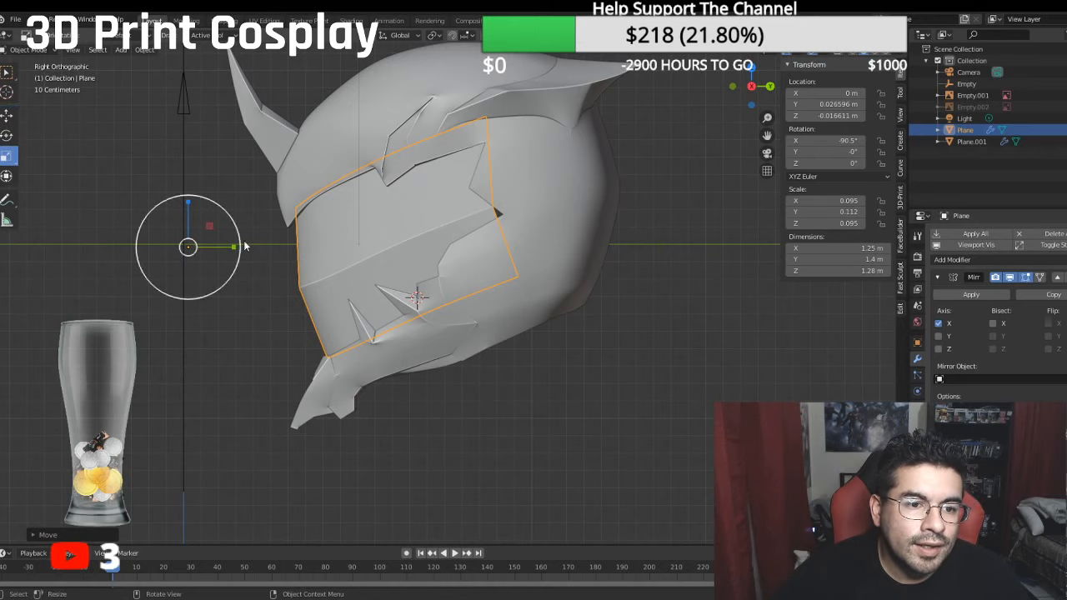
{"action": "left_click_drag", "start_coordinate": [236, 246], "coordinate": [247, 244]}
{"action": "left_click", "coordinate": [10, 93]}
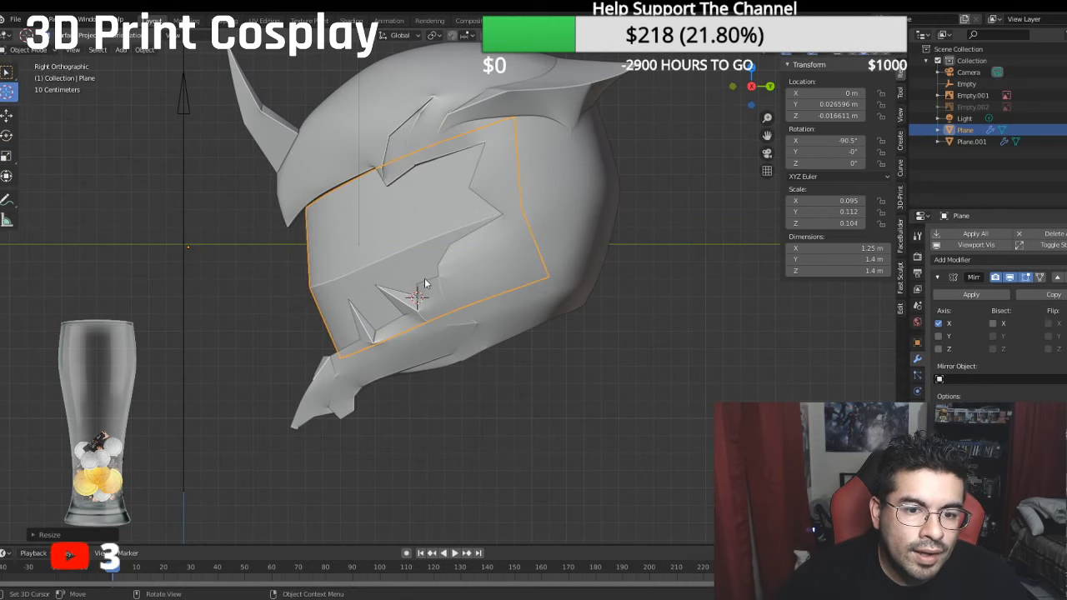
{"action": "left_click", "coordinate": [6, 114]}
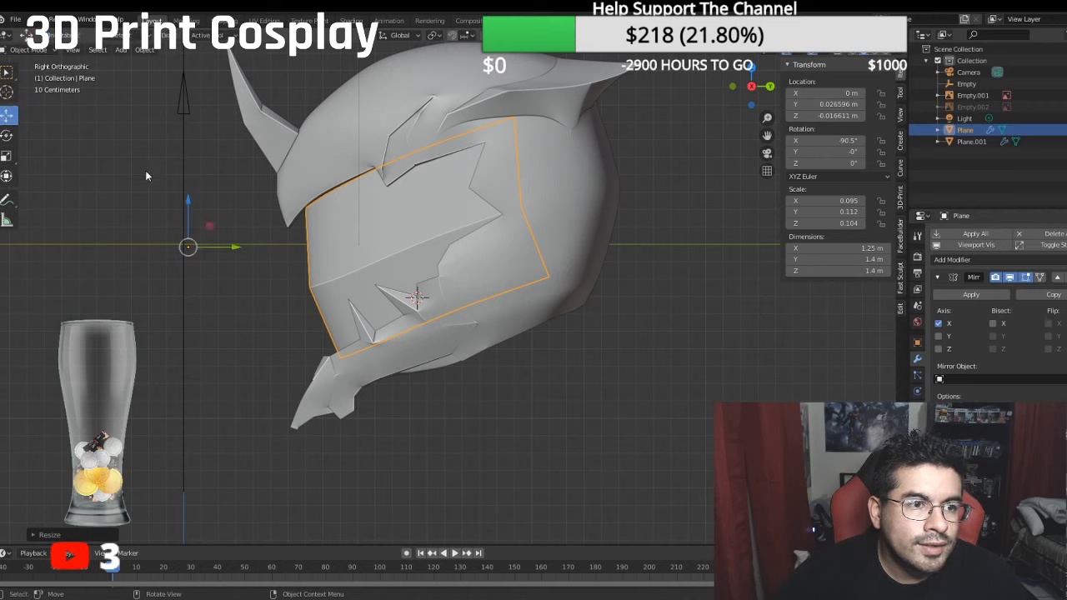
{"action": "left_click_drag", "start_coordinate": [243, 248], "coordinate": [226, 244]}
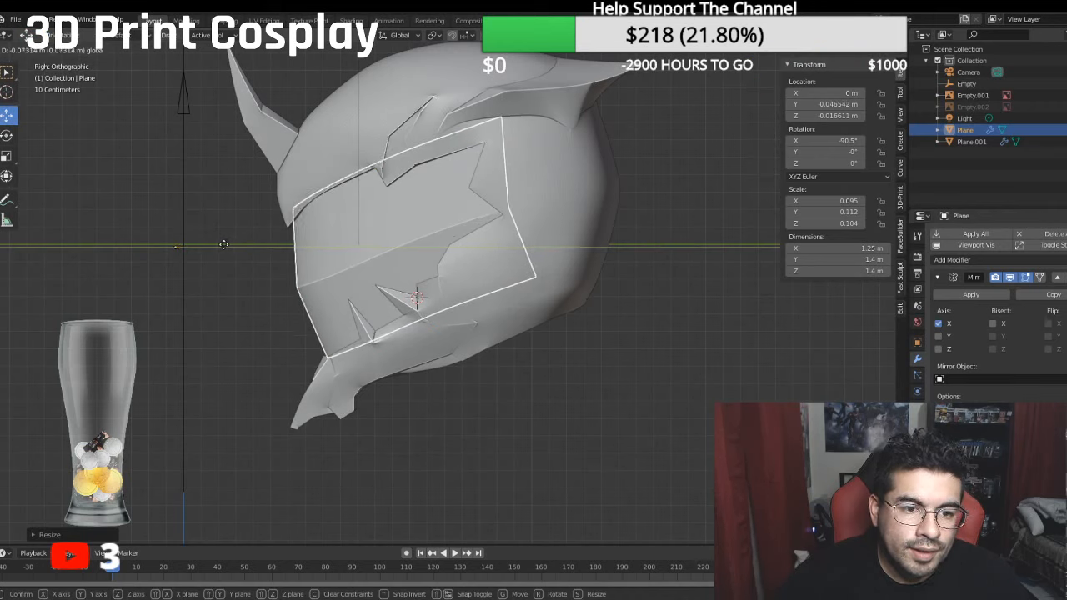
{"action": "left_click_drag", "start_coordinate": [225, 245], "coordinate": [225, 244]}
- Hide the front reference image Empty.001 and deselect the visor in front view
{"action": "middle_click_drag", "start_coordinate": [225, 244], "coordinate": [410, 247]}
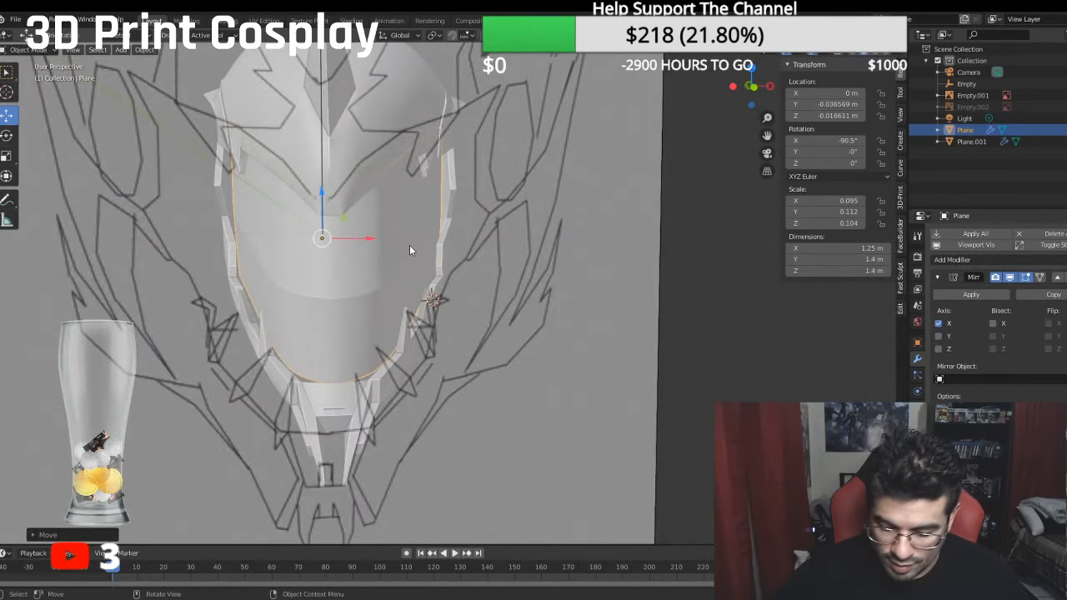
{"action": "key", "text": "KP_1"}
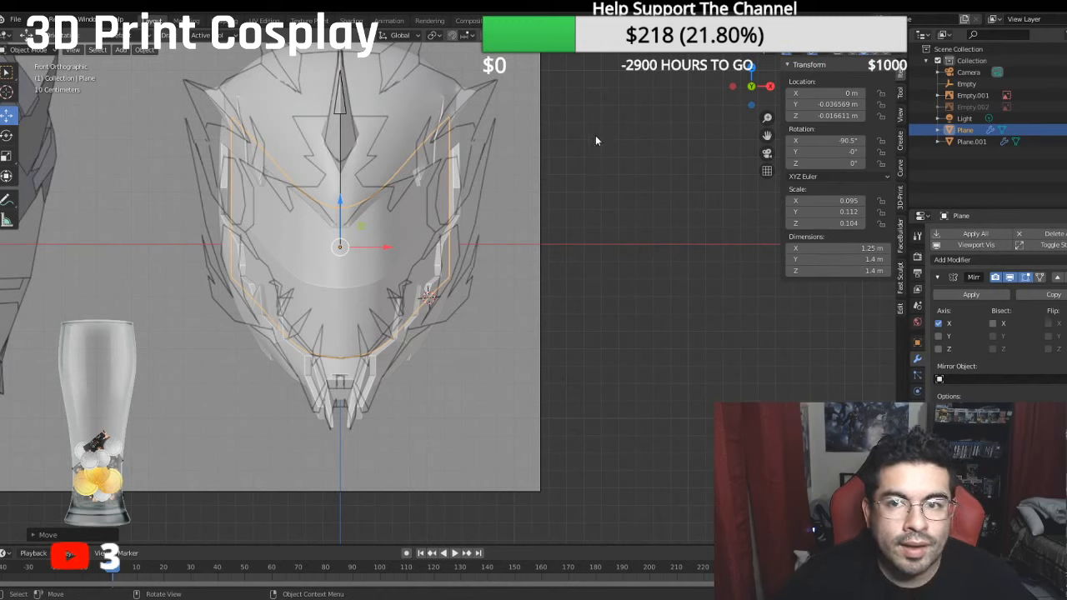
{"action": "scroll", "coordinate": [595, 140], "scroll_direction": "down", "scroll_amount": 2}
{"action": "left_click", "coordinate": [1065, 95]}
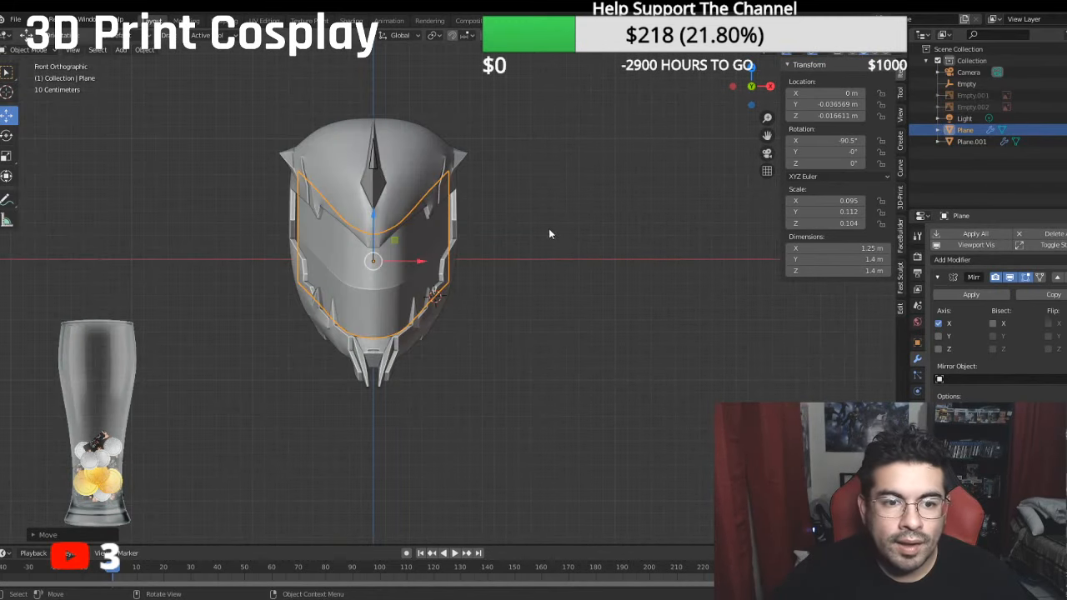
{"action": "left_click", "coordinate": [553, 219]}
{"action": "middle_click_drag", "start_coordinate": [477, 220], "coordinate": [526, 212], "text": "shift"}
{"action": "scroll", "coordinate": [568, 225], "scroll_direction": "up", "scroll_amount": 2}
- Lower the visor to Z -0.039882 m and widen it along X to scale 0.098, a width of 1.3 m
{"action": "left_click", "coordinate": [443, 251]}
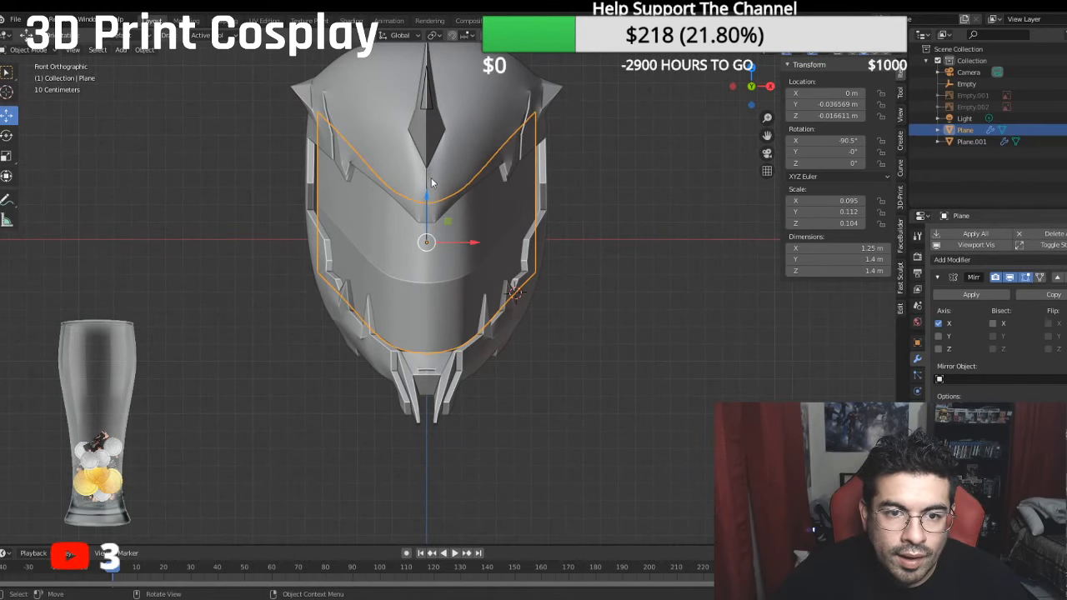
{"action": "key", "text": "g"}
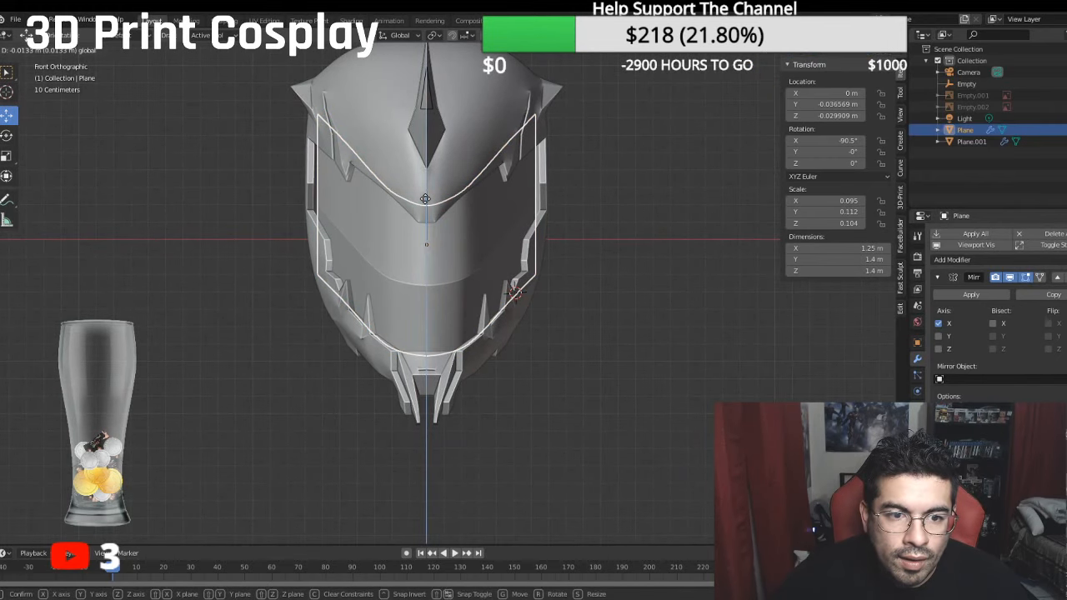
{"action": "left_click", "coordinate": [425, 206]}
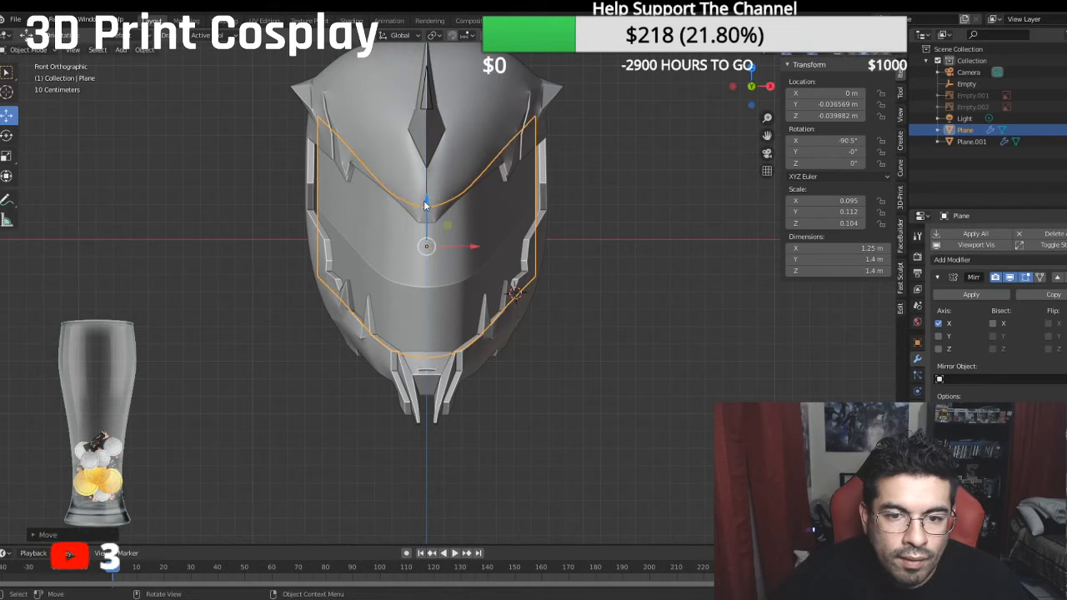
{"action": "left_click", "coordinate": [7, 156]}
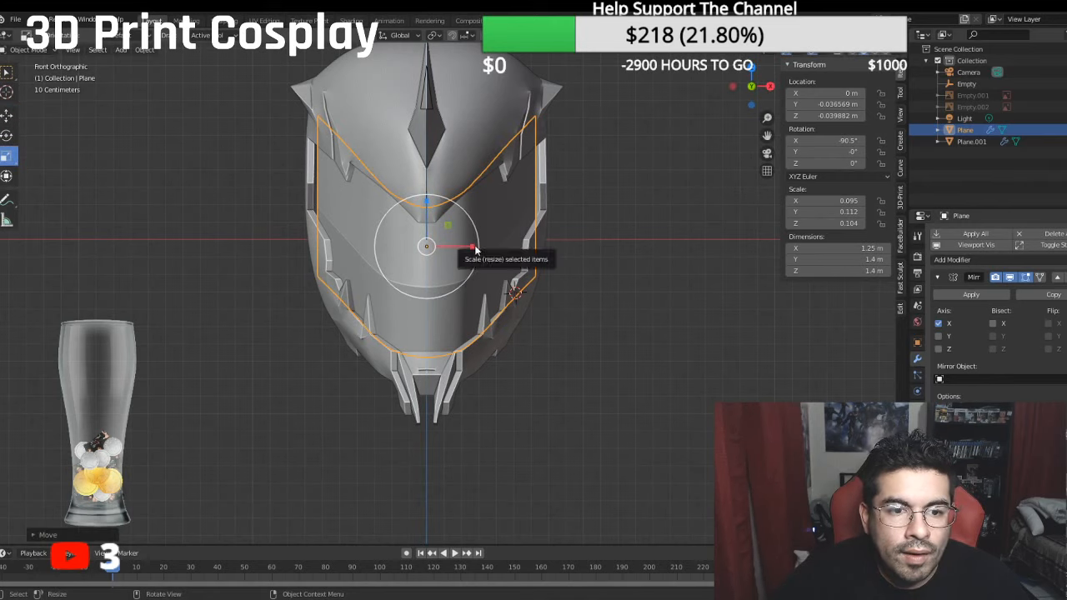
{"action": "left_click_drag", "start_coordinate": [474, 248], "coordinate": [479, 245]}
{"action": "left_click", "coordinate": [584, 219]}
{"action": "scroll", "coordinate": [609, 194], "scroll_direction": "down", "scroll_amount": 3}
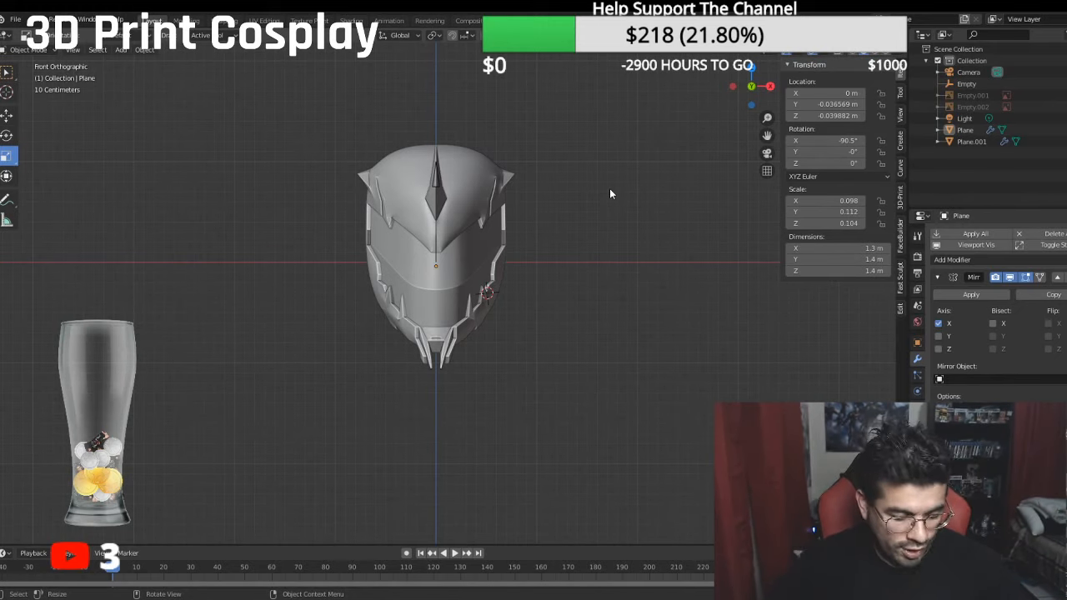
- Select the helmet mesh Plane.001 and enter Edit Mode for work on its cheek rim
{"action": "scroll", "coordinate": [610, 194], "scroll_direction": "up", "scroll_amount": 6}
{"action": "middle_click_drag", "start_coordinate": [579, 195], "coordinate": [563, 276]}
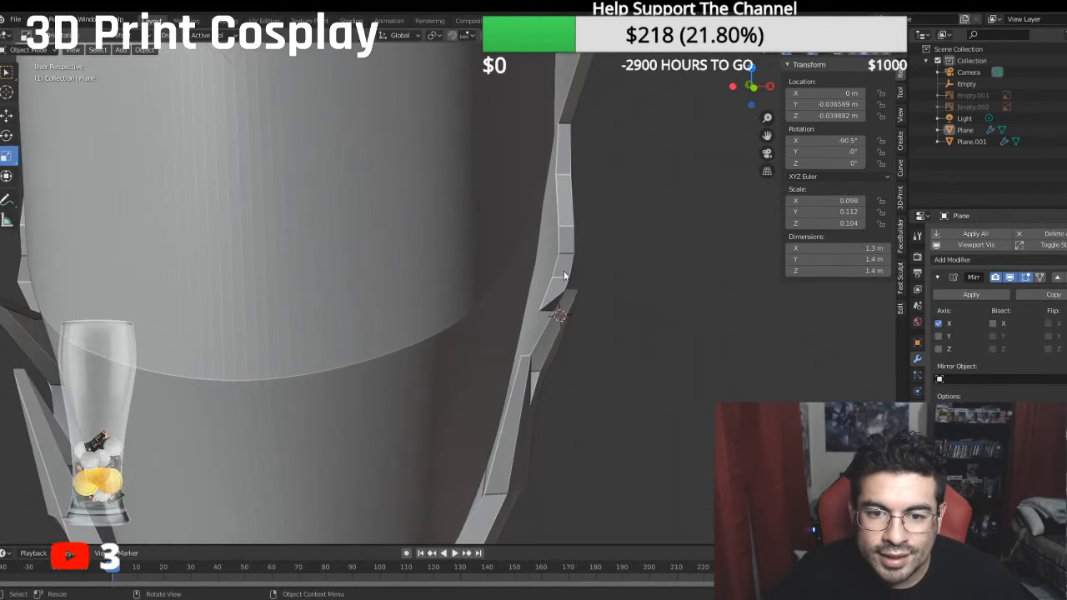
{"action": "left_click", "coordinate": [537, 200]}
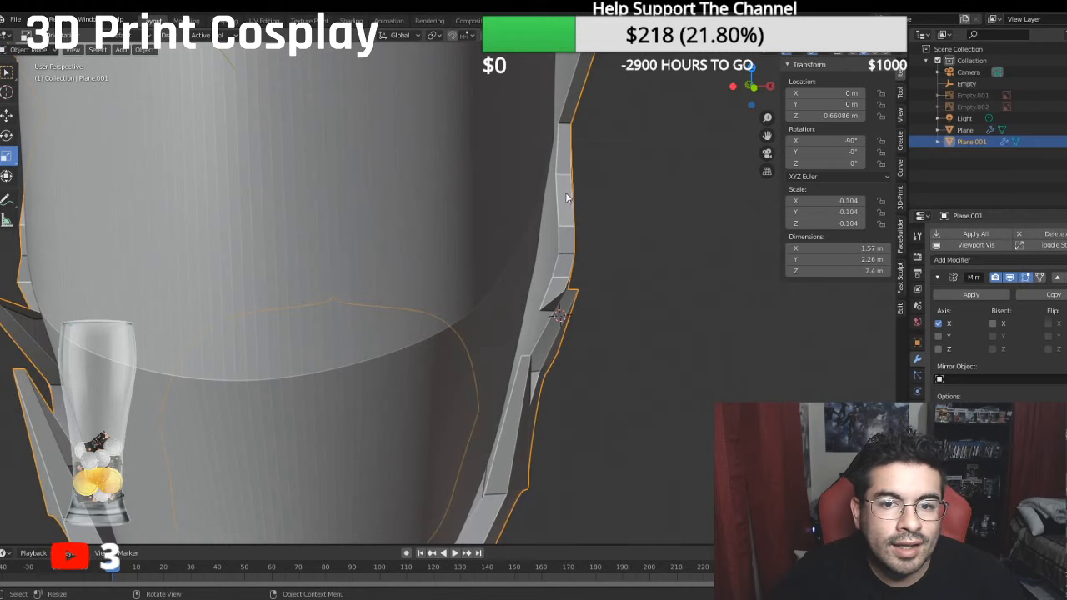
{"action": "left_click", "coordinate": [25, 50]}
{"action": "left_click", "coordinate": [35, 76]}
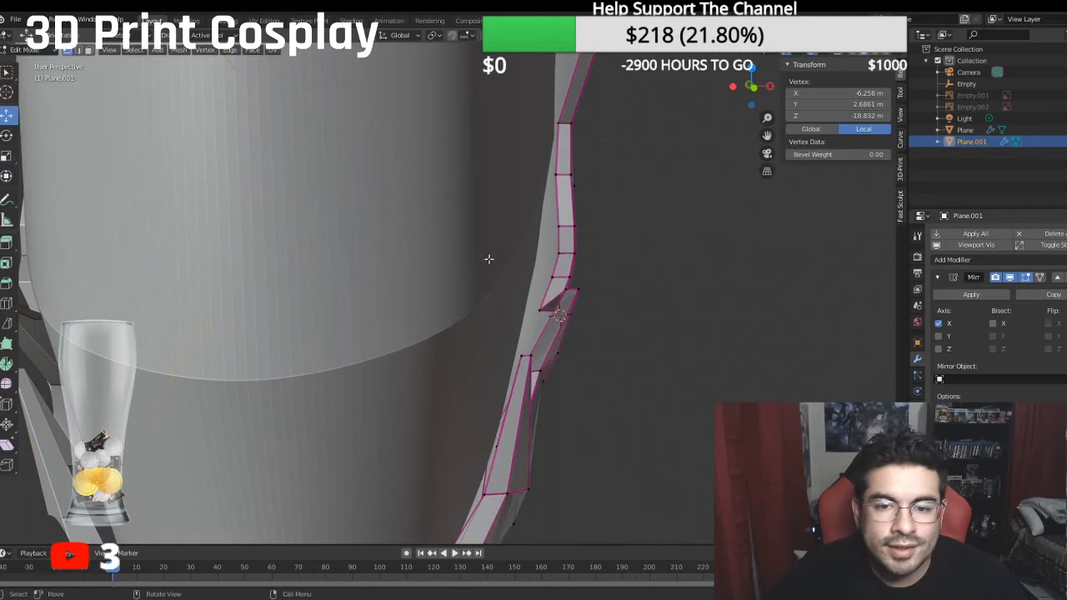
- Move the tip edge of the upper cheek spike inward along global X to median local X -3.8141 m
{"action": "left_click", "coordinate": [611, 290], "text": "shift"}
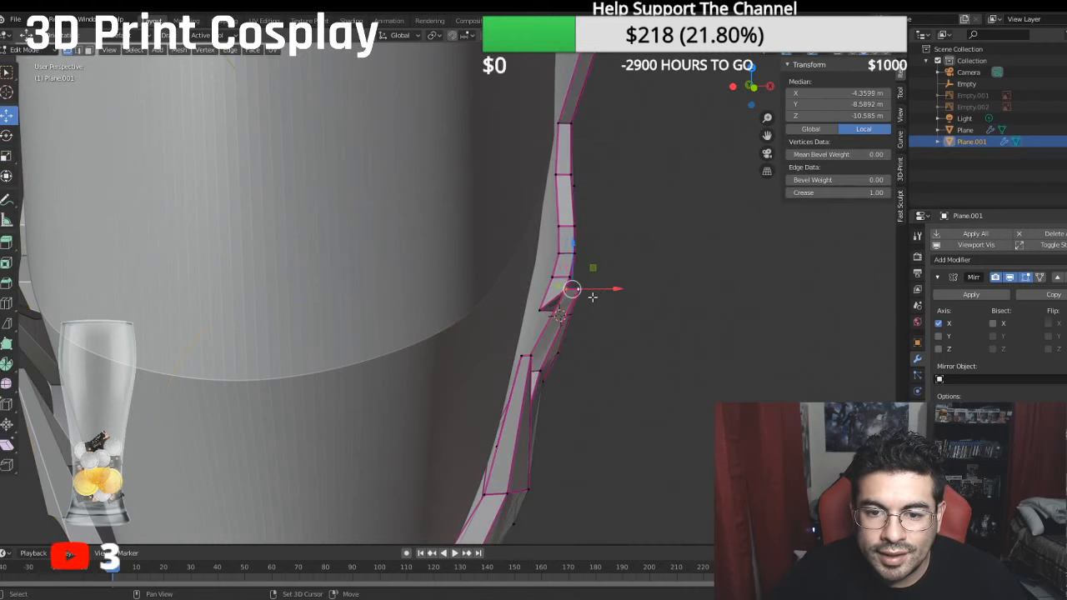
{"action": "key", "text": "g"}
{"action": "key", "text": "x"}
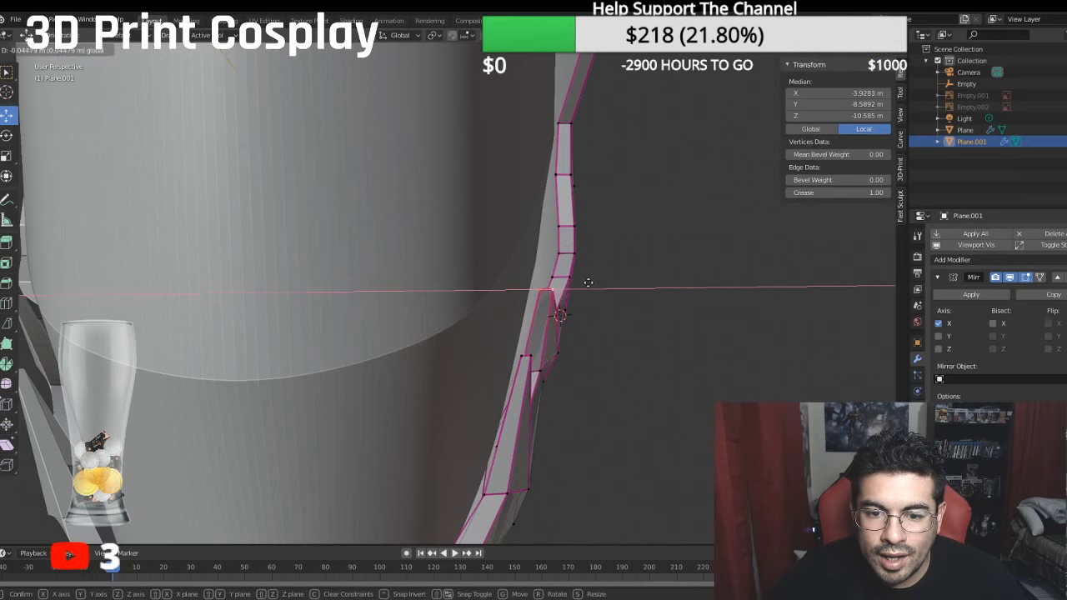
{"action": "left_click", "coordinate": [577, 284]}
{"action": "middle_click_drag", "start_coordinate": [574, 286], "coordinate": [594, 264]}
{"action": "key", "text": "KP_1"}
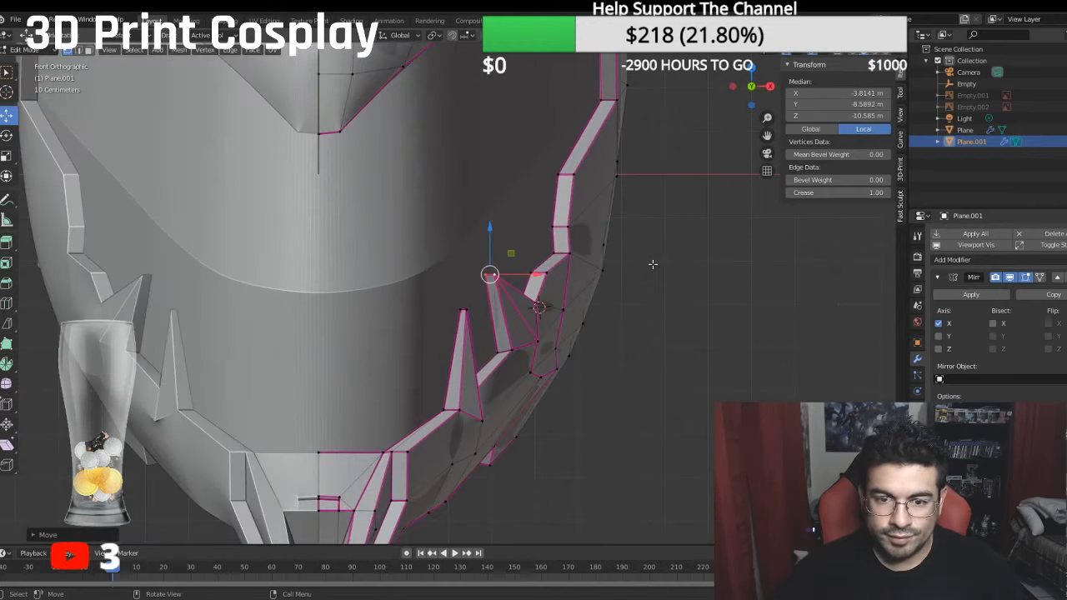
- Move the tip edge of the lower cheek spike inward along global X to median local X -2.8953 m
{"action": "middle_click_drag", "start_coordinate": [530, 270], "coordinate": [566, 296]}
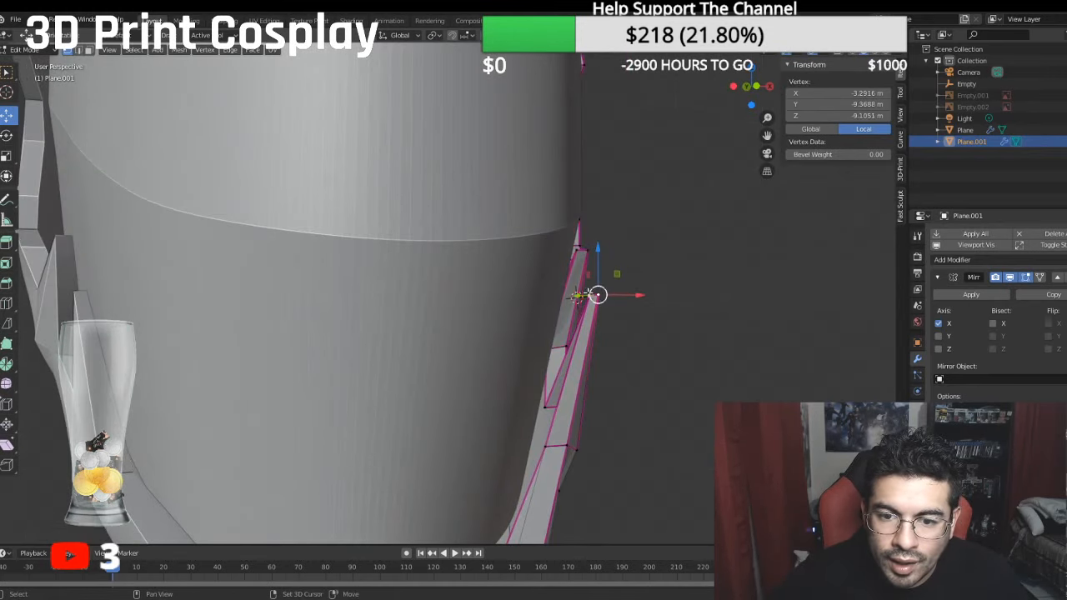
{"action": "key", "text": "g"}
{"action": "key", "text": "x"}
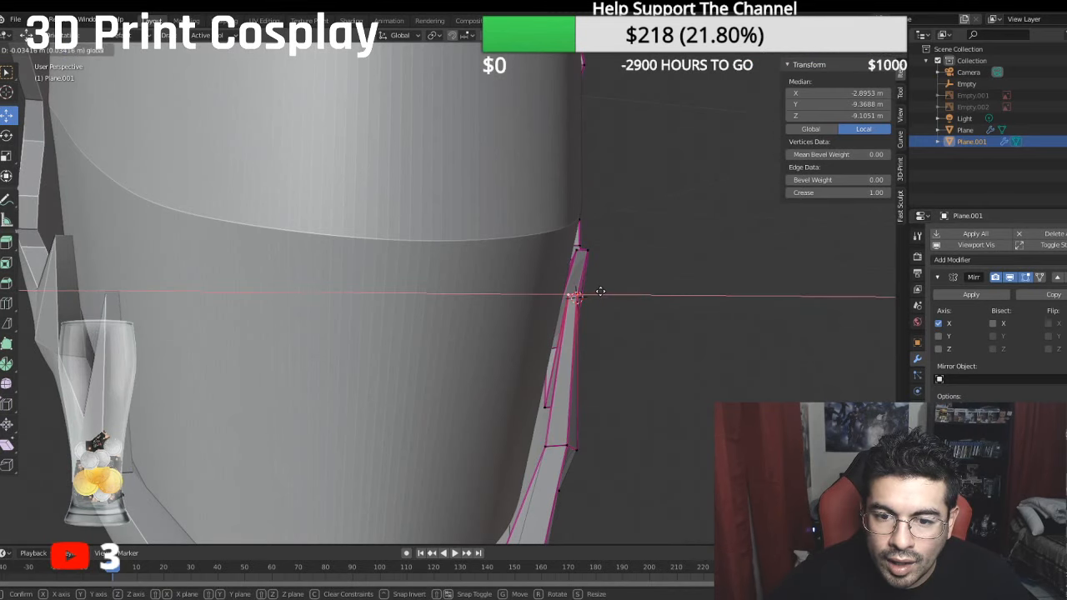
{"action": "left_click", "coordinate": [596, 293]}
{"action": "middle_click_drag", "start_coordinate": [596, 293], "coordinate": [574, 308]}
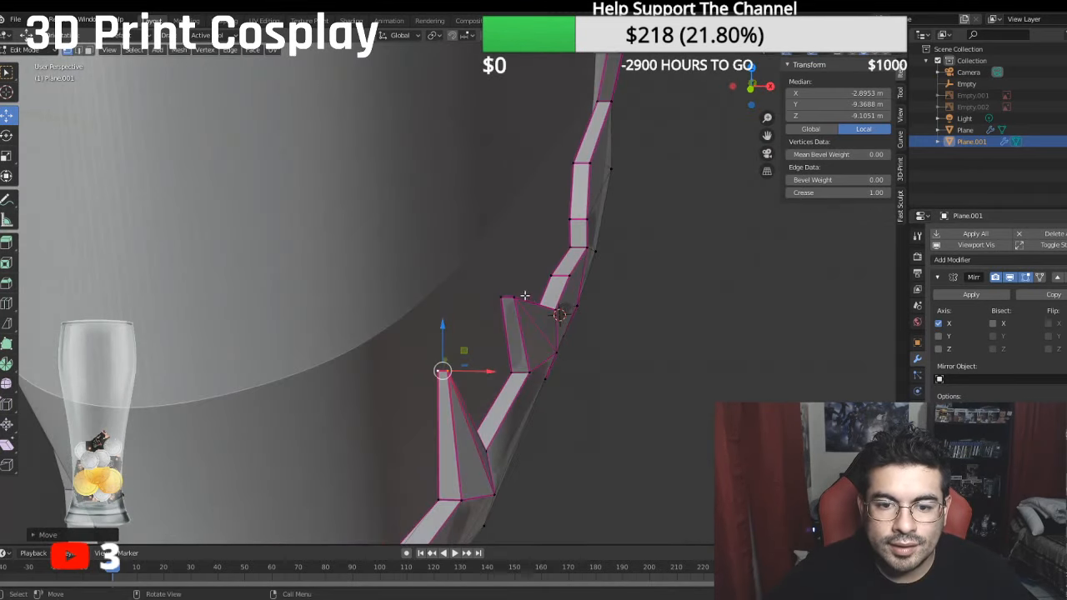
{"action": "left_click", "coordinate": [517, 297]}
{"action": "left_click", "coordinate": [487, 294], "text": "shift"}
{"action": "left_click_drag", "start_coordinate": [540, 302], "coordinate": [536, 302]}
{"action": "key", "text": "ctrl+z"}
- Shift the upper cheek spike's tip edge further inward along global X to median local X -3.6786 m
{"action": "left_click", "coordinate": [514, 298]}
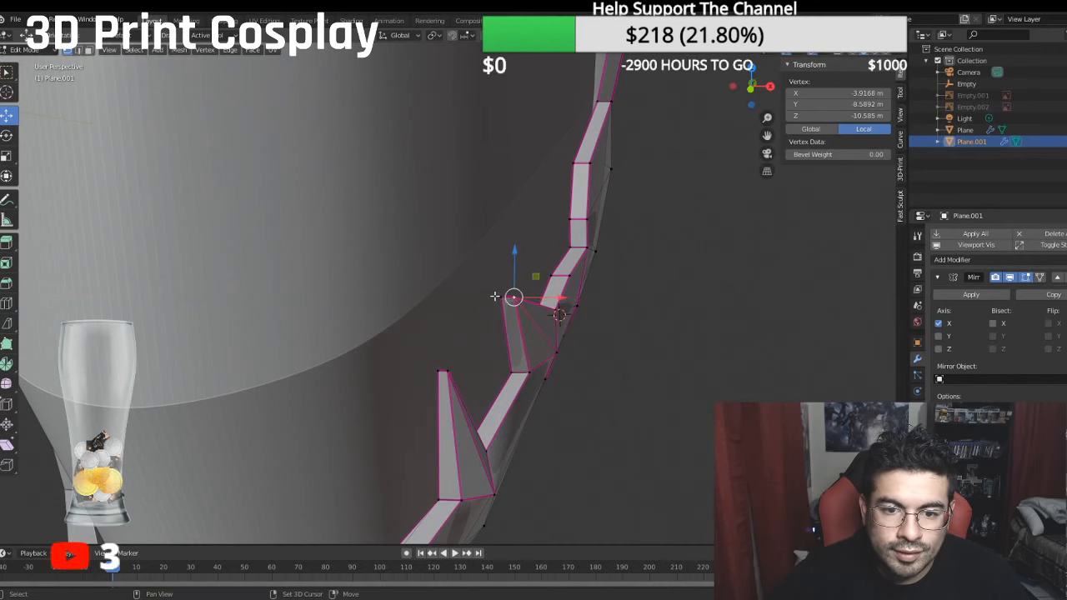
{"action": "left_click", "coordinate": [495, 297], "text": "shift"}
{"action": "left_click", "coordinate": [514, 298]}
{"action": "left_click", "coordinate": [499, 298], "text": "shift"}
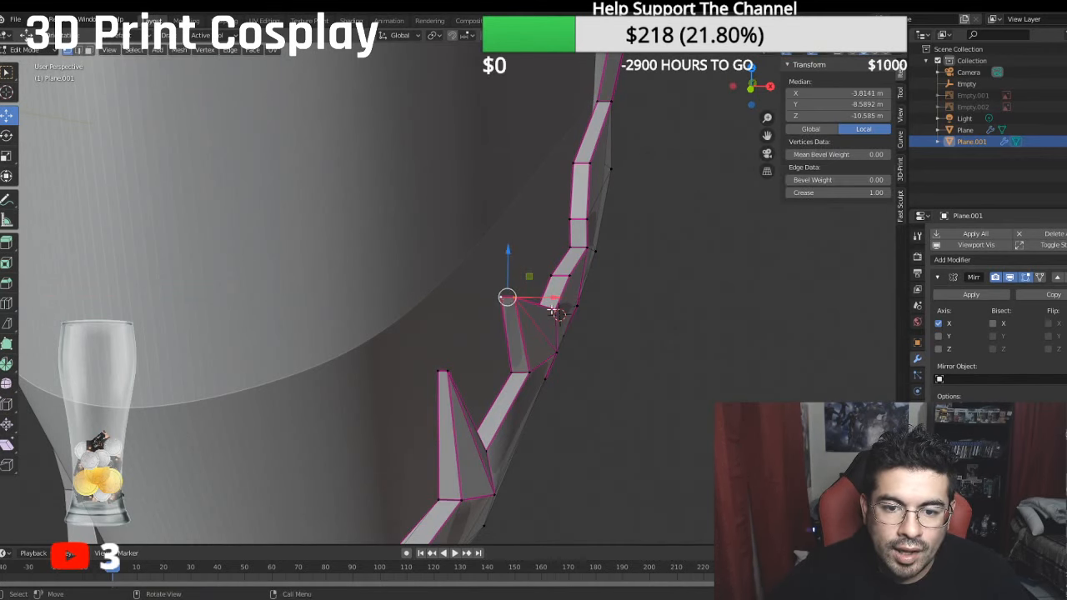
{"action": "key", "text": "g"}
{"action": "key", "text": "x"}
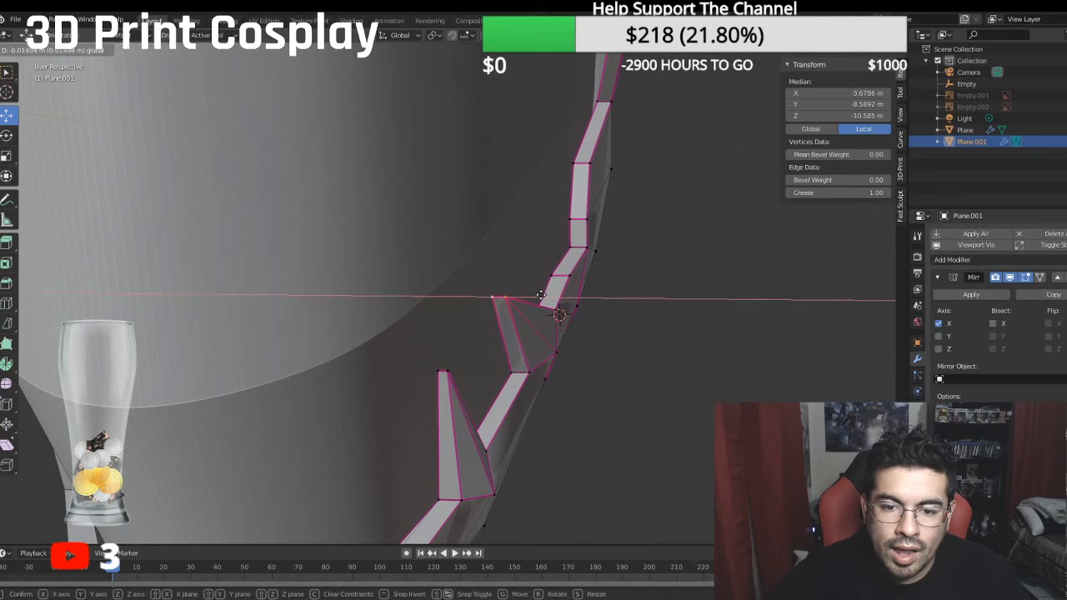
{"action": "left_click", "coordinate": [541, 295]}
{"action": "scroll", "coordinate": [541, 295], "scroll_direction": "down", "scroll_amount": 5}
{"action": "middle_click_drag", "start_coordinate": [544, 294], "coordinate": [591, 278]}
{"action": "key", "text": "KP_1"}
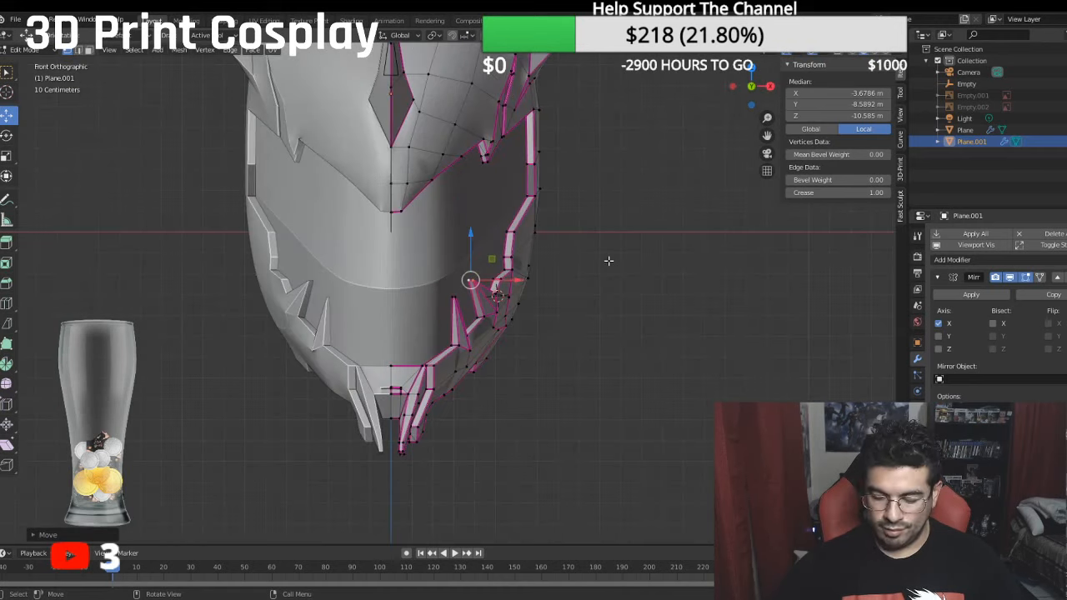
{"action": "scroll", "coordinate": [572, 273], "scroll_direction": "down", "scroll_amount": 2}
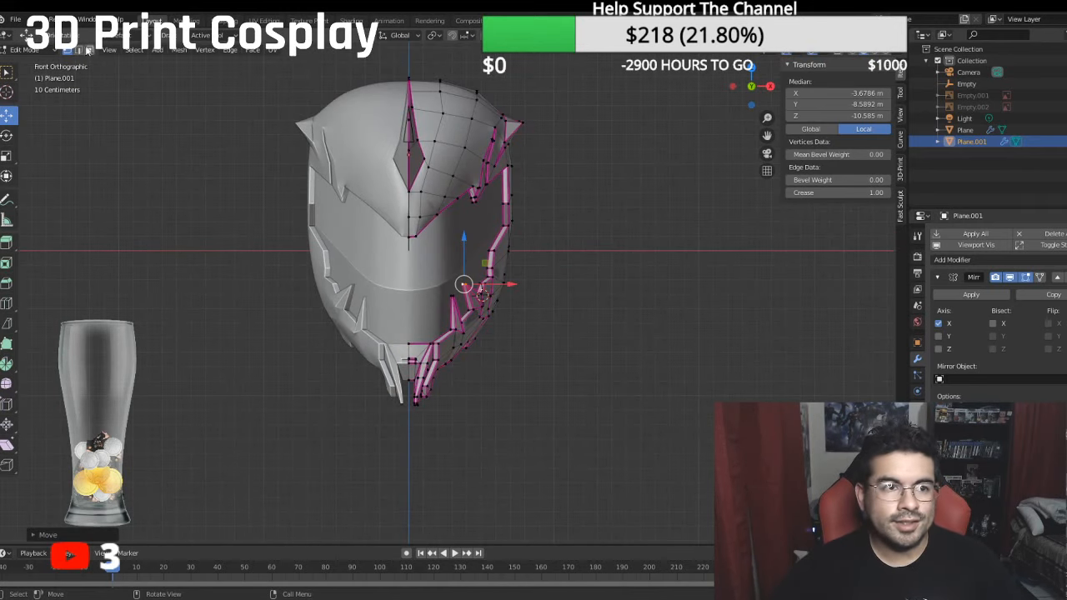
- Return the helmet mesh to Object Mode, deselect it and save the file
{"action": "left_click", "coordinate": [35, 51]}
{"action": "left_click", "coordinate": [37, 65]}
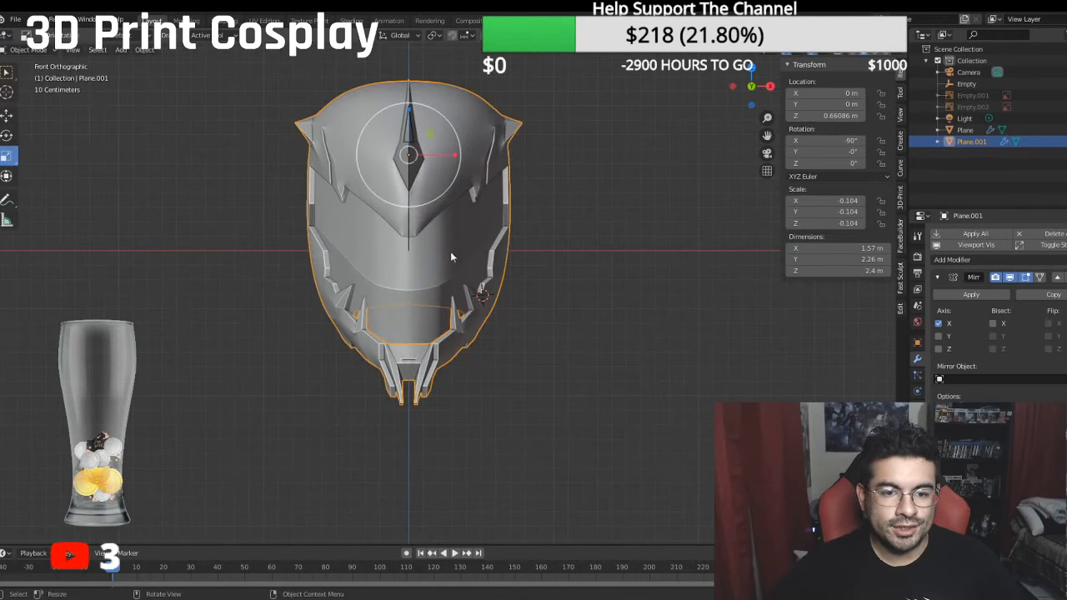
{"action": "left_click", "coordinate": [585, 268]}
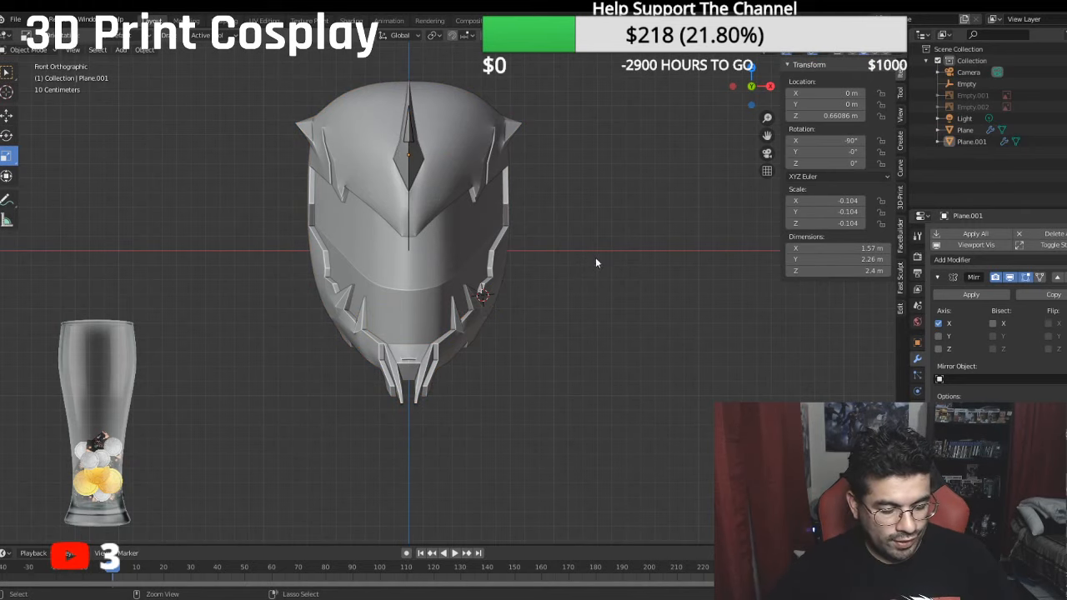
{"action": "key", "text": "ctrl+s"}
- In Plane.001, slide the inner centre vertex at the back of the neck opening along X onto the mirror seam at local X 0 m
{"action": "middle_click_drag", "start_coordinate": [562, 214], "coordinate": [572, 235], "text": "shift"}
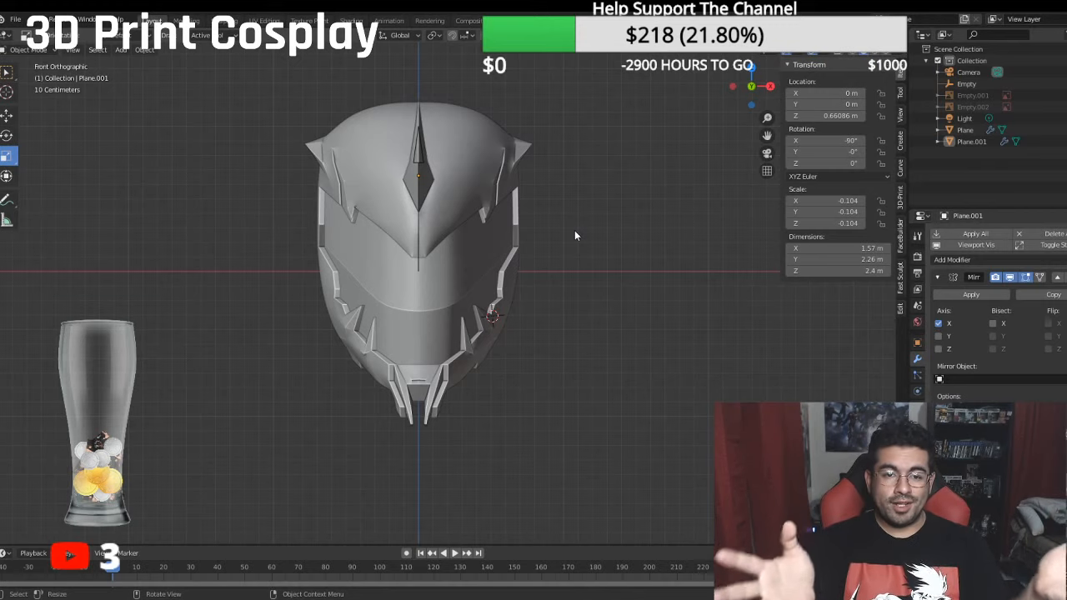
{"action": "middle_click_drag", "start_coordinate": [548, 231], "coordinate": [472, 274]}
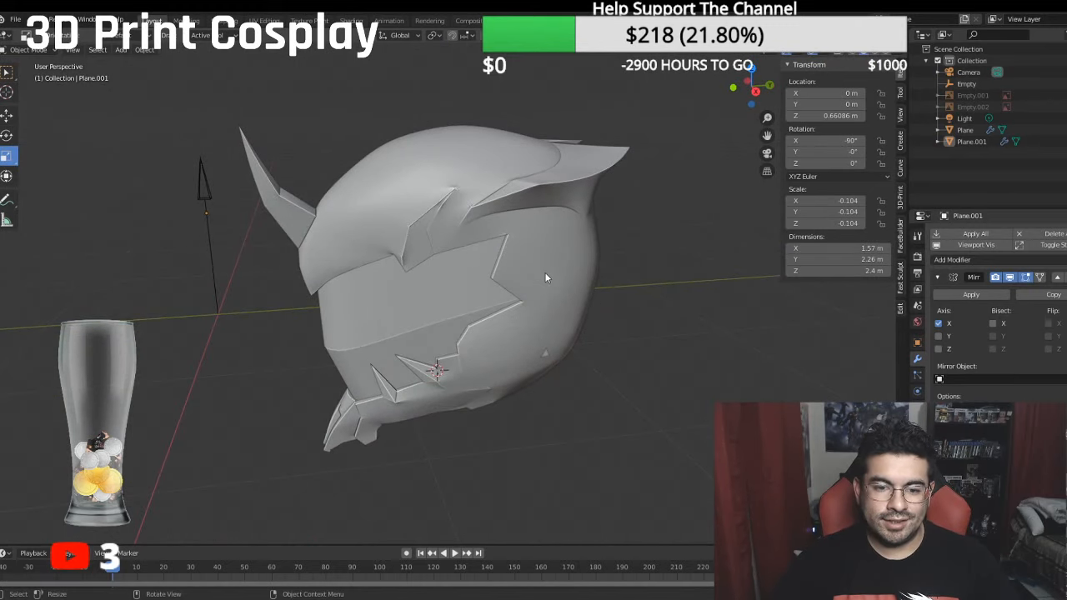
{"action": "middle_click_drag", "start_coordinate": [547, 278], "coordinate": [530, 325]}
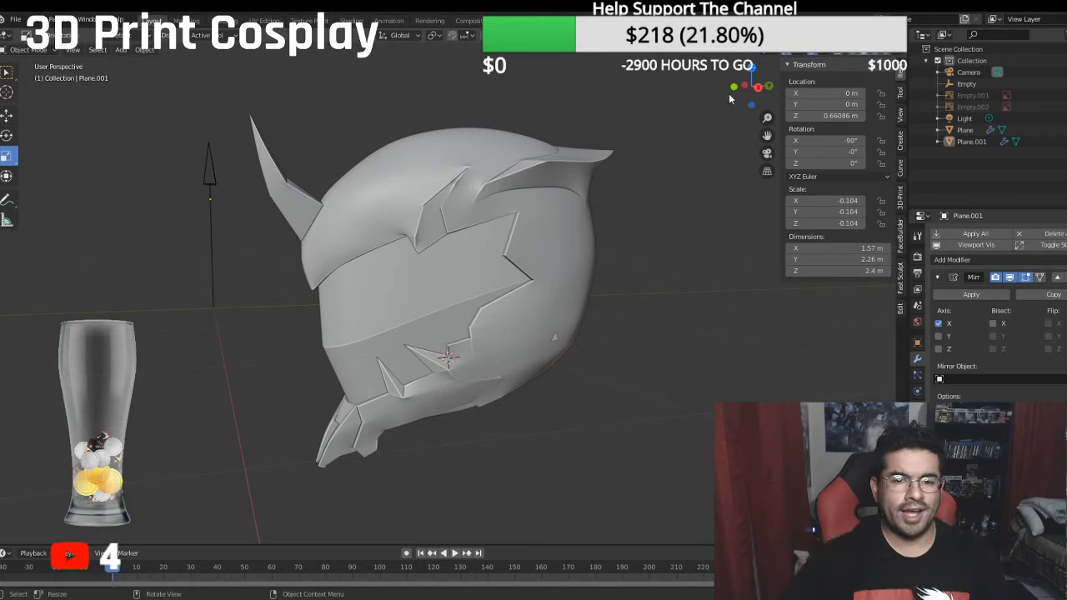
{"action": "middle_click_drag", "start_coordinate": [424, 96], "coordinate": [837, 119]}
{"action": "scroll", "coordinate": [549, 167], "scroll_direction": "up", "scroll_amount": 4}
{"action": "left_click", "coordinate": [496, 130]}
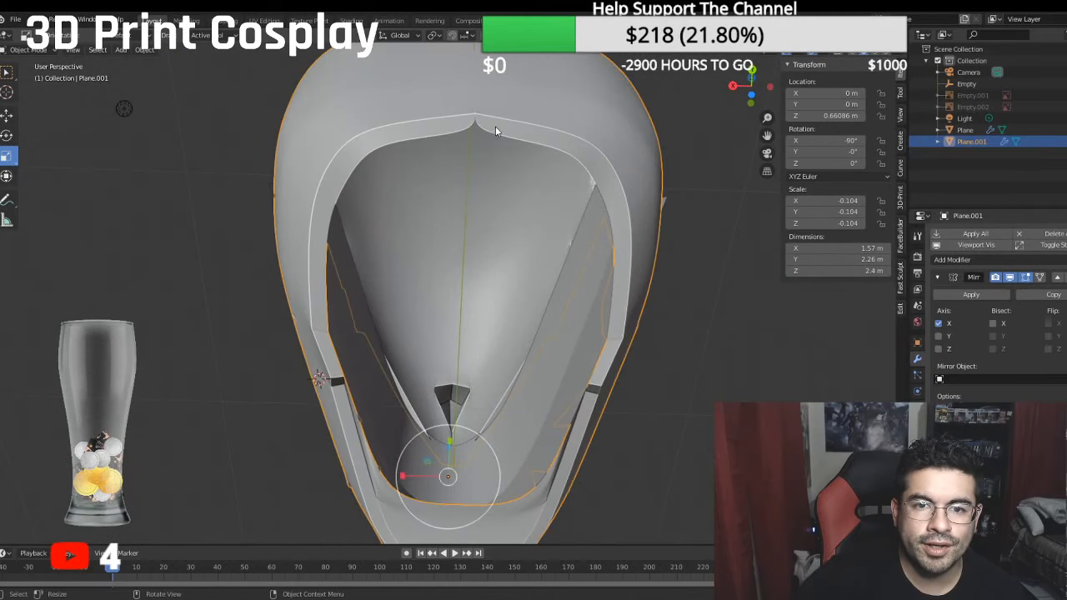
{"action": "left_click", "coordinate": [29, 49]}
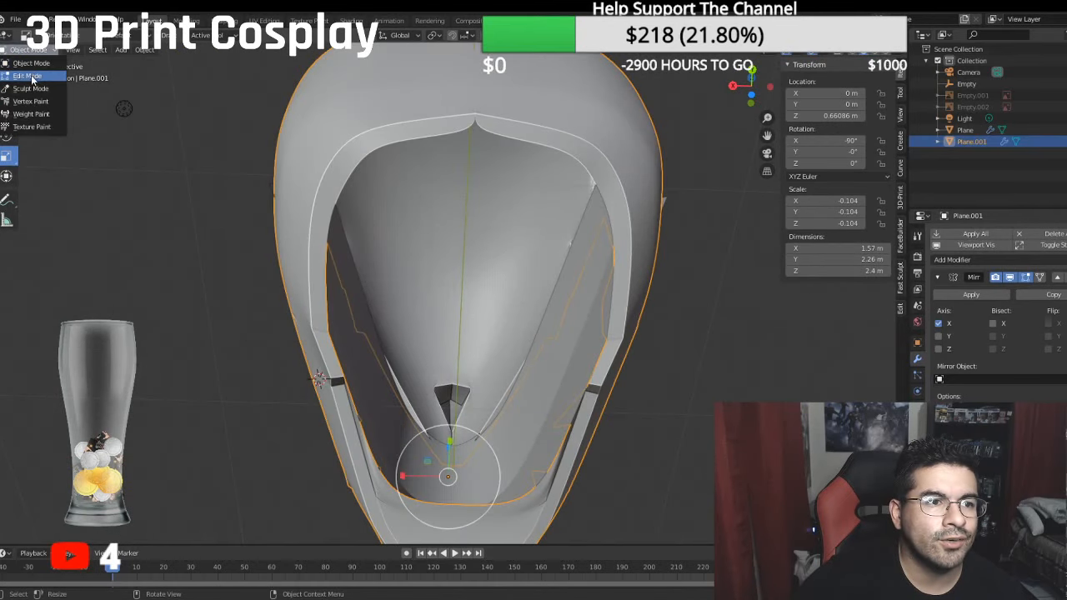
{"action": "left_click", "coordinate": [35, 72]}
{"action": "left_click", "coordinate": [473, 131]}
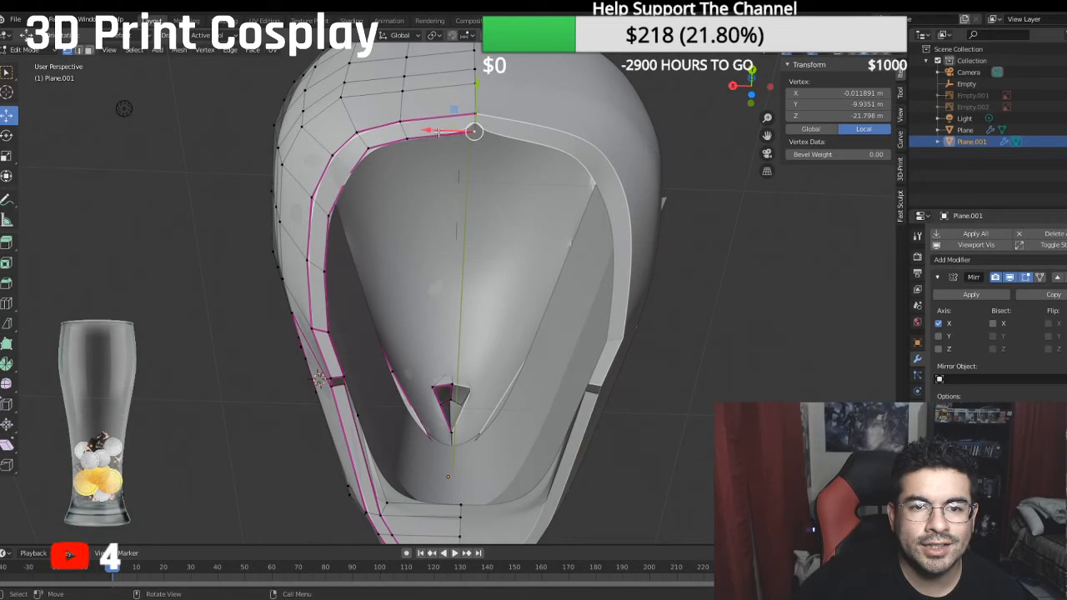
{"action": "key", "text": "g"}
{"action": "key", "text": "x"}
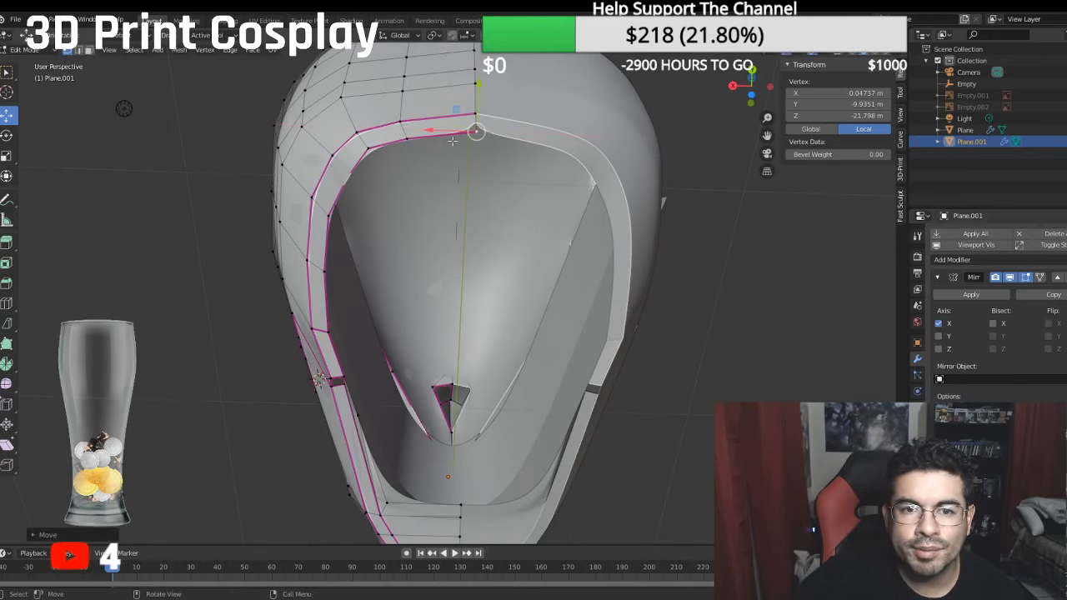
{"action": "left_click_drag", "start_coordinate": [428, 131], "coordinate": [422, 133]}
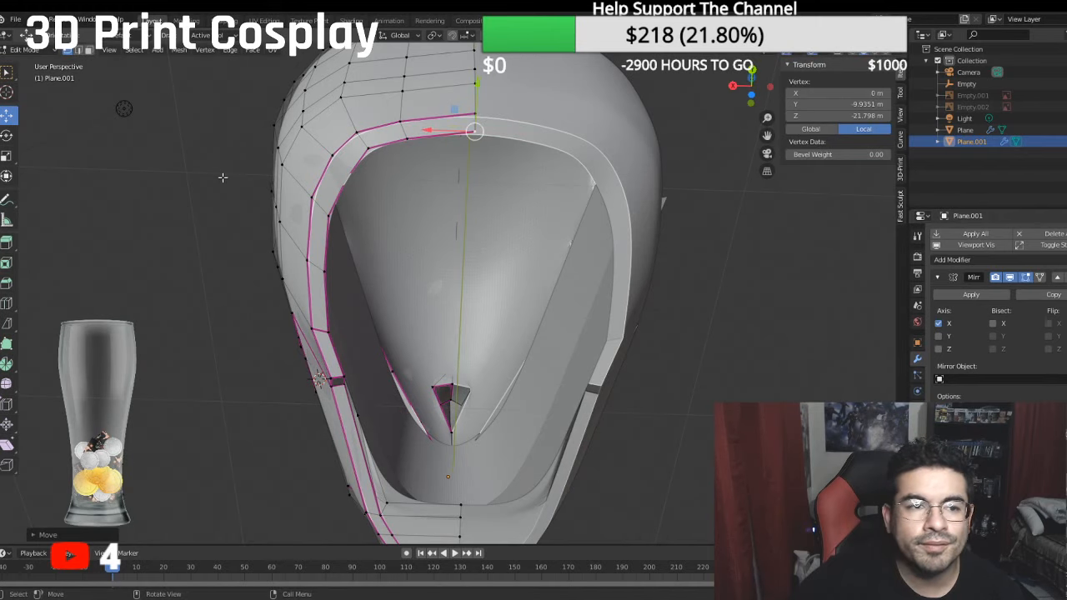
{"action": "left_click", "coordinate": [25, 50]}
{"action": "left_click", "coordinate": [29, 35]}
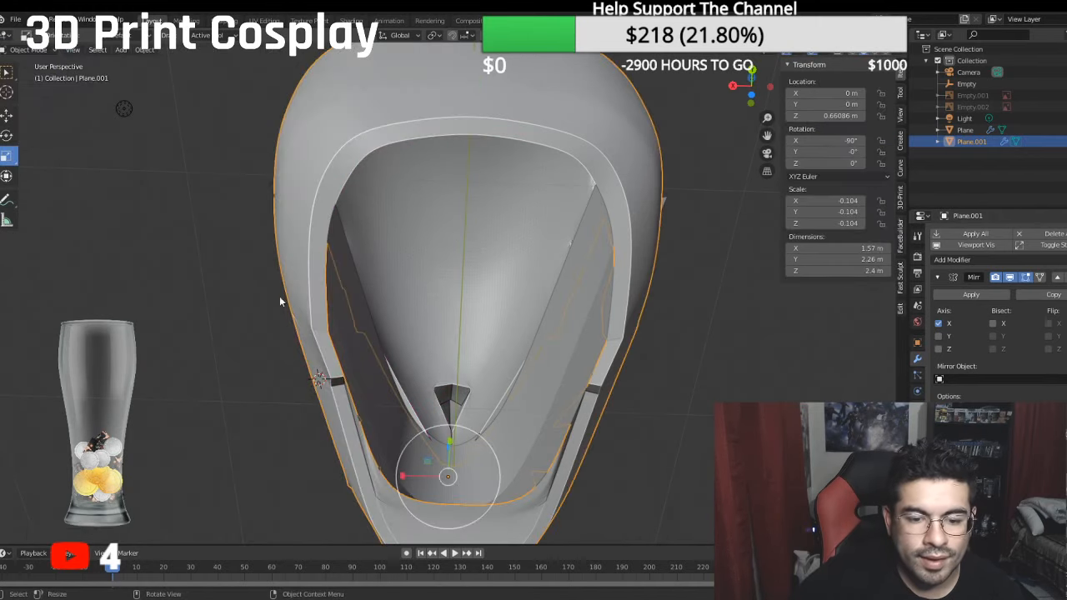
- Edit Plane.001 again and move the centre vertex beneath the rear flare along X onto the mirror seam at local X 0 m
{"action": "scroll", "coordinate": [307, 298], "scroll_direction": "down", "scroll_amount": 2}
{"action": "middle_click_drag", "start_coordinate": [307, 298], "coordinate": [433, 375]}
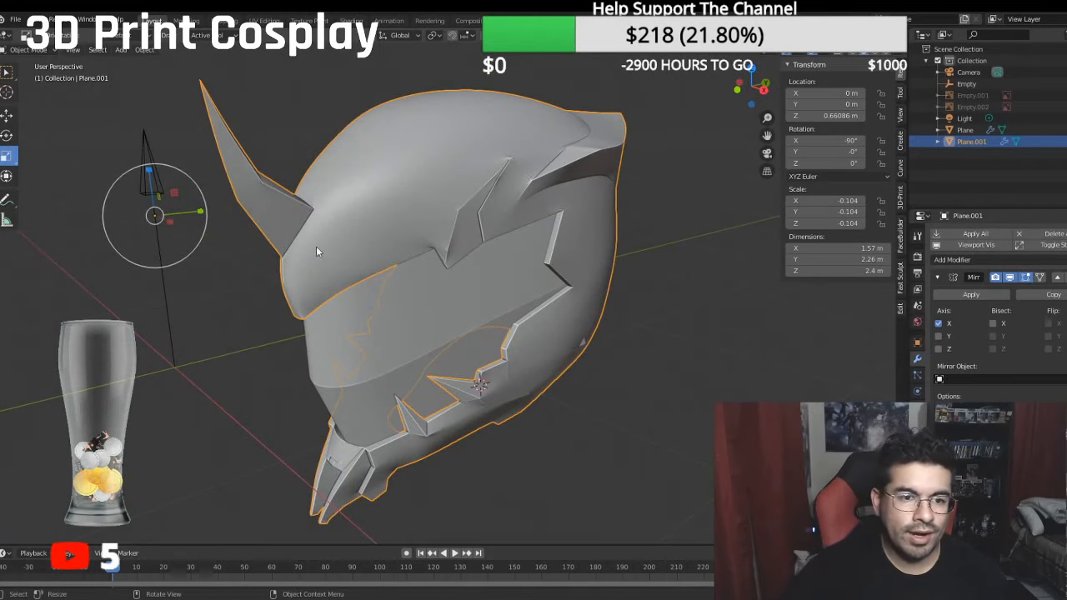
{"action": "middle_click_drag", "start_coordinate": [289, 212], "coordinate": [441, 169]}
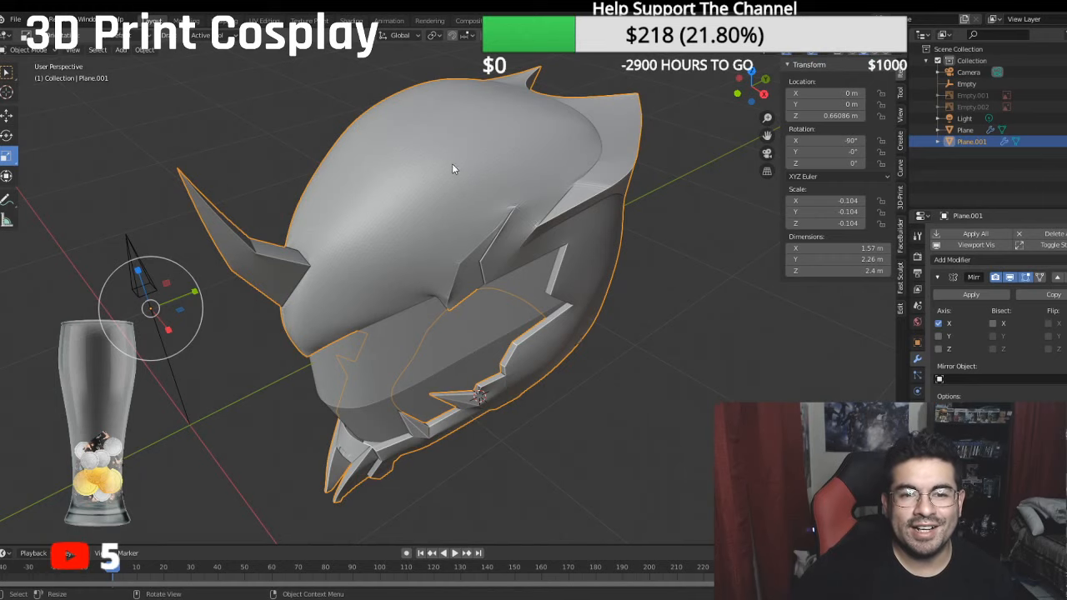
{"action": "middle_click_drag", "start_coordinate": [549, 199], "coordinate": [491, 164]}
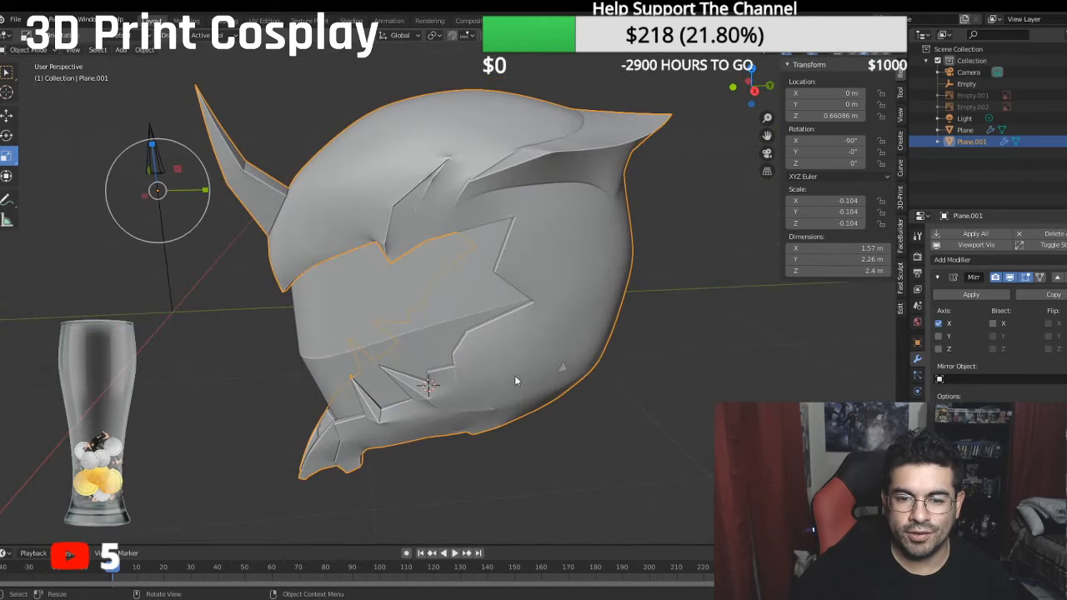
{"action": "mouse_move", "coordinate": [549, 337]}
{"action": "middle_mouse_down"}
{"action": "mouse_move", "coordinate": [403, 311]}
{"action": "mouse_move", "coordinate": [391, 344]}
{"action": "mouse_move", "coordinate": [416, 291]}
{"action": "mouse_move", "coordinate": [310, 186]}
{"action": "middle_mouse_up"}
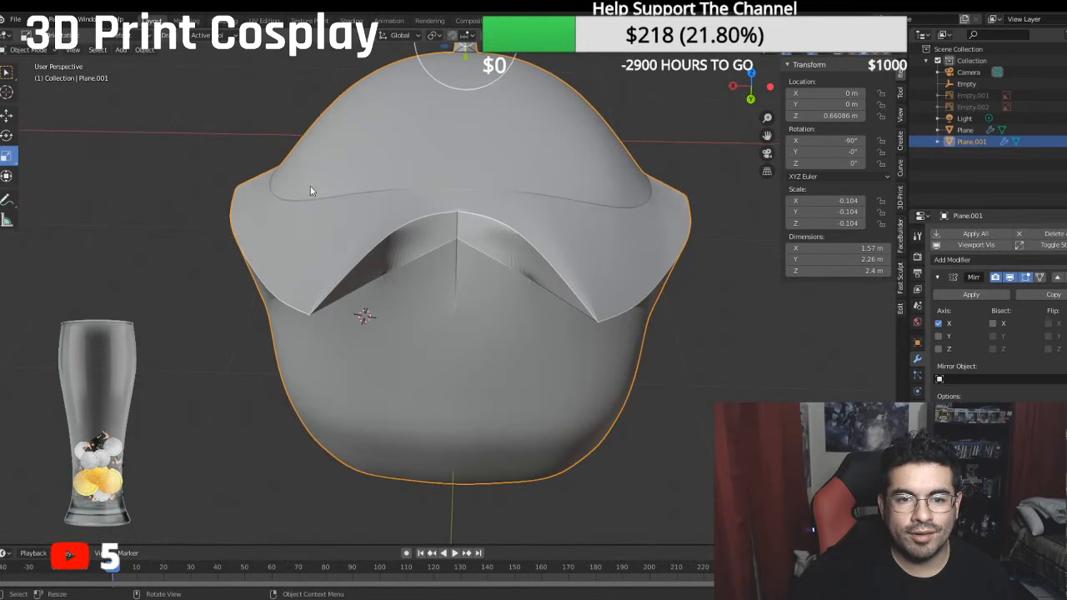
{"action": "left_click", "coordinate": [38, 52]}
{"action": "left_click", "coordinate": [38, 80]}
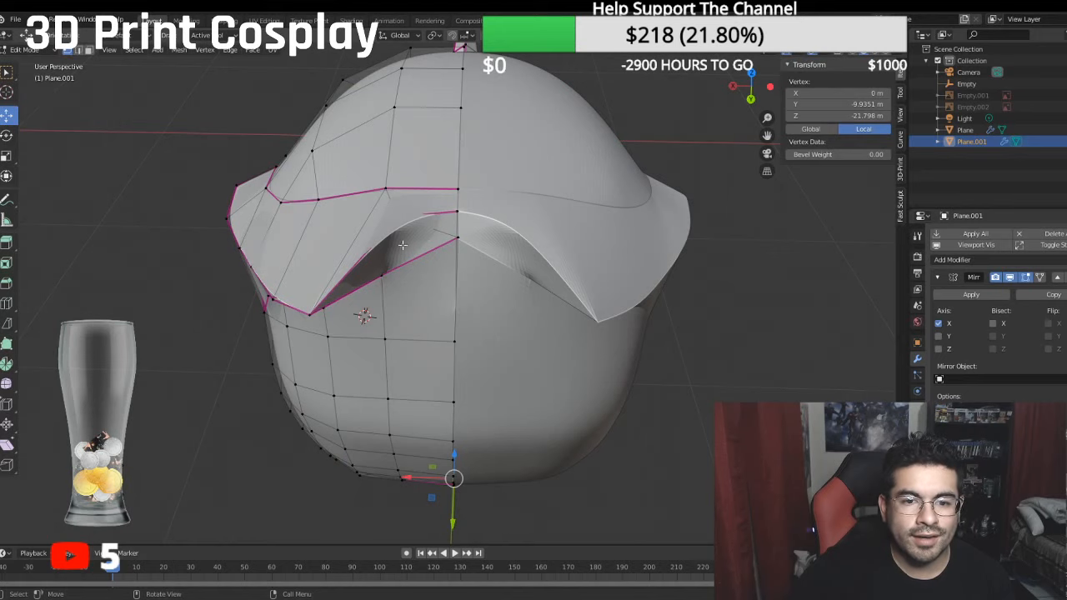
{"action": "left_click", "coordinate": [459, 240]}
{"action": "key", "text": "g"}
{"action": "key", "text": "x"}
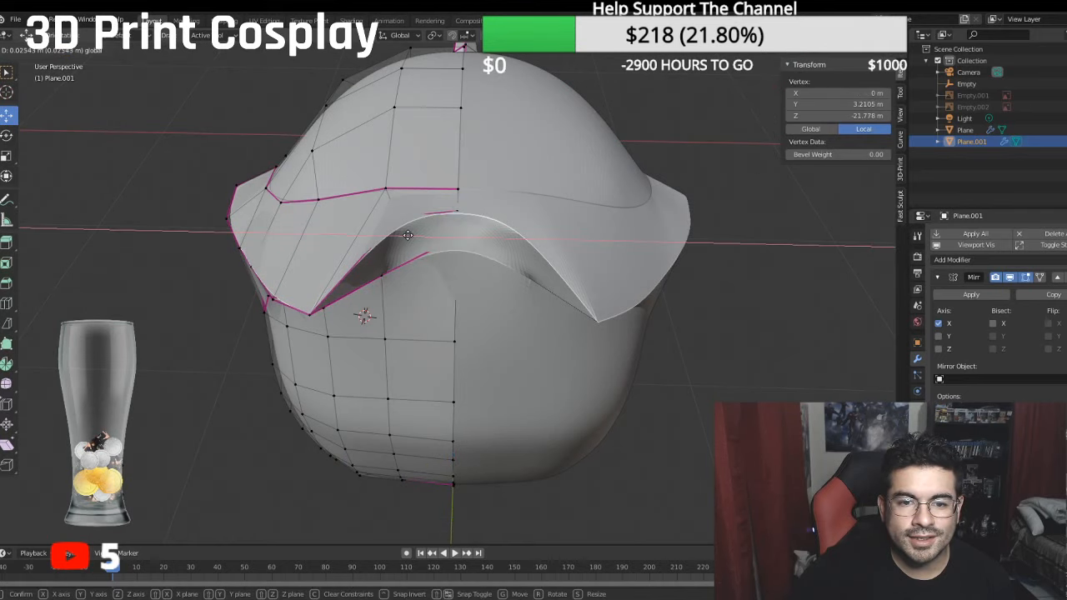
{"action": "left_click", "coordinate": [413, 234]}
- Slide the rear flare's centre rim vertex and the seam vertex on the shell below it along X onto the mirror plane
{"action": "left_click", "coordinate": [458, 214]}
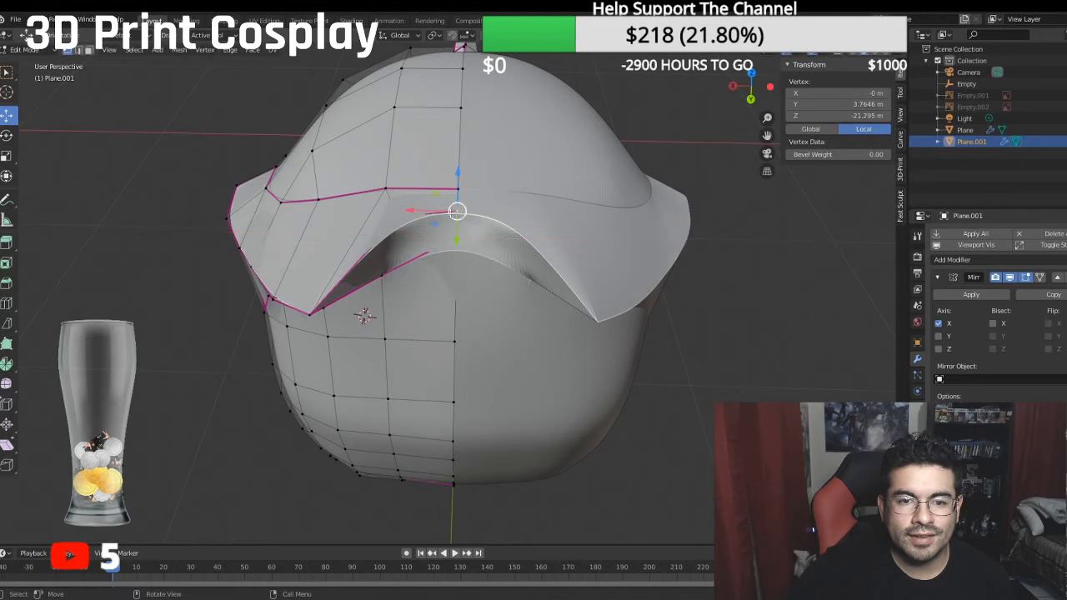
{"action": "left_click_drag", "start_coordinate": [411, 209], "coordinate": [404, 208]}
{"action": "left_click", "coordinate": [458, 341]}
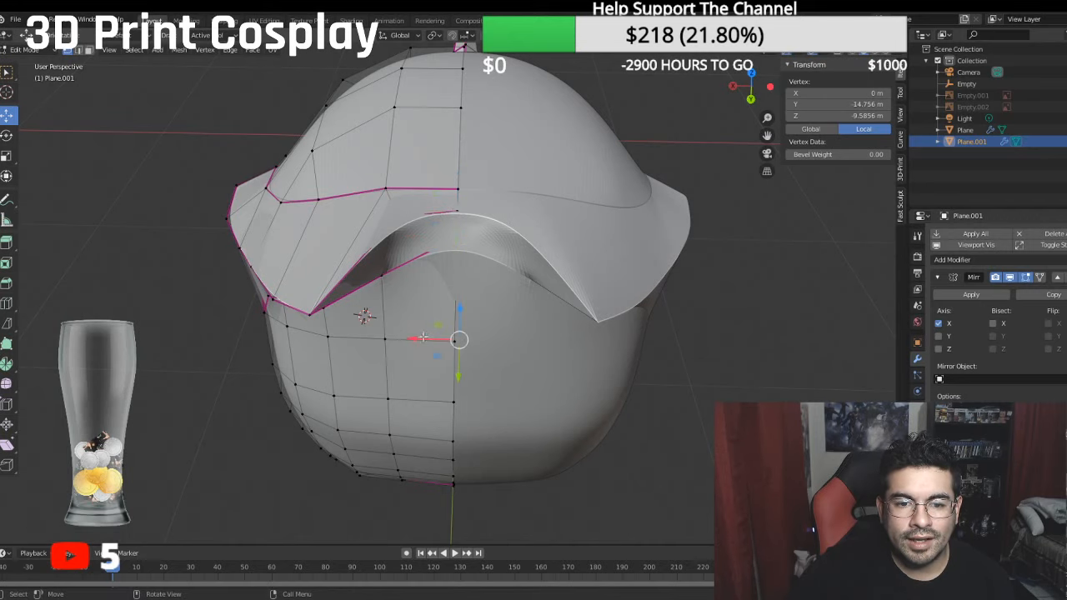
{"action": "left_click_drag", "start_coordinate": [408, 337], "coordinate": [395, 334]}
- Give the short edge joining the rear flare's rim to the shell beneath it a crease of 0.50 and return to Object Mode
{"action": "middle_click_drag", "start_coordinate": [420, 263], "coordinate": [334, 110]}
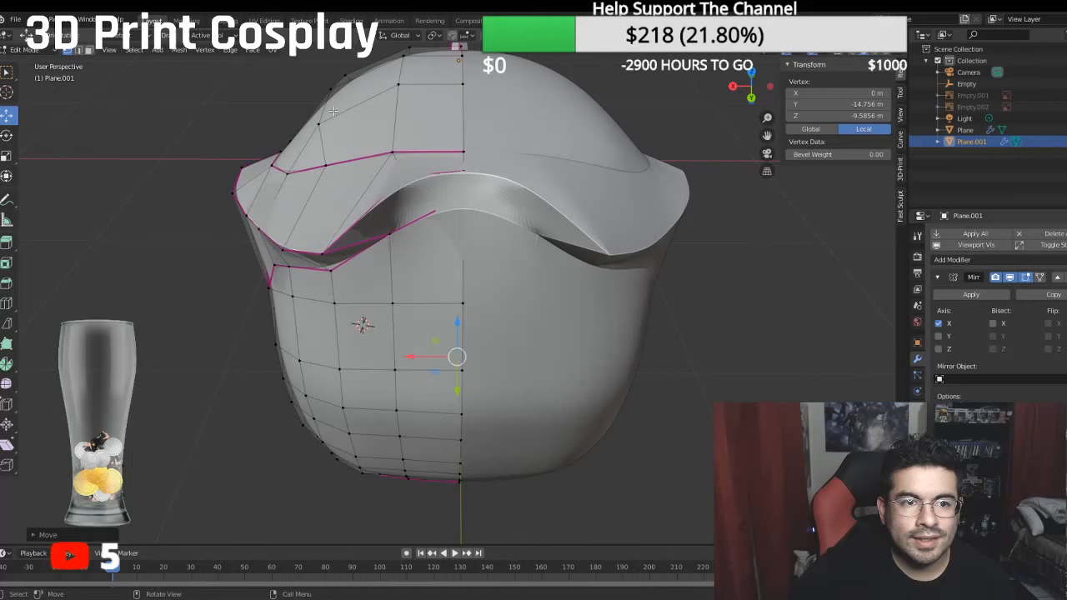
{"action": "left_click", "coordinate": [78, 50]}
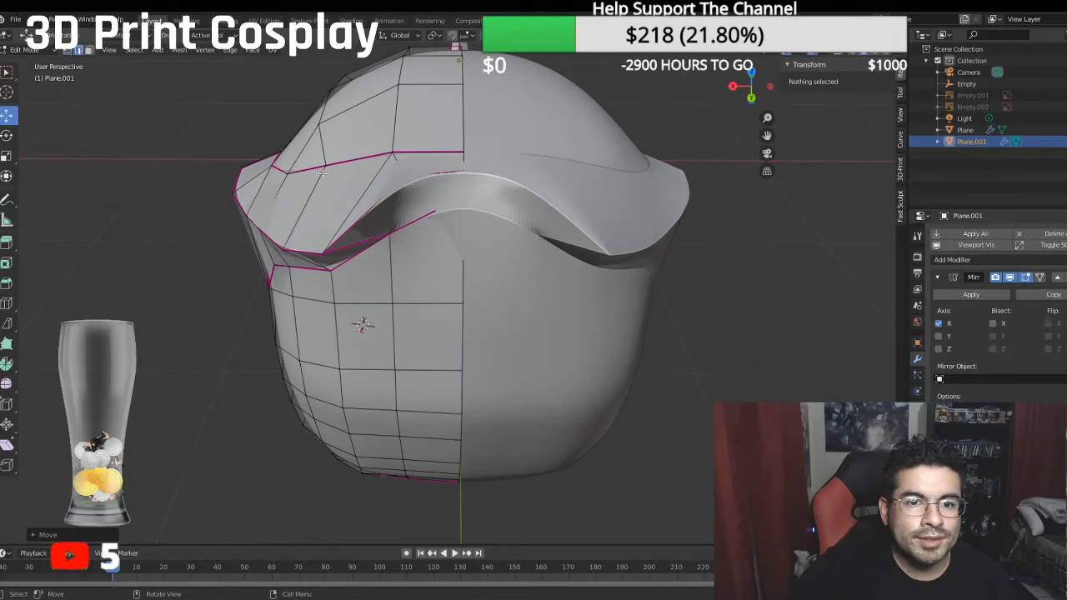
{"action": "left_click", "coordinate": [405, 201]}
{"action": "left_click", "coordinate": [875, 193]}
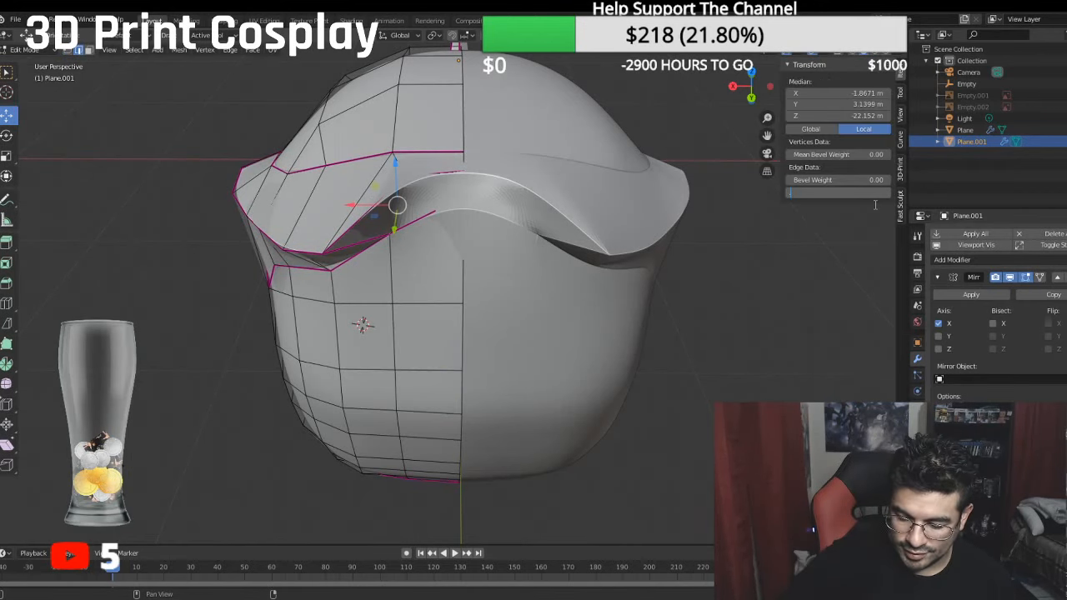
{"action": "type", "text": ".50"}
{"action": "key", "text": "Return"}
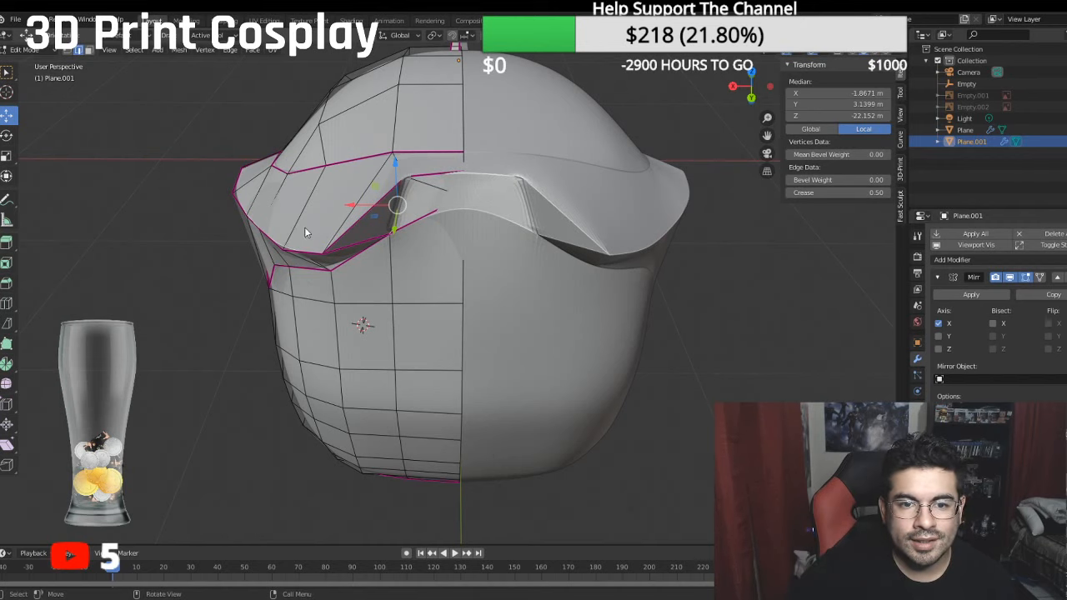
{"action": "middle_click_drag", "start_coordinate": [304, 232], "coordinate": [425, 228]}
{"action": "left_click", "coordinate": [51, 50]}
{"action": "left_click", "coordinate": [35, 63]}
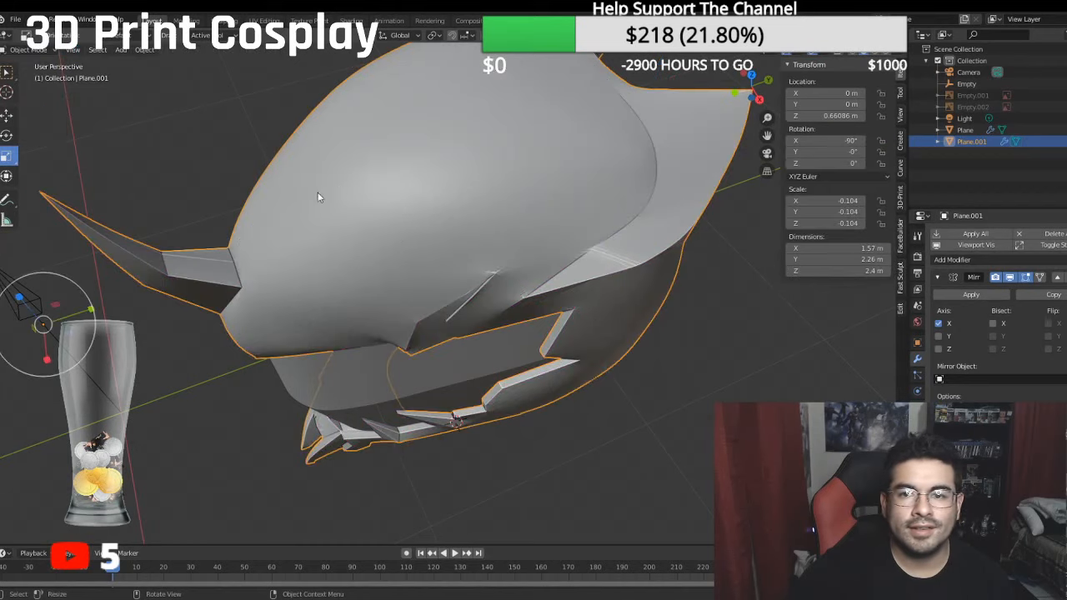
- Show the side reference drawing Empty.002 and line the helmet up against it in right orthographic view
{"action": "middle_click_drag", "start_coordinate": [317, 198], "coordinate": [407, 168]}
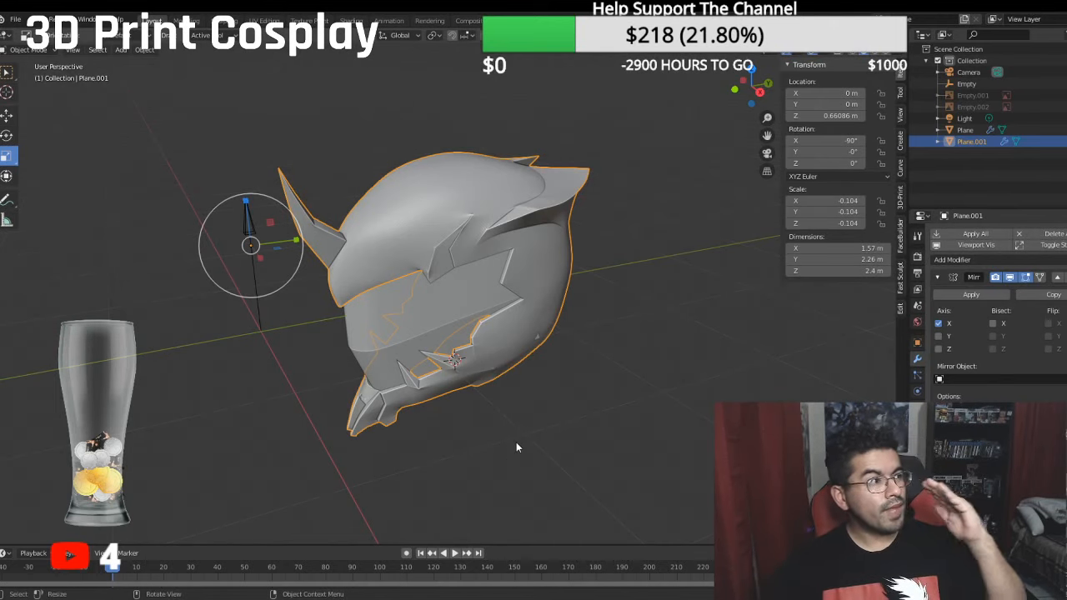
{"action": "middle_click_drag", "start_coordinate": [491, 408], "coordinate": [527, 394]}
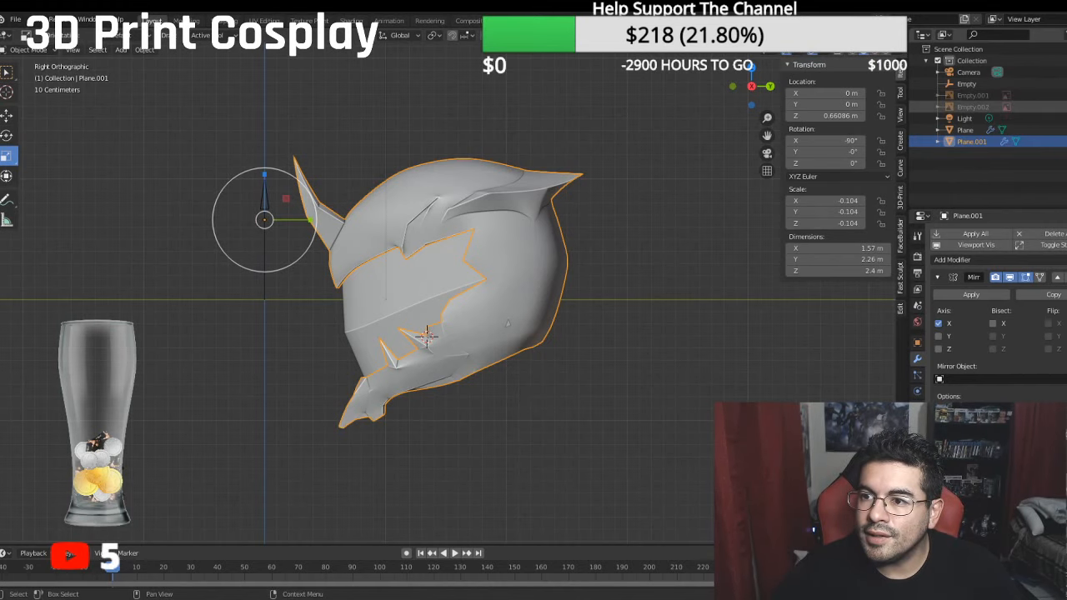
{"action": "left_click", "coordinate": [1064, 106]}
{"action": "middle_click_drag", "start_coordinate": [568, 178], "coordinate": [576, 247], "text": "shift"}
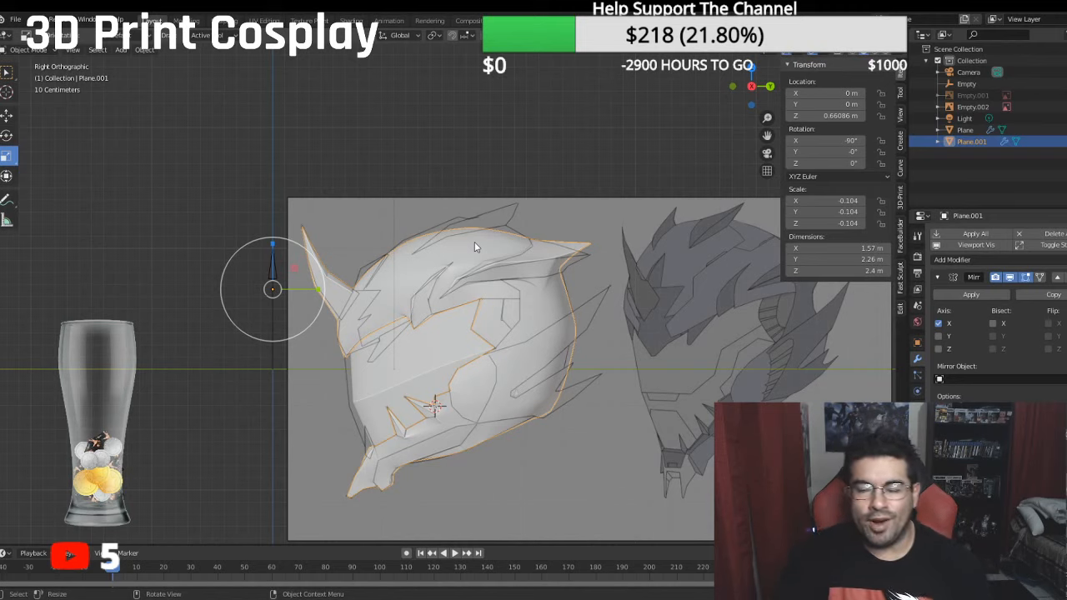
{"action": "middle_click_drag", "start_coordinate": [488, 295], "coordinate": [615, 317]}
{"action": "key", "text": "KP_5"}
{"action": "key", "text": "KP_3"}
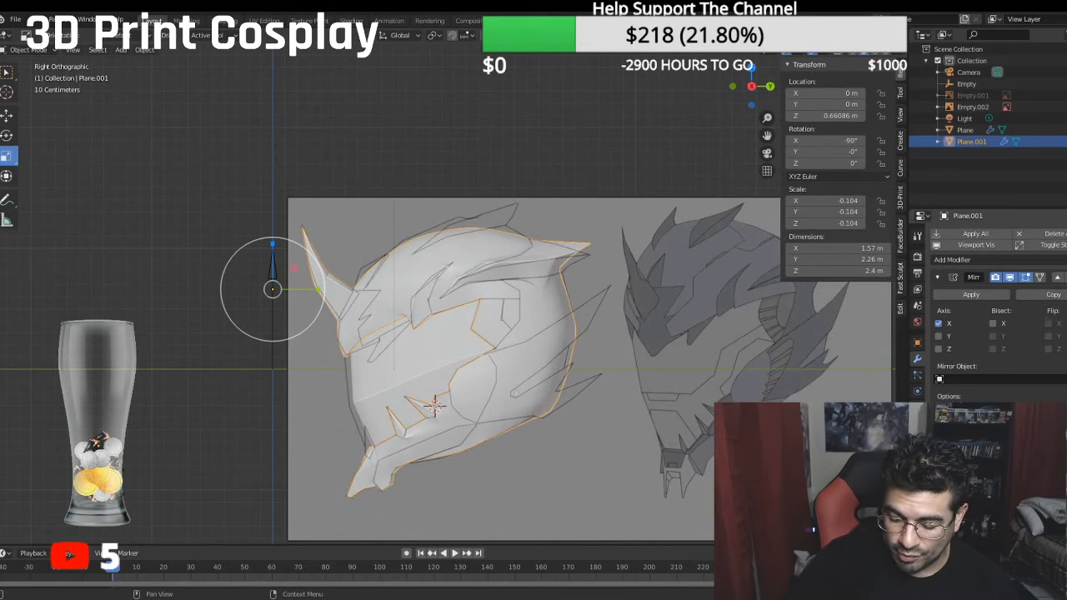
- Turn off the helmet's subdivision smoothing in the viewport and enter Edit Mode on Plane.001
{"action": "key", "text": "ctrl+z"}
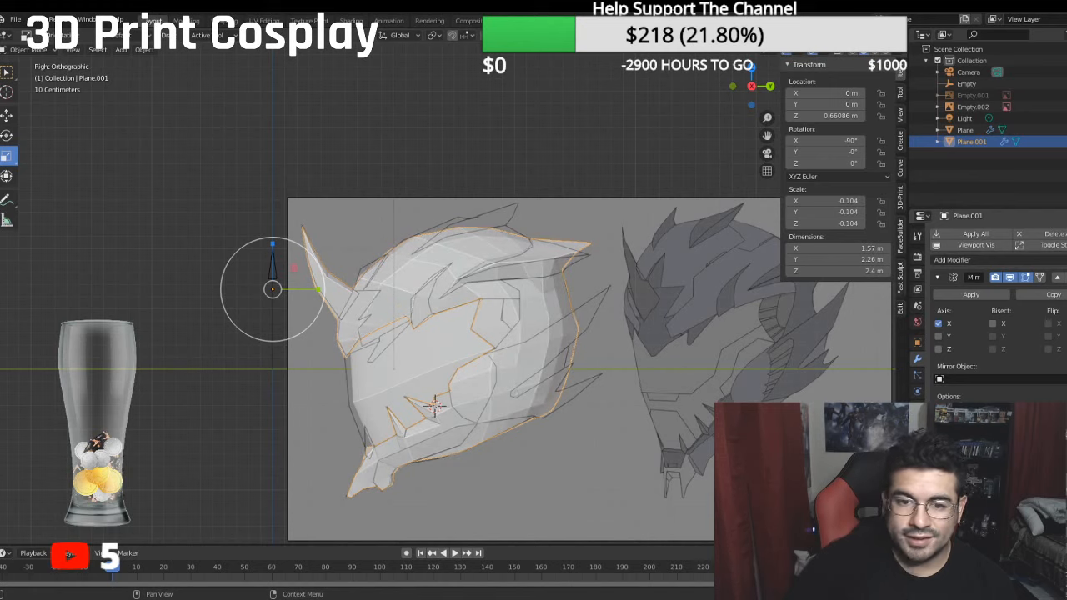
{"action": "left_click", "coordinate": [36, 51]}
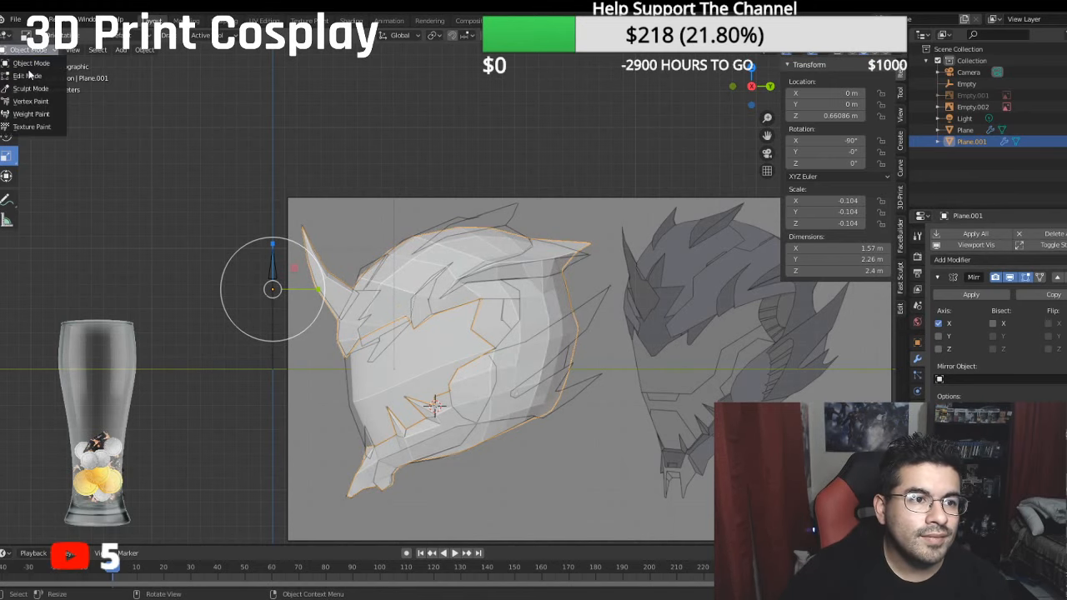
{"action": "left_click", "coordinate": [32, 74]}
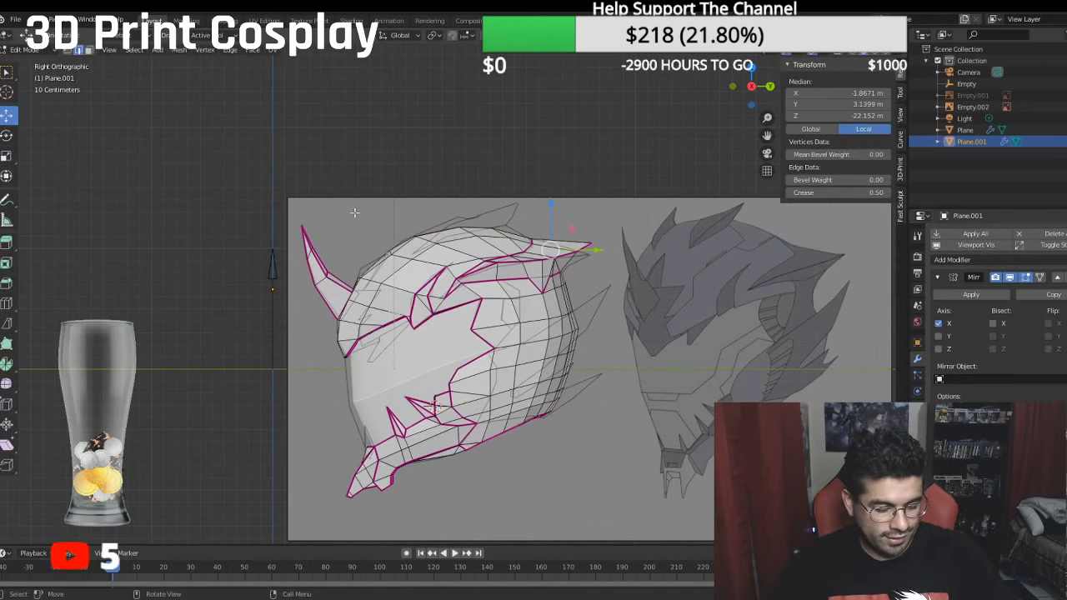
- Move the column of upper rear crown vertices beside the centre seam slightly outward along X
{"action": "scroll", "coordinate": [354, 212], "scroll_direction": "up", "scroll_amount": 5}
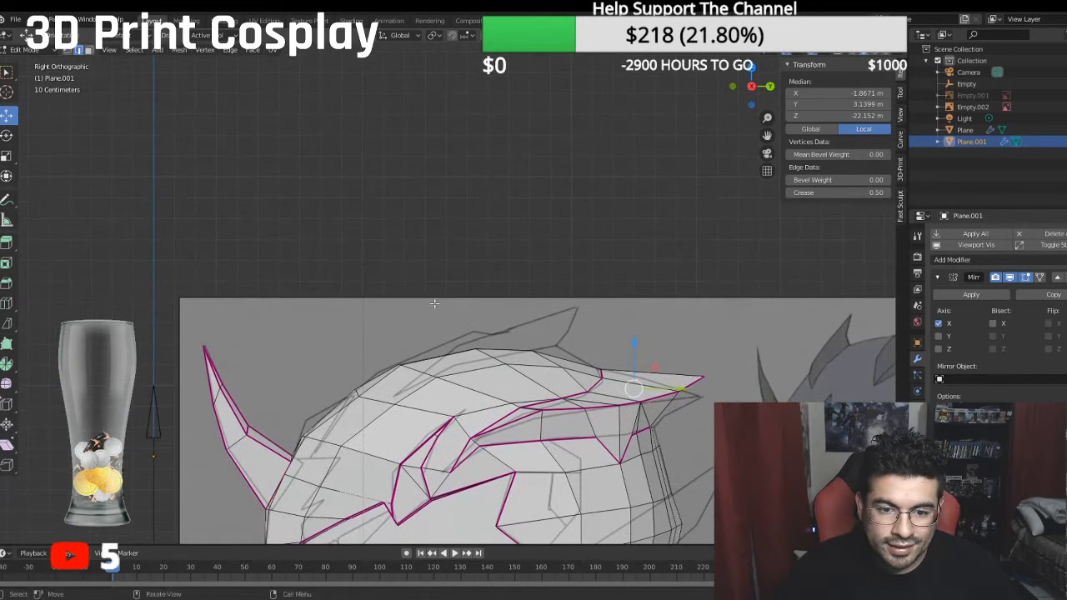
{"action": "middle_click_drag", "start_coordinate": [435, 303], "coordinate": [537, 363]}
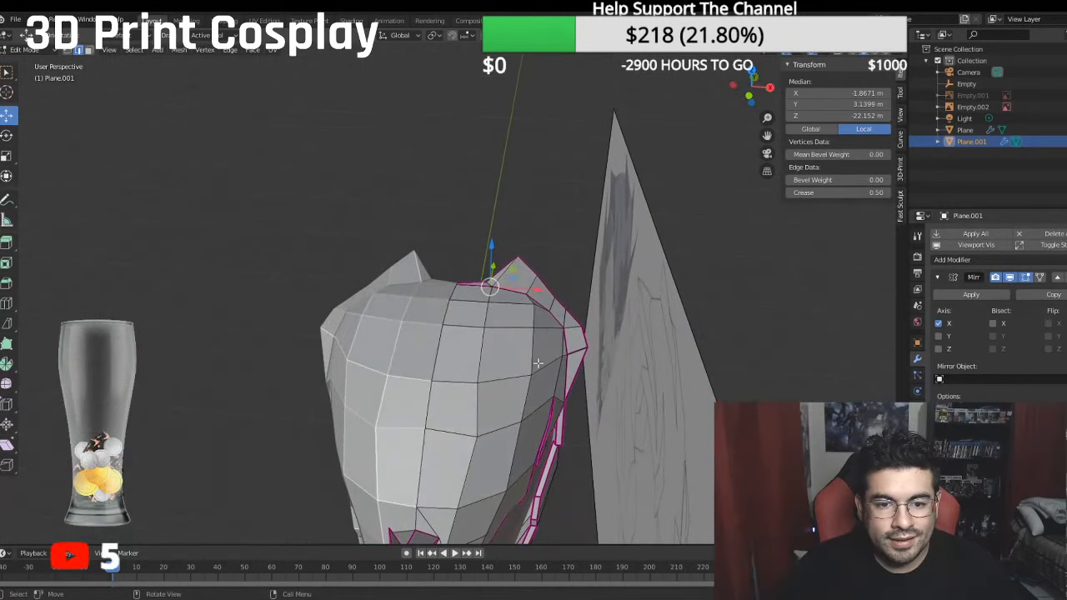
{"action": "left_click", "coordinate": [67, 50]}
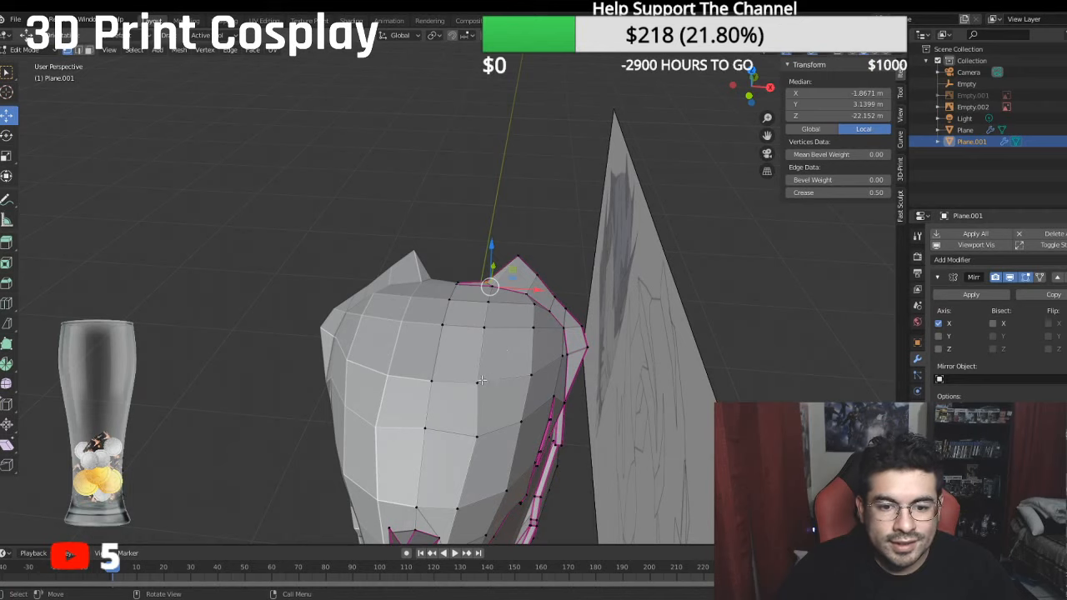
{"action": "left_click", "coordinate": [478, 381]}
{"action": "left_click", "coordinate": [486, 288], "text": "ctrl"}
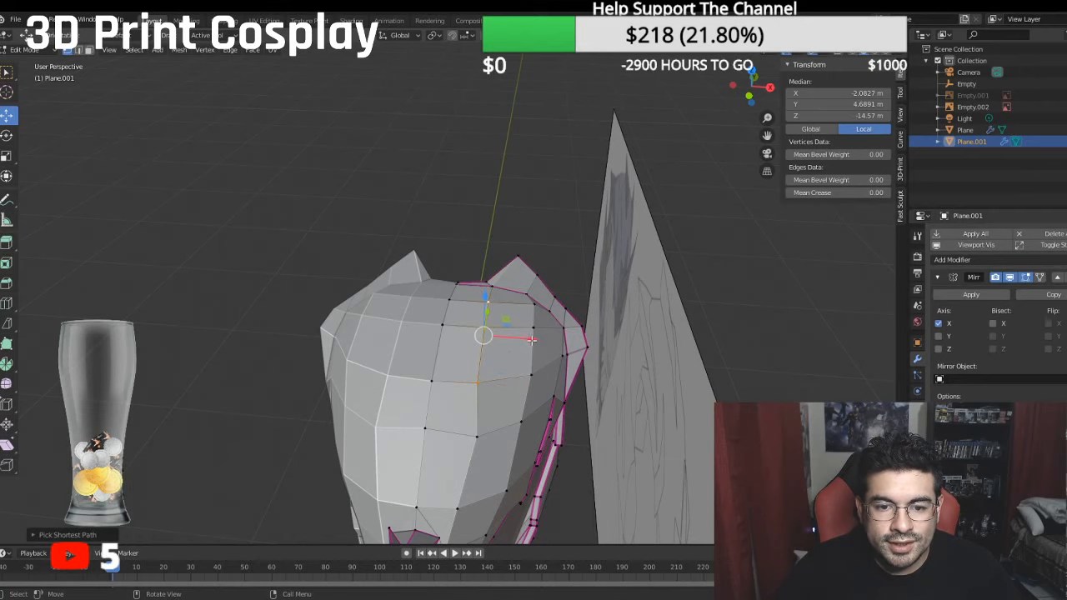
{"action": "left_click_drag", "start_coordinate": [532, 339], "coordinate": [545, 340]}
{"action": "middle_click_drag", "start_coordinate": [543, 339], "coordinate": [488, 403]}
- Raise the row of centreline vertices on top of the crown slightly along Z toward the side reference outline
{"action": "left_click", "coordinate": [465, 378]}
{"action": "left_click", "coordinate": [399, 326], "text": "ctrl"}
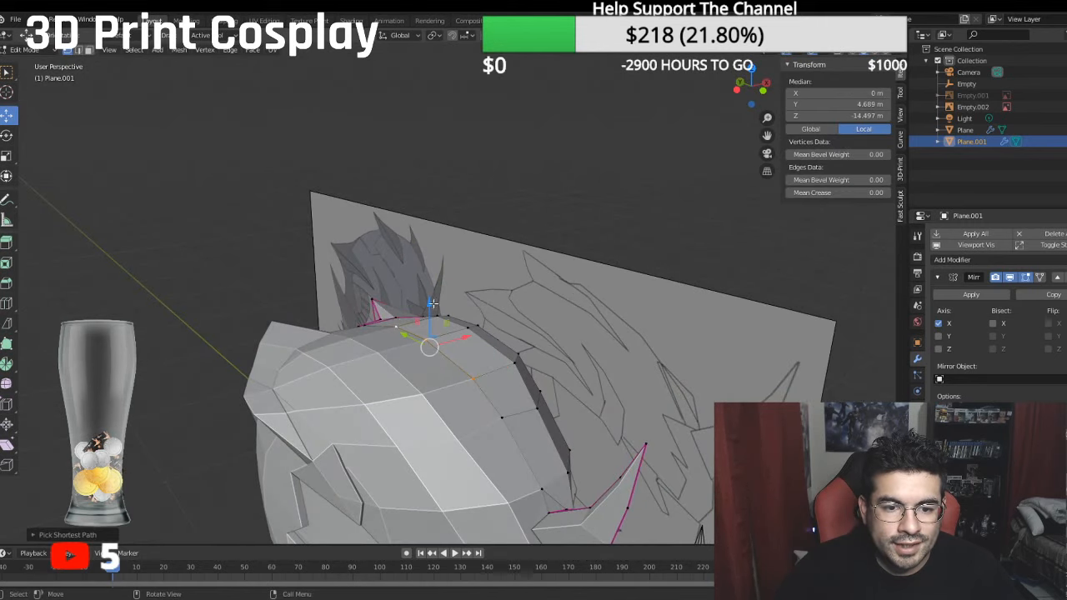
{"action": "left_click_drag", "start_coordinate": [403, 335], "coordinate": [394, 329]}
{"action": "middle_click_drag", "start_coordinate": [404, 315], "coordinate": [333, 291]}
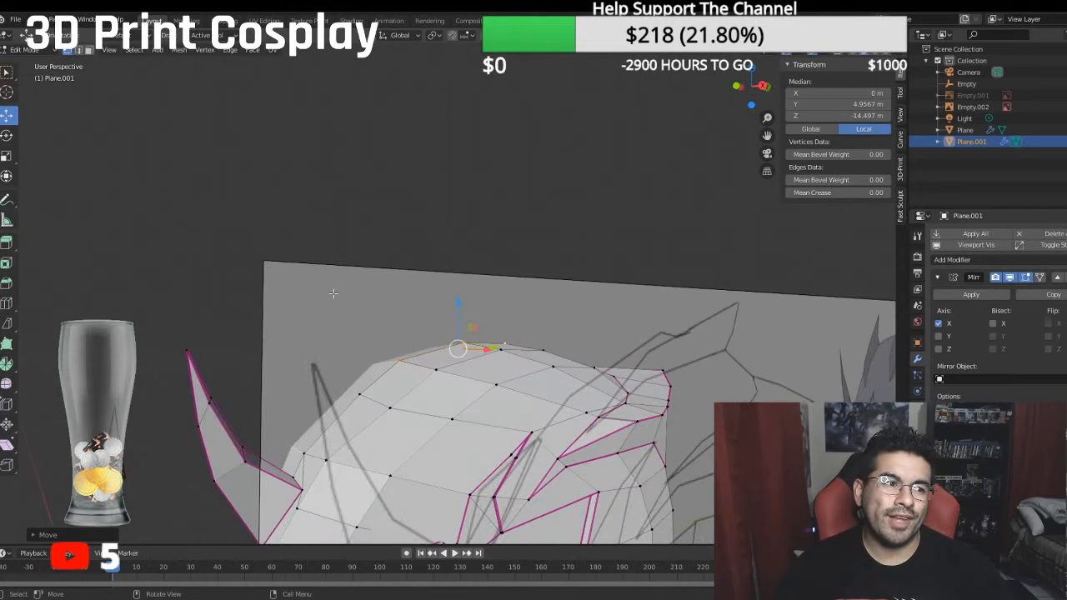
{"action": "key", "text": "KP_3"}
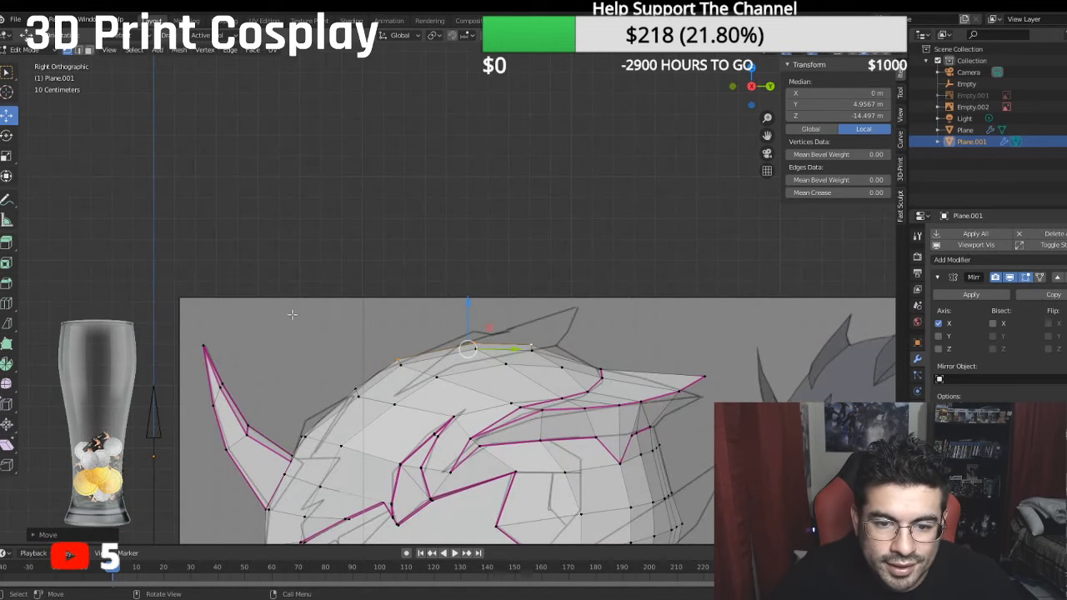
- Slide the two forehead vertices beside the front horn outward along X to even out the forehead grid
{"action": "scroll", "coordinate": [335, 377], "scroll_direction": "up", "scroll_amount": 1}
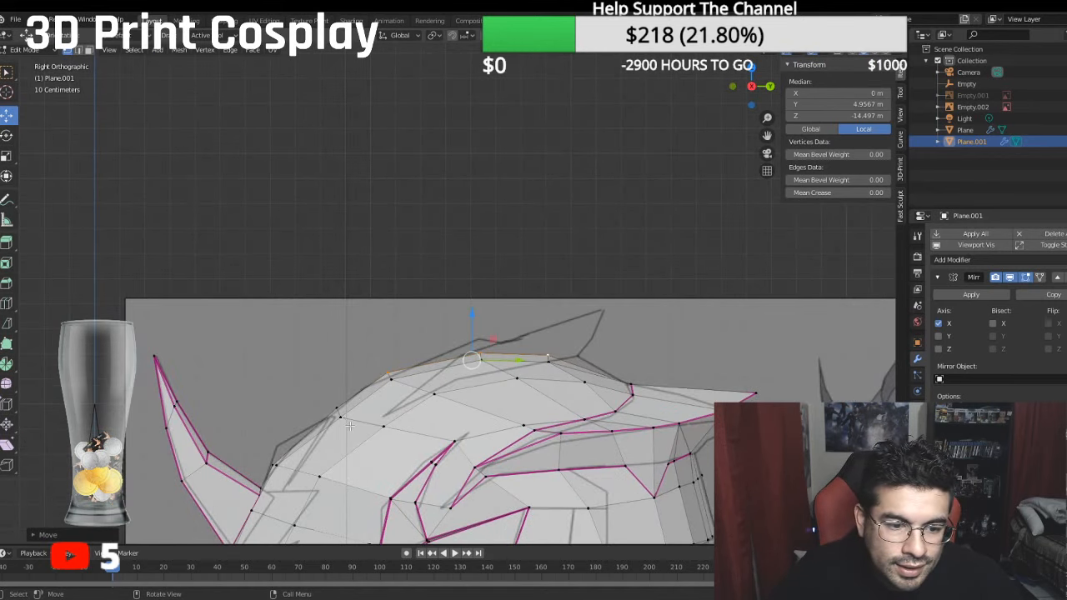
{"action": "middle_click_drag", "start_coordinate": [350, 426], "coordinate": [416, 331]}
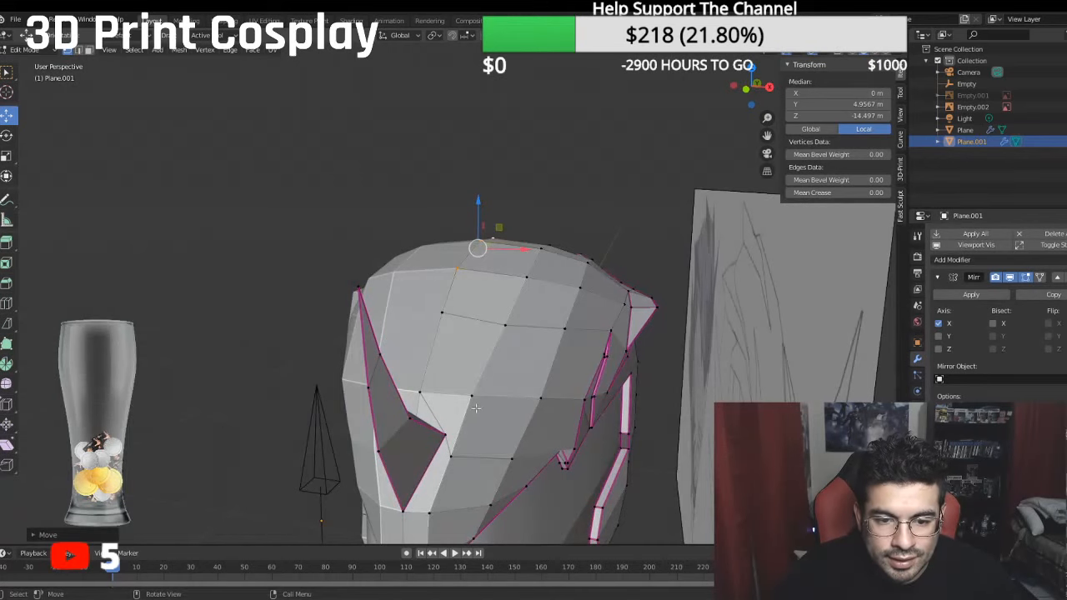
{"action": "left_click", "coordinate": [474, 400]}
{"action": "key", "text": "g"}
{"action": "key", "text": "x"}
{"action": "left_click", "coordinate": [498, 429]}
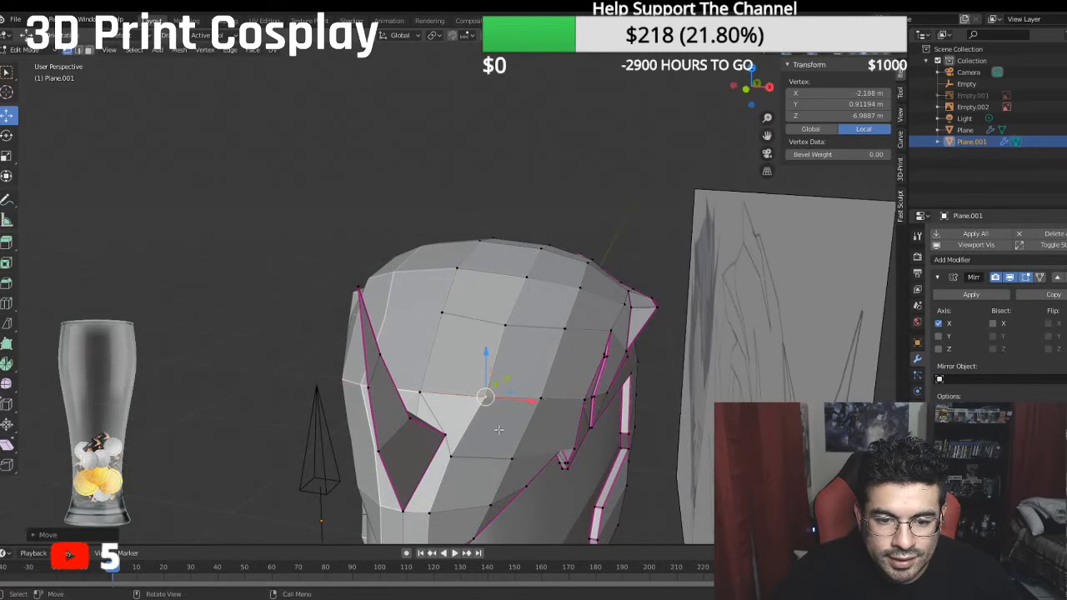
{"action": "left_click", "coordinate": [464, 458]}
{"action": "key", "text": "g"}
{"action": "key", "text": "x"}
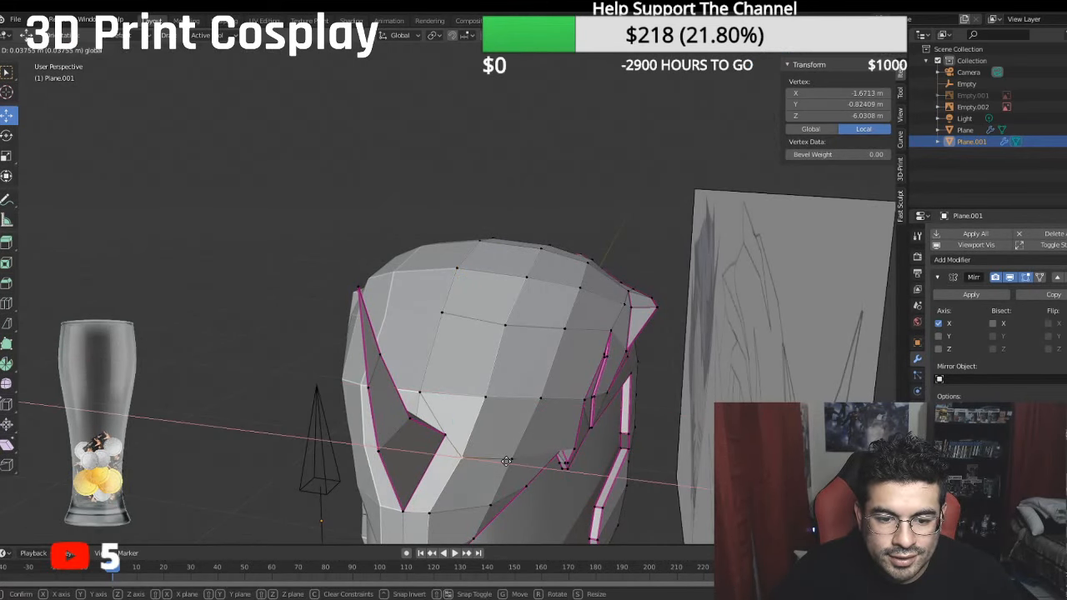
{"action": "left_click", "coordinate": [435, 506]}
- Move the next crown vertex above them slightly outward along X and up along Z
{"action": "left_click", "coordinate": [508, 324]}
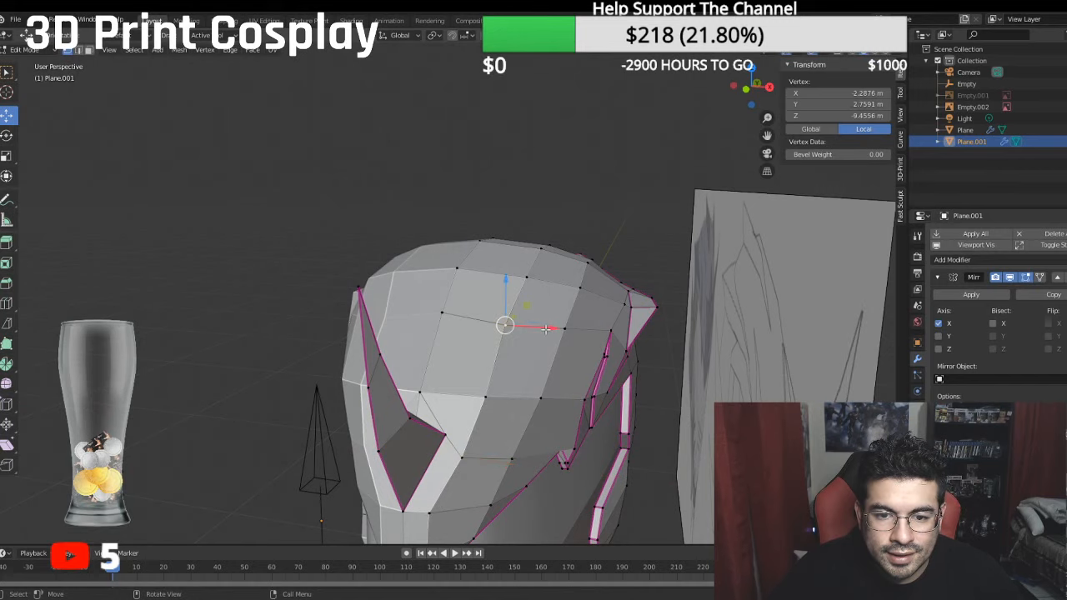
{"action": "left_click_drag", "start_coordinate": [513, 283], "coordinate": [520, 276]}
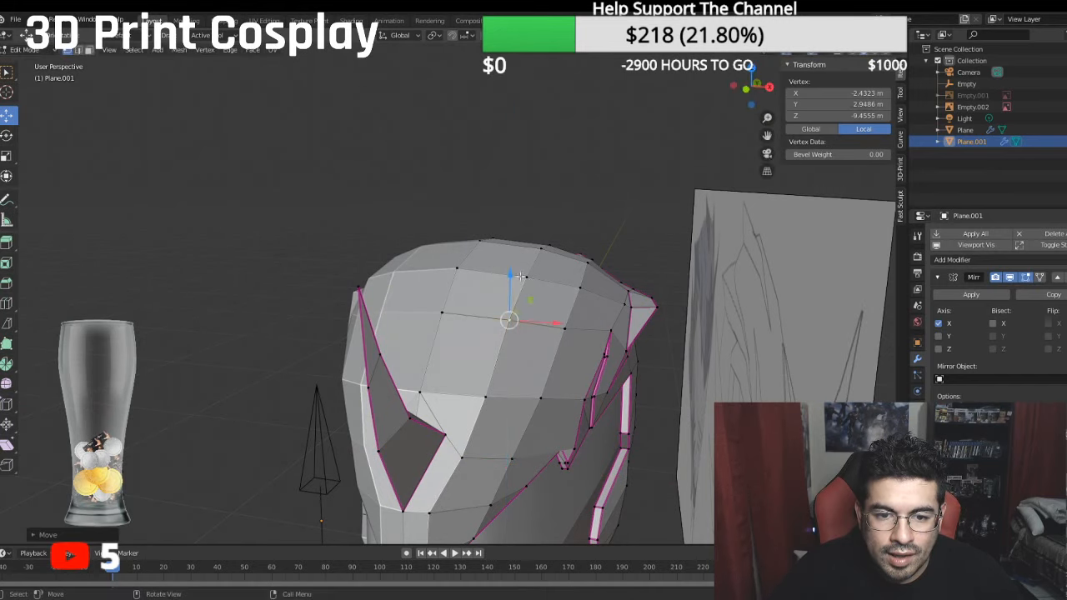
{"action": "middle_click_drag", "start_coordinate": [561, 321], "coordinate": [624, 312]}
- In right orthographic view, shift the side flare's front tip forward and lower the vertex pair behind it to match the reference
{"action": "key", "text": "KP_3"}
{"action": "scroll", "coordinate": [534, 313], "scroll_direction": "up", "scroll_amount": 5}
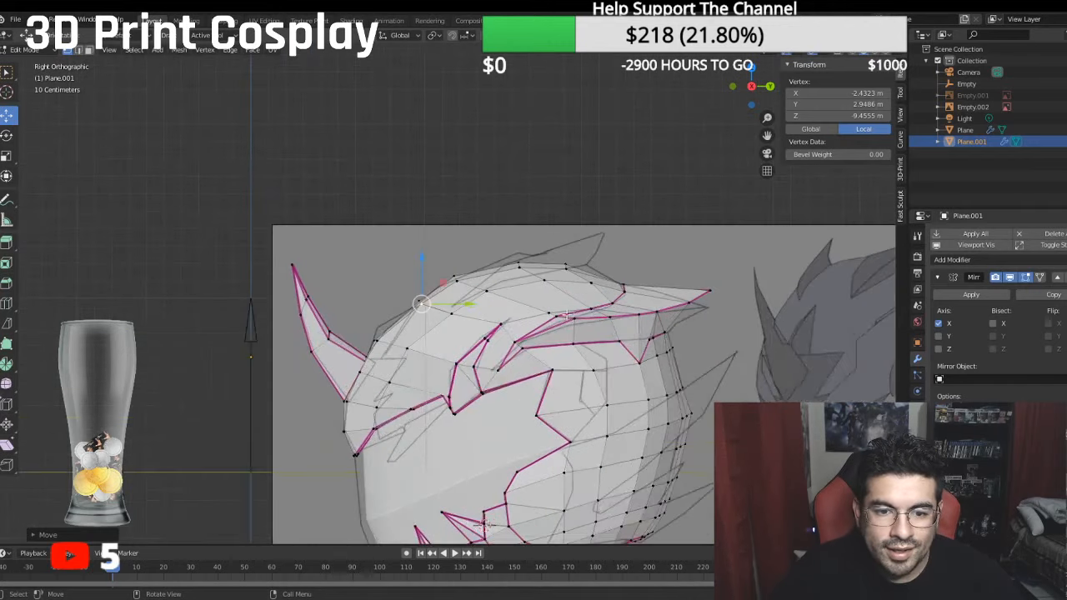
{"action": "scroll", "coordinate": [525, 314], "scroll_direction": "up", "scroll_amount": 2}
{"action": "left_click", "coordinate": [514, 395]}
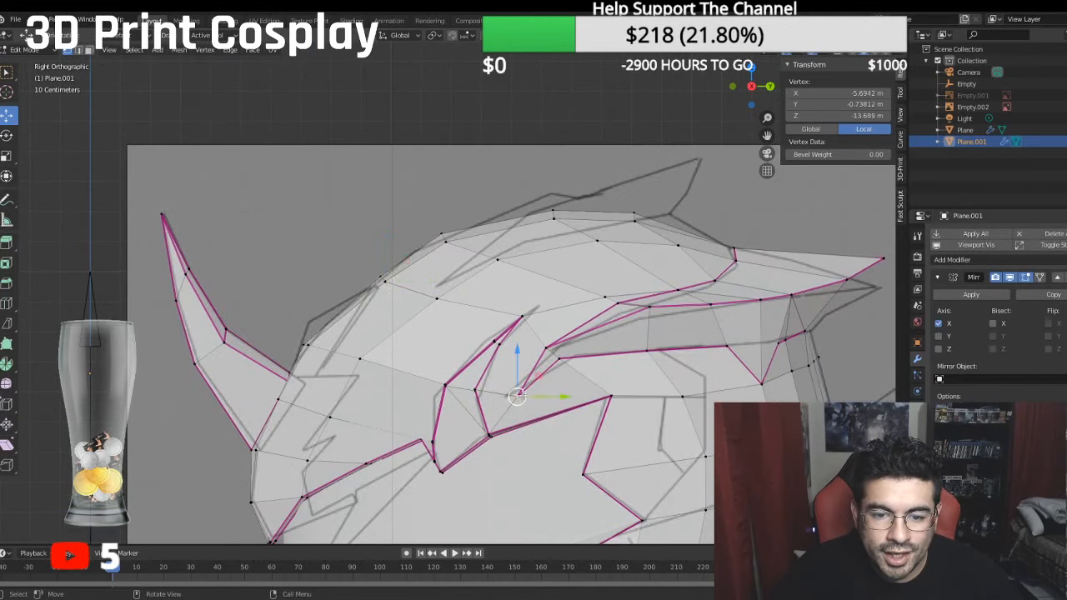
{"action": "key", "text": "g"}
{"action": "left_click", "coordinate": [540, 393]}
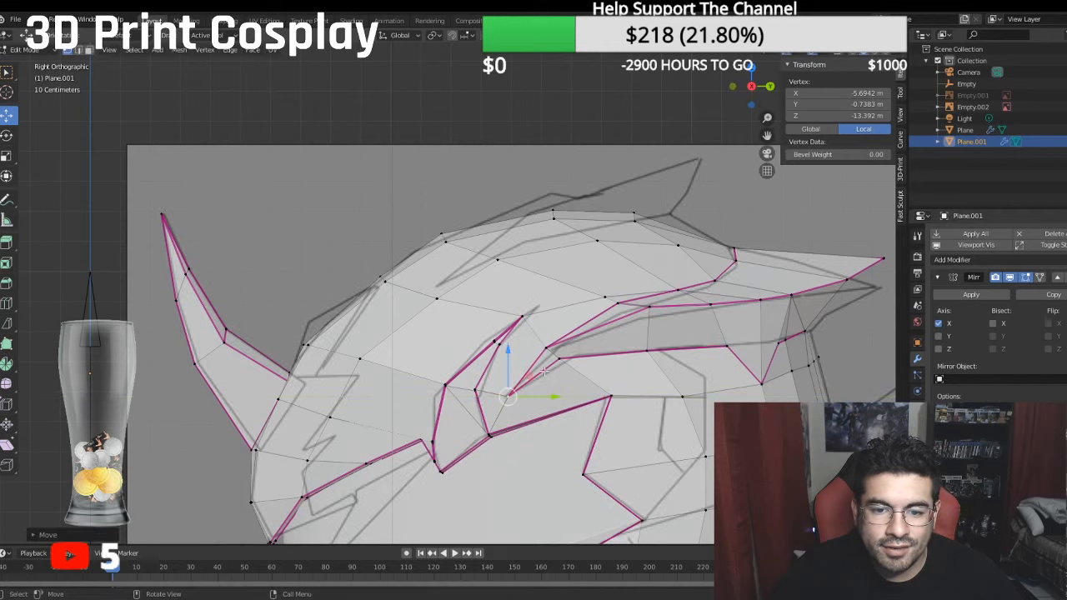
{"action": "left_click", "coordinate": [545, 350], "text": "shift"}
{"action": "key", "text": "g"}
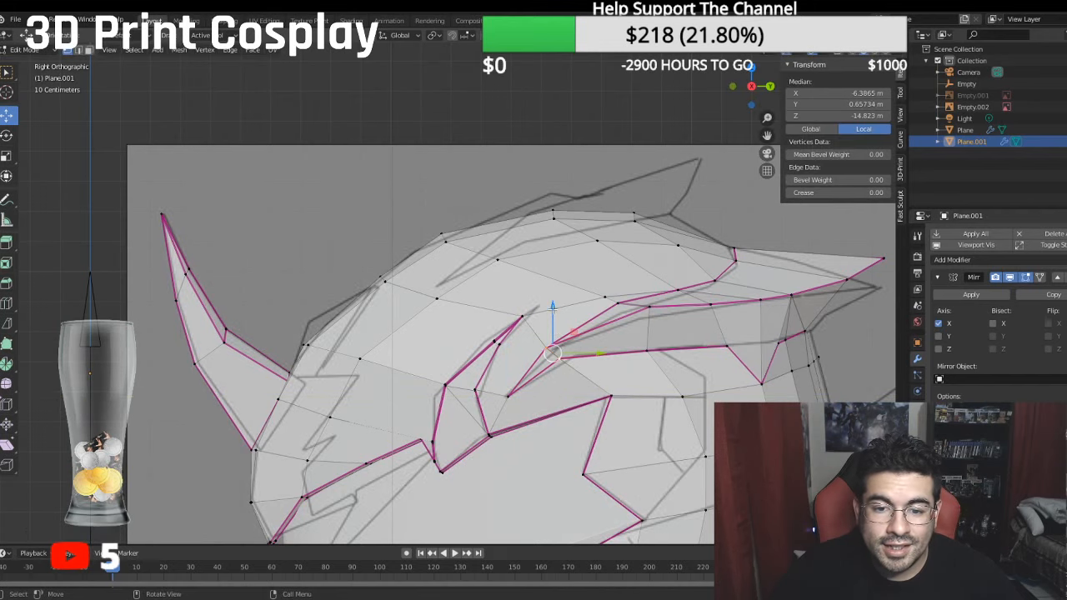
{"action": "left_click", "coordinate": [558, 315]}
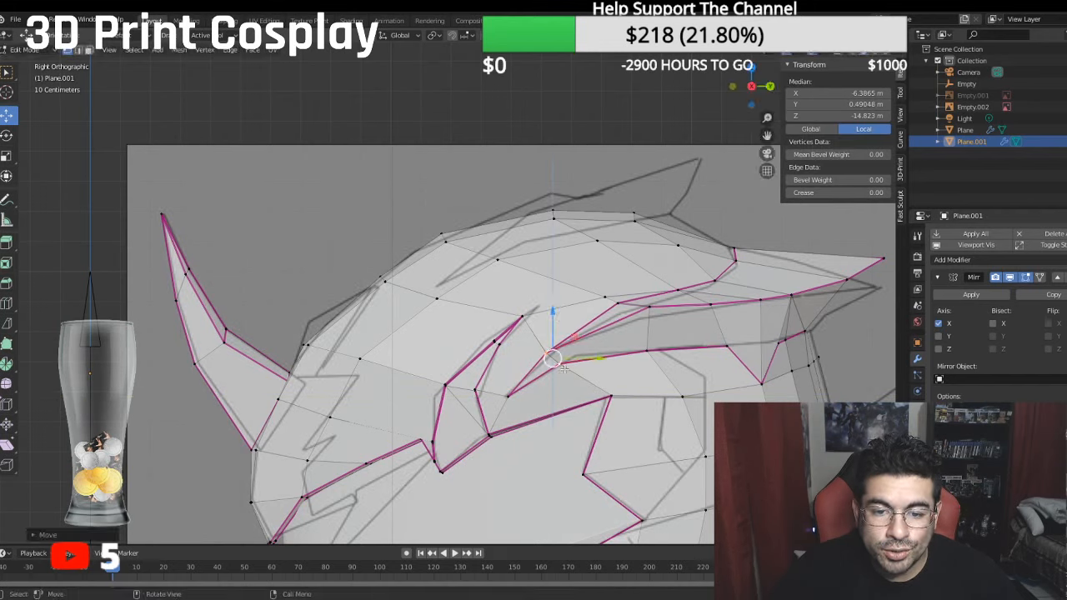
- Move the vertex on the side flare's lower edge just behind its front tip rearward onto the reference line
{"action": "left_click", "coordinate": [567, 365]}
{"action": "key", "text": "g"}
{"action": "left_click", "coordinate": [588, 331]}
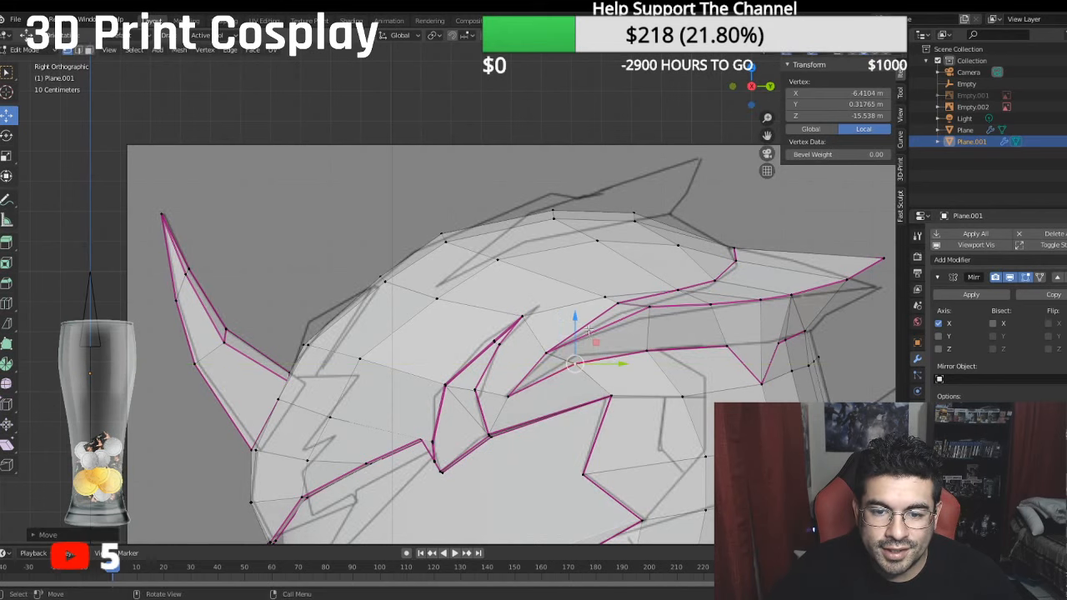
{"action": "key", "text": "g"}
{"action": "left_click", "coordinate": [596, 334]}
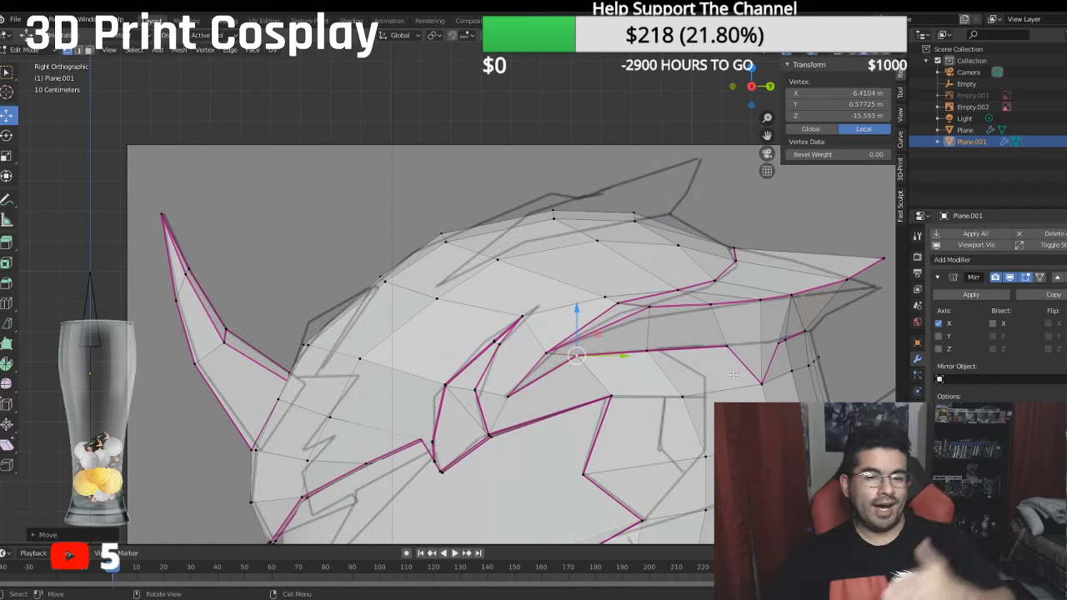
- Move the centre seam vertex at the back of the shell slightly forward along Y
{"action": "left_click", "coordinate": [787, 340]}
{"action": "left_click", "coordinate": [851, 471]}
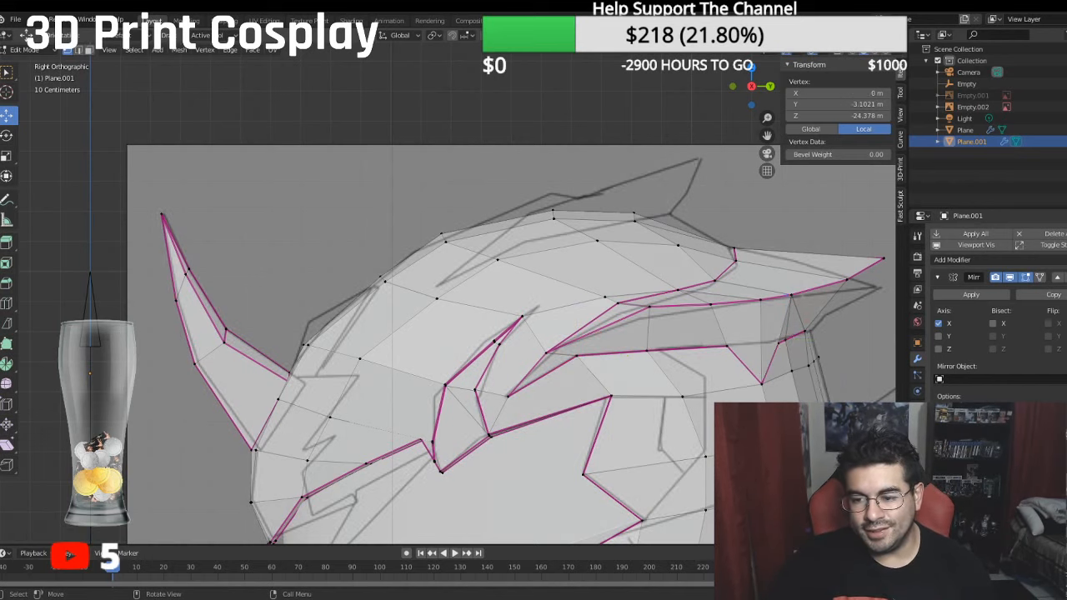
{"action": "scroll", "coordinate": [784, 395], "scroll_direction": "down", "scroll_amount": 1}
{"action": "key", "text": "g"}
{"action": "key", "text": "y"}
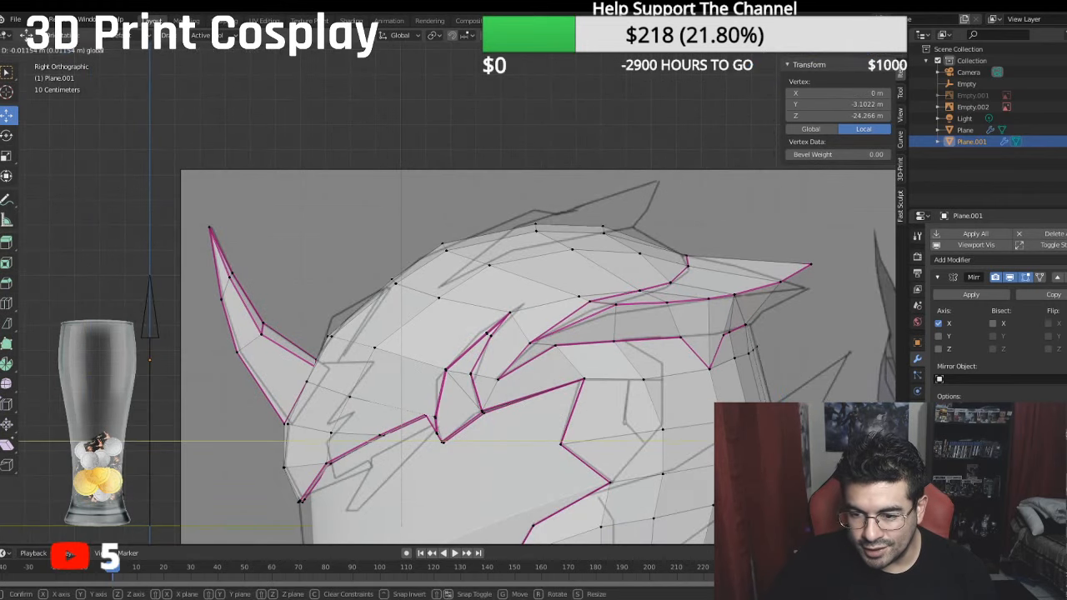
{"action": "left_click", "coordinate": [778, 393]}
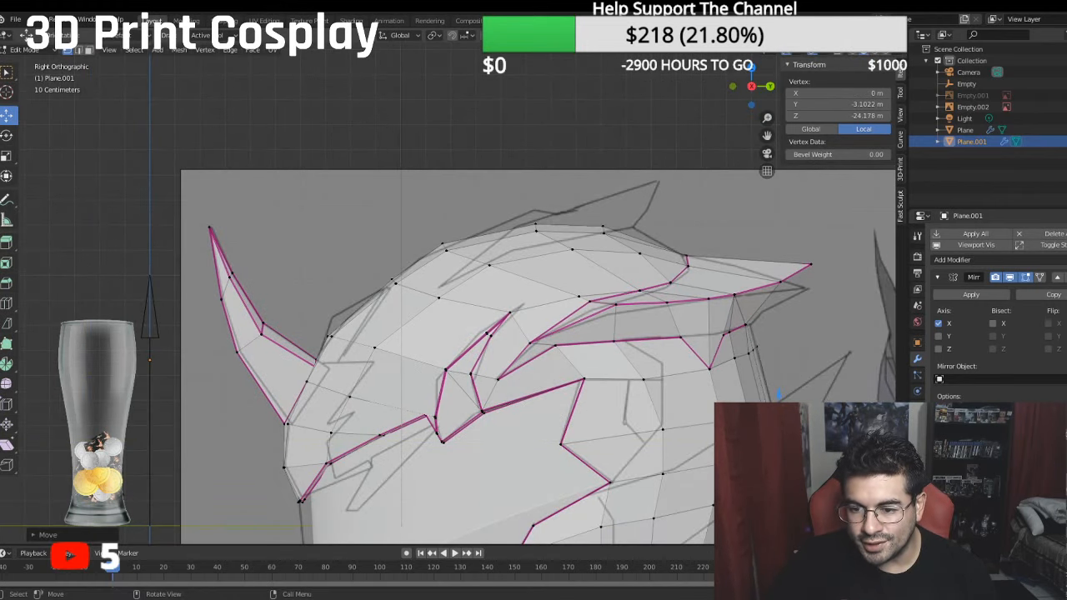
- Select the rear shell edge beside the centre seam and shift it slightly forward along Y
{"action": "left_click", "coordinate": [778, 395]}
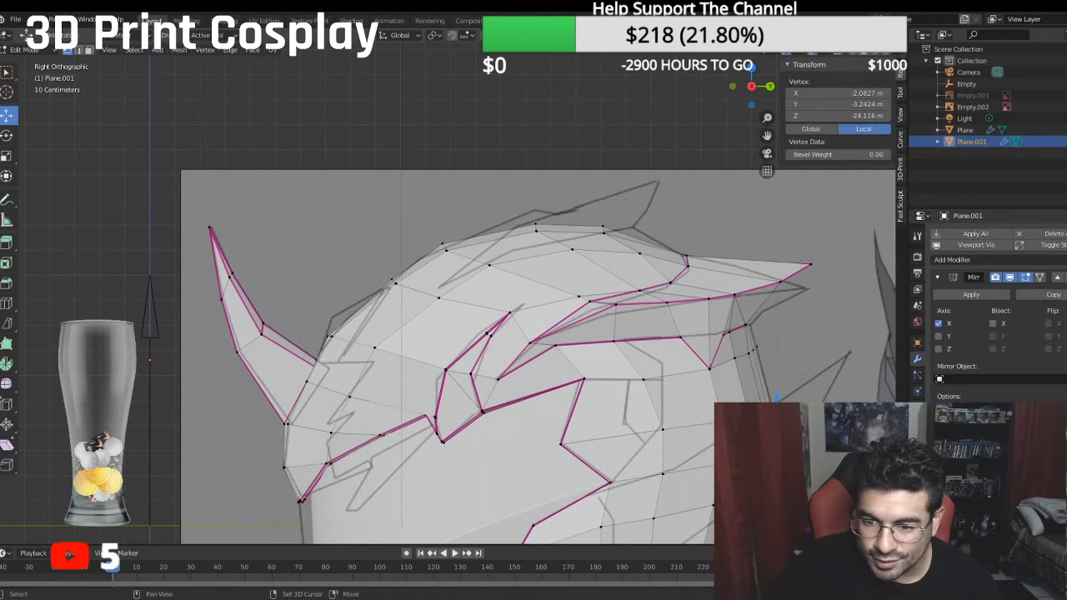
{"action": "left_click", "coordinate": [774, 450], "text": "shift"}
{"action": "key", "text": "g"}
{"action": "key", "text": "y"}
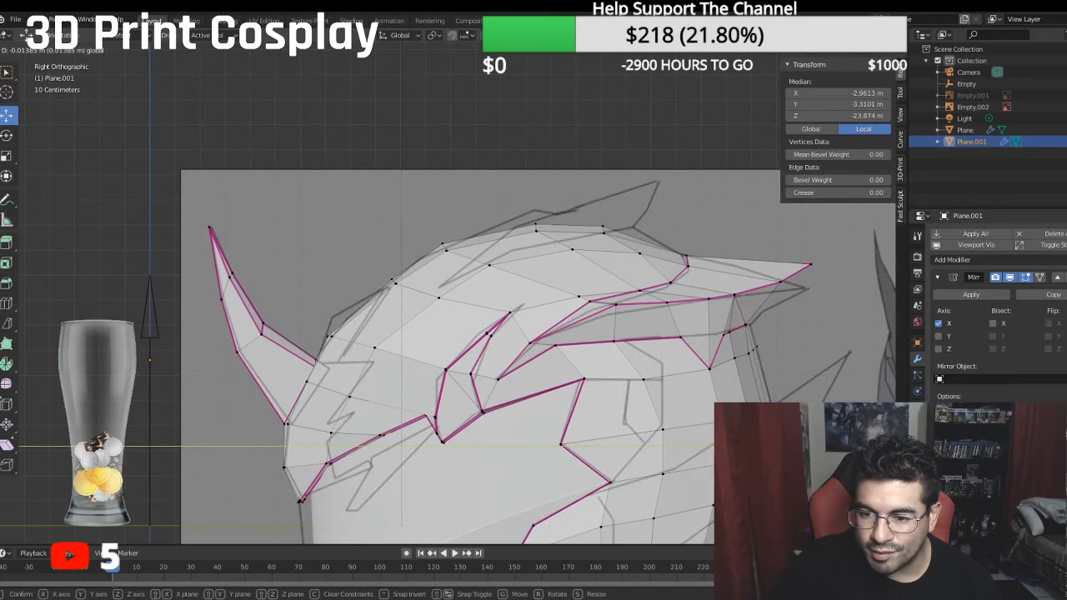
{"action": "left_click", "coordinate": [775, 433]}
- Compare the crown mesh with the reference's top fin outline from the side, front and top, using edge selection on the crown's side
{"action": "scroll", "coordinate": [788, 406], "scroll_direction": "down", "scroll_amount": 1}
{"action": "middle_click_drag", "start_coordinate": [789, 406], "coordinate": [764, 305], "text": "shift"}
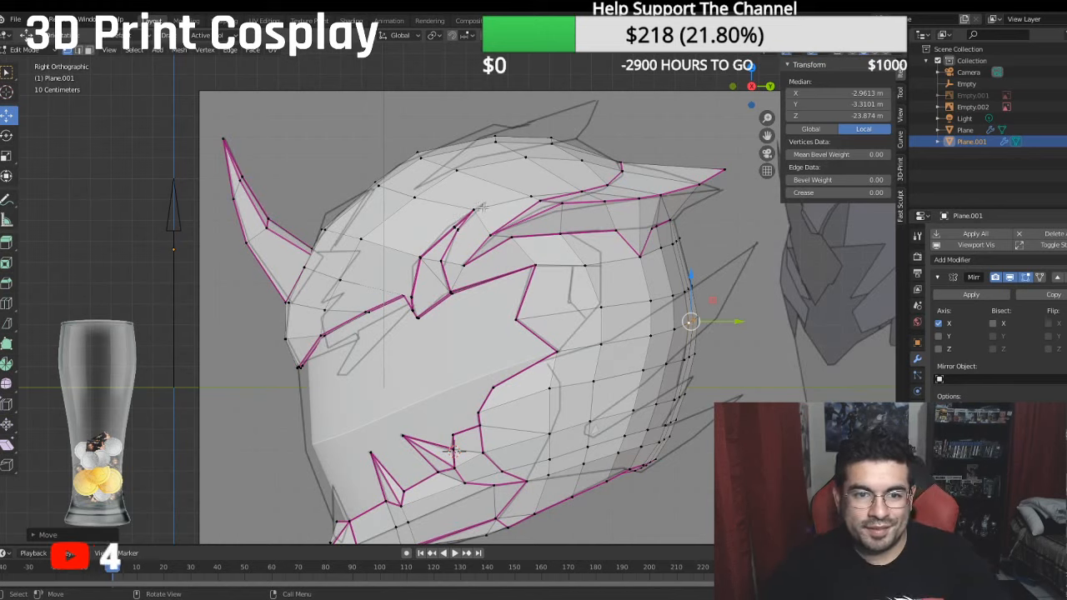
{"action": "middle_click_drag", "start_coordinate": [481, 208], "coordinate": [484, 203]}
{"action": "key", "text": "KP_1"}
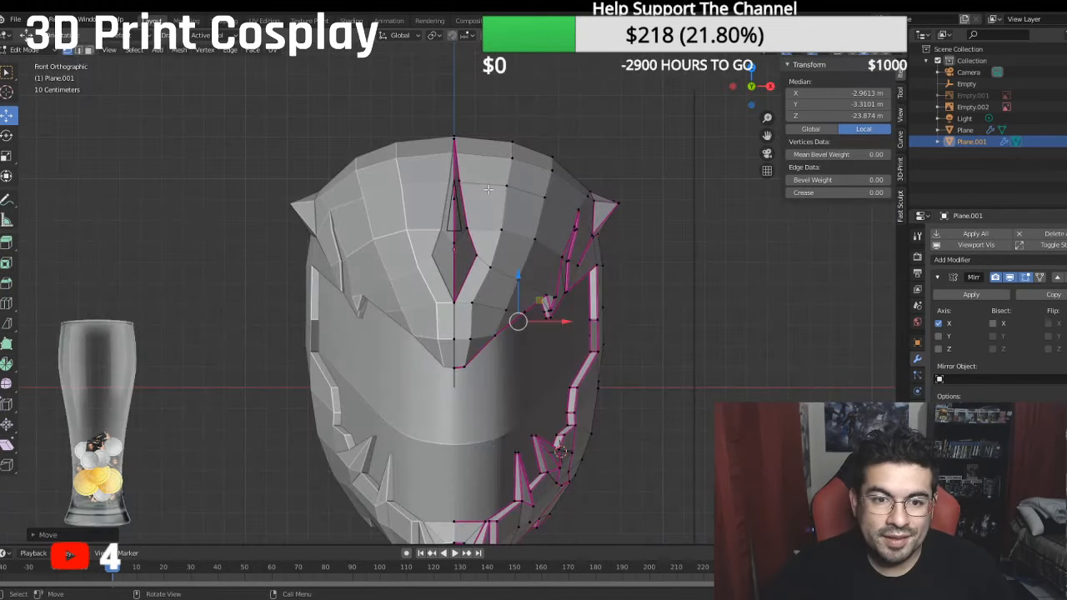
{"action": "key", "text": "KP_3"}
{"action": "middle_click_drag", "start_coordinate": [439, 148], "coordinate": [422, 279], "text": "shift"}
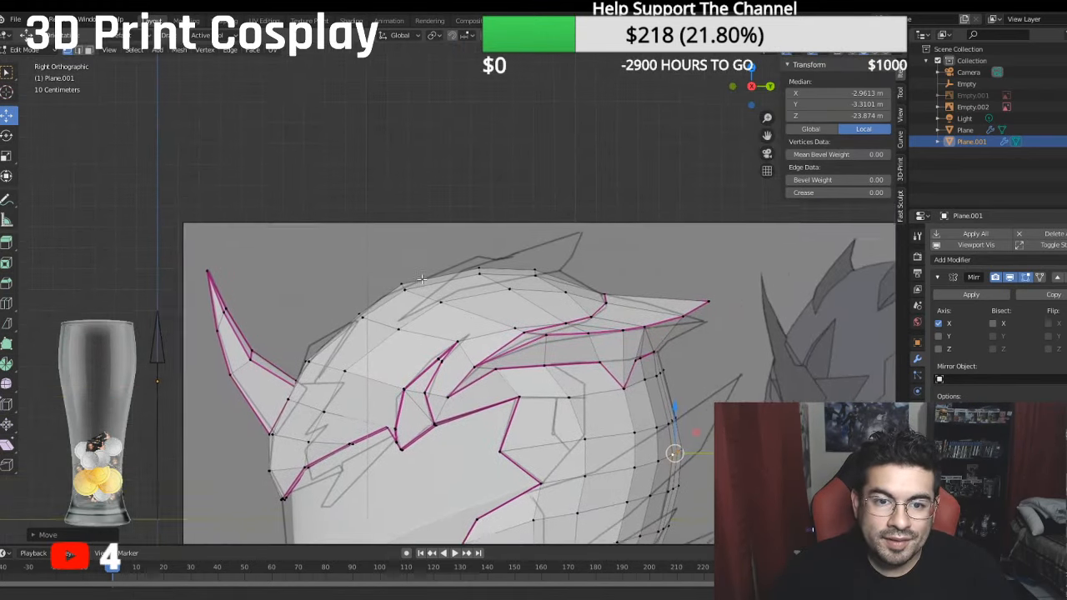
{"action": "scroll", "coordinate": [422, 279], "scroll_direction": "up", "scroll_amount": 4}
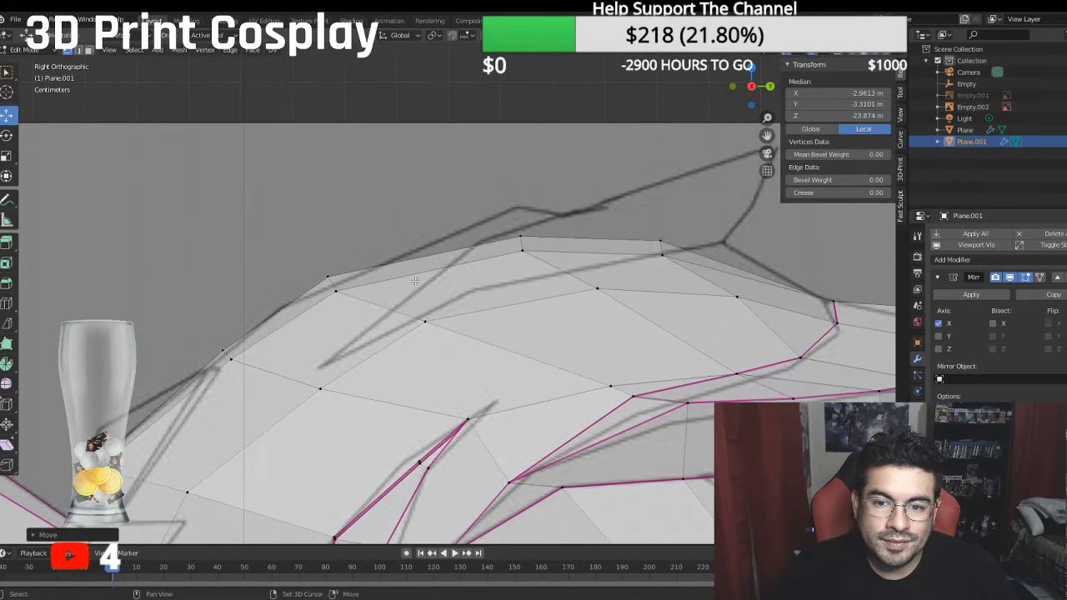
{"action": "left_click", "coordinate": [78, 51]}
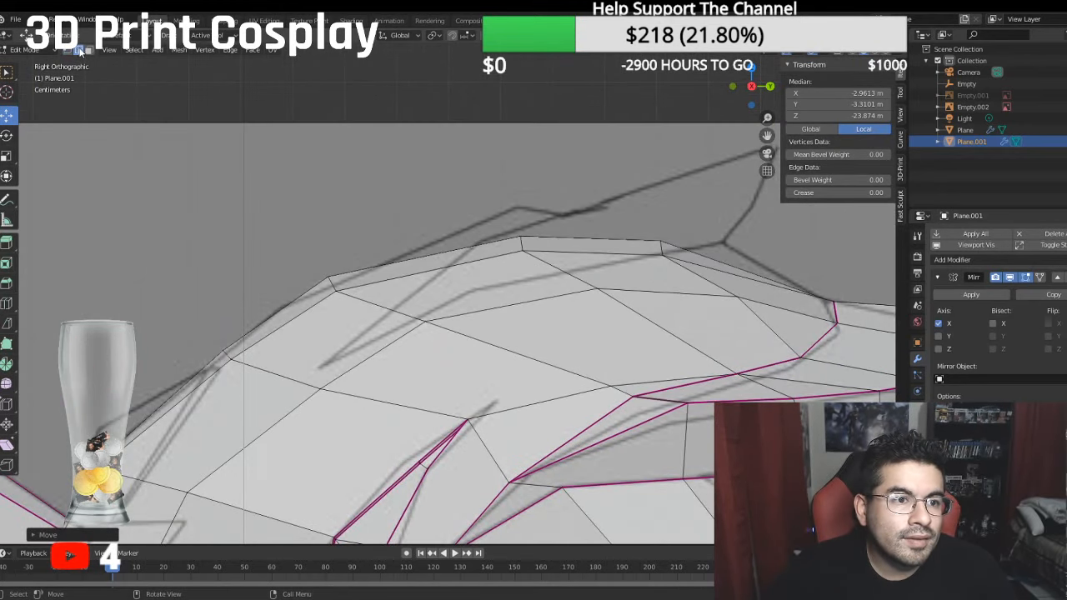
{"action": "left_click", "coordinate": [355, 360]}
{"action": "scroll", "coordinate": [403, 302], "scroll_direction": "down", "scroll_amount": 1}
{"action": "middle_click_drag", "start_coordinate": [487, 268], "coordinate": [427, 280]}
{"action": "key", "text": "KP_1"}
{"action": "key", "text": "KP_7"}
{"action": "scroll", "coordinate": [442, 242], "scroll_direction": "down", "scroll_amount": 3}
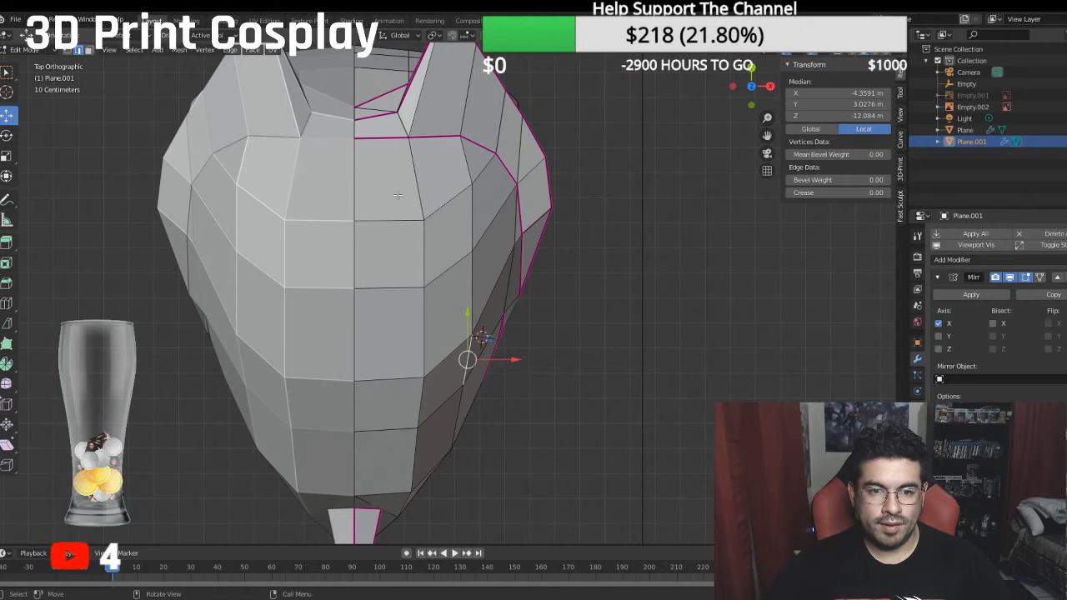
{"action": "key", "text": "KP_3"}
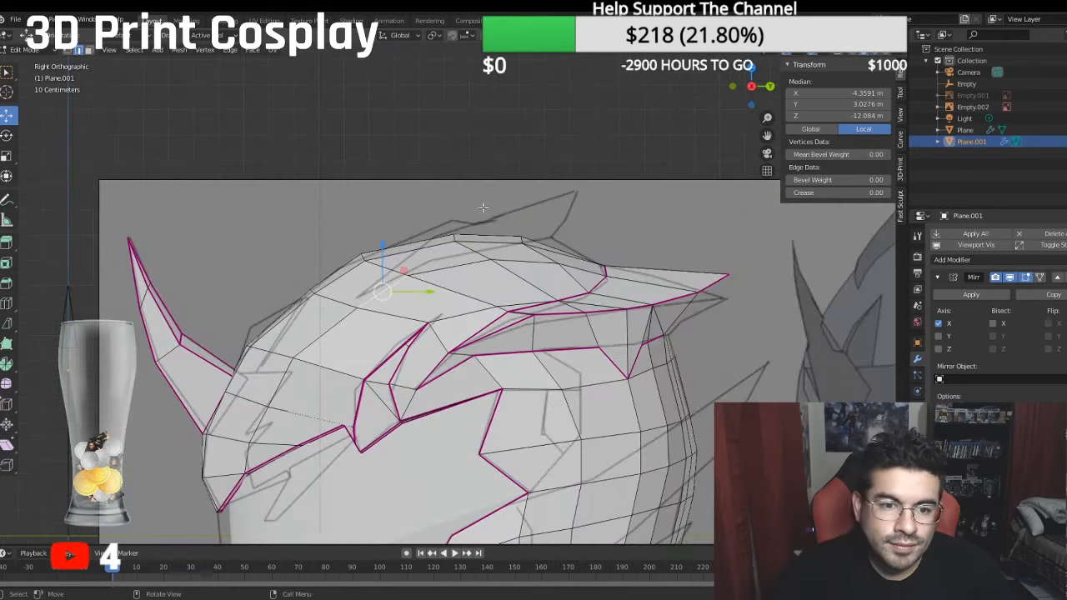
{"action": "scroll", "coordinate": [483, 207], "scroll_direction": "up", "scroll_amount": 2}
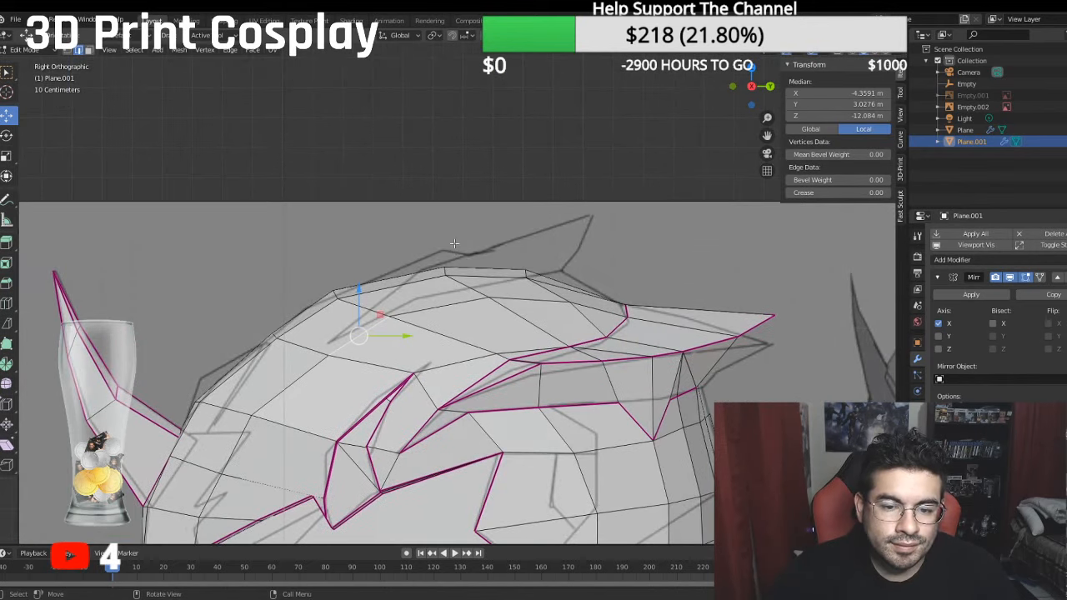
{"action": "scroll", "coordinate": [455, 242], "scroll_direction": "down", "scroll_amount": 3}
{"action": "middle_click_drag", "start_coordinate": [458, 235], "coordinate": [511, 240]}
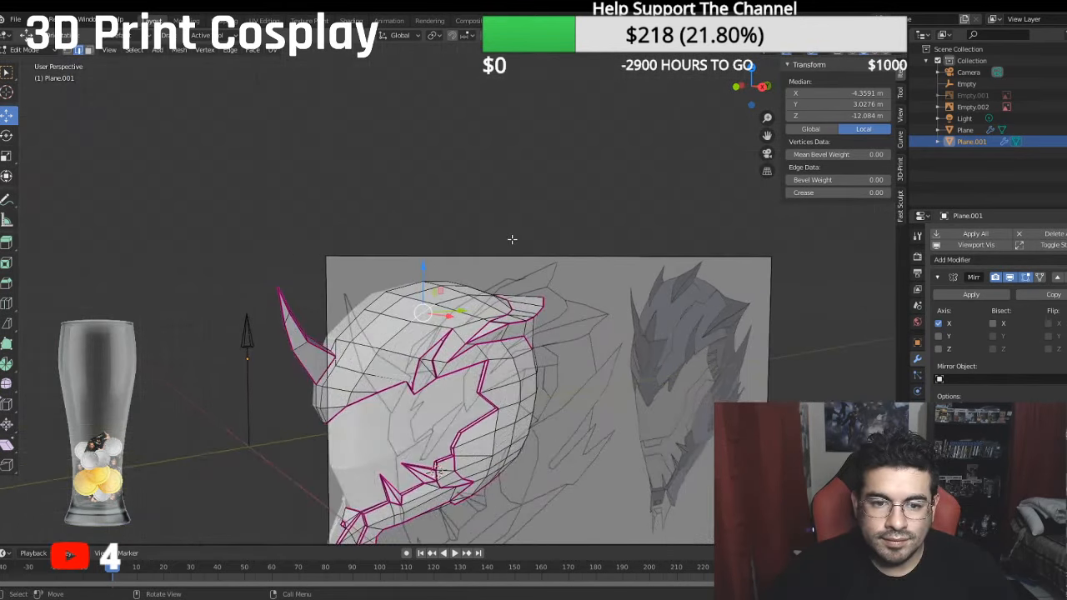
{"action": "scroll", "coordinate": [506, 238], "scroll_direction": "down", "scroll_amount": 2}
{"action": "key", "text": "KP_1"}
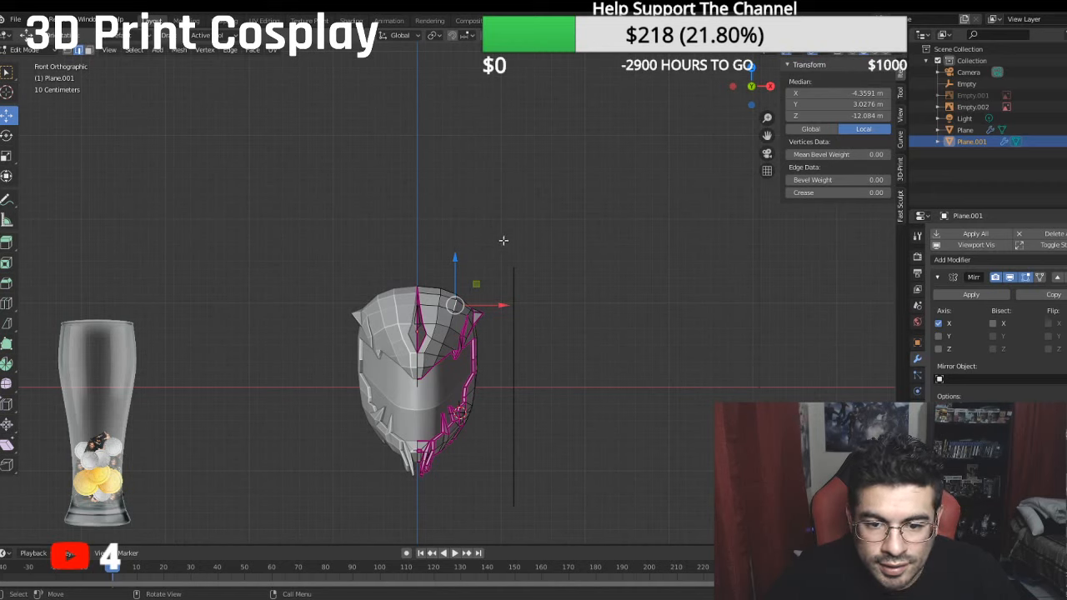
- Show the hidden front reference image Empty.001 and frame the crown where the top fin meets it
{"action": "left_click", "coordinate": [1065, 96]}
{"action": "scroll", "coordinate": [469, 241], "scroll_direction": "up", "scroll_amount": 5}
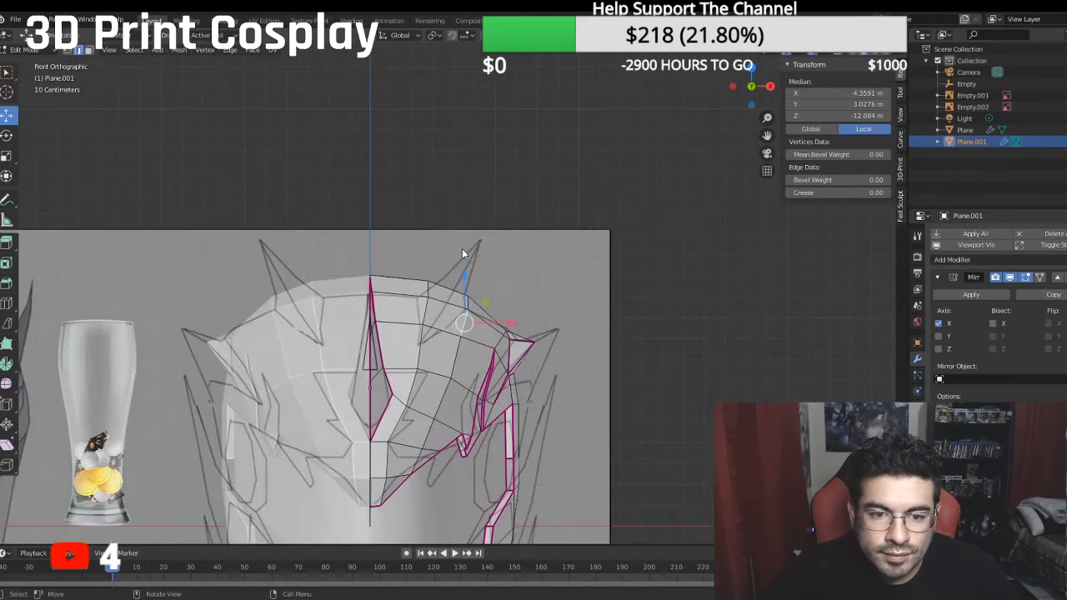
{"action": "scroll", "coordinate": [460, 276], "scroll_direction": "up", "scroll_amount": 2}
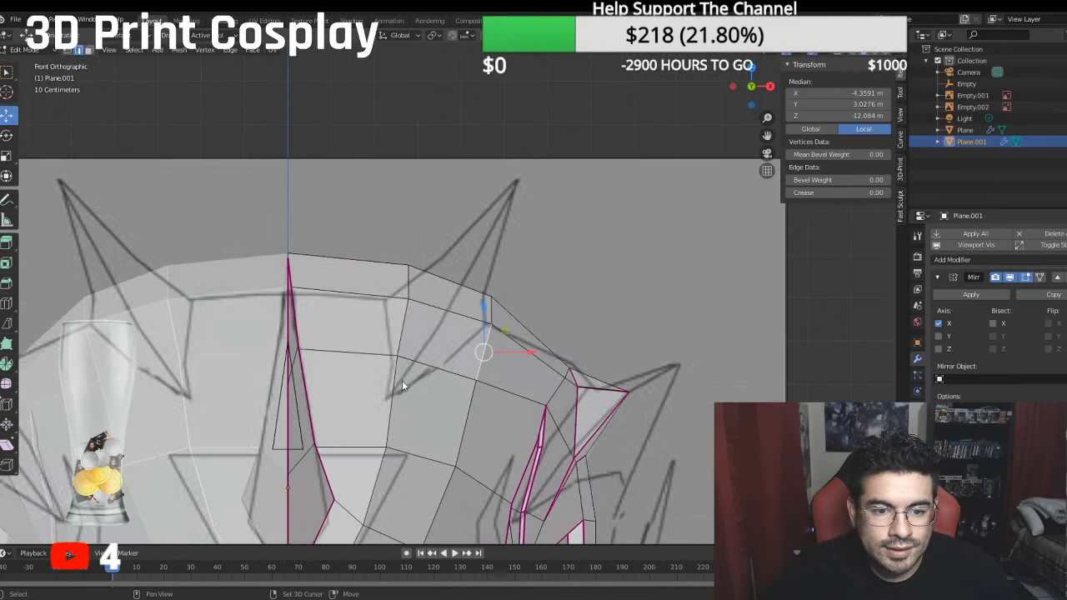
{"action": "middle_click_drag", "start_coordinate": [441, 415], "coordinate": [417, 356], "text": "shift"}
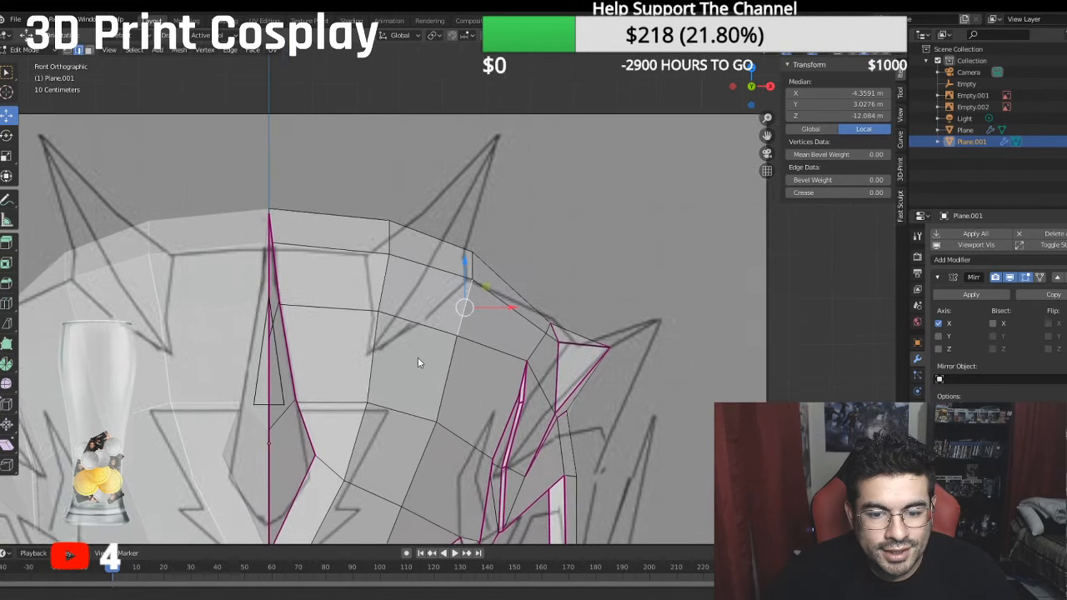
- Bisect the crown face beside the central crest with a cut running to the lower tip of the reference's top fin
{"action": "left_click", "coordinate": [88, 50]}
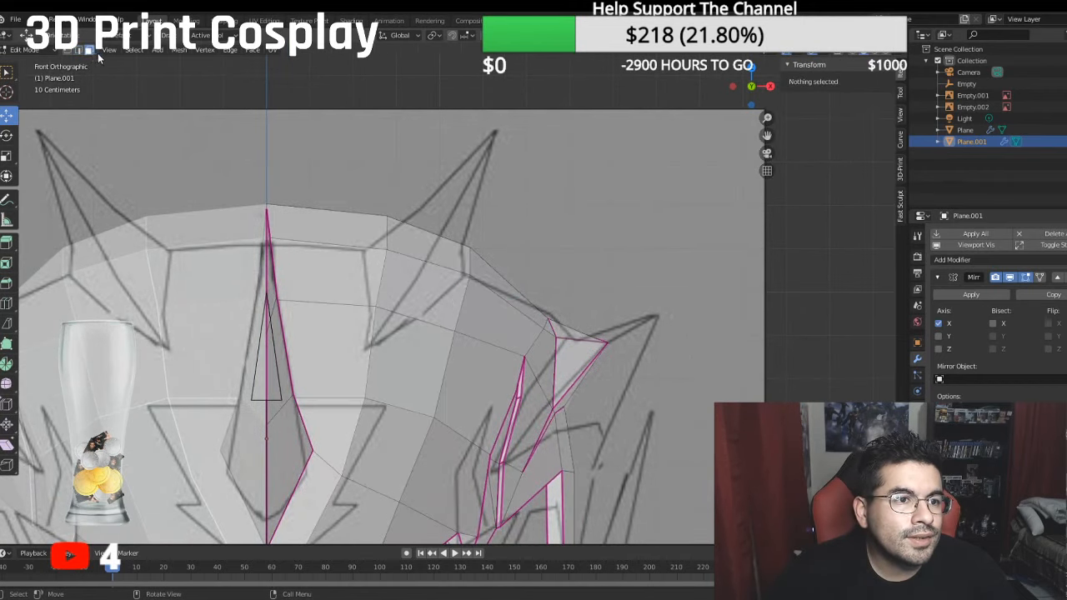
{"action": "left_click", "coordinate": [339, 352]}
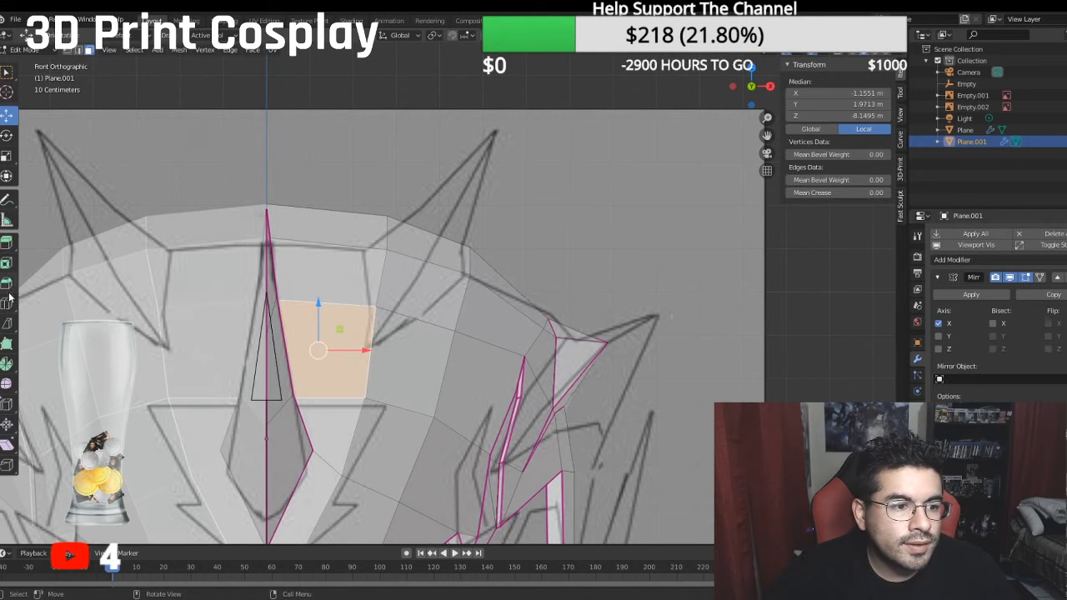
{"action": "left_click", "coordinate": [7, 324]}
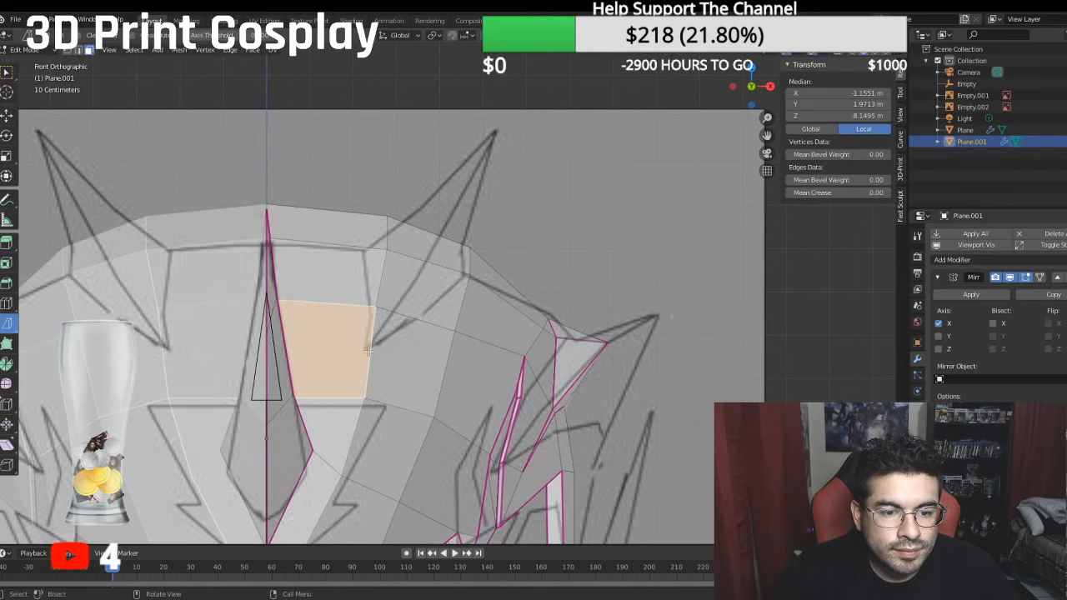
{"action": "key", "text": "k"}
{"action": "left_click", "coordinate": [368, 351]}
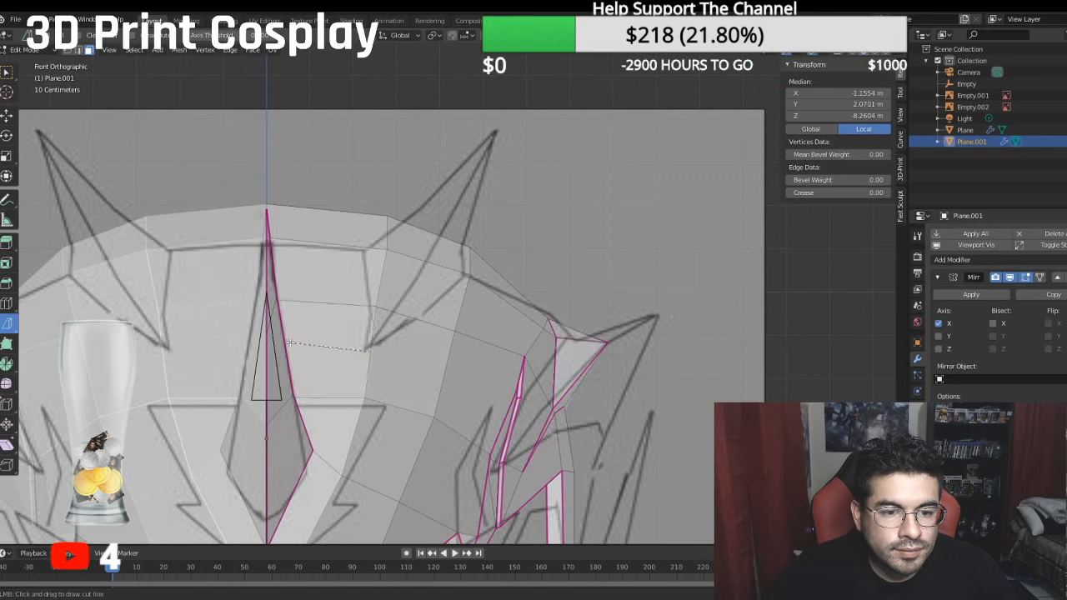
{"action": "key", "text": "Escape"}
- Bisect the adjacent outer crown face diagonally from the end of the first cut to its lower outer corner
{"action": "left_click", "coordinate": [381, 356]}
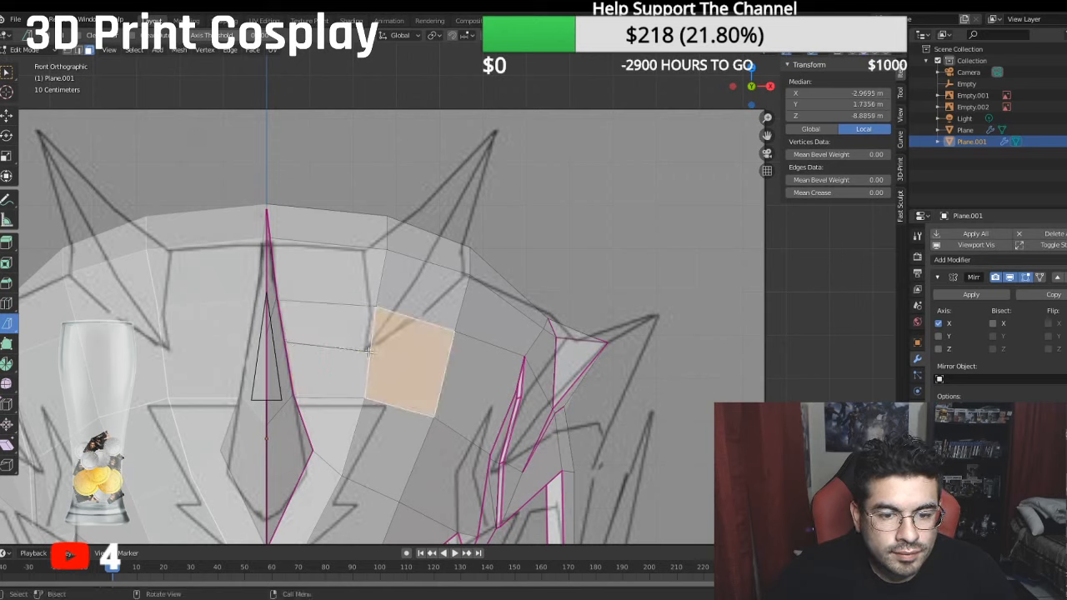
{"action": "key", "text": "k"}
{"action": "left_click", "coordinate": [370, 351]}
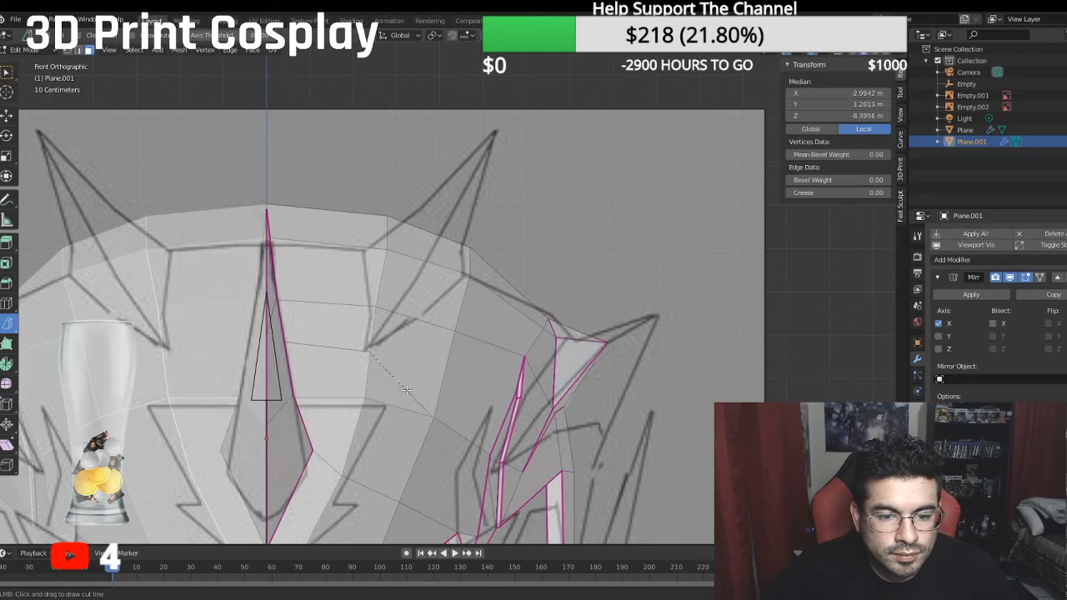
{"action": "left_click_drag", "start_coordinate": [408, 390], "coordinate": [410, 388]}
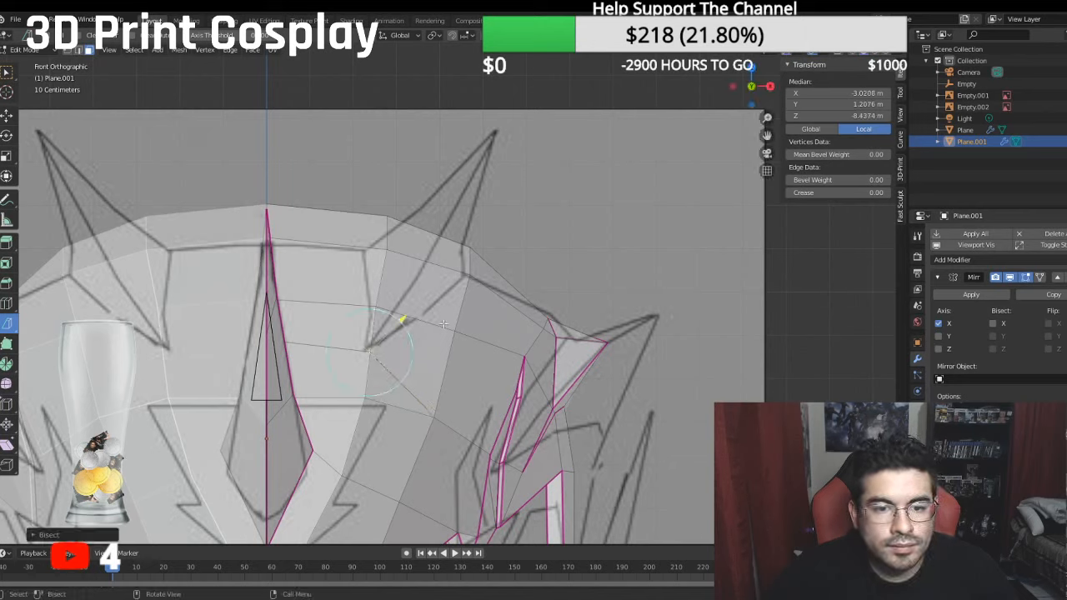
{"action": "left_click", "coordinate": [427, 311]}
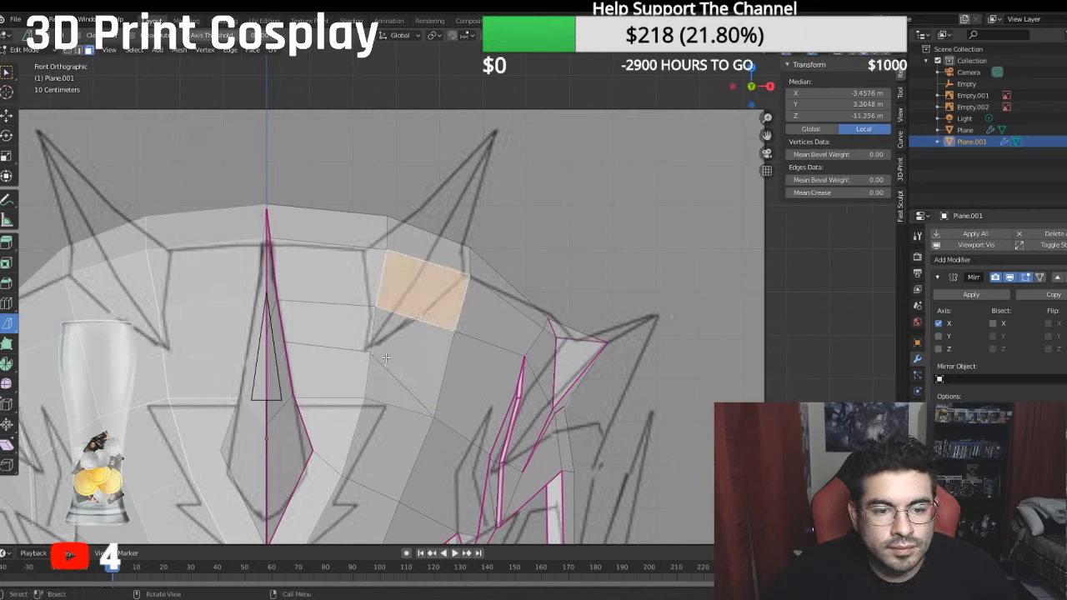
- Merge the overlapping vertices where the two cuts meet at the fin's lower tip, using At Center
{"action": "left_click", "coordinate": [68, 50]}
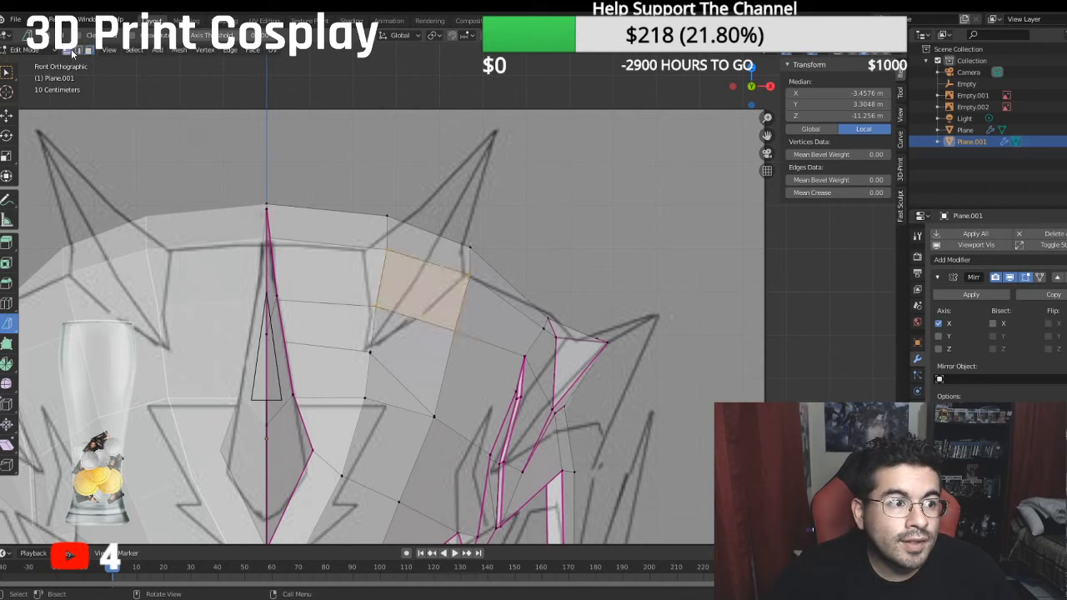
{"action": "left_click", "coordinate": [372, 354]}
{"action": "left_click", "coordinate": [372, 354], "text": "shift"}
{"action": "left_click", "coordinate": [371, 351]}
{"action": "left_click", "coordinate": [371, 357], "text": "shift"}
{"action": "right_click", "coordinate": [371, 360]}
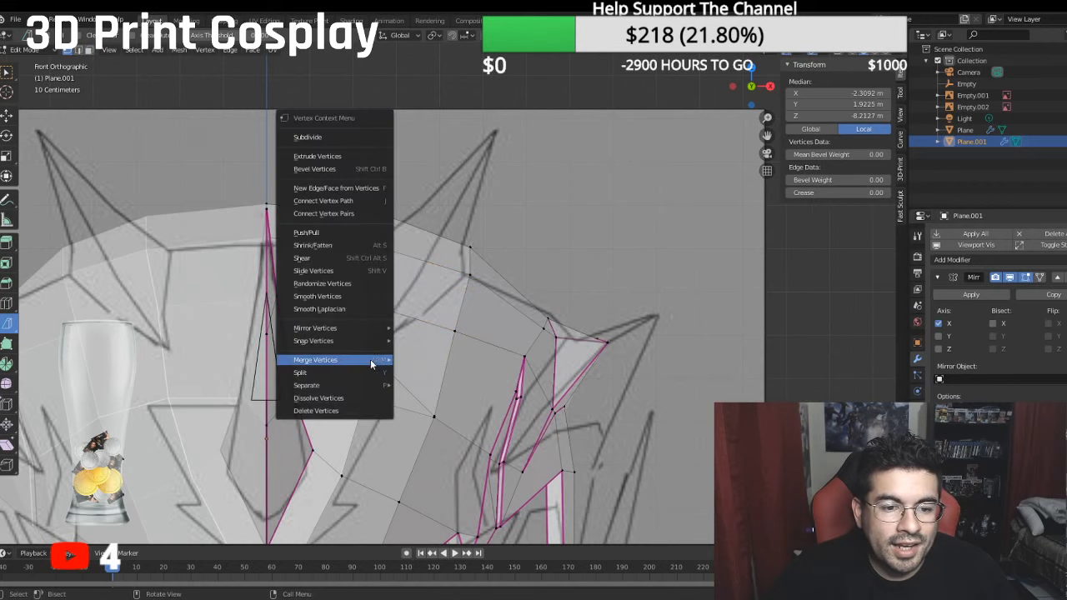
{"action": "mouse_move", "coordinate": [372, 359]}
{"action": "left_click", "coordinate": [438, 386]}
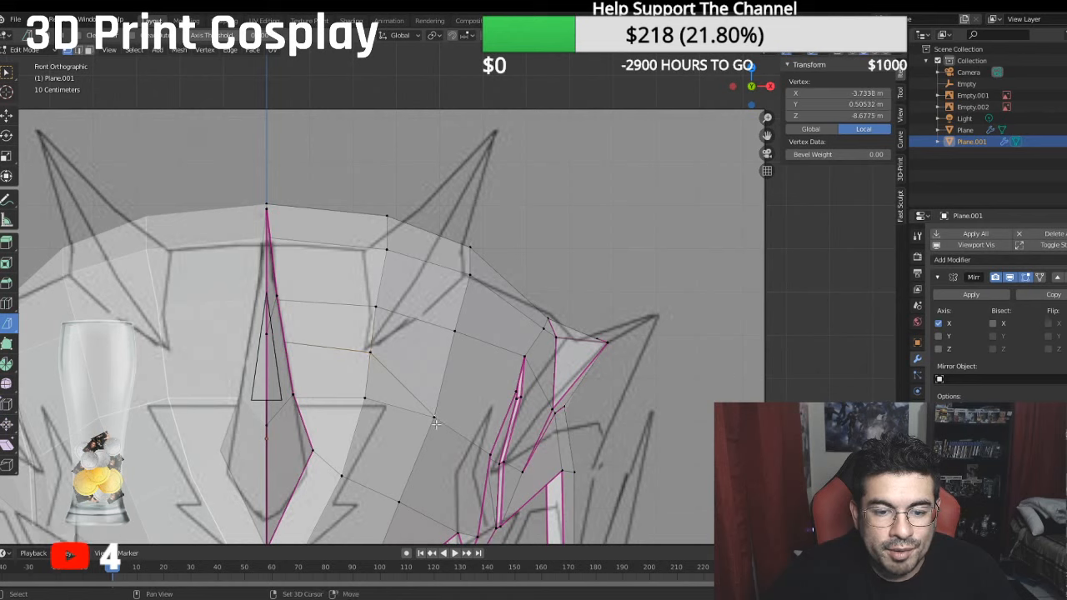
- Merge the overlapping vertices at the diagonal cut's lower outer end, using At Last
{"action": "left_click", "coordinate": [434, 416], "text": "shift"}
{"action": "right_click", "coordinate": [436, 424]}
{"action": "mouse_move", "coordinate": [436, 424]}
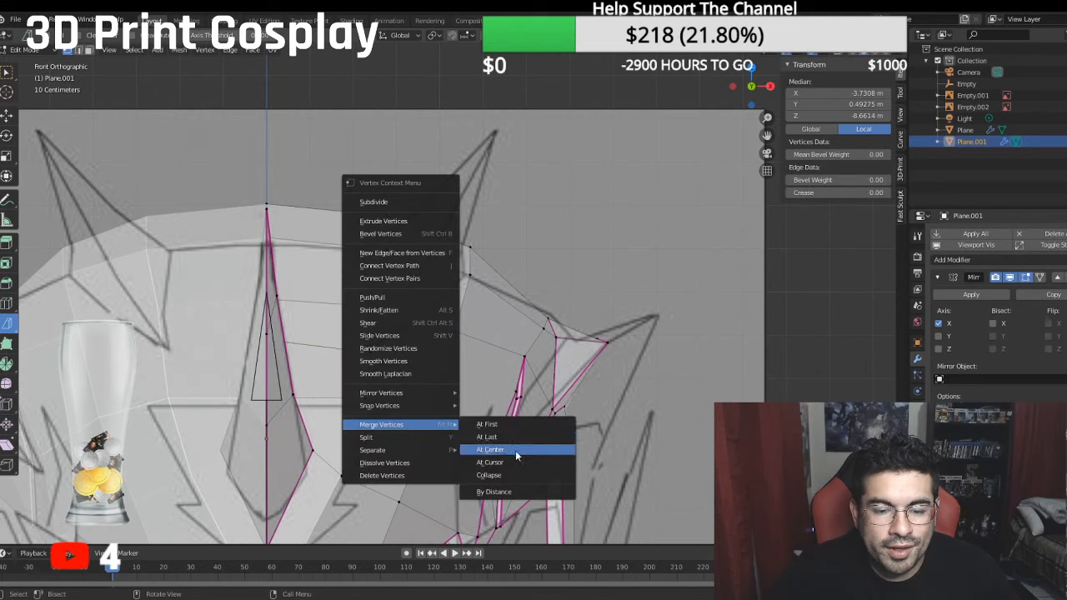
{"action": "left_click", "coordinate": [506, 435]}
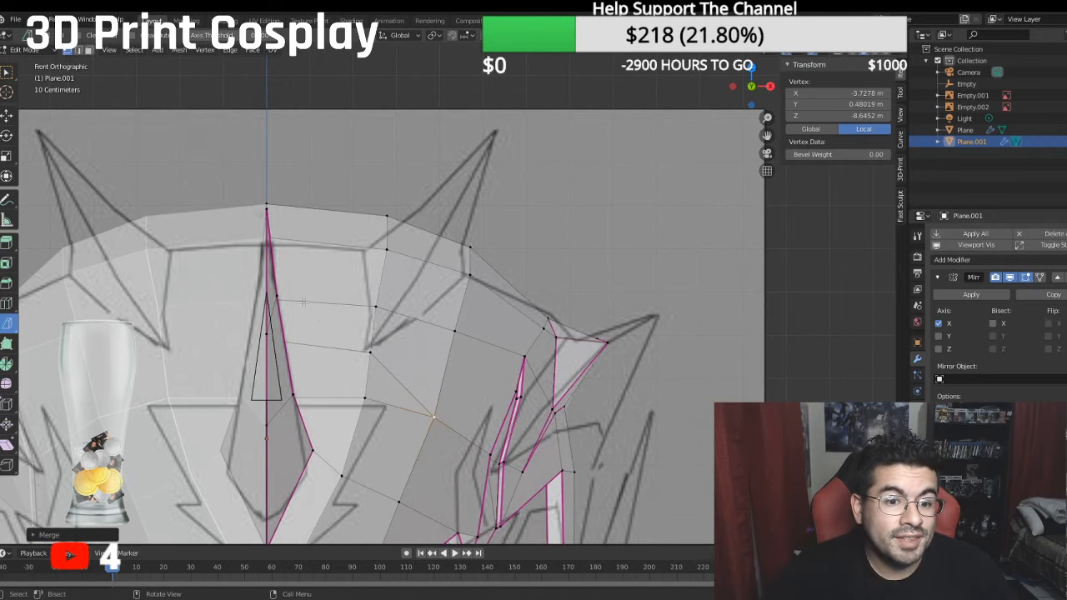
- Compare the merged vertex at the fin's lower tip with the reference's top fin outline from the side and front
{"action": "left_click", "coordinate": [370, 348]}
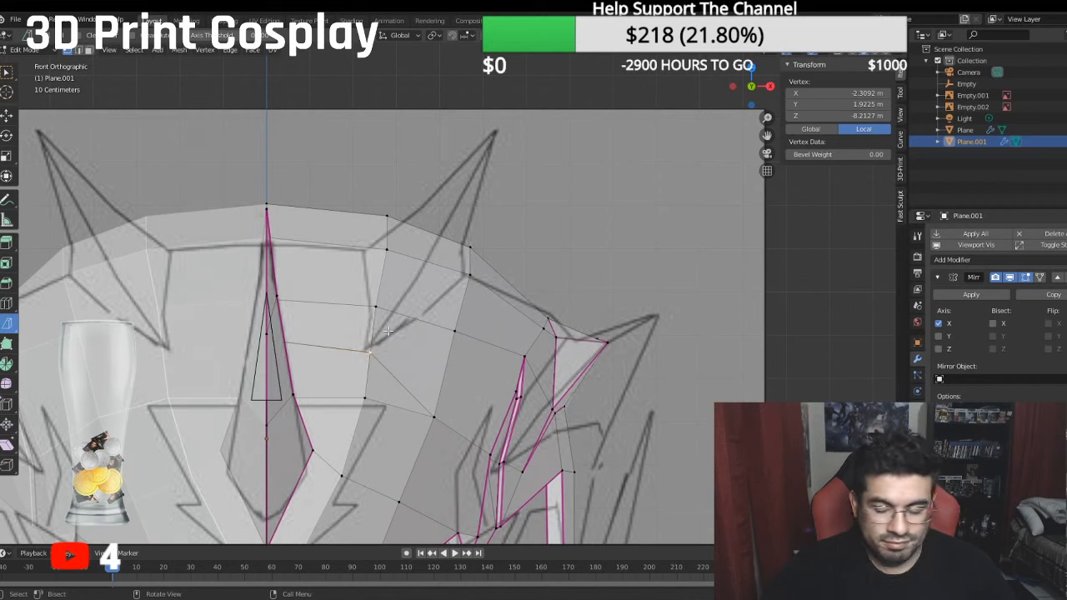
{"action": "key", "text": "KP_3"}
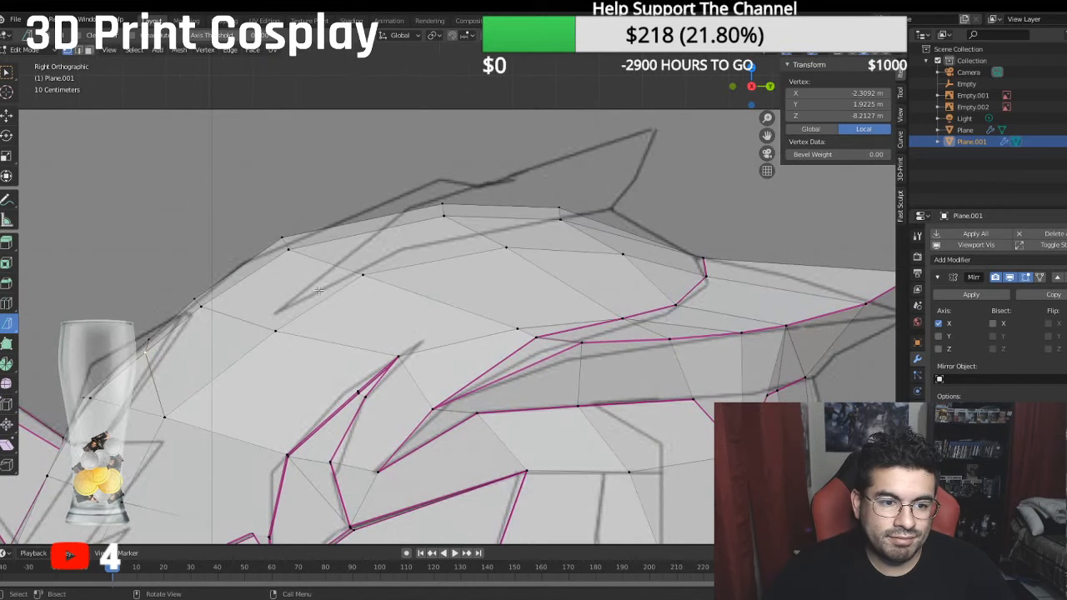
{"action": "scroll", "coordinate": [313, 286], "scroll_direction": "down", "scroll_amount": 1}
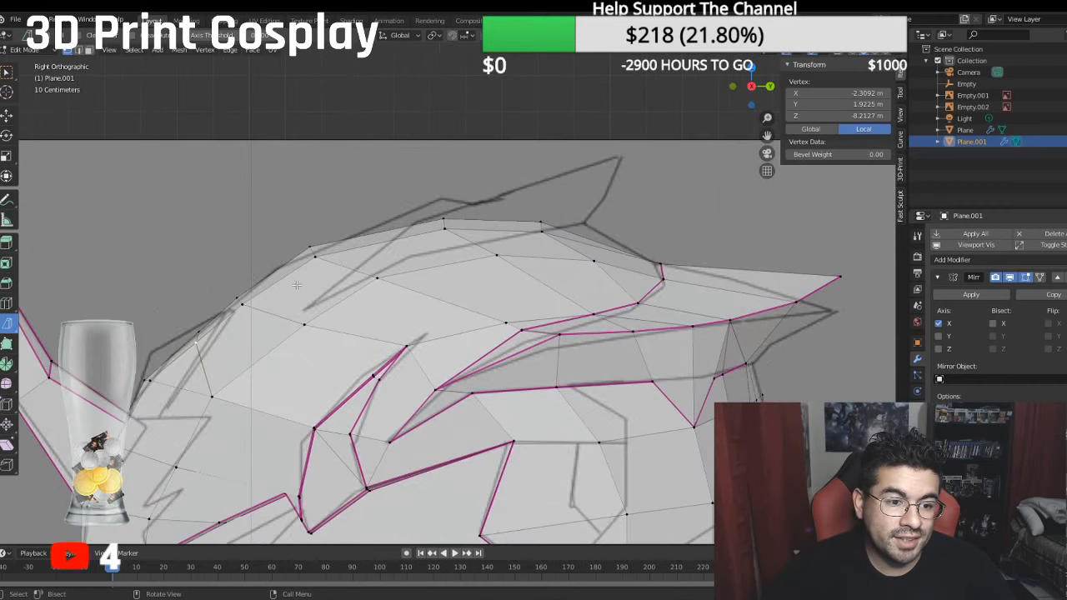
{"action": "mouse_move", "coordinate": [296, 285]}
{"action": "middle_mouse_down"}
{"action": "mouse_move", "coordinate": [334, 280]}
{"action": "mouse_move", "coordinate": [281, 281]}
{"action": "middle_mouse_up"}
{"action": "key", "text": "KP_3"}
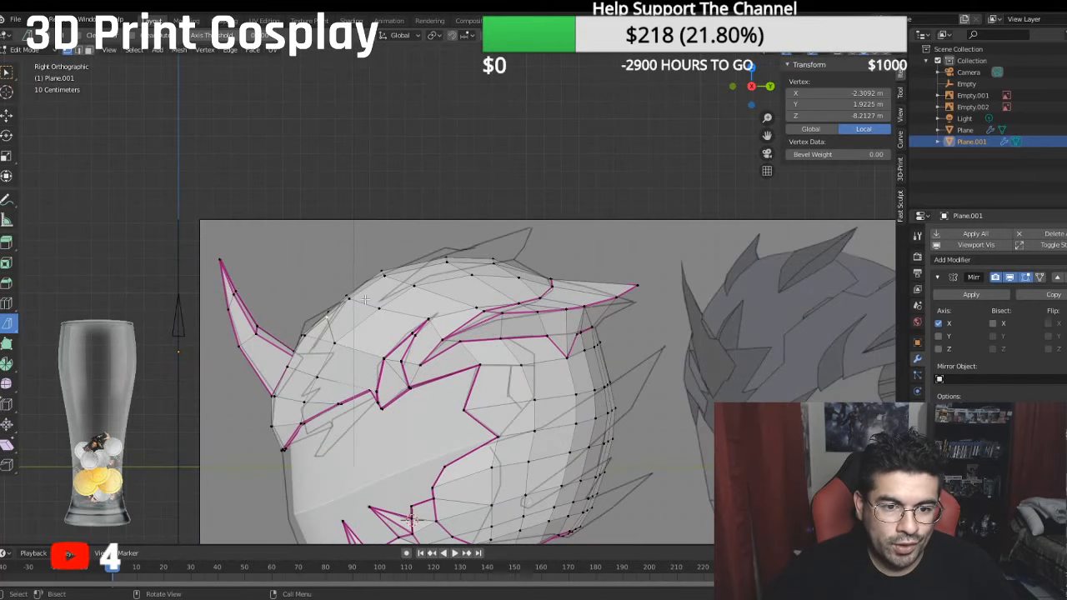
{"action": "middle_click_drag", "start_coordinate": [421, 290], "coordinate": [562, 298]}
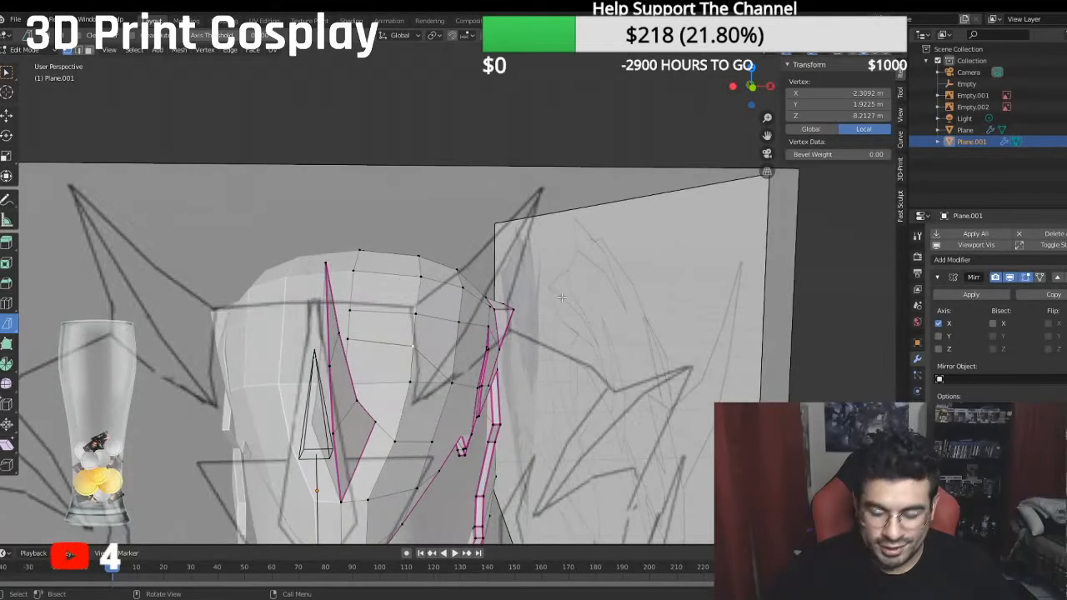
{"action": "key", "text": "KP_1"}
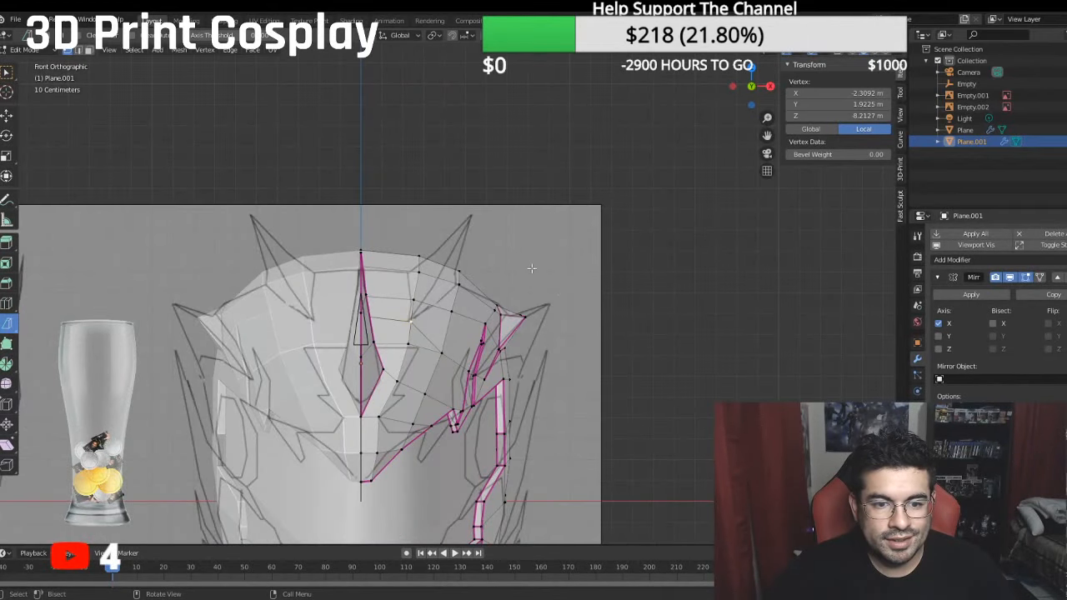
{"action": "scroll", "coordinate": [527, 267], "scroll_direction": "down", "scroll_amount": 2}
{"action": "middle_click_drag", "start_coordinate": [530, 267], "coordinate": [483, 221]}
{"action": "scroll", "coordinate": [326, 155], "scroll_direction": "up", "scroll_amount": 4}
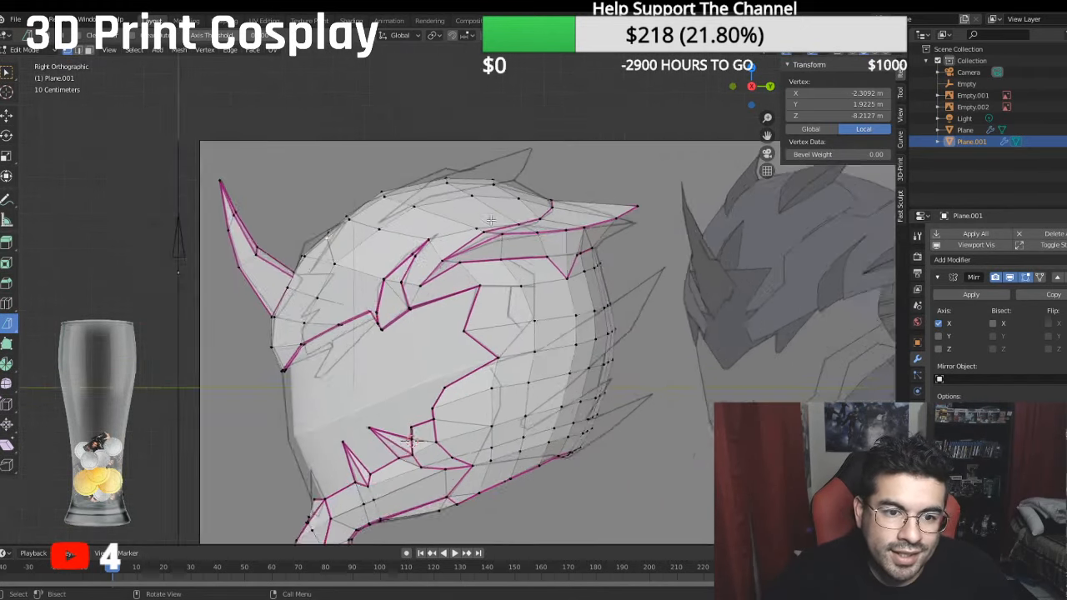
{"action": "scroll", "coordinate": [326, 155], "scroll_direction": "down", "scroll_amount": 3}
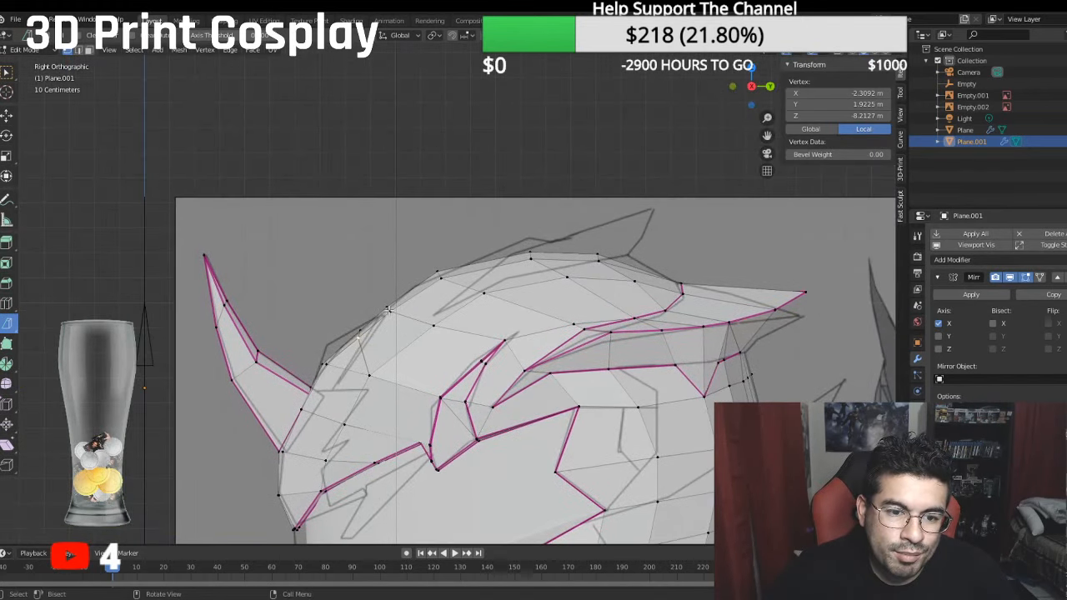
- Move the crown vertex just above the fin's lower tip and the merged tip vertex slightly outward along X
{"action": "left_click", "coordinate": [389, 310]}
{"action": "middle_click_drag", "start_coordinate": [416, 311], "coordinate": [538, 318]}
{"action": "key", "text": "KP_1"}
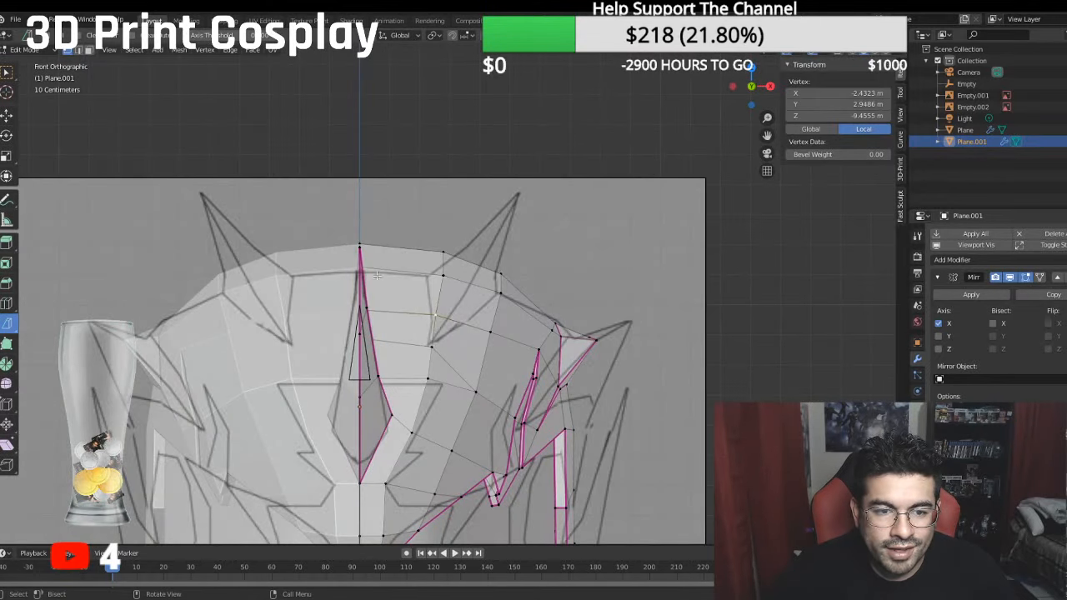
{"action": "left_click", "coordinate": [8, 115]}
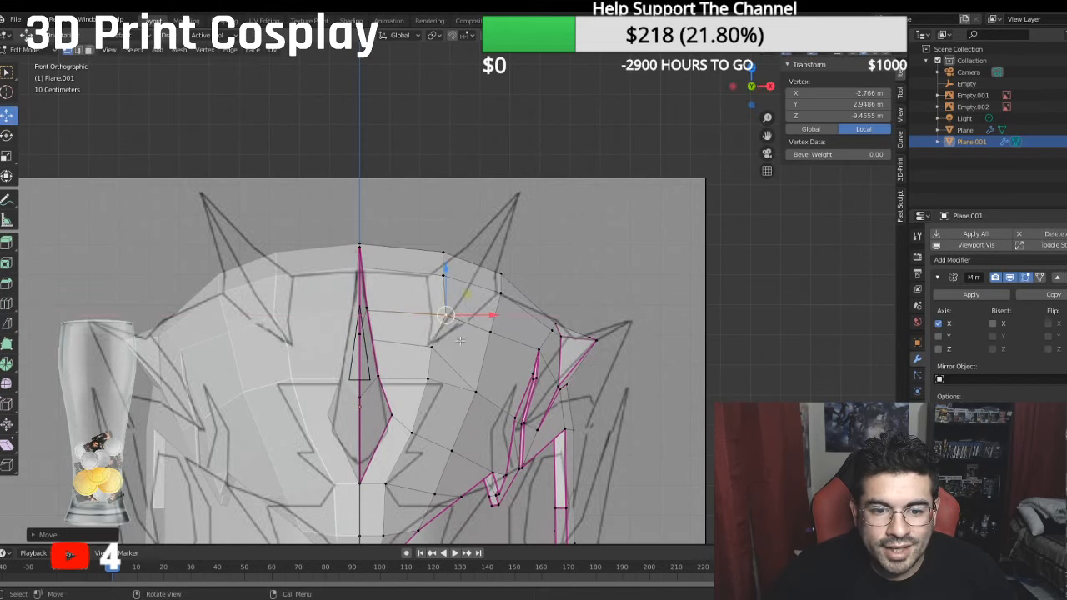
{"action": "left_click", "coordinate": [431, 347]}
{"action": "left_click_drag", "start_coordinate": [468, 349], "coordinate": [476, 349]}
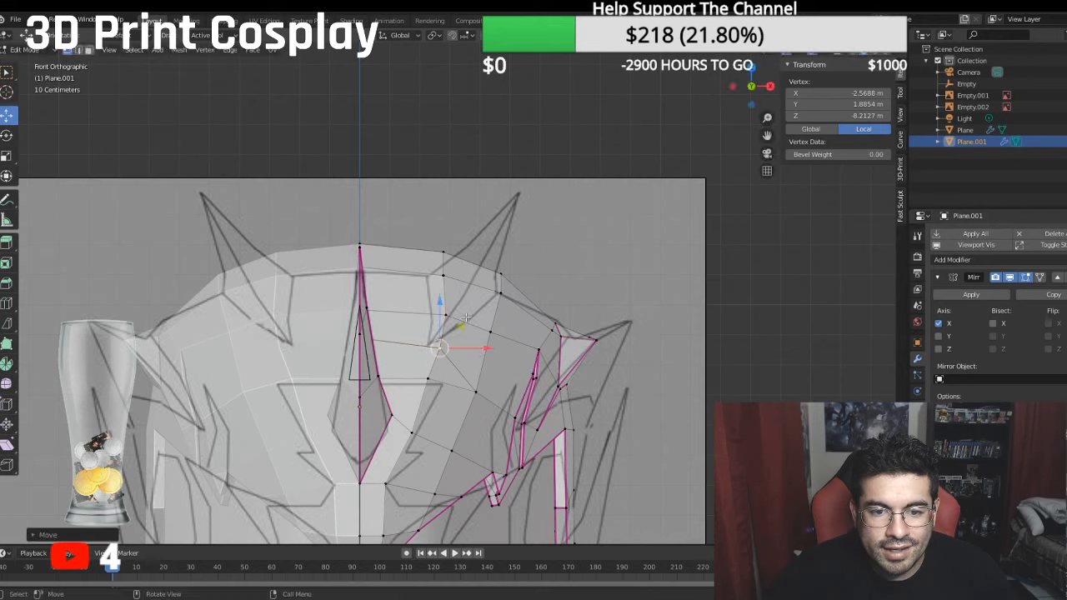
- Shift the crown vertex at the fin's inner base corner inward along X onto the outline, and ease the vertex below it inward
{"action": "left_click", "coordinate": [444, 274]}
{"action": "key", "text": "g"}
{"action": "key", "text": "x"}
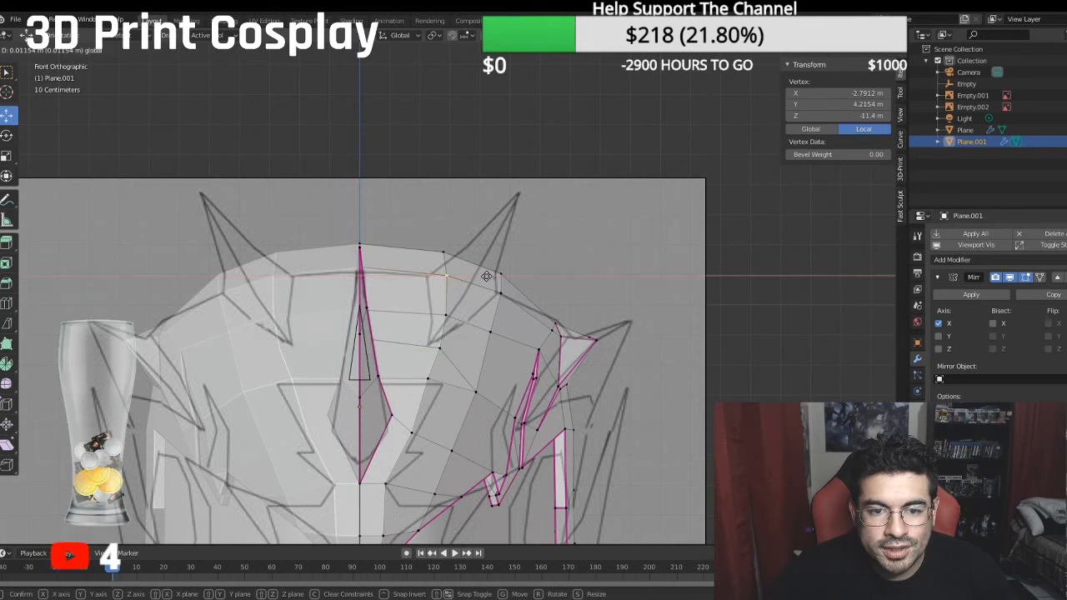
{"action": "left_click", "coordinate": [474, 275]}
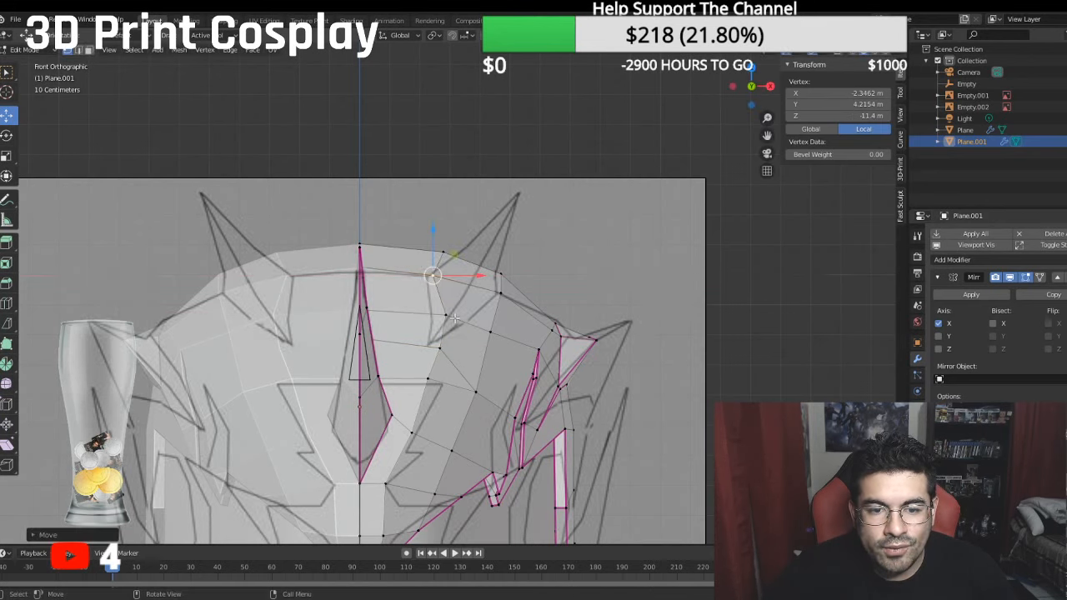
{"action": "left_click", "coordinate": [448, 318]}
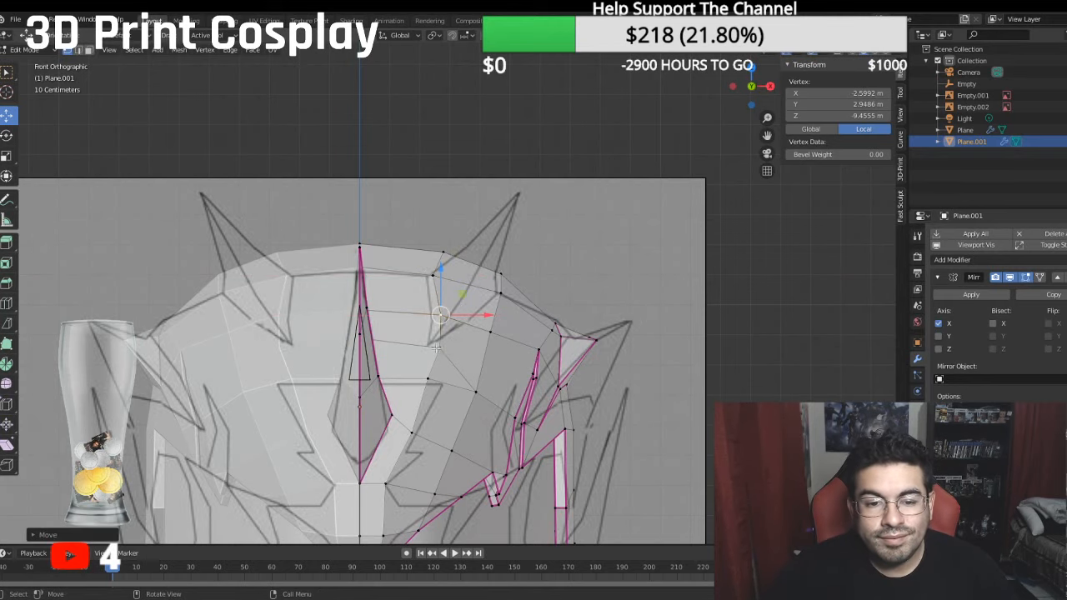
- Extrude a vertex from the crown vertex at the fin's lower tip and place it at about X -3.64, Y 3.72, Z -9.16 m
{"action": "left_click", "coordinate": [436, 347]}
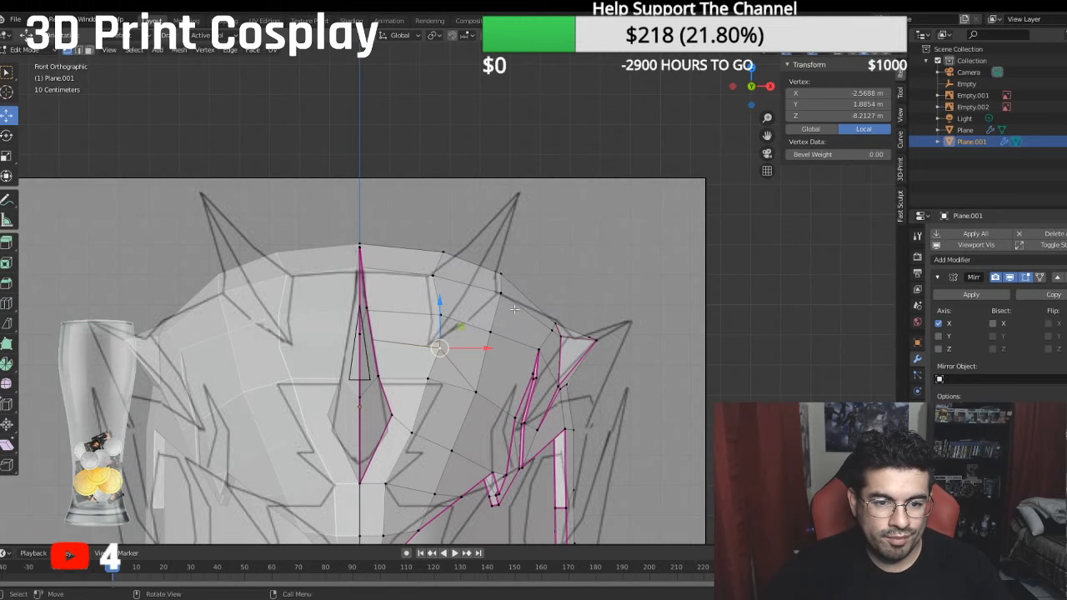
{"action": "middle_click_drag", "start_coordinate": [515, 309], "coordinate": [498, 312]}
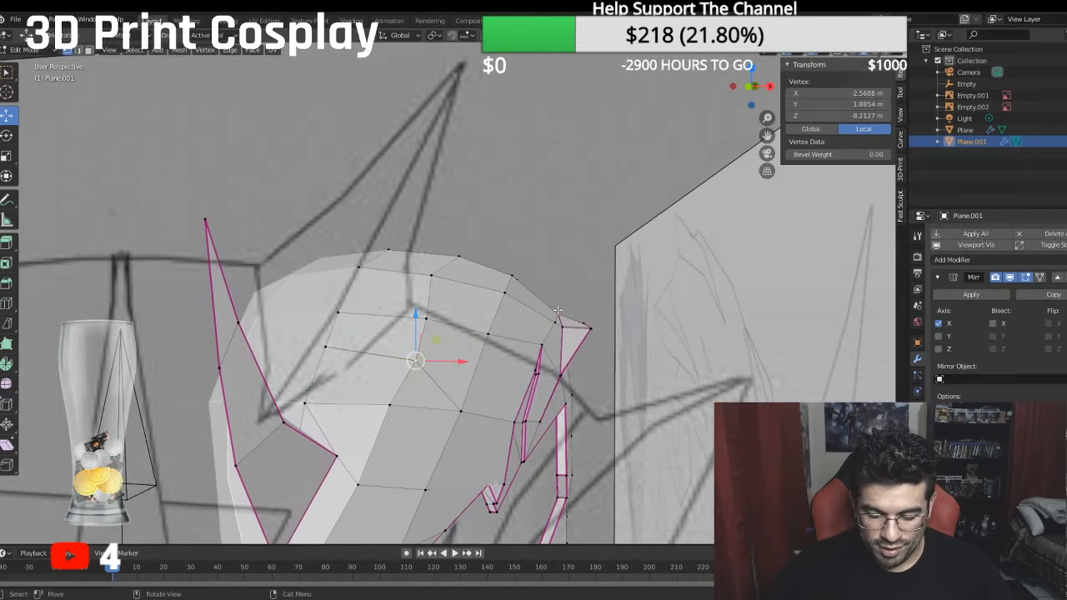
{"action": "key", "text": "KP_1"}
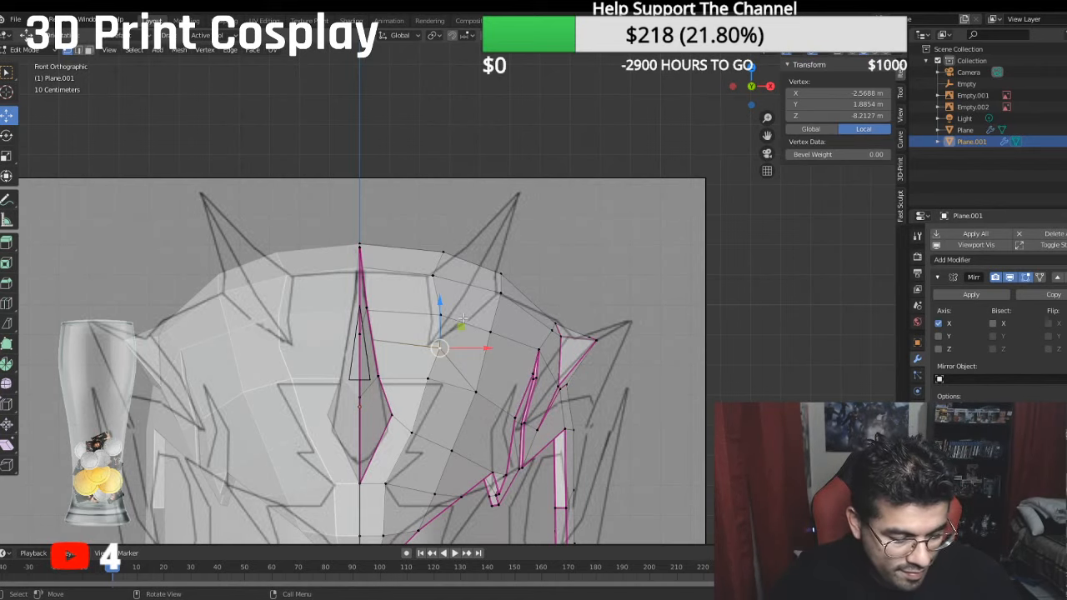
{"action": "key", "text": "e"}
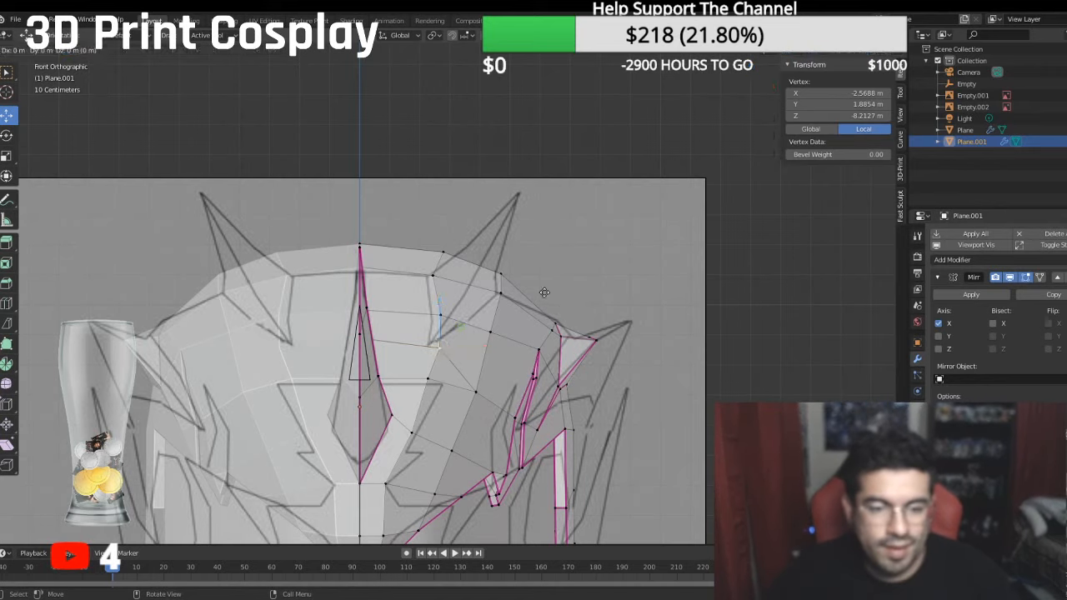
{"action": "right_click", "coordinate": [544, 292]}
{"action": "key", "text": "g"}
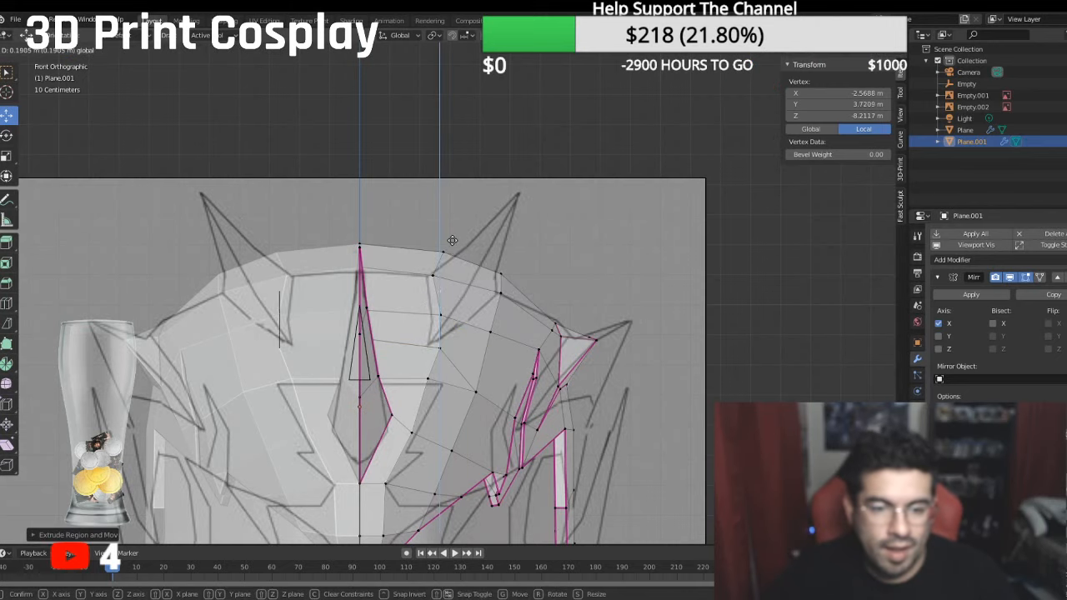
{"action": "key", "text": "x"}
{"action": "left_click", "coordinate": [511, 315]}
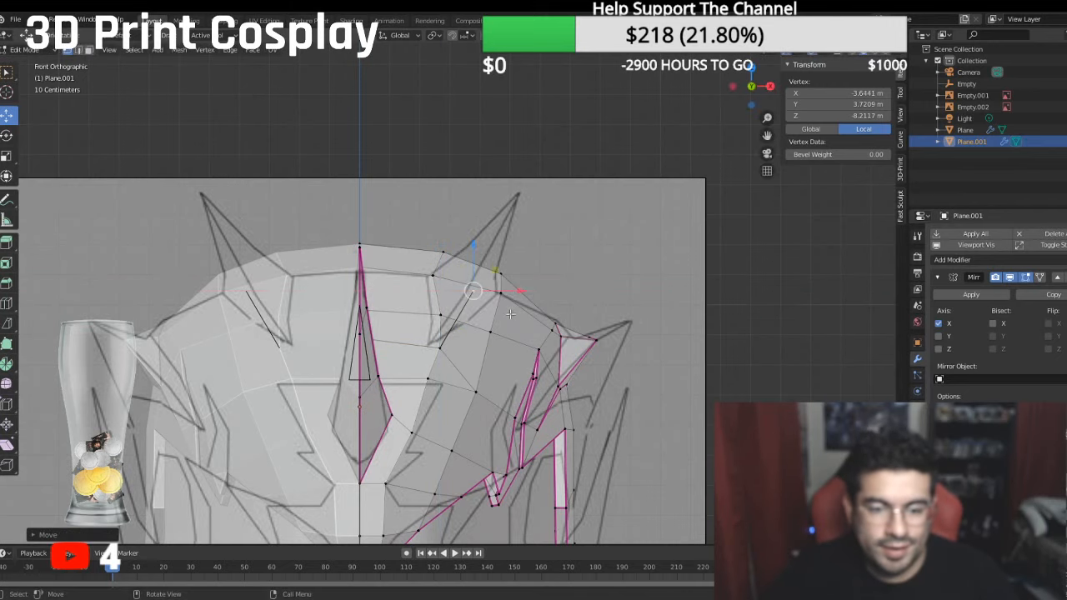
{"action": "key", "text": "KP_3"}
{"action": "left_click_drag", "start_coordinate": [389, 291], "coordinate": [421, 288]}
{"action": "key", "text": "KP_1"}
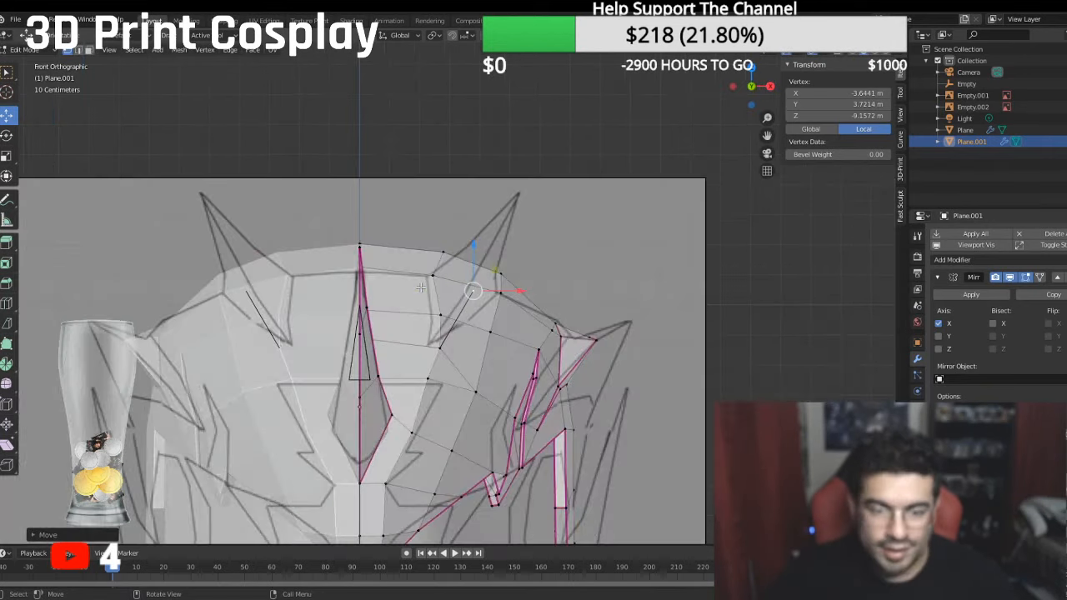
- Extrude a second fin vertex upward, outward and backward from the first, to about X -4.46, Y 6.43, Z -12.25 m
{"action": "key", "text": "e"}
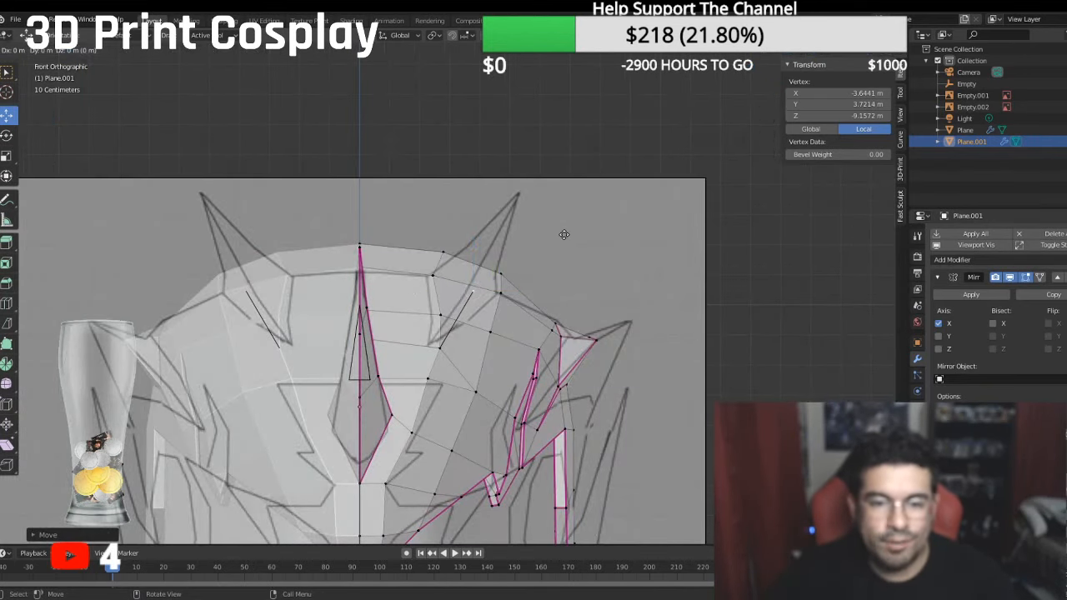
{"action": "left_click", "coordinate": [564, 234]}
{"action": "left_click_drag", "start_coordinate": [474, 242], "coordinate": [489, 194]}
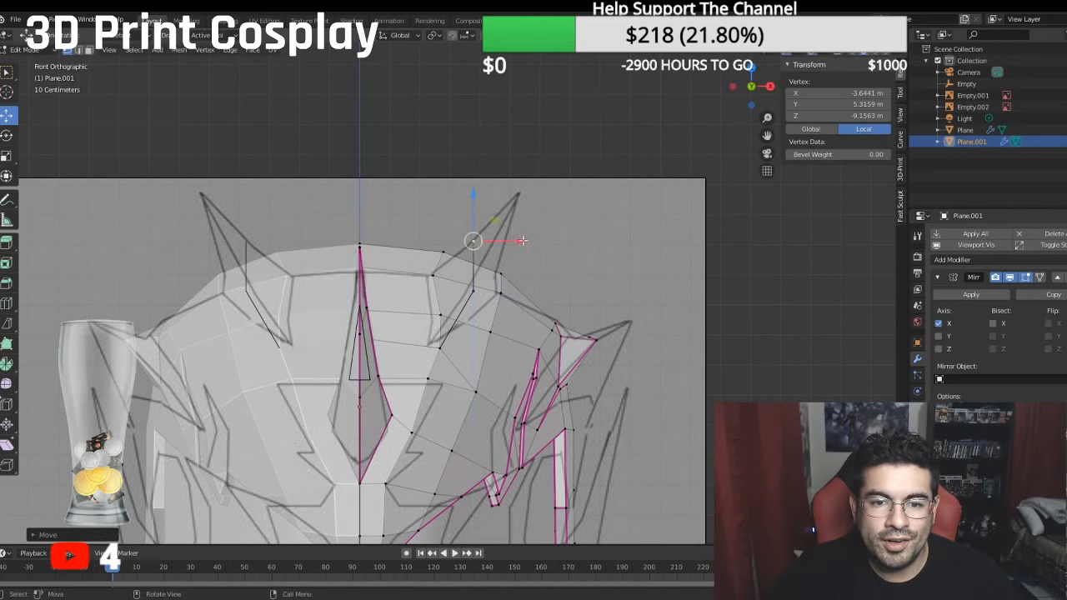
{"action": "left_click_drag", "start_coordinate": [521, 241], "coordinate": [547, 241]}
{"action": "key", "text": "KP_3"}
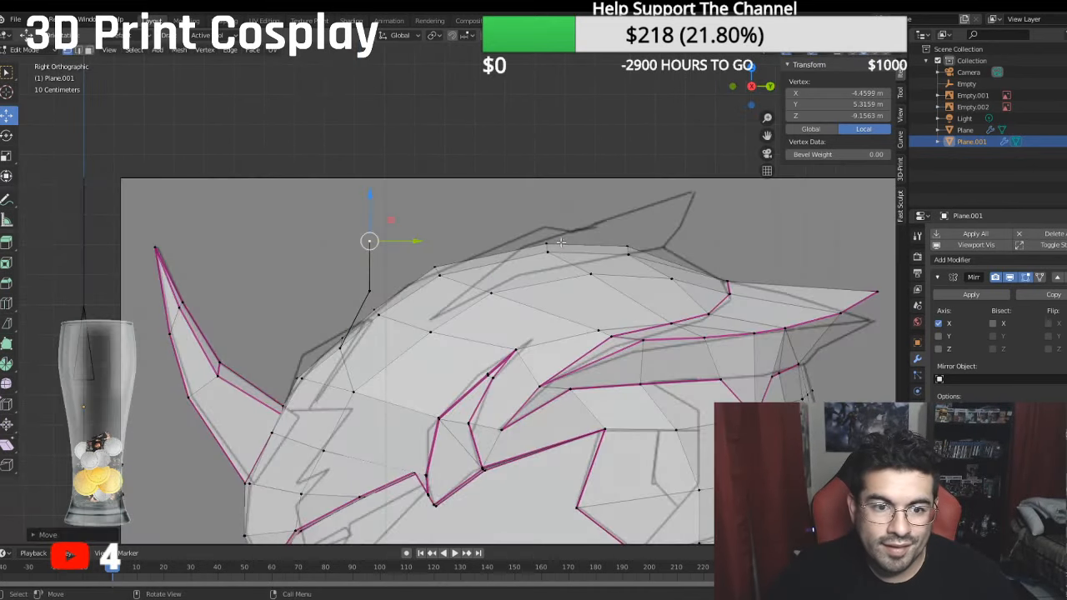
{"action": "left_click_drag", "start_coordinate": [421, 241], "coordinate": [472, 231]}
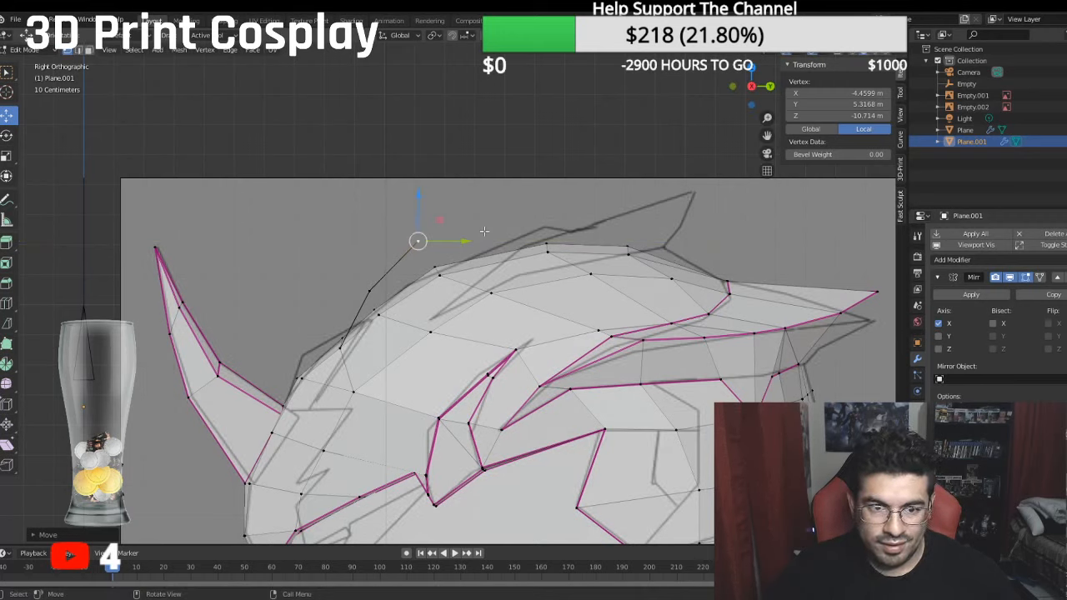
{"action": "left_click_drag", "start_coordinate": [421, 204], "coordinate": [420, 168]}
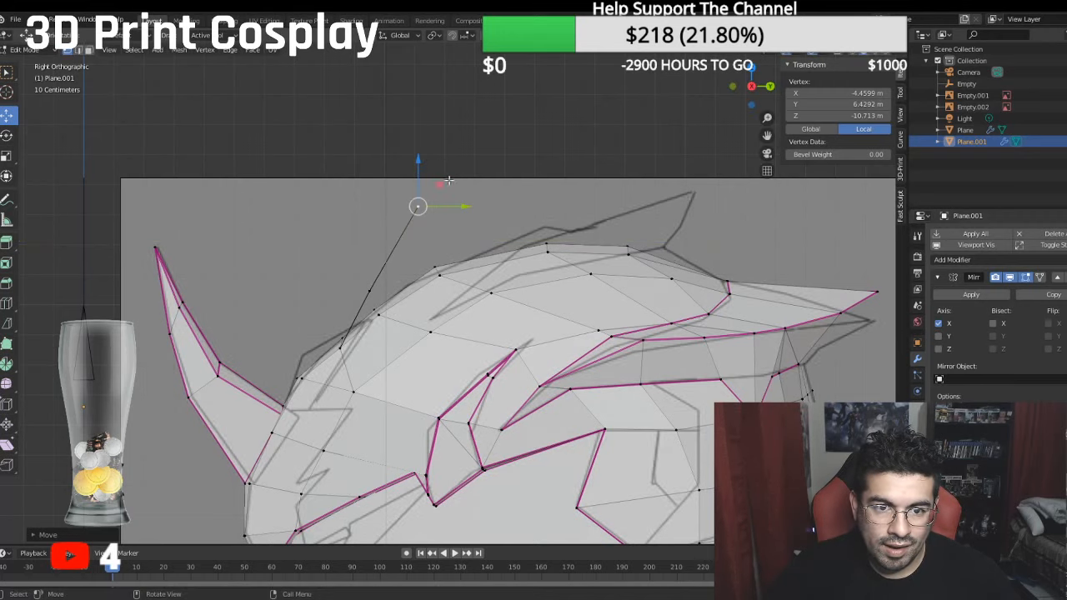
{"action": "left_click_drag", "start_coordinate": [465, 205], "coordinate": [516, 205]}
- Raise the first fin vertex and shift it back to about Y 4.70, Z -9.66 m, and lower the second to about Y 6.19 m
{"action": "left_click", "coordinate": [373, 290]}
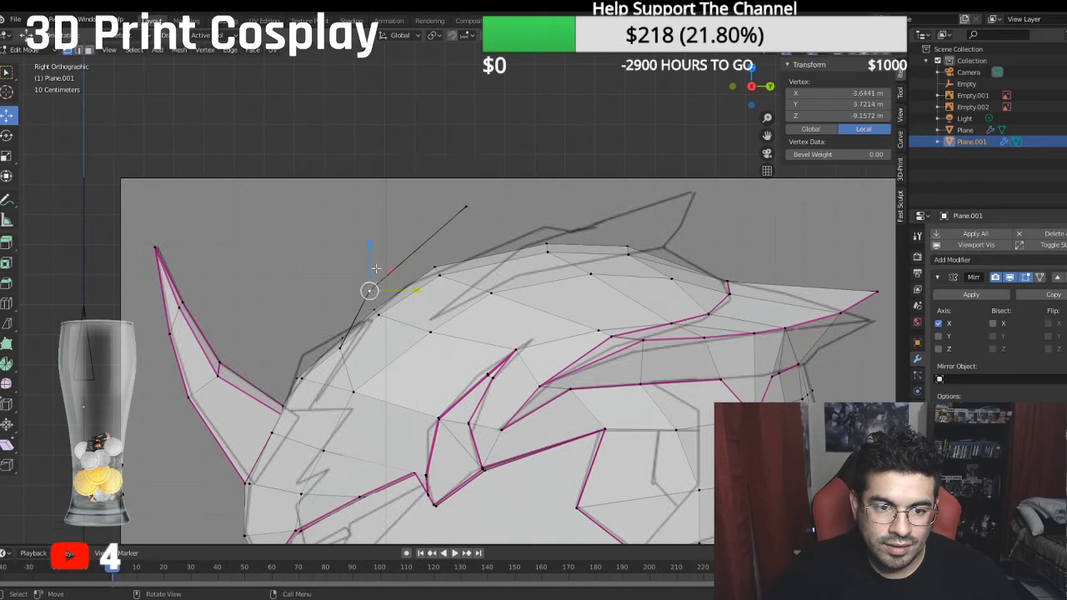
{"action": "left_click_drag", "start_coordinate": [372, 250], "coordinate": [376, 219]}
{"action": "left_click_drag", "start_coordinate": [410, 253], "coordinate": [432, 261]}
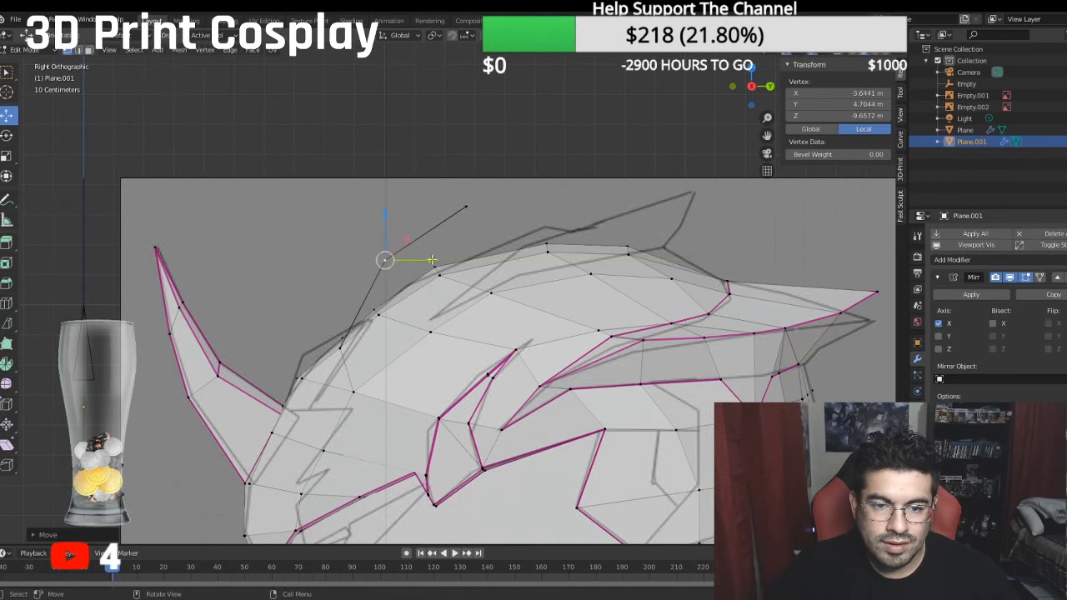
{"action": "left_click", "coordinate": [467, 205]}
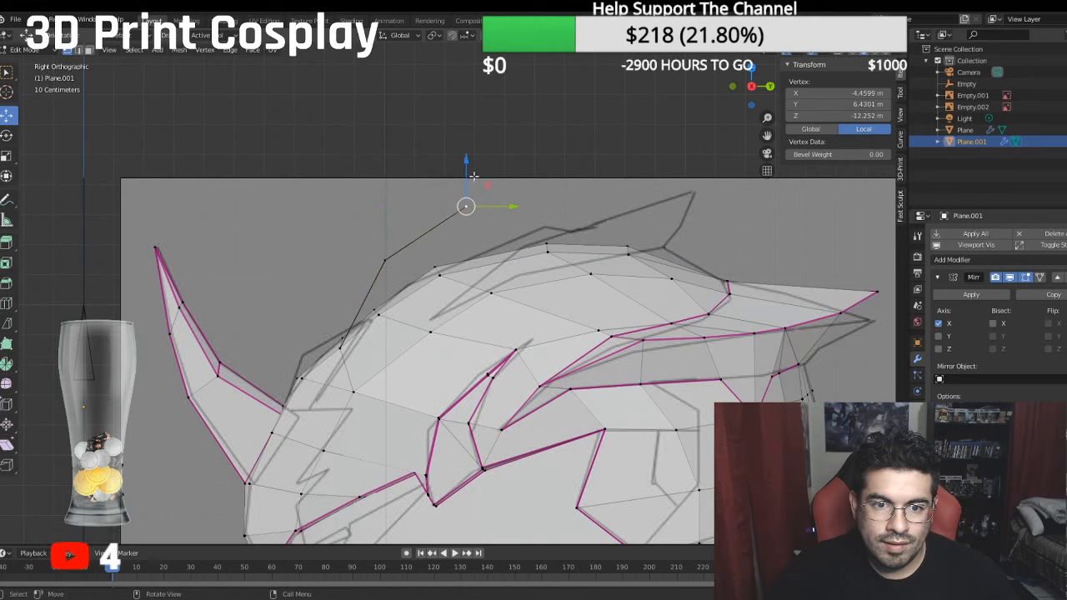
{"action": "key", "text": "KP_1"}
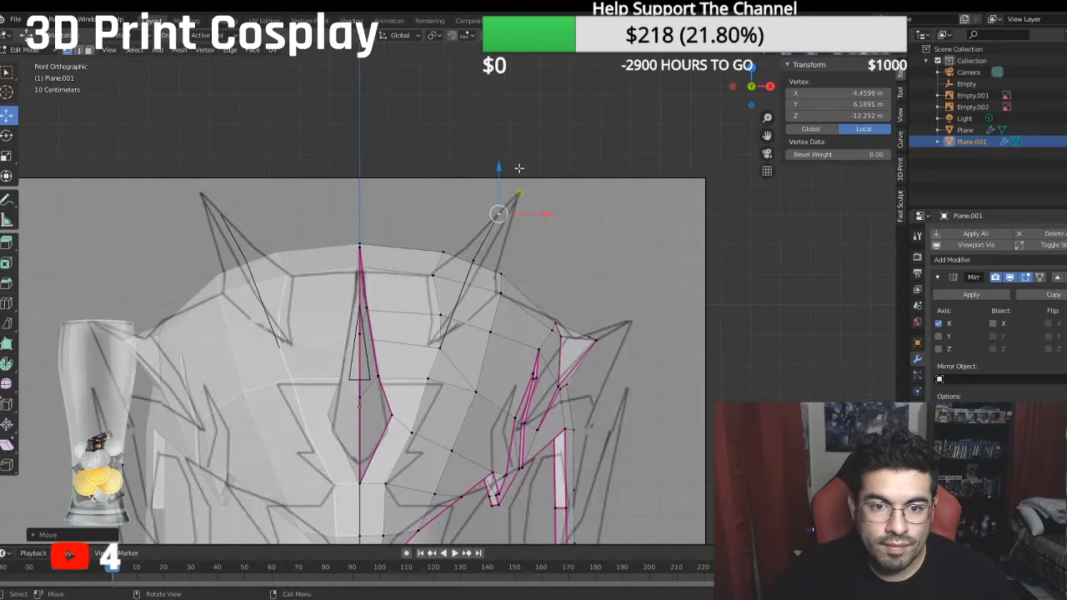
{"action": "key", "text": "KP_3"}
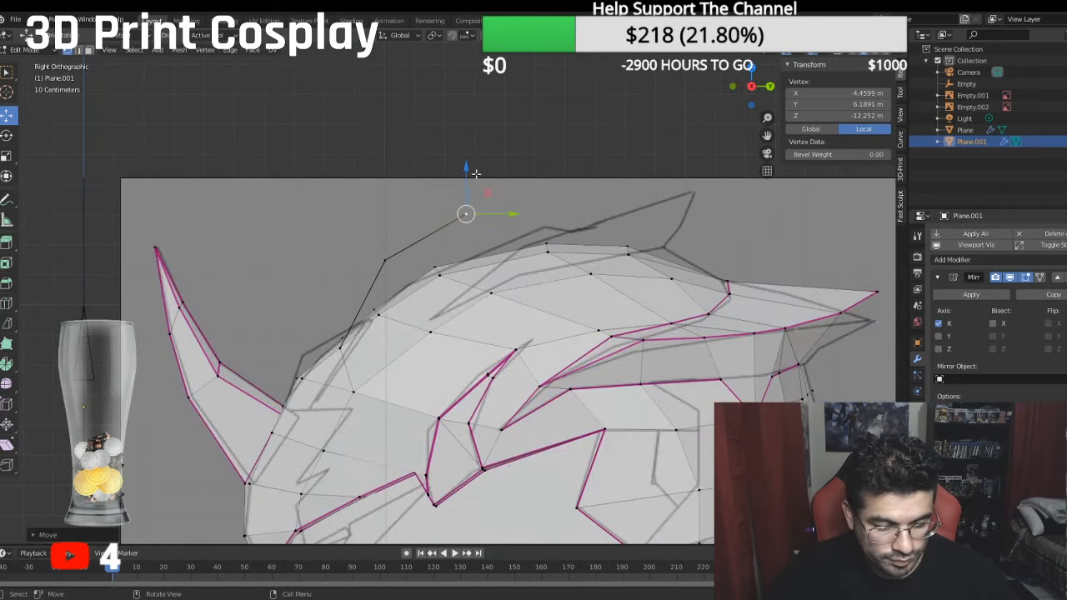
- Extrude the fin's end vertex backward and upward from the second fin vertex, to about Y 7.16, Z -15.83 m
{"action": "key", "text": "e"}
{"action": "right_click", "coordinate": [537, 197]}
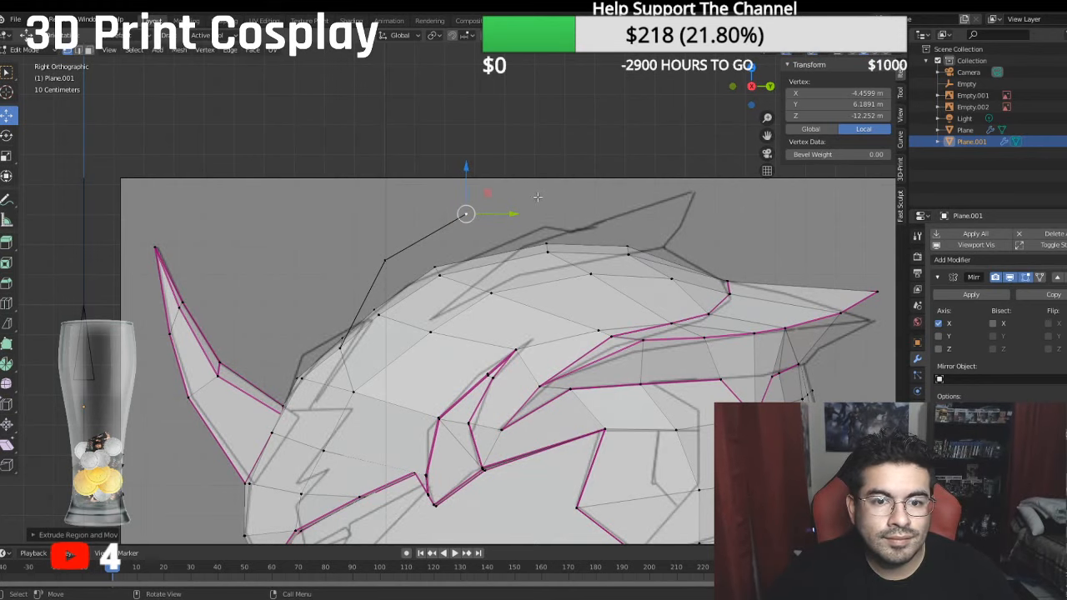
{"action": "left_click_drag", "start_coordinate": [517, 213], "coordinate": [631, 209]}
{"action": "left_click_drag", "start_coordinate": [575, 176], "coordinate": [577, 147]}
{"action": "middle_click_drag", "start_coordinate": [577, 148], "coordinate": [687, 203]}
{"action": "key", "text": "KP_1"}
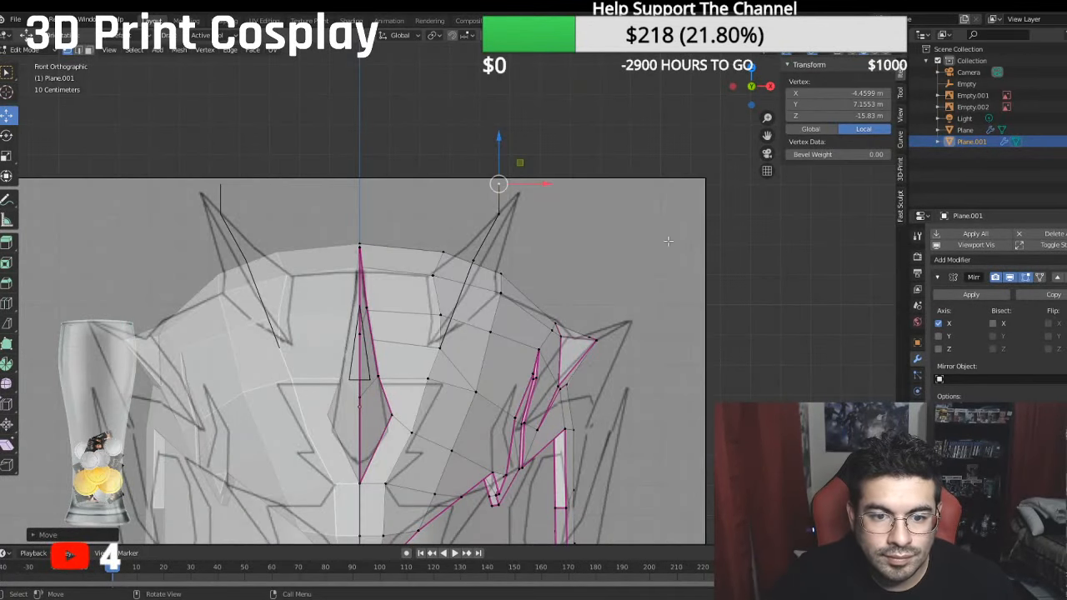
- Fill a face between the crown's two vertices at the fin's lower tip and the first extruded fin vertex
{"action": "left_click", "coordinate": [438, 345]}
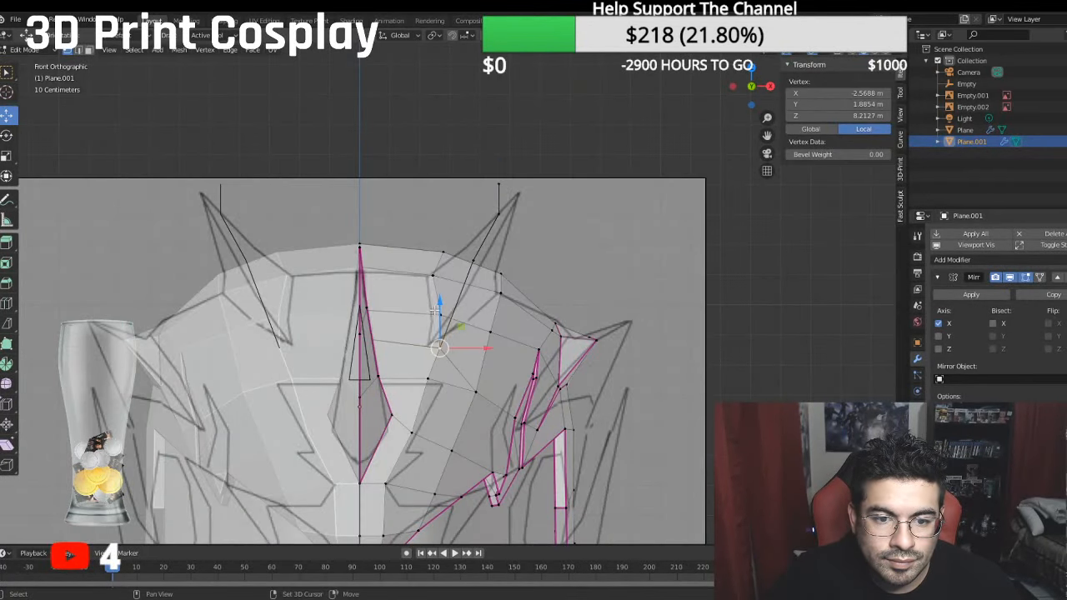
{"action": "left_click", "coordinate": [434, 312], "text": "shift"}
{"action": "left_click", "coordinate": [472, 259], "text": "shift"}
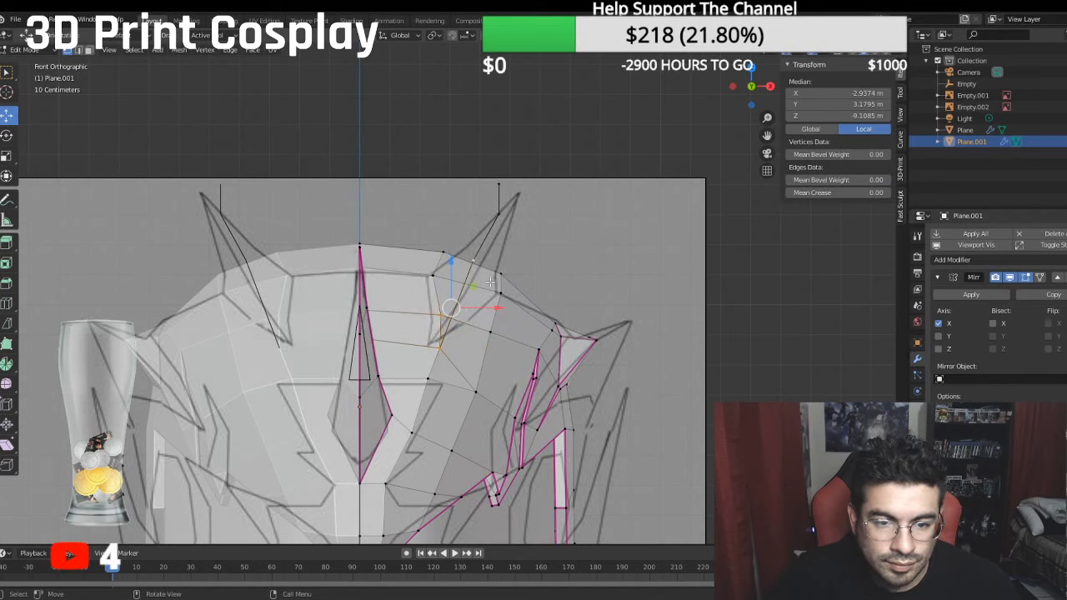
{"action": "key", "text": "f"}
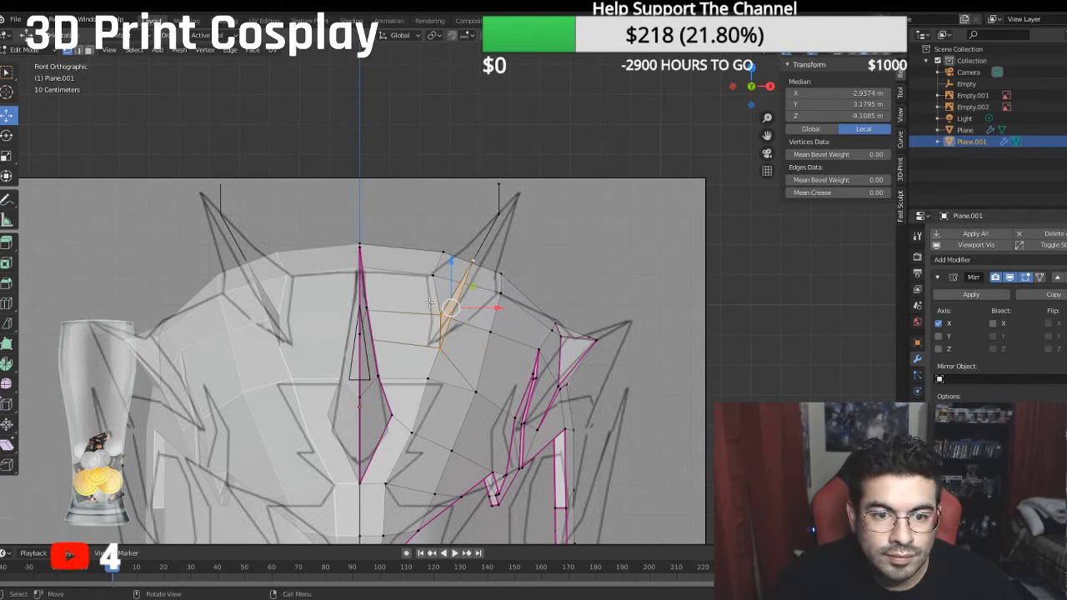
{"action": "key", "text": "ctrl+z"}
{"action": "key", "text": "ctrl+z"}
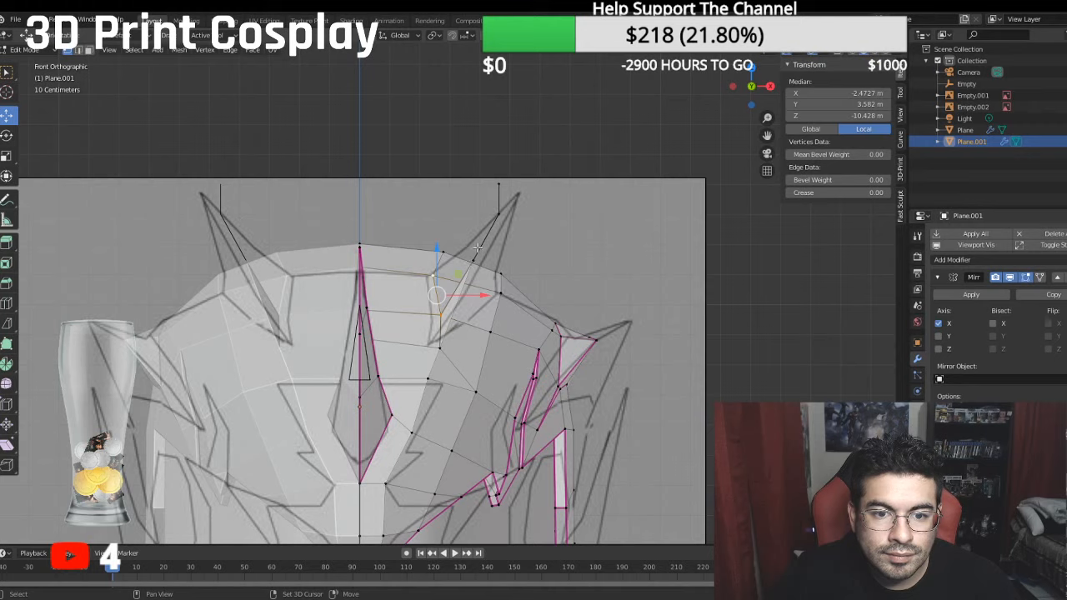
- Fill the fin's middle face between the crown's inner base edge and the first and second extruded vertices
{"action": "left_click", "coordinate": [472, 259], "text": "shift"}
{"action": "left_click", "coordinate": [499, 214], "text": "shift"}
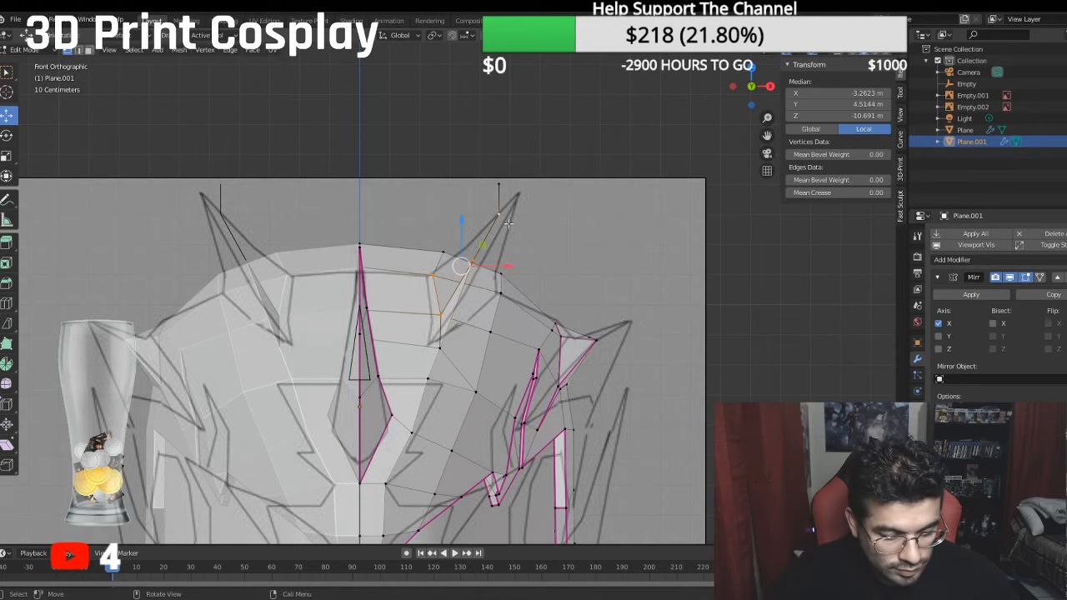
{"action": "key", "text": "f"}
{"action": "key", "text": "ctrl+z"}
{"action": "key", "text": "ctrl+z"}
{"action": "key", "text": "ctrl+z"}
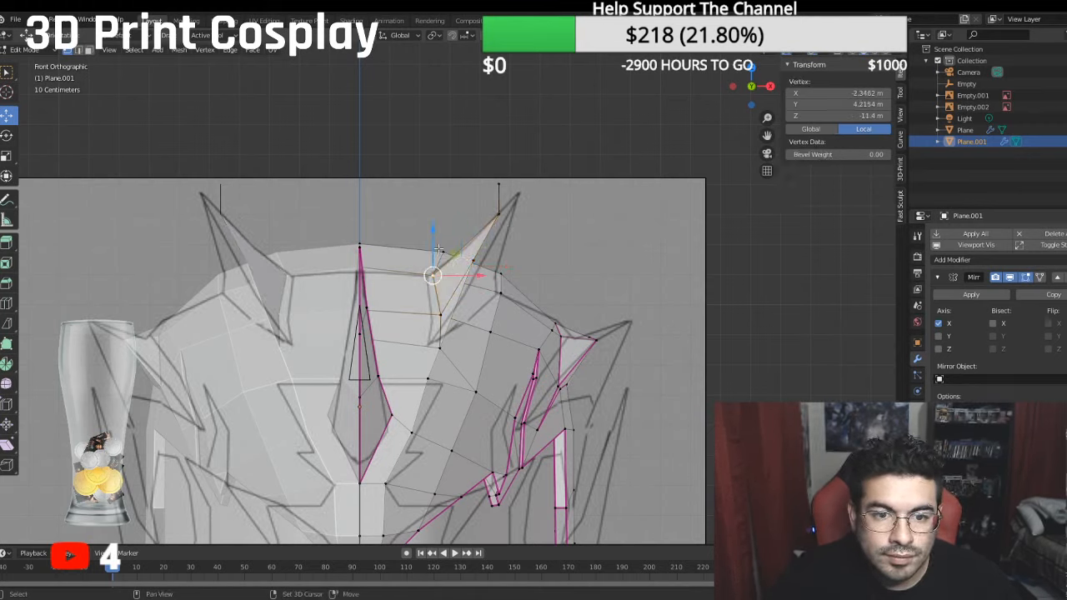
- Fill the fin's upper face between the top crown edge and the last two extruded fin vertices
{"action": "left_click", "coordinate": [499, 182], "text": "shift"}
{"action": "left_click", "coordinate": [503, 217], "text": "shift"}
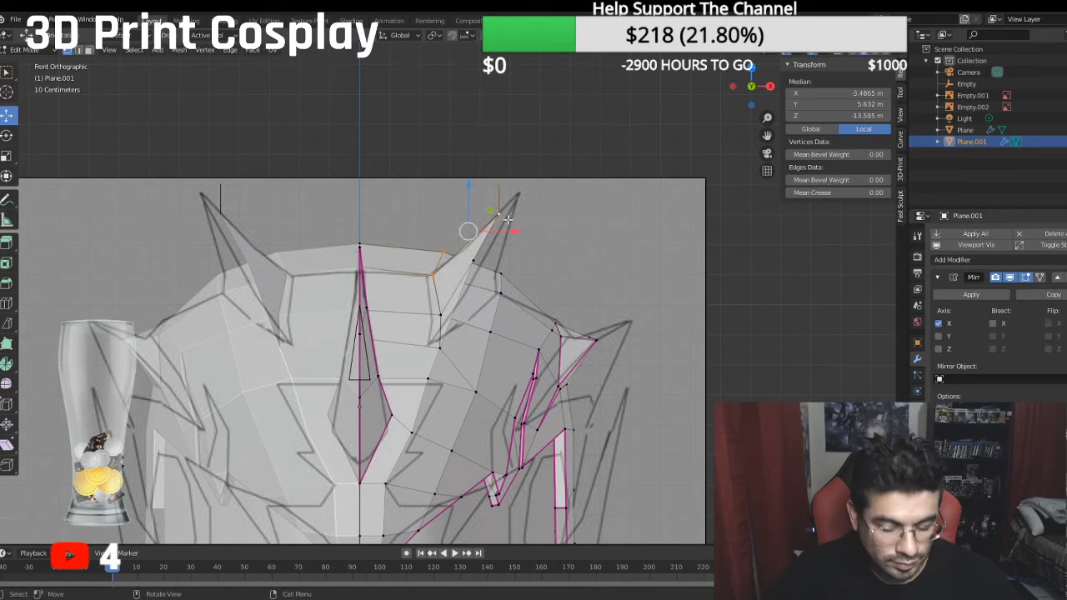
{"action": "key", "text": "f"}
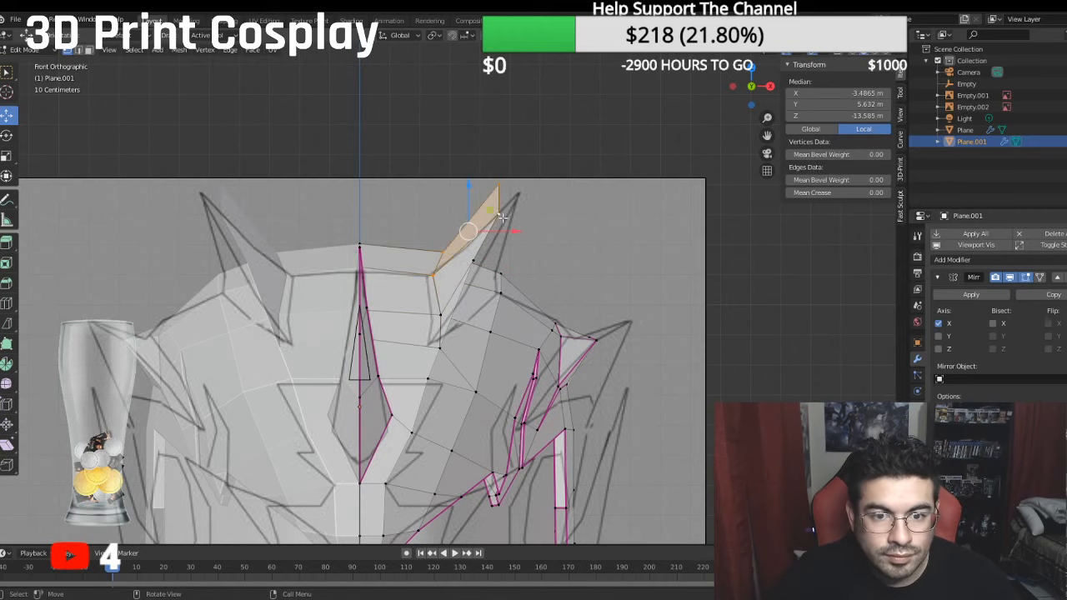
- Move the fin's lower tip vertex inward along X onto the reference outline, and adjust the base vertex above it to about X -2.64 m
{"action": "left_click", "coordinate": [432, 276]}
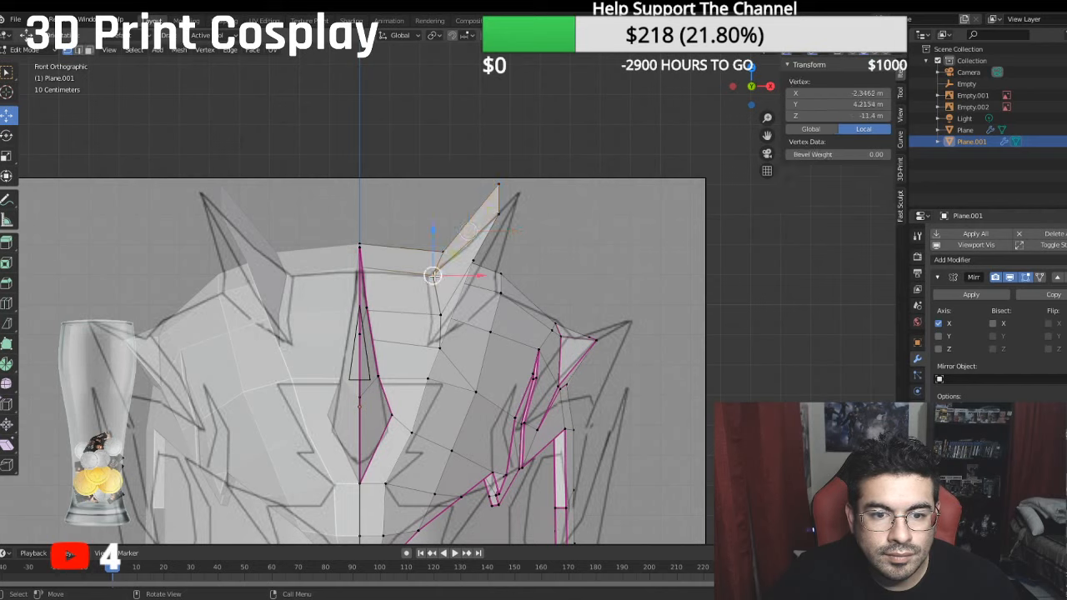
{"action": "key", "text": "g"}
{"action": "key", "text": "x"}
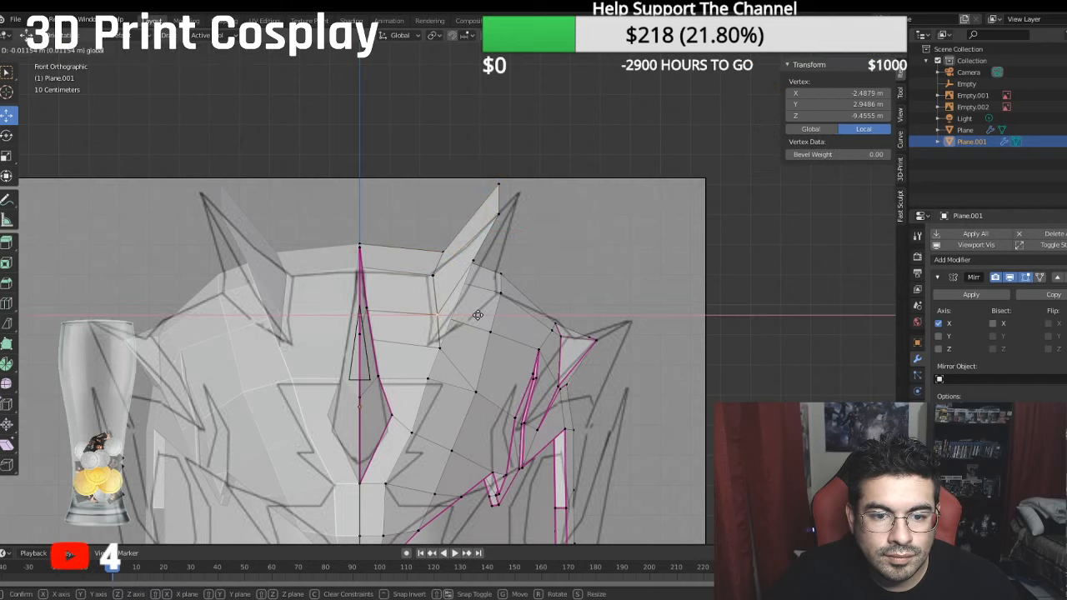
{"action": "left_click_drag", "start_coordinate": [481, 315], "coordinate": [469, 351]}
{"action": "left_click", "coordinate": [441, 349]}
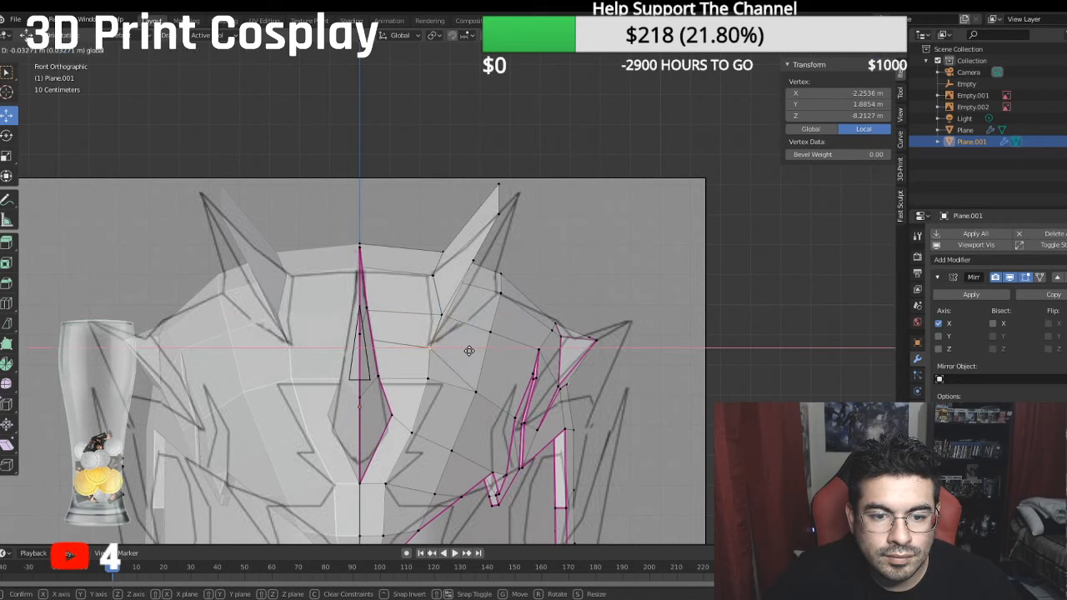
{"action": "left_click", "coordinate": [470, 351]}
{"action": "left_click", "coordinate": [440, 313]}
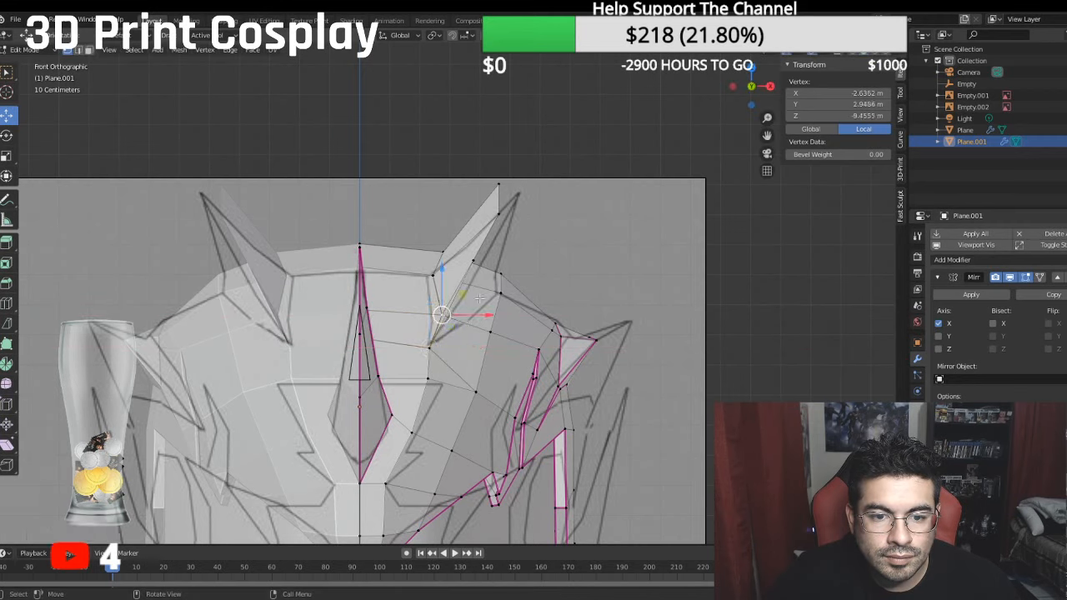
- Move the three extruded fin vertices outward along X onto the front outline, the second to about -4.70 m and the tip to -5.20 m
{"action": "left_click", "coordinate": [473, 264]}
{"action": "left_click_drag", "start_coordinate": [522, 261], "coordinate": [537, 267]}
{"action": "left_click", "coordinate": [502, 215]}
{"action": "left_click_drag", "start_coordinate": [539, 217], "coordinate": [546, 217]}
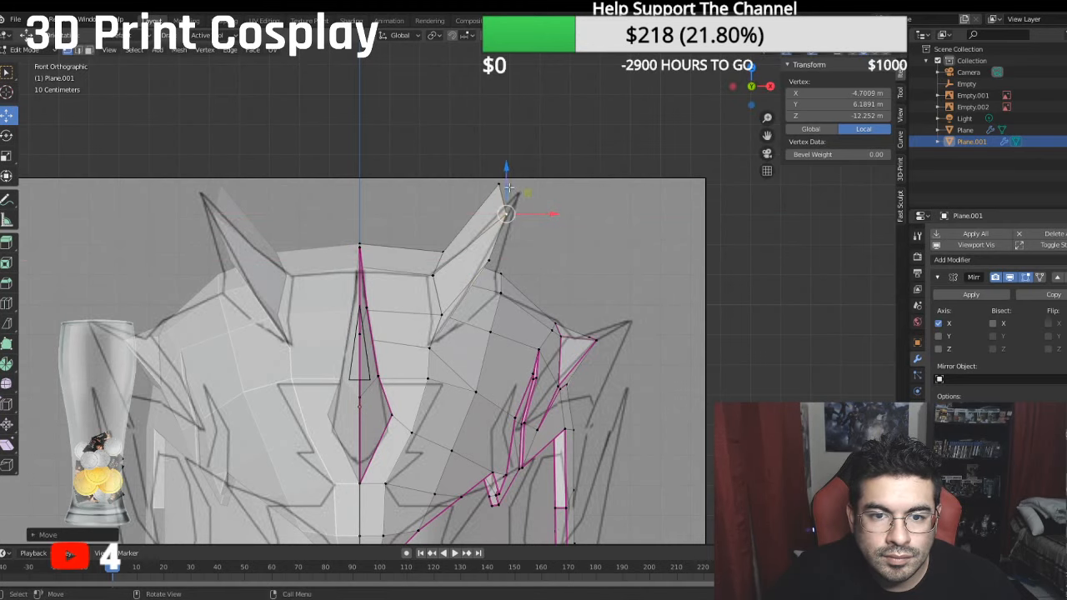
{"action": "left_click", "coordinate": [504, 184]}
{"action": "left_click_drag", "start_coordinate": [526, 181], "coordinate": [549, 184]}
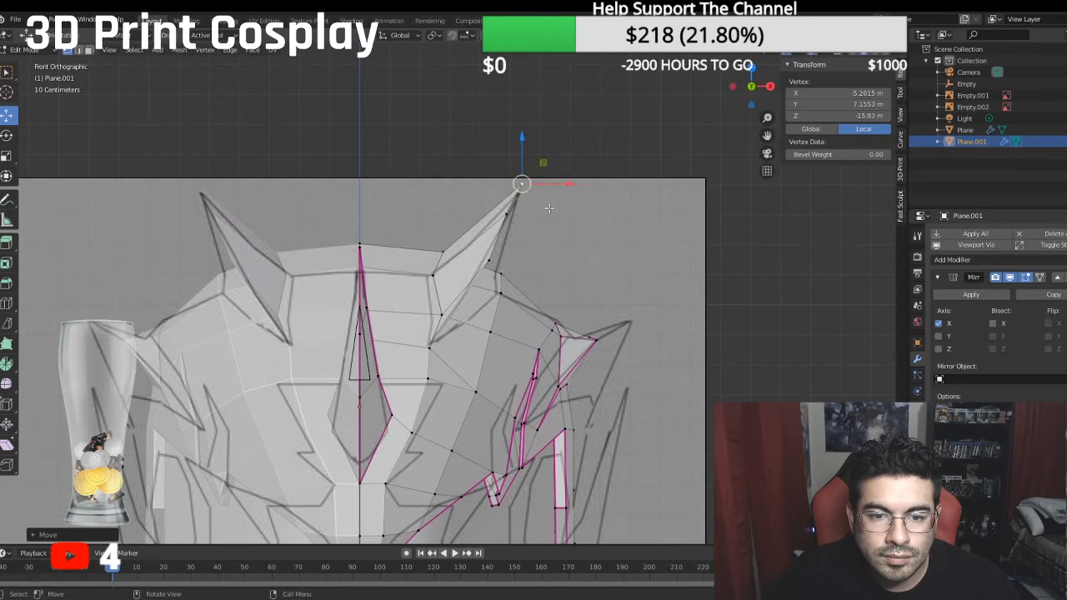
- Delete the three crown faces lying beneath the outer side of the fin
{"action": "middle_click_drag", "start_coordinate": [517, 254], "coordinate": [392, 283]}
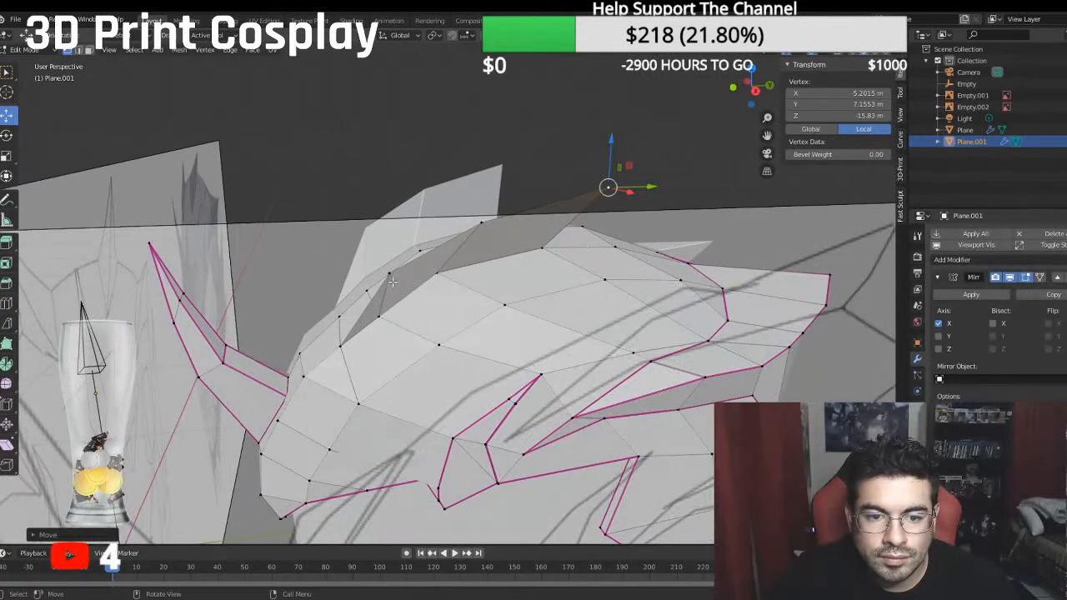
{"action": "left_click", "coordinate": [78, 51]}
{"action": "left_click", "coordinate": [90, 51]}
{"action": "left_click", "coordinate": [390, 348]}
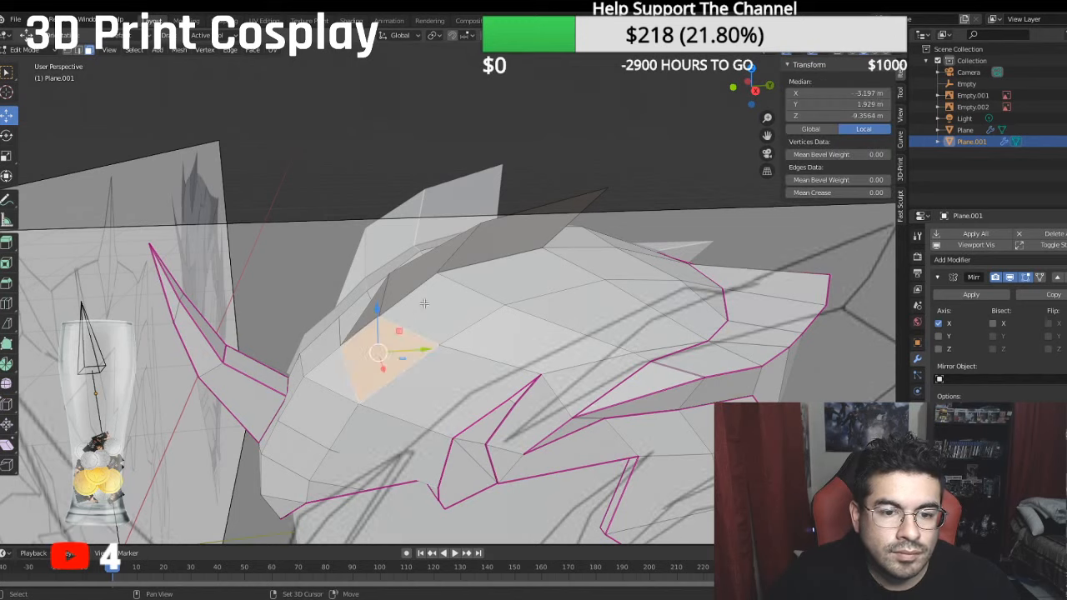
{"action": "left_click", "coordinate": [426, 306], "text": "shift"}
{"action": "left_click", "coordinate": [513, 275], "text": "shift"}
{"action": "middle_click_drag", "start_coordinate": [514, 275], "coordinate": [596, 281]}
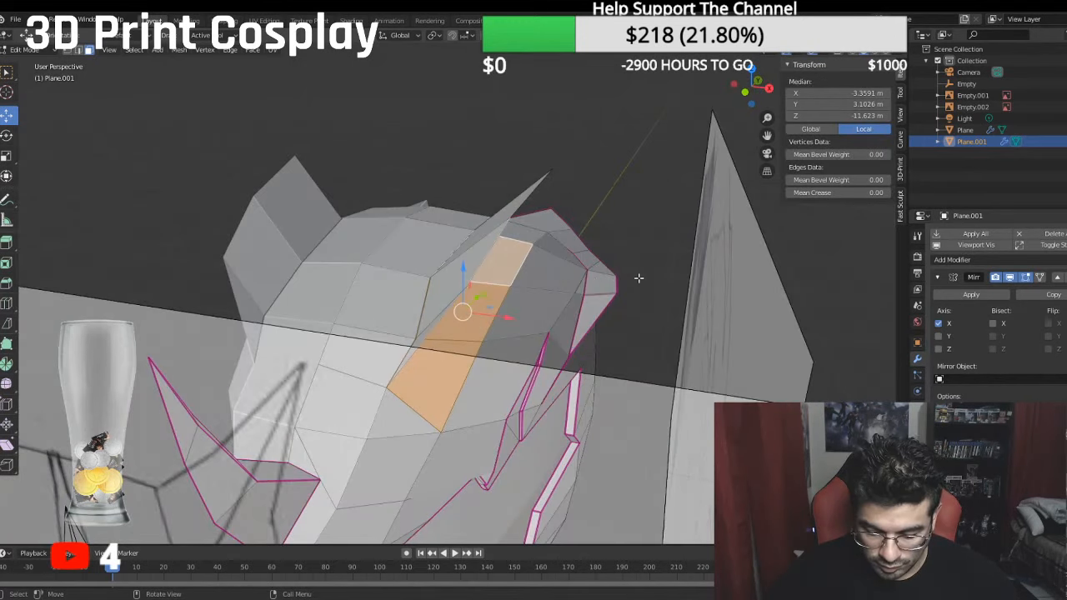
{"action": "key", "text": "x"}
{"action": "left_click", "coordinate": [640, 280]}
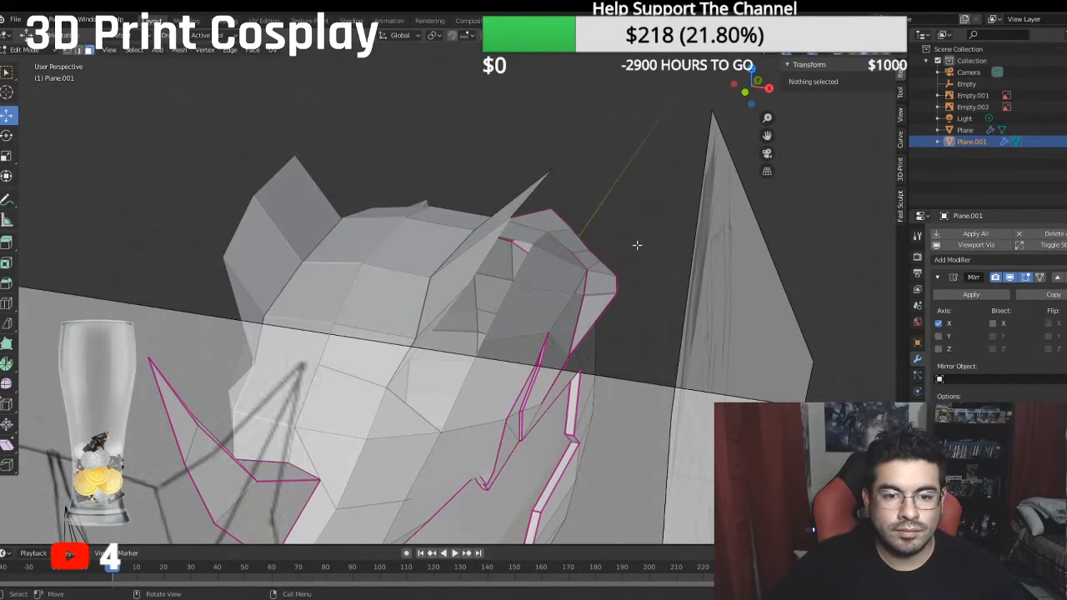
- Extrude the fin's outer vertex chain from the tip to the front and lower it to a median Y of about 4.48 m
{"action": "middle_click_drag", "start_coordinate": [425, 156], "coordinate": [392, 127]}
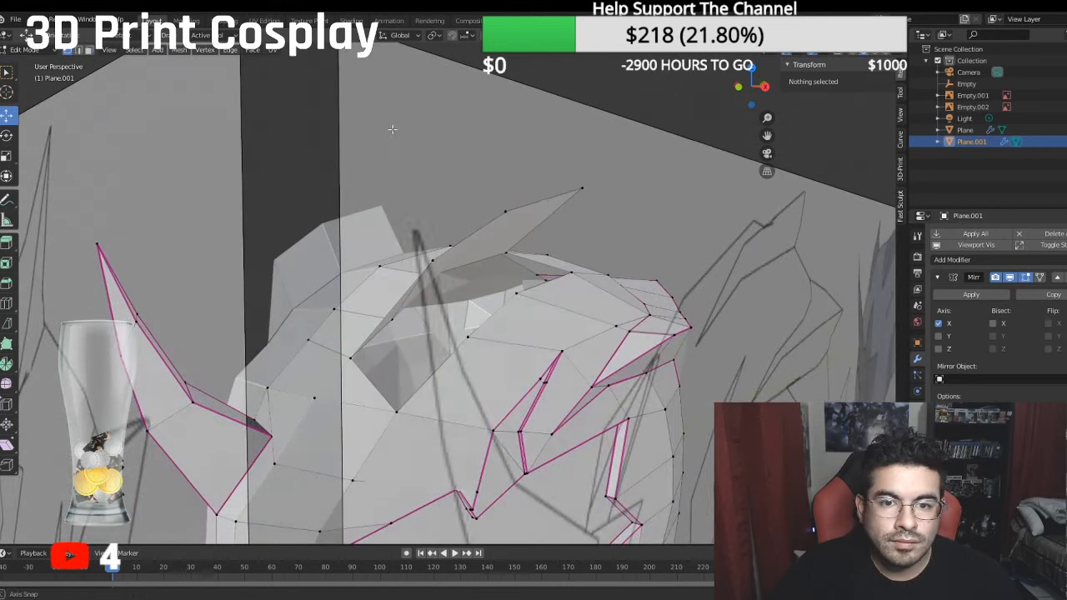
{"action": "left_click", "coordinate": [580, 186]}
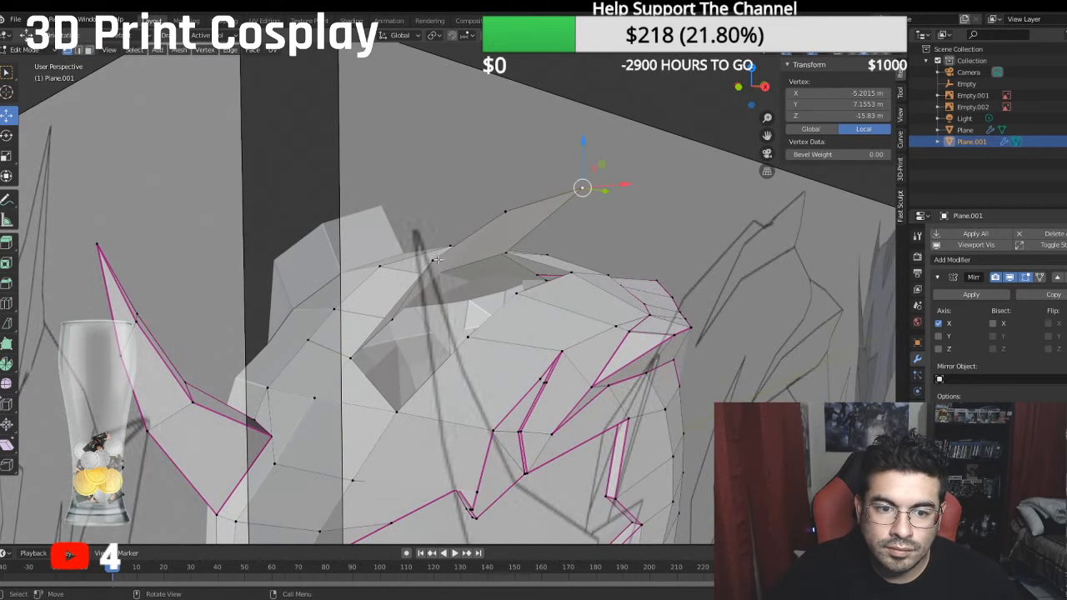
{"action": "middle_click_drag", "start_coordinate": [436, 260], "coordinate": [522, 241]}
{"action": "left_click", "coordinate": [462, 254], "text": "ctrl"}
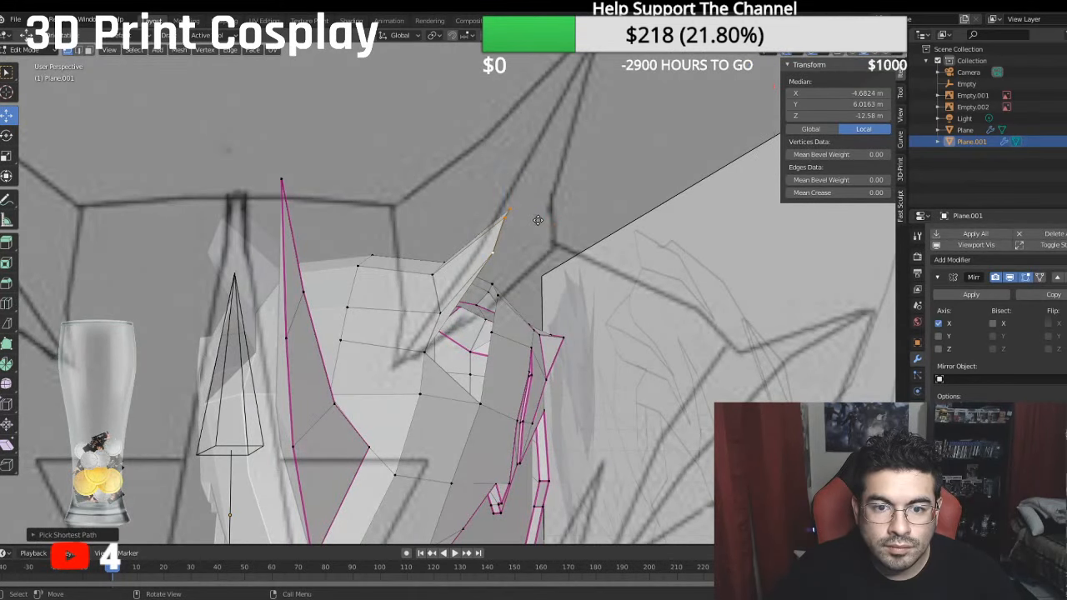
{"action": "key", "text": "e"}
{"action": "right_click", "coordinate": [528, 212]}
{"action": "left_click_drag", "start_coordinate": [503, 178], "coordinate": [535, 222]}
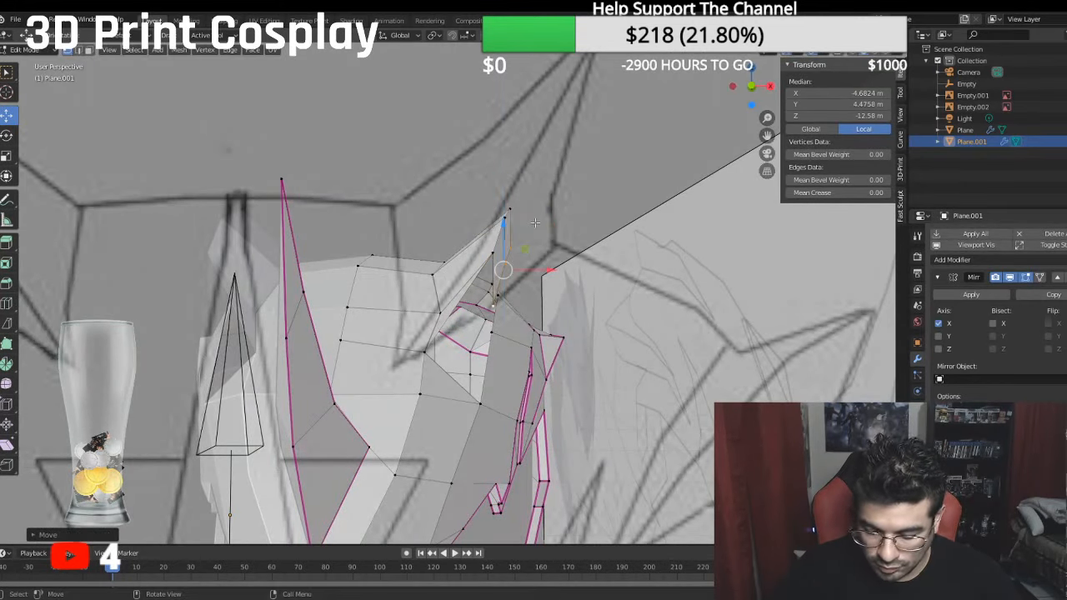
- Move the extruded lower edge down and inward along X, to a median of about X -4.24 m and Y 3.64 m
{"action": "key", "text": "KP_1"}
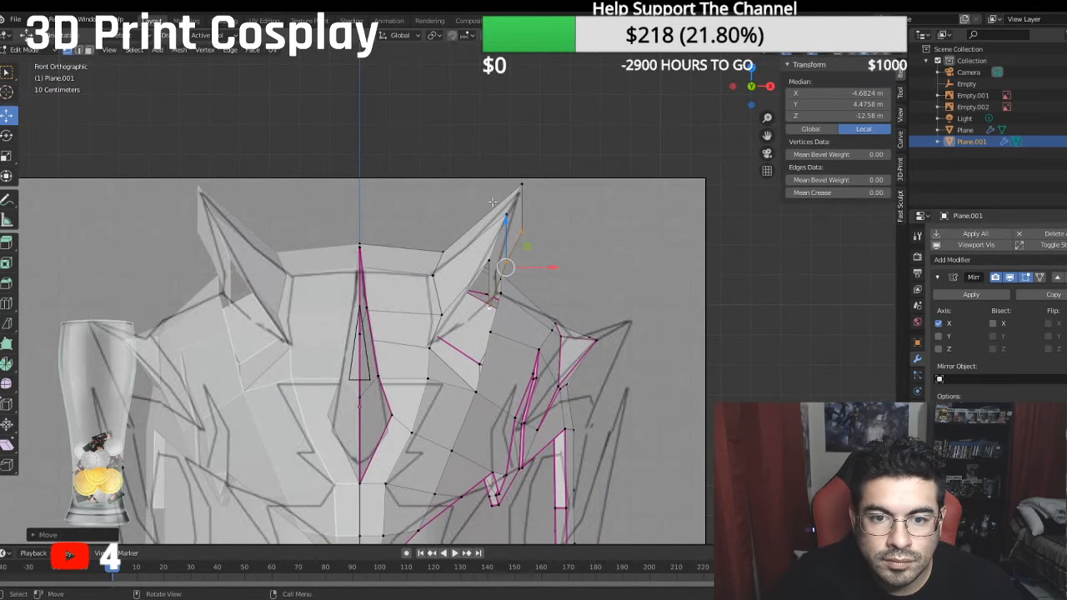
{"action": "left_click_drag", "start_coordinate": [505, 223], "coordinate": [501, 250]}
{"action": "middle_click_drag", "start_coordinate": [559, 275], "coordinate": [513, 290]}
{"action": "left_click_drag", "start_coordinate": [564, 294], "coordinate": [552, 295]}
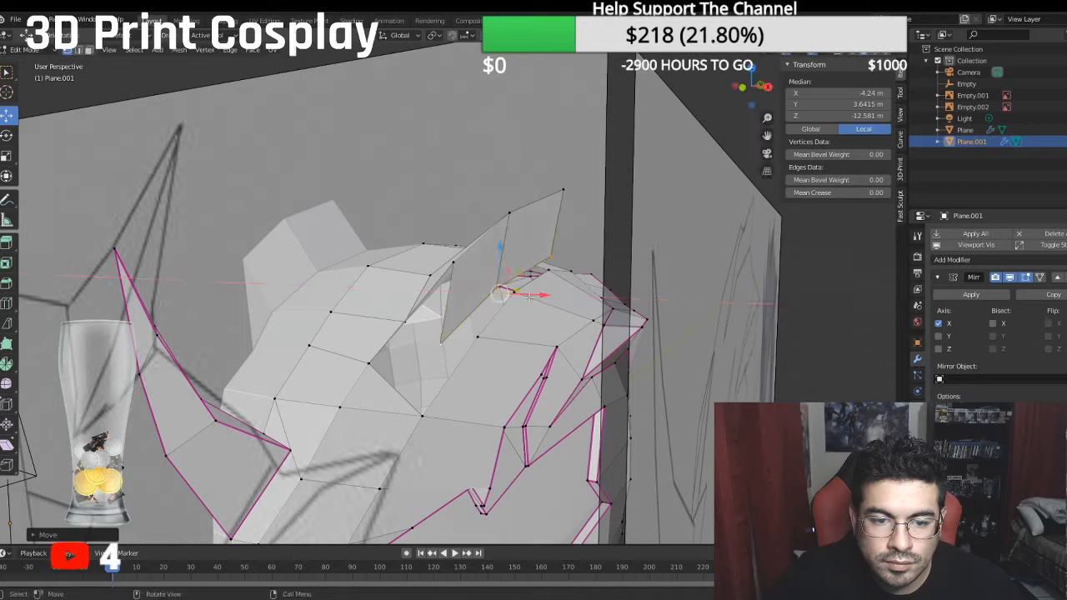
- Lower the front vertex of the extruded fin wall to about Y 2.14 m in the side view
{"action": "middle_click_drag", "start_coordinate": [547, 292], "coordinate": [385, 318]}
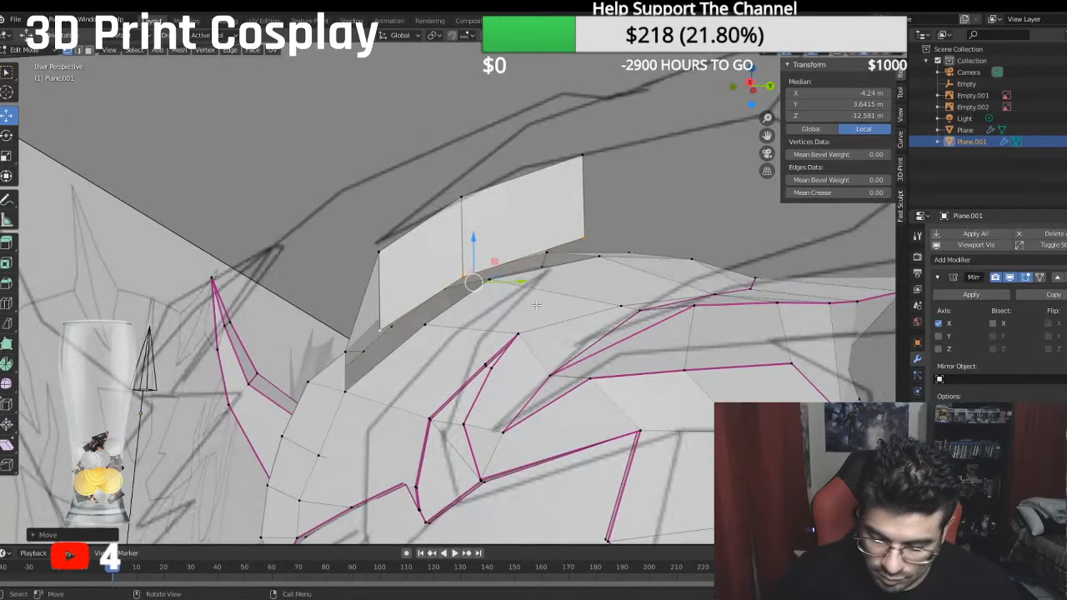
{"action": "key", "text": "KP_3"}
{"action": "left_click", "coordinate": [385, 332]}
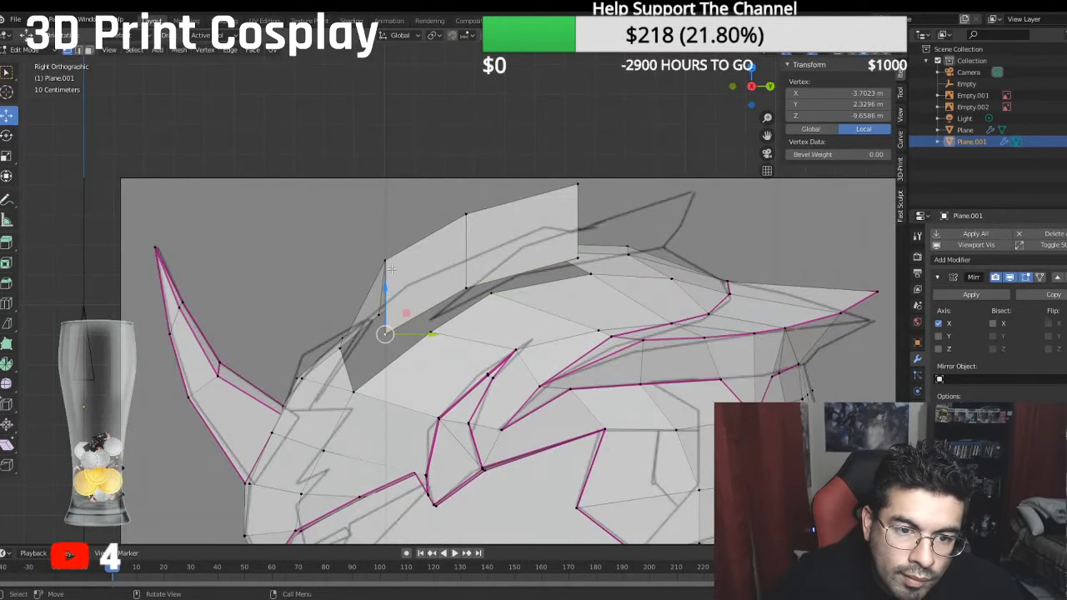
{"action": "middle_click_drag", "start_coordinate": [382, 278], "coordinate": [381, 352]}
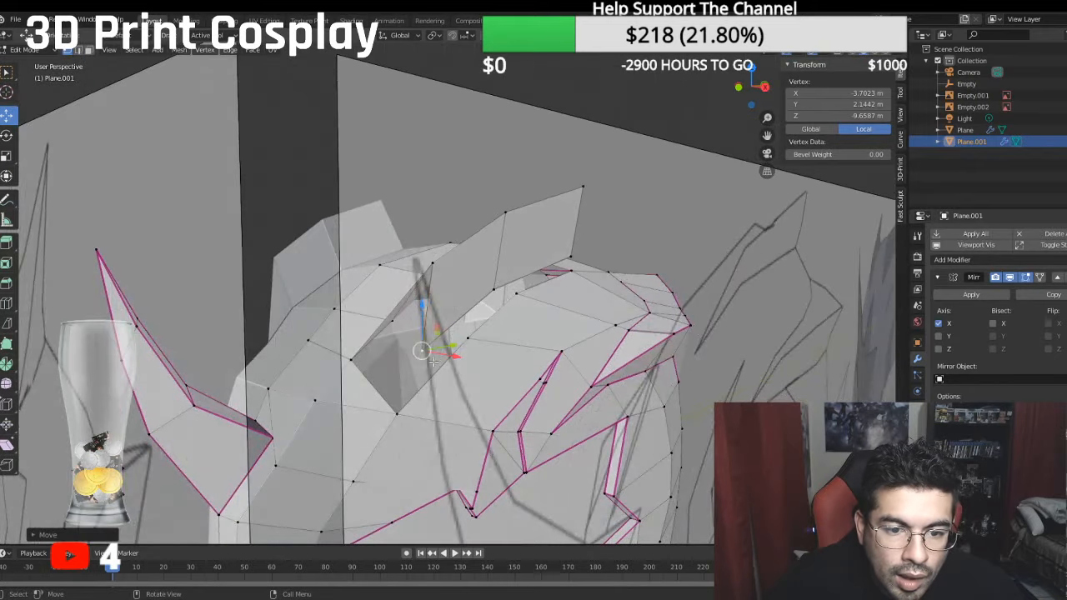
- Fill the fin's front side face and the triangle joining its lower front vertex to the crown opening
{"action": "left_click", "coordinate": [446, 276], "text": "shift"}
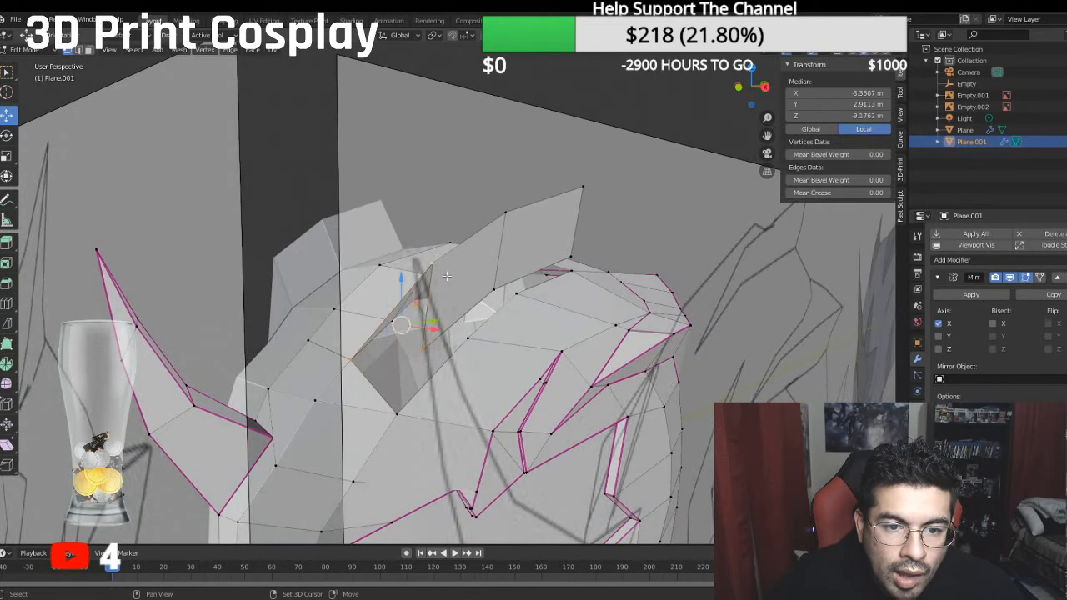
{"action": "key", "text": "f"}
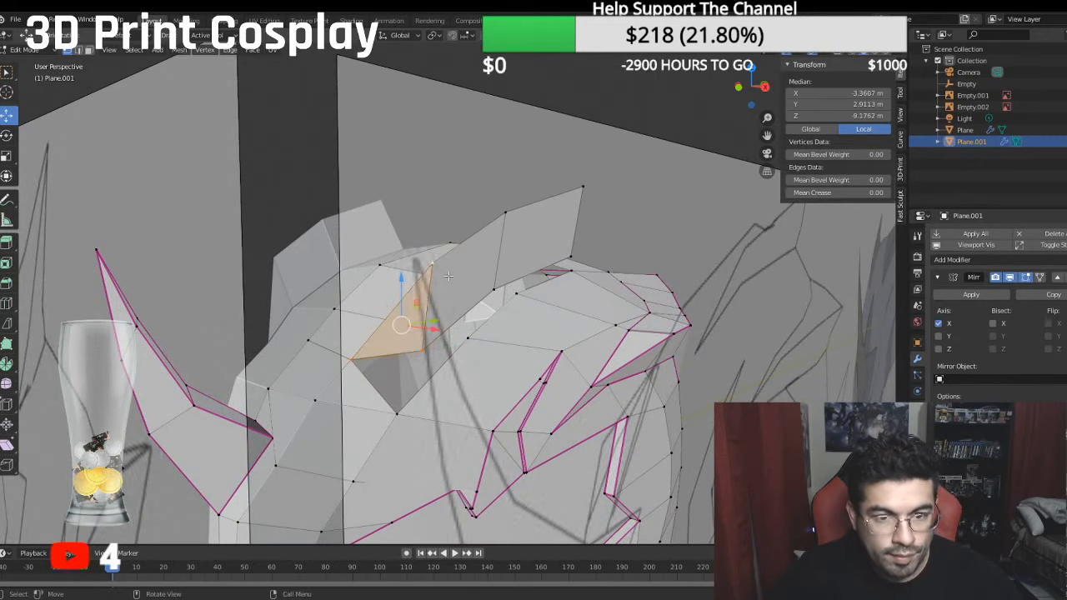
{"action": "left_click", "coordinate": [423, 350]}
{"action": "left_click", "coordinate": [400, 407], "text": "shift"}
{"action": "left_click", "coordinate": [362, 360], "text": "shift"}
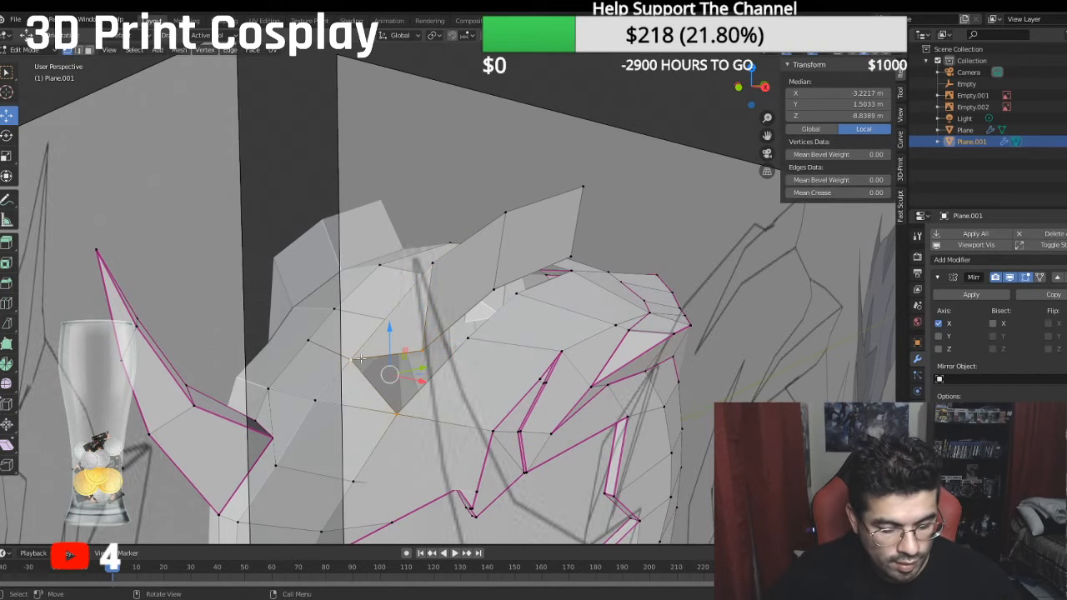
{"action": "key", "text": "f"}
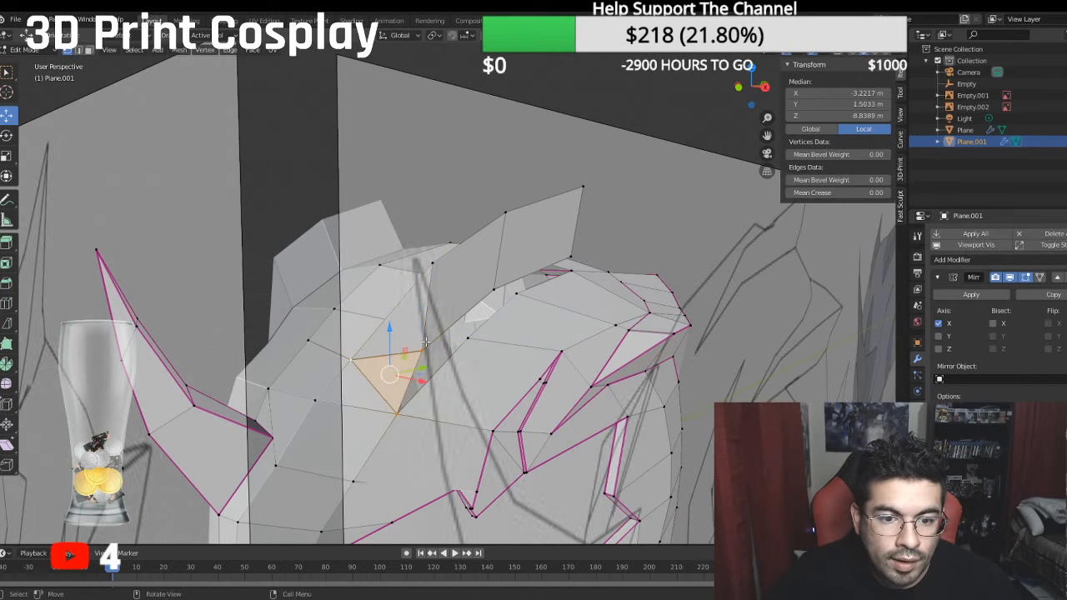
- Fill the next triangle and the quad between the fin wall's lower edge and the outer edge of the crown opening
{"action": "left_click", "coordinate": [425, 342]}
{"action": "left_click", "coordinate": [469, 335], "text": "shift"}
{"action": "left_click", "coordinate": [405, 411], "text": "shift"}
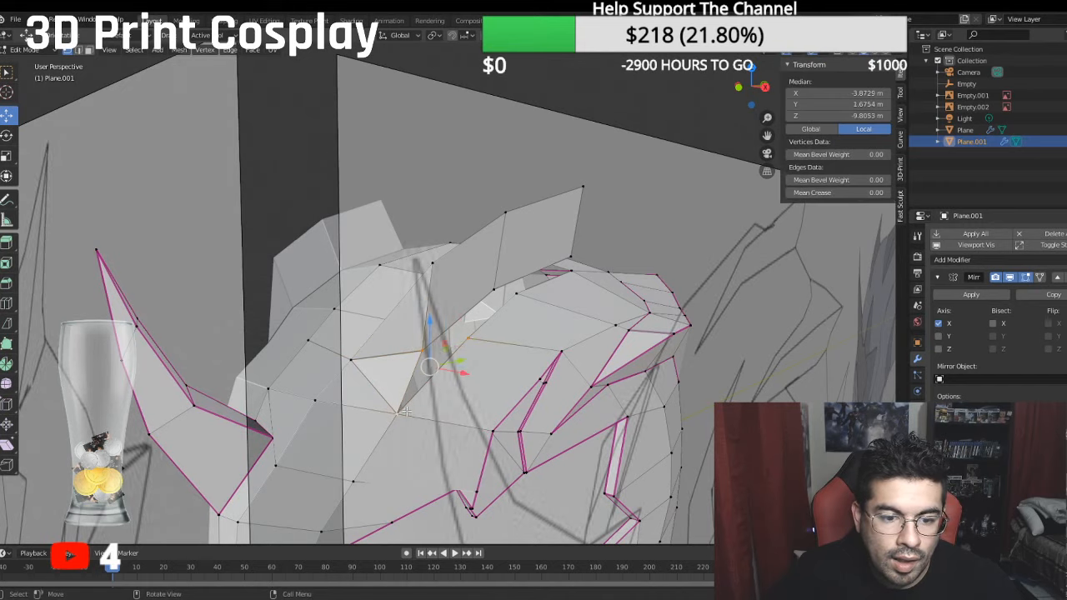
{"action": "key", "text": "f"}
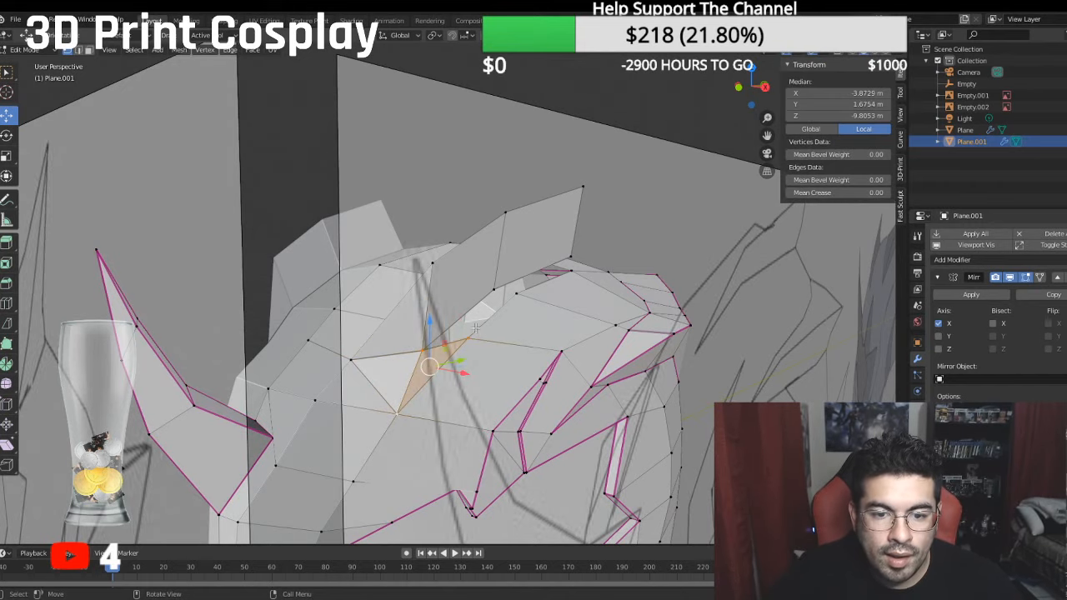
{"action": "left_click", "coordinate": [474, 332]}
{"action": "left_click", "coordinate": [427, 344], "text": "shift"}
{"action": "left_click", "coordinate": [491, 292], "text": "shift"}
{"action": "left_click", "coordinate": [515, 299], "text": "shift"}
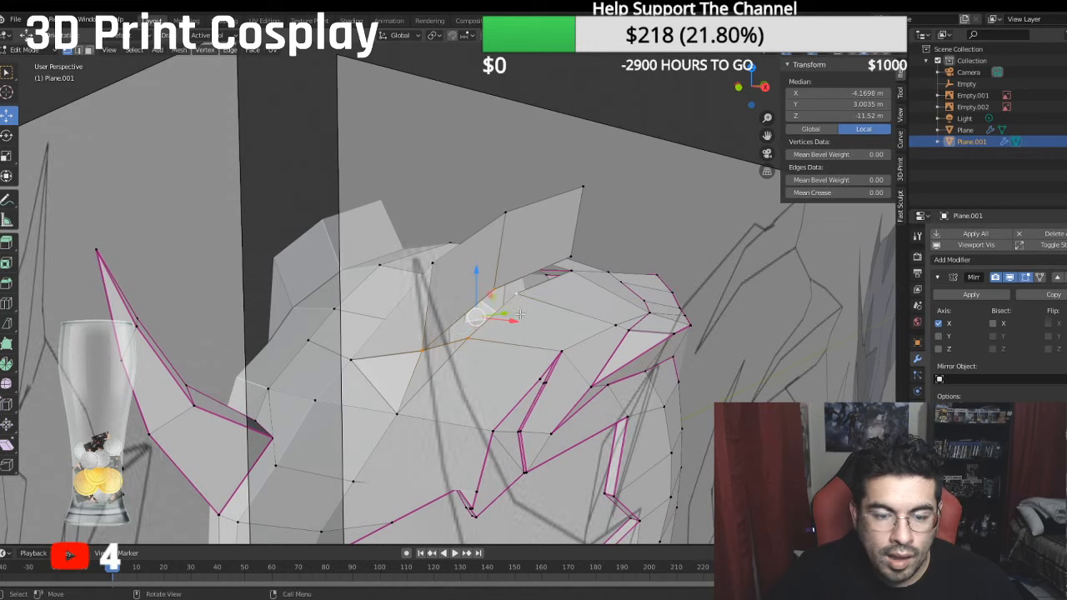
{"action": "key", "text": "f"}
- Move the fin's lower rear vertex inward and down in the back view, to about X -4.59 m and Y 4.35 m
{"action": "middle_click_drag", "start_coordinate": [499, 321], "coordinate": [485, 301]}
{"action": "left_click", "coordinate": [455, 349]}
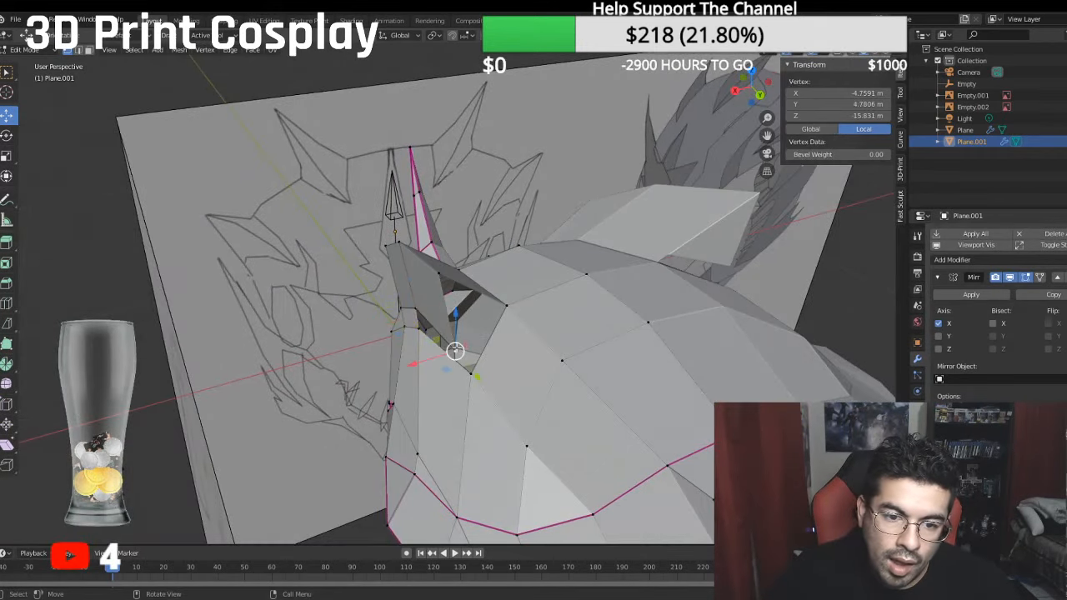
{"action": "middle_click_drag", "start_coordinate": [455, 349], "coordinate": [374, 324]}
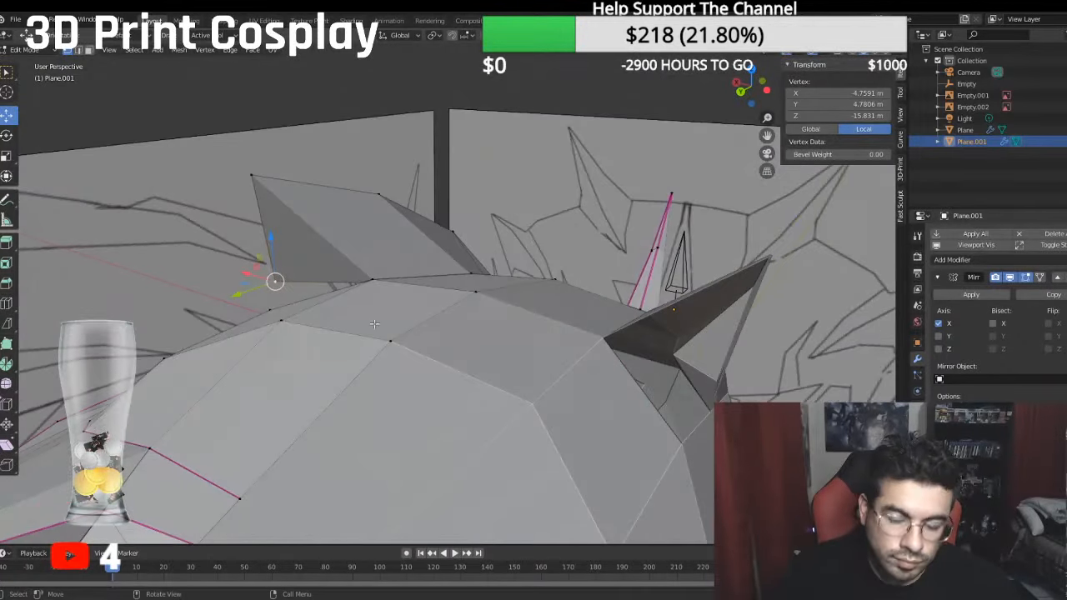
{"action": "key", "text": "ctrl+KP_1"}
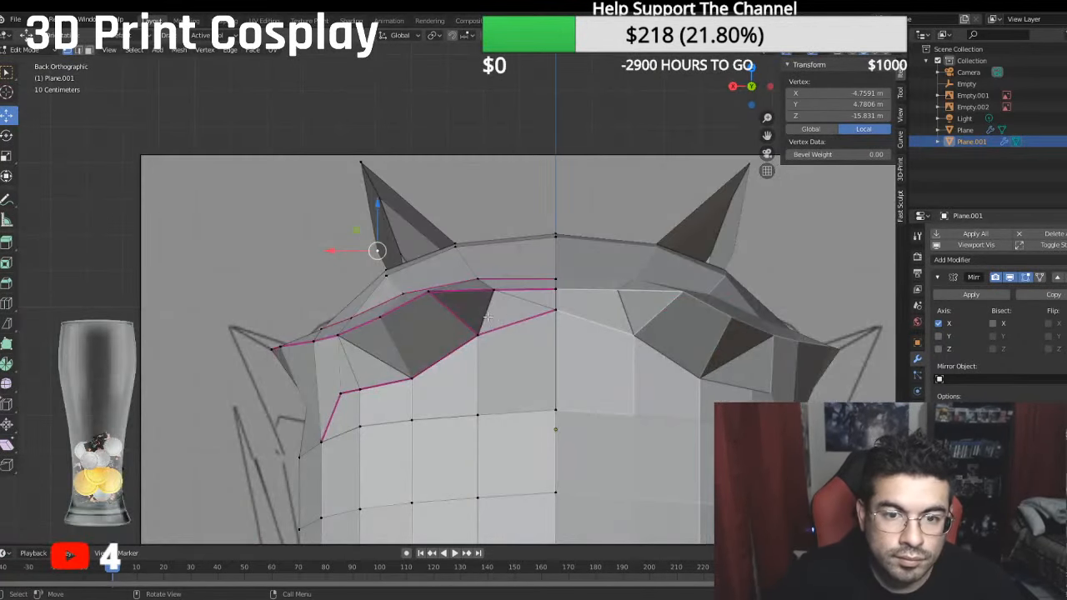
{"action": "left_click_drag", "start_coordinate": [339, 248], "coordinate": [347, 250]}
{"action": "left_click_drag", "start_coordinate": [388, 206], "coordinate": [388, 220]}
- Nudge the fin's lower rear vertex toward the crown and merge it at last into the neighbouring crown vertex
{"action": "middle_click_drag", "start_coordinate": [389, 220], "coordinate": [552, 268]}
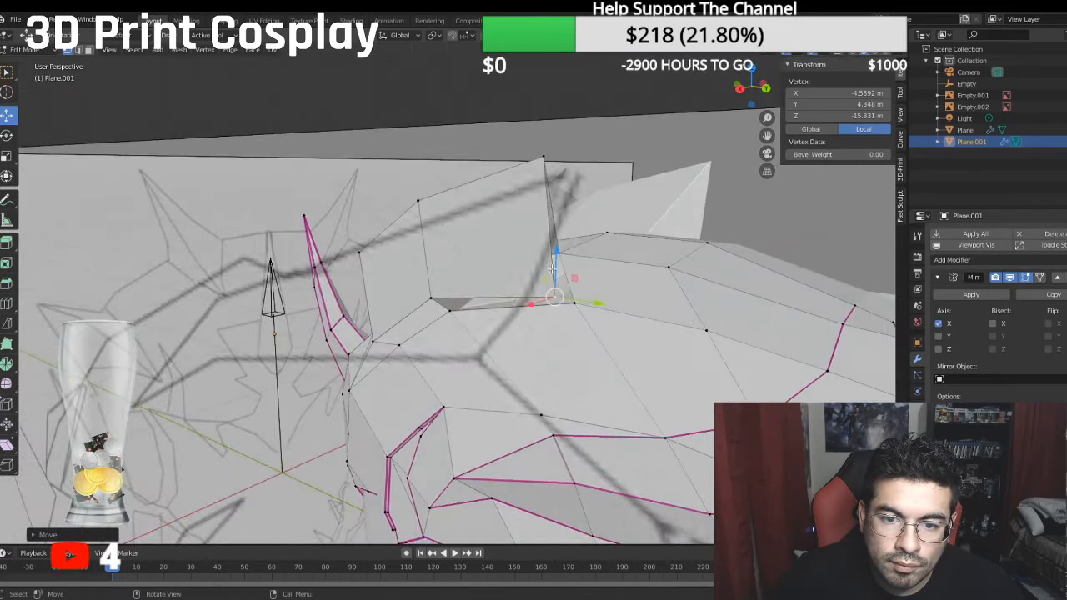
{"action": "left_click_drag", "start_coordinate": [559, 256], "coordinate": [563, 266]}
{"action": "middle_click_drag", "start_coordinate": [563, 266], "coordinate": [406, 335]}
{"action": "key", "text": "g"}
{"action": "left_click_drag", "start_coordinate": [400, 339], "coordinate": [400, 339]}
{"action": "middle_click_drag", "start_coordinate": [400, 339], "coordinate": [510, 291]}
{"action": "left_click_drag", "start_coordinate": [518, 282], "coordinate": [516, 274]}
{"action": "middle_click_drag", "start_coordinate": [516, 274], "coordinate": [574, 307]}
{"action": "left_click", "coordinate": [597, 335], "text": "shift"}
{"action": "right_click", "coordinate": [596, 335]}
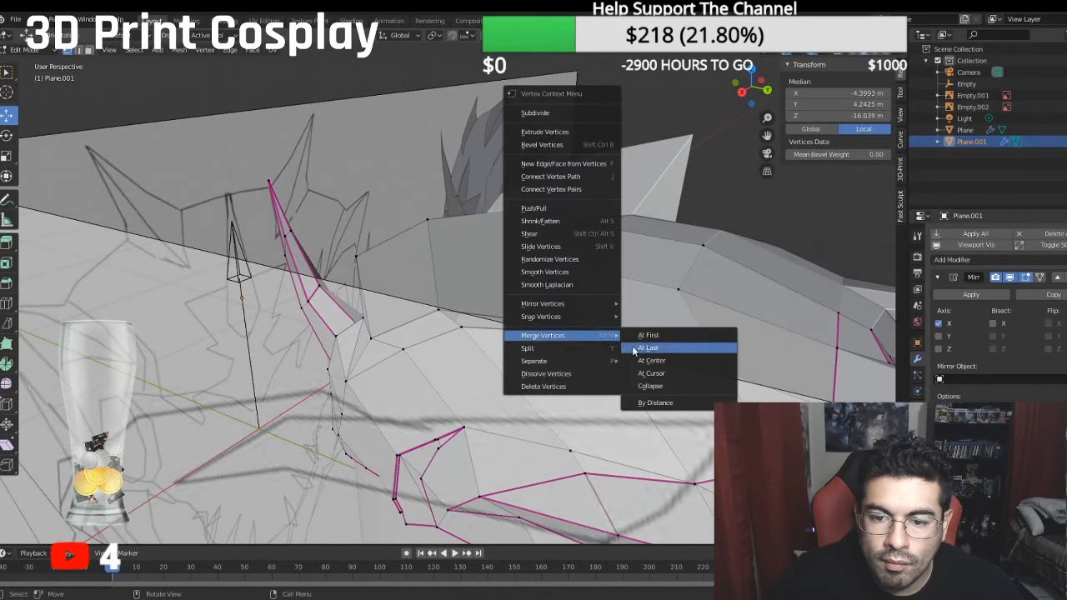
{"action": "left_click", "coordinate": [638, 352]}
- Fill the triangular gap along the fin's outer base and the triangular opening at the fin's rear
{"action": "left_click", "coordinate": [448, 318], "text": "shift"}
{"action": "left_click", "coordinate": [472, 332], "text": "shift"}
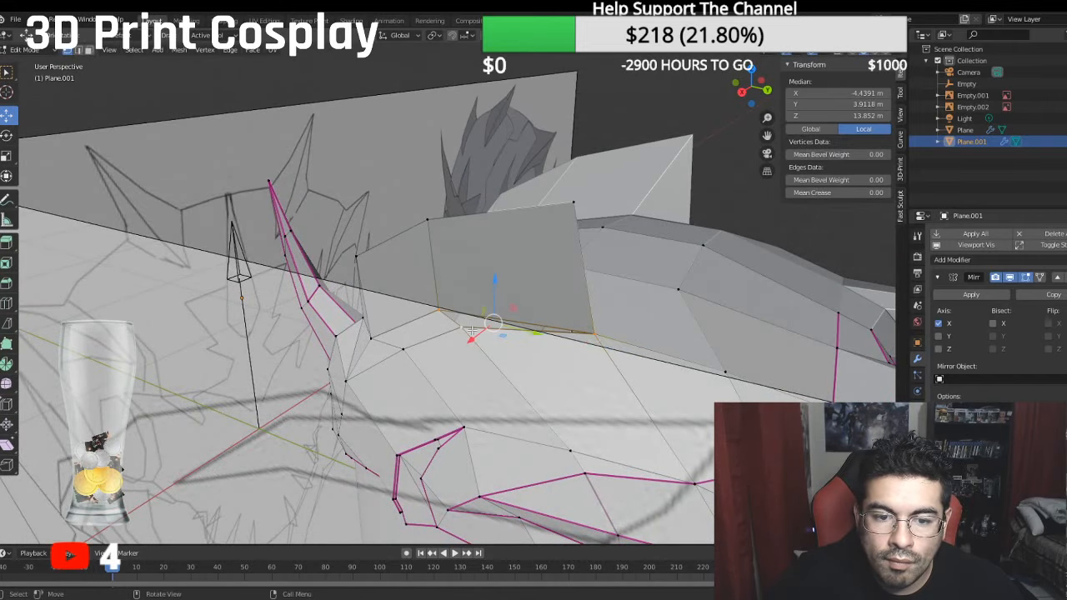
{"action": "key", "text": "f"}
{"action": "middle_click_drag", "start_coordinate": [494, 330], "coordinate": [446, 340]}
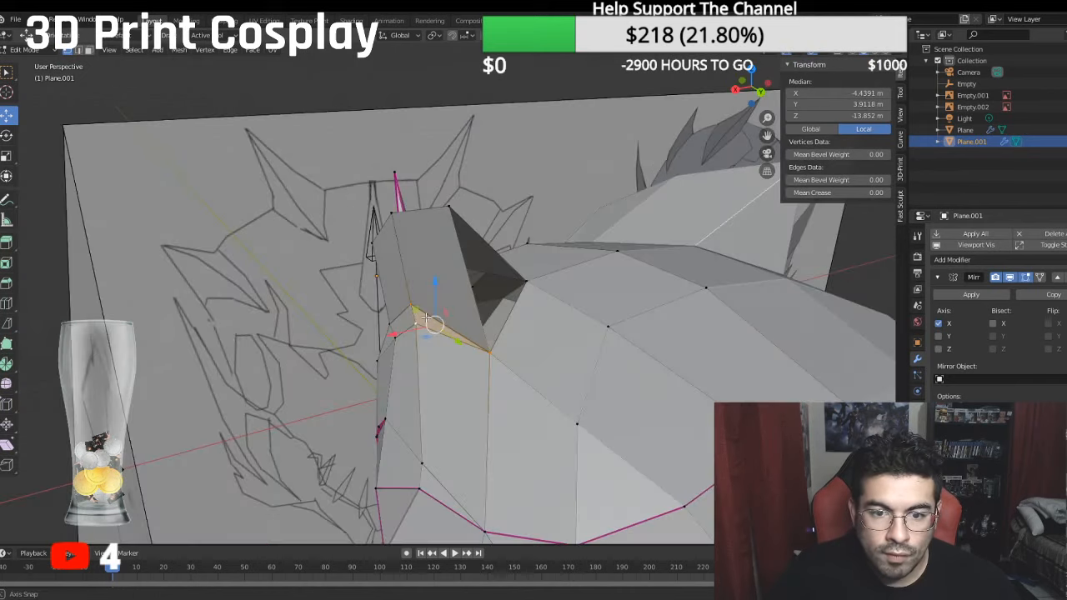
{"action": "left_click", "coordinate": [495, 347]}
{"action": "left_click", "coordinate": [523, 278], "text": "shift"}
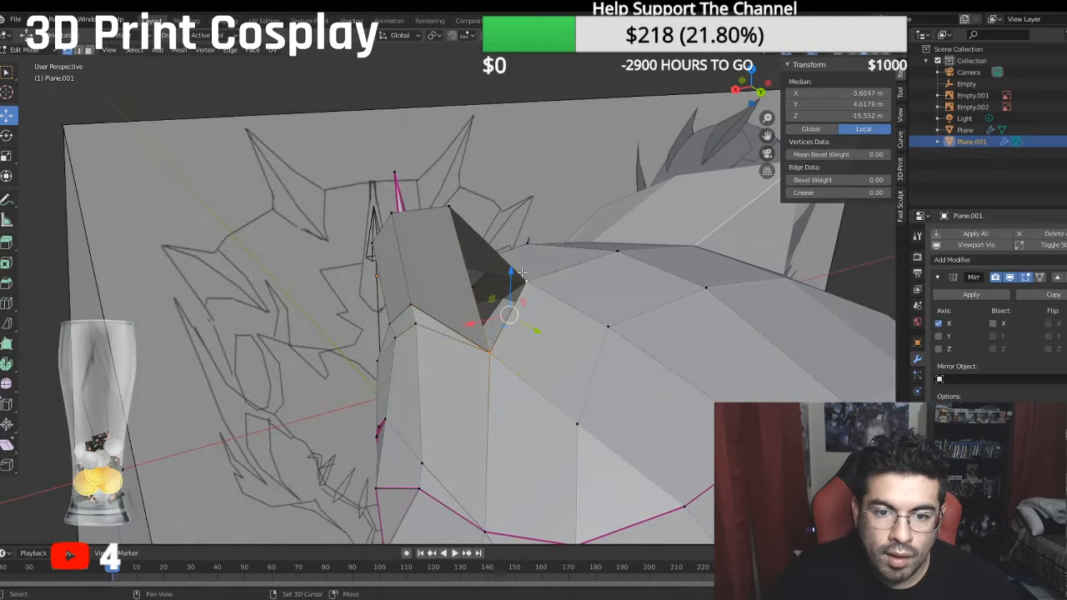
{"action": "left_click", "coordinate": [451, 206], "text": "shift"}
- Merge the fin wall's lower middle vertex at last into the crown vertex beside it
{"action": "middle_click_drag", "start_coordinate": [450, 205], "coordinate": [499, 310]}
{"action": "left_click", "coordinate": [506, 293]}
{"action": "left_click_drag", "start_coordinate": [542, 303], "coordinate": [550, 301]}
{"action": "left_click", "coordinate": [533, 288], "text": "shift"}
{"action": "right_click", "coordinate": [533, 288]}
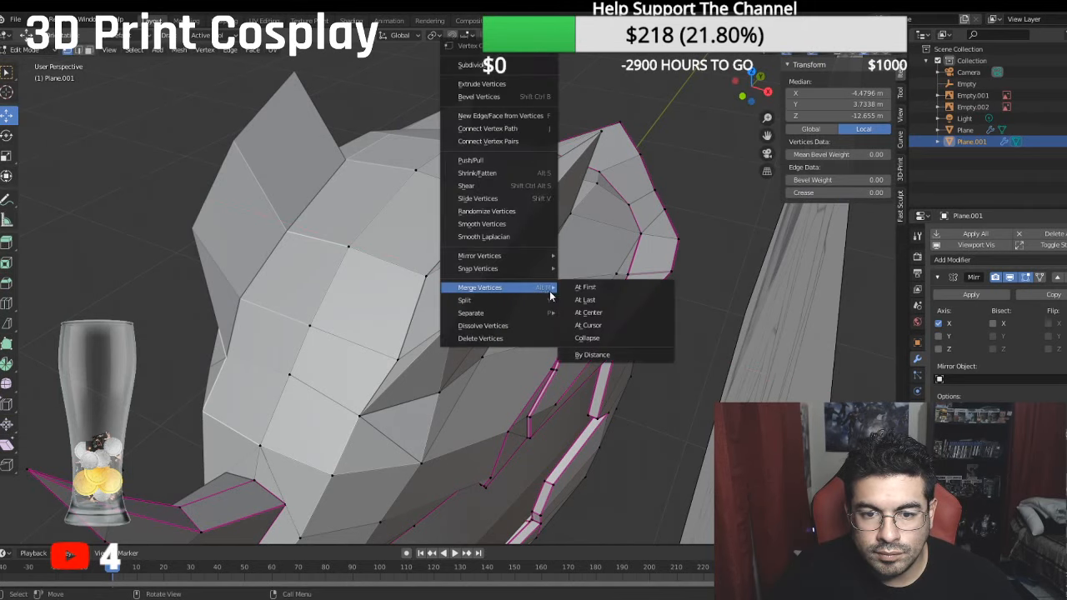
{"action": "left_click", "coordinate": [575, 301]}
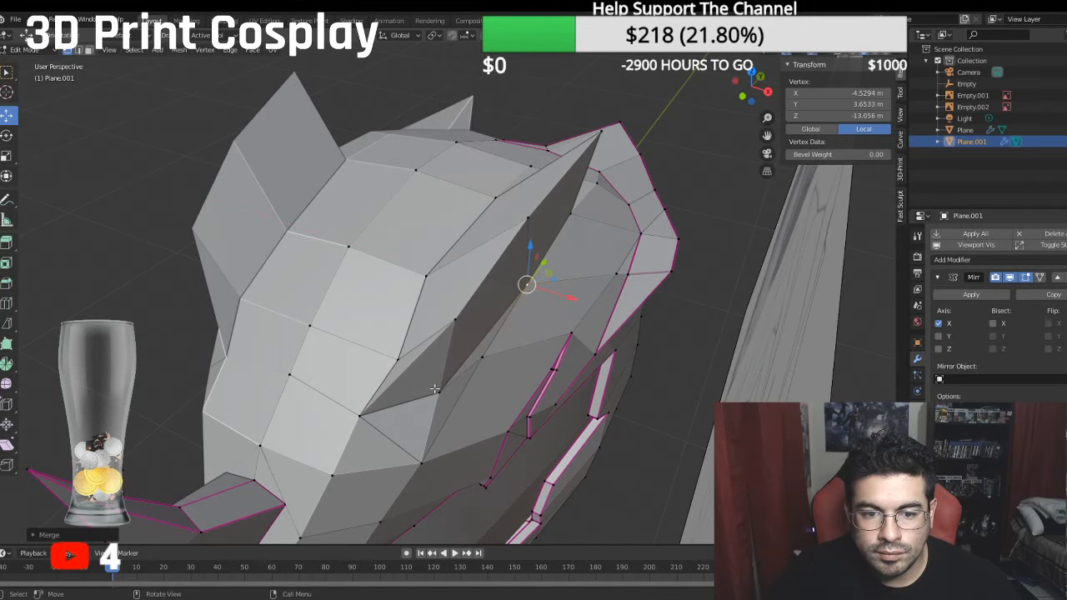
- Nudge the fin's two inner base vertices and the merged outer base vertex along X to smooth the fin's base
{"action": "middle_click_drag", "start_coordinate": [444, 353], "coordinate": [430, 299]}
{"action": "left_click", "coordinate": [424, 281]}
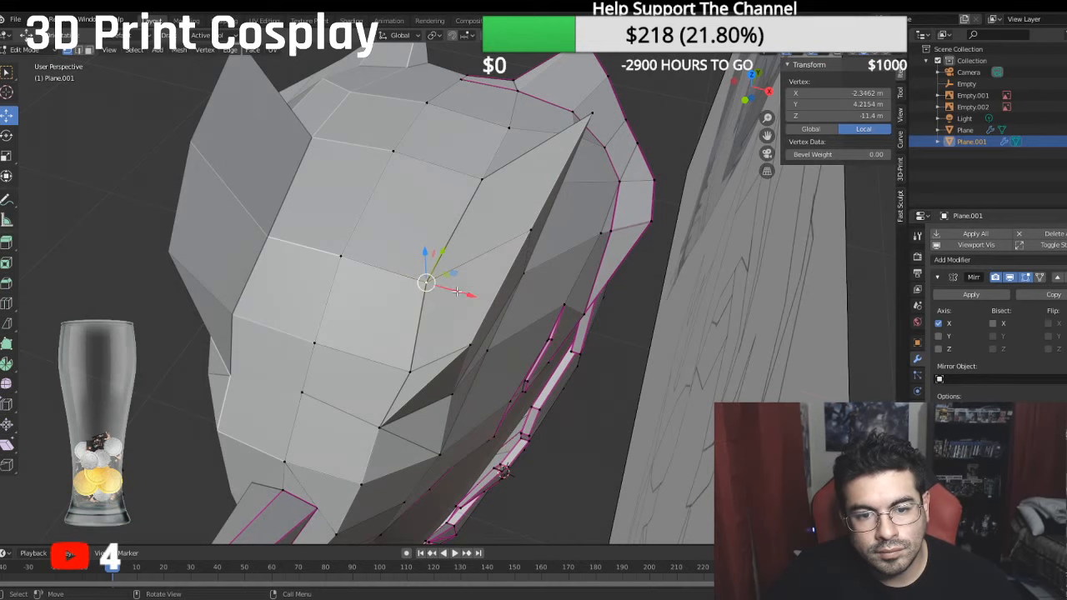
{"action": "left_click", "coordinate": [481, 178]}
{"action": "left_click_drag", "start_coordinate": [503, 187], "coordinate": [502, 186]}
{"action": "left_click", "coordinate": [437, 291]}
{"action": "left_click", "coordinate": [524, 274]}
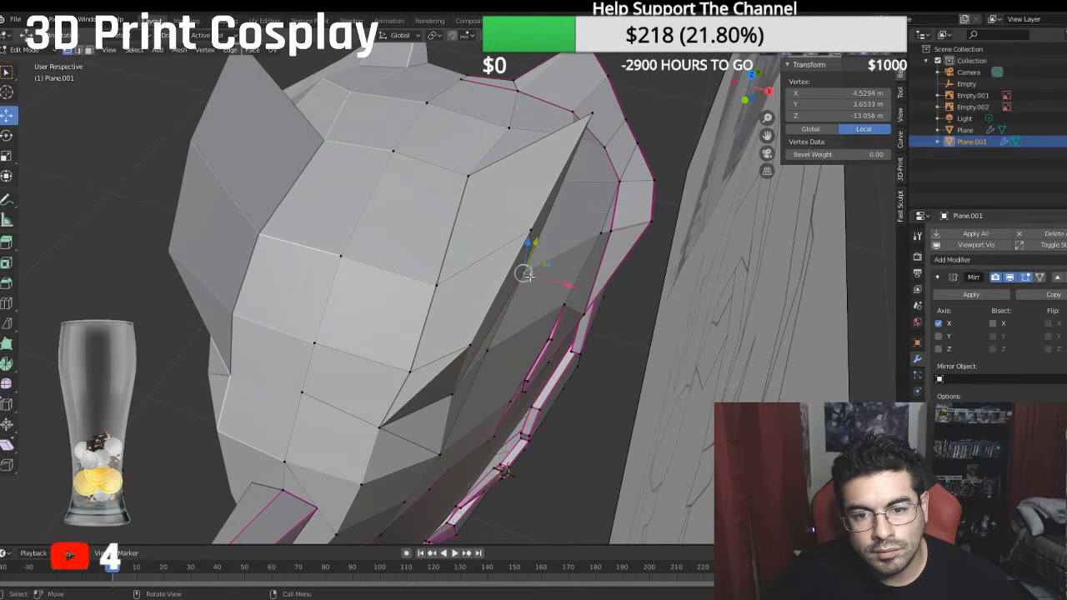
{"action": "left_click_drag", "start_coordinate": [563, 285], "coordinate": [574, 286]}
{"action": "middle_click_drag", "start_coordinate": [573, 286], "coordinate": [466, 288]}
- Move the crown vertex below the fin's outer base outward and down to about X -4.48 m and Y 2.12 m
{"action": "left_click", "coordinate": [451, 365]}
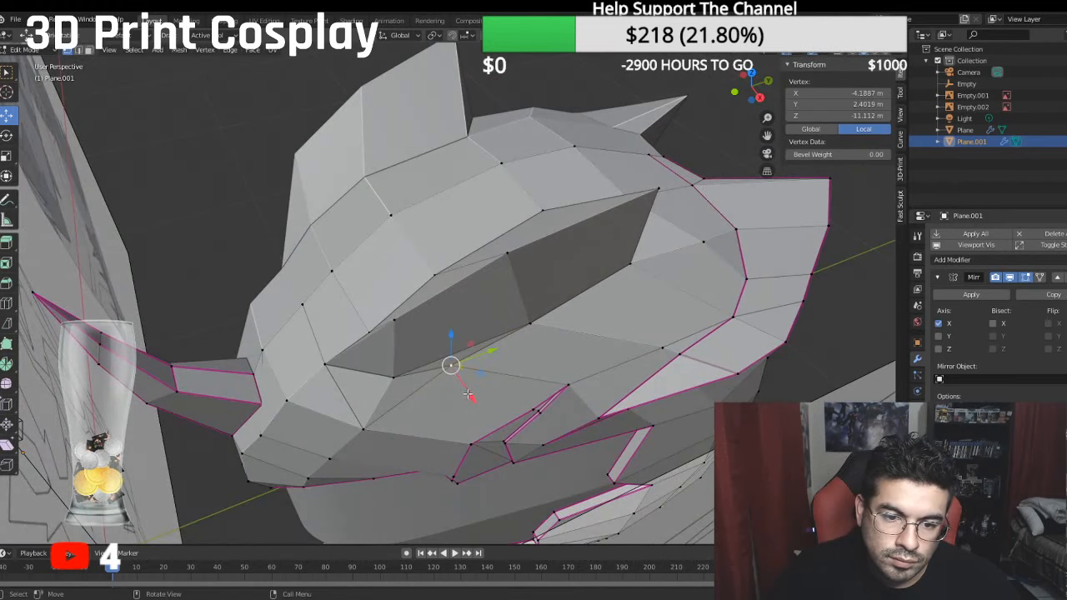
{"action": "left_click_drag", "start_coordinate": [467, 393], "coordinate": [474, 404]}
{"action": "middle_click_drag", "start_coordinate": [474, 403], "coordinate": [525, 326]}
{"action": "left_click_drag", "start_coordinate": [498, 310], "coordinate": [505, 312]}
{"action": "middle_click_drag", "start_coordinate": [505, 312], "coordinate": [337, 308]}
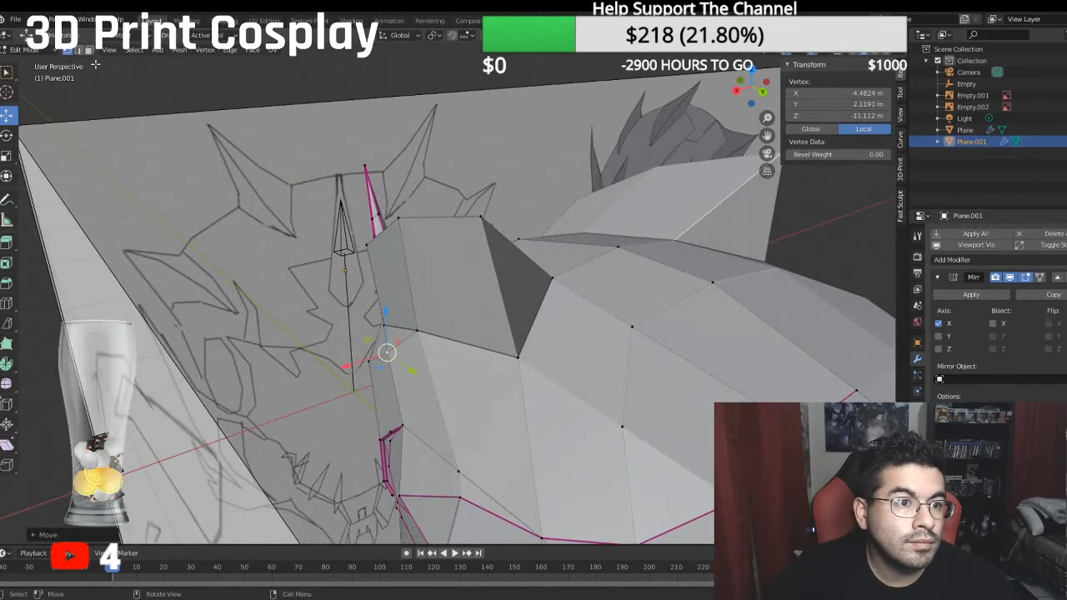
- Set a mean crease of 1.00 on the top fin's outline edges, from its base around to the tip and back, and clear the selection
{"action": "left_click", "coordinate": [81, 52]}
{"action": "left_click", "coordinate": [533, 320]}
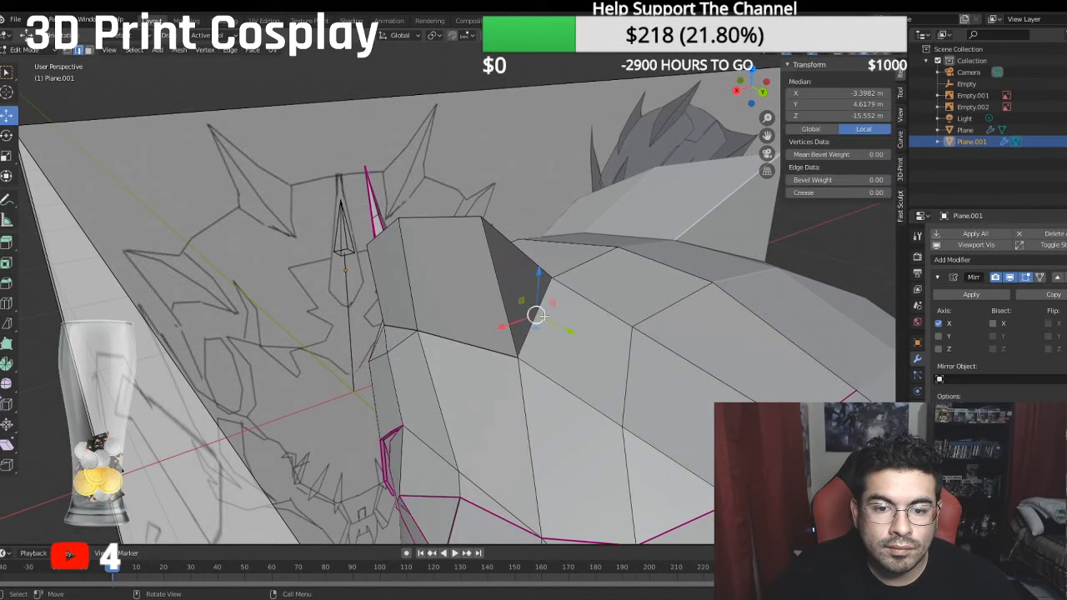
{"action": "middle_click_drag", "start_coordinate": [502, 325], "coordinate": [459, 354]}
{"action": "left_click", "coordinate": [349, 355], "text": "ctrl"}
{"action": "left_click", "coordinate": [468, 363], "text": "ctrl"}
{"action": "left_click", "coordinate": [414, 231], "text": "ctrl"}
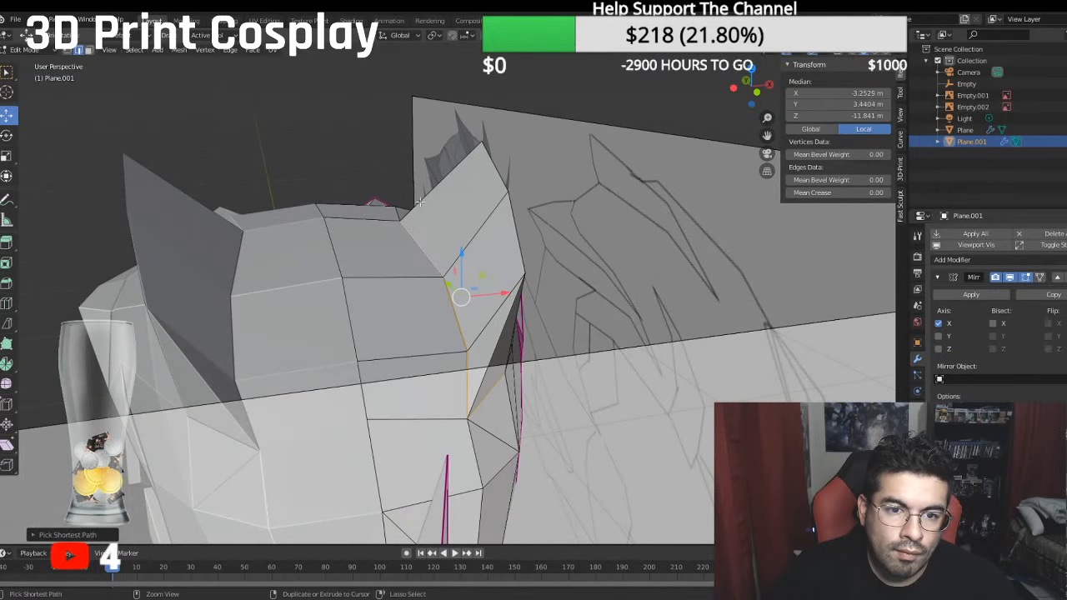
{"action": "left_click", "coordinate": [424, 198], "text": "ctrl"}
{"action": "left_click", "coordinate": [502, 187], "text": "ctrl"}
{"action": "left_click", "coordinate": [493, 335], "text": "ctrl"}
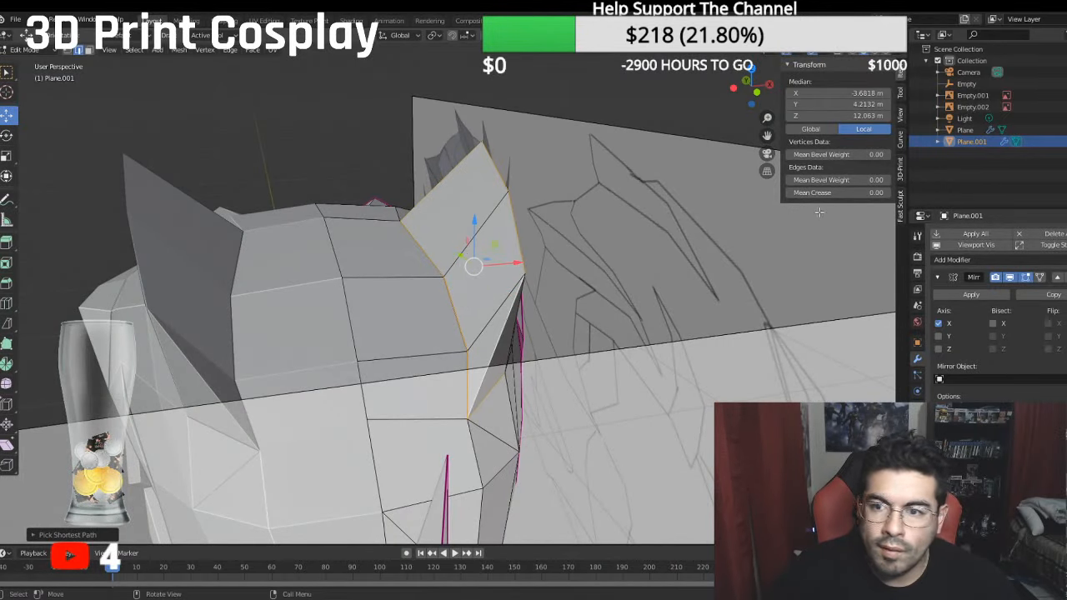
{"action": "left_click", "coordinate": [832, 192]}
{"action": "type", "text": "1"}
{"action": "key", "text": "Return"}
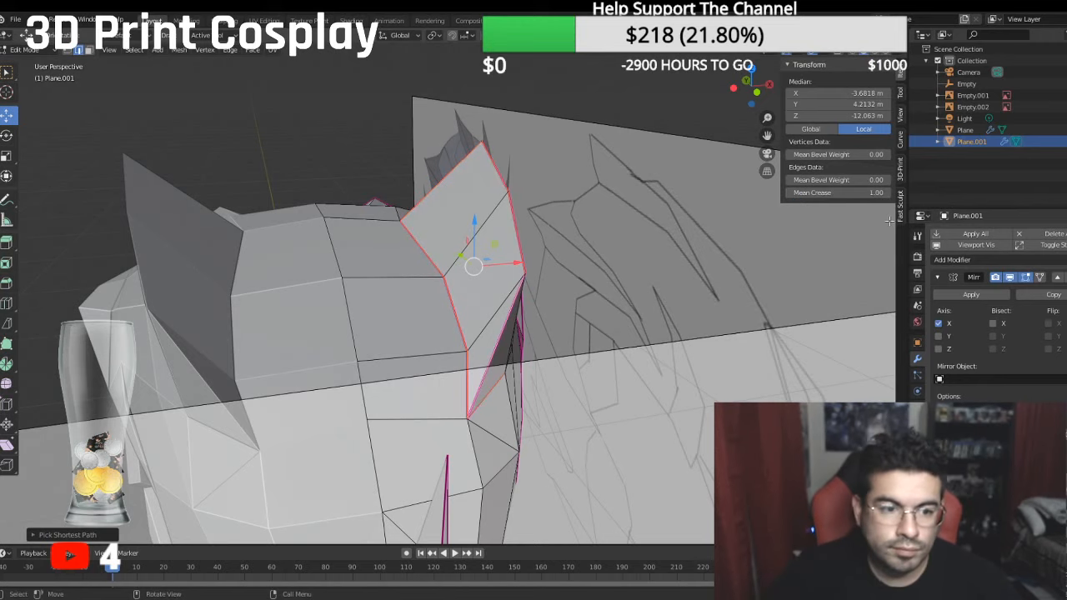
{"action": "key", "text": "alt+a"}
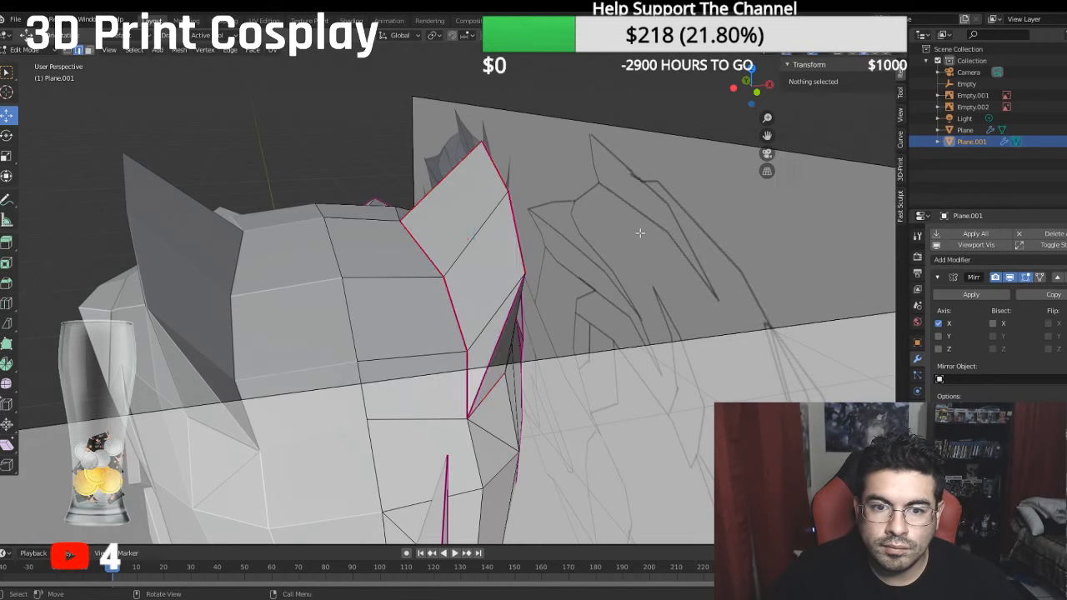
- In the right side view, move the fin's front upper vertex down and back and lower the middle upper vertex to follow the reference outline
{"action": "middle_click_drag", "start_coordinate": [641, 235], "coordinate": [320, 130]}
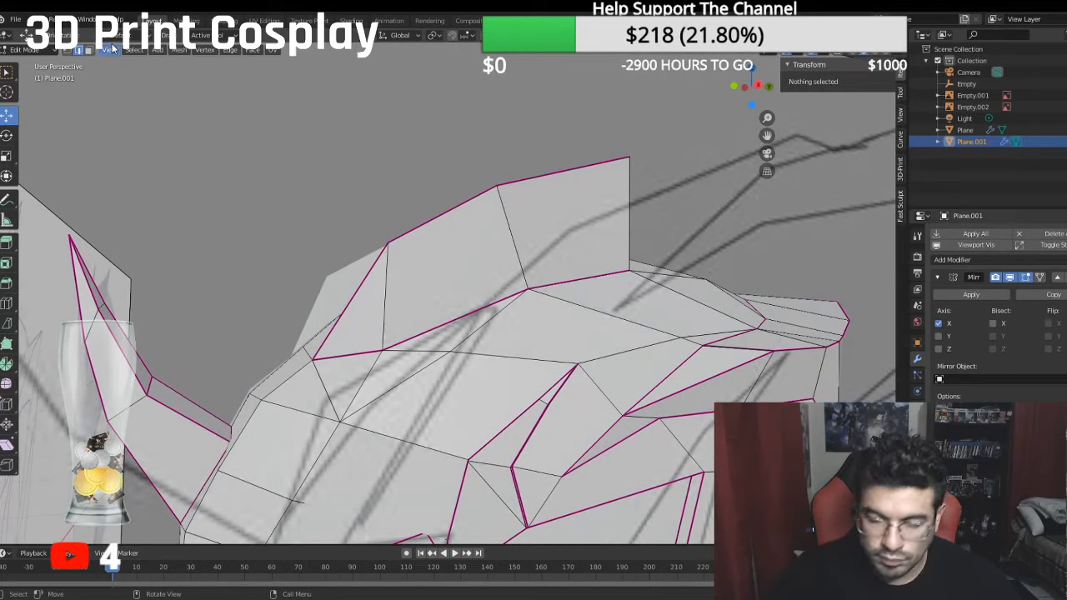
{"action": "key", "text": "KP_3"}
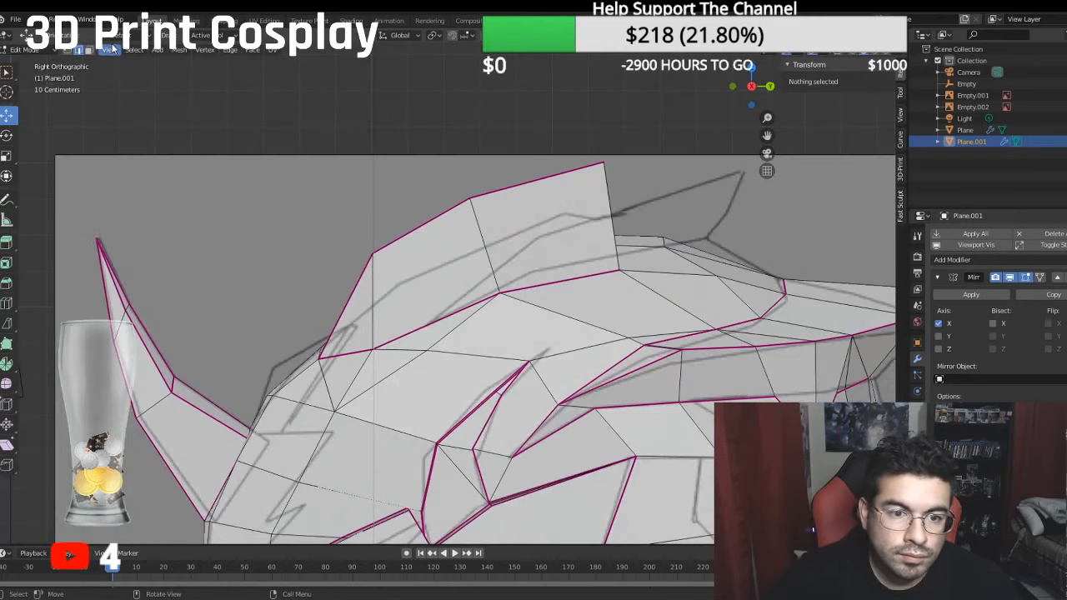
{"action": "left_click", "coordinate": [67, 50]}
{"action": "left_click", "coordinate": [373, 252]}
{"action": "left_click_drag", "start_coordinate": [375, 213], "coordinate": [407, 257]}
{"action": "left_click_drag", "start_coordinate": [416, 295], "coordinate": [442, 292]}
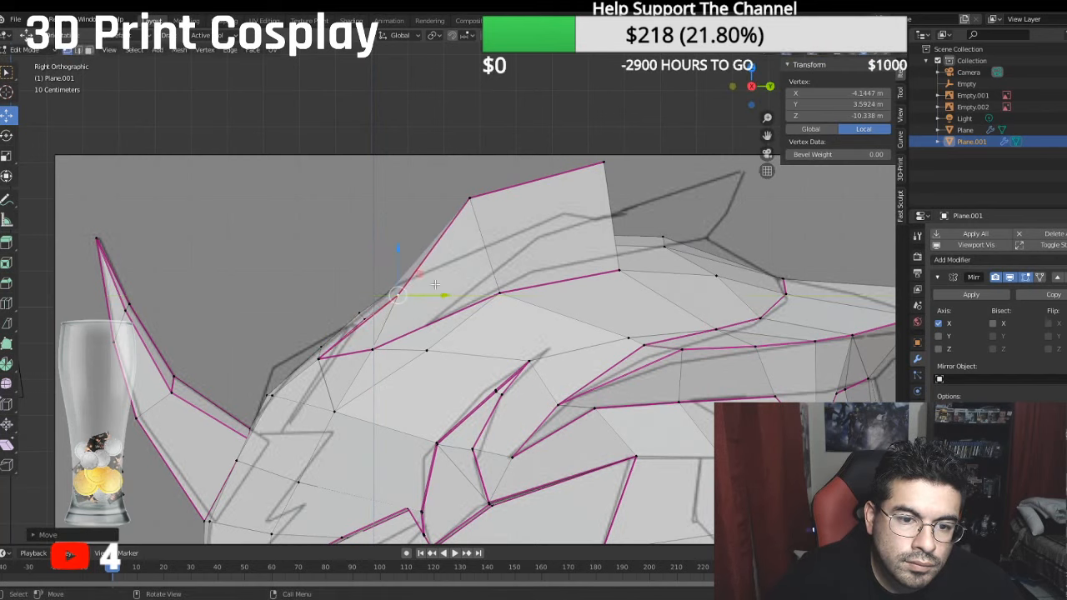
{"action": "left_click_drag", "start_coordinate": [404, 255], "coordinate": [399, 223]}
{"action": "left_click", "coordinate": [481, 198]}
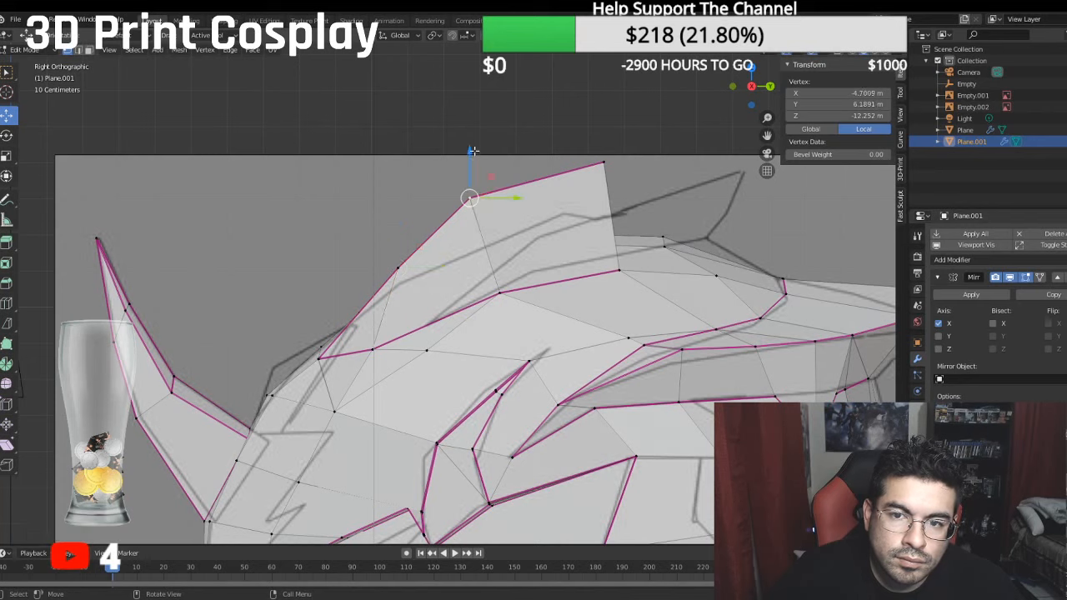
{"action": "left_click_drag", "start_coordinate": [473, 152], "coordinate": [496, 187]}
- Move the fin's tip vertex back and slightly down towards the reference tip, to about local Z -18.29 m and Y 6.86 m
{"action": "left_click", "coordinate": [603, 163]}
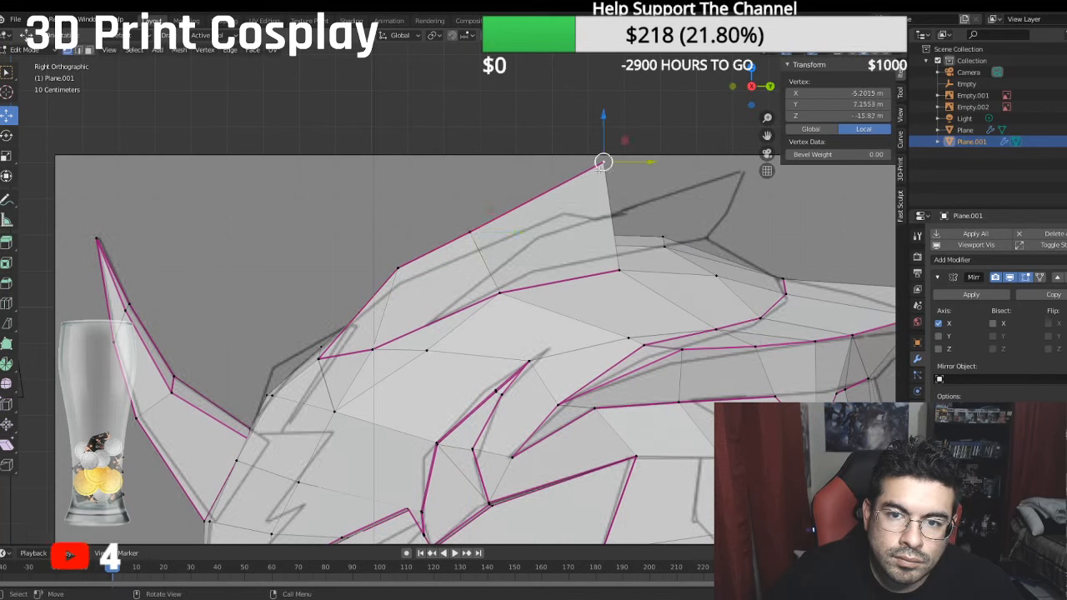
{"action": "left_click_drag", "start_coordinate": [640, 165], "coordinate": [733, 164]}
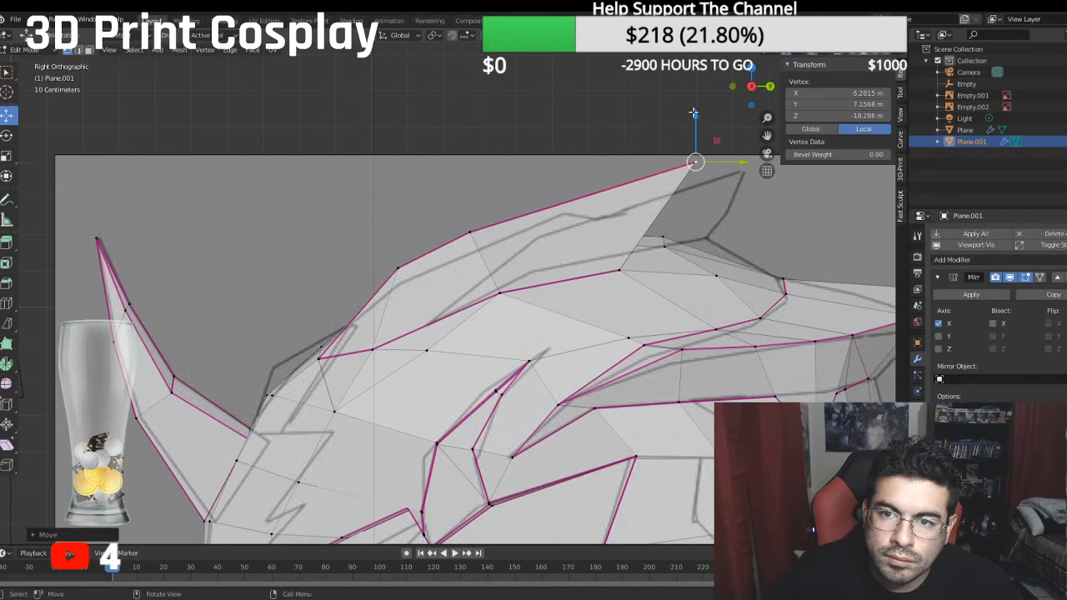
{"action": "left_click_drag", "start_coordinate": [693, 113], "coordinate": [699, 126]}
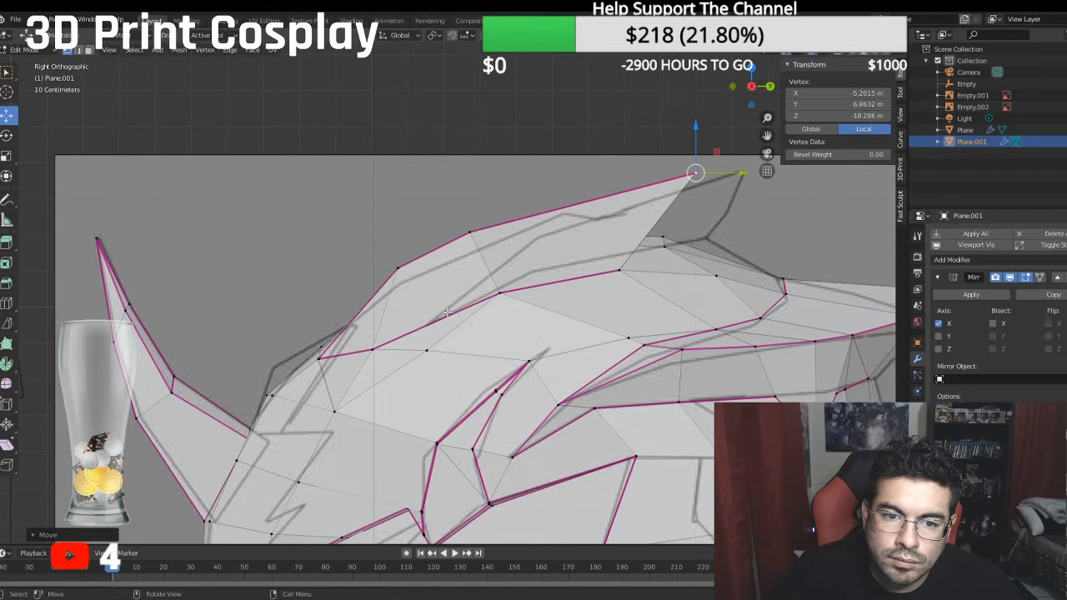
- Raise the fin's front outer base vertex to about local Y 2.64 m and shift it inward to about X -3.39 m, checking against the front reference
{"action": "left_click", "coordinate": [379, 351]}
{"action": "left_click_drag", "start_coordinate": [374, 321], "coordinate": [381, 292]}
{"action": "middle_click_drag", "start_coordinate": [381, 292], "coordinate": [534, 333]}
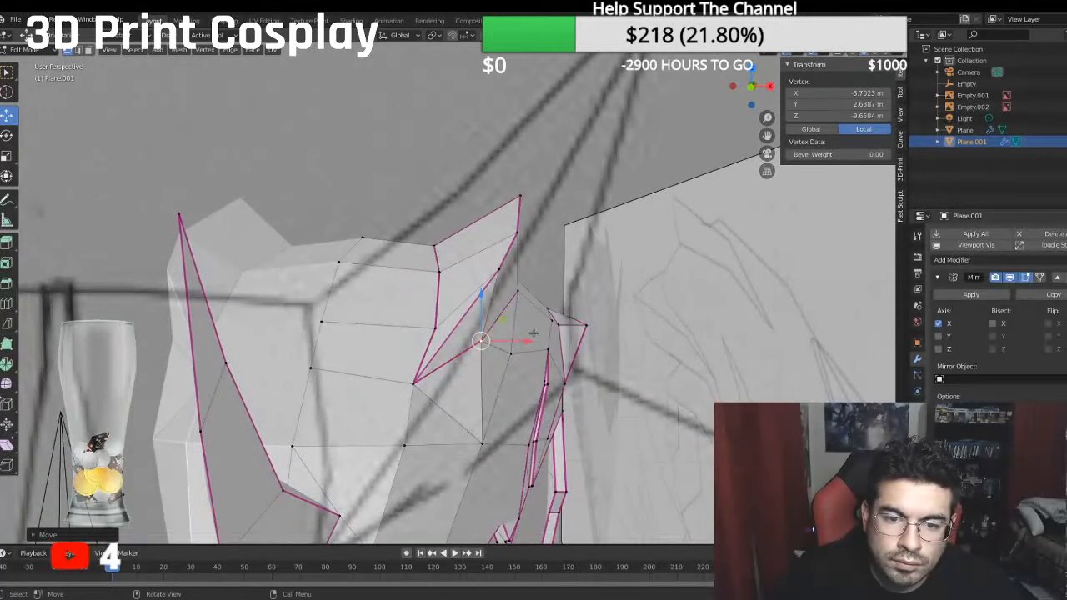
{"action": "left_click_drag", "start_coordinate": [524, 342], "coordinate": [510, 338]}
{"action": "middle_click_drag", "start_coordinate": [510, 337], "coordinate": [515, 311]}
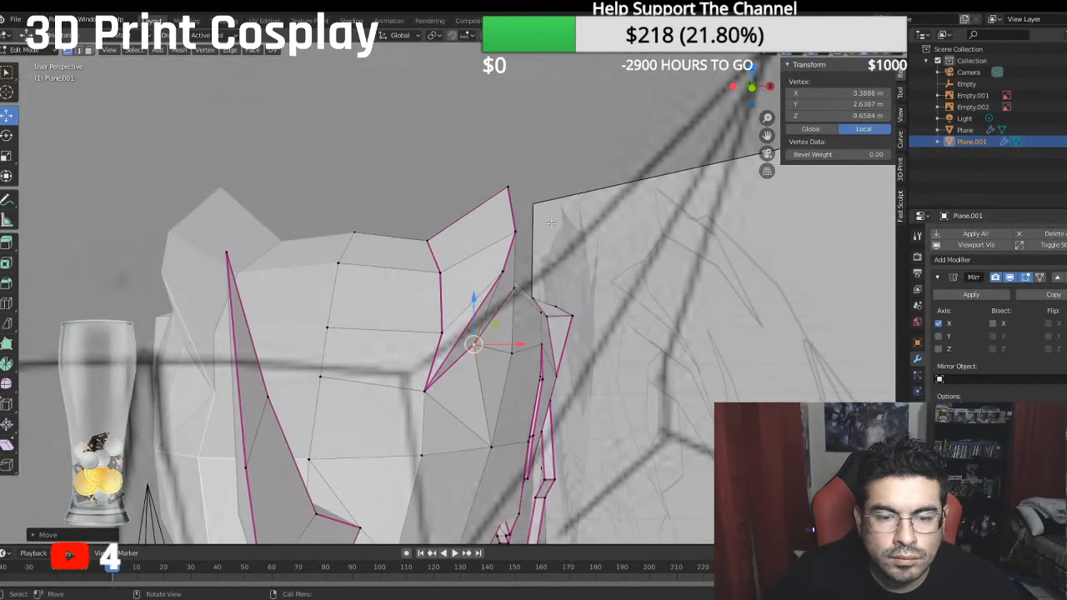
{"action": "key", "text": "KP_1"}
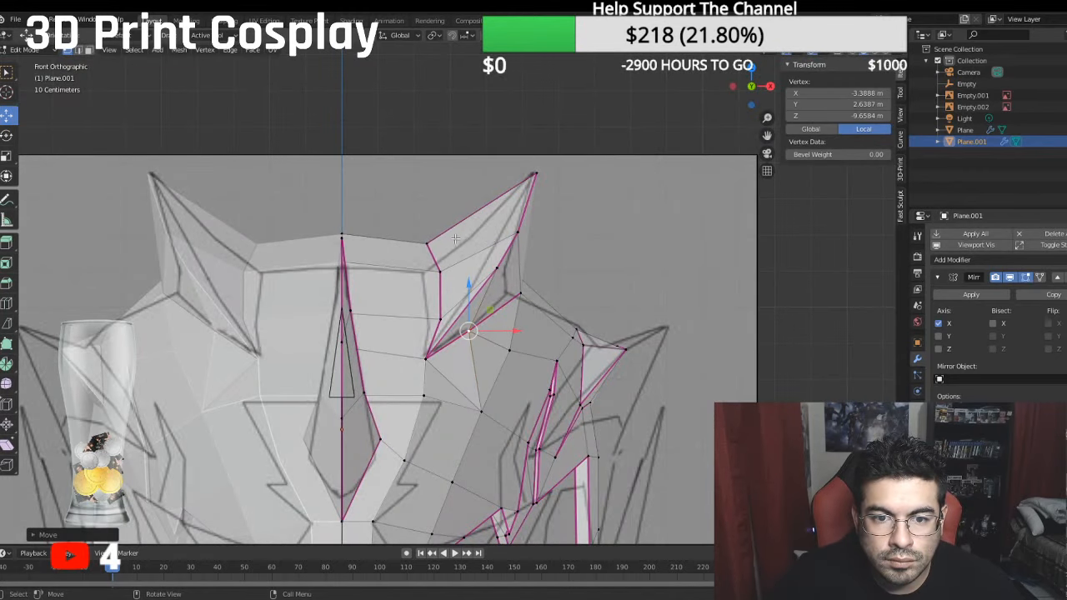
{"action": "middle_click_drag", "start_coordinate": [456, 239], "coordinate": [655, 360]}
{"action": "middle_click_drag", "start_coordinate": [577, 322], "coordinate": [642, 303]}
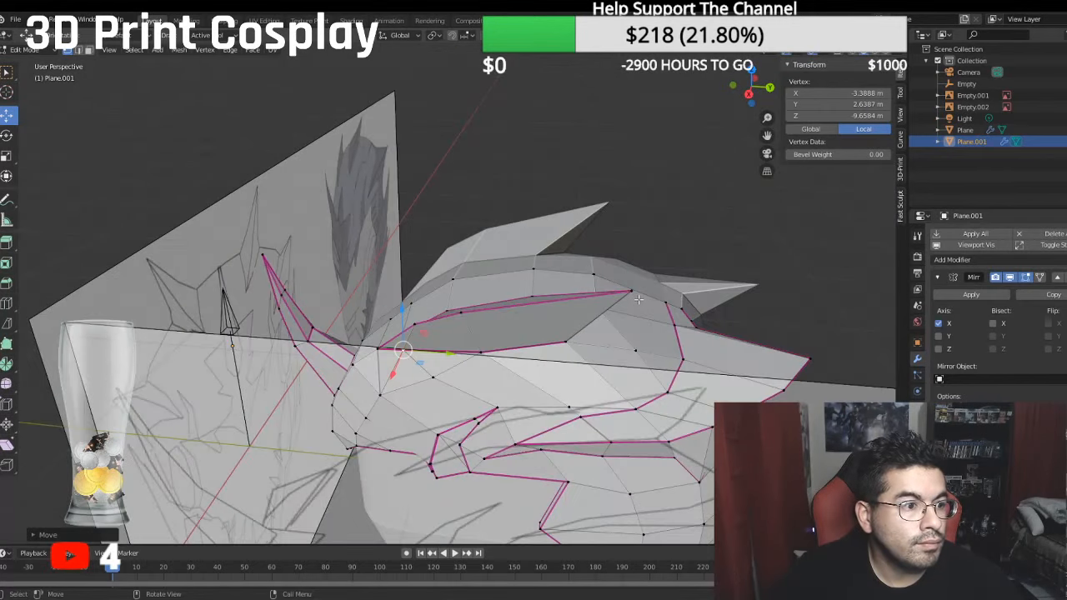
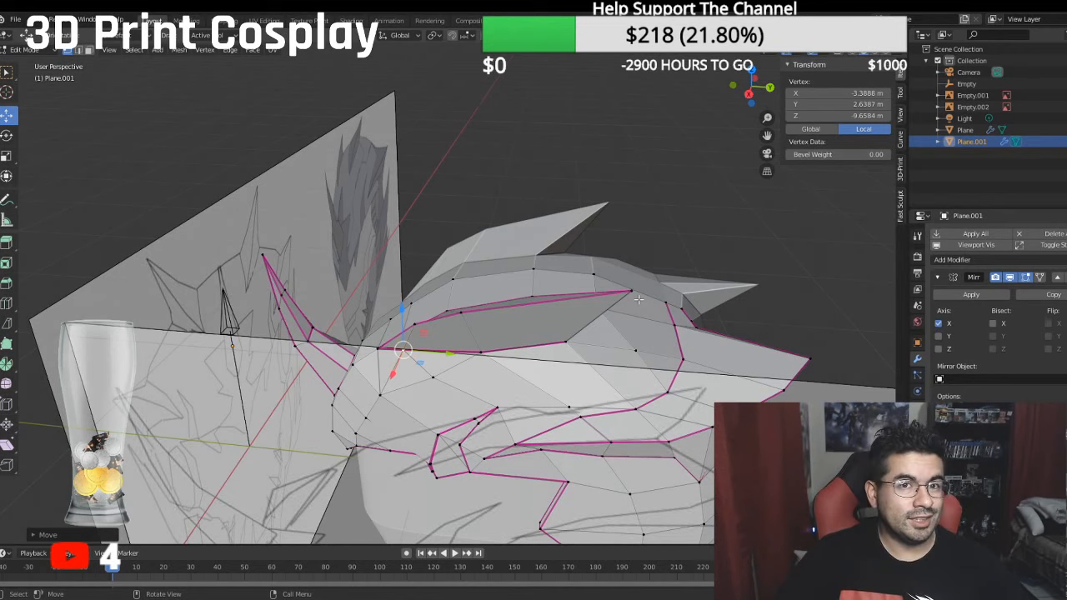
- In the front view, shift the top fin's outer base vertex inward to about local X -4.35 m and its tip vertex to about X -5.05 m
{"action": "middle_click_drag", "start_coordinate": [462, 275], "coordinate": [569, 258]}
{"action": "key", "text": "KP_1"}
{"action": "scroll", "coordinate": [570, 258], "scroll_direction": "up", "scroll_amount": 3}
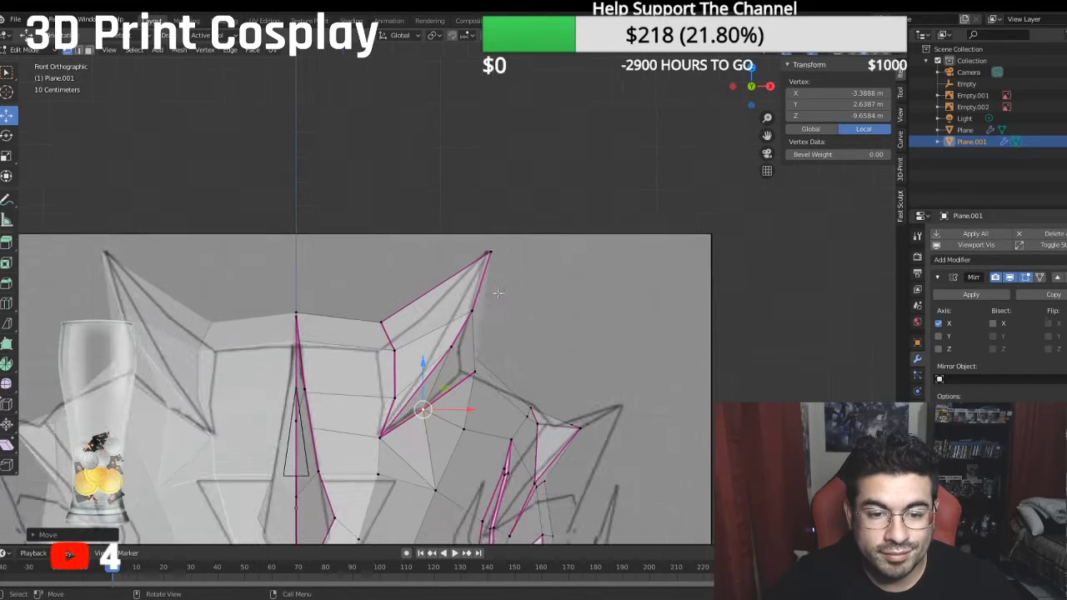
{"action": "left_click", "coordinate": [477, 389]}
{"action": "key", "text": "g"}
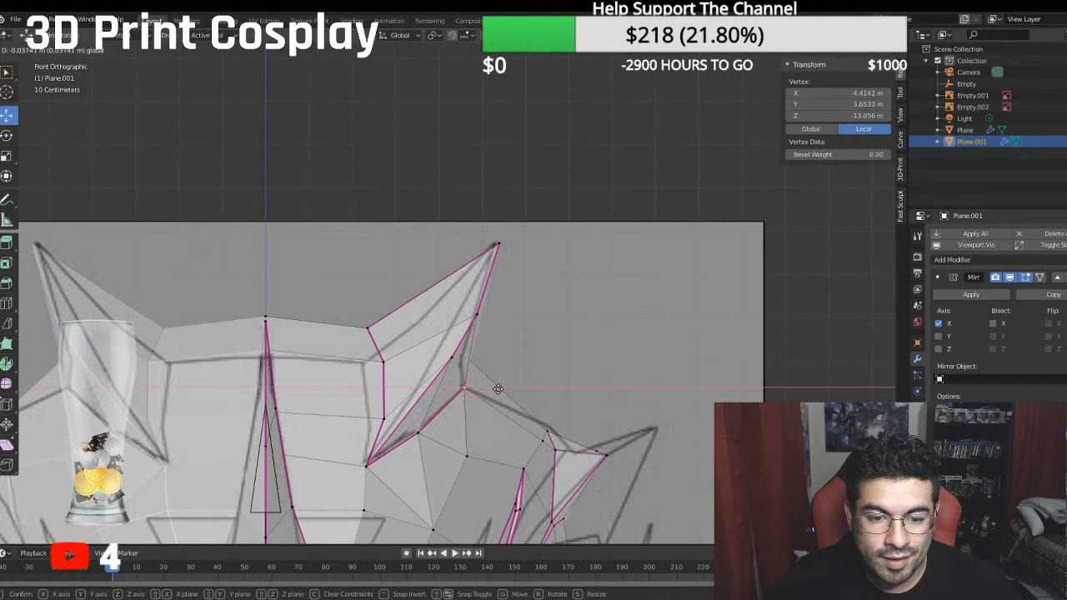
{"action": "left_click", "coordinate": [496, 389]}
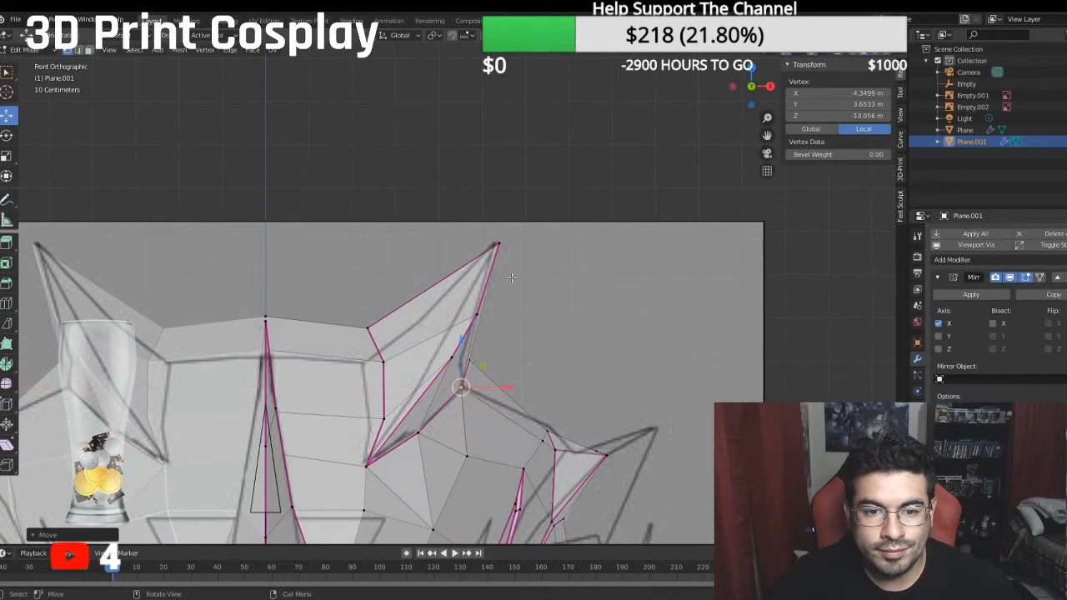
{"action": "left_click", "coordinate": [497, 244]}
{"action": "key", "text": "g"}
{"action": "left_click", "coordinate": [527, 242]}
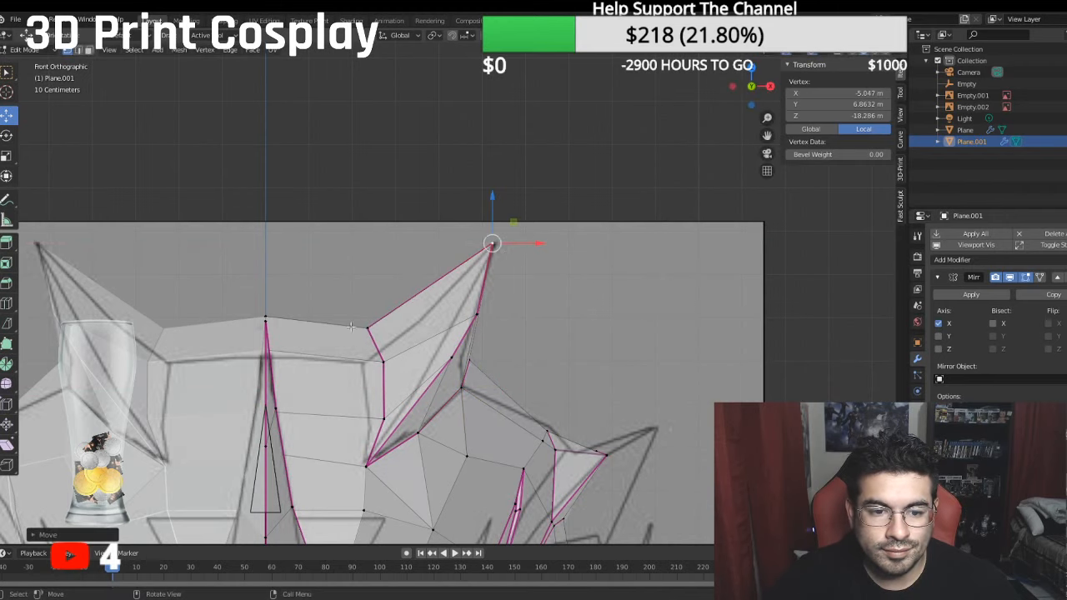
- Move the fin's inner rear base vertex to about local X -2.54 m, Y 4.92 m, and lower the crown's centre vertex to about Y 5.17 m
{"action": "left_click", "coordinate": [360, 331]}
{"action": "key", "text": "g"}
{"action": "left_click", "coordinate": [408, 314]}
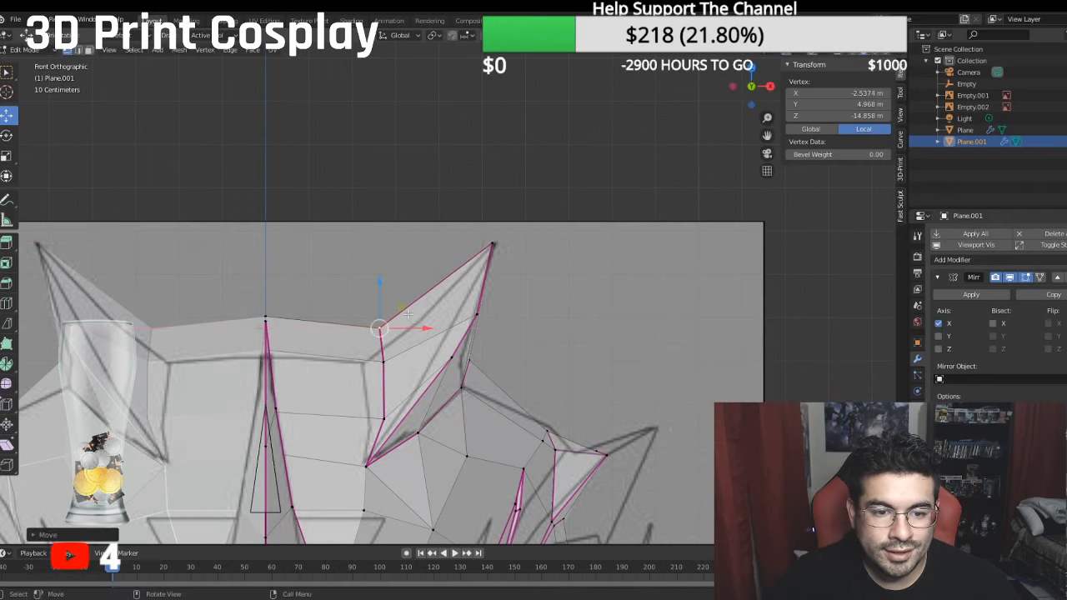
{"action": "key", "text": "g"}
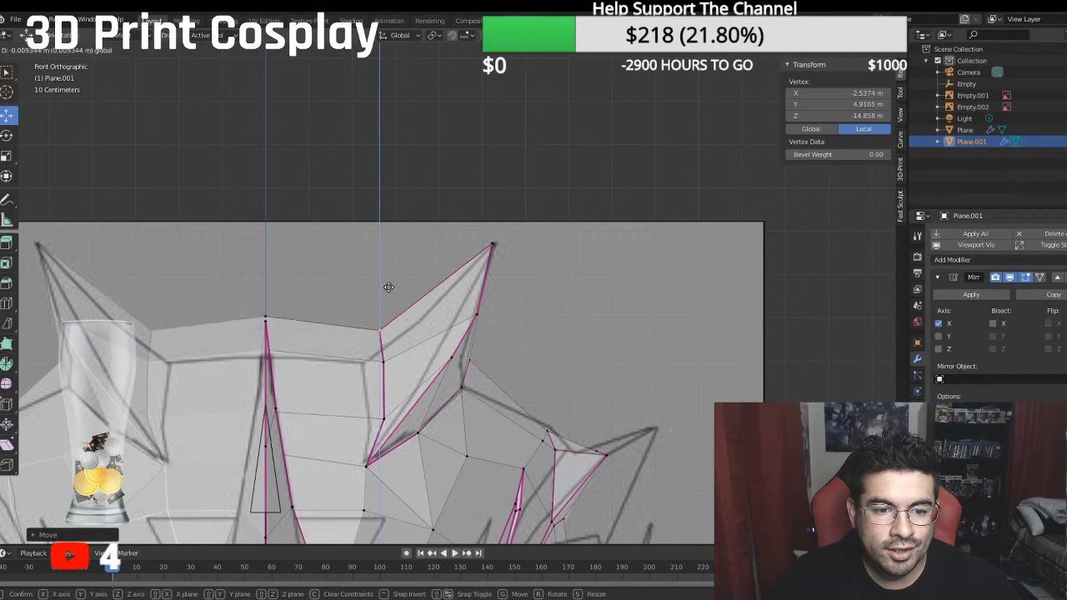
{"action": "left_click", "coordinate": [387, 288]}
{"action": "left_click", "coordinate": [268, 310]}
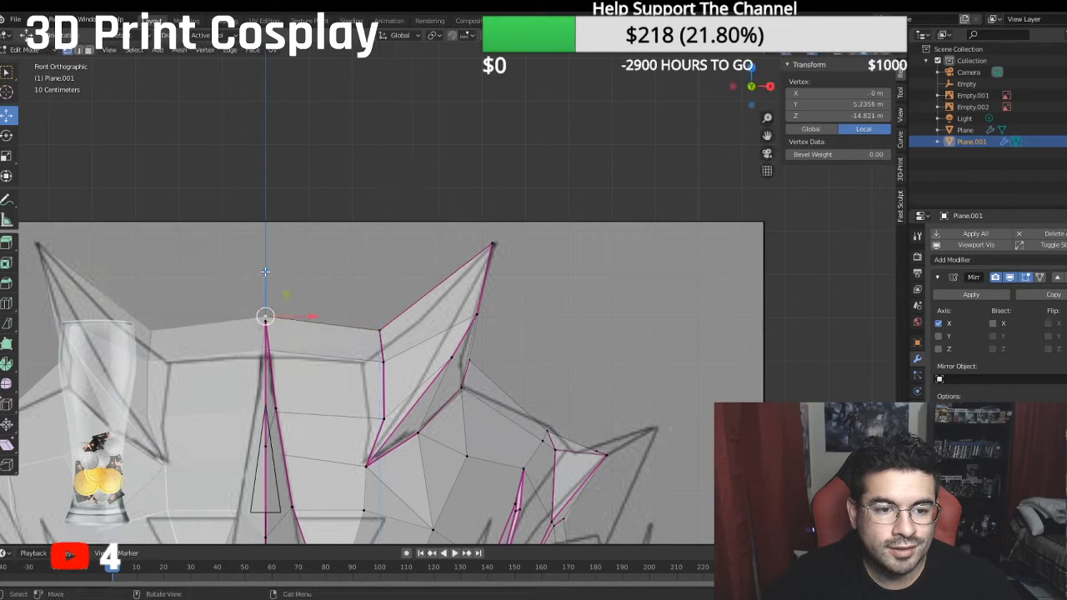
{"action": "left_click_drag", "start_coordinate": [265, 272], "coordinate": [265, 274]}
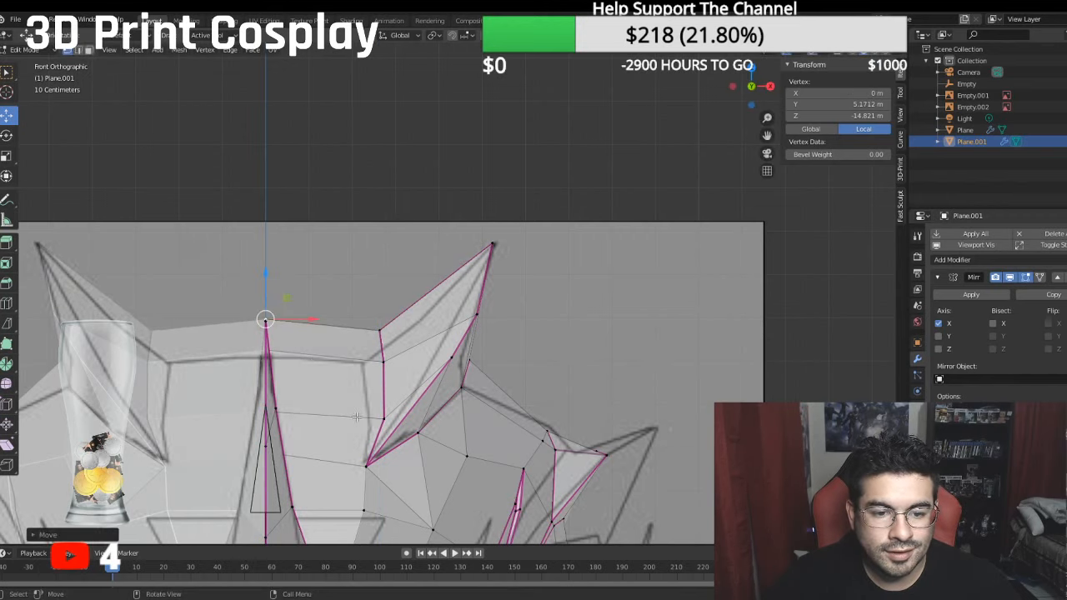
{"action": "scroll", "coordinate": [379, 364], "scroll_direction": "down", "scroll_amount": 5}
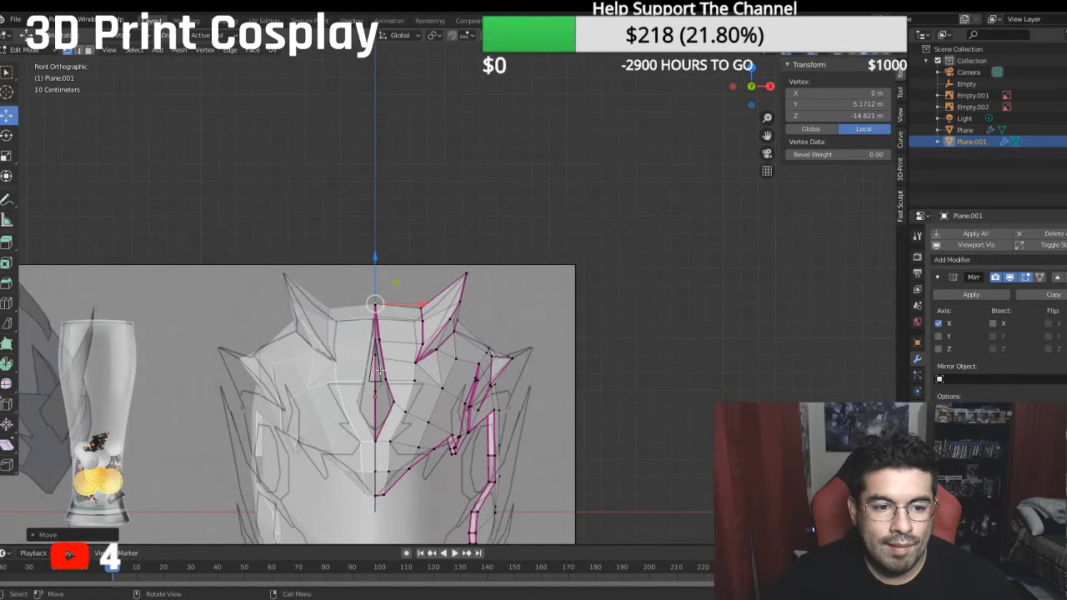
- Inspect the mirrored fins and the crown in Object Mode from an angled side view
{"action": "left_click", "coordinate": [27, 50]}
{"action": "left_click", "coordinate": [33, 63]}
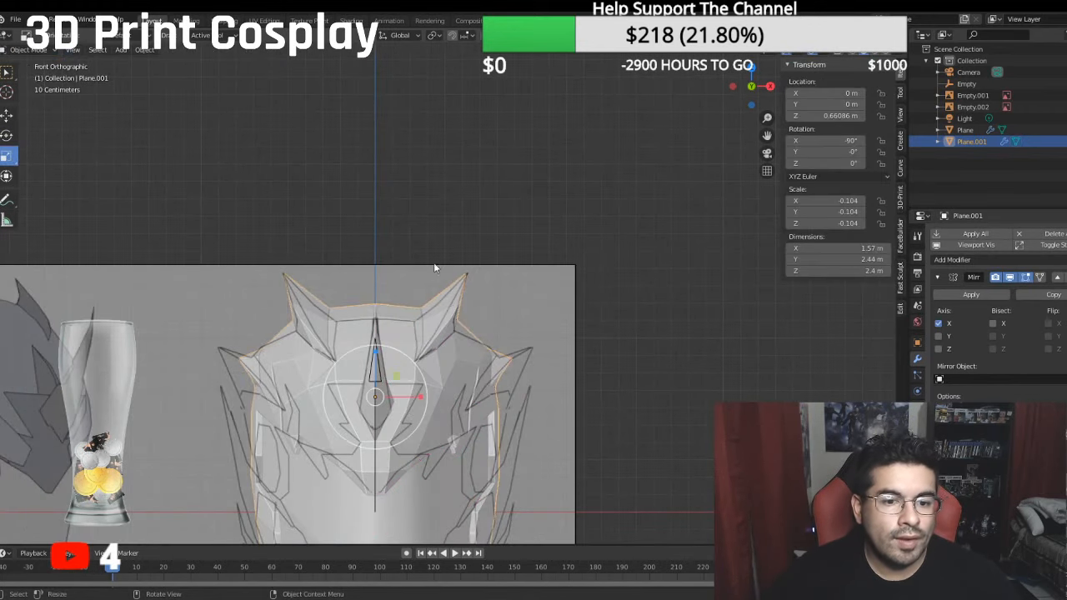
{"action": "middle_click_drag", "start_coordinate": [605, 339], "coordinate": [397, 218]}
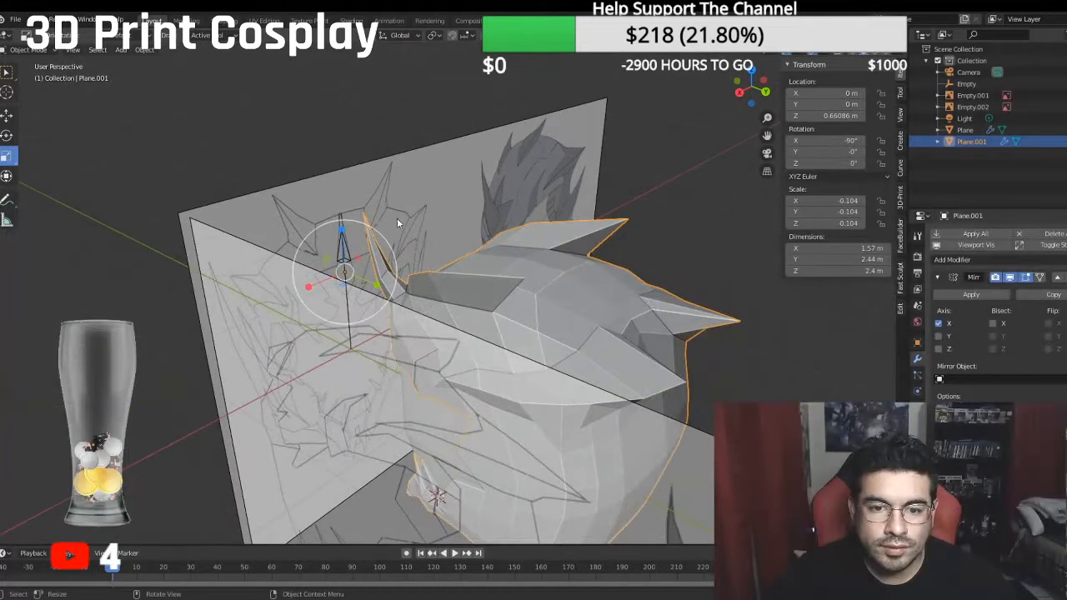
- In Edit Mode, set a crease of 1.00 on the fin's rear edge between its tip and rear base vertex
{"action": "left_click", "coordinate": [27, 50]}
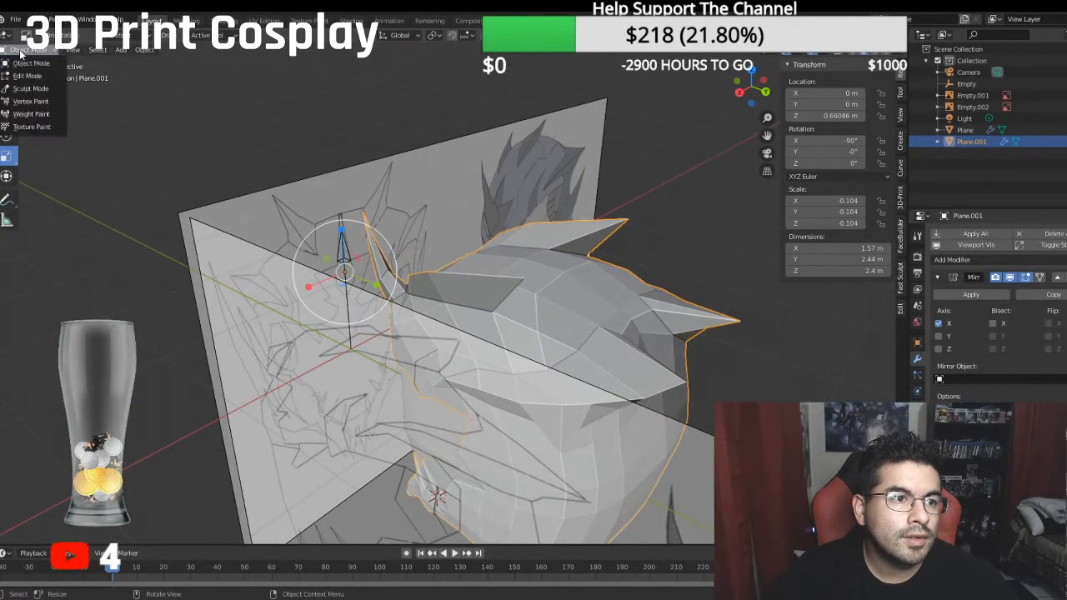
{"action": "left_click", "coordinate": [33, 73]}
{"action": "middle_click_drag", "start_coordinate": [366, 238], "coordinate": [341, 226]}
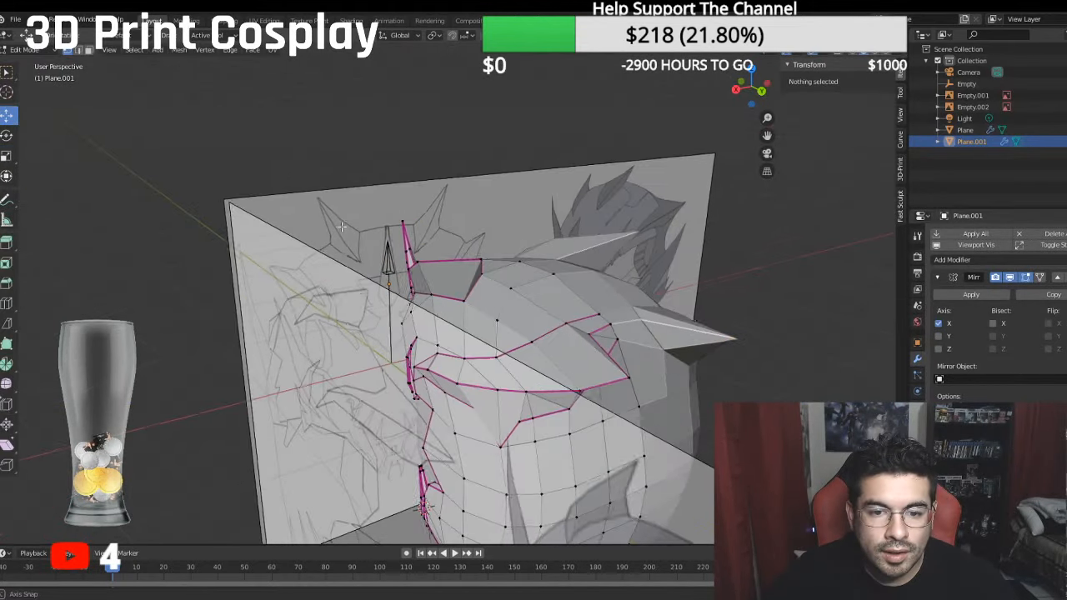
{"action": "left_click", "coordinate": [471, 274]}
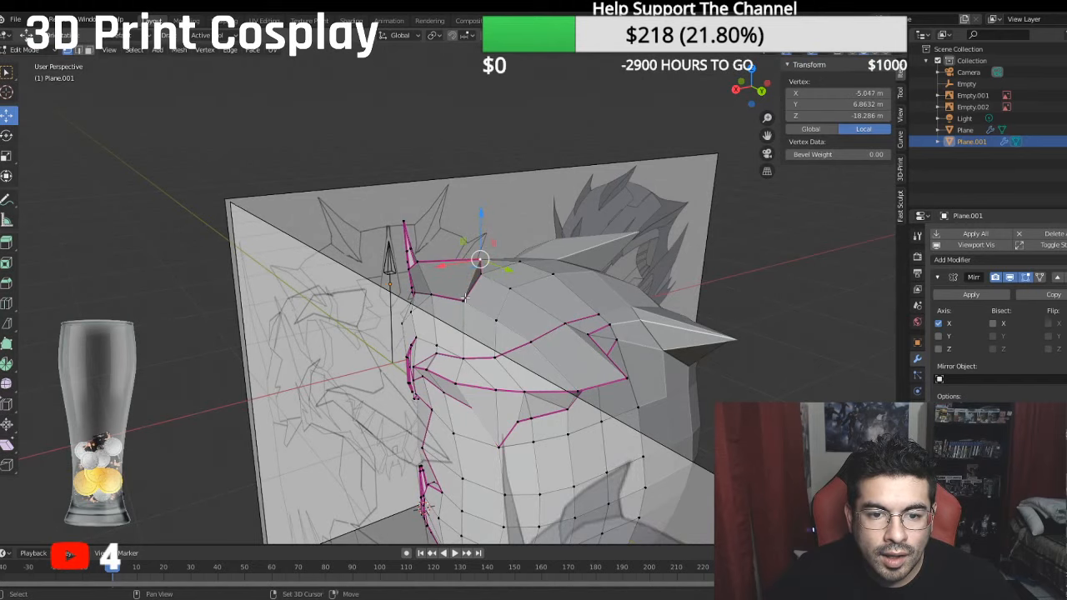
{"action": "left_click", "coordinate": [465, 299], "text": "shift"}
{"action": "left_click", "coordinate": [864, 192]}
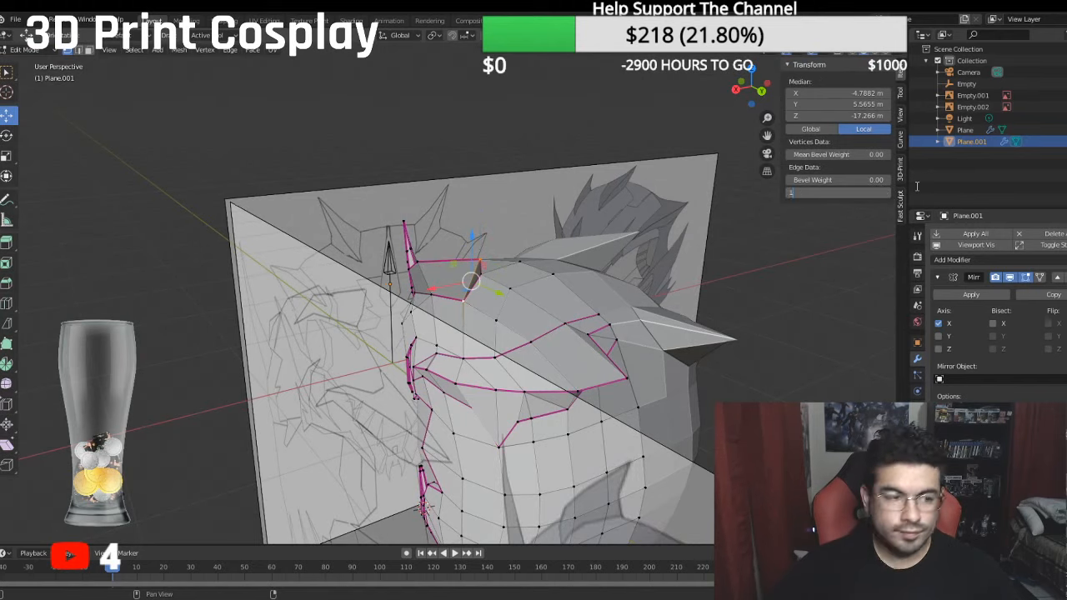
{"action": "type", "text": "1"}
{"action": "key", "text": "Return"}
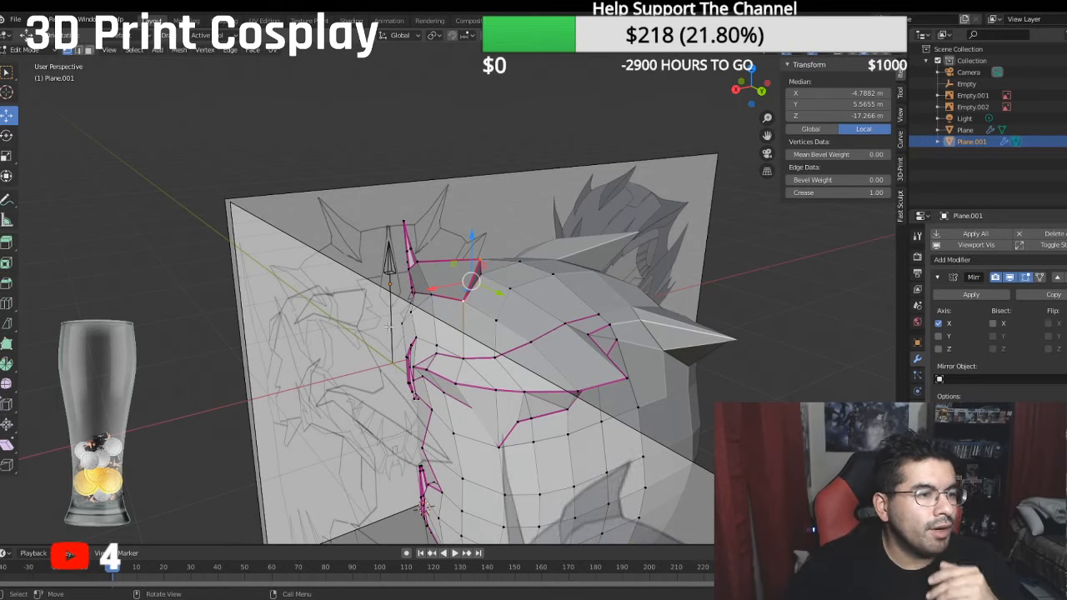
- Return to Object Mode in the front view and hide the front reference image Empty.001
{"action": "key", "text": "KP_1"}
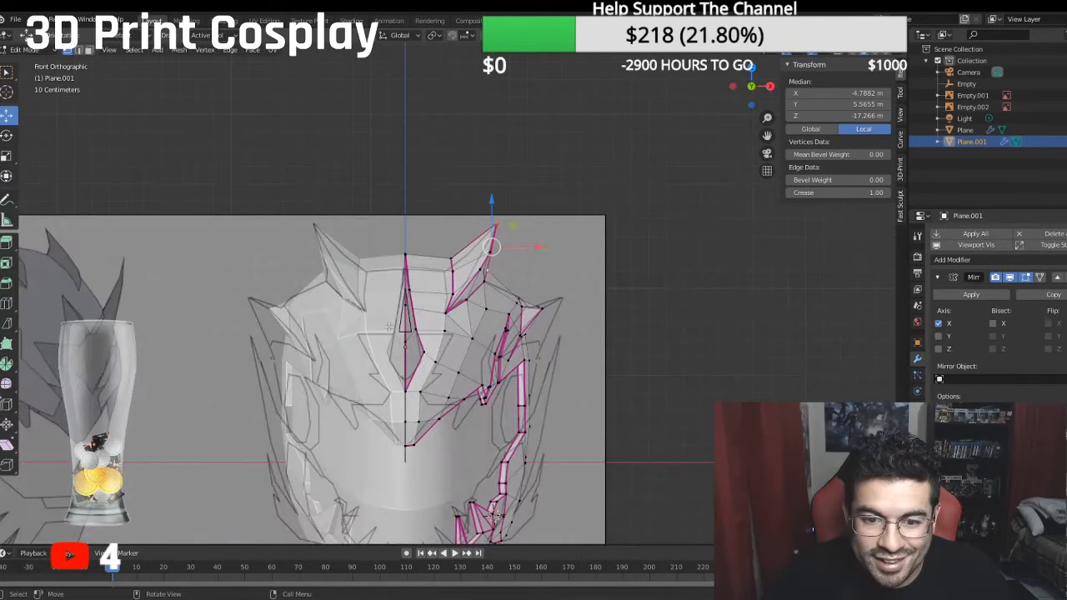
{"action": "scroll", "coordinate": [357, 319], "scroll_direction": "up", "scroll_amount": 2}
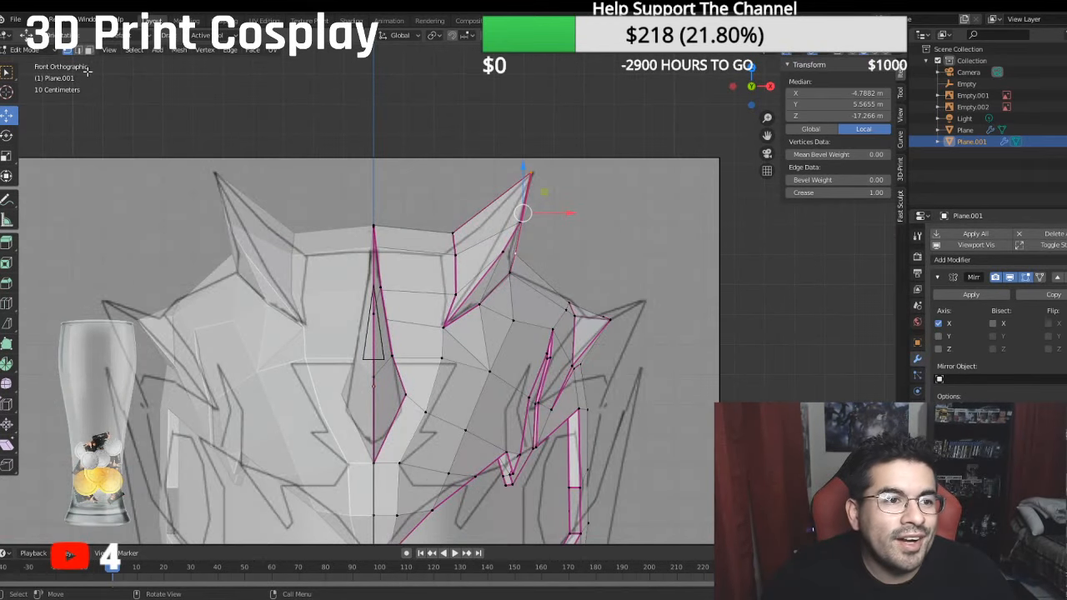
{"action": "left_click", "coordinate": [25, 49]}
{"action": "left_click", "coordinate": [22, 66]}
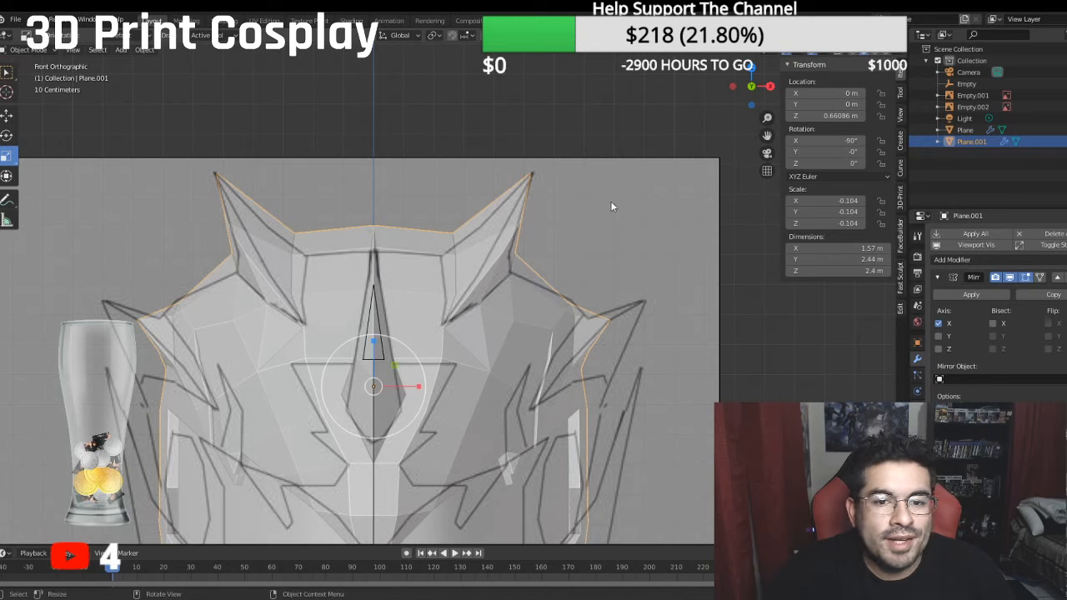
{"action": "left_click", "coordinate": [1066, 95]}
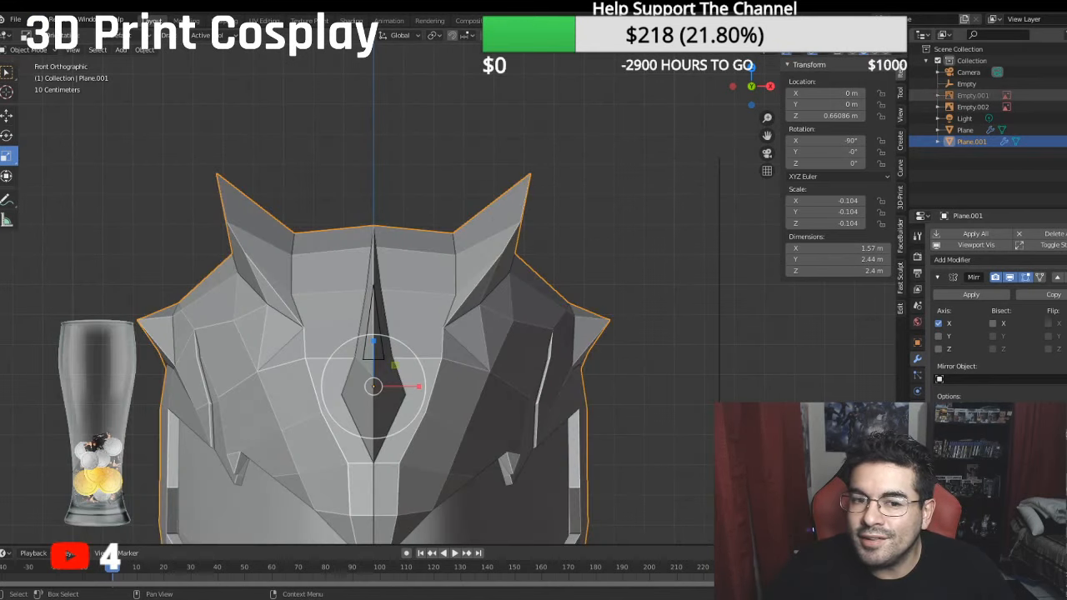
- Apply level 3 subdivision smoothing to the helmet mesh and examine the fin joints up close
{"action": "scroll", "coordinate": [575, 178], "scroll_direction": "down", "scroll_amount": 1}
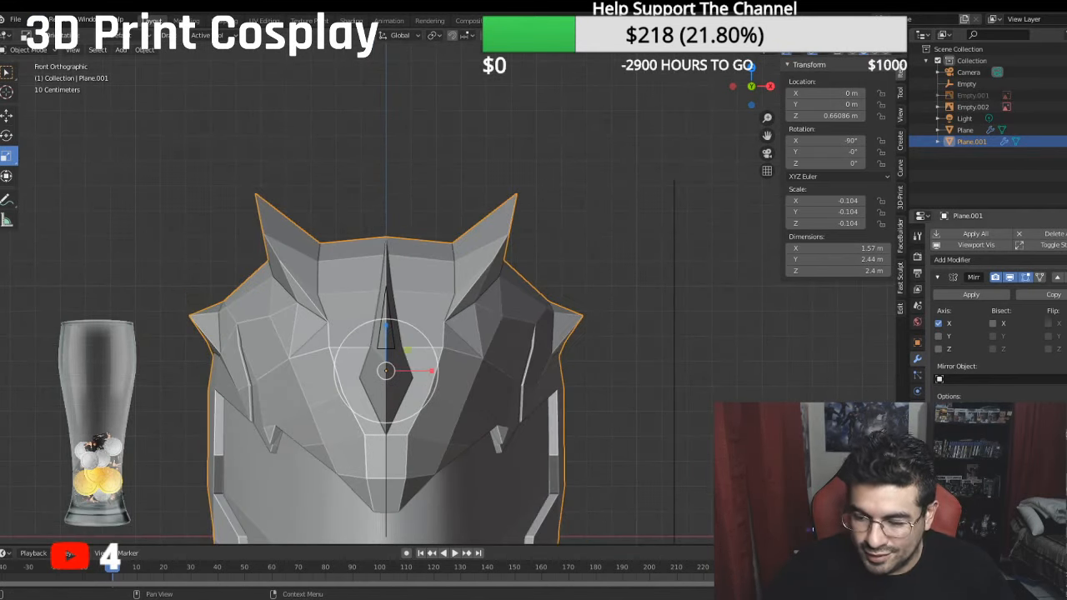
{"action": "key", "text": "ctrl+3"}
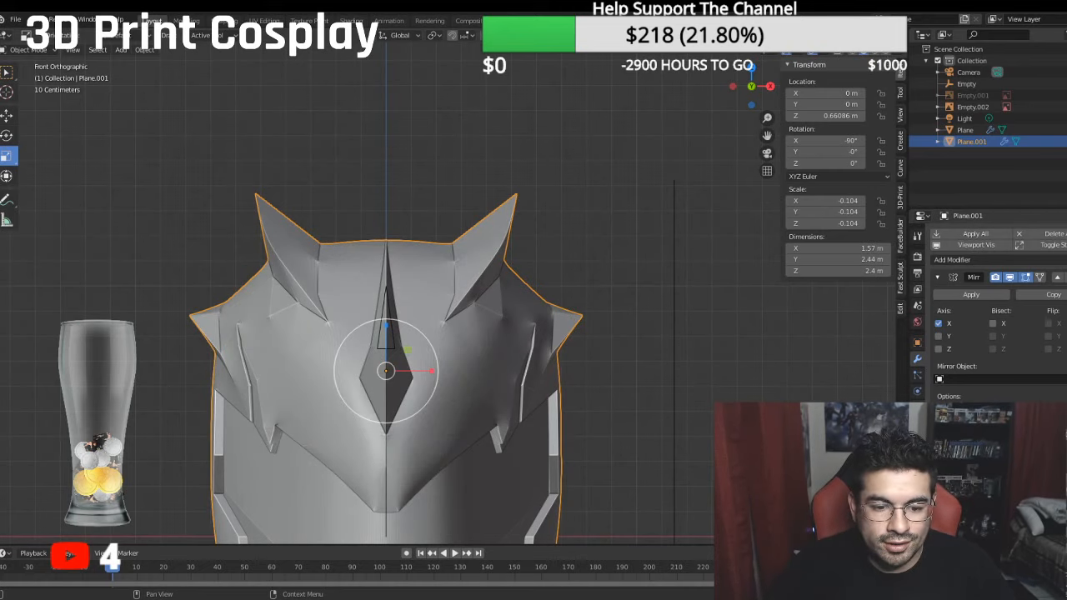
{"action": "middle_click_drag", "start_coordinate": [522, 426], "coordinate": [515, 355]}
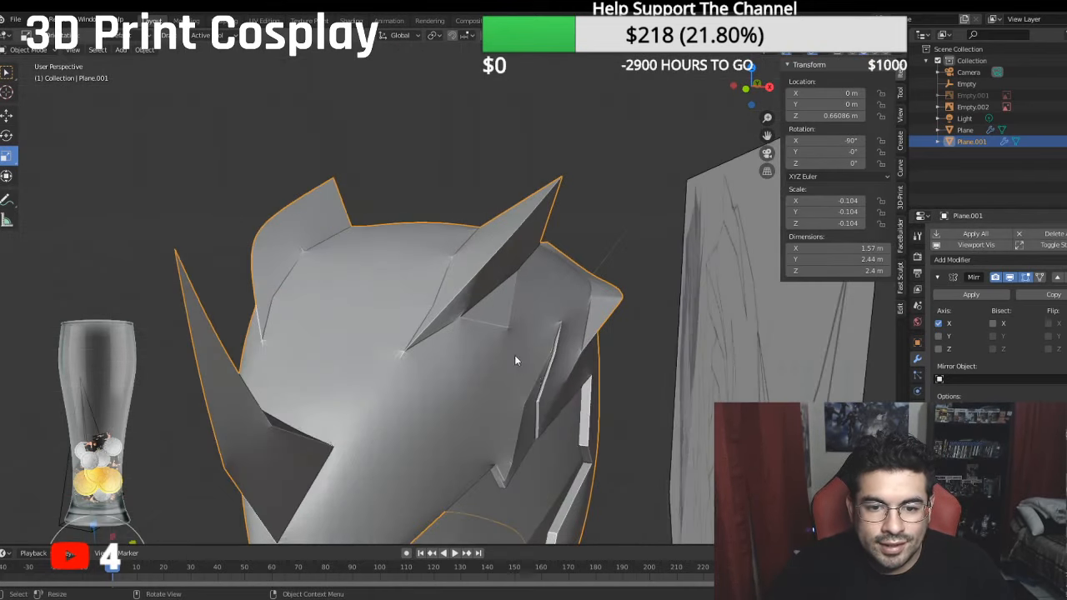
{"action": "scroll", "coordinate": [484, 322], "scroll_direction": "up", "scroll_amount": 4}
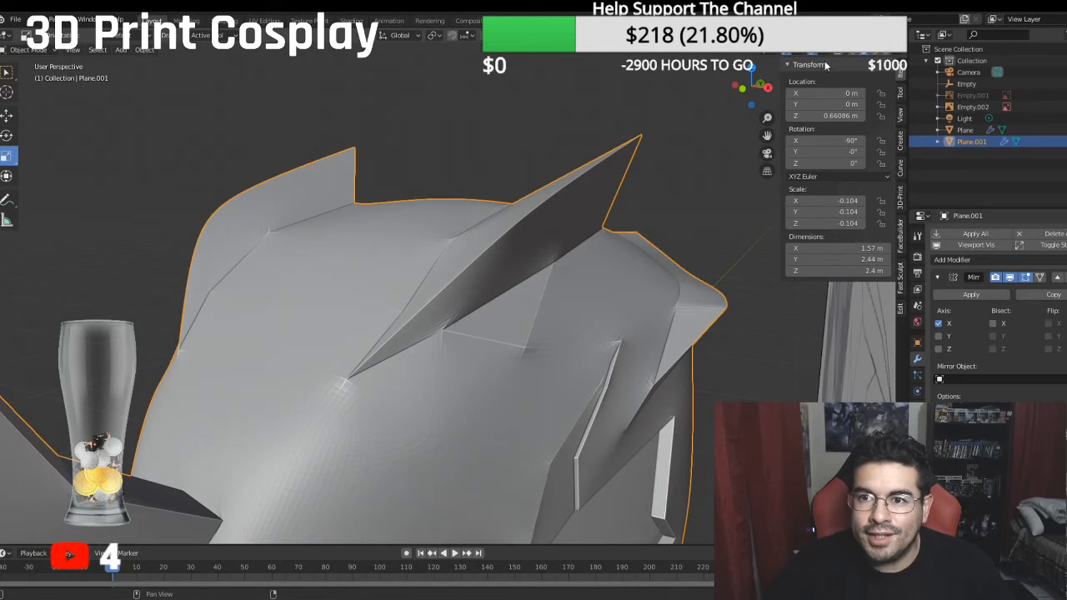
- Enable the Face Orientation overlay to check the normals of the fins and crown
{"action": "left_click", "coordinate": [818, 54]}
{"action": "left_click", "coordinate": [764, 258]}
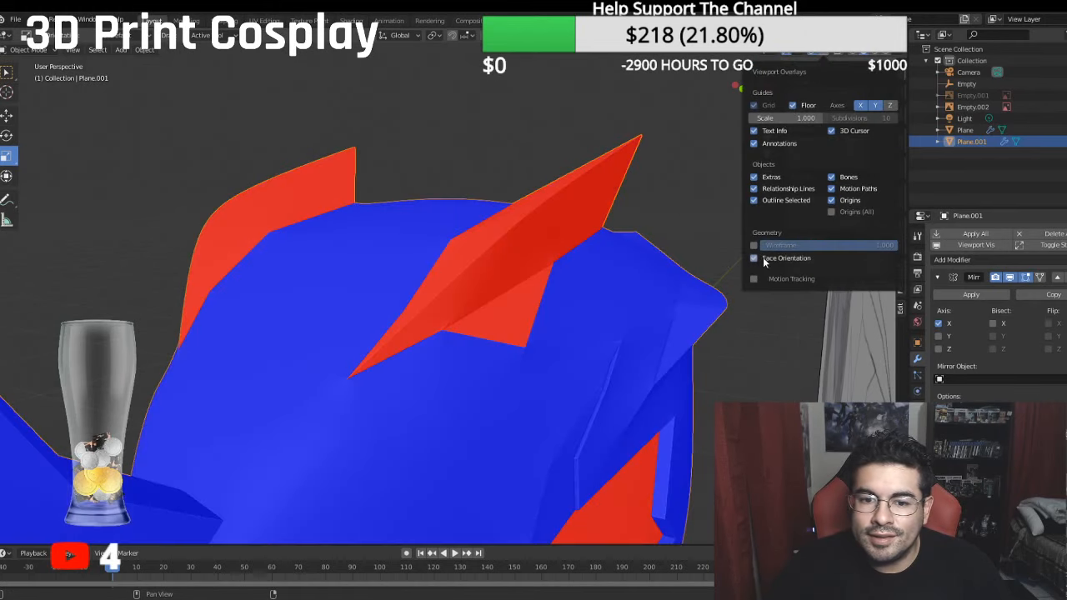
{"action": "middle_click_drag", "start_coordinate": [447, 244], "coordinate": [483, 250]}
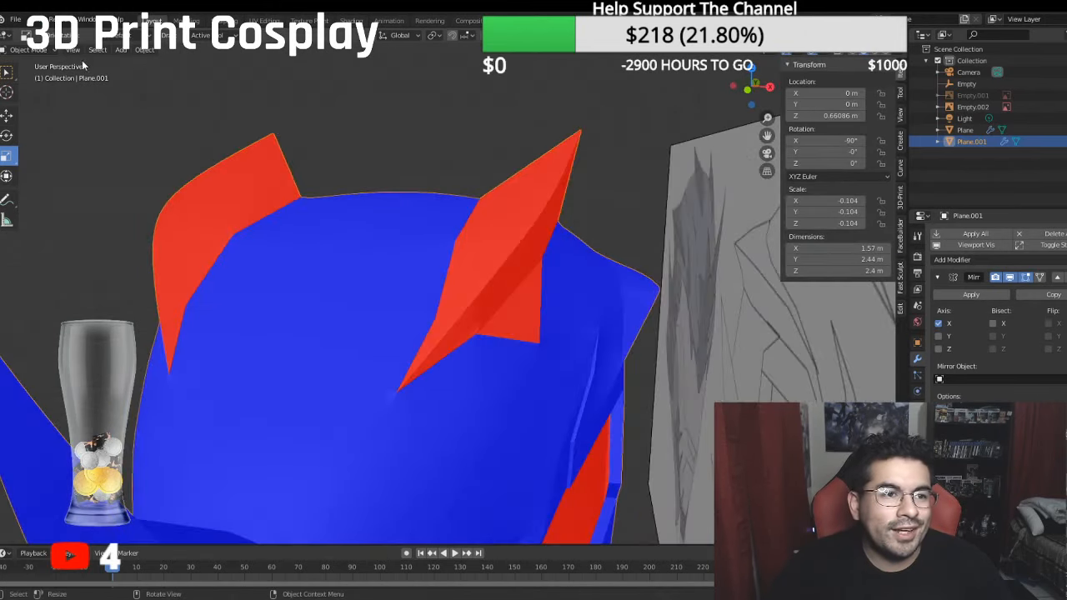
- In Edit Mode, select the top fin's reversed faces and the adjoining base face, flip their normals outward, and clear the selection
{"action": "left_click", "coordinate": [29, 50]}
{"action": "left_click", "coordinate": [44, 77]}
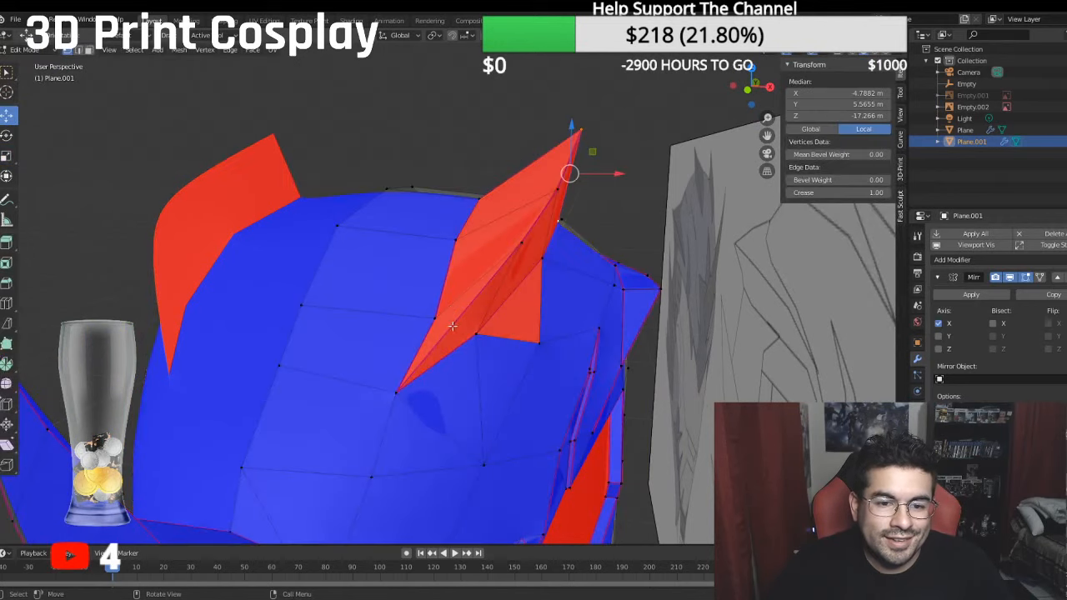
{"action": "middle_click_drag", "start_coordinate": [446, 339], "coordinate": [475, 345]}
{"action": "left_click", "coordinate": [473, 345]}
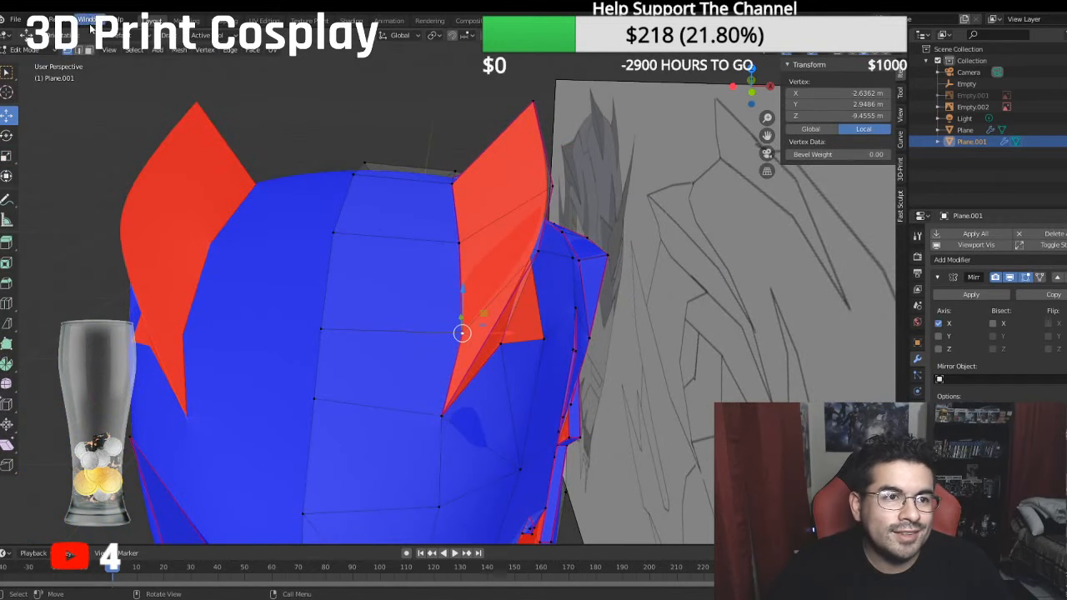
{"action": "left_click", "coordinate": [90, 50]}
{"action": "left_click", "coordinate": [485, 335]}
{"action": "left_click", "coordinate": [498, 204], "text": "ctrl"}
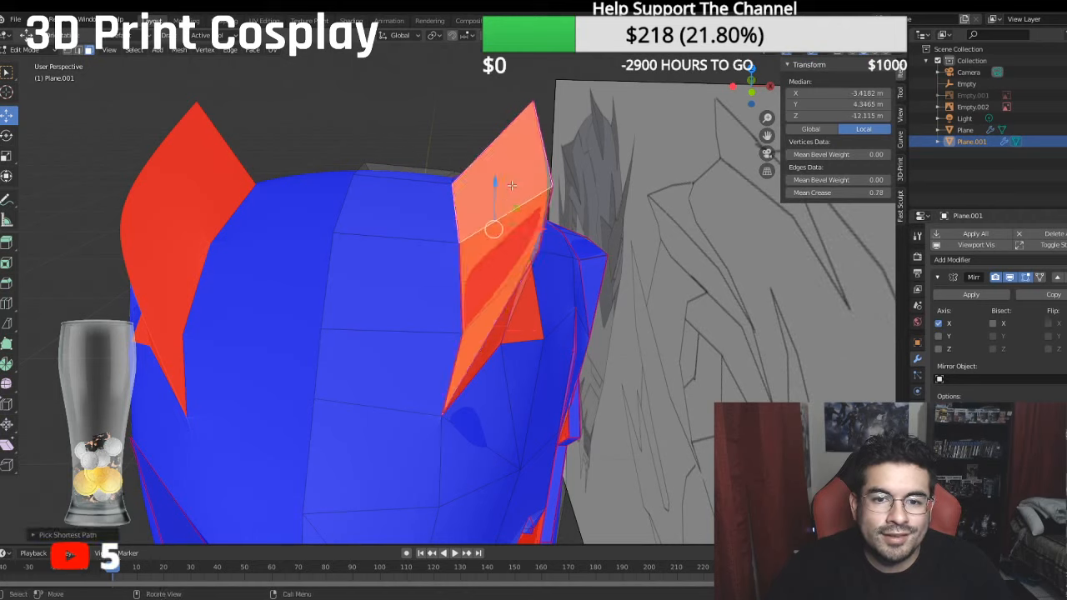
{"action": "middle_click_drag", "start_coordinate": [494, 213], "coordinate": [394, 238]}
{"action": "left_click", "coordinate": [374, 288], "text": "shift"}
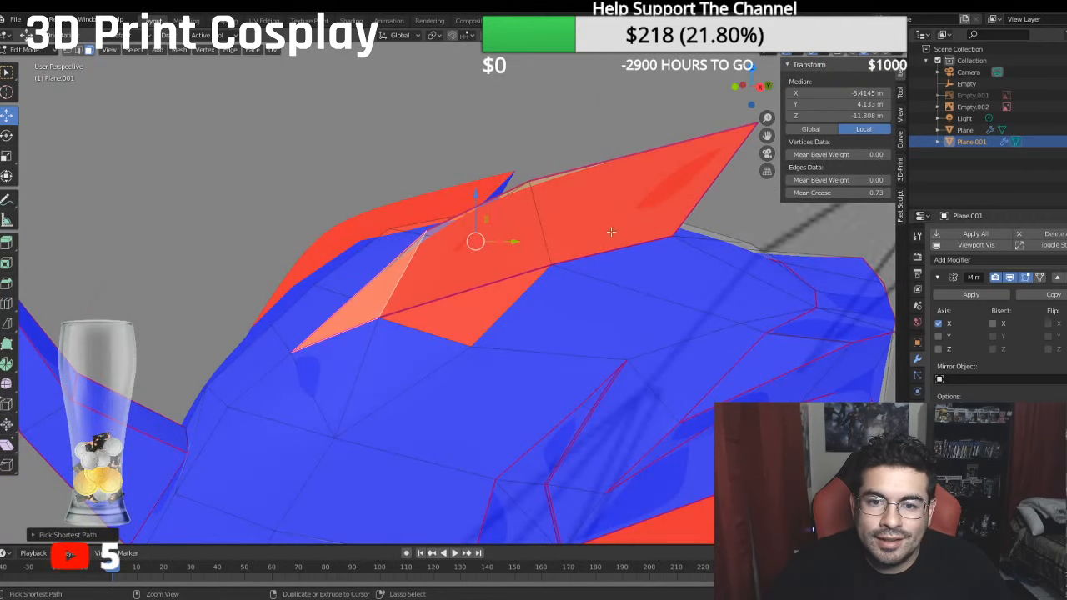
{"action": "left_click", "coordinate": [611, 232], "text": "ctrl"}
{"action": "left_click", "coordinate": [497, 298], "text": "shift"}
{"action": "middle_click_drag", "start_coordinate": [501, 297], "coordinate": [442, 300]}
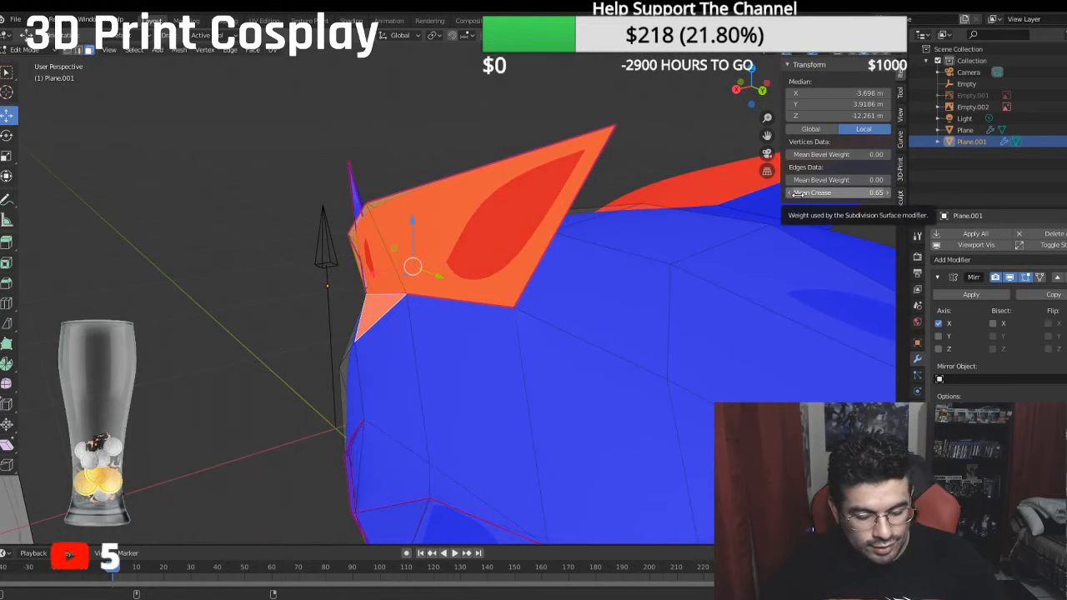
{"action": "key", "text": "alt+n"}
{"action": "left_click", "coordinate": [793, 195]}
{"action": "middle_click_drag", "start_coordinate": [793, 195], "coordinate": [692, 187]}
{"action": "key", "text": "alt+a"}
- Return to Object Mode and disable the Face Orientation overlay
{"action": "mouse_move", "coordinate": [549, 129]}
{"action": "middle_mouse_down"}
{"action": "mouse_move", "coordinate": [503, 169]}
{"action": "mouse_move", "coordinate": [445, 186]}
{"action": "mouse_move", "coordinate": [240, 77]}
{"action": "middle_mouse_up"}
{"action": "left_click", "coordinate": [25, 48]}
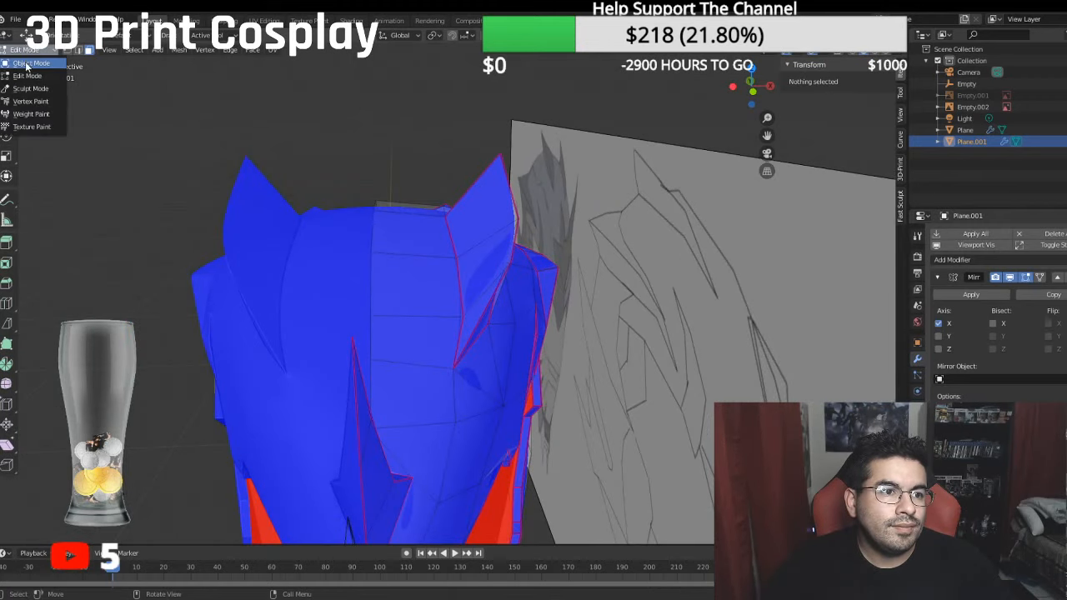
{"action": "left_click", "coordinate": [28, 61]}
{"action": "left_click", "coordinate": [824, 53]}
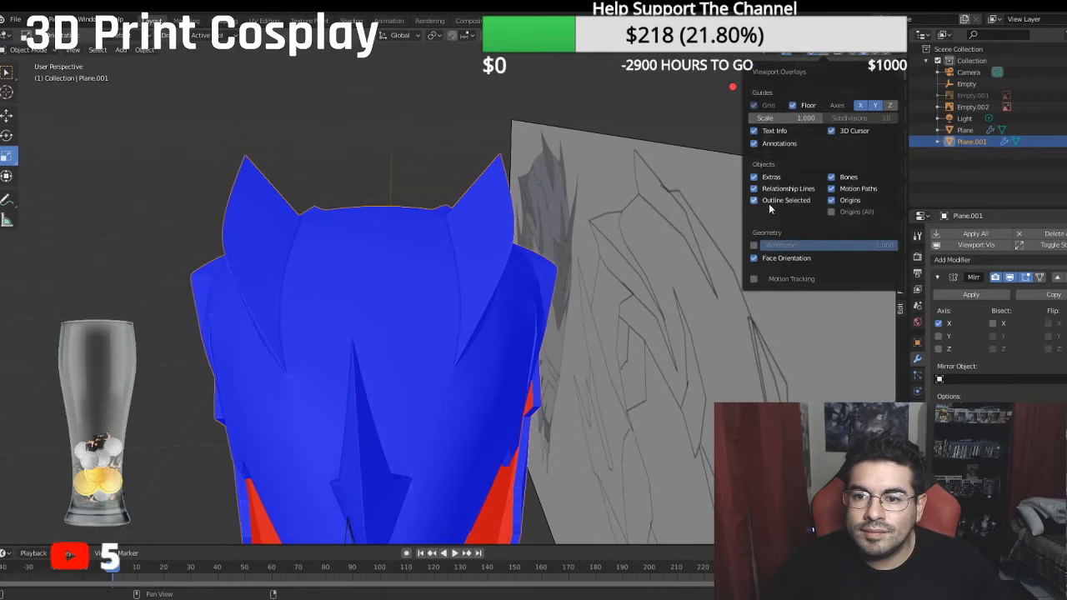
{"action": "left_click", "coordinate": [765, 260]}
- Inspect the smoothed helmet with its top fins from the front, right side and an angled view
{"action": "middle_click_drag", "start_coordinate": [449, 192], "coordinate": [529, 197]}
{"action": "key", "text": "KP_1"}
{"action": "key", "text": "KP_3"}
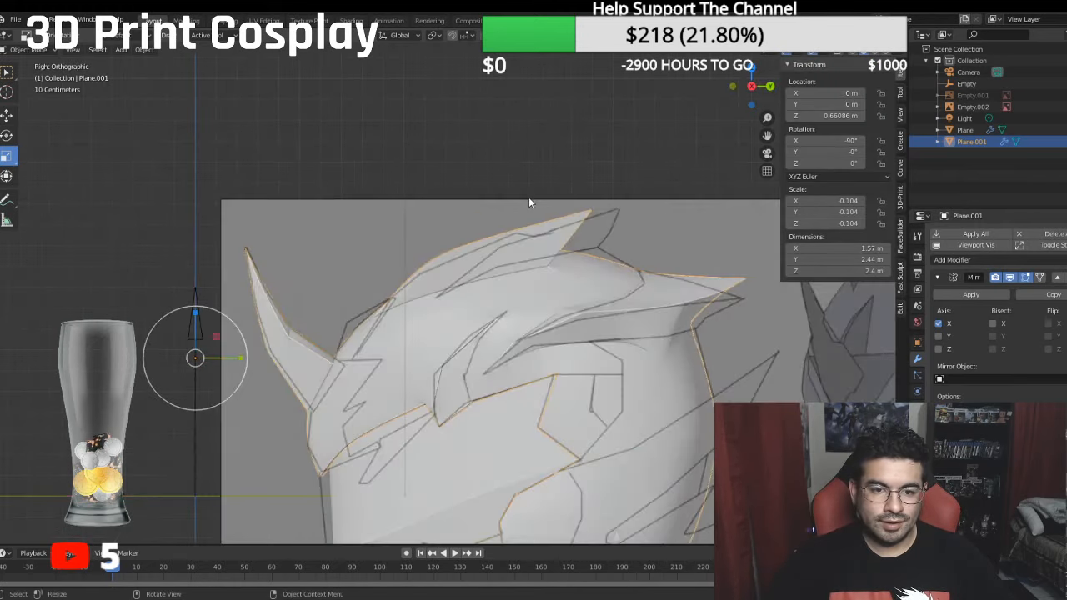
{"action": "scroll", "coordinate": [497, 233], "scroll_direction": "down", "scroll_amount": 3}
{"action": "middle_click_drag", "start_coordinate": [497, 239], "coordinate": [652, 250]}
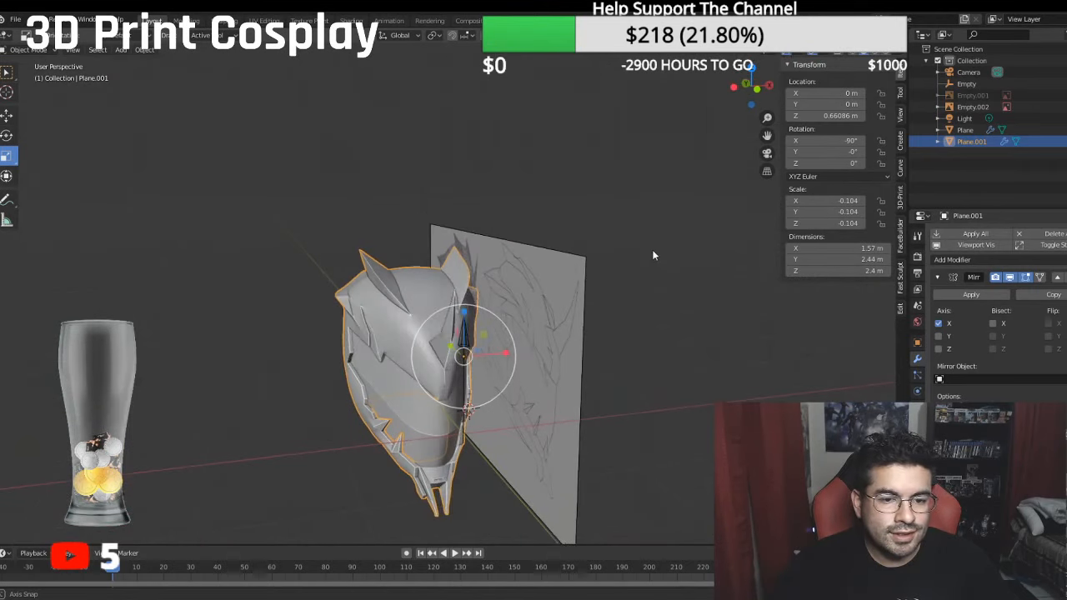
- In Edit Mode, lower the rear section of the top fin's upper edge vertically to follow the side reference
{"action": "left_click", "coordinate": [37, 53]}
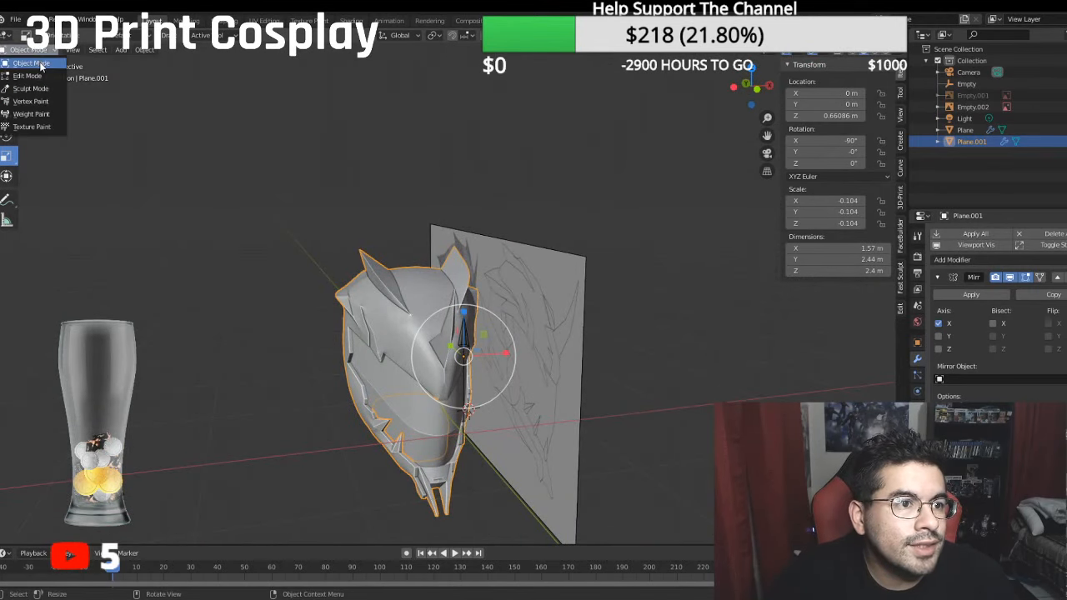
{"action": "left_click", "coordinate": [46, 50]}
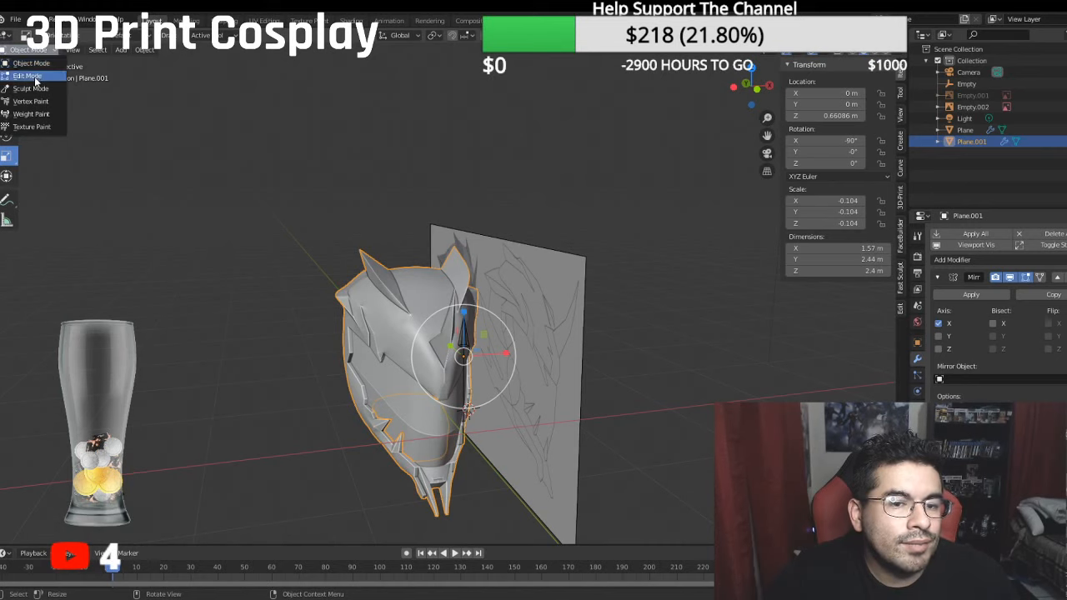
{"action": "left_click", "coordinate": [34, 67]}
{"action": "scroll", "coordinate": [472, 201], "scroll_direction": "up", "scroll_amount": 5}
{"action": "middle_click_drag", "start_coordinate": [473, 201], "coordinate": [346, 185]}
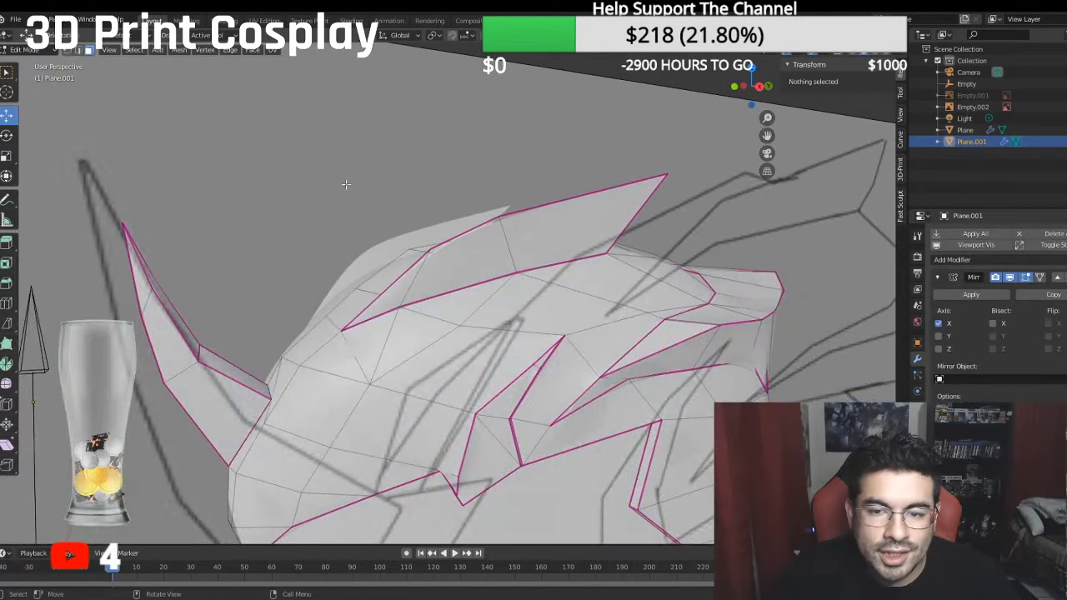
{"action": "key", "text": "KP_3"}
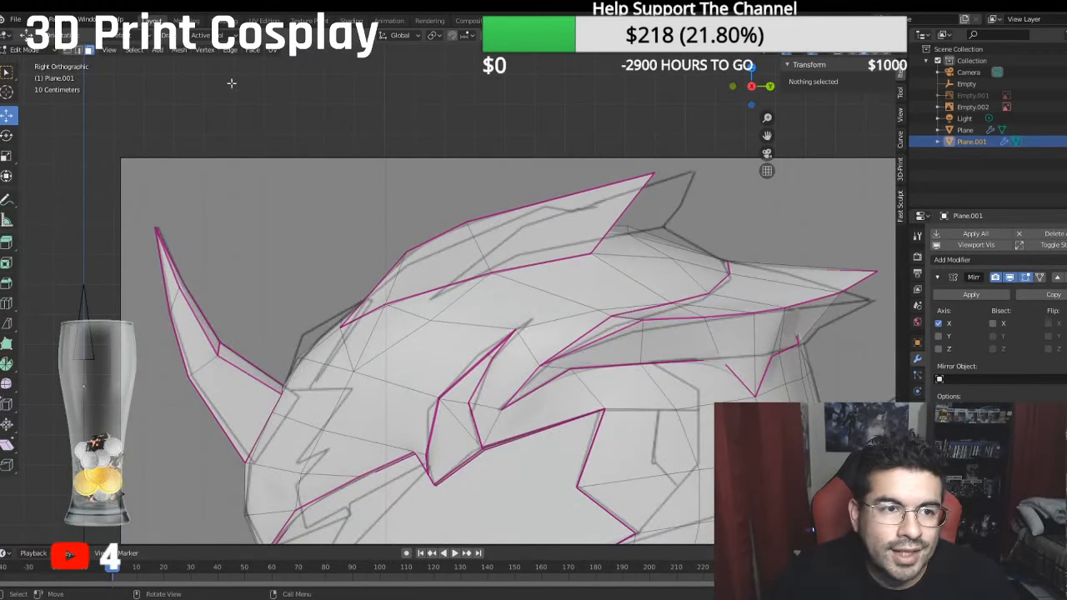
{"action": "left_click", "coordinate": [78, 50]}
{"action": "left_click", "coordinate": [520, 212]}
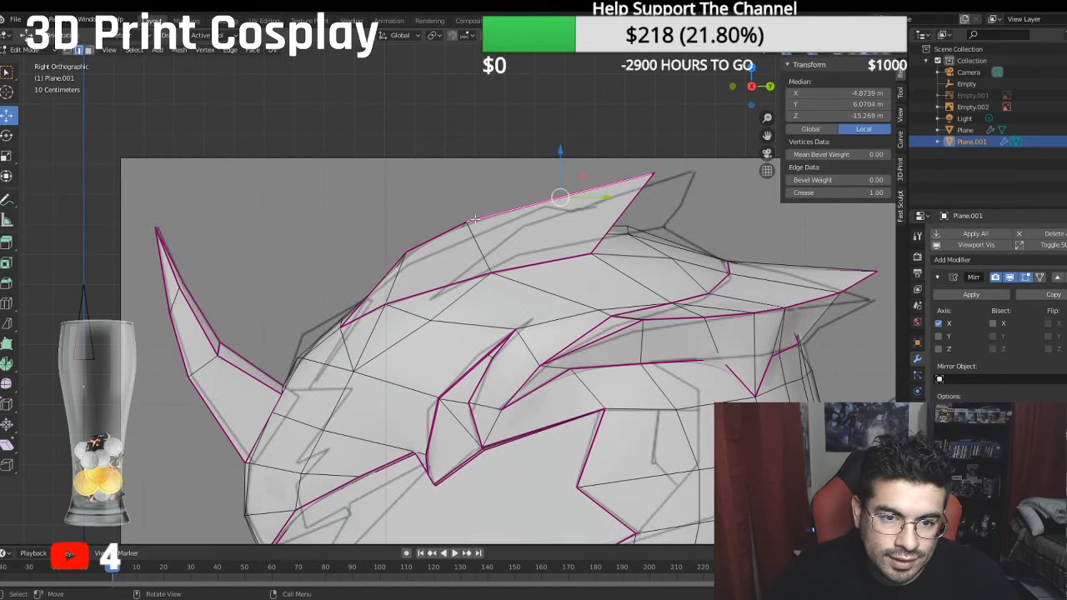
{"action": "key", "text": "g"}
{"action": "key", "text": "z"}
{"action": "left_click", "coordinate": [567, 167]}
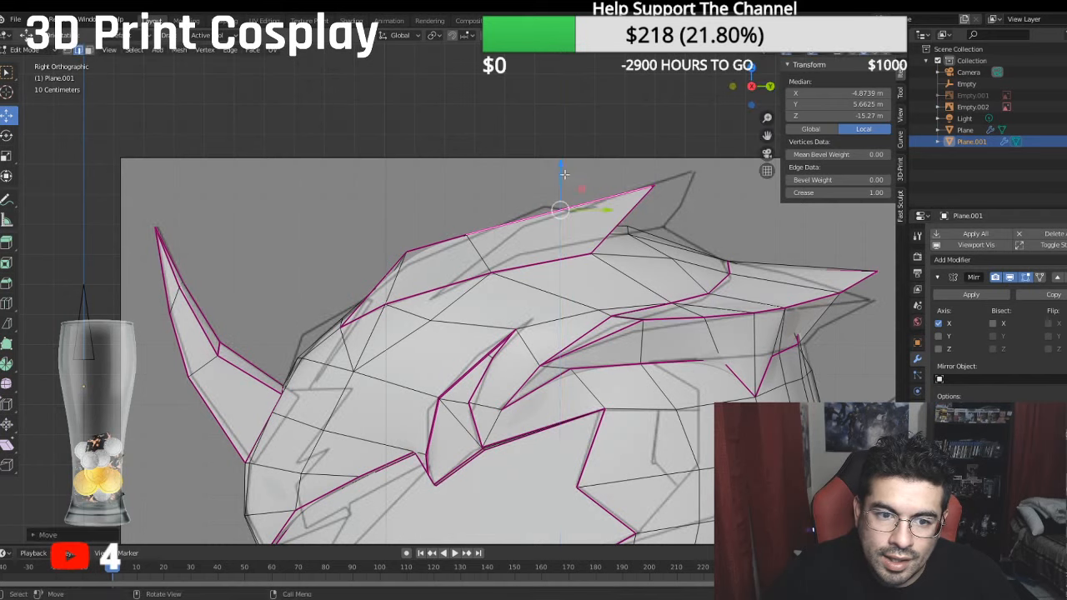
- Move the front section of the fin's upper edge backward along Y and raise it slightly to fit the reference outline
{"action": "left_click", "coordinate": [449, 239]}
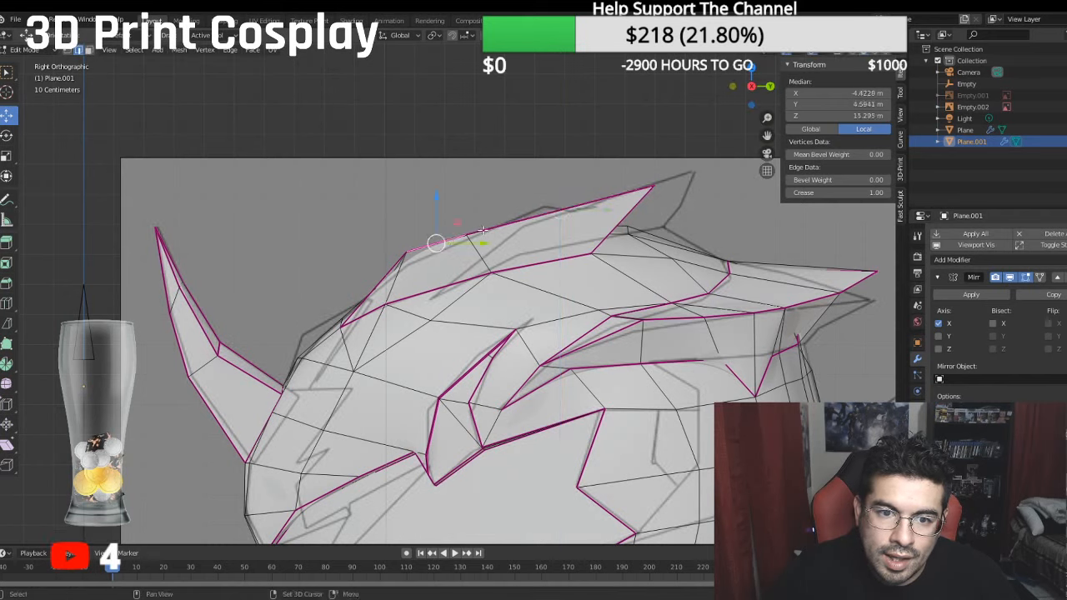
{"action": "key", "text": "g"}
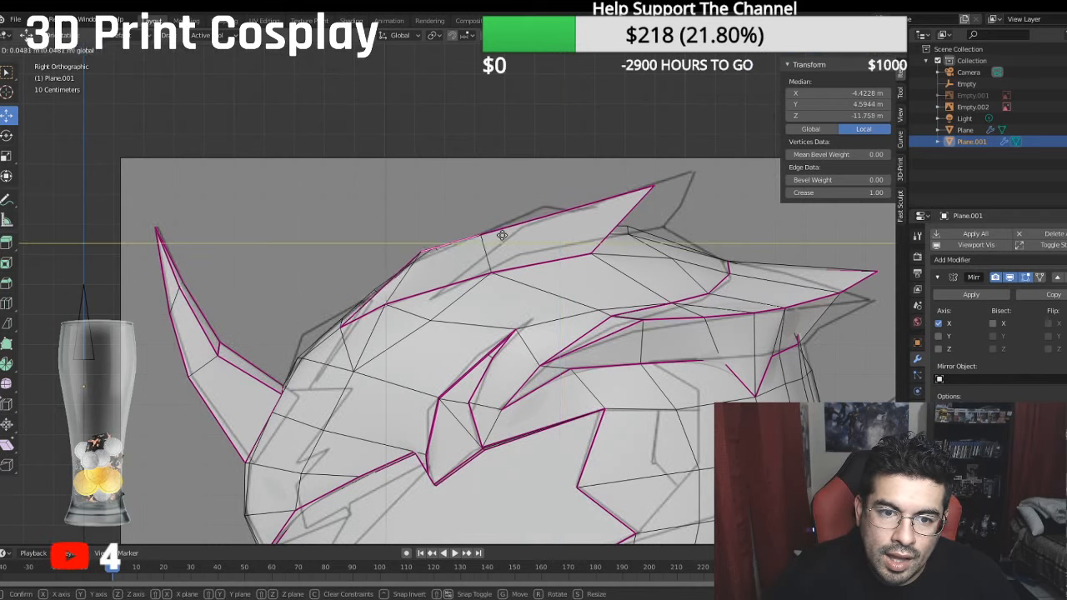
{"action": "left_click", "coordinate": [511, 225]}
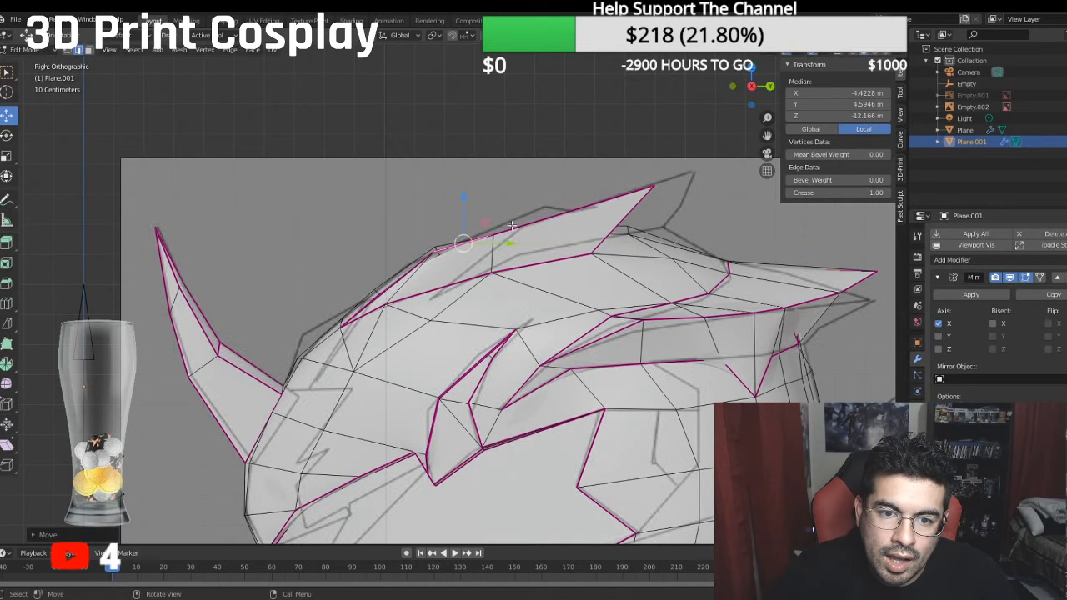
{"action": "key", "text": "g"}
{"action": "left_click", "coordinate": [465, 193]}
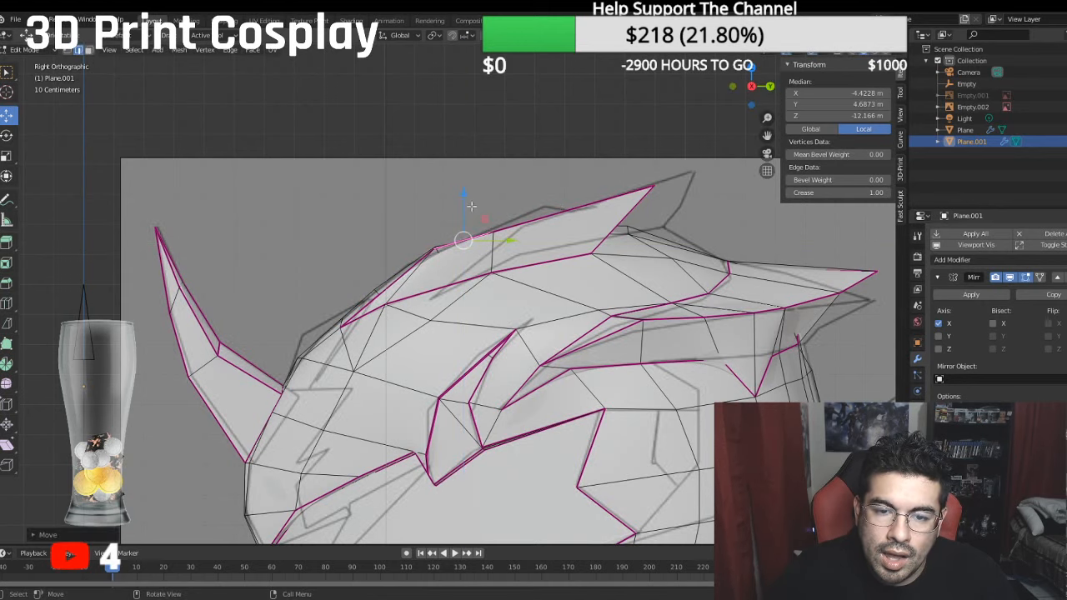
- Move the inner base vertex near the fin's front point up and back along the crown
{"action": "middle_click_drag", "start_coordinate": [471, 206], "coordinate": [587, 220]}
{"action": "middle_click_drag", "start_coordinate": [335, 286], "coordinate": [426, 312]}
{"action": "key", "text": "1"}
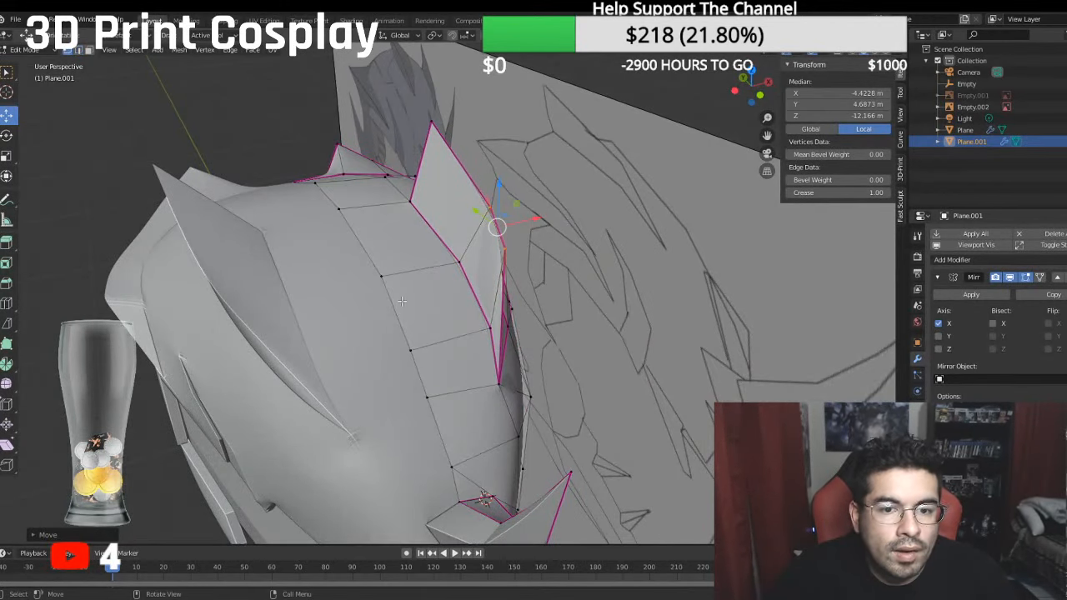
{"action": "left_click", "coordinate": [497, 332]}
{"action": "key", "text": "g"}
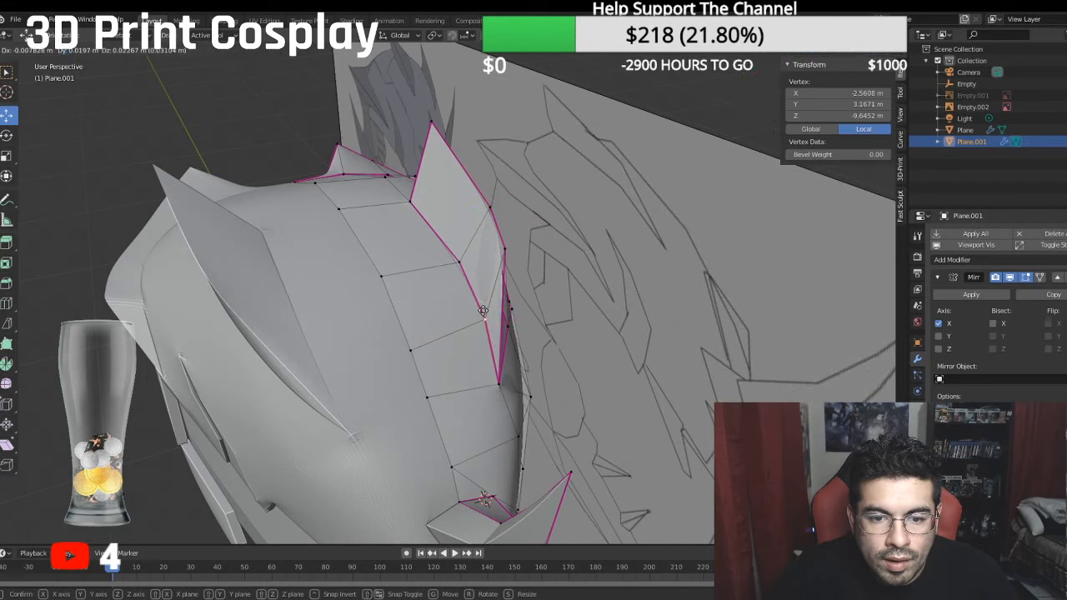
{"action": "left_click", "coordinate": [478, 300]}
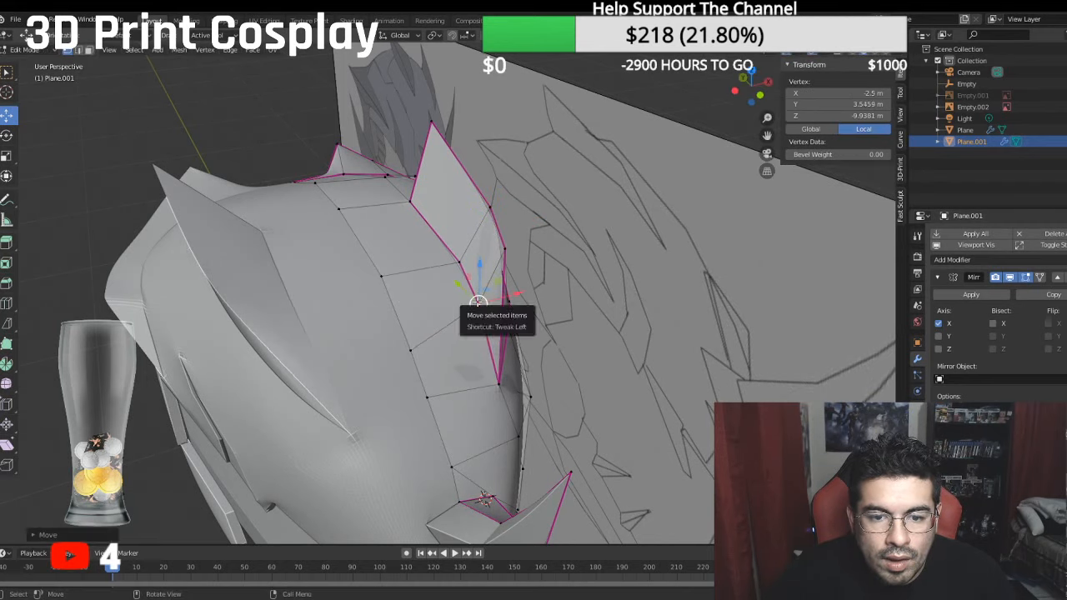
{"action": "left_click_drag", "start_coordinate": [478, 267], "coordinate": [478, 269]}
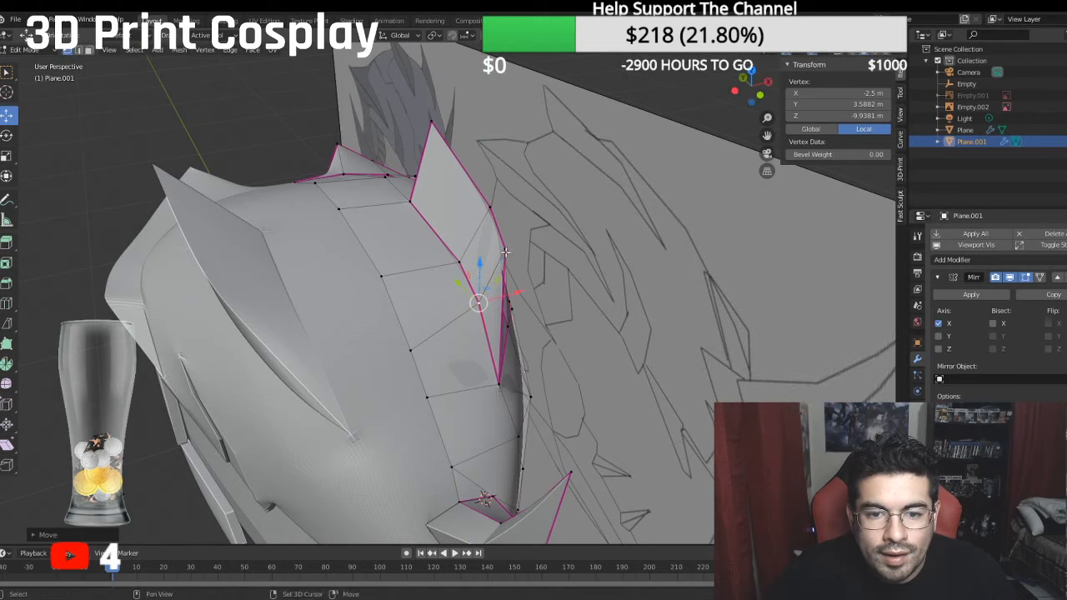
- Select the vertices around the fin's front section and set the mean crease of their edges to 1
{"action": "left_click", "coordinate": [504, 249], "text": "shift"}
{"action": "middle_click_drag", "start_coordinate": [502, 250], "coordinate": [392, 228]}
{"action": "left_click", "coordinate": [432, 325], "text": "shift"}
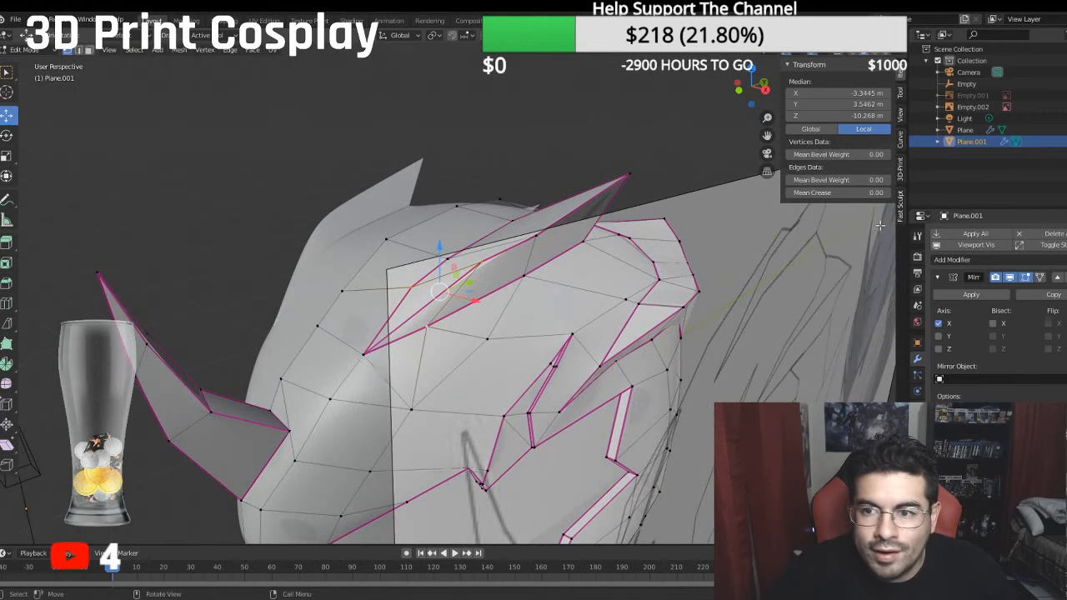
{"action": "left_click", "coordinate": [862, 191]}
{"action": "left_click", "coordinate": [862, 191]}
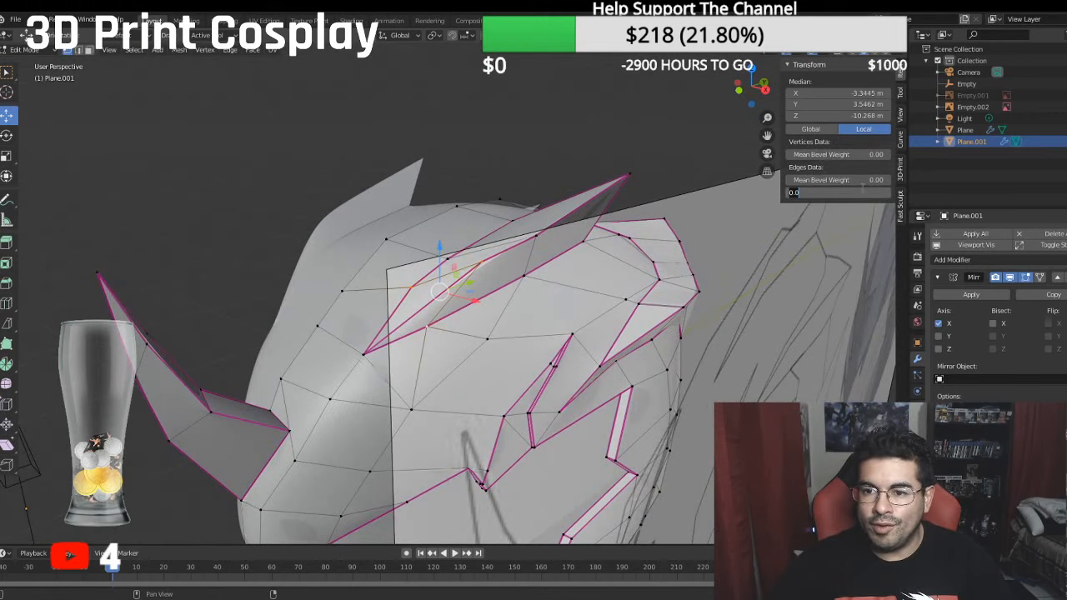
{"action": "type", "text": "1"}
{"action": "key", "text": "Return"}
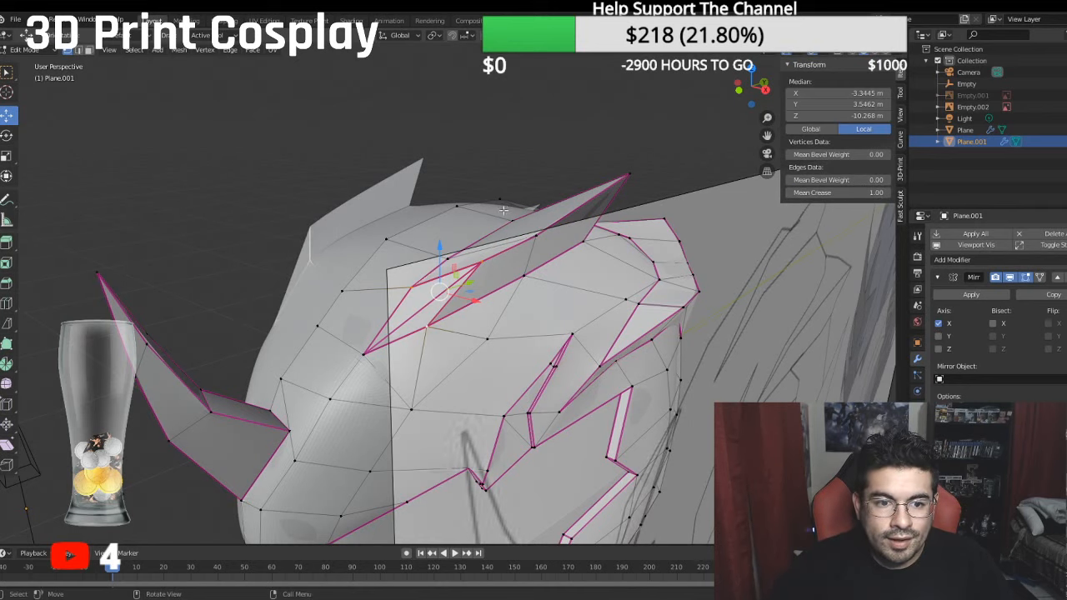
- Shift the fin's front inner base vertex and the next base vertex behind it outward along X
{"action": "middle_click_drag", "start_coordinate": [504, 211], "coordinate": [534, 208]}
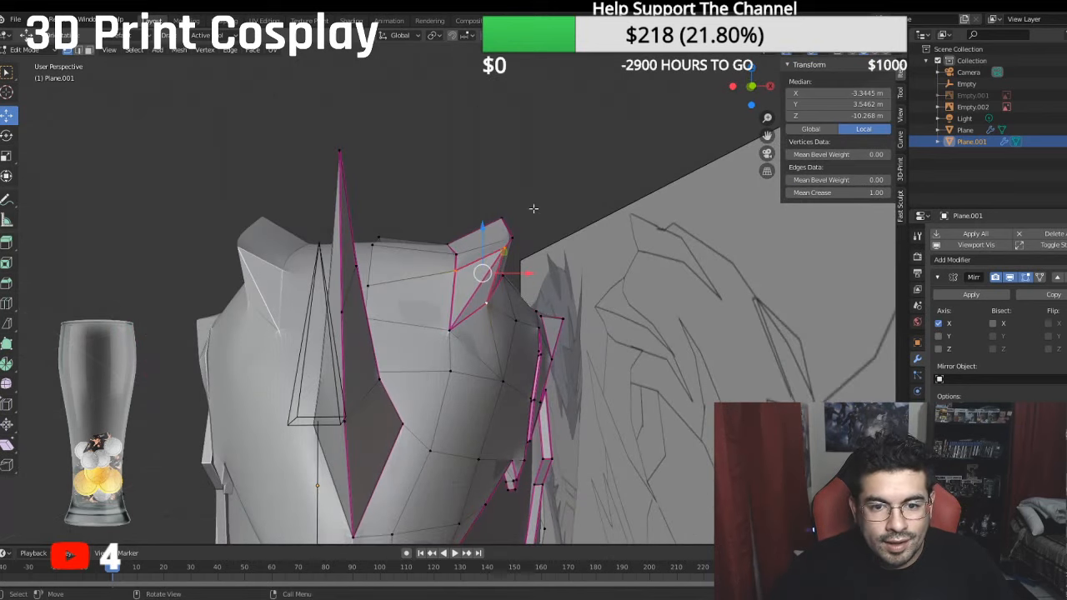
{"action": "left_click", "coordinate": [457, 267]}
{"action": "key", "text": "g"}
{"action": "key", "text": "x"}
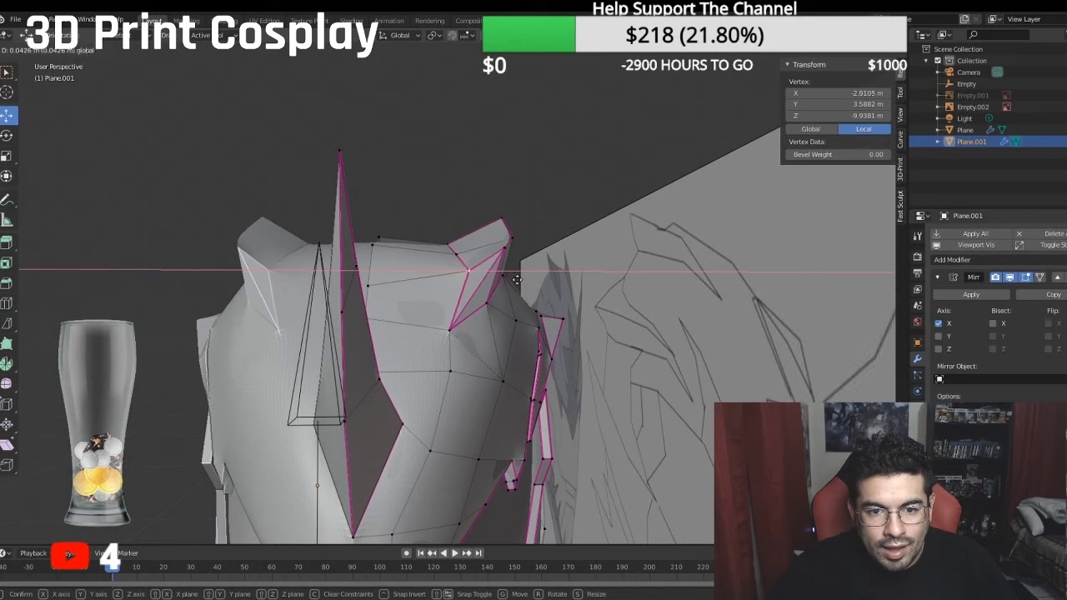
{"action": "left_click", "coordinate": [518, 280]}
{"action": "middle_click_drag", "start_coordinate": [515, 233], "coordinate": [474, 268]}
{"action": "left_click", "coordinate": [458, 259]}
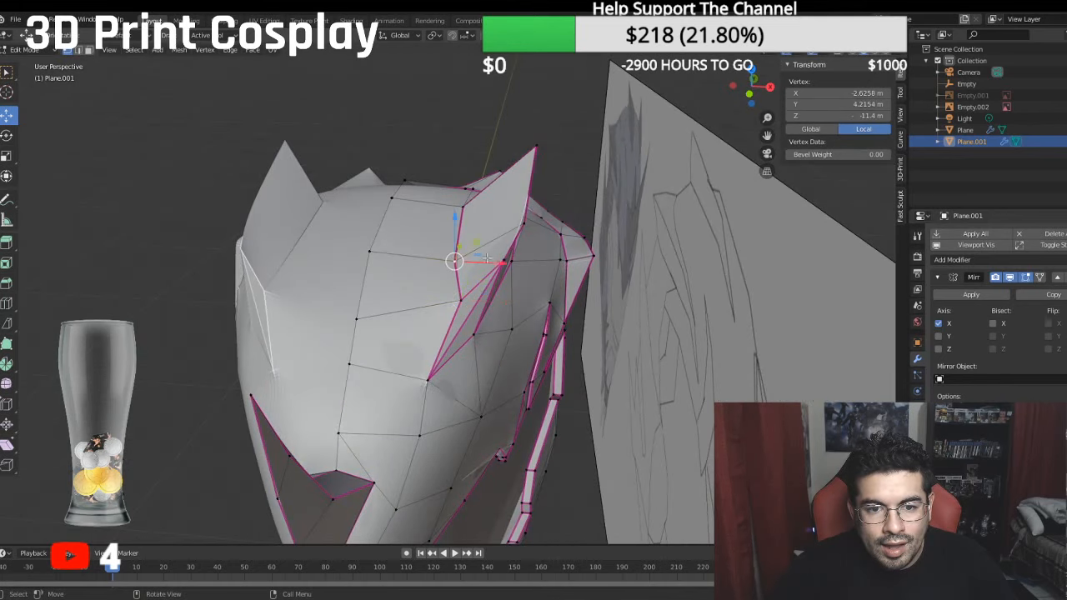
{"action": "key", "text": "g"}
{"action": "key", "text": "x"}
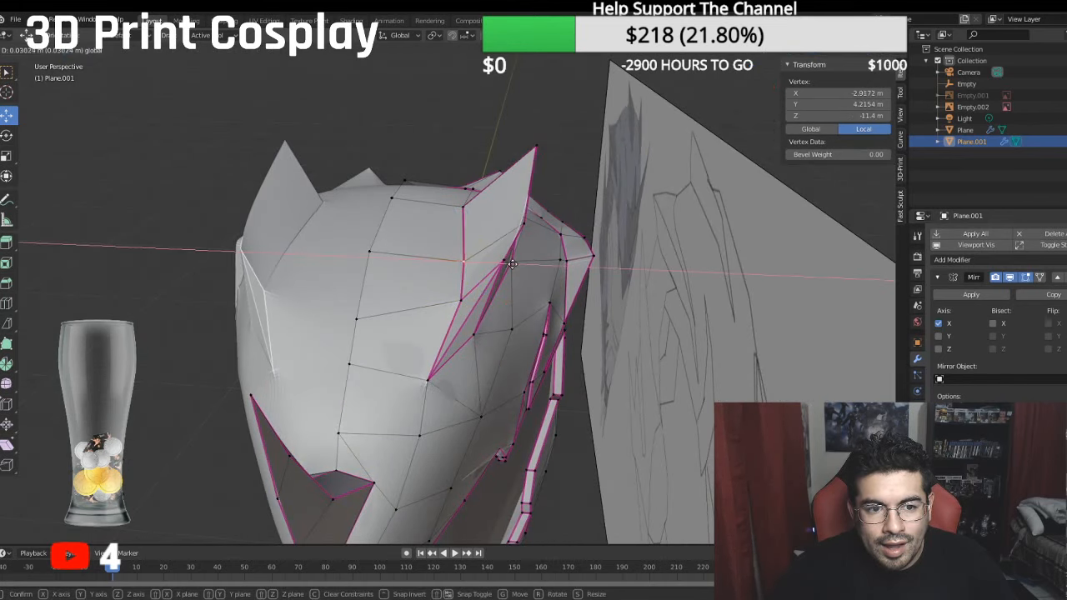
{"action": "left_click", "coordinate": [512, 264]}
- Move the fin's tip vertex outward and forward, and adjust its height against the side reference
{"action": "middle_click_drag", "start_coordinate": [516, 222], "coordinate": [522, 177]}
{"action": "left_click", "coordinate": [517, 174]}
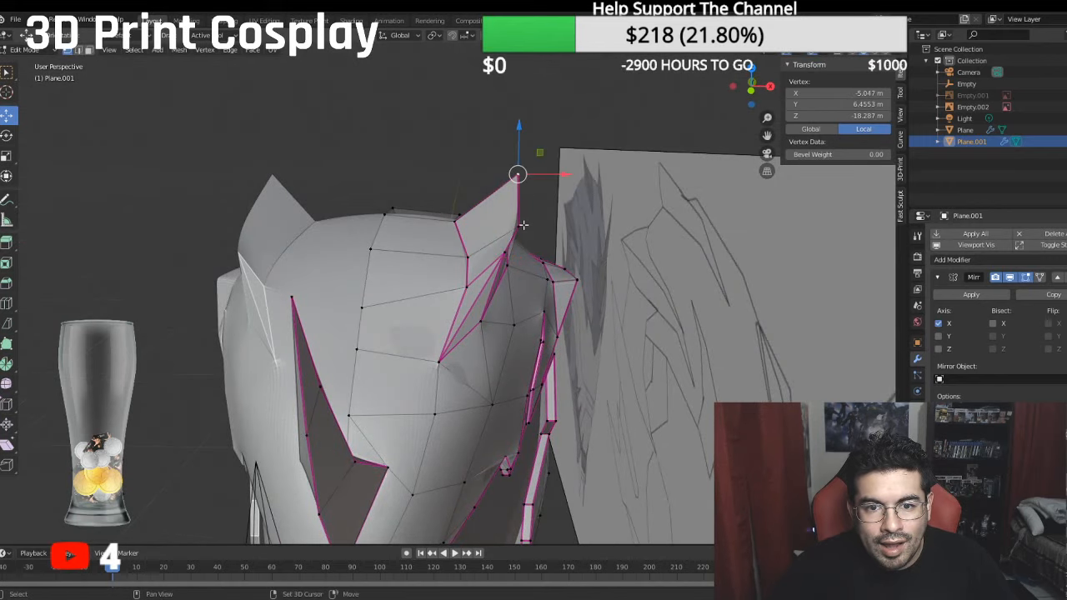
{"action": "key", "text": "g"}
{"action": "left_click", "coordinate": [553, 187]}
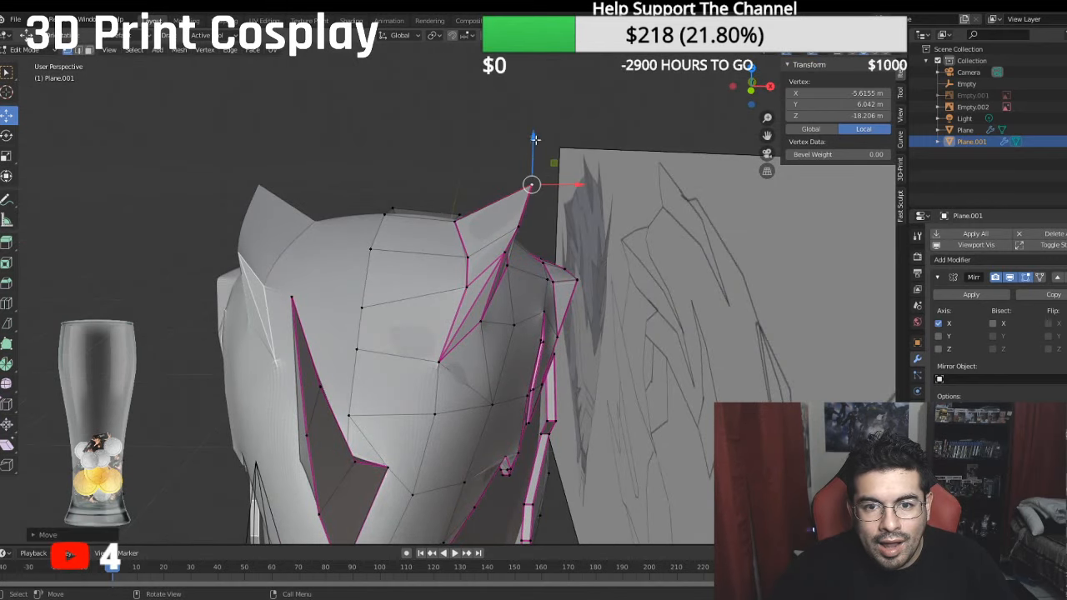
{"action": "left_click_drag", "start_coordinate": [534, 139], "coordinate": [530, 149]}
{"action": "middle_click_drag", "start_coordinate": [530, 148], "coordinate": [331, 198]}
{"action": "left_click_drag", "start_coordinate": [677, 198], "coordinate": [656, 199]}
{"action": "middle_click_drag", "start_coordinate": [657, 199], "coordinate": [681, 200]}
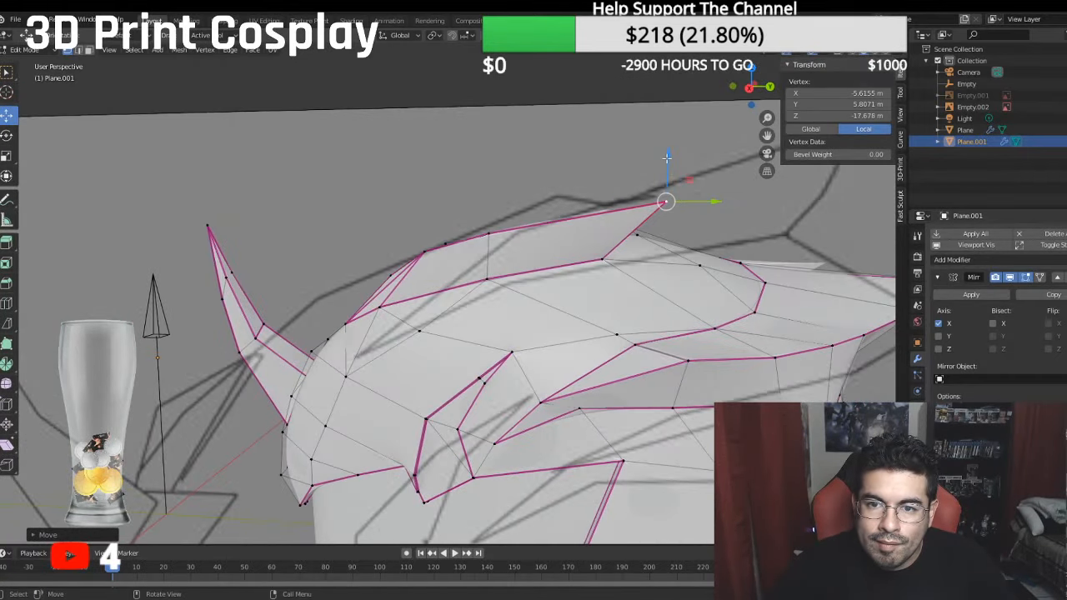
{"action": "middle_click_drag", "start_coordinate": [667, 157], "coordinate": [500, 150]}
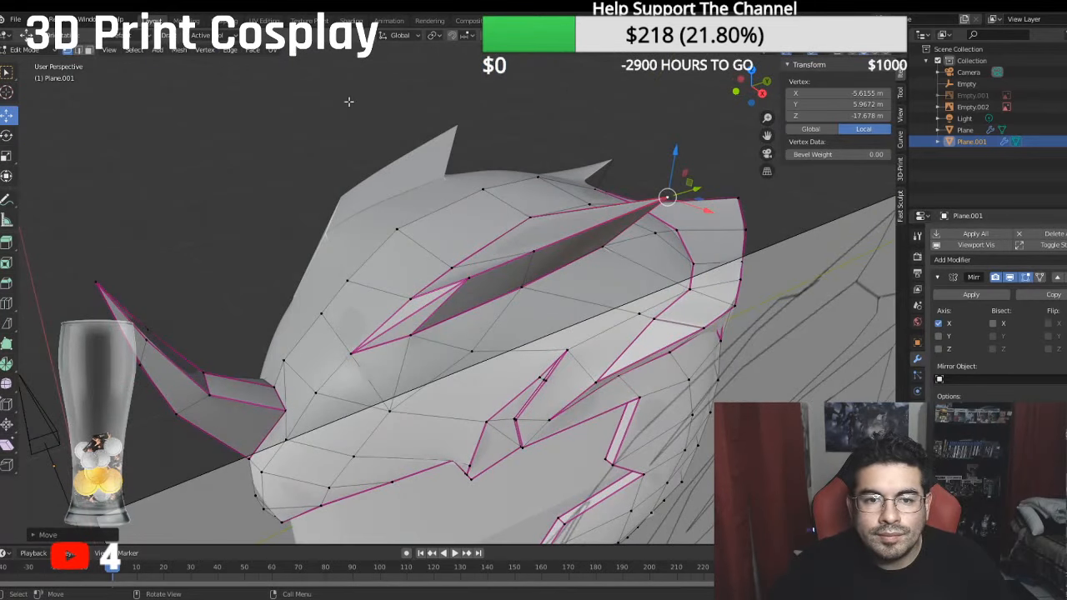
- Select the fin's rear faces, bisect them just below the tip, and clear the selection
{"action": "left_click", "coordinate": [89, 51]}
{"action": "left_click", "coordinate": [580, 243]}
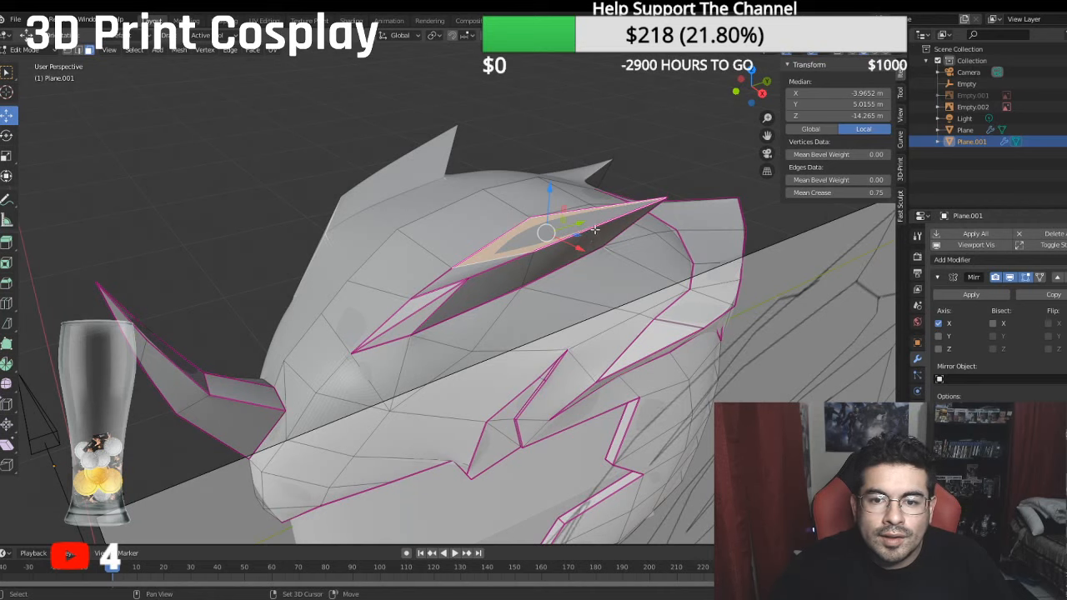
{"action": "left_click", "coordinate": [619, 225], "text": "shift"}
{"action": "middle_click_drag", "start_coordinate": [619, 225], "coordinate": [517, 219]}
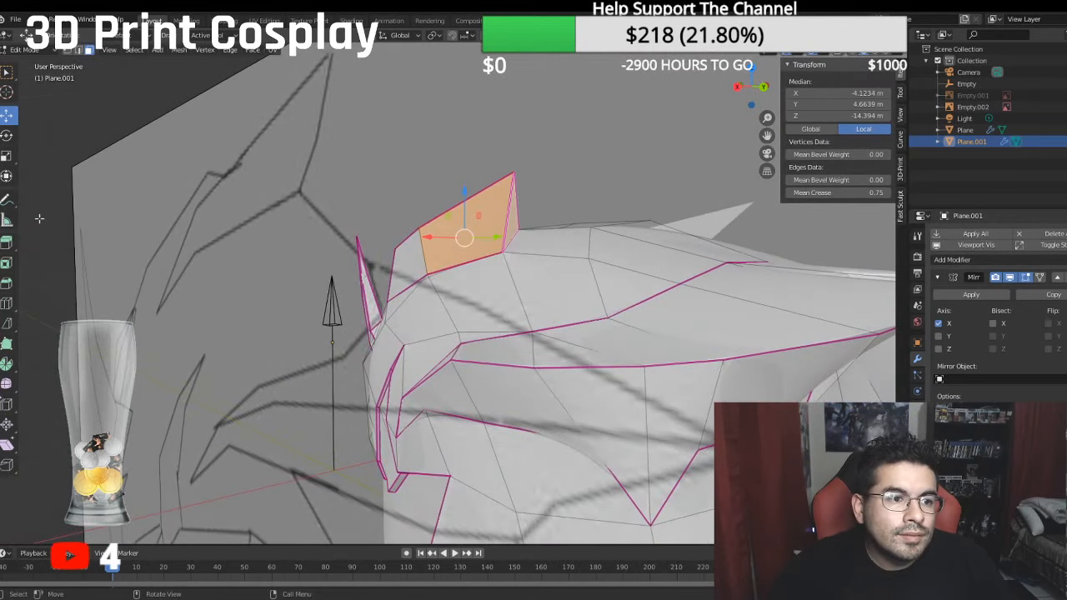
{"action": "left_click", "coordinate": [8, 323]}
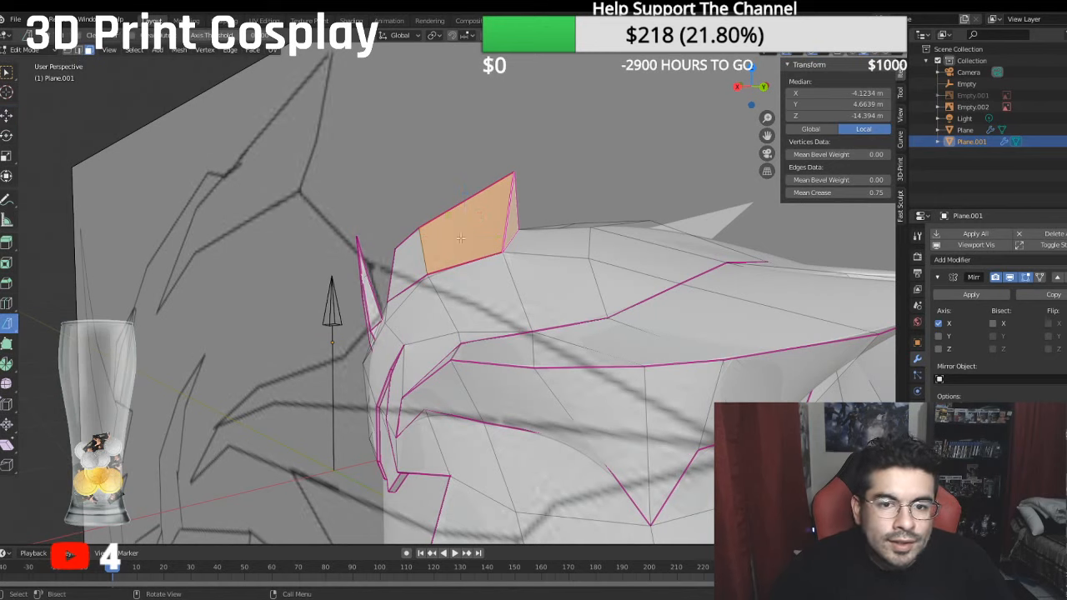
{"action": "left_click", "coordinate": [507, 212]}
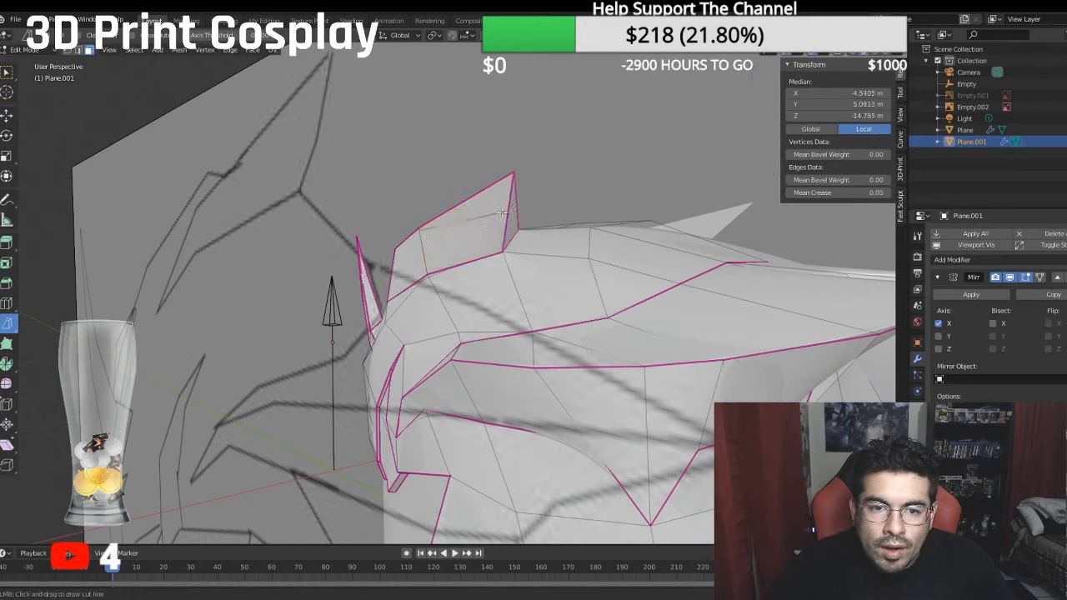
{"action": "left_click_drag", "start_coordinate": [500, 212], "coordinate": [541, 205]}
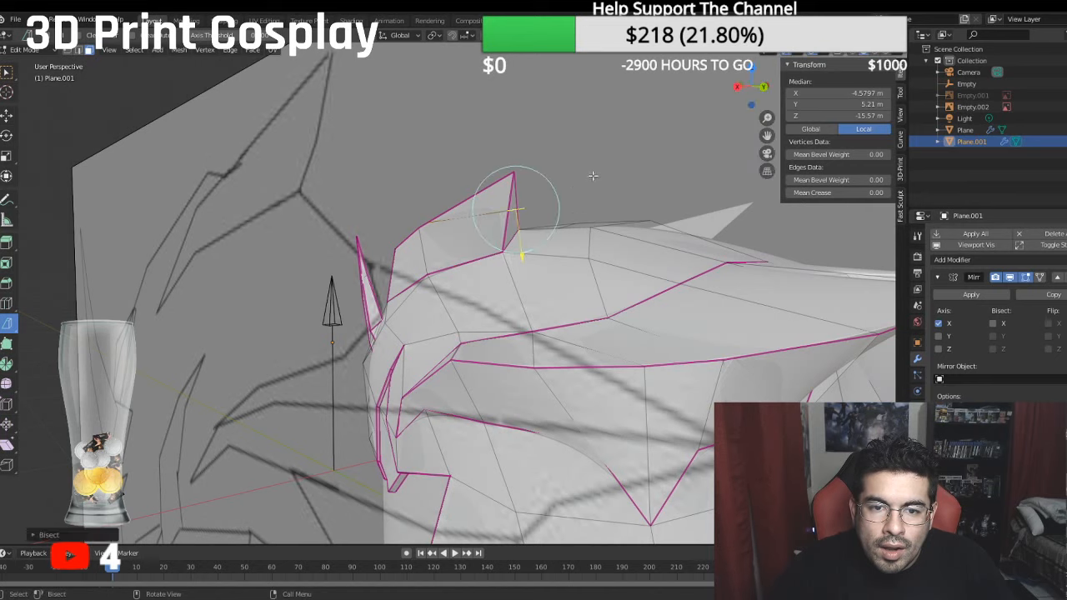
{"action": "left_click", "coordinate": [592, 176]}
{"action": "middle_click_drag", "start_coordinate": [590, 177], "coordinate": [593, 309]}
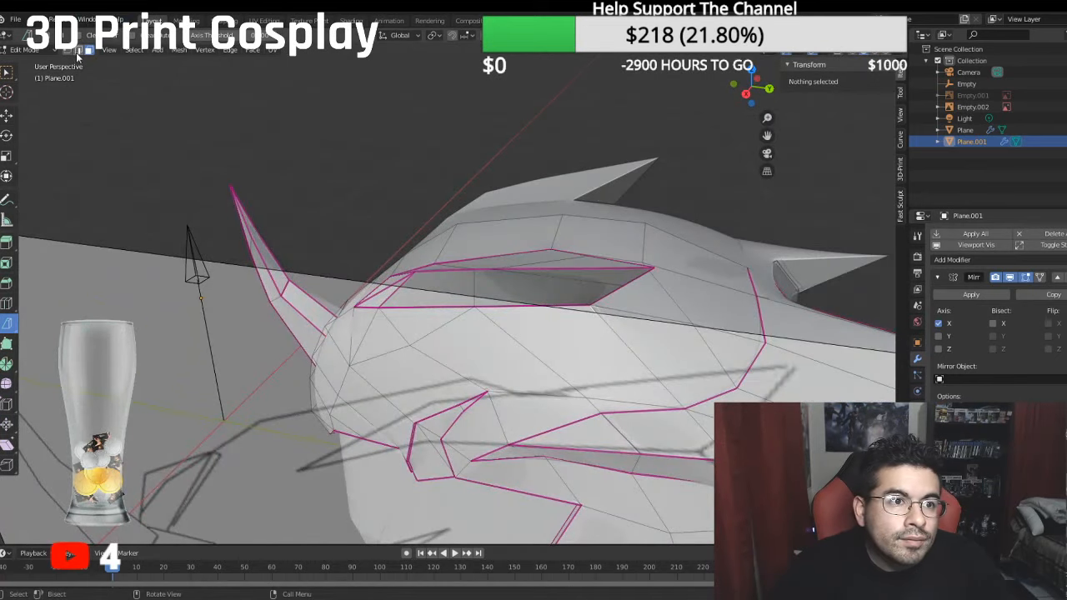
- Merge the extra cut vertex on the fin's outer upper edge with the adjacent existing vertex
{"action": "scroll", "coordinate": [513, 241], "scroll_direction": "up", "scroll_amount": 2}
{"action": "left_click", "coordinate": [519, 255]}
{"action": "left_click", "coordinate": [495, 256], "text": "shift"}
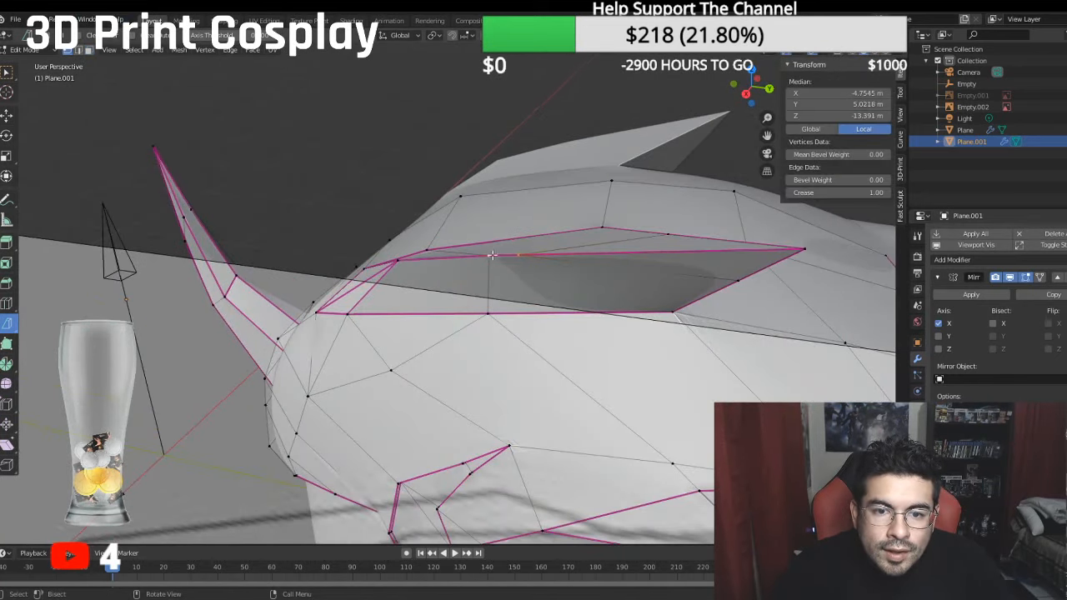
{"action": "right_click", "coordinate": [494, 264]}
{"action": "mouse_move", "coordinate": [496, 267]}
{"action": "left_click", "coordinate": [538, 279]}
- Shift the selected vertices of the fin's rear cut backward along Y and set their edge crease to 1
{"action": "middle_click_drag", "start_coordinate": [609, 253], "coordinate": [568, 228]}
{"action": "left_click", "coordinate": [490, 199]}
{"action": "left_click", "coordinate": [463, 211], "text": "shift"}
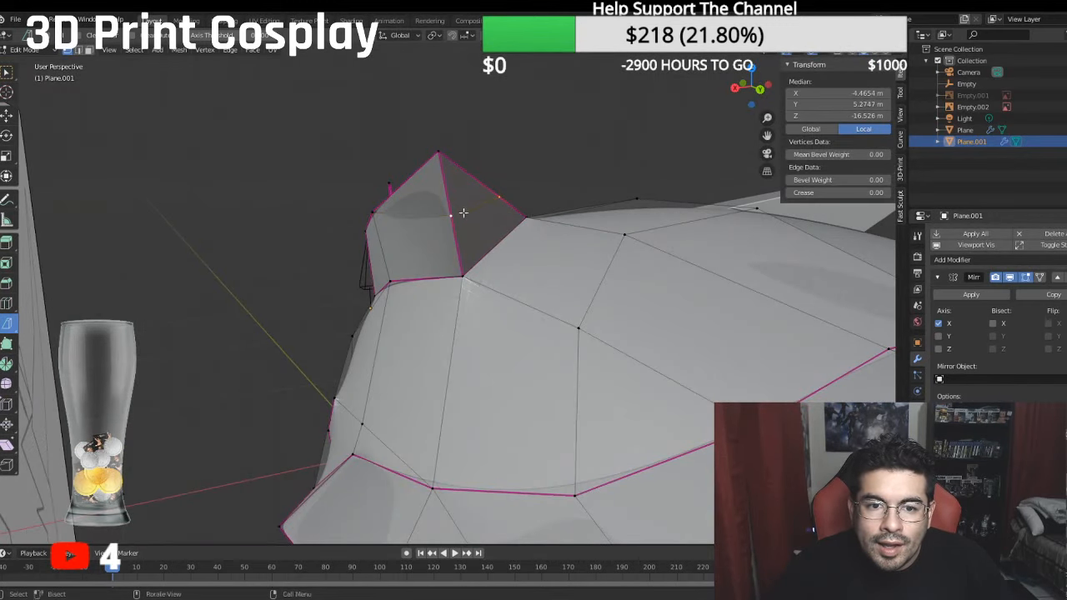
{"action": "middle_click_drag", "start_coordinate": [462, 211], "coordinate": [492, 216]}
{"action": "left_click", "coordinate": [7, 114]}
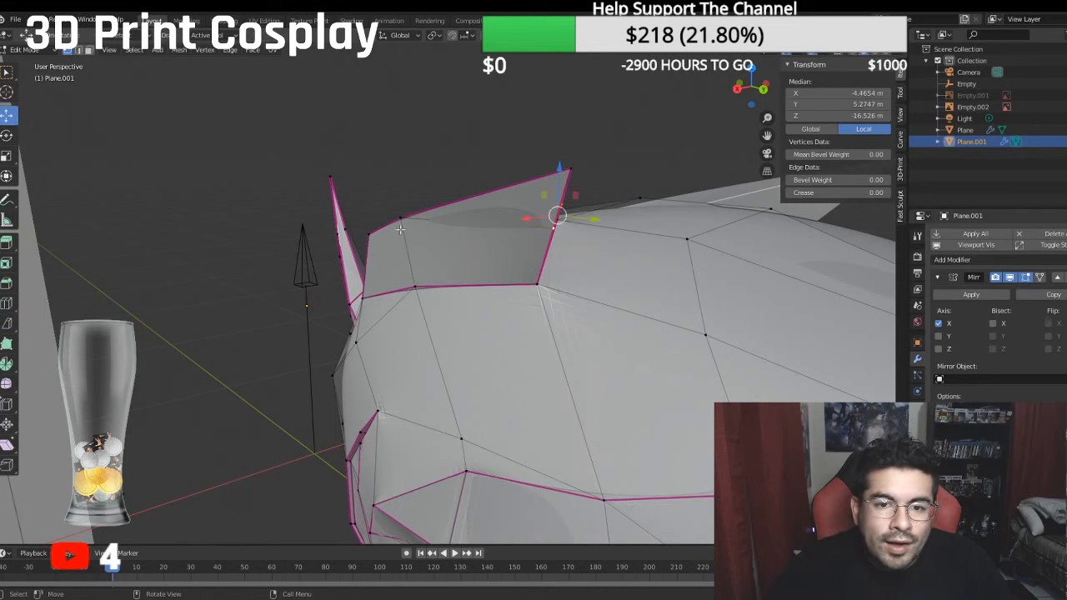
{"action": "left_click_drag", "start_coordinate": [583, 224], "coordinate": [599, 223]}
{"action": "left_click", "coordinate": [820, 191]}
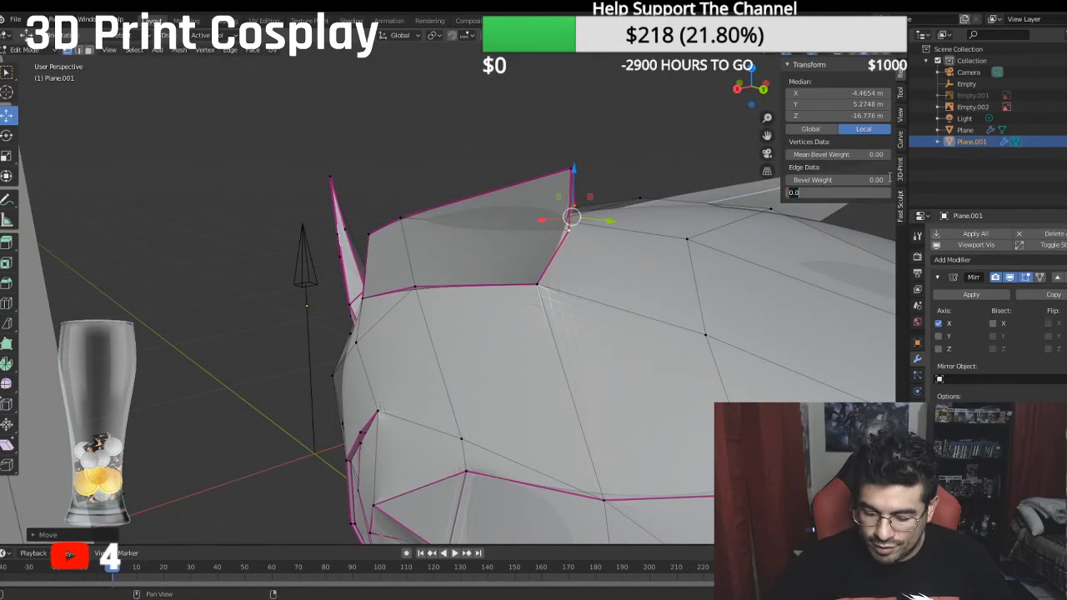
{"action": "key", "text": "Return"}
- Inspect the fin's smoothed surface and its join to the crown in Object Mode, and return to Edit Mode
{"action": "middle_click_drag", "start_coordinate": [258, 143], "coordinate": [555, 162]}
{"action": "left_click", "coordinate": [30, 50]}
{"action": "left_click", "coordinate": [35, 64]}
{"action": "scroll", "coordinate": [509, 219], "scroll_direction": "up", "scroll_amount": 5}
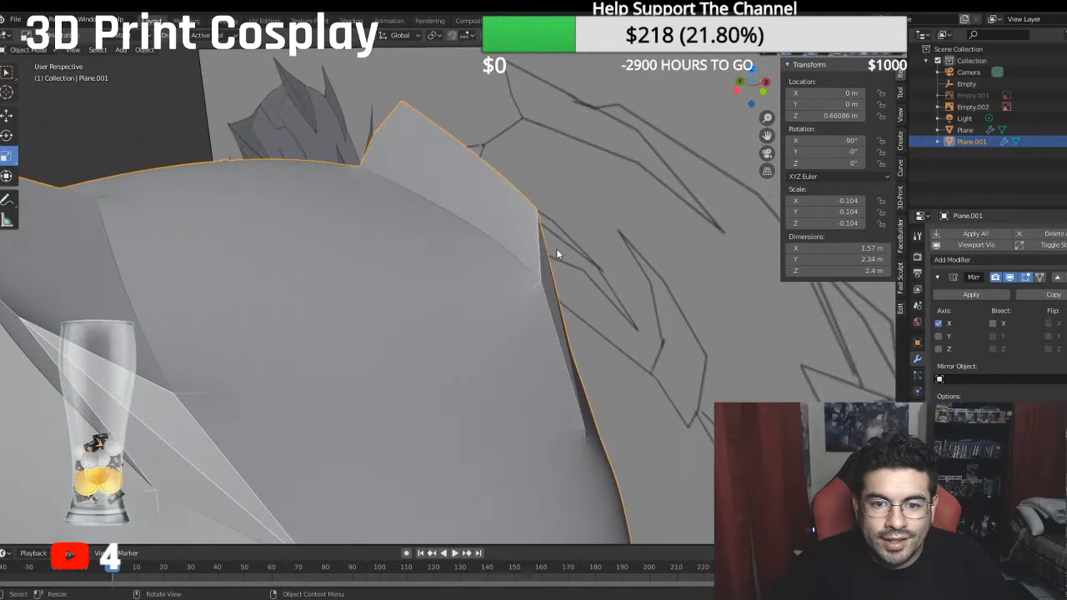
{"action": "middle_click_drag", "start_coordinate": [557, 250], "coordinate": [550, 278]}
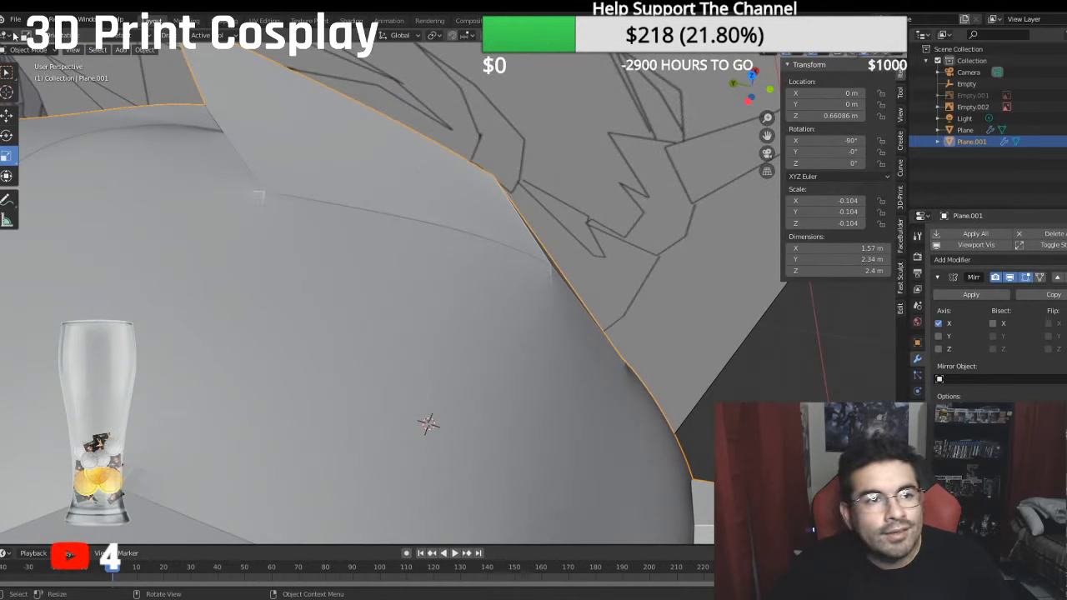
{"action": "left_click", "coordinate": [25, 49]}
{"action": "left_click", "coordinate": [26, 76]}
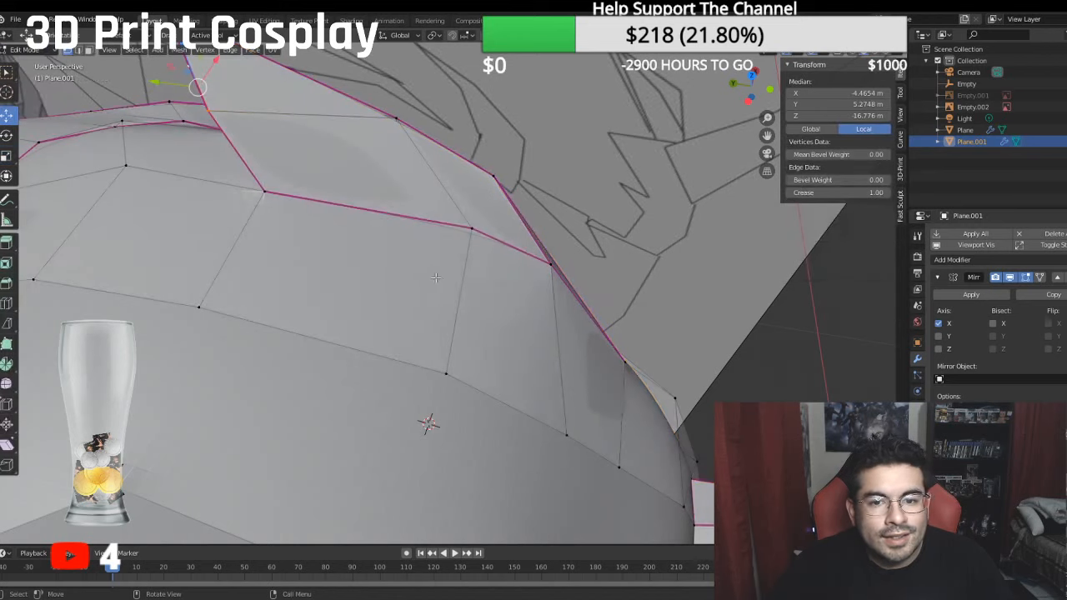
- Move the fin's front inner base vertex and the next base vertex behind it backward along Y
{"action": "left_click", "coordinate": [552, 264]}
{"action": "key", "text": "g"}
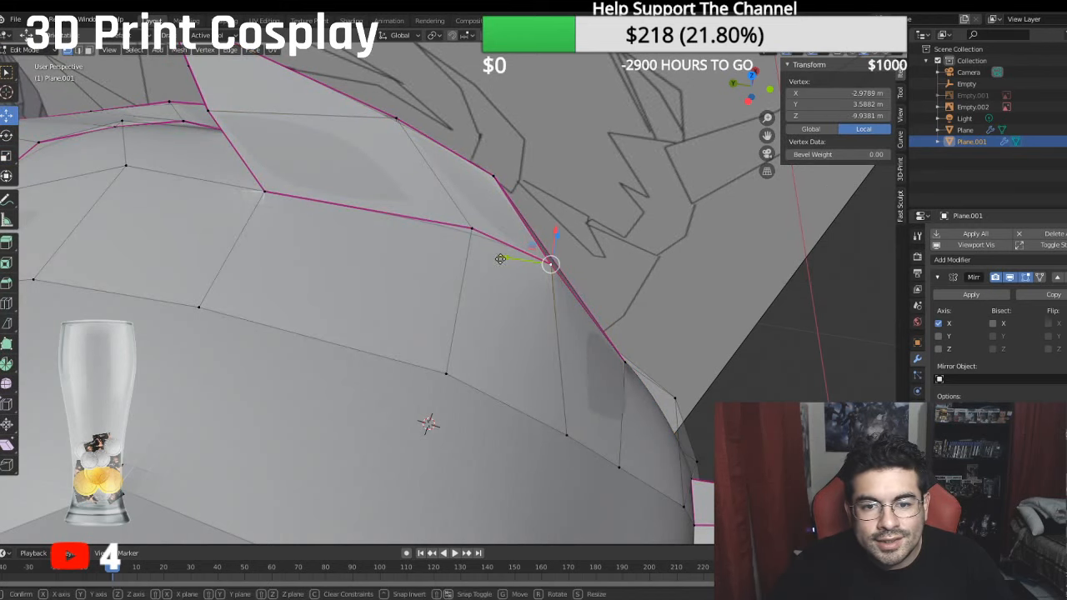
{"action": "key", "text": "y"}
{"action": "left_click", "coordinate": [482, 252]}
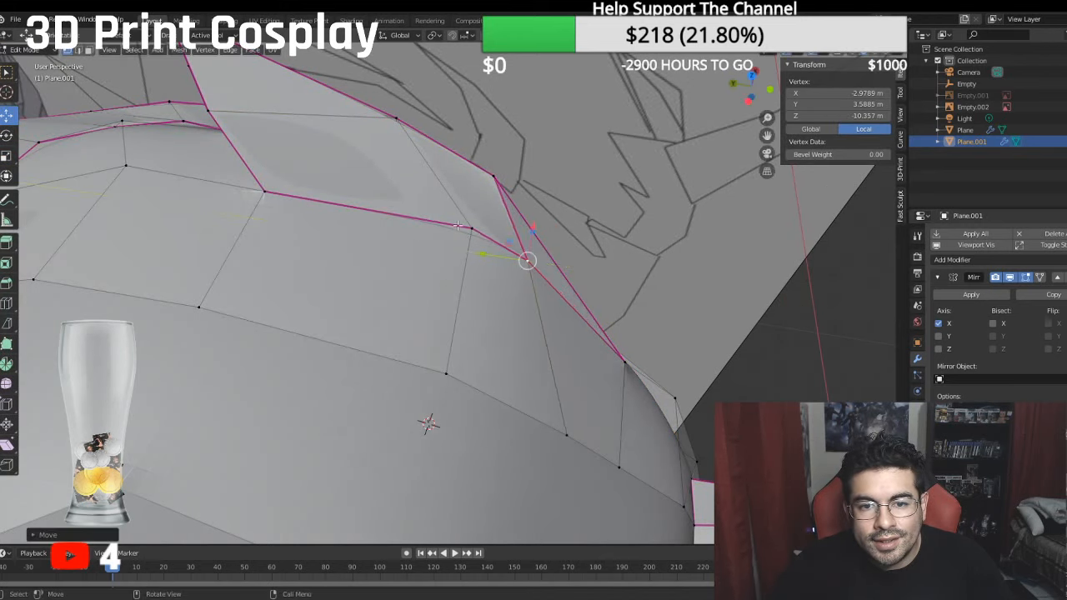
{"action": "left_click", "coordinate": [472, 227]}
{"action": "key", "text": "g"}
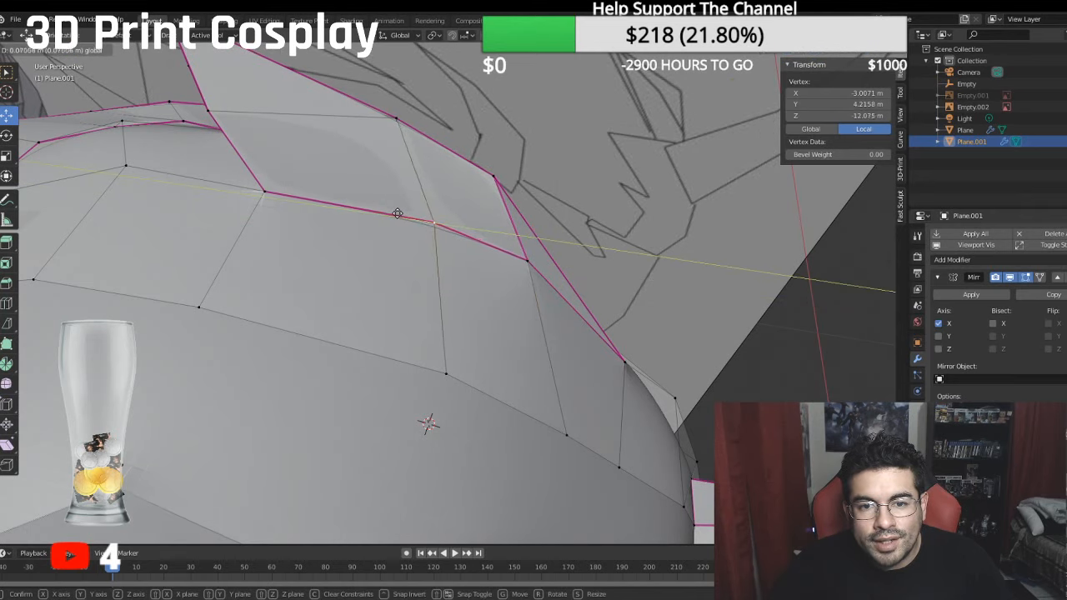
{"action": "left_click", "coordinate": [399, 214]}
- Slide the fin's front outer base vertex backward along Y to follow the inner side
{"action": "middle_click_drag", "start_coordinate": [399, 214], "coordinate": [326, 269]}
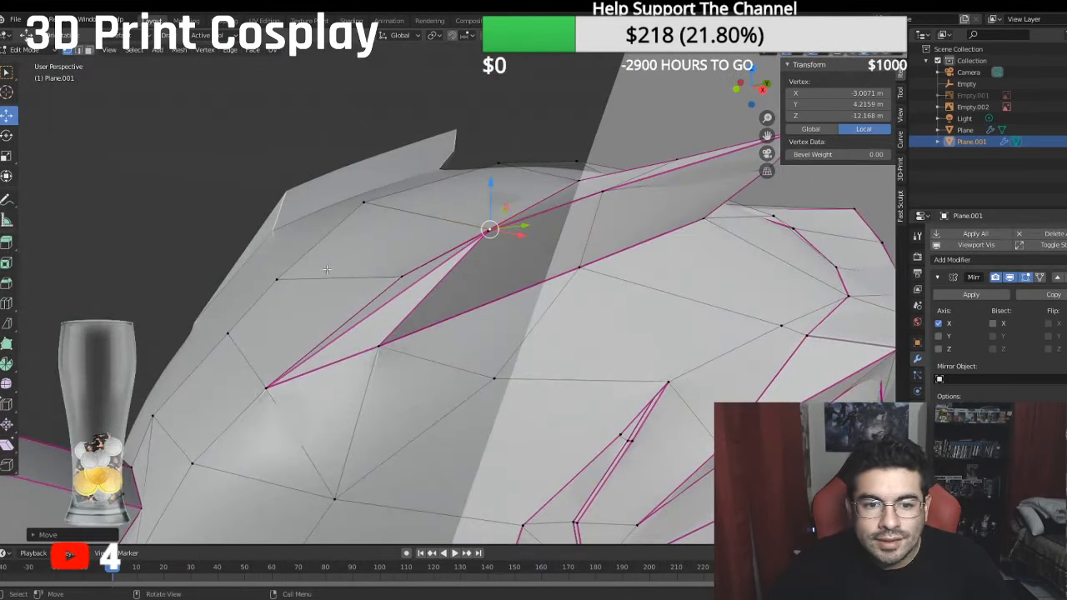
{"action": "left_click", "coordinate": [380, 344]}
{"action": "key", "text": "g"}
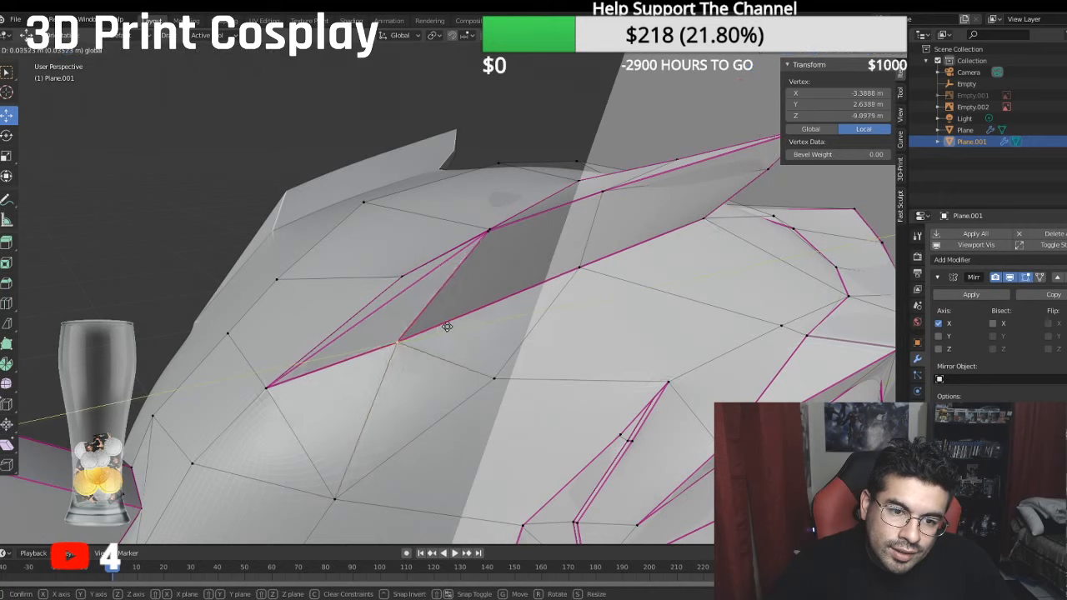
{"action": "left_click", "coordinate": [423, 329]}
- Raise the fin's front outer base vertex and shift it outward along X, and save the file
{"action": "middle_click_drag", "start_coordinate": [423, 329], "coordinate": [517, 270]}
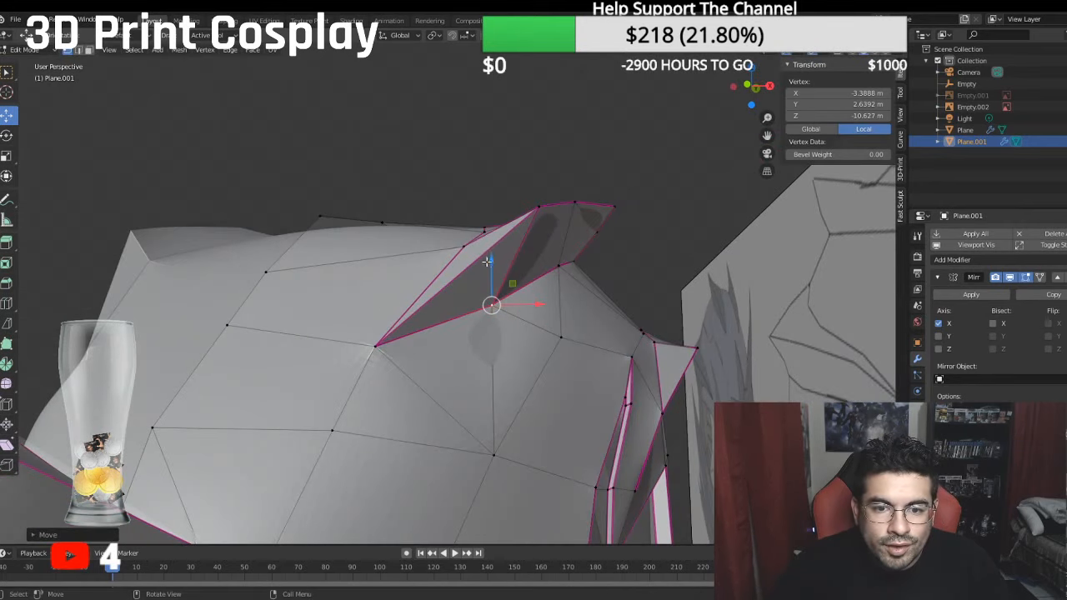
{"action": "left_click_drag", "start_coordinate": [487, 262], "coordinate": [487, 245]}
{"action": "middle_click_drag", "start_coordinate": [487, 245], "coordinate": [423, 249]}
{"action": "left_click_drag", "start_coordinate": [455, 285], "coordinate": [484, 275]}
{"action": "left_click_drag", "start_coordinate": [457, 240], "coordinate": [457, 225]}
{"action": "middle_click_drag", "start_coordinate": [457, 226], "coordinate": [537, 242]}
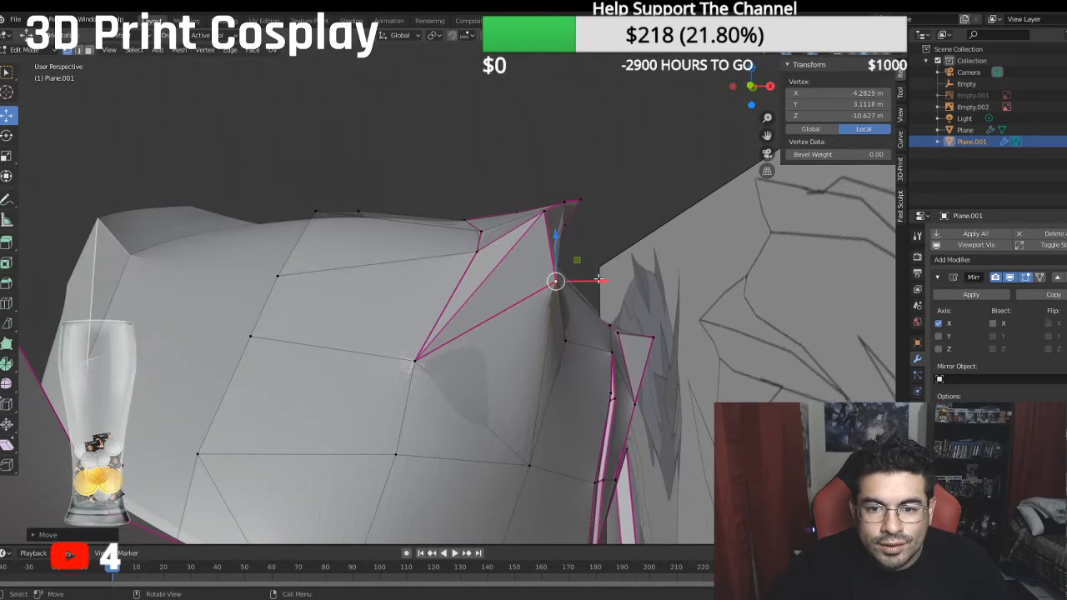
{"action": "left_click_drag", "start_coordinate": [599, 279], "coordinate": [521, 253]}
{"action": "middle_click_drag", "start_coordinate": [522, 253], "coordinate": [303, 185]}
{"action": "key", "text": "ctrl+s"}
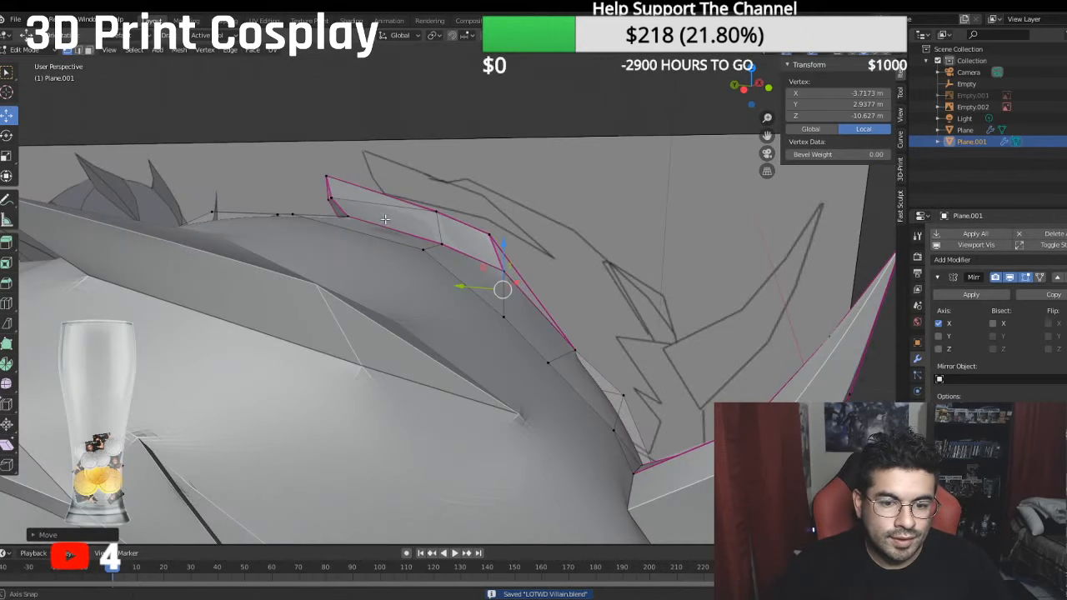
- Lower the fin's foremost vertex slightly and adjust its horizontal position against the crown
{"action": "middle_click_drag", "start_coordinate": [386, 219], "coordinate": [444, 301]}
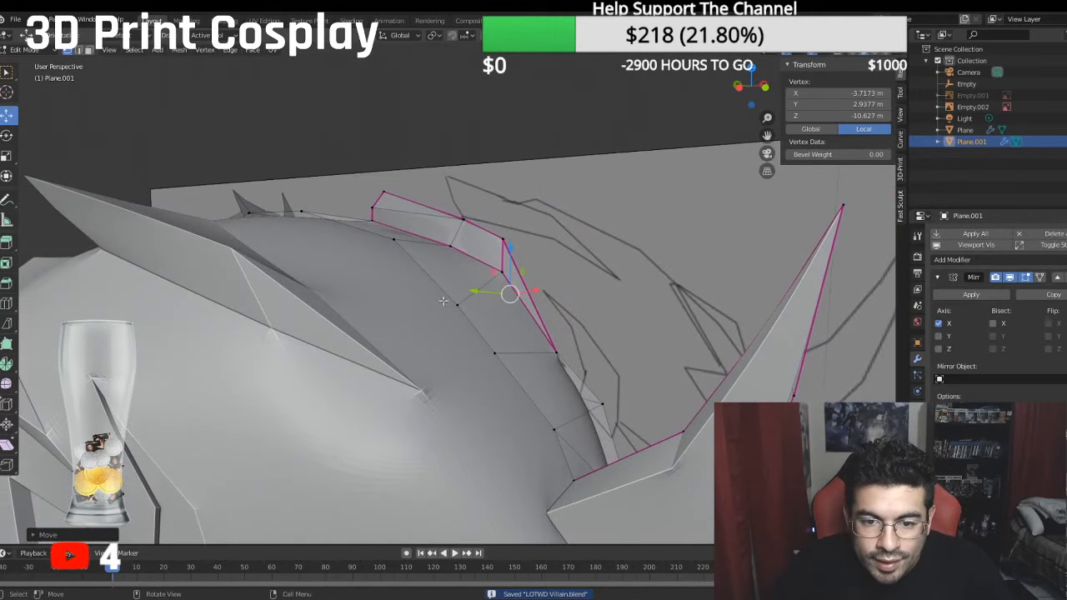
{"action": "left_click", "coordinate": [556, 351]}
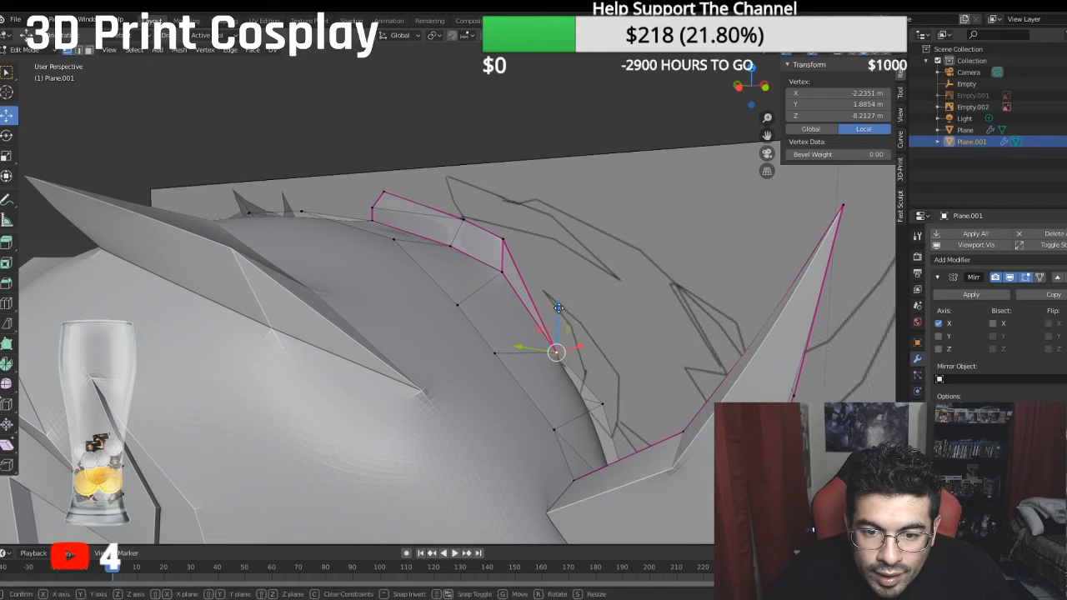
{"action": "left_click_drag", "start_coordinate": [560, 308], "coordinate": [553, 325]}
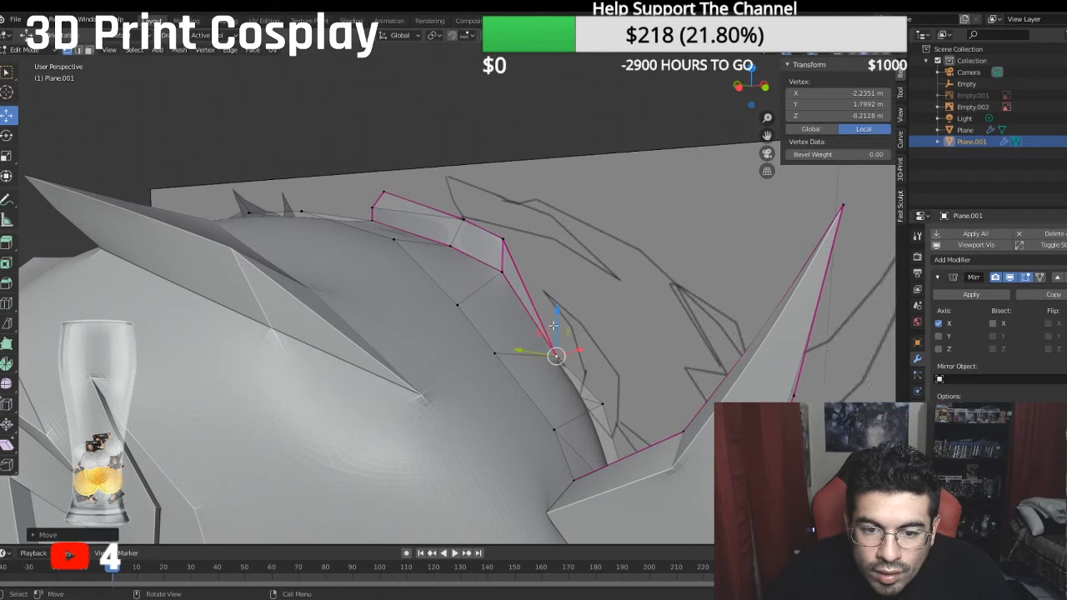
{"action": "middle_click_drag", "start_coordinate": [556, 355], "coordinate": [572, 359]}
{"action": "left_click_drag", "start_coordinate": [539, 349], "coordinate": [520, 350]}
- Lower the fin's front inner base vertex slightly along Z, and save the file from Object Mode
{"action": "middle_click_drag", "start_coordinate": [519, 350], "coordinate": [472, 298]}
{"action": "left_click", "coordinate": [472, 287]}
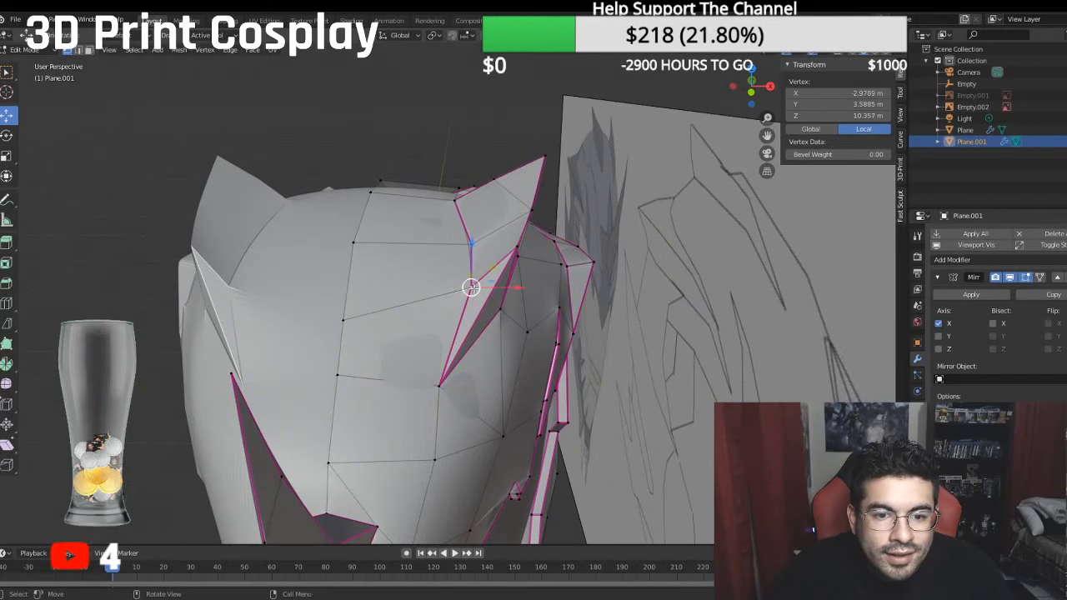
{"action": "left_click_drag", "start_coordinate": [472, 244], "coordinate": [467, 253]}
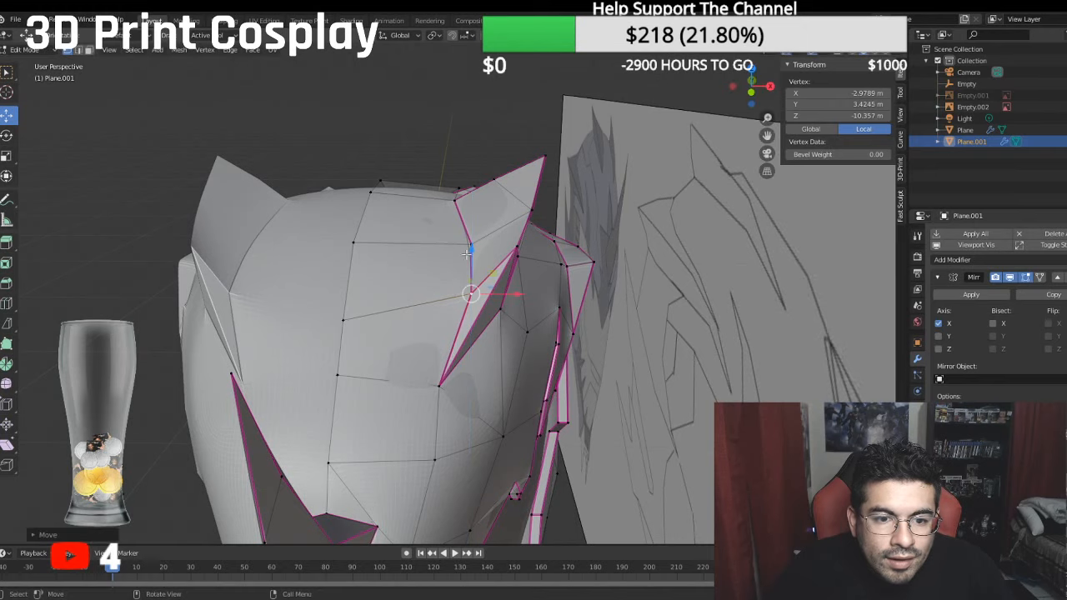
{"action": "left_click", "coordinate": [39, 54]}
{"action": "left_click", "coordinate": [38, 65]}
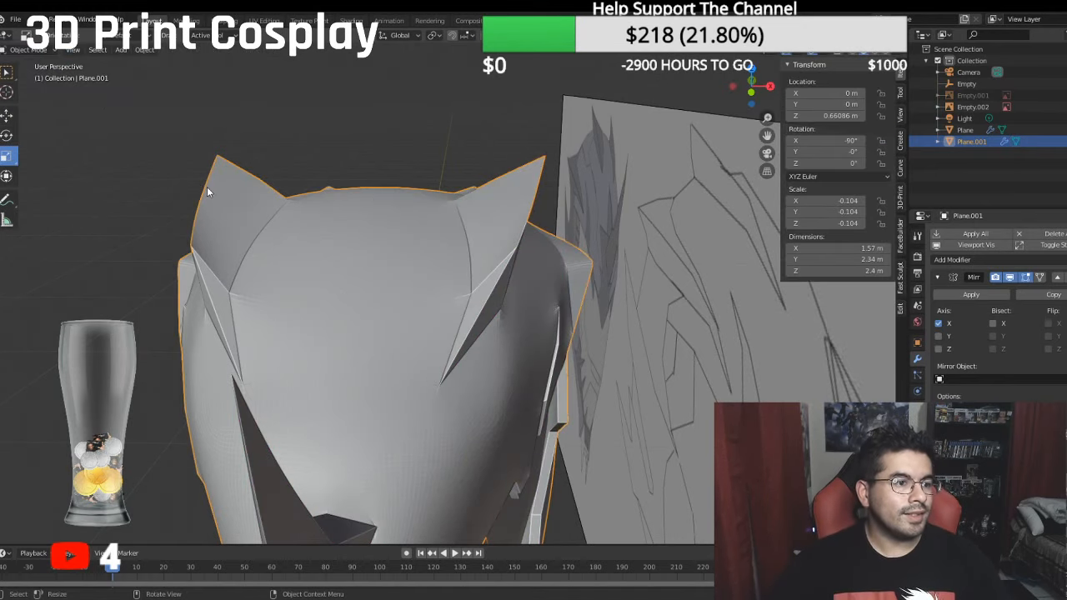
{"action": "scroll", "coordinate": [300, 242], "scroll_direction": "down", "scroll_amount": 2}
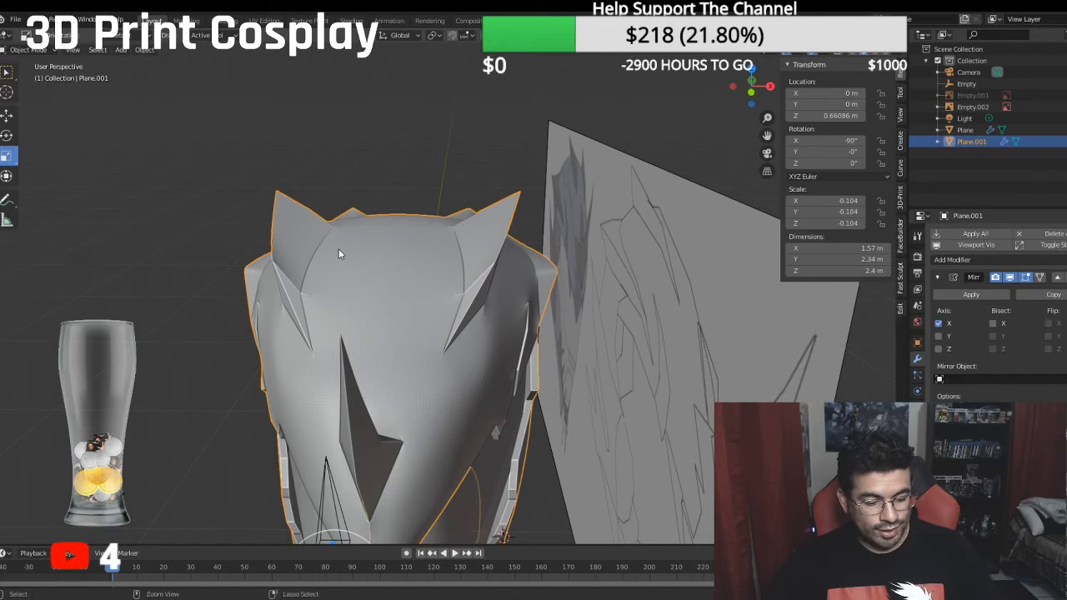
{"action": "key", "text": "ctrl+s"}
- Compare the helmet with the side reference in left view, and inspect its fins, front horn and visor edge from several angles
{"action": "middle_click_drag", "start_coordinate": [330, 246], "coordinate": [402, 238]}
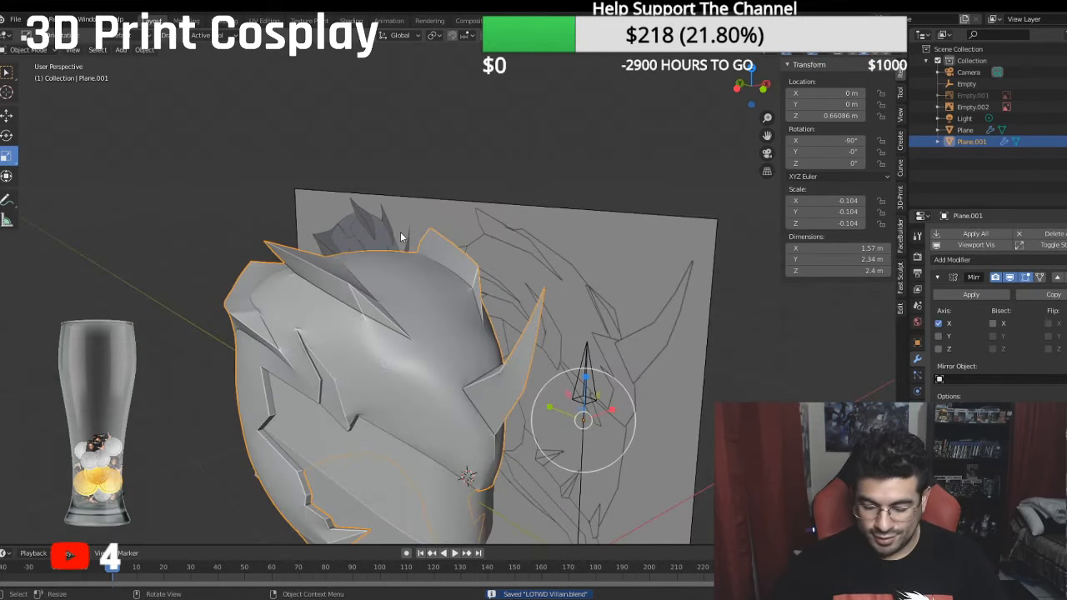
{"action": "key", "text": "KP_3"}
{"action": "key", "text": "ctrl+KP_3"}
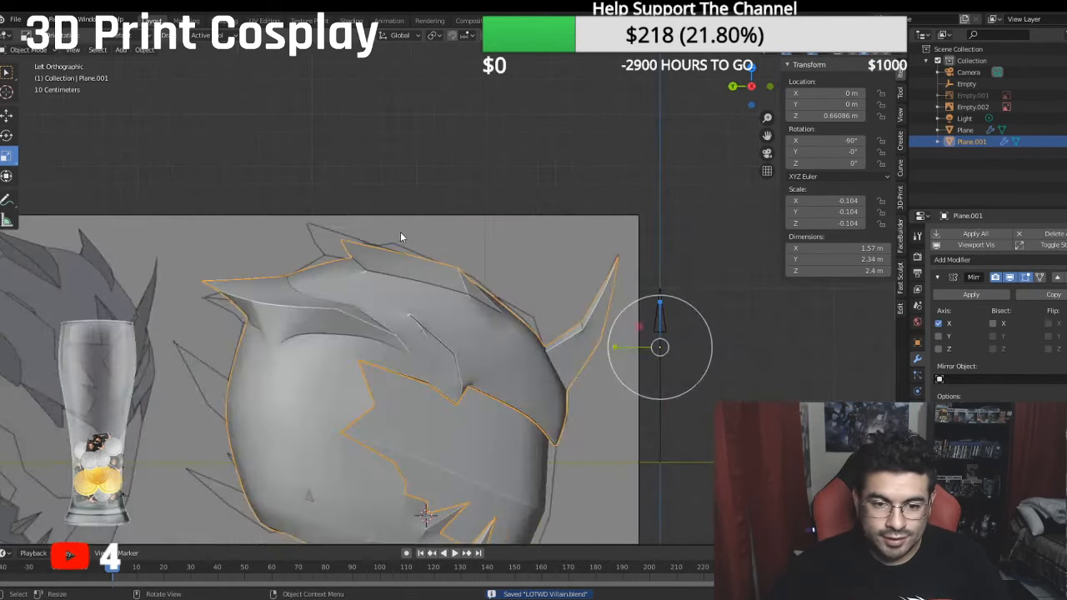
{"action": "scroll", "coordinate": [334, 250], "scroll_direction": "down", "scroll_amount": 2}
{"action": "left_click", "coordinate": [624, 393]}
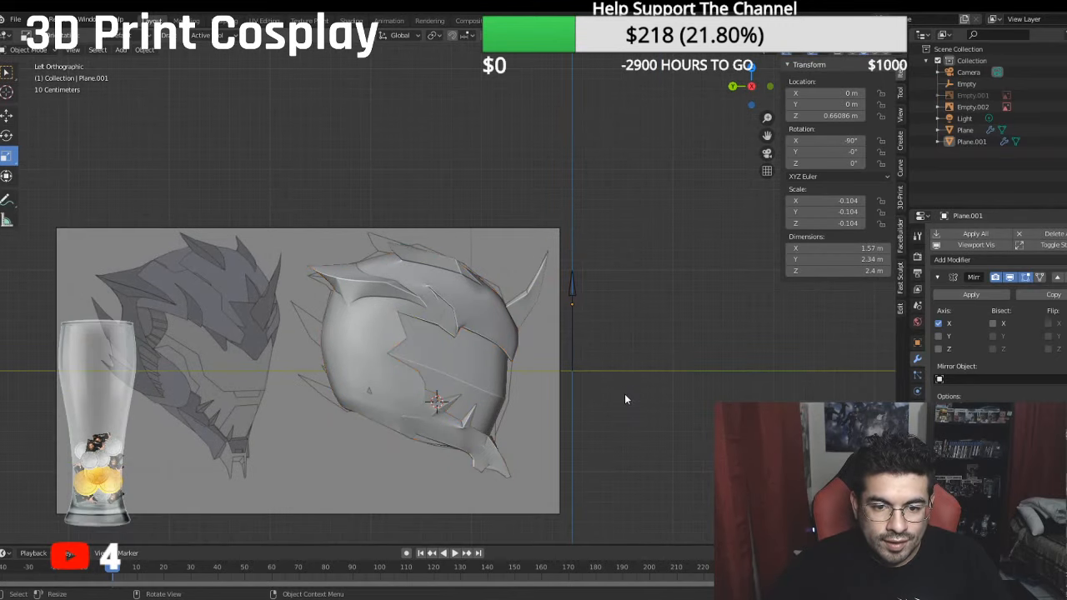
{"action": "middle_click_drag", "start_coordinate": [619, 389], "coordinate": [616, 310], "text": "shift"}
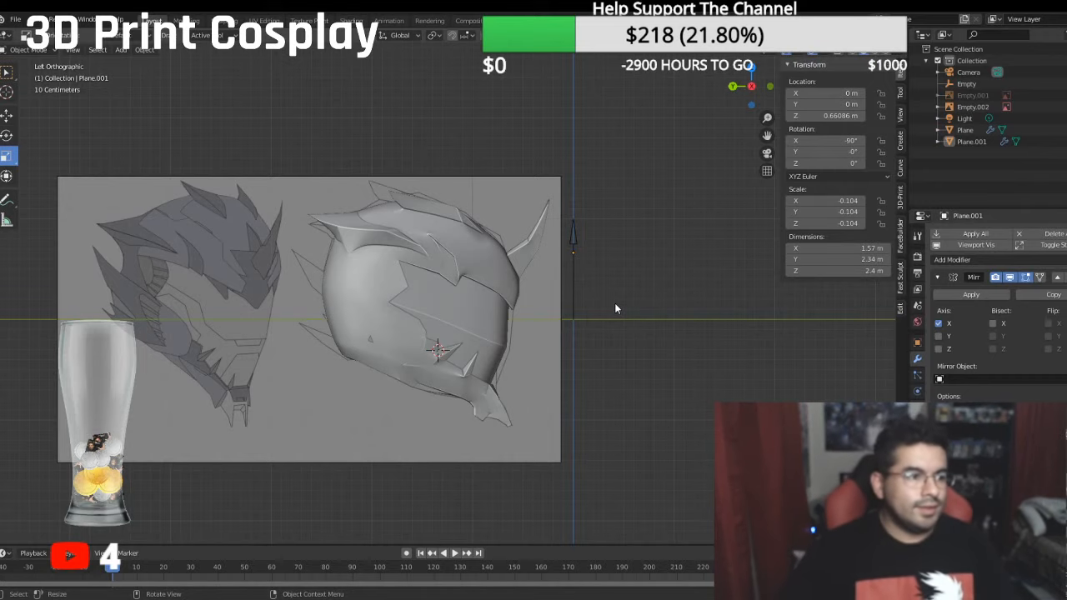
{"action": "mouse_move", "coordinate": [658, 316]}
{"action": "middle_mouse_down"}
{"action": "mouse_move", "coordinate": [493, 340]}
{"action": "mouse_move", "coordinate": [540, 324]}
{"action": "mouse_move", "coordinate": [523, 327]}
{"action": "middle_mouse_up"}
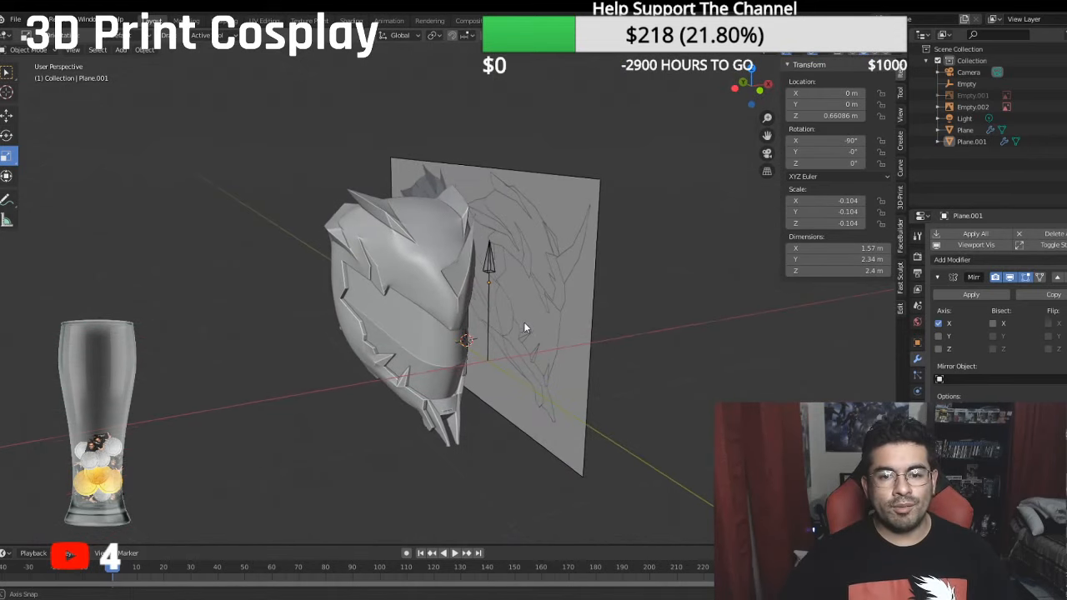
{"action": "scroll", "coordinate": [525, 319], "scroll_direction": "up", "scroll_amount": 3}
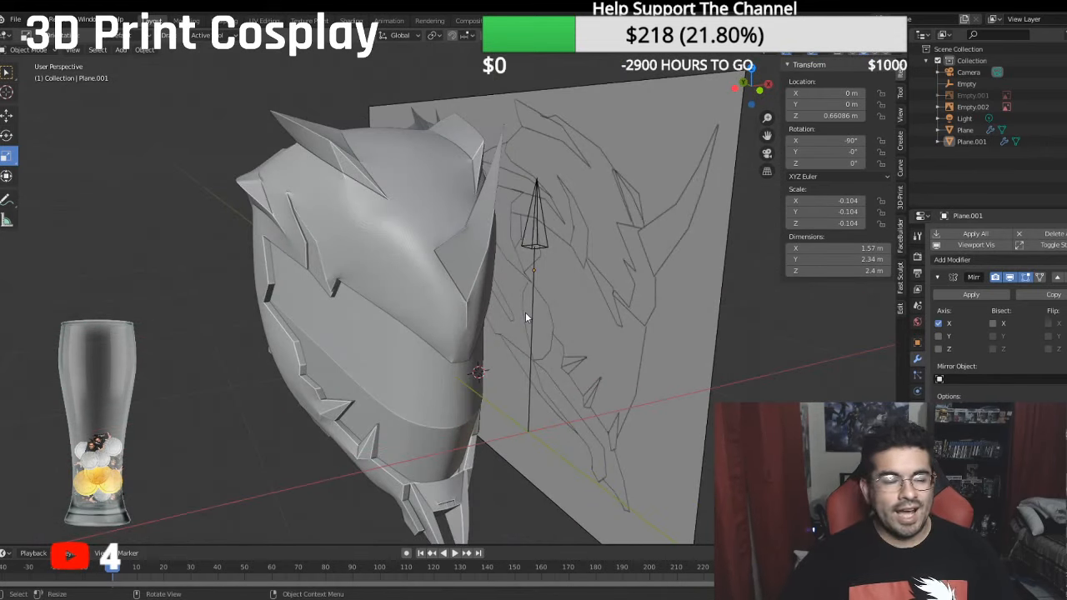
{"action": "middle_click_drag", "start_coordinate": [536, 309], "coordinate": [491, 295]}
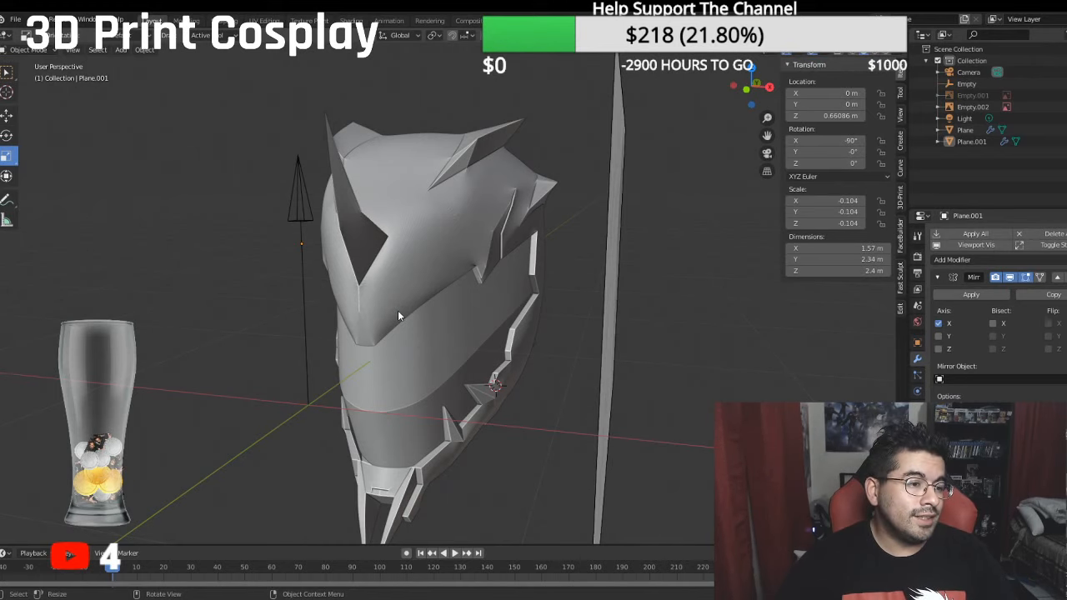
{"action": "middle_click_drag", "start_coordinate": [397, 316], "coordinate": [508, 310]}
{"action": "scroll", "coordinate": [457, 293], "scroll_direction": "up", "scroll_amount": 5}
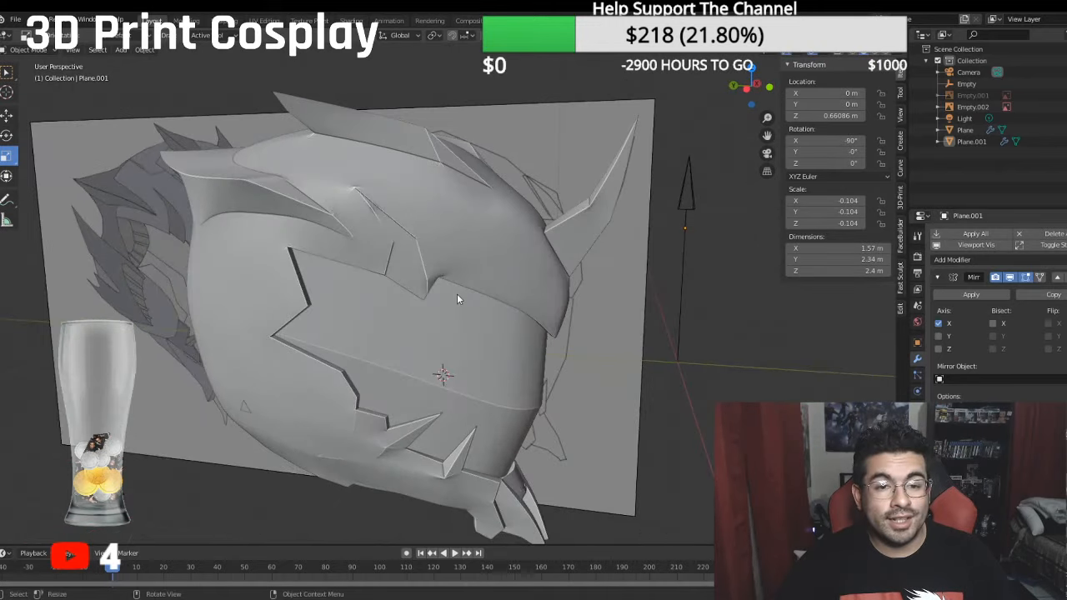
{"action": "scroll", "coordinate": [390, 284], "scroll_direction": "down", "scroll_amount": 5}
{"action": "middle_click_drag", "start_coordinate": [389, 285], "coordinate": [365, 272]}
{"action": "scroll", "coordinate": [357, 242], "scroll_direction": "up", "scroll_amount": 5}
{"action": "scroll", "coordinate": [354, 241], "scroll_direction": "up", "scroll_amount": 2}
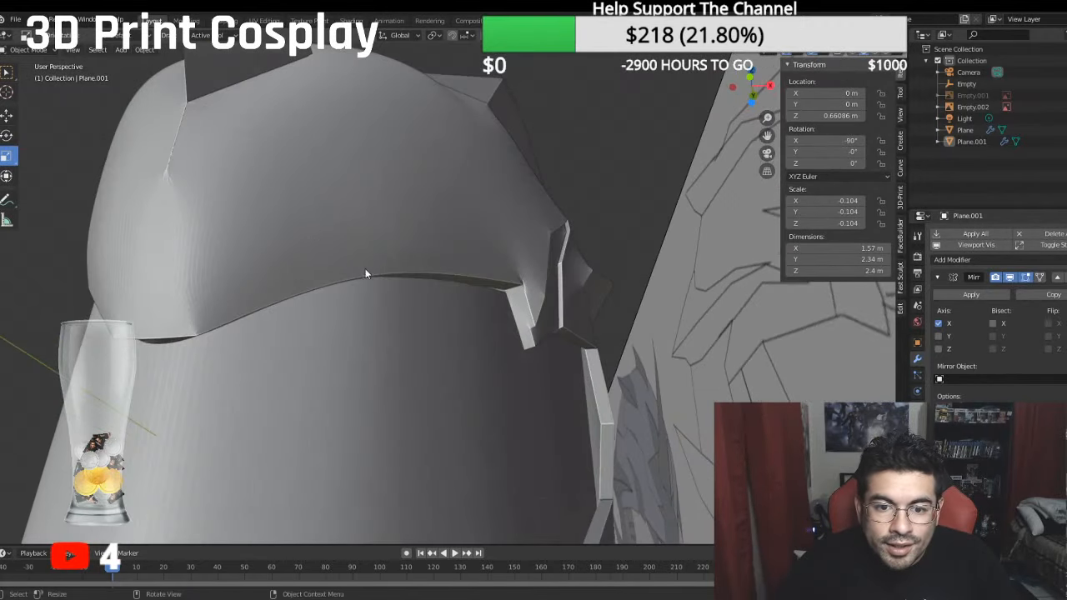
- Move the outer corner vertex of the helmet's brow edge above the visor outward along X in Edit Mode
{"action": "left_click", "coordinate": [22, 51]}
{"action": "left_click", "coordinate": [30, 86]}
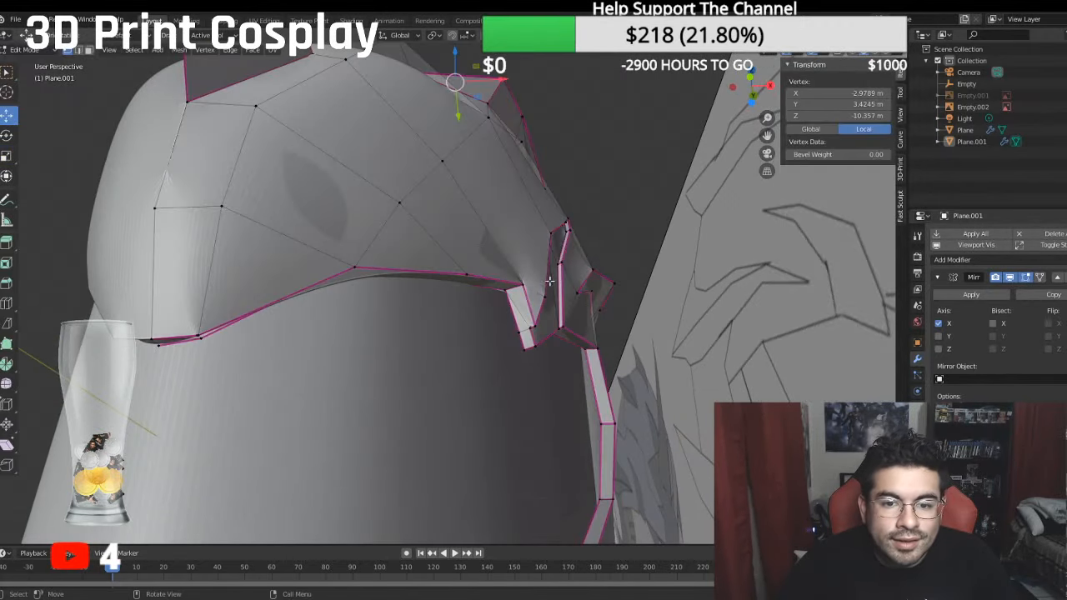
{"action": "left_click", "coordinate": [526, 282]}
{"action": "middle_click_drag", "start_coordinate": [526, 281], "coordinate": [562, 293]}
{"action": "key", "text": "g"}
{"action": "key", "text": "x"}
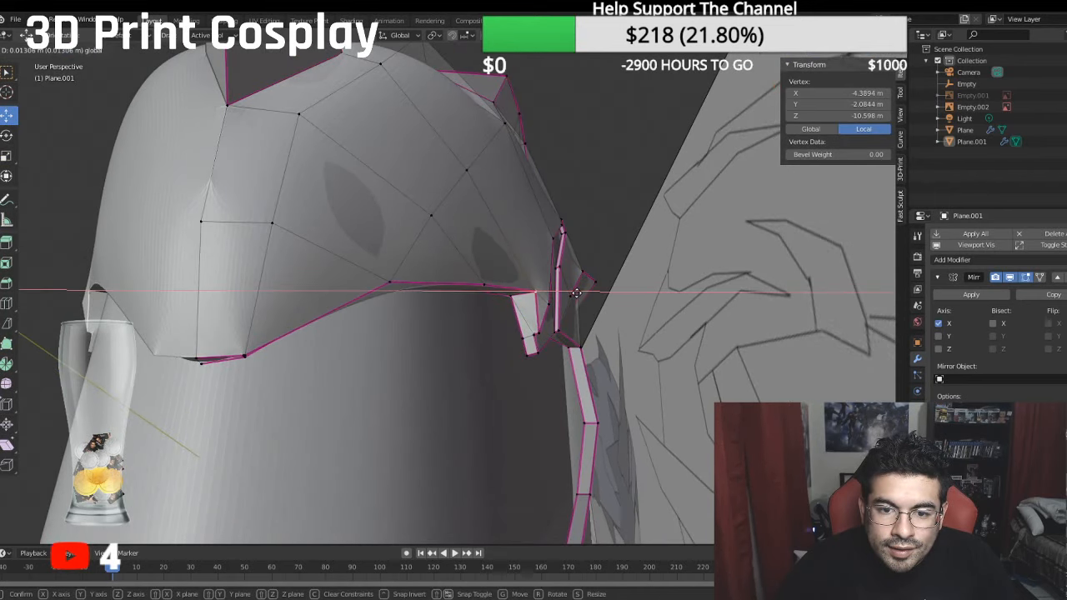
{"action": "left_click", "coordinate": [572, 294]}
{"action": "middle_click_drag", "start_coordinate": [571, 293], "coordinate": [596, 301]}
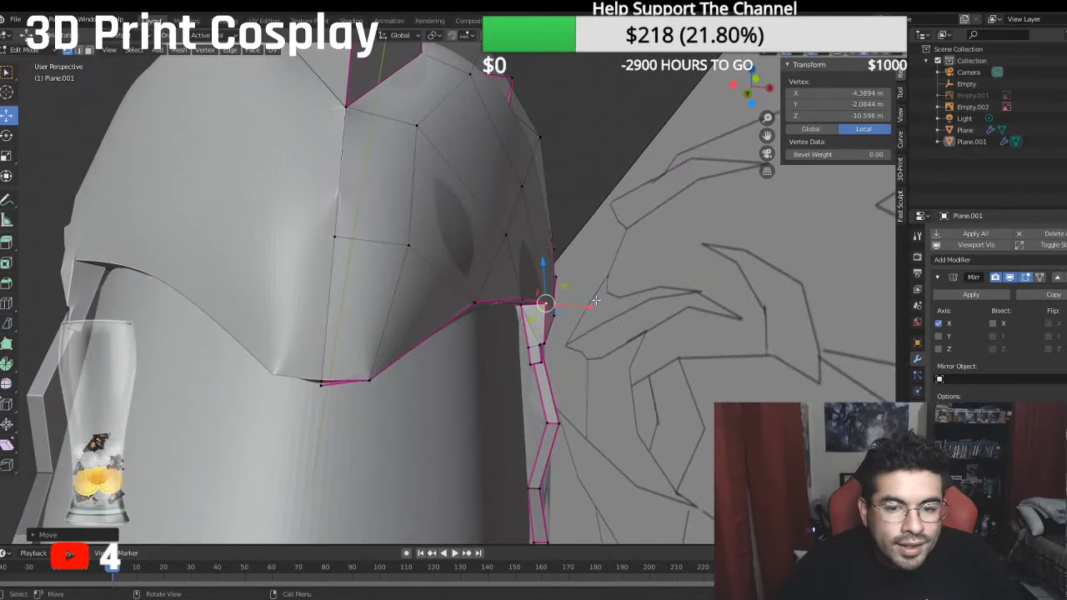
{"action": "key", "text": "g"}
{"action": "key", "text": "x"}
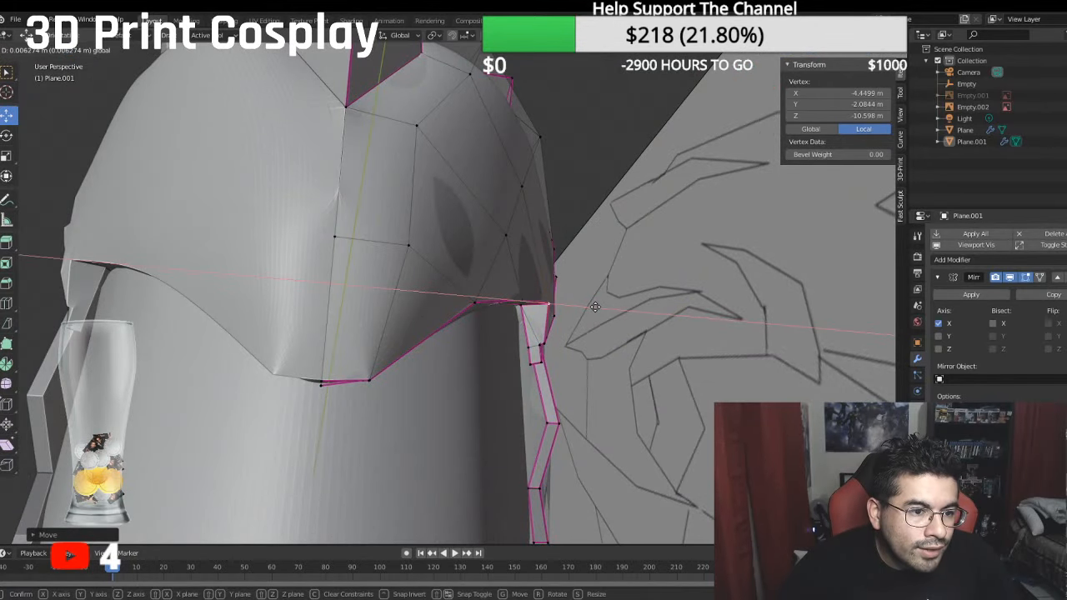
{"action": "left_click", "coordinate": [596, 307]}
{"action": "middle_click_drag", "start_coordinate": [595, 306], "coordinate": [602, 171]}
{"action": "scroll", "coordinate": [512, 289], "scroll_direction": "down", "scroll_amount": 6}
{"action": "scroll", "coordinate": [496, 298], "scroll_direction": "down", "scroll_amount": 3}
{"action": "mouse_move", "coordinate": [499, 163]}
{"action": "middle_mouse_down"}
{"action": "mouse_move", "coordinate": [479, 170]}
{"action": "mouse_move", "coordinate": [497, 159]}
{"action": "middle_mouse_up"}
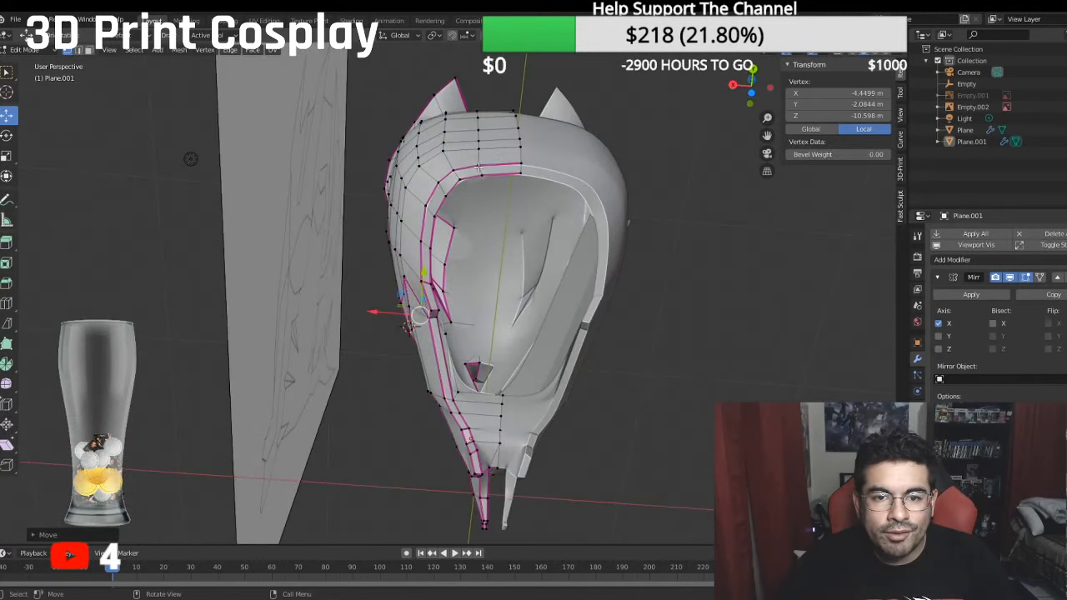
- Select the shortest vertex path across the back of the helmet above the bottom opening's rim and move it slightly outward along Y
{"action": "left_click", "coordinate": [479, 164]}
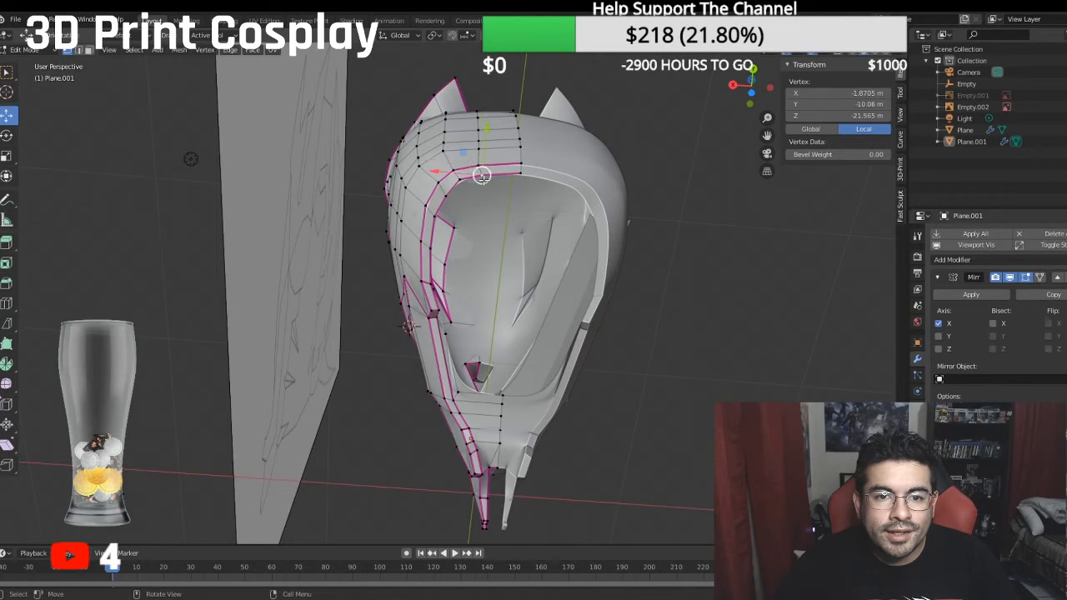
{"action": "left_click", "coordinate": [478, 112], "text": "ctrl"}
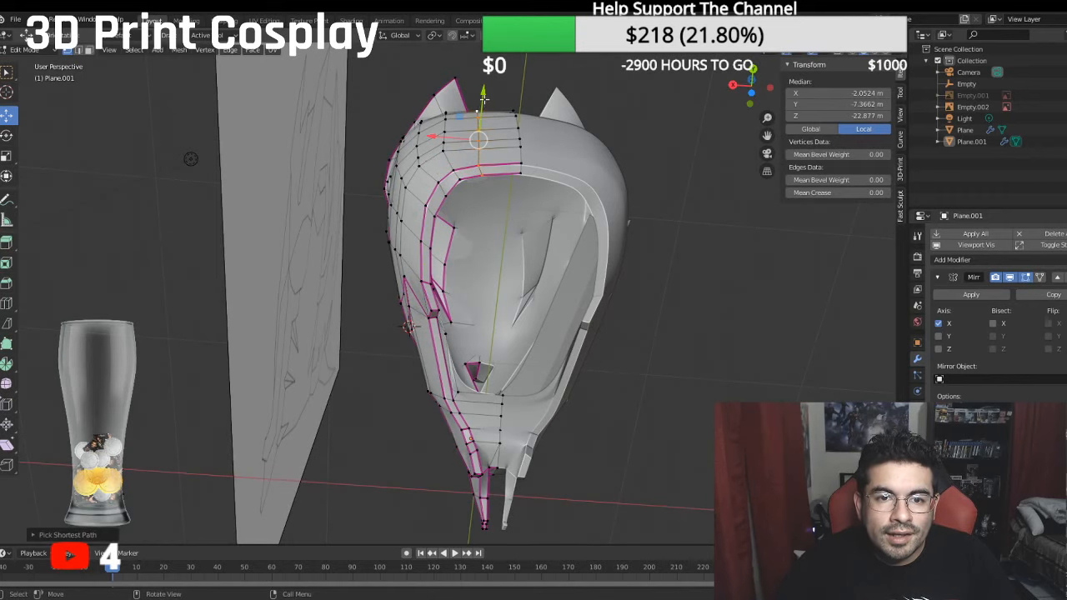
{"action": "left_click_drag", "start_coordinate": [484, 97], "coordinate": [484, 93]}
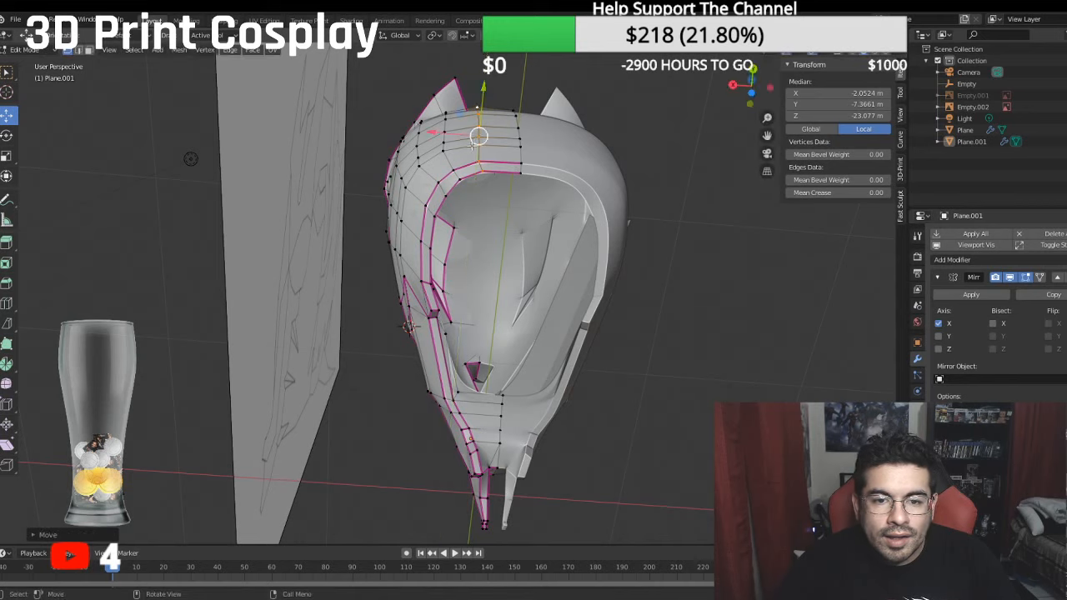
{"action": "middle_click_drag", "start_coordinate": [484, 94], "coordinate": [641, 267]}
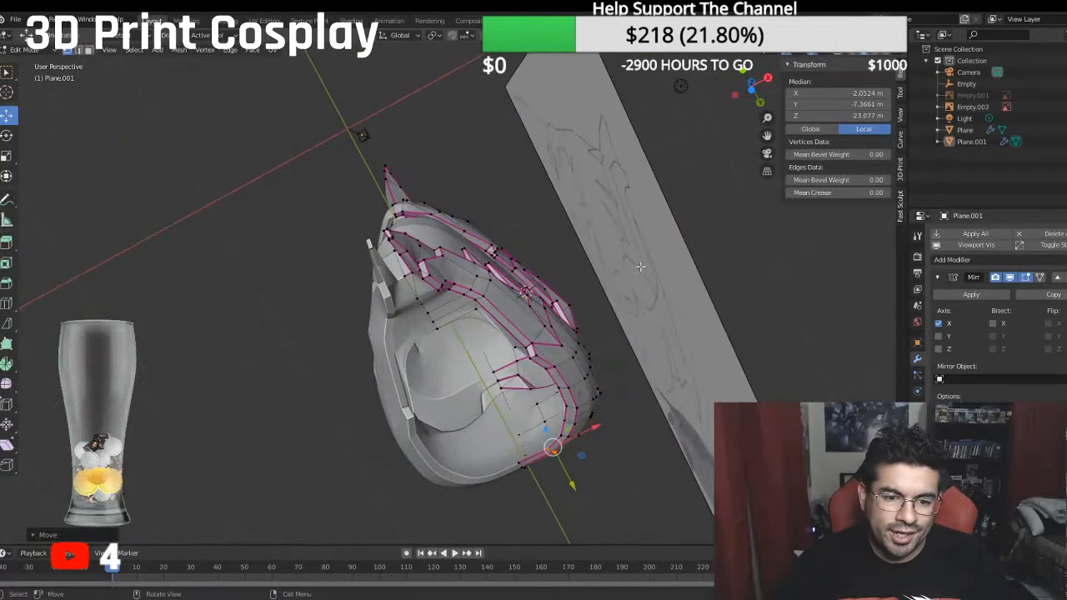
- Extrude the inner jaw vertex along X to the centreline and fill a face between the new edge and the neighbouring inner edge
{"action": "left_click", "coordinate": [516, 345]}
{"action": "key", "text": "e"}
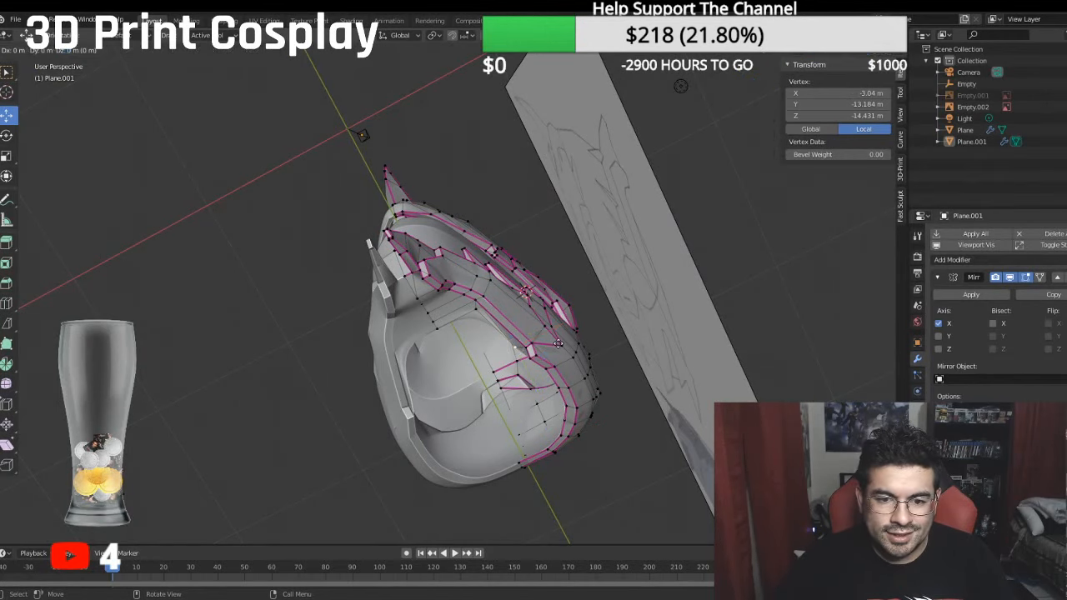
{"action": "key", "text": "x"}
{"action": "left_click", "coordinate": [468, 361]}
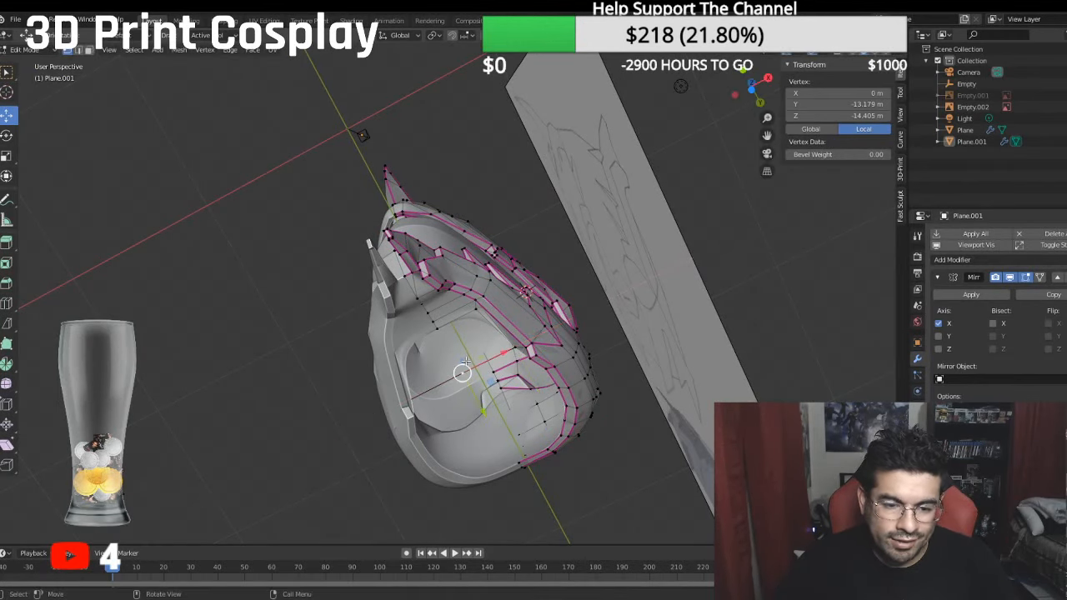
{"action": "left_click", "coordinate": [514, 348], "text": "shift"}
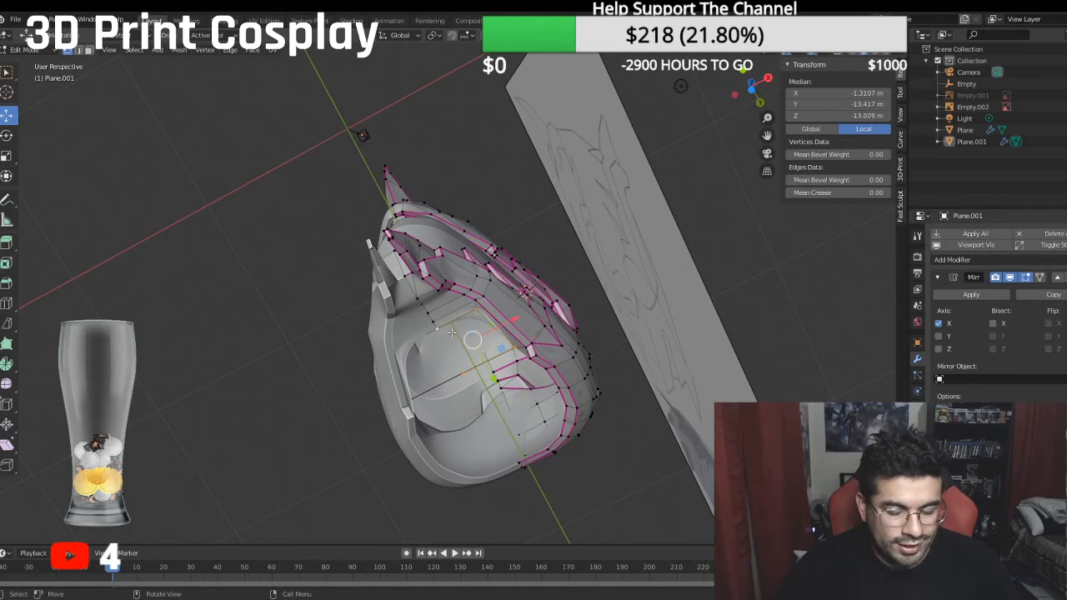
{"action": "key", "text": "f"}
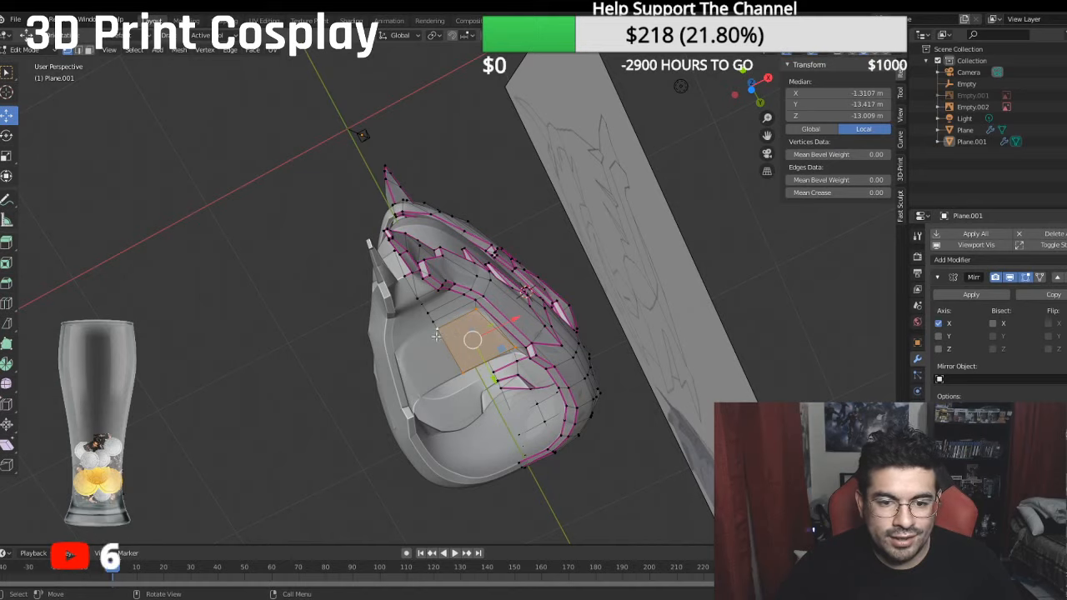
- Move the new centreline vertex of the inner chin panel forward along Y
{"action": "middle_click_drag", "start_coordinate": [436, 336], "coordinate": [379, 414]}
{"action": "left_click", "coordinate": [488, 417]}
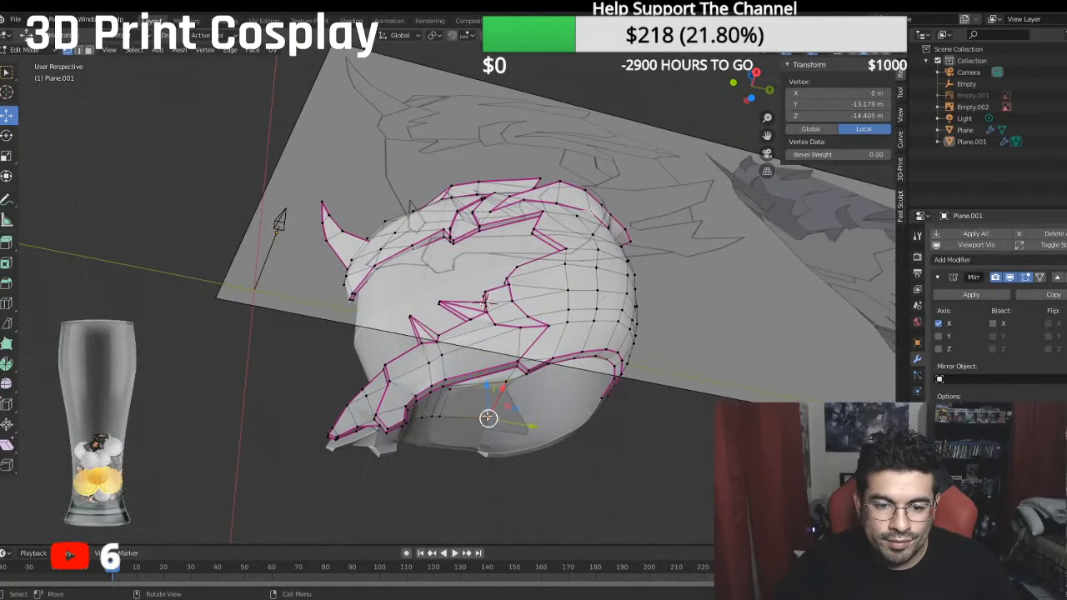
{"action": "left_click_drag", "start_coordinate": [532, 428], "coordinate": [496, 421]}
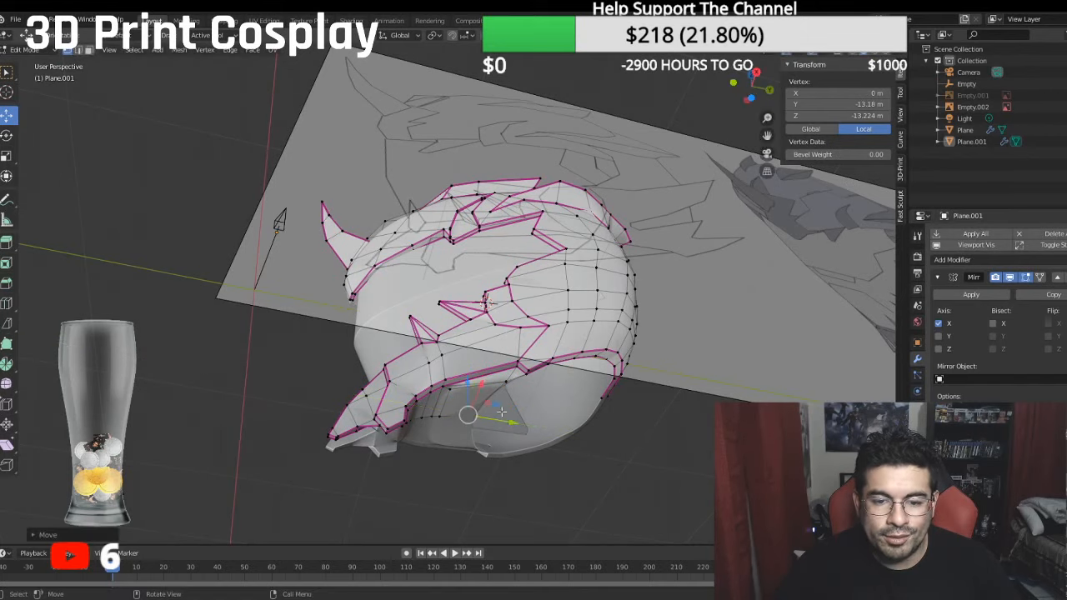
{"action": "middle_click_drag", "start_coordinate": [496, 421], "coordinate": [396, 400]}
{"action": "left_click_drag", "start_coordinate": [484, 349], "coordinate": [475, 365]}
{"action": "middle_click_drag", "start_coordinate": [475, 364], "coordinate": [454, 355]}
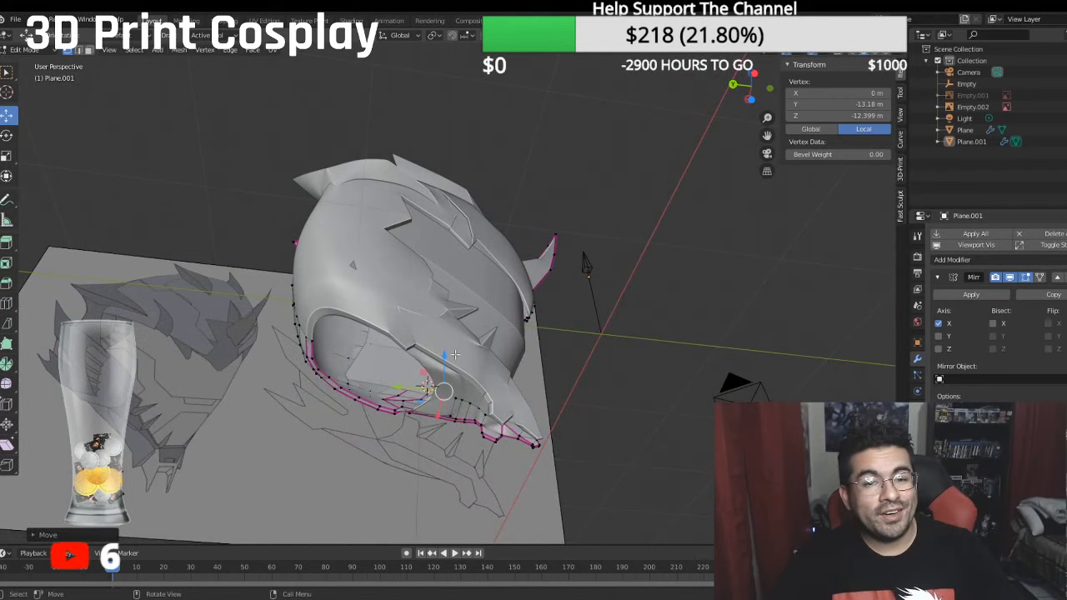
{"action": "middle_click_drag", "start_coordinate": [454, 355], "coordinate": [439, 374]}
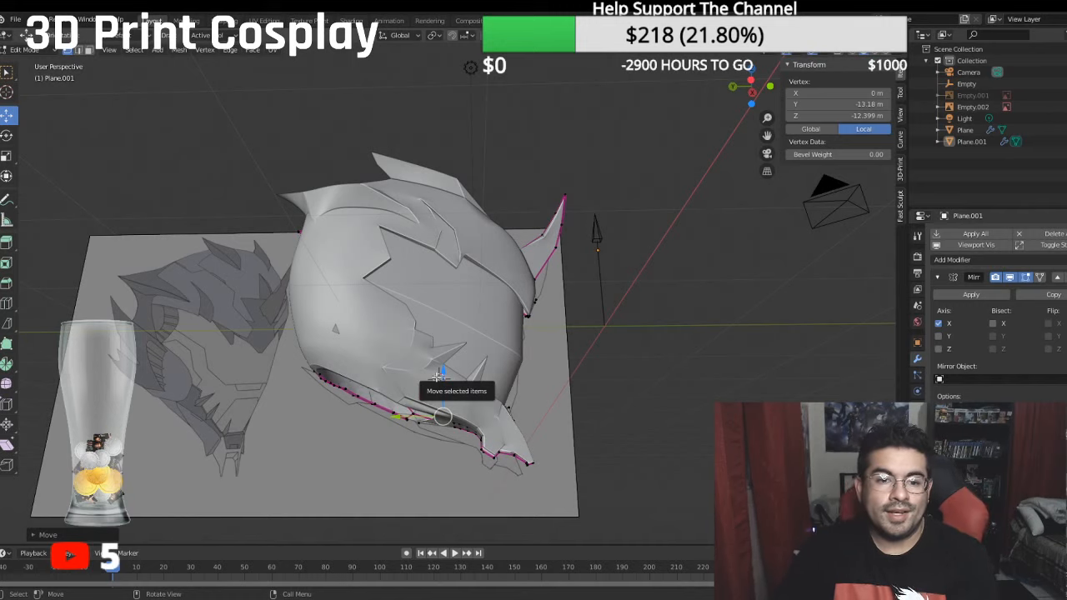
- In front view, move the two jaw vertices below the front cheek spike inward along X, the lower one to local X about -2.83 m
{"action": "middle_click_drag", "start_coordinate": [657, 307], "coordinate": [496, 340]}
{"action": "key", "text": "KP_1"}
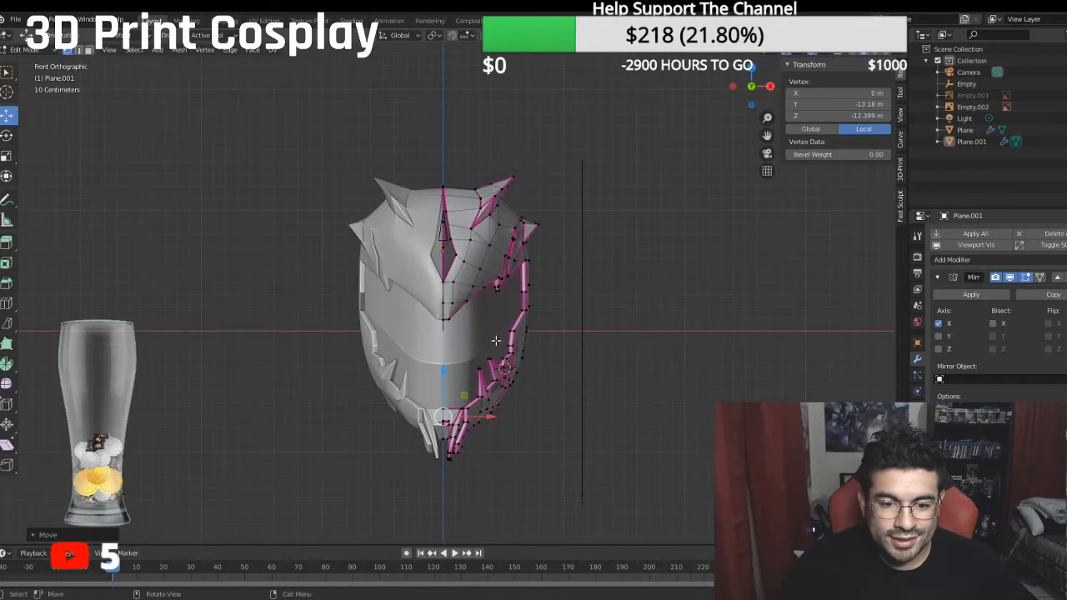
{"action": "scroll", "coordinate": [466, 367], "scroll_direction": "up", "scroll_amount": 4}
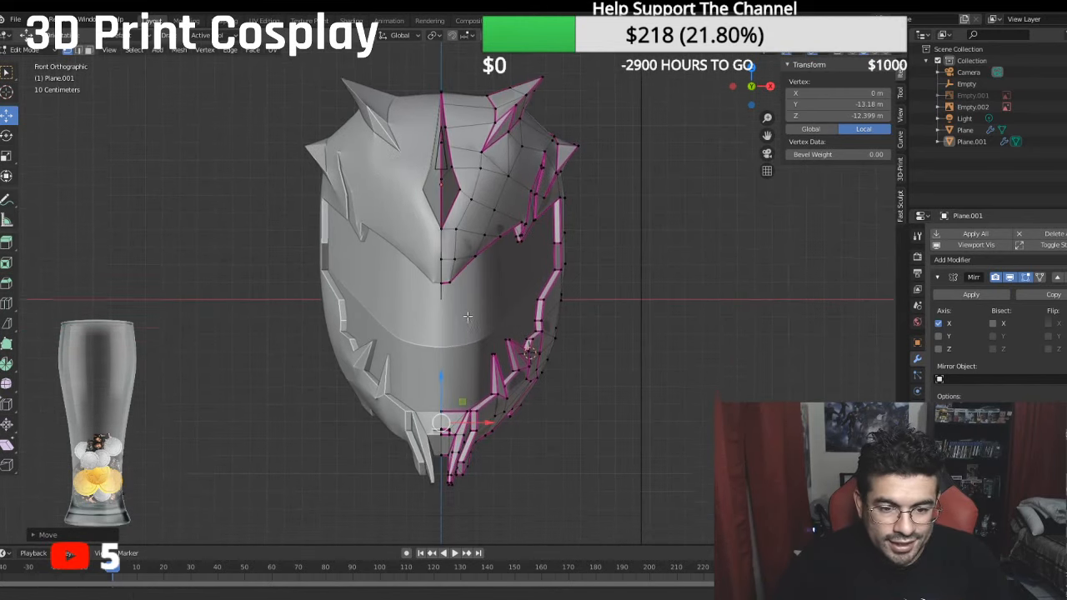
{"action": "middle_click_drag", "start_coordinate": [477, 327], "coordinate": [477, 344], "text": "shift"}
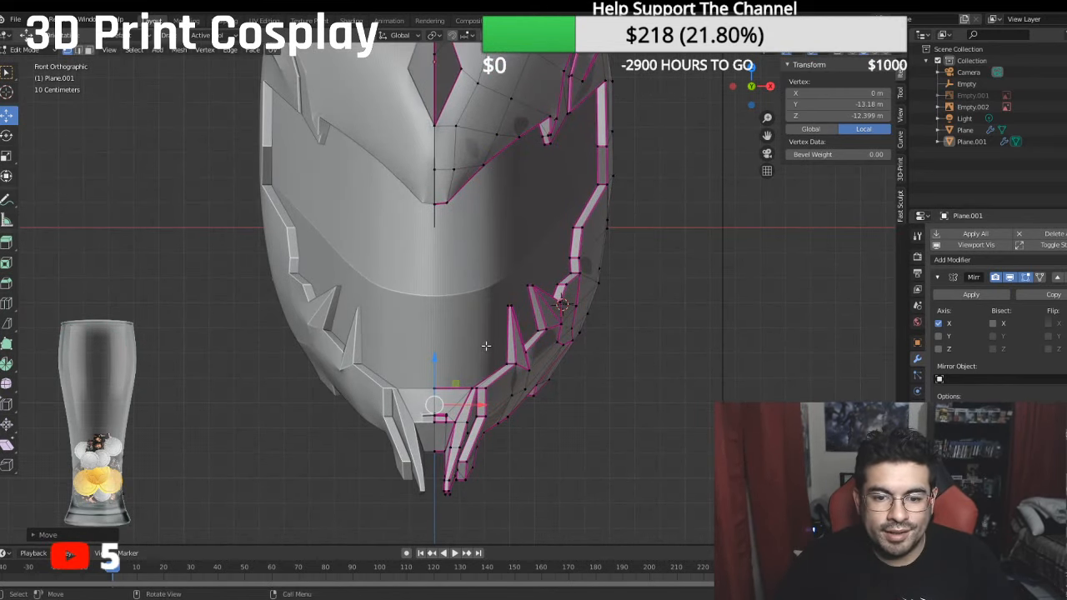
{"action": "key", "text": "KP_5"}
{"action": "key", "text": "KP_3"}
{"action": "key", "text": "KP_1"}
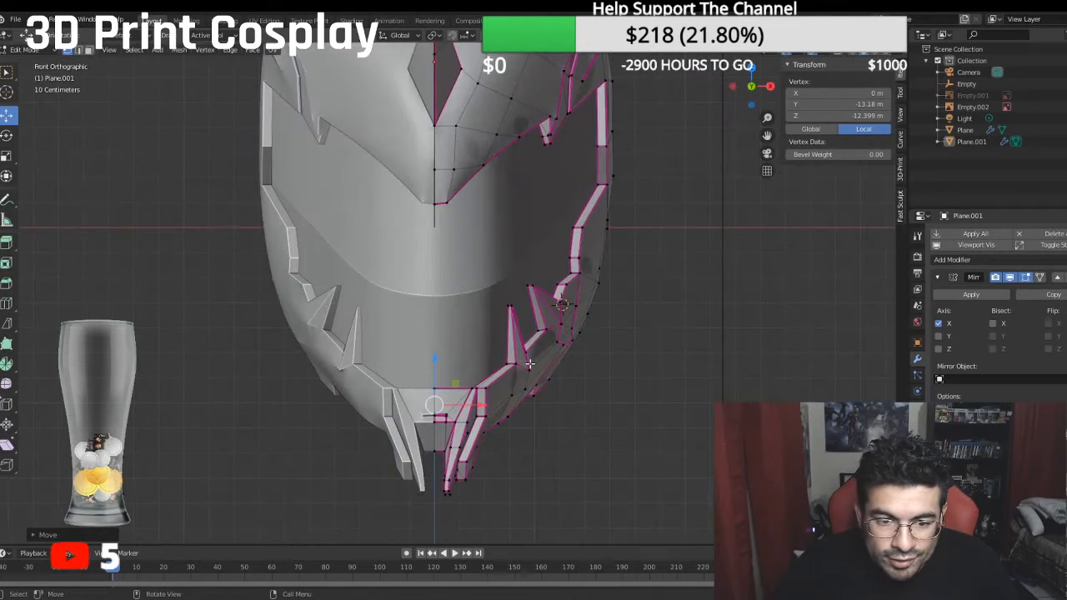
{"action": "scroll", "coordinate": [530, 365], "scroll_direction": "up", "scroll_amount": 3}
{"action": "middle_click_drag", "start_coordinate": [554, 371], "coordinate": [556, 344], "text": "shift"}
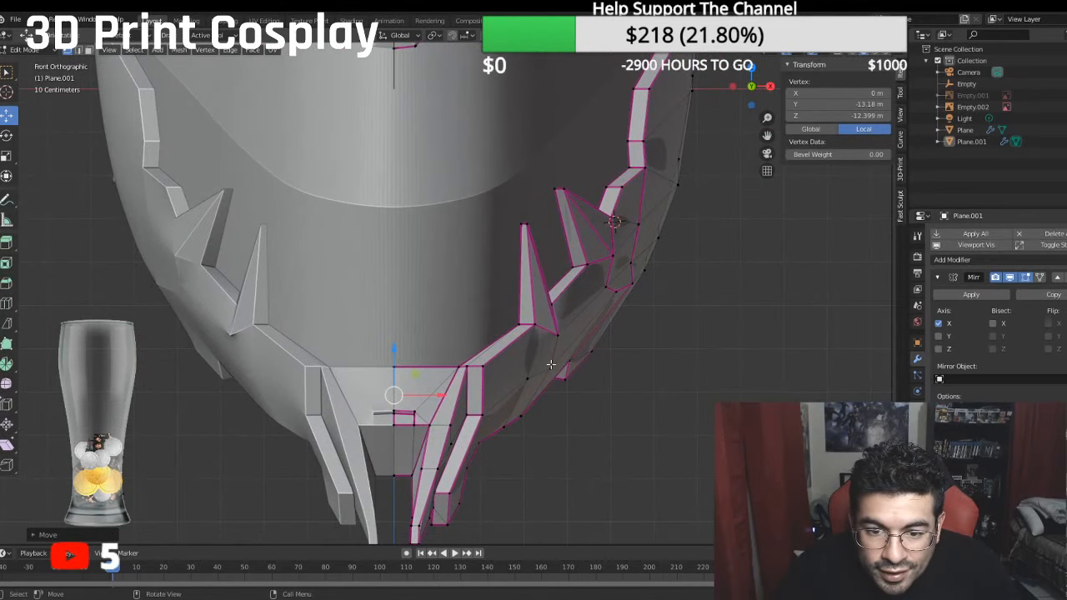
{"action": "left_click", "coordinate": [551, 364]}
{"action": "key", "text": "g"}
{"action": "key", "text": "x"}
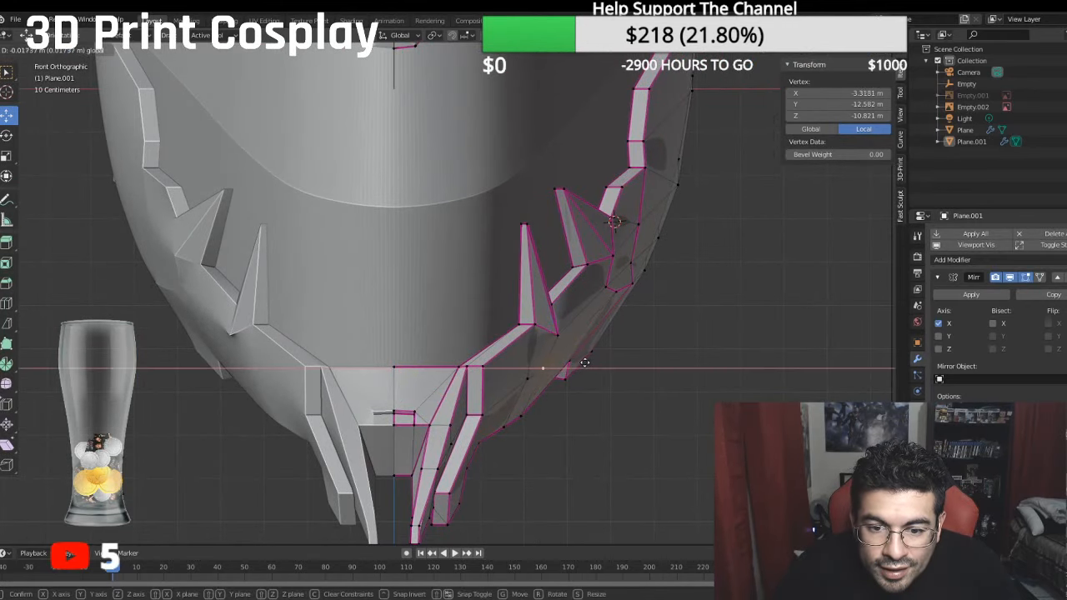
{"action": "left_click", "coordinate": [581, 364]}
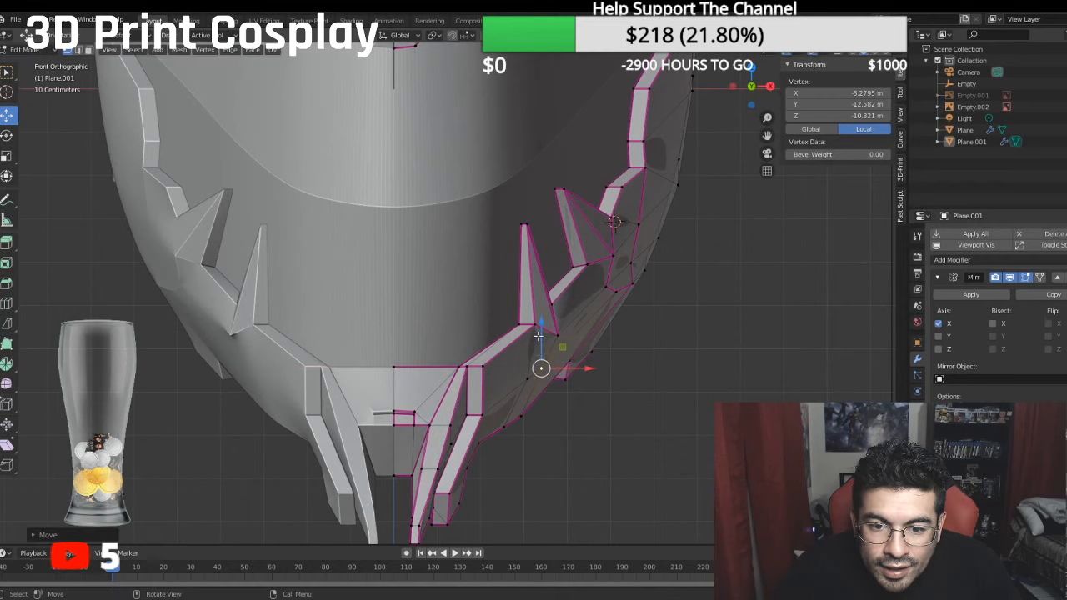
{"action": "left_click", "coordinate": [527, 377]}
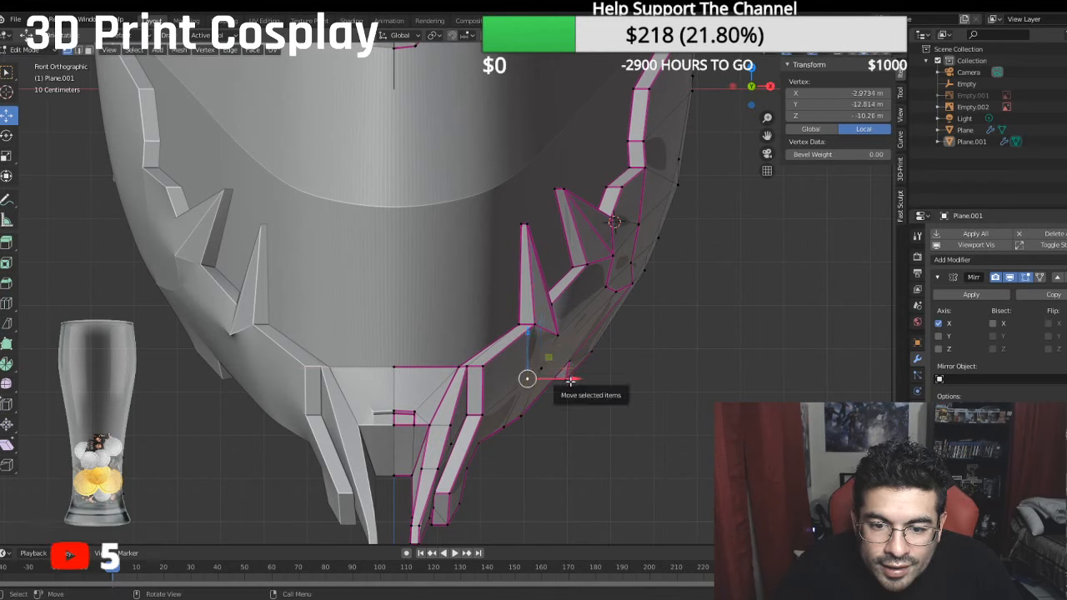
{"action": "key", "text": "g"}
{"action": "key", "text": "x"}
{"action": "left_click", "coordinate": [563, 381]}
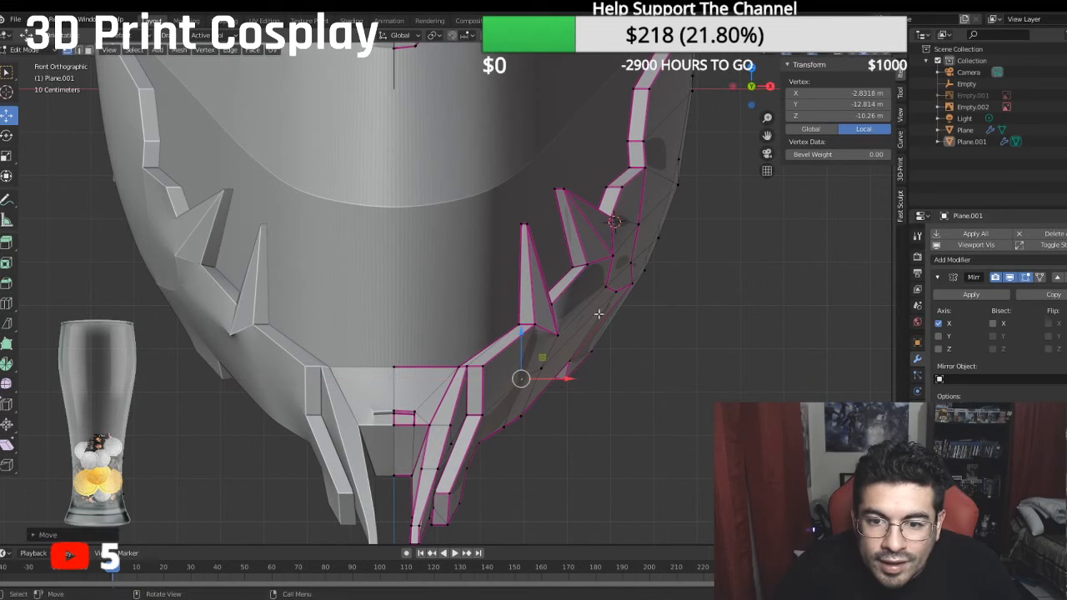
- Move the lower edge at the rear cheek spike's base slightly inward along X, and adjust the neighbouring outer cheek vertices
{"action": "left_click", "coordinate": [615, 291]}
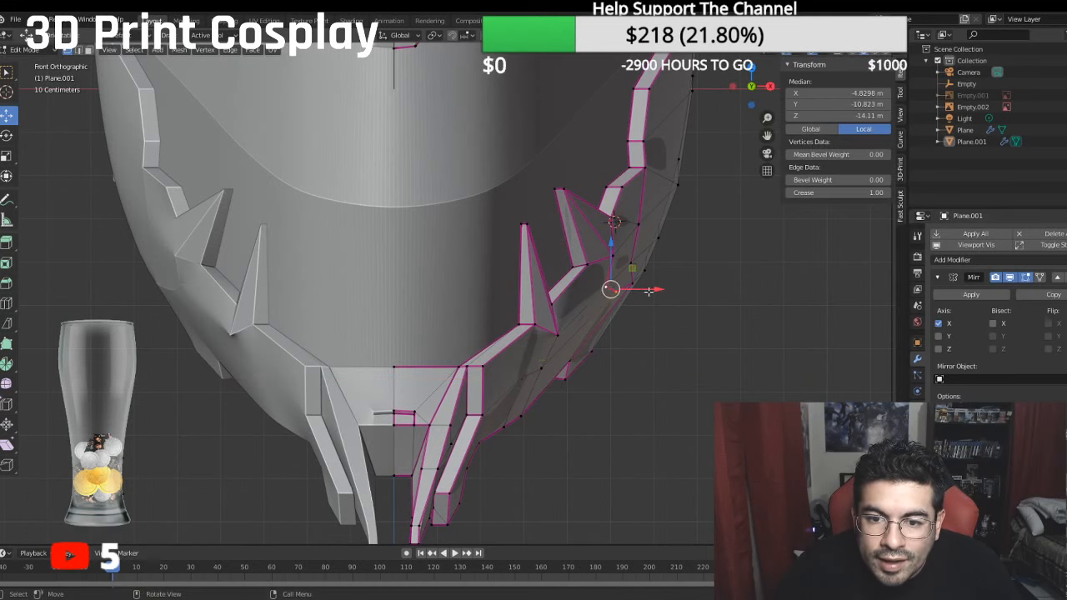
{"action": "key", "text": "g"}
{"action": "key", "text": "x"}
{"action": "left_click", "coordinate": [641, 290]}
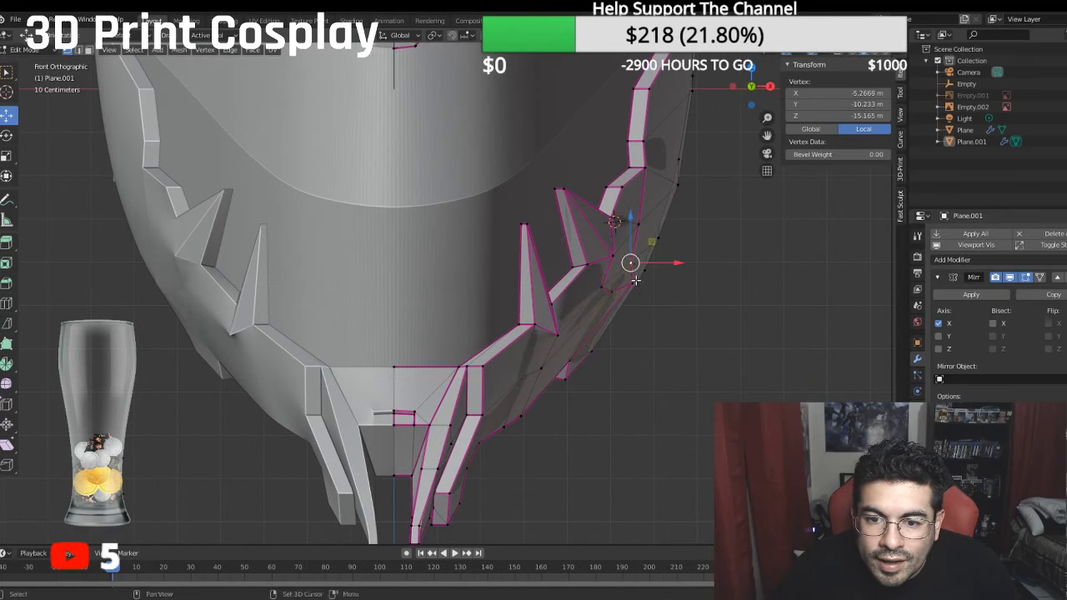
{"action": "mouse_move", "coordinate": [667, 276]}
{"action": "left_mouse_down"}
{"action": "mouse_move", "coordinate": [662, 287]}
{"action": "mouse_move", "coordinate": [675, 268]}
{"action": "left_mouse_up"}
{"action": "left_click", "coordinate": [630, 285]}
{"action": "left_click", "coordinate": [644, 270]}
- Make the front reference image Empty.001 visible behind the helmet
{"action": "scroll", "coordinate": [682, 238], "scroll_direction": "down", "scroll_amount": 4}
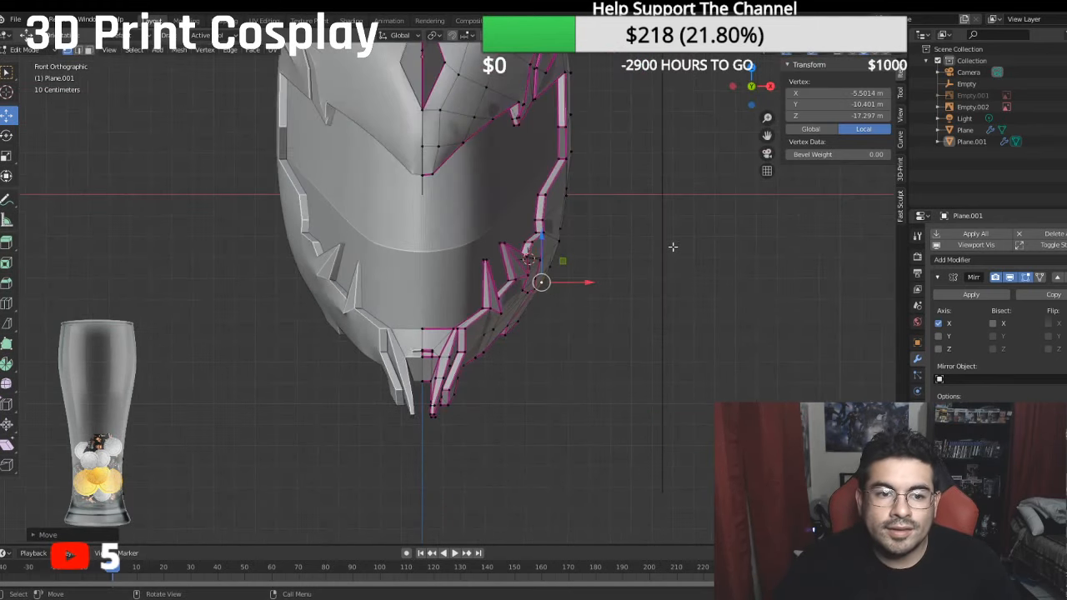
{"action": "scroll", "coordinate": [658, 302], "scroll_direction": "down", "scroll_amount": 2}
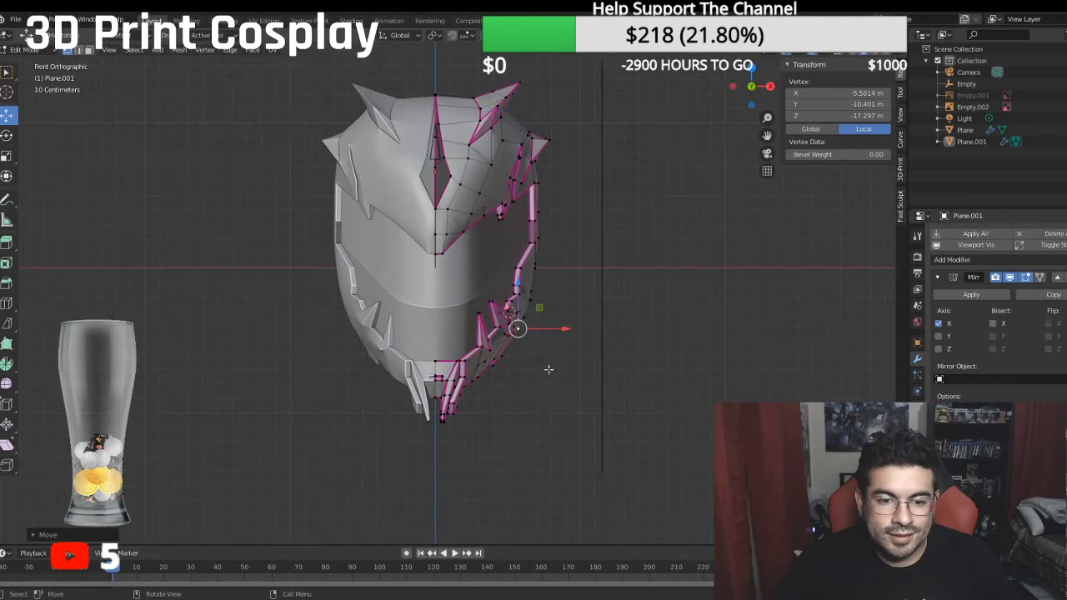
{"action": "scroll", "coordinate": [549, 370], "scroll_direction": "up", "scroll_amount": 4}
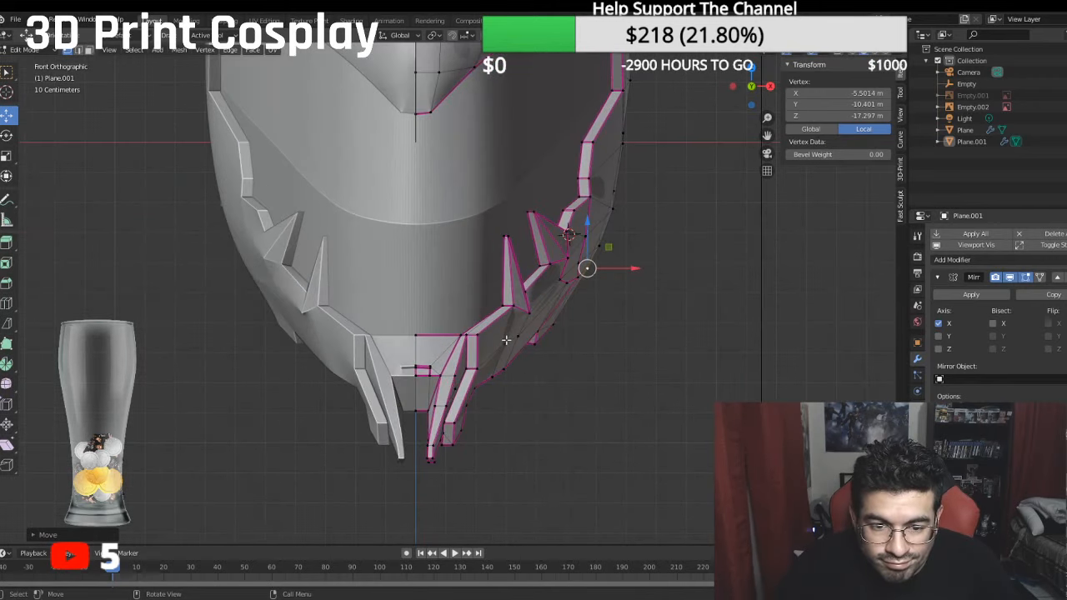
{"action": "scroll", "coordinate": [495, 353], "scroll_direction": "down", "scroll_amount": 3}
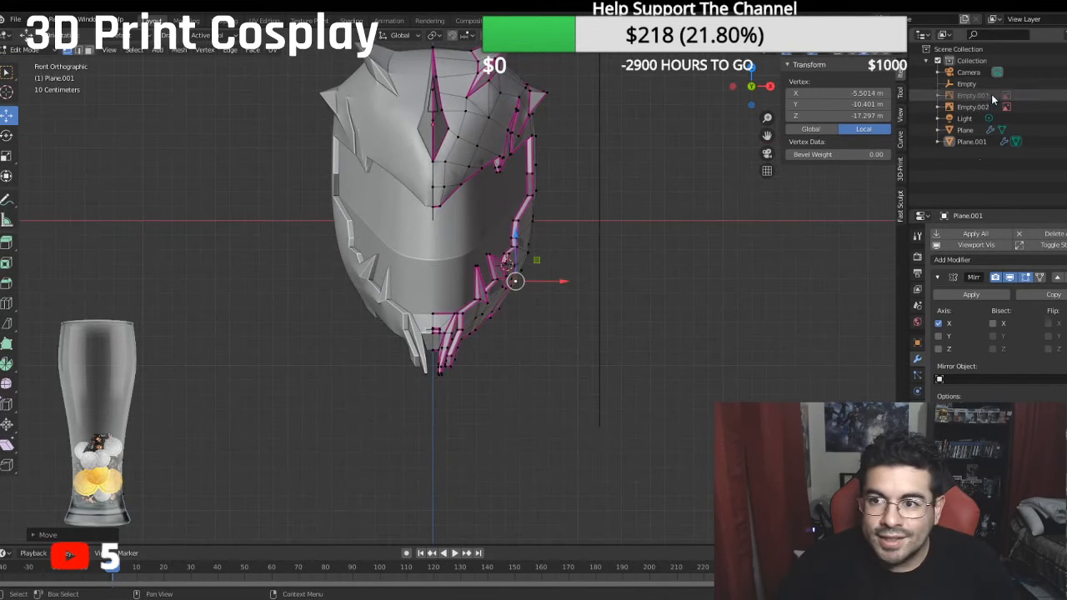
{"action": "left_click", "coordinate": [1066, 96]}
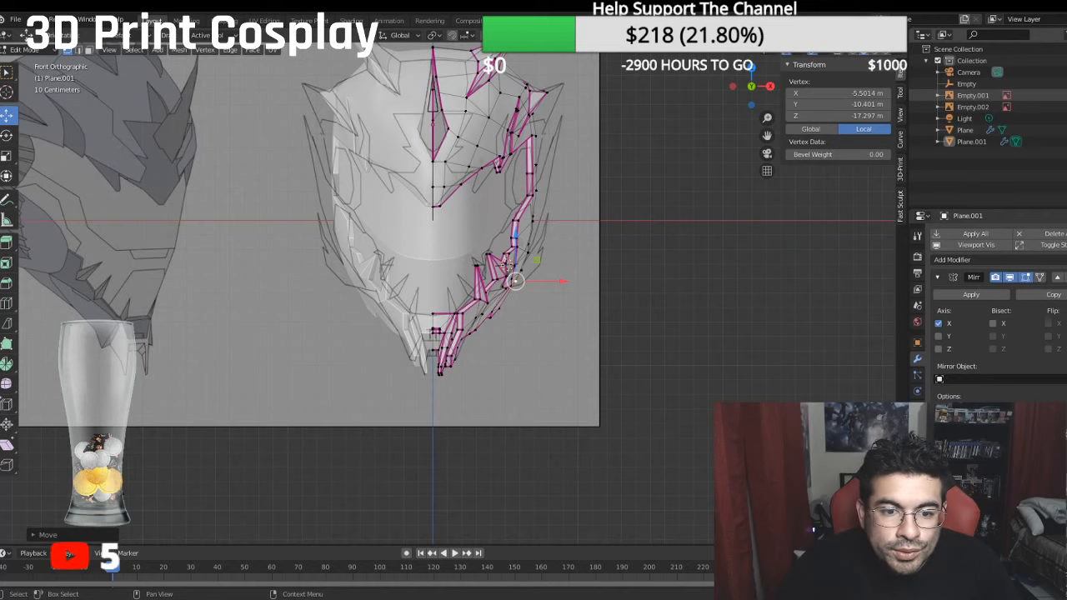
{"action": "scroll", "coordinate": [686, 258], "scroll_direction": "down", "scroll_amount": 2}
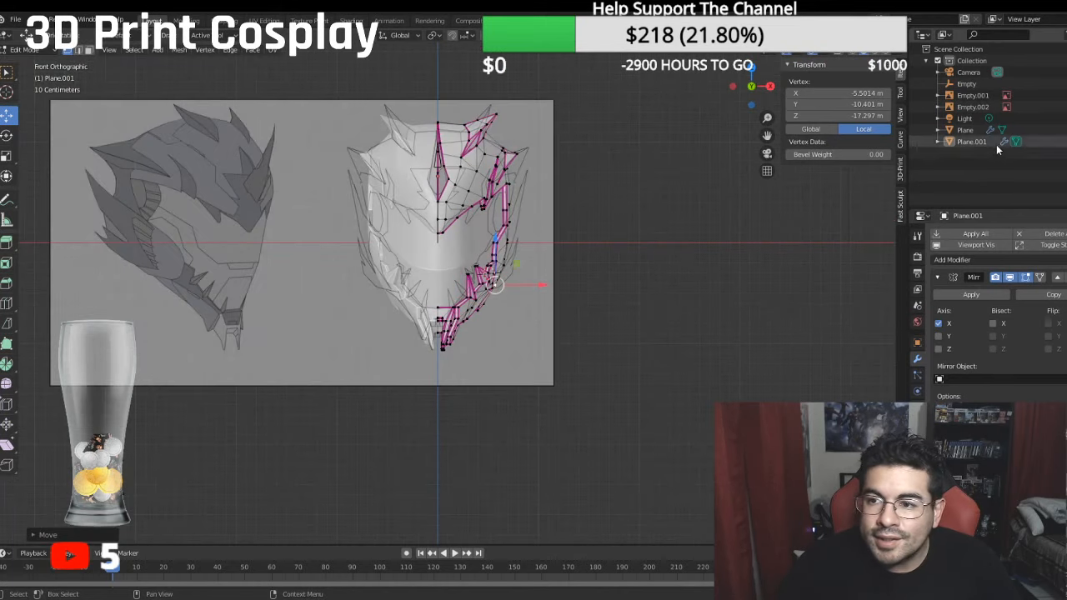
- Toggle the visibility of Empty.001 and Plane.001 to compare the helmet's jaw and chin outline with the front reference
{"action": "left_click", "coordinate": [1065, 96]}
{"action": "left_click", "coordinate": [1065, 96]}
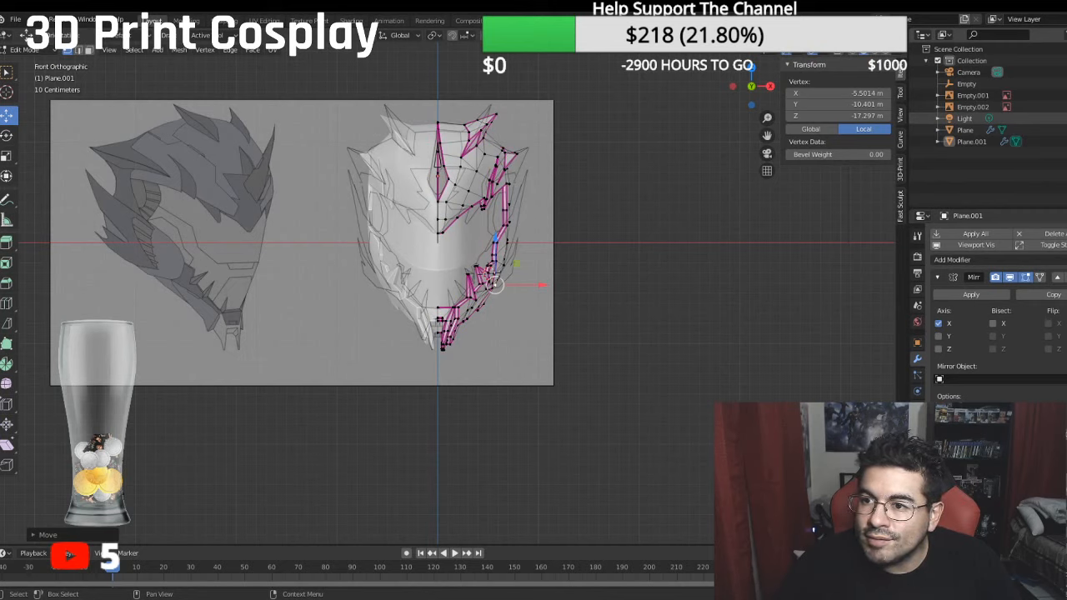
{"action": "left_click", "coordinate": [1065, 141]}
{"action": "left_click", "coordinate": [1065, 141]}
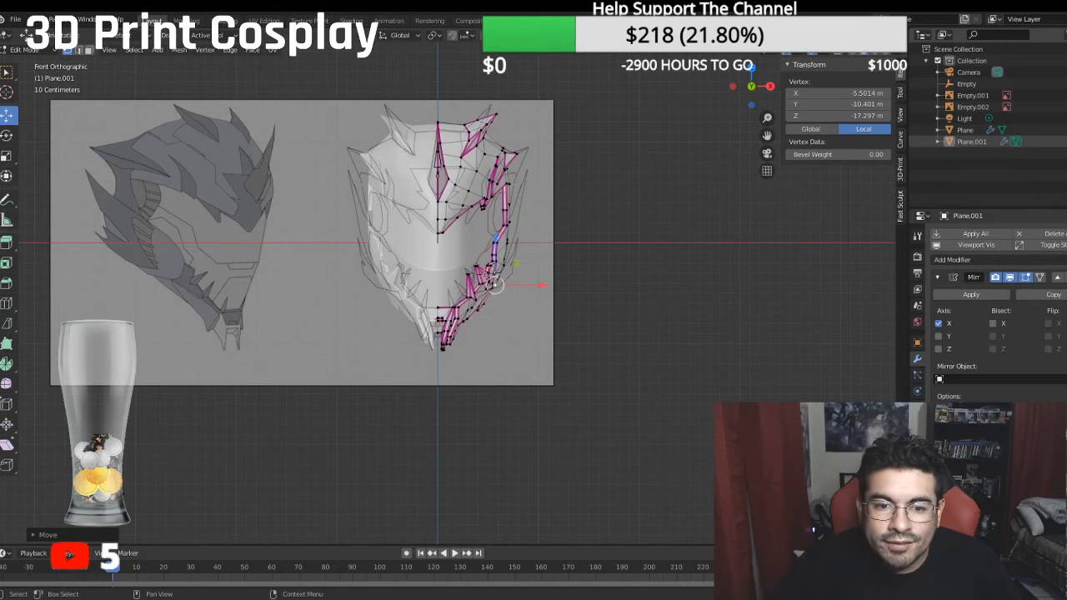
{"action": "left_click", "coordinate": [1066, 142]}
{"action": "left_click", "coordinate": [1065, 142]}
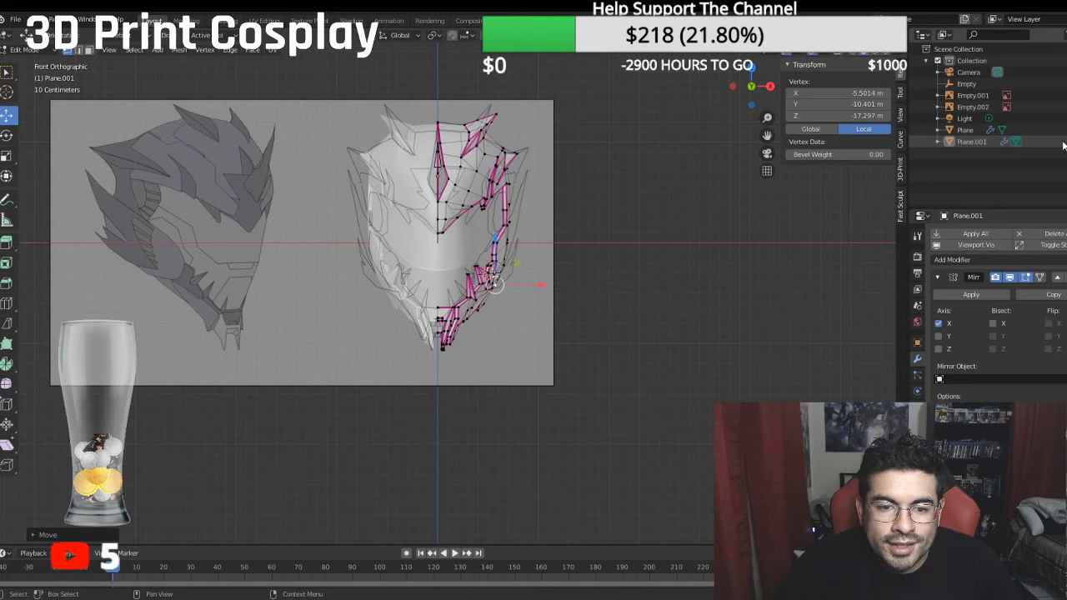
{"action": "scroll", "coordinate": [496, 237], "scroll_direction": "up", "scroll_amount": 5}
{"action": "scroll", "coordinate": [476, 378], "scroll_direction": "up", "scroll_amount": 2}
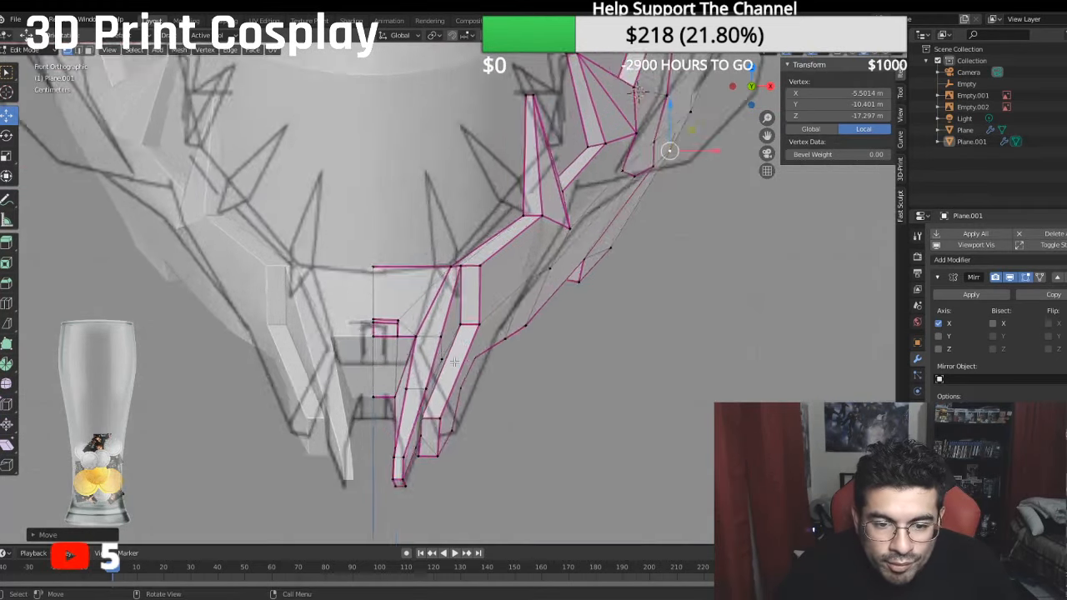
- Move the end face of the outer chin prong outward along X, to local X about -1.48 m
{"action": "middle_click_drag", "start_coordinate": [467, 371], "coordinate": [450, 291]}
{"action": "left_click", "coordinate": [420, 277]}
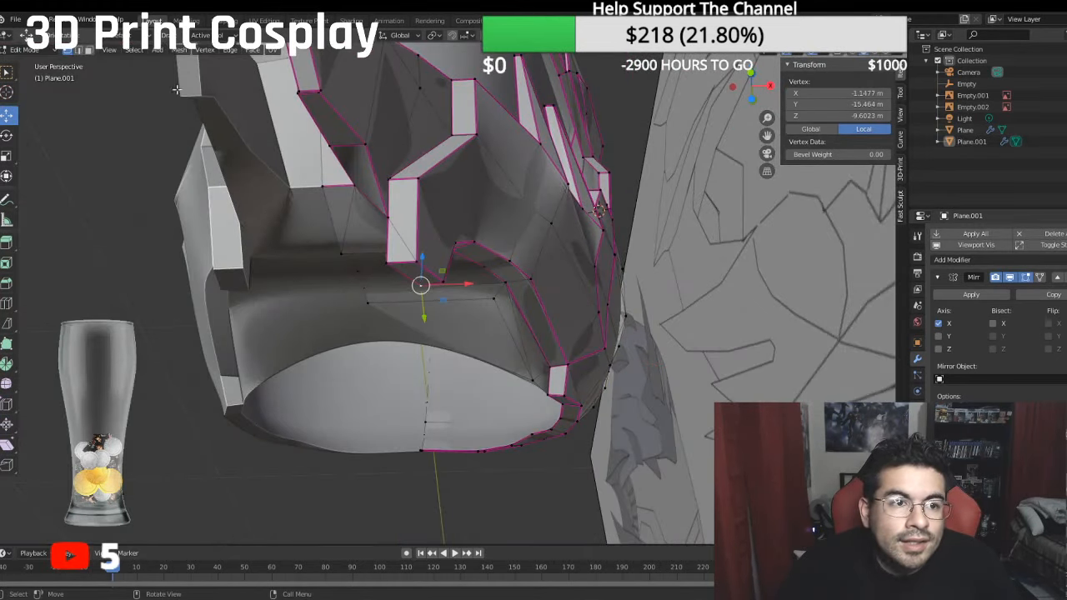
{"action": "left_click", "coordinate": [88, 51]}
{"action": "left_click", "coordinate": [415, 276]}
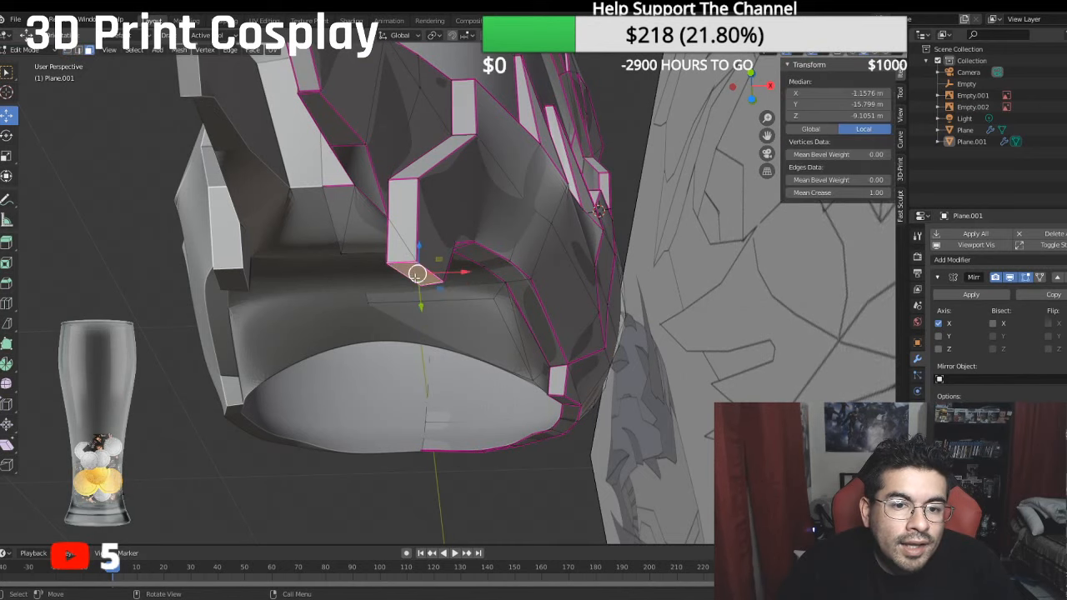
{"action": "middle_click_drag", "start_coordinate": [415, 276], "coordinate": [449, 310]}
{"action": "left_click_drag", "start_coordinate": [478, 310], "coordinate": [509, 309]}
{"action": "middle_click_drag", "start_coordinate": [461, 295], "coordinate": [506, 284]}
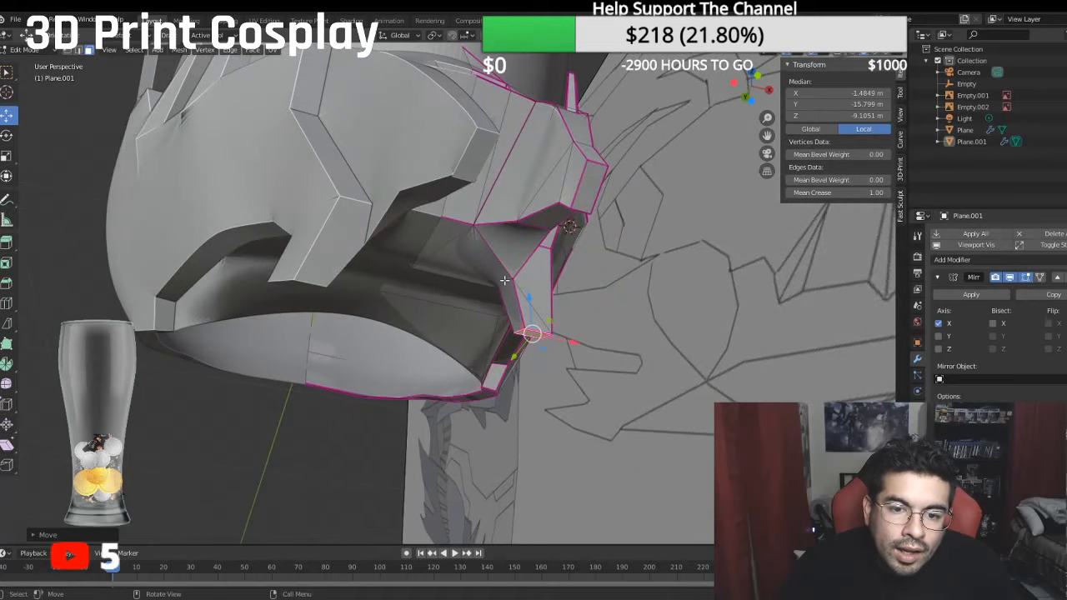
- Move the inner edge just above the outer chin prong's tip outward along X, to local X about -1.36 m
{"action": "left_click", "coordinate": [505, 283]}
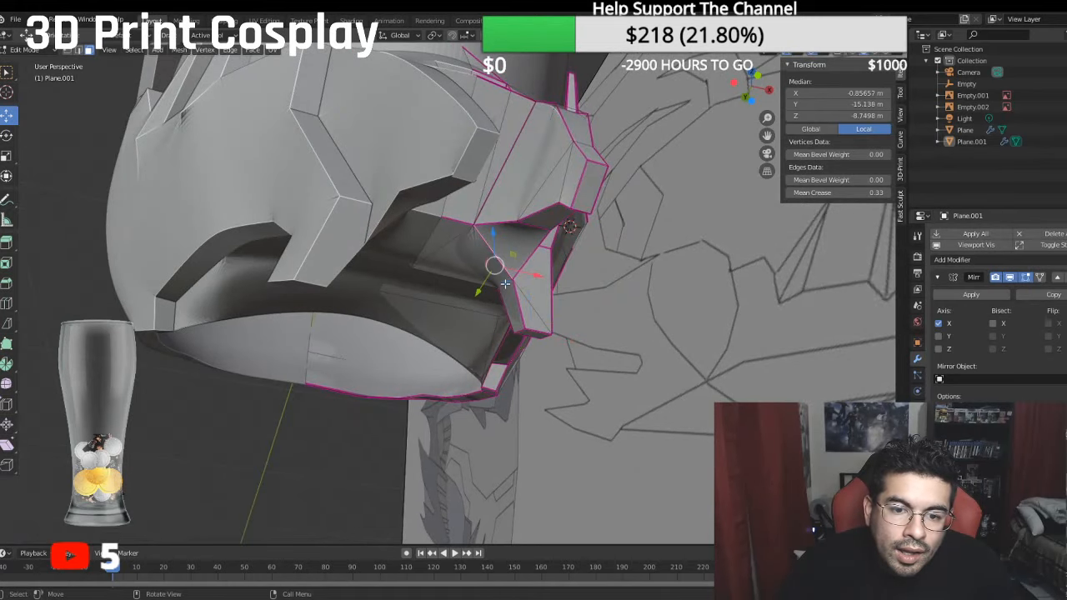
{"action": "left_click", "coordinate": [78, 50]}
{"action": "left_click", "coordinate": [522, 287]}
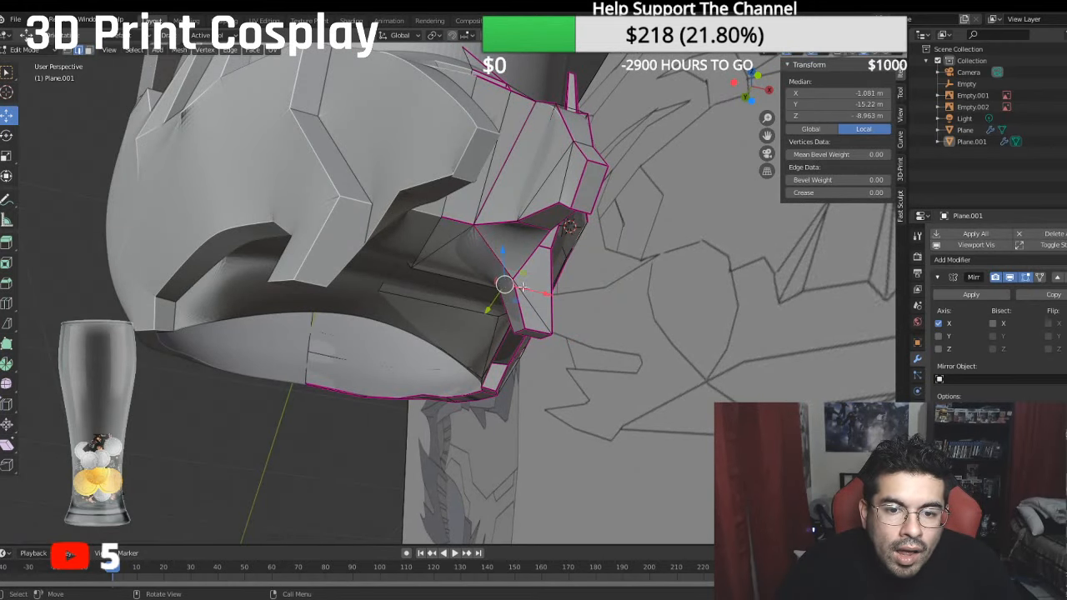
{"action": "key", "text": "g"}
{"action": "key", "text": "x"}
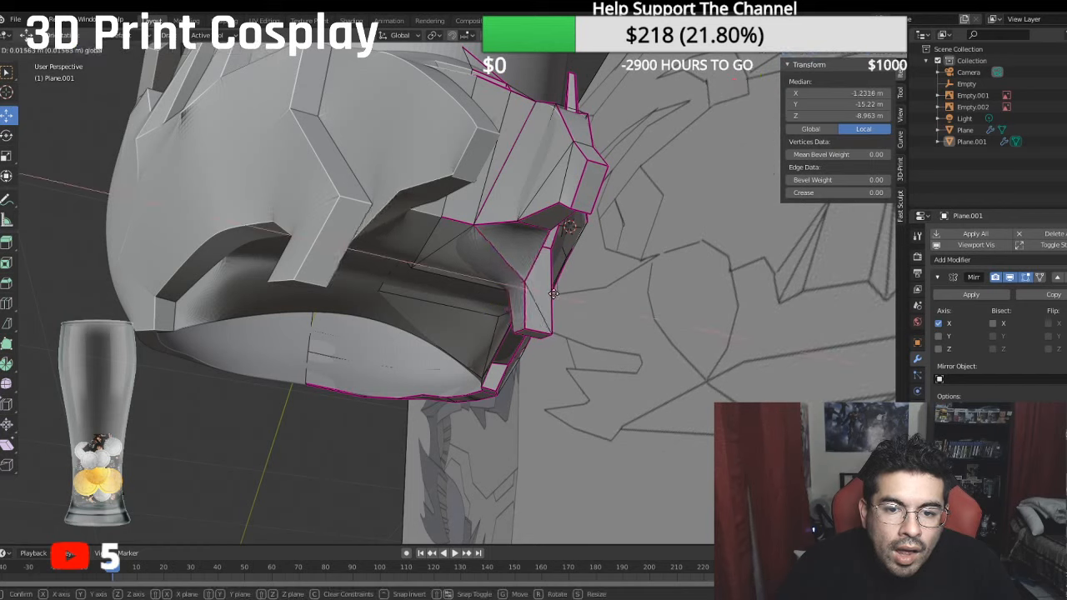
{"action": "left_click", "coordinate": [550, 296]}
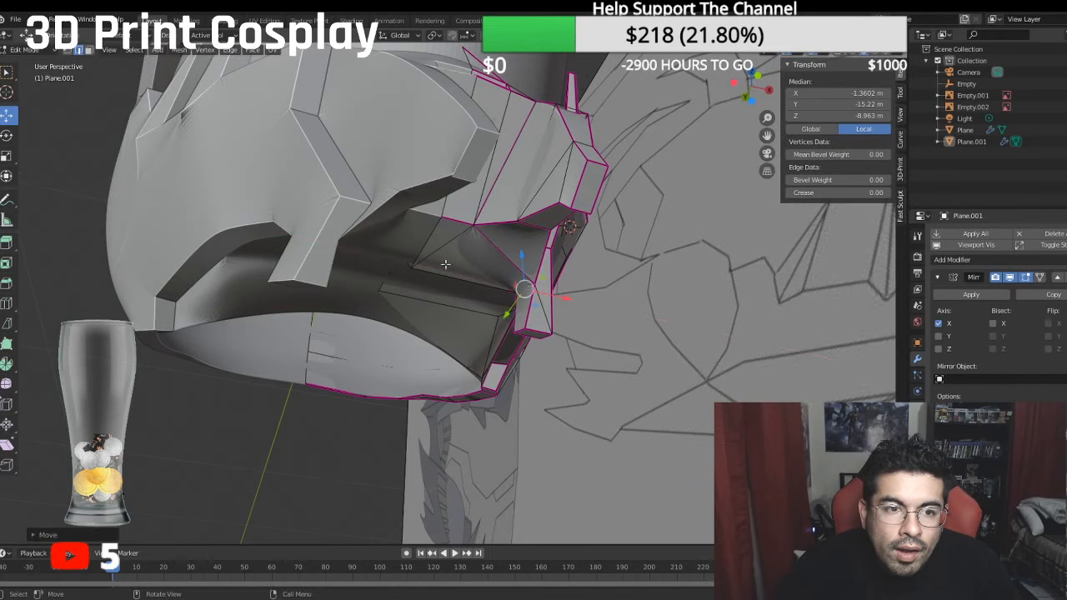
- Shift the outer chin prong's end face further outward along X to widen the gap to the inner prong
{"action": "left_click", "coordinate": [90, 51]}
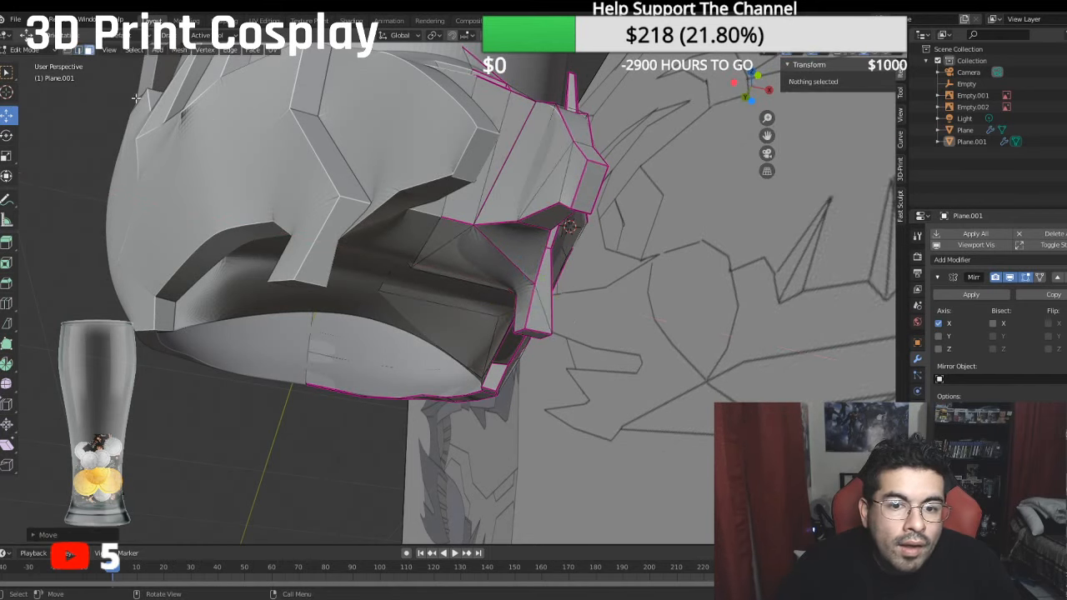
{"action": "left_click", "coordinate": [538, 335]}
{"action": "key", "text": "g"}
{"action": "key", "text": "x"}
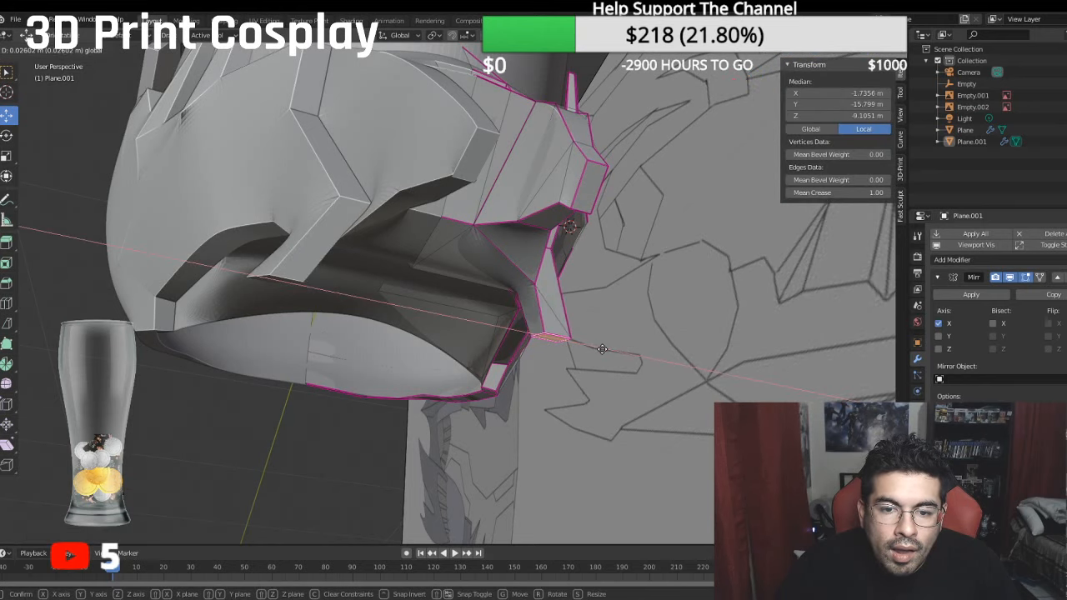
{"action": "left_click_drag", "start_coordinate": [608, 350], "coordinate": [606, 350]}
{"action": "middle_click_drag", "start_coordinate": [606, 349], "coordinate": [552, 390]}
{"action": "left_click_drag", "start_coordinate": [538, 407], "coordinate": [522, 404]}
{"action": "middle_click_drag", "start_coordinate": [522, 404], "coordinate": [517, 355]}
- Move the front face at the inner chin prong's tip slightly outward along X, to local X about -0.54 m
{"action": "middle_click_drag", "start_coordinate": [455, 289], "coordinate": [451, 302]}
{"action": "left_click", "coordinate": [450, 315]}
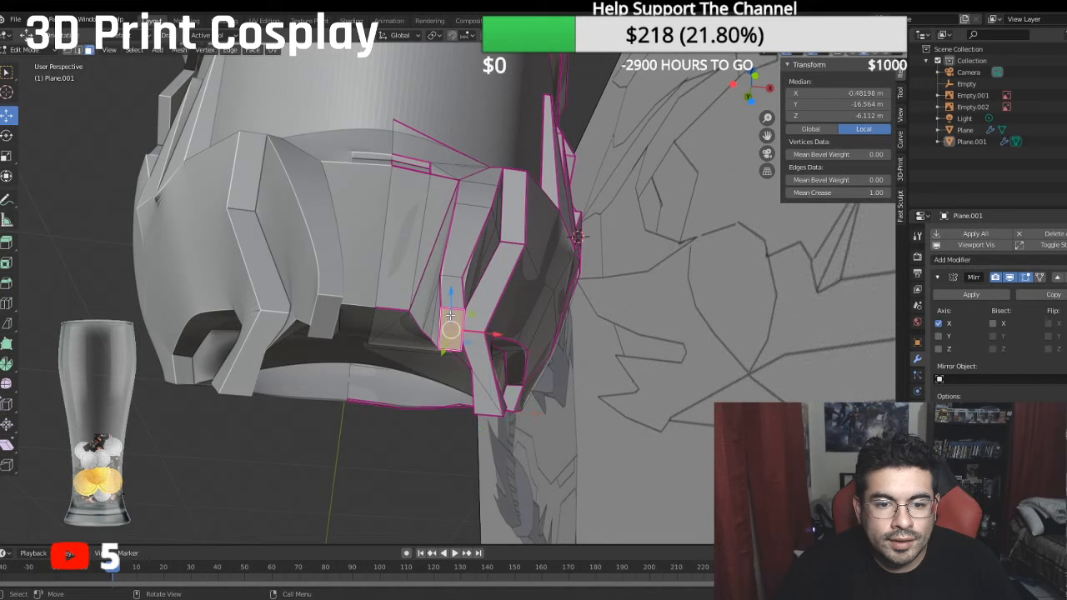
{"action": "left_click_drag", "start_coordinate": [493, 332], "coordinate": [486, 333]}
- In right view, compare the helmet's side profile with the side reference drawing, from the chin up to the rear horn
{"action": "middle_click_drag", "start_coordinate": [485, 332], "coordinate": [497, 362]}
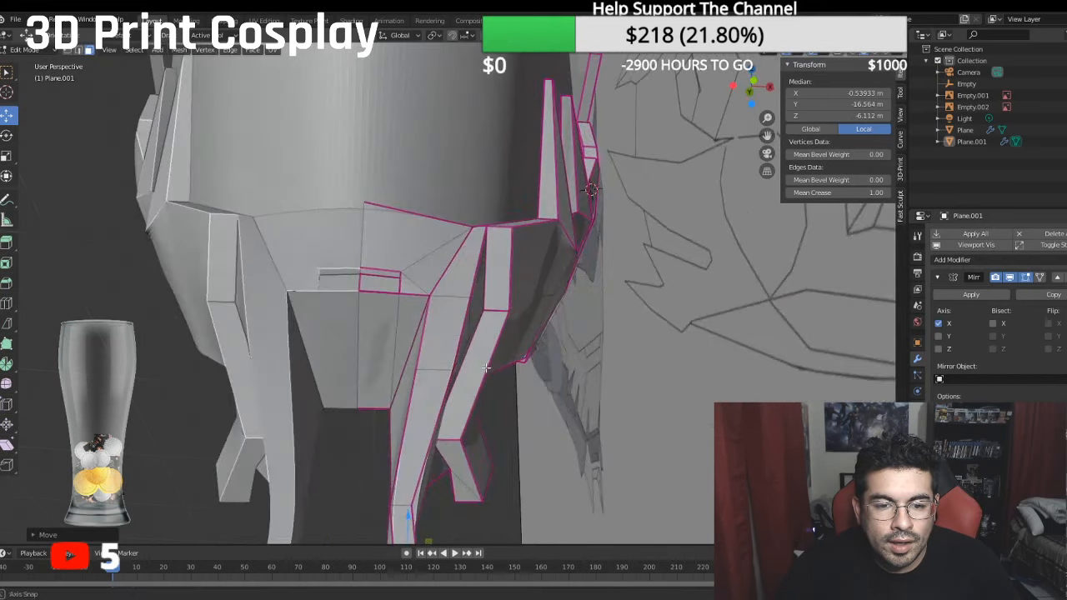
{"action": "middle_click_drag", "start_coordinate": [405, 329], "coordinate": [547, 324]}
{"action": "key", "text": "KP_3"}
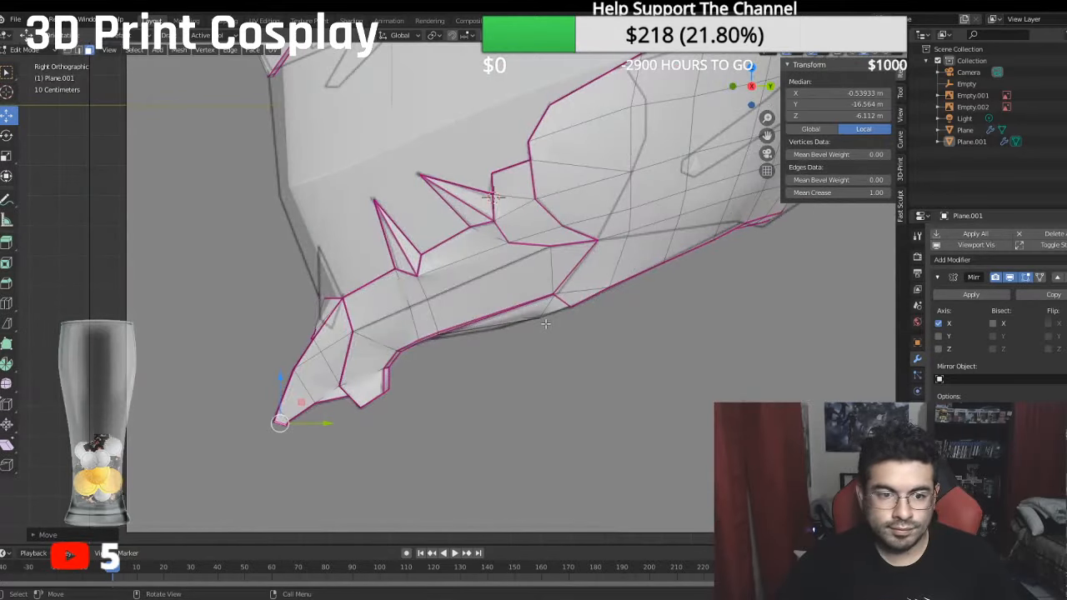
{"action": "scroll", "coordinate": [411, 287], "scroll_direction": "down", "scroll_amount": 3}
{"action": "middle_click_drag", "start_coordinate": [380, 275], "coordinate": [348, 394], "text": "shift"}
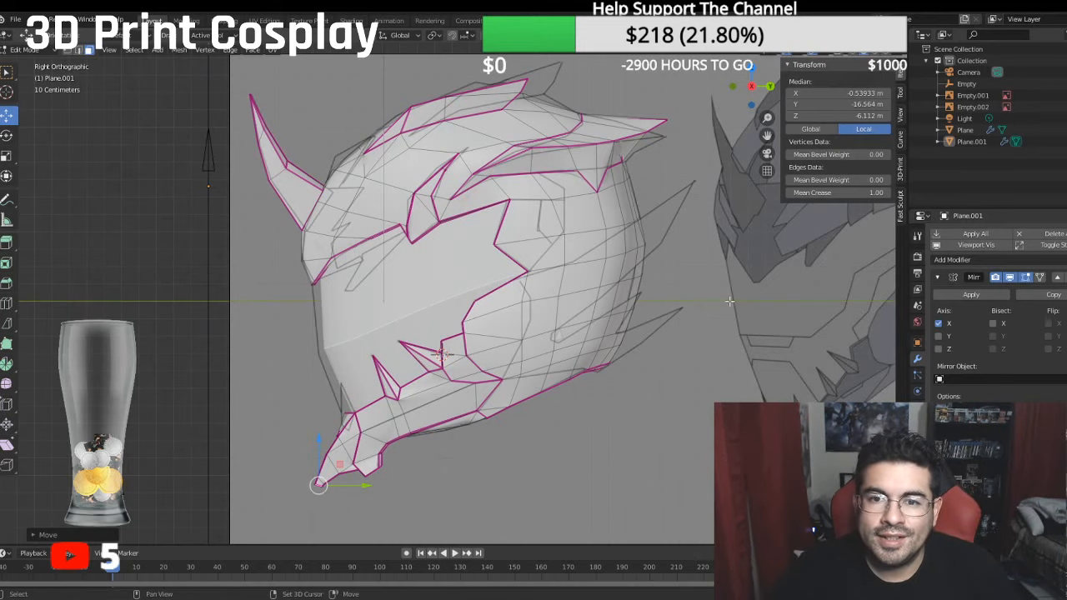
{"action": "middle_click_drag", "start_coordinate": [729, 301], "coordinate": [510, 402], "text": "shift"}
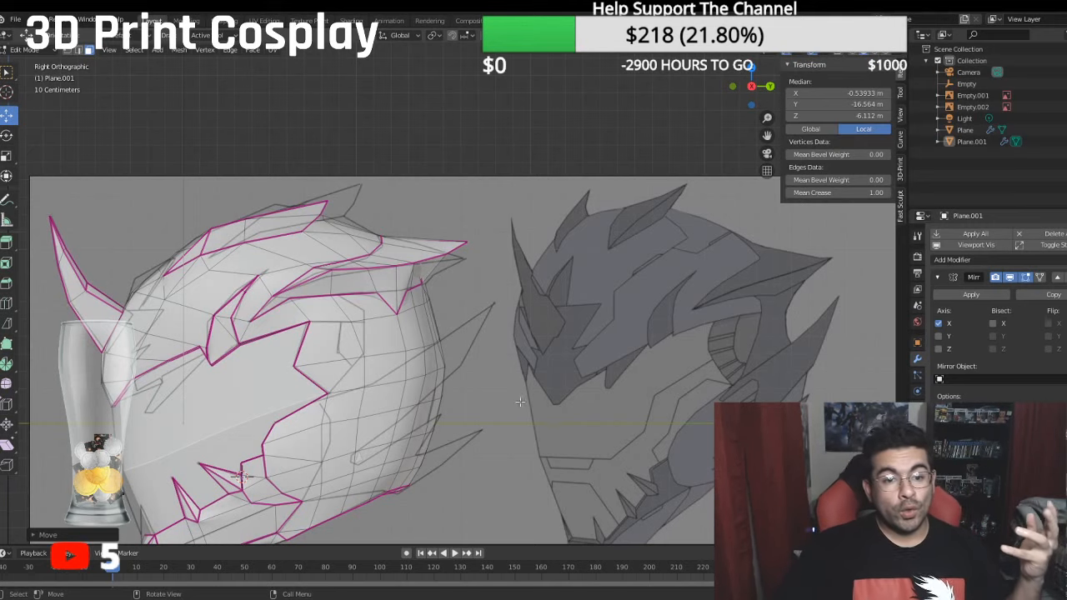
{"action": "scroll", "coordinate": [371, 322], "scroll_direction": "up", "scroll_amount": 2}
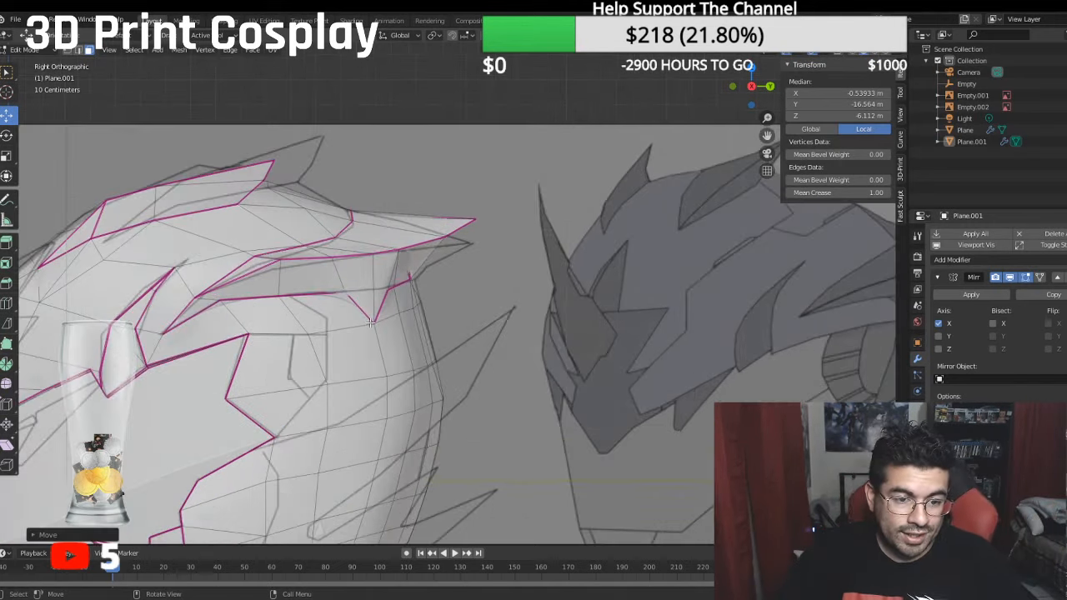
{"action": "scroll", "coordinate": [367, 323], "scroll_direction": "up", "scroll_amount": 1}
- Align two vertices behind the eye opening with the reference panel, at local Y about -0.90 m and -2.45 m, both local Z about -19.72 m
{"action": "key", "text": "1"}
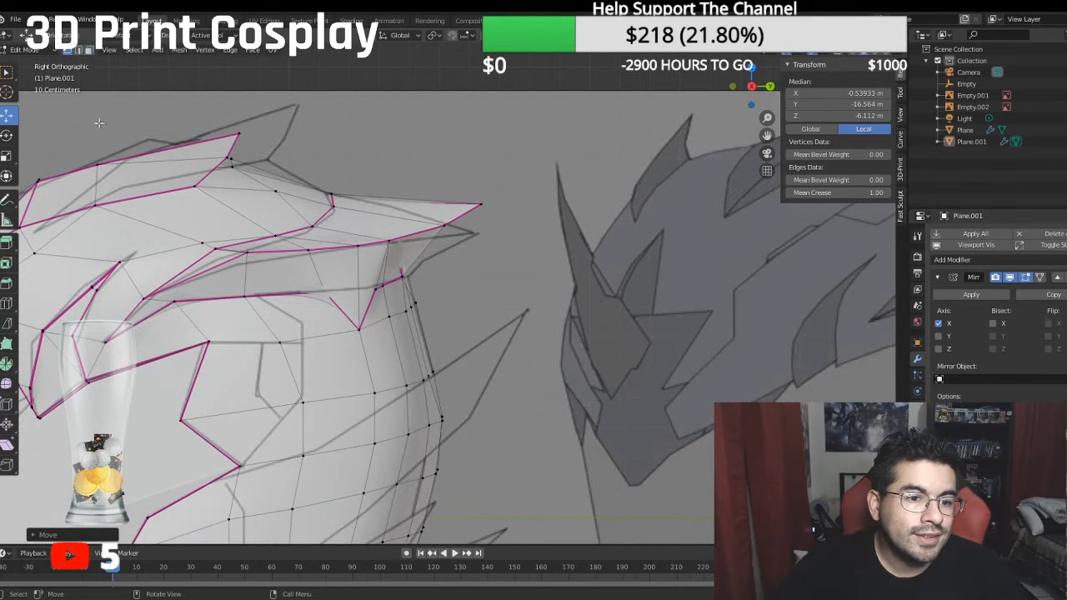
{"action": "left_click", "coordinate": [297, 342]}
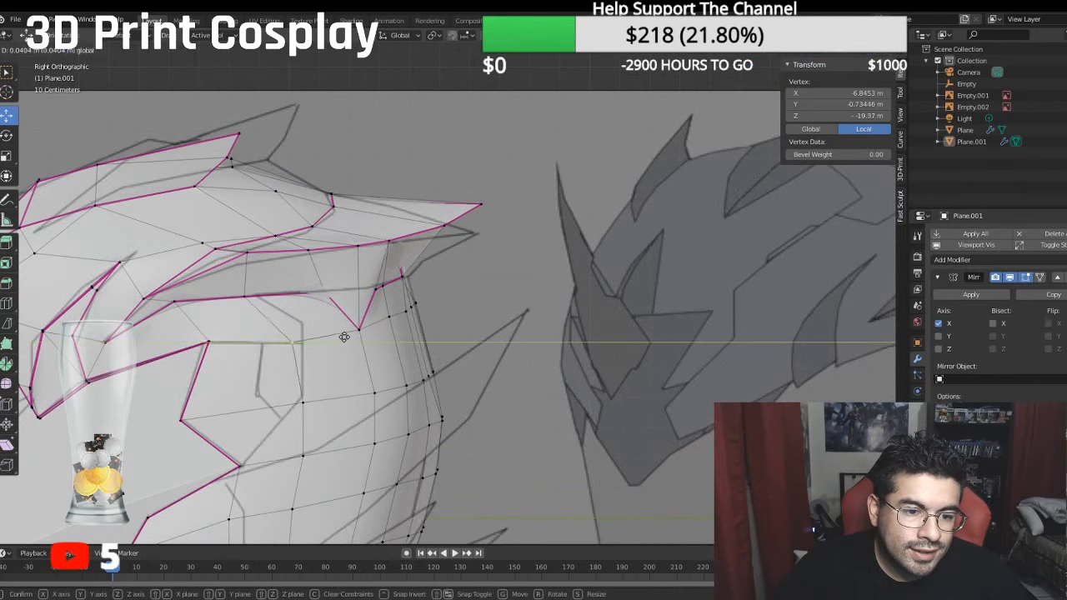
{"action": "left_click_drag", "start_coordinate": [299, 291], "coordinate": [299, 290]}
{"action": "left_click_drag", "start_coordinate": [339, 342], "coordinate": [345, 339]}
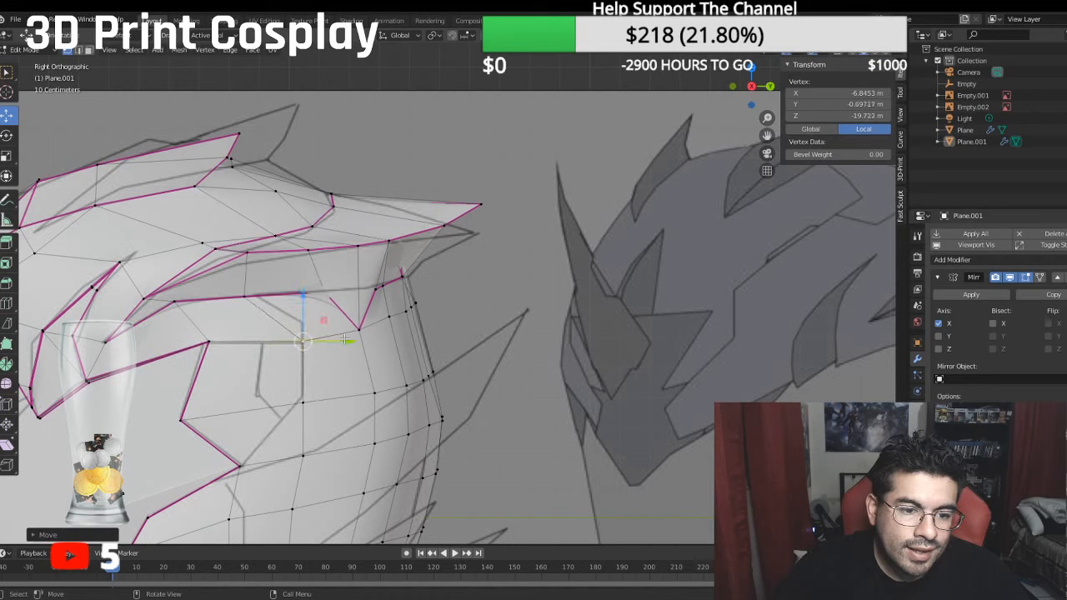
{"action": "left_click_drag", "start_coordinate": [301, 297], "coordinate": [303, 348]}
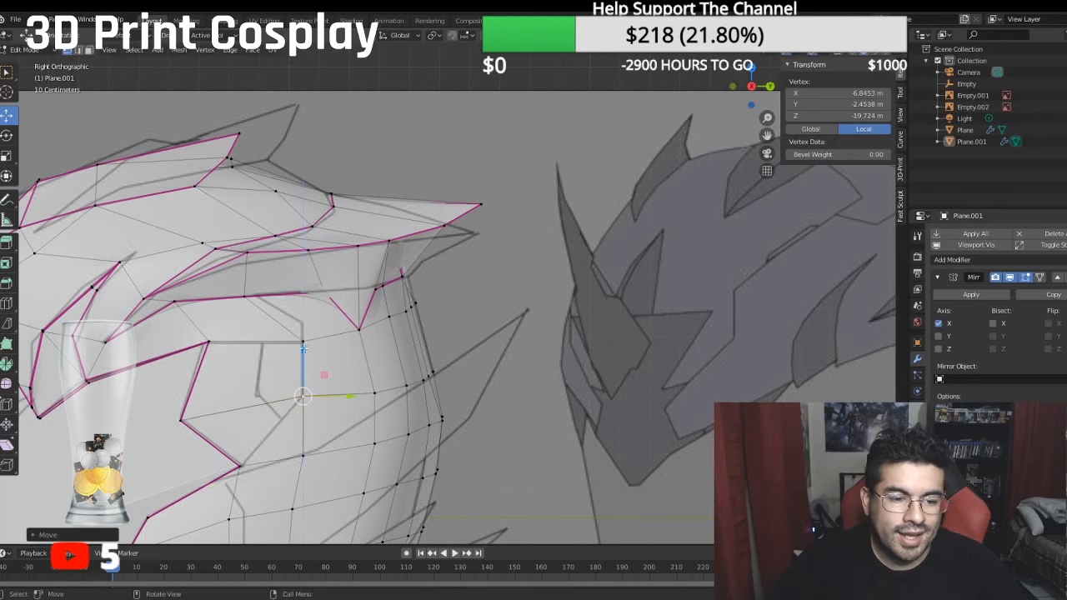
- Delete the face directly behind the lower corner of the eye opening's rear notch
{"action": "middle_click_drag", "start_coordinate": [294, 440], "coordinate": [329, 404], "text": "shift"}
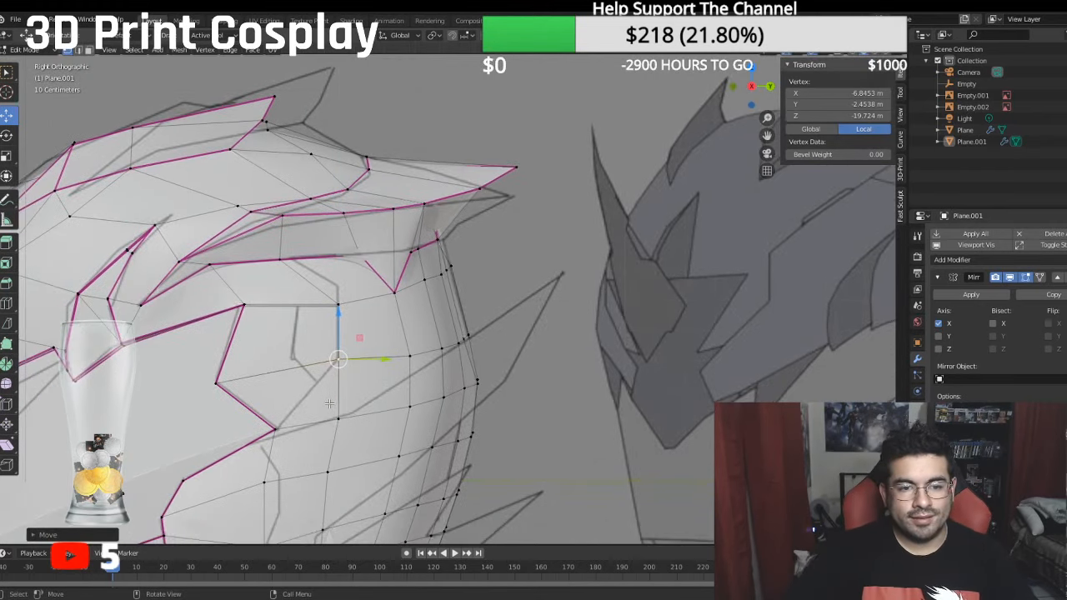
{"action": "left_click", "coordinate": [78, 50]}
{"action": "left_click", "coordinate": [309, 303]}
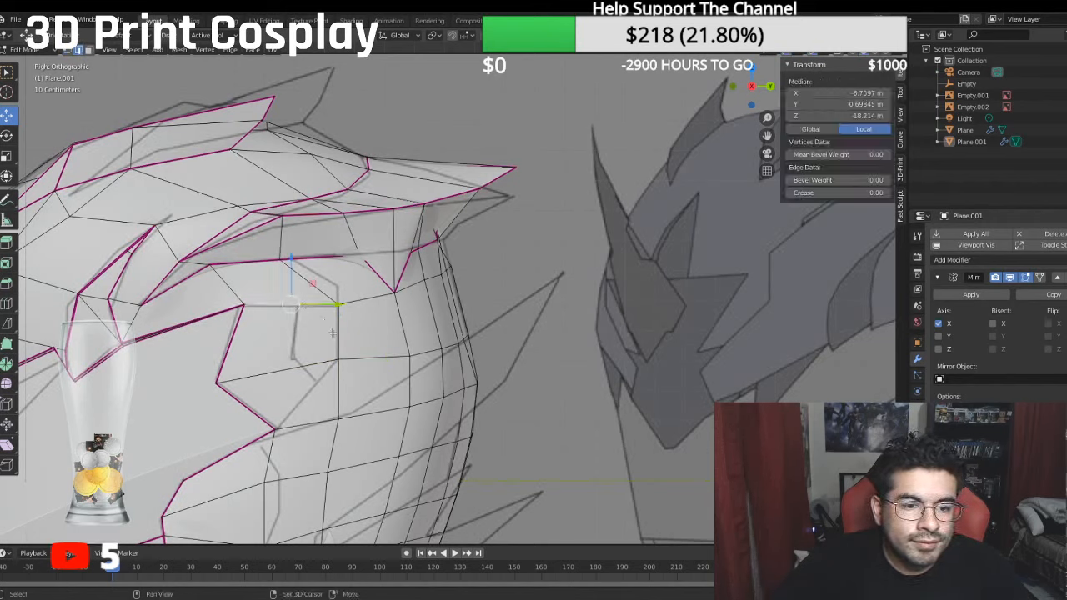
{"action": "left_click", "coordinate": [309, 385]}
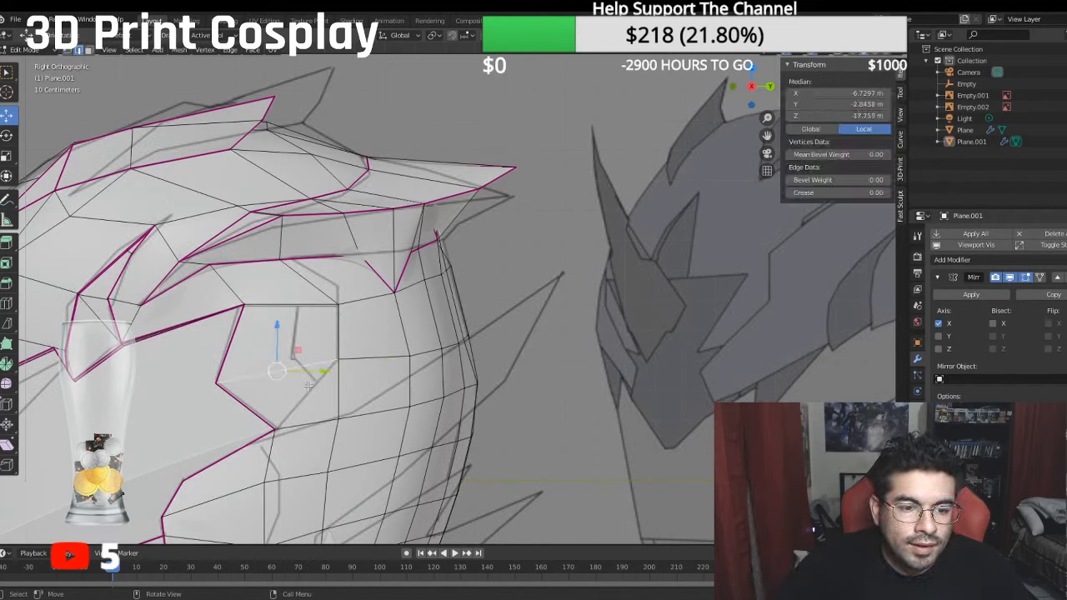
{"action": "left_click", "coordinate": [89, 51]}
{"action": "left_click", "coordinate": [304, 398]}
{"action": "key", "text": "x"}
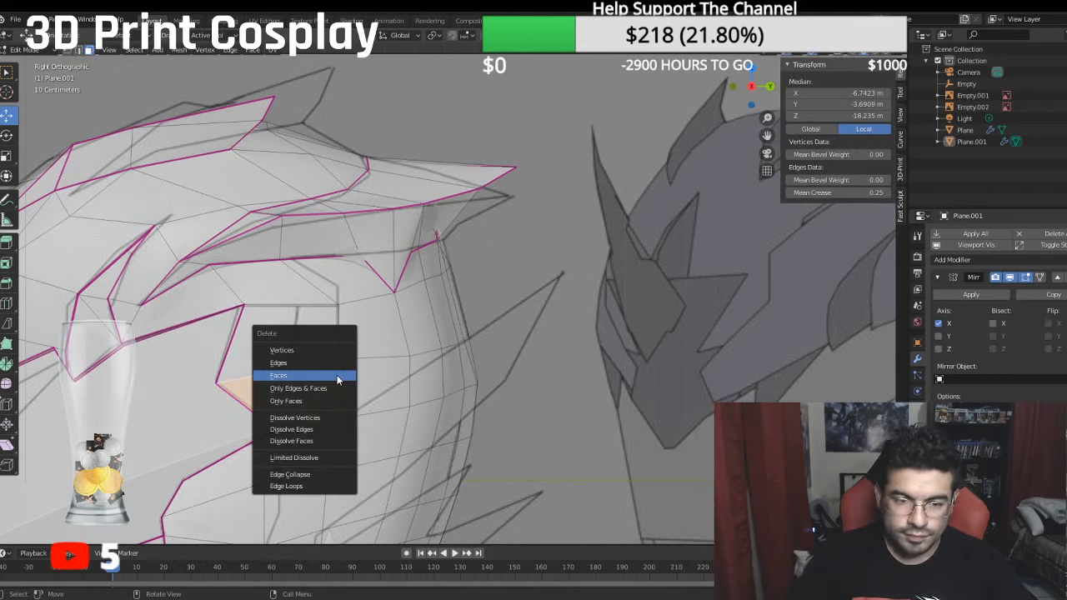
{"action": "left_click", "coordinate": [337, 377]}
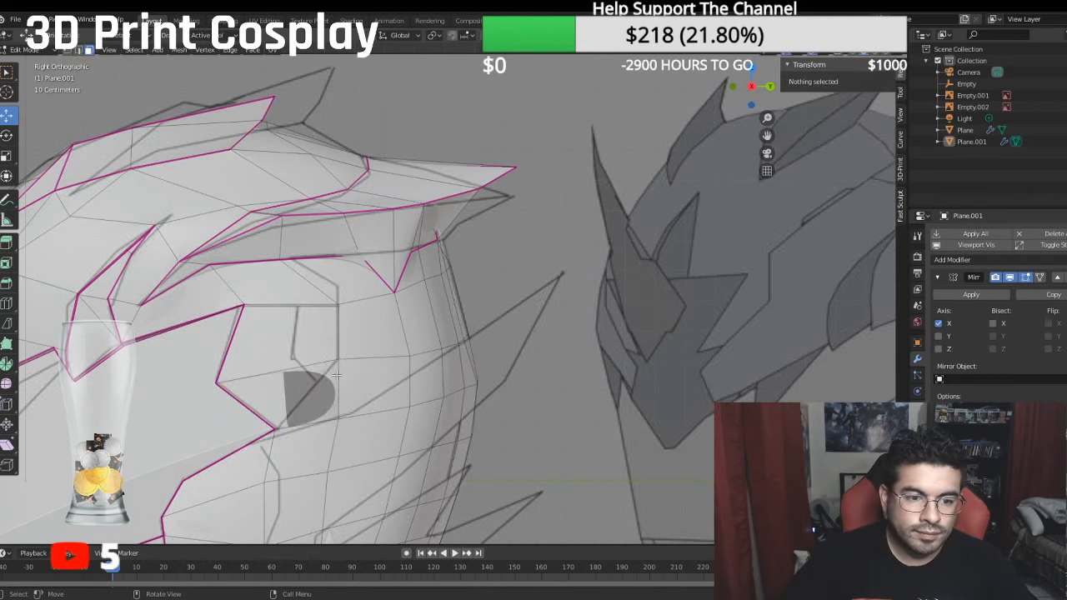
- Fill a triangle between the notch's two corner vertices and the lower vertex of the temple panel
{"action": "left_click", "coordinate": [74, 51]}
{"action": "left_click", "coordinate": [215, 383]}
{"action": "left_click", "coordinate": [275, 427], "text": "shift"}
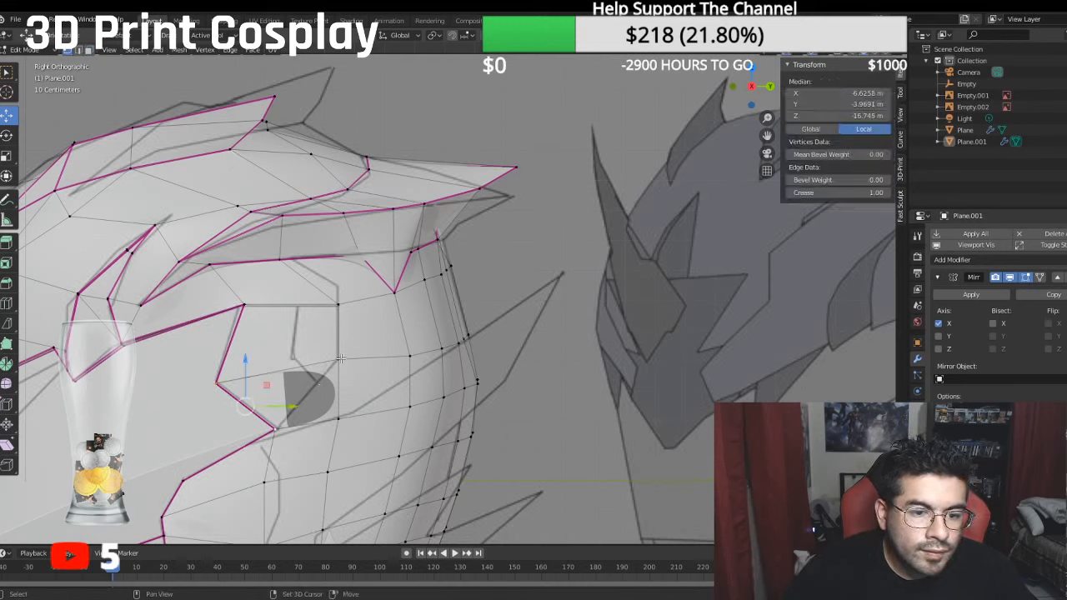
{"action": "left_click", "coordinate": [338, 357], "text": "shift"}
{"action": "key", "text": "f"}
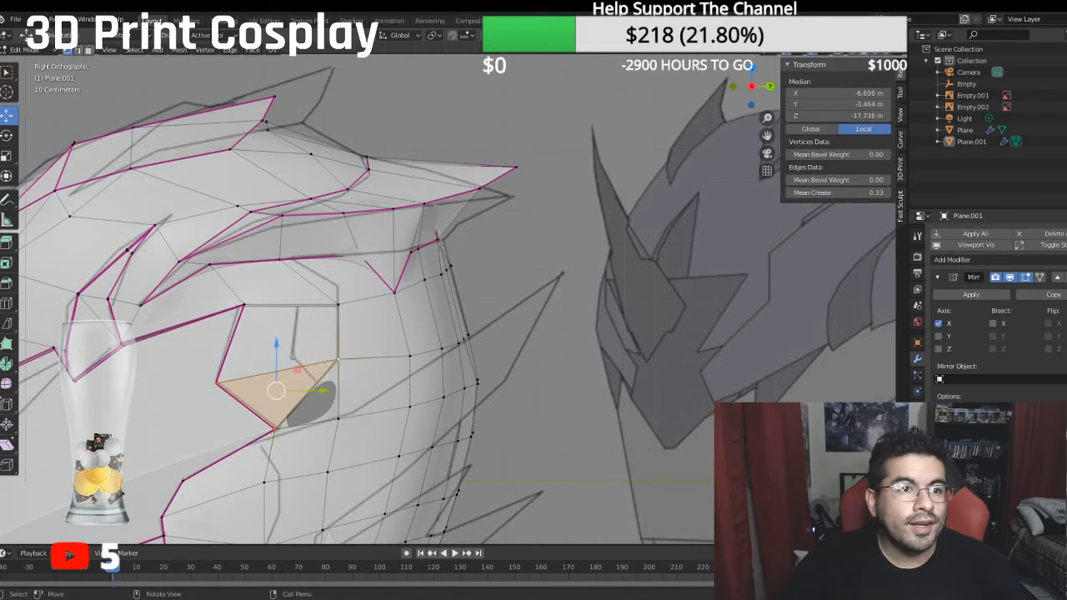
- Fill the remaining hole with a second triangle between the notch's lower corner and the two vertices behind it
{"action": "left_click", "coordinate": [284, 427]}
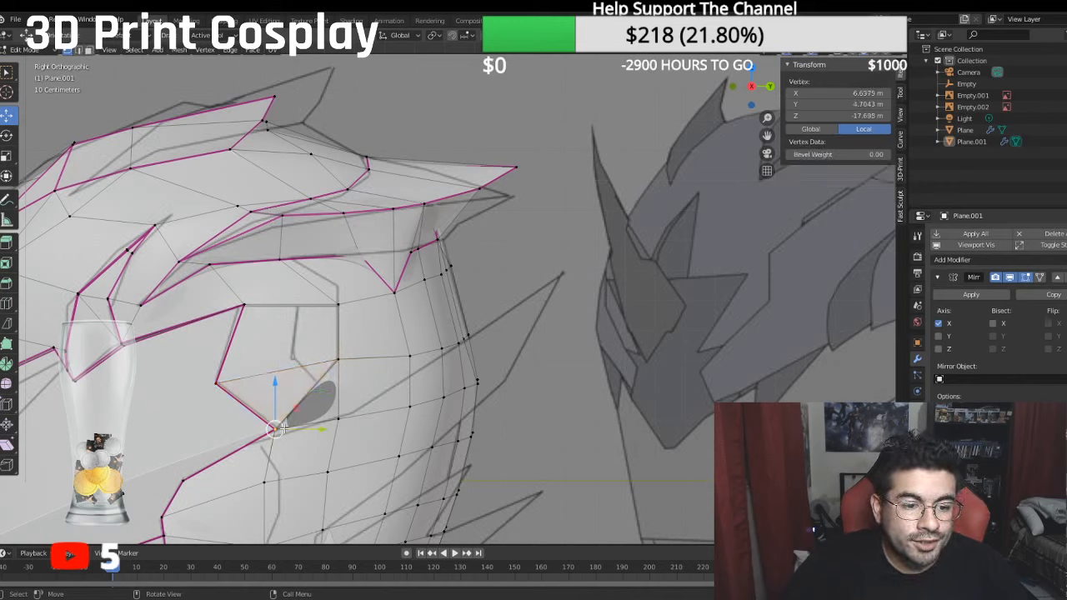
{"action": "left_click", "coordinate": [339, 417], "text": "shift"}
{"action": "left_click", "coordinate": [343, 350], "text": "shift"}
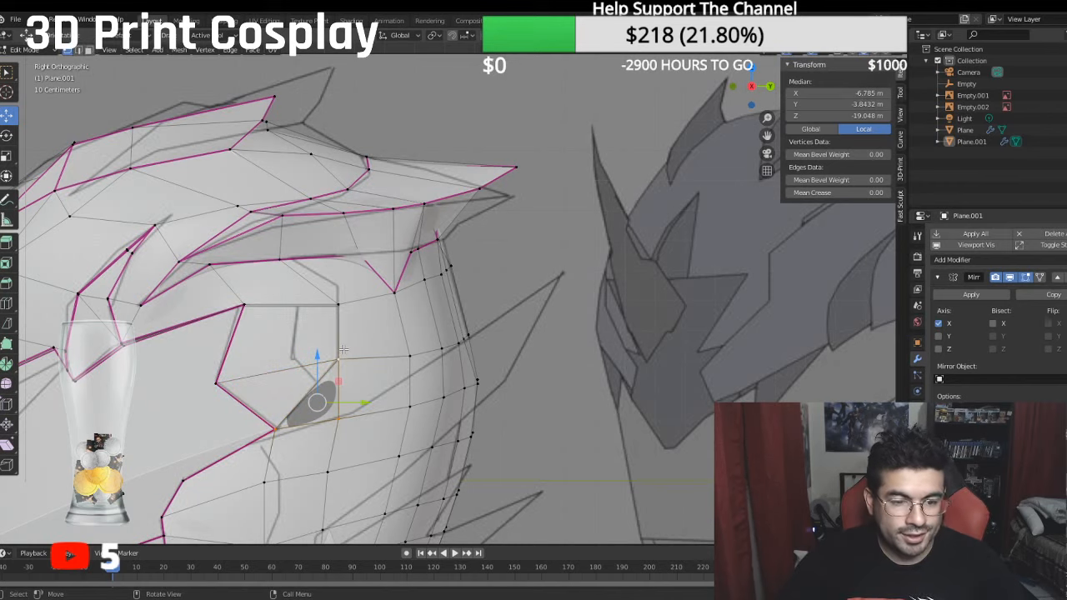
{"action": "key", "text": "f"}
- Select the diagonal, rear and top edges outlining the temple panel and set their mean crease to 1.00
{"action": "left_click", "coordinate": [89, 50]}
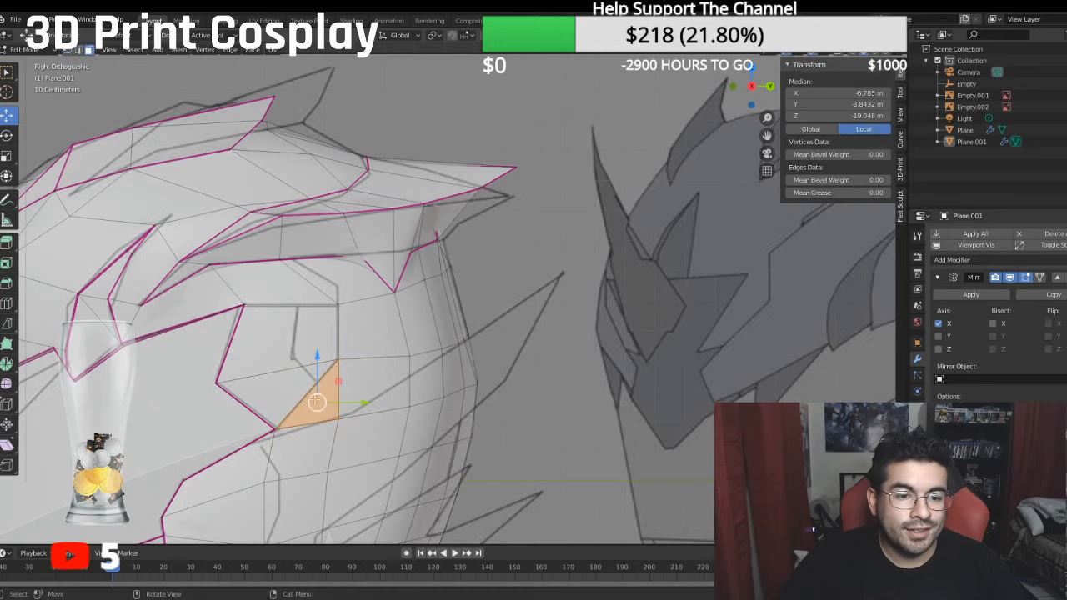
{"action": "left_click", "coordinate": [79, 50]}
{"action": "left_click", "coordinate": [310, 390]}
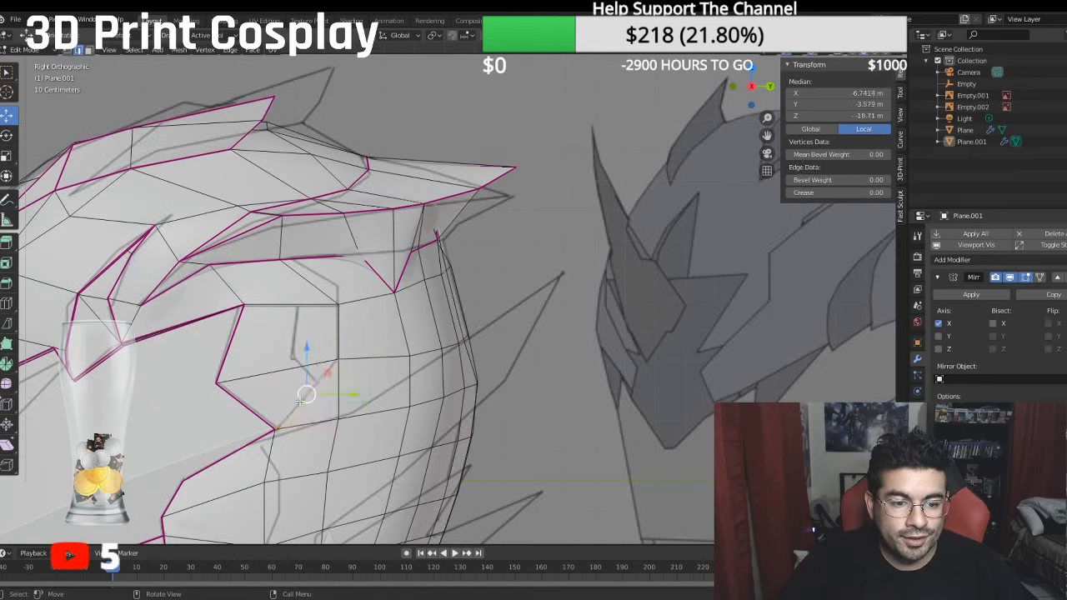
{"action": "left_click", "coordinate": [334, 343], "text": "shift"}
{"action": "left_click", "coordinate": [311, 307], "text": "shift"}
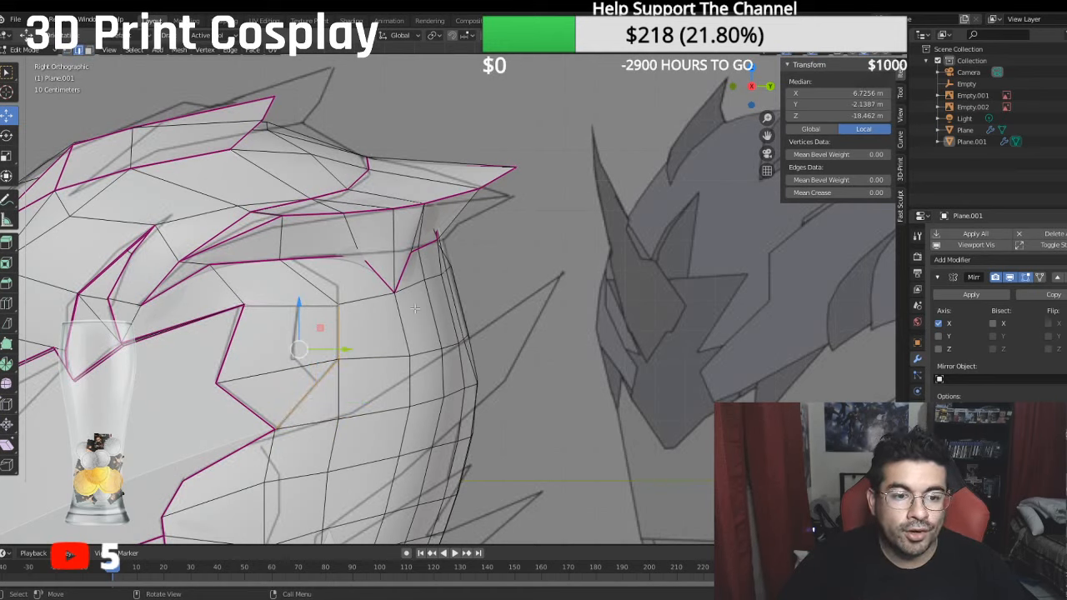
{"action": "left_click", "coordinate": [819, 193]}
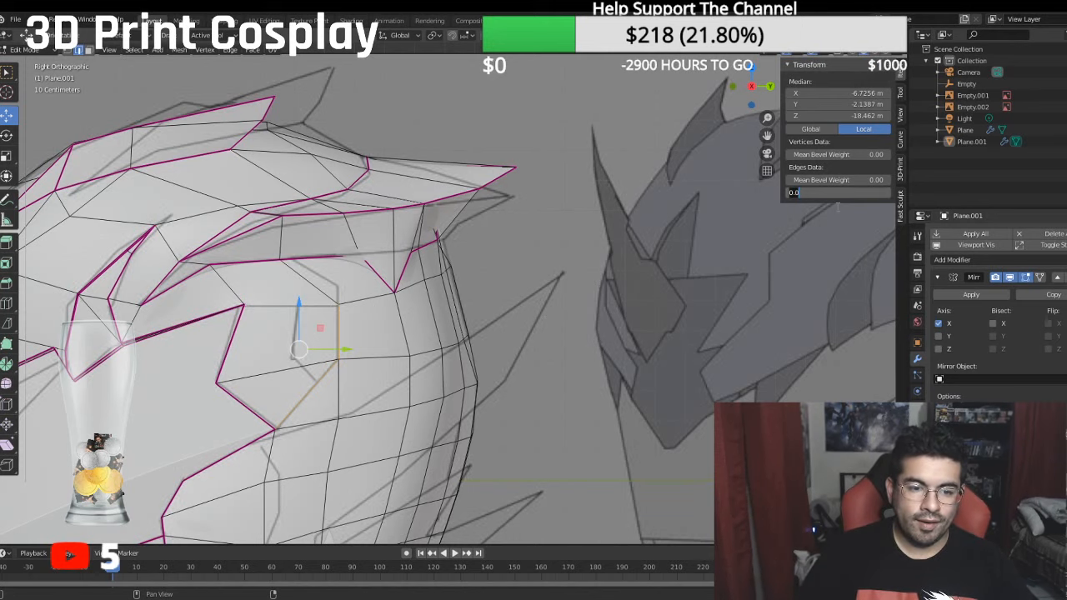
{"action": "key", "text": "Return"}
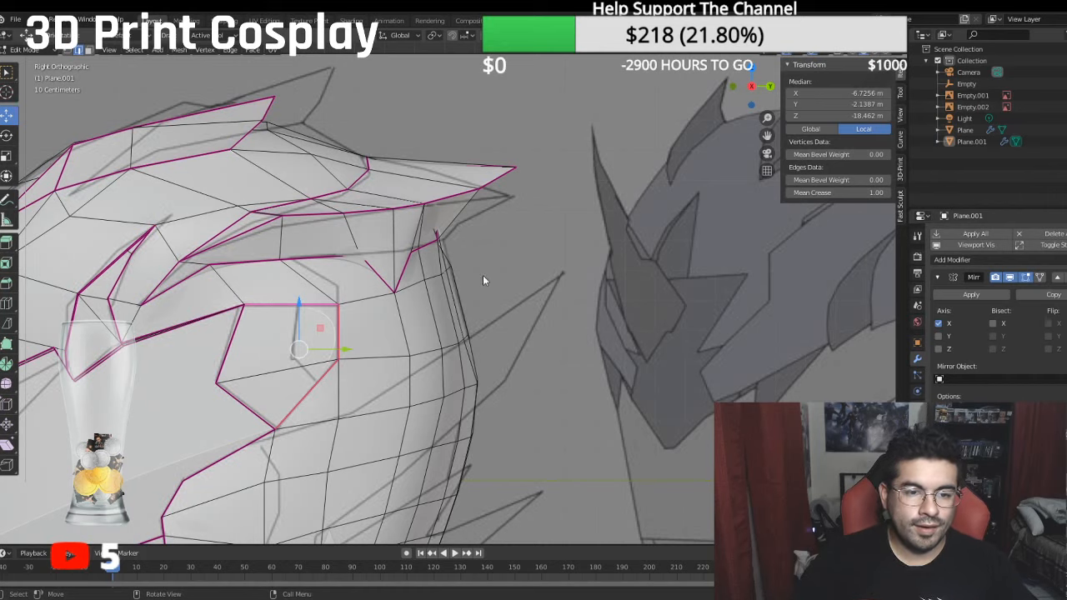
{"action": "left_click", "coordinate": [183, 393]}
{"action": "scroll", "coordinate": [255, 393], "scroll_direction": "down", "scroll_amount": 2}
{"action": "middle_click_drag", "start_coordinate": [265, 393], "coordinate": [275, 307], "text": "shift"}
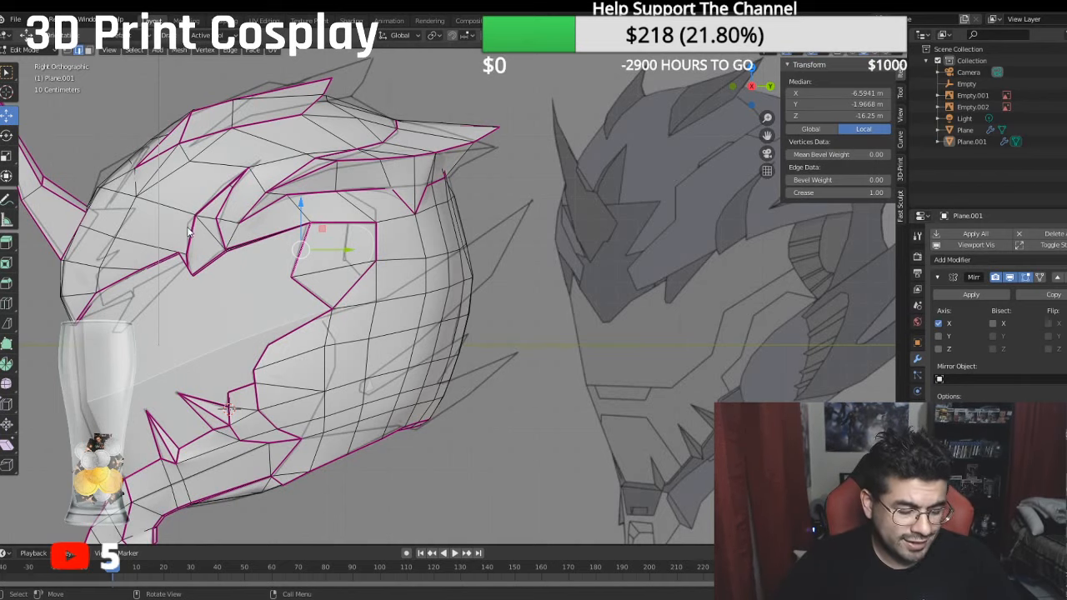
{"action": "scroll", "coordinate": [192, 230], "scroll_direction": "up", "scroll_amount": 5}
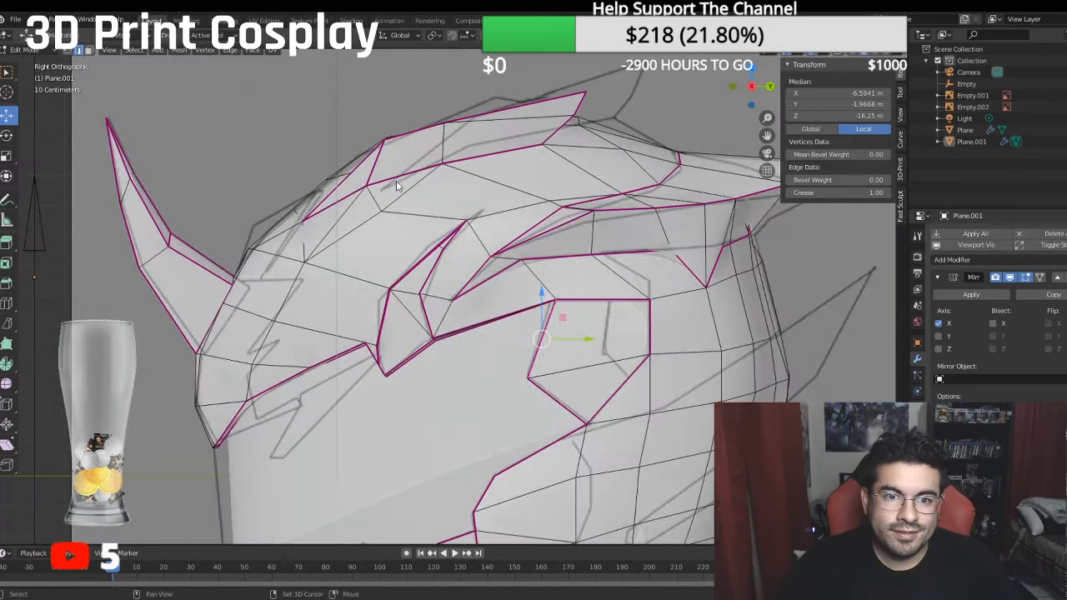
- Move the upper front corner vertex of the crest fin to about Y 3.72 m, Z -10.49 m to follow the side reference
{"action": "scroll", "coordinate": [417, 179], "scroll_direction": "up", "scroll_amount": 2}
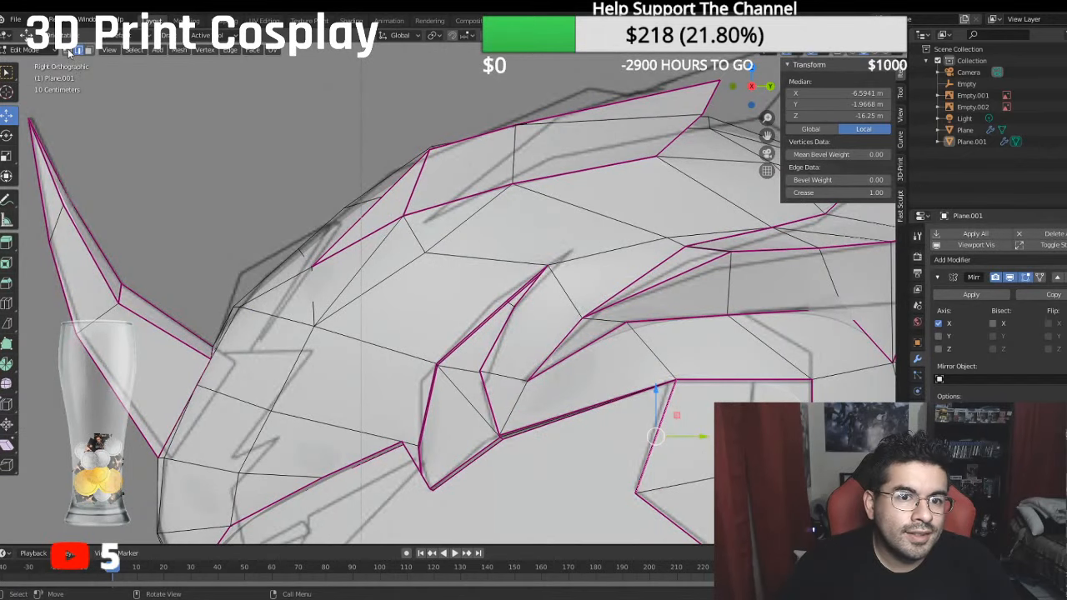
{"action": "left_click", "coordinate": [67, 50]}
{"action": "left_click", "coordinate": [428, 149]}
{"action": "left_click_drag", "start_coordinate": [431, 120], "coordinate": [427, 145]}
{"action": "left_click_drag", "start_coordinate": [473, 176], "coordinate": [442, 184]}
{"action": "left_click_drag", "start_coordinate": [398, 131], "coordinate": [398, 139]}
{"action": "middle_click_drag", "start_coordinate": [399, 142], "coordinate": [498, 216]}
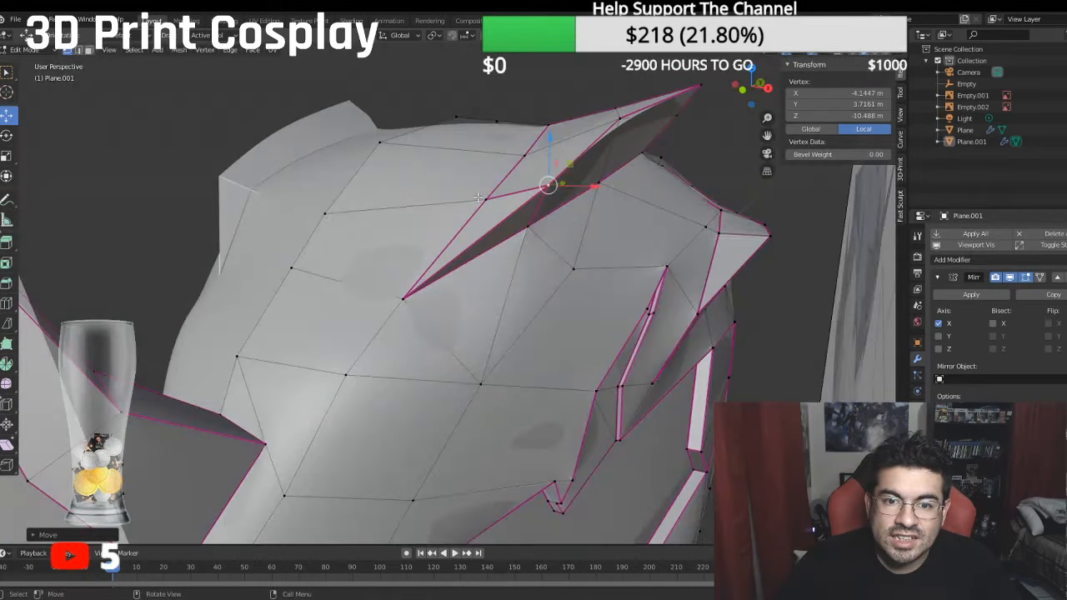
- Shift the neighbouring vertex on the crest fin's inner edge outward along the X axis
{"action": "left_click", "coordinate": [486, 200]}
{"action": "key", "text": "g"}
{"action": "key", "text": "x"}
{"action": "left_click_drag", "start_coordinate": [557, 209], "coordinate": [577, 228]}
- Move the middle vertex of the gap's lower edge beneath the crest fin to about X -3.78 m, Y 3.16 m, Z -10.84 m
{"action": "left_click", "coordinate": [528, 226]}
{"action": "middle_click_drag", "start_coordinate": [577, 229], "coordinate": [461, 217]}
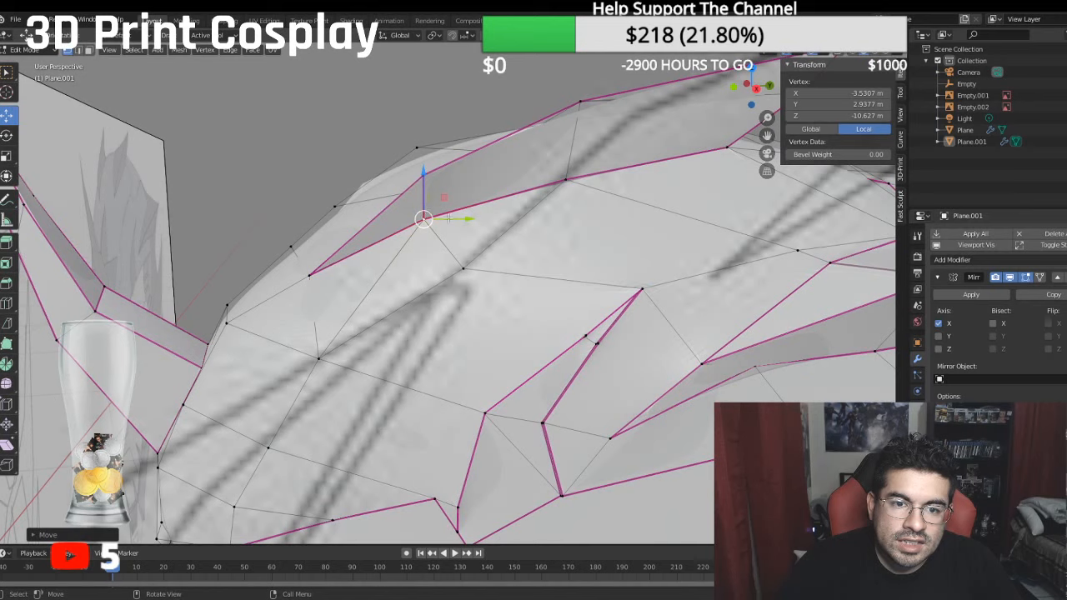
{"action": "mouse_move", "coordinate": [470, 219]}
{"action": "left_mouse_down"}
{"action": "mouse_move", "coordinate": [462, 208]}
{"action": "mouse_move", "coordinate": [479, 213]}
{"action": "left_mouse_up"}
{"action": "left_click_drag", "start_coordinate": [432, 178], "coordinate": [432, 166]}
{"action": "middle_click_drag", "start_coordinate": [432, 165], "coordinate": [552, 215]}
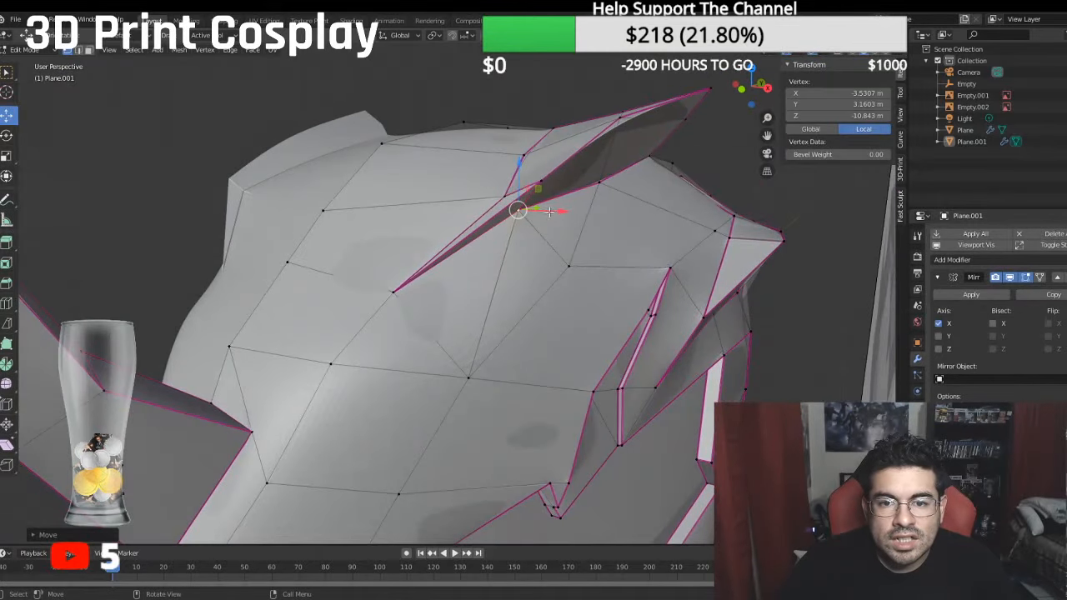
{"action": "left_click_drag", "start_coordinate": [565, 219], "coordinate": [556, 213]}
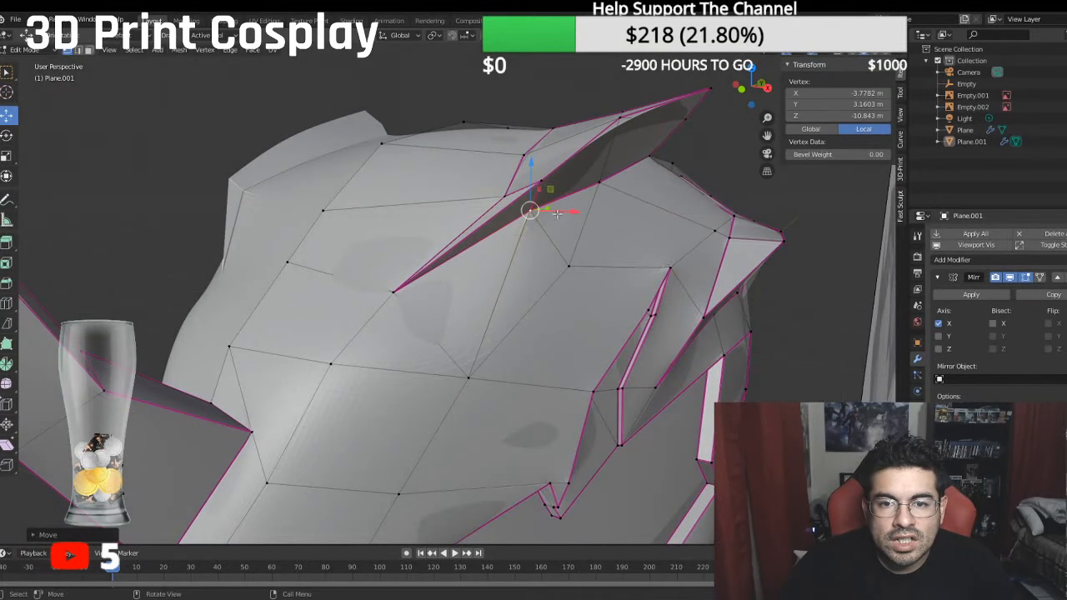
- Move the next vertex up the crest fin's inner edge outward to about X -3.28 m
{"action": "left_click", "coordinate": [523, 158]}
{"action": "left_click_drag", "start_coordinate": [565, 156], "coordinate": [579, 158]}
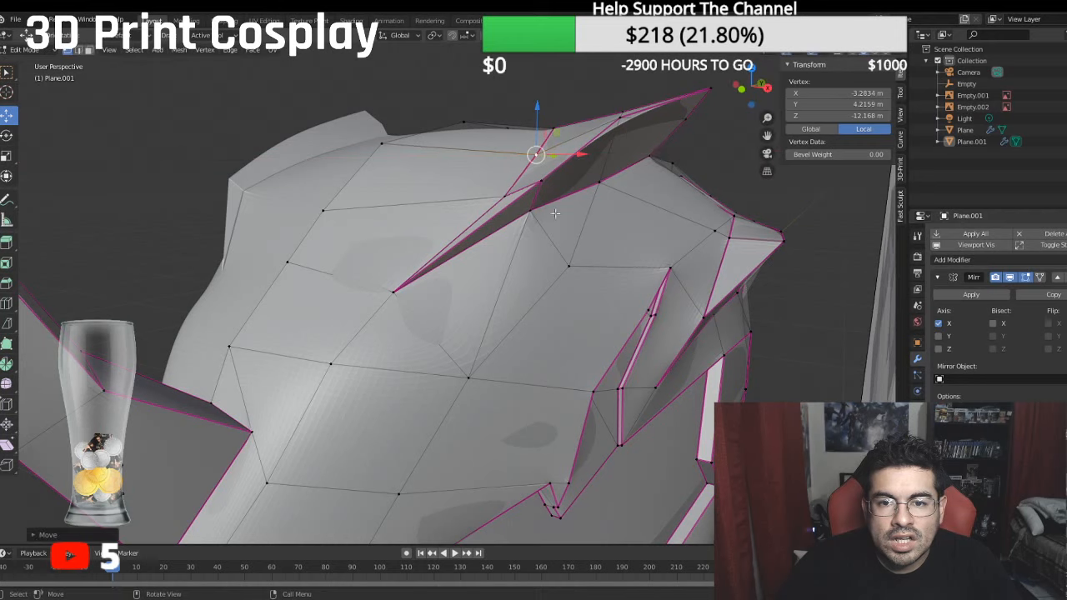
{"action": "middle_click_drag", "start_coordinate": [578, 165], "coordinate": [576, 230]}
- Readjust the lower-edge vertex beneath the crest fin to about X -3.96 m, Y 3.01 m, and save the file
{"action": "left_click", "coordinate": [553, 228]}
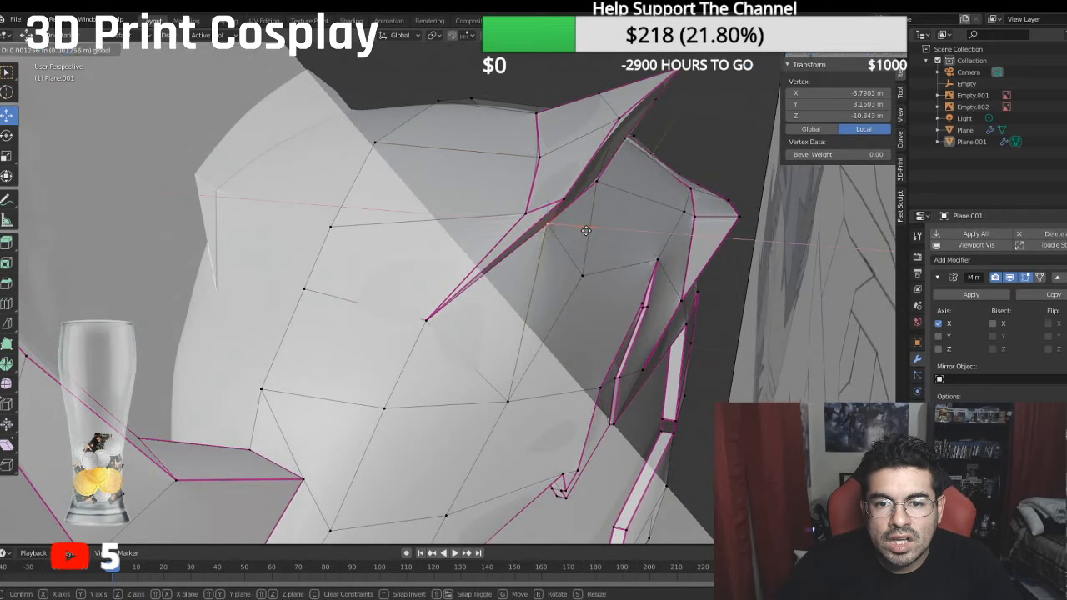
{"action": "left_click_drag", "start_coordinate": [581, 227], "coordinate": [594, 229]}
{"action": "left_click_drag", "start_coordinate": [561, 184], "coordinate": [557, 193]}
{"action": "middle_click_drag", "start_coordinate": [557, 192], "coordinate": [285, 191]}
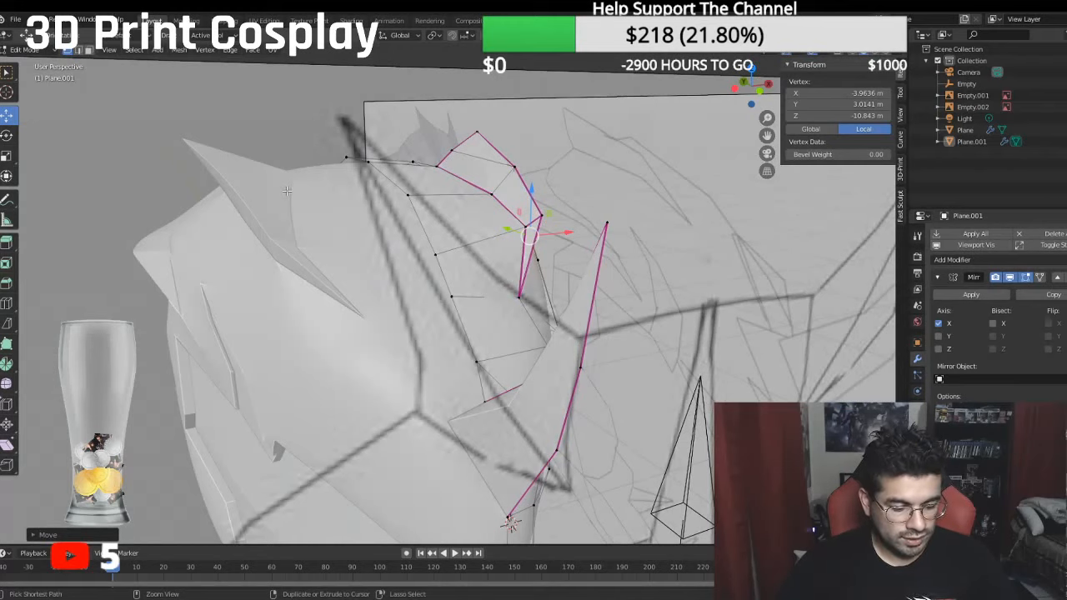
{"action": "key", "text": "ctrl+s"}
- Compare the helmet mesh around the temple panel with the line drawing and shaded reference from the side
{"action": "middle_click_drag", "start_coordinate": [345, 230], "coordinate": [209, 224]}
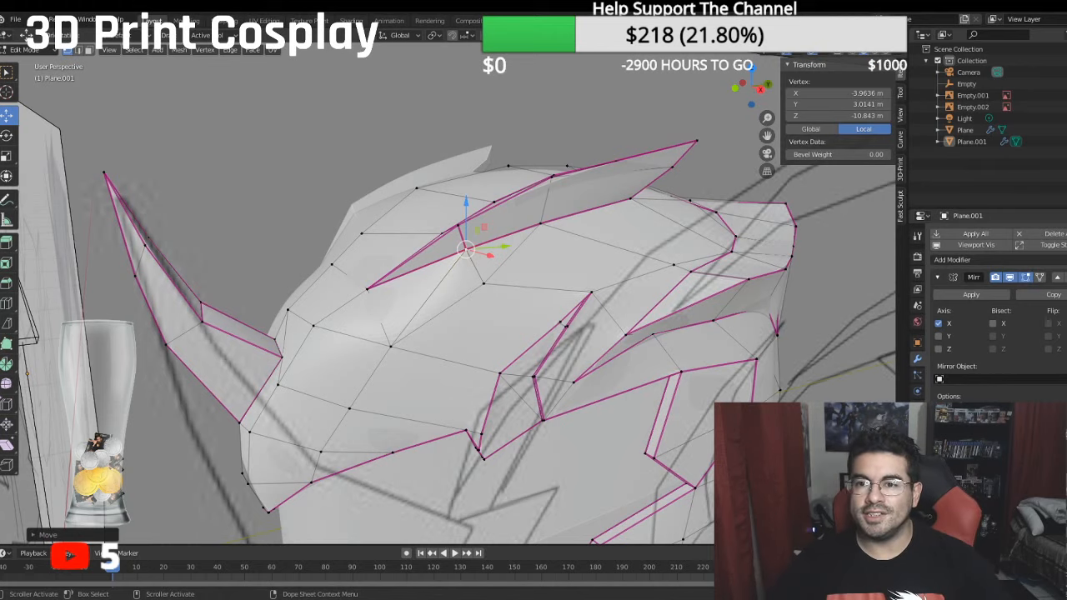
{"action": "mouse_move", "coordinate": [342, 359]}
{"action": "middle_mouse_down"}
{"action": "mouse_move", "coordinate": [553, 337]}
{"action": "mouse_move", "coordinate": [409, 327]}
{"action": "mouse_move", "coordinate": [501, 365]}
{"action": "middle_mouse_up"}
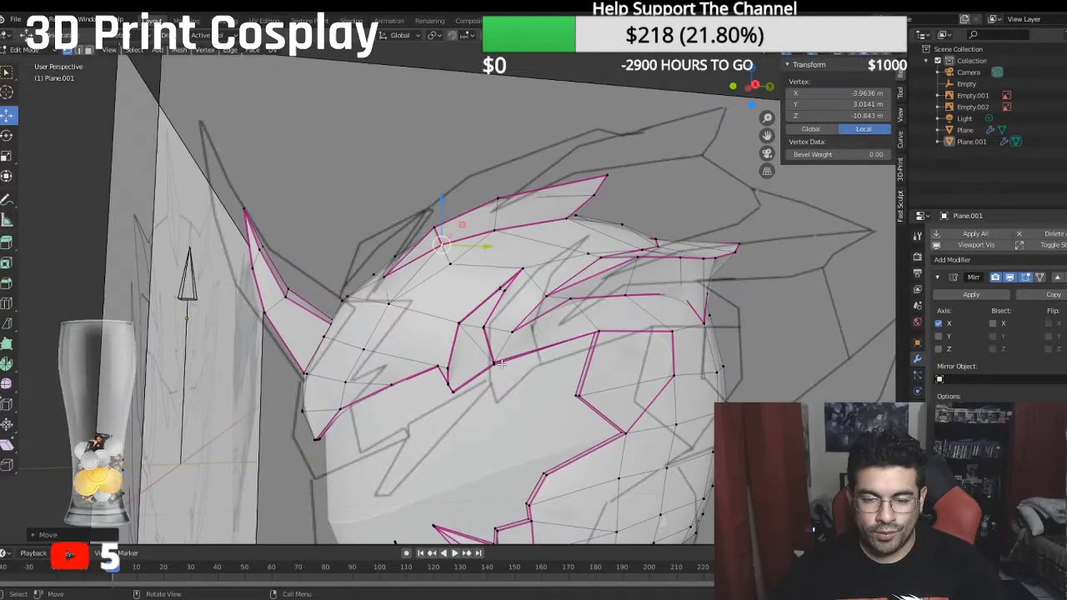
{"action": "key", "text": "KP_3"}
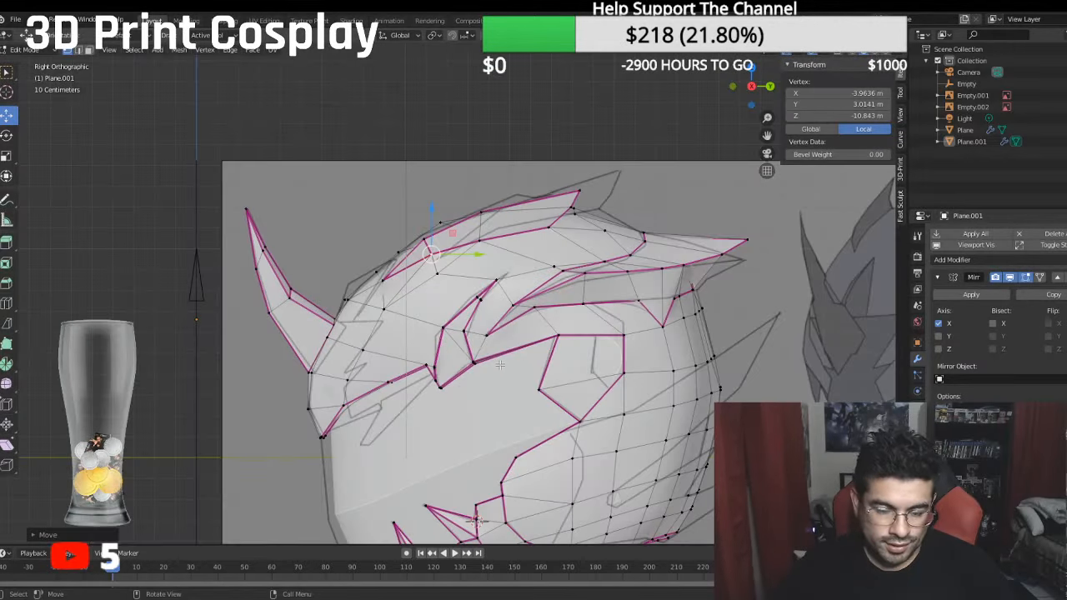
{"action": "middle_click_drag", "start_coordinate": [518, 393], "coordinate": [498, 379], "text": "shift"}
{"action": "scroll", "coordinate": [498, 380], "scroll_direction": "up", "scroll_amount": 5}
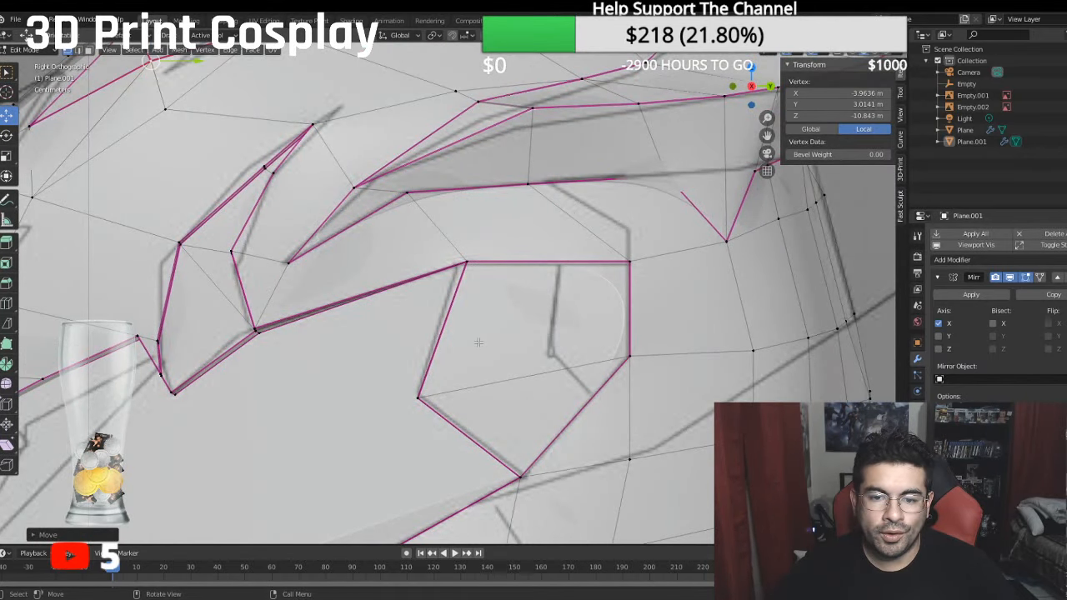
{"action": "scroll", "coordinate": [478, 341], "scroll_direction": "down", "scroll_amount": 2}
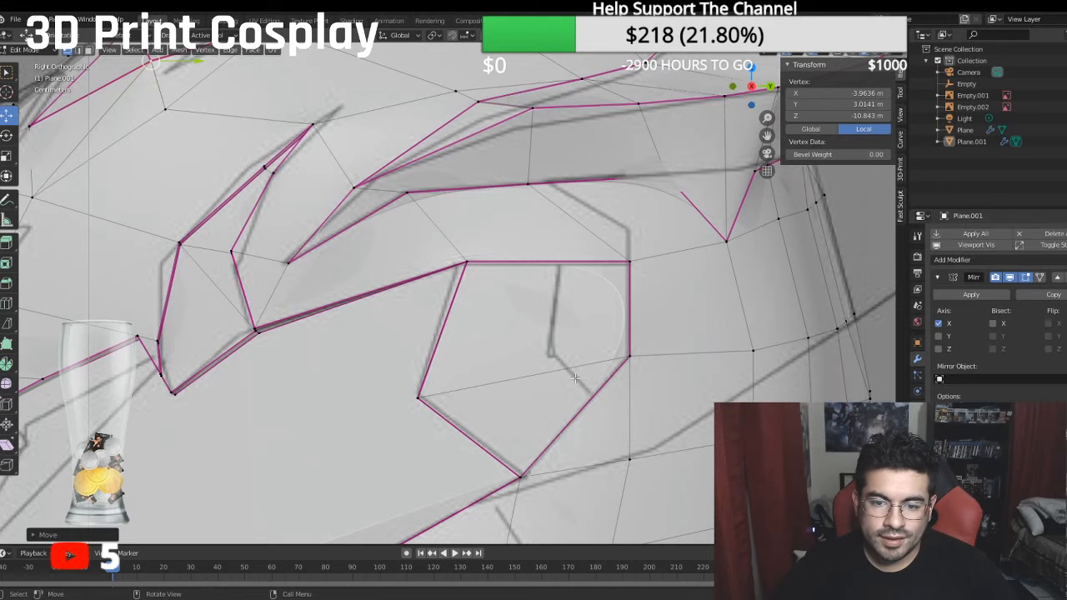
{"action": "scroll", "coordinate": [573, 379], "scroll_direction": "down", "scroll_amount": 4}
{"action": "scroll", "coordinate": [562, 384], "scroll_direction": "down", "scroll_amount": 2}
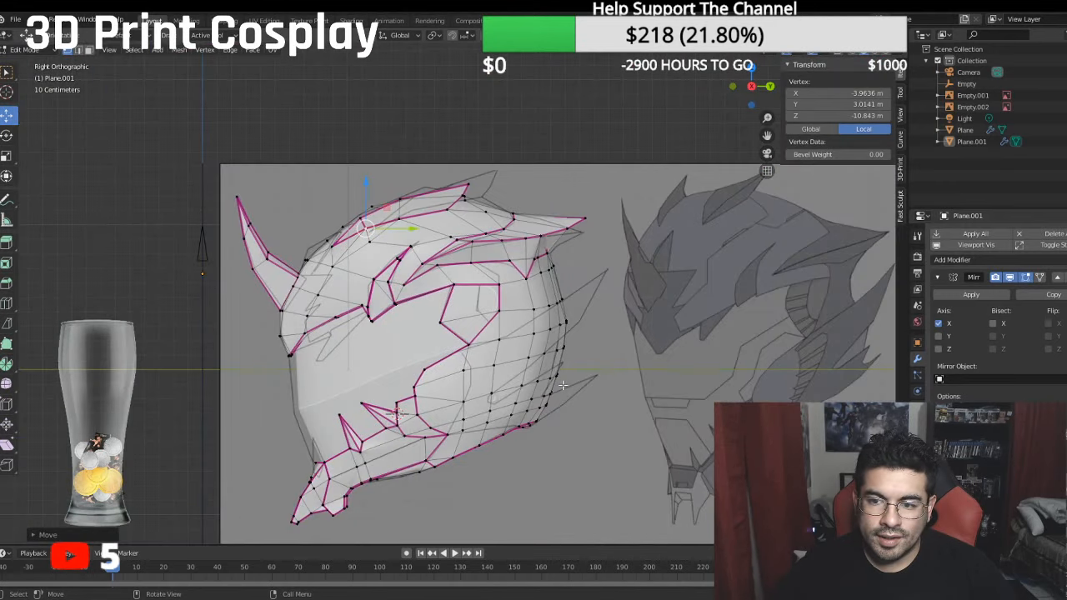
{"action": "scroll", "coordinate": [562, 385], "scroll_direction": "up", "scroll_amount": 2}
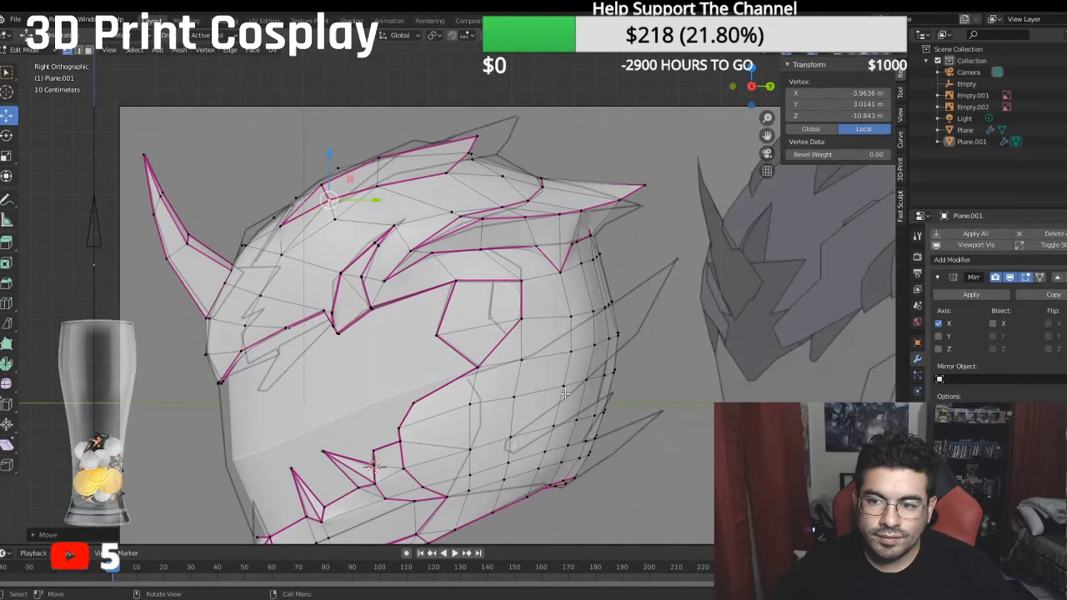
{"action": "scroll", "coordinate": [522, 350], "scroll_direction": "up", "scroll_amount": 1}
{"action": "middle_click_drag", "start_coordinate": [523, 350], "coordinate": [354, 370], "text": "shift"}
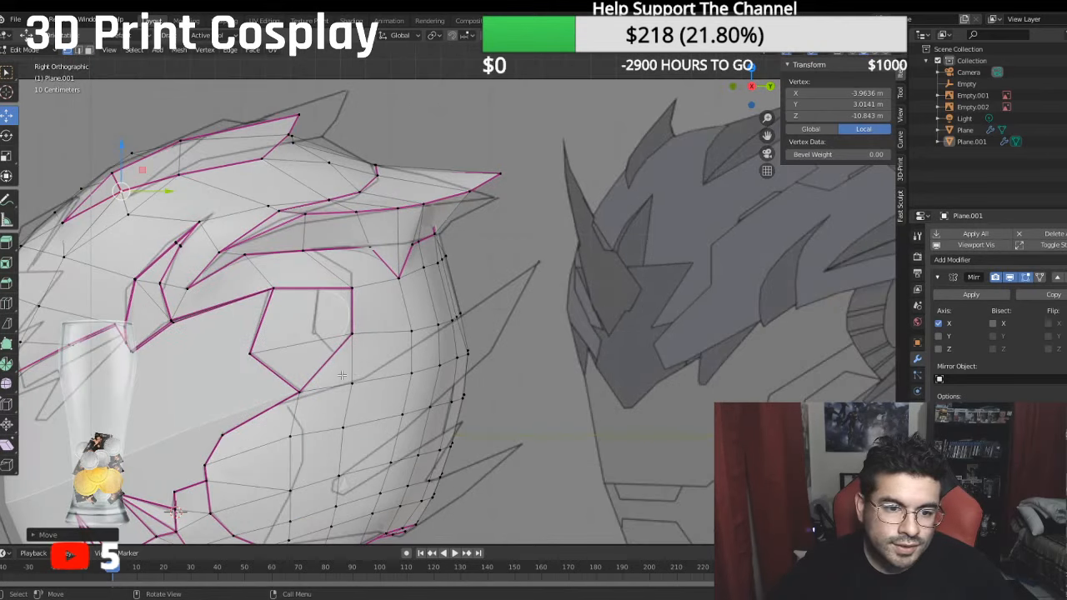
- Bisect the temple panel's lower face and the triangle behind it along the reference's diagonal line from their rear lower vertex
{"action": "left_click", "coordinate": [79, 50]}
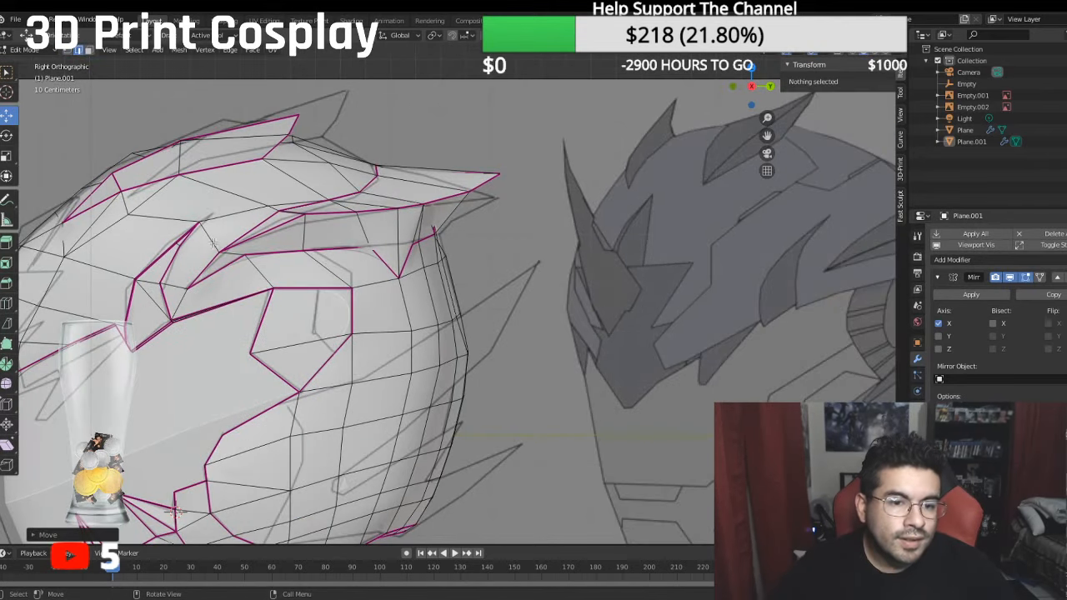
{"action": "left_click", "coordinate": [337, 369]}
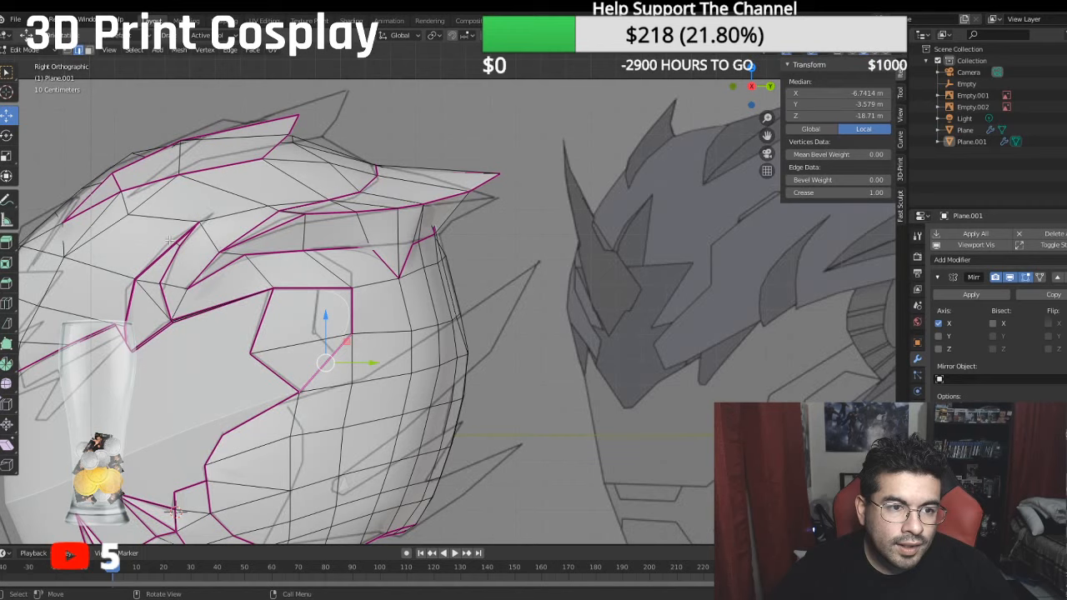
{"action": "left_click", "coordinate": [89, 50]}
{"action": "left_click", "coordinate": [338, 366]}
{"action": "left_click", "coordinate": [293, 358], "text": "shift"}
{"action": "scroll", "coordinate": [271, 355], "scroll_direction": "up", "scroll_amount": 2}
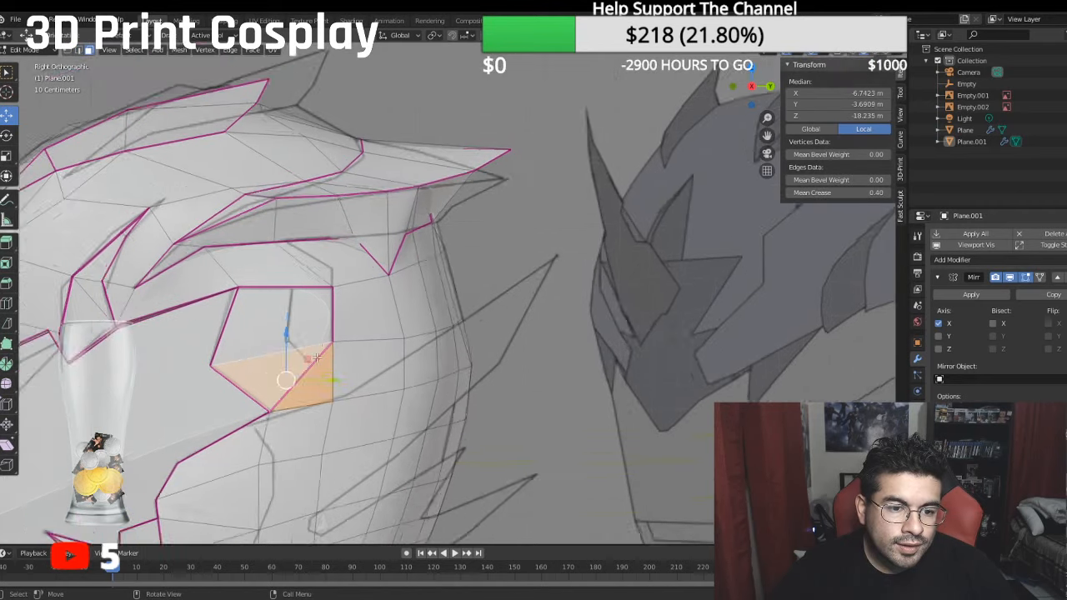
{"action": "middle_click_drag", "start_coordinate": [245, 350], "coordinate": [263, 298], "text": "shift"}
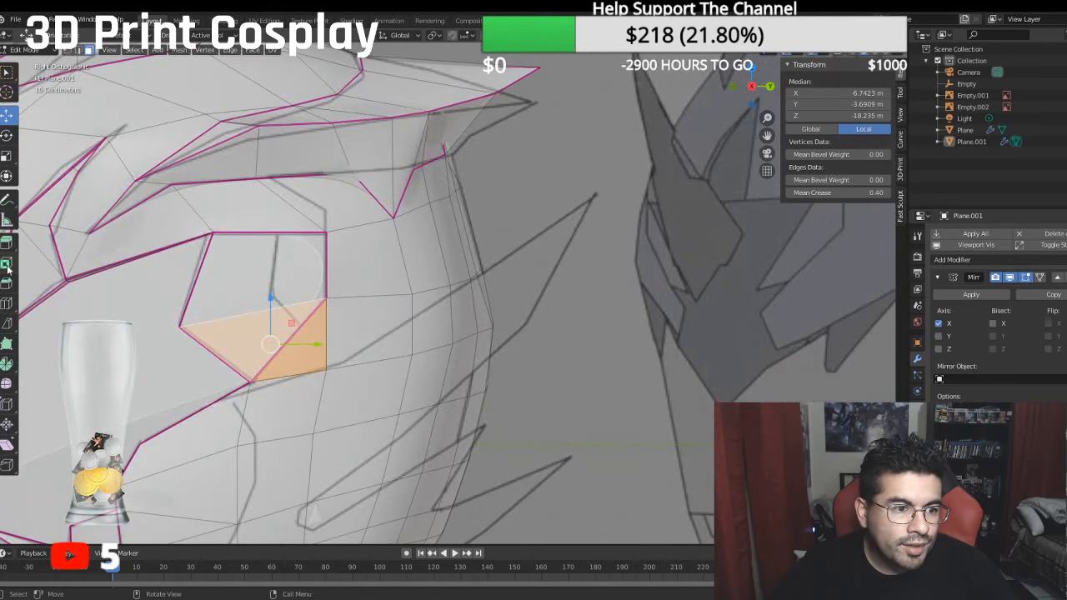
{"action": "left_click", "coordinate": [7, 323]}
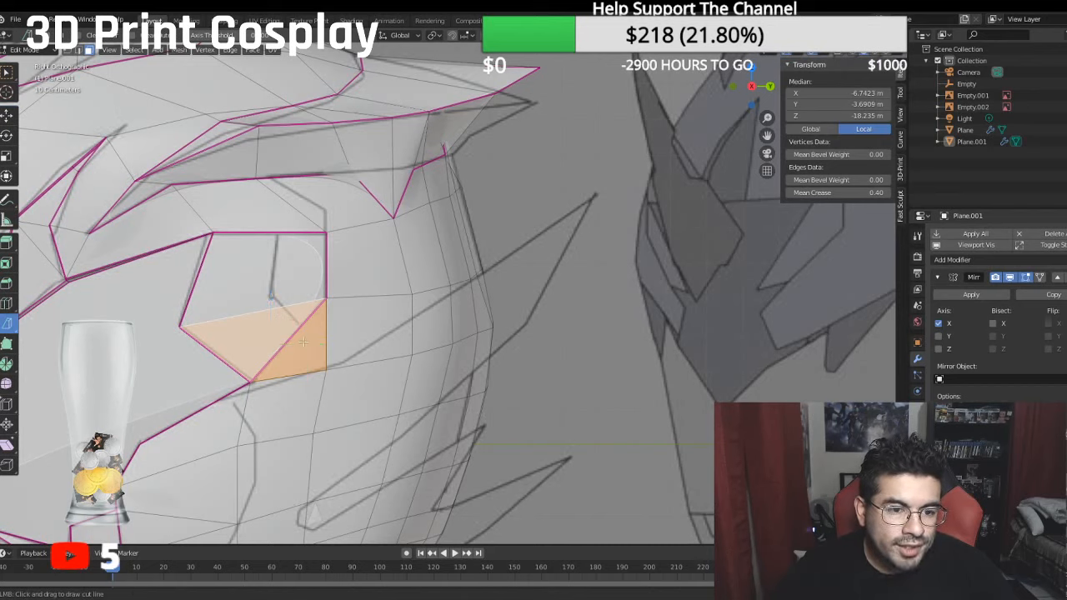
{"action": "left_click_drag", "start_coordinate": [325, 367], "coordinate": [287, 328]}
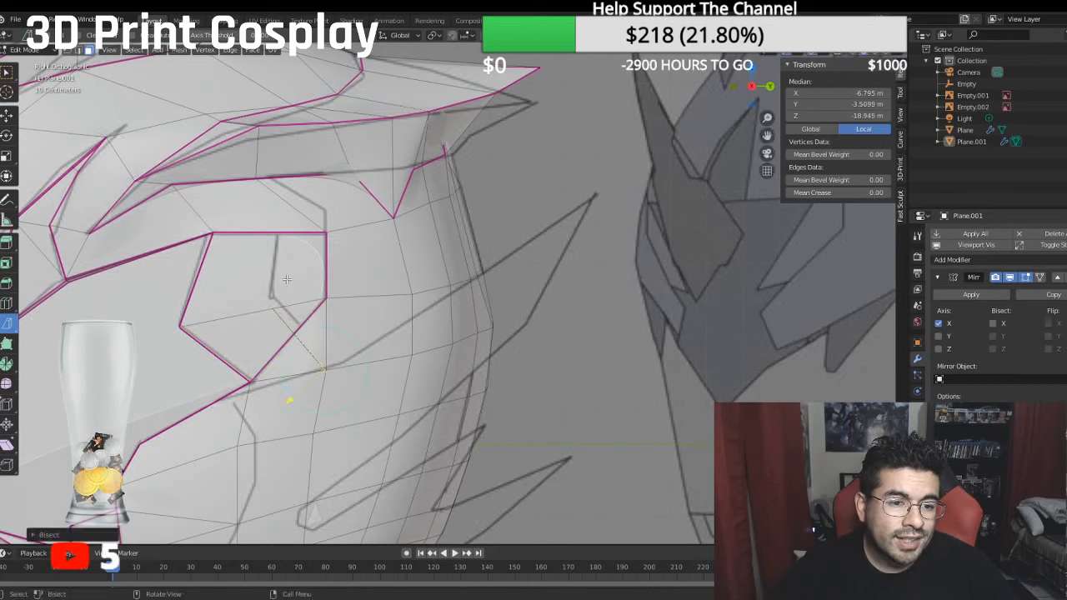
- Bisect the temple panel's upper face along the reference's vertical line and continue the cut through the face above
{"action": "left_click", "coordinate": [272, 308]}
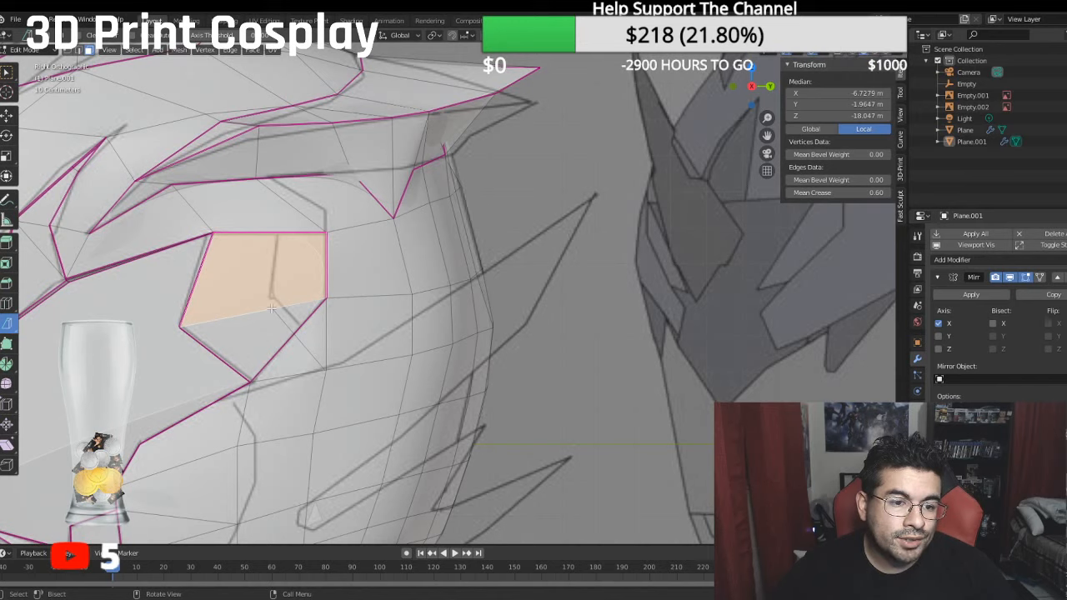
{"action": "mouse_move", "coordinate": [272, 308]}
{"action": "left_mouse_down"}
{"action": "mouse_move", "coordinate": [273, 242]}
{"action": "mouse_move", "coordinate": [273, 262]}
{"action": "left_mouse_up"}
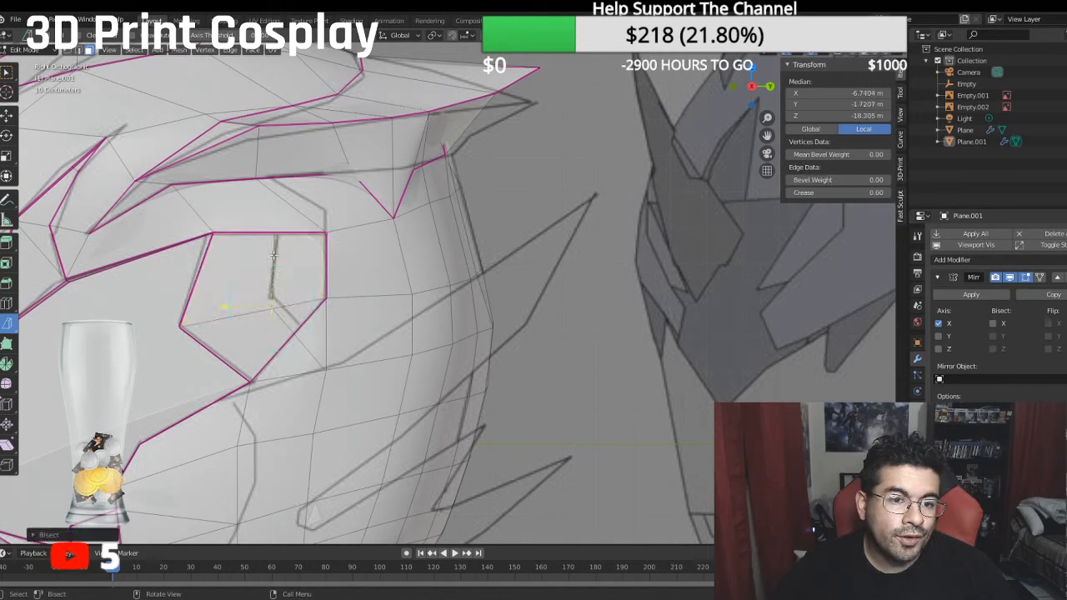
{"action": "left_click", "coordinate": [275, 234]}
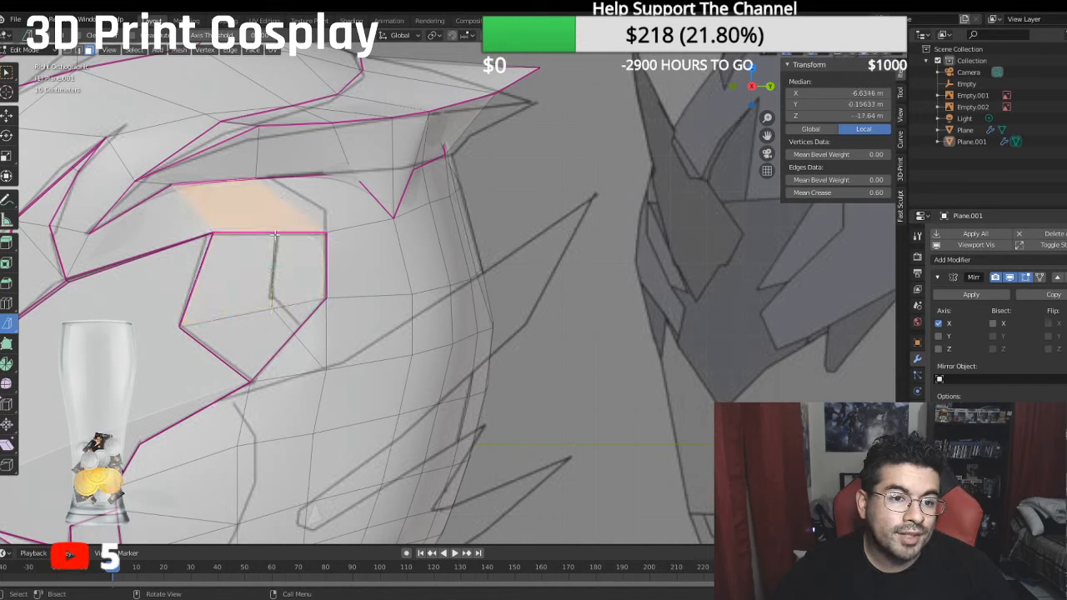
{"action": "left_click_drag", "start_coordinate": [275, 234], "coordinate": [277, 194]}
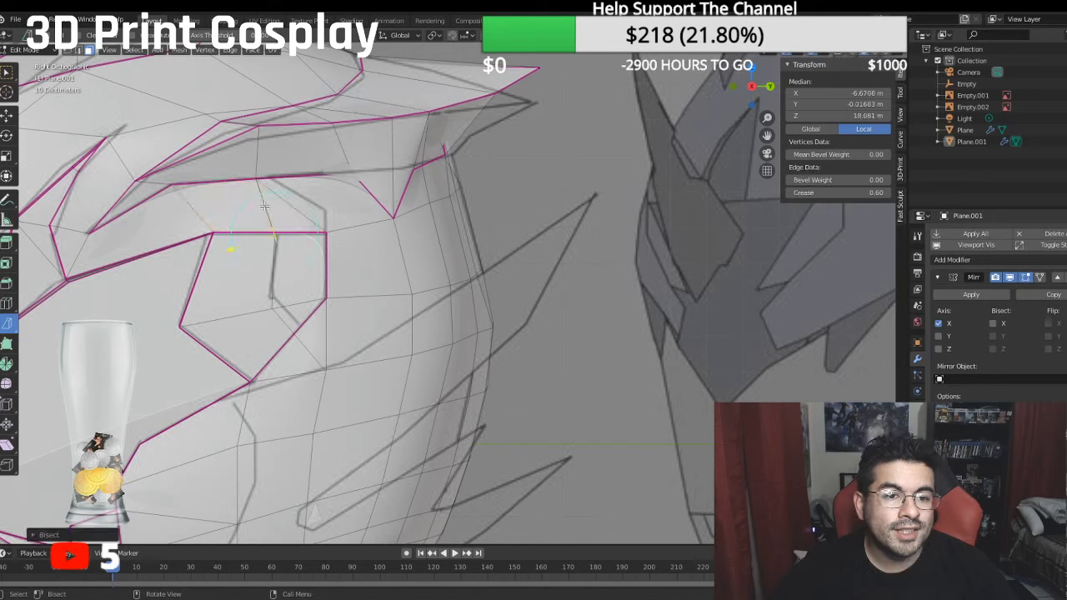
- Merge the overlapping vertices at center where the vertical cut meets the temple panel's top edge
{"action": "left_click", "coordinate": [387, 263]}
{"action": "key", "text": "1"}
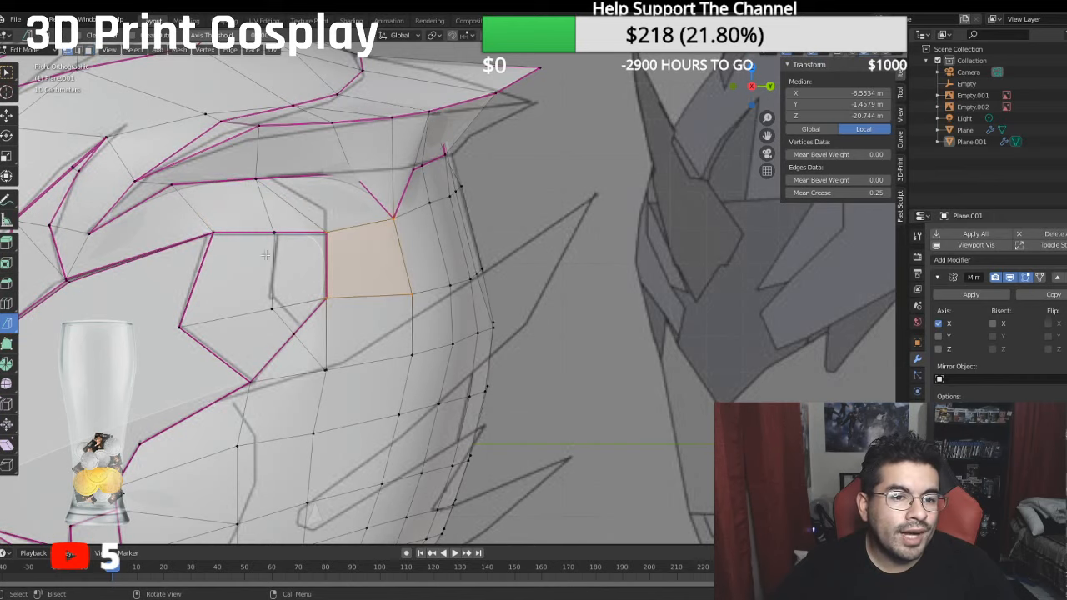
{"action": "left_click", "coordinate": [279, 250]}
{"action": "key", "text": "alt+a"}
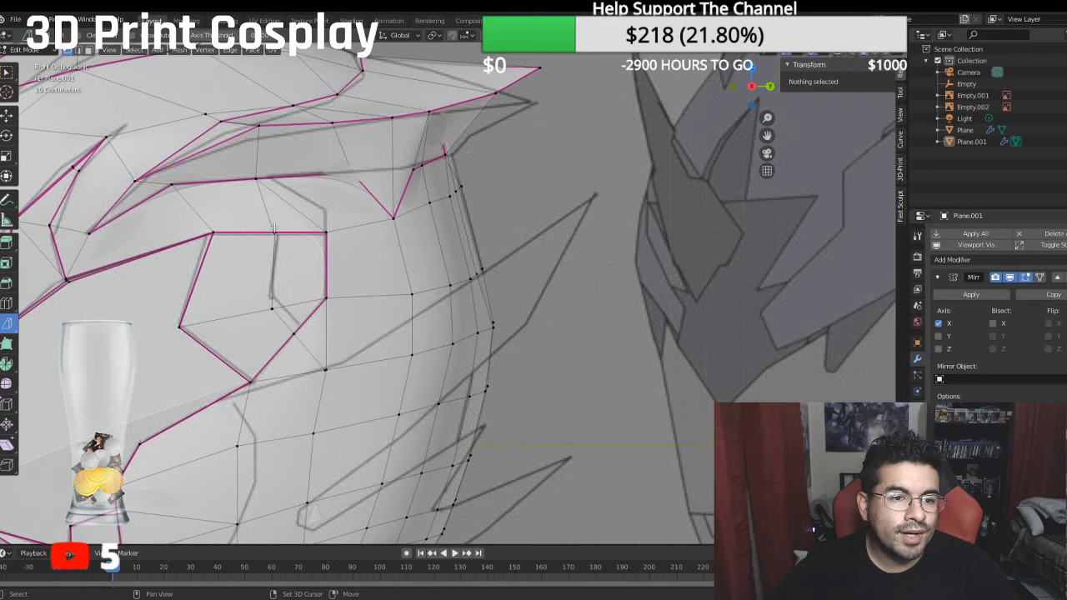
{"action": "left_click", "coordinate": [276, 235]}
{"action": "left_click", "coordinate": [276, 236], "text": "shift"}
{"action": "right_click", "coordinate": [251, 267]}
{"action": "mouse_move", "coordinate": [252, 268]}
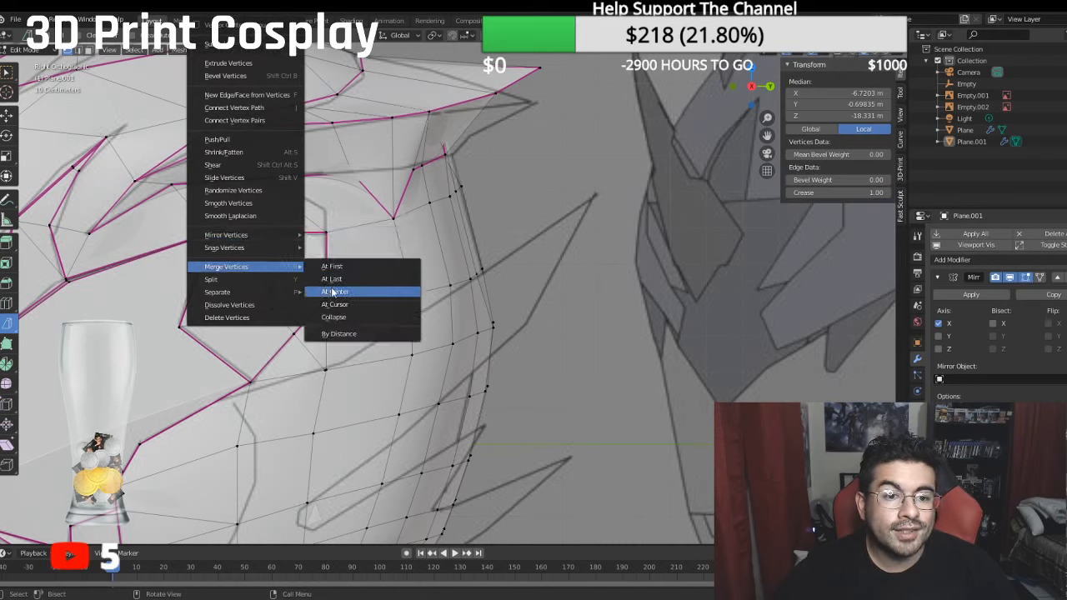
{"action": "left_click", "coordinate": [332, 292]}
- Merge the overlapping vertices at center where the two cuts meet and at the diagonal cut's rear lower end
{"action": "left_click", "coordinate": [279, 306], "text": "shift"}
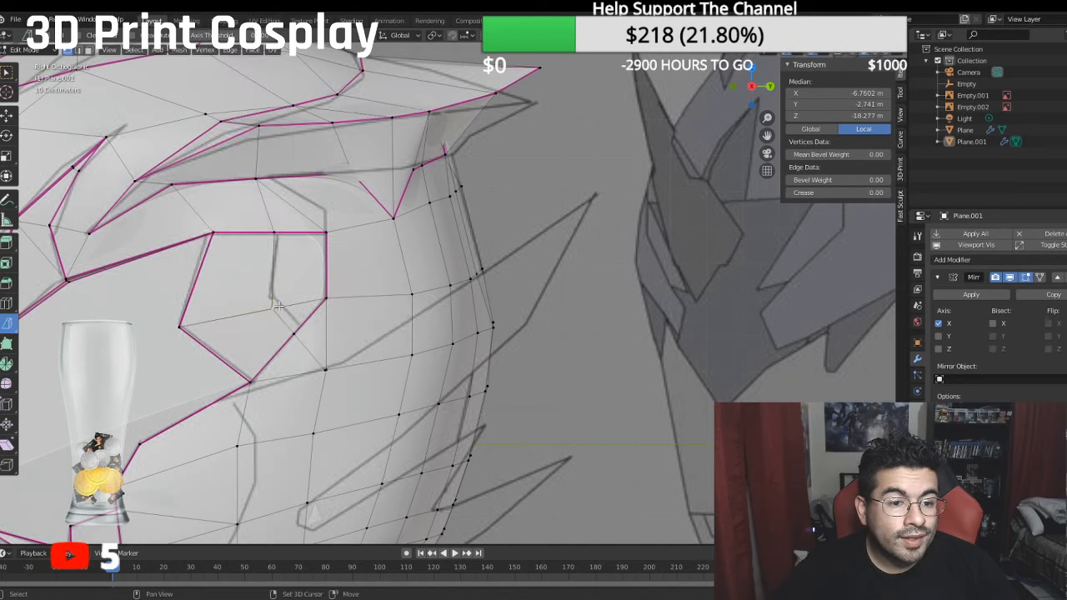
{"action": "right_click", "coordinate": [281, 308]}
{"action": "mouse_move", "coordinate": [283, 309]}
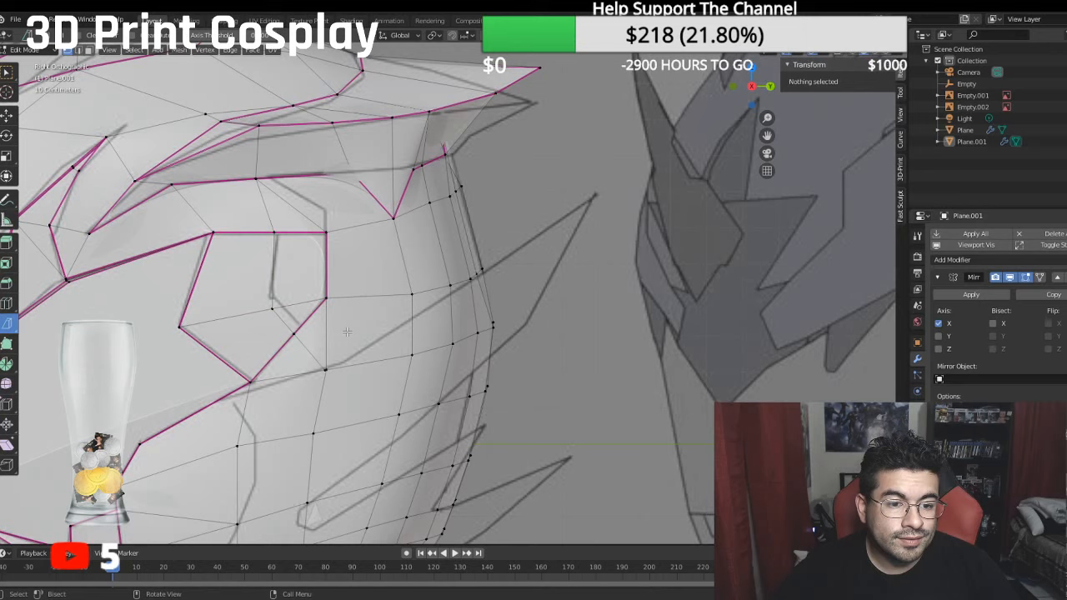
{"action": "left_click", "coordinate": [326, 369]}
{"action": "left_click", "coordinate": [325, 369], "text": "shift"}
{"action": "right_click", "coordinate": [325, 370]}
{"action": "mouse_move", "coordinate": [327, 369]}
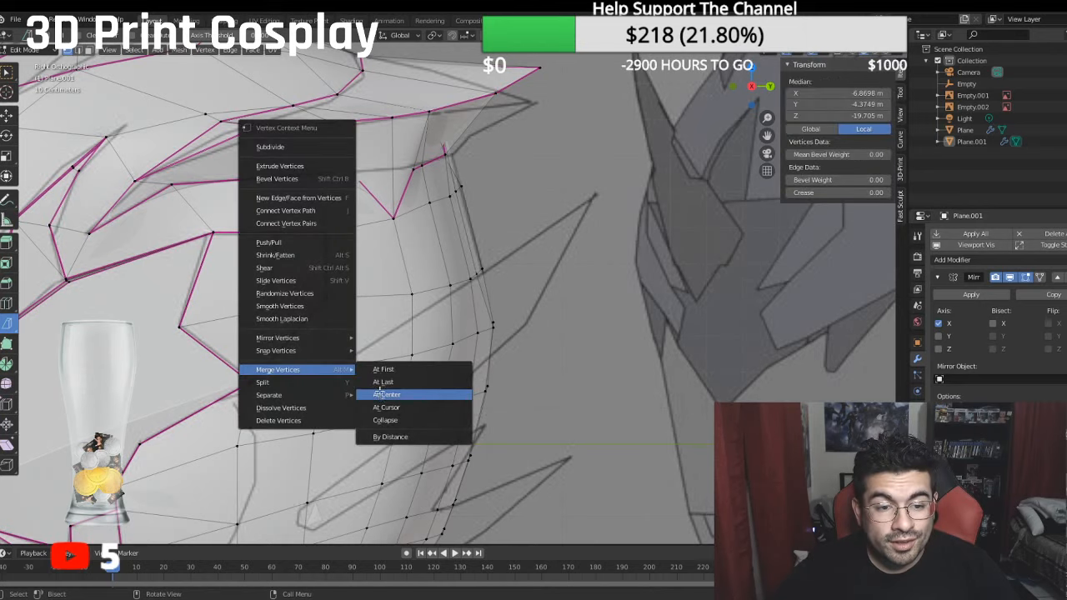
{"action": "left_click", "coordinate": [378, 395]}
- Move the vertex joining the vertical and diagonal cuts to about Y -2.48 m, Z -18.09 m
{"action": "left_click", "coordinate": [268, 307]}
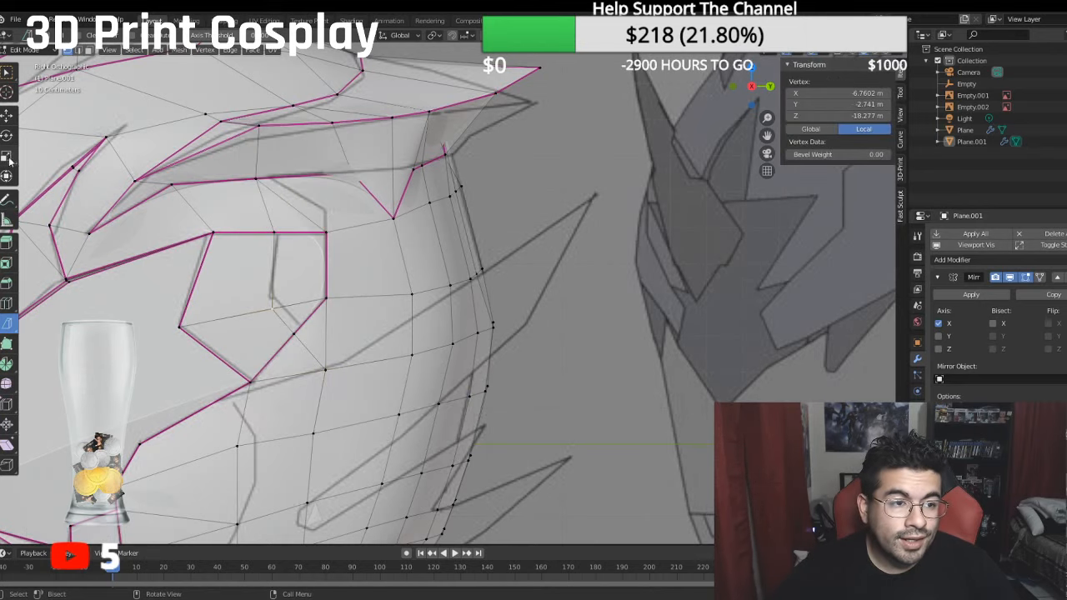
{"action": "left_click", "coordinate": [6, 118]}
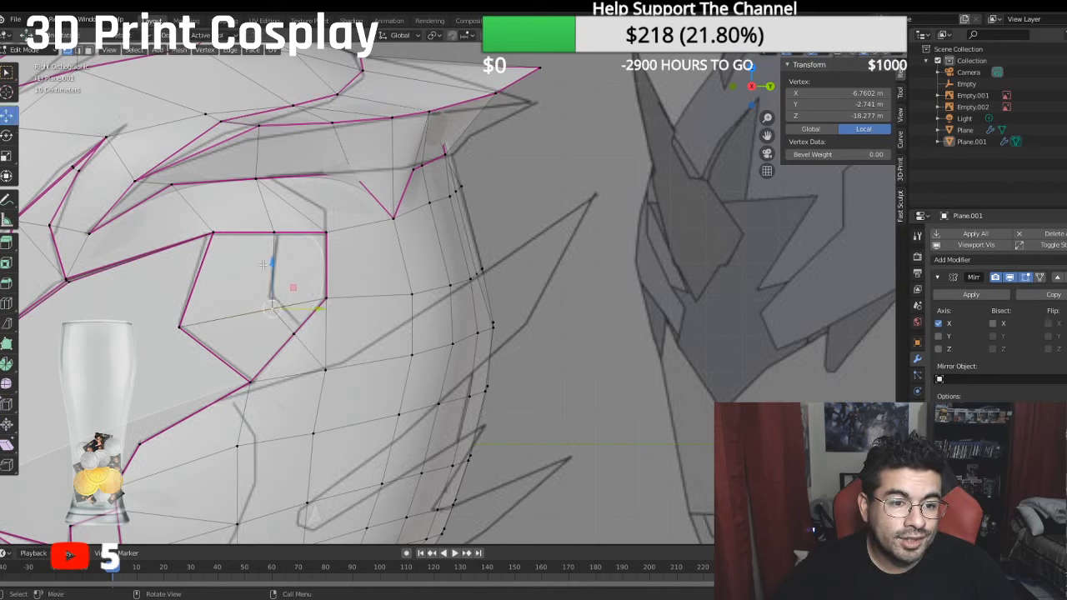
{"action": "left_click_drag", "start_coordinate": [263, 264], "coordinate": [258, 255]}
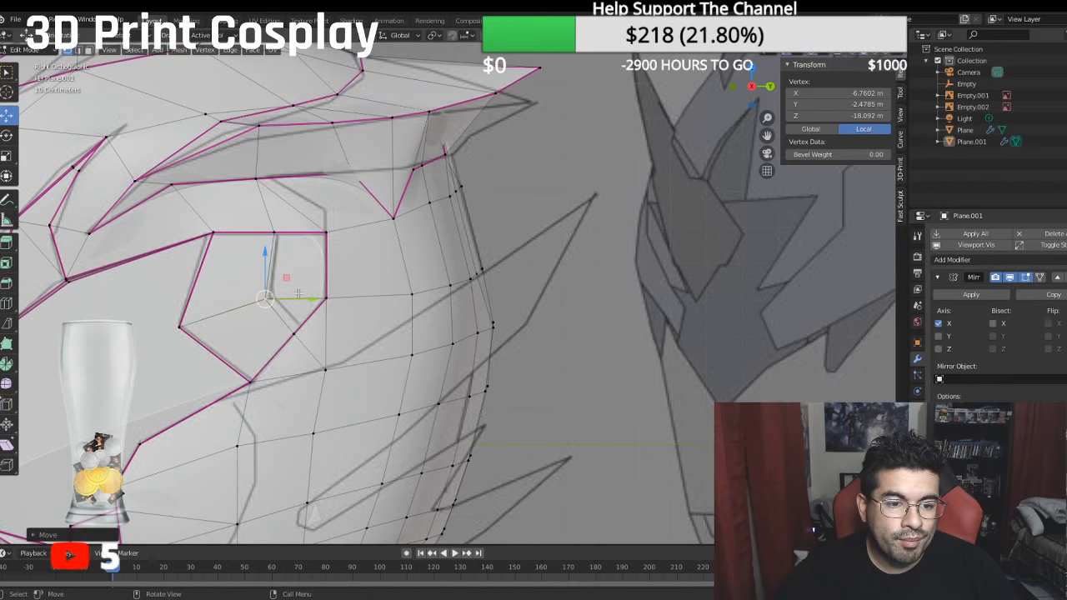
- Nudge the temple cut's corner vertex to about Z -18.12 m and set the crease of the vertical and diagonal cut edges to 1
{"action": "left_click_drag", "start_coordinate": [298, 293], "coordinate": [313, 309]}
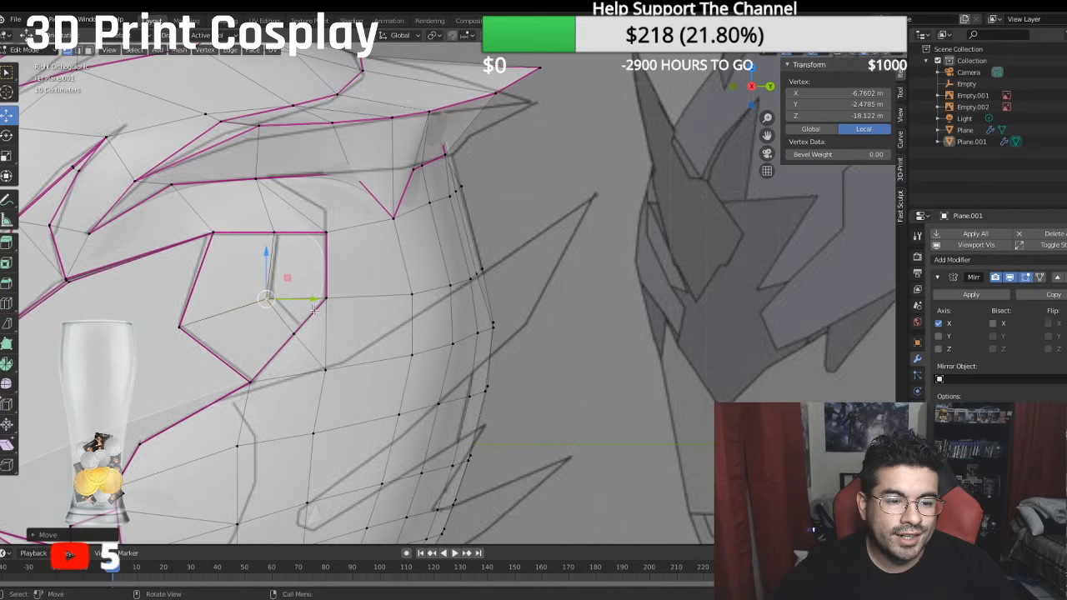
{"action": "left_click", "coordinate": [272, 233]}
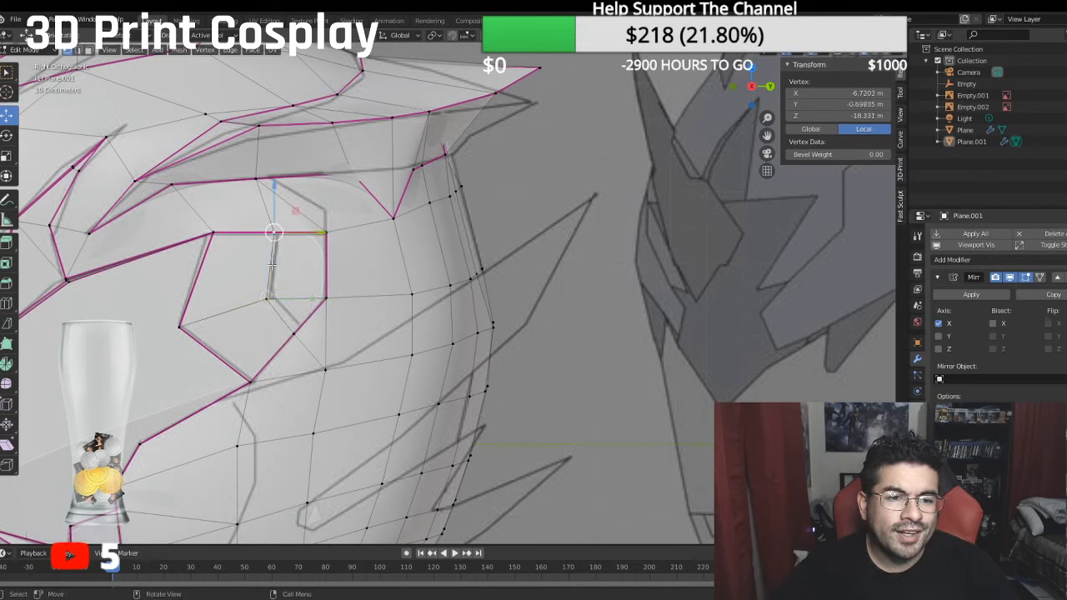
{"action": "left_click", "coordinate": [296, 334], "text": "ctrl"}
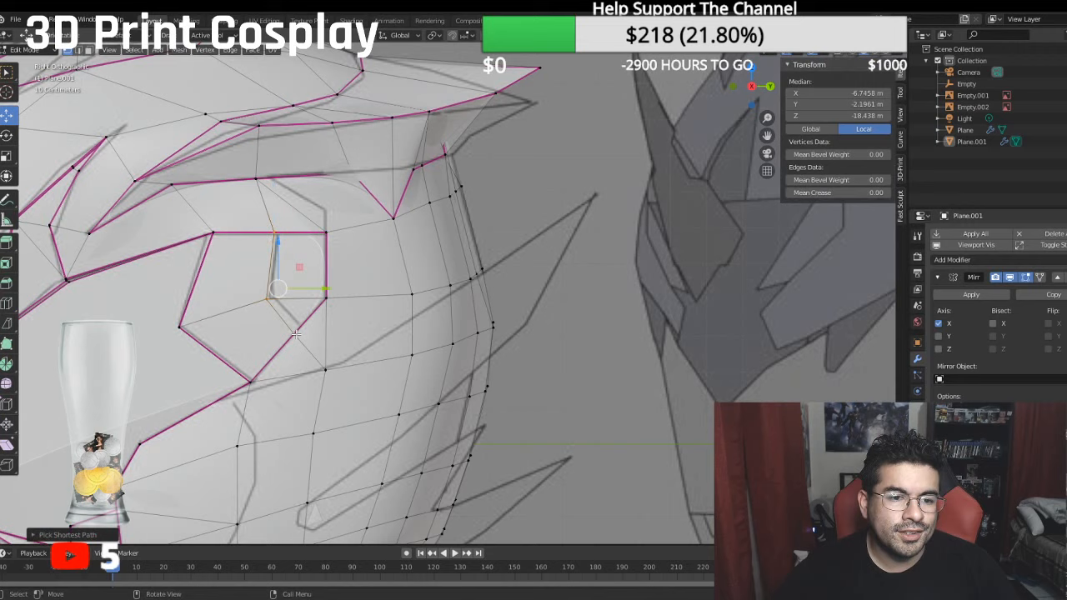
{"action": "left_click", "coordinate": [824, 194]}
{"action": "type", "text": "1"}
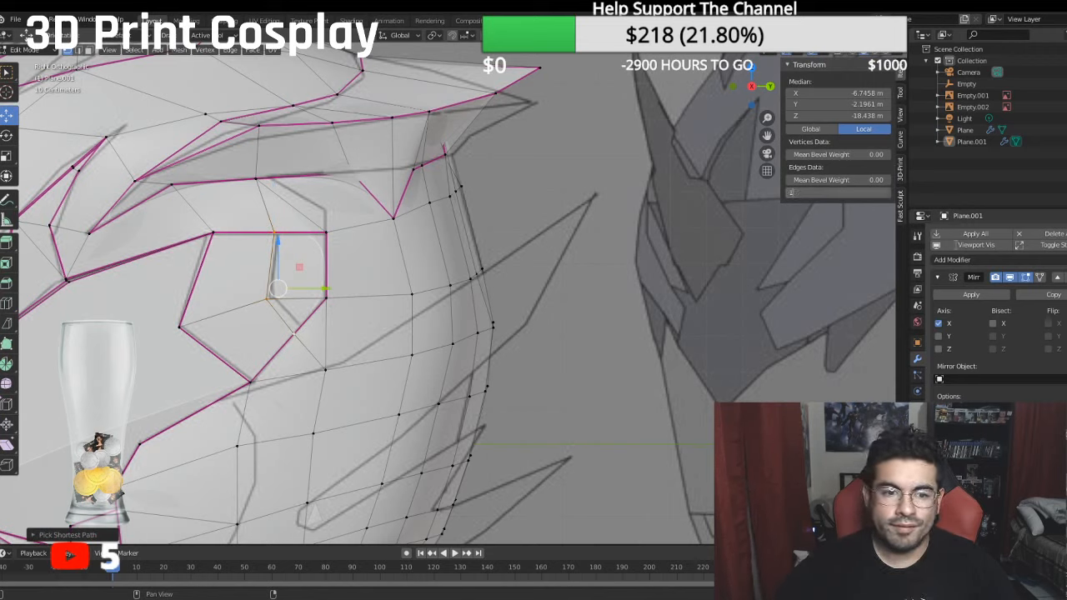
{"action": "key", "text": "Return"}
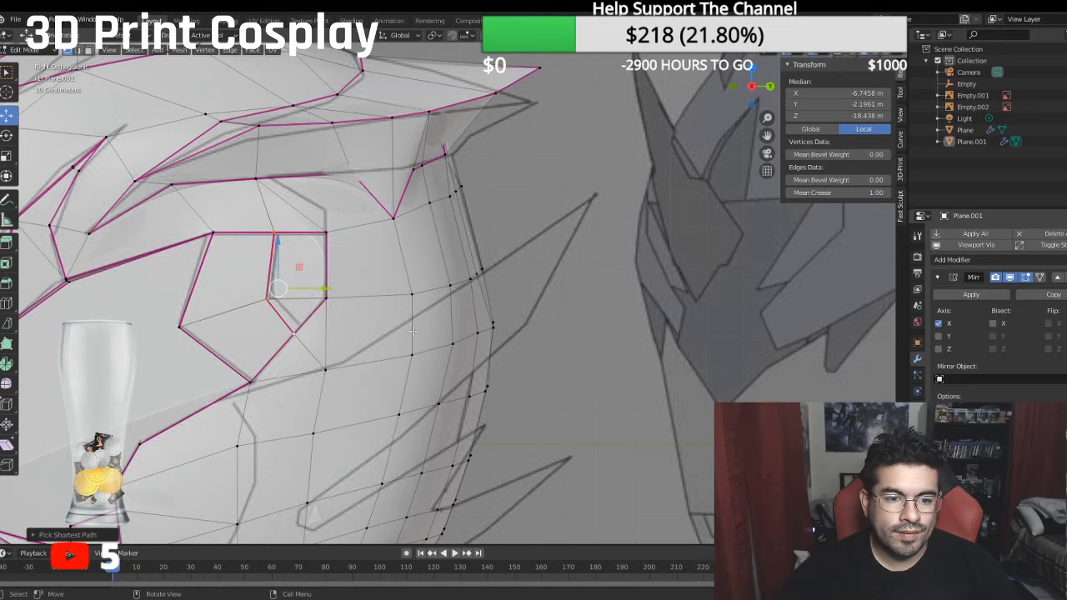
- Extrude the two temple panel faces behind the new cut outward along X to about -6.95 m
{"action": "left_click", "coordinate": [413, 334]}
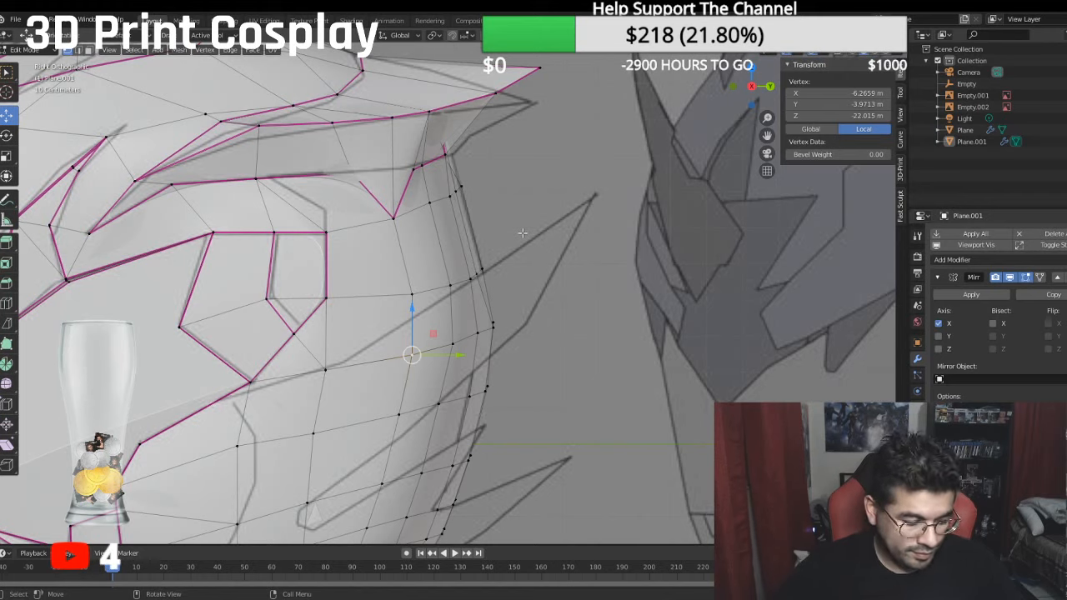
{"action": "middle_click_drag", "start_coordinate": [349, 291], "coordinate": [375, 261], "text": "shift"}
{"action": "scroll", "coordinate": [358, 247], "scroll_direction": "down", "scroll_amount": 3}
{"action": "scroll", "coordinate": [355, 245], "scroll_direction": "up", "scroll_amount": 1}
{"action": "scroll", "coordinate": [375, 261], "scroll_direction": "up", "scroll_amount": 3}
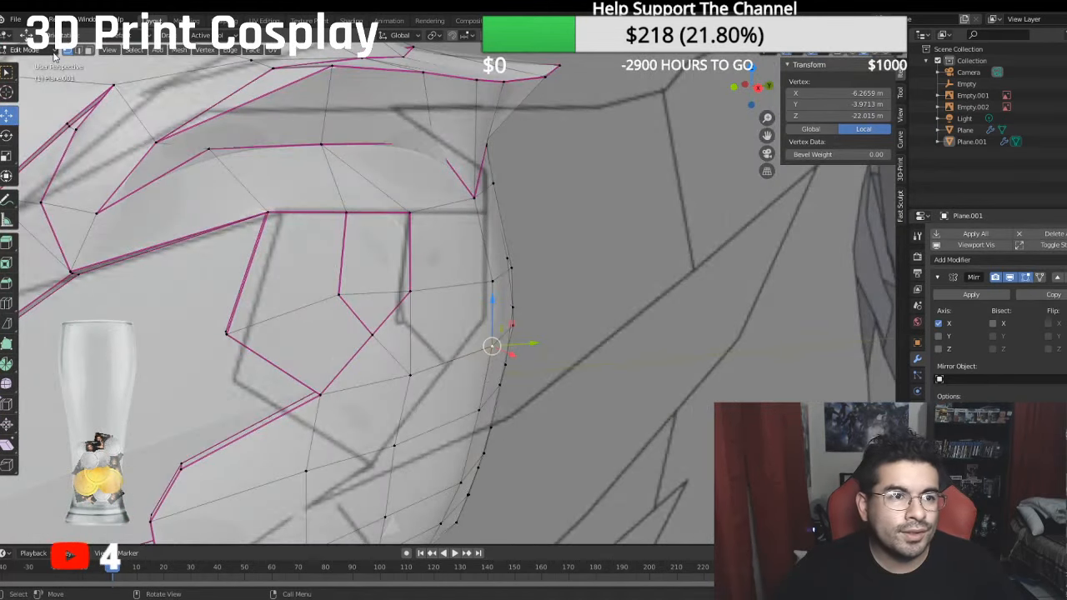
{"action": "left_click", "coordinate": [78, 51]}
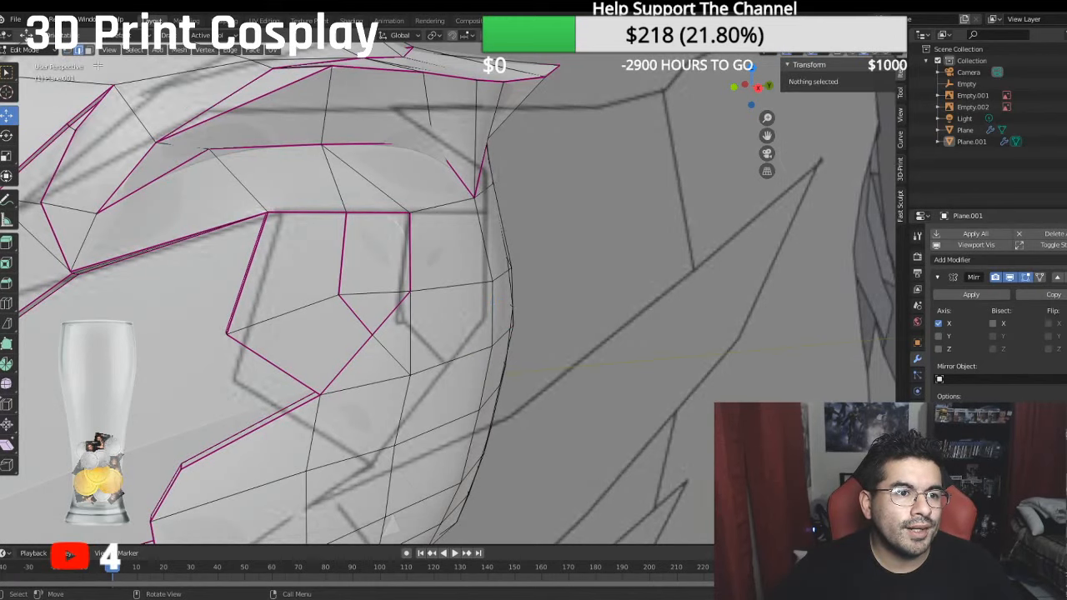
{"action": "key", "text": "ctrl+z"}
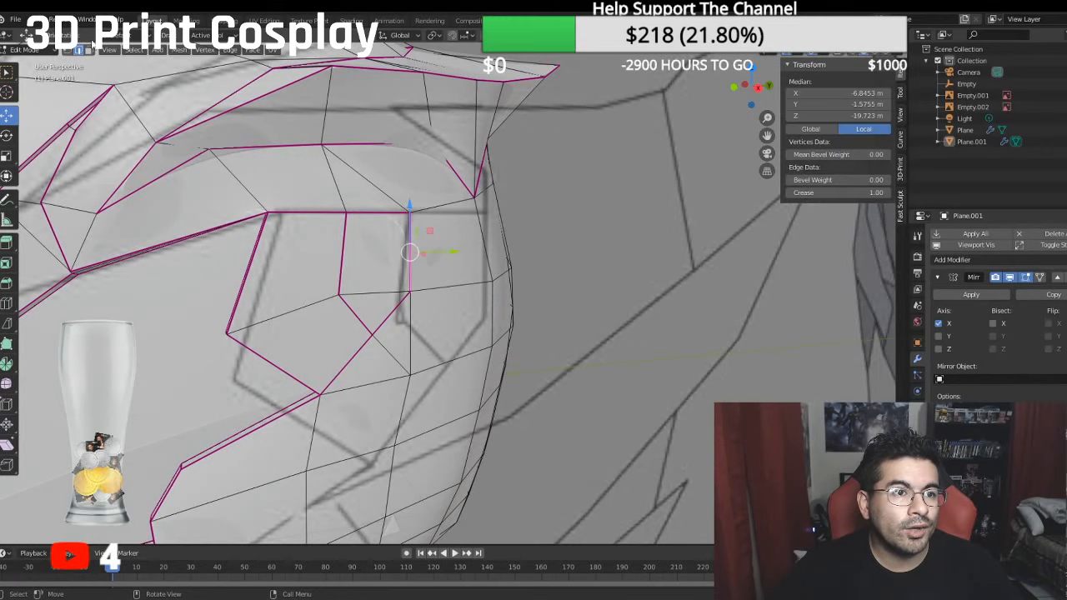
{"action": "left_click", "coordinate": [89, 51]}
{"action": "left_click", "coordinate": [366, 245]}
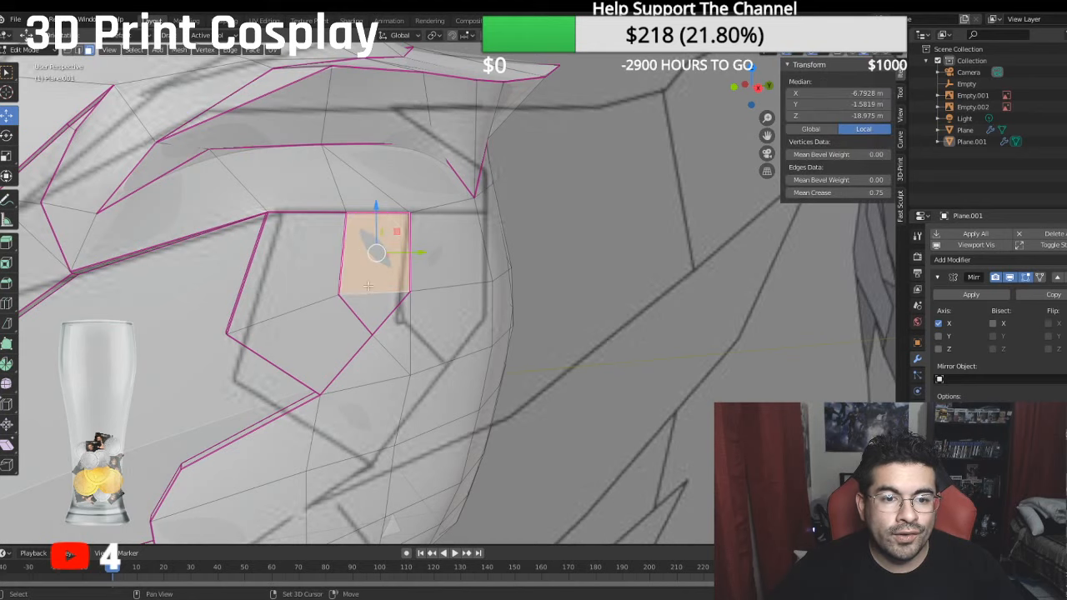
{"action": "middle_click_drag", "start_coordinate": [364, 310], "coordinate": [402, 299]}
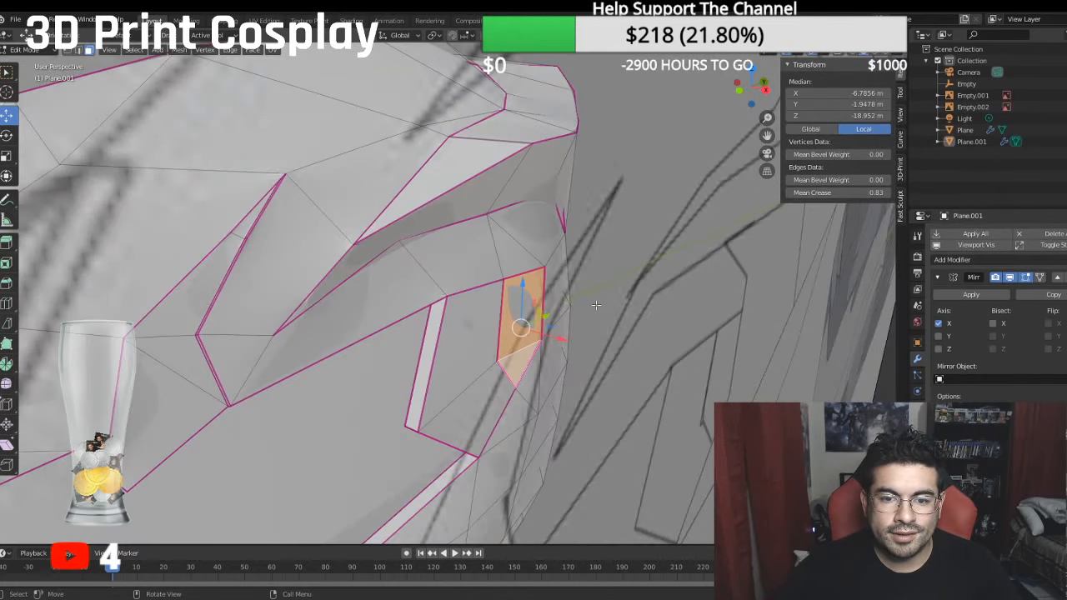
{"action": "key", "text": "e"}
{"action": "right_click", "coordinate": [569, 308]}
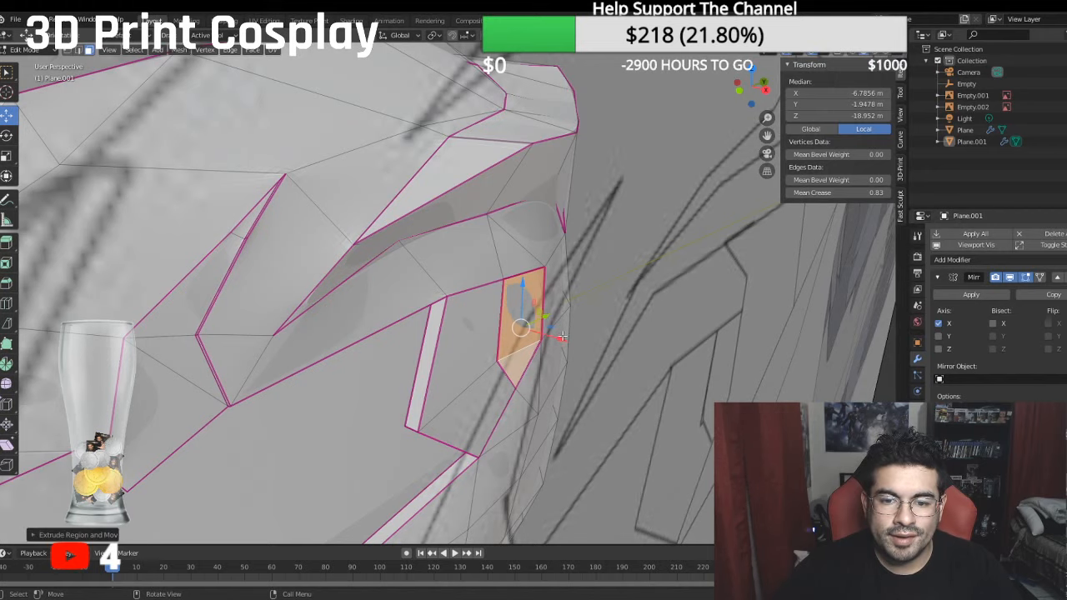
{"action": "key", "text": "g"}
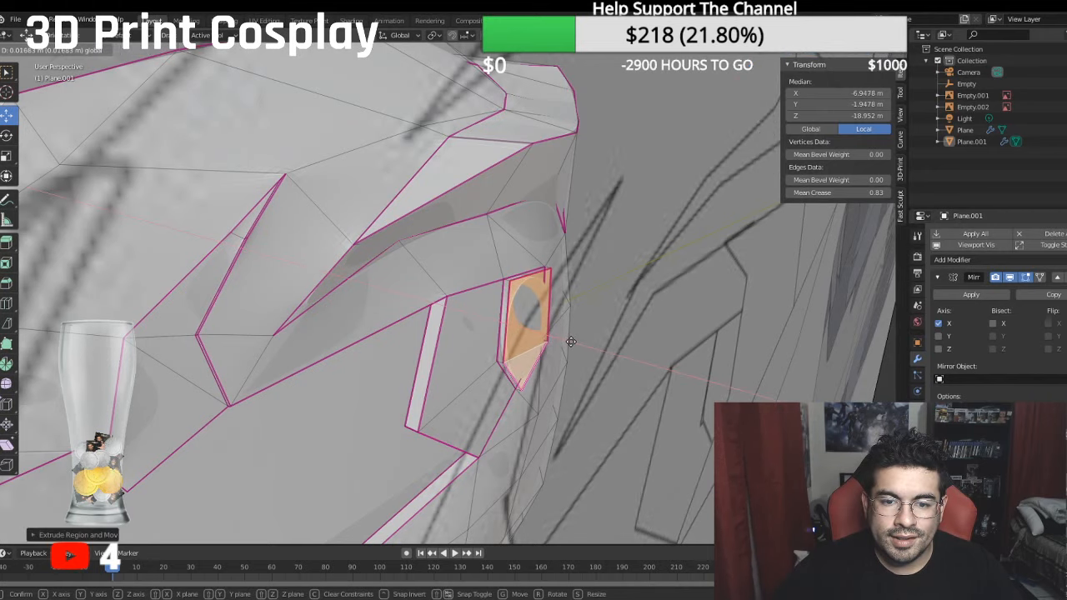
{"action": "left_click", "coordinate": [572, 342]}
- Set the mean crease of the raised temple piece's rear side faces to 1
{"action": "middle_click_drag", "start_coordinate": [571, 342], "coordinate": [138, 174]}
{"action": "scroll", "coordinate": [262, 242], "scroll_direction": "up", "scroll_amount": 2}
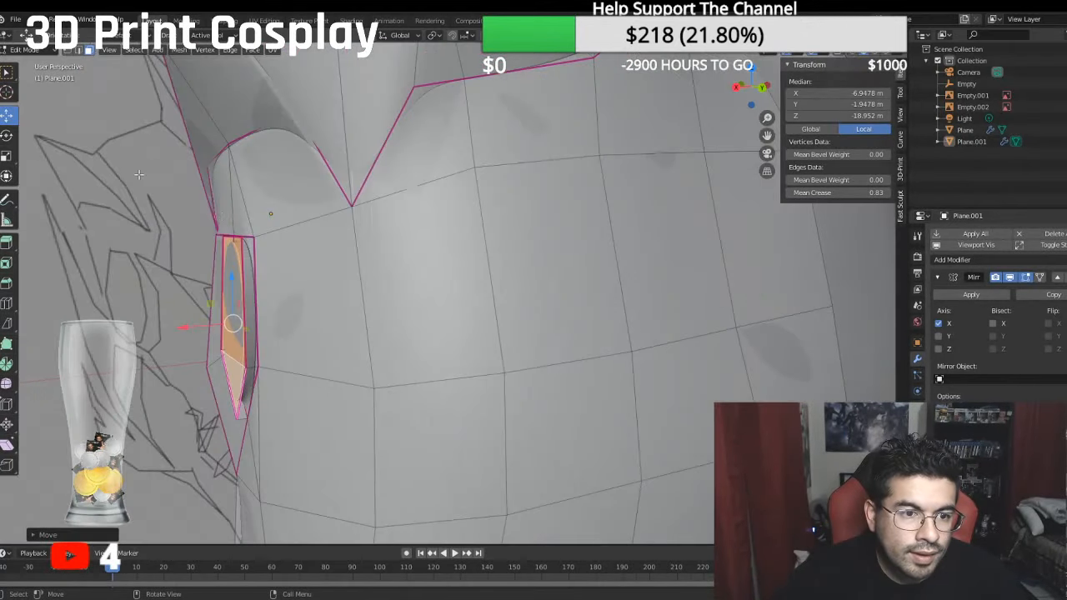
{"action": "left_click", "coordinate": [250, 273]}
{"action": "middle_click_drag", "start_coordinate": [250, 273], "coordinate": [255, 234]}
{"action": "left_click", "coordinate": [252, 268], "text": "shift"}
{"action": "left_click", "coordinate": [258, 382]}
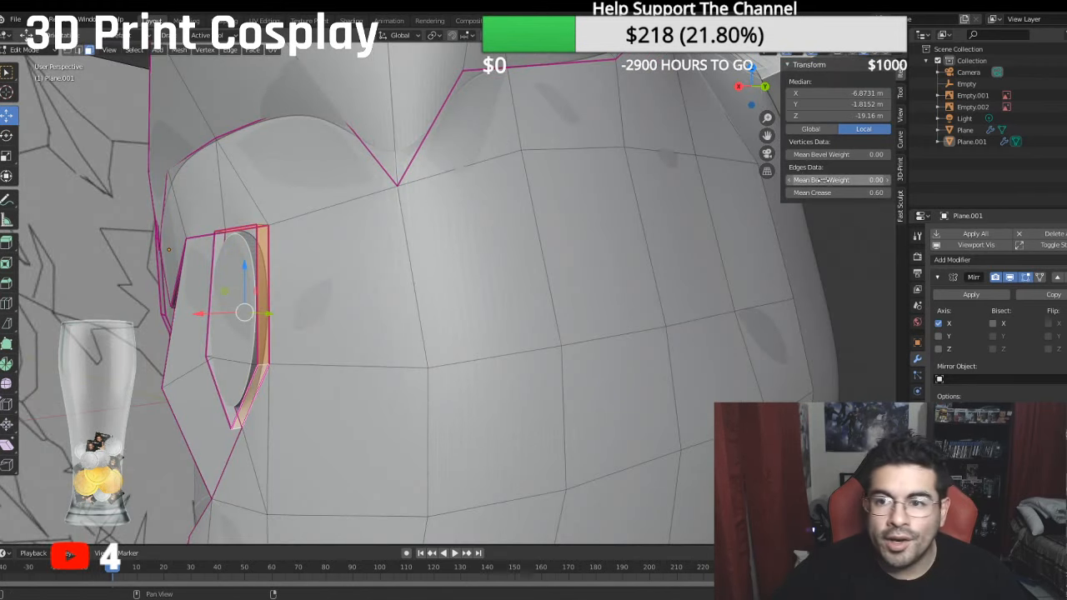
{"action": "left_click", "coordinate": [830, 194]}
{"action": "type", "text": "0.6"}
{"action": "key", "text": "BackSpace"}
{"action": "key", "text": "BackSpace"}
{"action": "key", "text": "BackSpace"}
{"action": "type", "text": "1"}
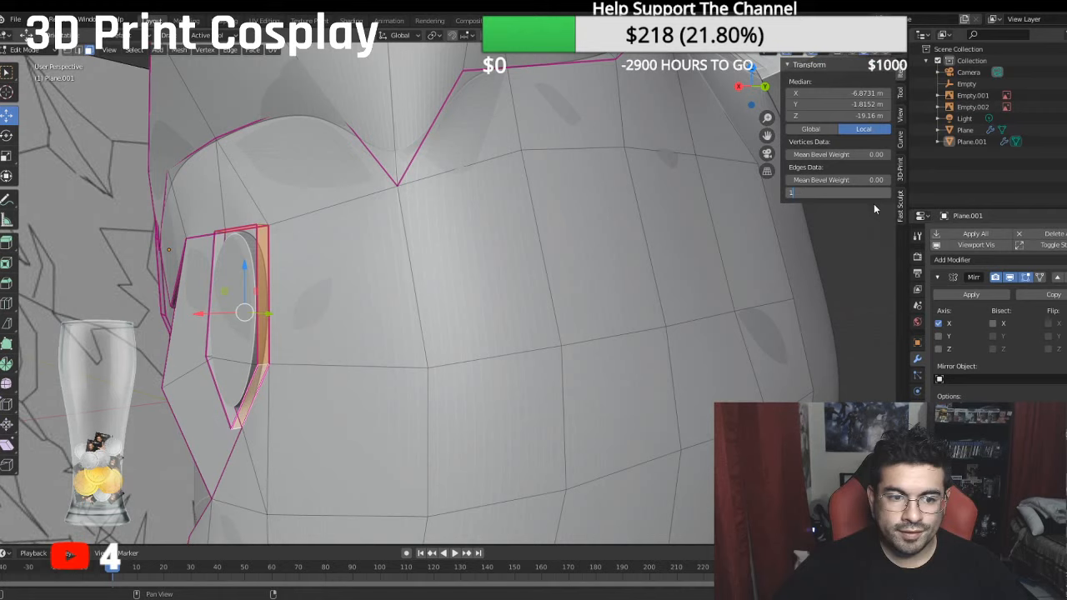
{"action": "key", "text": "Return"}
- Compare the raised temple piece with the references in side and front view, and examine the helmet's rear and underside
{"action": "middle_click_drag", "start_coordinate": [417, 215], "coordinate": [543, 222]}
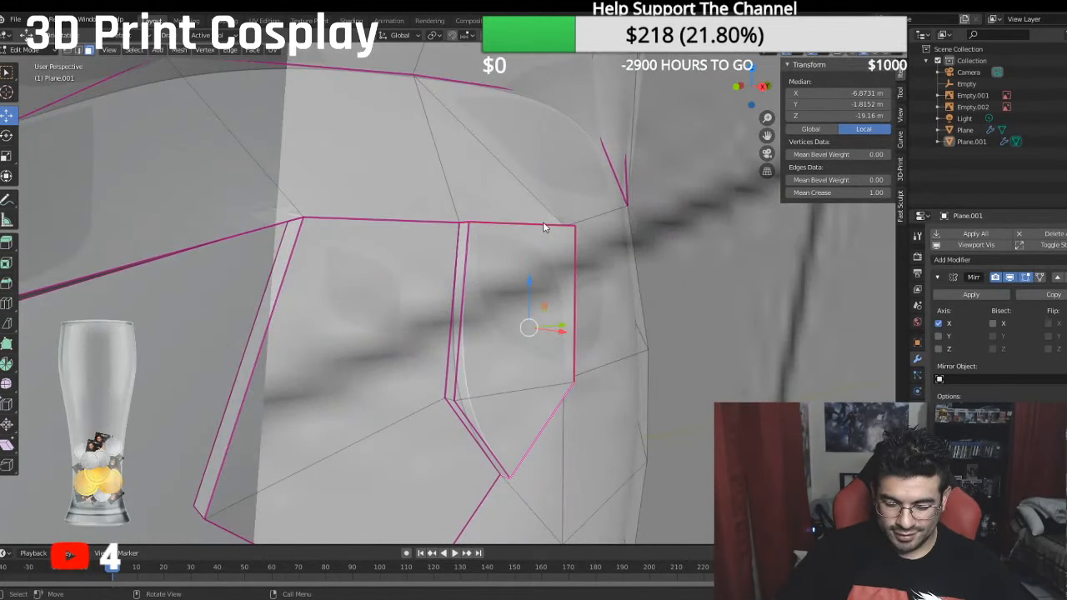
{"action": "key", "text": "KP_3"}
{"action": "key", "text": "KP_1"}
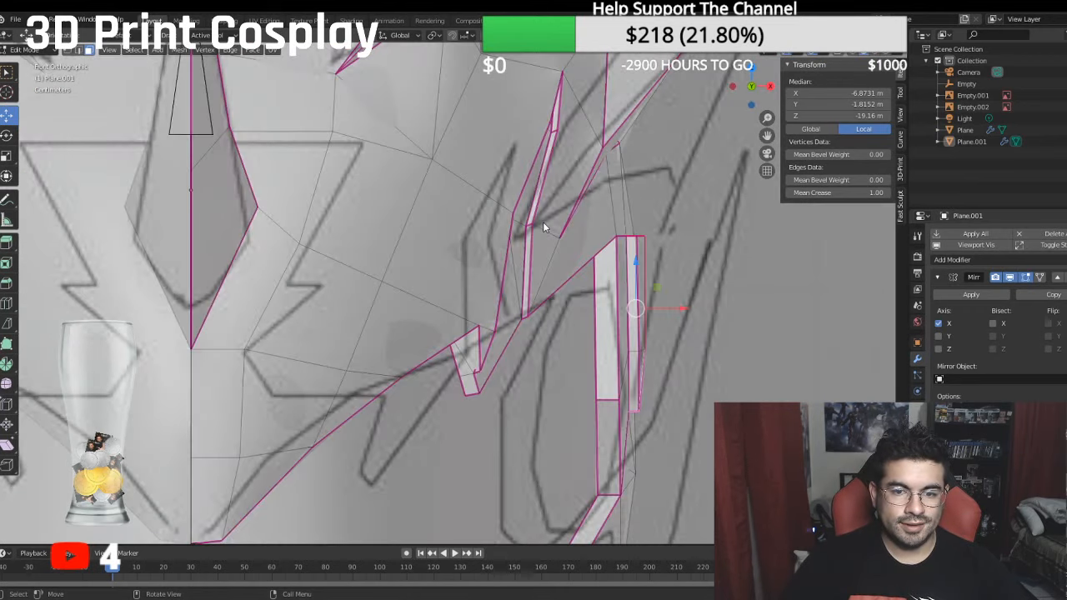
{"action": "middle_click_drag", "start_coordinate": [544, 227], "coordinate": [547, 267]}
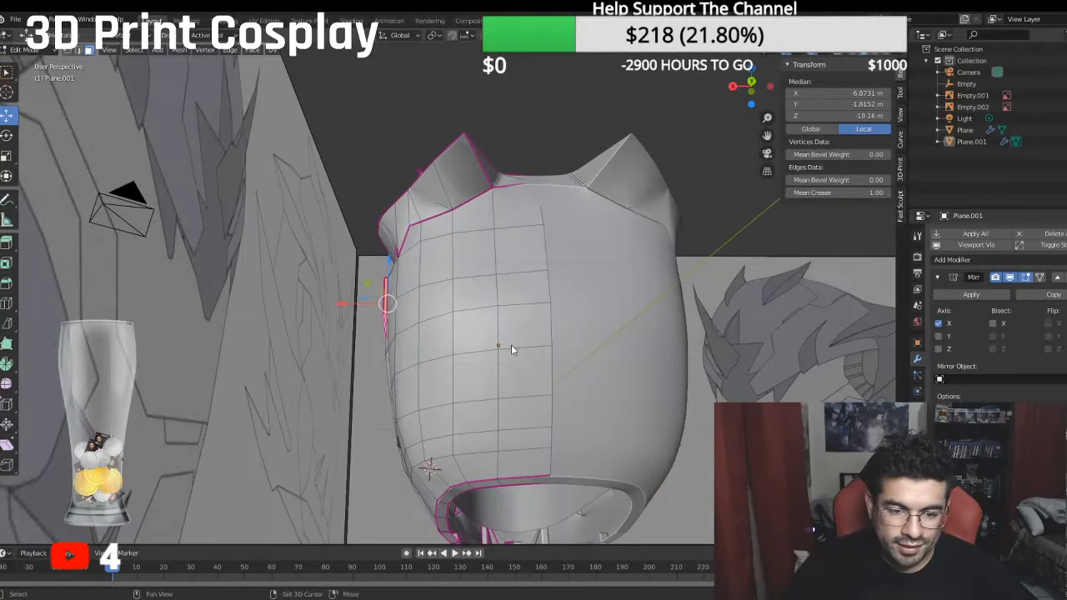
{"action": "middle_click_drag", "start_coordinate": [512, 350], "coordinate": [400, 381]}
{"action": "scroll", "coordinate": [526, 267], "scroll_direction": "up", "scroll_amount": 3}
{"action": "scroll", "coordinate": [477, 373], "scroll_direction": "down", "scroll_amount": 4}
{"action": "scroll", "coordinate": [463, 373], "scroll_direction": "up", "scroll_amount": 3}
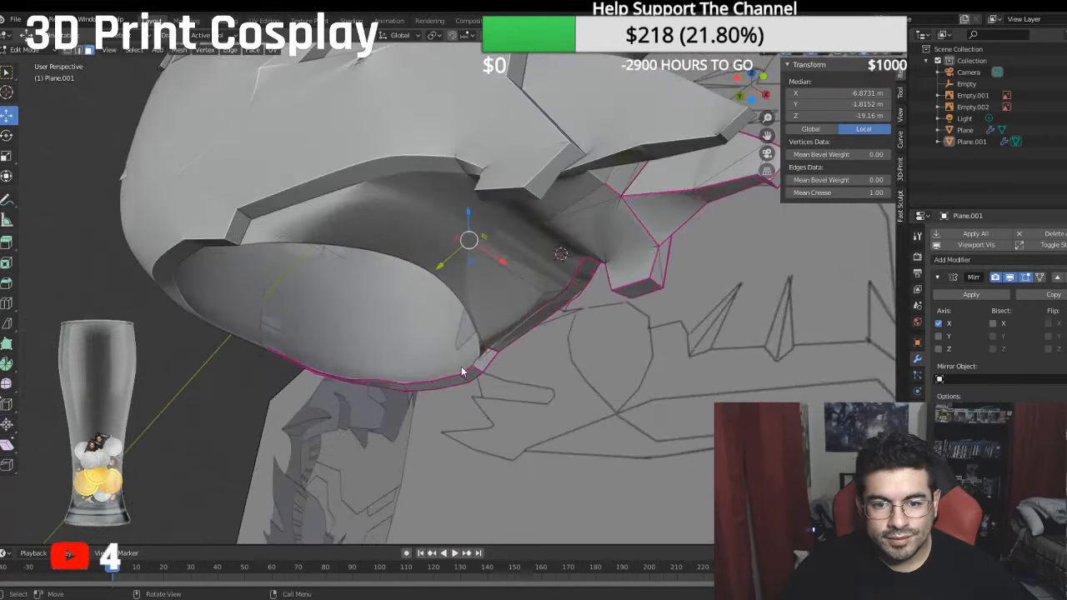
- Set the mean crease of the face just above the lower jaw prong's blunt end to 1
{"action": "left_click", "coordinate": [90, 51]}
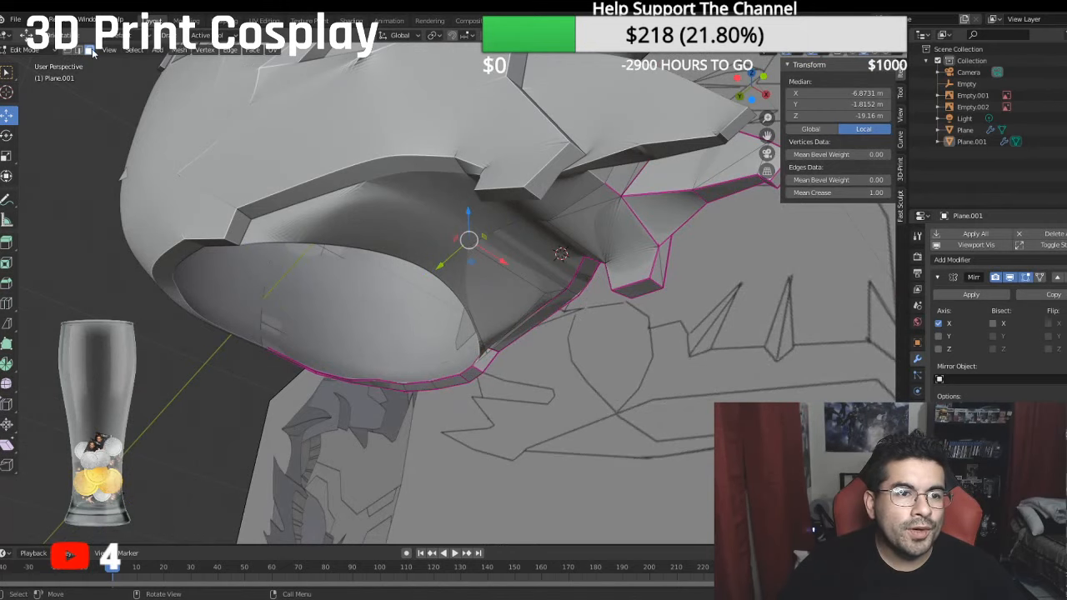
{"action": "left_click", "coordinate": [631, 272]}
{"action": "left_click", "coordinate": [859, 194]}
{"action": "type", "text": "0.75"}
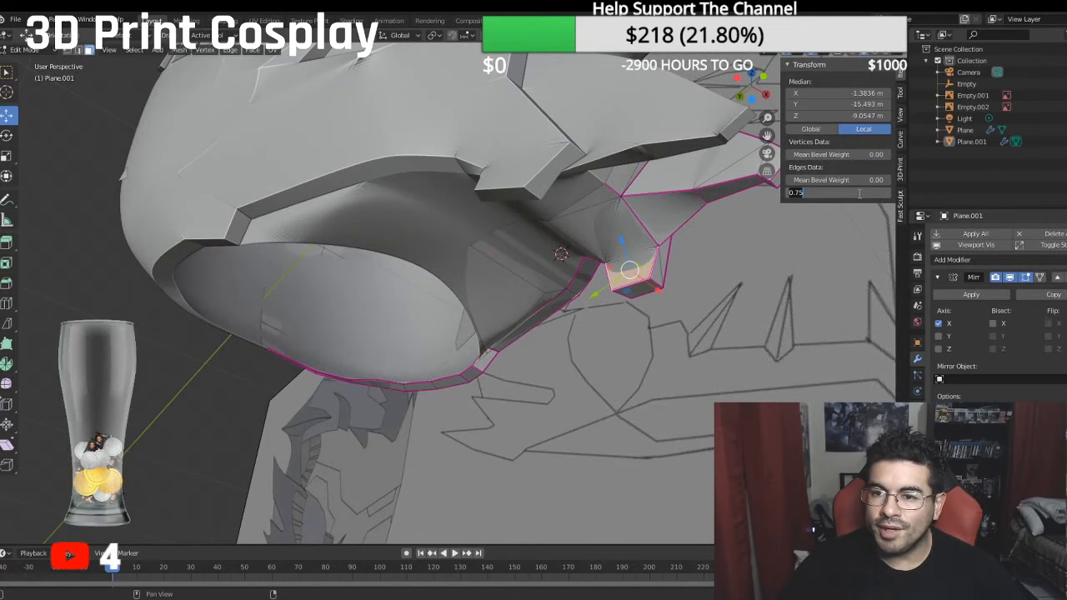
{"action": "type", "text": "1"}
{"action": "key", "text": "Return"}
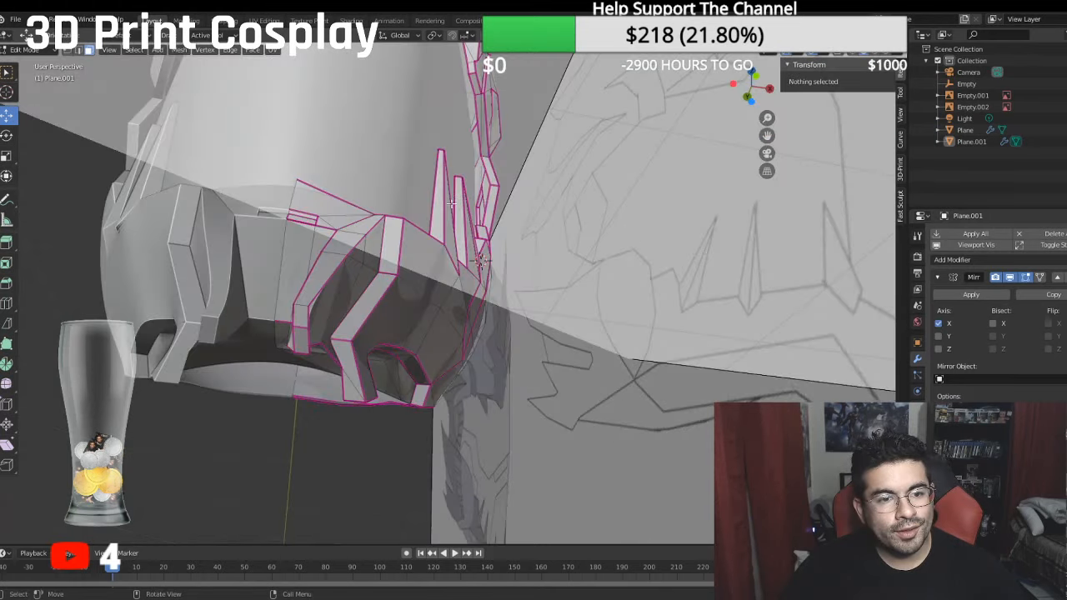
- Set the mean crease of the front face at the inner jaw prong's tip to 1
{"action": "middle_click_drag", "start_coordinate": [451, 204], "coordinate": [410, 171]}
{"action": "middle_click_drag", "start_coordinate": [355, 296], "coordinate": [356, 250]}
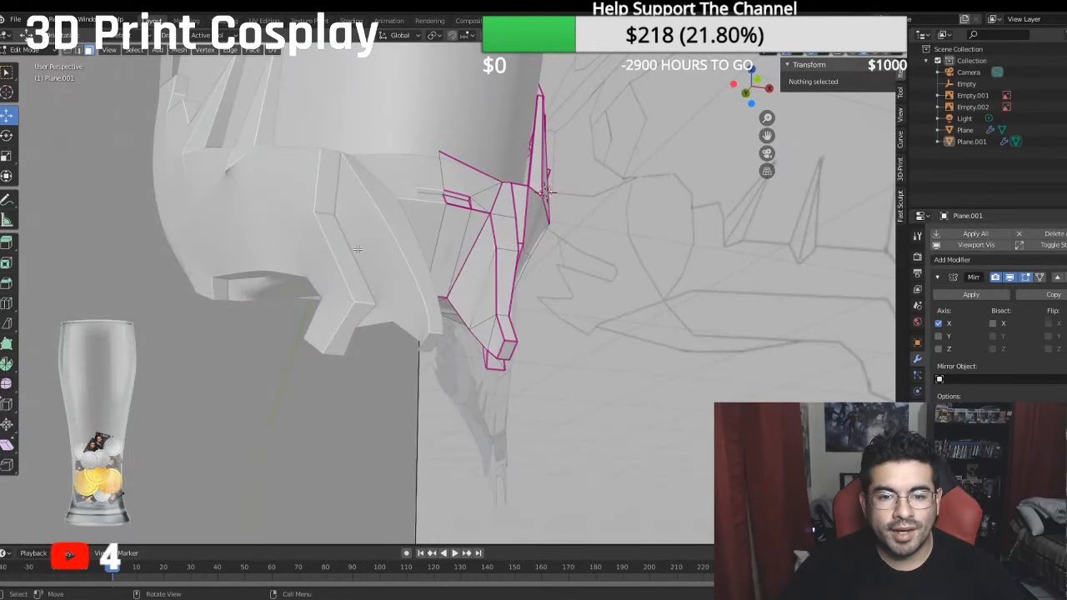
{"action": "left_click", "coordinate": [508, 329]}
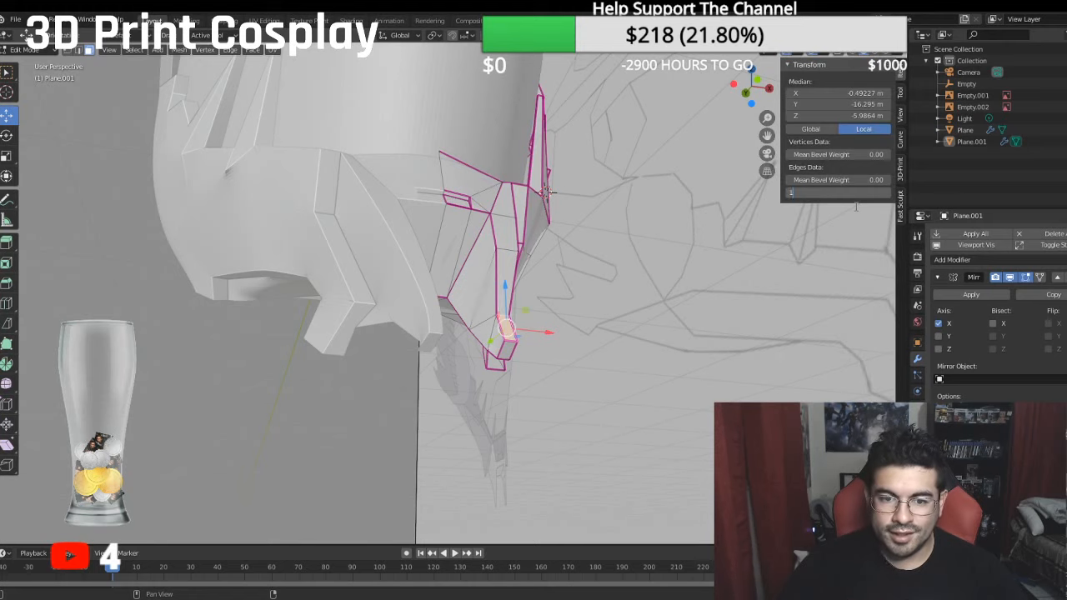
{"action": "left_click", "coordinate": [538, 435]}
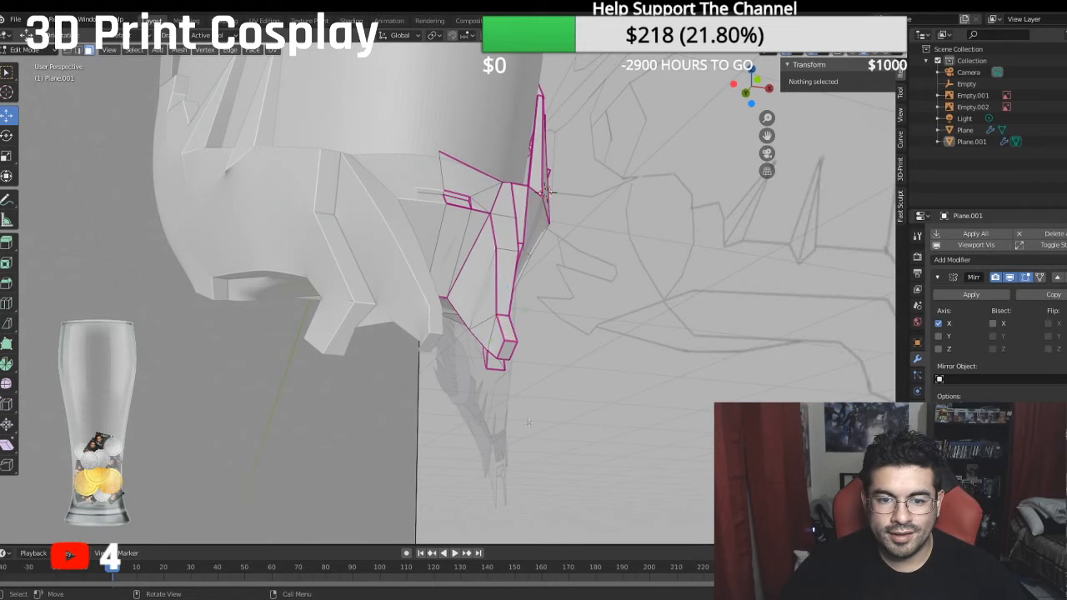
- Shift the lower front edge of the inner jaw prong's tip along X to about -0.53 m
{"action": "middle_click_drag", "start_coordinate": [538, 434], "coordinate": [259, 326]}
{"action": "middle_click_drag", "start_coordinate": [195, 347], "coordinate": [322, 279]}
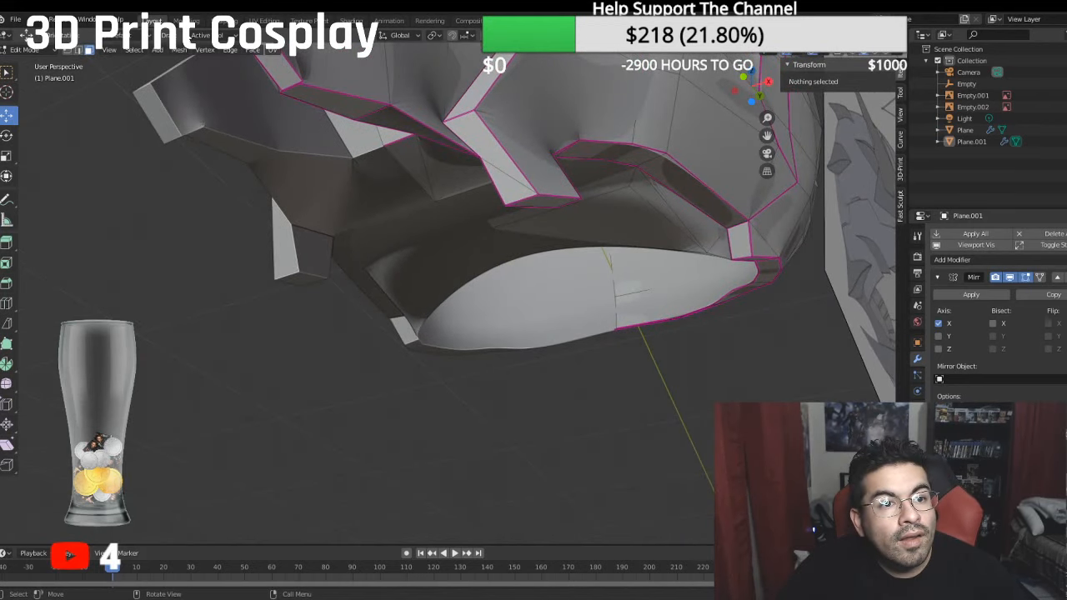
{"action": "left_click", "coordinate": [289, 87]}
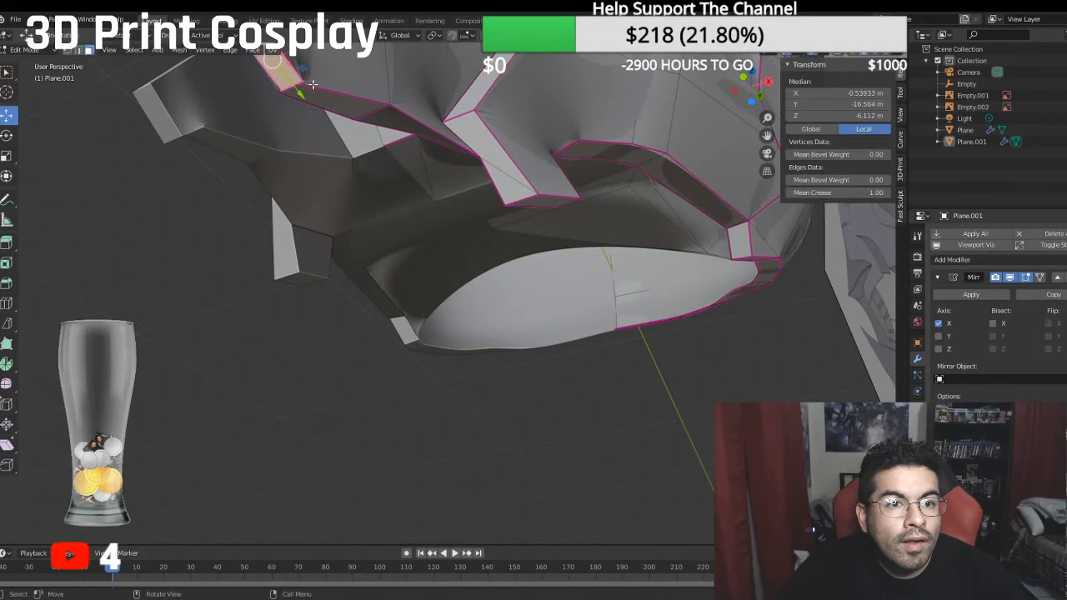
{"action": "left_click", "coordinate": [78, 50]}
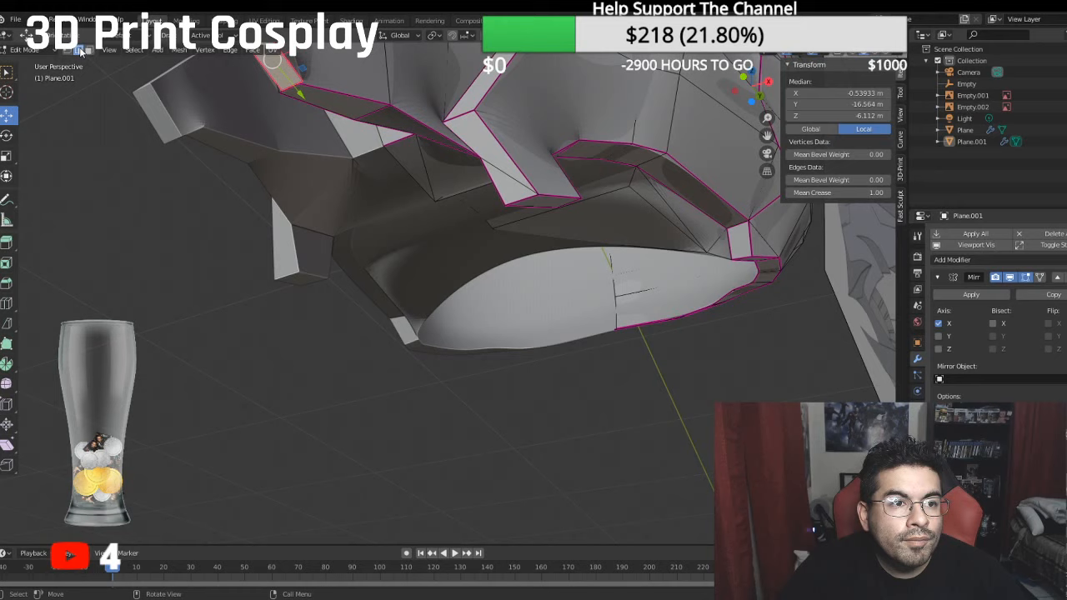
{"action": "left_click", "coordinate": [293, 89]}
{"action": "left_click_drag", "start_coordinate": [329, 76], "coordinate": [325, 77]}
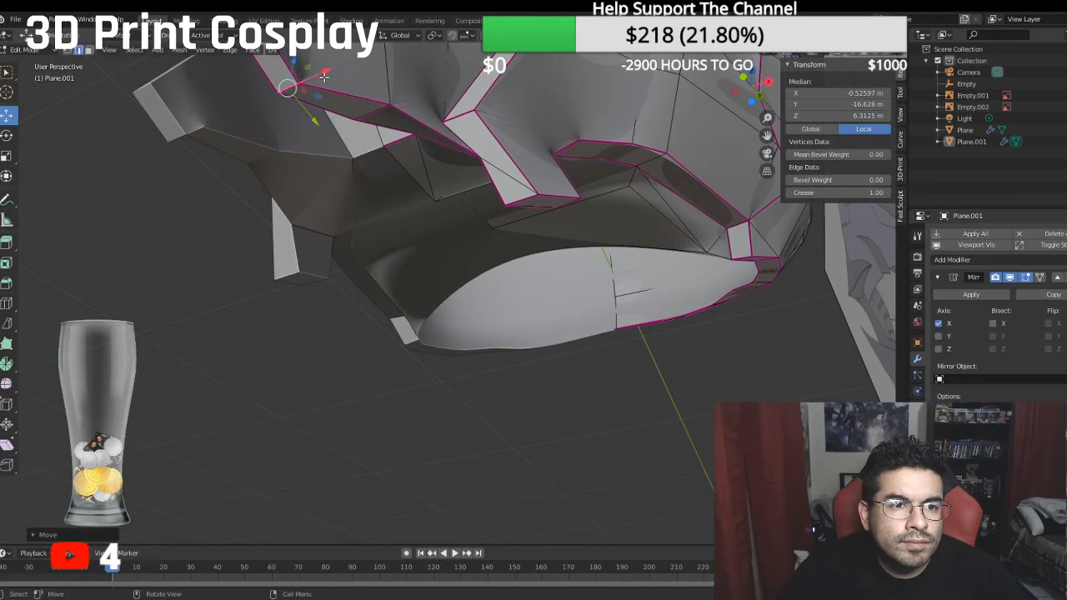
{"action": "middle_click_drag", "start_coordinate": [324, 77], "coordinate": [277, 133]}
{"action": "left_click", "coordinate": [412, 302]}
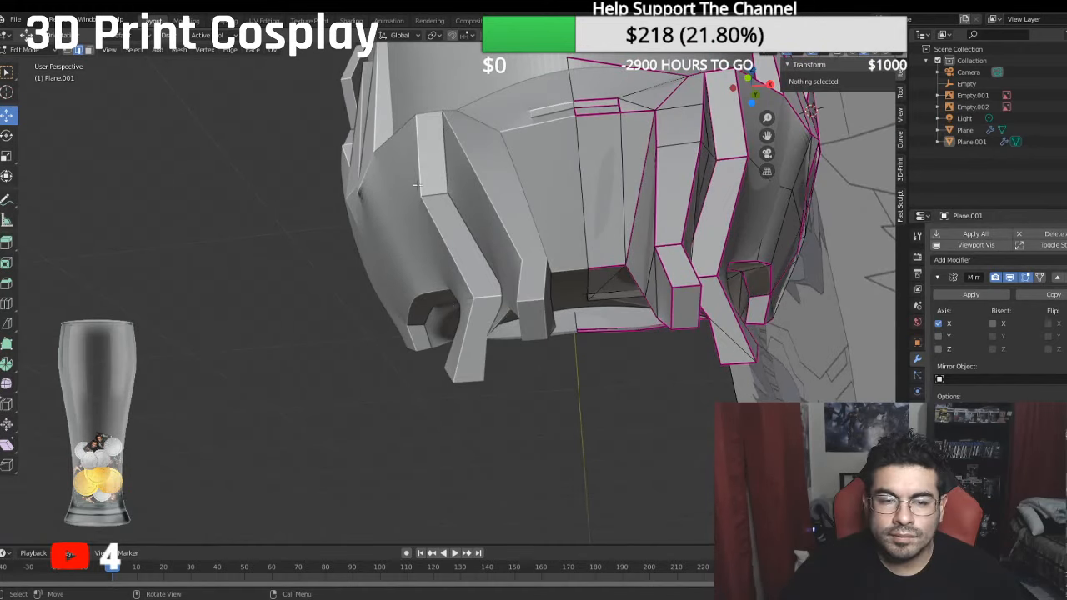
- Move the inner jaw prong tip's inner front edge to about X -0.51 m and its upper front edge to about Z -5.91 m
{"action": "left_click", "coordinate": [669, 296]}
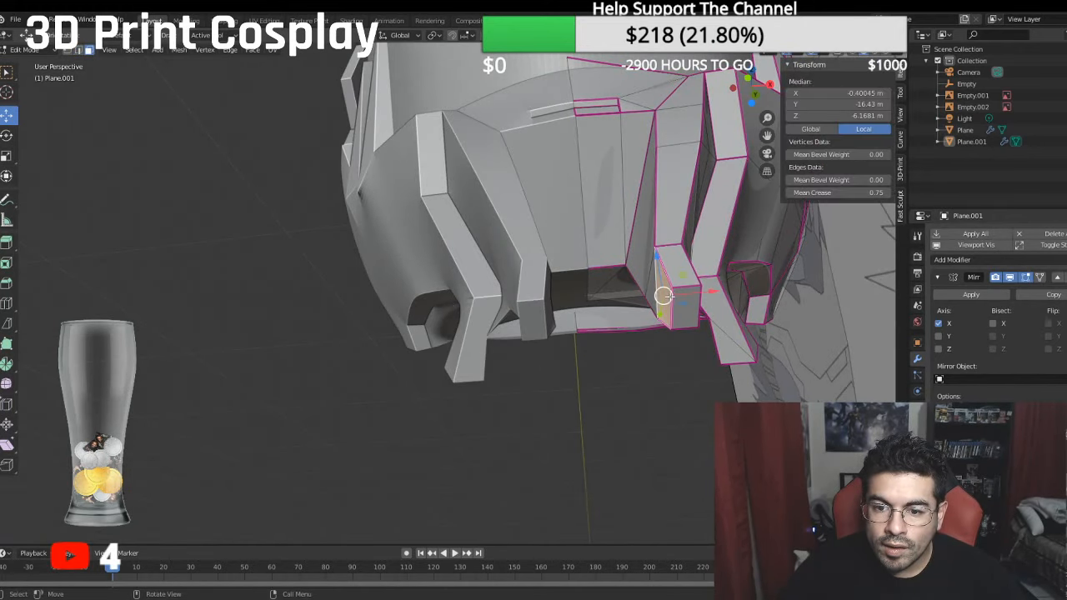
{"action": "left_click", "coordinate": [80, 51]}
{"action": "left_click", "coordinate": [672, 306]}
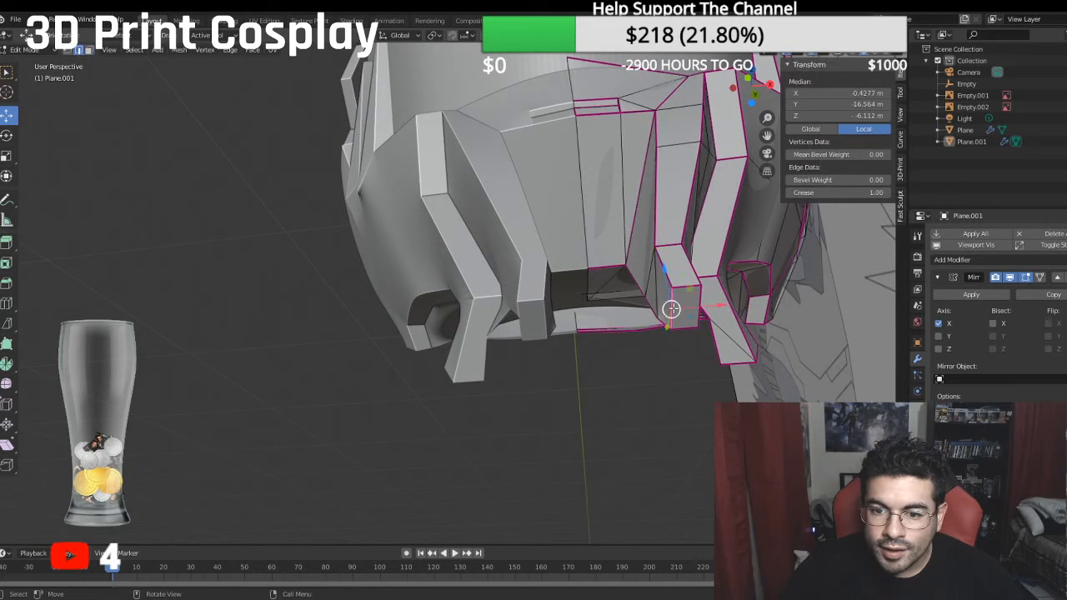
{"action": "left_click_drag", "start_coordinate": [712, 307], "coordinate": [709, 296]}
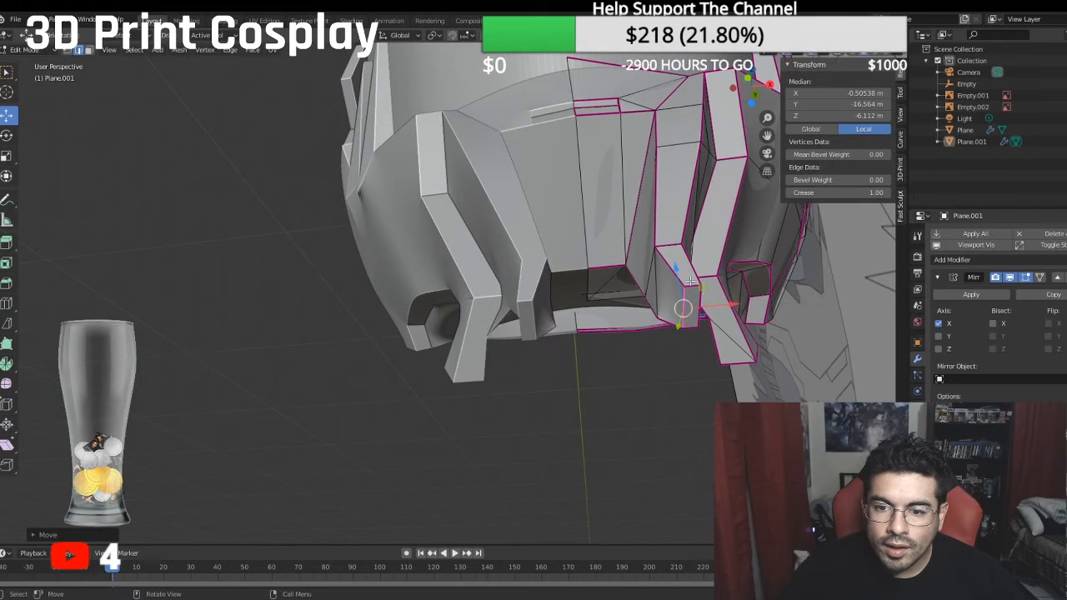
{"action": "left_click", "coordinate": [690, 282]}
{"action": "left_click_drag", "start_coordinate": [688, 251], "coordinate": [687, 258]}
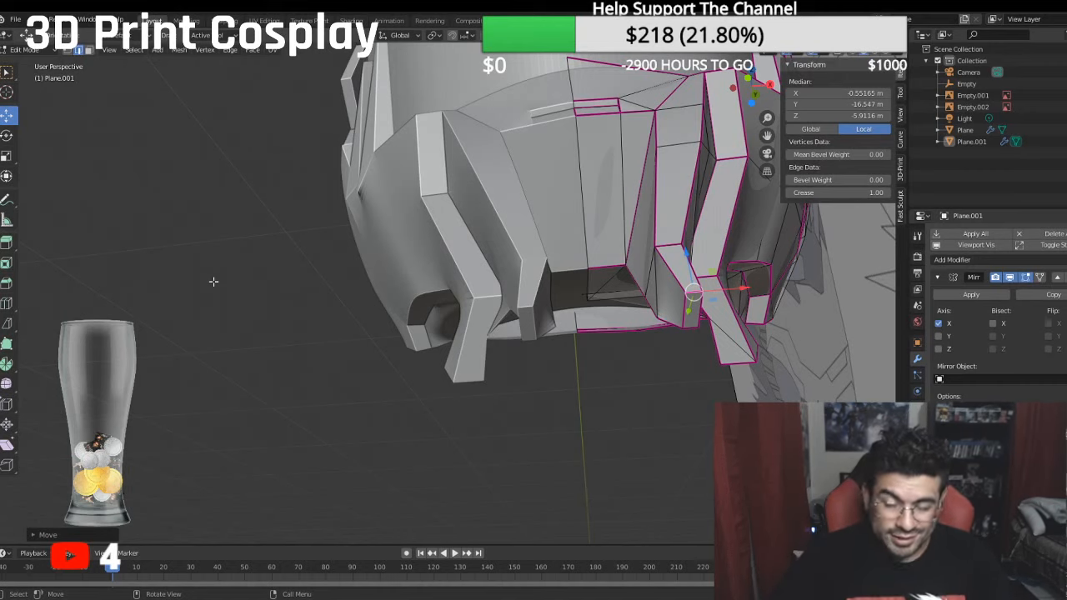
- Set the mean crease of the lengthwise edge run along the side of the lower jaw to 1
{"action": "key", "text": "KP_3"}
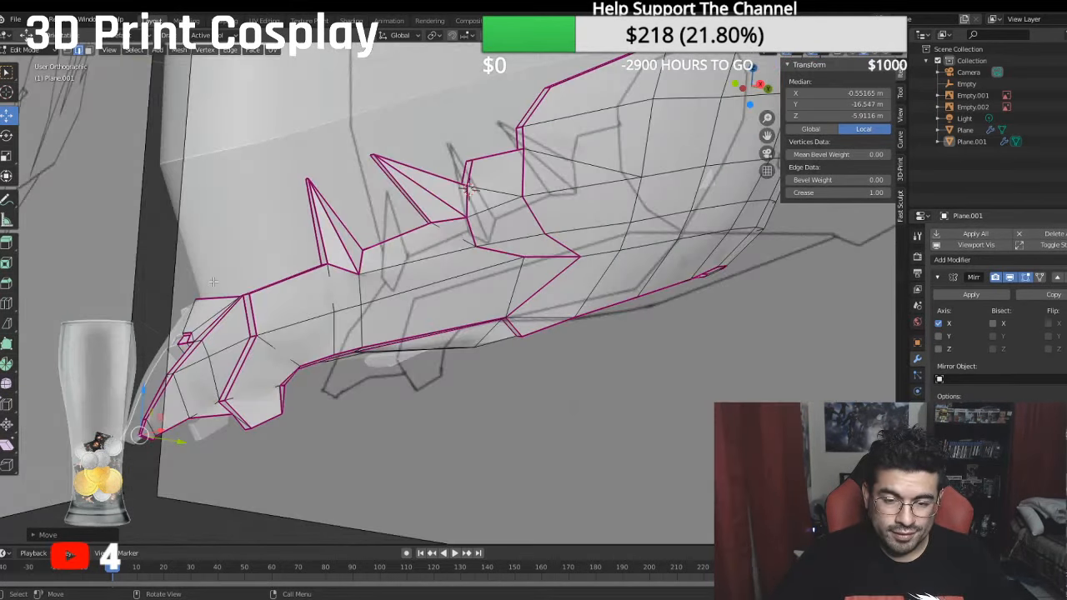
{"action": "key", "text": "KP_3"}
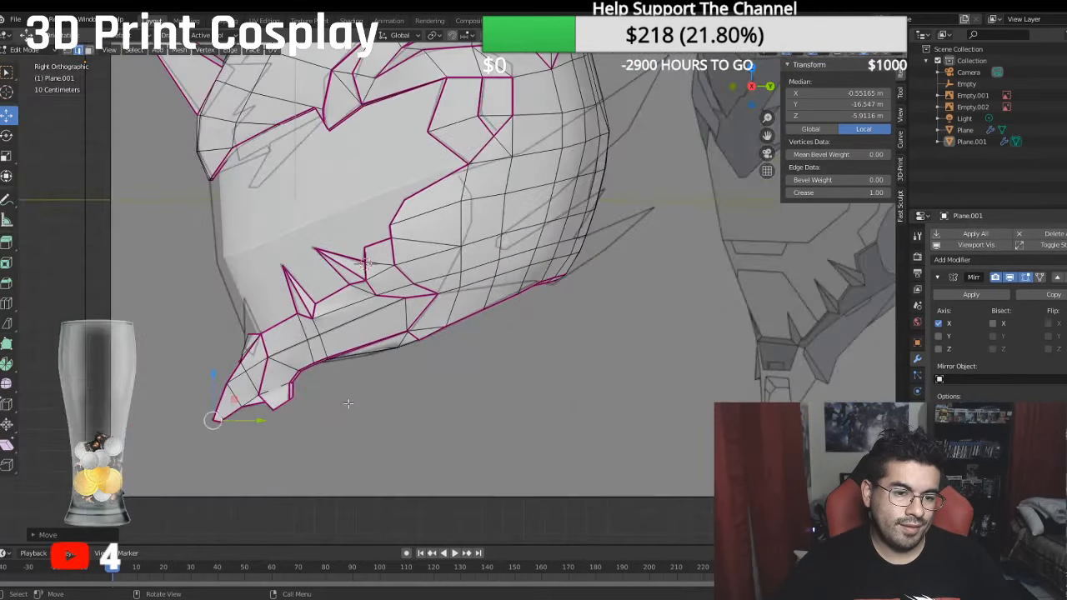
{"action": "middle_click_drag", "start_coordinate": [348, 402], "coordinate": [400, 404]}
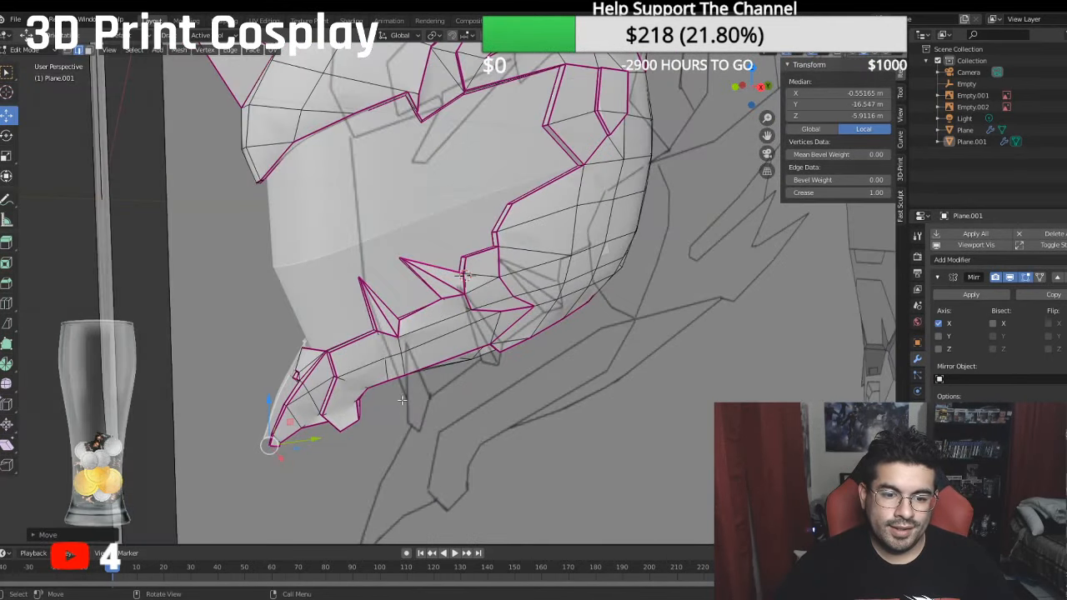
{"action": "scroll", "coordinate": [392, 392], "scroll_direction": "up", "scroll_amount": 2}
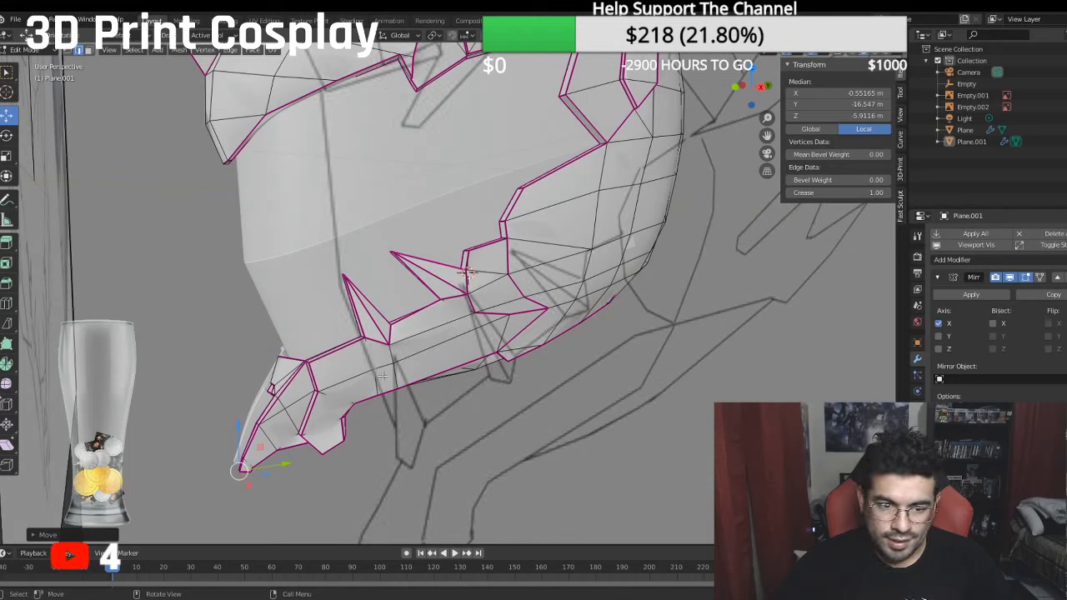
{"action": "left_click", "coordinate": [383, 377], "text": "ctrl"}
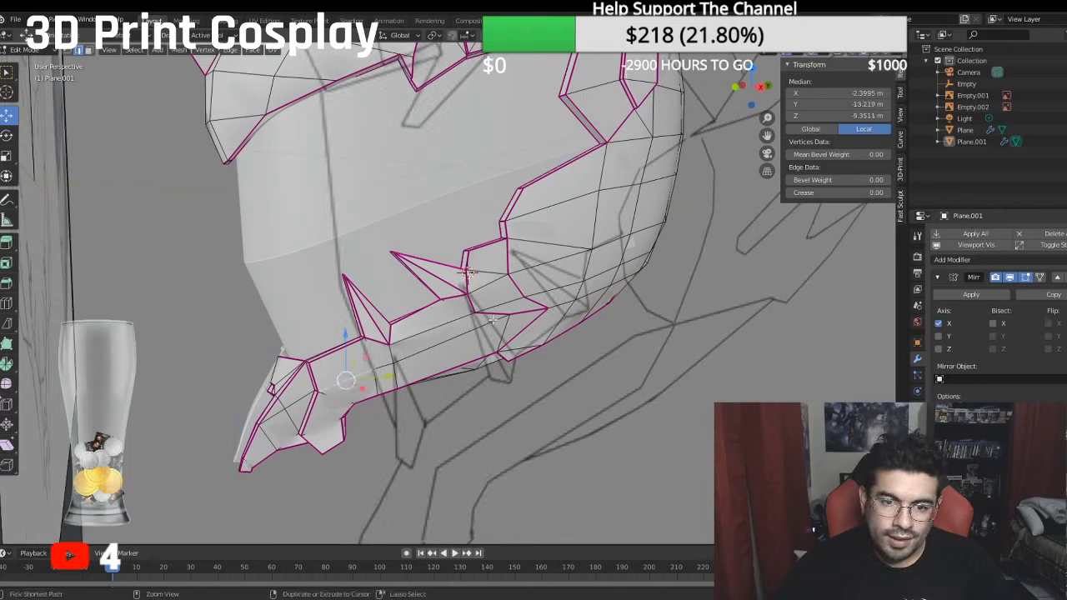
{"action": "left_click", "coordinate": [493, 319], "text": "ctrl"}
{"action": "left_click", "coordinate": [815, 193]}
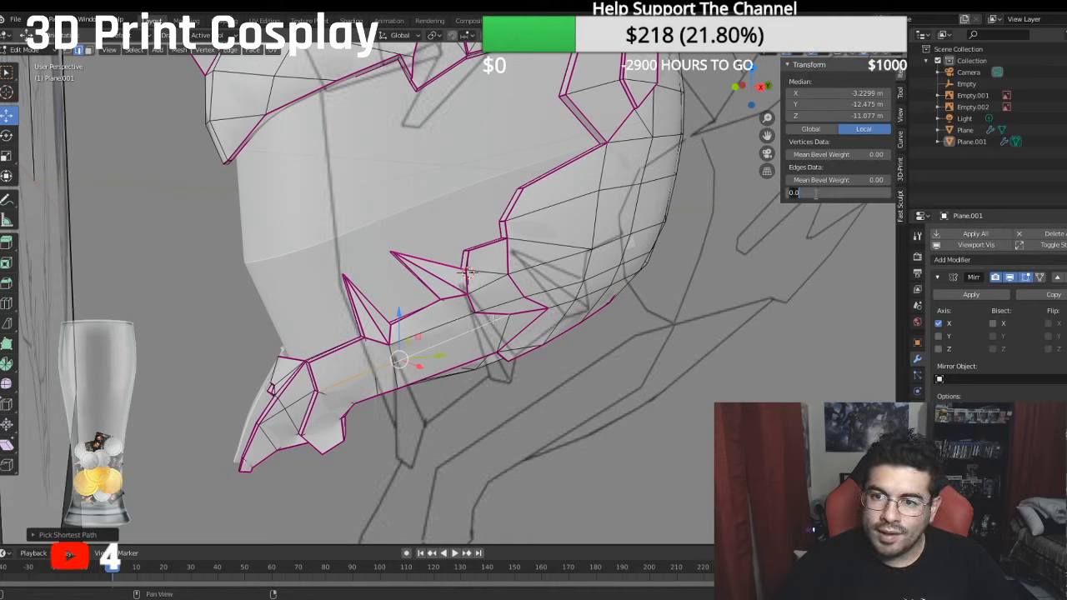
{"action": "type", "text": "1"}
{"action": "key", "text": "Return"}
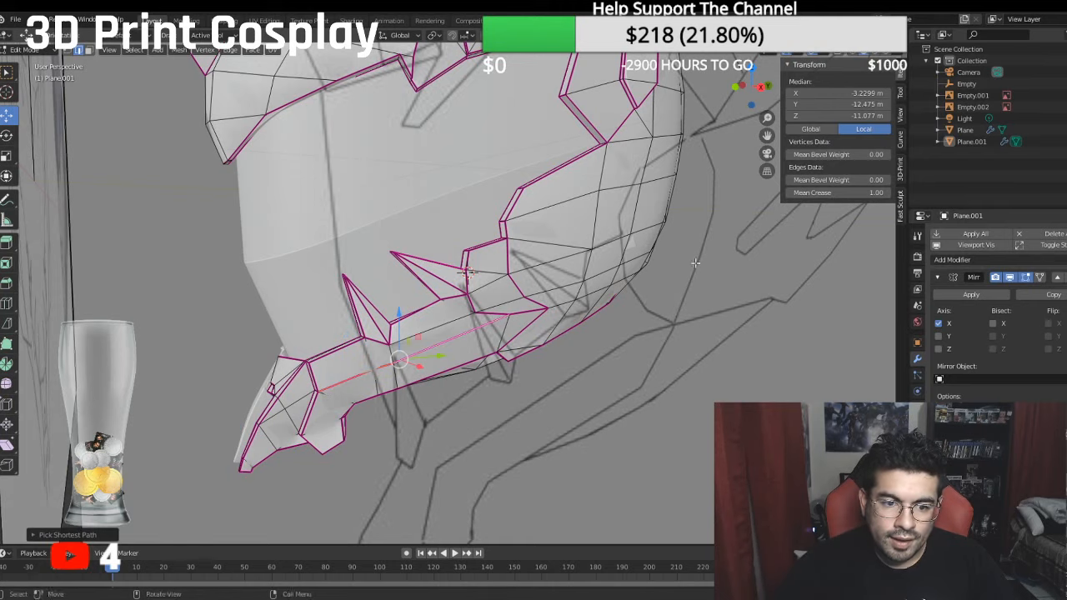
- Shift the creased edge run on the lower jaw's side along X to about -3.43 m
{"action": "left_click_drag", "start_coordinate": [588, 393], "coordinate": [596, 392]}
{"action": "middle_click_drag", "start_coordinate": [596, 391], "coordinate": [460, 288]}
{"action": "scroll", "coordinate": [461, 288], "scroll_direction": "up", "scroll_amount": 5}
{"action": "middle_click_drag", "start_coordinate": [206, 121], "coordinate": [216, 131]}
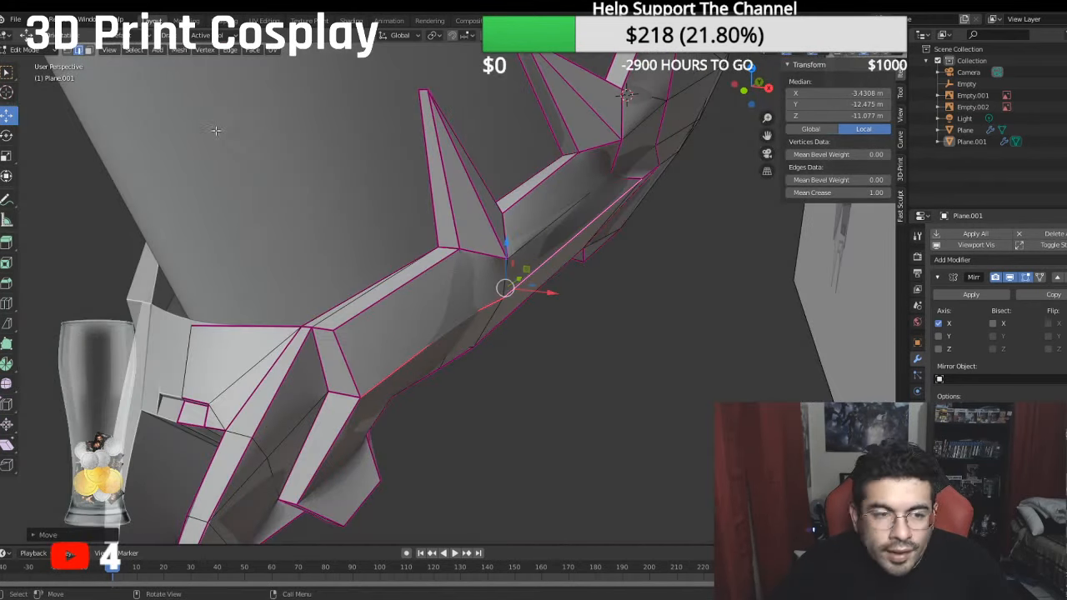
- Move the vertex below the front jaw spike along X to about -3.14 m
{"action": "left_click", "coordinate": [69, 50]}
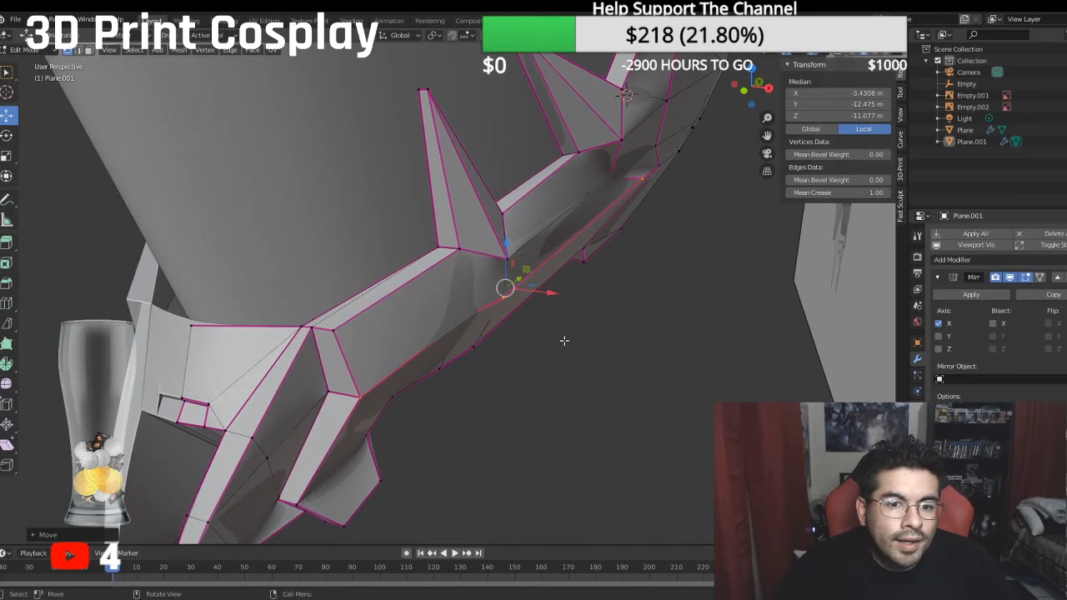
{"action": "left_click", "coordinate": [466, 316]}
{"action": "key", "text": "g"}
{"action": "key", "text": "x"}
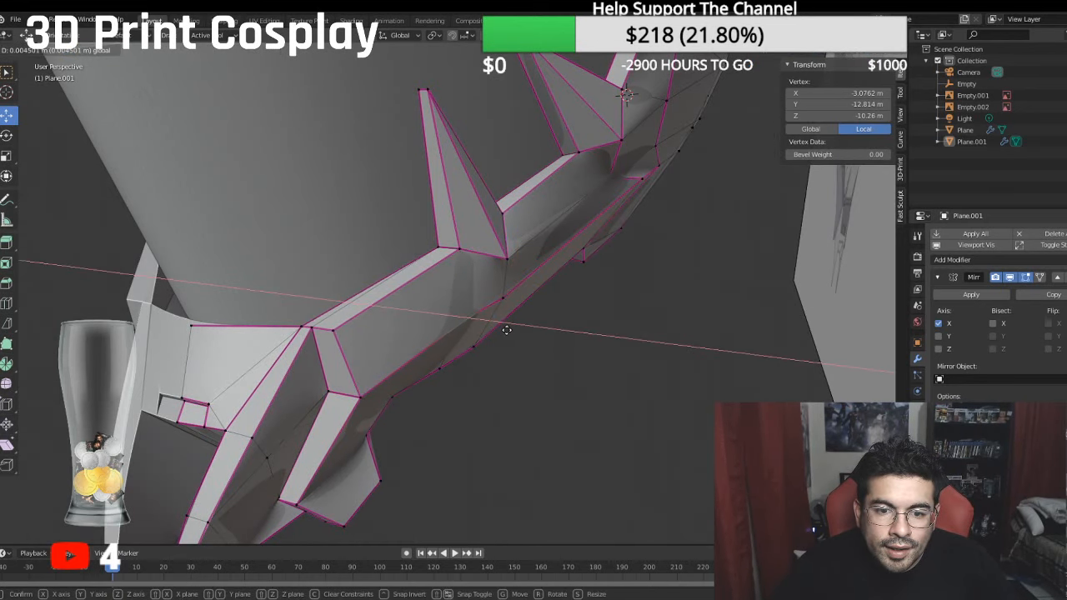
{"action": "left_click", "coordinate": [504, 327]}
{"action": "middle_click_drag", "start_coordinate": [503, 324], "coordinate": [396, 302]}
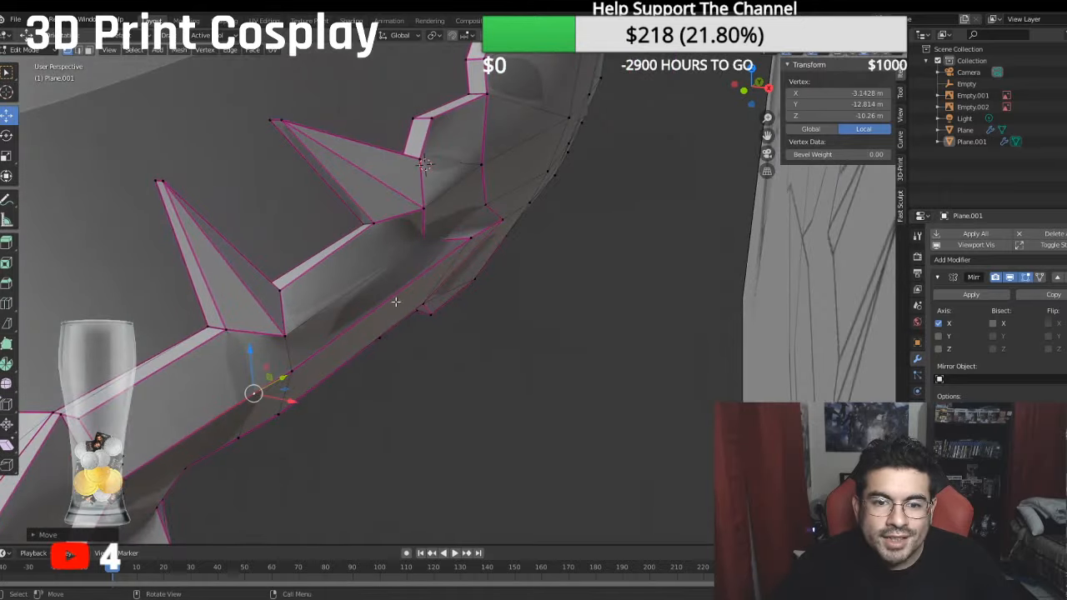
- Move the vertex beneath the rear jaw spike's base along X to about -4.66 m
{"action": "left_click", "coordinate": [455, 242]}
{"action": "key", "text": "g"}
{"action": "key", "text": "x"}
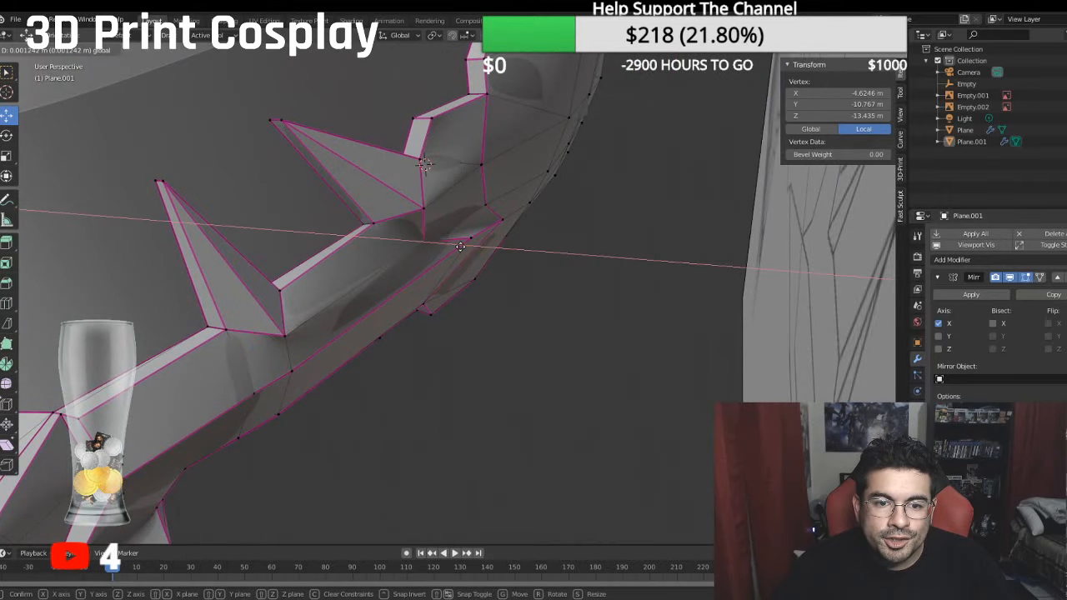
{"action": "left_click", "coordinate": [460, 246]}
{"action": "middle_click_drag", "start_coordinate": [460, 247], "coordinate": [466, 243]}
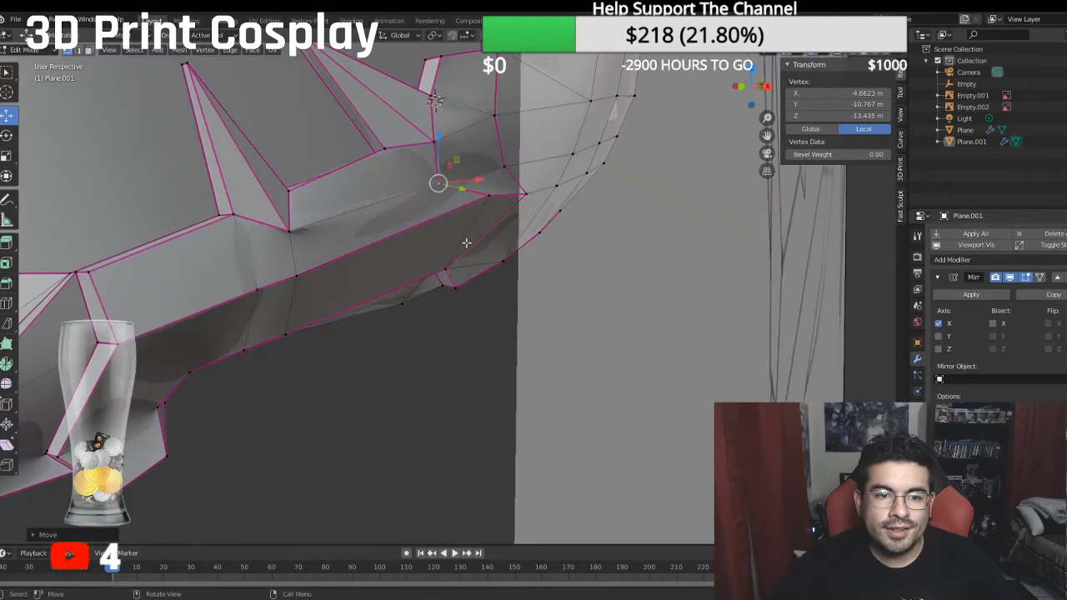
- Nudge the vertex below the front jaw spike along X to about -3.17 m and save the file
{"action": "left_click", "coordinate": [261, 291]}
{"action": "middle_click_drag", "start_coordinate": [261, 291], "coordinate": [296, 307]}
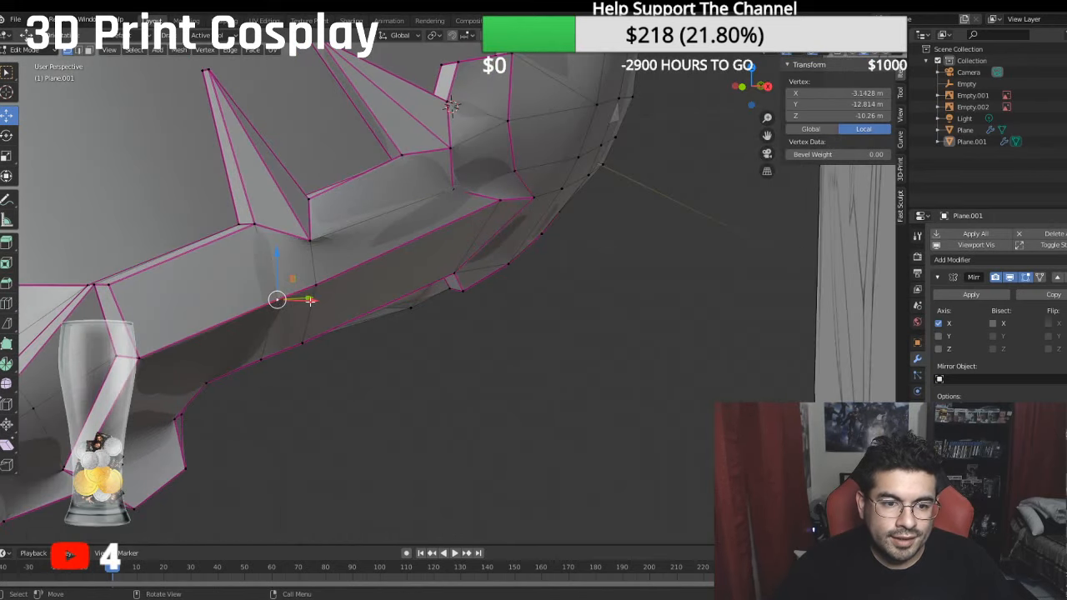
{"action": "key", "text": "g"}
{"action": "key", "text": "x"}
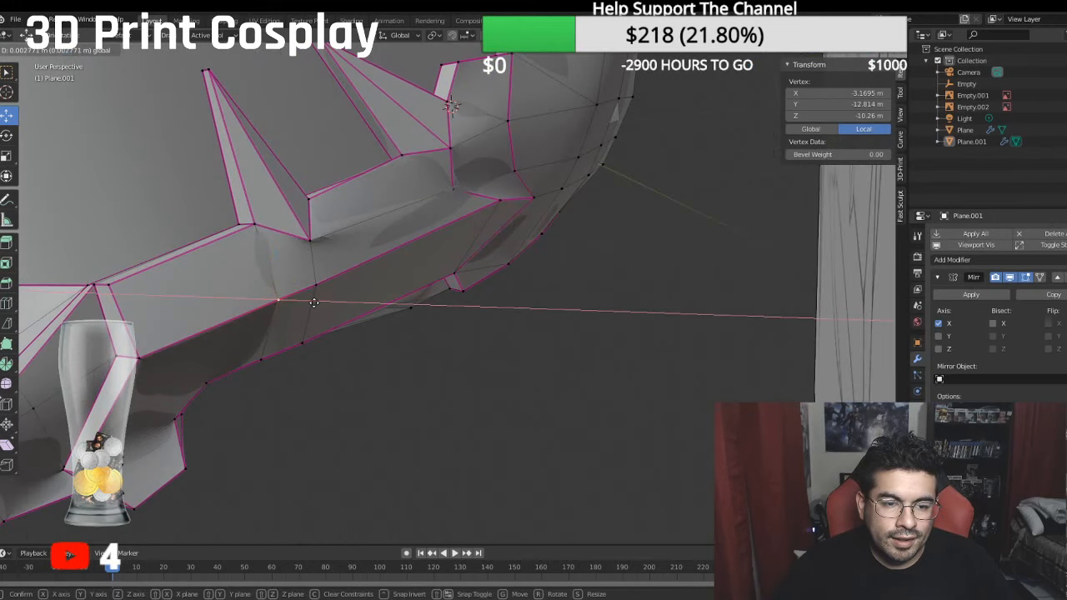
{"action": "left_click", "coordinate": [313, 303]}
{"action": "middle_click_drag", "start_coordinate": [314, 302], "coordinate": [452, 303]}
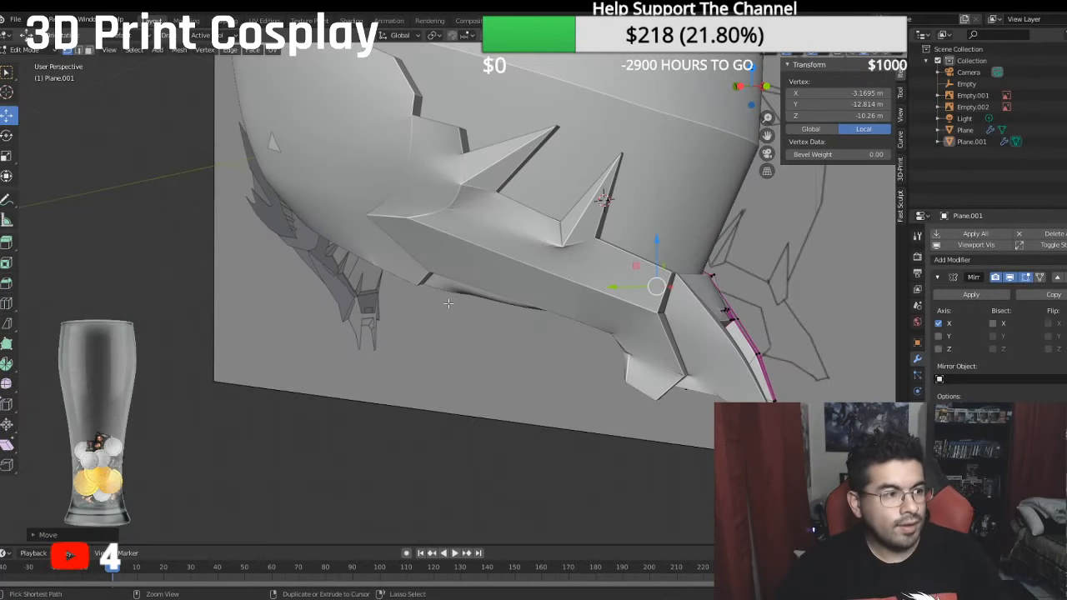
{"action": "key", "text": "ctrl+s"}
- Examine the jaw prongs from the front and below, checking the vertices at the lower and inner prong tips
{"action": "middle_click_drag", "start_coordinate": [576, 311], "coordinate": [489, 290]}
{"action": "scroll", "coordinate": [476, 312], "scroll_direction": "up", "scroll_amount": 3}
{"action": "scroll", "coordinate": [480, 299], "scroll_direction": "up", "scroll_amount": 1}
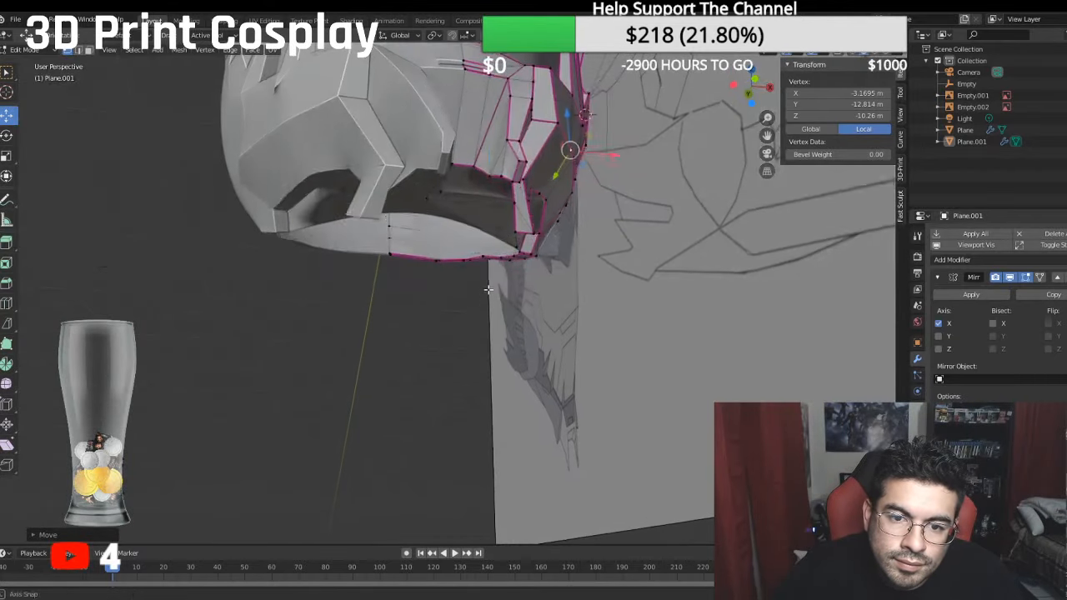
{"action": "scroll", "coordinate": [501, 279], "scroll_direction": "up", "scroll_amount": 1}
{"action": "mouse_move", "coordinate": [530, 248]}
{"action": "middle_mouse_down"}
{"action": "mouse_move", "coordinate": [551, 276]}
{"action": "mouse_move", "coordinate": [592, 272]}
{"action": "mouse_move", "coordinate": [564, 242]}
{"action": "mouse_move", "coordinate": [539, 250]}
{"action": "mouse_move", "coordinate": [535, 283]}
{"action": "mouse_move", "coordinate": [505, 137]}
{"action": "mouse_move", "coordinate": [471, 241]}
{"action": "middle_mouse_up"}
{"action": "left_click", "coordinate": [551, 276]}
{"action": "scroll", "coordinate": [536, 271], "scroll_direction": "up", "scroll_amount": 3}
{"action": "key", "text": "alt+z"}
{"action": "middle_click_drag", "start_coordinate": [402, 323], "coordinate": [405, 328]}
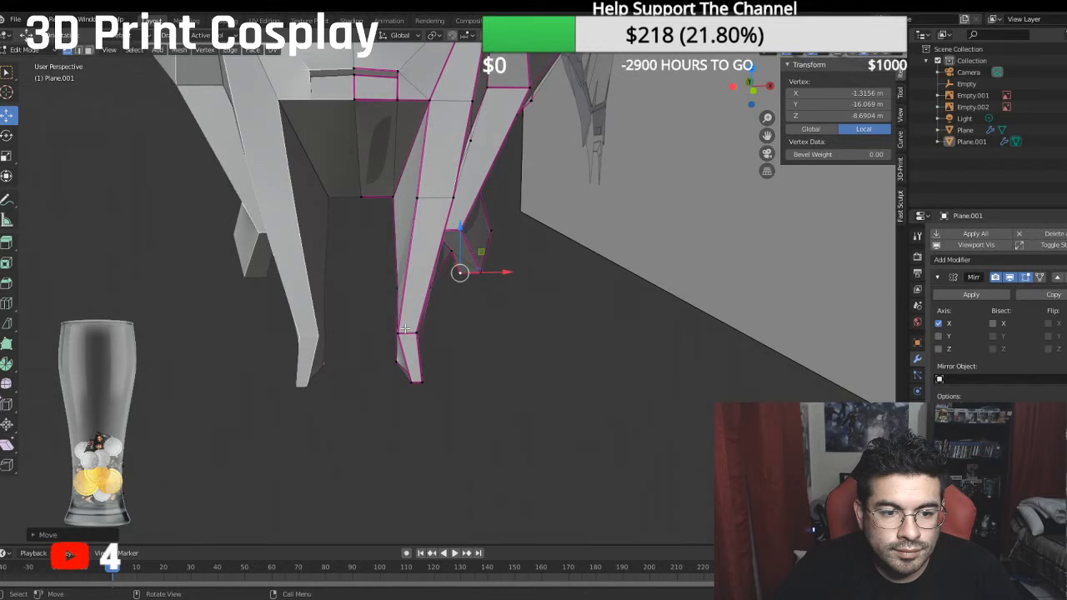
{"action": "left_click", "coordinate": [410, 381]}
{"action": "left_click_drag", "start_coordinate": [456, 384], "coordinate": [460, 384]}
{"action": "middle_click_drag", "start_coordinate": [460, 385], "coordinate": [487, 342]}
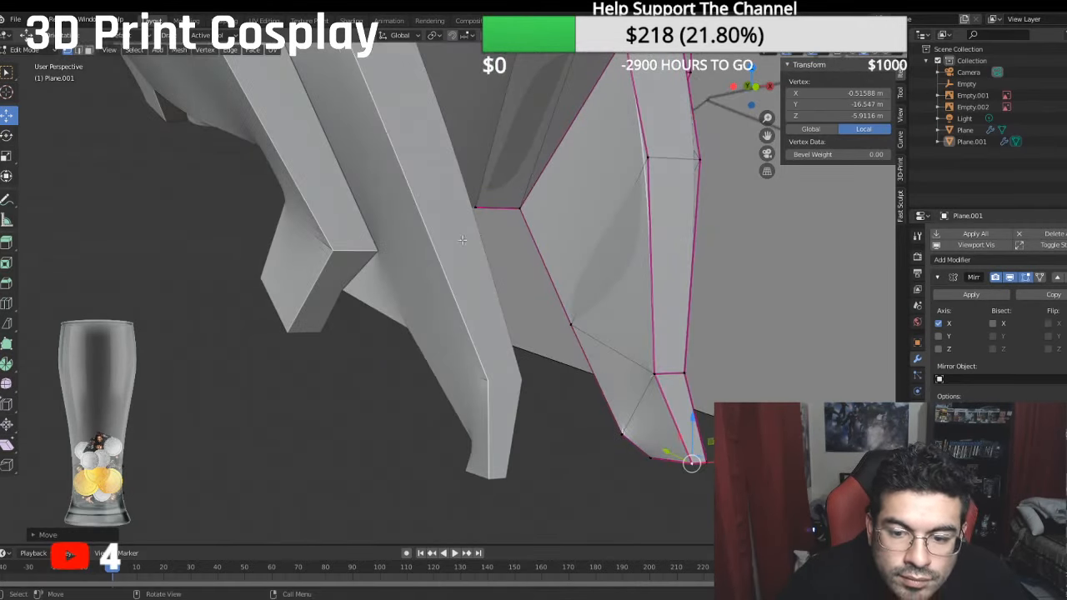
- Delete the inner side face at the tip of the inner jaw prong
{"action": "left_click", "coordinate": [89, 50]}
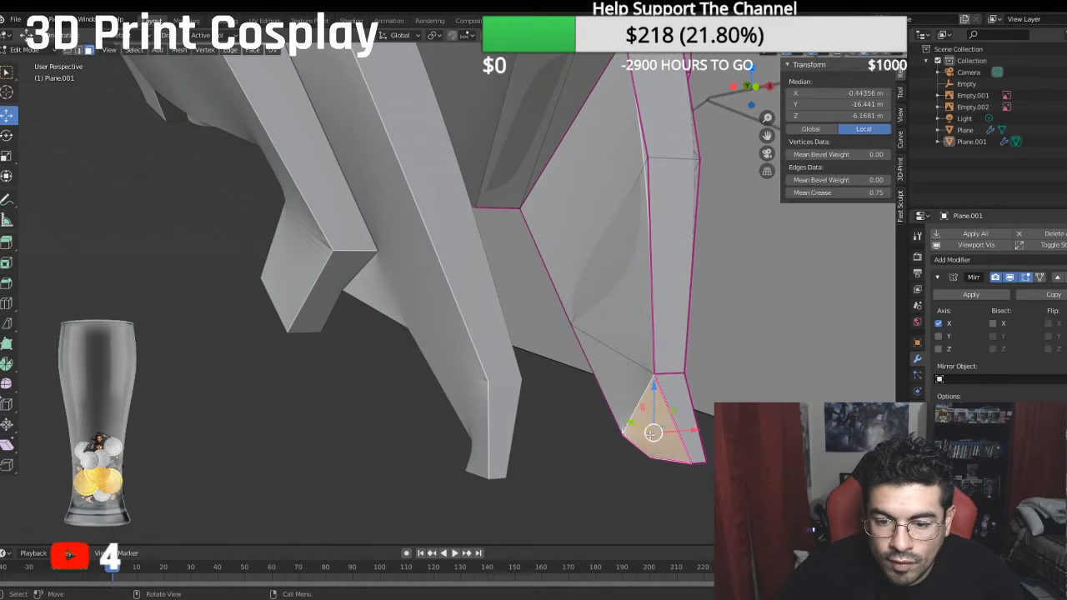
{"action": "left_click", "coordinate": [655, 429]}
{"action": "key", "text": "x"}
{"action": "left_click", "coordinate": [682, 425]}
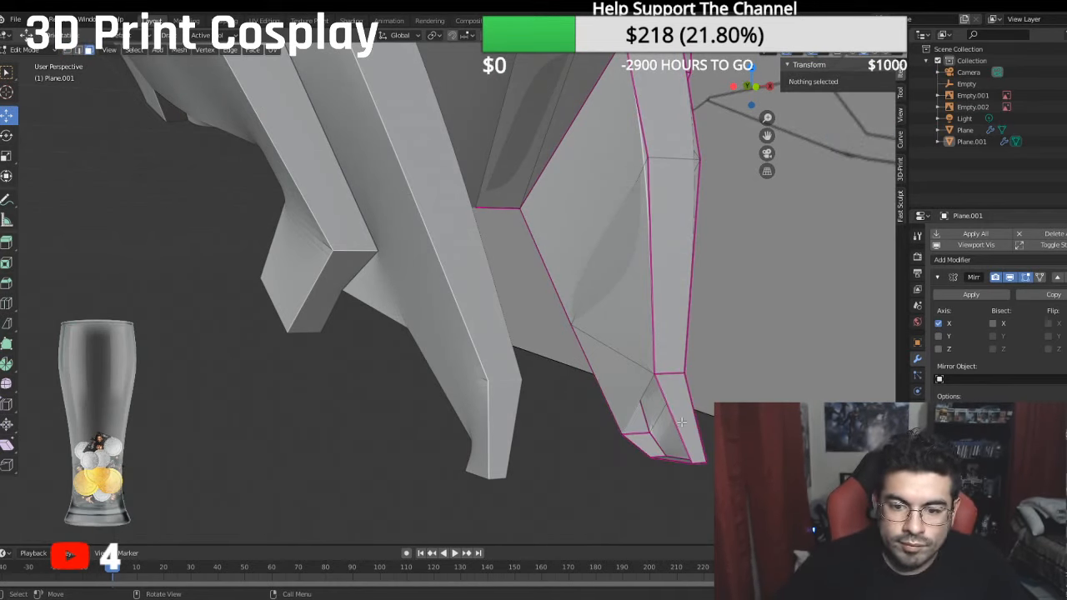
{"action": "key", "text": "1"}
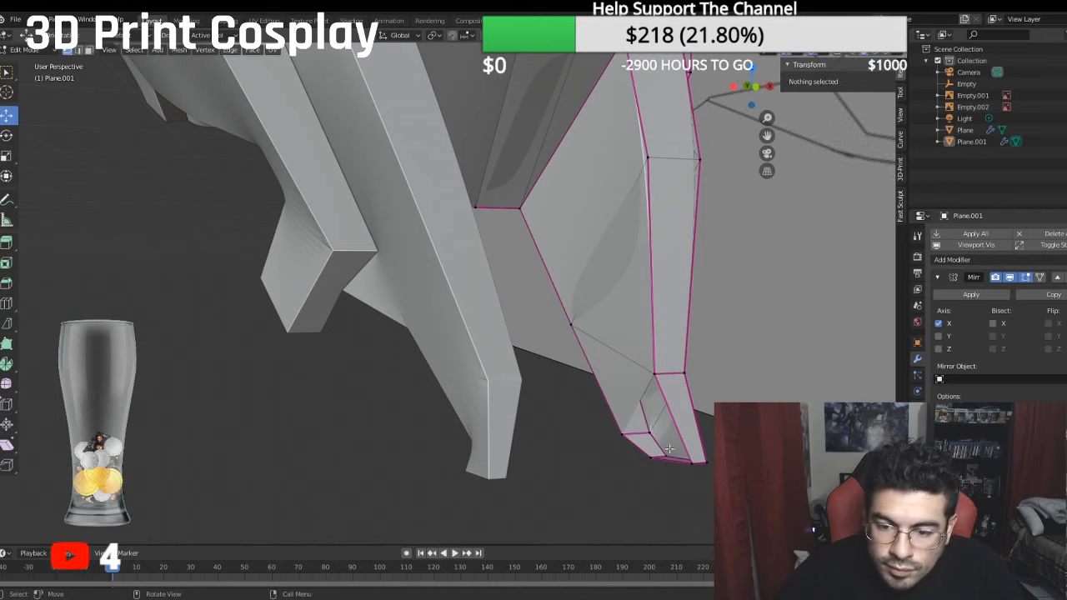
{"action": "left_click", "coordinate": [688, 461]}
{"action": "left_click", "coordinate": [657, 372], "text": "shift"}
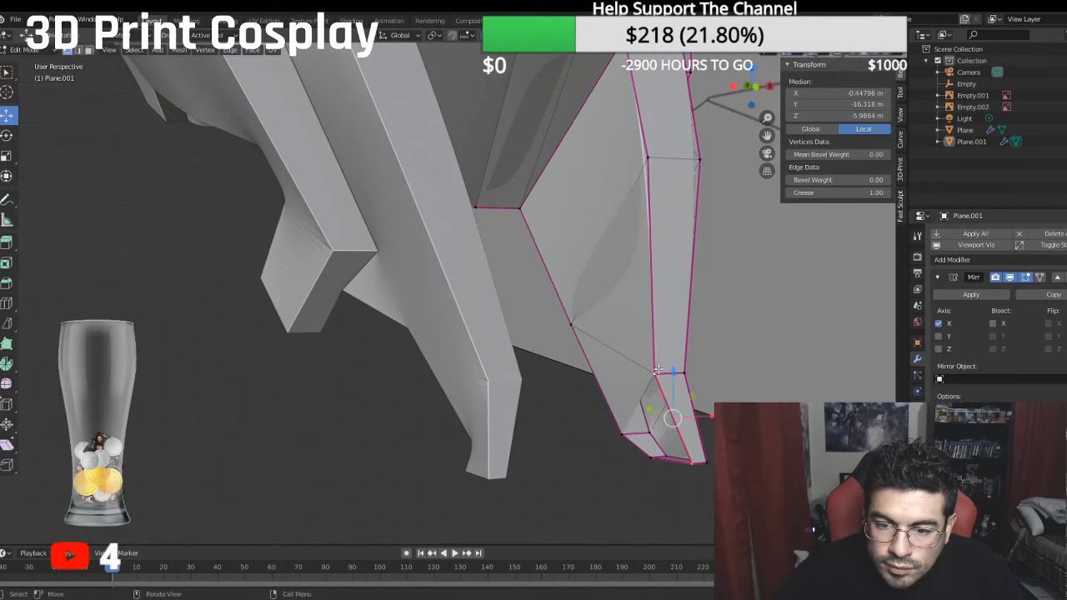
{"action": "key", "text": "f"}
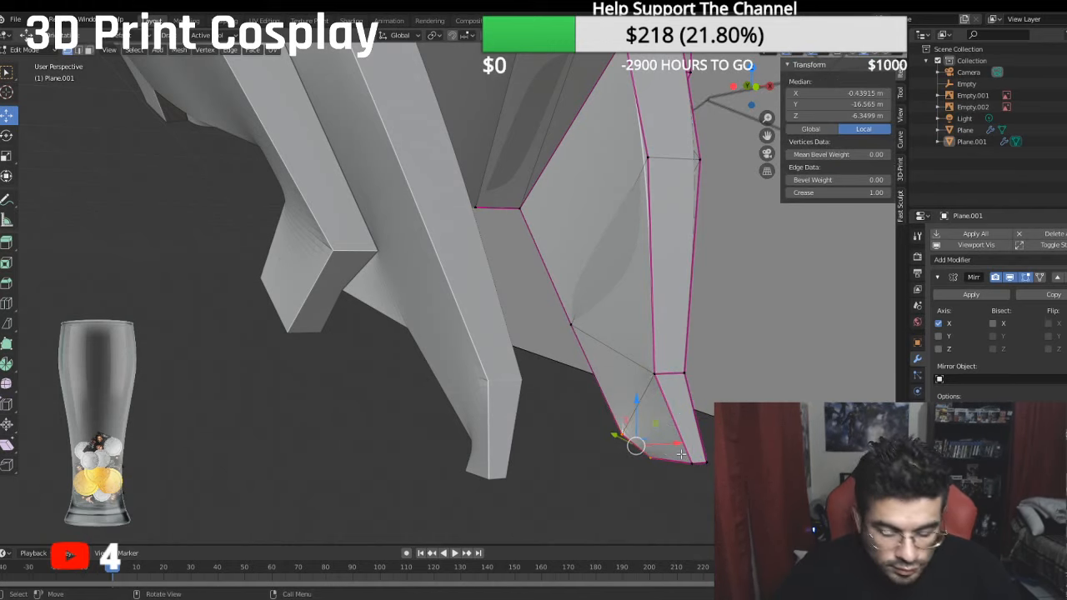
{"action": "key", "text": "ctrl+z"}
- Fill the opening on the inner side of the prong's tip with two triangular faces
{"action": "left_click", "coordinate": [691, 461]}
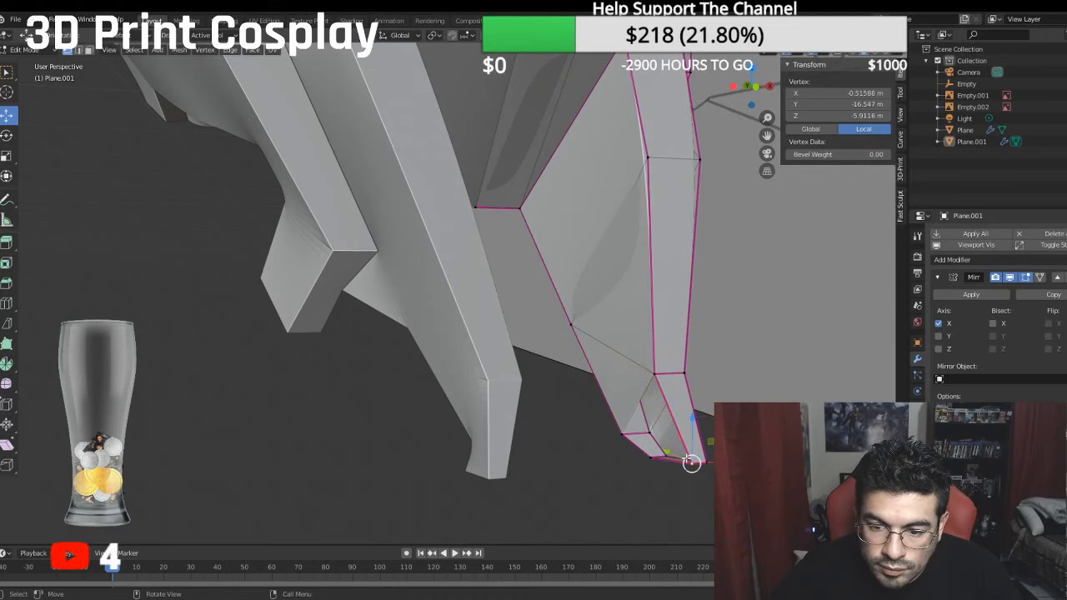
{"action": "left_click", "coordinate": [619, 432], "text": "shift"}
{"action": "left_click", "coordinate": [656, 375], "text": "shift"}
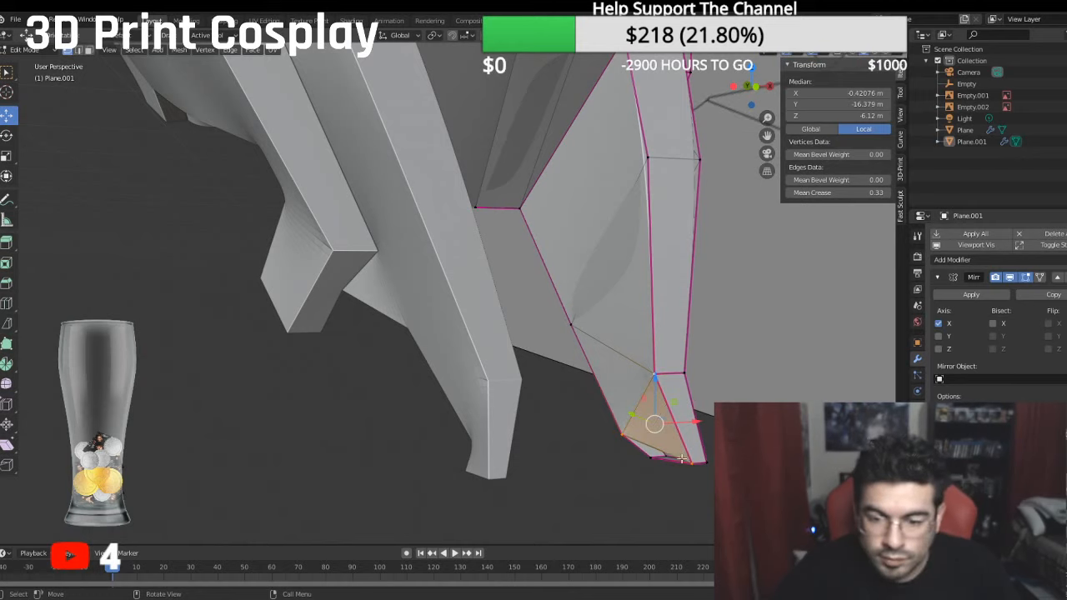
{"action": "left_click", "coordinate": [690, 461]}
{"action": "left_click", "coordinate": [656, 460], "text": "shift"}
{"action": "left_click", "coordinate": [624, 434], "text": "shift"}
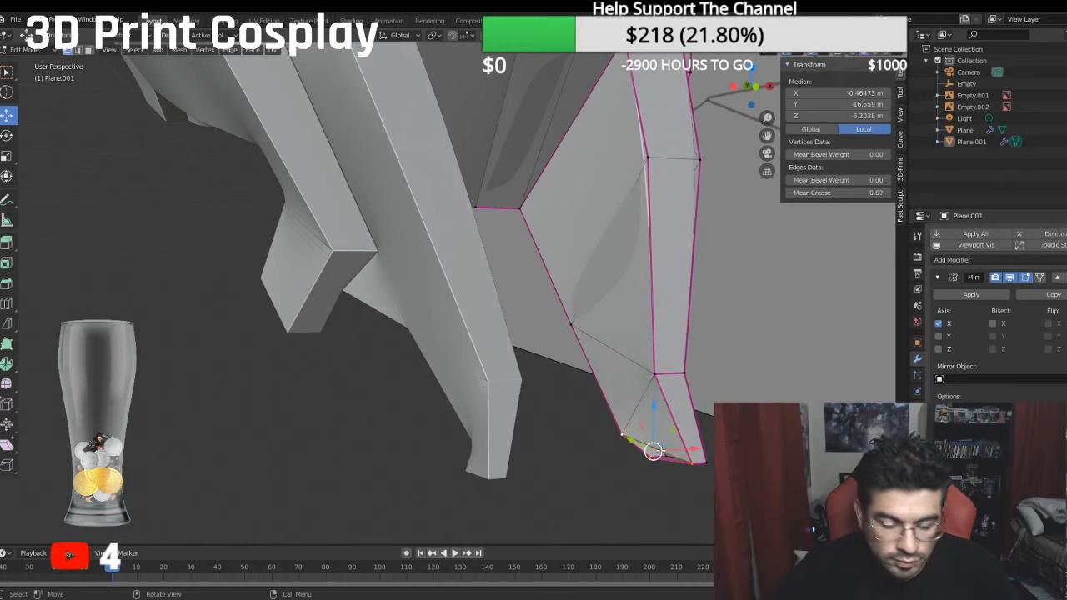
{"action": "key", "text": "f"}
{"action": "key", "text": "alt+a"}
- Hide the Empty.001 reference image from the front view
{"action": "middle_click_drag", "start_coordinate": [653, 451], "coordinate": [546, 404]}
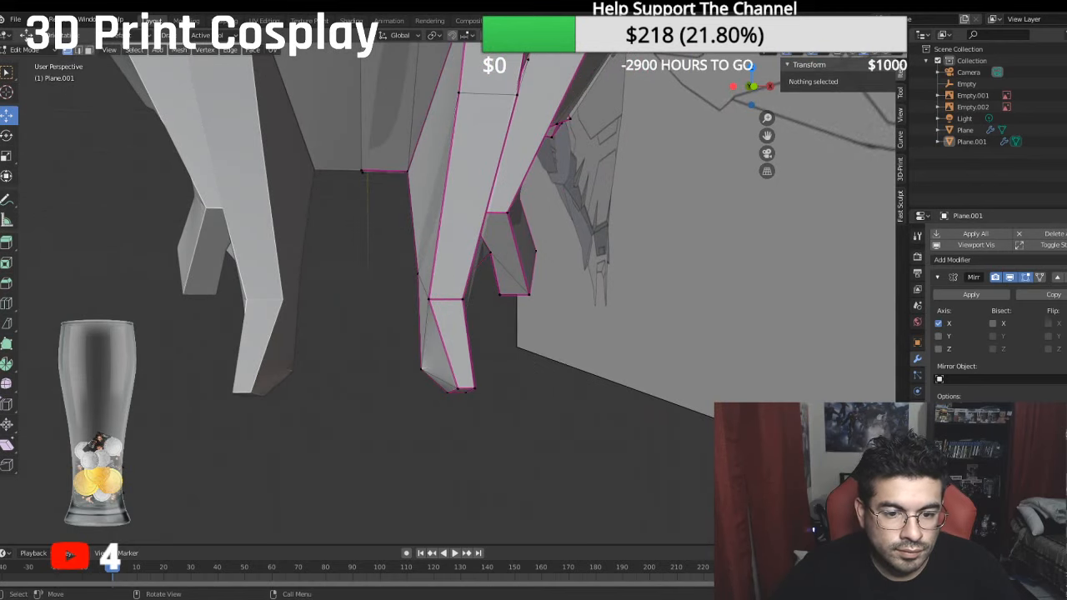
{"action": "scroll", "coordinate": [602, 447], "scroll_direction": "down", "scroll_amount": 3}
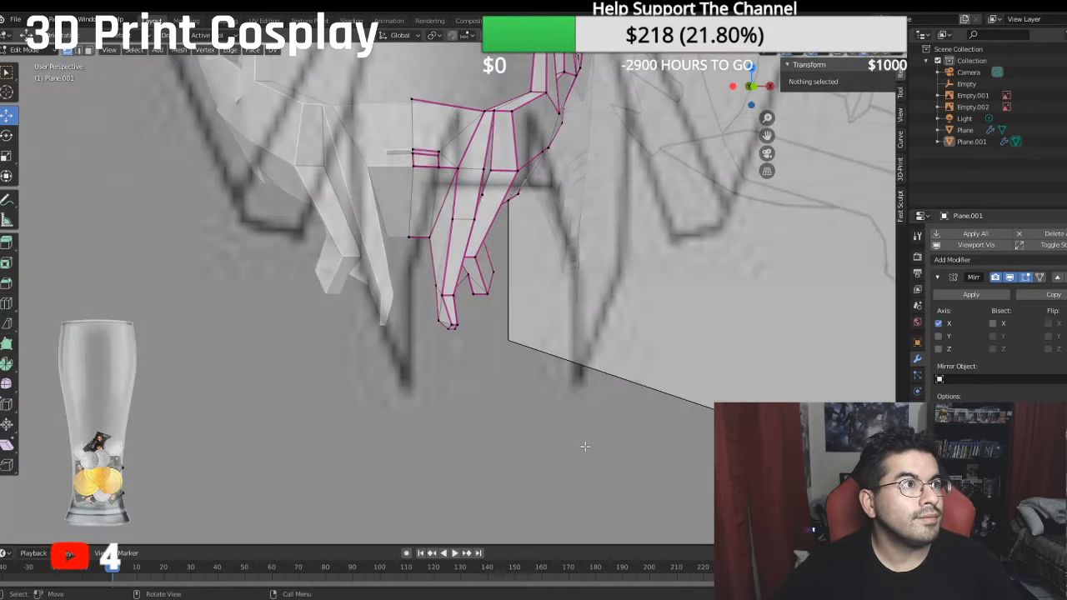
{"action": "scroll", "coordinate": [605, 350], "scroll_direction": "down", "scroll_amount": 2}
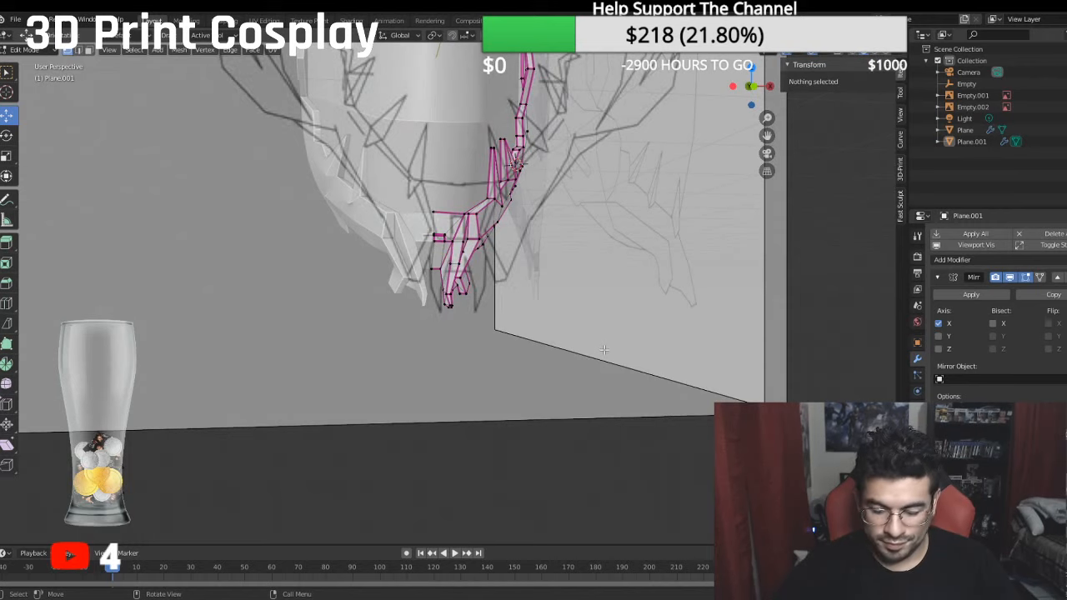
{"action": "key", "text": "KP_1"}
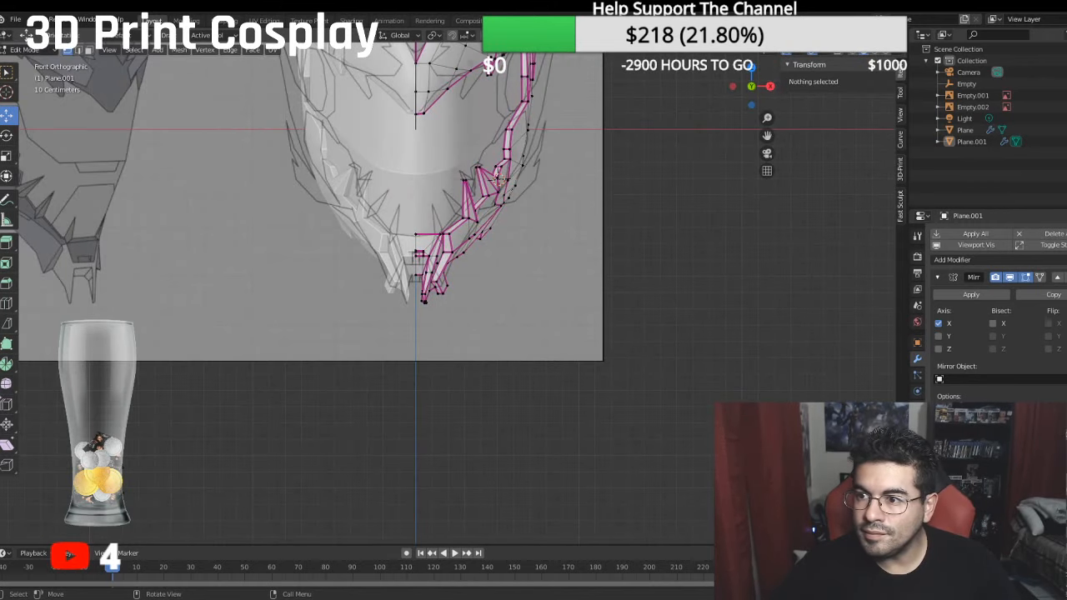
{"action": "left_click", "coordinate": [1066, 95]}
{"action": "scroll", "coordinate": [547, 181], "scroll_direction": "down", "scroll_amount": 1}
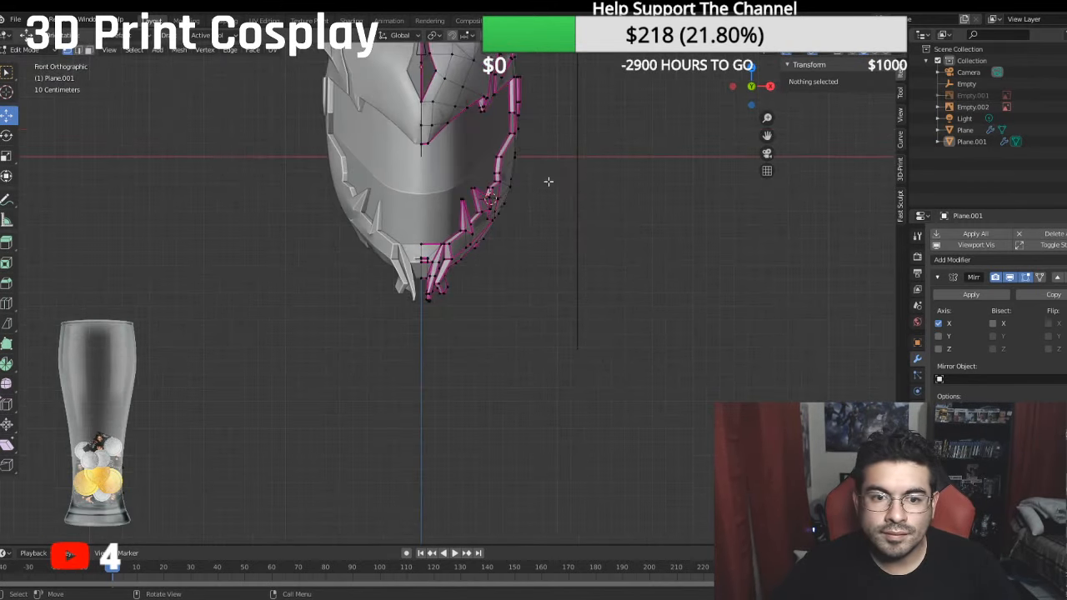
- Examine the whole helmet from several angles in Object Mode, and return to Edit Mode near the brow
{"action": "left_click", "coordinate": [29, 50]}
{"action": "left_click", "coordinate": [37, 66]}
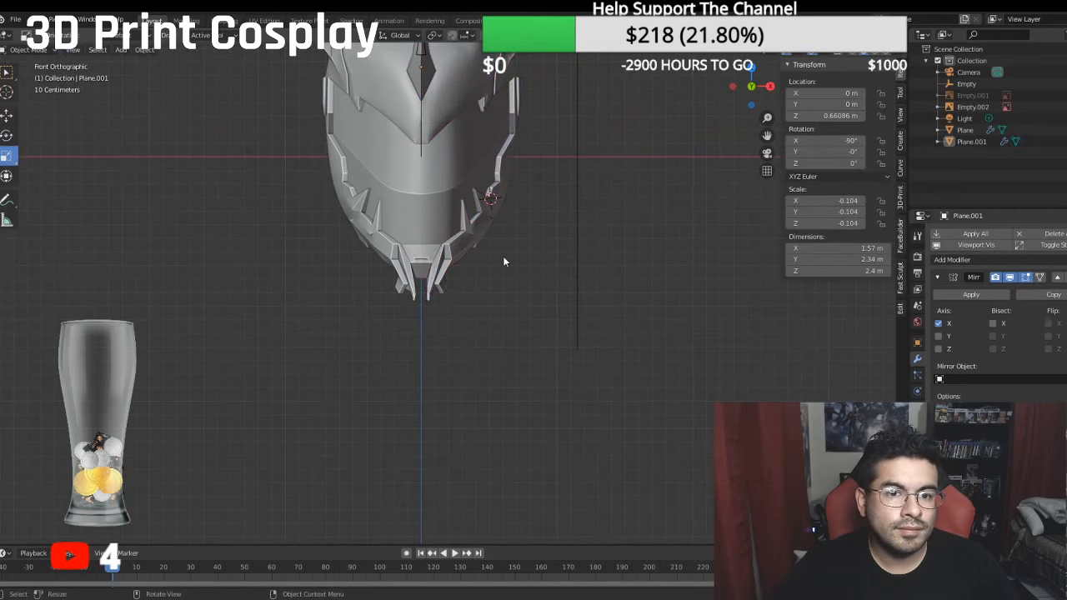
{"action": "middle_click_drag", "start_coordinate": [503, 256], "coordinate": [435, 326], "text": "shift"}
{"action": "scroll", "coordinate": [521, 361], "scroll_direction": "up", "scroll_amount": 3}
{"action": "scroll", "coordinate": [512, 339], "scroll_direction": "up", "scroll_amount": 1}
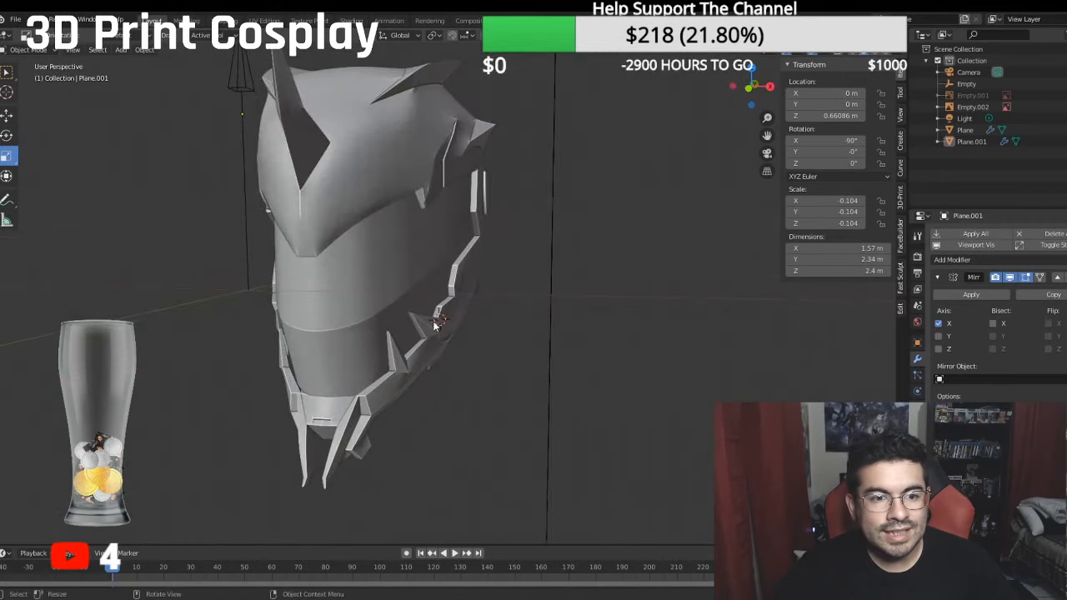
{"action": "middle_click_drag", "start_coordinate": [351, 226], "coordinate": [450, 286]}
{"action": "scroll", "coordinate": [332, 226], "scroll_direction": "up", "scroll_amount": 3}
{"action": "left_click", "coordinate": [28, 49]}
{"action": "left_click", "coordinate": [32, 80]}
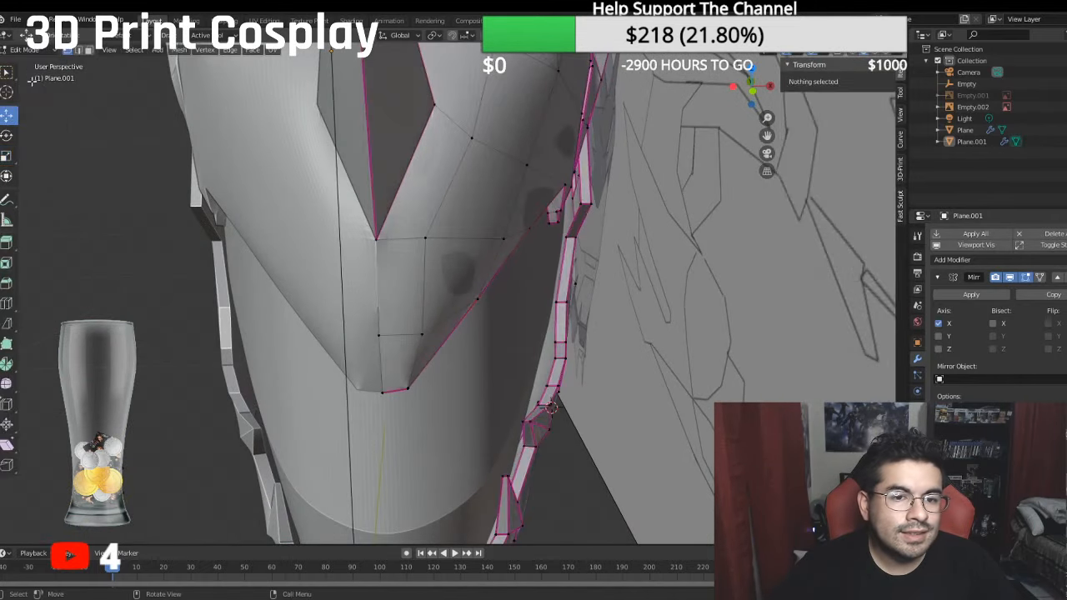
- Move the three centre-line vertices of the brow's pointed tip along X onto the mirror plane at X 0 m
{"action": "left_click", "coordinate": [381, 240]}
{"action": "key", "text": "g"}
{"action": "key", "text": "x"}
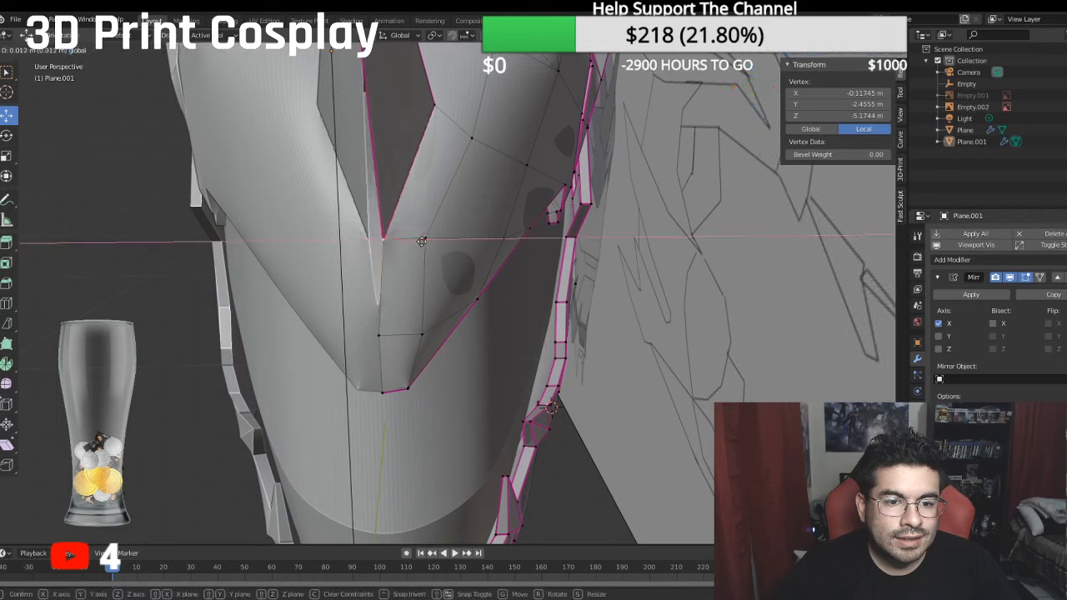
{"action": "left_click", "coordinate": [385, 240]}
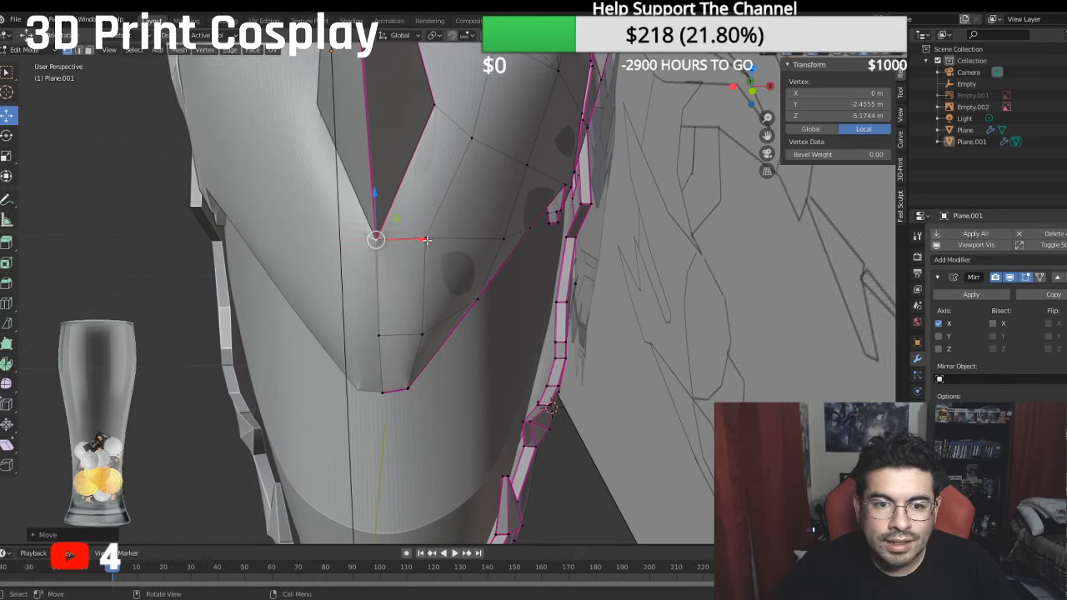
{"action": "left_click_drag", "start_coordinate": [426, 240], "coordinate": [445, 239]}
{"action": "left_click", "coordinate": [380, 334]}
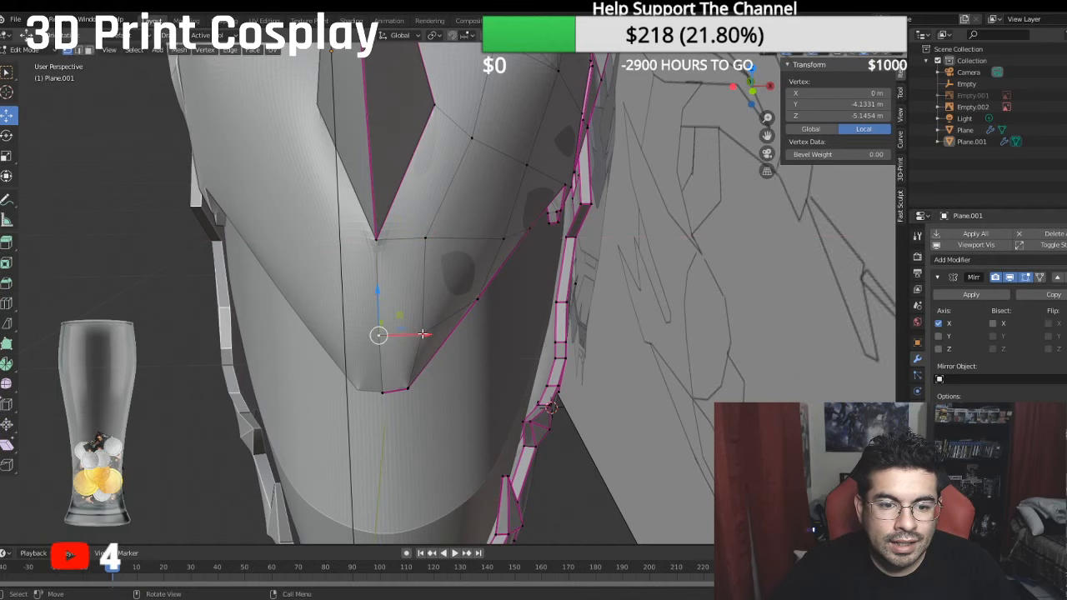
{"action": "left_click", "coordinate": [382, 391]}
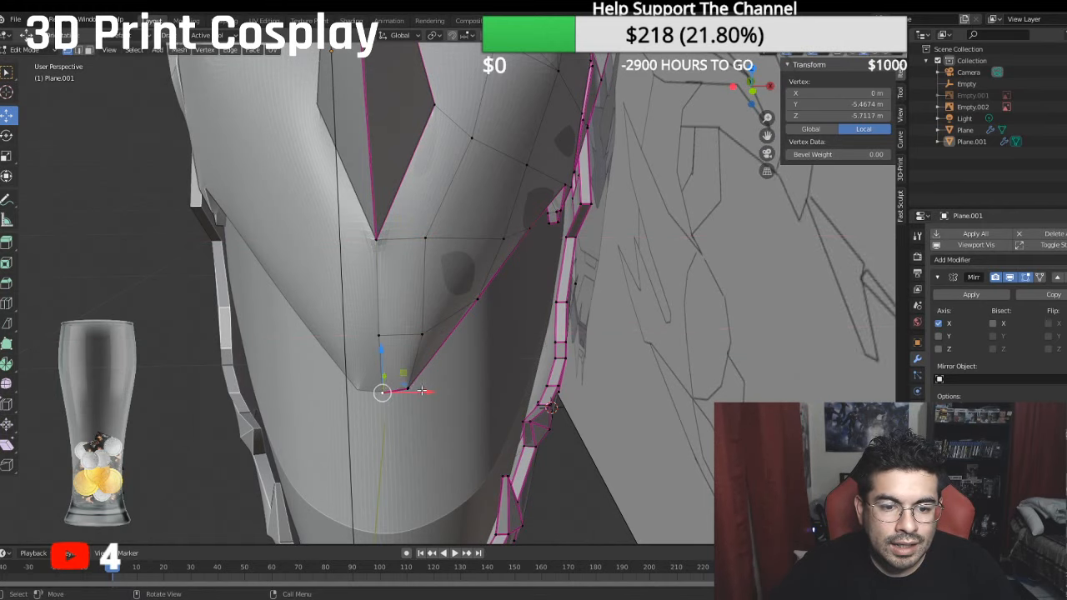
{"action": "left_click_drag", "start_coordinate": [423, 390], "coordinate": [449, 393]}
- Move the two centre-line vertices above the brow tip, along the central spike, along X onto the mirror plane
{"action": "middle_click_drag", "start_coordinate": [408, 175], "coordinate": [425, 335], "text": "shift"}
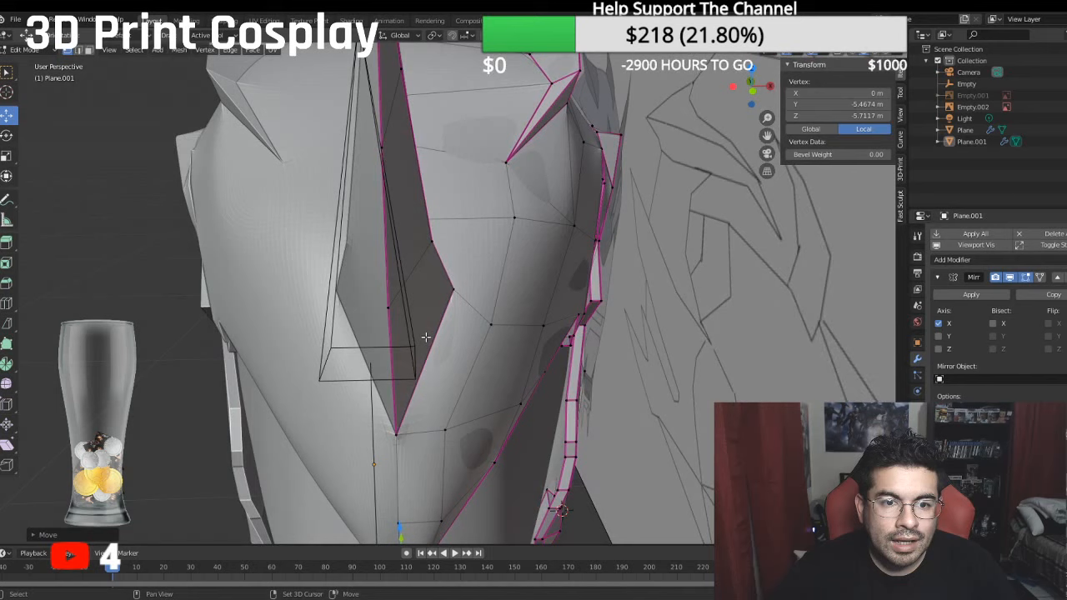
{"action": "left_click", "coordinate": [390, 306]}
{"action": "left_click_drag", "start_coordinate": [448, 305], "coordinate": [427, 295]}
{"action": "left_click", "coordinate": [387, 147]}
{"action": "left_click_drag", "start_coordinate": [439, 149], "coordinate": [449, 235]}
{"action": "middle_click_drag", "start_coordinate": [417, 295], "coordinate": [422, 276]}
- Set the mean crease to 1 on the edge path crossing the brow's tip from the centre line to the visor border
{"action": "scroll", "coordinate": [417, 367], "scroll_direction": "down", "scroll_amount": 5}
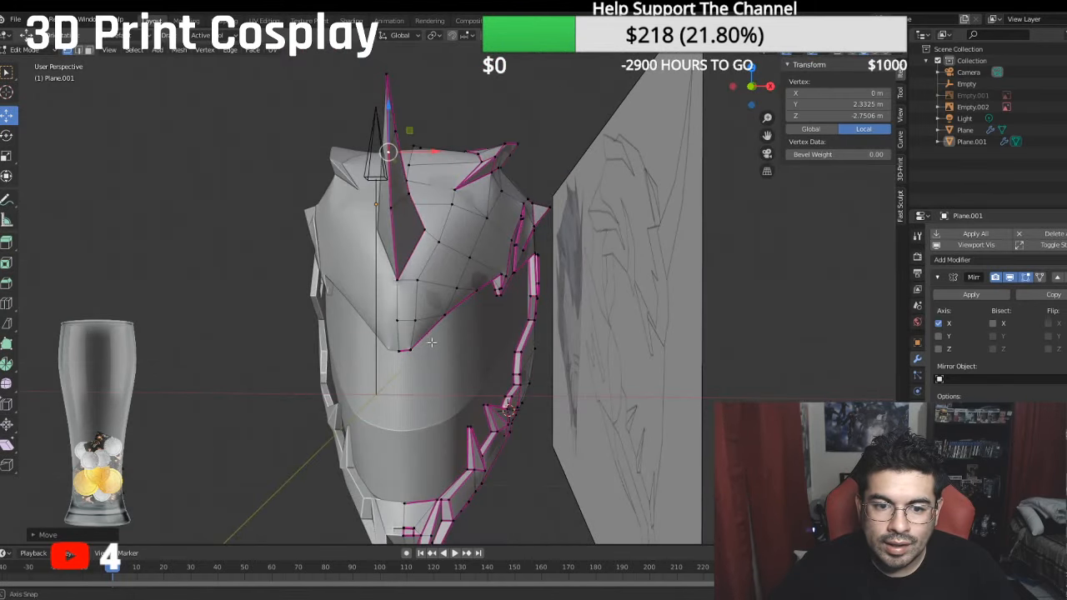
{"action": "middle_click_drag", "start_coordinate": [431, 342], "coordinate": [410, 334]}
{"action": "left_click", "coordinate": [353, 323], "text": "ctrl"}
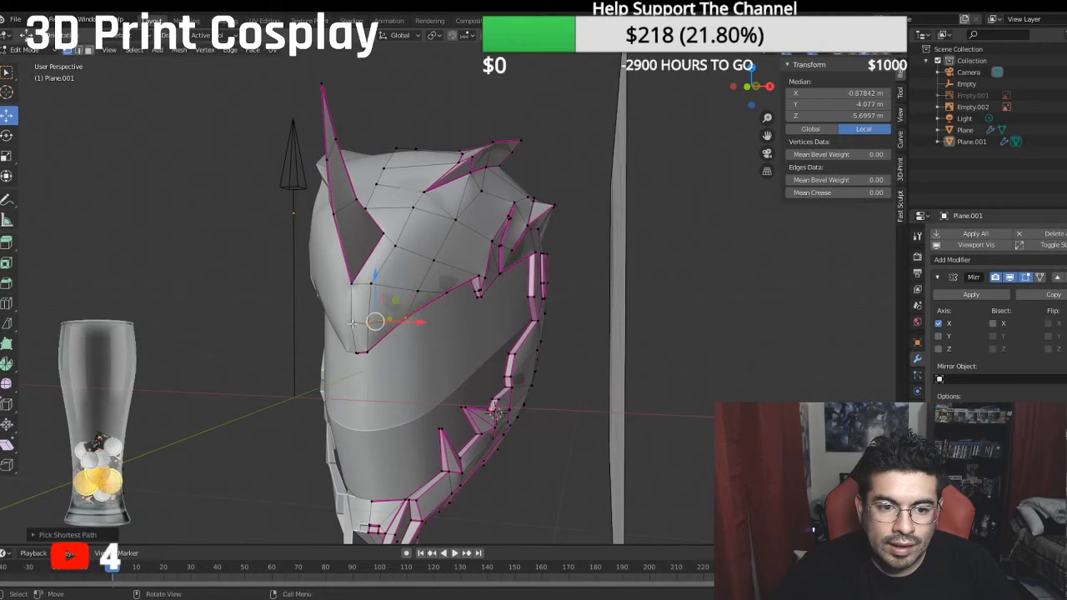
{"action": "left_click", "coordinate": [859, 193]}
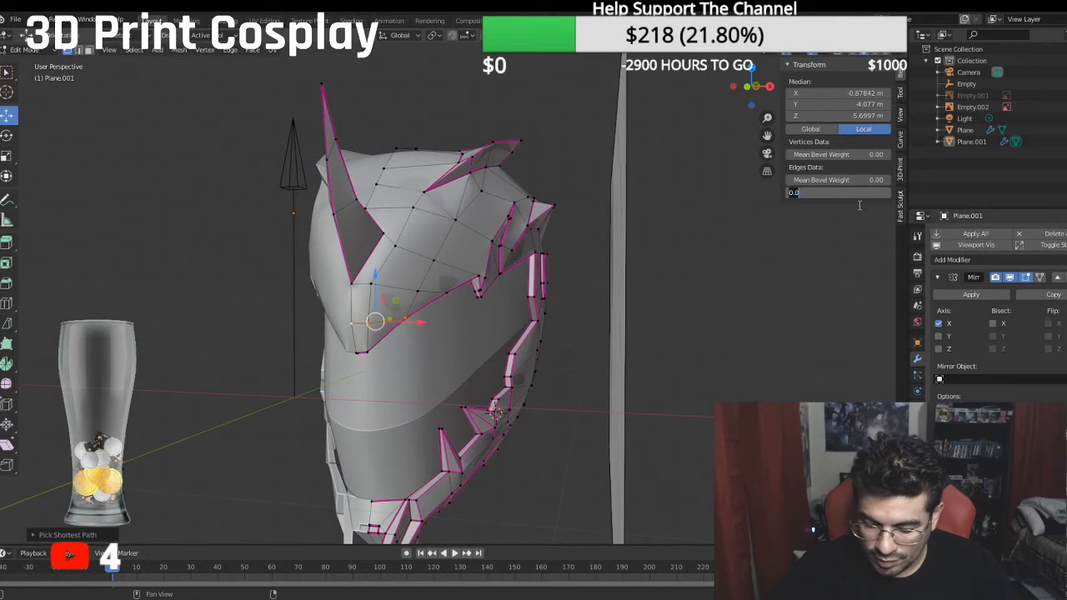
{"action": "type", "text": "1"}
{"action": "key", "text": "Return"}
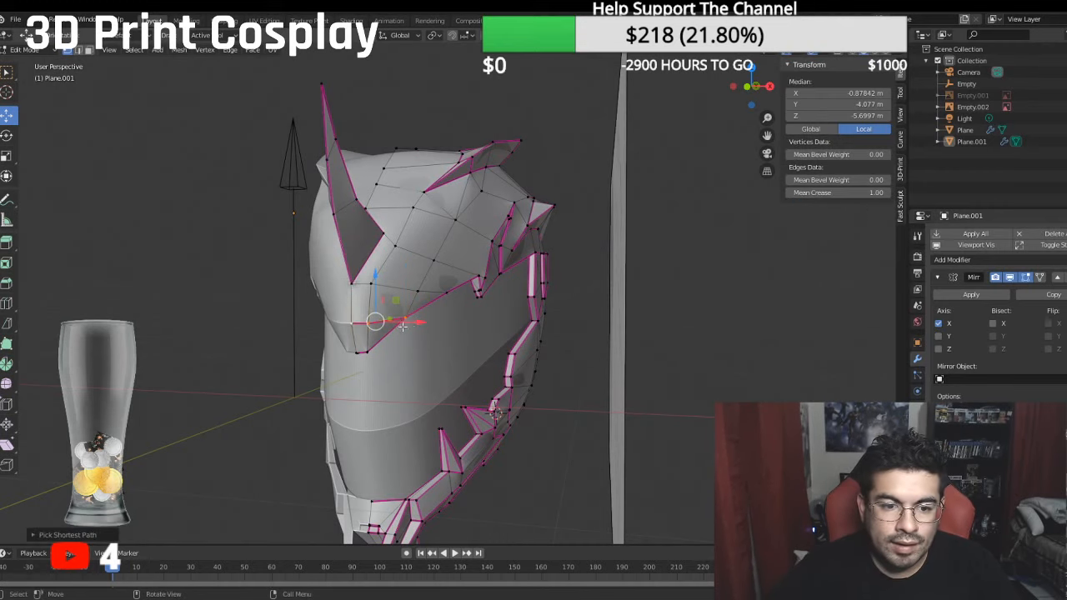
{"action": "middle_click_drag", "start_coordinate": [500, 333], "coordinate": [435, 332]}
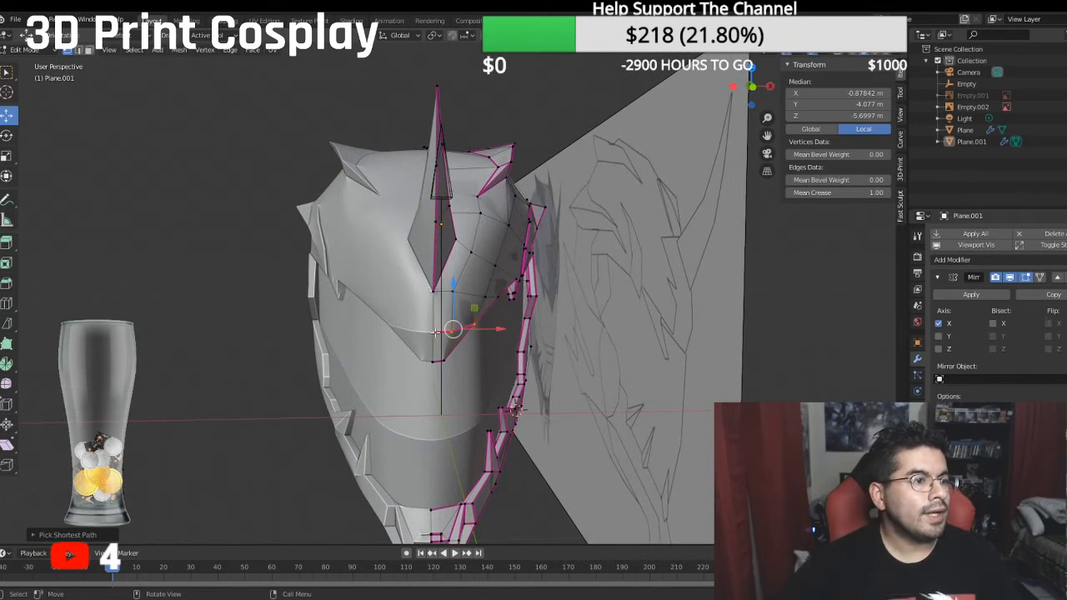
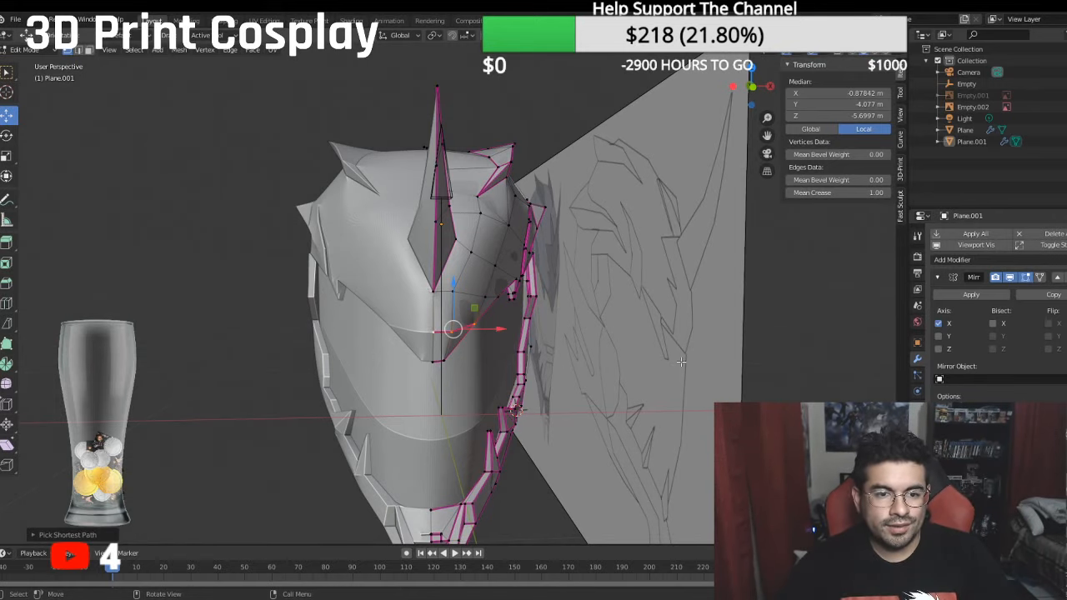
- Turn off the smoothed subdivision preview on the helmet shell to expose its faceted base mesh
{"action": "middle_click_drag", "start_coordinate": [436, 332], "coordinate": [666, 215]}
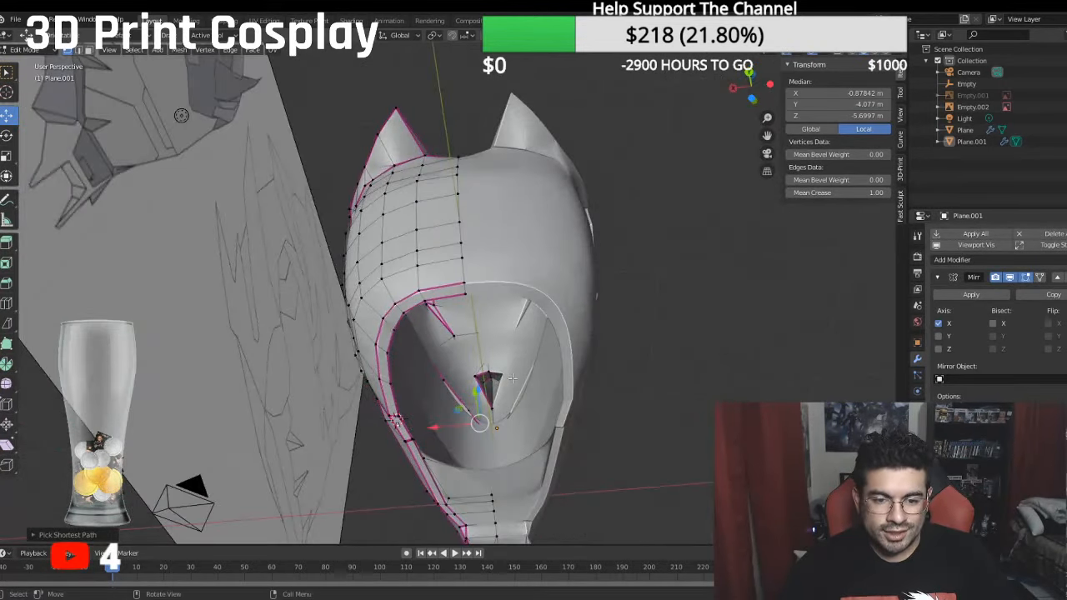
{"action": "scroll", "coordinate": [516, 395], "scroll_direction": "up", "scroll_amount": 6}
{"action": "middle_click_drag", "start_coordinate": [533, 431], "coordinate": [525, 210]}
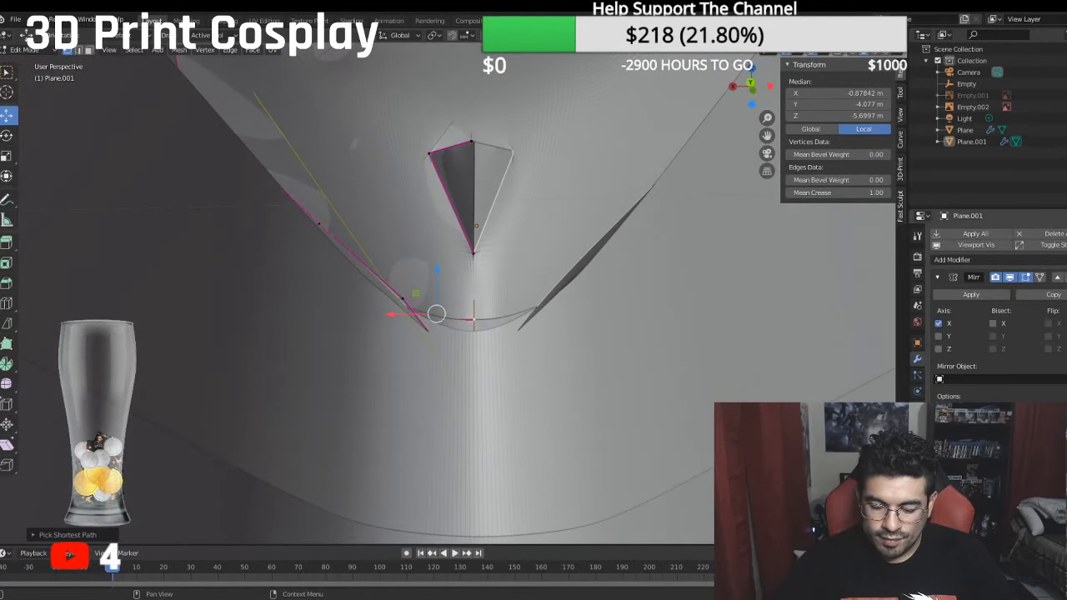
{"action": "left_click", "coordinate": [1011, 500]}
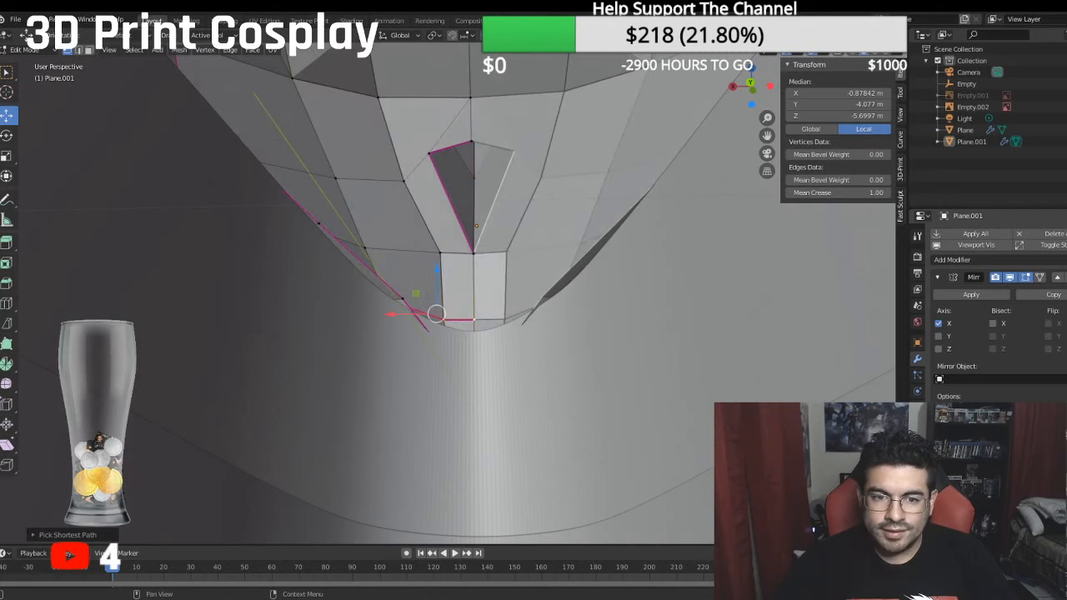
- Move the two mirror-line vertices on the forehead just behind the horn along the X axis
{"action": "middle_click_drag", "start_coordinate": [481, 355], "coordinate": [564, 358]}
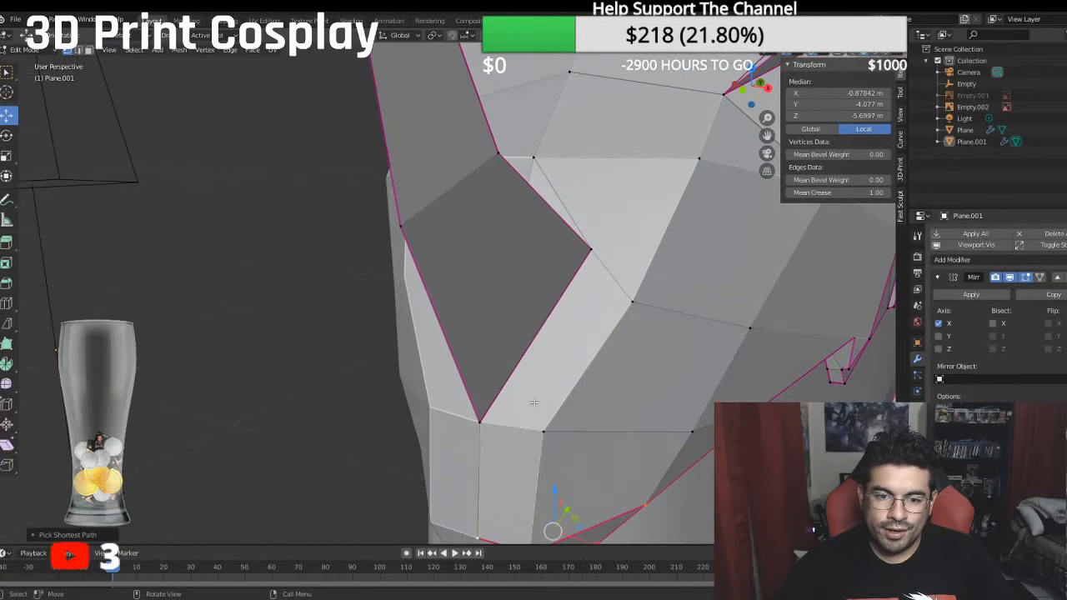
{"action": "left_click", "coordinate": [531, 158]}
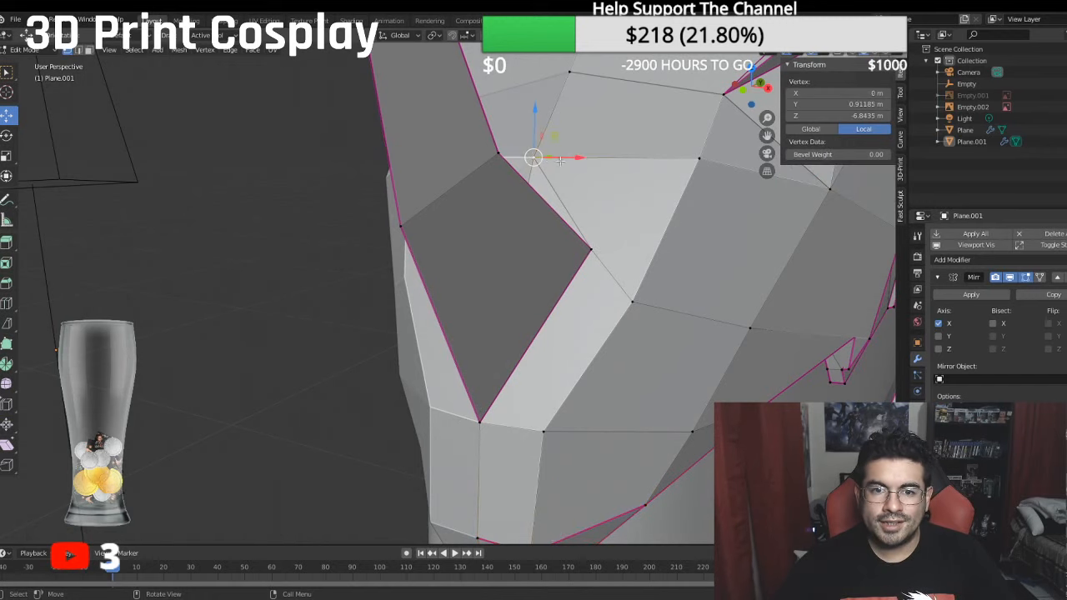
{"action": "left_click_drag", "start_coordinate": [571, 160], "coordinate": [582, 152]}
{"action": "left_click", "coordinate": [570, 74]}
{"action": "left_click_drag", "start_coordinate": [616, 70], "coordinate": [603, 75]}
{"action": "middle_click_drag", "start_coordinate": [605, 89], "coordinate": [329, 239]}
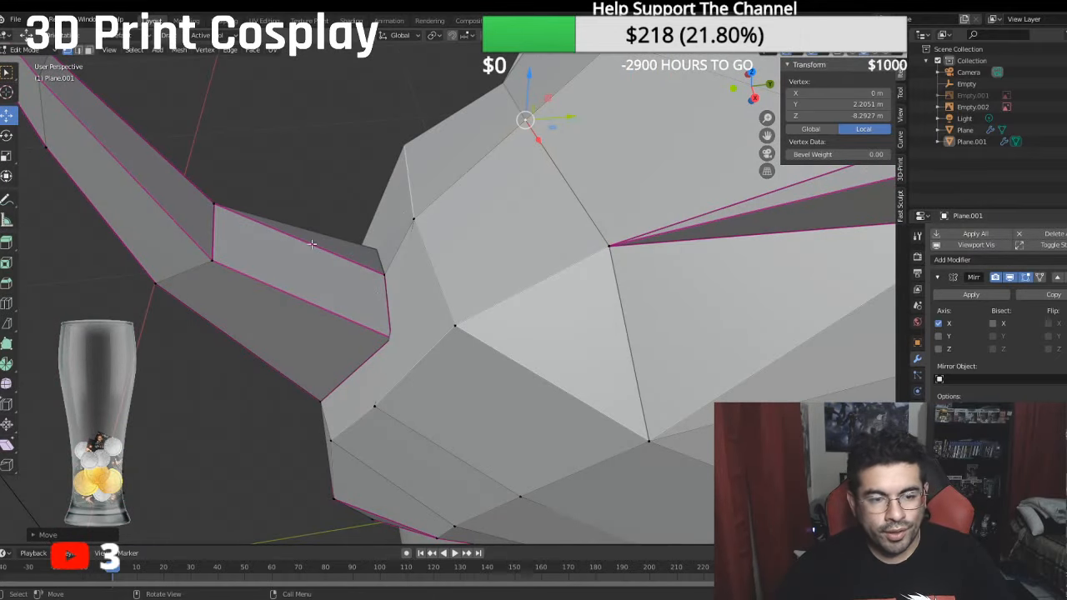
- In the right side view, move the brow vertex just below the horn's rear base about 0.03 m along Y
{"action": "middle_click_drag", "start_coordinate": [332, 287], "coordinate": [477, 227]}
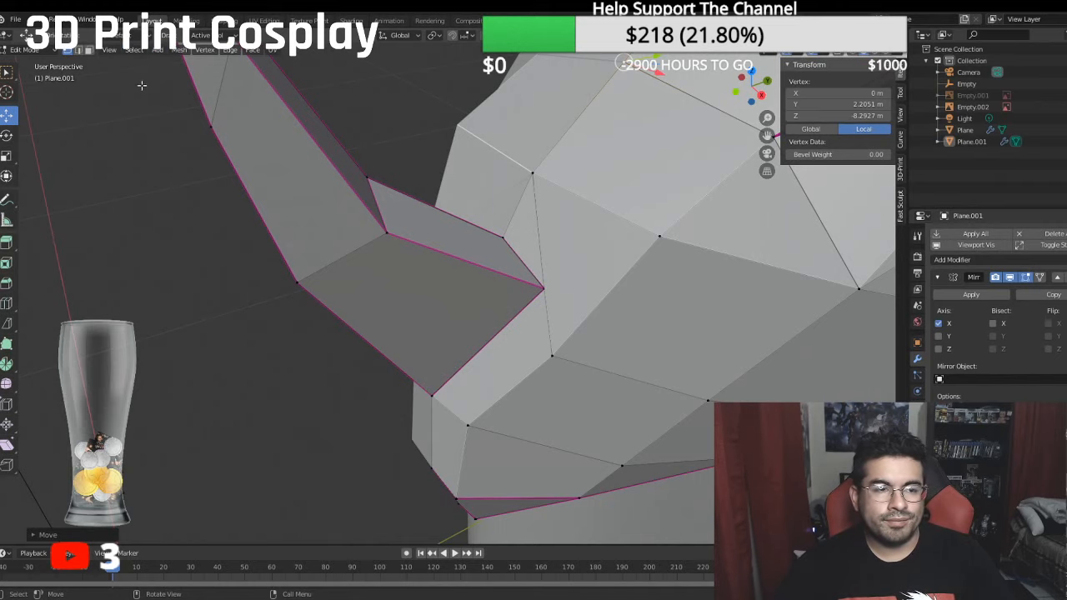
{"action": "left_click", "coordinate": [158, 50]}
{"action": "left_click", "coordinate": [160, 51]}
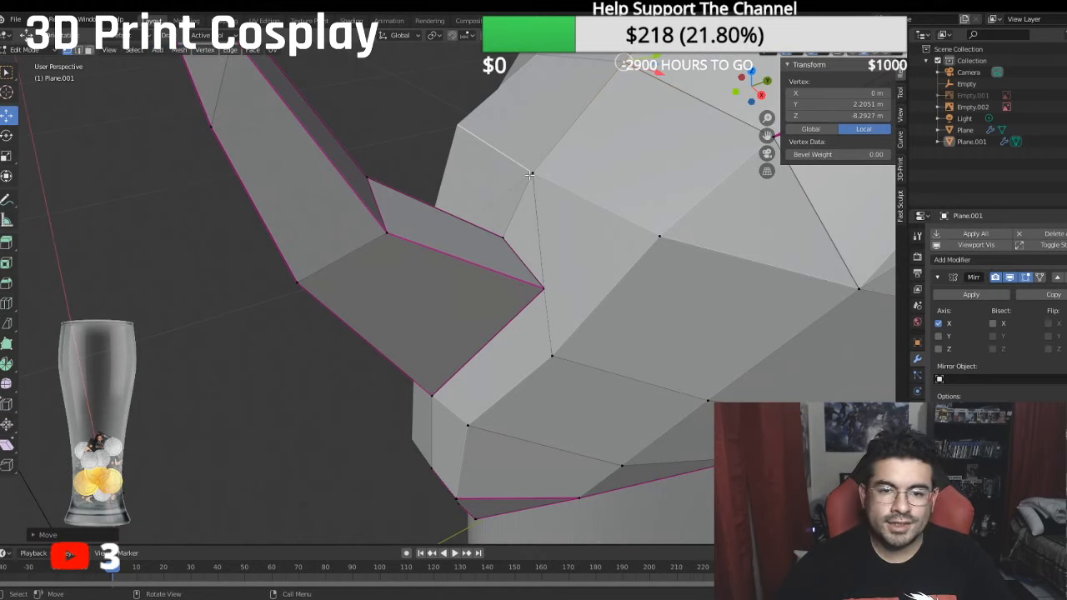
{"action": "middle_click_drag", "start_coordinate": [515, 251], "coordinate": [581, 350]}
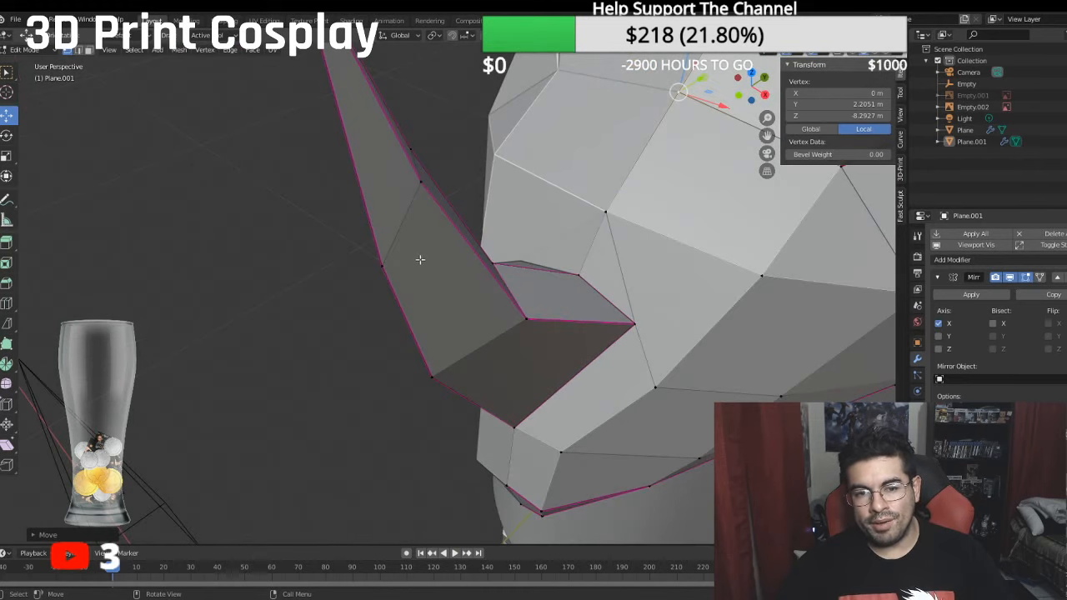
{"action": "key", "text": "KP_3"}
{"action": "scroll", "coordinate": [305, 259], "scroll_direction": "down", "scroll_amount": 4}
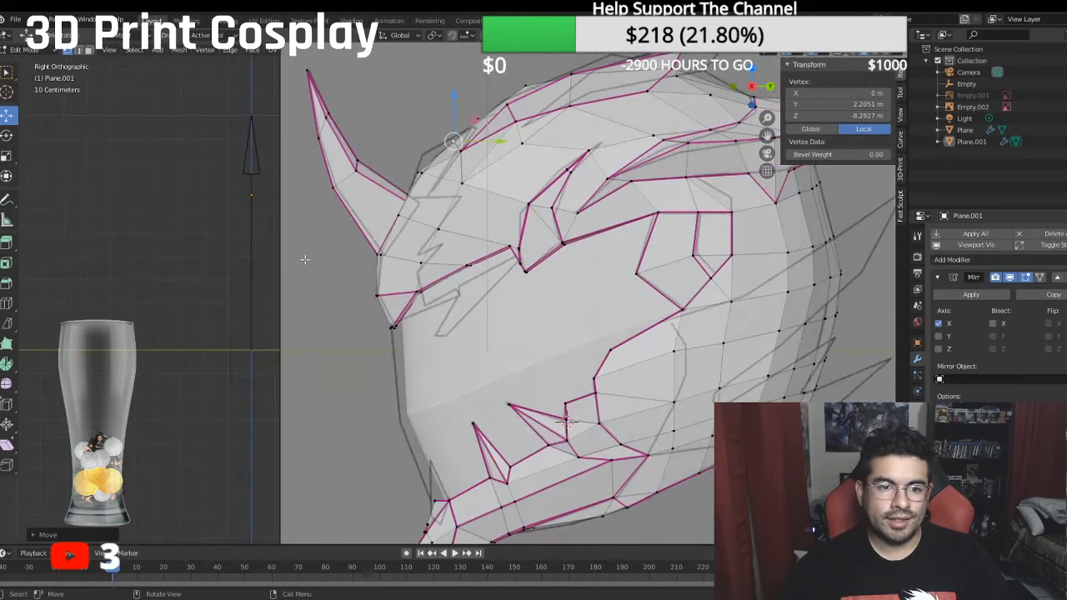
{"action": "scroll", "coordinate": [305, 259], "scroll_direction": "up", "scroll_amount": 5}
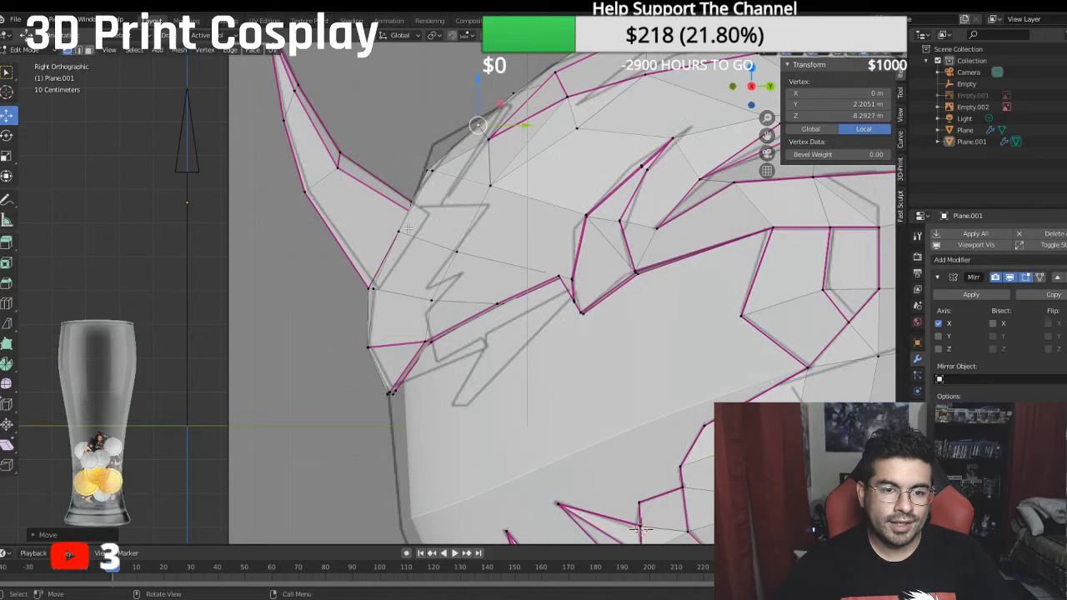
{"action": "left_click", "coordinate": [408, 229]}
{"action": "key", "text": "g"}
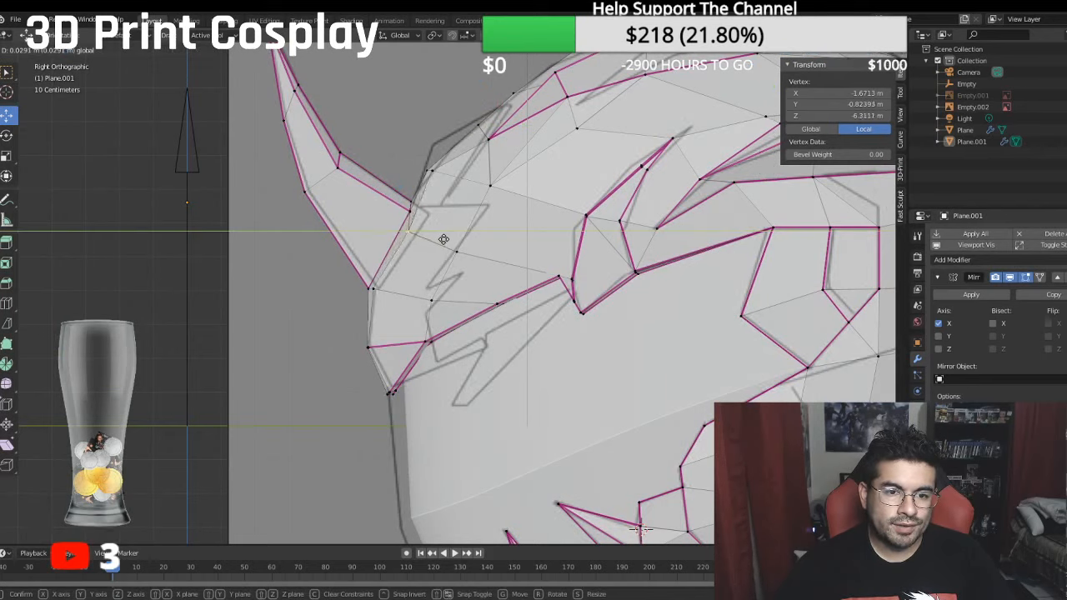
{"action": "left_click", "coordinate": [444, 240]}
- Select the forehead vertex above the horn base and examine the horn and surrounding faces from several angles
{"action": "left_click", "coordinate": [433, 172]}
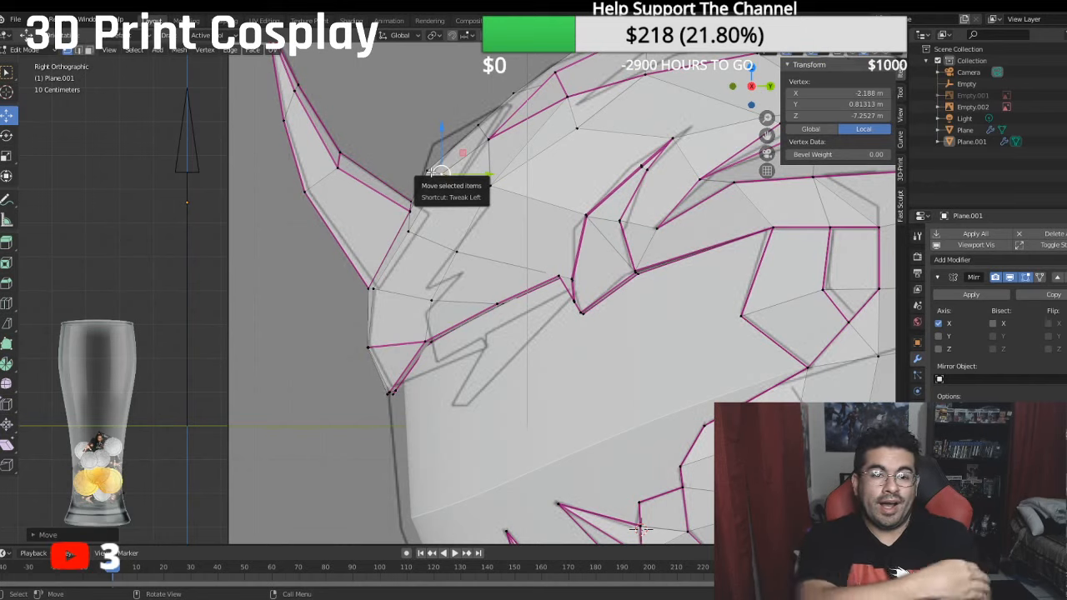
{"action": "middle_click_drag", "start_coordinate": [439, 173], "coordinate": [569, 253]}
{"action": "scroll", "coordinate": [527, 248], "scroll_direction": "up", "scroll_amount": 2}
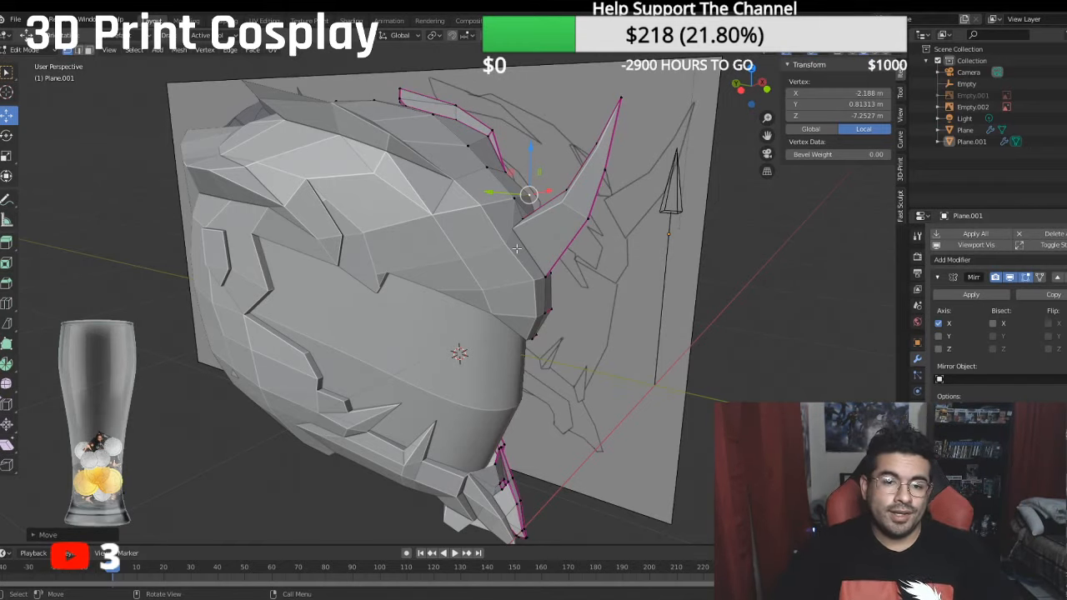
{"action": "middle_click_drag", "start_coordinate": [517, 248], "coordinate": [398, 216]}
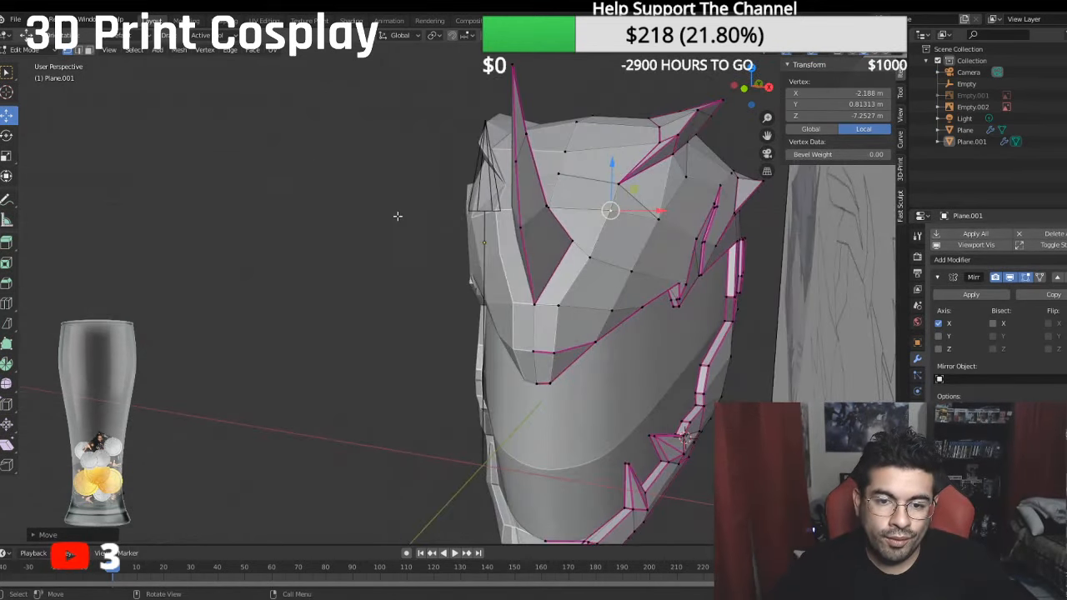
{"action": "middle_click_drag", "start_coordinate": [534, 261], "coordinate": [499, 254]}
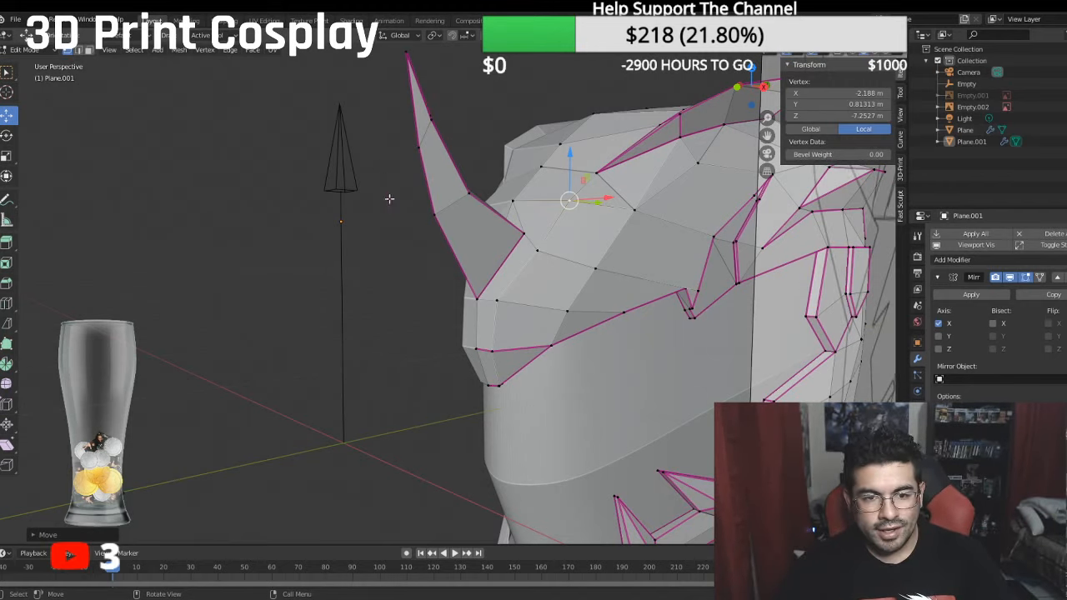
{"action": "middle_click_drag", "start_coordinate": [390, 199], "coordinate": [250, 284]}
{"action": "scroll", "coordinate": [286, 245], "scroll_direction": "up", "scroll_amount": 1}
{"action": "middle_click_drag", "start_coordinate": [288, 241], "coordinate": [548, 262]}
{"action": "scroll", "coordinate": [425, 332], "scroll_direction": "up", "scroll_amount": 3}
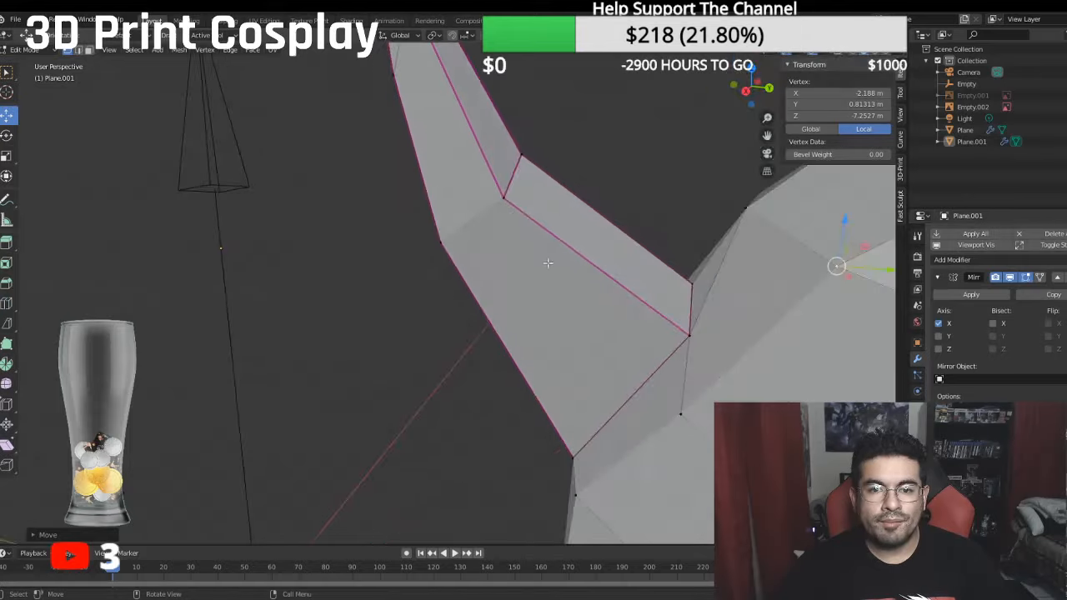
{"action": "scroll", "coordinate": [547, 262], "scroll_direction": "down", "scroll_amount": 5}
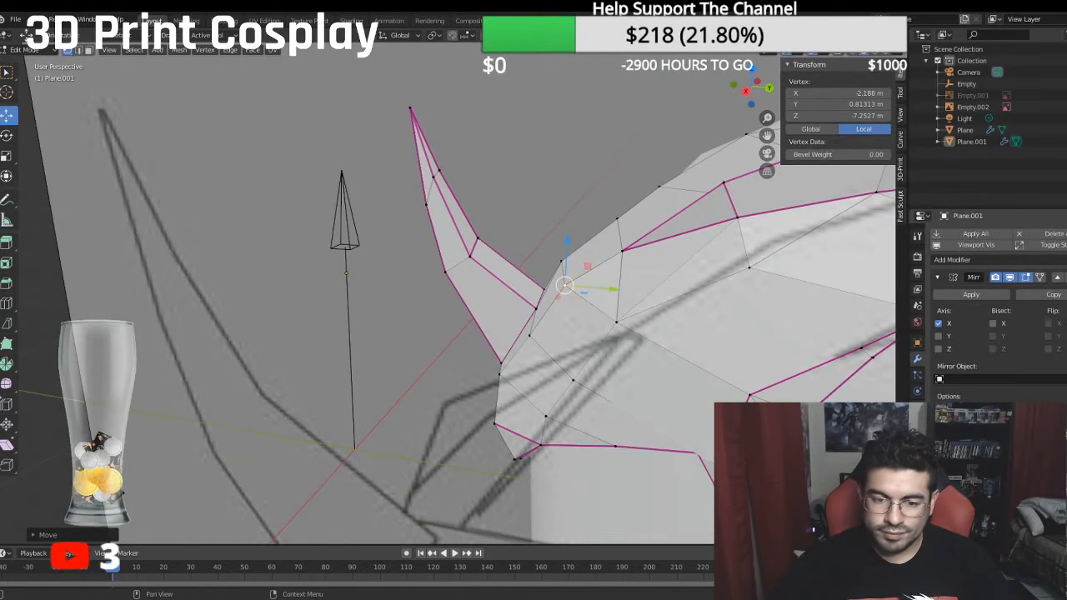
- Set the mean bevel weight to 1 for the two vertices at the helmet's lower brow tip
{"action": "middle_click_drag", "start_coordinate": [496, 451], "coordinate": [399, 382]}
{"action": "left_click", "coordinate": [597, 446]}
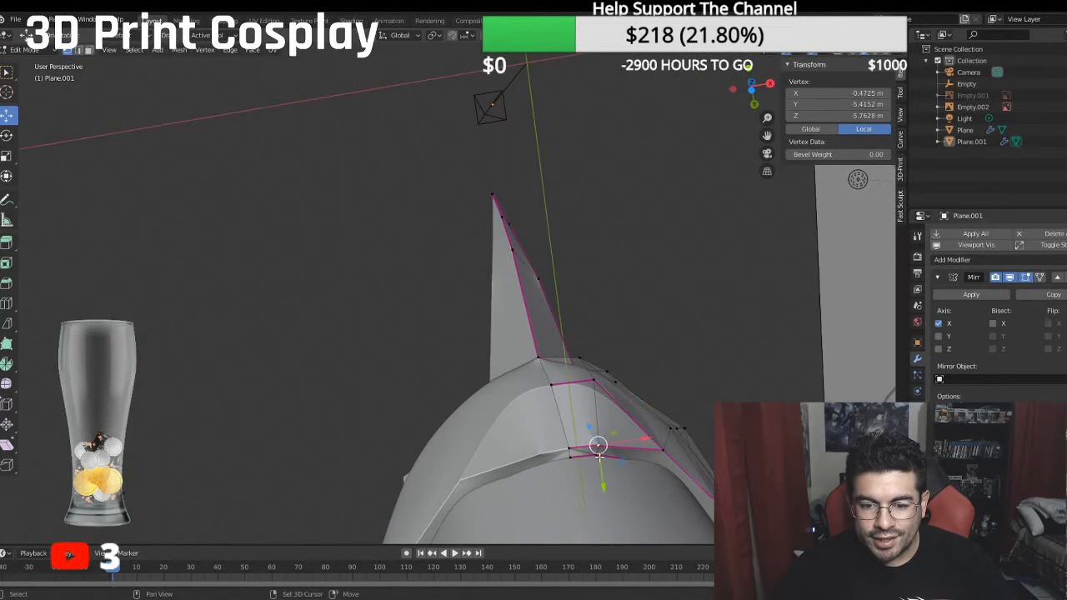
{"action": "left_click", "coordinate": [831, 155]}
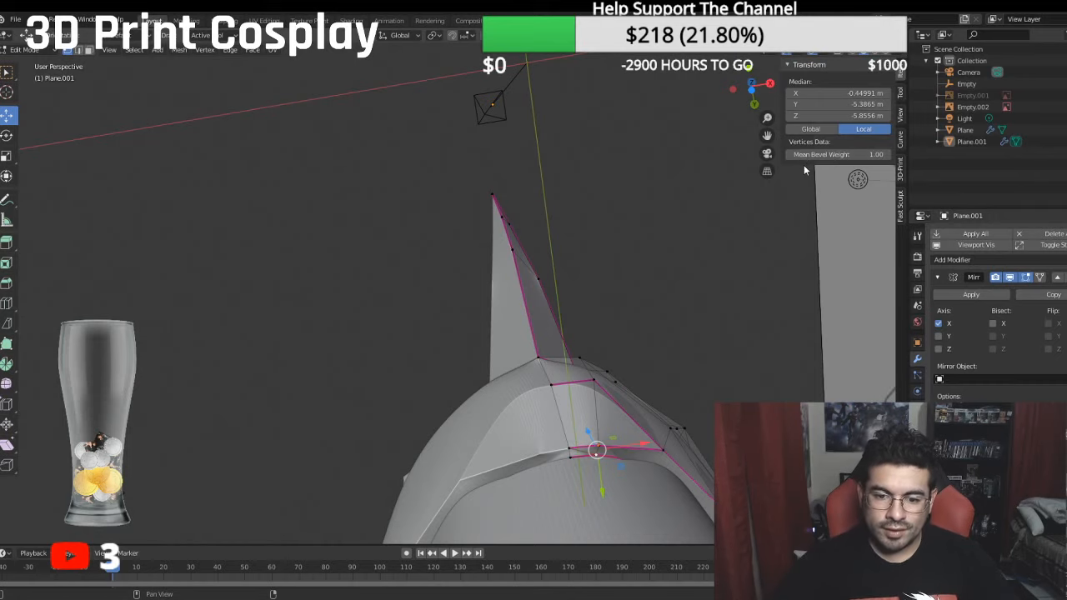
- Merge the two nearly overlapping vertices on the outer edge of the brow tip at their center
{"action": "scroll", "coordinate": [650, 403], "scroll_direction": "up", "scroll_amount": 3}
{"action": "middle_click_drag", "start_coordinate": [651, 402], "coordinate": [391, 179], "text": "shift"}
{"action": "scroll", "coordinate": [391, 179], "scroll_direction": "up", "scroll_amount": 3}
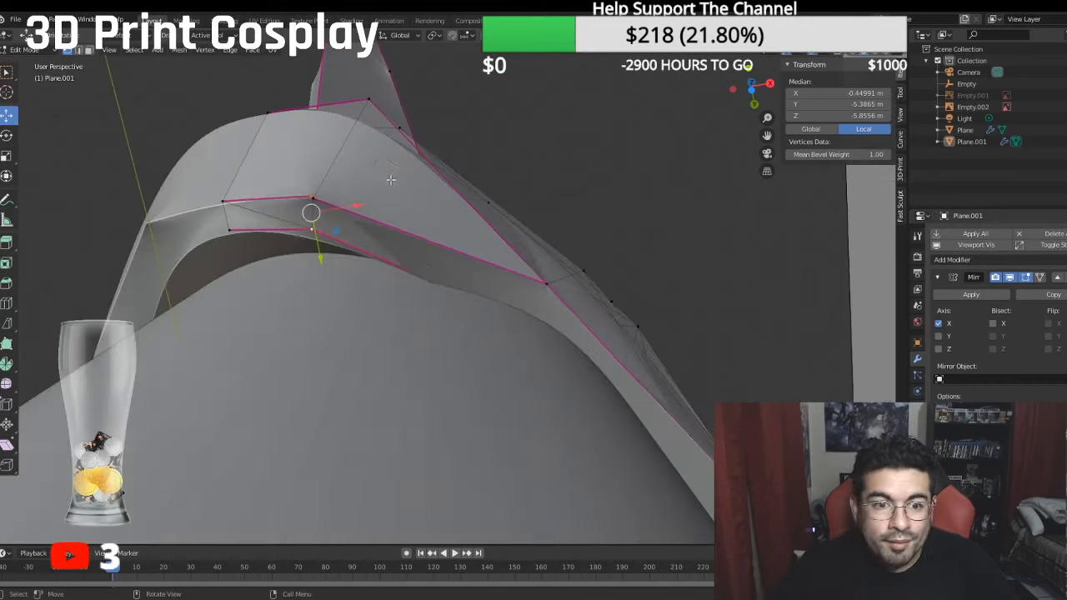
{"action": "left_click", "coordinate": [312, 198]}
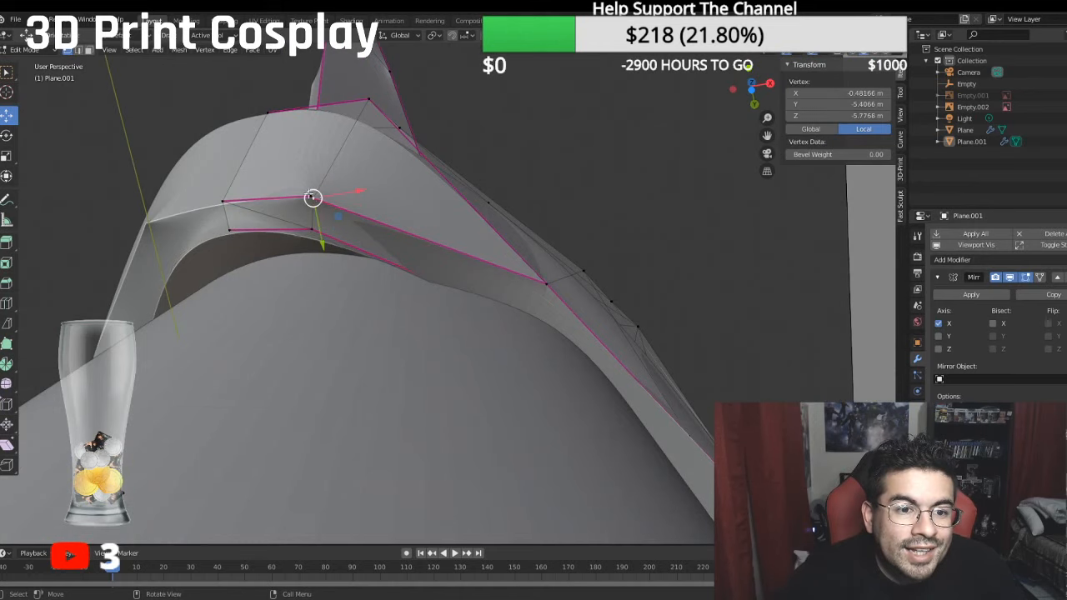
{"action": "left_click", "coordinate": [315, 199], "text": "shift"}
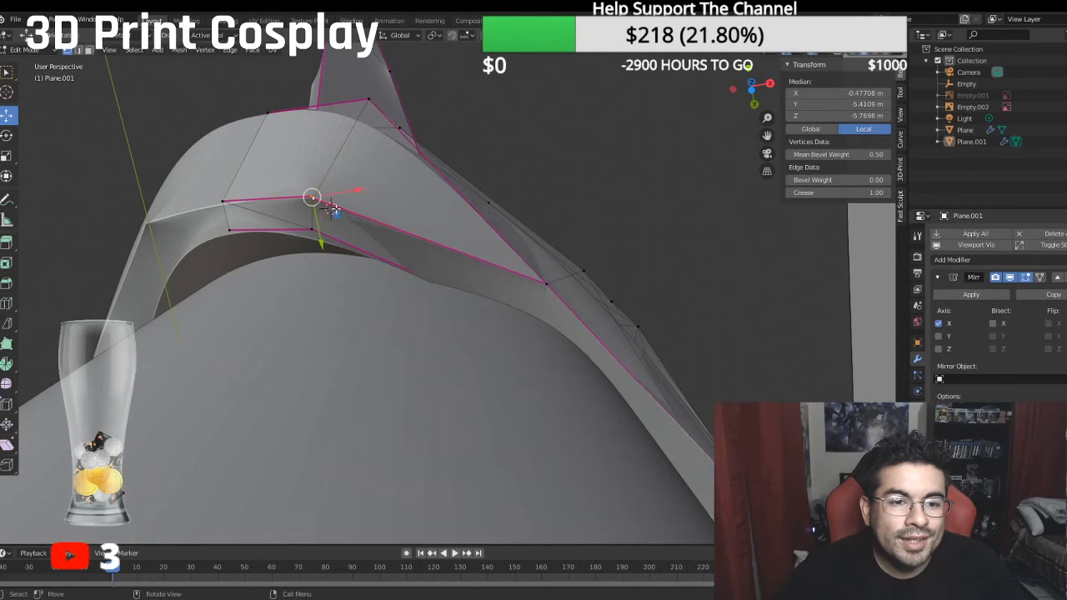
{"action": "right_click", "coordinate": [331, 209]}
{"action": "mouse_move", "coordinate": [310, 266]}
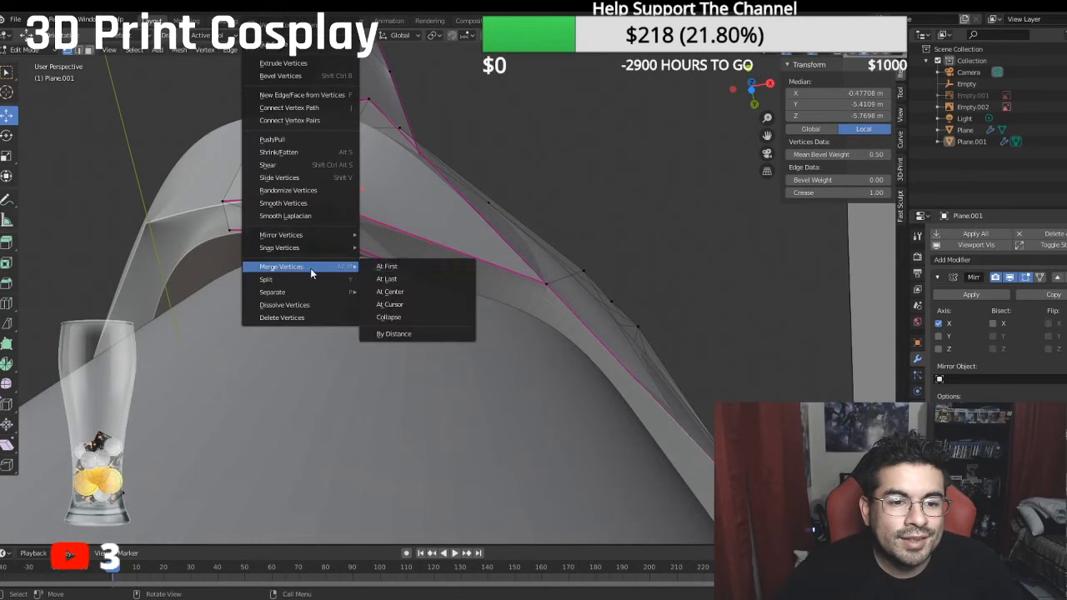
{"action": "left_click", "coordinate": [406, 293]}
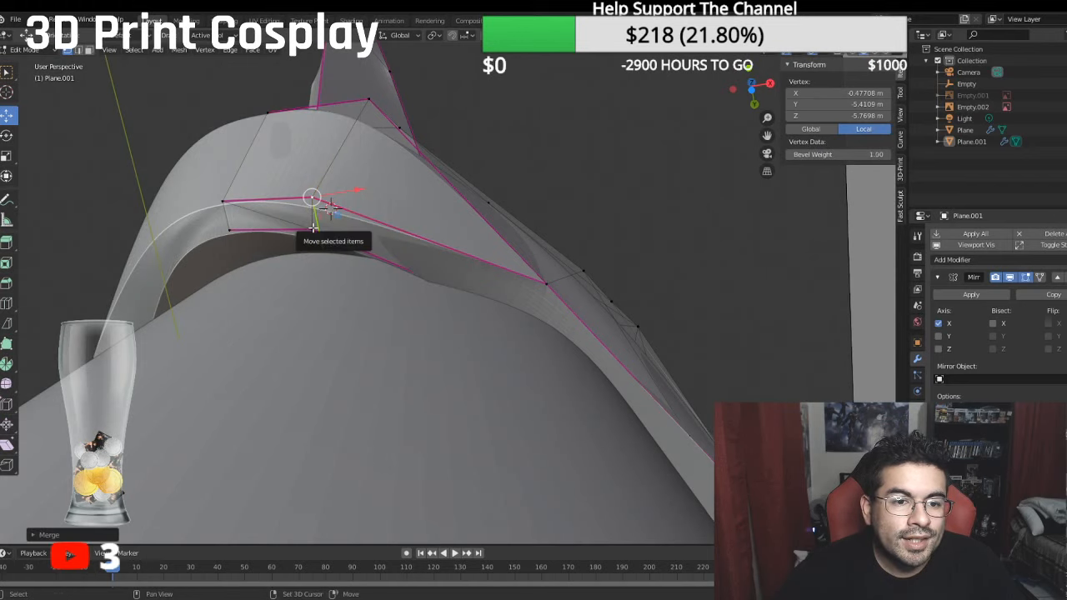
- Set the crease to 1 on the short edge joining the brow tip's outer and inner vertices
{"action": "left_click", "coordinate": [314, 227], "text": "shift"}
{"action": "left_click", "coordinate": [844, 194]}
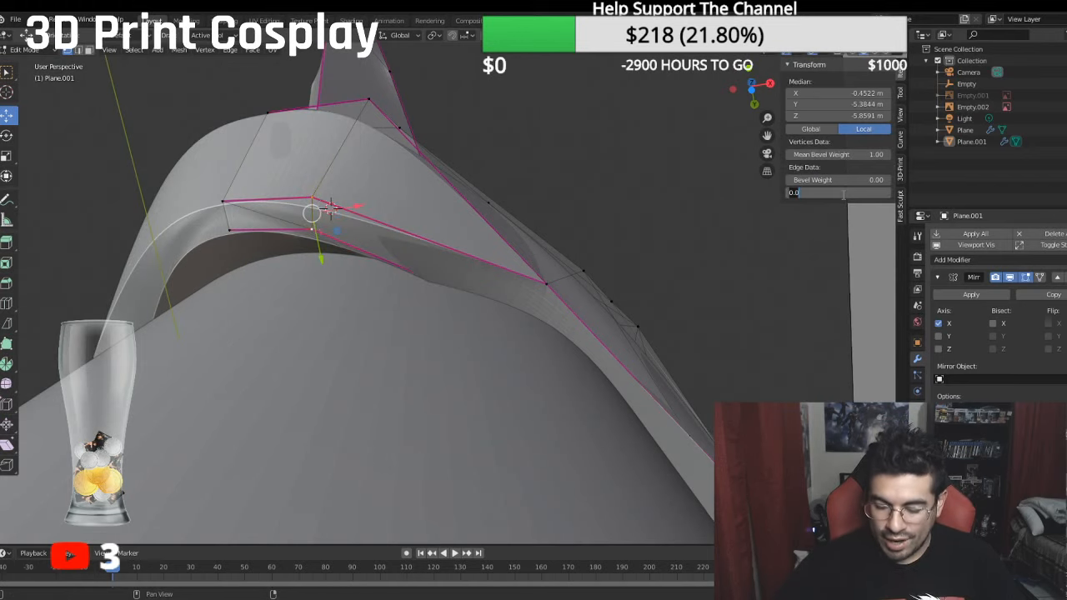
{"action": "type", "text": "1"}
{"action": "key", "text": "Return"}
- Switch to Object Mode and examine the smoothed helmet's brow, visor and jaw from the front and sides
{"action": "middle_click_drag", "start_coordinate": [521, 216], "coordinate": [467, 310]}
{"action": "key", "text": "KP_1"}
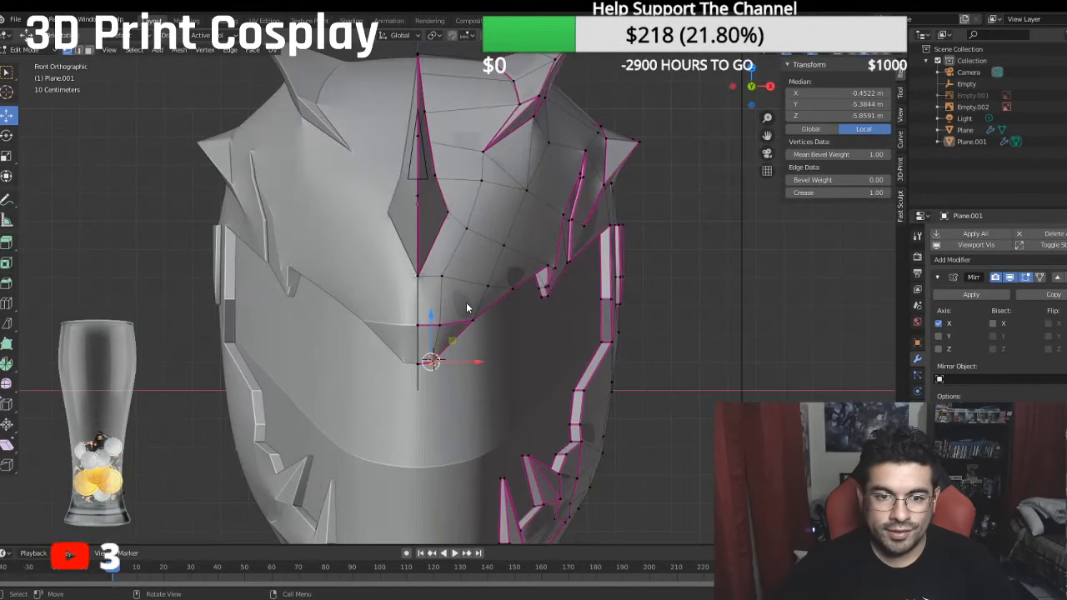
{"action": "left_click", "coordinate": [30, 50]}
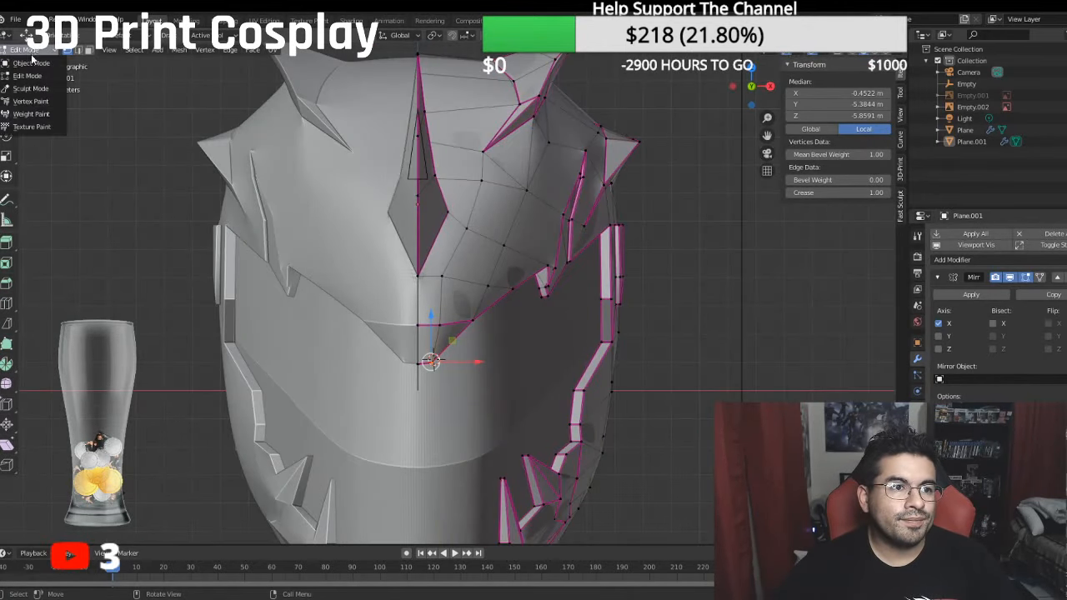
{"action": "left_click", "coordinate": [32, 65]}
{"action": "scroll", "coordinate": [246, 214], "scroll_direction": "down", "scroll_amount": 1}
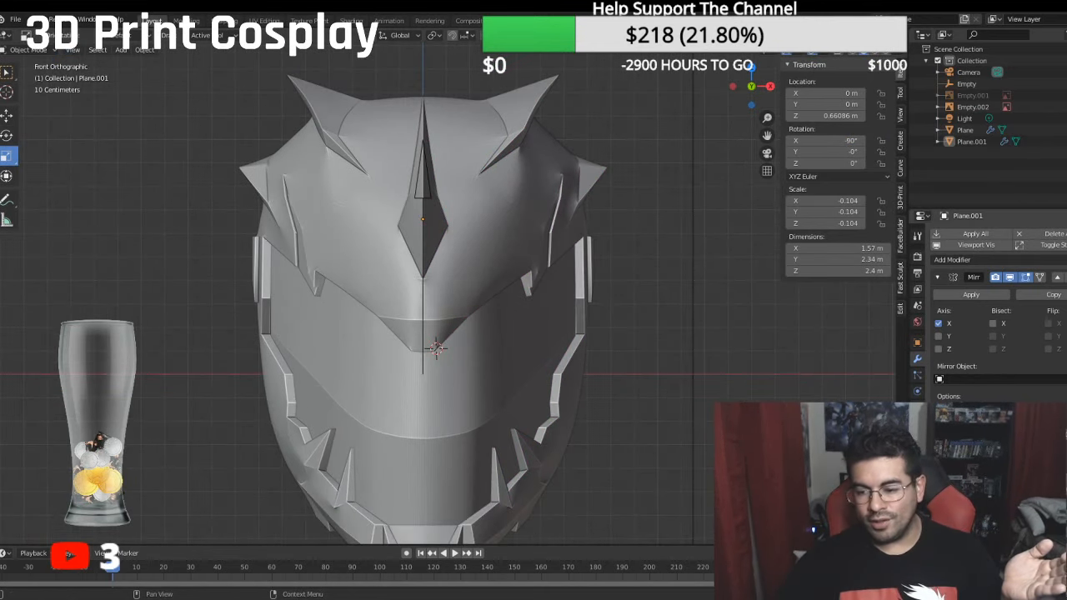
{"action": "middle_click_drag", "start_coordinate": [521, 397], "coordinate": [584, 367]}
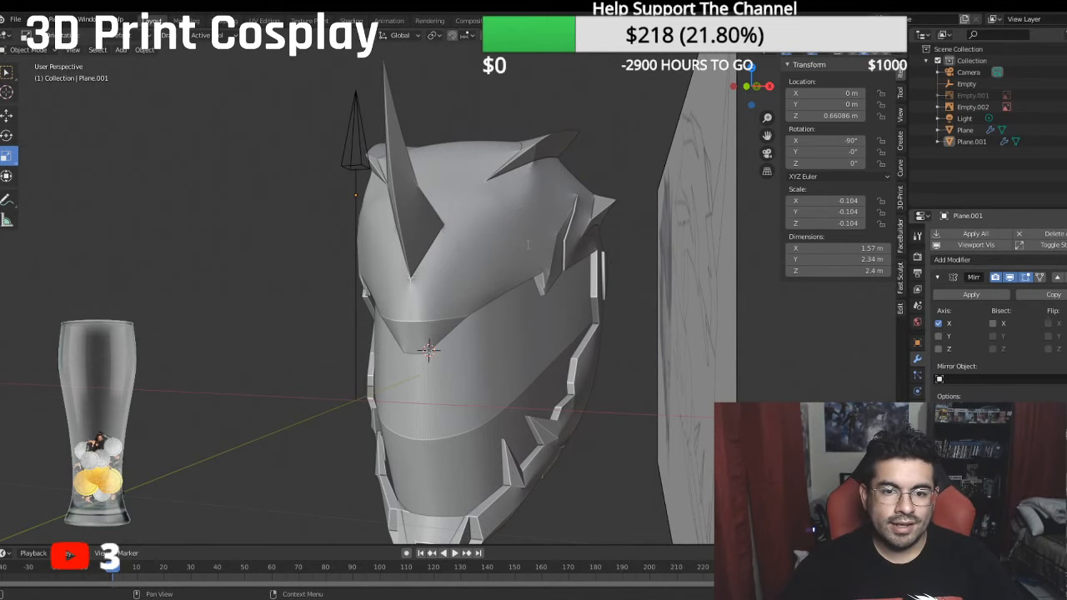
{"action": "middle_click_drag", "start_coordinate": [180, 253], "coordinate": [482, 287]}
{"action": "mouse_move", "coordinate": [591, 281]}
{"action": "middle_mouse_down", "text": "shift"}
{"action": "mouse_move", "coordinate": [565, 253]}
{"action": "mouse_move", "coordinate": [542, 428]}
{"action": "mouse_move", "coordinate": [547, 296]}
{"action": "mouse_move", "coordinate": [612, 284]}
{"action": "middle_mouse_up", "text": "shift"}
{"action": "scroll", "coordinate": [548, 296], "scroll_direction": "up", "scroll_amount": 3}
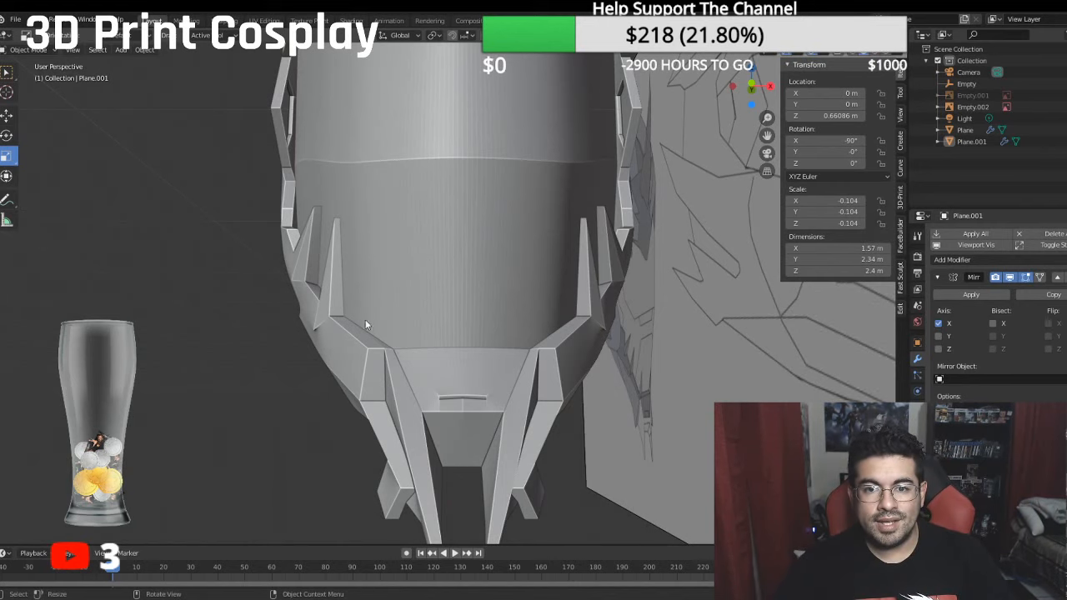
{"action": "middle_click_drag", "start_coordinate": [454, 254], "coordinate": [384, 345]}
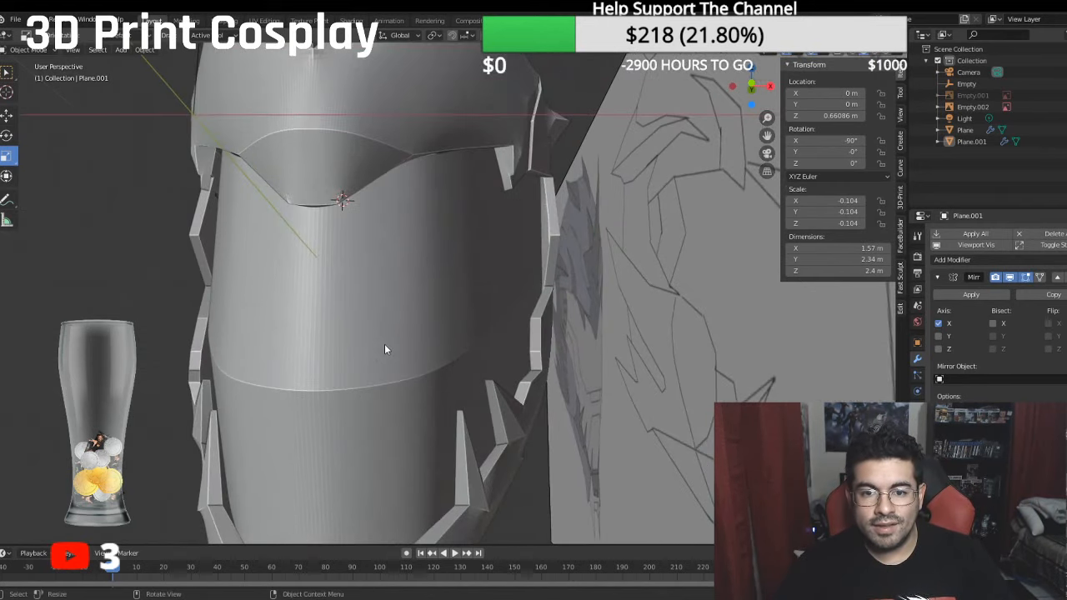
- In Edit Mode, move the vertex pair on the upper side rim beside the visor inward along X to about -5.88 m local
{"action": "left_click", "coordinate": [34, 52]}
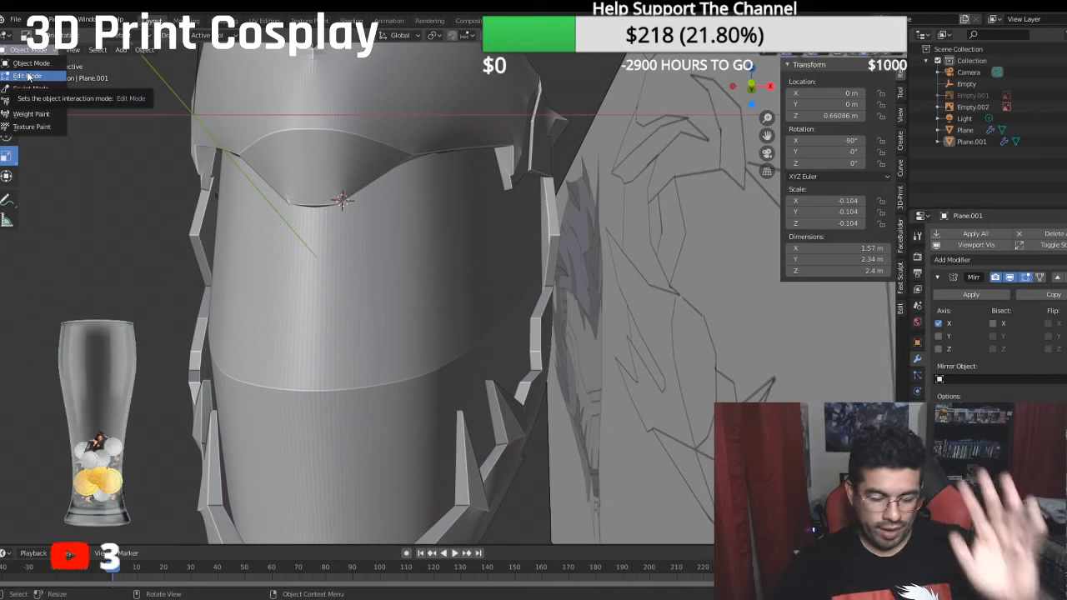
{"action": "left_click", "coordinate": [27, 76]}
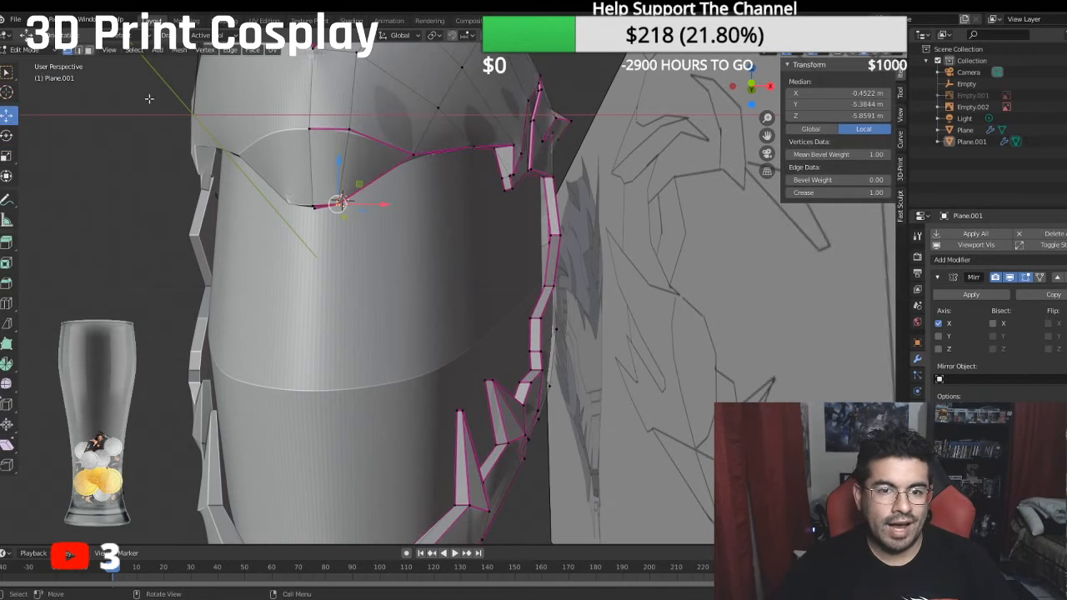
{"action": "left_click", "coordinate": [558, 235]}
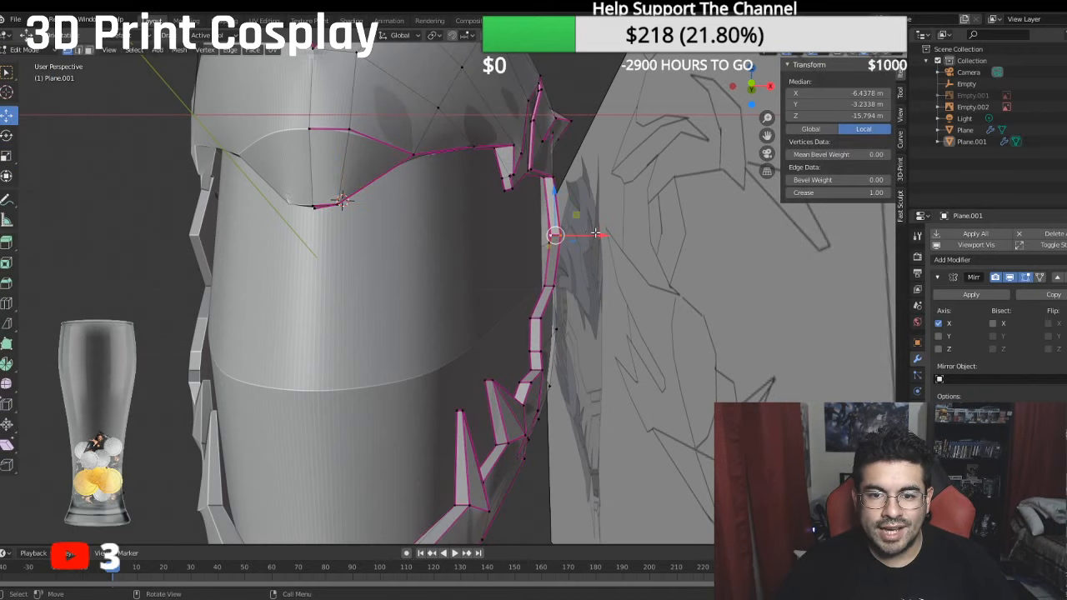
{"action": "left_click_drag", "start_coordinate": [595, 234], "coordinate": [578, 231]}
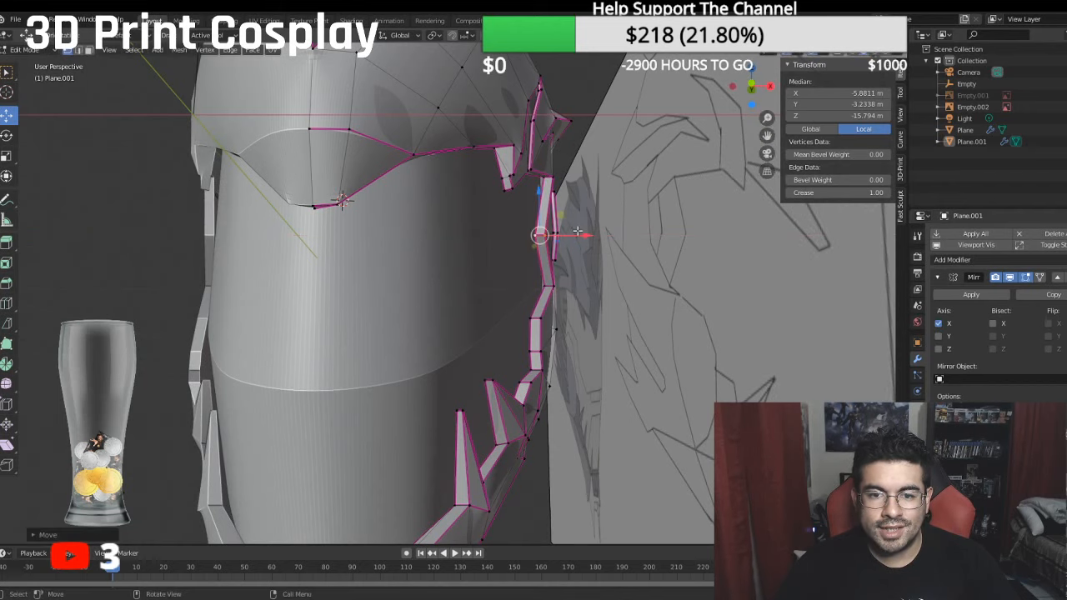
{"action": "middle_click_drag", "start_coordinate": [579, 232], "coordinate": [591, 254]}
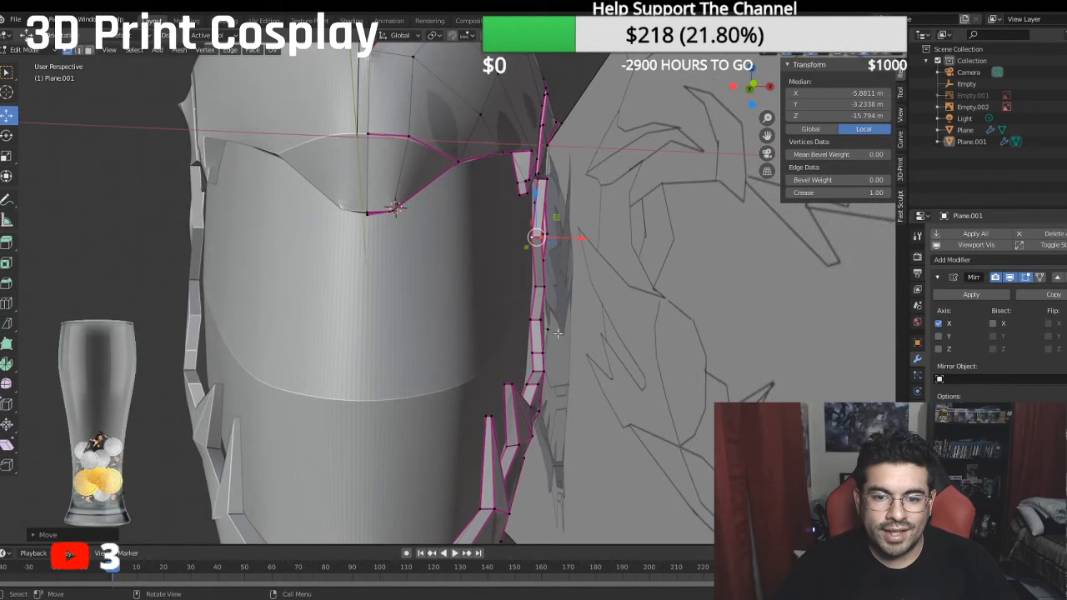
- Move the vertex pair on the lower side rim, just above the jaw spikes, along X to about -5.34 m local
{"action": "left_click", "coordinate": [540, 369]}
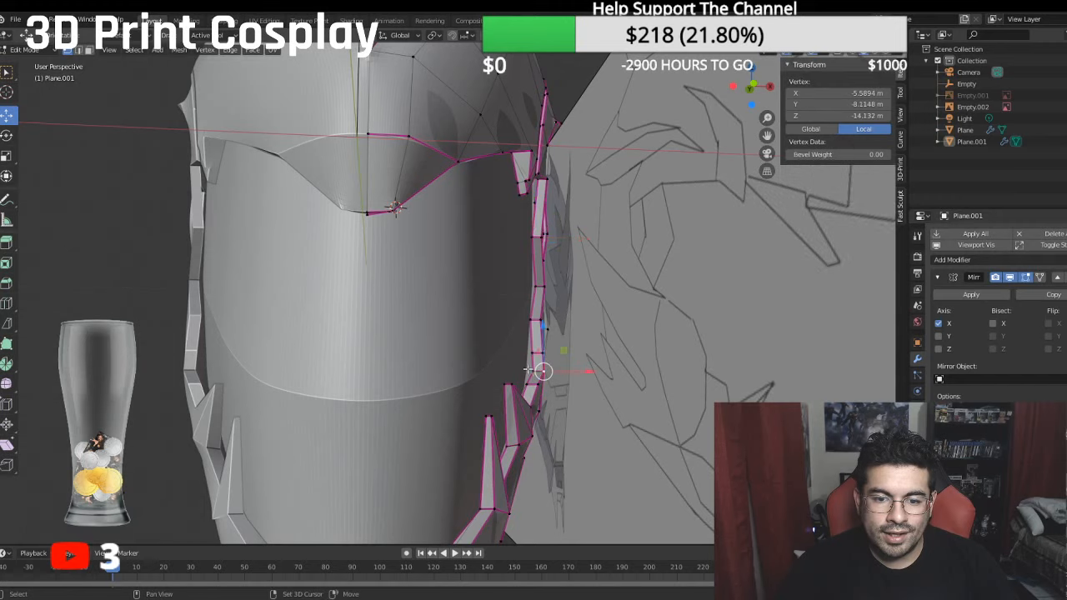
{"action": "scroll", "coordinate": [561, 368], "scroll_direction": "up", "scroll_amount": 4}
{"action": "middle_click_drag", "start_coordinate": [562, 368], "coordinate": [520, 293], "text": "shift"}
{"action": "left_click", "coordinate": [580, 368]}
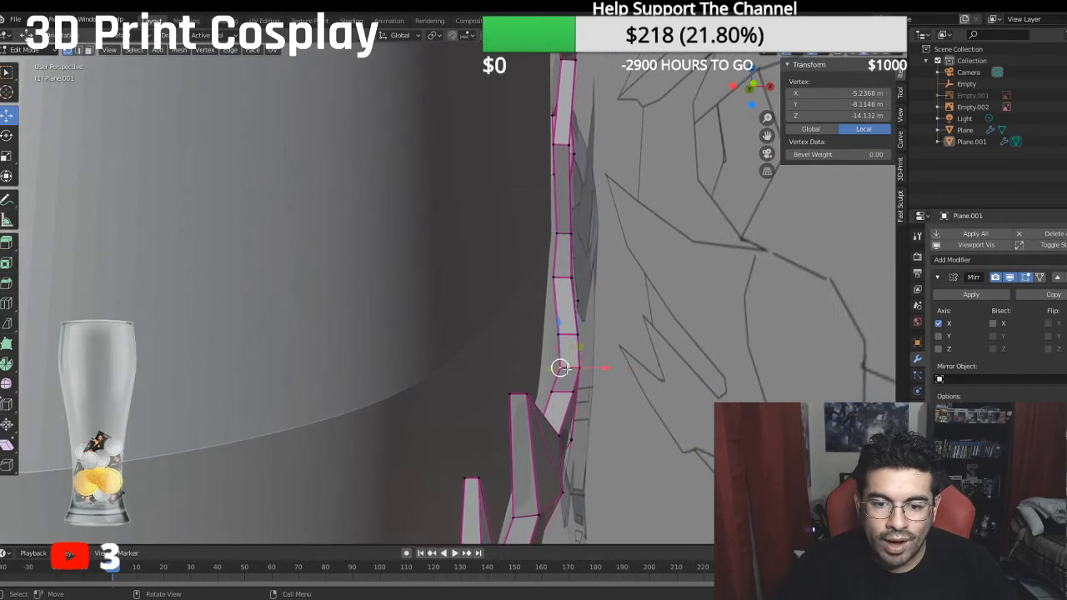
{"action": "left_click", "coordinate": [577, 368], "text": "shift"}
{"action": "left_click_drag", "start_coordinate": [600, 367], "coordinate": [596, 367]}
{"action": "middle_click_drag", "start_coordinate": [598, 292], "coordinate": [592, 339], "text": "shift"}
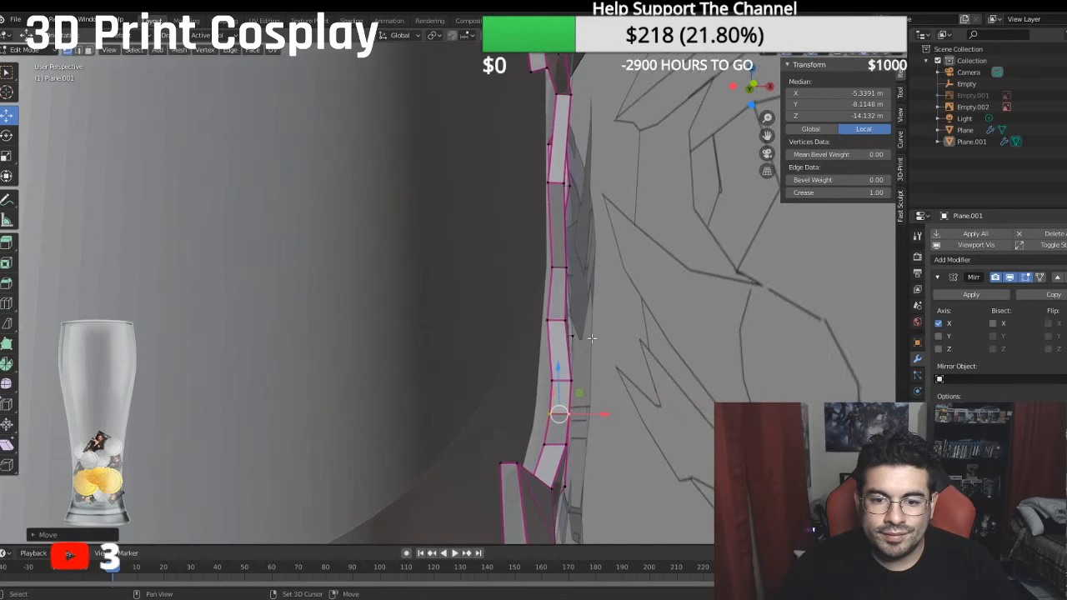
- Adjust the neighbouring vertex pairs on the lower side rim along X, placing the lower pair at about -4.83 m local
{"action": "left_click", "coordinate": [568, 380], "text": "shift"}
{"action": "left_click", "coordinate": [549, 379], "text": "shift"}
{"action": "left_click_drag", "start_coordinate": [600, 396], "coordinate": [589, 444]}
{"action": "left_click", "coordinate": [561, 443]}
{"action": "left_click", "coordinate": [544, 444], "text": "shift"}
{"action": "middle_click_drag", "start_coordinate": [555, 311], "coordinate": [579, 270], "text": "shift"}
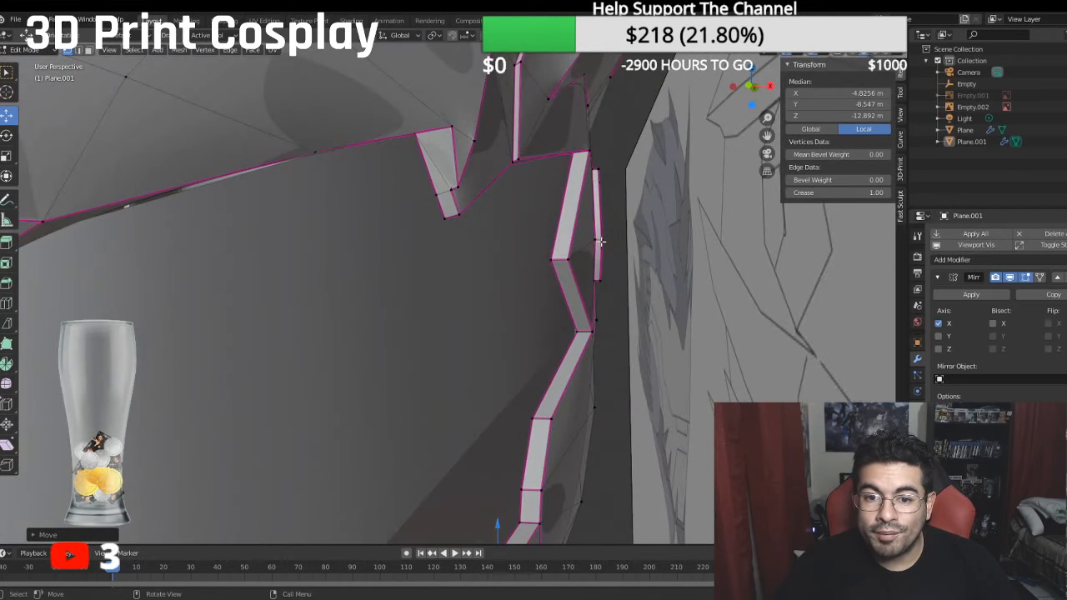
- Nudge the middle vertex pair of the thin strip behind the side rim inward along X to about -6.80 m local
{"action": "left_click", "coordinate": [601, 242]}
{"action": "left_click", "coordinate": [595, 241], "text": "shift"}
{"action": "left_click_drag", "start_coordinate": [637, 240], "coordinate": [635, 240]}
{"action": "middle_click_drag", "start_coordinate": [636, 240], "coordinate": [569, 223]}
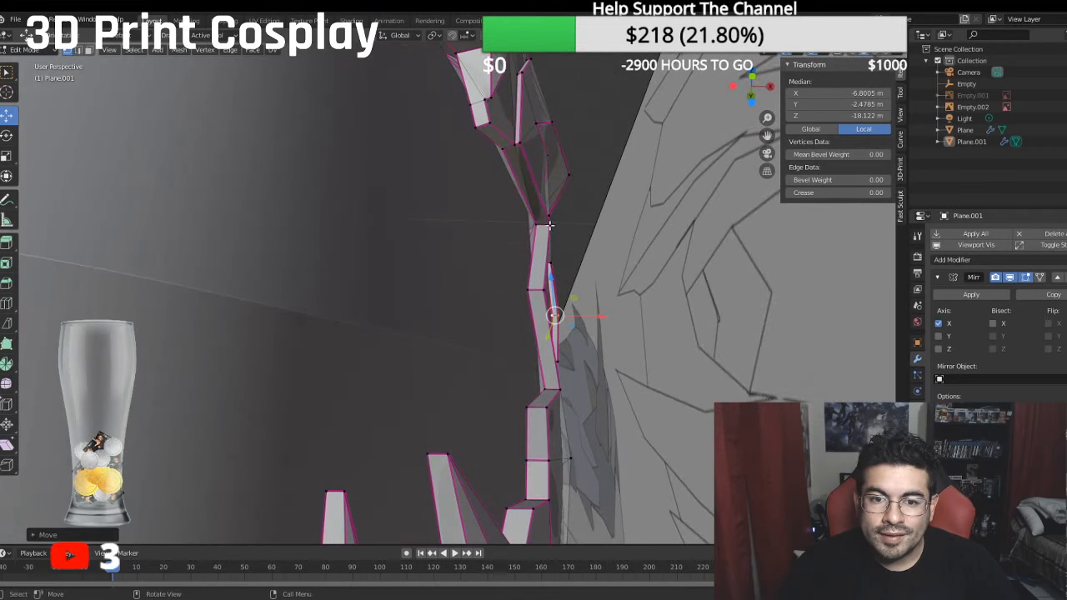
- Move the side rim's top vertex pair inward to about -6.24 m local X and shift the pair at mid-height inward too
{"action": "left_click", "coordinate": [551, 225]}
{"action": "left_click", "coordinate": [536, 225], "text": "shift"}
{"action": "left_click_drag", "start_coordinate": [589, 226], "coordinate": [583, 224]}
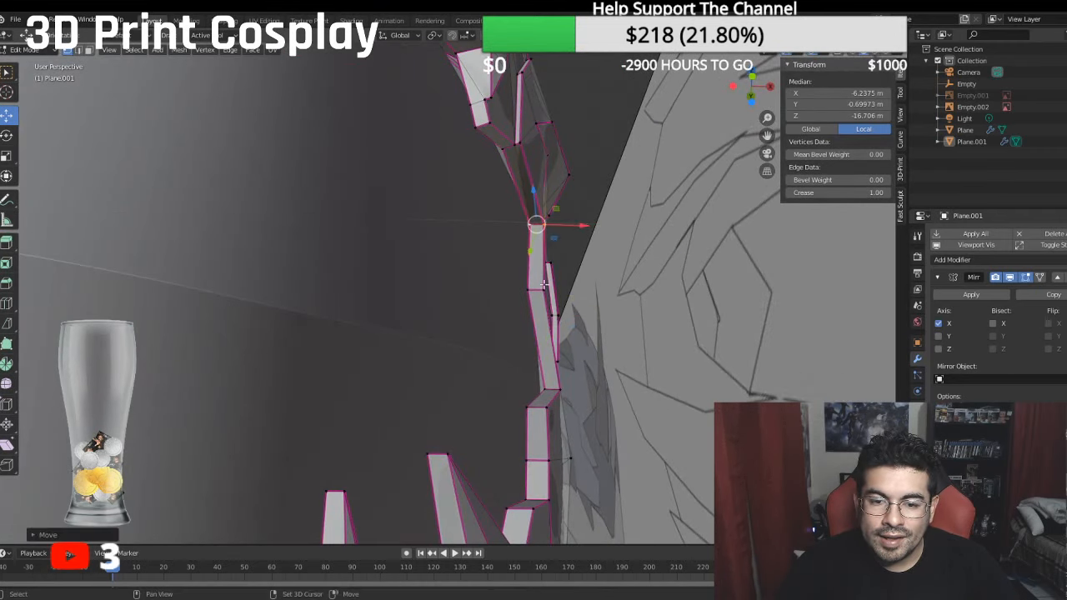
{"action": "middle_click_drag", "start_coordinate": [543, 284], "coordinate": [563, 337]}
{"action": "left_click", "coordinate": [550, 343]}
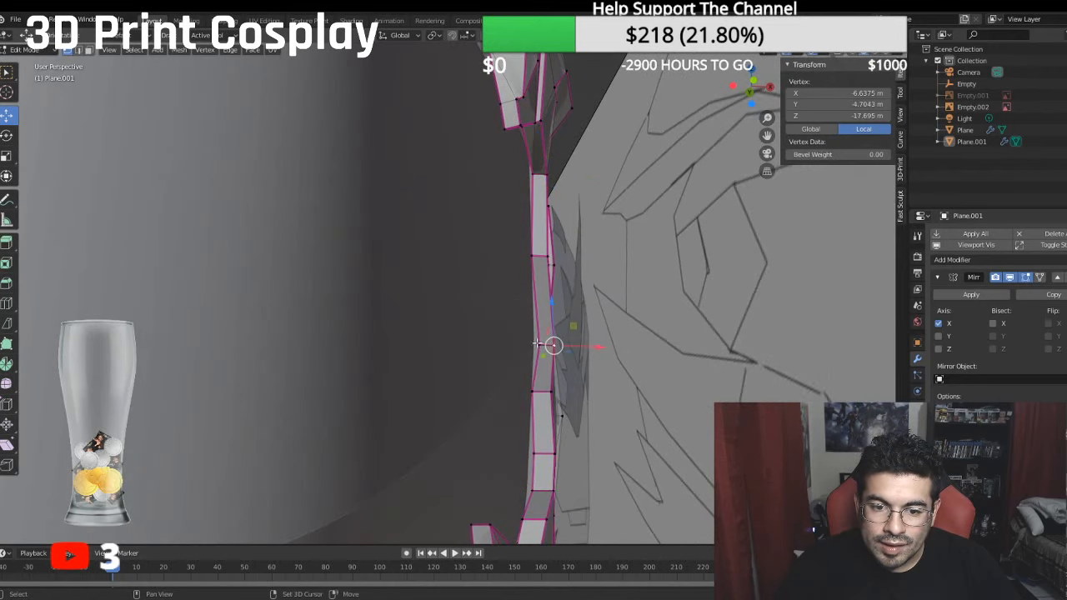
{"action": "left_click", "coordinate": [536, 343], "text": "shift"}
{"action": "left_click_drag", "start_coordinate": [593, 344], "coordinate": [586, 345]}
{"action": "middle_click_drag", "start_coordinate": [587, 345], "coordinate": [561, 405]}
- Shift two more vertex pairs above the jaw spikes inward along X, placing the lower pair at about -5.13 m local
{"action": "left_click", "coordinate": [556, 403]}
{"action": "left_click", "coordinate": [539, 403], "text": "shift"}
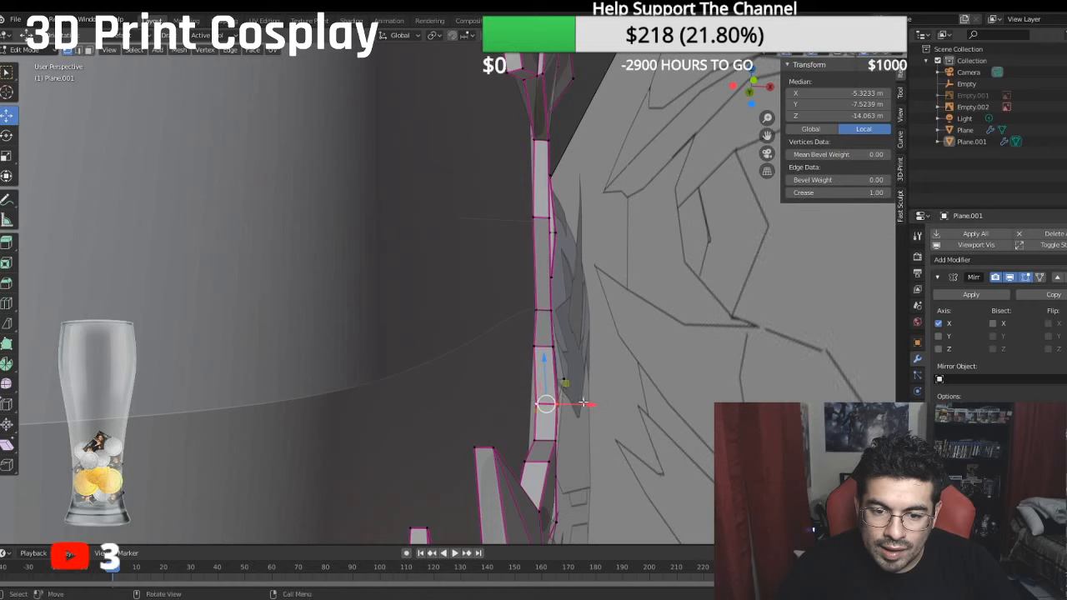
{"action": "left_click_drag", "start_coordinate": [583, 402], "coordinate": [576, 403]}
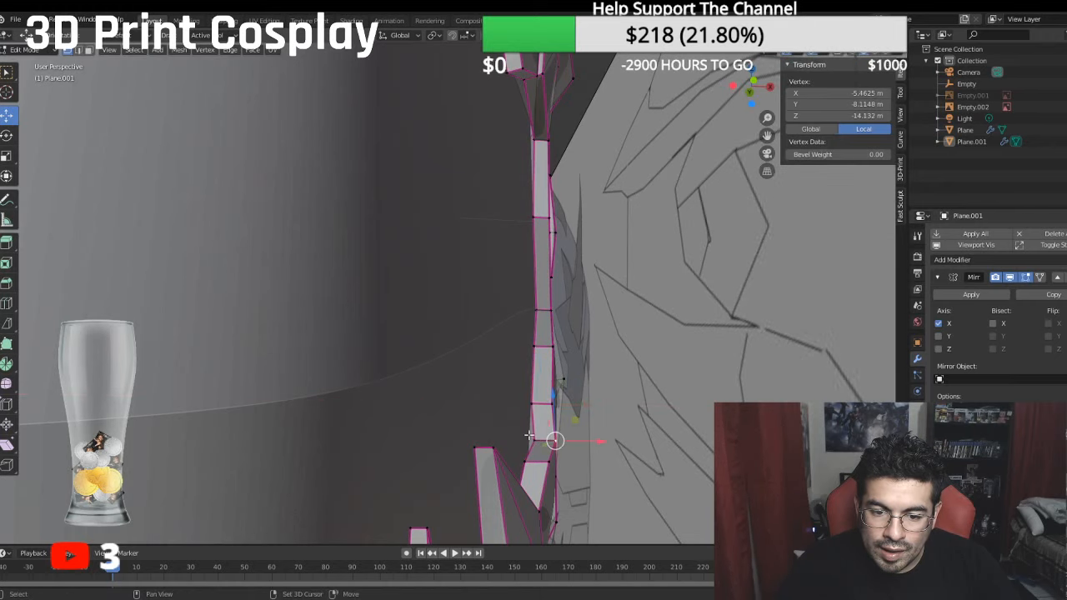
{"action": "key", "text": "g"}
{"action": "key", "text": "x"}
{"action": "left_click", "coordinate": [568, 437]}
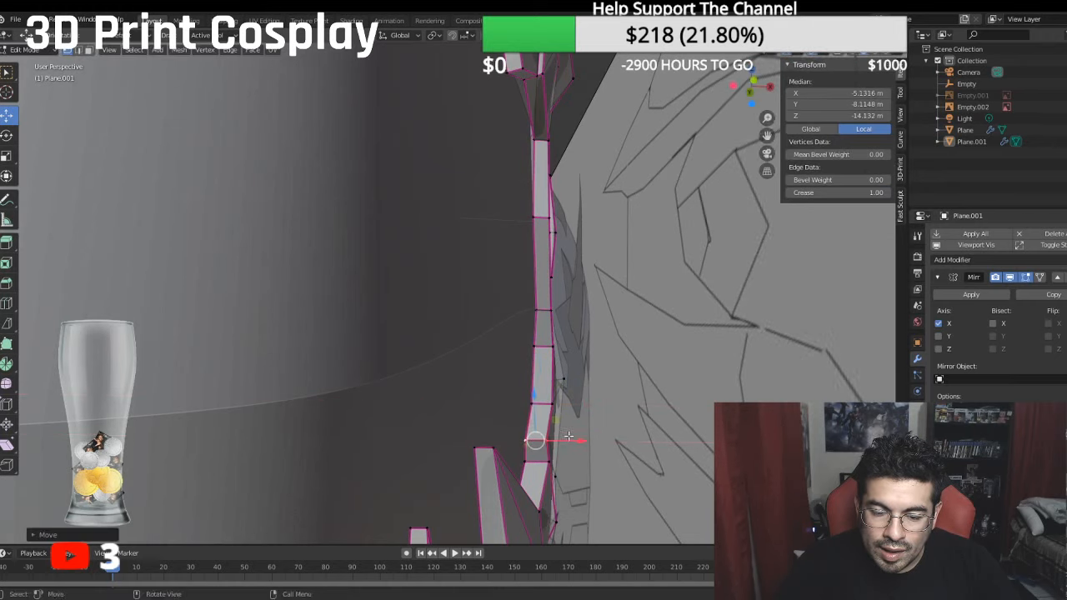
{"action": "middle_click_drag", "start_coordinate": [568, 437], "coordinate": [534, 348]}
- Move the vertex pair lower on the rim near the jaw along X to about -4.70 m local, and save the file
{"action": "left_click", "coordinate": [532, 346]}
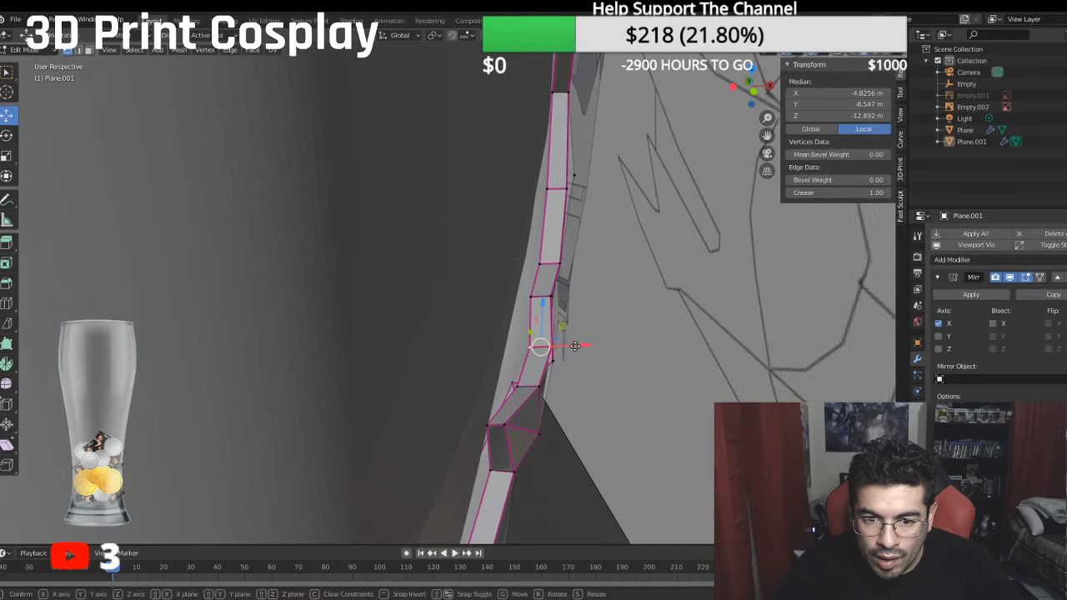
{"action": "left_click", "coordinate": [559, 361]}
{"action": "middle_click_drag", "start_coordinate": [534, 385], "coordinate": [475, 321]}
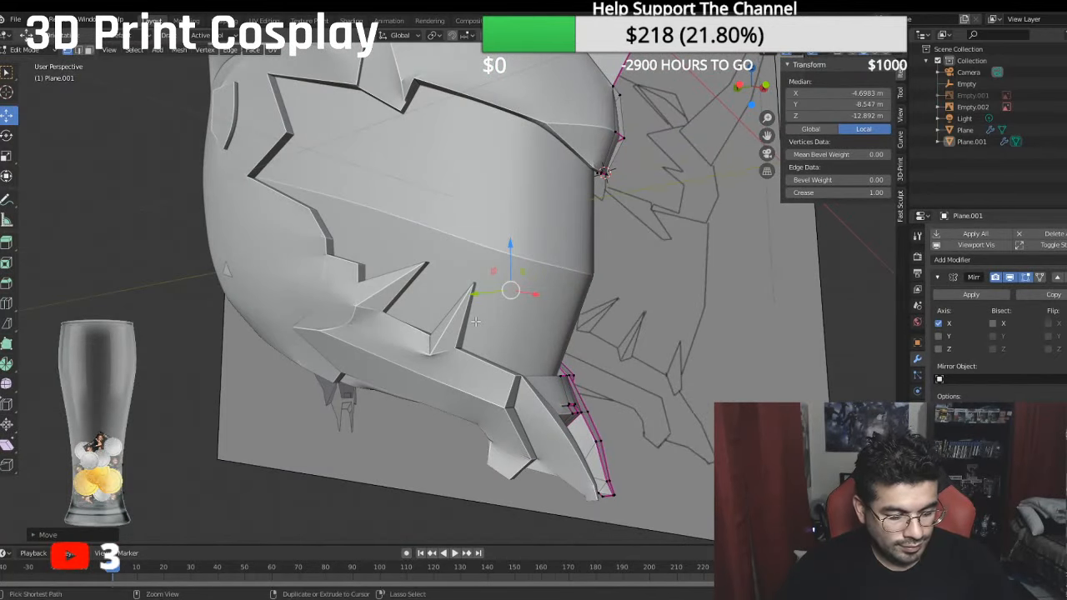
{"action": "scroll", "coordinate": [381, 253], "scroll_direction": "down", "scroll_amount": 4}
{"action": "middle_click_drag", "start_coordinate": [383, 255], "coordinate": [459, 307]}
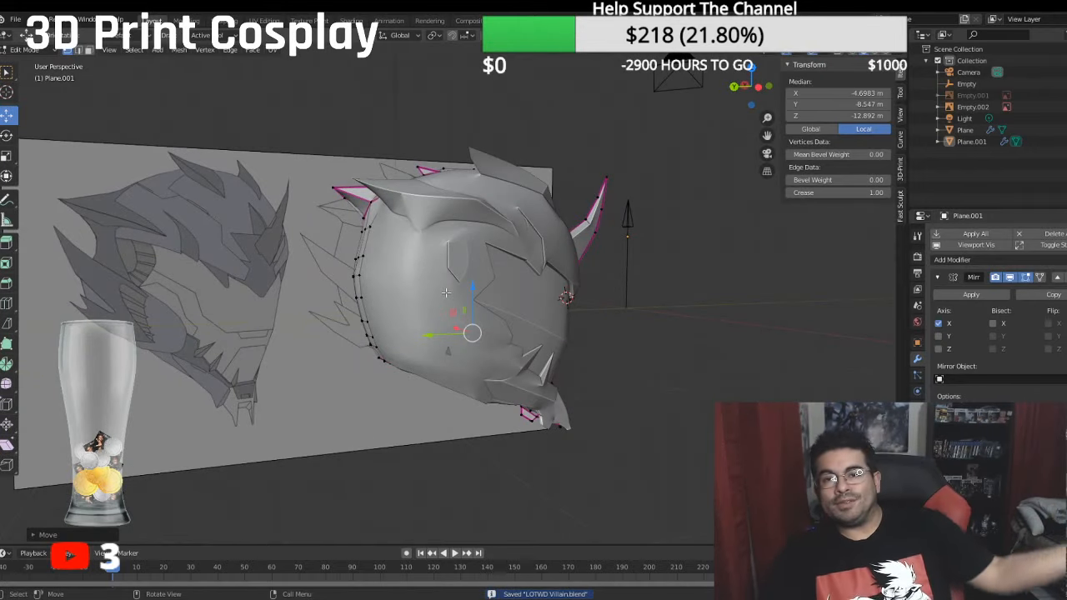